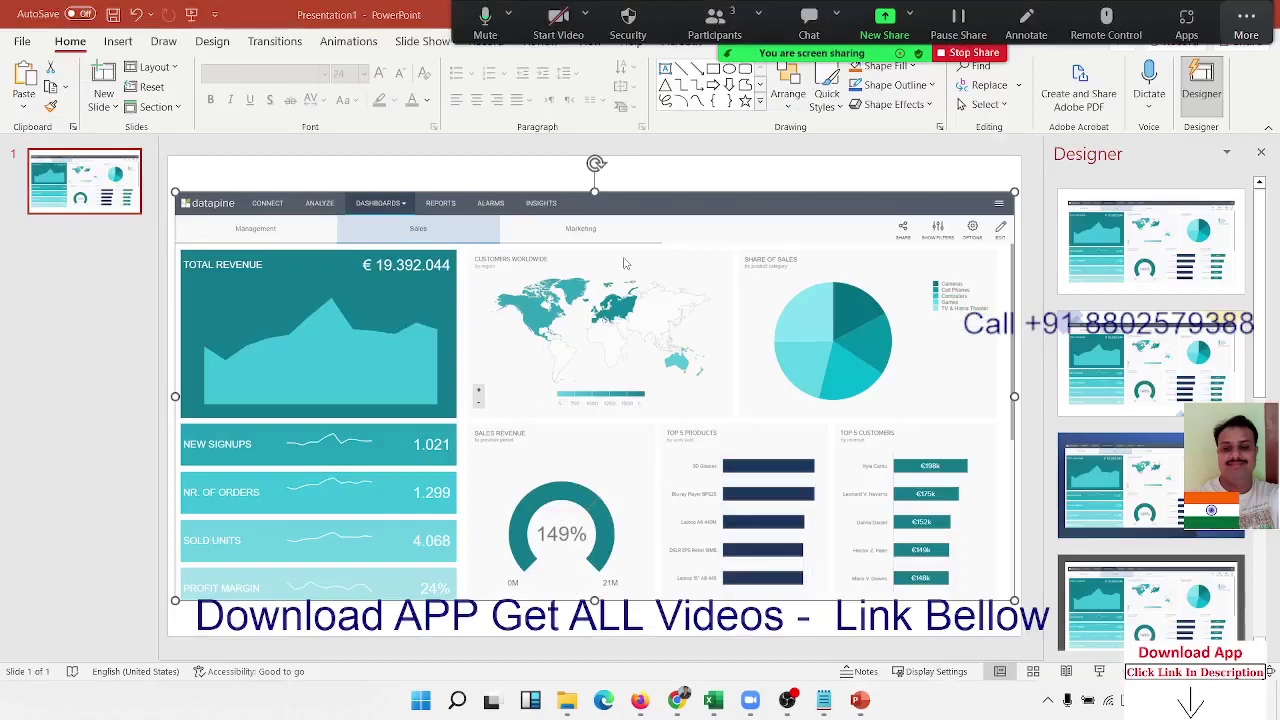
Switch from PowerPoint to the DA-Sales-2 workbook and show its Data sheet
{"action": "key", "text": "super+Tab"}
{"action": "left_click", "coordinate": [700, 180]}
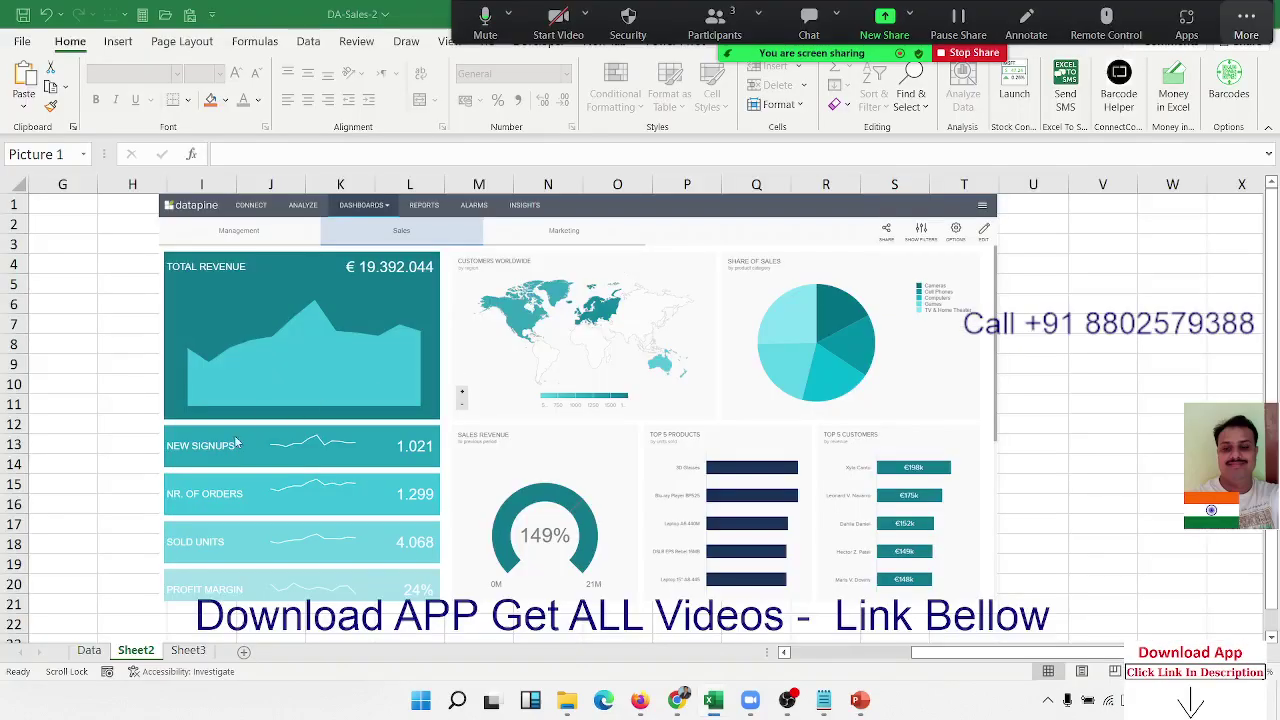
{"action": "left_click", "coordinate": [104, 651]}
{"action": "left_click", "coordinate": [162, 299]}
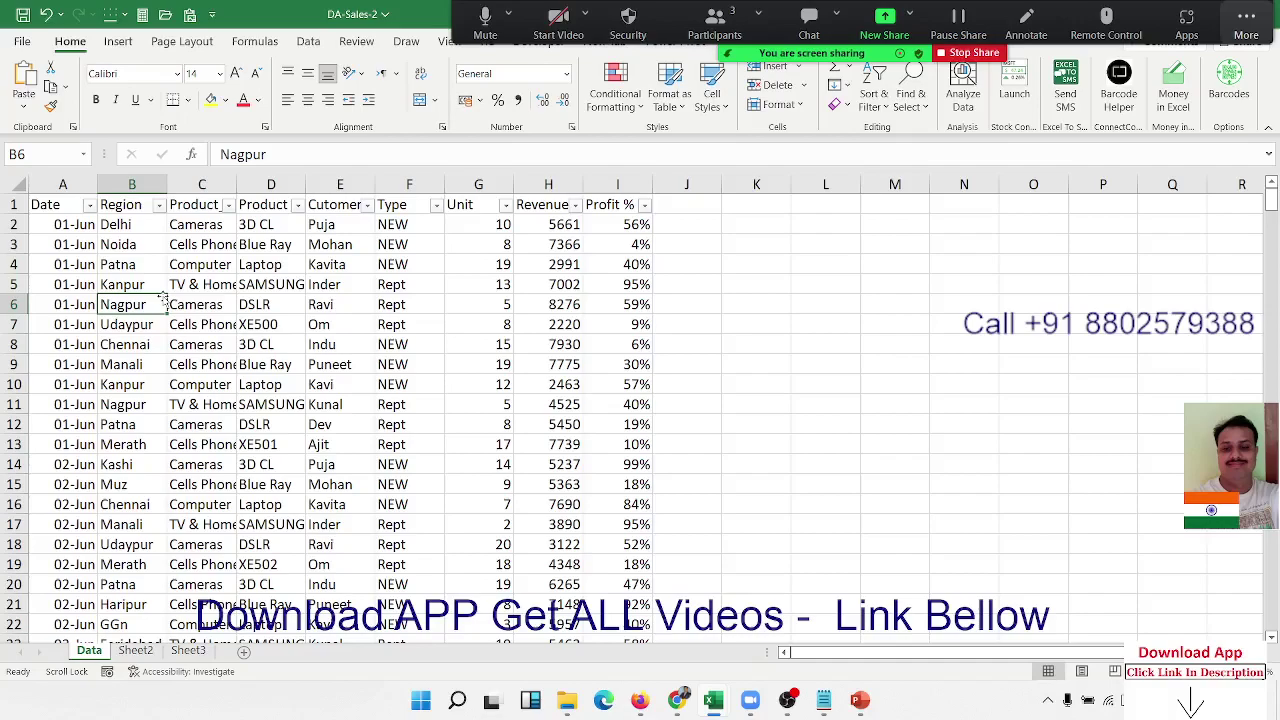
Look over the Data sheet's date, region and product cells
{"action": "left_click", "coordinate": [312, 244]}
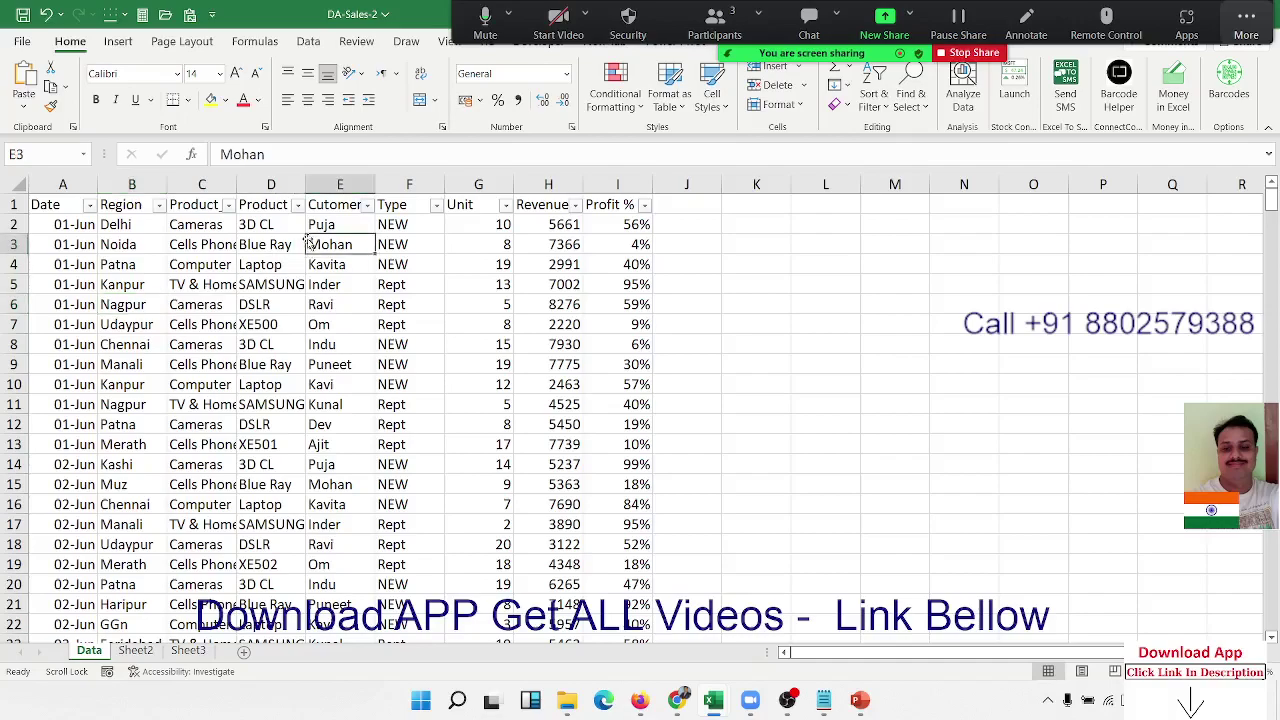
{"action": "left_click", "coordinate": [70, 240]}
{"action": "left_click_drag", "start_coordinate": [128, 245], "coordinate": [129, 316]}
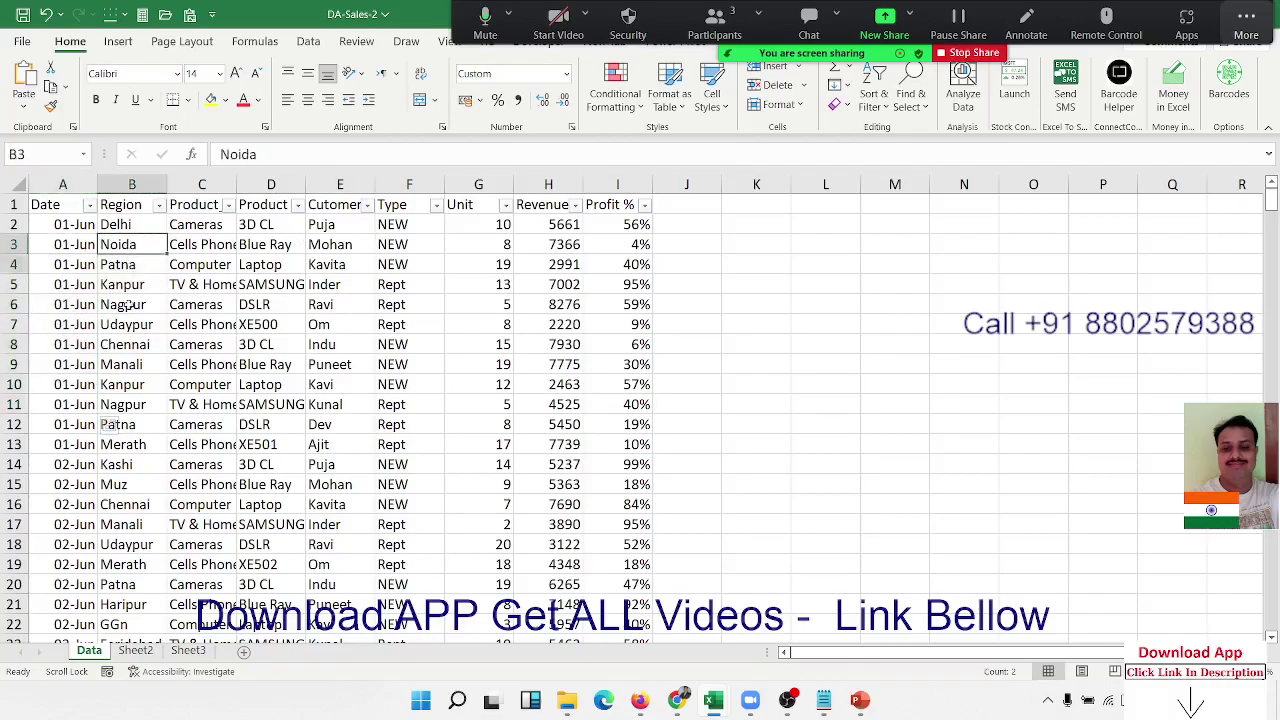
{"action": "left_click_drag", "start_coordinate": [200, 224], "coordinate": [200, 352]}
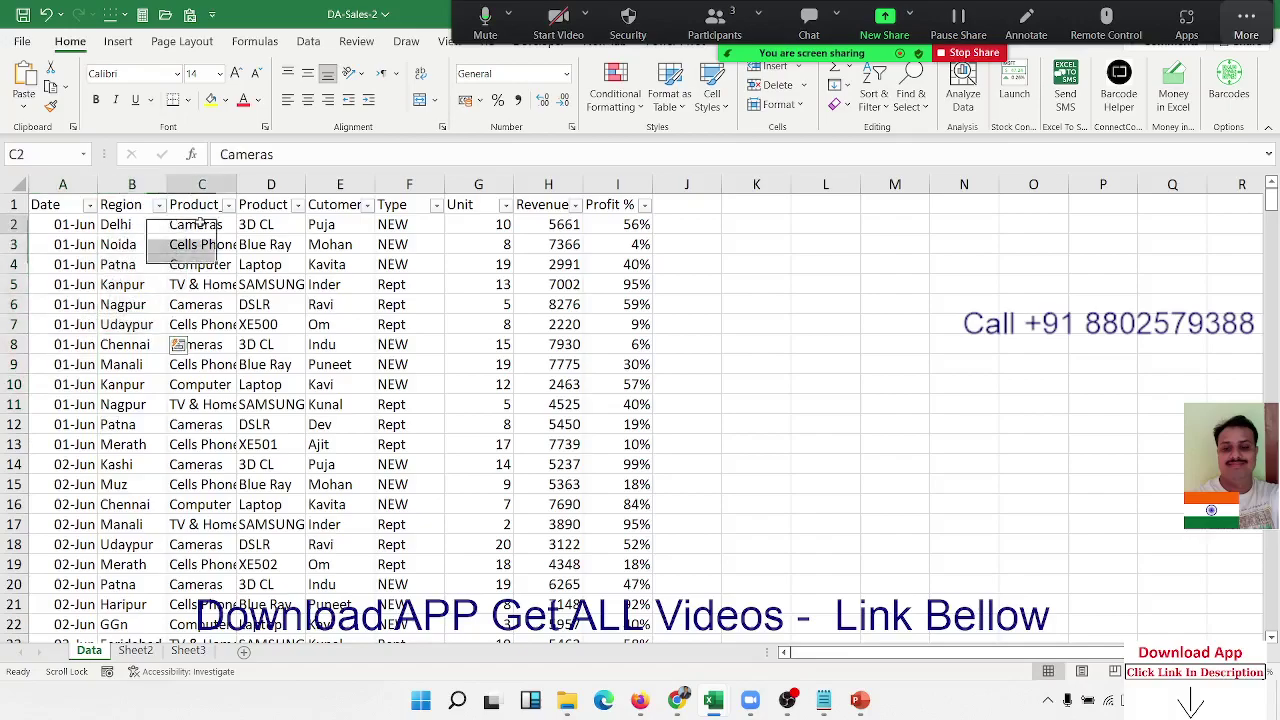
{"action": "left_click", "coordinate": [196, 324]}
{"action": "scroll", "coordinate": [195, 322], "scroll_direction": "down", "scroll_amount": 7}
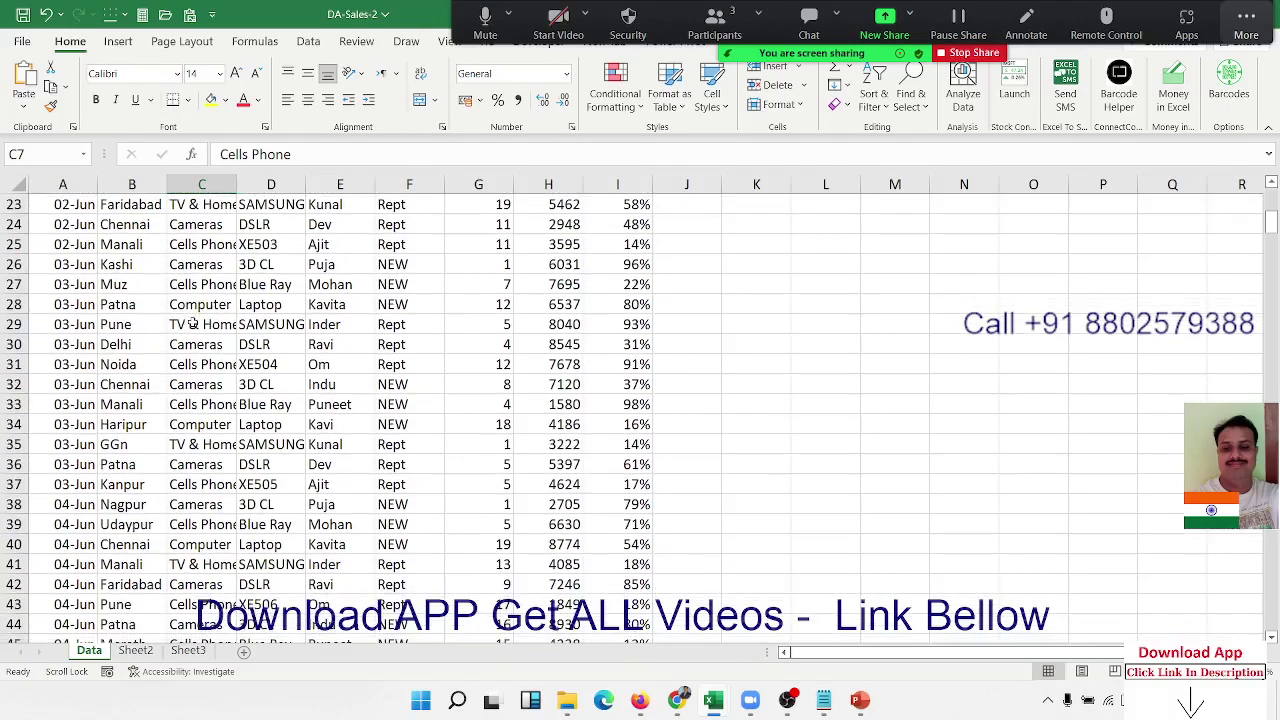
{"action": "scroll", "coordinate": [194, 321], "scroll_direction": "up", "scroll_amount": 4}
{"action": "scroll", "coordinate": [196, 324], "scroll_direction": "up", "scroll_amount": 3}
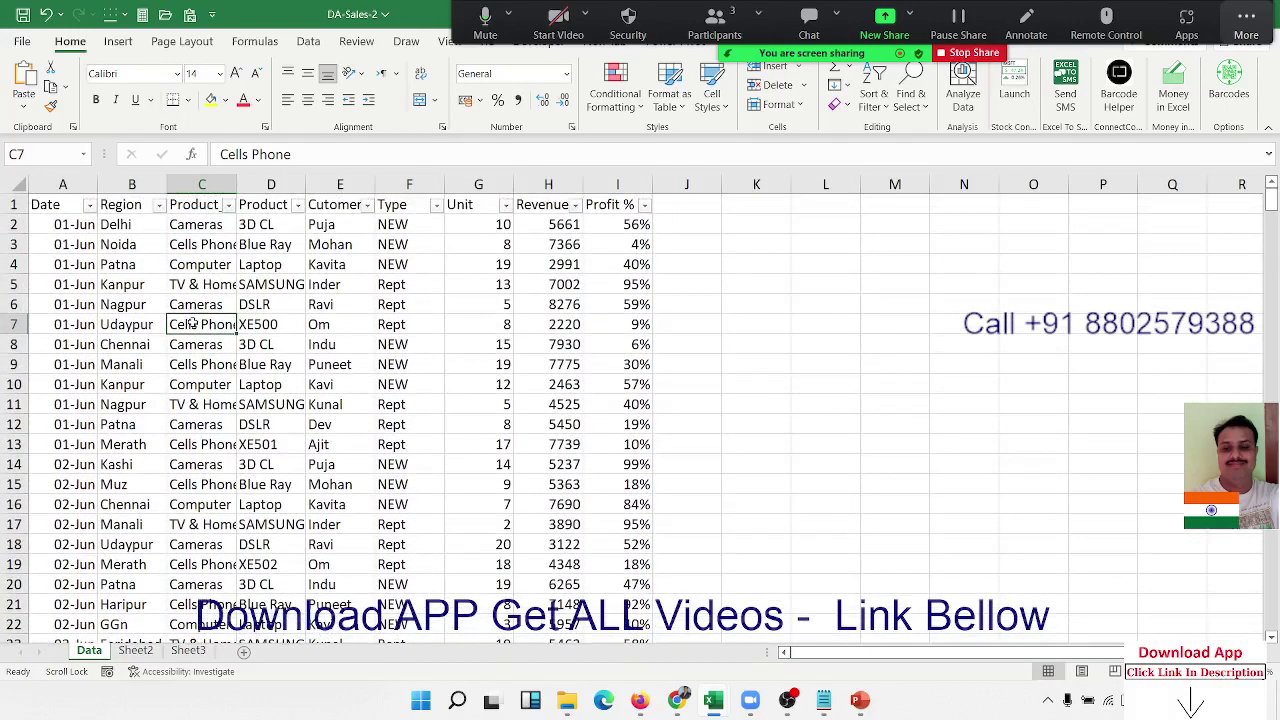
Open the Product column filter and try clearing every product except XE500
{"action": "left_click", "coordinate": [278, 206]}
{"action": "left_click", "coordinate": [297, 205]}
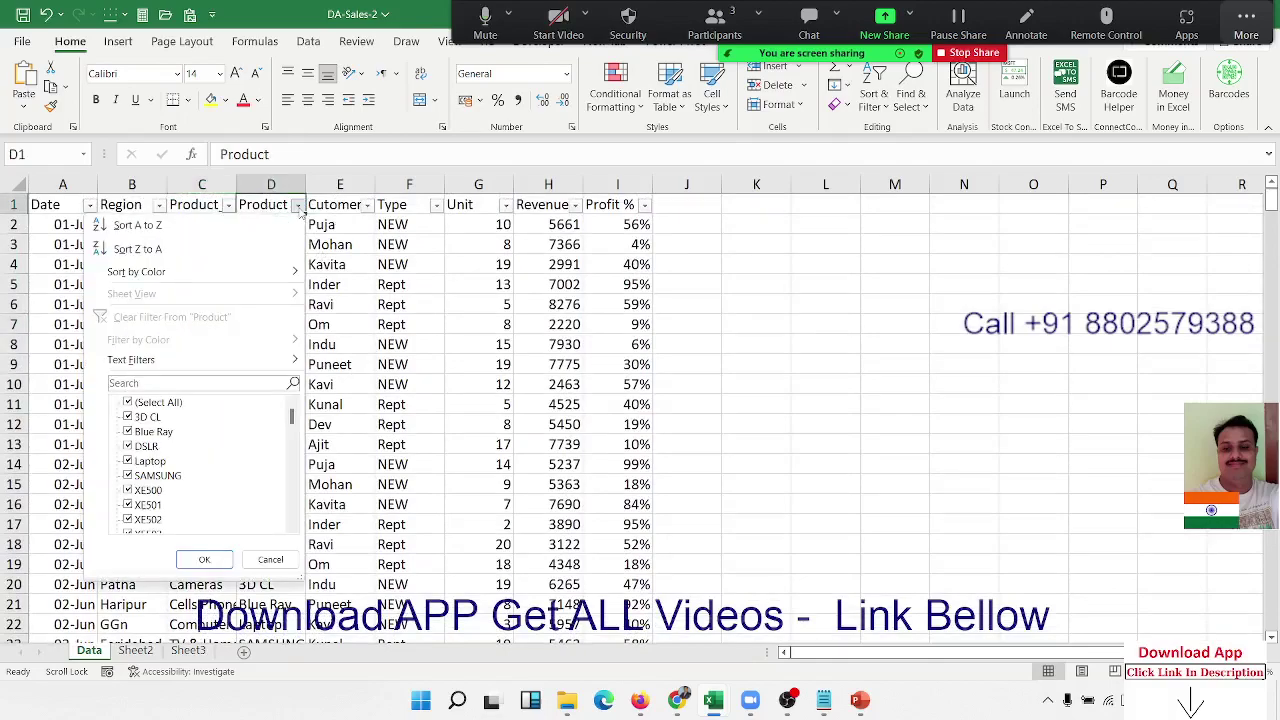
{"action": "scroll", "coordinate": [266, 452], "scroll_direction": "down", "scroll_amount": 2}
{"action": "scroll", "coordinate": [266, 452], "scroll_direction": "up", "scroll_amount": 2}
{"action": "left_click", "coordinate": [133, 403]}
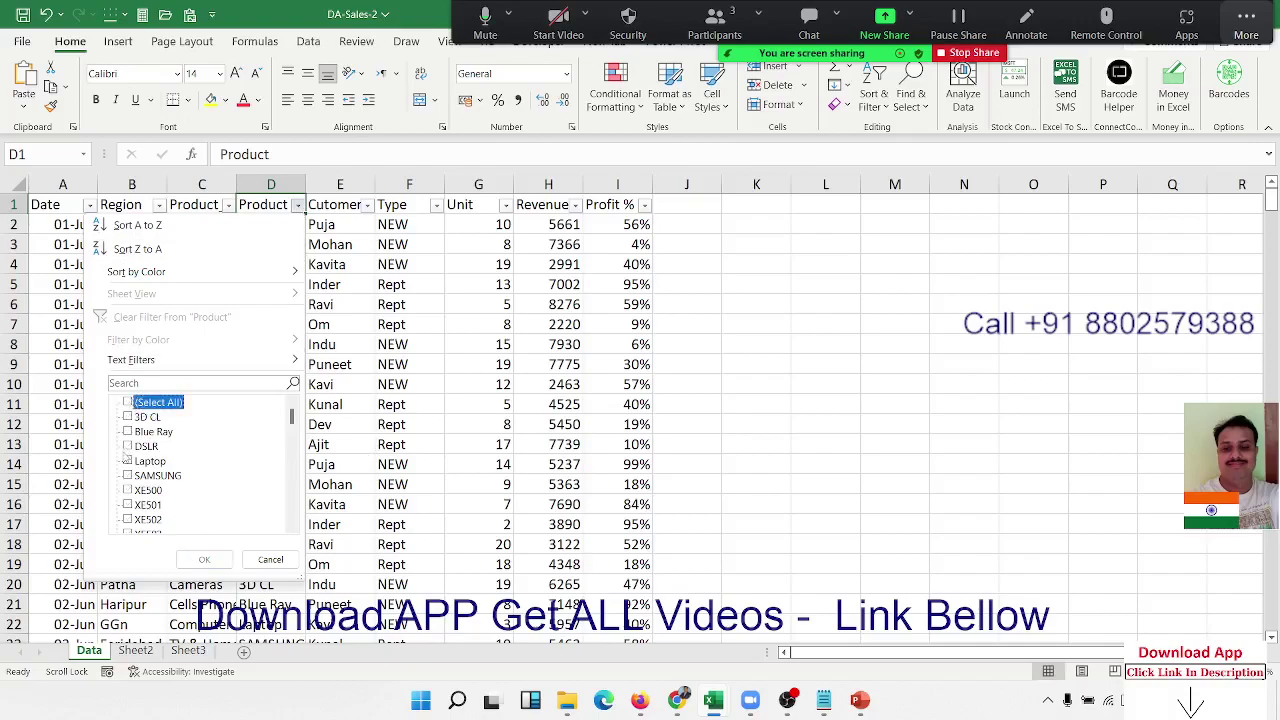
{"action": "left_click", "coordinate": [128, 490]}
{"action": "scroll", "coordinate": [128, 488], "scroll_direction": "down", "scroll_amount": 2}
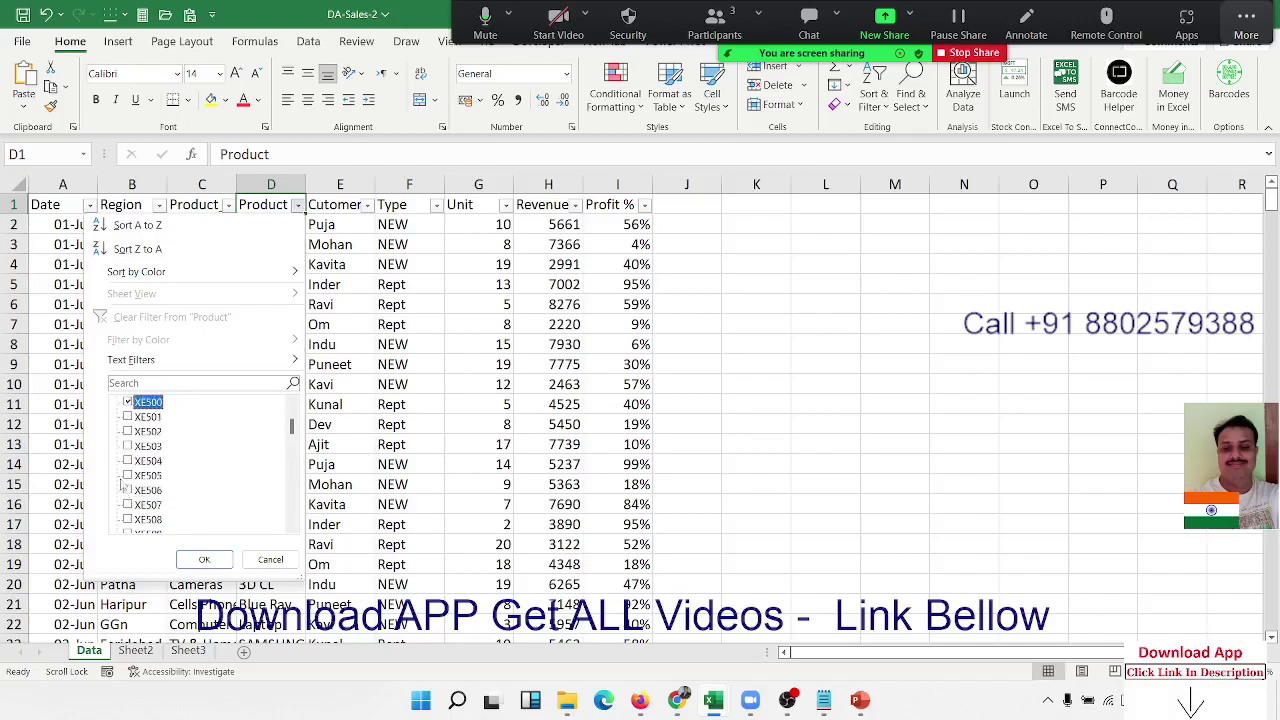
{"action": "scroll", "coordinate": [128, 431], "scroll_direction": "up", "scroll_amount": 2}
Exclude 3D CL, Blue Ray, DSLR, Laptop and SAMSUNG so only XE rows show
{"action": "left_click", "coordinate": [128, 402]}
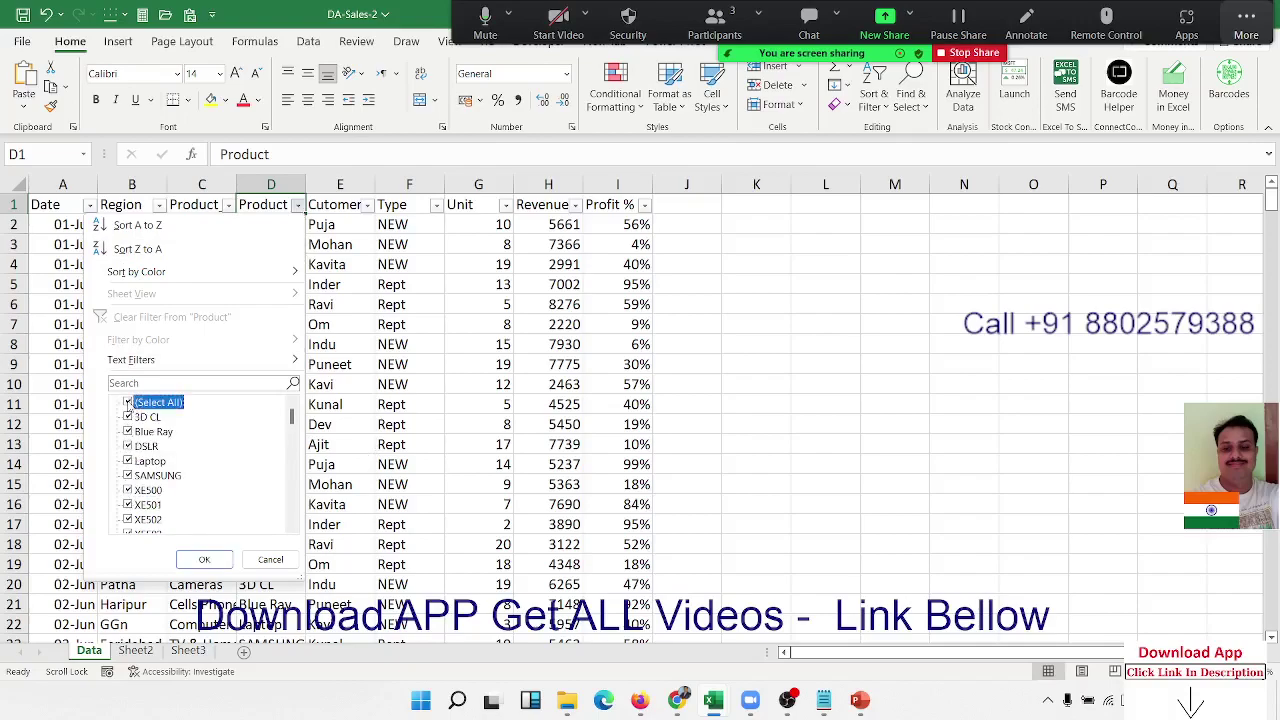
{"action": "left_click", "coordinate": [127, 417]}
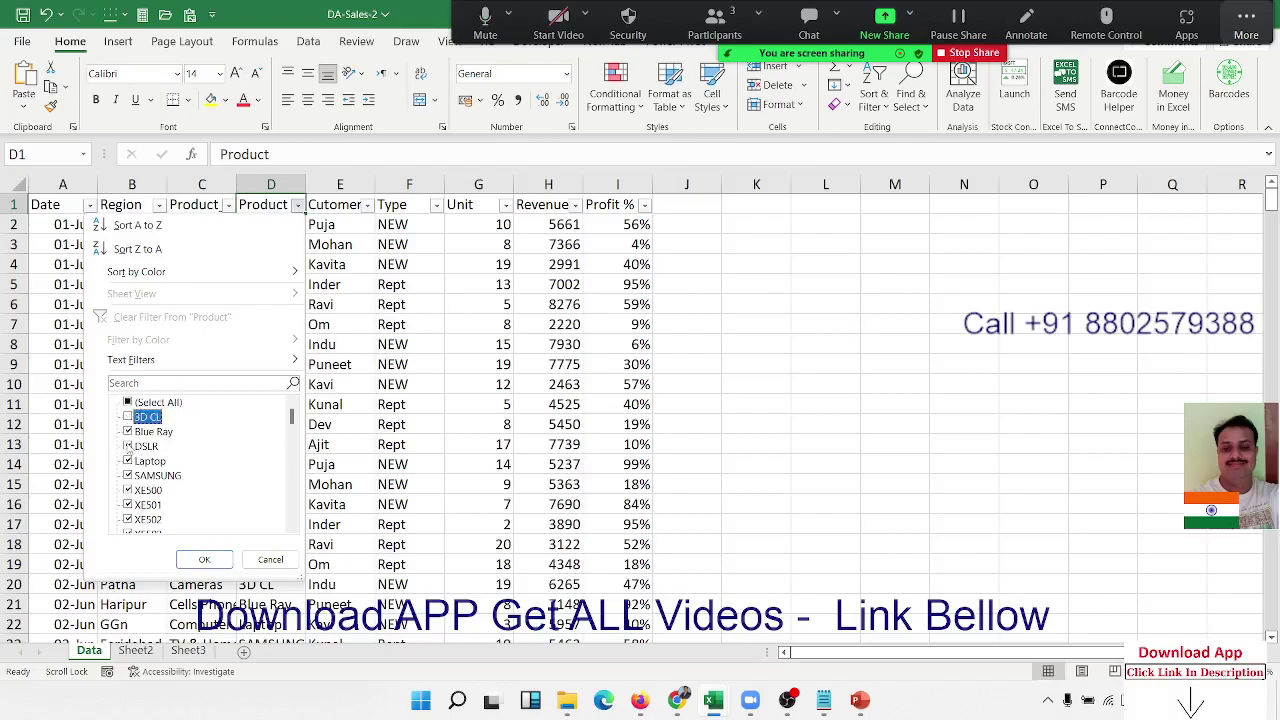
{"action": "left_click", "coordinate": [127, 432]}
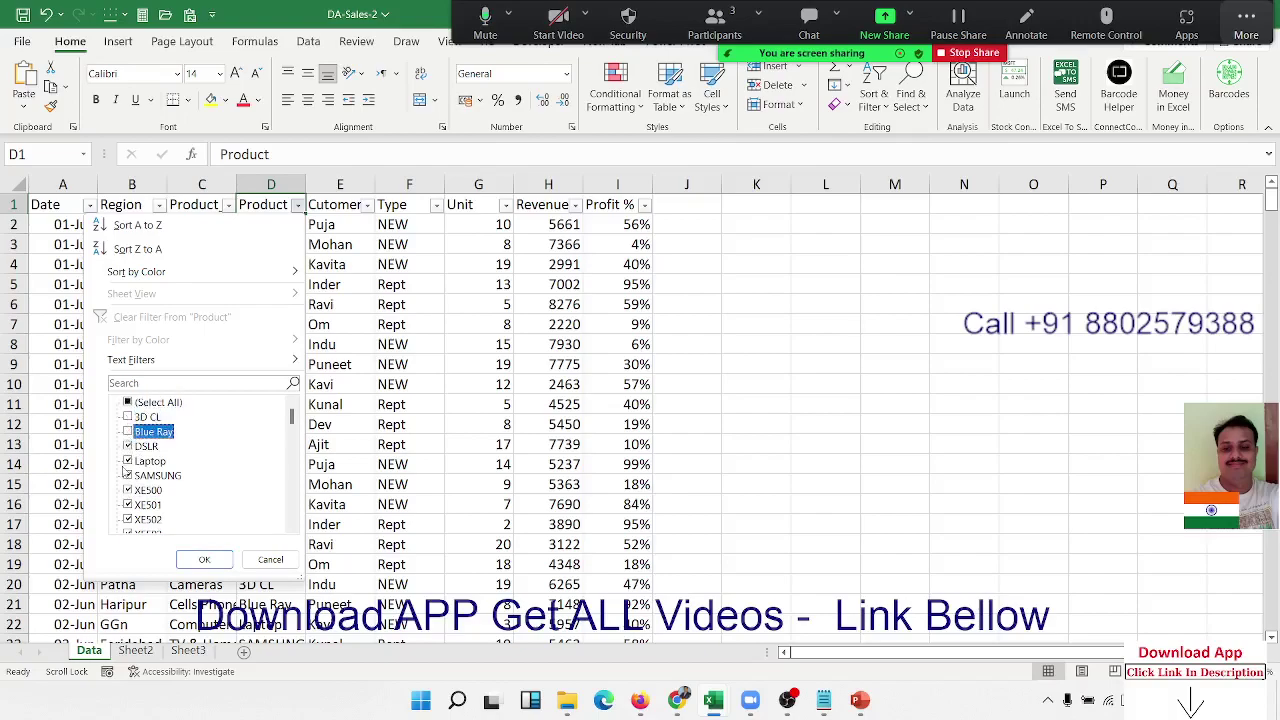
{"action": "left_click", "coordinate": [127, 446]}
{"action": "left_click", "coordinate": [127, 461]}
{"action": "left_click", "coordinate": [127, 476]}
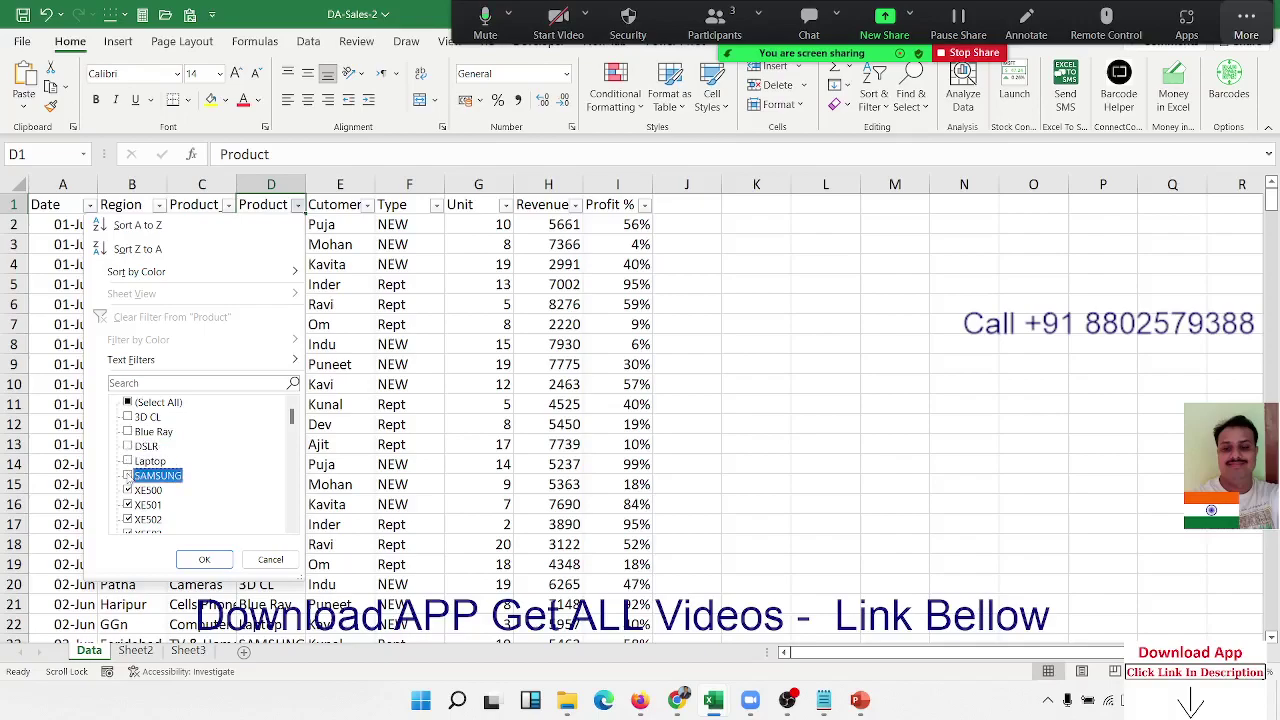
{"action": "left_click_drag", "start_coordinate": [293, 428], "coordinate": [293, 446]}
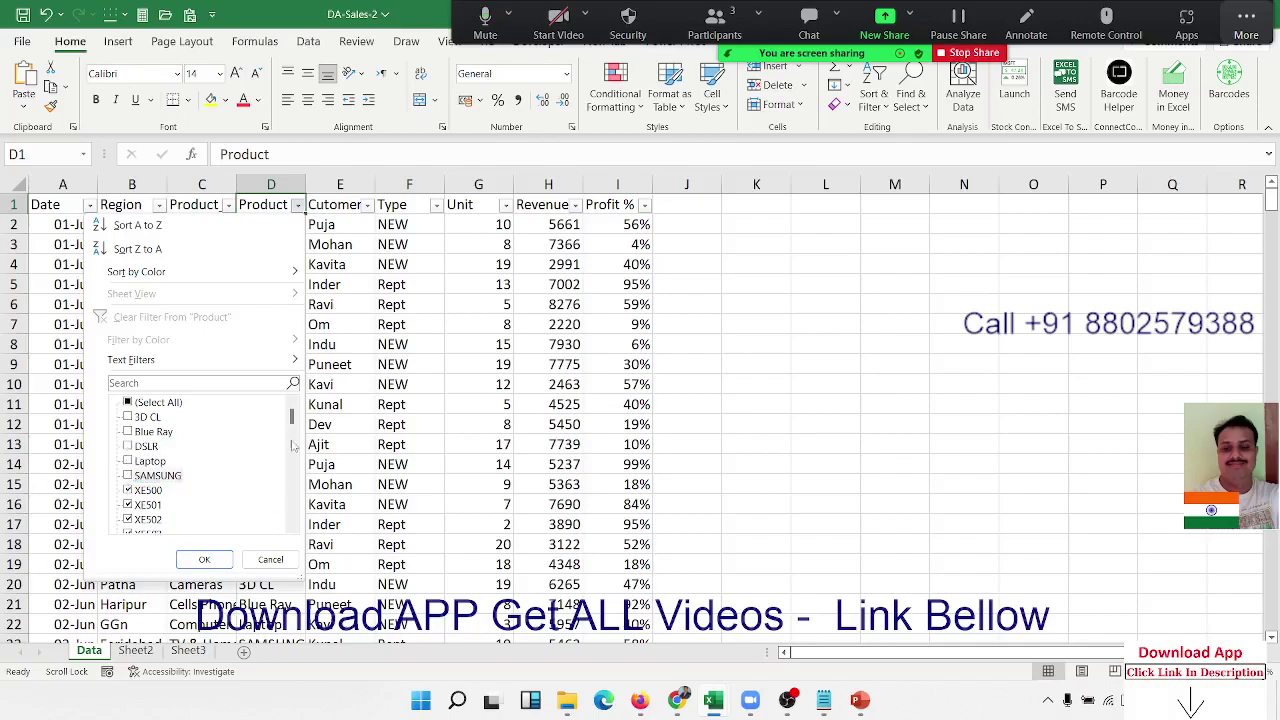
{"action": "left_click", "coordinate": [204, 559]}
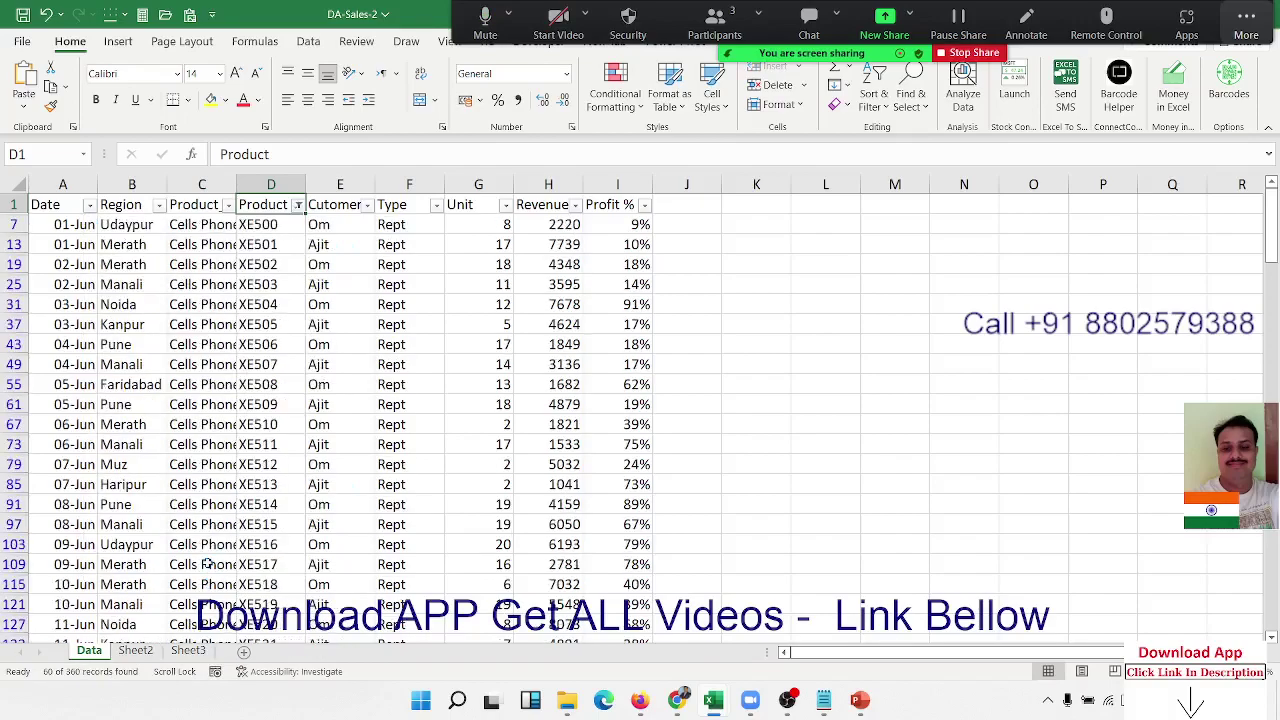
Change the product name in D7 from XE500 to 'XE 500'
{"action": "left_click", "coordinate": [250, 224]}
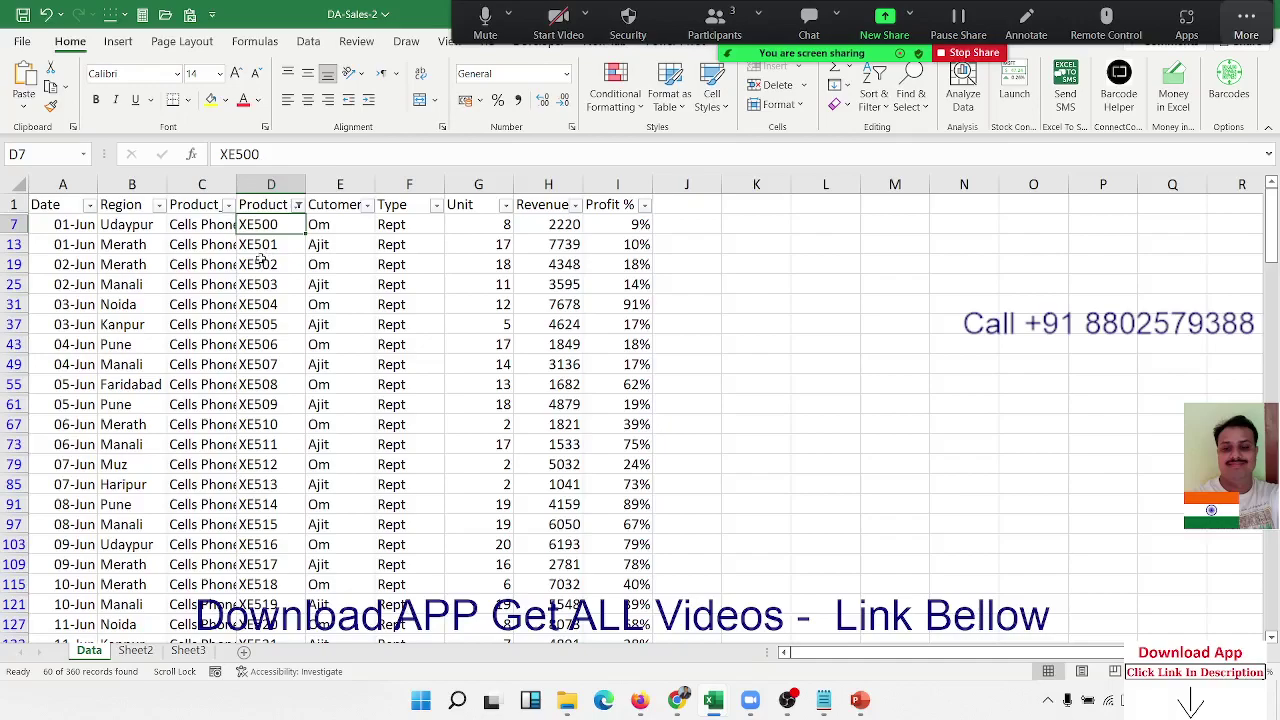
{"action": "left_click", "coordinate": [310, 157]}
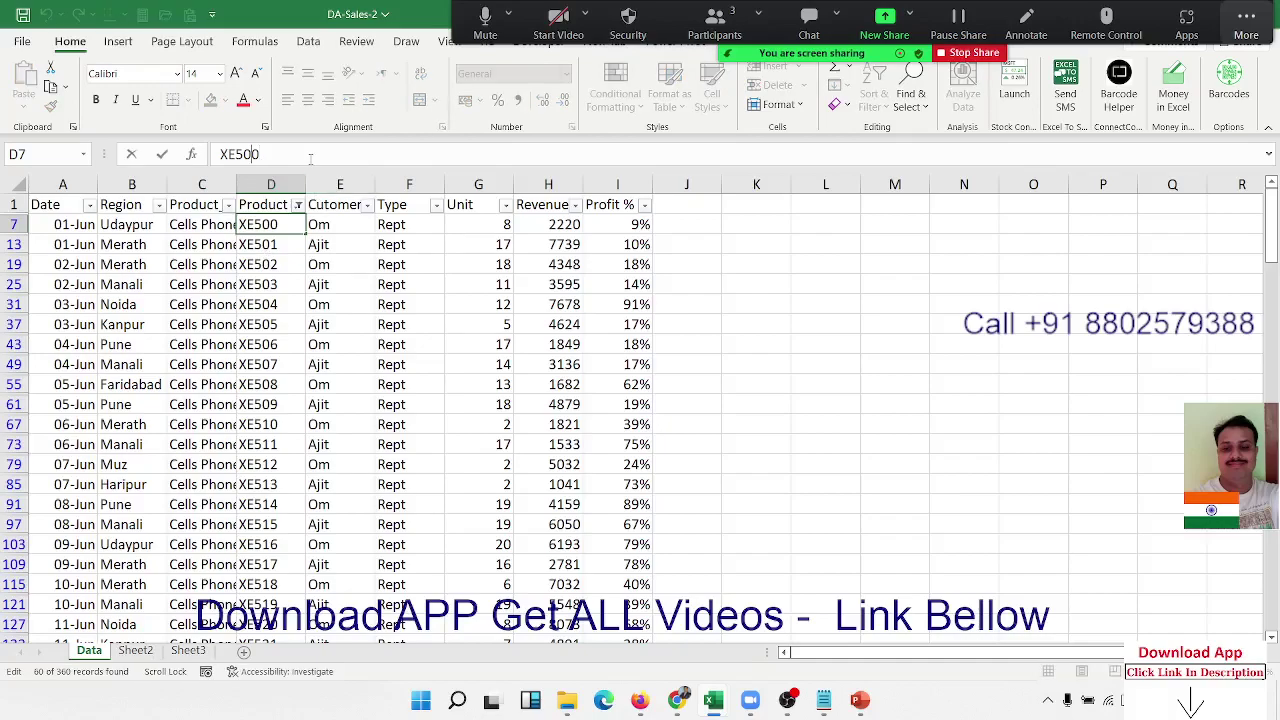
{"action": "key", "text": "Left"}
{"action": "key", "text": "Left"}
{"action": "key", "text": "Left"}
{"action": "key", "text": "ctrl+Return"}
{"action": "key", "text": "Return"}
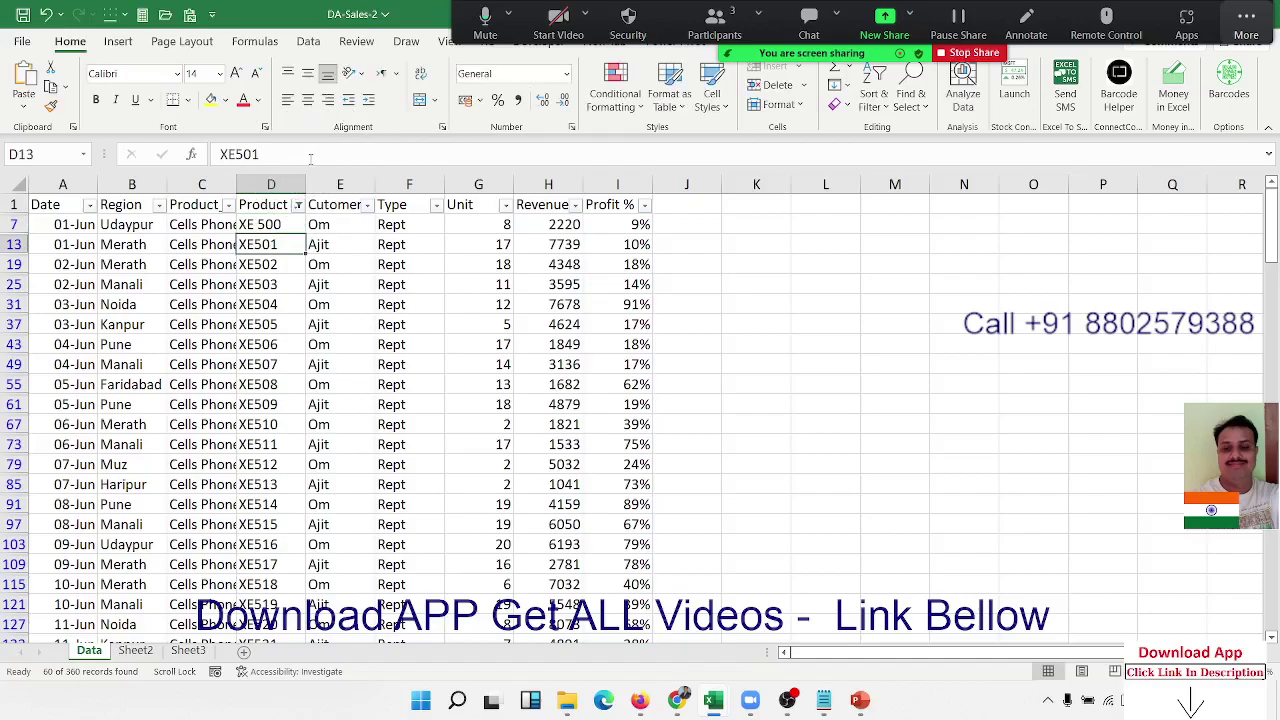
Copy 'XE 500' into all remaining visible XE rows, then remove the filter
{"action": "left_click", "coordinate": [270, 227]}
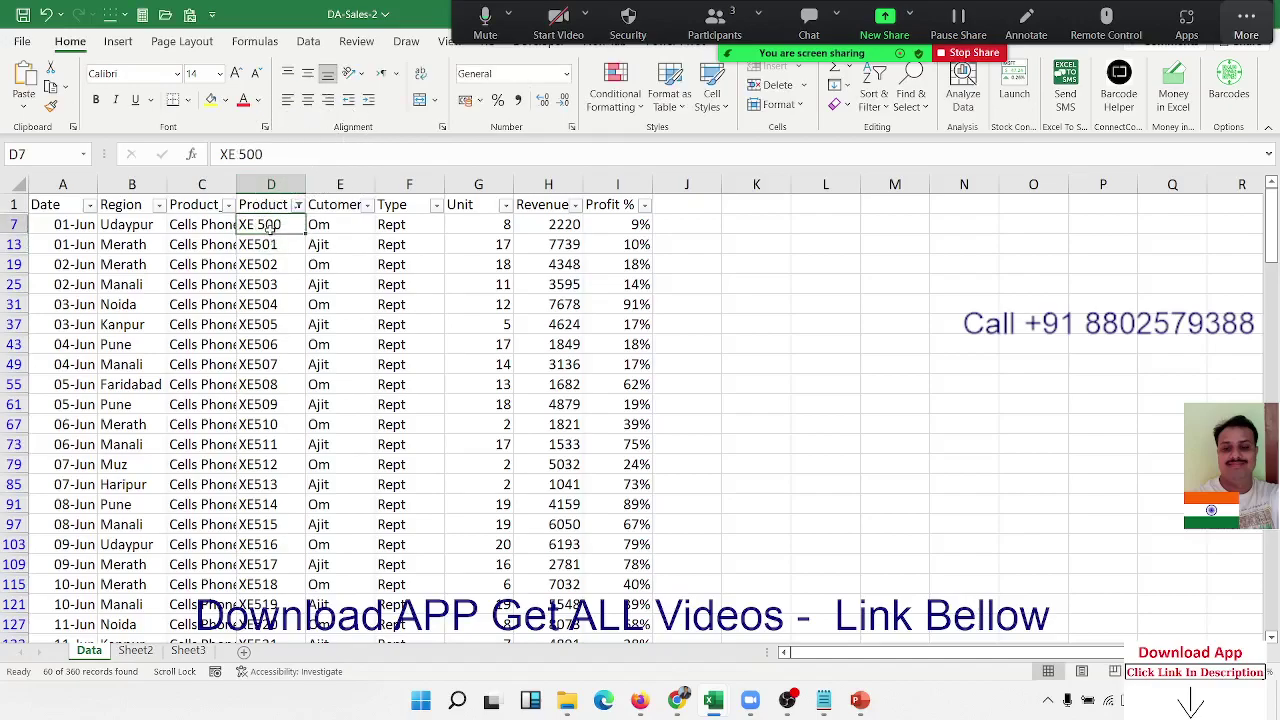
{"action": "scroll", "coordinate": [270, 227], "scroll_direction": "down", "scroll_amount": 1}
{"action": "scroll", "coordinate": [270, 227], "scroll_direction": "up", "scroll_amount": 1}
{"action": "scroll", "coordinate": [270, 227], "scroll_direction": "down", "scroll_amount": 1}
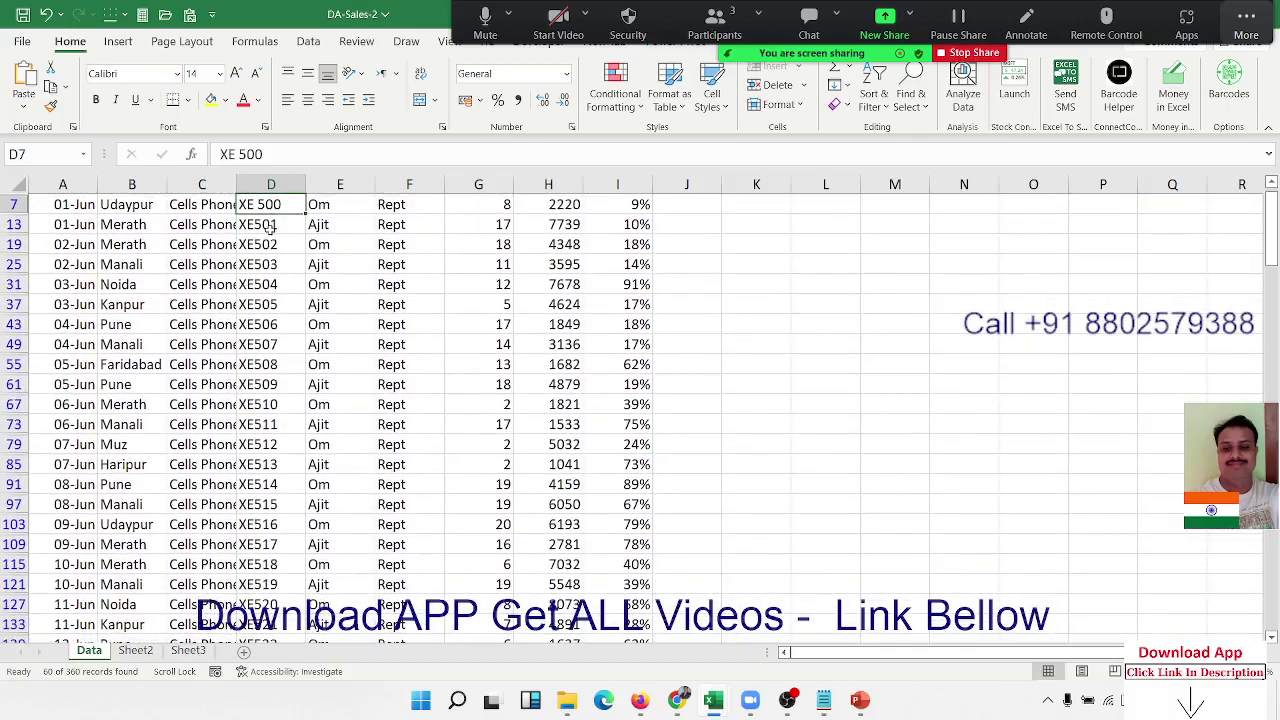
{"action": "scroll", "coordinate": [270, 227], "scroll_direction": "up", "scroll_amount": 1}
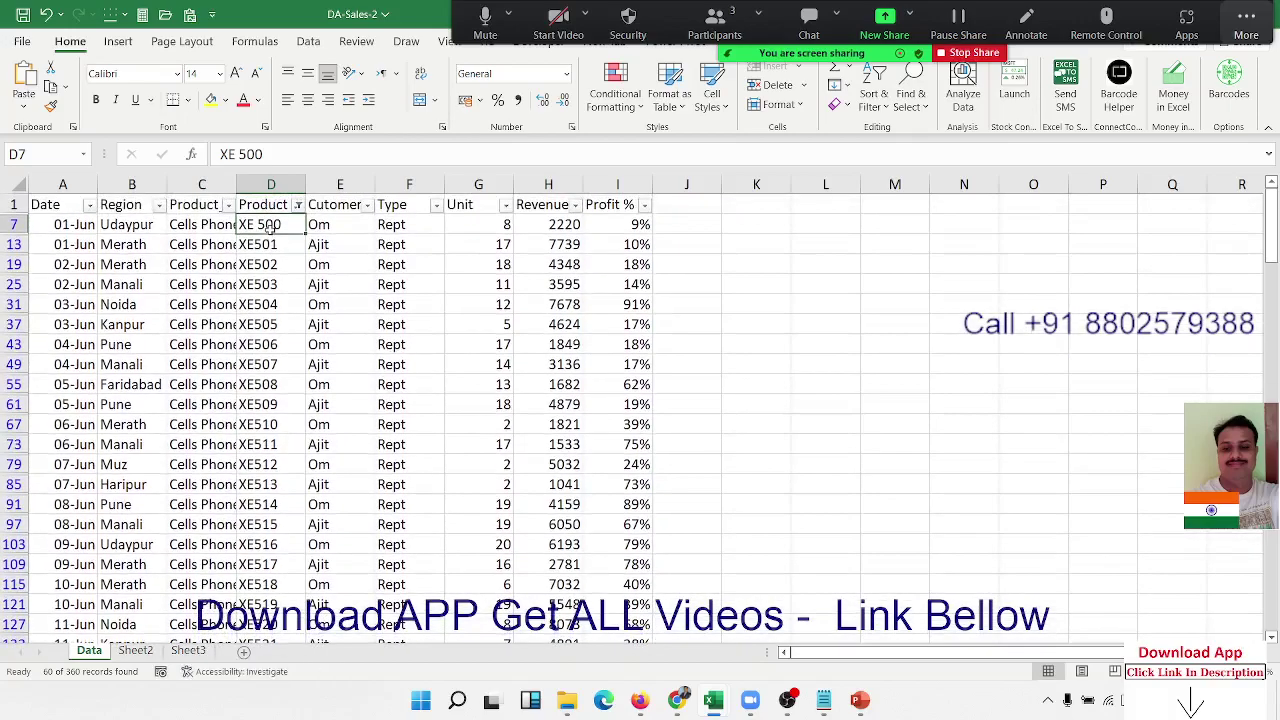
{"action": "key", "text": "ctrl+c"}
{"action": "key", "text": "Down"}
{"action": "key", "text": "ctrl+shift+Down"}
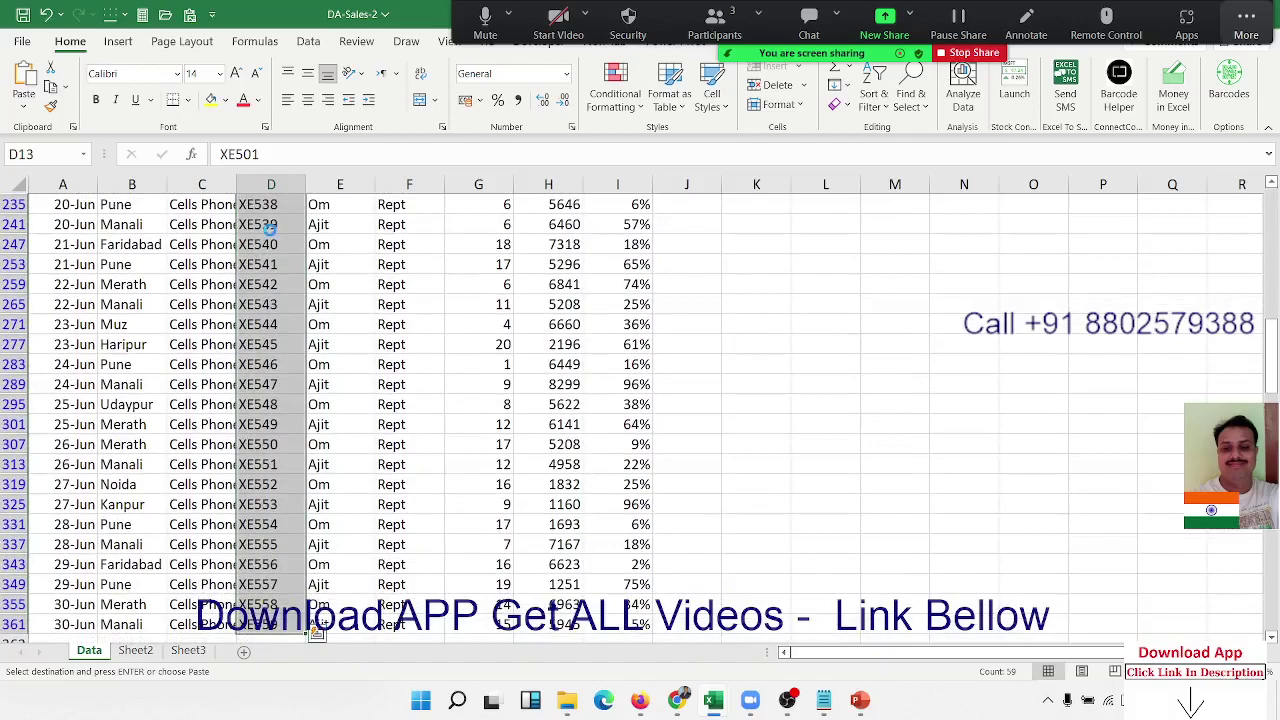
{"action": "key", "text": "ctrl+v"}
{"action": "left_click", "coordinate": [268, 228]}
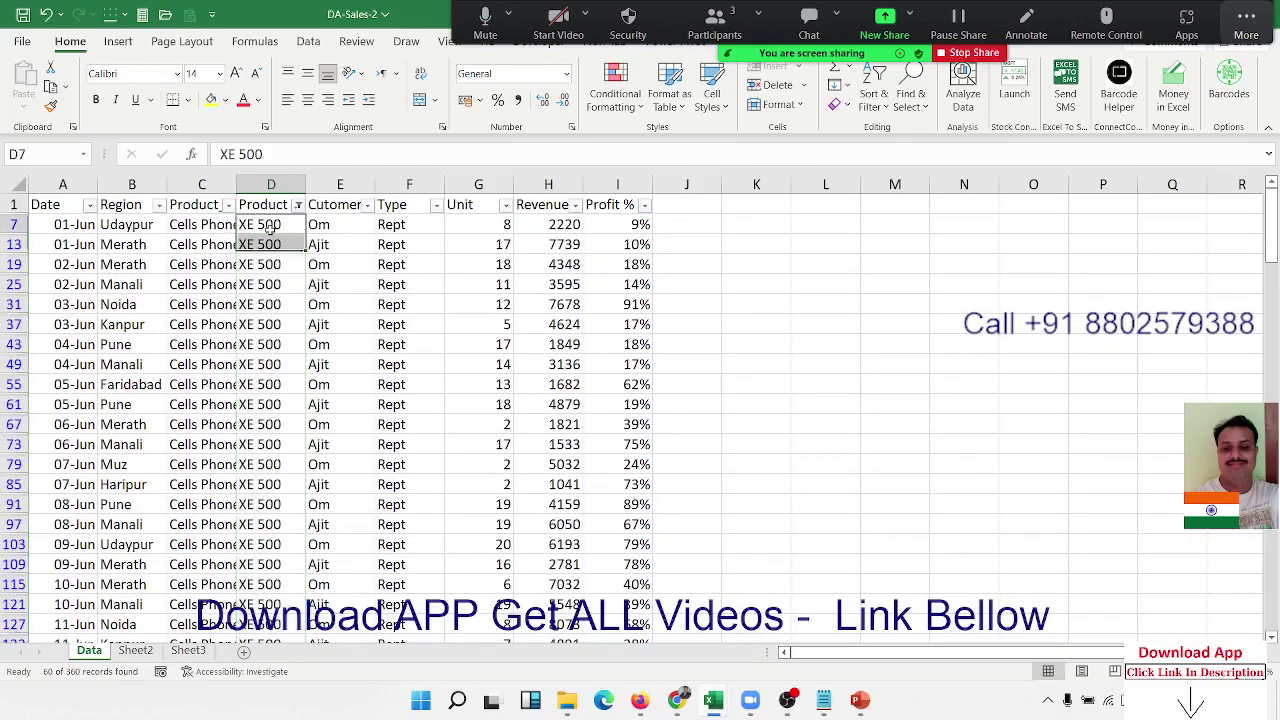
{"action": "key", "text": "ctrl+shift+l"}
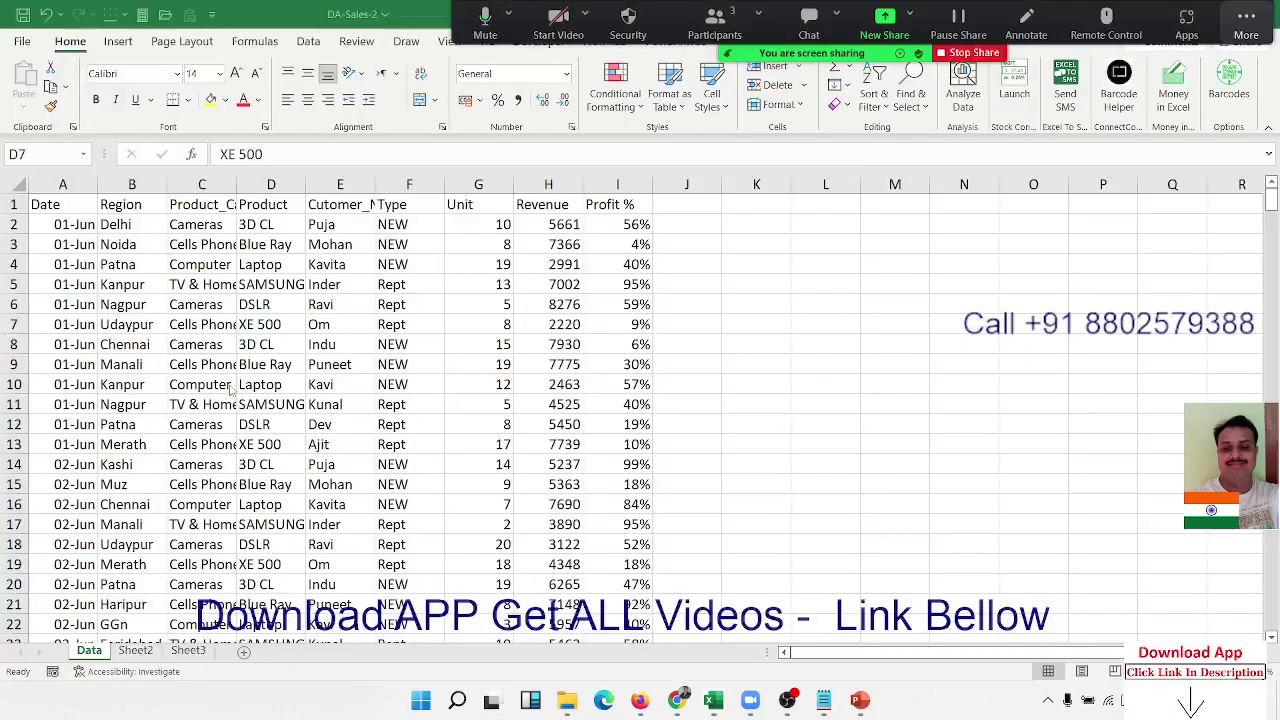
Switch back to the PowerPoint presentation with the dashboard image
{"action": "key", "text": "alt+Tab"}
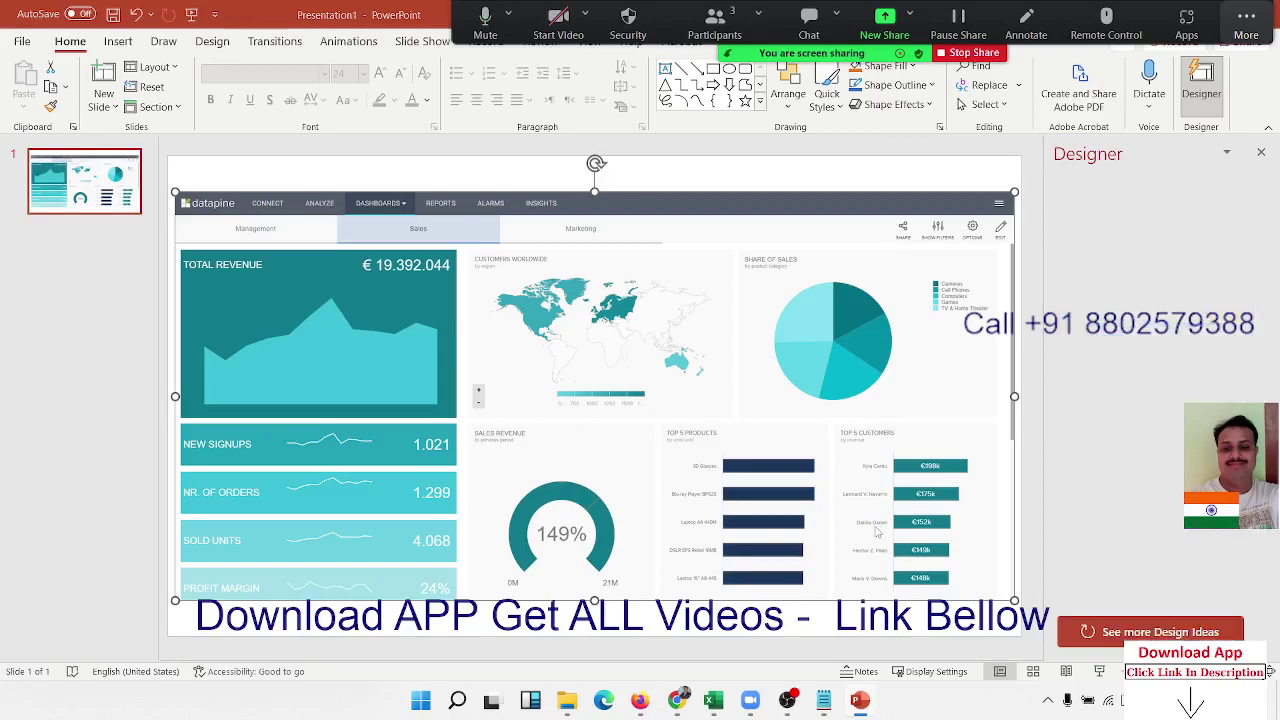
Start the dashboard slide show, then cycle windows toward the DA-Sales-2 workbook
{"action": "key", "text": "F5"}
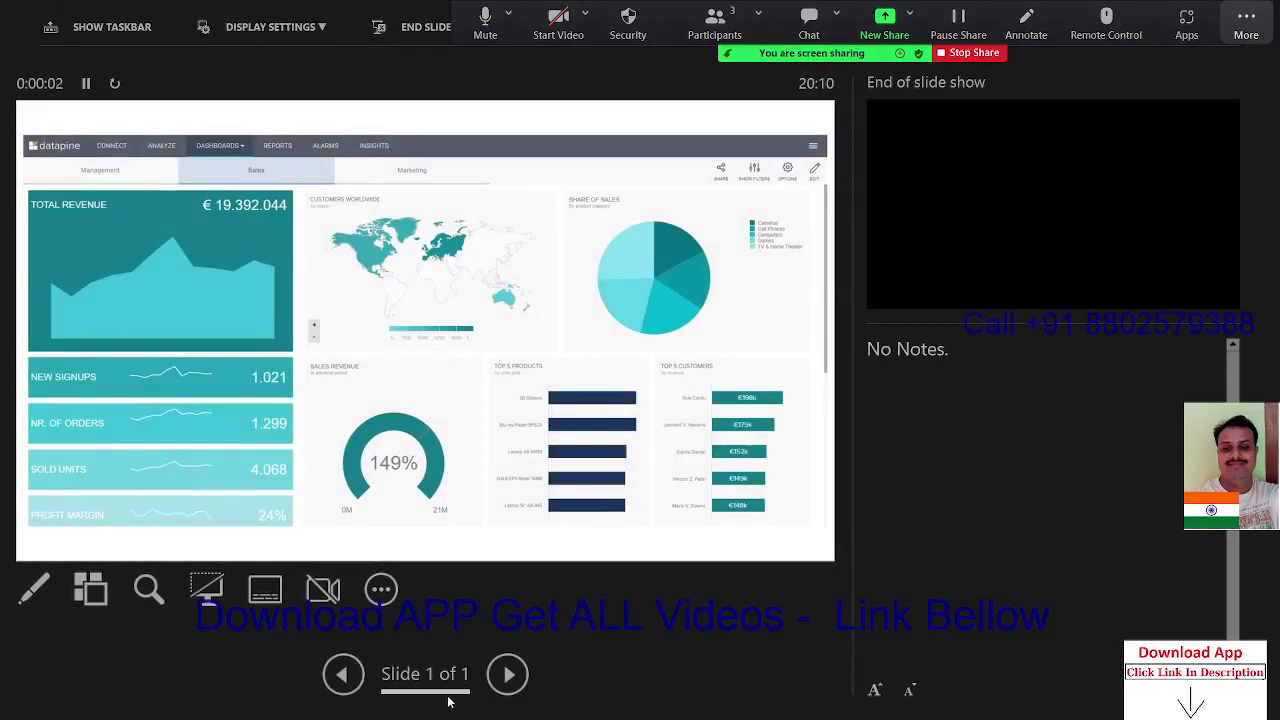
{"action": "key", "text": "alt+Tab"}
{"action": "key", "text": "alt+Tab"}
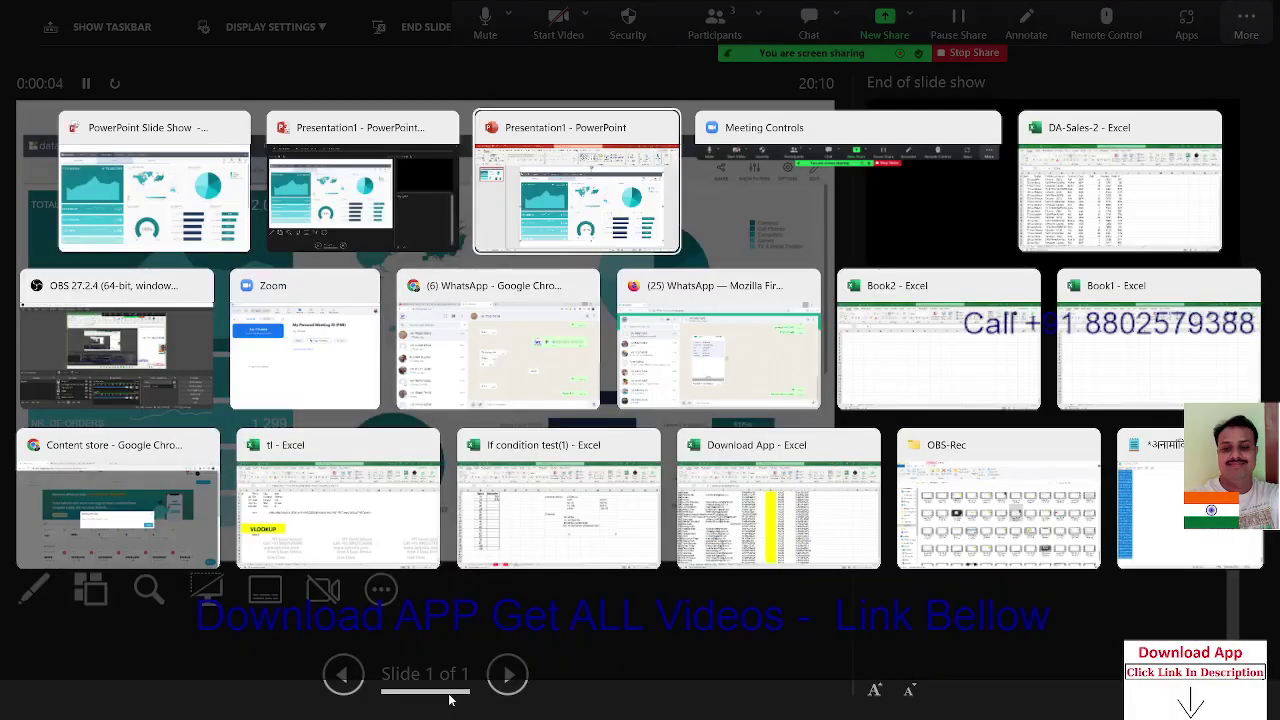
{"action": "key", "text": "alt+Tab"}
{"action": "key", "text": "alt+Tab"}
{"action": "key", "text": "alt+Tab"}
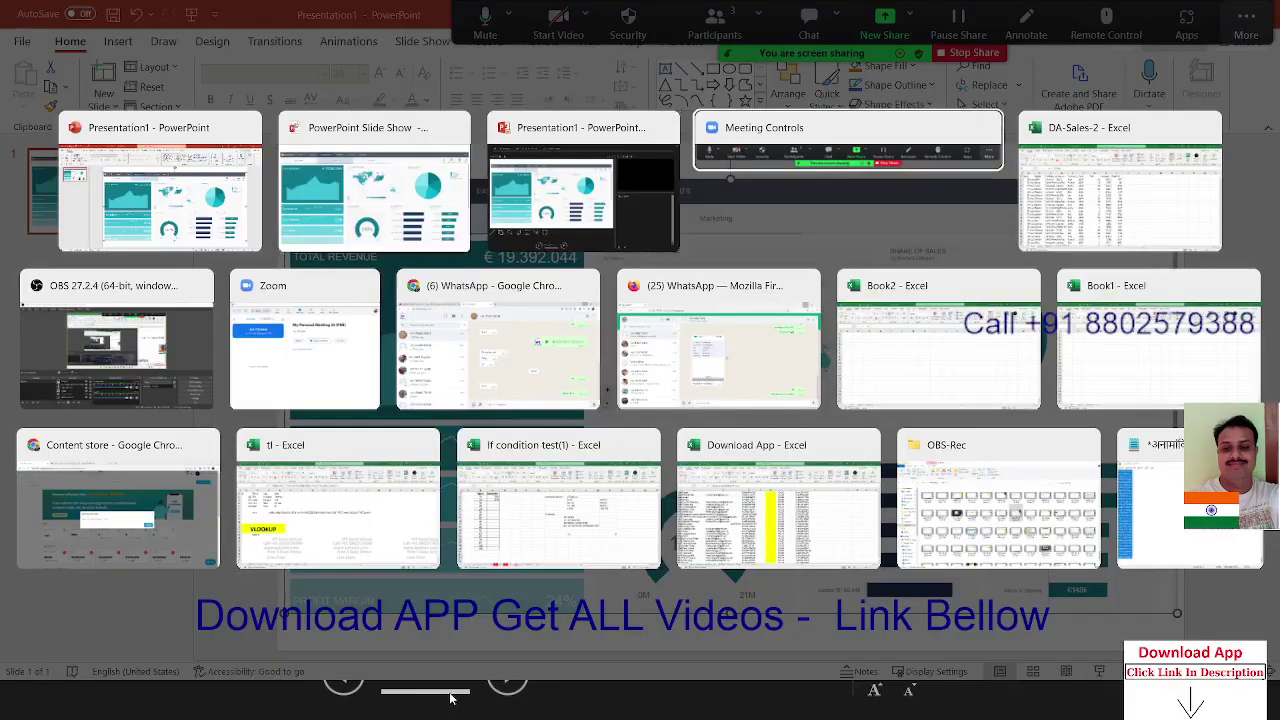
{"action": "key", "text": "alt+Tab"}
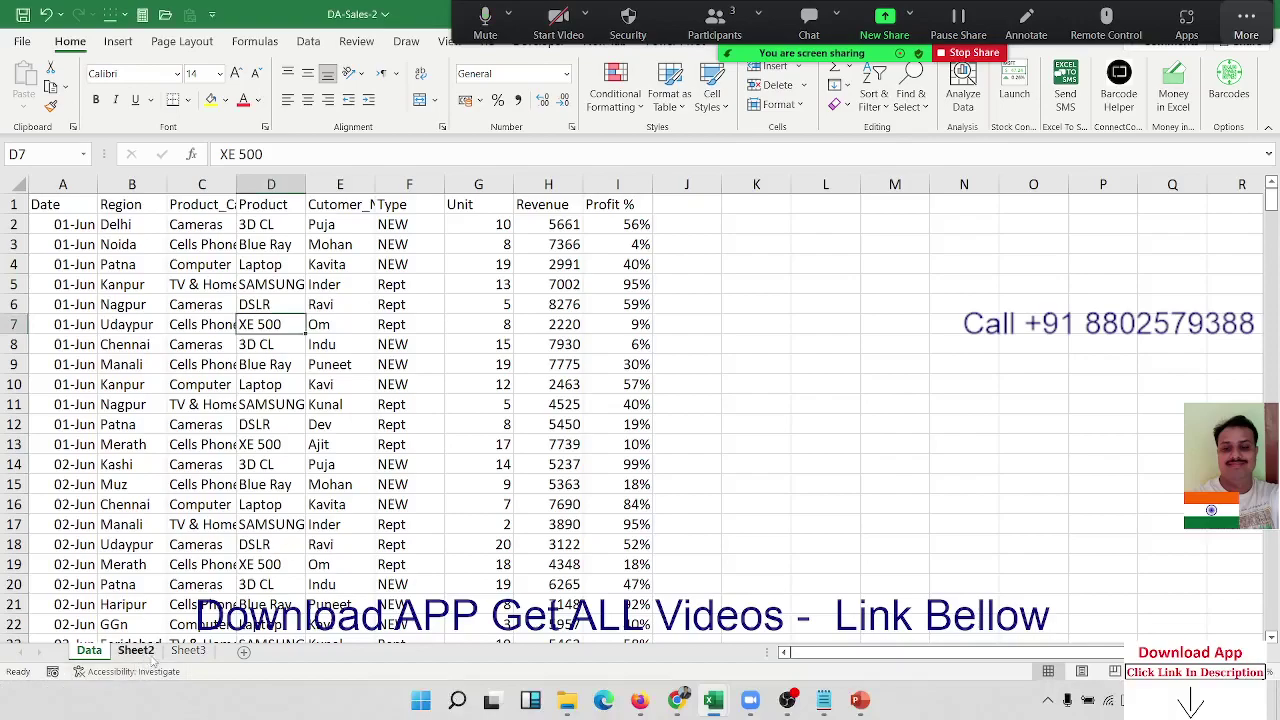
Rename the blank Sheet3 to 'Summery'
{"action": "left_click", "coordinate": [188, 651]}
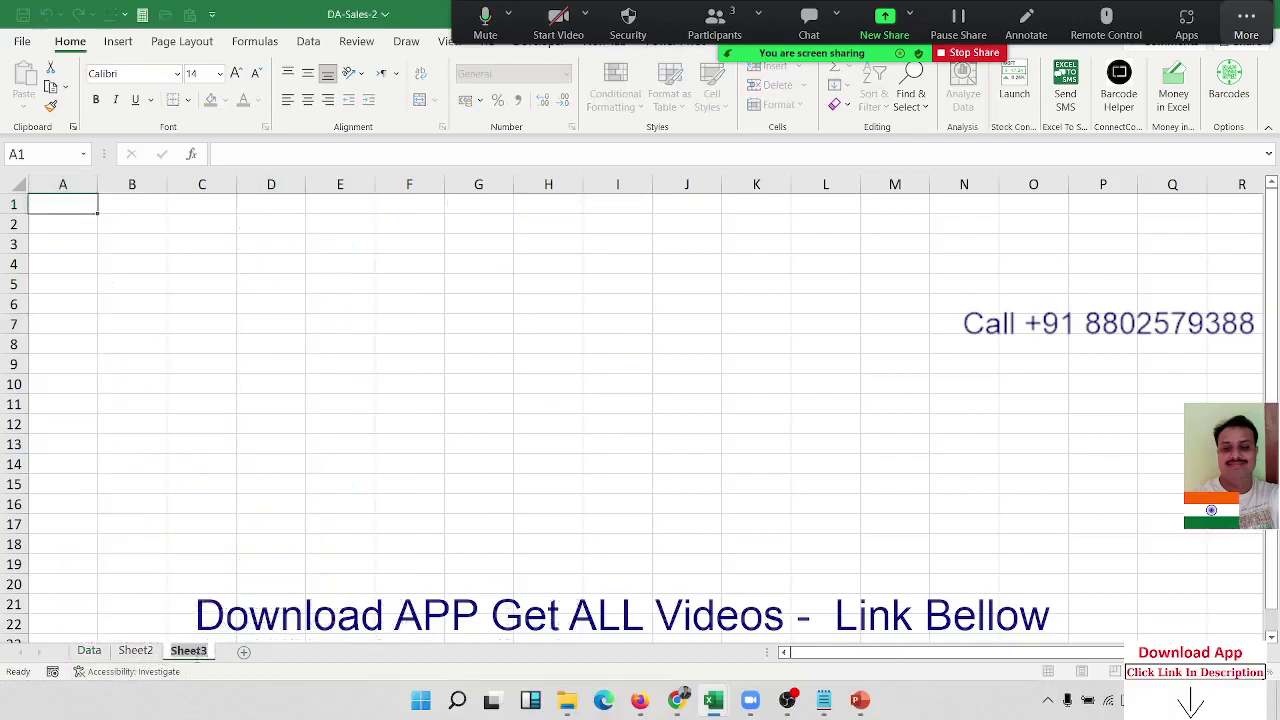
{"action": "type", "text": "Summ"}
{"action": "type", "text": "ery"}
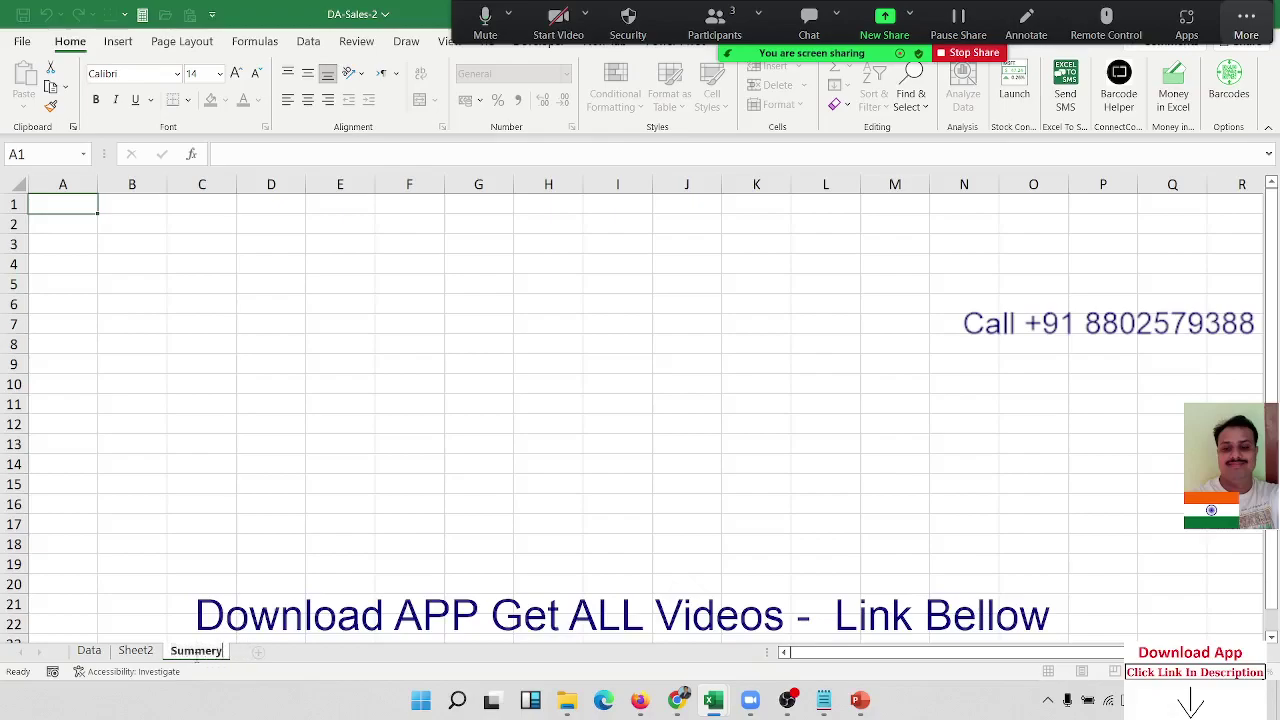
{"action": "key", "text": "Return"}
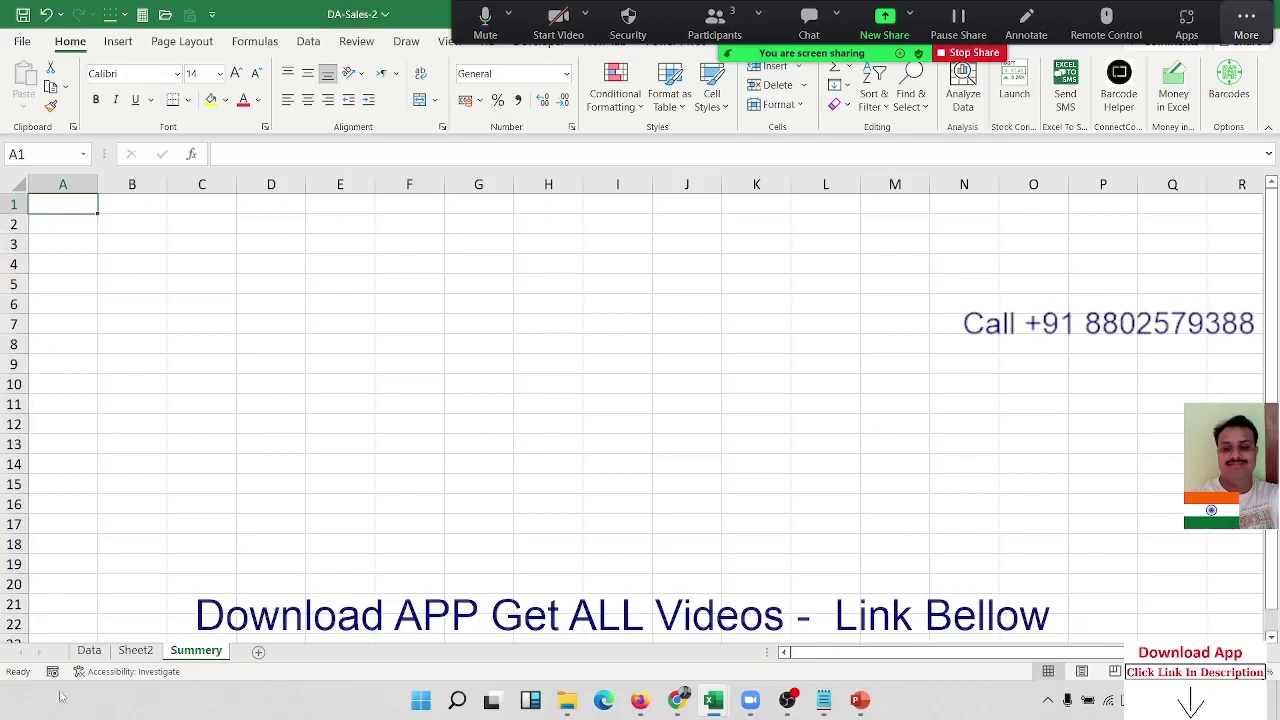
Turn the Data table's header filters back on and check where the date column ends
{"action": "left_click", "coordinate": [89, 650]}
{"action": "left_click", "coordinate": [87, 352]}
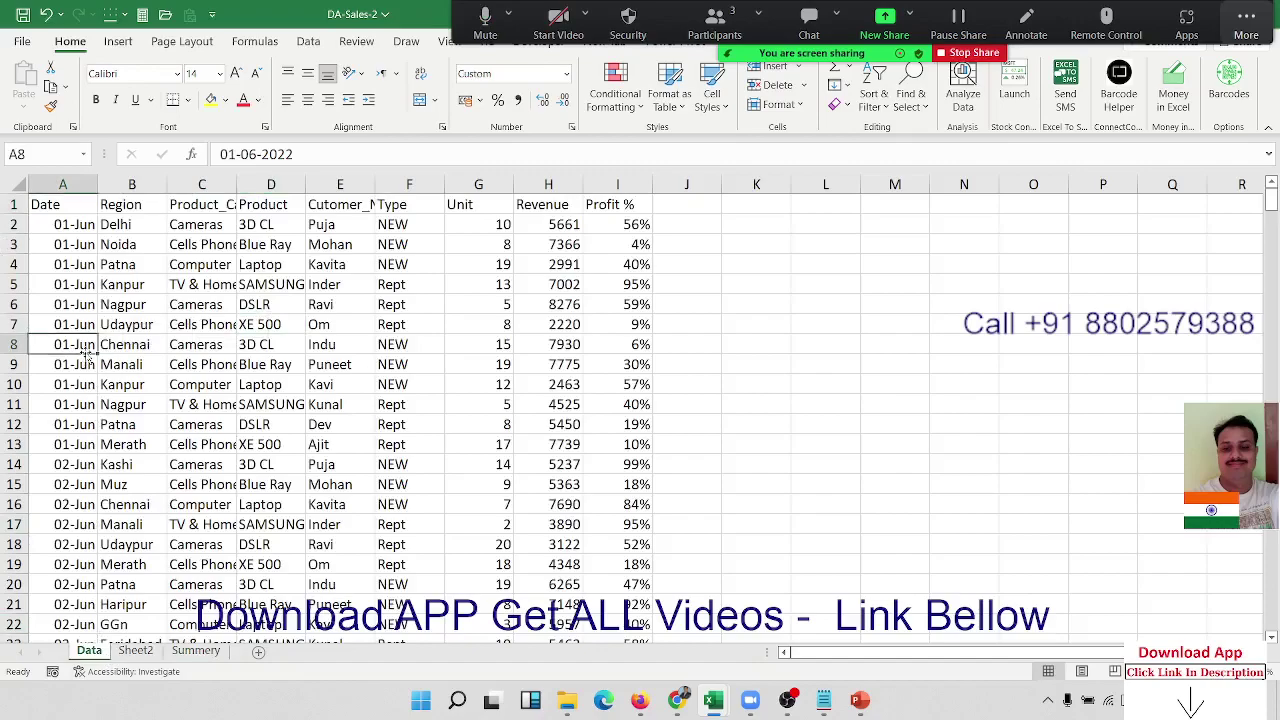
{"action": "key", "text": "ctrl+Up"}
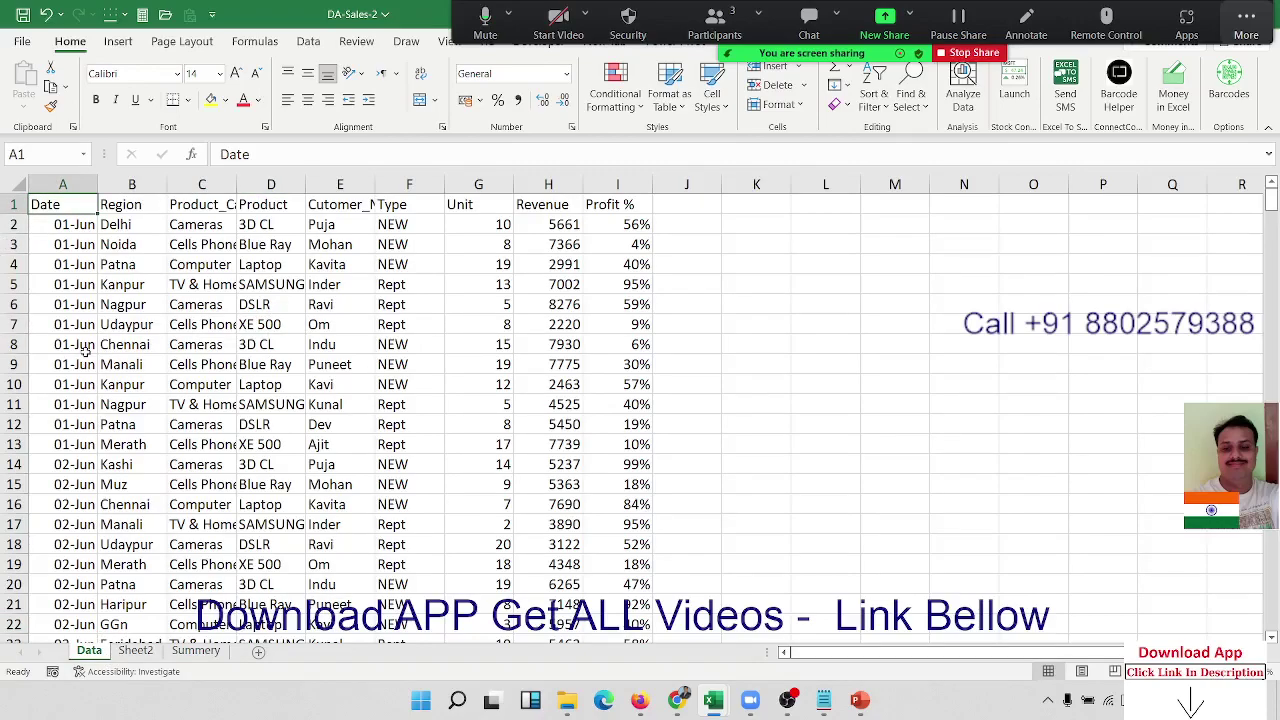
{"action": "key", "text": "ctrl+shift+l"}
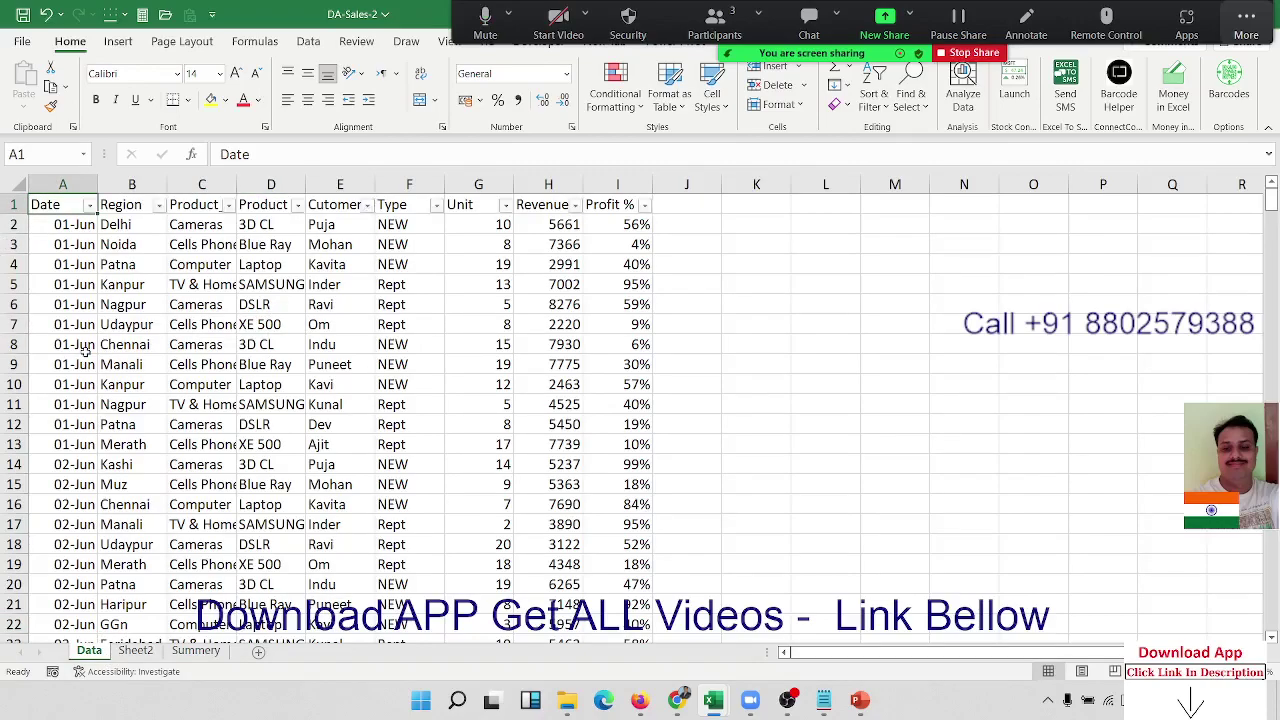
{"action": "key", "text": "Down"}
{"action": "key", "text": "ctrl+Down"}
{"action": "key", "text": "Up"}
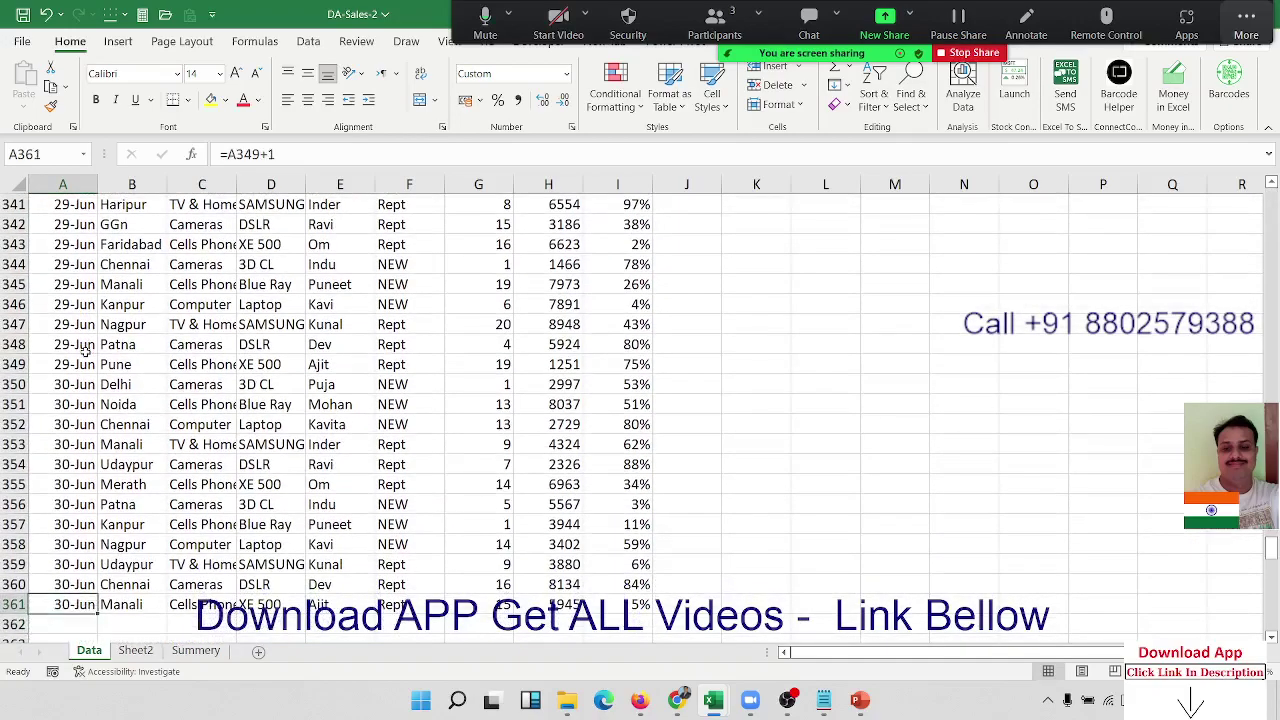
{"action": "key", "text": "ctrl+Up"}
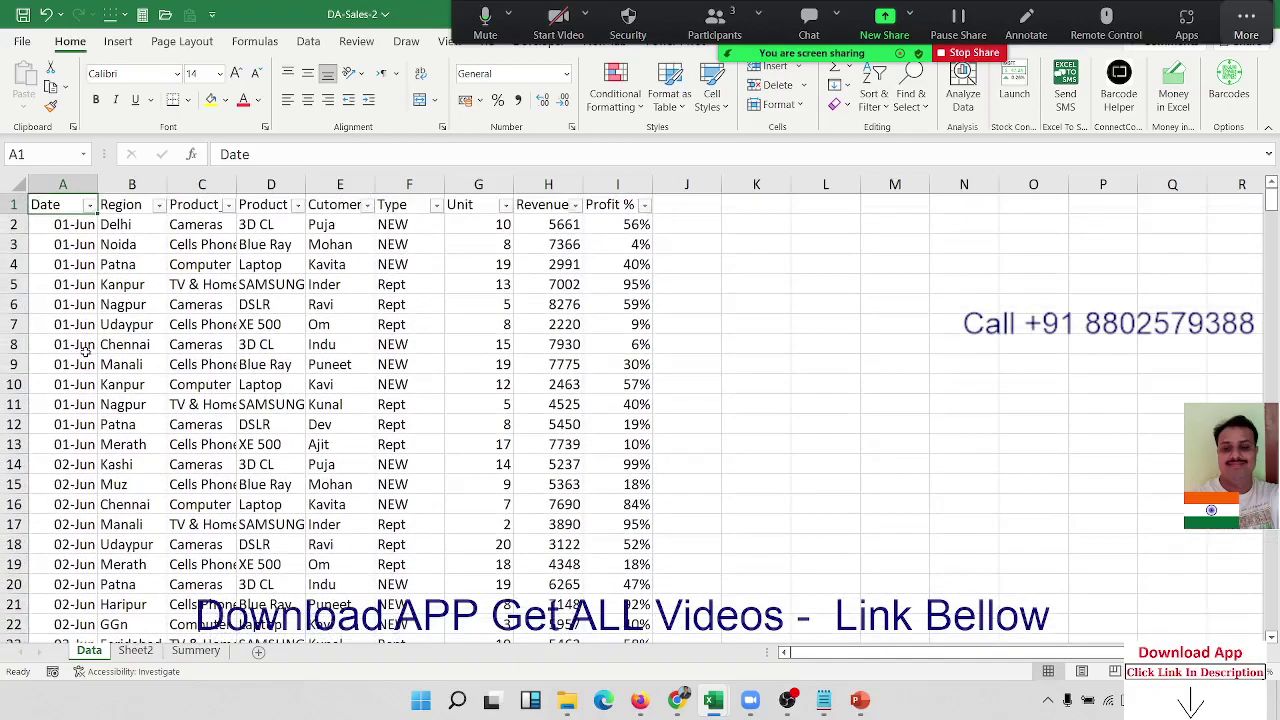
{"action": "left_click", "coordinate": [184, 654]}
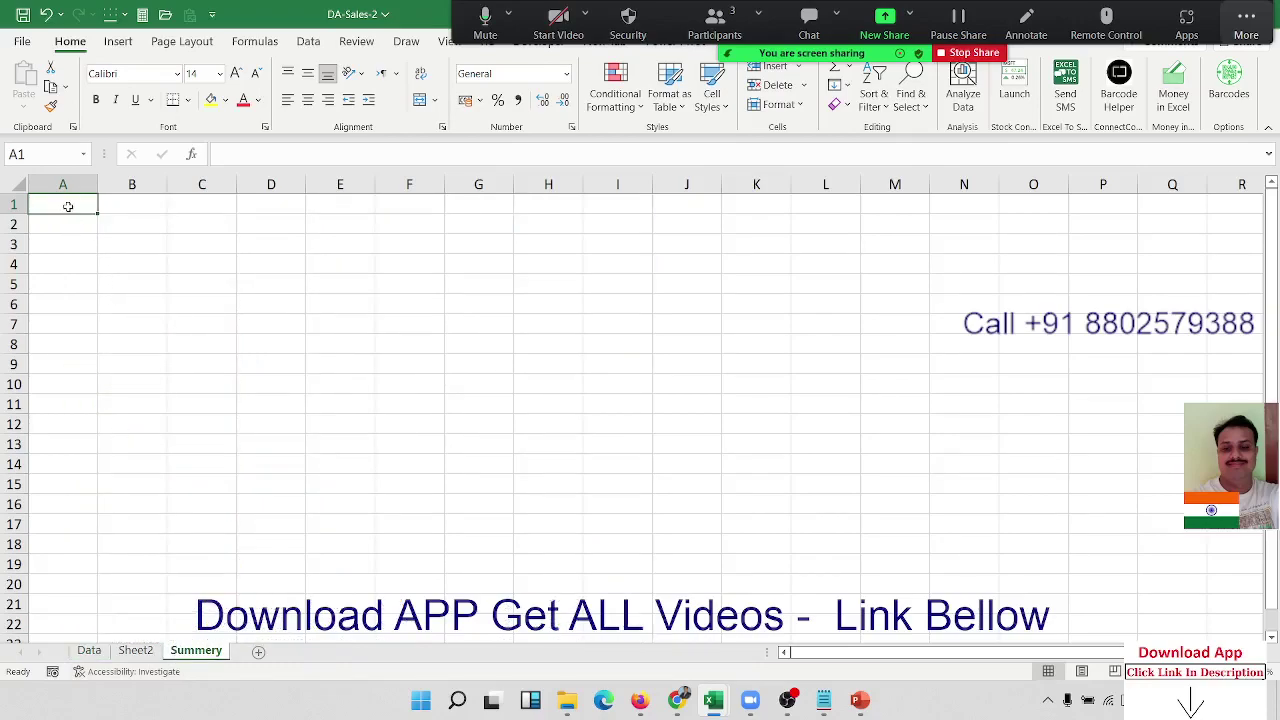
Enter the heading 'Date' in A1 and begin typing =uni in A2
{"action": "type", "text": "Date"}
{"action": "key", "text": "Return"}
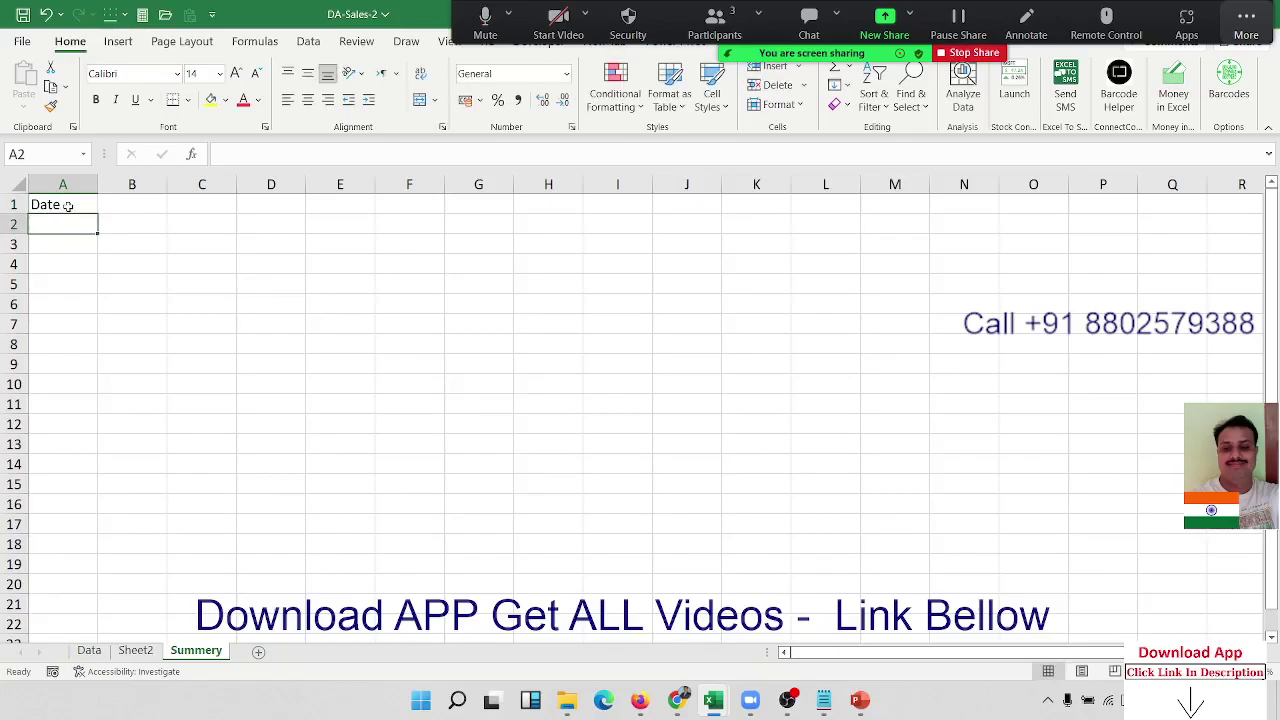
{"action": "left_click", "coordinate": [67, 205]}
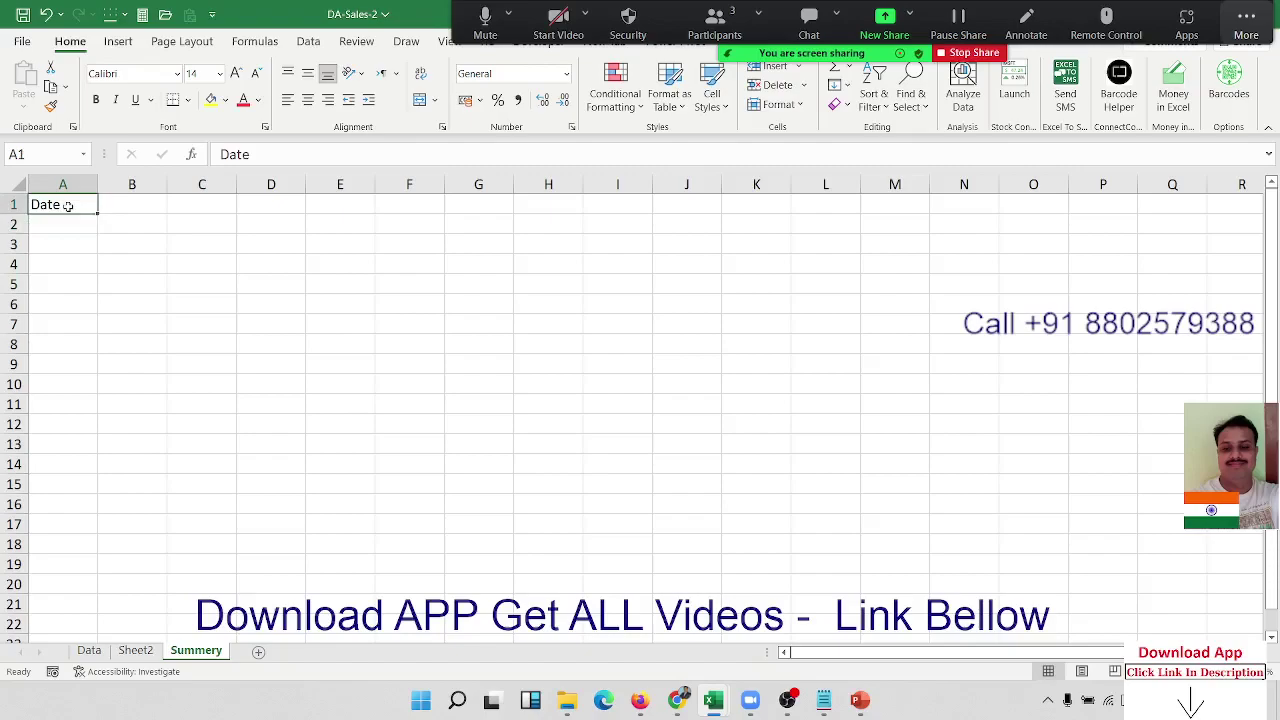
{"action": "key", "text": "Return"}
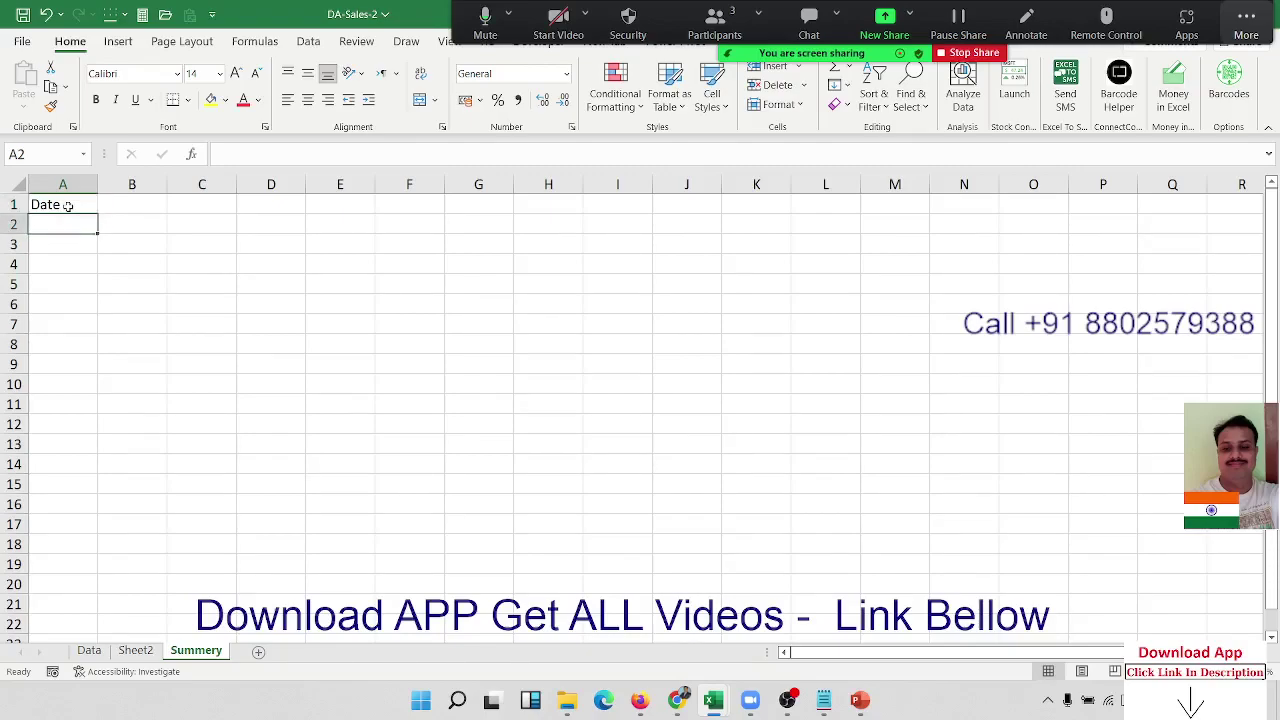
{"action": "type", "text": "=uni"}
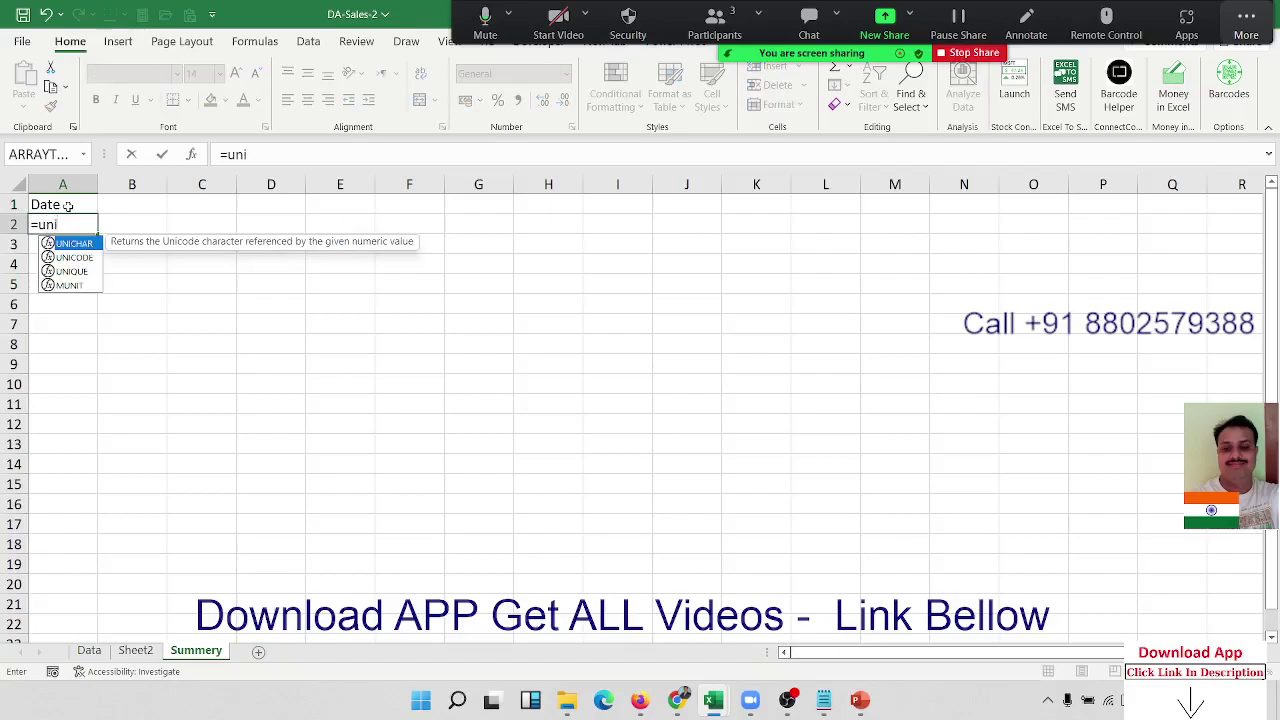
Complete =UNIQUE(Data!A:A) in A2 so the unique dates spill down column A
{"action": "key", "text": "Down"}
{"action": "key", "text": "Down"}
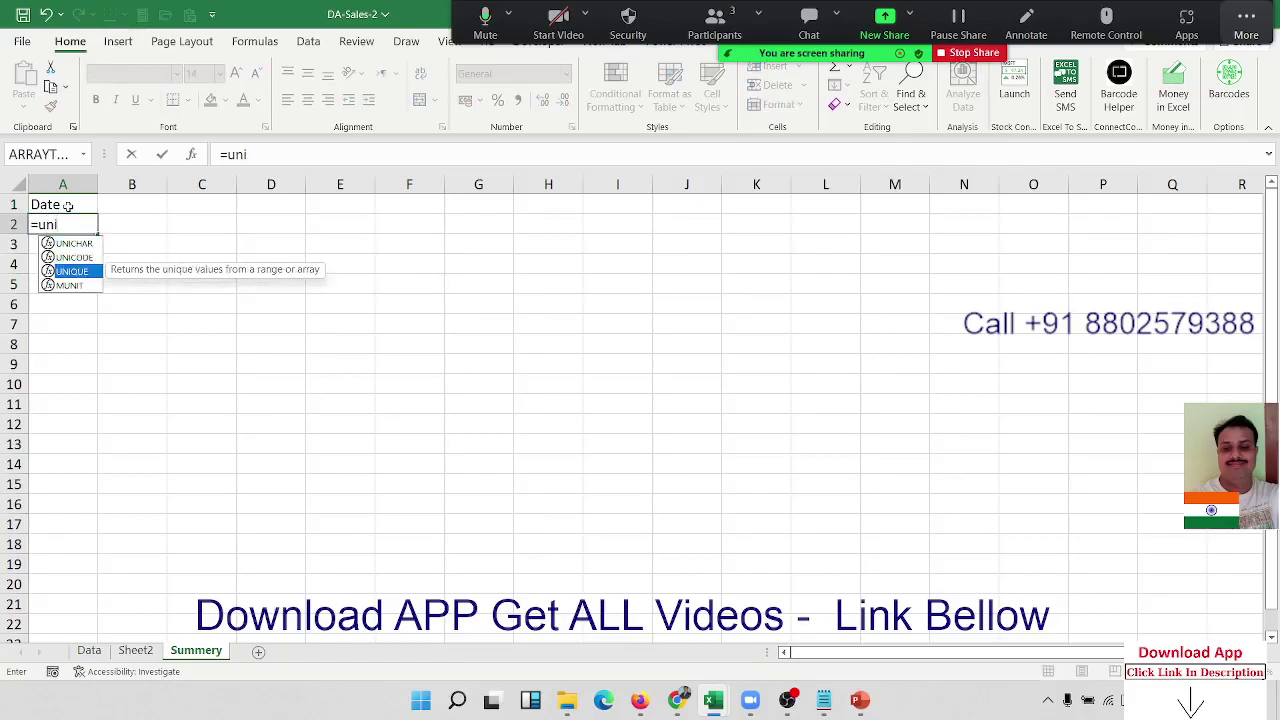
{"action": "key", "text": "Tab"}
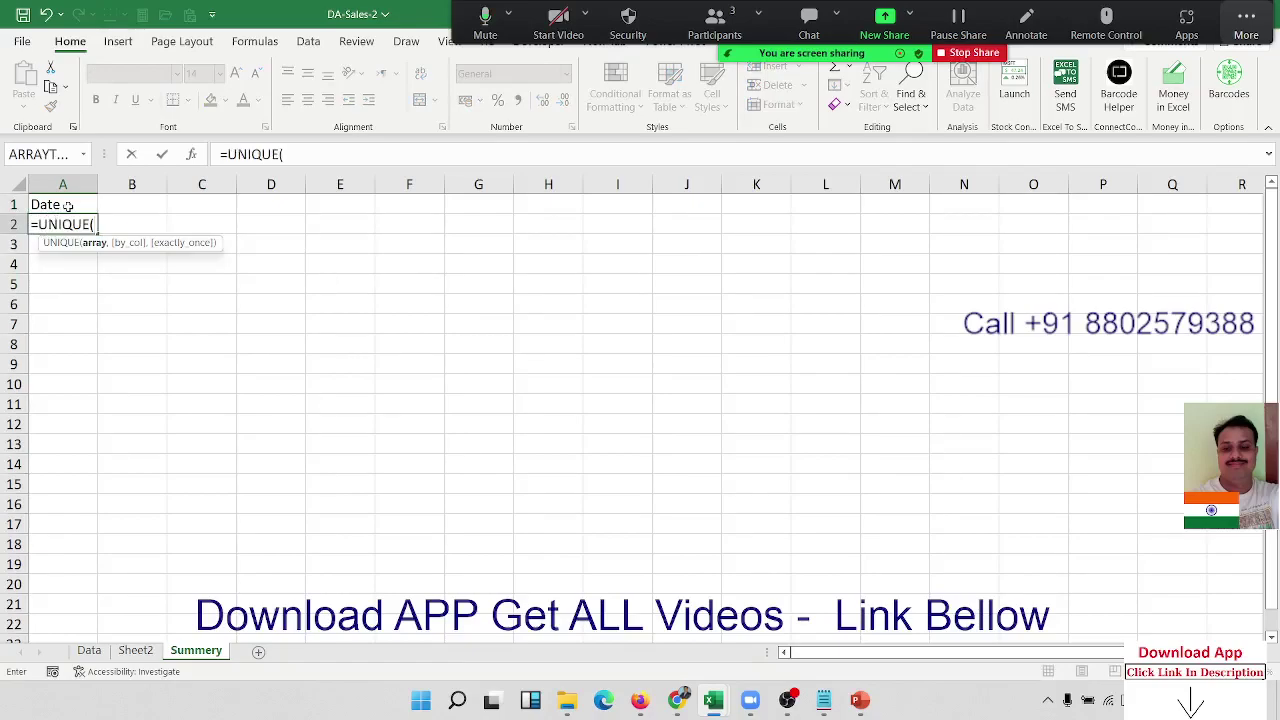
{"action": "left_click", "coordinate": [89, 651]}
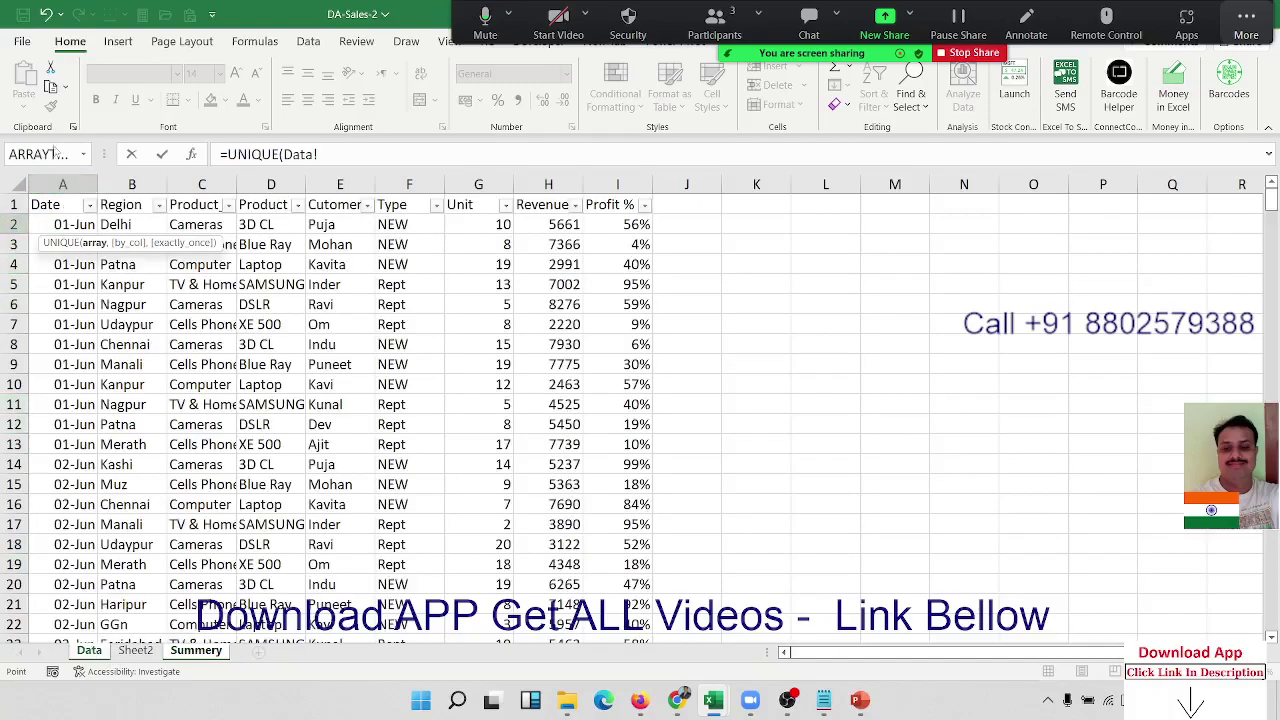
{"action": "left_click", "coordinate": [57, 178]}
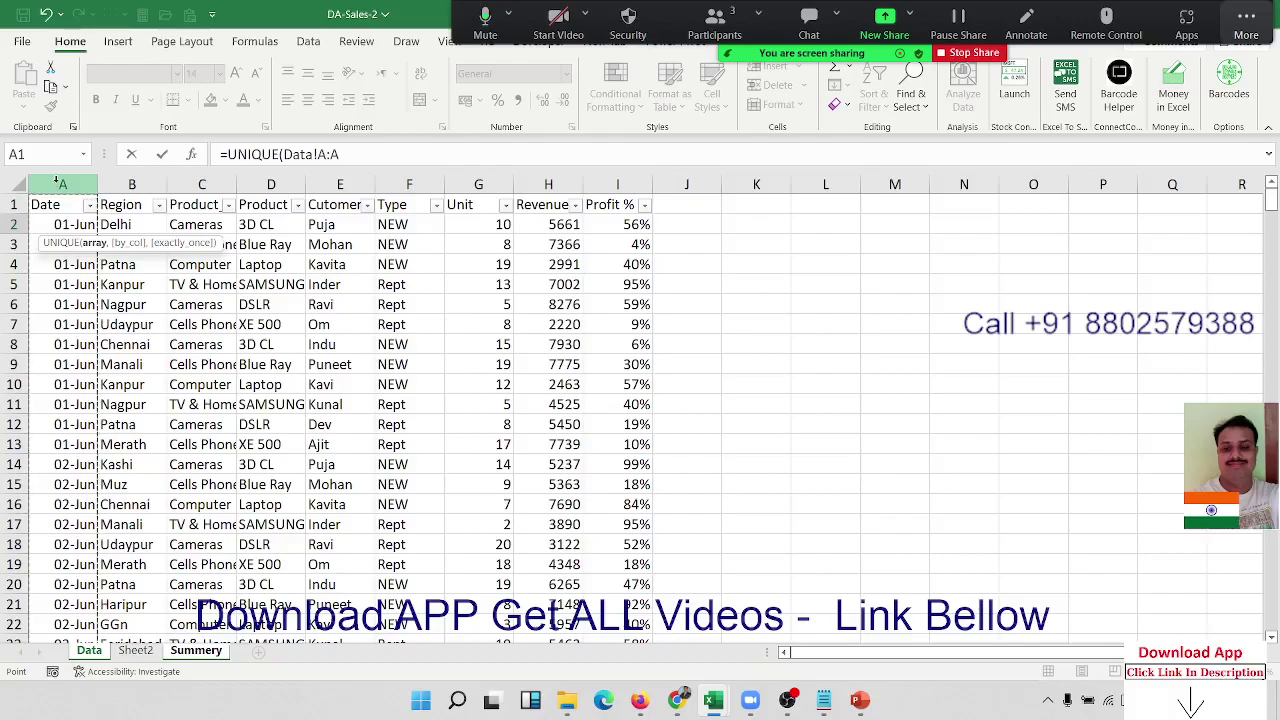
{"action": "key", "text": "Return"}
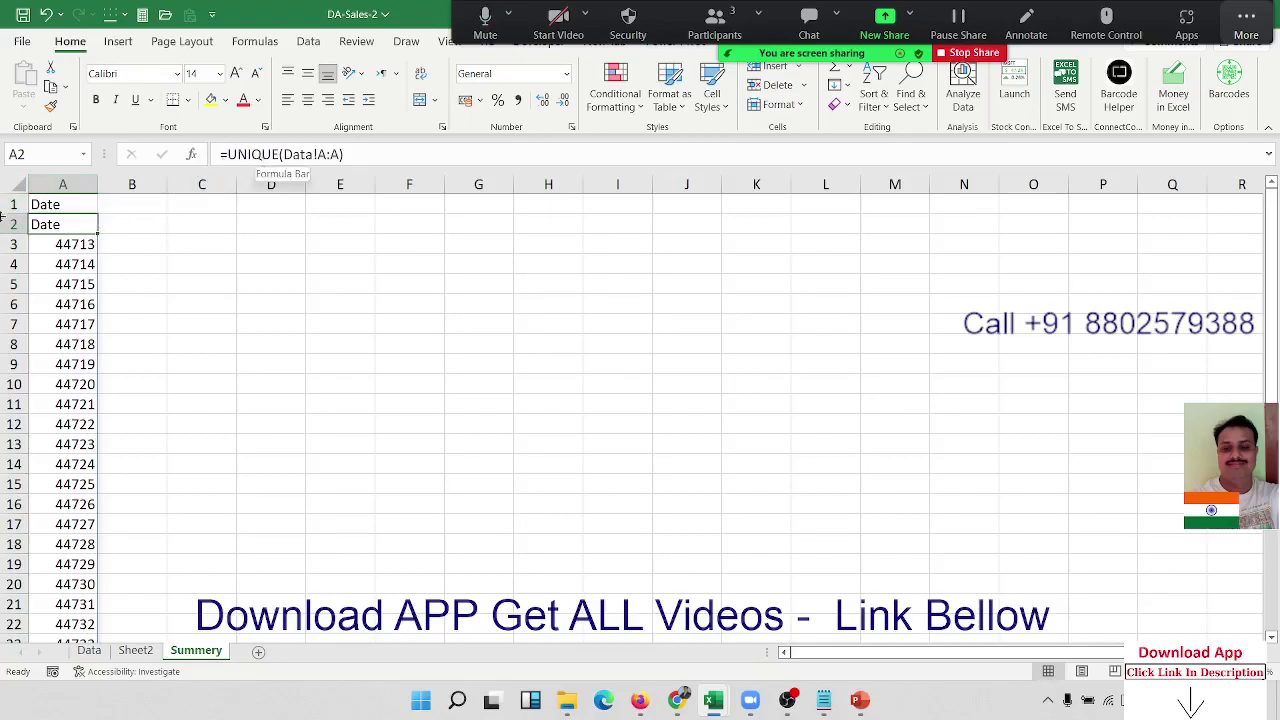
Clear the duplicate A1 heading and format the spilled serial numbers as dates
{"action": "left_click", "coordinate": [13, 204]}
{"action": "left_click", "coordinate": [44, 205]}
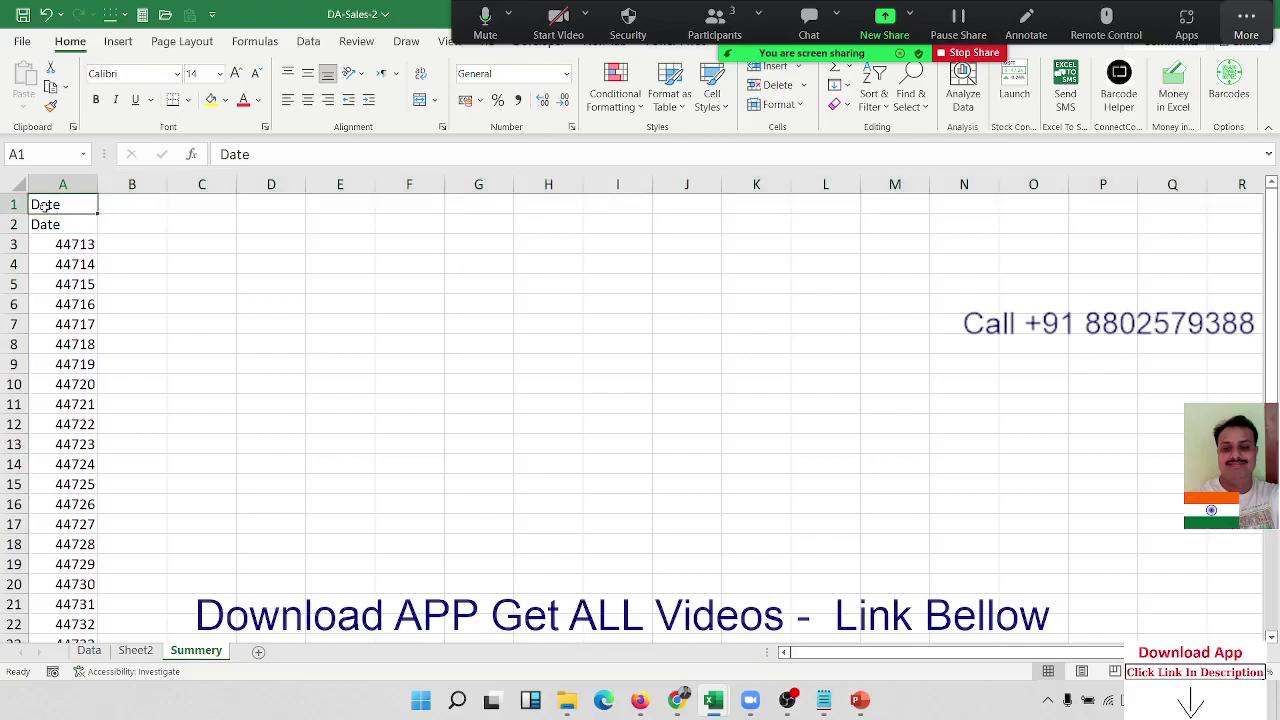
{"action": "key", "text": "Delete"}
{"action": "key", "text": "Down"}
{"action": "key", "text": "Down"}
{"action": "key", "text": "ctrl+shift+Down"}
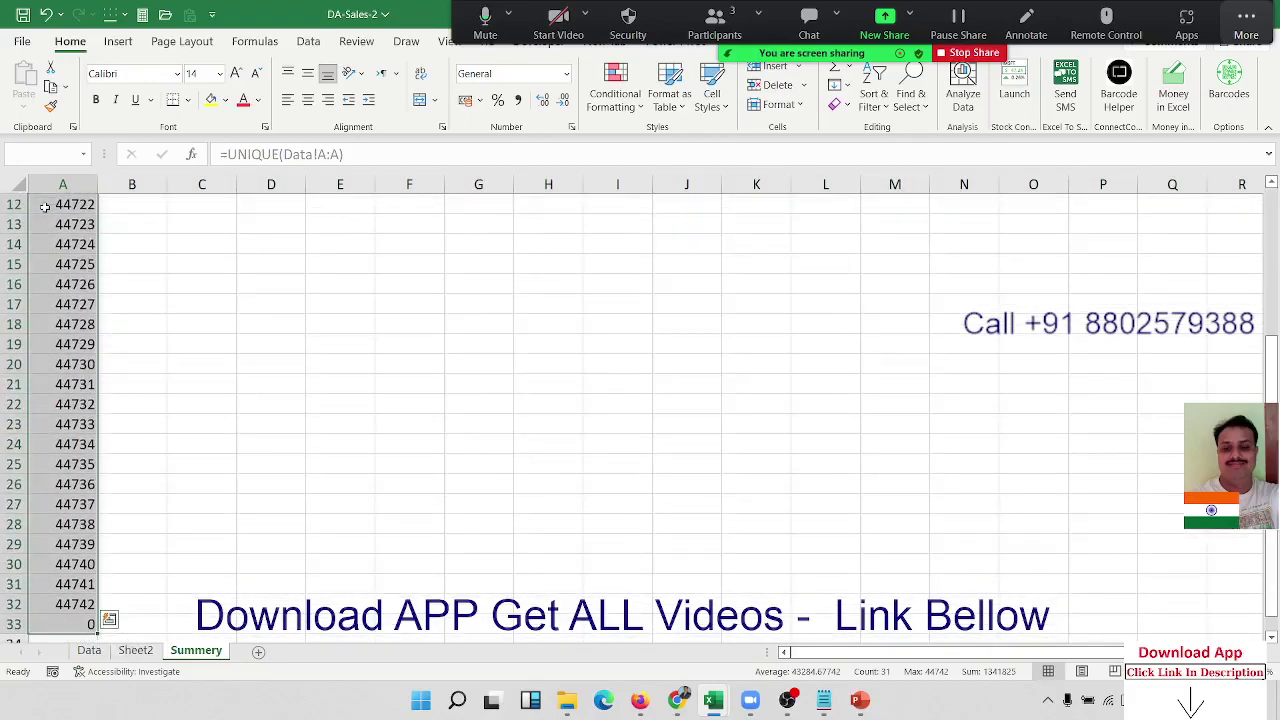
{"action": "key", "text": "ctrl+shift+numbersign"}
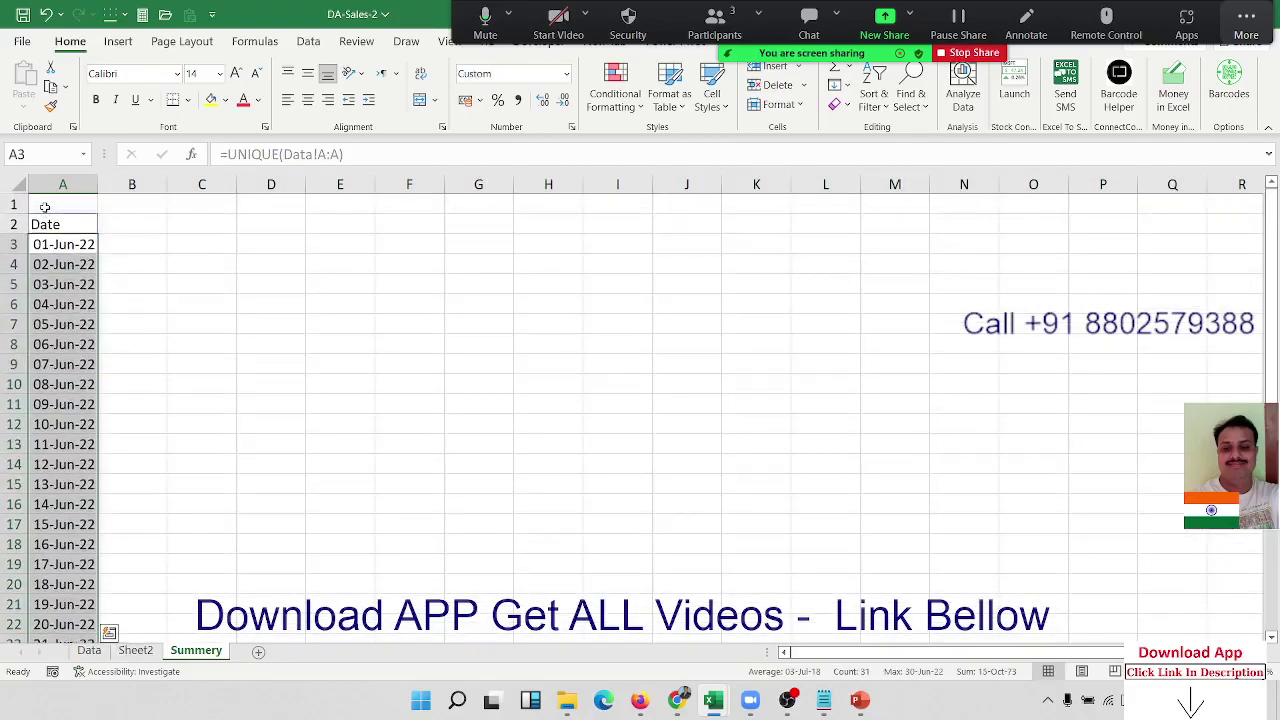
{"action": "key", "text": "ctrl+Down"}
{"action": "key", "text": "Down"}
{"action": "key", "text": "Up"}
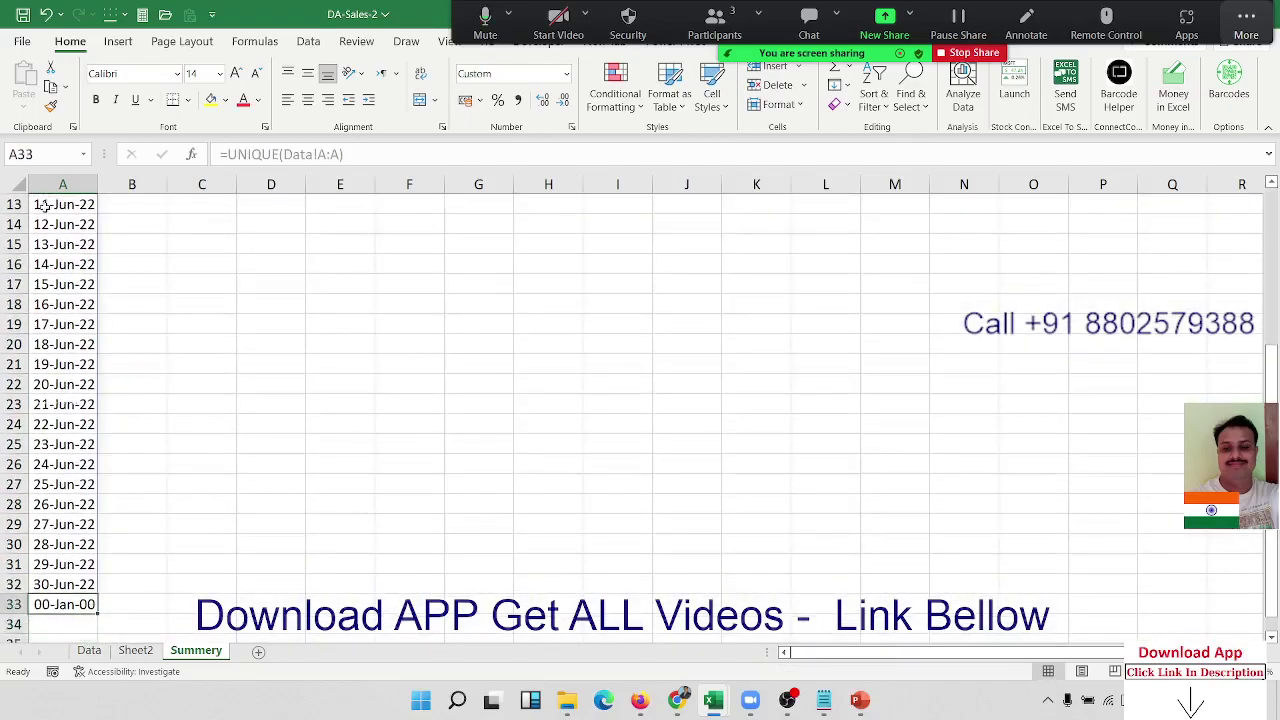
{"action": "key", "text": "ctrl+Up"}
{"action": "key", "text": "Down"}
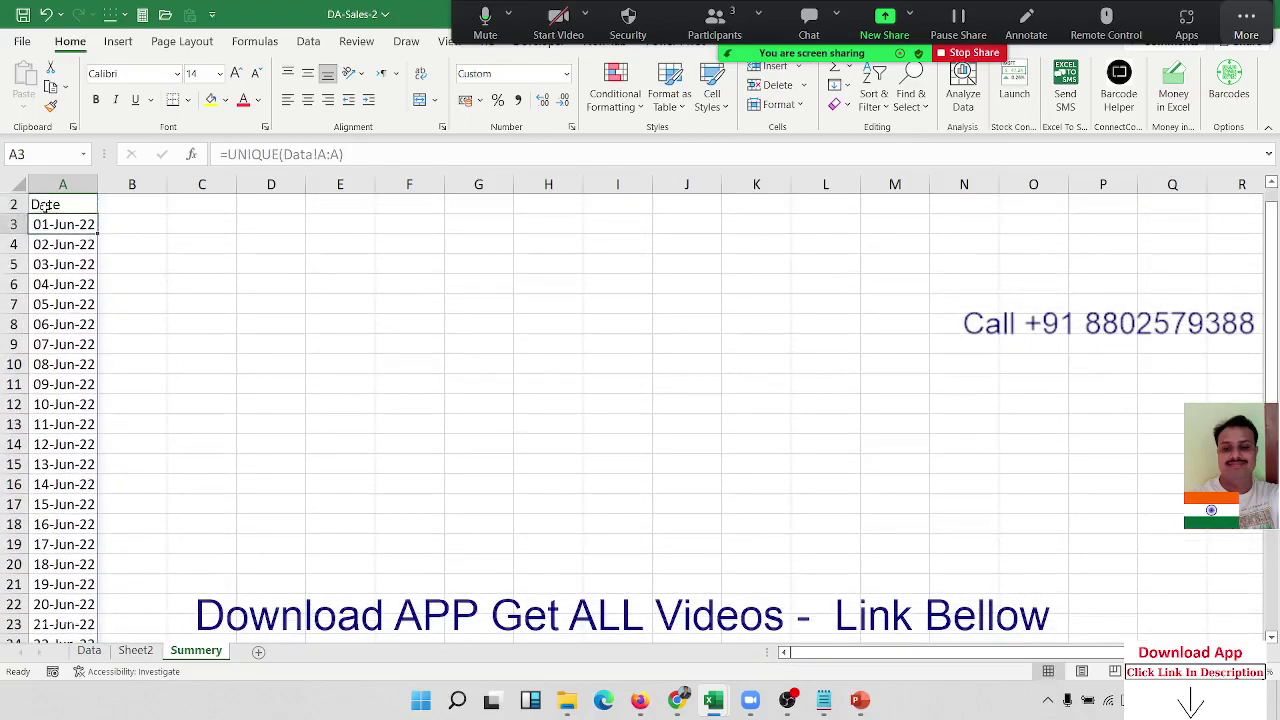
Rewrite A2 as the array formula =IF(UNIQUE(Data!A:A)=0,"",UNIQUE(Data!A:A))
{"action": "left_click", "coordinate": [46, 204]}
{"action": "left_click", "coordinate": [224, 154]}
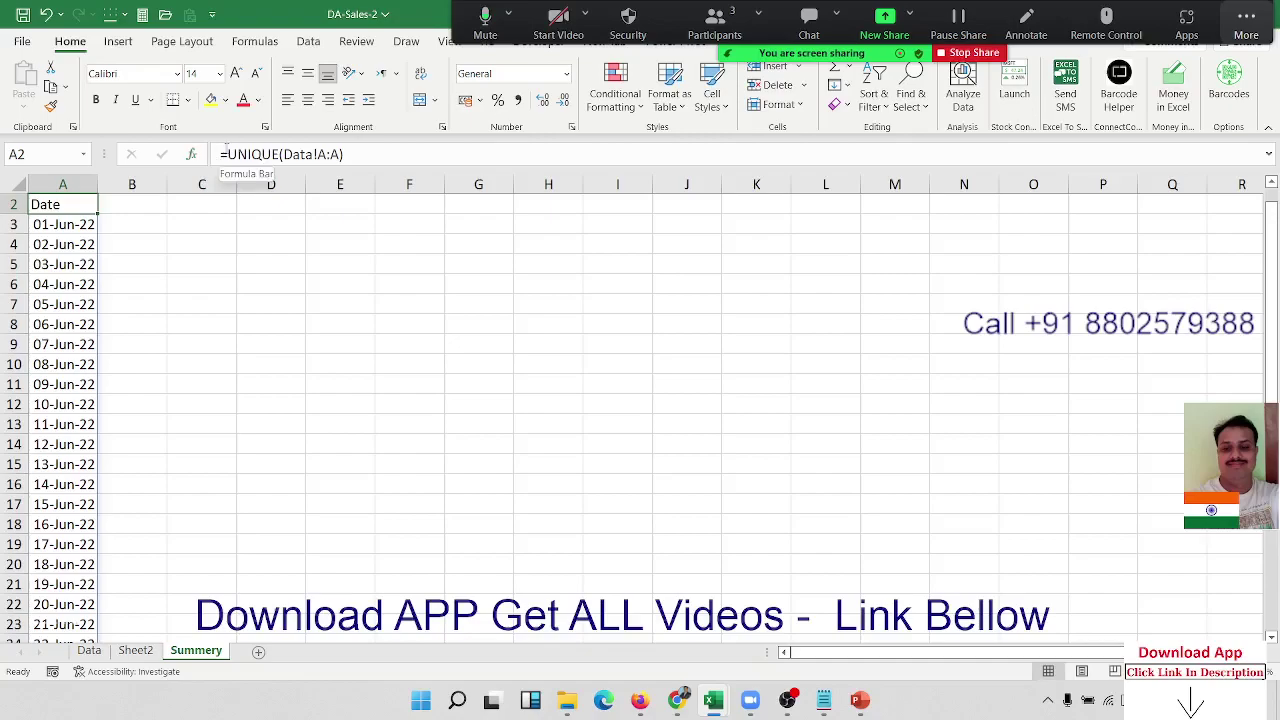
{"action": "type", "text": "IF"}
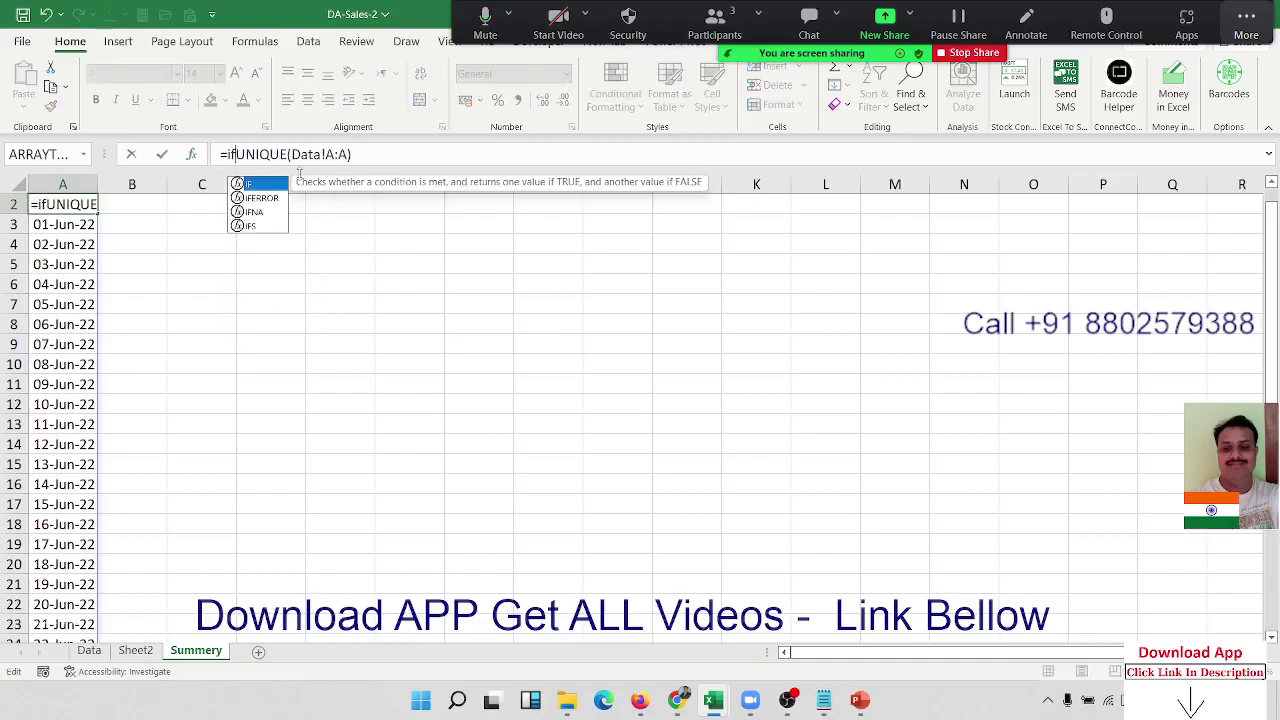
{"action": "type", "text": "("}
{"action": "left_click", "coordinate": [374, 156]}
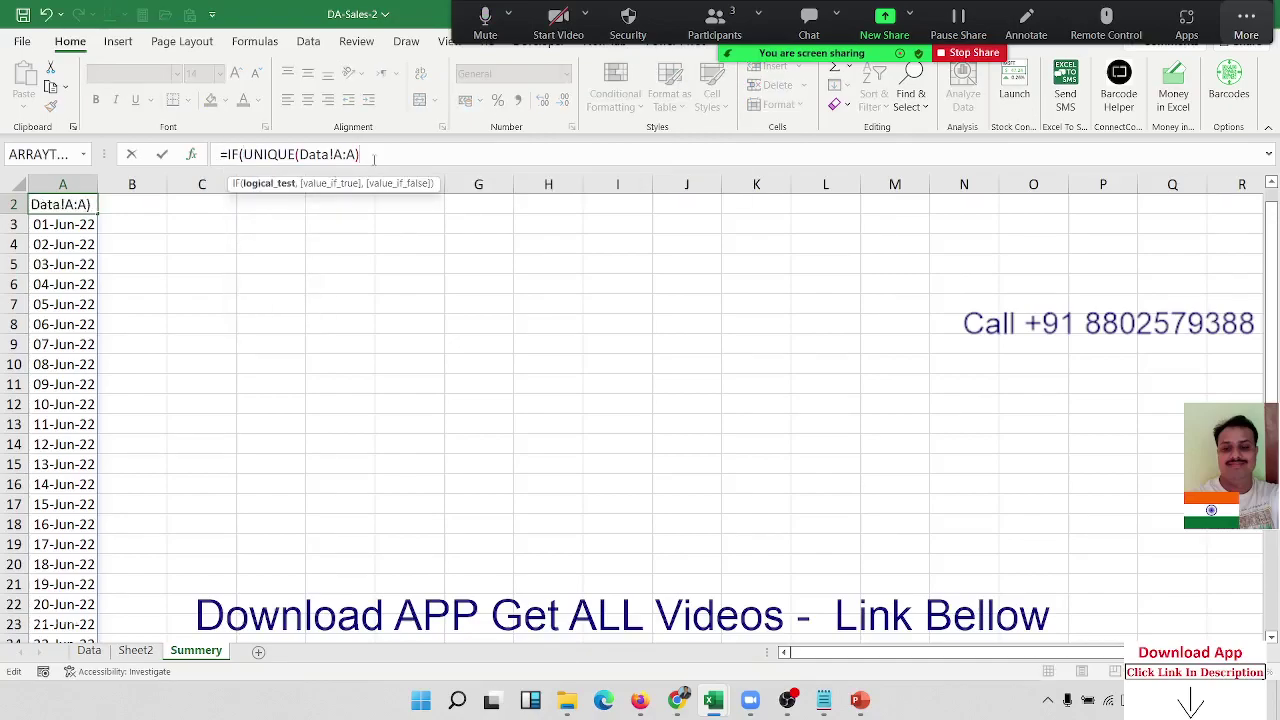
{"action": "type", "text": "=0,\"\""}
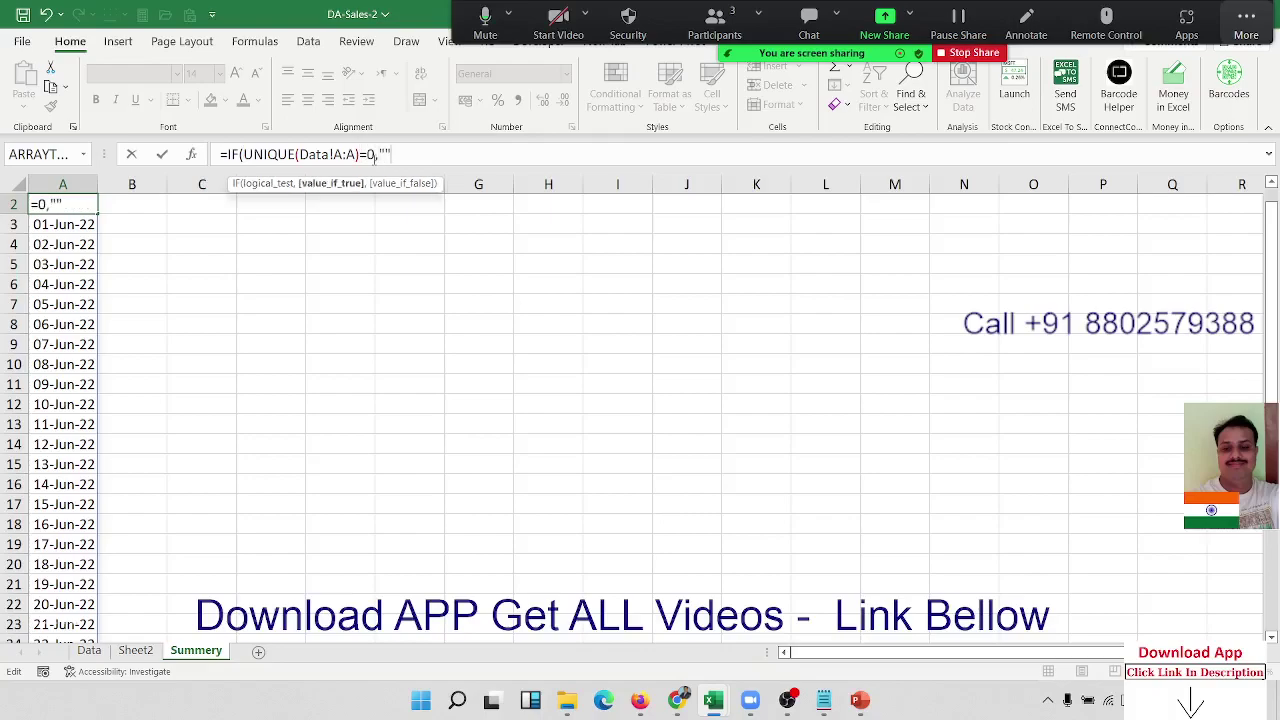
{"action": "type", "text": ","}
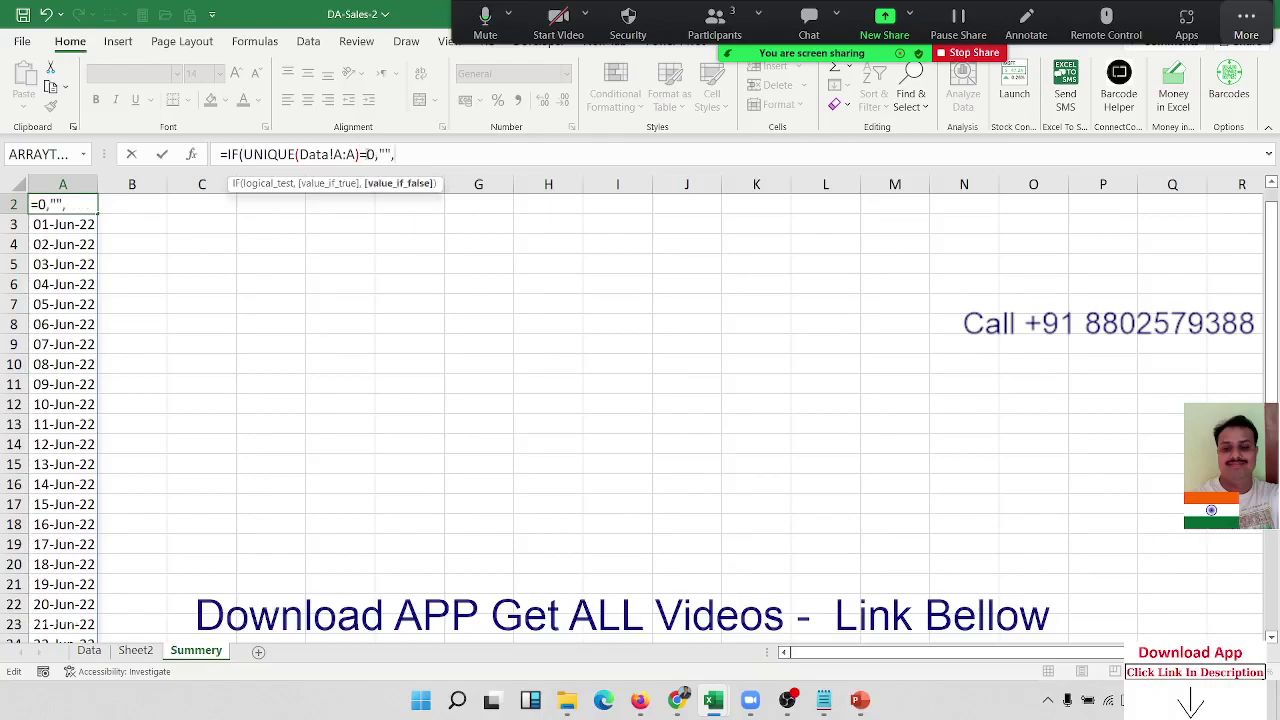
{"action": "left_click_drag", "start_coordinate": [359, 154], "coordinate": [244, 154]}
{"action": "key", "text": "ctrl+c"}
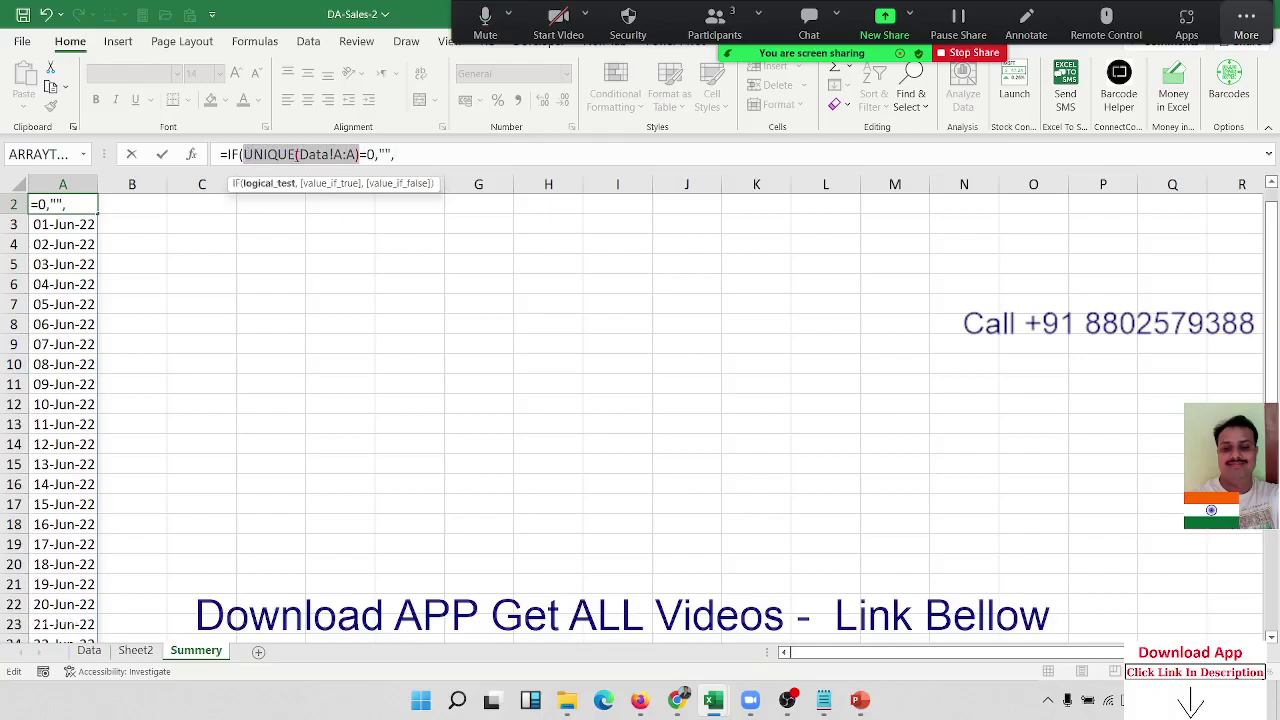
{"action": "left_click", "coordinate": [448, 148]}
{"action": "key", "text": "ctrl+v"}
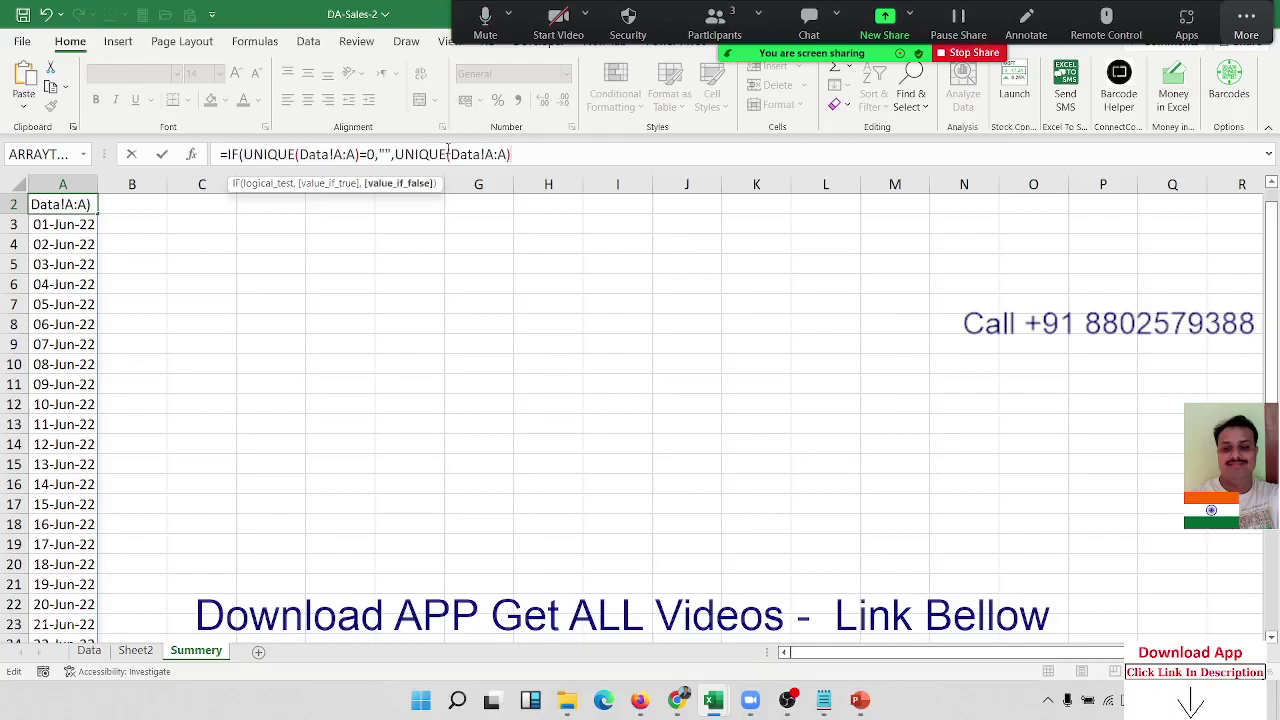
{"action": "type", "text": ")"}
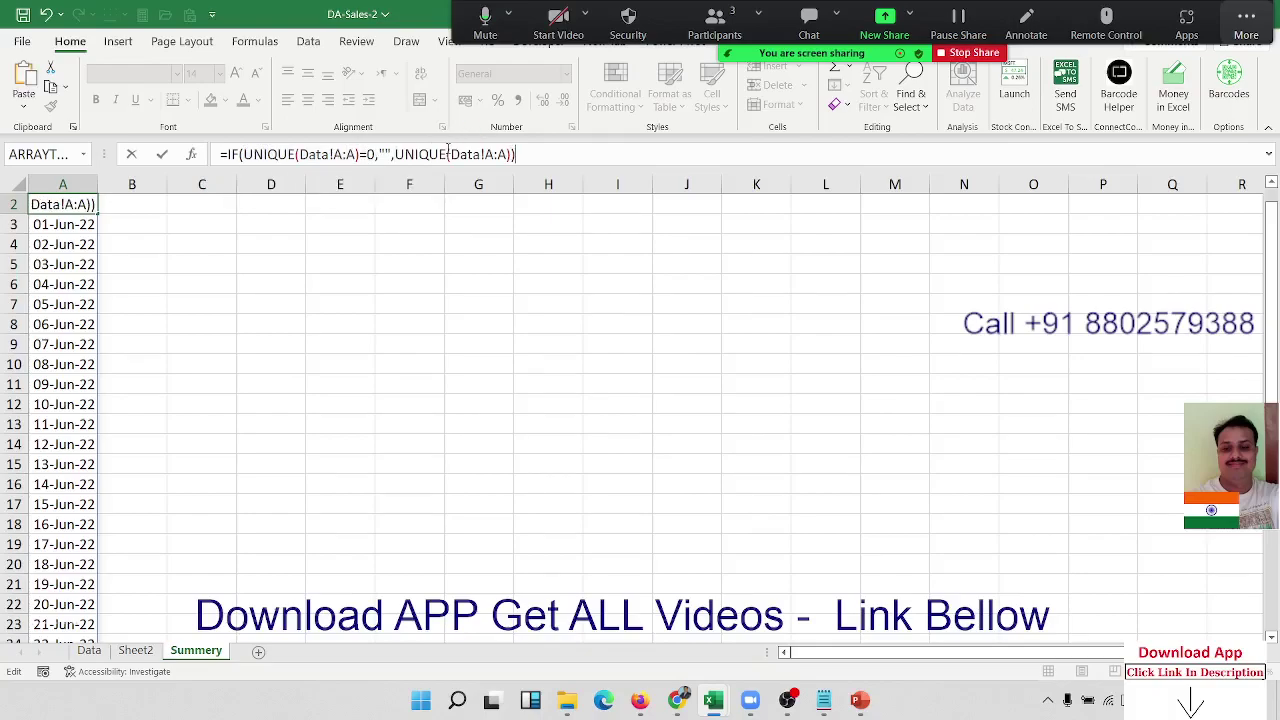
{"action": "key", "text": "ctrl+shift+Return"}
{"action": "key", "text": "Down"}
{"action": "key", "text": "Down"}
{"action": "key", "text": "Down"}
{"action": "key", "text": "Down"}
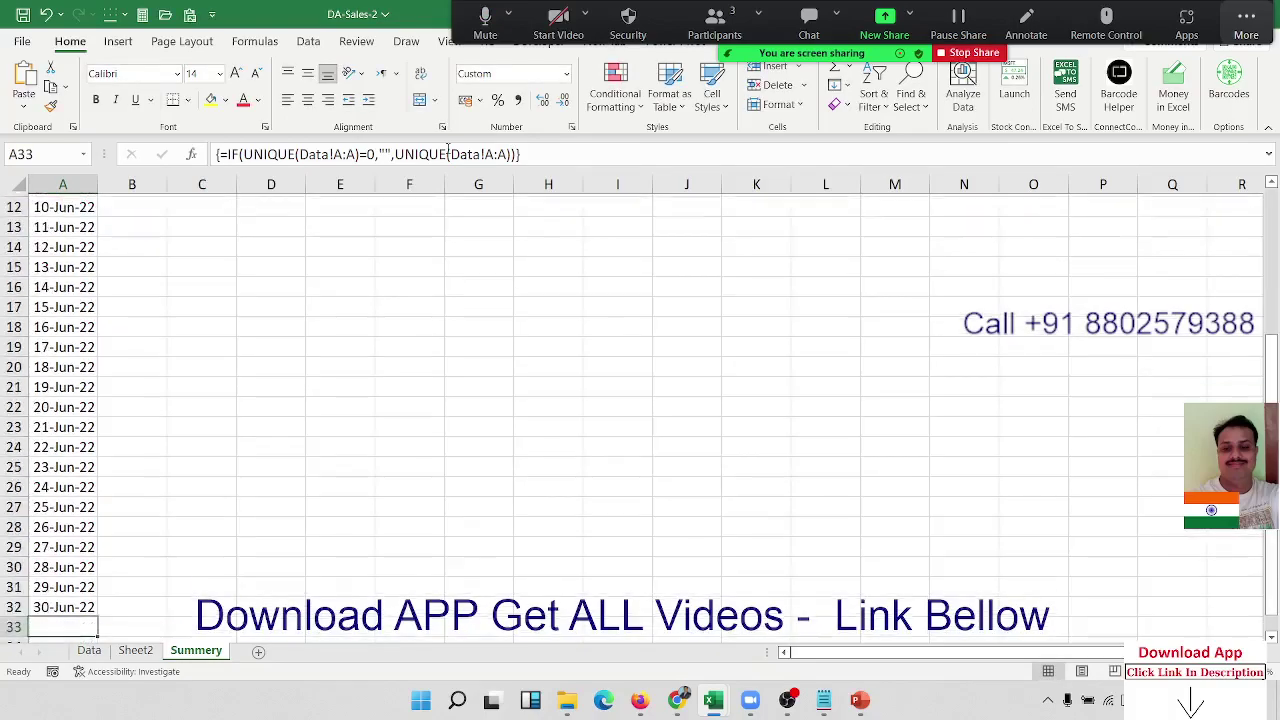
{"action": "key", "text": "Up"}
{"action": "key", "text": "Up"}
{"action": "key", "text": "Up"}
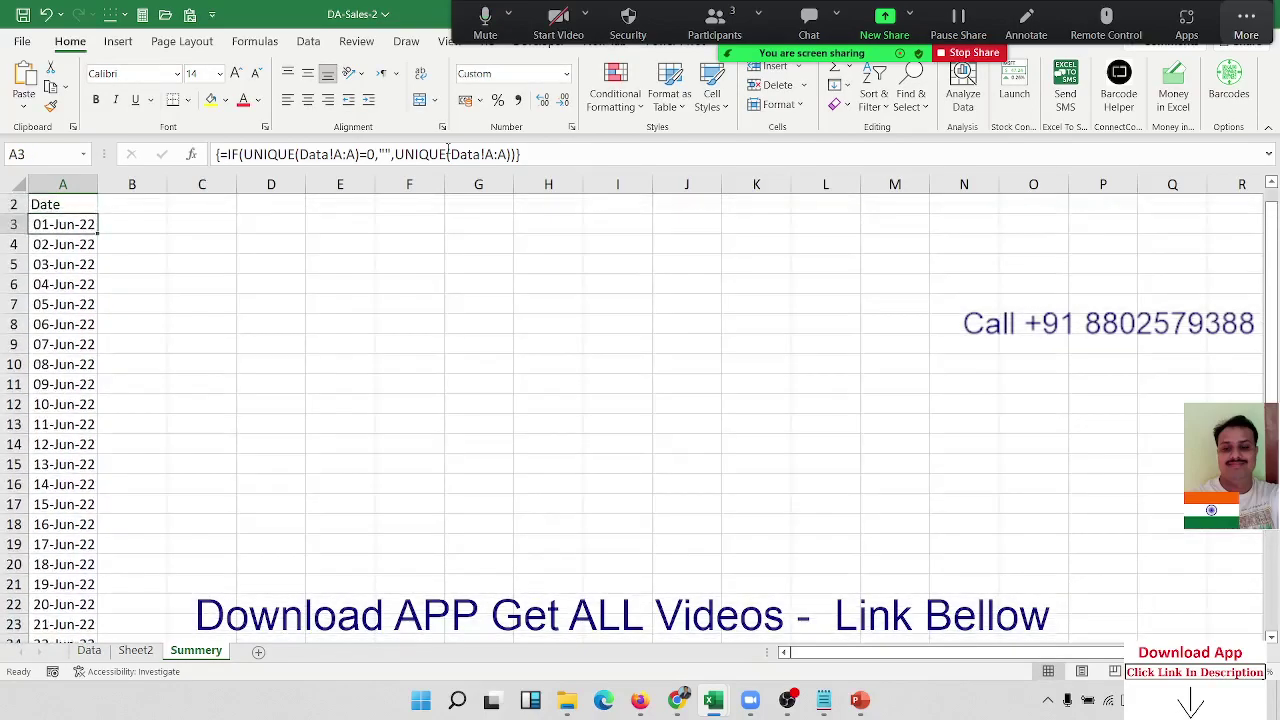
Review the dates on the Data sheet, then go back to the Summery sheet
{"action": "left_click", "coordinate": [87, 651]}
{"action": "key", "text": "Down"}
{"action": "key", "text": "Down"}
{"action": "key", "text": "Down"}
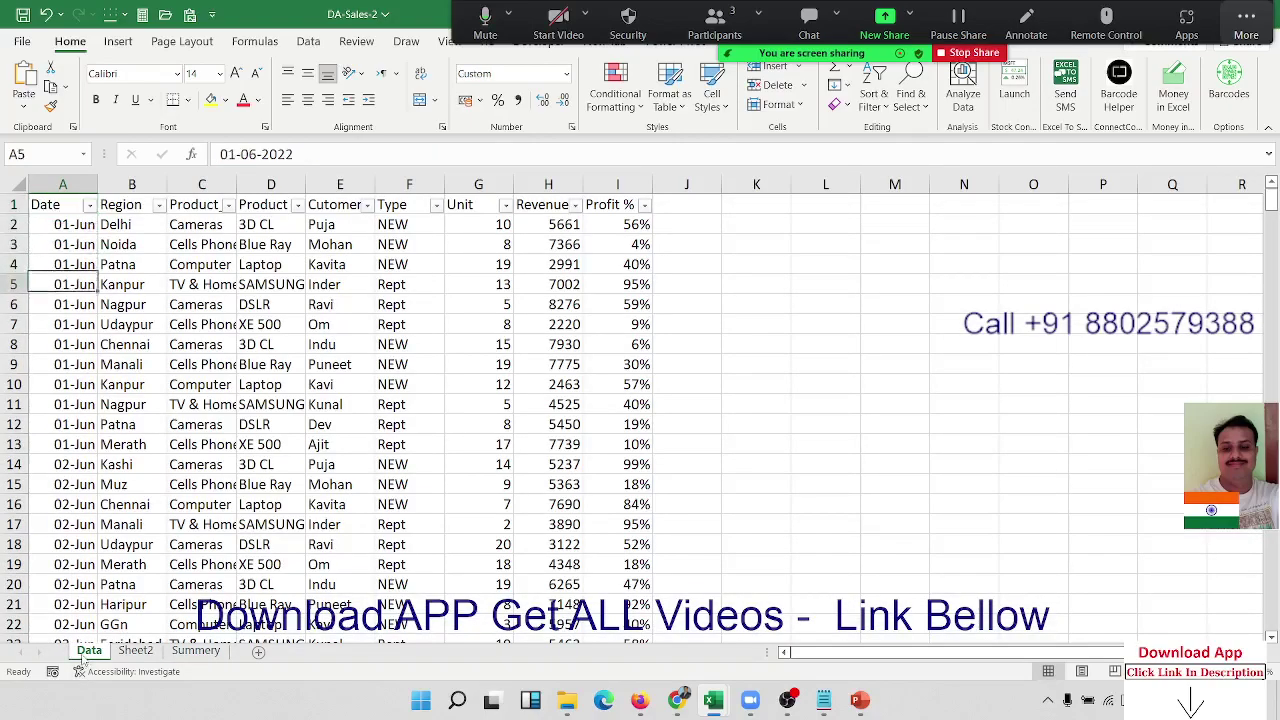
{"action": "key", "text": "Down"}
{"action": "left_click", "coordinate": [196, 651]}
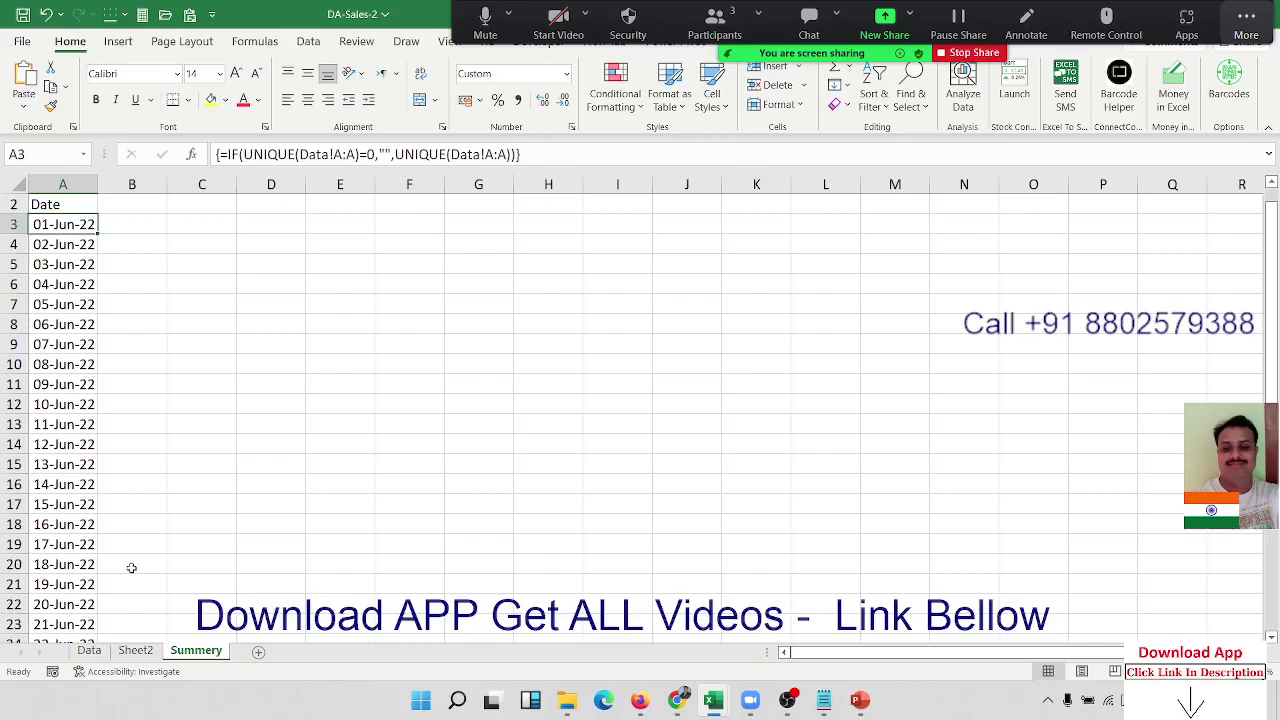
Enter the headers 'Rev' in B2 and 'Unit' in C2 beside Date
{"action": "left_click", "coordinate": [132, 201]}
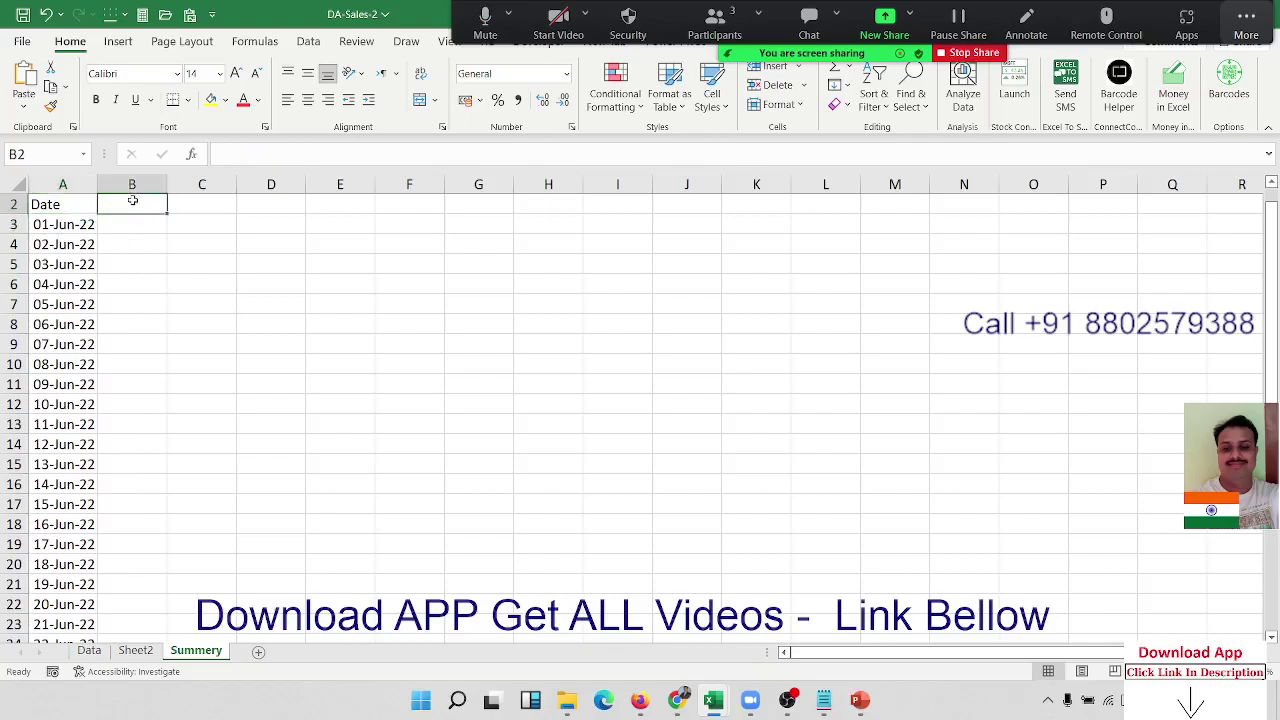
{"action": "type", "text": "Rev"}
{"action": "key", "text": "Return"}
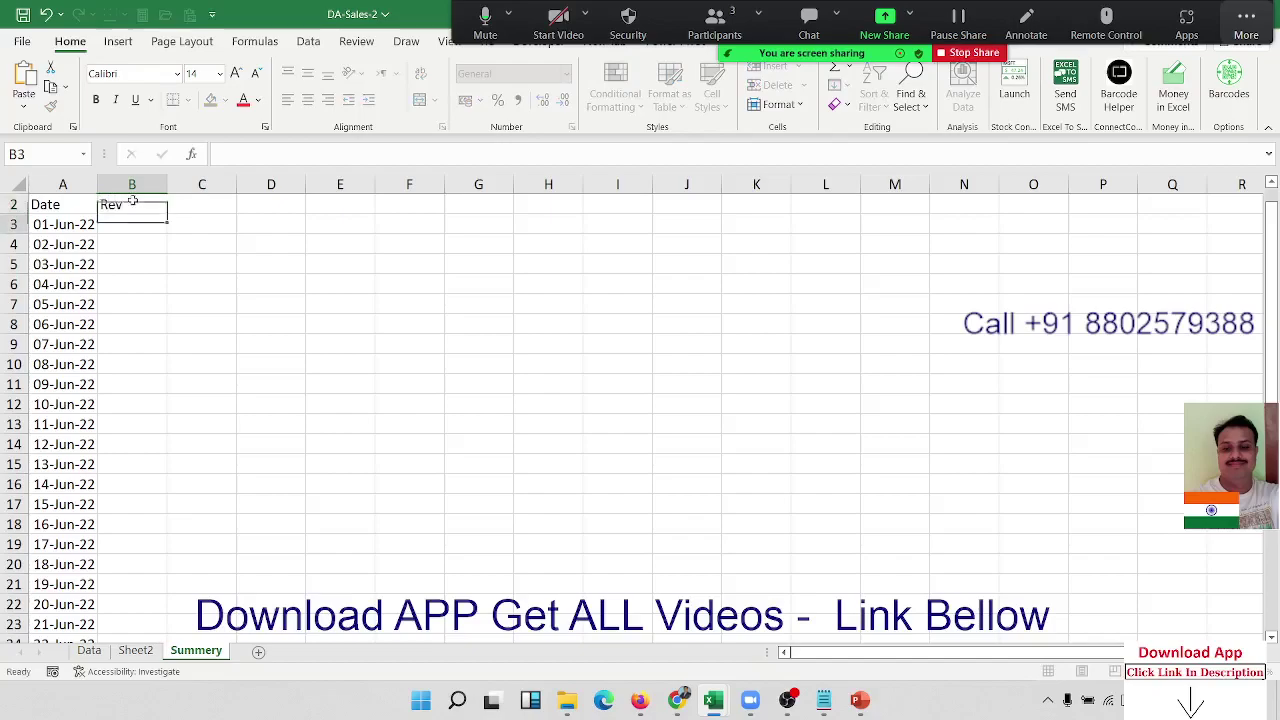
{"action": "left_click", "coordinate": [132, 201]}
{"action": "key", "text": "Right"}
{"action": "type", "text": "Uni"}
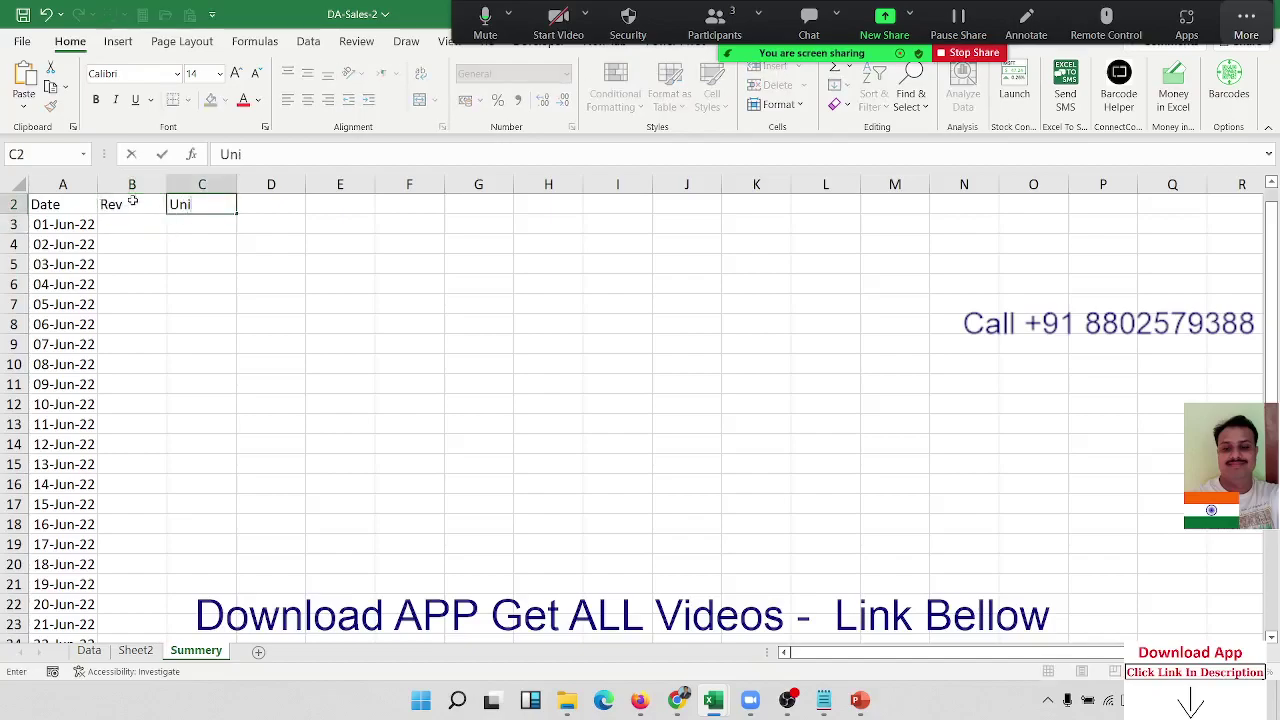
{"action": "type", "text": "t"}
{"action": "key", "text": "Return"}
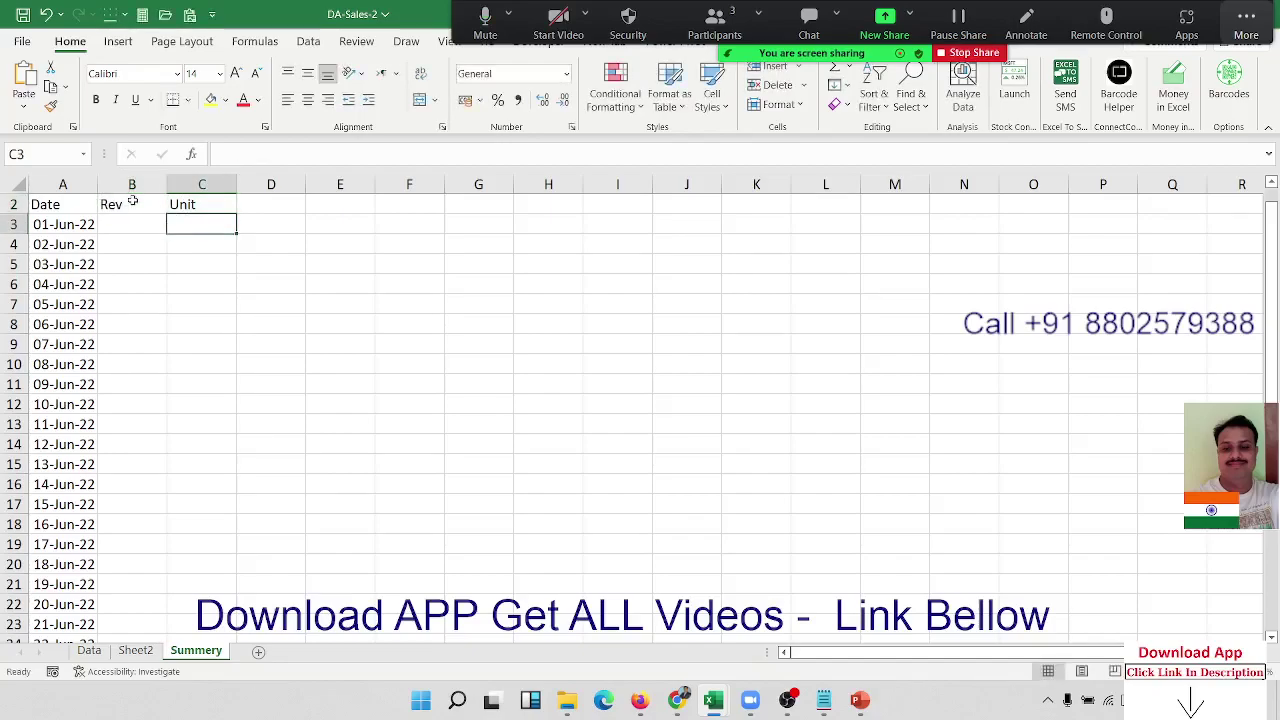
{"action": "key", "text": "Left"}
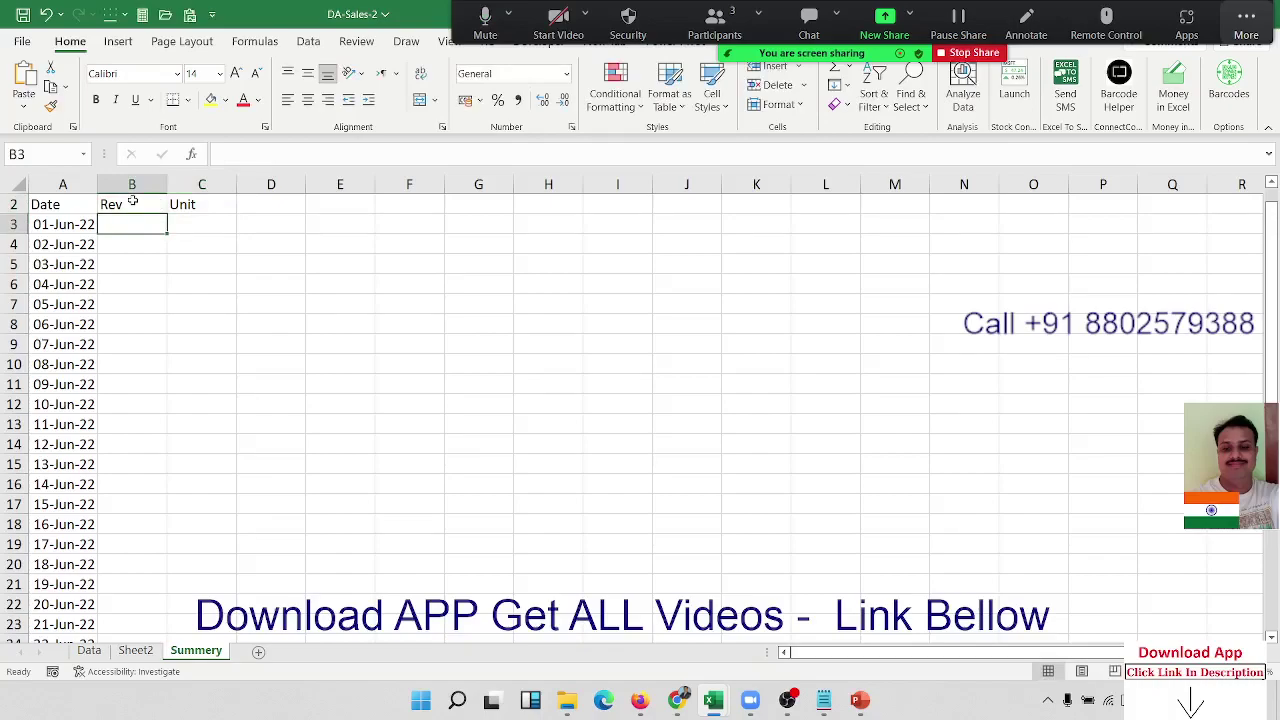
Build a SUMIF in B3 using the Data sheet's Date column and Revenue column H
{"action": "type", "text": "="}
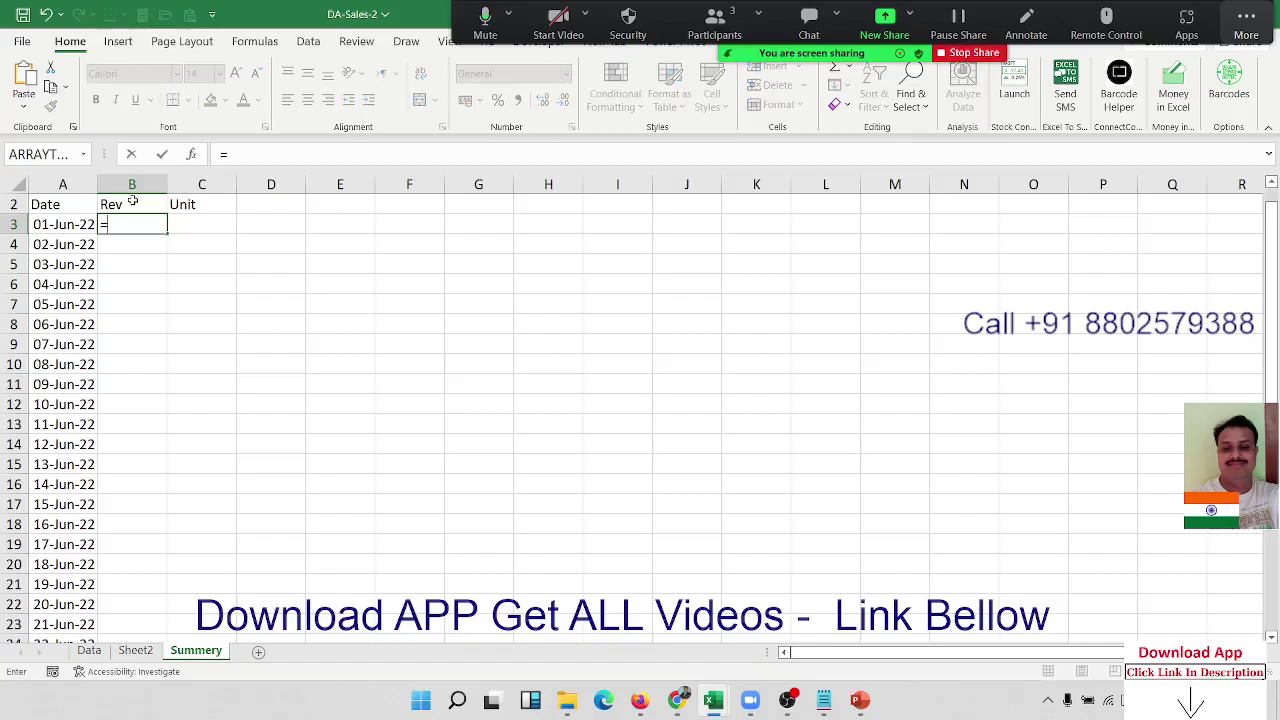
{"action": "type", "text": "sumi"}
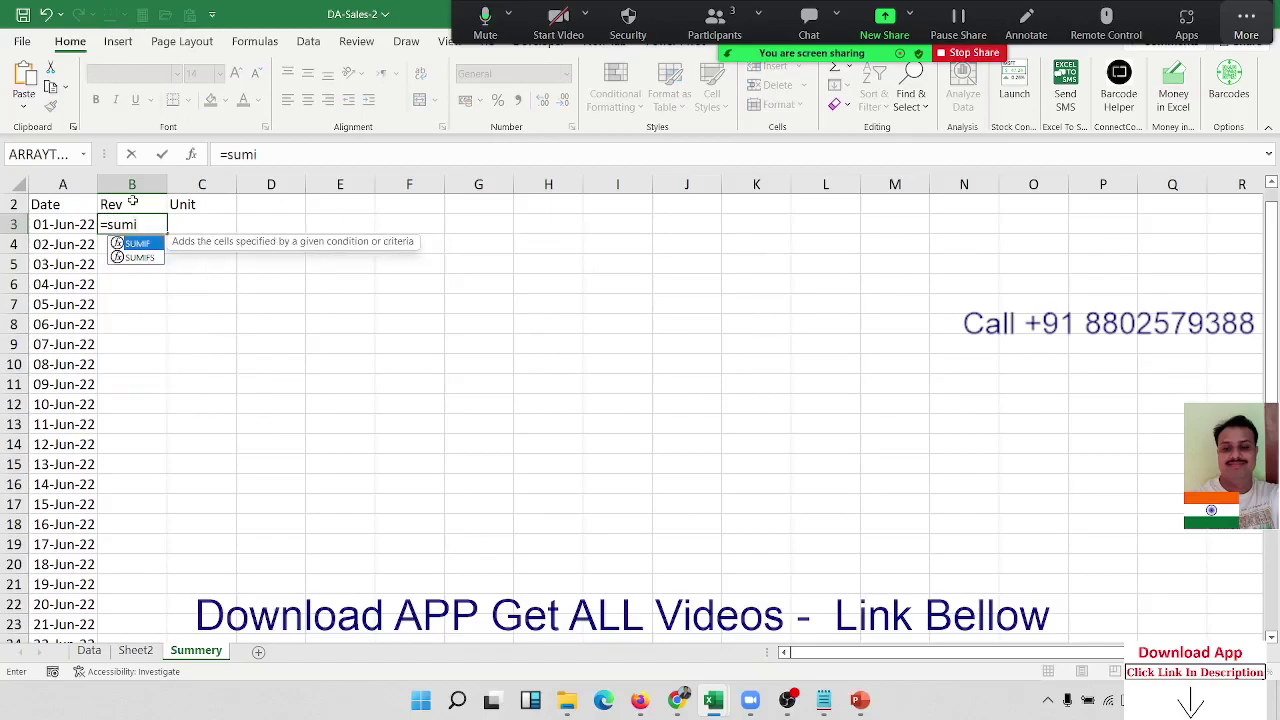
{"action": "key", "text": "Tab"}
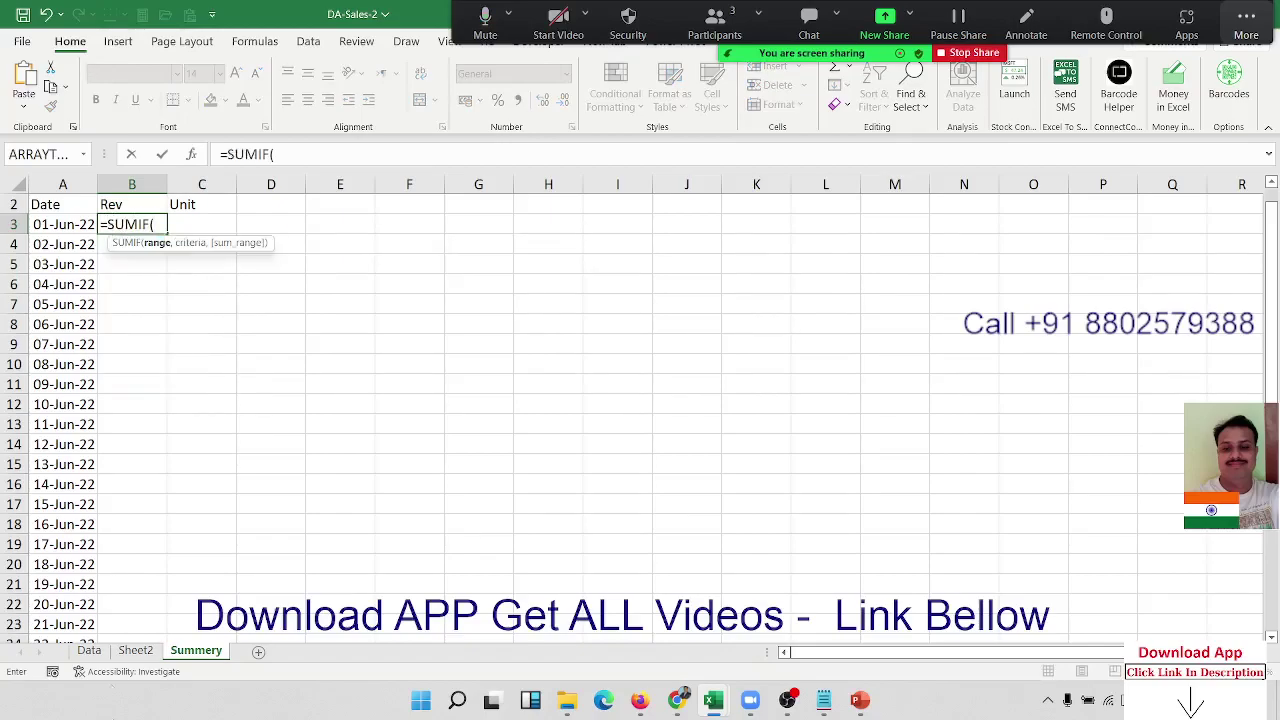
{"action": "left_click", "coordinate": [89, 651]}
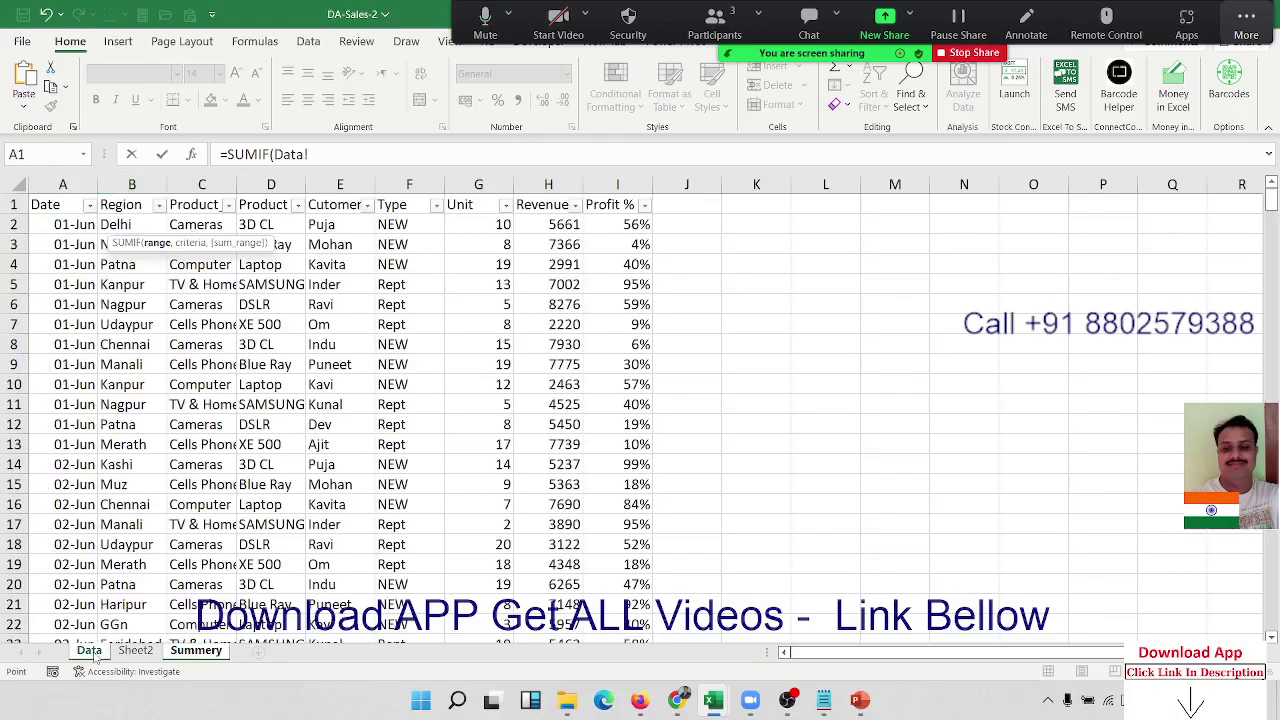
{"action": "left_click", "coordinate": [75, 184]}
{"action": "type", "text": ","}
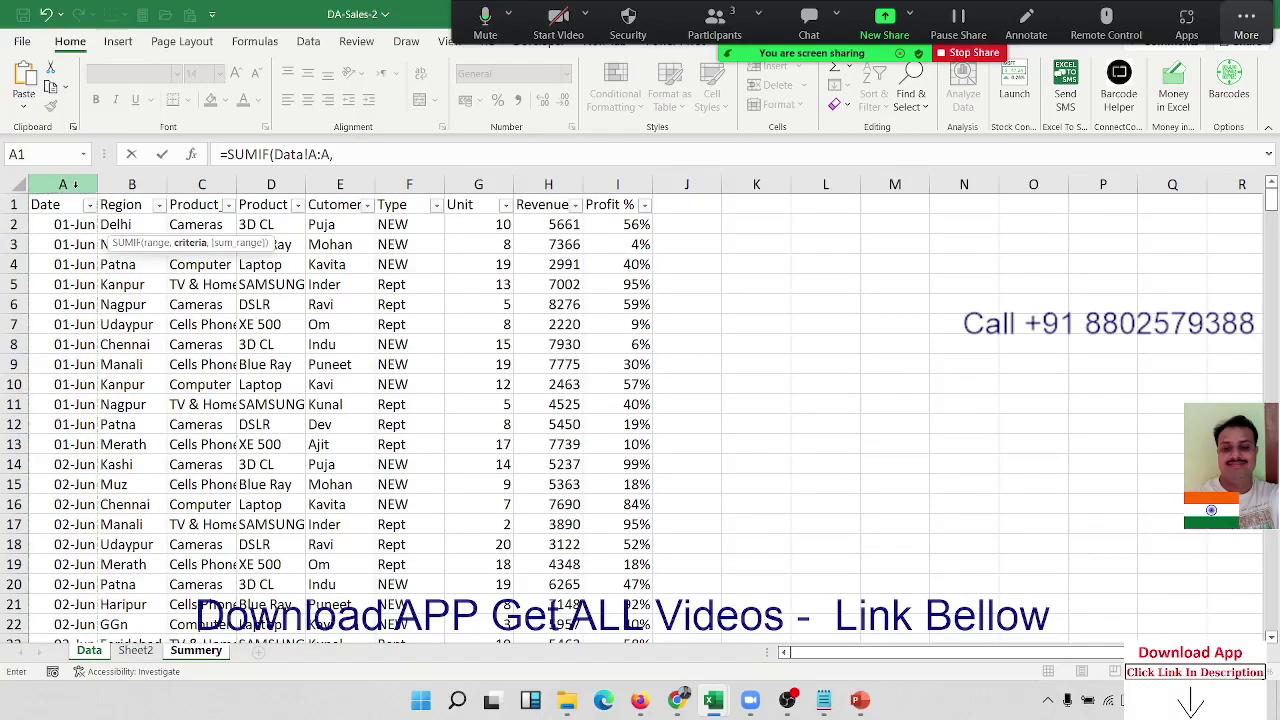
{"action": "type", "text": "a2"}
{"action": "type", "text": ","}
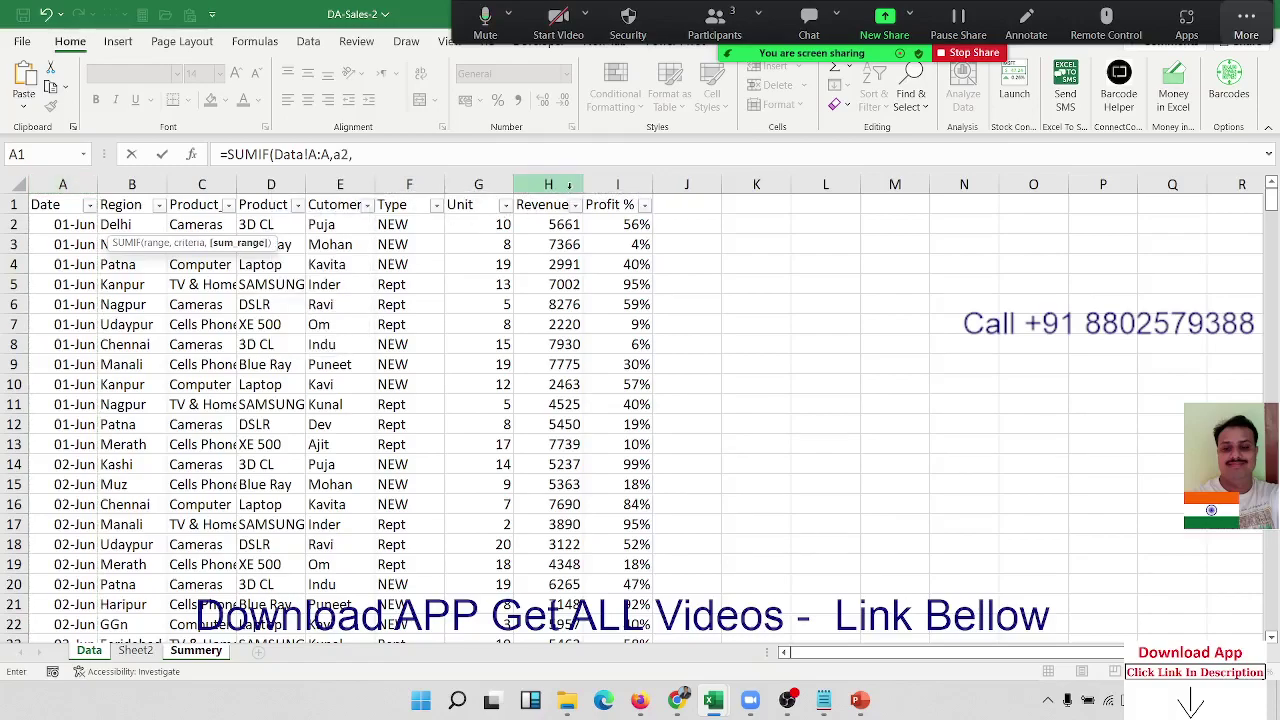
{"action": "left_click", "coordinate": [566, 183]}
{"action": "key", "text": "ctrl+Return"}
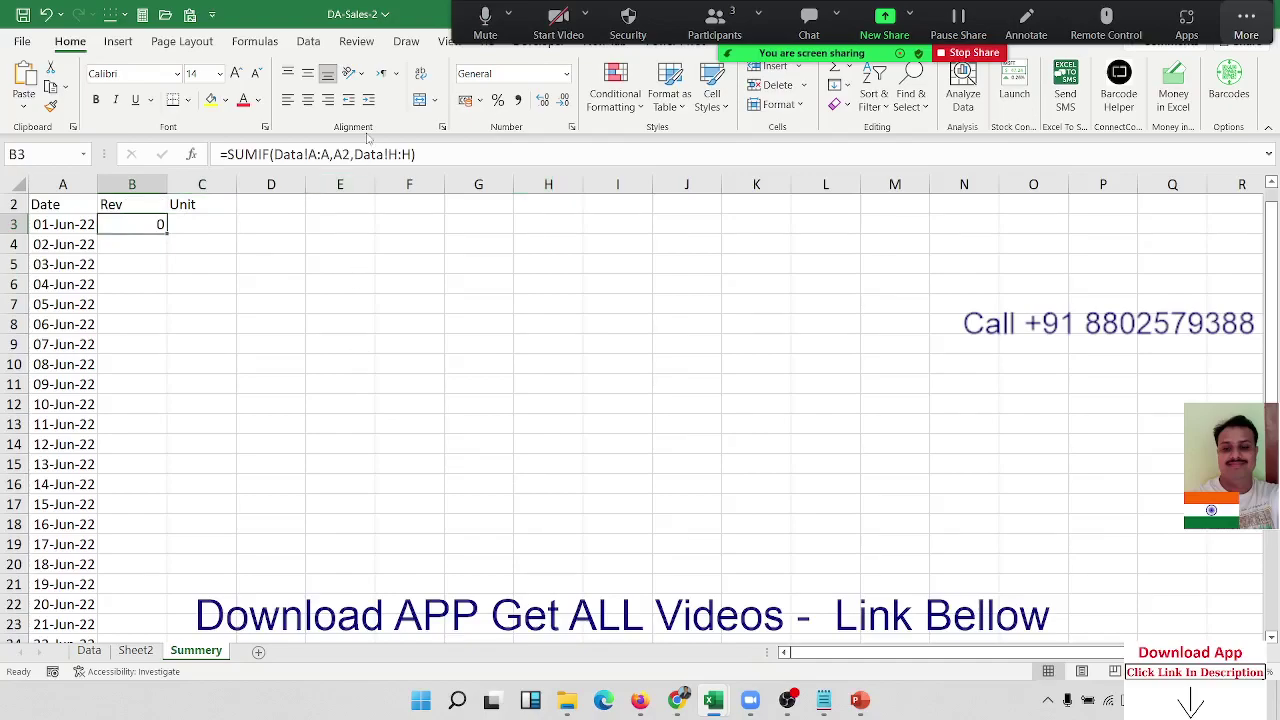
Correct the criteria from A2 to A3 so B3 returns 69398
{"action": "scroll", "coordinate": [173, 349], "scroll_direction": "up", "scroll_amount": 1}
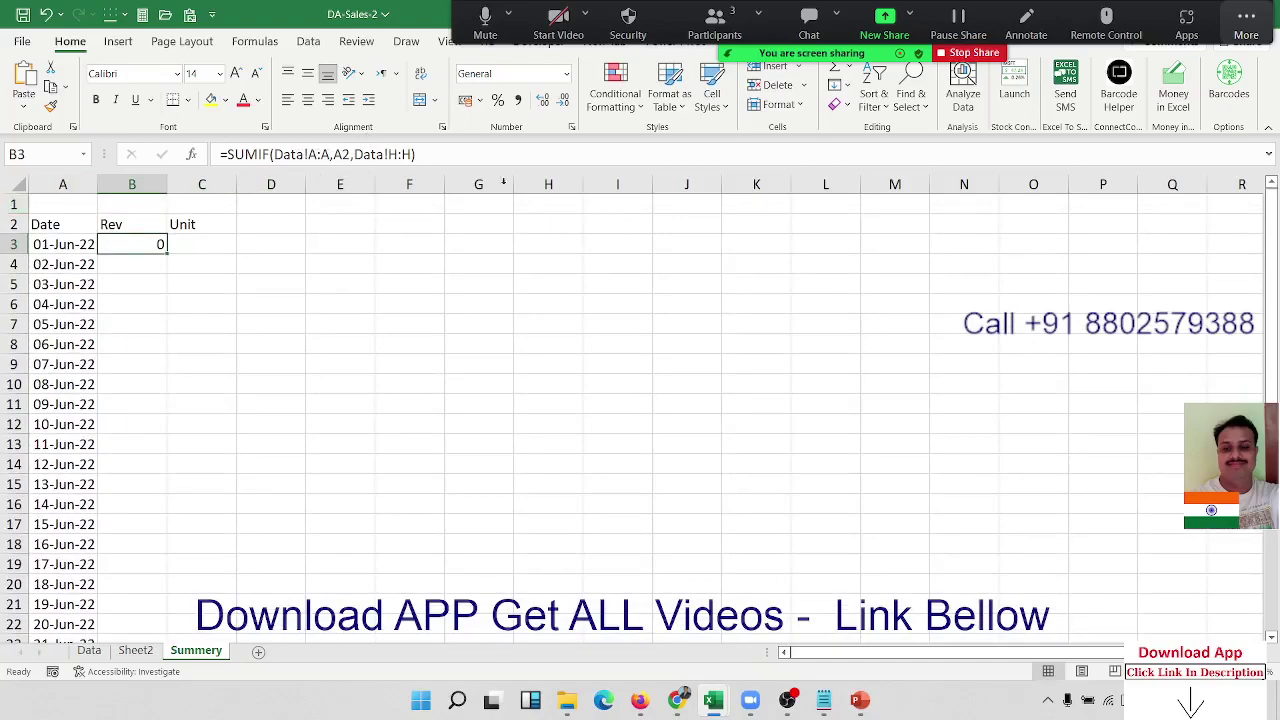
{"action": "left_click", "coordinate": [344, 156]}
{"action": "key", "text": "BackSpace"}
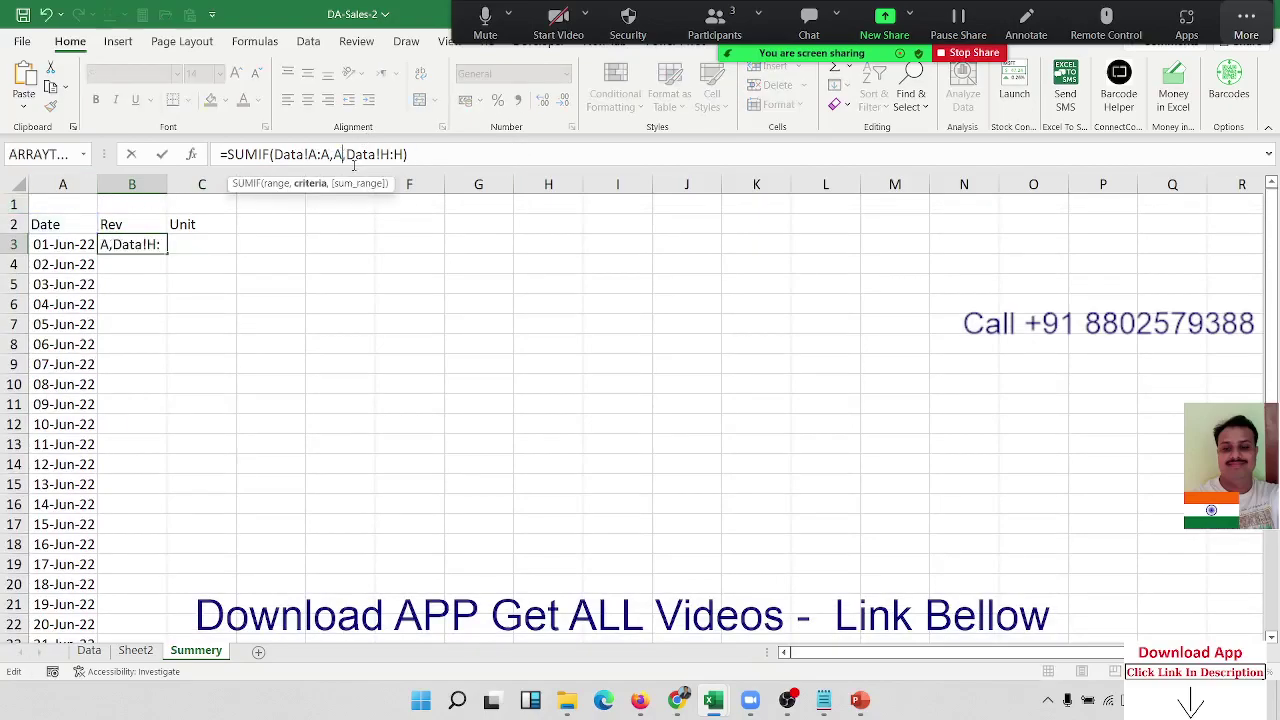
{"action": "type", "text": "3"}
{"action": "key", "text": "Return"}
{"action": "key", "text": "Up"}
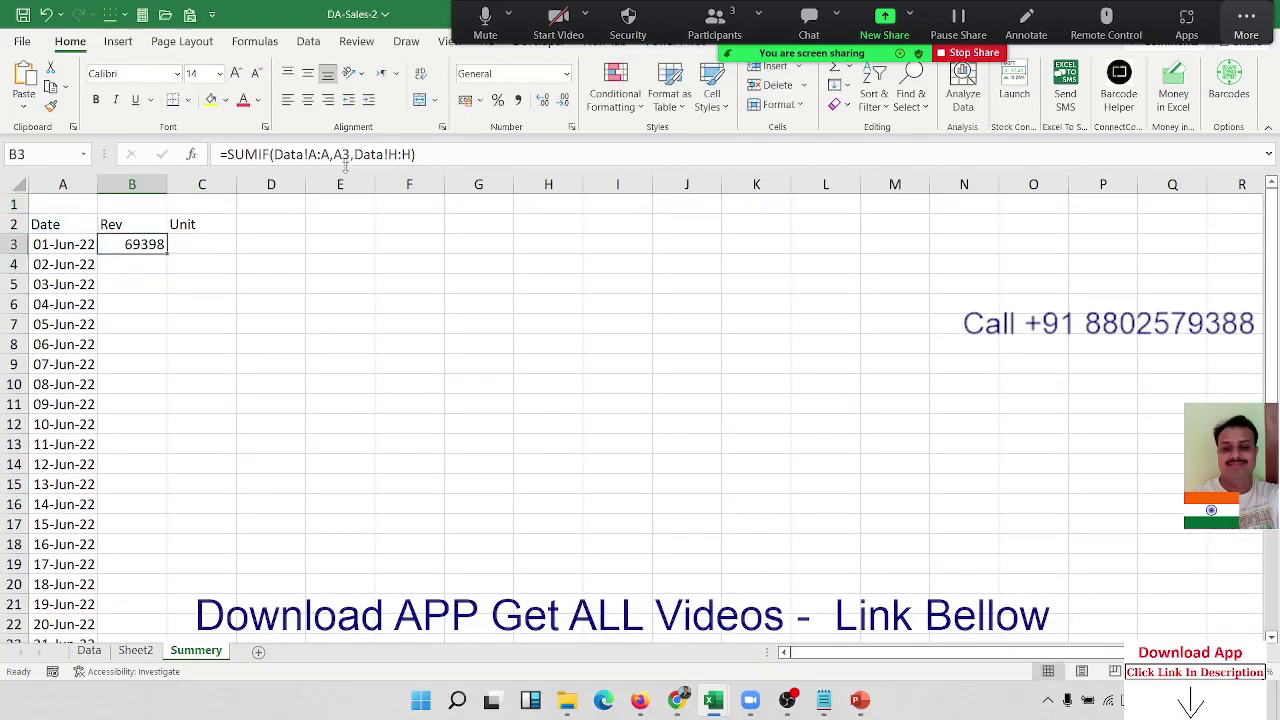
Fill the revenue formula down all dates and format it as ₹ currency with two decimals
{"action": "double_click", "coordinate": [163, 250]}
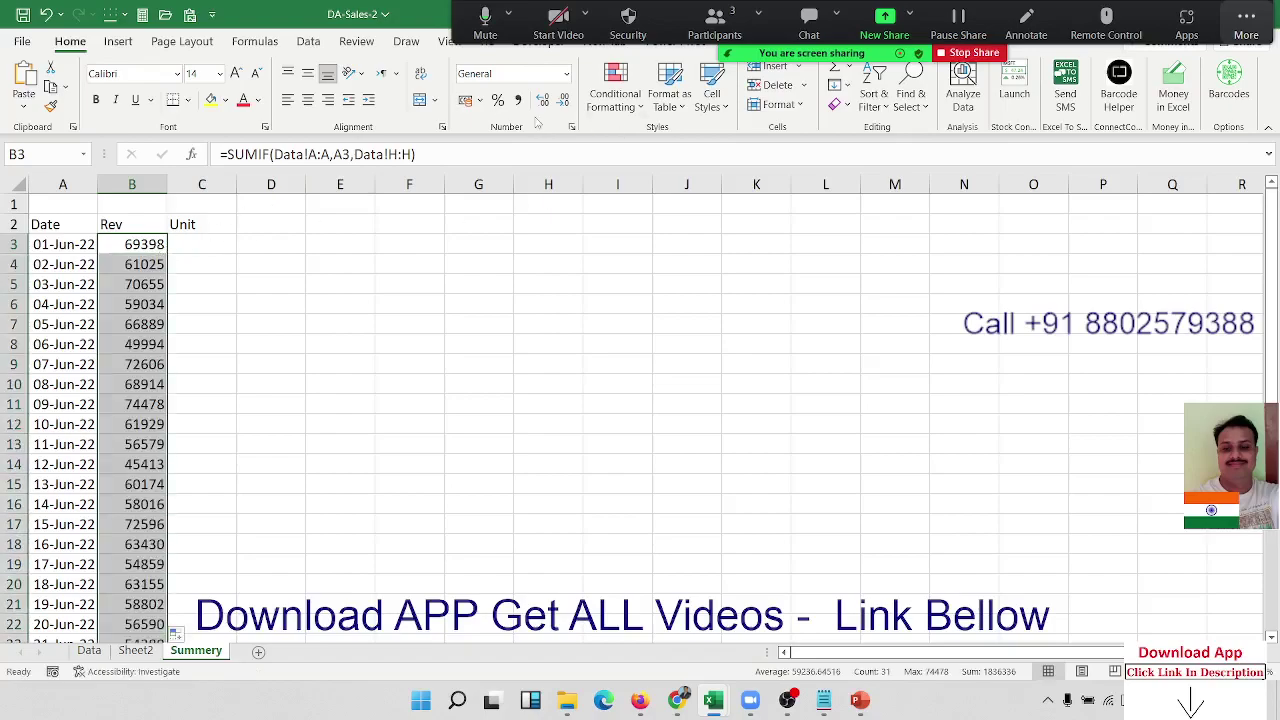
{"action": "key", "text": "ctrl+shift+4"}
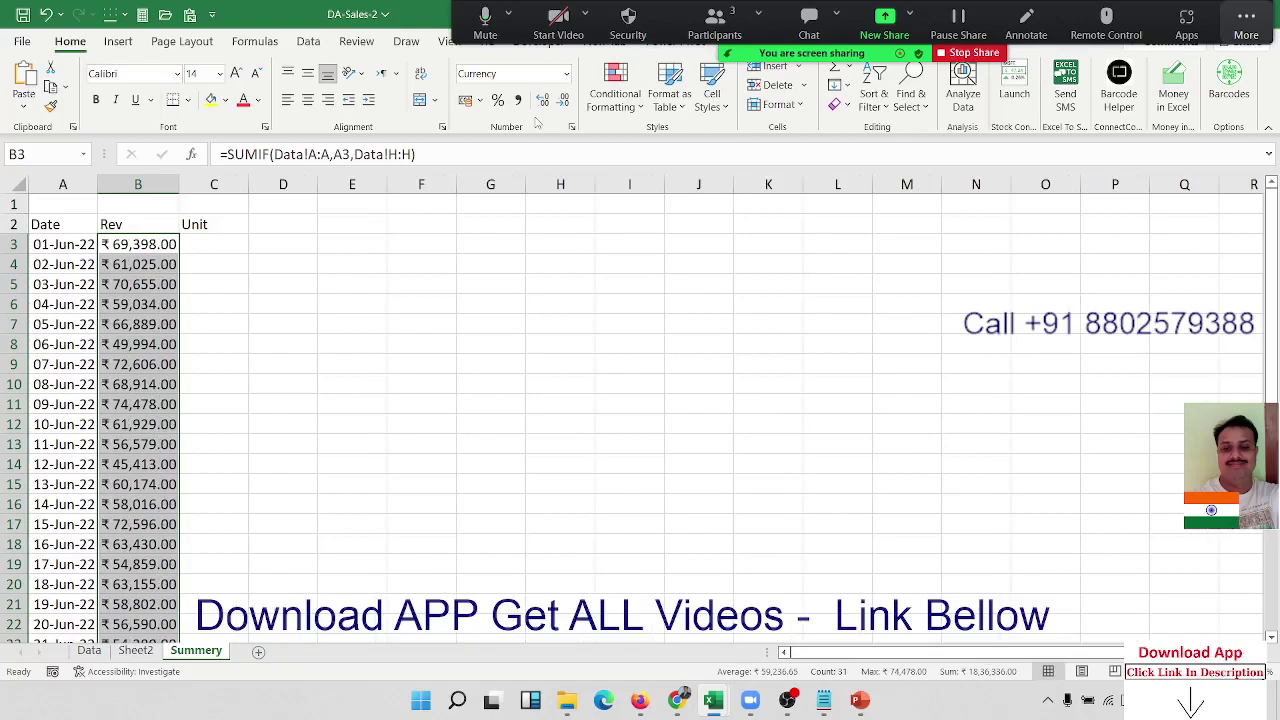
{"action": "left_click", "coordinate": [571, 127]}
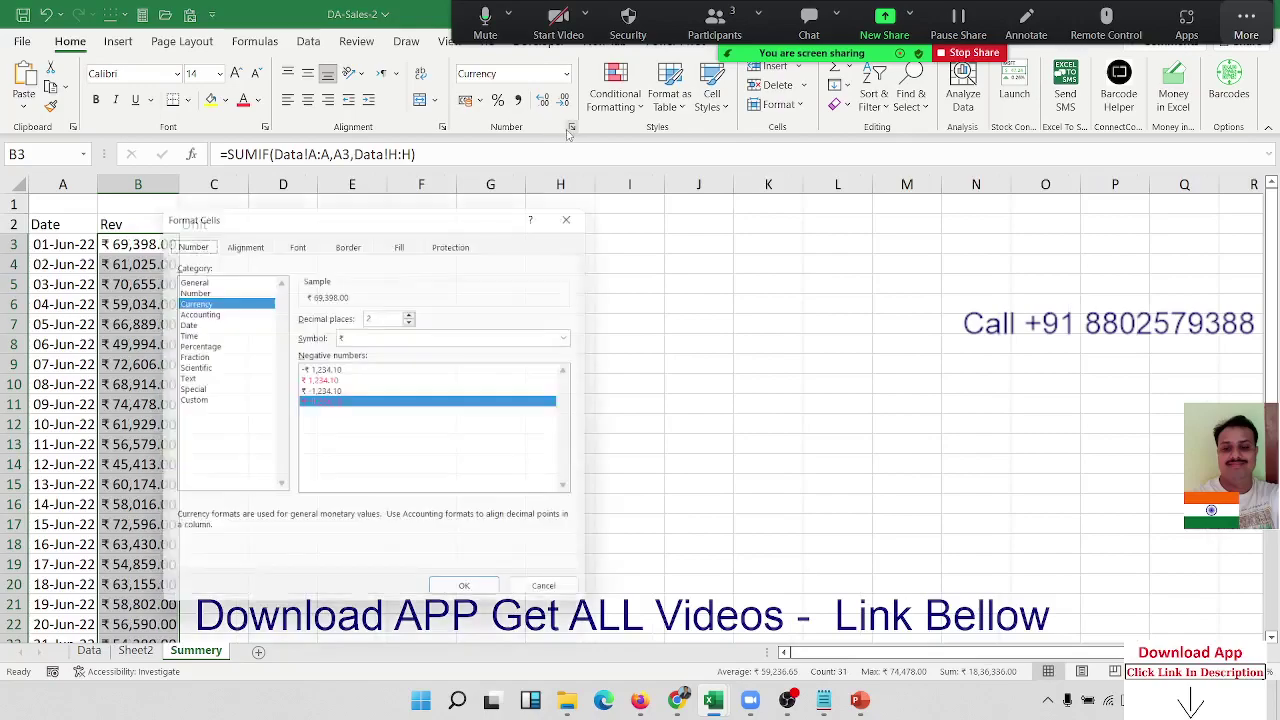
{"action": "left_click", "coordinate": [380, 337]}
{"action": "left_click", "coordinate": [400, 361]}
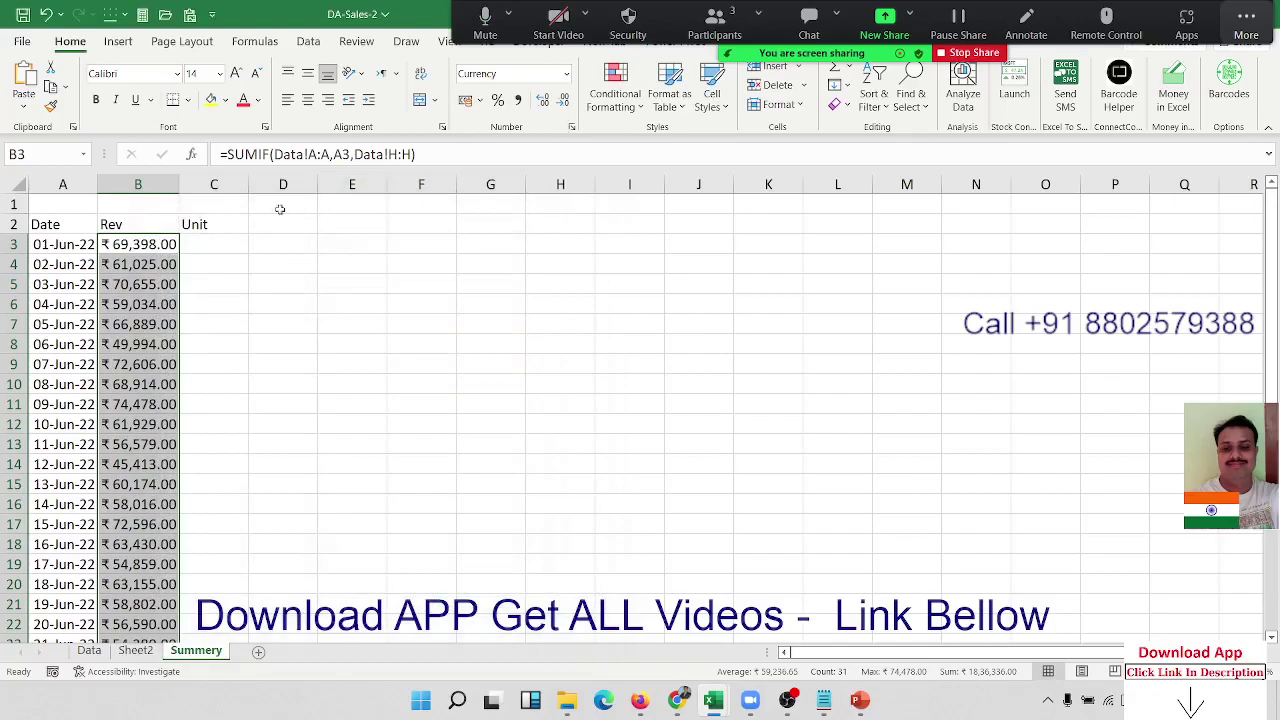
Enter =SUMIF(Data!A:A,A3,Data!G:G) in C3 and fill it down column C (139, 141, 82…)
{"action": "left_click", "coordinate": [216, 240]}
{"action": "type", "text": "=s"}
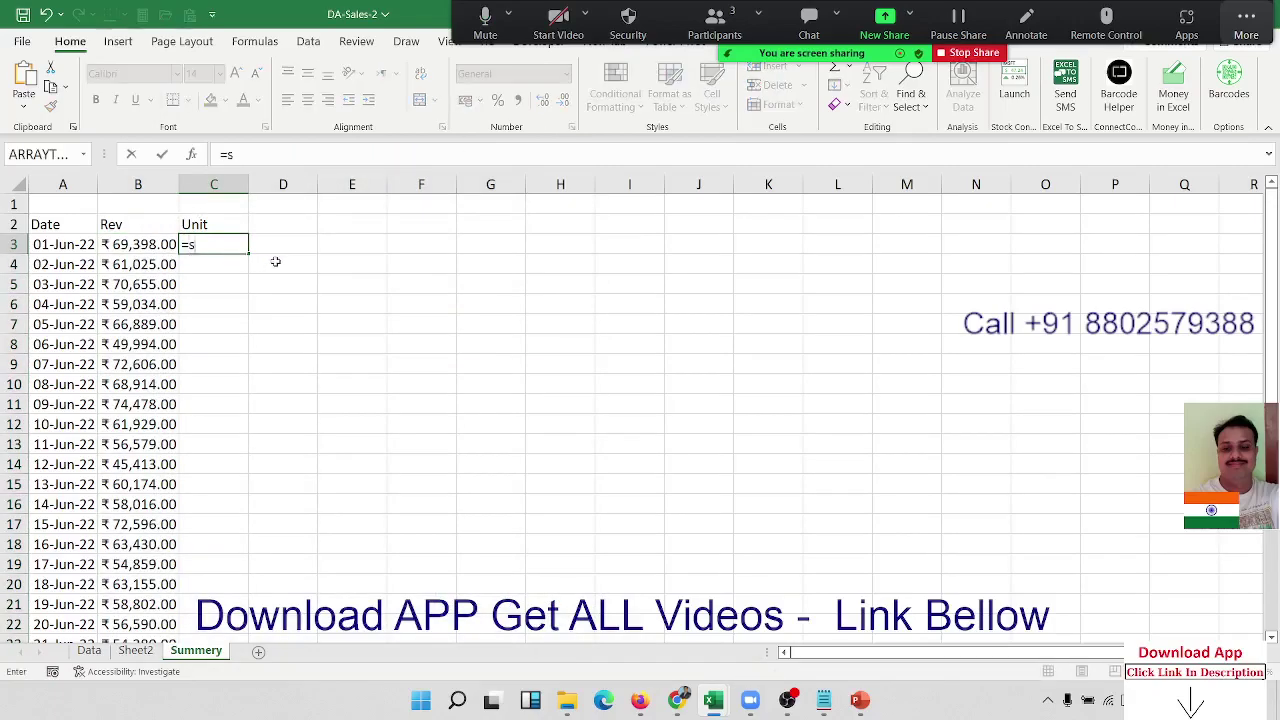
{"action": "type", "text": "um"}
{"action": "key", "text": "Down"}
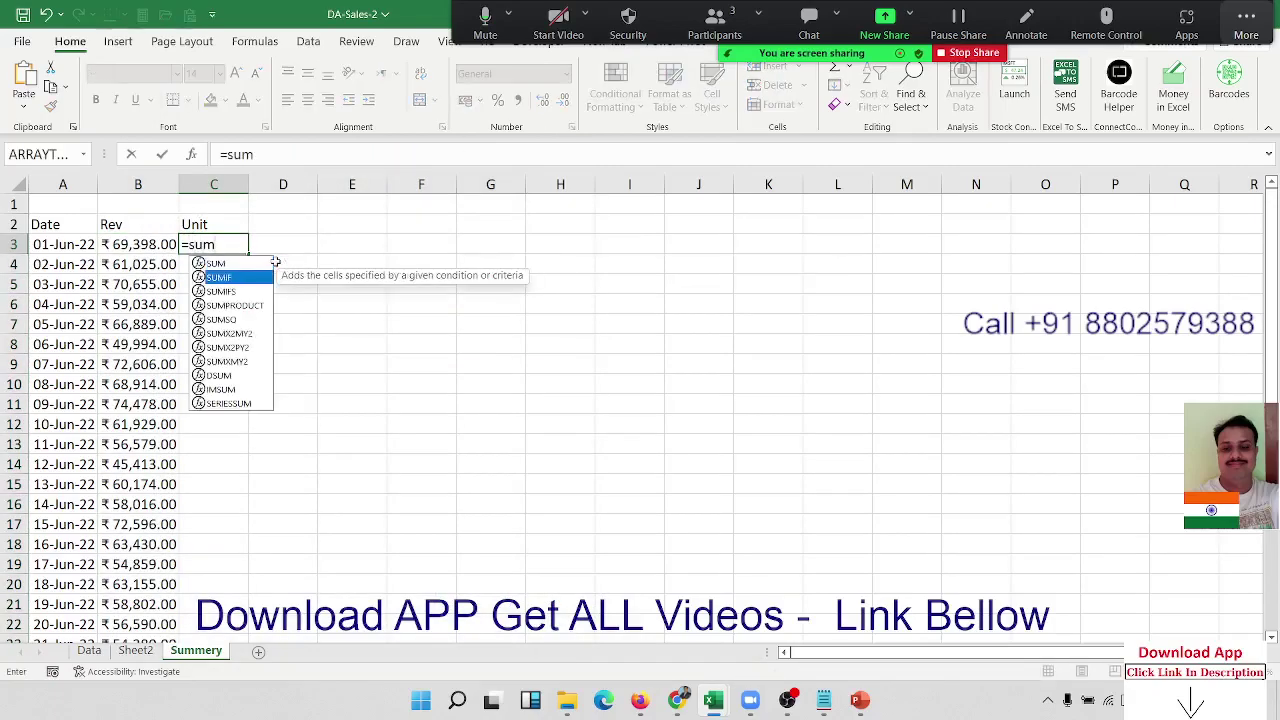
{"action": "key", "text": "Tab"}
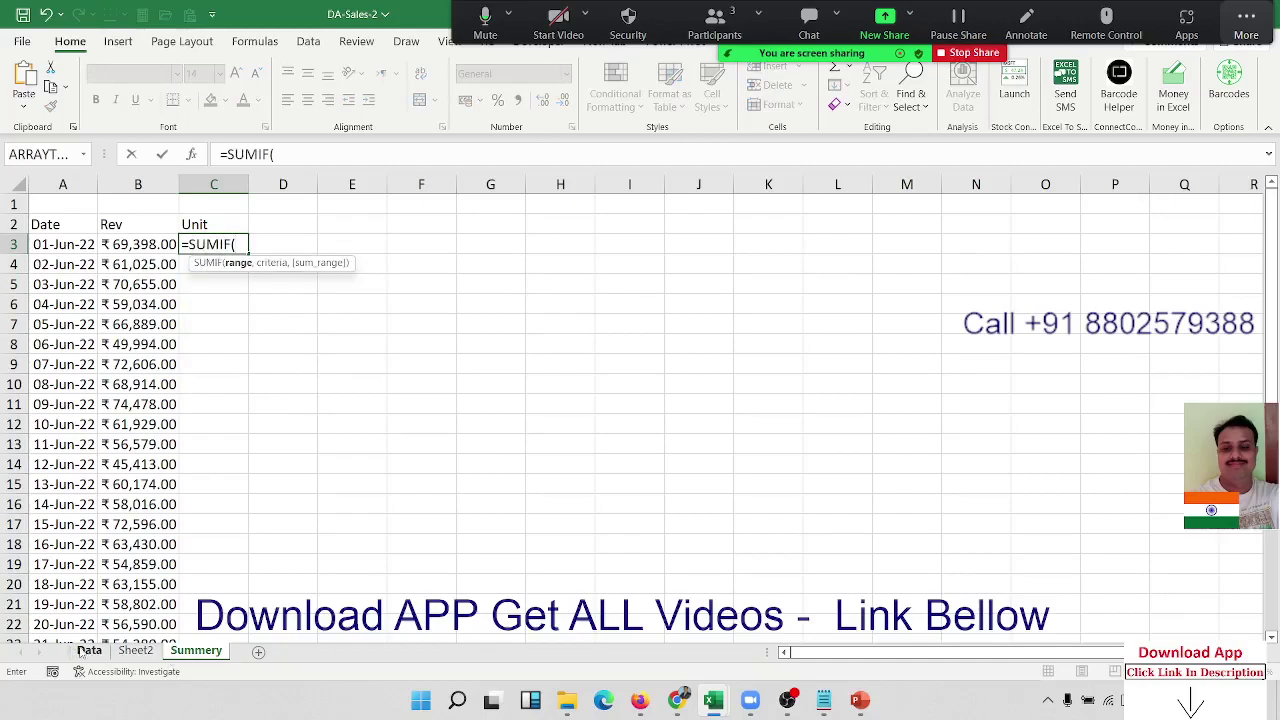
{"action": "left_click", "coordinate": [84, 650]}
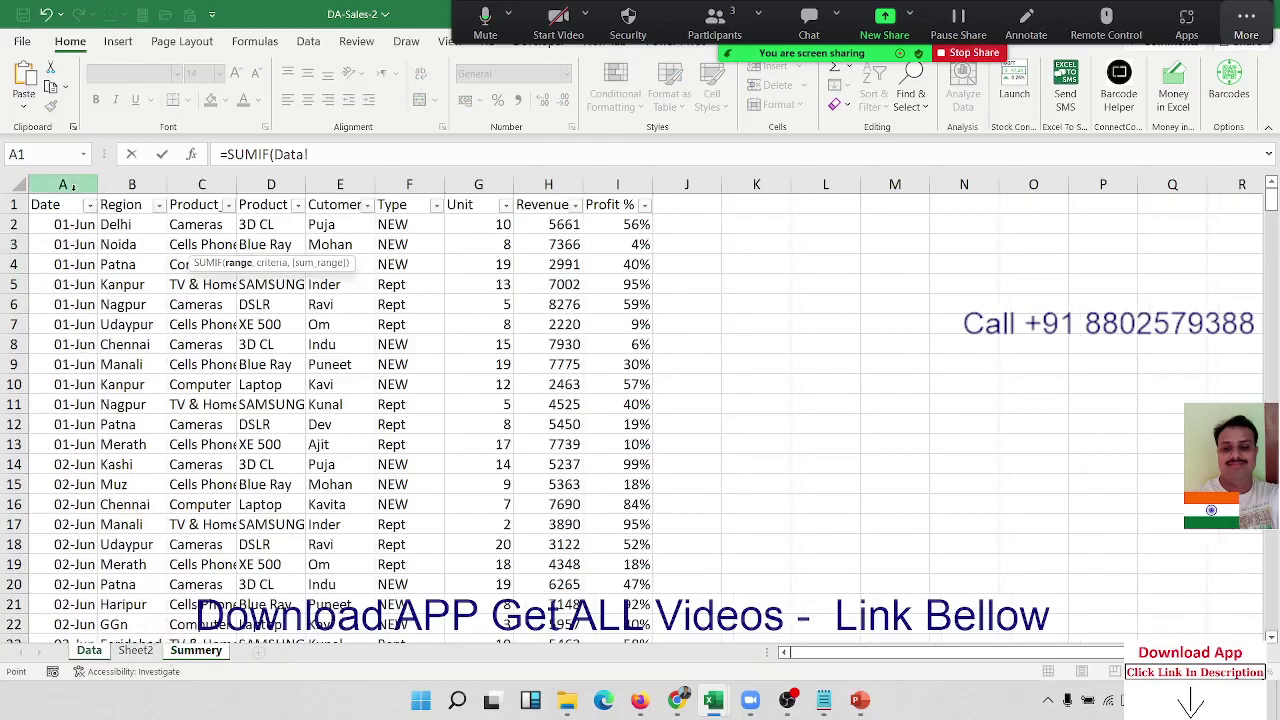
{"action": "left_click", "coordinate": [72, 186]}
{"action": "type", "text": ",a3"}
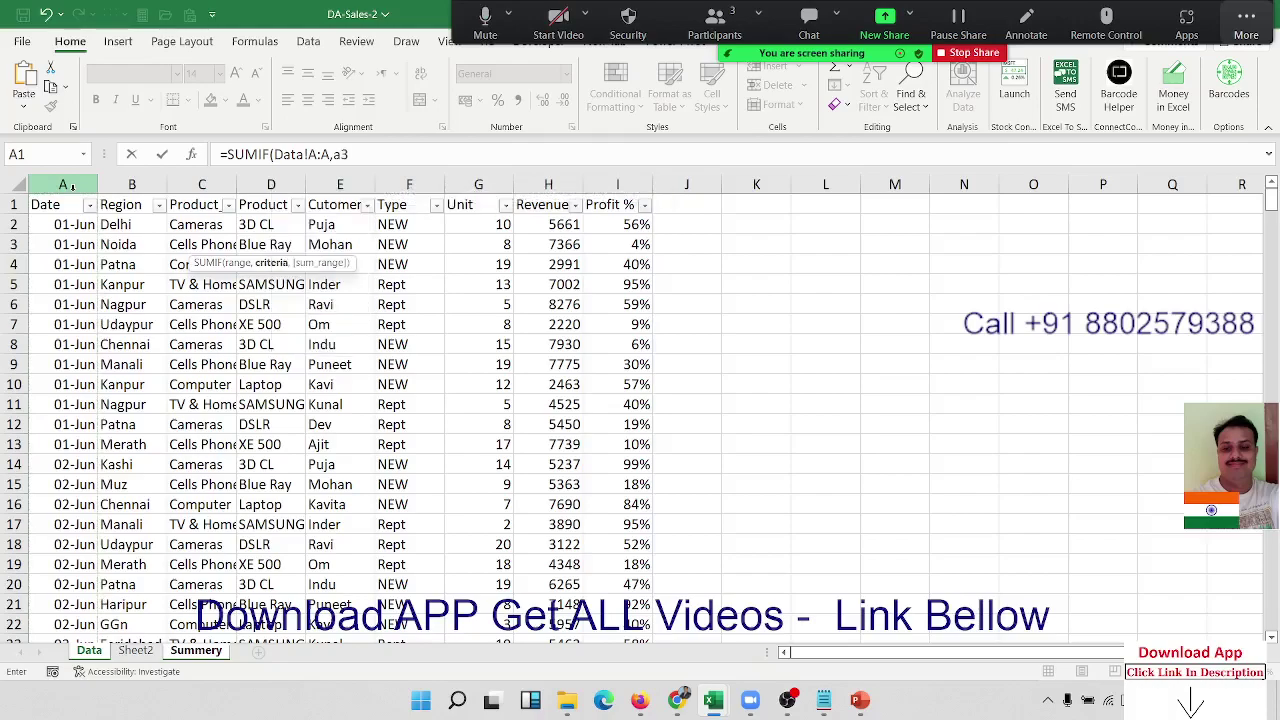
{"action": "type", "text": ","}
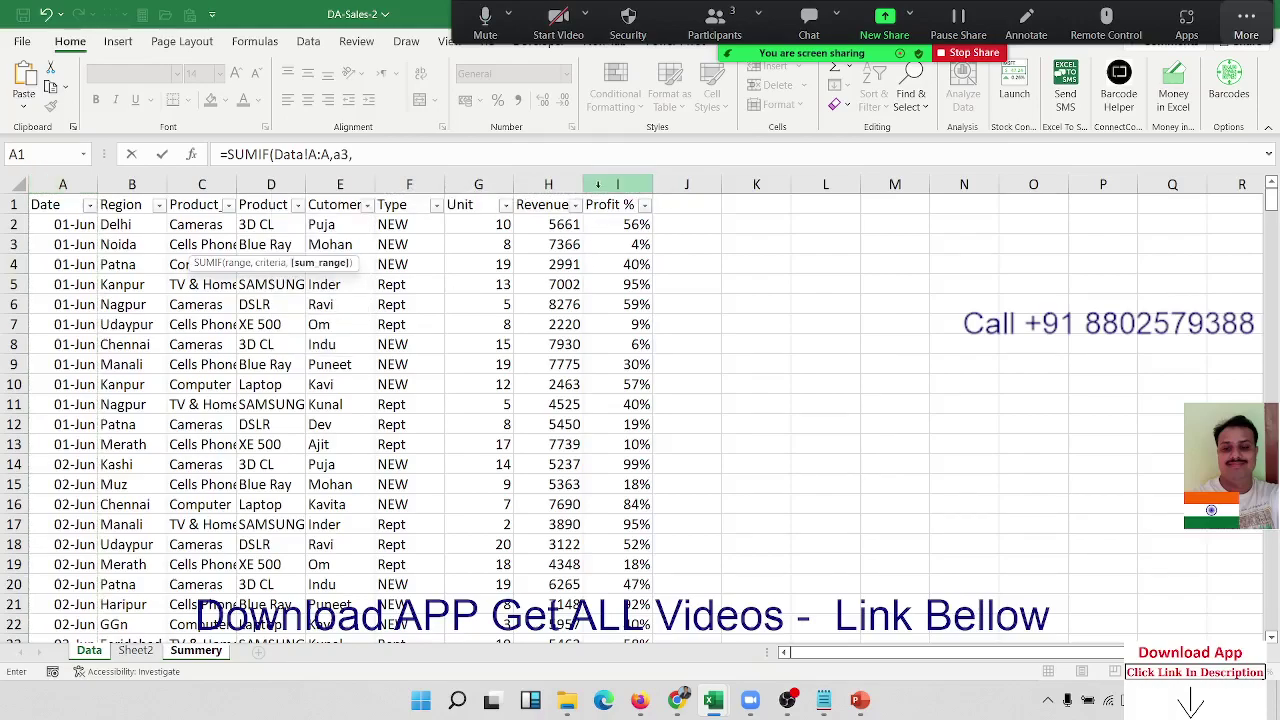
{"action": "left_click", "coordinate": [475, 180]}
{"action": "key", "text": "Return"}
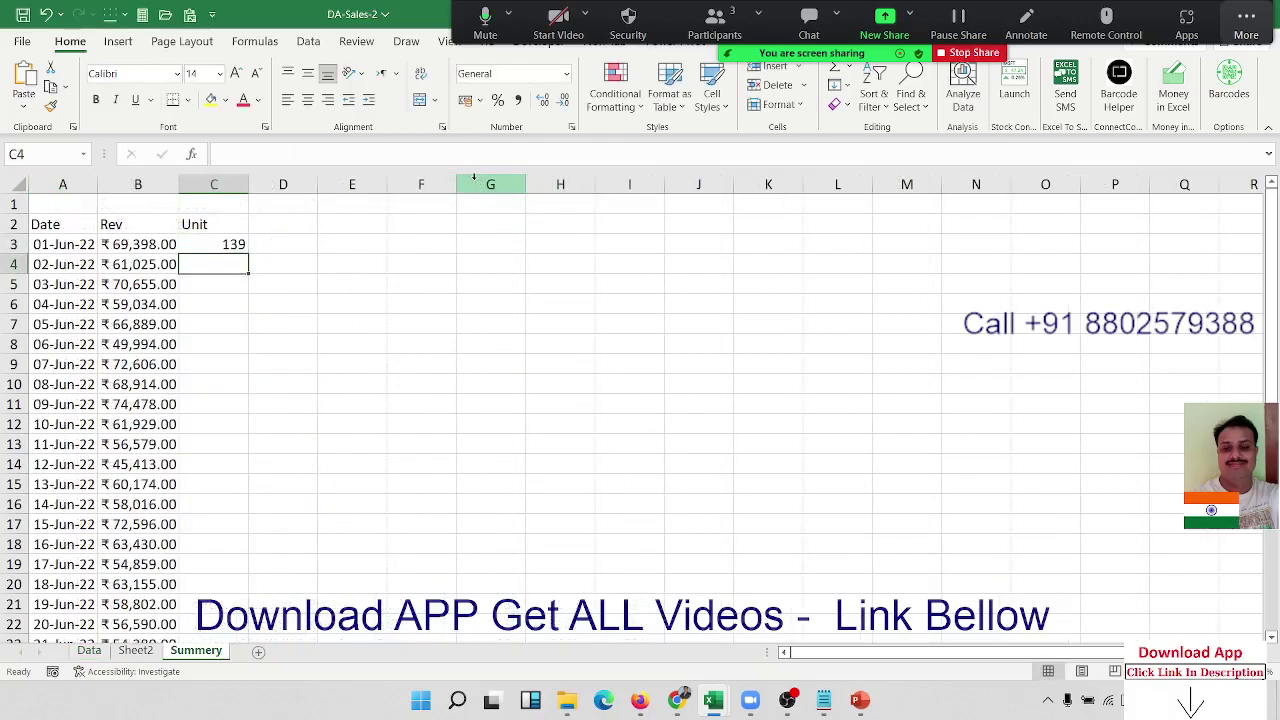
{"action": "key", "text": "Up"}
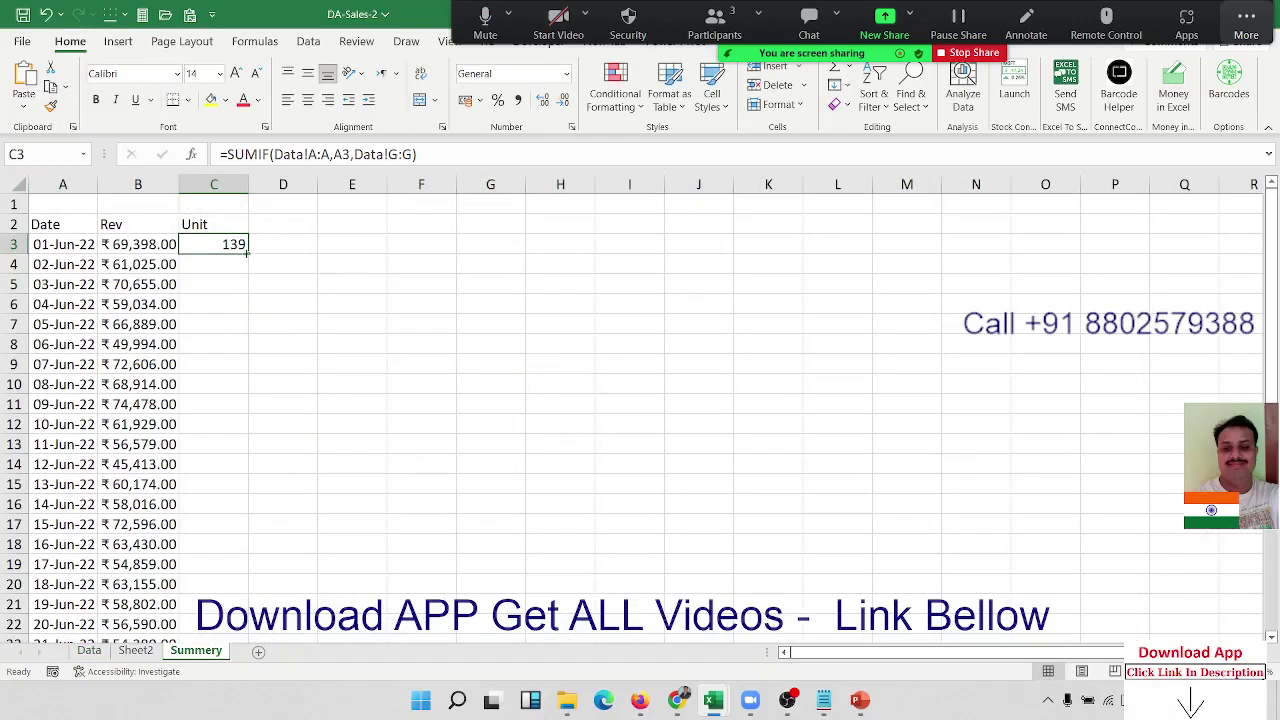
{"action": "double_click", "coordinate": [249, 254]}
{"action": "left_click", "coordinate": [260, 228]}
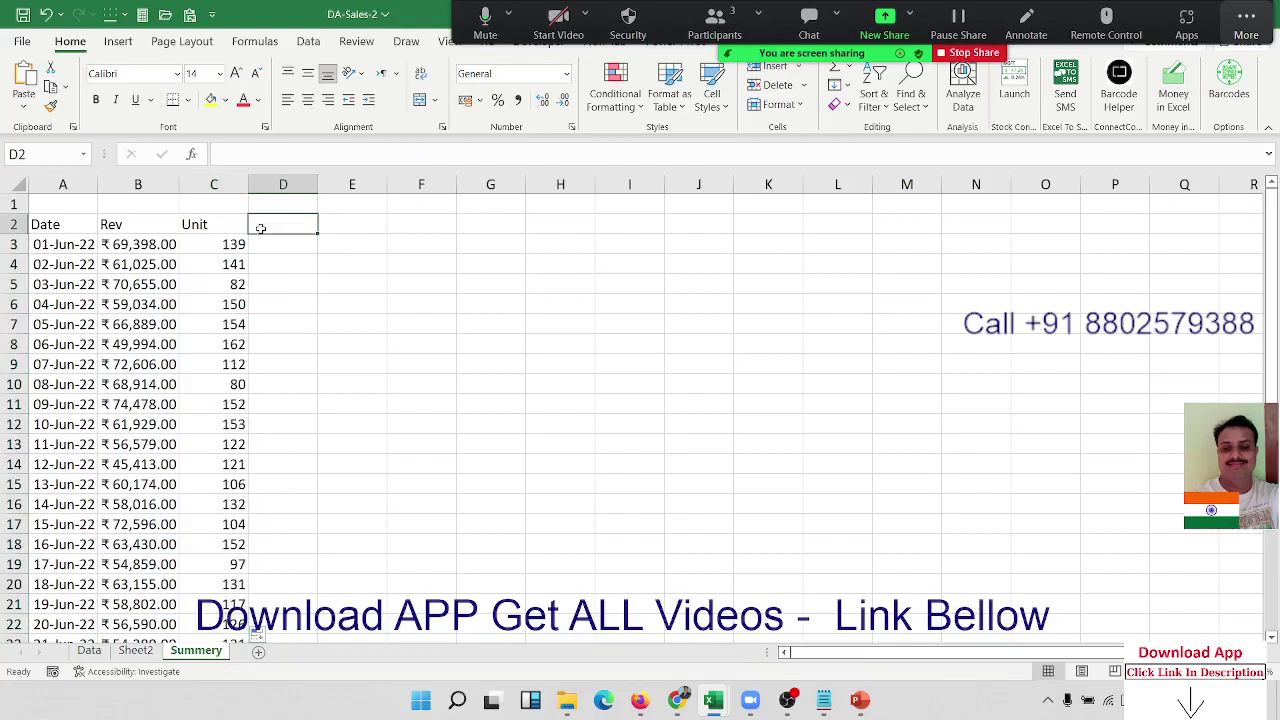
Type the 'Profit %' heading in D2 and view the dashboard picture on Sheet2
{"action": "type", "text": "Pr"}
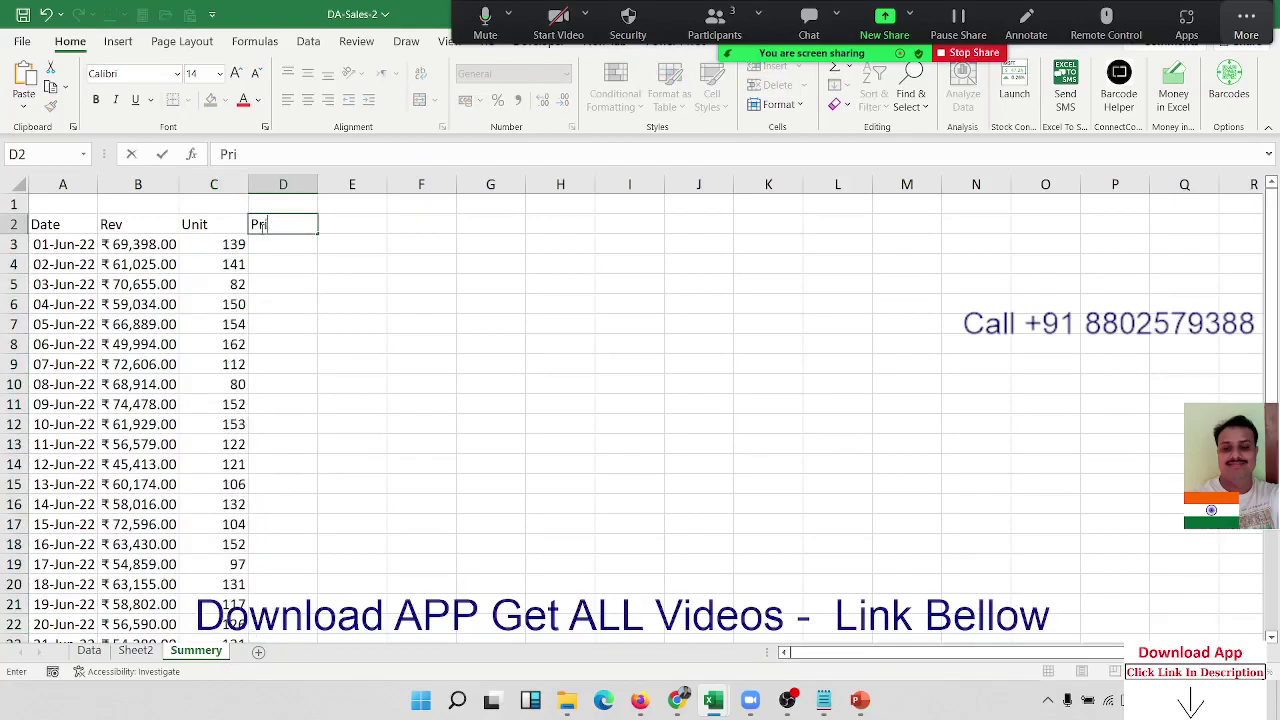
{"action": "type", "text": "of"}
{"action": "type", "text": "it %"}
{"action": "key", "text": "Return"}
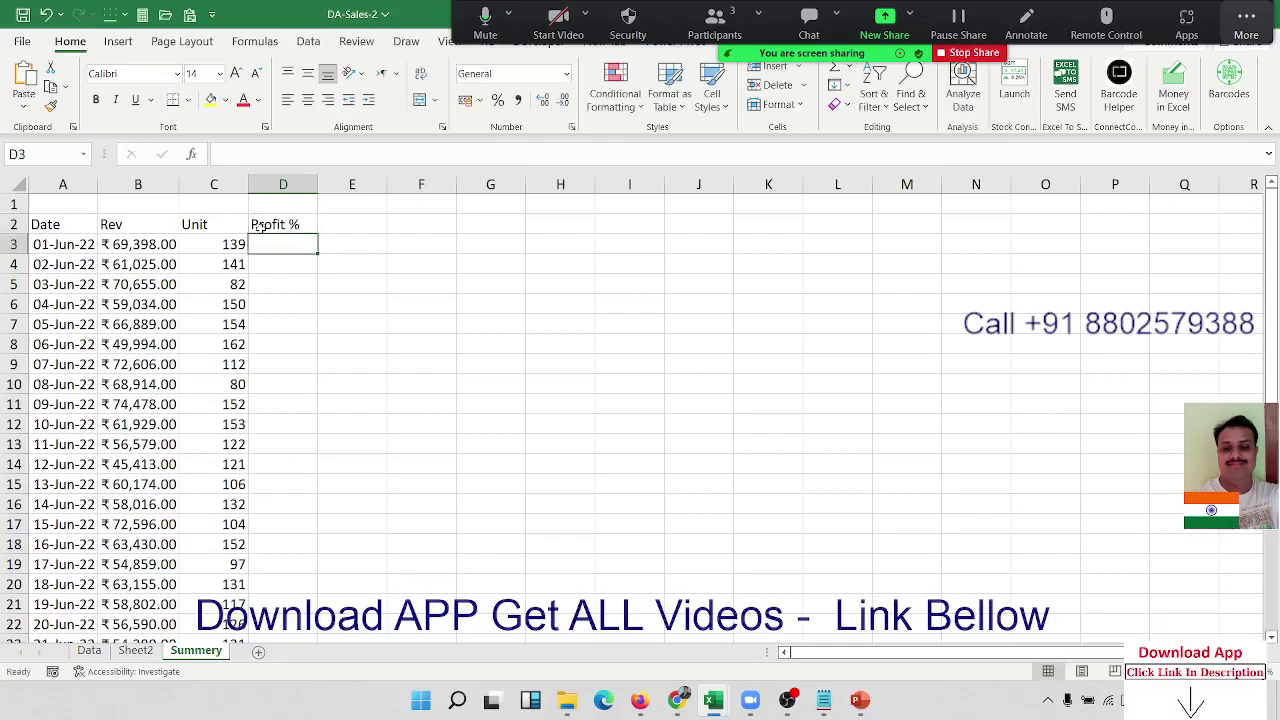
{"action": "left_click", "coordinate": [136, 651]}
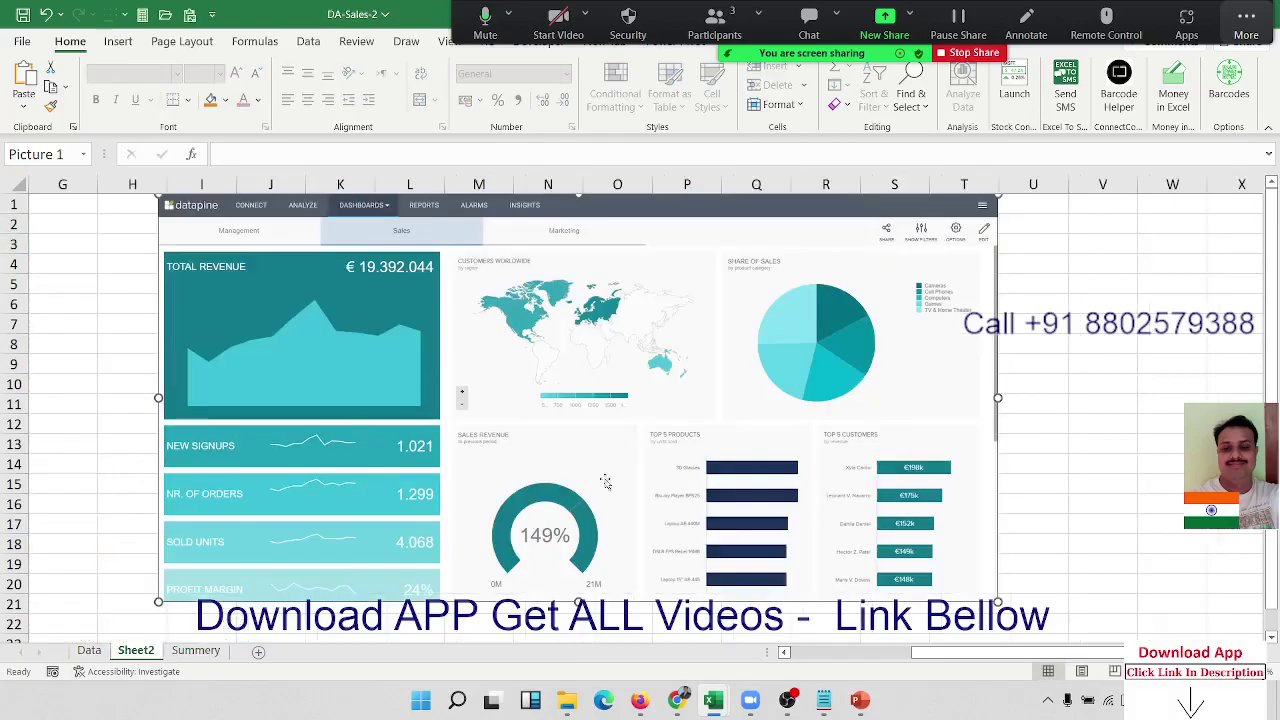
Inspect the Data sheet's Unit, Revenue and Profit % values, then return to Summery
{"action": "left_click", "coordinate": [89, 651]}
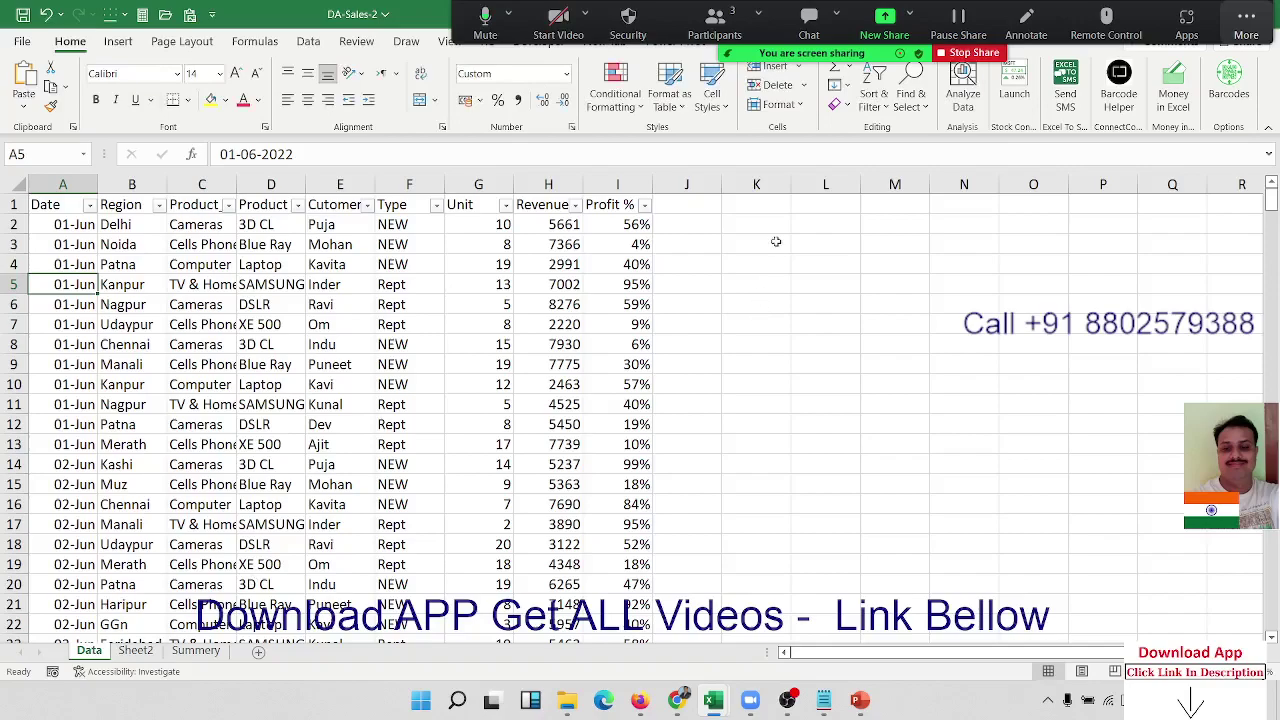
{"action": "left_click", "coordinate": [633, 226]}
{"action": "key", "text": "ctrl+shift+Down"}
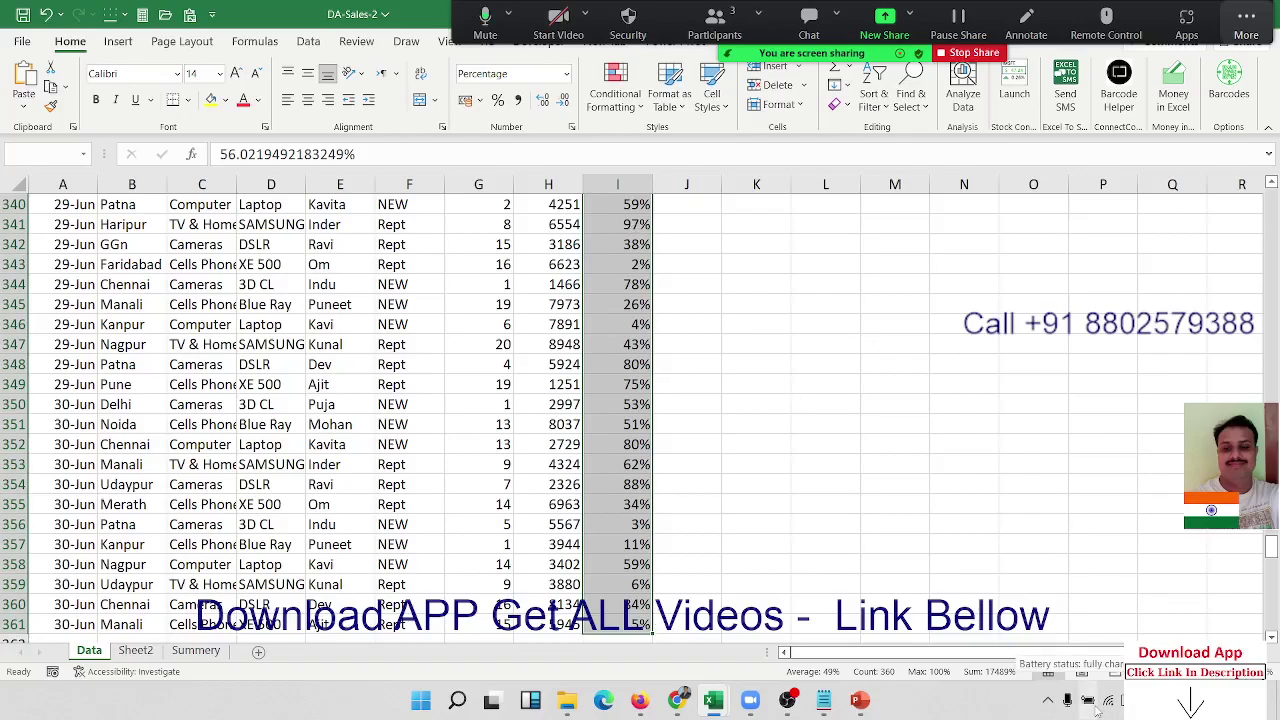
{"action": "key", "text": "ctrl+Up"}
{"action": "key", "text": "Down"}
{"action": "key", "text": "Left"}
{"action": "key", "text": "Left"}
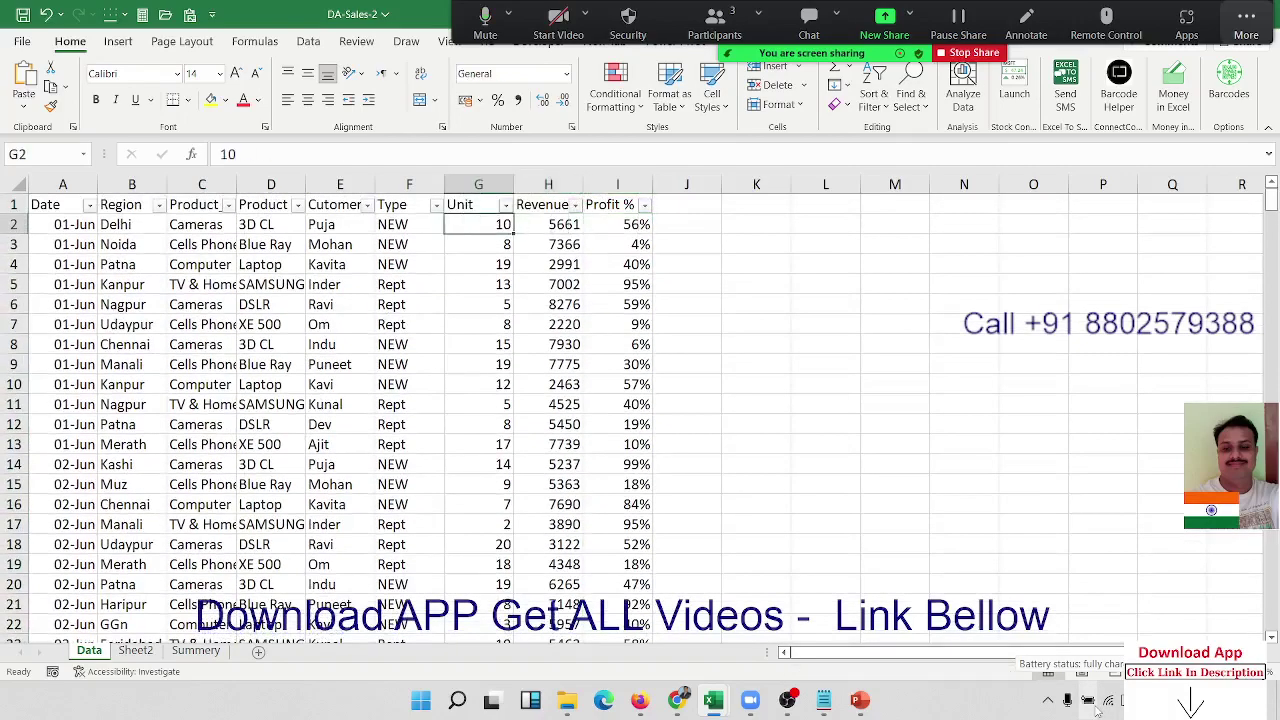
{"action": "key", "text": "Right"}
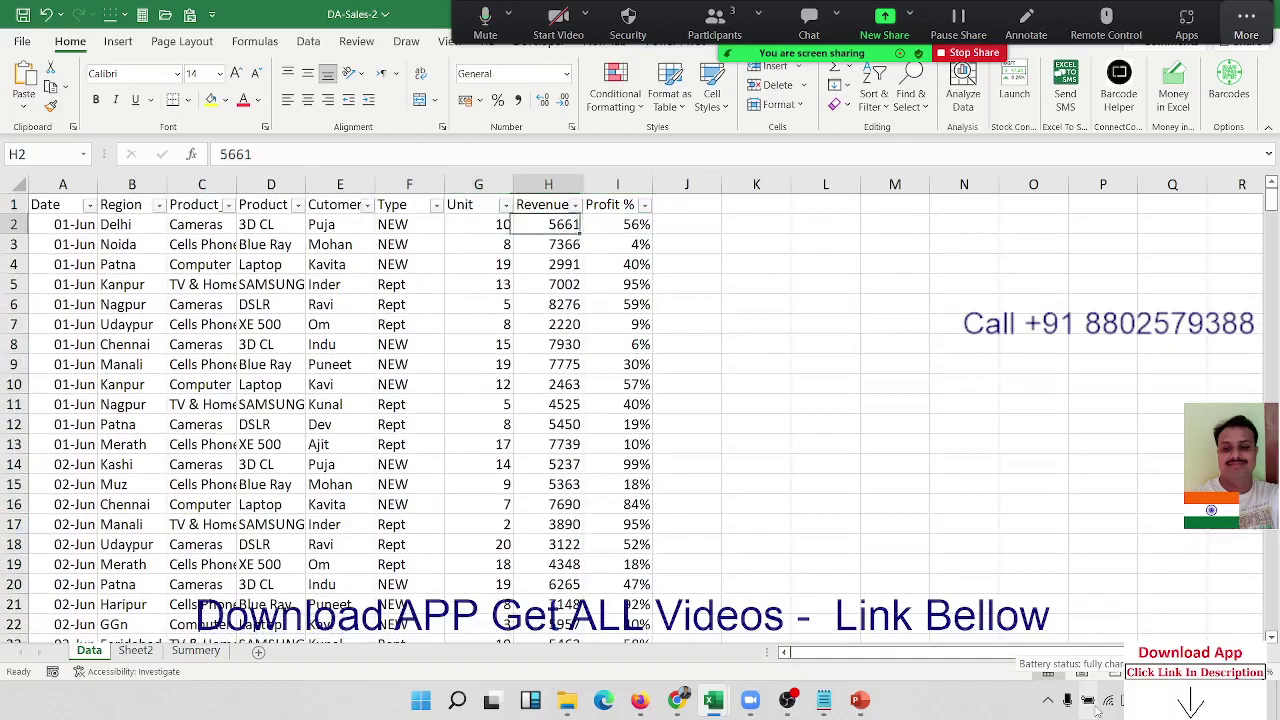
{"action": "key", "text": "Right"}
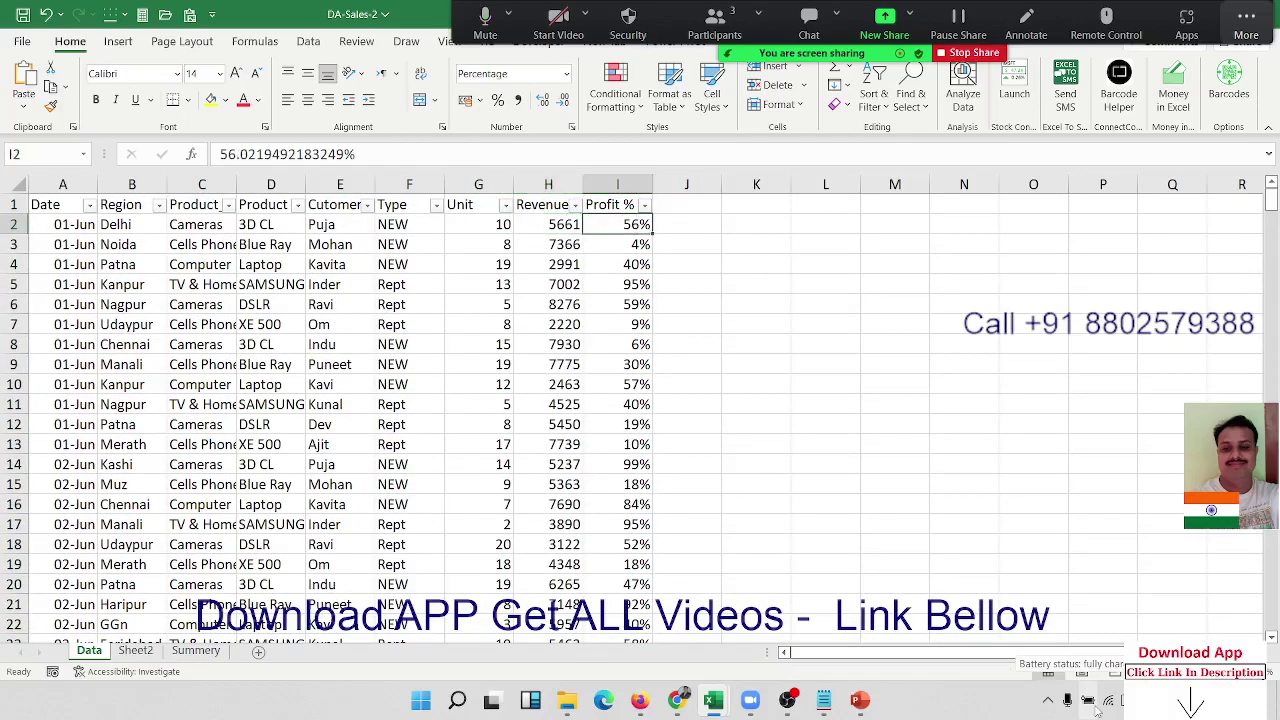
{"action": "key", "text": "Left"}
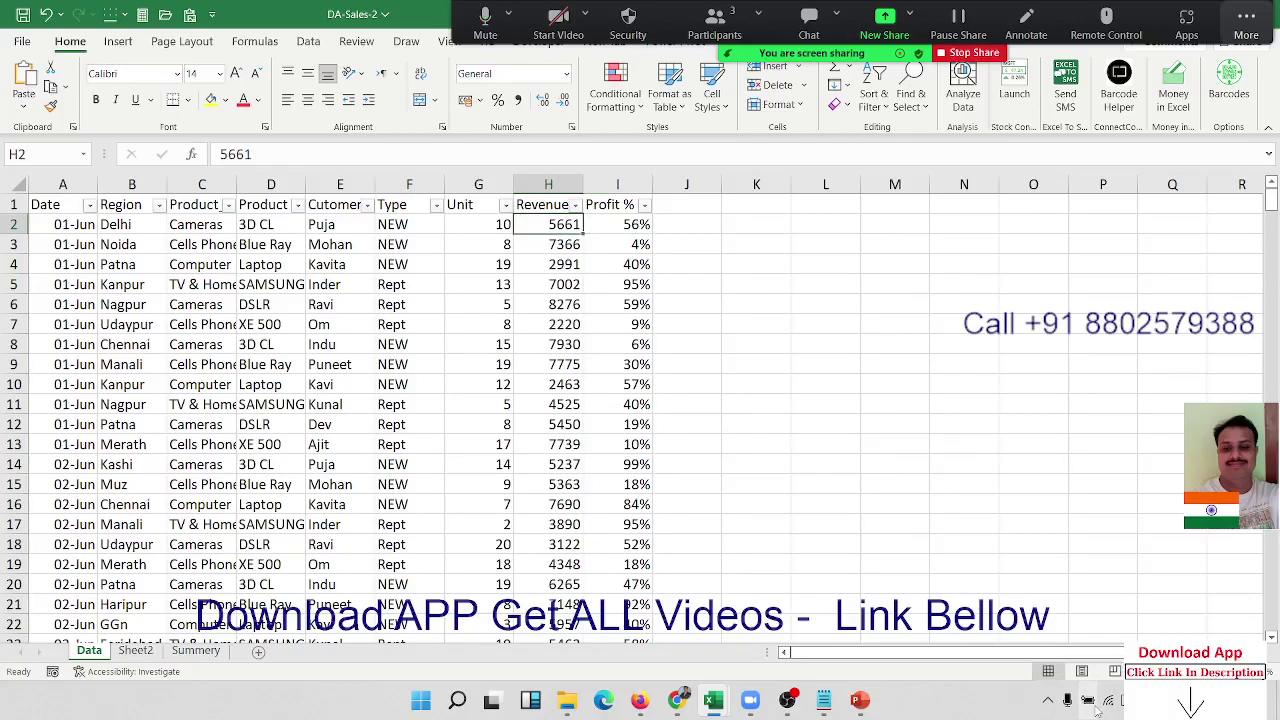
{"action": "key", "text": "Right"}
{"action": "key", "text": "Left"}
{"action": "left_click", "coordinate": [138, 650]}
{"action": "left_click", "coordinate": [195, 651]}
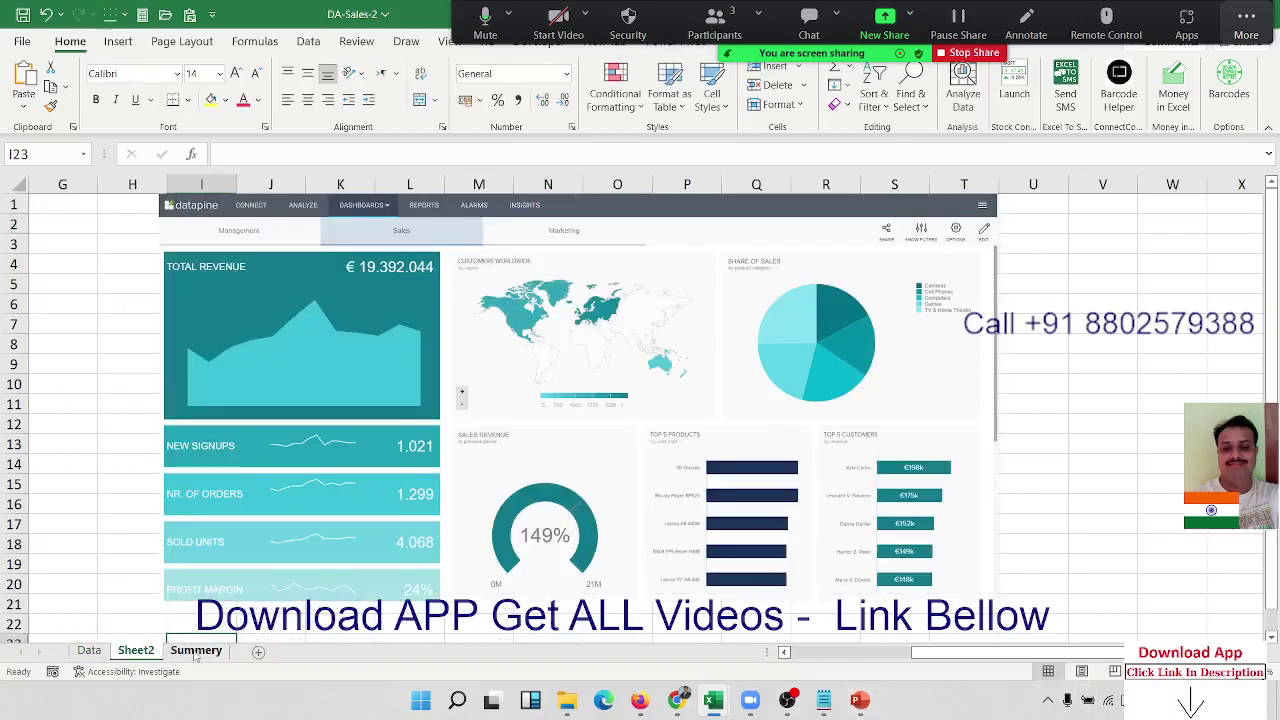
Start an AVERAGEIF formula in D3, dismissing a stray spell-check message
{"action": "type", "text": "="}
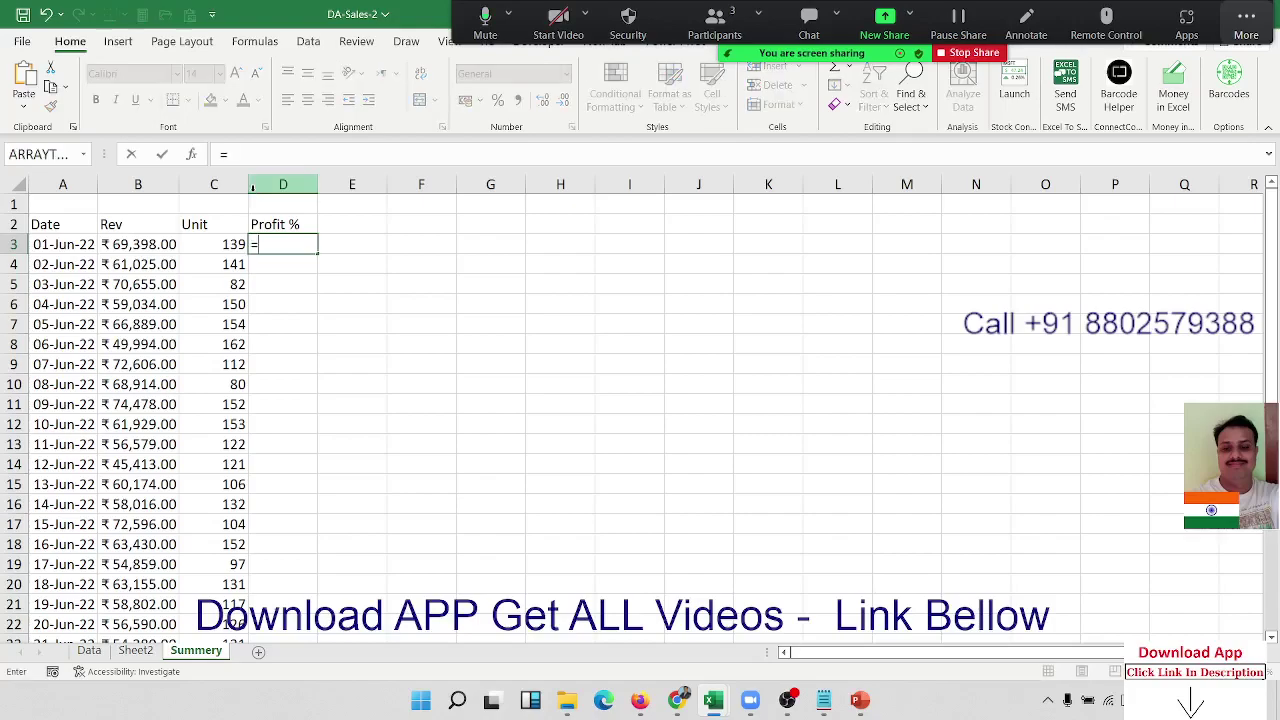
{"action": "type", "text": "av"}
{"action": "key", "text": "Down"}
{"action": "key", "text": "Down"}
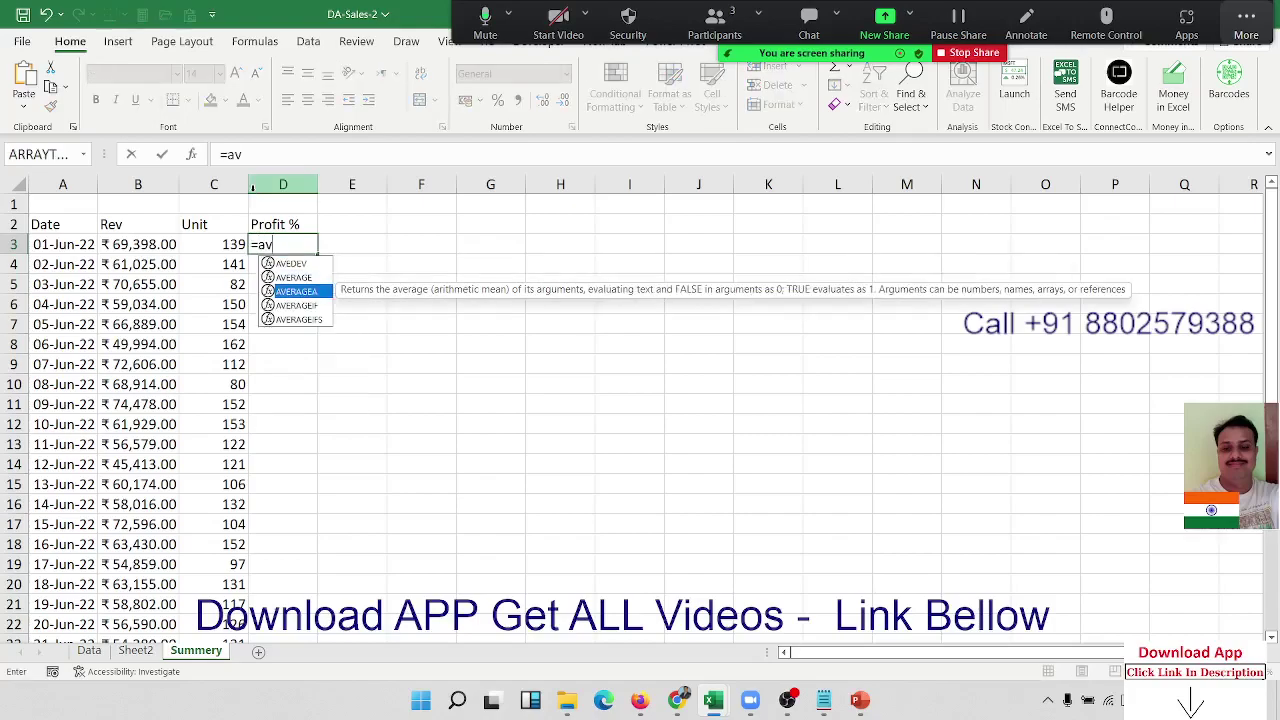
{"action": "key", "text": "Down"}
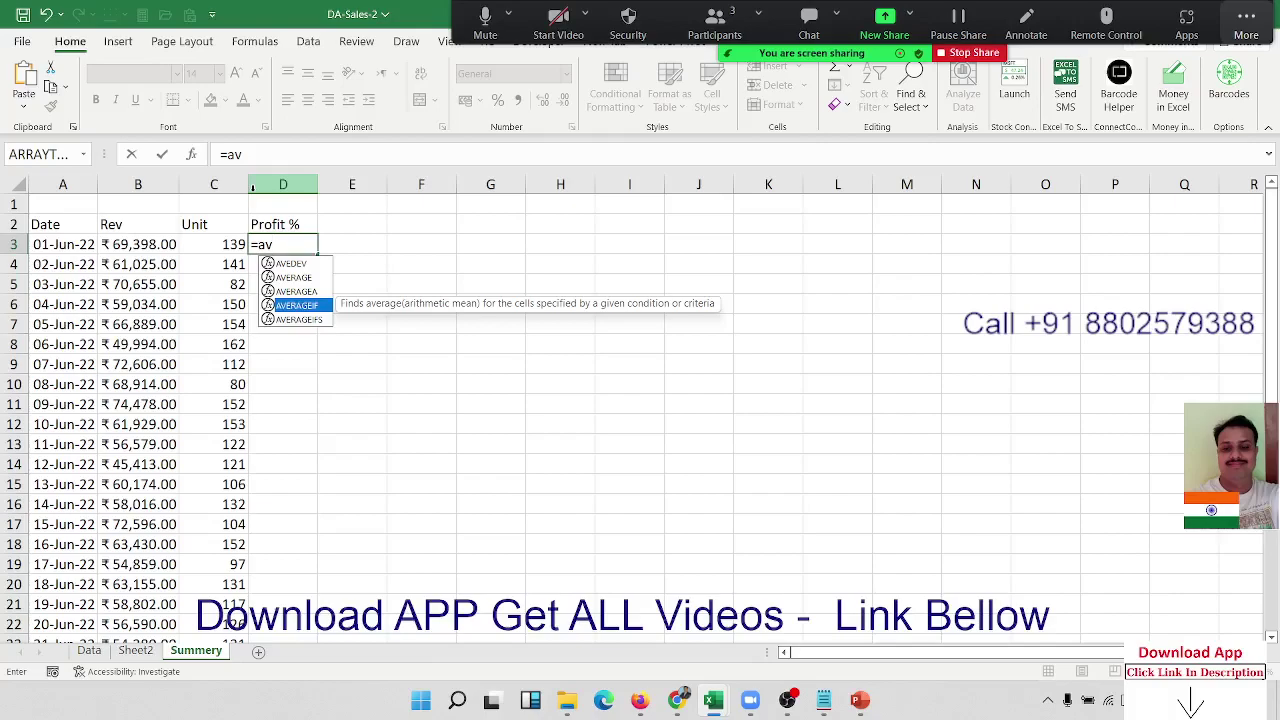
{"action": "key", "text": "Tab"}
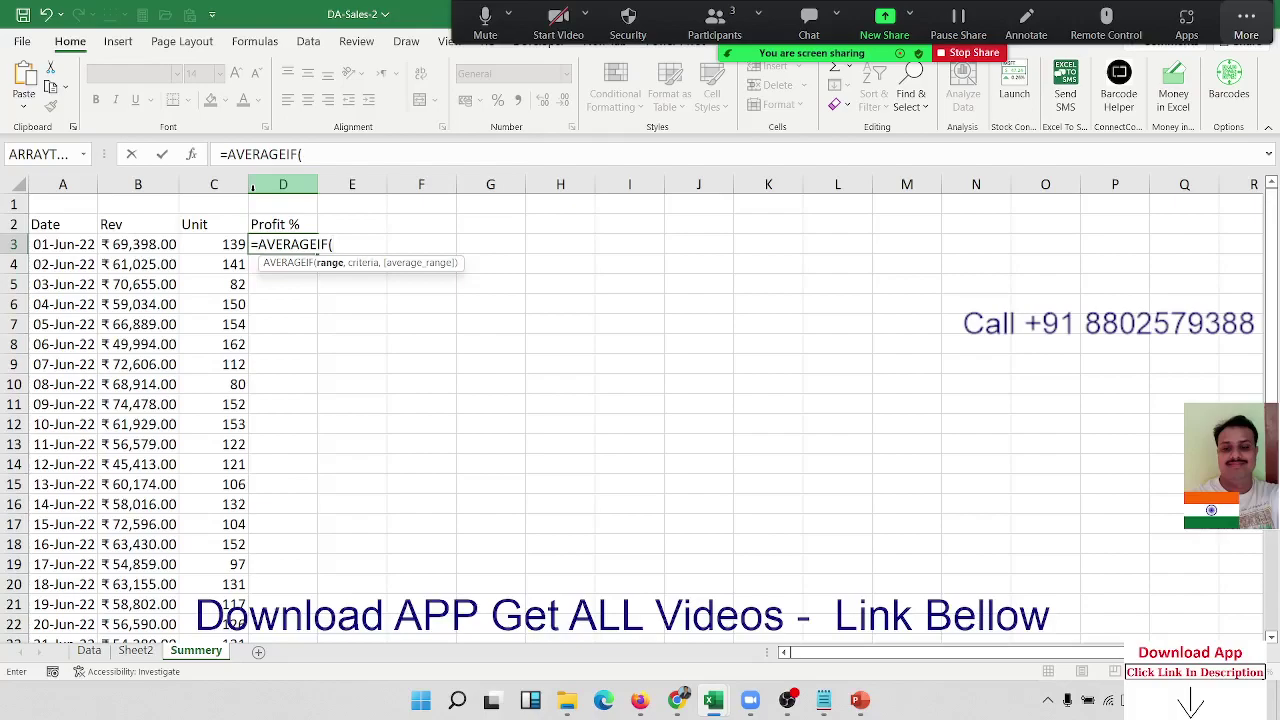
{"action": "key", "text": "F7"}
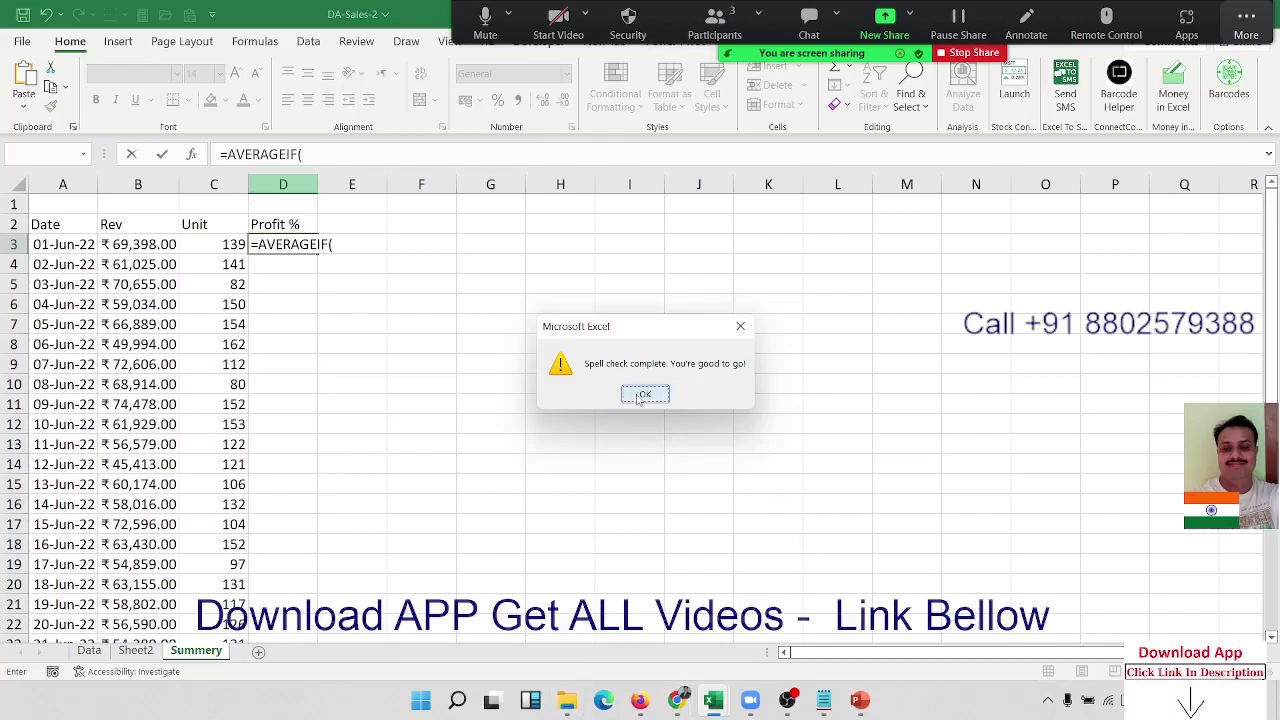
{"action": "left_click", "coordinate": [640, 396]}
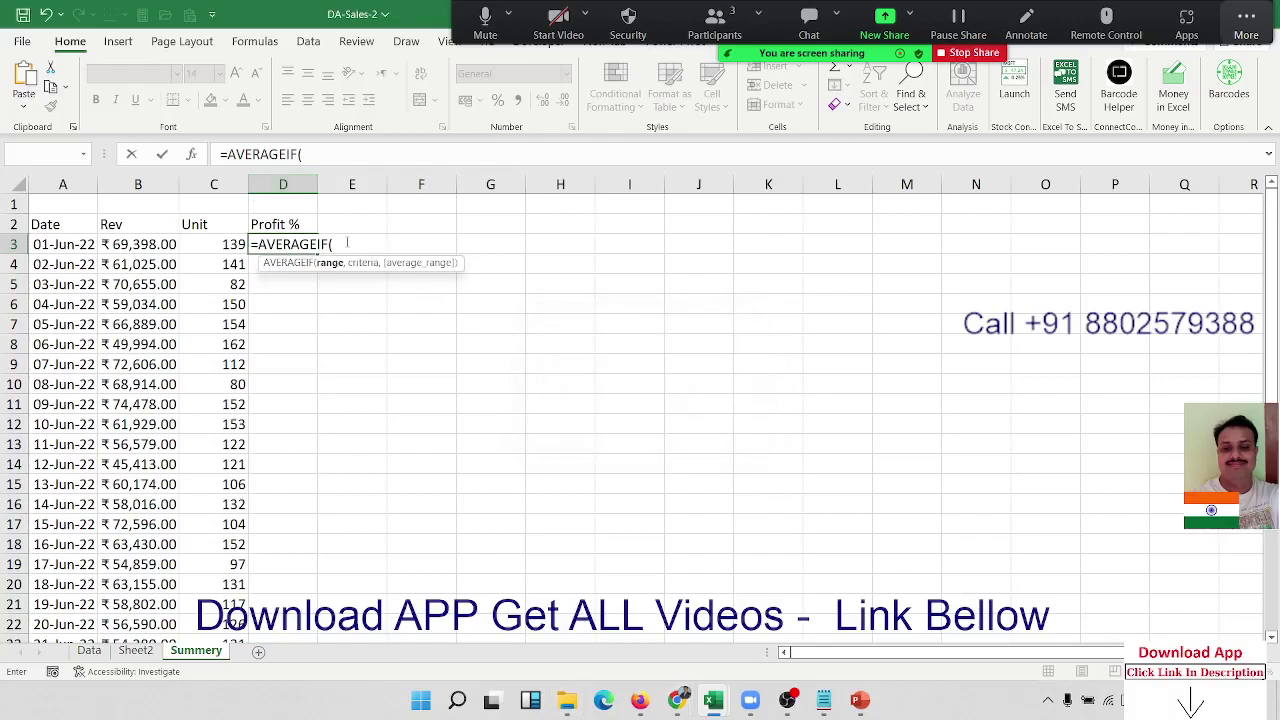
Complete D3 as =AVERAGEIF(Data!A:A,A3,Data!I:I), returning 0.354542
{"action": "left_click", "coordinate": [89, 650]}
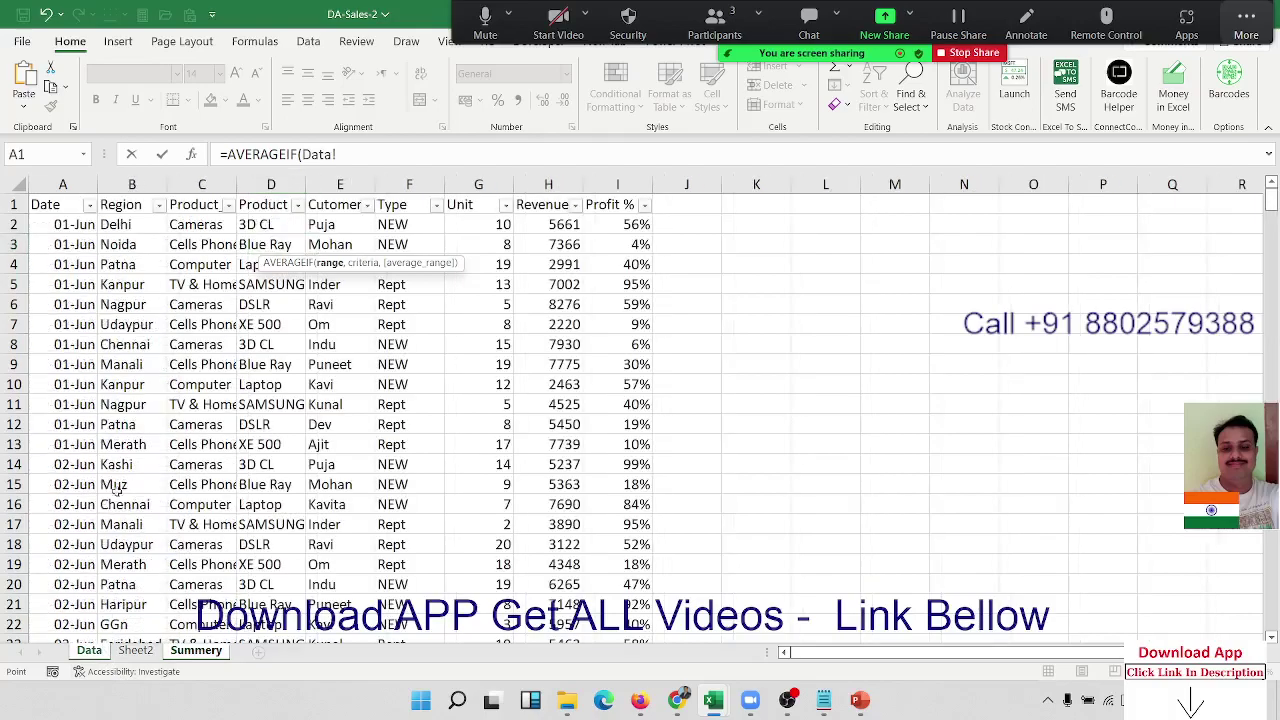
{"action": "left_click", "coordinate": [73, 177]}
{"action": "type", "text": ",a3"}
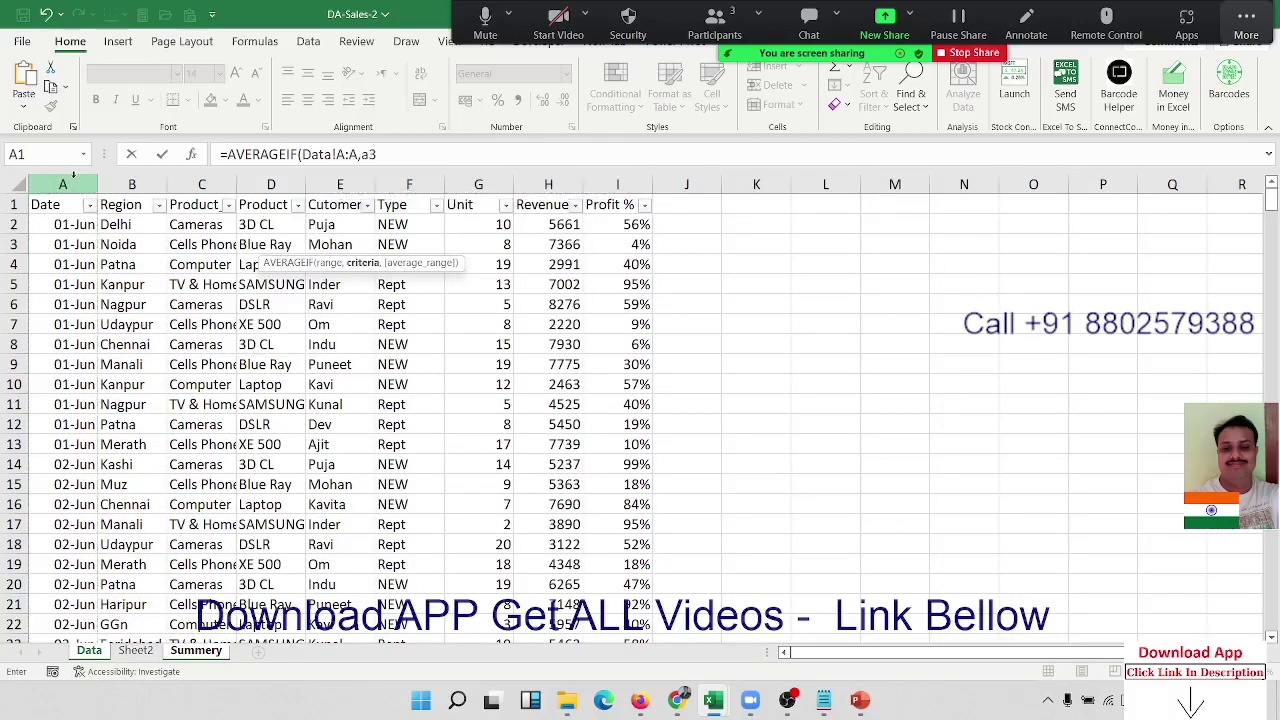
{"action": "type", "text": ","}
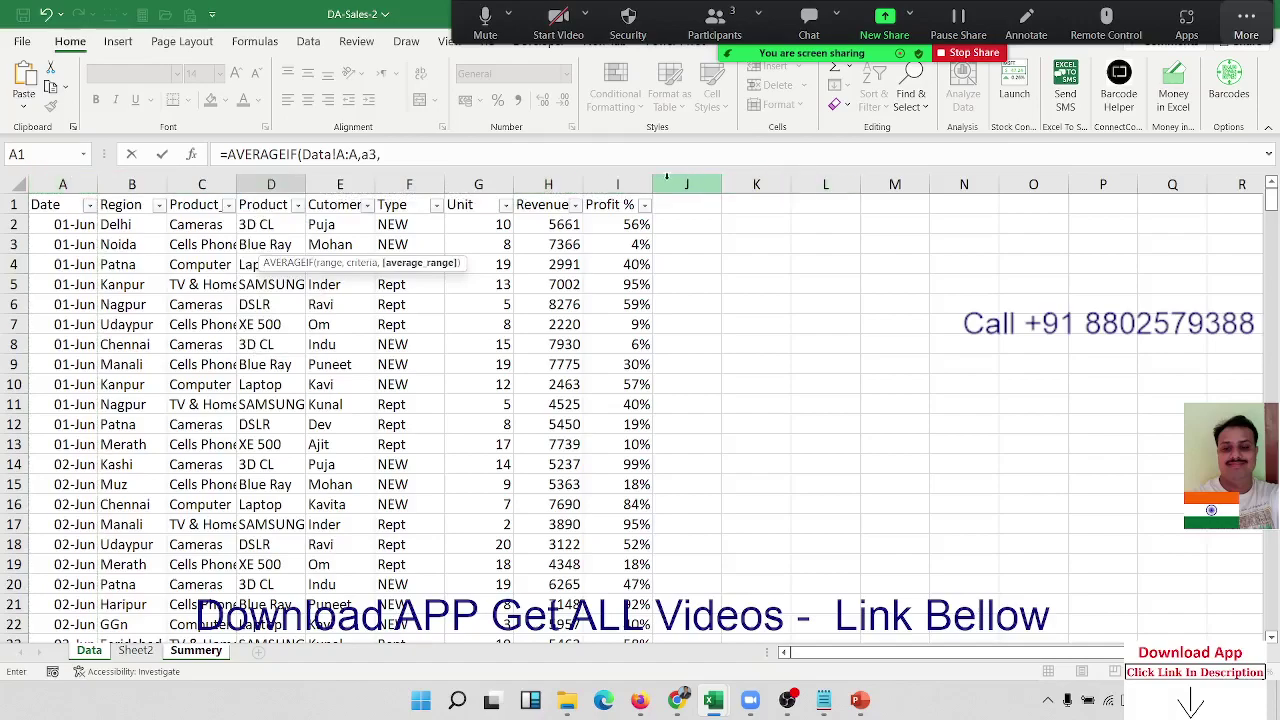
{"action": "left_click", "coordinate": [617, 184]}
{"action": "key", "text": "Return"}
{"action": "key", "text": "Up"}
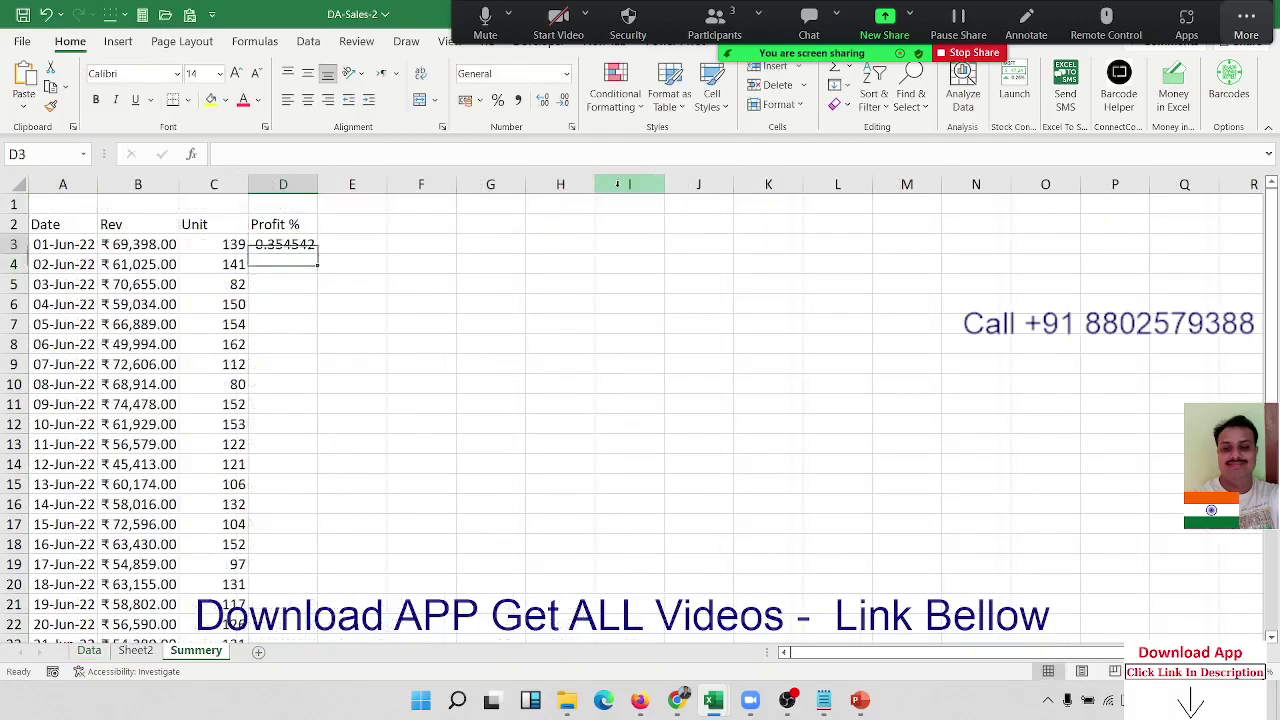
{"action": "double_click", "coordinate": [298, 225]}
Shorten the D2 heading to 'Profit' and multiply D3's AVERAGEIF by B3
{"action": "key", "text": "BackSpace"}
{"action": "key", "text": "Return"}
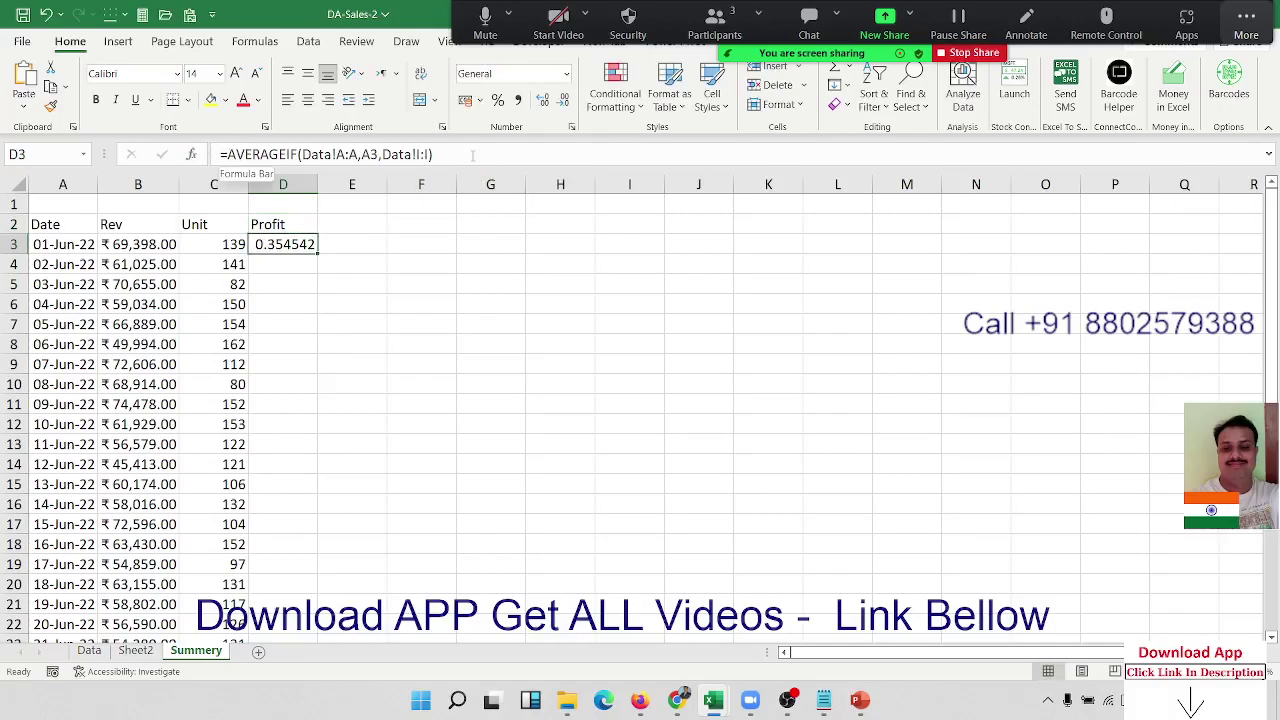
{"action": "left_click", "coordinate": [473, 156]}
{"action": "type", "text": "*"}
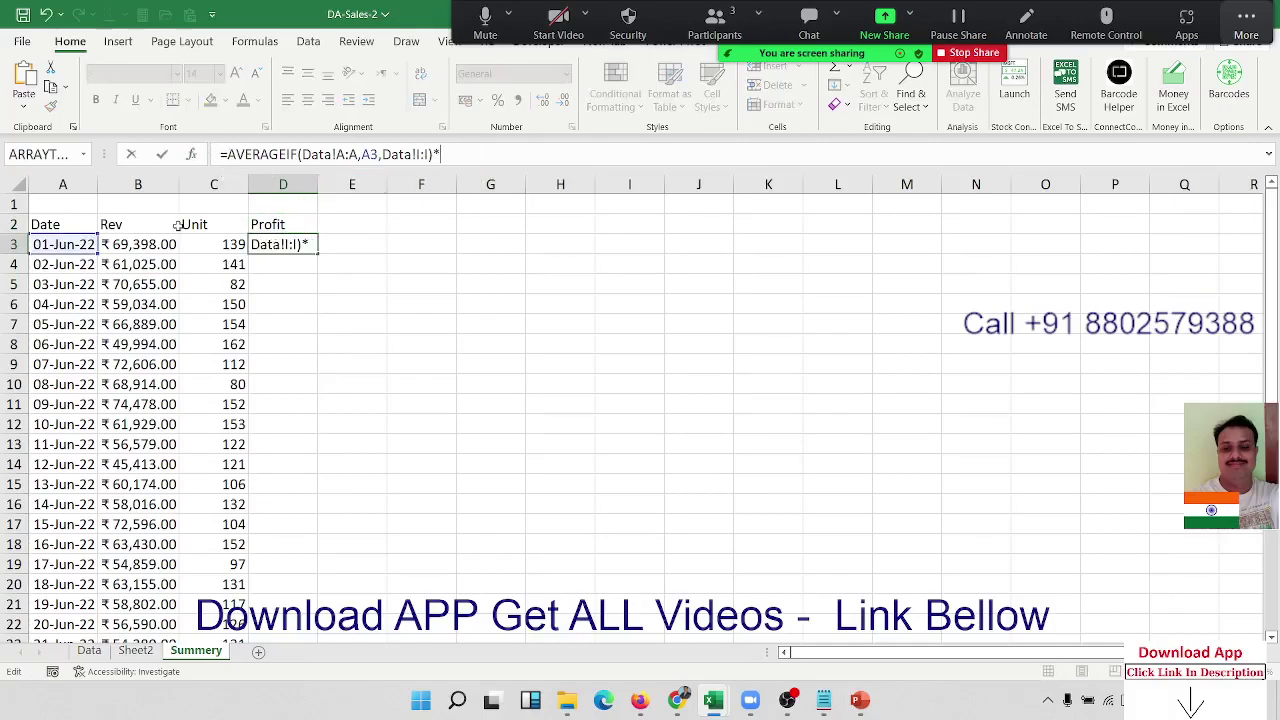
{"action": "left_click", "coordinate": [153, 245]}
{"action": "key", "text": "Return"}
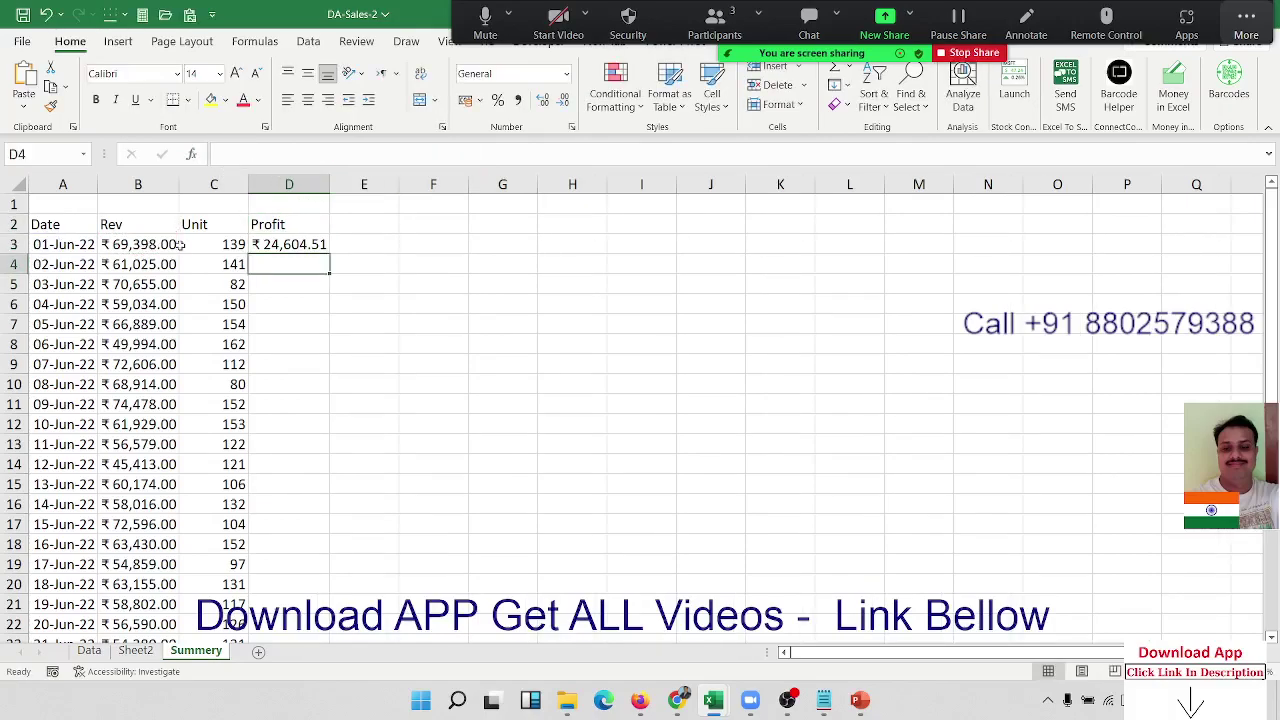
{"action": "left_click", "coordinate": [262, 245]}
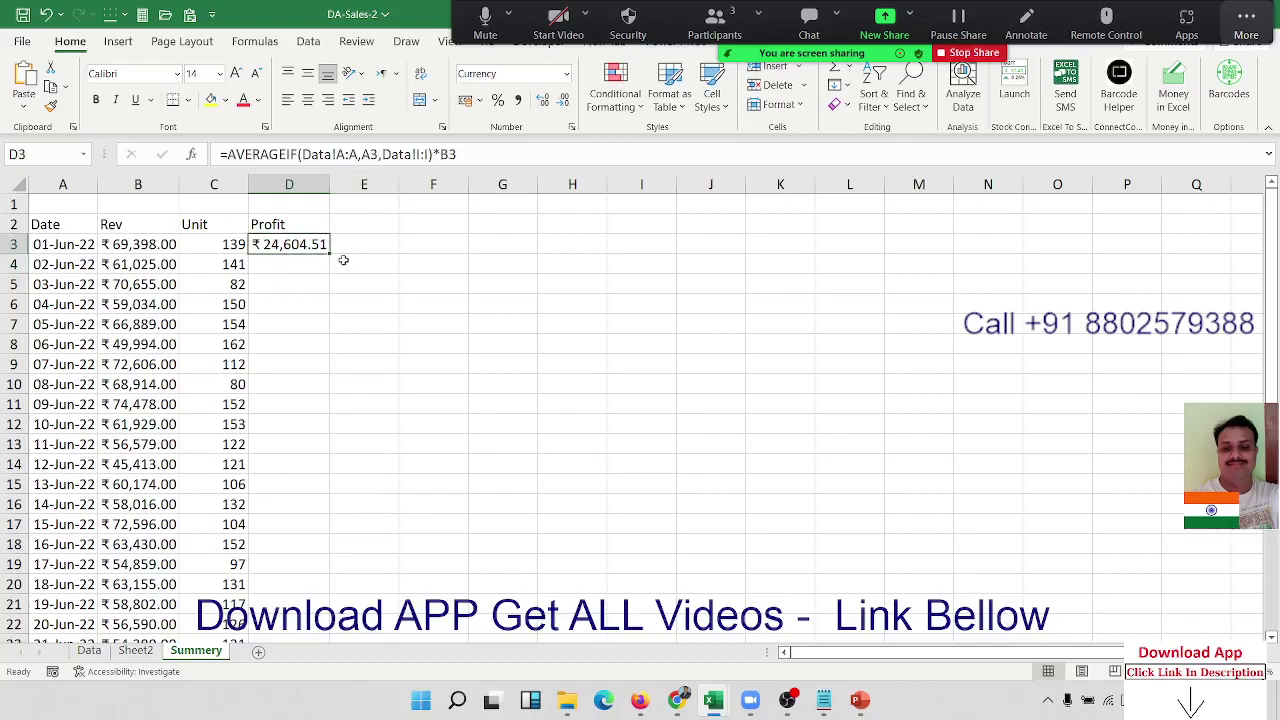
Rename the heading to 'avg Profit', then undo a trial fill-down of D3
{"action": "double_click", "coordinate": [264, 224]}
{"action": "type", "text": "a"}
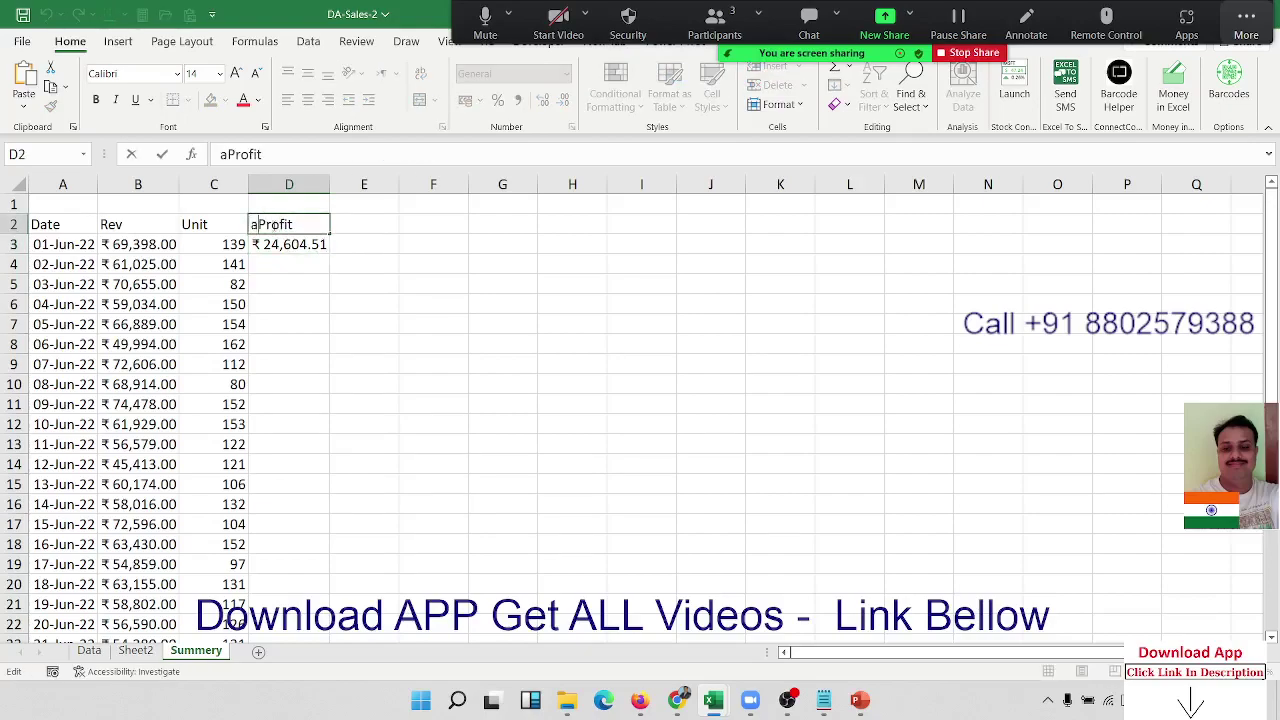
{"action": "type", "text": "vg"}
{"action": "key", "text": "Return"}
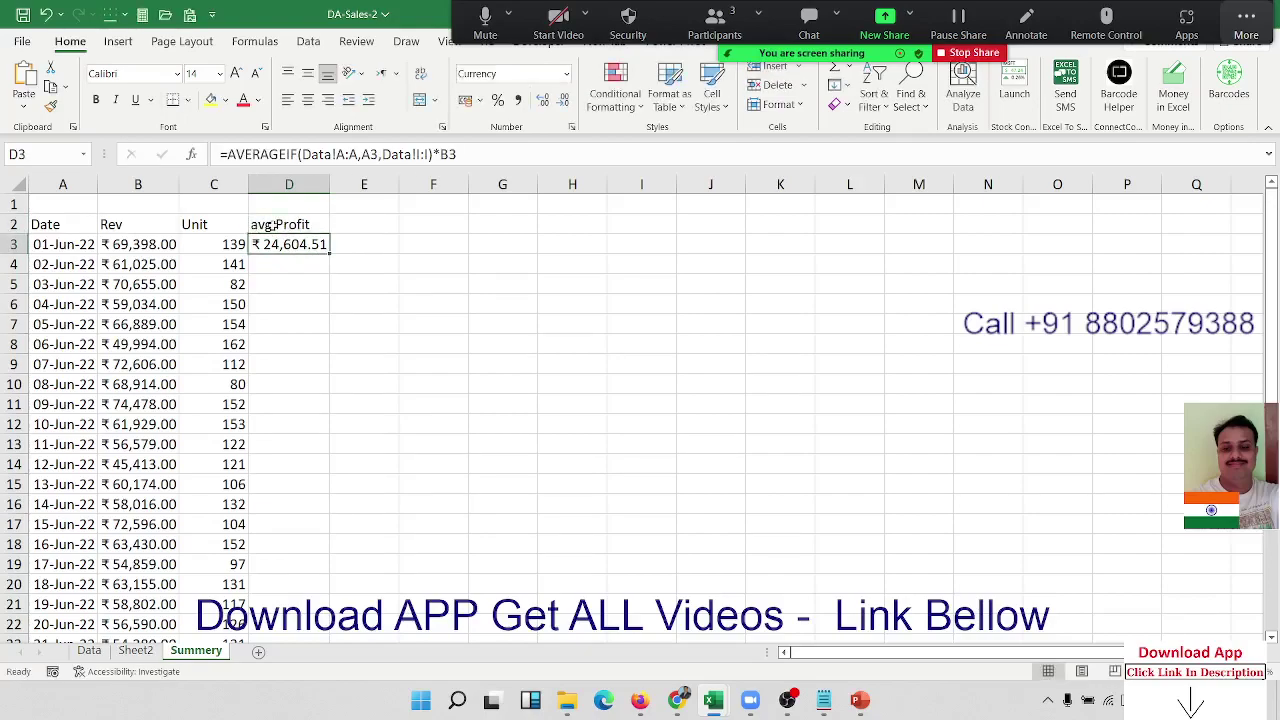
{"action": "double_click", "coordinate": [329, 253]}
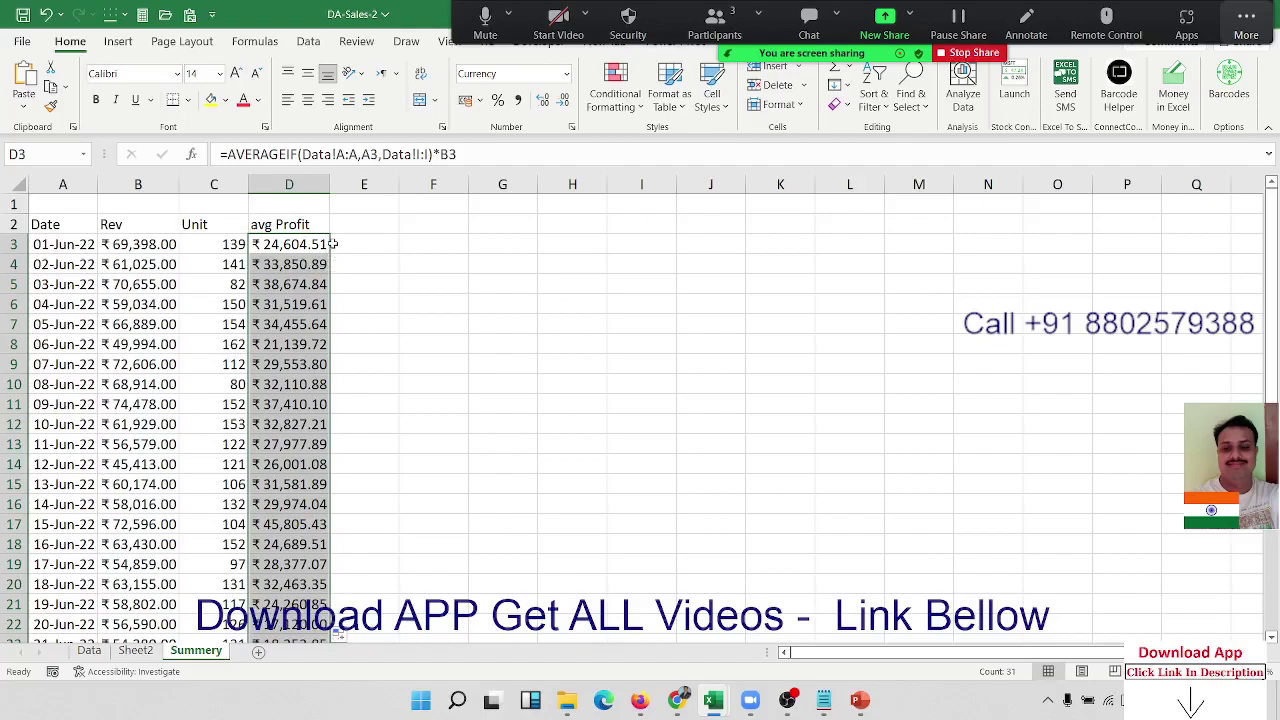
{"action": "key", "text": "ctrl+z"}
{"action": "key", "text": "ctrl+z"}
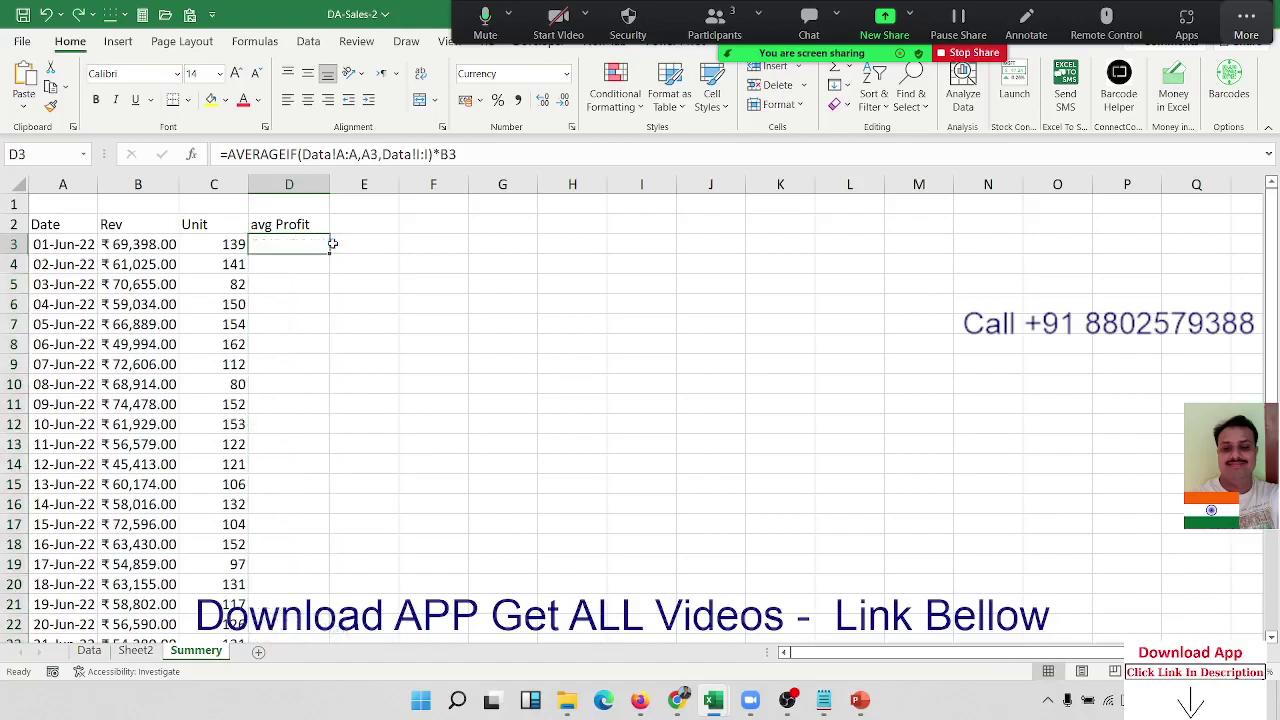
Re-enter =AVERAGEIF(Data!A:A,A3,Data!I:I) in D3
{"action": "type", "text": "="}
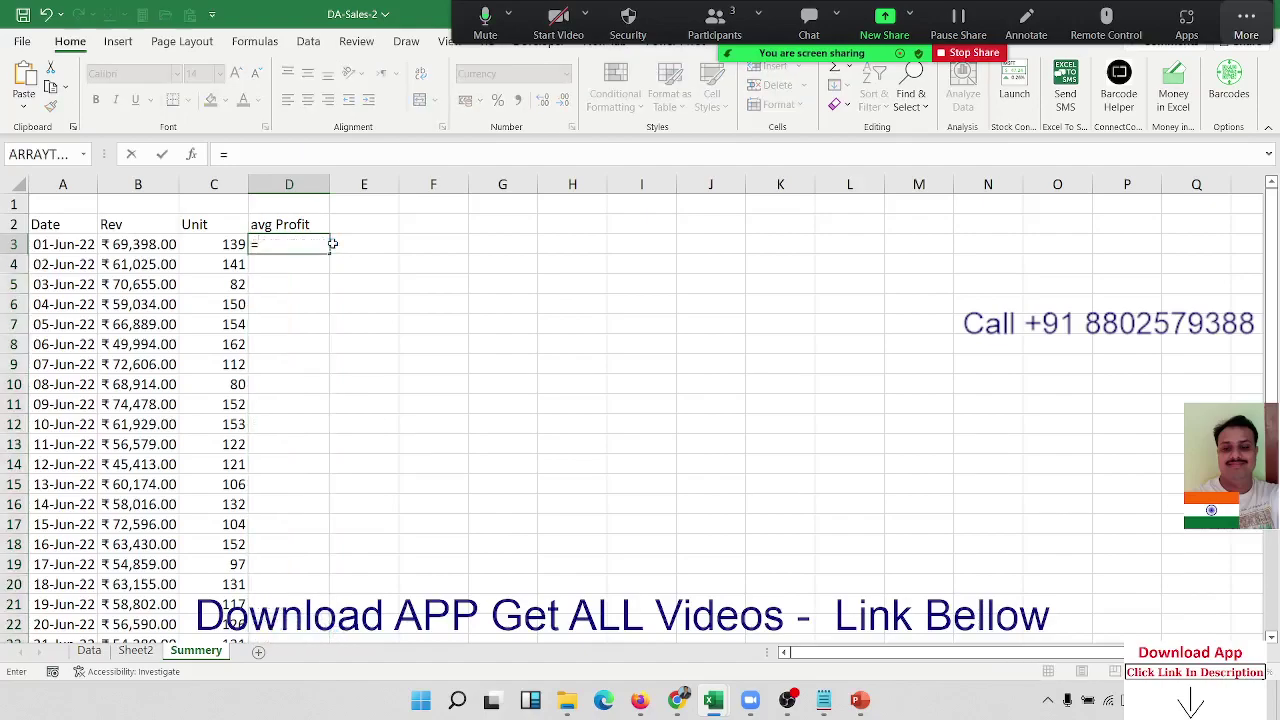
{"action": "type", "text": "av"}
{"action": "key", "text": "Down"}
{"action": "key", "text": "Down"}
{"action": "key", "text": "Down"}
{"action": "key", "text": "Tab"}
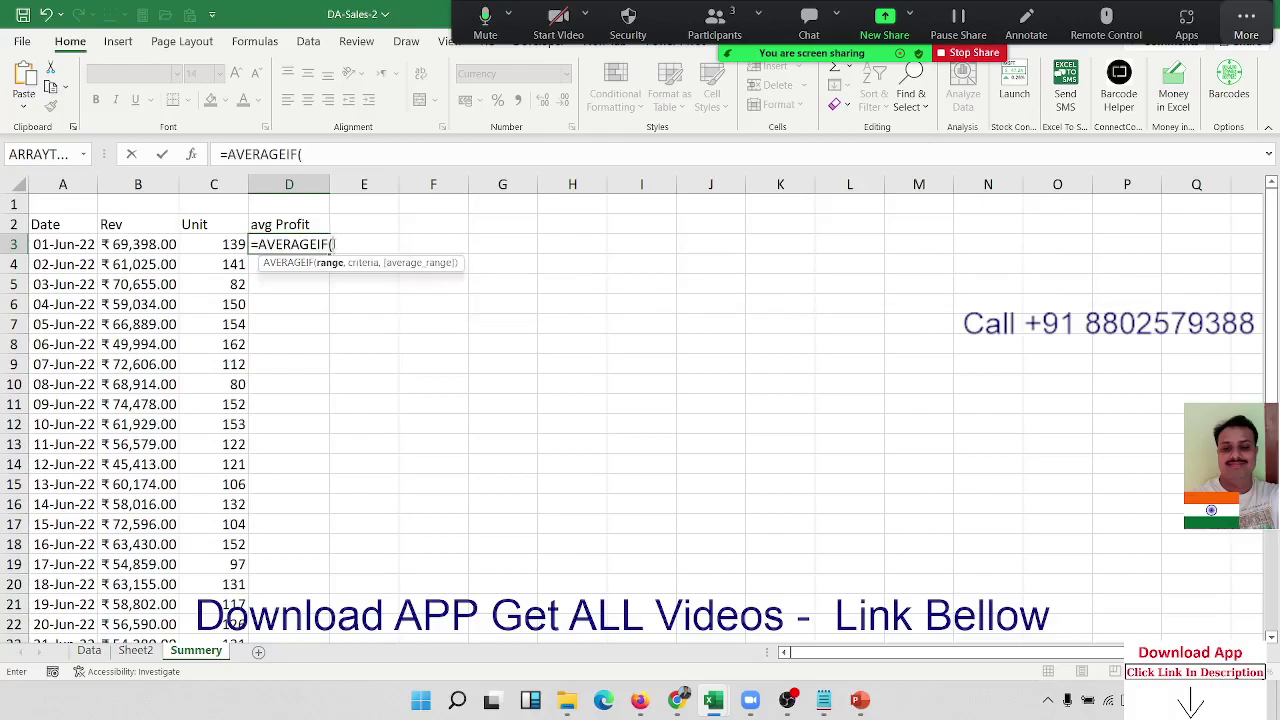
{"action": "left_click", "coordinate": [89, 651]}
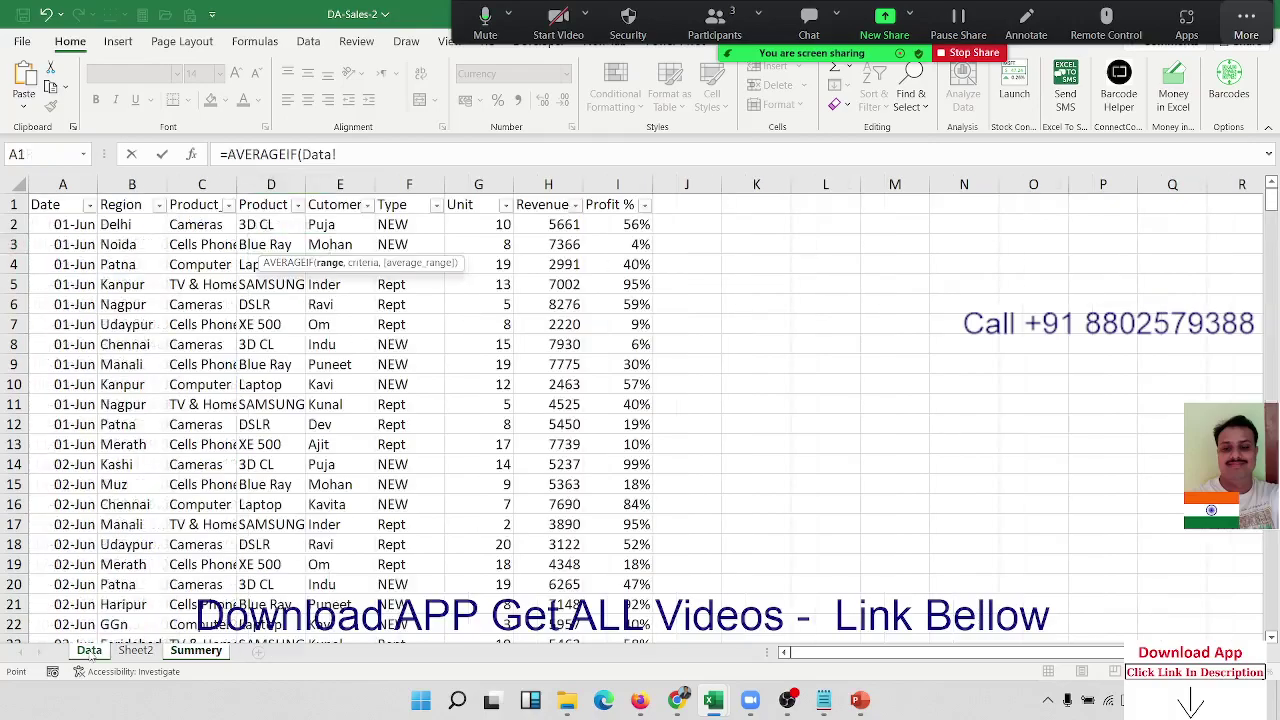
{"action": "left_click", "coordinate": [66, 188]}
{"action": "type", "text": ","}
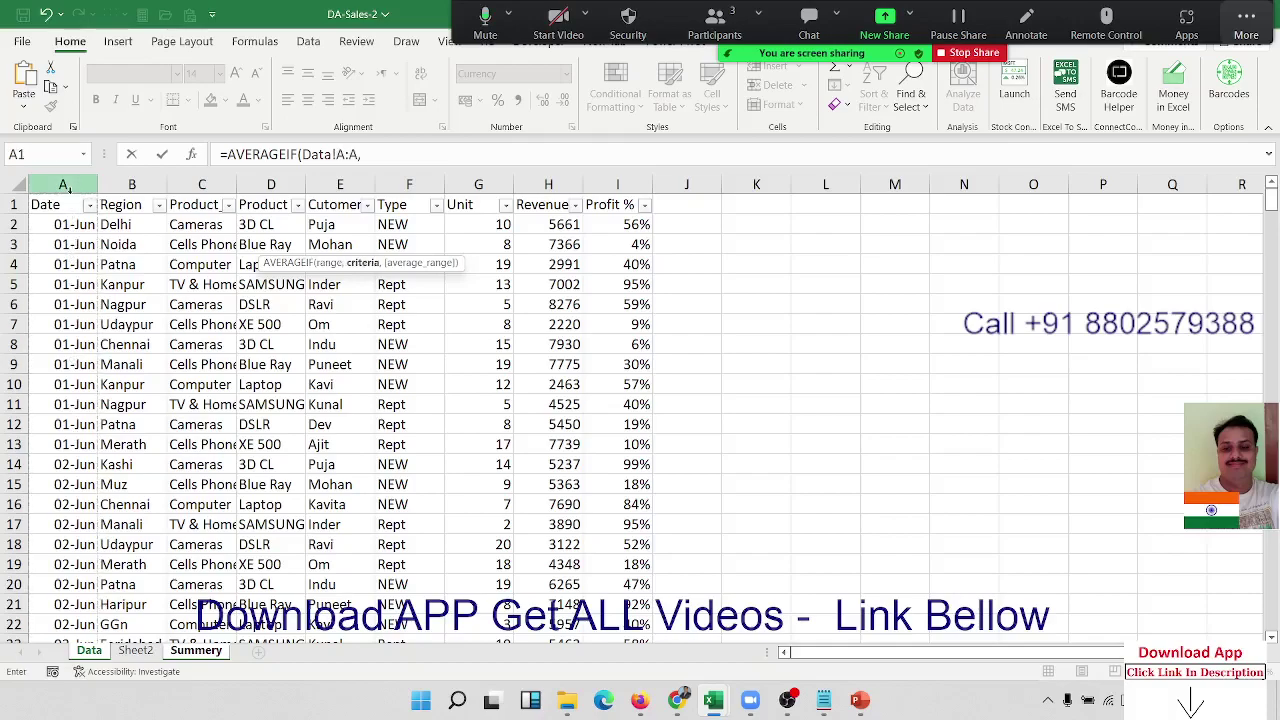
{"action": "type", "text": "a3,"}
{"action": "left_click", "coordinate": [615, 184]}
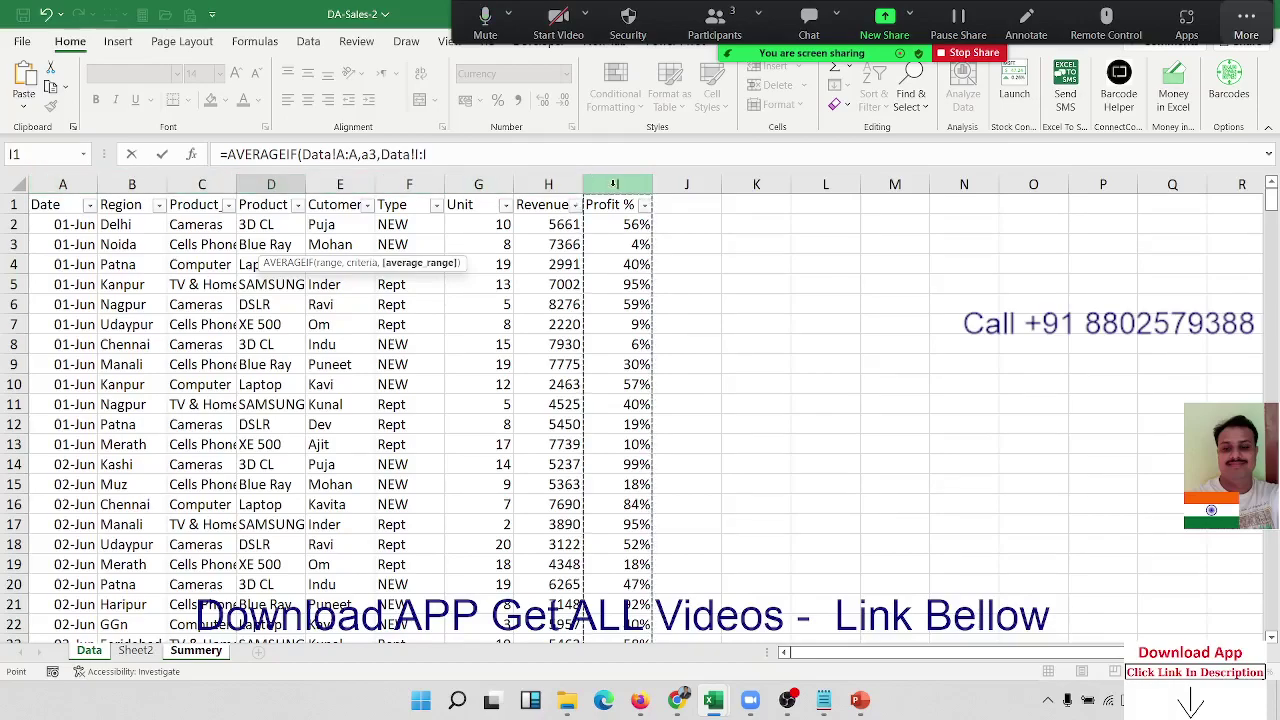
{"action": "key", "text": "Return"}
{"action": "key", "text": "Up"}
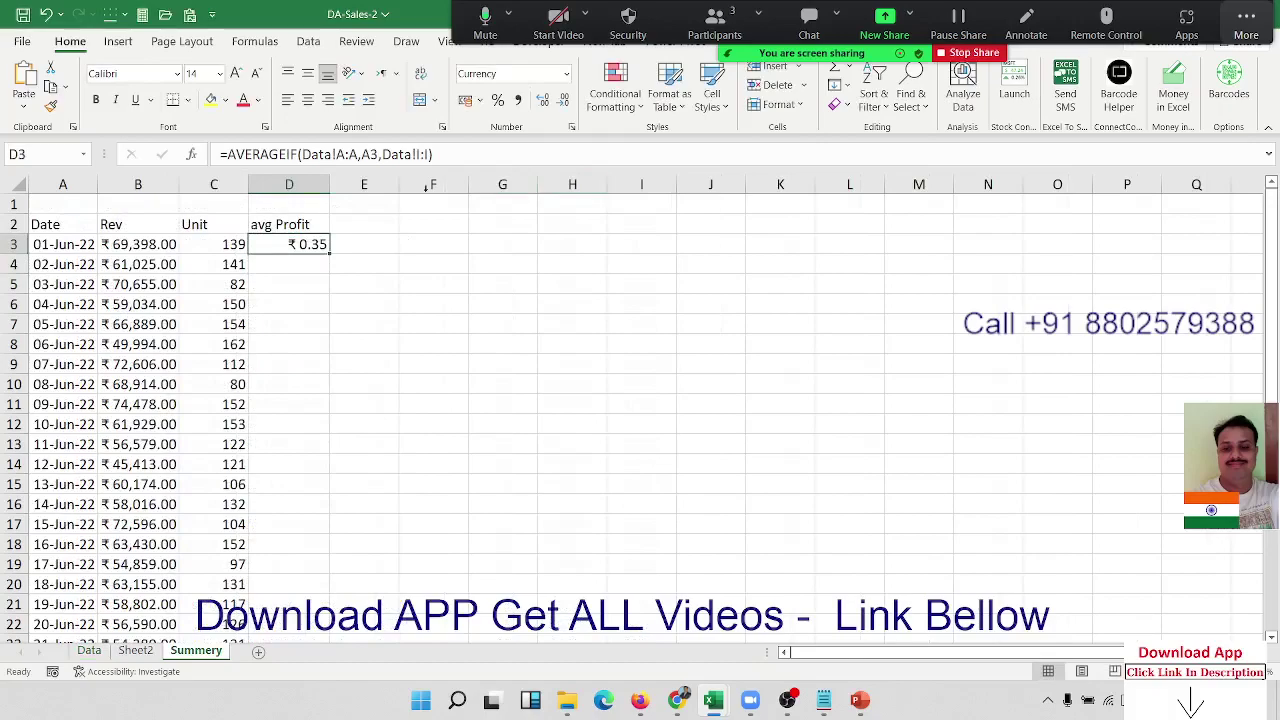
Append *B3 to D3's formula so it shows ₹ 24,604.51, then go to the Data sheet
{"action": "left_click", "coordinate": [459, 156]}
{"action": "type", "text": "*"}
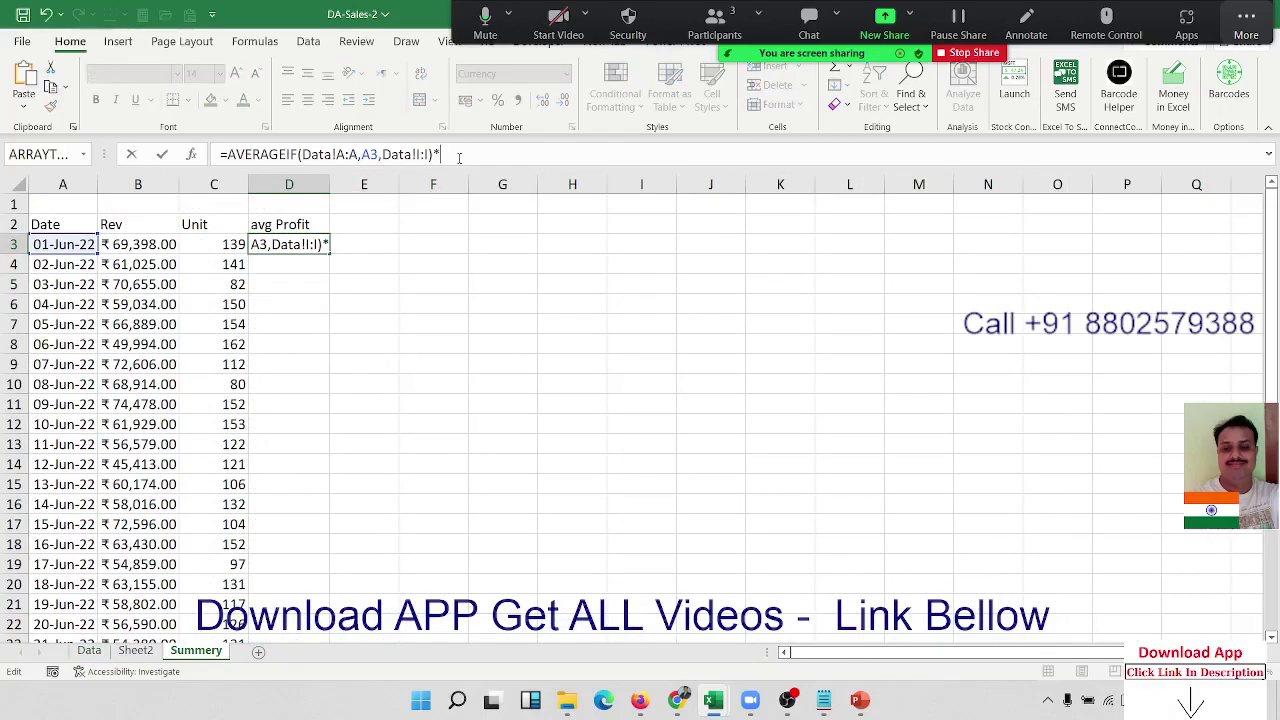
{"action": "left_click", "coordinate": [157, 240]}
{"action": "key", "text": "Return"}
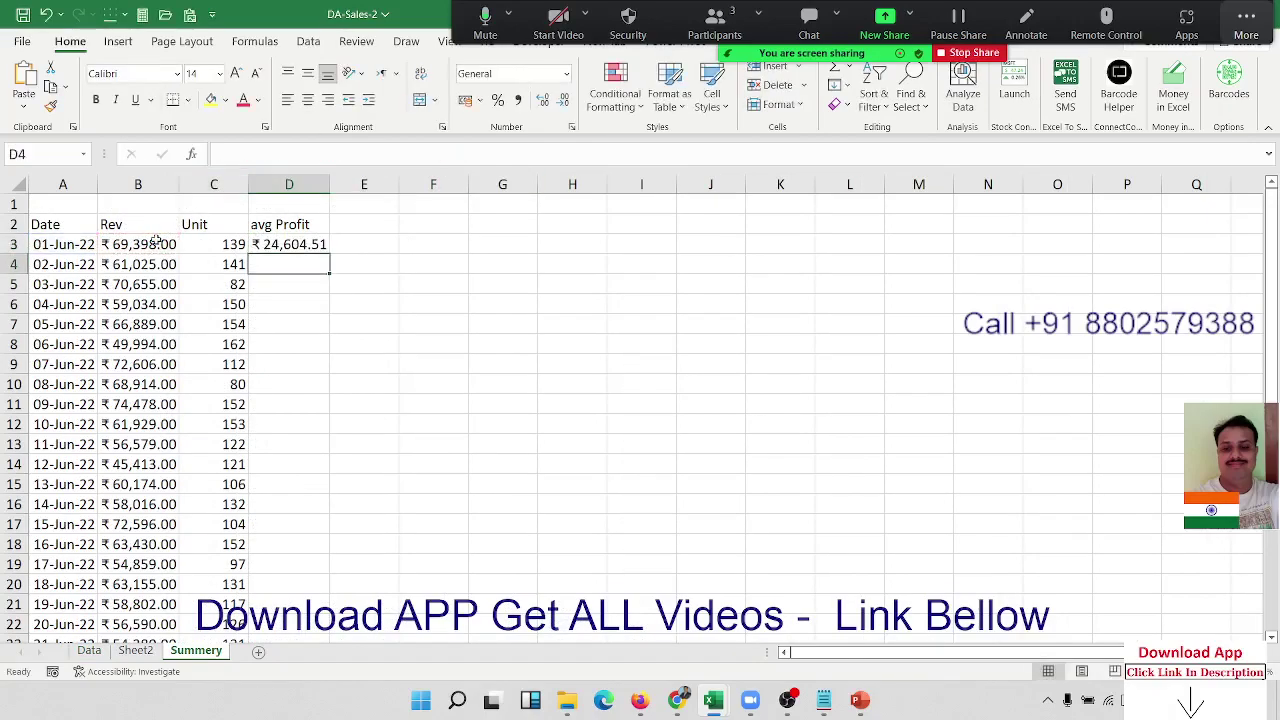
{"action": "left_click", "coordinate": [266, 243]}
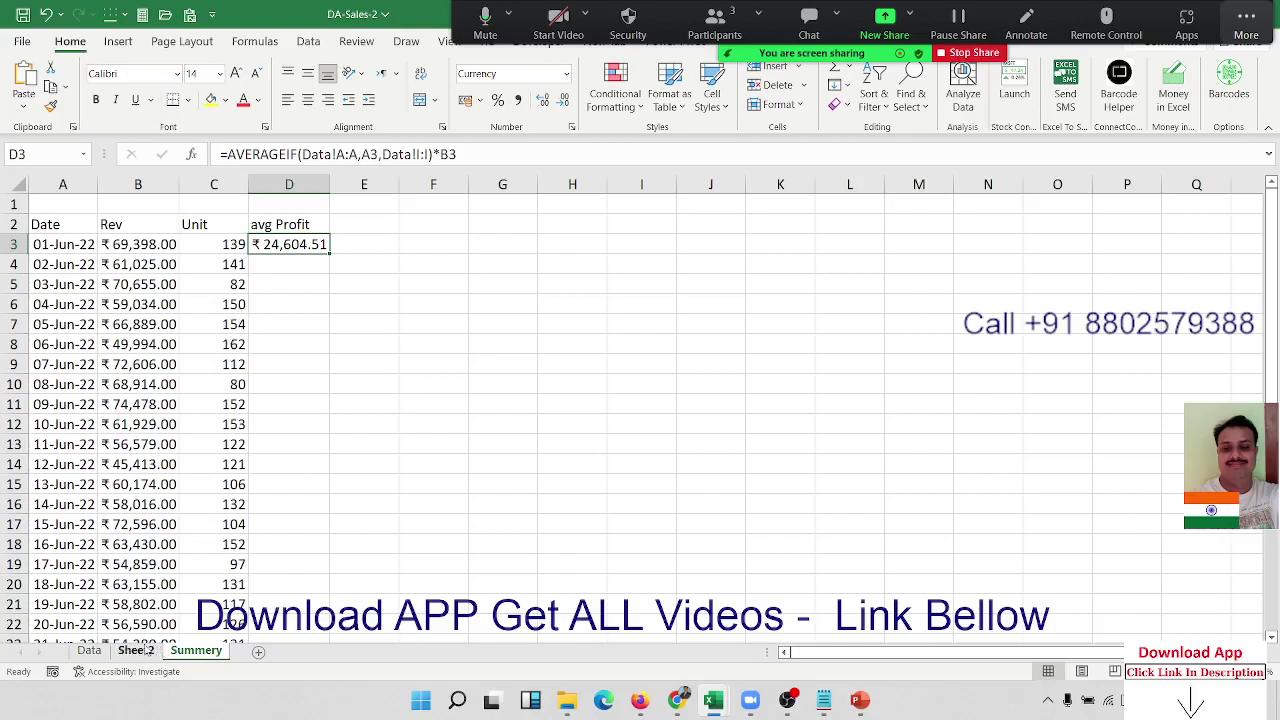
{"action": "left_click", "coordinate": [89, 651]}
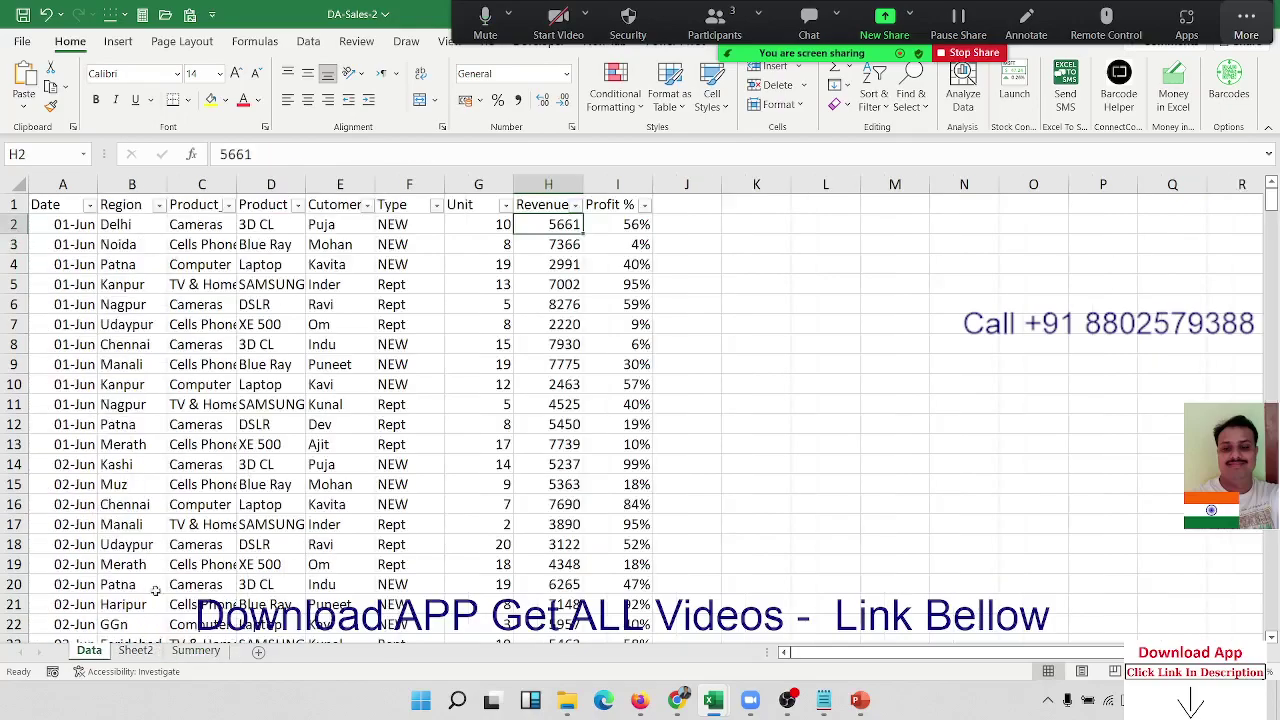
Add a 'Profit' header in J1 and fill =H2*I2 down column J, starting at 3171.403
{"action": "left_click", "coordinate": [716, 212]}
{"action": "type", "text": "Pr"}
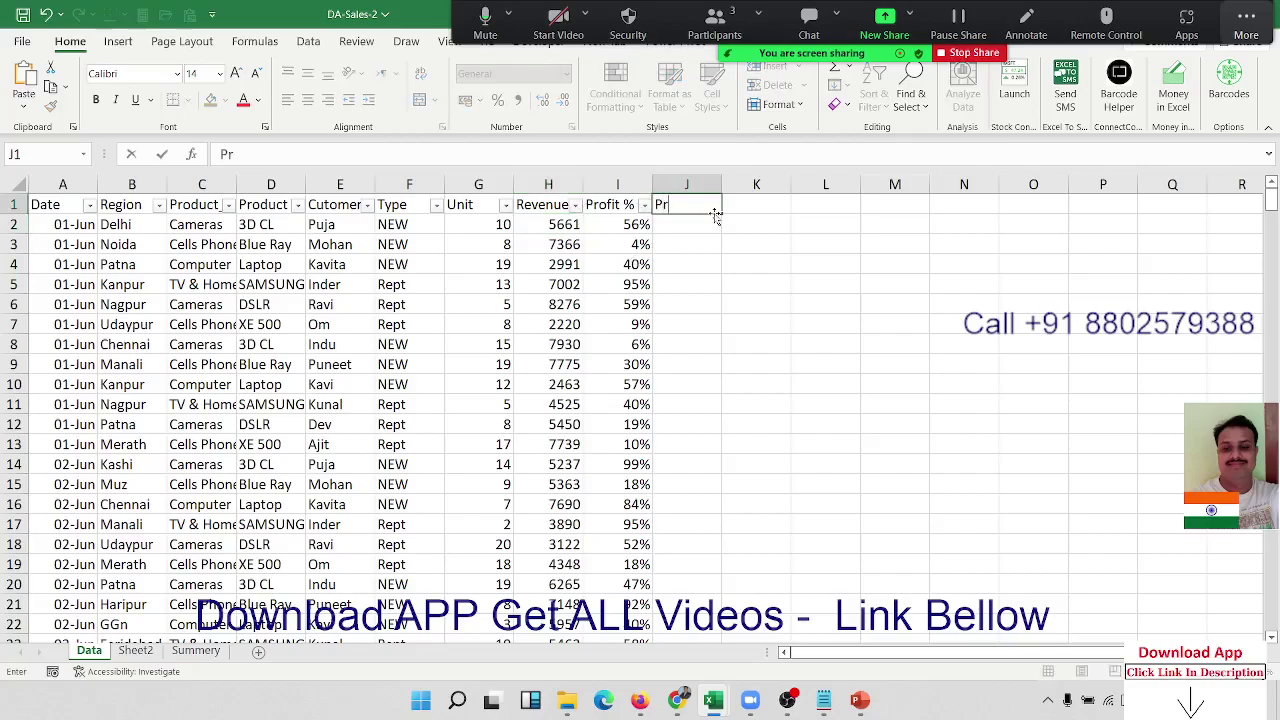
{"action": "type", "text": "ot"}
{"action": "key", "text": "ctrl+Return"}
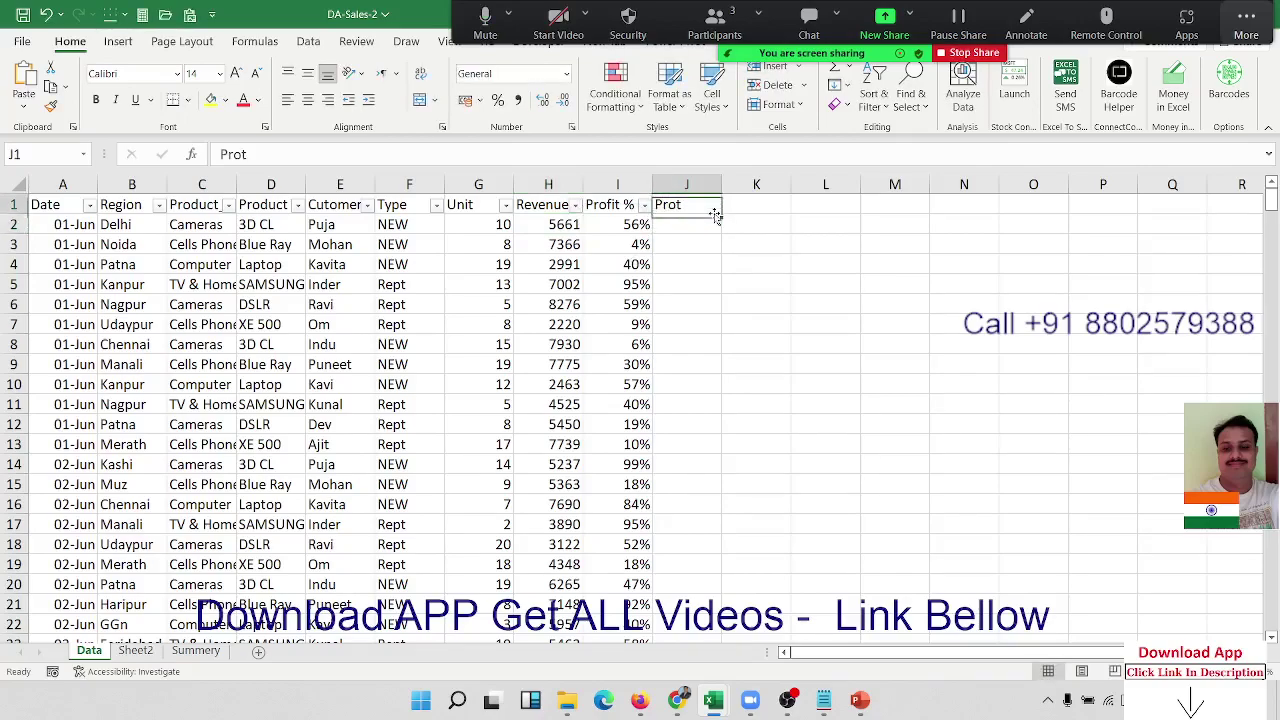
{"action": "type", "text": "Pr"}
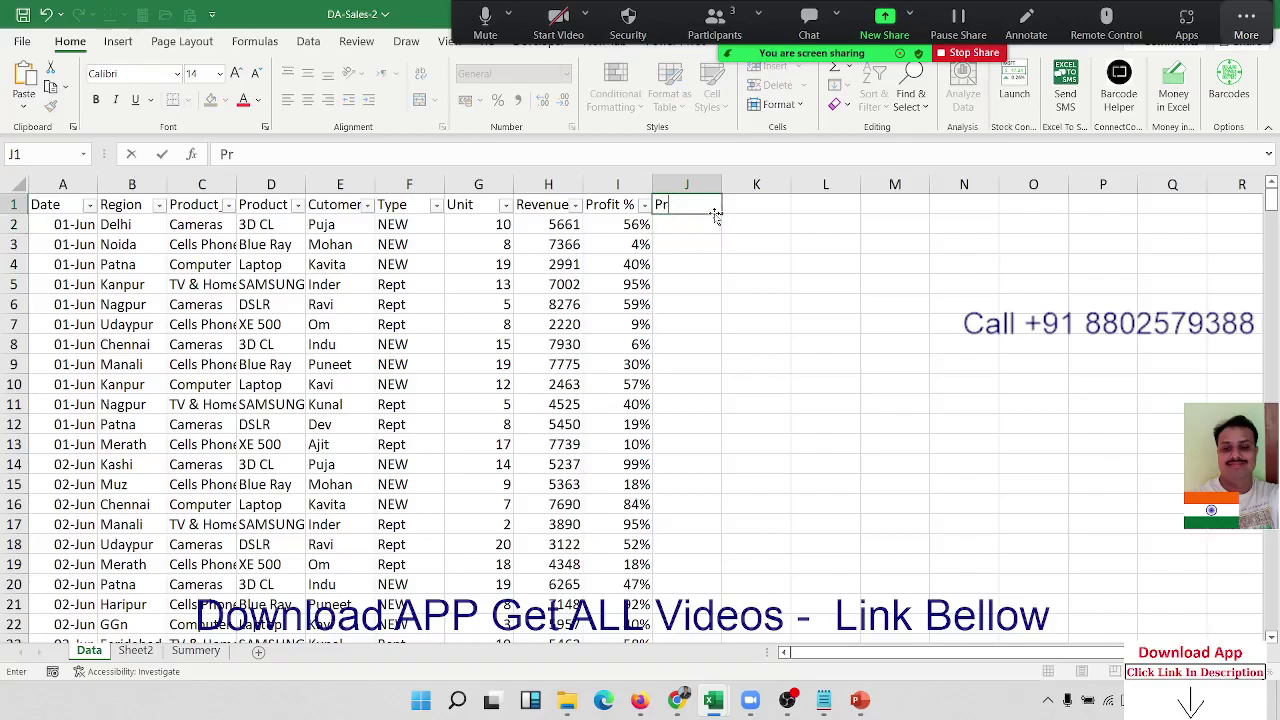
{"action": "type", "text": "ofit"}
{"action": "key", "text": "Return"}
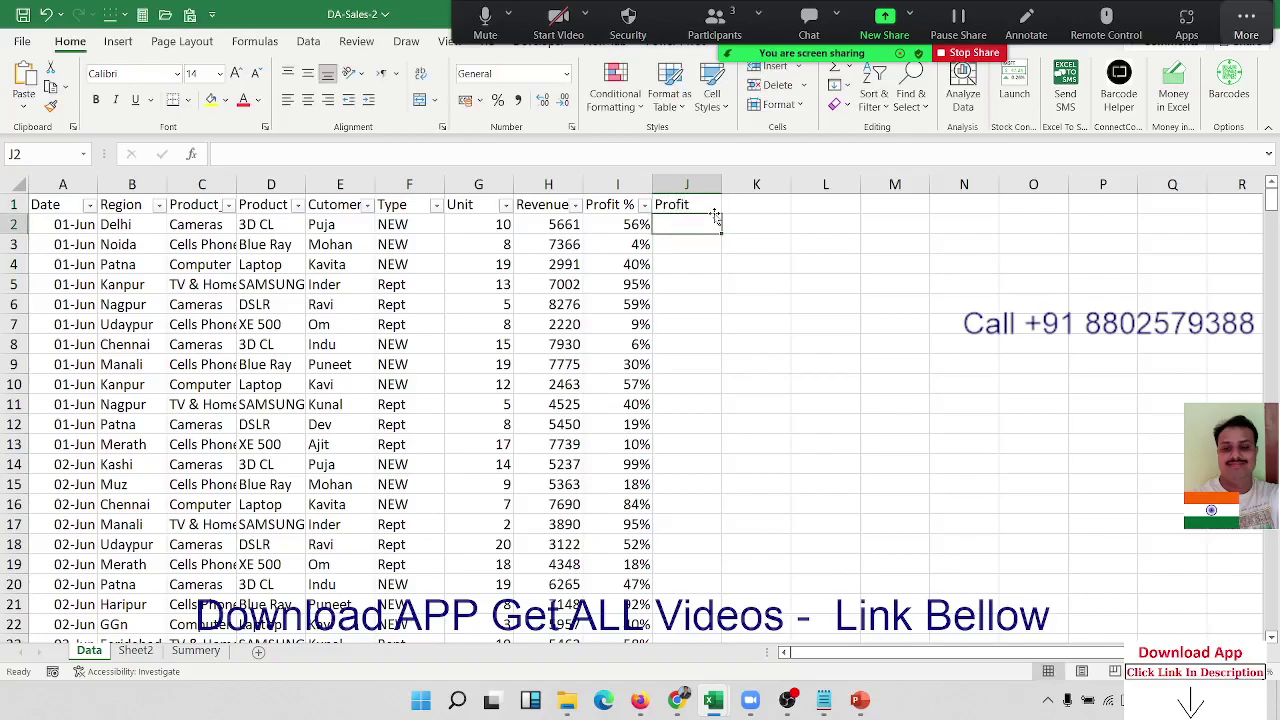
{"action": "type", "text": "="}
{"action": "key", "text": "Left"}
{"action": "key", "text": "Left"}
{"action": "type", "text": "*"}
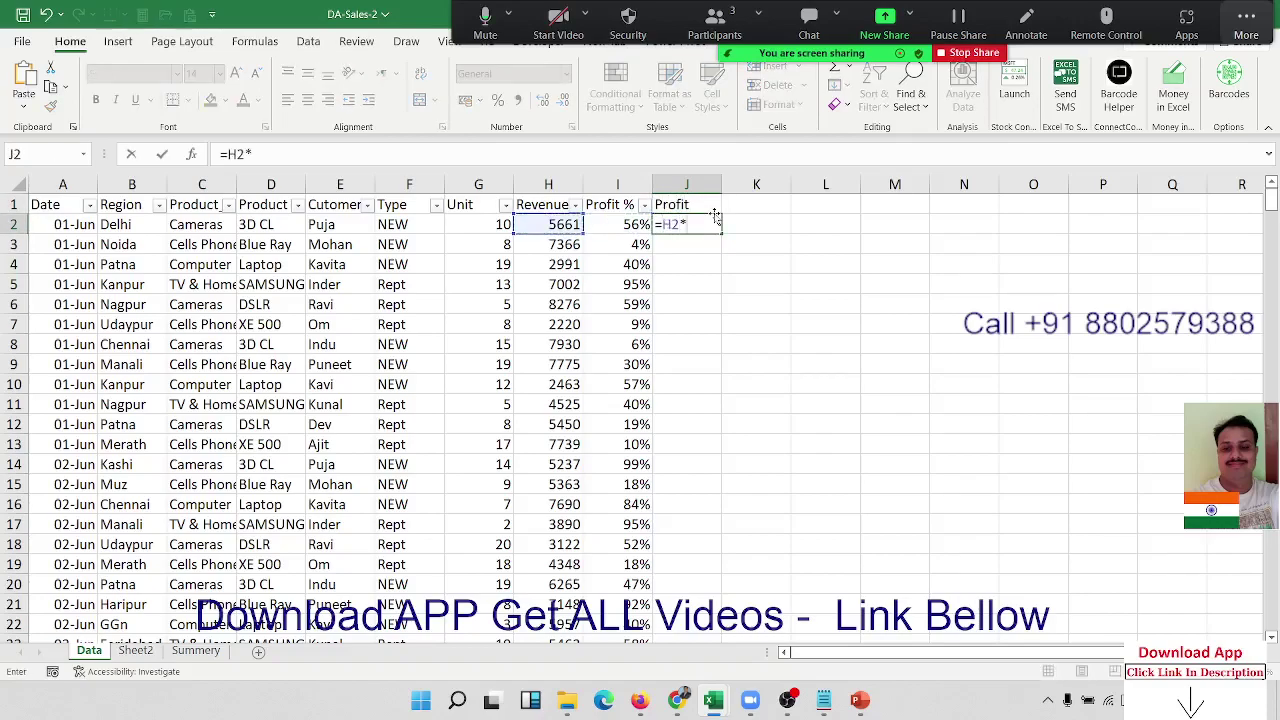
{"action": "key", "text": "Left"}
{"action": "key", "text": "ctrl+Return"}
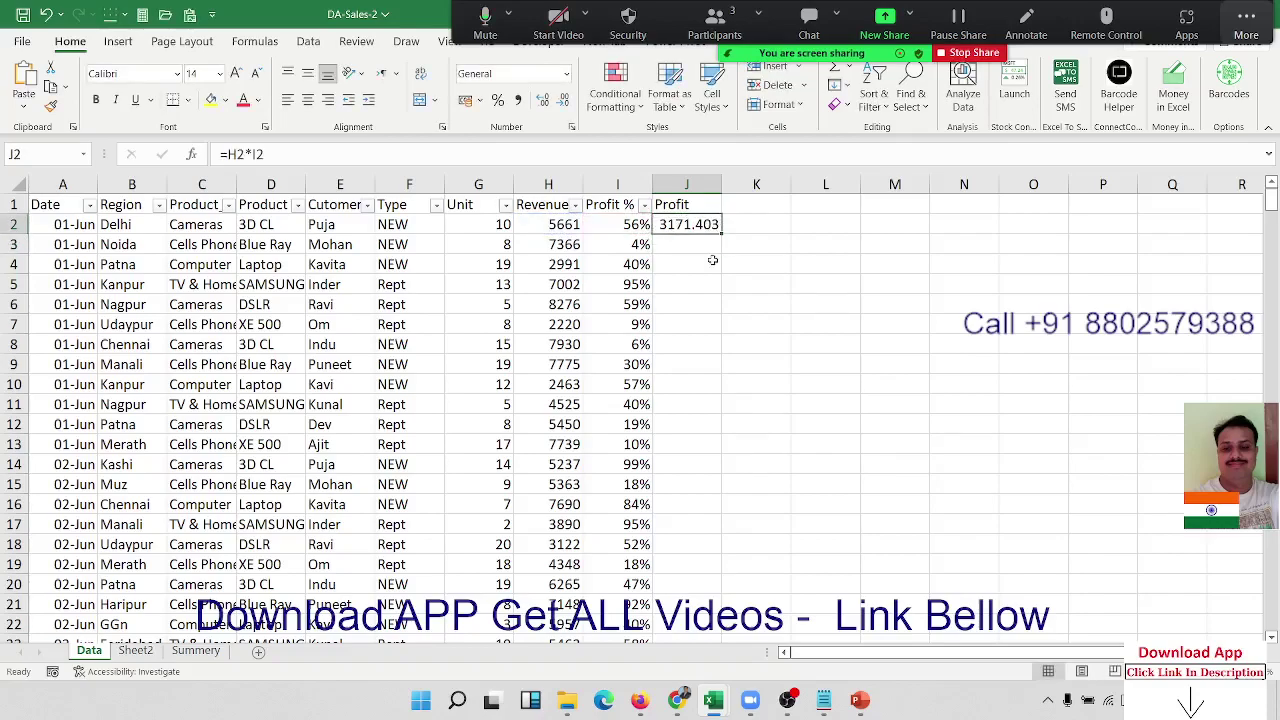
{"action": "double_click", "coordinate": [723, 233]}
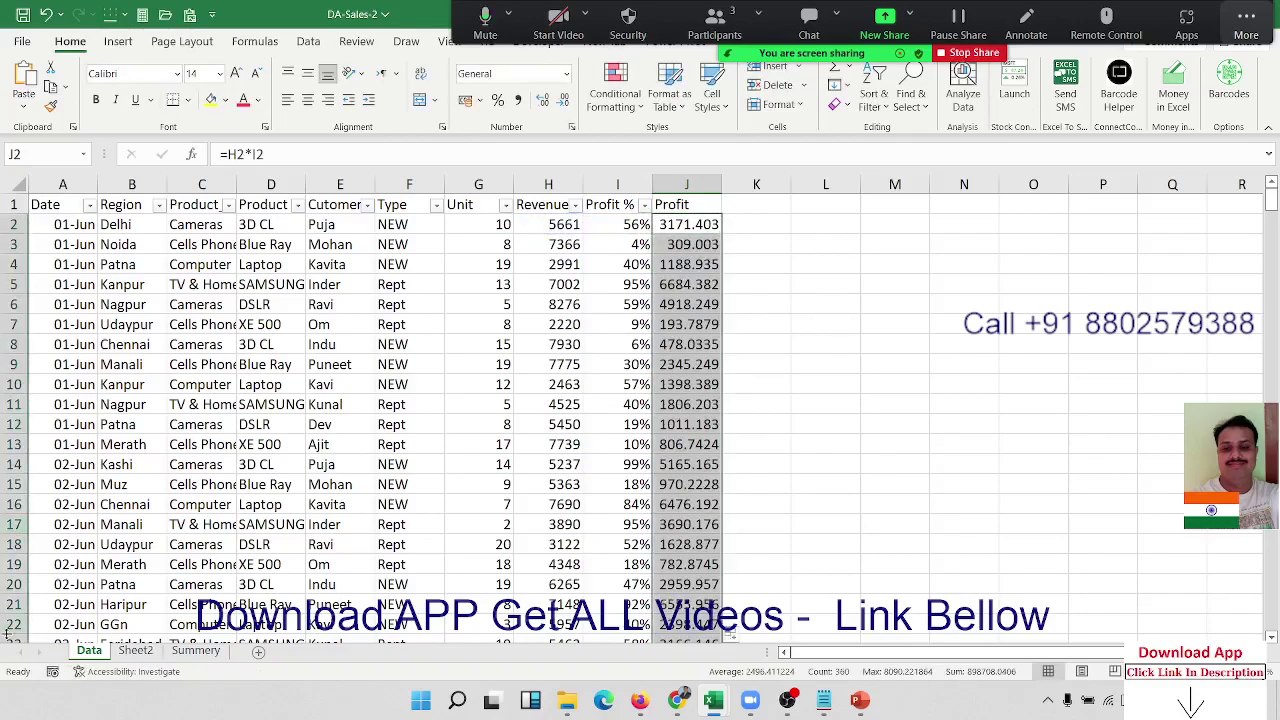
Try a SUMIF in Summery E3 totalling the Data sheet's Profit column by date, giving 24311.56
{"action": "left_click", "coordinate": [178, 657]}
{"action": "left_click", "coordinate": [375, 248]}
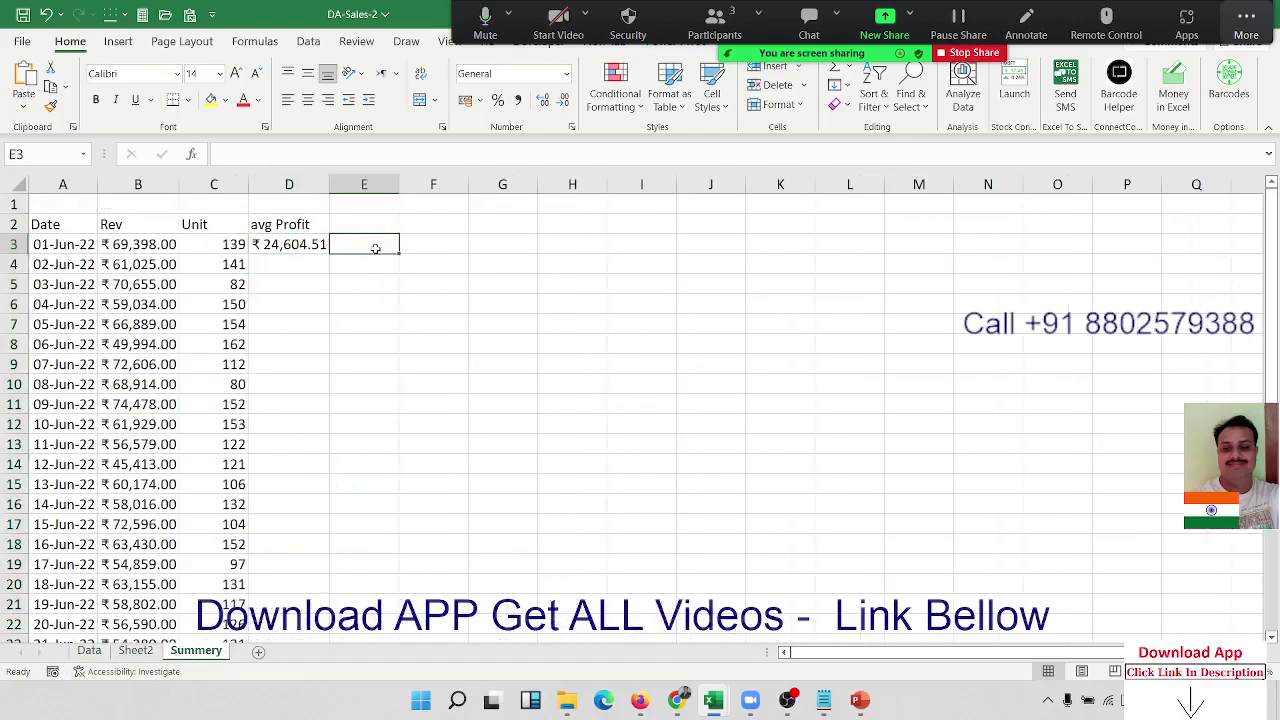
{"action": "type", "text": "=sum"}
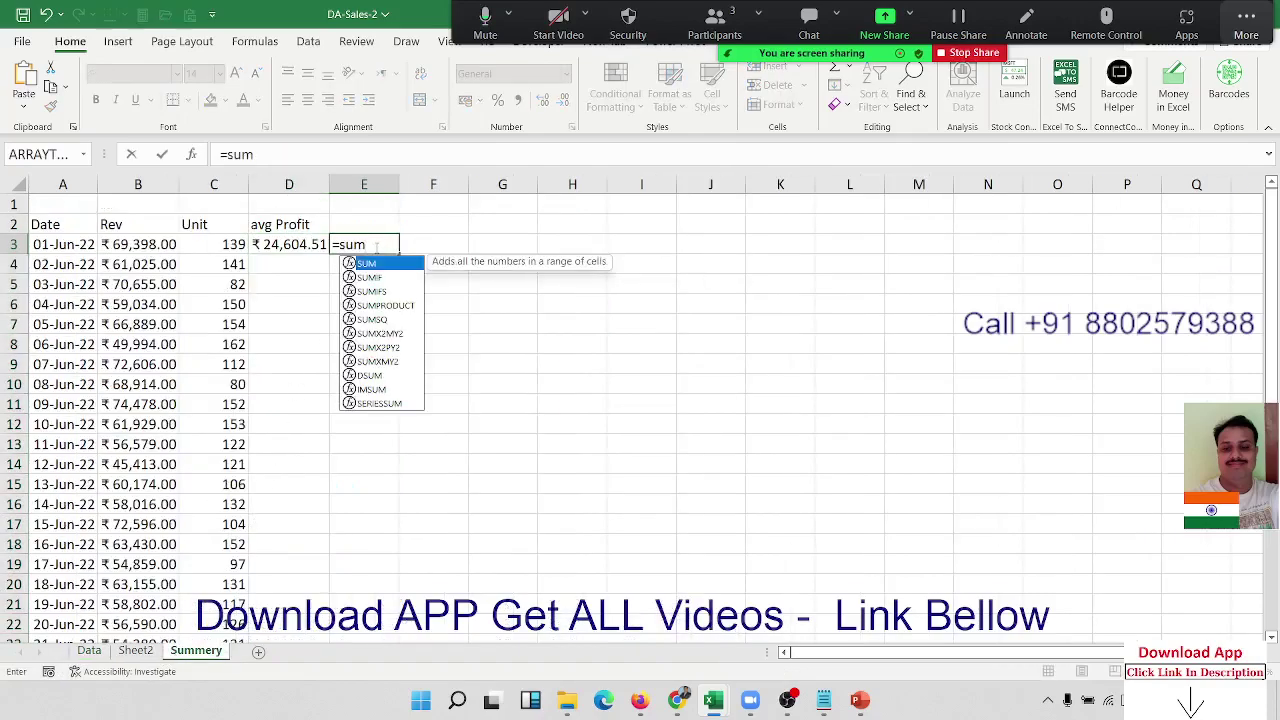
{"action": "key", "text": "Down"}
{"action": "key", "text": "Tab"}
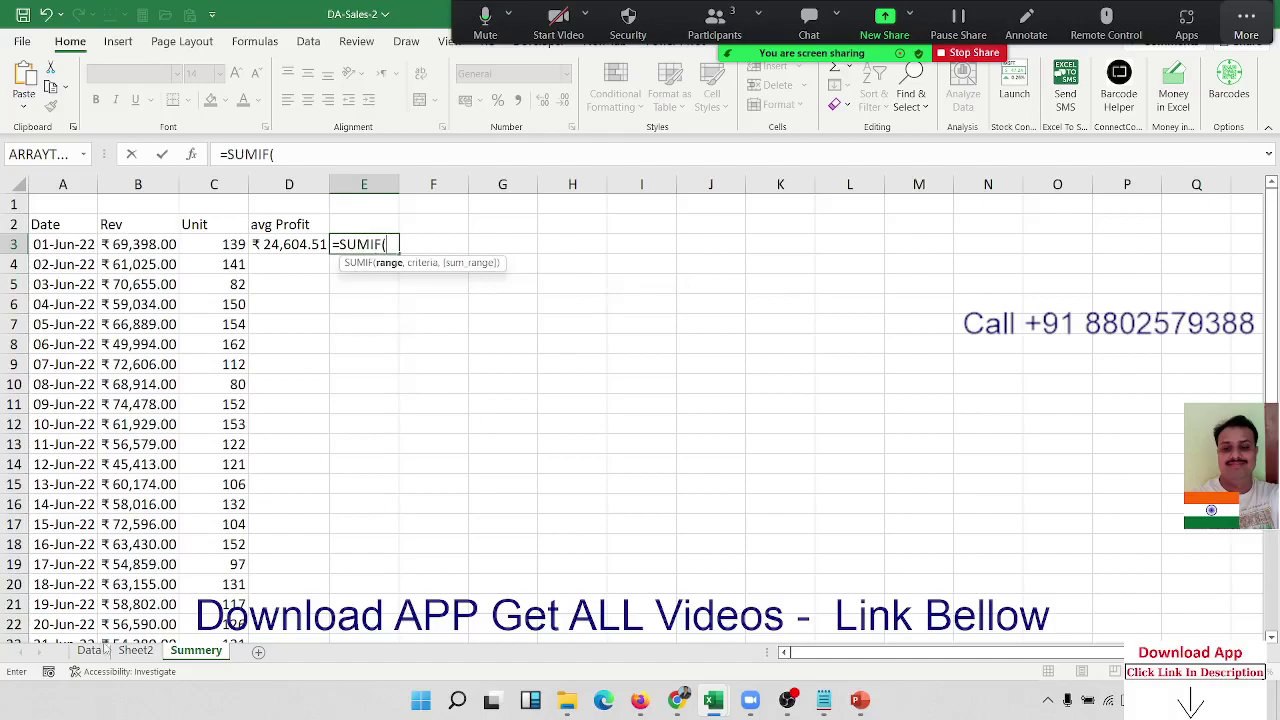
{"action": "left_click", "coordinate": [98, 650]}
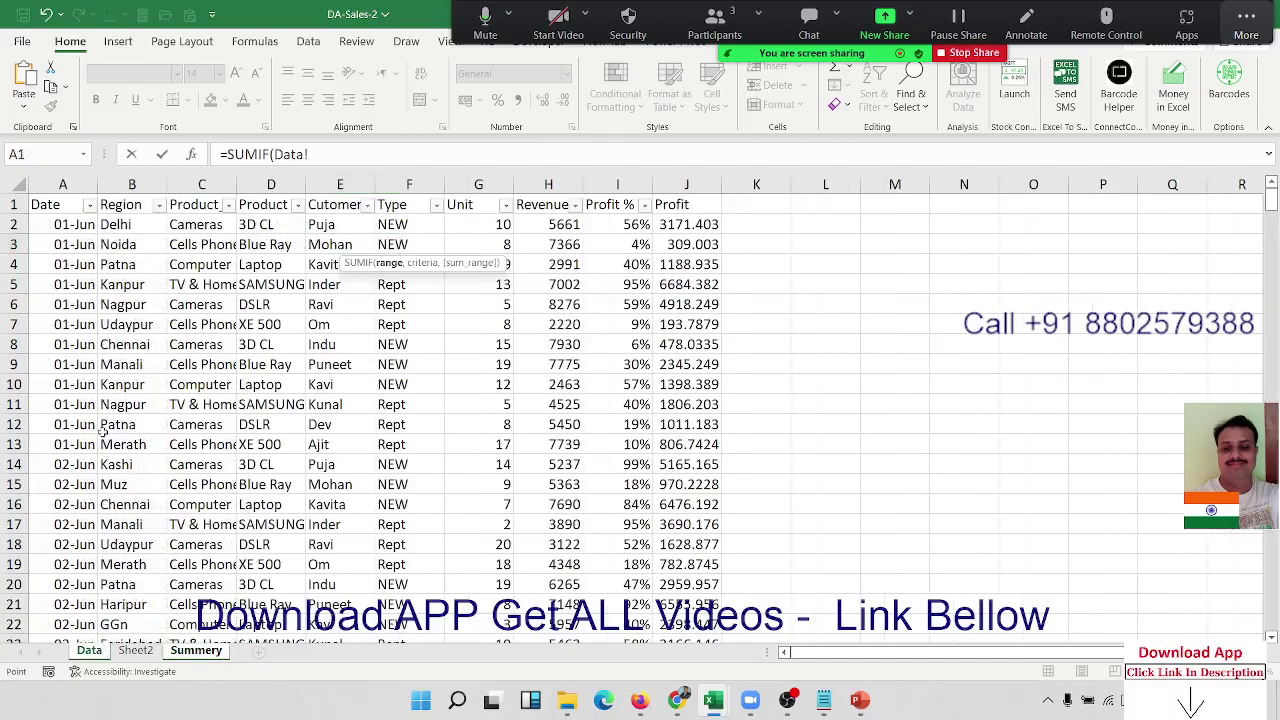
{"action": "left_click", "coordinate": [81, 178]}
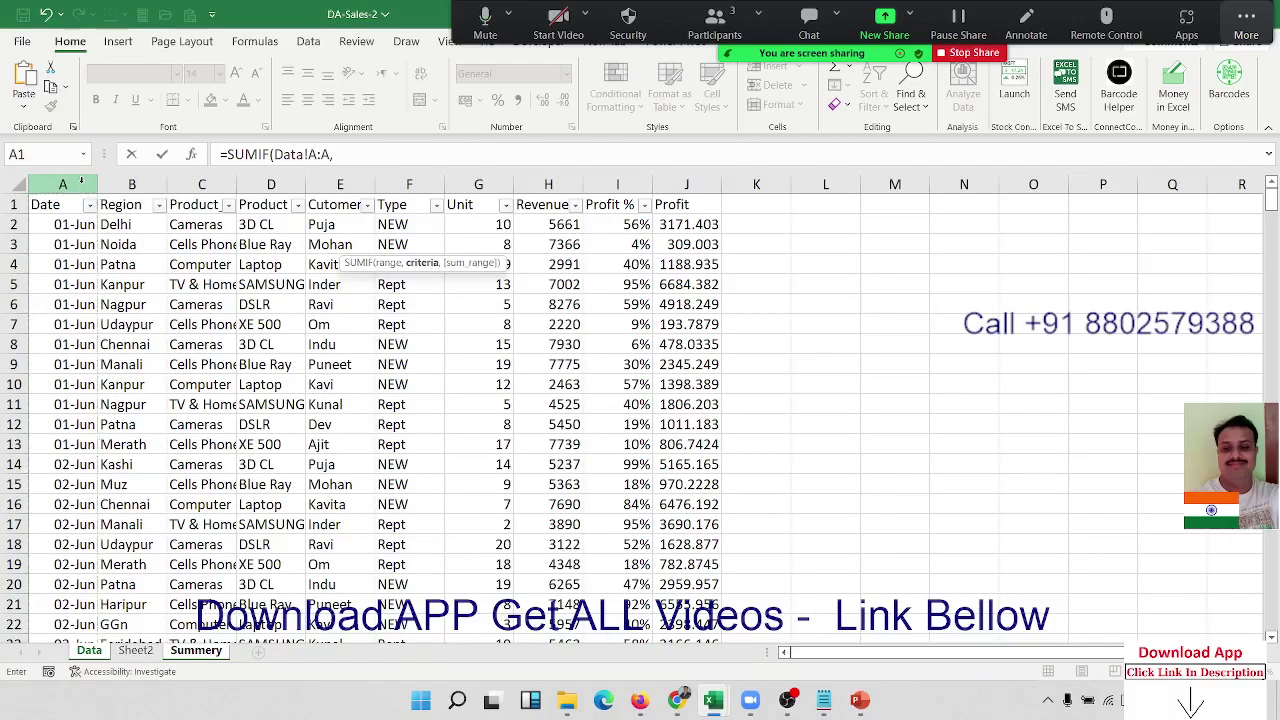
{"action": "type", "text": ",a3,"}
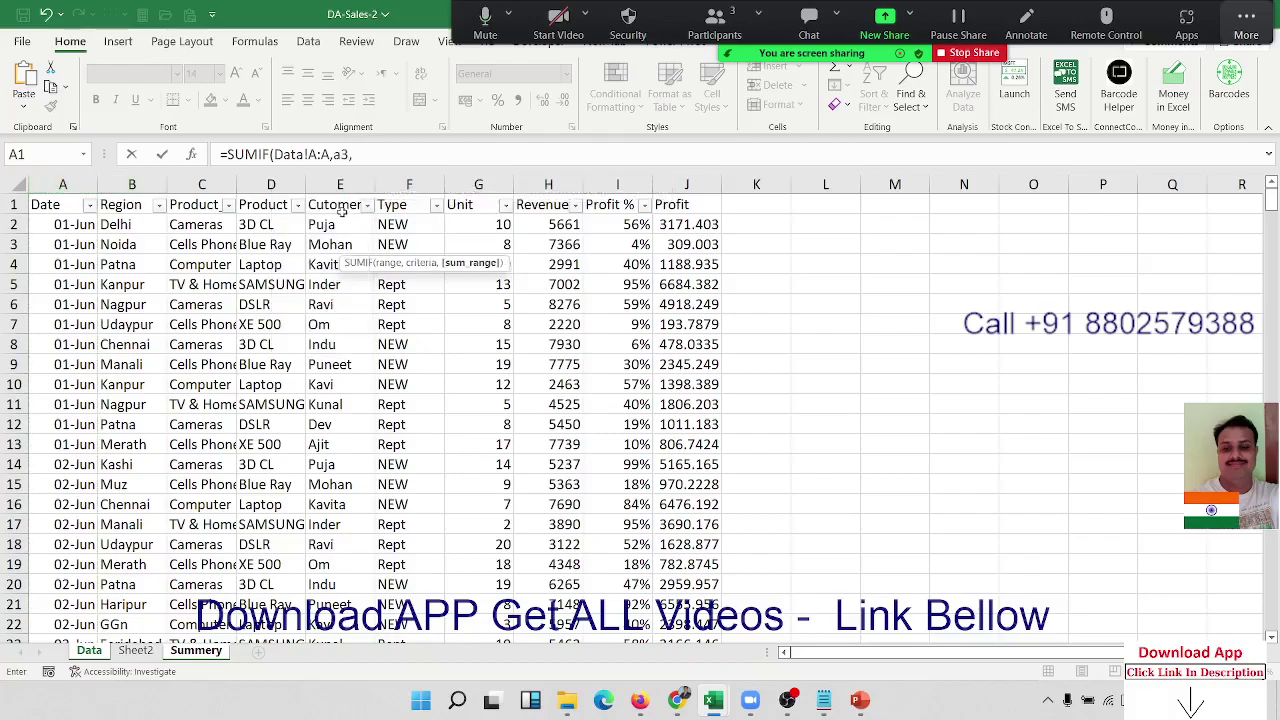
{"action": "left_click", "coordinate": [676, 182]}
{"action": "type", "text": ")"}
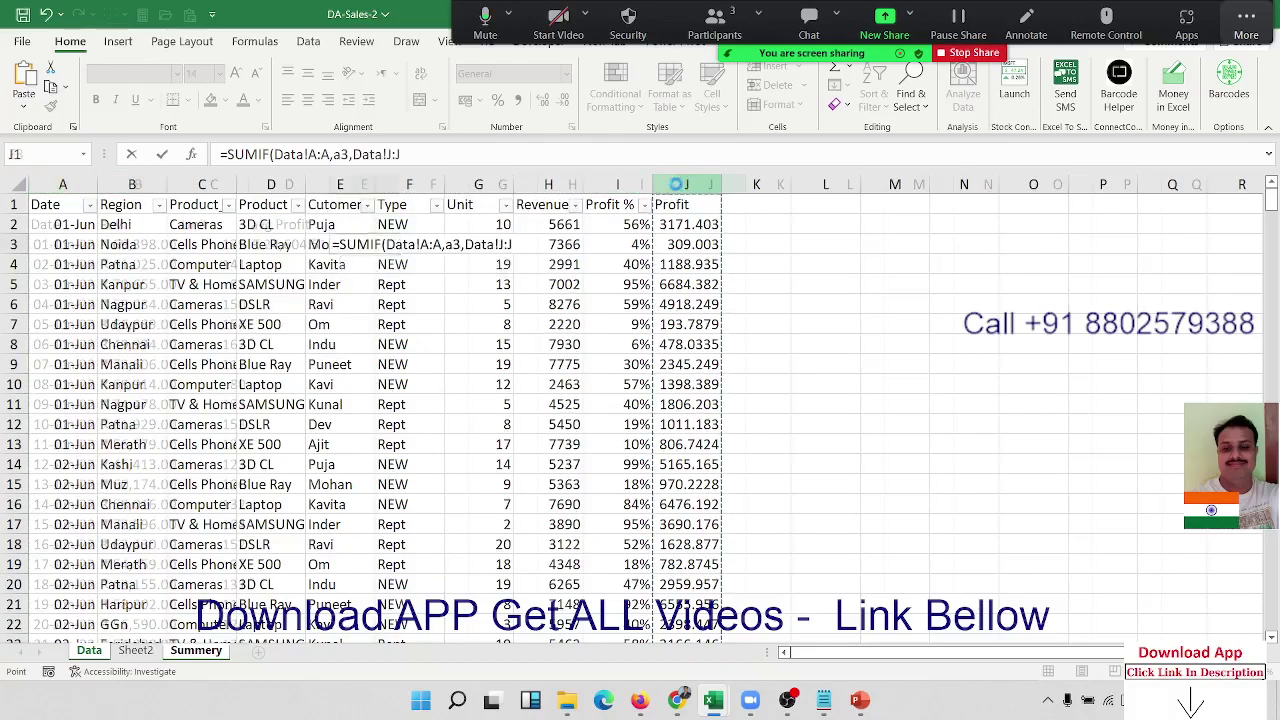
{"action": "key", "text": "Return"}
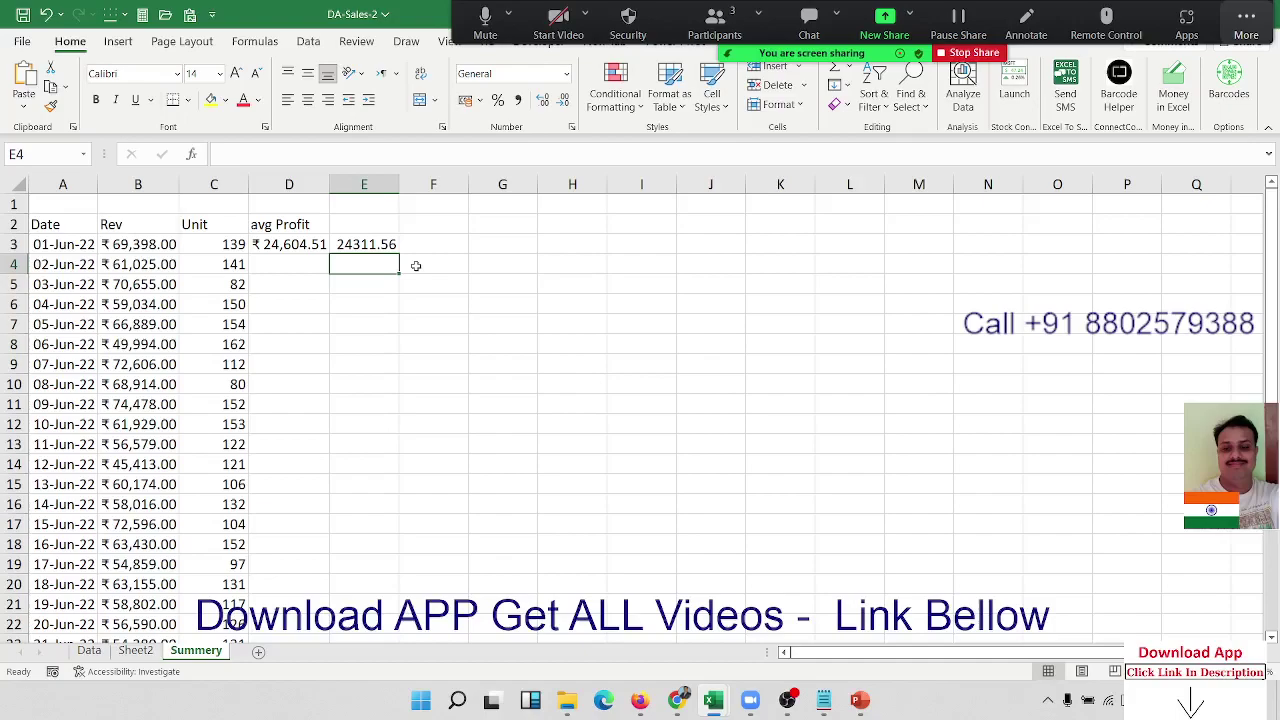
Clear the 24311.56 trial value from E3 and return to D3
{"action": "key", "text": "Up"}
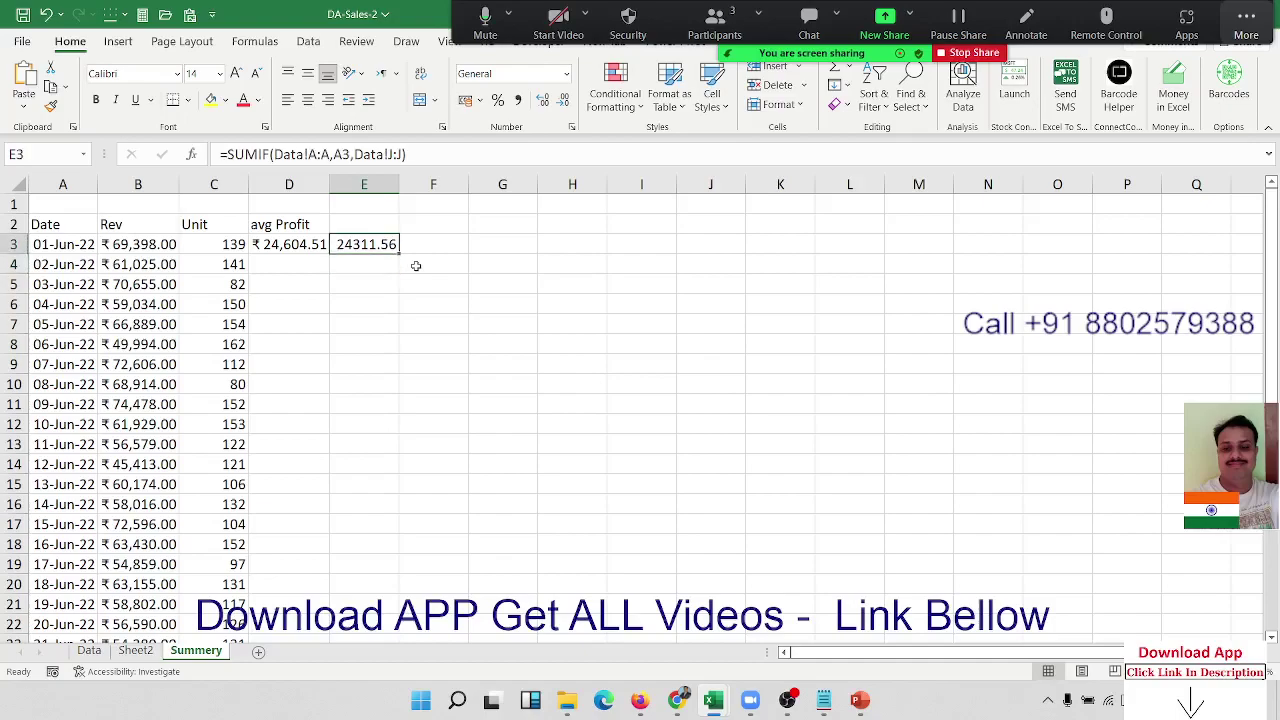
{"action": "key", "text": "Delete"}
{"action": "key", "text": "Left"}
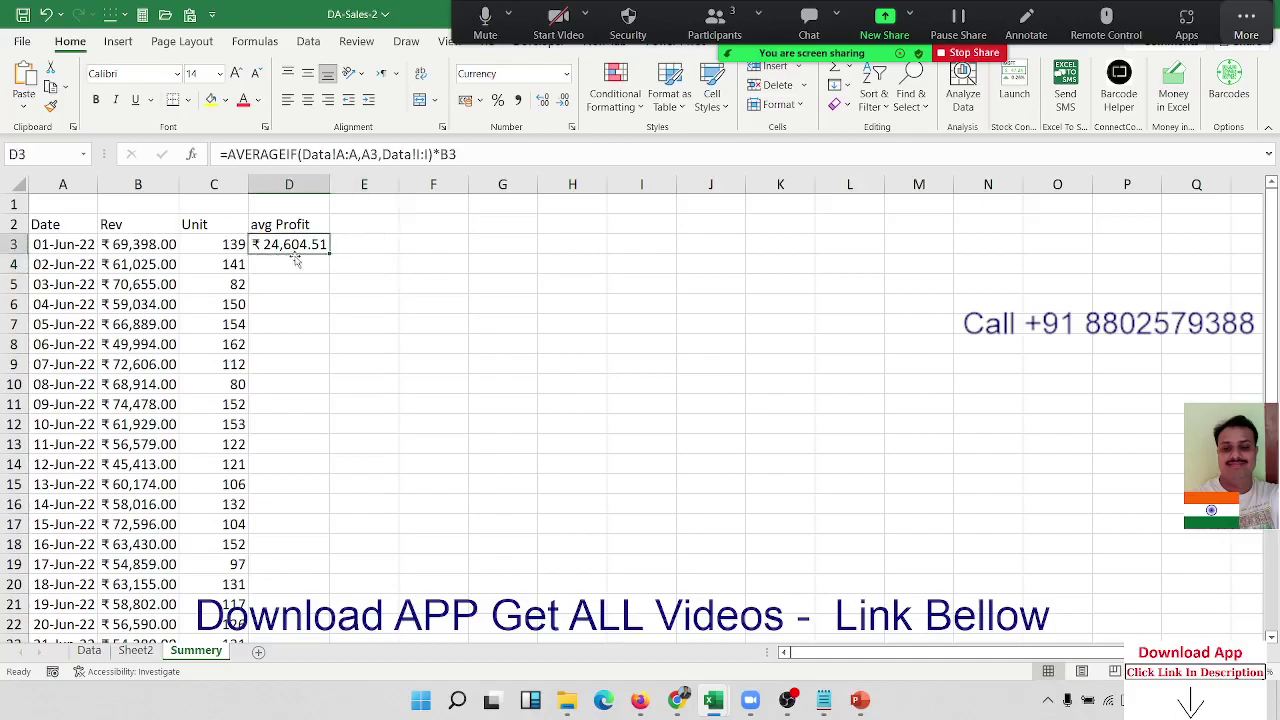
Fill the avg Profit formula down column D and give header row A2:D2 All Borders
{"action": "double_click", "coordinate": [327, 252]}
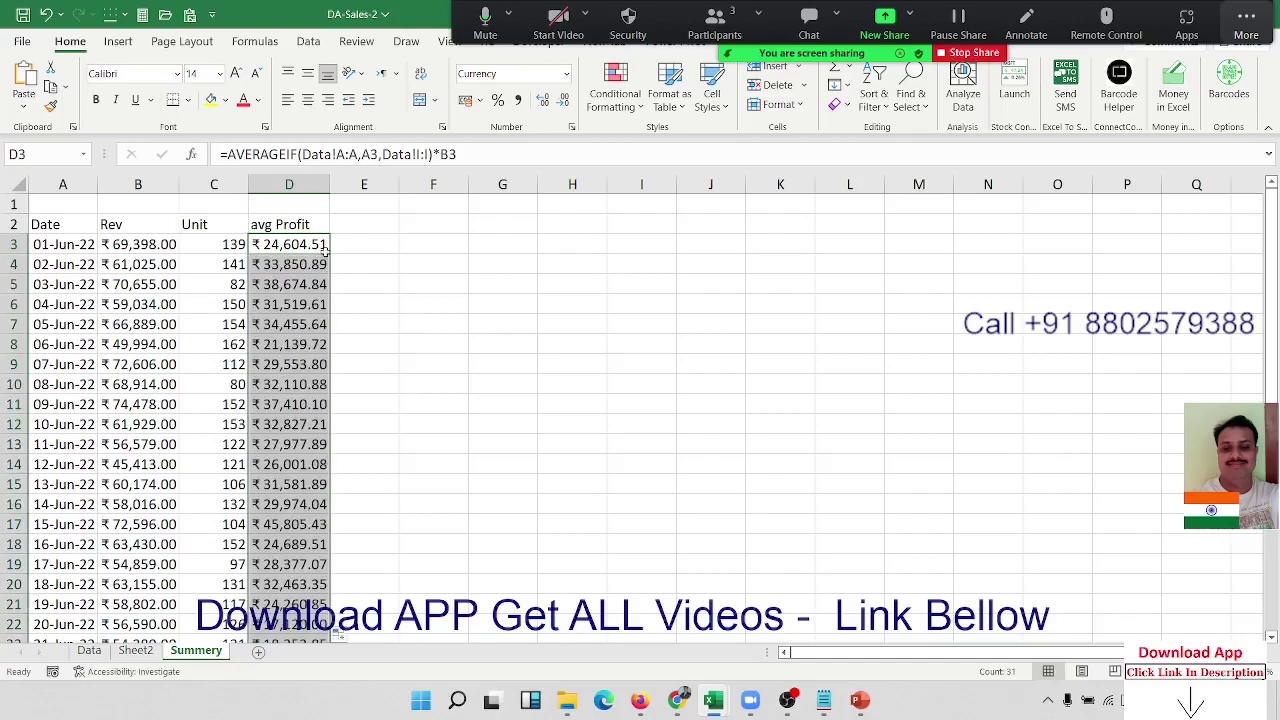
{"action": "key", "text": "Up"}
{"action": "key", "text": "Left"}
{"action": "key", "text": "Left"}
{"action": "key", "text": "Left"}
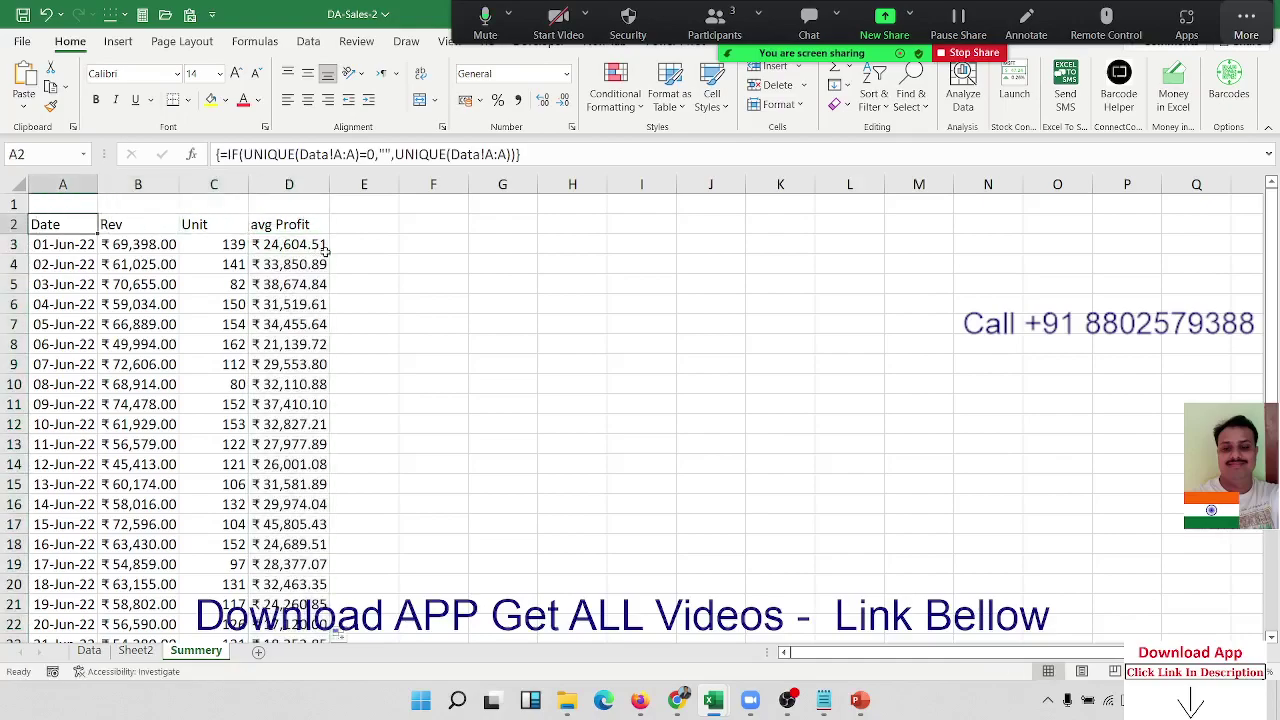
{"action": "key", "text": "shift+Right"}
{"action": "key", "text": "shift+Right"}
{"action": "key", "text": "shift+Right"}
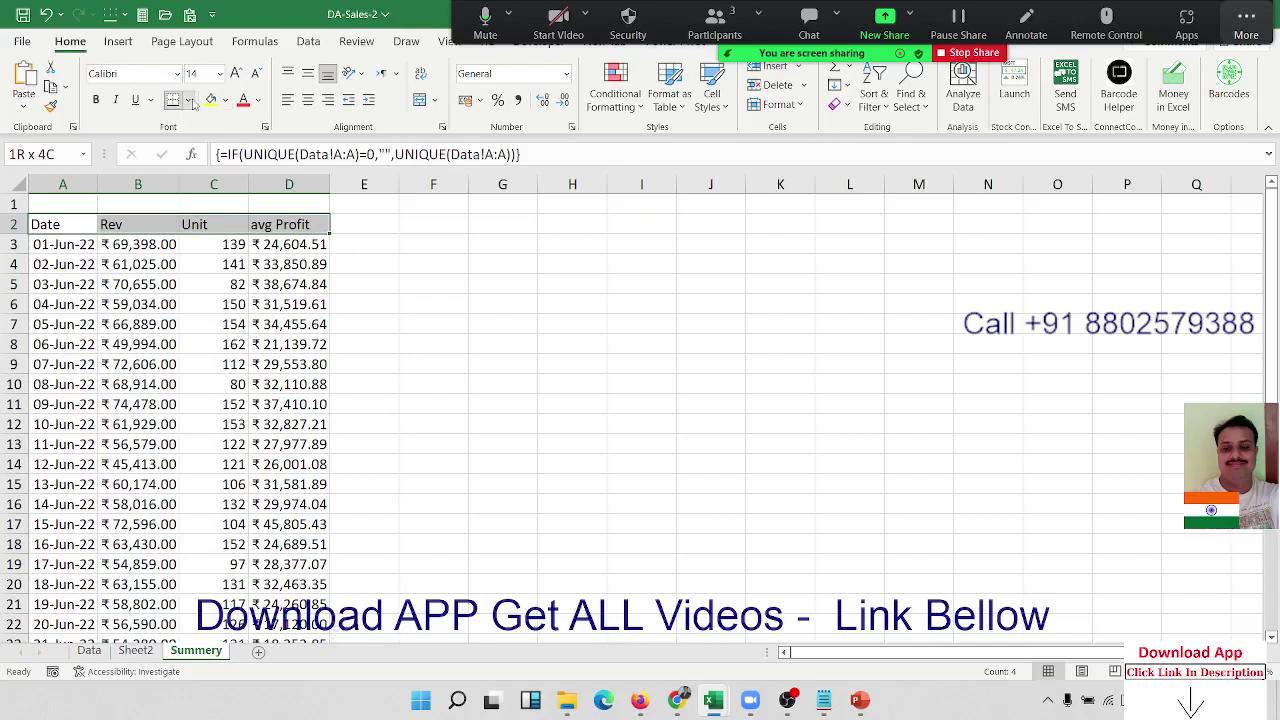
{"action": "left_click", "coordinate": [187, 100]}
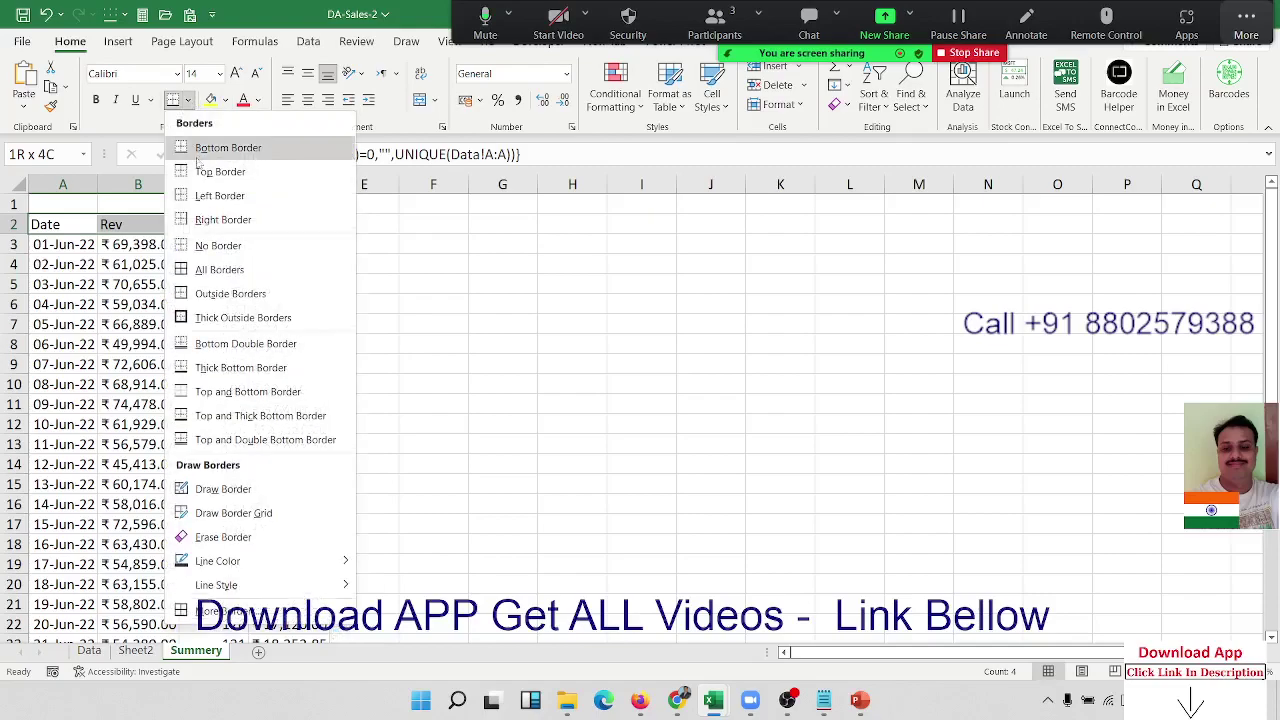
{"action": "left_click", "coordinate": [197, 270]}
Center the contents of the whole table from the headers down to row 33
{"action": "key", "text": "ctrl+shift+Down"}
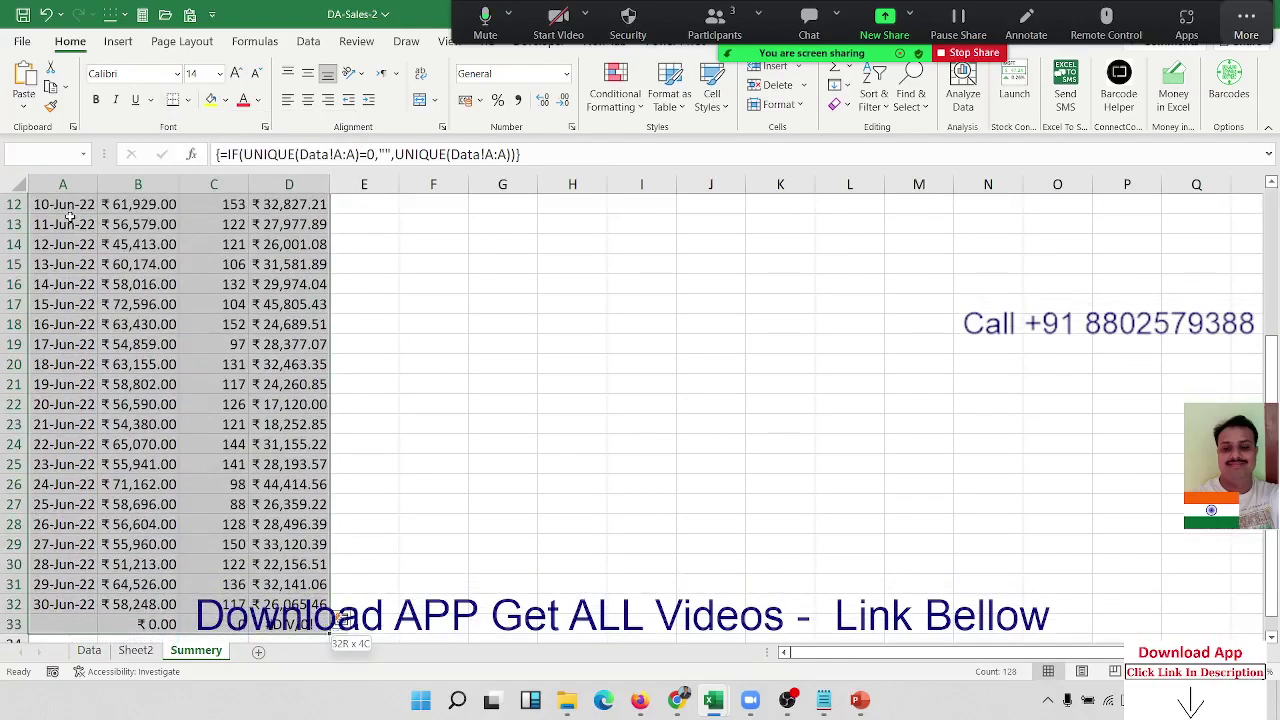
{"action": "left_click", "coordinate": [311, 103]}
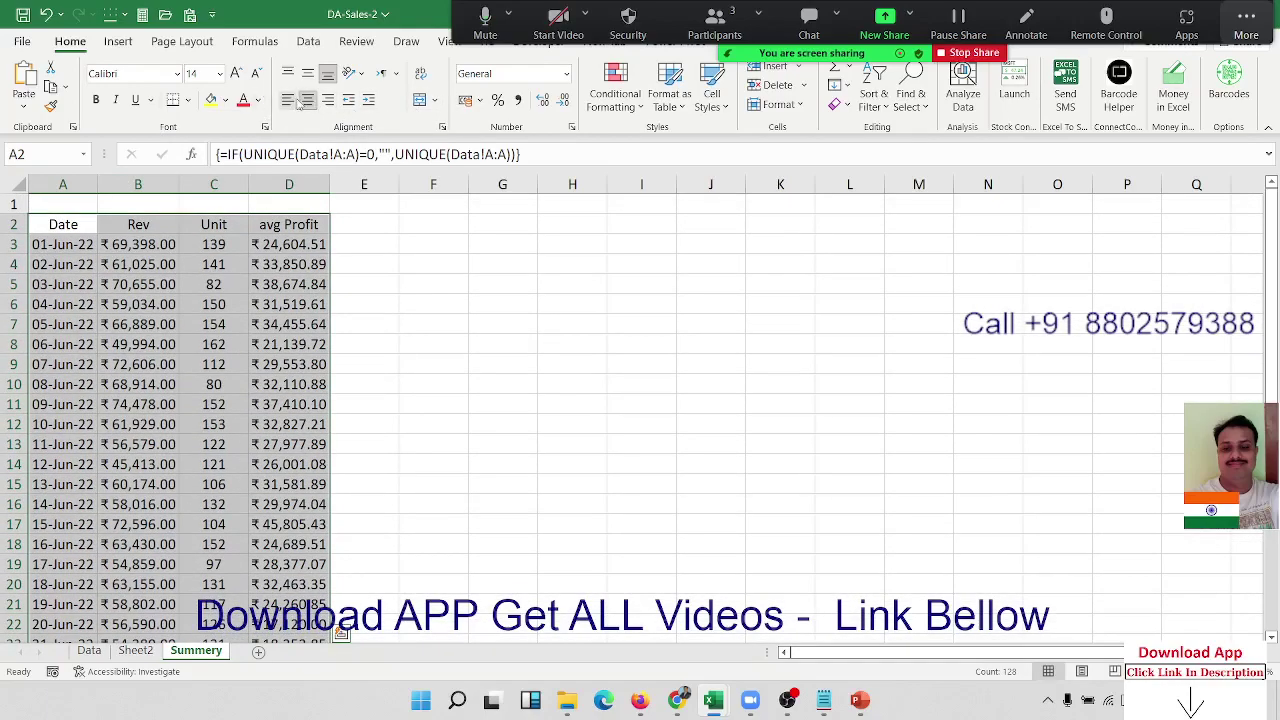
{"action": "left_click", "coordinate": [187, 256]}
Rewrite B3's Rev formula as =IF(A3="","",SUMIF(Data!A:A,A3,Data!H:H)), accepting Excel's correction
{"action": "key", "text": "ctrl+Down"}
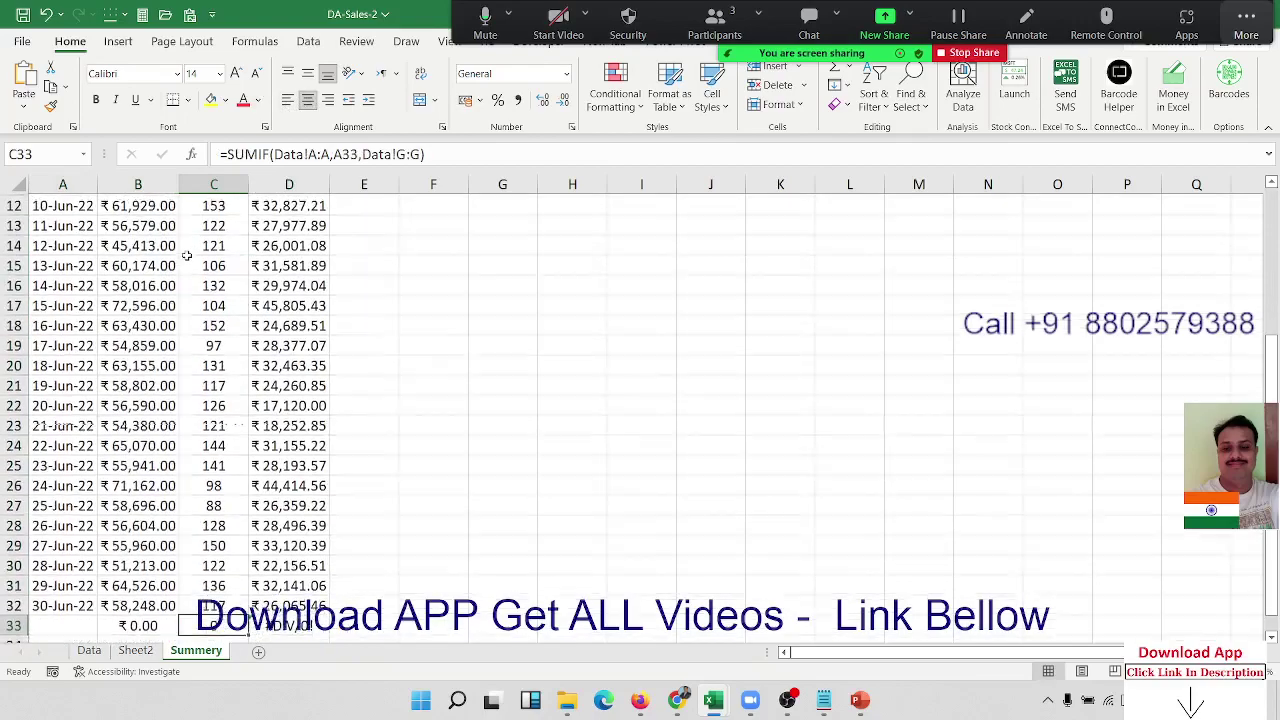
{"action": "key", "text": "Down"}
{"action": "key", "text": "Left"}
{"action": "key", "text": "Right"}
{"action": "key", "text": "Right"}
{"action": "key", "text": "Left"}
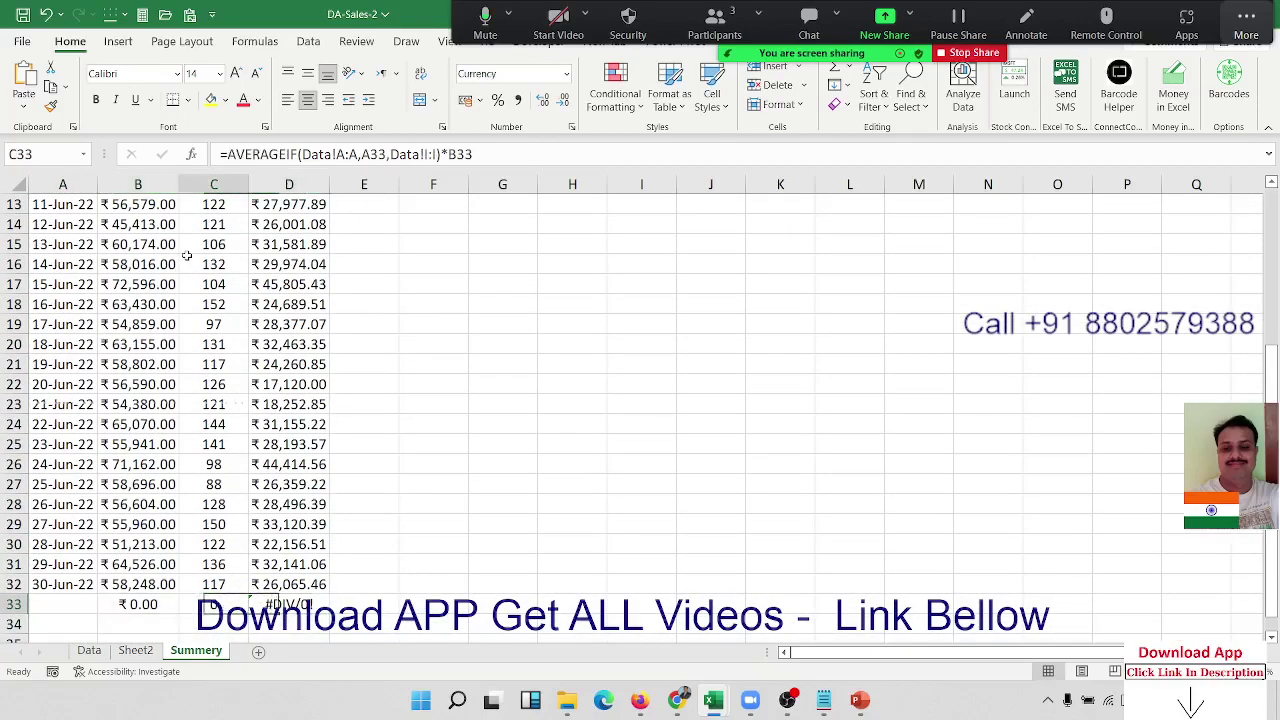
{"action": "key", "text": "Left"}
{"action": "key", "text": "Left"}
{"action": "key", "text": "Right"}
{"action": "key", "text": "Right"}
{"action": "key", "text": "Right"}
{"action": "key", "text": "Left"}
{"action": "key", "text": "Left"}
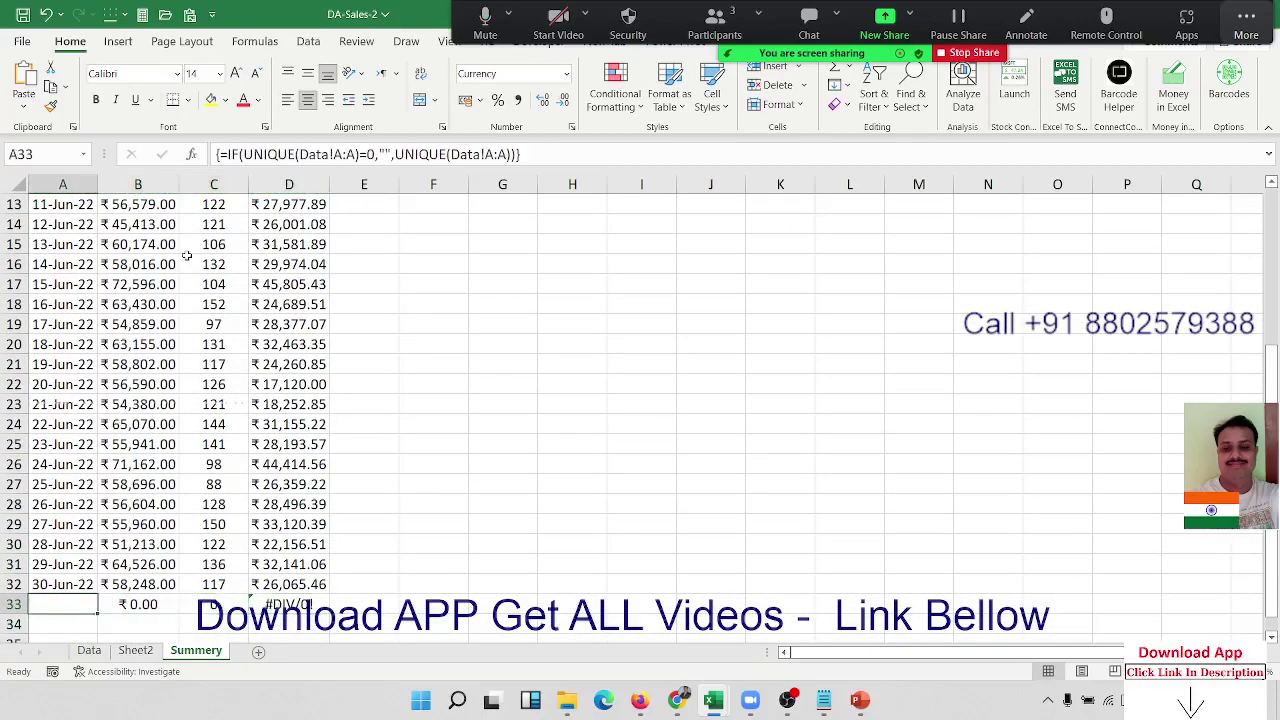
{"action": "key", "text": "Right"}
{"action": "key", "text": "ctrl+Up"}
{"action": "key", "text": "Down"}
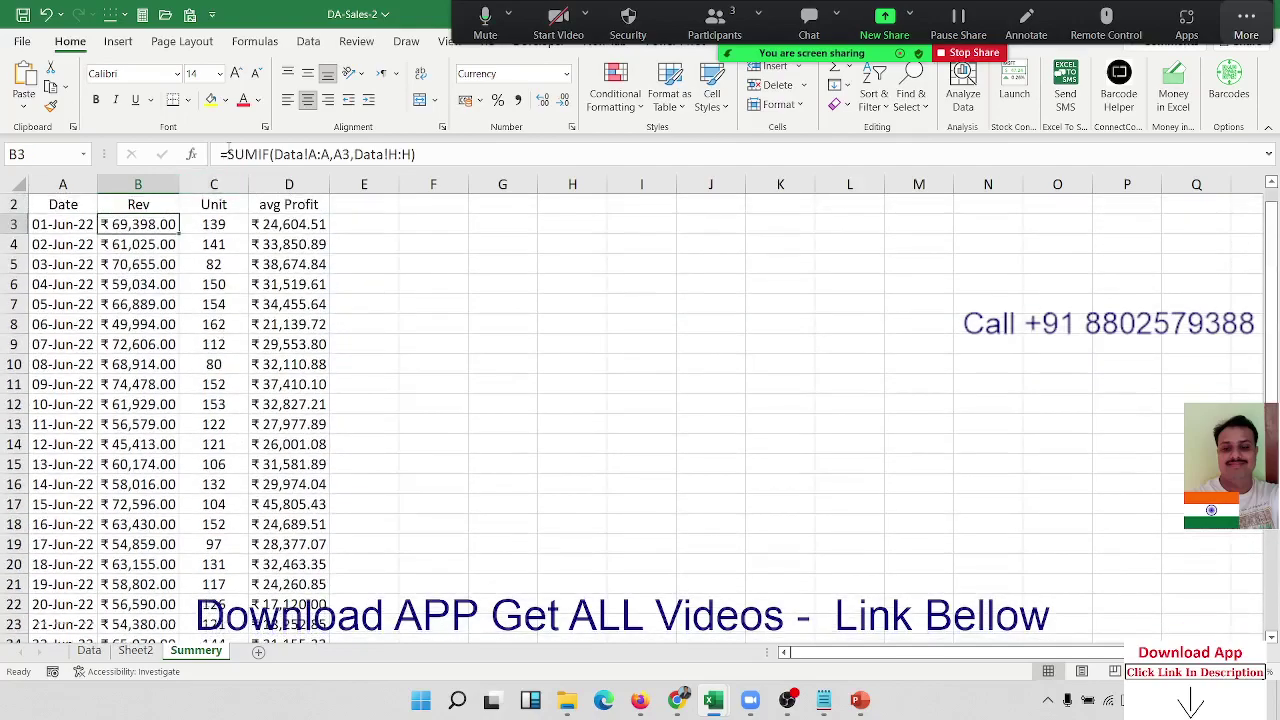
{"action": "left_click", "coordinate": [227, 153]}
{"action": "type", "text": "IF("}
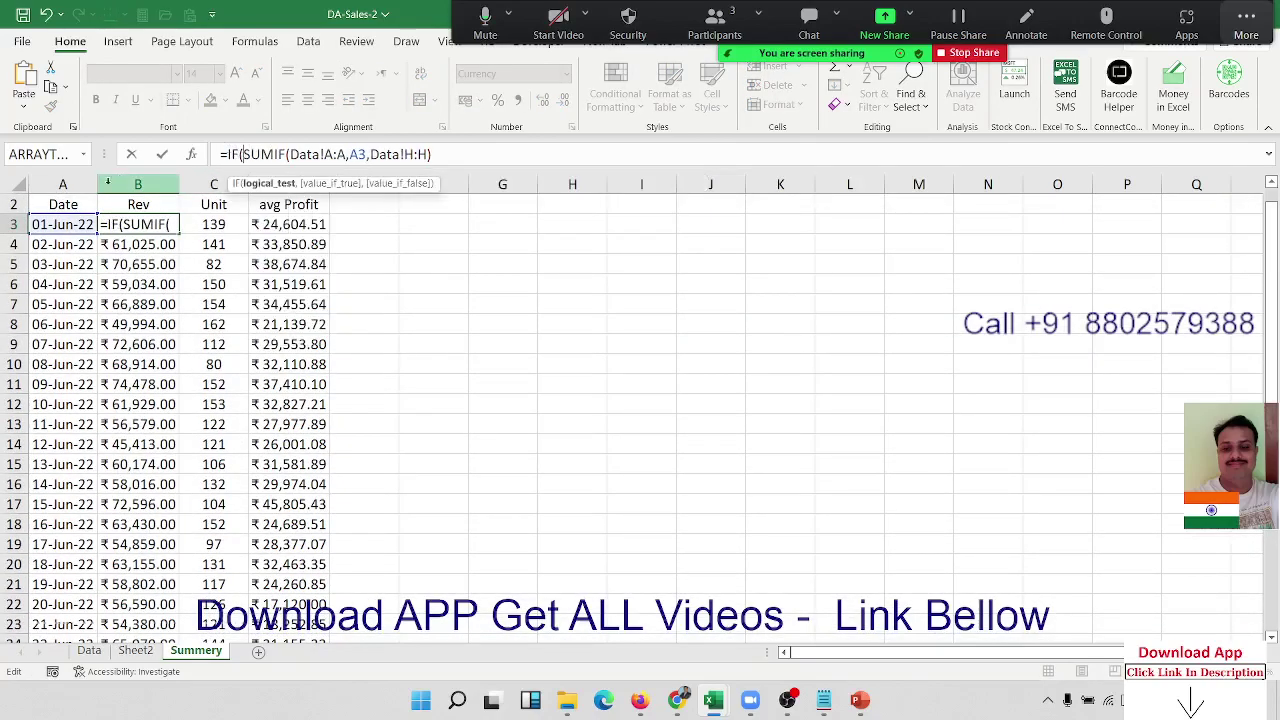
{"action": "left_click", "coordinate": [42, 225]}
{"action": "type", "text": "="}
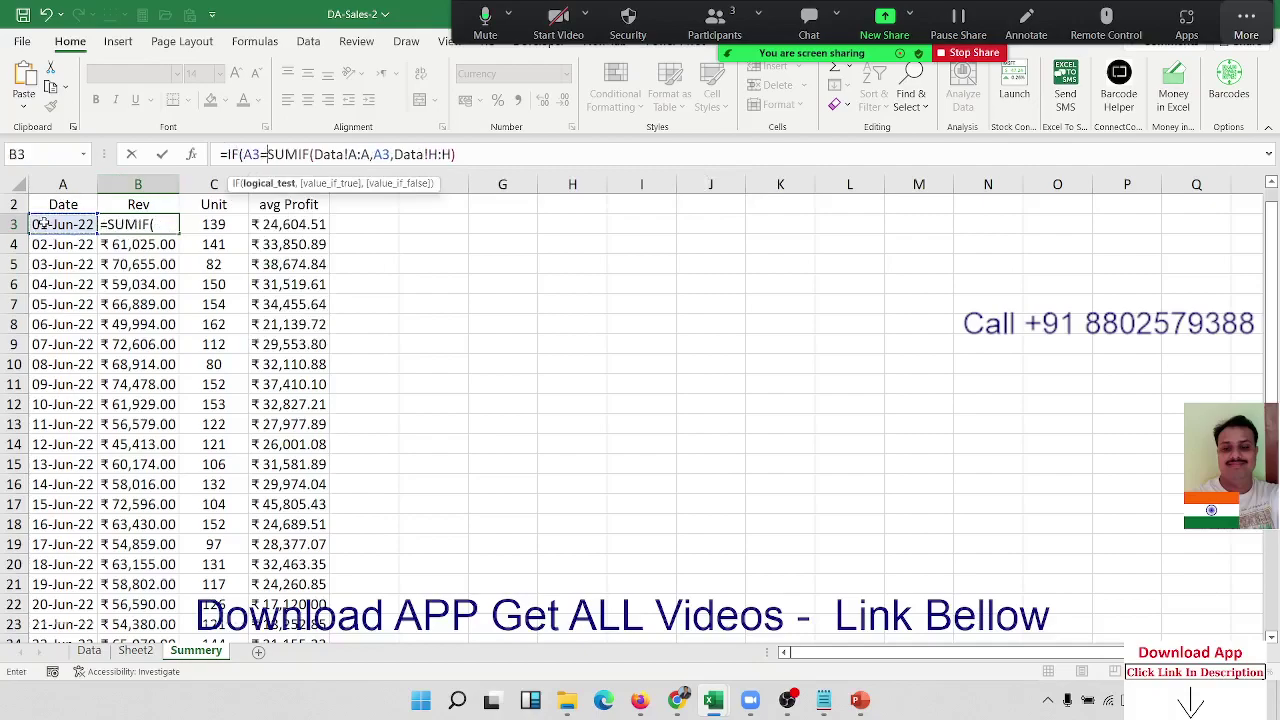
{"action": "type", "text": "\"\",\"\""}
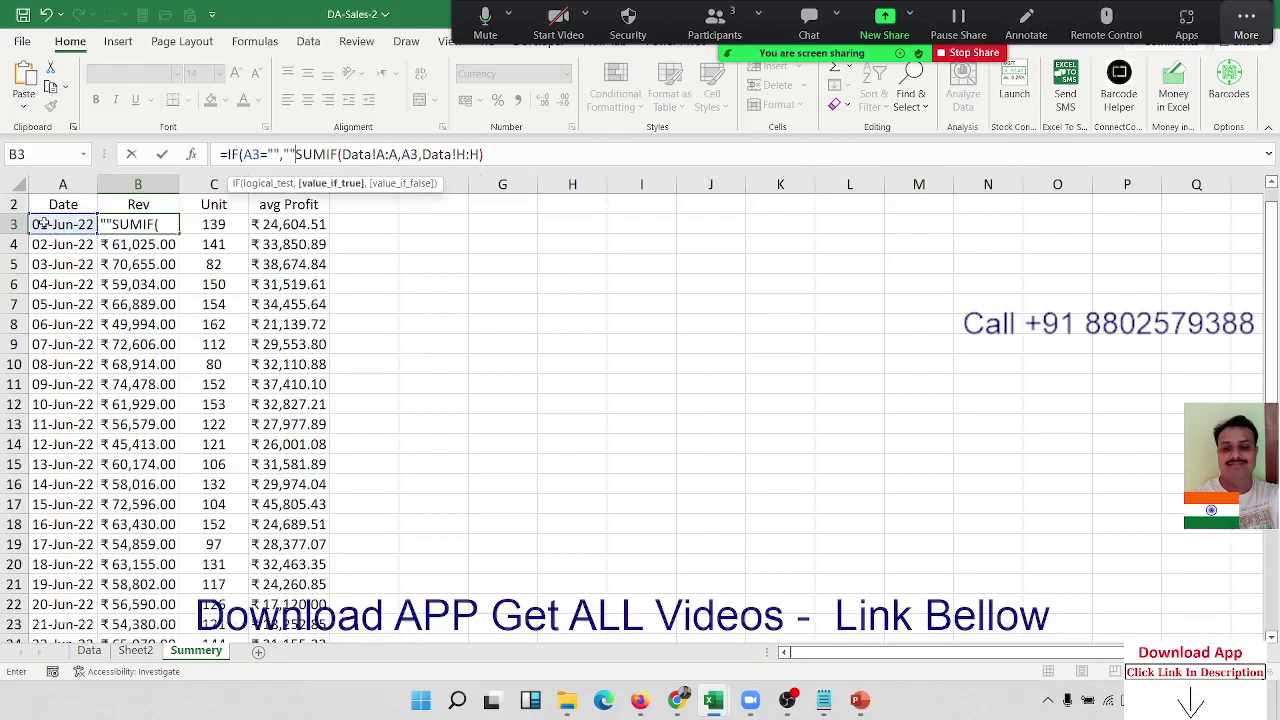
{"action": "type", "text": ","}
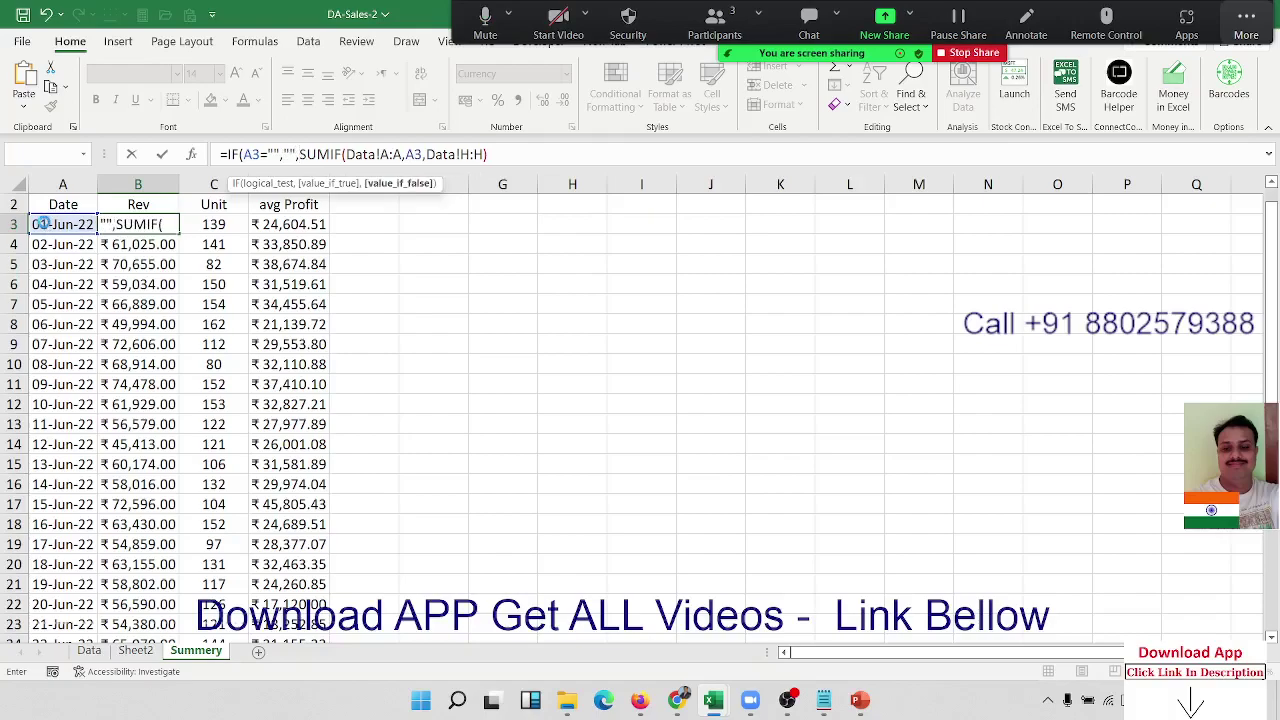
{"action": "key", "text": "Return"}
{"action": "key", "text": "Return"}
Fill the new Rev formula down B3:B33 with Ctrl+D
{"action": "key", "text": "Up"}
{"action": "key", "text": "ctrl+shift+Down"}
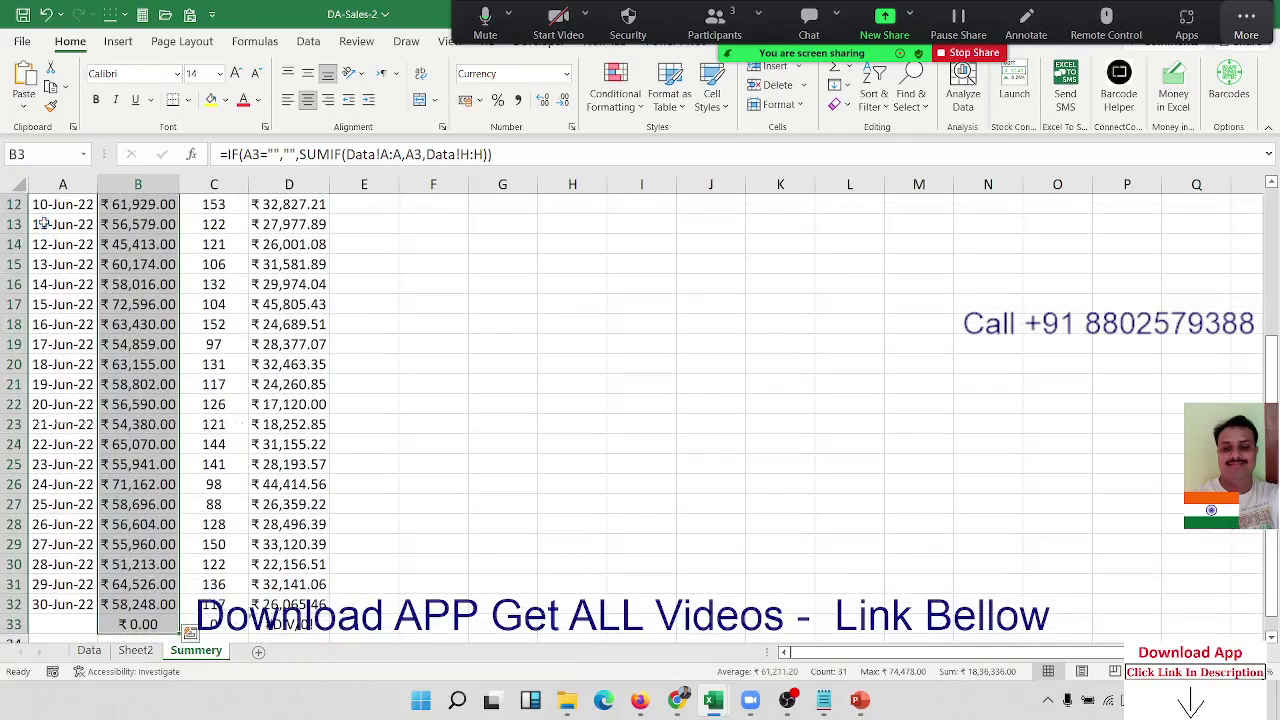
{"action": "key", "text": "ctrl+d"}
{"action": "key", "text": "ctrl+Up"}
{"action": "key", "text": "Down"}
{"action": "key", "text": "Right"}
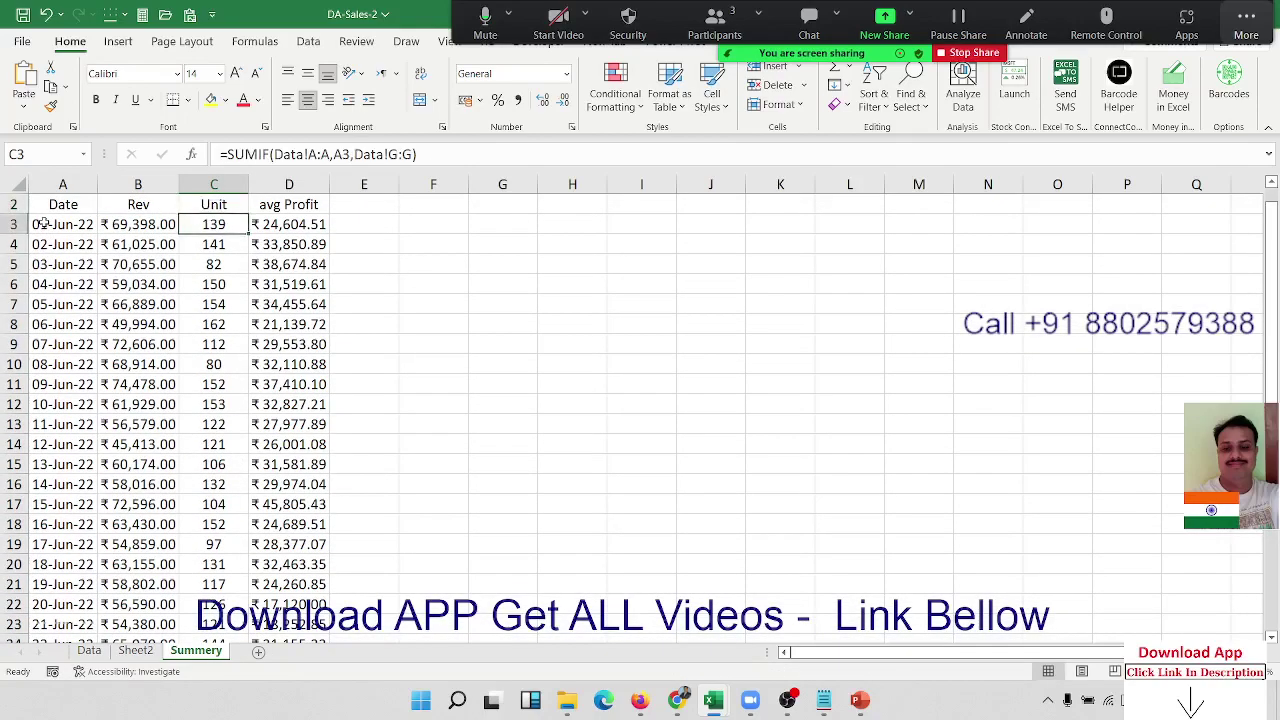
Wrap the Unit formula in C3 in IF(A3="","",…) so blank dates stay blank, and extend it down column C
{"action": "left_click", "coordinate": [232, 153]}
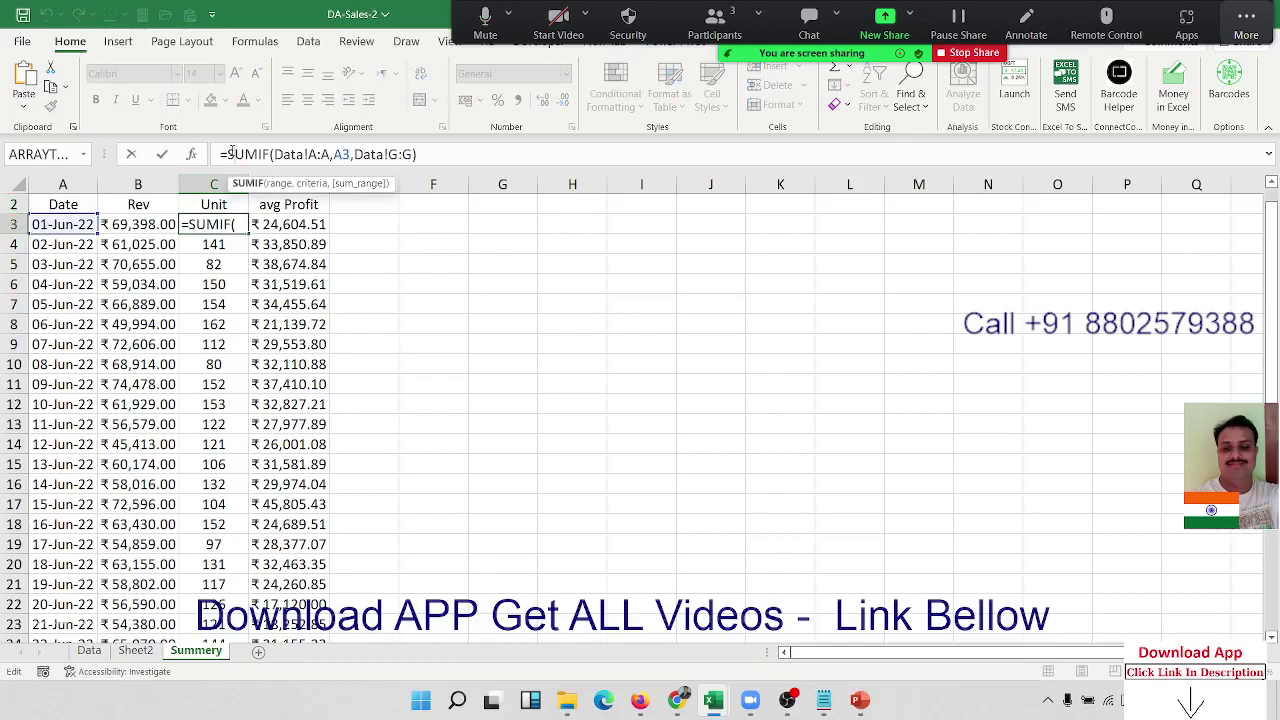
{"action": "left_click", "coordinate": [228, 153]}
{"action": "type", "text": "IF("}
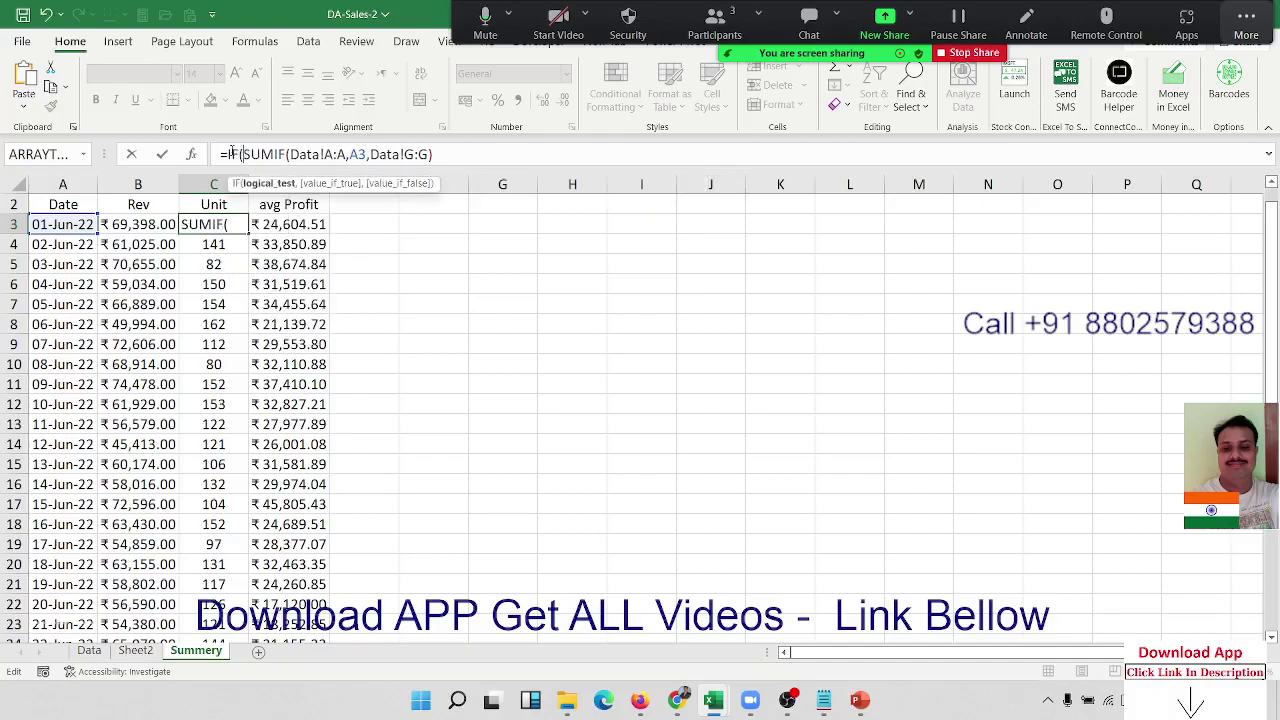
{"action": "left_click", "coordinate": [62, 224]}
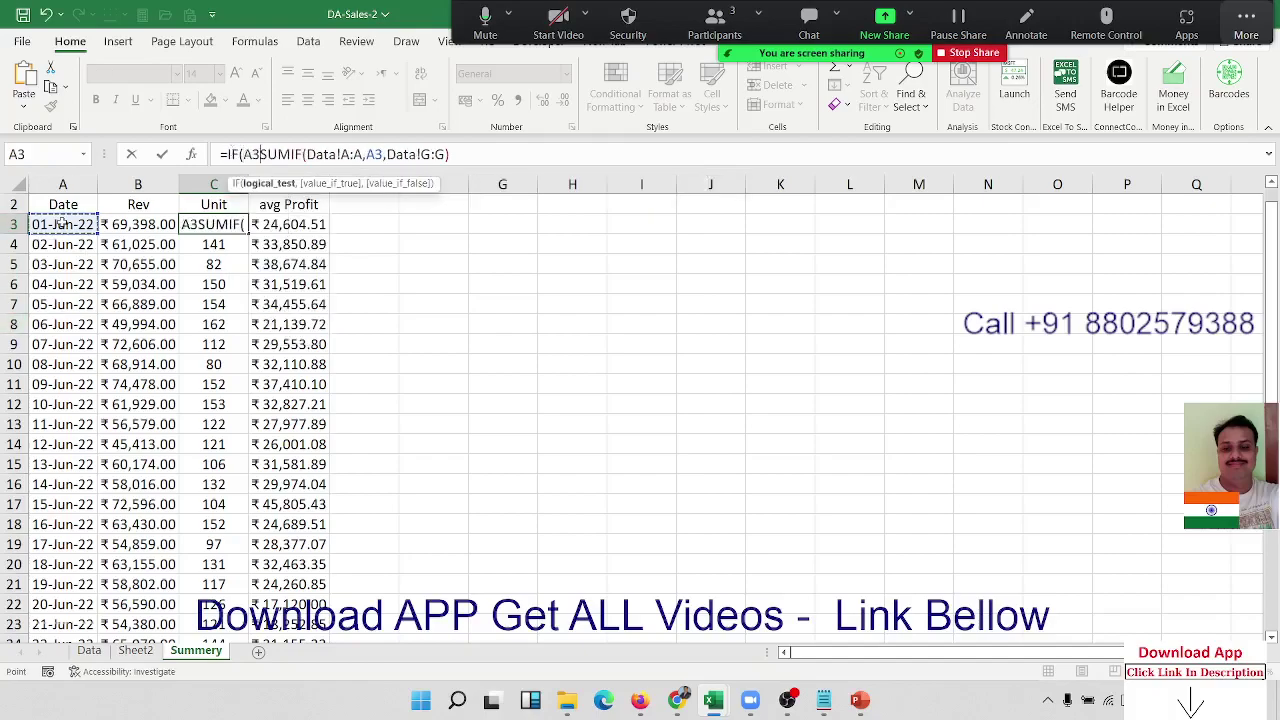
{"action": "type", "text": "=\"\","}
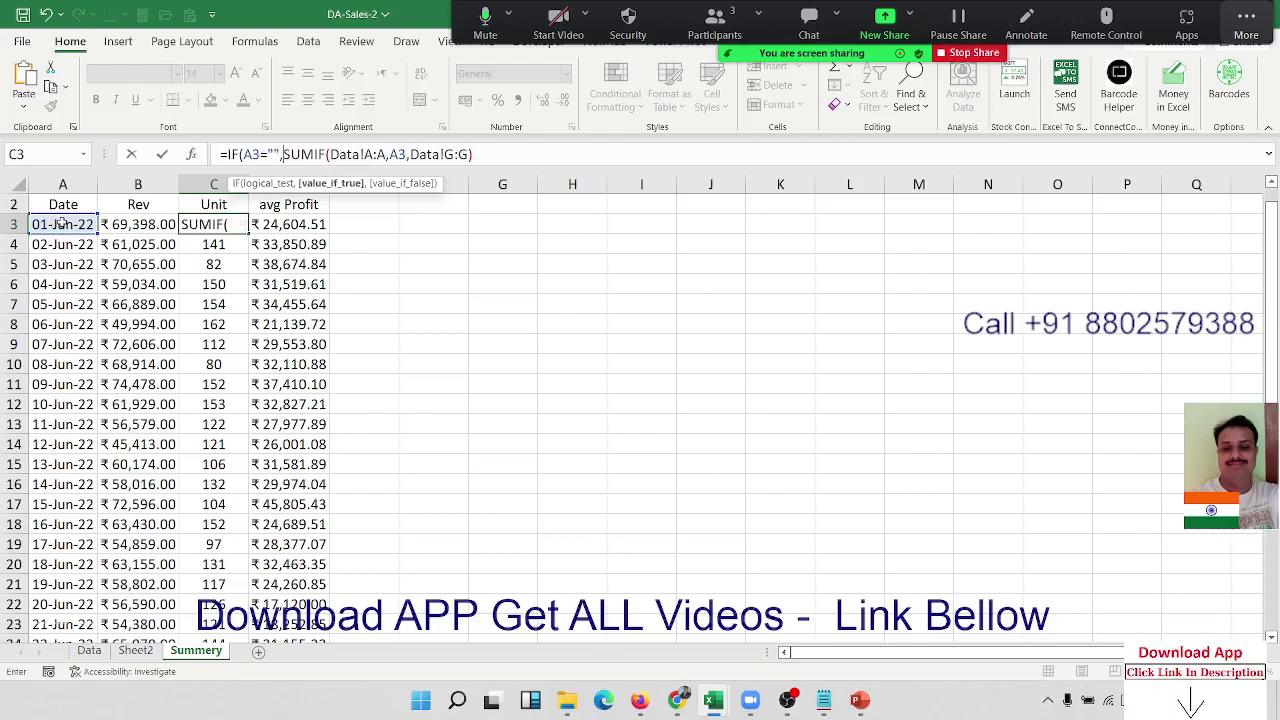
{"action": "type", "text": "\"\","}
{"action": "key", "text": "Return"}
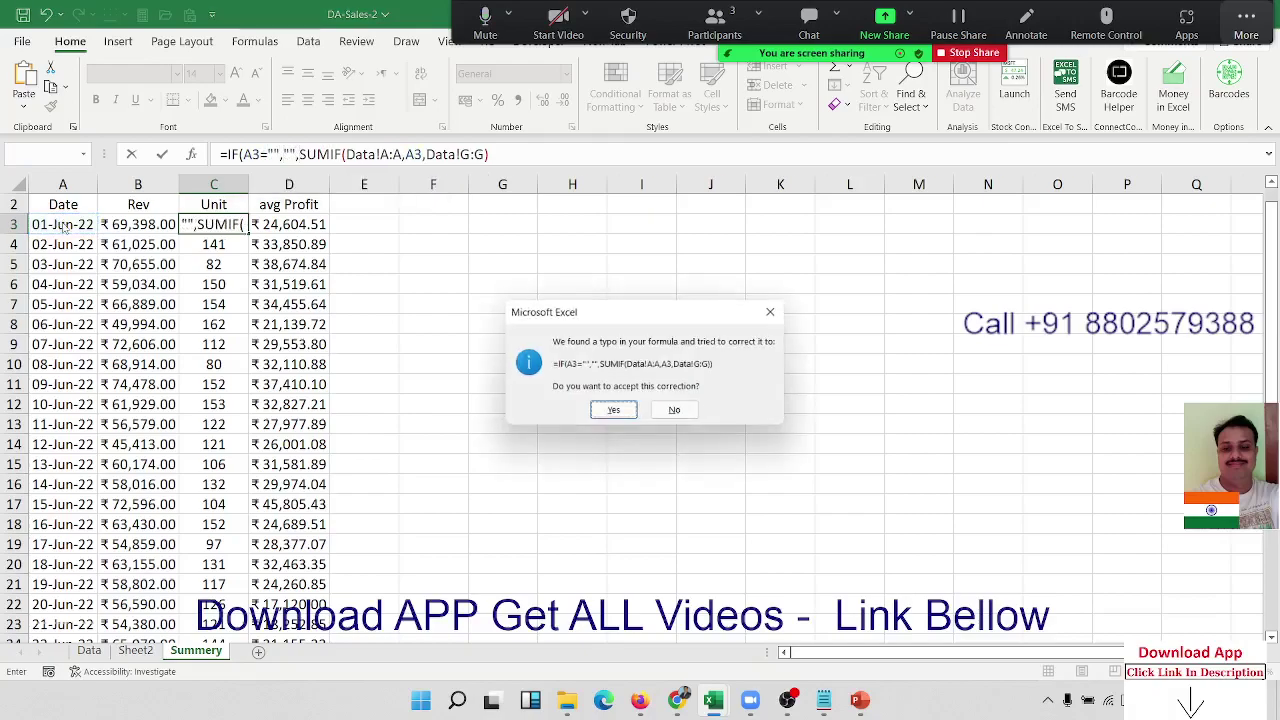
{"action": "key", "text": "Return"}
{"action": "key", "text": "Up"}
{"action": "key", "text": "ctrl+shift+Down"}
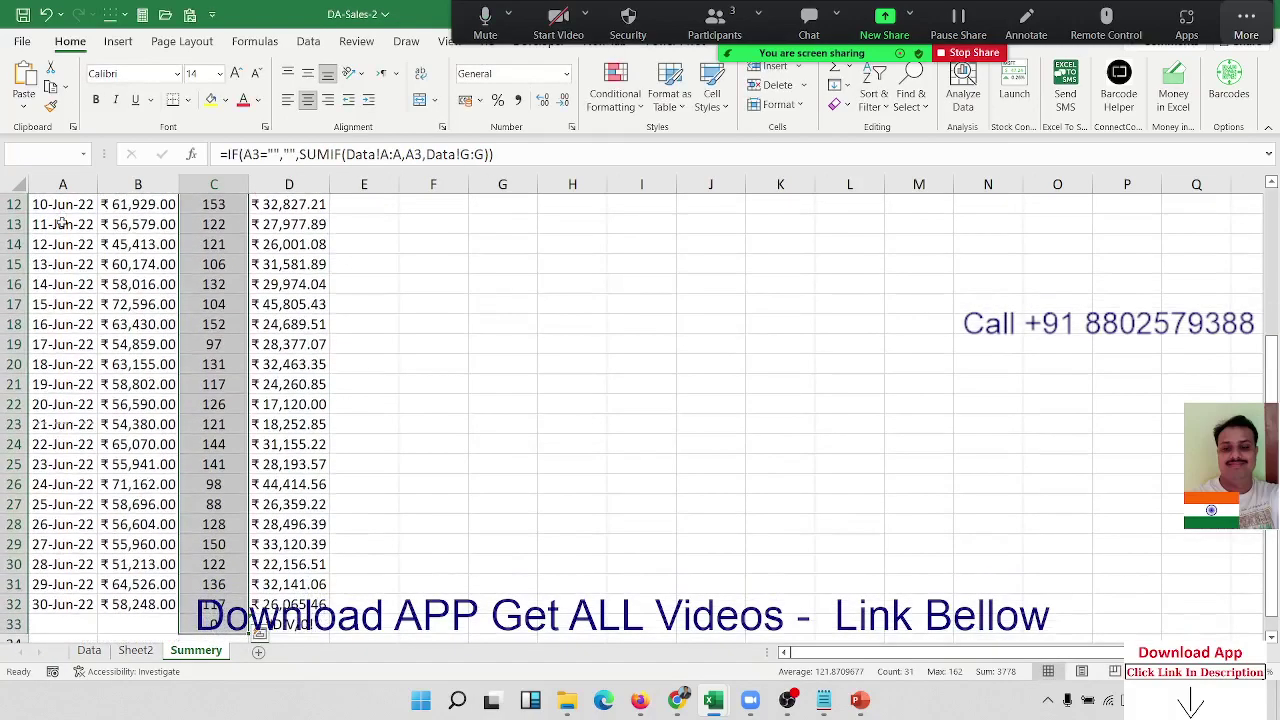
{"action": "key", "text": "Right"}
Change D3 to =IF(A3="","",AVERAGEIF(Data!A:A,A3,Data!I:I)*B3) and select the results to row 32
{"action": "key", "text": "Up"}
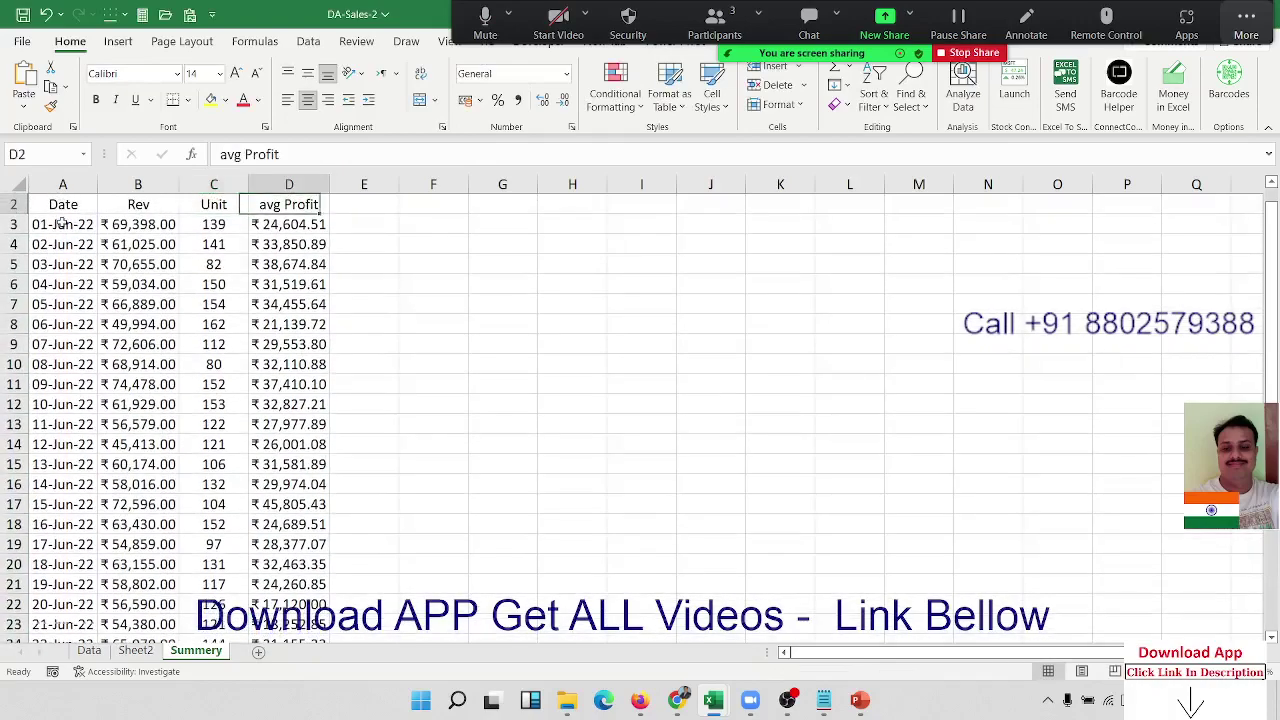
{"action": "key", "text": "Down"}
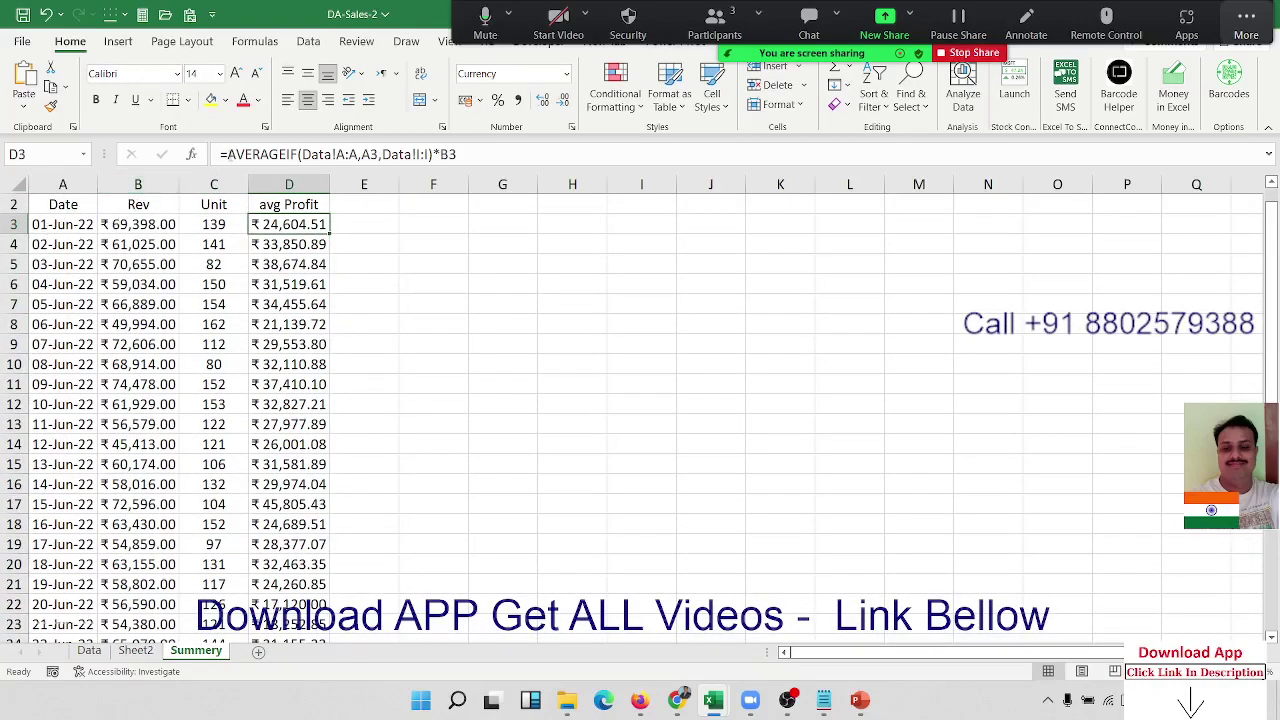
{"action": "key", "text": "F2"}
{"action": "left_click", "coordinate": [229, 155]}
{"action": "type", "text": "I"}
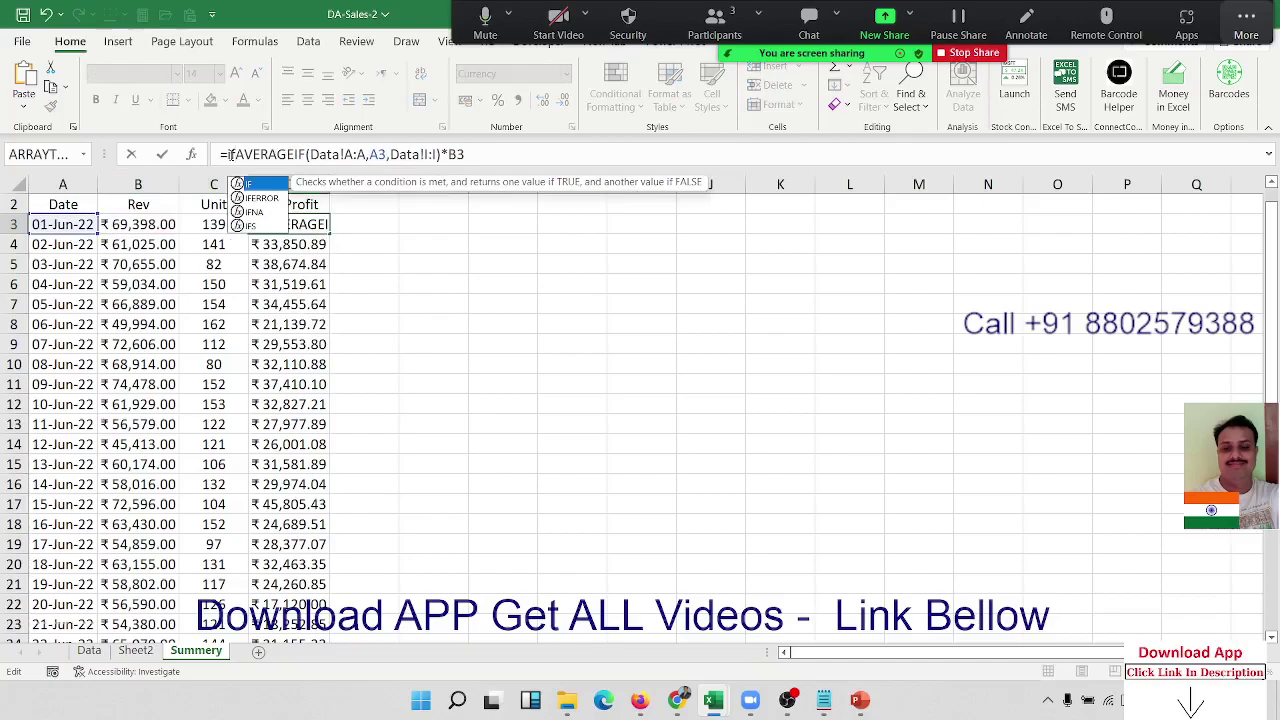
{"action": "type", "text": "F("}
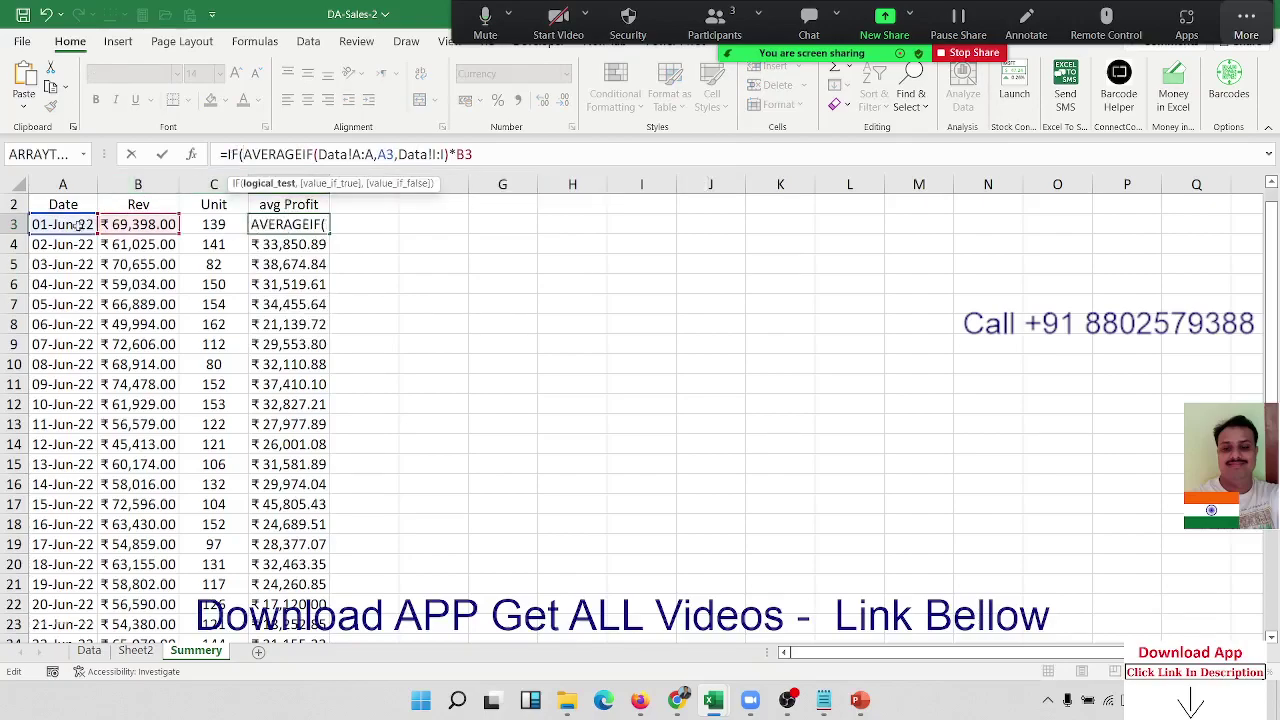
{"action": "left_click", "coordinate": [62, 226]}
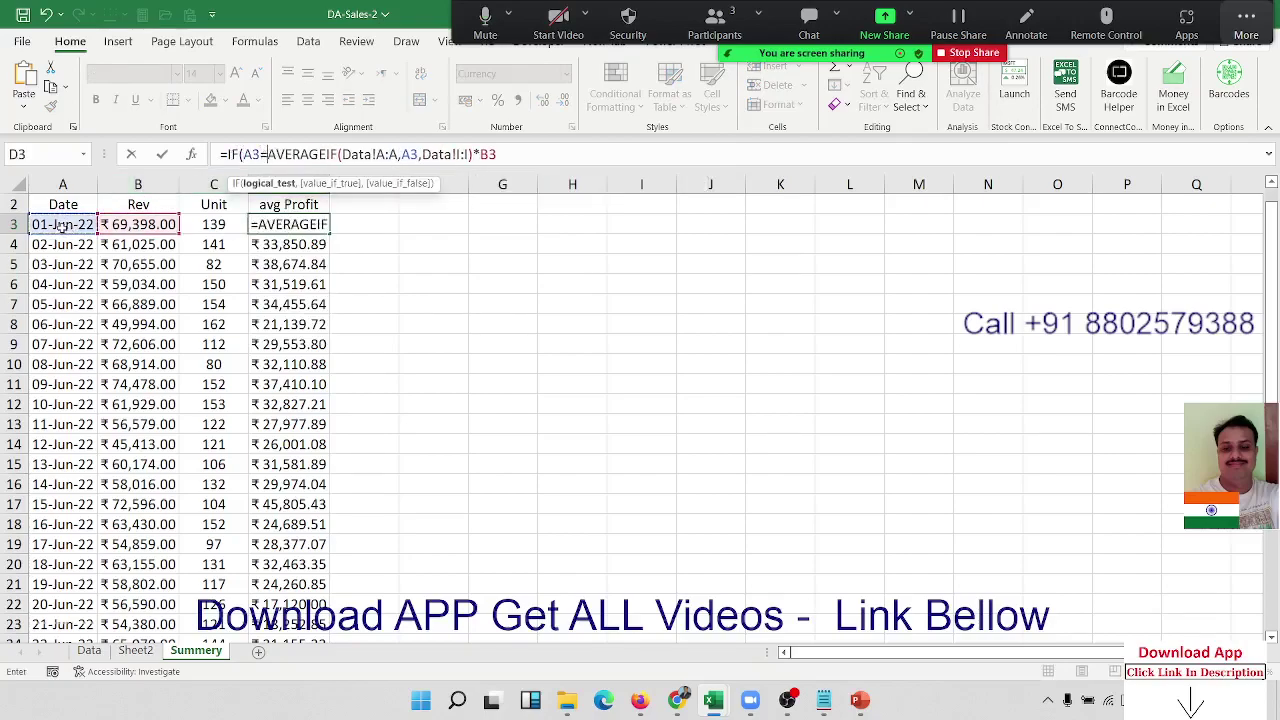
{"action": "type", "text": "=\"\",\"\""}
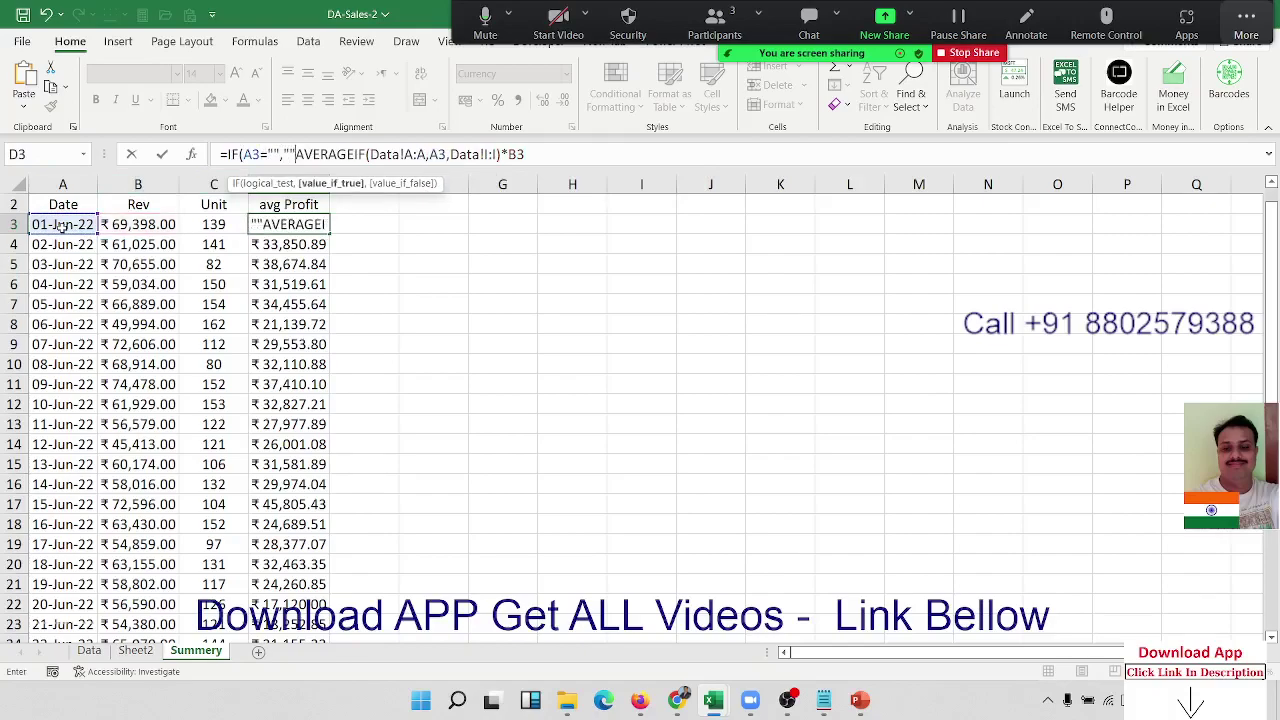
{"action": "type", "text": ","}
{"action": "key", "text": "Return"}
{"action": "key", "text": "Return"}
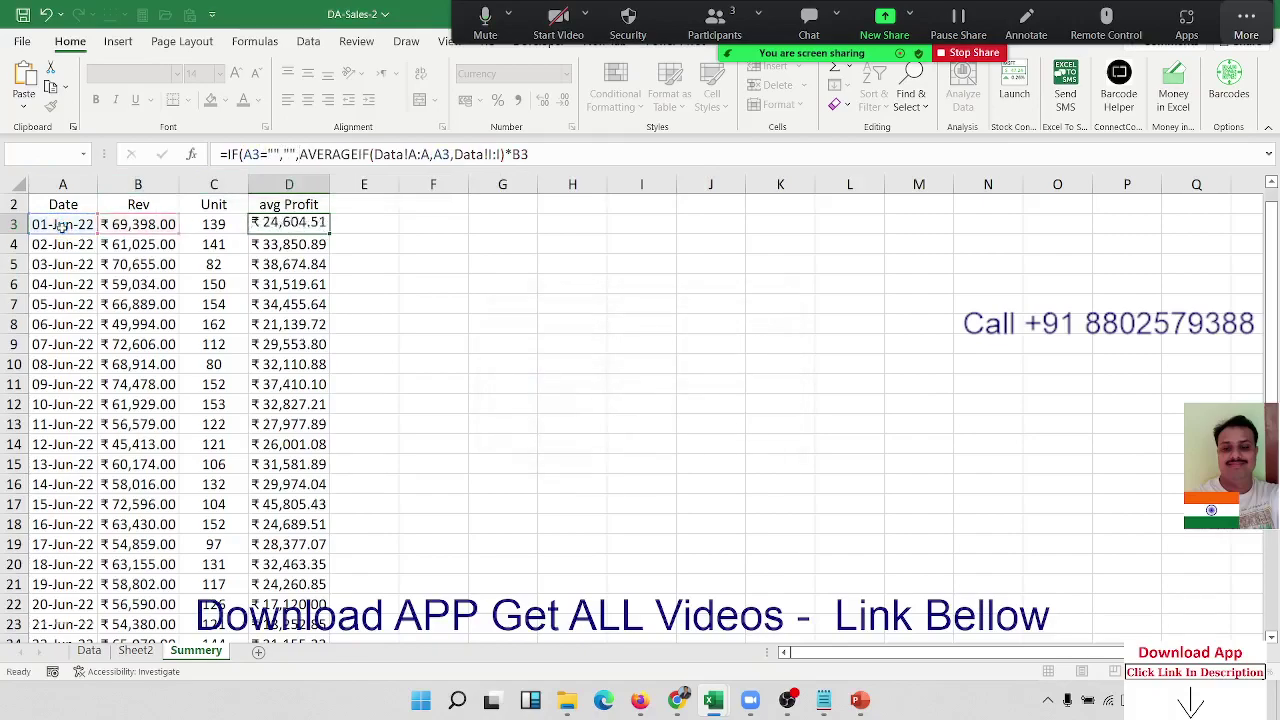
{"action": "key", "text": "ctrl+shift+Down"}
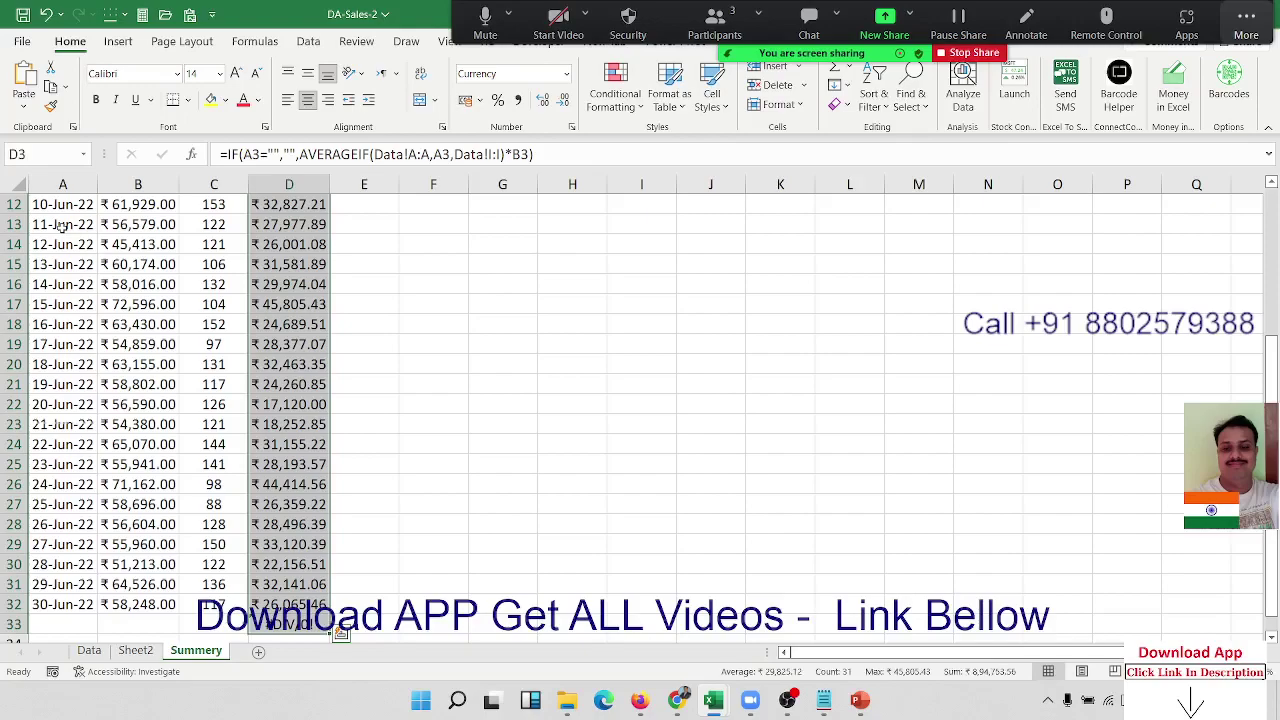
{"action": "scroll", "coordinate": [60, 228], "scroll_direction": "up", "scroll_amount": 4}
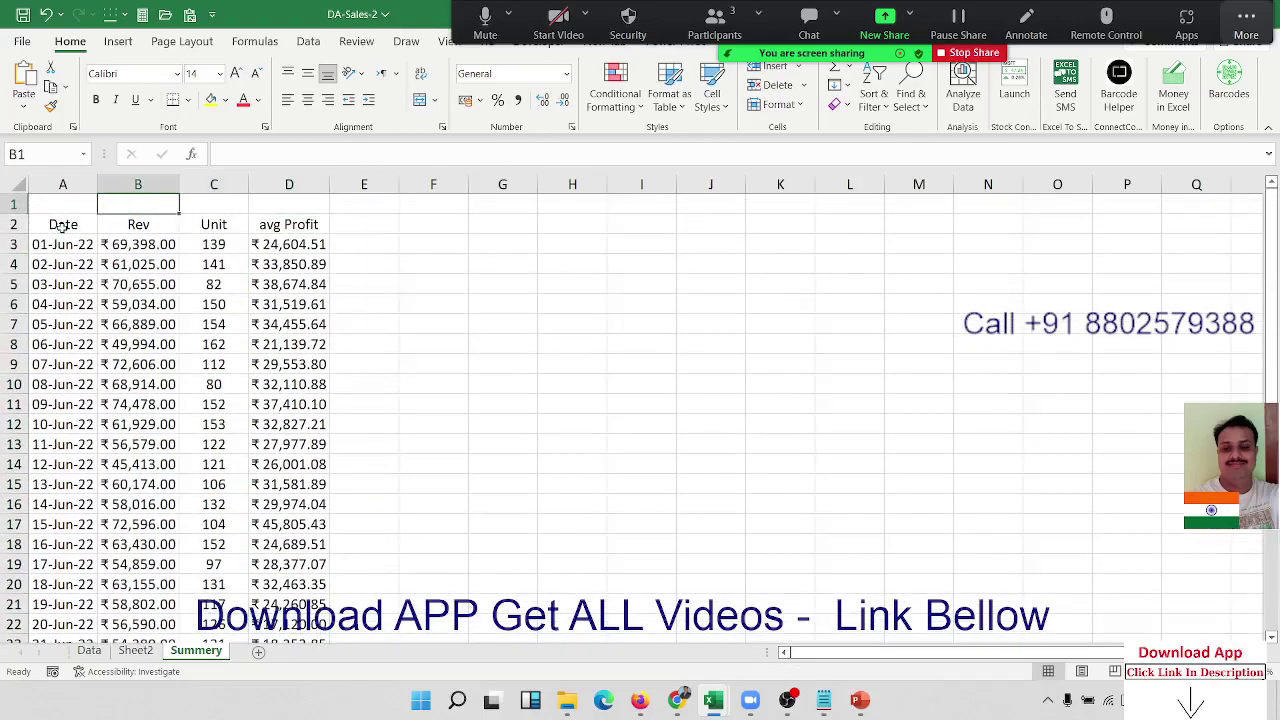
Apply All Borders to the whole table A2:D33
{"action": "left_click_drag", "start_coordinate": [62, 224], "coordinate": [138, 224]}
{"action": "key", "text": "shift+Right"}
{"action": "key", "text": "shift+Right"}
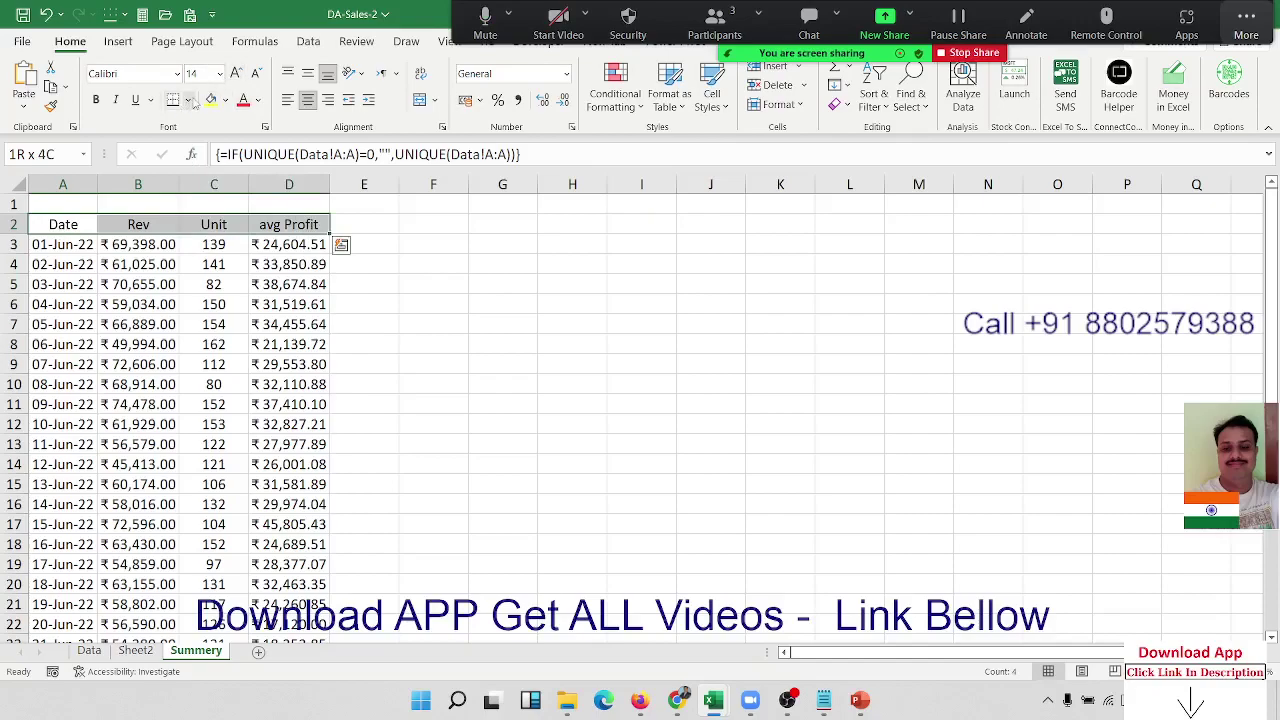
{"action": "key", "text": "ctrl+shift+Down"}
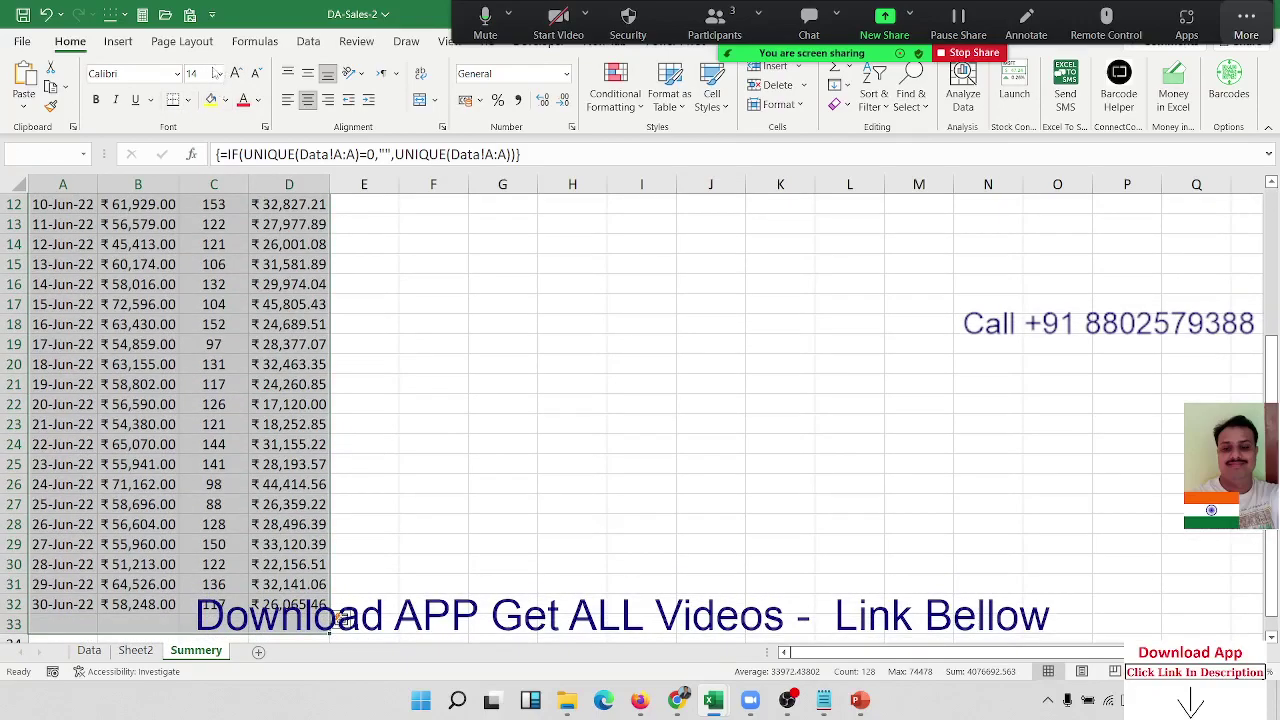
{"action": "left_click", "coordinate": [187, 99]}
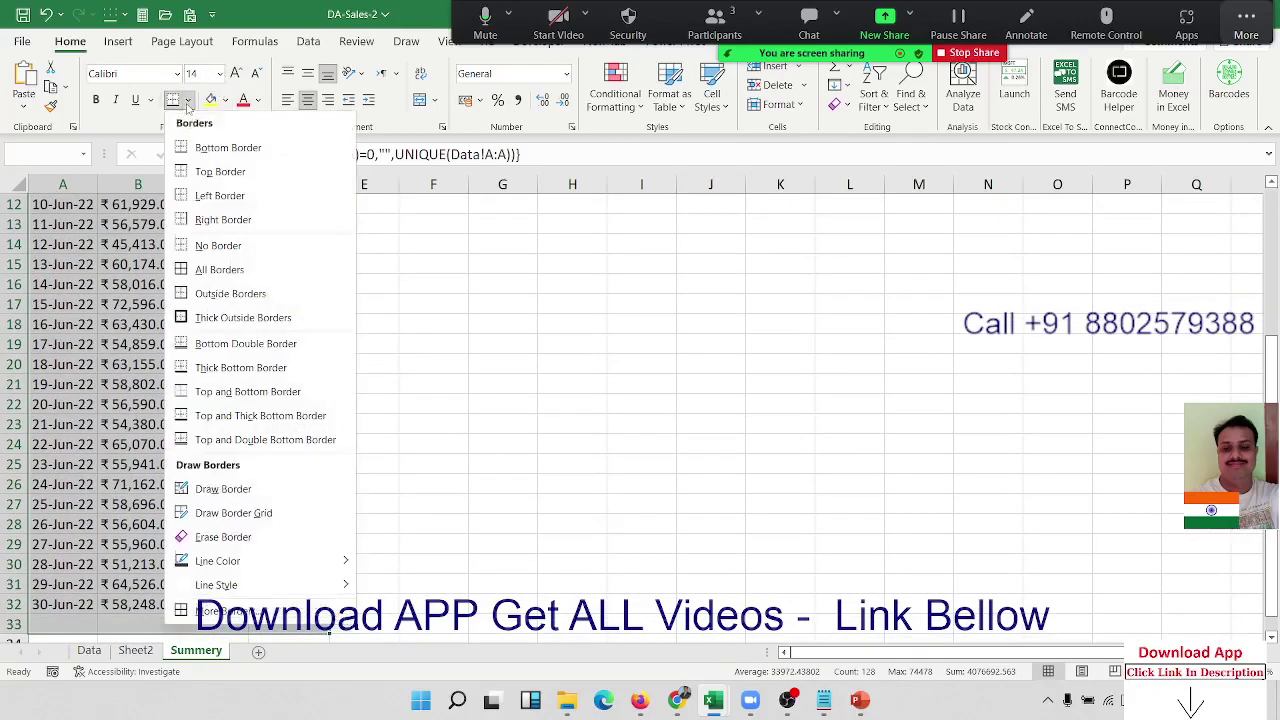
{"action": "left_click", "coordinate": [176, 271]}
Fill the Date, Rev, Unit and avg Profit header row with yellow
{"action": "key", "text": "ctrl+Home"}
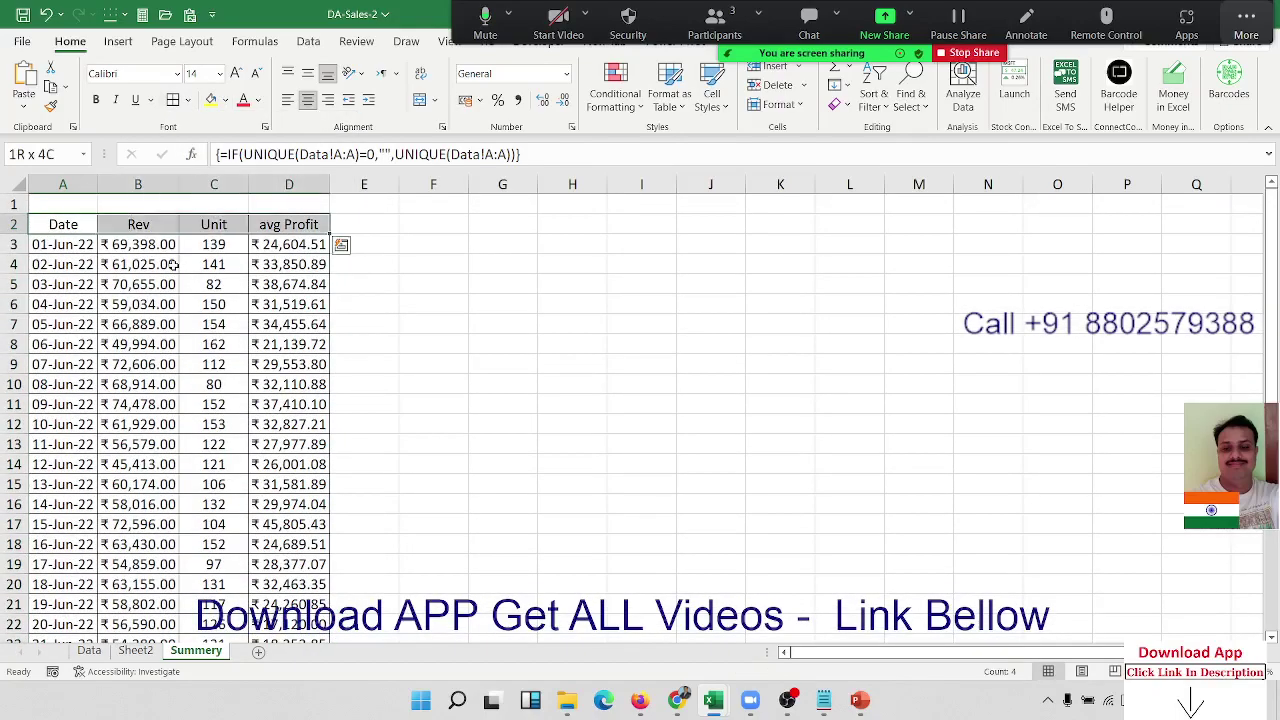
{"action": "left_click", "coordinate": [212, 103]}
{"action": "left_click", "coordinate": [220, 270]}
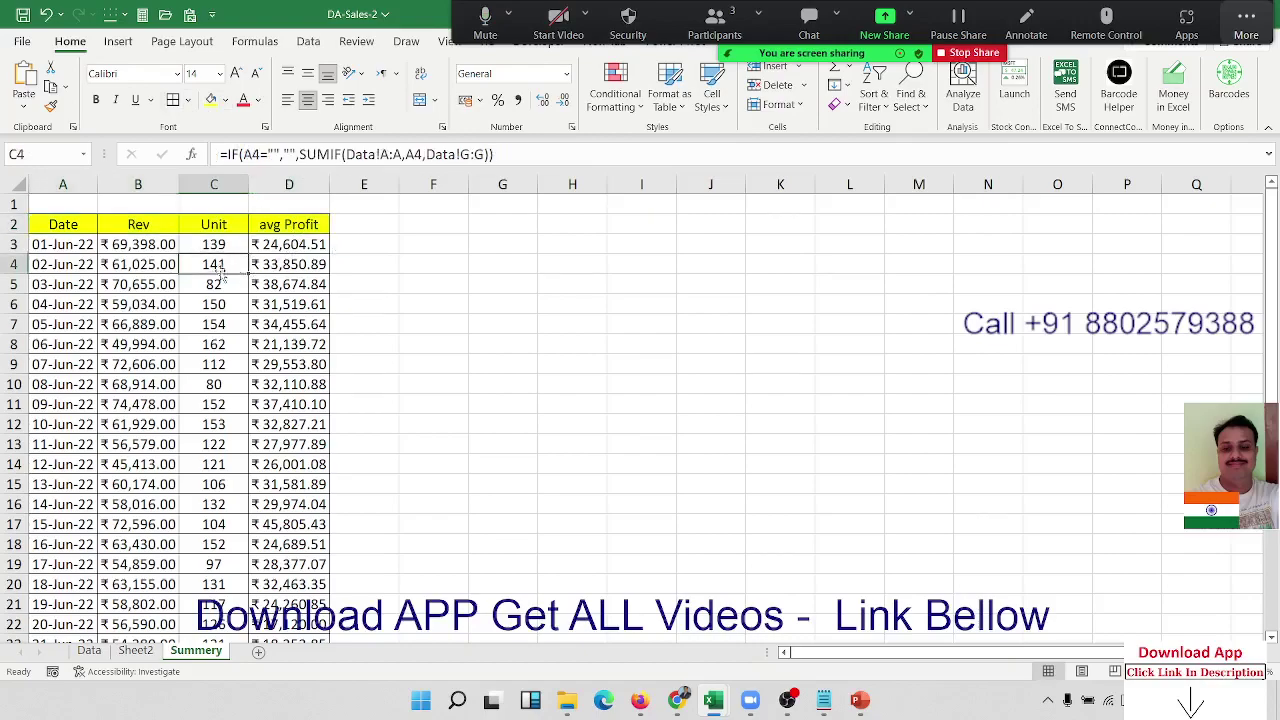
{"action": "left_click", "coordinate": [140, 260]}
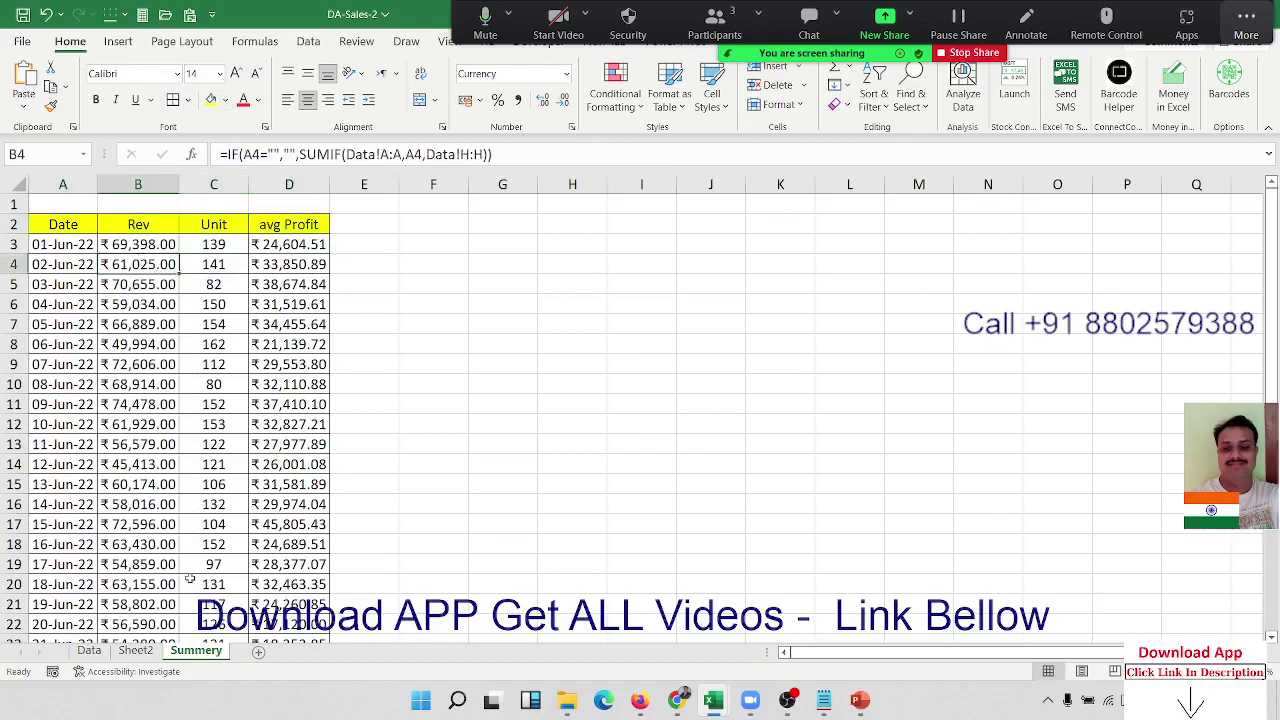
Rename the Summery sheet tab to 'Daily Sales', then select the table A2:D33
{"action": "double_click", "coordinate": [196, 651]}
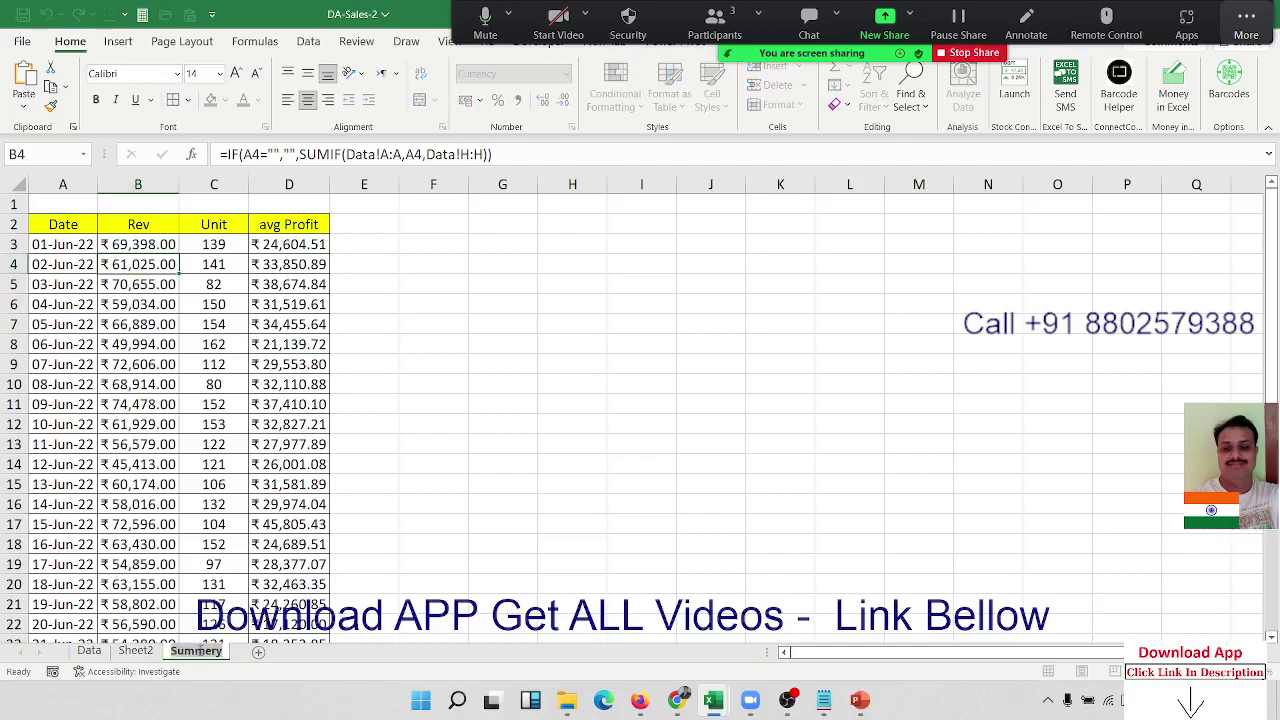
{"action": "type", "text": "Daily"}
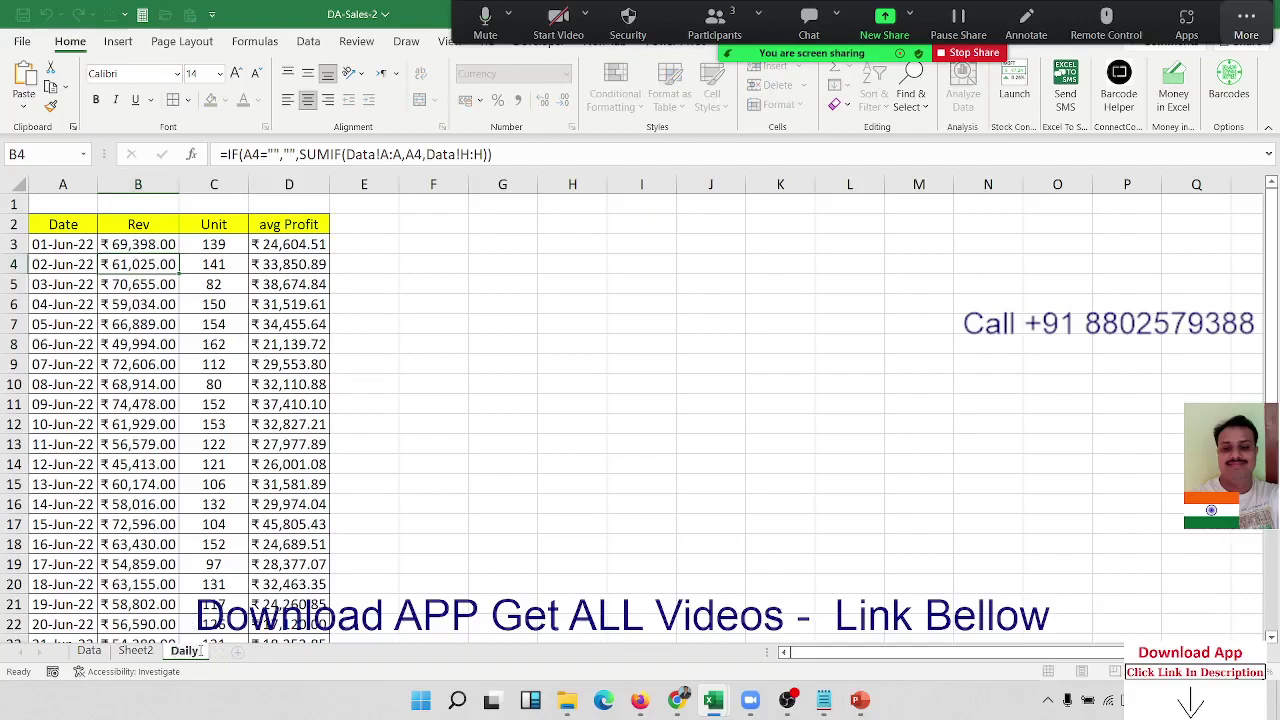
{"action": "type", "text": " Sales"}
{"action": "left_click", "coordinate": [215, 481]}
{"action": "left_click_drag", "start_coordinate": [90, 226], "coordinate": [335, 628]}
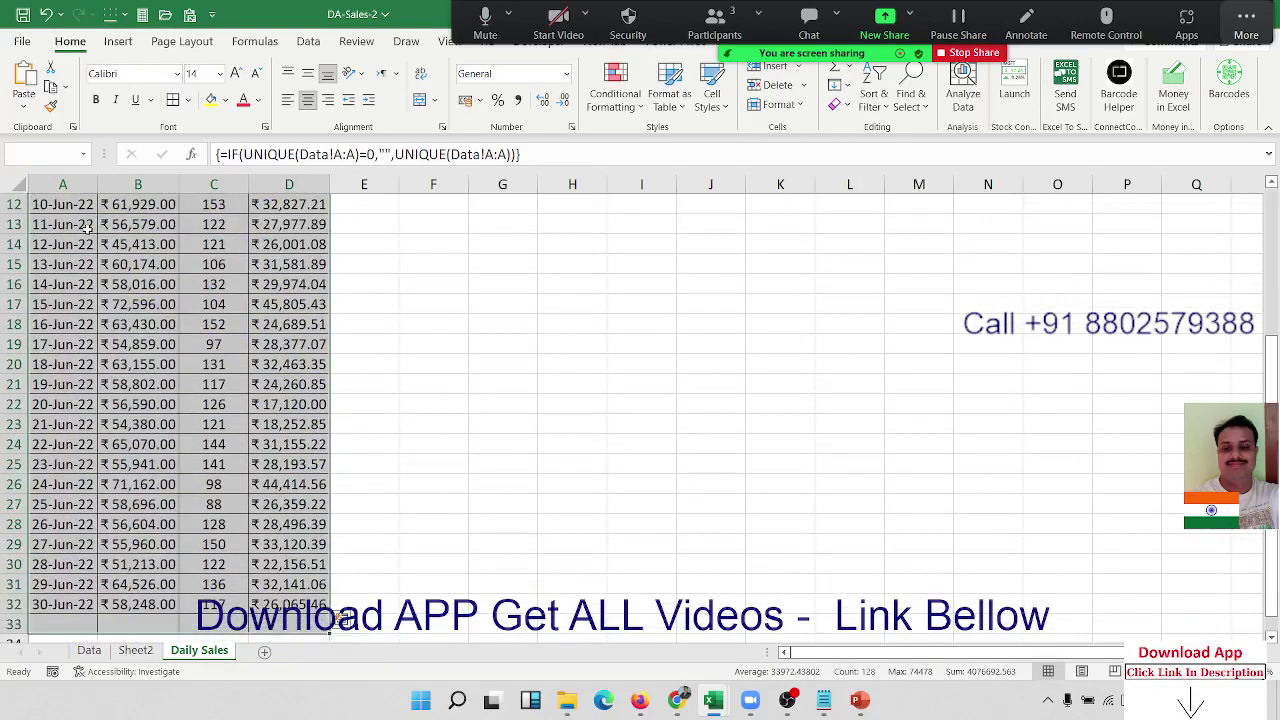
{"action": "left_click", "coordinate": [120, 41]}
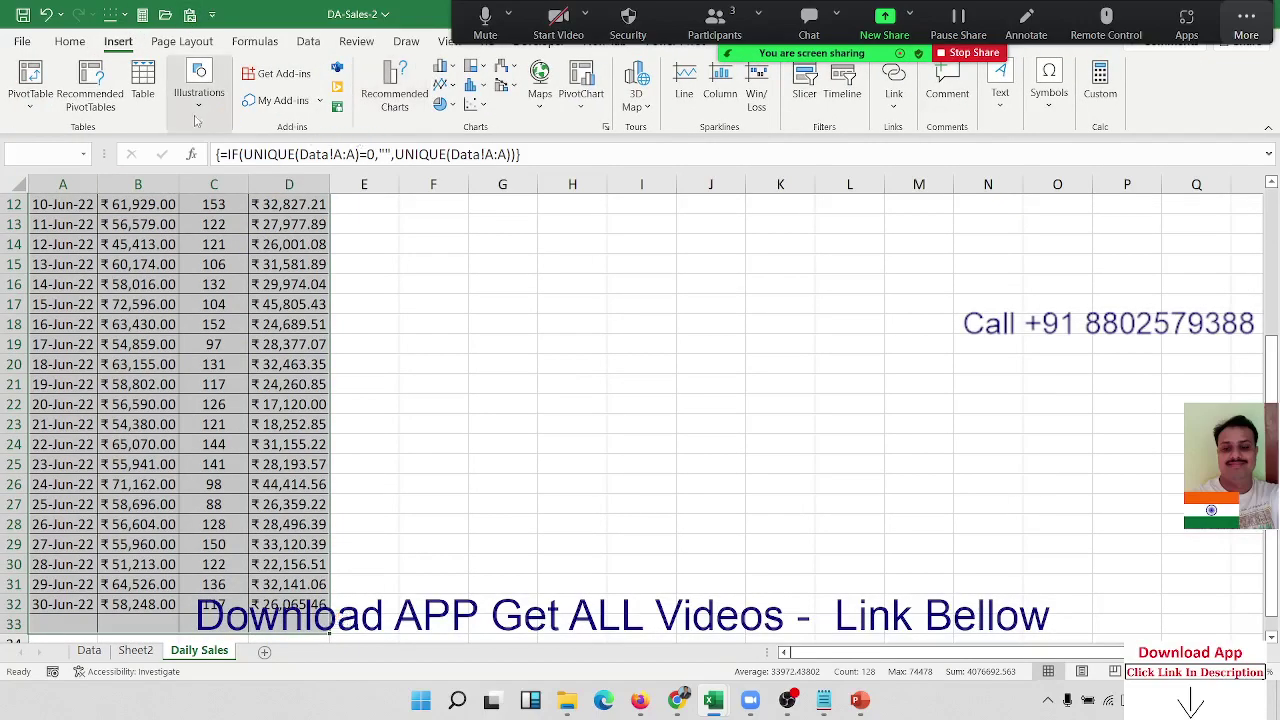
{"action": "left_click", "coordinate": [75, 256]}
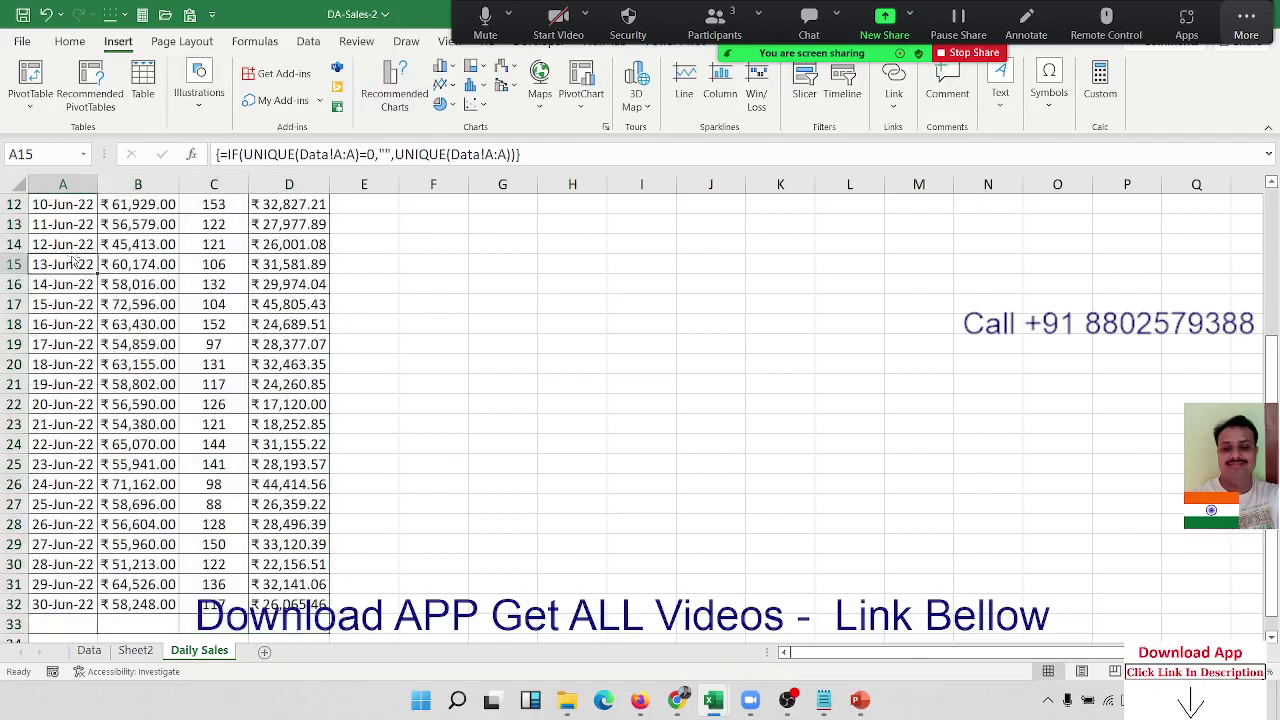
{"action": "key", "text": "ctrl+Up"}
{"action": "key", "text": "Up"}
{"action": "key", "text": "Down"}
{"action": "key", "text": "Down"}
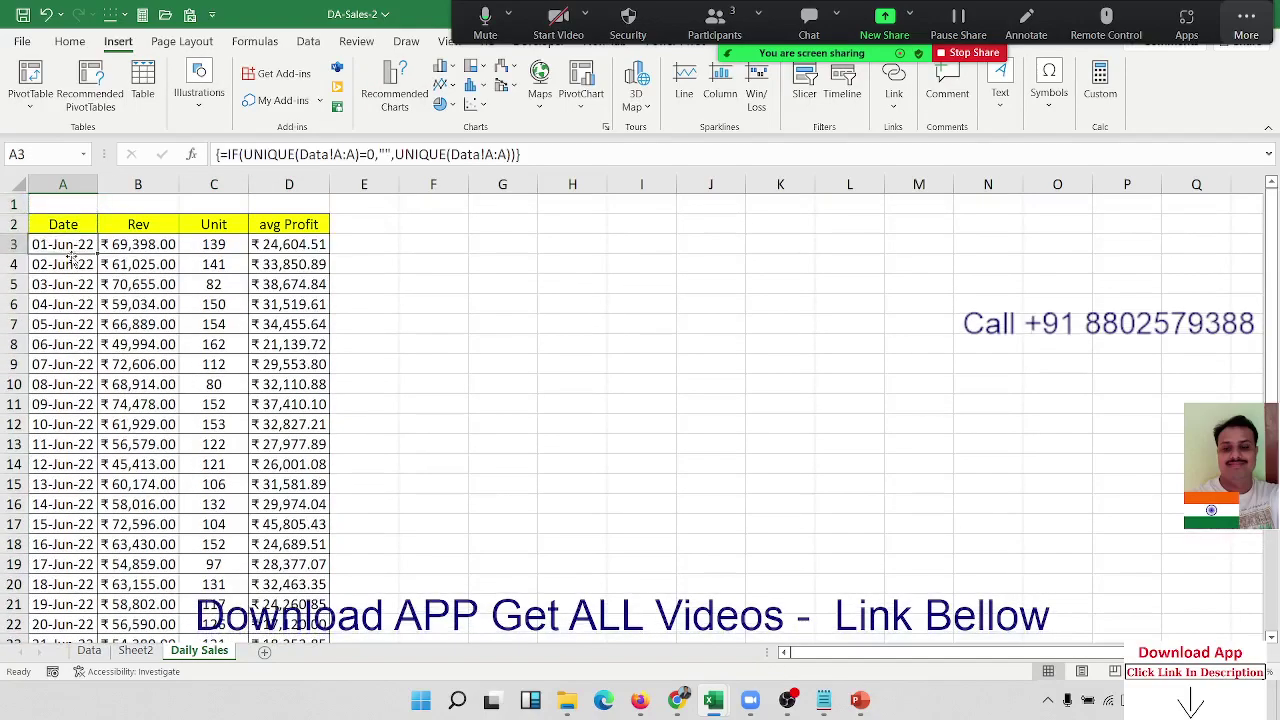
{"action": "key", "text": "Right"}
{"action": "key", "text": "Left"}
{"action": "key", "text": "Right"}
{"action": "key", "text": "Right"}
{"action": "key", "text": "Right"}
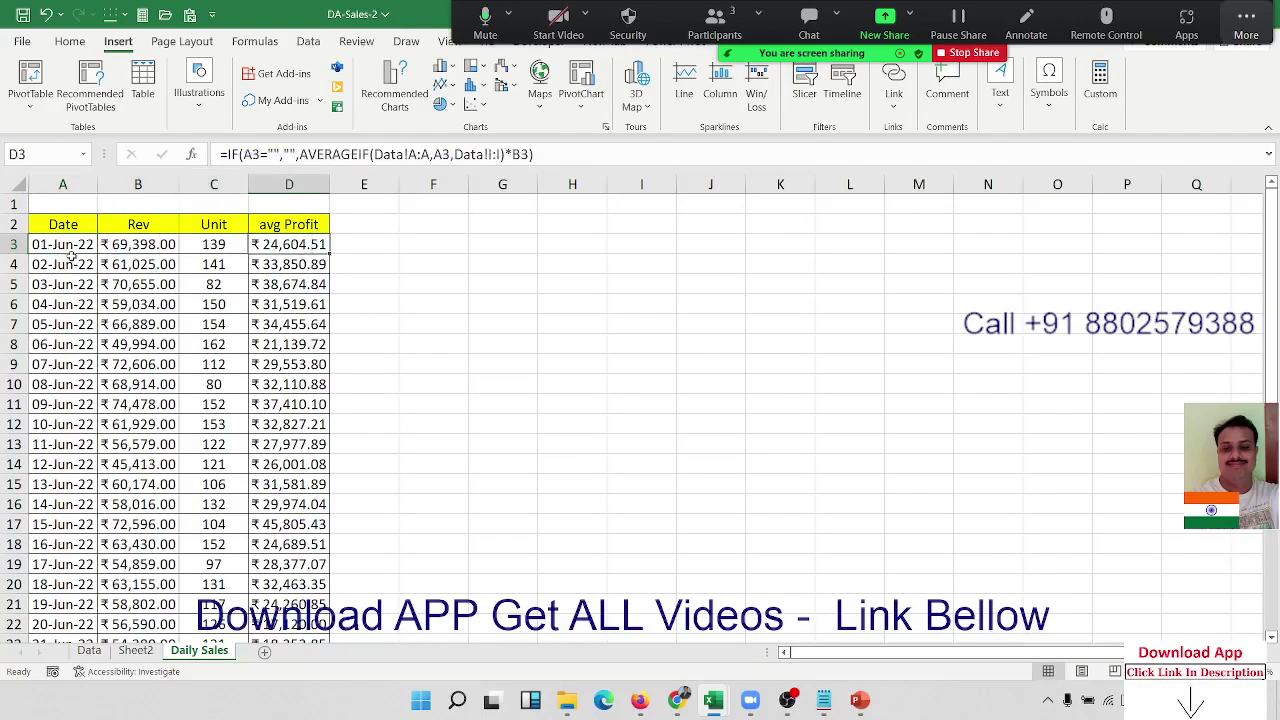
{"action": "key", "text": "Left"}
{"action": "key", "text": "Left"}
{"action": "key", "text": "Left"}
{"action": "key", "text": "Up"}
{"action": "key", "text": "ctrl+shift+Right"}
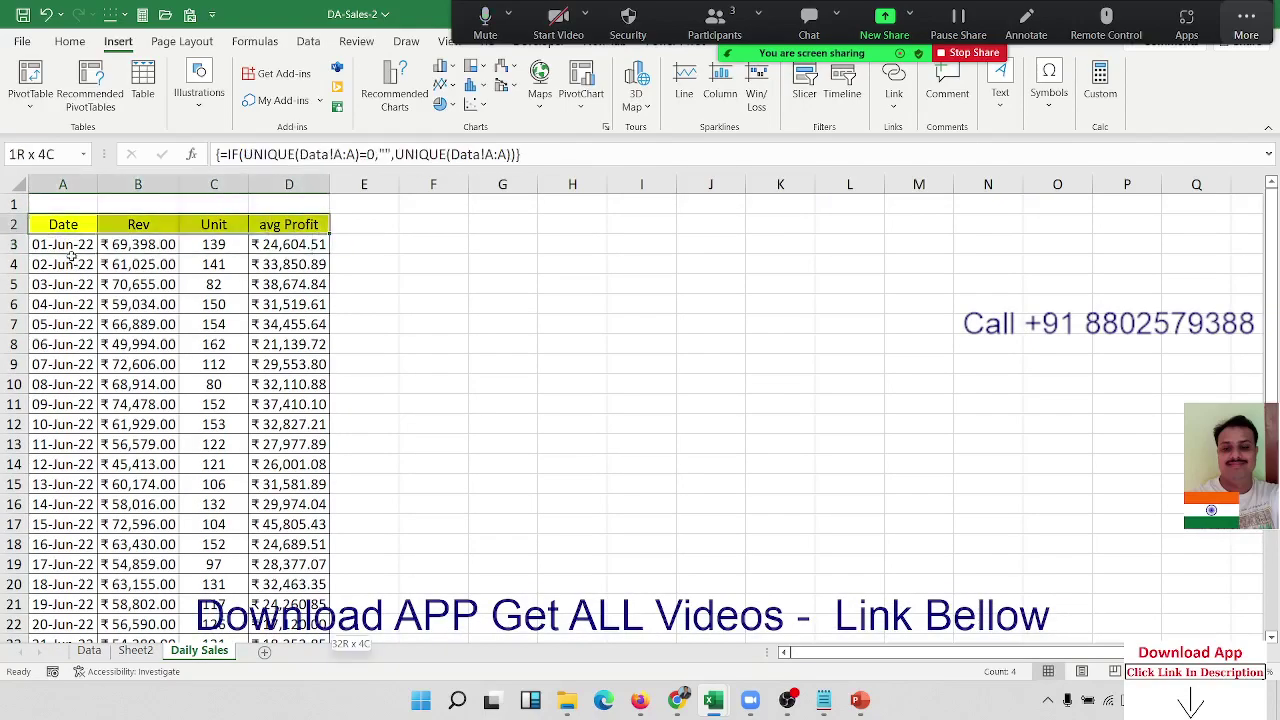
{"action": "key", "text": "ctrl+shift+Down"}
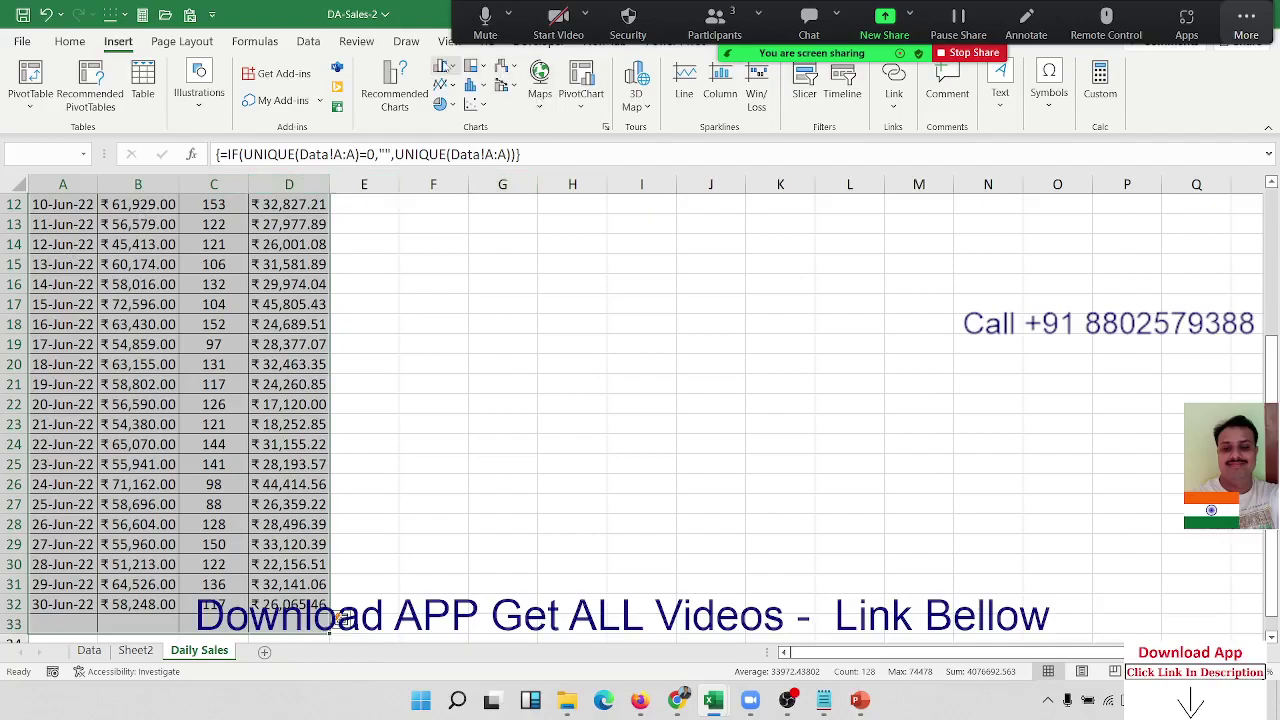
{"action": "left_click", "coordinate": [444, 84]}
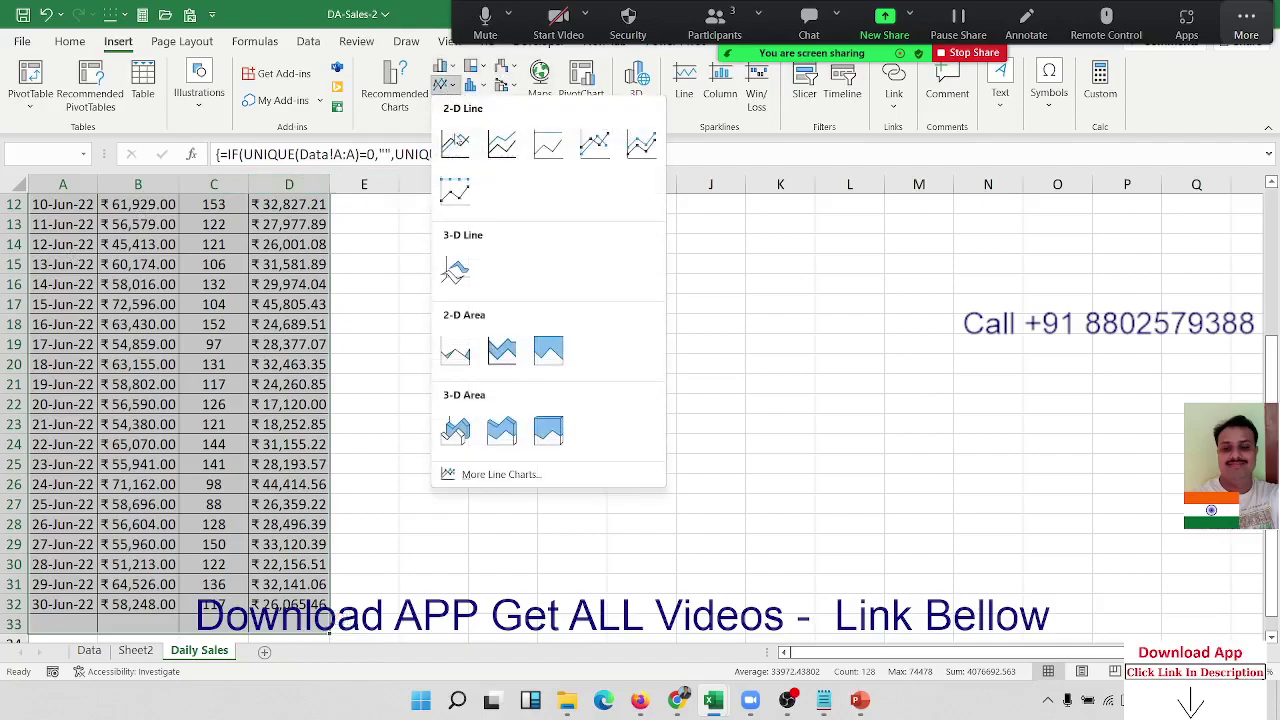
{"action": "left_click", "coordinate": [455, 141]}
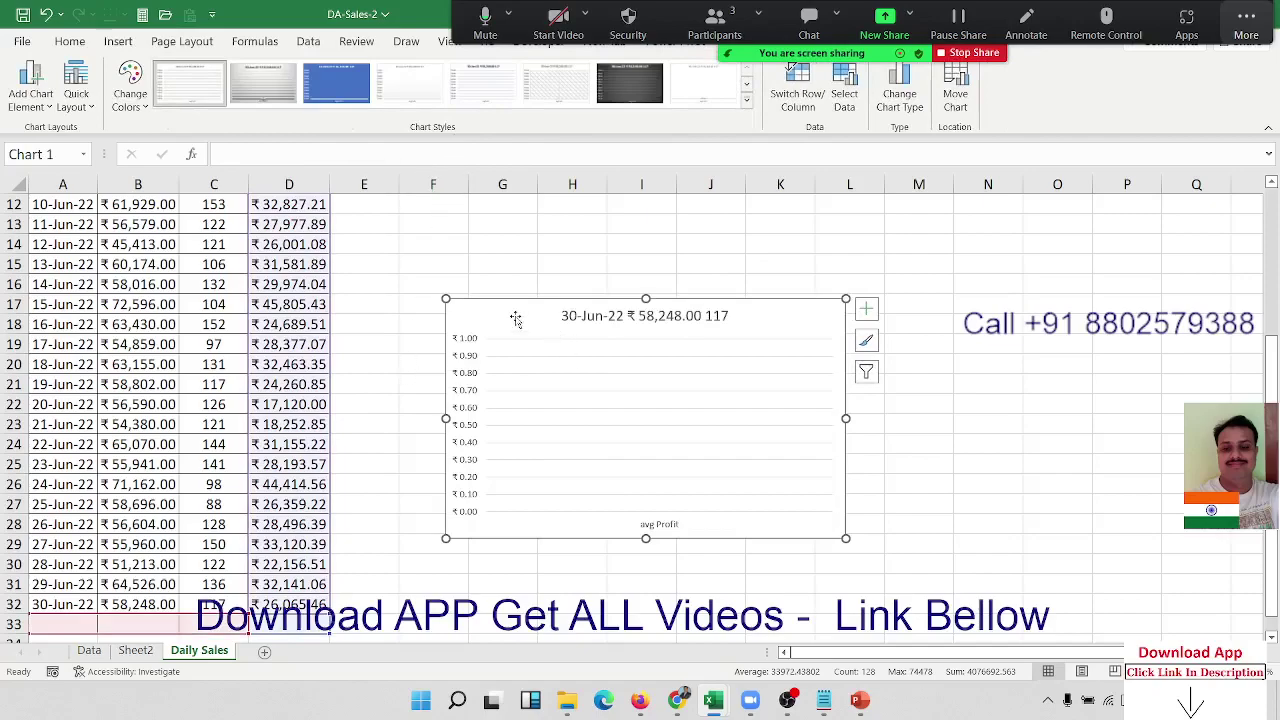
{"action": "key", "text": "Delete"}
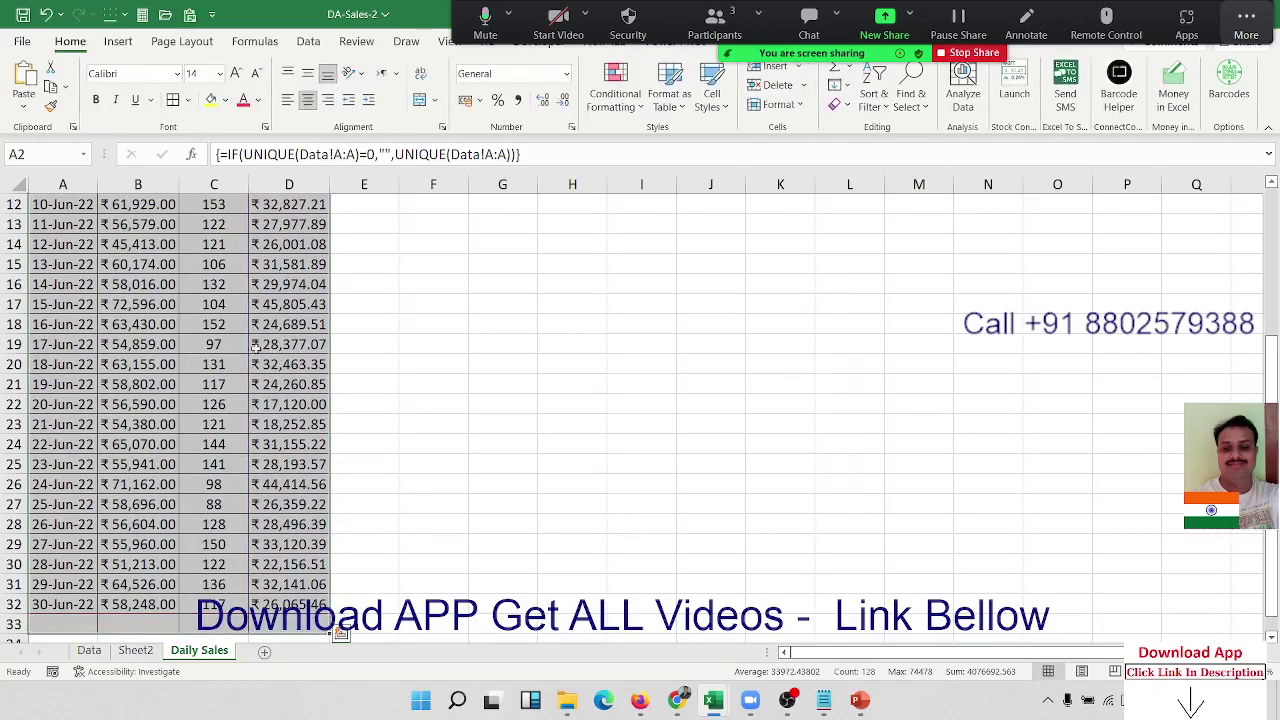
{"action": "left_click", "coordinate": [192, 332]}
{"action": "key", "text": "ctrl+Home"}
{"action": "key", "text": "Down"}
{"action": "key", "text": "Down"}
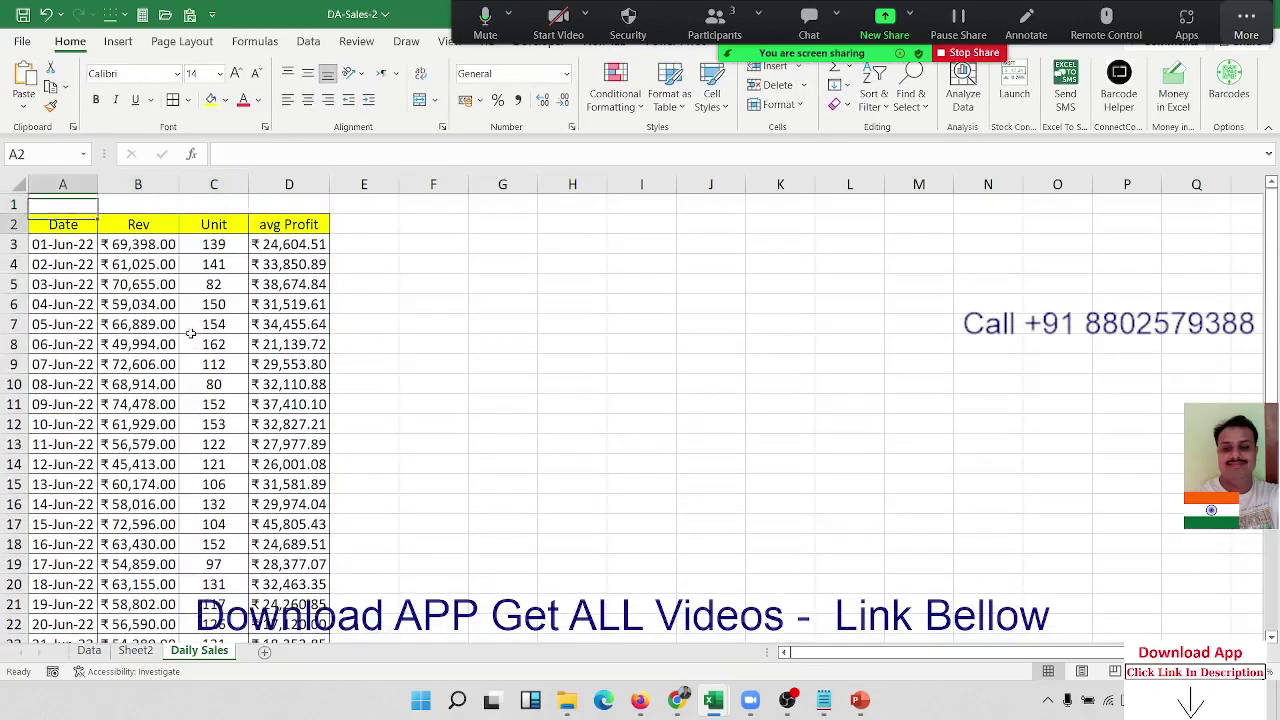
{"action": "key", "text": "ctrl+shift+Right"}
{"action": "key", "text": "shift+Left"}
{"action": "key", "text": "shift+Left"}
{"action": "key", "text": "ctrl+shift+Down"}
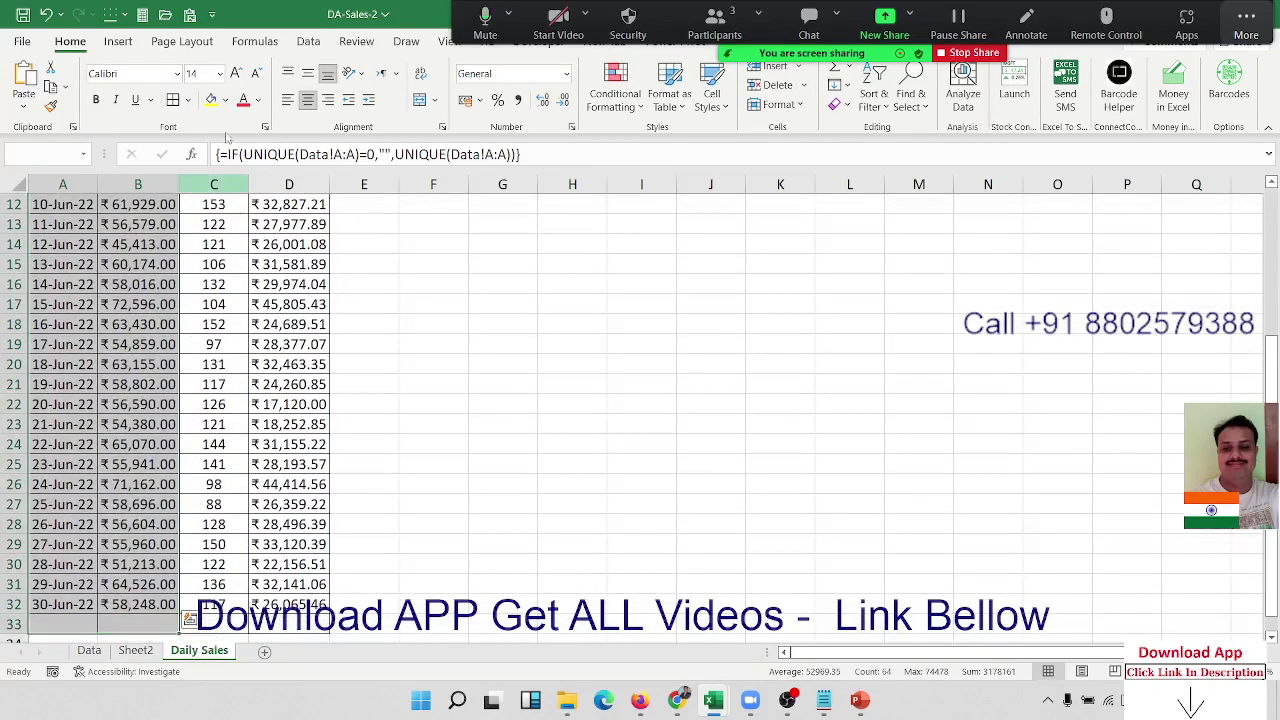
{"action": "left_click", "coordinate": [118, 41]}
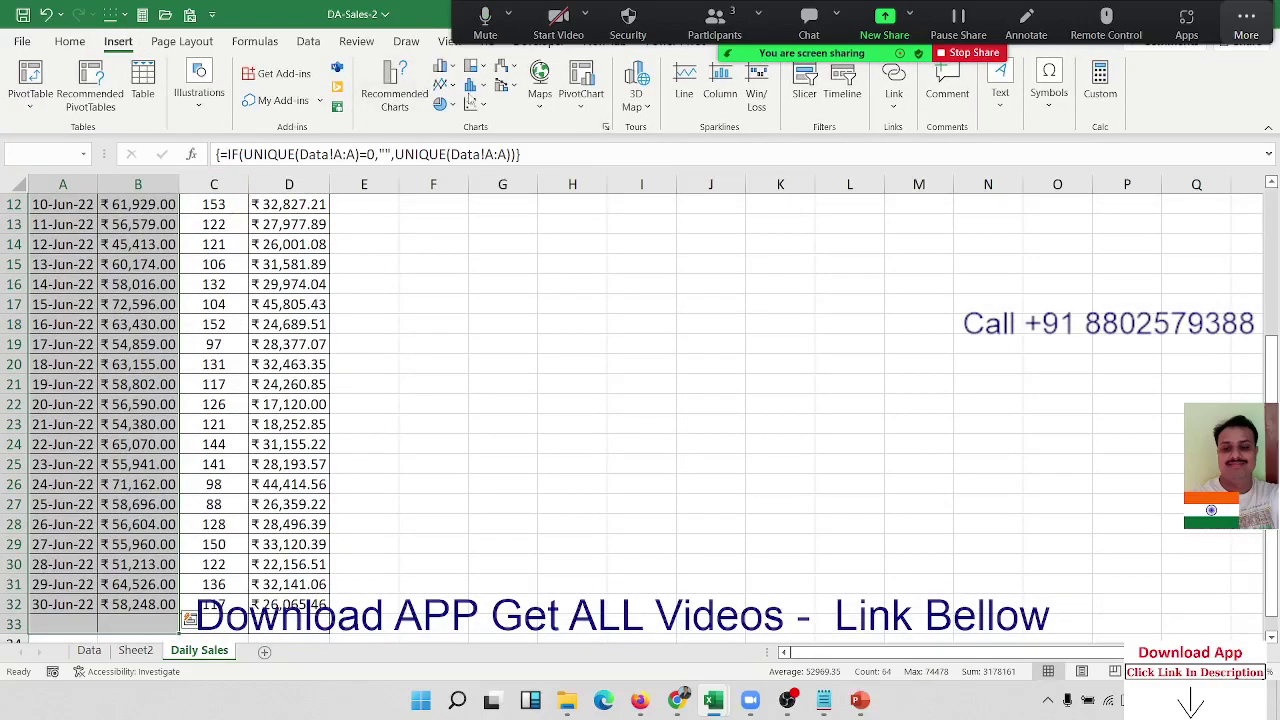
{"action": "left_click", "coordinate": [445, 84]}
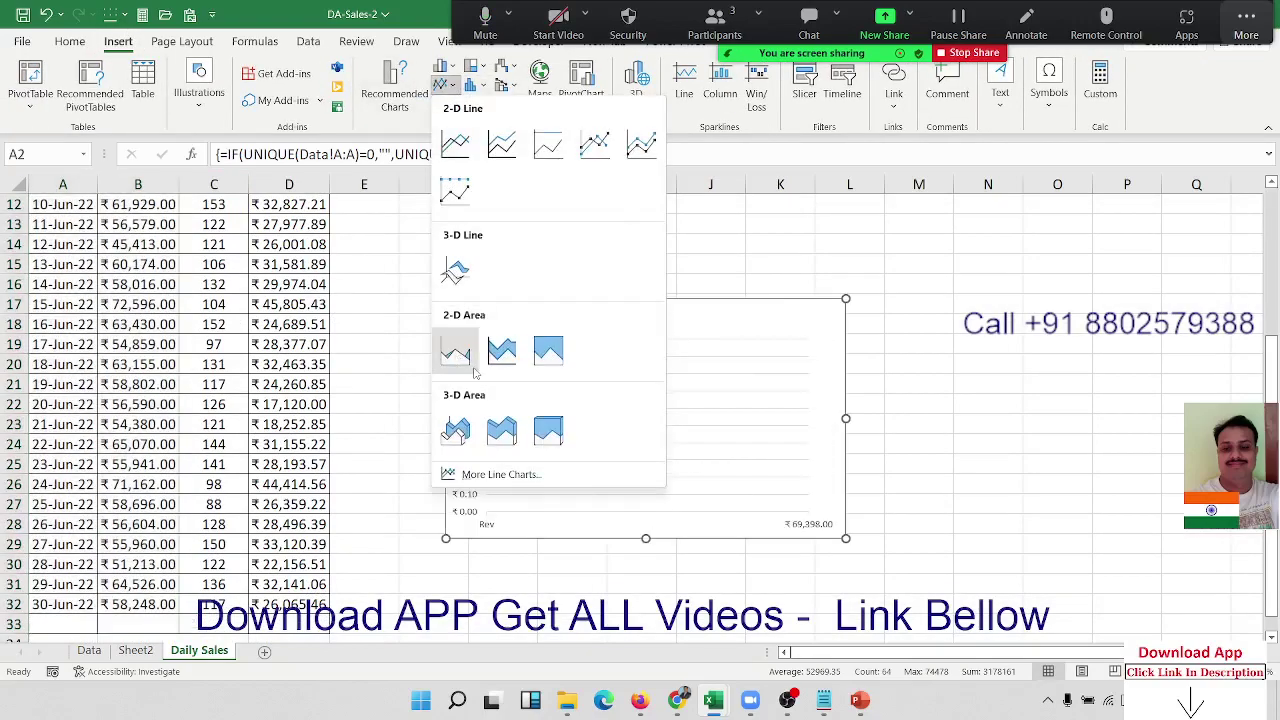
{"action": "left_click", "coordinate": [456, 352]}
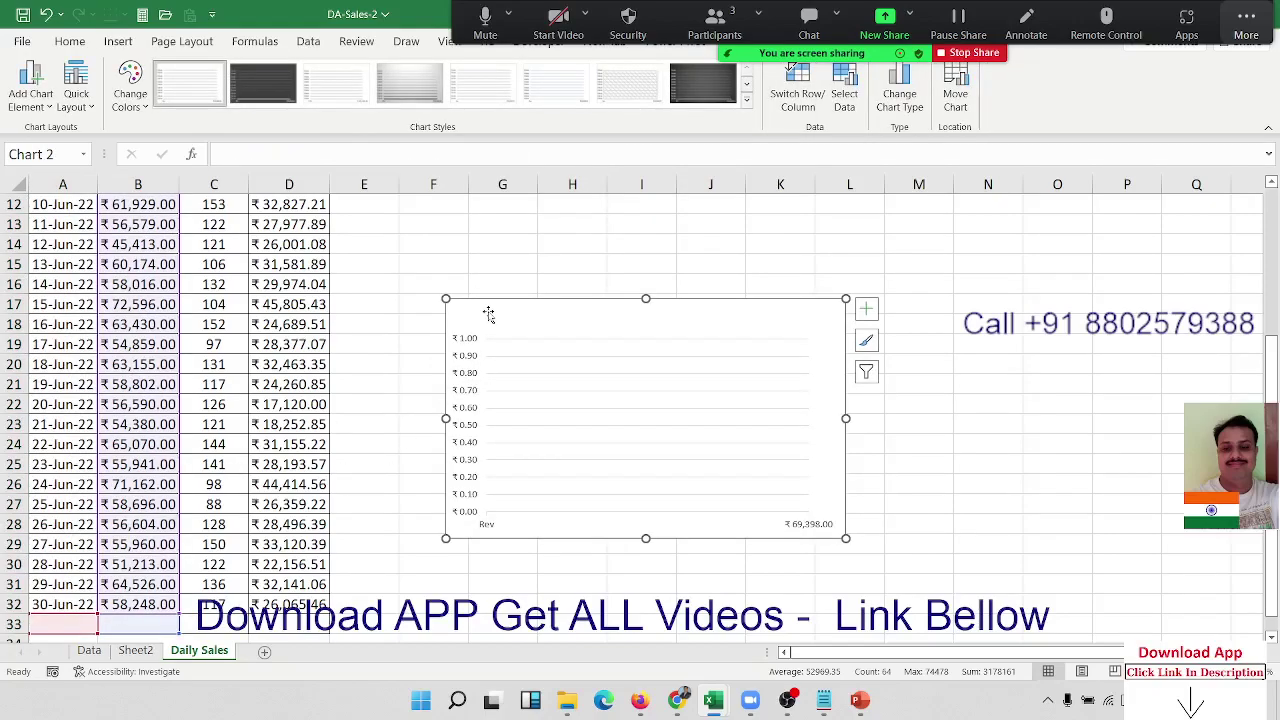
{"action": "key", "text": "Delete"}
{"action": "left_click_drag", "start_coordinate": [88, 627], "coordinate": [138, 625]}
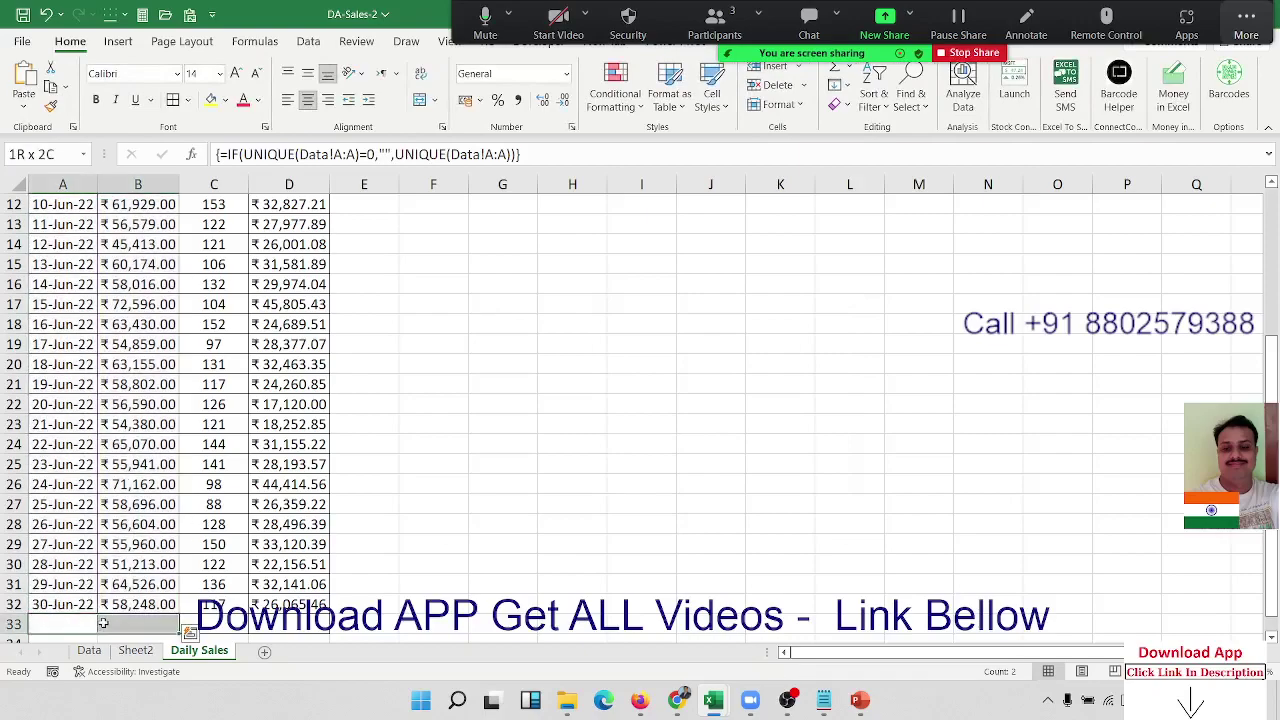
{"action": "scroll", "coordinate": [437, 403], "scroll_direction": "up", "scroll_amount": 4}
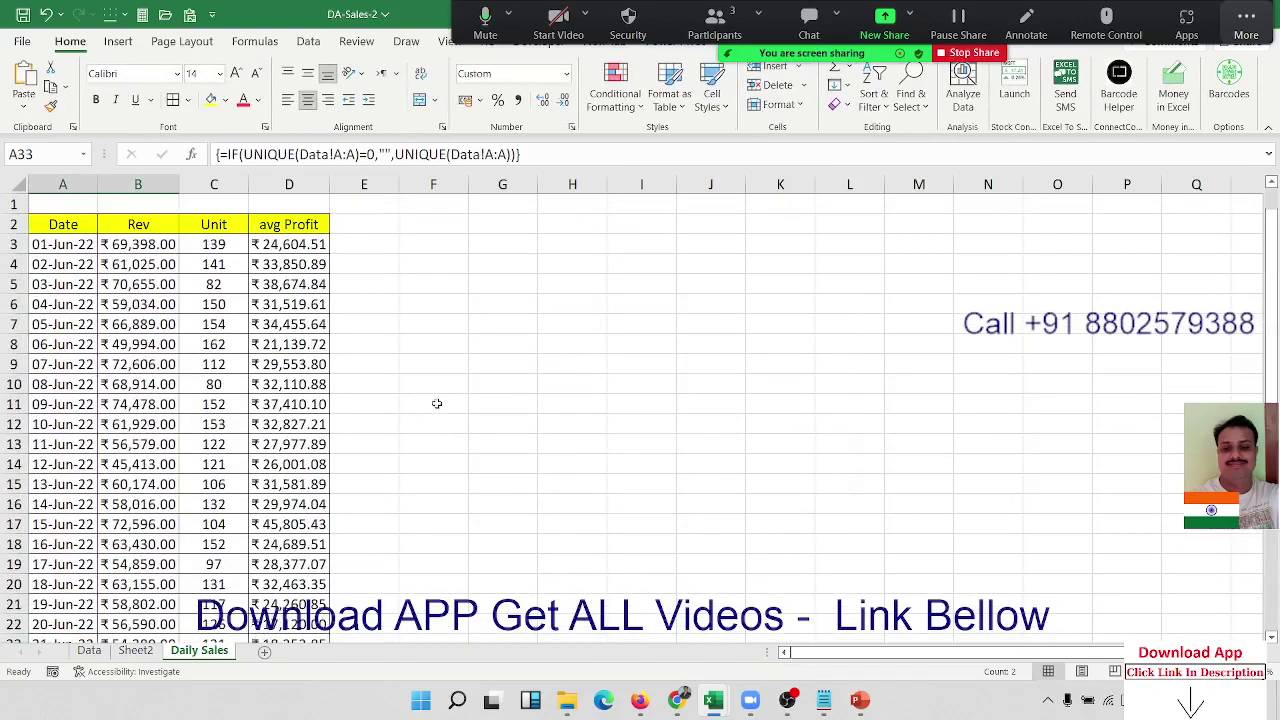
Insert a 2-D Area chart and move it up beside the table
{"action": "left_click", "coordinate": [494, 327]}
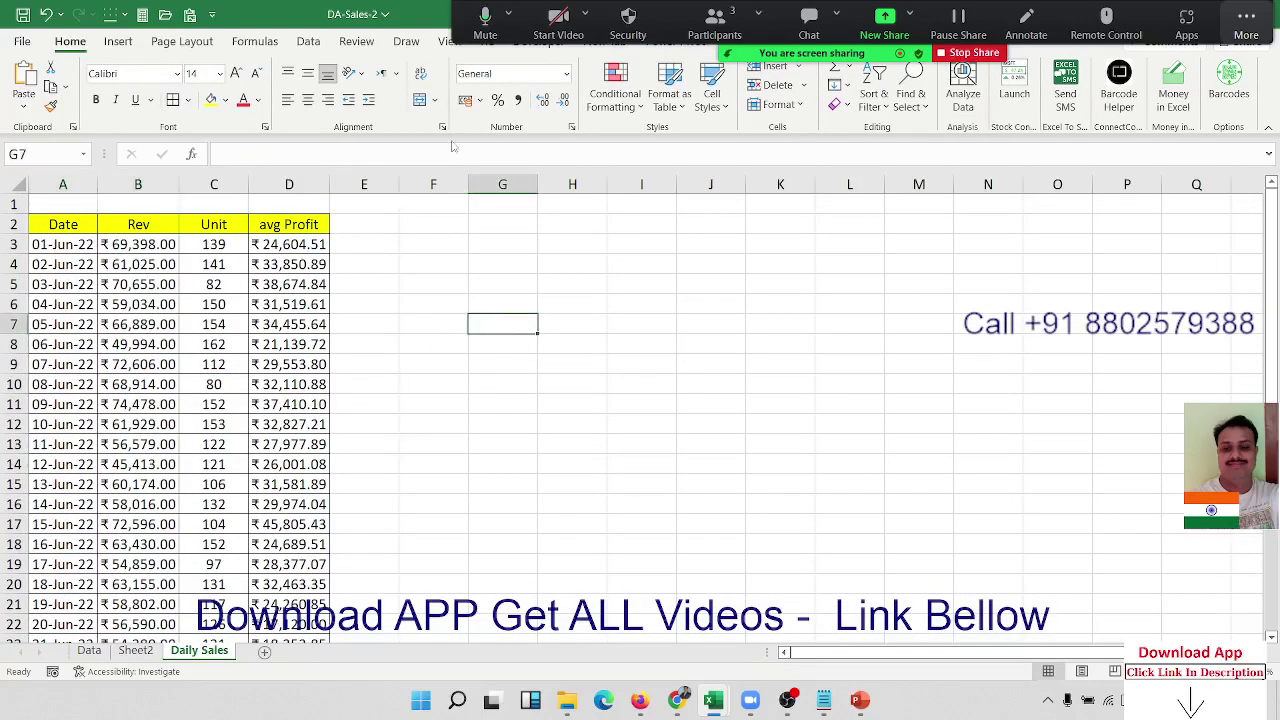
{"action": "left_click", "coordinate": [120, 42]}
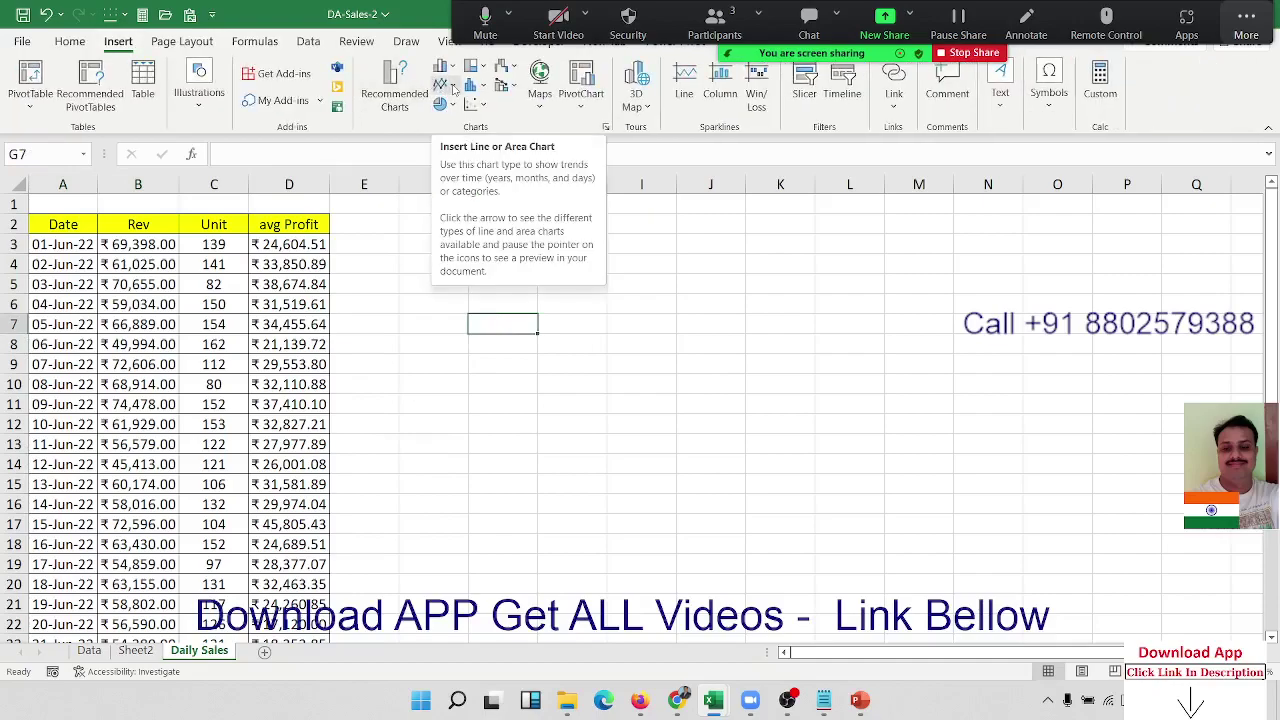
{"action": "left_click", "coordinate": [448, 86]}
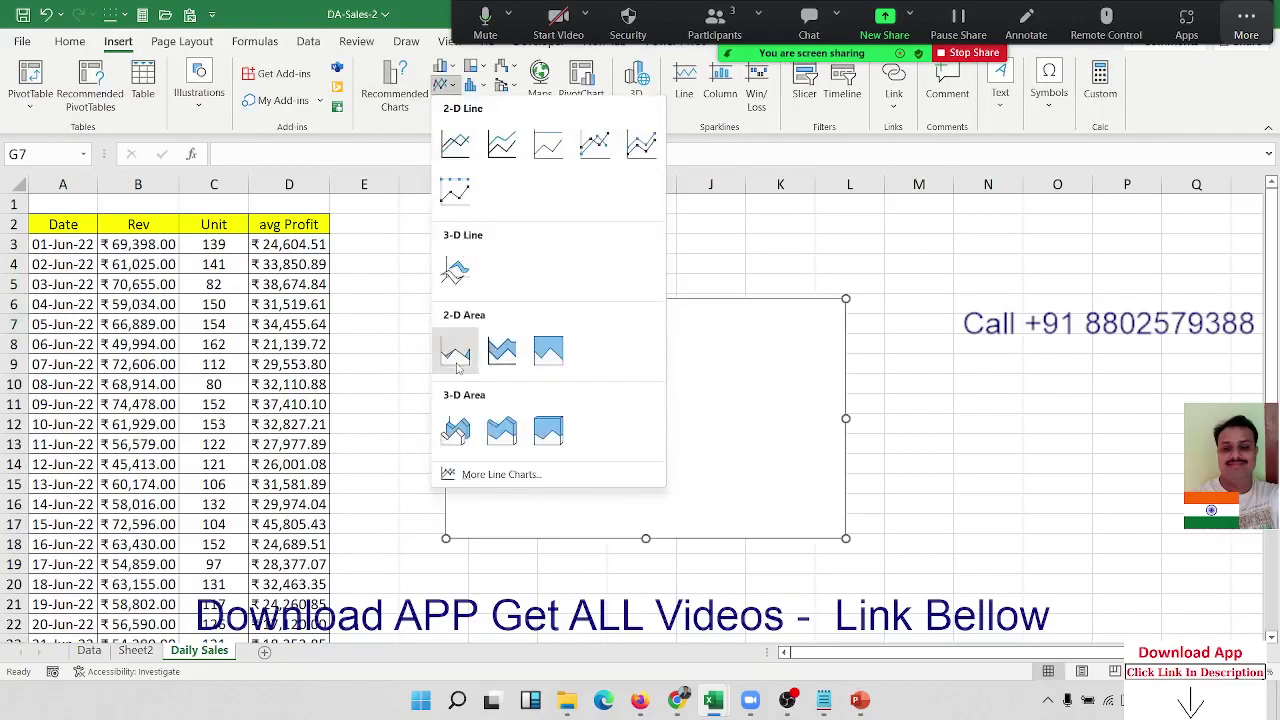
{"action": "left_click", "coordinate": [455, 365]}
{"action": "left_click_drag", "start_coordinate": [471, 343], "coordinate": [402, 274]}
Add a new chart series named after the Date header, using A3:A33
{"action": "right_click", "coordinate": [437, 280]}
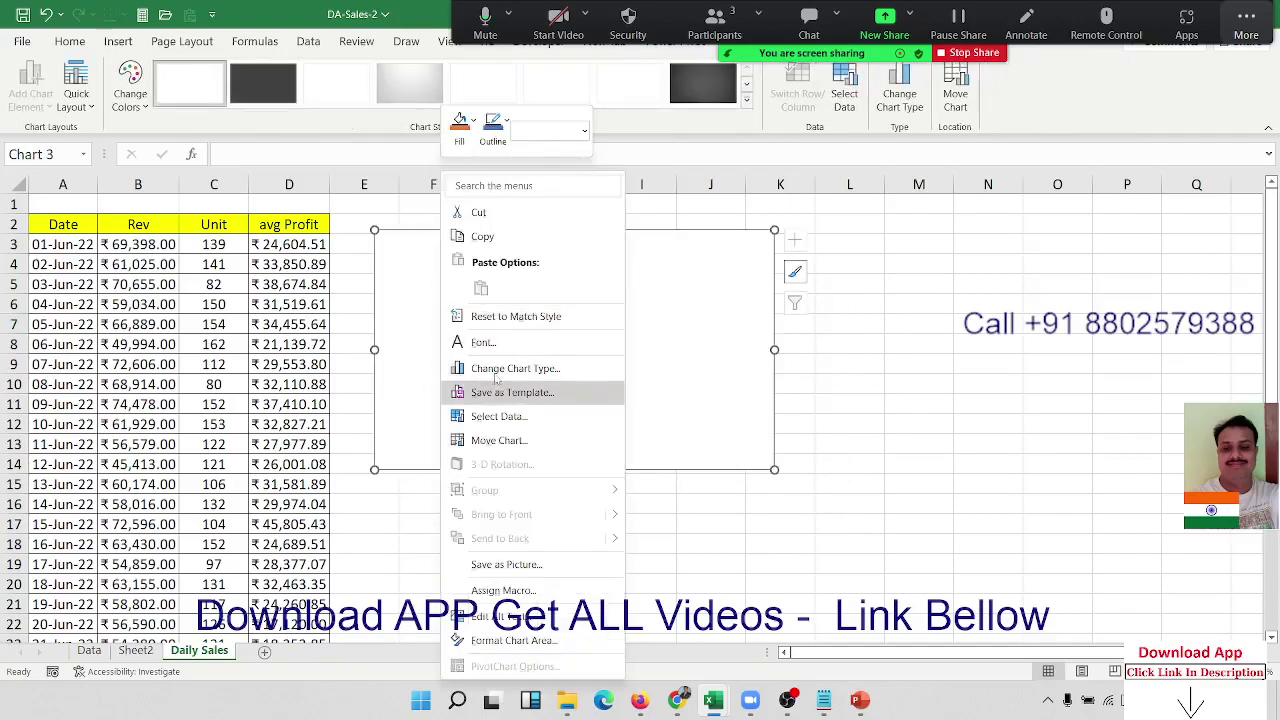
{"action": "left_click", "coordinate": [519, 424]}
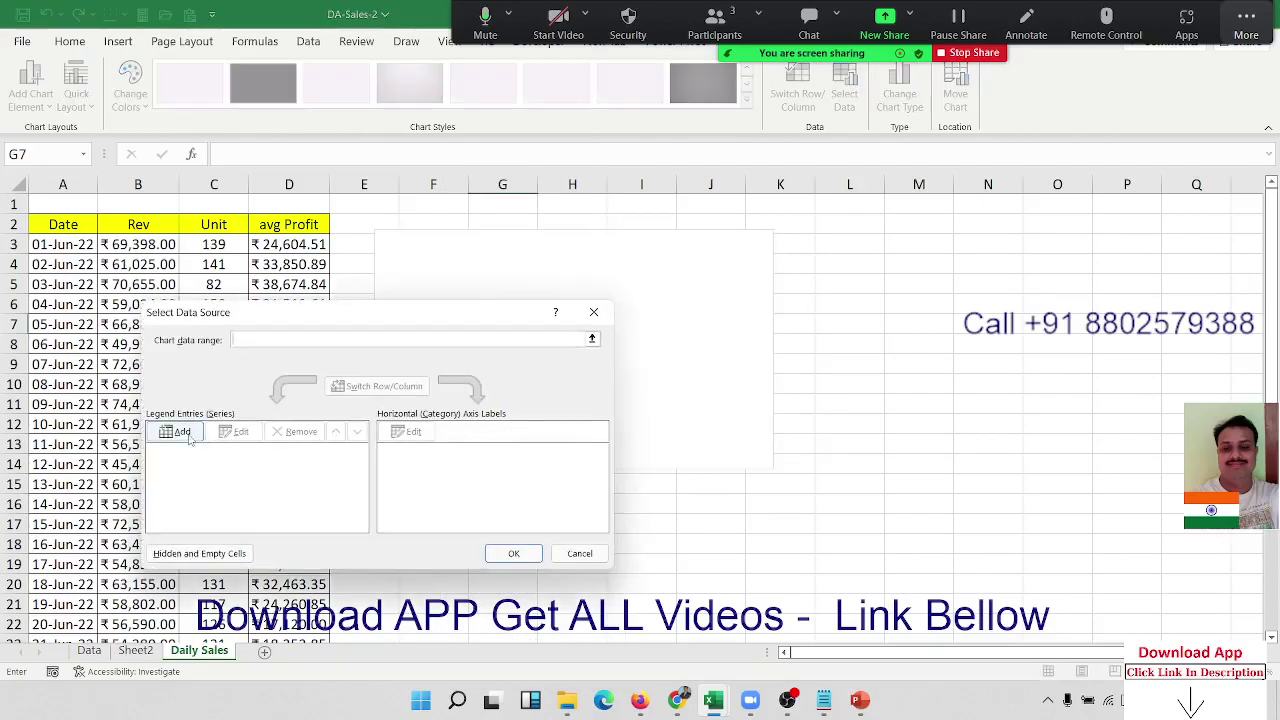
{"action": "left_click", "coordinate": [180, 432]}
{"action": "type", "text": "Date"}
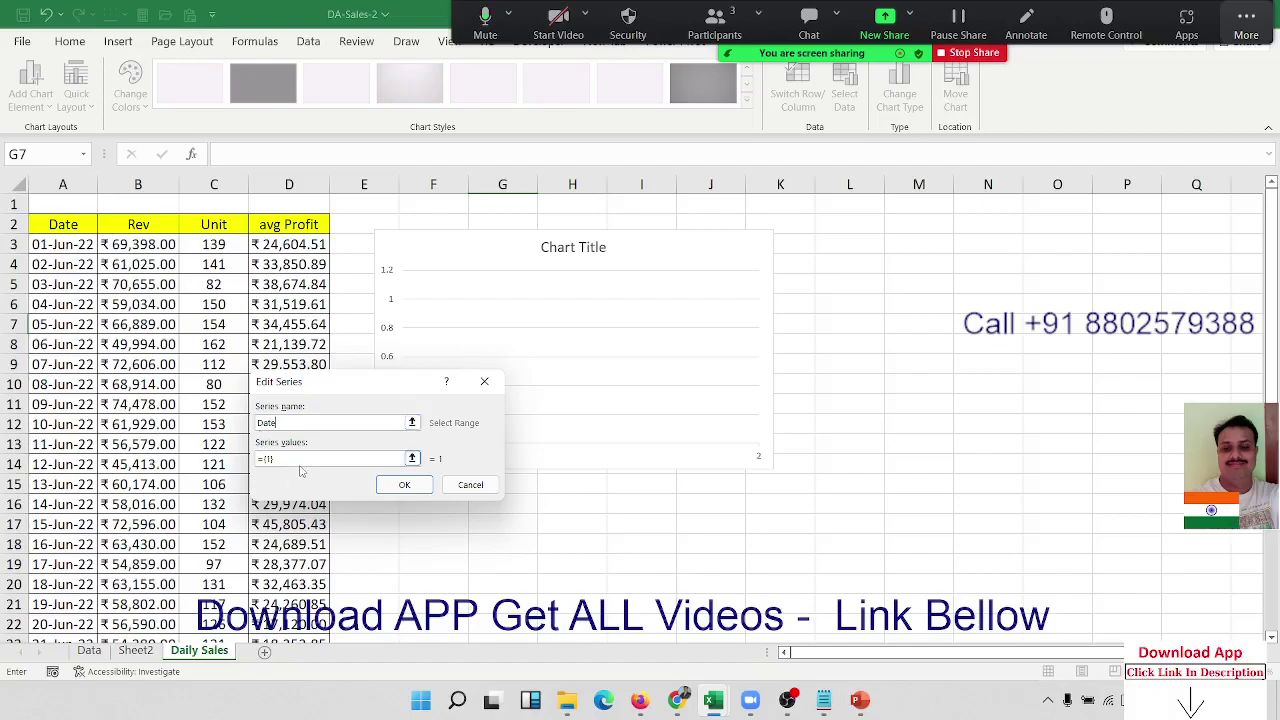
{"action": "left_click", "coordinate": [293, 459]}
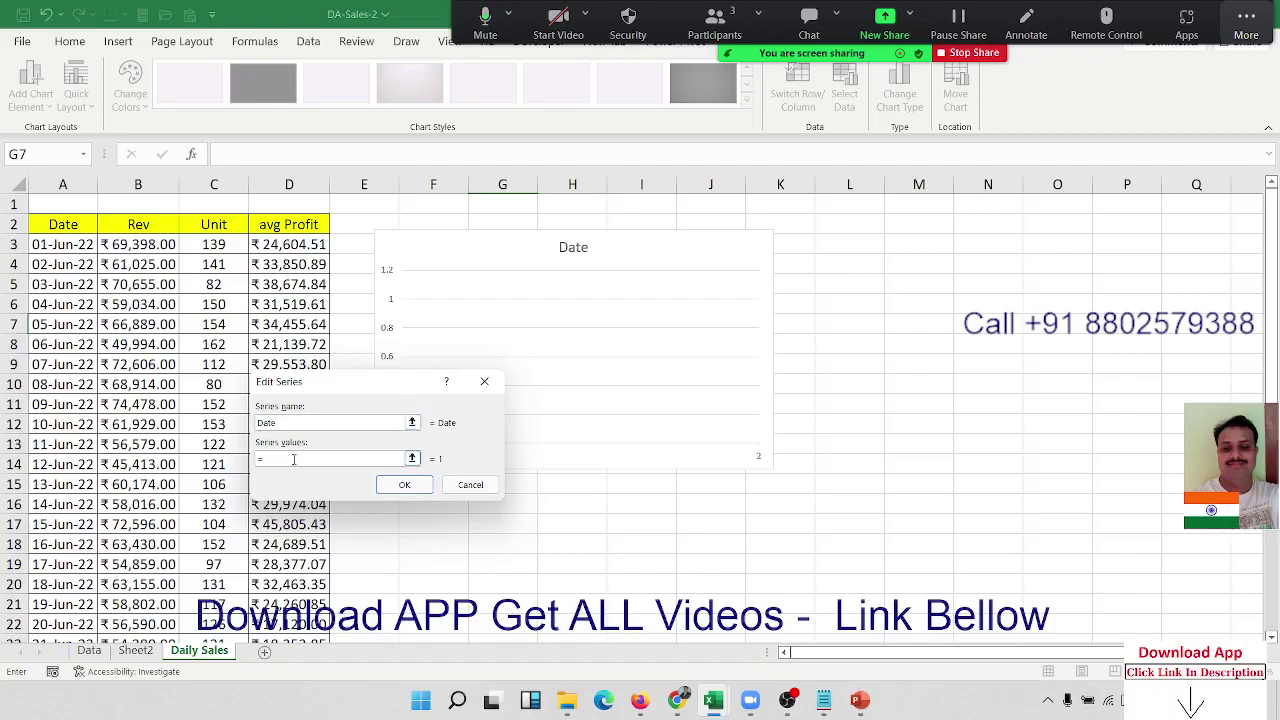
{"action": "left_click", "coordinate": [72, 248]}
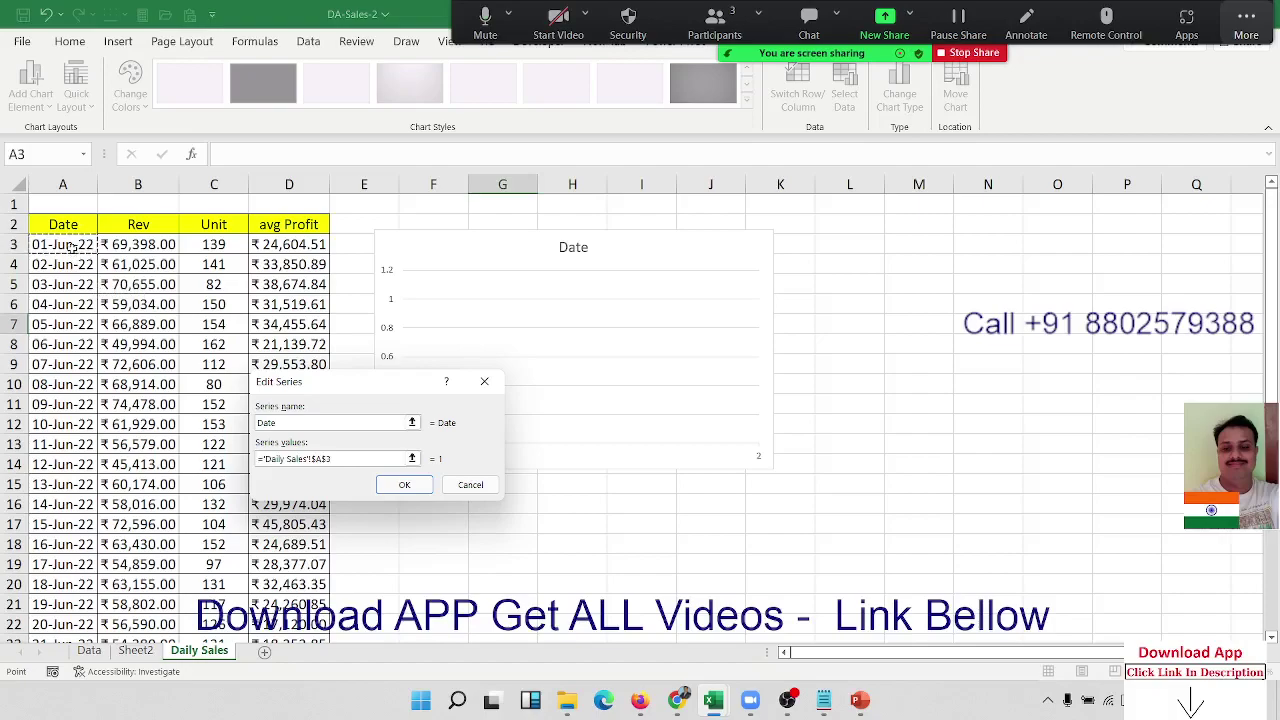
{"action": "key", "text": "ctrl+shift+Down"}
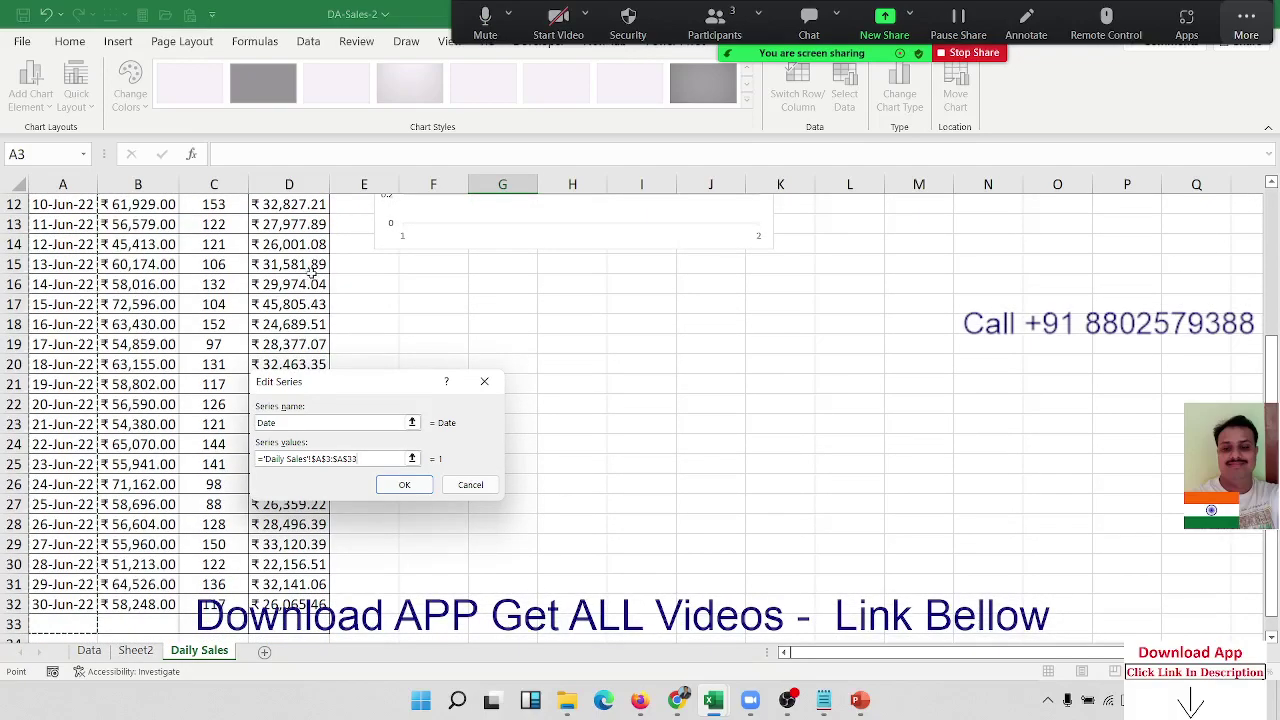
{"action": "left_click", "coordinate": [404, 486]}
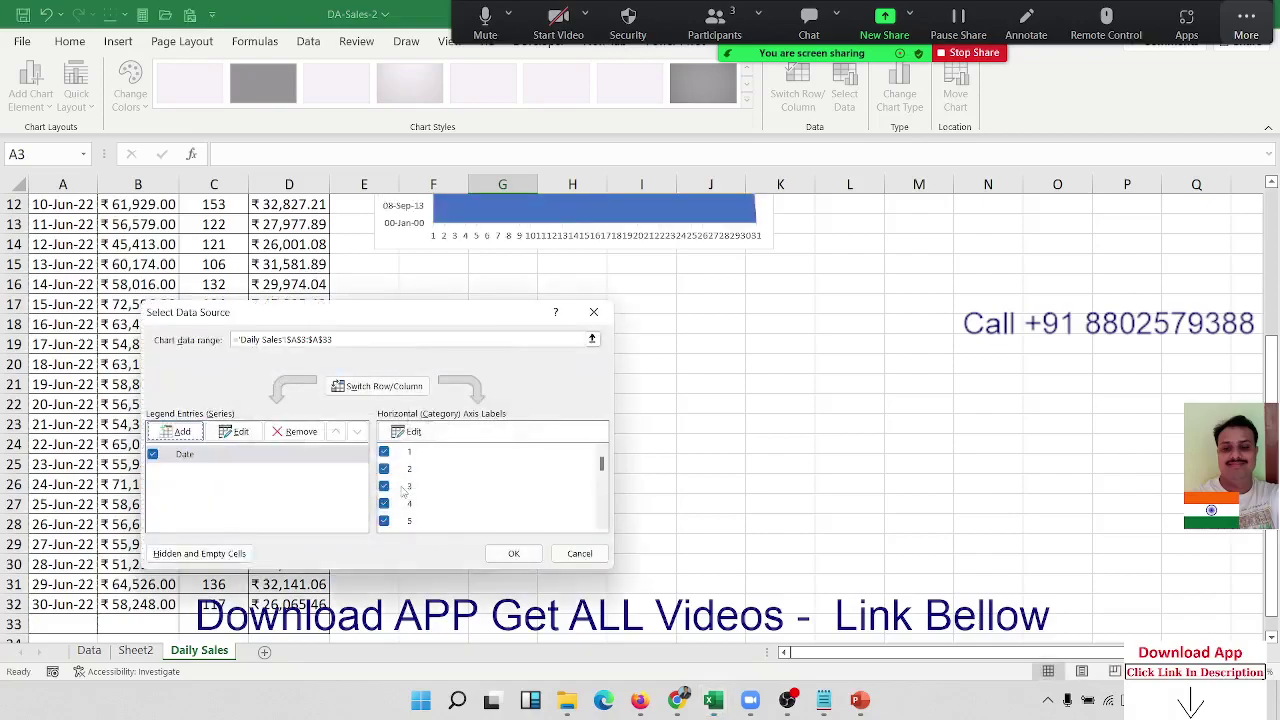
Change the Date series values to the Rev range B3:B33
{"action": "left_click", "coordinate": [207, 462]}
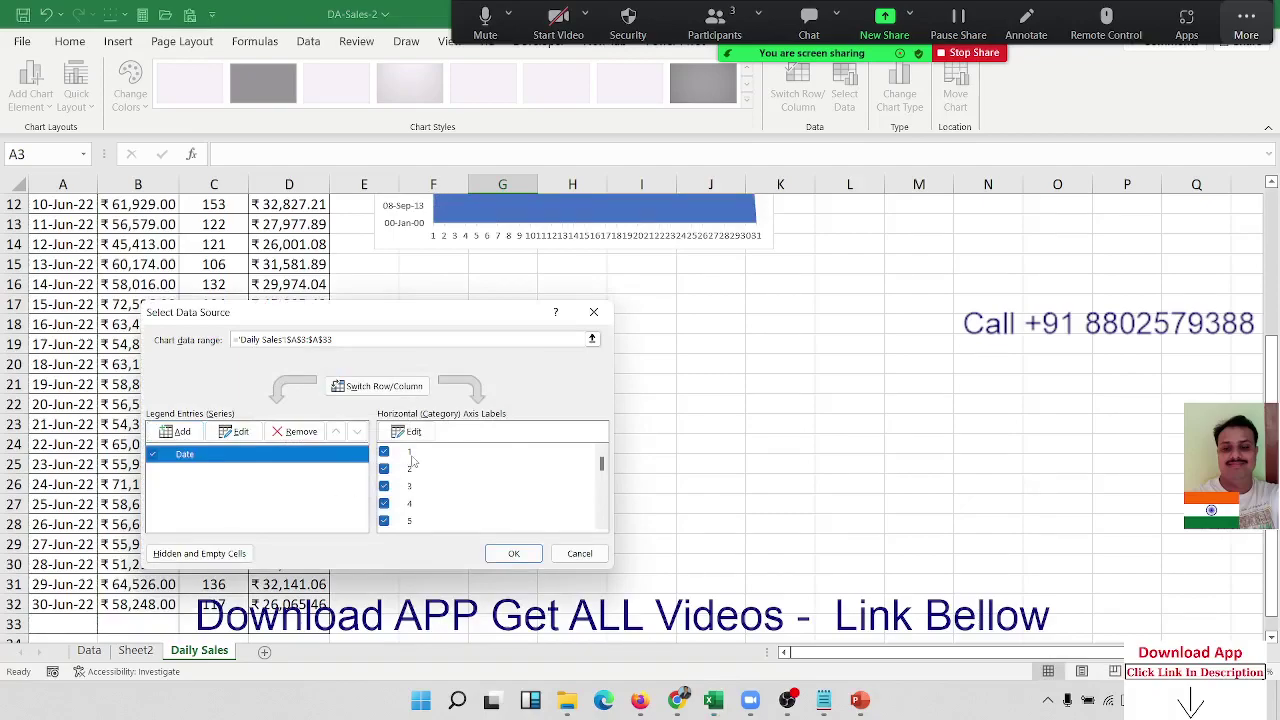
{"action": "left_click", "coordinate": [232, 432]}
{"action": "scroll", "coordinate": [175, 404], "scroll_direction": "up", "scroll_amount": 2}
{"action": "scroll", "coordinate": [175, 404], "scroll_direction": "up", "scroll_amount": 1}
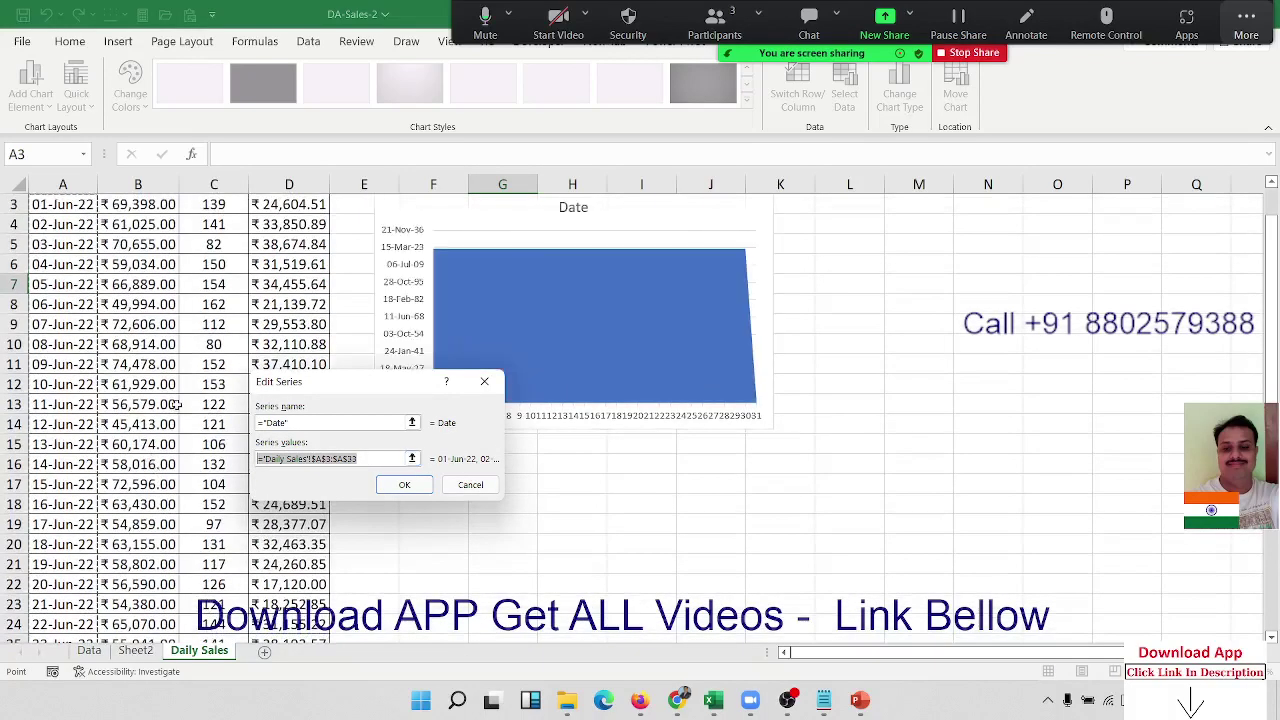
{"action": "key", "text": "BackSpace"}
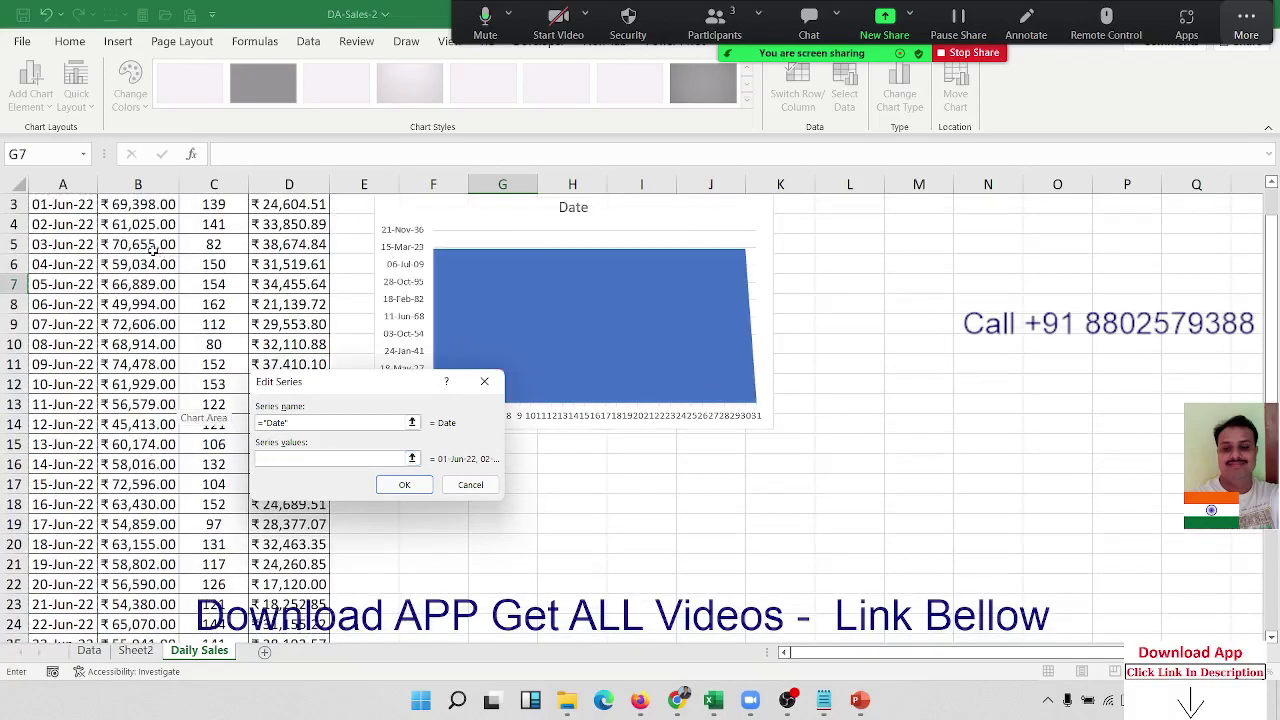
{"action": "left_click", "coordinate": [150, 250]}
{"action": "scroll", "coordinate": [150, 252], "scroll_direction": "up", "scroll_amount": 1}
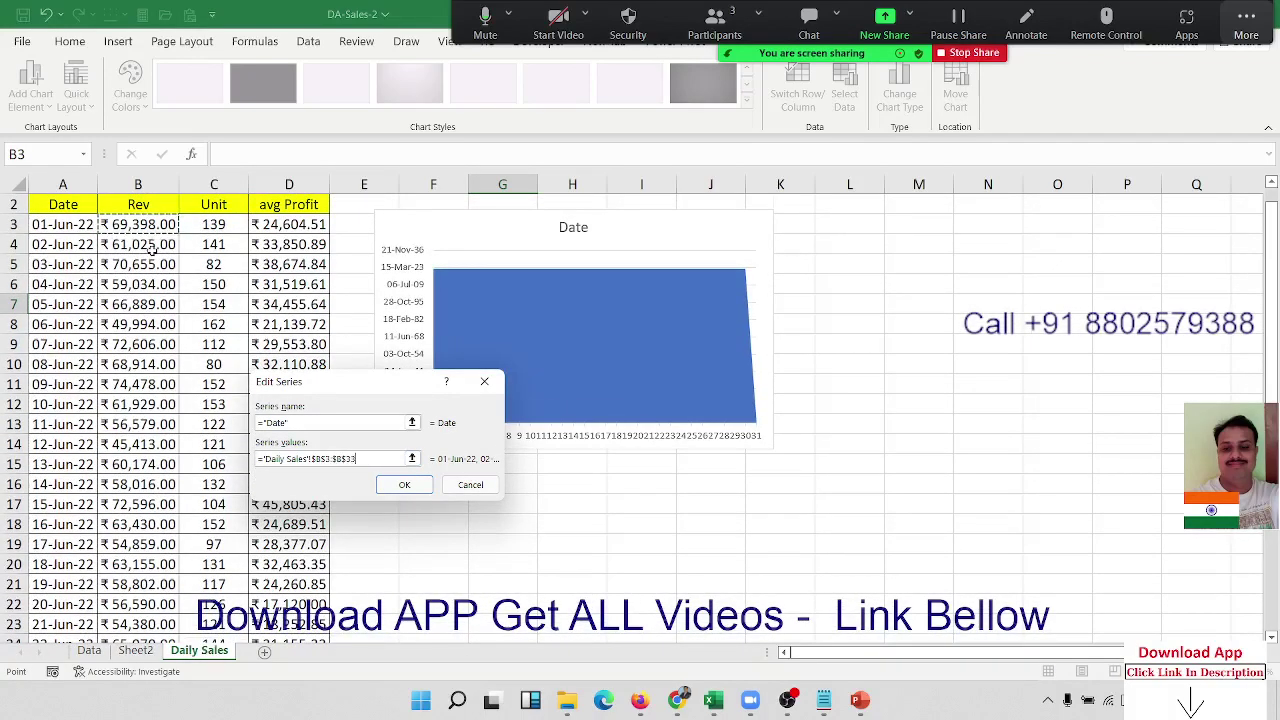
{"action": "scroll", "coordinate": [150, 250], "scroll_direction": "down", "scroll_amount": 3}
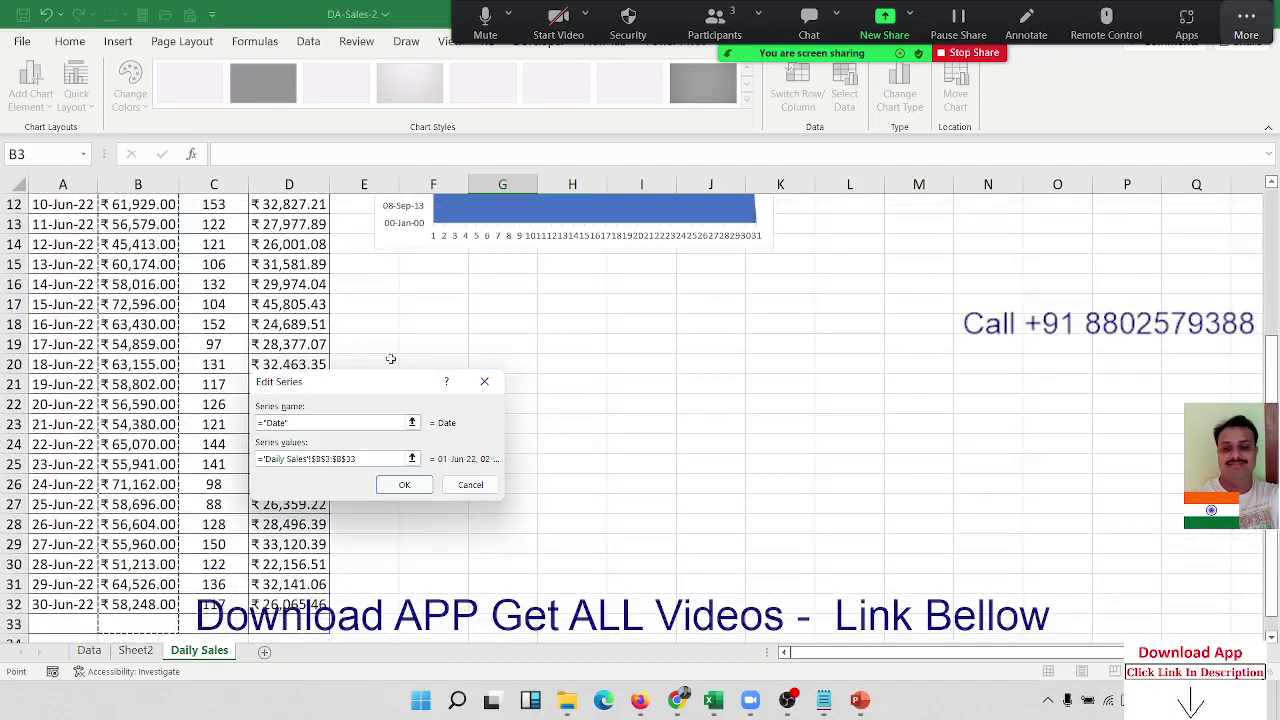
{"action": "left_click", "coordinate": [404, 484]}
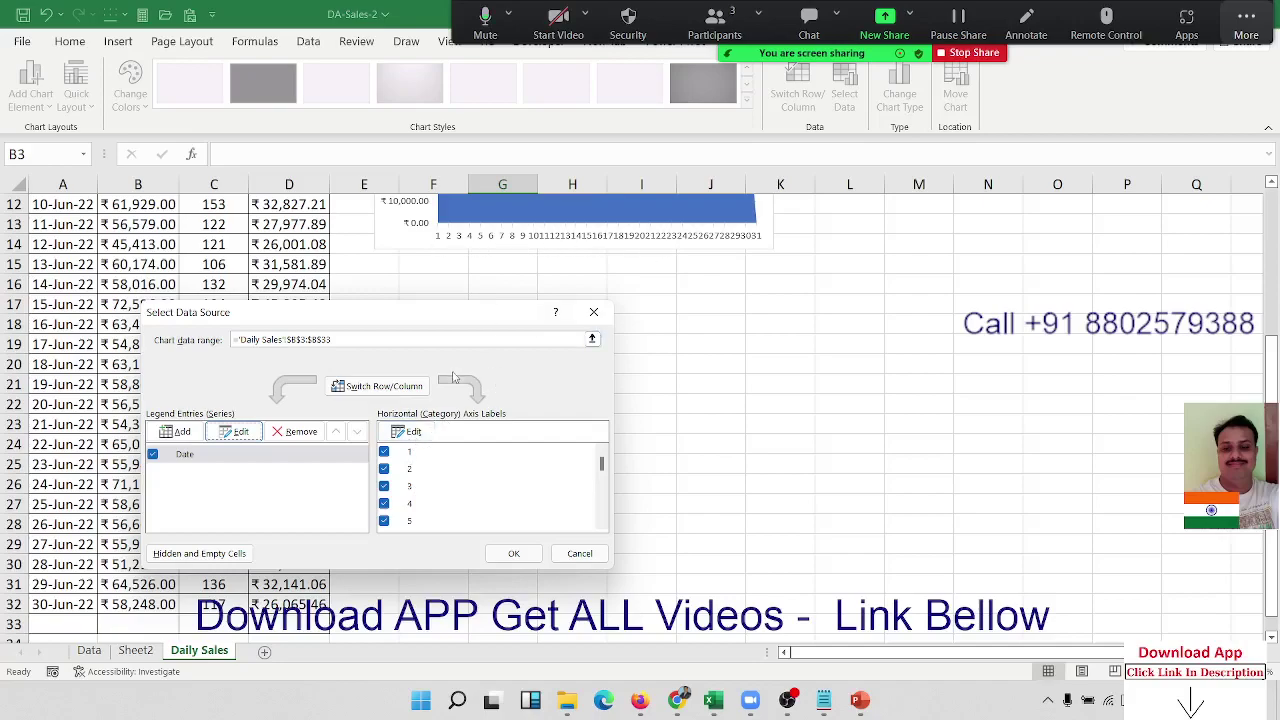
Set the chart's horizontal axis labels to the dates in A3:A33
{"action": "left_click", "coordinate": [423, 422]}
{"action": "left_click", "coordinate": [68, 578]}
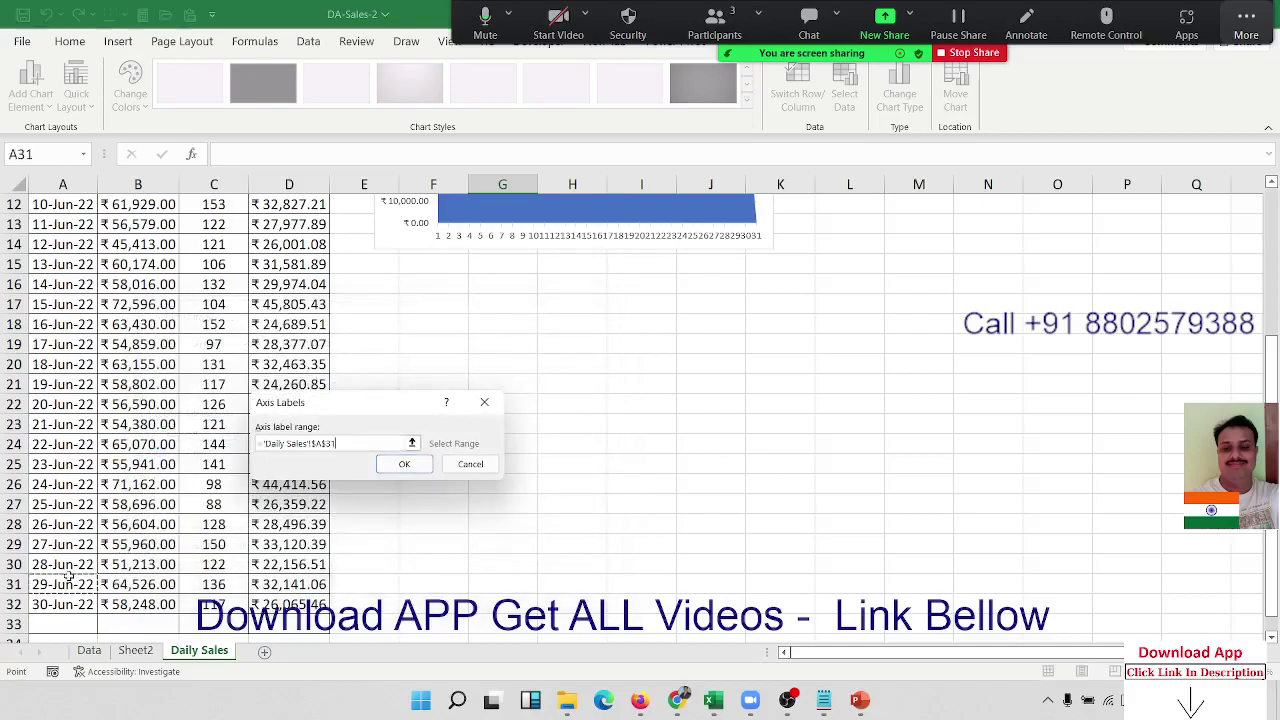
{"action": "key", "text": "ctrl+Up"}
{"action": "key", "text": "Down"}
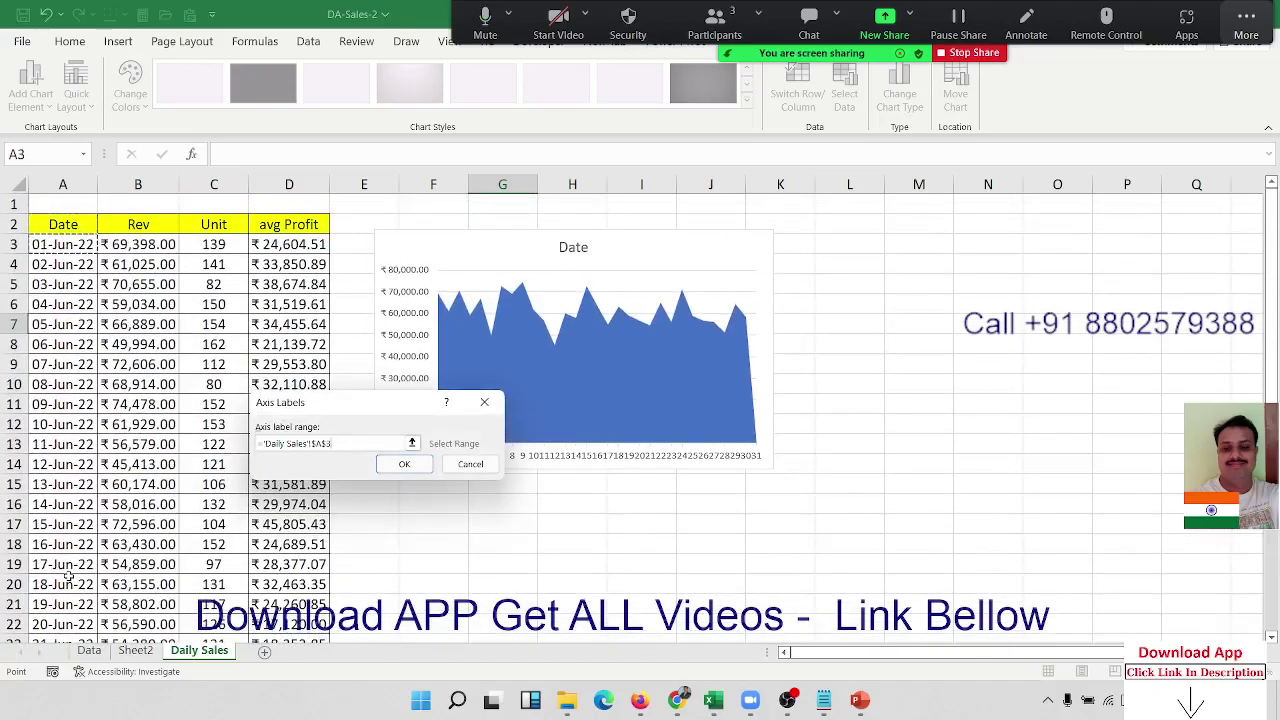
{"action": "key", "text": "ctrl+shift+Down"}
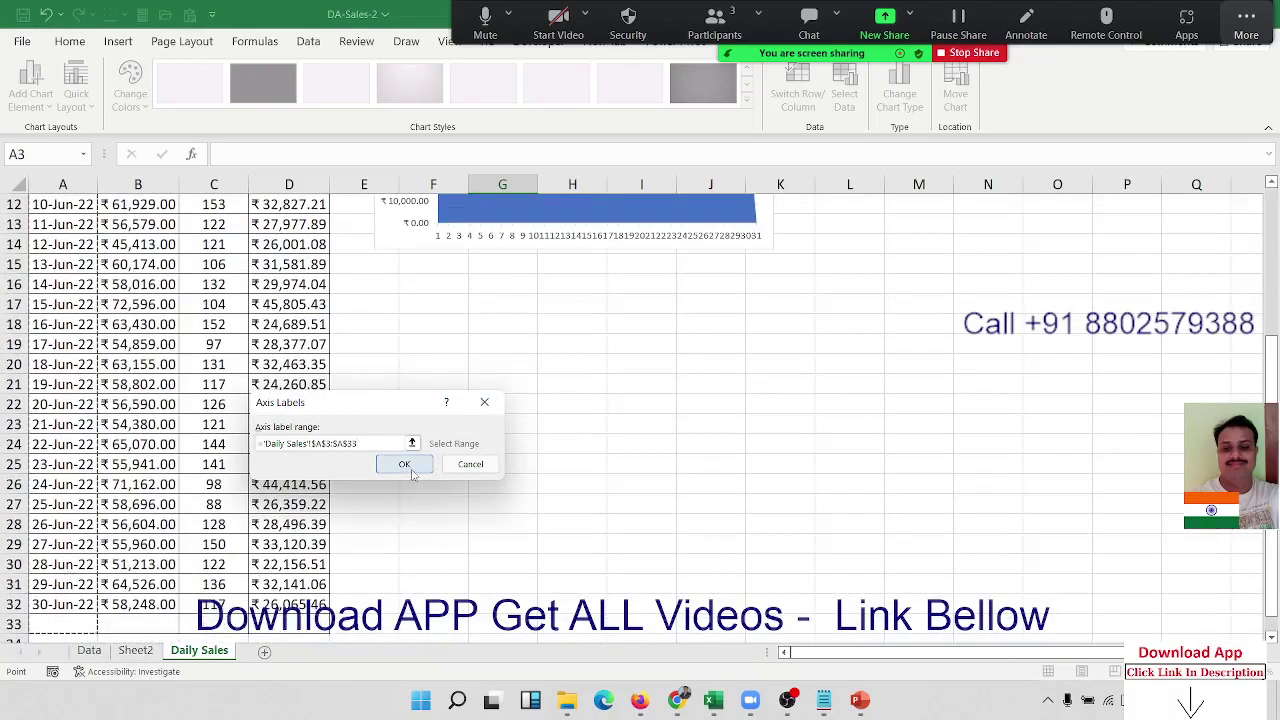
{"action": "left_click", "coordinate": [404, 463]}
Apply the data changes, dock the chart against the table, and enlarge it across the sheet
{"action": "left_click", "coordinate": [513, 553]}
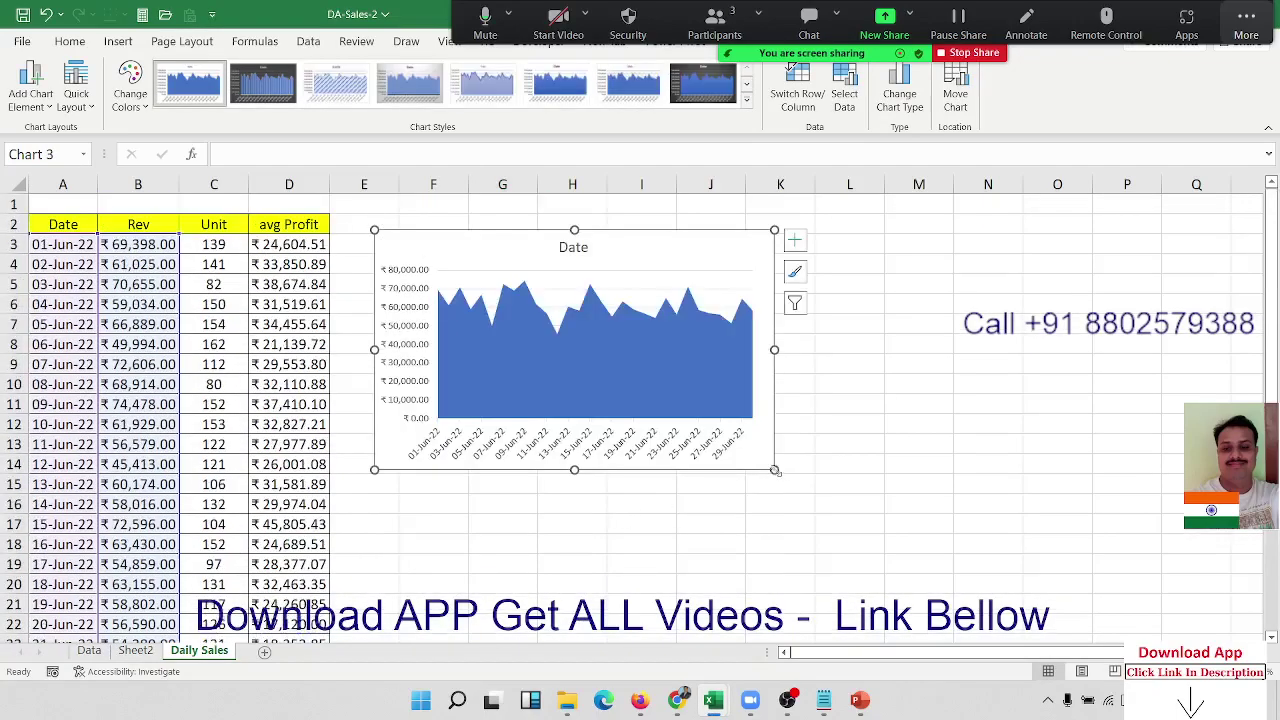
{"action": "left_click_drag", "start_coordinate": [408, 237], "coordinate": [368, 225]}
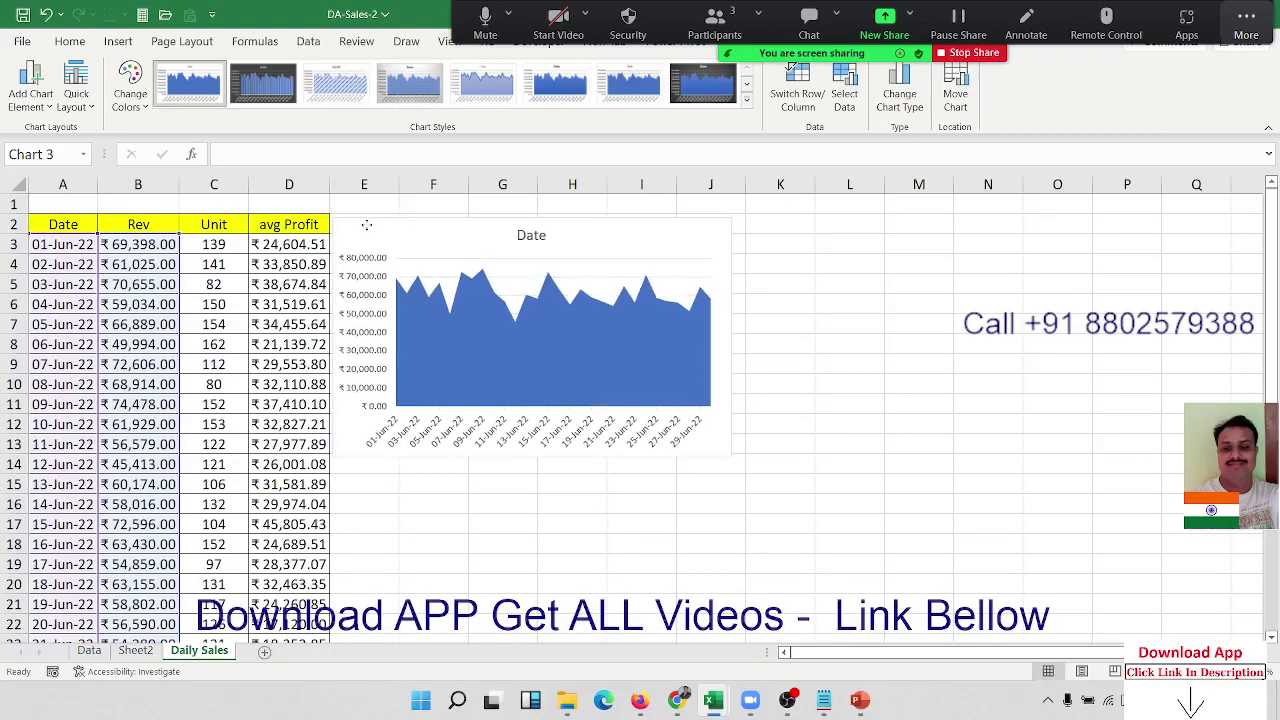
{"action": "left_click_drag", "start_coordinate": [368, 225], "coordinate": [366, 224]}
{"action": "left_click_drag", "start_coordinate": [731, 457], "coordinate": [1216, 624]}
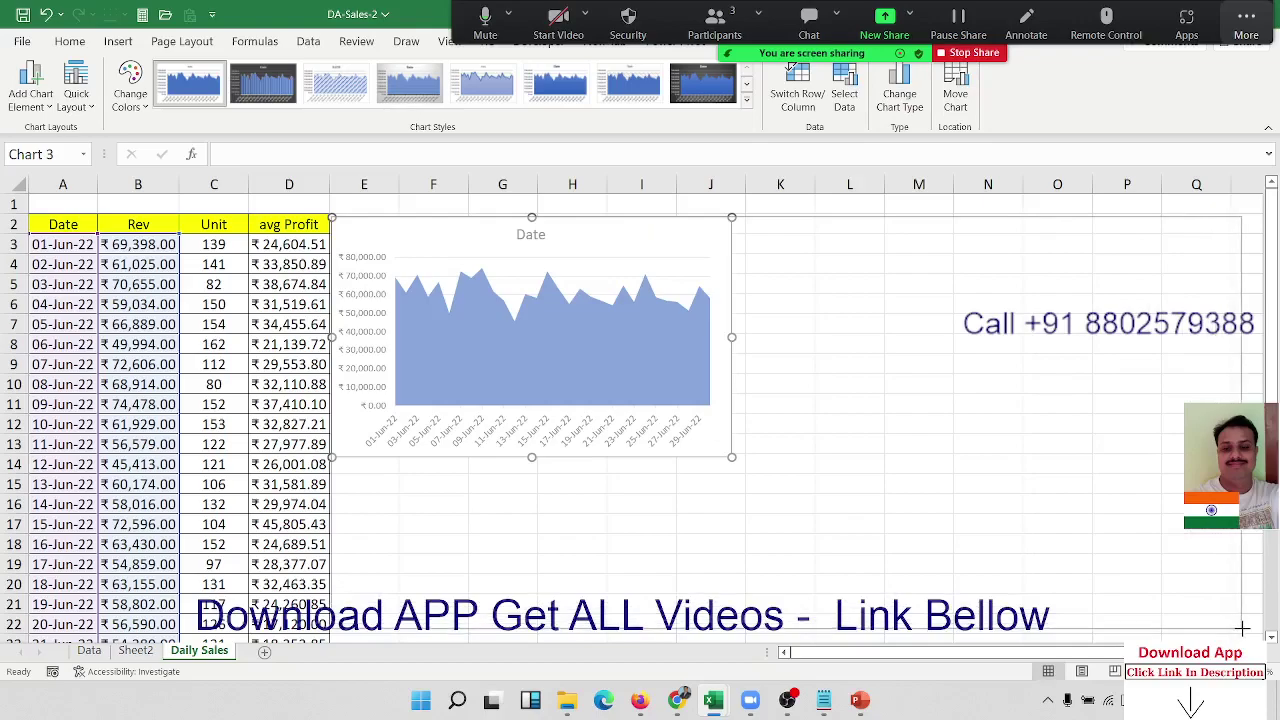
{"action": "left_click_drag", "start_coordinate": [1216, 624], "coordinate": [1251, 630]}
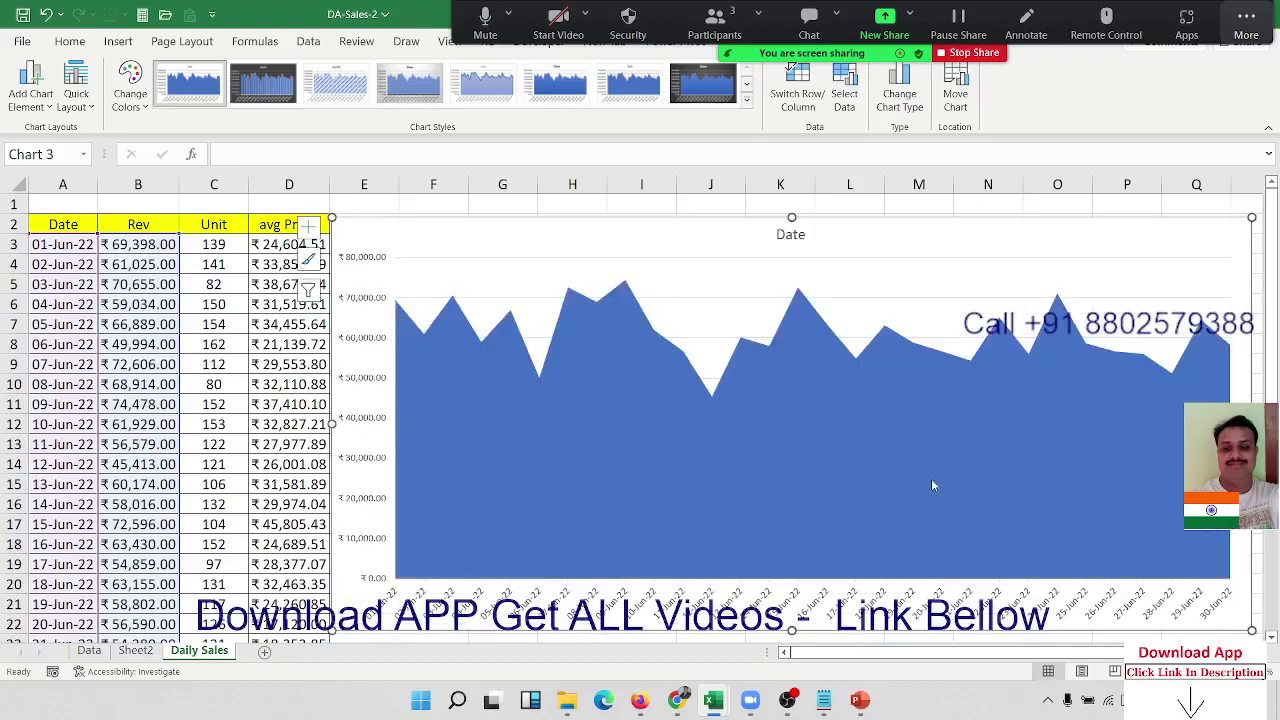
Apply chart Style 10 and retitle the chart 'SALES BY DATE'
{"action": "left_click", "coordinate": [746, 99]}
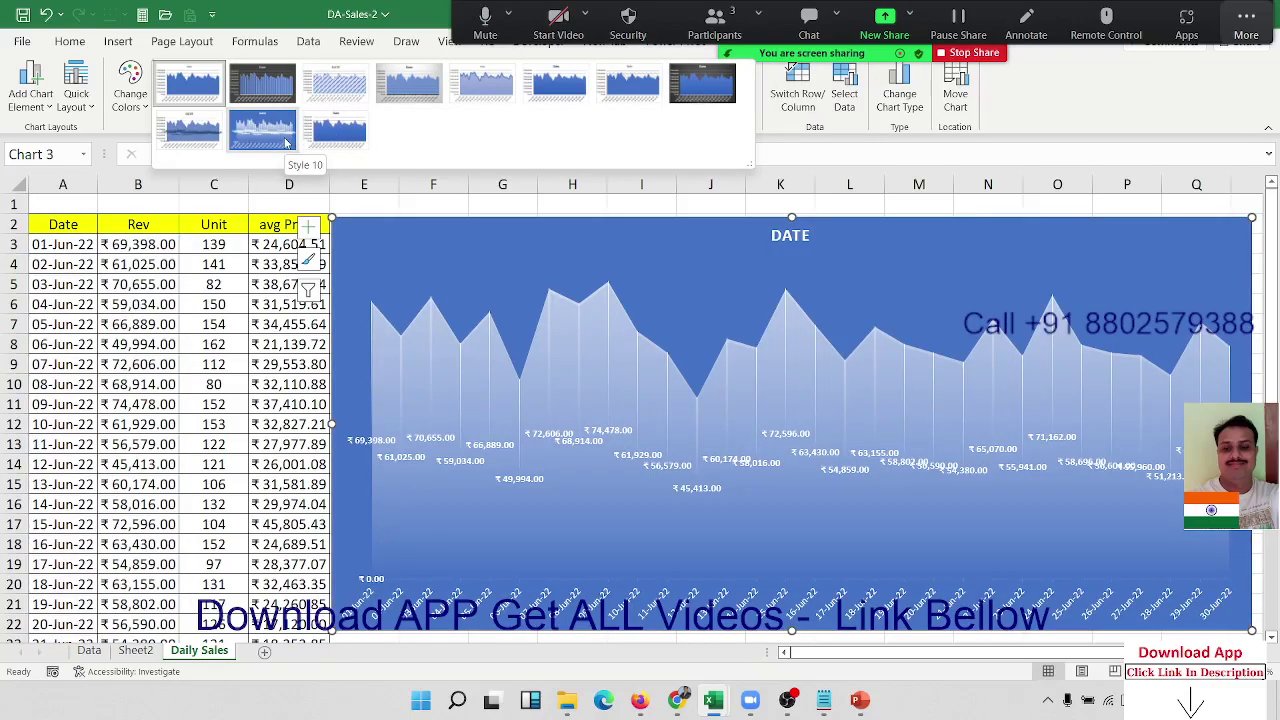
{"action": "left_click", "coordinate": [287, 143]}
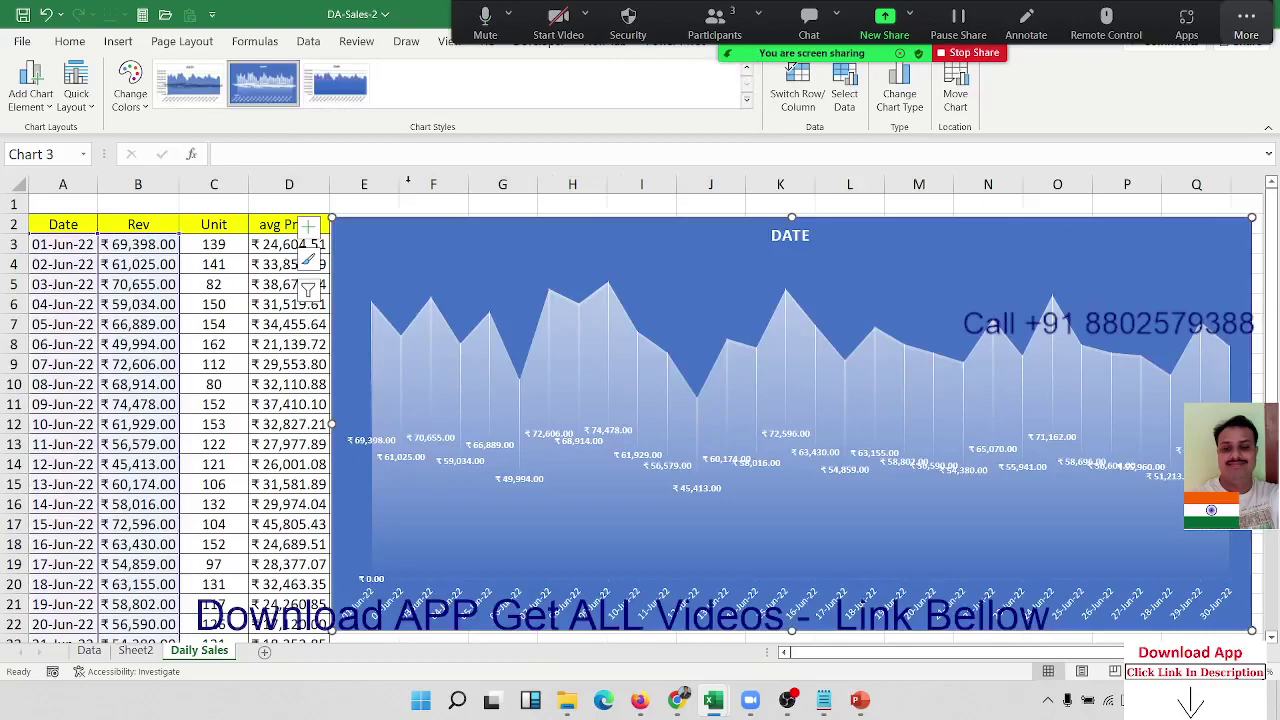
{"action": "double_click", "coordinate": [790, 238]}
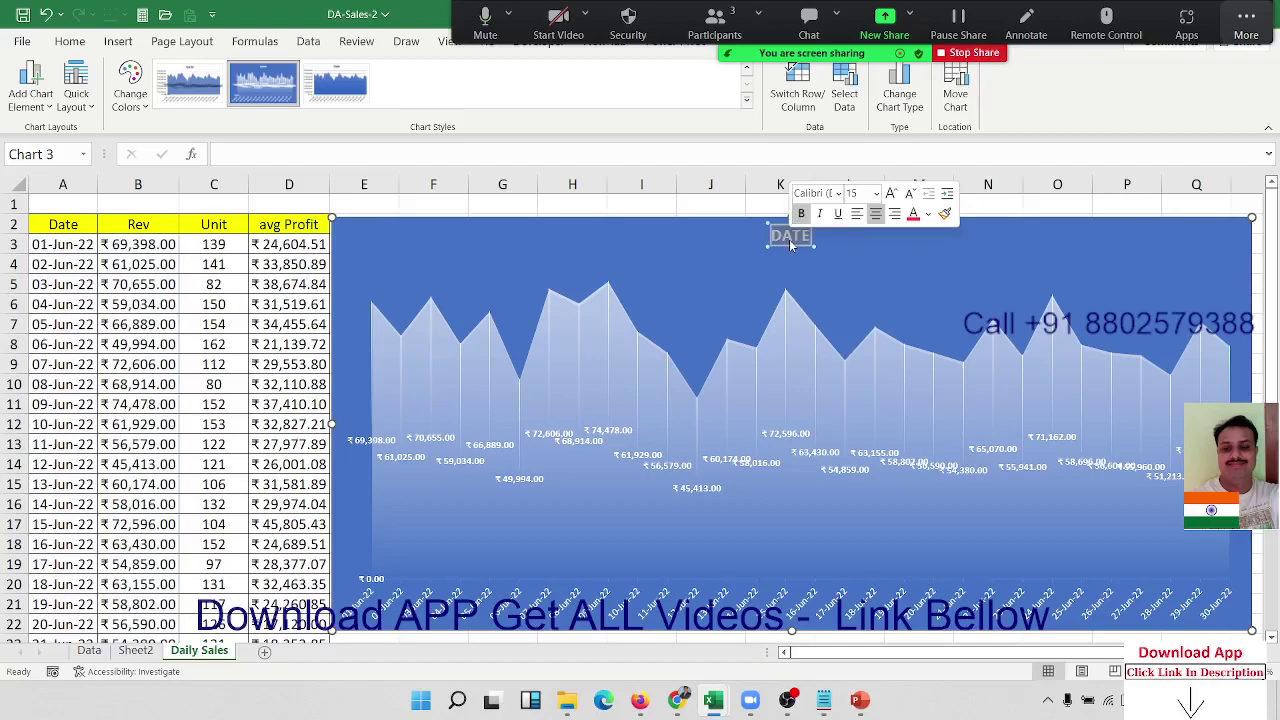
{"action": "type", "text": "SALES"}
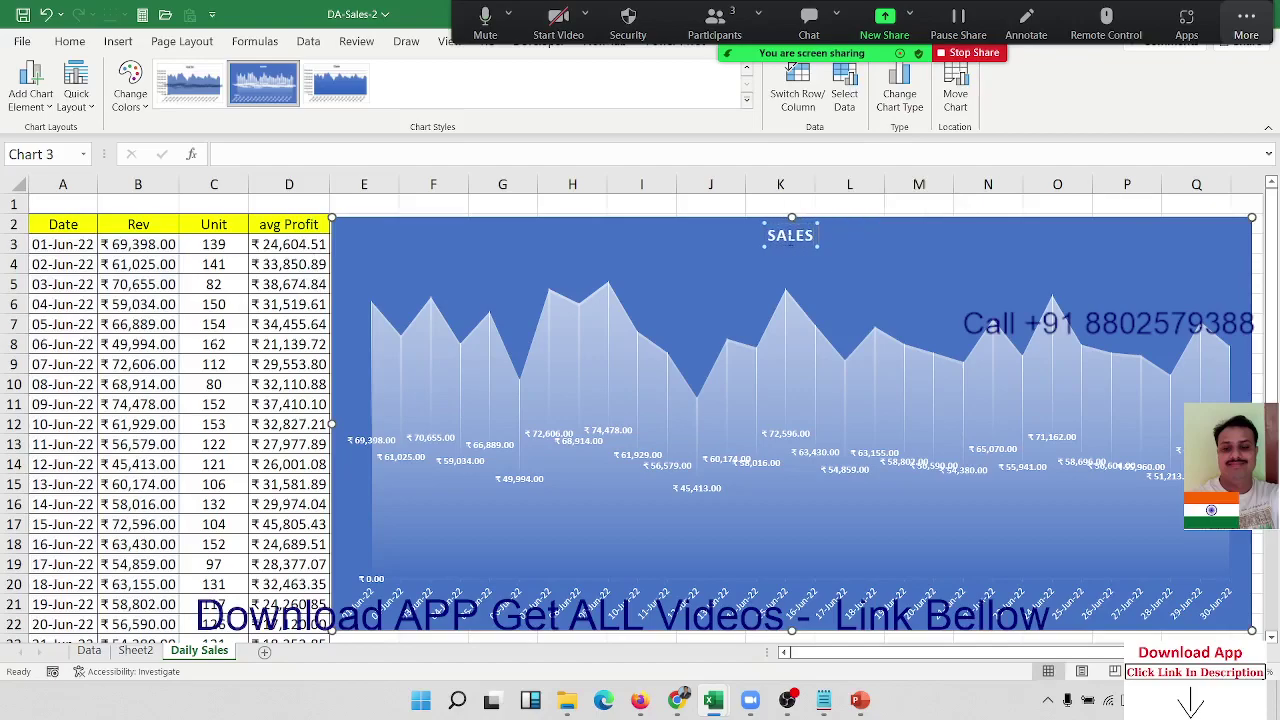
{"action": "key", "text": "BackSpace"}
{"action": "key", "text": "BackSpace"}
{"action": "key", "text": "BackSpace"}
{"action": "type", "text": "LES BY"}
{"action": "type", "text": " DA"}
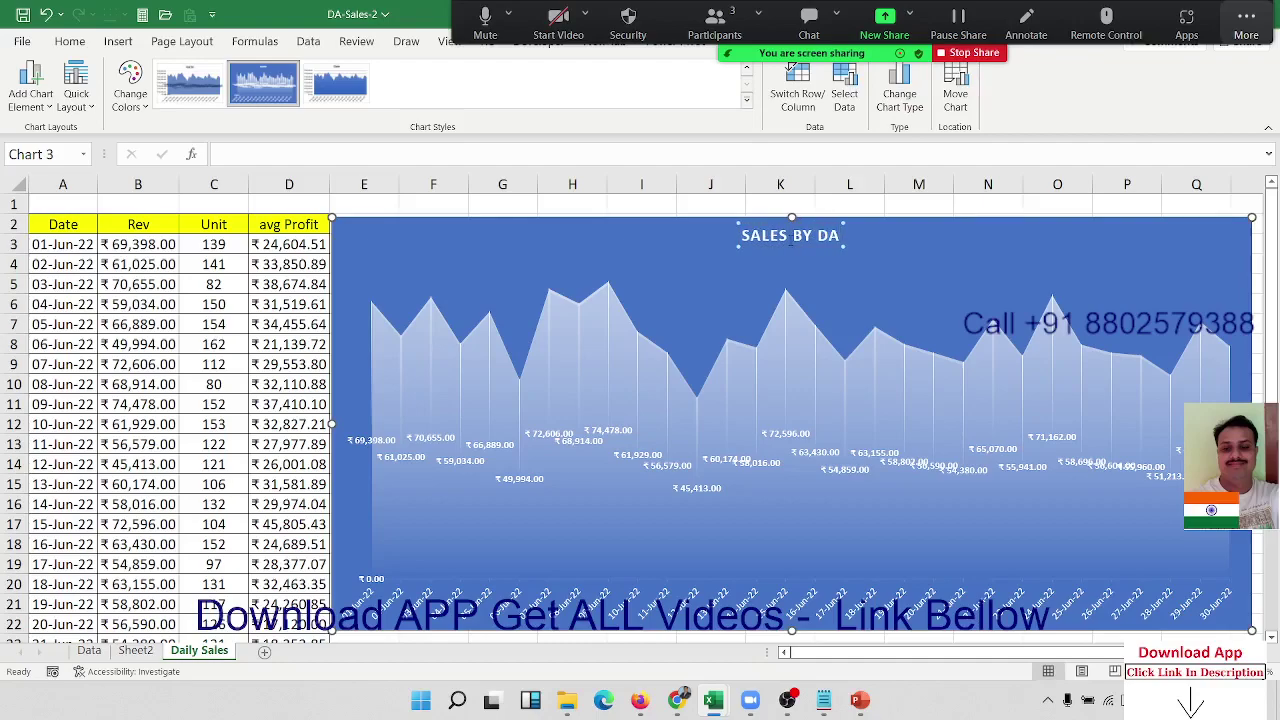
{"action": "type", "text": "TE"}
{"action": "left_click", "coordinate": [244, 309]}
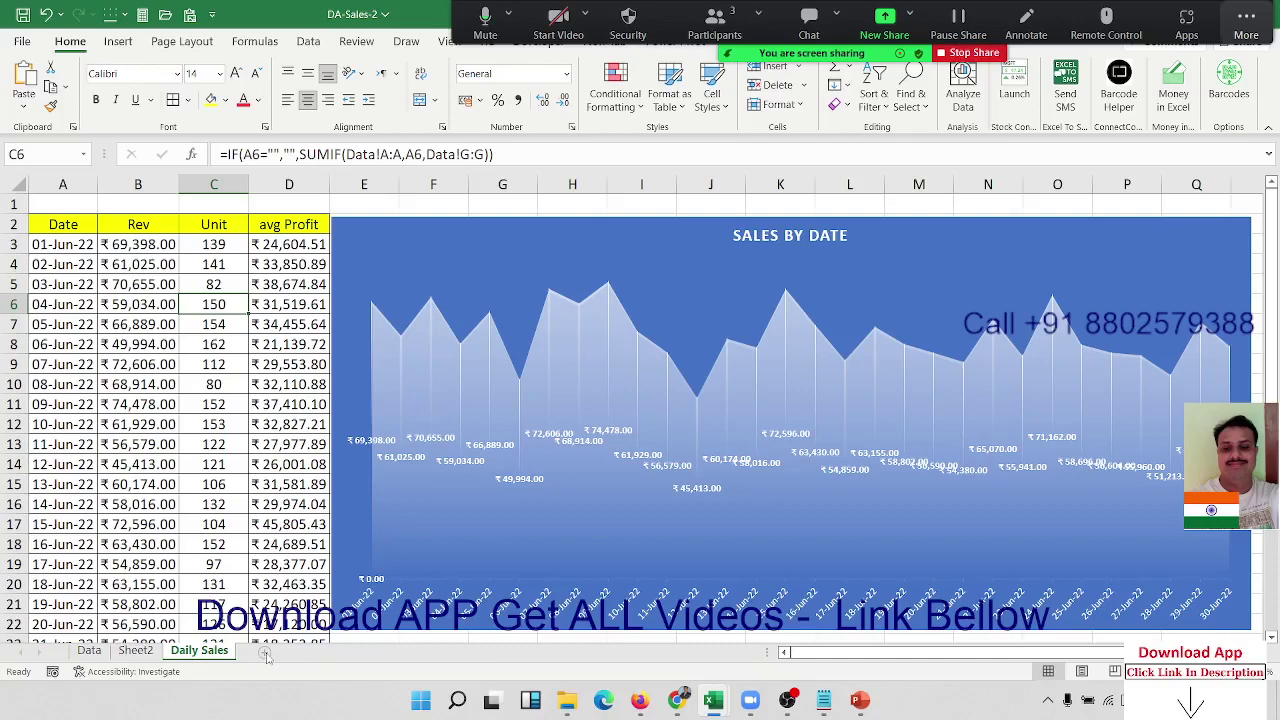
Add a blank Sheet1 to the workbook and return to Daily Sales
{"action": "left_click", "coordinate": [266, 652]}
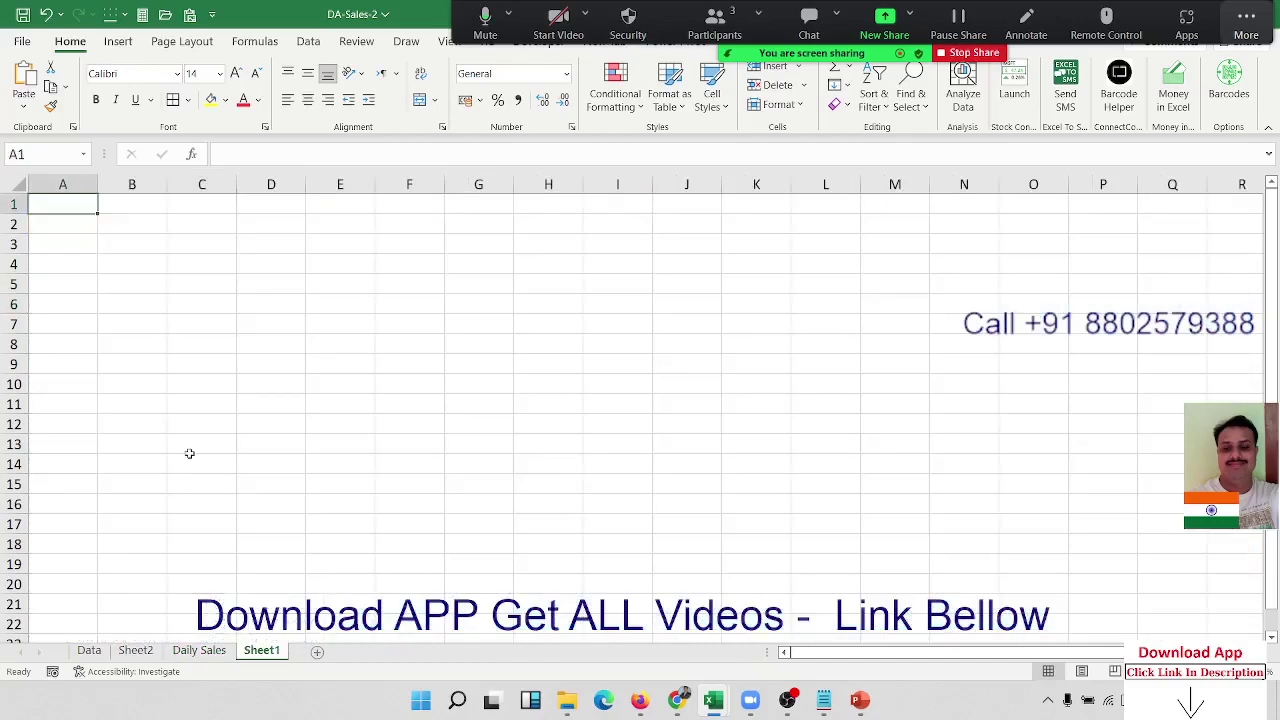
{"action": "left_click", "coordinate": [199, 651]}
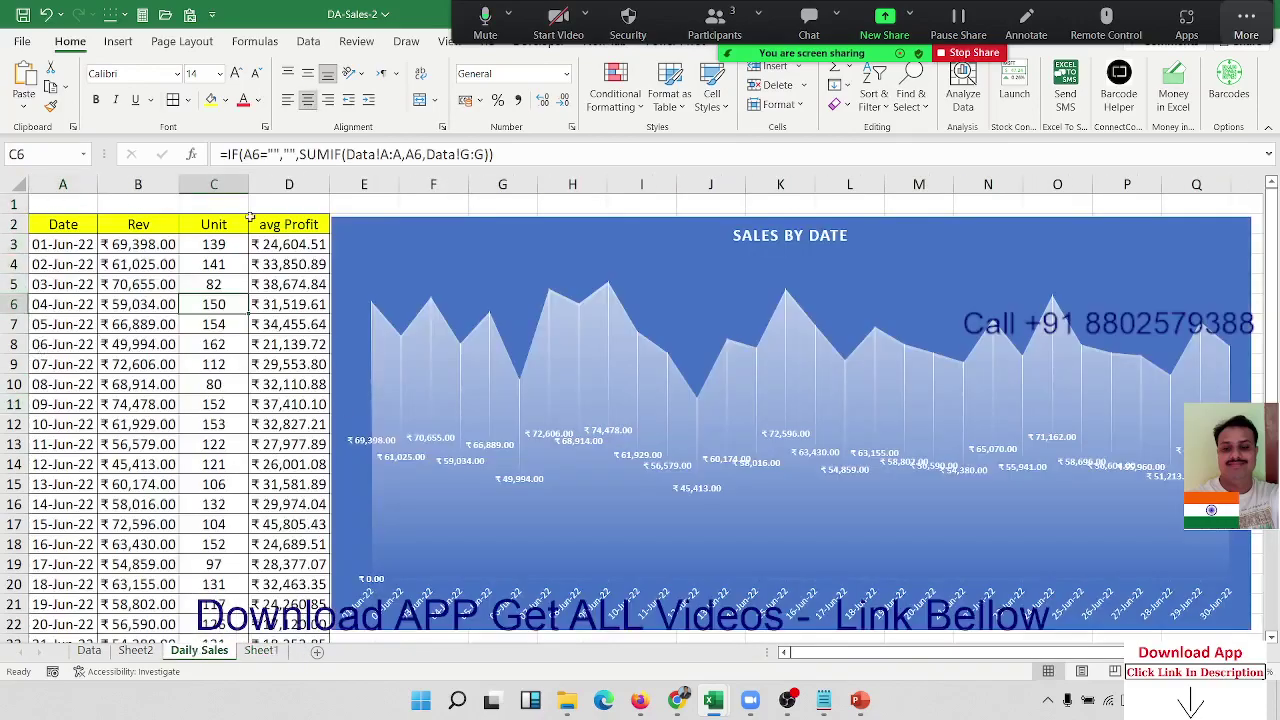
{"action": "scroll", "coordinate": [390, 495], "scroll_direction": "down", "scroll_amount": 7}
{"action": "scroll", "coordinate": [395, 512], "scroll_direction": "up", "scroll_amount": 7}
{"action": "left_click", "coordinate": [270, 655]}
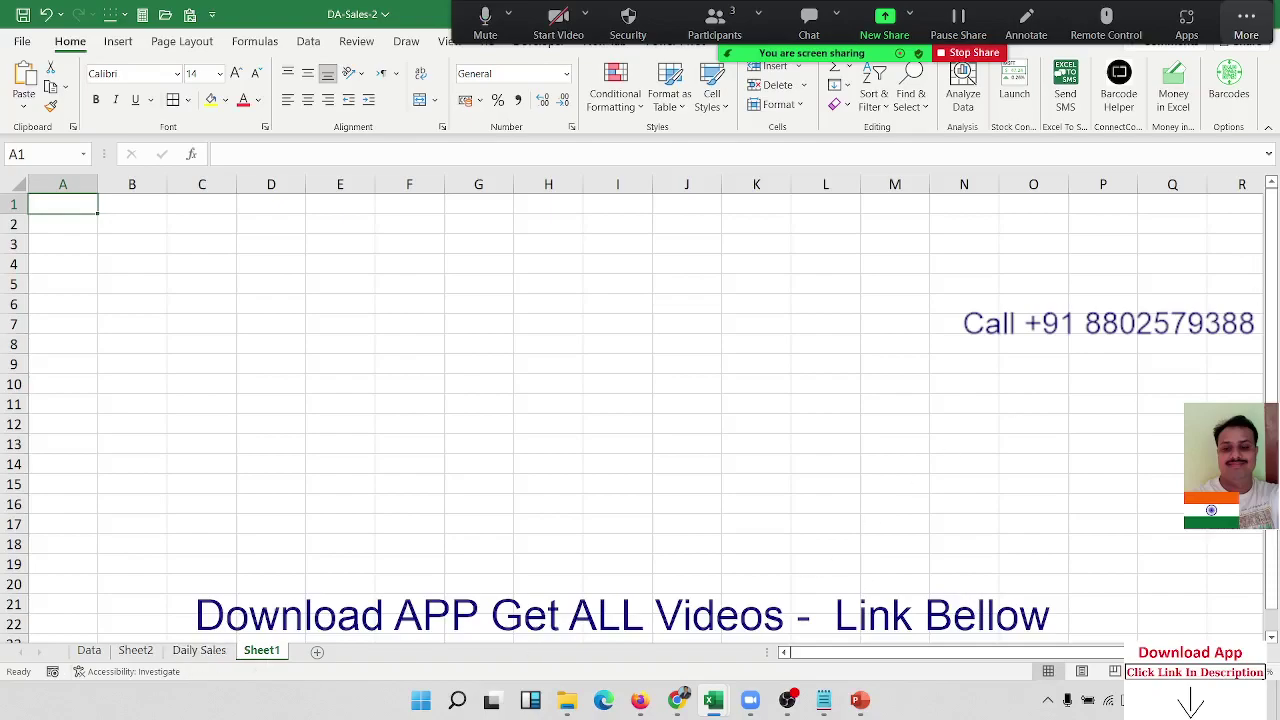
{"action": "left_click", "coordinate": [87, 222]}
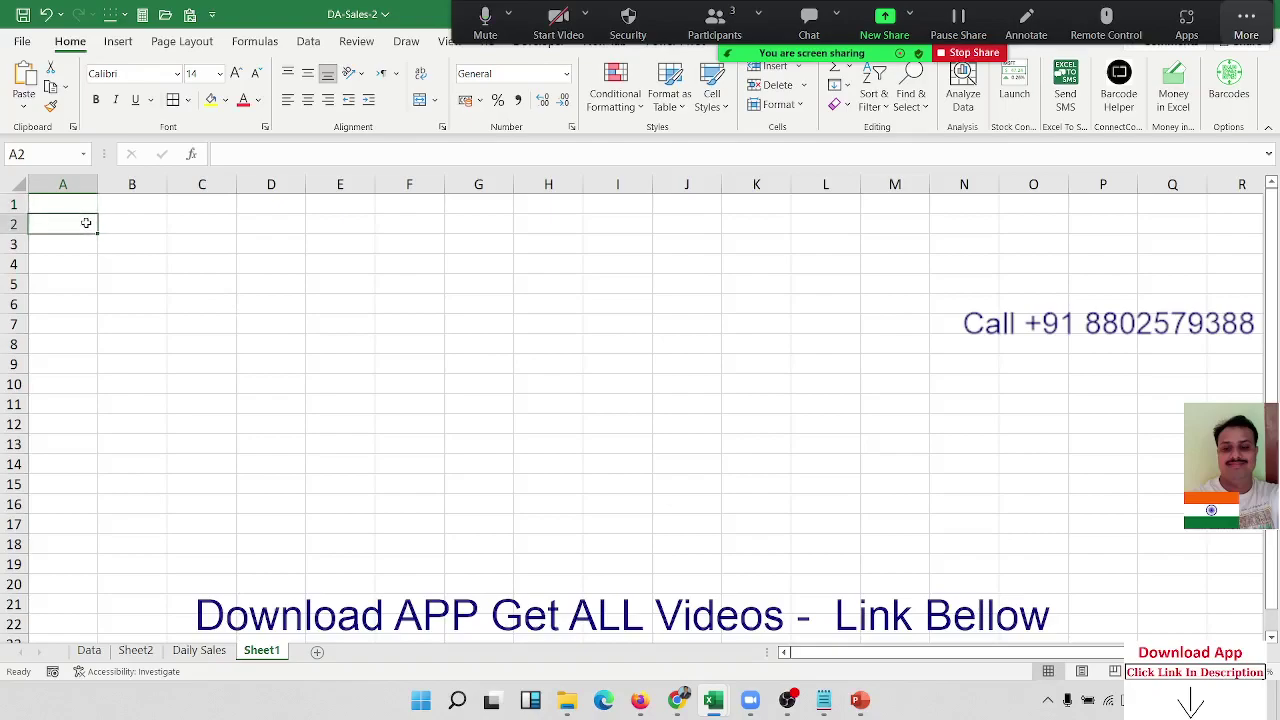
{"action": "left_click", "coordinate": [199, 650]}
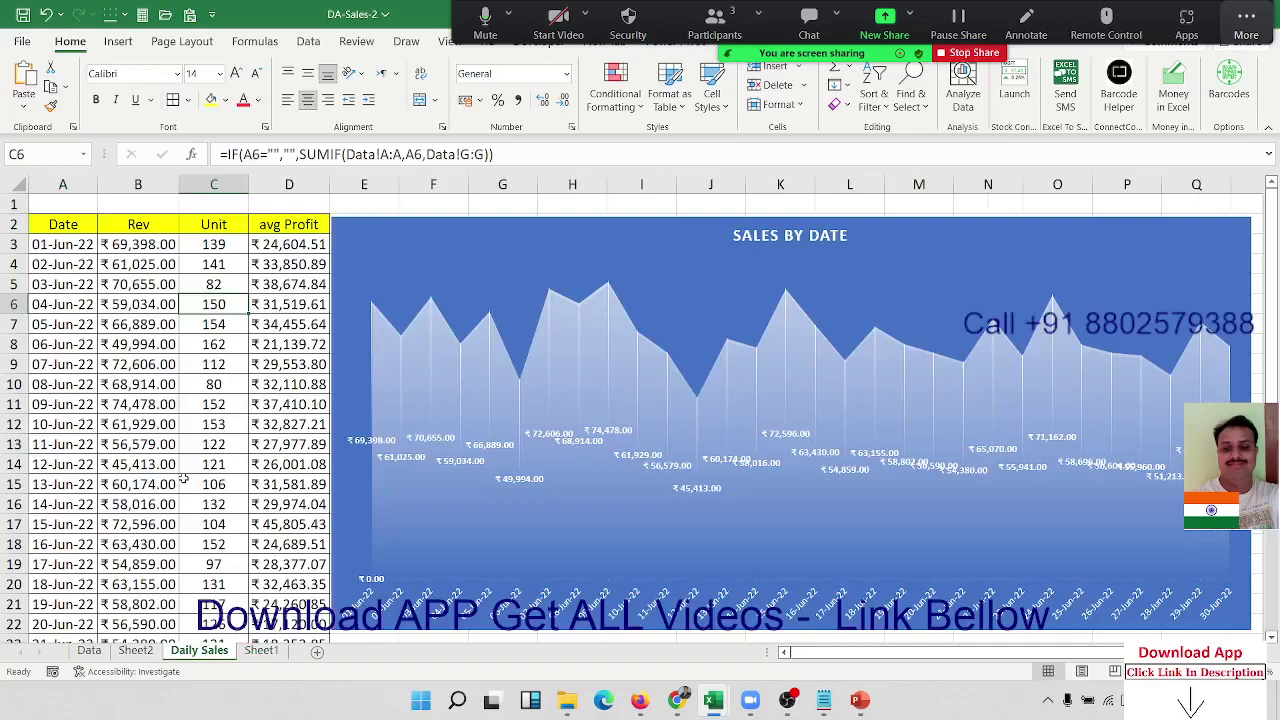
{"action": "left_click", "coordinate": [79, 259]}
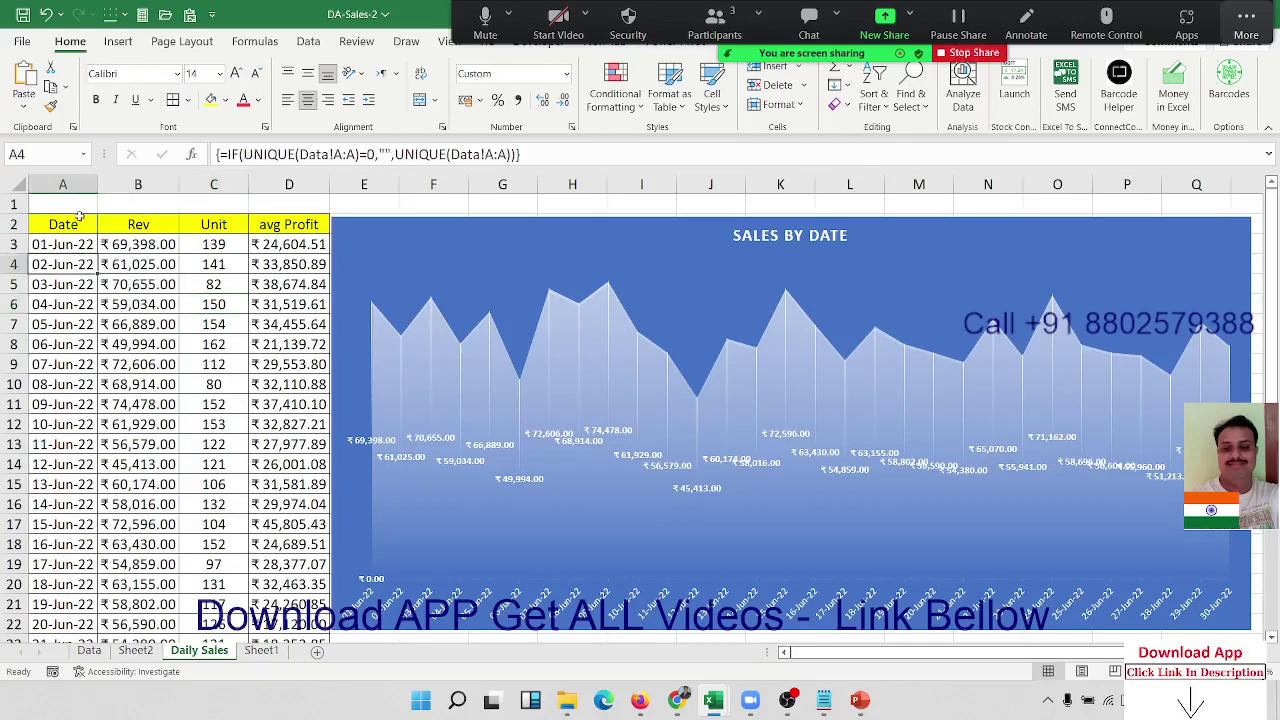
{"action": "left_click_drag", "start_coordinate": [77, 187], "coordinate": [175, 224]}
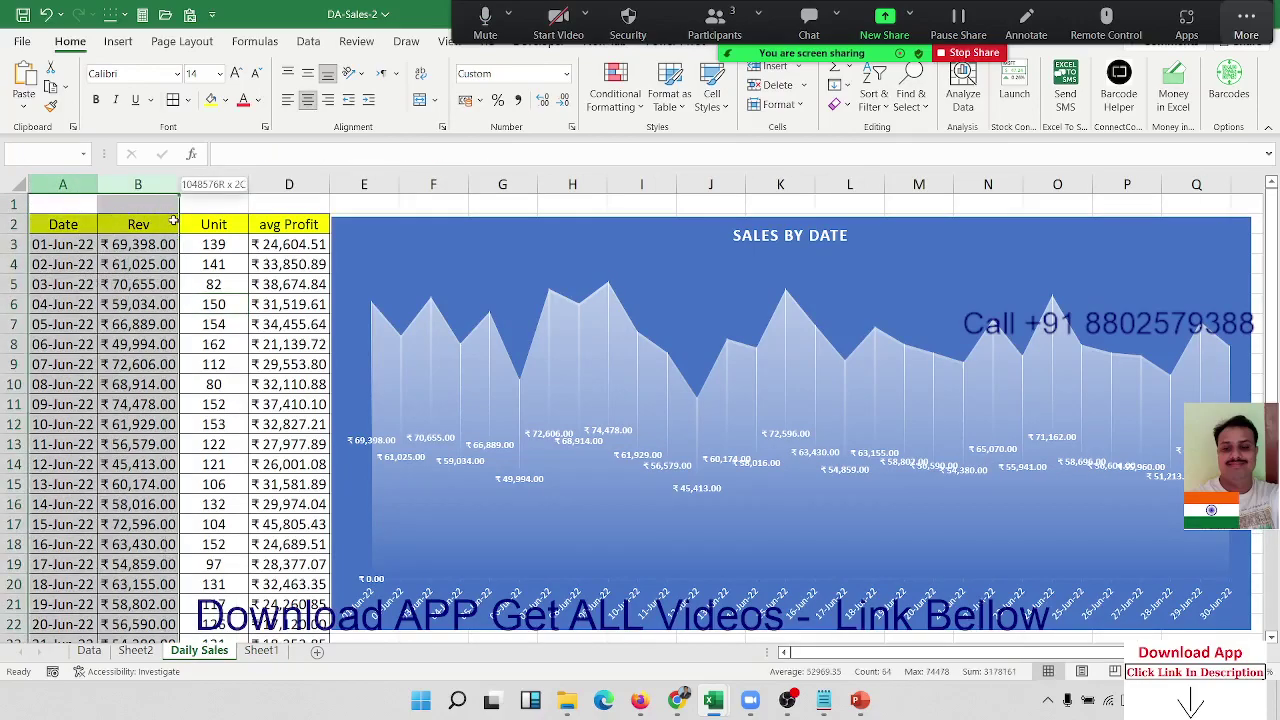
{"action": "left_click", "coordinate": [213, 564]}
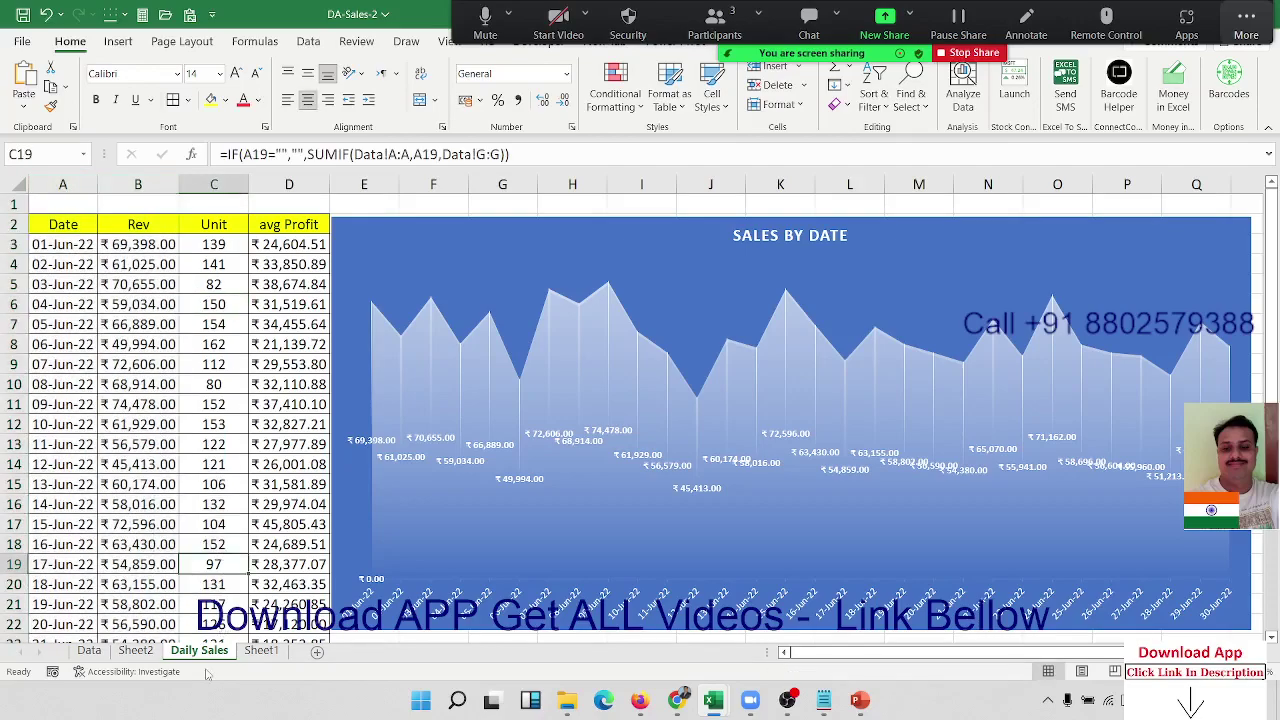
Copy the Daily Sales sheet and rename the copy 'Newvs OLD'
{"action": "left_click_drag", "start_coordinate": [218, 655], "coordinate": [277, 648]}
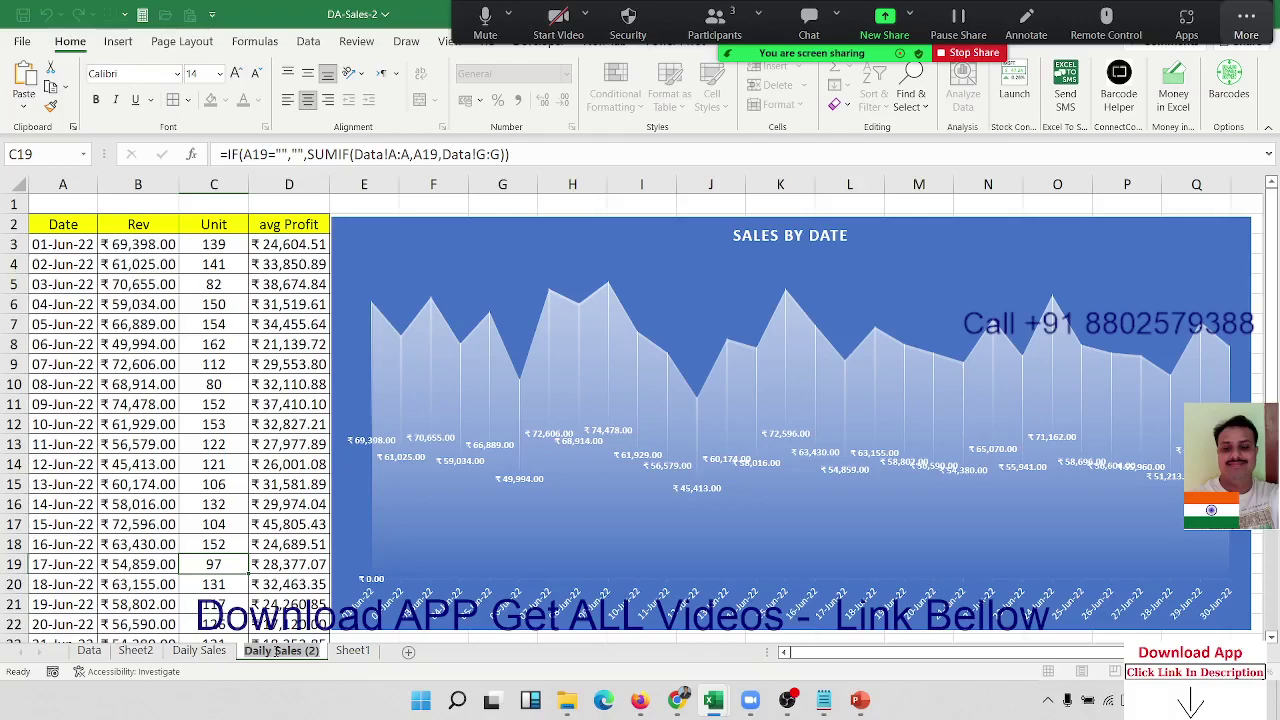
{"action": "double_click", "coordinate": [276, 651]}
{"action": "type", "text": "New"}
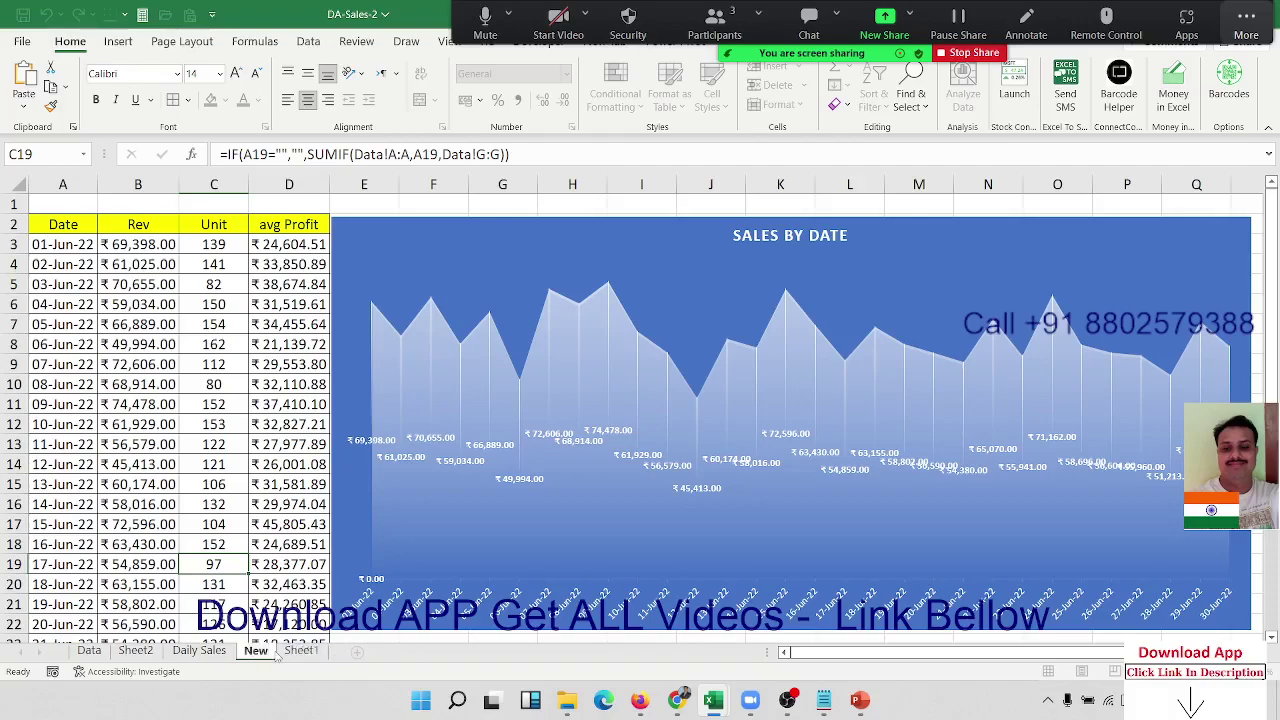
{"action": "type", "text": "s OV"}
{"action": "key", "text": "BackSpace"}
{"action": "key", "text": "BackSpace"}
{"action": "key", "text": "BackSpace"}
{"action": "type", "text": "OLD"}
{"action": "left_click", "coordinate": [253, 565]}
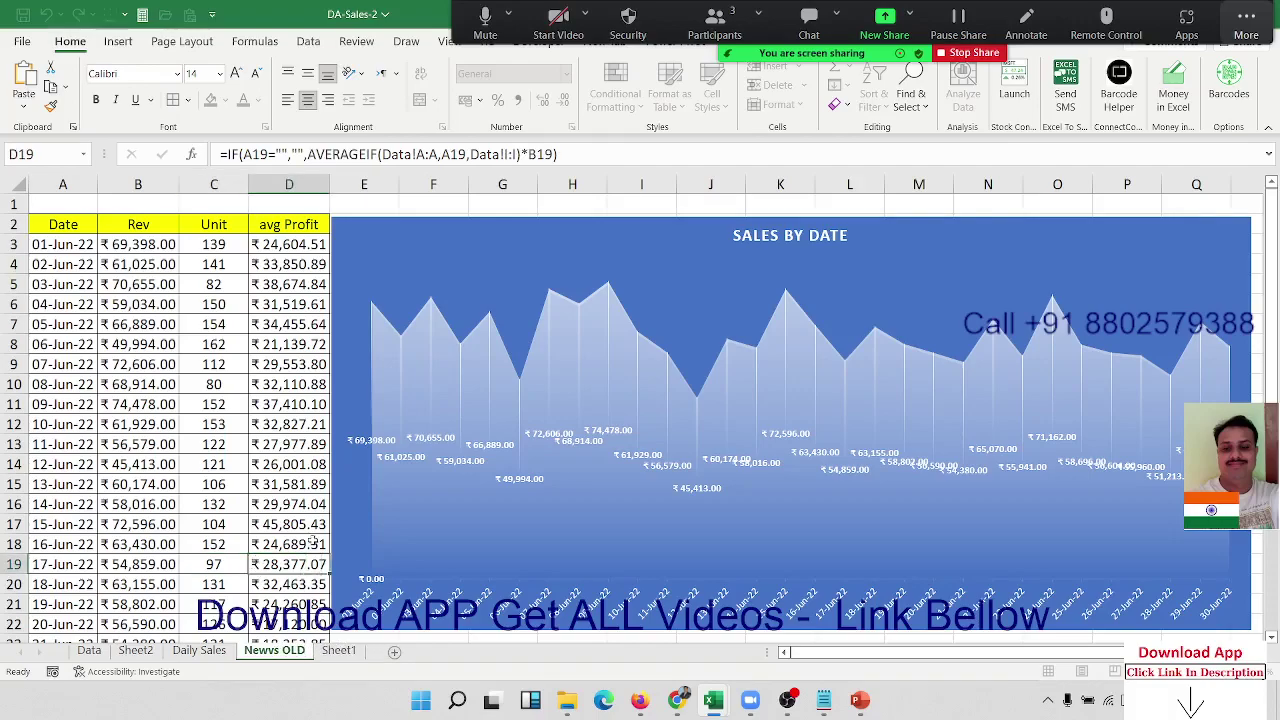
Delete the SALES BY DATE chart from the copied sheet
{"action": "left_click", "coordinate": [412, 266]}
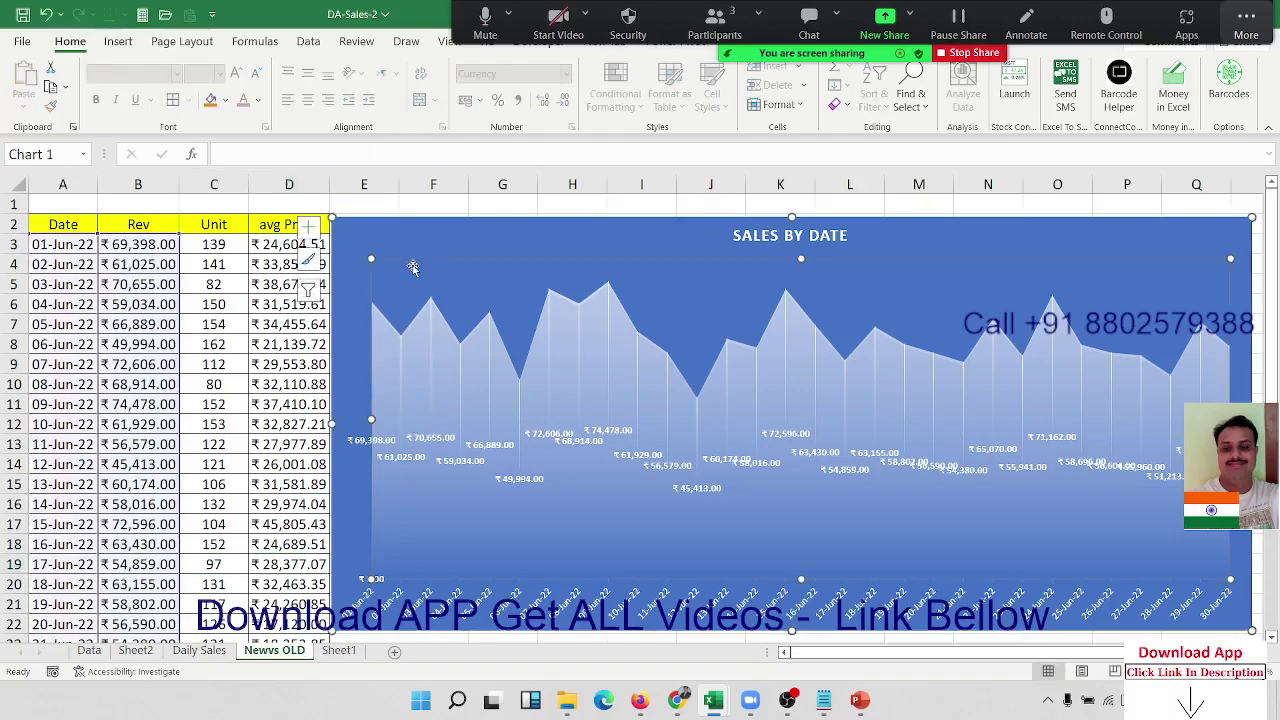
{"action": "key", "text": "Delete"}
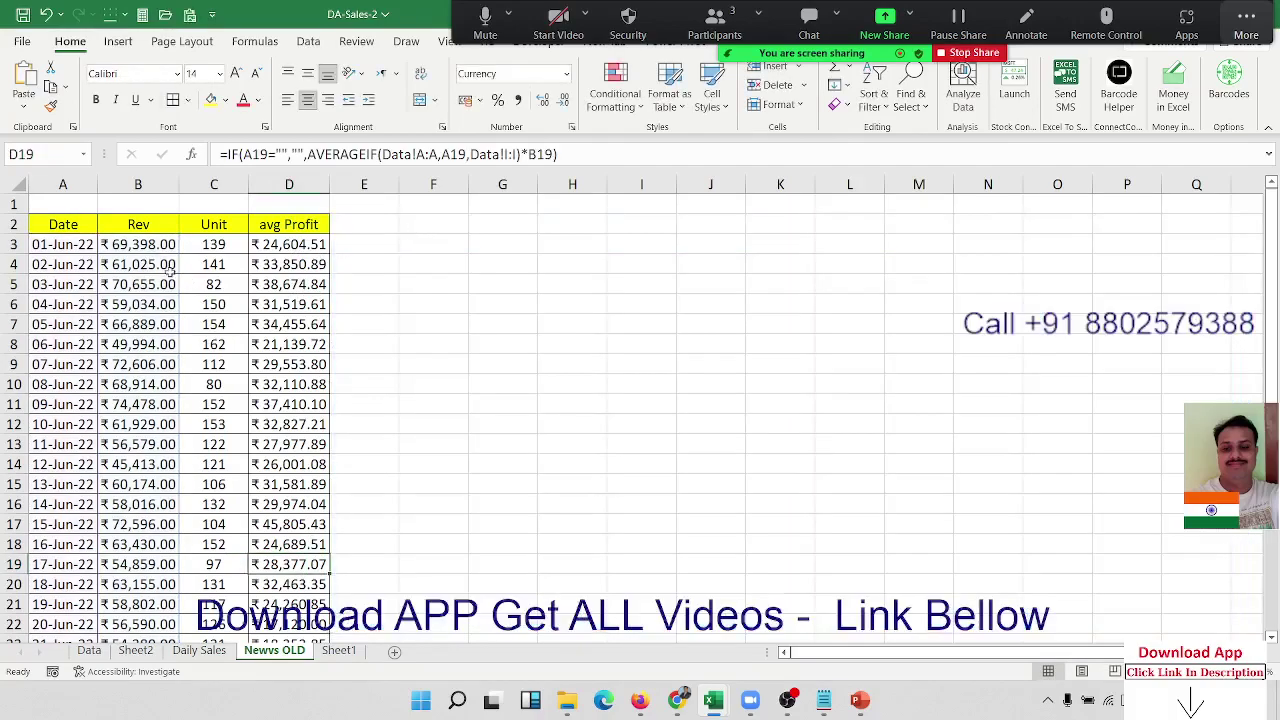
{"action": "left_click", "coordinate": [165, 268]}
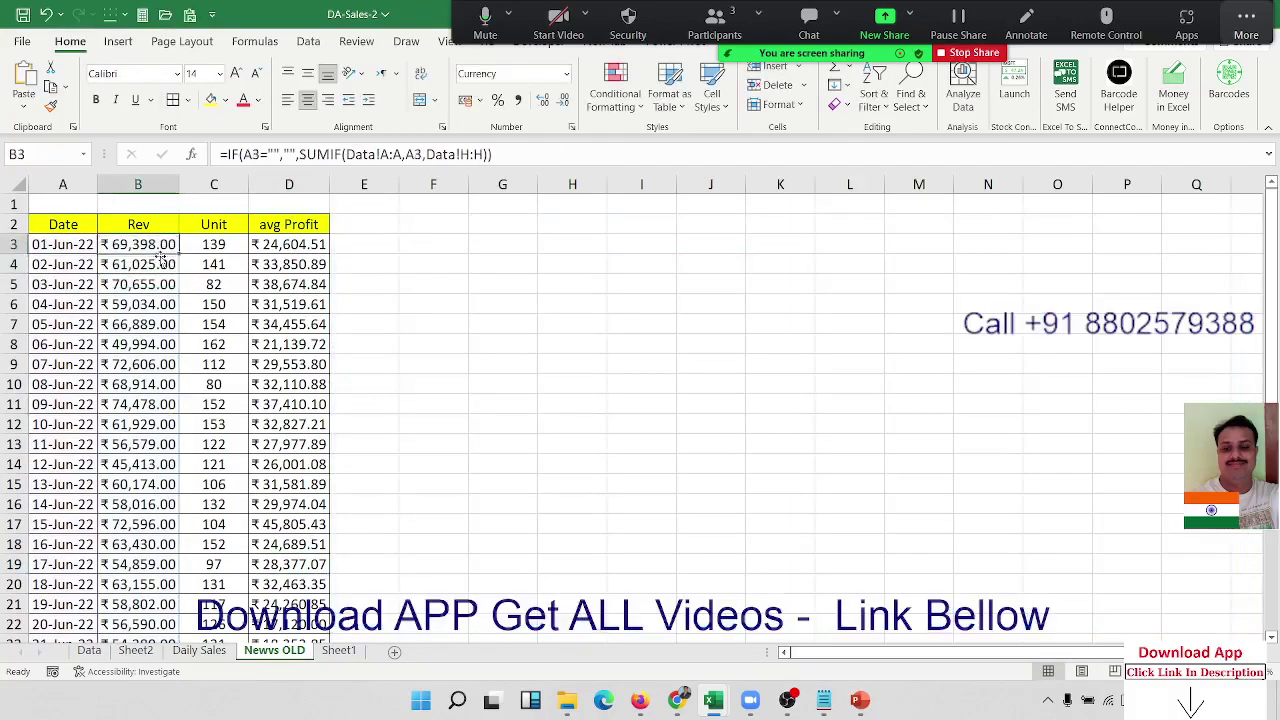
Clear the Rev, Unit and avg Profit values and headers from B2:D32, keeping only the dates
{"action": "left_click_drag", "start_coordinate": [158, 252], "coordinate": [290, 250]}
{"action": "key", "text": "ctrl+shift+Down"}
{"action": "key", "text": "Delete"}
{"action": "scroll", "coordinate": [160, 256], "scroll_direction": "up", "scroll_amount": 4}
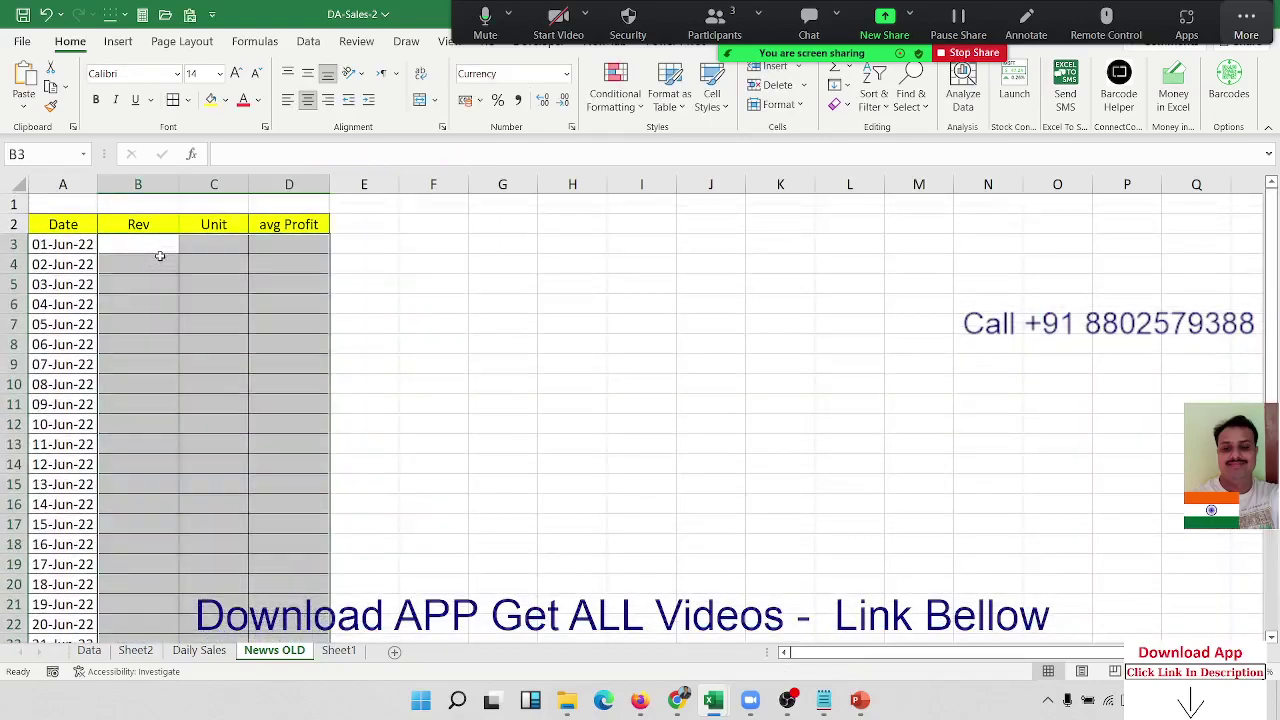
{"action": "key", "text": "Up"}
{"action": "key", "text": "shift+Right"}
{"action": "key", "text": "shift+Right"}
{"action": "key", "text": "Delete"}
Enter the headings NEW in B2 and Repeat in C2
{"action": "key", "text": "shift+Left"}
{"action": "key", "text": "shift+Left"}
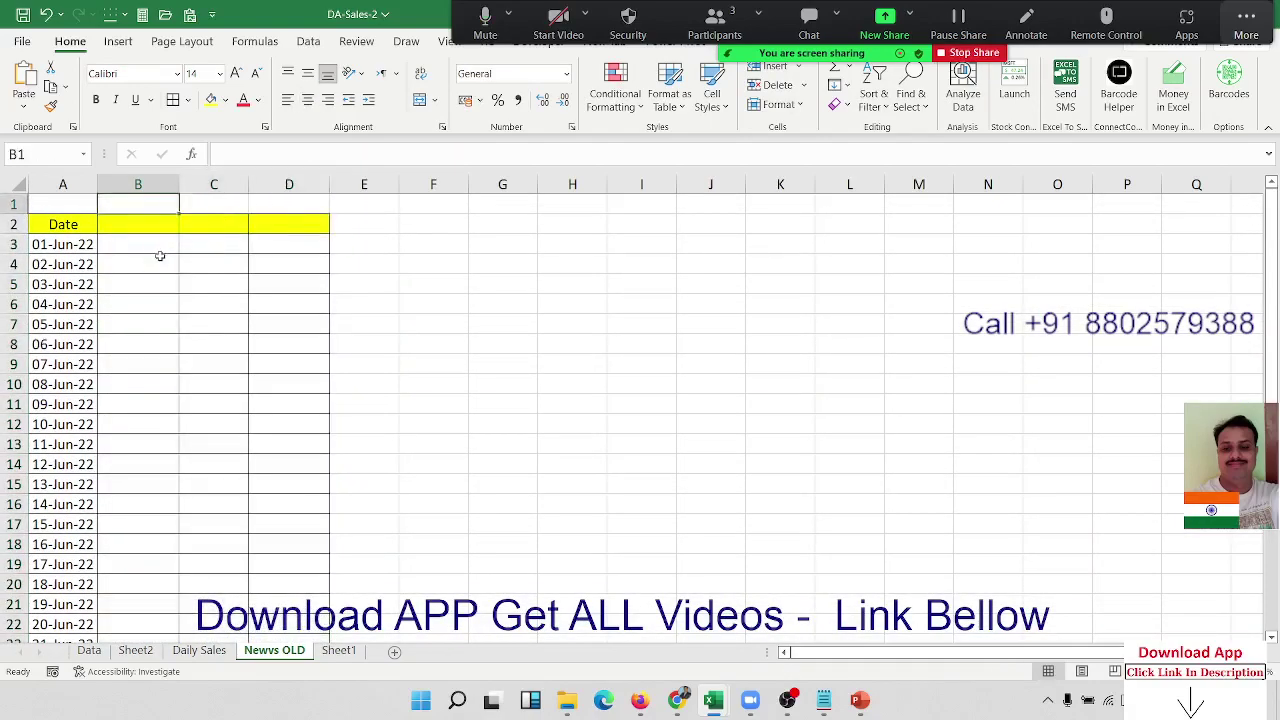
{"action": "type", "text": "N"}
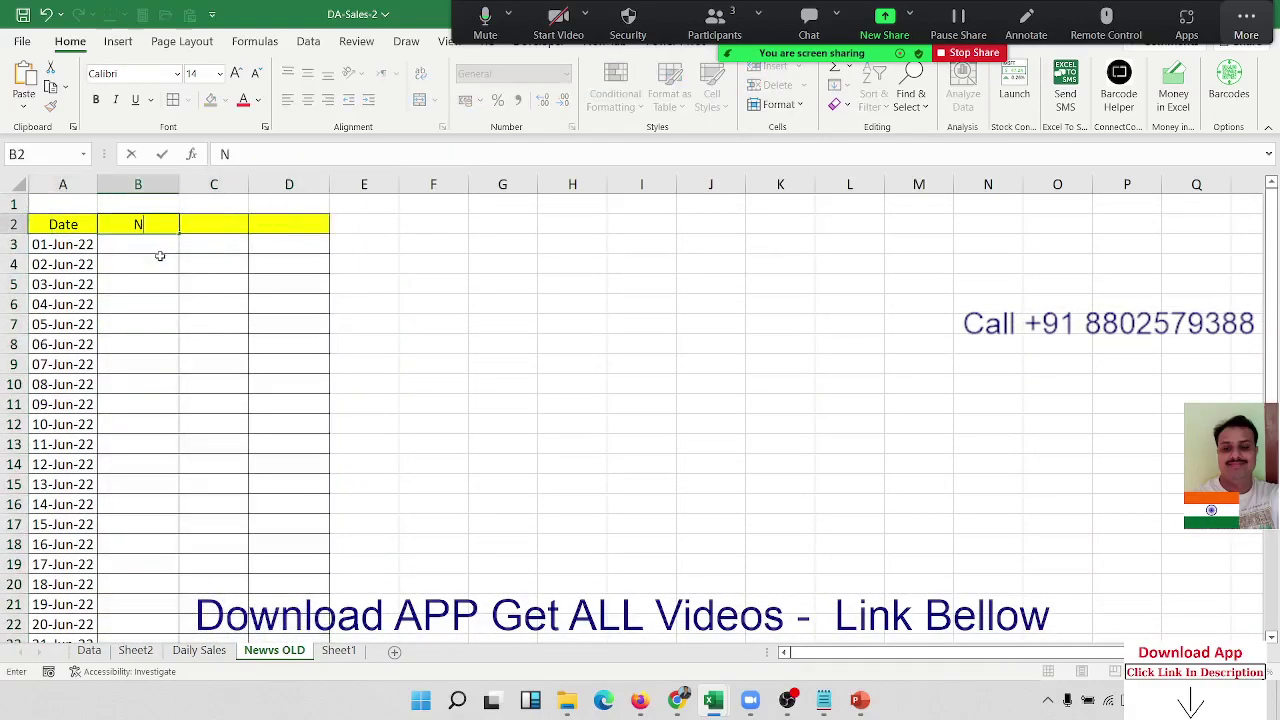
{"action": "type", "text": "EW"}
{"action": "key", "text": "Tab"}
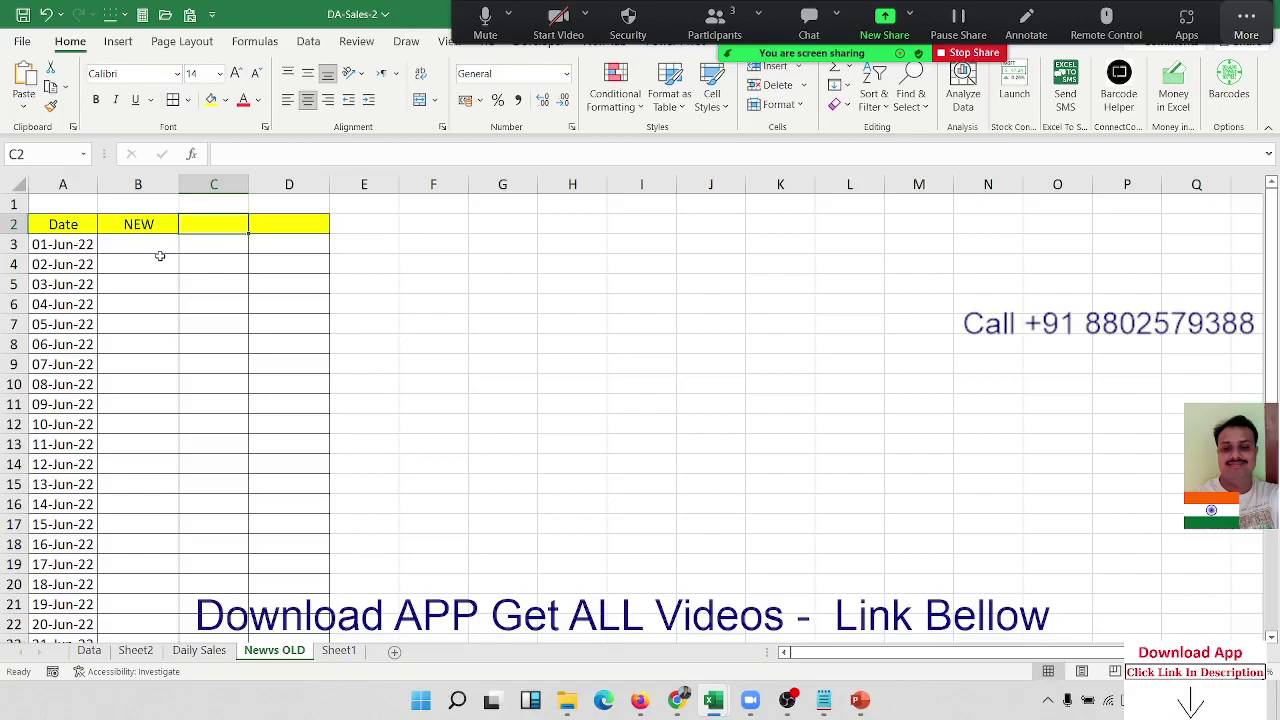
{"action": "type", "text": "Re"}
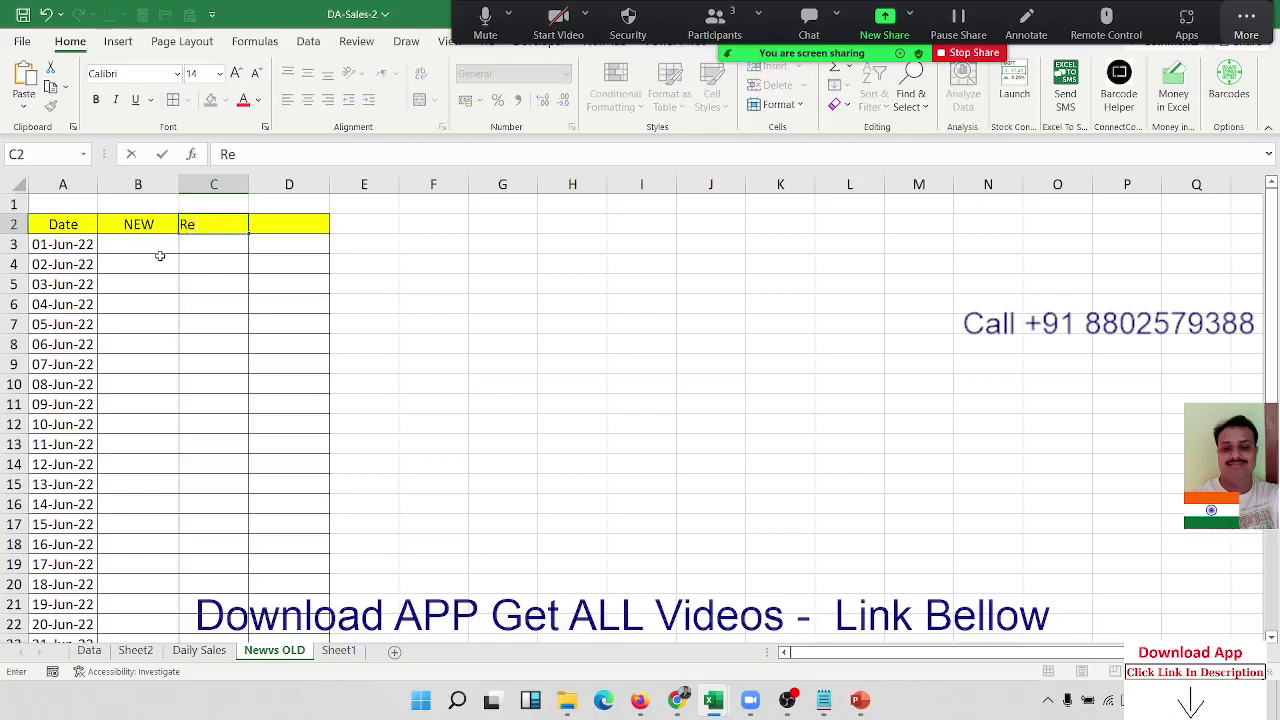
{"action": "type", "text": "pea"}
{"action": "key", "text": "BackSpace"}
{"action": "type", "text": "peat"}
{"action": "key", "text": "Return"}
Enter Sold Unit as the heading in cell D2
{"action": "key", "text": "Up"}
{"action": "key", "text": "Right"}
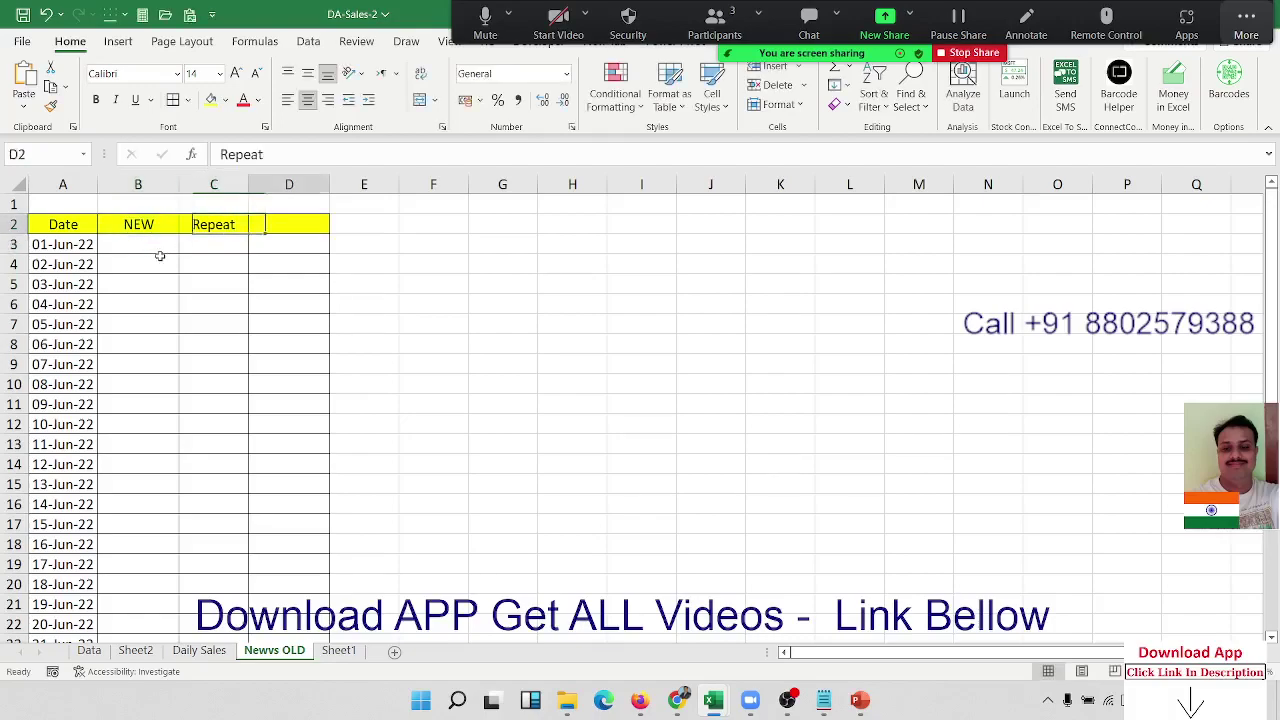
{"action": "key", "text": "Right"}
{"action": "type", "text": "Qty"}
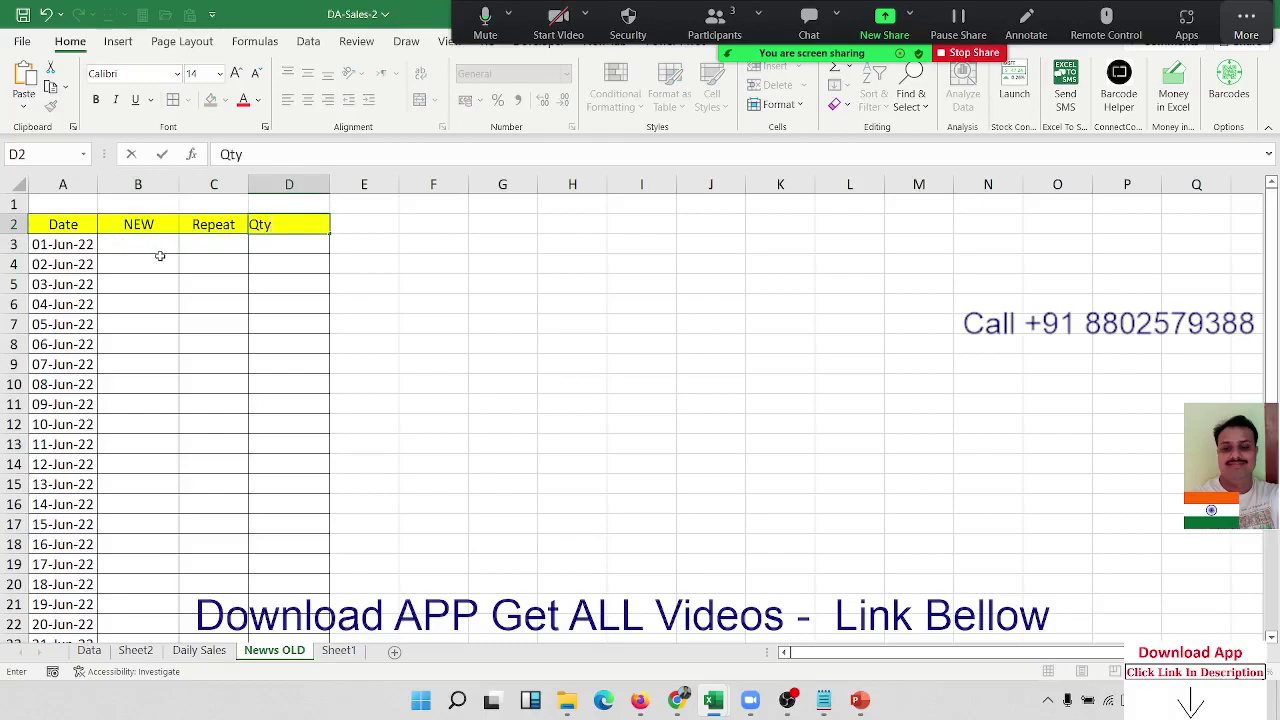
{"action": "key", "text": "BackSpace"}
{"action": "key", "text": "BackSpace"}
{"action": "key", "text": "BackSpace"}
{"action": "type", "text": "Lo"}
{"action": "key", "text": "BackSpace"}
{"action": "key", "text": "BackSpace"}
{"action": "type", "text": "S"}
{"action": "type", "text": "lr"}
{"action": "key", "text": "BackSpace"}
{"action": "key", "text": "BackSpace"}
{"action": "type", "text": "old"}
{"action": "type", "text": " Uni"}
{"action": "type", "text": "t"}
{"action": "key", "text": "Return"}
Review the finished Sold Unit heading in D2 beside the empty E2
{"action": "key", "text": "Up"}
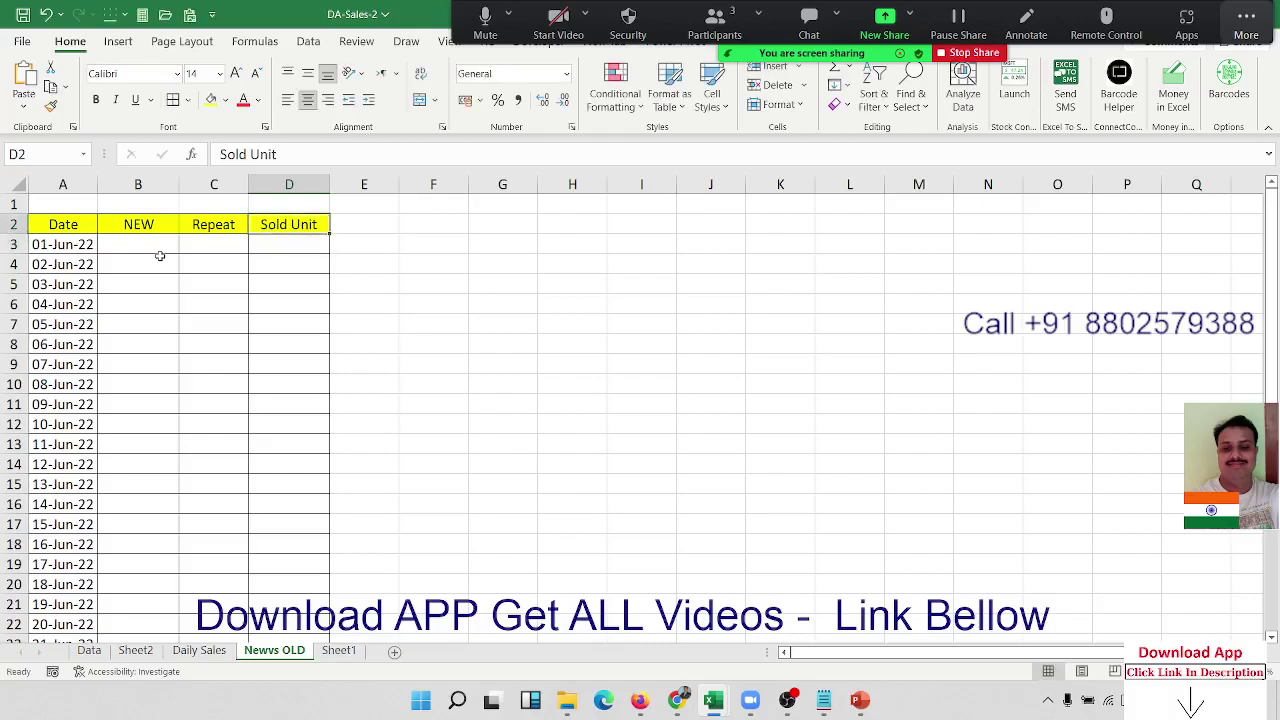
{"action": "key", "text": "Right"}
{"action": "key", "text": "Left"}
{"action": "key", "text": "Right"}
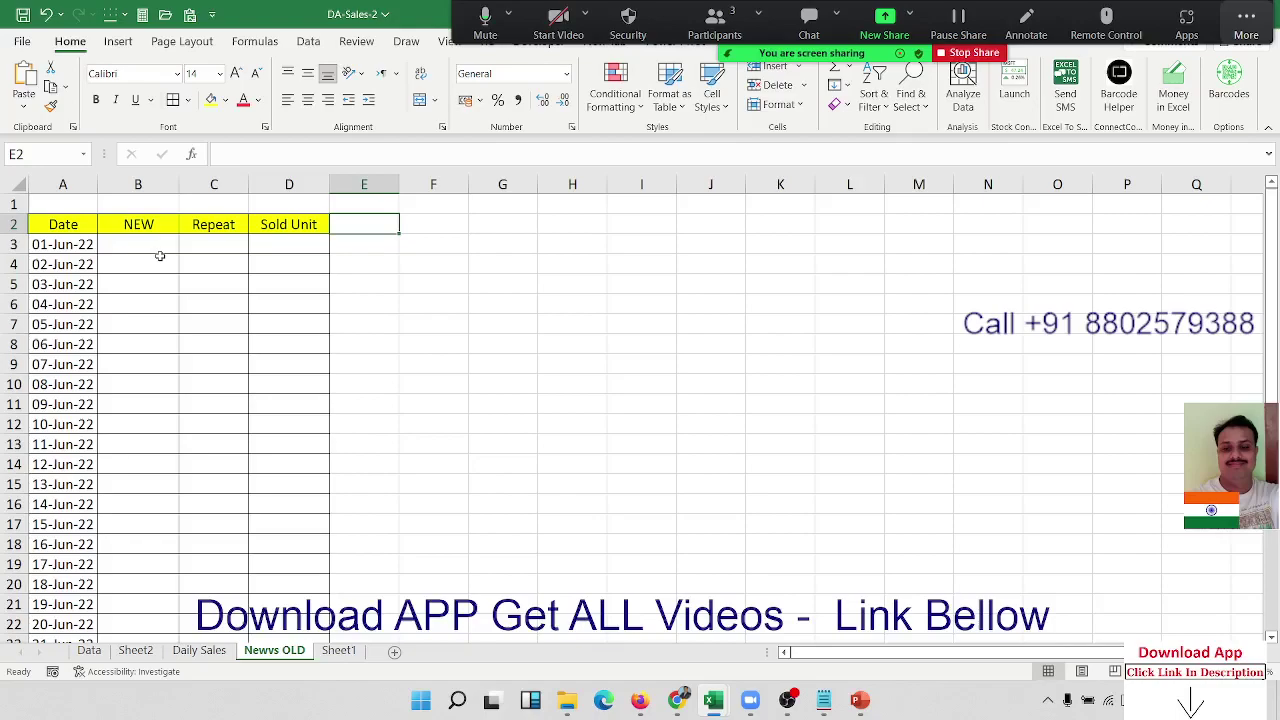
{"action": "key", "text": "Left"}
{"action": "key", "text": "Right"}
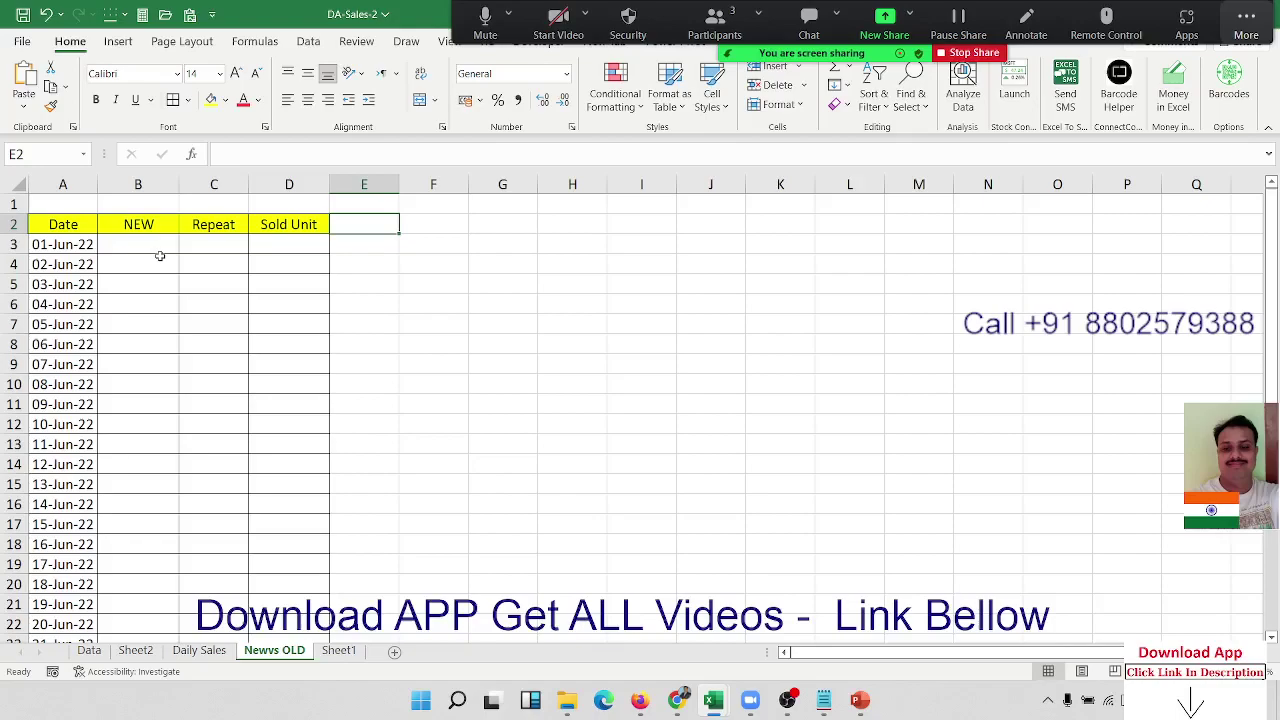
Start a SUMIFS formula in B3, then abandon it
{"action": "left_click", "coordinate": [162, 240]}
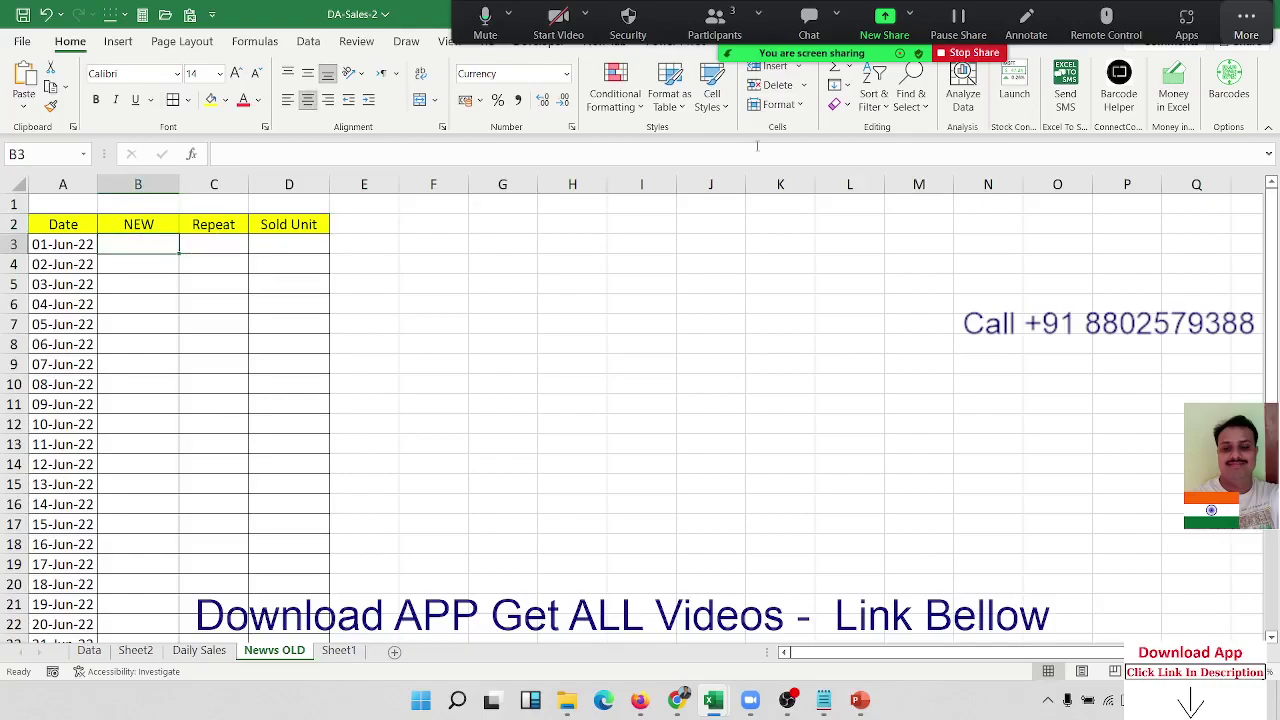
{"action": "type", "text": "="}
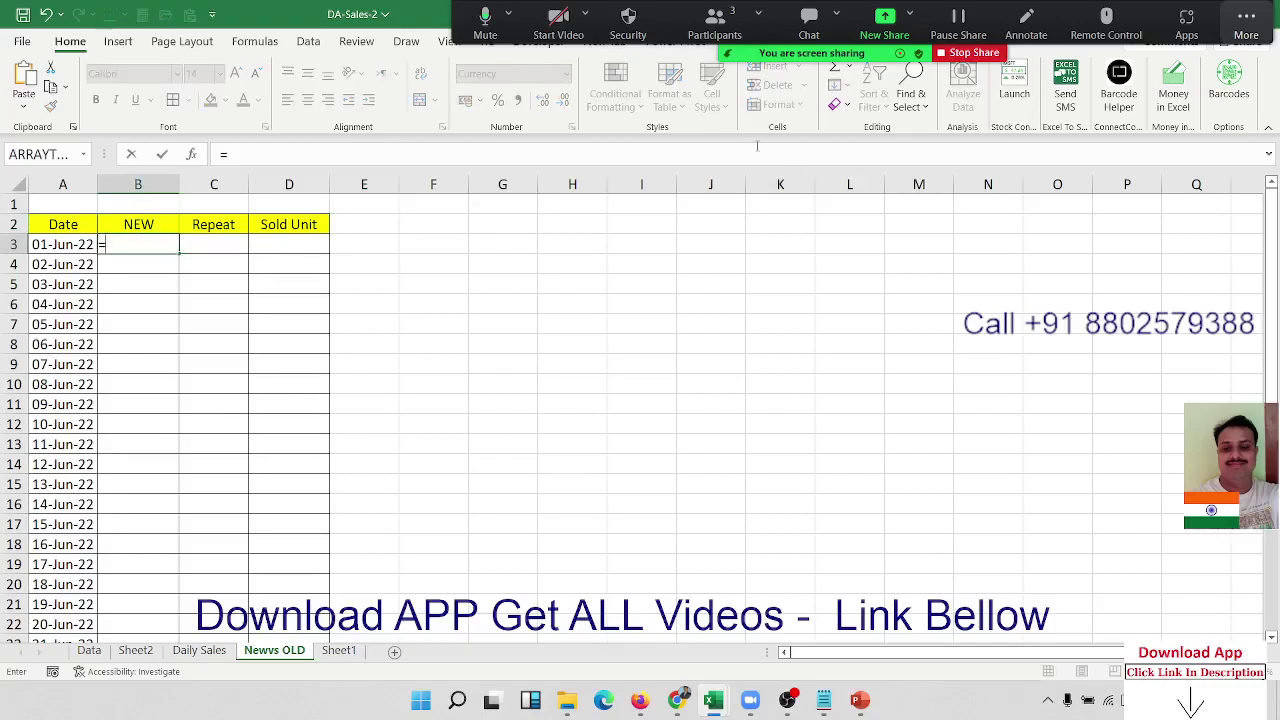
{"action": "type", "text": "sum"}
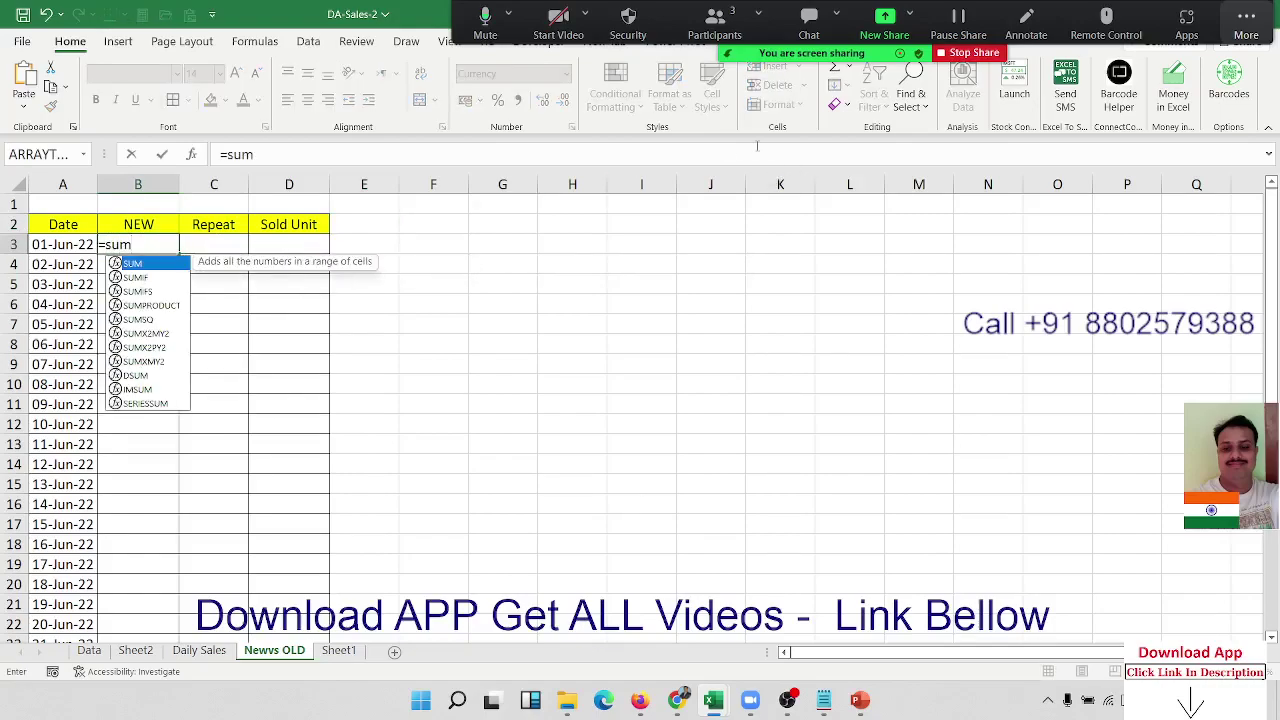
{"action": "key", "text": "Down"}
{"action": "key", "text": "Down"}
{"action": "key", "text": "Tab"}
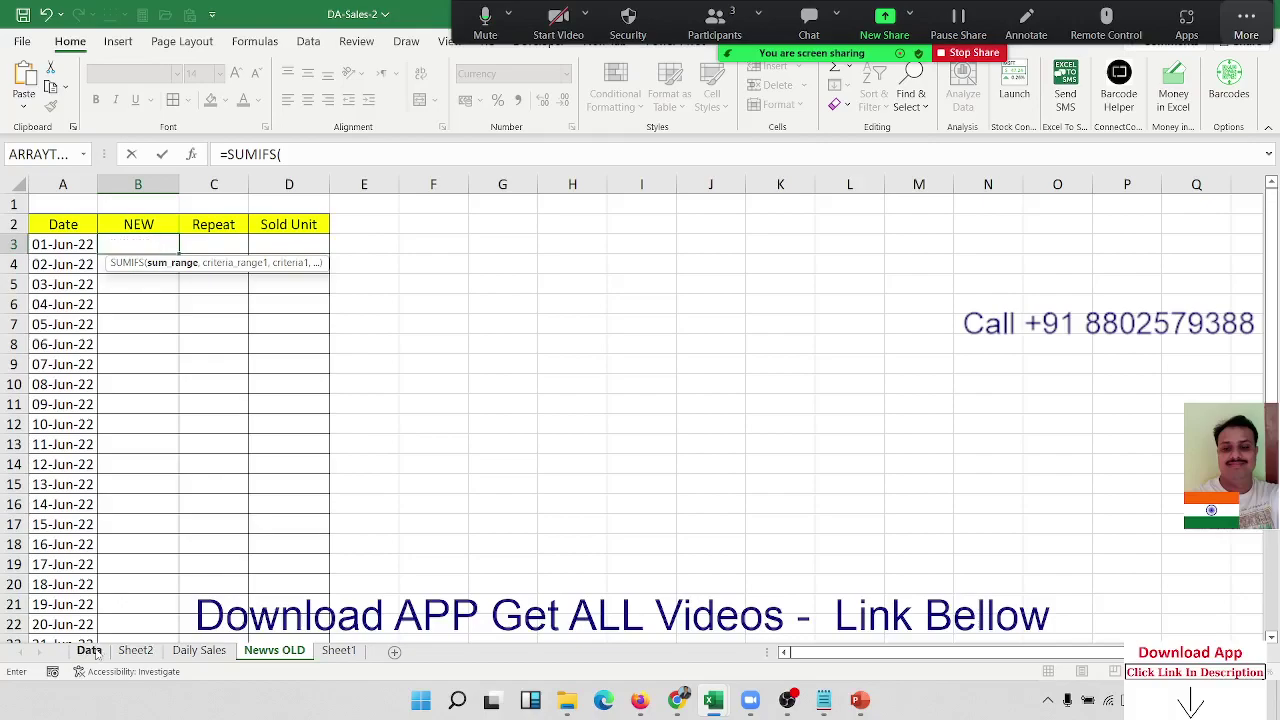
{"action": "left_click", "coordinate": [90, 651]}
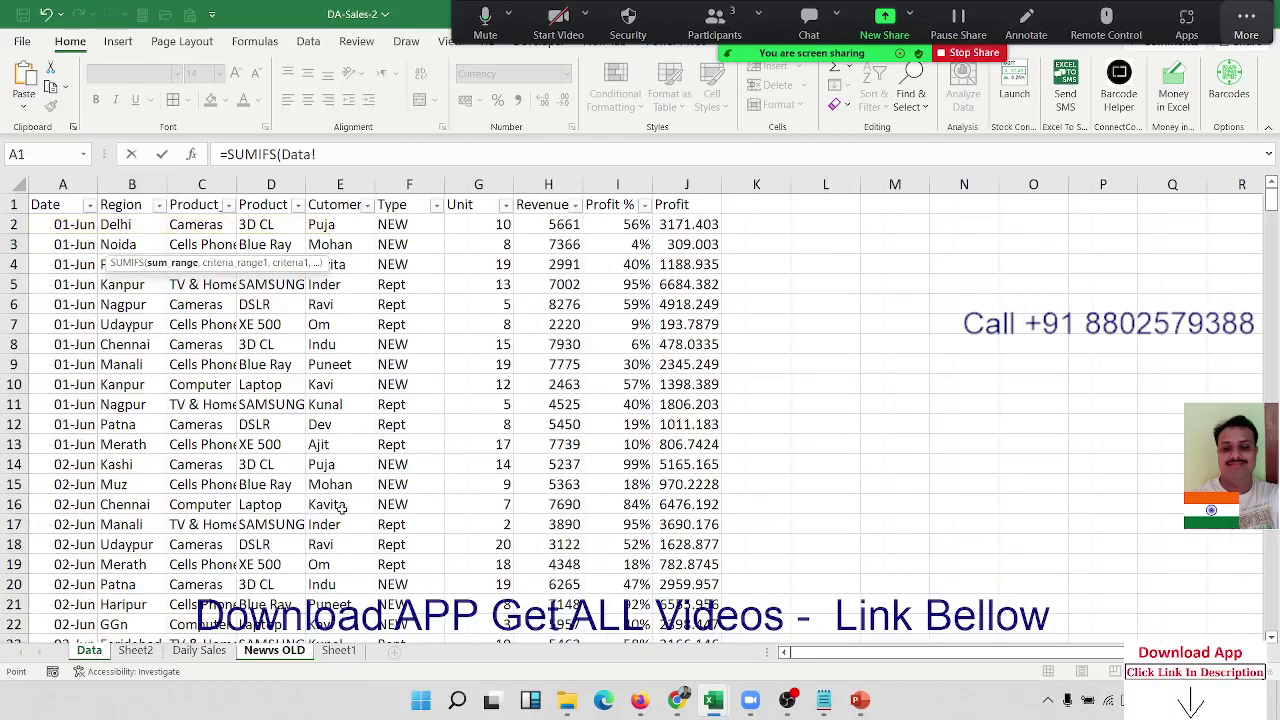
{"action": "key", "text": "Escape"}
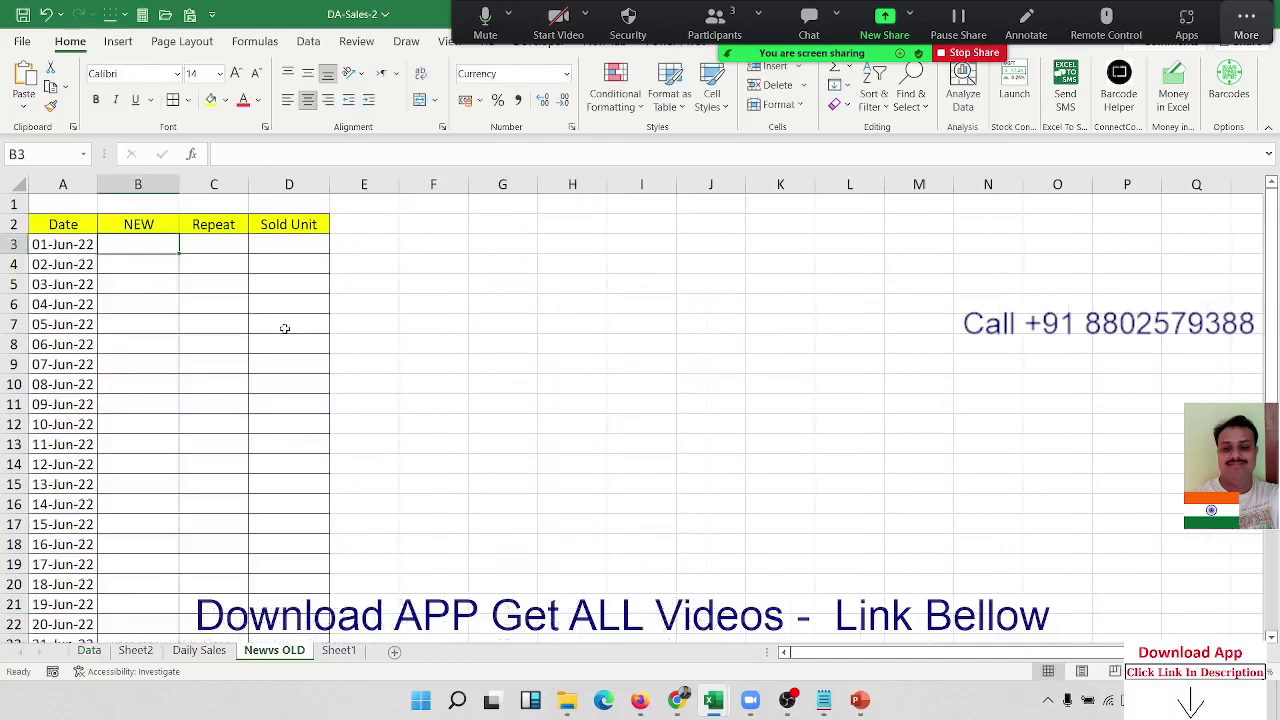
Enter =COUNTIFS(Data!A:A,A3,Data!F:F,"NEW") in B3, returning 6
{"action": "type", "text": "=coun"}
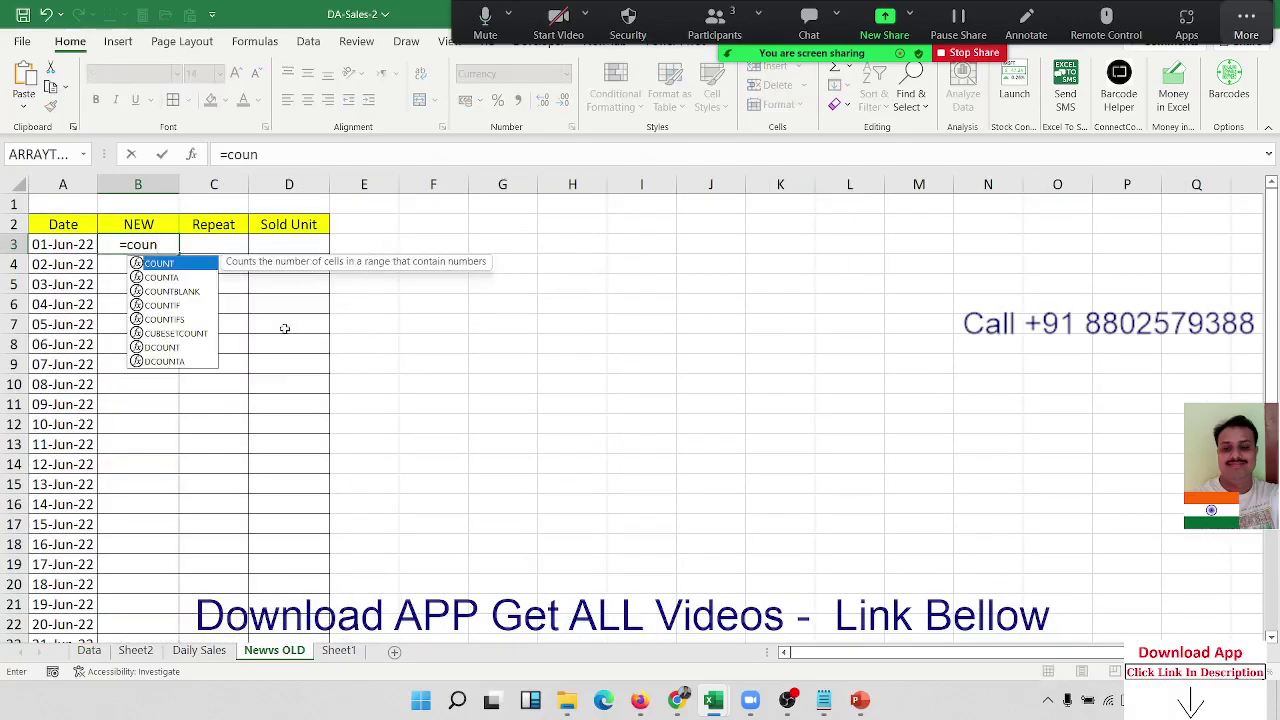
{"action": "key", "text": "Down"}
{"action": "key", "text": "Down"}
{"action": "key", "text": "Down"}
{"action": "key", "text": "Down"}
{"action": "key", "text": "Tab"}
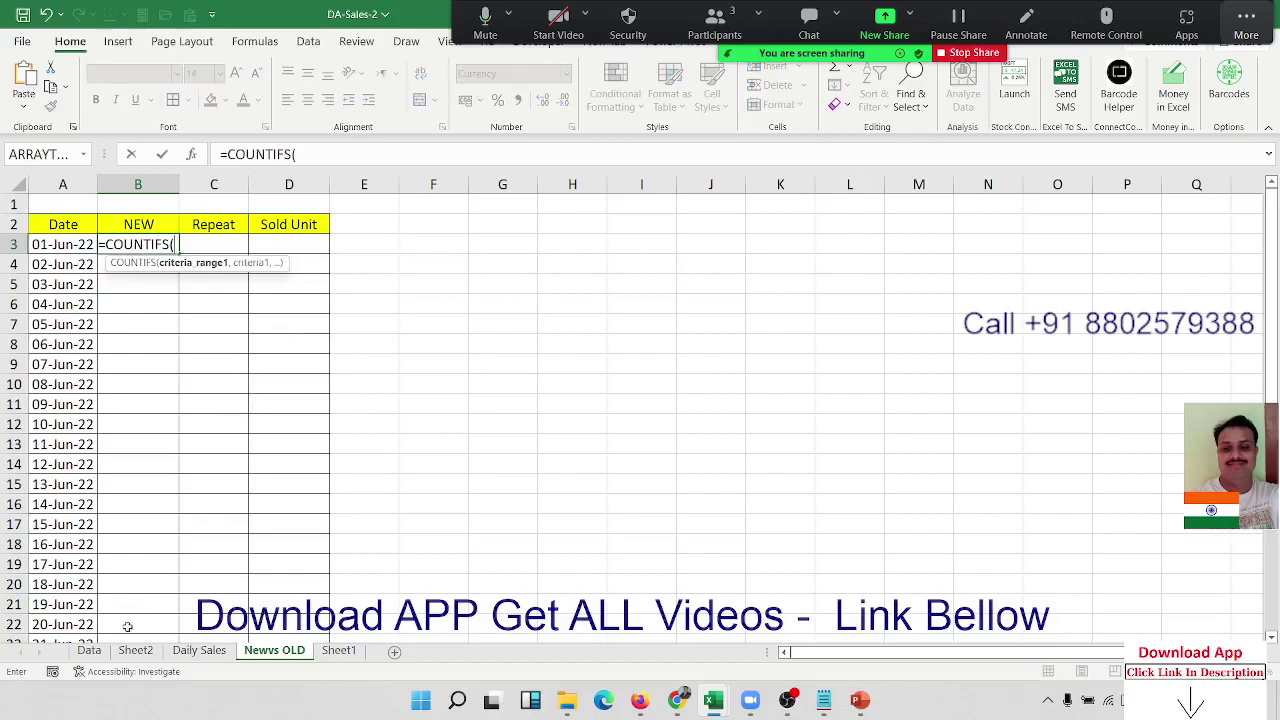
{"action": "left_click", "coordinate": [92, 652]}
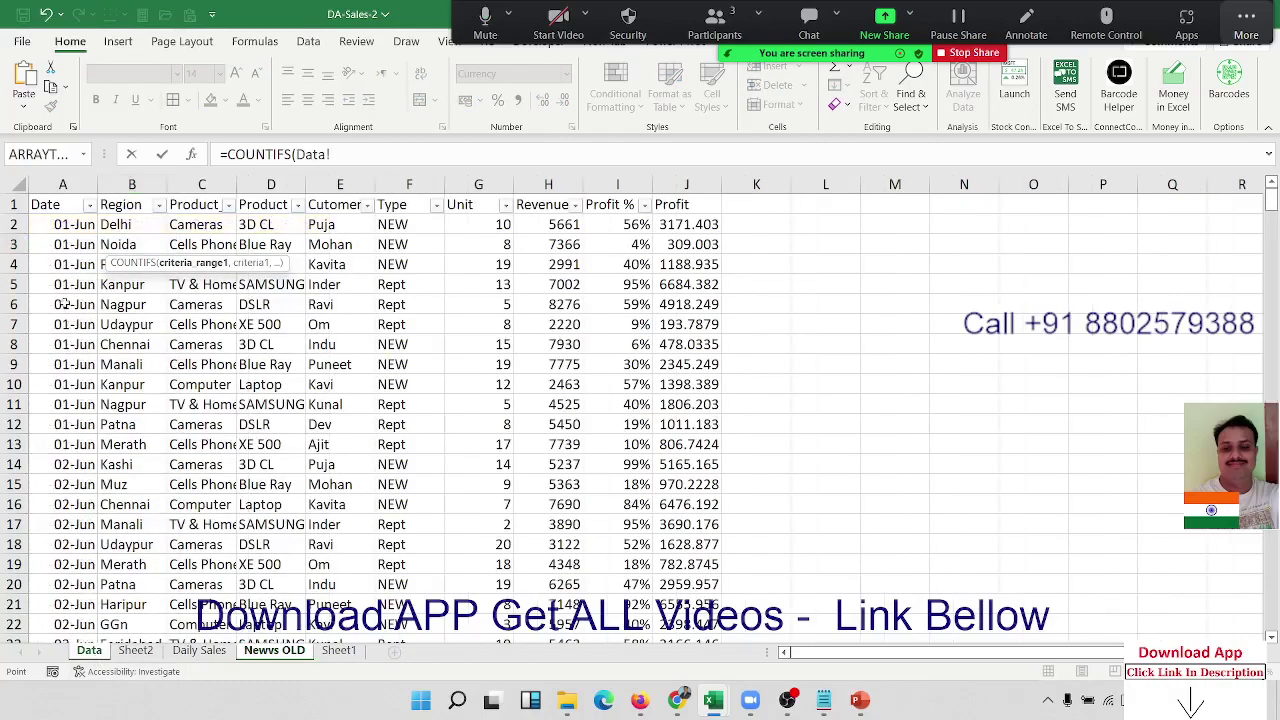
{"action": "left_click", "coordinate": [55, 185]}
{"action": "type", "text": ",a"}
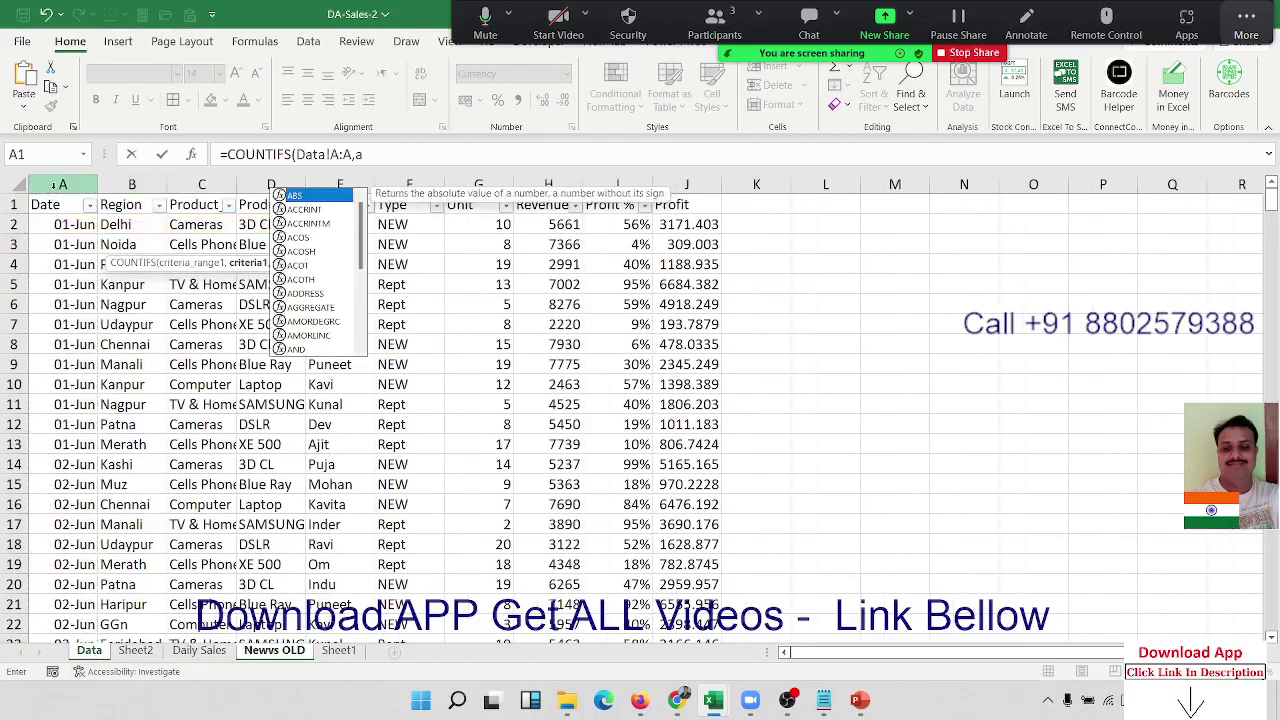
{"action": "type", "text": "3,"}
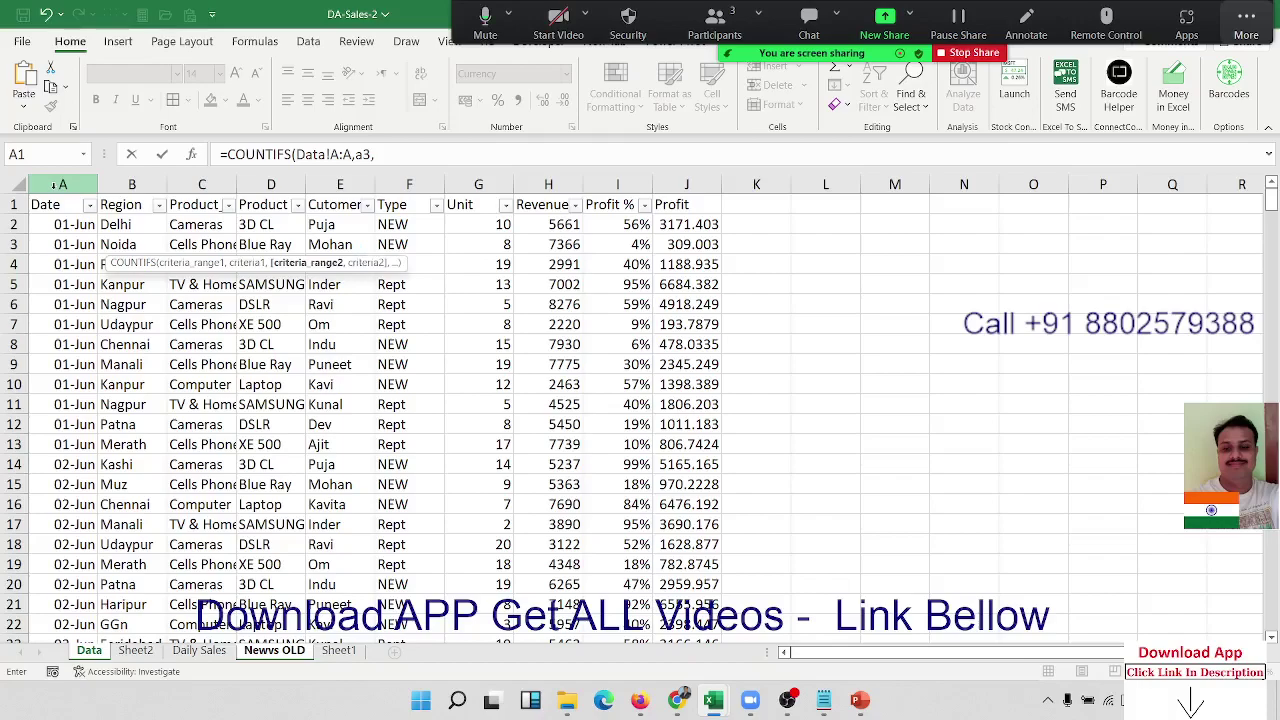
{"action": "left_click", "coordinate": [127, 176]}
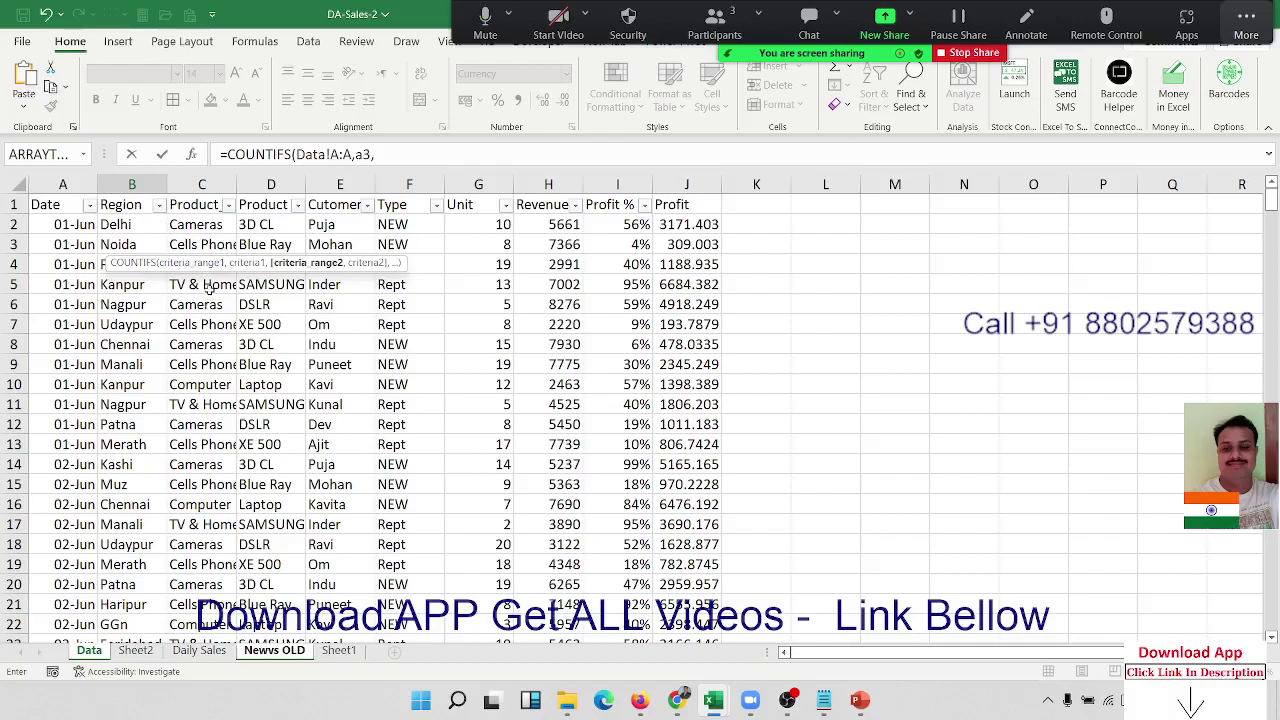
{"action": "left_click", "coordinate": [408, 185]}
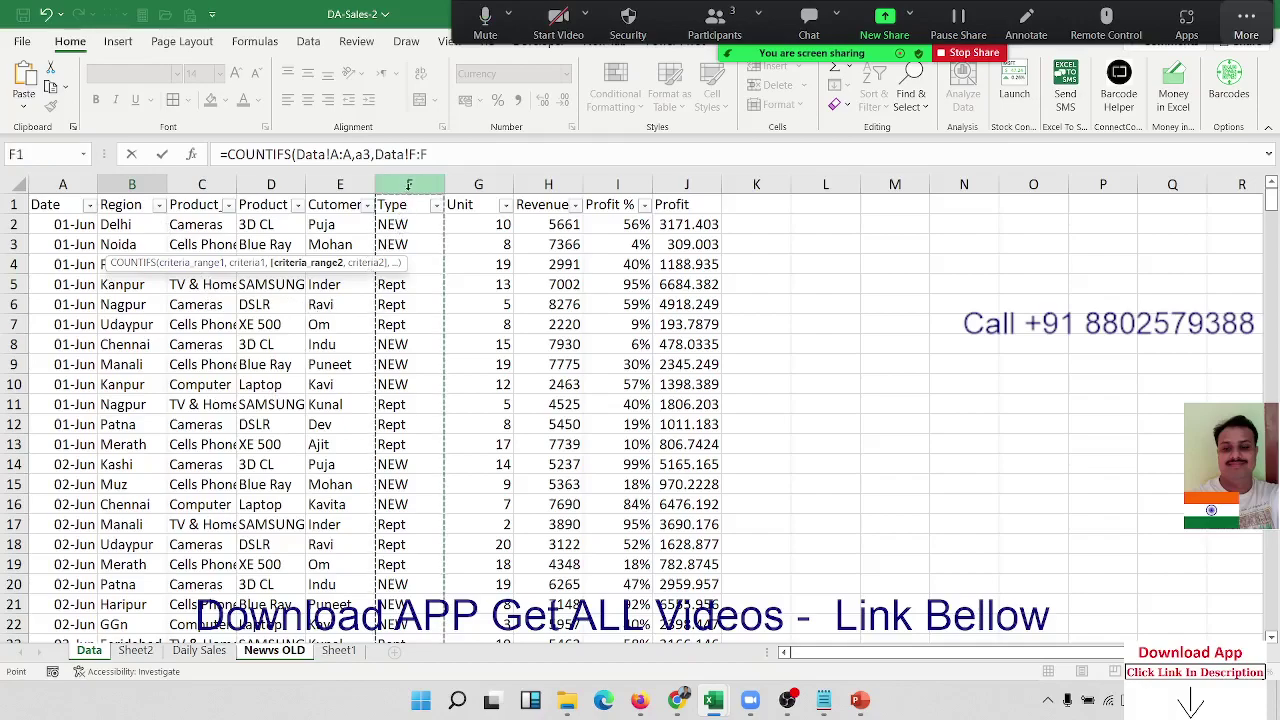
{"action": "type", "text": ",\"N"}
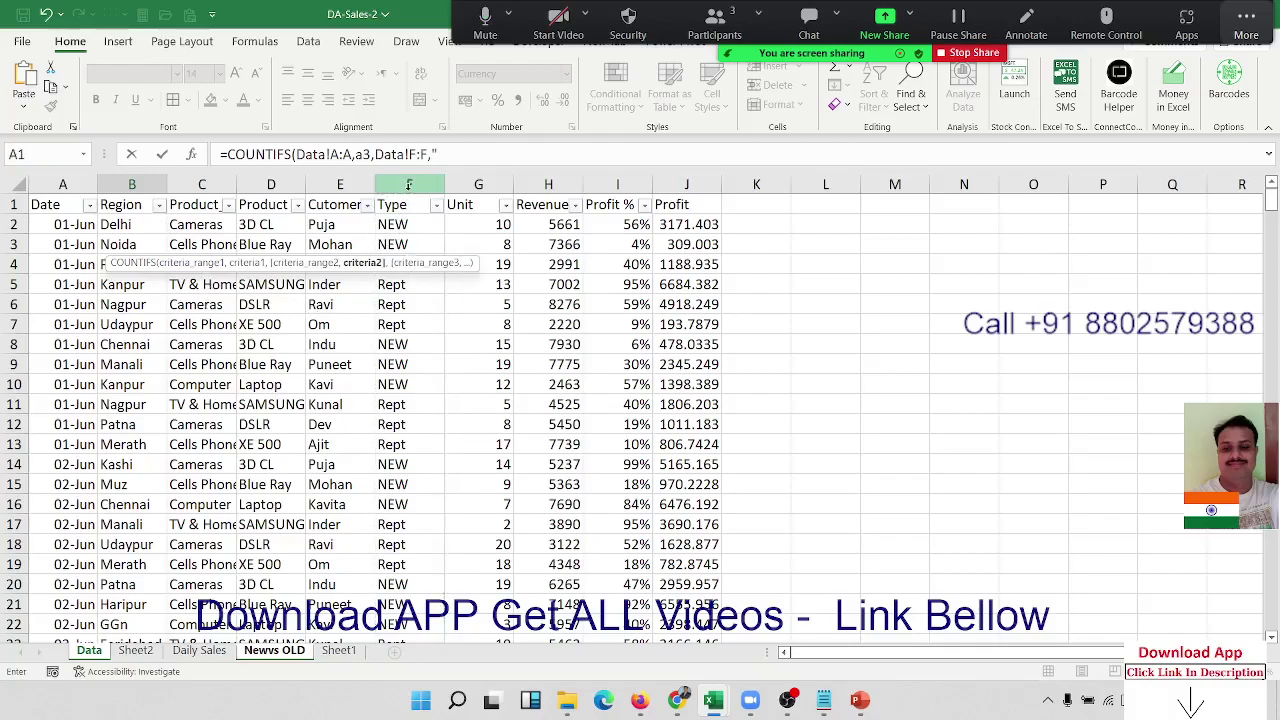
{"action": "type", "text": "EW"}
{"action": "key", "text": "Return"}
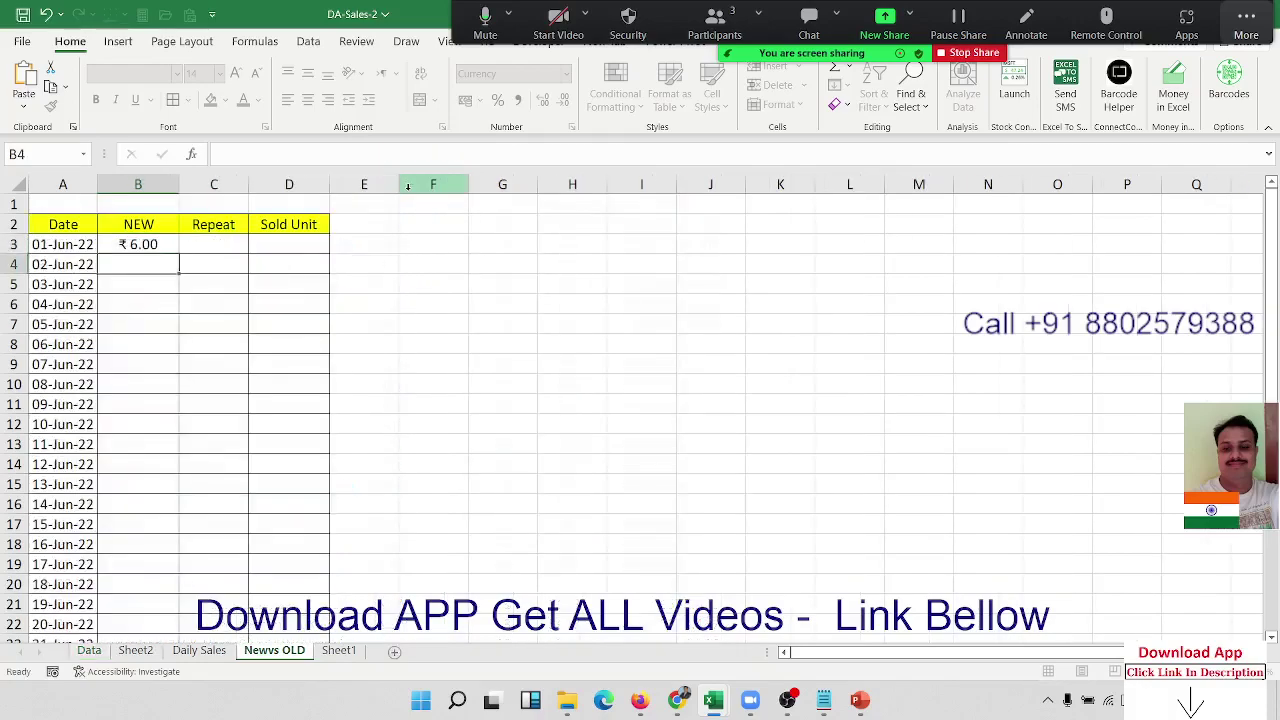
Show B3 in General format and replace its "NEW" criterion with a reference to B2
{"action": "key", "text": "ctrl+shift+grave"}
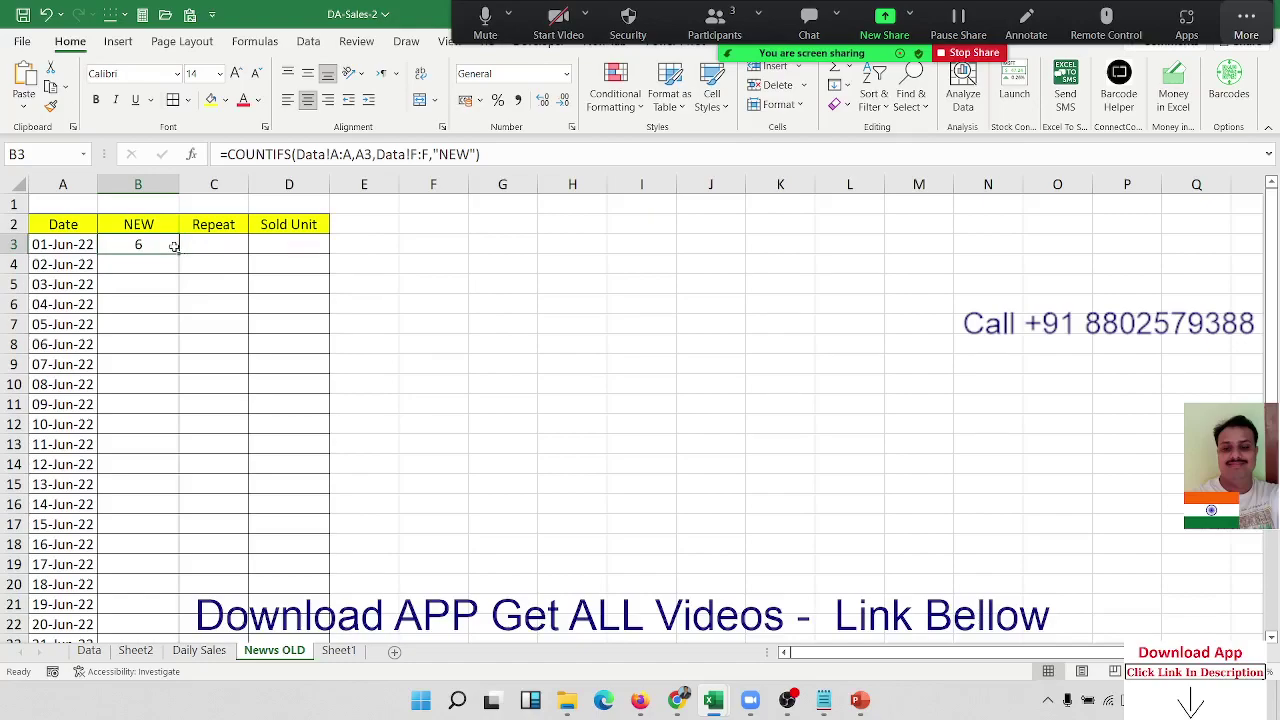
{"action": "left_click", "coordinate": [429, 155]}
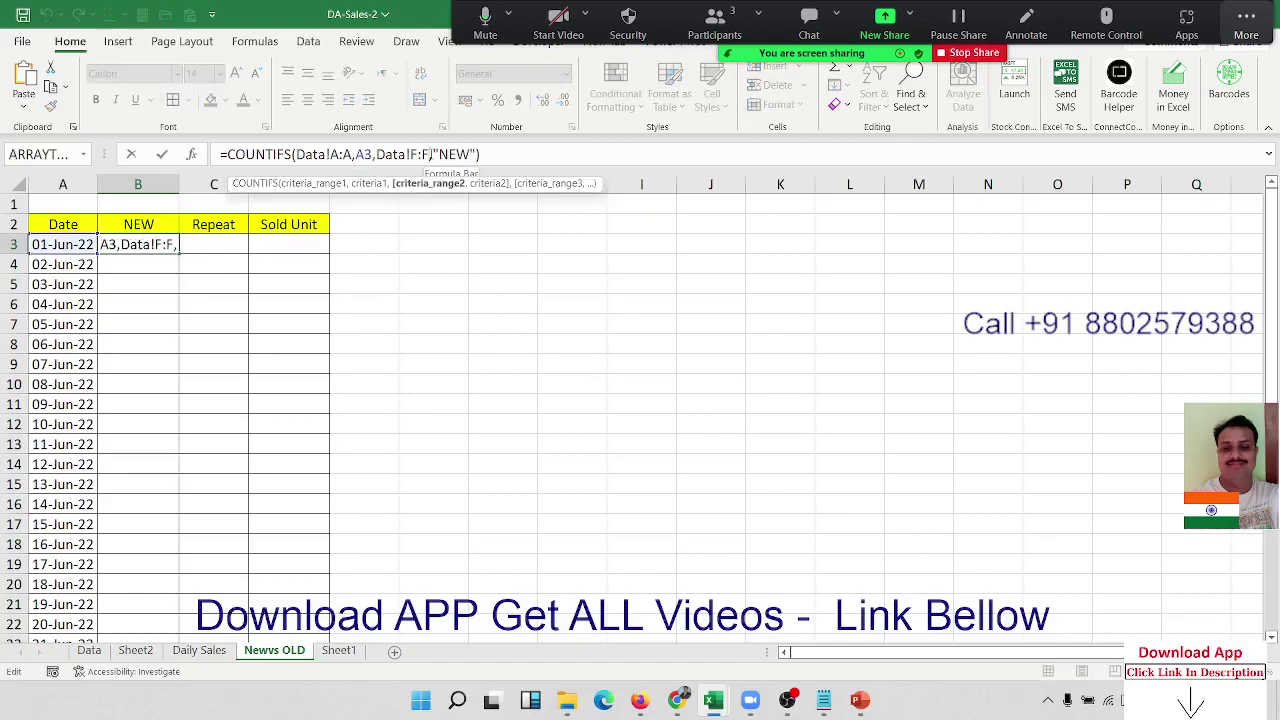
{"action": "key", "text": "Delete"}
{"action": "key", "text": "Delete"}
{"action": "key", "text": "Delete"}
{"action": "key", "text": "Delete"}
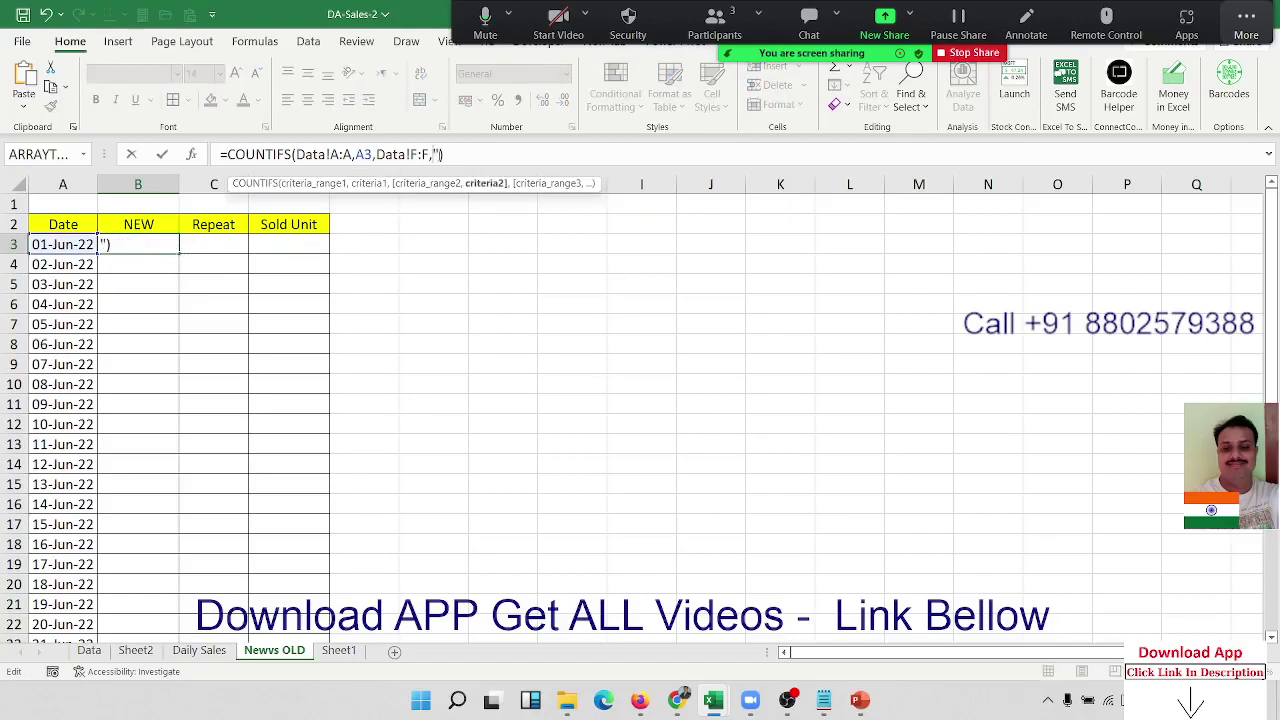
{"action": "key", "text": "Delete"}
{"action": "left_click", "coordinate": [166, 226]}
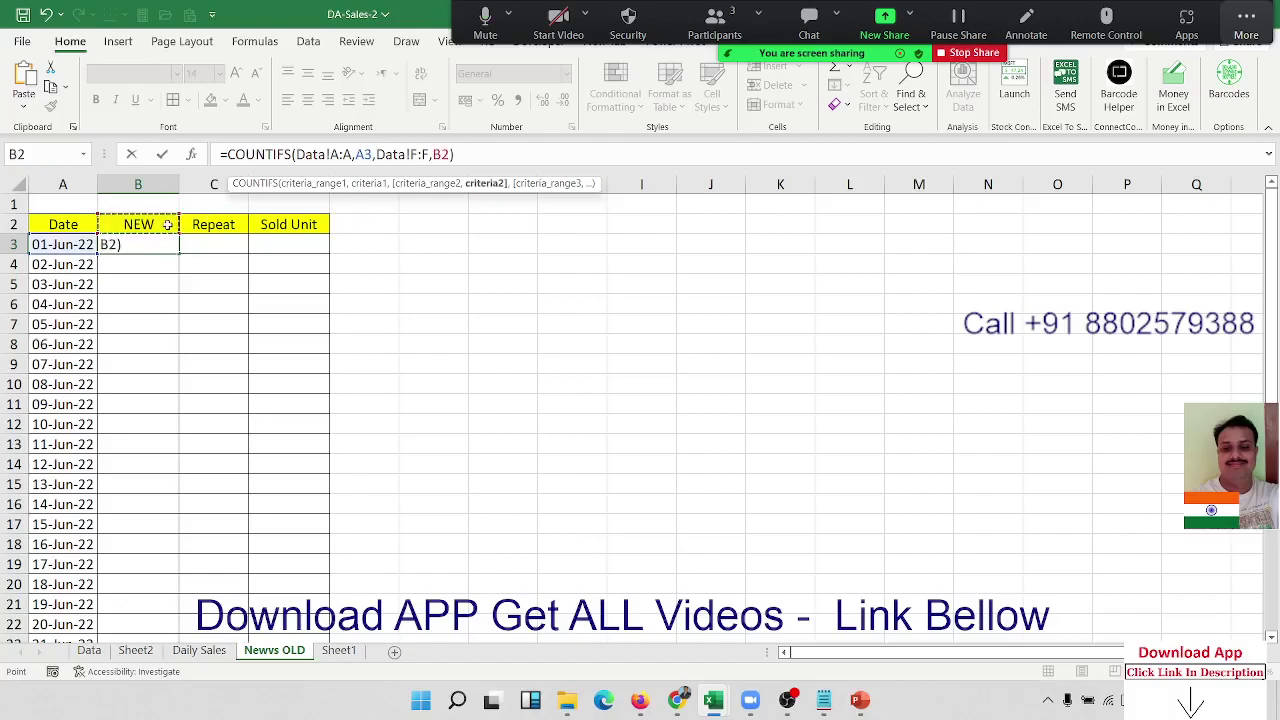
{"action": "key", "text": "Return"}
Lock the criterion as $B$2 and fill the formula down the NEW column
{"action": "left_click", "coordinate": [166, 245]}
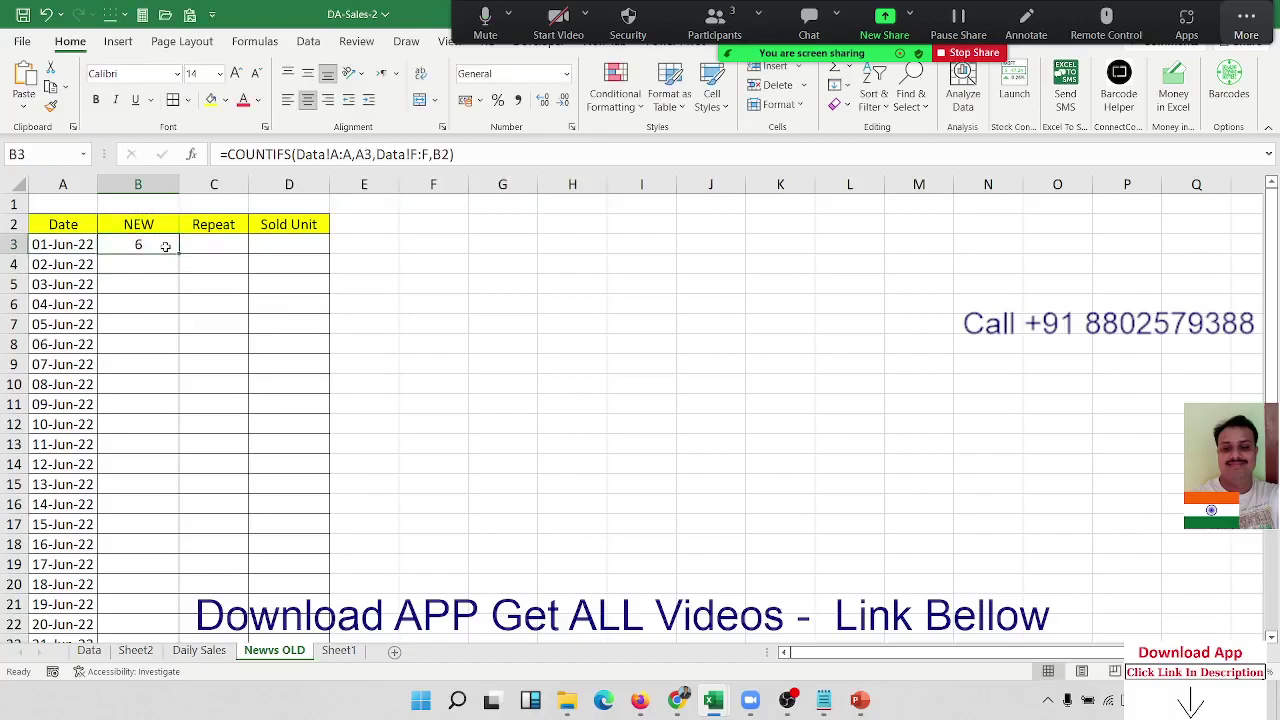
{"action": "left_click", "coordinate": [443, 154]}
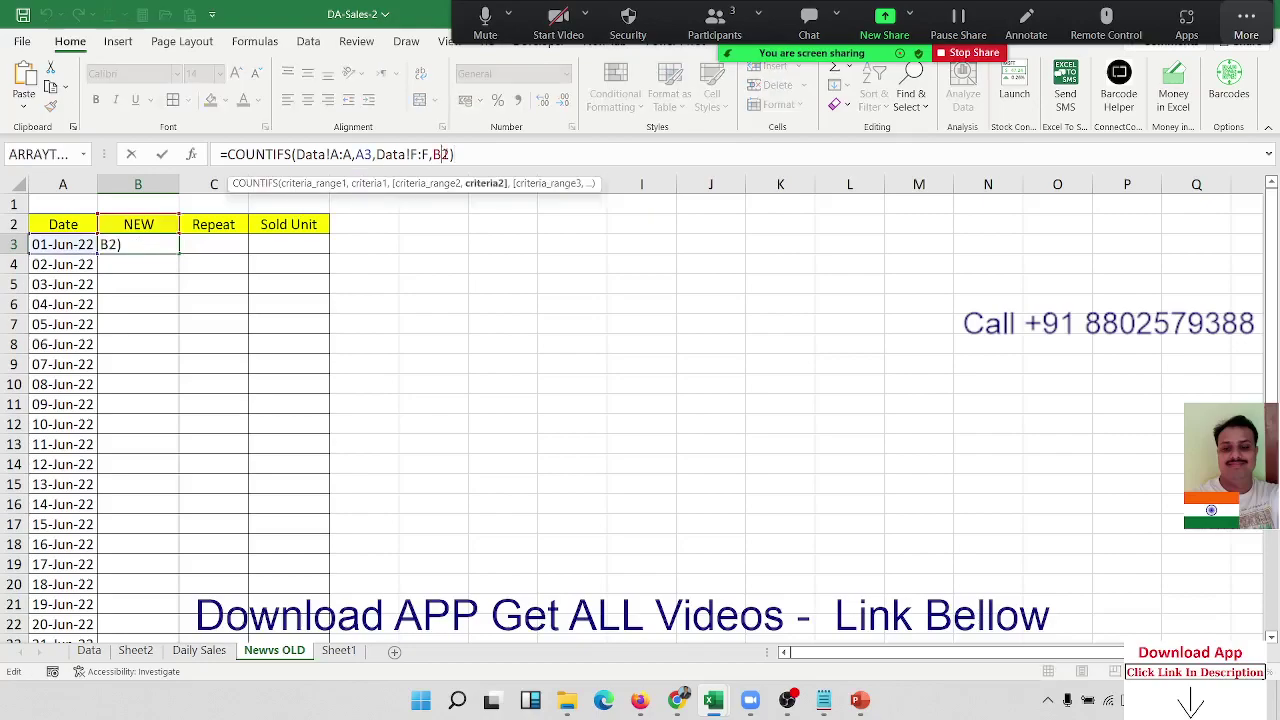
{"action": "key", "text": "F4"}
{"action": "key", "text": "Return"}
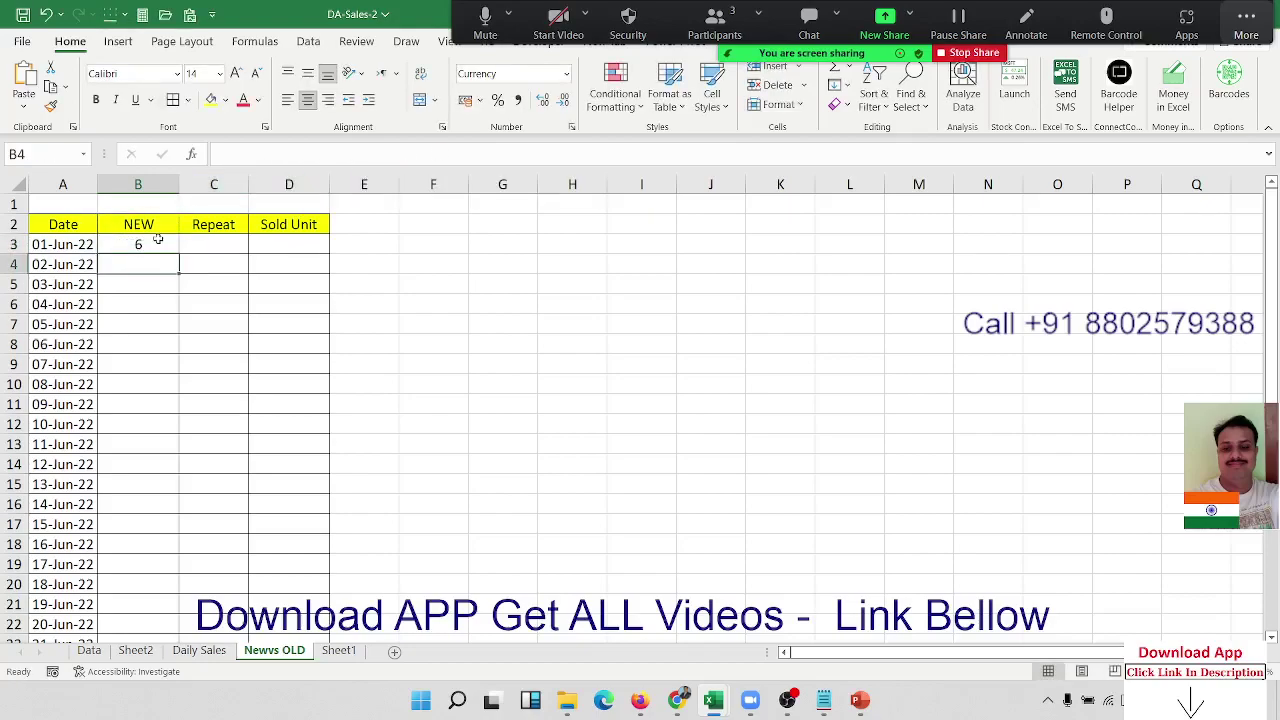
{"action": "left_click", "coordinate": [171, 247]}
{"action": "double_click", "coordinate": [175, 252]}
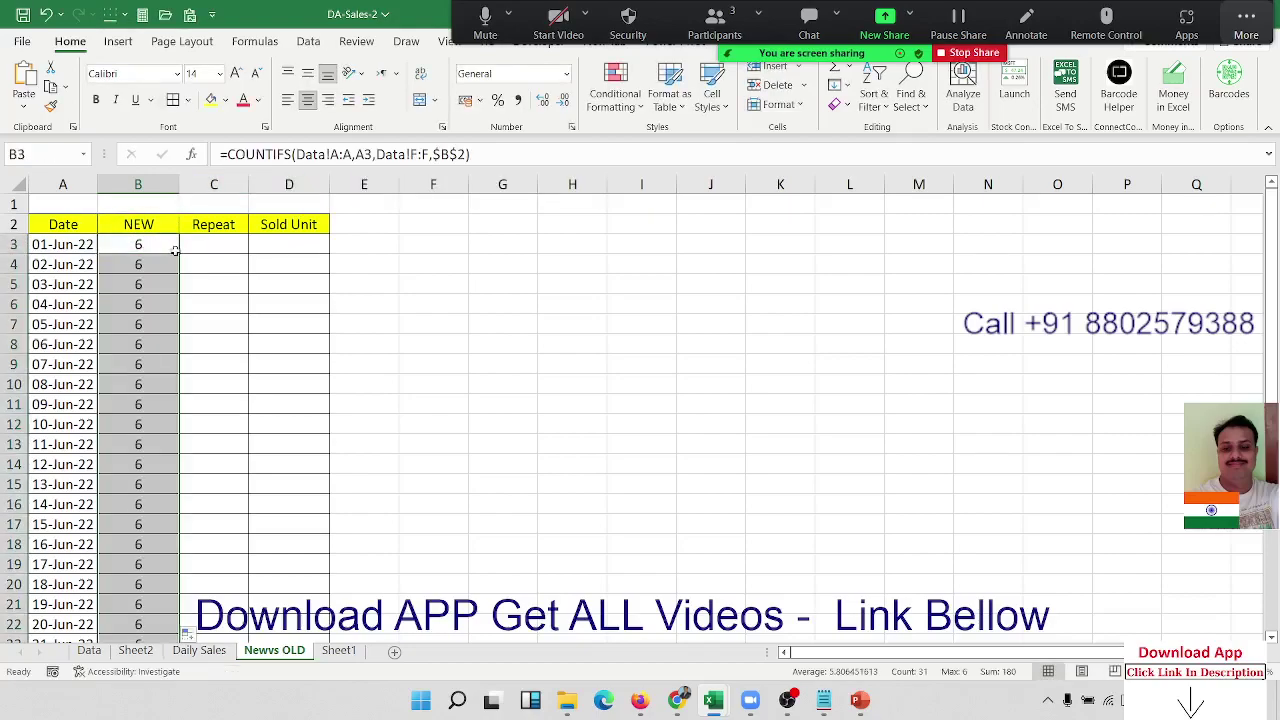
{"action": "left_click", "coordinate": [158, 263]}
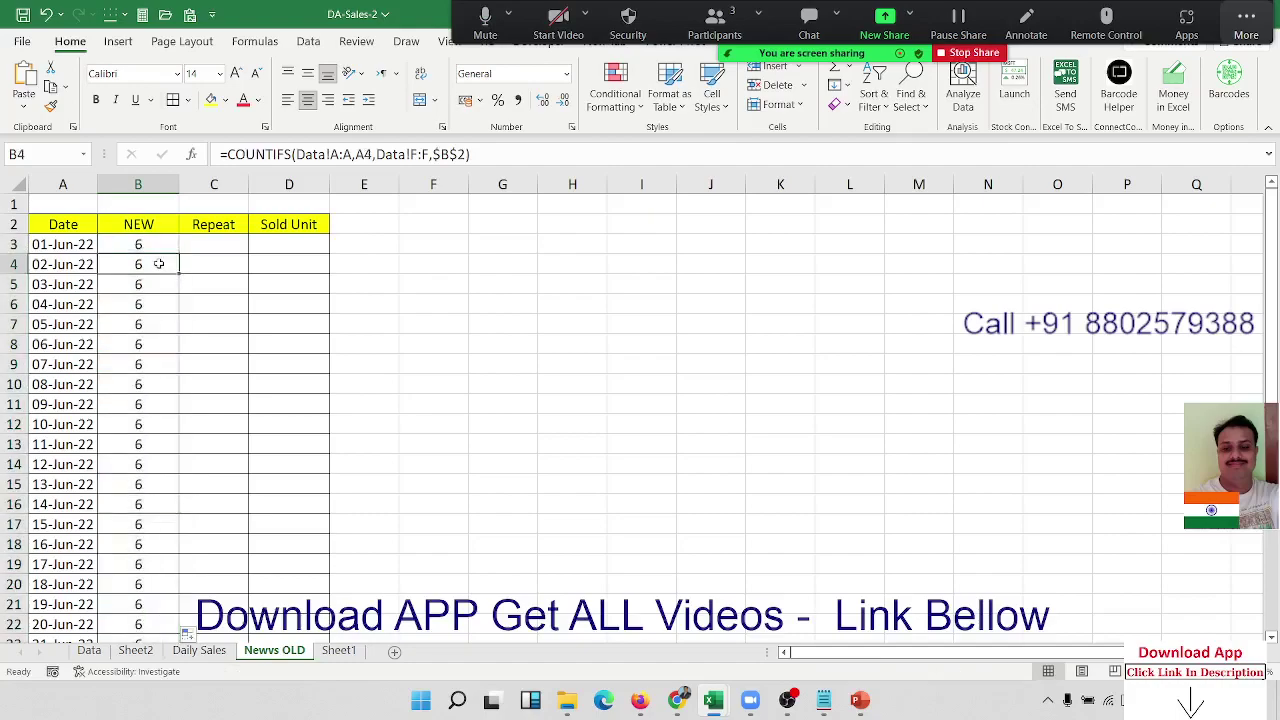
{"action": "key", "text": "Up"}
{"action": "key", "text": "Up"}
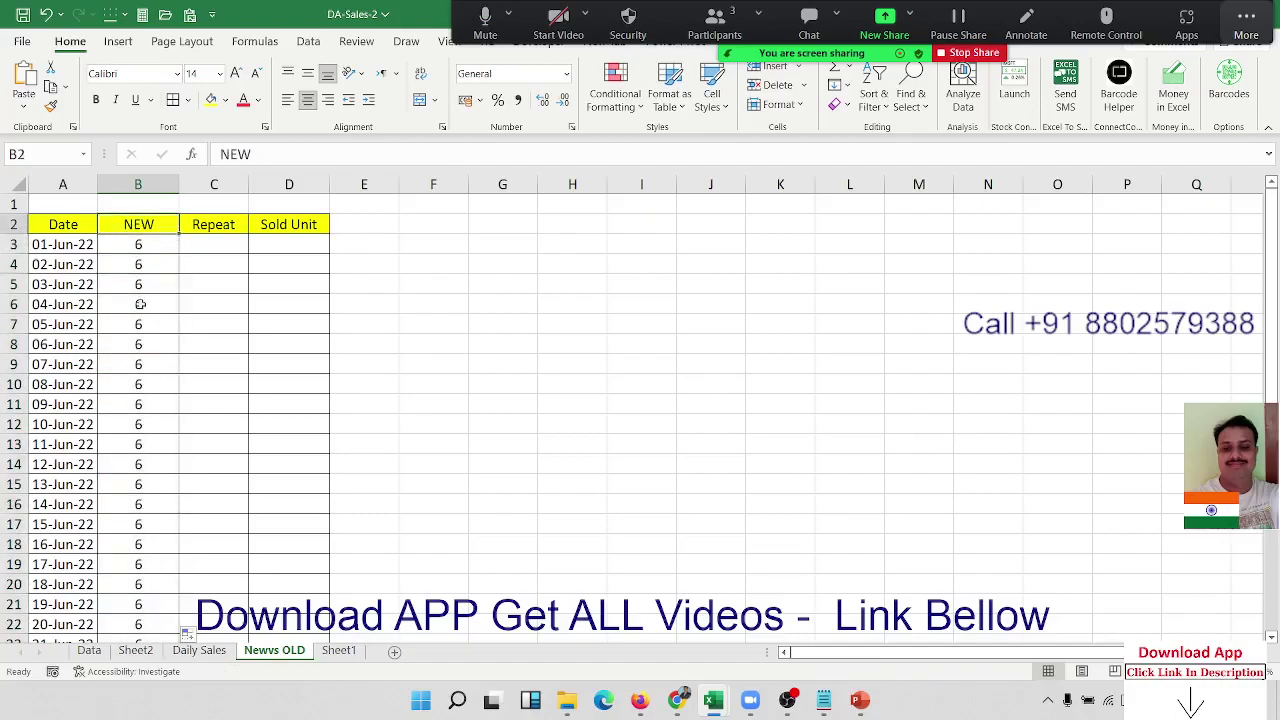
{"action": "key", "text": "Down"}
{"action": "key", "text": "Down"}
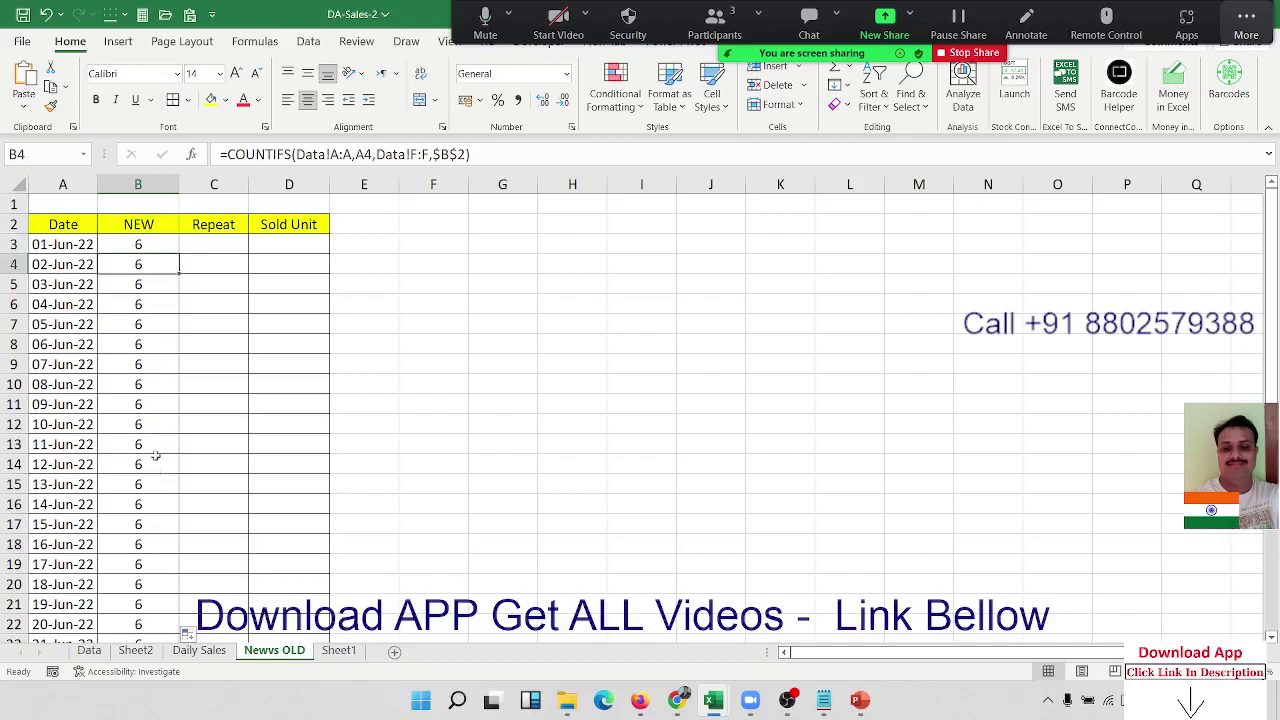
{"action": "scroll", "coordinate": [155, 456], "scroll_direction": "down", "scroll_amount": 7}
{"action": "scroll", "coordinate": [158, 568], "scroll_direction": "up", "scroll_amount": 7}
On the Data sheet, briefly filter Date to 01-Jun, then remove the filter
{"action": "left_click", "coordinate": [89, 651]}
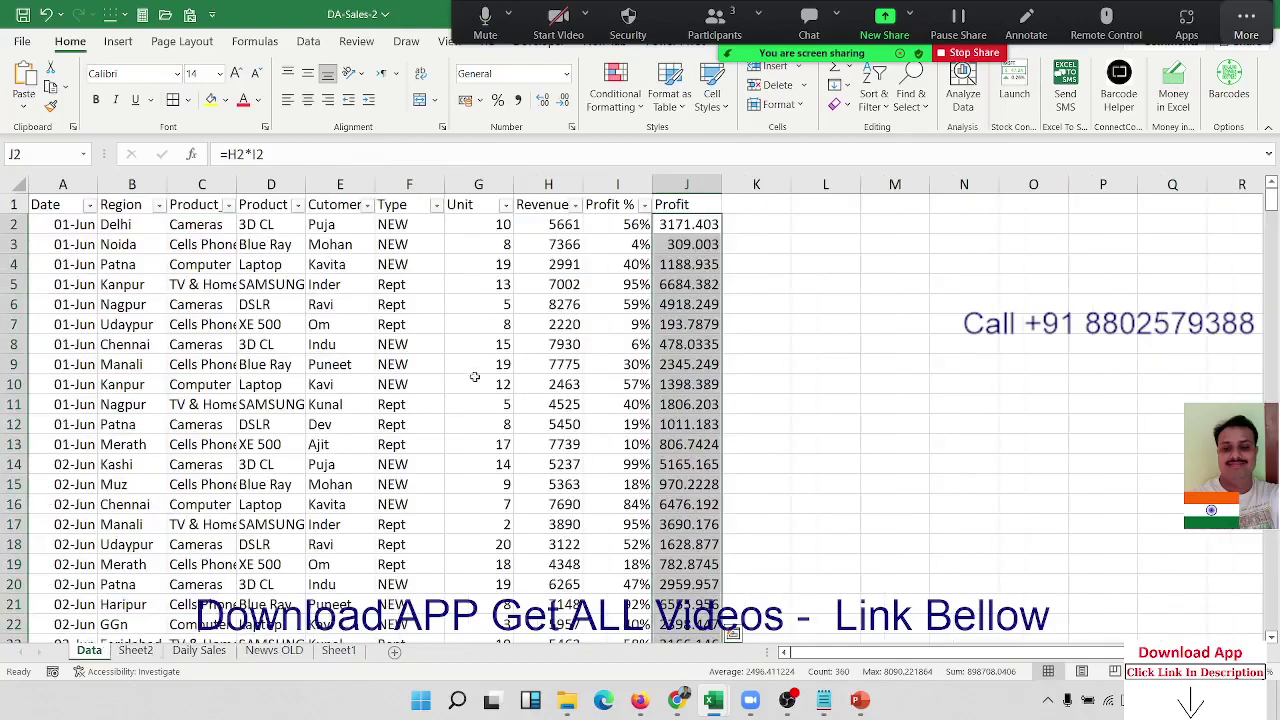
{"action": "left_click", "coordinate": [390, 246]}
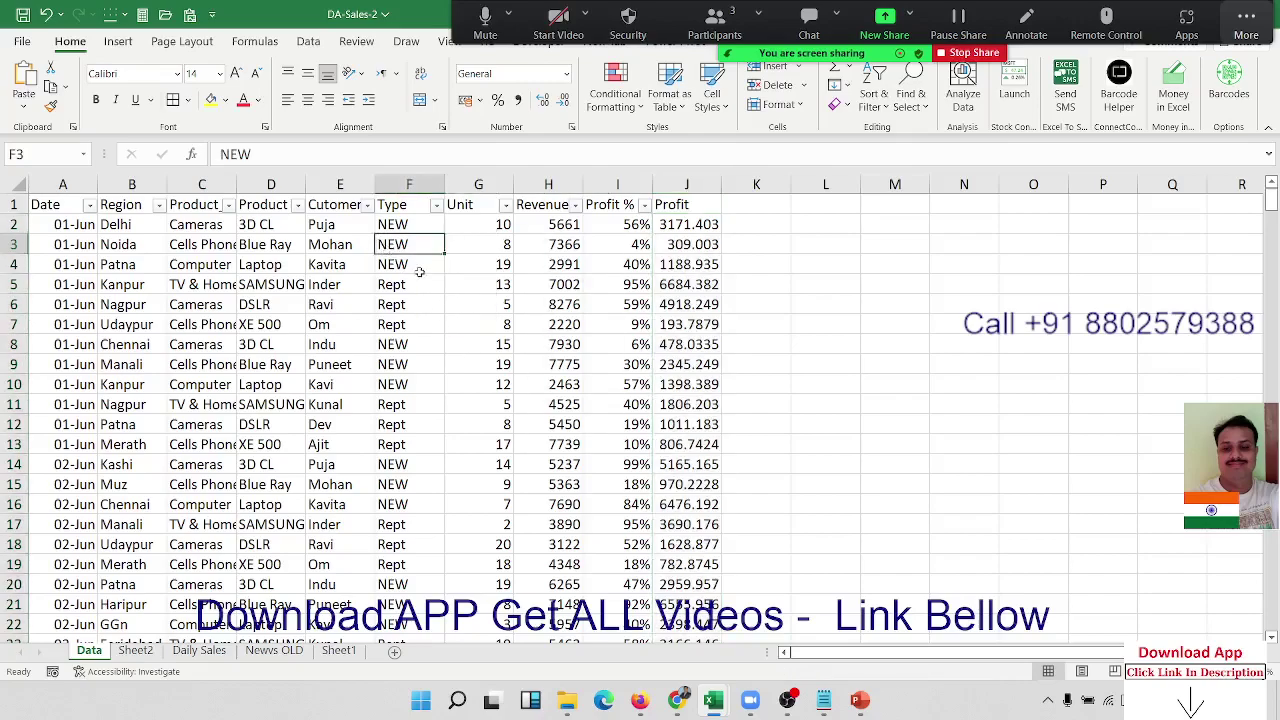
{"action": "left_click", "coordinate": [393, 264]}
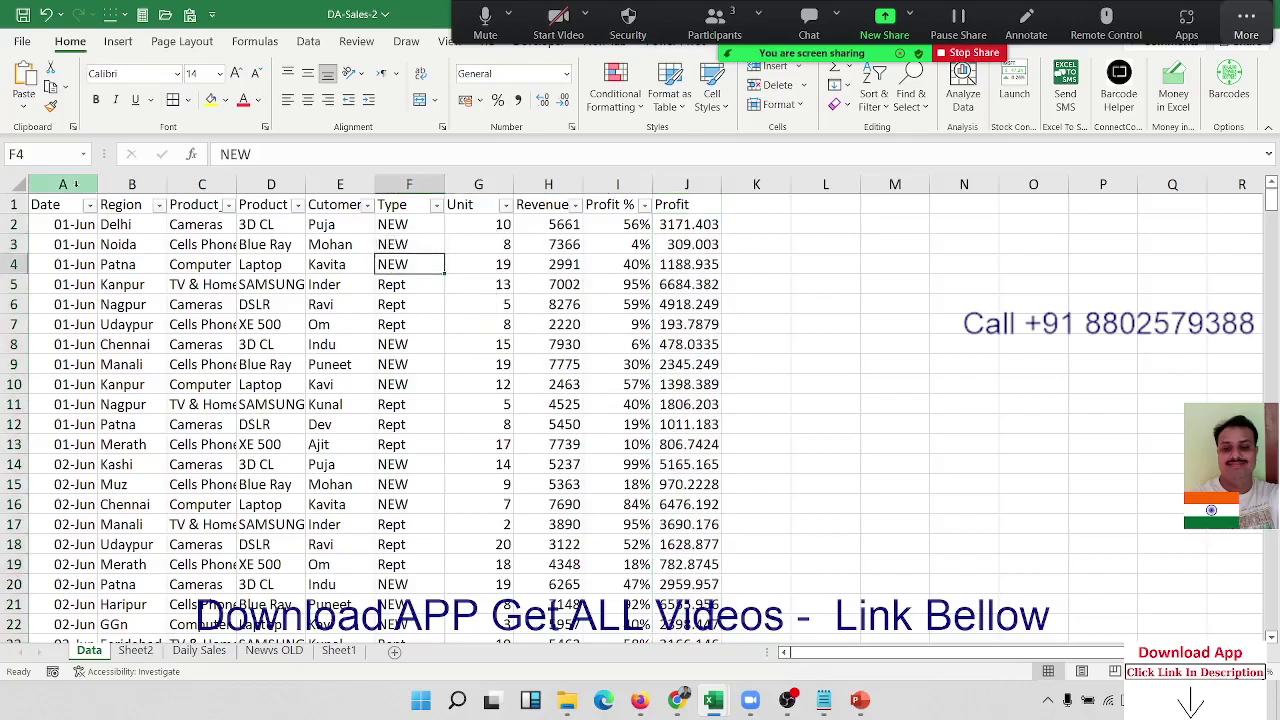
{"action": "left_click", "coordinate": [89, 205]}
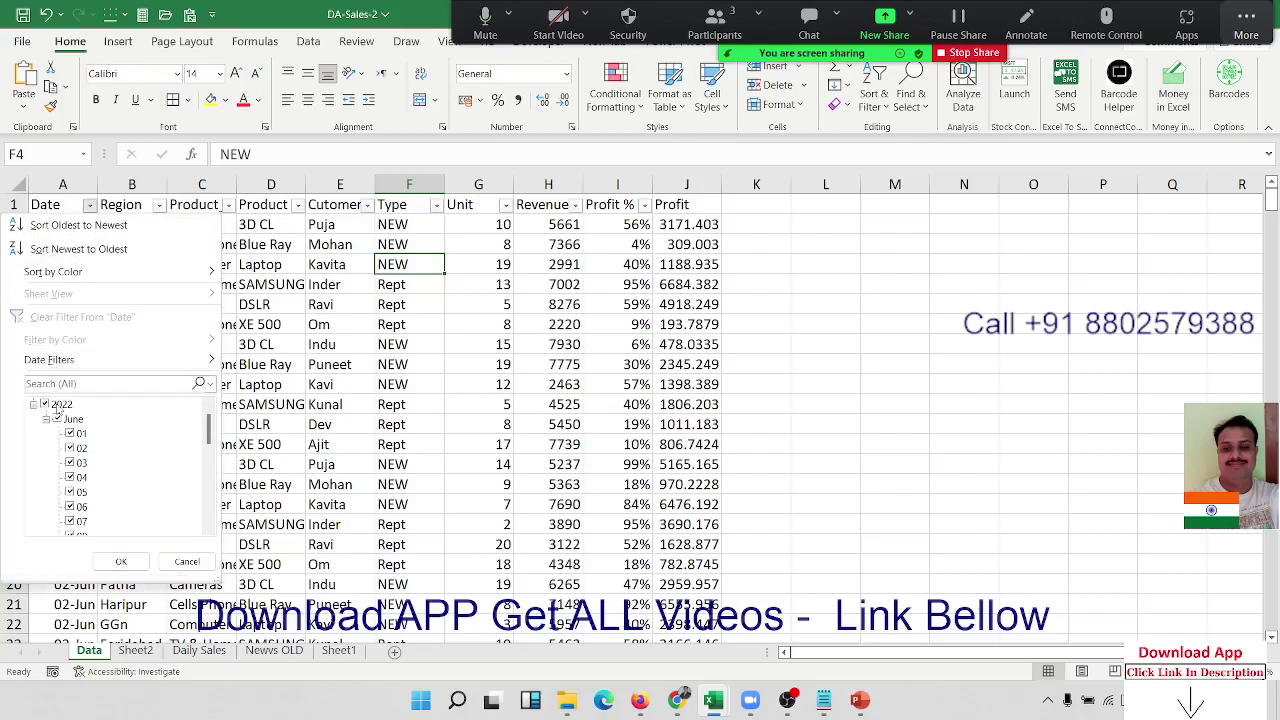
{"action": "left_click", "coordinate": [35, 404]}
{"action": "left_click", "coordinate": [70, 433]}
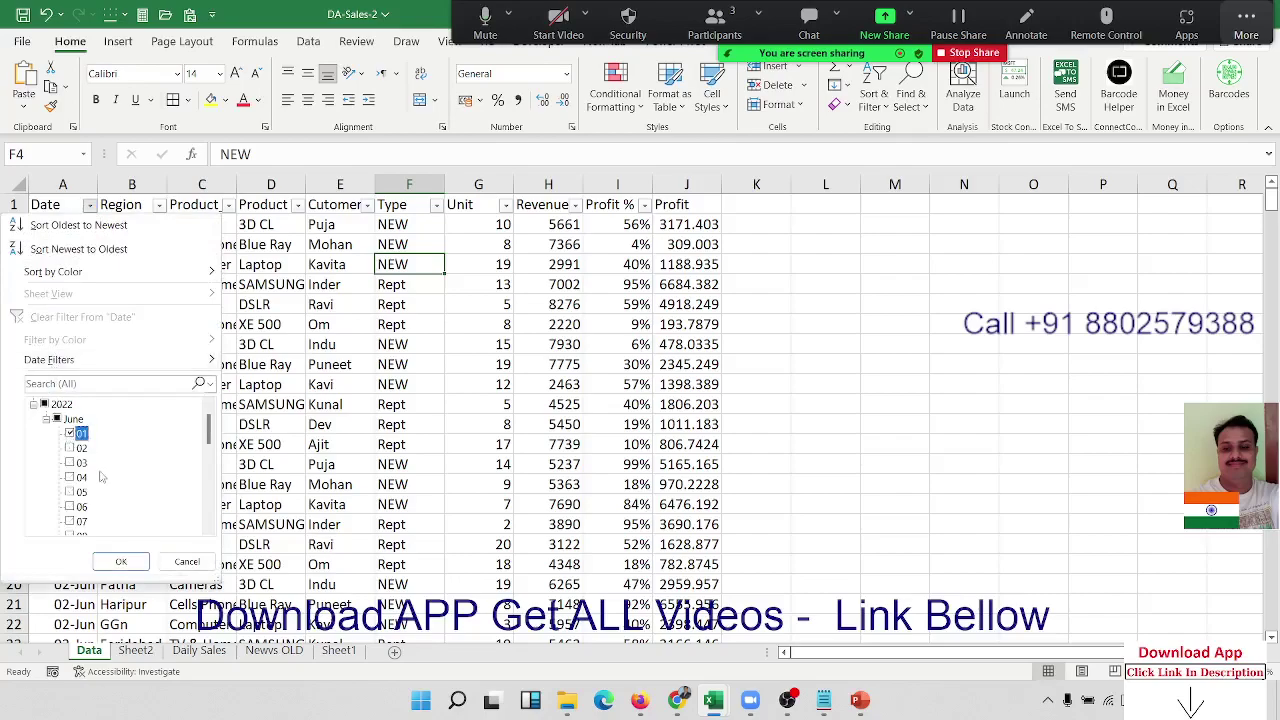
{"action": "left_click", "coordinate": [121, 561]}
{"action": "left_click_drag", "start_coordinate": [390, 388], "coordinate": [392, 346]}
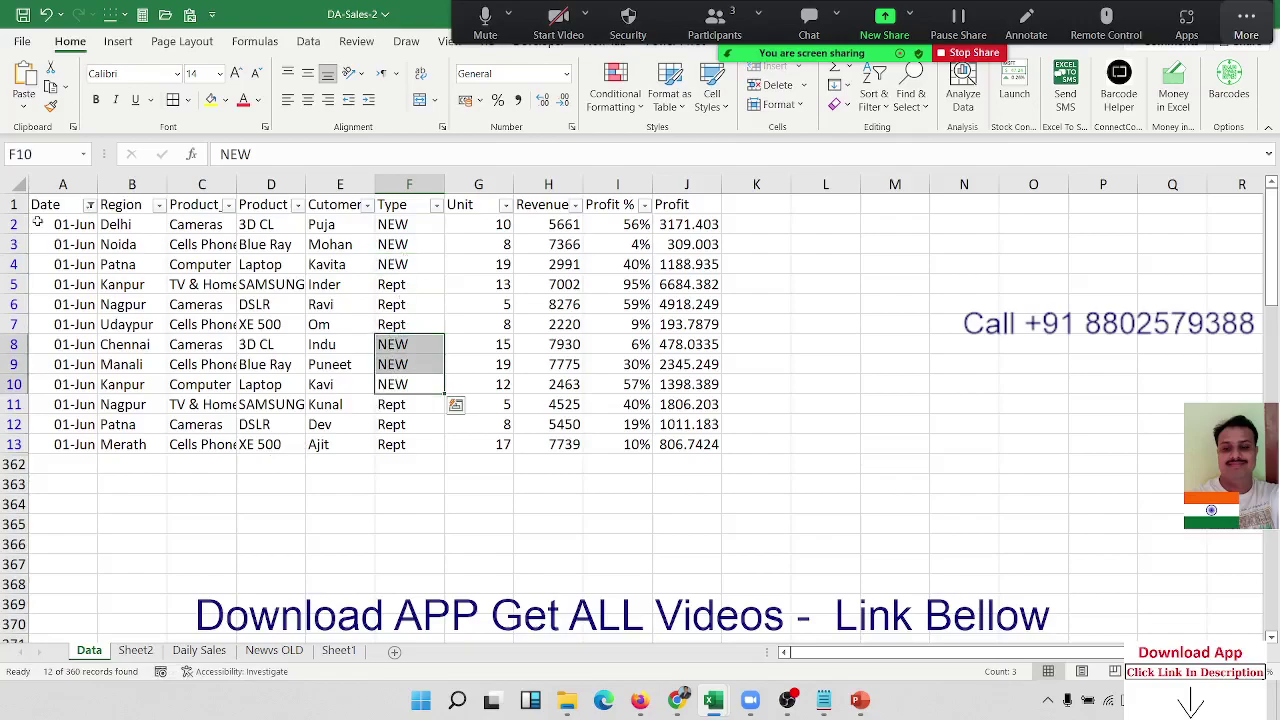
{"action": "key", "text": "ctrl+shift+l"}
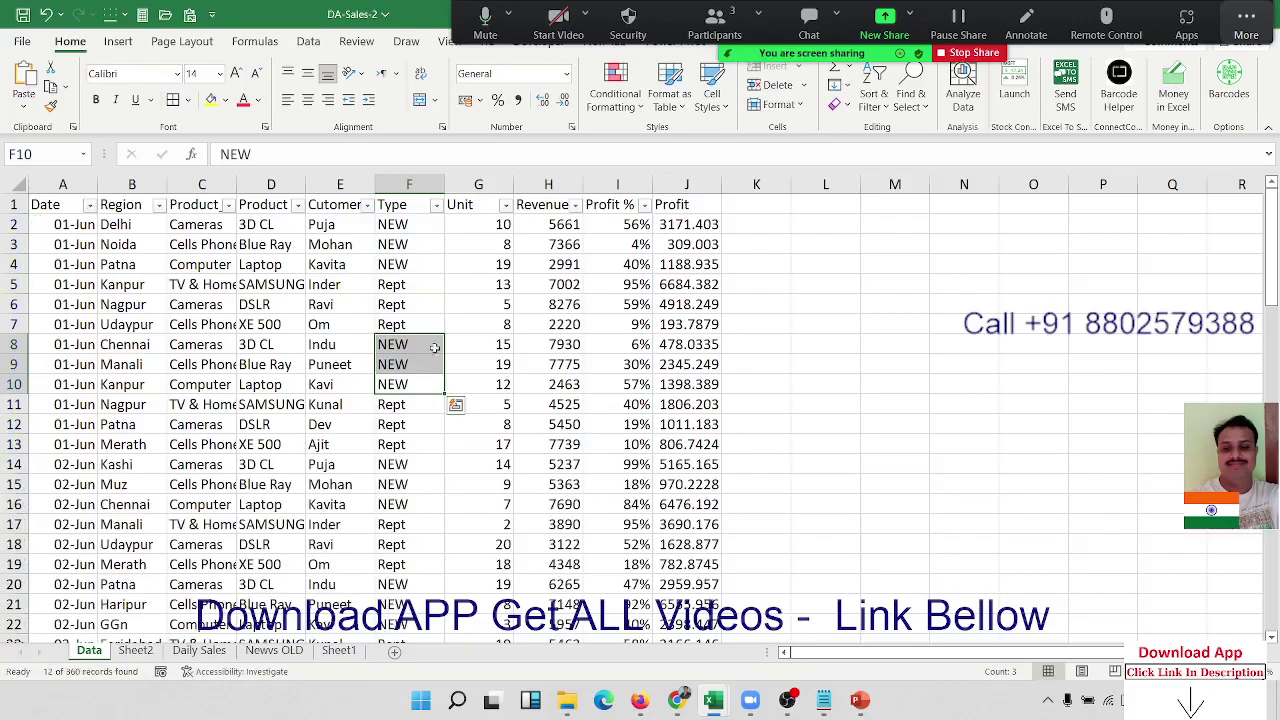
Turn off filtering and enter =CHOOSE(RANDBETWEEN(1,2),"NEW","OLD") in F2
{"action": "left_click", "coordinate": [424, 252]}
{"action": "left_click", "coordinate": [415, 223]}
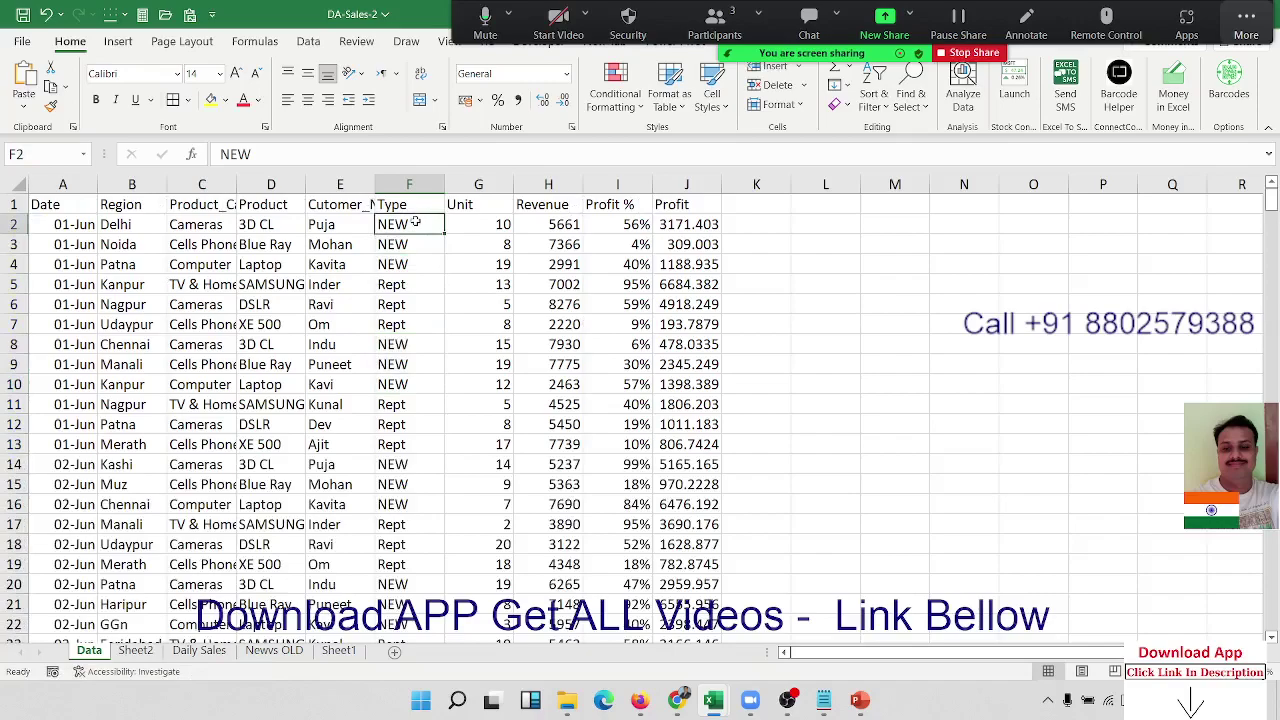
{"action": "type", "text": "=re"}
{"action": "key", "text": "BackSpace"}
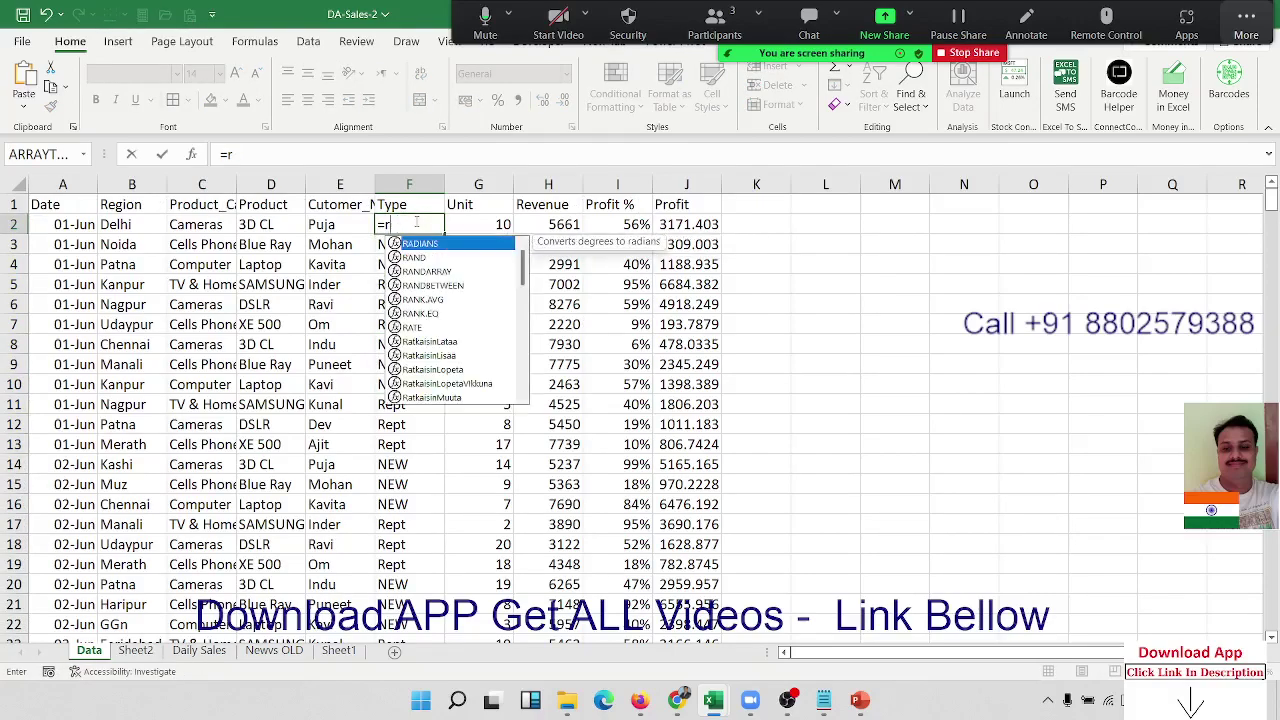
{"action": "type", "text": "an"}
{"action": "key", "text": "Down"}
{"action": "key", "text": "Down"}
{"action": "key", "text": "Tab"}
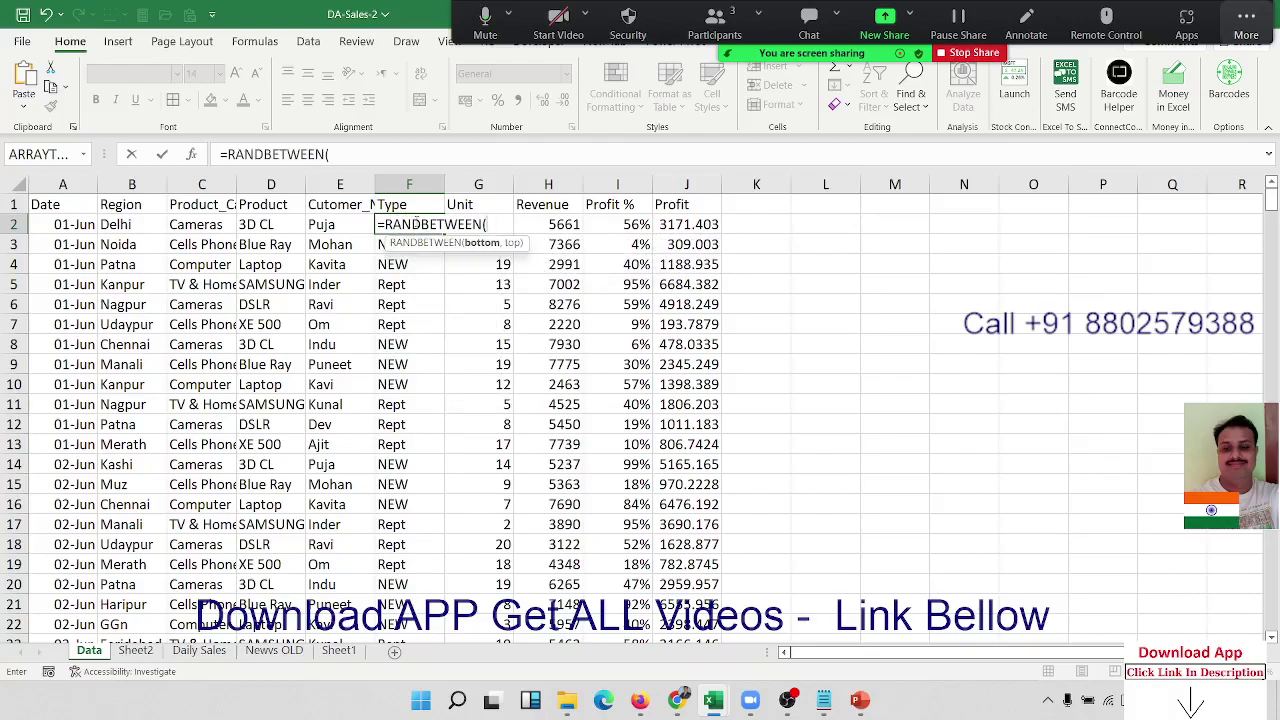
{"action": "key", "text": "BackSpace"}
{"action": "key", "text": "BackSpace"}
{"action": "key", "text": "BackSpace"}
{"action": "key", "text": "BackSpace"}
{"action": "type", "text": "ch"}
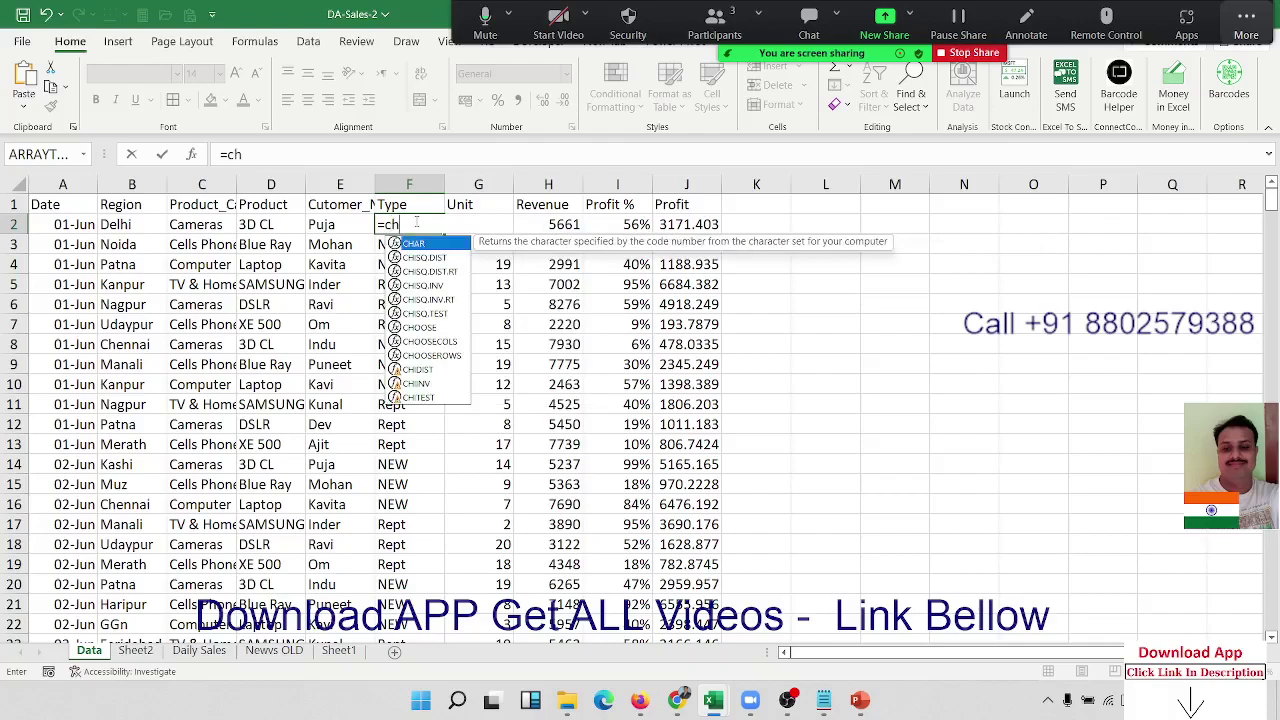
{"action": "type", "text": "oo"}
{"action": "key", "text": "Tab"}
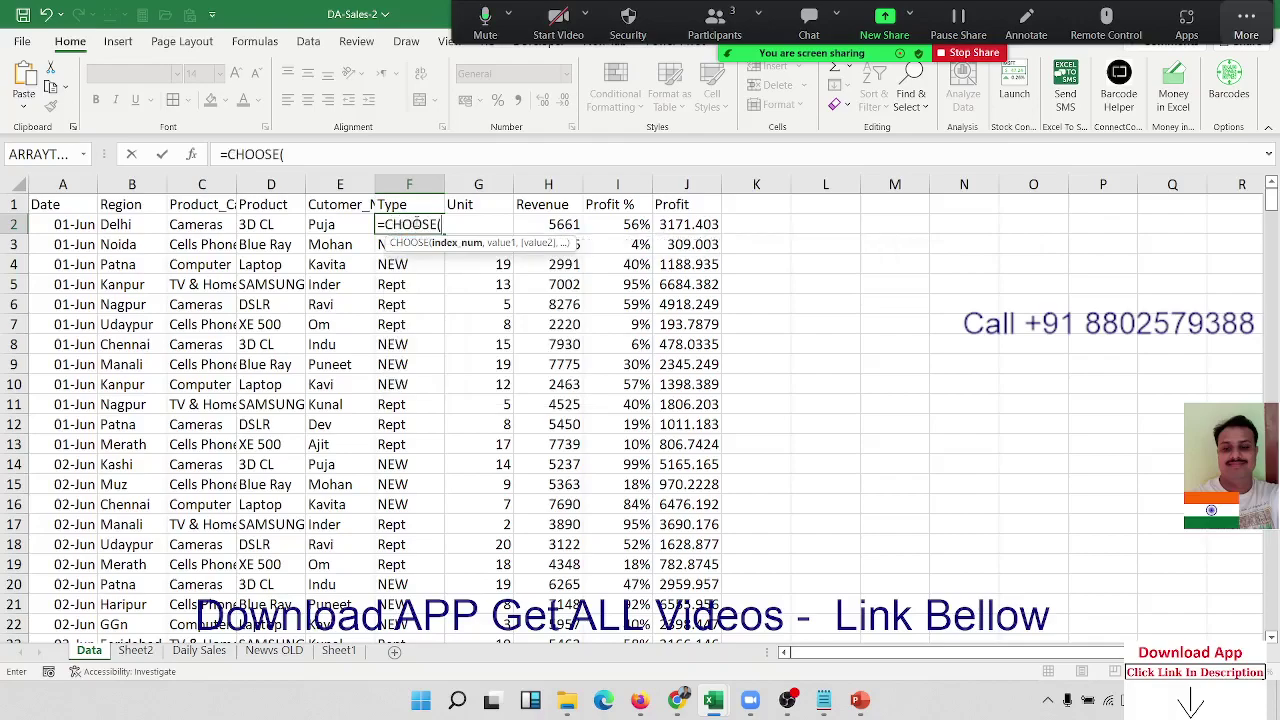
{"action": "type", "text": "ran"}
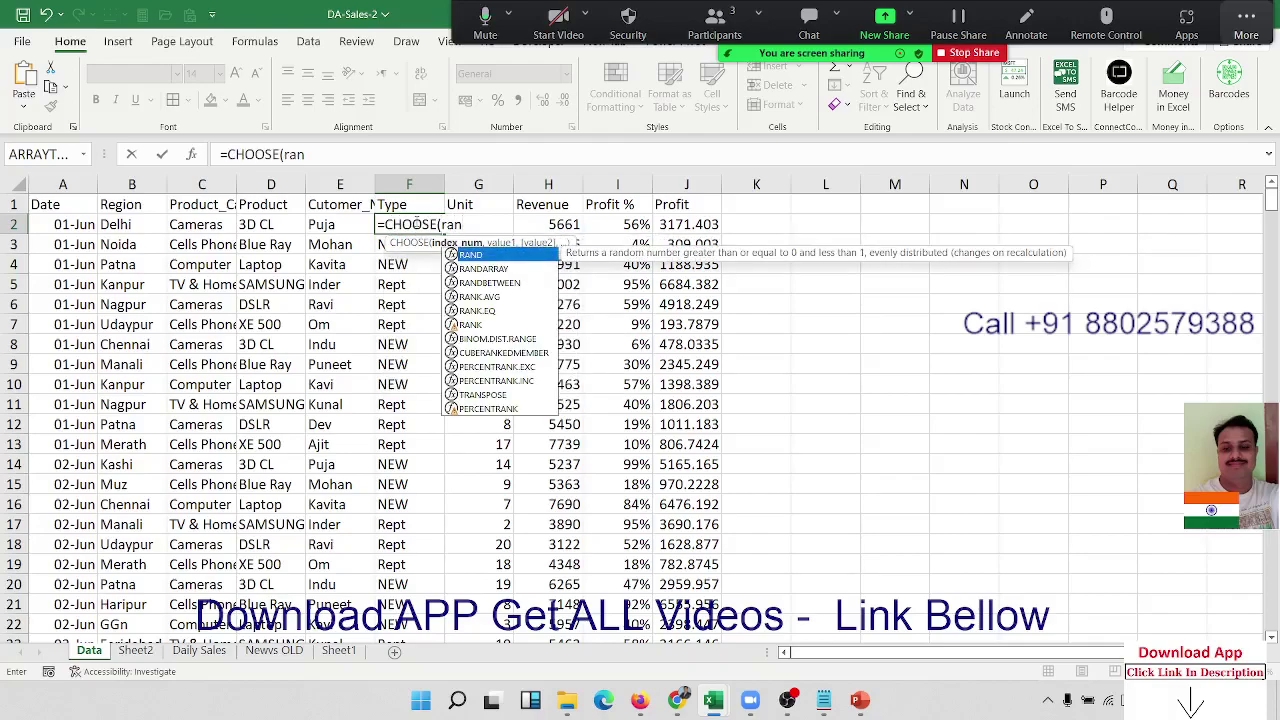
{"action": "key", "text": "Down"}
{"action": "key", "text": "Down"}
{"action": "key", "text": "Tab"}
{"action": "type", "text": "1"}
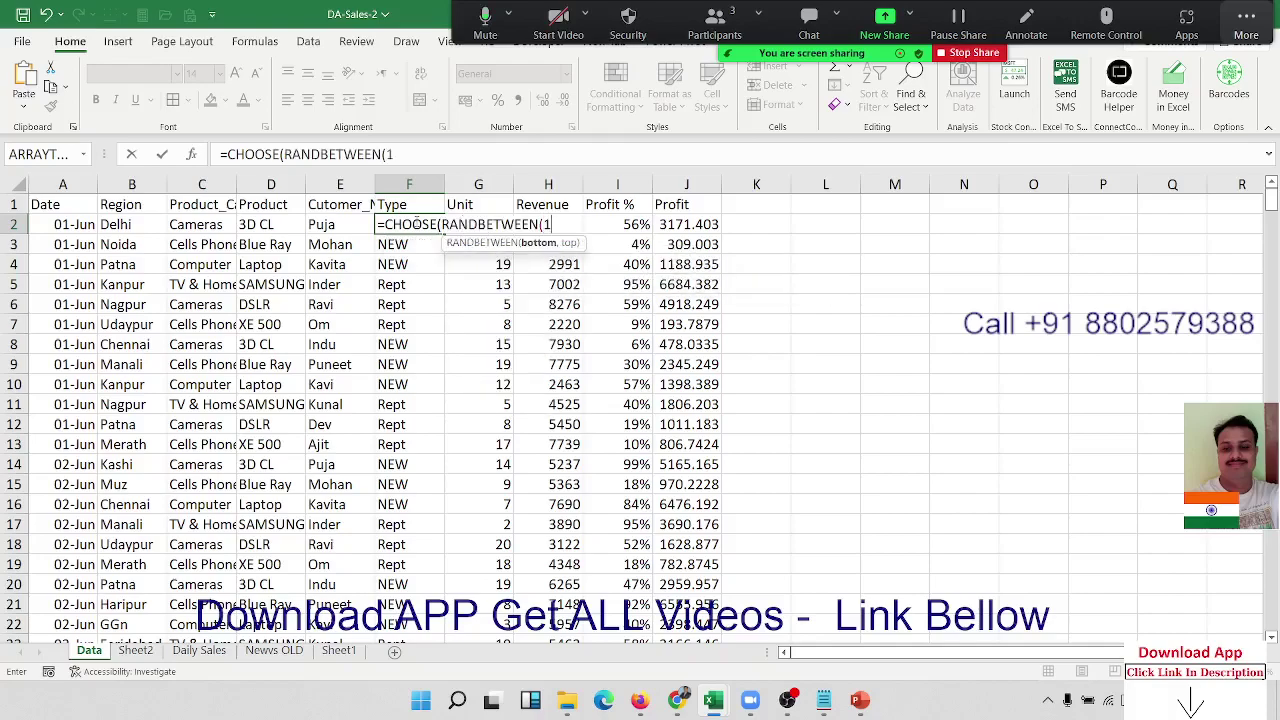
{"action": "type", "text": ",2"}
{"action": "type", "text": "),"}
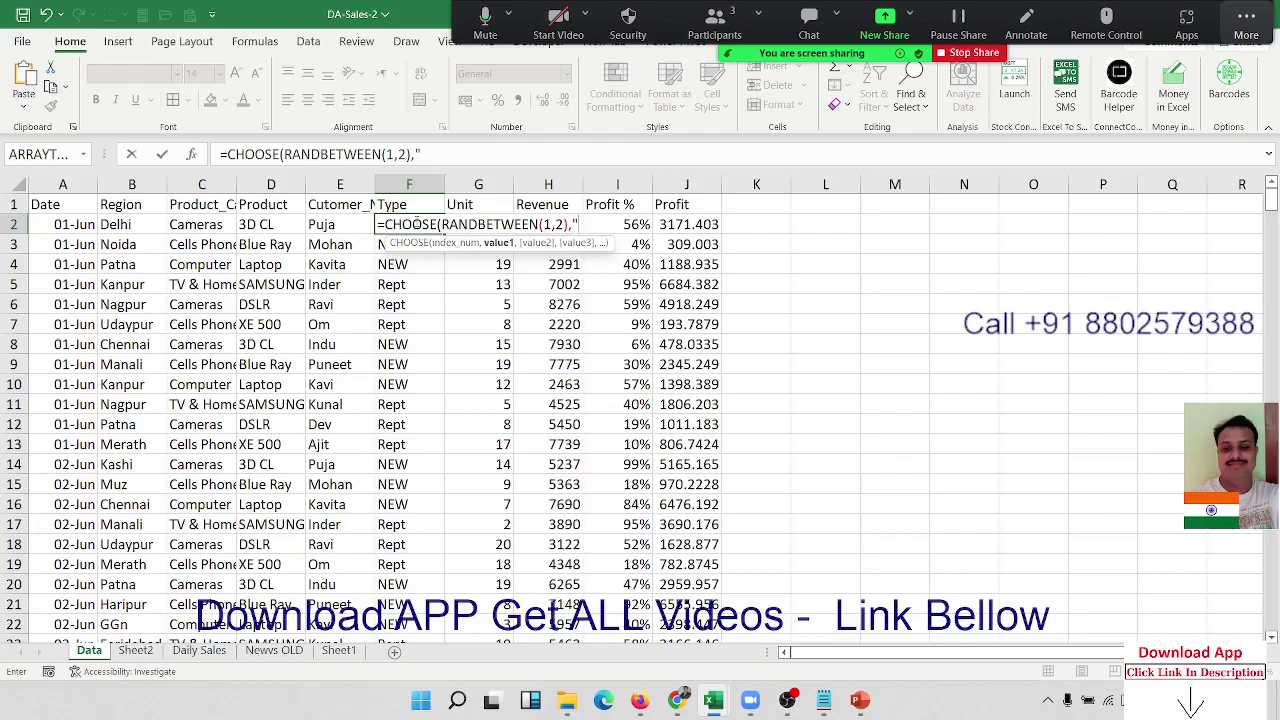
{"action": "type", "text": "C"}
{"action": "type", "text": "NEW"}
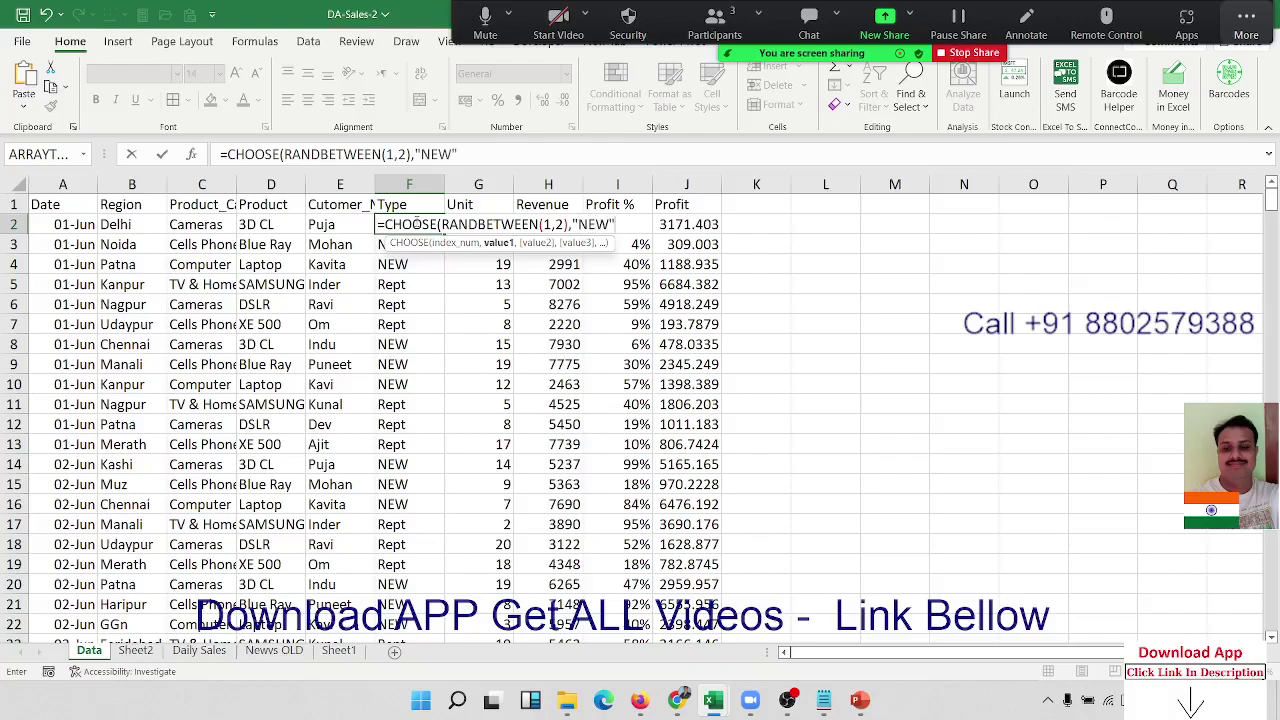
{"action": "type", "text": ",\"OLD"}
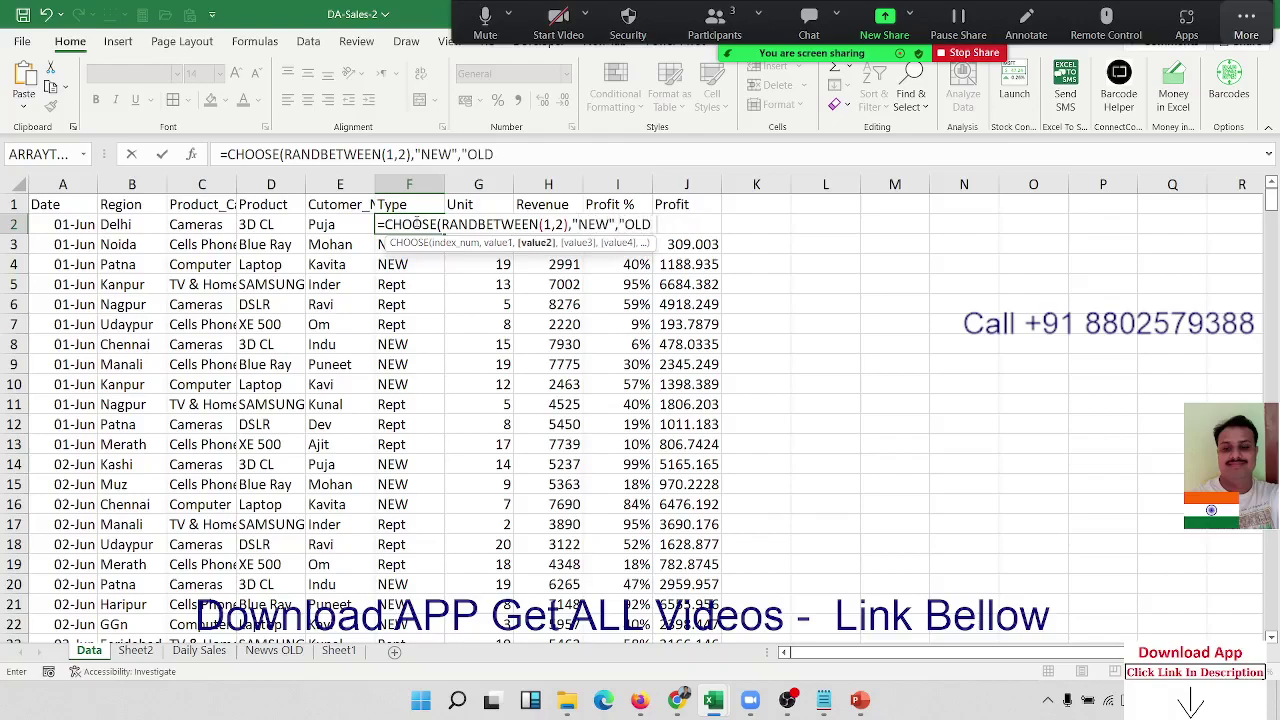
{"action": "key", "text": "Return"}
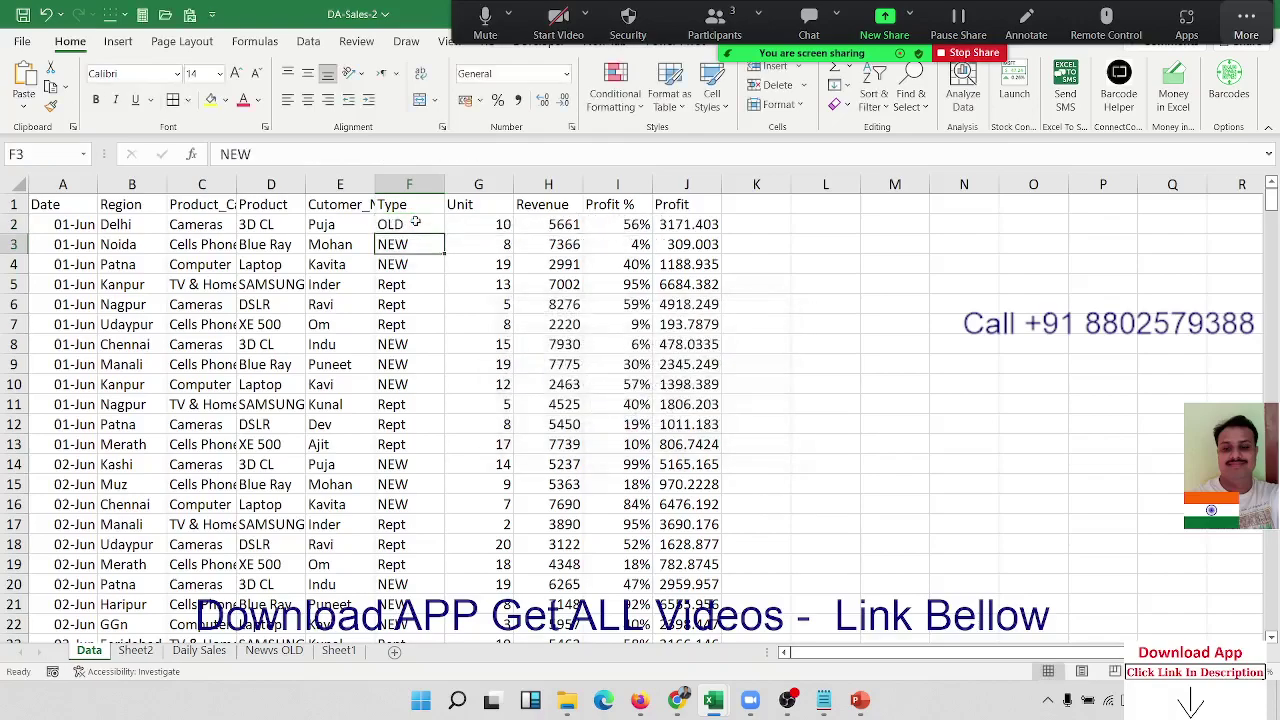
Change the formula's "OLD" option to "Repeat"
{"action": "left_click", "coordinate": [415, 222]}
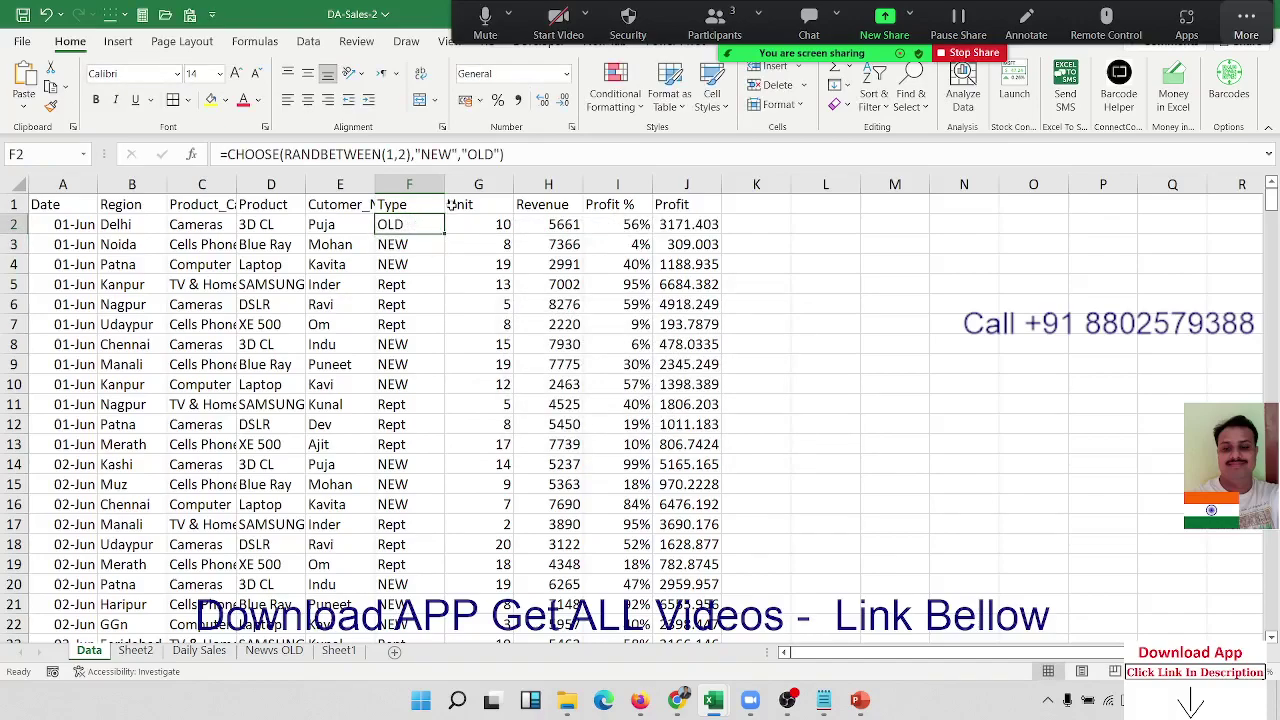
{"action": "double_click", "coordinate": [483, 154]}
{"action": "key", "text": "Left"}
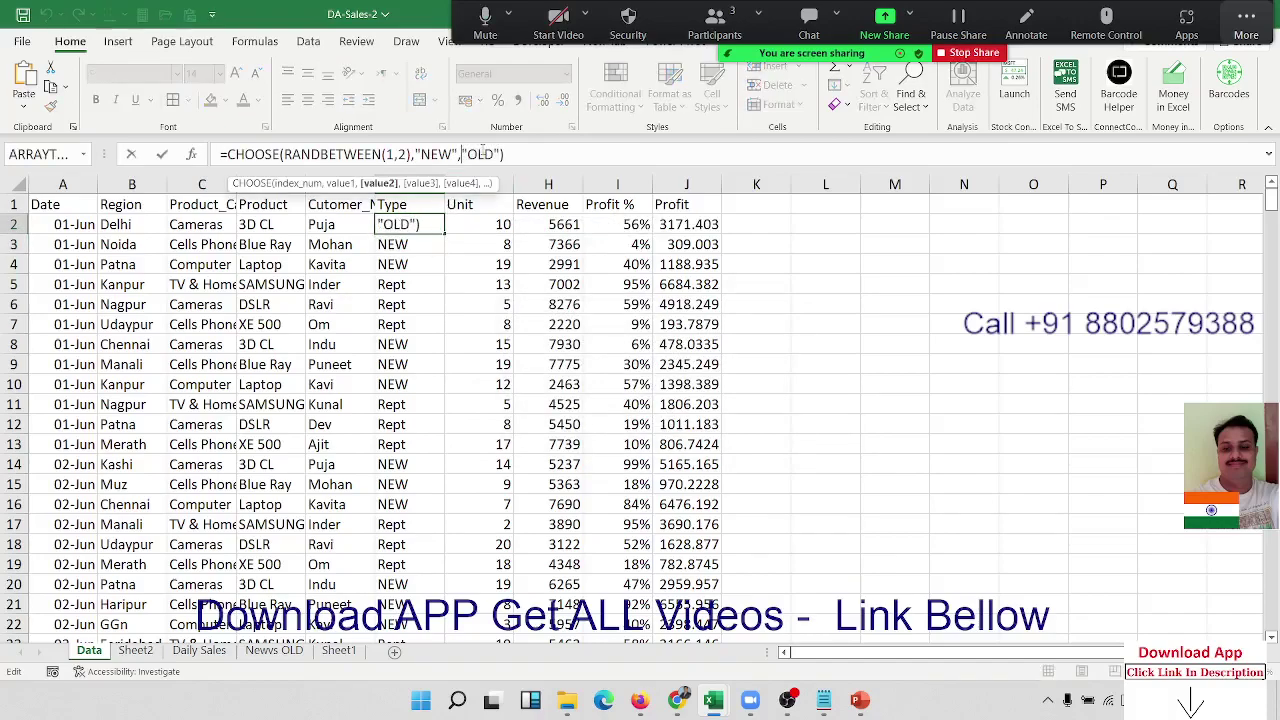
{"action": "key", "text": "Delete"}
{"action": "key", "text": "Delete"}
{"action": "key", "text": "Delete"}
{"action": "type", "text": "Rep"}
{"action": "type", "text": "ra"}
{"action": "key", "text": "BackSpace"}
{"action": "key", "text": "BackSpace"}
{"action": "type", "text": "ea"}
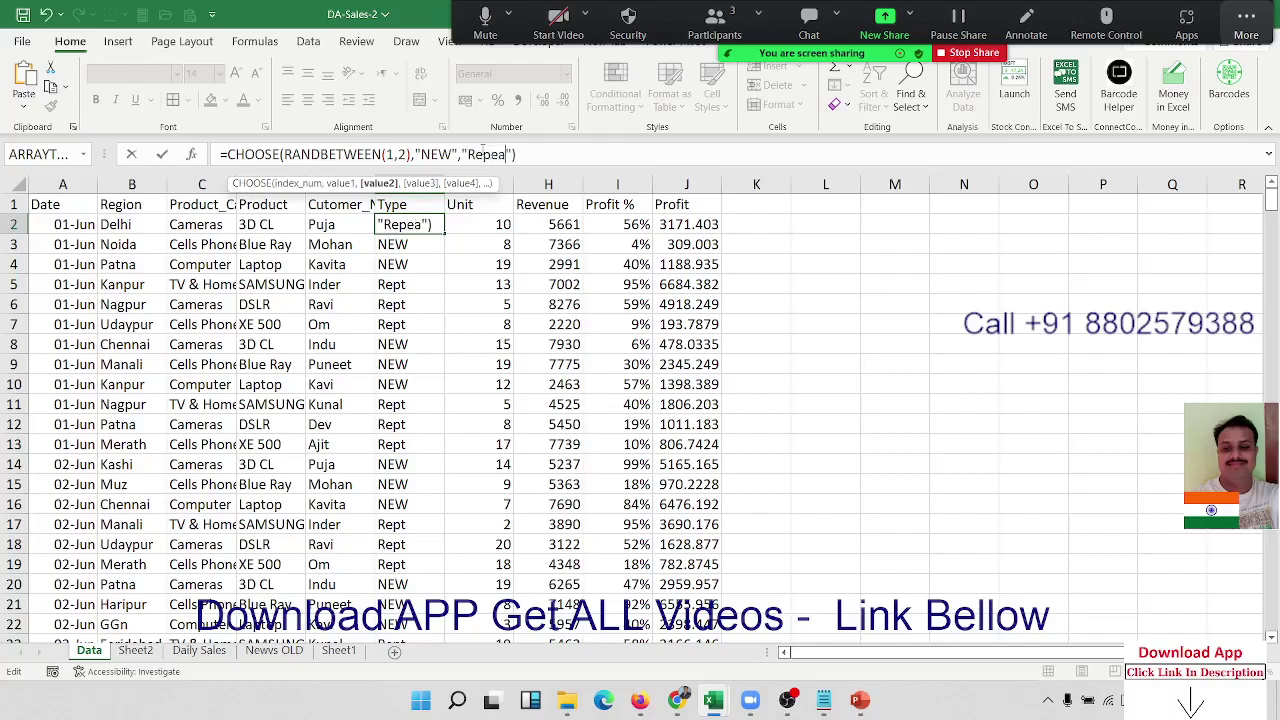
{"action": "type", "text": "t"}
{"action": "key", "text": "Return"}
{"action": "key", "text": "Up"}
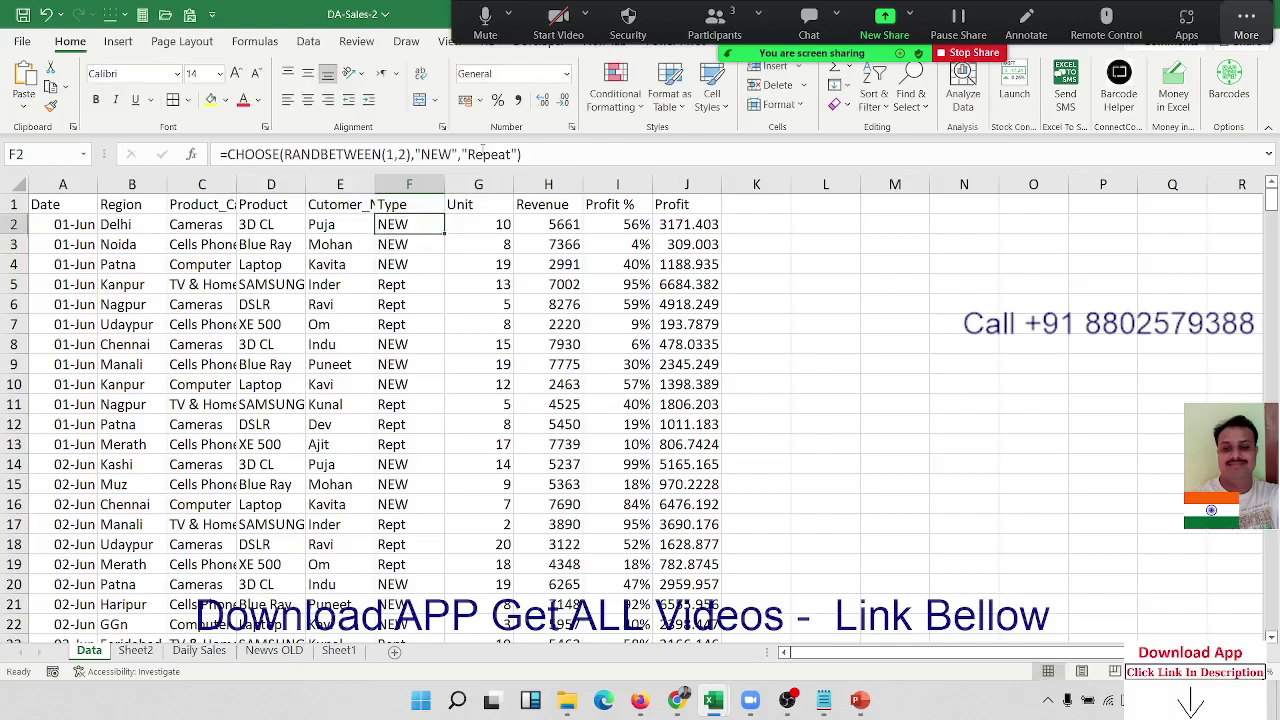
Fill the formula down the Type column and paste it back as static values
{"action": "double_click", "coordinate": [444, 233]}
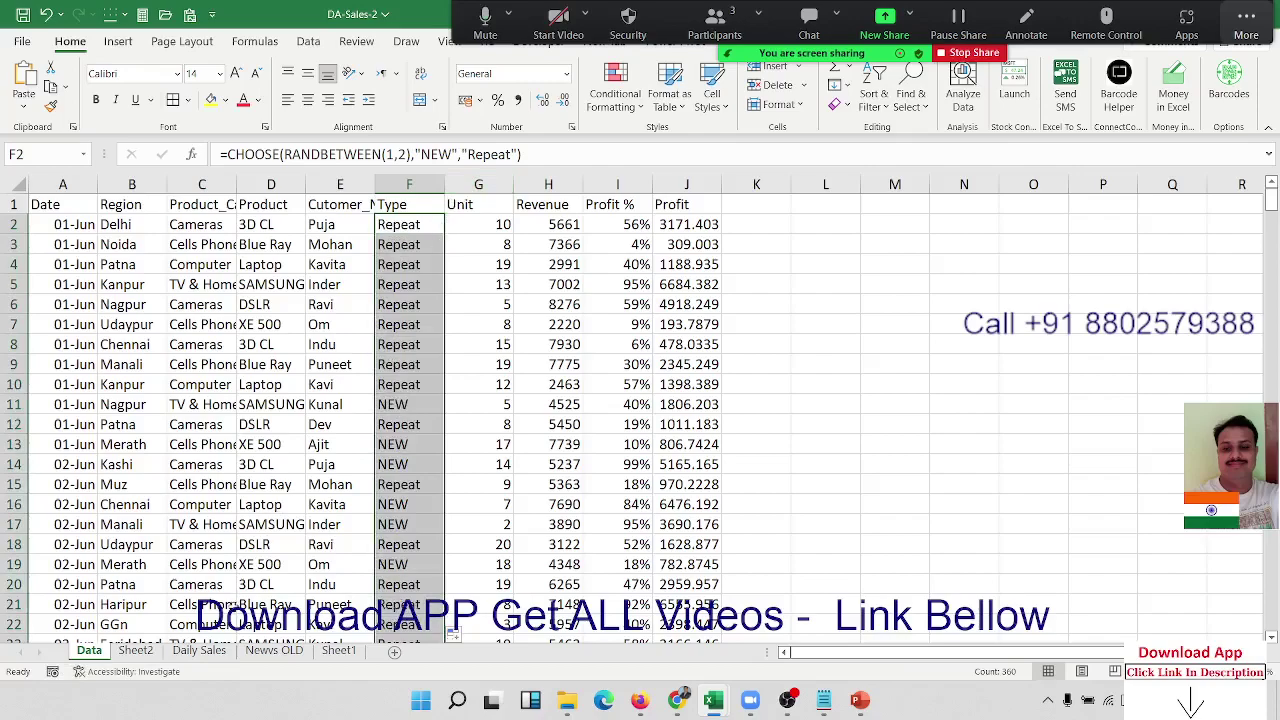
{"action": "left_click", "coordinate": [252, 651]}
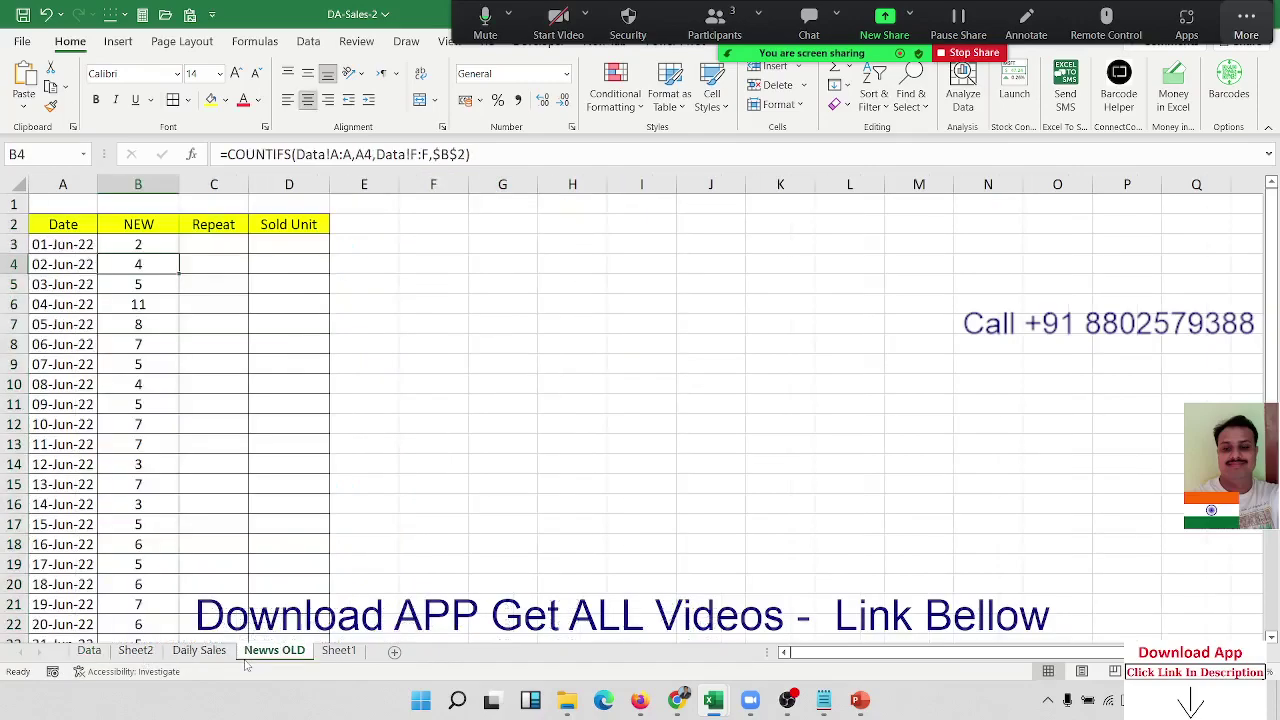
{"action": "left_click", "coordinate": [89, 651]}
{"action": "key", "text": "ctrl+c"}
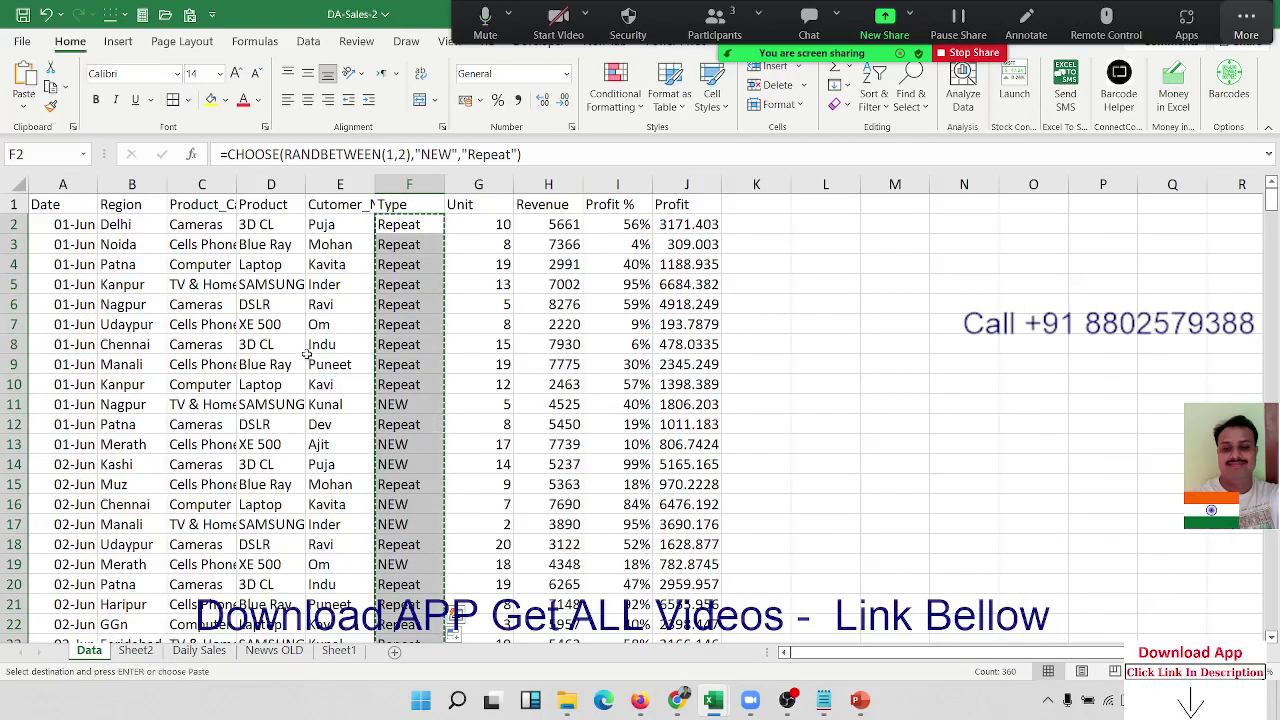
{"action": "left_click", "coordinate": [23, 110]}
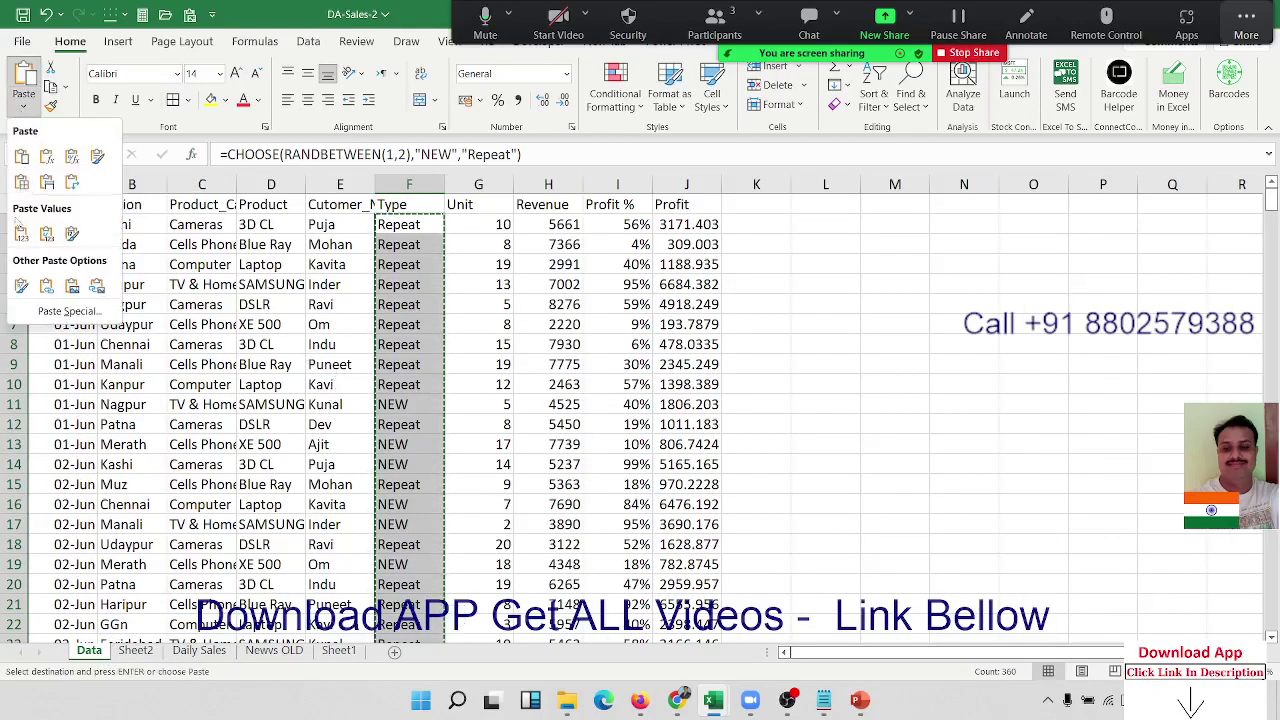
{"action": "left_click", "coordinate": [15, 229]}
{"action": "left_click", "coordinate": [215, 284]}
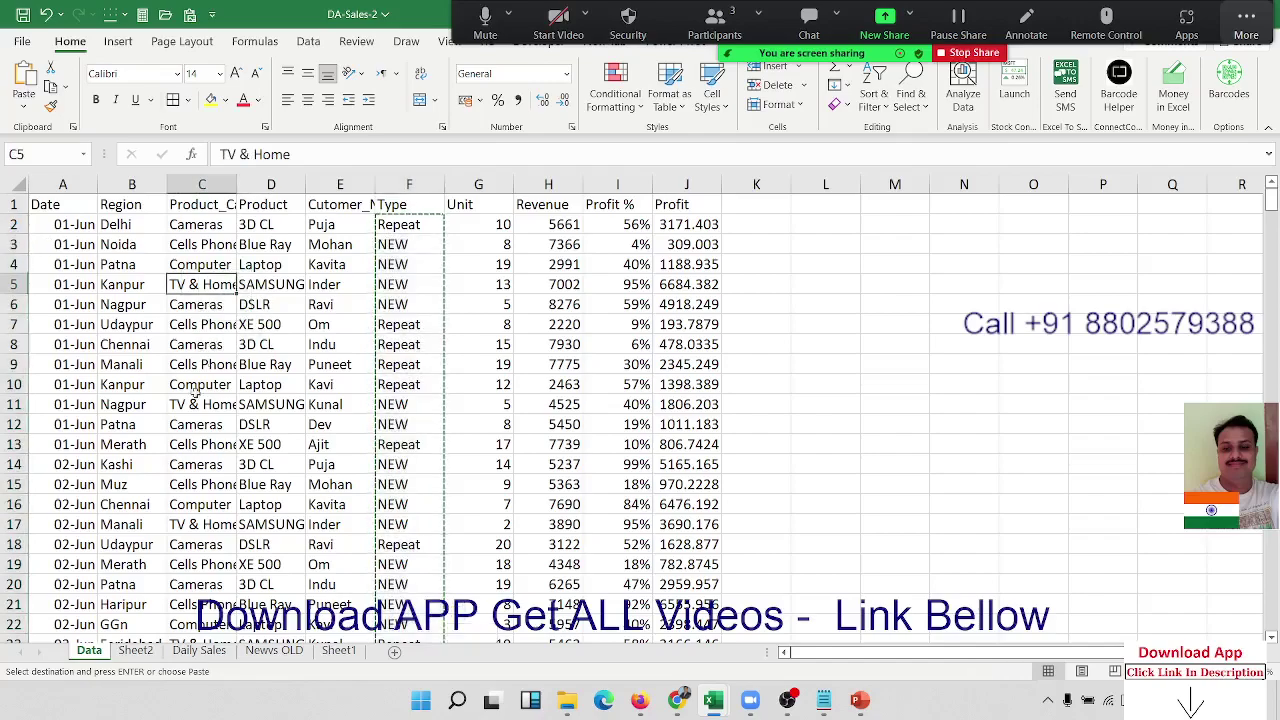
Copy B3's COUNTIFS formula text on the Newvs OLD sheet
{"action": "left_click", "coordinate": [198, 651]}
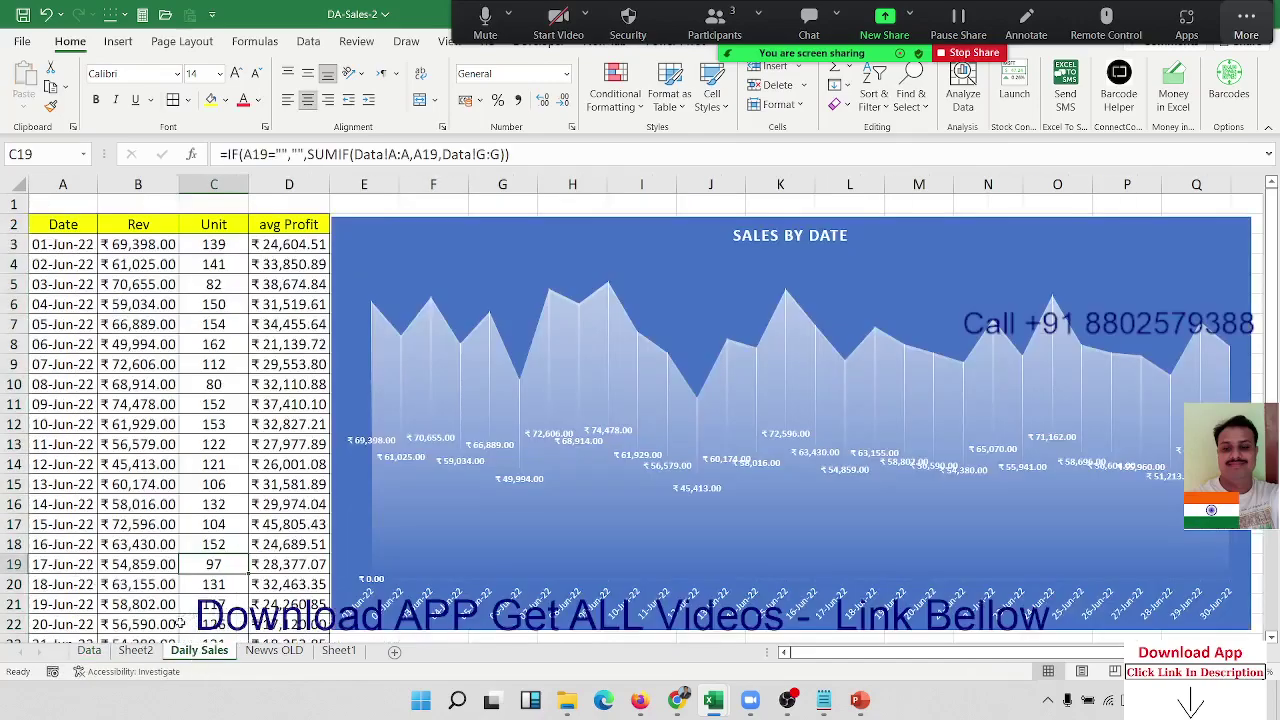
{"action": "left_click", "coordinate": [274, 651]}
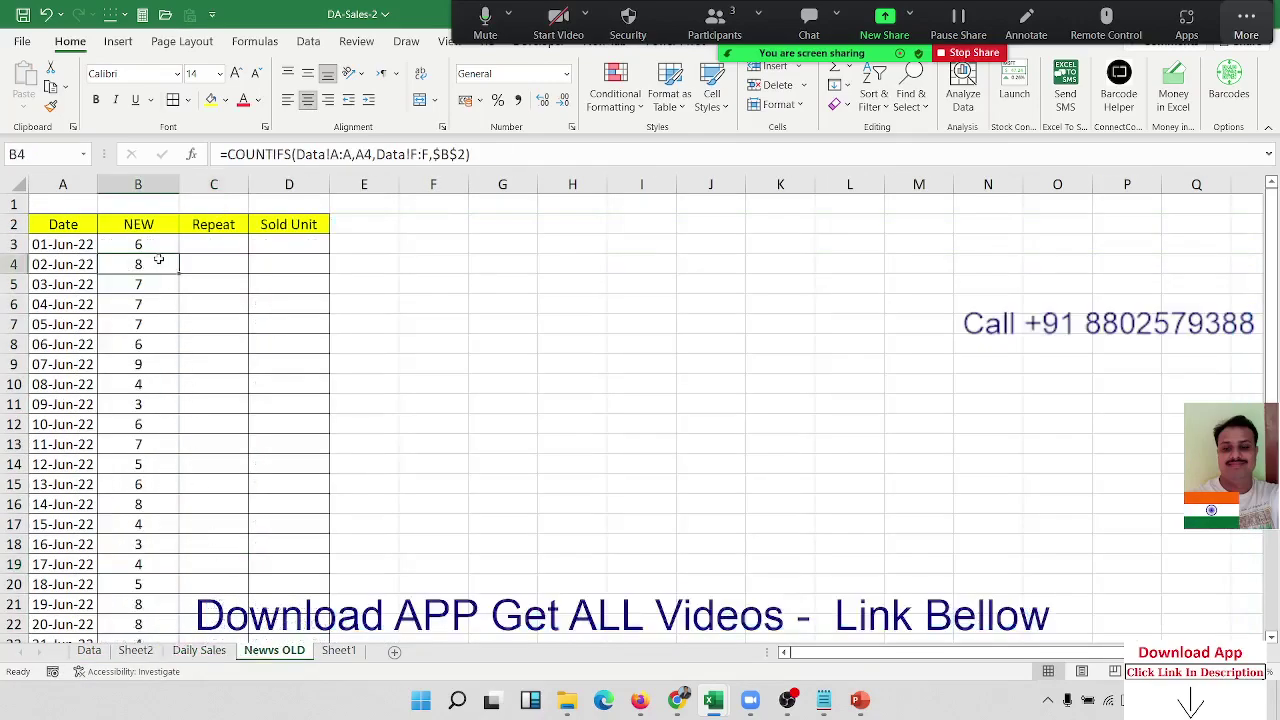
{"action": "left_click_drag", "start_coordinate": [492, 154], "coordinate": [220, 154]}
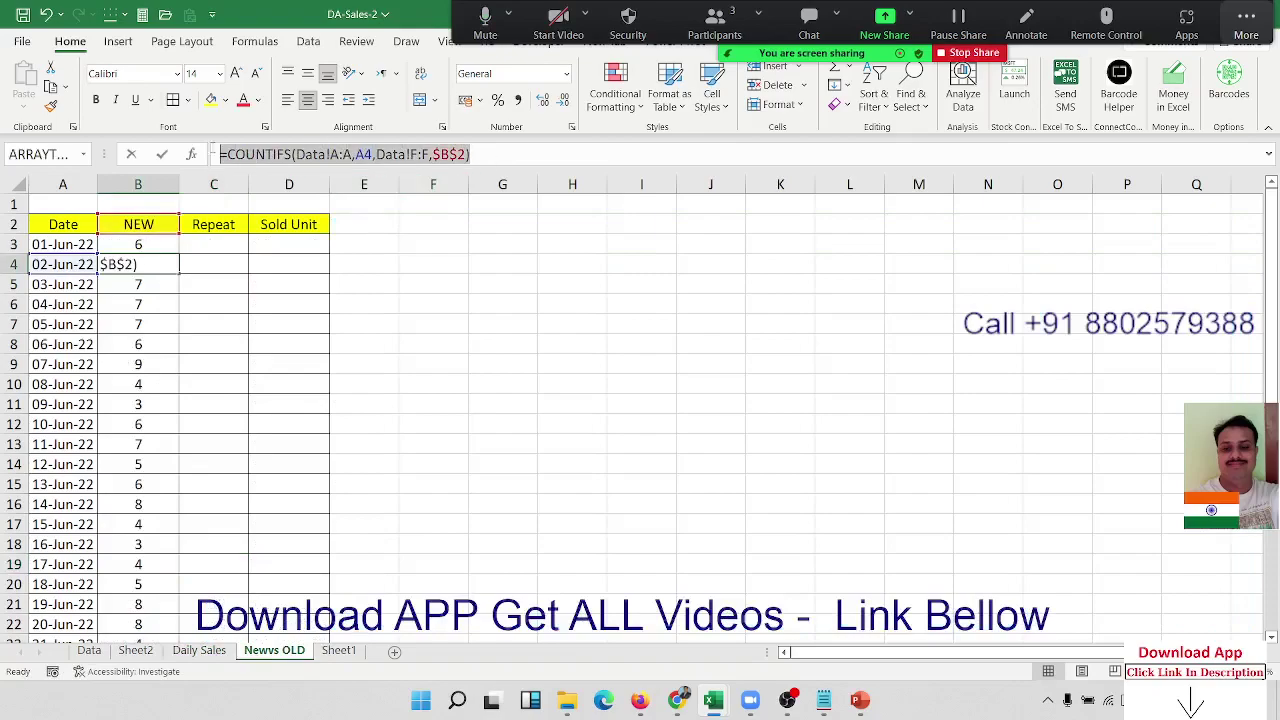
{"action": "key", "text": "ctrl+c"}
{"action": "key", "text": "Escape"}
{"action": "left_click", "coordinate": [210, 244]}
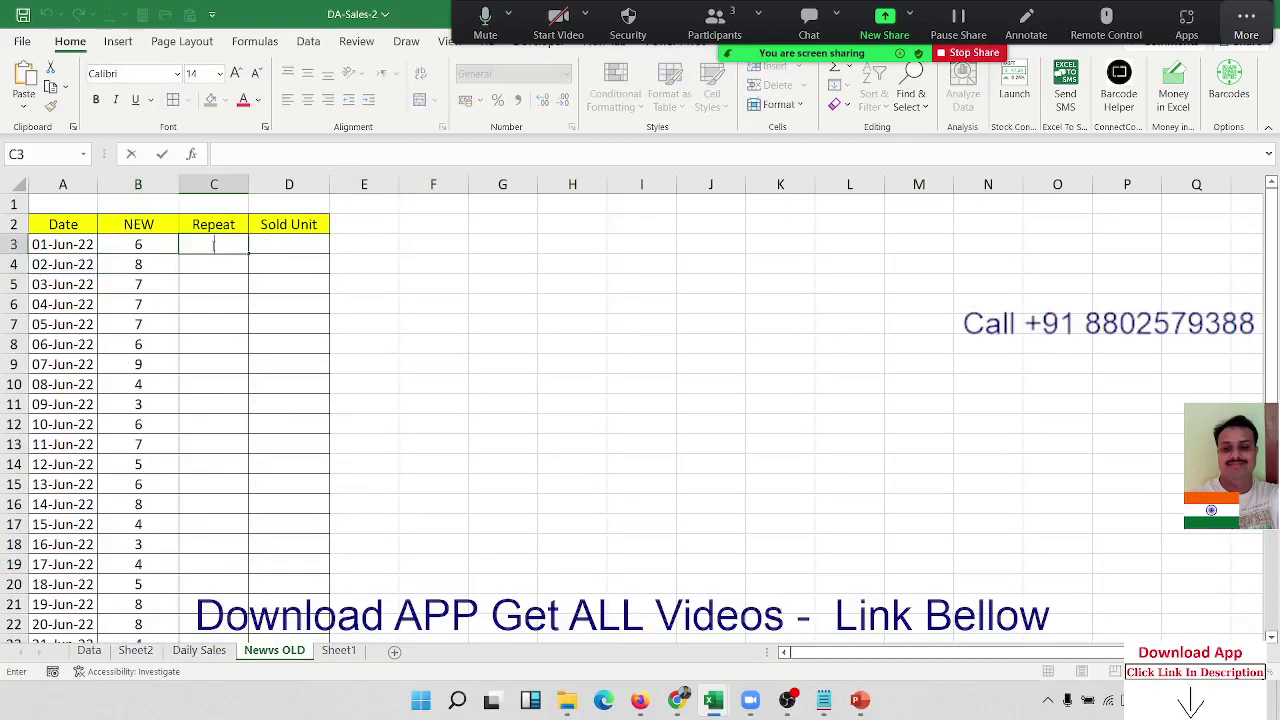
{"action": "left_click", "coordinate": [163, 247]}
{"action": "left_click_drag", "start_coordinate": [470, 154], "coordinate": [220, 154]}
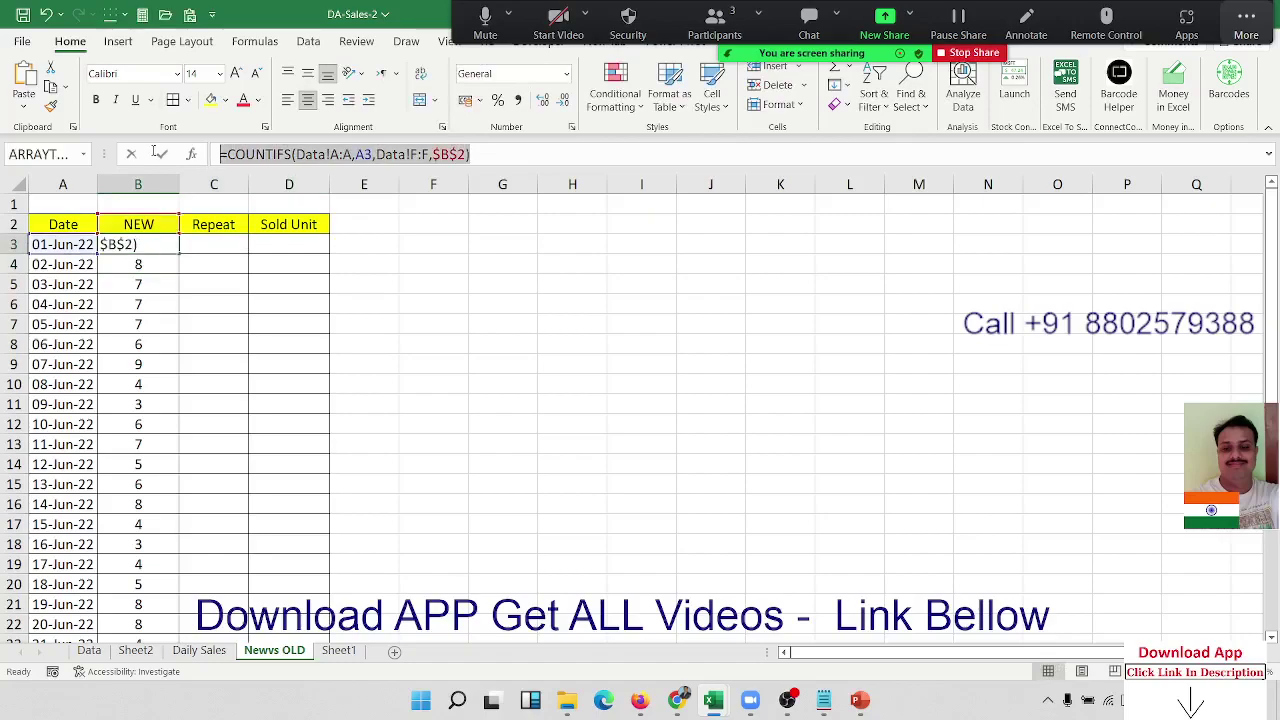
{"action": "key", "text": "ctrl+c"}
{"action": "left_click", "coordinate": [130, 154]}
Paste it into C3 using $C$2 as criterion and fill down the Repeat column
{"action": "double_click", "coordinate": [243, 247]}
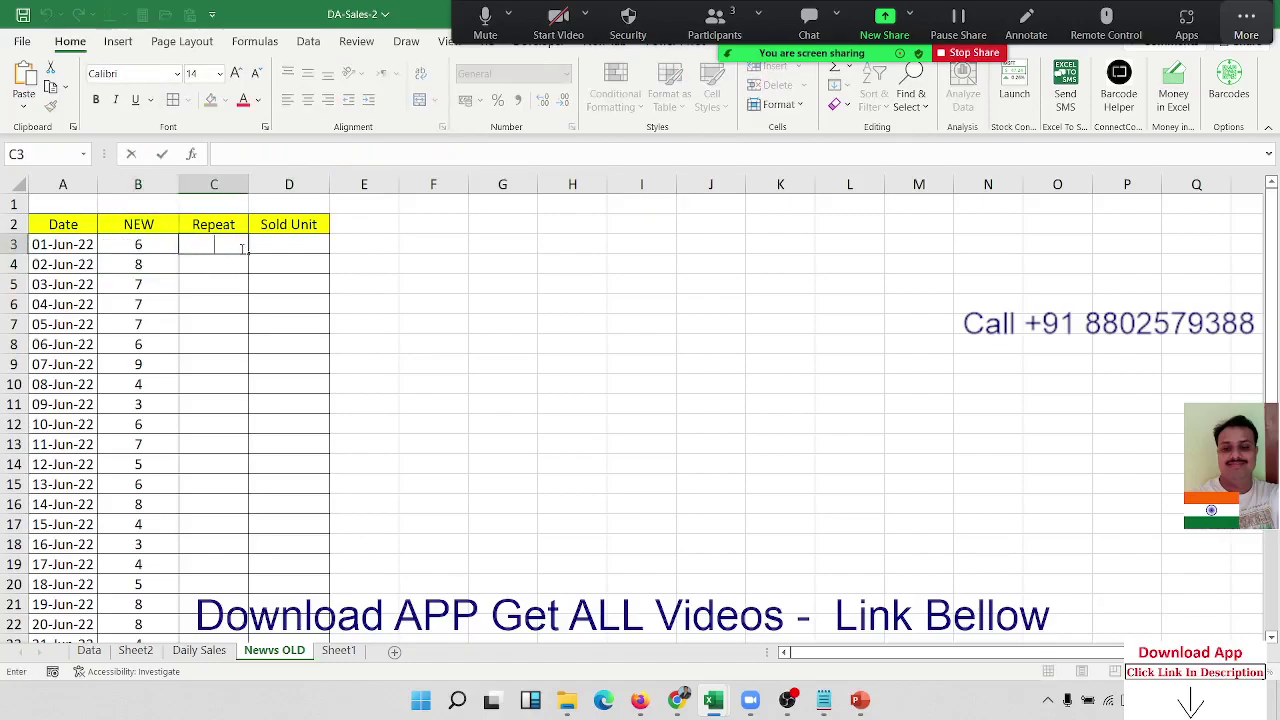
{"action": "key", "text": "ctrl+v"}
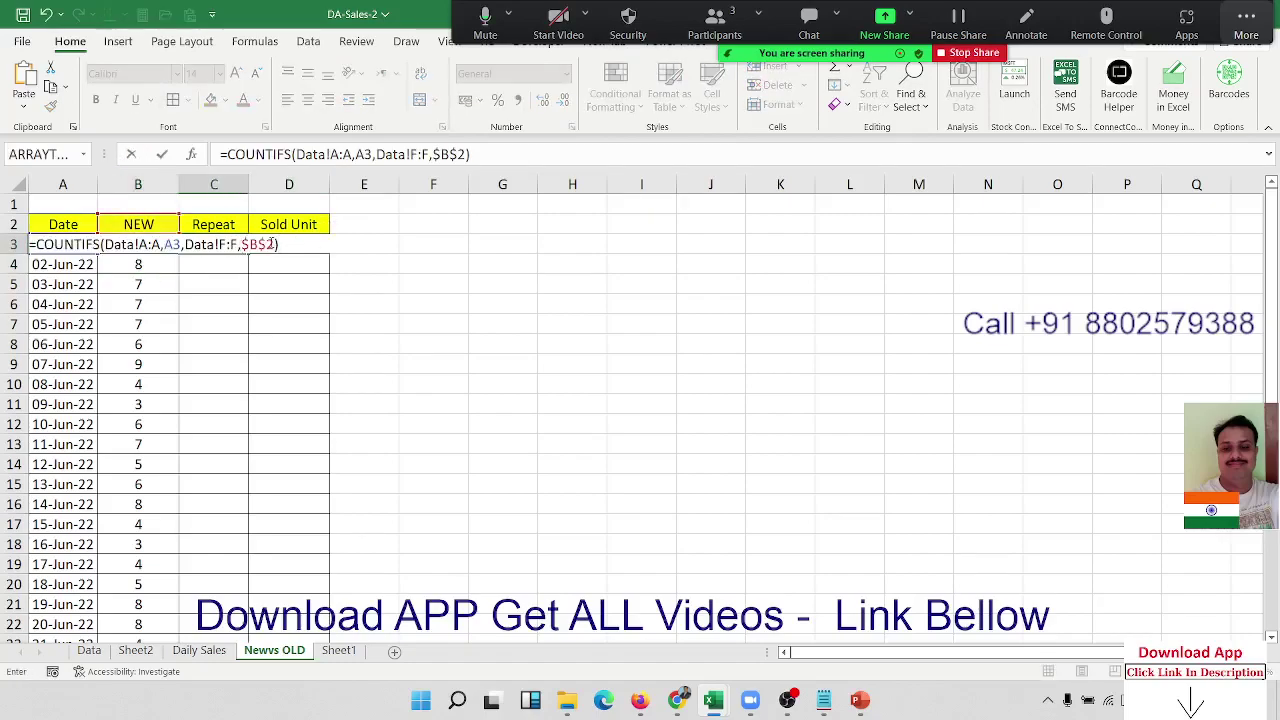
{"action": "left_click", "coordinate": [269, 244]}
{"action": "key", "text": "BackSpace"}
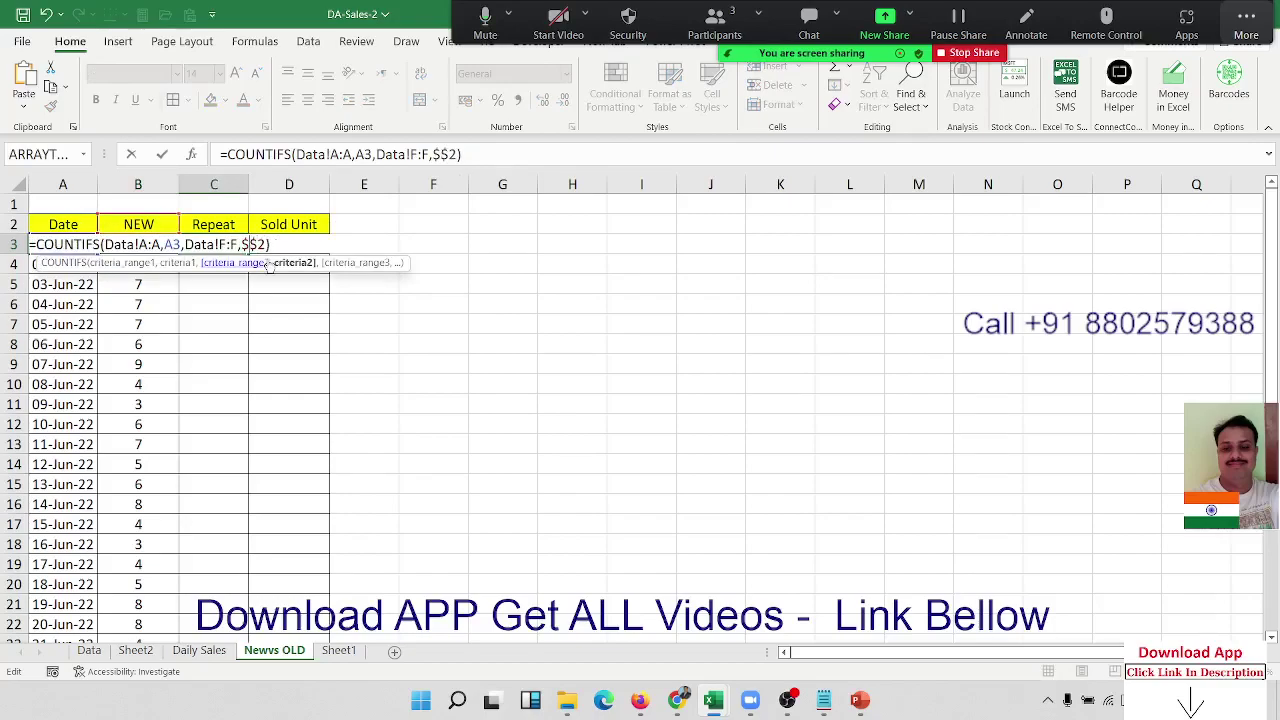
{"action": "type", "text": "C"}
{"action": "key", "text": "ctrl+Return"}
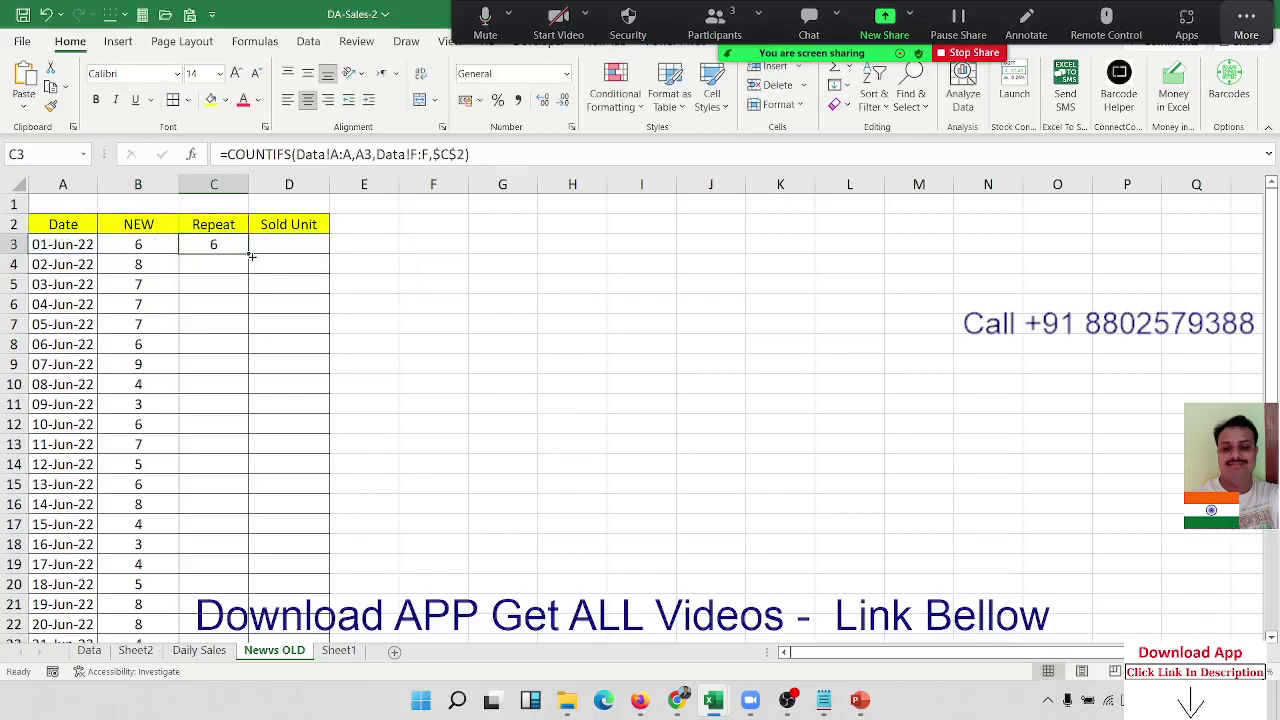
{"action": "double_click", "coordinate": [251, 257]}
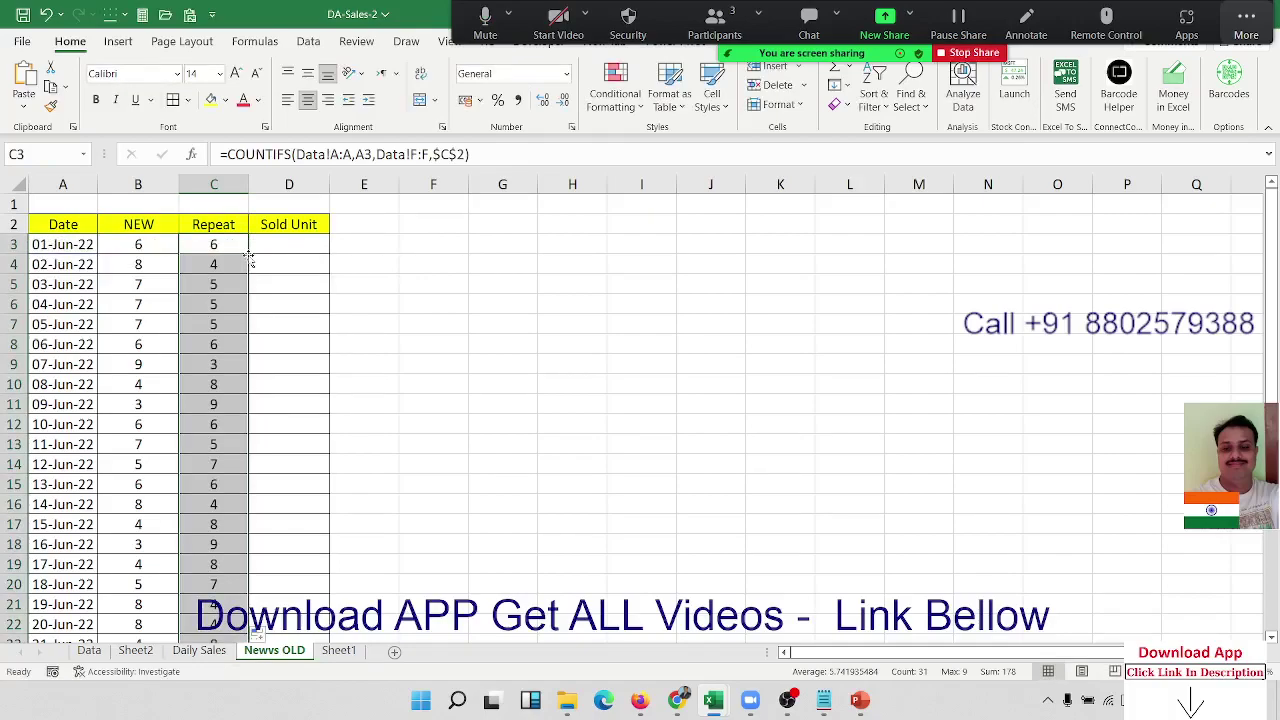
Copy the SUMIF Unit formula from Daily Sales C3 into D3 and fill down Sold Unit
{"action": "left_click", "coordinate": [257, 246]}
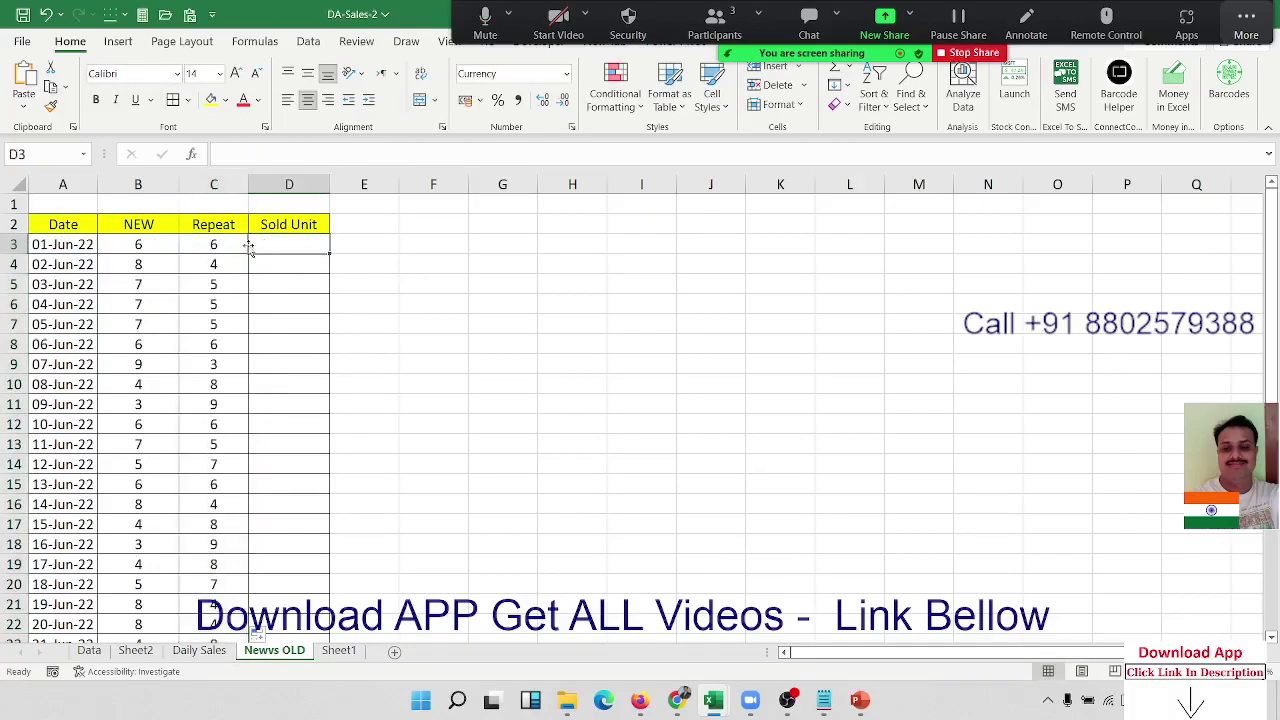
{"action": "left_click", "coordinate": [199, 652]}
{"action": "key", "text": "Right"}
{"action": "key", "text": "Left"}
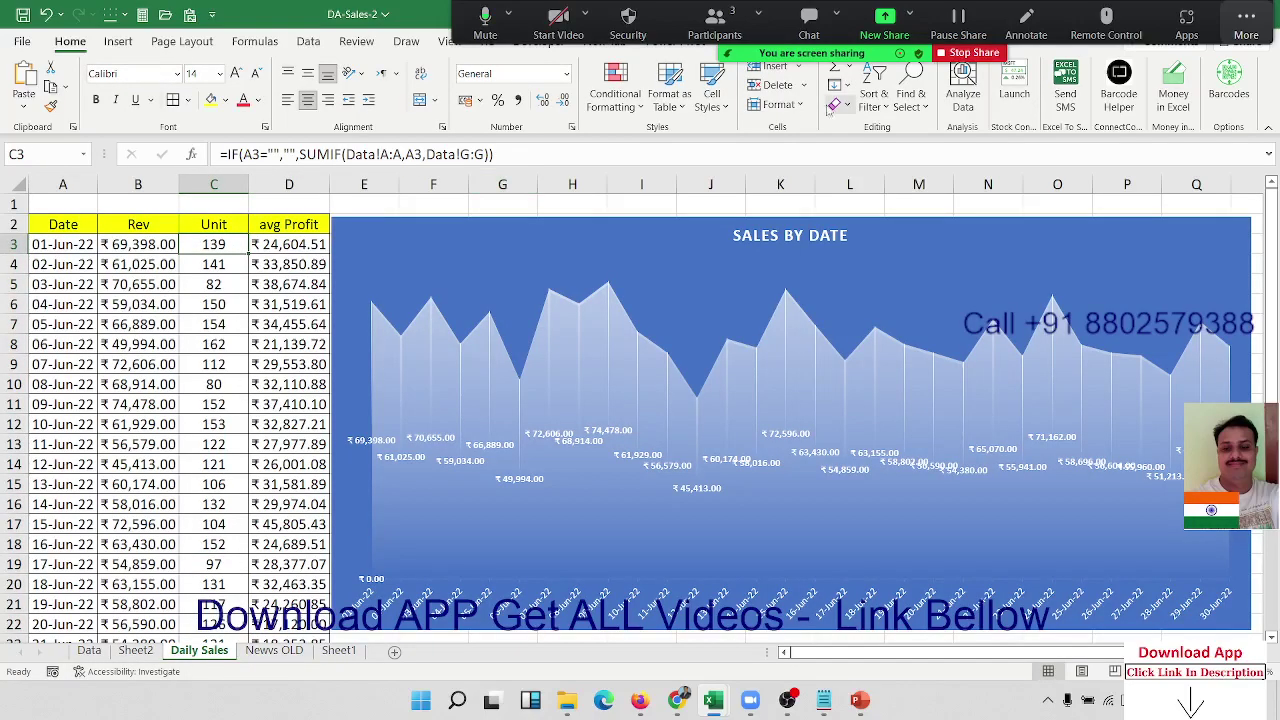
{"action": "left_click", "coordinate": [503, 157]}
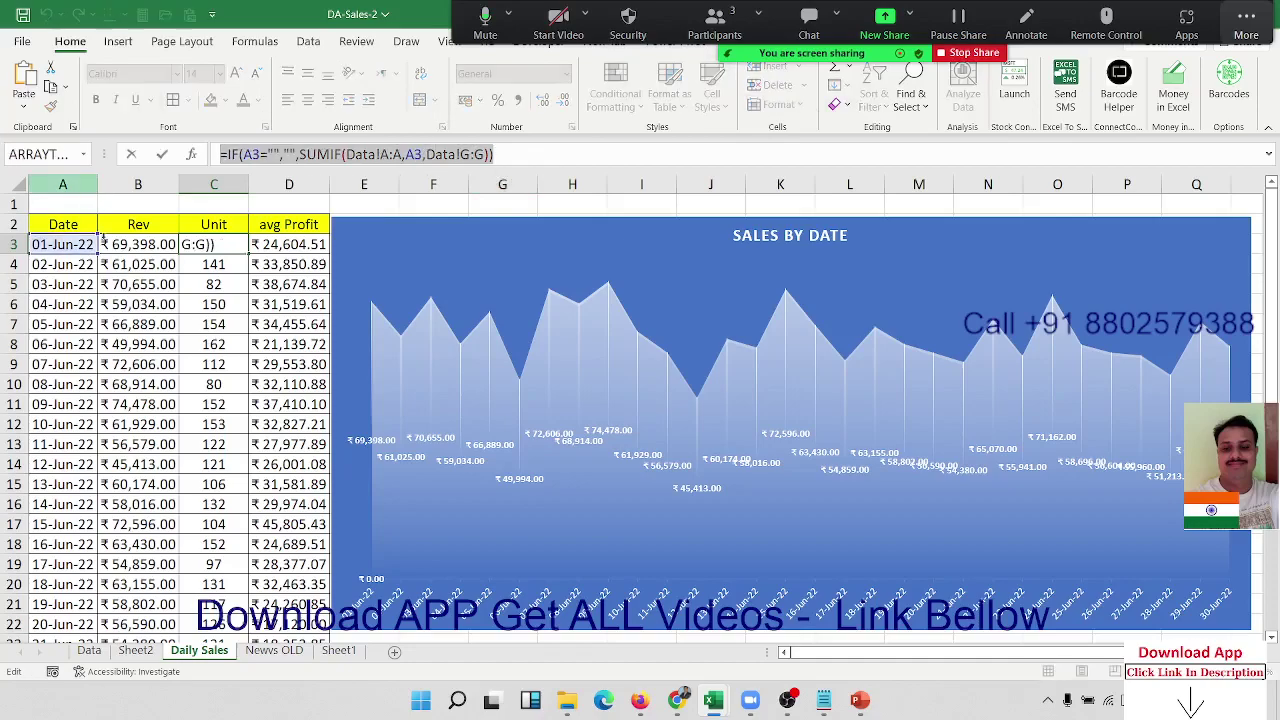
{"action": "key", "text": "Escape"}
{"action": "left_click", "coordinate": [272, 651]}
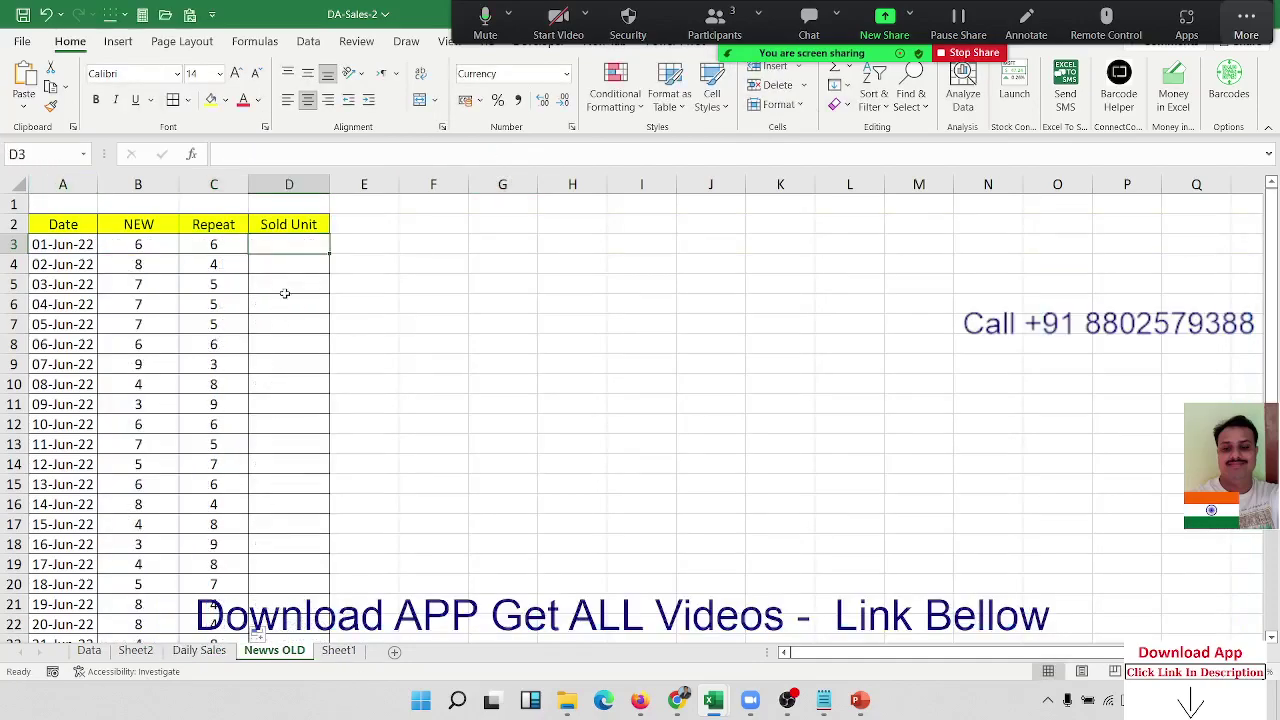
{"action": "double_click", "coordinate": [284, 247]}
{"action": "key", "text": "ctrl+v"}
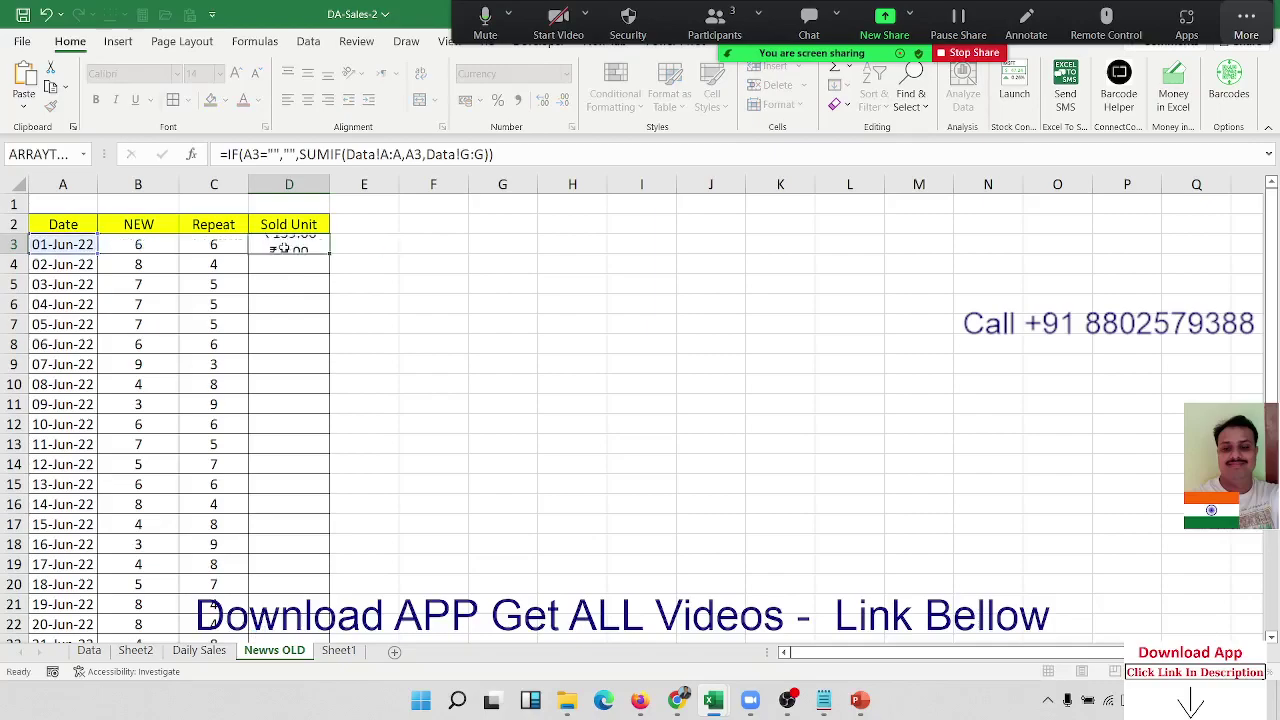
{"action": "key", "text": "Return"}
{"action": "left_click", "coordinate": [284, 247]}
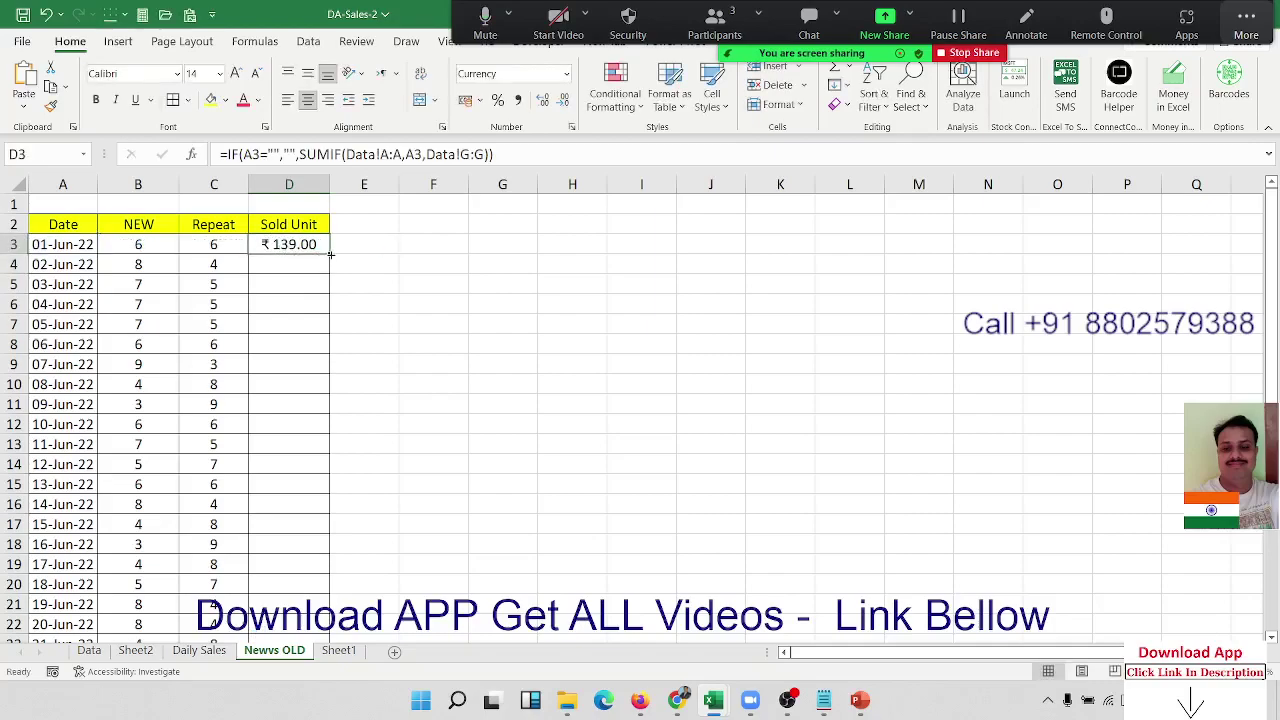
{"action": "double_click", "coordinate": [329, 254]}
Give header row A2:D2 a black fill with white text
{"action": "left_click", "coordinate": [278, 227]}
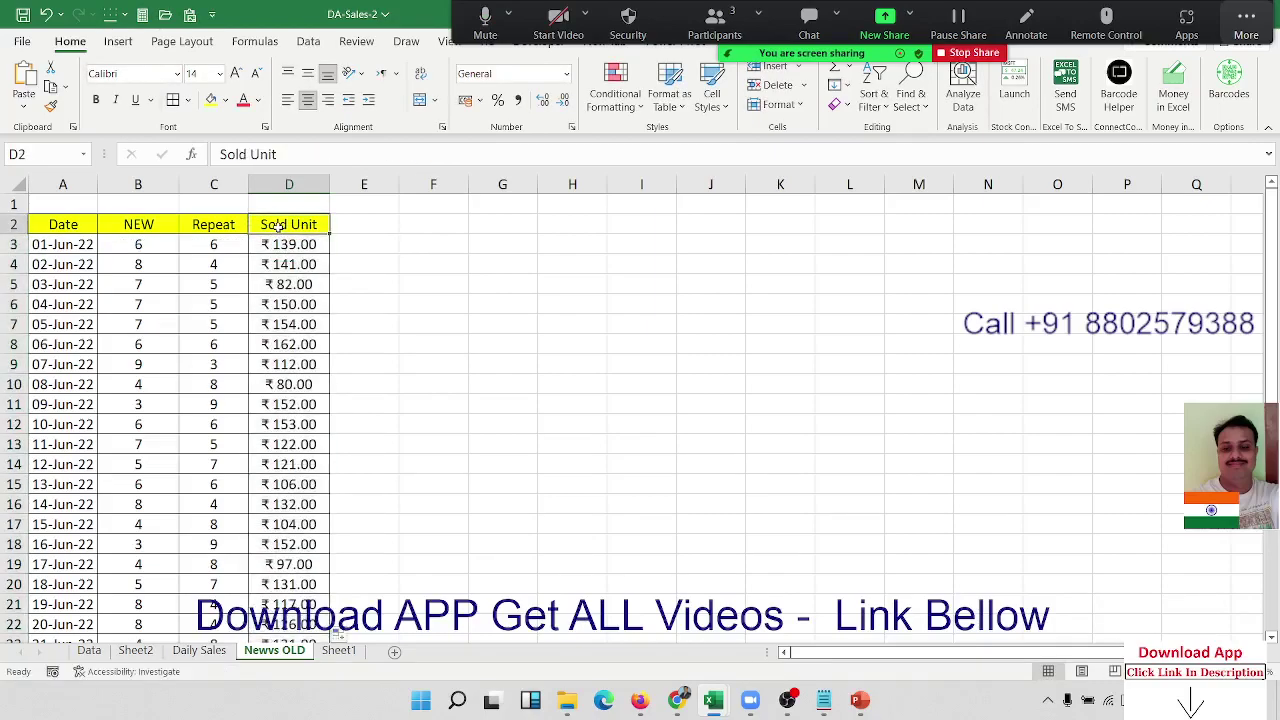
{"action": "key", "text": "shift+Left"}
{"action": "key", "text": "shift+Left"}
{"action": "key", "text": "shift+Left"}
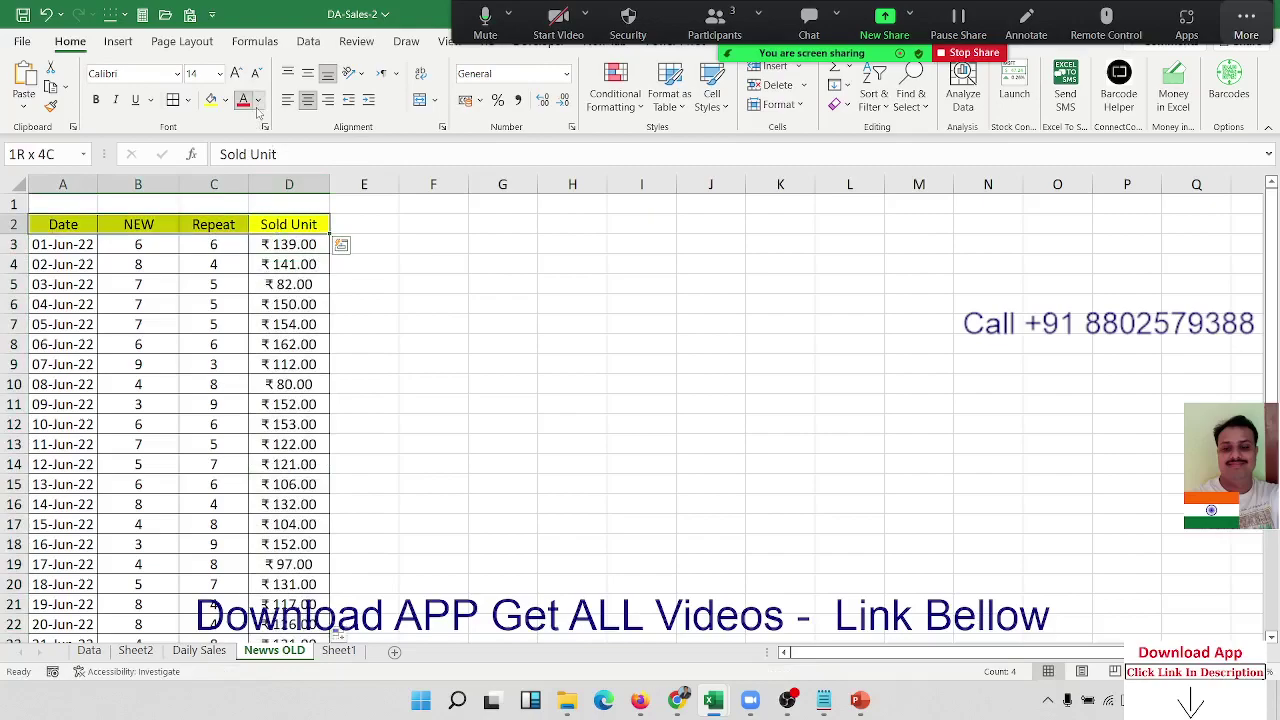
{"action": "left_click", "coordinate": [257, 101]}
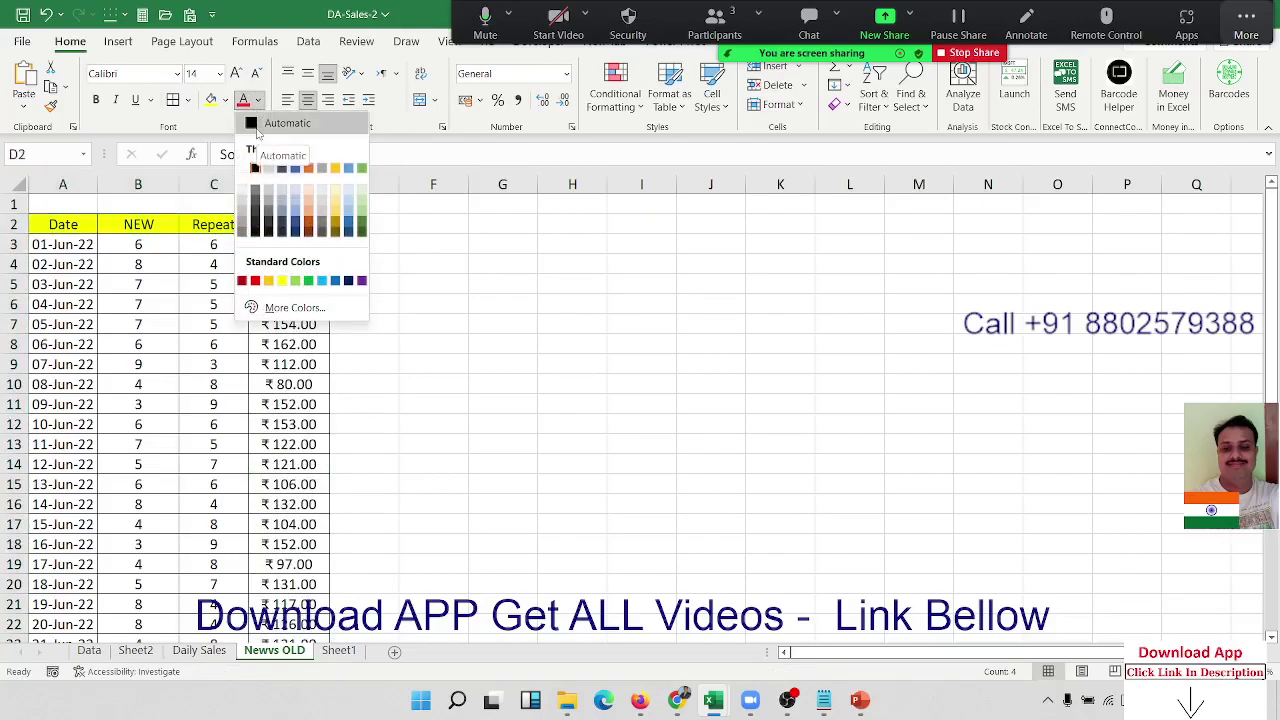
{"action": "left_click", "coordinate": [226, 101]}
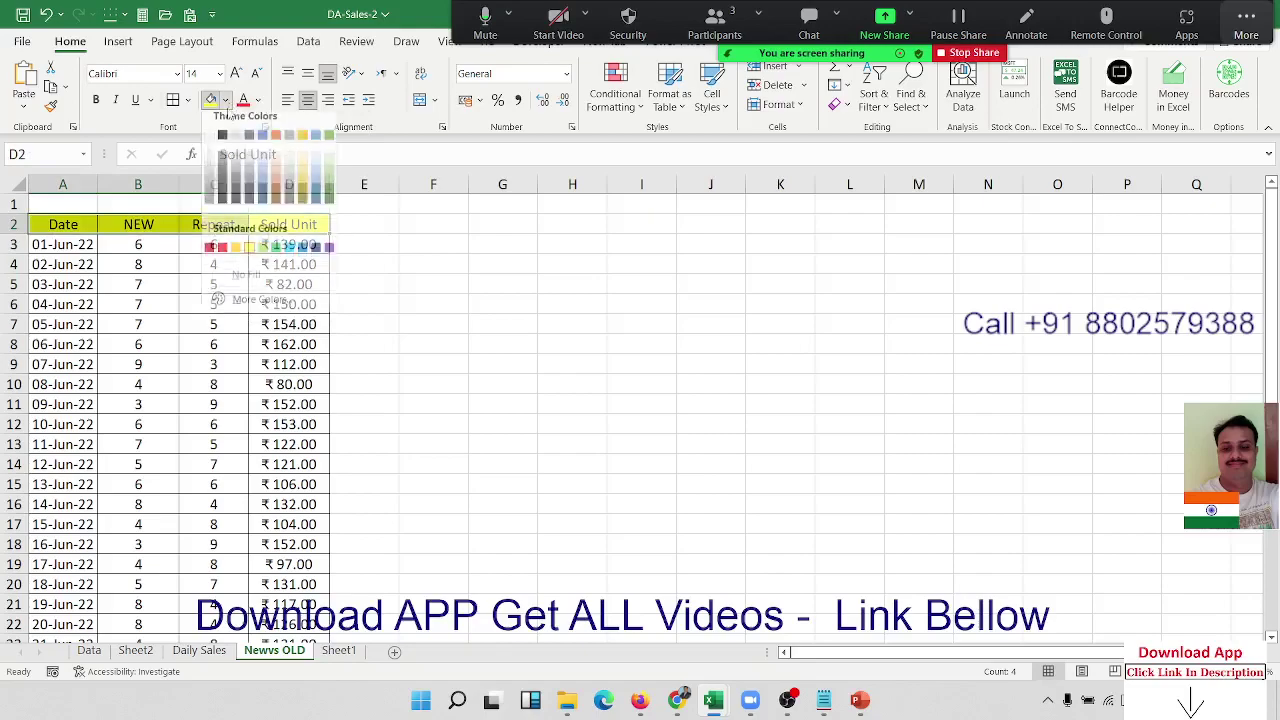
{"action": "left_click", "coordinate": [222, 144]}
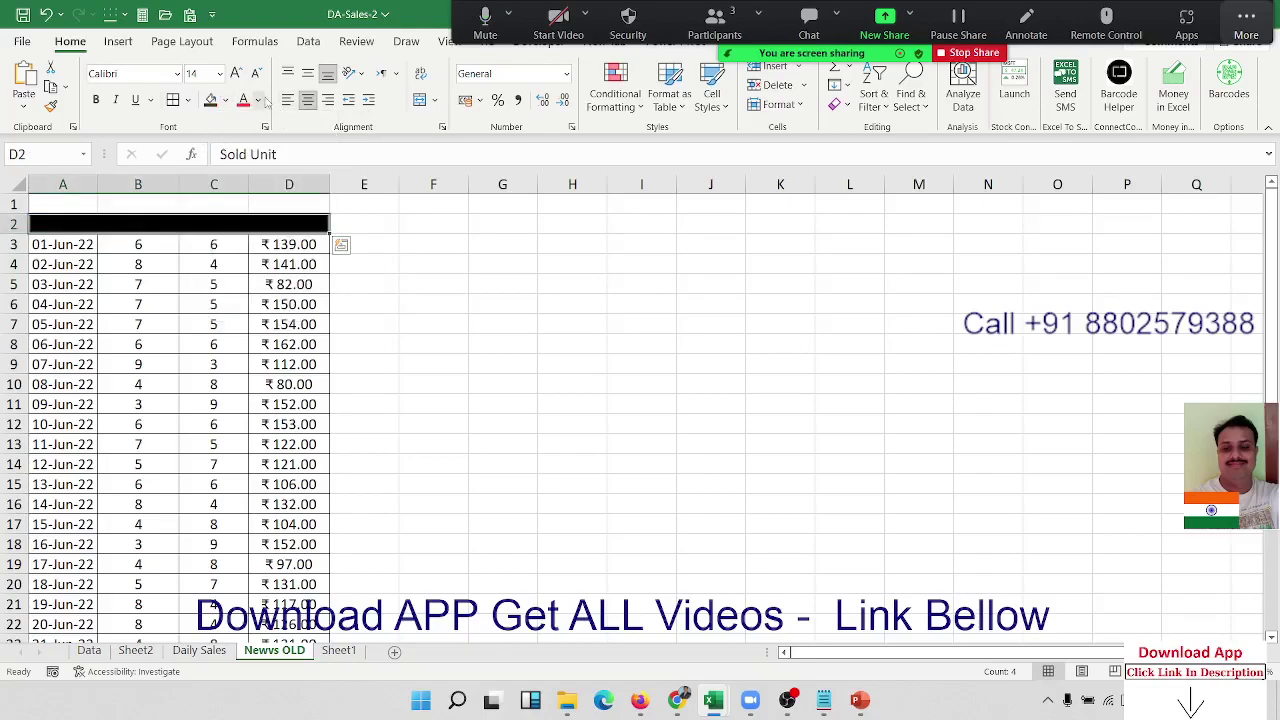
{"action": "left_click", "coordinate": [265, 100]}
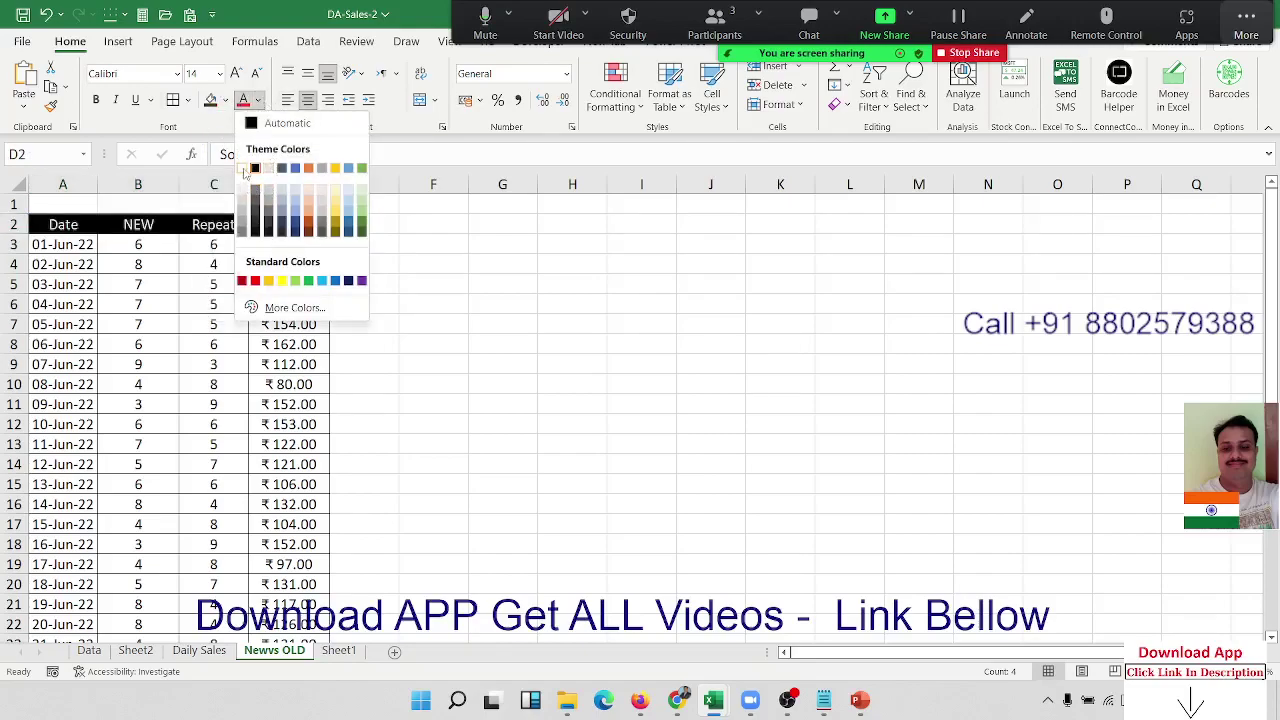
{"action": "left_click", "coordinate": [237, 175]}
Add a thick dark grey outline and inside borders to the whole table
{"action": "key", "text": "ctrl+shift+Down"}
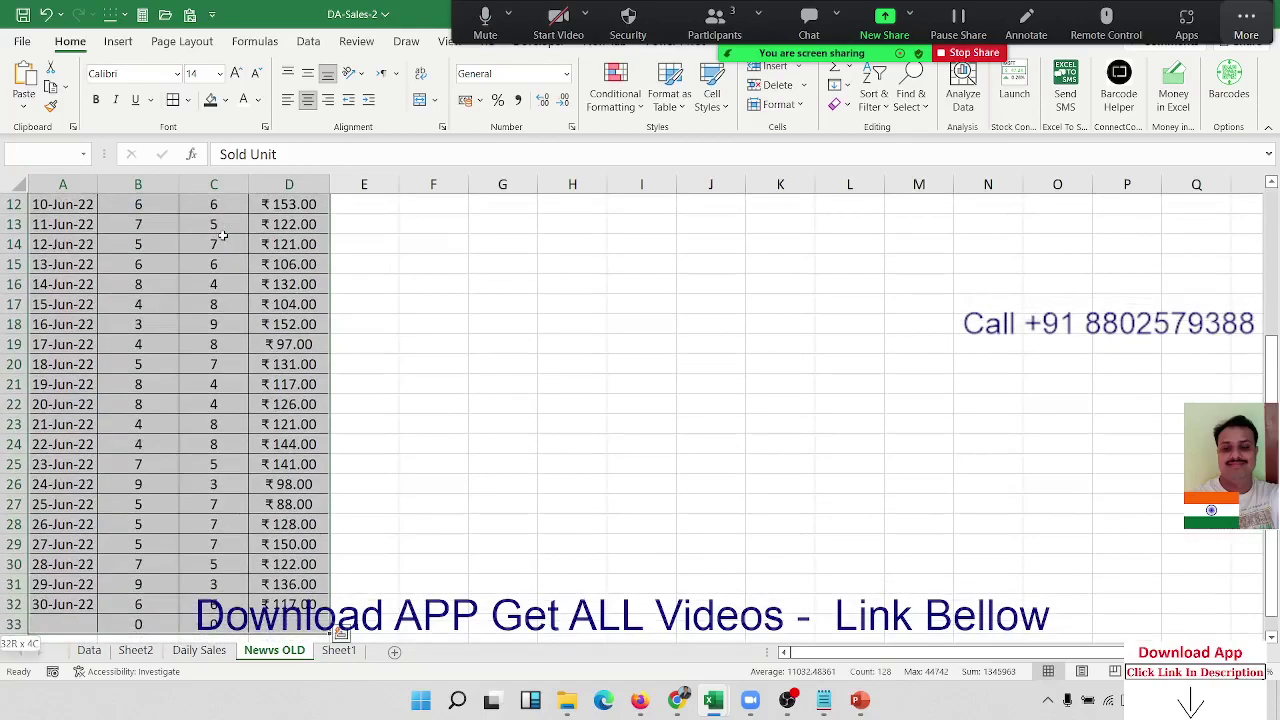
{"action": "right_click", "coordinate": [222, 248]}
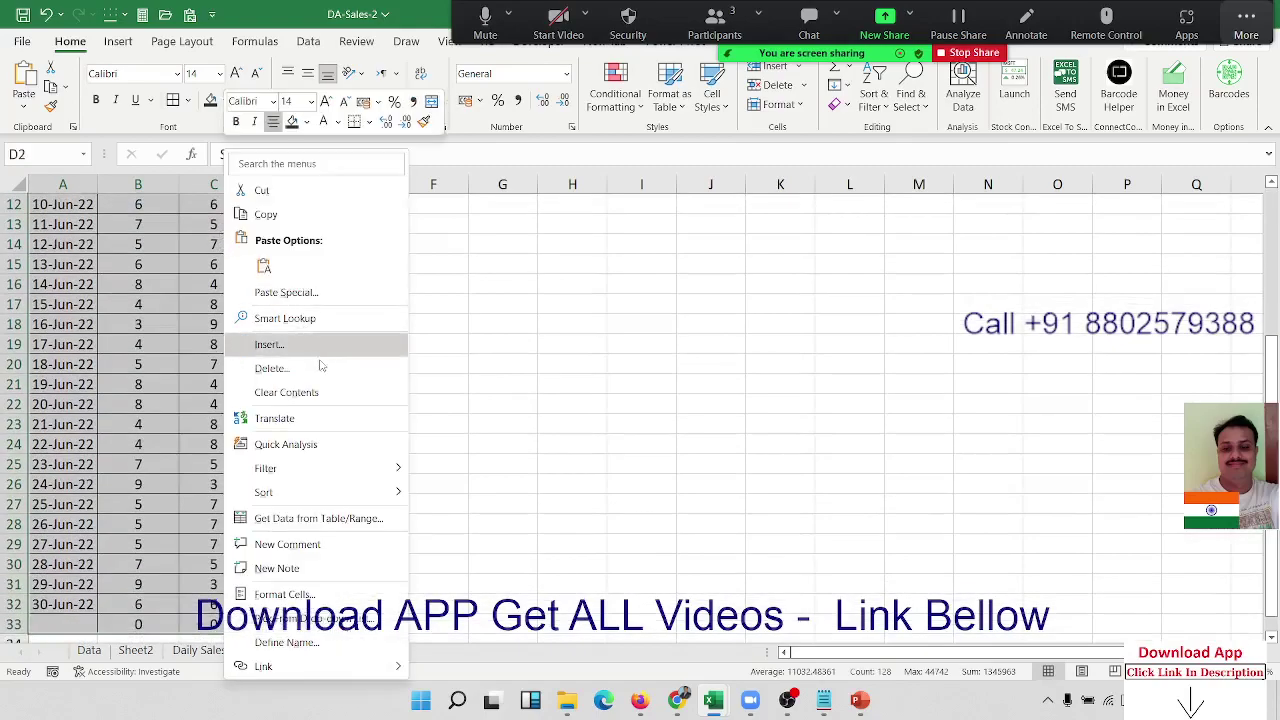
{"action": "left_click", "coordinate": [285, 592]}
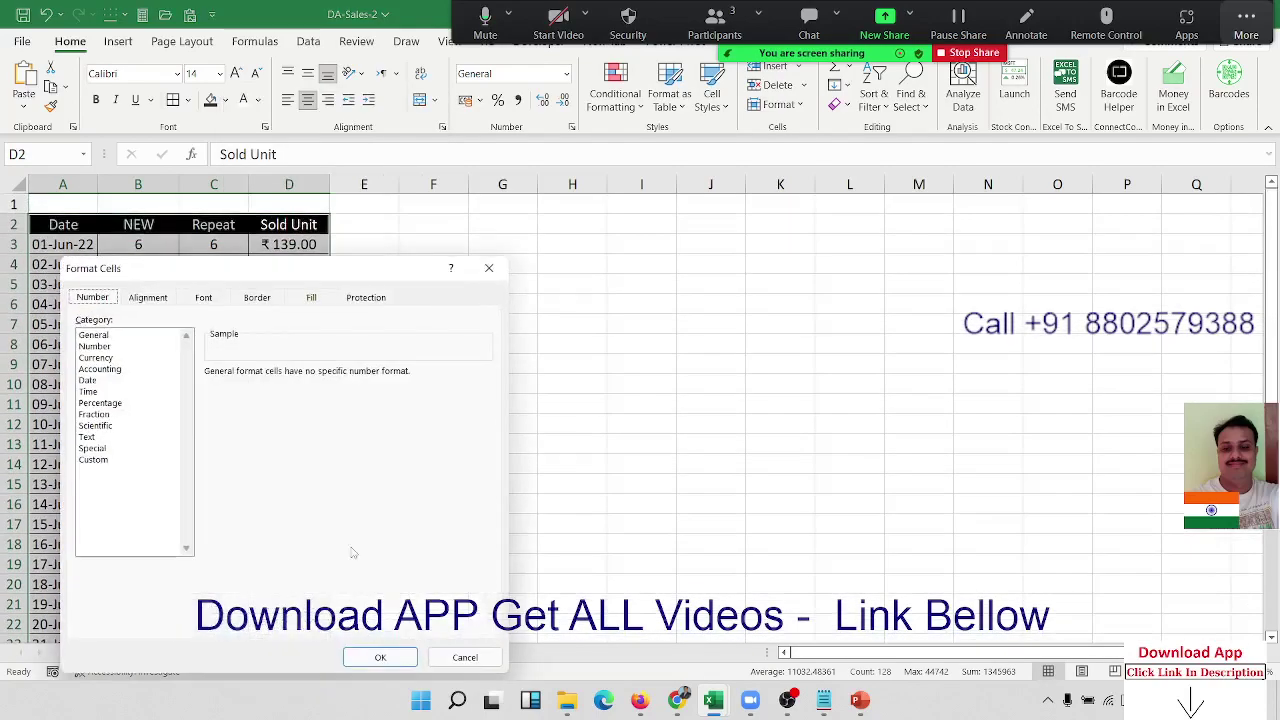
{"action": "left_click", "coordinate": [256, 299]}
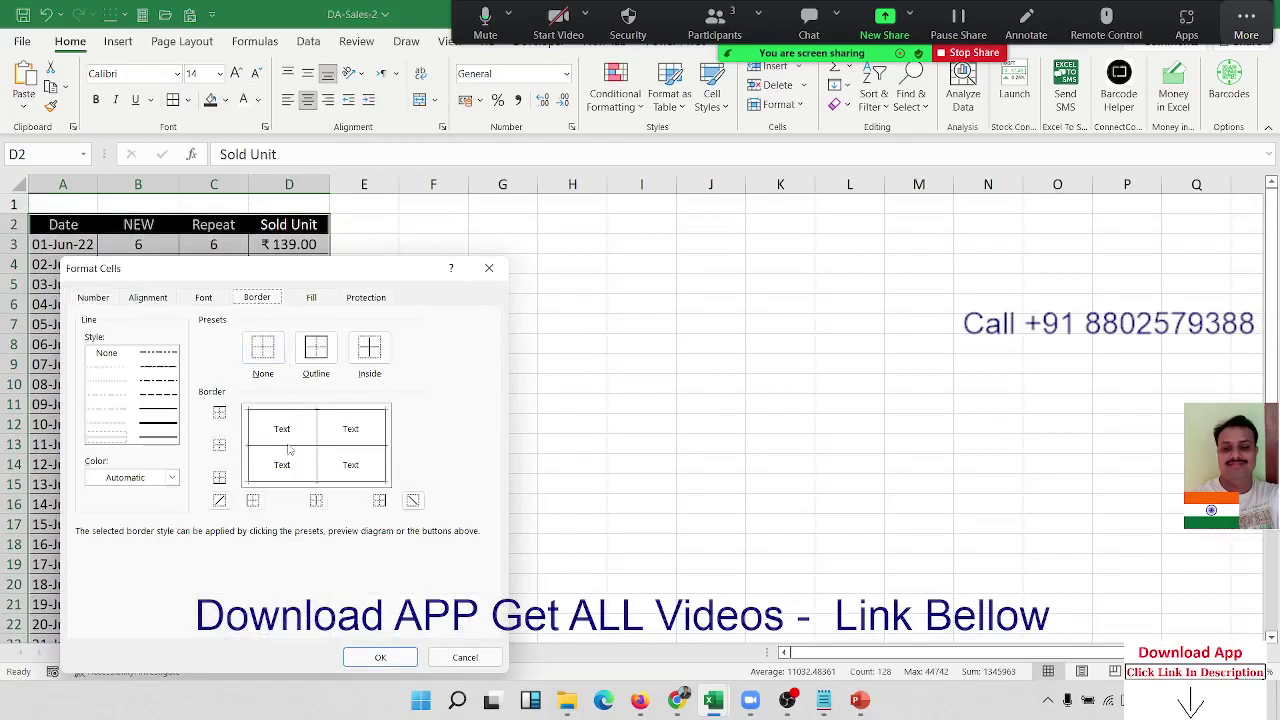
{"action": "left_click", "coordinate": [174, 425]}
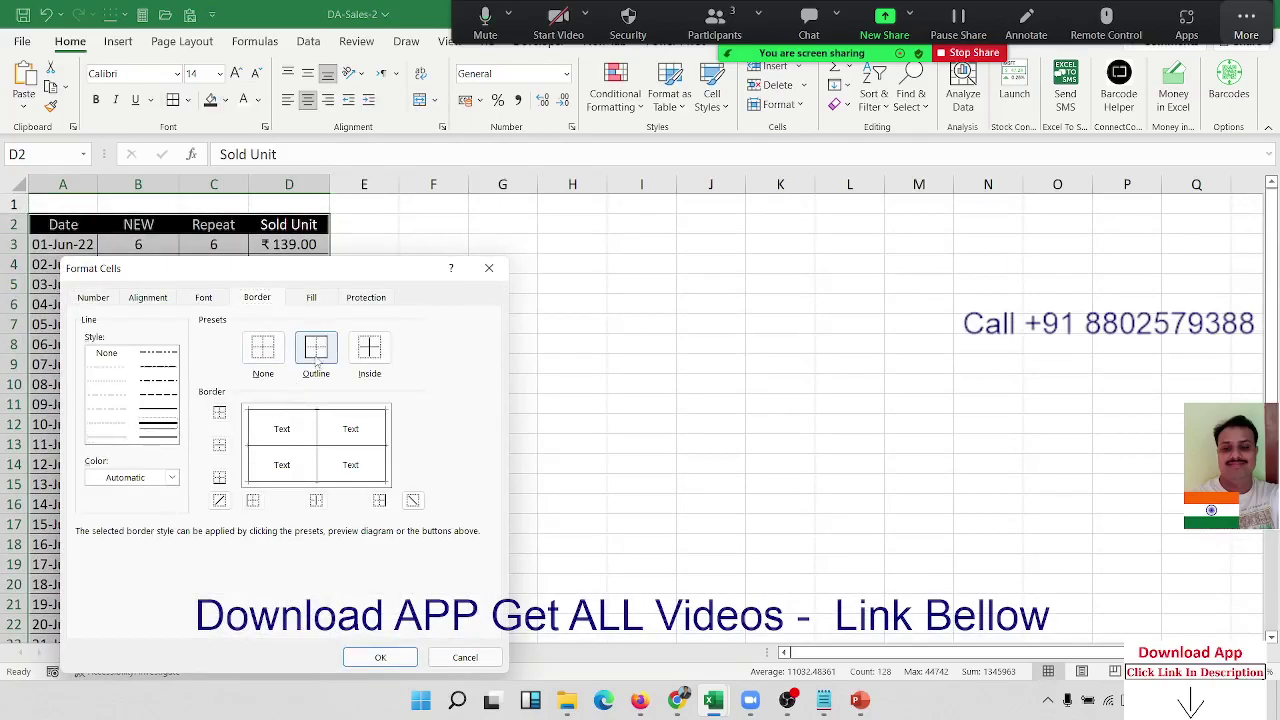
{"action": "left_click", "coordinate": [316, 348]}
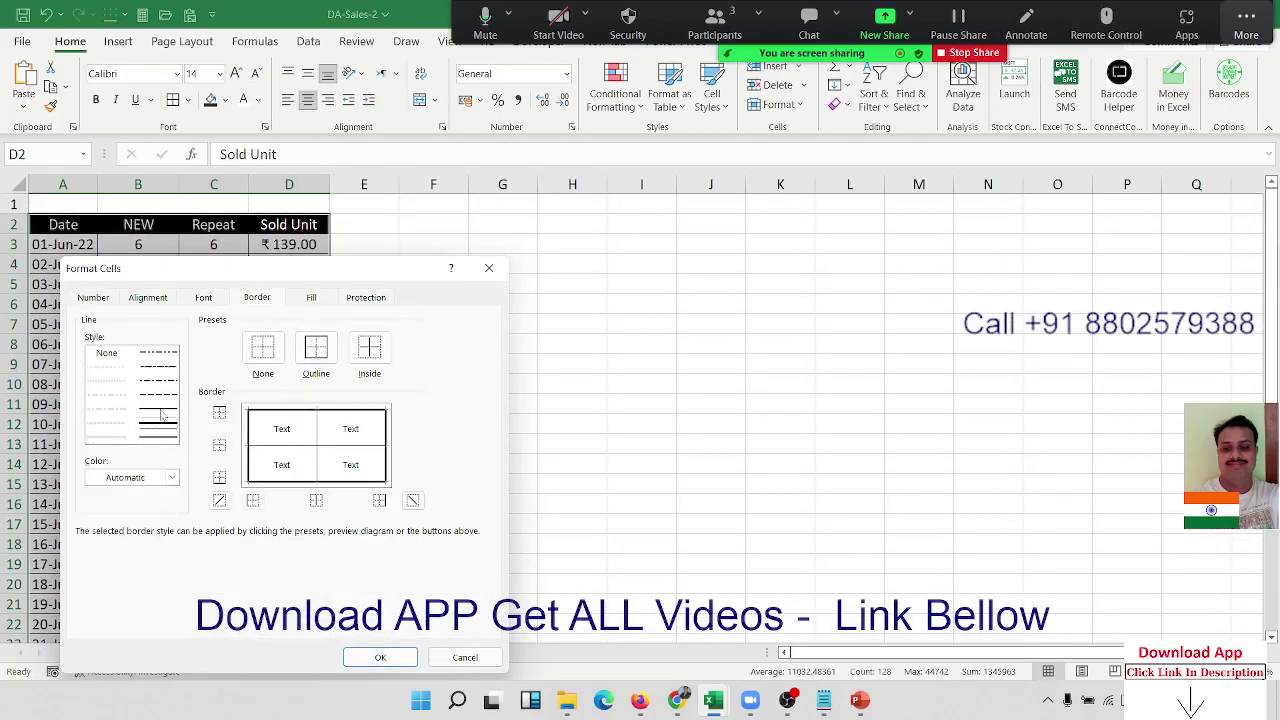
{"action": "left_click", "coordinate": [172, 477]}
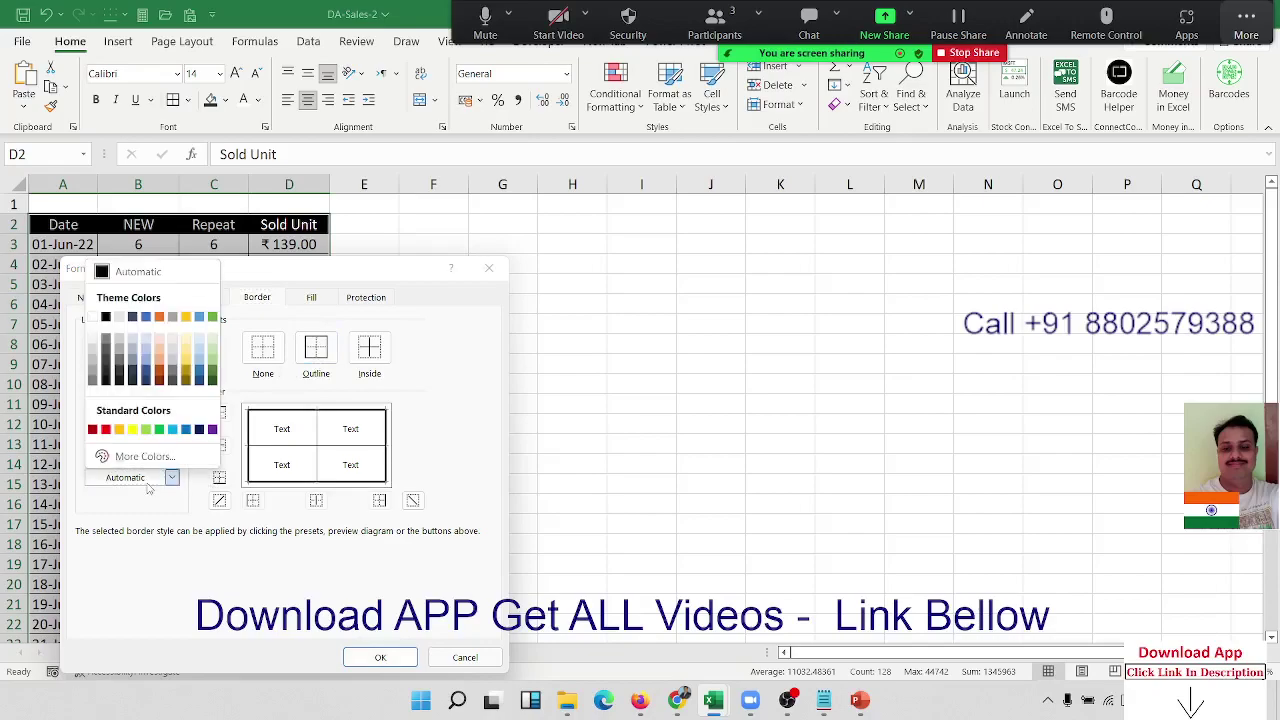
{"action": "left_click", "coordinate": [105, 366]}
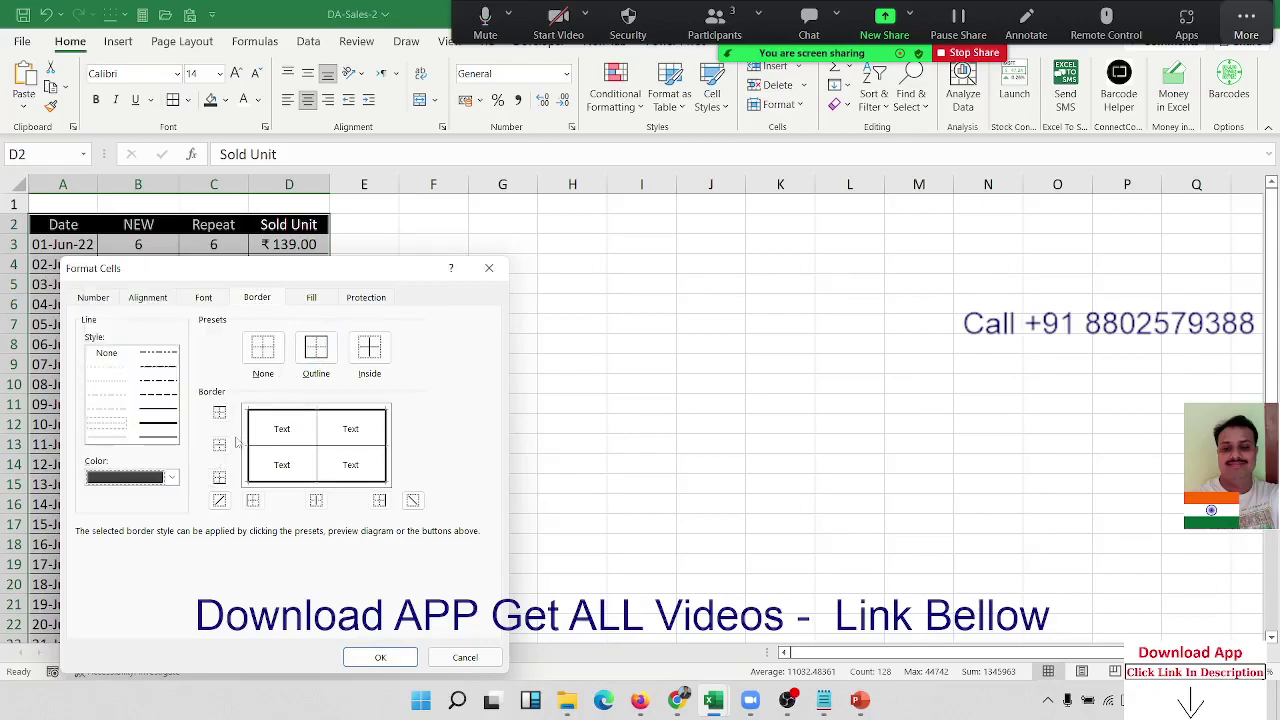
{"action": "left_click", "coordinate": [369, 350]}
{"action": "left_click", "coordinate": [380, 657]}
{"action": "left_click", "coordinate": [295, 444]}
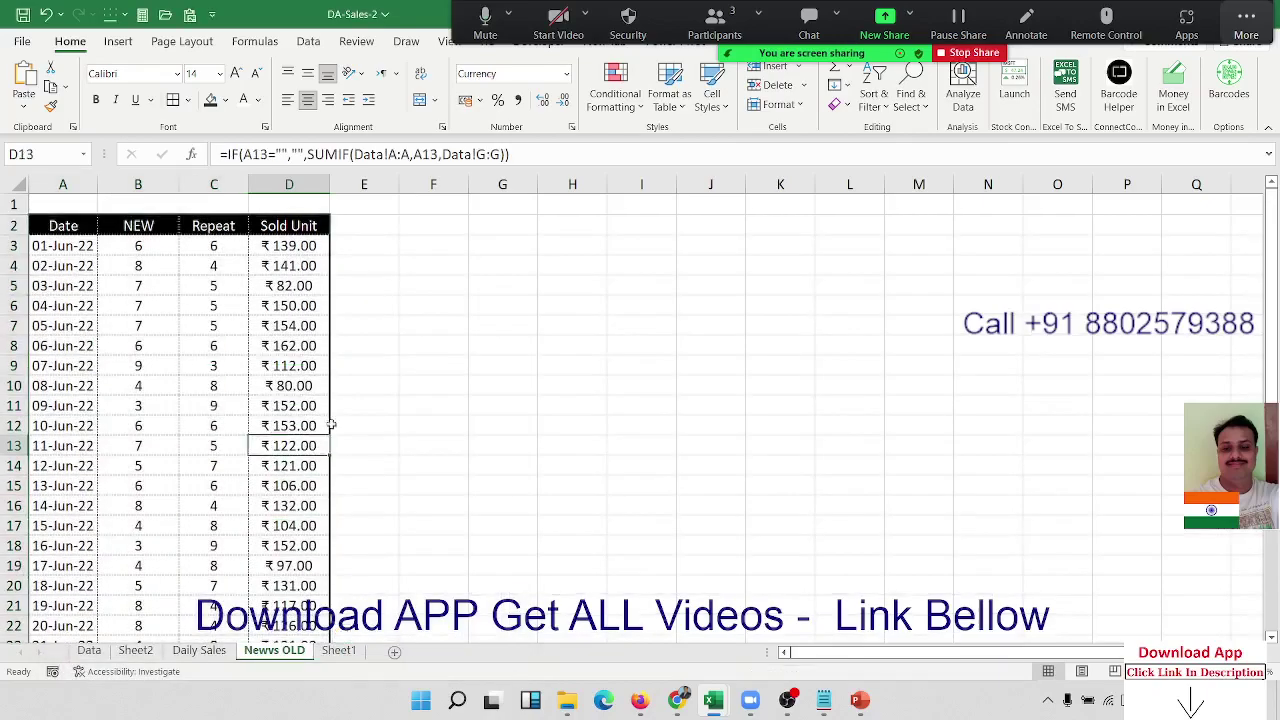
{"action": "left_click", "coordinate": [440, 326]}
Hide the worksheet gridlines from the Page Layout options
{"action": "left_click", "coordinate": [190, 44]}
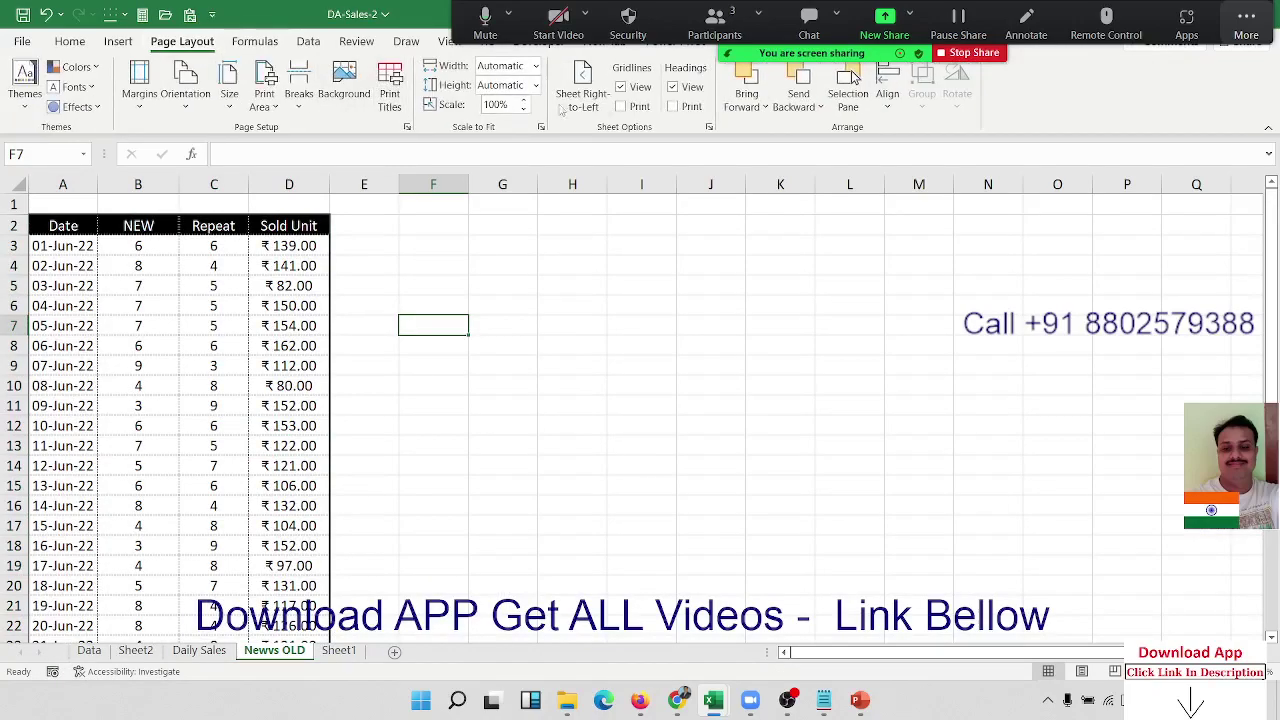
{"action": "left_click", "coordinate": [621, 87]}
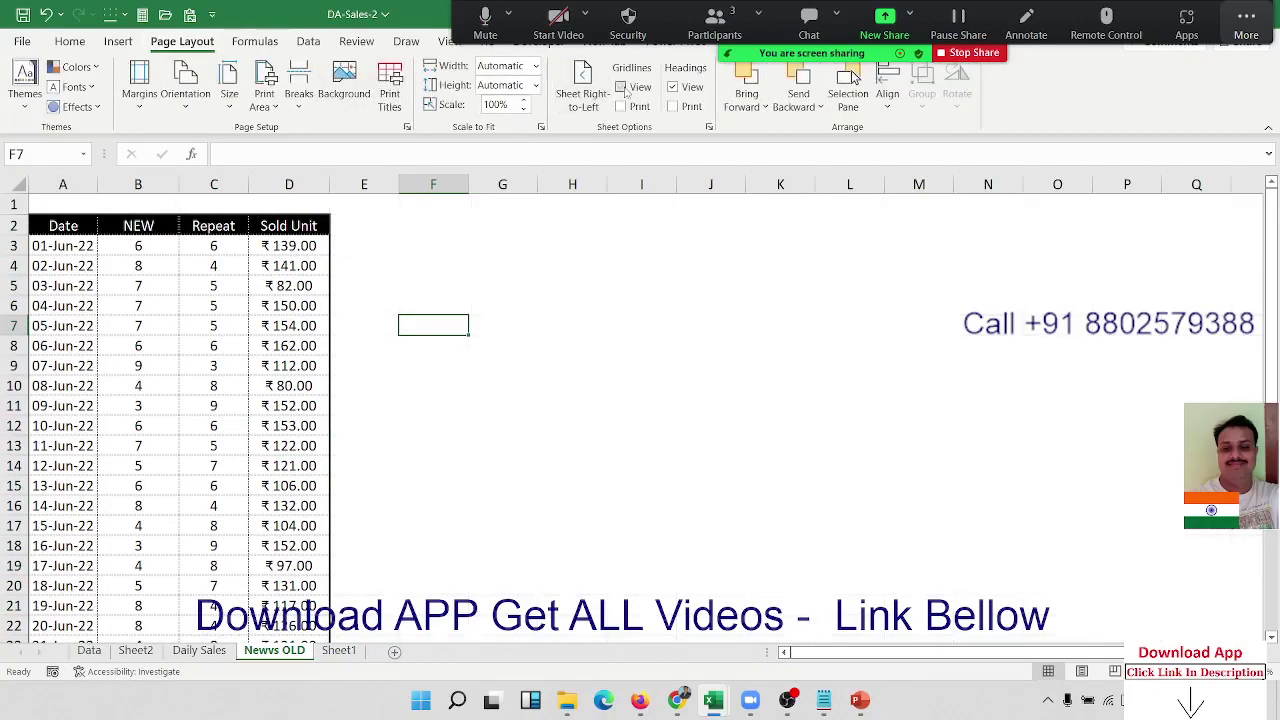
{"action": "left_click", "coordinate": [367, 380]}
{"action": "scroll", "coordinate": [84, 426], "scroll_direction": "down", "scroll_amount": 10}
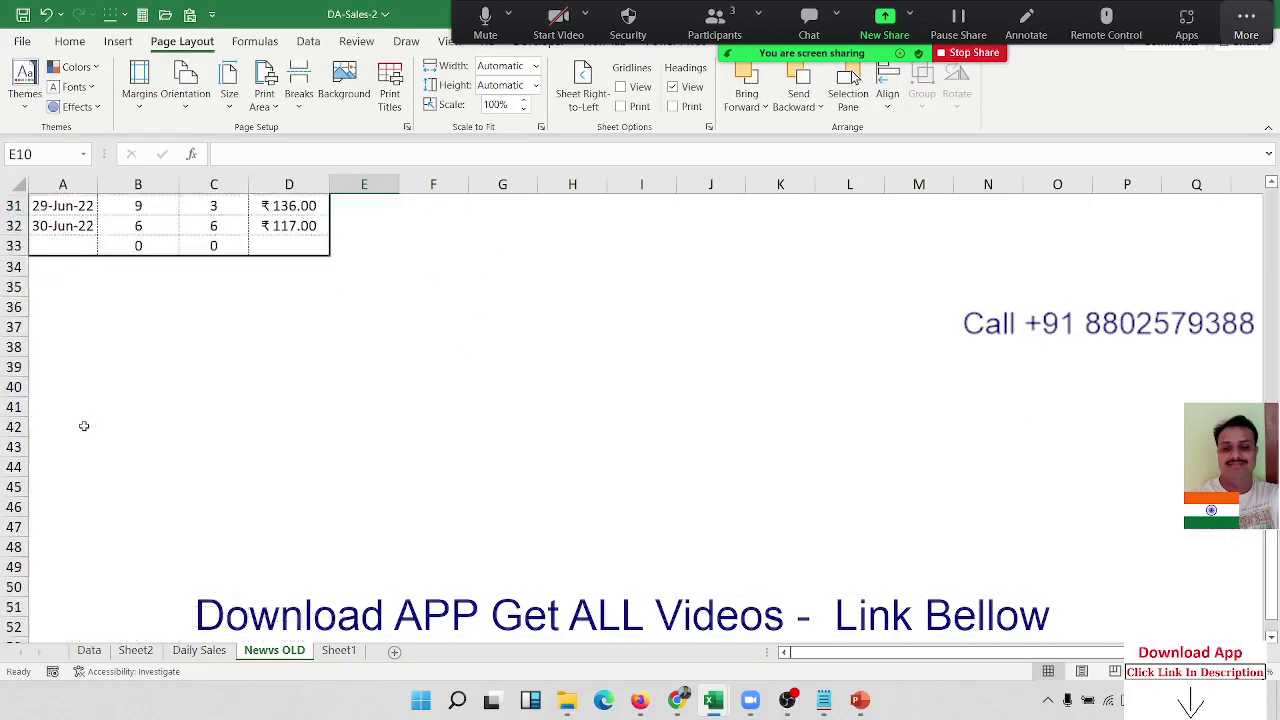
{"action": "scroll", "coordinate": [84, 426], "scroll_direction": "up", "scroll_amount": 10}
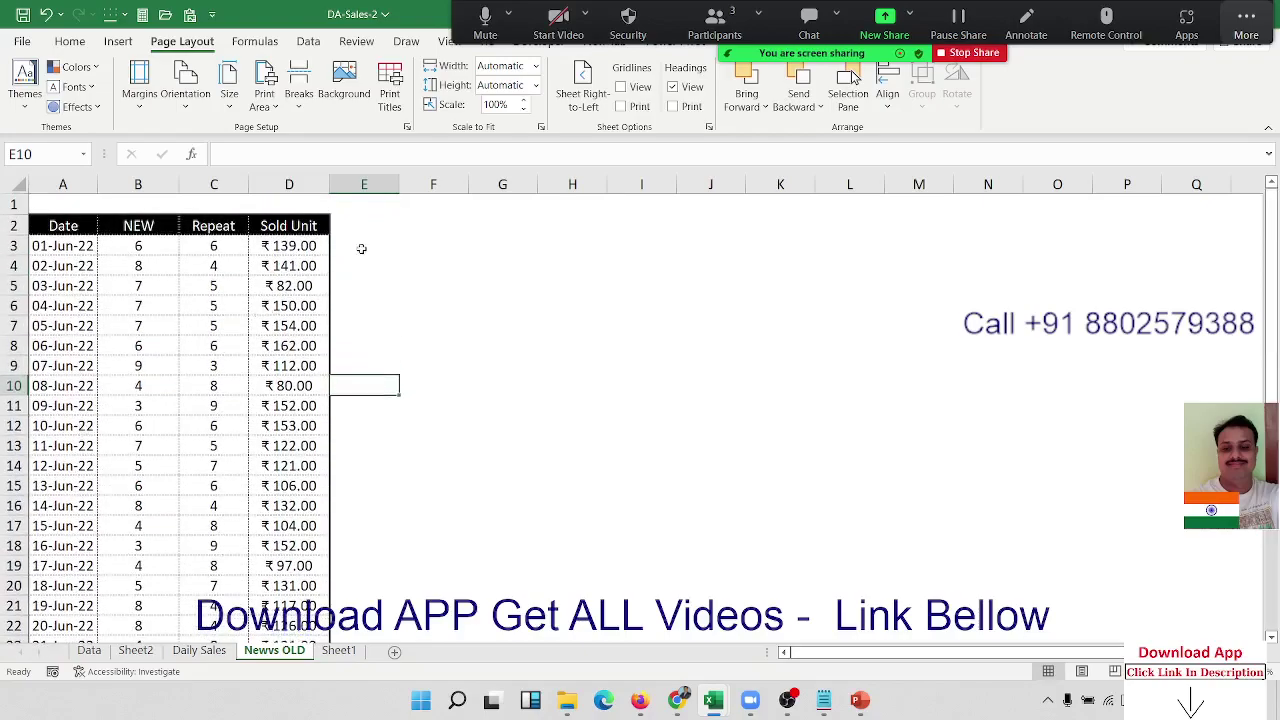
Enter the row label Total in F3 and the header New in G2
{"action": "left_click", "coordinate": [361, 248]}
{"action": "left_click", "coordinate": [439, 240]}
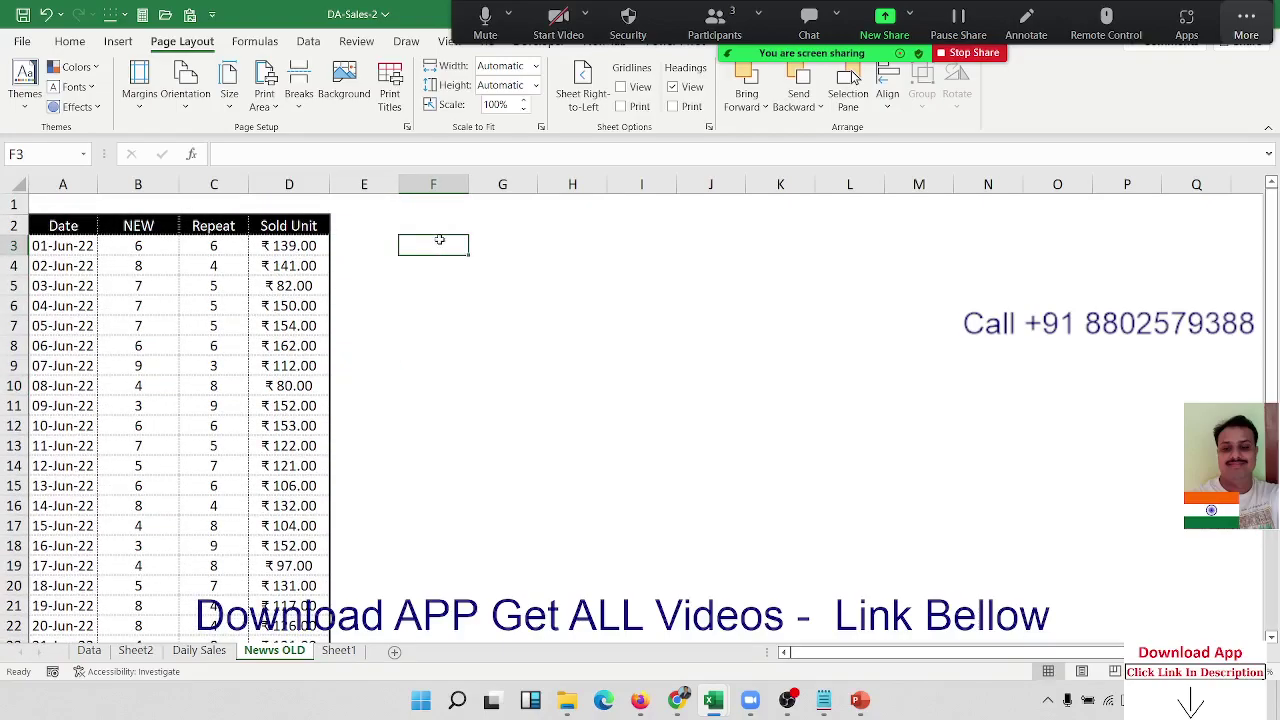
{"action": "type", "text": "Total"}
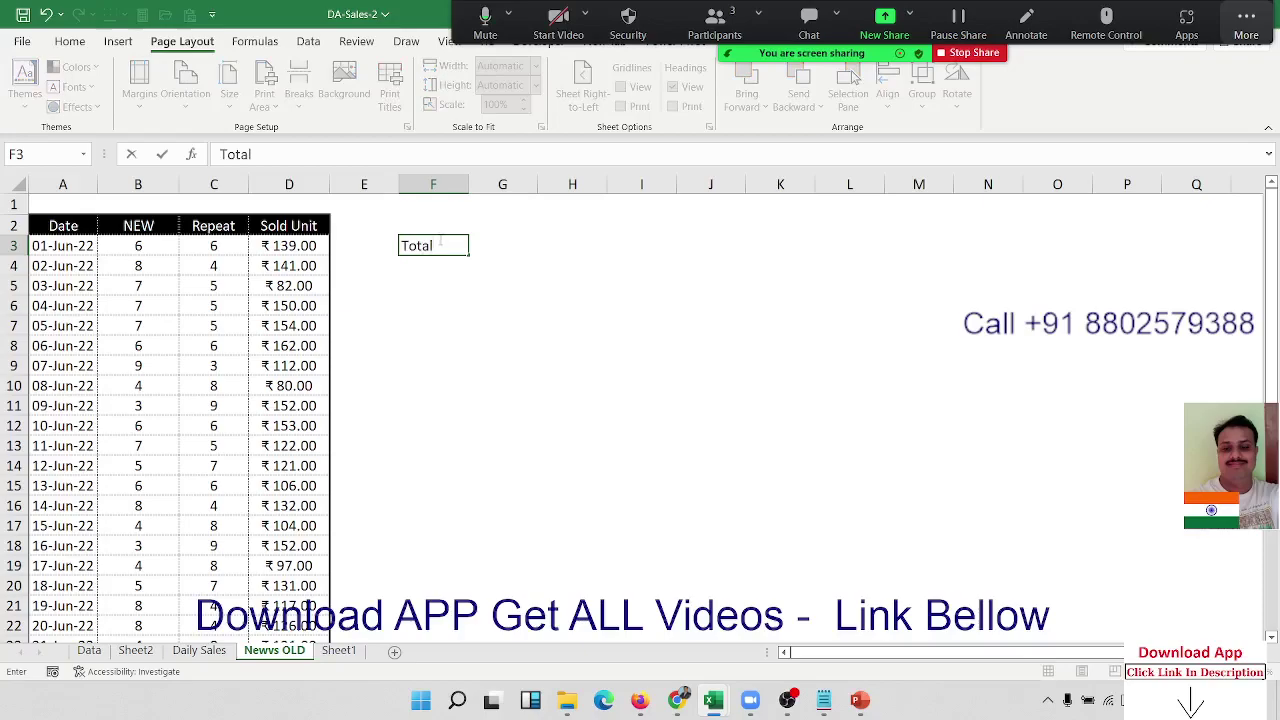
{"action": "key", "text": "Tab"}
{"action": "key", "text": "Up"}
{"action": "type", "text": "New"}
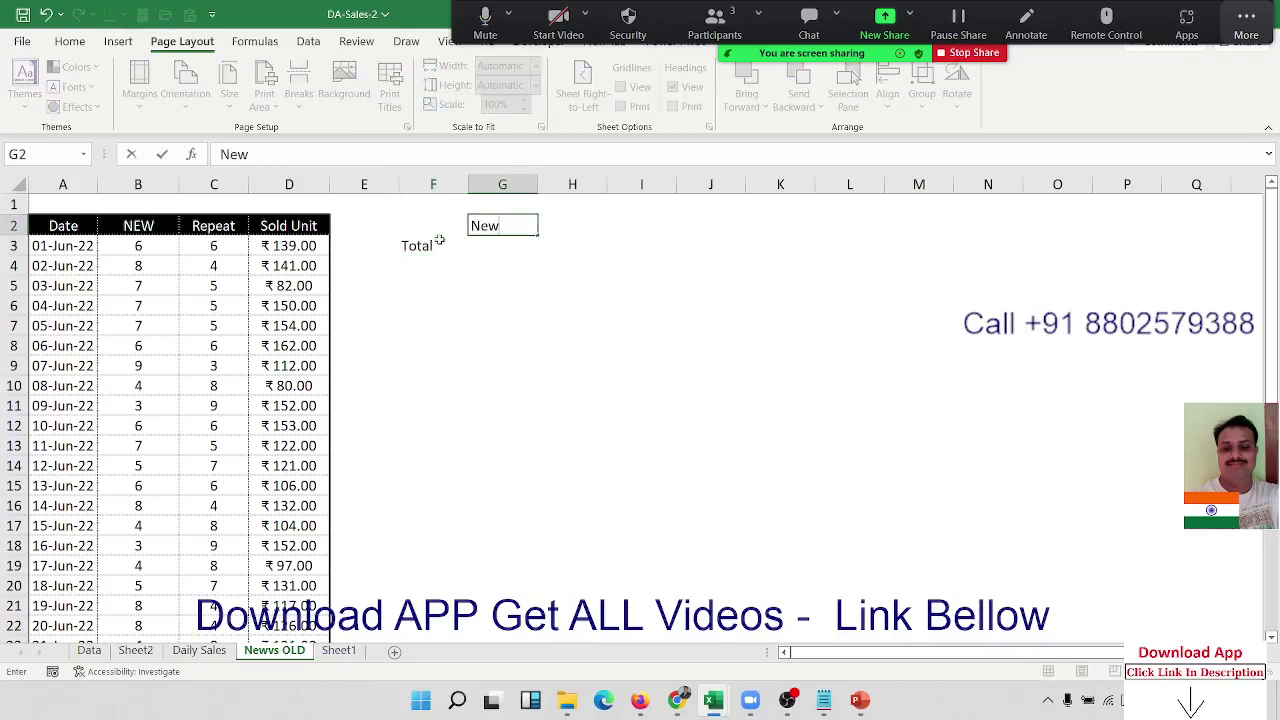
{"action": "key", "text": "Tab"}
Enter Repeat in H2, correcting a mistyped entry, and Sold in I2
{"action": "type", "text": "R"}
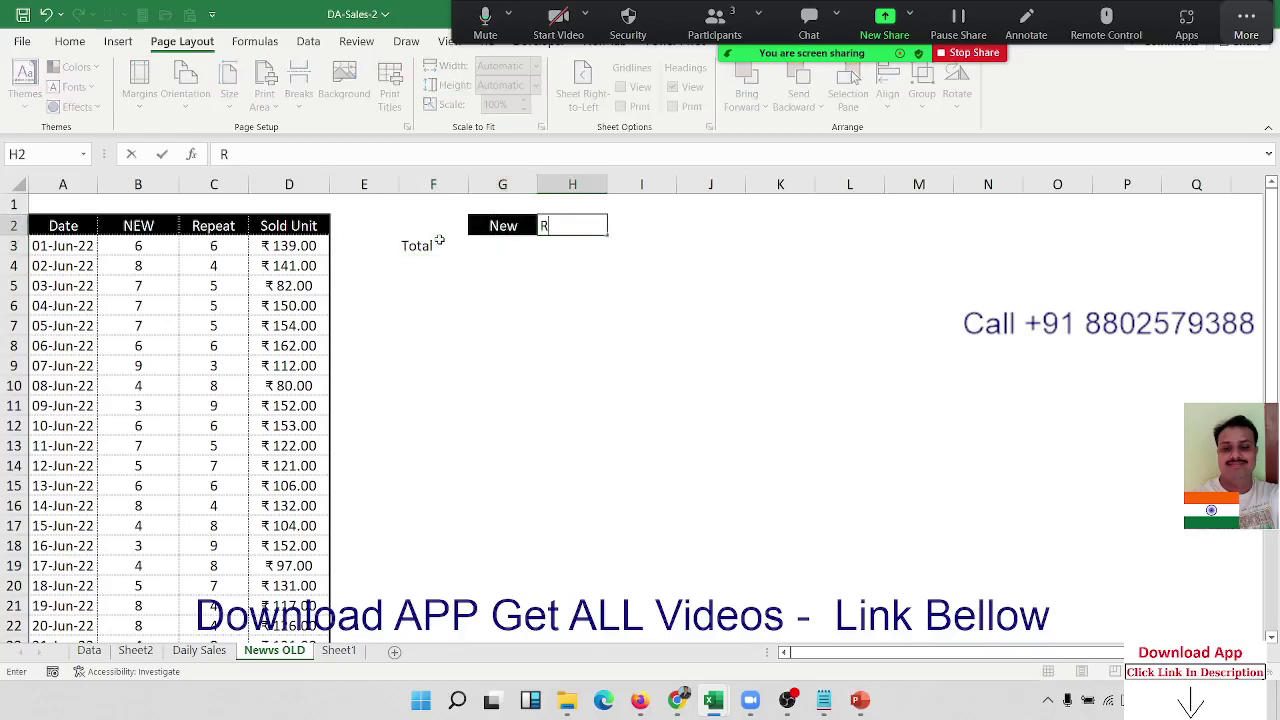
{"action": "type", "text": "eaps"}
{"action": "key", "text": "Return"}
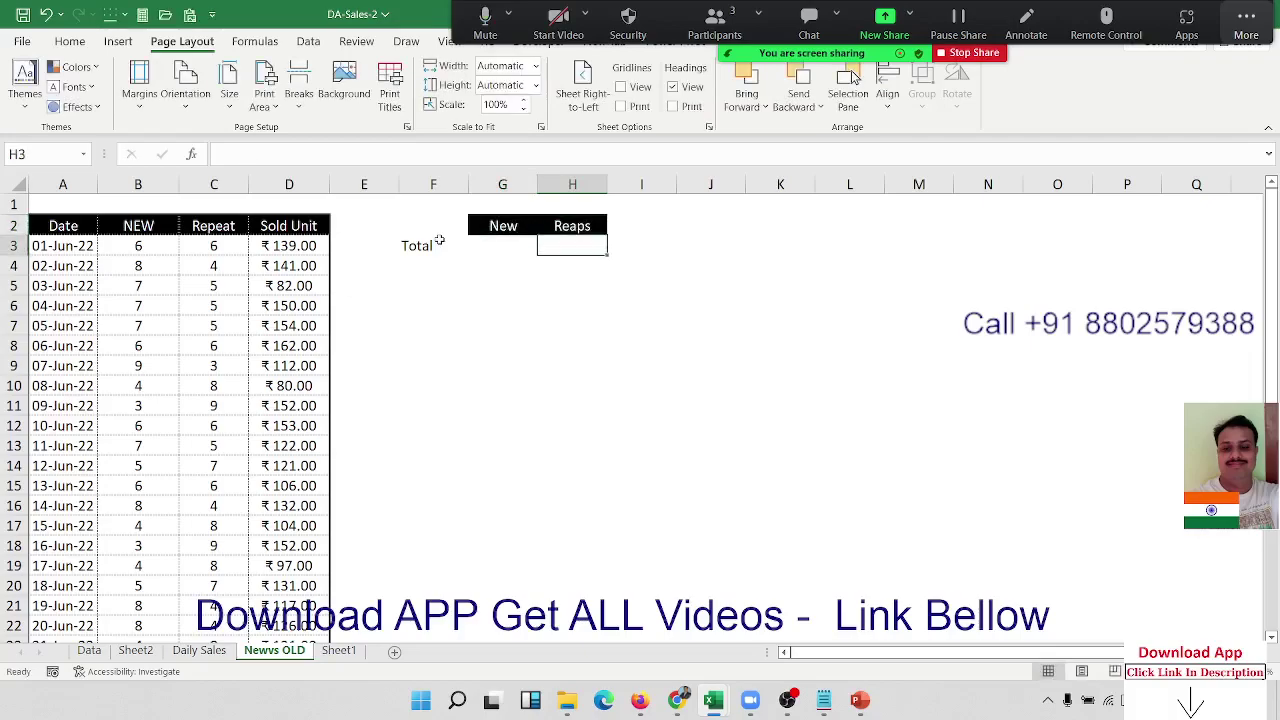
{"action": "key", "text": "Up"}
{"action": "type", "text": "Rep"}
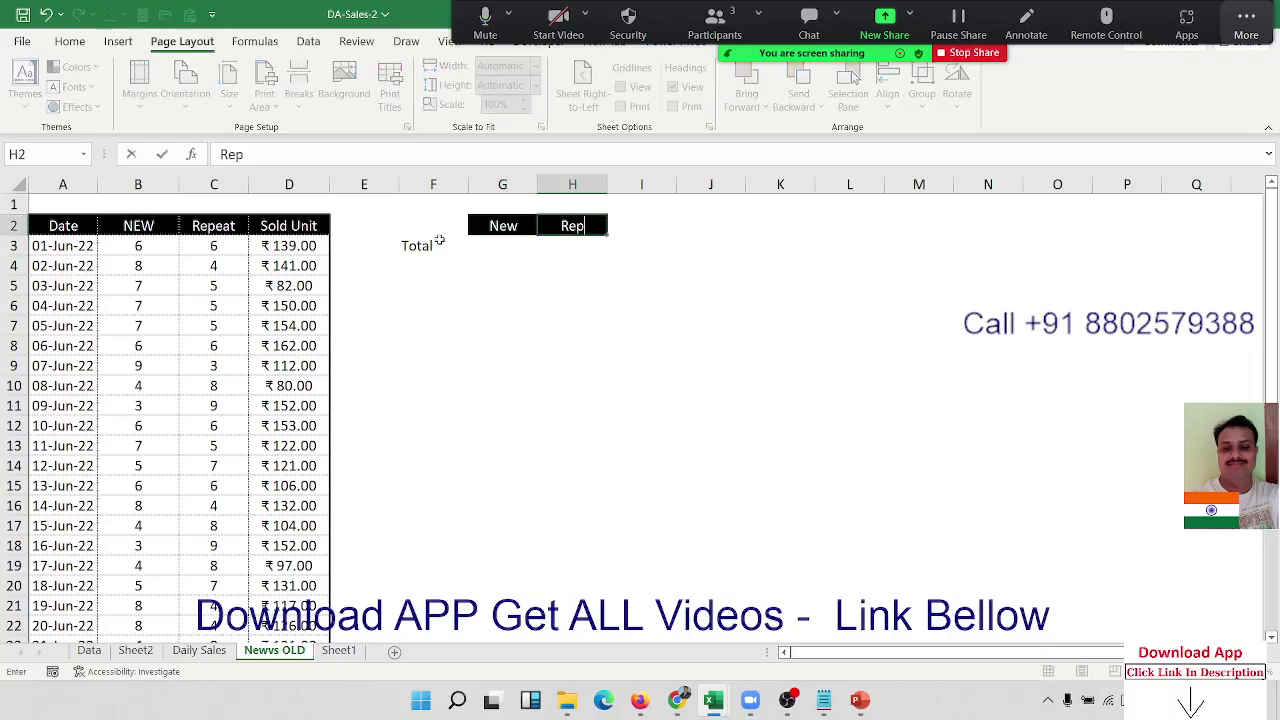
{"action": "type", "text": "ea"}
{"action": "type", "text": "t"}
{"action": "key", "text": "Return"}
{"action": "key", "text": "Up"}
{"action": "key", "text": "Right"}
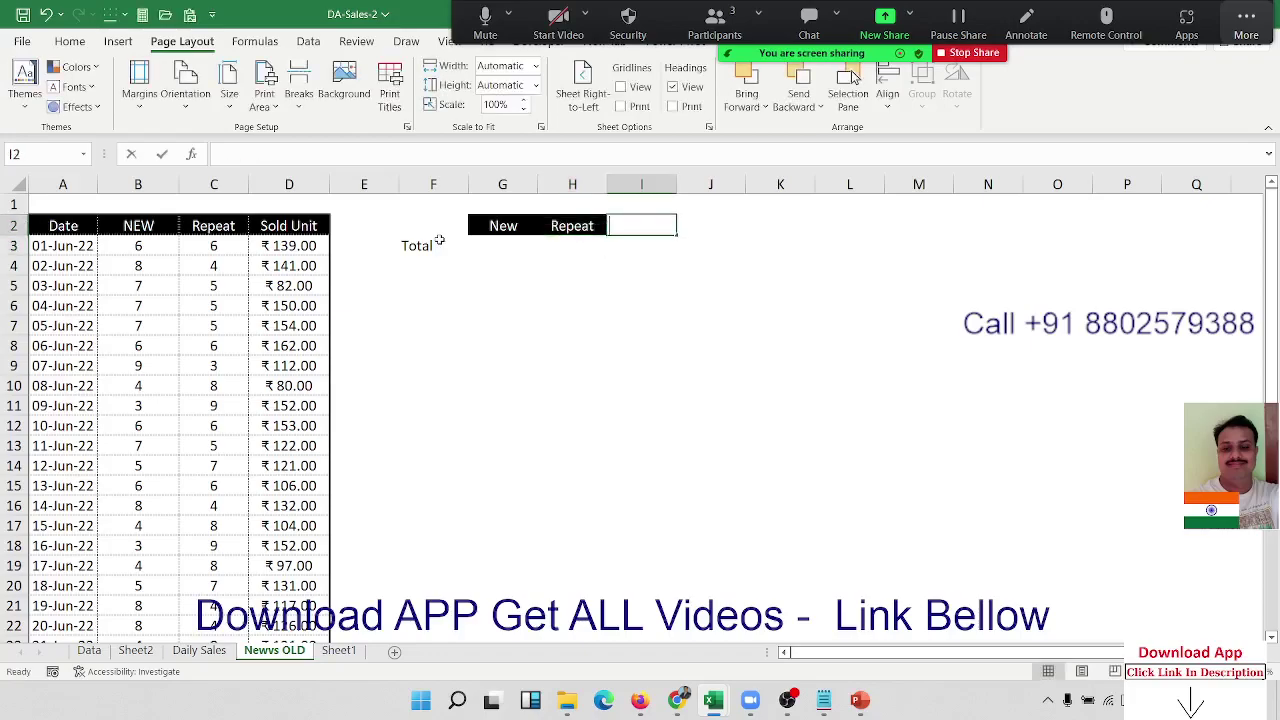
{"action": "type", "text": "Sol"}
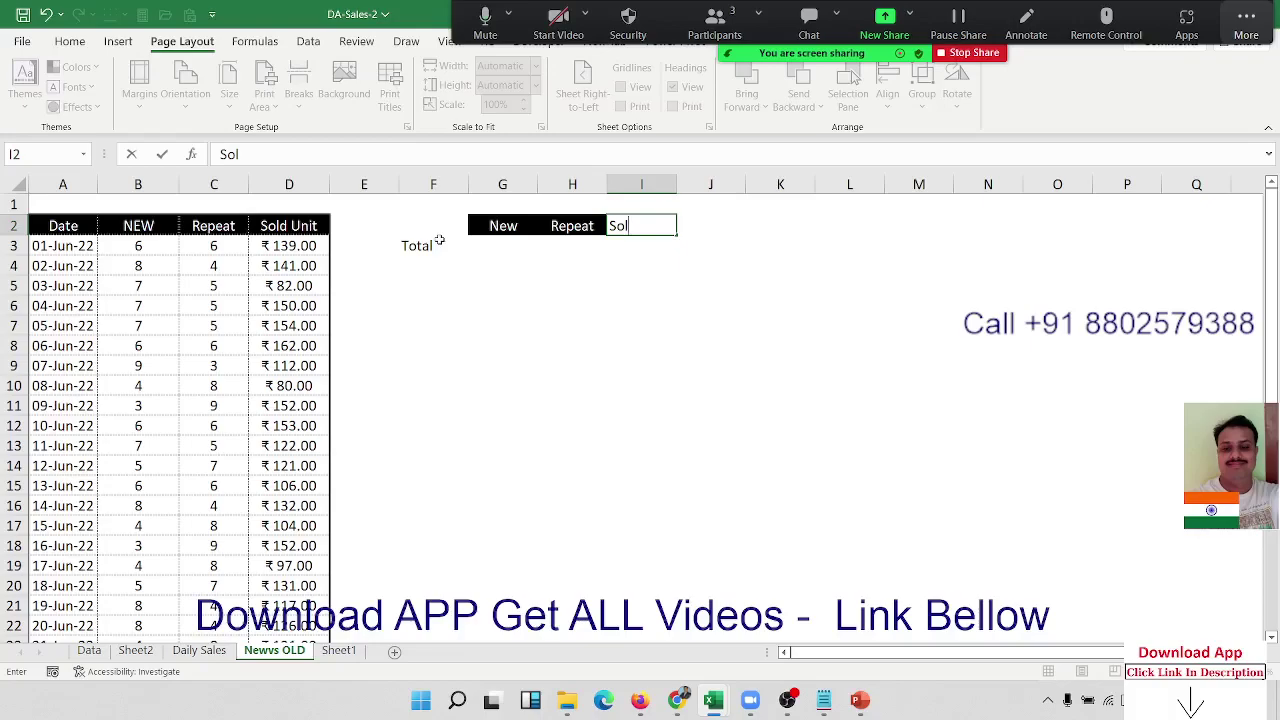
{"action": "type", "text": "d"}
{"action": "key", "text": "Return"}
{"action": "key", "text": "Left"}
{"action": "key", "text": "Left"}
Enter =SUM(B3:B33) in G3 as the New total
{"action": "type", "text": "="}
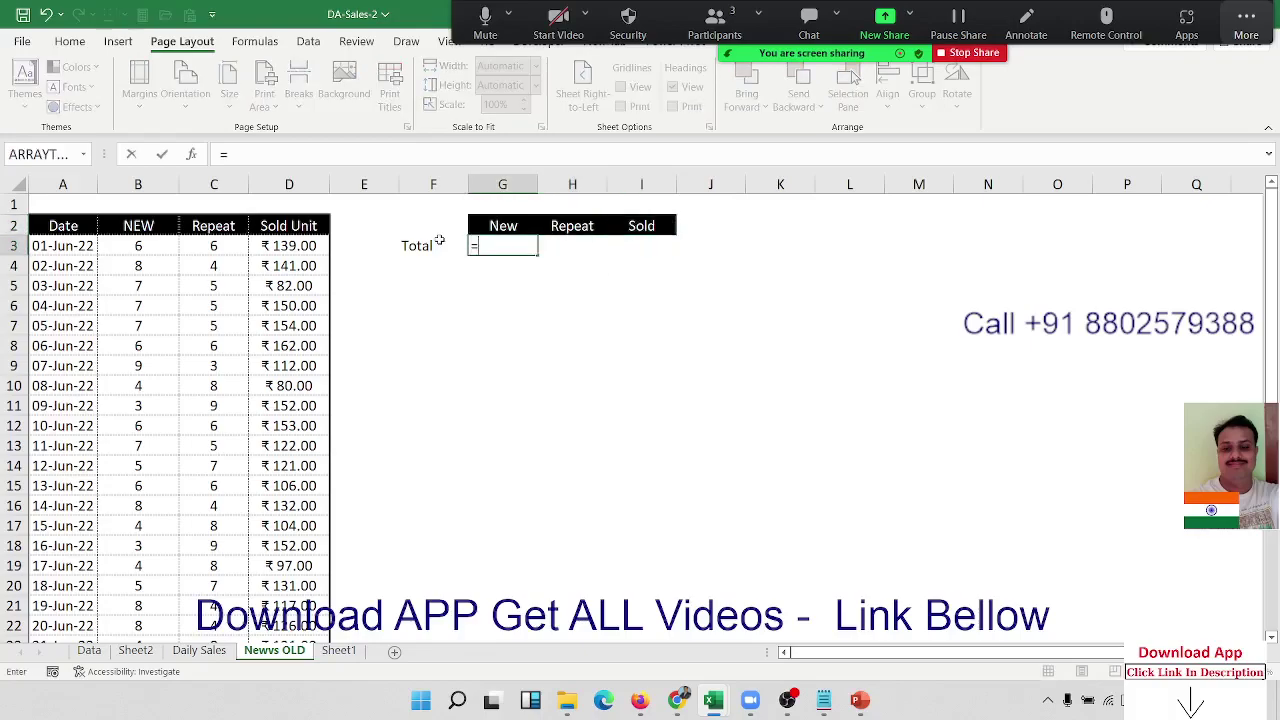
{"action": "type", "text": "sum("}
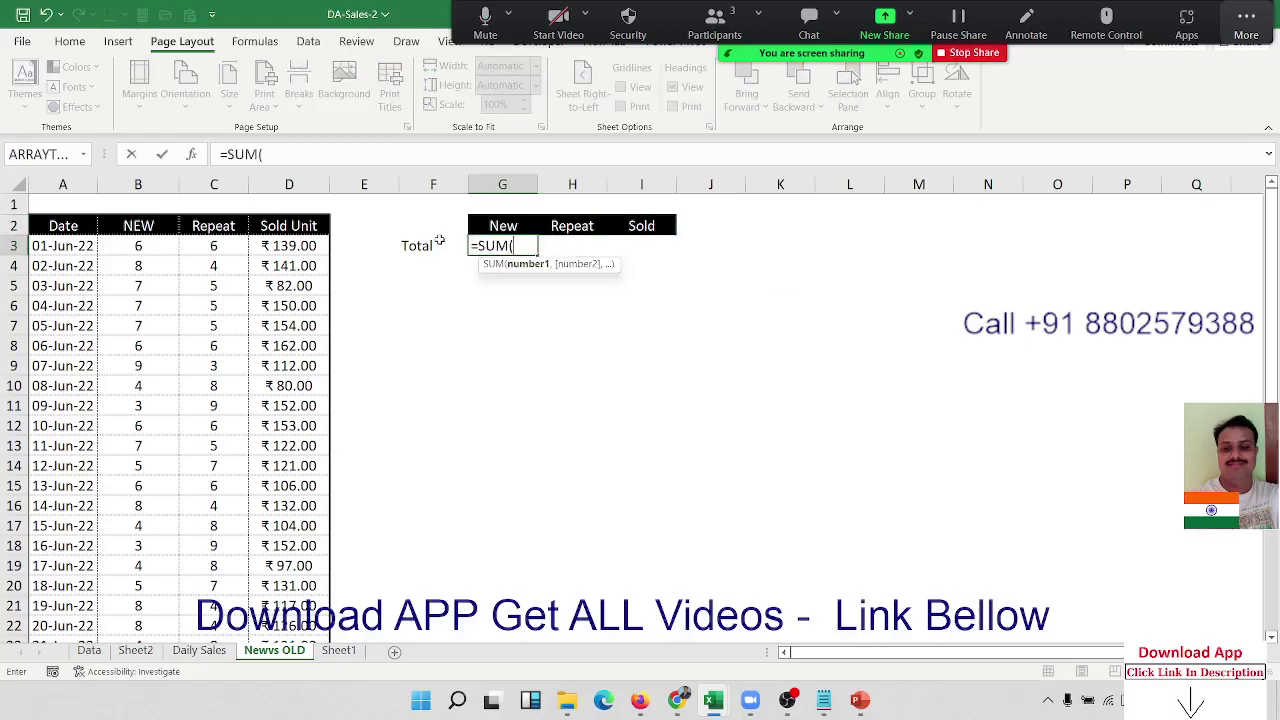
{"action": "key", "text": "Left"}
{"action": "key", "text": "Left"}
{"action": "key", "text": "Left"}
{"action": "key", "text": "Left"}
{"action": "key", "text": "Left"}
{"action": "key", "text": "ctrl+shift+Down"}
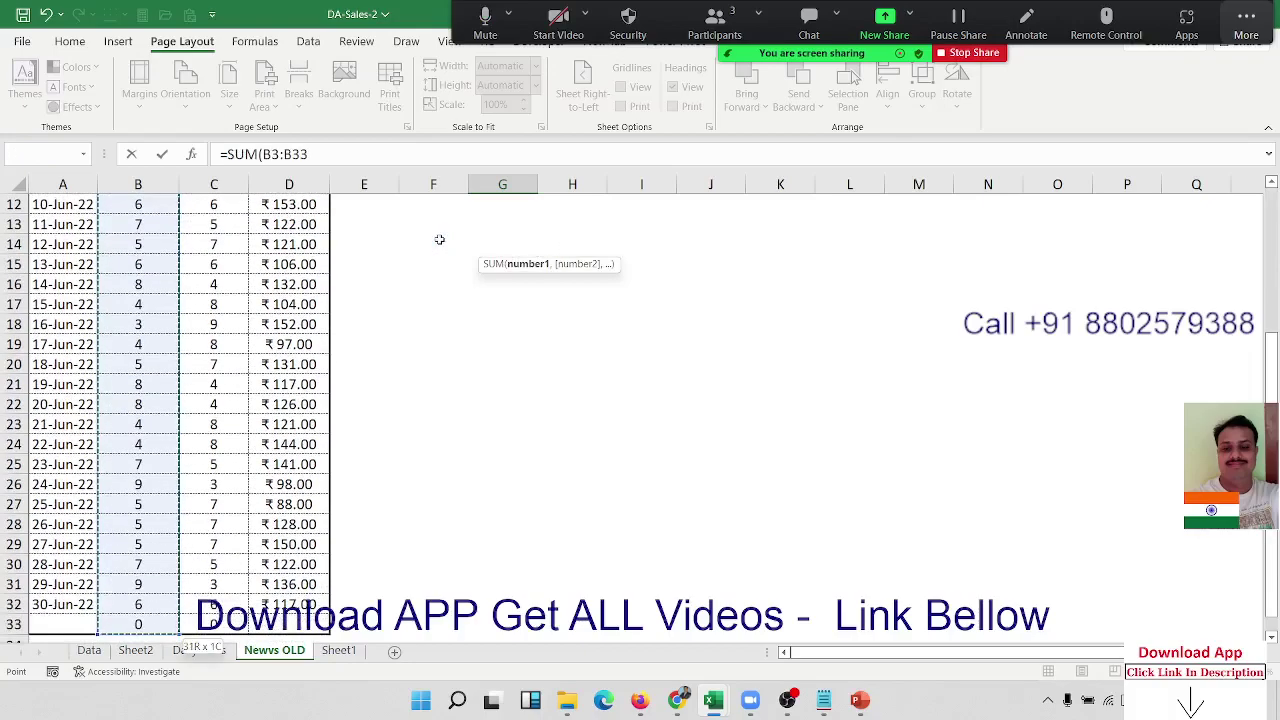
{"action": "key", "text": "Return"}
{"action": "key", "text": "Up"}
Copy the total formula across to H3 and I3, then select G3:I3
{"action": "key", "text": "shift+Right"}
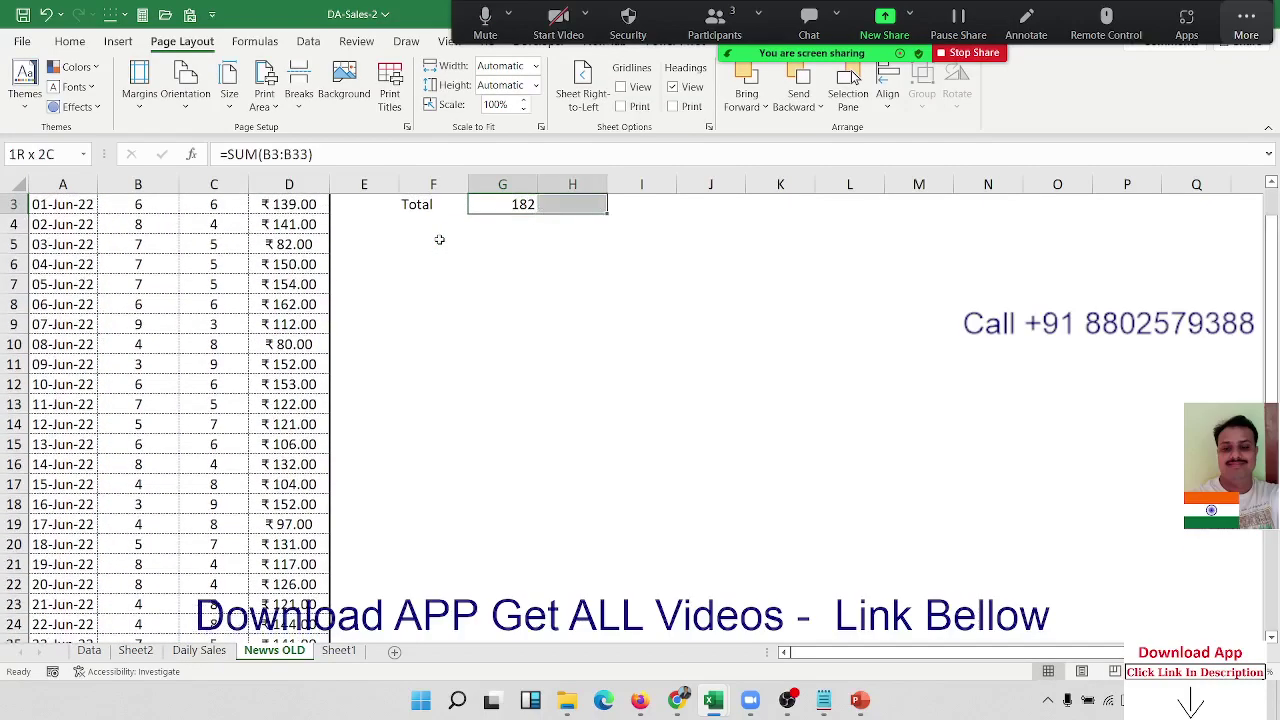
{"action": "key", "text": "ctrl+r"}
{"action": "key", "text": "Up"}
{"action": "key", "text": "Up"}
{"action": "key", "text": "Right"}
{"action": "key", "text": "Right"}
{"action": "key", "text": "Down"}
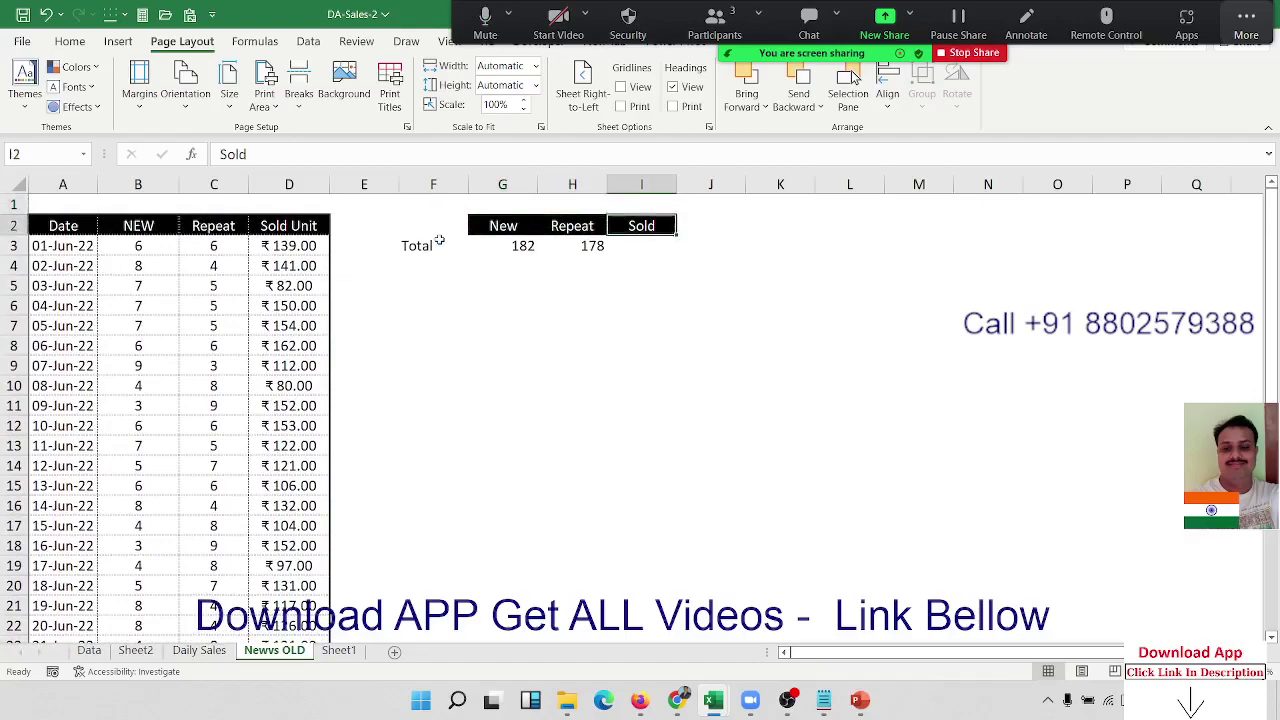
{"action": "key", "text": "Down"}
{"action": "key", "text": "ctrl+r"}
{"action": "key", "text": "shift+Left"}
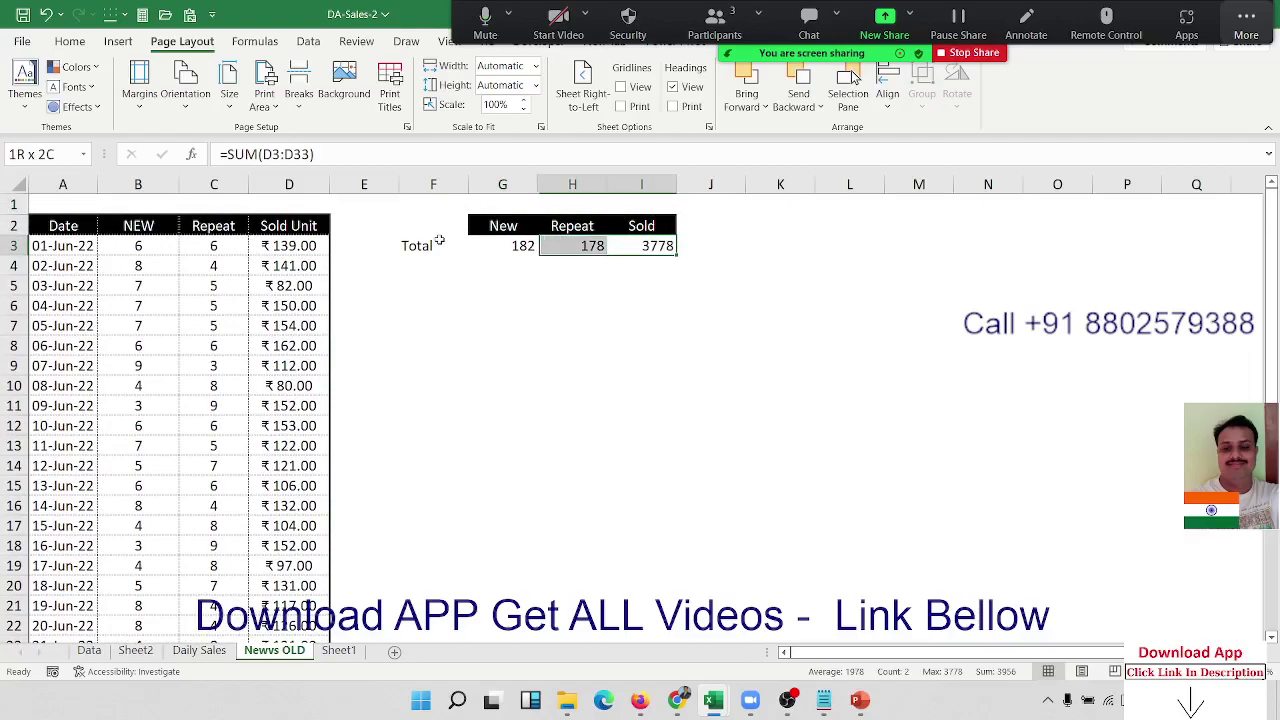
{"action": "key", "text": "shift+Left"}
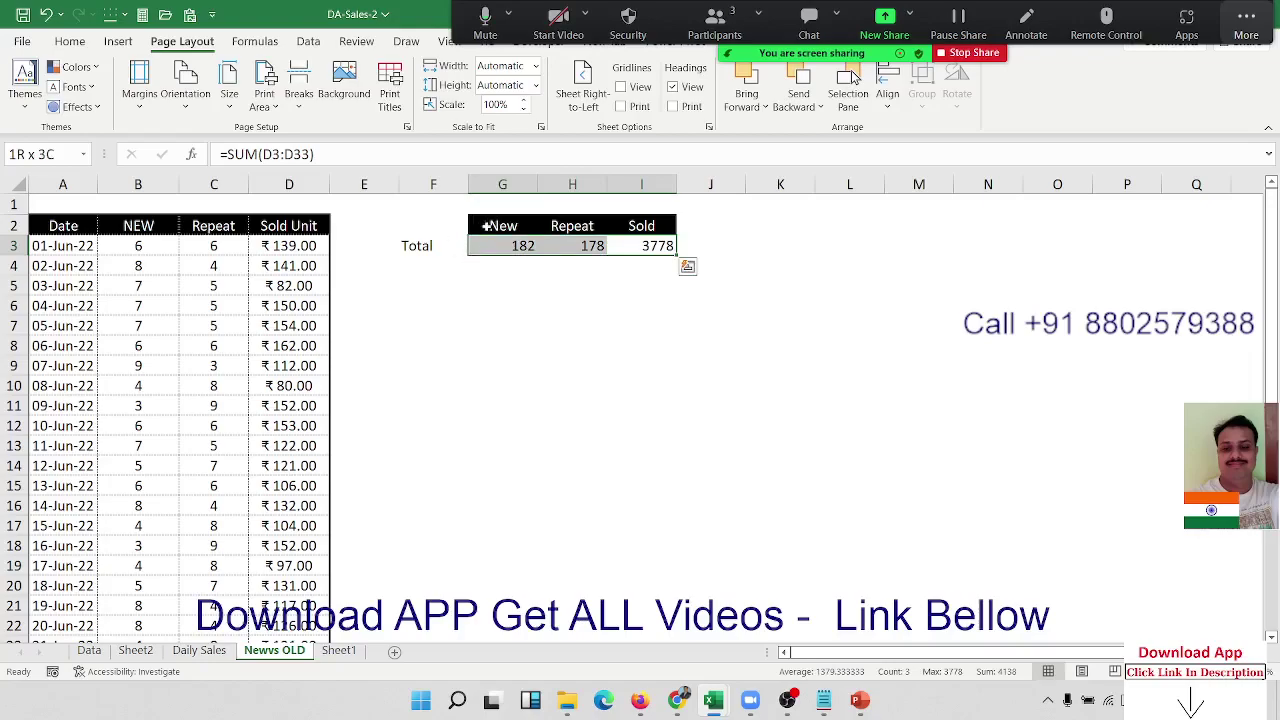
Give the three totals in G3:I3 a green fill
{"action": "left_click", "coordinate": [72, 42]}
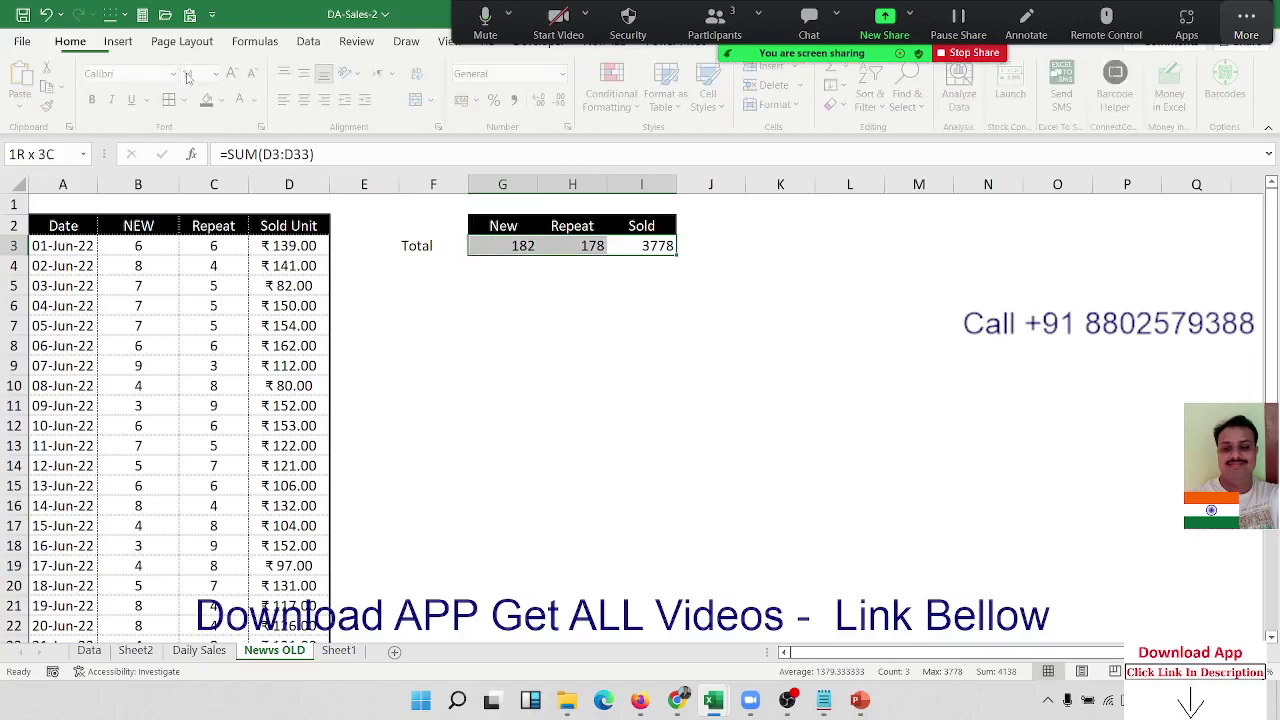
{"action": "left_click", "coordinate": [226, 100]}
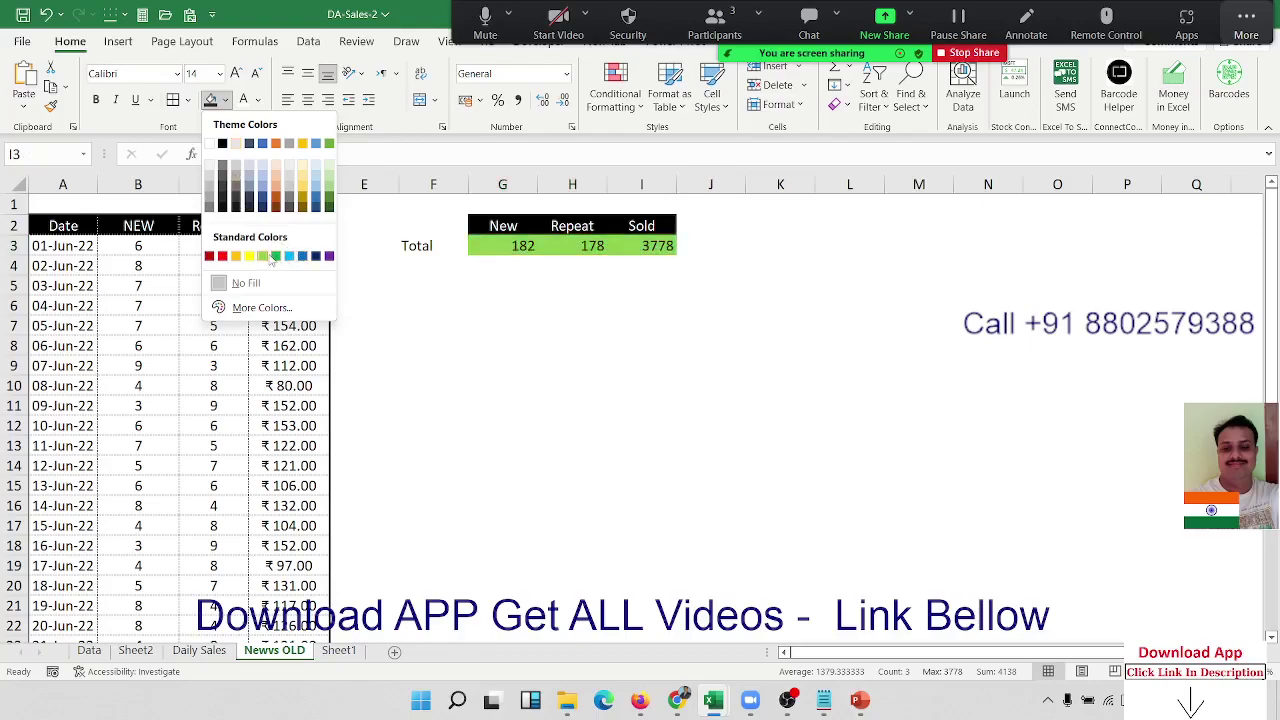
{"action": "left_click", "coordinate": [273, 256]}
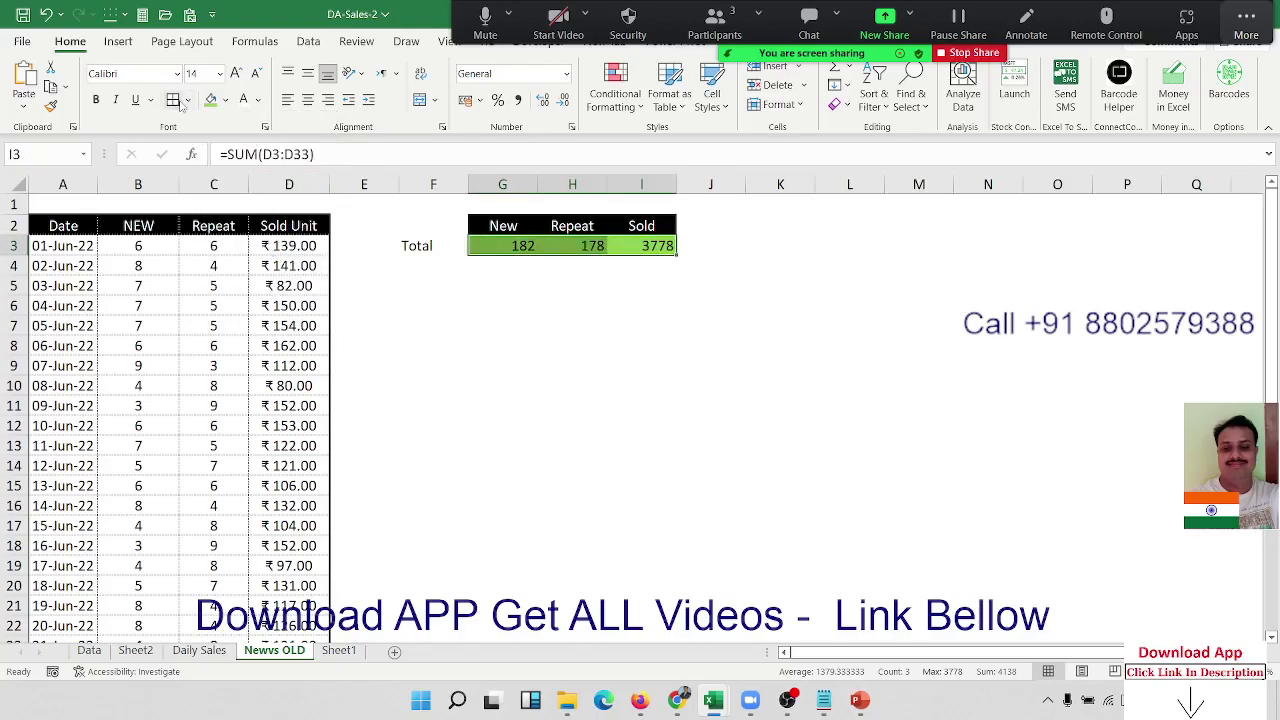
{"action": "left_click", "coordinate": [491, 309]}
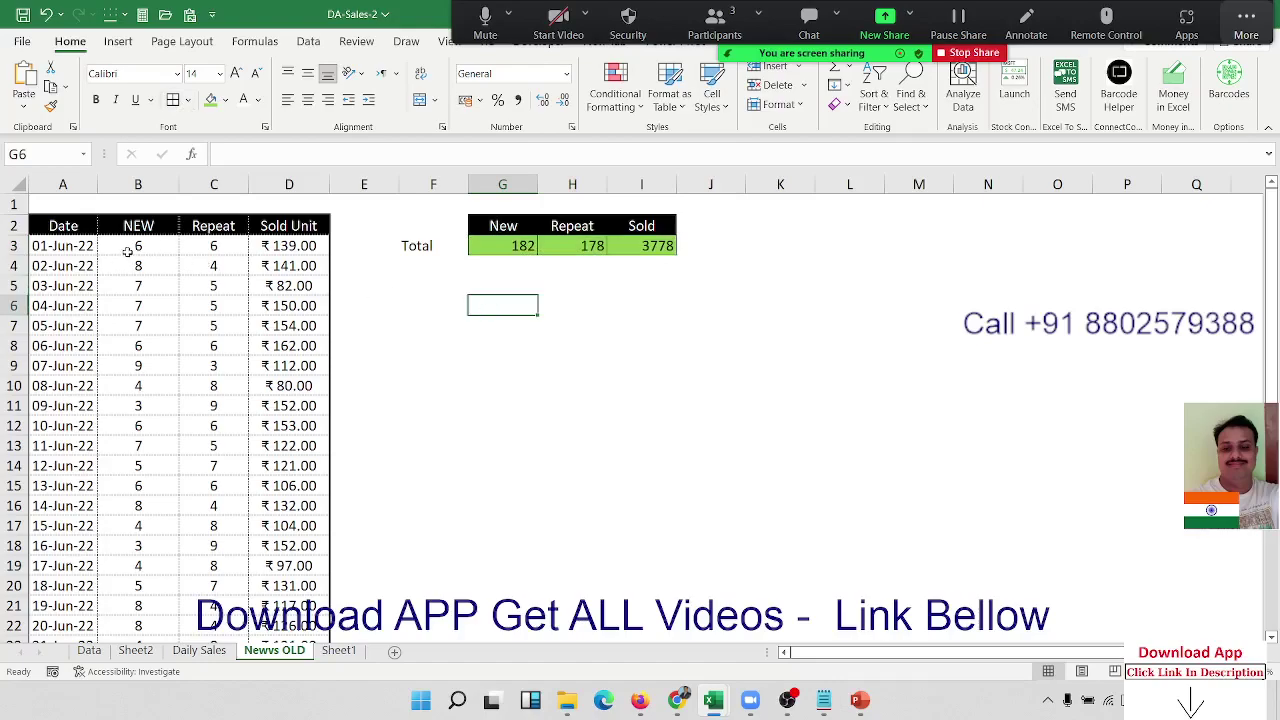
{"action": "left_click", "coordinate": [118, 43]}
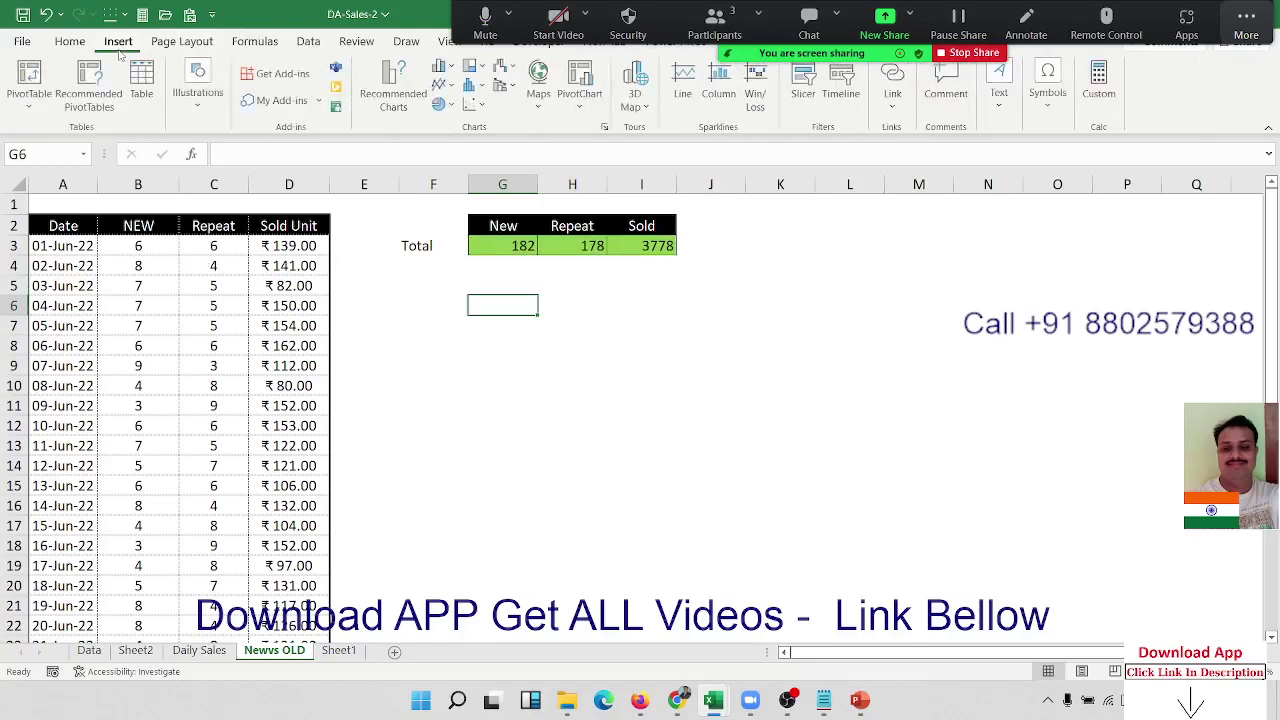
Insert a 2-D line chart and bring up its Select Data settings
{"action": "left_click", "coordinate": [453, 88]}
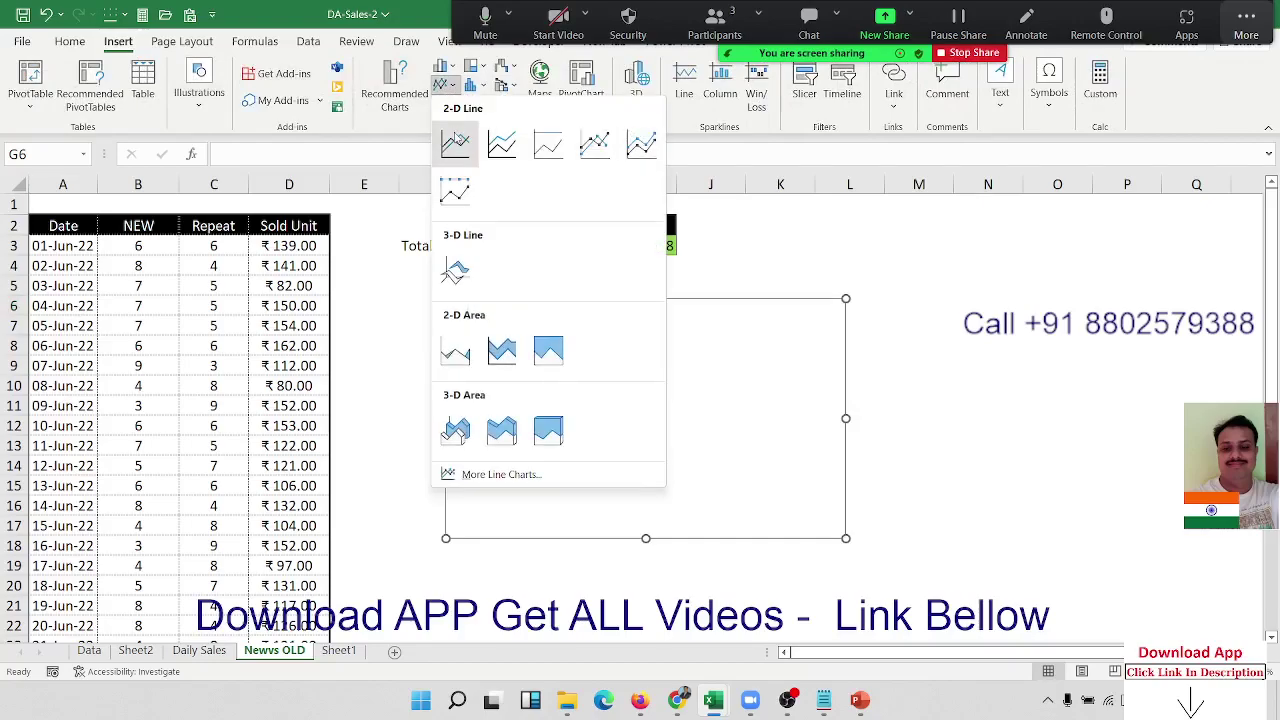
{"action": "left_click", "coordinate": [455, 137]}
{"action": "right_click", "coordinate": [486, 320]}
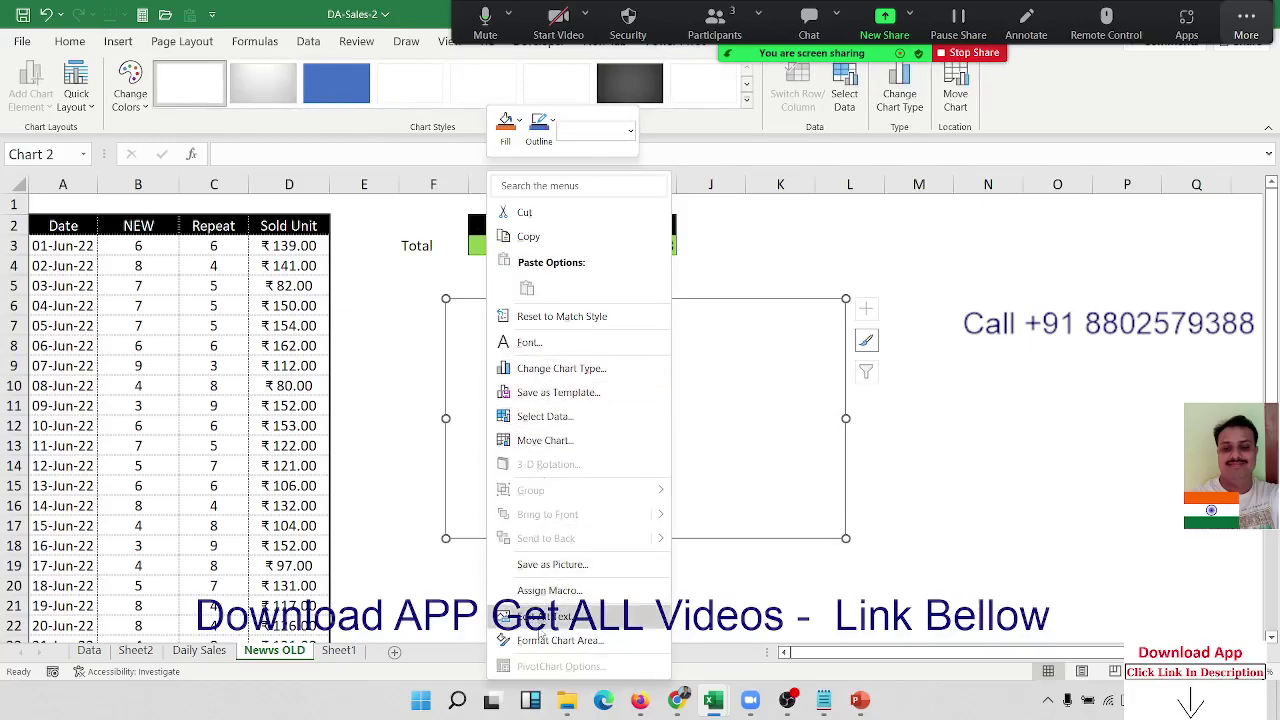
{"action": "left_click", "coordinate": [535, 418]}
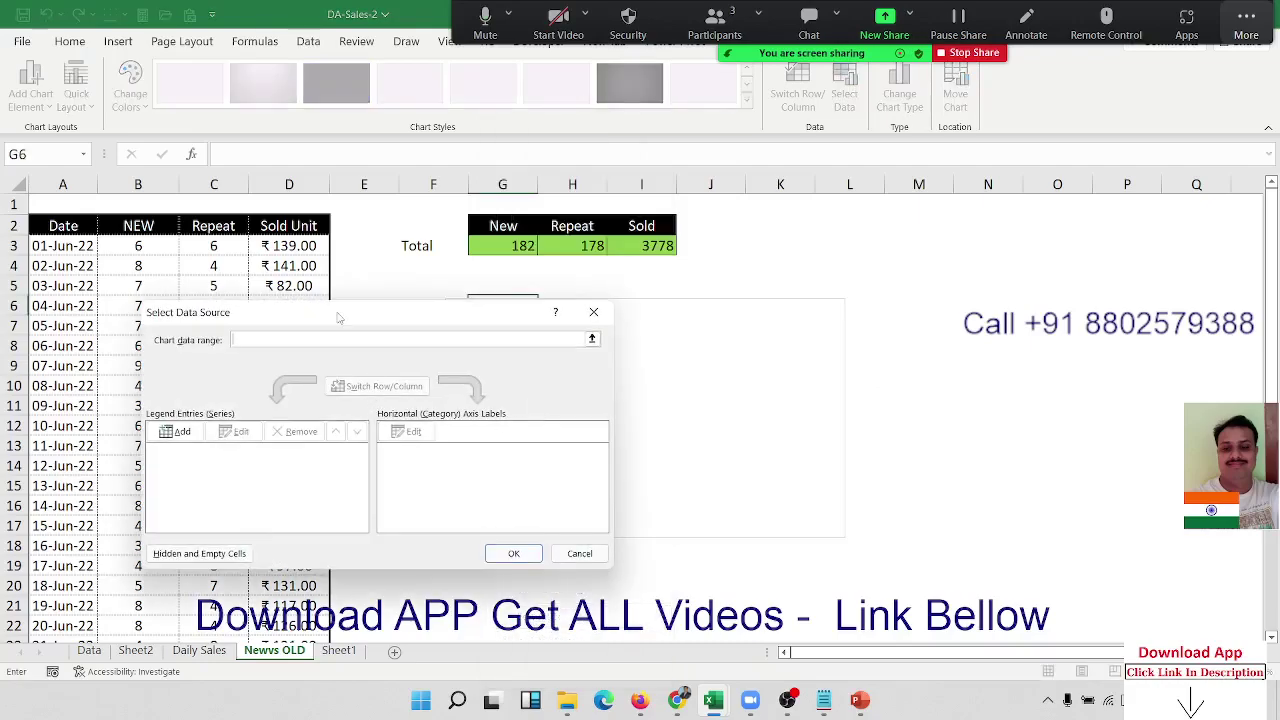
Add a NEW series with values B3:B33
{"action": "left_click_drag", "start_coordinate": [338, 318], "coordinate": [476, 301]}
{"action": "left_click", "coordinate": [322, 416]}
{"action": "type", "text": "NEW"}
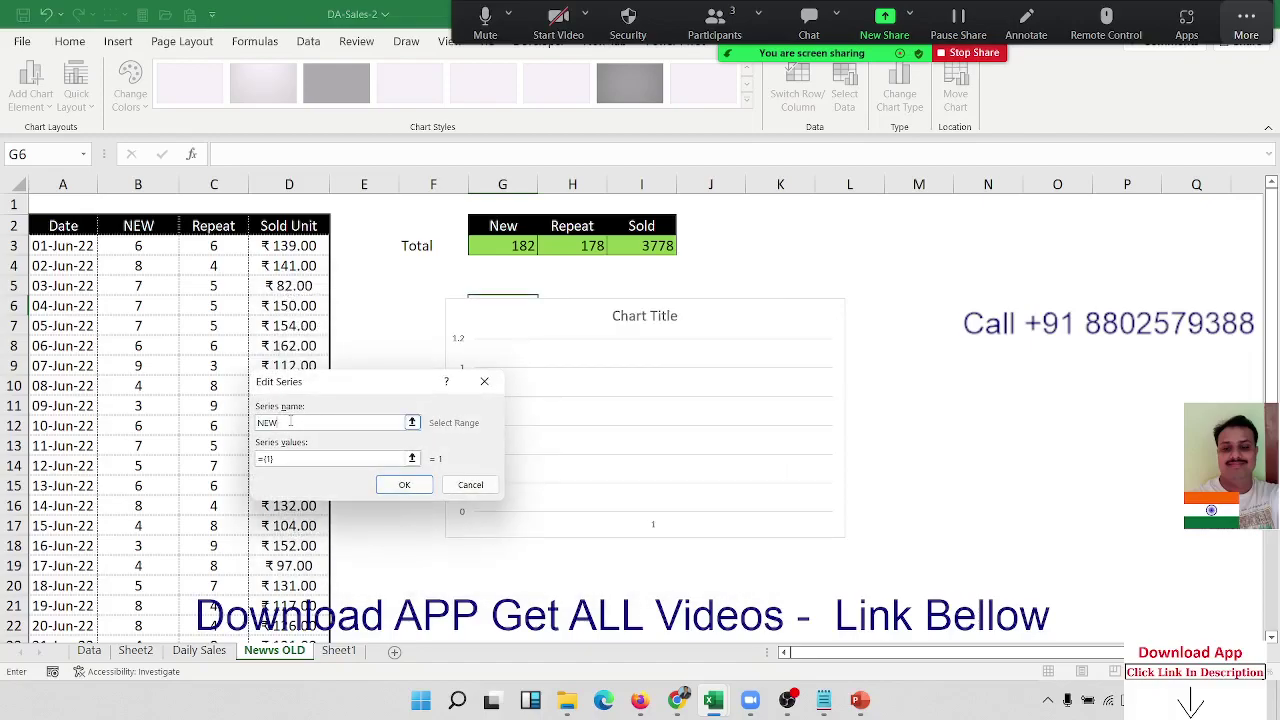
{"action": "left_click", "coordinate": [412, 458]}
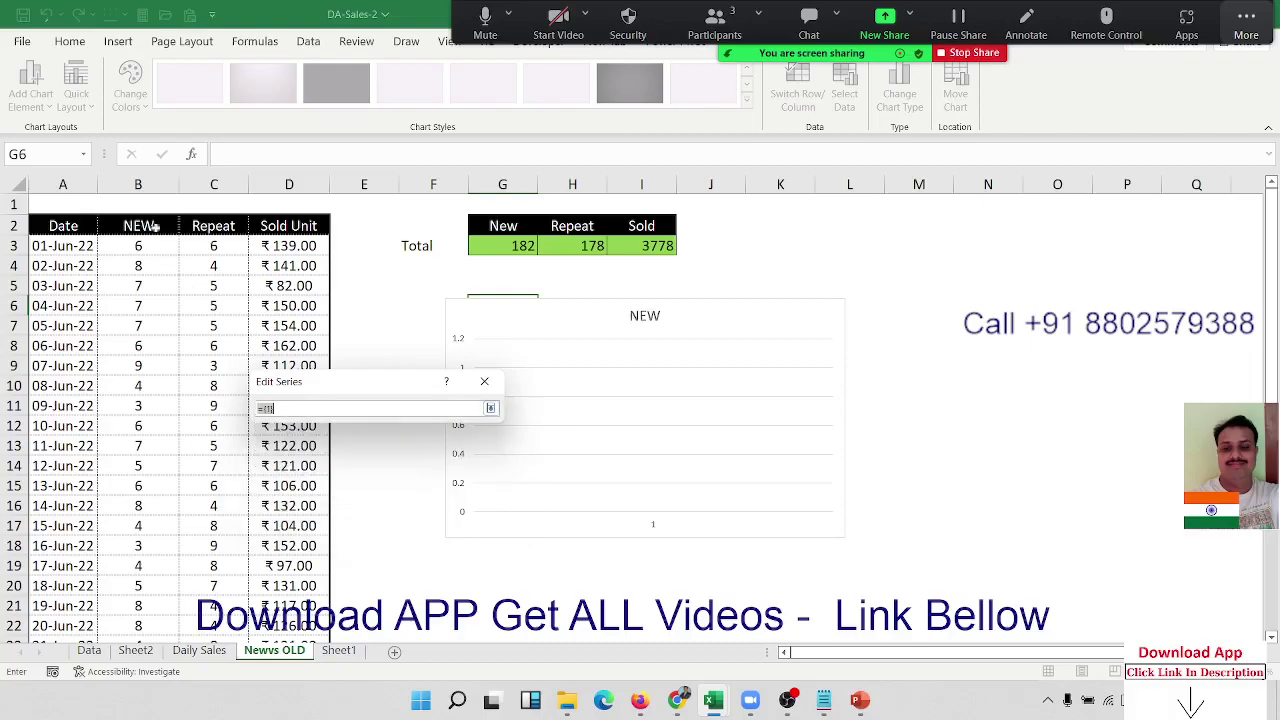
{"action": "left_click", "coordinate": [137, 249]}
{"action": "key", "text": "ctrl+shift+Down"}
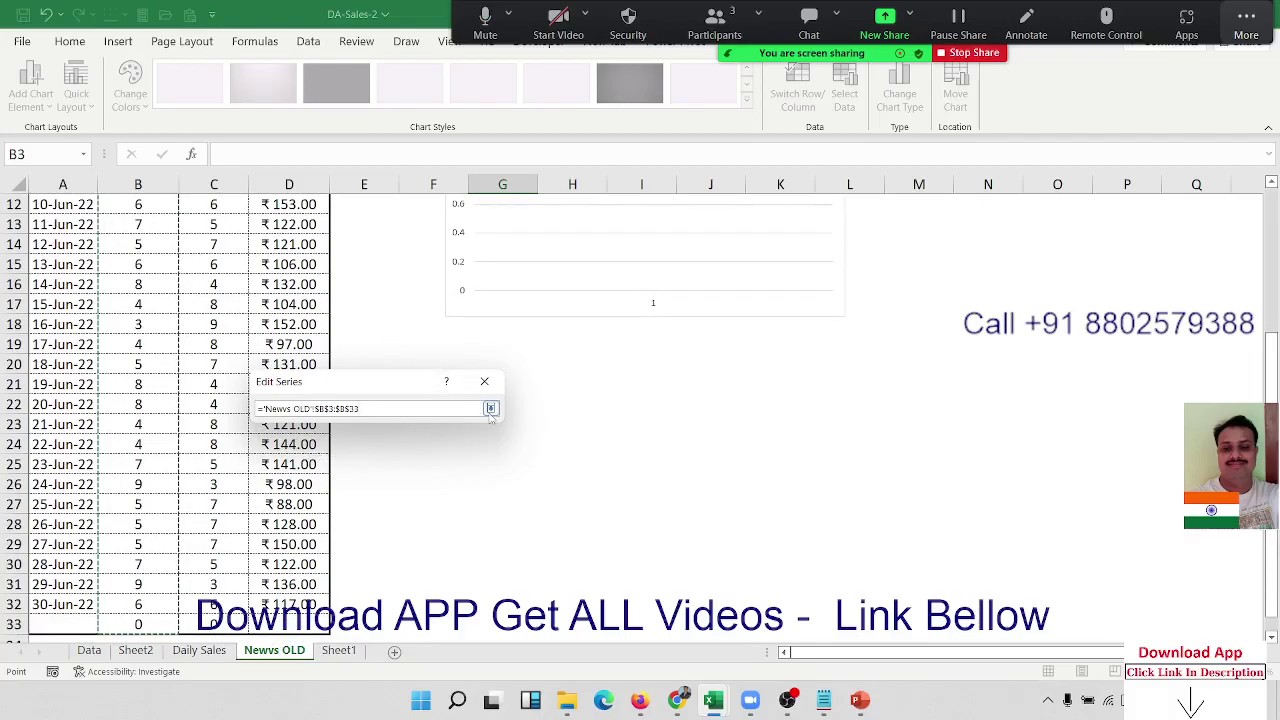
{"action": "left_click", "coordinate": [490, 408]}
{"action": "left_click", "coordinate": [403, 484]}
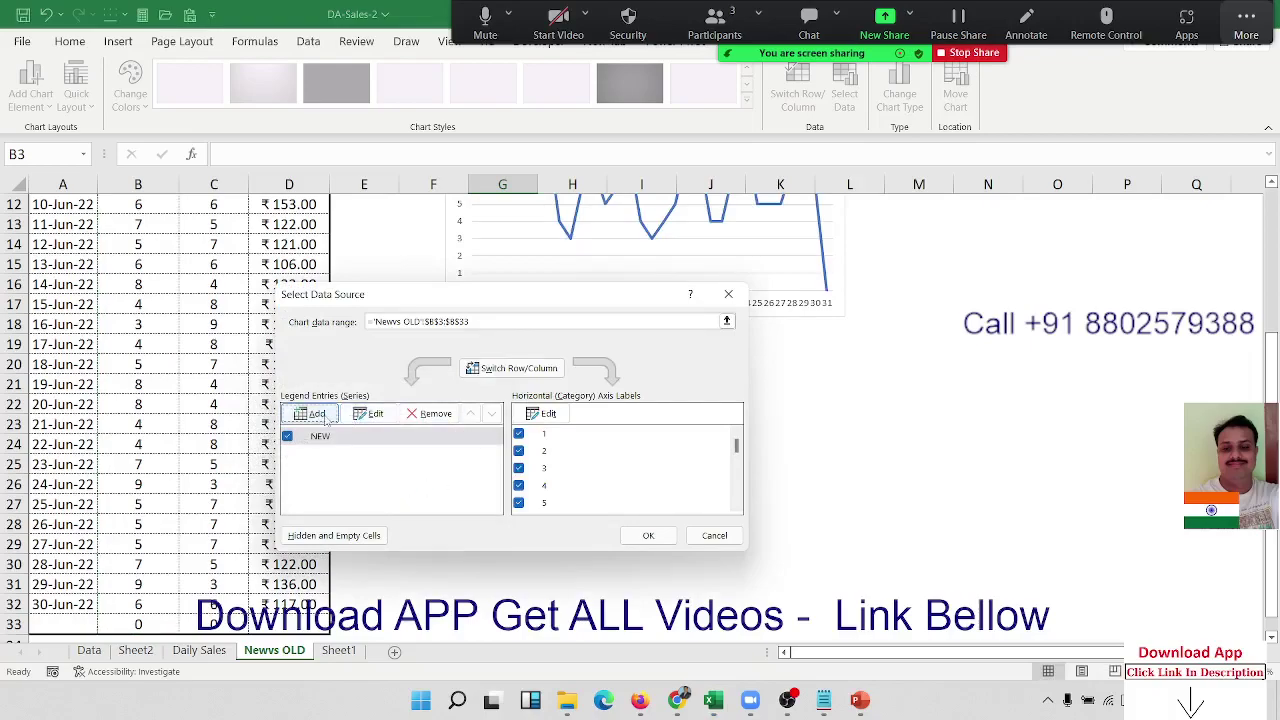
Add a Repeat series with values C3:C33
{"action": "left_click", "coordinate": [322, 417]}
{"action": "type", "text": "Repeat"}
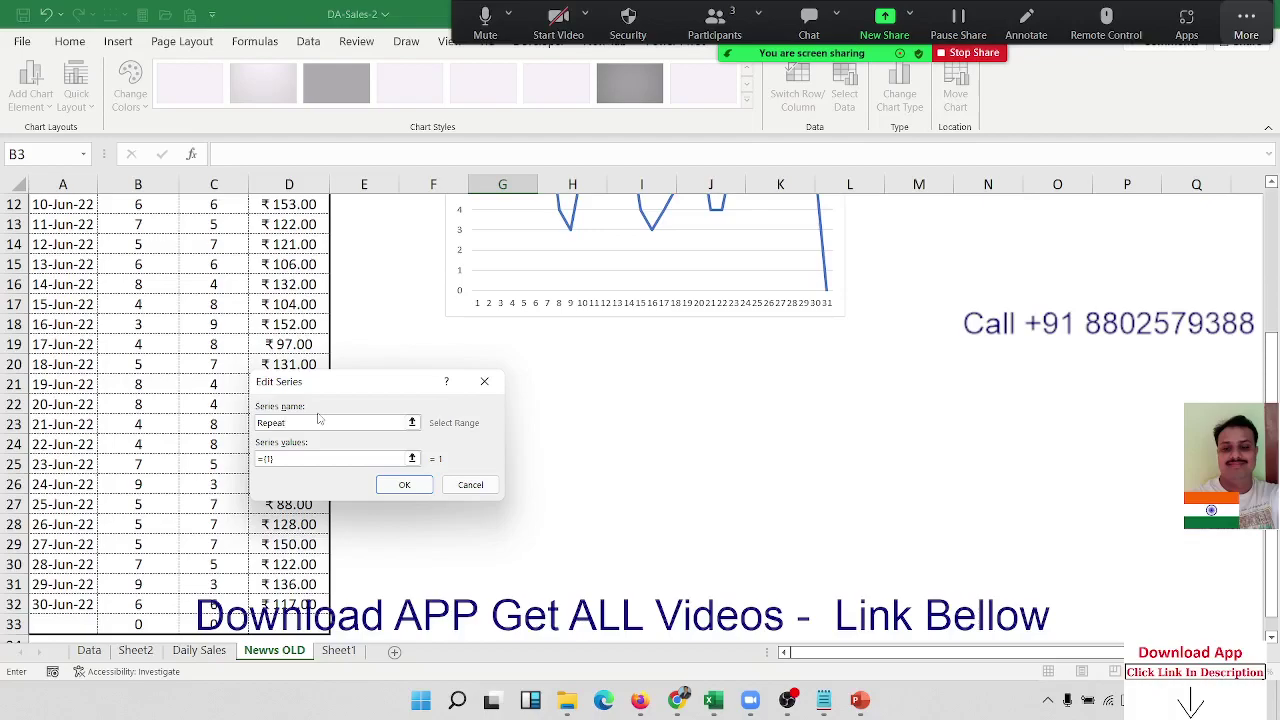
{"action": "left_click", "coordinate": [292, 459]}
{"action": "left_click", "coordinate": [222, 362]}
{"action": "key", "text": "ctrl+Up"}
{"action": "key", "text": "Down"}
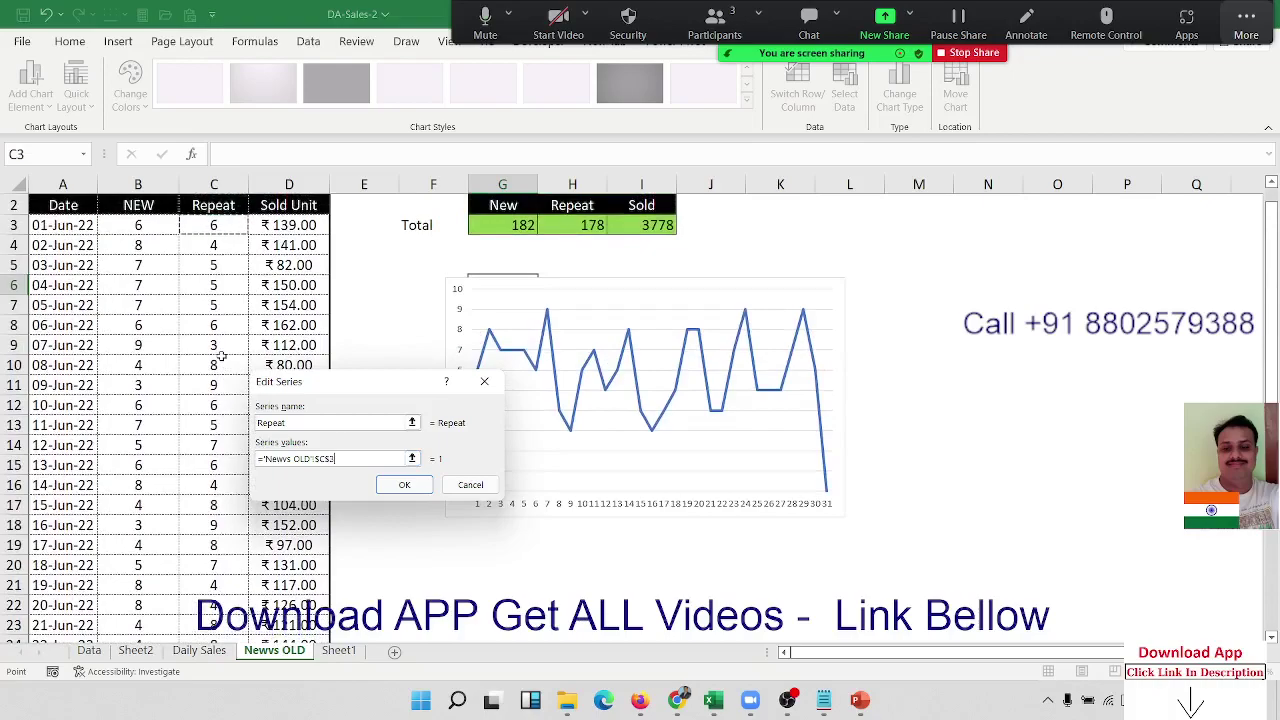
{"action": "key", "text": "ctrl+shift+Down"}
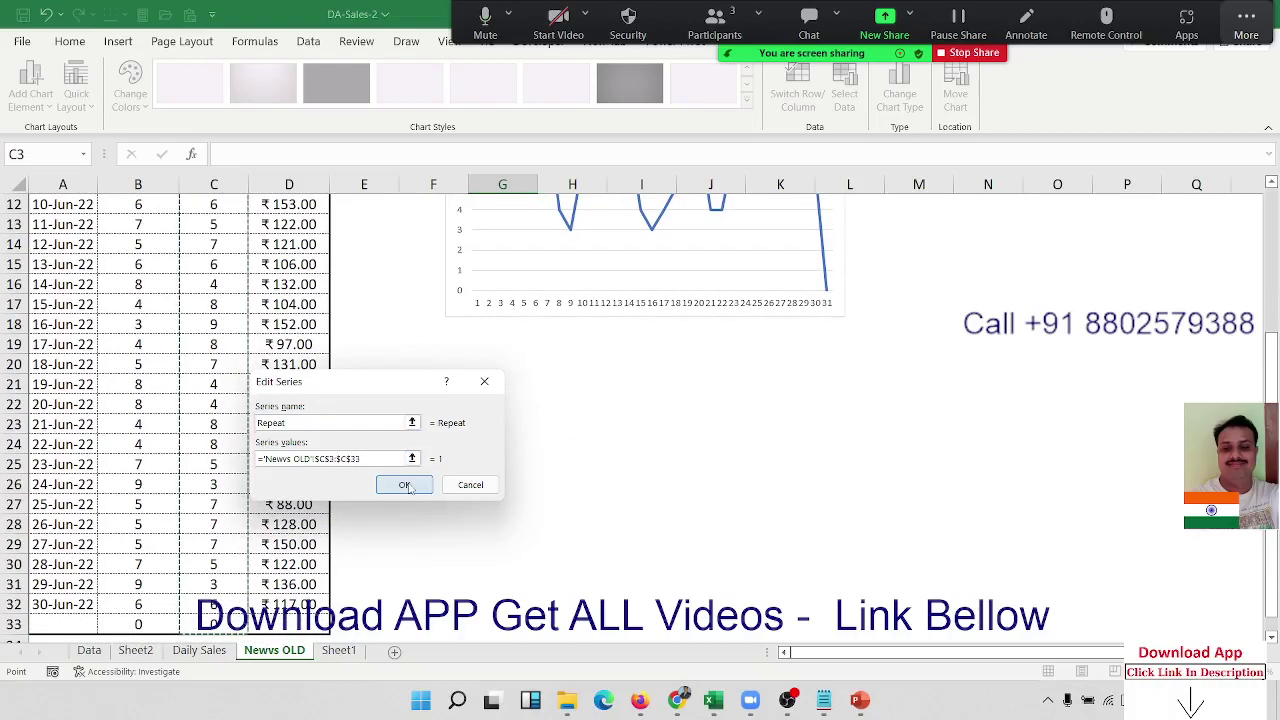
{"action": "left_click", "coordinate": [404, 485]}
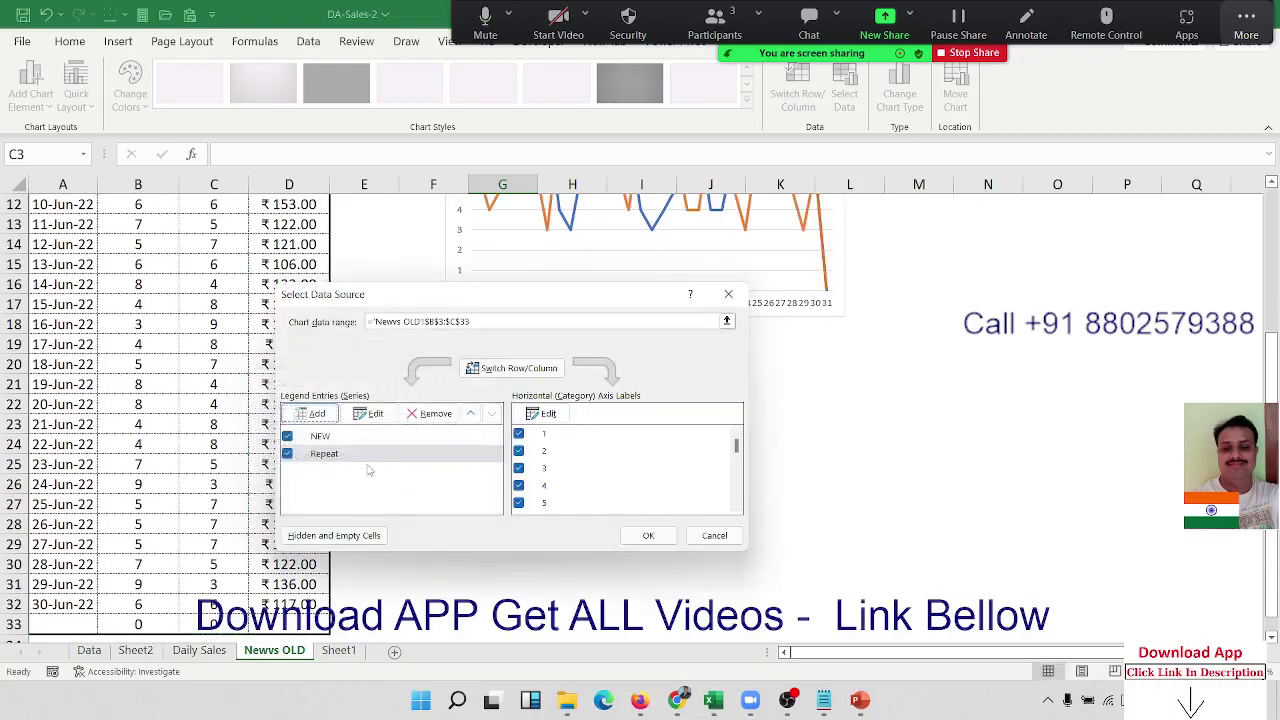
Set the horizontal axis labels to the dates A3:A33 and apply the data
{"action": "left_click", "coordinate": [543, 414]}
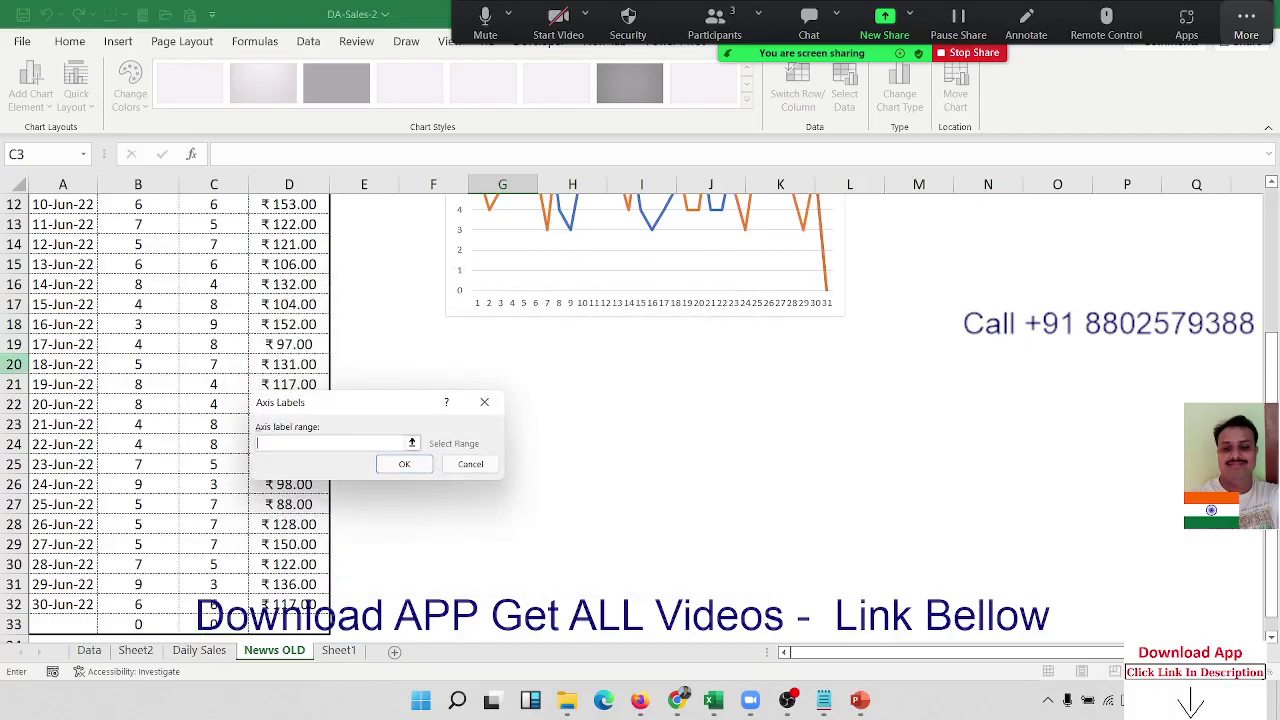
{"action": "left_click", "coordinate": [62, 358]}
{"action": "key", "text": "Up"}
{"action": "key", "text": "ctrl+Up"}
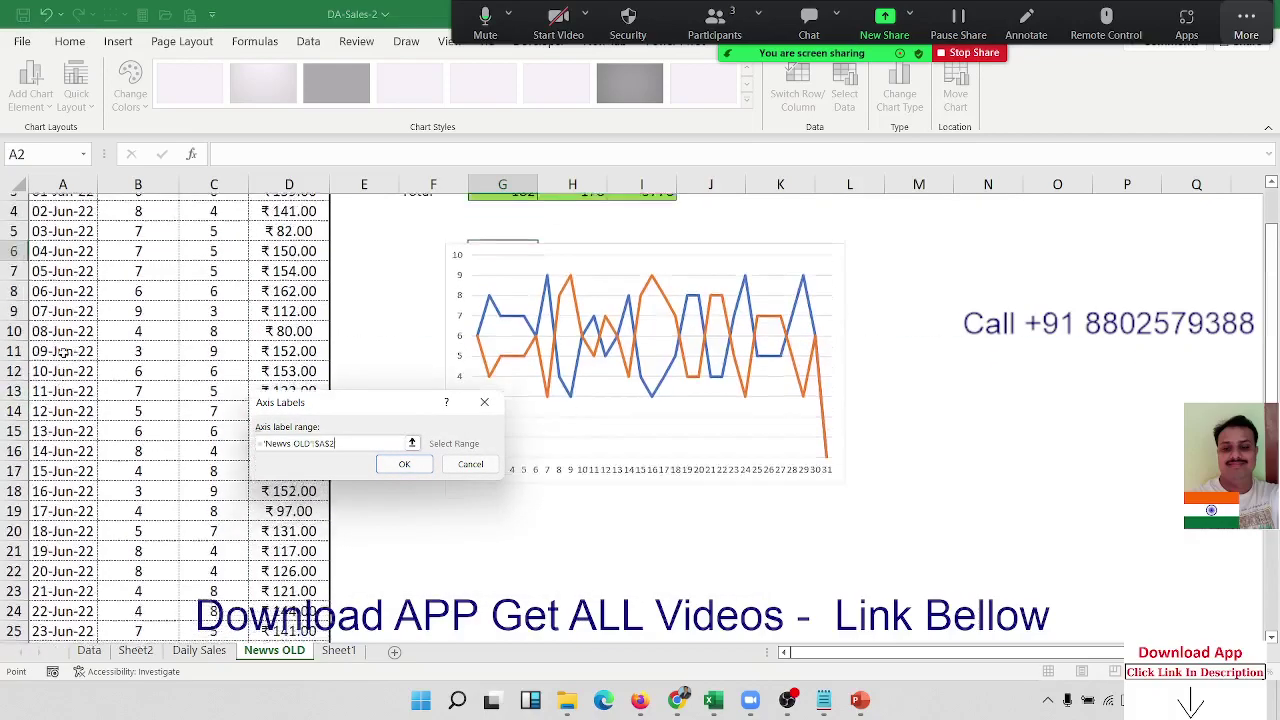
{"action": "key", "text": "Down"}
{"action": "key", "text": "ctrl+shift+Down"}
{"action": "key", "text": "shift+Down"}
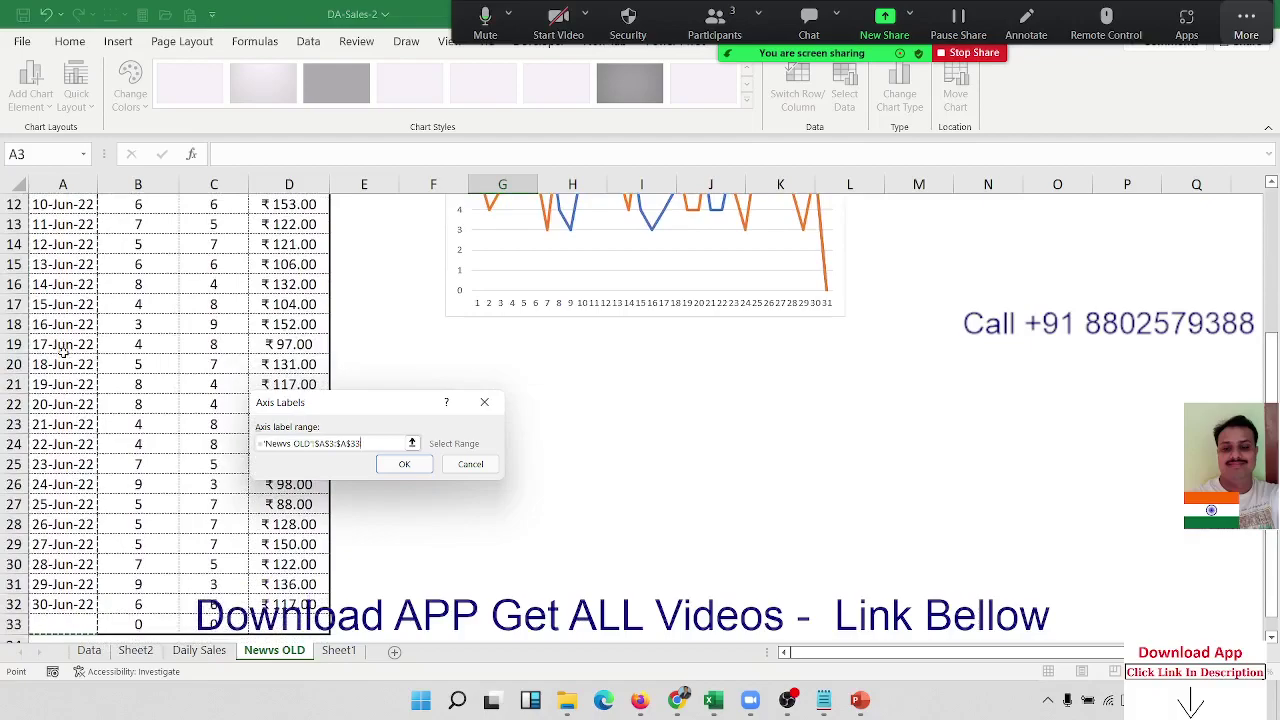
{"action": "left_click", "coordinate": [408, 465]}
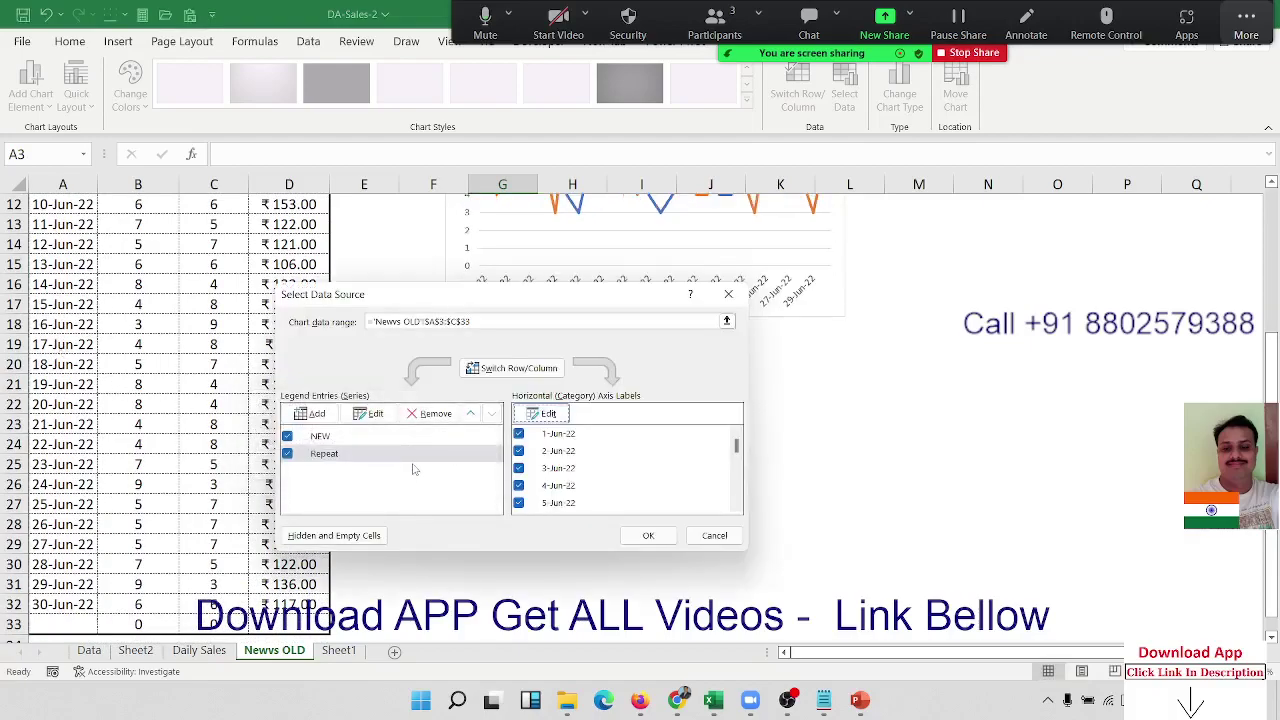
{"action": "left_click", "coordinate": [648, 535]}
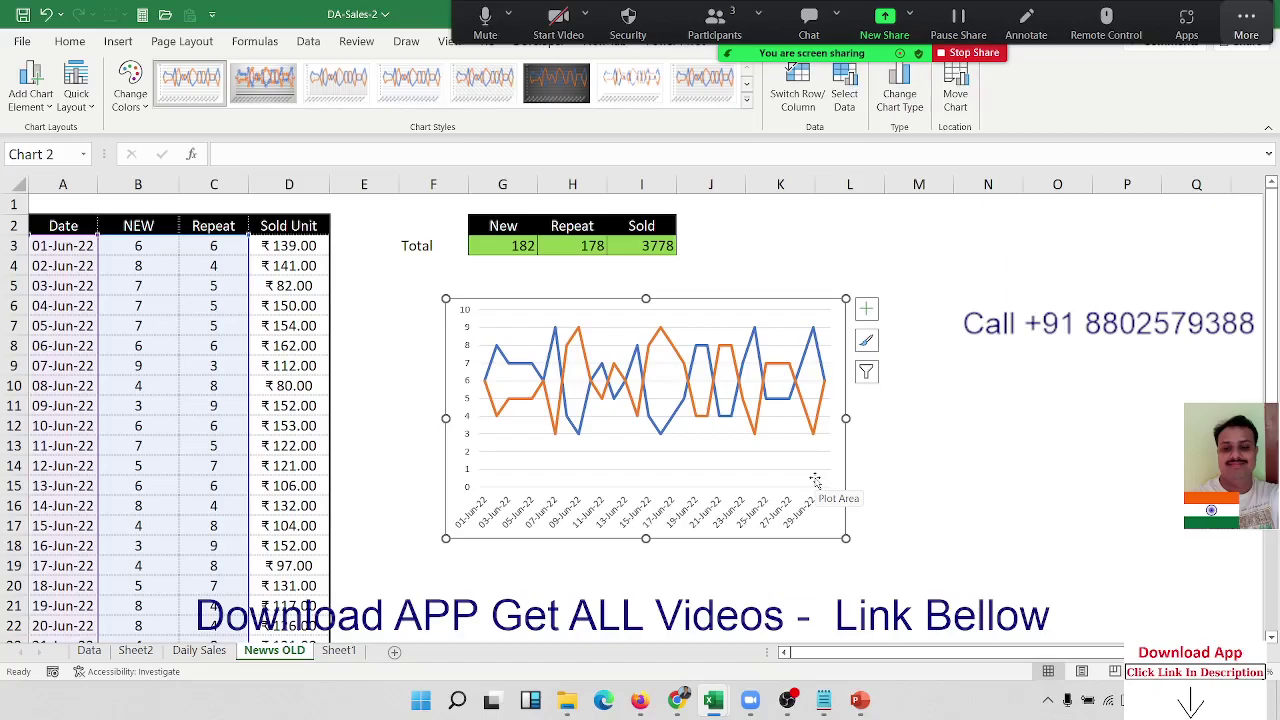
Wrap B3's COUNTIFS in =IF(A3="","",...) and accept the formula correction
{"action": "left_click", "coordinate": [205, 265]}
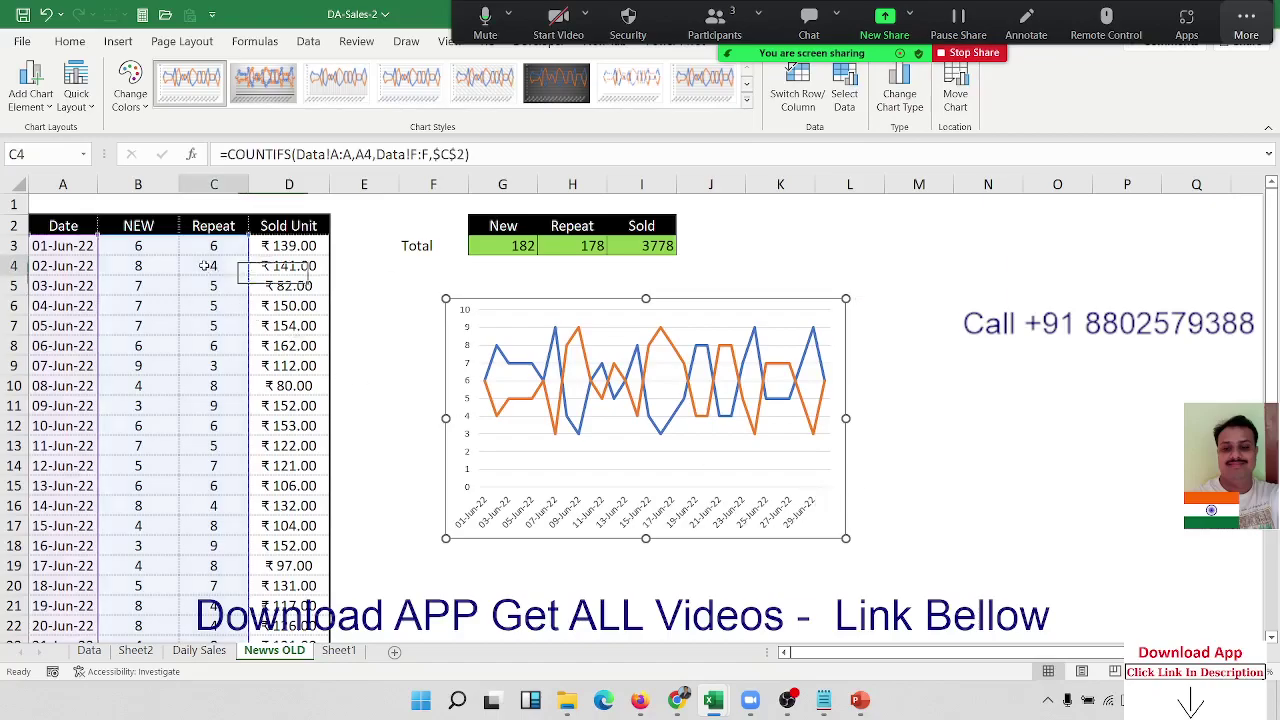
{"action": "key", "text": "Left"}
{"action": "key", "text": "ctrl+Down"}
{"action": "key", "text": "ctrl+Up"}
{"action": "key", "text": "ctrl+Up"}
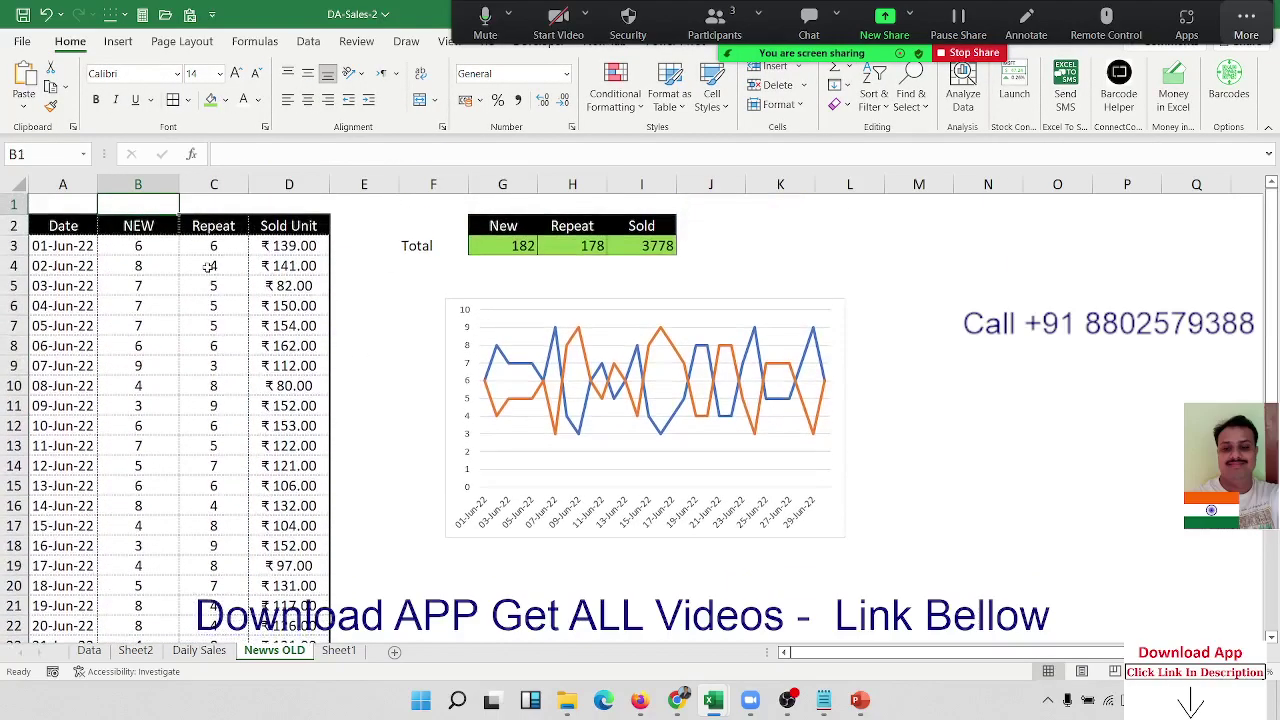
{"action": "key", "text": "Down"}
{"action": "key", "text": "Down"}
{"action": "left_click", "coordinate": [227, 153]}
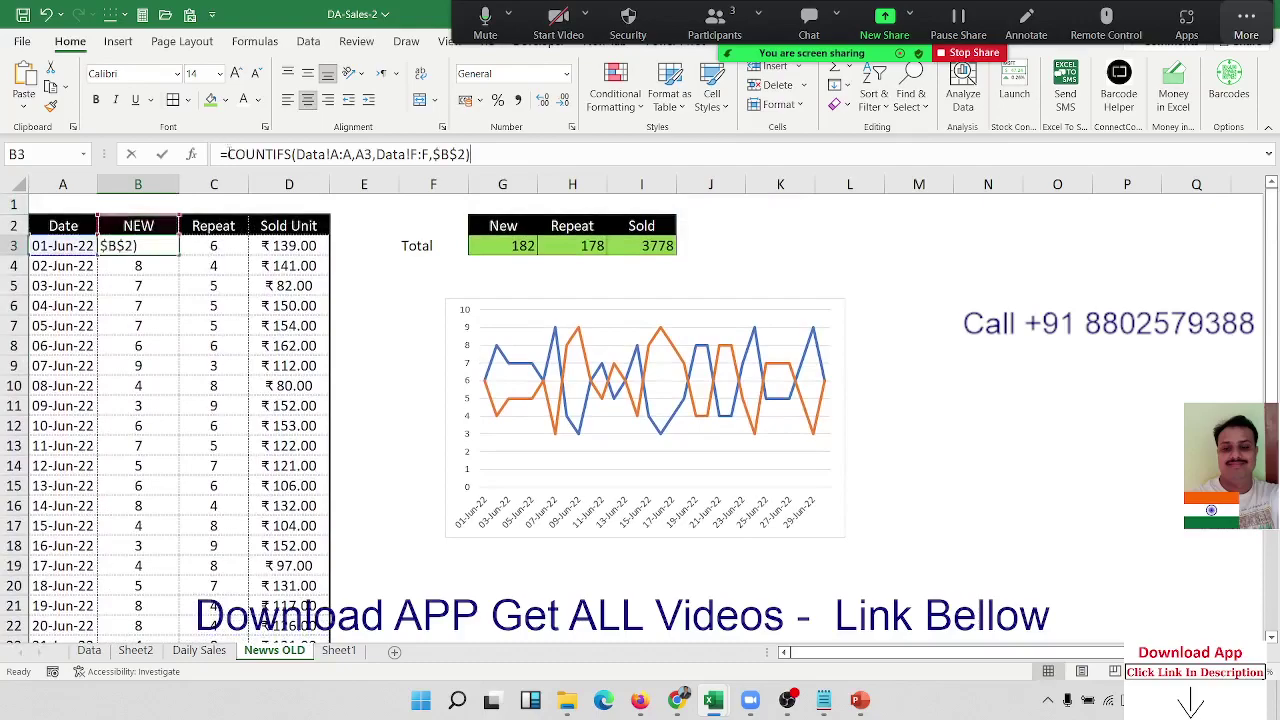
{"action": "type", "text": "IF("}
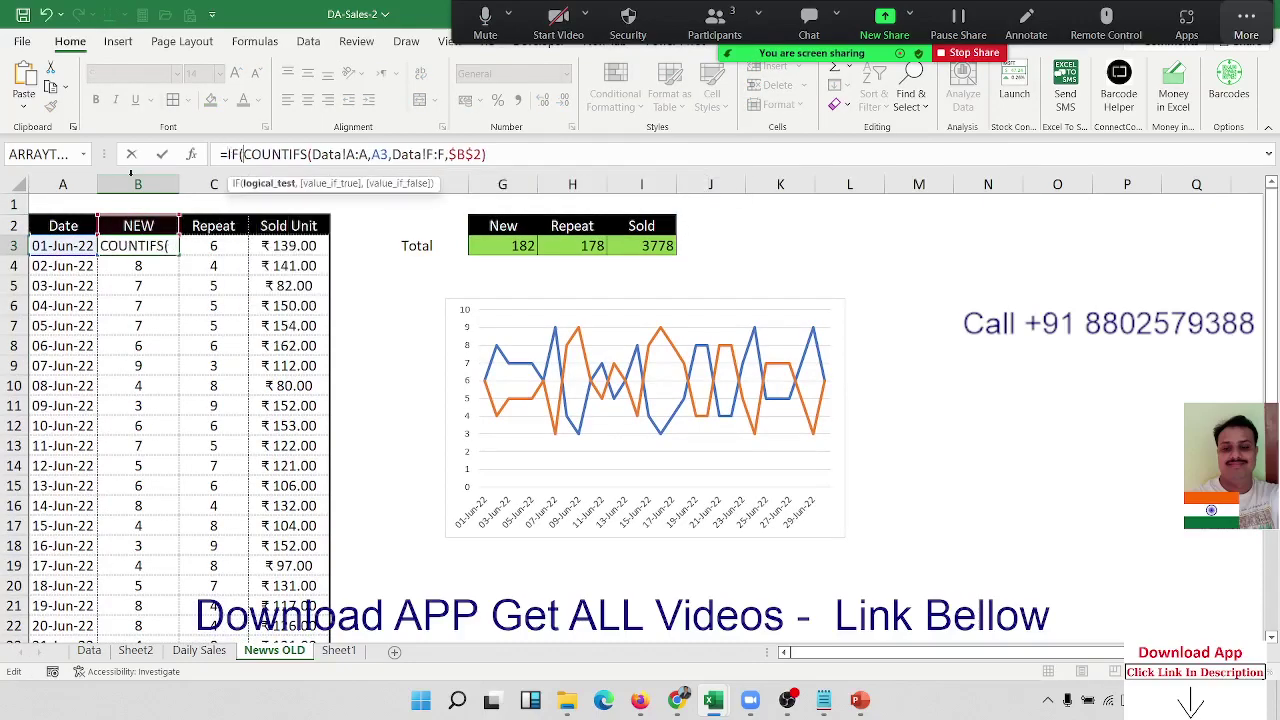
{"action": "left_click", "coordinate": [55, 246]}
{"action": "type", "text": "="}
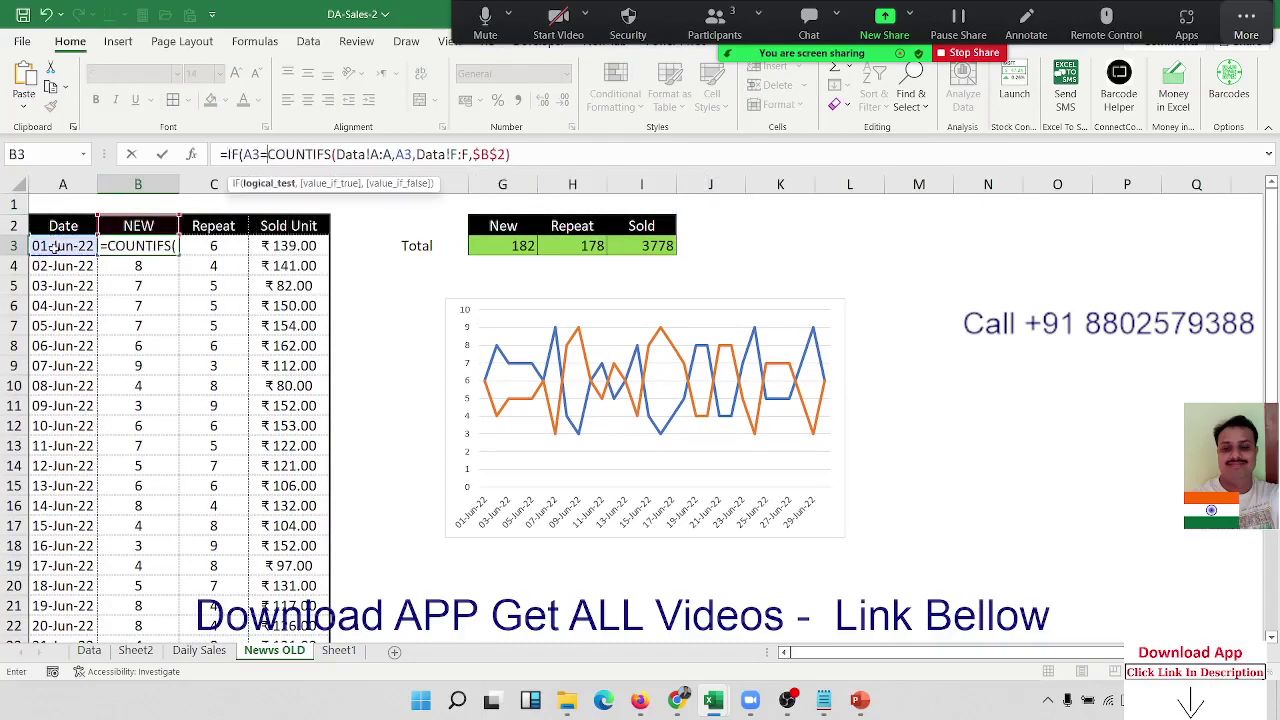
{"action": "type", "text": "\"\","}
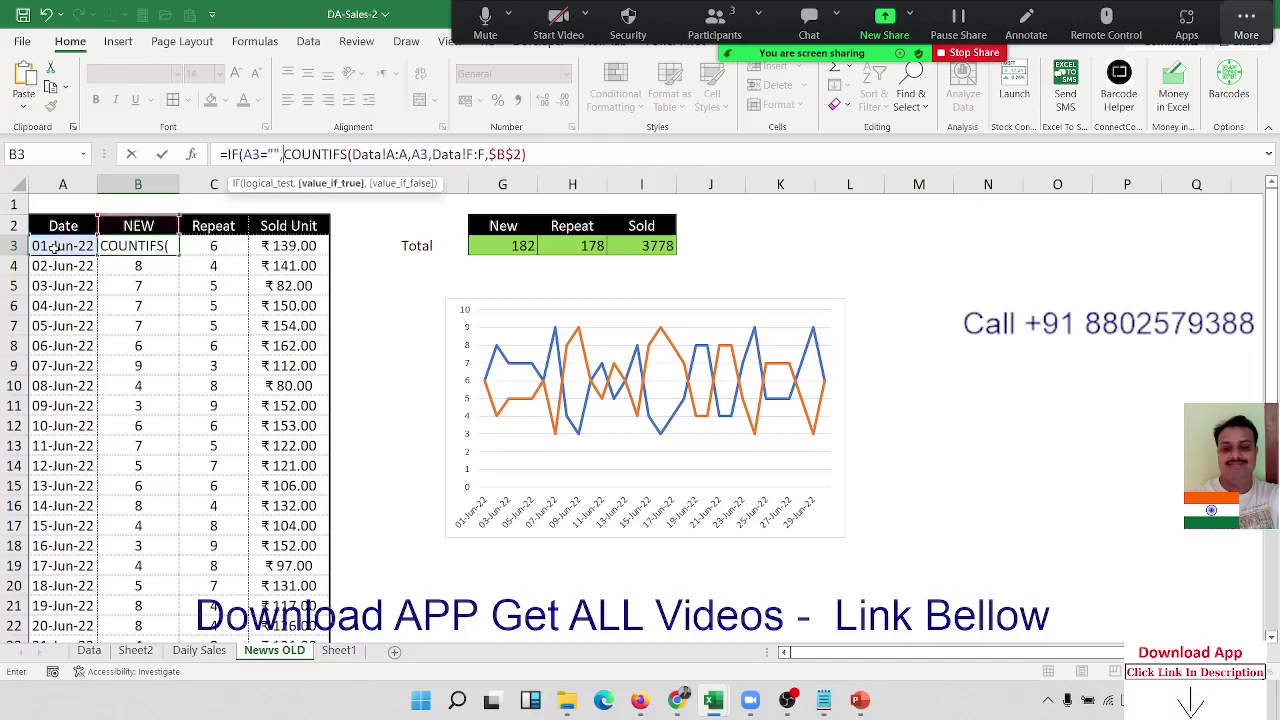
{"action": "type", "text": "\"\""}
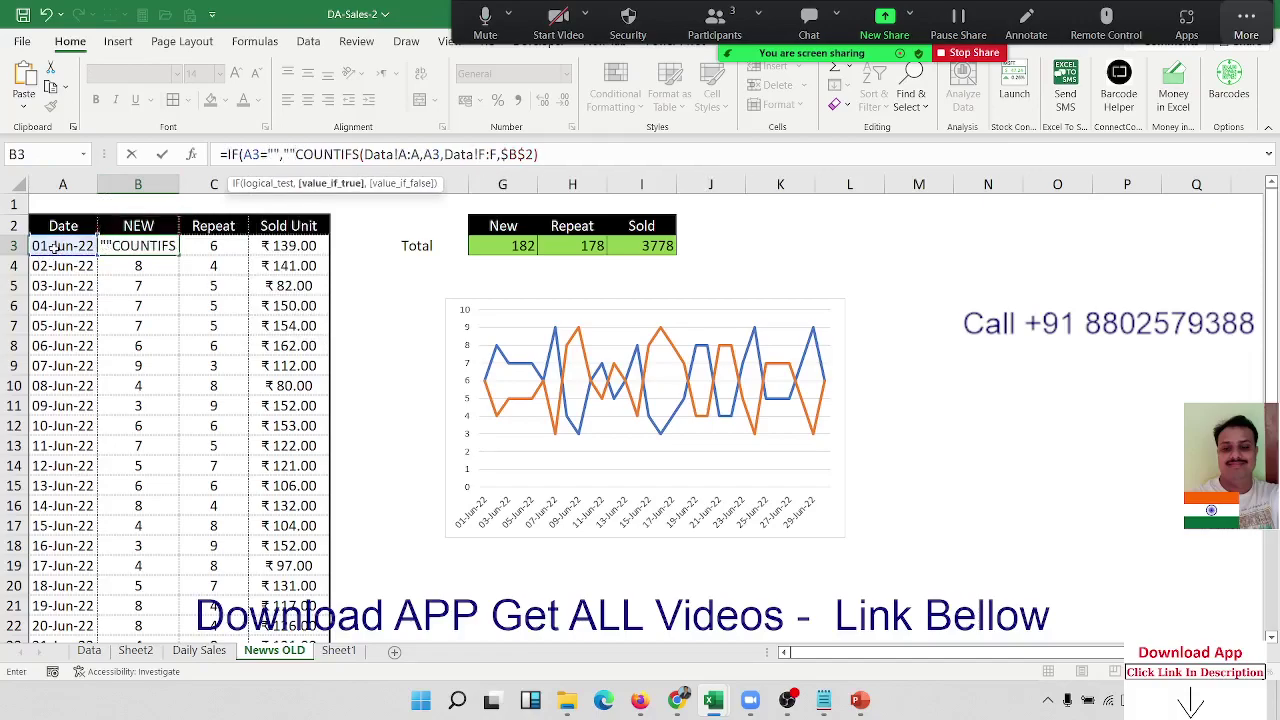
{"action": "type", "text": ","}
{"action": "key", "text": "Return"}
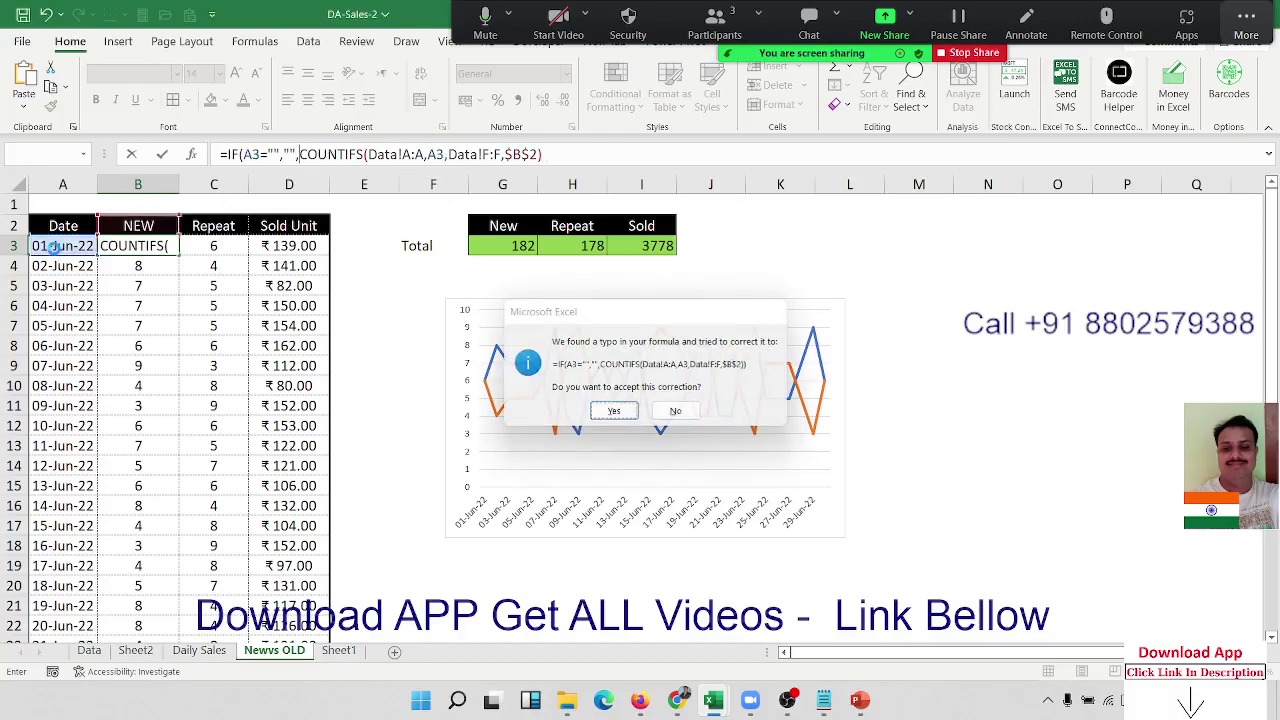
{"action": "key", "text": "Return"}
Fill B3's formula down to row 33 without changing cell formatting
{"action": "key", "text": "Up"}
{"action": "key", "text": "ctrl+shift+Down"}
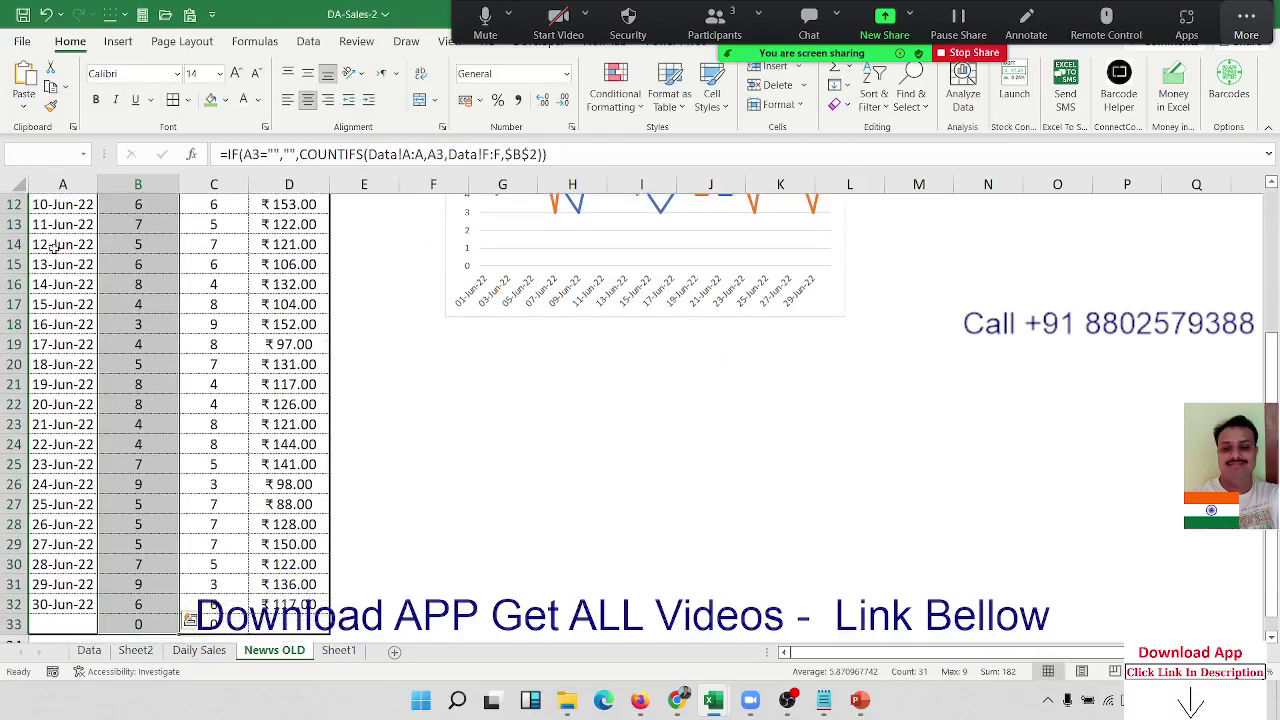
{"action": "key", "text": "ctrl+d"}
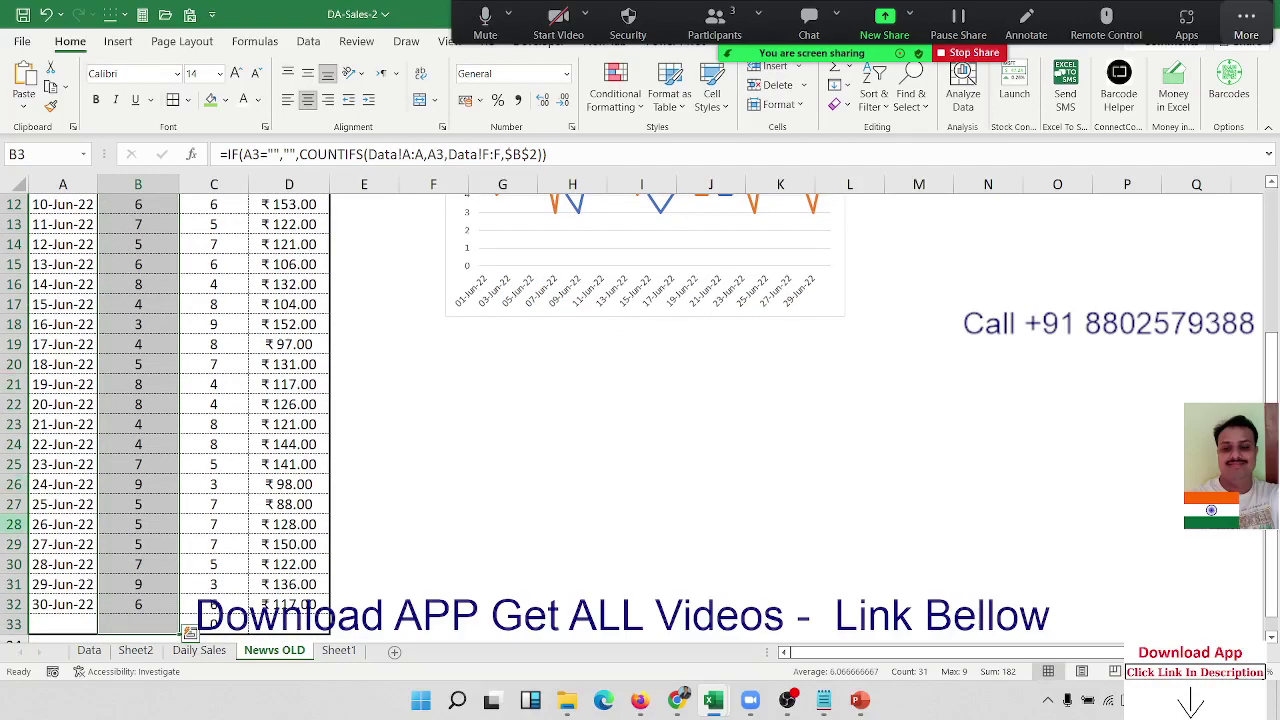
{"action": "left_click", "coordinate": [190, 632]}
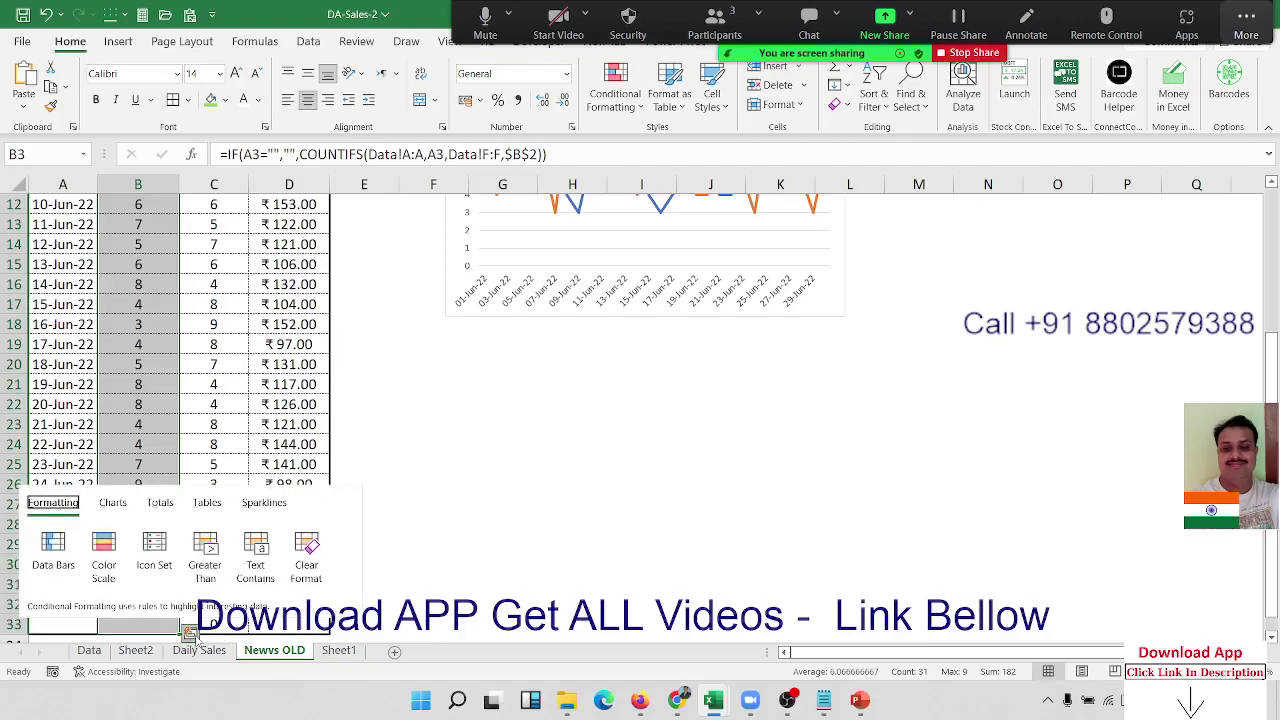
{"action": "left_click", "coordinate": [425, 522]}
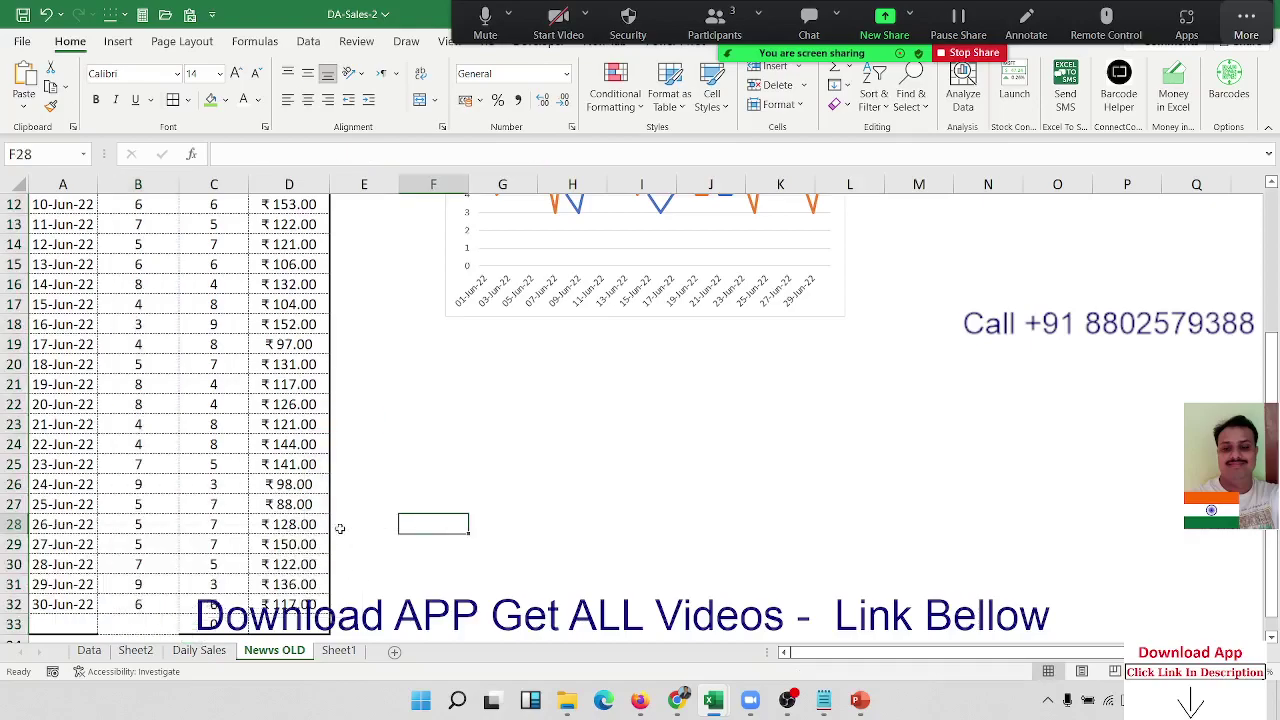
{"action": "key", "text": "ctrl+z"}
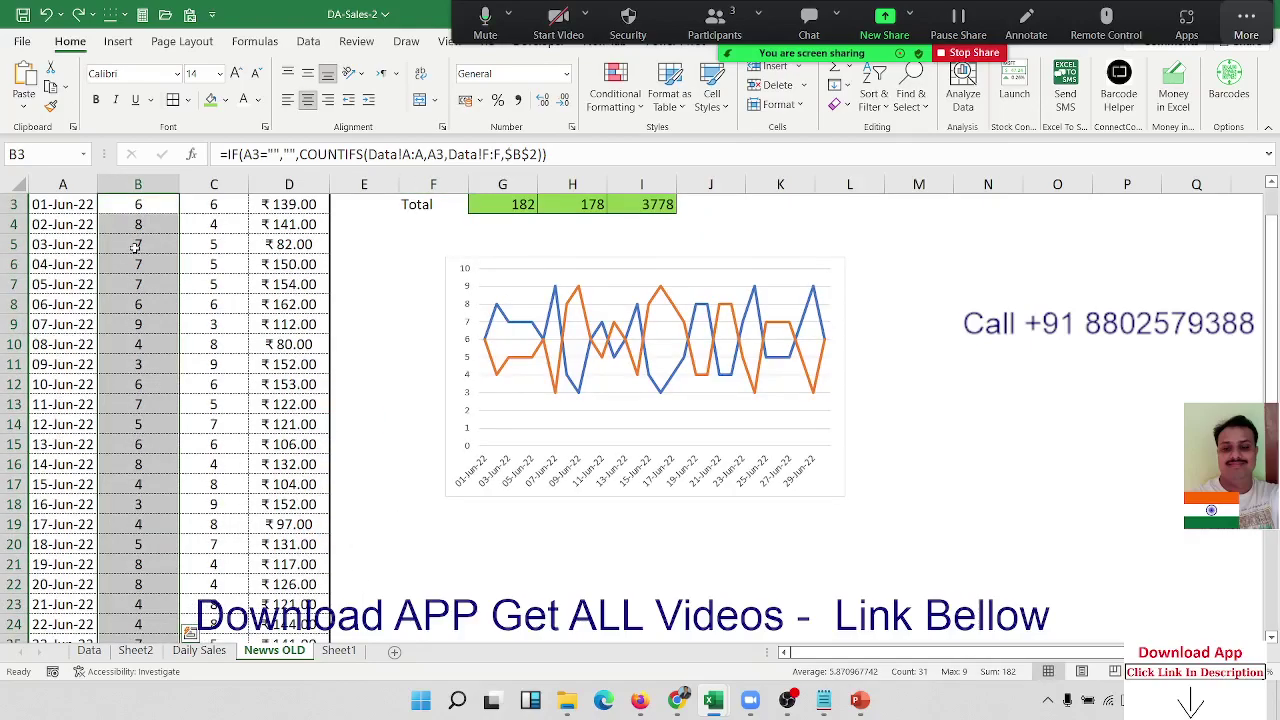
{"action": "key", "text": "ctrl+z"}
{"action": "key", "text": "ctrl+z"}
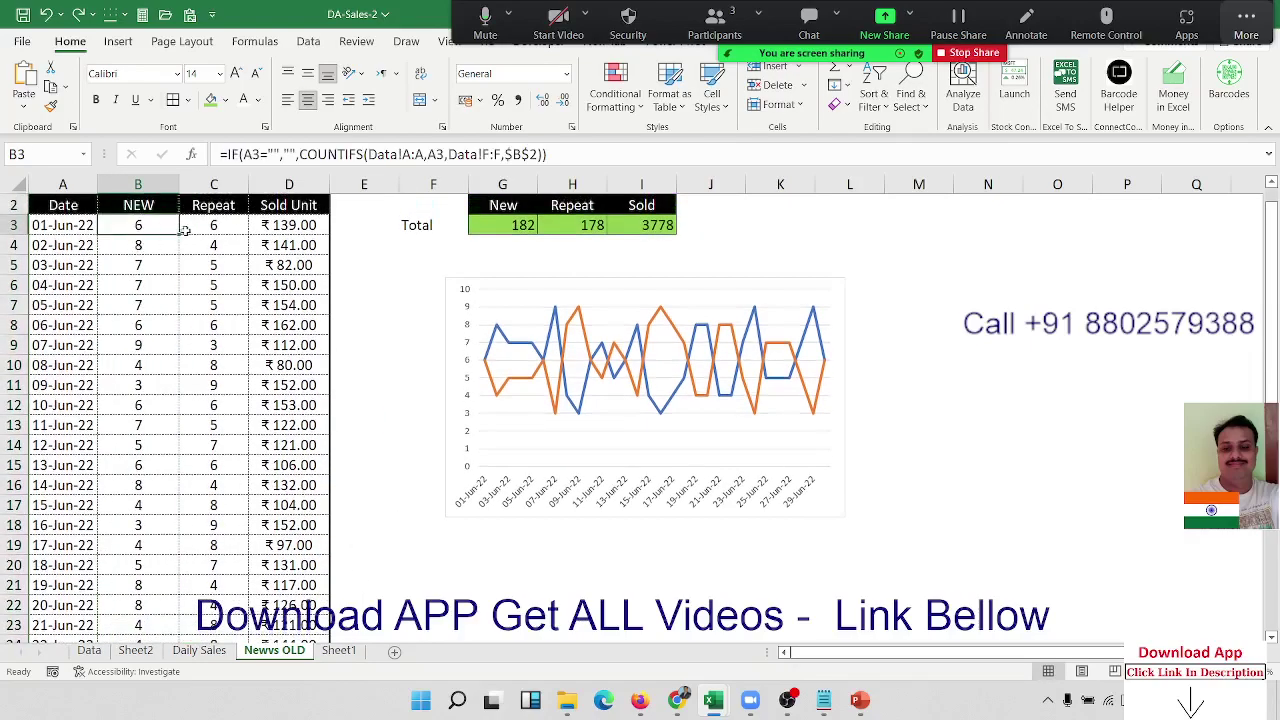
{"action": "double_click", "coordinate": [180, 231]}
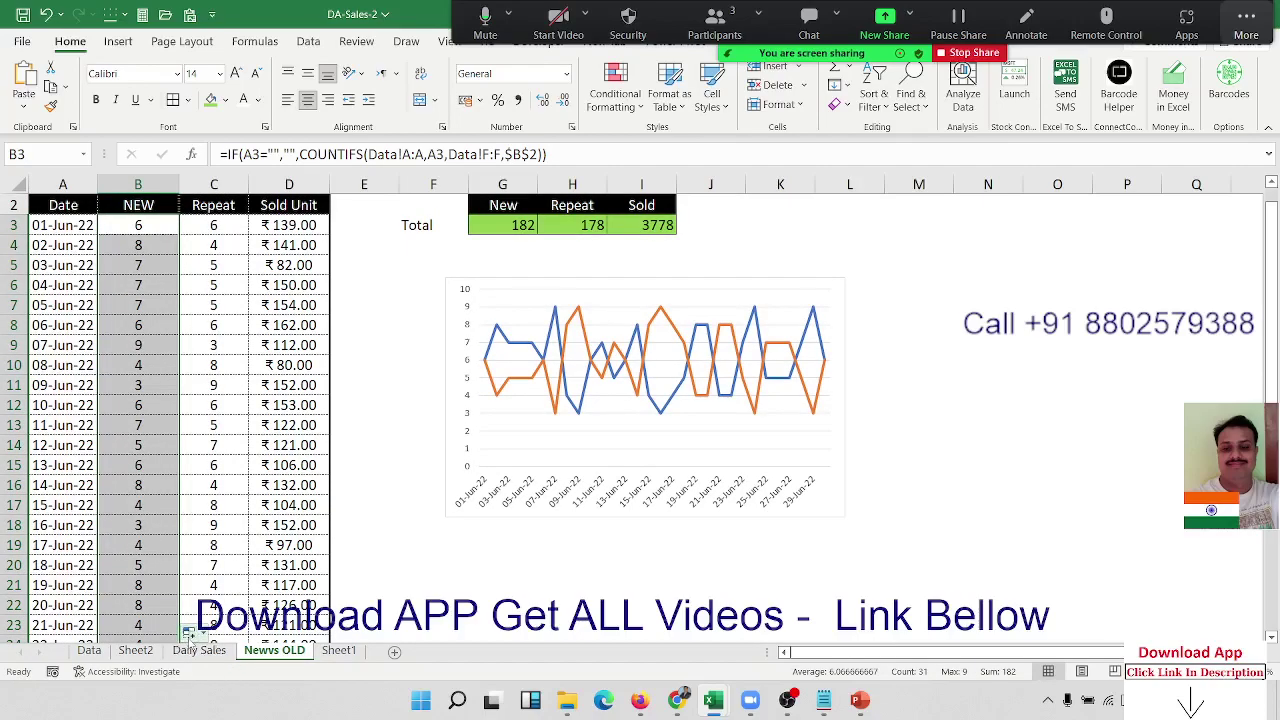
{"action": "left_click", "coordinate": [188, 633]}
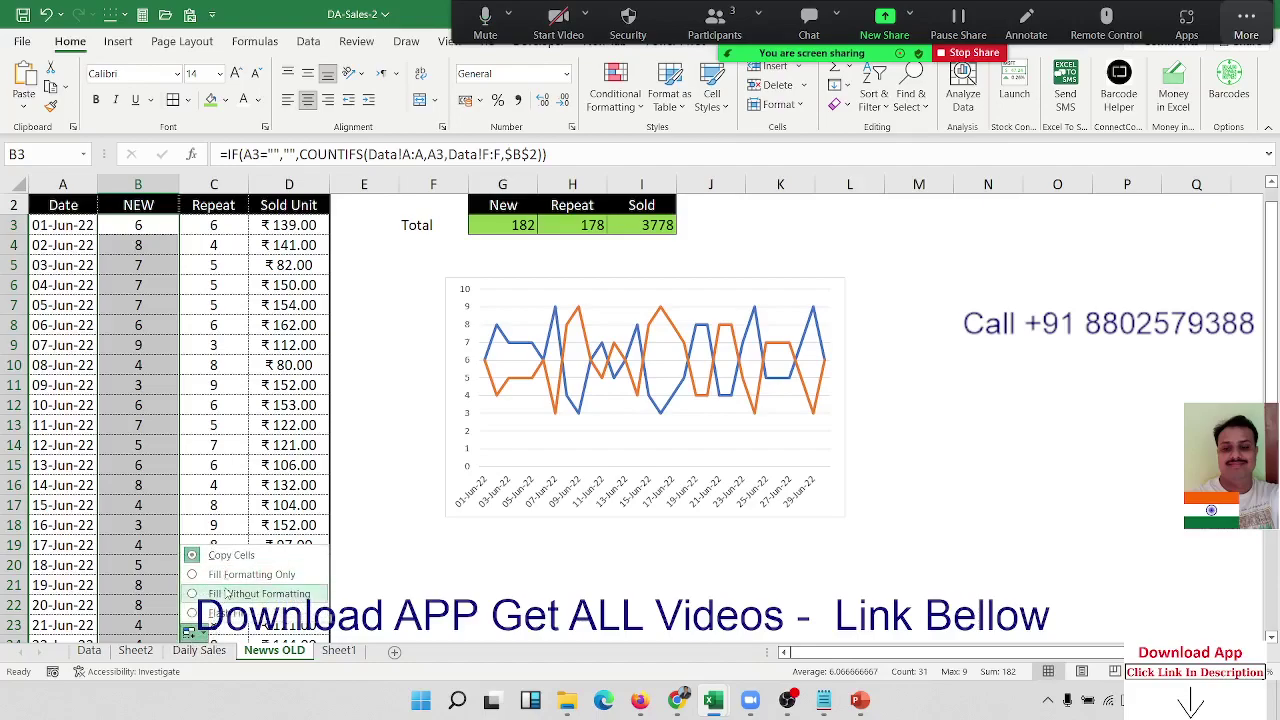
{"action": "left_click", "coordinate": [228, 594]}
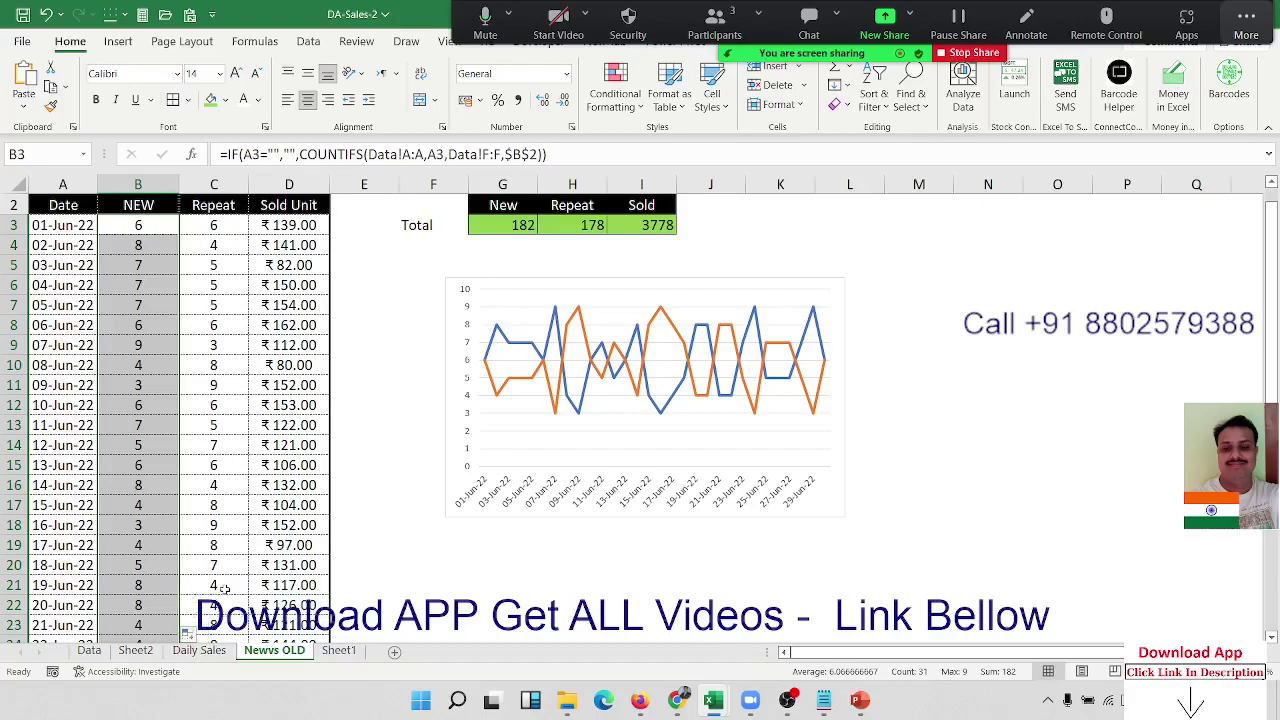
Wrap C3's COUNTIFS in =IF(A3="","",...) and accept the formula correction
{"action": "left_click", "coordinate": [210, 228]}
{"action": "key", "text": "F2"}
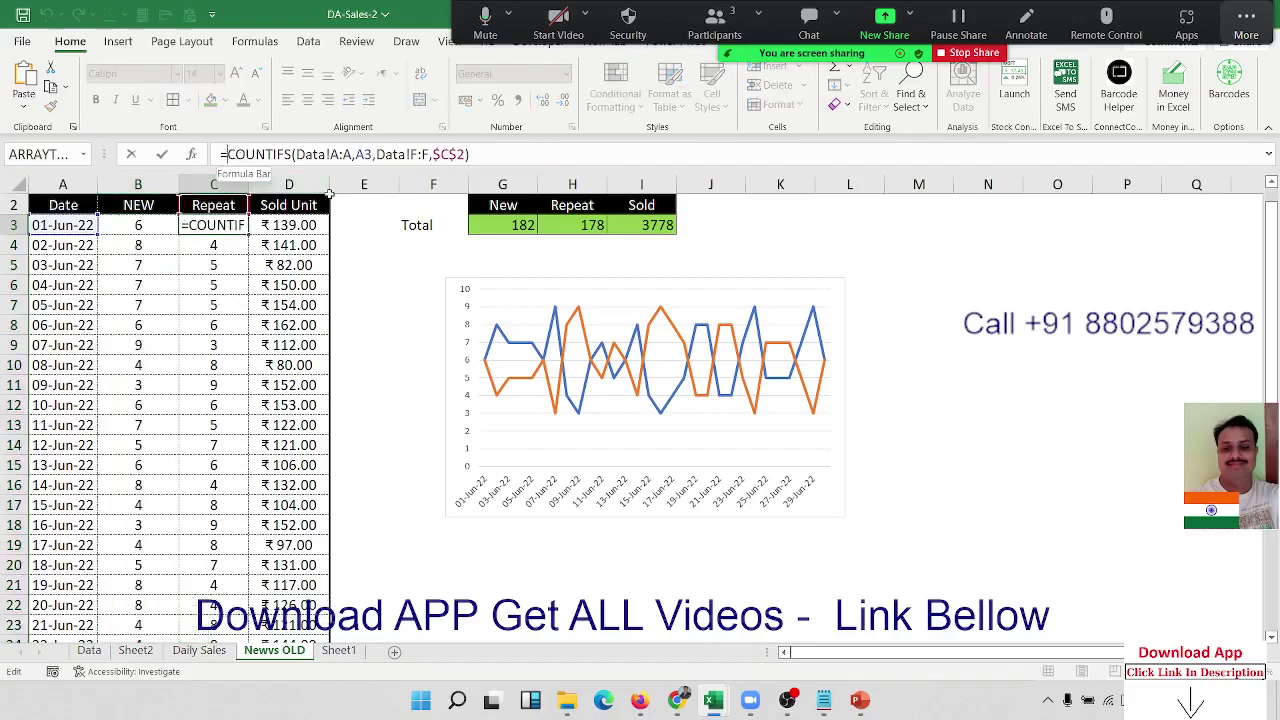
{"action": "type", "text": "if"}
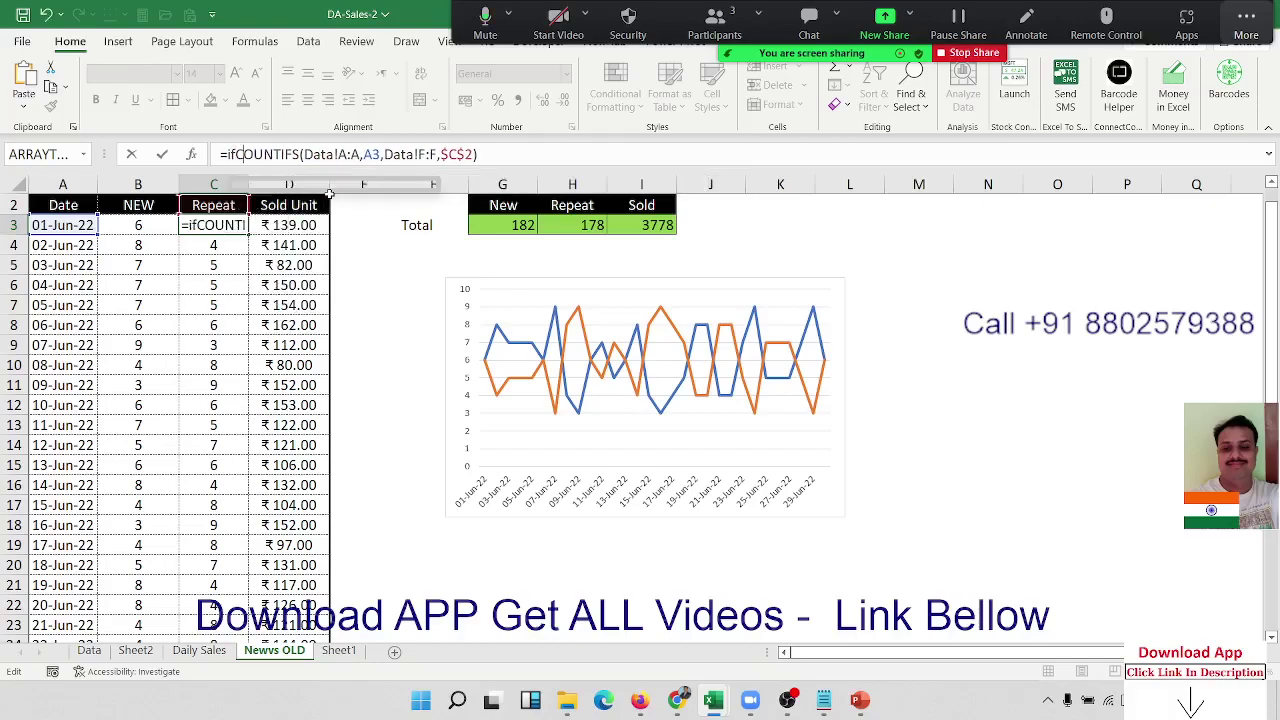
{"action": "key", "text": "Tab"}
{"action": "left_click", "coordinate": [78, 226]}
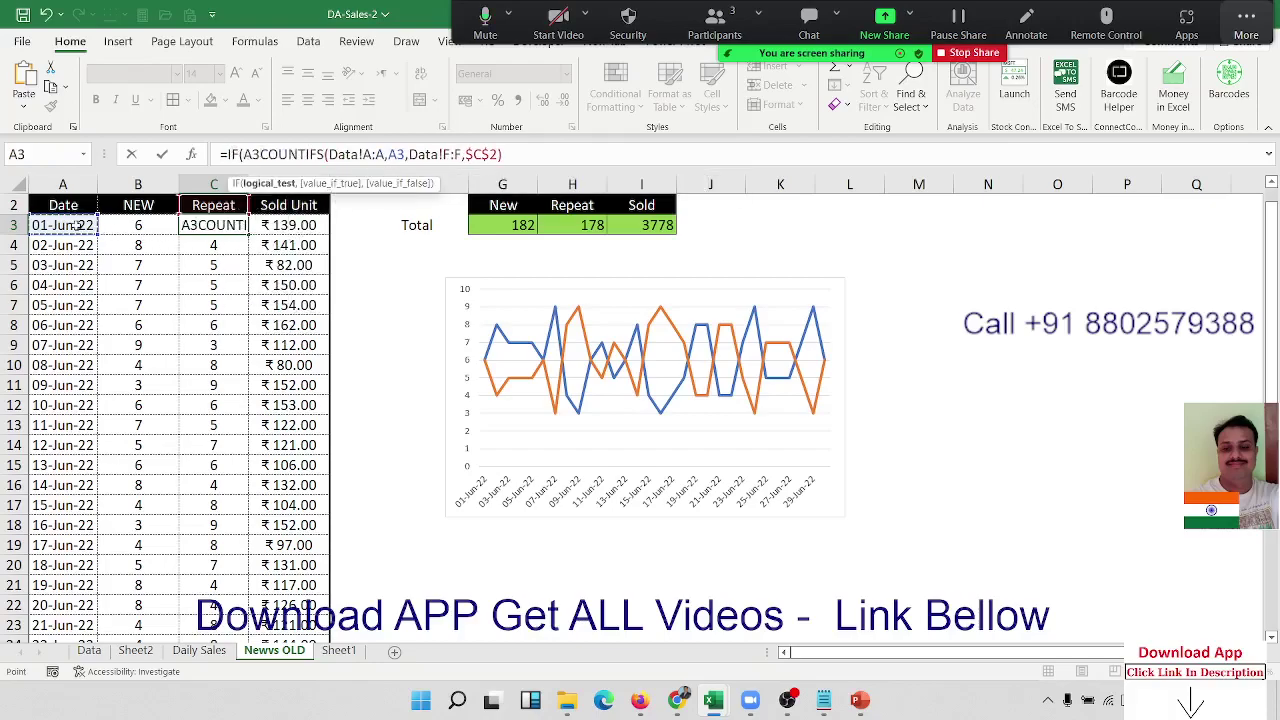
{"action": "type", "text": "="}
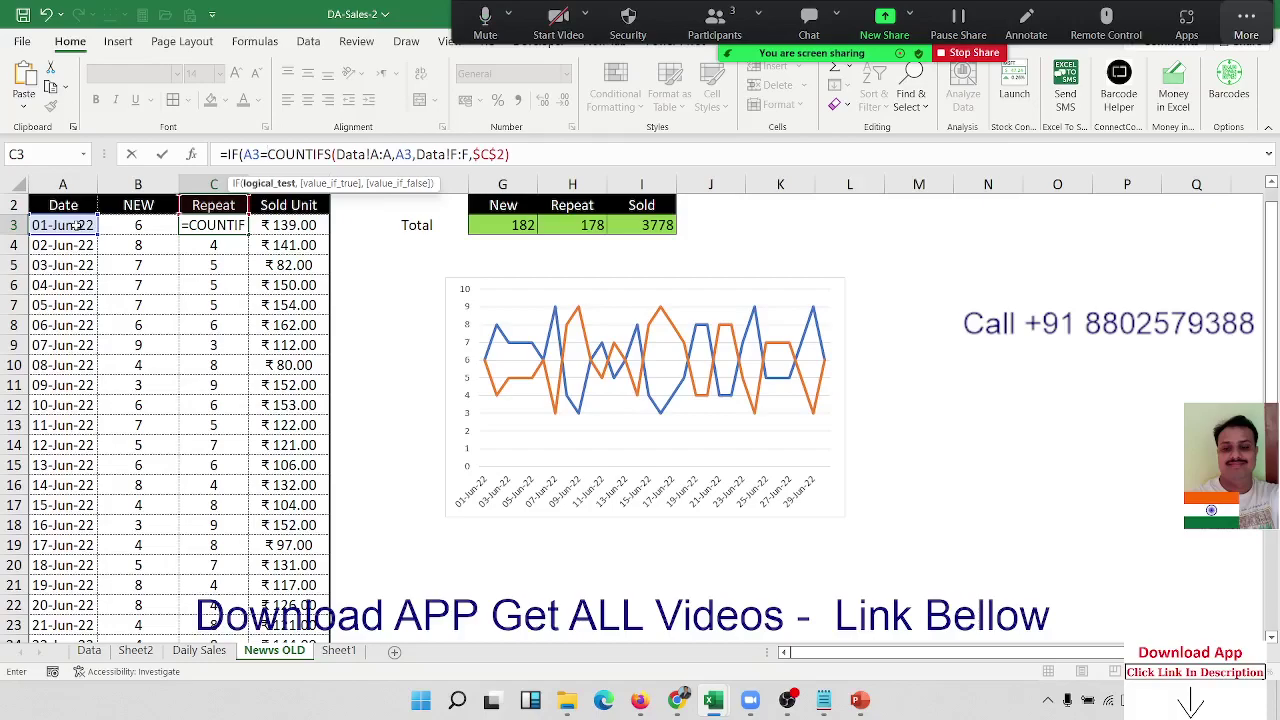
{"action": "type", "text": "\"\",\"\""}
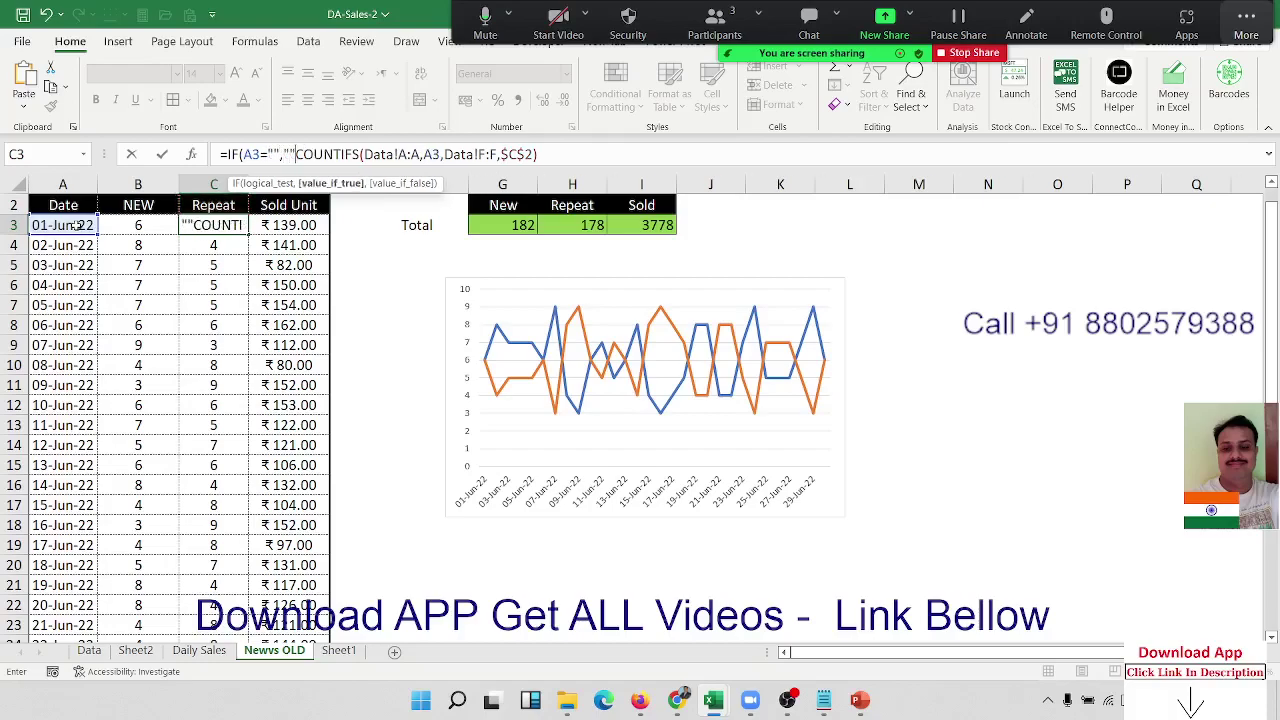
{"action": "type", "text": ","}
{"action": "key", "text": "Return"}
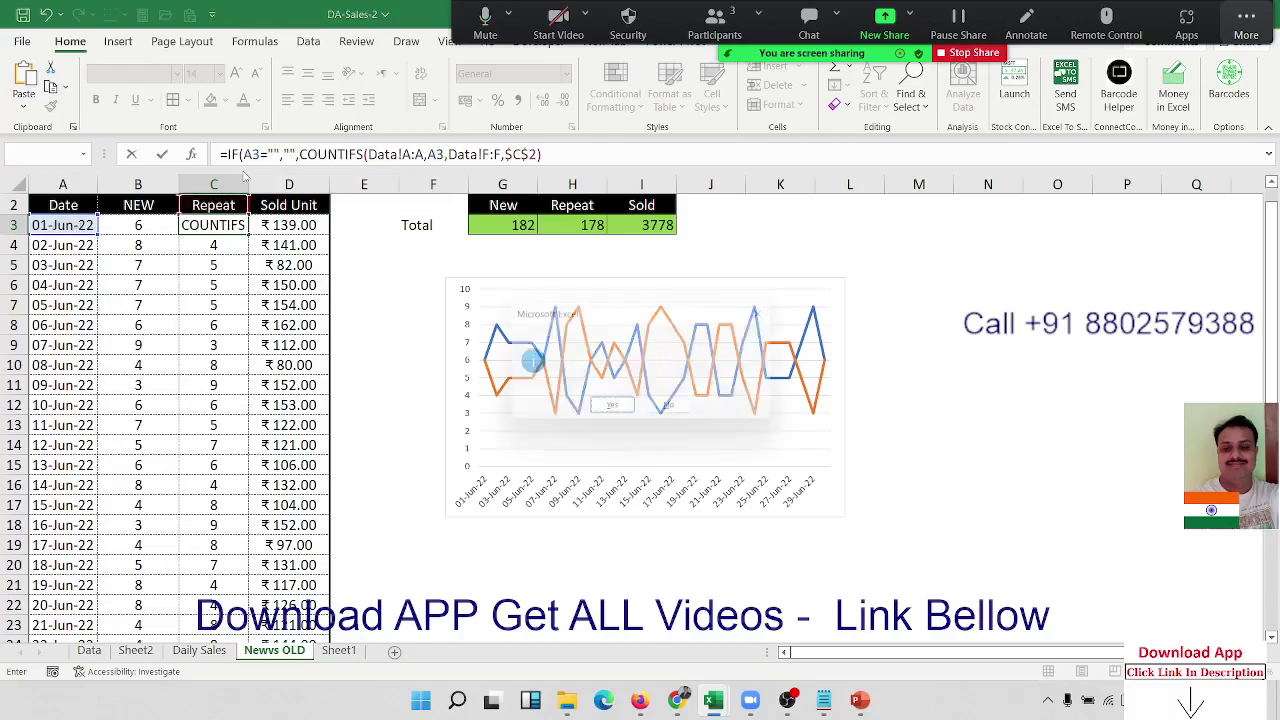
{"action": "key", "text": "Return"}
Fill C3's formula down the Repeat column without changing formatting
{"action": "key", "text": "Up"}
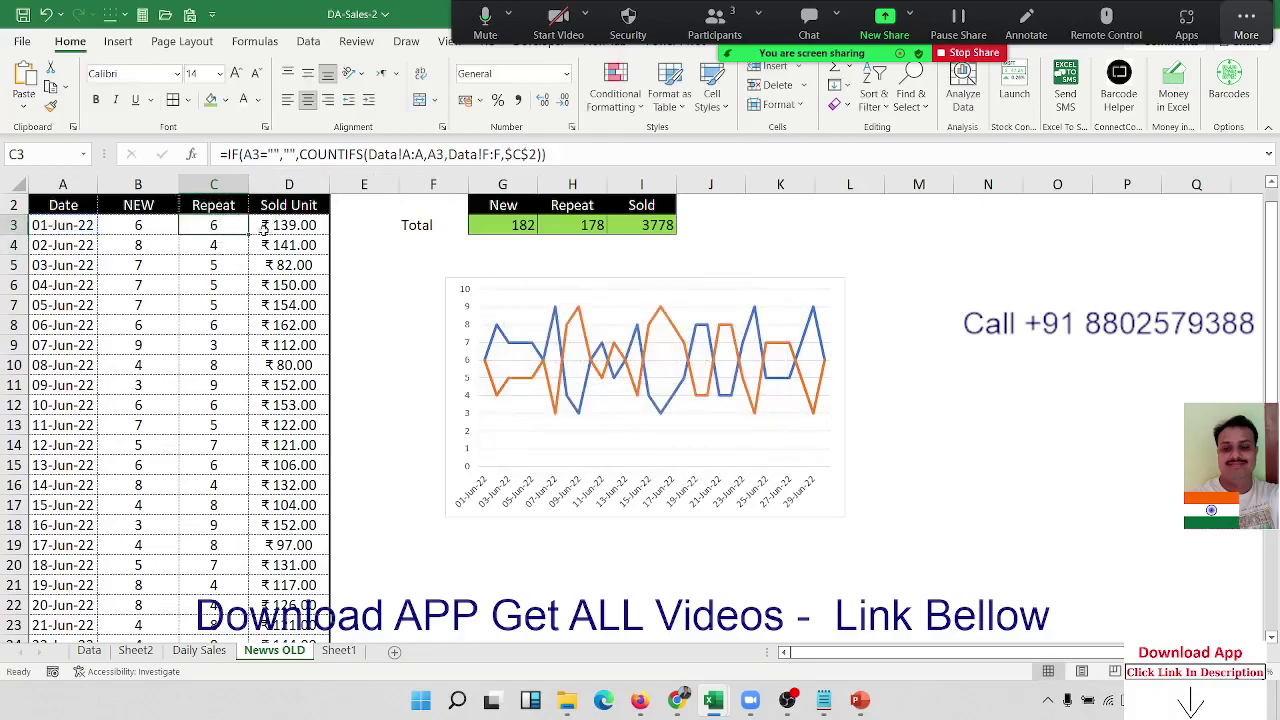
{"action": "double_click", "coordinate": [250, 236]}
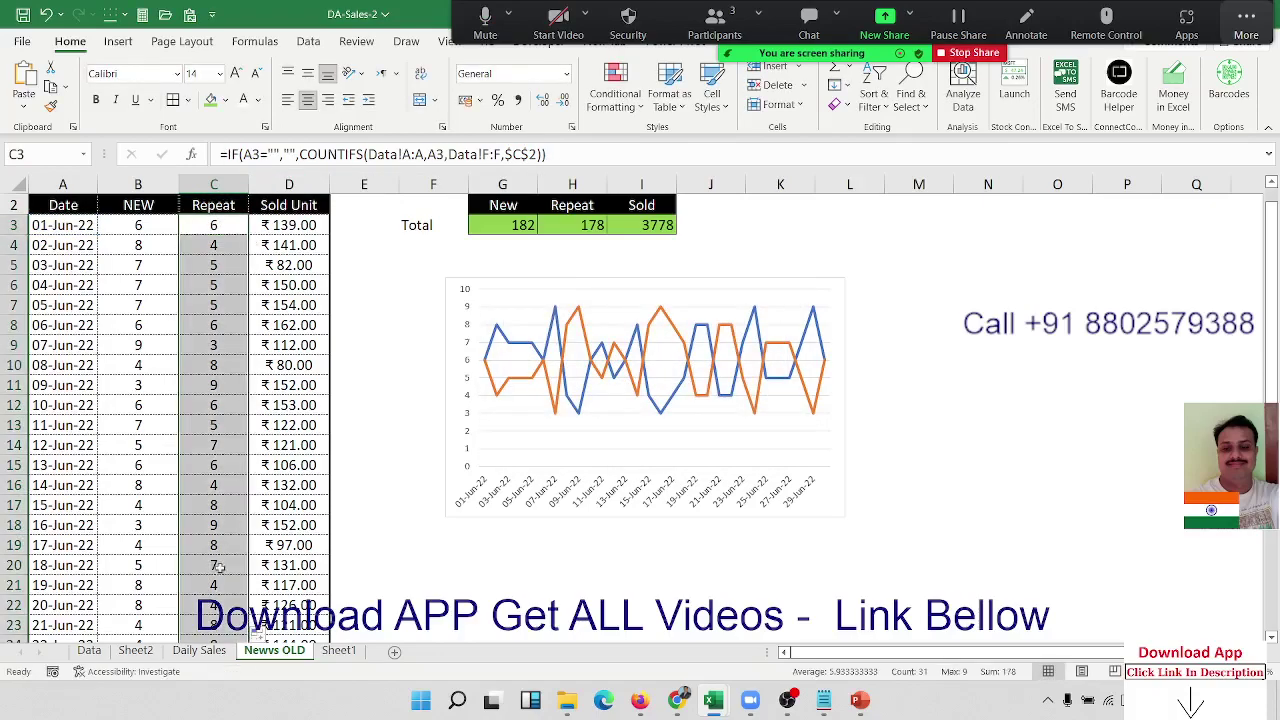
{"action": "left_click", "coordinate": [260, 632]}
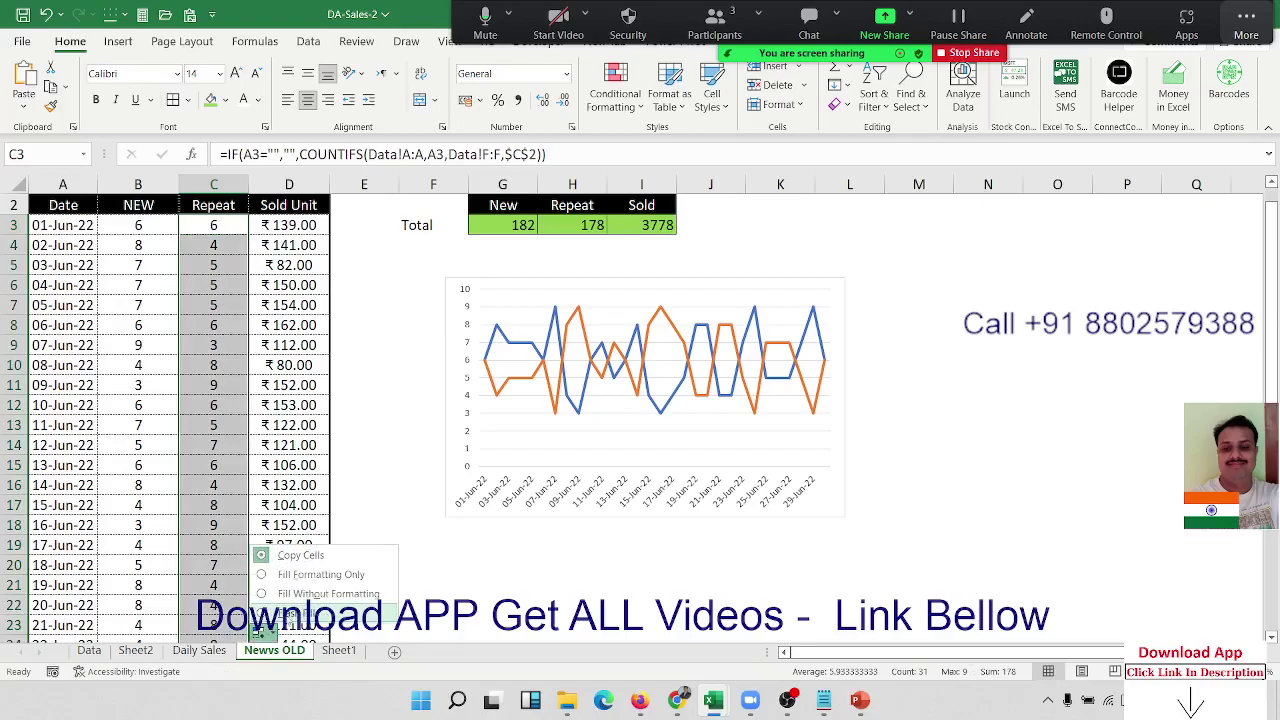
{"action": "left_click", "coordinate": [289, 594]}
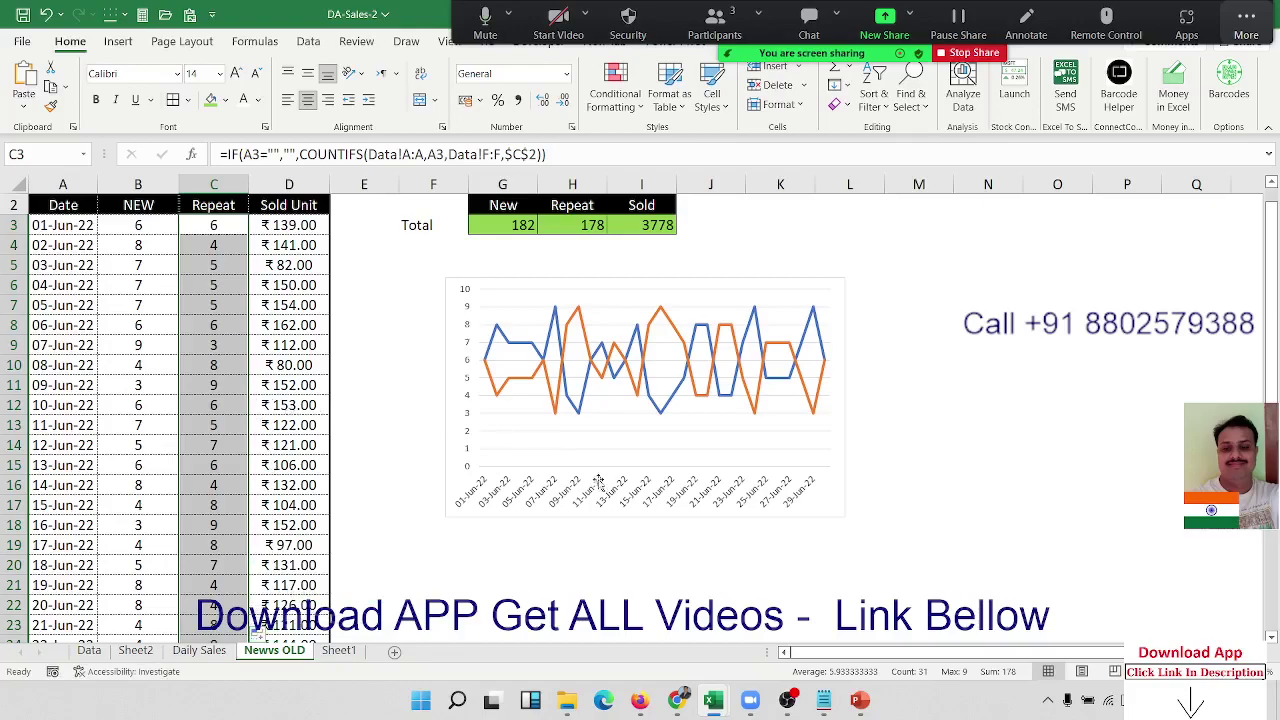
{"action": "left_click", "coordinate": [450, 474]}
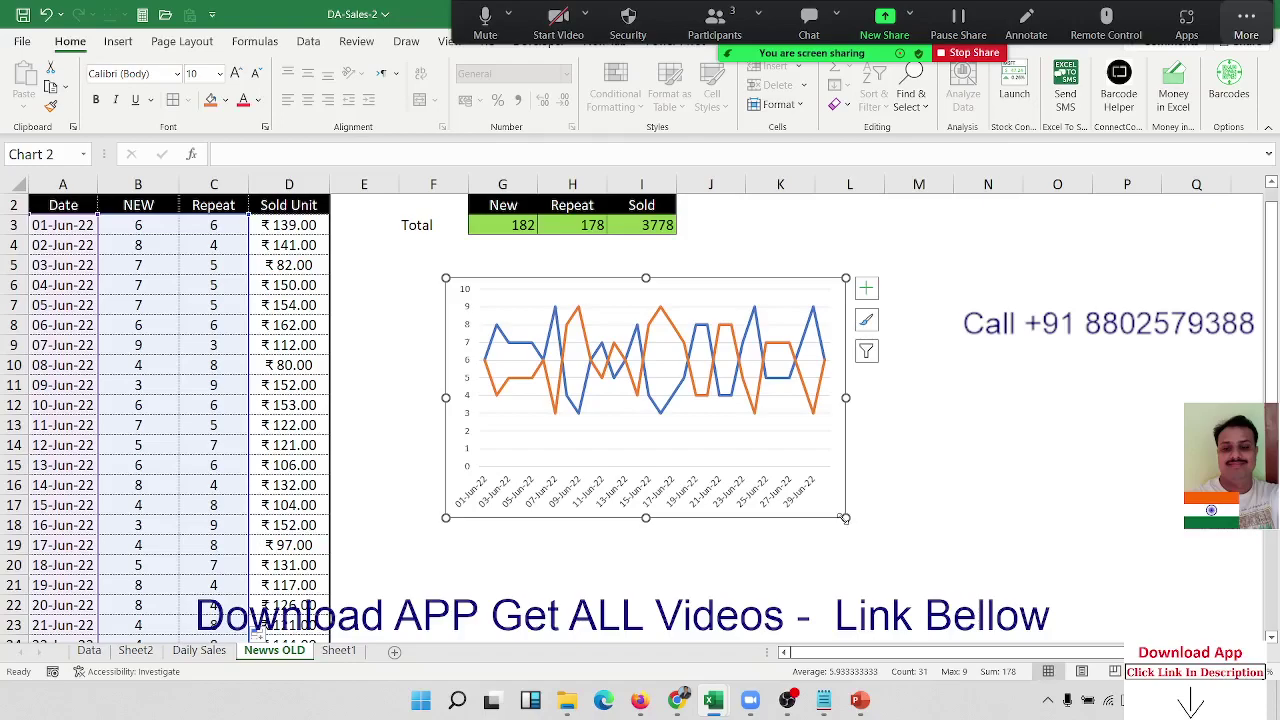
Widen and reposition the line chart, removing the Repeat series so only NEW is plotted
{"action": "left_click_drag", "start_coordinate": [846, 517], "coordinate": [1023, 518]}
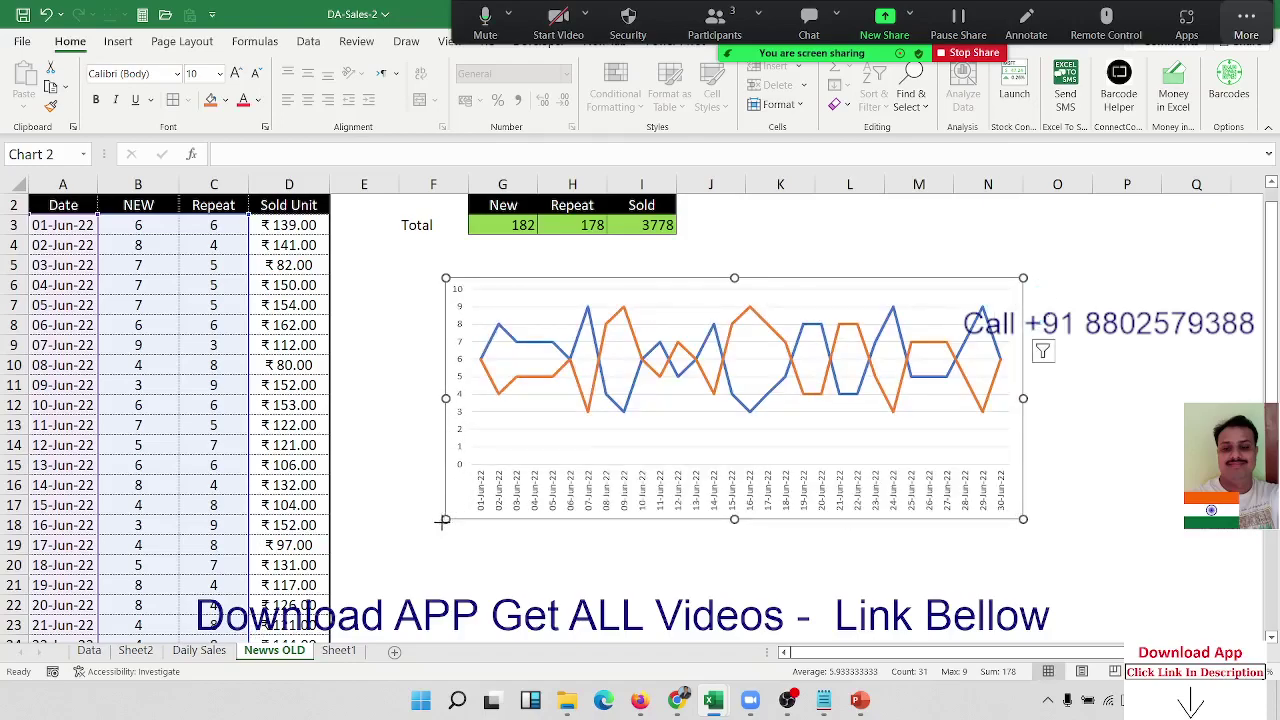
{"action": "left_click_drag", "start_coordinate": [443, 520], "coordinate": [428, 526]}
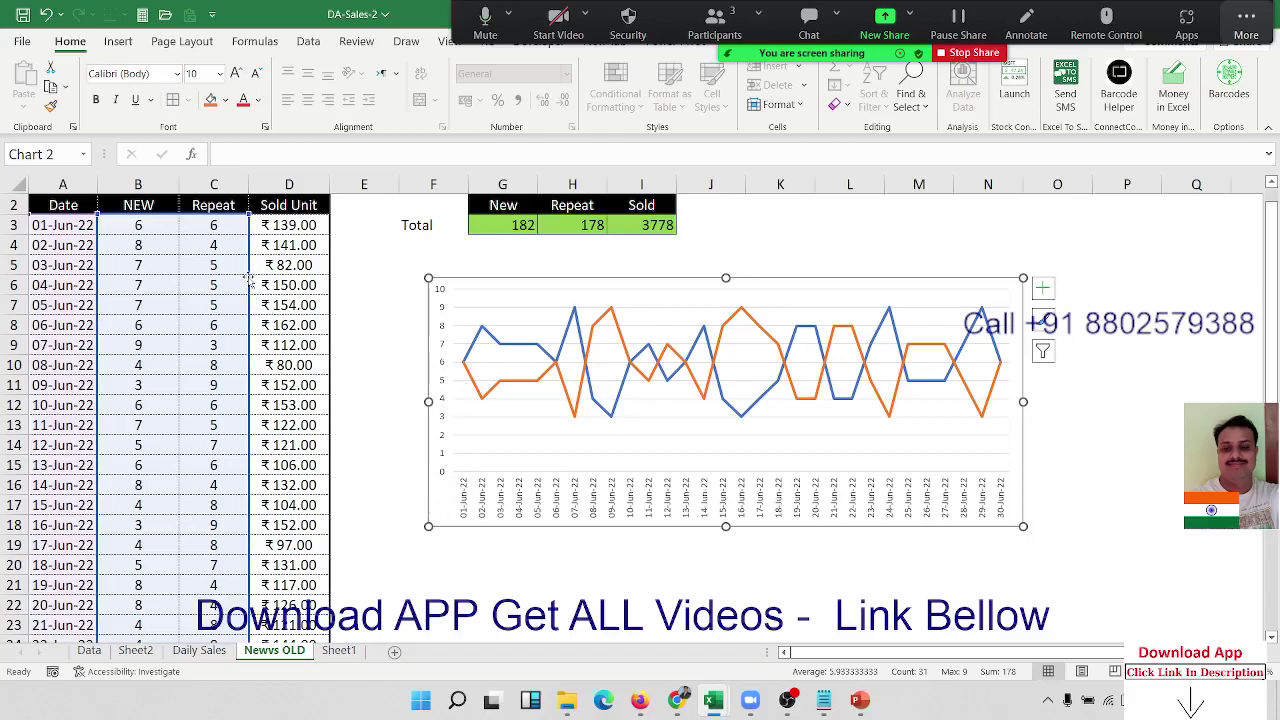
{"action": "left_click_drag", "start_coordinate": [235, 218], "coordinate": [192, 225]}
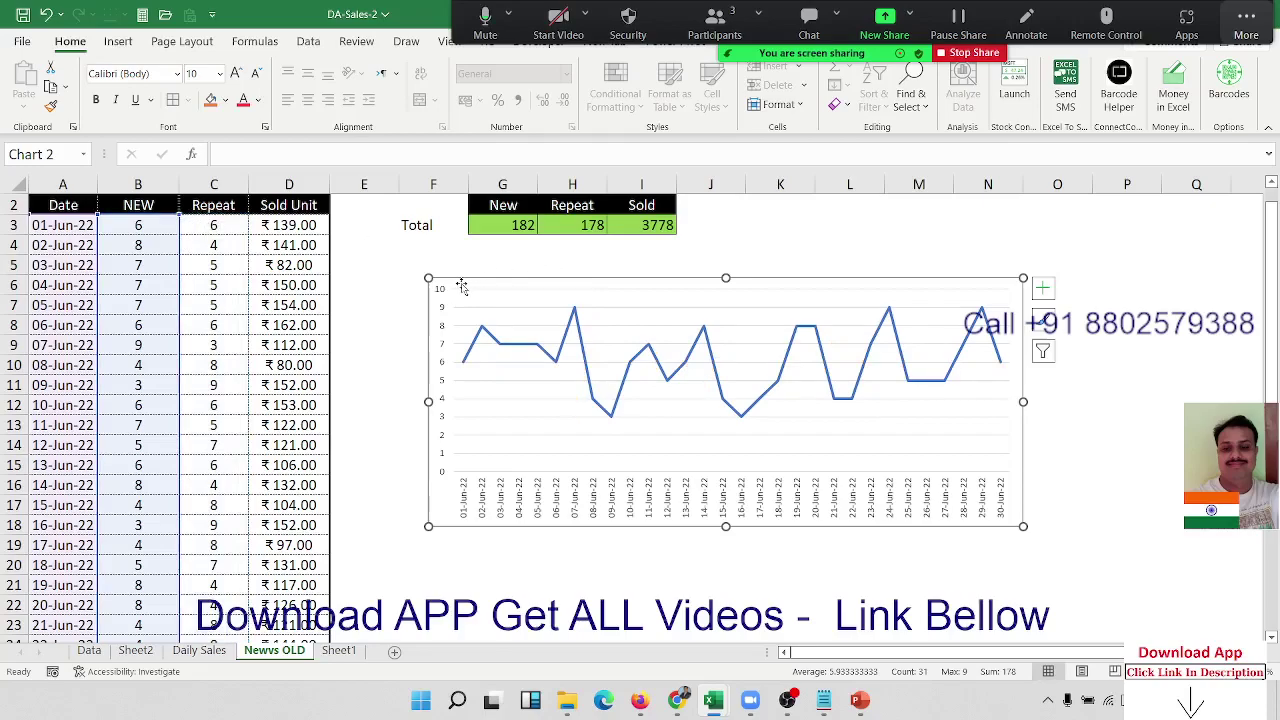
{"action": "left_click_drag", "start_coordinate": [440, 520], "coordinate": [332, 493]}
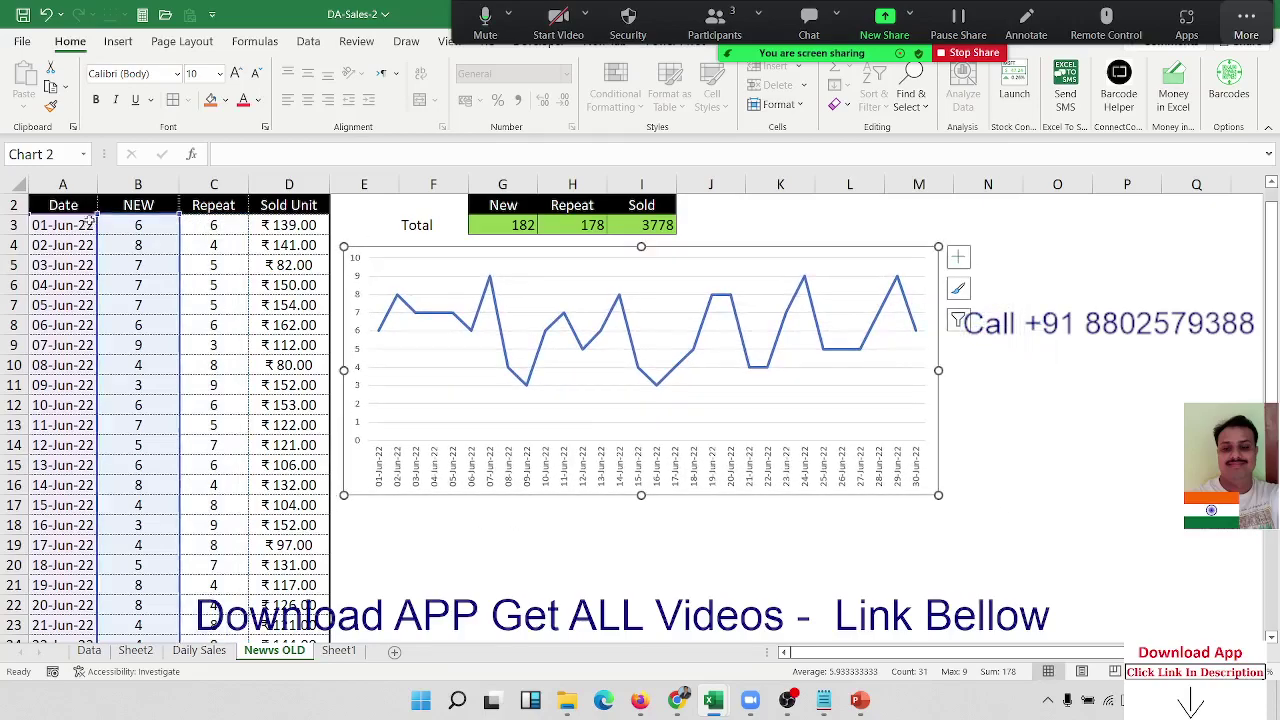
{"action": "left_click", "coordinate": [119, 42]}
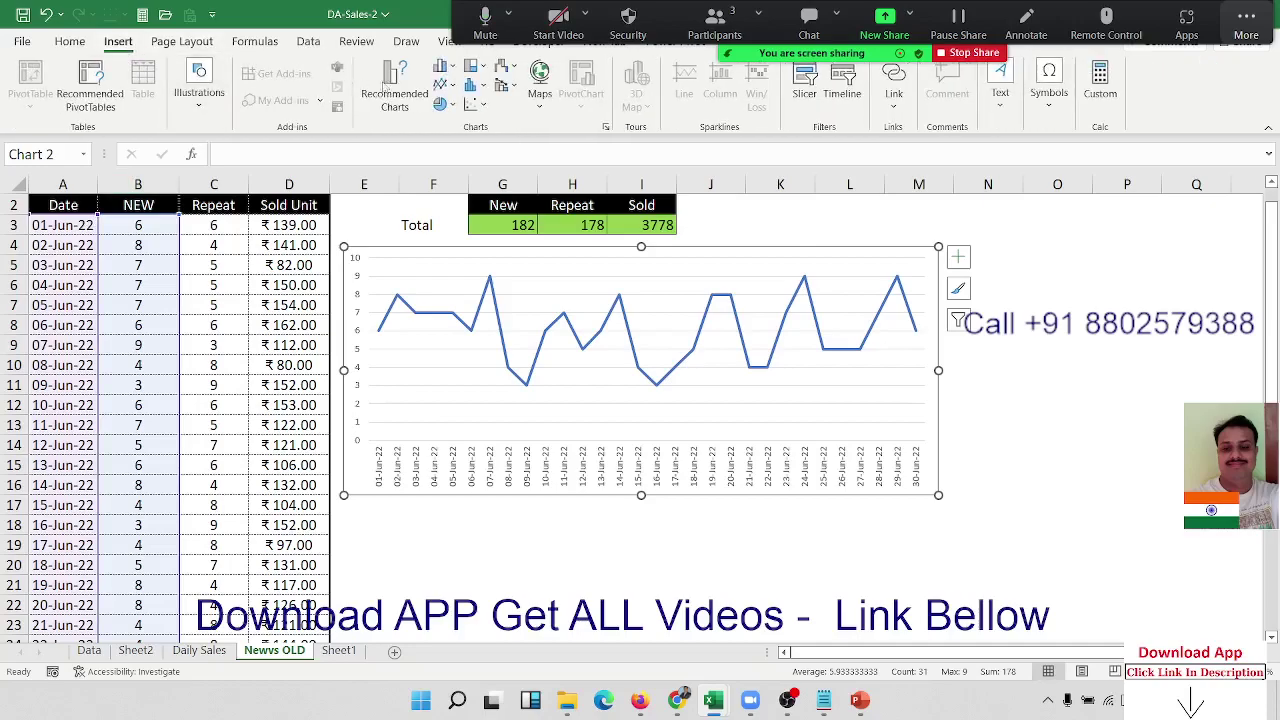
Apply the dark chart Style 9 to the NEW line chart
{"action": "left_click", "coordinate": [447, 88]}
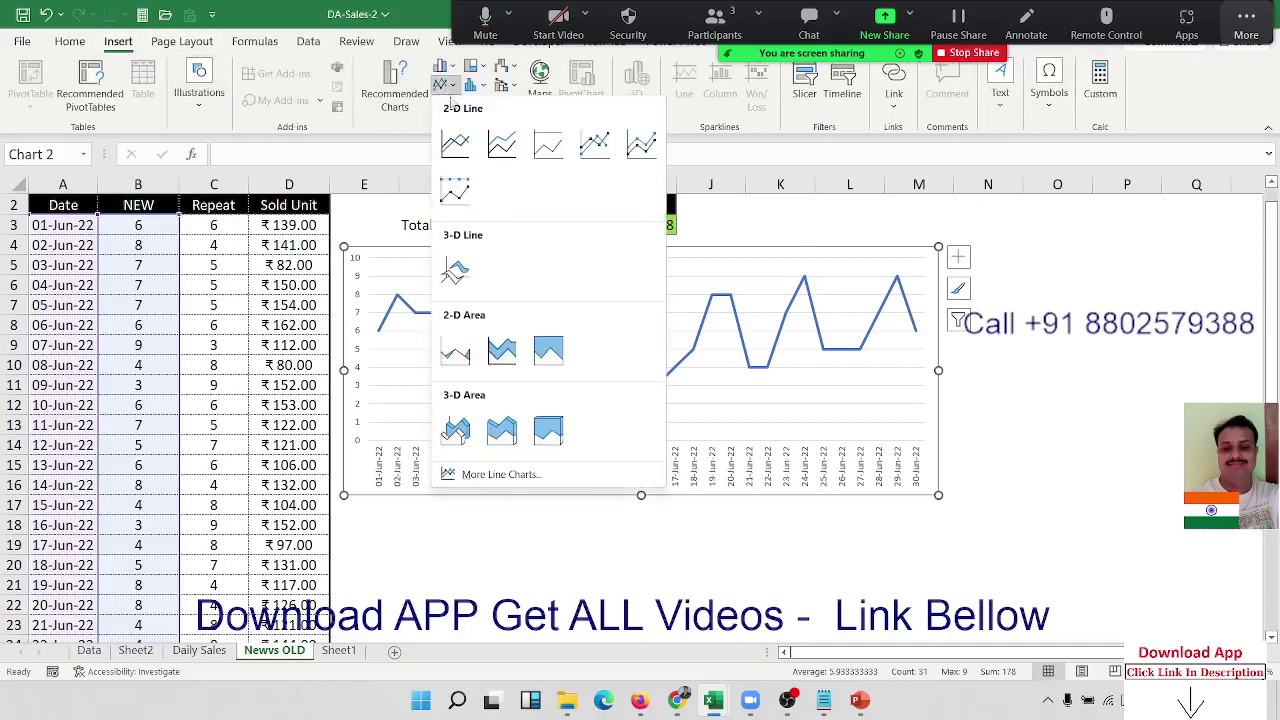
{"action": "left_click", "coordinate": [447, 55]}
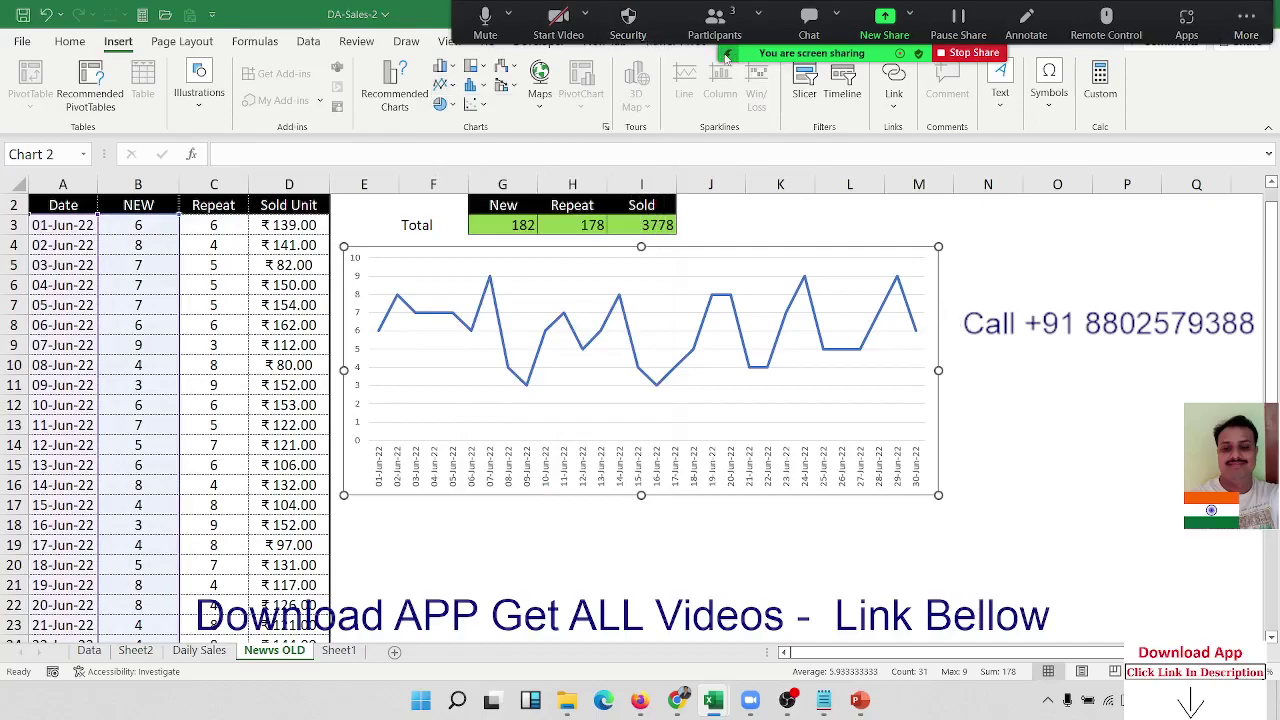
{"action": "left_click", "coordinate": [756, 42]}
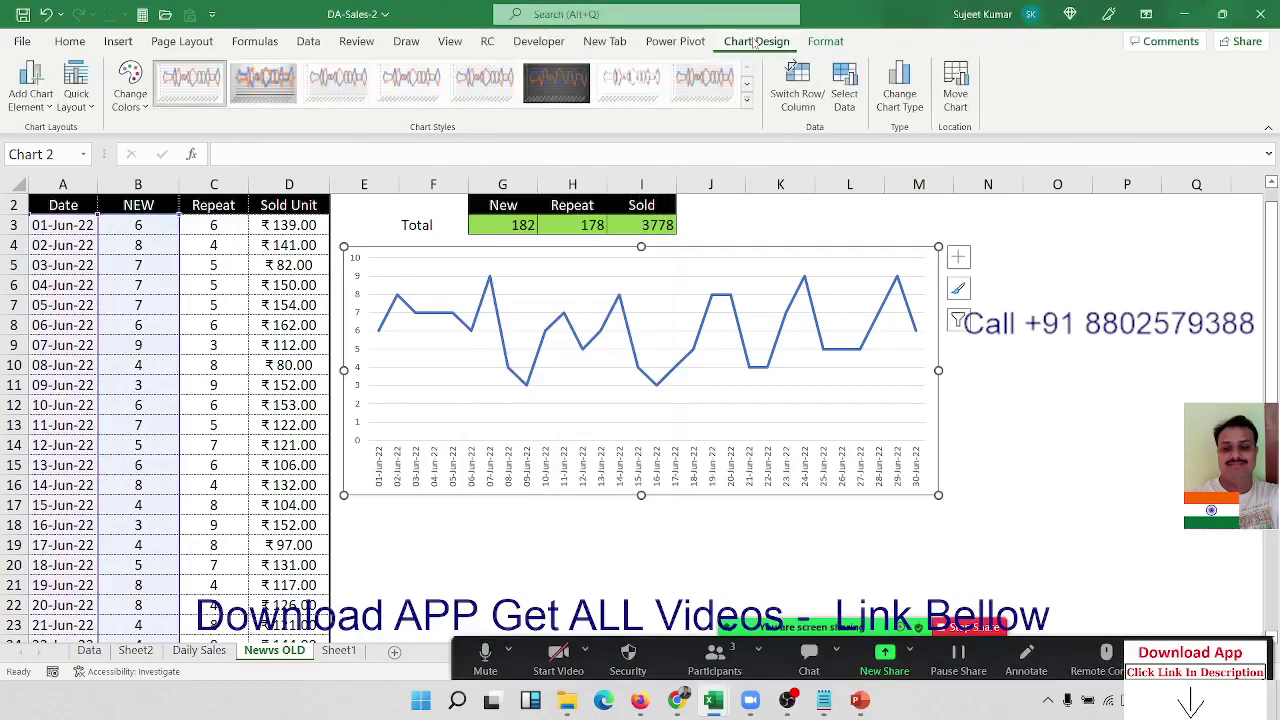
{"action": "left_click", "coordinate": [553, 100]}
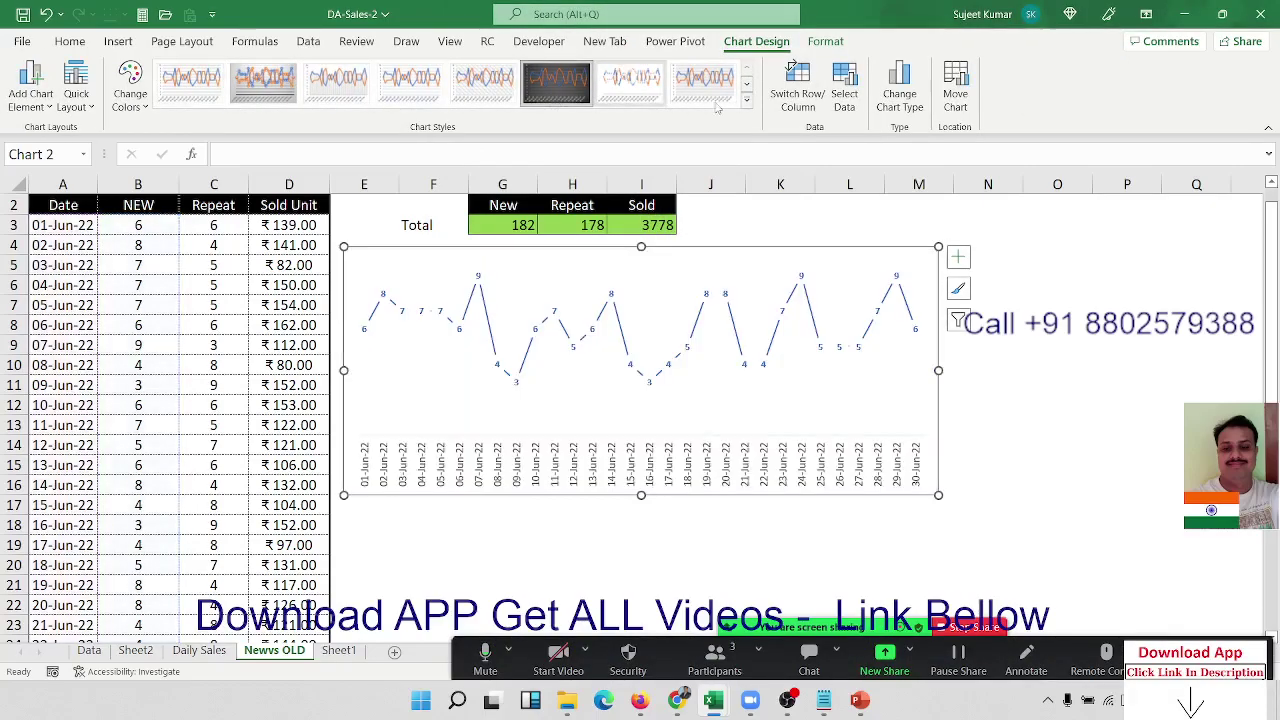
{"action": "left_click", "coordinate": [746, 102]}
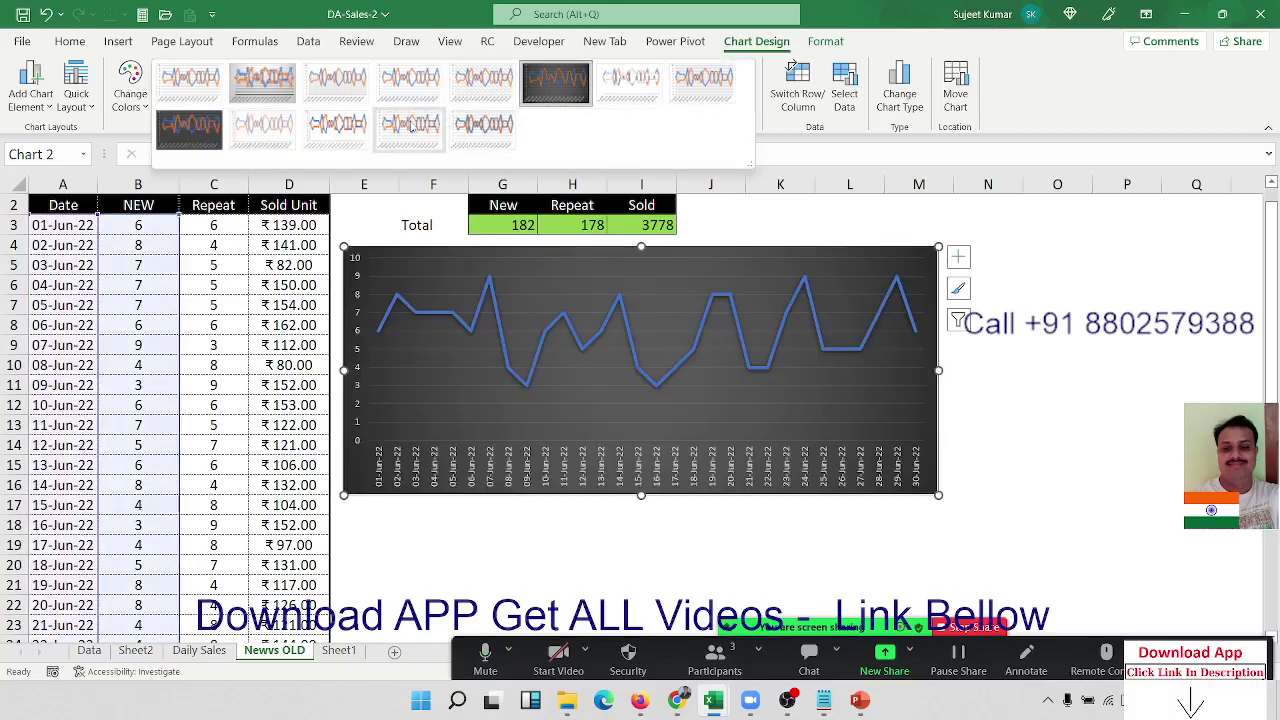
{"action": "left_click", "coordinate": [208, 133]}
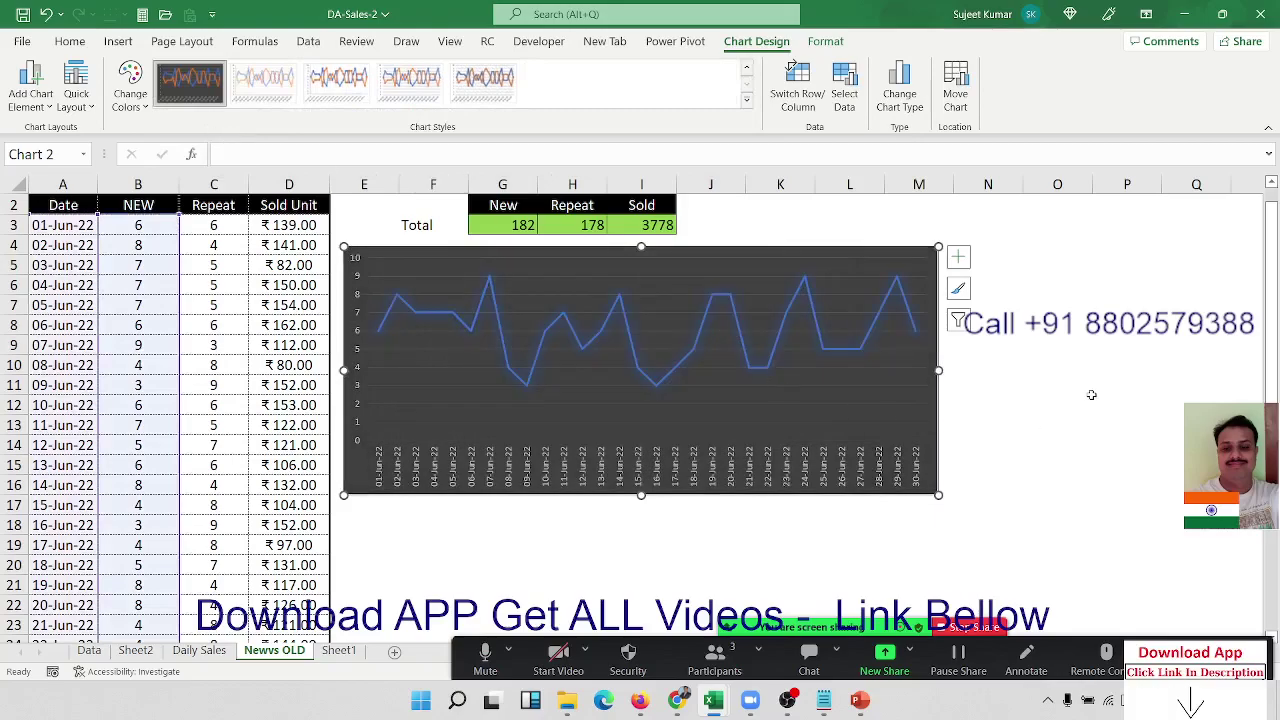
Nudge the chart up-left and widen it out to about column Q
{"action": "left_click", "coordinate": [1085, 404]}
{"action": "left_click", "coordinate": [354, 465]}
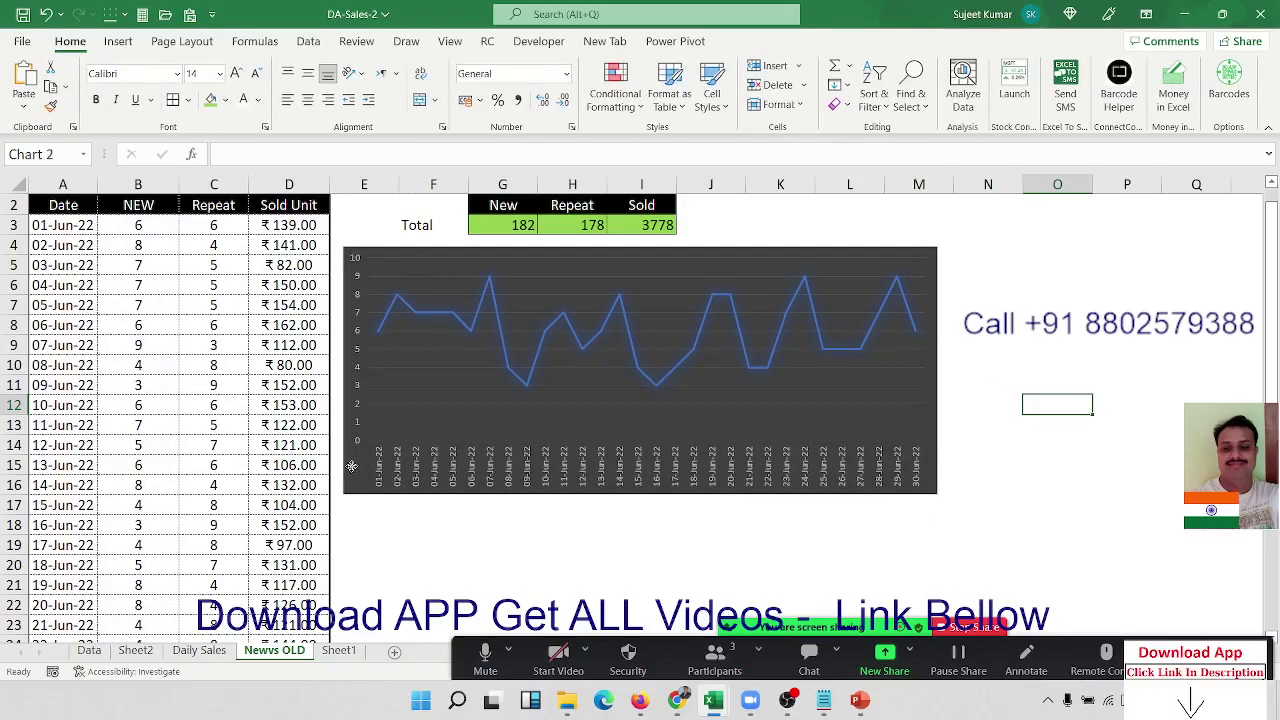
{"action": "left_click_drag", "start_coordinate": [354, 465], "coordinate": [344, 457]}
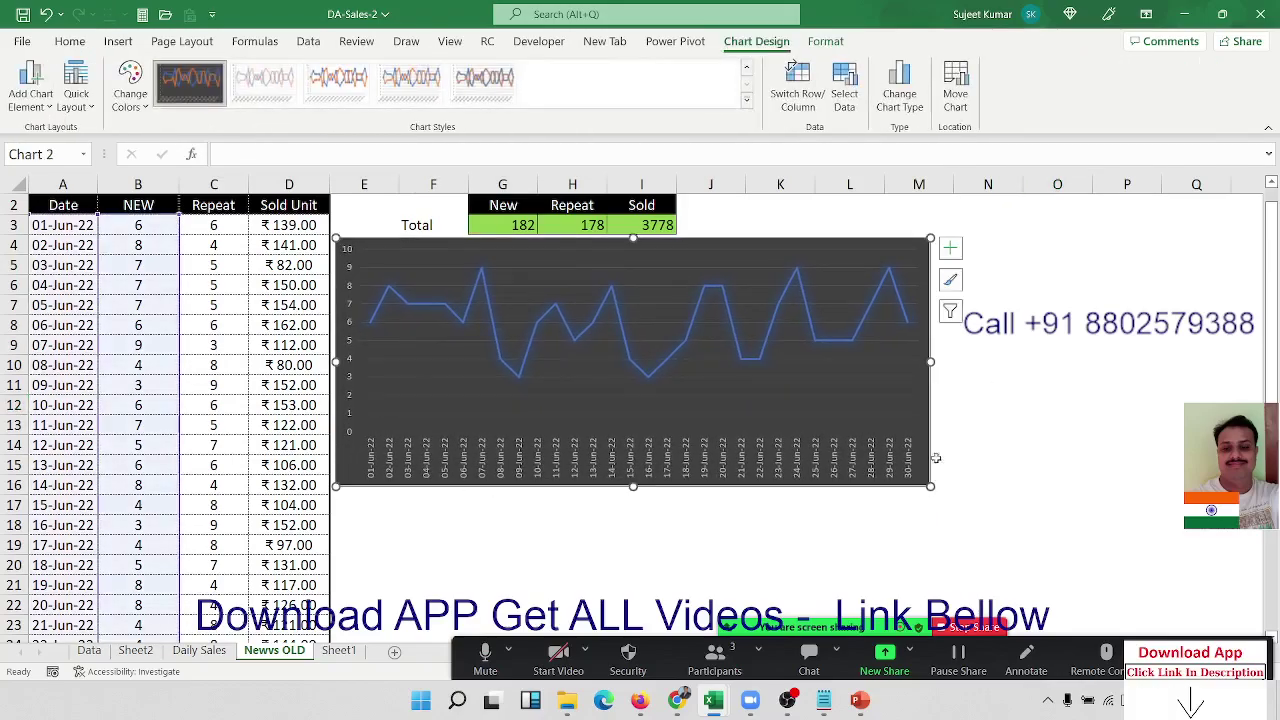
{"action": "left_click_drag", "start_coordinate": [930, 360], "coordinate": [1238, 320]}
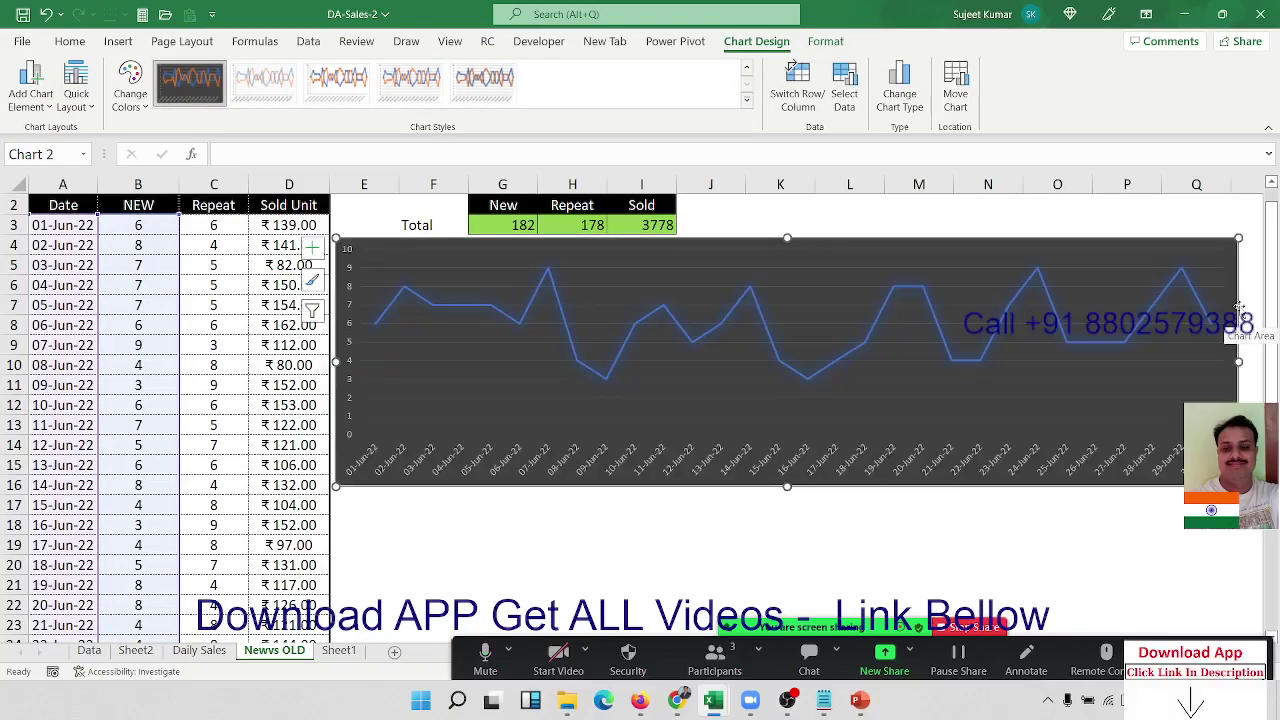
{"action": "left_click", "coordinate": [691, 522]}
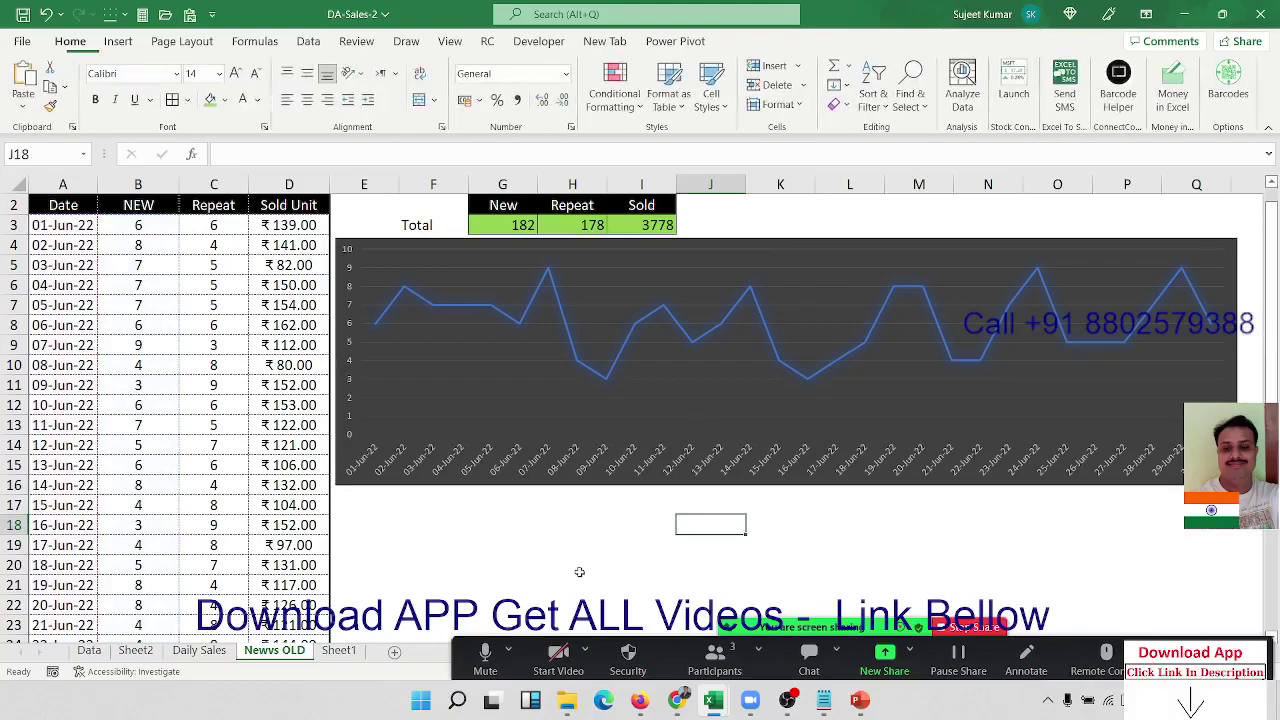
Duplicate the line chart just below the original
{"action": "left_click", "coordinate": [366, 482]}
{"action": "left_click", "coordinate": [312, 246]}
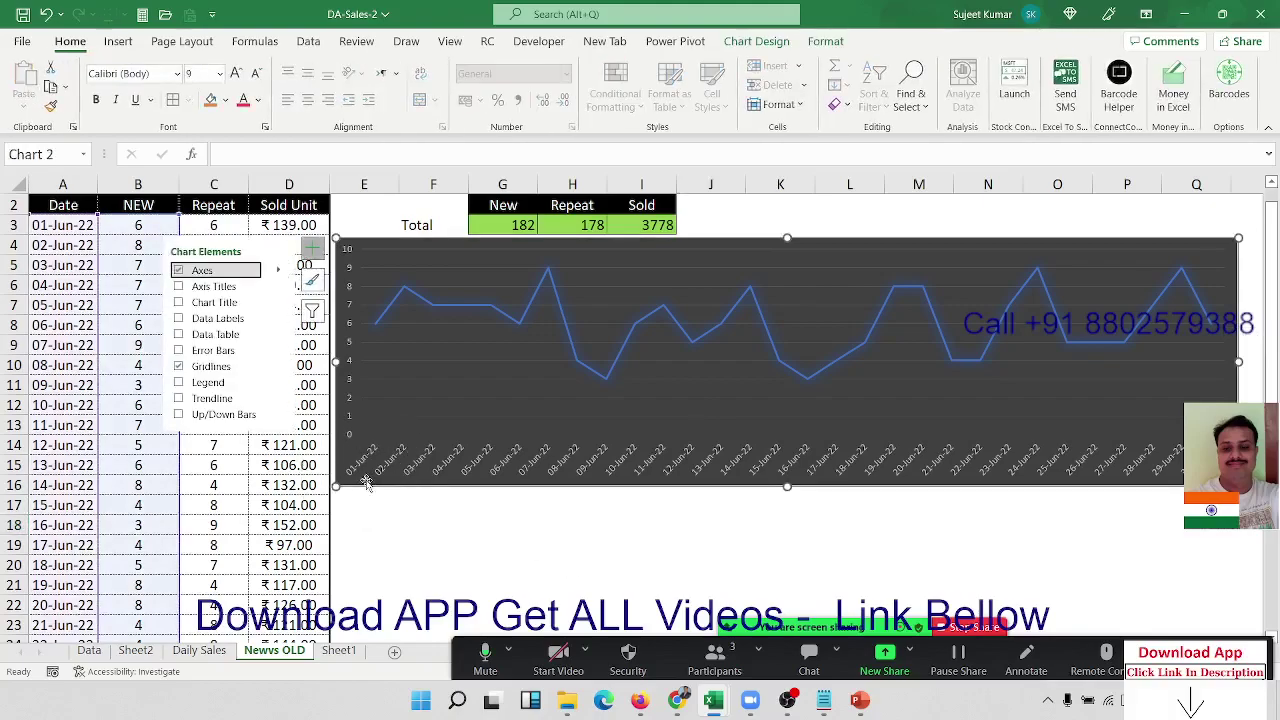
{"action": "left_click", "coordinate": [367, 540]}
{"action": "scroll", "coordinate": [367, 560], "scroll_direction": "down", "scroll_amount": 1}
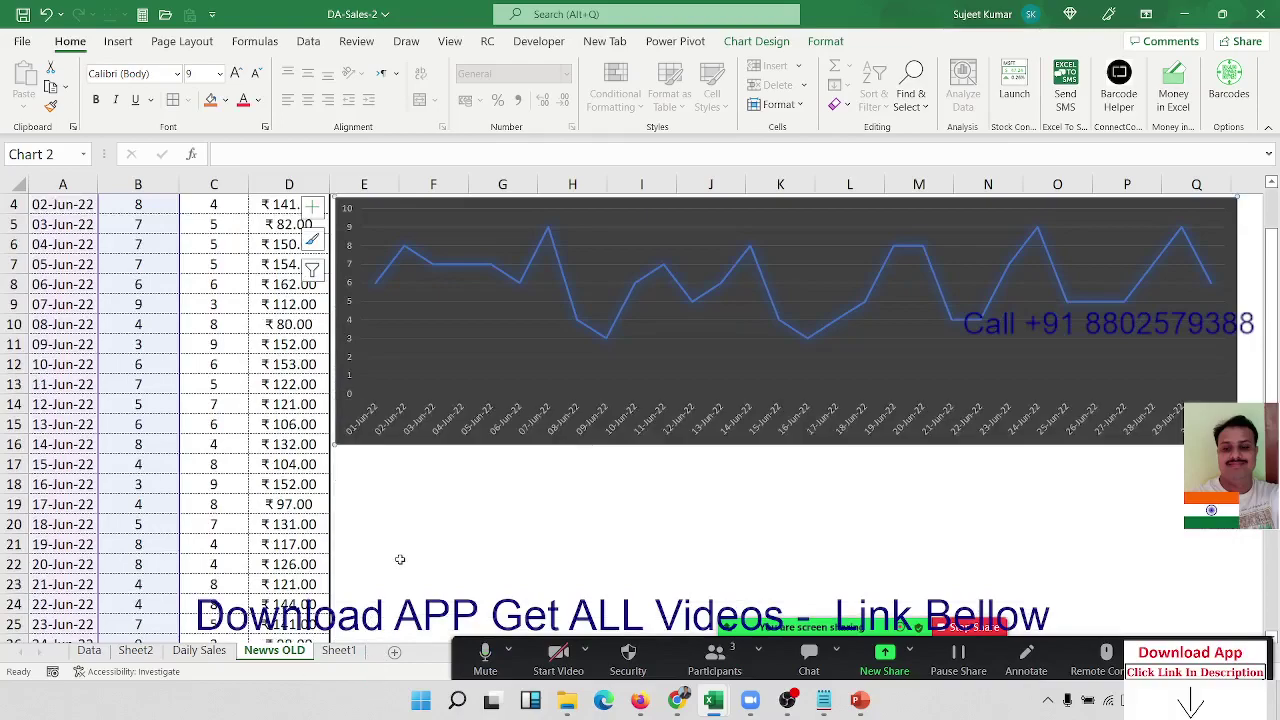
{"action": "scroll", "coordinate": [400, 557], "scroll_direction": "down", "scroll_amount": 3}
{"action": "scroll", "coordinate": [400, 557], "scroll_direction": "down", "scroll_amount": 1}
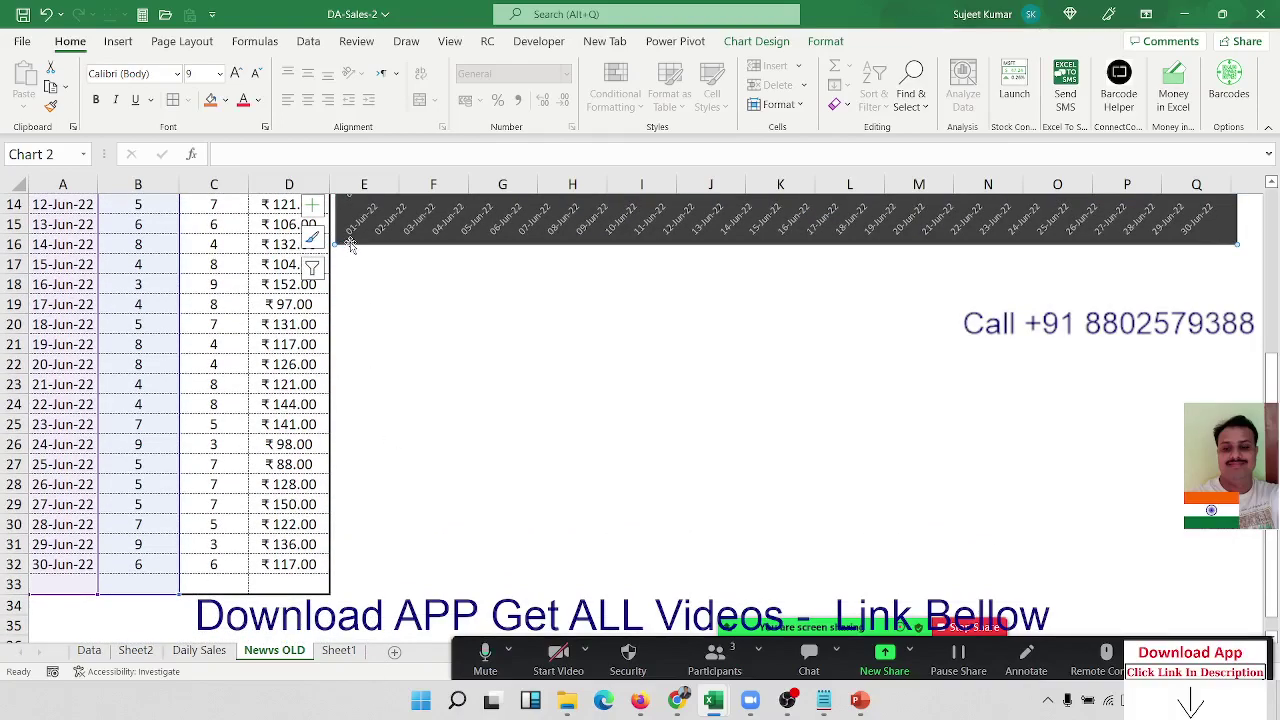
{"action": "left_click_drag", "start_coordinate": [350, 245], "coordinate": [352, 518]}
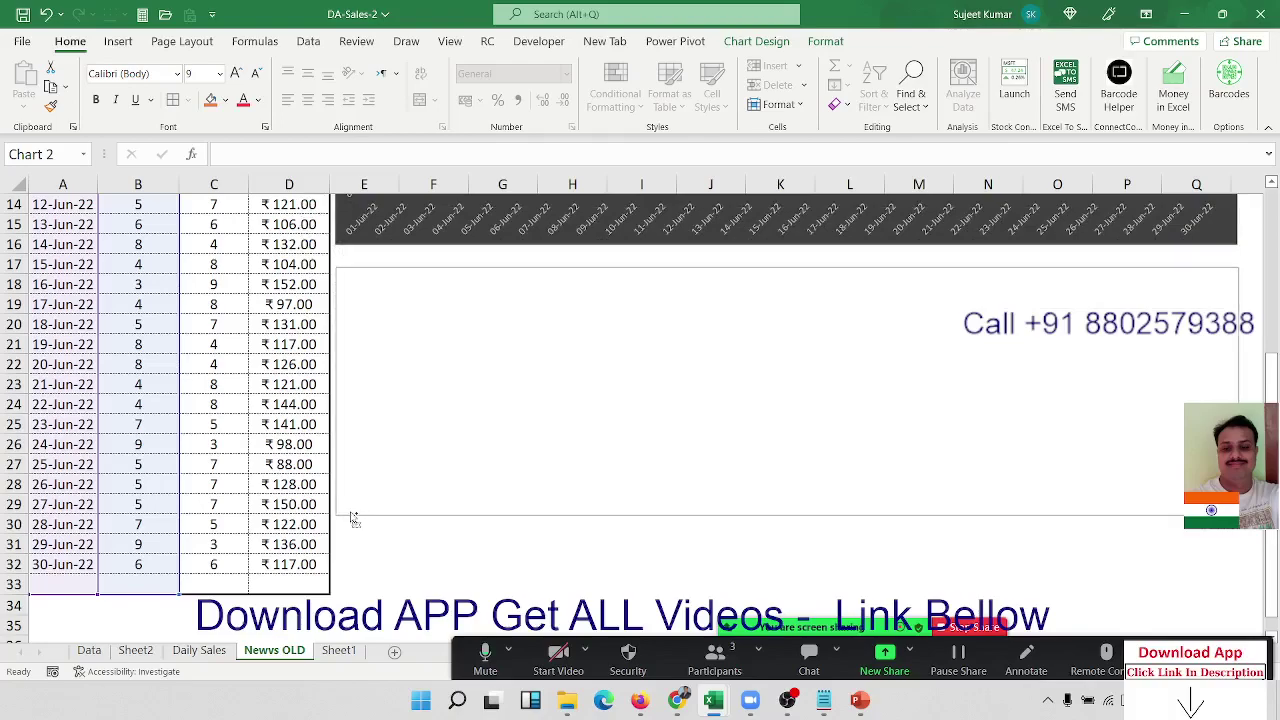
{"action": "left_click_drag", "start_coordinate": [352, 518], "coordinate": [350, 512]}
Shift the copied chart's data range from column B to the Repeat column C
{"action": "scroll", "coordinate": [382, 437], "scroll_direction": "up", "scroll_amount": 1}
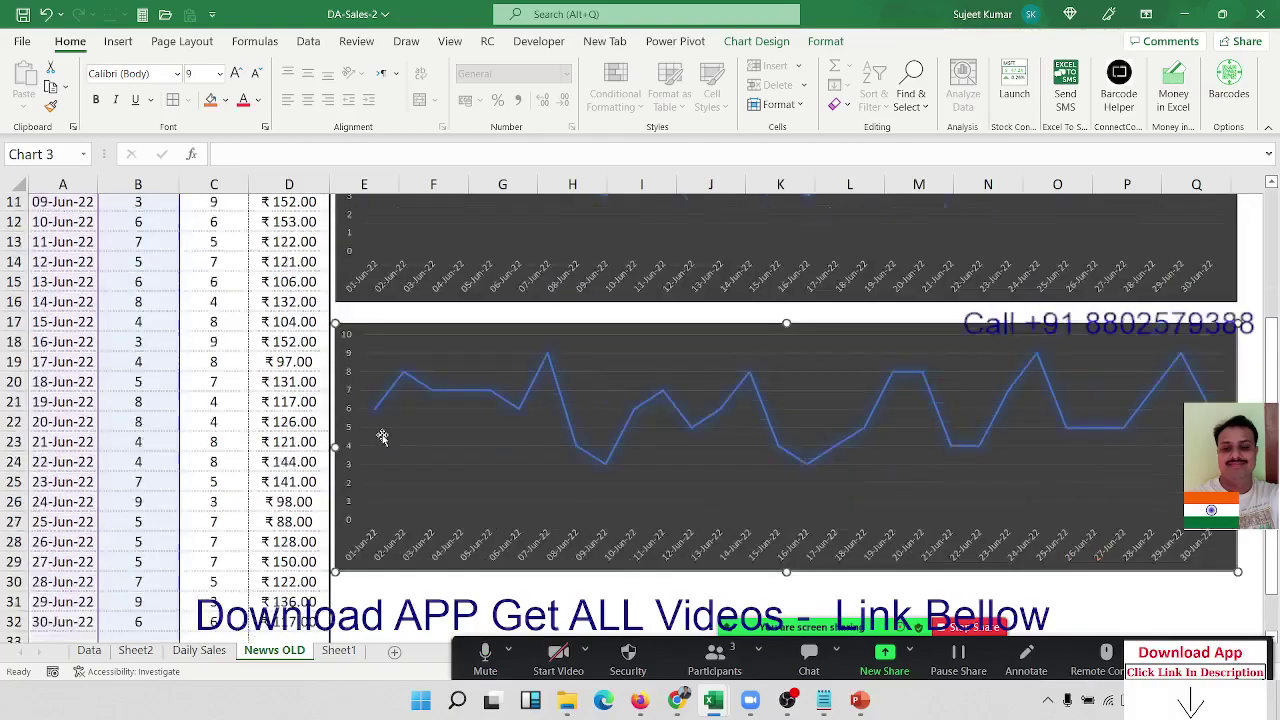
{"action": "scroll", "coordinate": [382, 437], "scroll_direction": "up", "scroll_amount": 4}
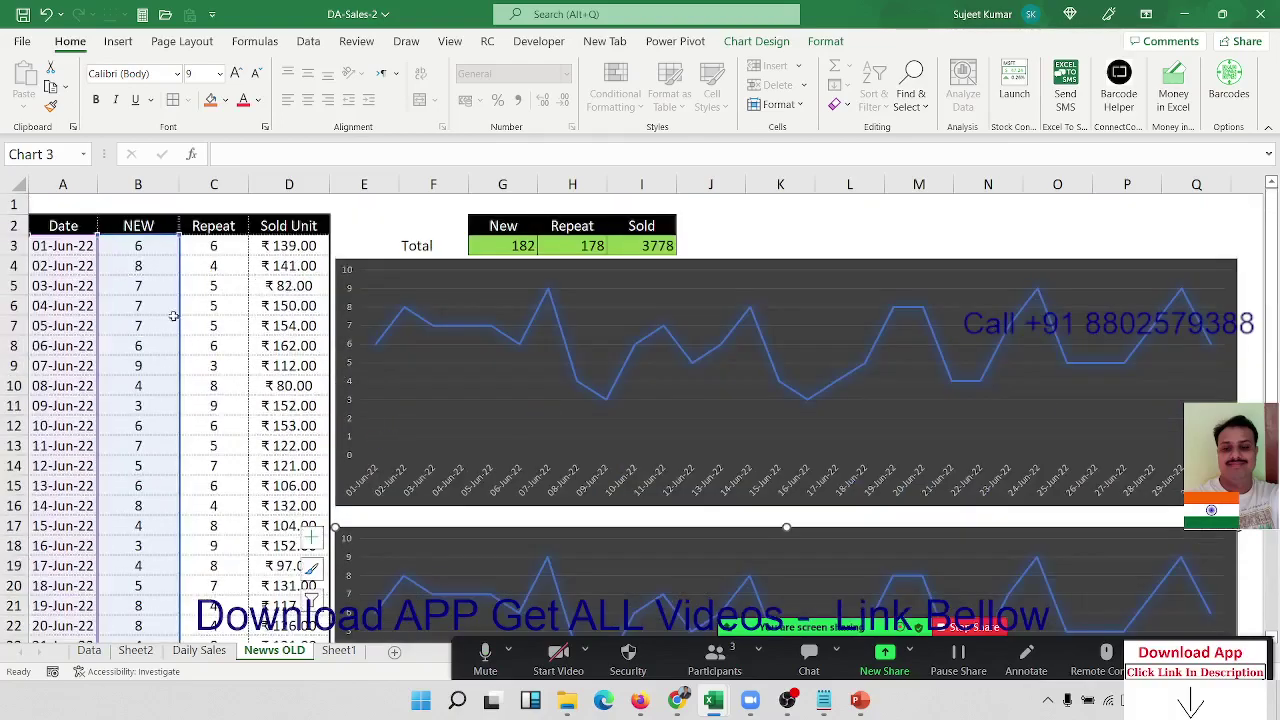
{"action": "left_click_drag", "start_coordinate": [173, 316], "coordinate": [194, 350]}
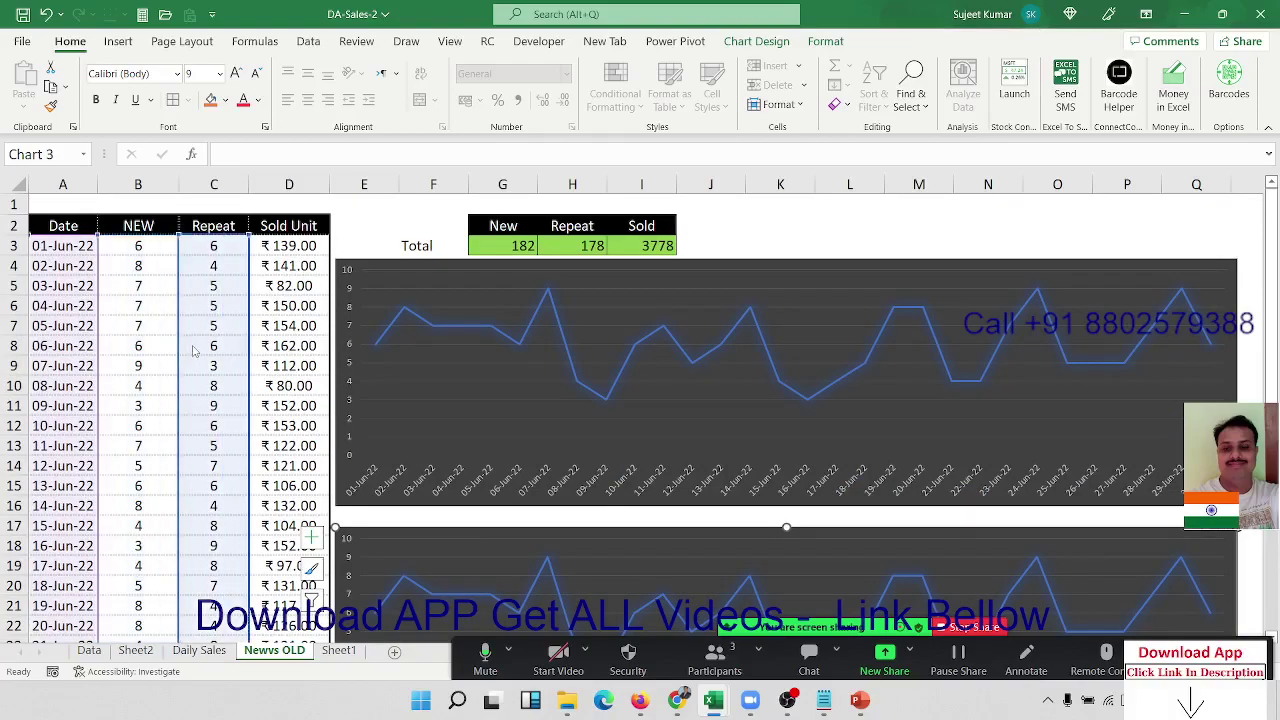
{"action": "scroll", "coordinate": [522, 416], "scroll_direction": "down", "scroll_amount": 3}
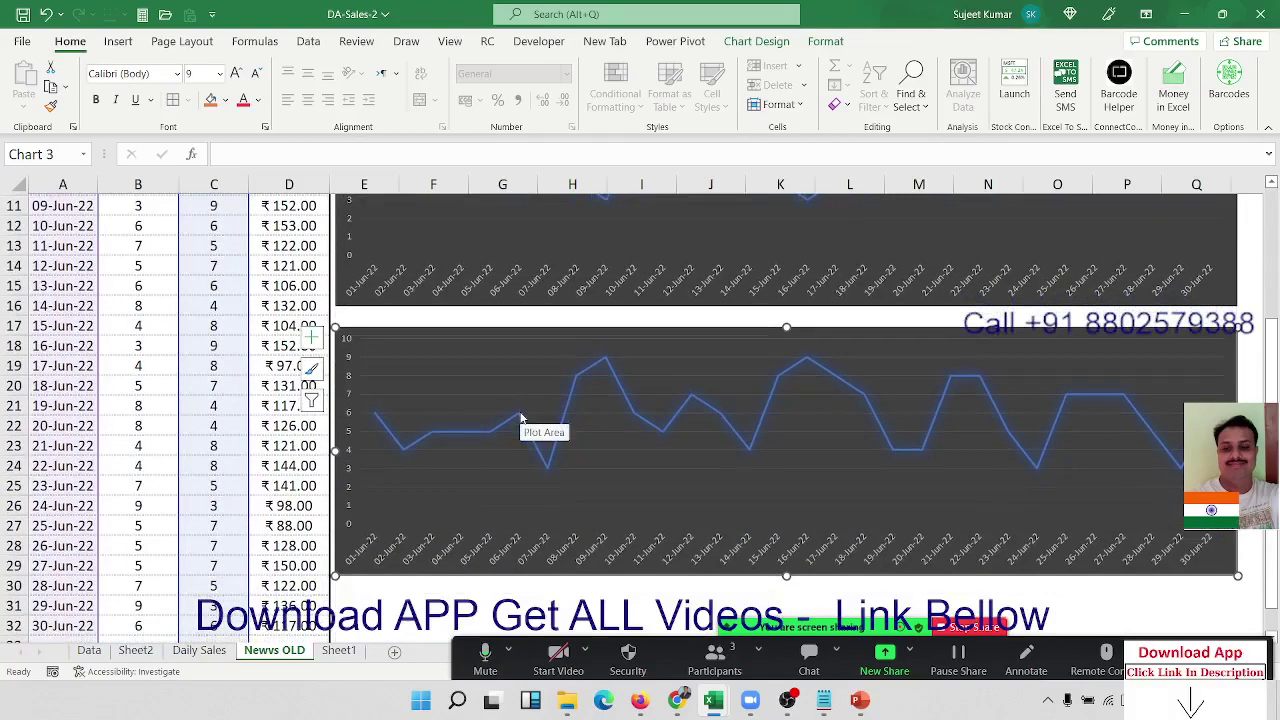
{"action": "scroll", "coordinate": [520, 418], "scroll_direction": "up", "scroll_amount": 3}
Give the lower Repeat chart the blue preset style with value labels on each point
{"action": "left_click", "coordinate": [812, 45]}
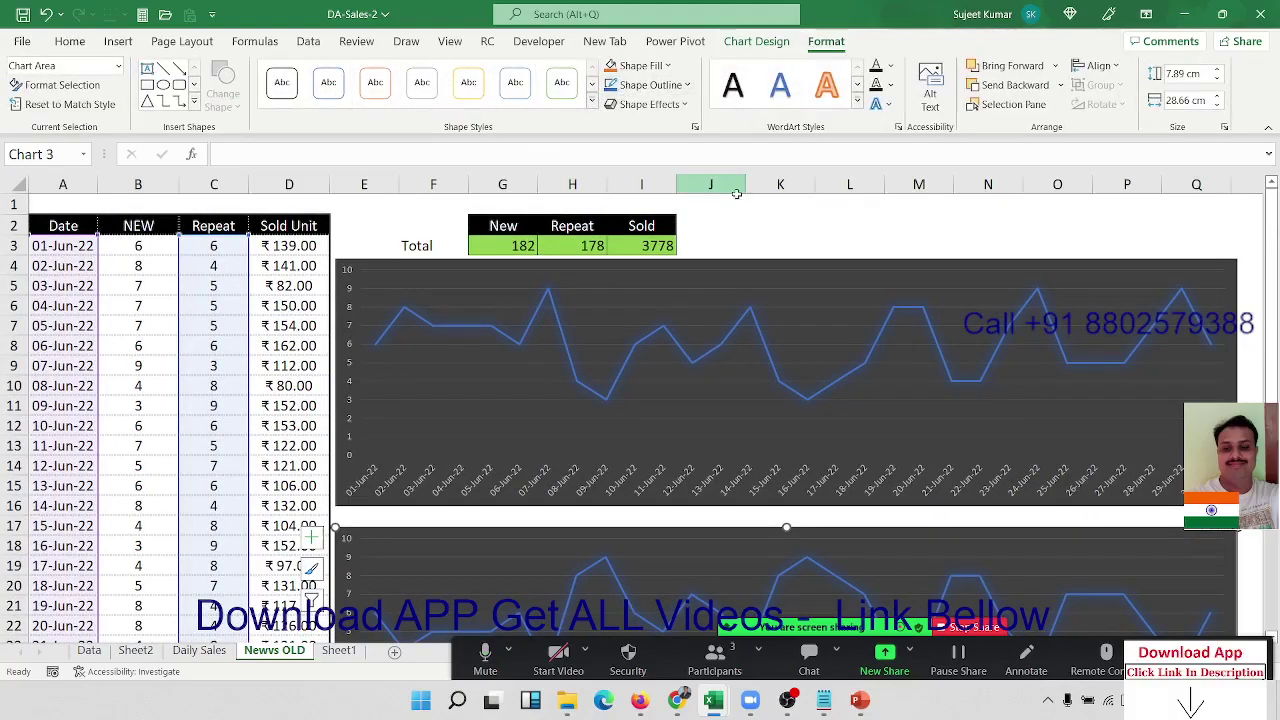
{"action": "left_click", "coordinate": [593, 102]}
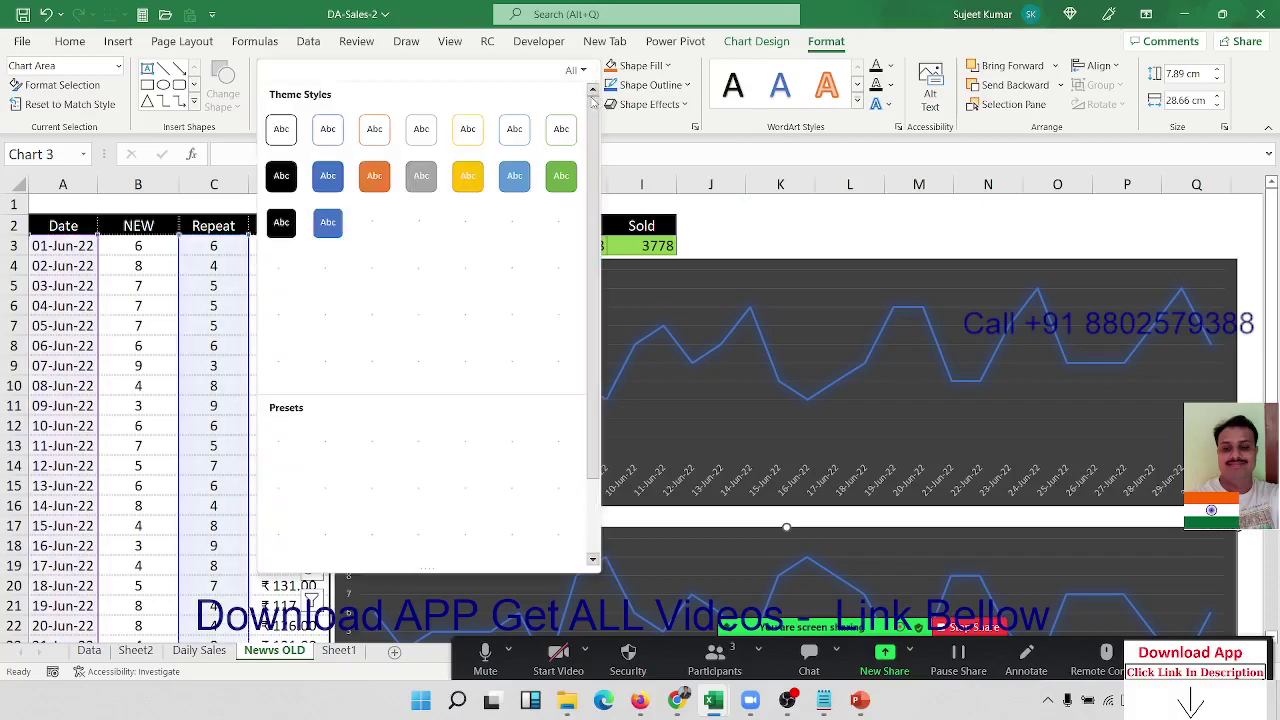
{"action": "key", "text": "Escape"}
{"action": "left_click", "coordinate": [757, 41]}
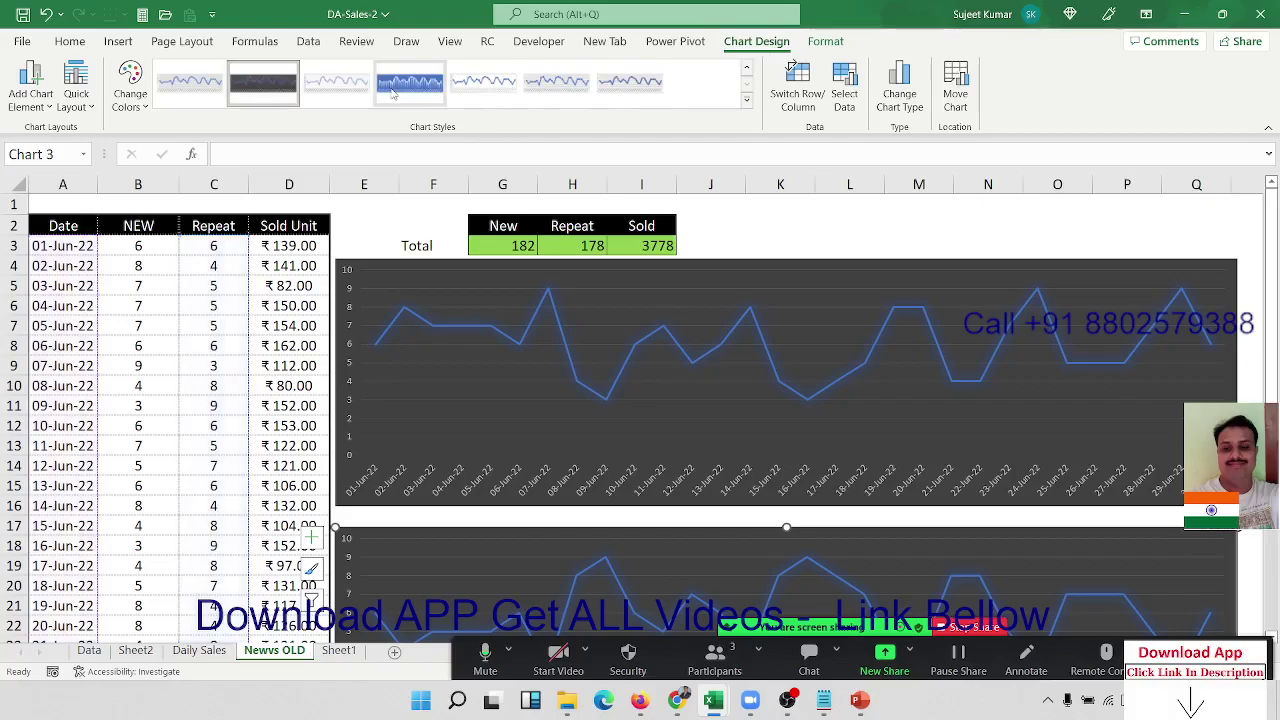
{"action": "left_click", "coordinate": [410, 82]}
{"action": "scroll", "coordinate": [707, 331], "scroll_direction": "down", "scroll_amount": 3}
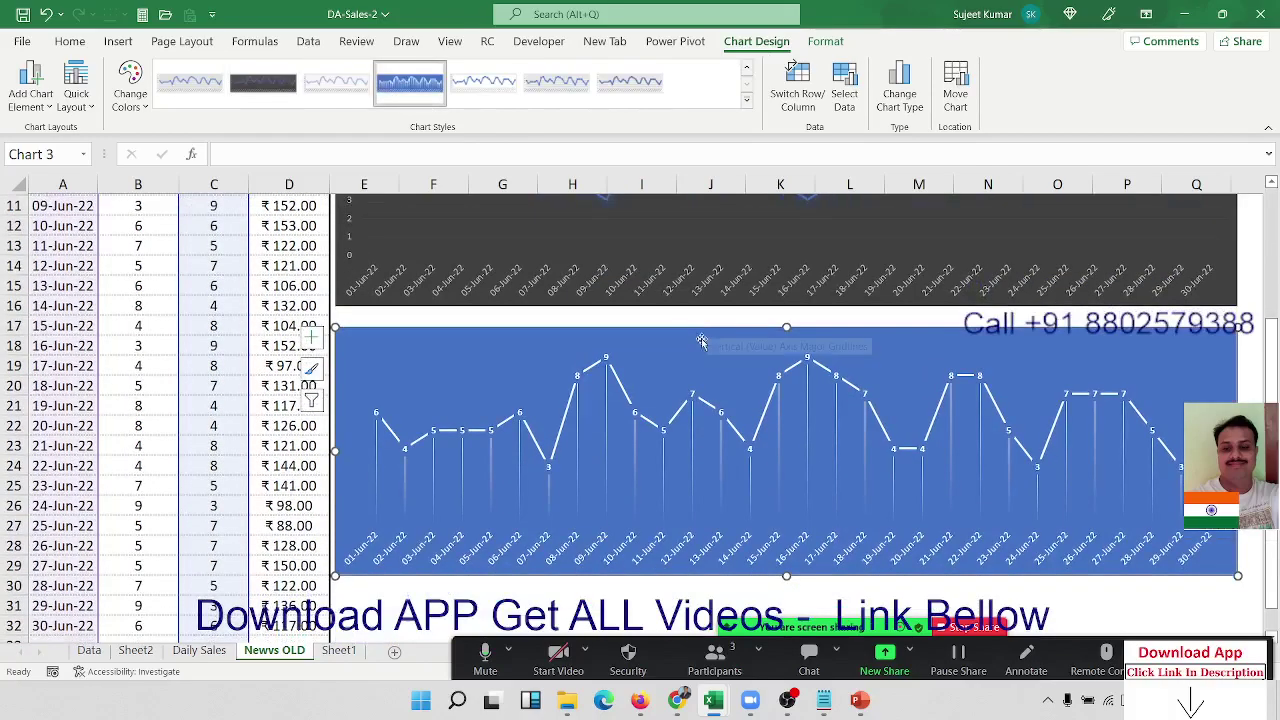
{"action": "scroll", "coordinate": [1113, 451], "scroll_direction": "up", "scroll_amount": 3}
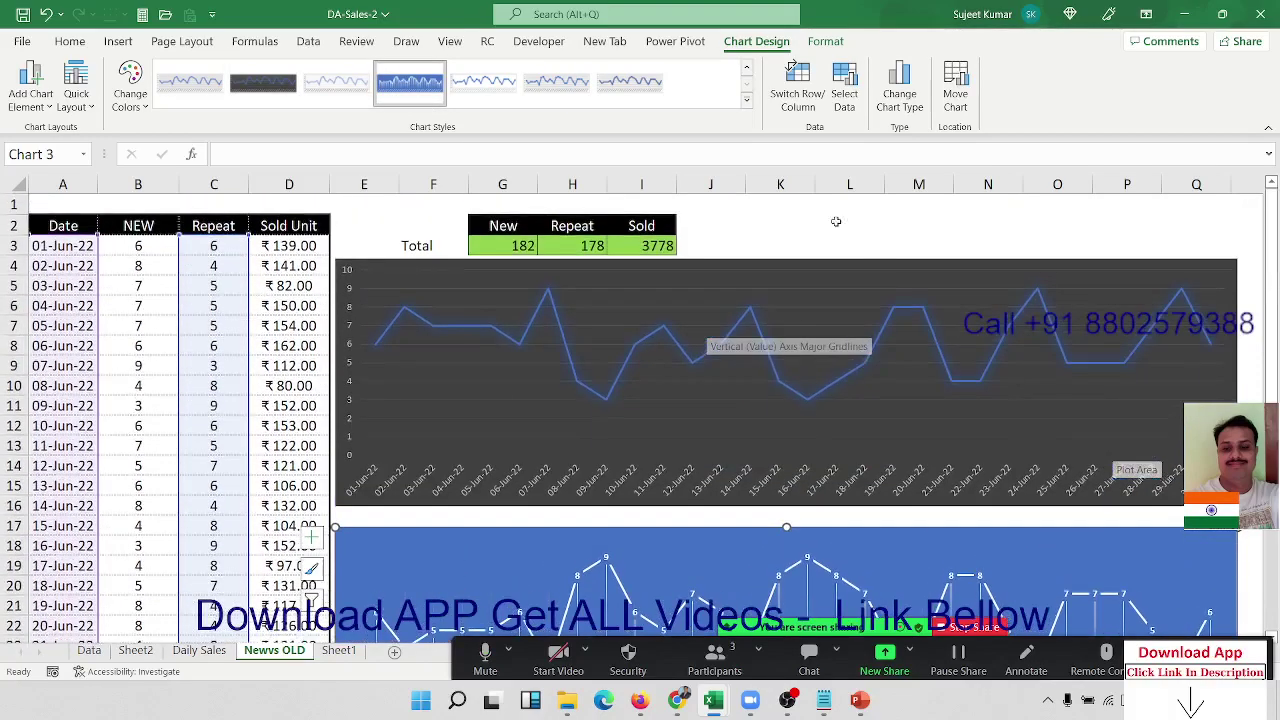
{"action": "left_click", "coordinate": [760, 245]}
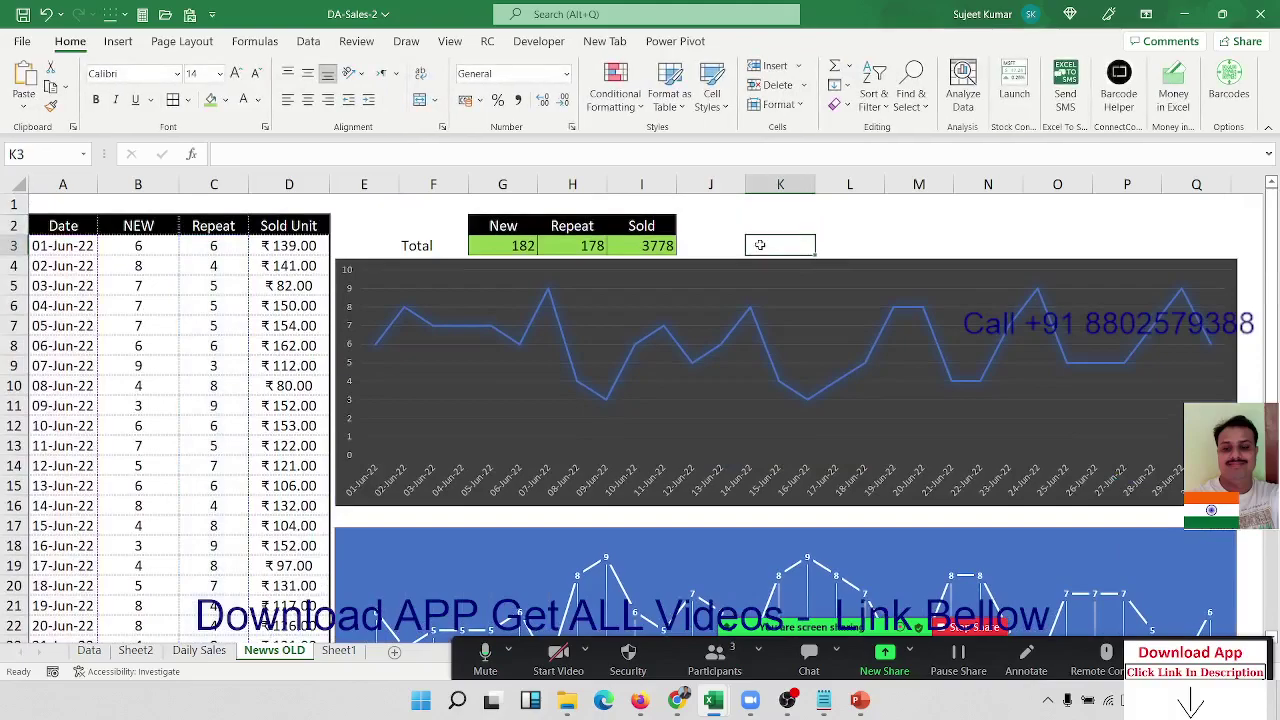
Enter 'New Customer Sales' in K3 as a bold, underlined 16-pt heading
{"action": "type", "text": "Sa"}
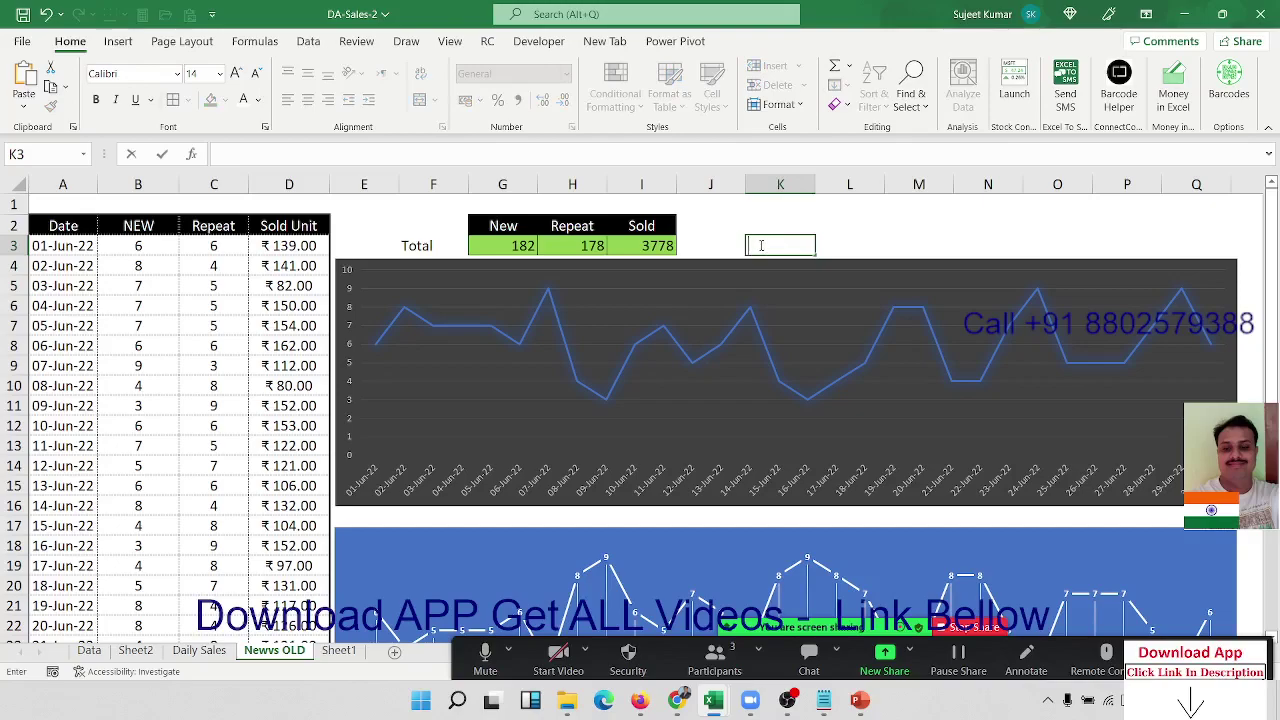
{"action": "type", "text": "New Cust"}
{"action": "type", "text": "omer Sa"}
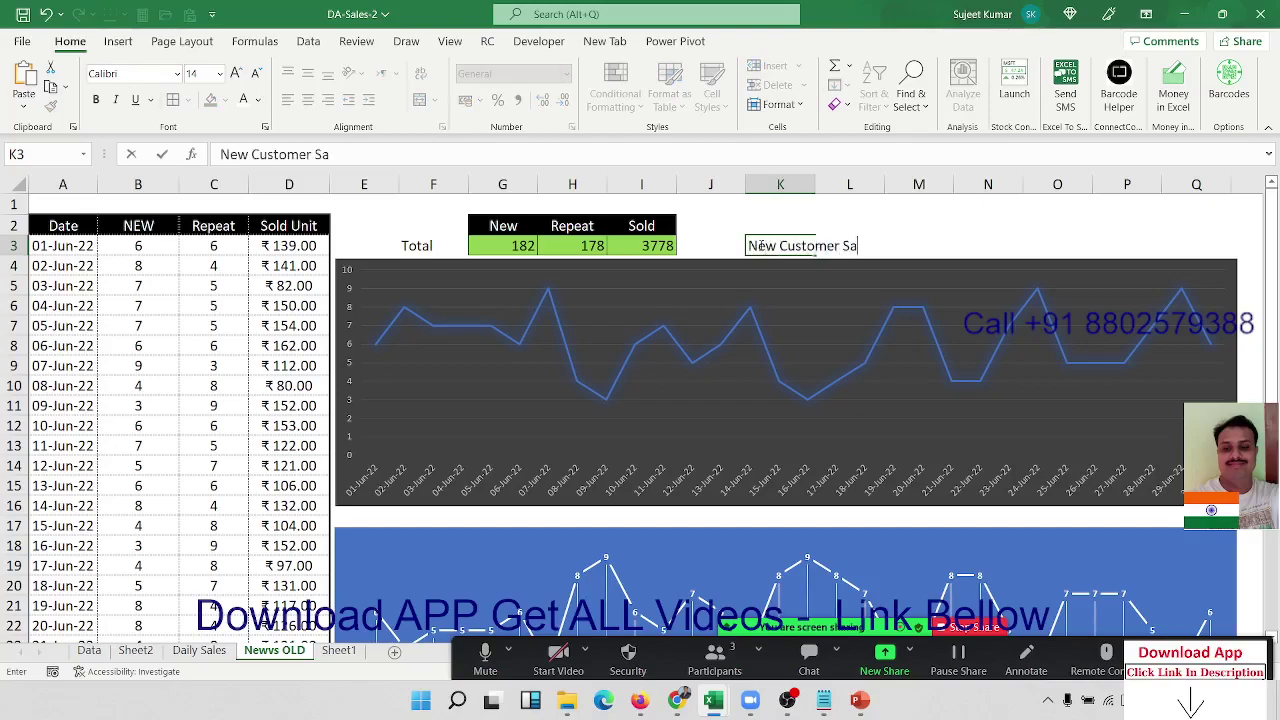
{"action": "type", "text": "les"}
{"action": "key", "text": "Return"}
{"action": "left_click", "coordinate": [758, 245]}
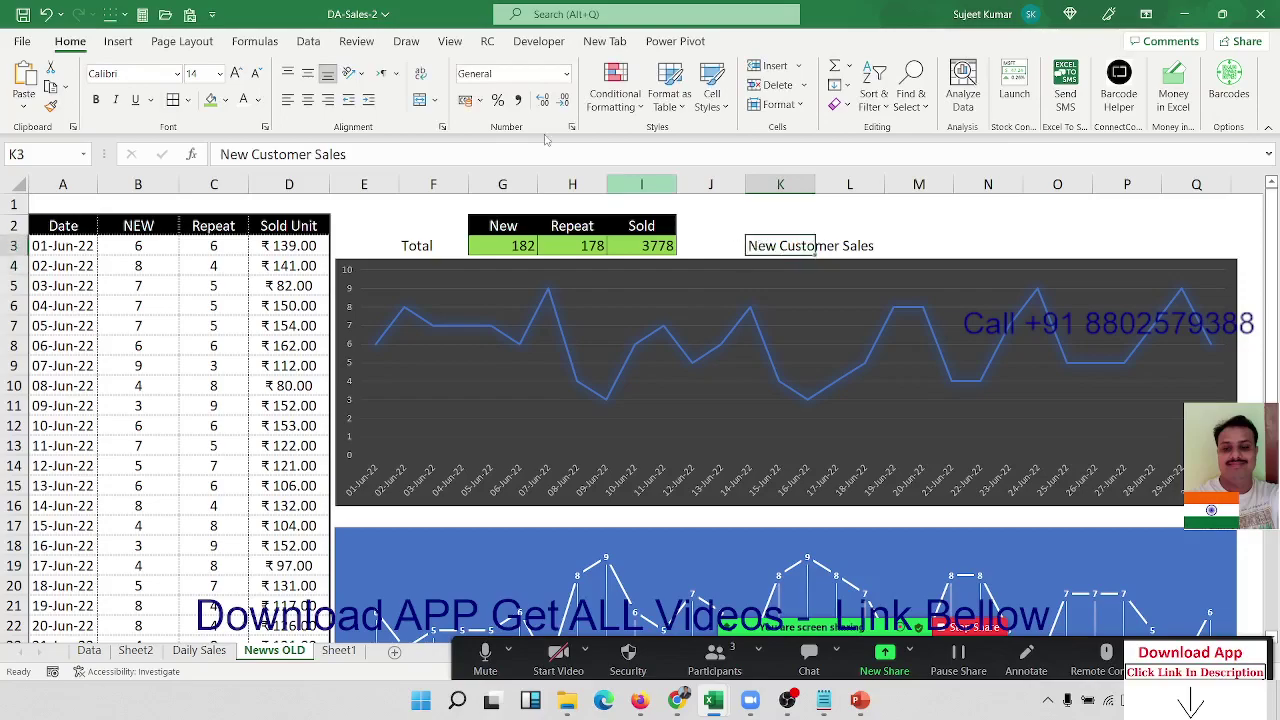
{"action": "left_click", "coordinate": [237, 78]}
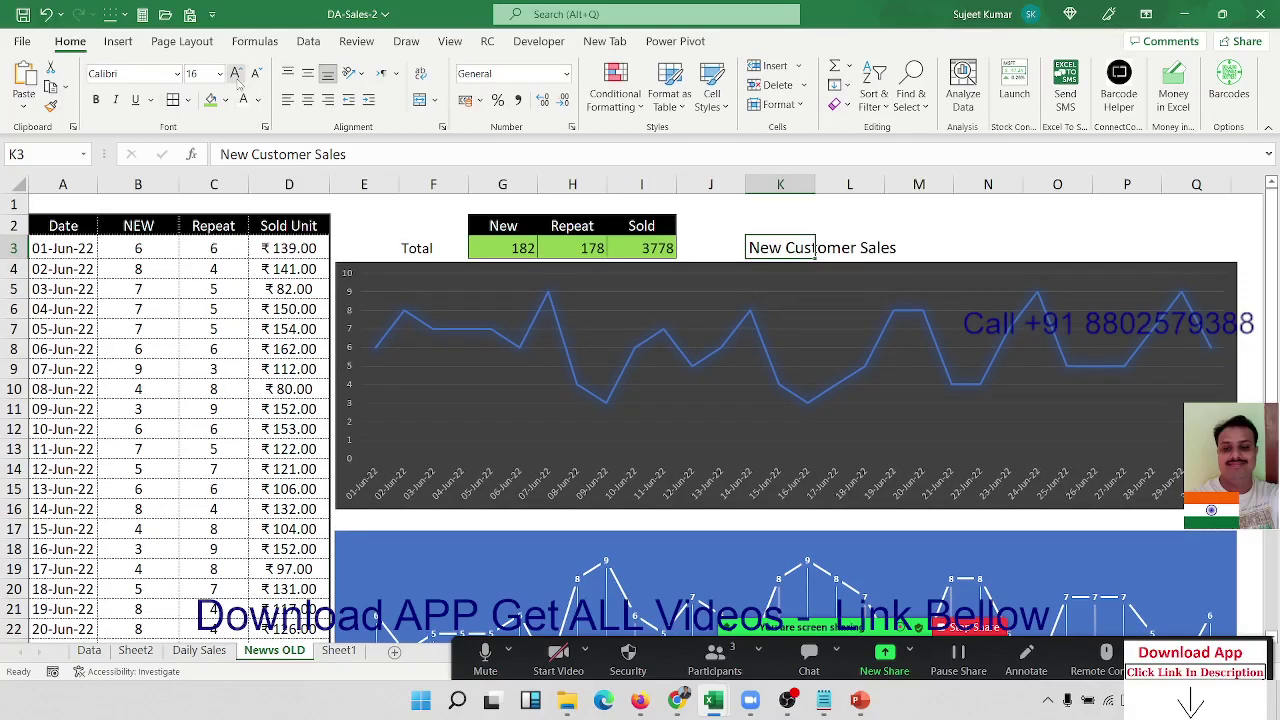
{"action": "key", "text": "ctrl+b"}
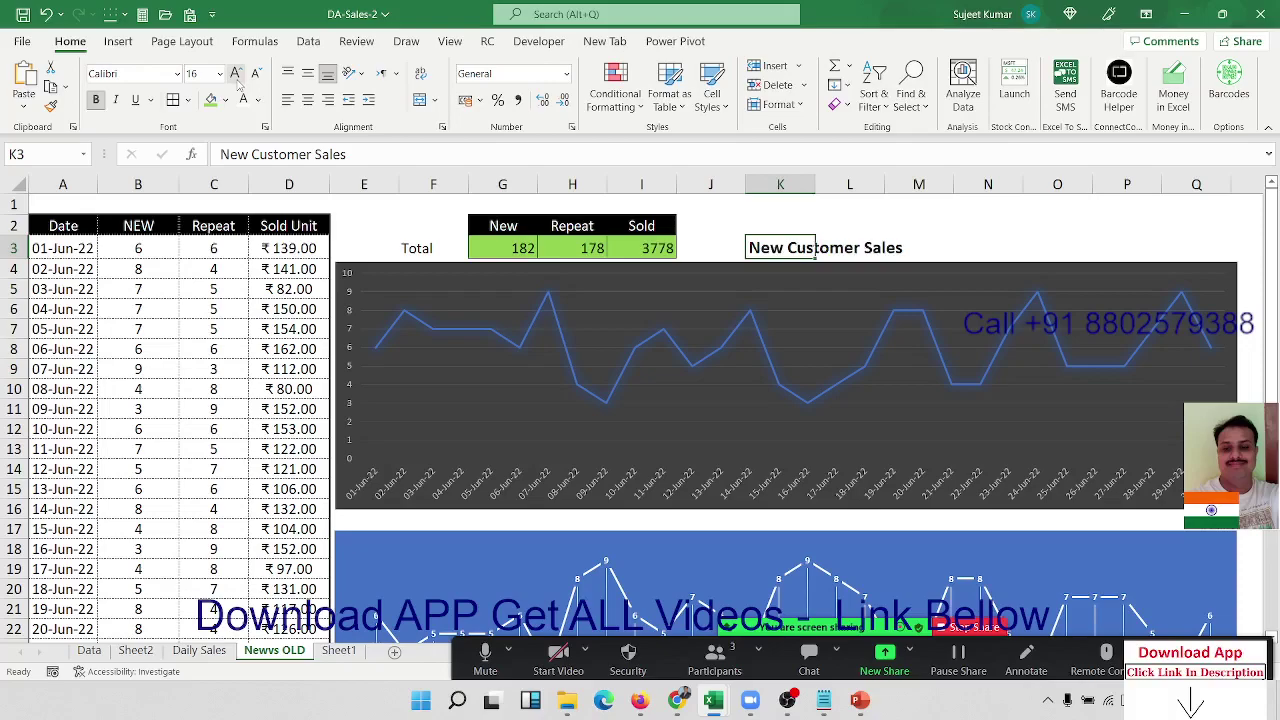
{"action": "key", "text": "ctrl+u"}
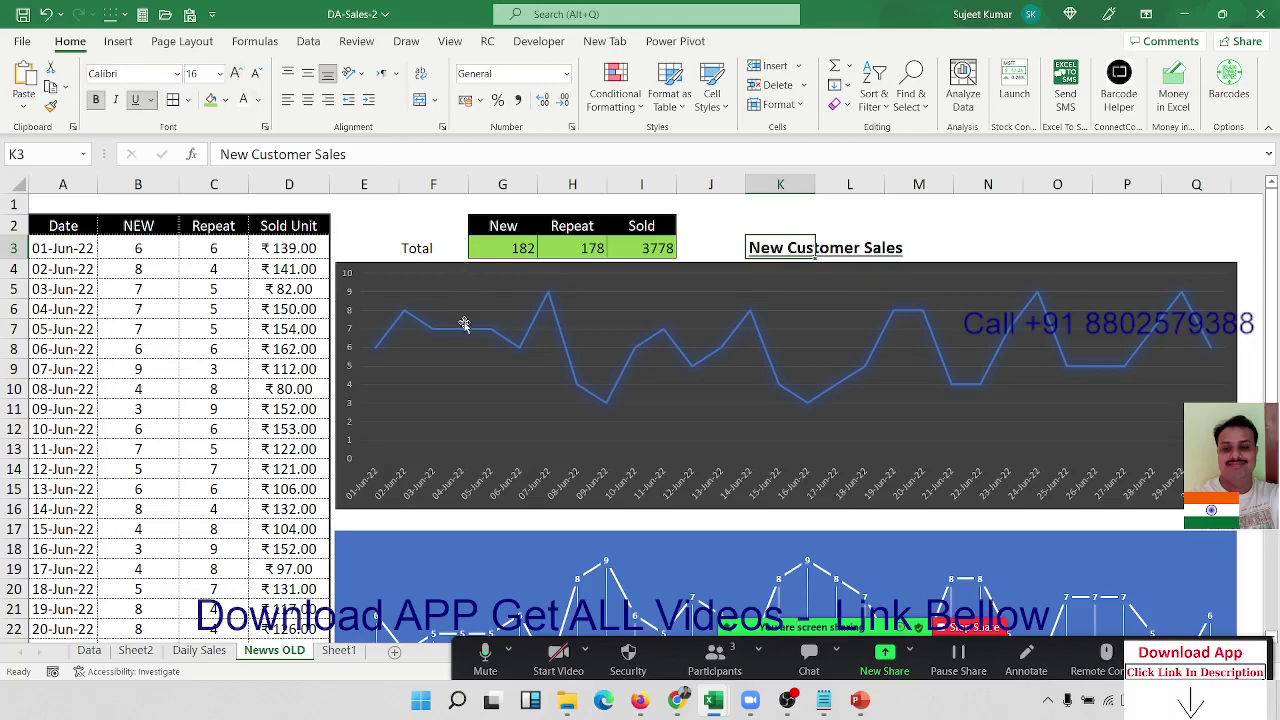
Nudge the blue chart down slightly and copy the K3 heading
{"action": "scroll", "coordinate": [466, 330], "scroll_direction": "down", "scroll_amount": 3}
{"action": "left_click_drag", "start_coordinate": [469, 341], "coordinate": [468, 368]}
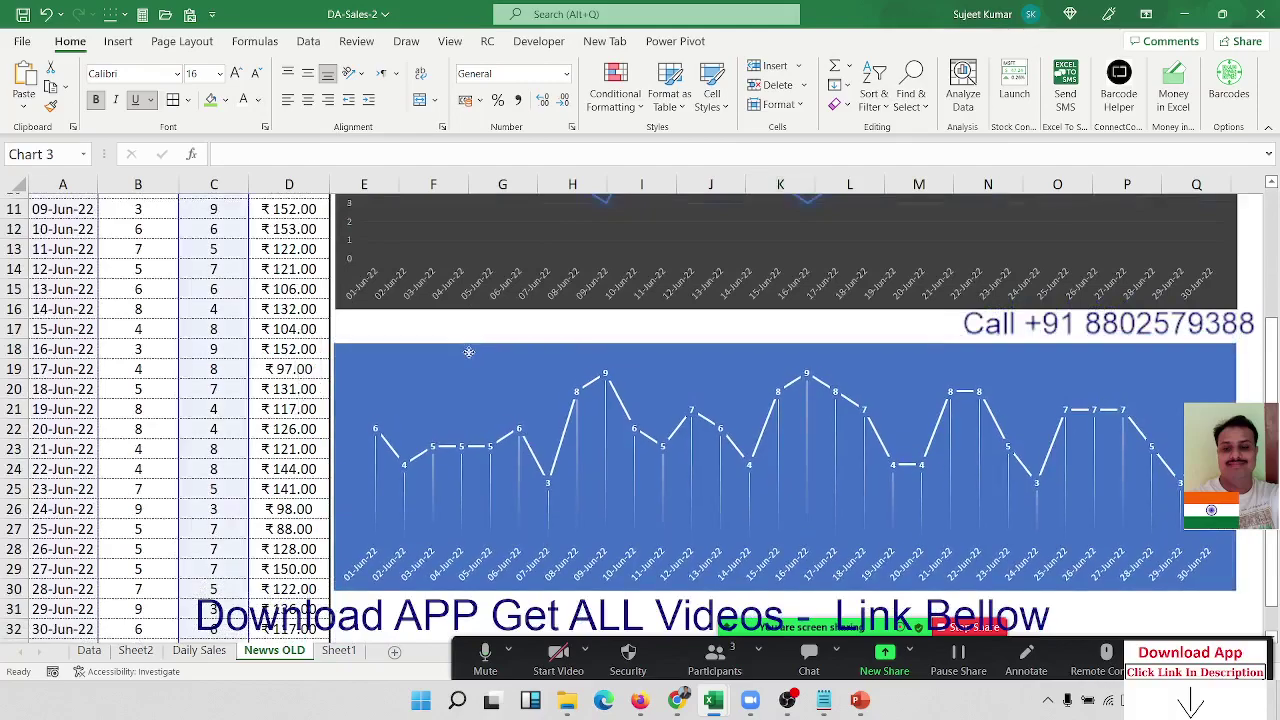
{"action": "scroll", "coordinate": [731, 277], "scroll_direction": "up", "scroll_amount": 3}
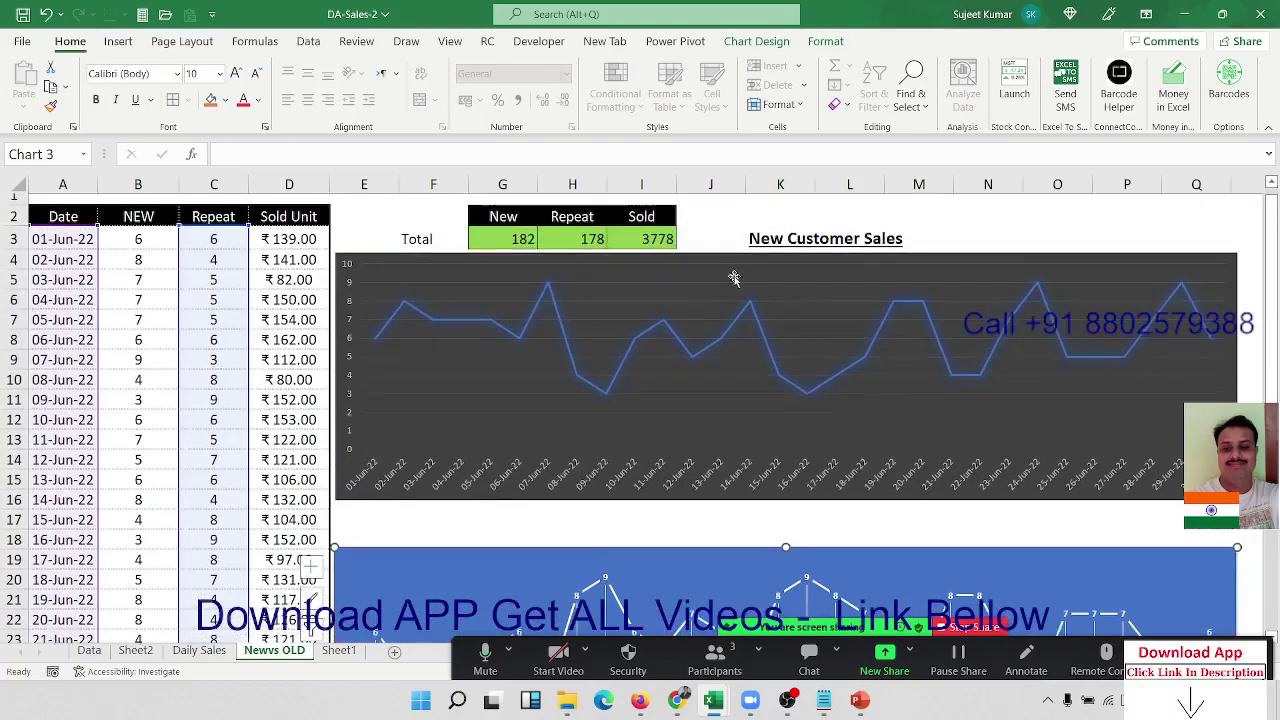
{"action": "left_click", "coordinate": [780, 248]}
{"action": "key", "text": "ctrl+c"}
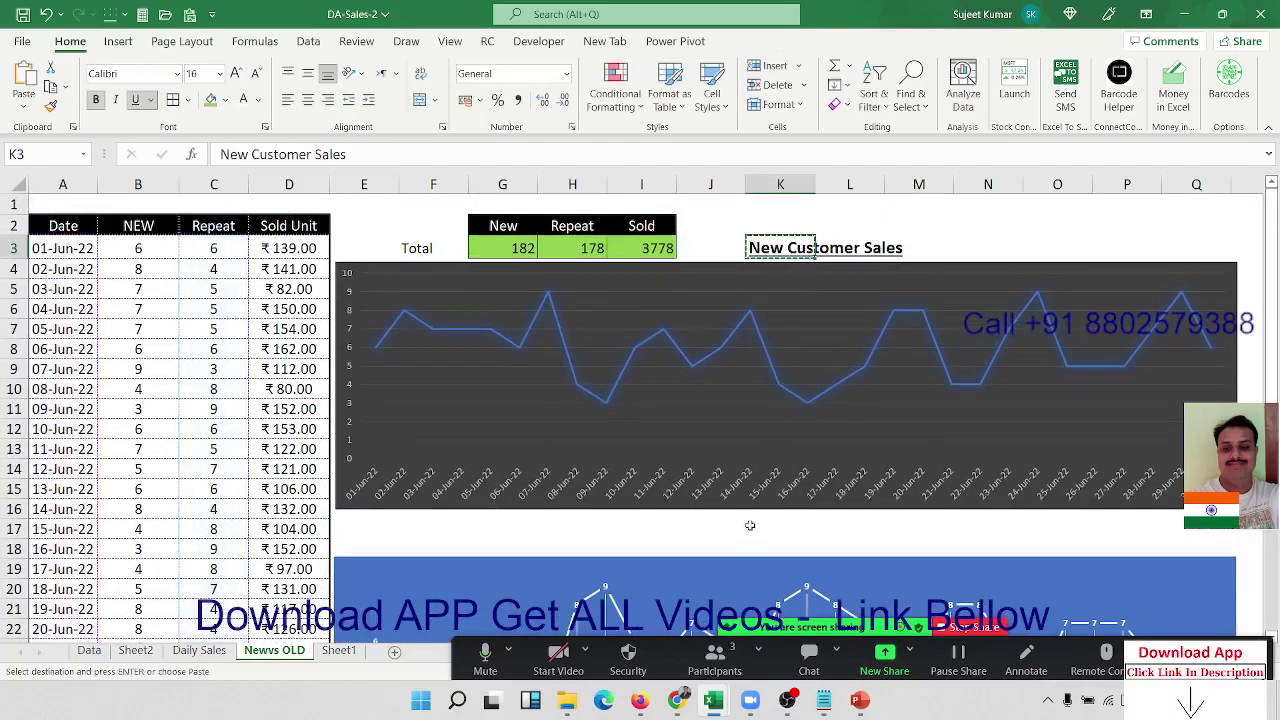
Paste the heading into K17 and change 'New' to 'Repeat' so it reads 'Repeat Customer Sales'
{"action": "left_click", "coordinate": [750, 530]}
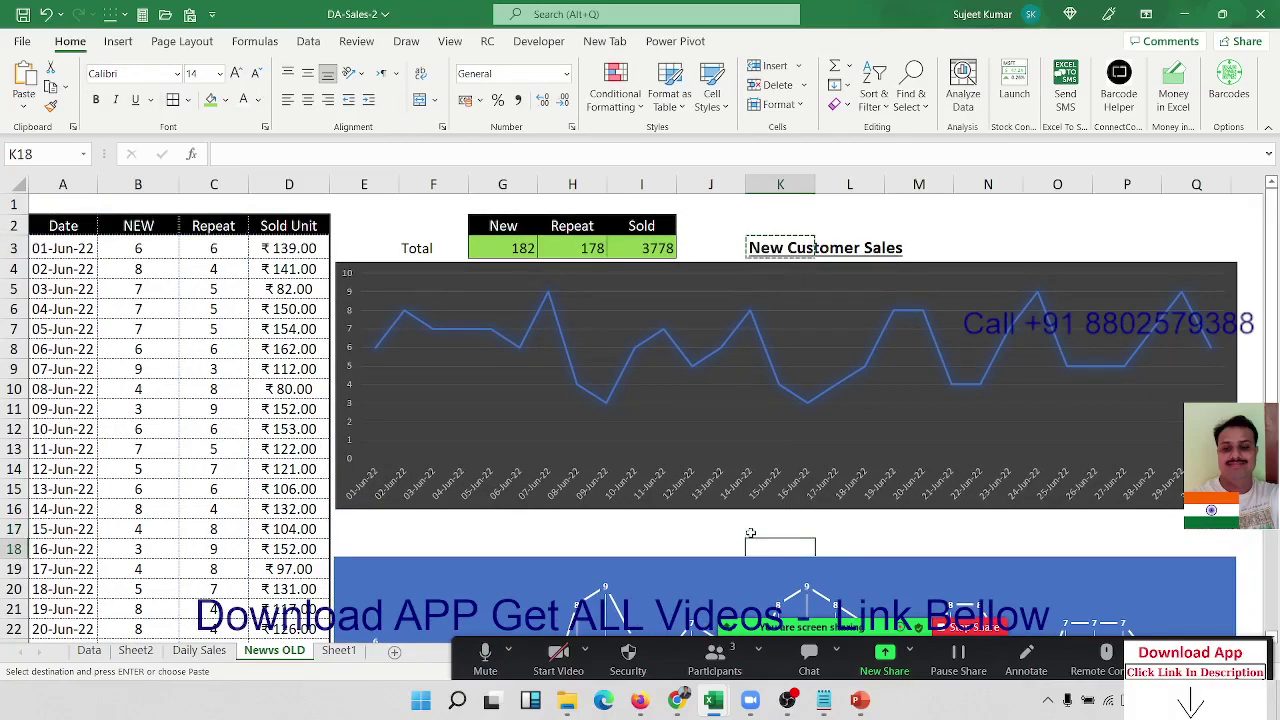
{"action": "key", "text": "ctrl+v"}
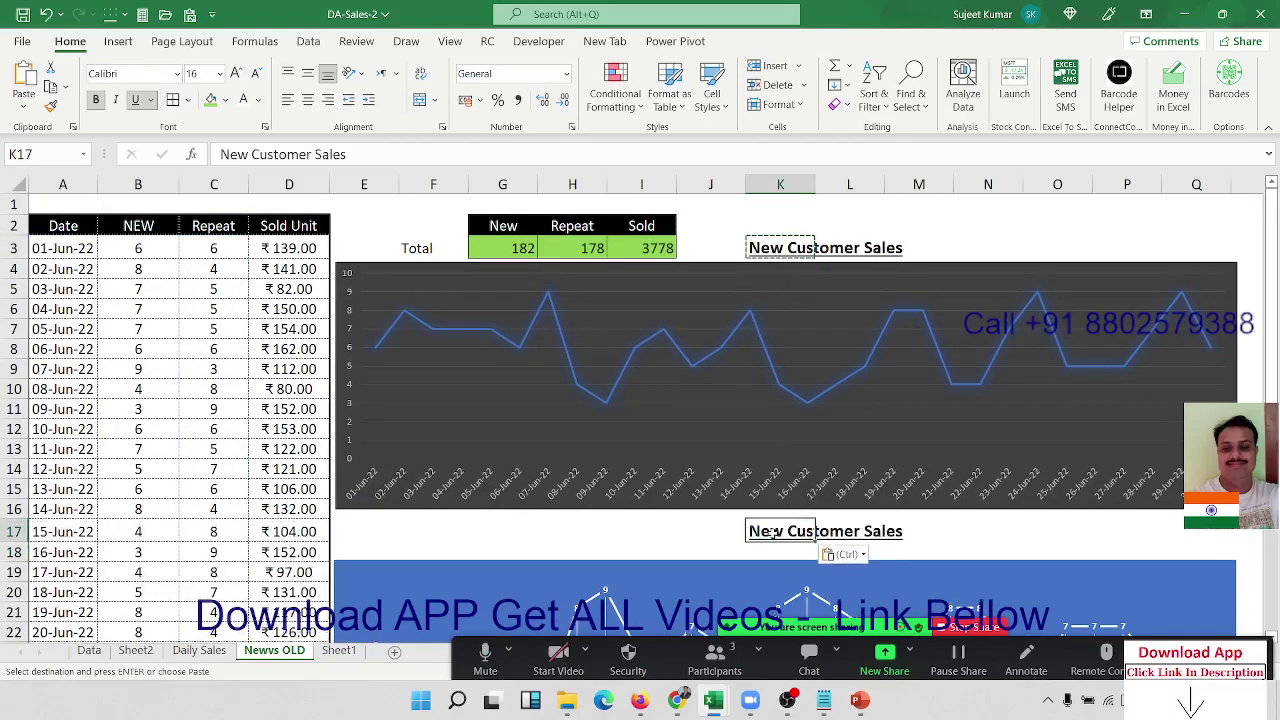
{"action": "key", "text": "F2"}
{"action": "double_click", "coordinate": [230, 154]}
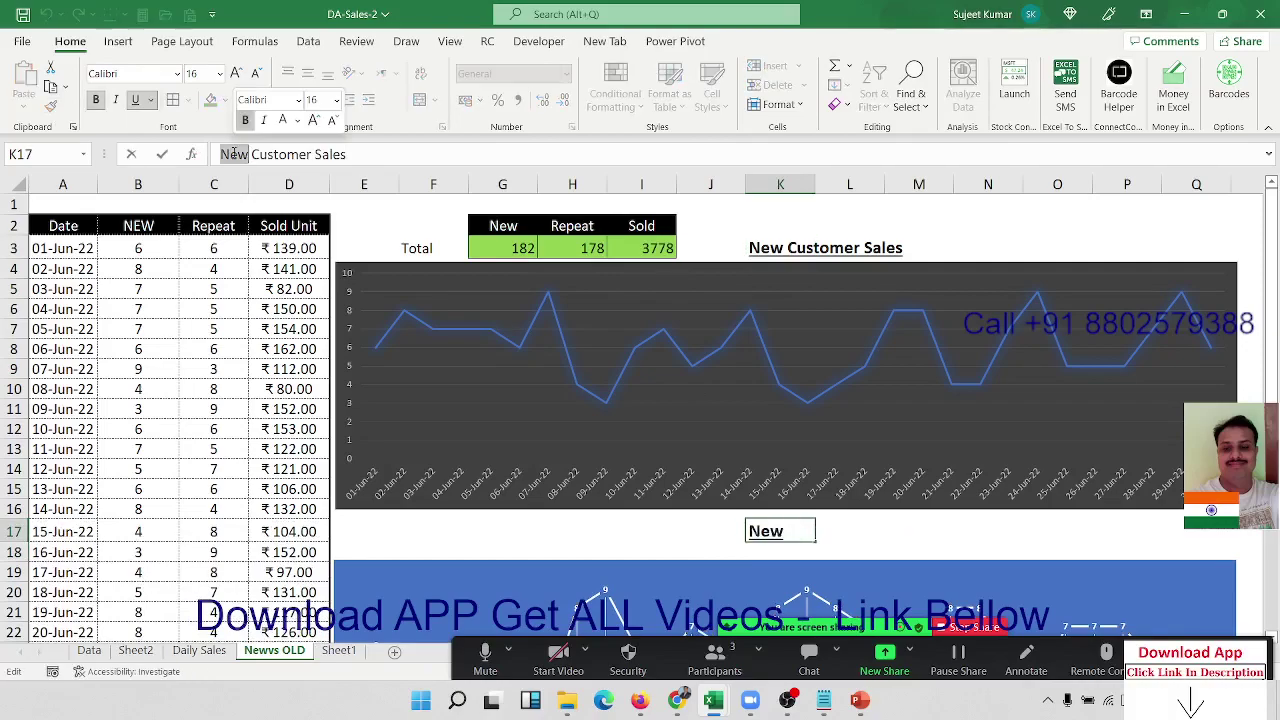
{"action": "type", "text": "Repe"}
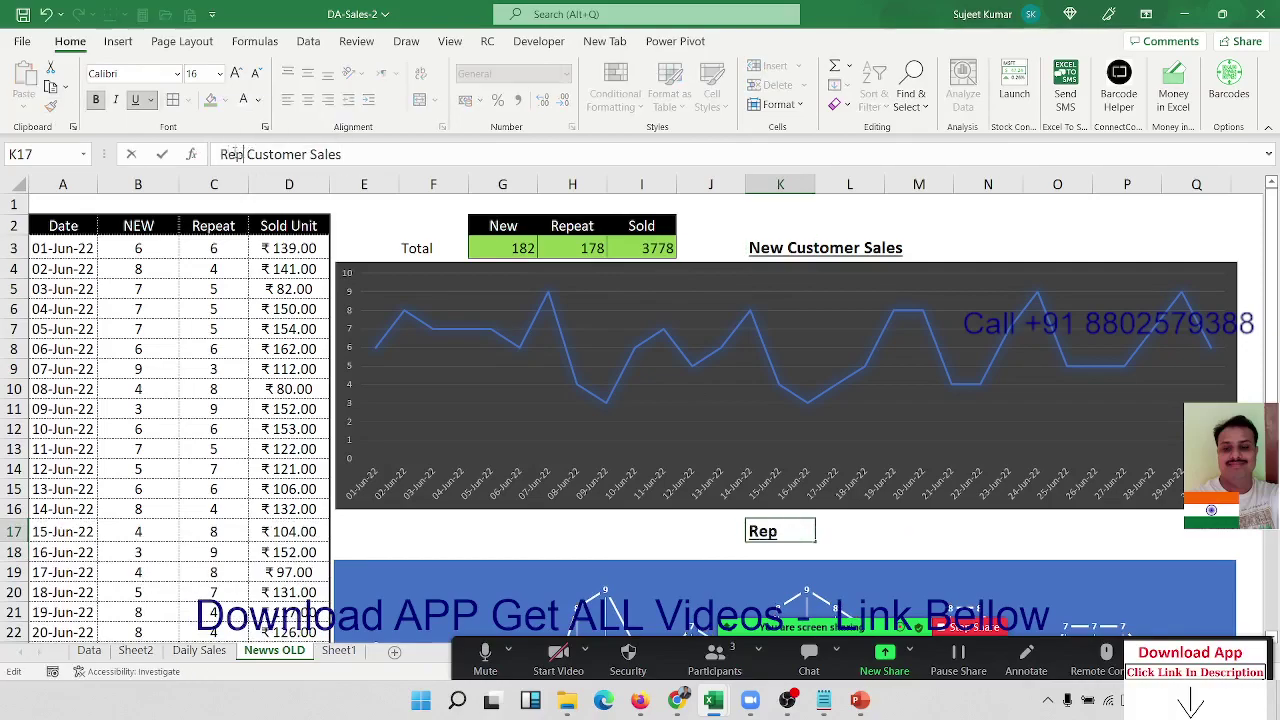
{"action": "type", "text": "a"}
{"action": "key", "text": "BackSpace"}
{"action": "type", "text": "ea"}
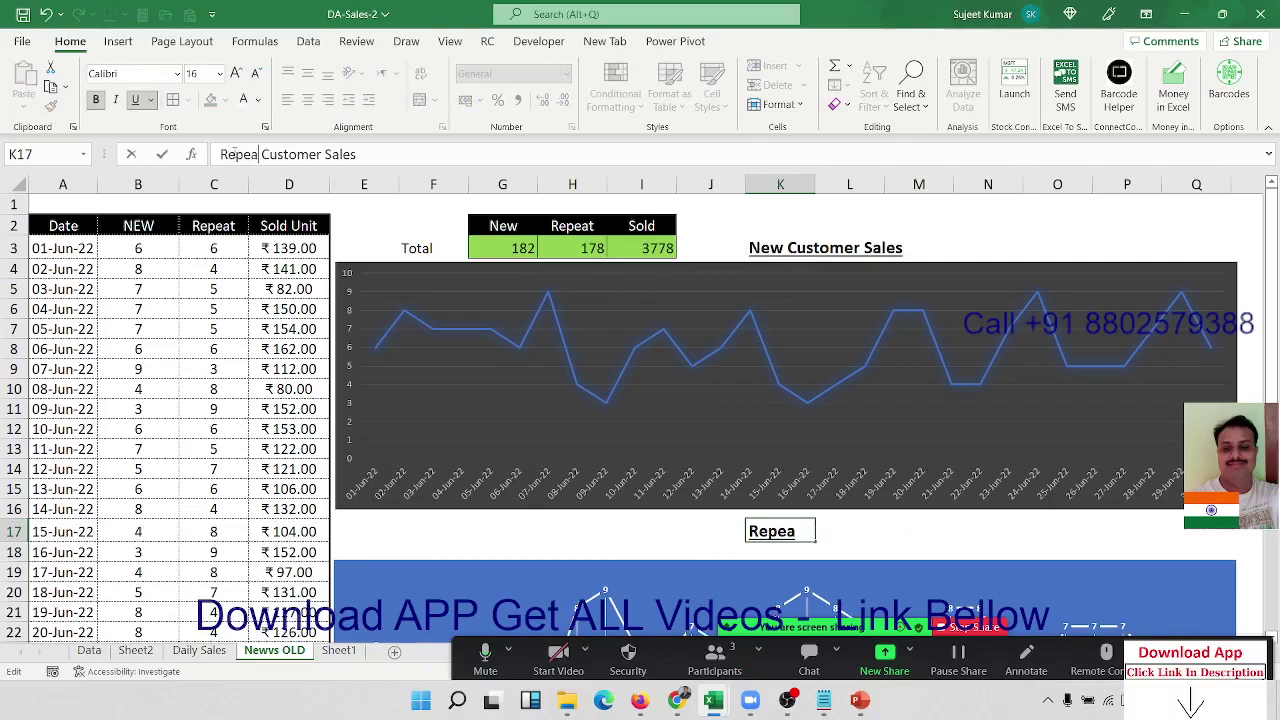
{"action": "type", "text": "t"}
{"action": "key", "text": "Return"}
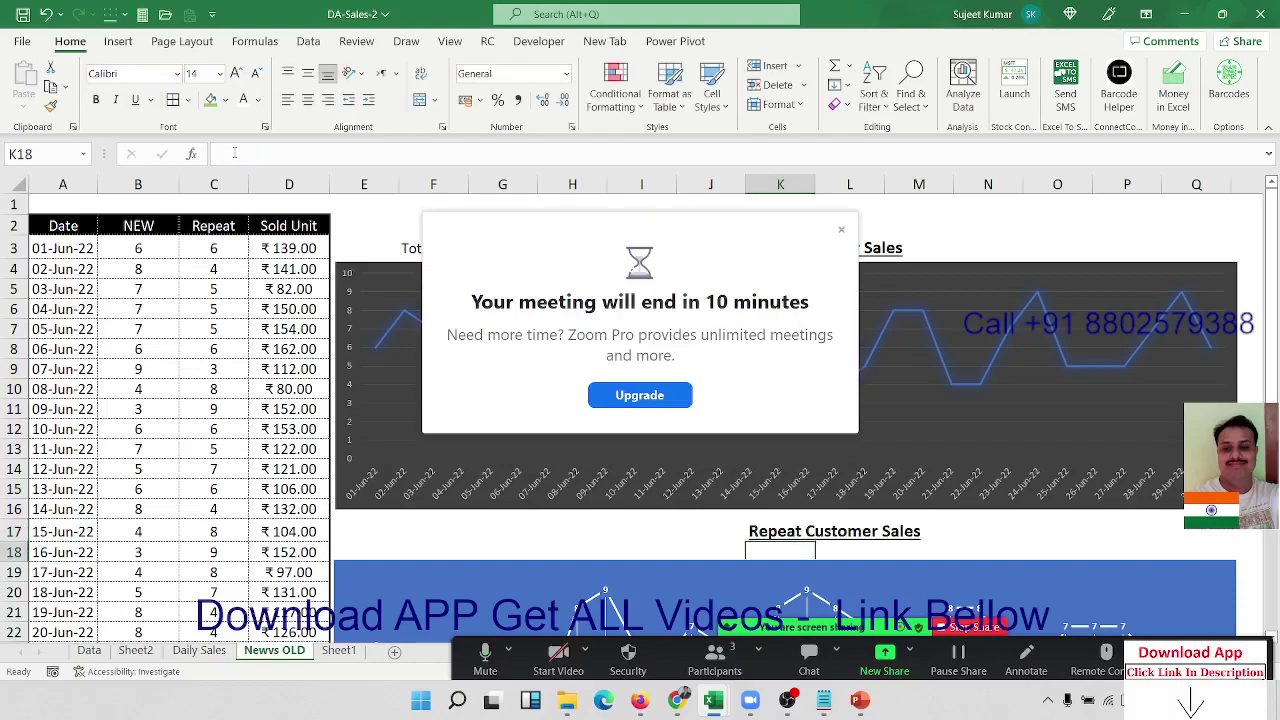
{"action": "left_click", "coordinate": [841, 230]}
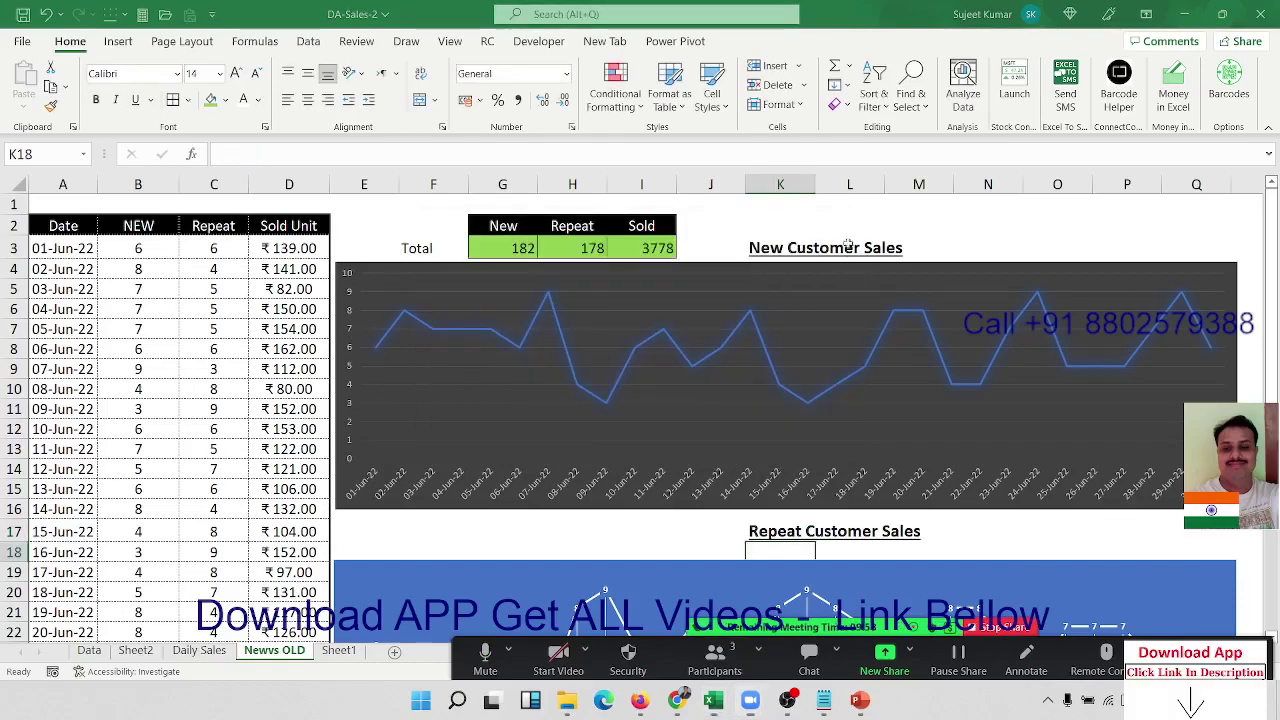
{"action": "left_click", "coordinate": [1018, 544]}
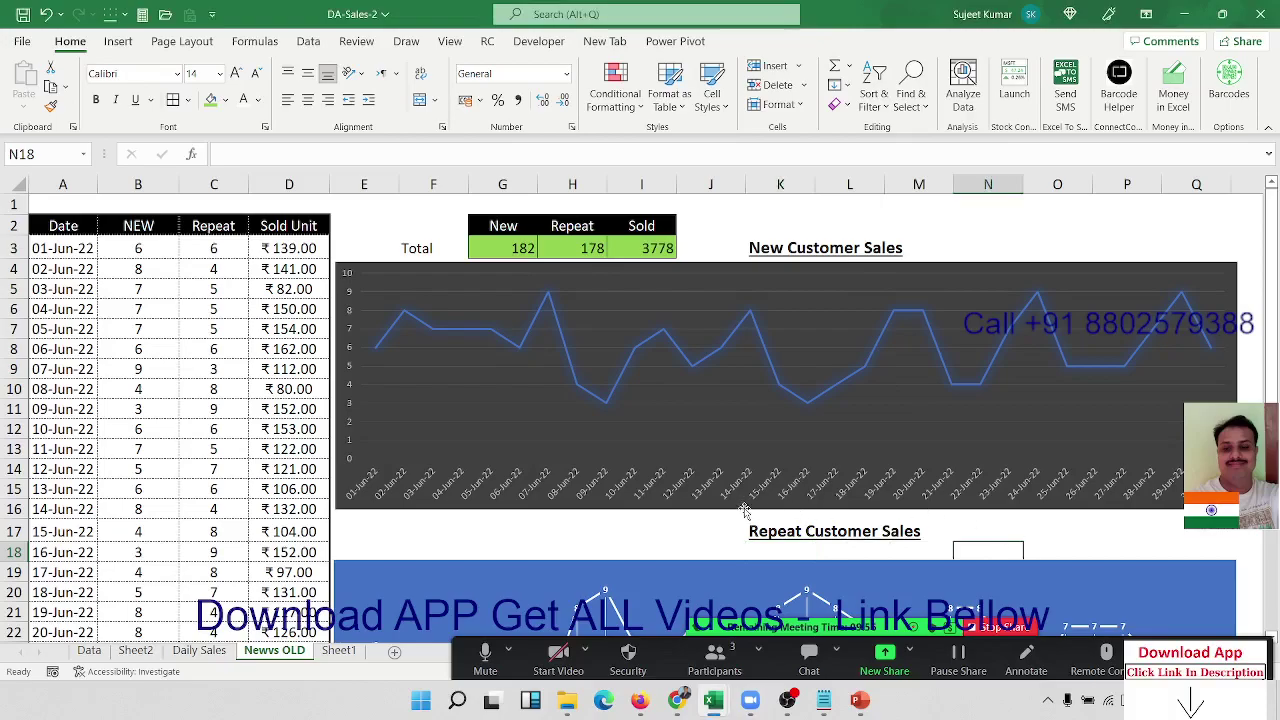
{"action": "scroll", "coordinate": [743, 512], "scroll_direction": "down", "scroll_amount": 3}
{"action": "scroll", "coordinate": [743, 510], "scroll_direction": "up", "scroll_amount": 3}
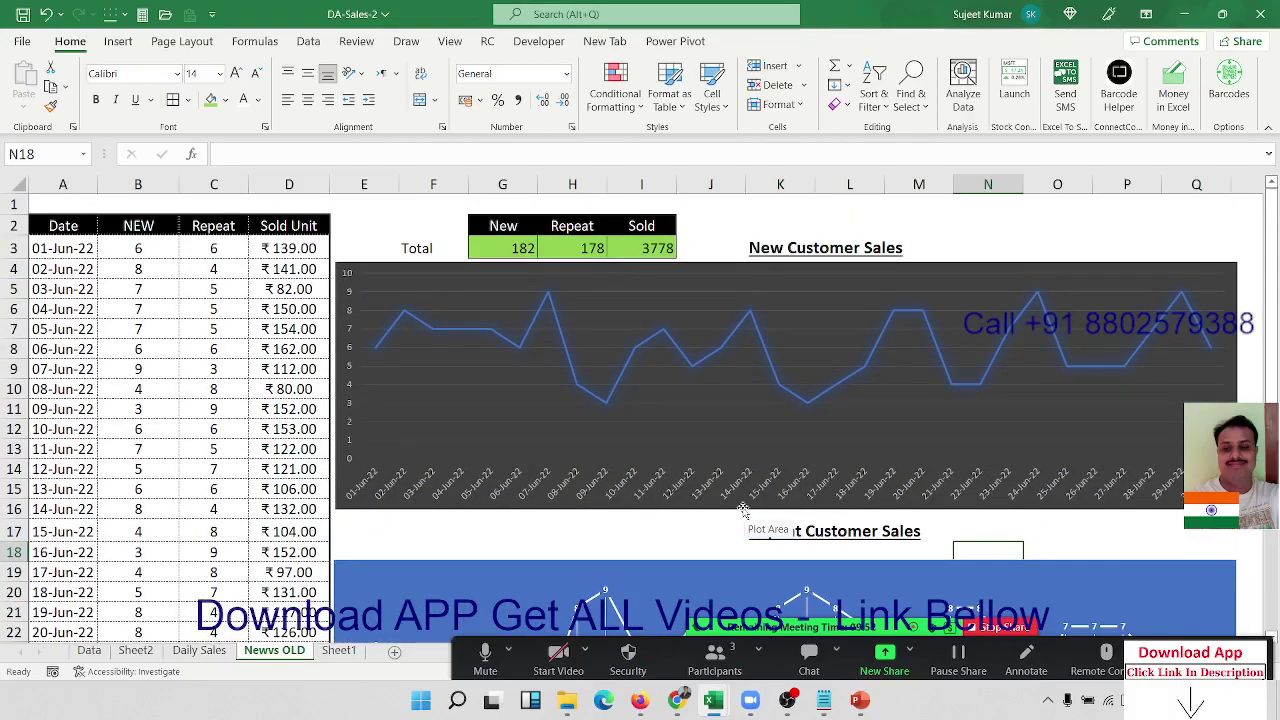
Rename Sheet1 to 'Sales-by-Region'
{"action": "left_click", "coordinate": [330, 652]}
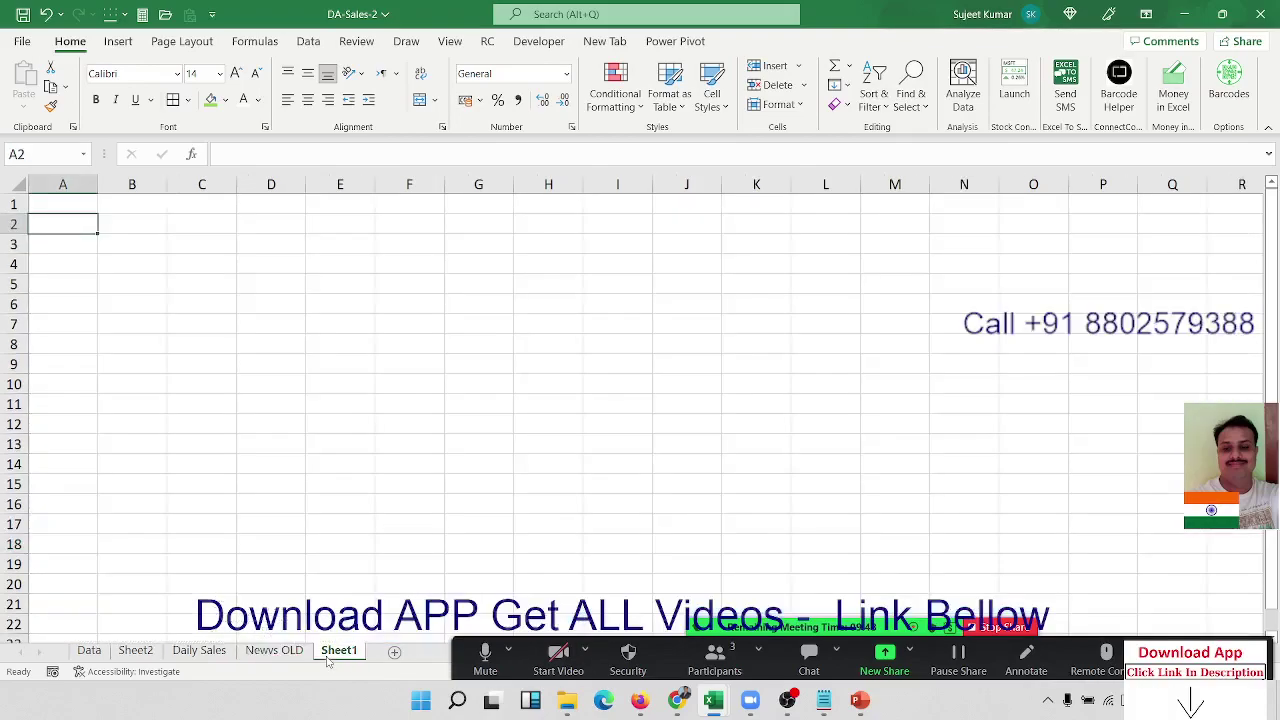
{"action": "double_click", "coordinate": [330, 651]}
{"action": "type", "text": "Sales"}
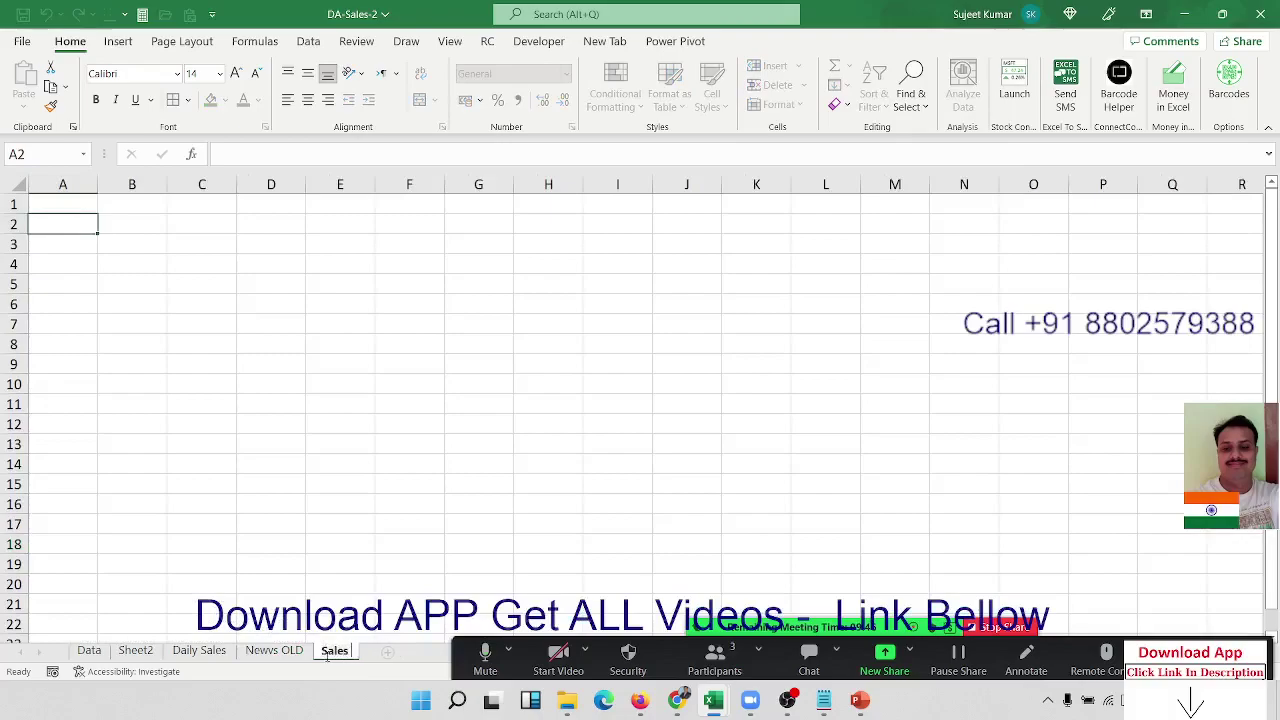
{"action": "type", "text": "-by-"}
{"action": "type", "text": "Pr"}
{"action": "type", "text": "oduct"}
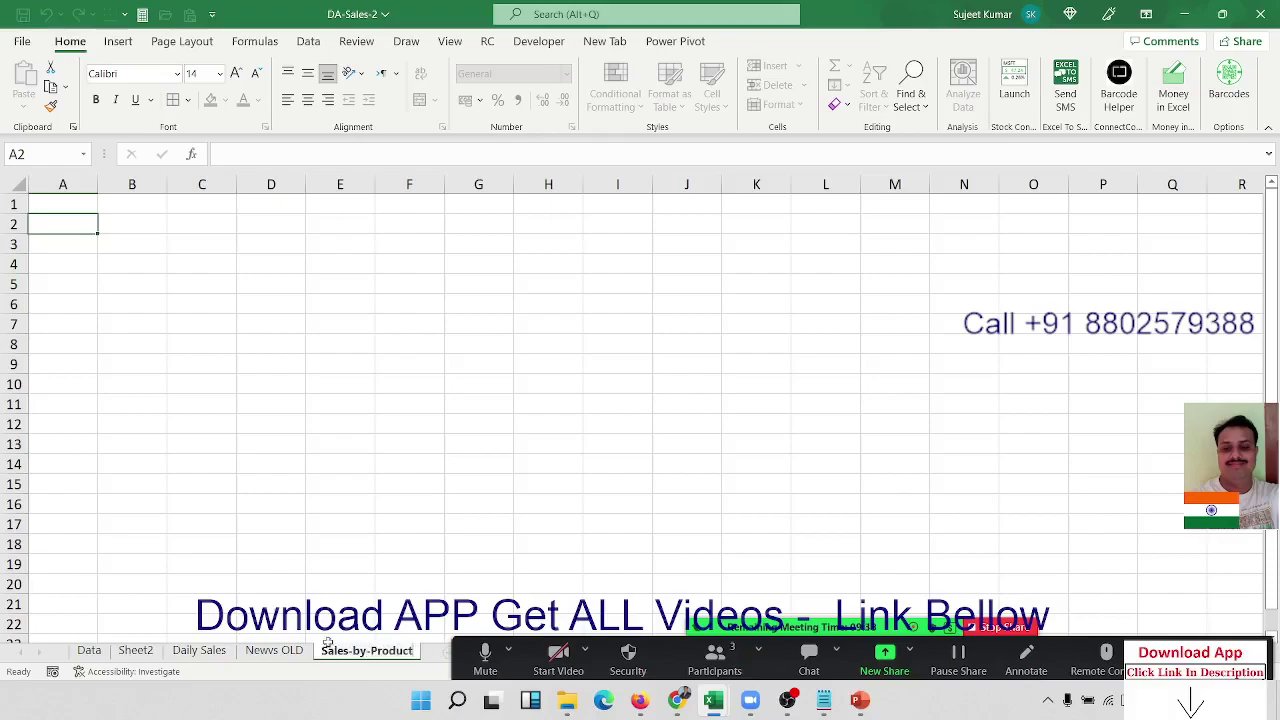
{"action": "left_click", "coordinate": [290, 469]}
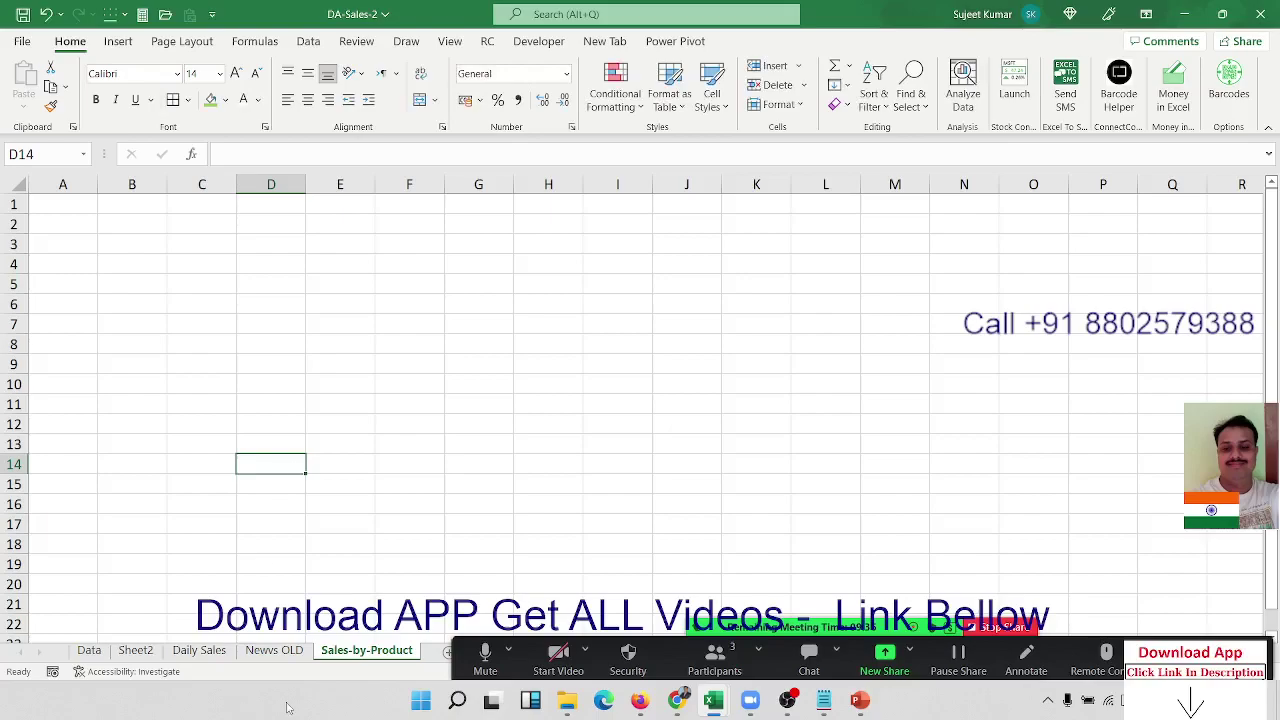
{"action": "double_click", "coordinate": [372, 651]}
{"action": "left_click_drag", "start_coordinate": [371, 651], "coordinate": [414, 651]}
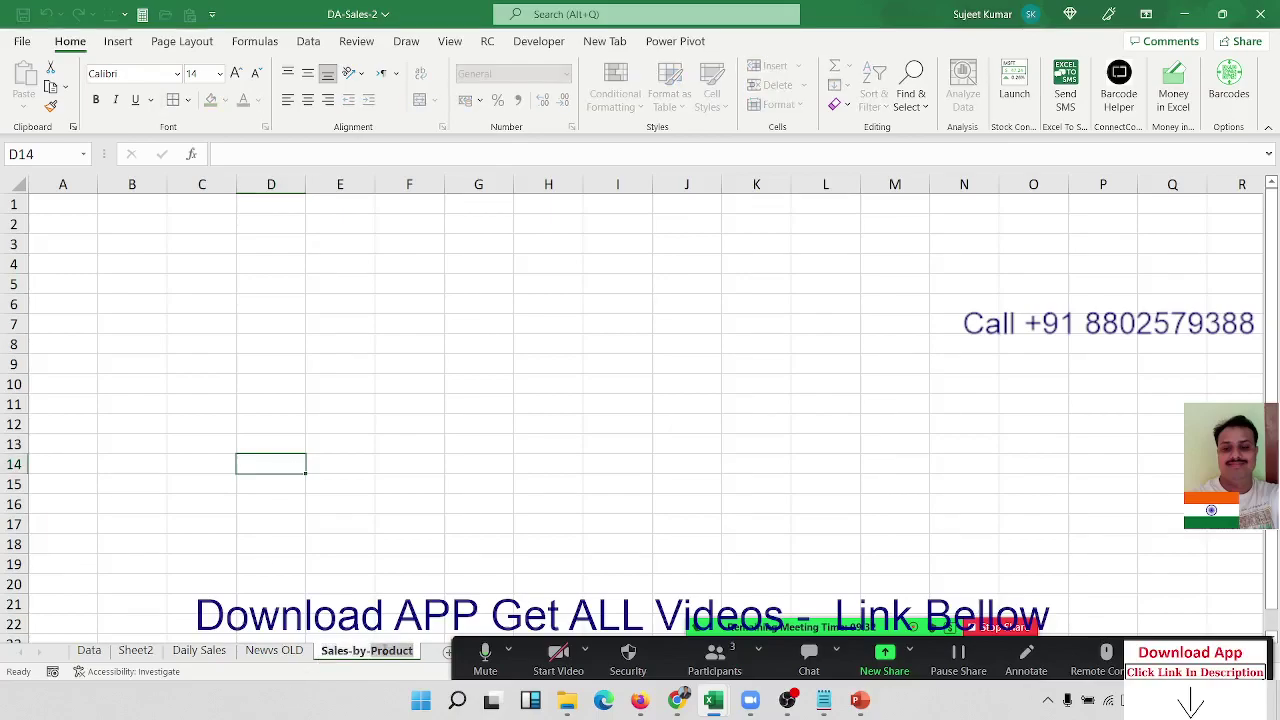
{"action": "type", "text": "Re"}
{"action": "type", "text": "gi"}
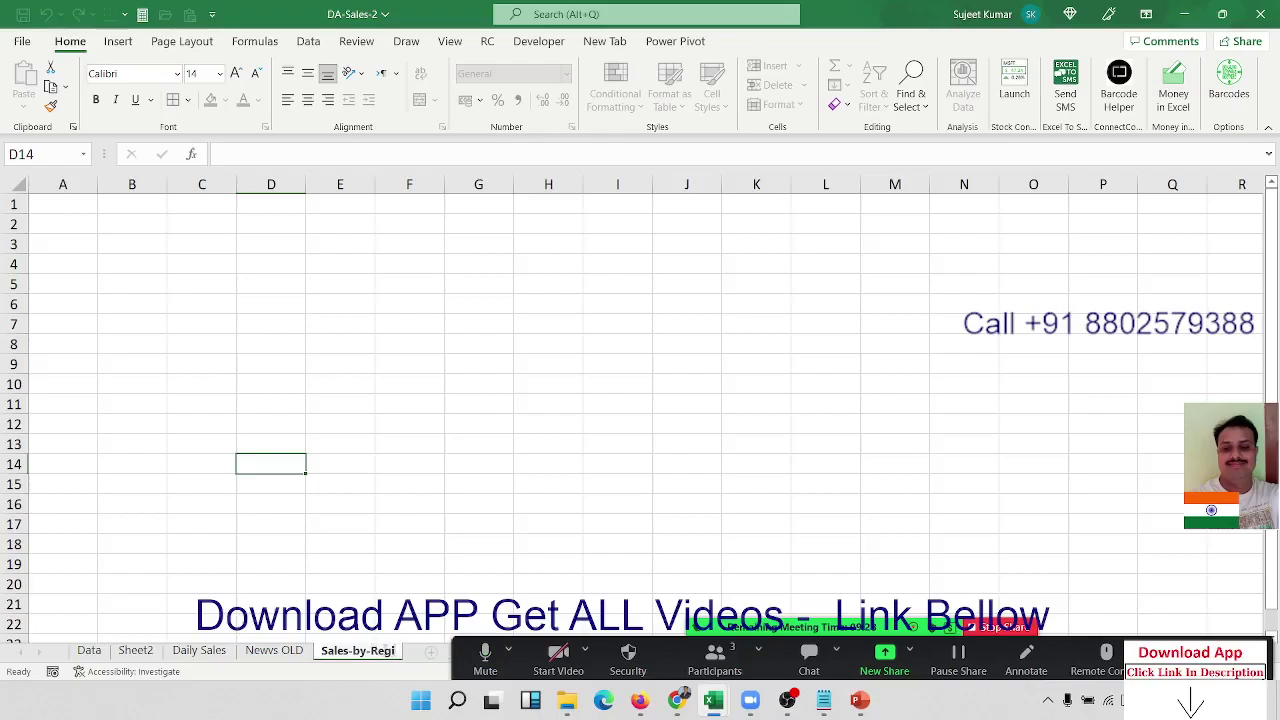
{"action": "type", "text": "on"}
{"action": "key", "text": "Return"}
Review the Region column on the Data sheet, then return to Sales-by-Region
{"action": "left_click", "coordinate": [89, 650]}
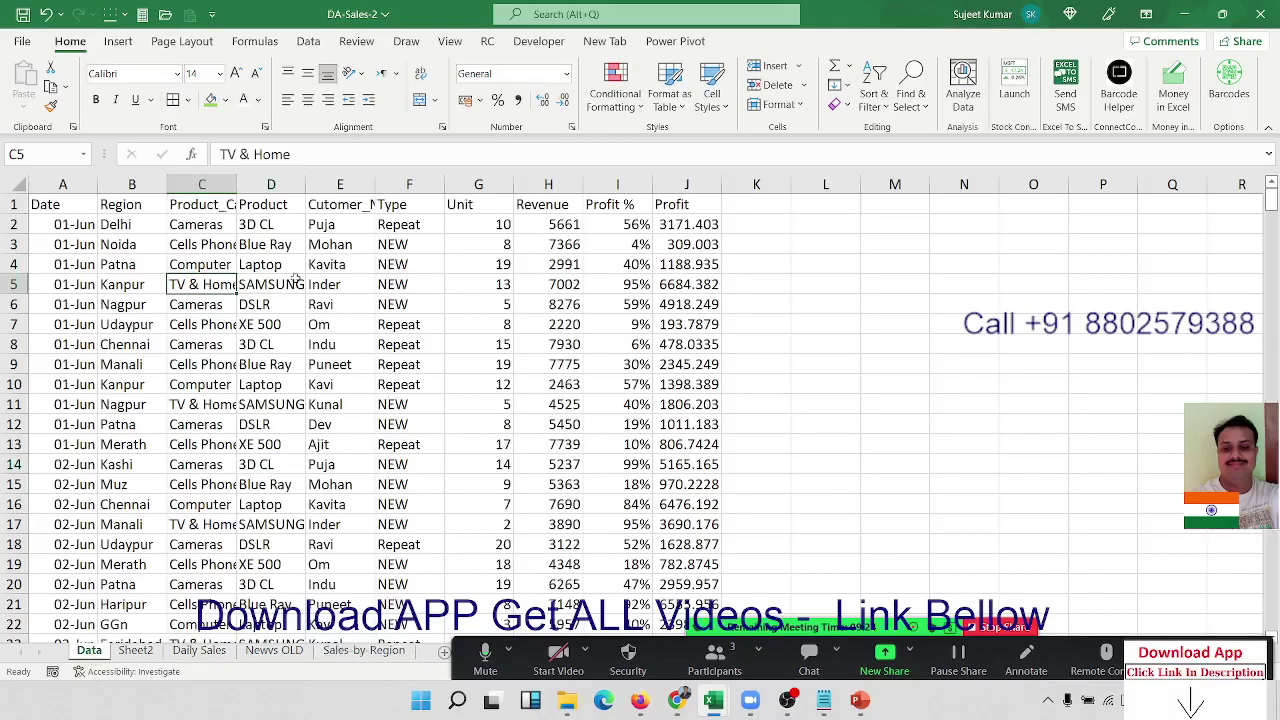
{"action": "left_click", "coordinate": [358, 218]}
{"action": "left_click", "coordinate": [256, 220]}
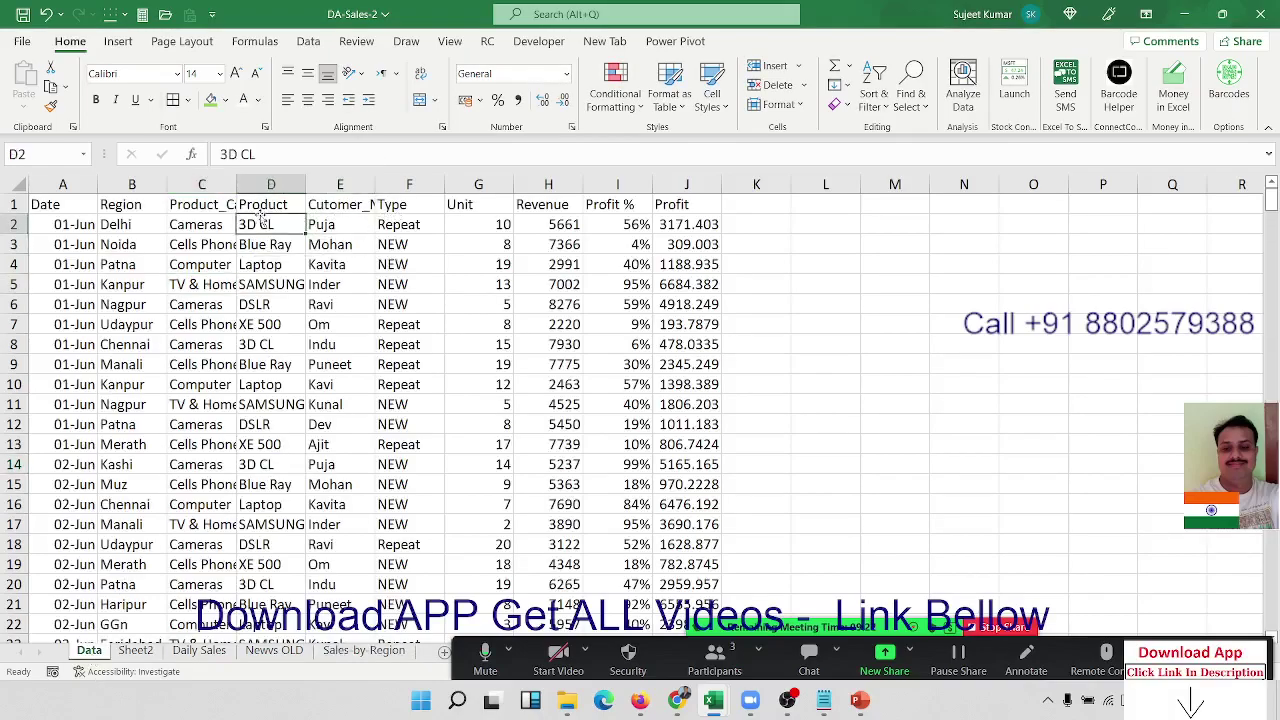
{"action": "left_click", "coordinate": [133, 205]}
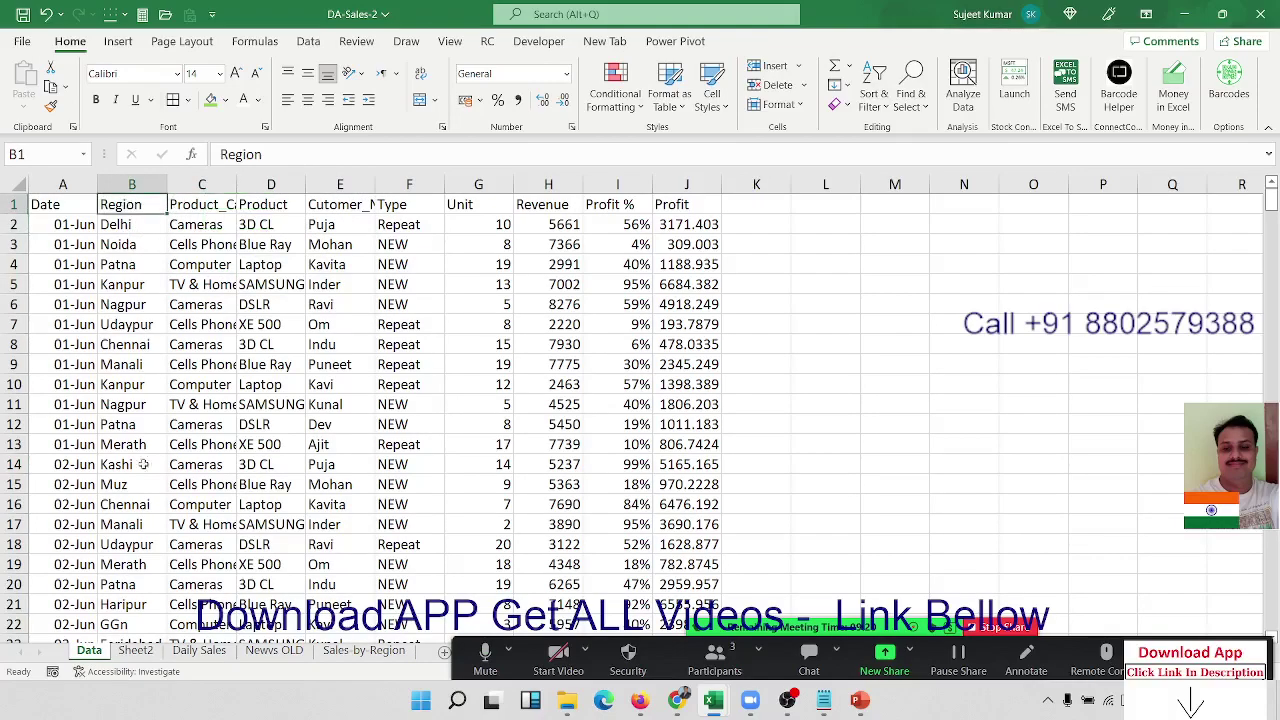
{"action": "left_click", "coordinate": [350, 651]}
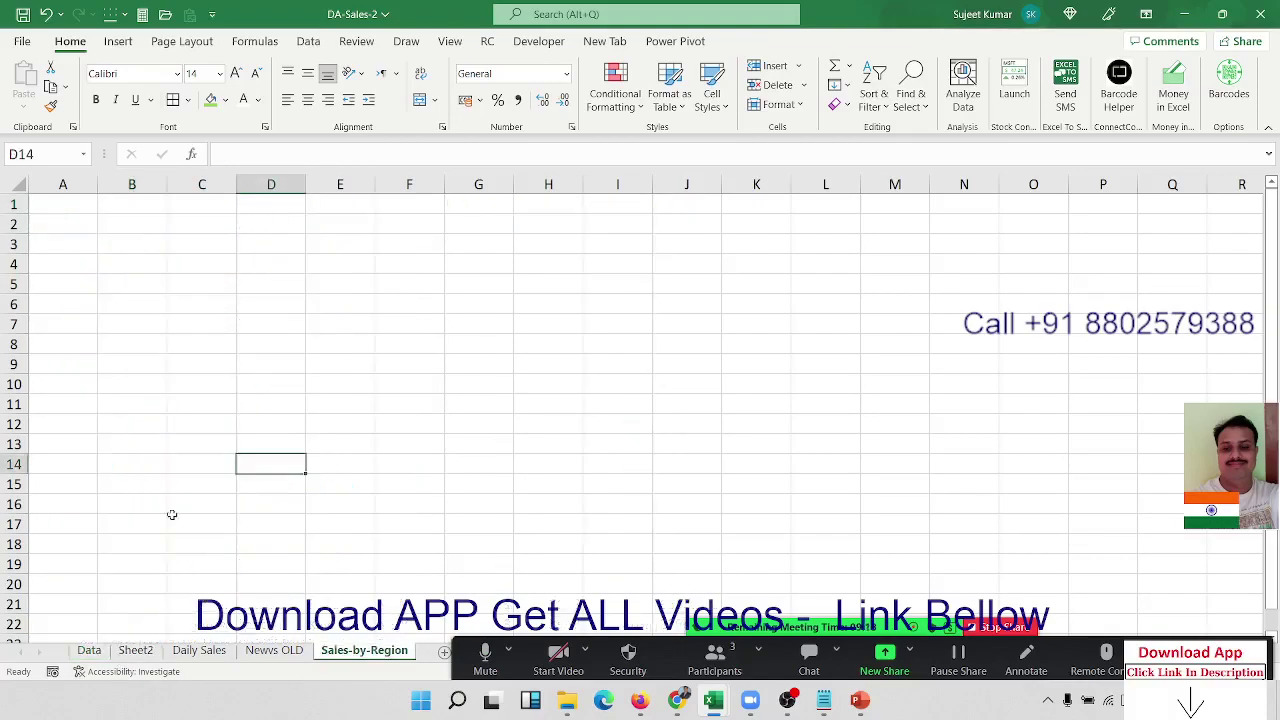
Enter a UNIQUE formula in A1 referencing Data sheet column A down to row 361
{"action": "left_click", "coordinate": [63, 210]}
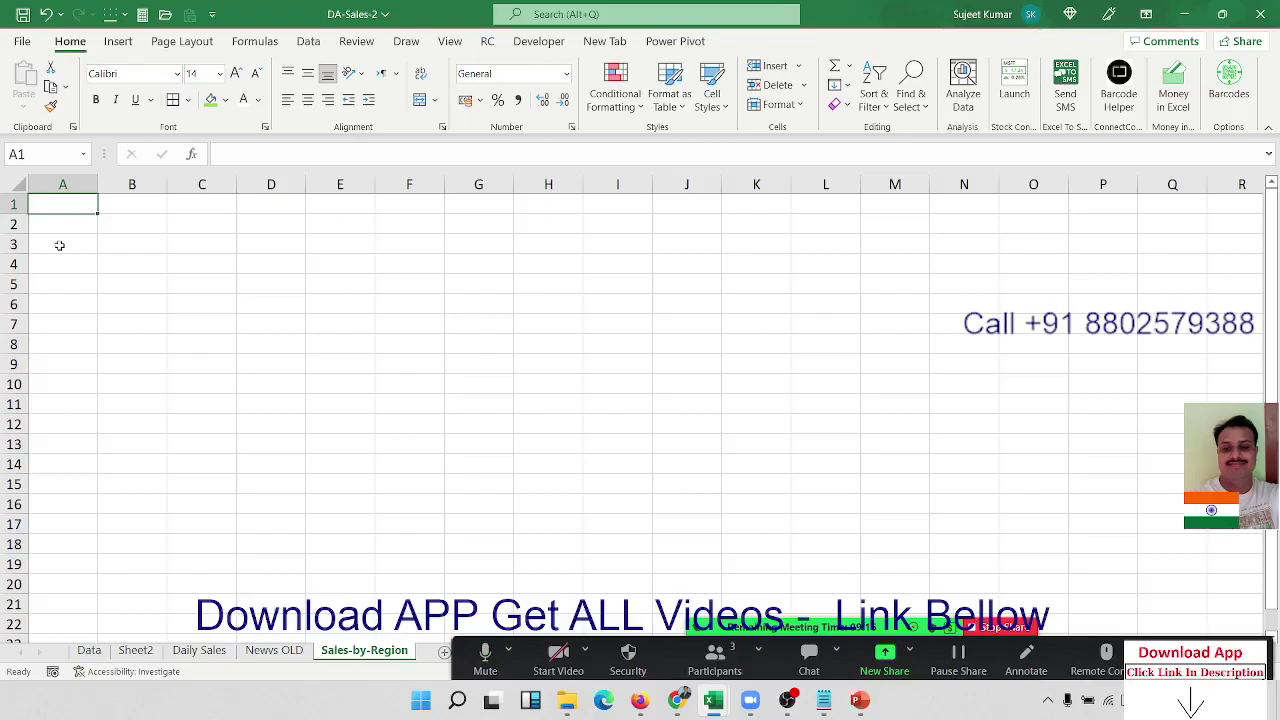
{"action": "type", "text": "=uni"}
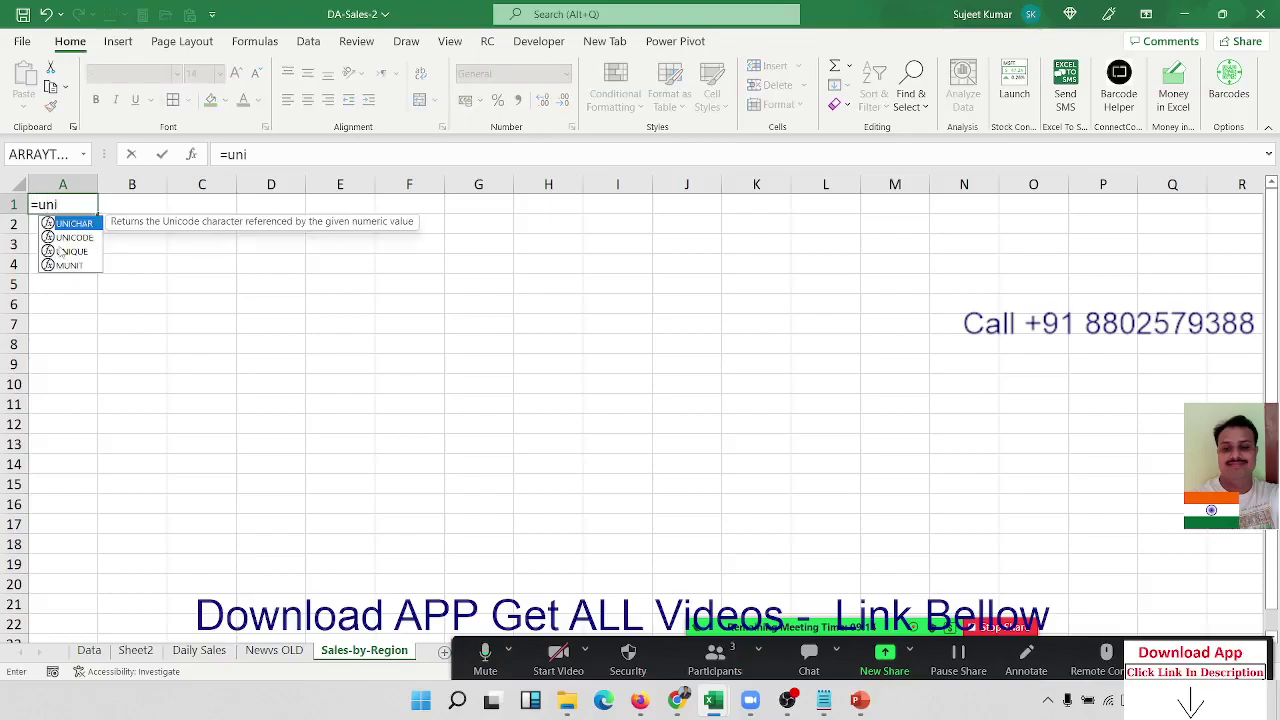
{"action": "key", "text": "Down"}
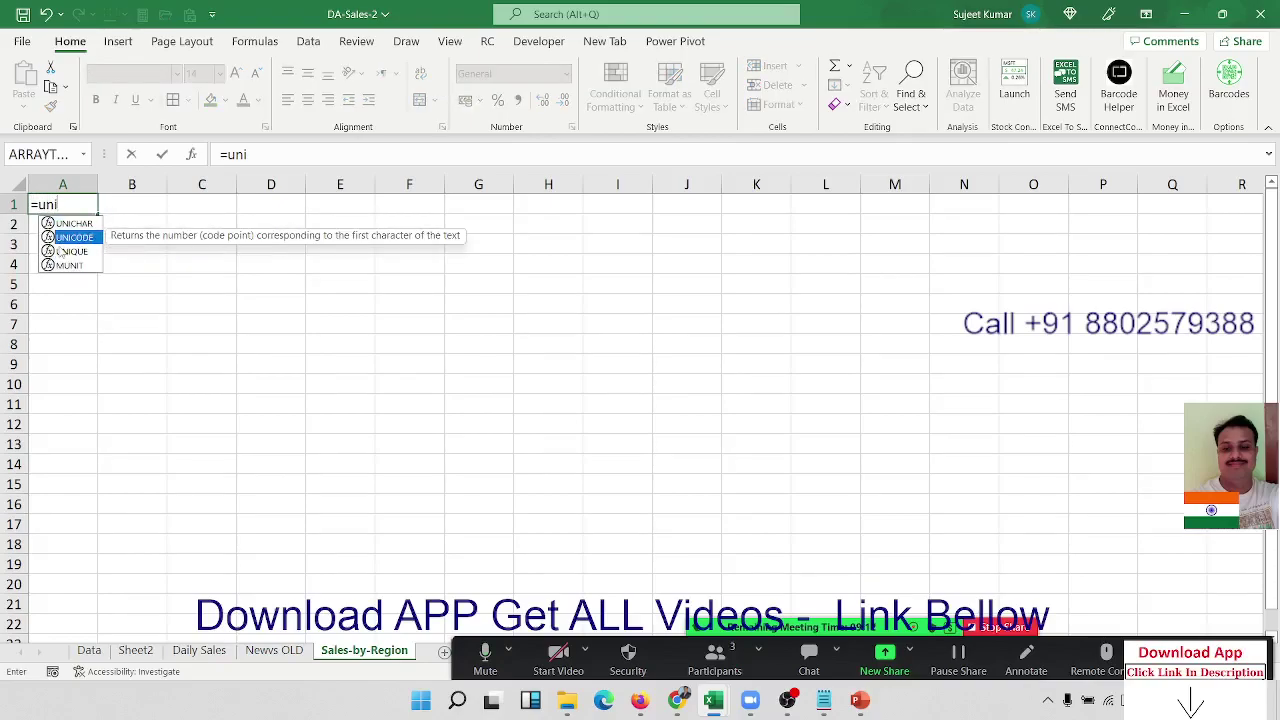
{"action": "key", "text": "Down"}
{"action": "key", "text": "Tab"}
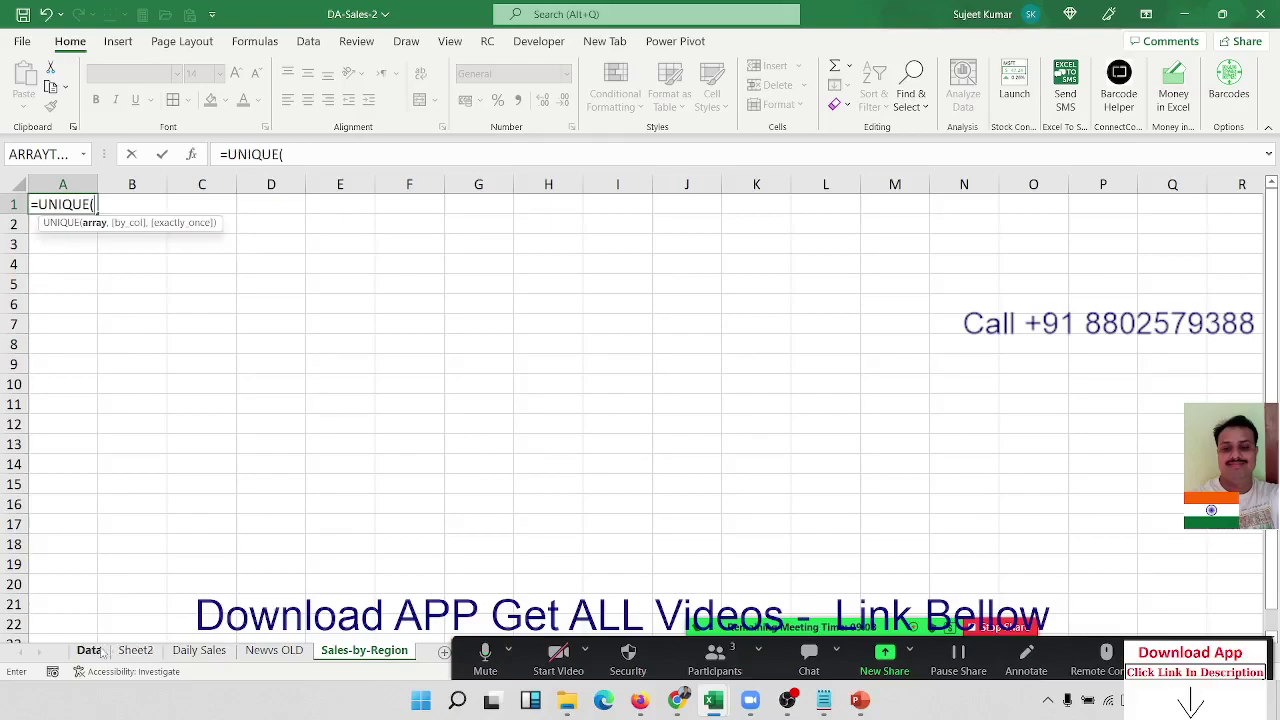
{"action": "left_click", "coordinate": [100, 651]}
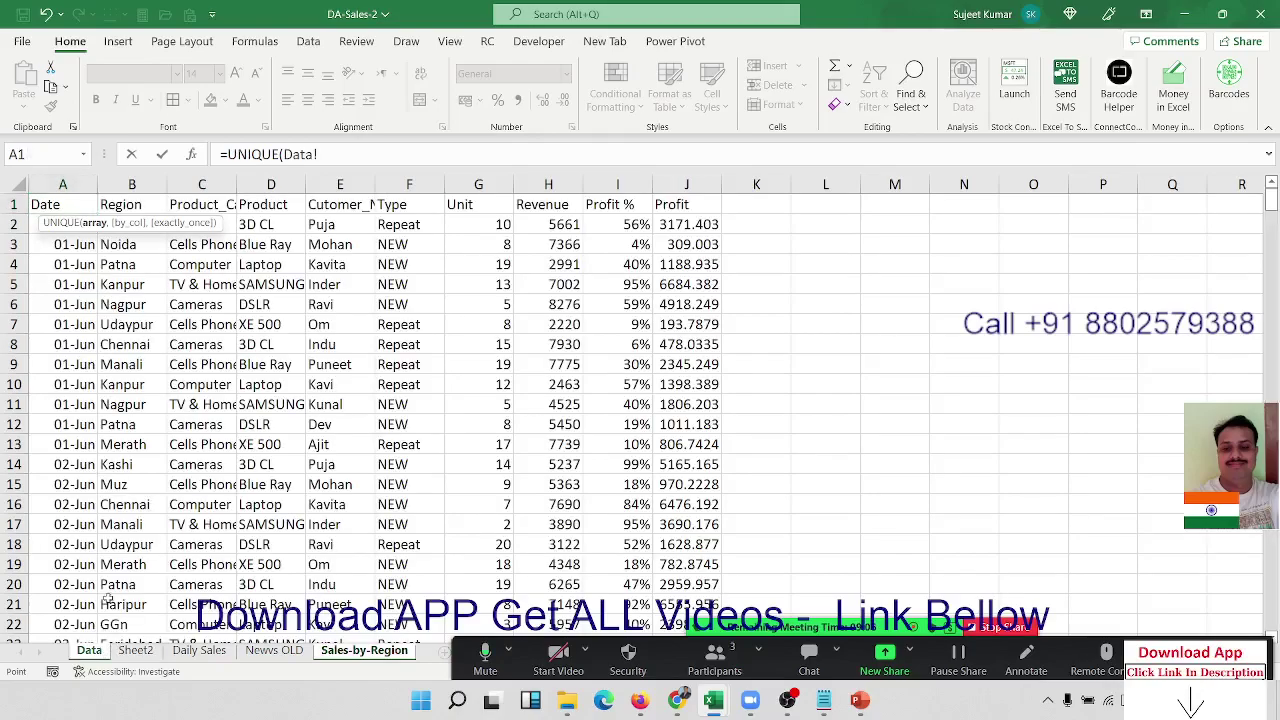
{"action": "left_click", "coordinate": [72, 205]}
{"action": "key", "text": "ctrl+shift+Down"}
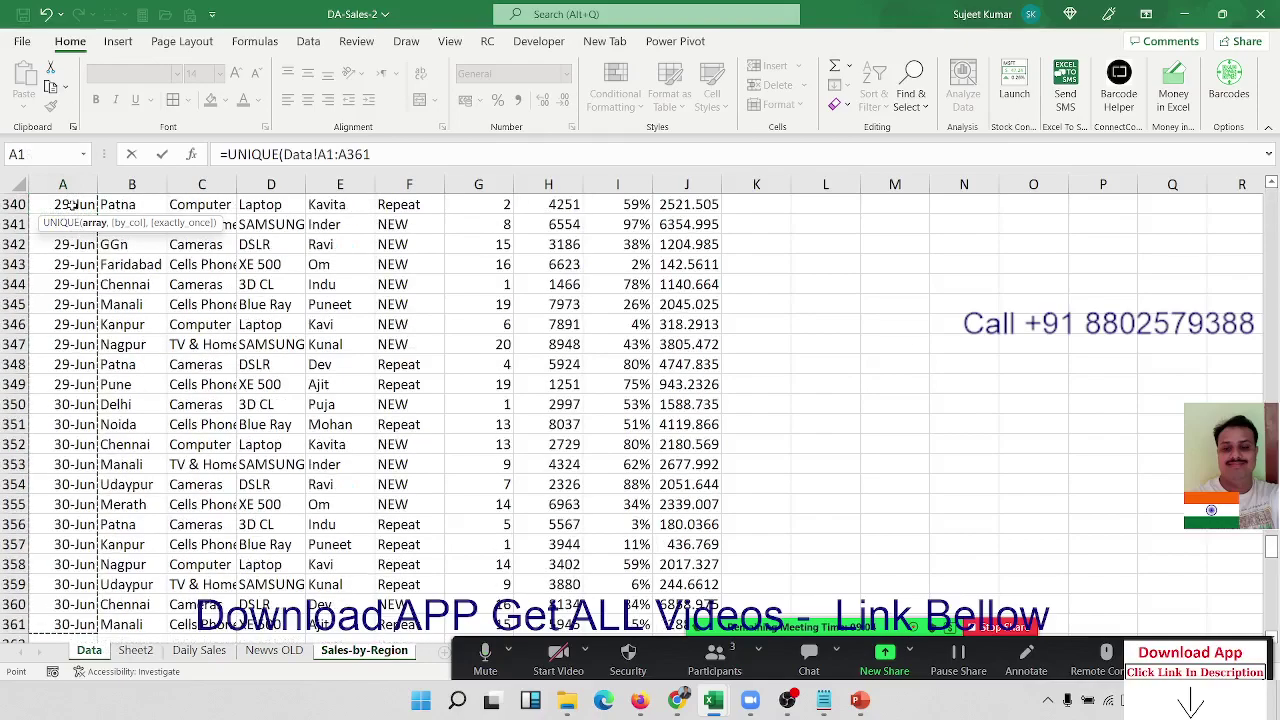
{"action": "key", "text": "Return"}
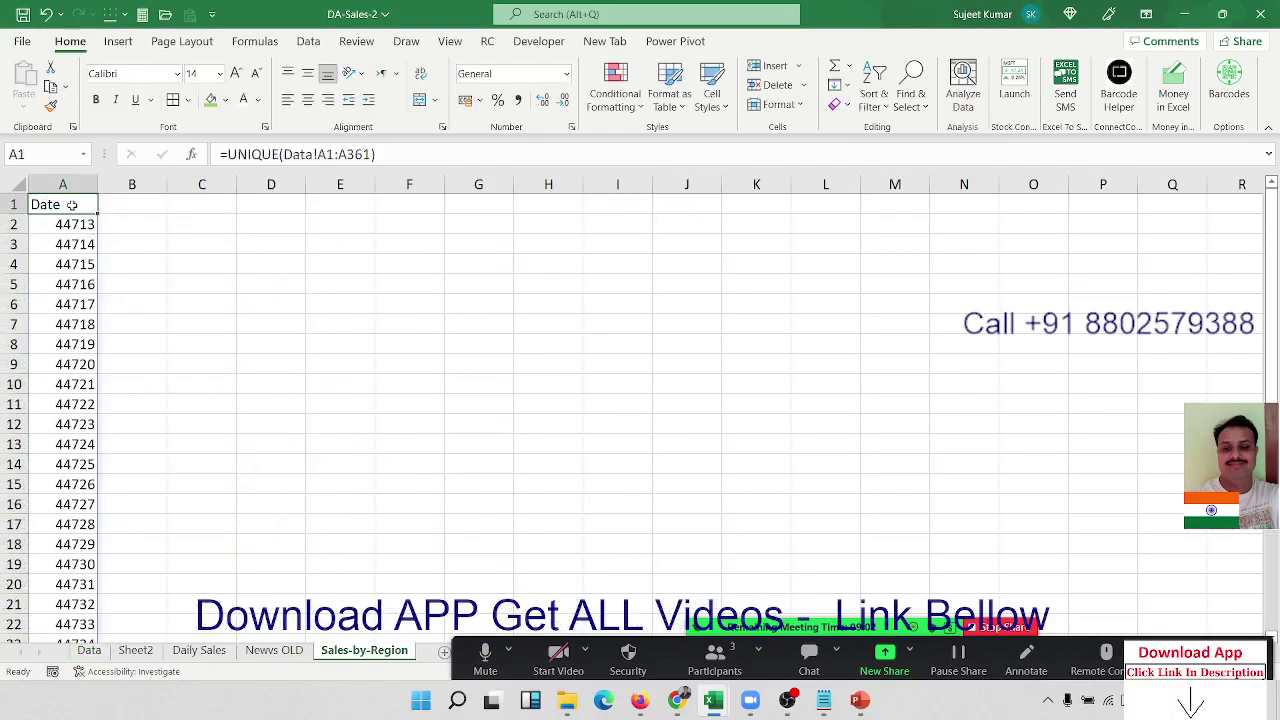
Browse the spilled date list and reopen A1's formula for editing
{"action": "key", "text": "Down"}
{"action": "key", "text": "Down"}
{"action": "key", "text": "Down"}
{"action": "key", "text": "Down"}
{"action": "key", "text": "Down"}
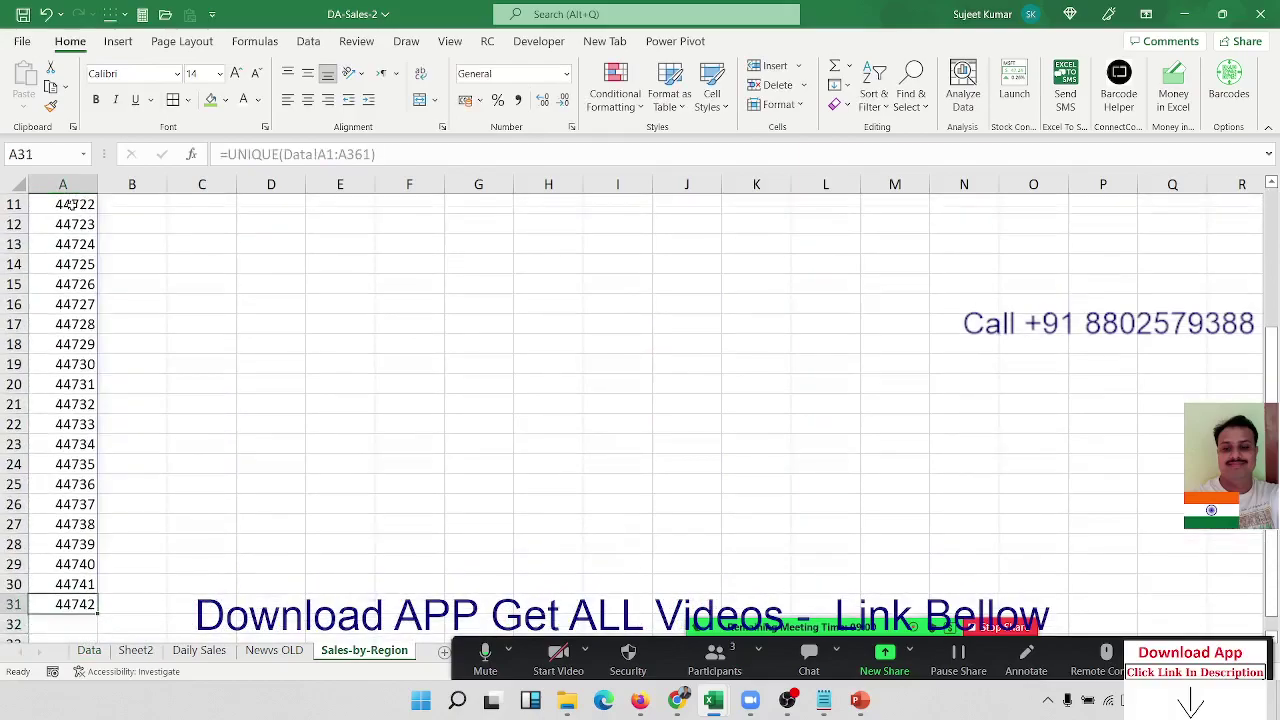
{"action": "key", "text": "ctrl+Up"}
{"action": "key", "text": "Down"}
{"action": "key", "text": "Down"}
{"action": "key", "text": "Down"}
{"action": "key", "text": "Down"}
{"action": "key", "text": "Down"}
{"action": "key", "text": "Down"}
{"action": "key", "text": "Down"}
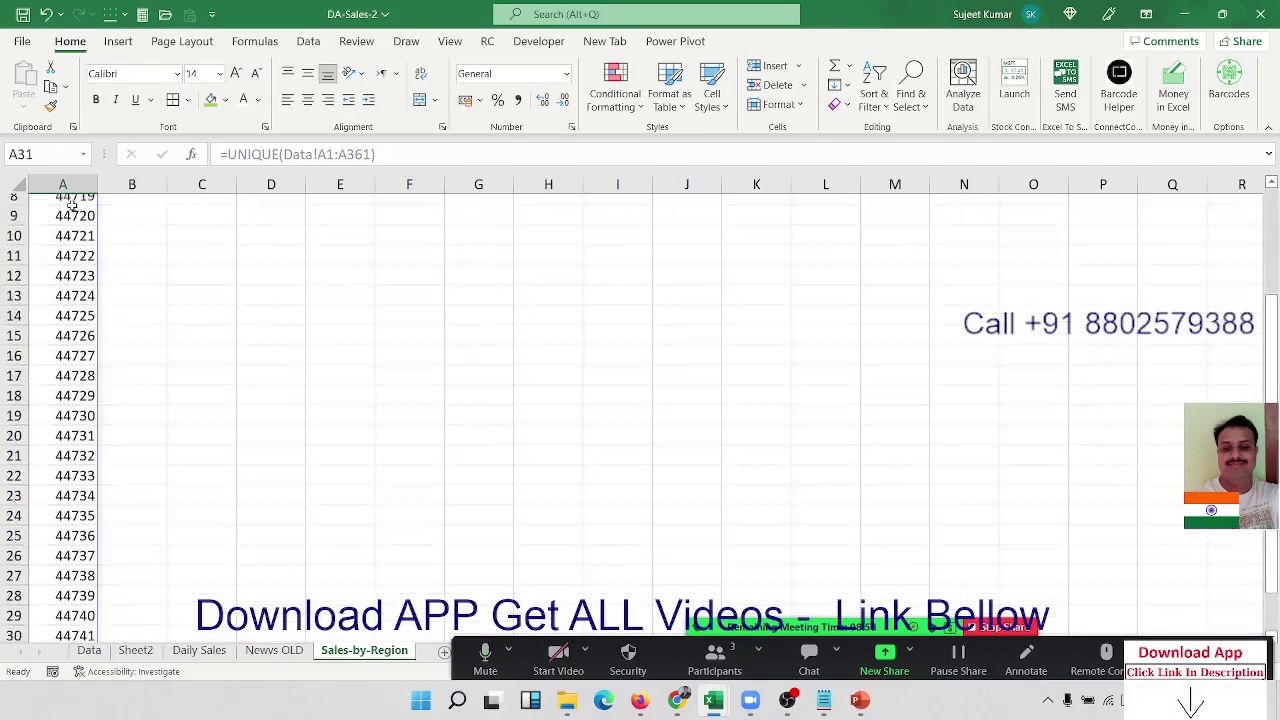
{"action": "key", "text": "ctrl+Up"}
{"action": "key", "text": "Down"}
{"action": "key", "text": "Up"}
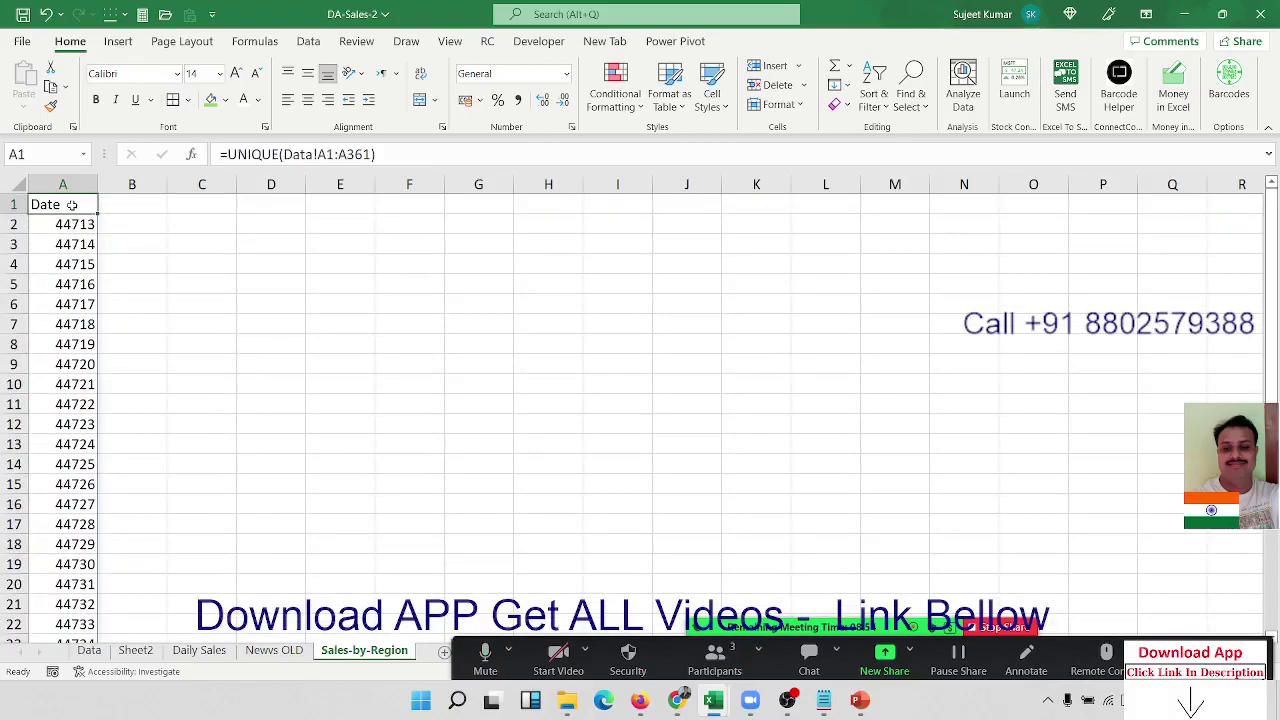
{"action": "double_click", "coordinate": [71, 204]}
Rewrite A1 as =UNIQUE(Data!B2:B361) over the Data sheet's Region column
{"action": "key", "text": "Escape"}
{"action": "type", "text": "="}
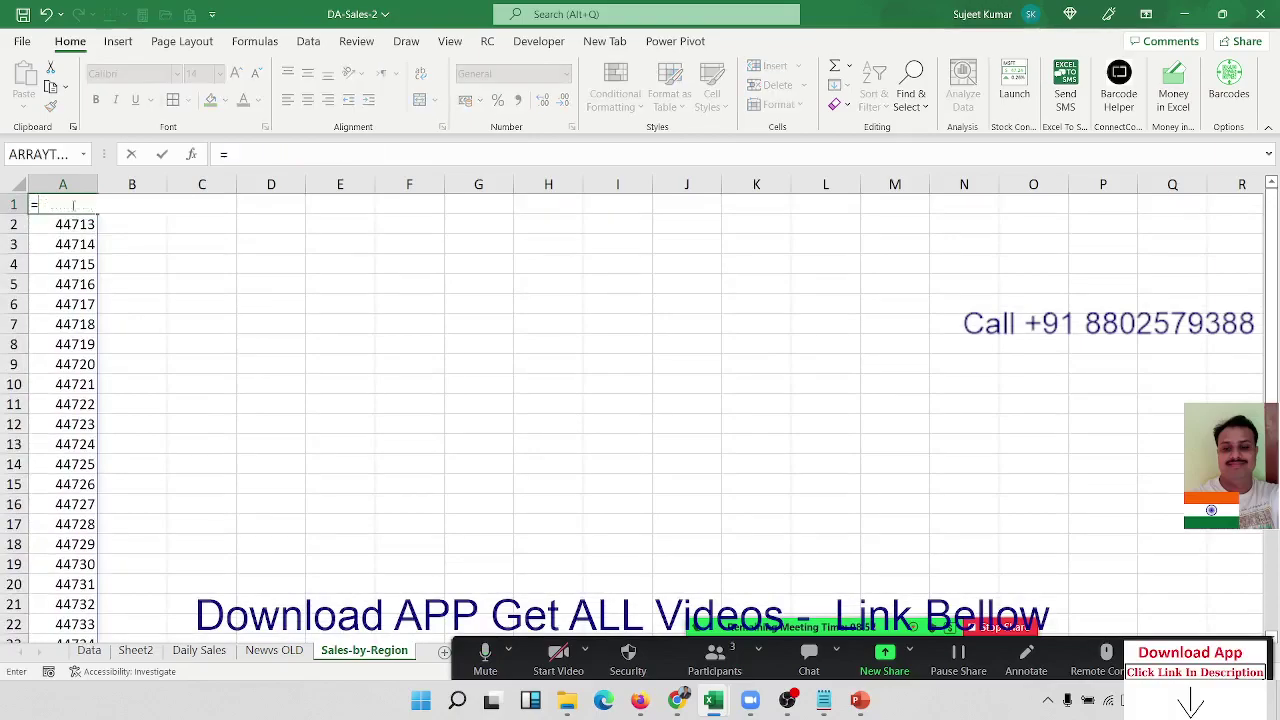
{"action": "type", "text": "uni"}
{"action": "key", "text": "Down"}
{"action": "key", "text": "Down"}
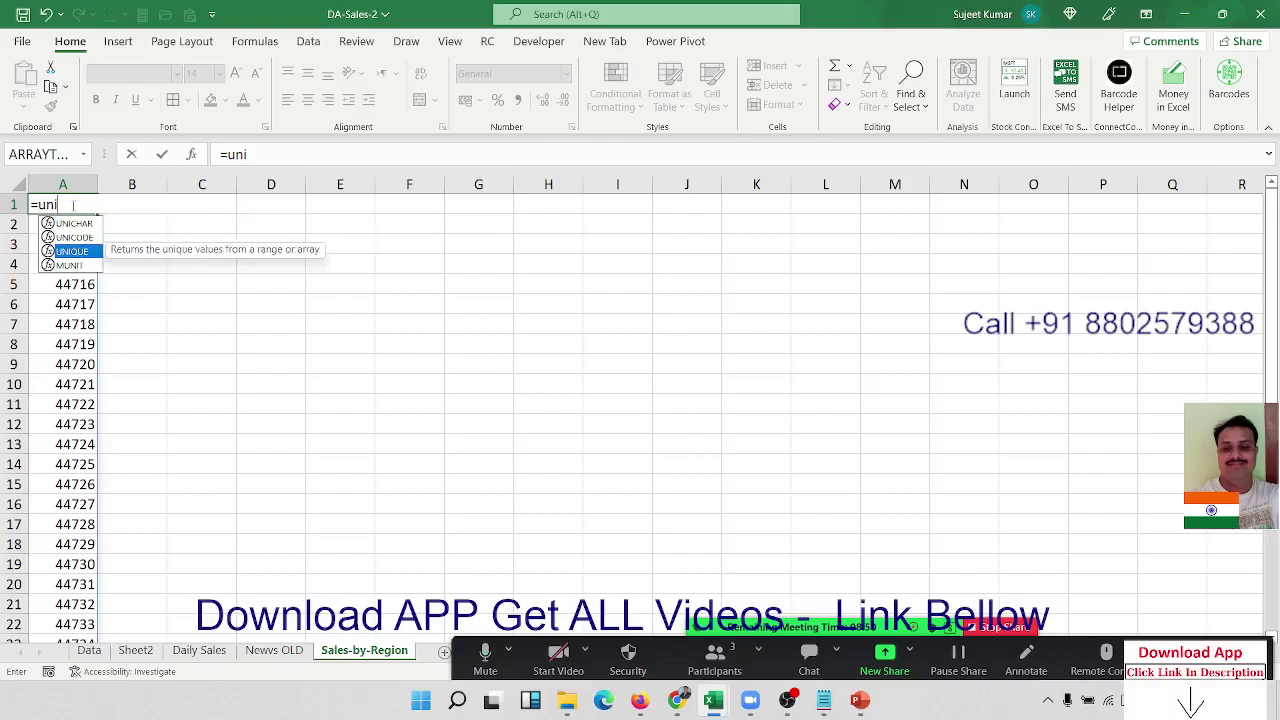
{"action": "key", "text": "Tab"}
{"action": "left_click", "coordinate": [89, 650]}
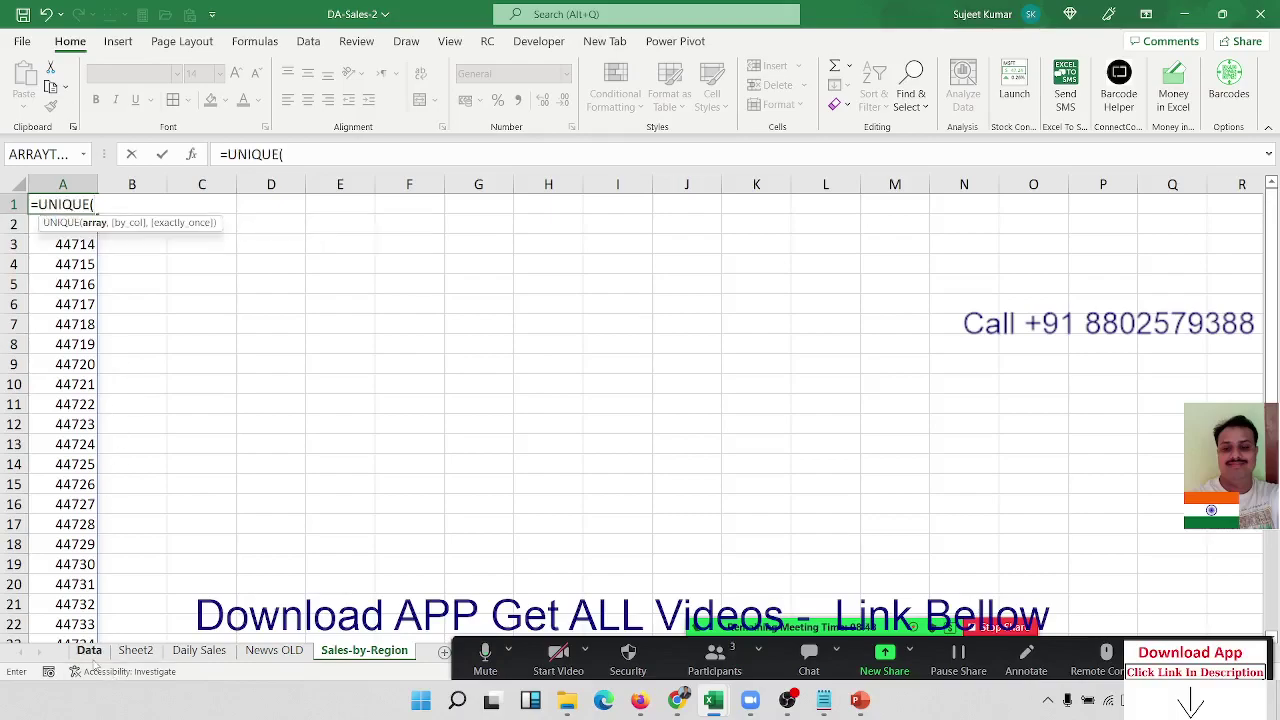
{"action": "left_click", "coordinate": [110, 262]}
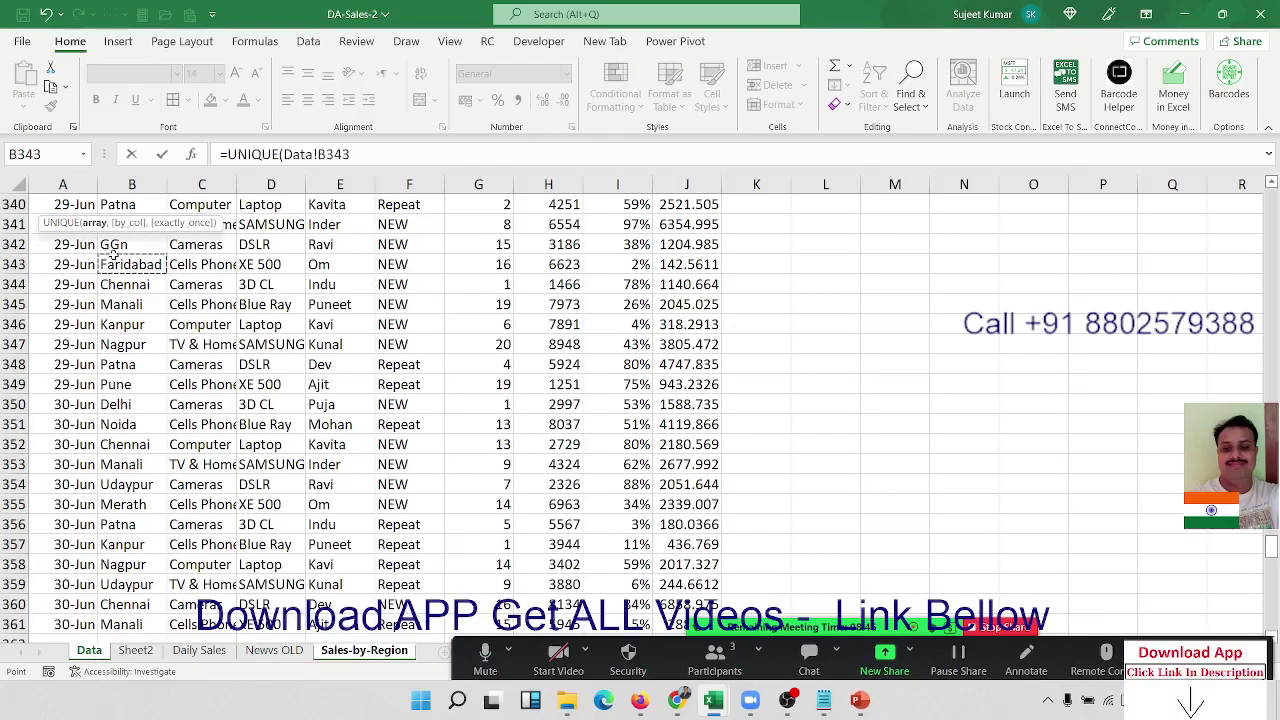
{"action": "key", "text": "ctrl+Up"}
{"action": "key", "text": "Down"}
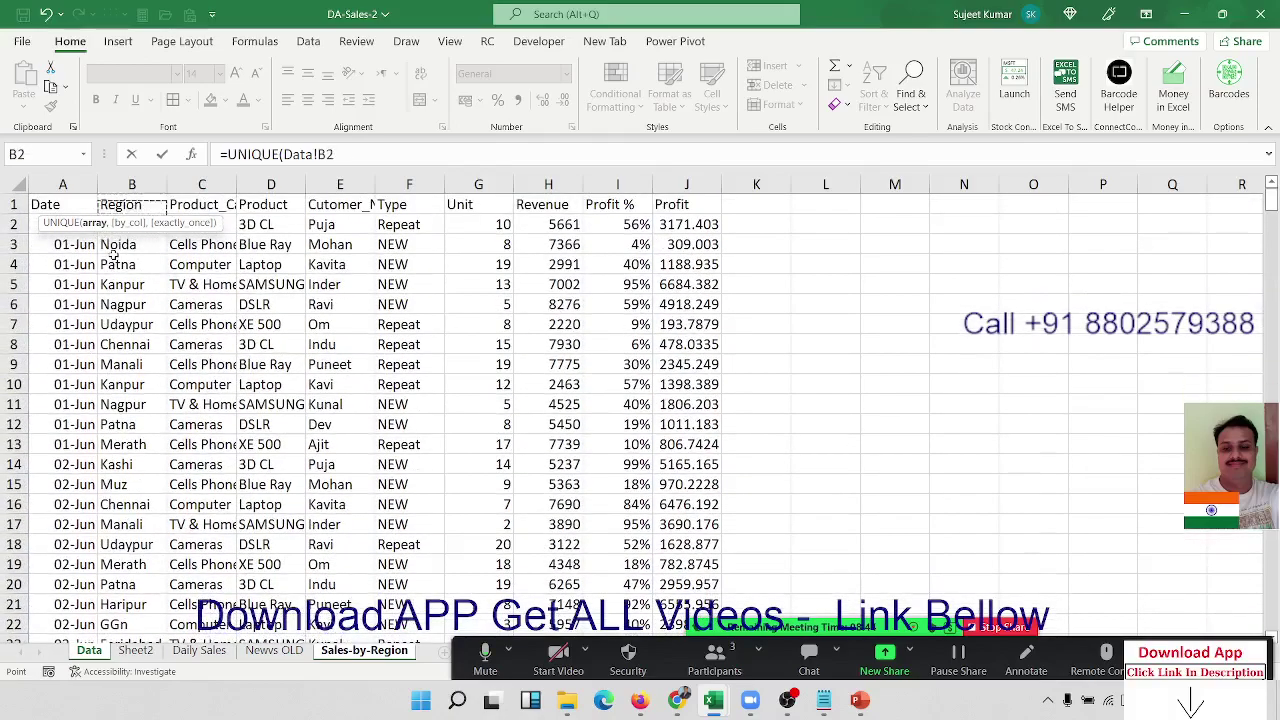
{"action": "key", "text": "ctrl+shift+Down"}
{"action": "key", "text": "Return"}
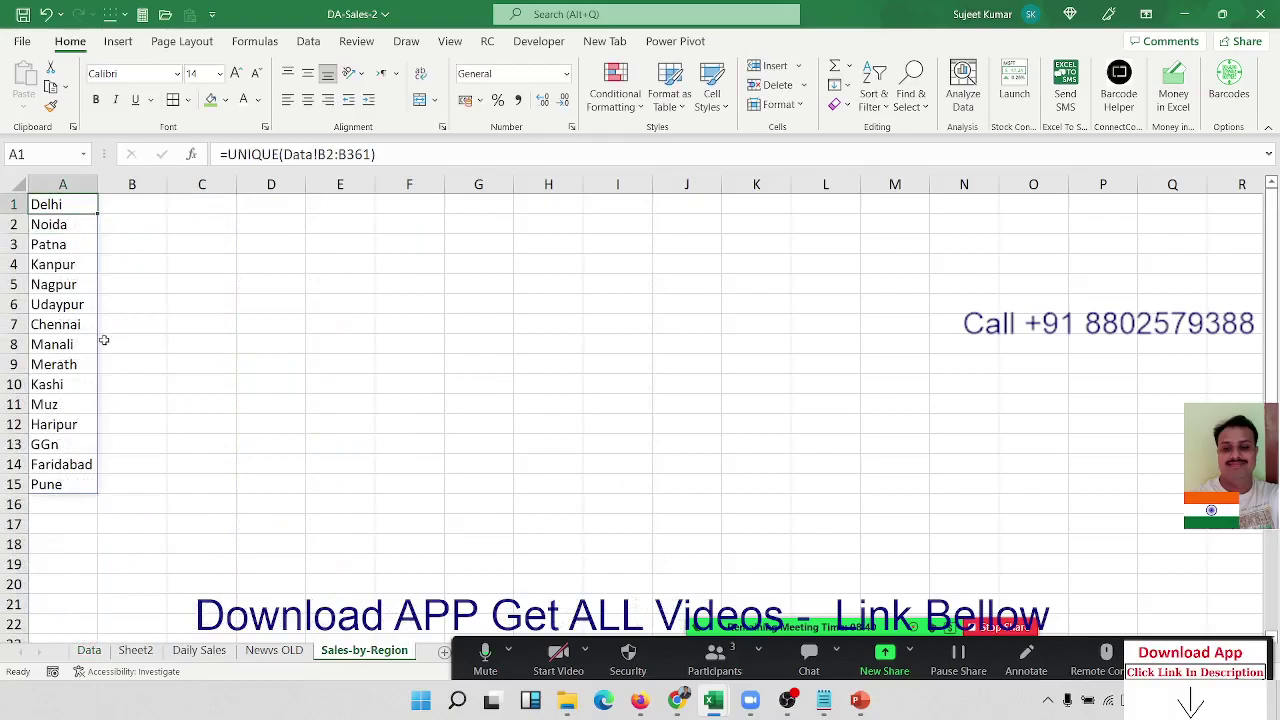
Check the resulting city list, Delhi through Pune, against the Data sheet source
{"action": "left_click", "coordinate": [80, 410]}
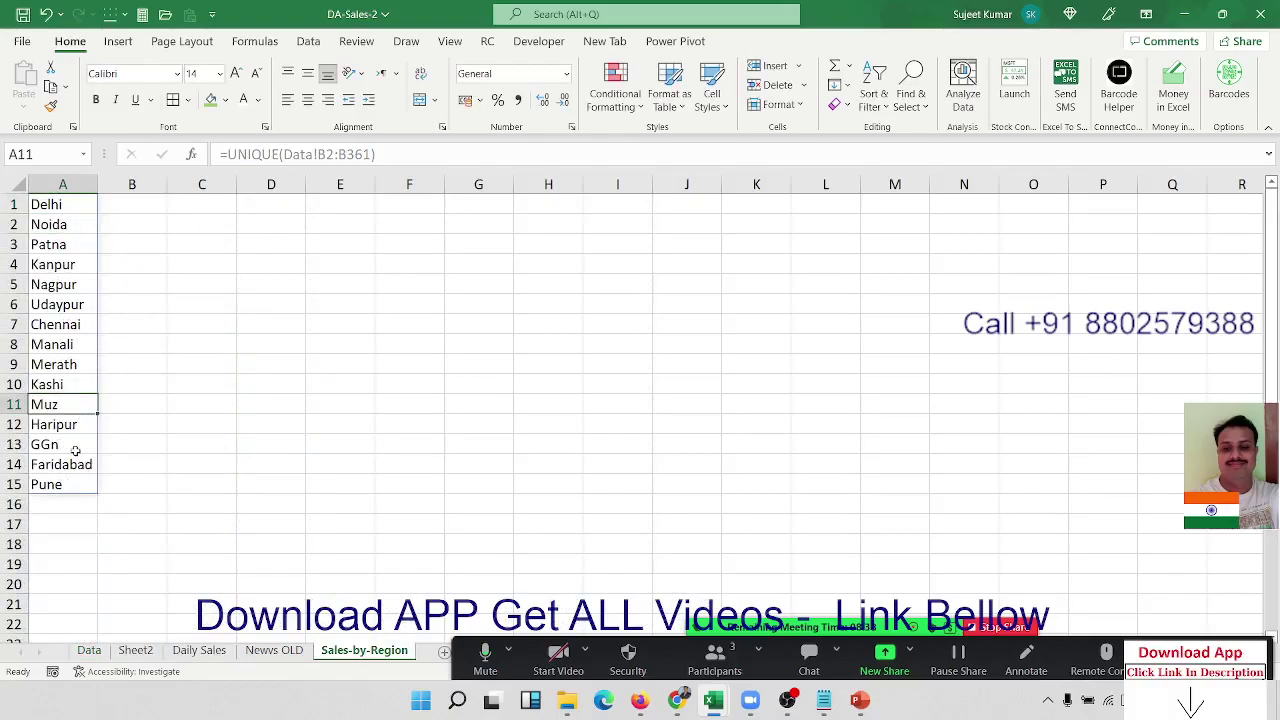
{"action": "left_click", "coordinate": [75, 450]}
{"action": "left_click", "coordinate": [67, 485]}
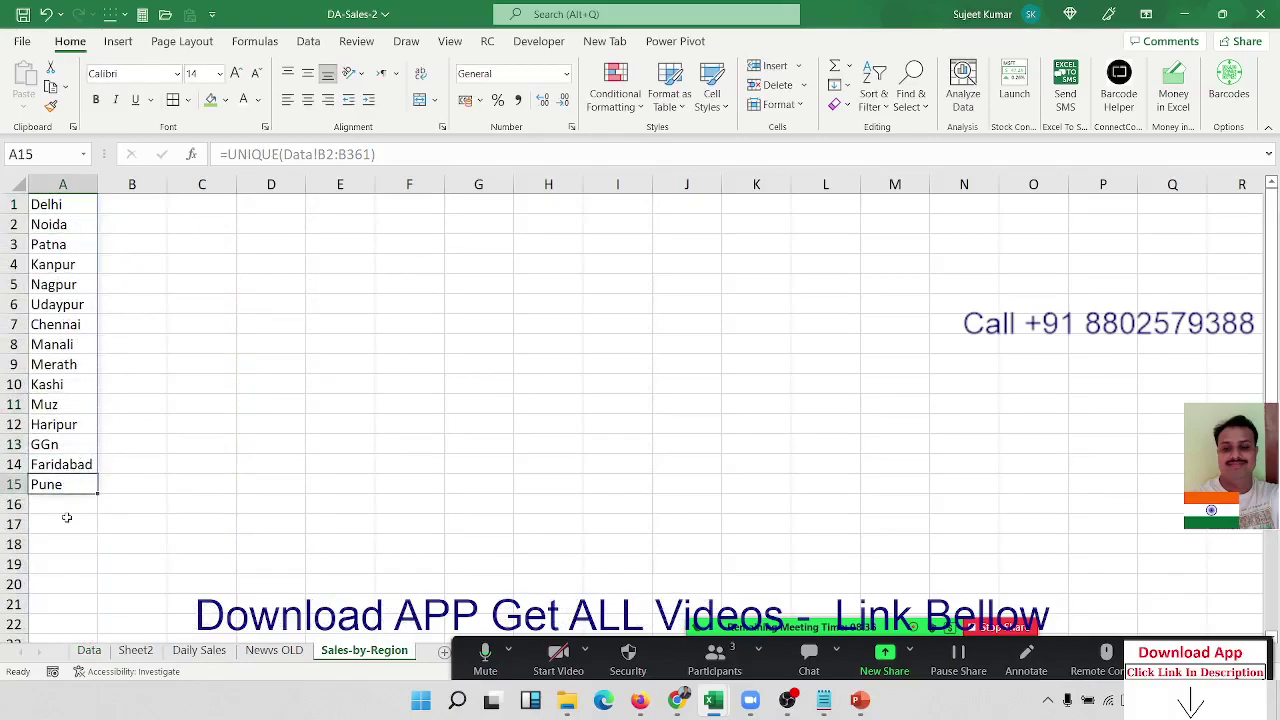
{"action": "left_click", "coordinate": [72, 445]}
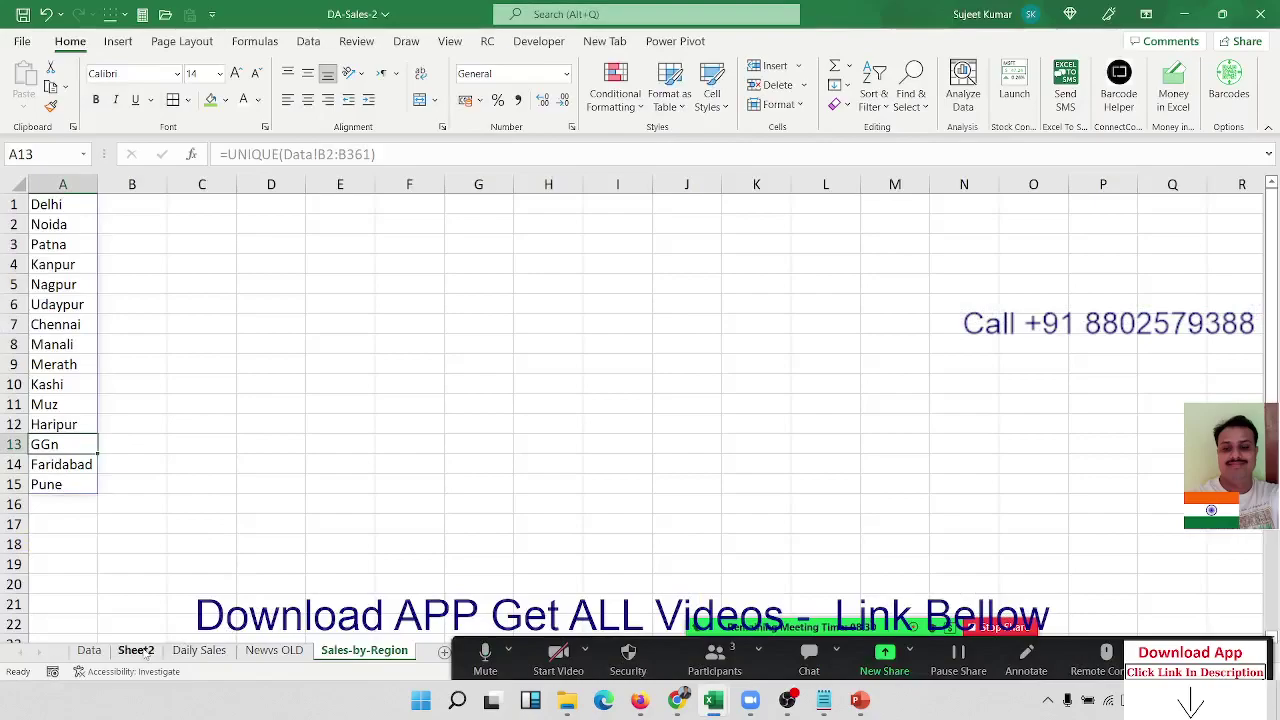
{"action": "left_click", "coordinate": [97, 652]}
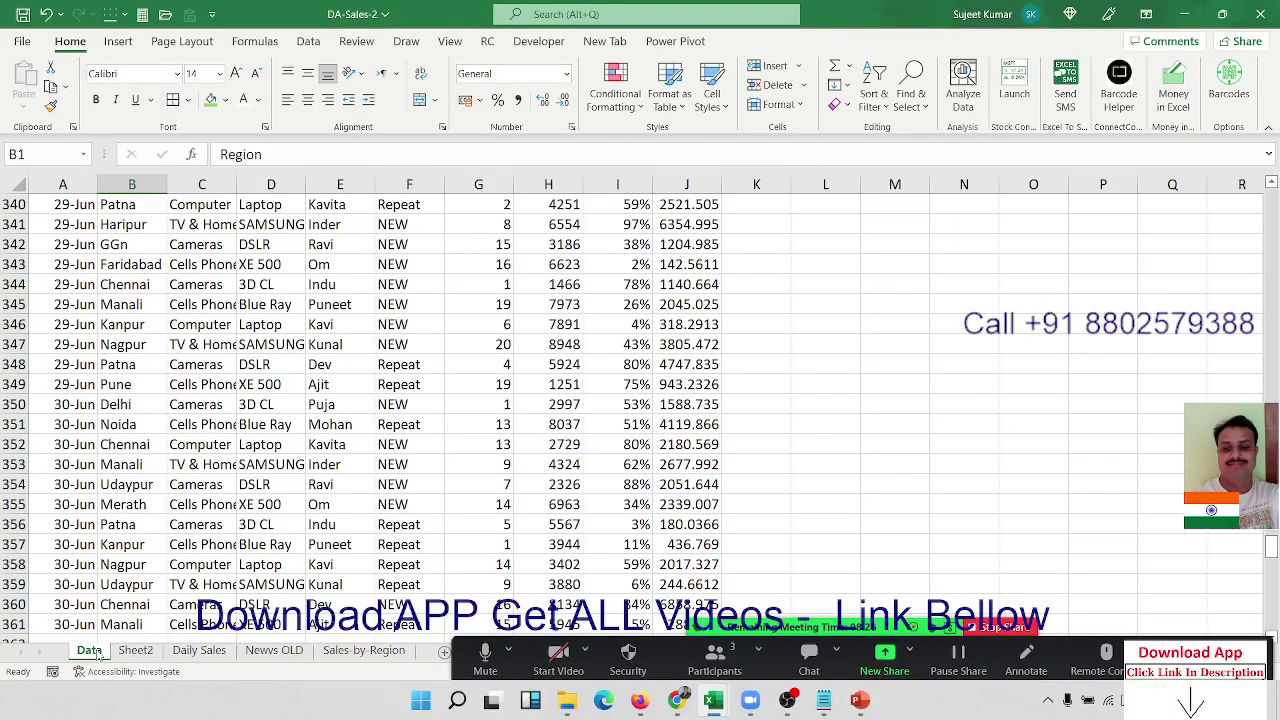
{"action": "left_click", "coordinate": [146, 263]}
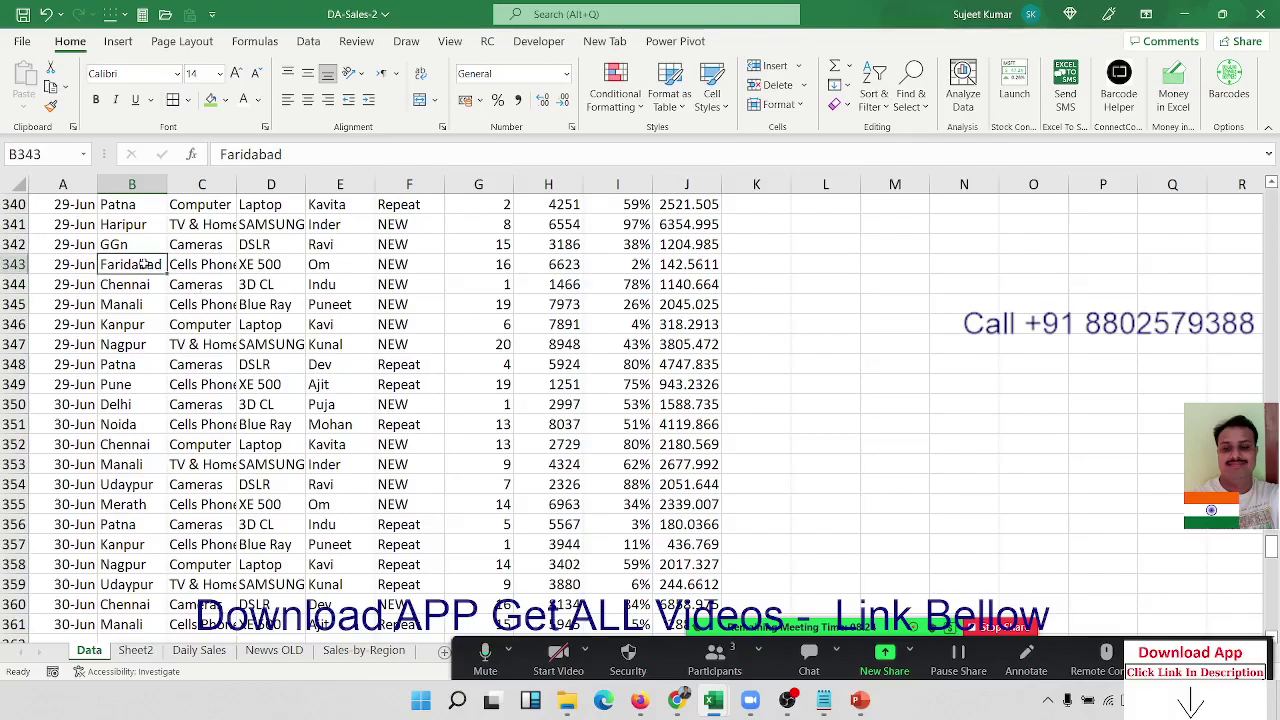
{"action": "scroll", "coordinate": [146, 263], "scroll_direction": "up", "scroll_amount": 13}
{"action": "left_click", "coordinate": [135, 650]}
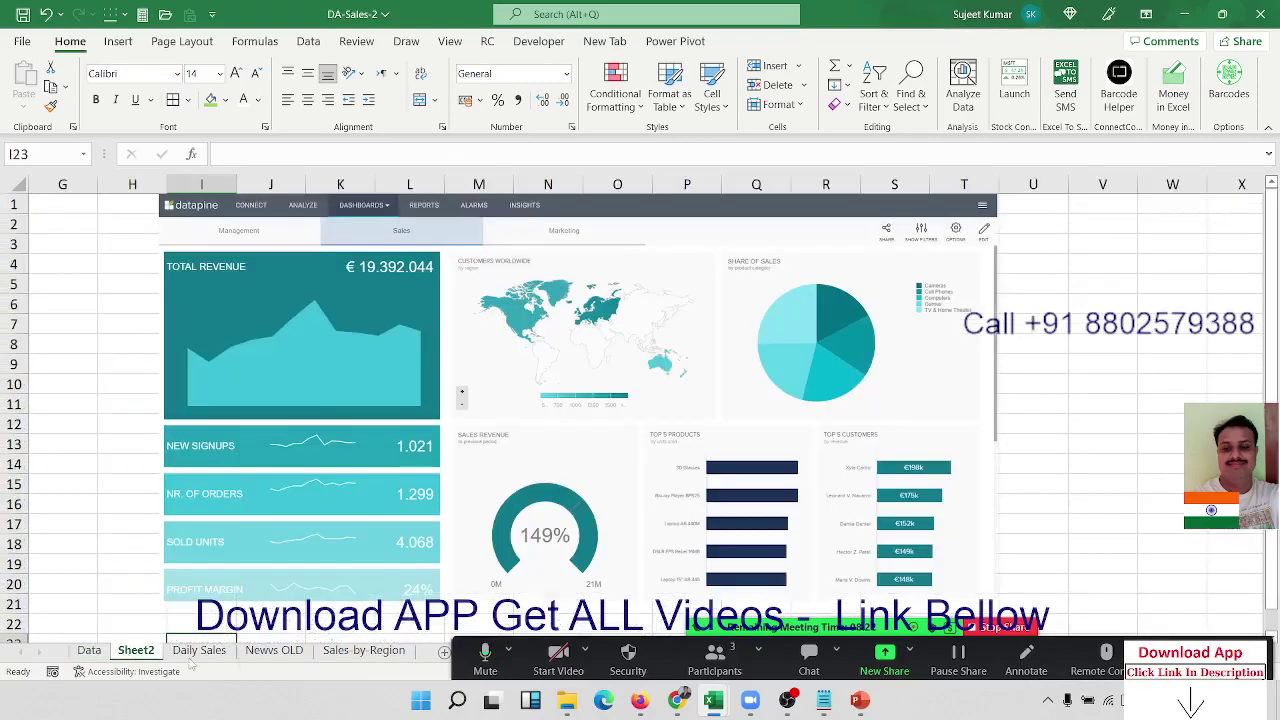
{"action": "left_click", "coordinate": [364, 651]}
{"action": "left_click", "coordinate": [60, 220]}
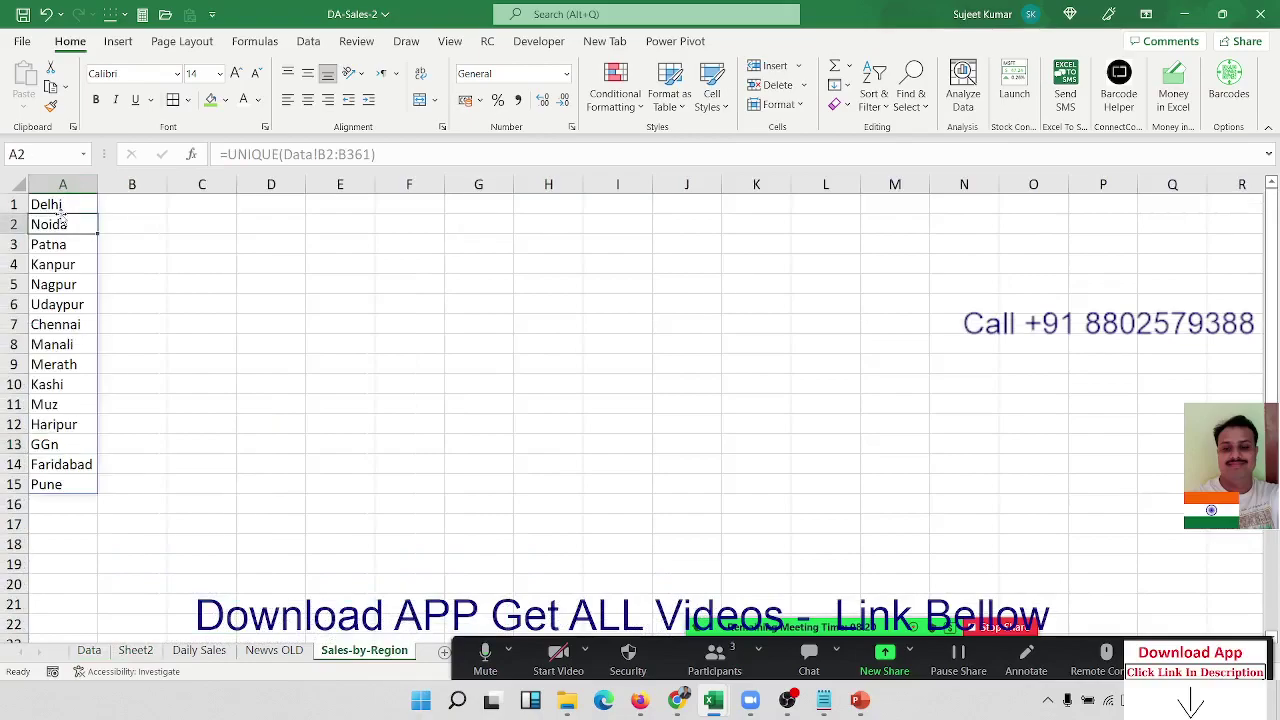
{"action": "left_click", "coordinate": [62, 208]}
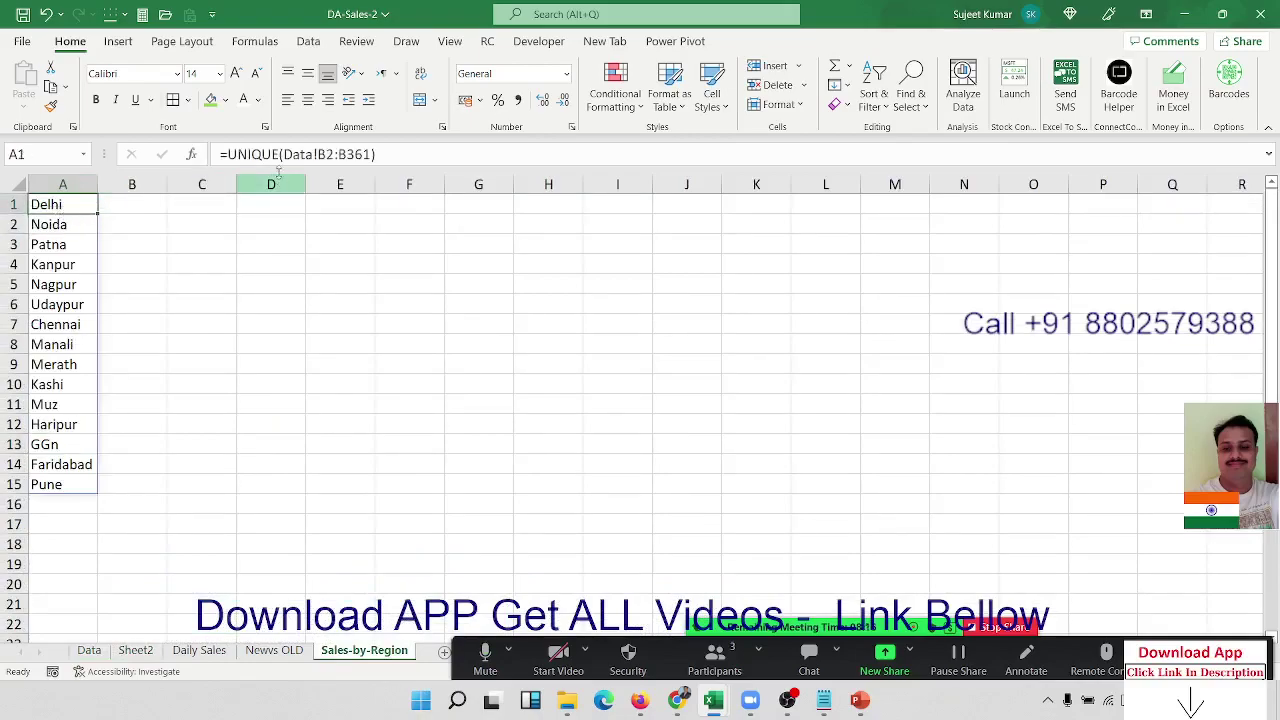
Change the formula to =UNIQUE(Data!B:B) and bold the Region heading
{"action": "left_click", "coordinate": [321, 154]}
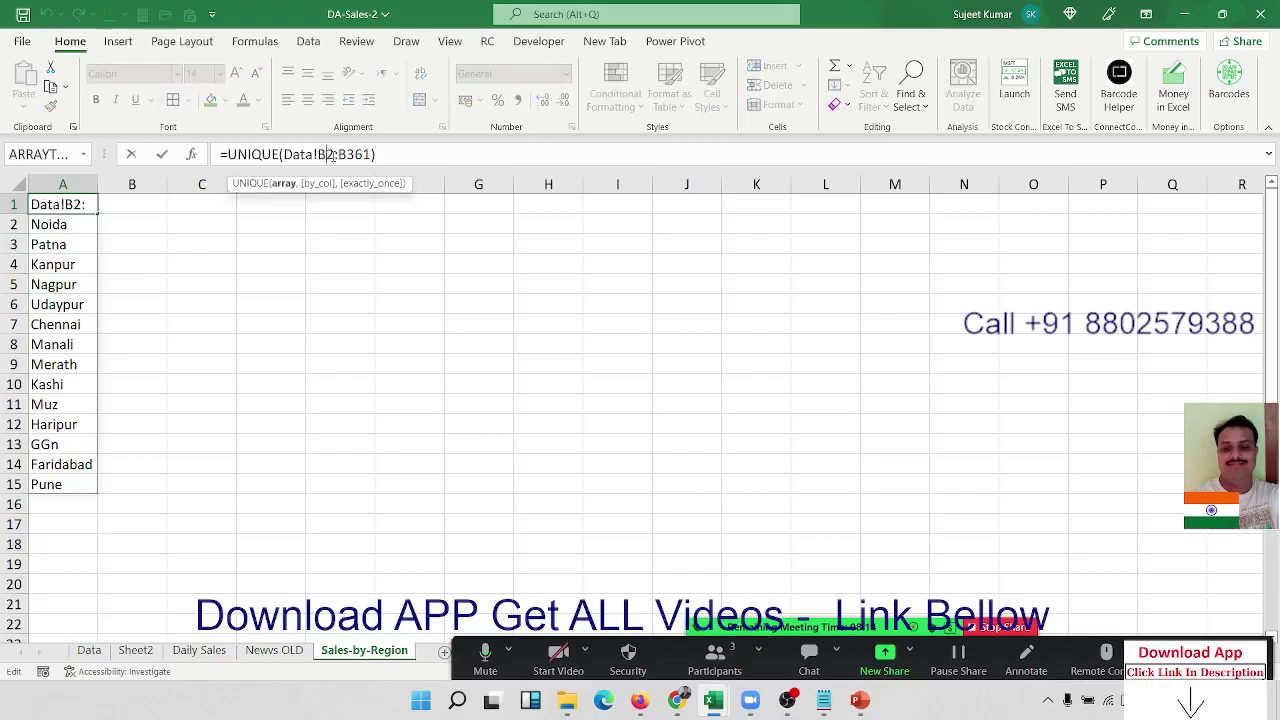
{"action": "key", "text": "BackSpace"}
{"action": "key", "text": "Delete"}
{"action": "key", "text": "Delete"}
{"action": "key", "text": "Delete"}
{"action": "key", "text": "ctrl+Return"}
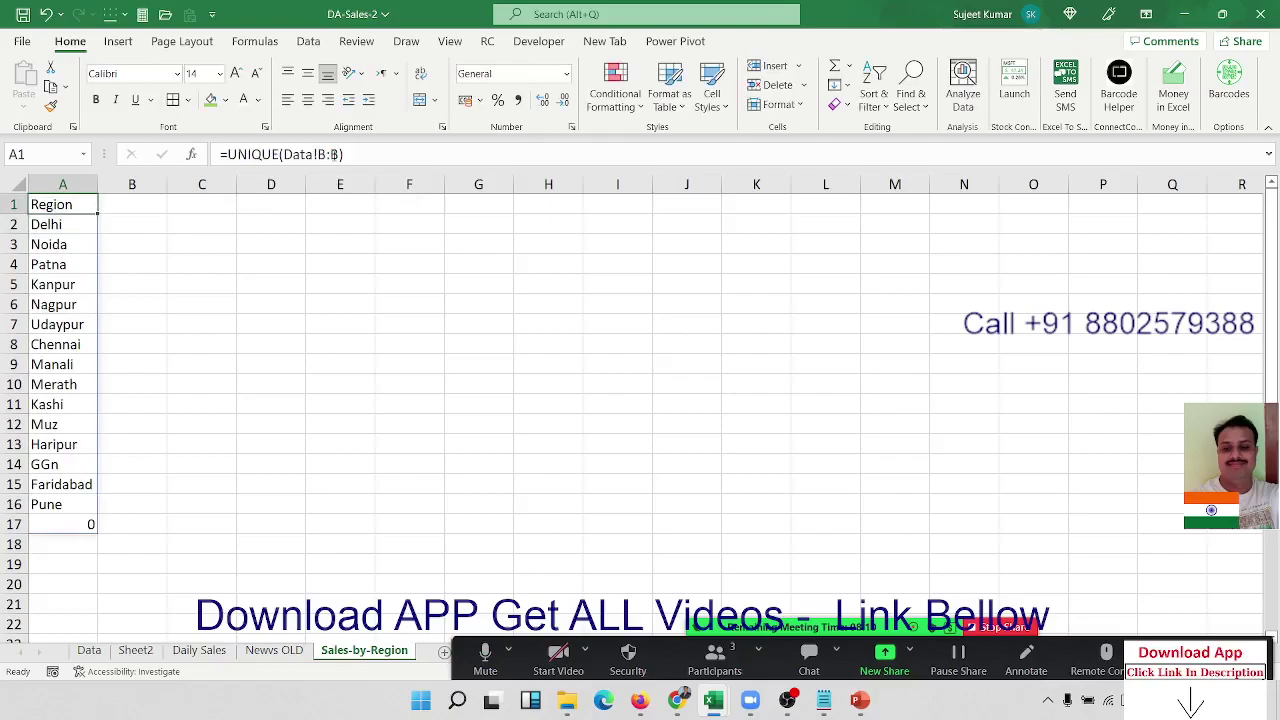
{"action": "key", "text": "ctrl+b"}
{"action": "left_click", "coordinate": [62, 224]}
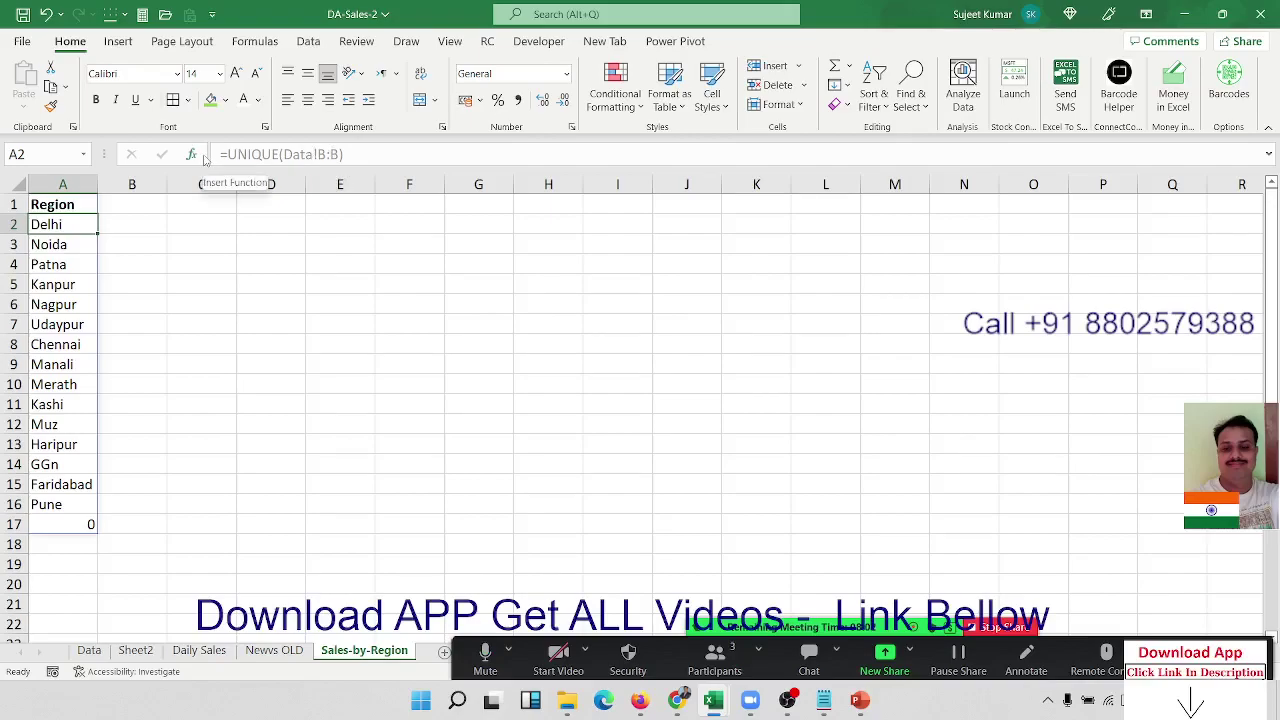
{"action": "left_click", "coordinate": [90, 204]}
Wrap A1's formula as =IF(UNIQUE(Data!B:B)=0,"",UNIQUE(Data!B:B))
{"action": "left_click", "coordinate": [226, 155]}
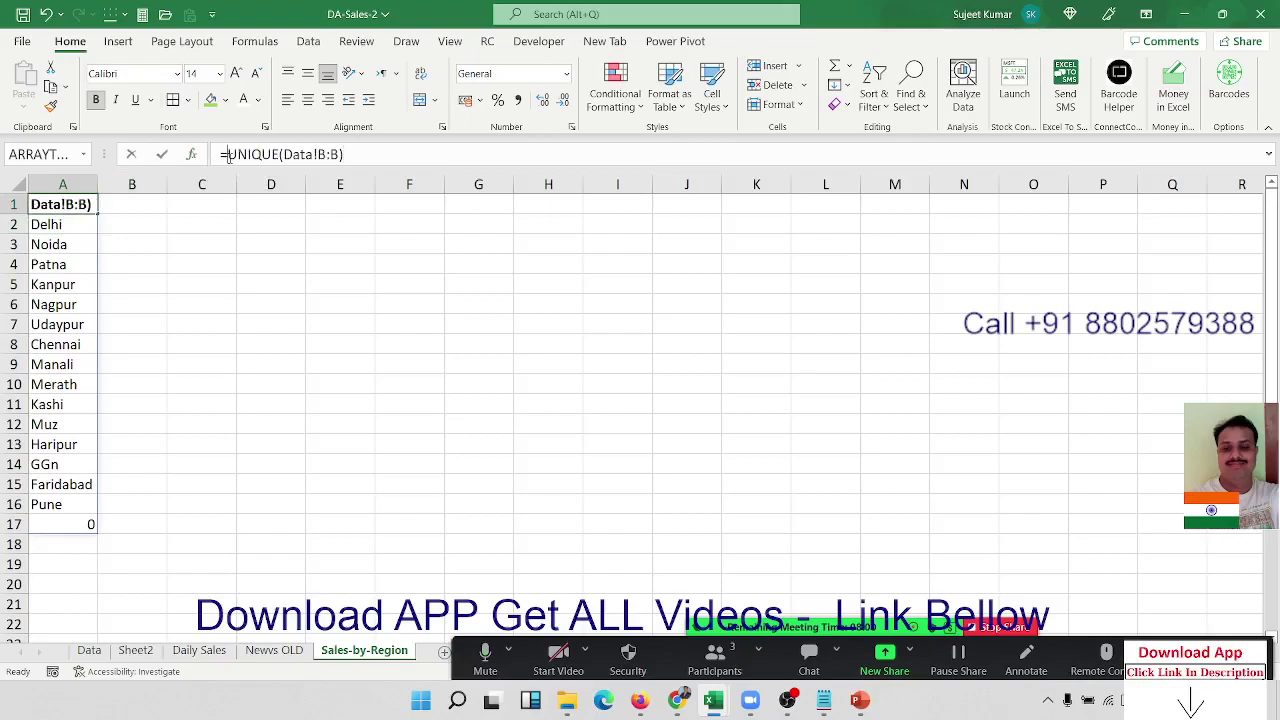
{"action": "type", "text": "IF("}
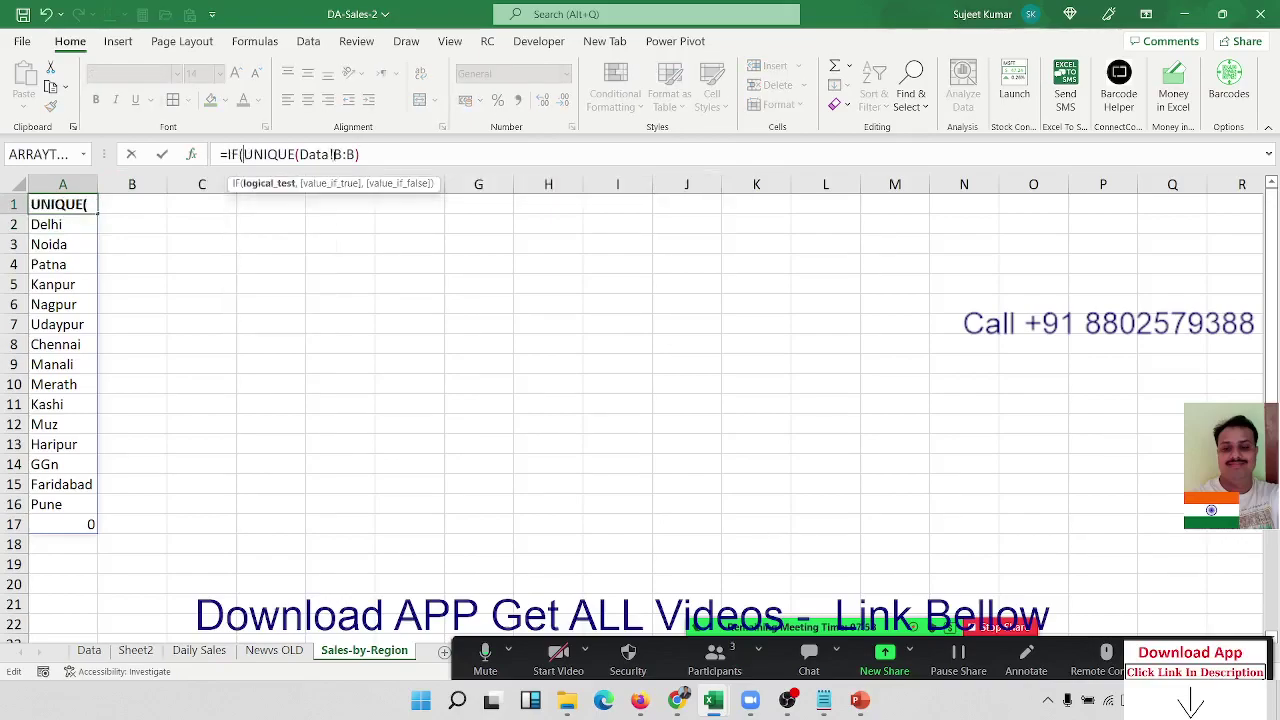
{"action": "left_click", "coordinate": [376, 150]}
{"action": "type", "text": "=0,"}
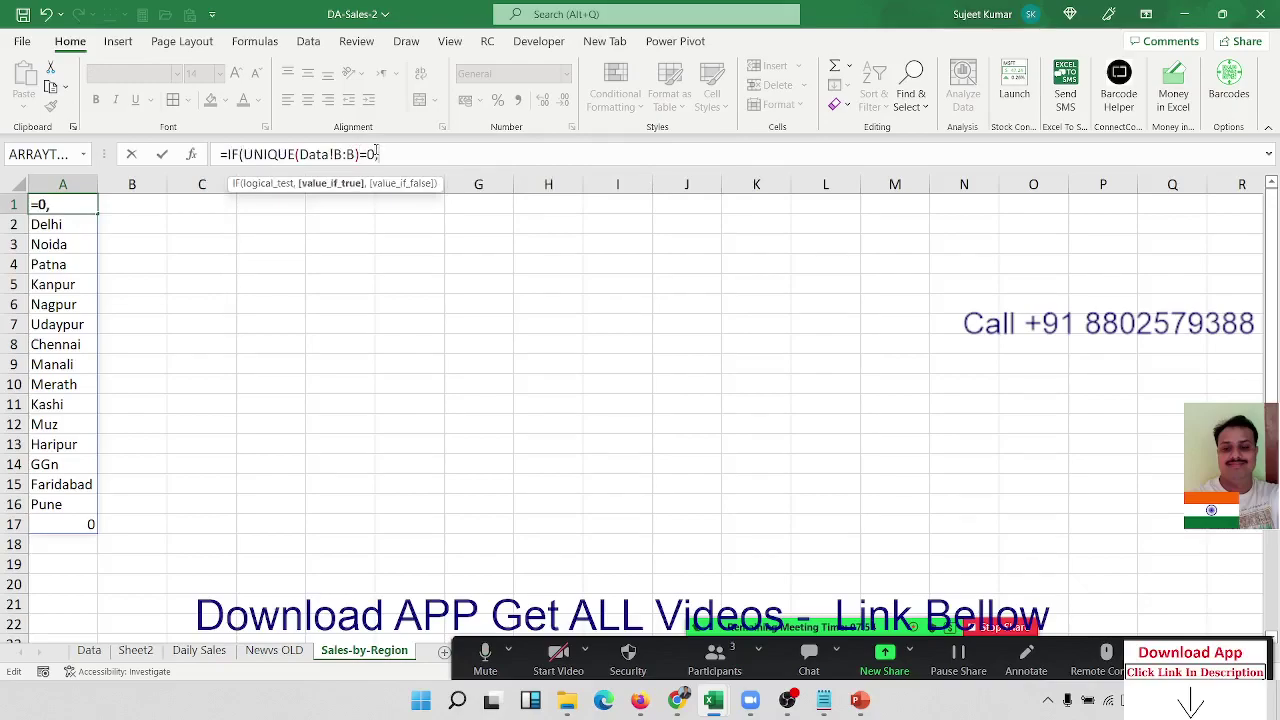
{"action": "type", "text": "\"\""}
{"action": "type", "text": ","}
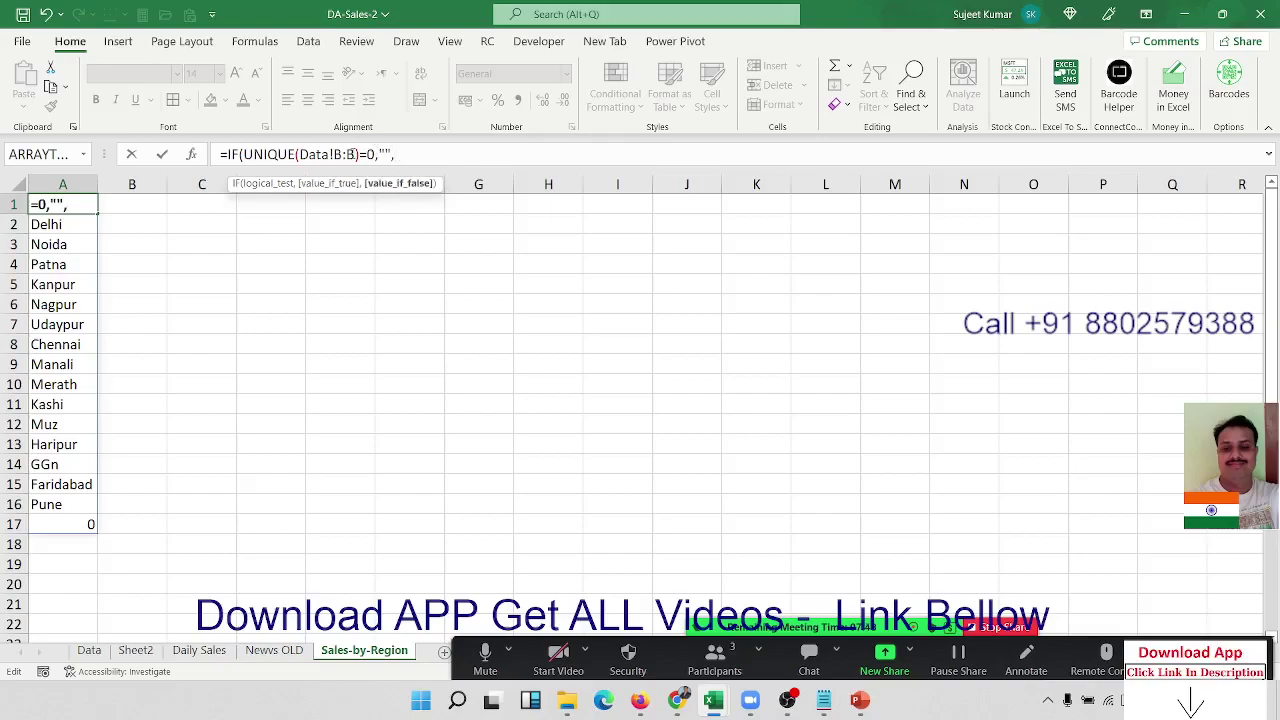
{"action": "left_click_drag", "start_coordinate": [359, 158], "coordinate": [242, 156]}
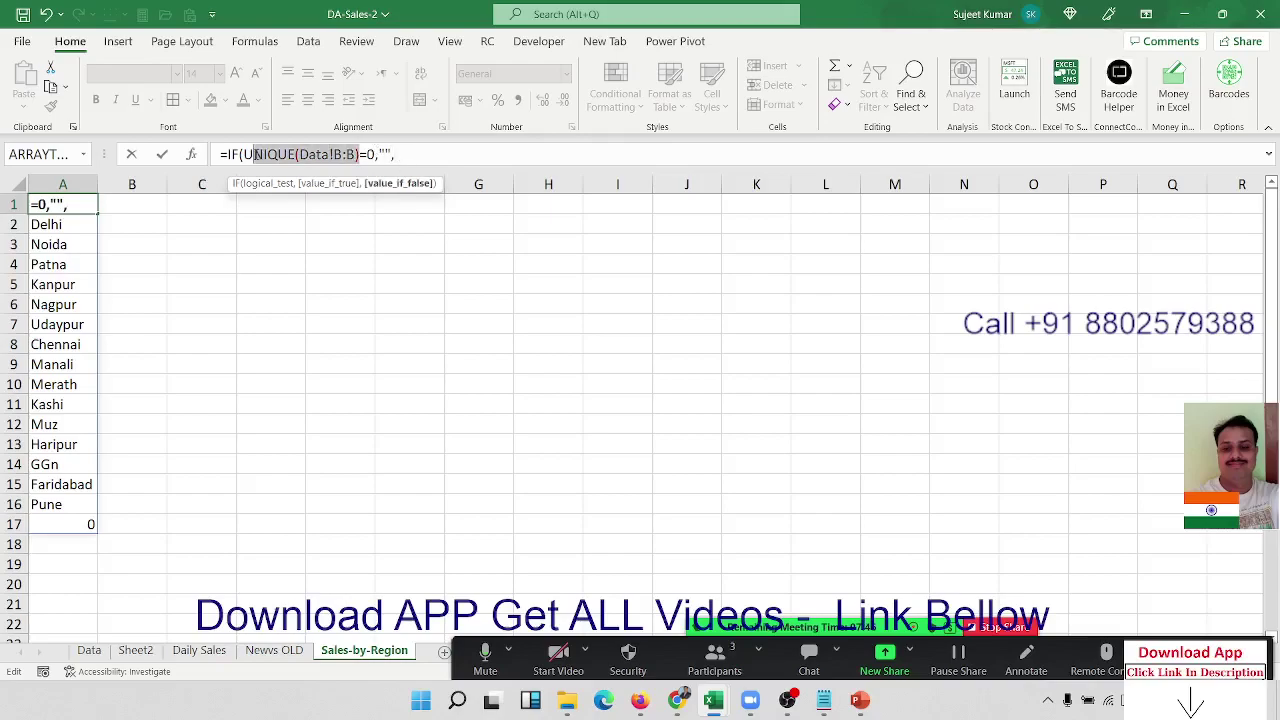
{"action": "key", "text": "ctrl+c"}
{"action": "left_click", "coordinate": [450, 155]}
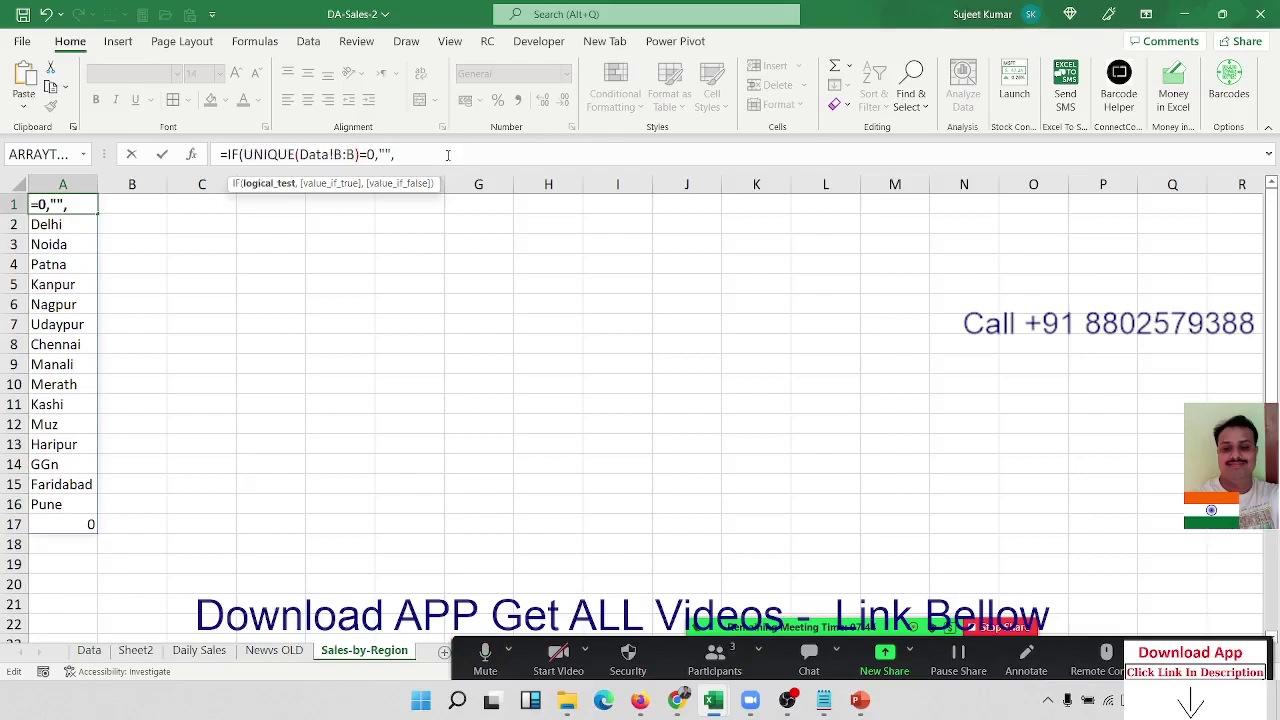
{"action": "key", "text": "ctrl+v"}
{"action": "key", "text": "Return"}
{"action": "left_click", "coordinate": [611, 408]}
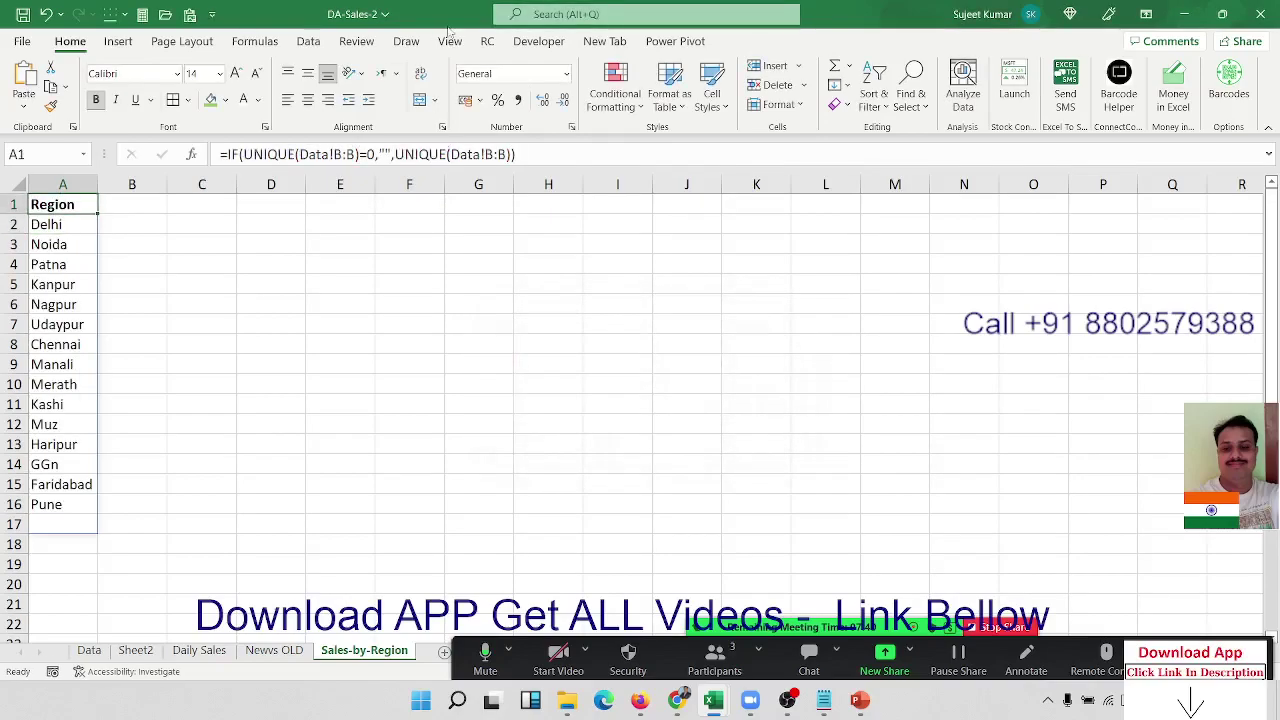
{"action": "left_click", "coordinate": [118, 41]}
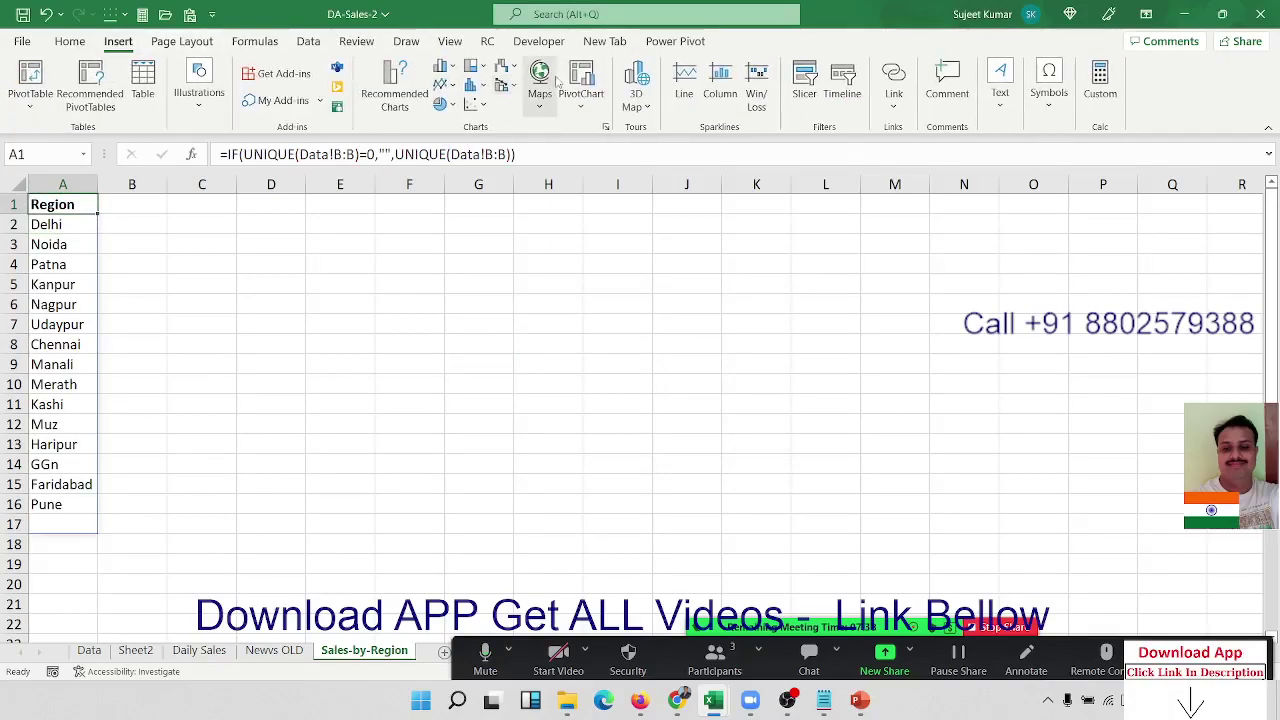
{"action": "left_click", "coordinate": [537, 100]}
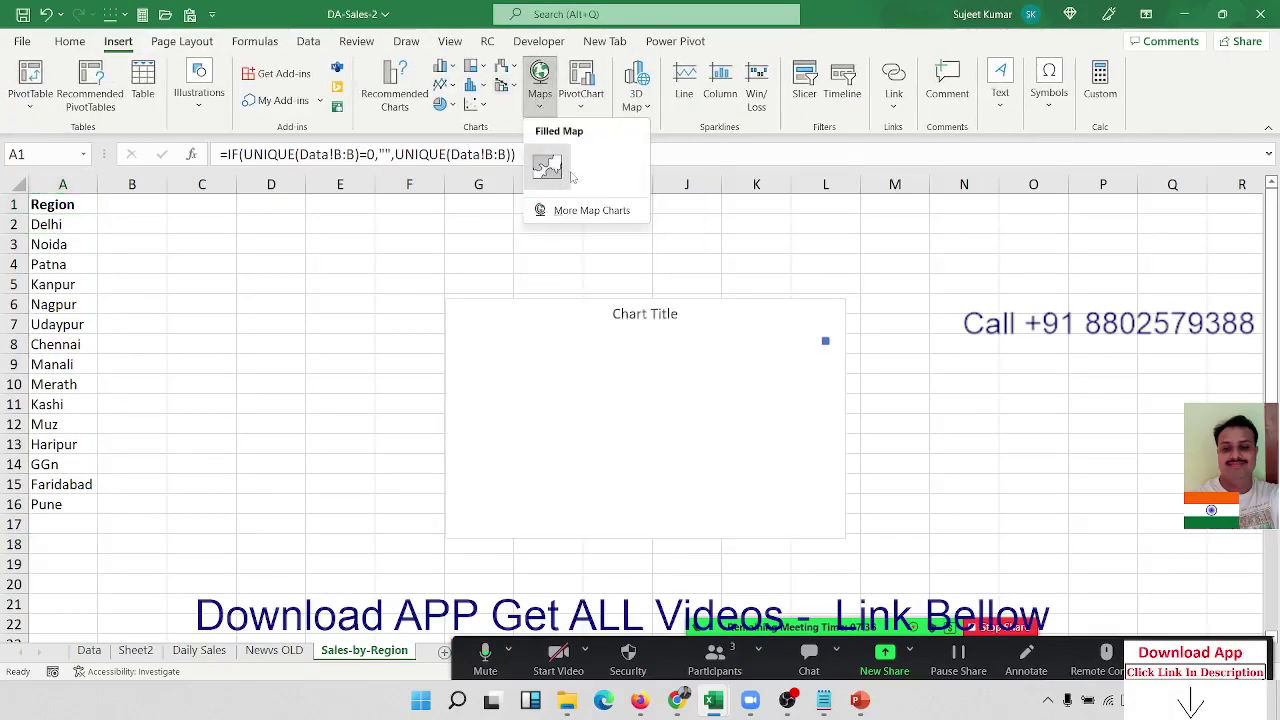
{"action": "left_click", "coordinate": [297, 333]}
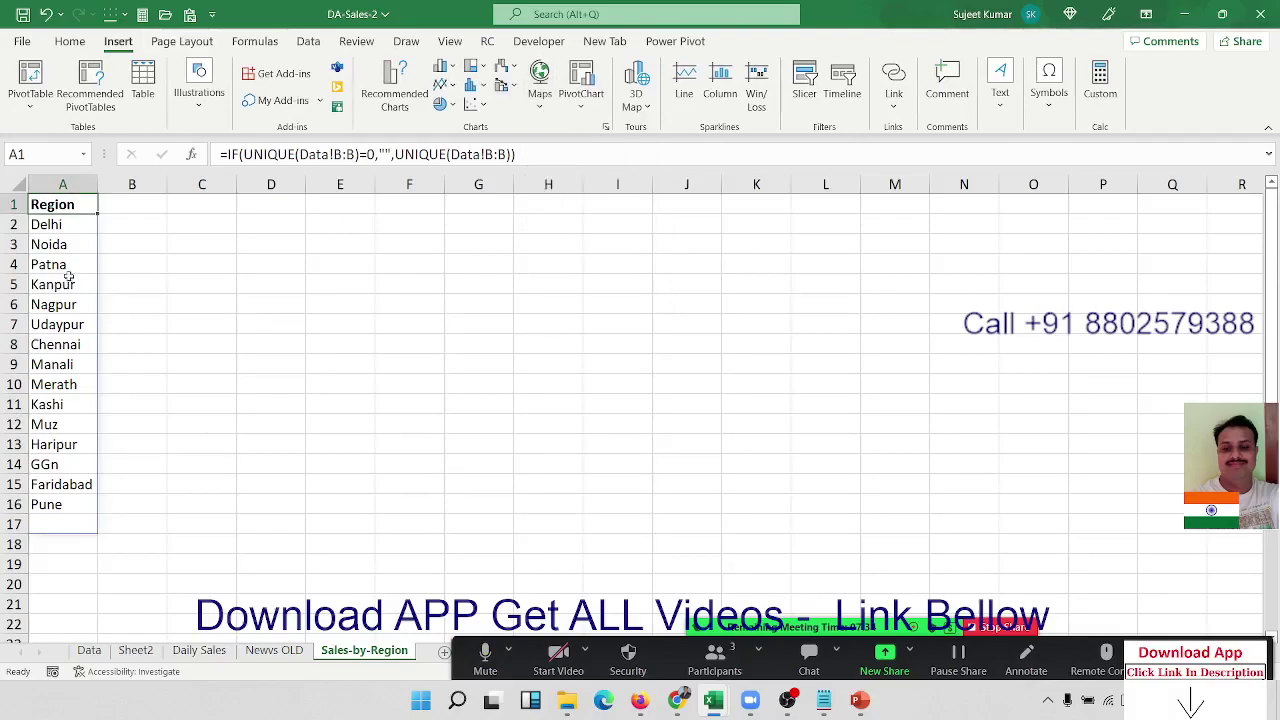
{"action": "left_click", "coordinate": [38, 224]}
{"action": "key", "text": "ctrl+shift+Down"}
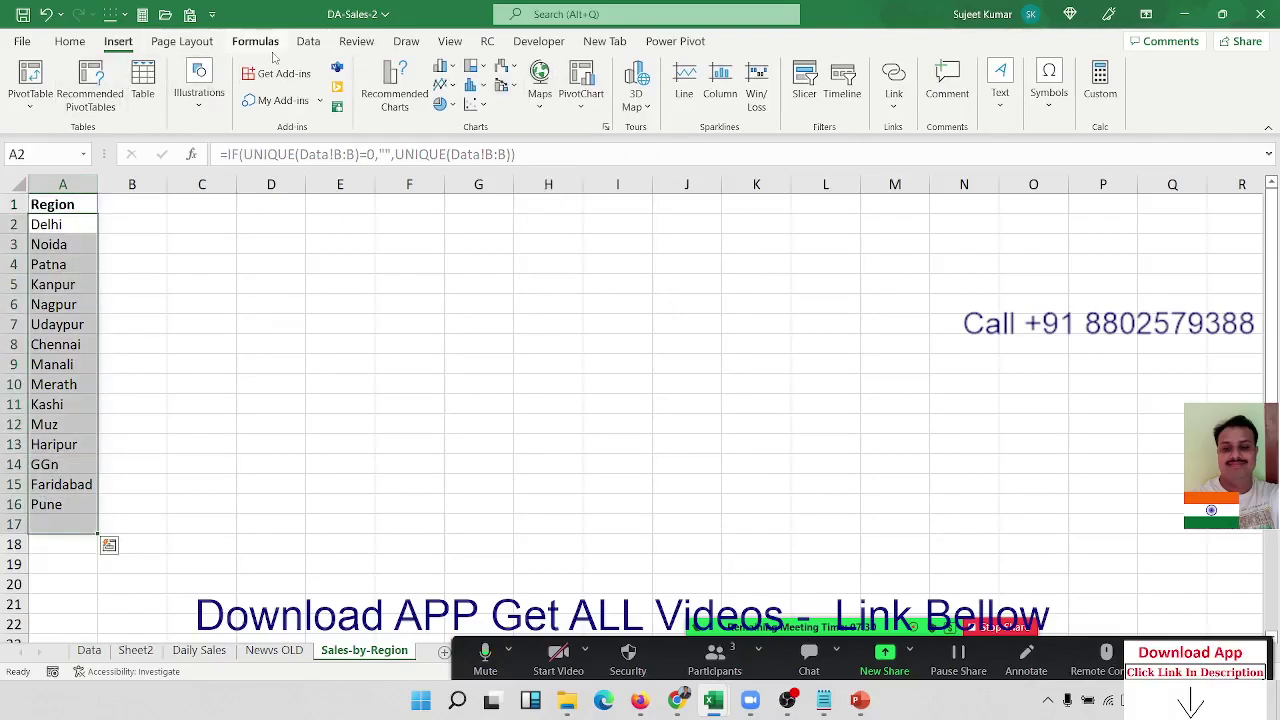
{"action": "left_click", "coordinate": [306, 42]}
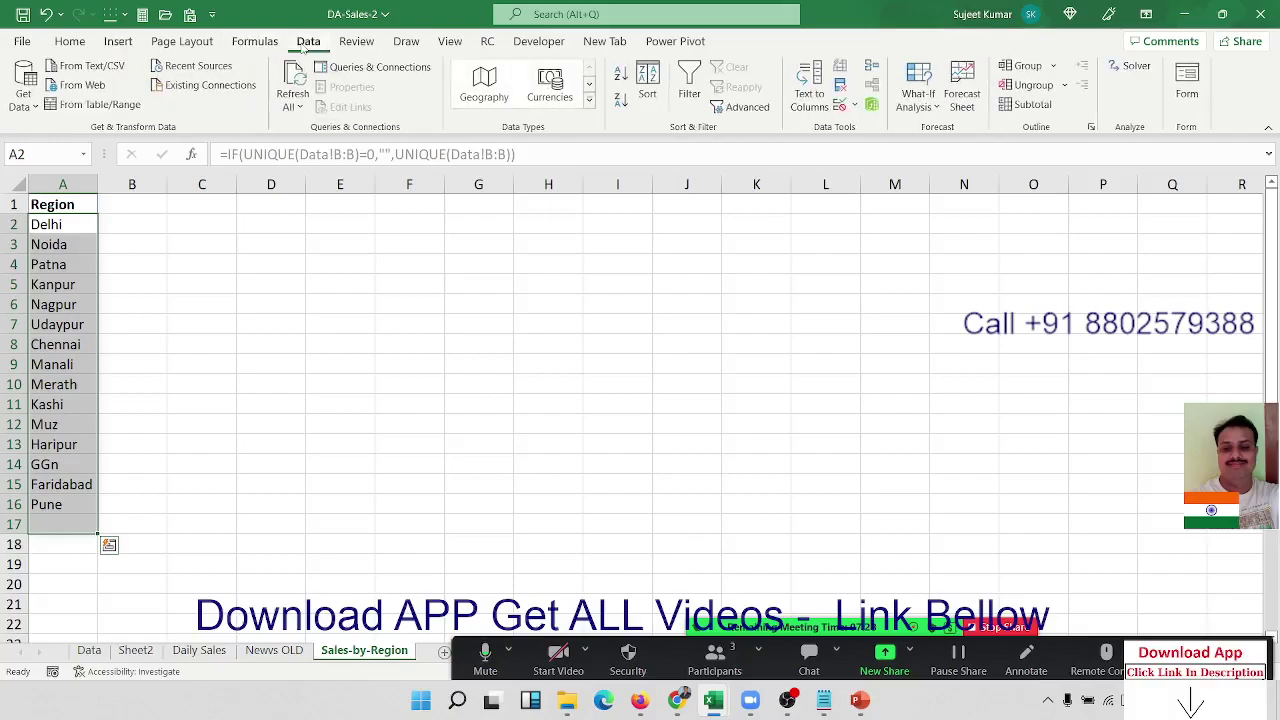
{"action": "left_click", "coordinate": [470, 86]}
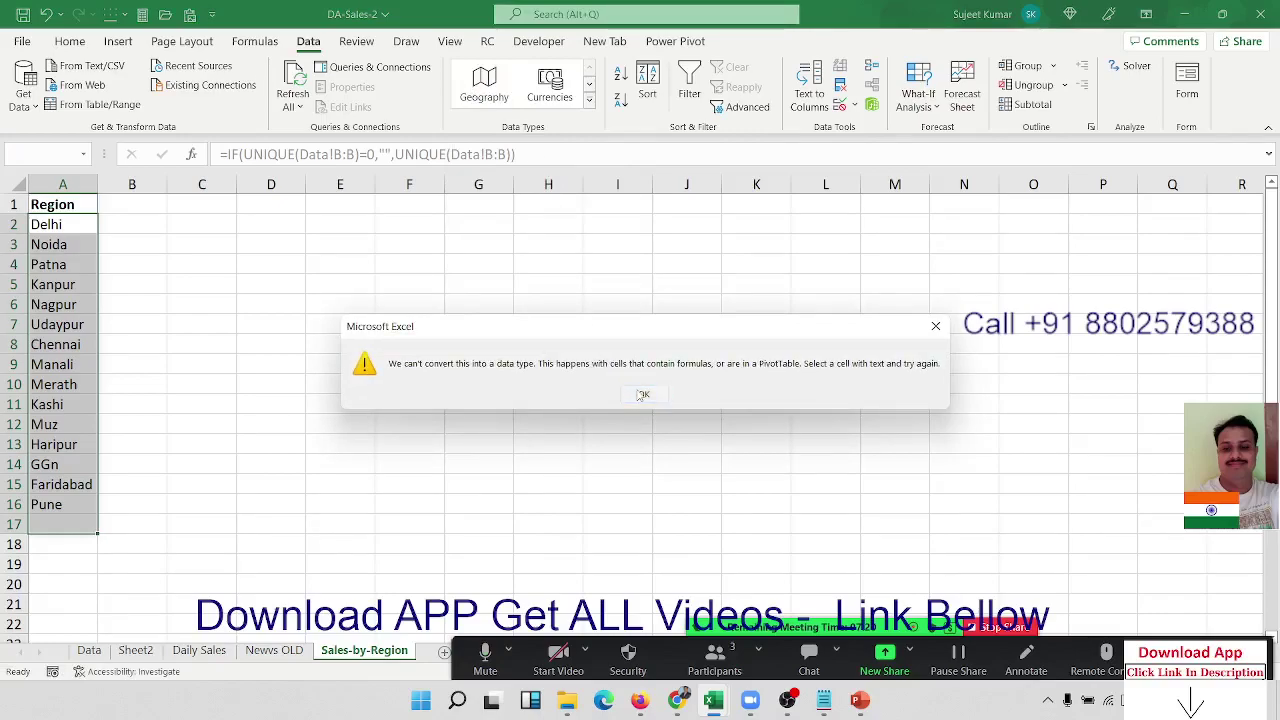
{"action": "left_click", "coordinate": [642, 395]}
{"action": "left_click", "coordinate": [69, 232]}
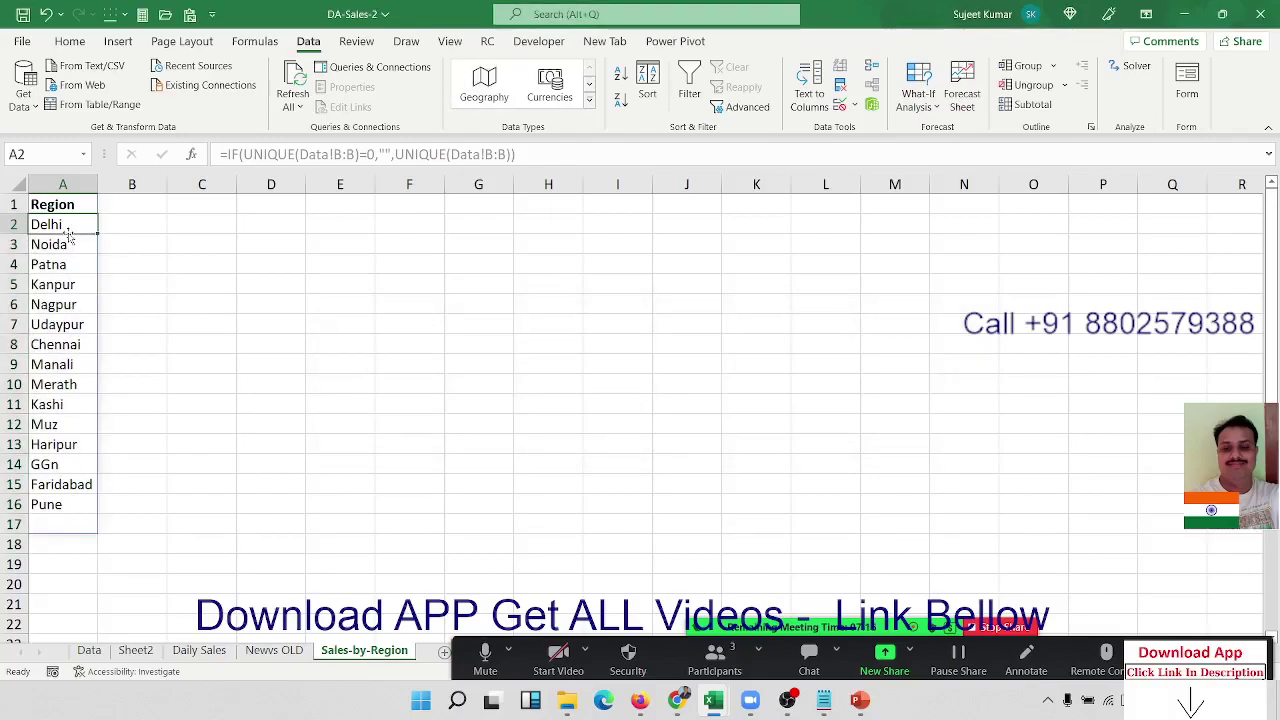
{"action": "left_click", "coordinate": [484, 82]}
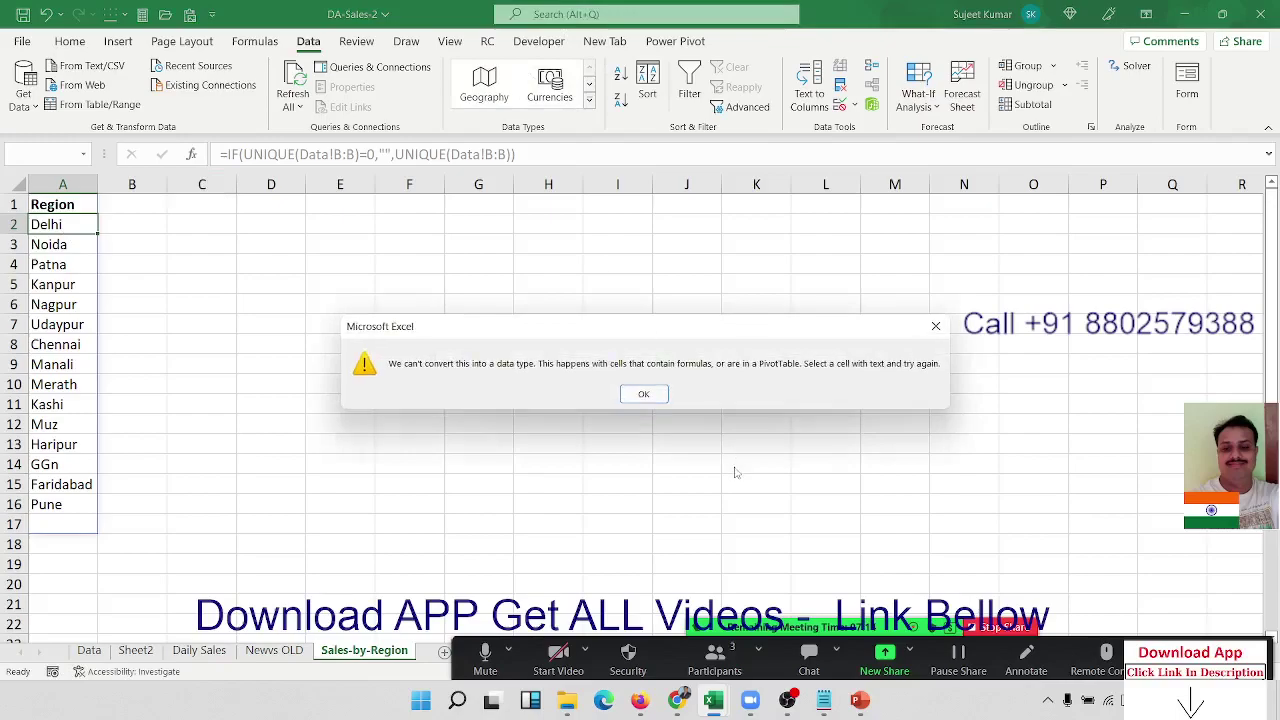
{"action": "left_click", "coordinate": [645, 394]}
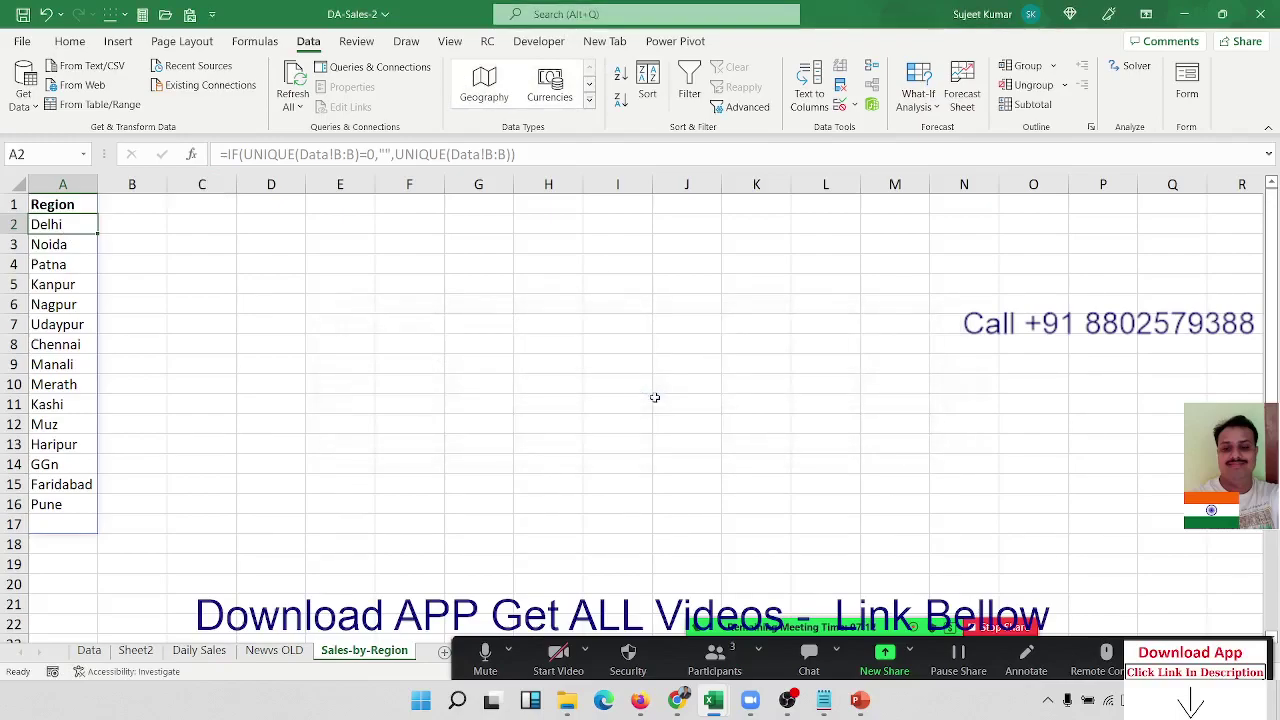
{"action": "key", "text": "ctrl+shift+Down"}
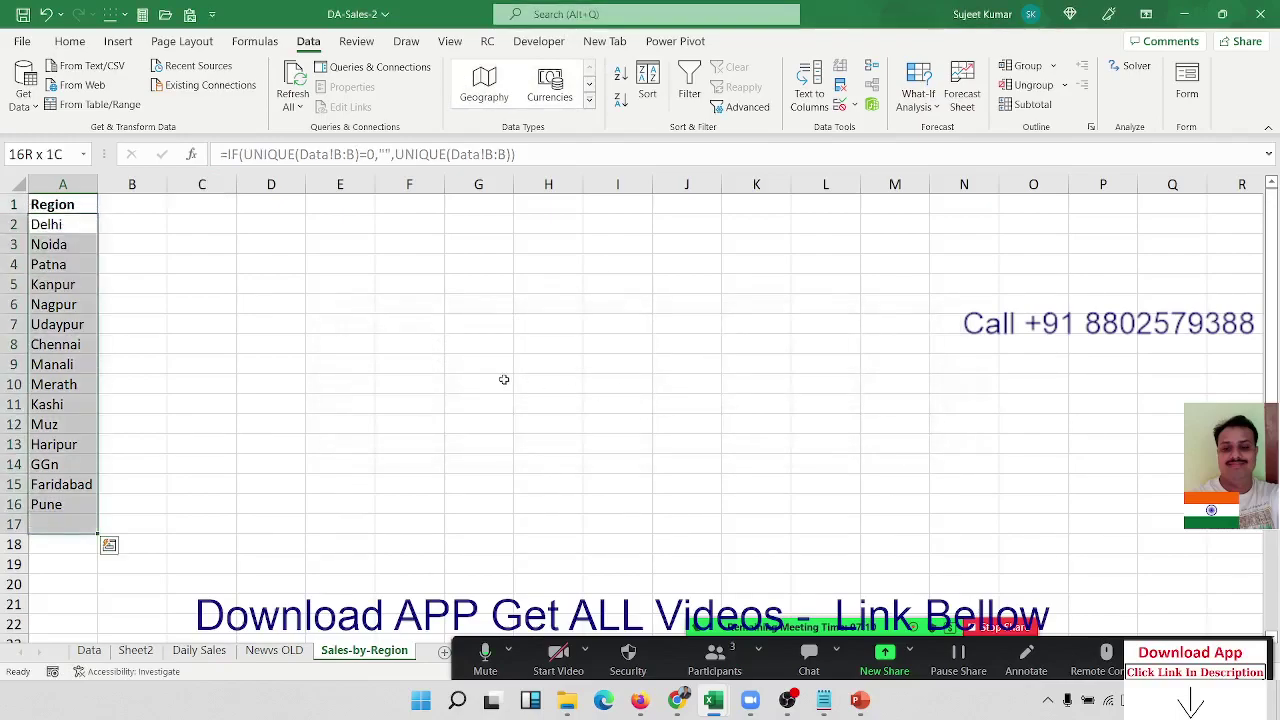
{"action": "key", "text": "ctrl+c"}
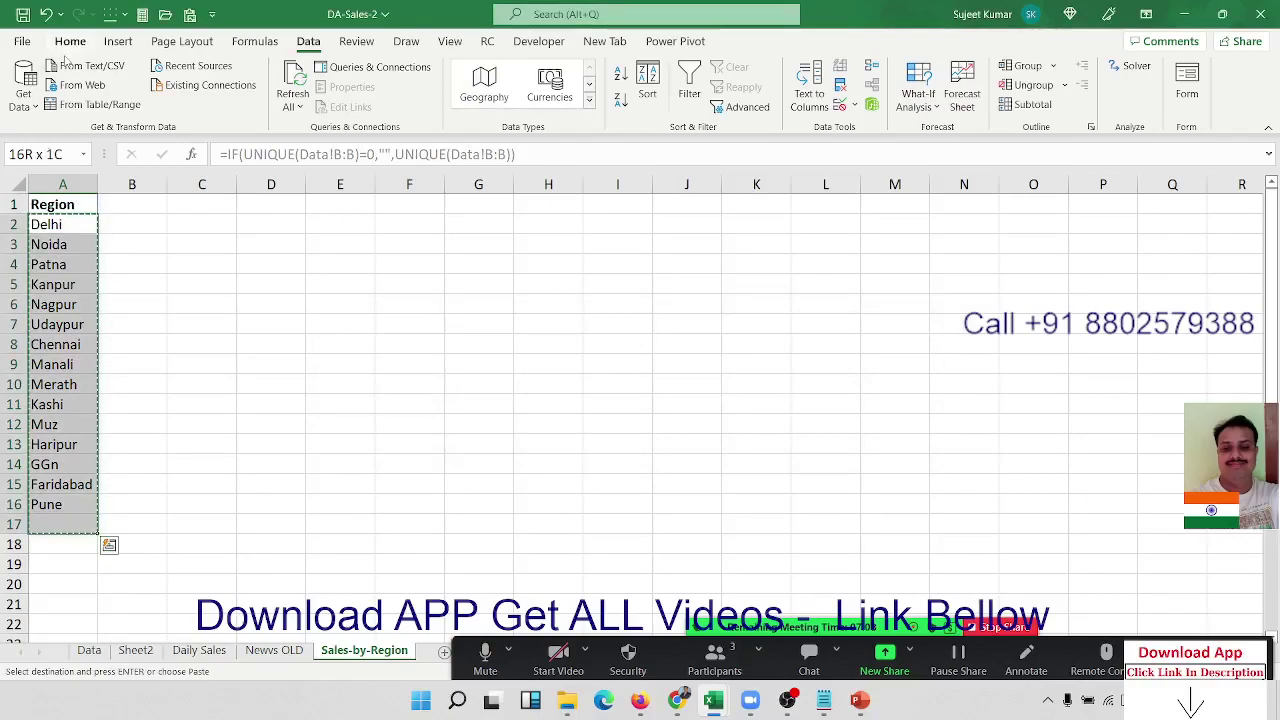
{"action": "left_click", "coordinate": [70, 41]}
{"action": "left_click", "coordinate": [26, 110]}
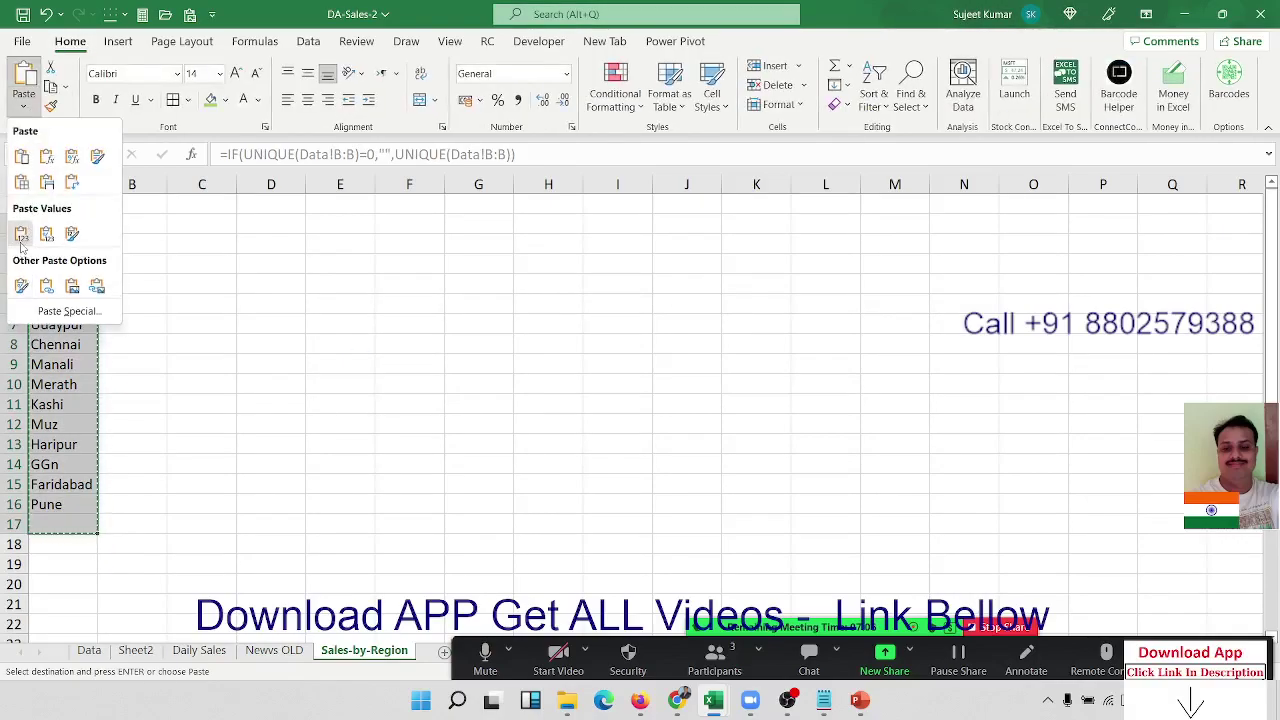
{"action": "left_click", "coordinate": [20, 235]}
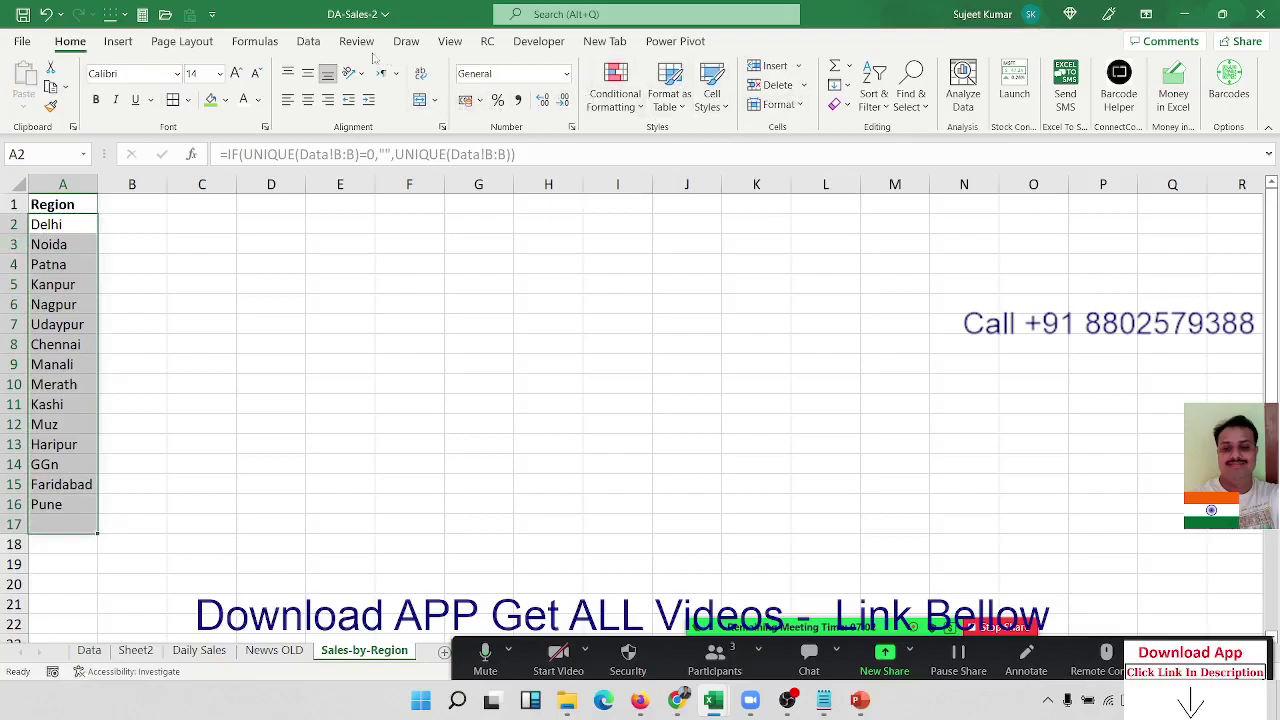
{"action": "left_click", "coordinate": [308, 41]}
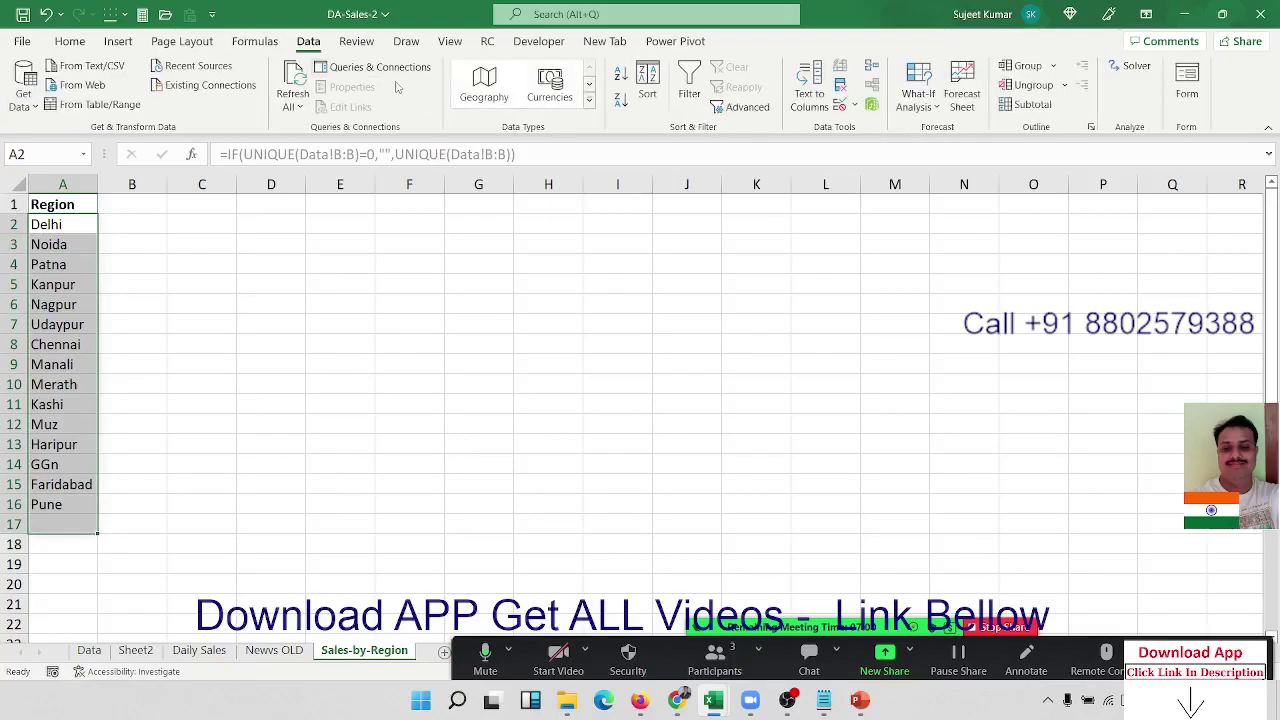
{"action": "left_click", "coordinate": [481, 90]}
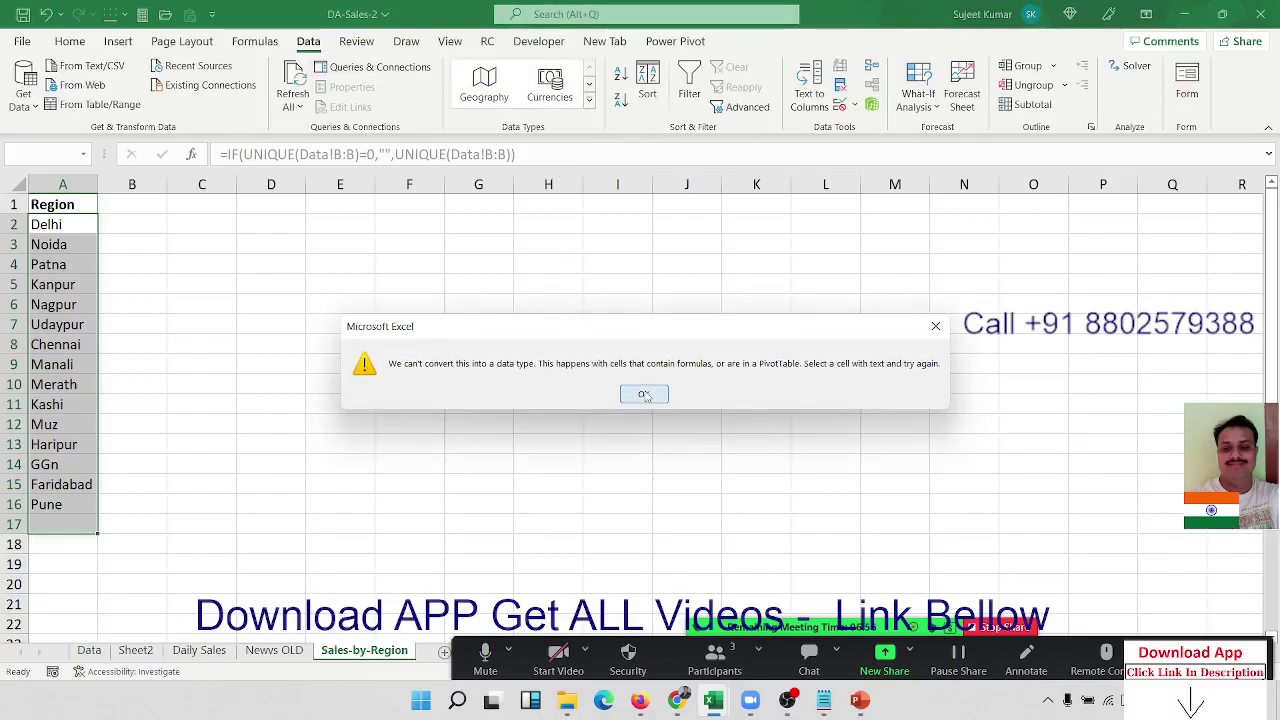
{"action": "left_click", "coordinate": [645, 395]}
Paste the A1:A17 region list over itself as values, then clear column A
{"action": "left_click", "coordinate": [84, 268]}
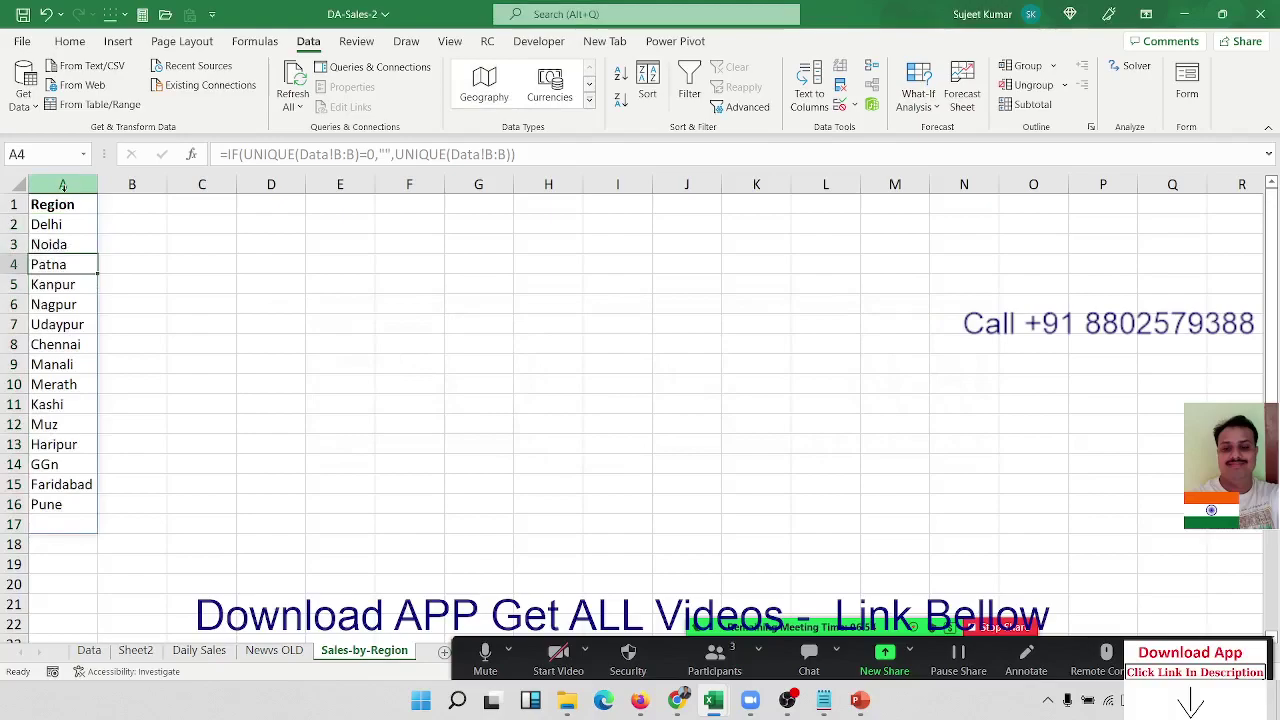
{"action": "left_click", "coordinate": [63, 197]}
{"action": "left_click_drag", "start_coordinate": [63, 197], "coordinate": [63, 524]}
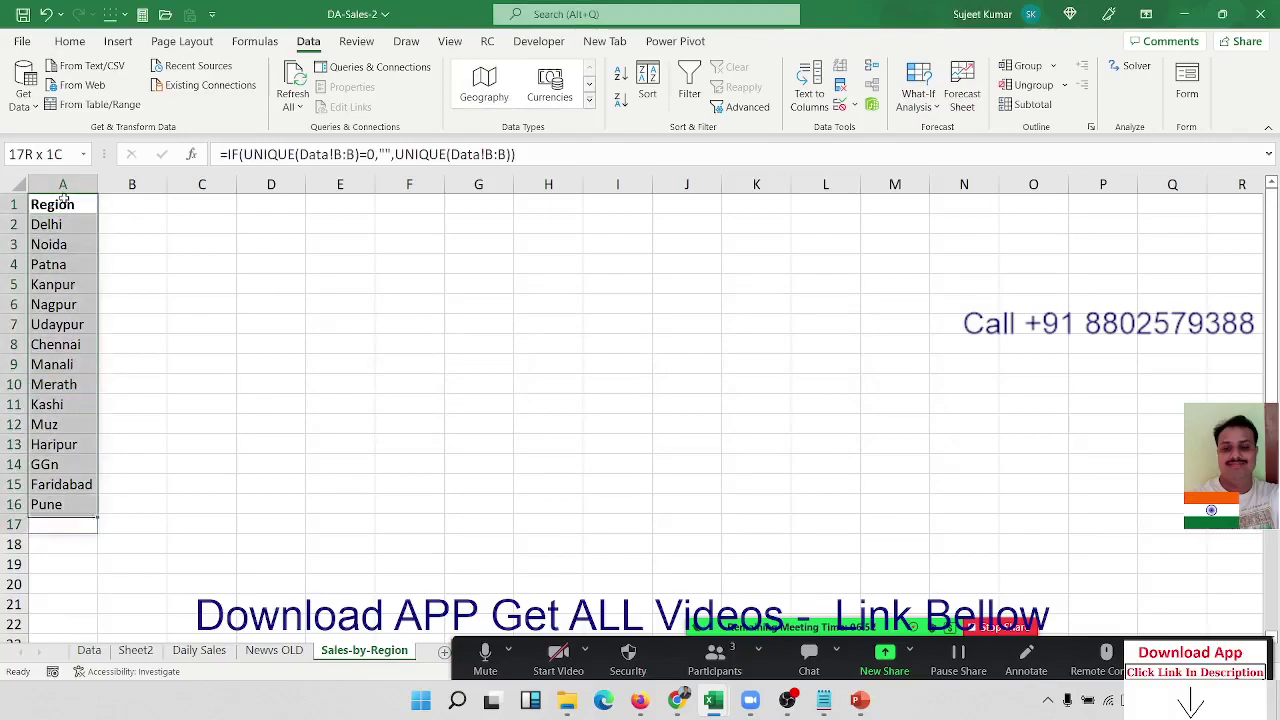
{"action": "key", "text": "ctrl+c"}
{"action": "left_click", "coordinate": [70, 41]}
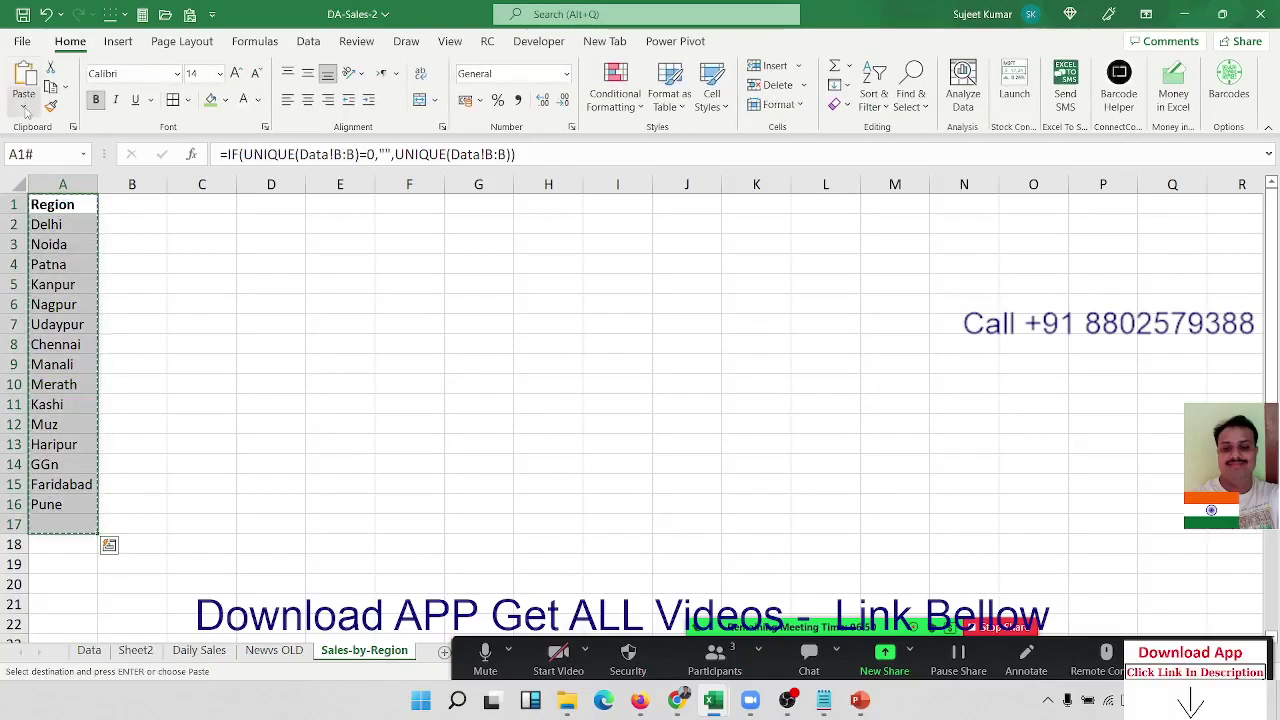
{"action": "left_click", "coordinate": [23, 106]}
{"action": "left_click", "coordinate": [21, 233]}
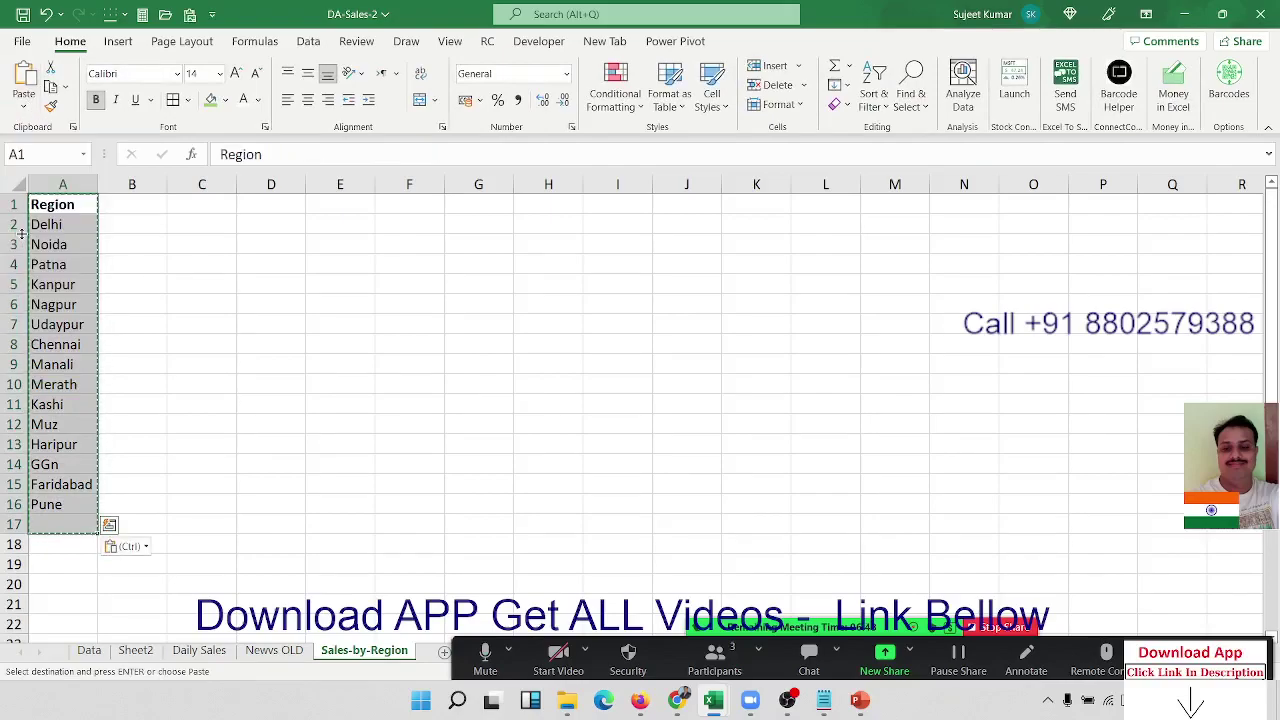
{"action": "key", "text": "Escape"}
{"action": "left_click_drag", "start_coordinate": [141, 202], "coordinate": [140, 290]}
{"action": "left_click", "coordinate": [130, 224]}
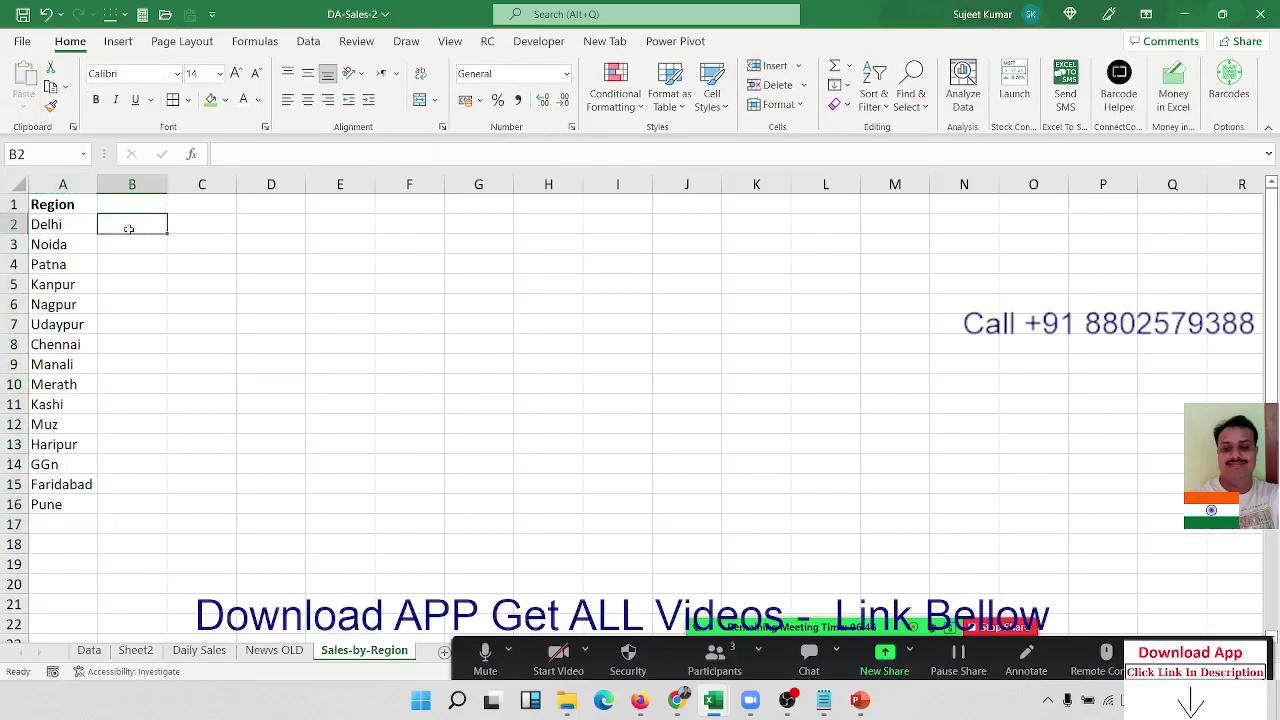
{"action": "left_click", "coordinate": [69, 182]}
{"action": "key", "text": "Delete"}
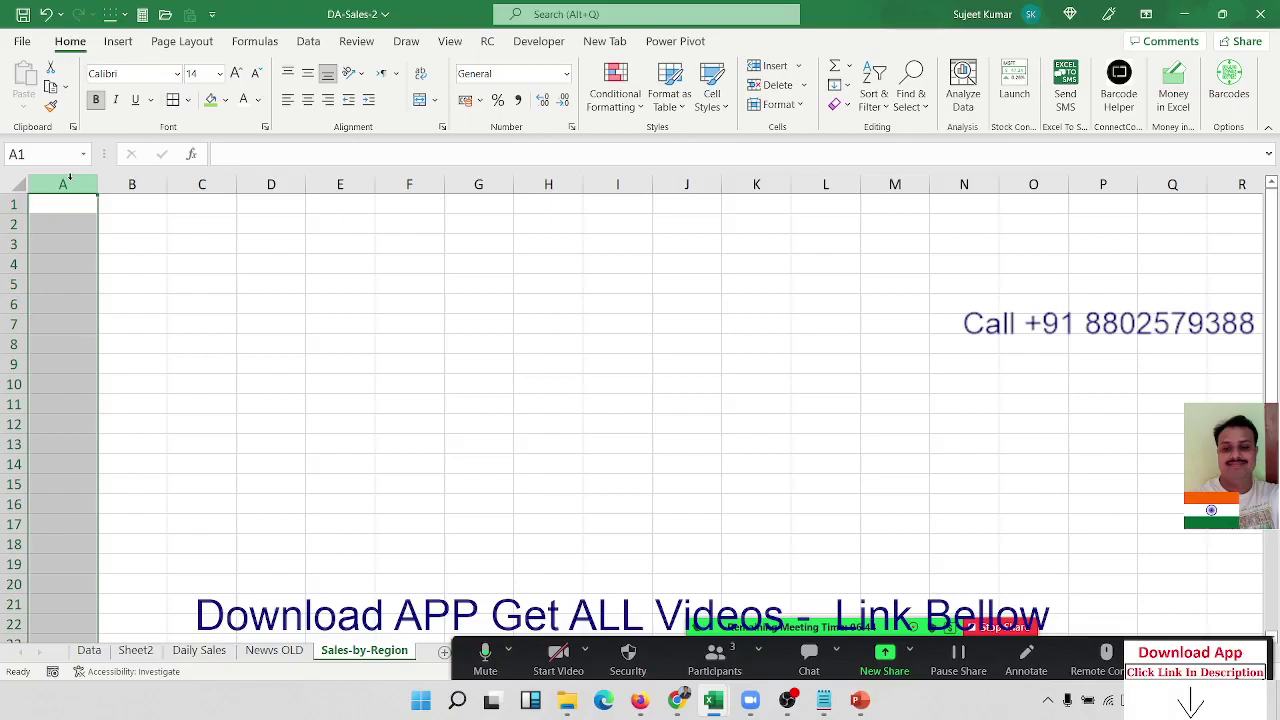
Copy the Data sheet's Region column B and paste it into A1 as values
{"action": "left_click", "coordinate": [88, 651]}
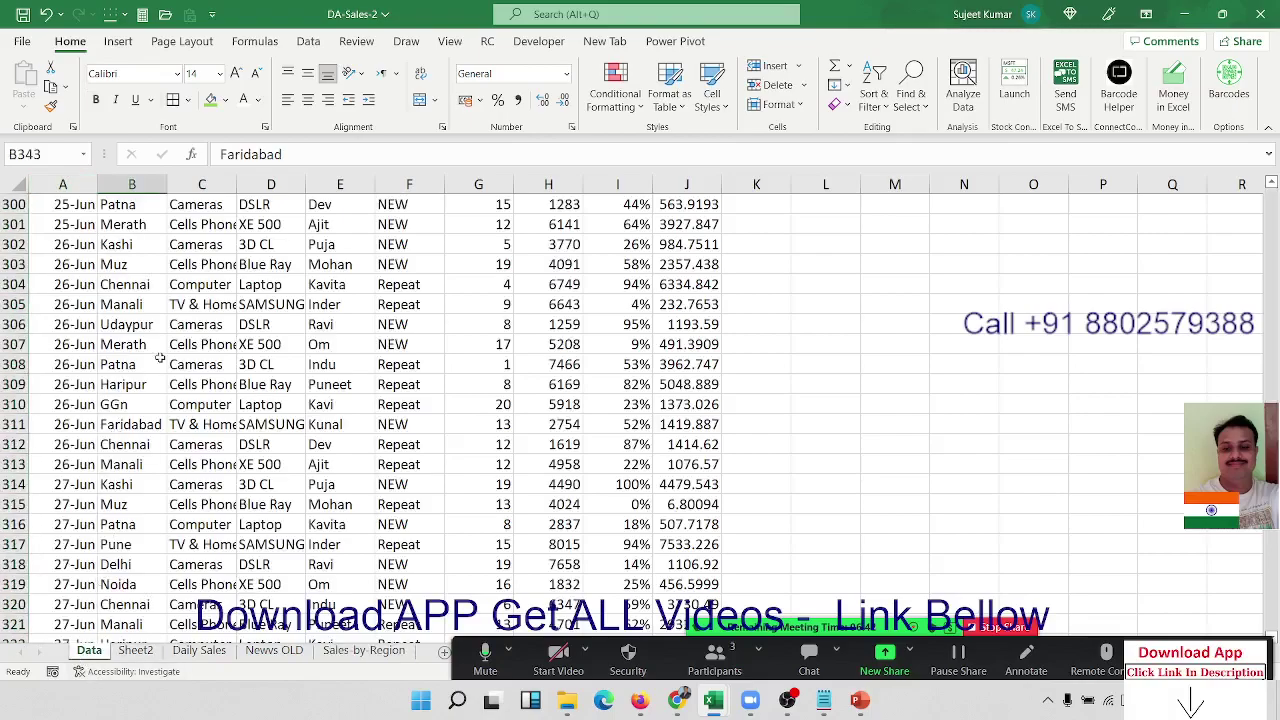
{"action": "left_click", "coordinate": [125, 204]}
{"action": "left_click", "coordinate": [130, 184]}
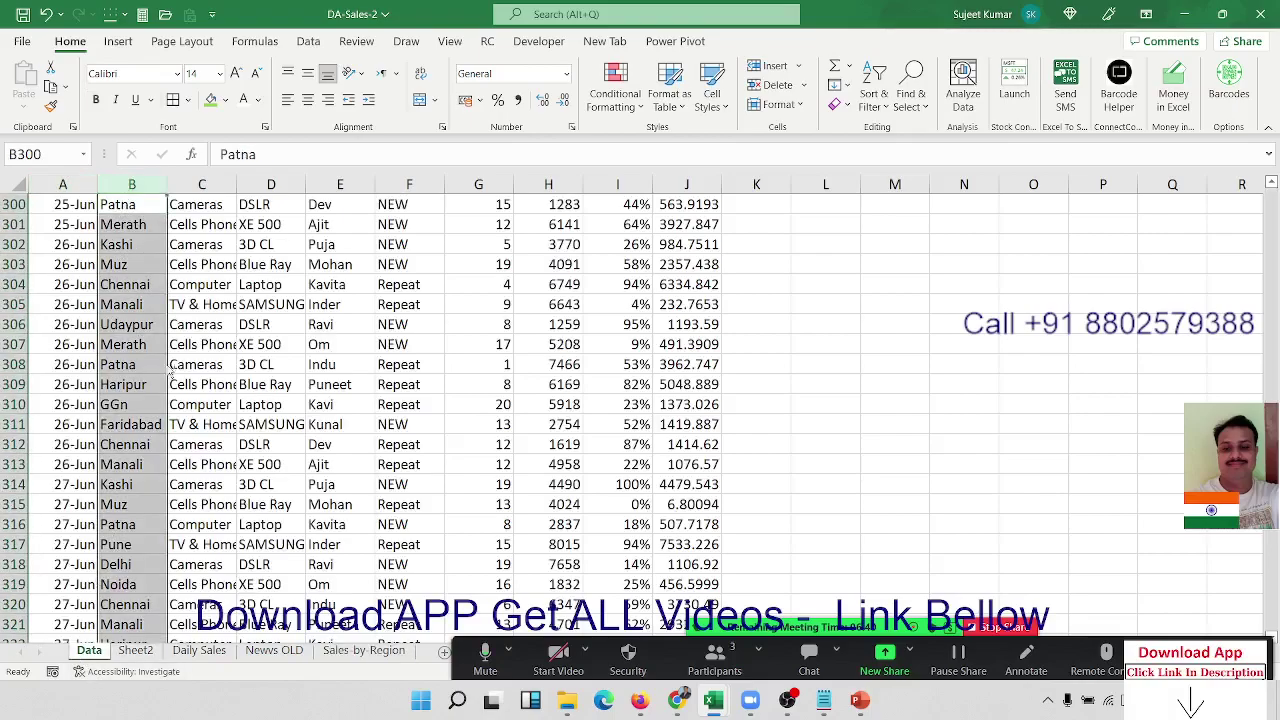
{"action": "key", "text": "ctrl+c"}
{"action": "left_click", "coordinate": [364, 651]}
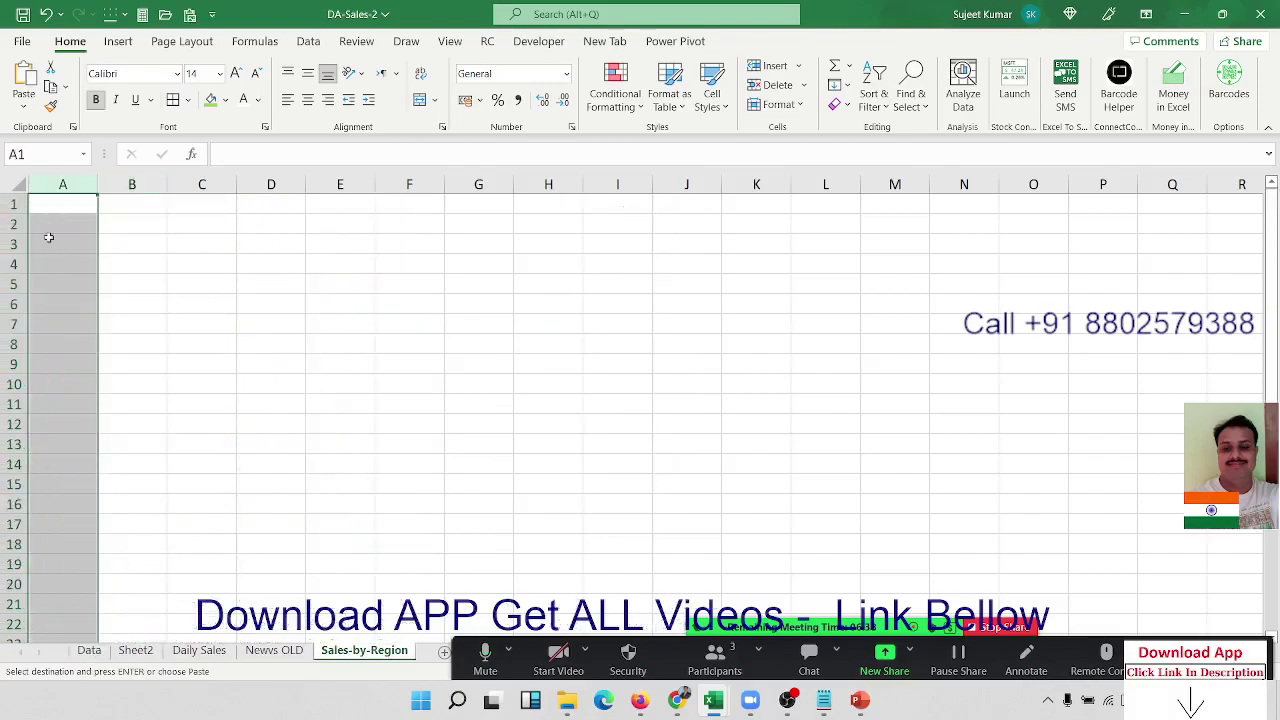
{"action": "left_click", "coordinate": [54, 203]}
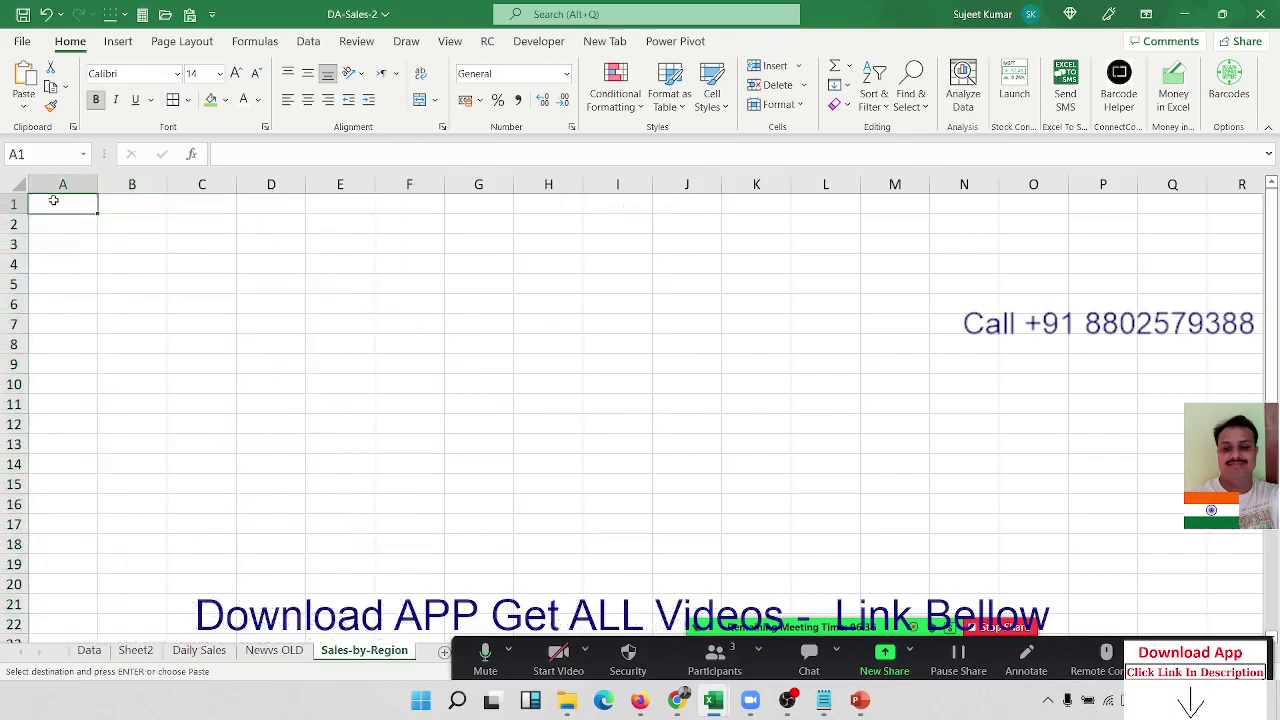
{"action": "left_click", "coordinate": [24, 105]}
{"action": "left_click", "coordinate": [20, 233]}
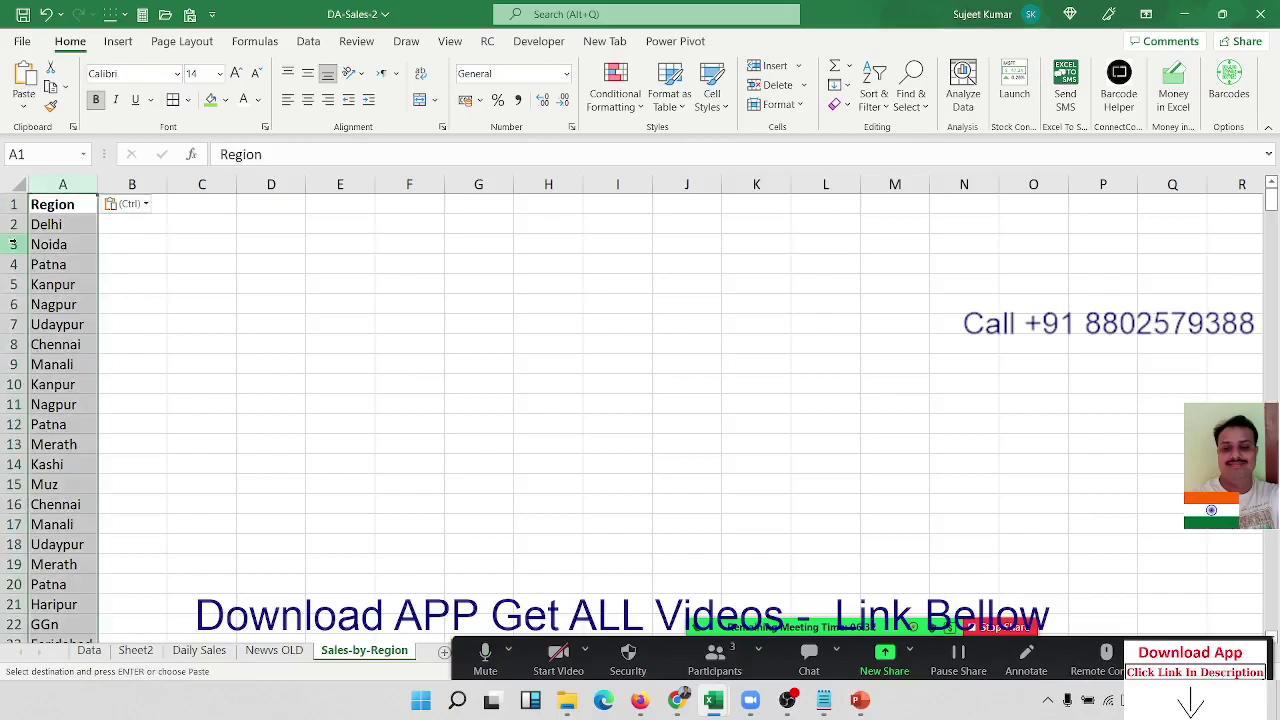
Remove duplicate regions and convert Delhi through Pune to the Geography data type
{"action": "left_click", "coordinate": [305, 44]}
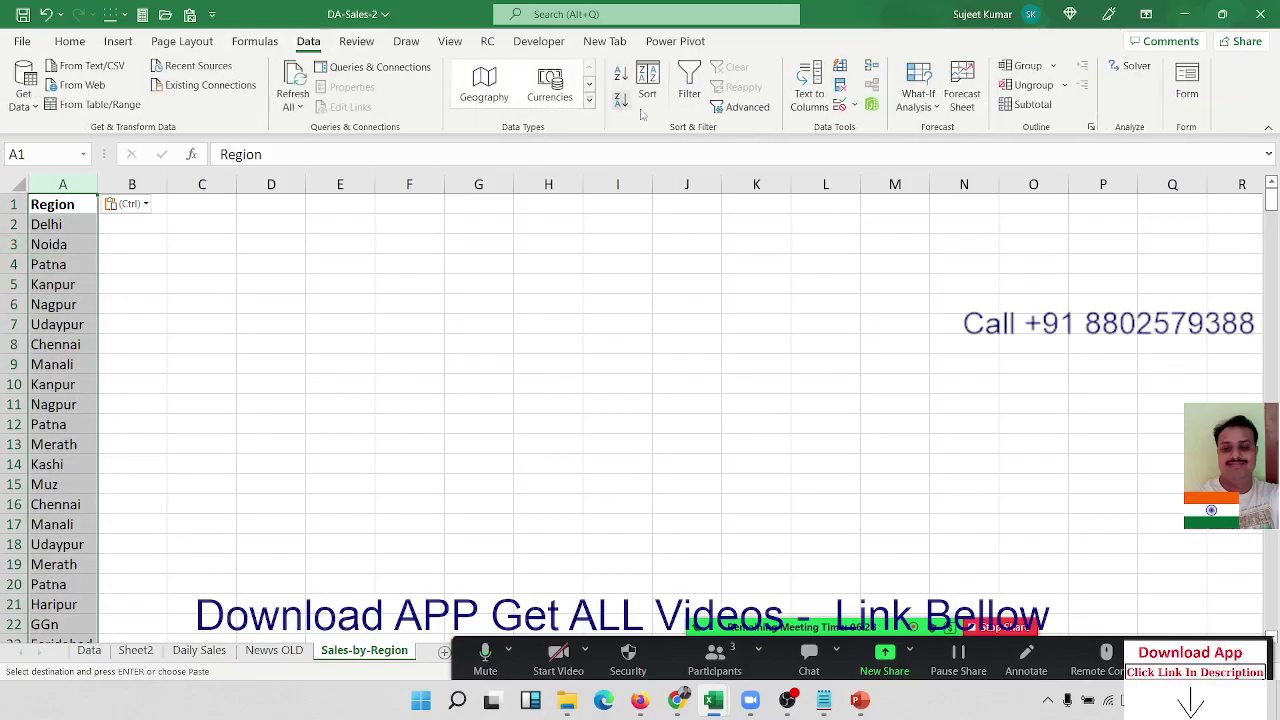
{"action": "left_click", "coordinate": [840, 88]}
{"action": "left_click", "coordinate": [555, 502]}
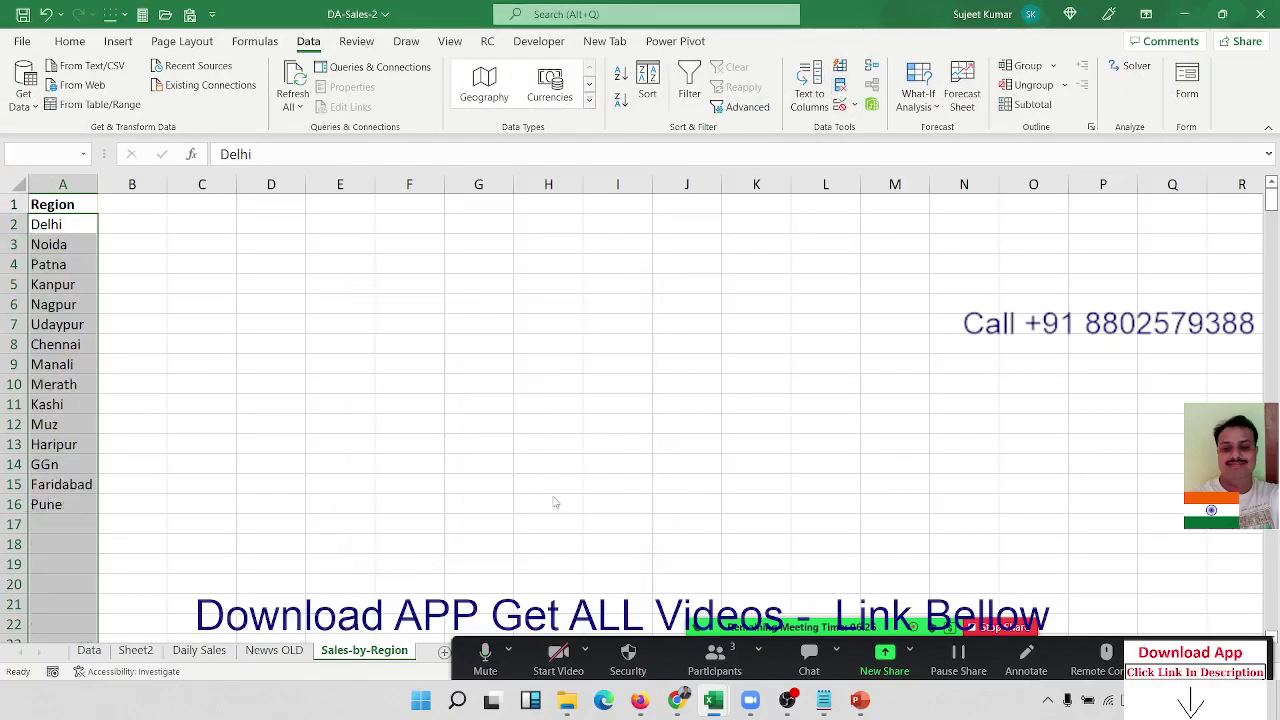
{"action": "left_click", "coordinate": [655, 392]}
{"action": "left_click", "coordinate": [50, 206]}
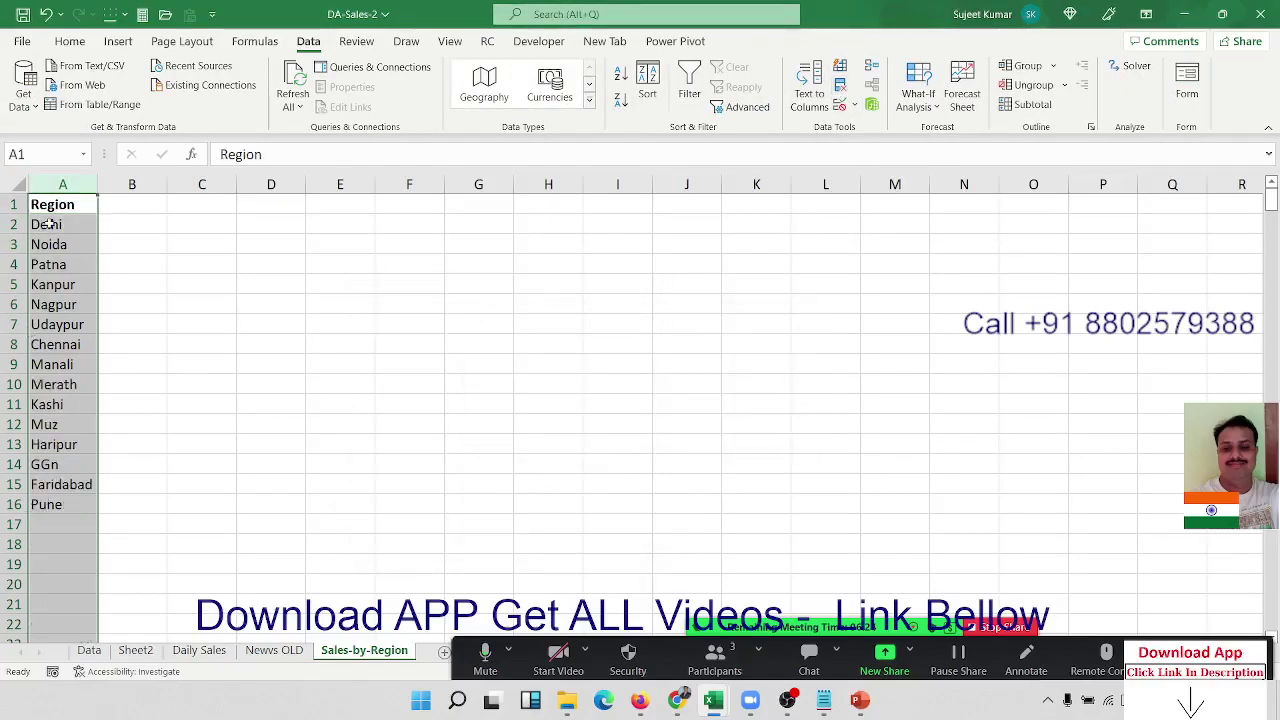
{"action": "left_click", "coordinate": [48, 224]}
{"action": "key", "text": "ctrl+shift+Down"}
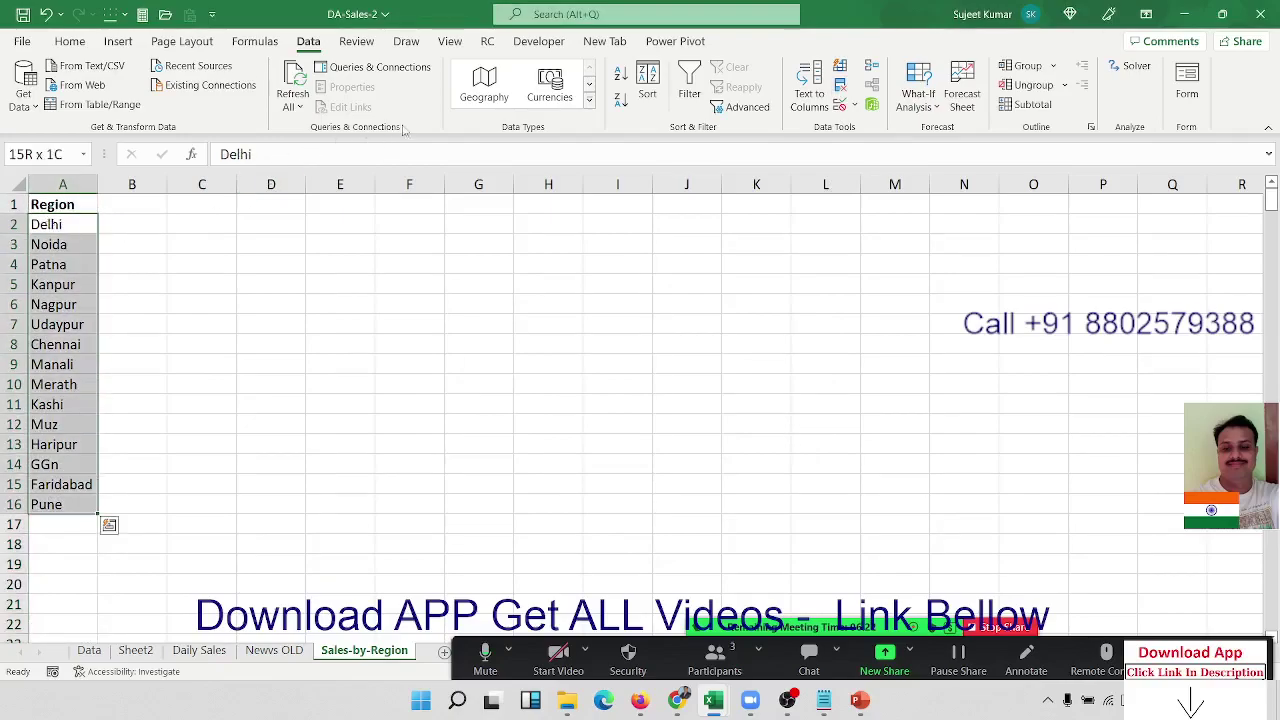
{"action": "left_click", "coordinate": [477, 93]}
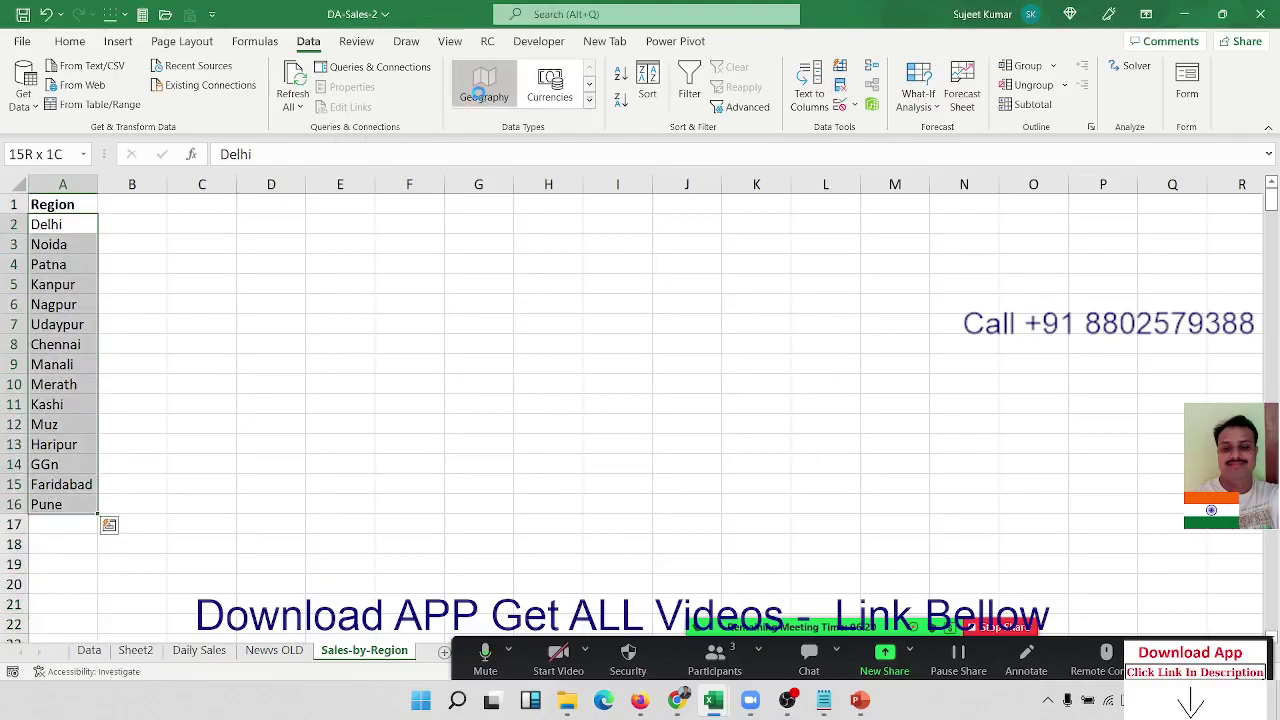
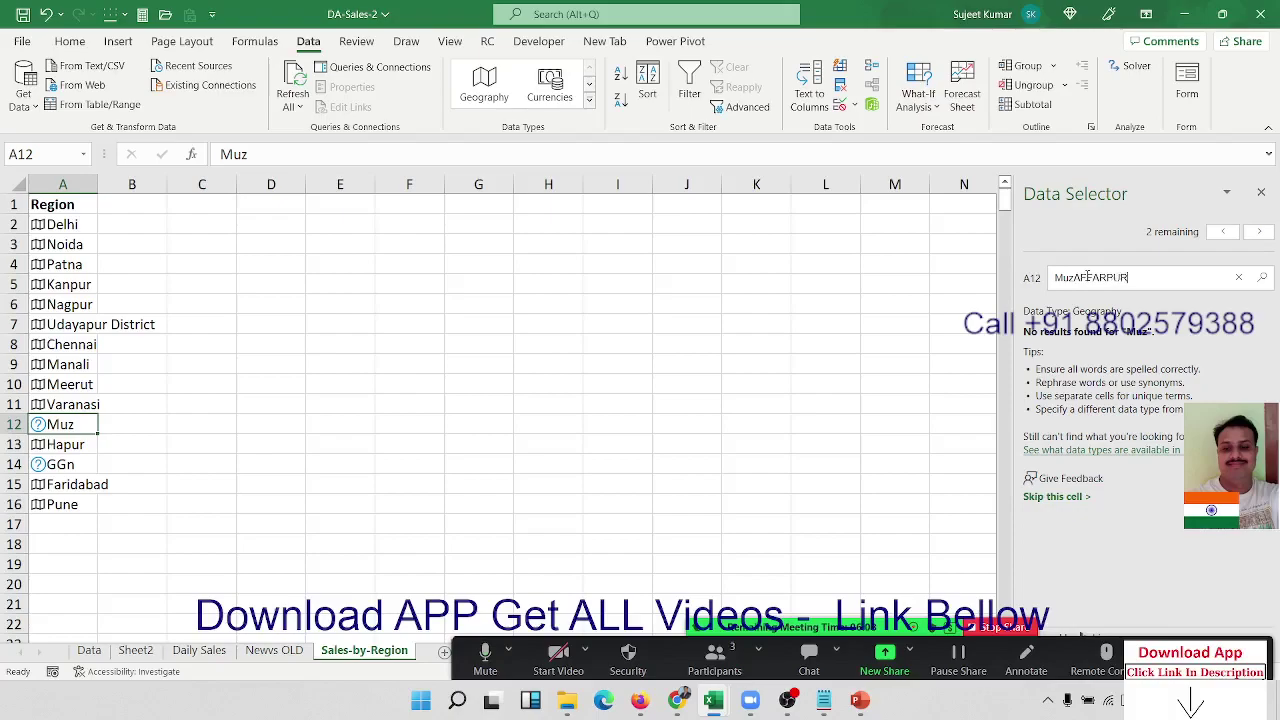
Link A12 to Muzaffarpur, Bihar and A14 to the Gurugram city entry in the Data Selector
{"action": "key", "text": "Return"}
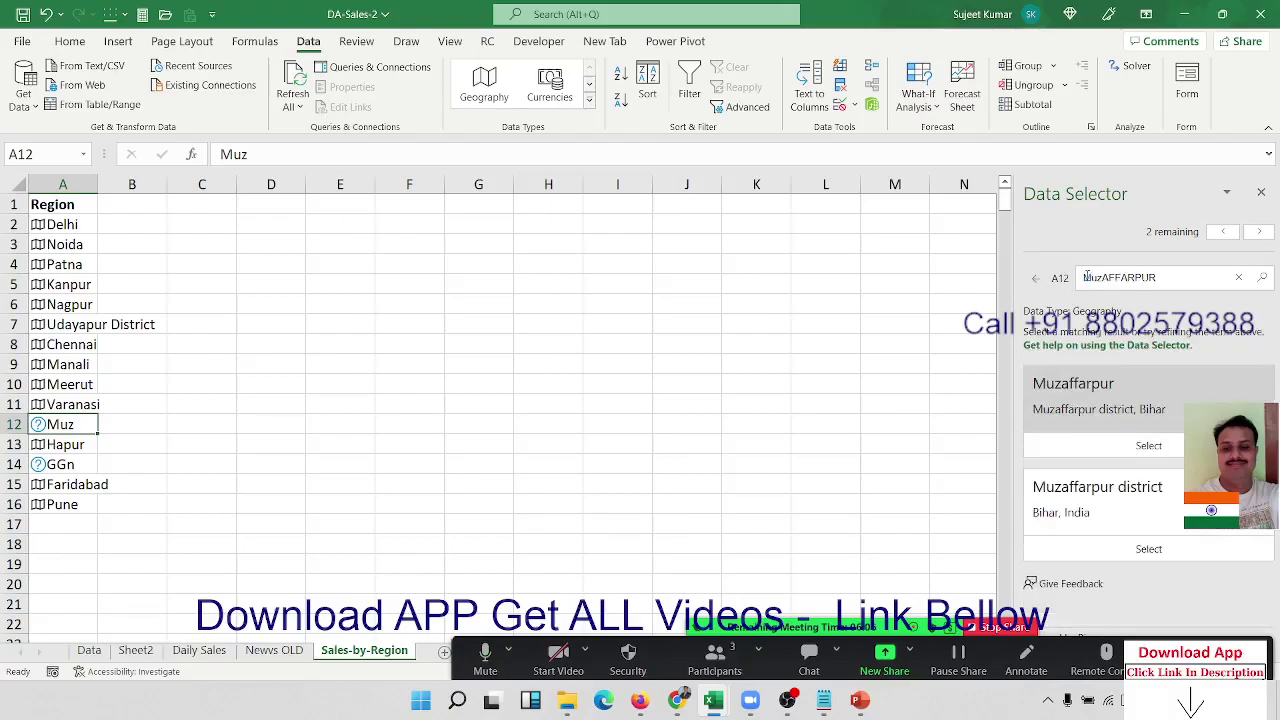
{"action": "left_click", "coordinate": [1131, 447]}
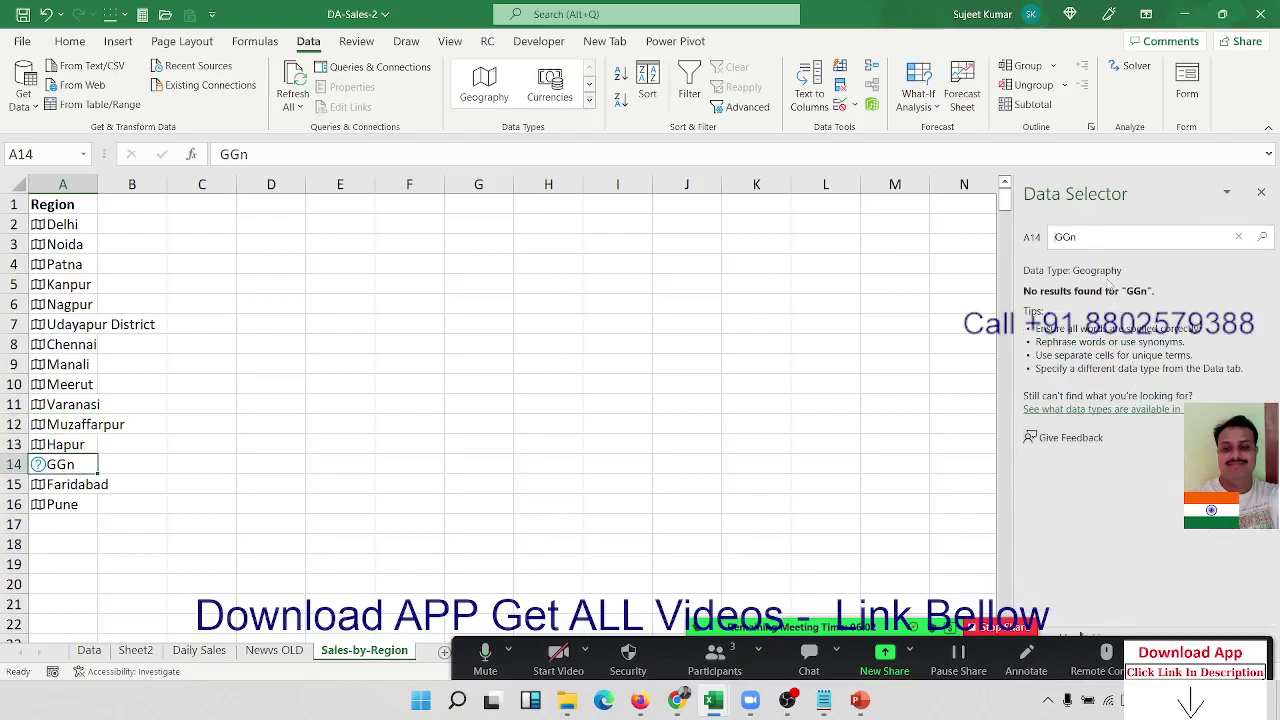
{"action": "left_click_drag", "start_coordinate": [1043, 238], "coordinate": [995, 239]}
{"action": "type", "text": "gu"}
{"action": "key", "text": "BackSpace"}
{"action": "key", "text": "BackSpace"}
{"action": "type", "text": "Gurugr"}
{"action": "type", "text": "am"}
{"action": "key", "text": "Return"}
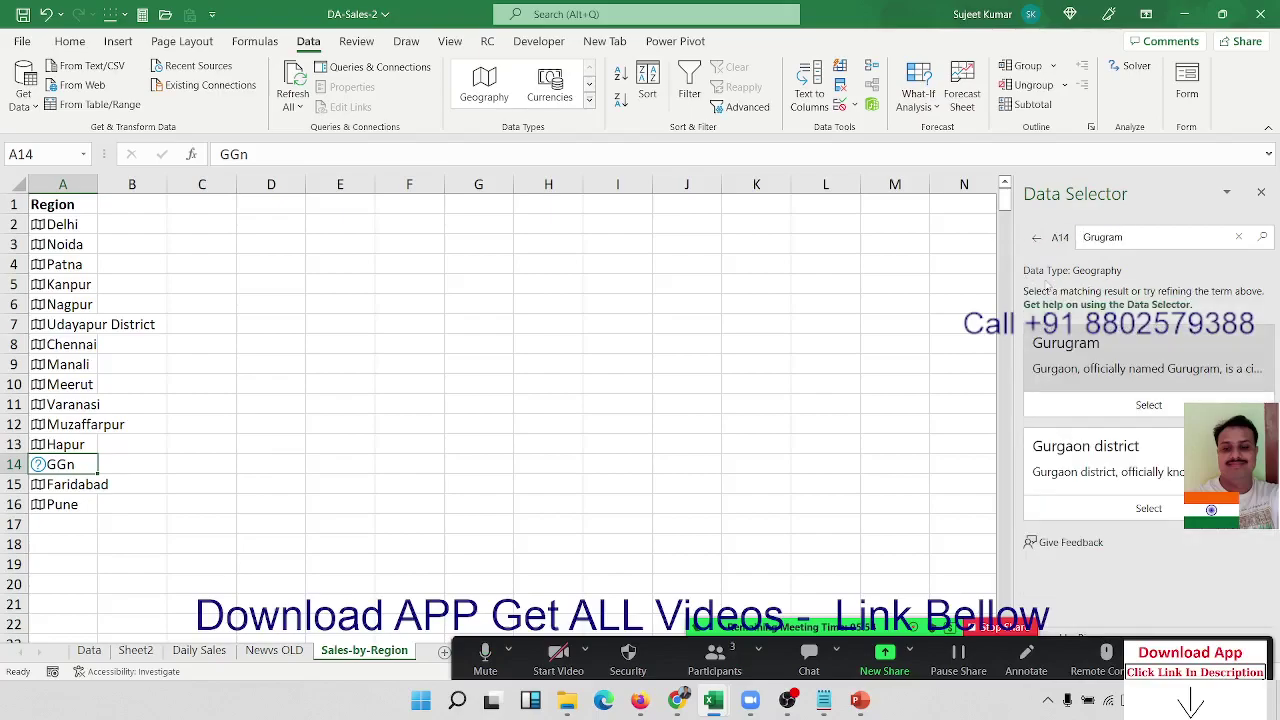
{"action": "left_click", "coordinate": [1151, 404]}
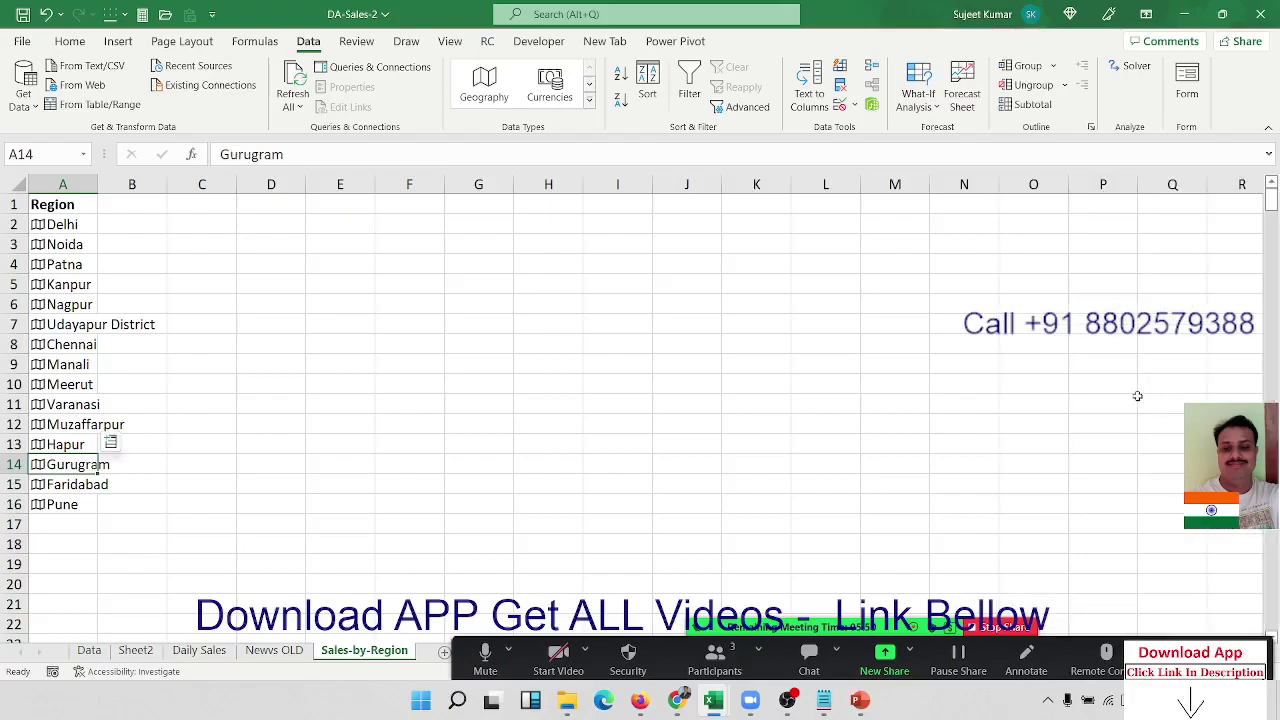
Auto-fit column A to the longest region name, discarding a stray entry in B2
{"action": "left_click_drag", "start_coordinate": [91, 185], "coordinate": [91, 185]}
{"action": "double_click", "coordinate": [92, 185]}
{"action": "left_click", "coordinate": [199, 365]}
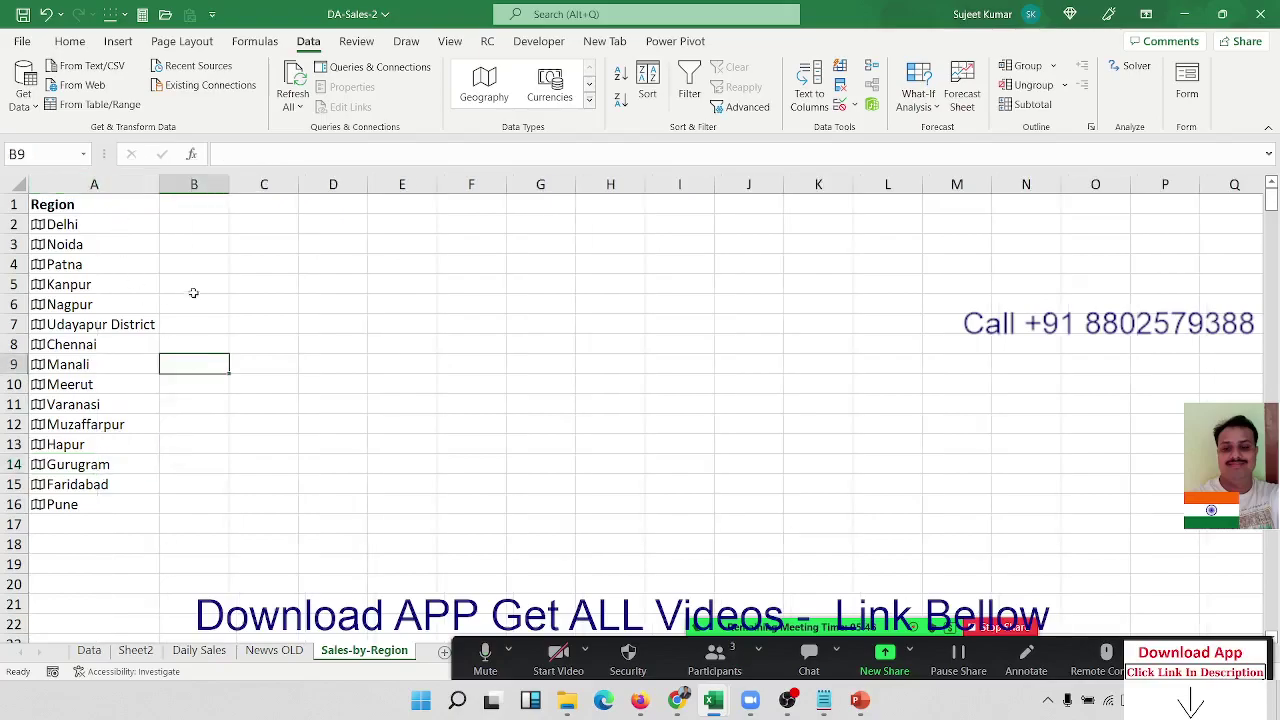
{"action": "left_click", "coordinate": [192, 225]}
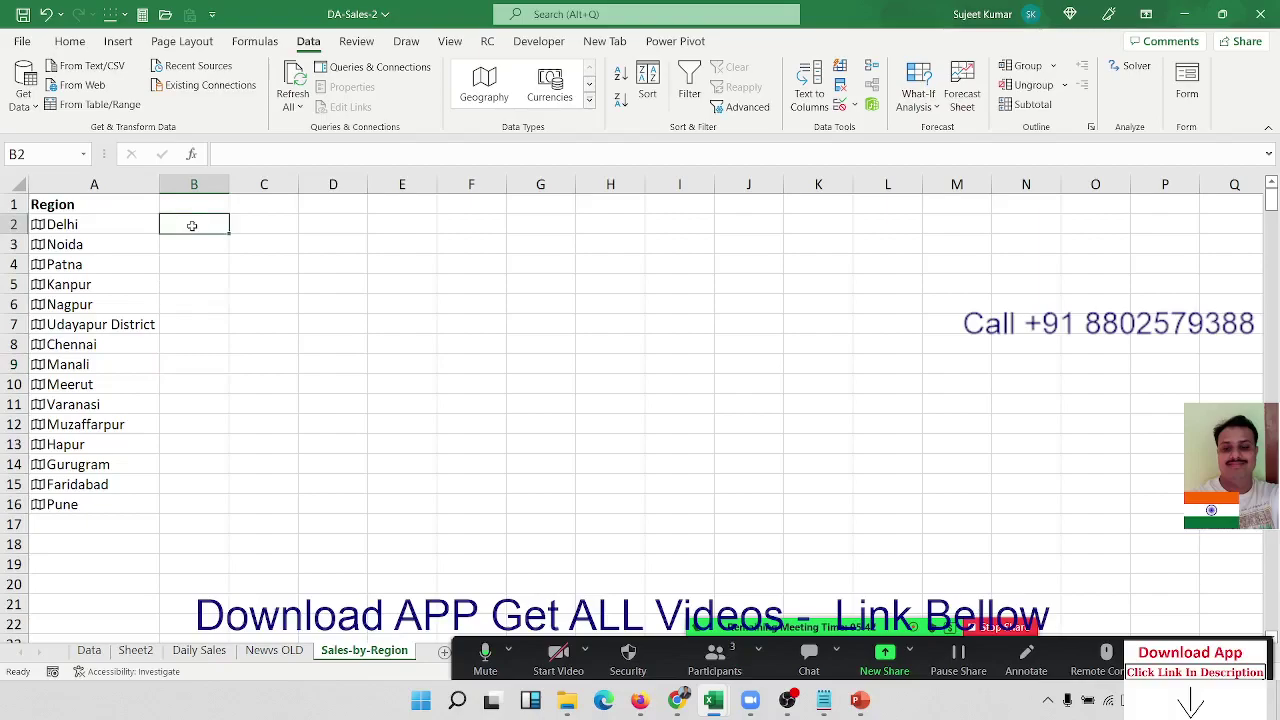
{"action": "key", "text": "Up"}
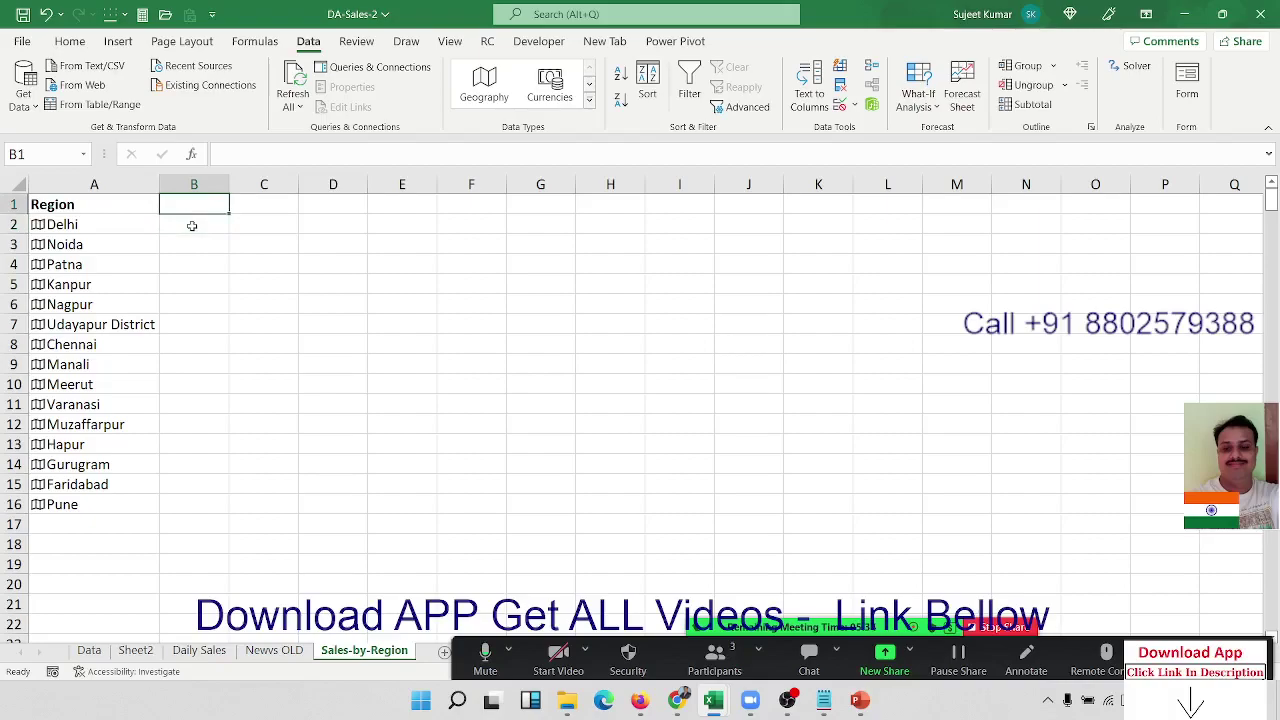
{"action": "type", "text": "Unit"}
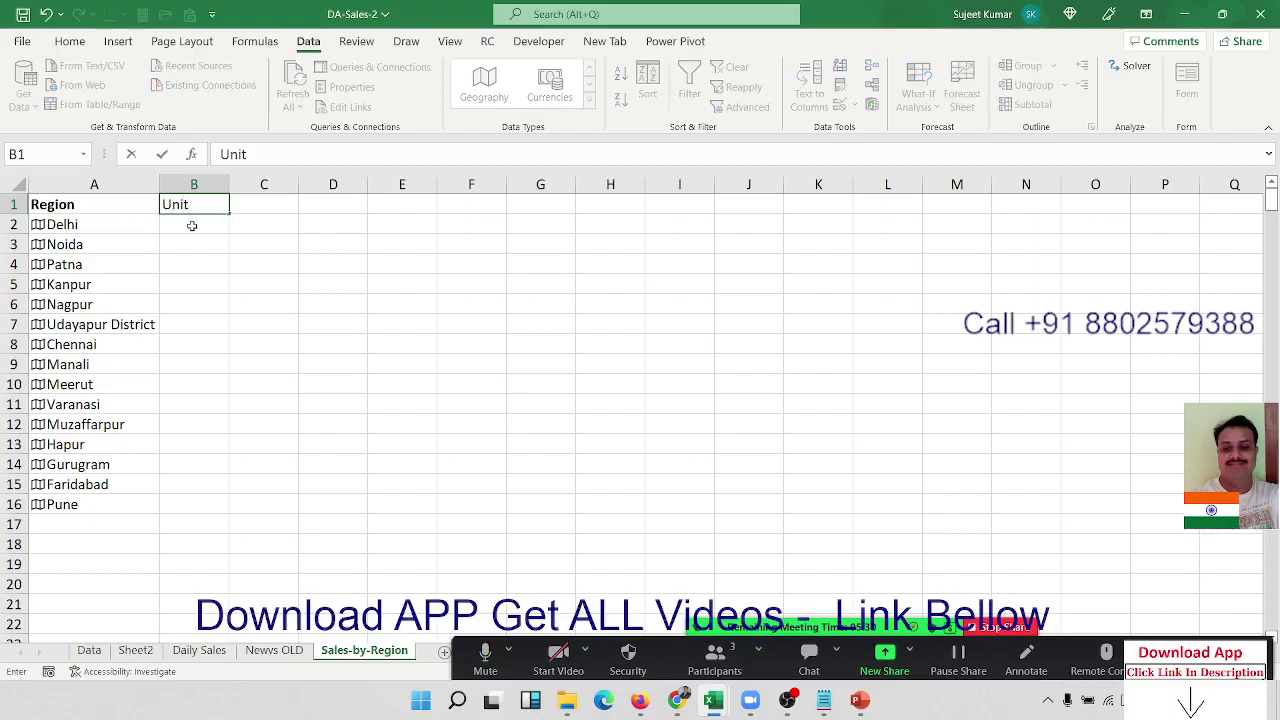
{"action": "left_click", "coordinate": [192, 226]}
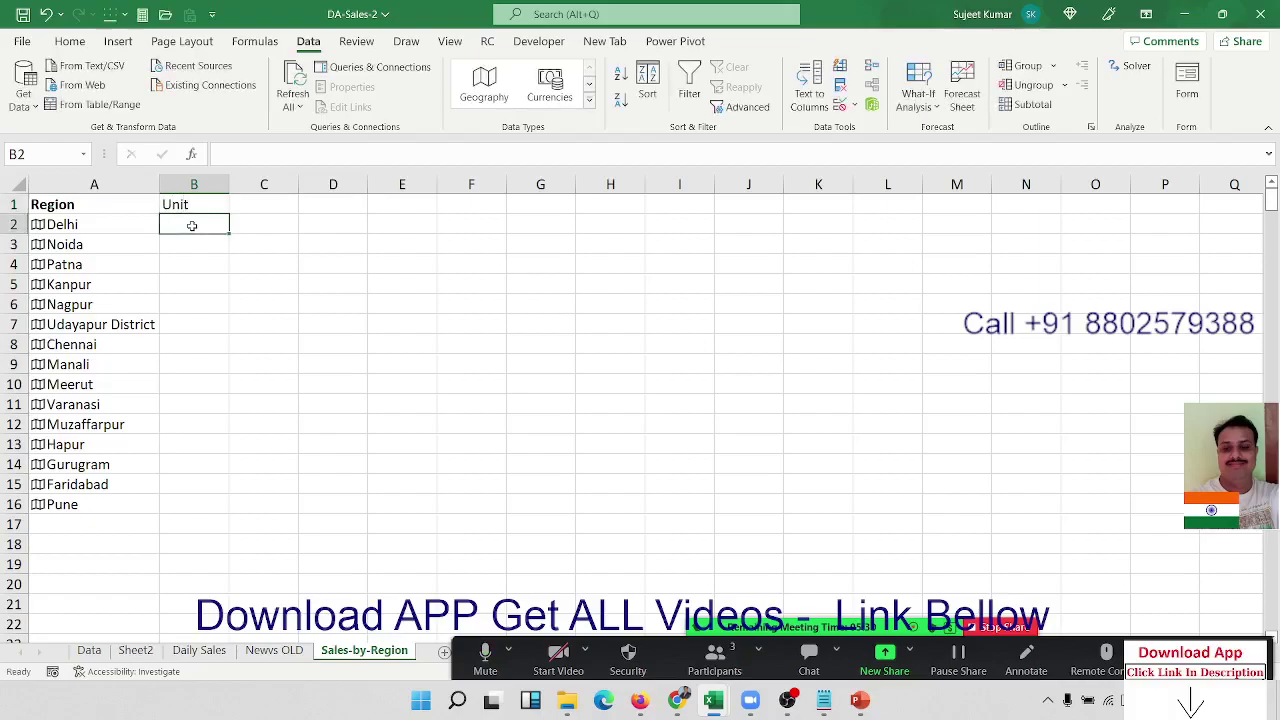
{"action": "type", "text": "="}
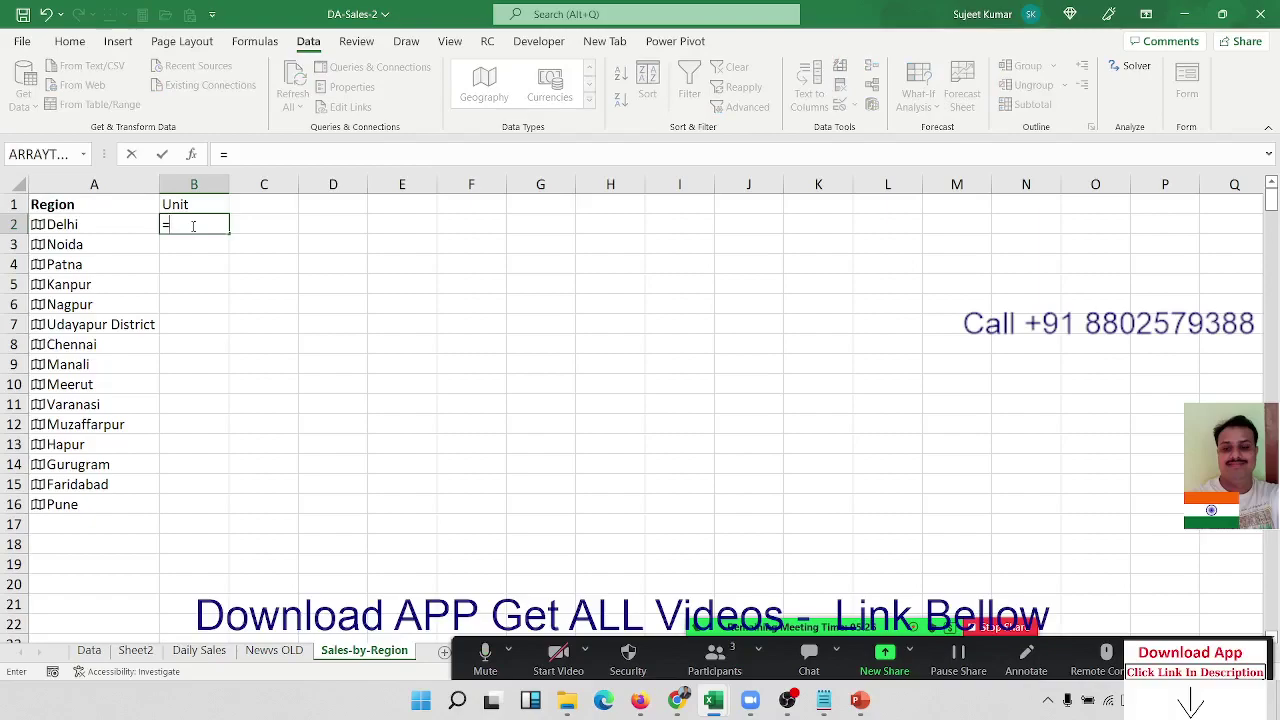
{"action": "key", "text": "Escape"}
{"action": "key", "text": "Up"}
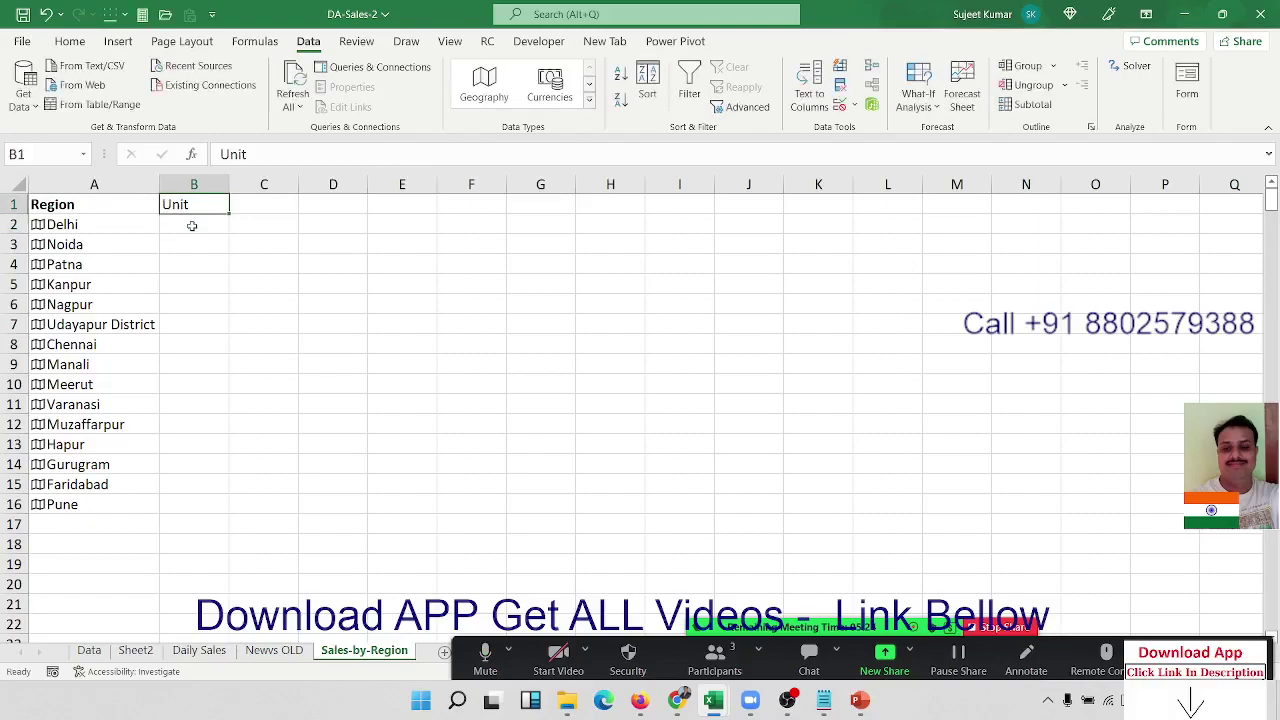
Enter the headers Rev, unit and avg Profit % in B1, C1 and D1
{"action": "type", "text": "Recv"}
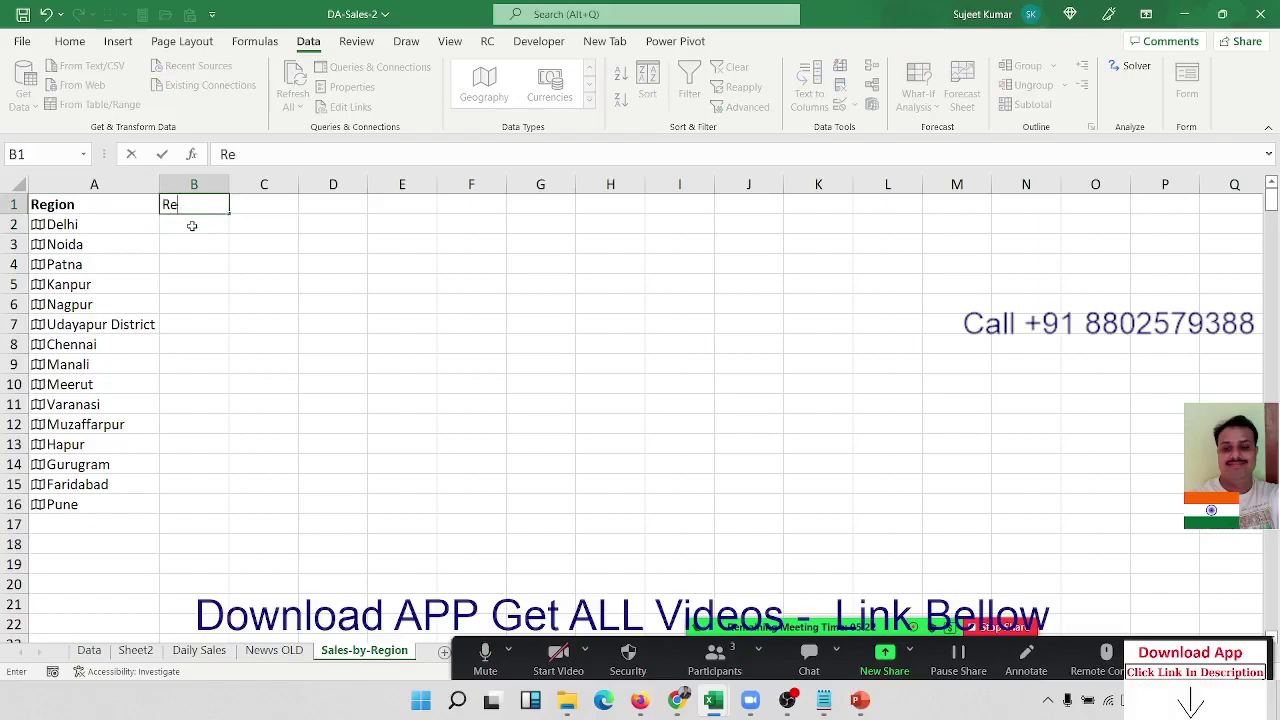
{"action": "key", "text": "Tab"}
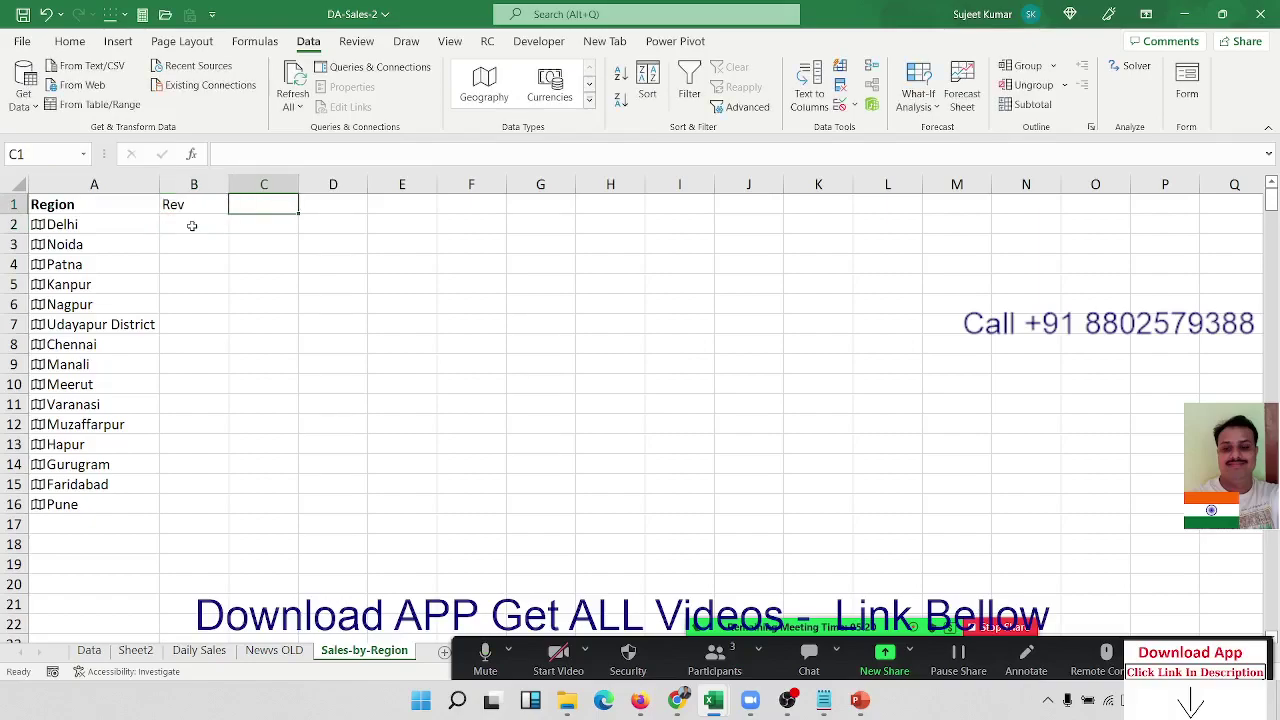
{"action": "type", "text": "unit"}
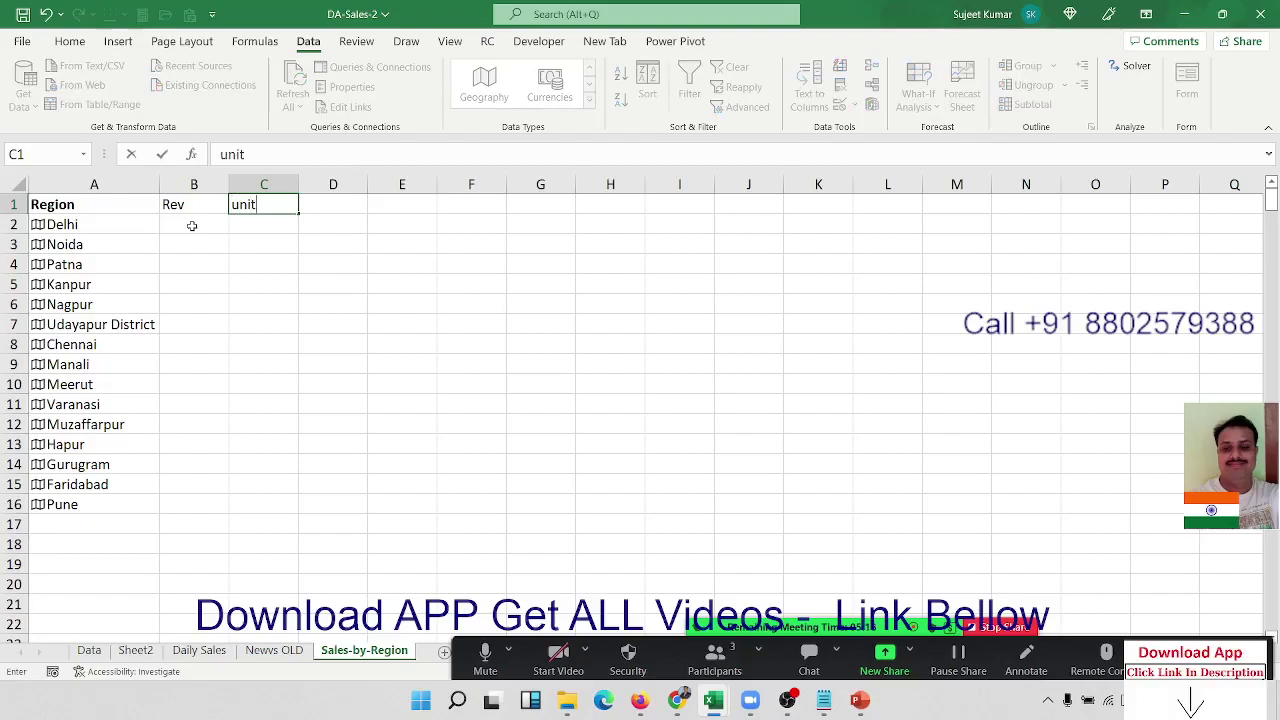
{"action": "key", "text": "Tab"}
{"action": "type", "text": "P"}
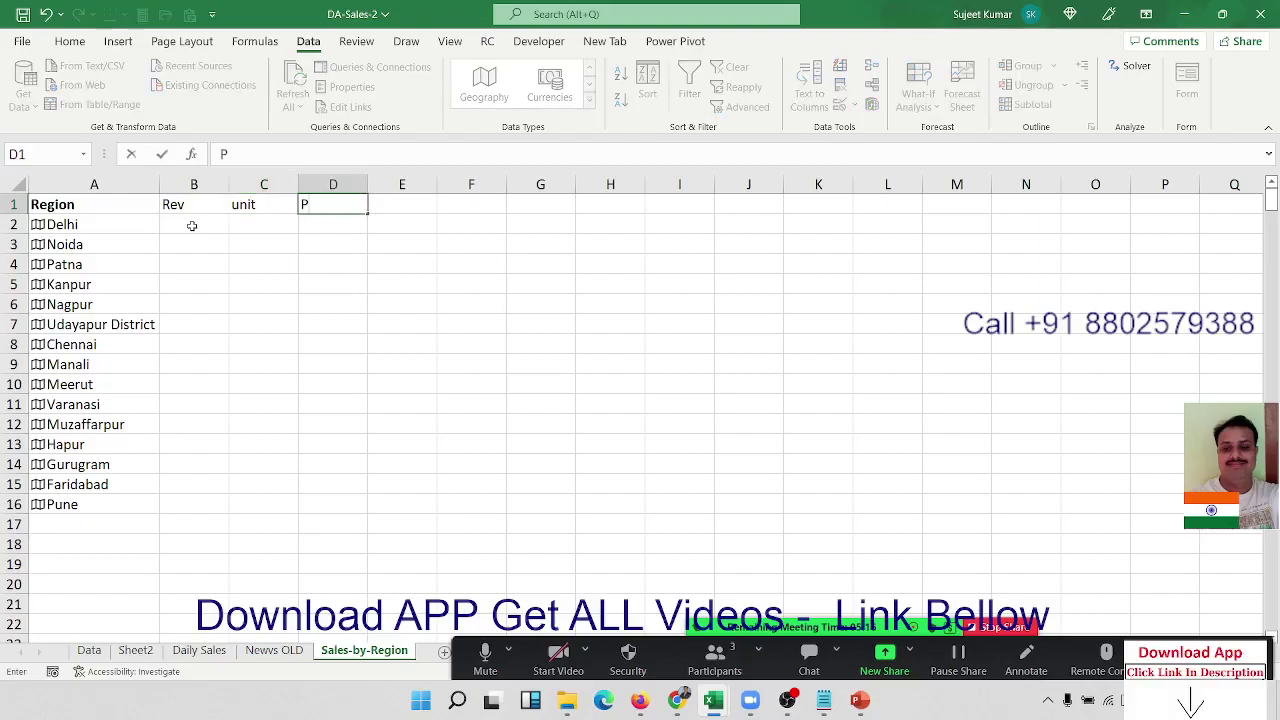
{"action": "key", "text": "BackSpace"}
{"action": "type", "text": "avg"}
{"action": "type", "text": " Pro"}
{"action": "type", "text": "fit"}
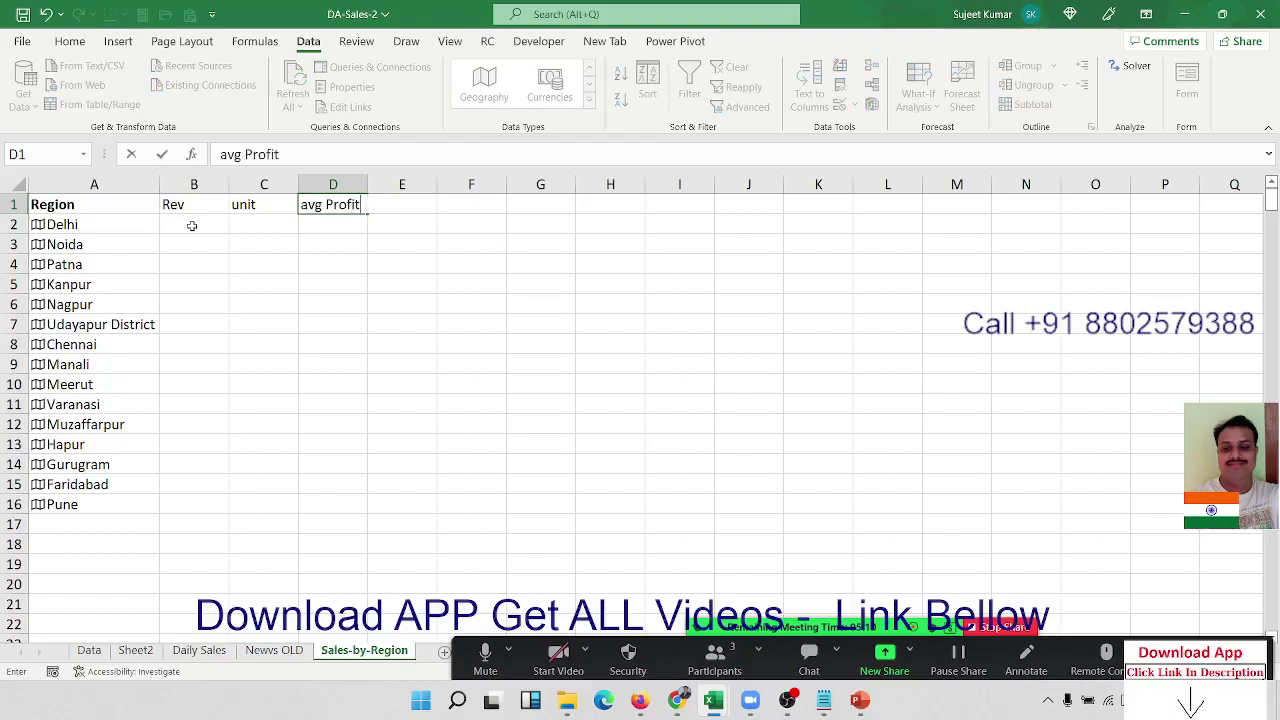
{"action": "type", "text": " %"}
{"action": "key", "text": "Return"}
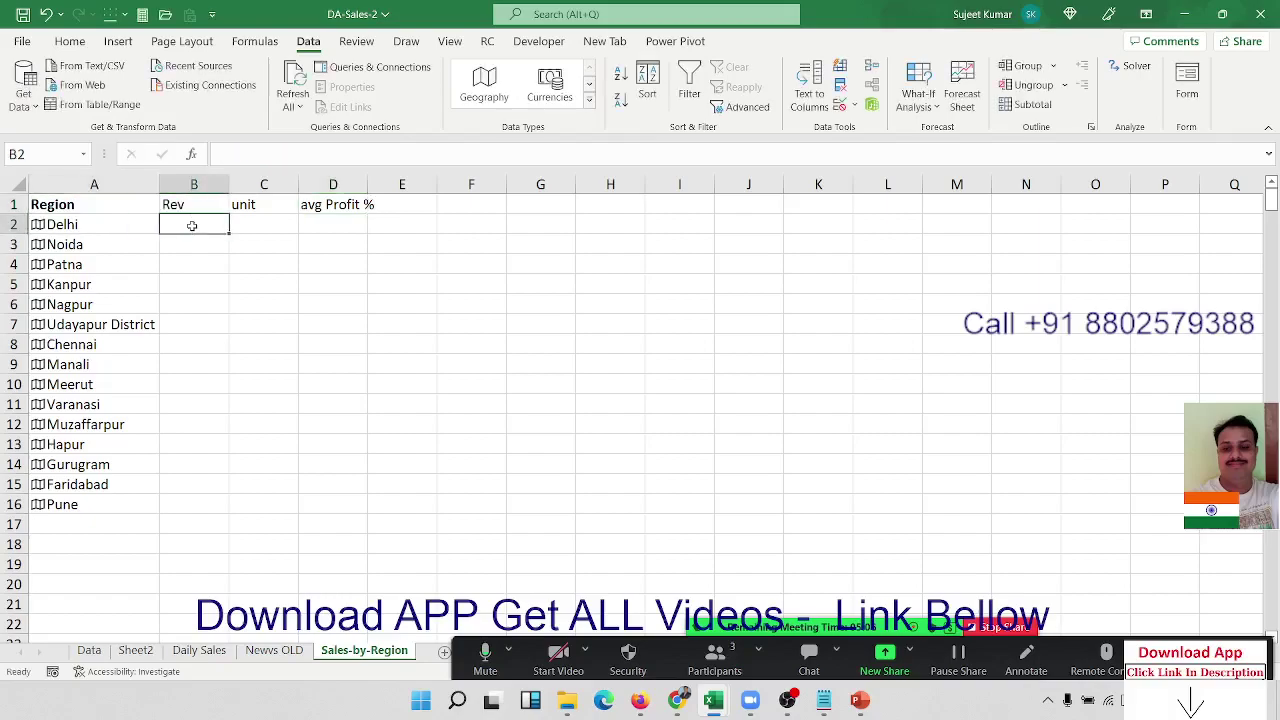
Enter =SUMIF(Data!B:B,A2,Data!H:H) in B2 for Delhi's revenue
{"action": "type", "text": "=sum"}
{"action": "key", "text": "Down"}
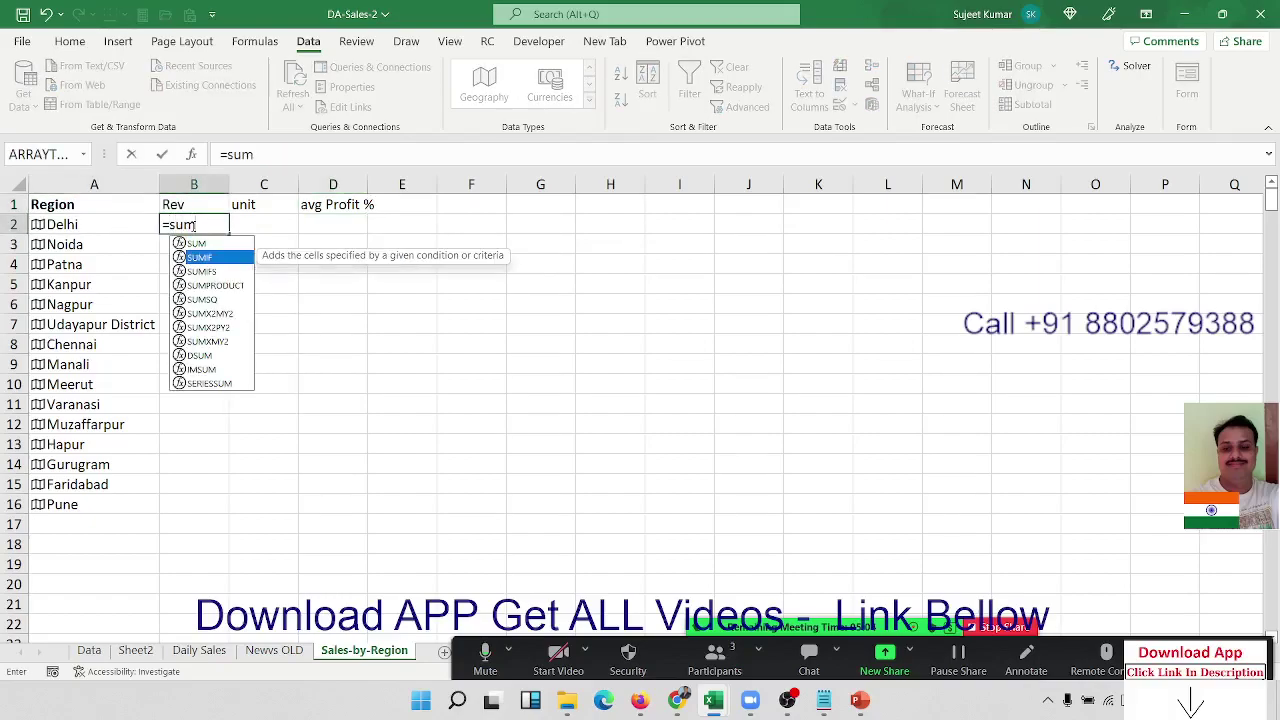
{"action": "key", "text": "Tab"}
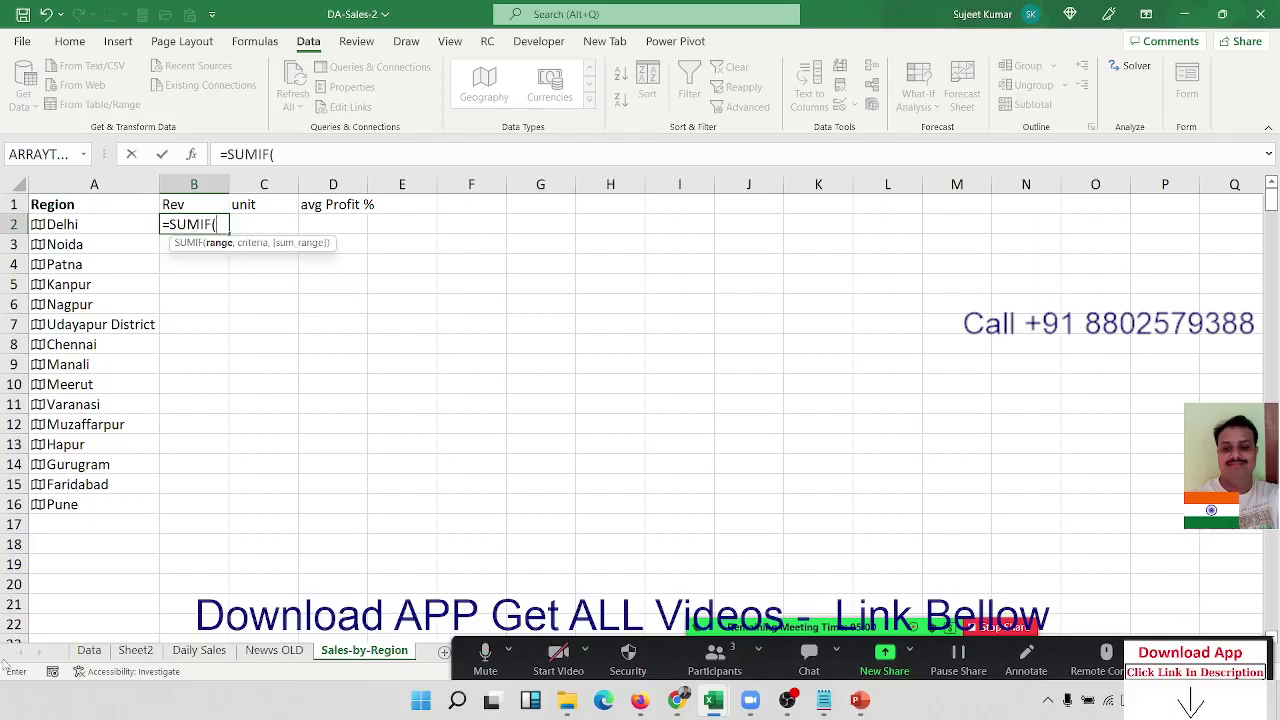
{"action": "left_click", "coordinate": [89, 650]}
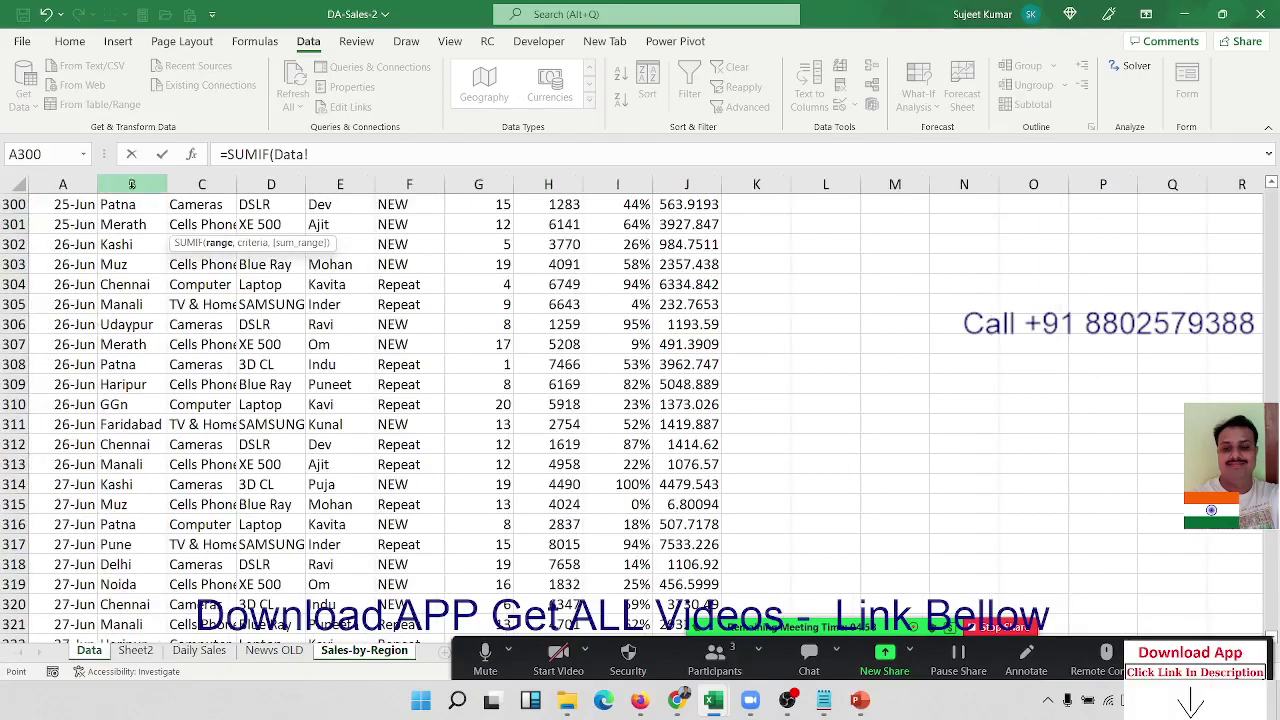
{"action": "scroll", "coordinate": [133, 186], "scroll_direction": "up", "scroll_amount": 10}
{"action": "left_click", "coordinate": [133, 185]}
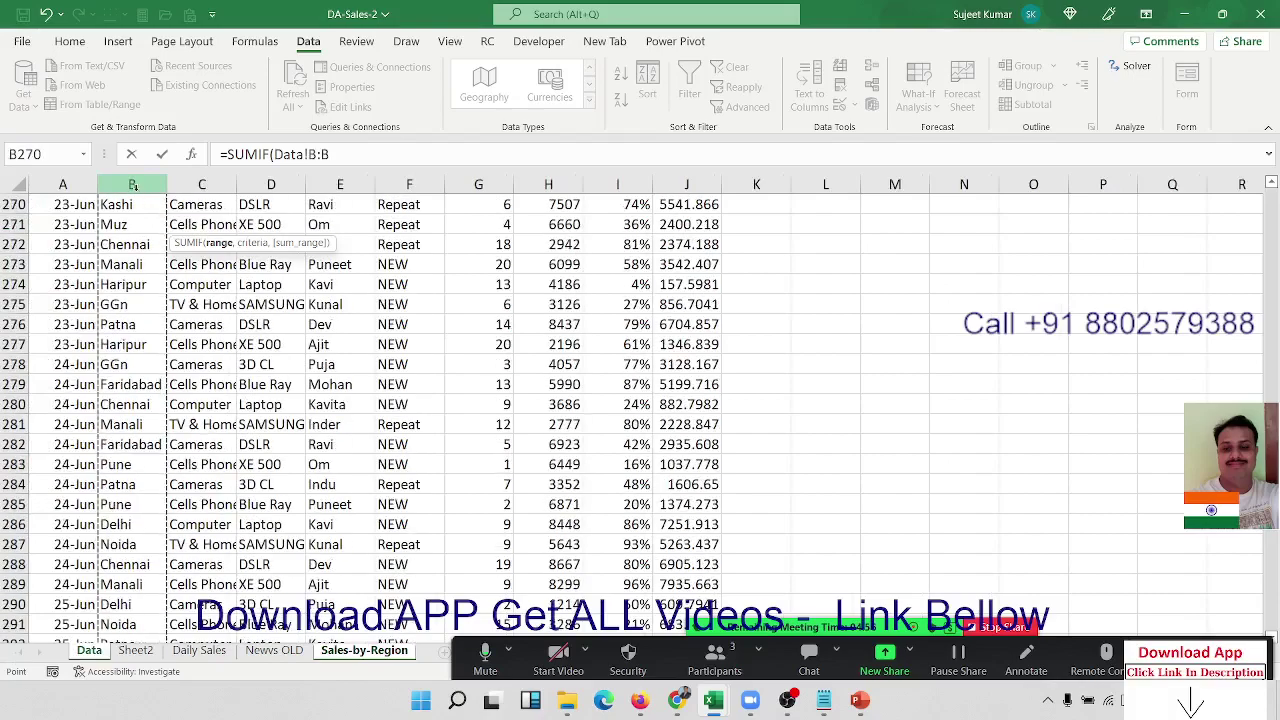
{"action": "type", "text": ",a2,"}
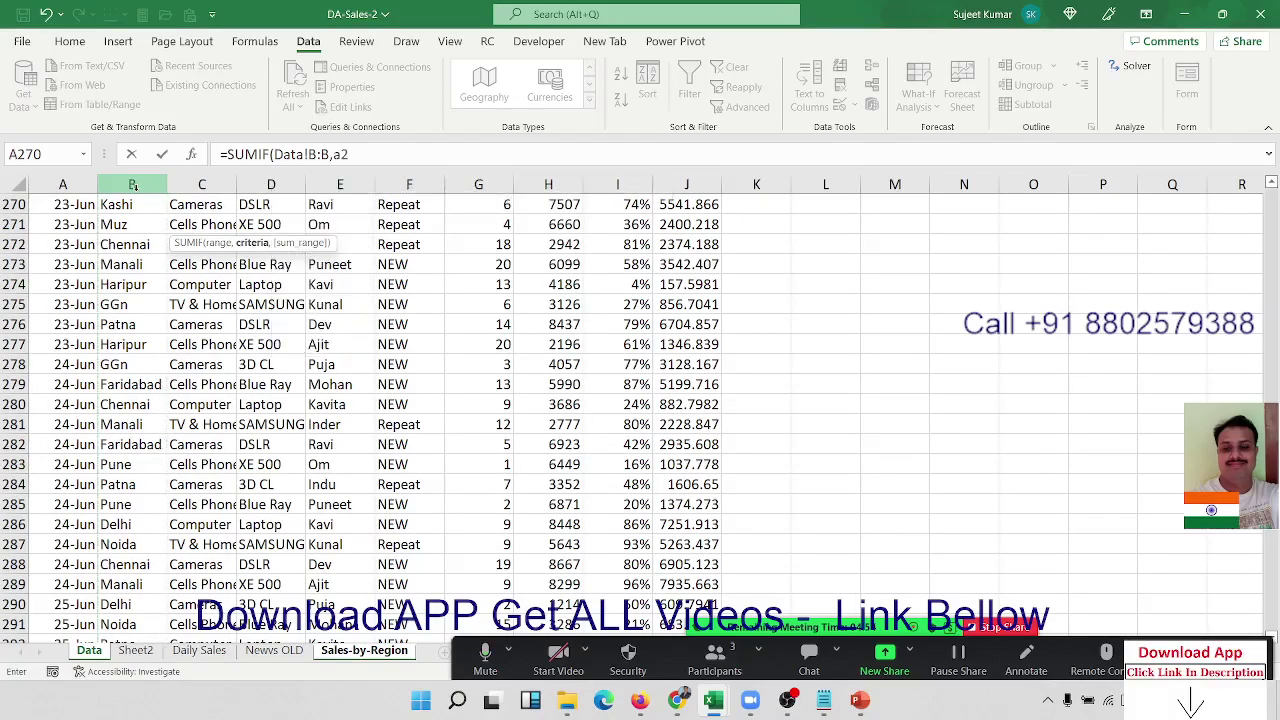
{"action": "scroll", "coordinate": [340, 185], "scroll_direction": "up", "scroll_amount": 7}
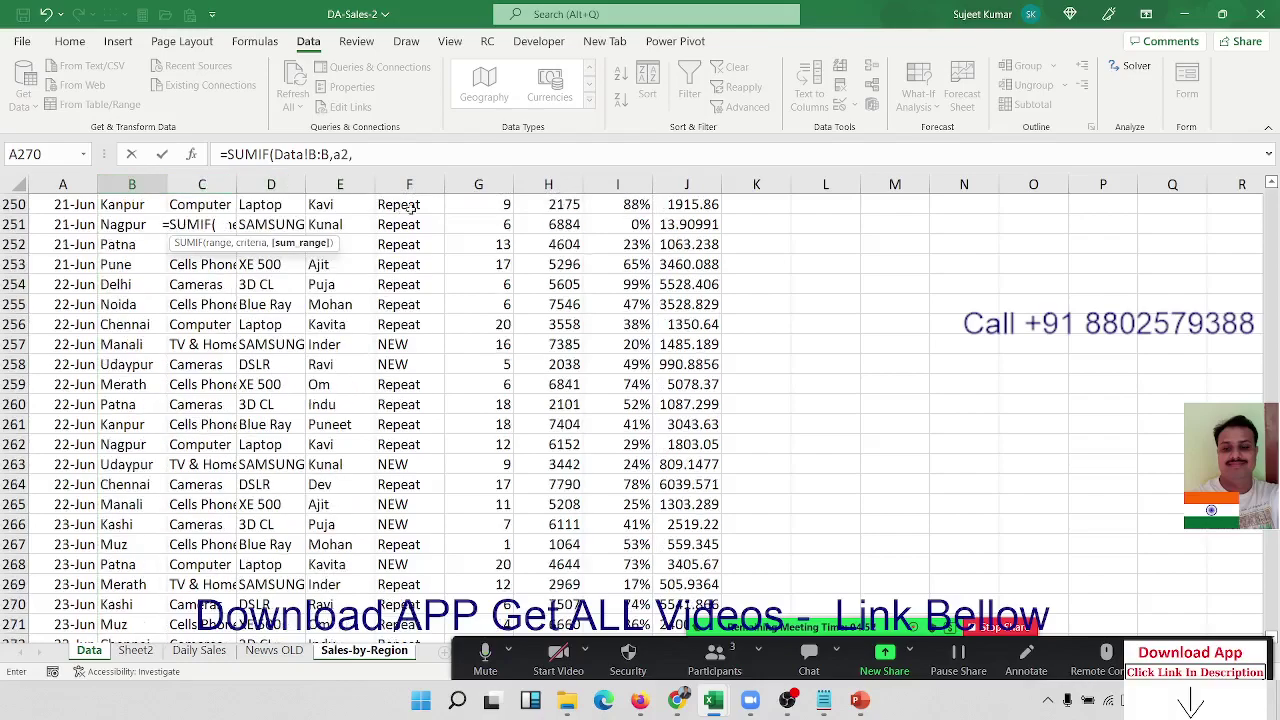
{"action": "scroll", "coordinate": [547, 184], "scroll_direction": "up", "scroll_amount": 3}
{"action": "left_click", "coordinate": [547, 184]}
{"action": "key", "text": "Return"}
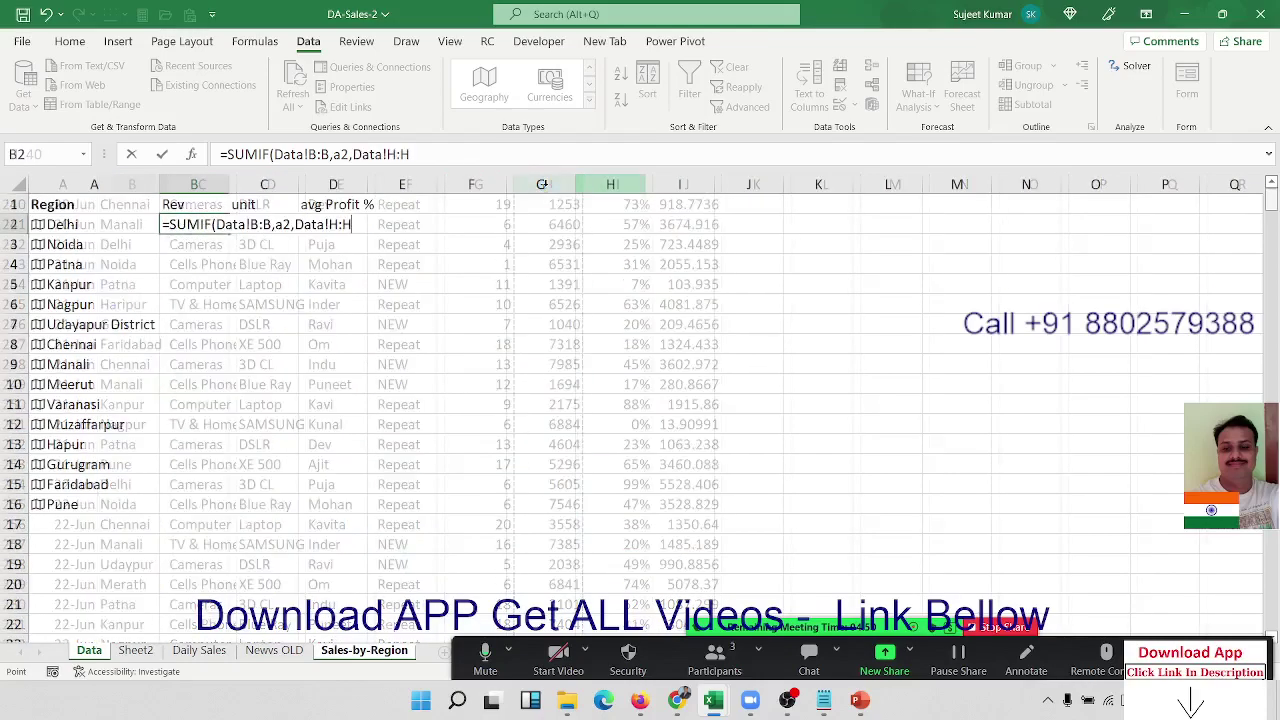
Review B2's SUMIF formula, which returns 0, then move along row 2 to F2
{"action": "key", "text": "Up"}
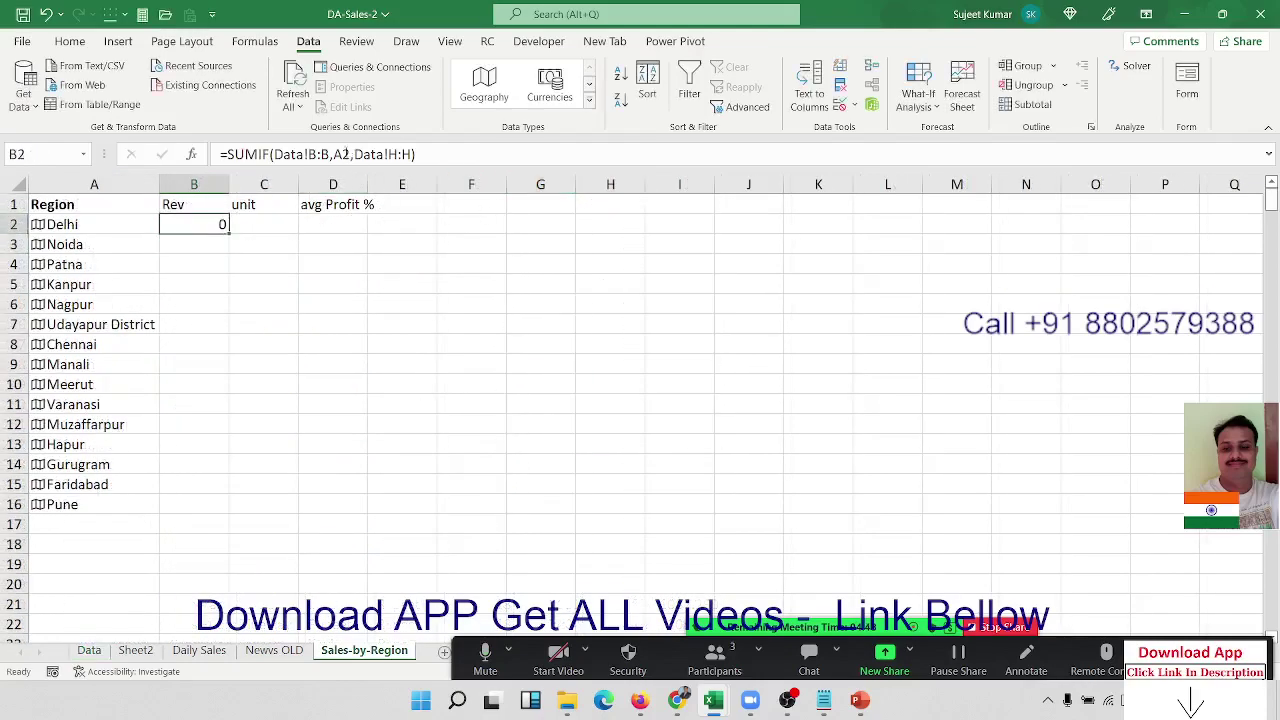
{"action": "left_click", "coordinate": [345, 154]}
{"action": "key", "text": "Escape"}
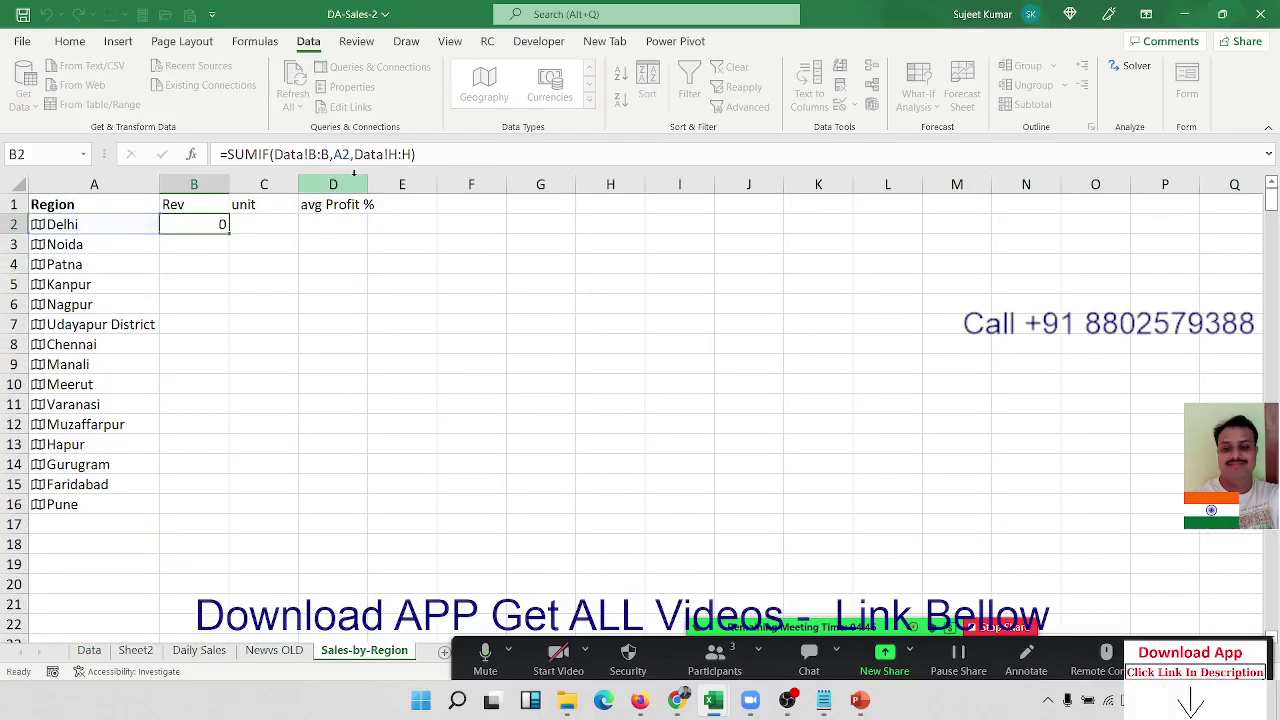
{"action": "key", "text": "Left"}
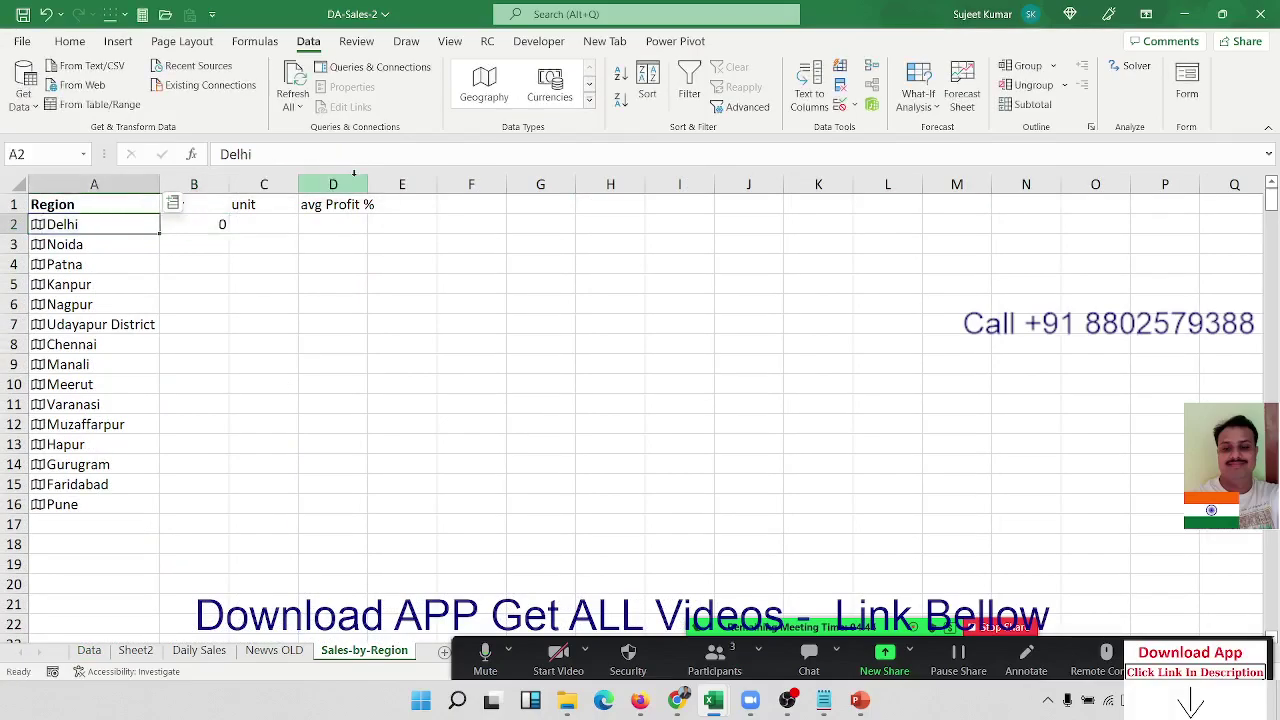
{"action": "key", "text": "Right"}
{"action": "key", "text": "Right"}
{"action": "key", "text": "Right"}
{"action": "key", "text": "Right"}
{"action": "key", "text": "Right"}
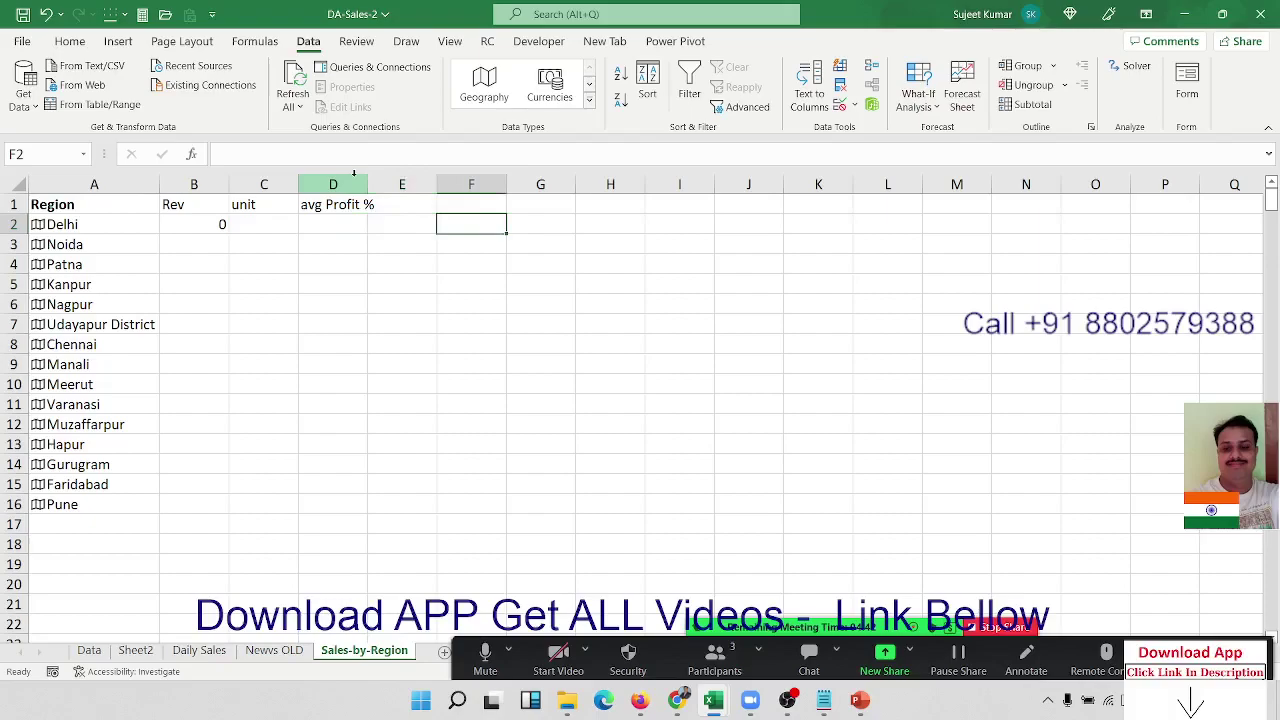
Put a test reference to A2 in F2, then clear it
{"action": "type", "text": "="}
{"action": "key", "text": "Left"}
{"action": "key", "text": "Left"}
{"action": "key", "text": "Left"}
{"action": "key", "text": "Left"}
{"action": "key", "text": "Left"}
{"action": "key", "text": "Return"}
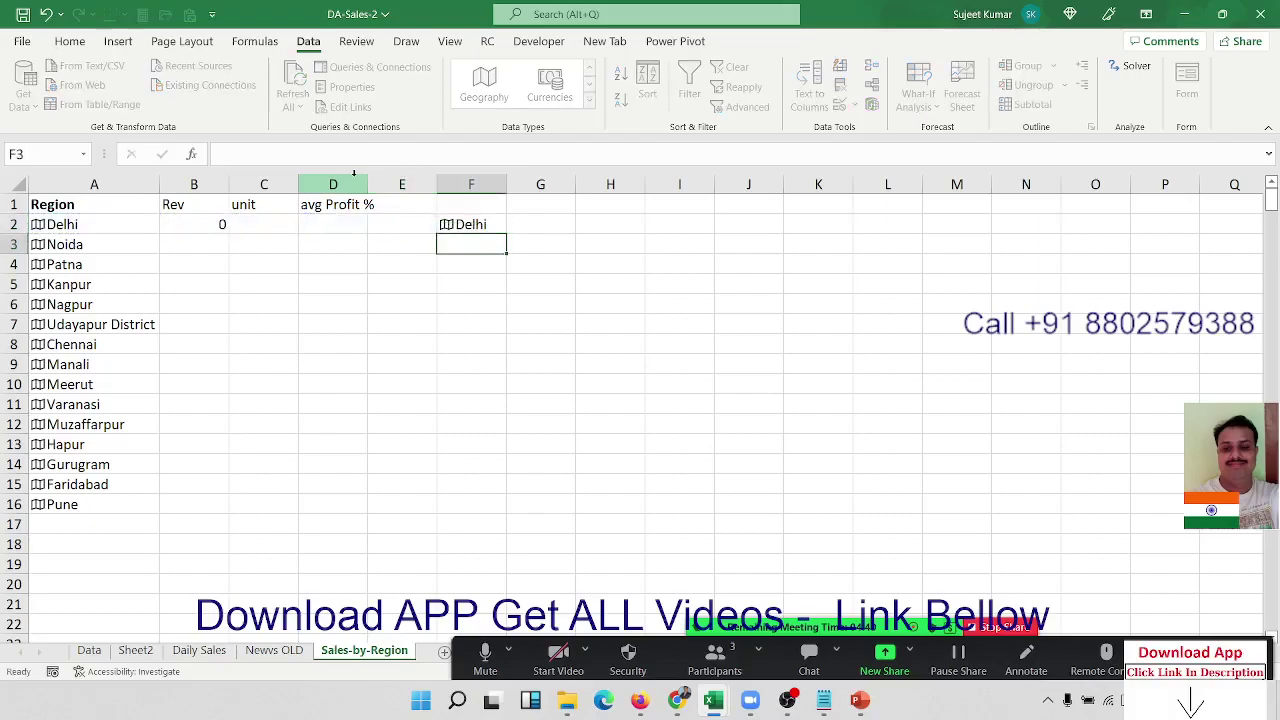
{"action": "key", "text": "Up"}
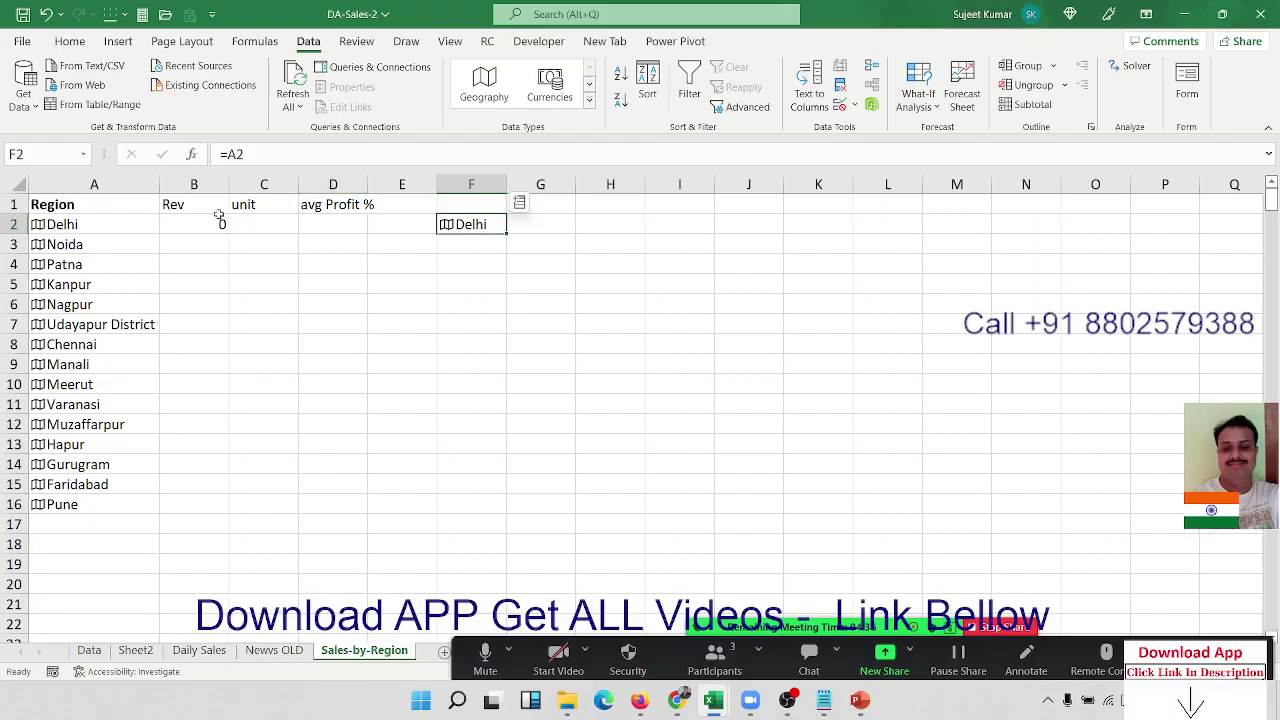
{"action": "key", "text": "Delete"}
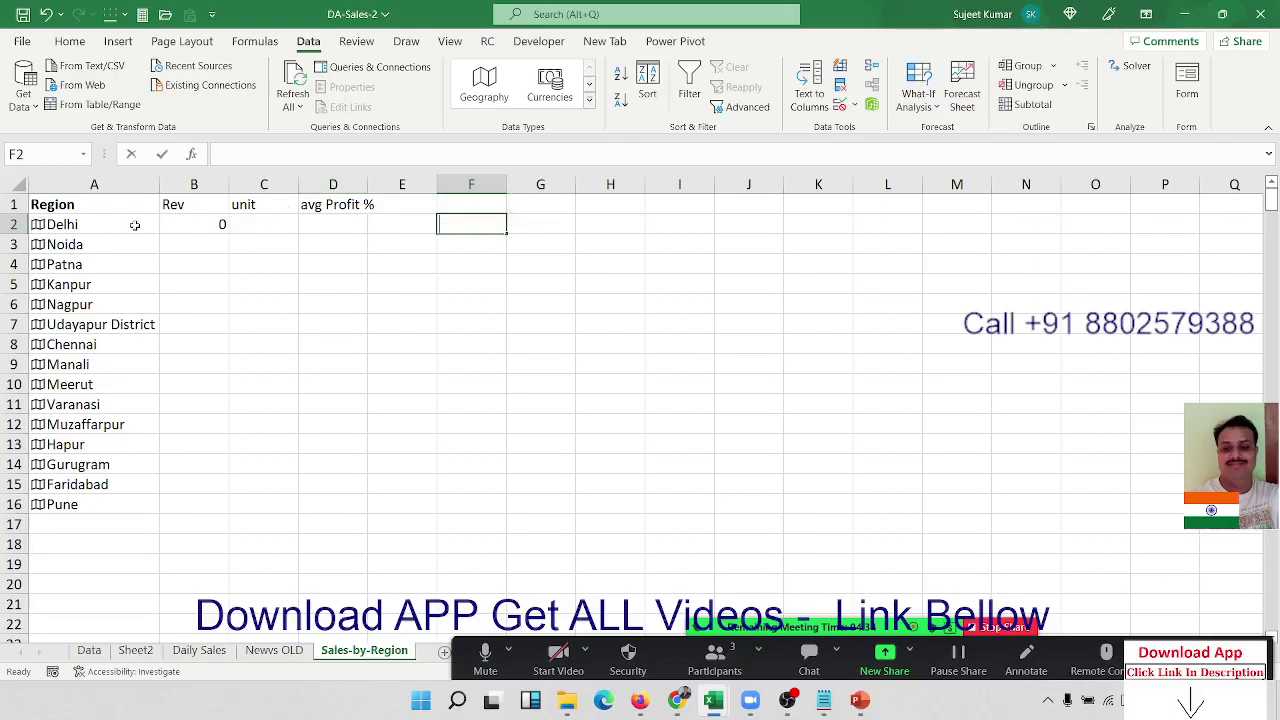
Try =FORMULATEXT(A2) in F2, then delete its #N/A result
{"action": "type", "text": "=f"}
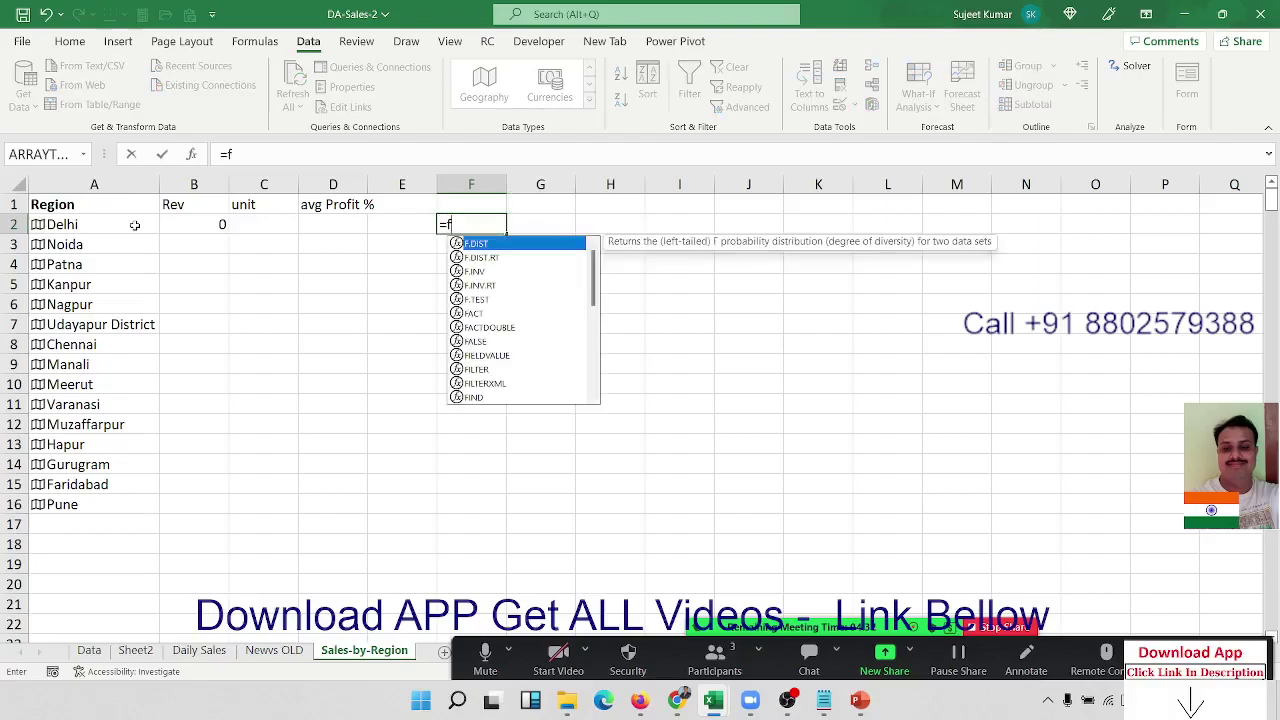
{"action": "type", "text": "u"}
{"action": "key", "text": "BackSpace"}
{"action": "key", "text": "BackSpace"}
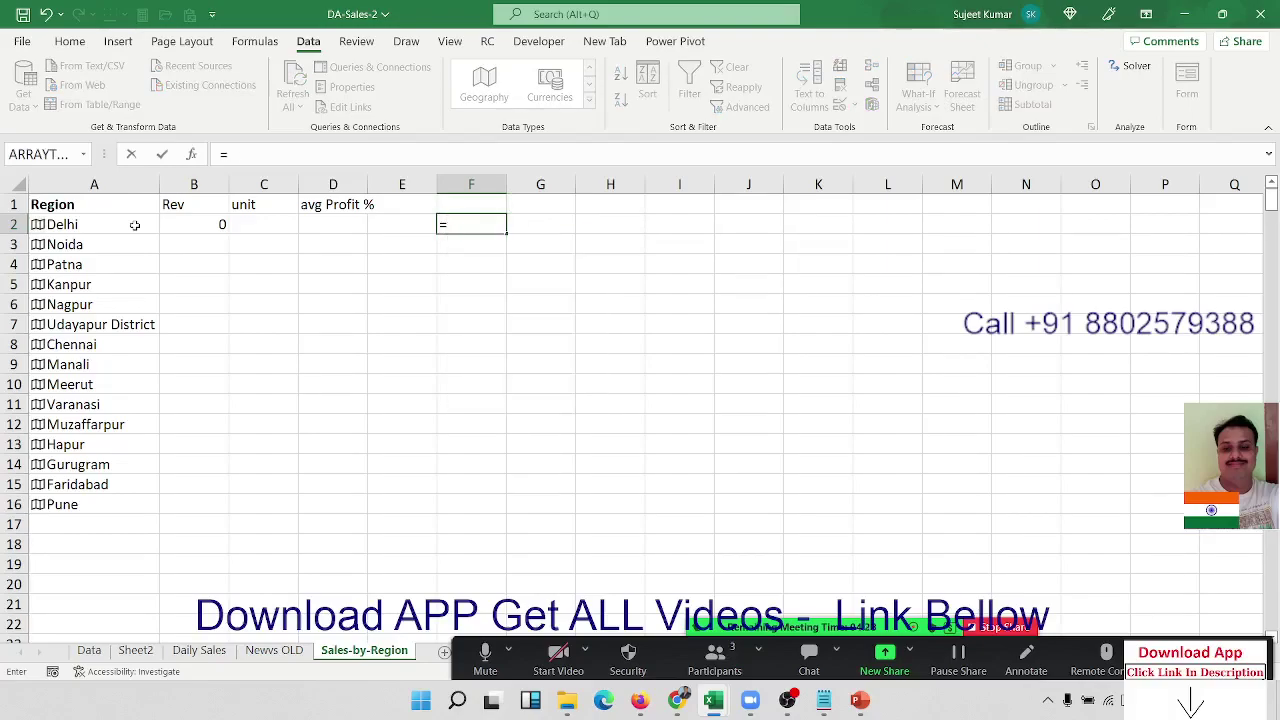
{"action": "type", "text": "for"}
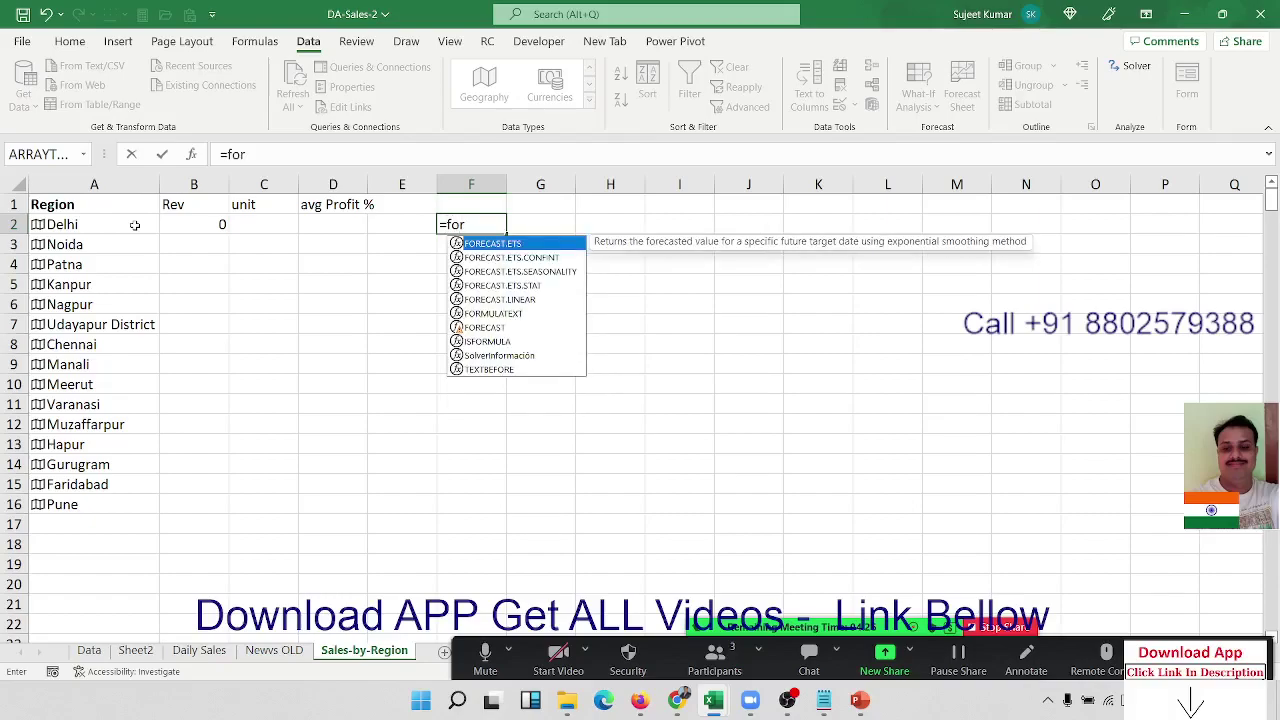
{"action": "key", "text": "Down"}
{"action": "key", "text": "Down"}
{"action": "key", "text": "Down"}
{"action": "key", "text": "Down"}
{"action": "key", "text": "Down"}
{"action": "key", "text": "Tab"}
{"action": "key", "text": "Left"}
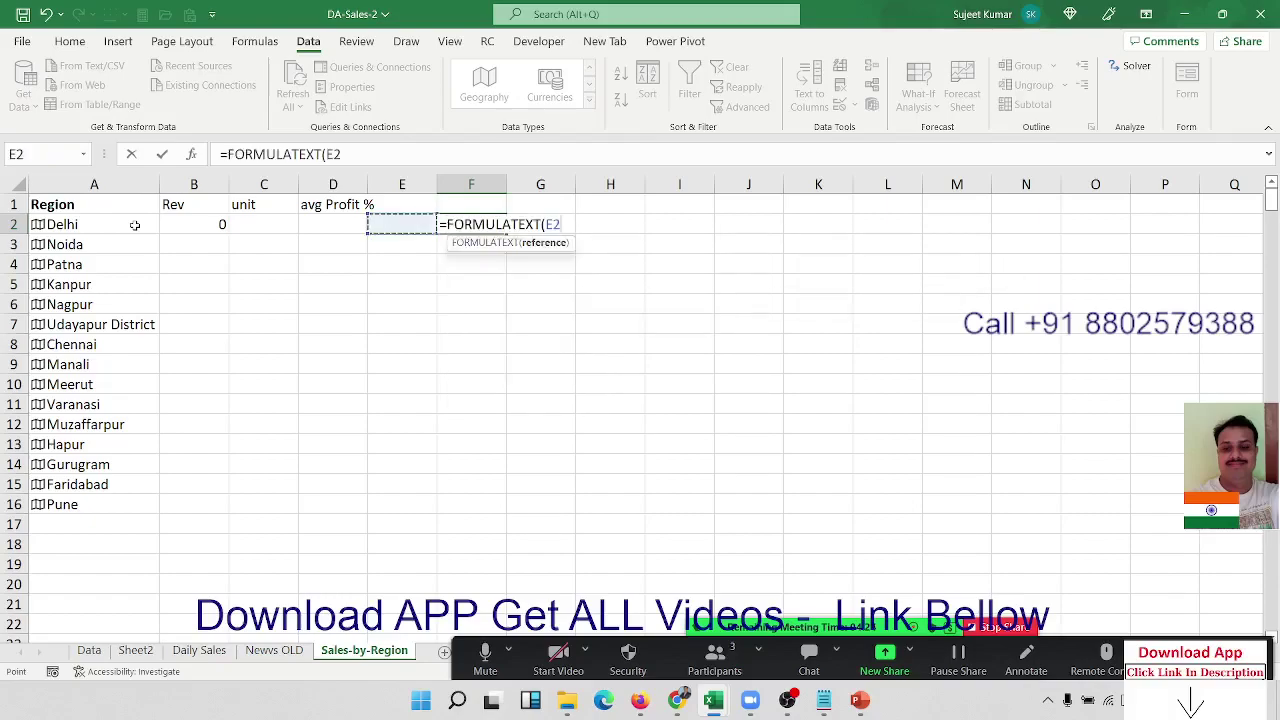
{"action": "key", "text": "Left"}
{"action": "key", "text": "Left"}
{"action": "key", "text": "Left"}
{"action": "key", "text": "Left"}
{"action": "key", "text": "ctrl+Return"}
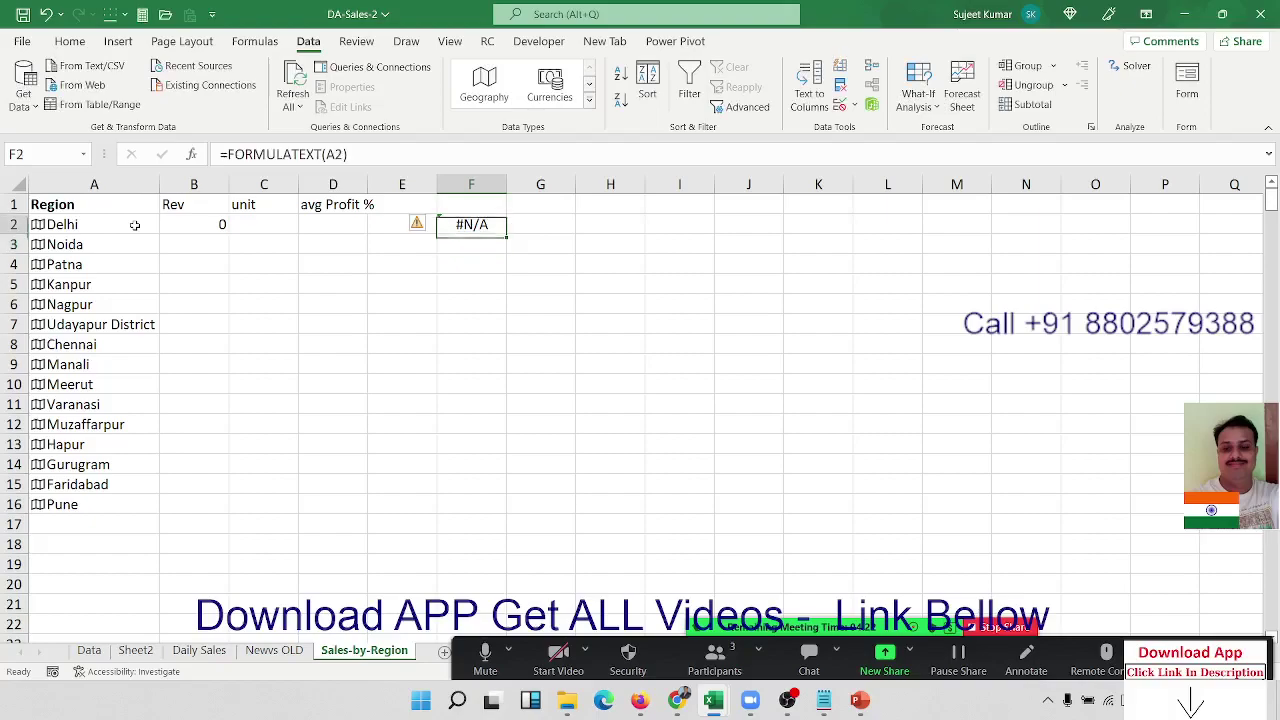
{"action": "key", "text": "Delete"}
Enter a TEXT formula on A2 in F2 with a D-based format string
{"action": "type", "text": "="}
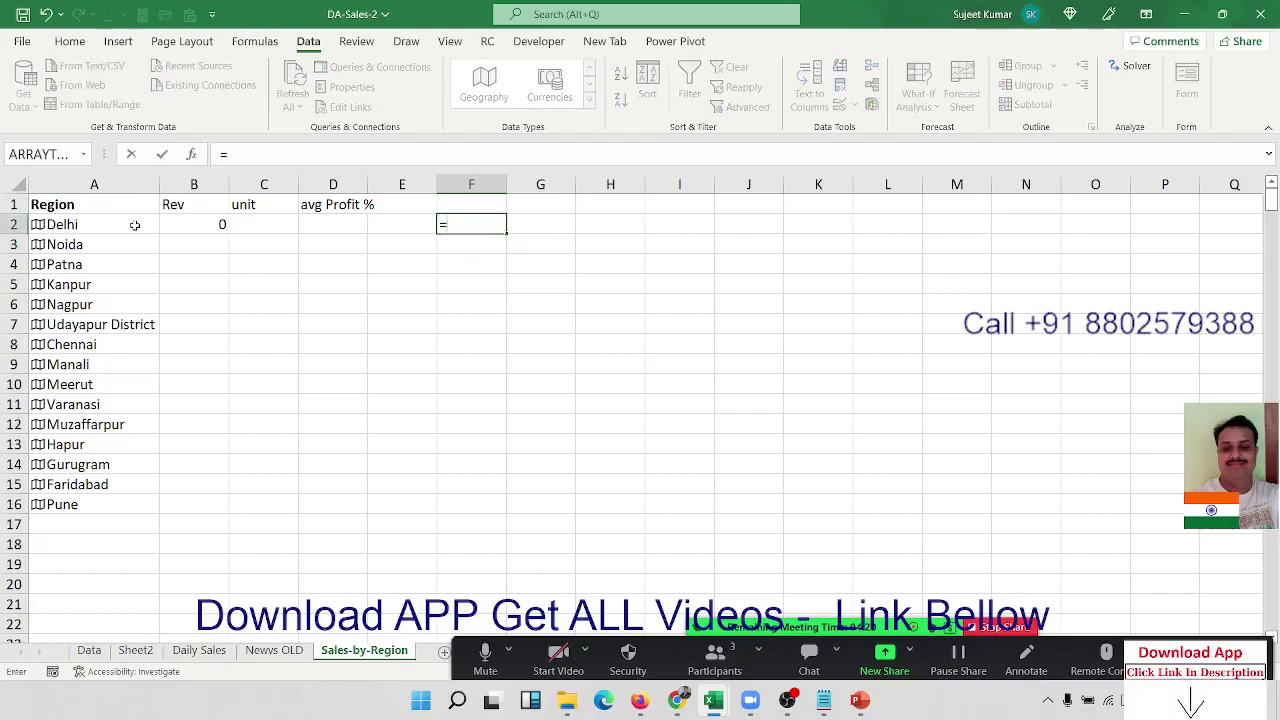
{"action": "type", "text": "te"}
{"action": "key", "text": "Tab"}
{"action": "key", "text": "Left"}
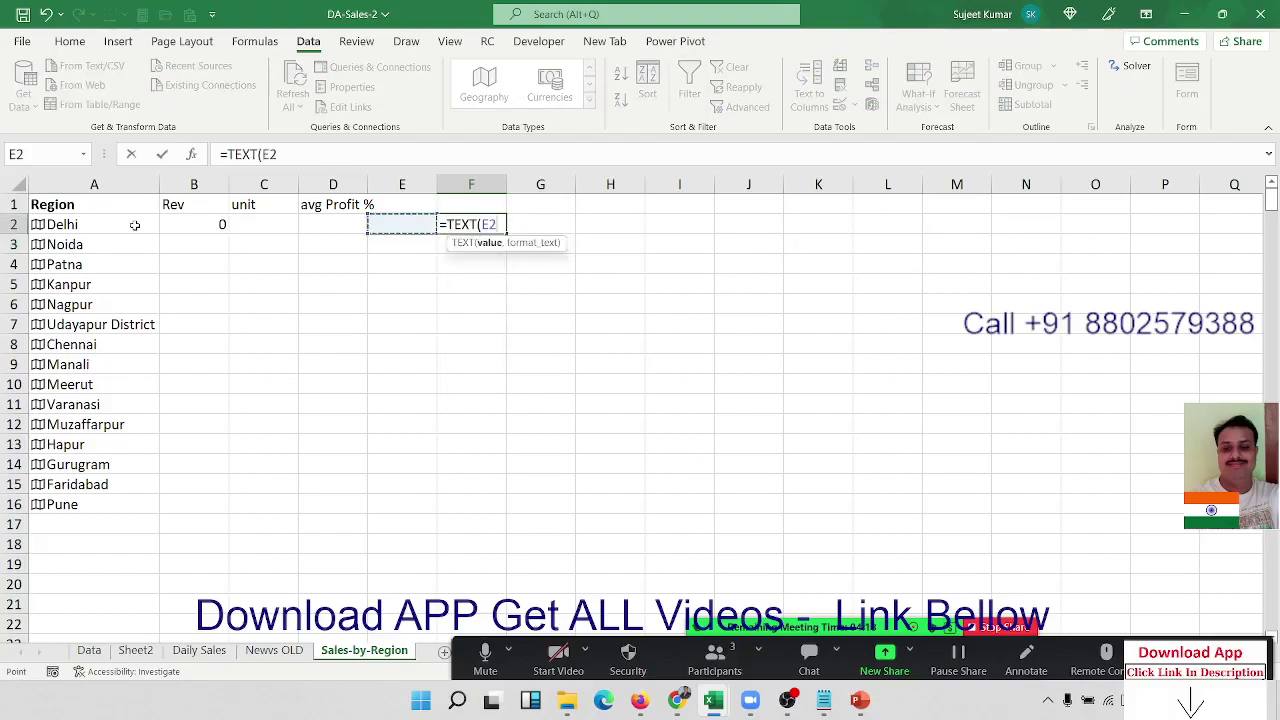
{"action": "key", "text": "Left"}
{"action": "key", "text": "Left"}
{"action": "key", "text": "Left"}
{"action": "type", "text": ",\"D"}
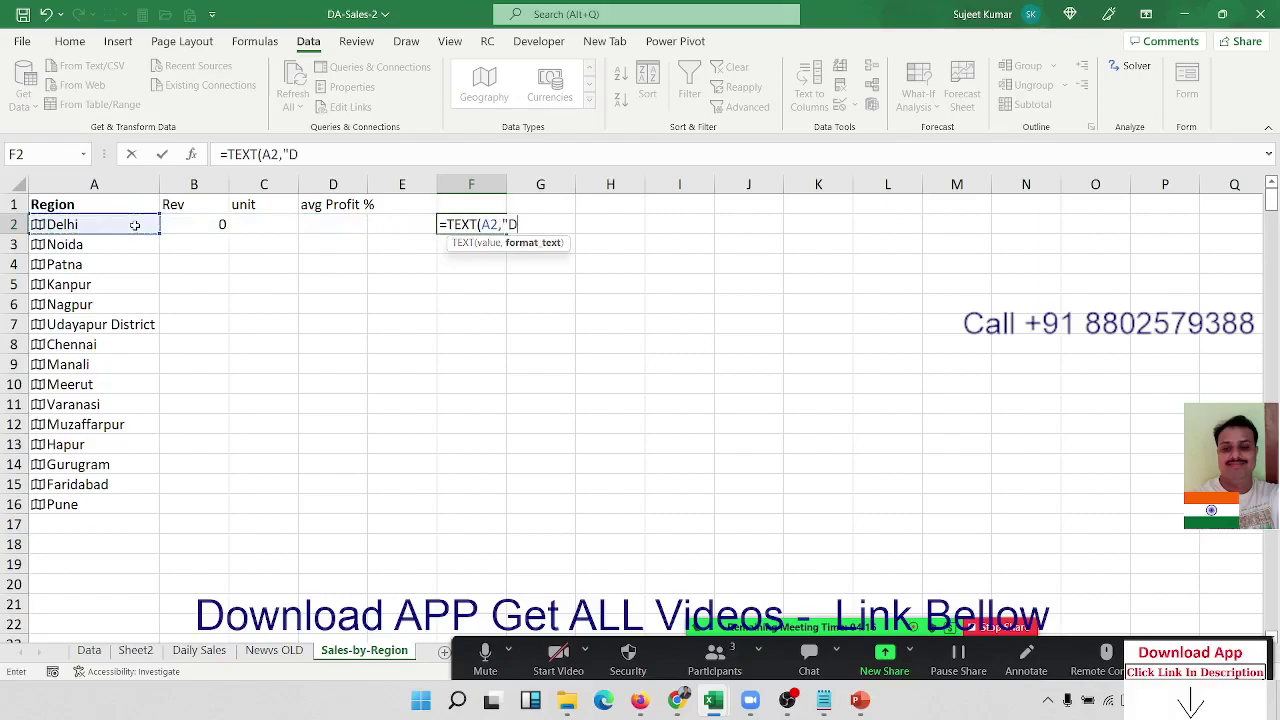
{"action": "type", "text": "DD"}
{"action": "key", "text": "BackSpace"}
{"action": "key", "text": "BackSpace"}
{"action": "key", "text": "BackSpace"}
{"action": "type", "text": "\""}
{"action": "key", "text": "Return"}
{"action": "key", "text": "Up"}
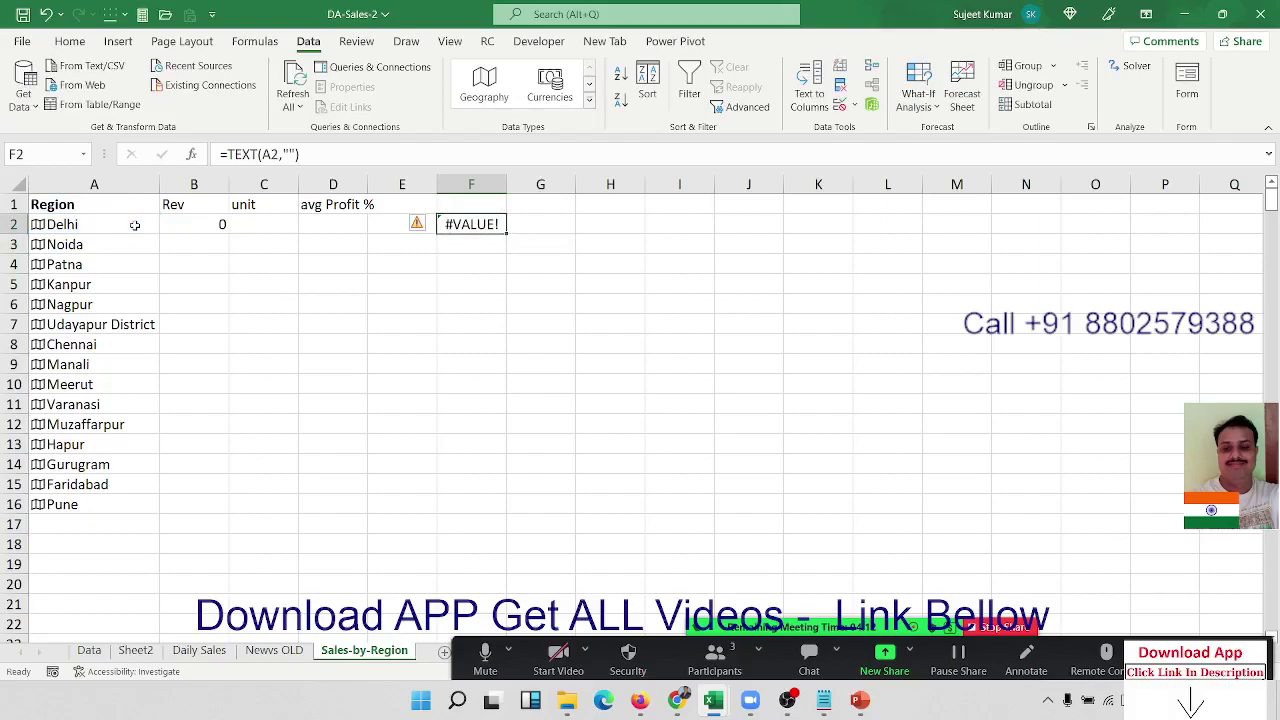
Change the TEXT formula's format argument to "@" and re-commit it
{"action": "left_click", "coordinate": [308, 153]}
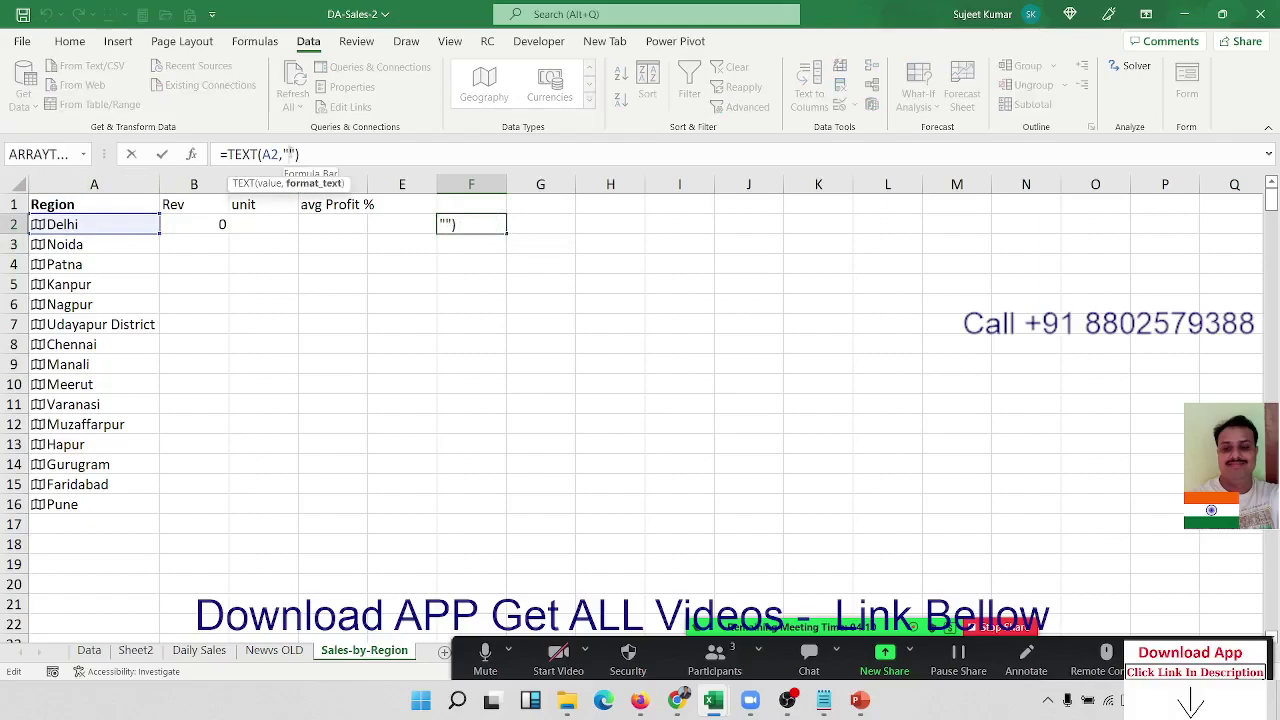
{"action": "key", "text": "Left"}
{"action": "key", "text": "Left"}
{"action": "type", "text": "@\\"}
{"action": "key", "text": "Return"}
{"action": "key", "text": "Up"}
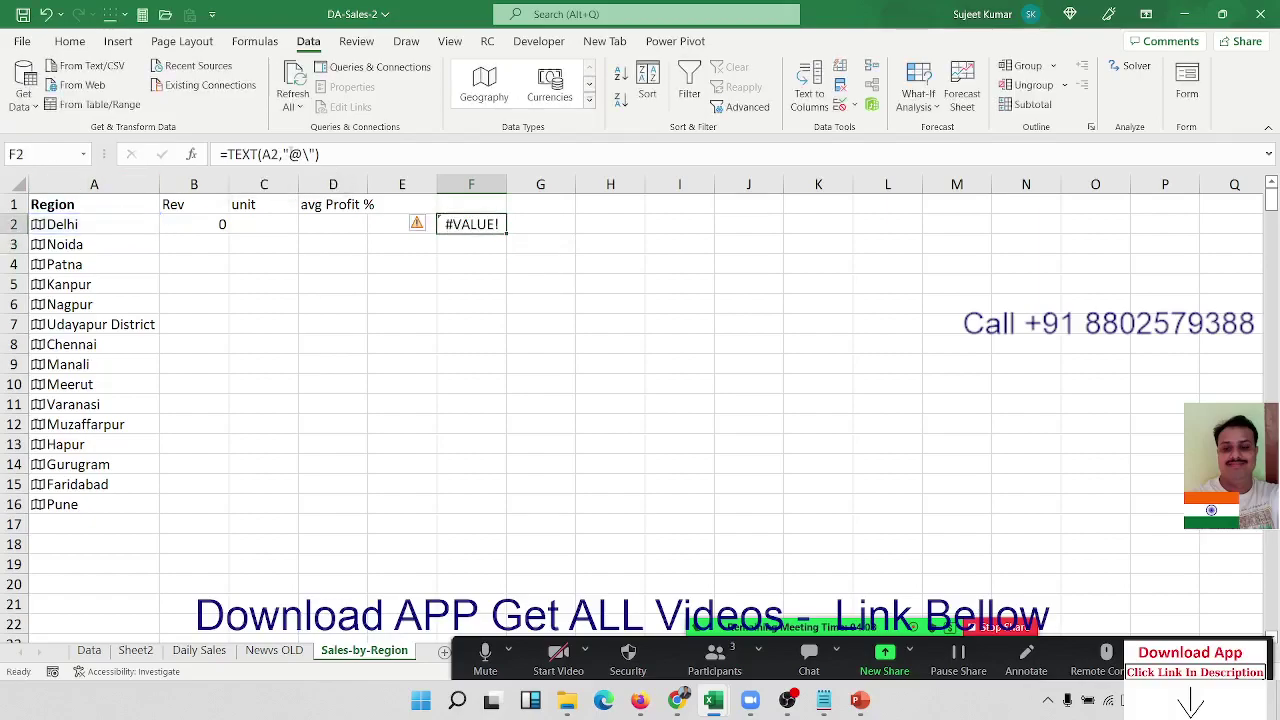
{"action": "left_click", "coordinate": [310, 154]}
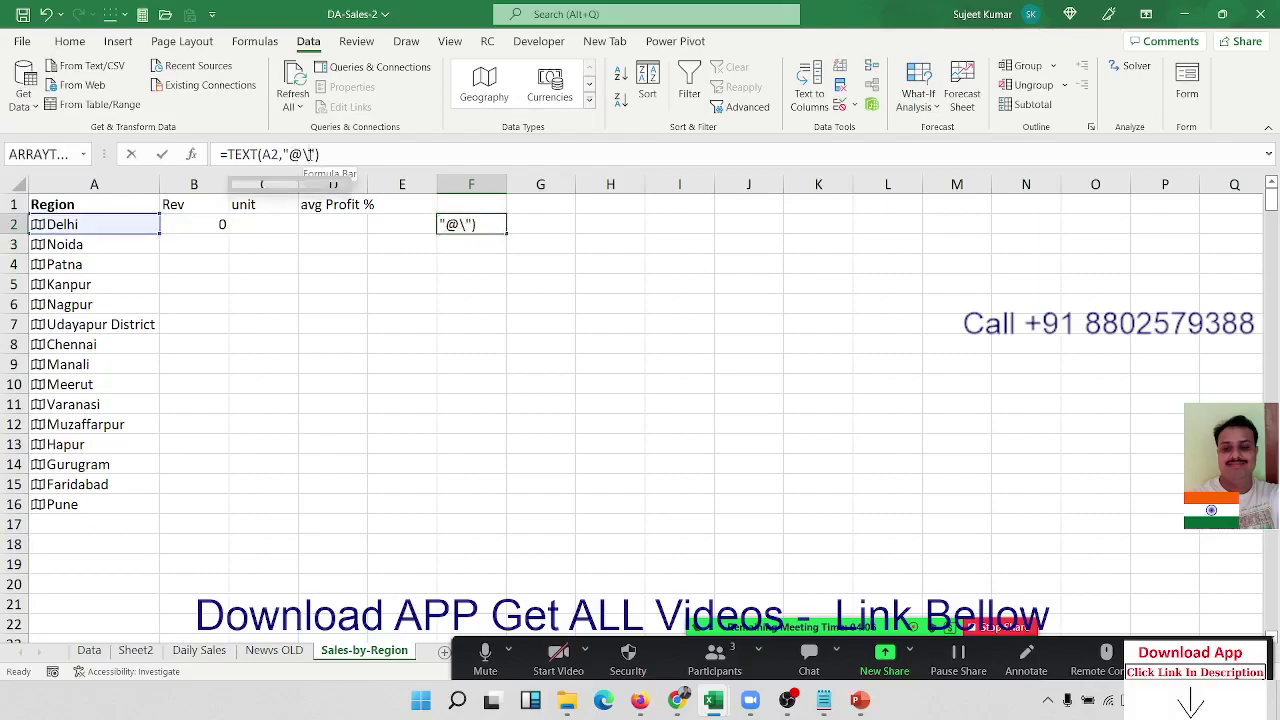
{"action": "key", "text": "Return"}
{"action": "key", "text": "Up"}
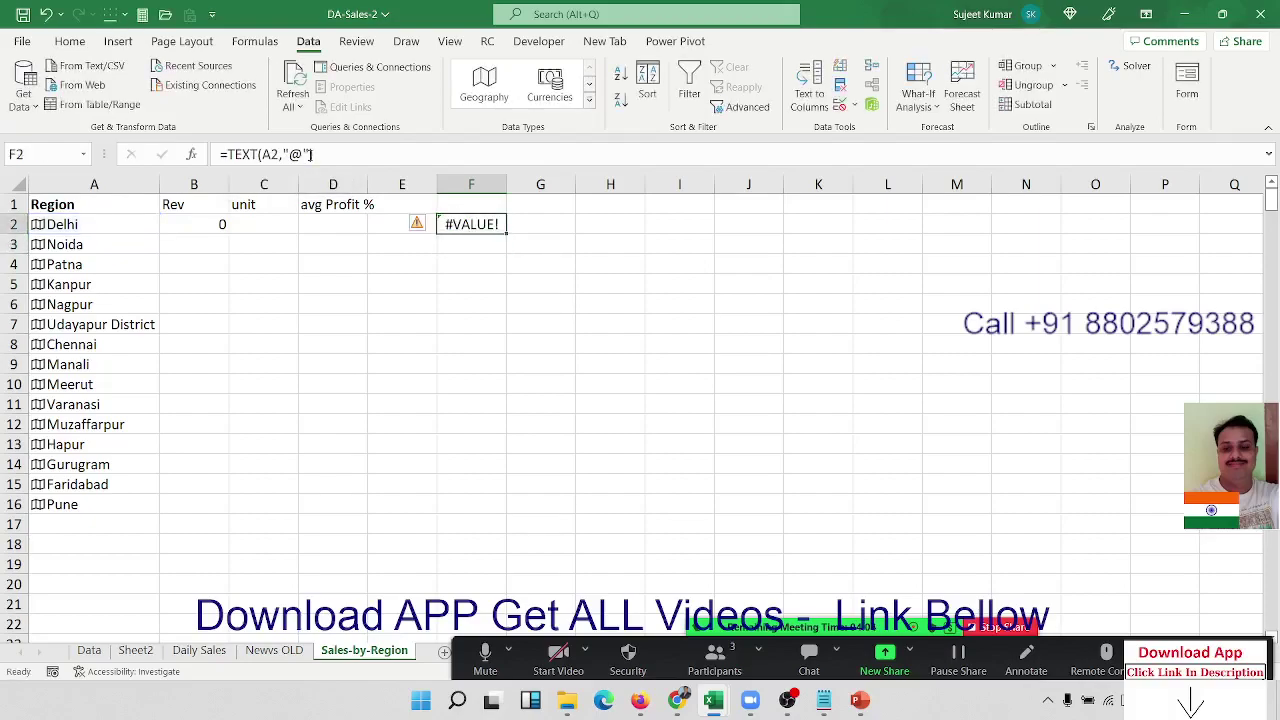
Replace the format argument with a reference to G2, leaving F2 at #VALUE!
{"action": "left_click", "coordinate": [325, 153]}
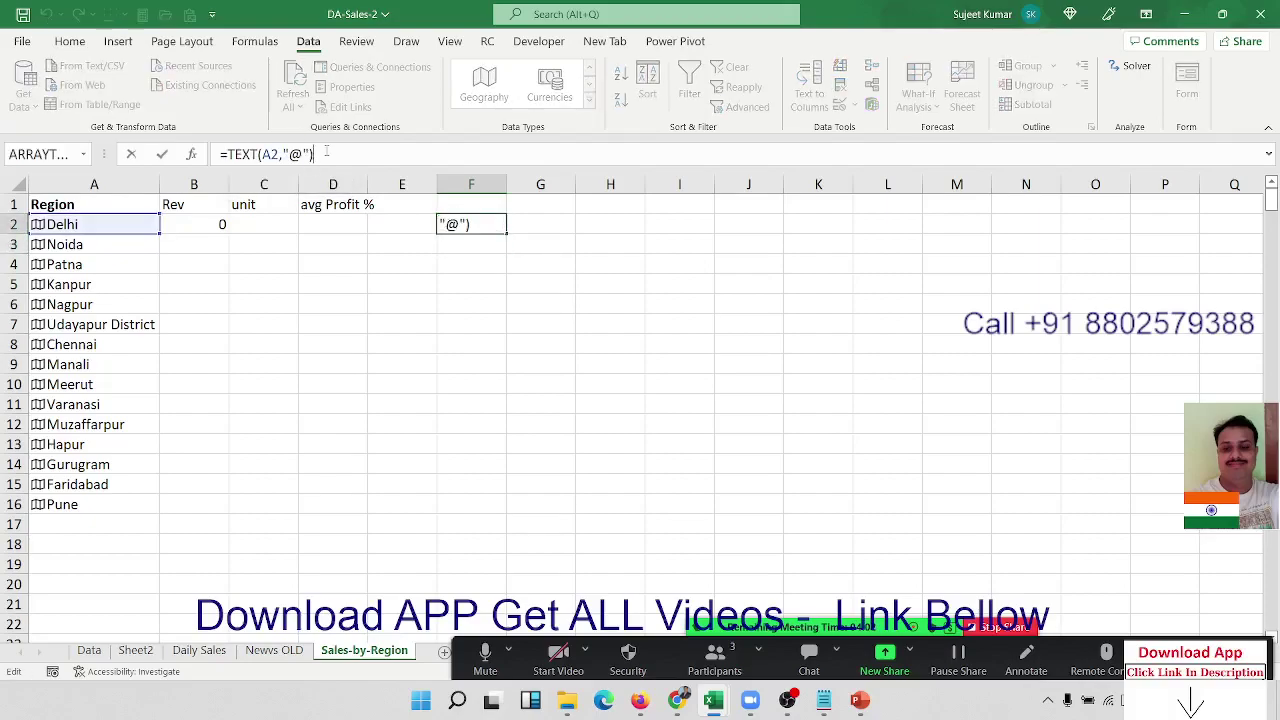
{"action": "key", "text": "BackSpace"}
{"action": "key", "text": "BackSpace"}
{"action": "key", "text": "BackSpace"}
{"action": "key", "text": "BackSpace"}
{"action": "key", "text": "BackSpace"}
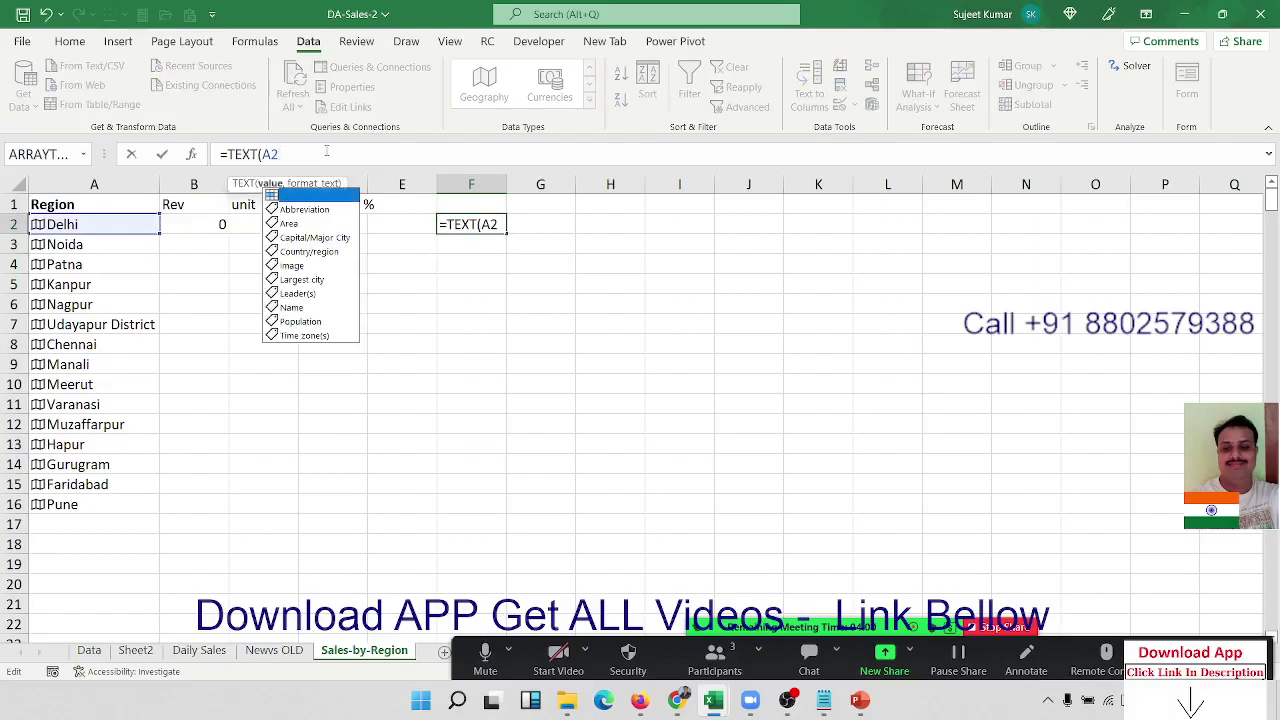
{"action": "key", "text": "Escape"}
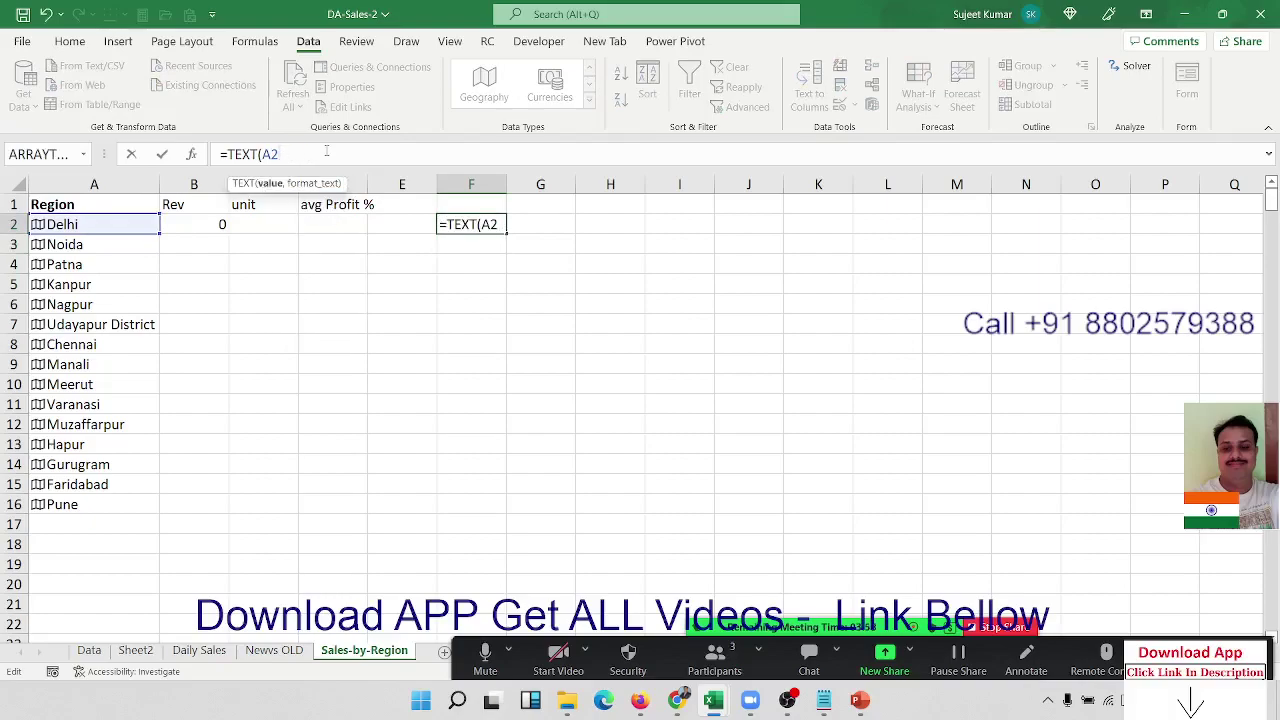
{"action": "type", "text": ","}
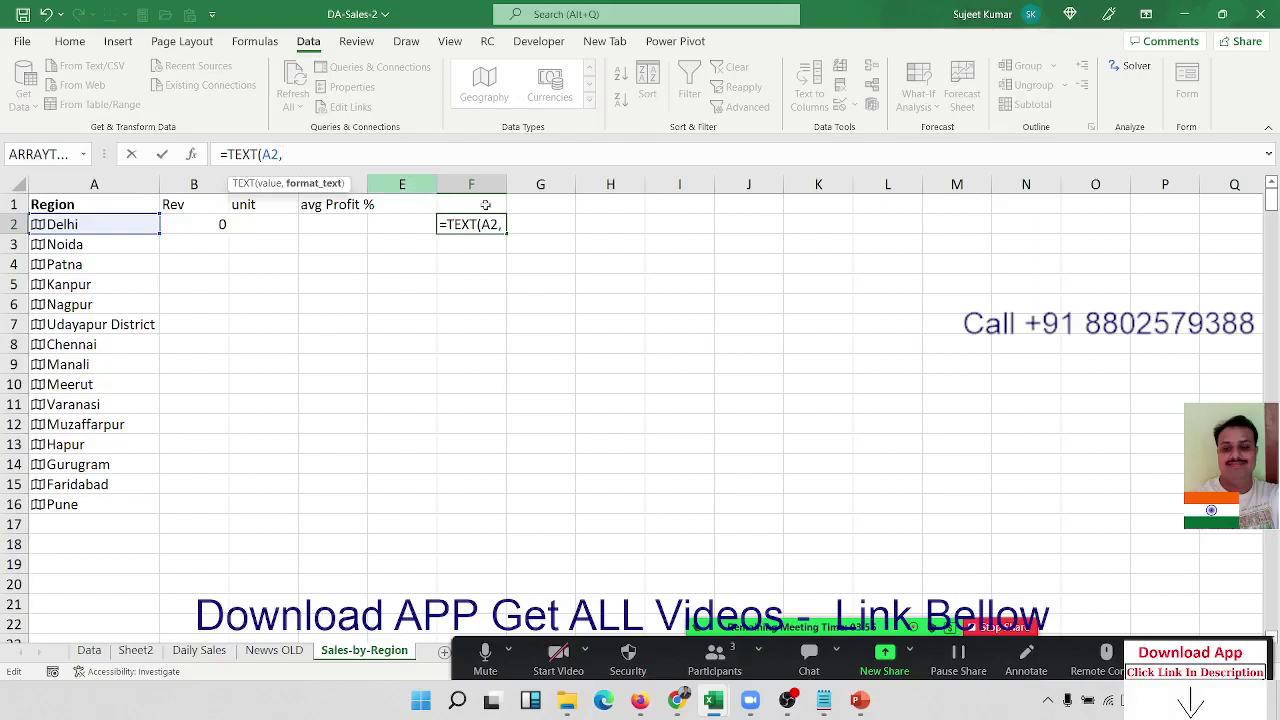
{"action": "left_click", "coordinate": [567, 221]}
{"action": "key", "text": "Return"}
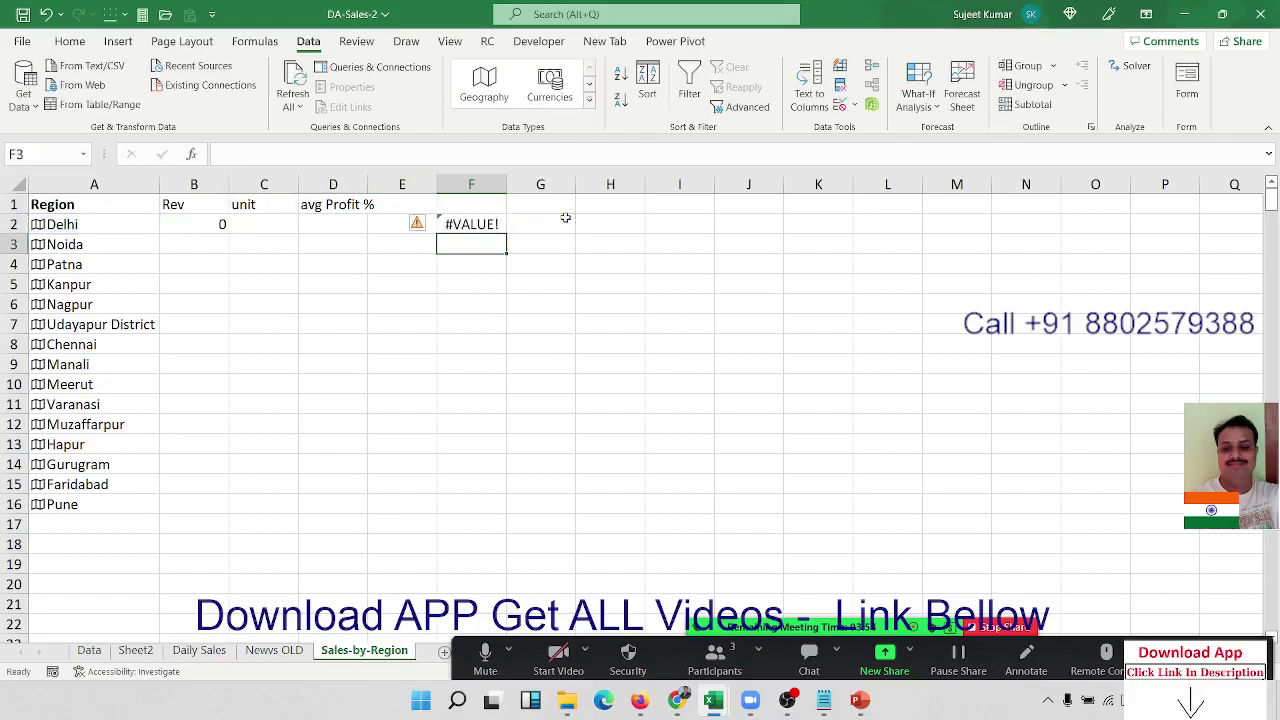
{"action": "key", "text": "Up"}
{"action": "left_click", "coordinate": [59, 228]}
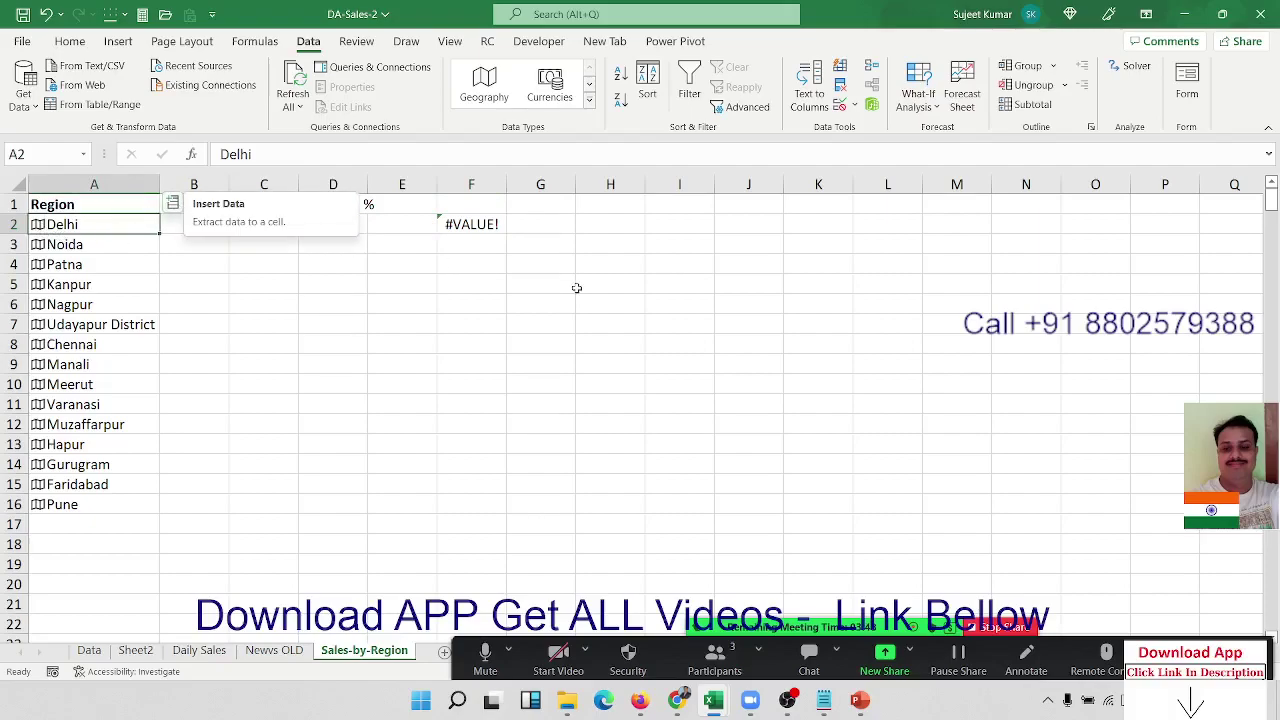
Clear F2 and insert a new empty column B
{"action": "left_click", "coordinate": [497, 232]}
{"action": "key", "text": "Delete"}
{"action": "key", "text": "Left"}
{"action": "key", "text": "Left"}
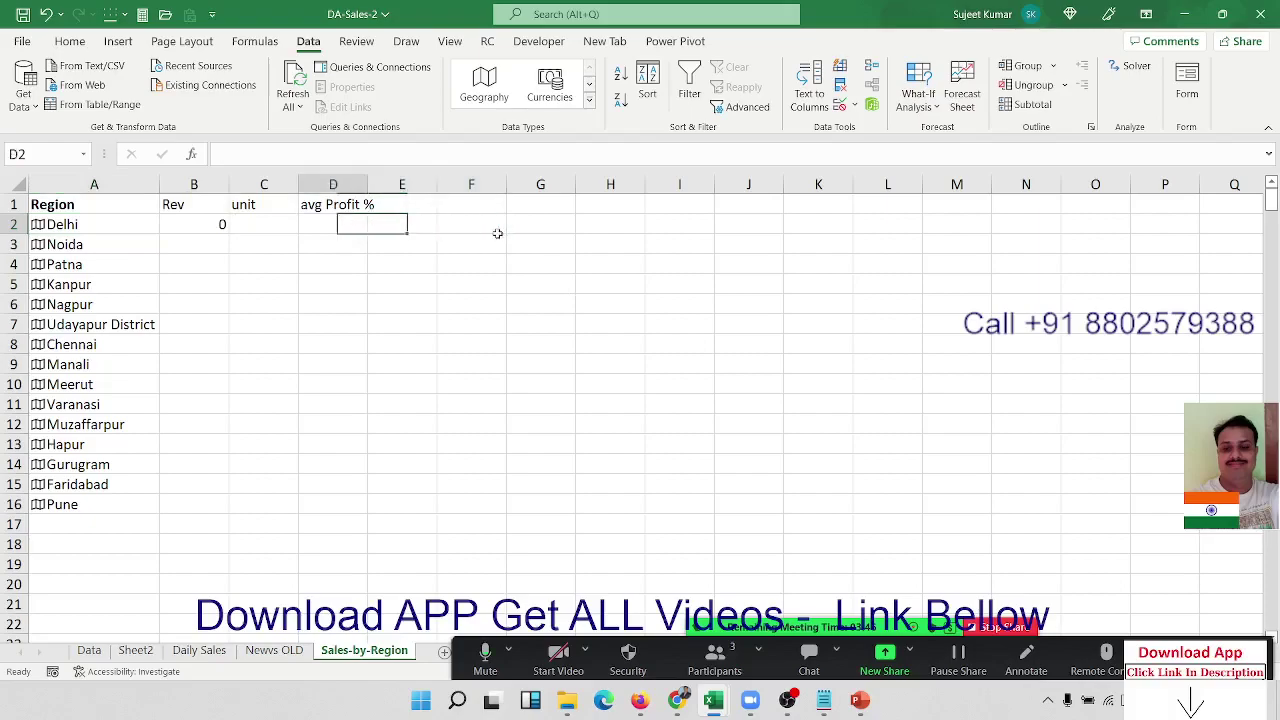
{"action": "key", "text": "Left"}
{"action": "key", "text": "Left"}
{"action": "key", "text": "ctrl+space"}
{"action": "key", "text": "ctrl+shift+plus"}
{"action": "key", "text": "Up"}
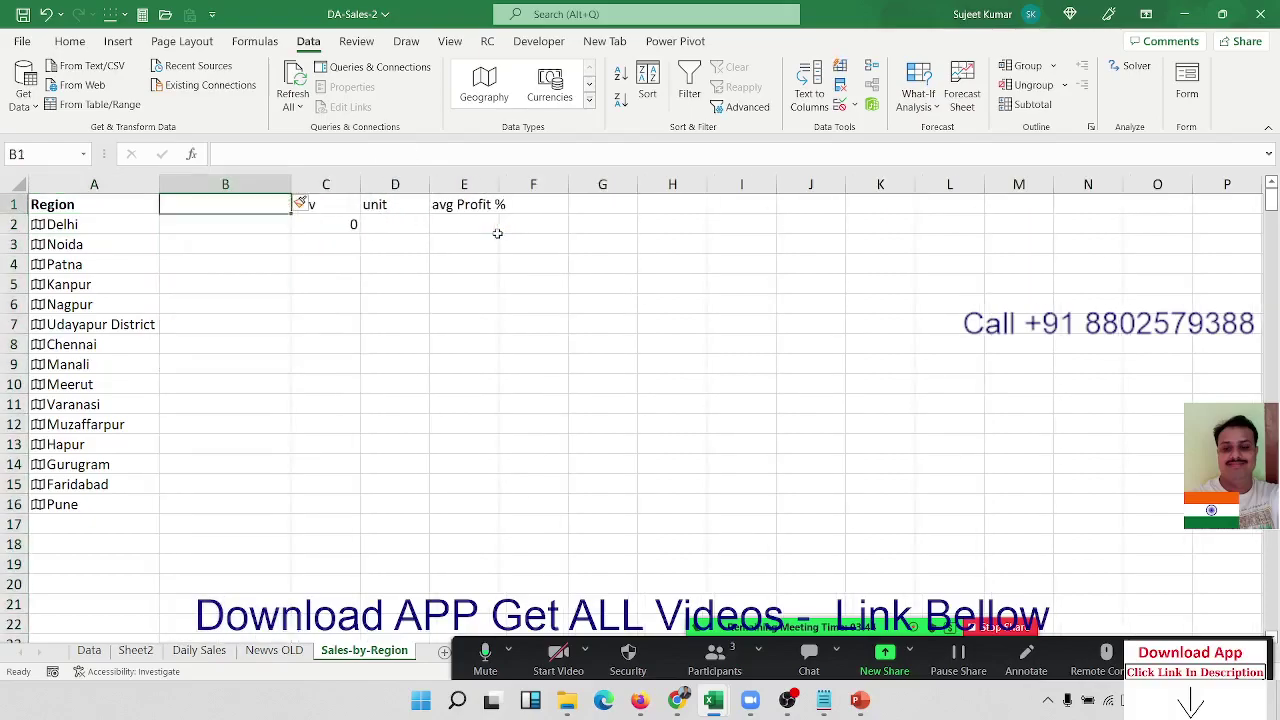
{"action": "left_click", "coordinate": [128, 218]}
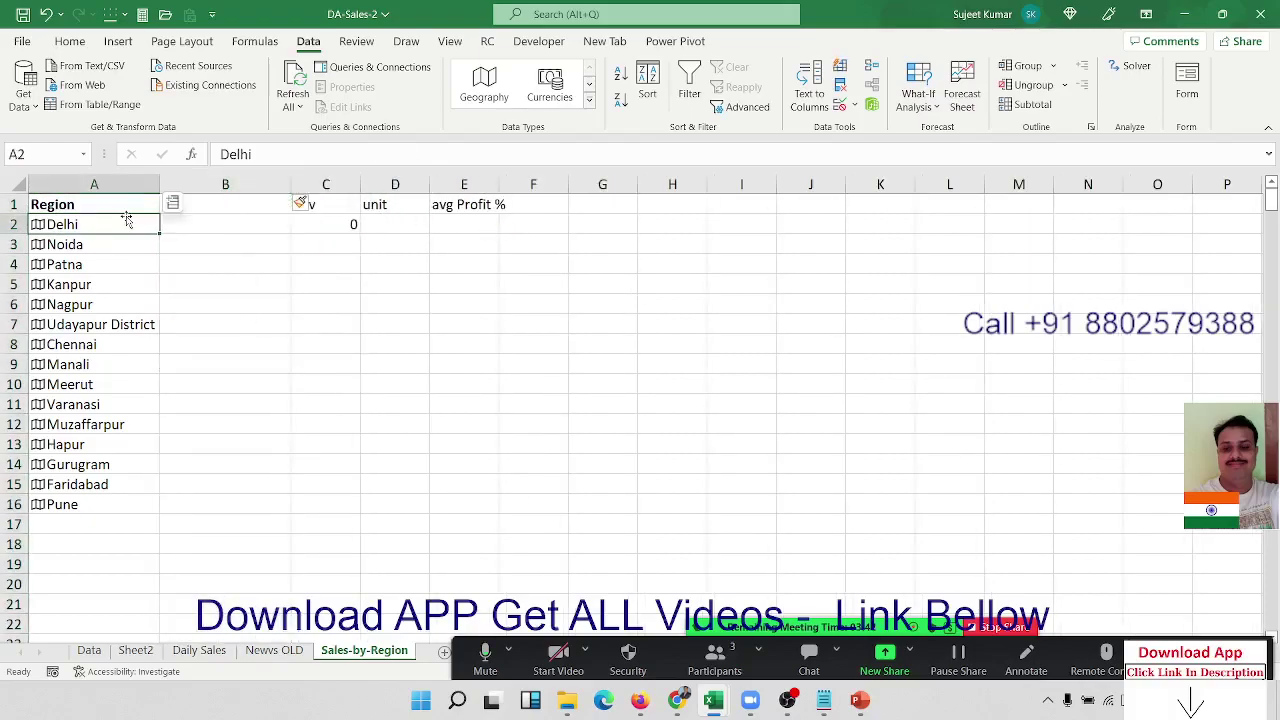
Copy the Data sheet's region column B into B1 of Sales-by-Region
{"action": "left_click", "coordinate": [219, 204]}
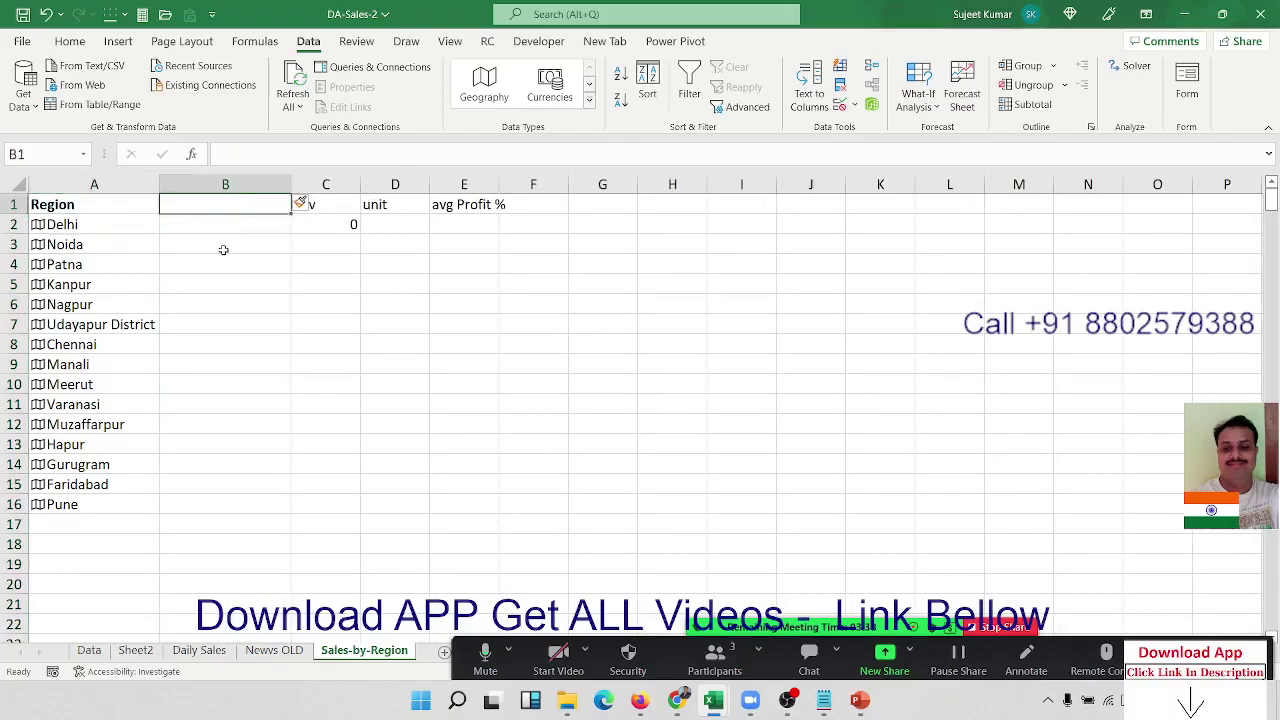
{"action": "left_click", "coordinate": [89, 650]}
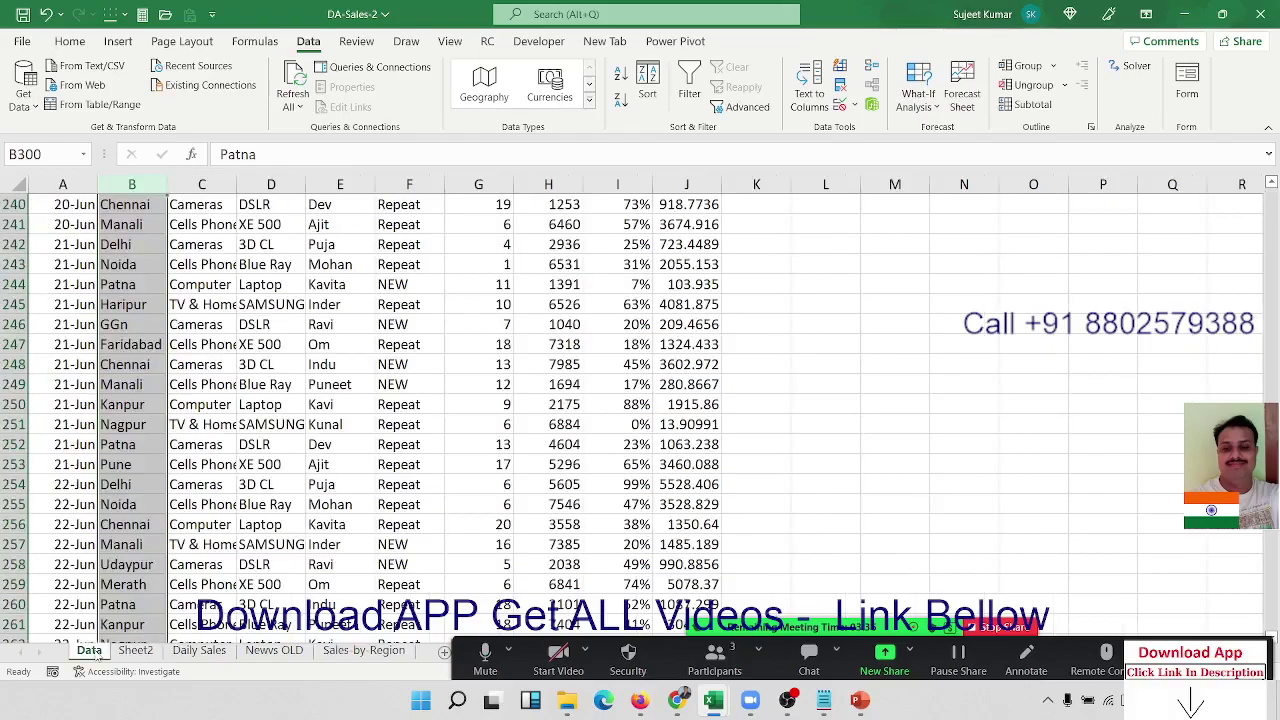
{"action": "key", "text": "ctrl+c"}
{"action": "left_click", "coordinate": [363, 650]}
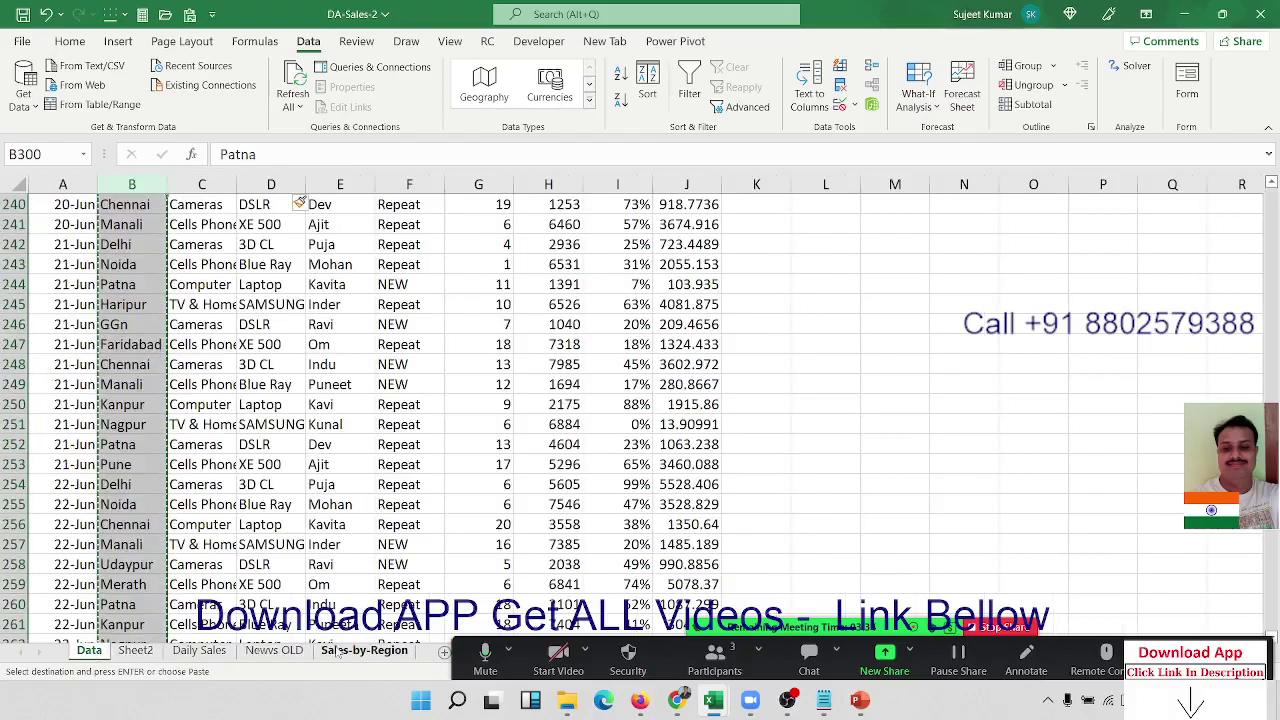
{"action": "key", "text": "ctrl+v"}
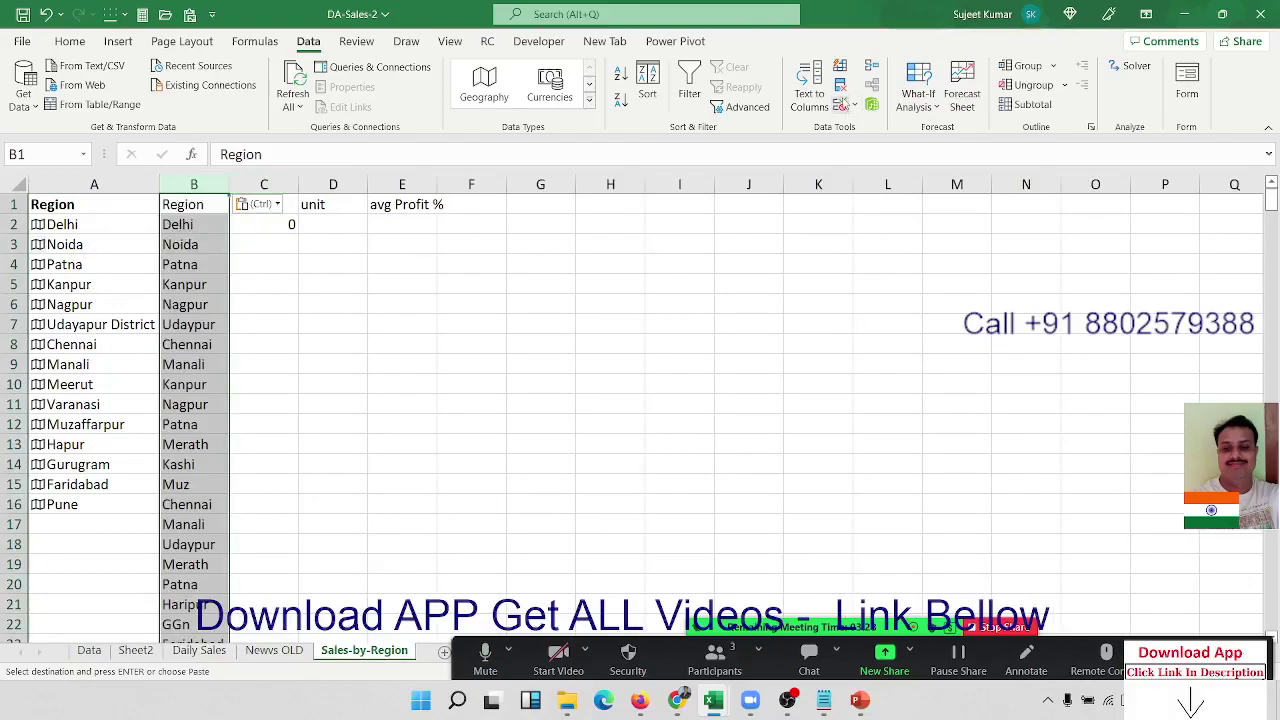
Remove duplicates from column B only, deleting 415 repeated region names
{"action": "left_click", "coordinate": [840, 87]}
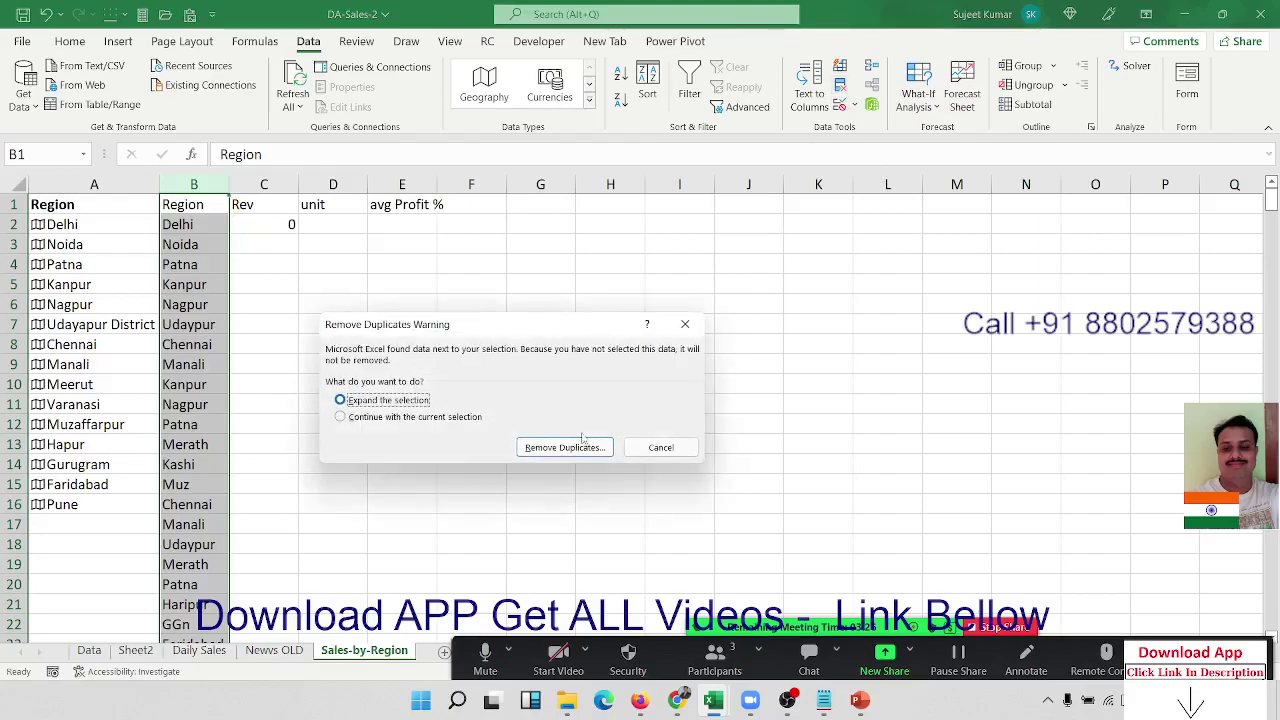
{"action": "left_click", "coordinate": [340, 416]}
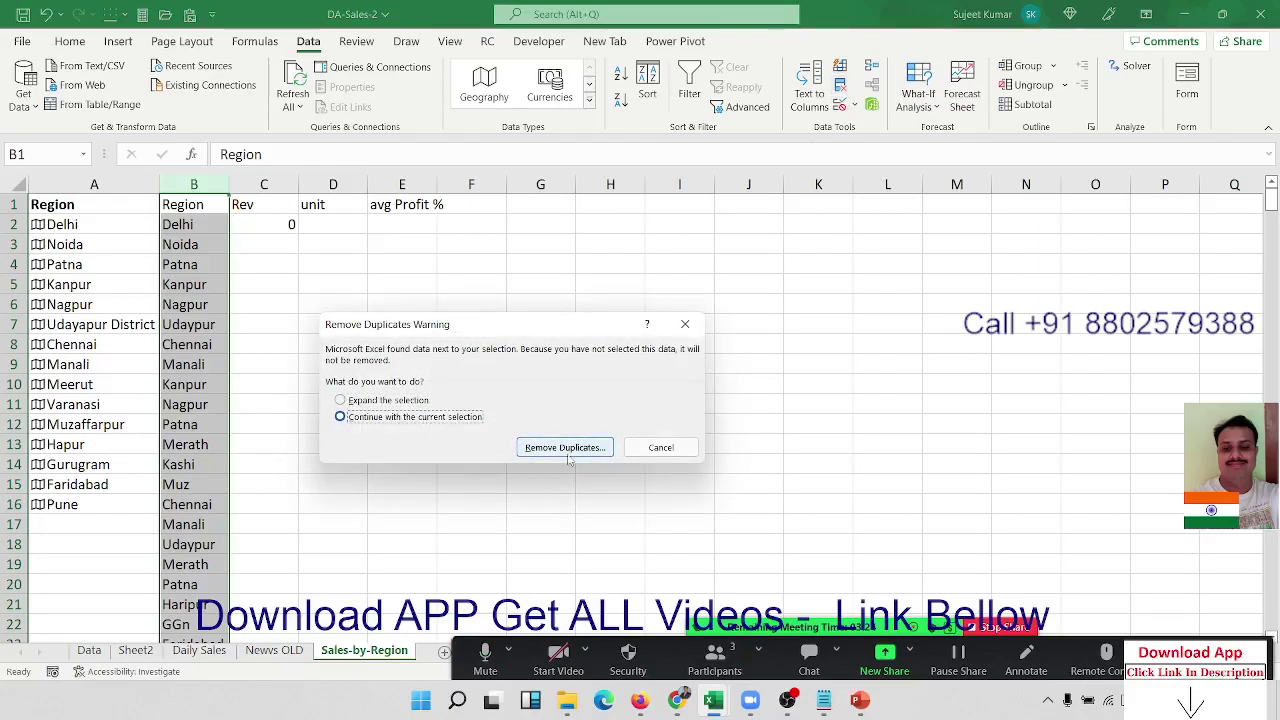
{"action": "left_click", "coordinate": [565, 449]}
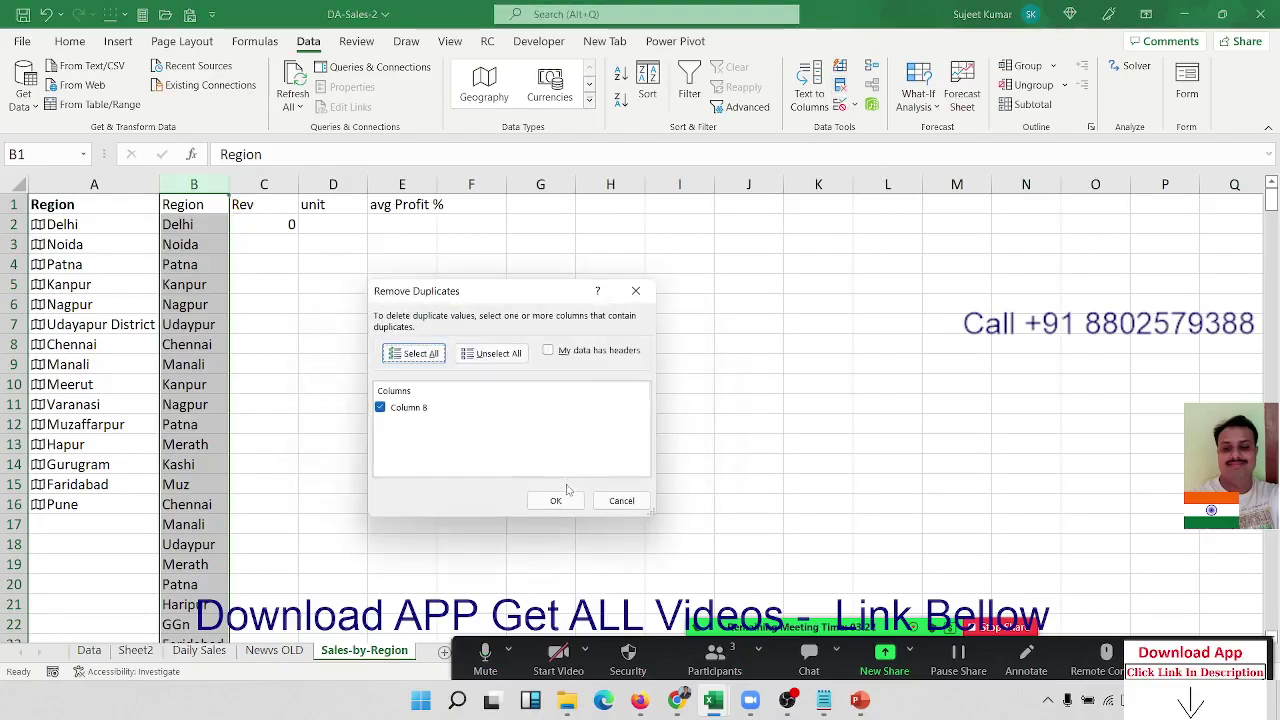
{"action": "left_click", "coordinate": [558, 499]}
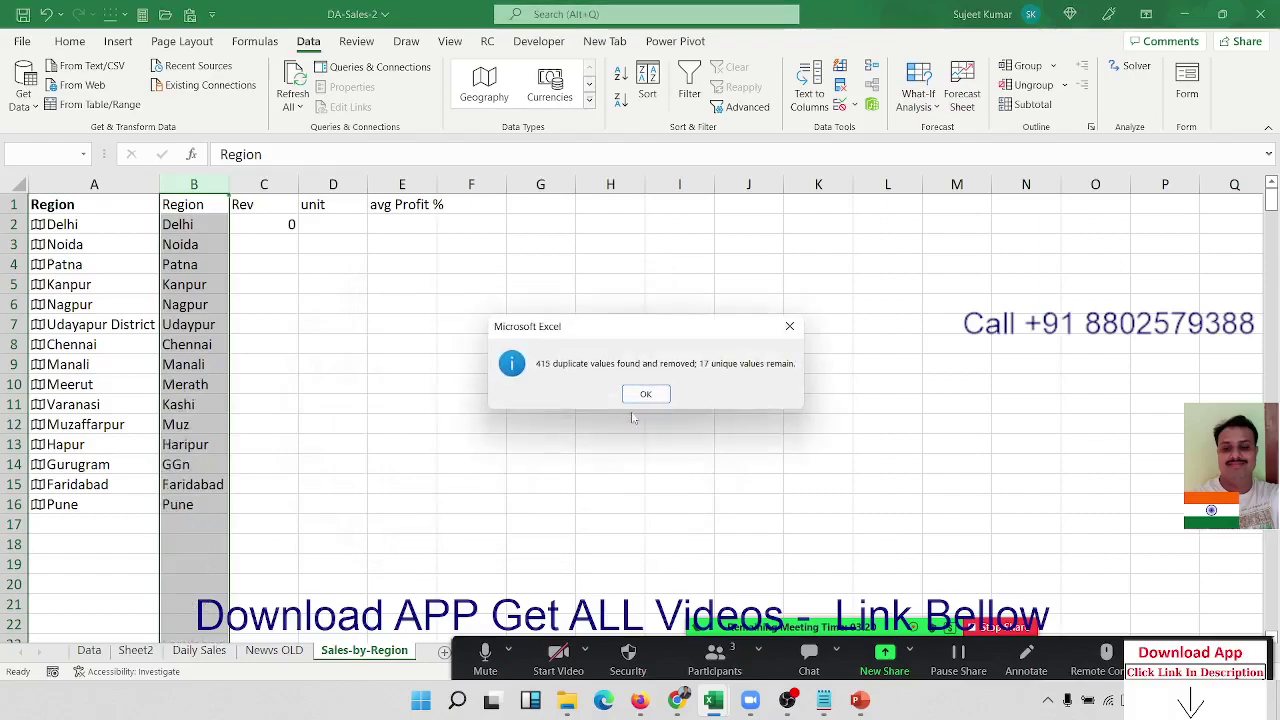
{"action": "left_click", "coordinate": [645, 393]}
Point C2's revenue SUMIF at B2 and fill it down all 15 regions (Delhi 91852)
{"action": "left_click_drag", "start_coordinate": [263, 224], "coordinate": [263, 320]}
{"action": "double_click", "coordinate": [263, 224]}
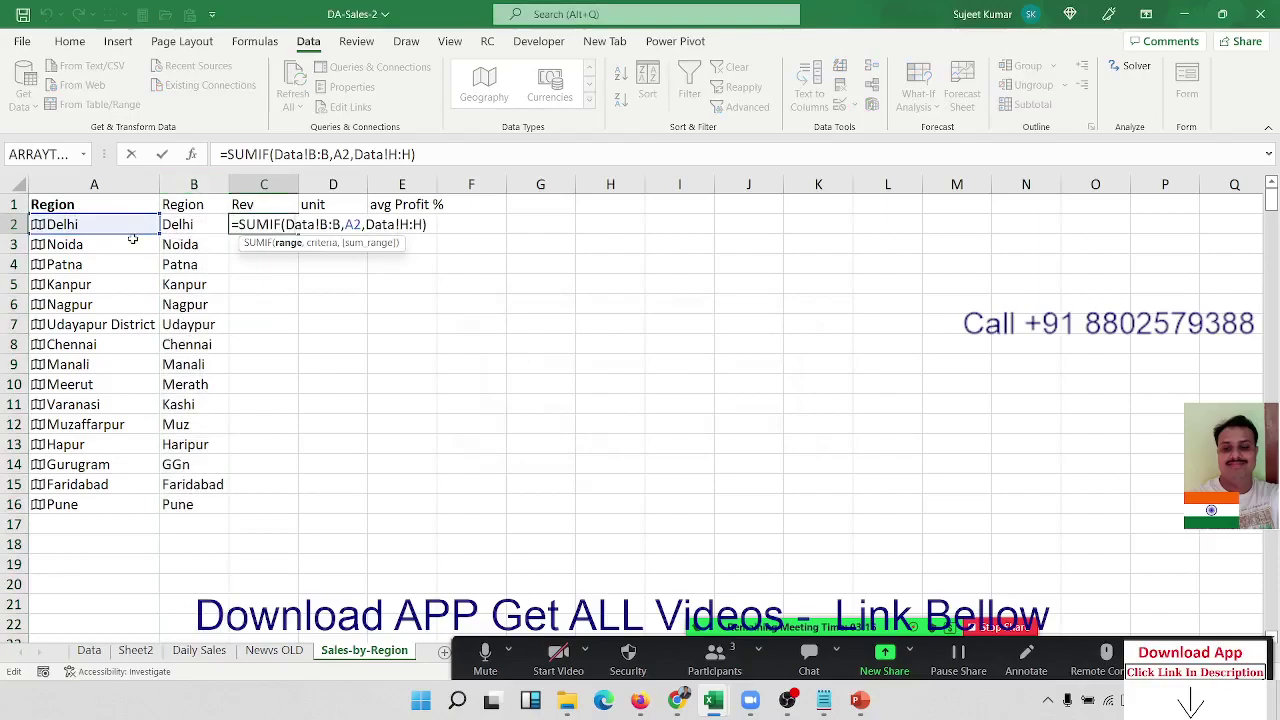
{"action": "mouse_move", "coordinate": [132, 239]}
{"action": "left_mouse_down"}
{"action": "mouse_move", "coordinate": [168, 243]}
{"action": "mouse_move", "coordinate": [132, 193]}
{"action": "mouse_move", "coordinate": [40, 186]}
{"action": "left_mouse_up"}
{"action": "key", "text": "Return"}
{"action": "left_click", "coordinate": [78, 220]}
{"action": "left_click", "coordinate": [120, 222]}
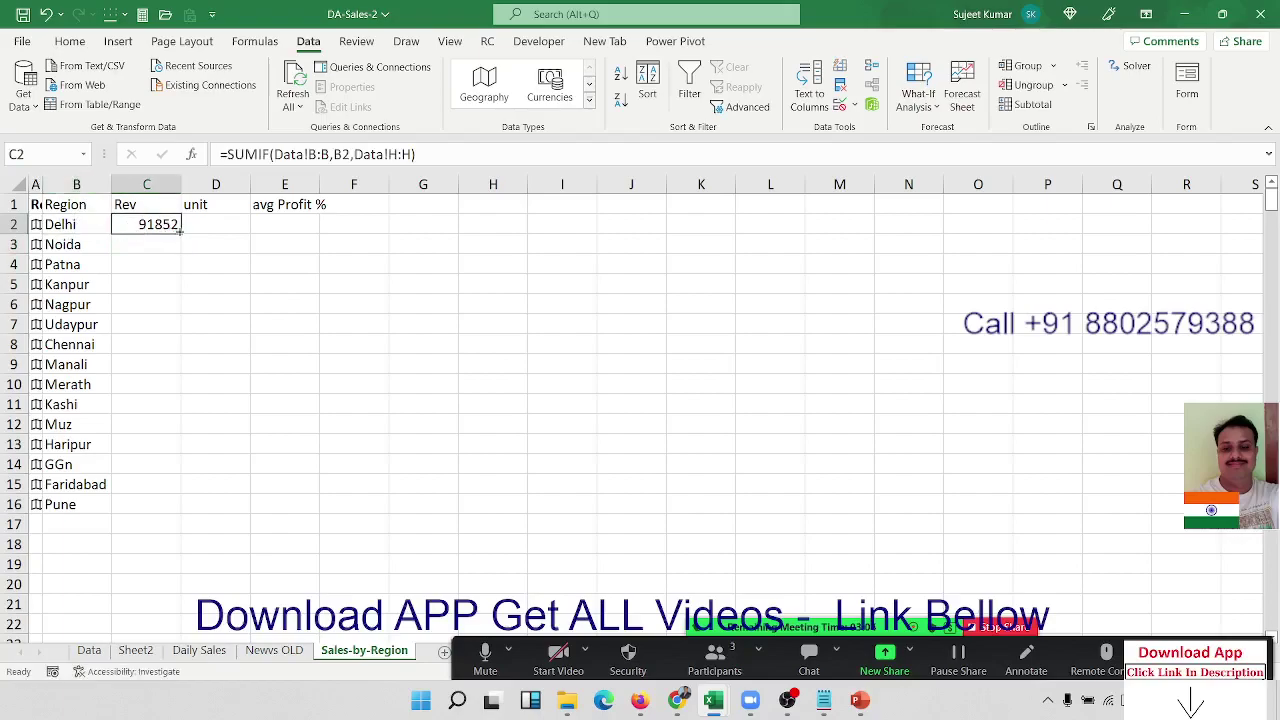
{"action": "double_click", "coordinate": [180, 228]}
{"action": "left_click", "coordinate": [160, 228]}
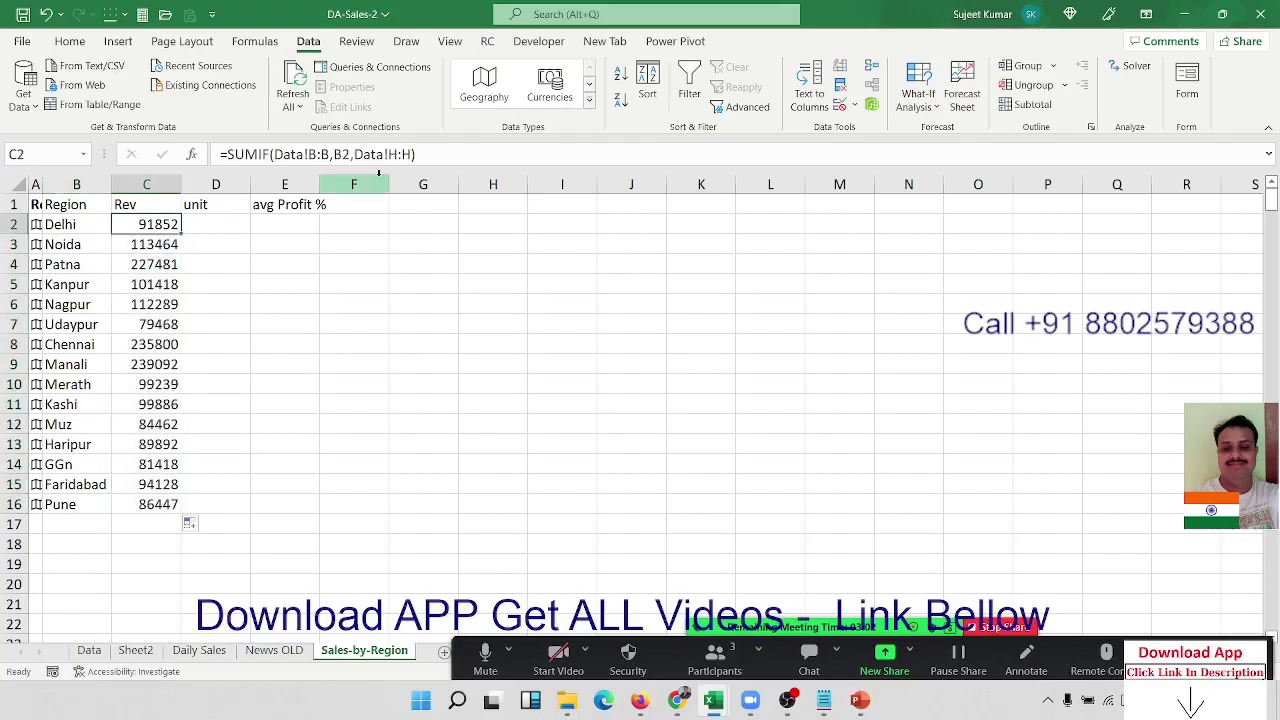
Enter =SUMIF(Data!B:B,B2,Data!G:G) in D2, giving Delhi 184 units
{"action": "left_click", "coordinate": [226, 224]}
{"action": "type", "text": "=sum"}
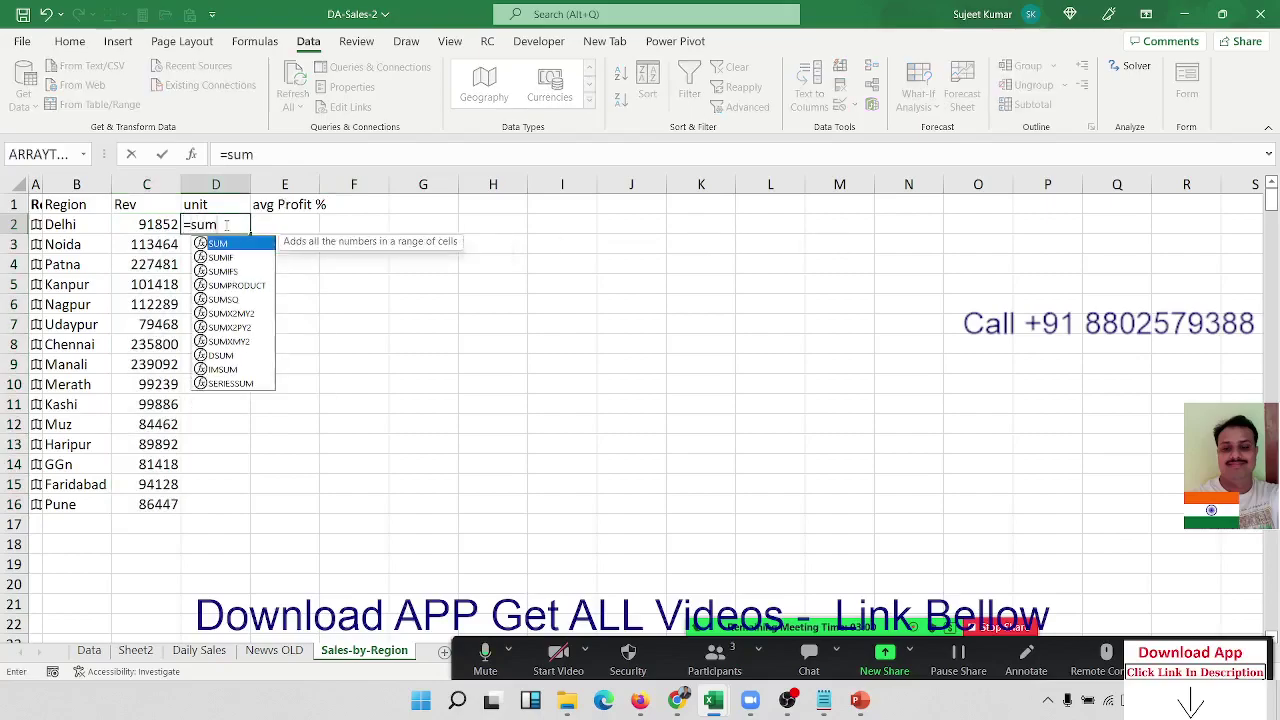
{"action": "key", "text": "Down"}
{"action": "key", "text": "Down"}
{"action": "key", "text": "Up"}
{"action": "key", "text": "Tab"}
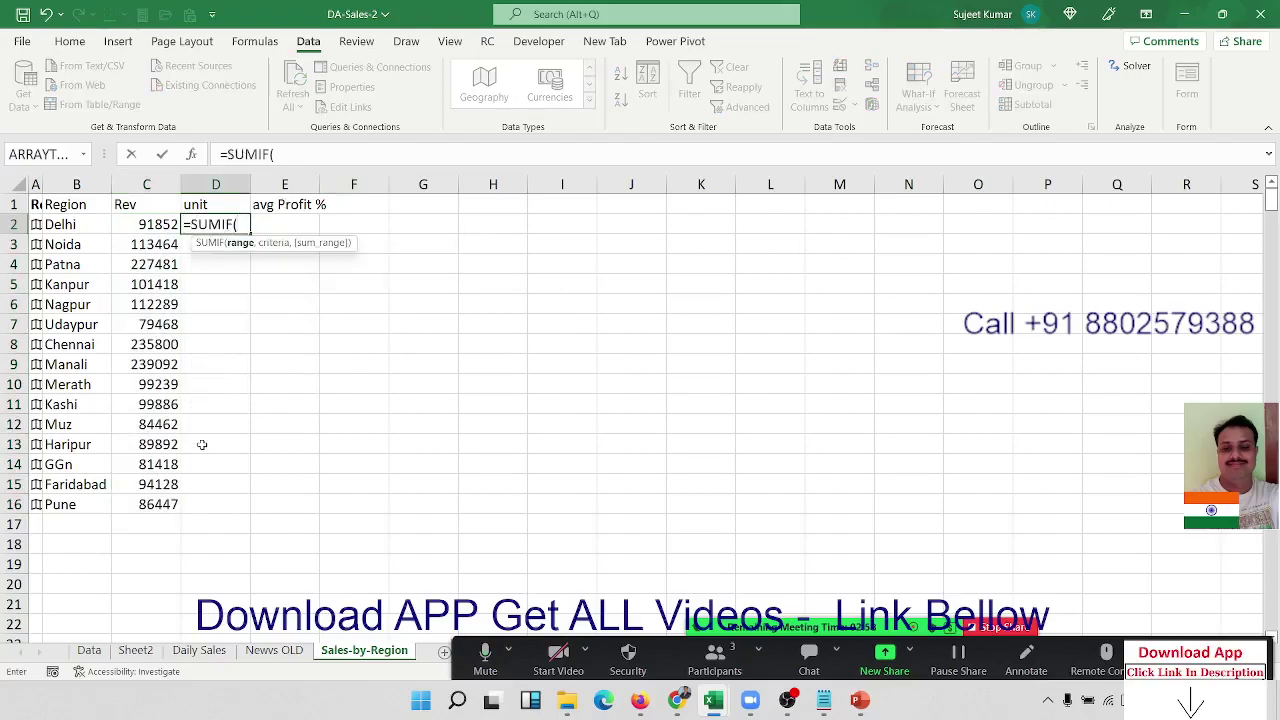
{"action": "left_click", "coordinate": [89, 650]}
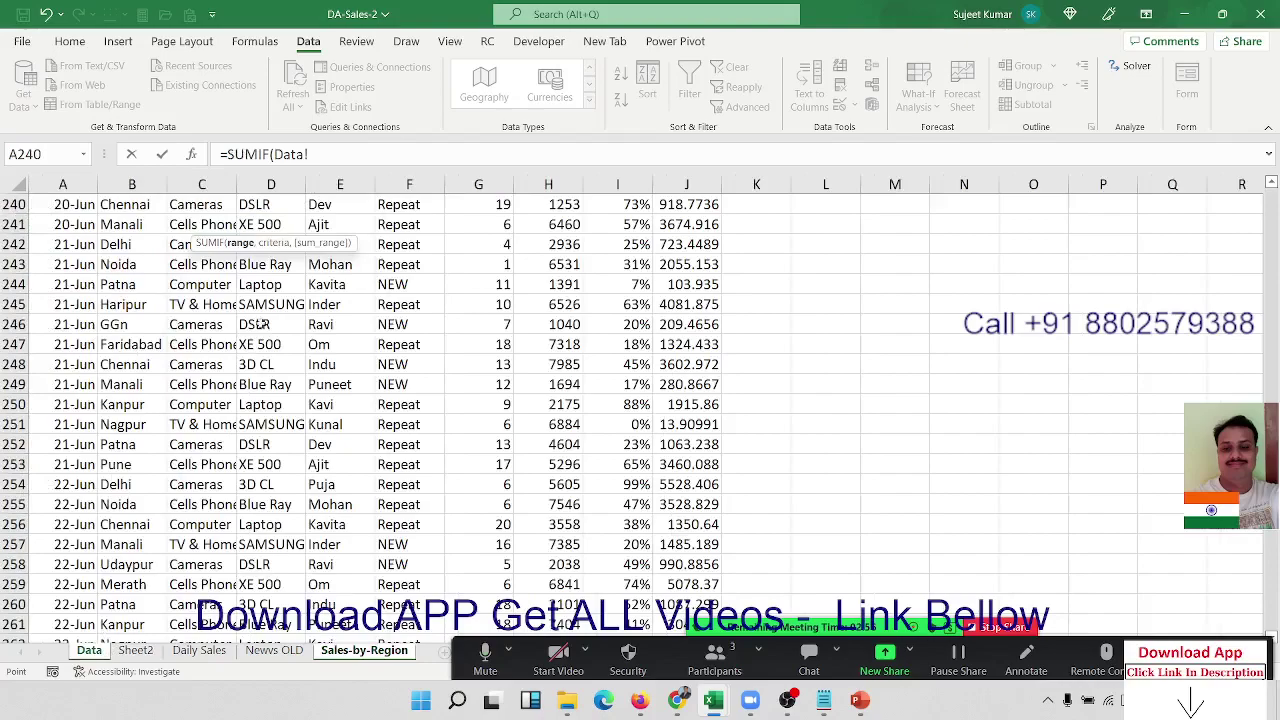
{"action": "left_click", "coordinate": [133, 185]}
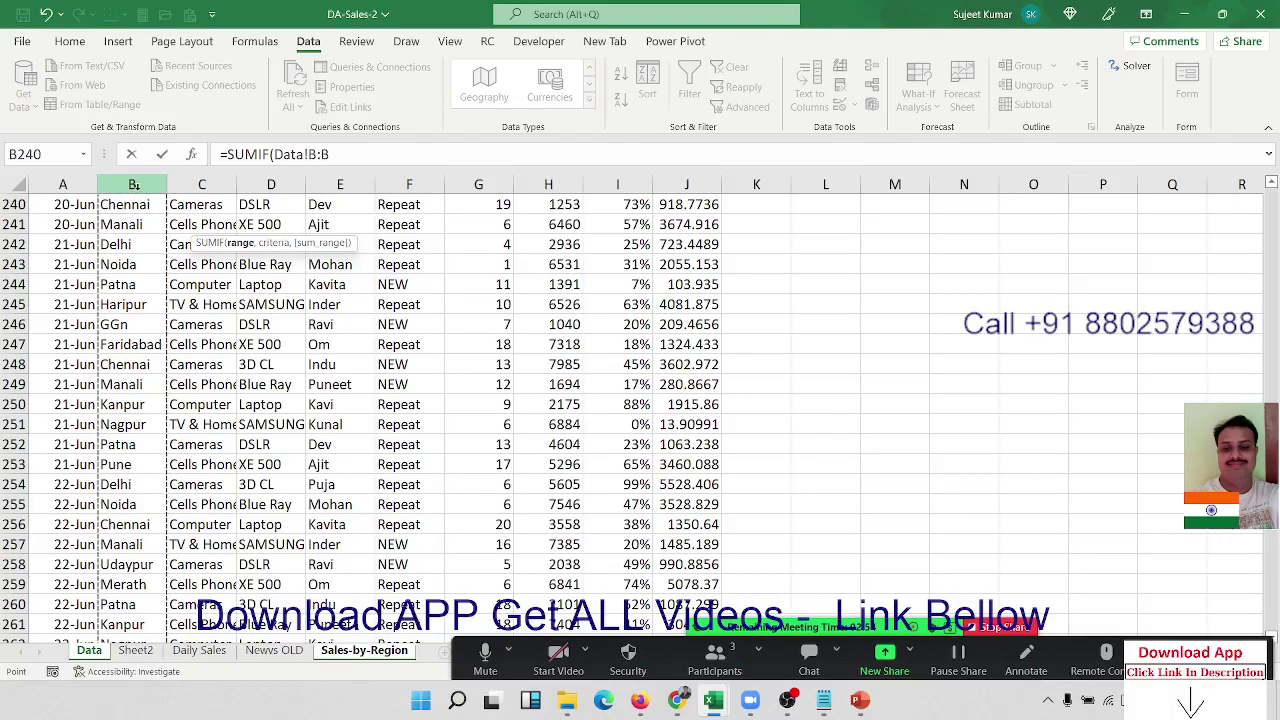
{"action": "type", "text": ",bv"}
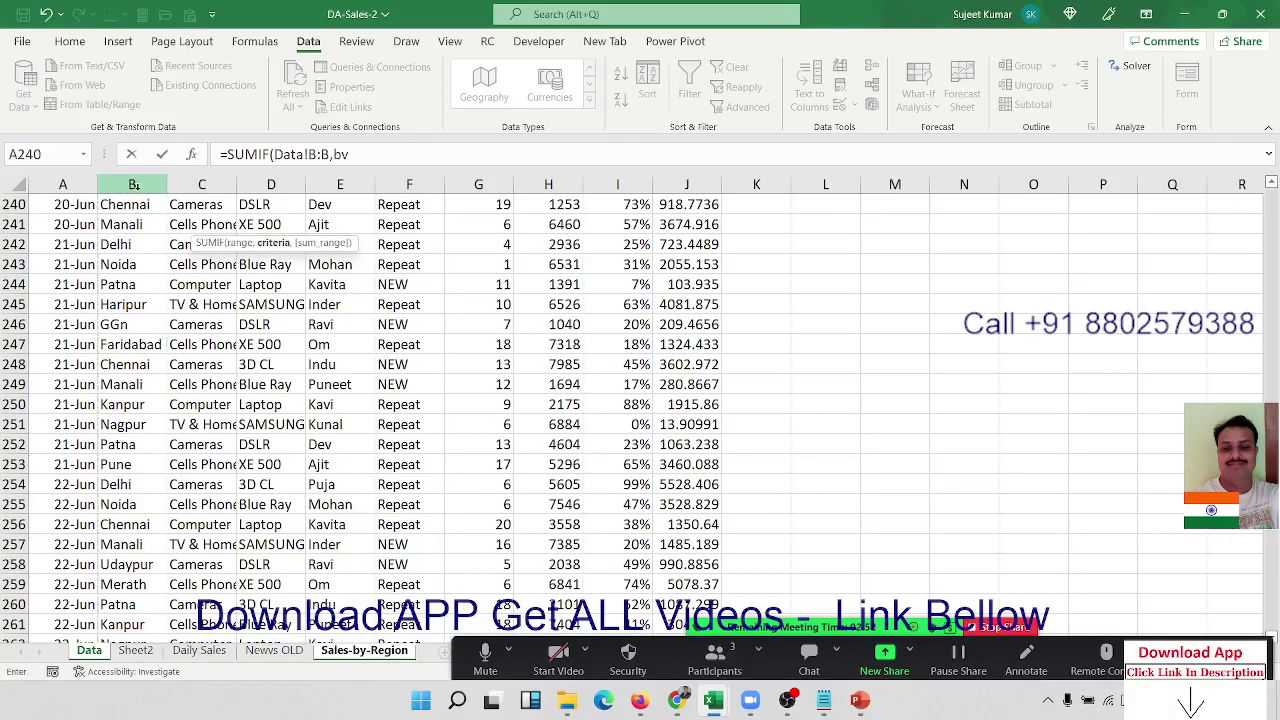
{"action": "key", "text": "BackSpace"}
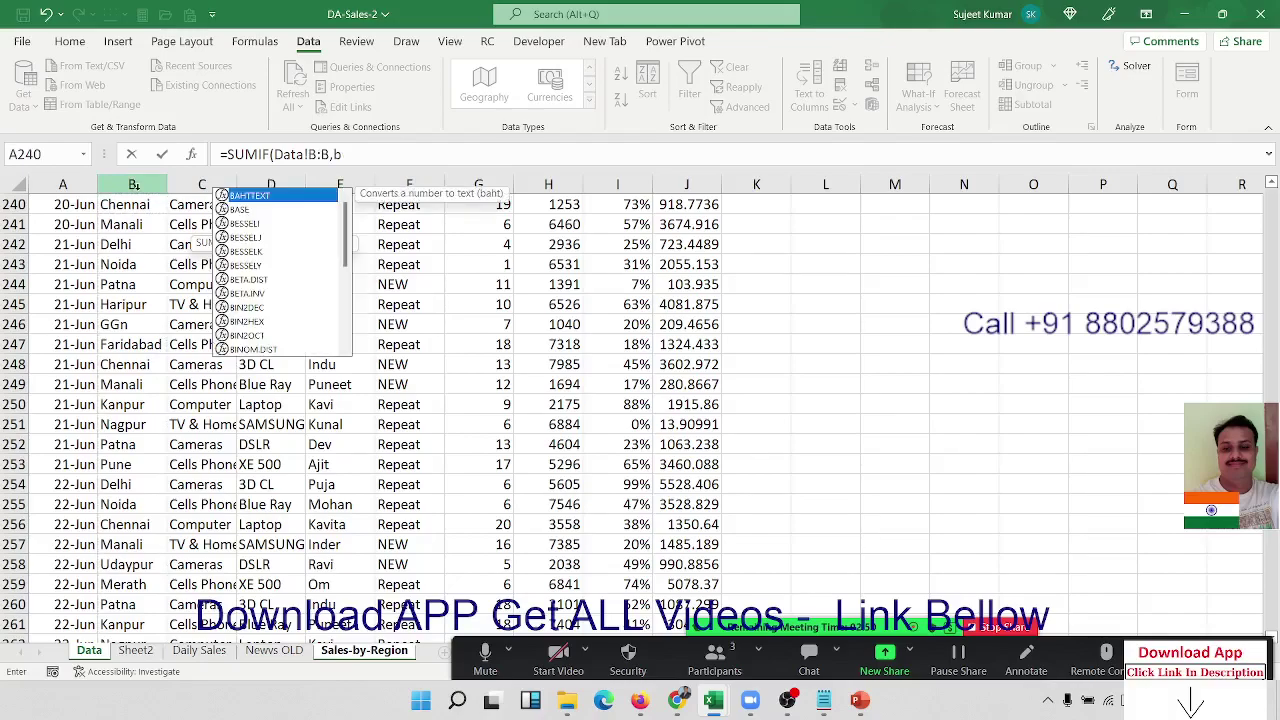
{"action": "type", "text": "2,"}
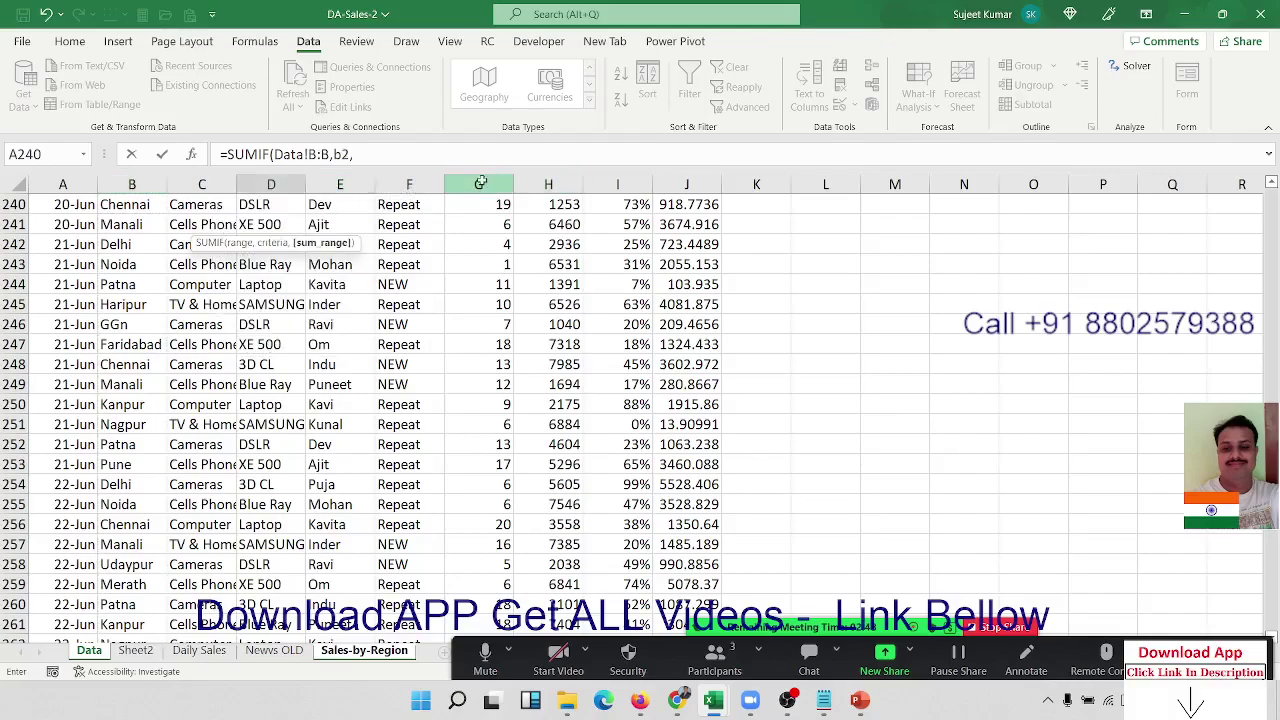
{"action": "left_click", "coordinate": [481, 183]}
{"action": "key", "text": "Return"}
{"action": "key", "text": "Up"}
Begin an AVERAGEIF formula in E2 for avg Profit %
{"action": "key", "text": "Right"}
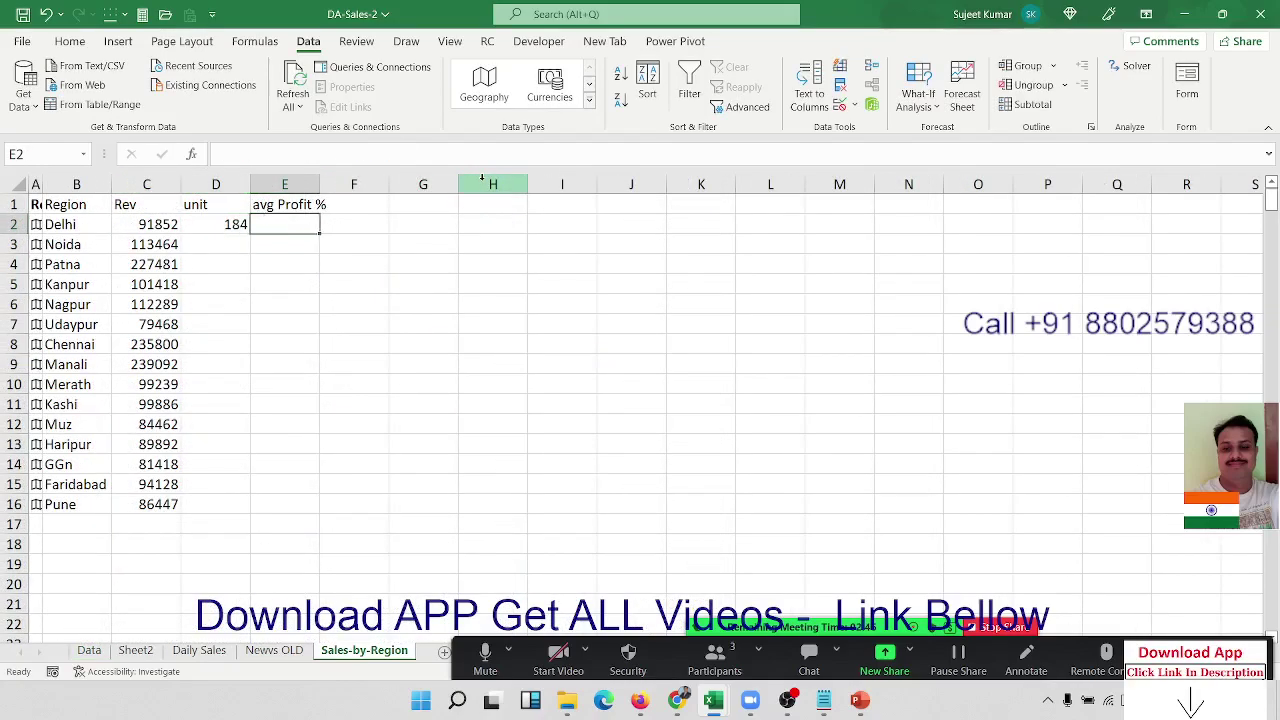
{"action": "type", "text": "=ave"}
{"action": "key", "text": "Down"}
{"action": "key", "text": "Down"}
Complete =AVERAGEIF(Data!B:B,B2,Data!I:I) in E2 for Delhi's average profit
{"action": "key", "text": "Tab"}
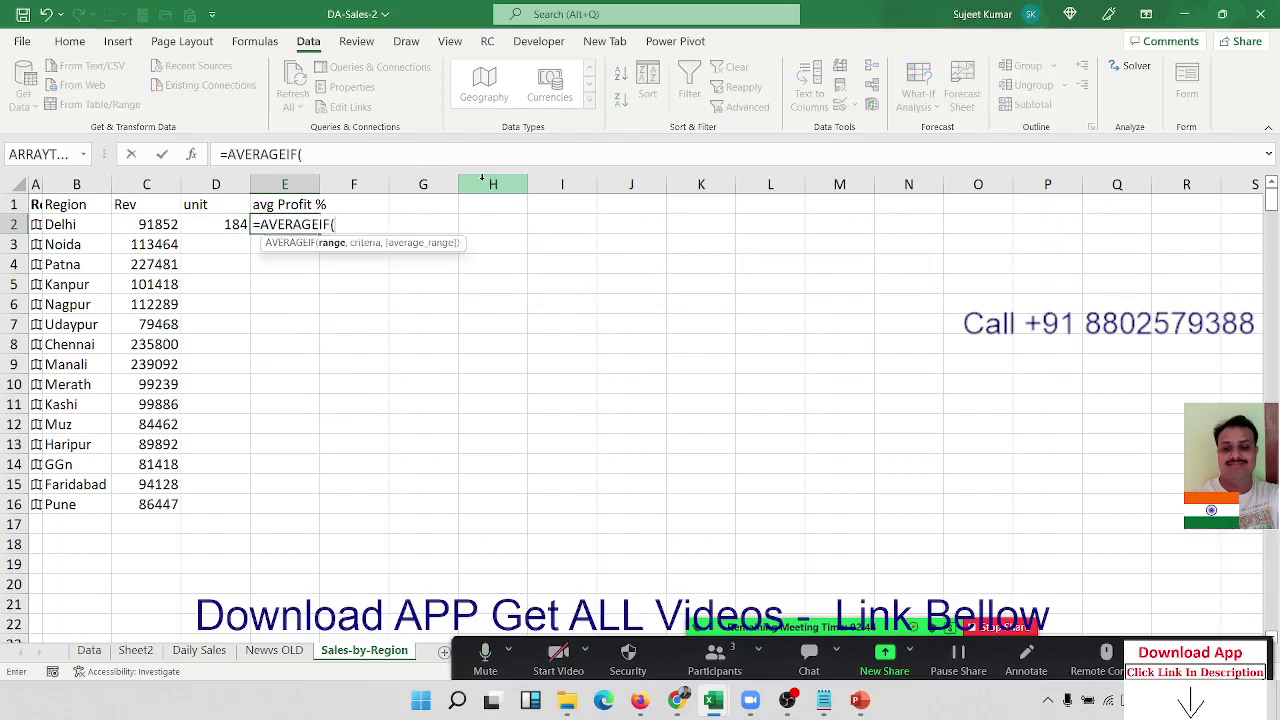
{"action": "left_click", "coordinate": [89, 650]}
{"action": "left_click", "coordinate": [131, 184]}
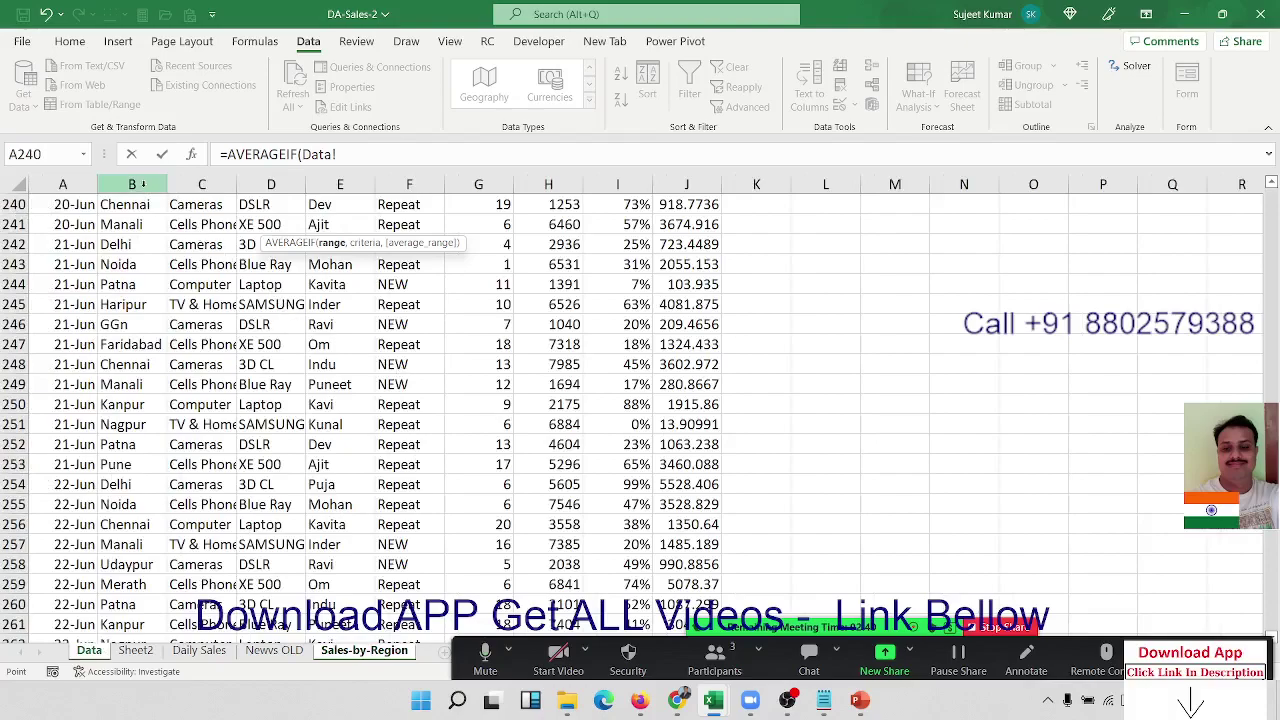
{"action": "type", "text": "B:B,"}
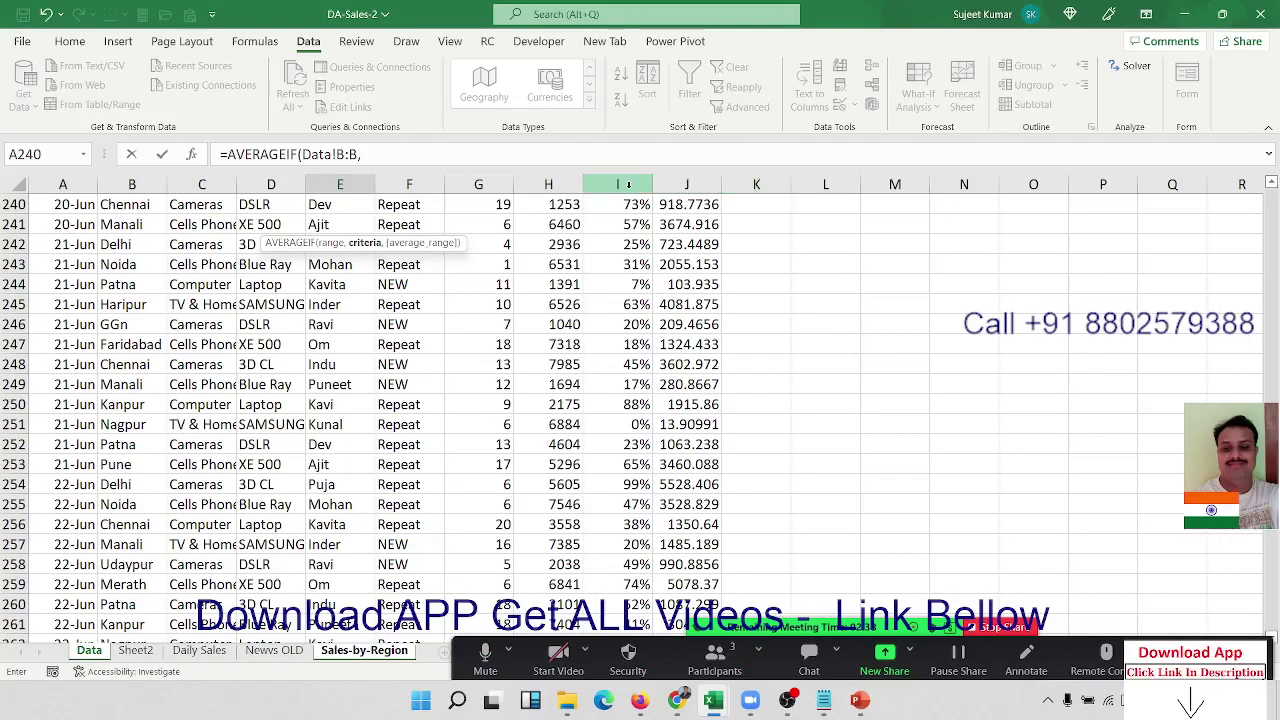
{"action": "type", "text": "b"}
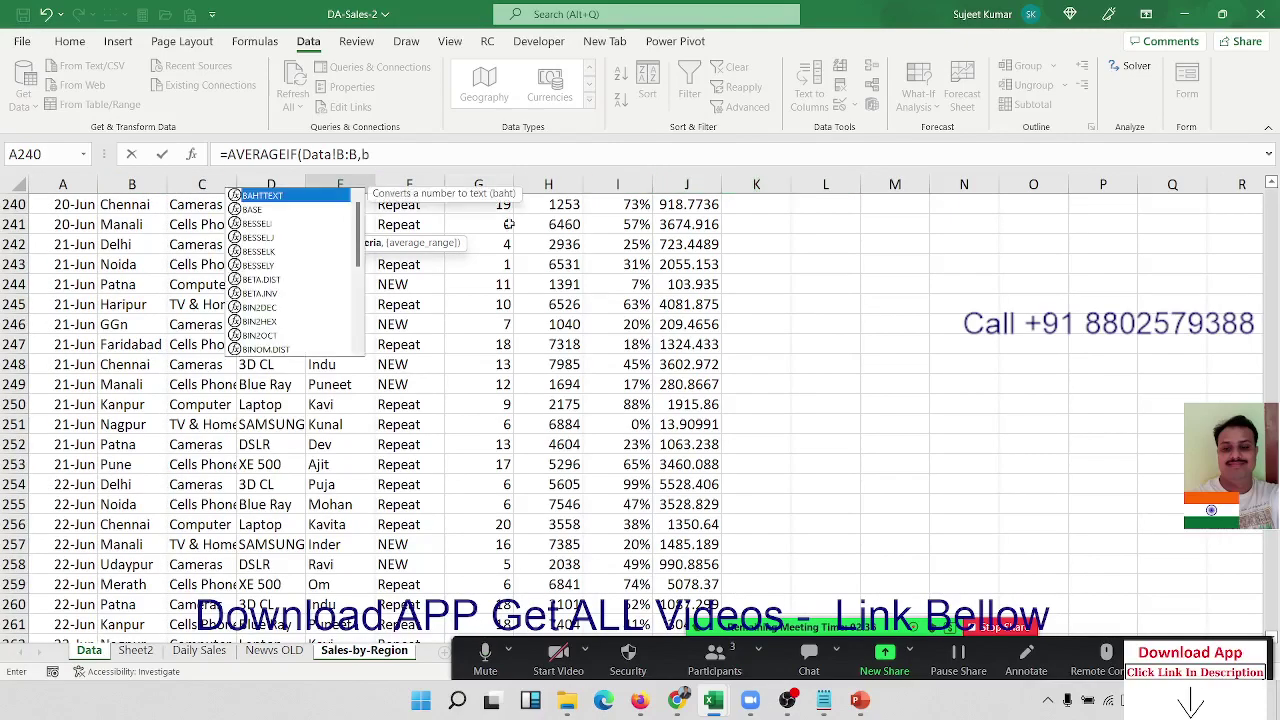
{"action": "type", "text": "2,"}
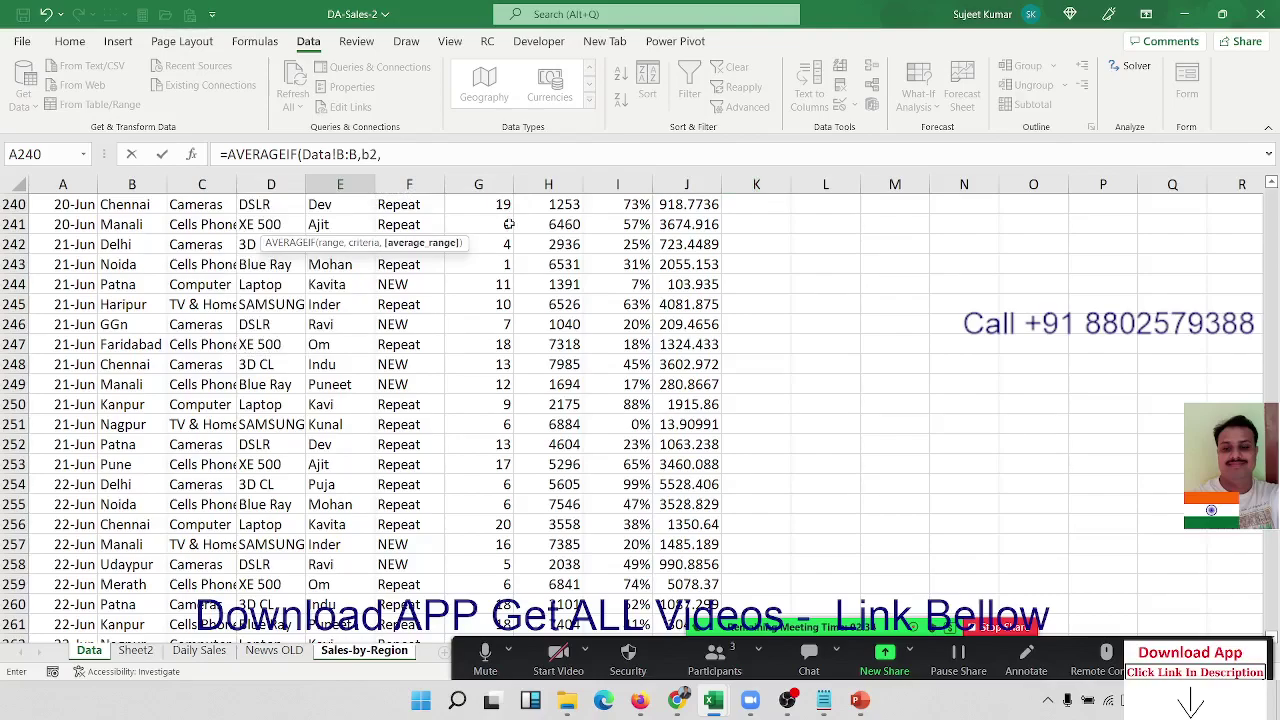
{"action": "left_click", "coordinate": [630, 185]}
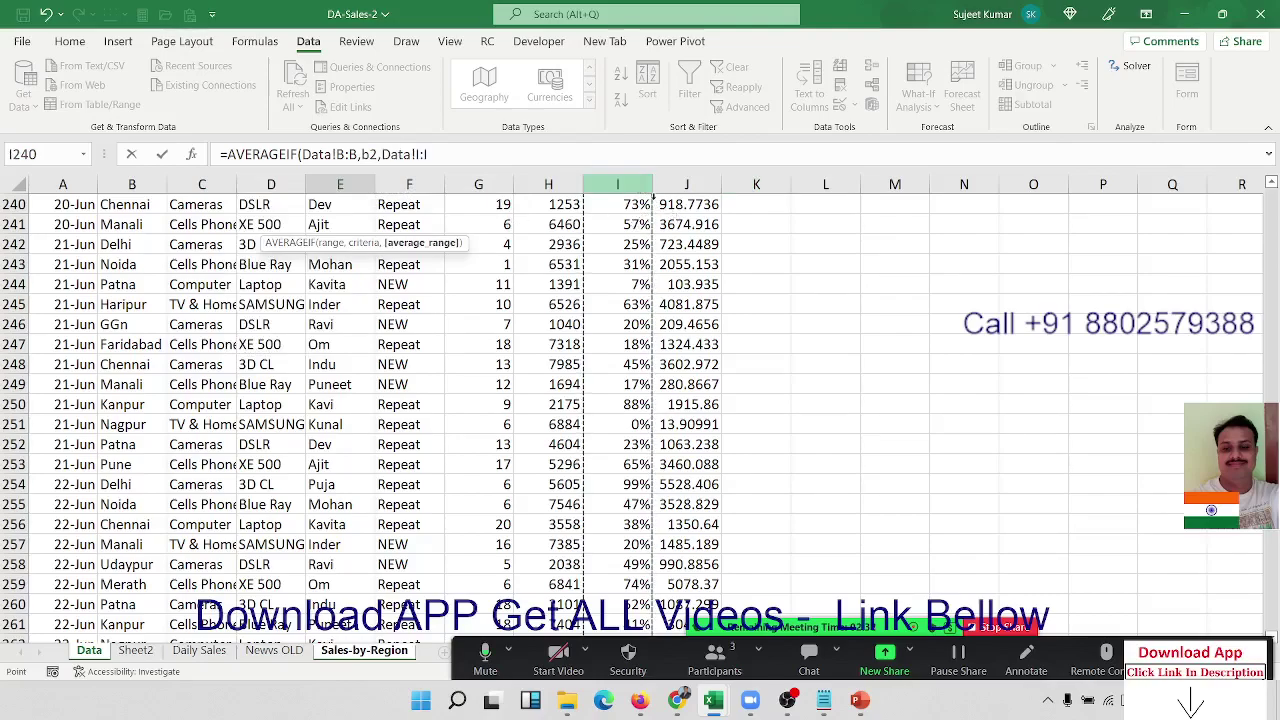
{"action": "key", "text": "Return"}
Show avg Profit % as percentages, fill D2:E2 down to row 16, and select the table
{"action": "key", "text": "Up"}
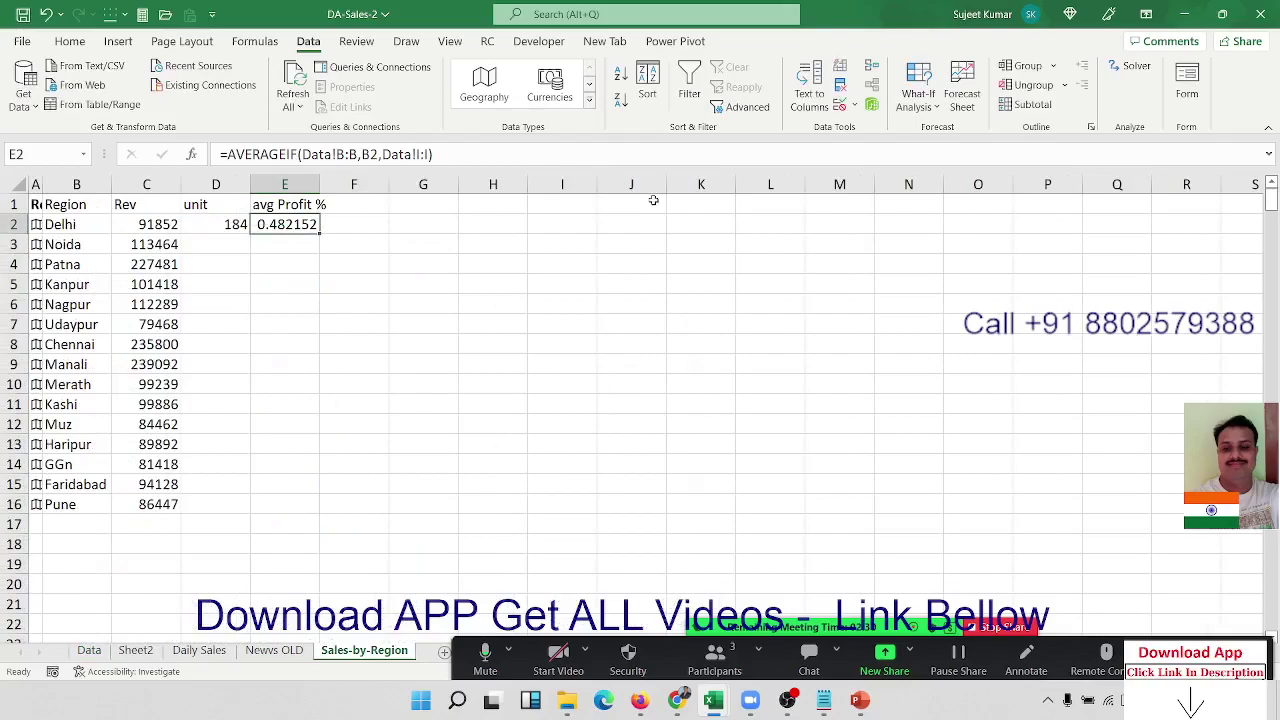
{"action": "key", "text": "ctrl+shift+3"}
{"action": "key", "text": "ctrl+shift+5"}
{"action": "key", "text": "shift+Left"}
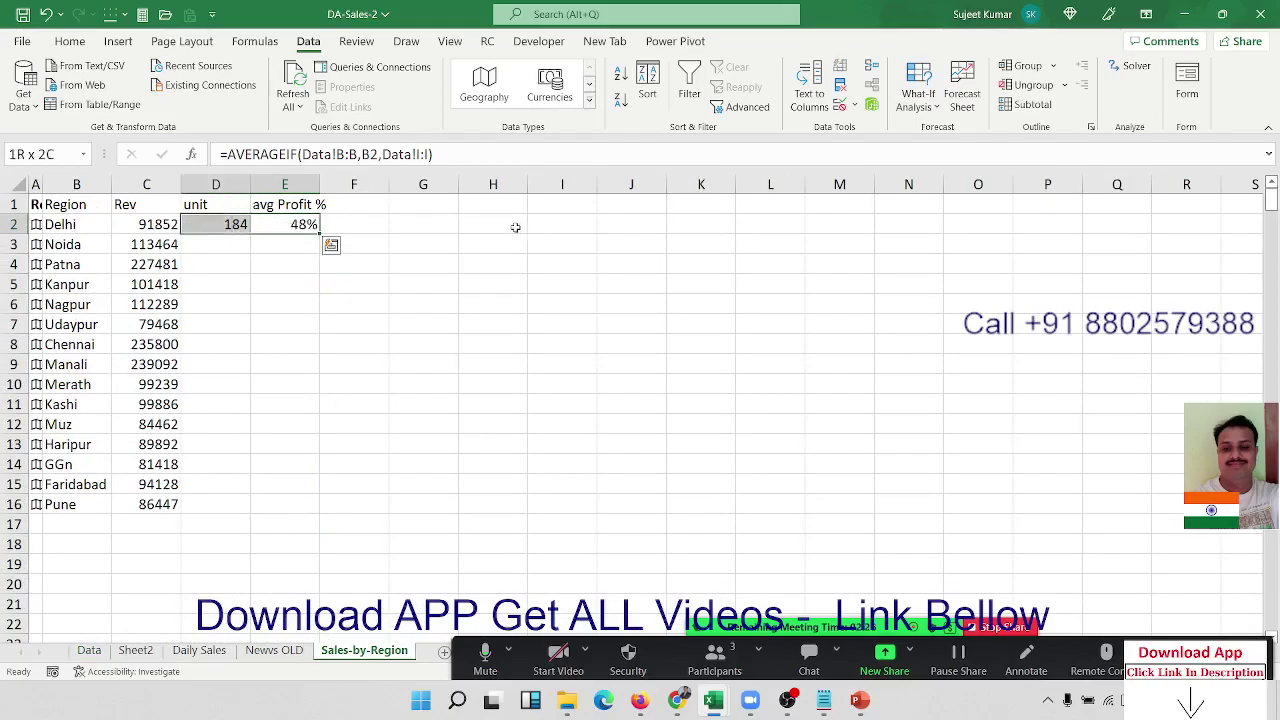
{"action": "double_click", "coordinate": [321, 230]}
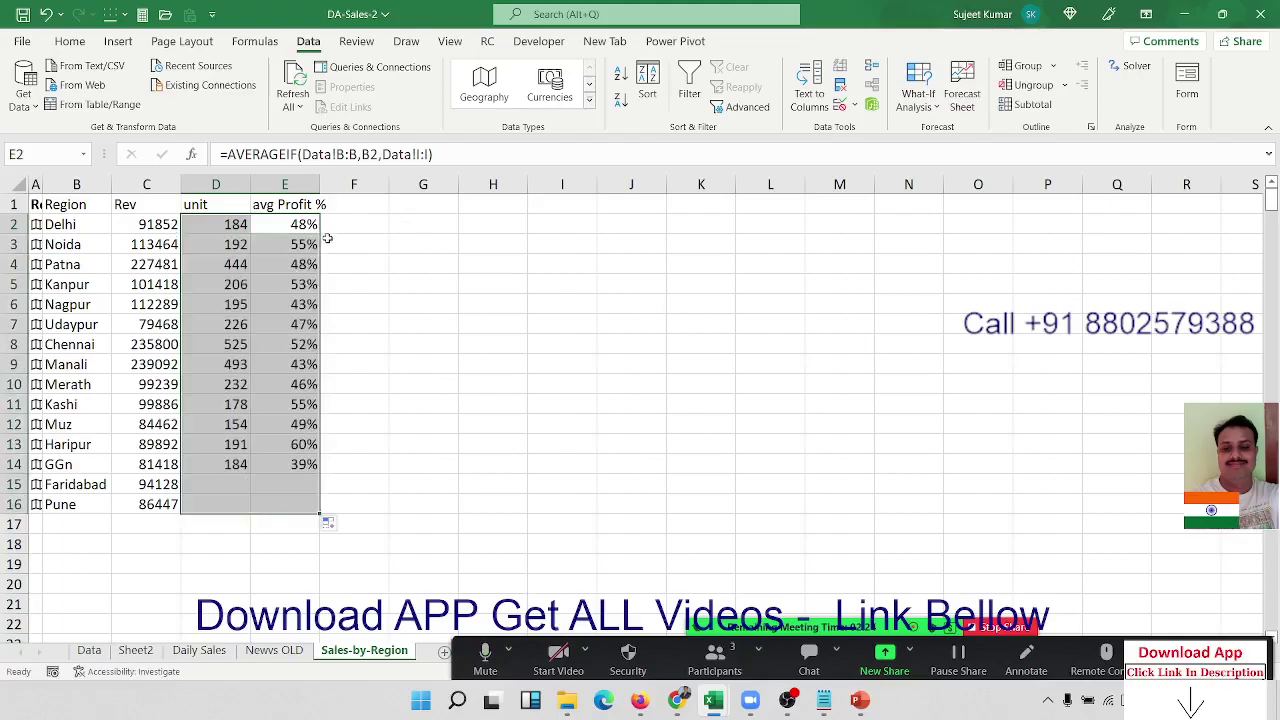
{"action": "left_click", "coordinate": [69, 210]}
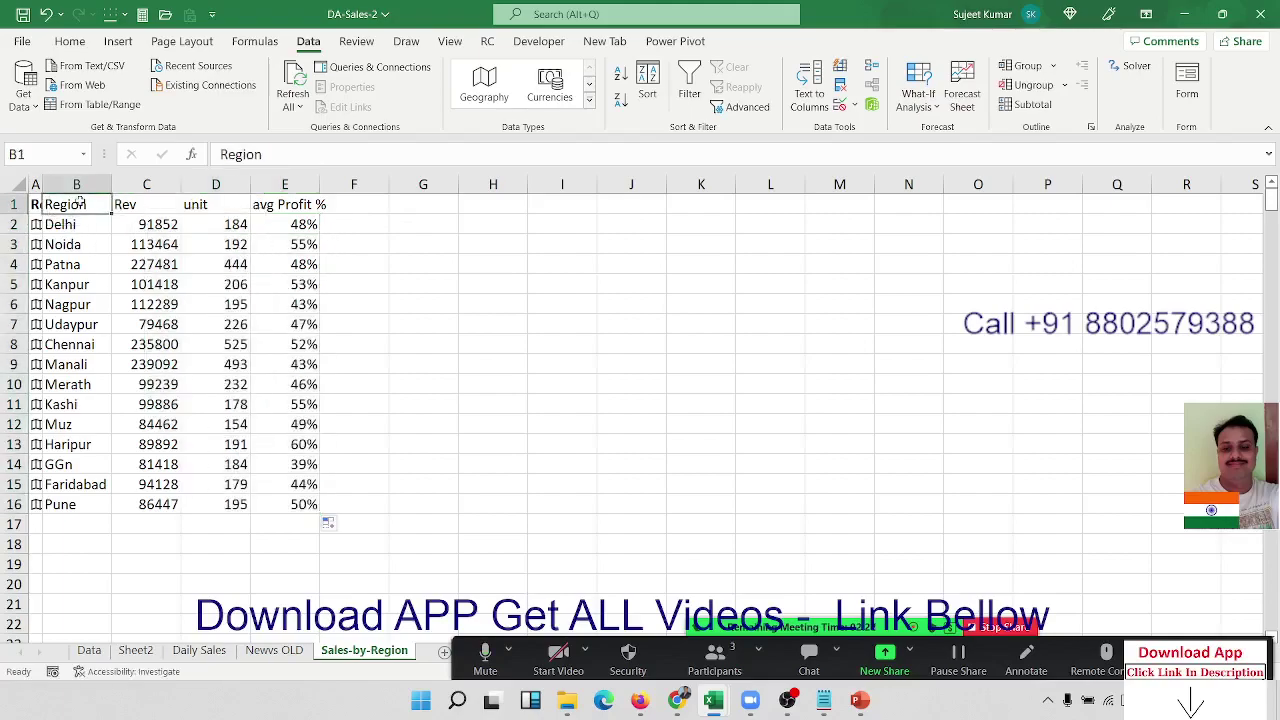
{"action": "key", "text": "ctrl+shift+End"}
Give the region table B1:E16 outline and inside cell borders
{"action": "left_click", "coordinate": [69, 41]}
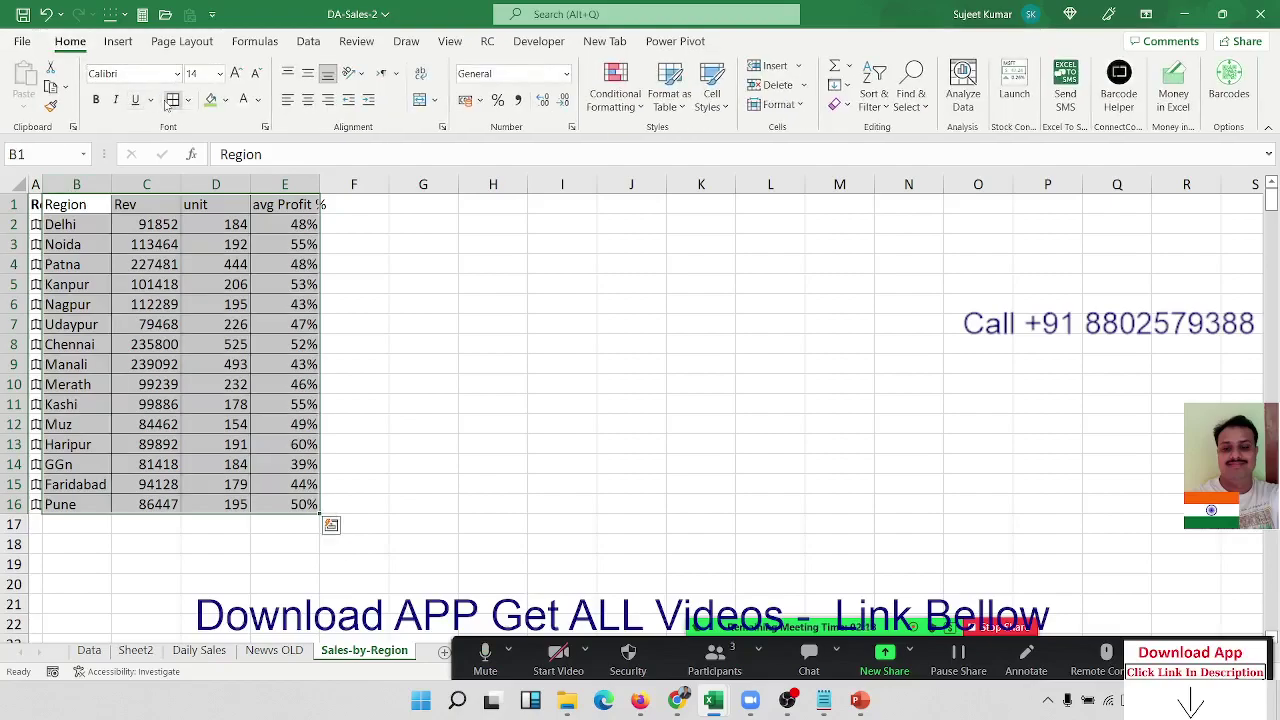
{"action": "right_click", "coordinate": [98, 205]}
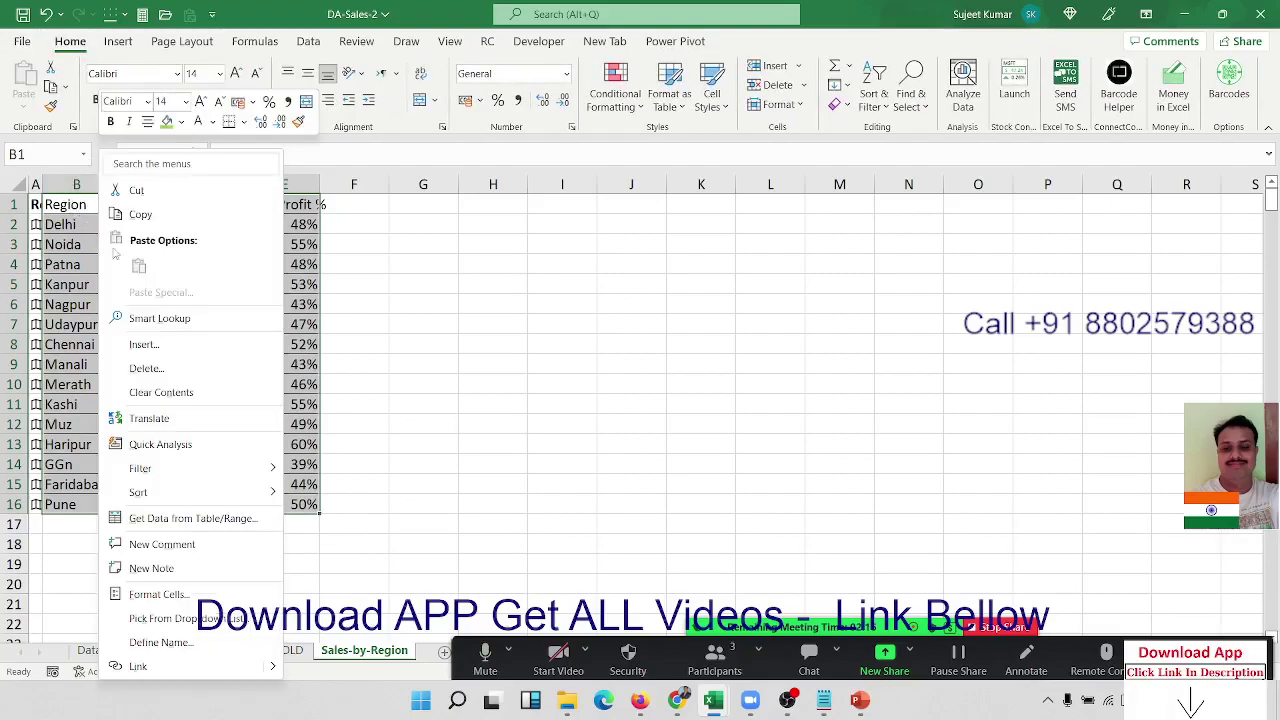
{"action": "left_click", "coordinate": [150, 594]}
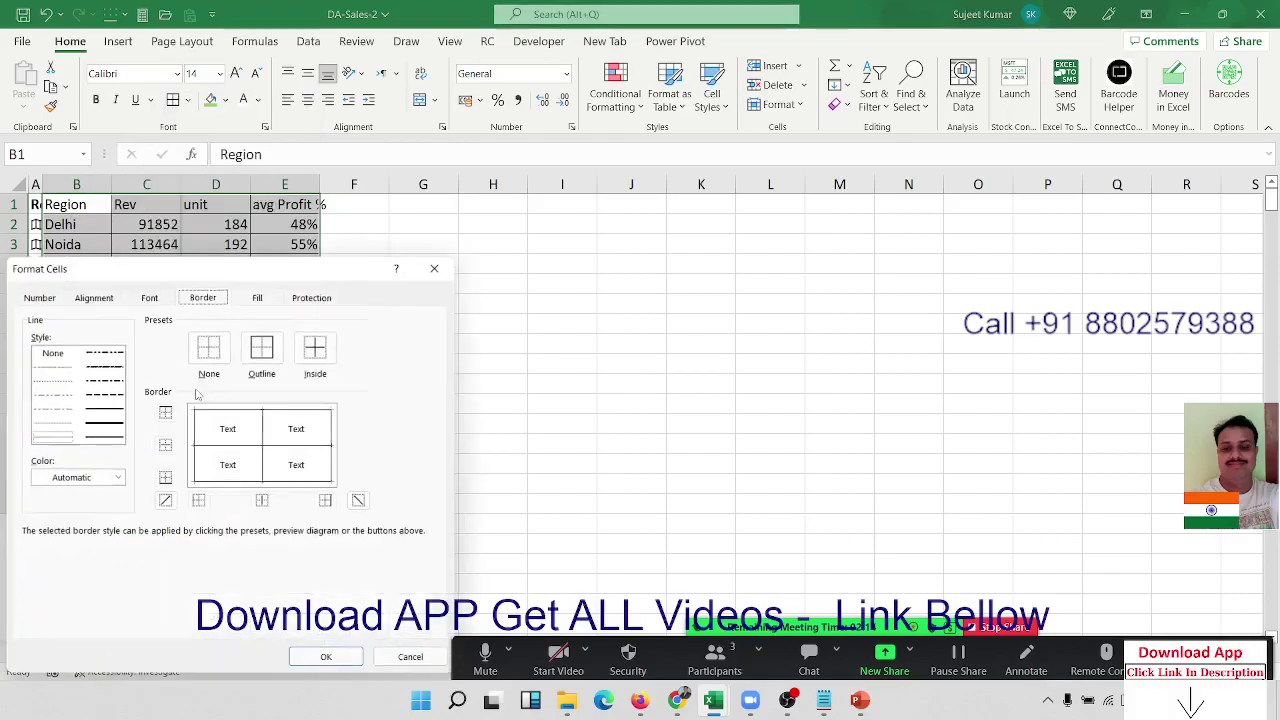
{"action": "left_click", "coordinate": [105, 421]}
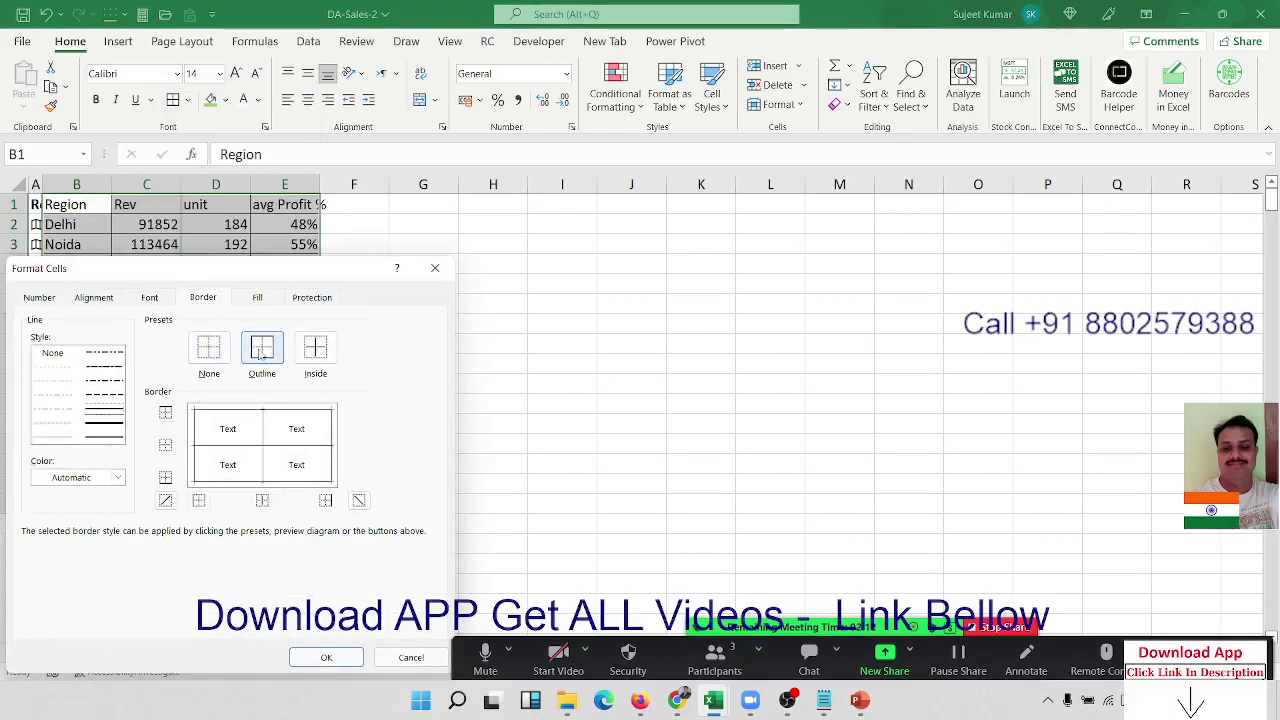
{"action": "left_click", "coordinate": [261, 350]}
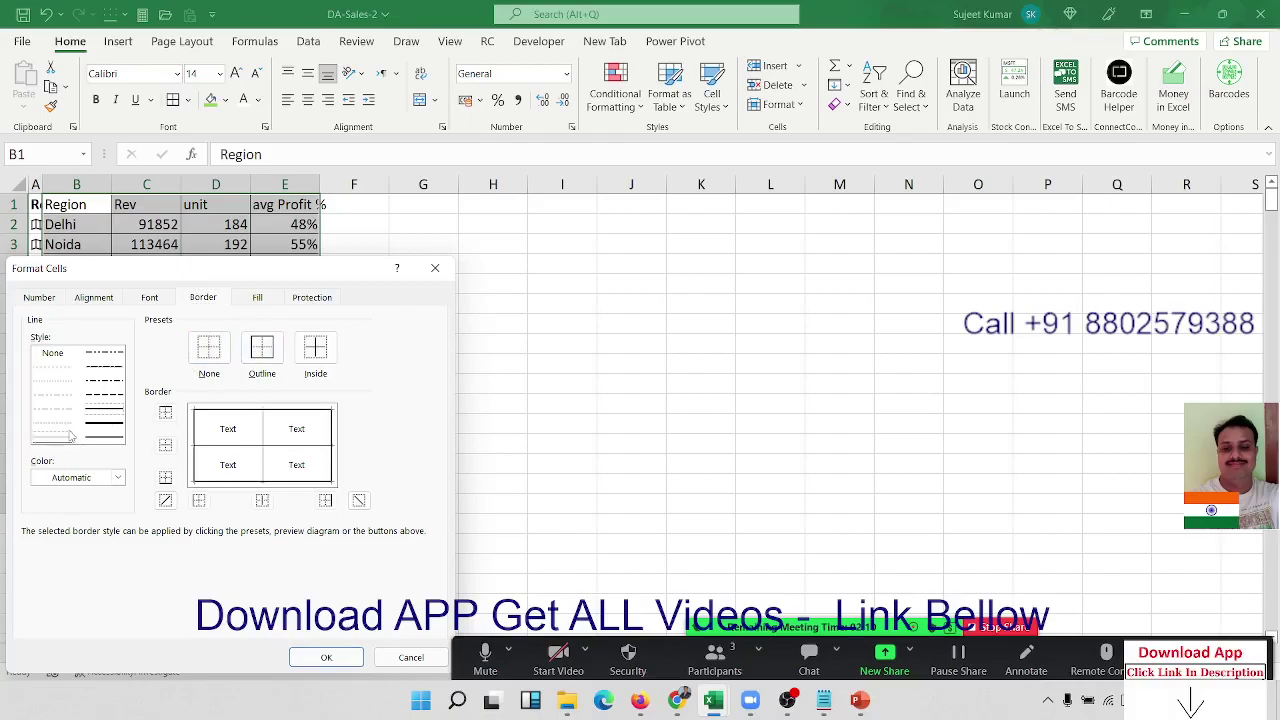
{"action": "left_click", "coordinate": [312, 350]}
{"action": "key", "text": "Return"}
Make the table's header row black-filled with white text
{"action": "left_click", "coordinate": [215, 184]}
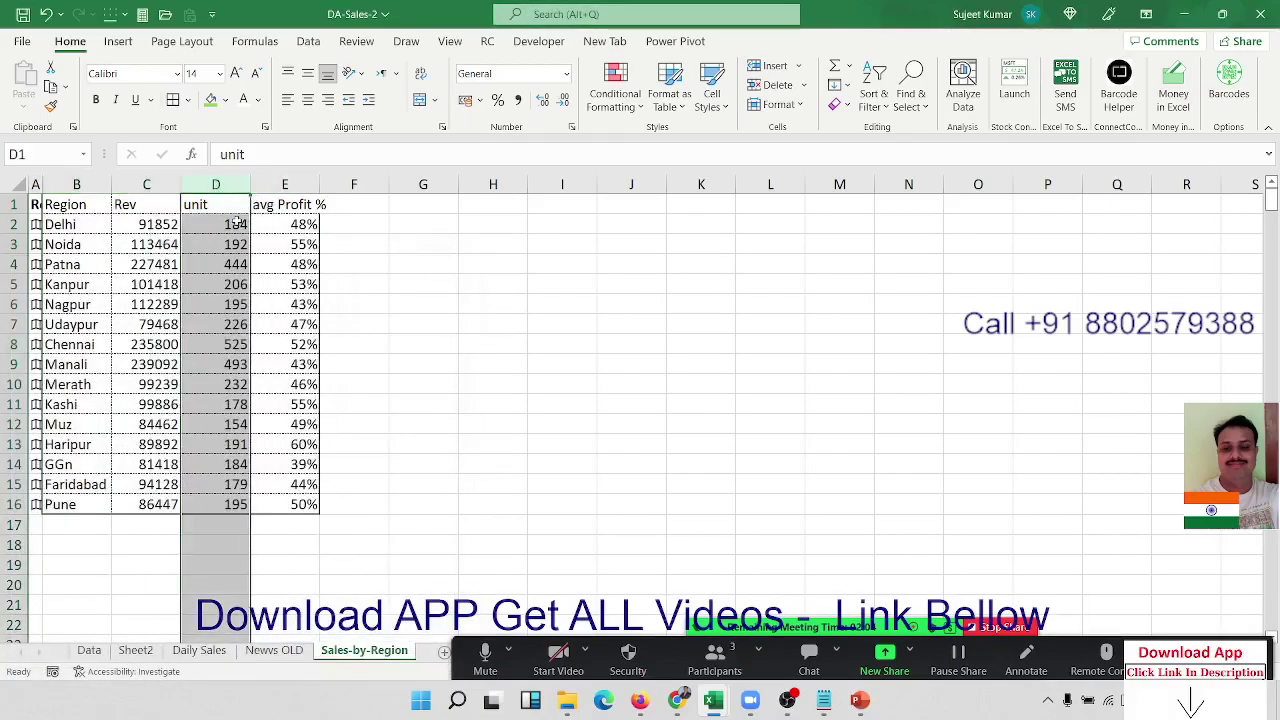
{"action": "left_click", "coordinate": [283, 205]}
{"action": "key", "text": "ctrl+shift+Left"}
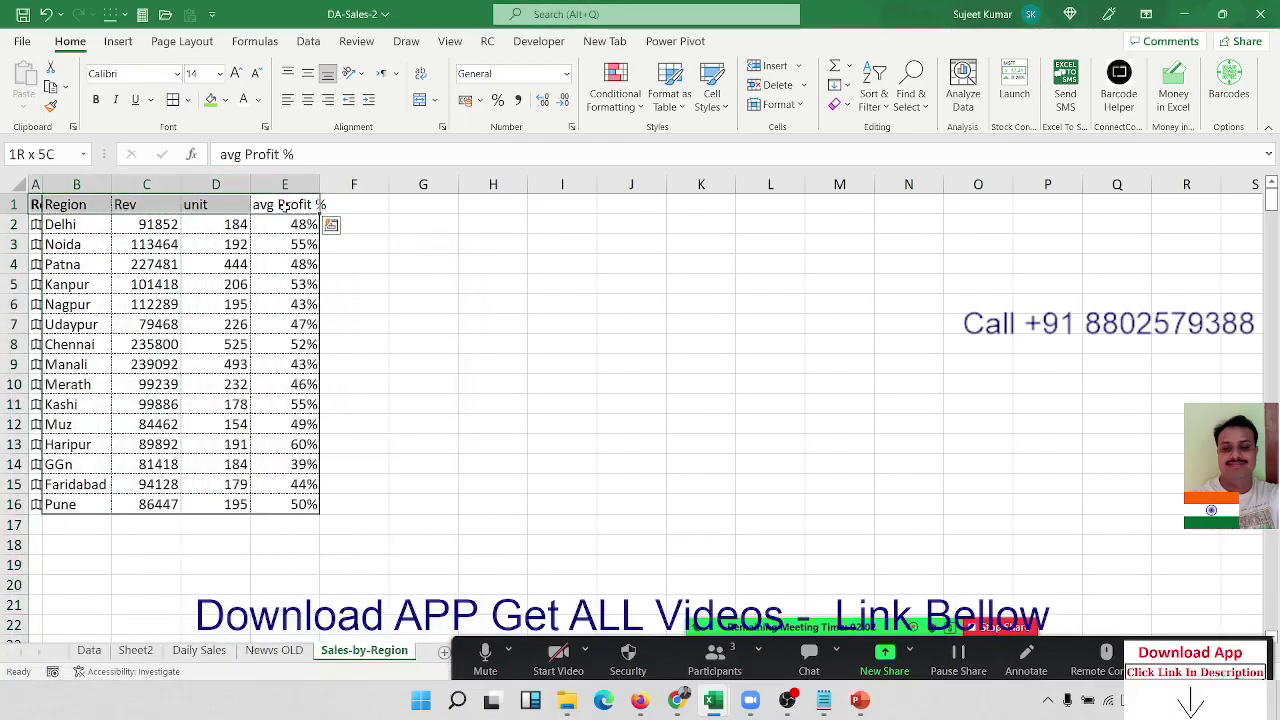
{"action": "left_click", "coordinate": [226, 100]}
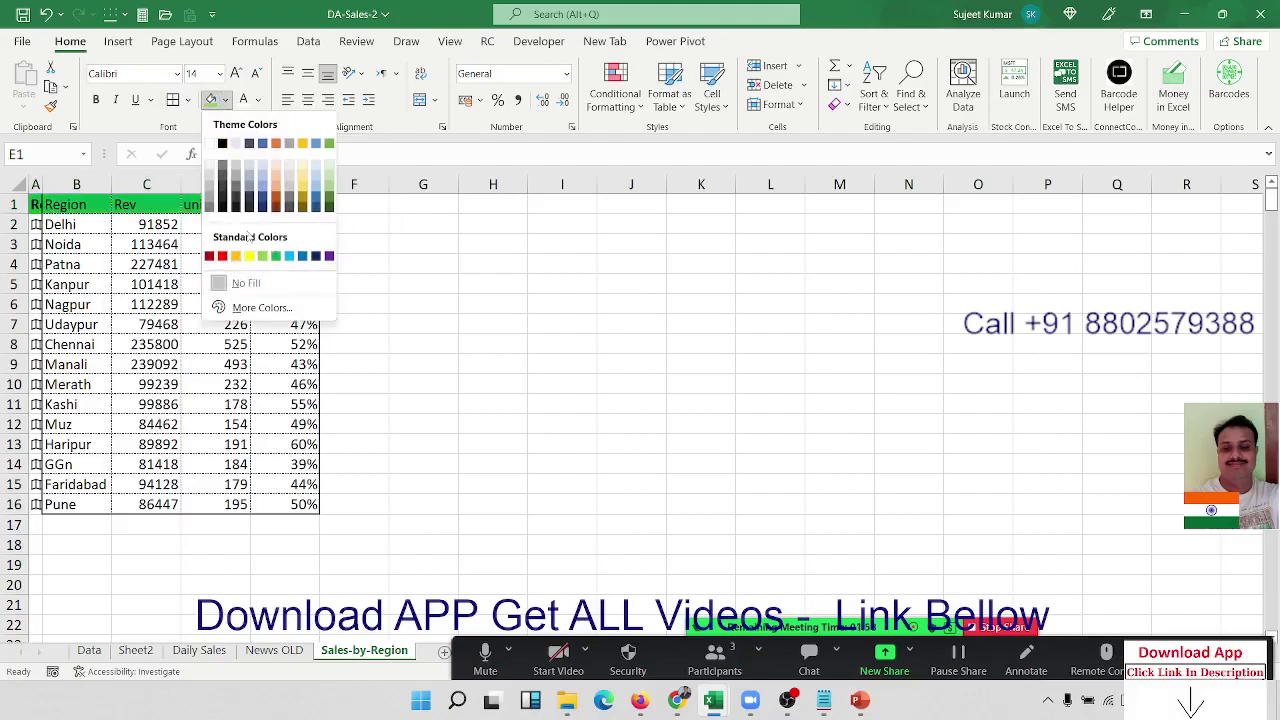
{"action": "left_click", "coordinate": [222, 145]}
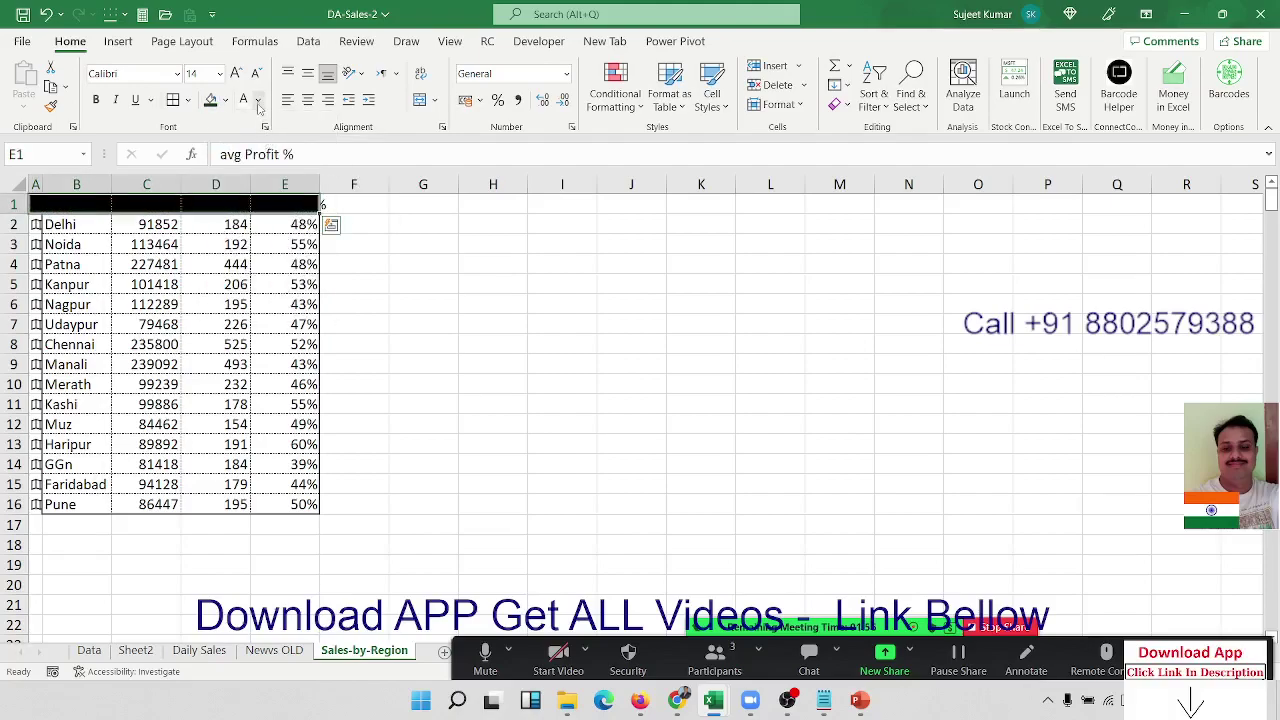
{"action": "left_click", "coordinate": [242, 100]}
{"action": "left_click", "coordinate": [152, 260]}
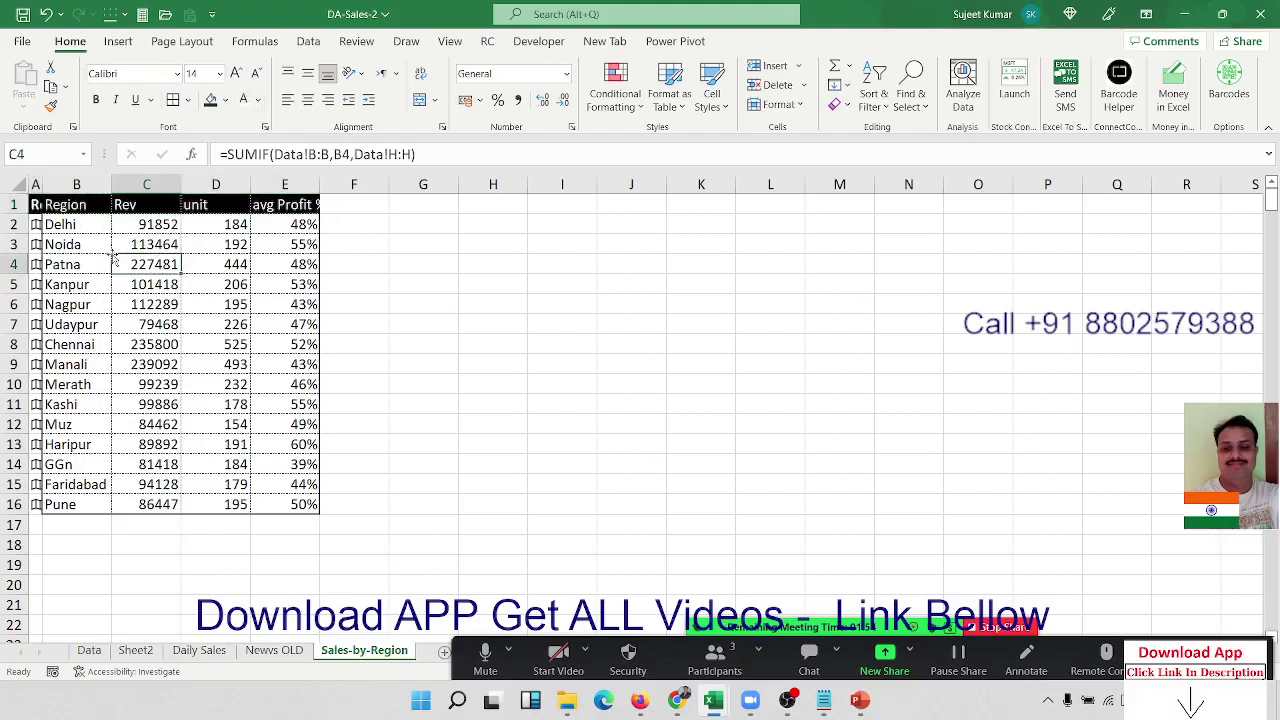
Insert a filled map chart beside the region table, then show its elements list and plot-area options
{"action": "left_click", "coordinate": [524, 231]}
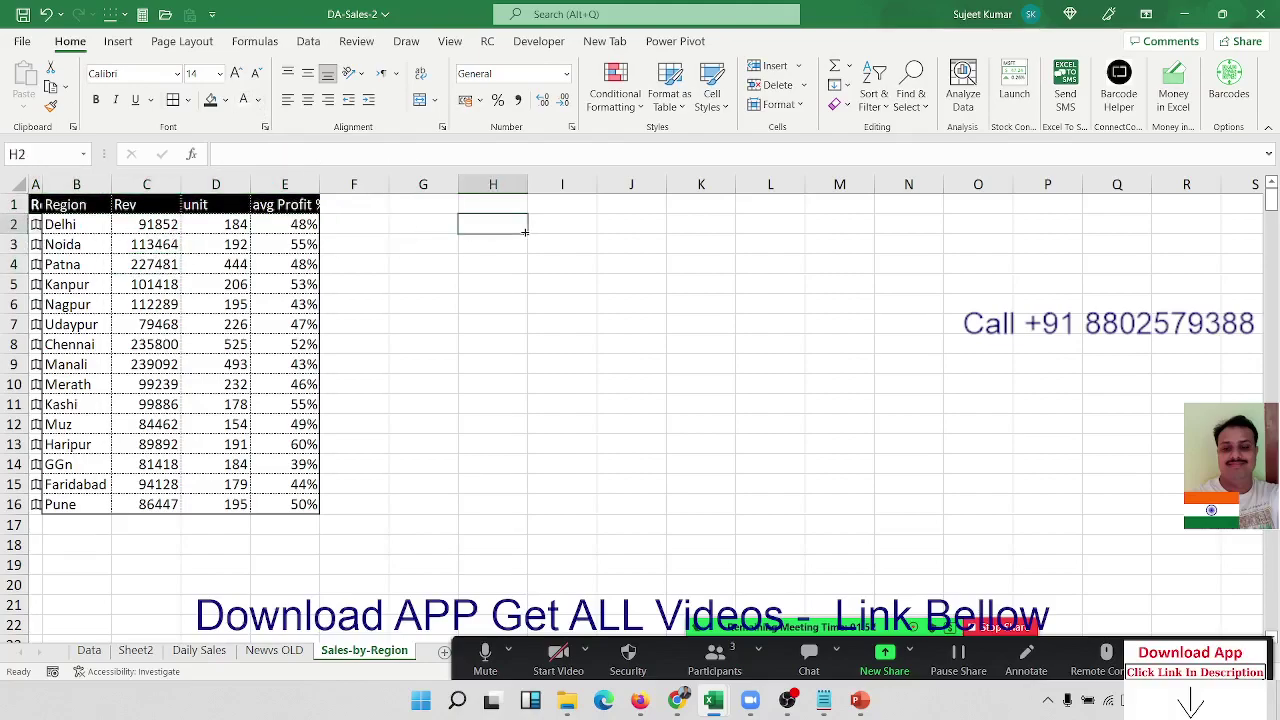
{"action": "left_click", "coordinate": [118, 41]}
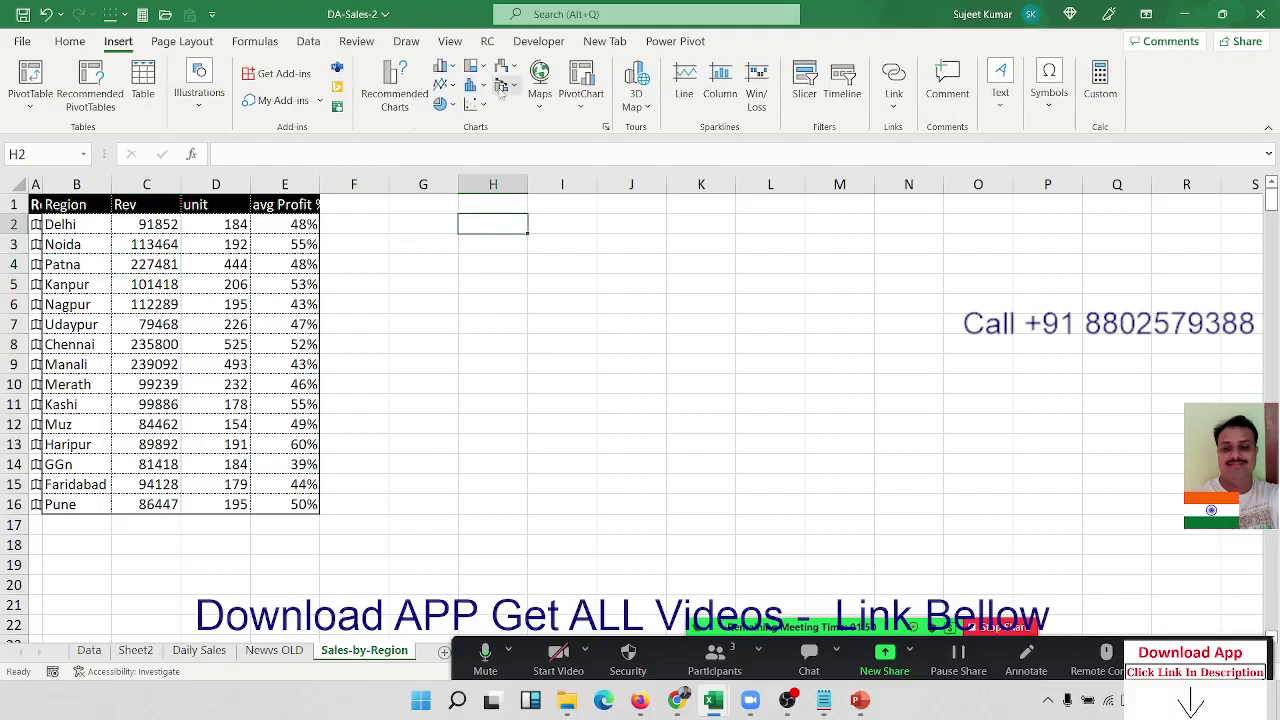
{"action": "left_click", "coordinate": [540, 85]}
{"action": "left_click", "coordinate": [546, 165]}
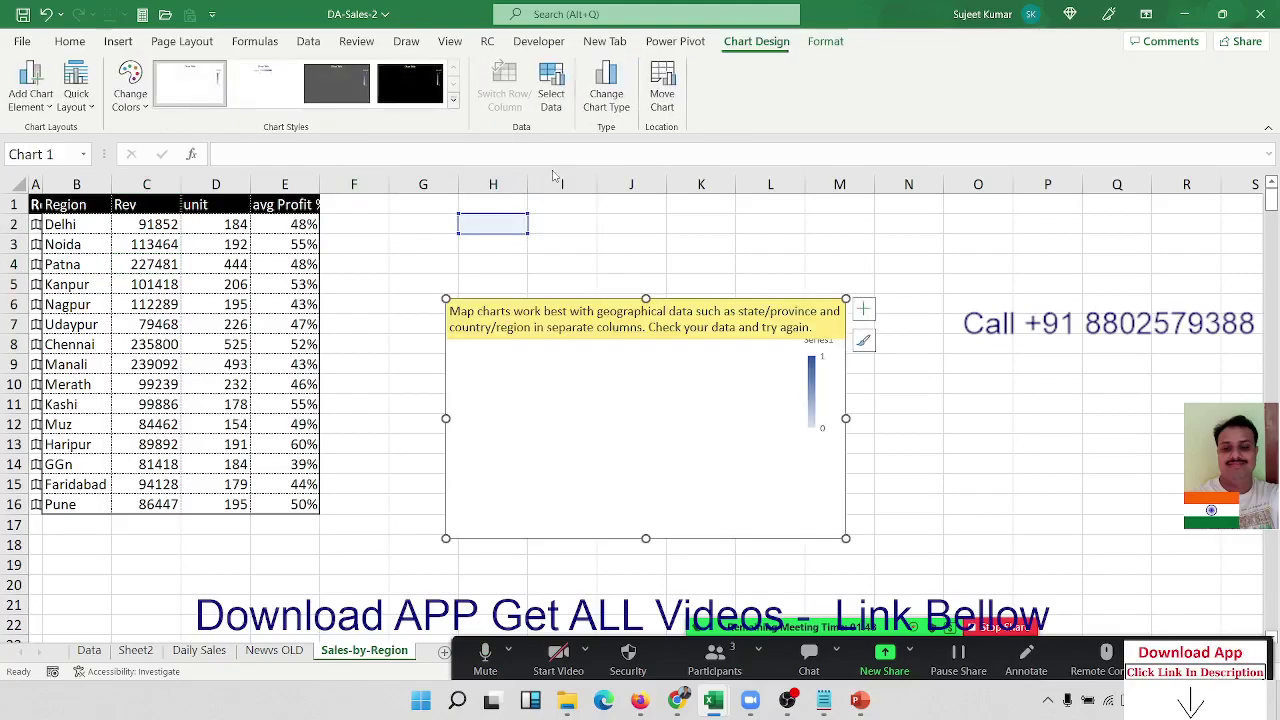
{"action": "left_click", "coordinate": [868, 314]}
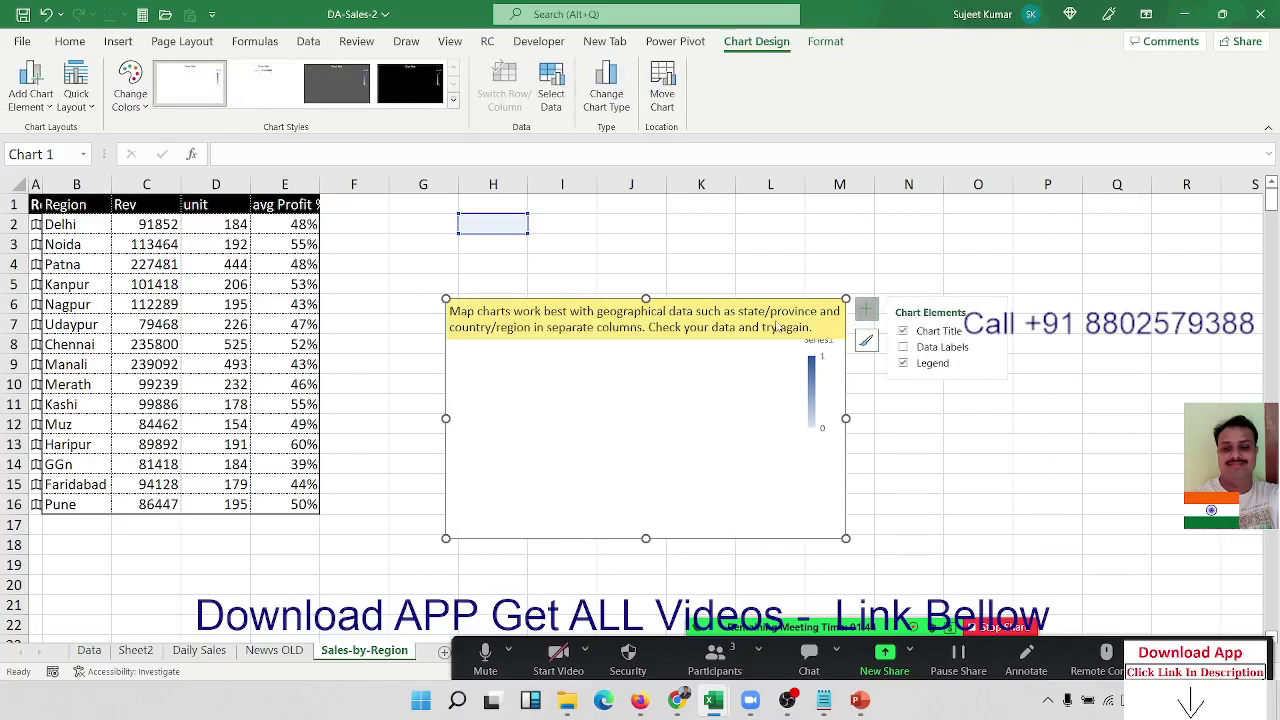
{"action": "right_click", "coordinate": [726, 357]}
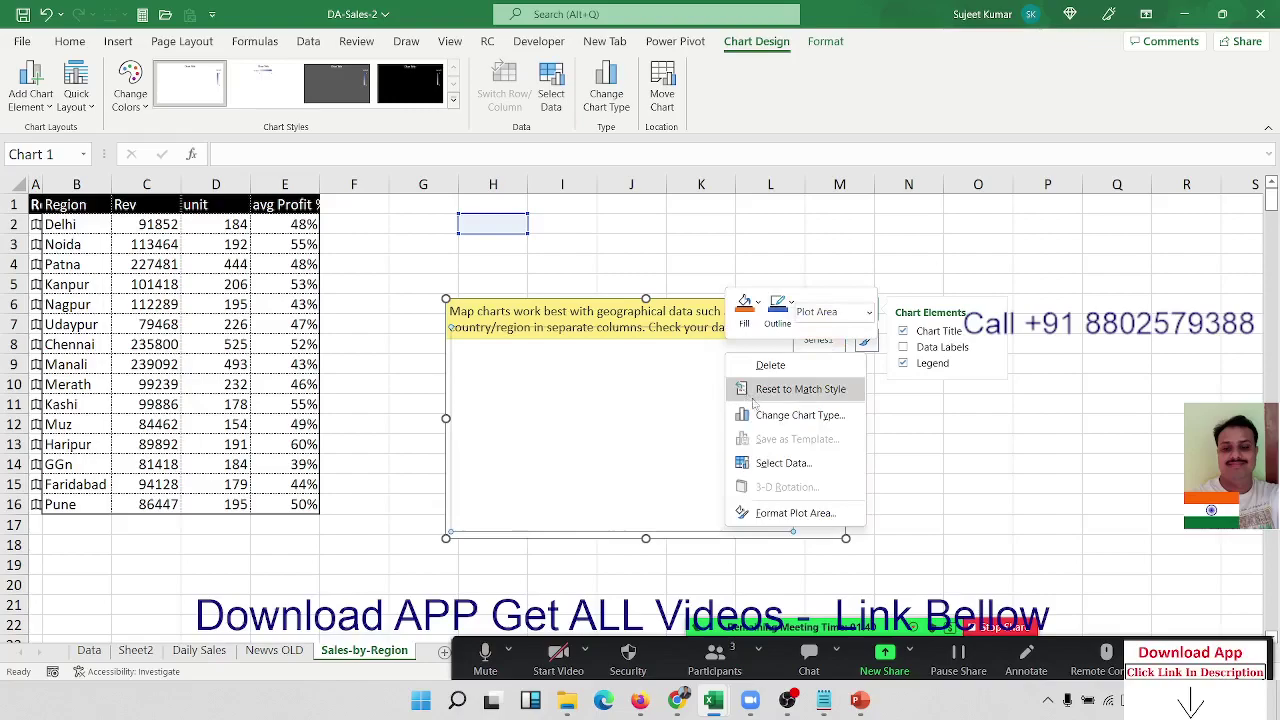
Add a series named 'unit' with values D2:D16 to the map chart
{"action": "left_click", "coordinate": [785, 462]}
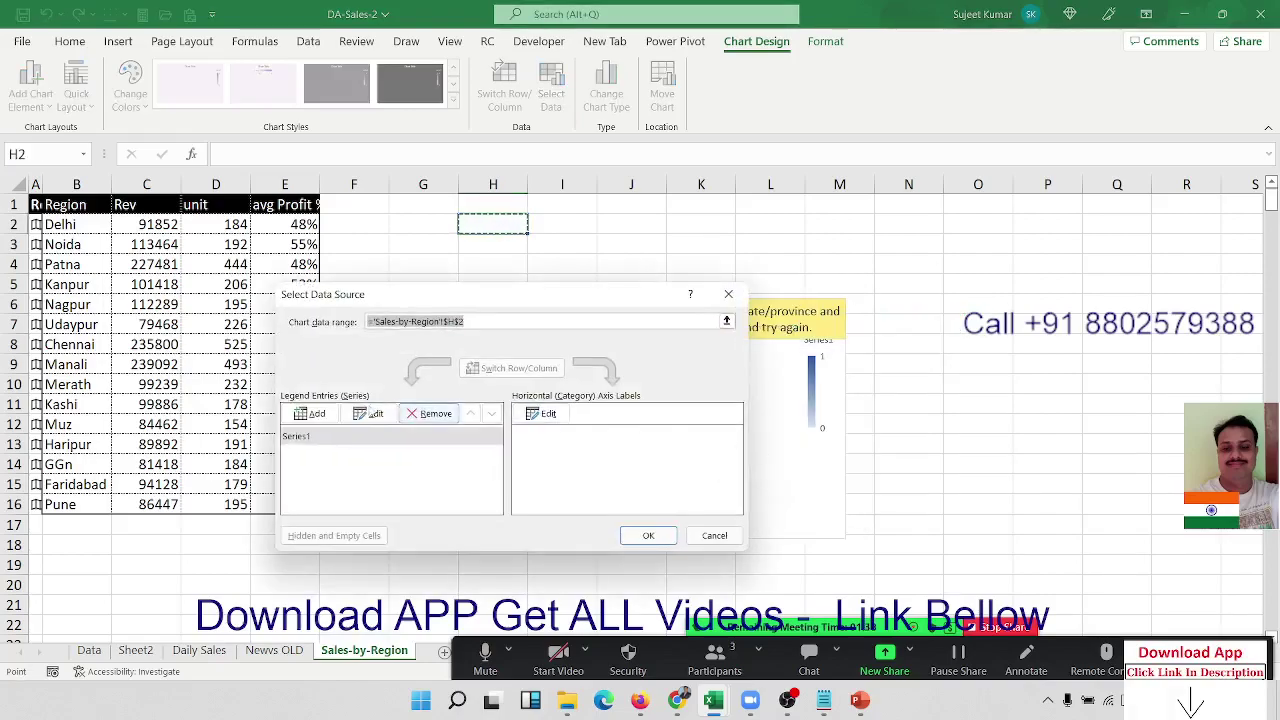
{"action": "left_click", "coordinate": [311, 413]}
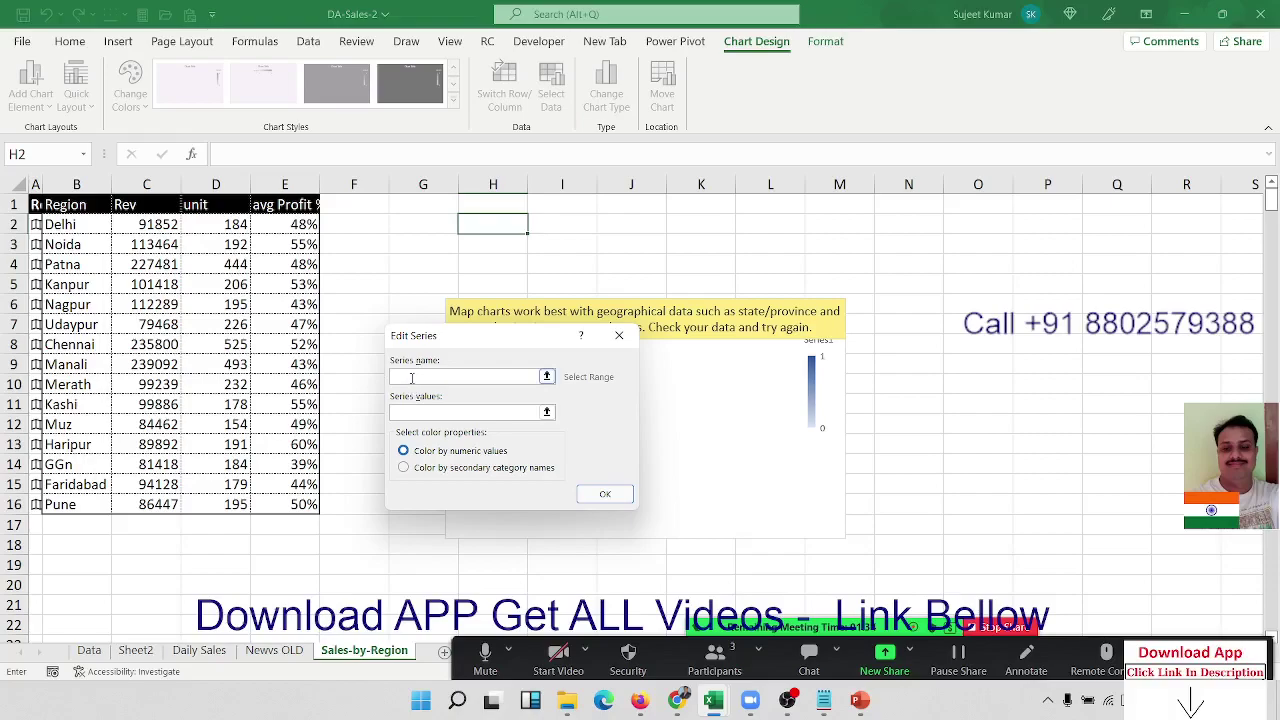
{"action": "left_click", "coordinate": [138, 222]}
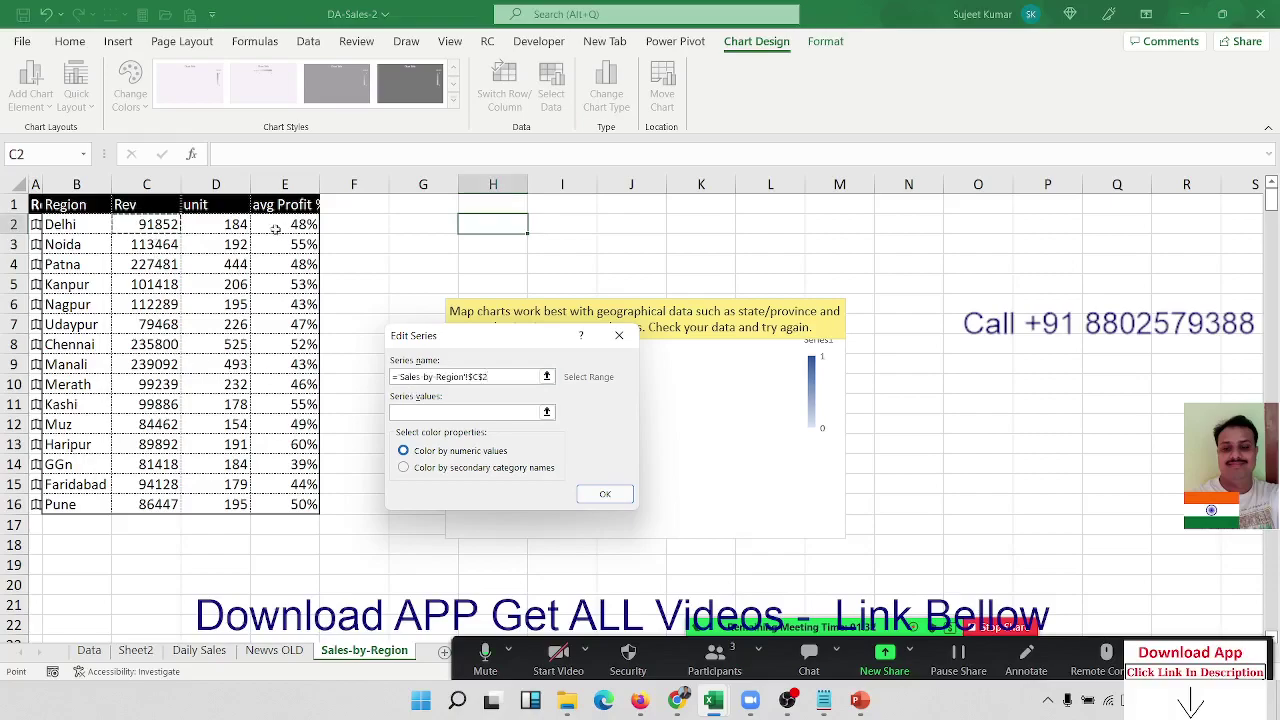
{"action": "left_click", "coordinate": [227, 224]}
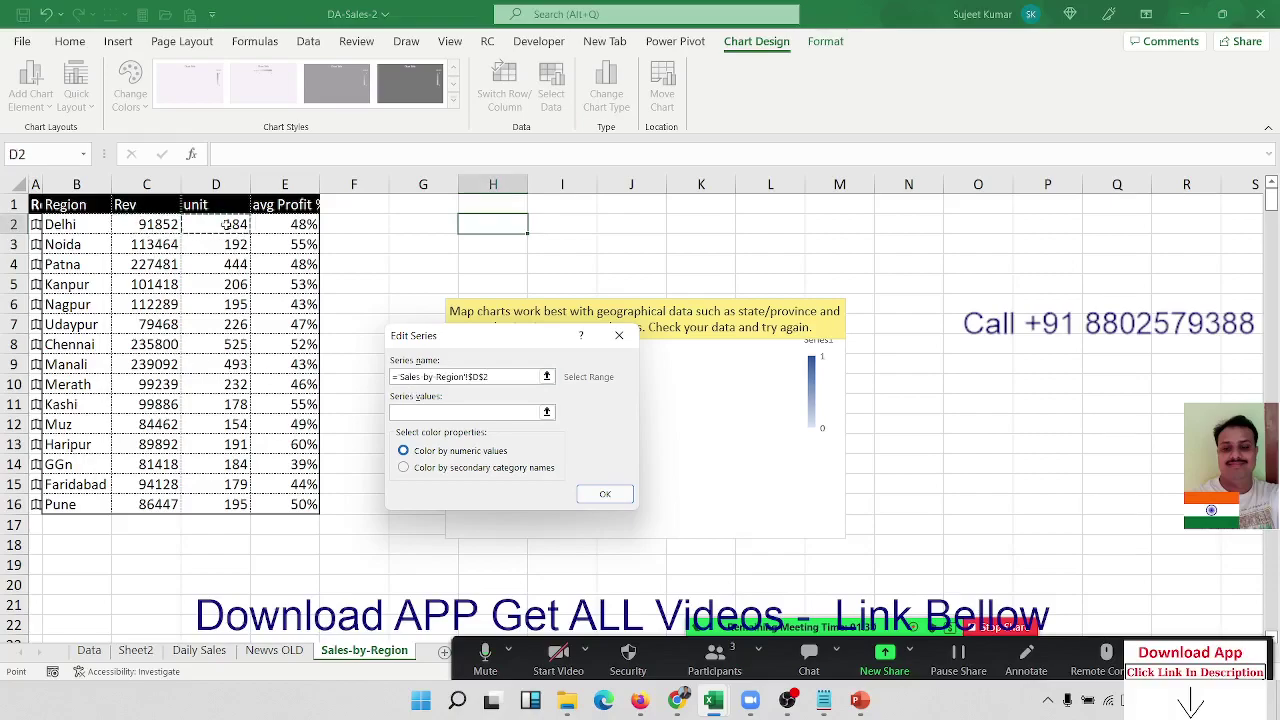
{"action": "left_click_drag", "start_coordinate": [485, 377], "coordinate": [373, 376]}
{"action": "type", "text": "uni"}
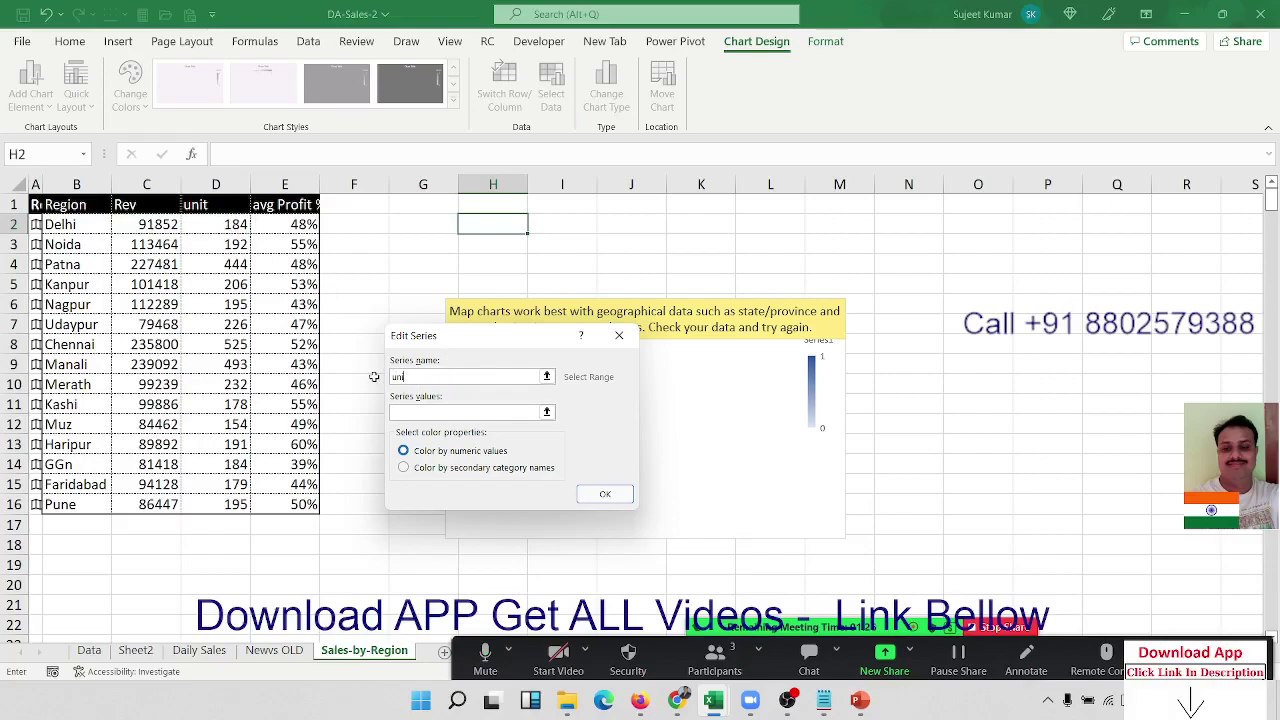
{"action": "type", "text": "t"}
{"action": "left_click_drag", "start_coordinate": [235, 226], "coordinate": [225, 504]}
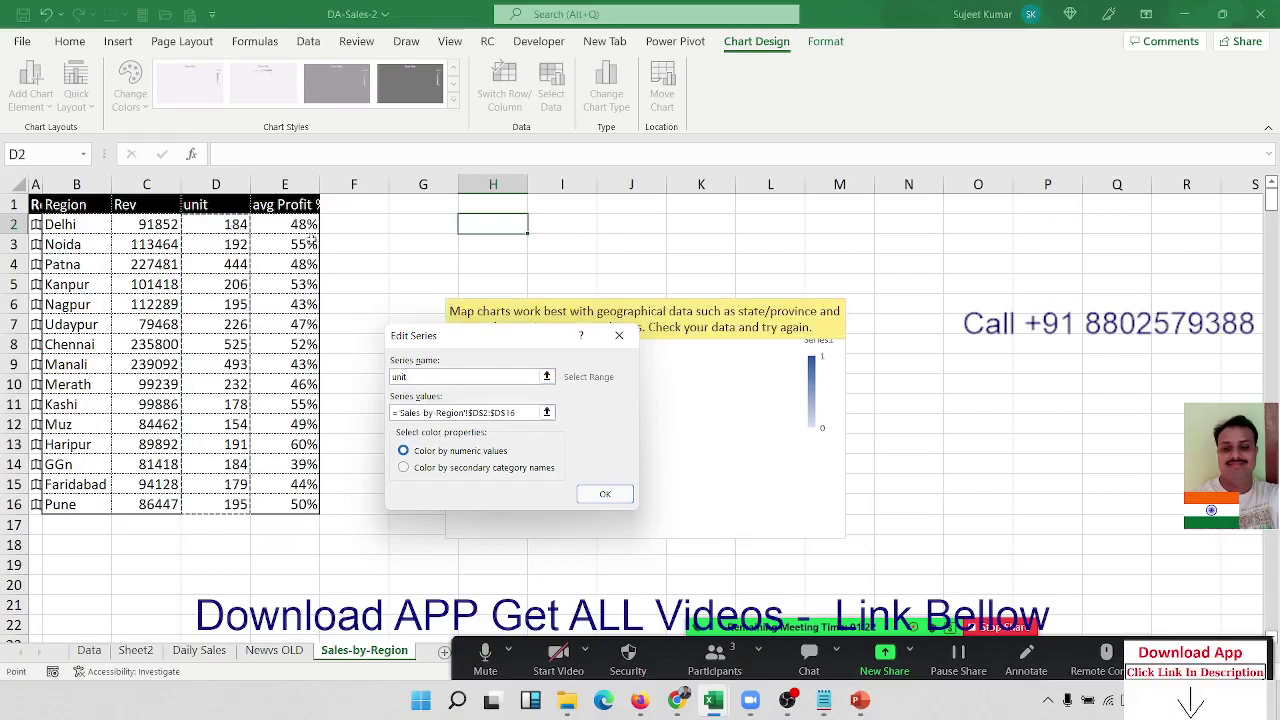
{"action": "left_click", "coordinate": [604, 494]}
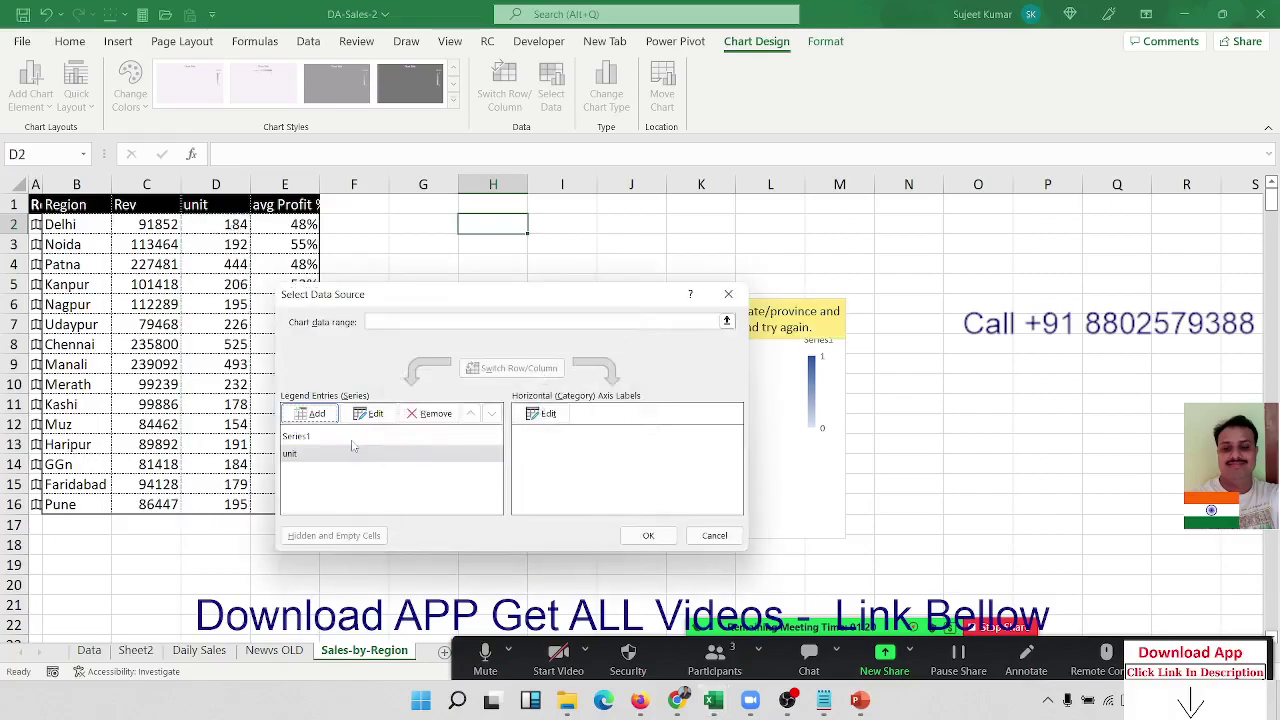
Set the chart's category labels to the region names in A2:A16
{"action": "left_click", "coordinate": [542, 413]}
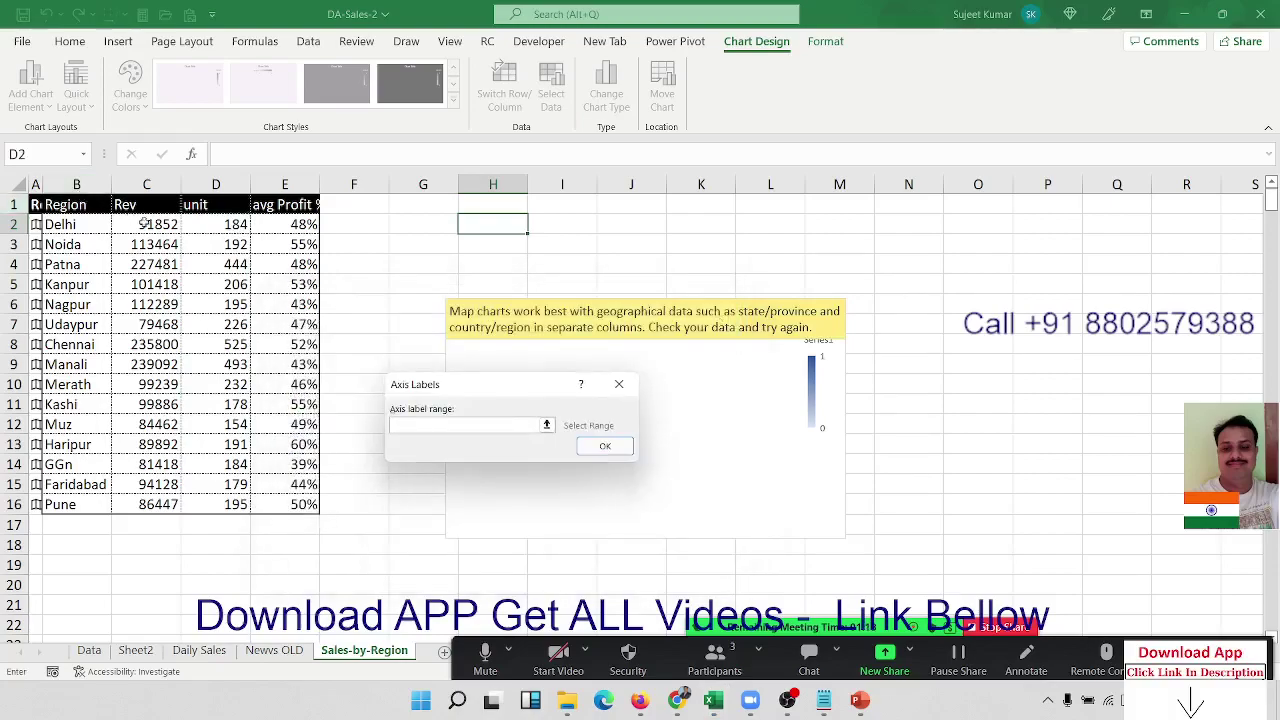
{"action": "left_click", "coordinate": [36, 224]}
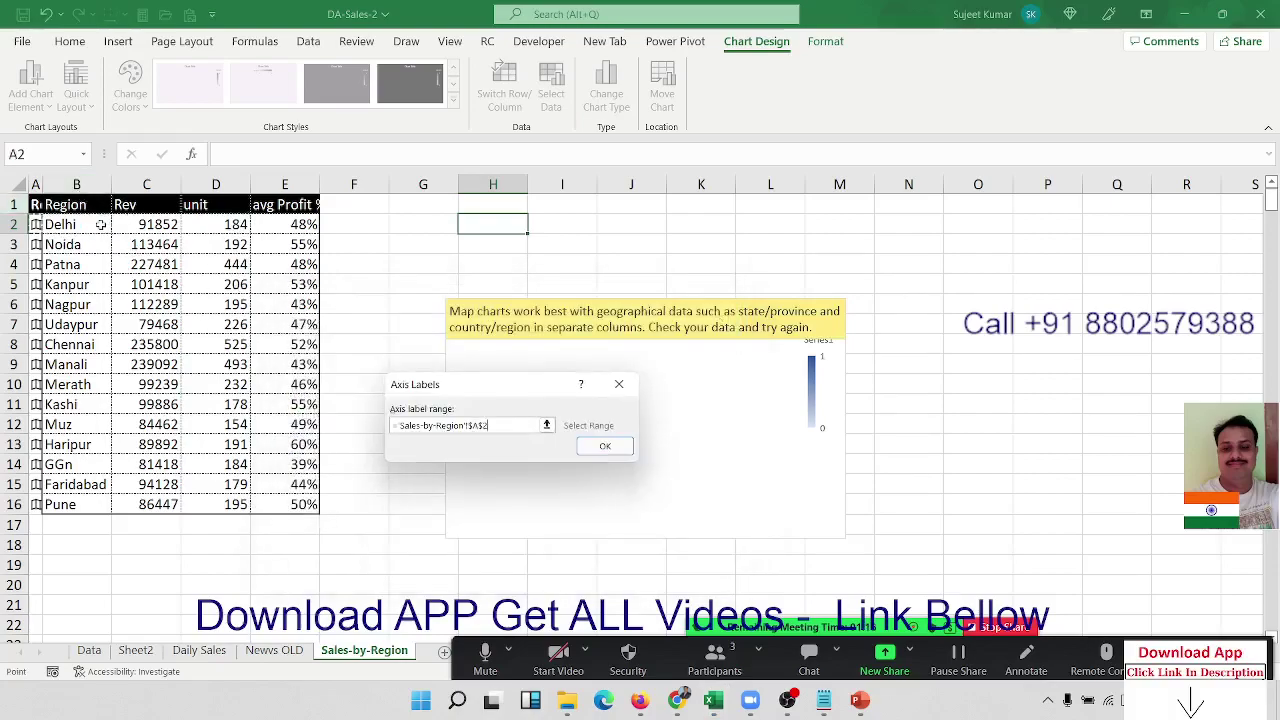
{"action": "left_click_drag", "start_coordinate": [36, 224], "coordinate": [36, 504]}
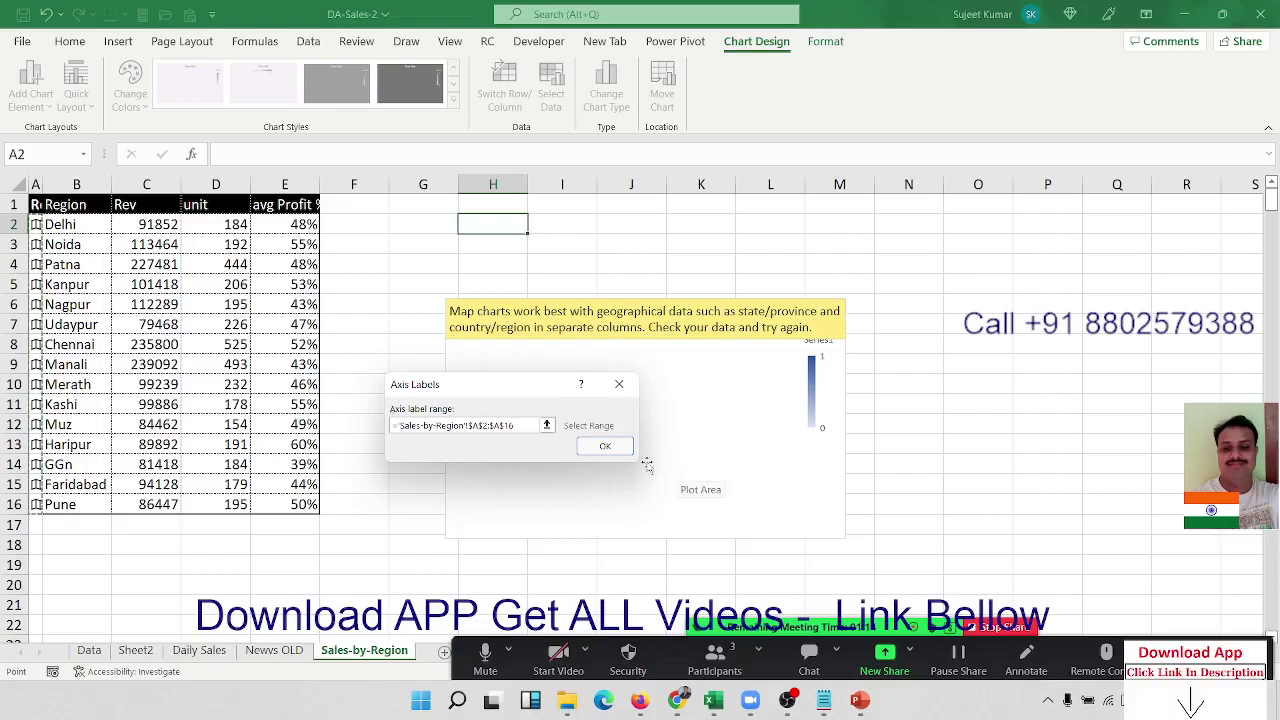
{"action": "left_click", "coordinate": [612, 448]}
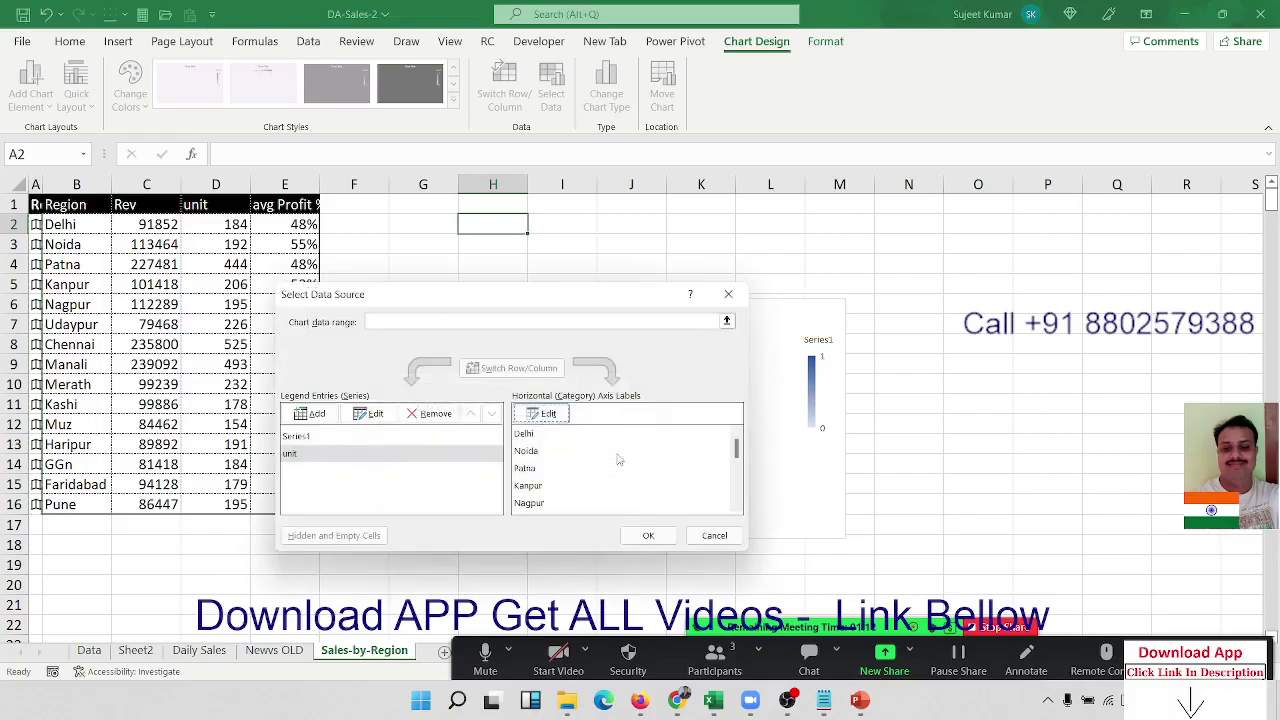
Apply the data, move the map chart beside the table, enlarge it and enable data labels
{"action": "left_click", "coordinate": [652, 533]}
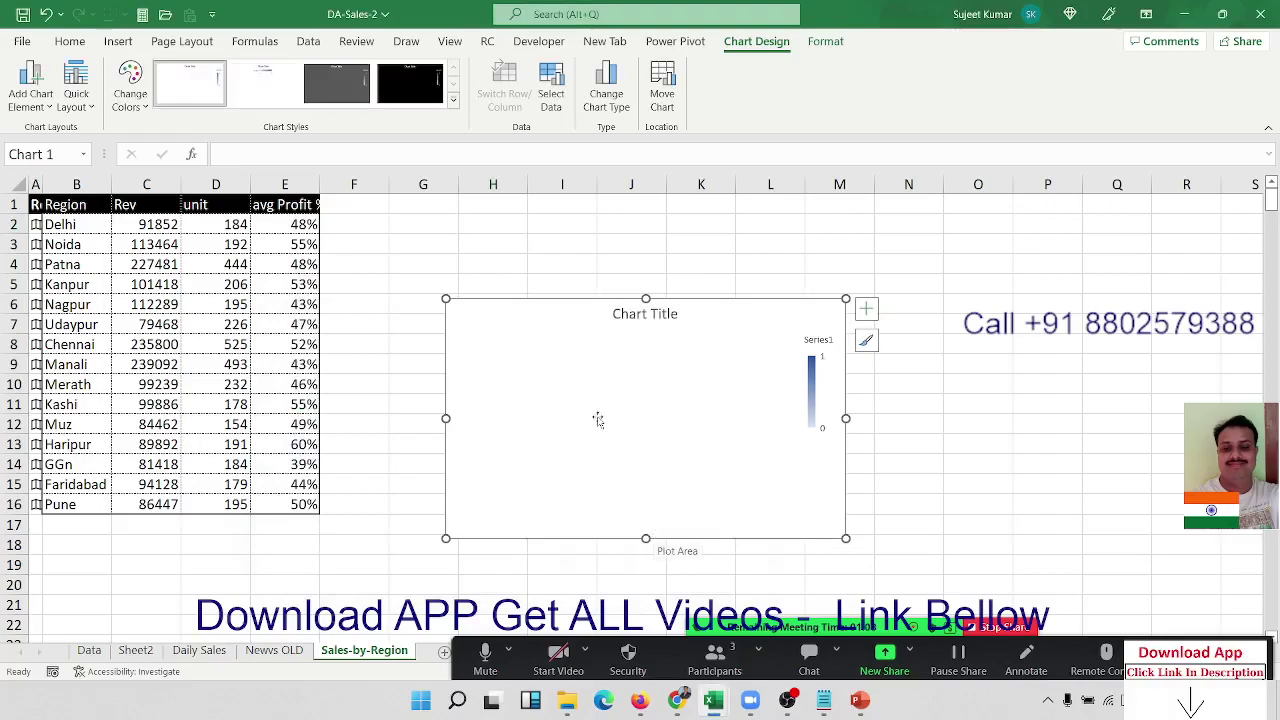
{"action": "left_click_drag", "start_coordinate": [464, 320], "coordinate": [351, 224]}
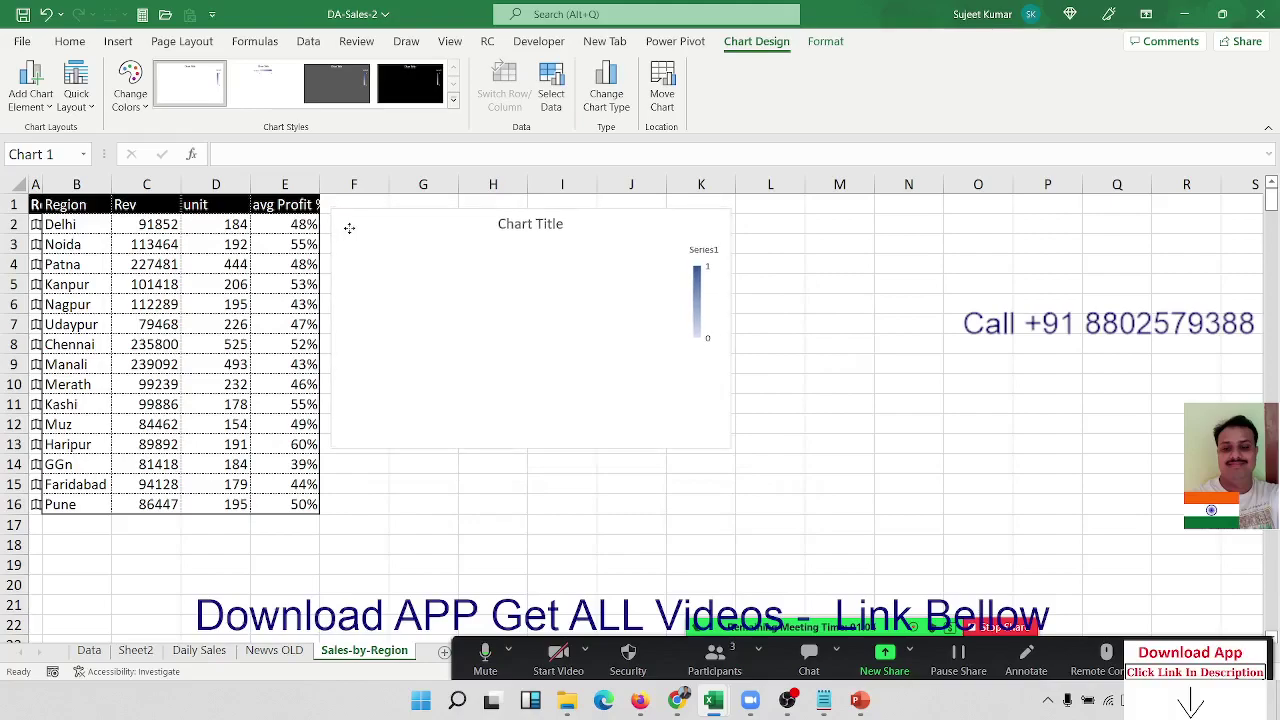
{"action": "left_click_drag", "start_coordinate": [351, 224], "coordinate": [345, 232]}
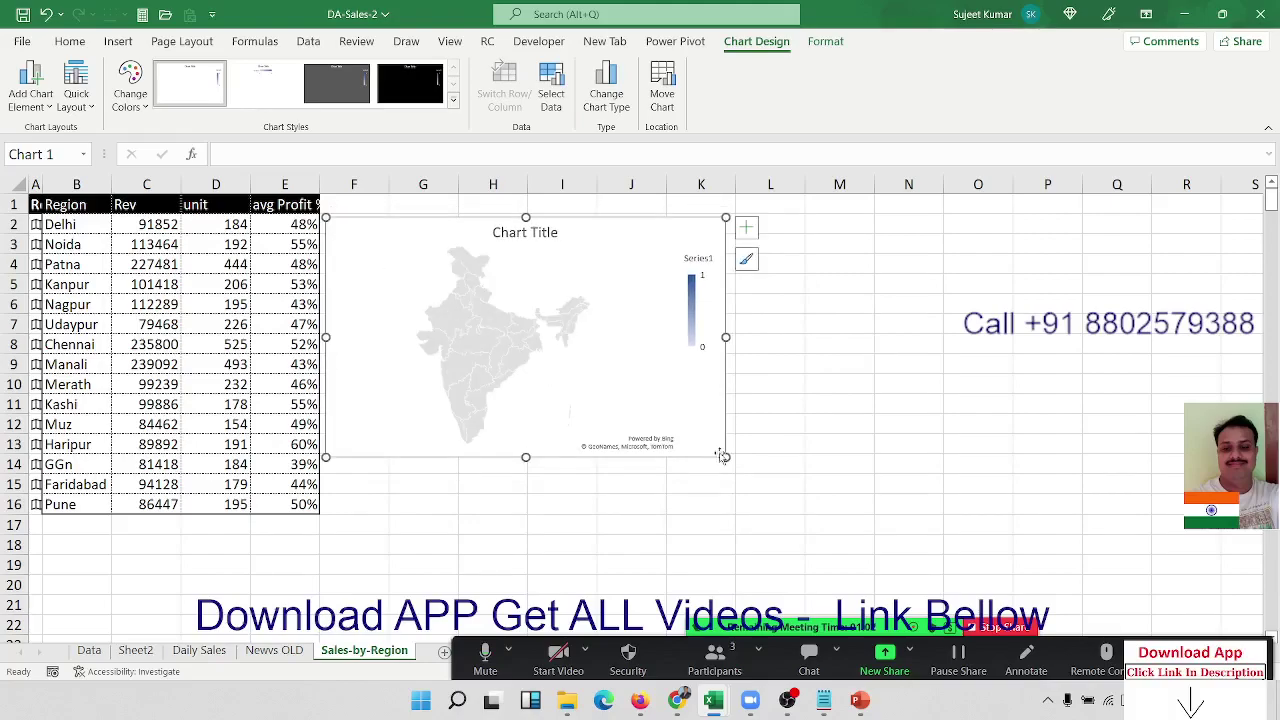
{"action": "left_click_drag", "start_coordinate": [725, 457], "coordinate": [894, 499]}
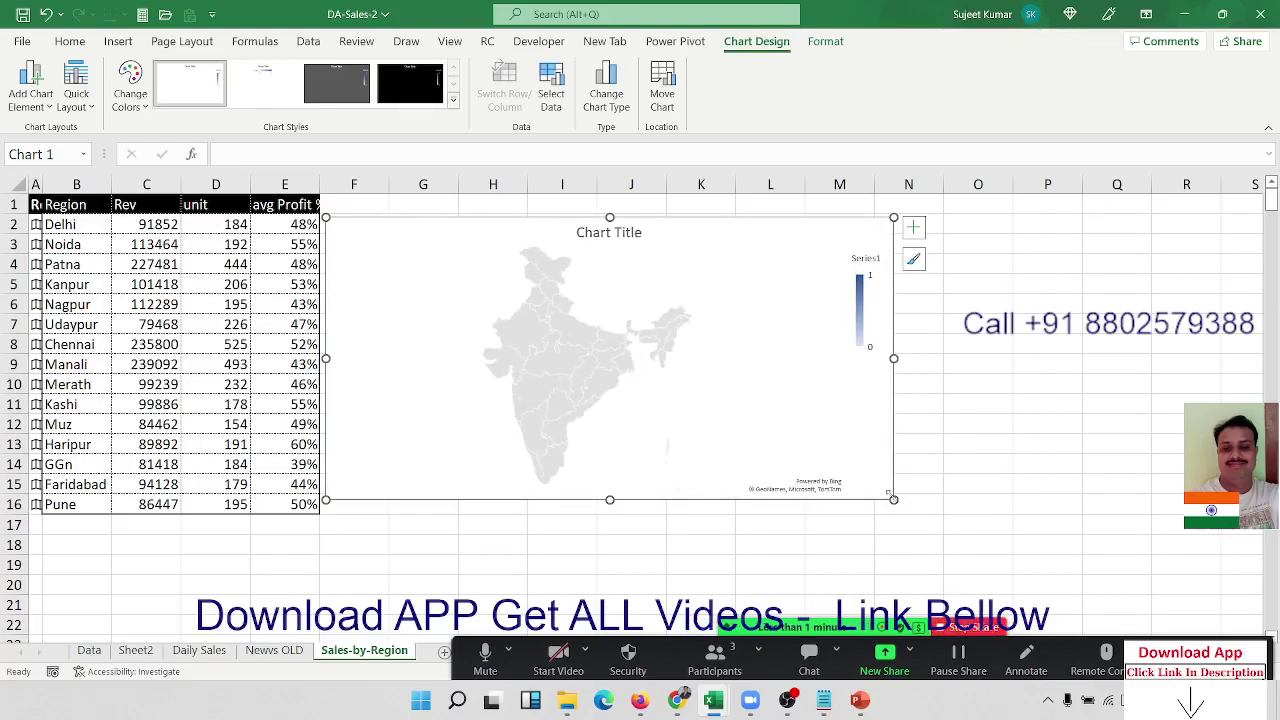
{"action": "left_click_drag", "start_coordinate": [889, 493], "coordinate": [926, 512]}
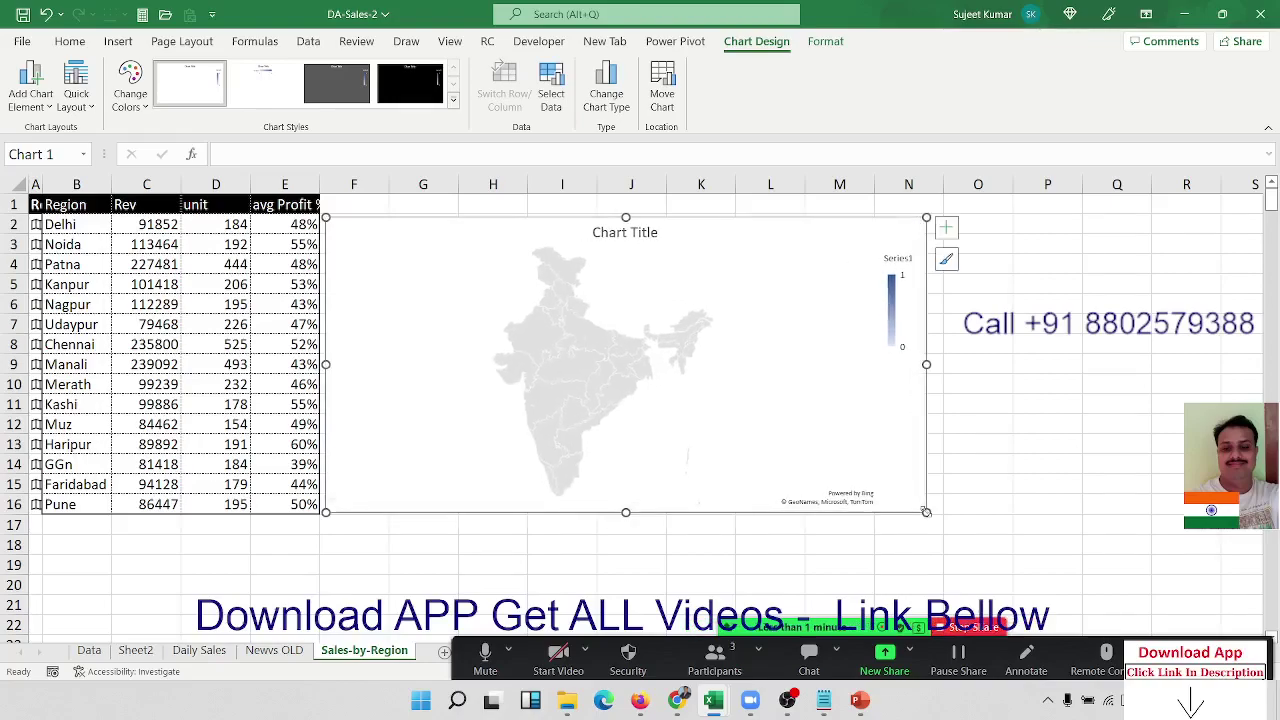
{"action": "left_click_drag", "start_coordinate": [625, 515], "coordinate": [625, 618]}
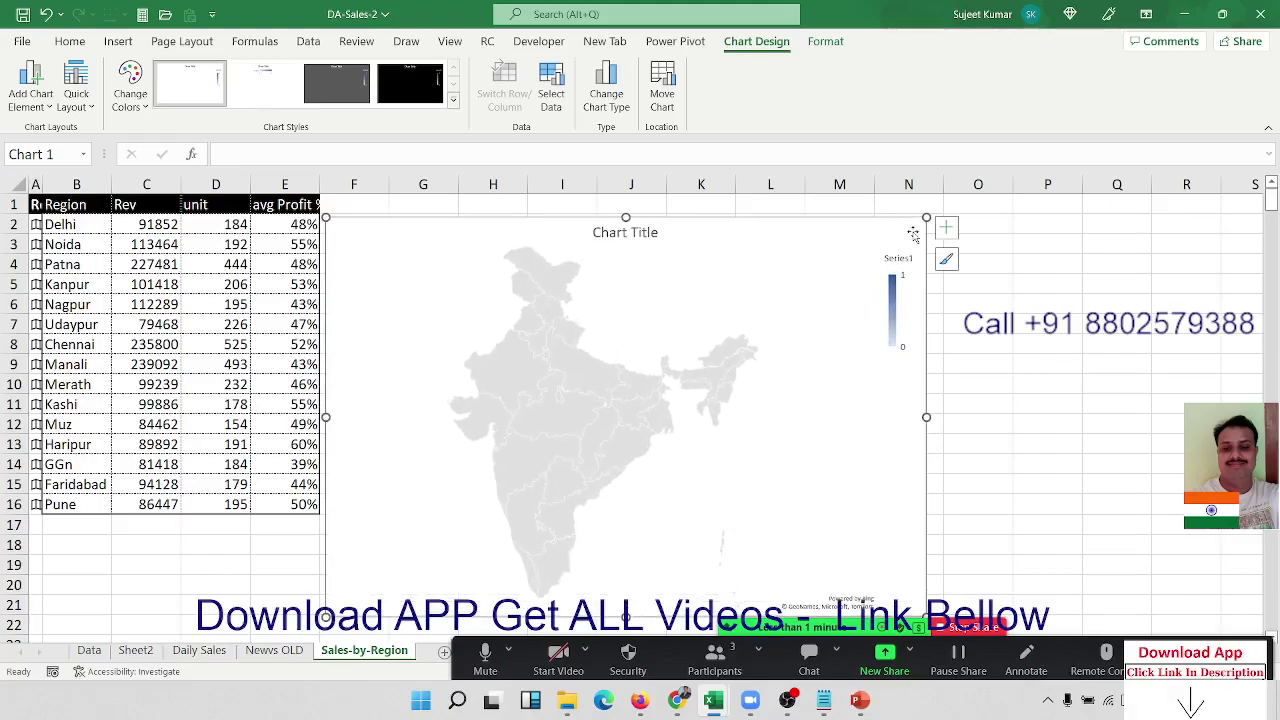
{"action": "left_click_drag", "start_coordinate": [926, 217], "coordinate": [936, 214]}
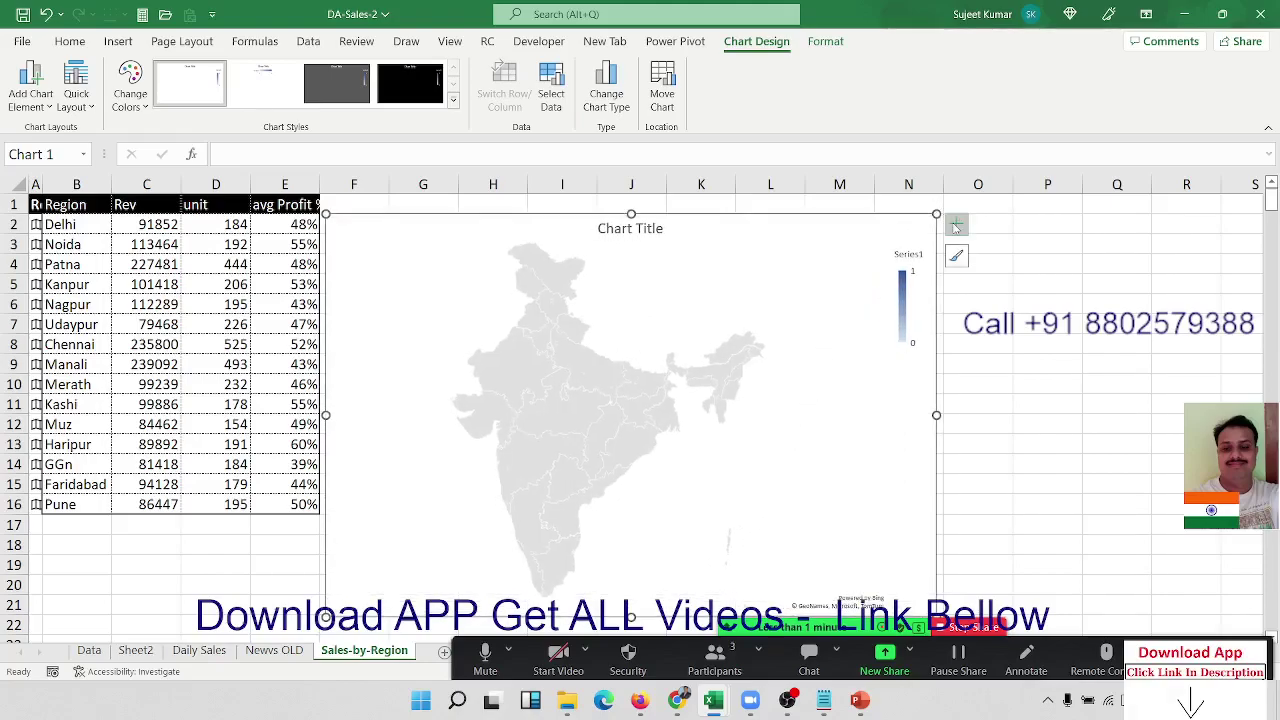
{"action": "left_click", "coordinate": [956, 224]}
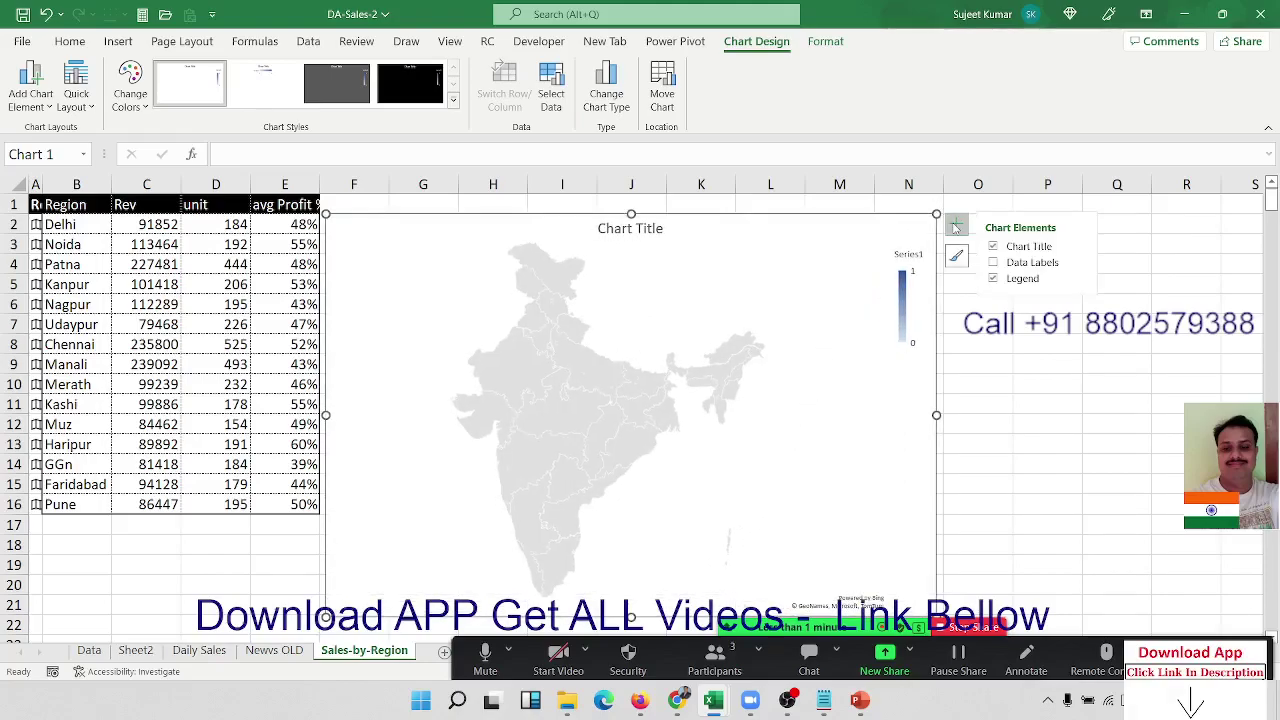
{"action": "left_click", "coordinate": [993, 263]}
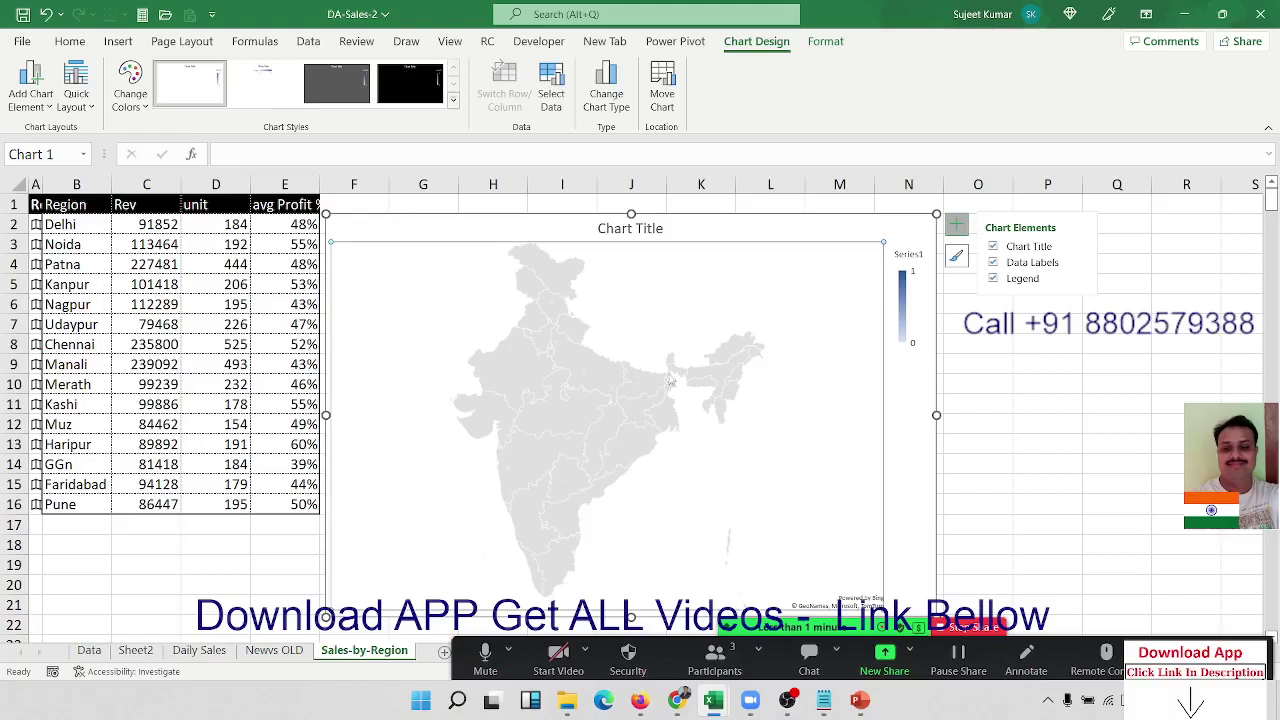
Reopen the chart's data source and remove the empty Series1
{"action": "right_click", "coordinate": [781, 283]}
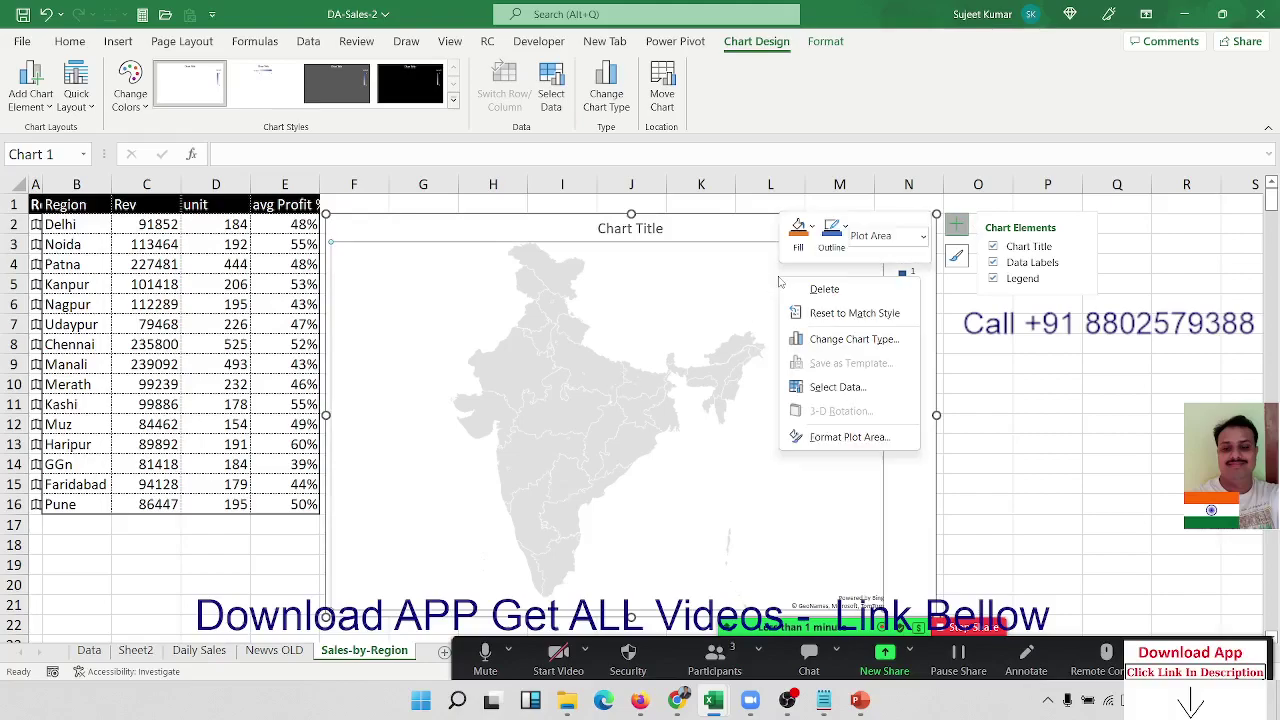
{"action": "left_click", "coordinate": [836, 387]}
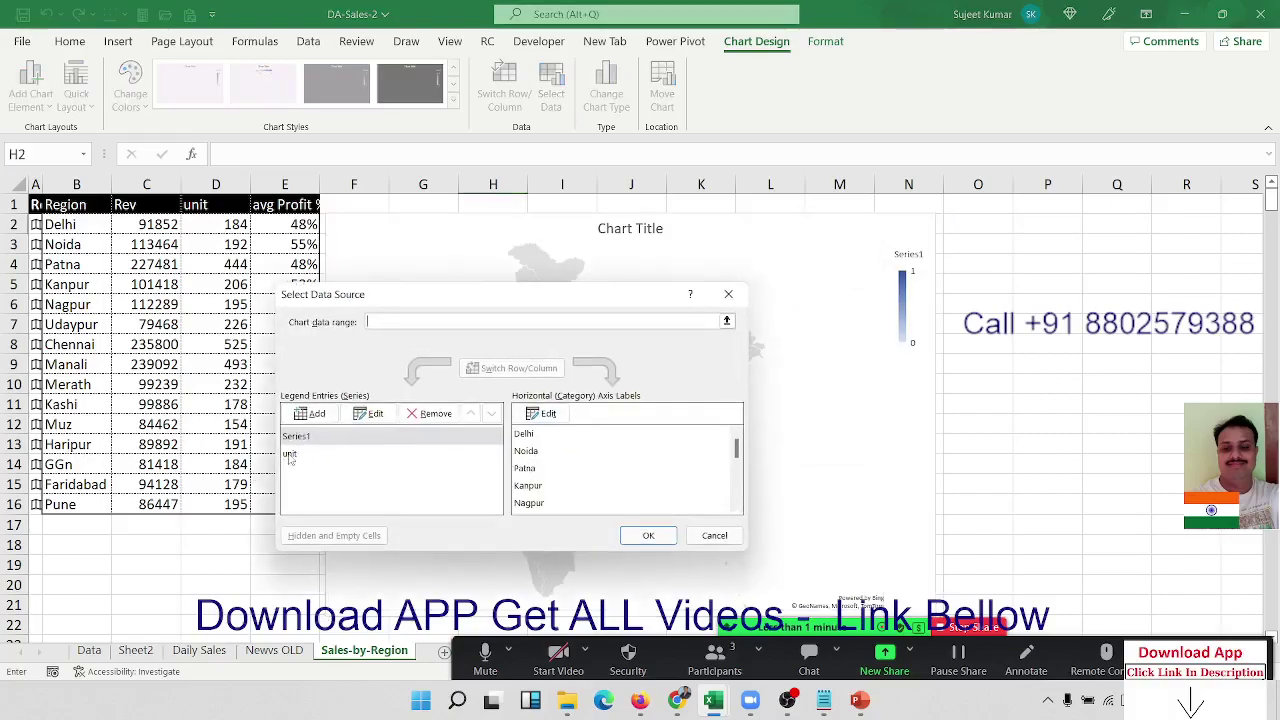
{"action": "left_click", "coordinate": [289, 455]}
{"action": "left_click", "coordinate": [297, 440]}
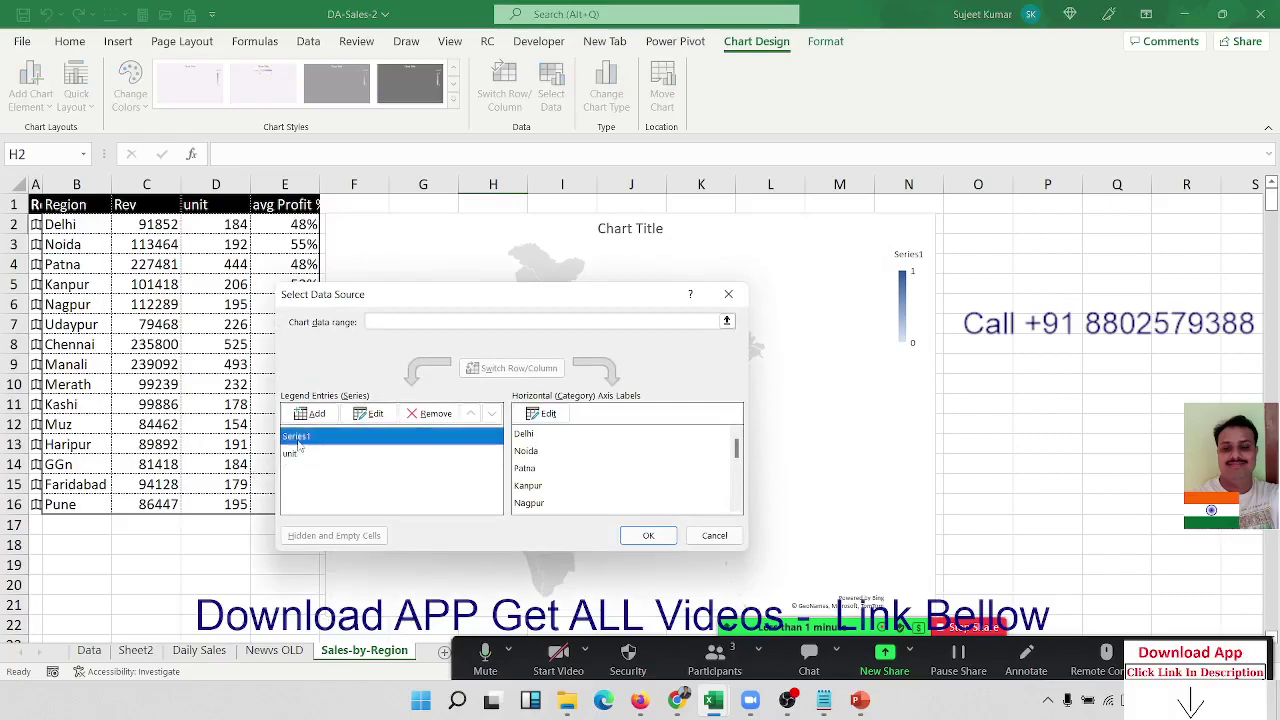
{"action": "left_click", "coordinate": [370, 414]}
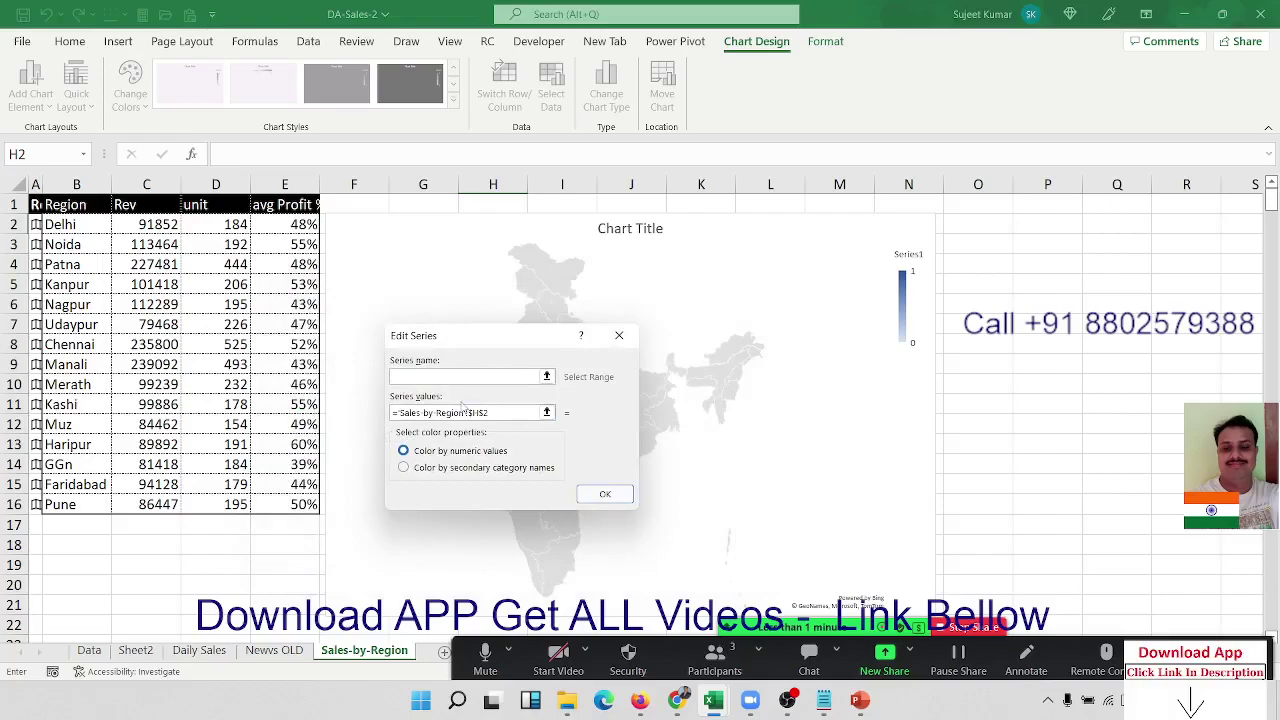
{"action": "left_click", "coordinate": [493, 413]}
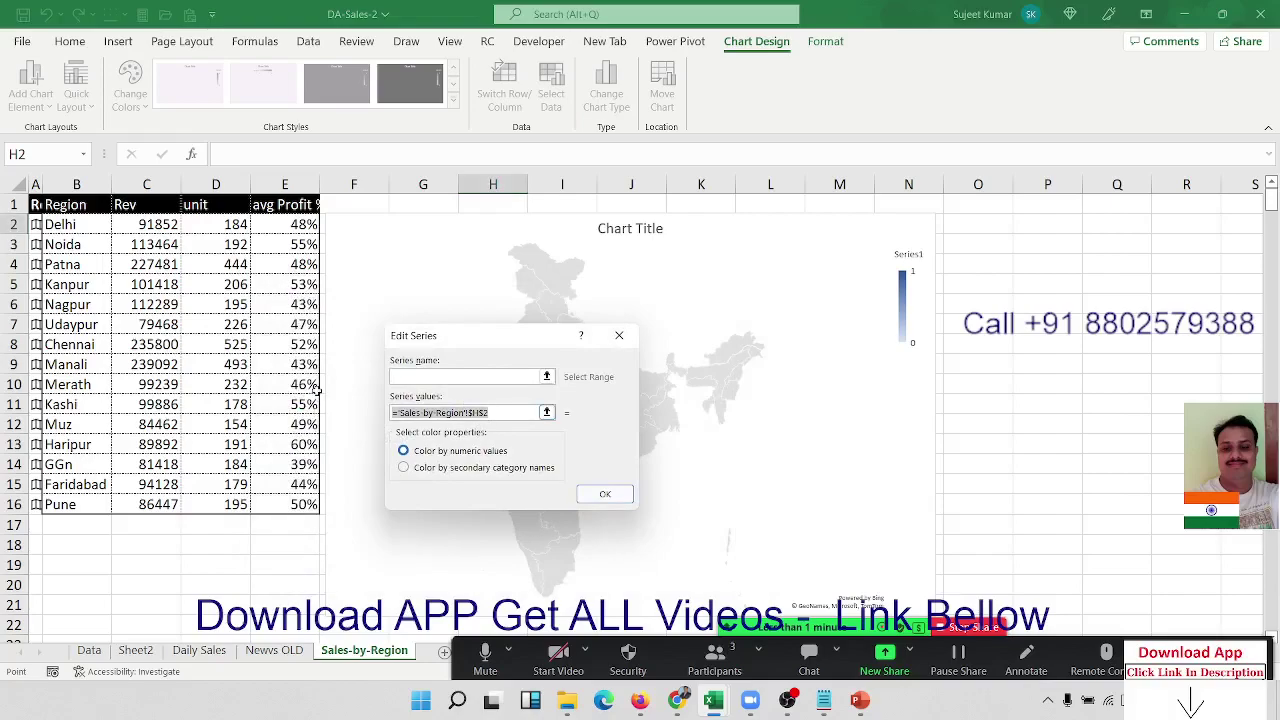
{"action": "left_click", "coordinate": [604, 494]}
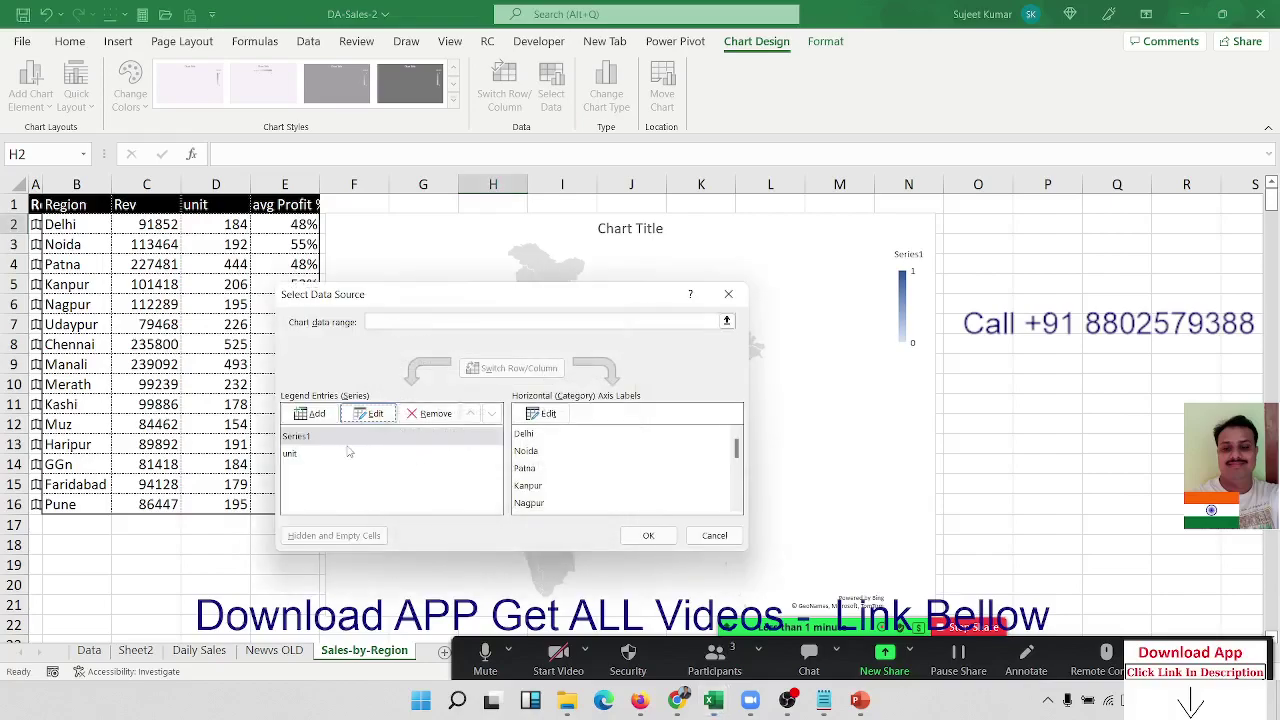
{"action": "left_click", "coordinate": [334, 455]}
{"action": "left_click", "coordinate": [332, 436]}
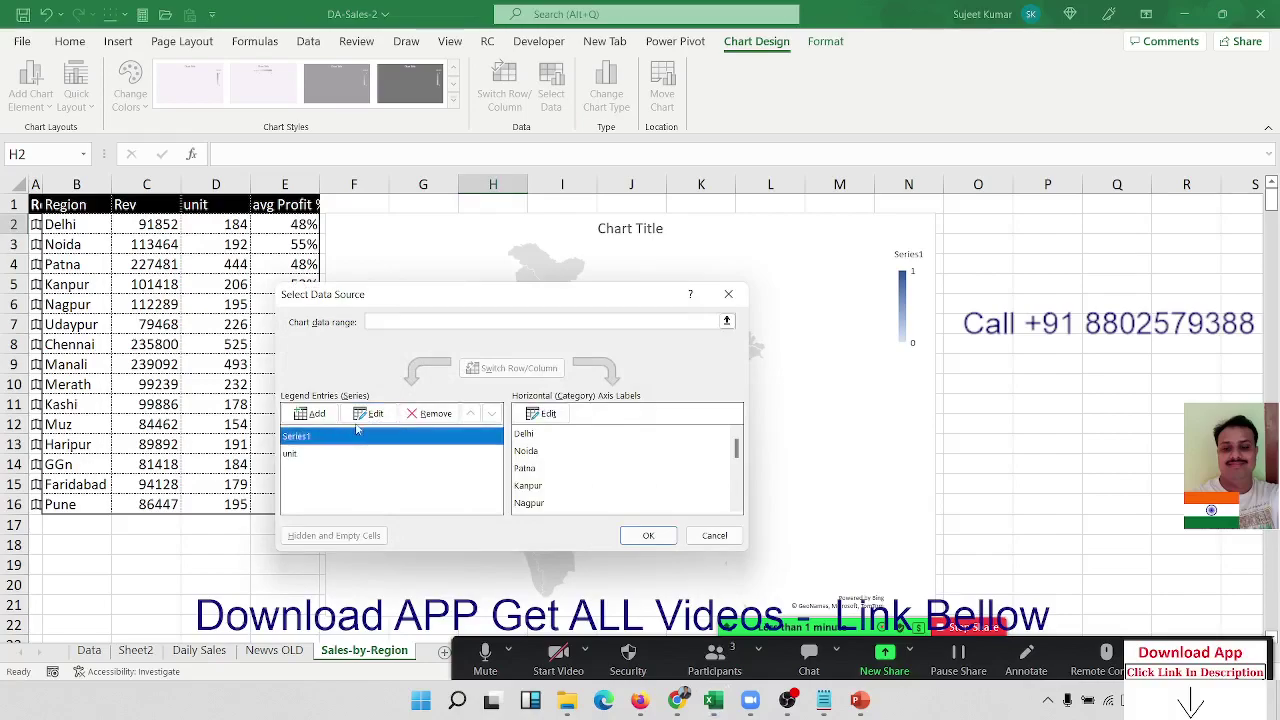
{"action": "left_click", "coordinate": [428, 413]}
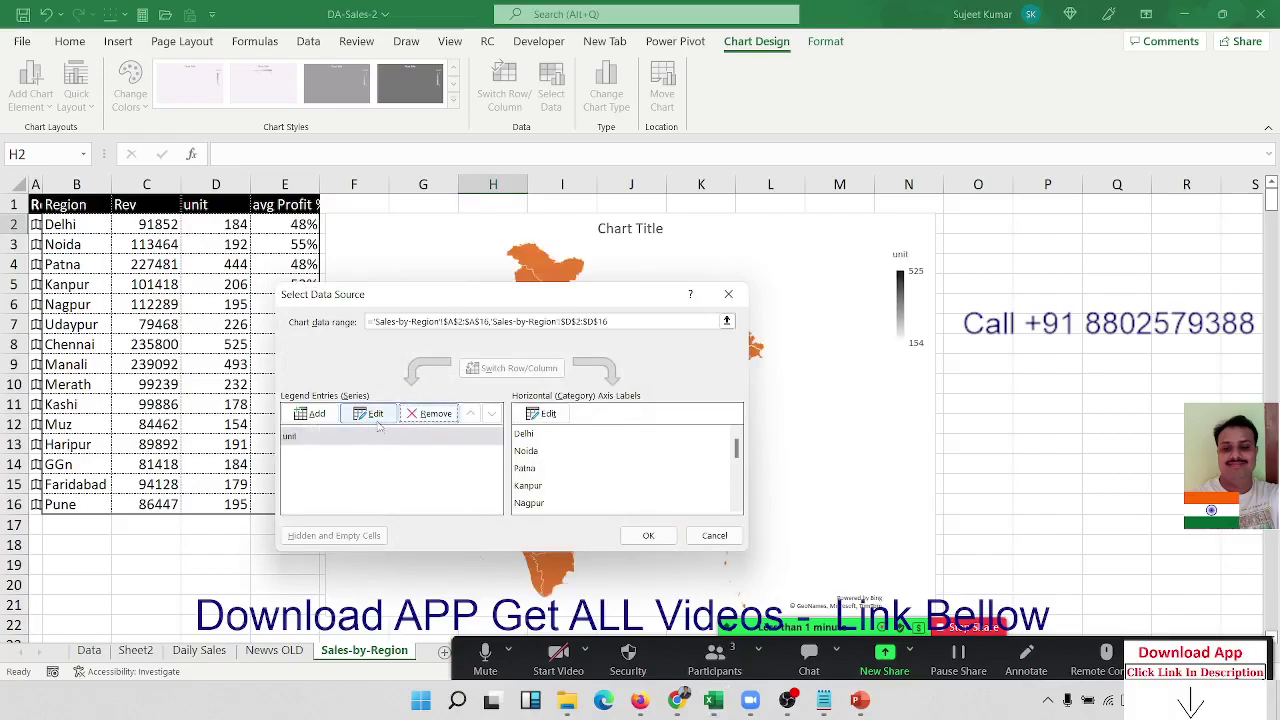
Confirm the unit series uses $D$2:$D$16 and apply the new data source
{"action": "left_click", "coordinate": [299, 436]}
{"action": "left_click", "coordinate": [372, 414]}
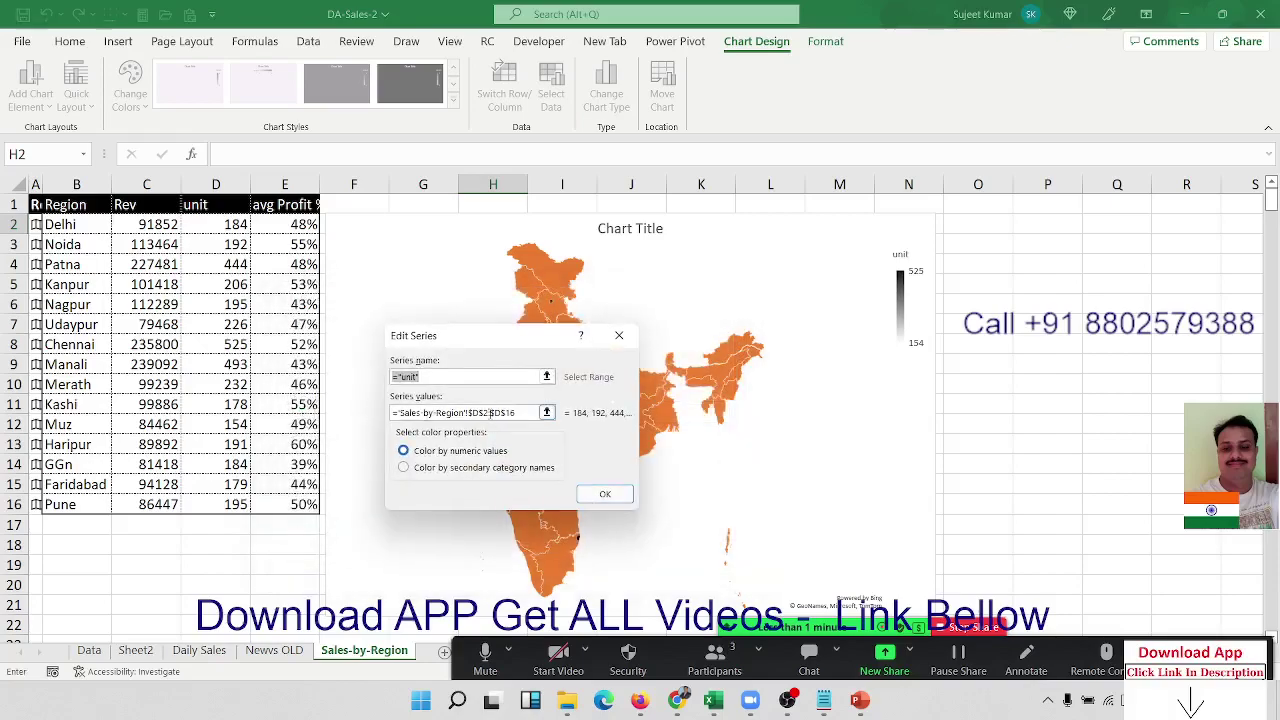
{"action": "left_click", "coordinate": [490, 412]}
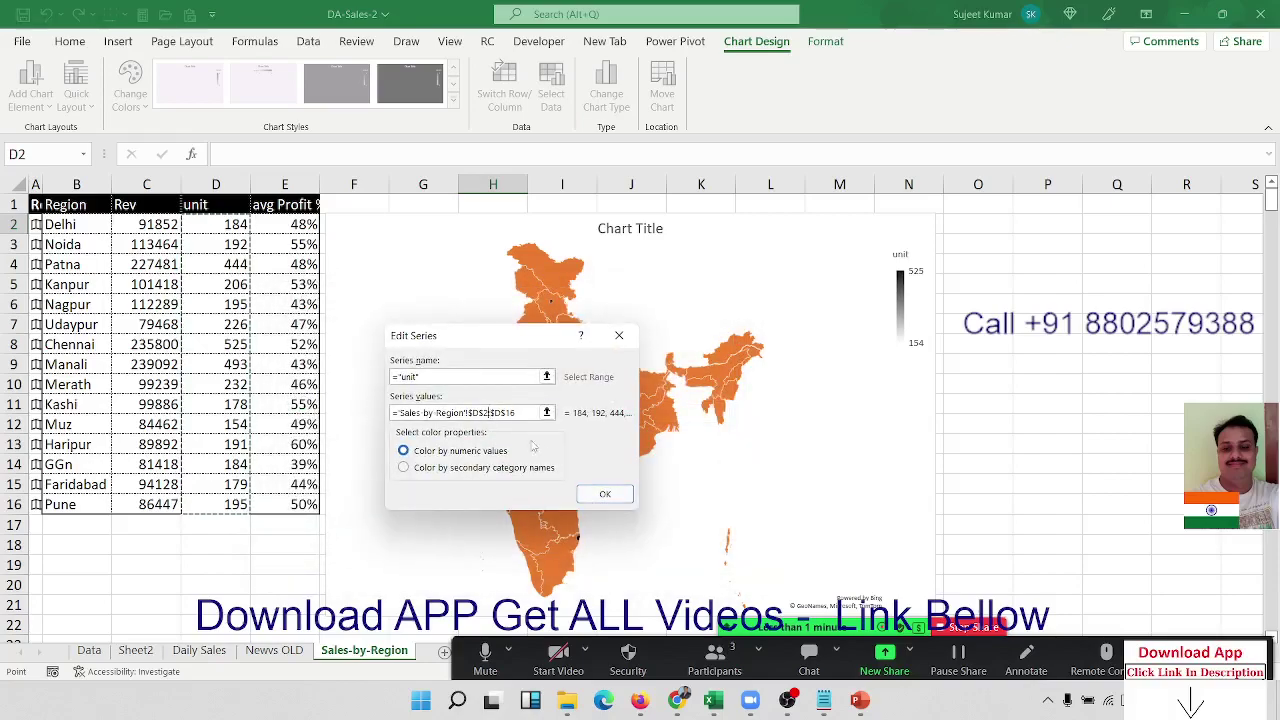
{"action": "left_click", "coordinate": [590, 494]}
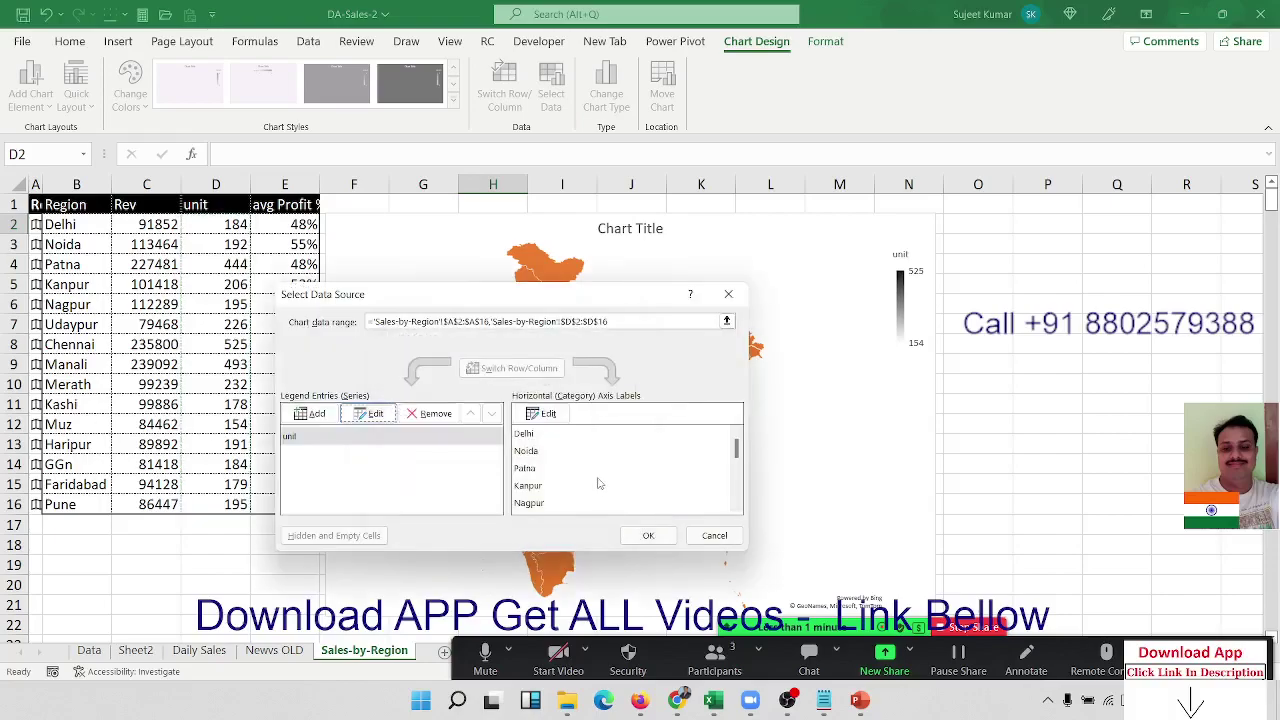
{"action": "left_click", "coordinate": [636, 535]}
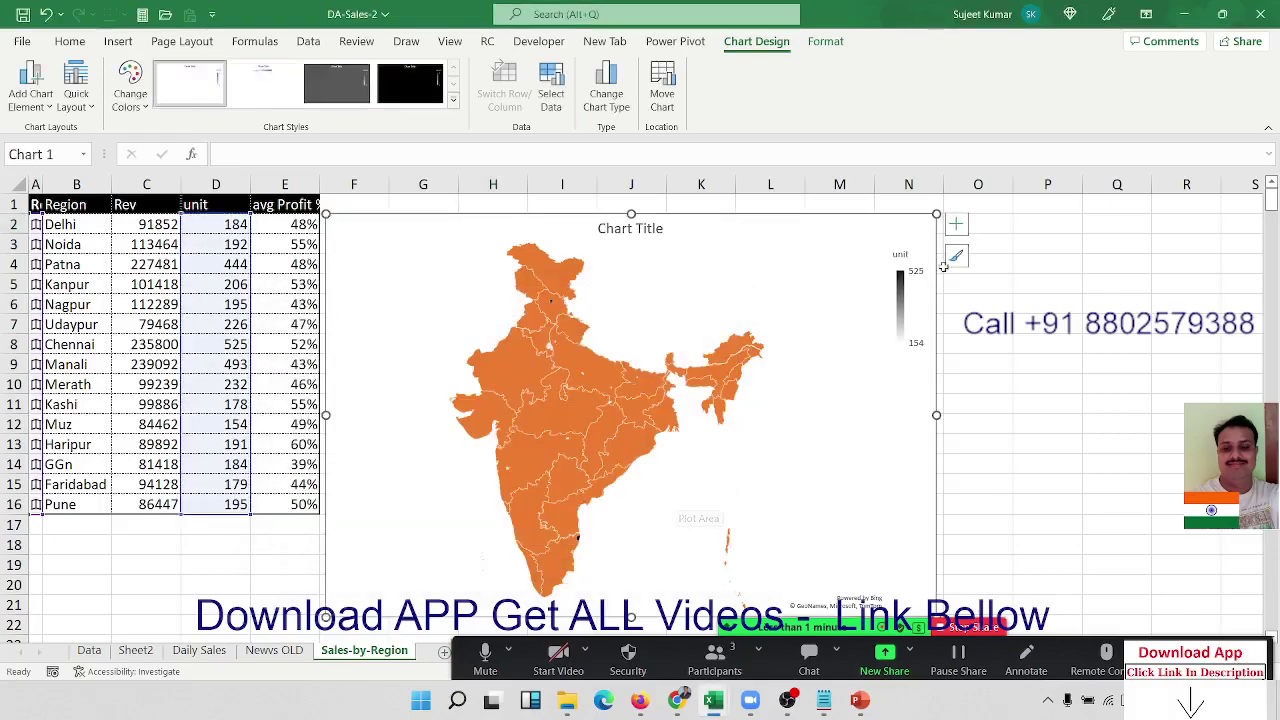
Show the Chart Elements list for the India map chart
{"action": "left_click", "coordinate": [956, 224]}
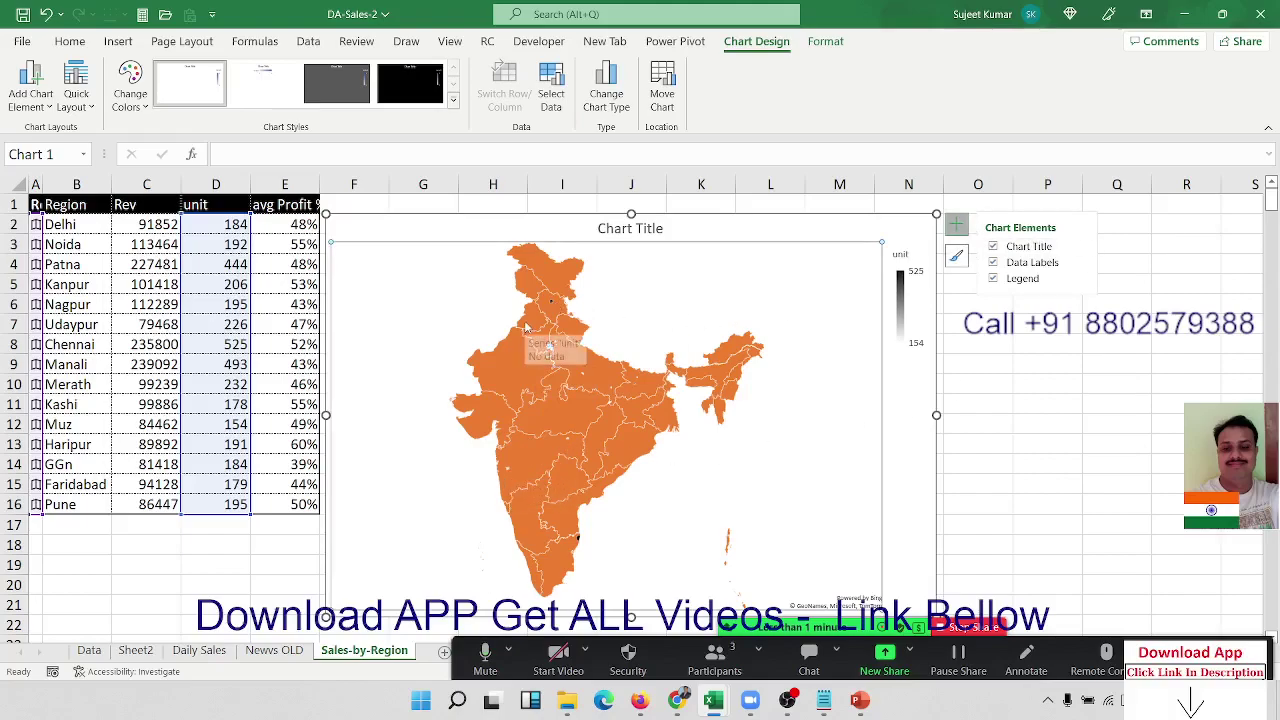
{"action": "mouse_move", "coordinate": [551, 307]}
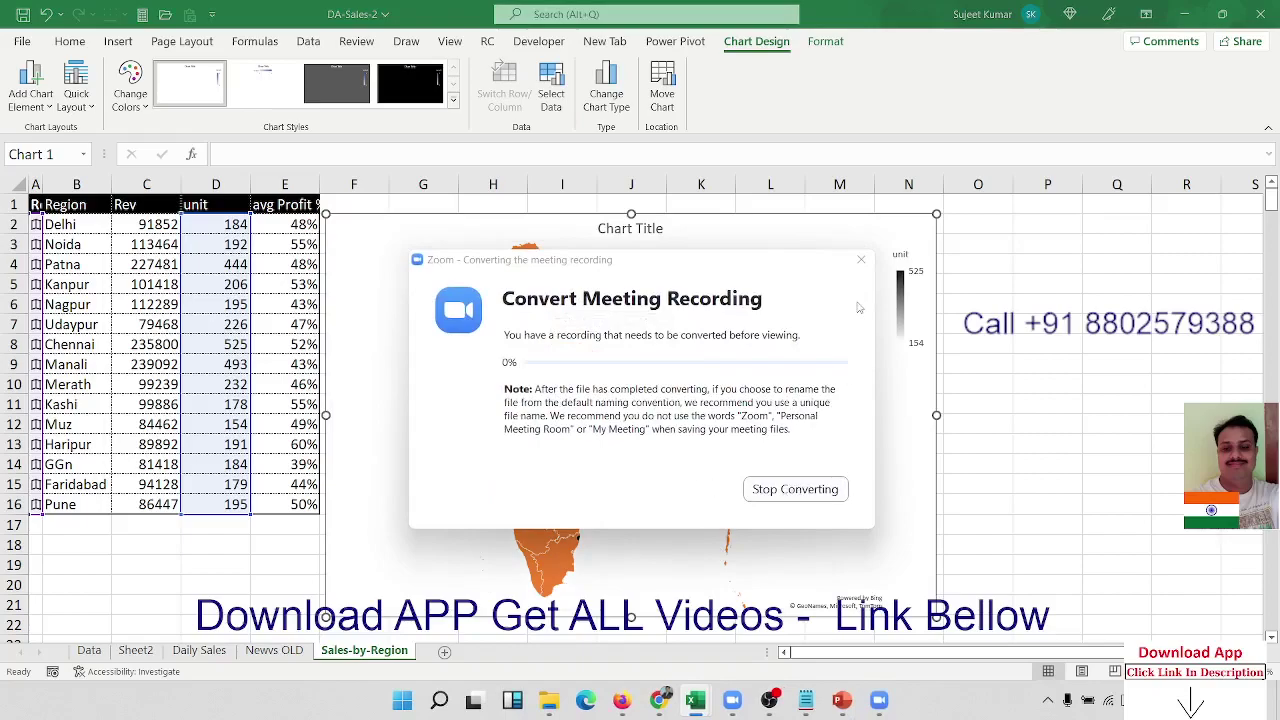
Keep the Zoom recording converting and move its conversion window to the bottom-right corner
{"action": "left_click", "coordinate": [861, 260]}
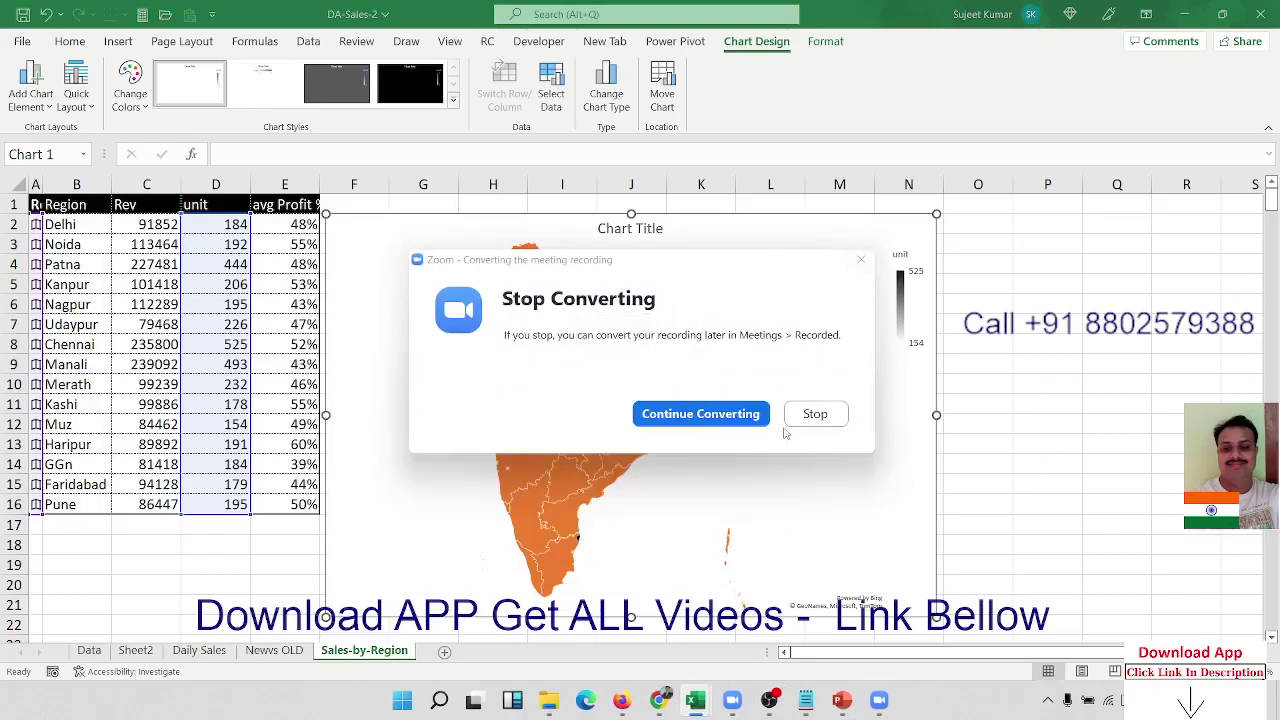
{"action": "left_click", "coordinate": [681, 423]}
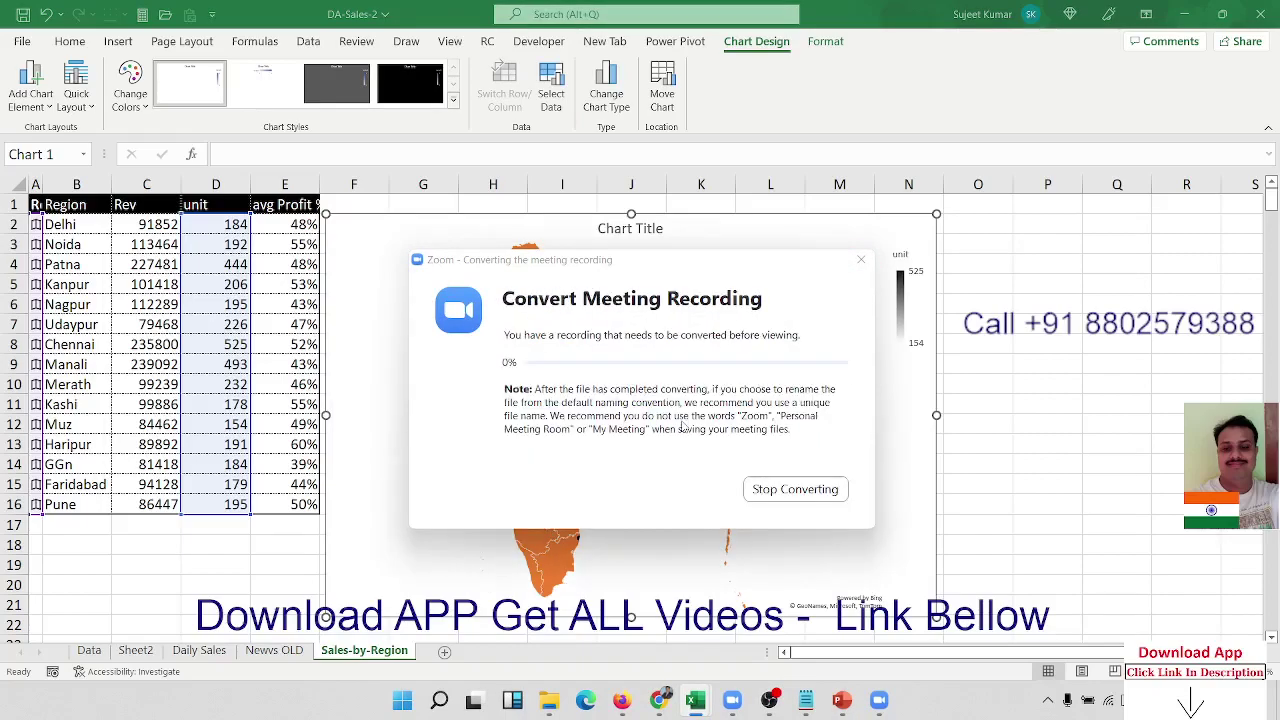
{"action": "left_click_drag", "start_coordinate": [623, 260], "coordinate": [1010, 598]}
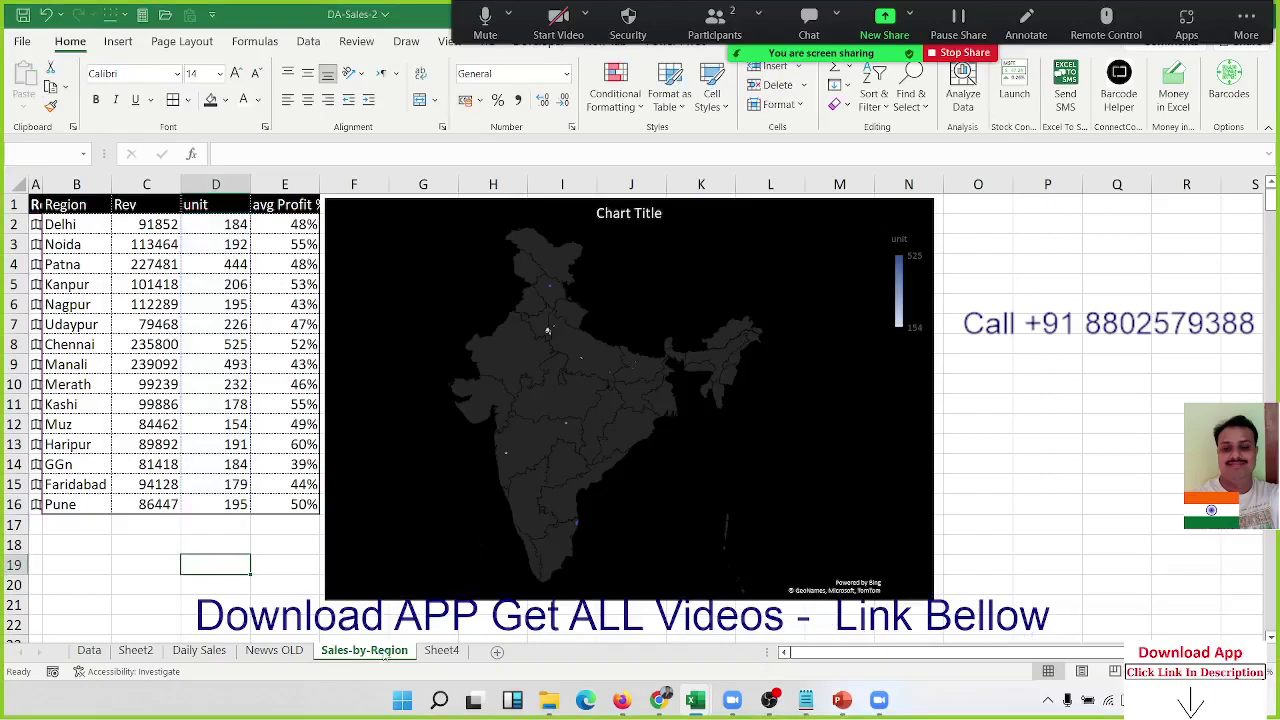
Close the spelling prompt and apply the dark Style 4 to the India map chart
{"action": "key", "text": "F7"}
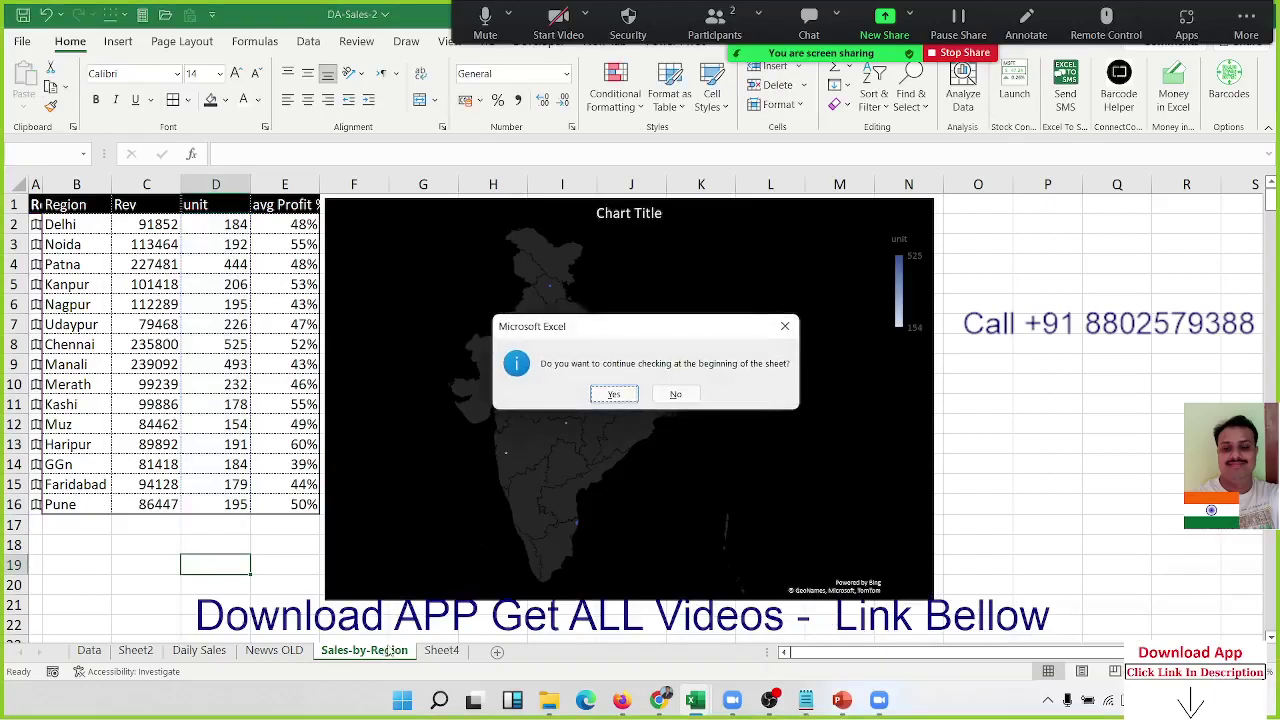
{"action": "left_click", "coordinate": [785, 326]}
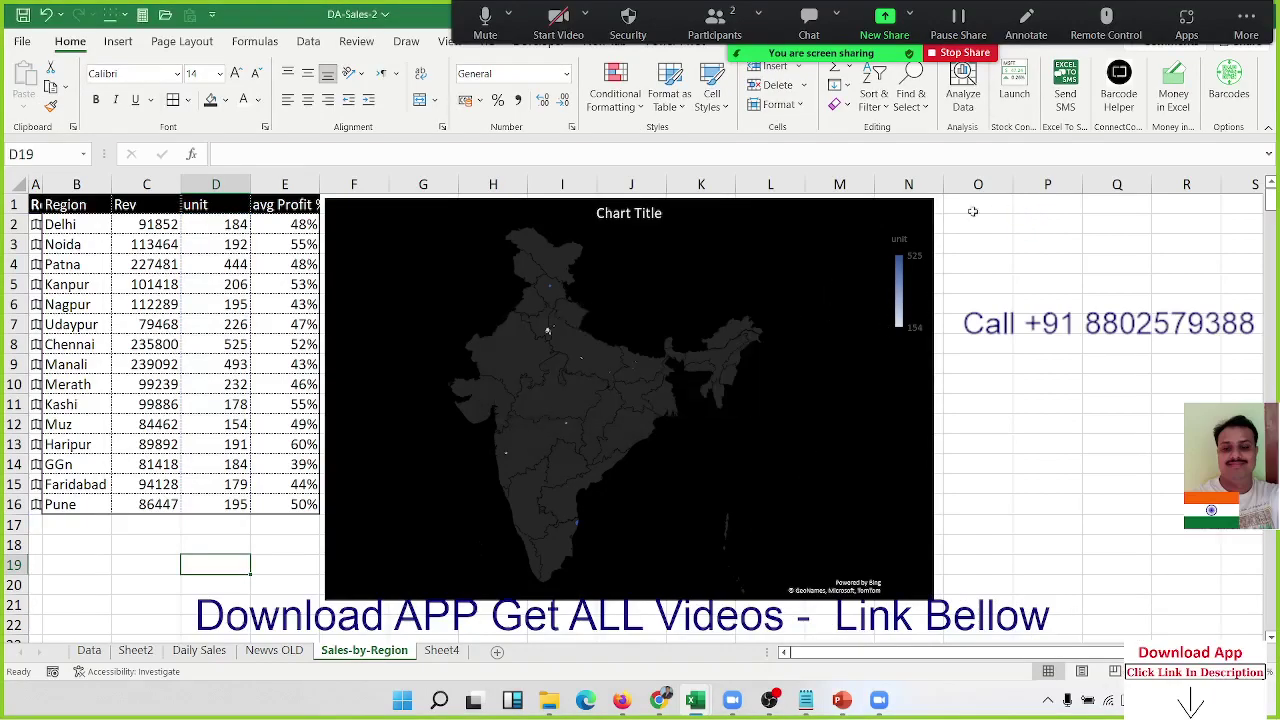
{"action": "left_click", "coordinate": [548, 330]}
{"action": "left_click", "coordinate": [955, 240]}
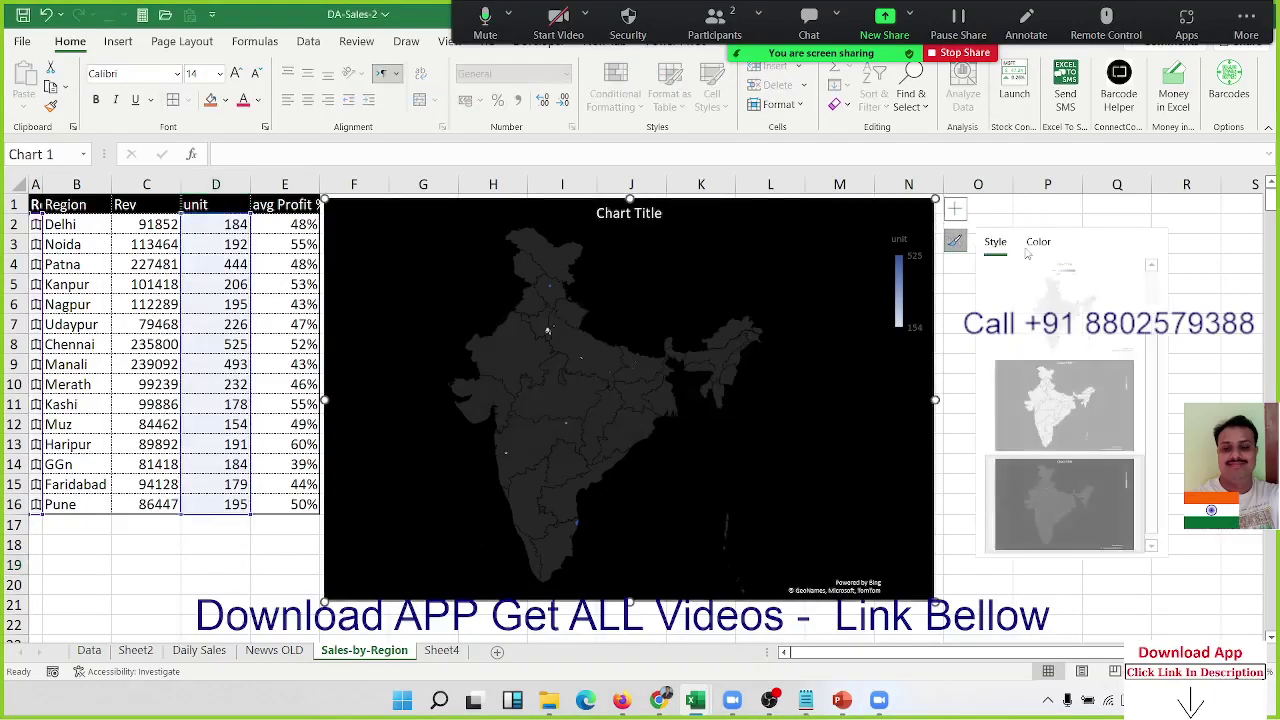
{"action": "left_click", "coordinate": [1084, 508]}
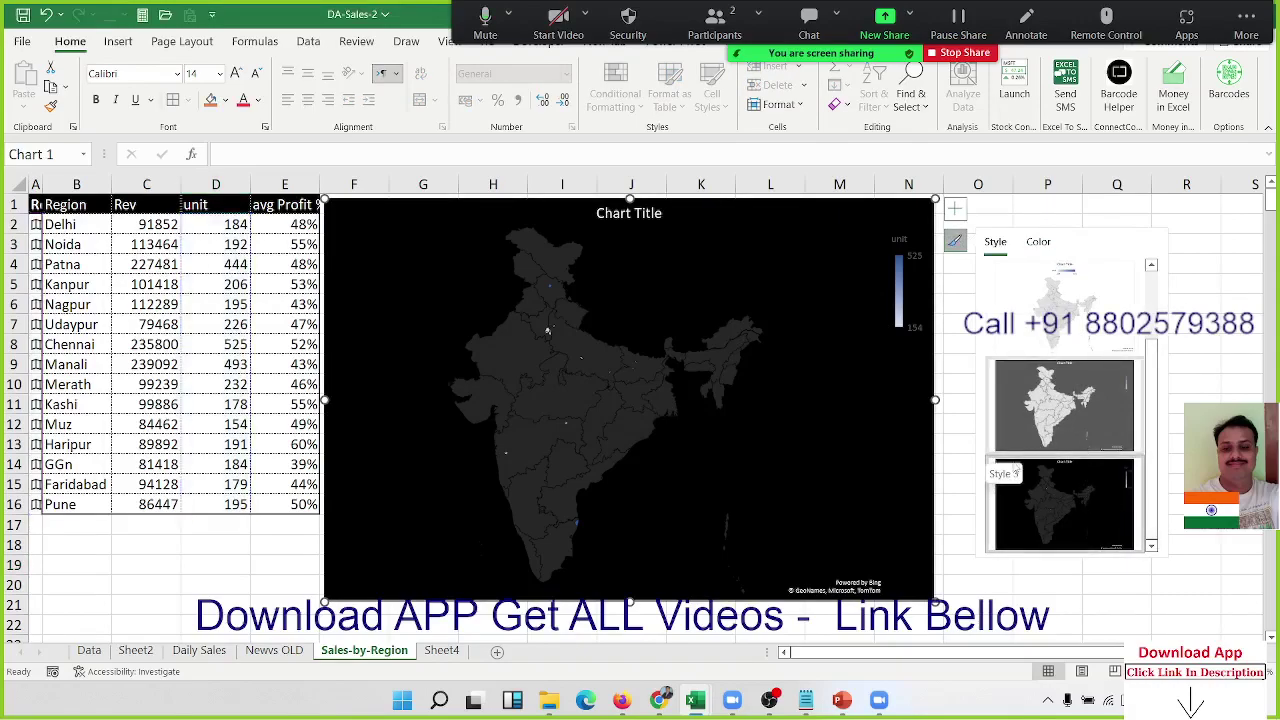
{"action": "left_click", "coordinate": [985, 484]}
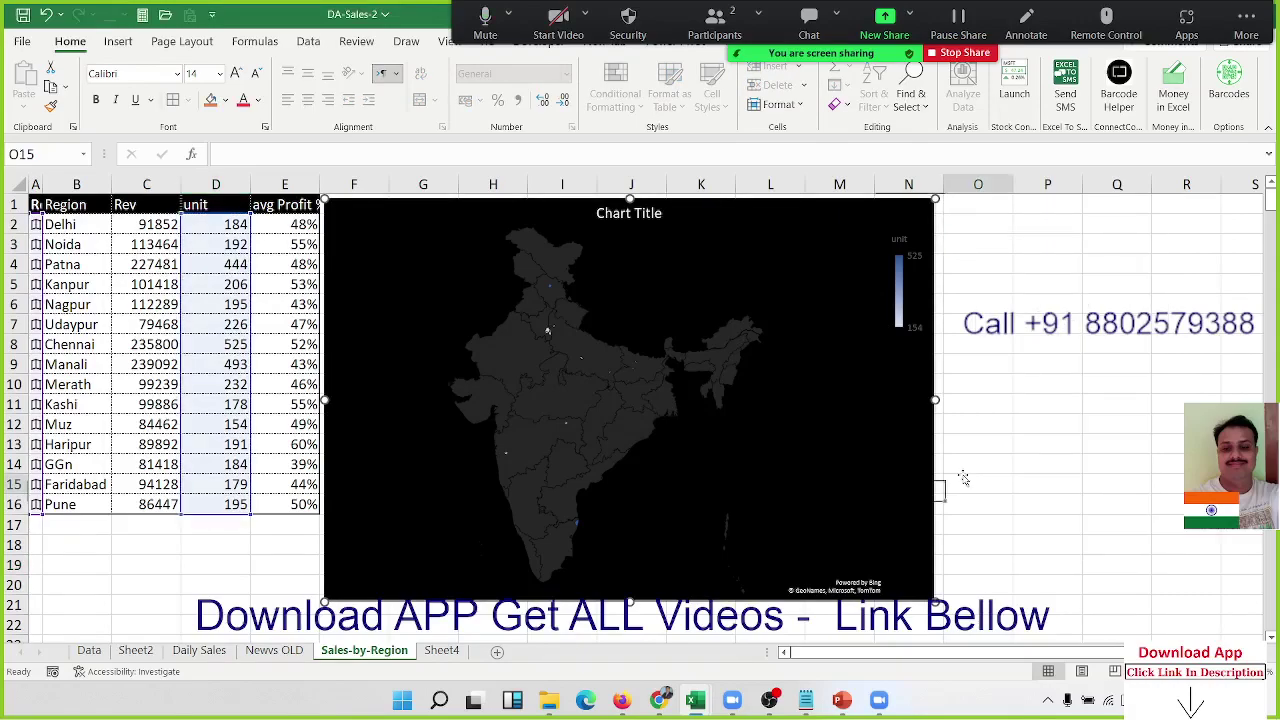
Check the Zoom participants list, then choose Record from the More options
{"action": "left_click", "coordinate": [714, 18]}
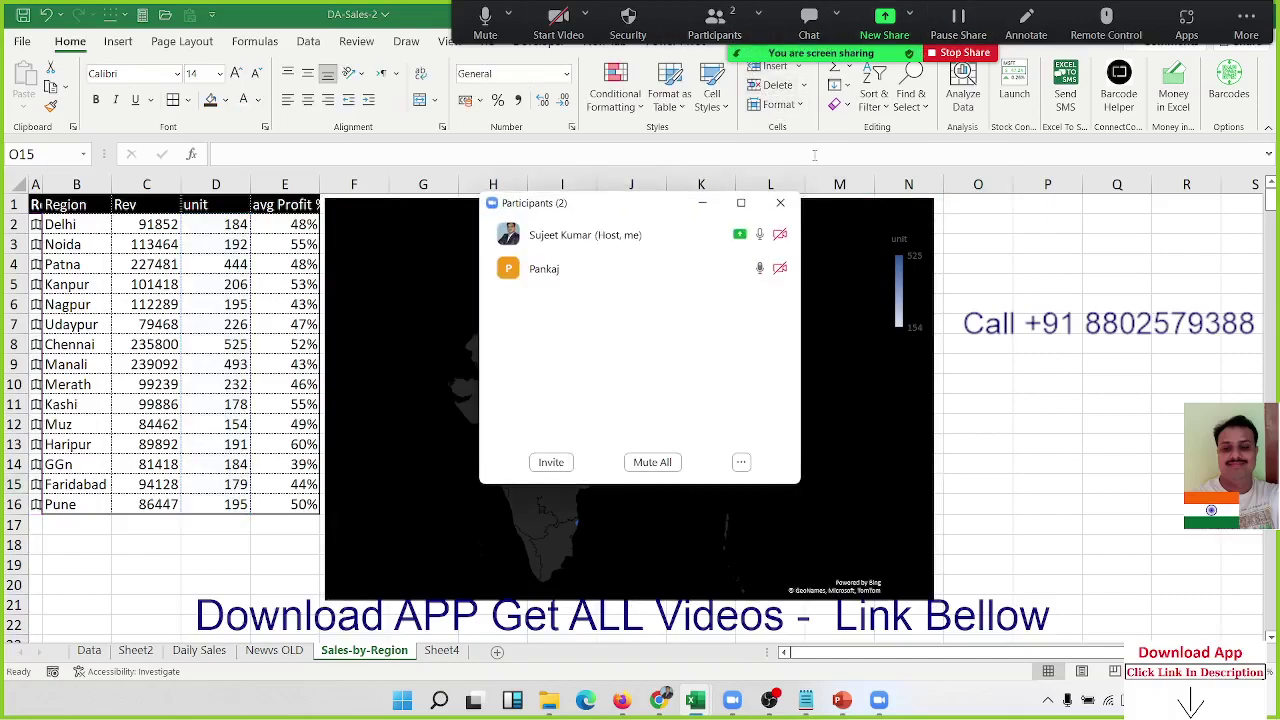
{"action": "left_click", "coordinate": [780, 203]}
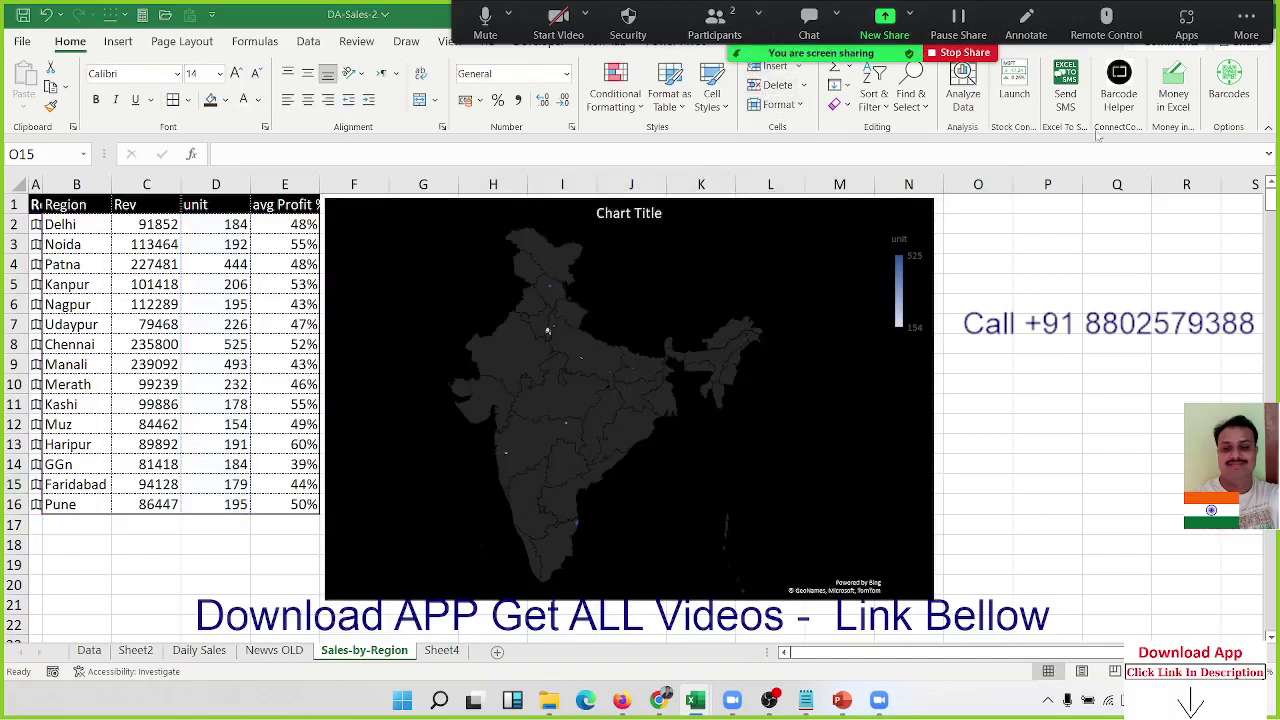
{"action": "left_click", "coordinate": [1246, 20]}
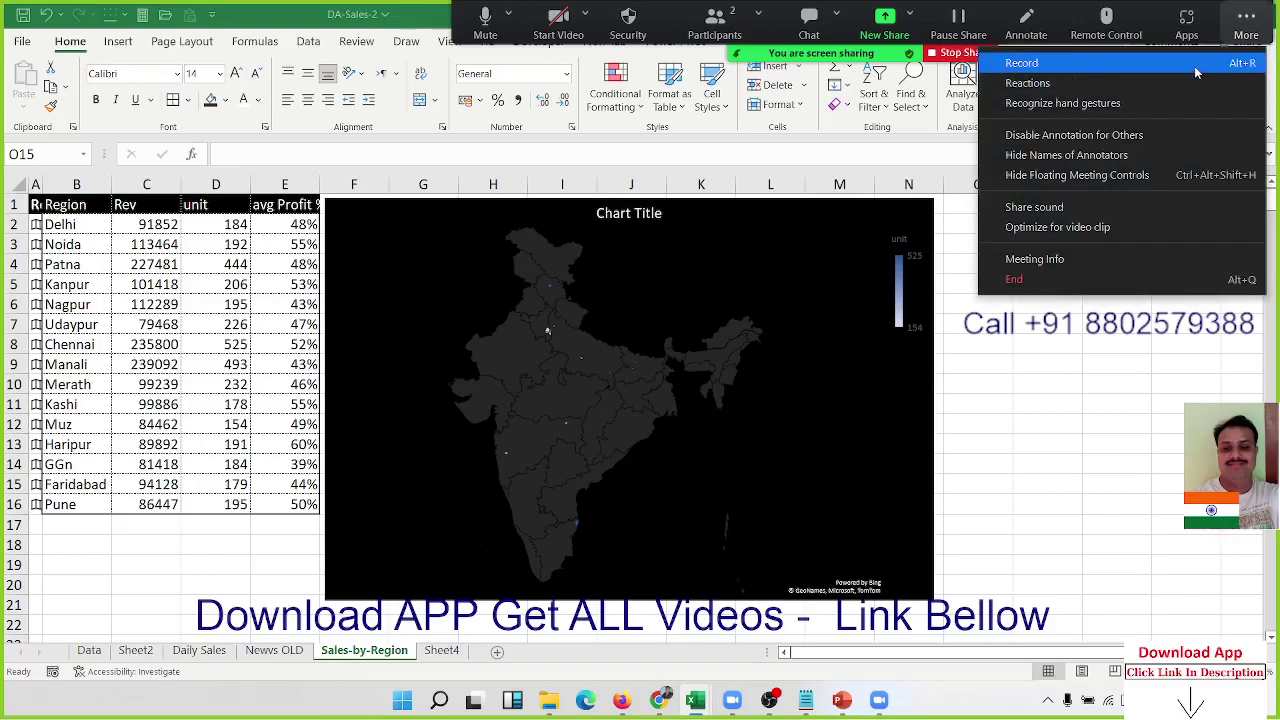
{"action": "left_click", "coordinate": [1196, 66]}
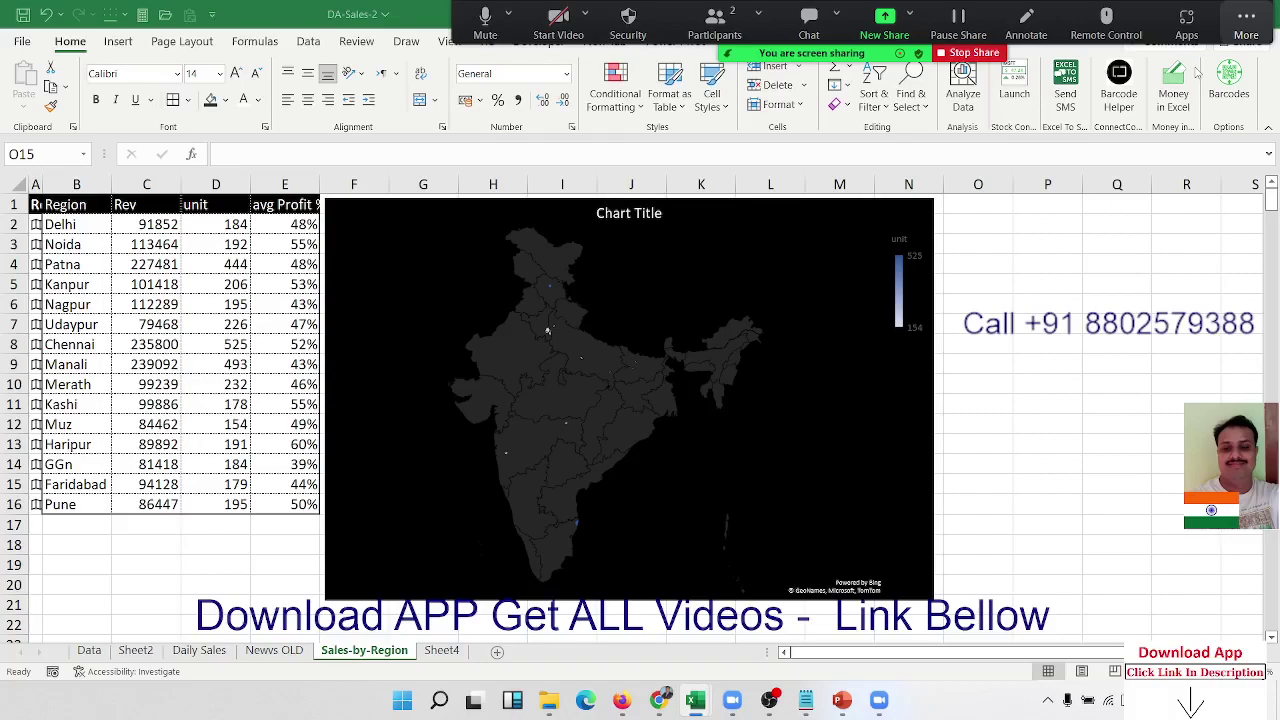
Rename Sheet4 to 'SalesbyProduct', select cell A1, and admit the waiting Zoom participant
{"action": "left_click", "coordinate": [441, 651]}
{"action": "double_click", "coordinate": [441, 651]}
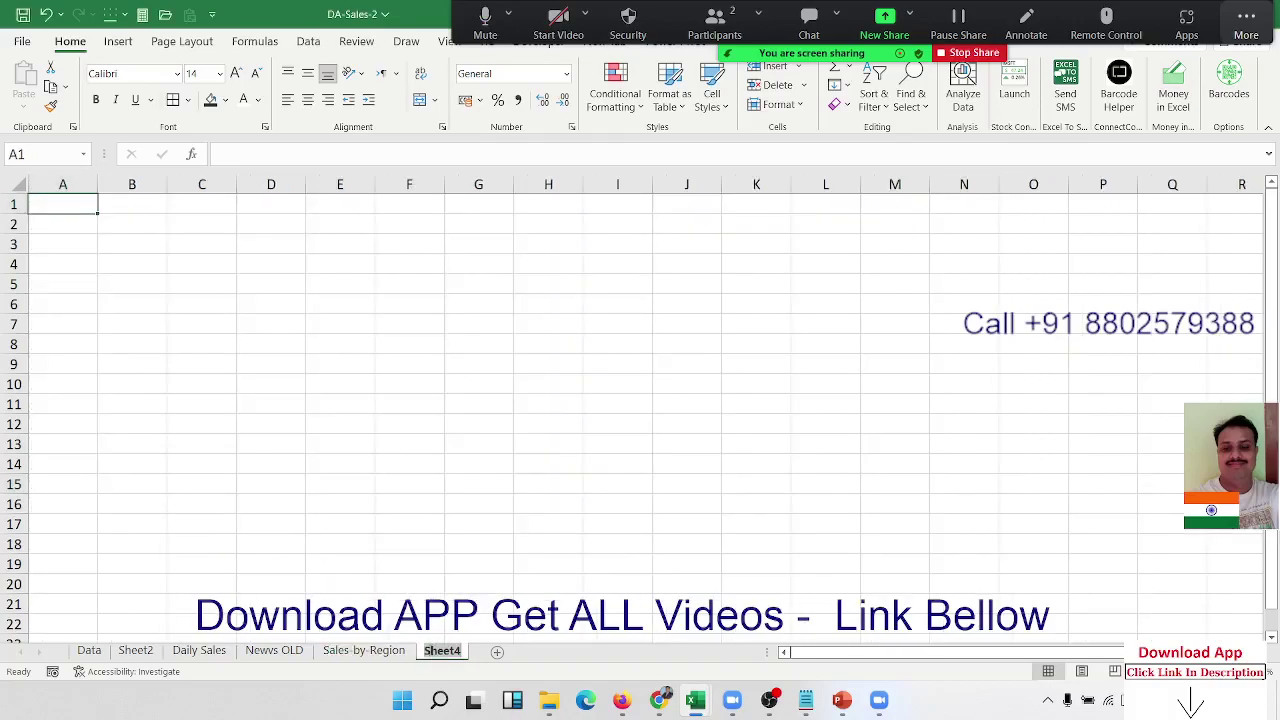
{"action": "type", "text": "Sales"}
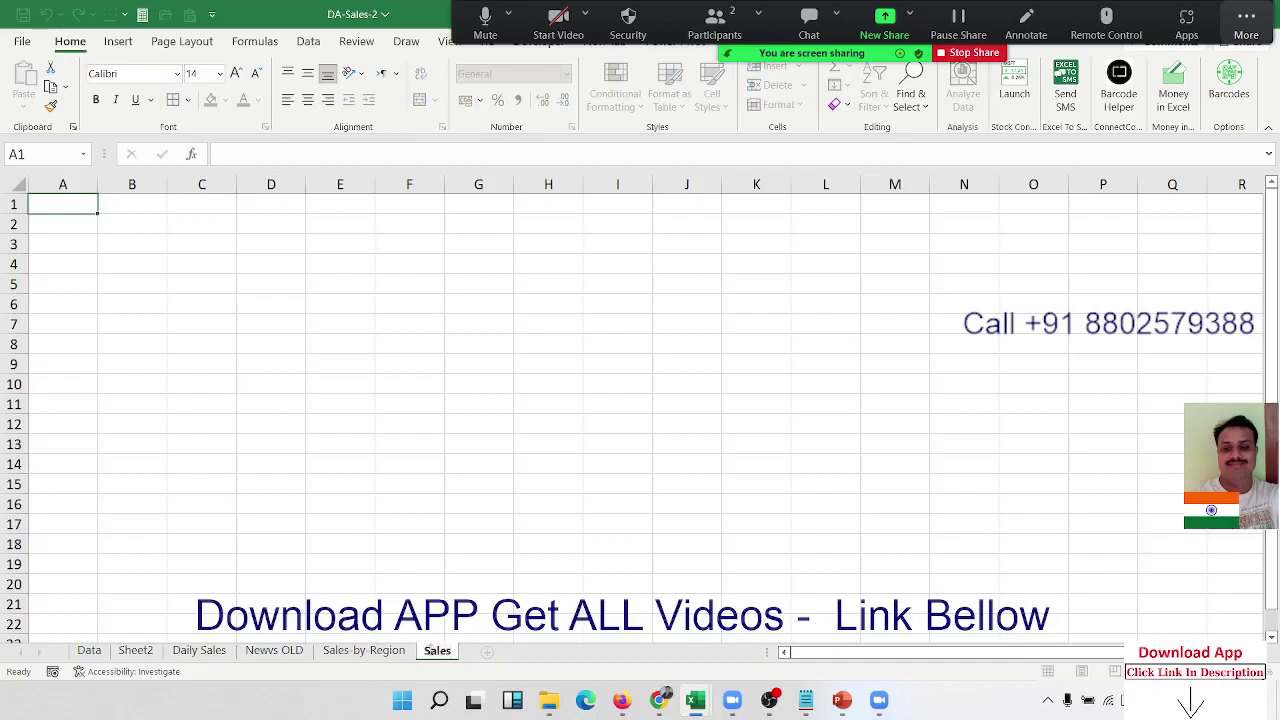
{"action": "type", "text": "byP"}
{"action": "type", "text": "roduct"}
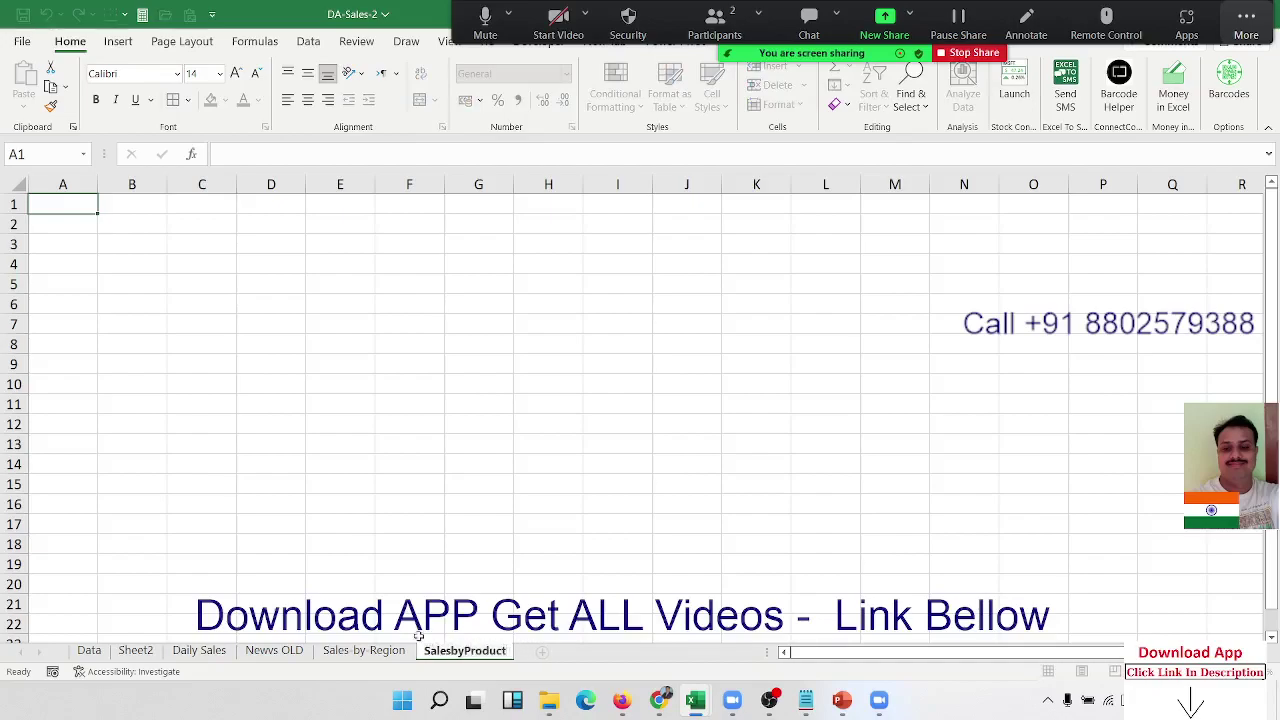
{"action": "left_click", "coordinate": [372, 588]}
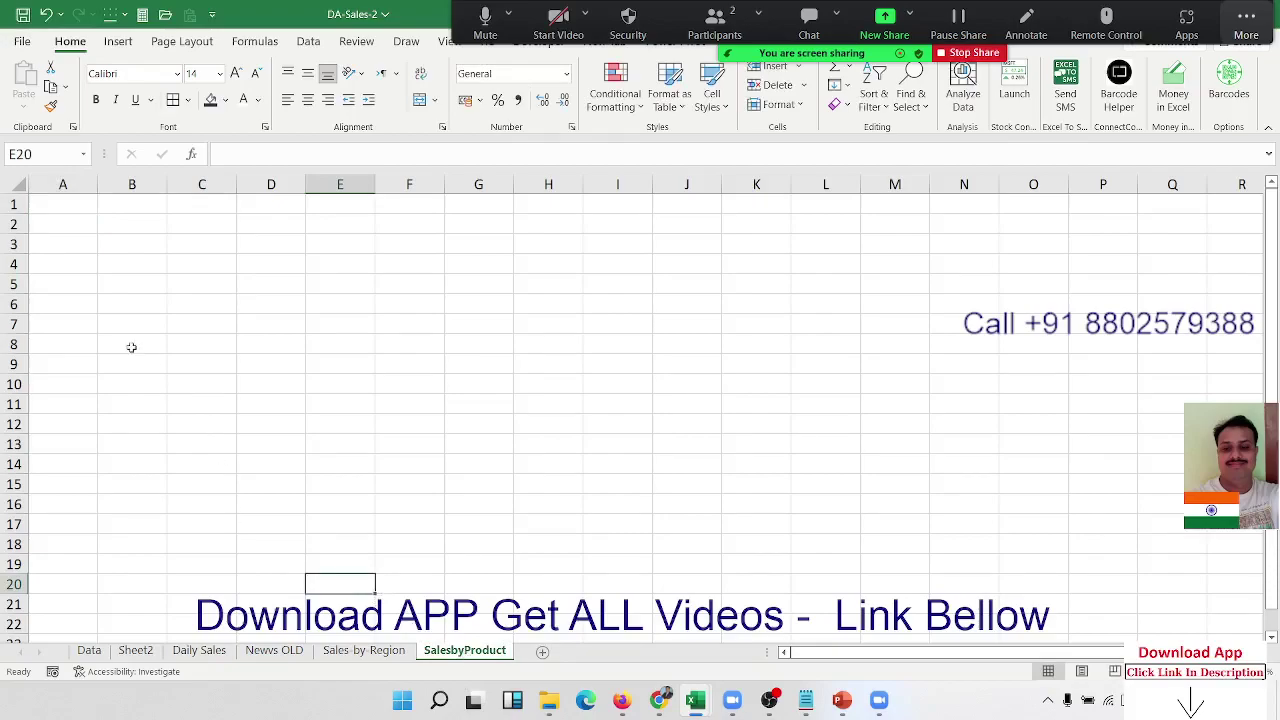
{"action": "left_click", "coordinate": [72, 206]}
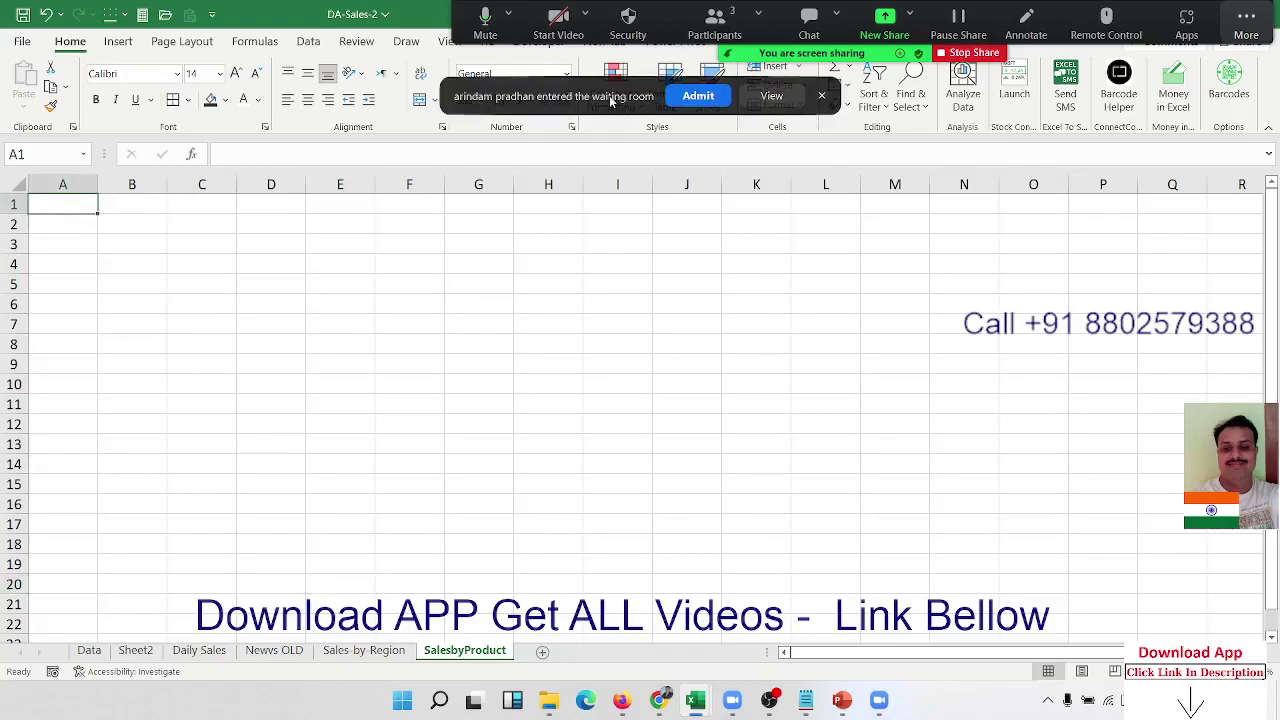
{"action": "left_click", "coordinate": [720, 98]}
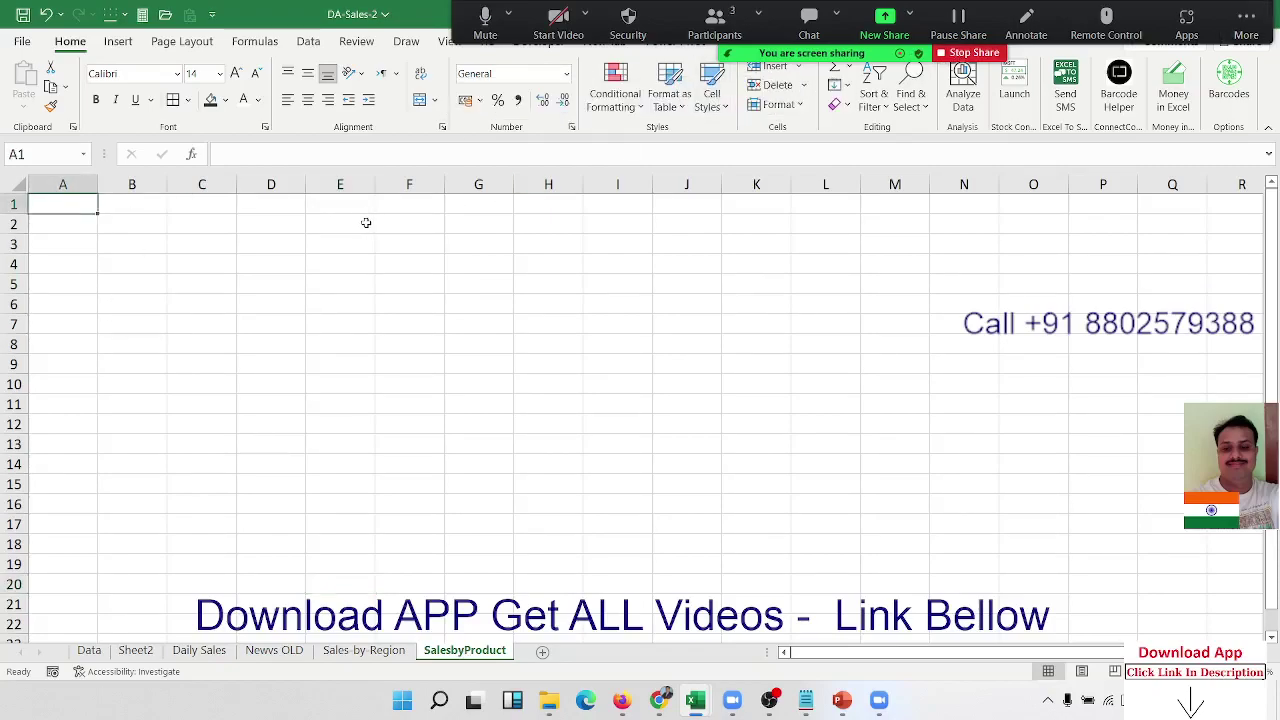
Begin a UNIQUE formula in A1, then cancel the entry
{"action": "type", "text": "=uni"}
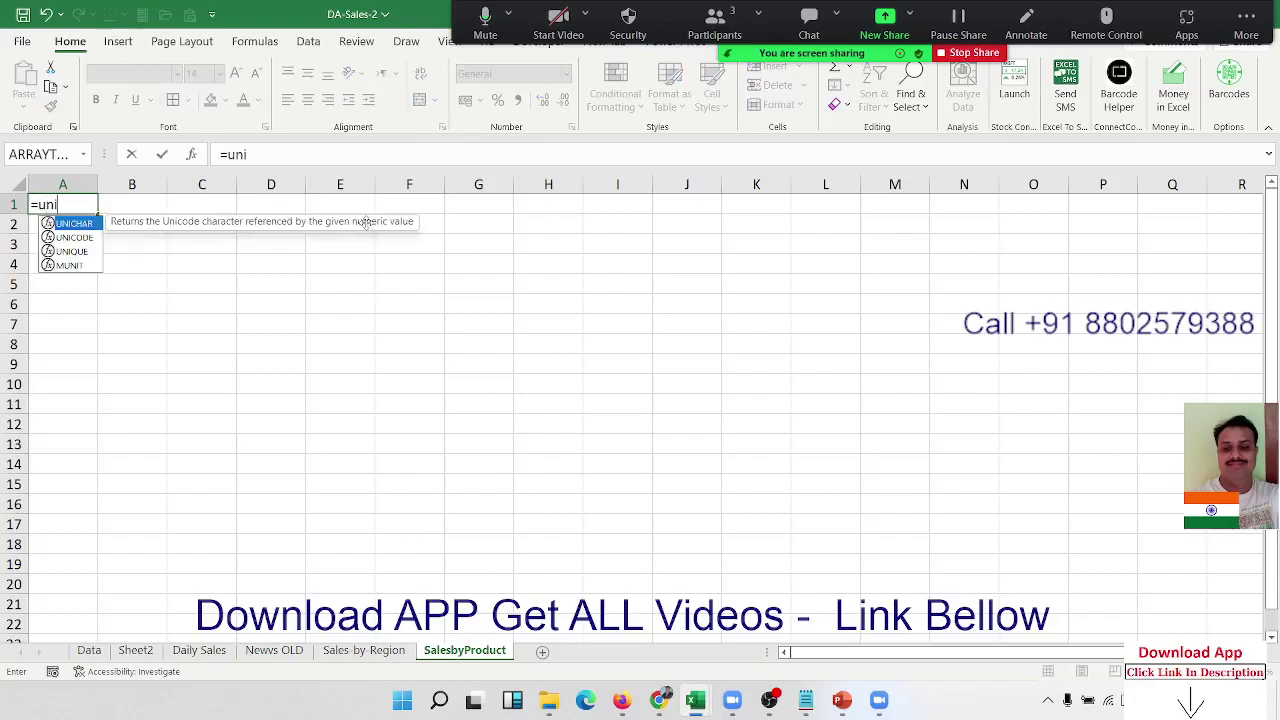
{"action": "key", "text": "Down"}
{"action": "key", "text": "Down"}
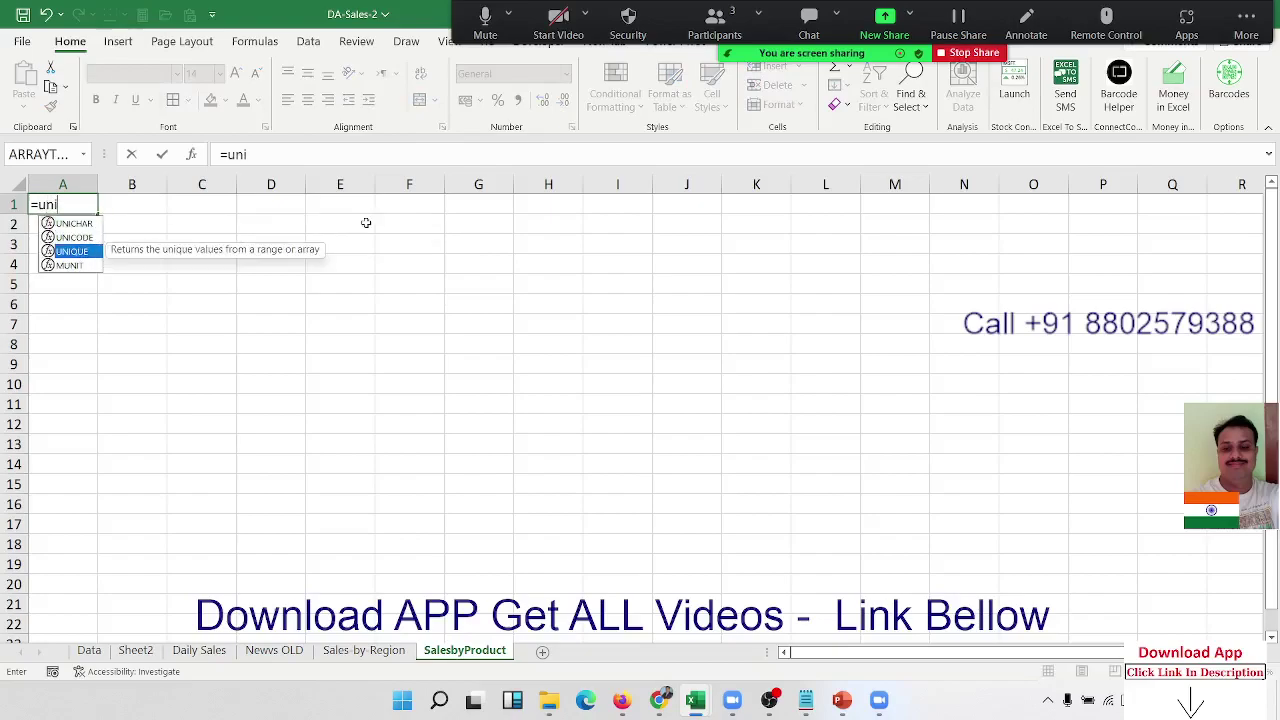
{"action": "key", "text": "Escape"}
{"action": "key", "text": "Escape"}
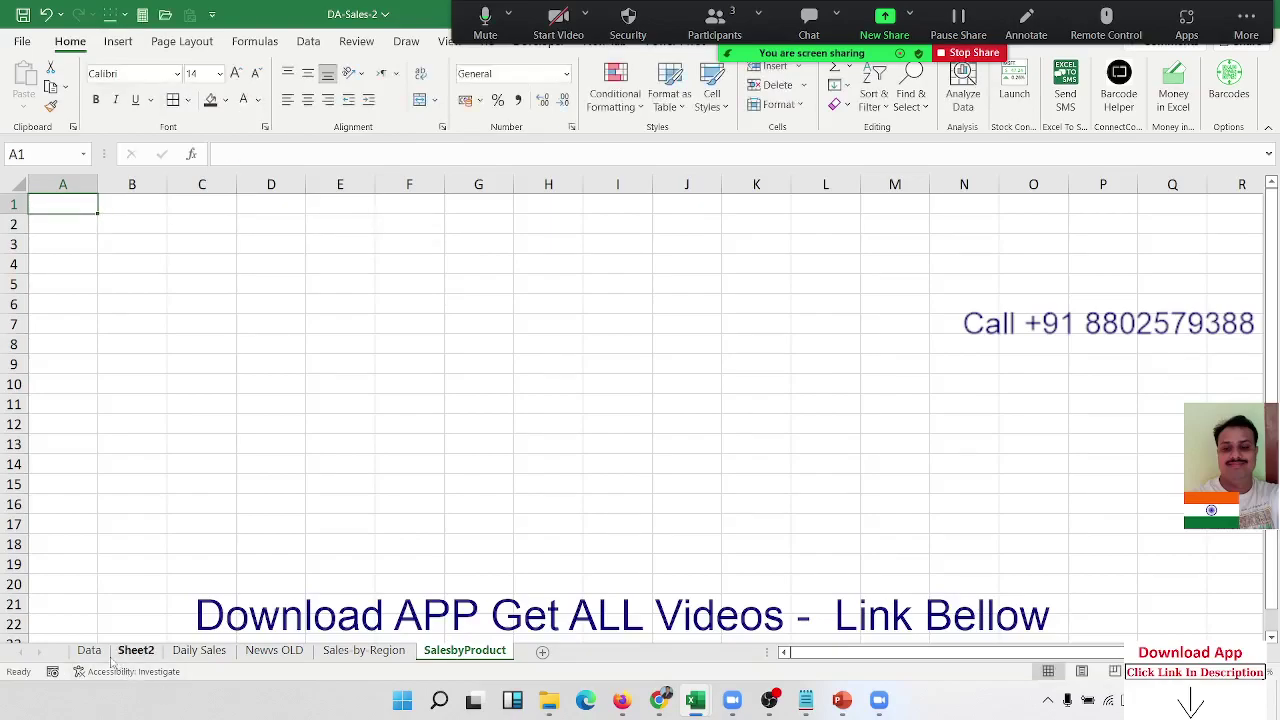
Copy the Data sheet's Product_Categary column C into column A of SalesbyProduct
{"action": "left_click", "coordinate": [90, 651]}
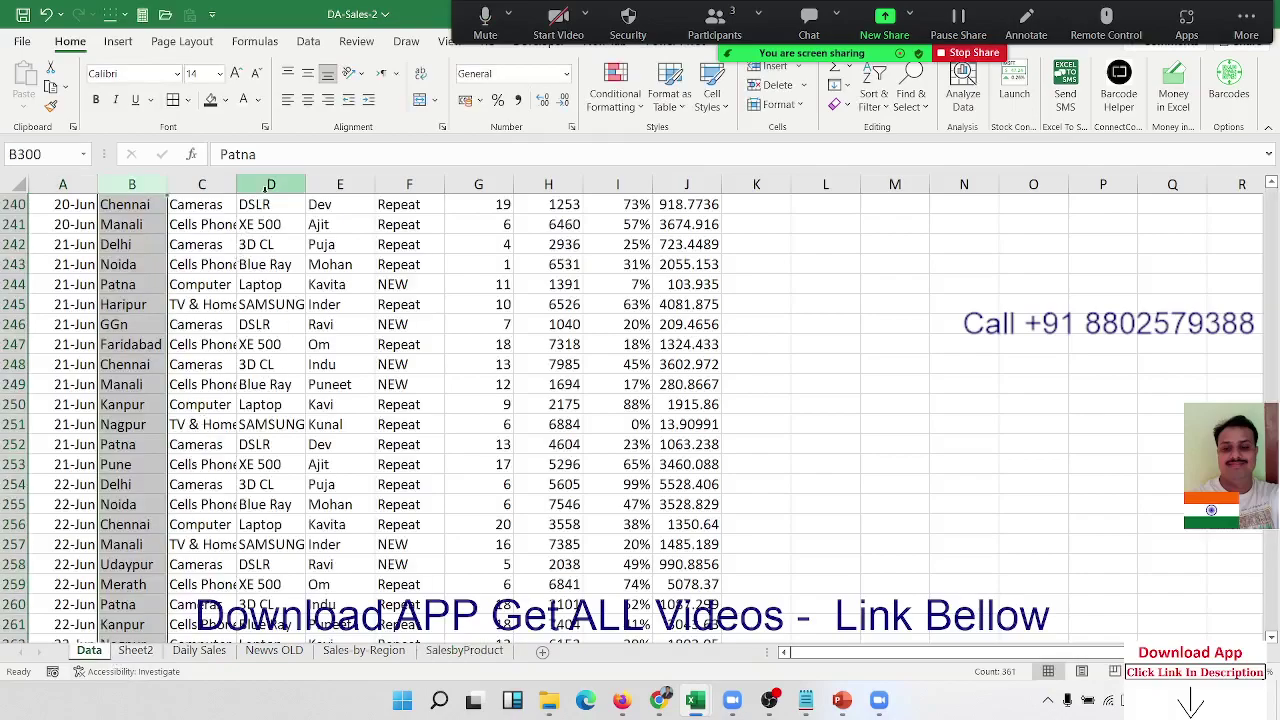
{"action": "left_click", "coordinate": [270, 184]}
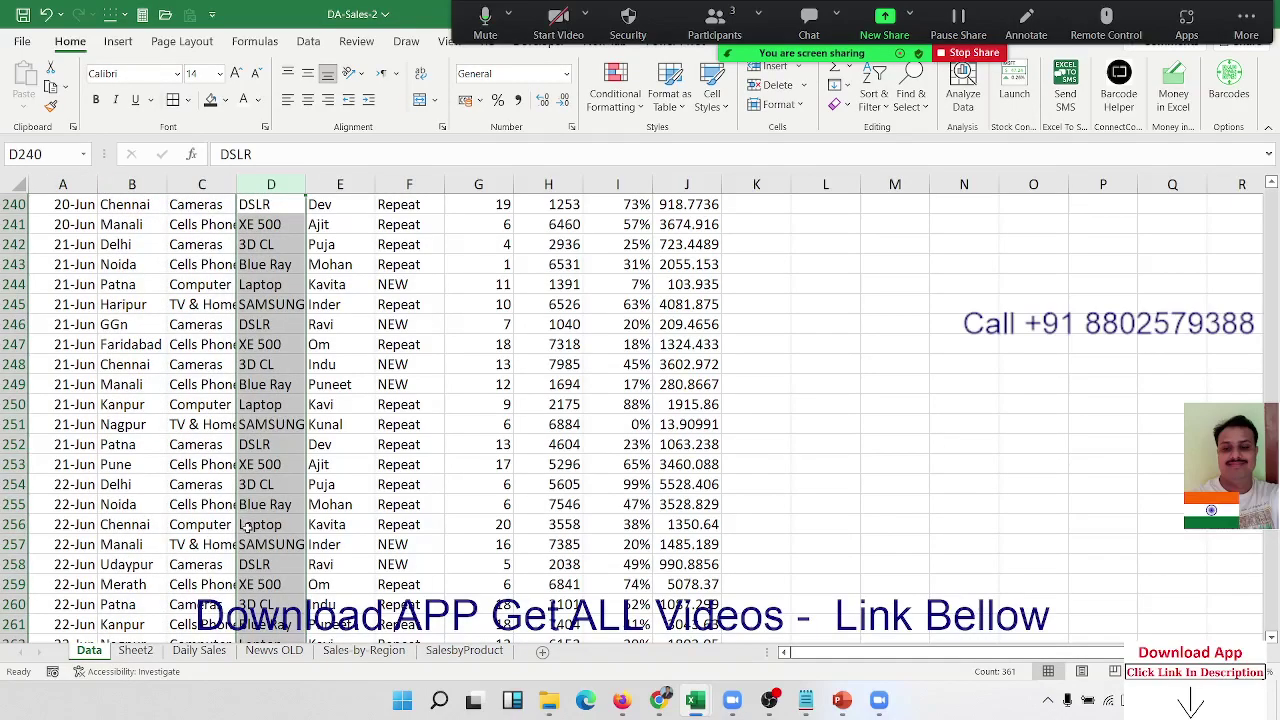
{"action": "left_click", "coordinate": [200, 184]}
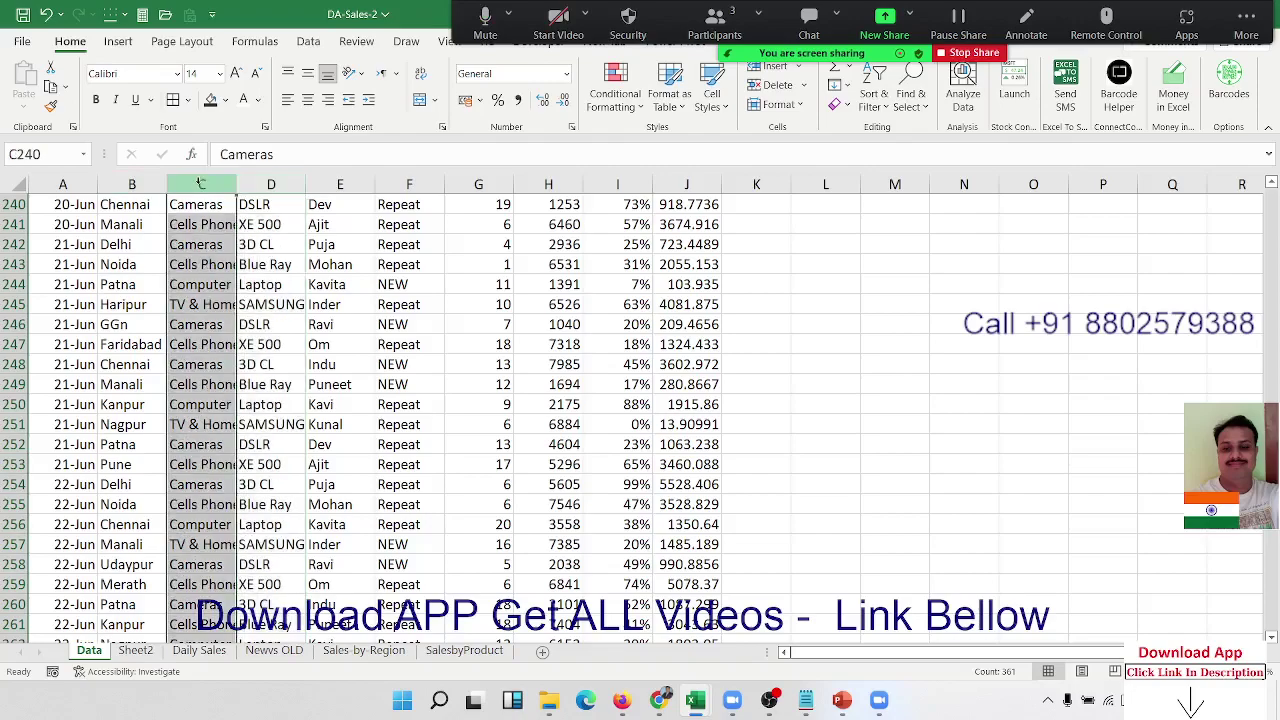
{"action": "key", "text": "ctrl+c"}
{"action": "scroll", "coordinate": [210, 315], "scroll_direction": "up", "scroll_amount": 17}
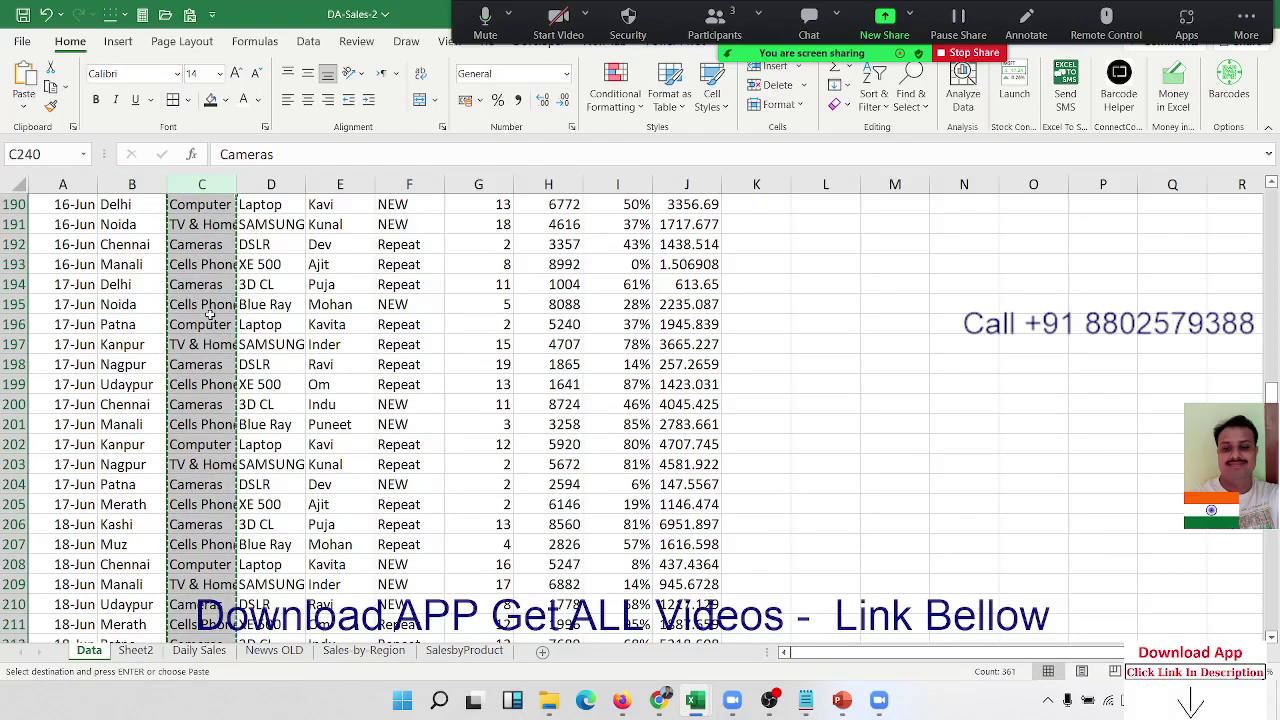
{"action": "key", "text": "ctrl+Up"}
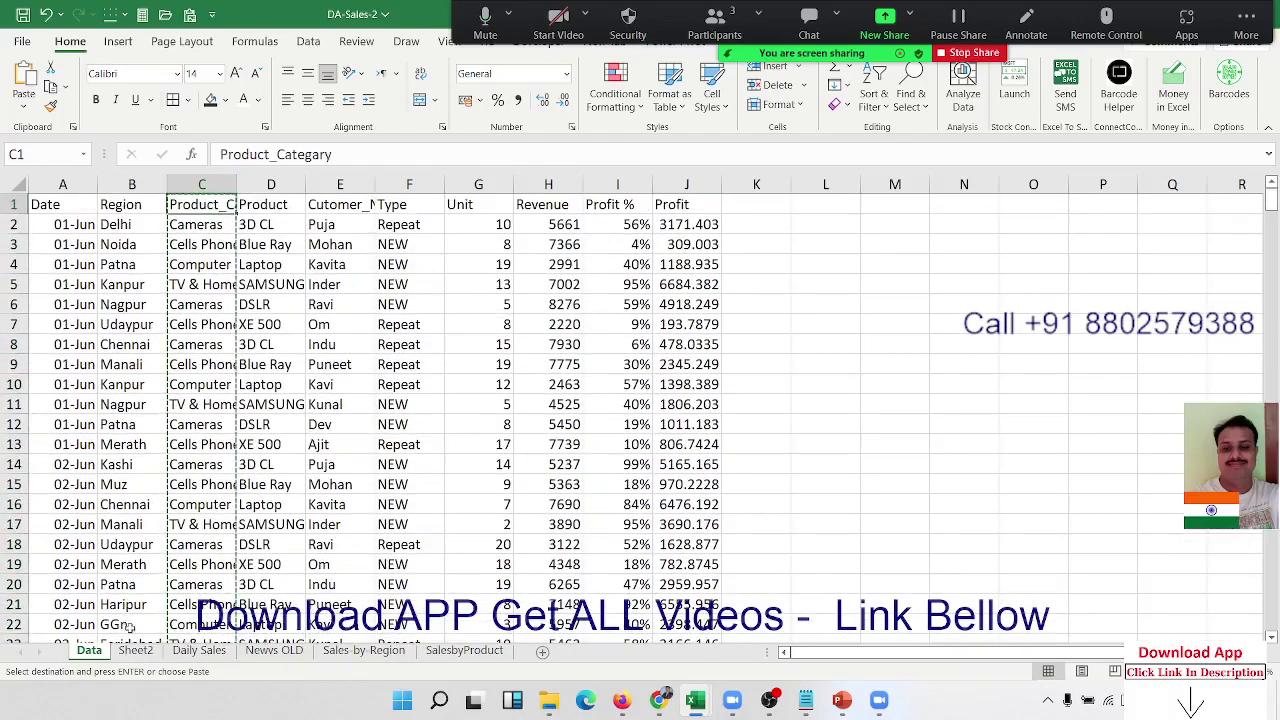
{"action": "left_click", "coordinate": [464, 651]}
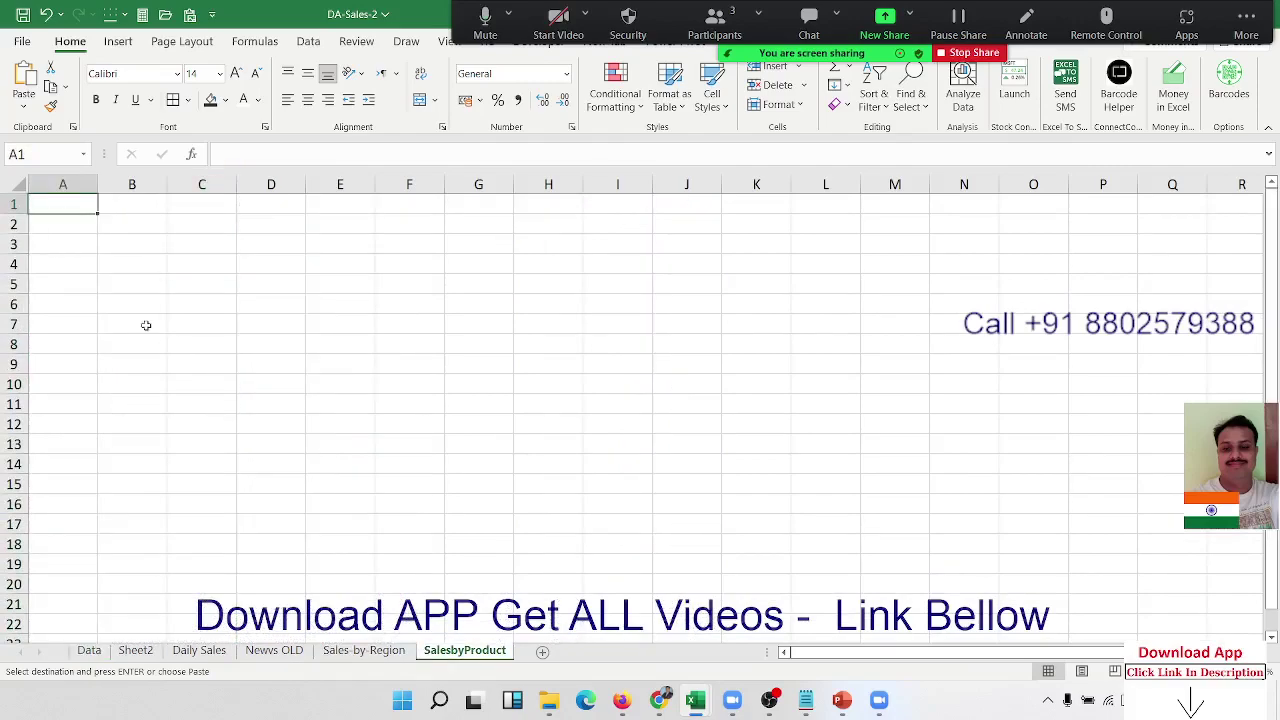
{"action": "key", "text": "ctrl+v"}
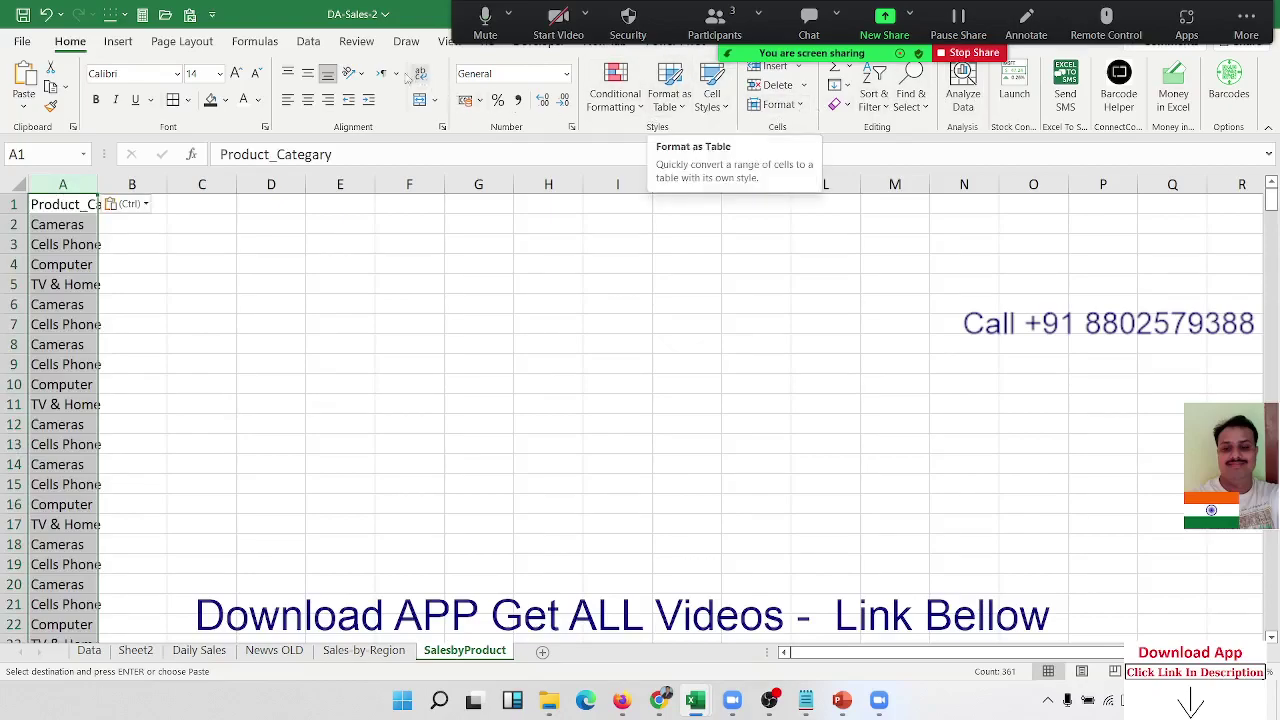
{"action": "left_click", "coordinate": [308, 43]}
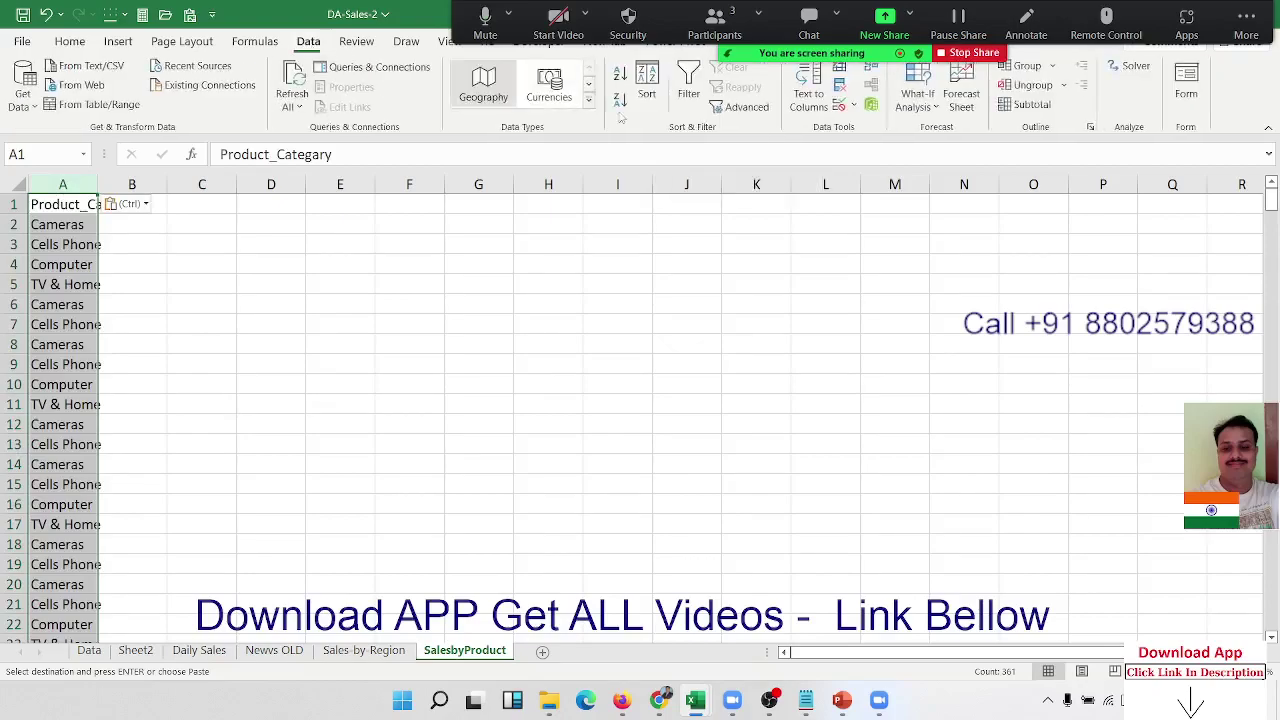
Remove the duplicate categories from column A and widen it to fit Product_Categary
{"action": "left_click", "coordinate": [840, 85]}
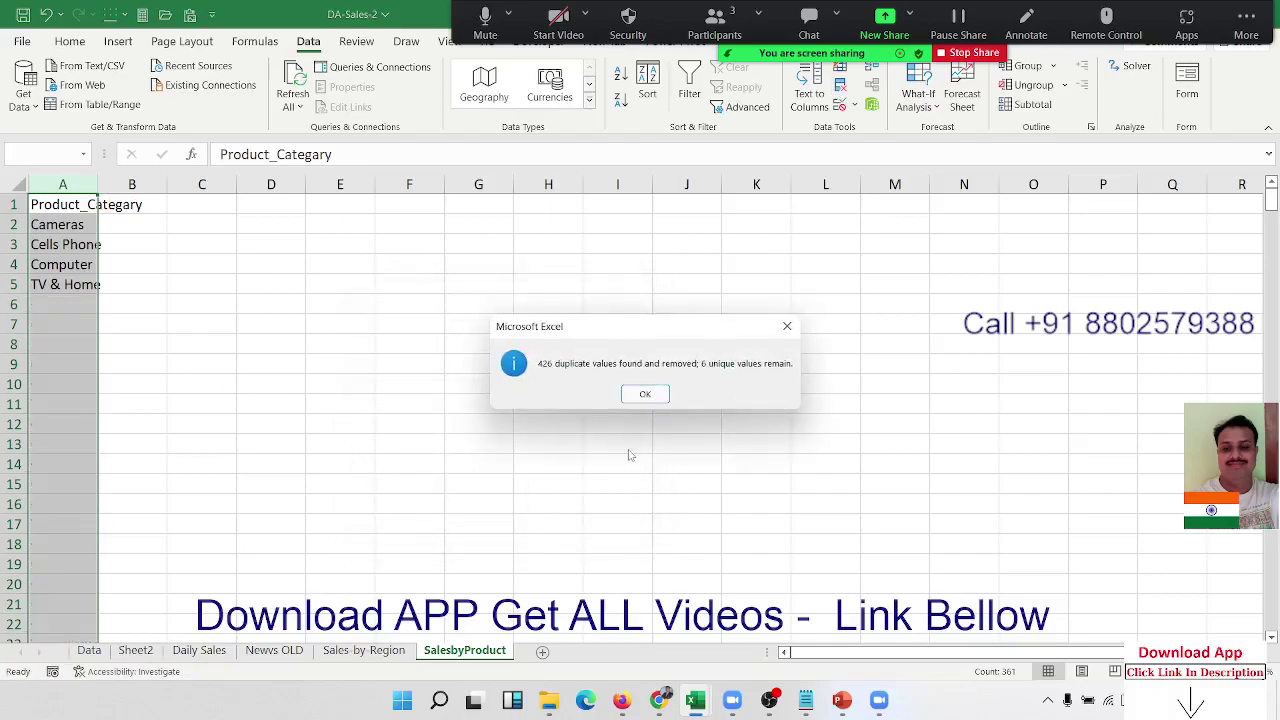
{"action": "left_click", "coordinate": [645, 393]}
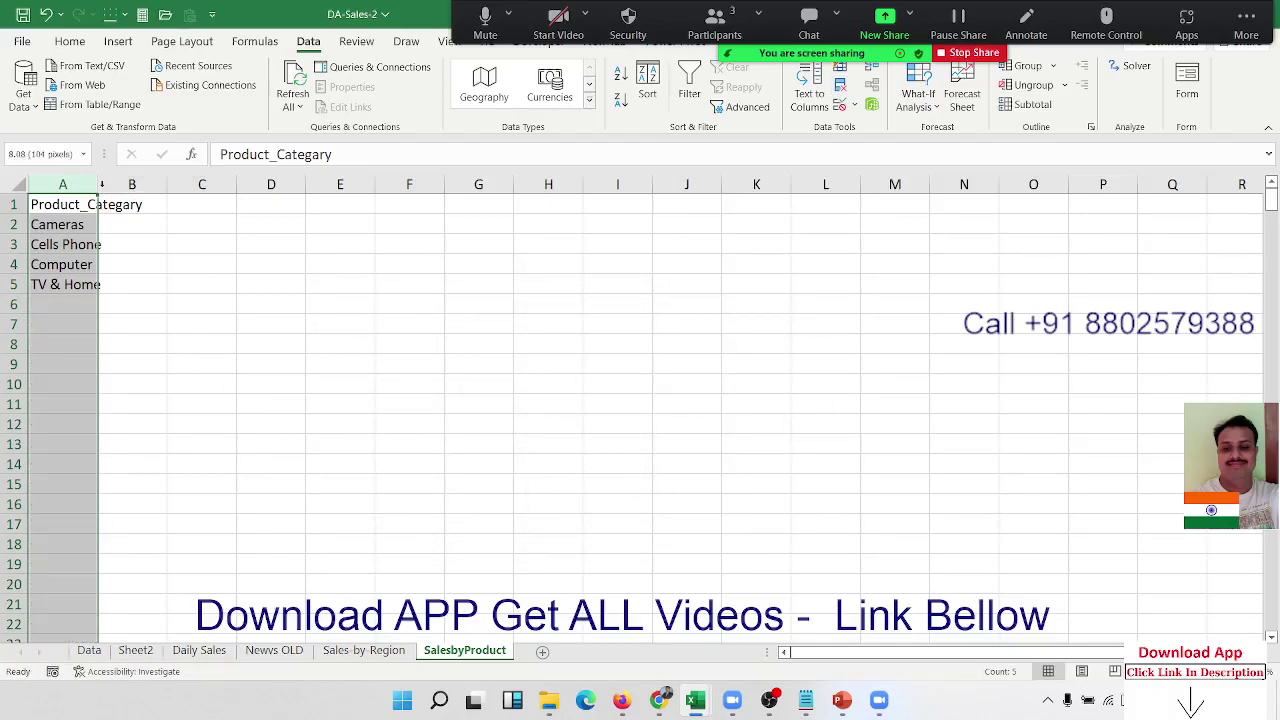
{"action": "left_click_drag", "start_coordinate": [98, 190], "coordinate": [148, 215]}
Enter the headings Total_Rev in B1 and Market Share in C1
{"action": "left_click", "coordinate": [200, 218]}
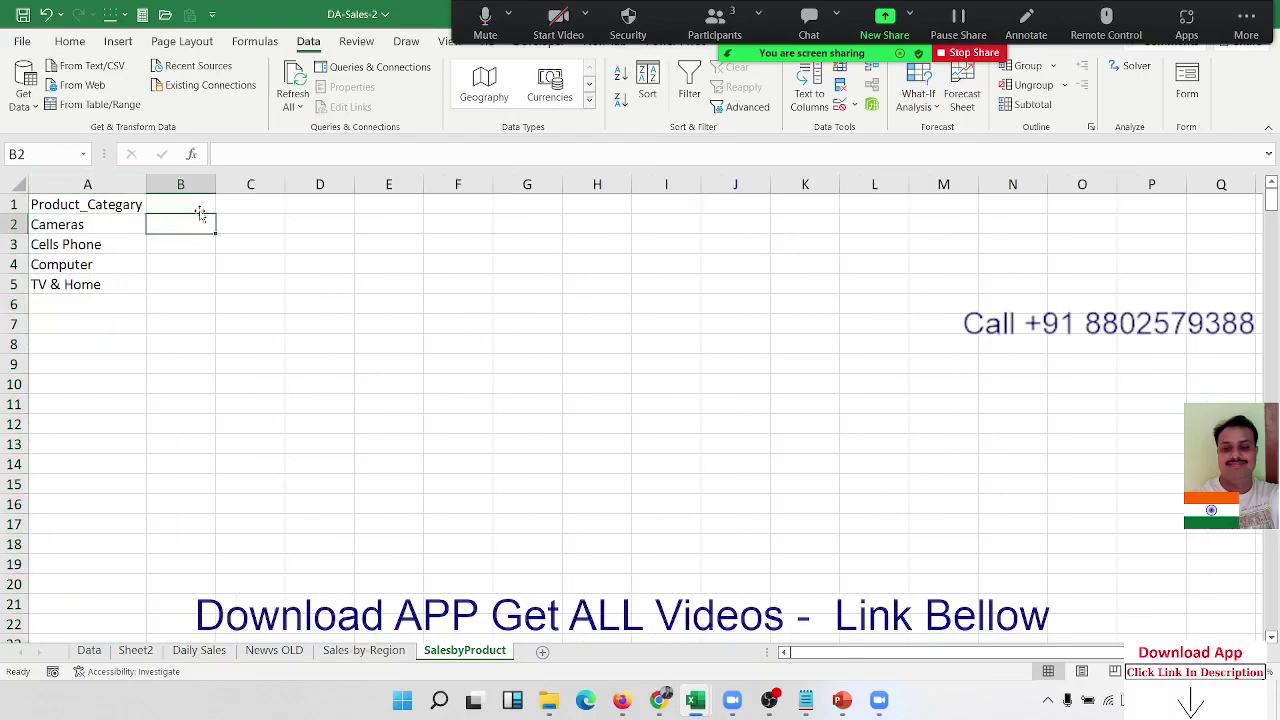
{"action": "left_click", "coordinate": [198, 209]}
{"action": "type", "text": "To"}
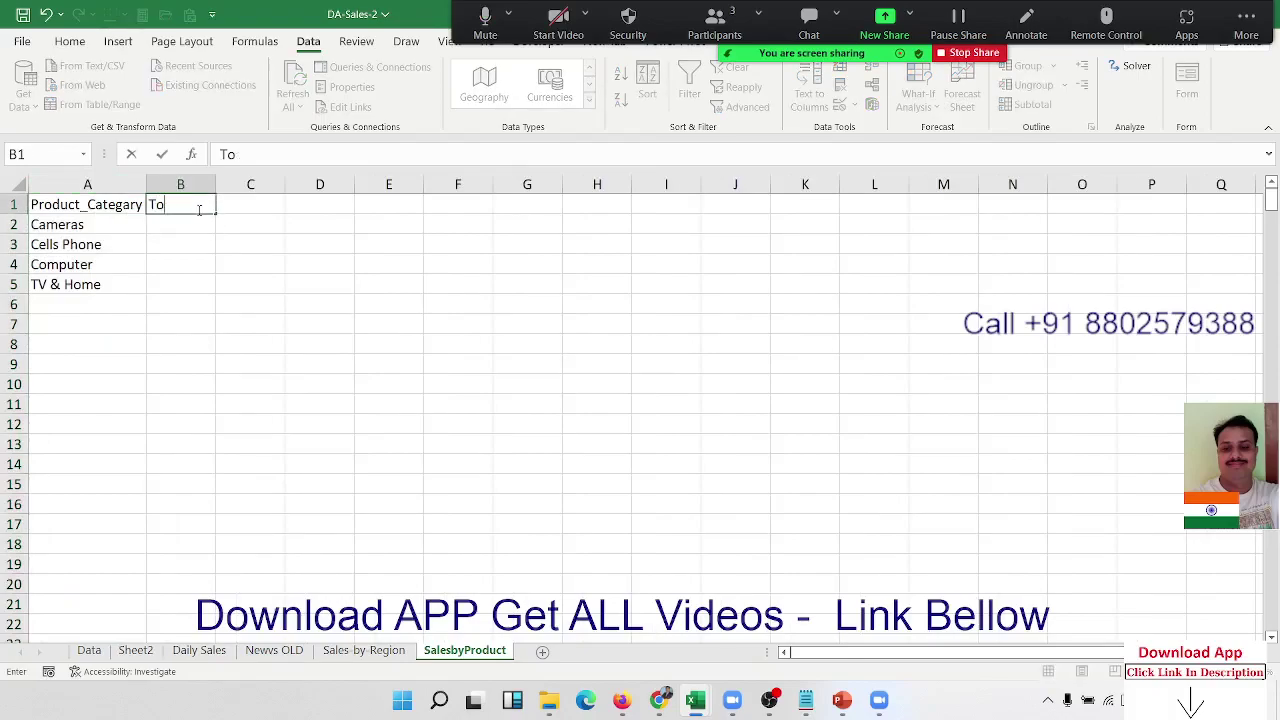
{"action": "type", "text": "tal"}
{"action": "type", "text": "_Rev"}
{"action": "key", "text": "Tab"}
{"action": "type", "text": "Ma"}
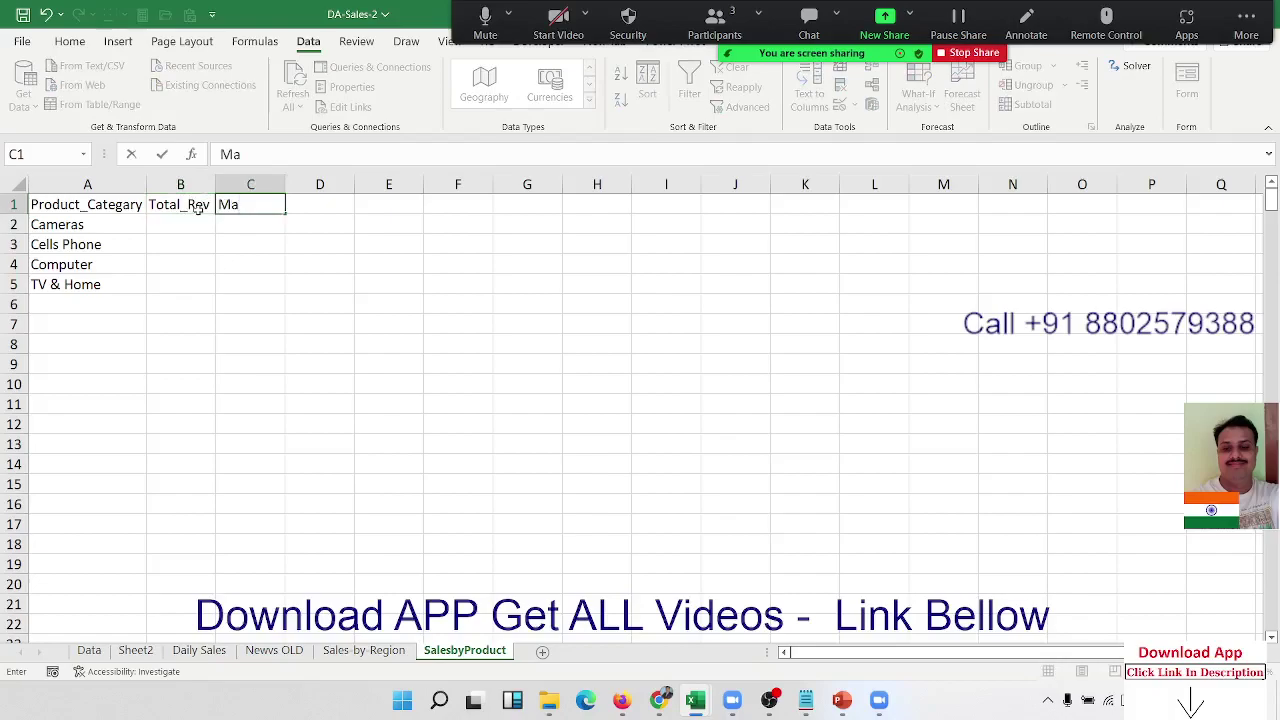
{"action": "type", "text": "rket "}
{"action": "type", "text": "Sa"}
{"action": "key", "text": "BackSpace"}
{"action": "type", "text": "hre"}
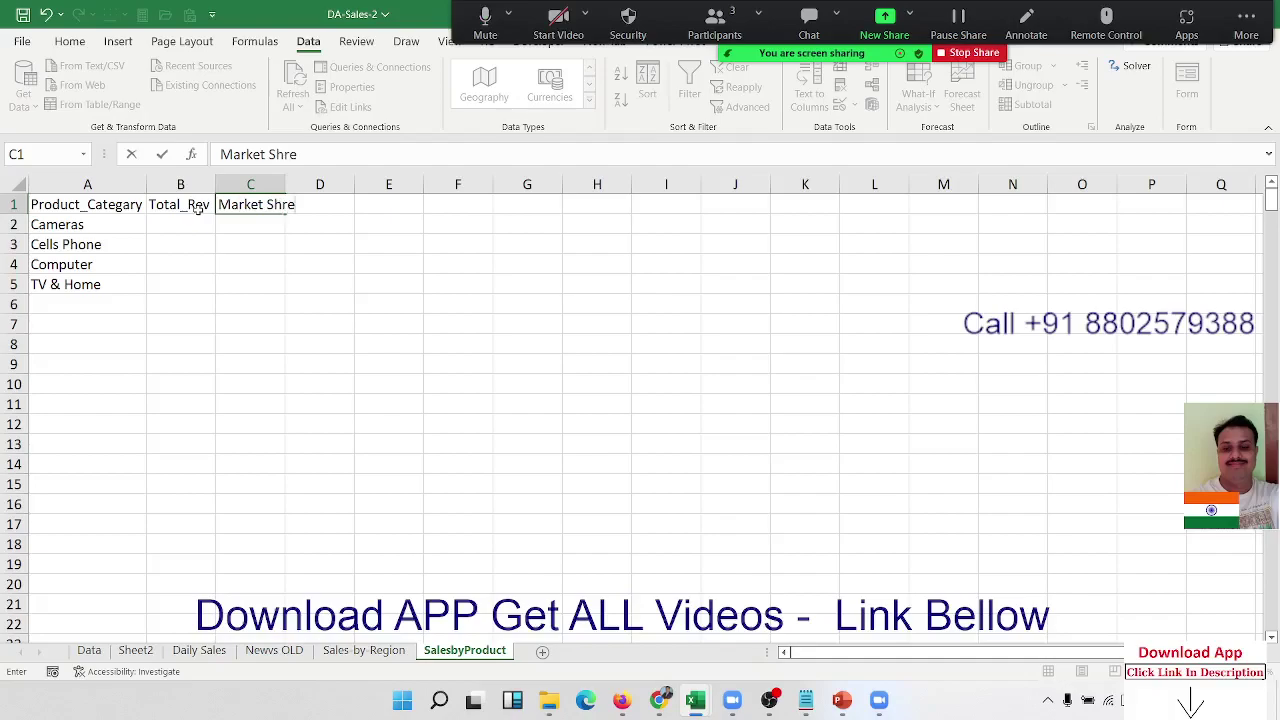
{"action": "type", "text": "are"}
{"action": "key", "text": "Return"}
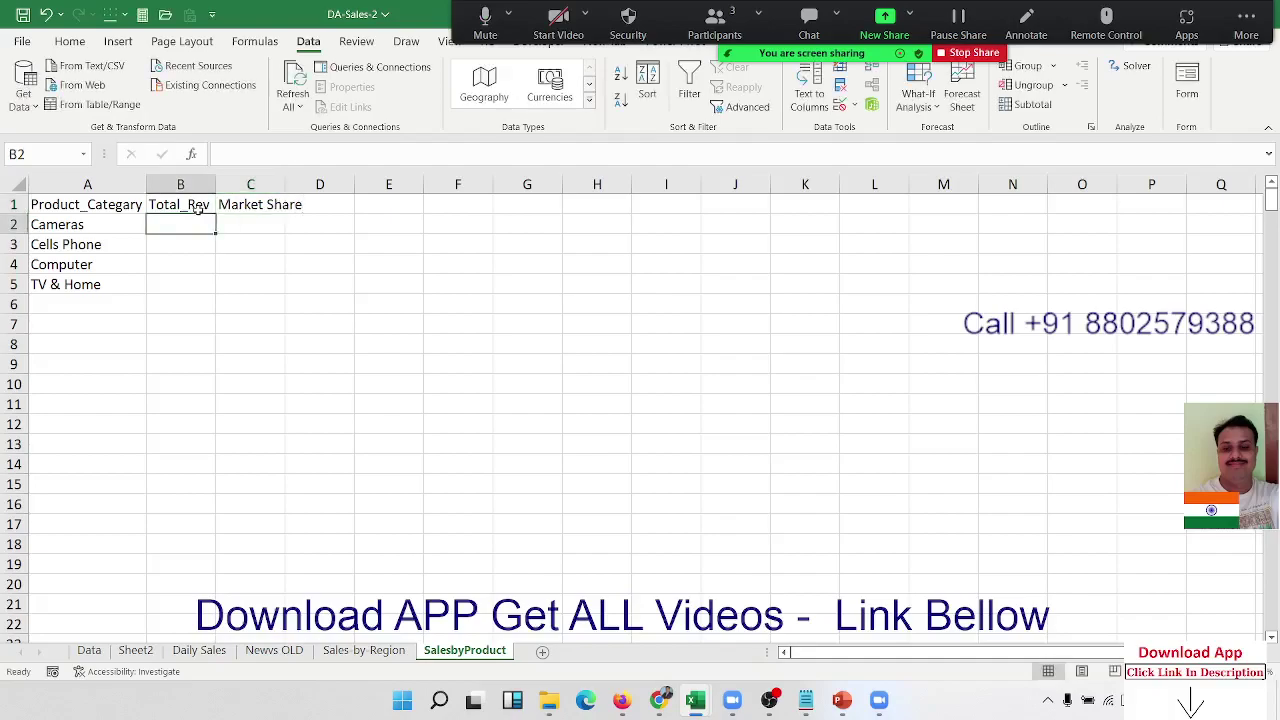
Enter =SUMIF(Data!C:C,A2,Data!H:H) in B2 and fill it down to B5
{"action": "type", "text": "=sum"}
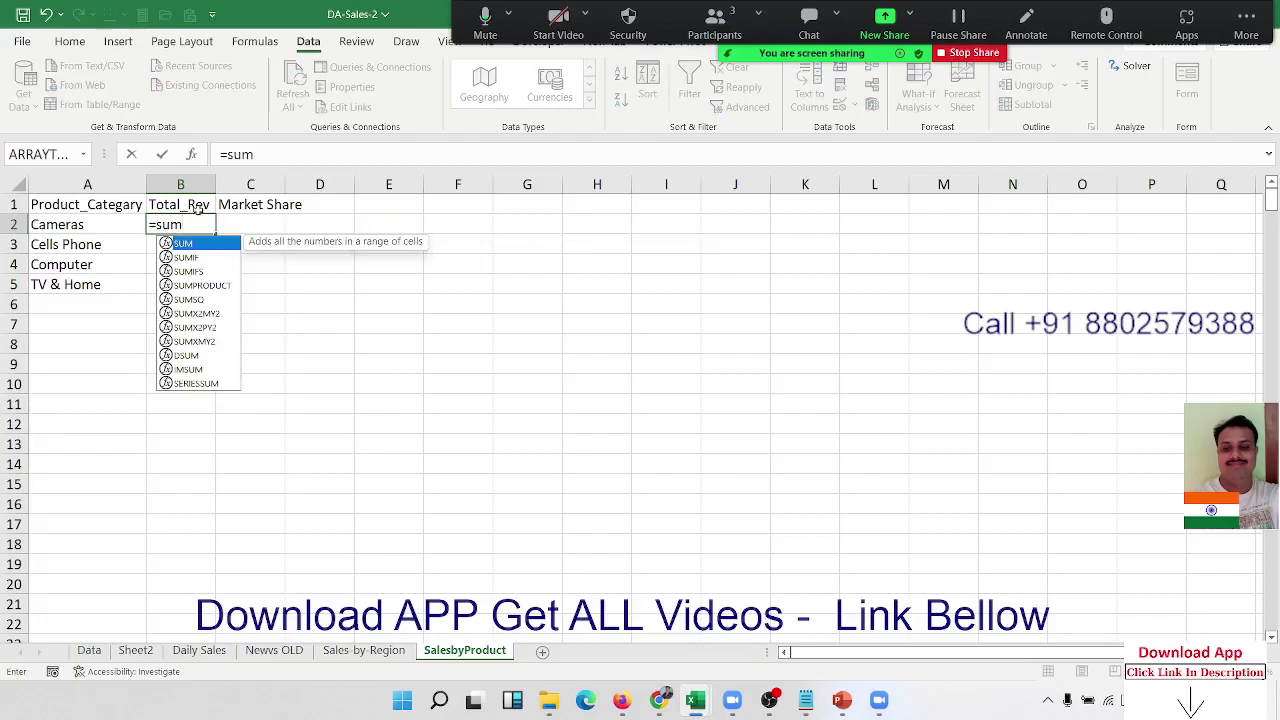
{"action": "type", "text": "if"}
{"action": "key", "text": "Tab"}
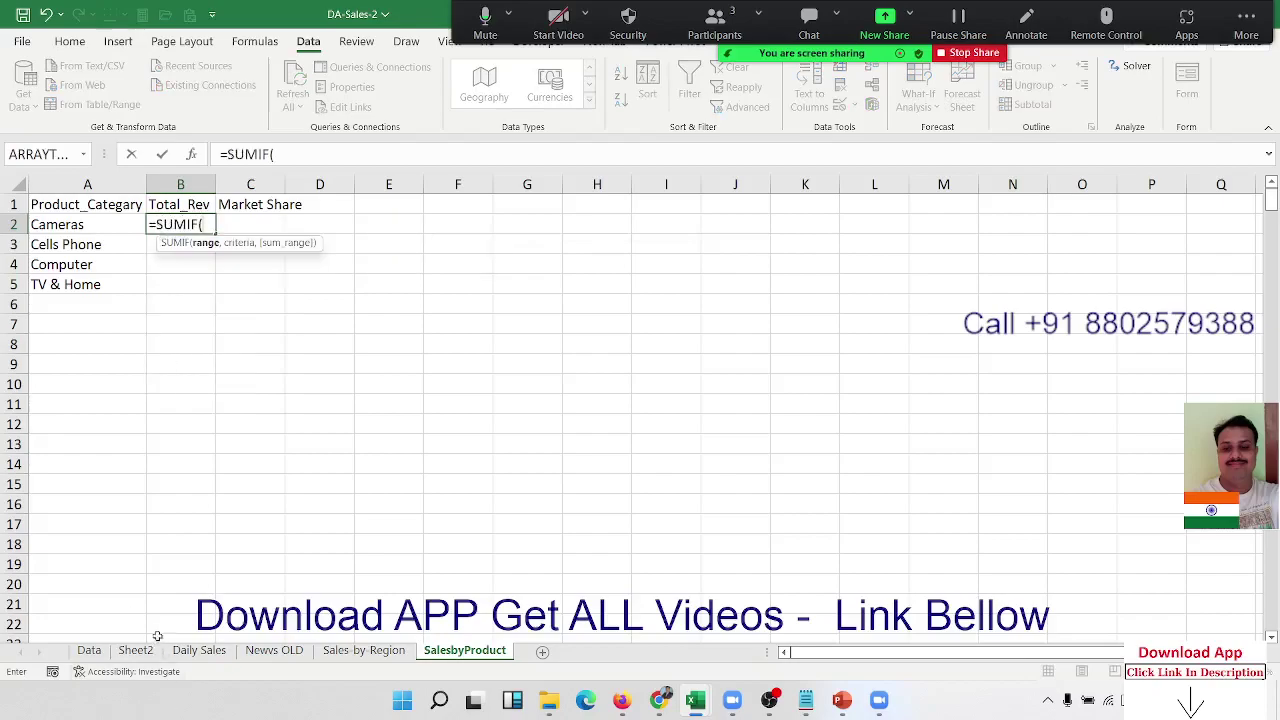
{"action": "left_click", "coordinate": [89, 650]}
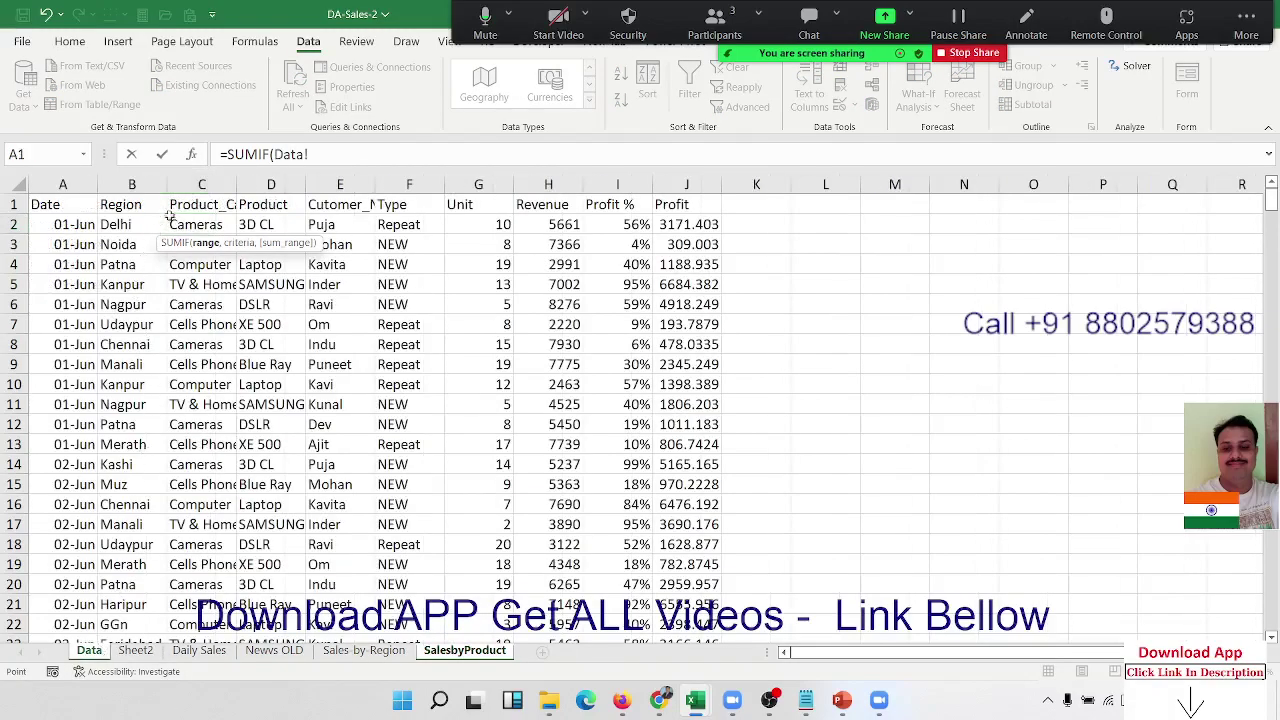
{"action": "left_click", "coordinate": [210, 186]}
{"action": "type", "text": ",a"}
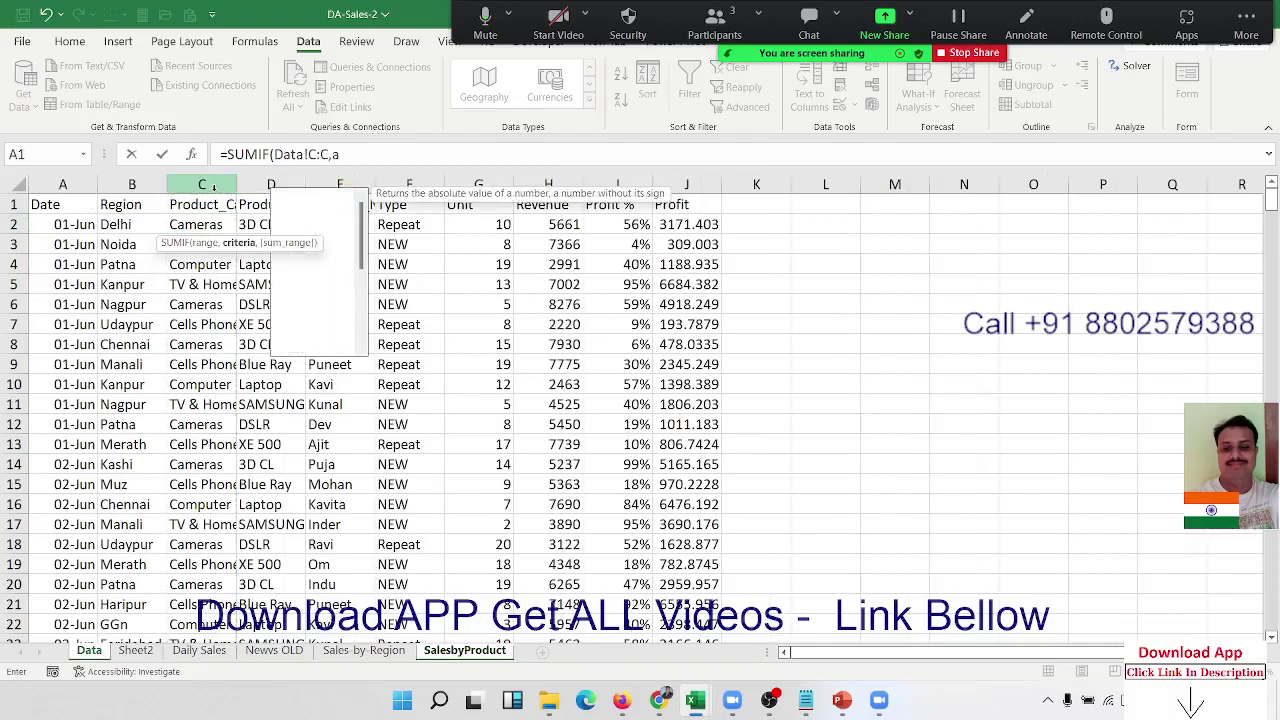
{"action": "type", "text": "2,"}
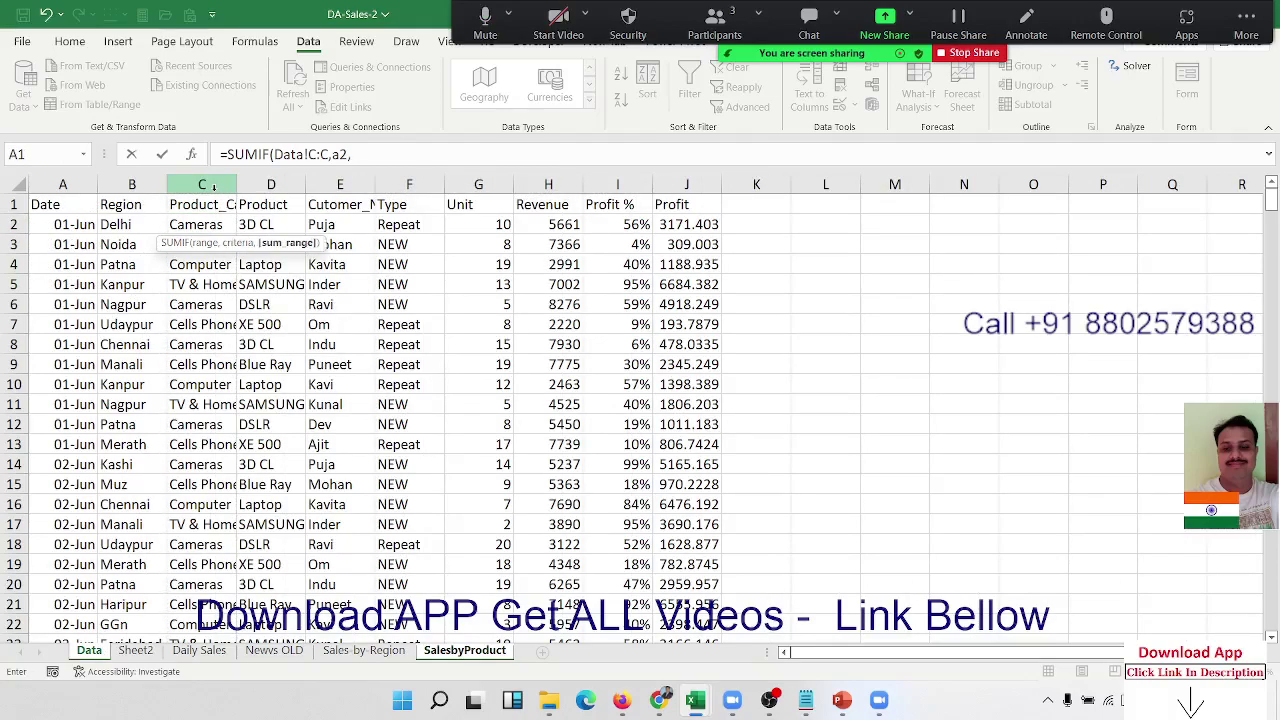
{"action": "left_click", "coordinate": [548, 184]}
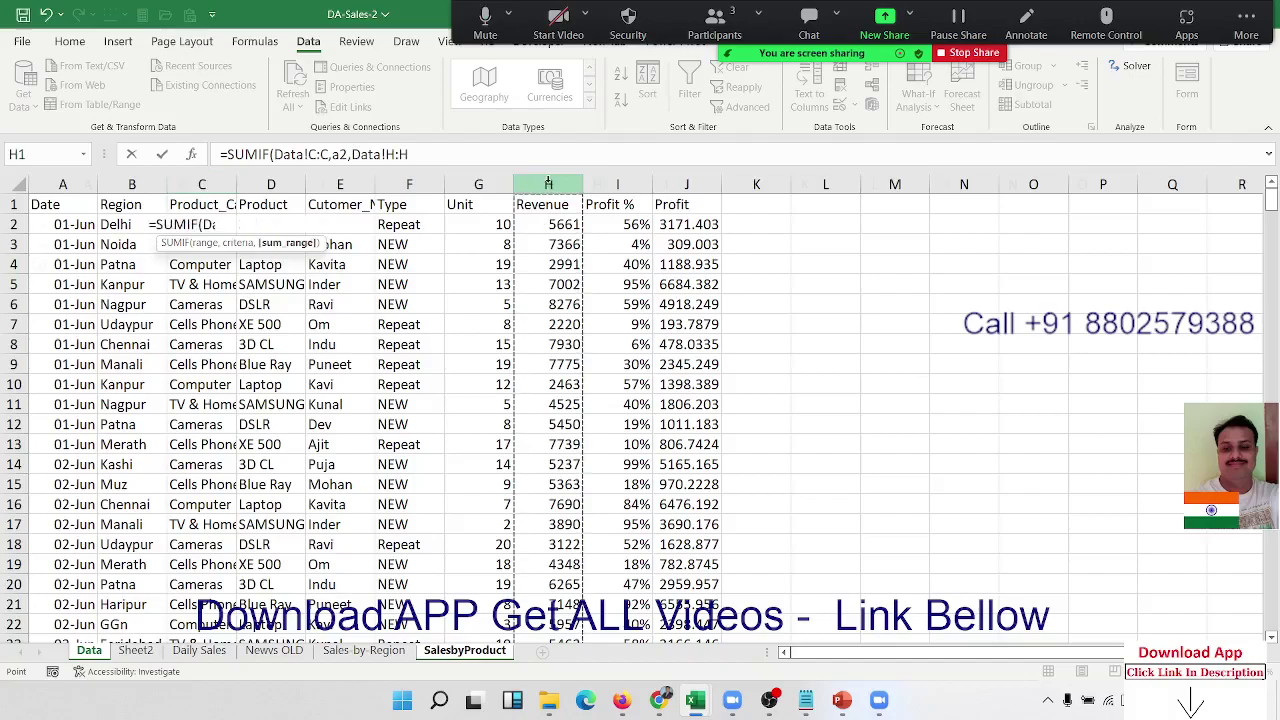
{"action": "key", "text": "Return"}
{"action": "key", "text": "Up"}
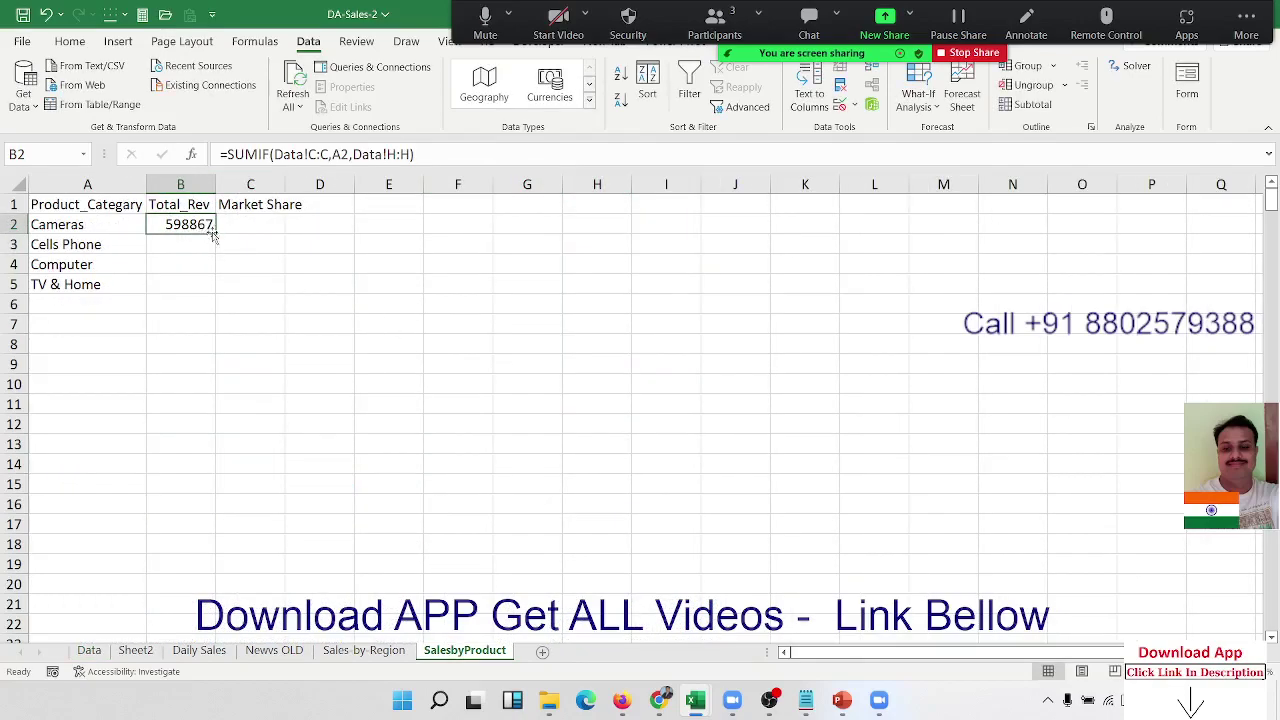
{"action": "left_click_drag", "start_coordinate": [216, 232], "coordinate": [218, 293]}
Label A6 'Total' and sum B2:B5 in B6, giving 1836336
{"action": "left_click", "coordinate": [69, 313]}
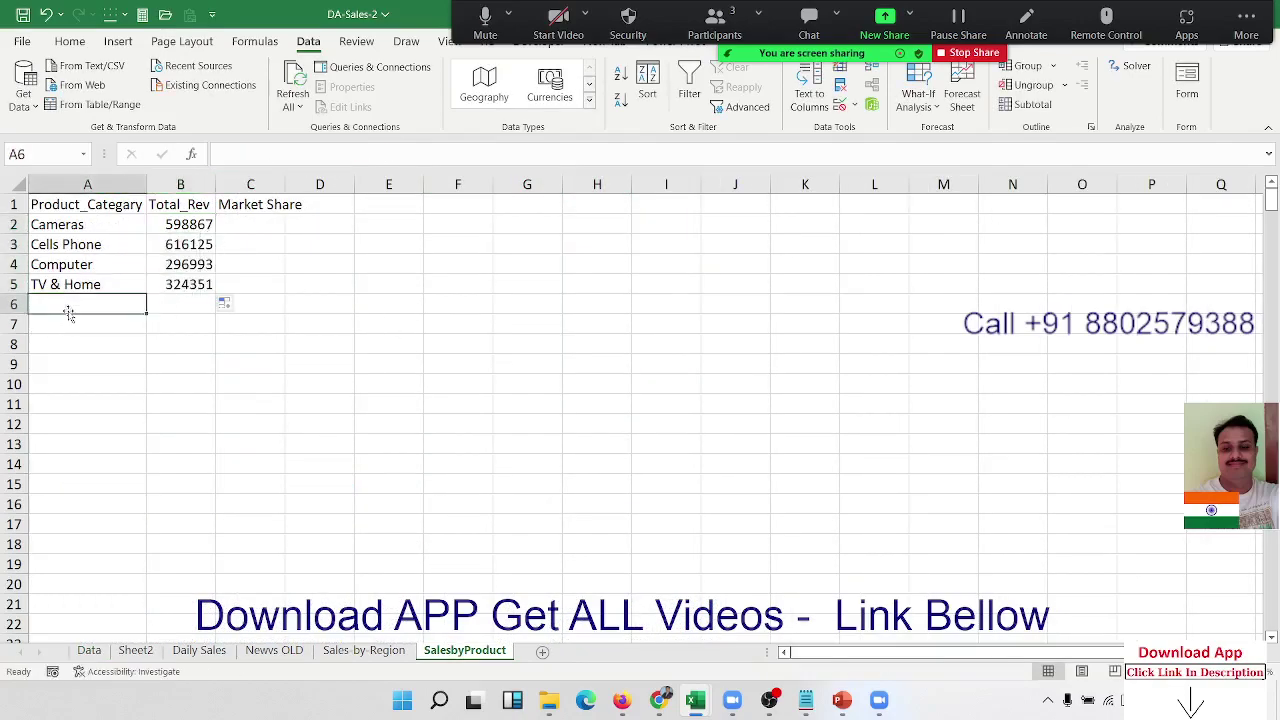
{"action": "type", "text": "Total"}
{"action": "key", "text": "Tab"}
{"action": "key", "text": "Tab"}
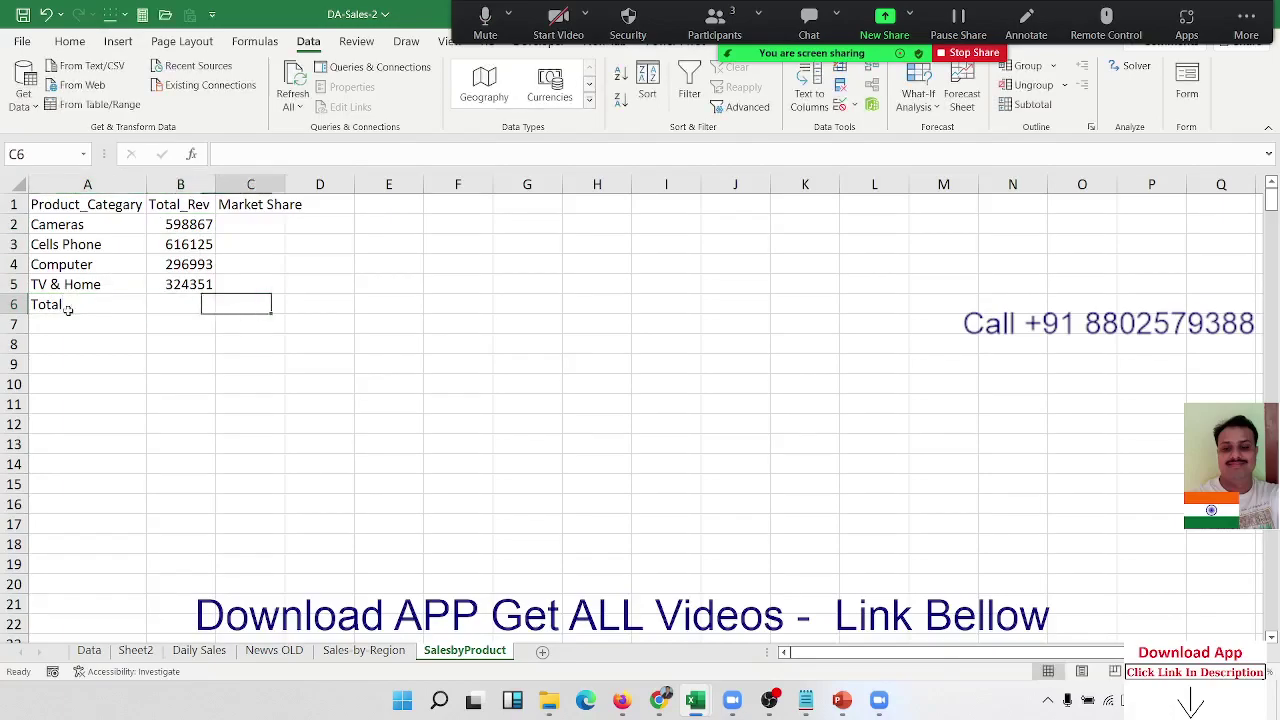
{"action": "key", "text": "Left"}
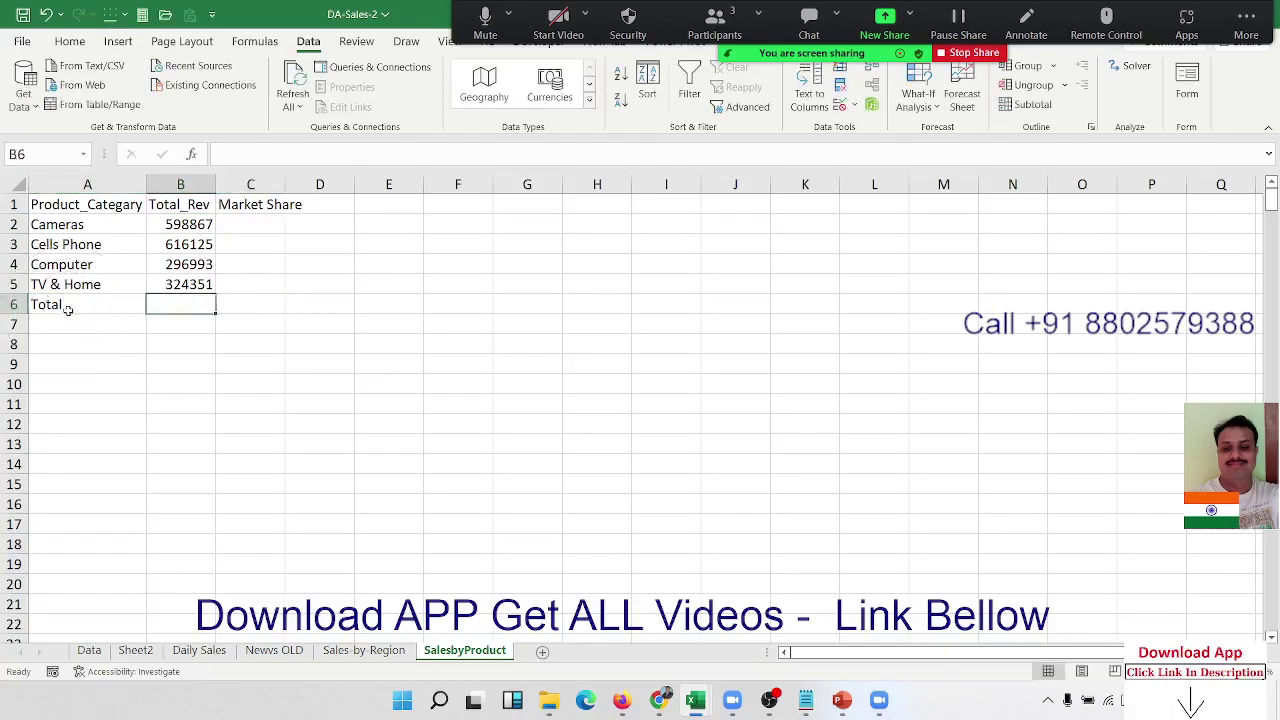
{"action": "key", "text": "alt+equal"}
{"action": "key", "text": "Right"}
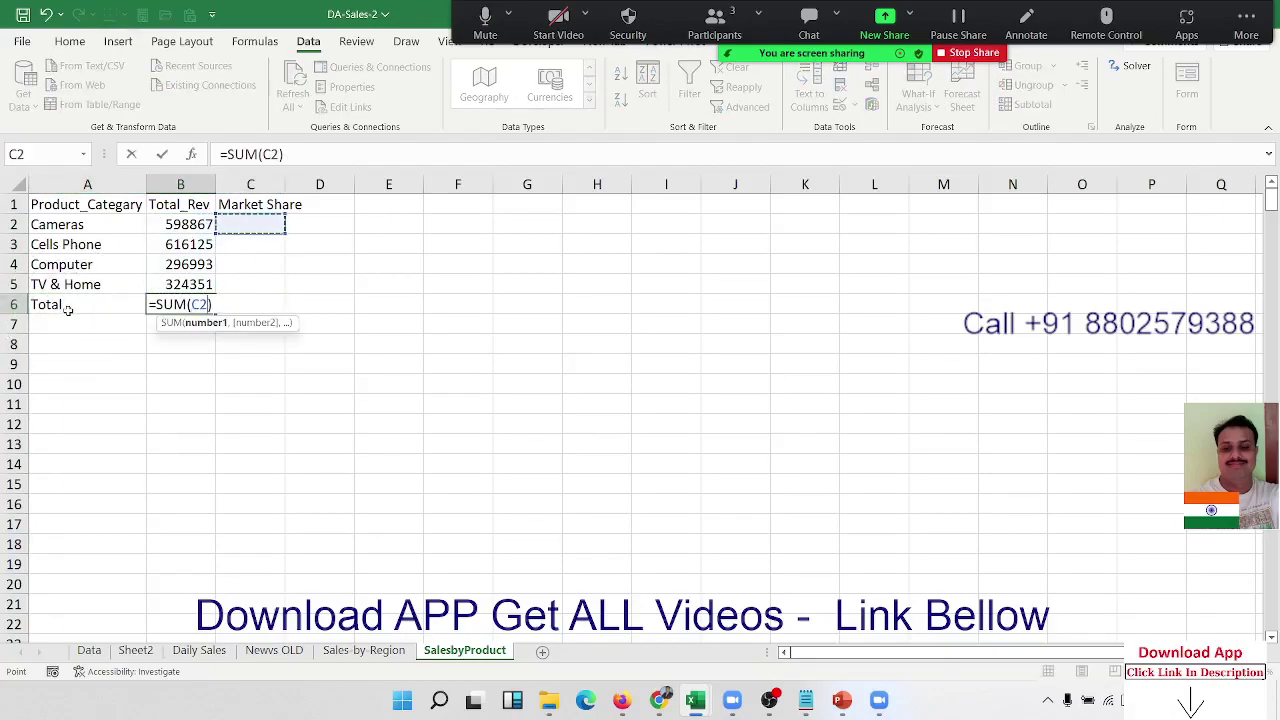
{"action": "key", "text": "Left"}
{"action": "key", "text": "shift+Down"}
{"action": "key", "text": "shift+Down"}
{"action": "key", "text": "shift+Down"}
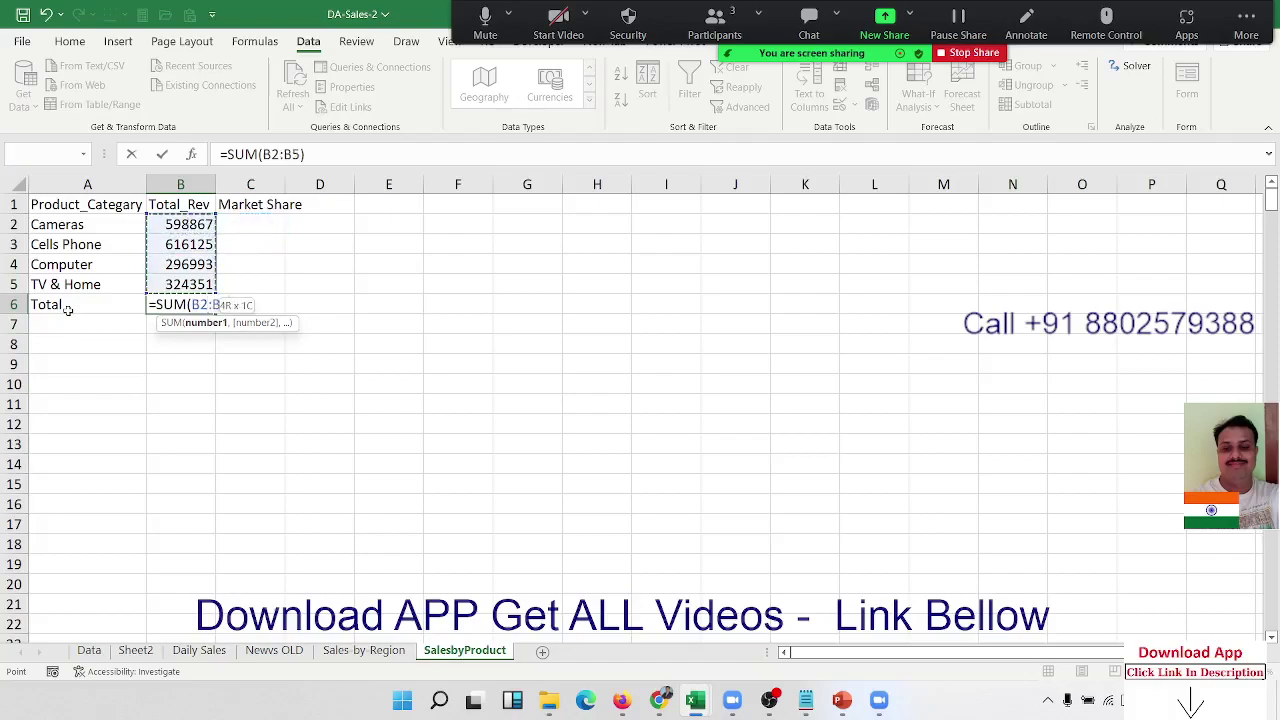
{"action": "key", "text": "Return"}
Enter =B2/B6 in C2 and format it as a percentage
{"action": "key", "text": "Right"}
{"action": "key", "text": "Up"}
{"action": "key", "text": "Up"}
{"action": "key", "text": "Up"}
{"action": "key", "text": "Up"}
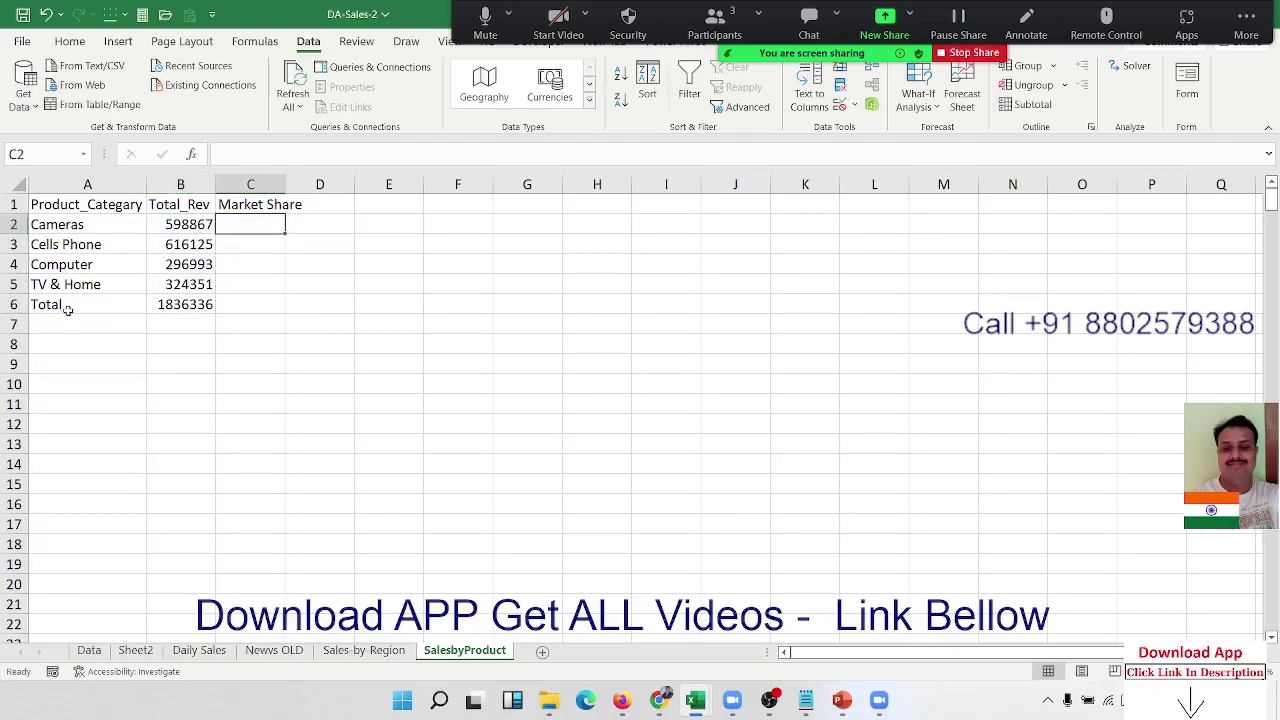
{"action": "type", "text": "="}
{"action": "key", "text": "Left"}
{"action": "type", "text": "/"}
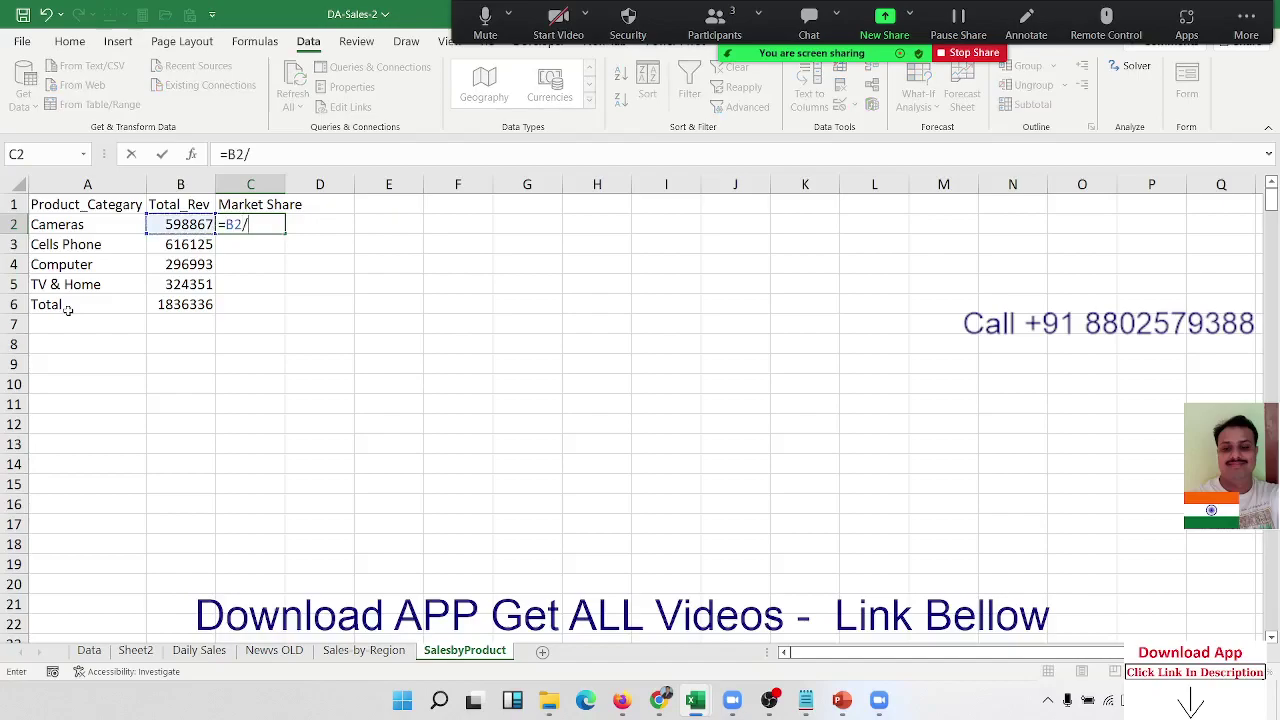
{"action": "key", "text": "Down"}
{"action": "key", "text": "Down"}
{"action": "key", "text": "Down"}
{"action": "key", "text": "Left"}
{"action": "key", "text": "Down"}
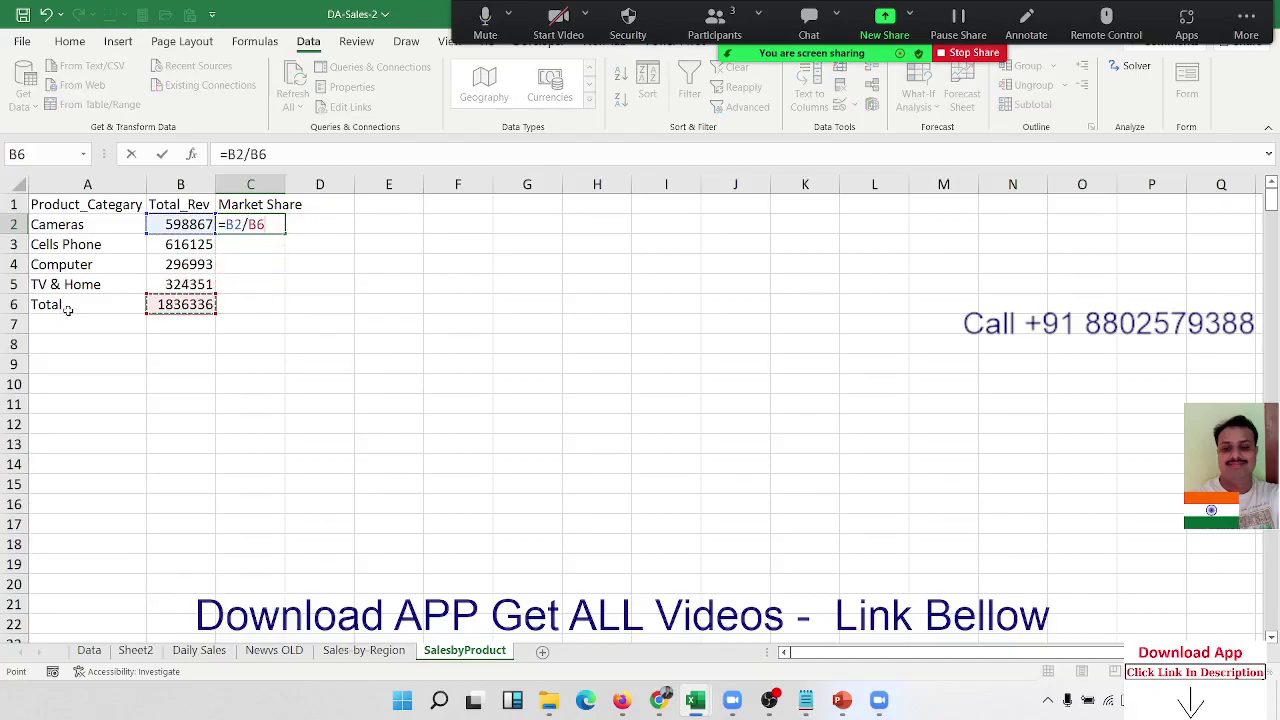
{"action": "key", "text": "Return"}
{"action": "key", "text": "Up"}
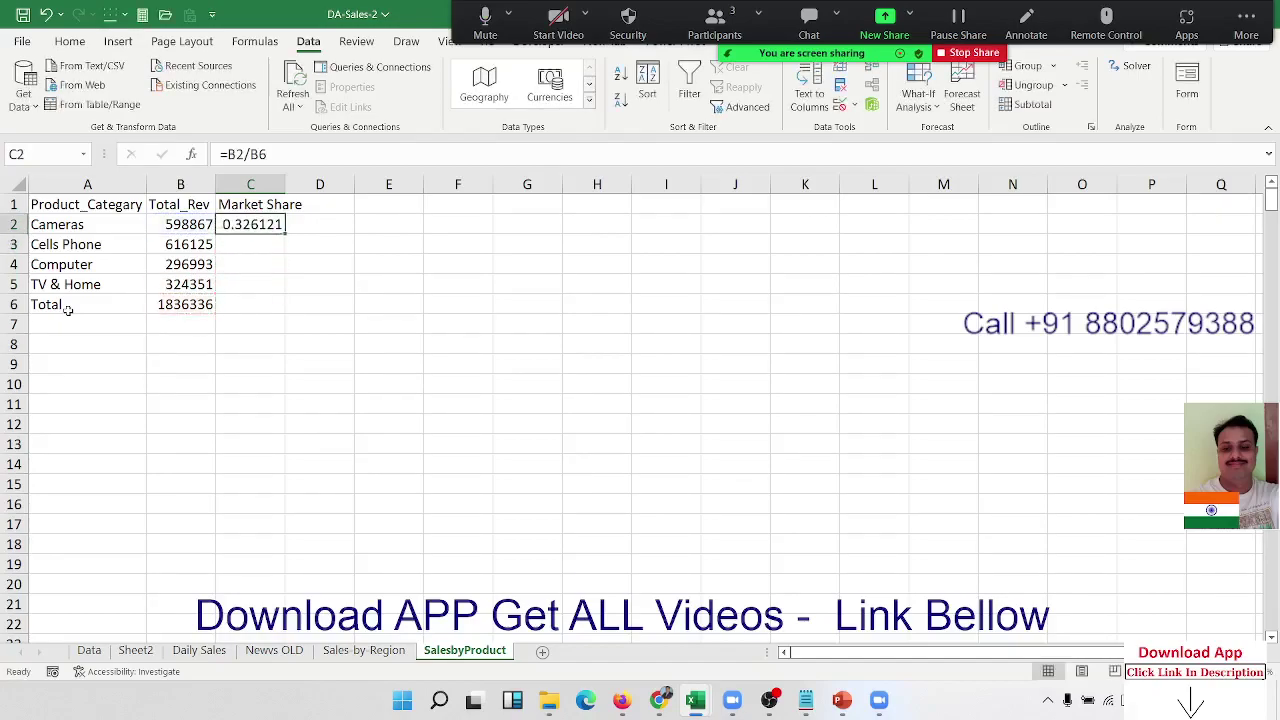
{"action": "key", "text": "ctrl+shift+5"}
Make the divisor absolute ($B$6) and fill the share formula down to C5
{"action": "key", "text": "F2"}
{"action": "key", "text": "F4"}
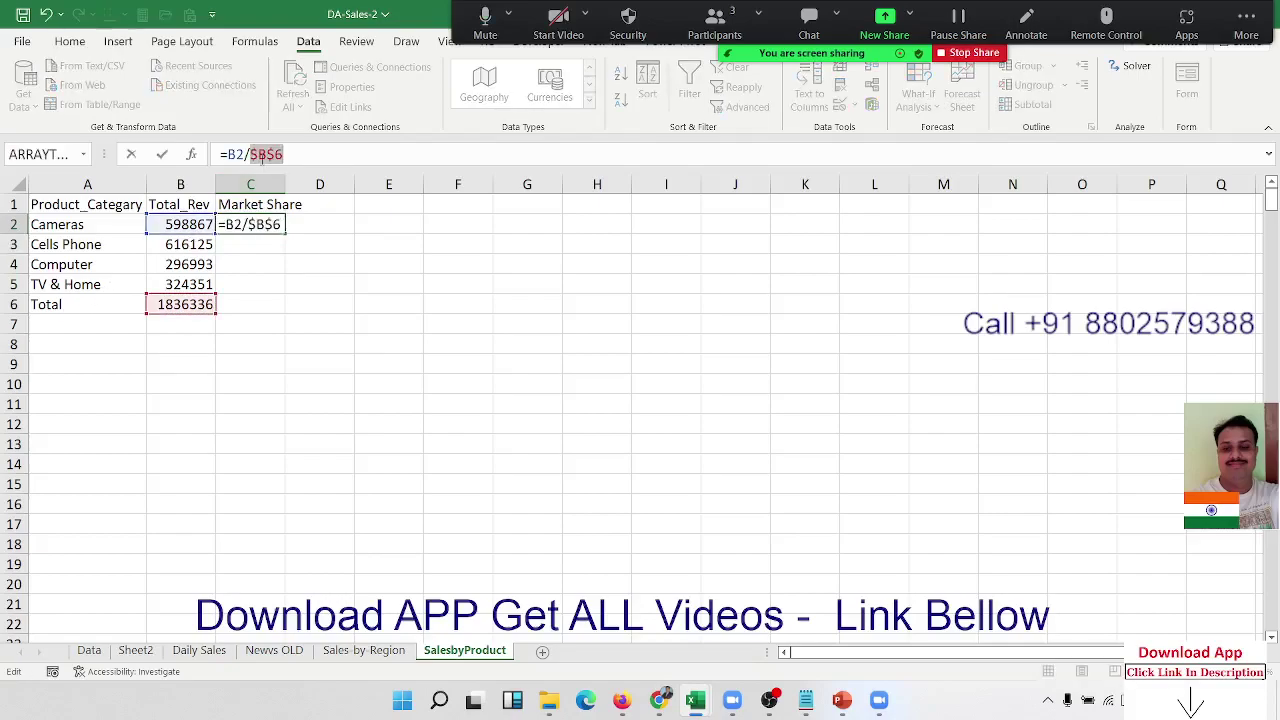
{"action": "key", "text": "Return"}
{"action": "left_click", "coordinate": [280, 228]}
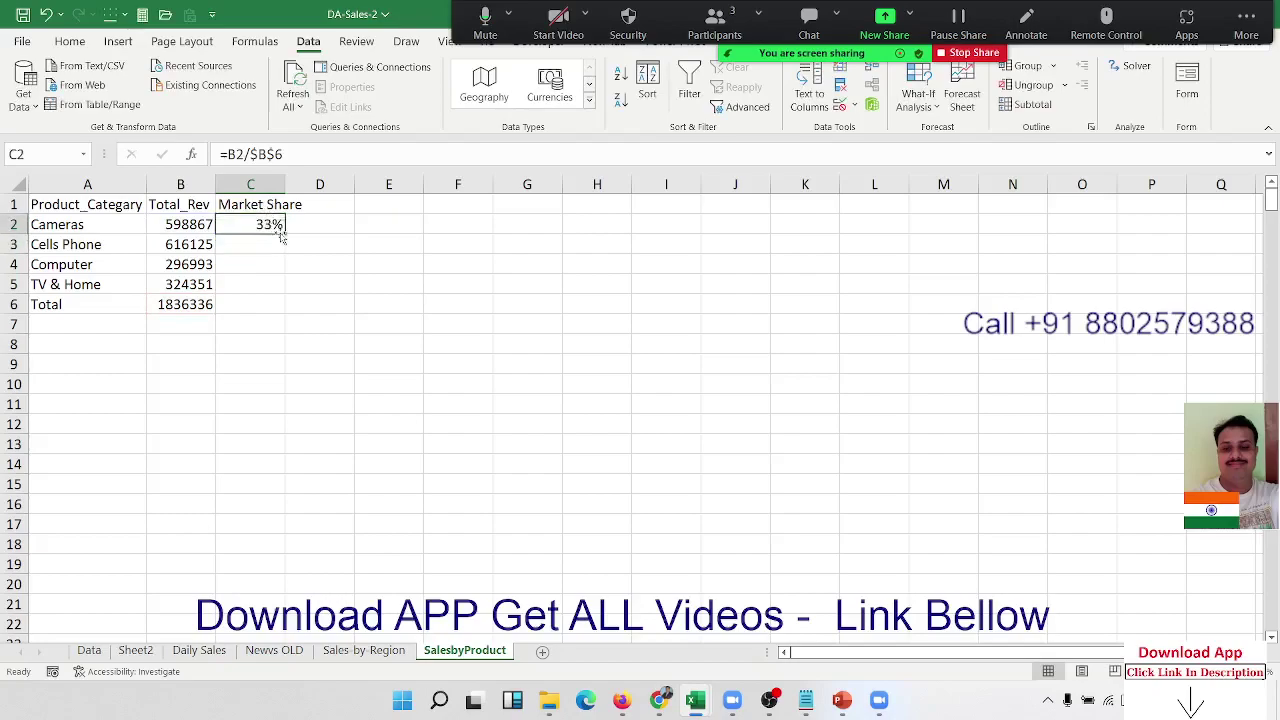
{"action": "double_click", "coordinate": [287, 232]}
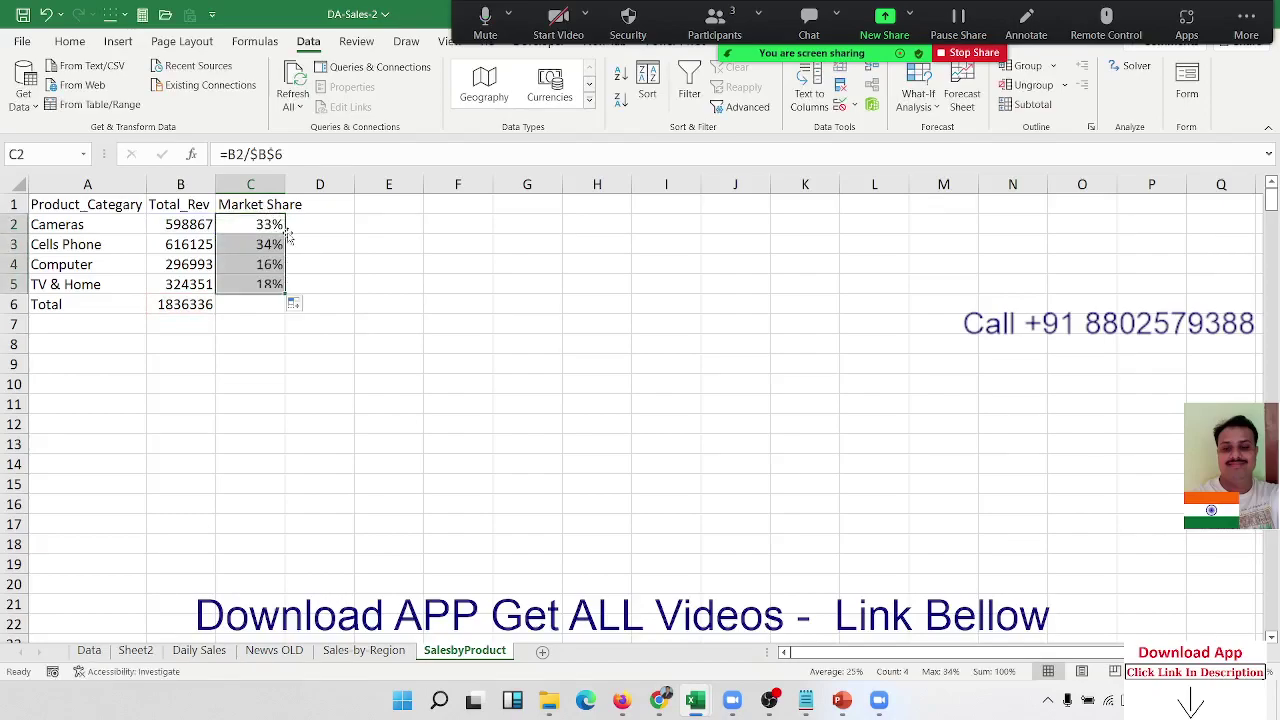
{"action": "key", "text": "Down"}
{"action": "key", "text": "Down"}
{"action": "key", "text": "Down"}
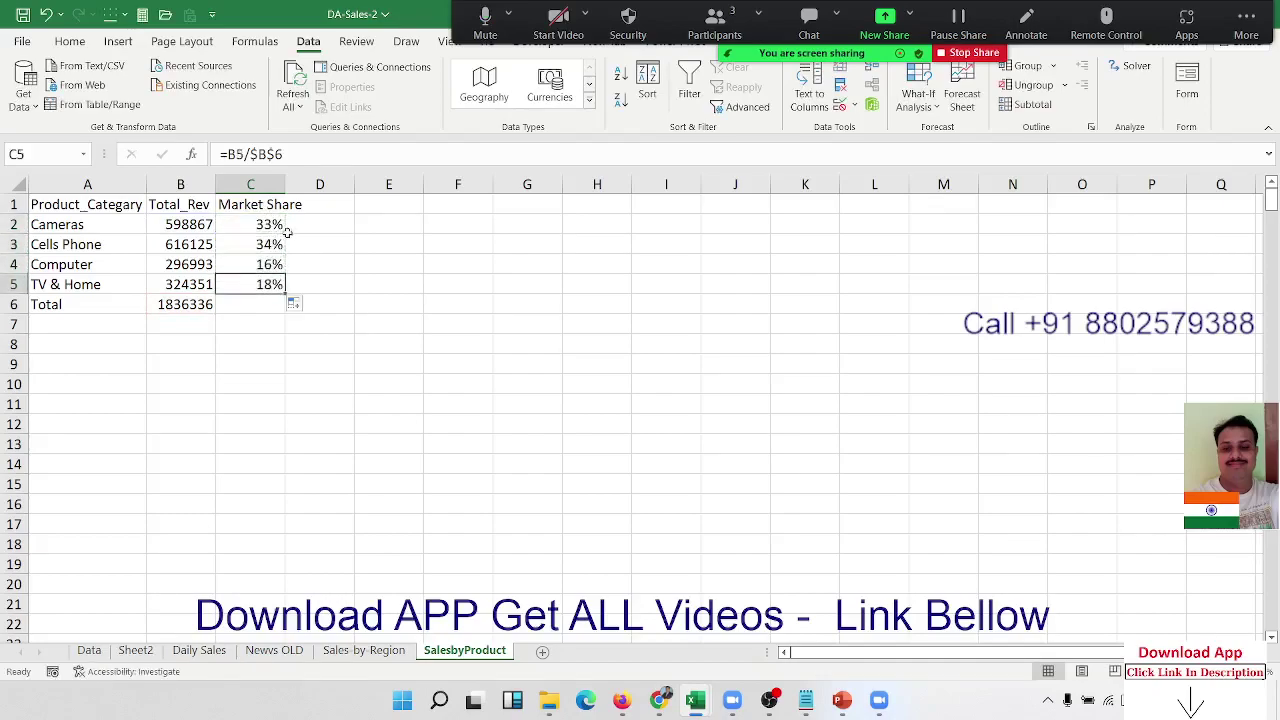
{"action": "key", "text": "ctrl+shift+Left"}
{"action": "key", "text": "ctrl+shift+Up"}
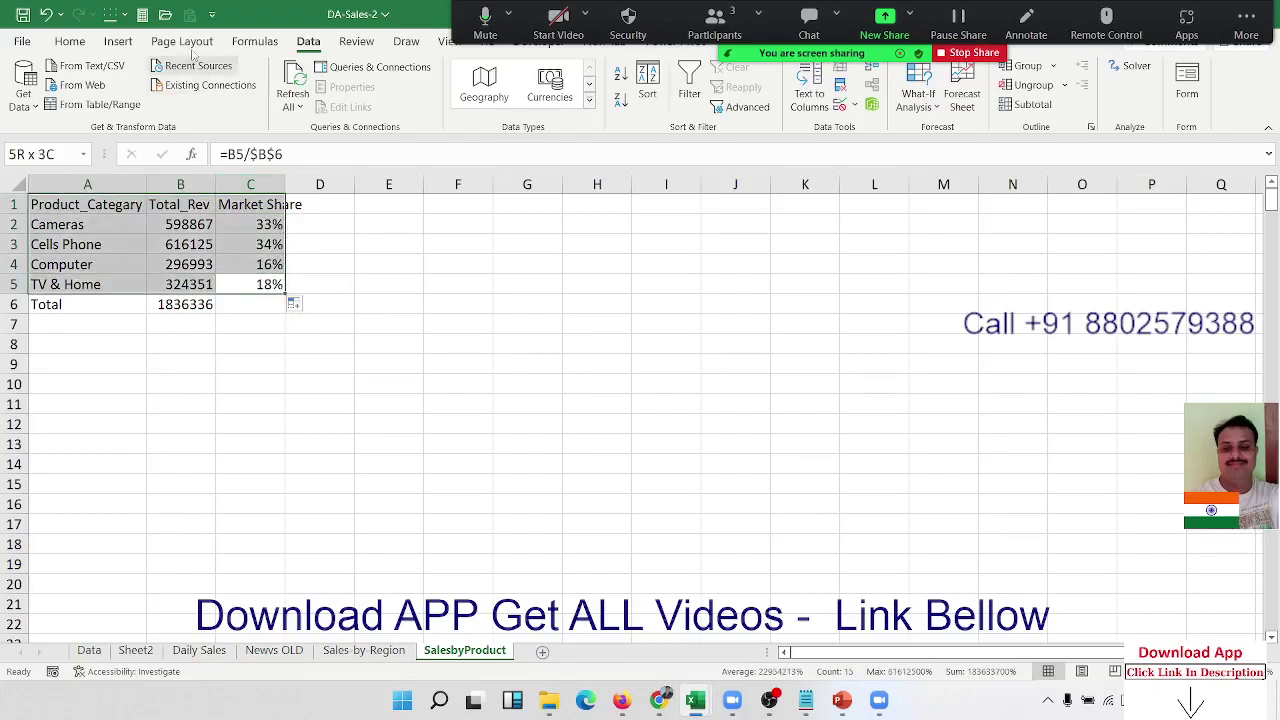
Give A1:C5 all borders and style the header row with black fill and white text
{"action": "left_click", "coordinate": [70, 41]}
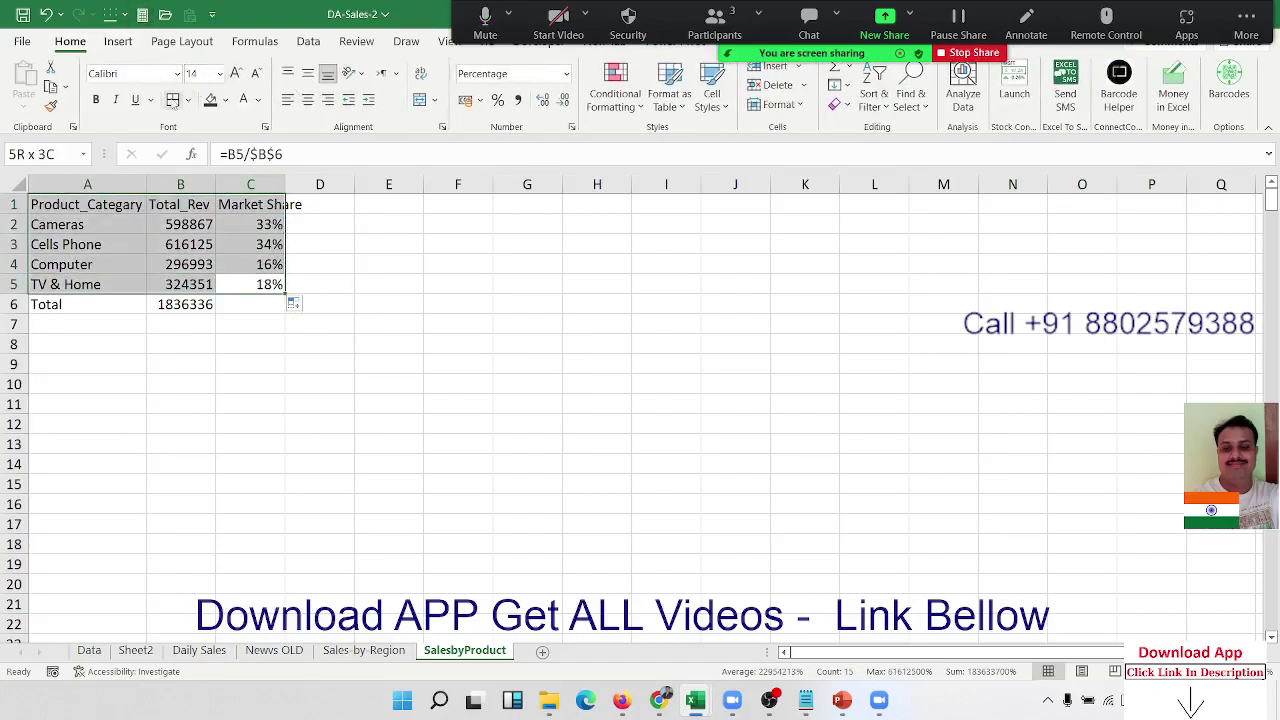
{"action": "left_click", "coordinate": [172, 99]}
{"action": "left_click", "coordinate": [90, 224]}
{"action": "left_click_drag", "start_coordinate": [70, 204], "coordinate": [305, 191]}
{"action": "left_click", "coordinate": [210, 100]}
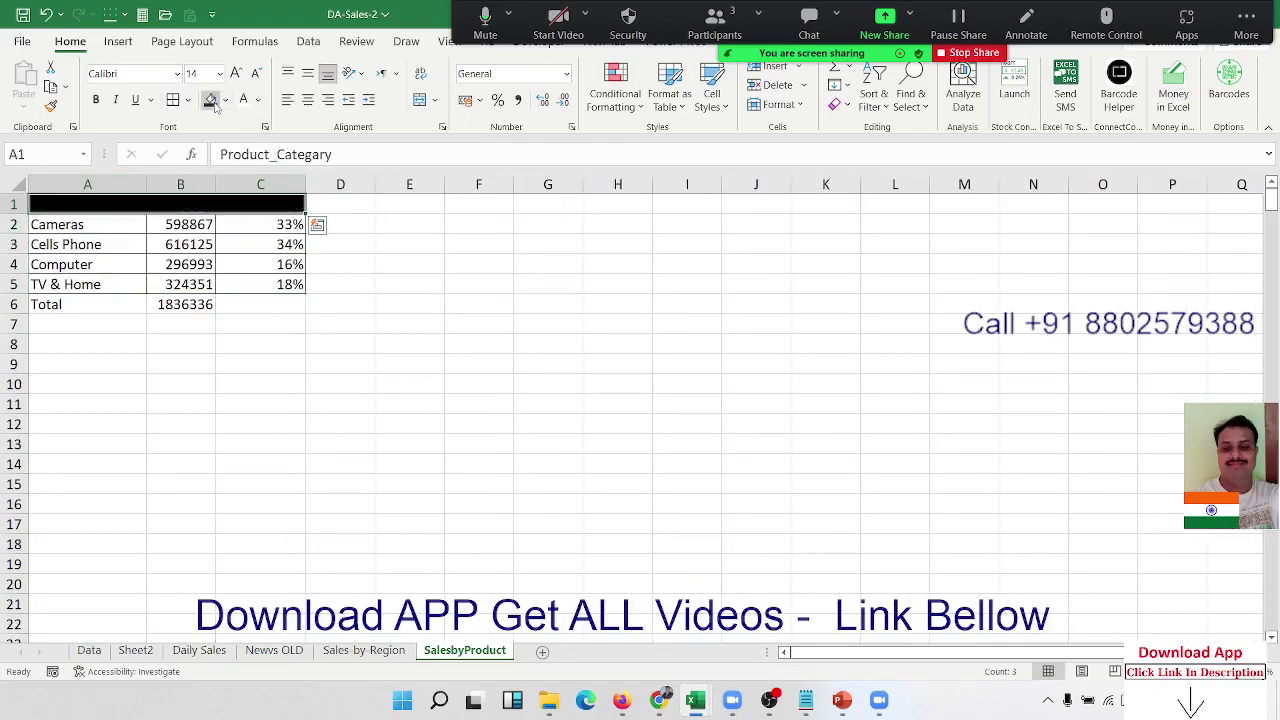
{"action": "left_click", "coordinate": [243, 100]}
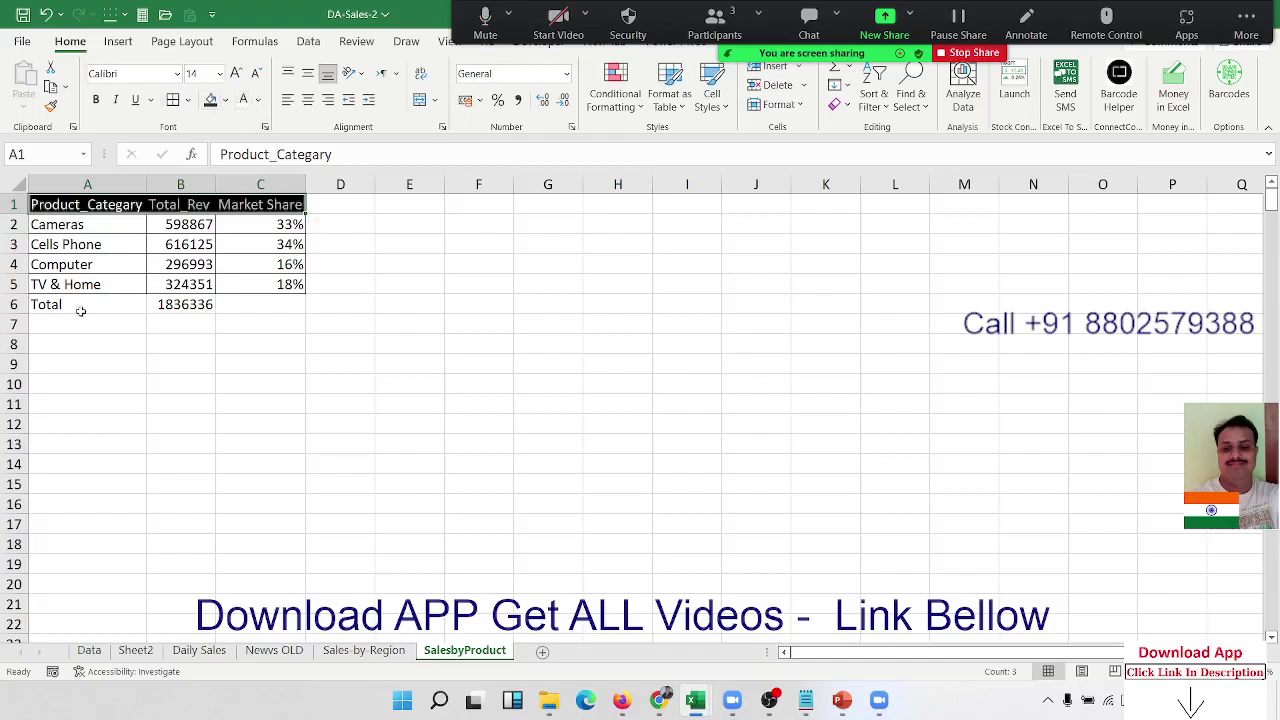
Make the Total row A6:C6 bold with a top and bottom border
{"action": "left_click_drag", "start_coordinate": [81, 311], "coordinate": [221, 304]}
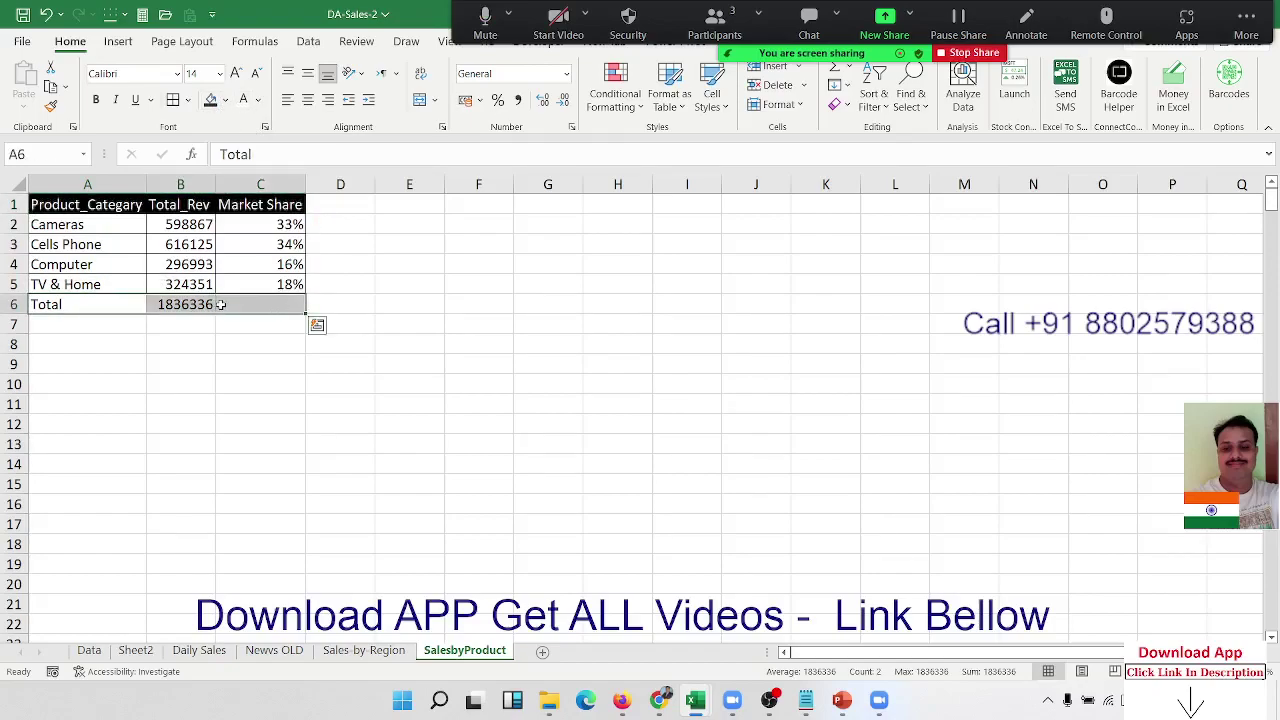
{"action": "key", "text": "ctrl+b"}
{"action": "left_click", "coordinate": [199, 325]}
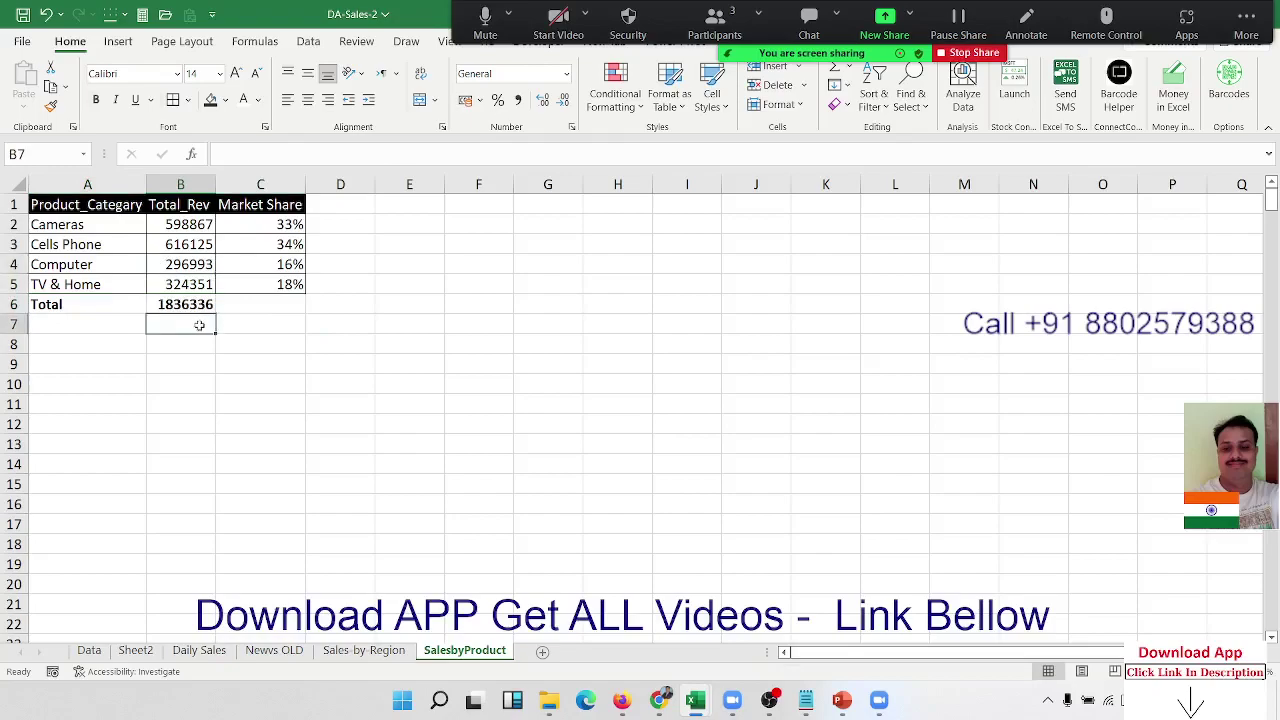
{"action": "left_click_drag", "start_coordinate": [100, 304], "coordinate": [231, 304]}
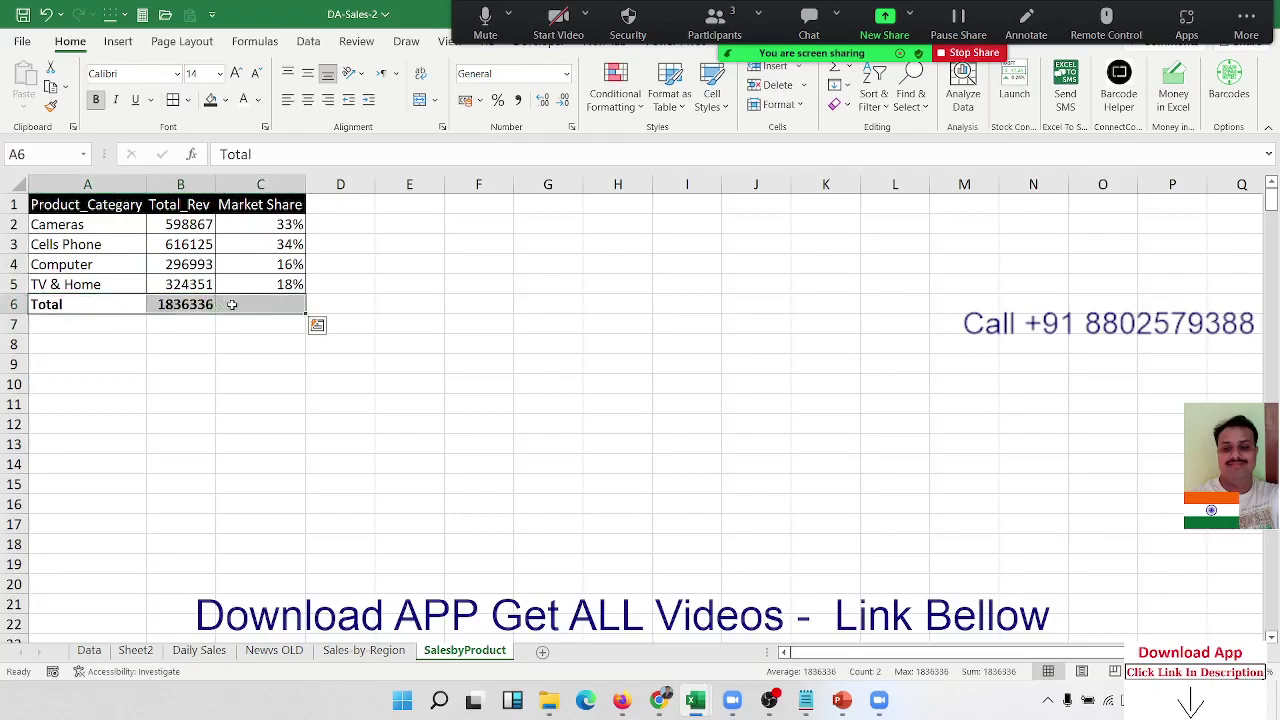
{"action": "left_click", "coordinate": [187, 100]}
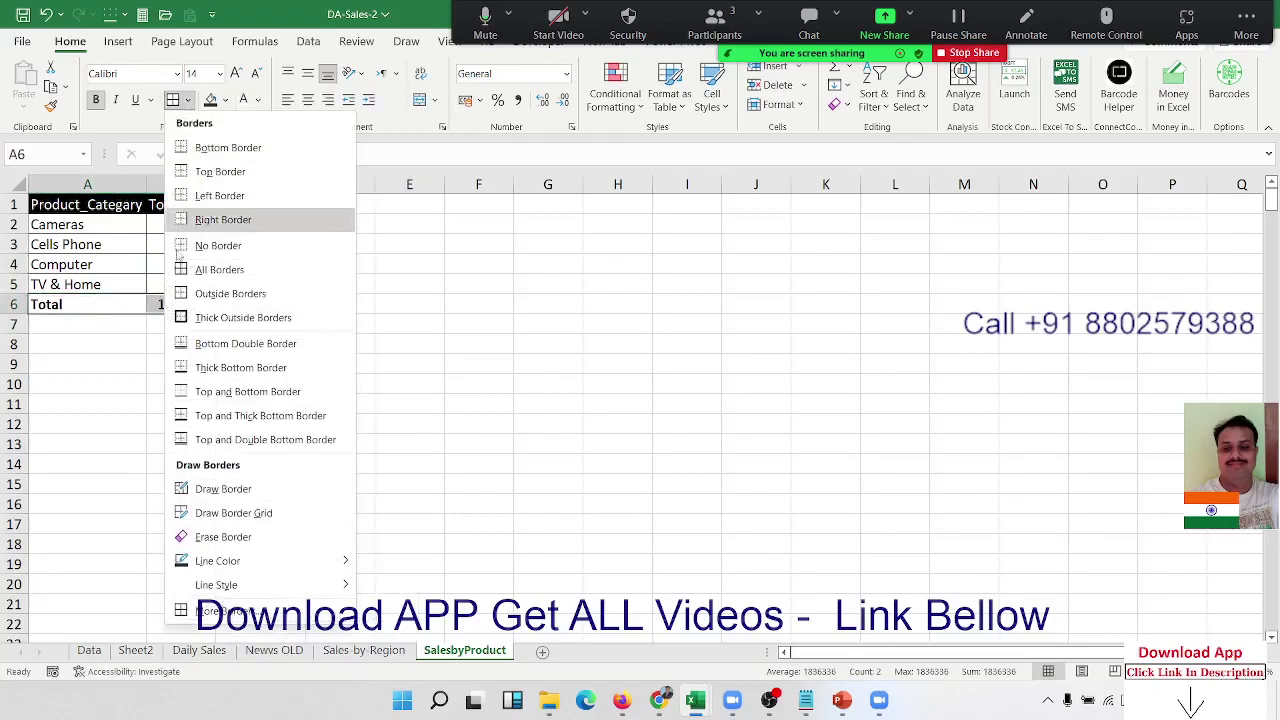
{"action": "left_click", "coordinate": [193, 418]}
{"action": "left_click", "coordinate": [176, 390]}
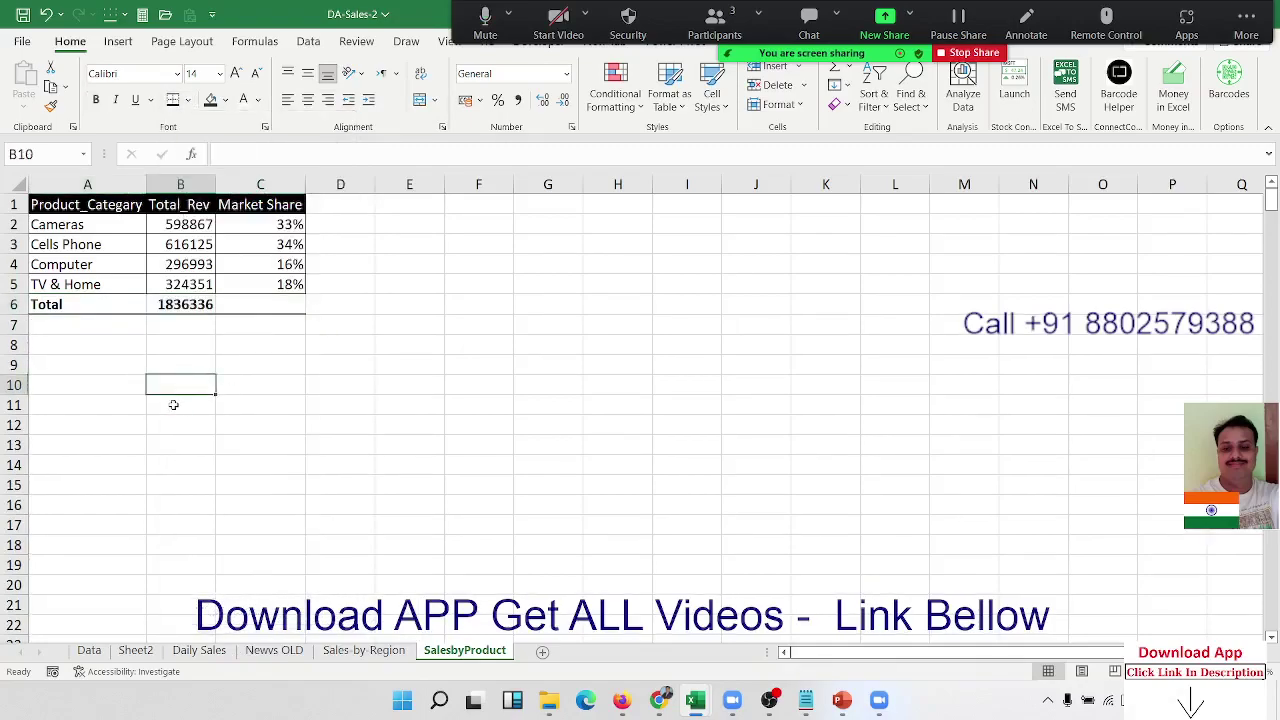
{"action": "left_click", "coordinate": [311, 340]}
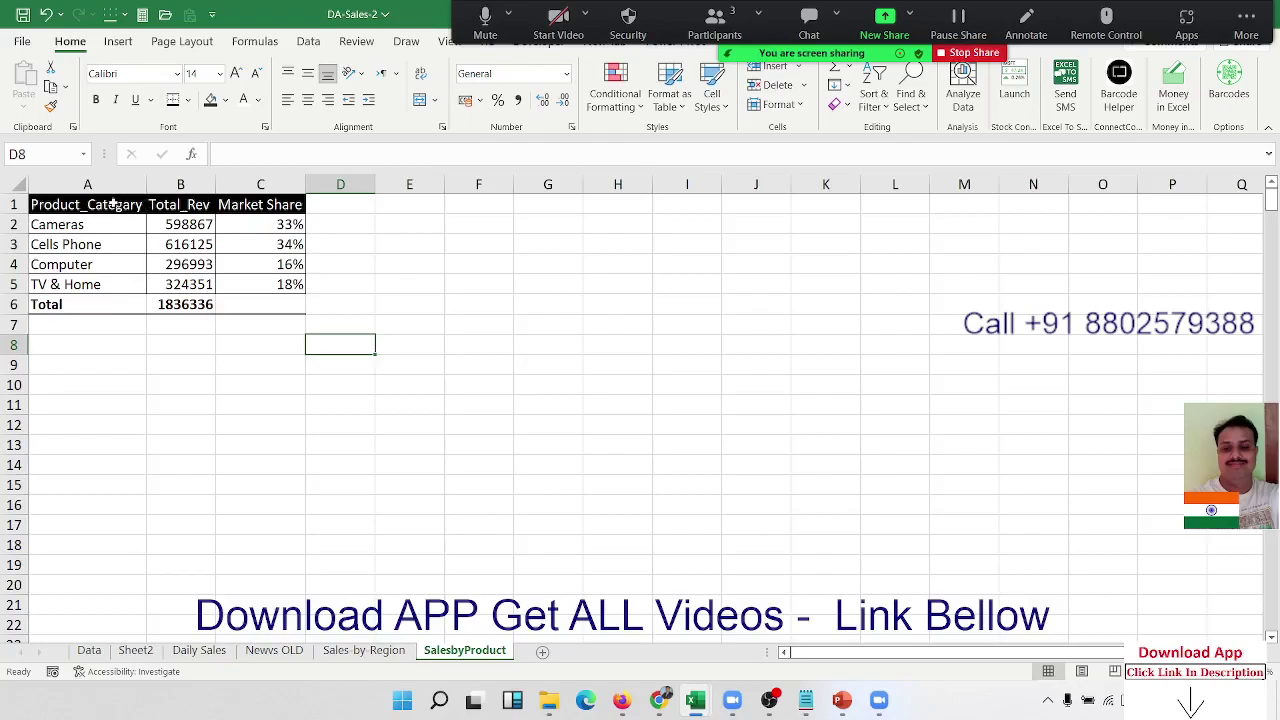
{"action": "left_click_drag", "start_coordinate": [113, 204], "coordinate": [181, 287]}
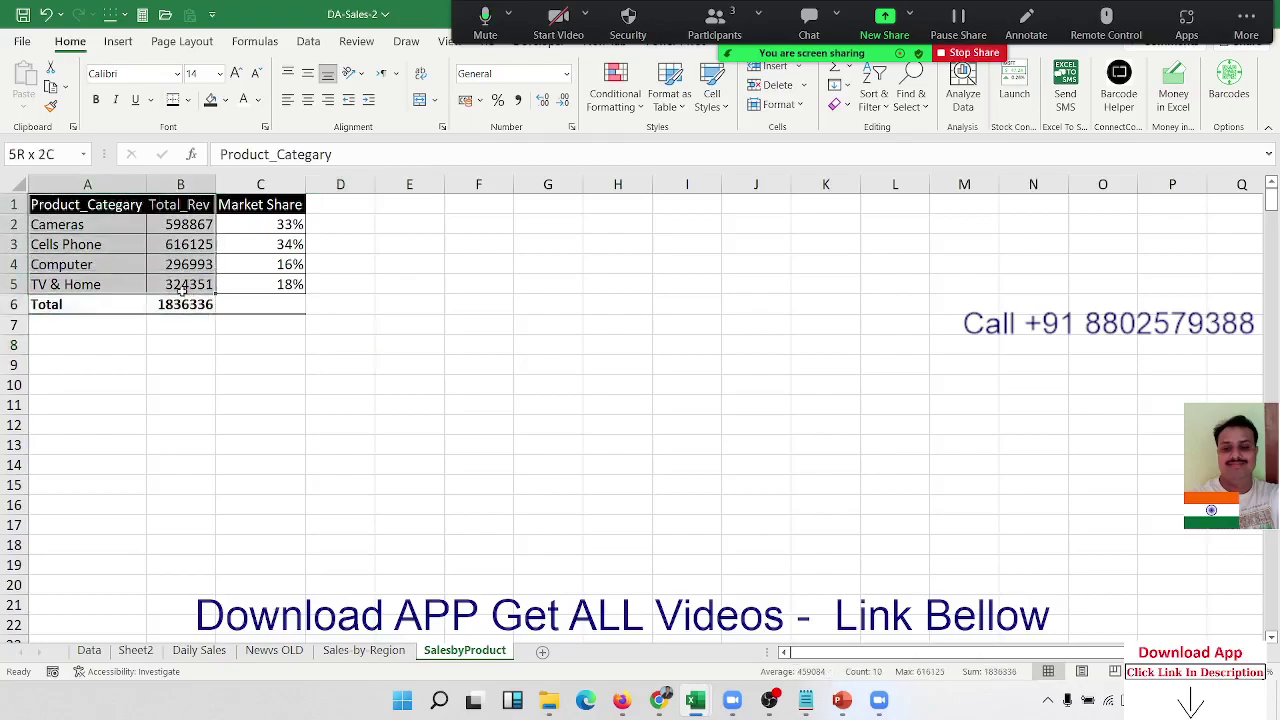
Insert a blue-styled 2-D pie chart of Total_Rev, placed at D1 and enlarged to column O
{"action": "left_click", "coordinate": [118, 41]}
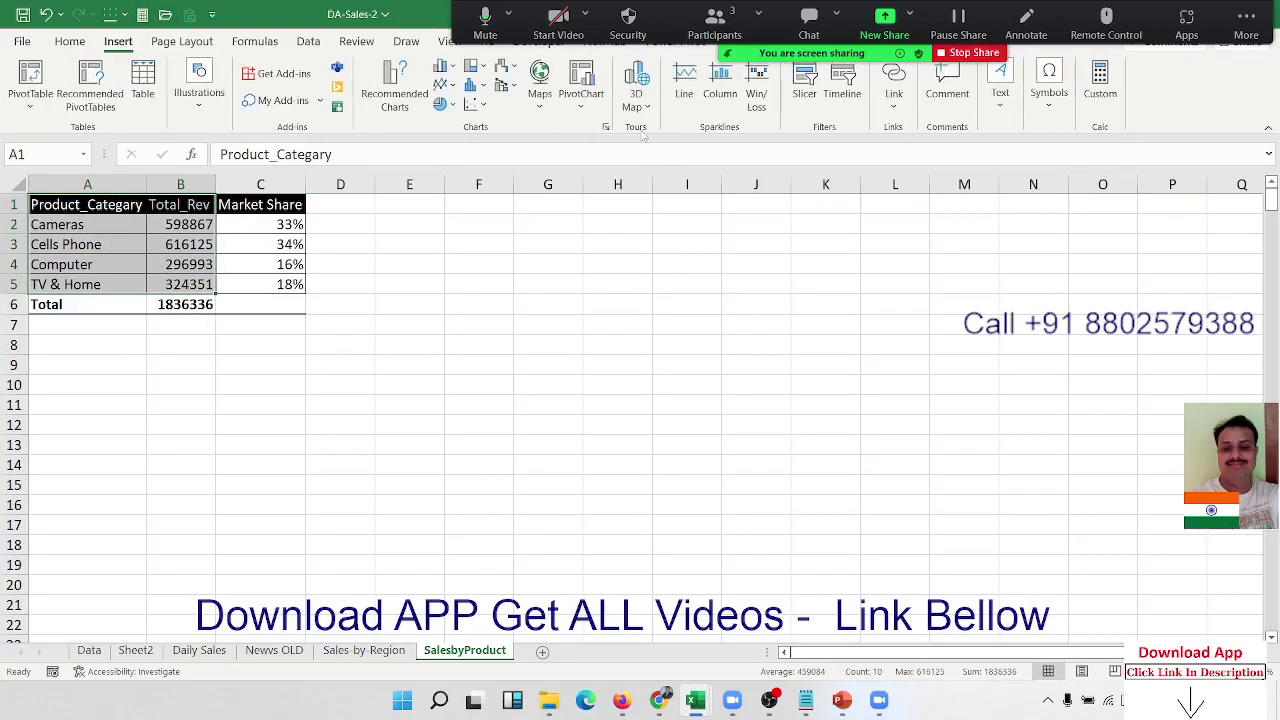
{"action": "left_click", "coordinate": [446, 104]}
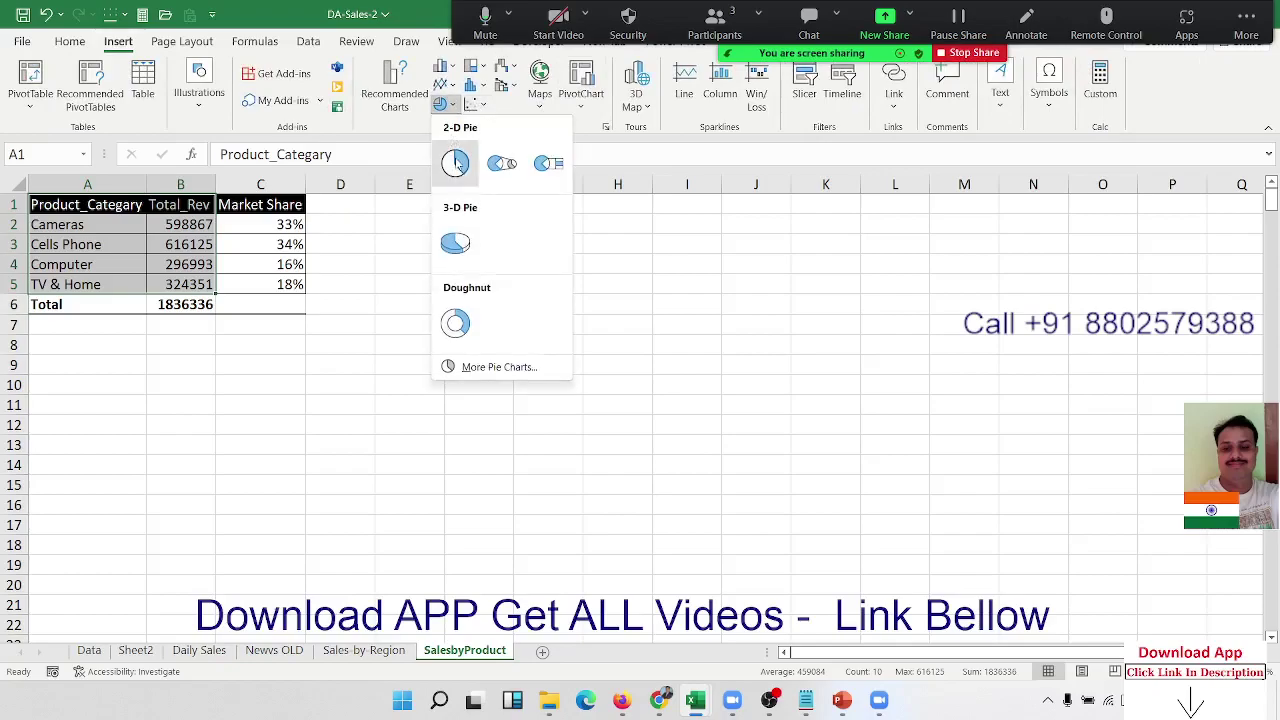
{"action": "left_click", "coordinate": [456, 160]}
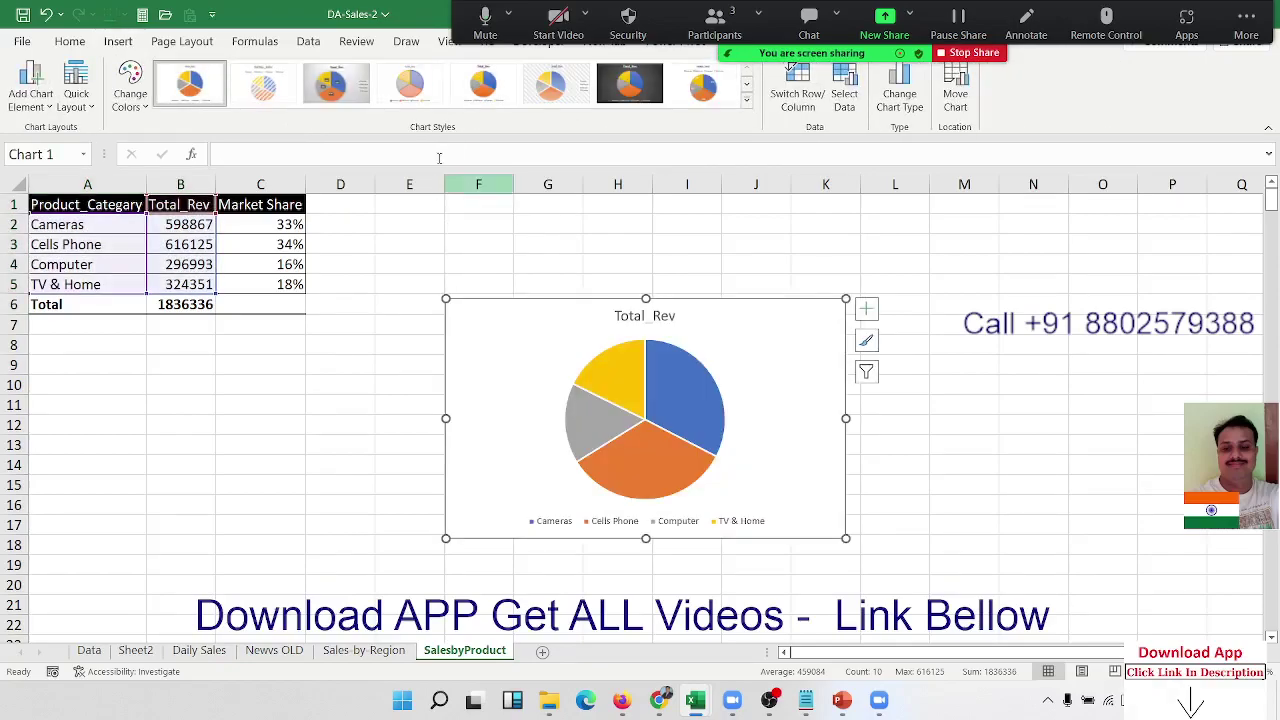
{"action": "left_click", "coordinate": [746, 100]}
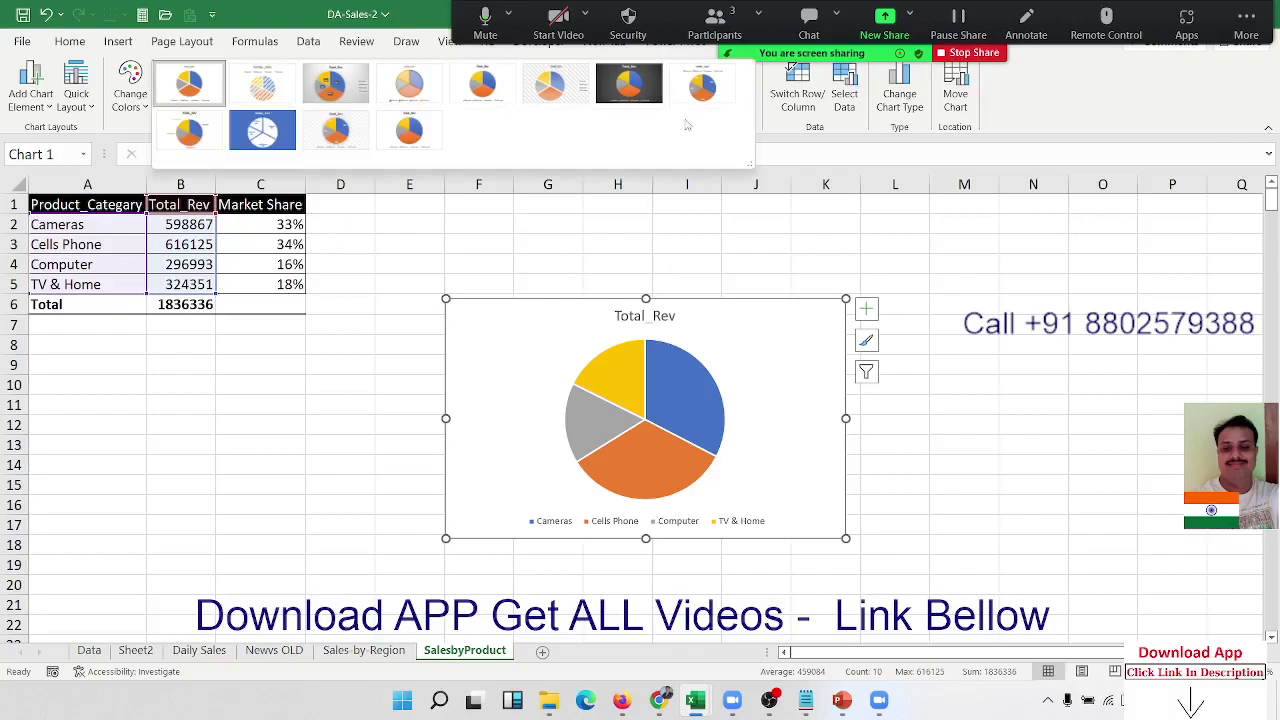
{"action": "left_click", "coordinate": [270, 143]}
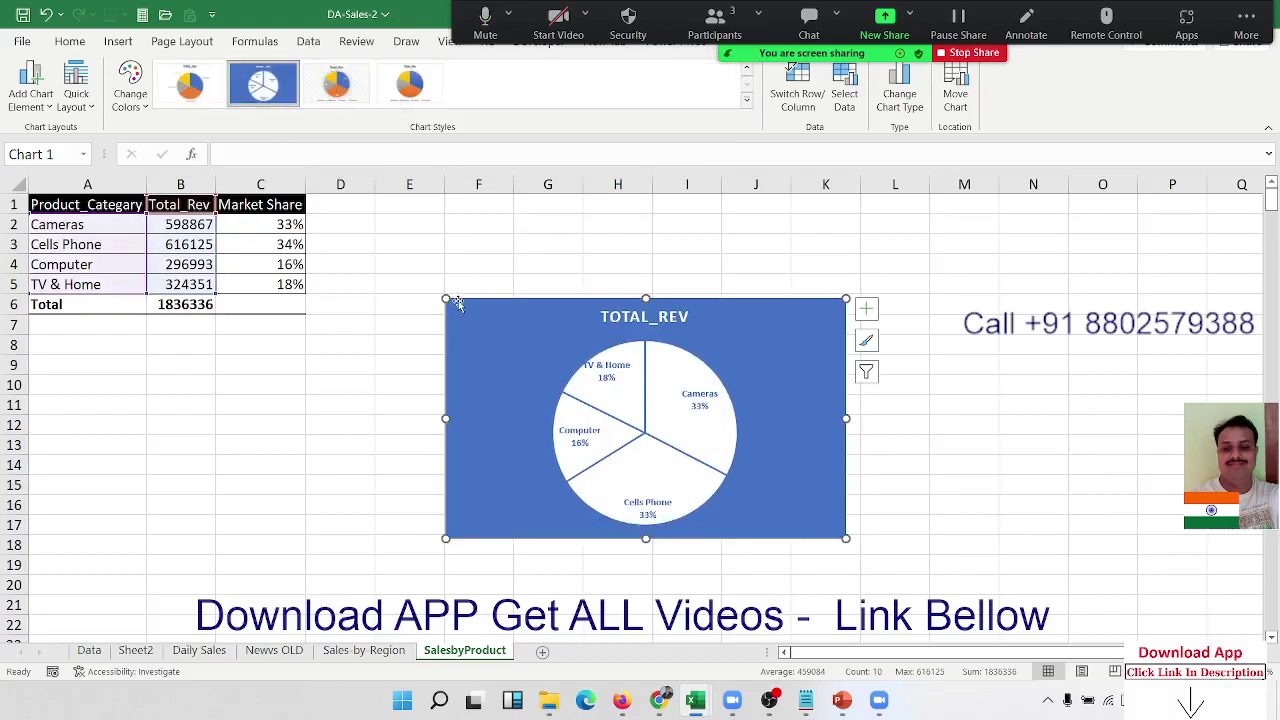
{"action": "left_click_drag", "start_coordinate": [456, 301], "coordinate": [325, 200]}
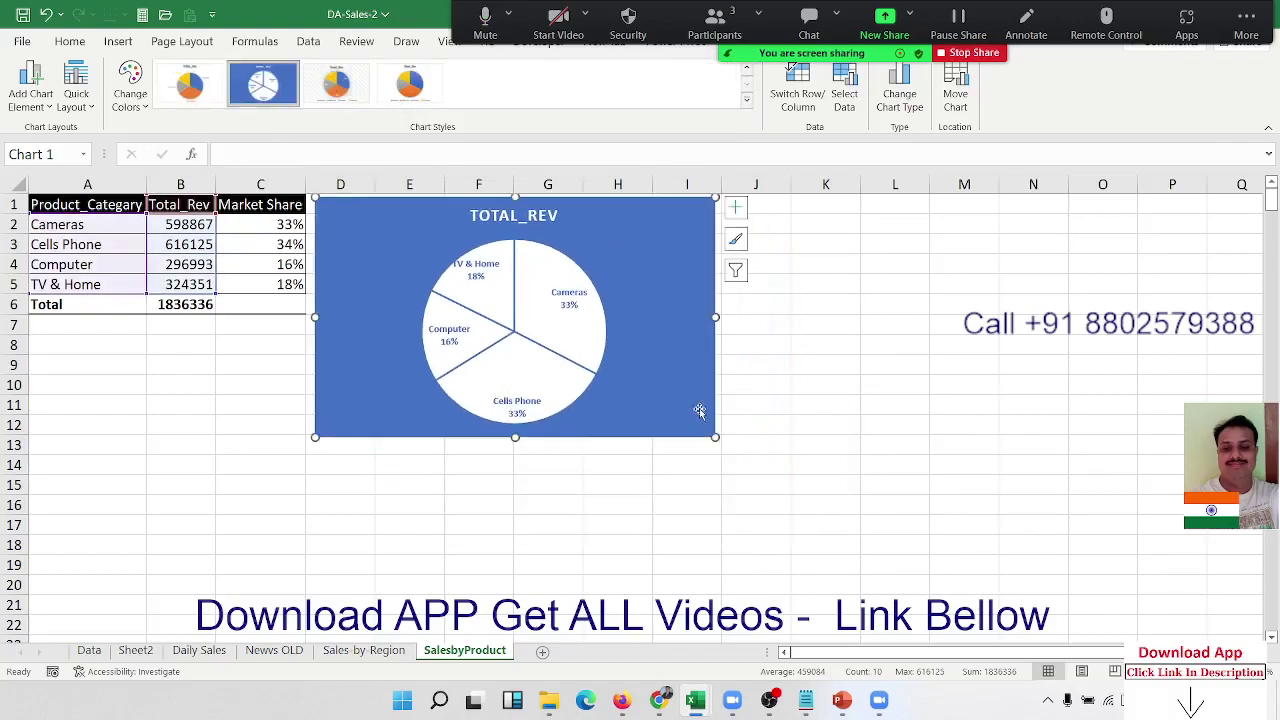
{"action": "left_click_drag", "start_coordinate": [716, 438], "coordinate": [1100, 596]}
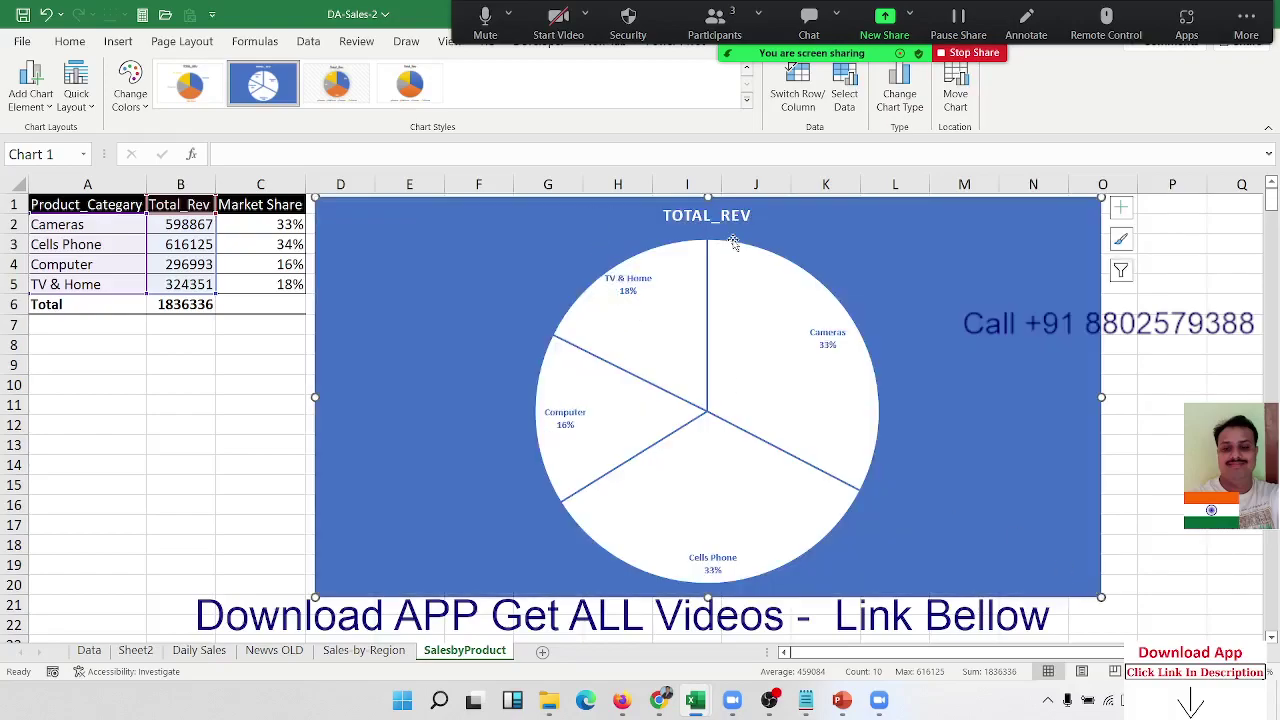
Retitle the pie chart SHARE OF SALES
{"action": "mouse_move", "coordinate": [733, 242]}
{"action": "left_click", "coordinate": [722, 215]}
{"action": "double_click", "coordinate": [723, 216]}
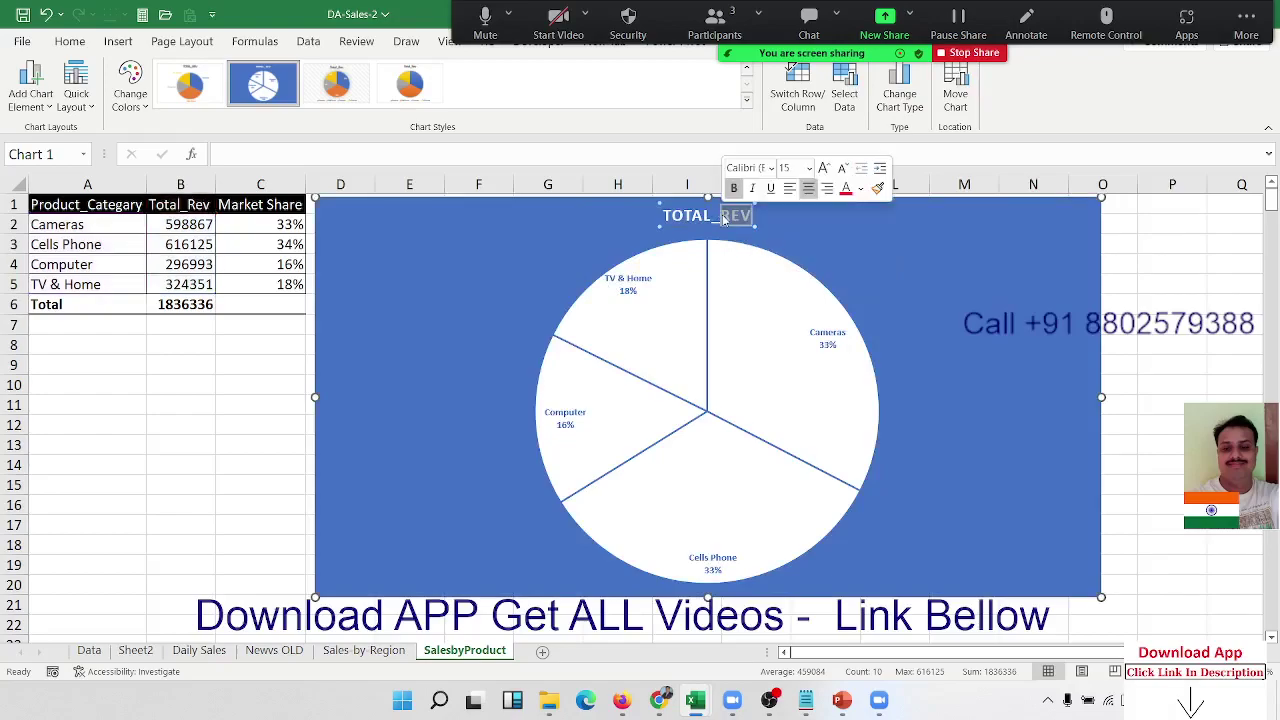
{"action": "type", "text": "SA"}
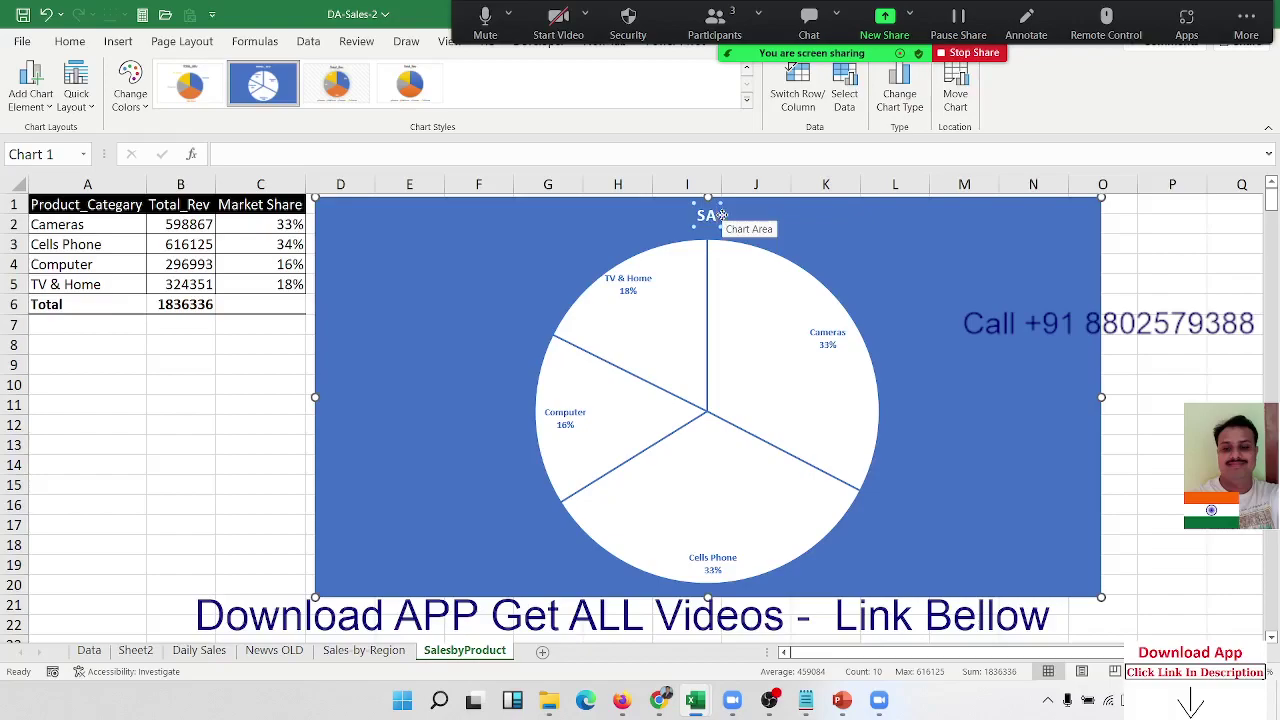
{"action": "key", "text": "BackSpace"}
{"action": "type", "text": "HAR"}
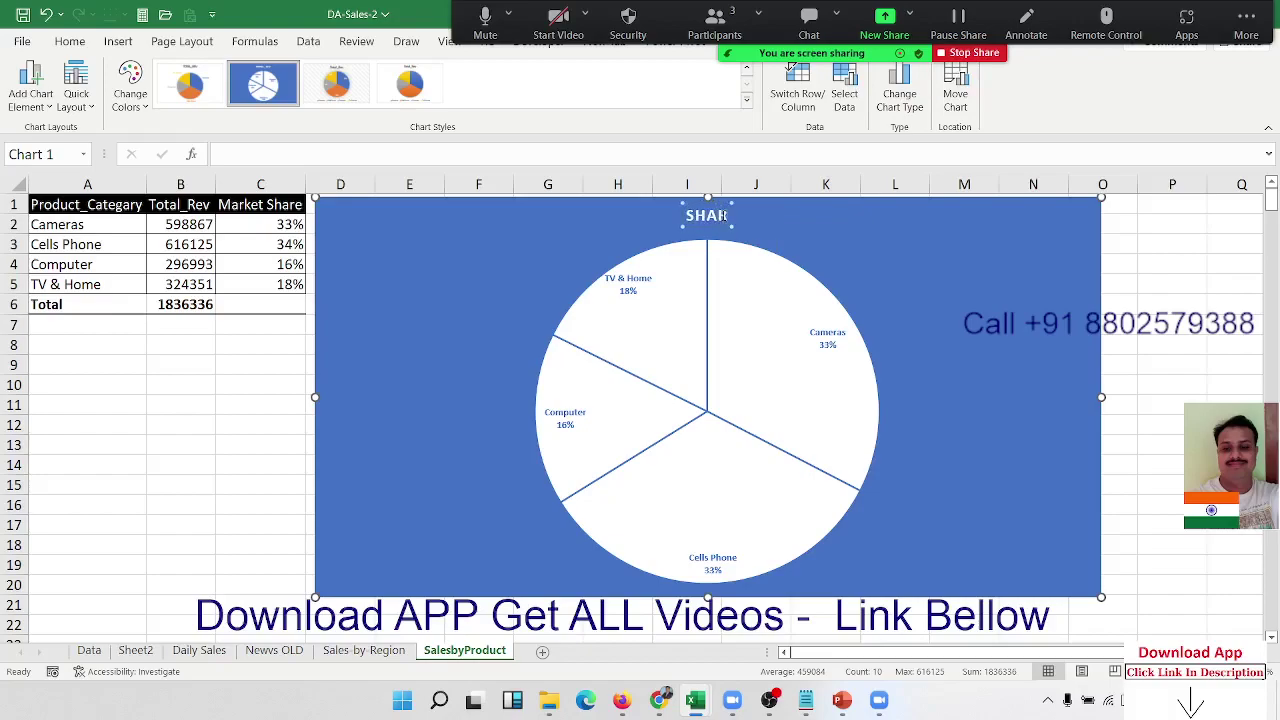
{"action": "type", "text": "E OF SA"}
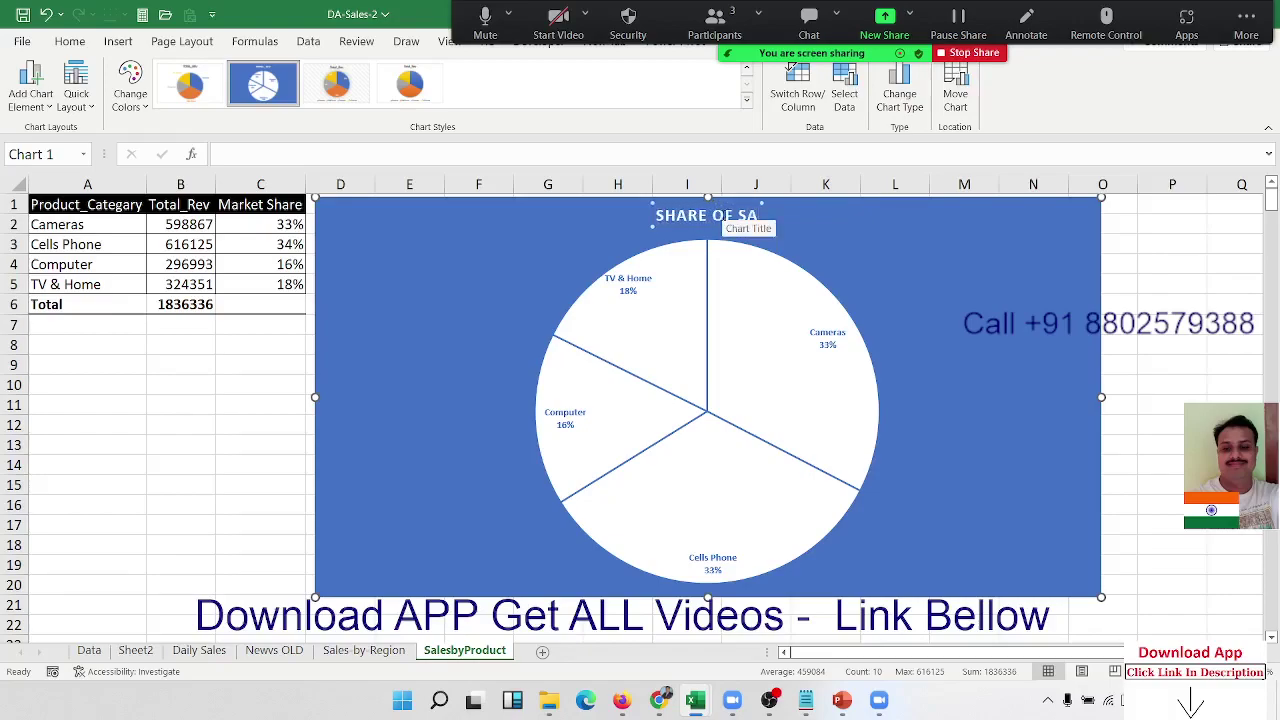
{"action": "type", "text": "LES"}
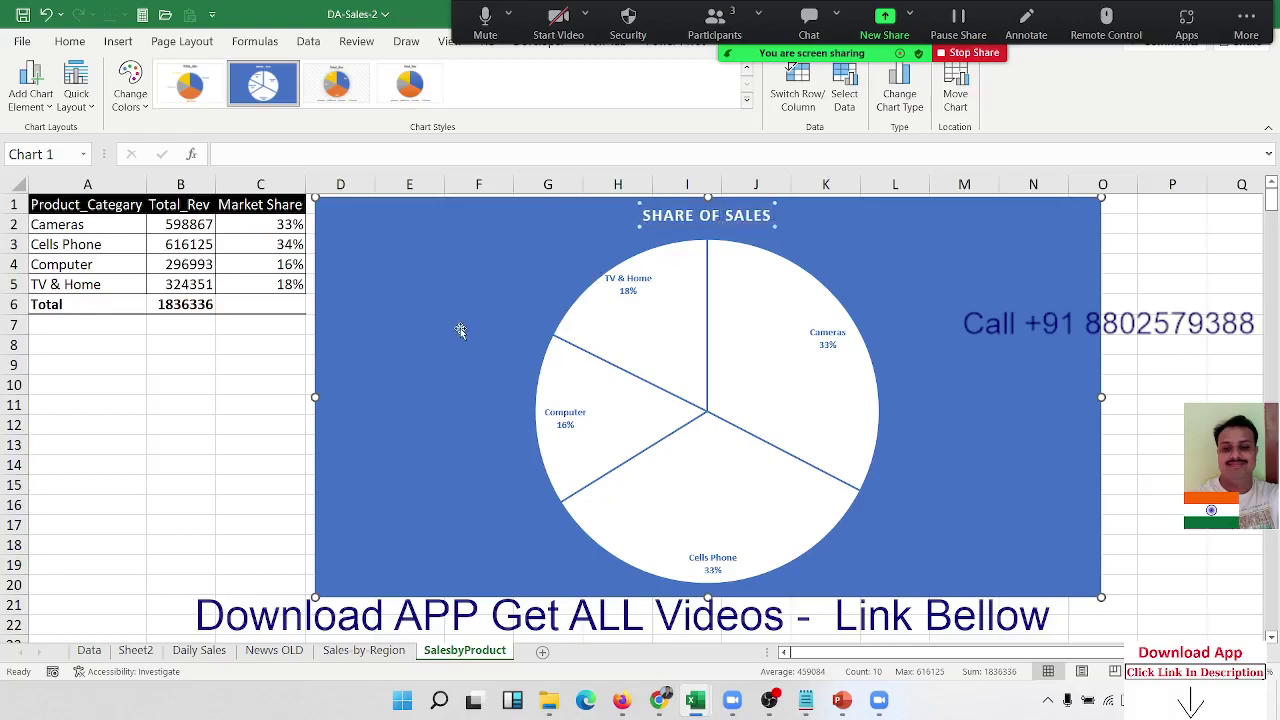
{"action": "left_click", "coordinate": [260, 444]}
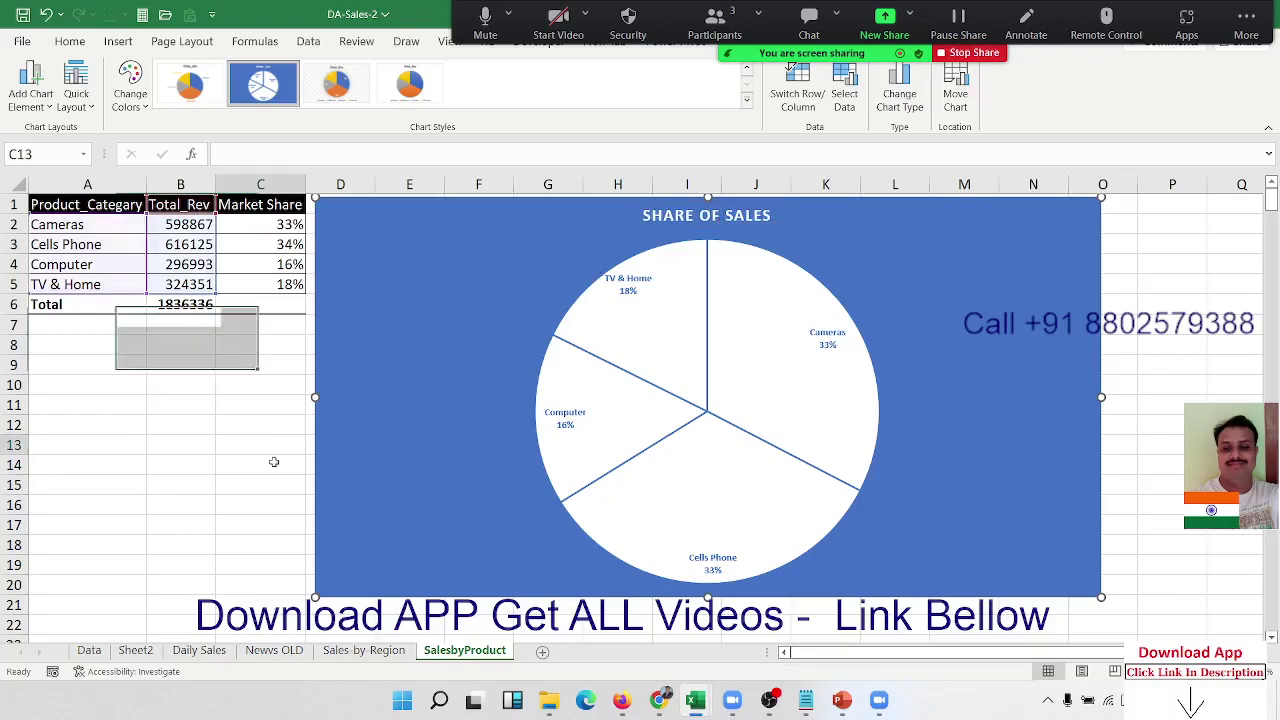
Add a new worksheet and rename its Sheet5 tab to Top-5Customer
{"action": "left_click", "coordinate": [538, 651]}
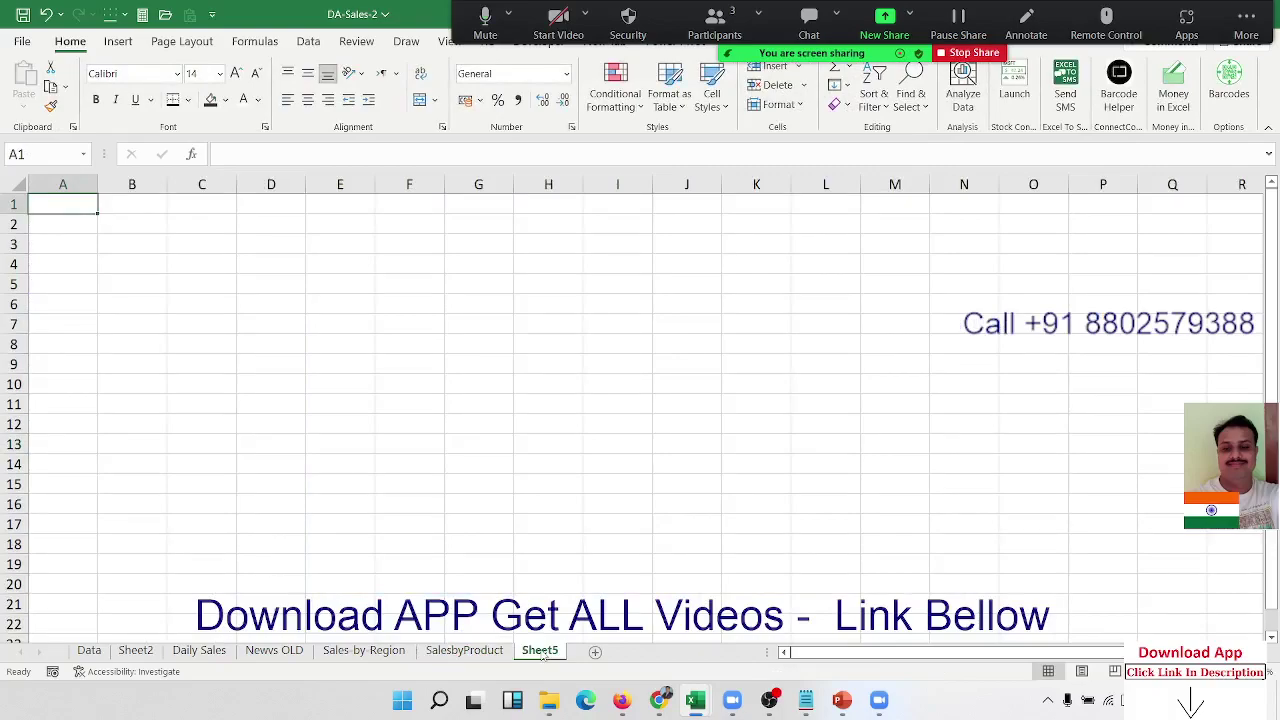
{"action": "double_click", "coordinate": [540, 651]}
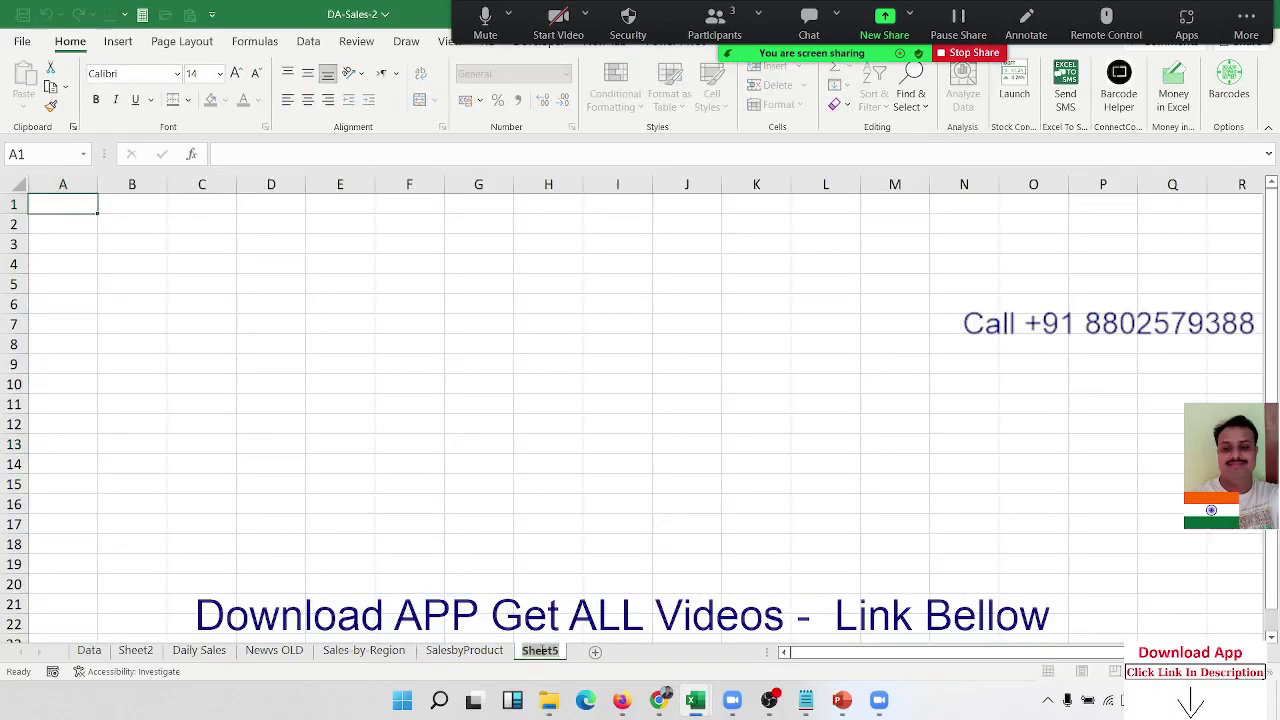
{"action": "type", "text": "Top-5"}
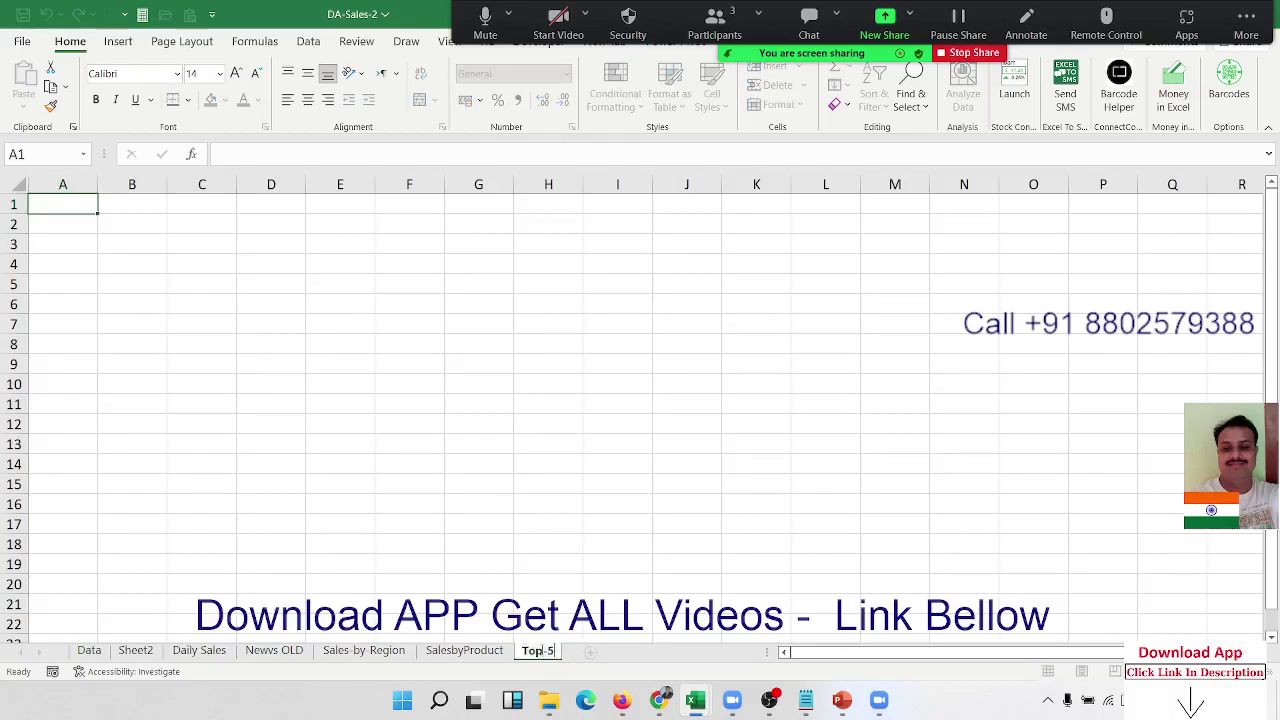
{"action": "type", "text": "Cus"}
{"action": "type", "text": "tom"}
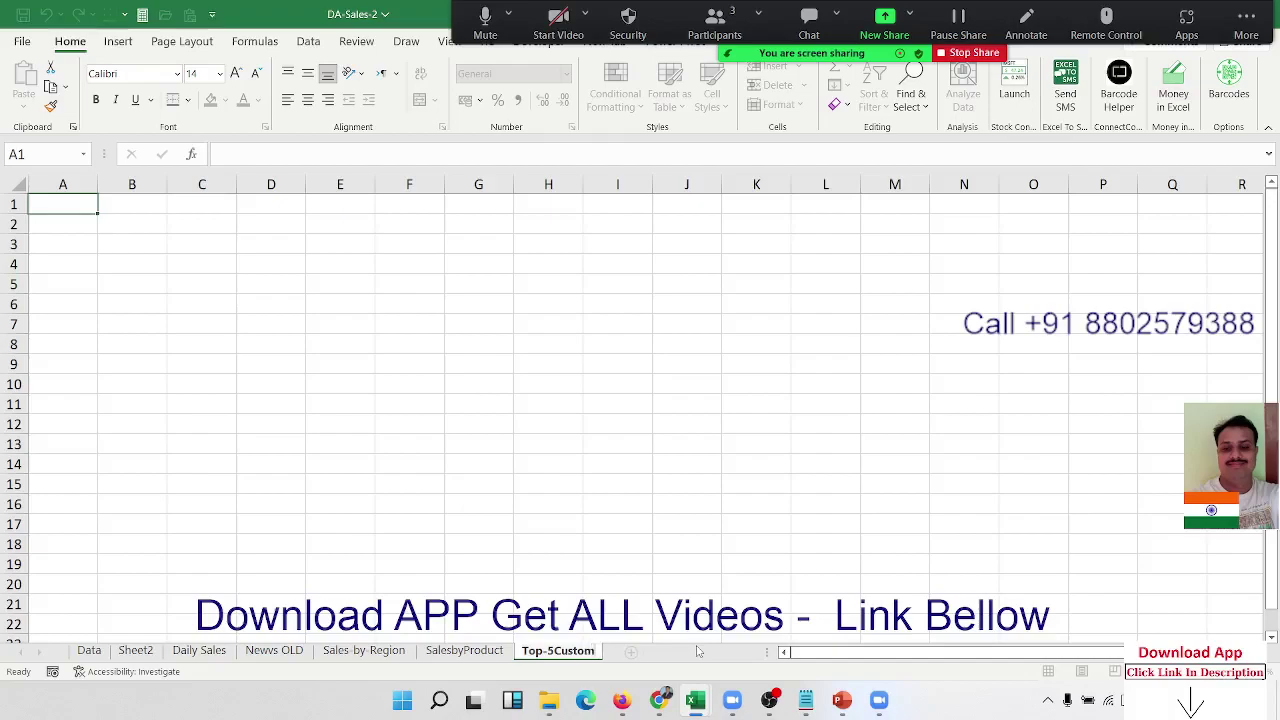
{"action": "type", "text": "er"}
{"action": "left_click", "coordinate": [656, 561]}
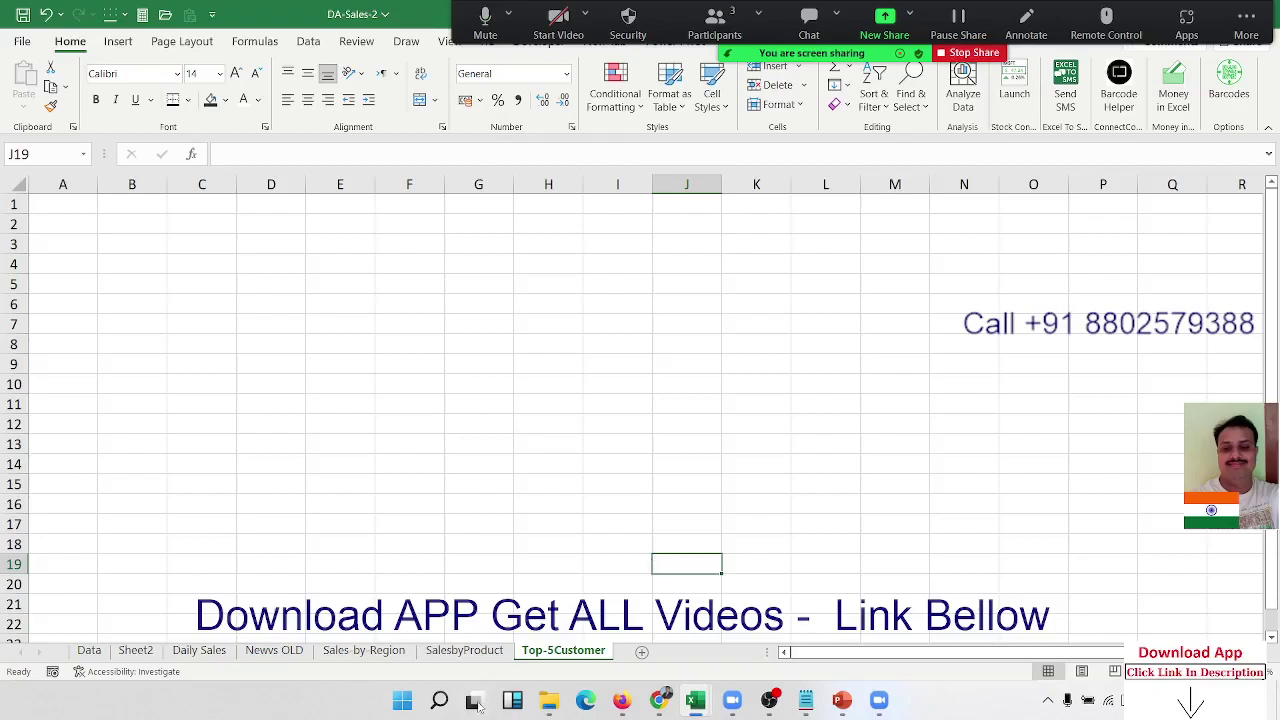
Copy the Data sheet's customer names from column E into A1 of the Top-5Customer sheet
{"action": "left_click", "coordinate": [89, 651]}
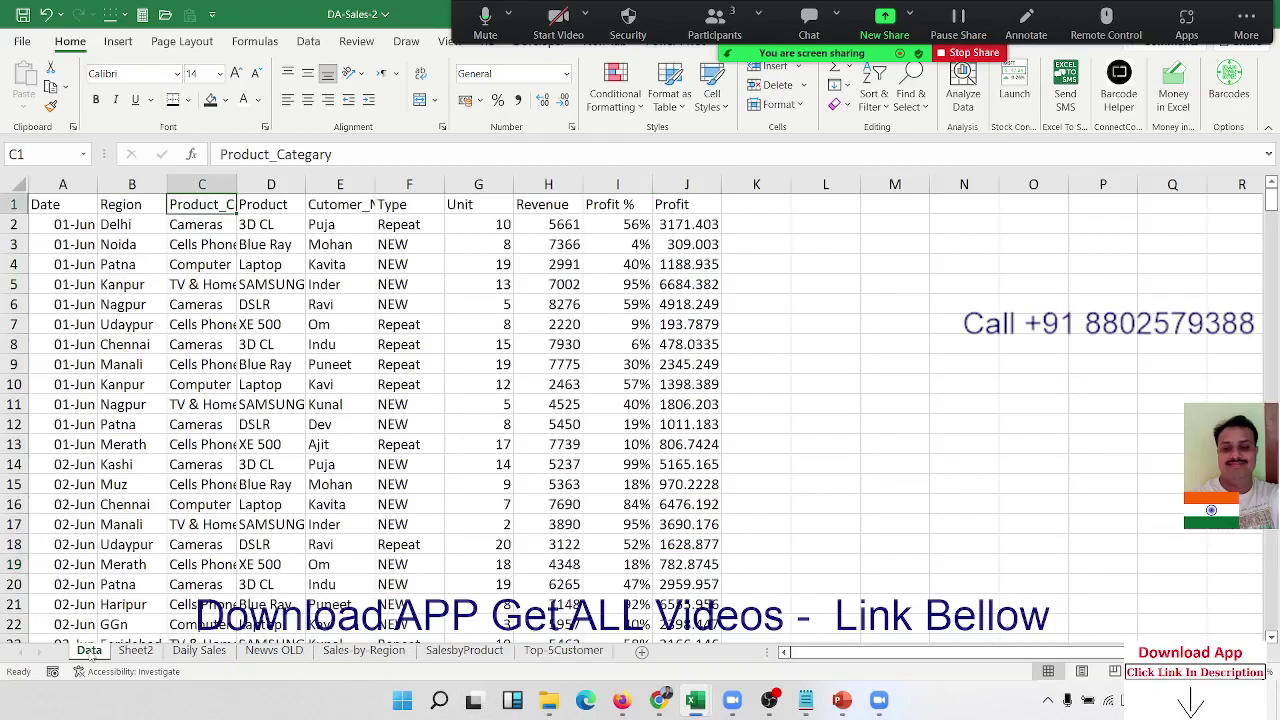
{"action": "left_click", "coordinate": [366, 250]}
{"action": "key", "text": "Up"}
{"action": "key", "text": "Left"}
{"action": "key", "text": "Right"}
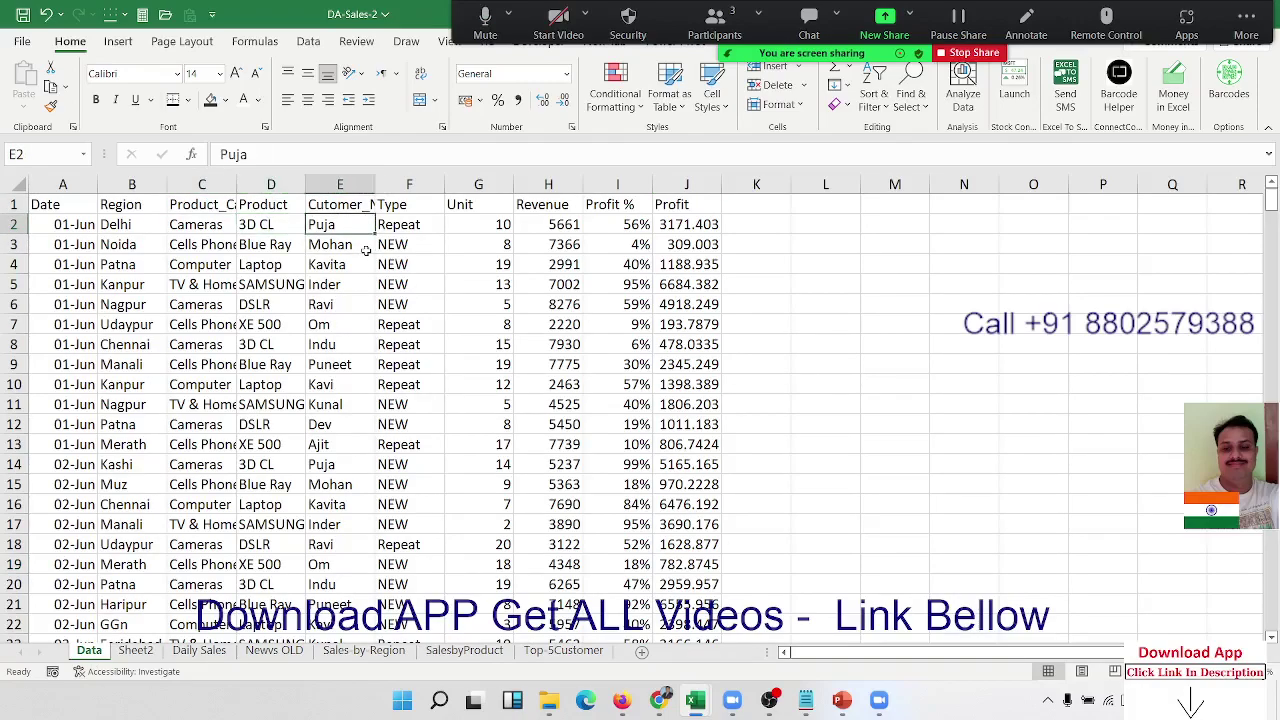
{"action": "key", "text": "ctrl+shift+Down"}
{"action": "key", "text": "ctrl+c"}
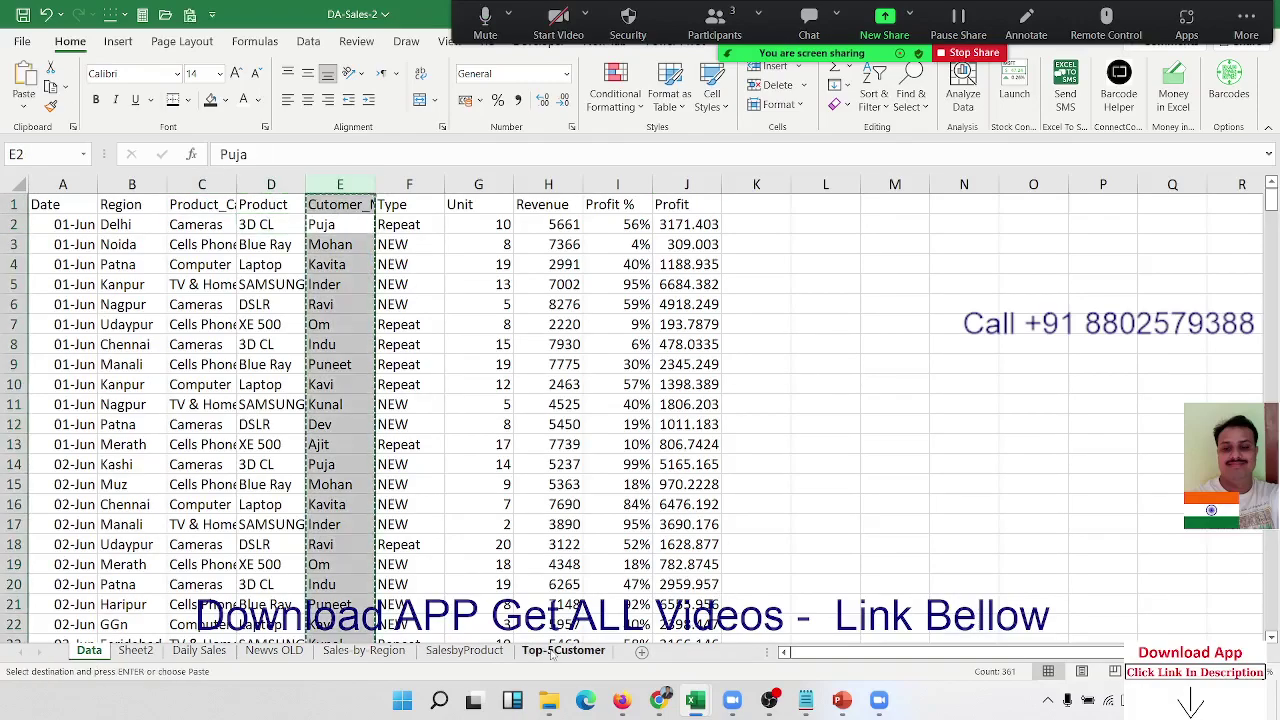
{"action": "left_click", "coordinate": [548, 641]}
{"action": "left_click", "coordinate": [550, 652]}
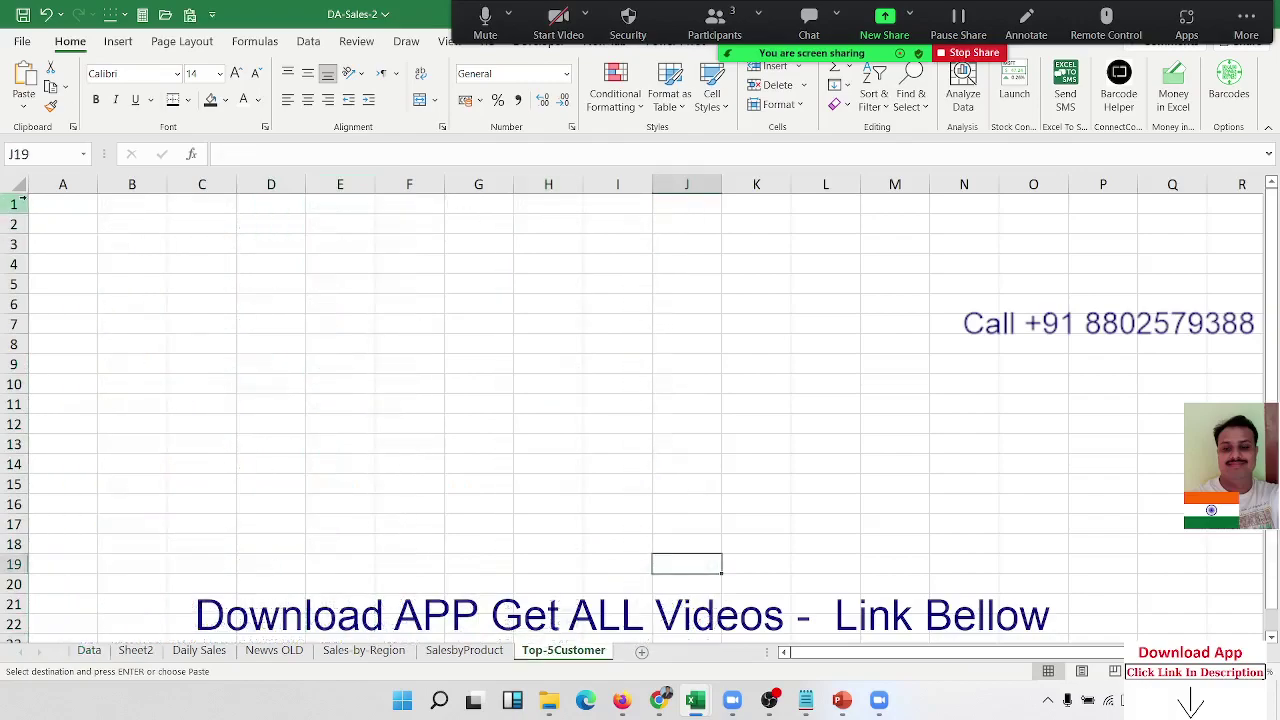
{"action": "left_click", "coordinate": [77, 210]}
{"action": "key", "text": "ctrl+v"}
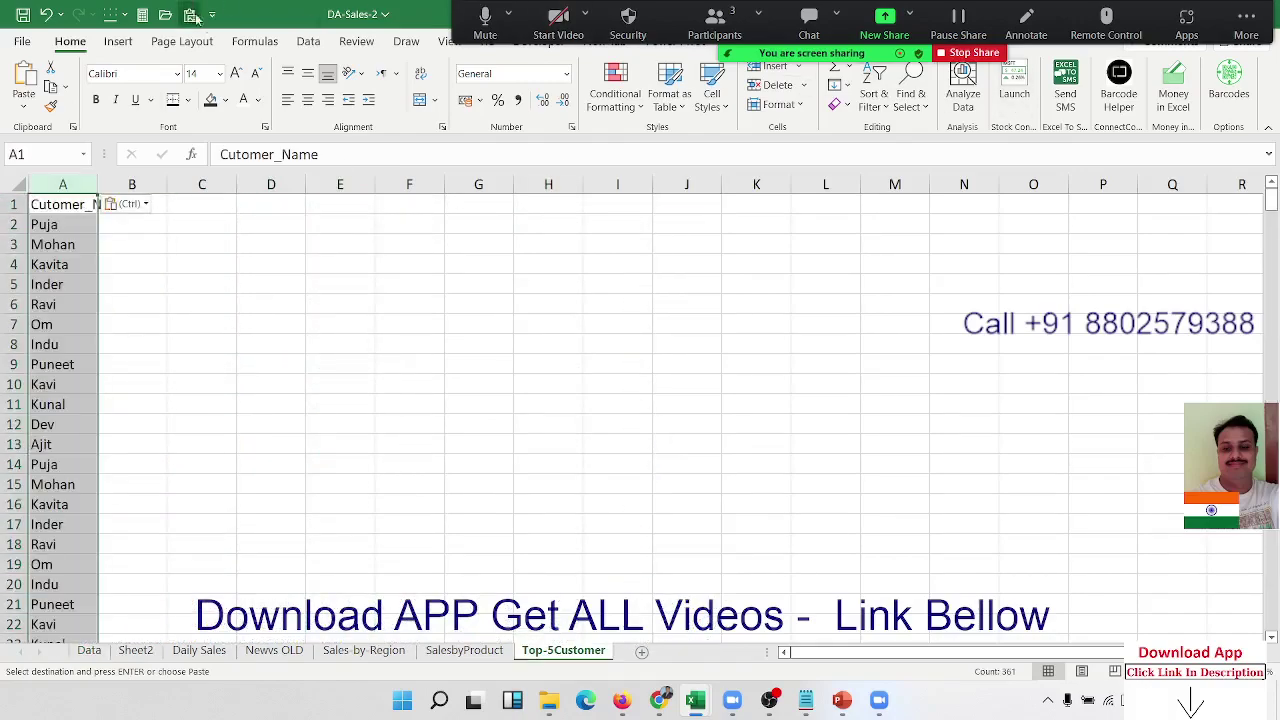
Remove duplicates from column A, deleting 418 repeats to leave 14 unique names
{"action": "left_click", "coordinate": [308, 42]}
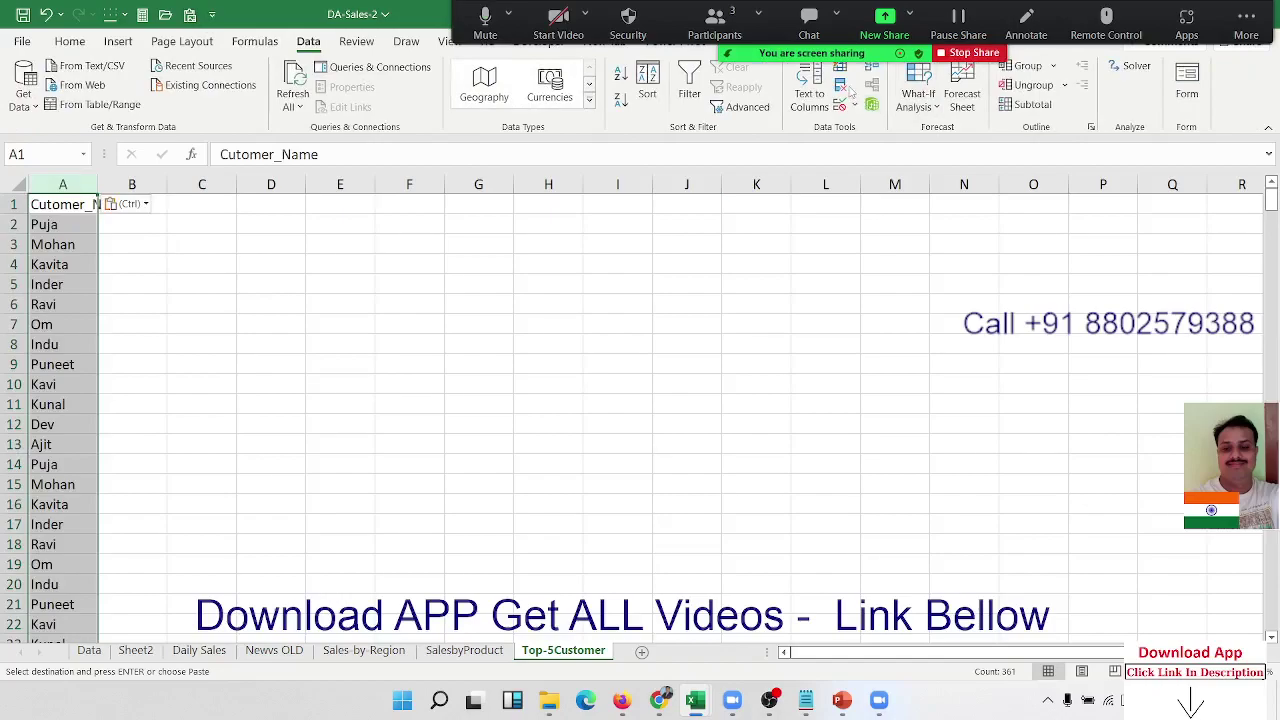
{"action": "key", "text": "Escape"}
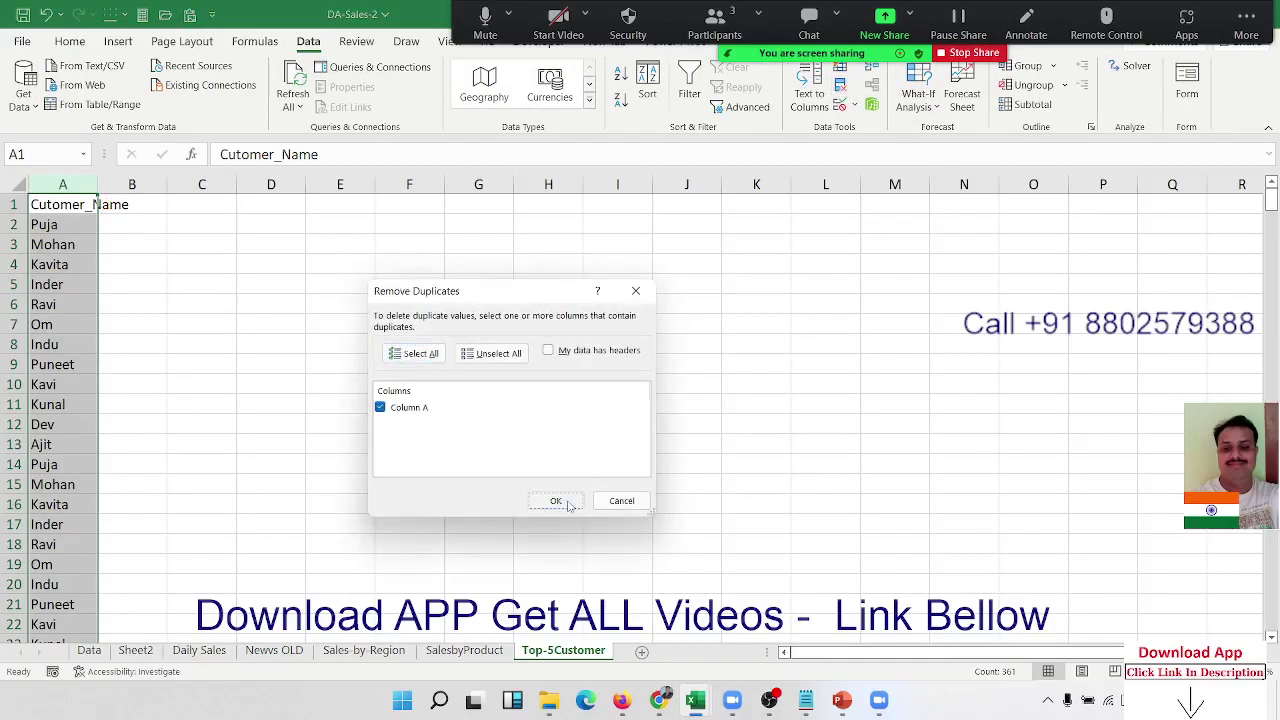
{"action": "left_click", "coordinate": [563, 501]}
{"action": "left_click", "coordinate": [646, 398]}
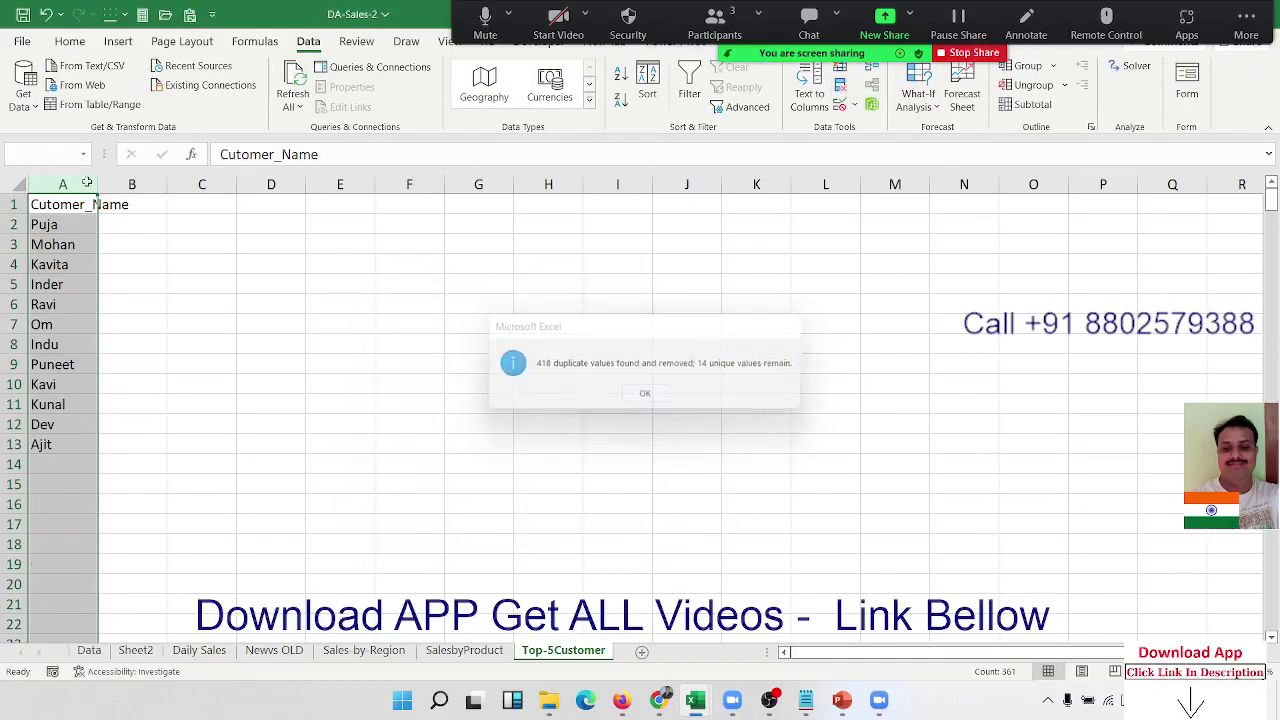
Autofit column A, then enter the headers TotalRev, Qty and Profit in B1, C1 and D1
{"action": "double_click", "coordinate": [102, 179]}
{"action": "left_click", "coordinate": [166, 209]}
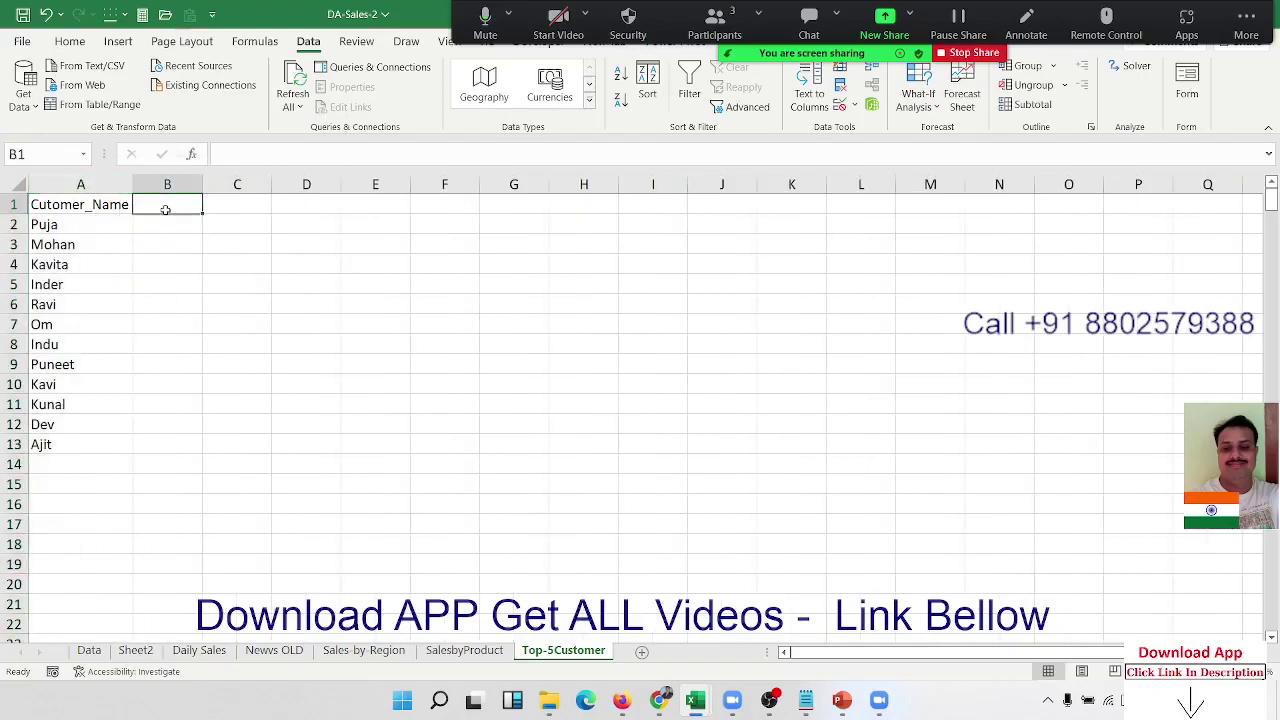
{"action": "type", "text": "Total"}
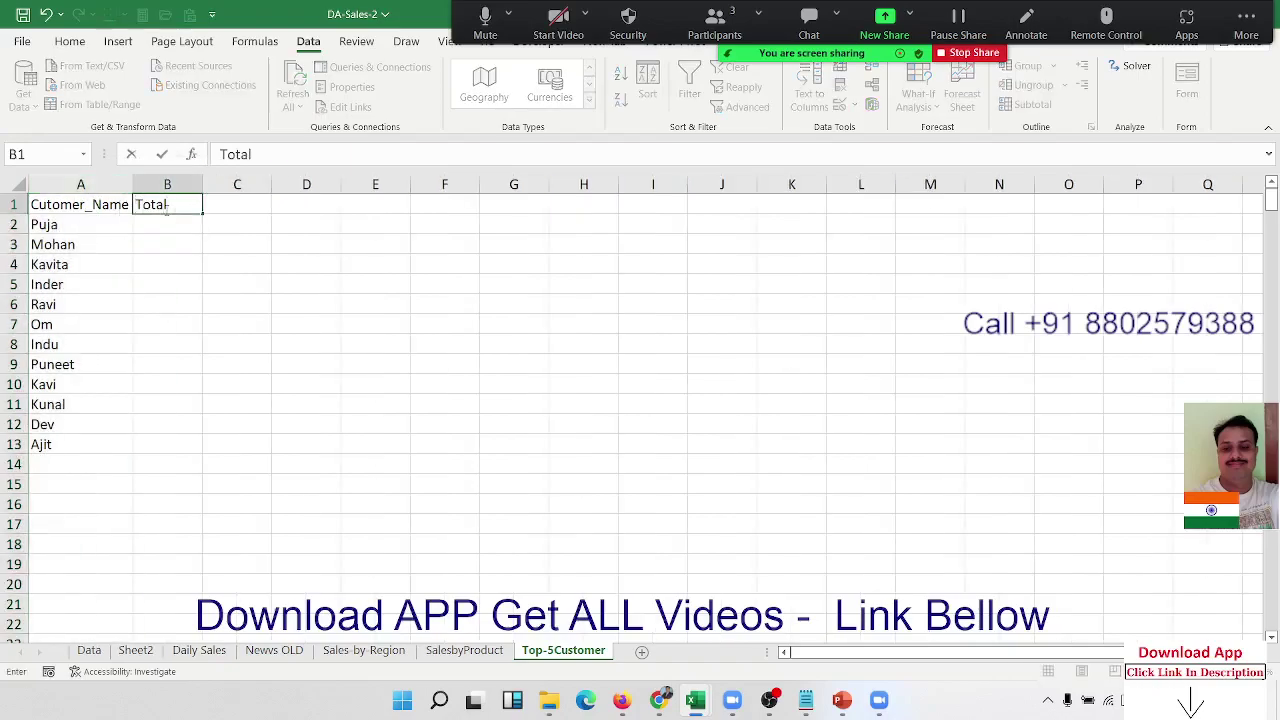
{"action": "type", "text": "Recv"}
{"action": "key", "text": "Tab"}
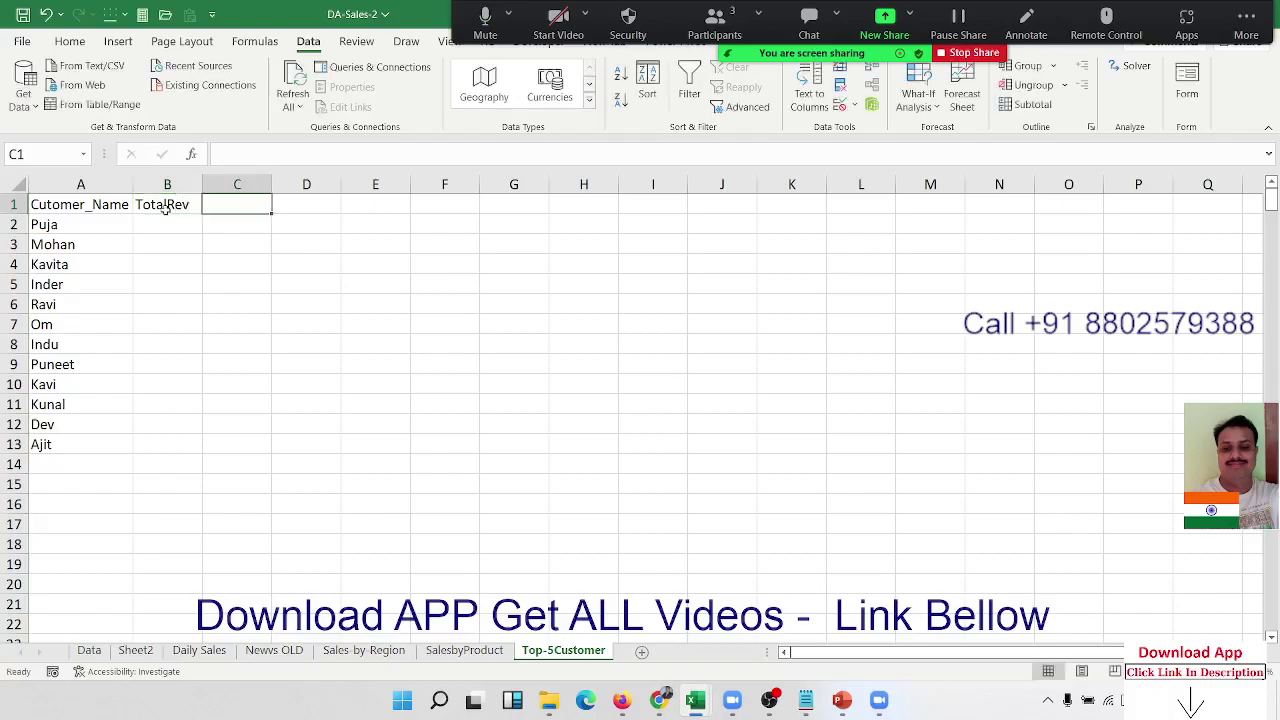
{"action": "type", "text": "Qty"}
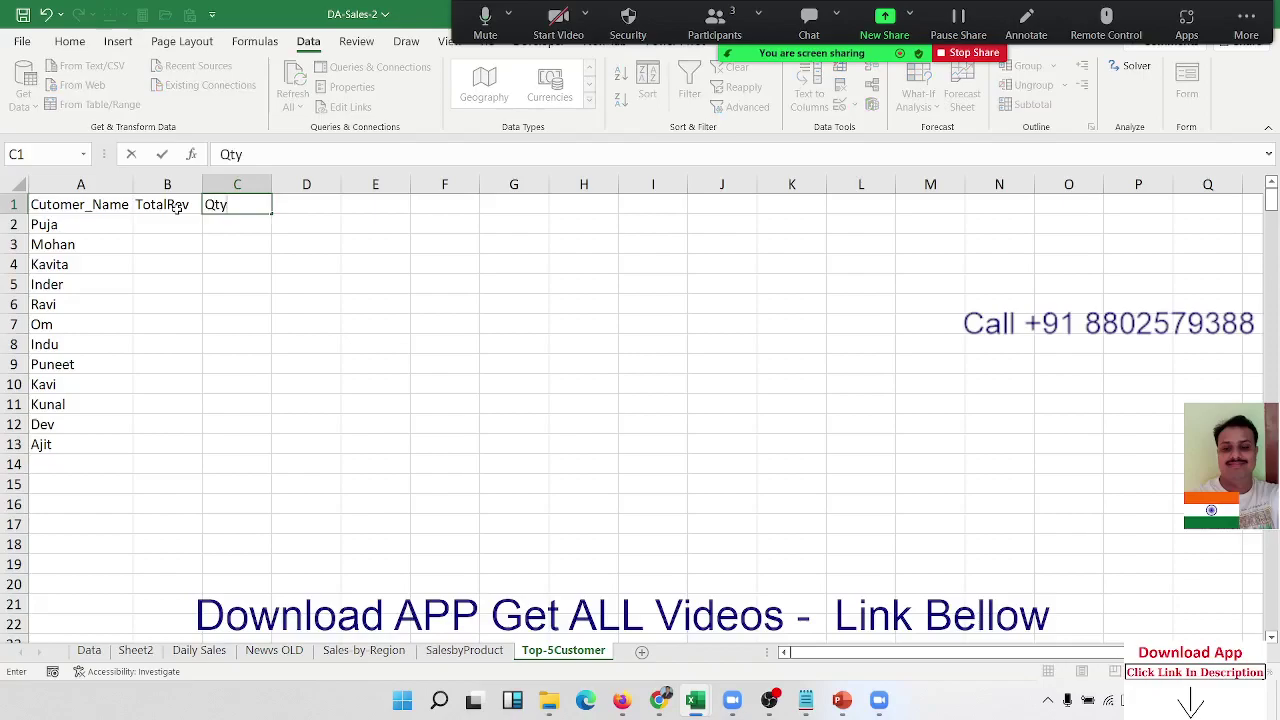
{"action": "key", "text": "Tab"}
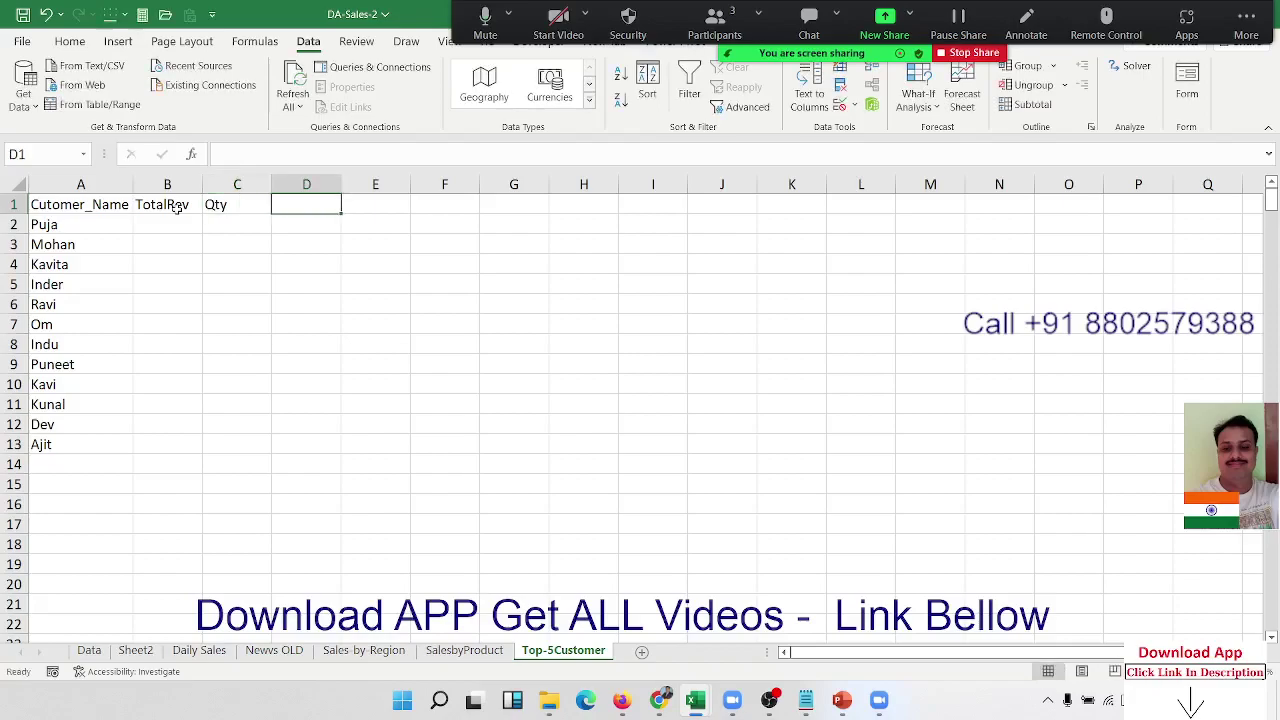
{"action": "type", "text": "Pf"}
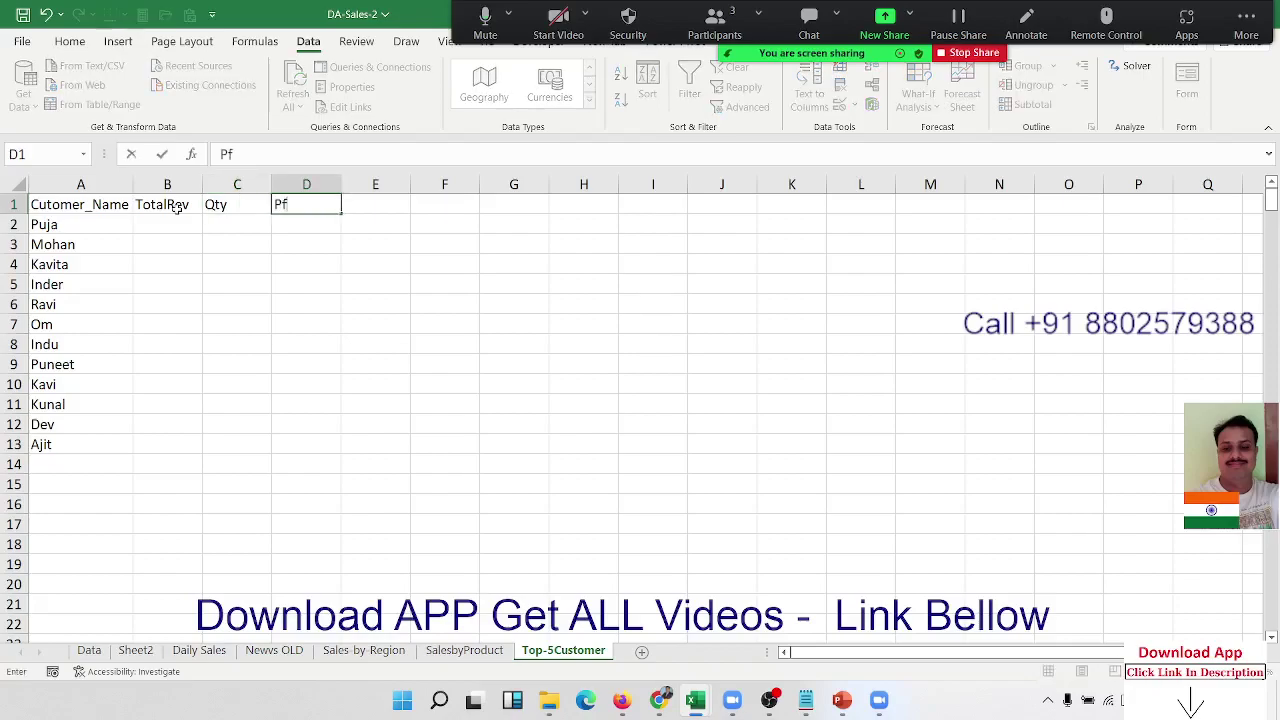
{"action": "key", "text": "BackSpace"}
{"action": "key", "text": "BackSpace"}
{"action": "type", "text": "Pr"}
{"action": "type", "text": "ofit"}
{"action": "key", "text": "Return"}
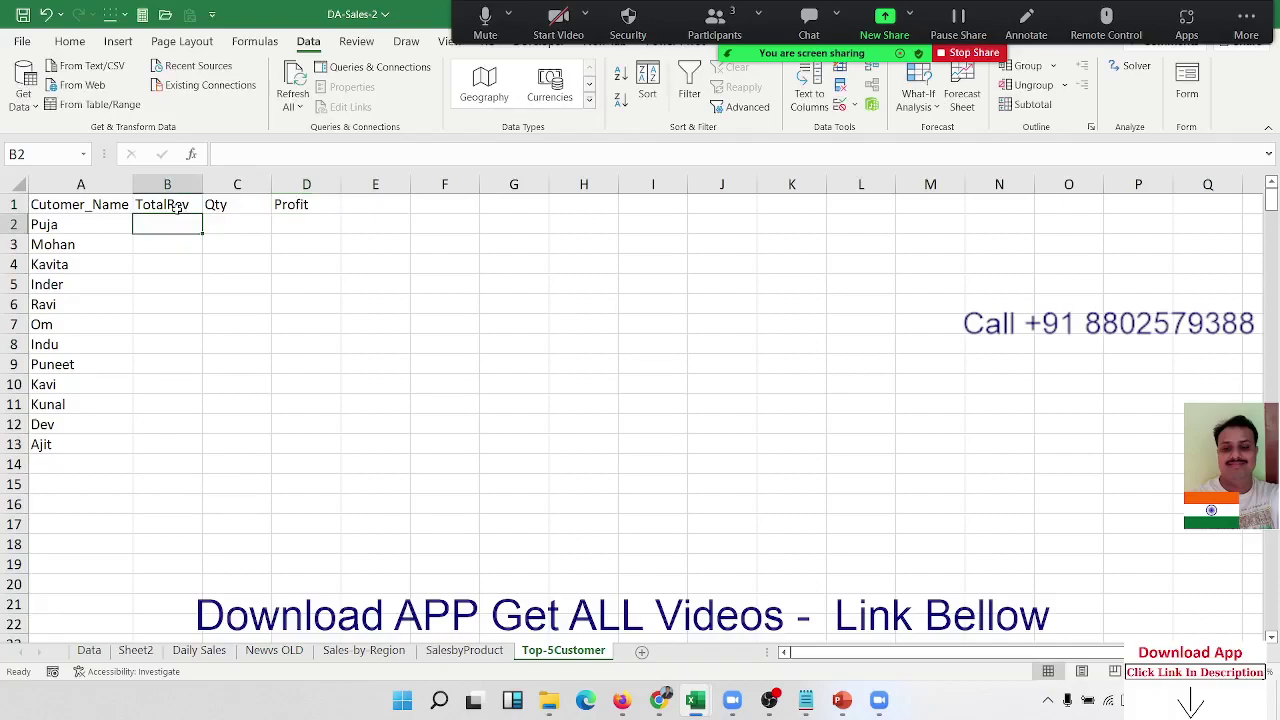
Enter =SUMIF(Data!E:E,A2,Data!H:H) in B2, giving Puja's revenue of 134756
{"action": "type", "text": "=sum"}
{"action": "key", "text": "Tab"}
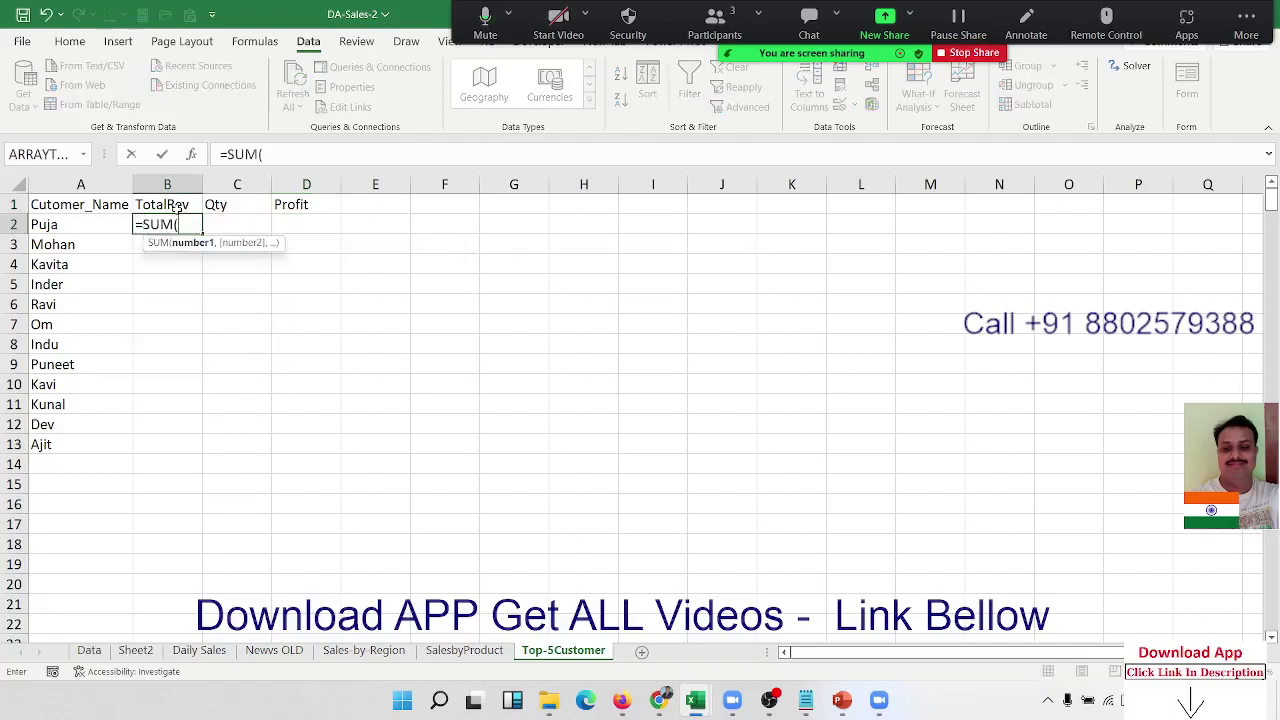
{"action": "key", "text": "Down"}
{"action": "key", "text": "BackSpace"}
{"action": "key", "text": "BackSpace"}
{"action": "key", "text": "BackSpace"}
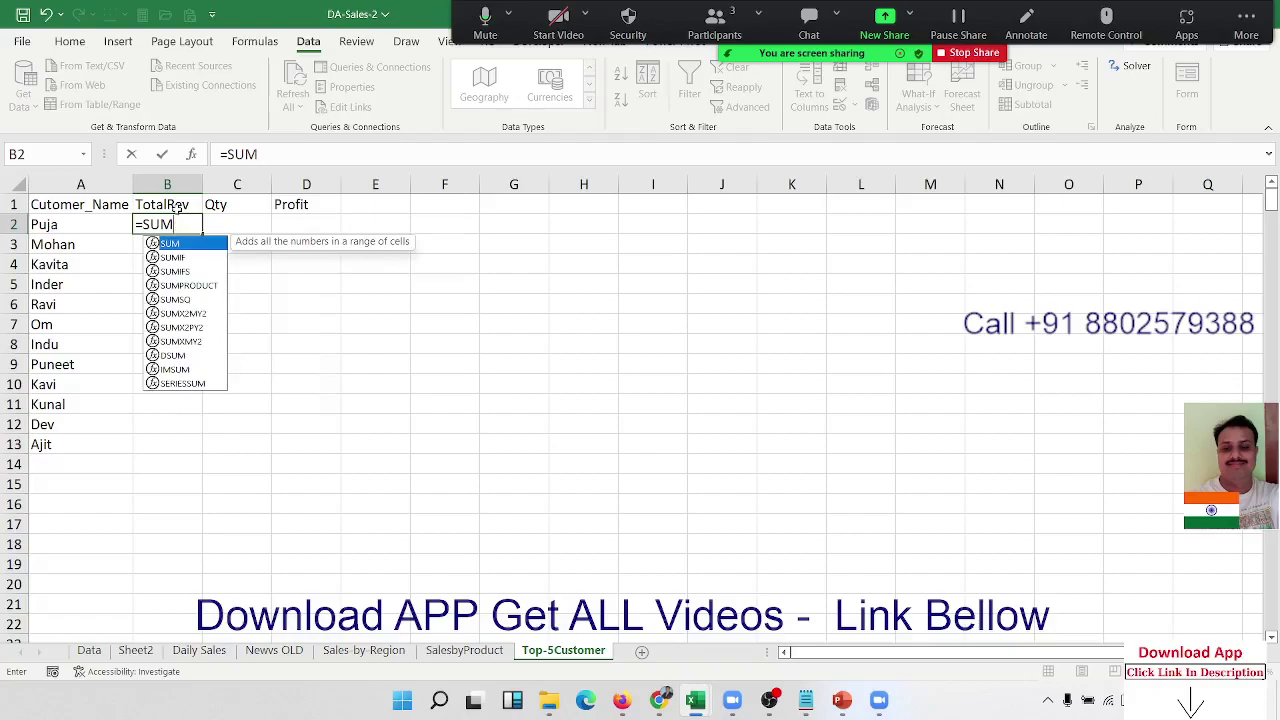
{"action": "key", "text": "Down"}
{"action": "key", "text": "Tab"}
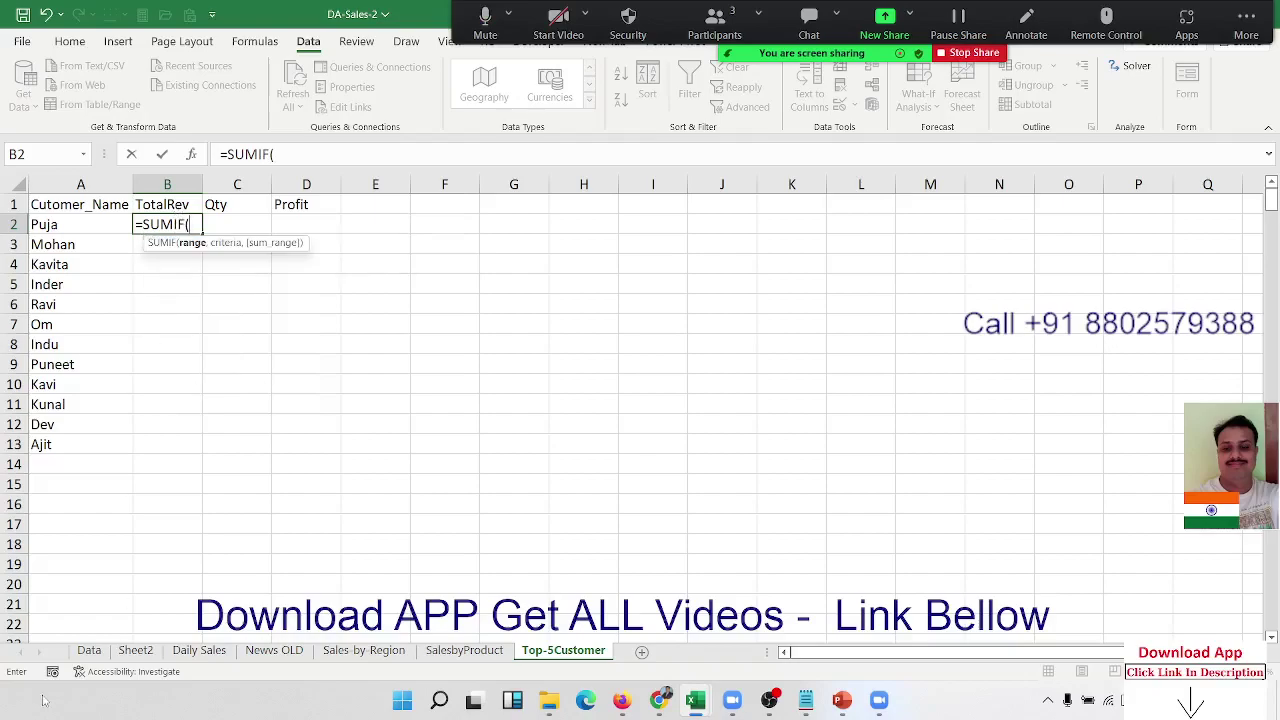
{"action": "left_click", "coordinate": [89, 650]}
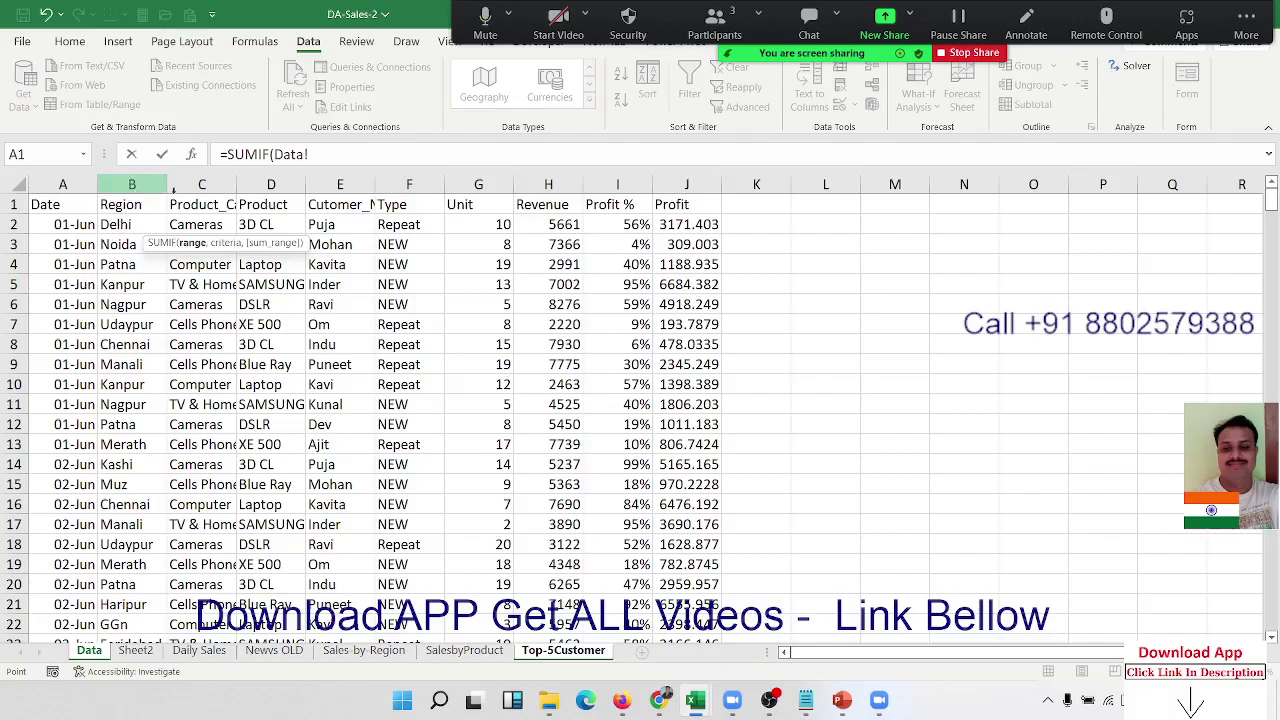
{"action": "left_click", "coordinate": [340, 185]}
{"action": "type", "text": ","}
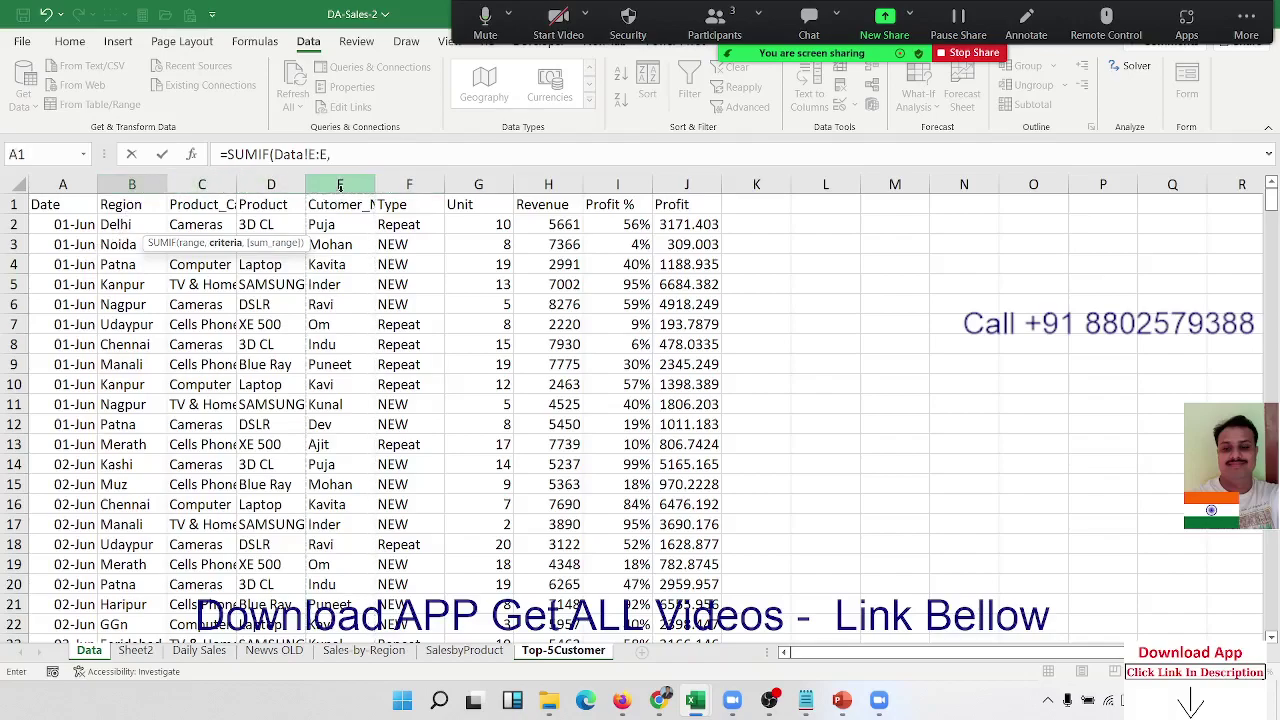
{"action": "type", "text": "a2,Data!H:H"}
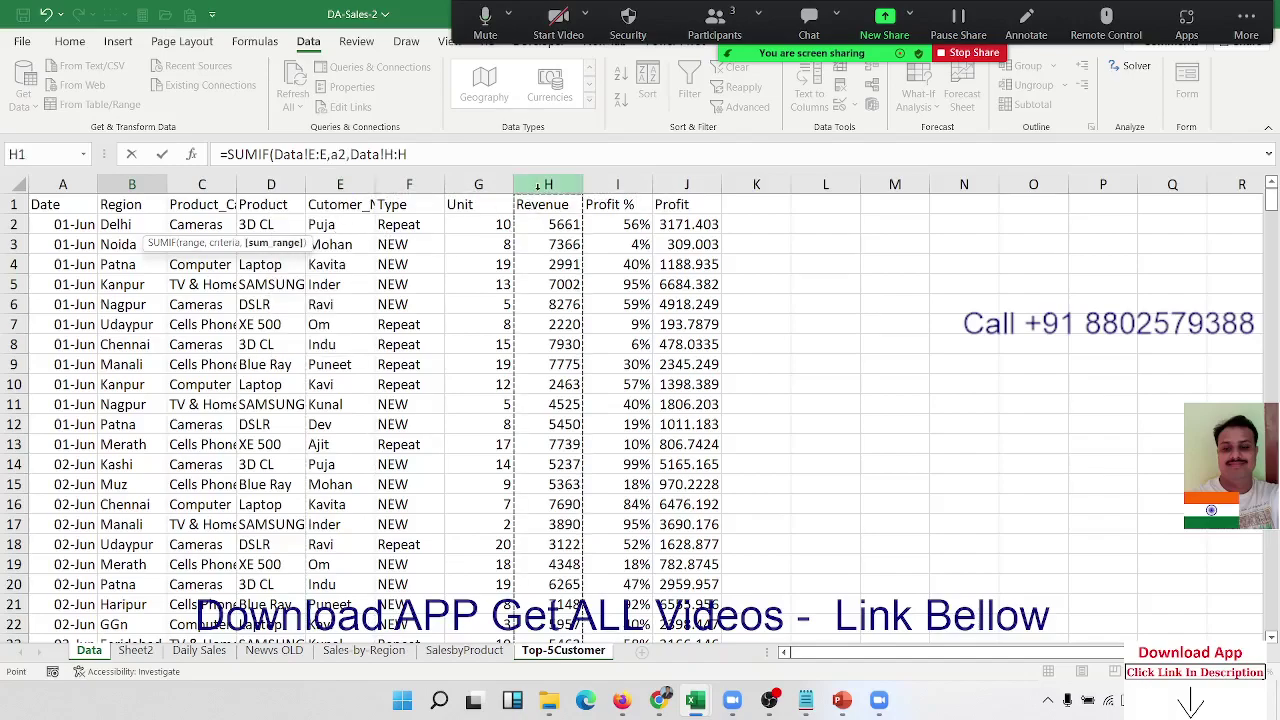
{"action": "key", "text": "Return"}
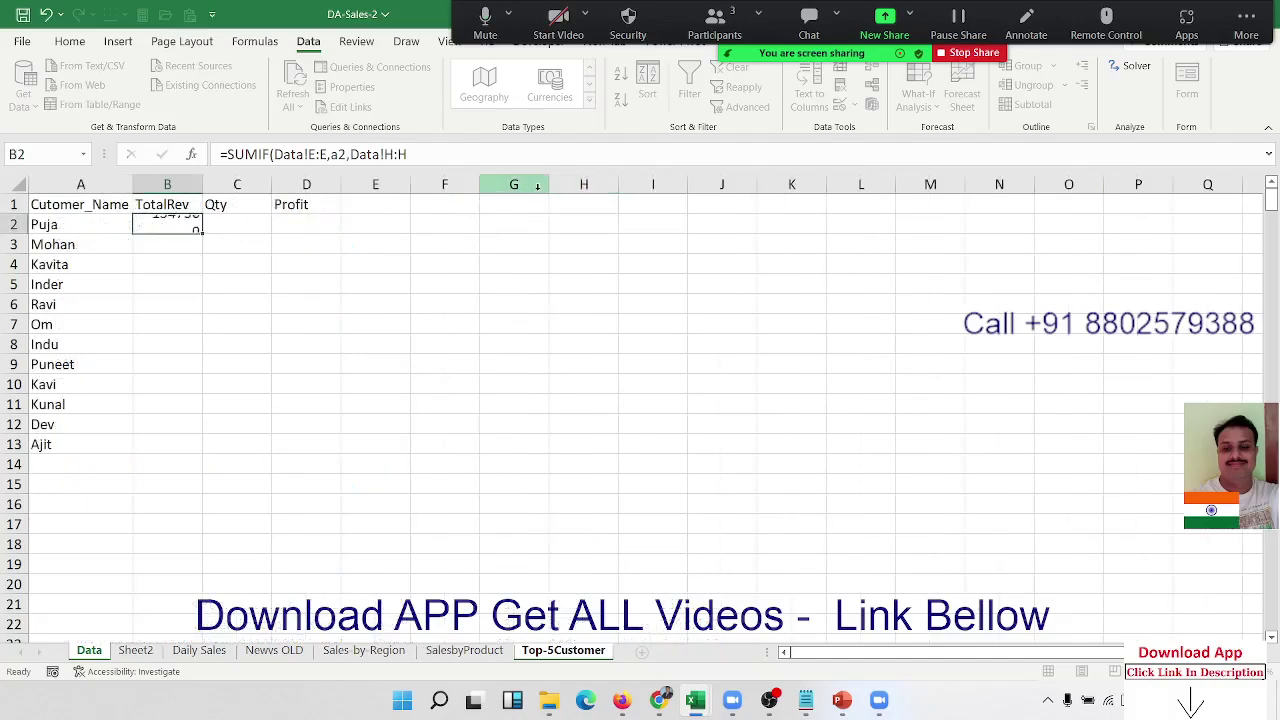
{"action": "left_click", "coordinate": [261, 217]}
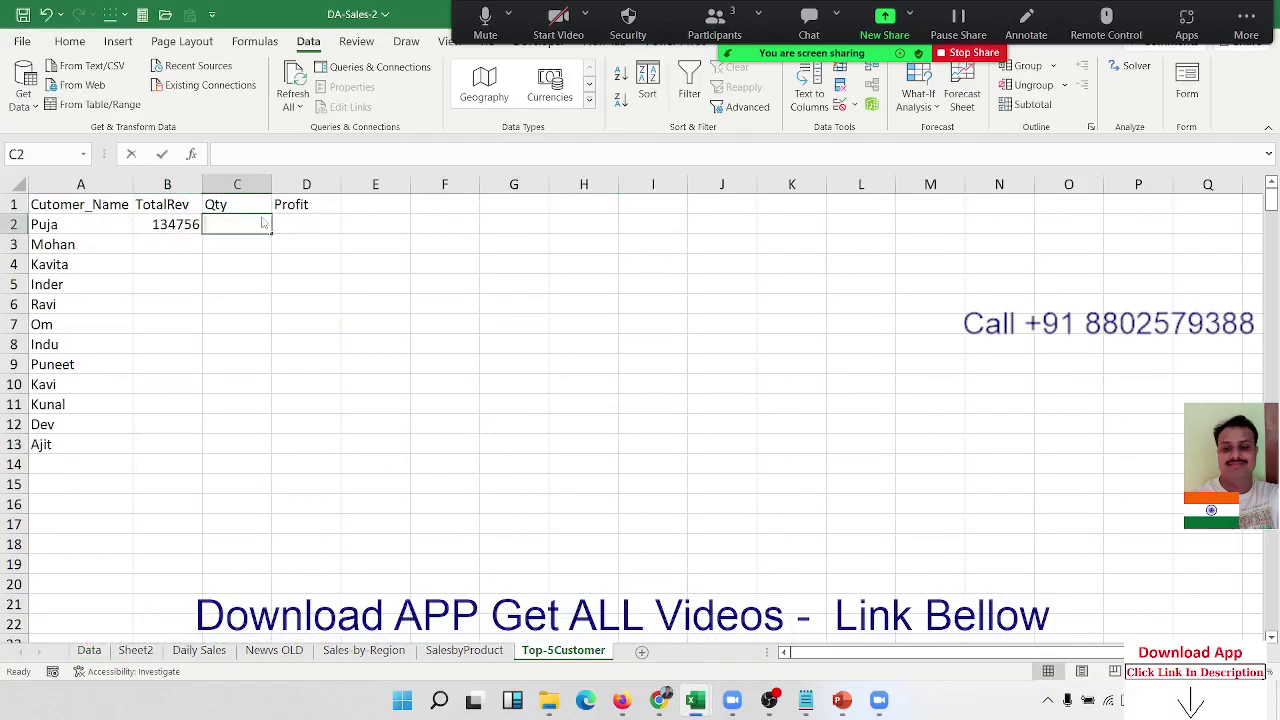
Enter a SUMIF in C2 summing Data column G units for the A2 customer, giving 282
{"action": "type", "text": "=cou"}
{"action": "key", "text": "BackSpace"}
{"action": "key", "text": "BackSpace"}
{"action": "key", "text": "BackSpace"}
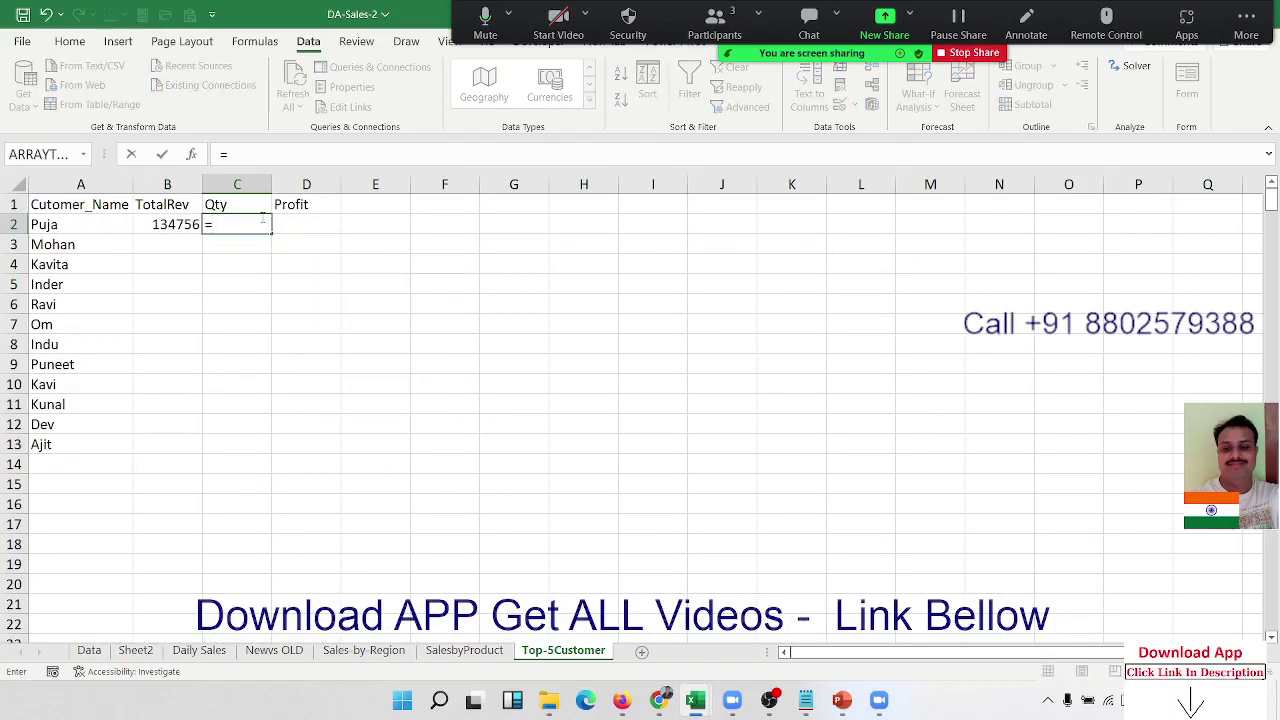
{"action": "type", "text": "sum"}
{"action": "key", "text": "Down"}
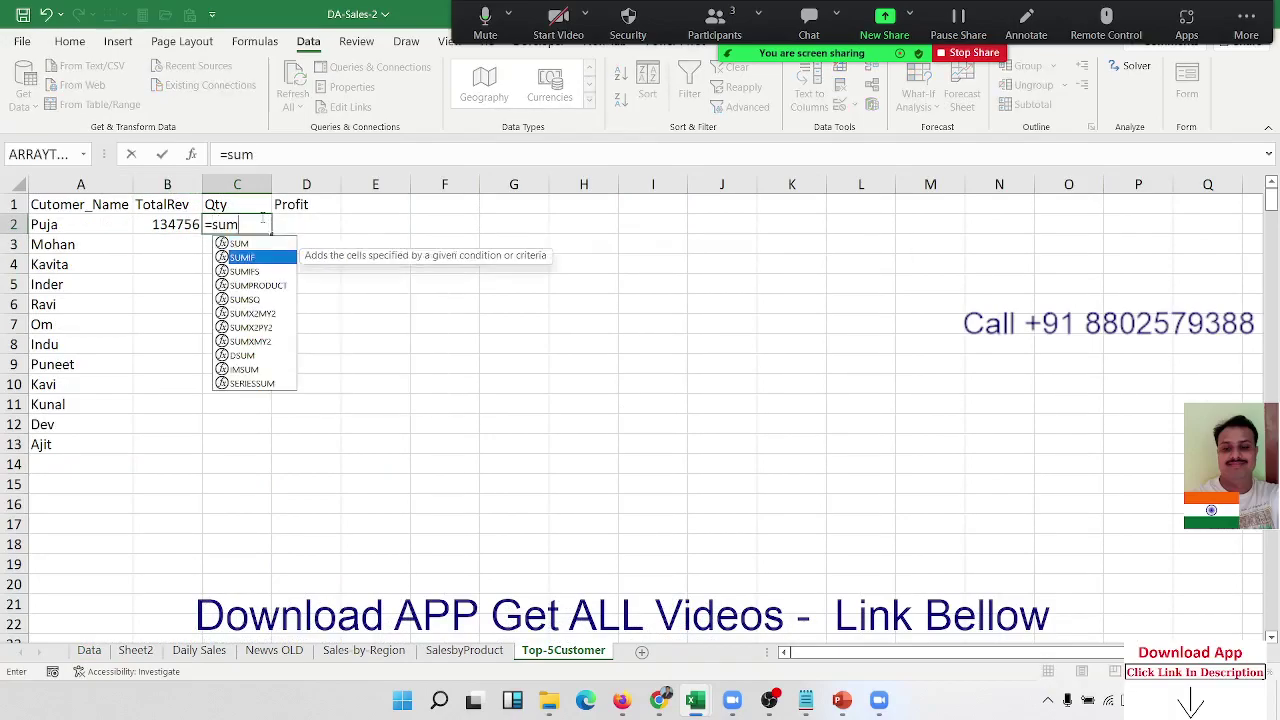
{"action": "key", "text": "Tab"}
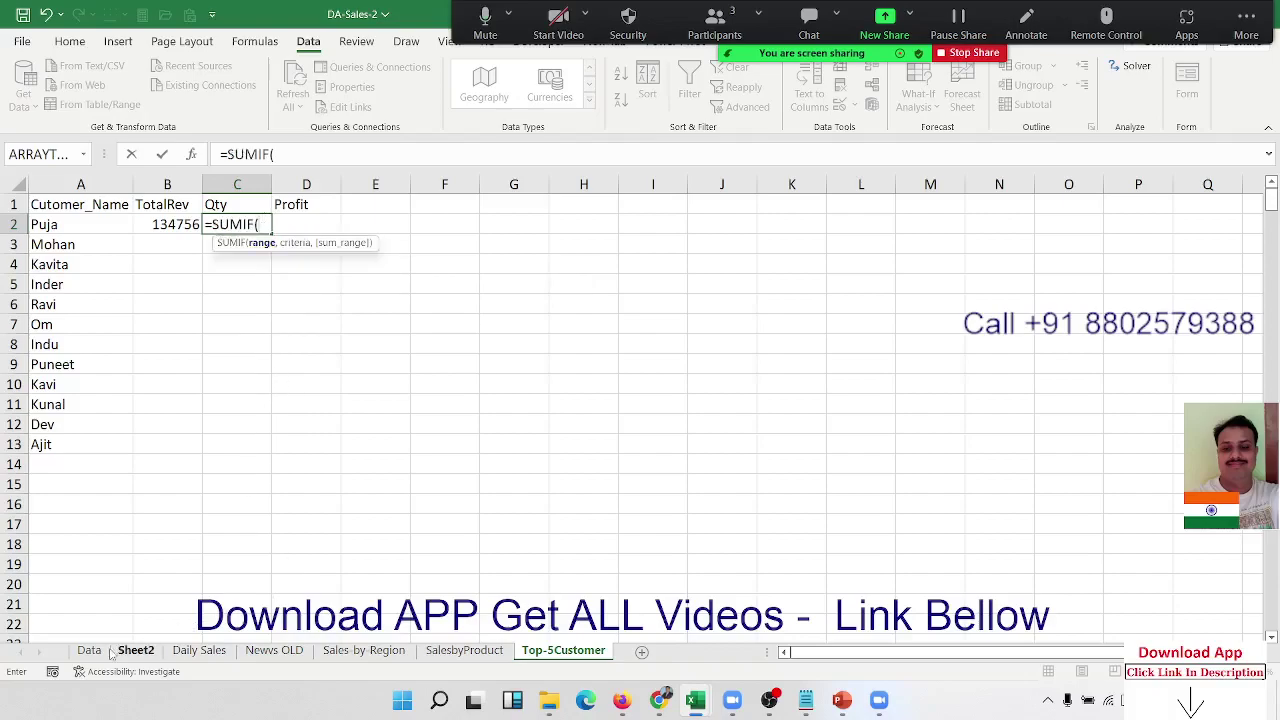
{"action": "left_click", "coordinate": [89, 650]}
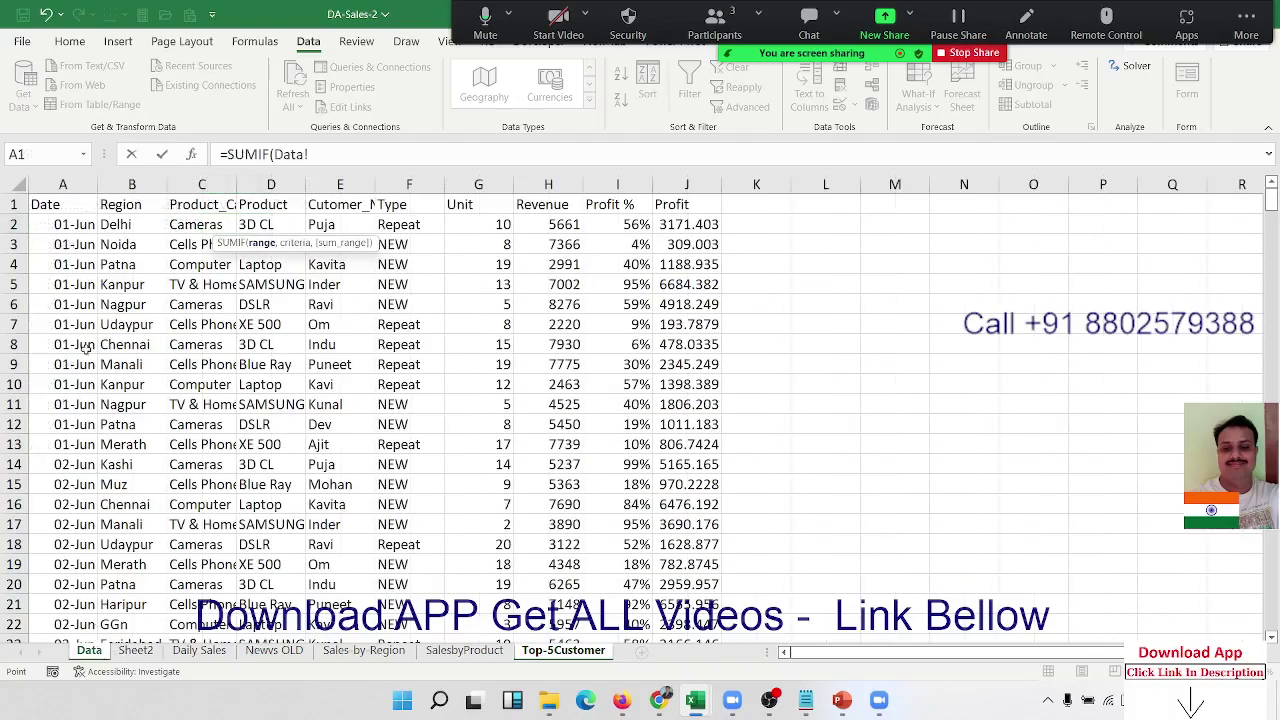
{"action": "left_click", "coordinate": [357, 185]}
{"action": "type", "text": ","}
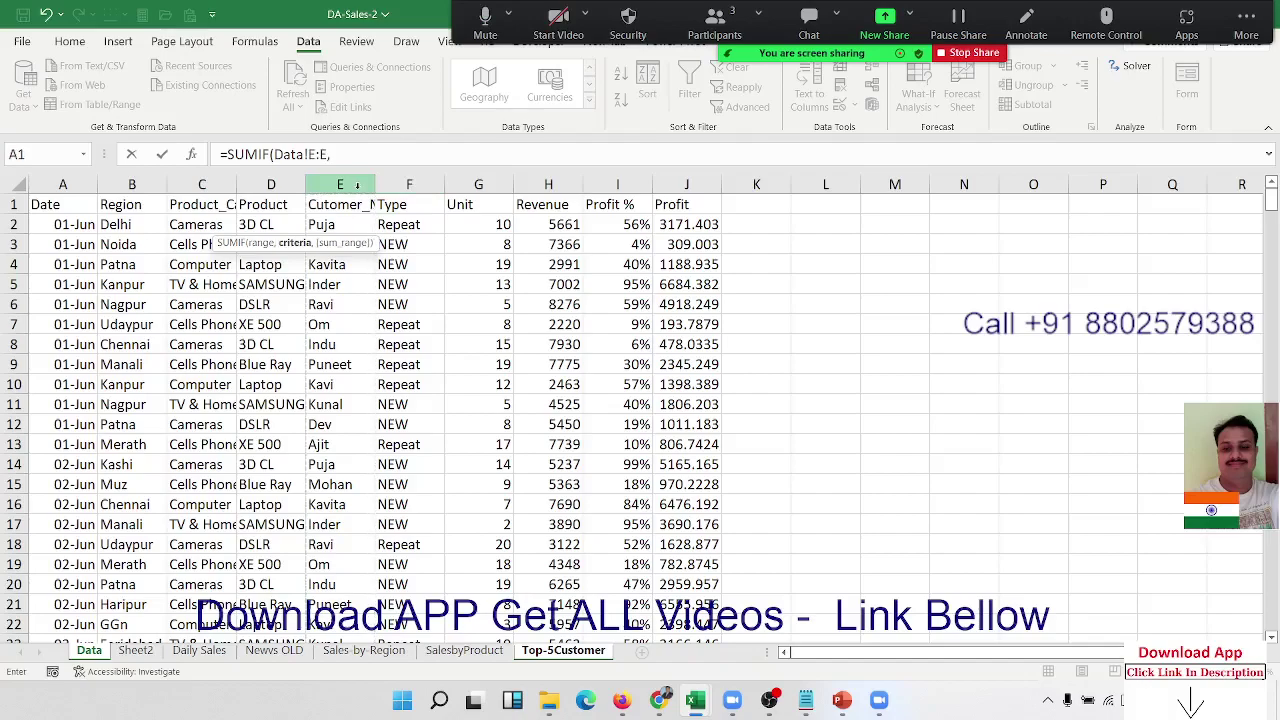
{"action": "type", "text": "a2,"}
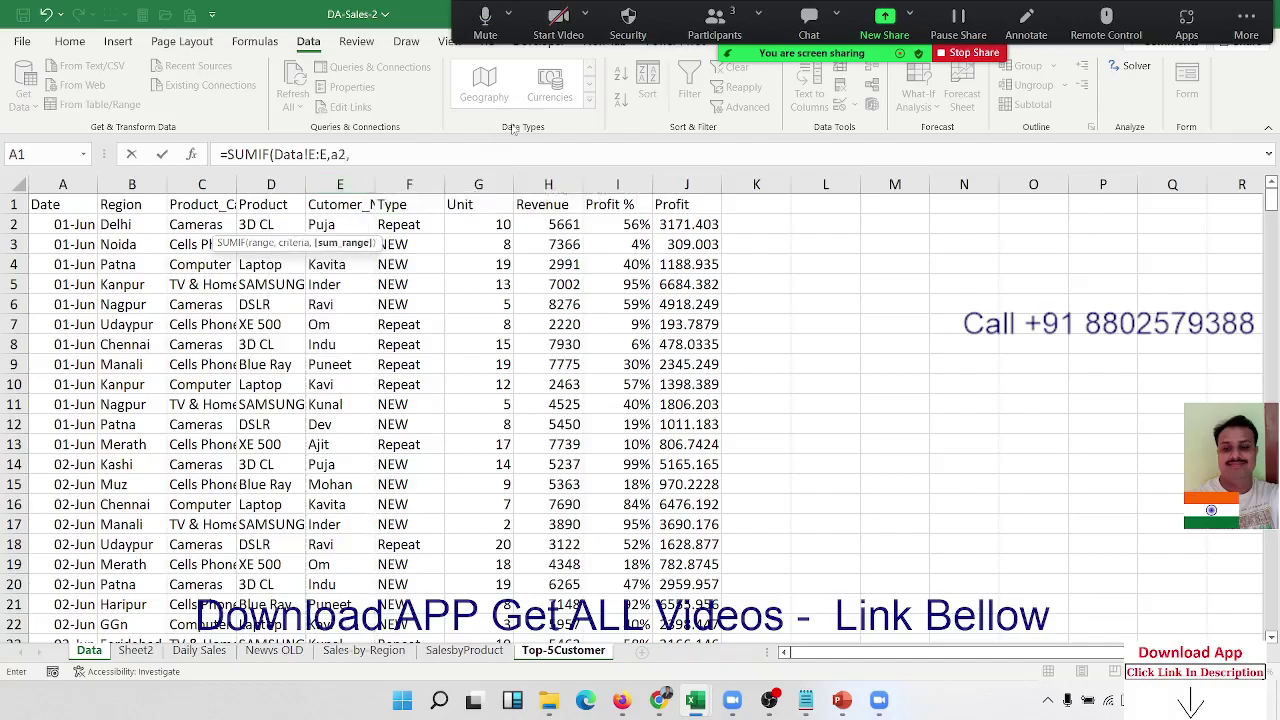
{"action": "left_click", "coordinate": [489, 184]}
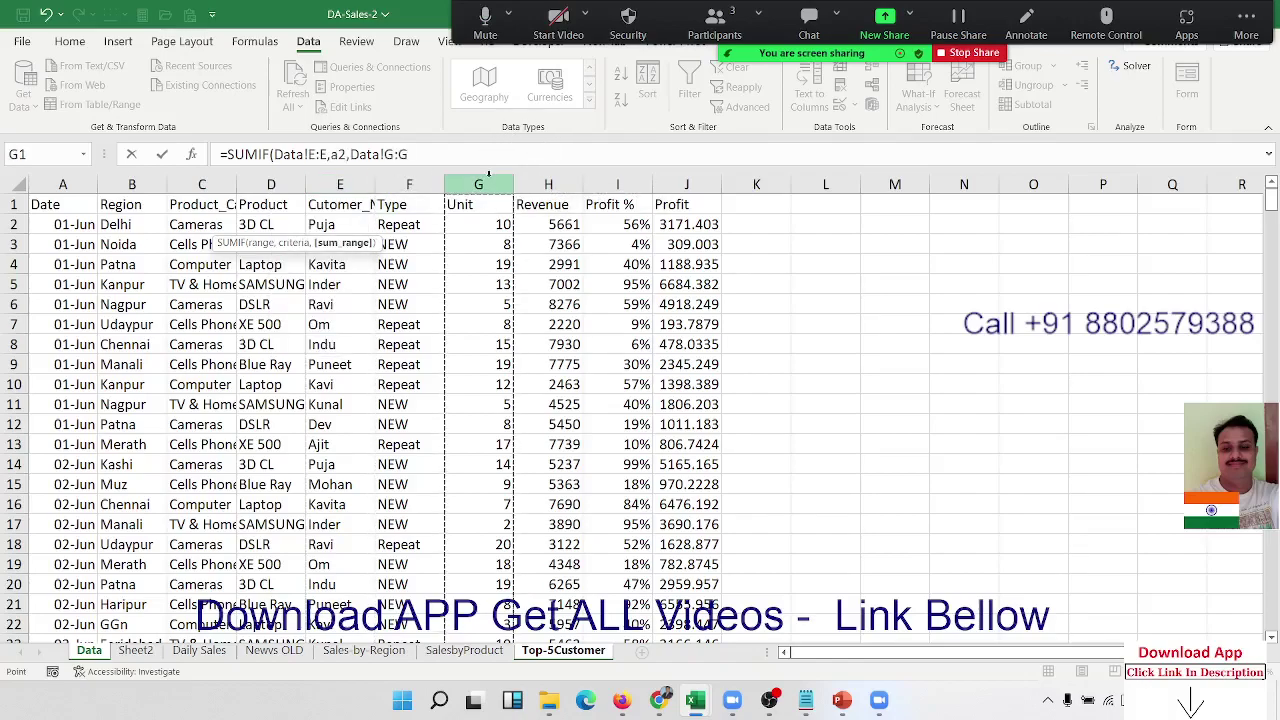
{"action": "key", "text": "Return"}
Fill the B2:C2 TotalRev and Qty formulas down to row 13
{"action": "key", "text": "Up"}
{"action": "key", "text": "shift+Left"}
{"action": "key", "text": "Left"}
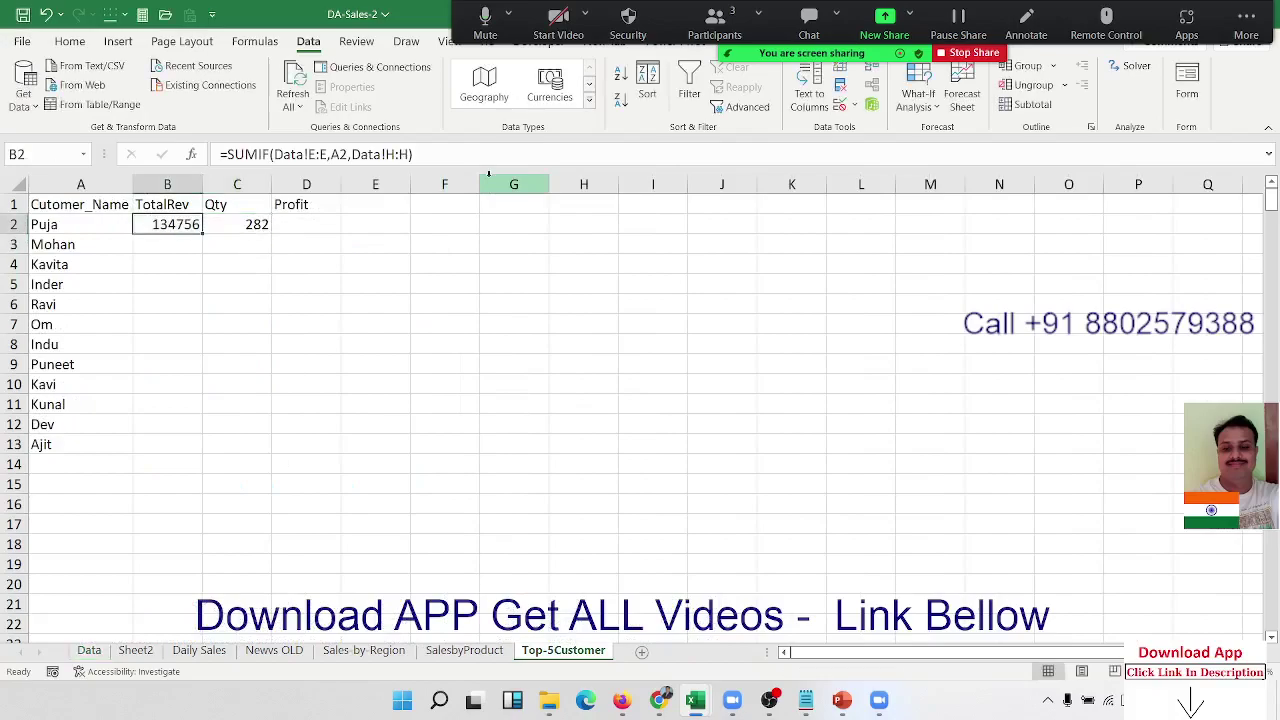
{"action": "key", "text": "shift+Right"}
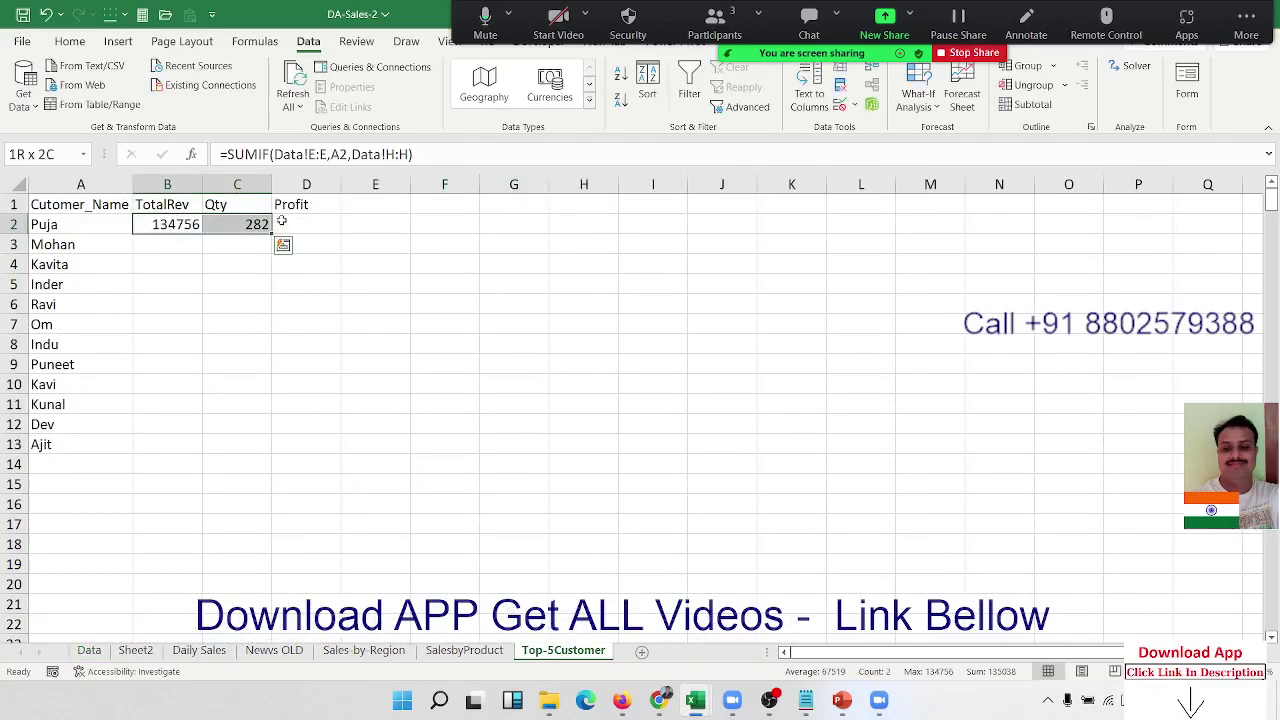
{"action": "double_click", "coordinate": [272, 232]}
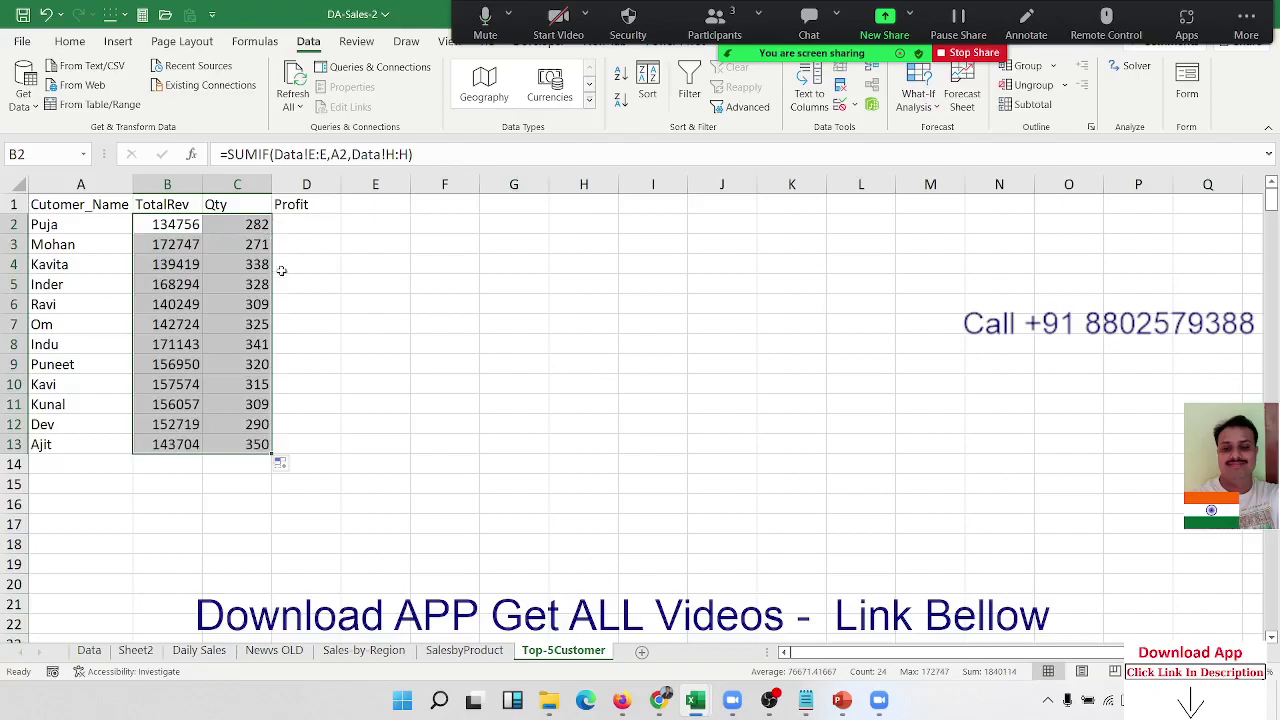
Inspect how the Profit values in the Data sheet's column J are calculated
{"action": "left_click", "coordinate": [89, 650]}
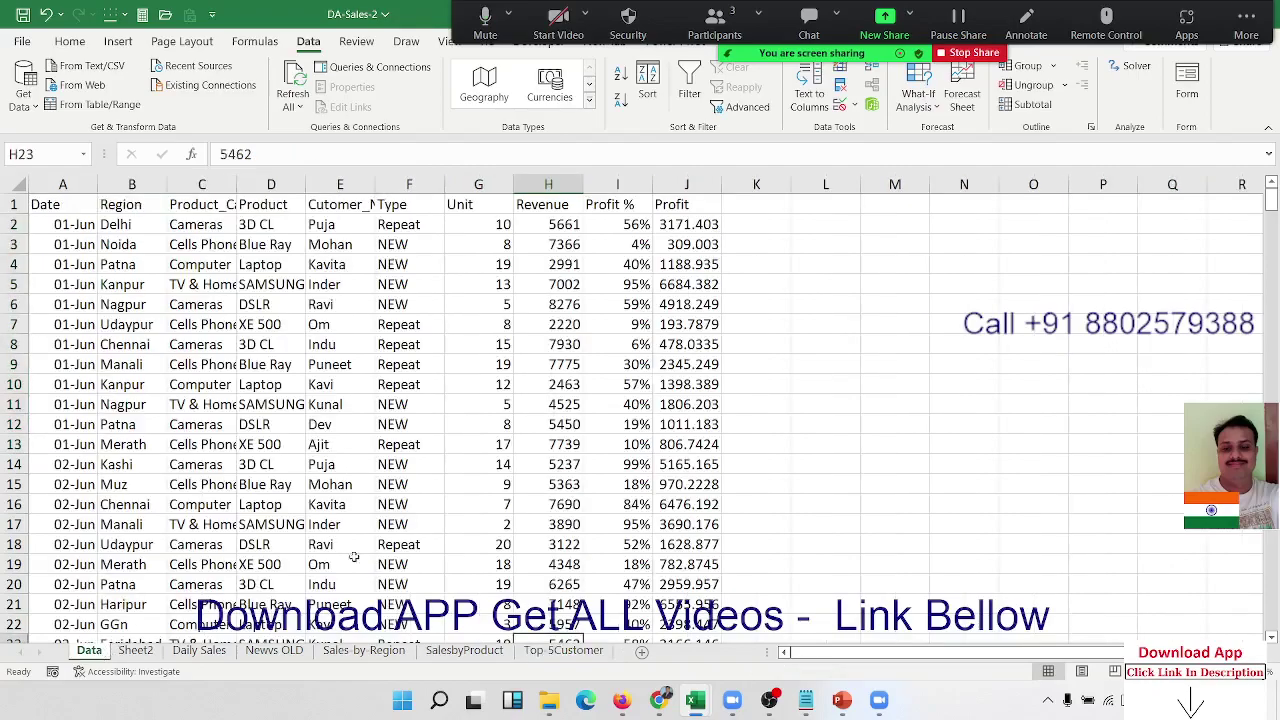
{"action": "left_click_drag", "start_coordinate": [690, 210], "coordinate": [690, 440]}
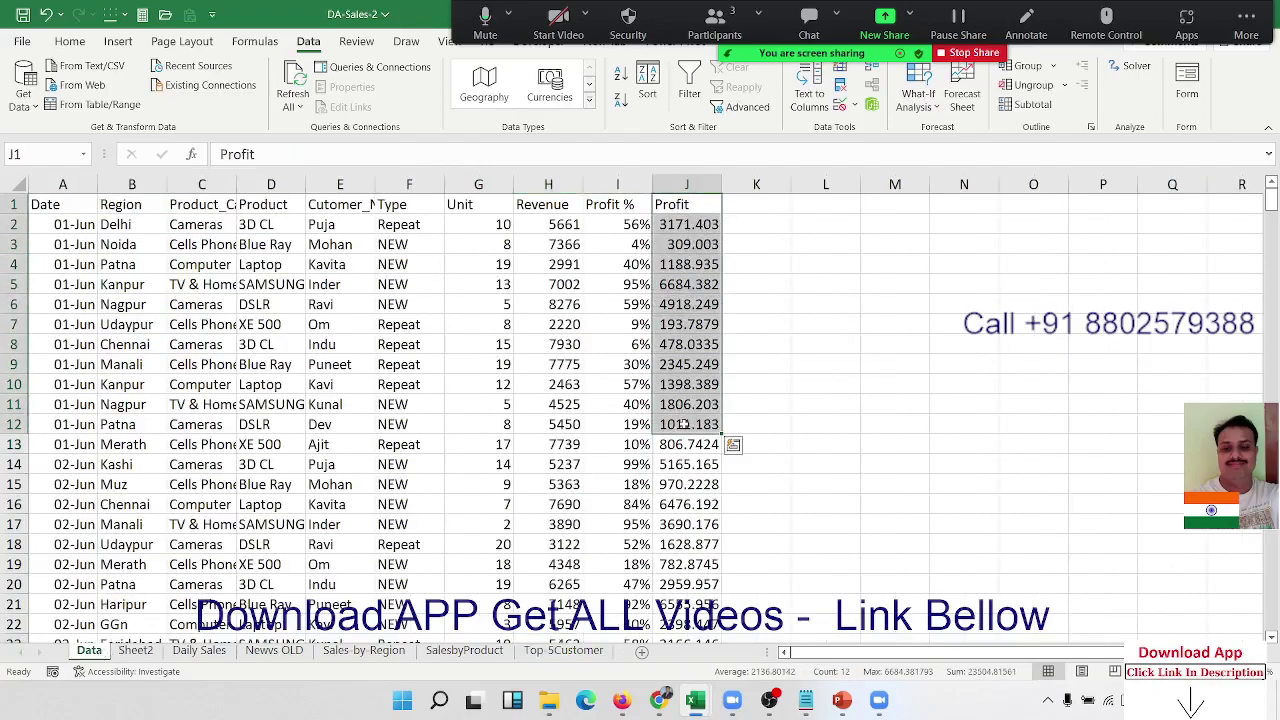
{"action": "left_click", "coordinate": [680, 330]}
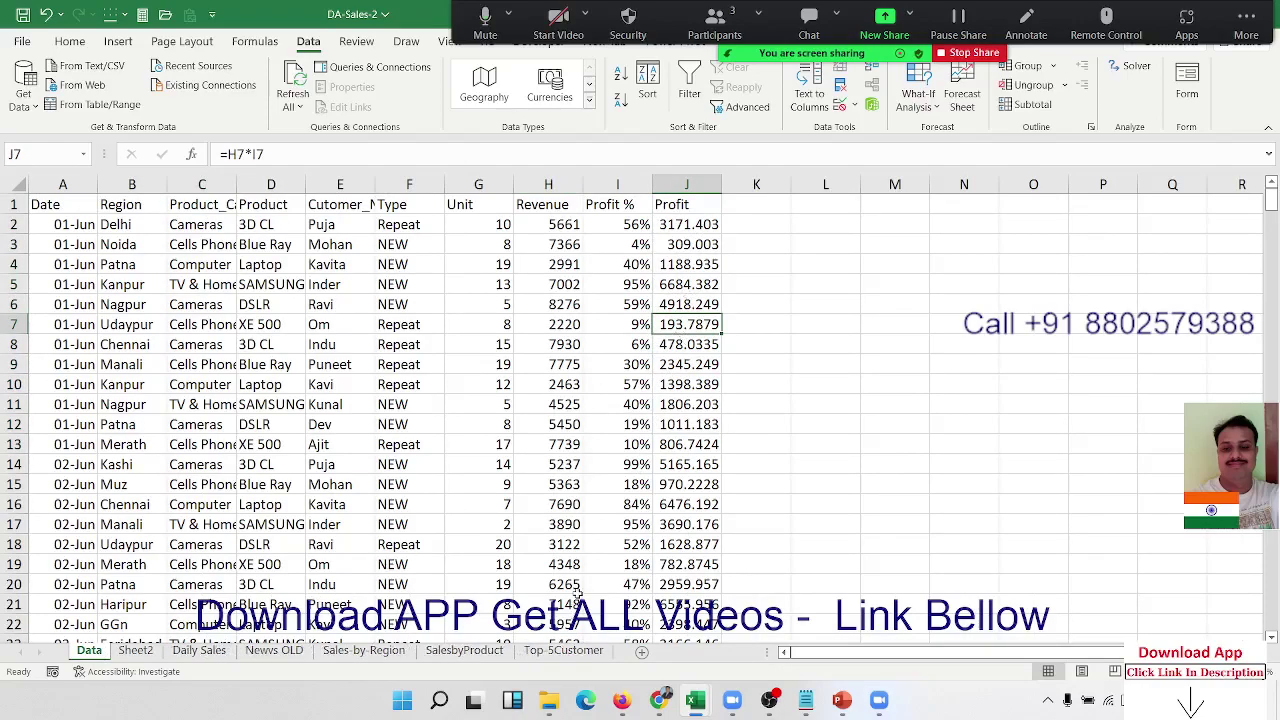
{"action": "left_click", "coordinate": [579, 651]}
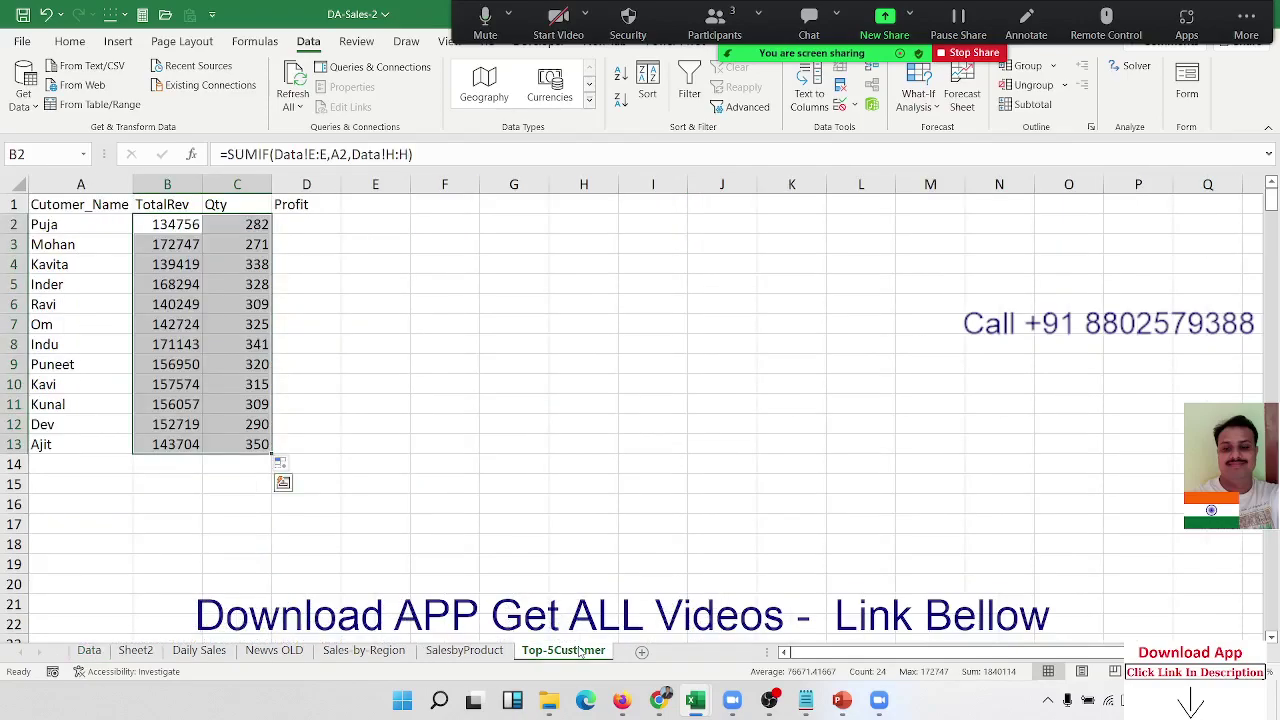
Build a SUMIF in D2 over Data column E with Profit column J as the sum range
{"action": "left_click_drag", "start_coordinate": [298, 225], "coordinate": [250, 284]}
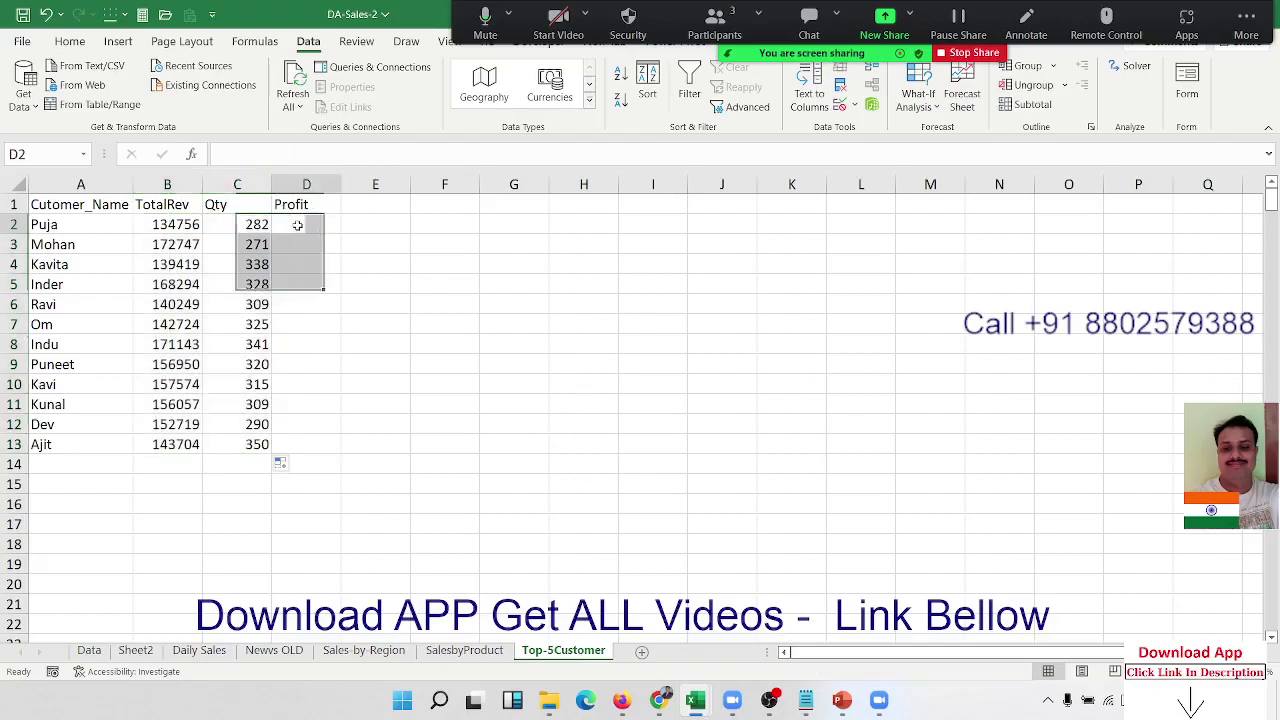
{"action": "left_click", "coordinate": [298, 225]}
{"action": "type", "text": "=sum"}
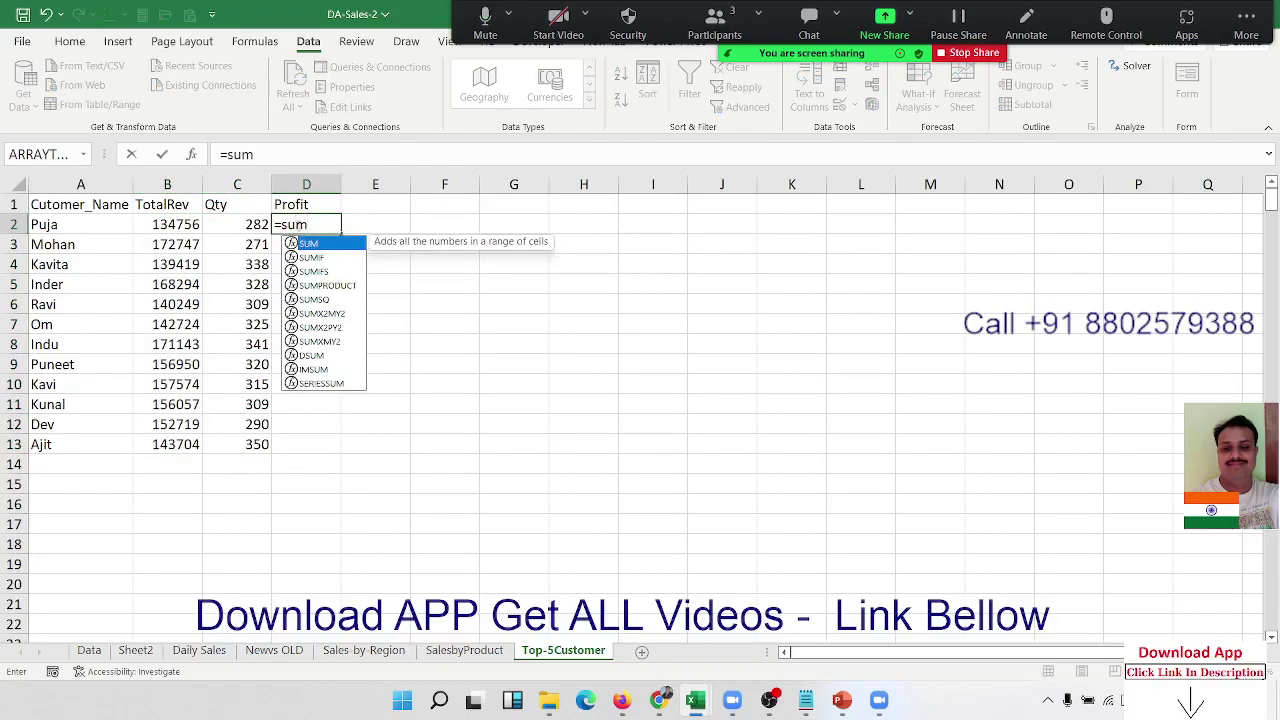
{"action": "key", "text": "Down"}
{"action": "key", "text": "Tab"}
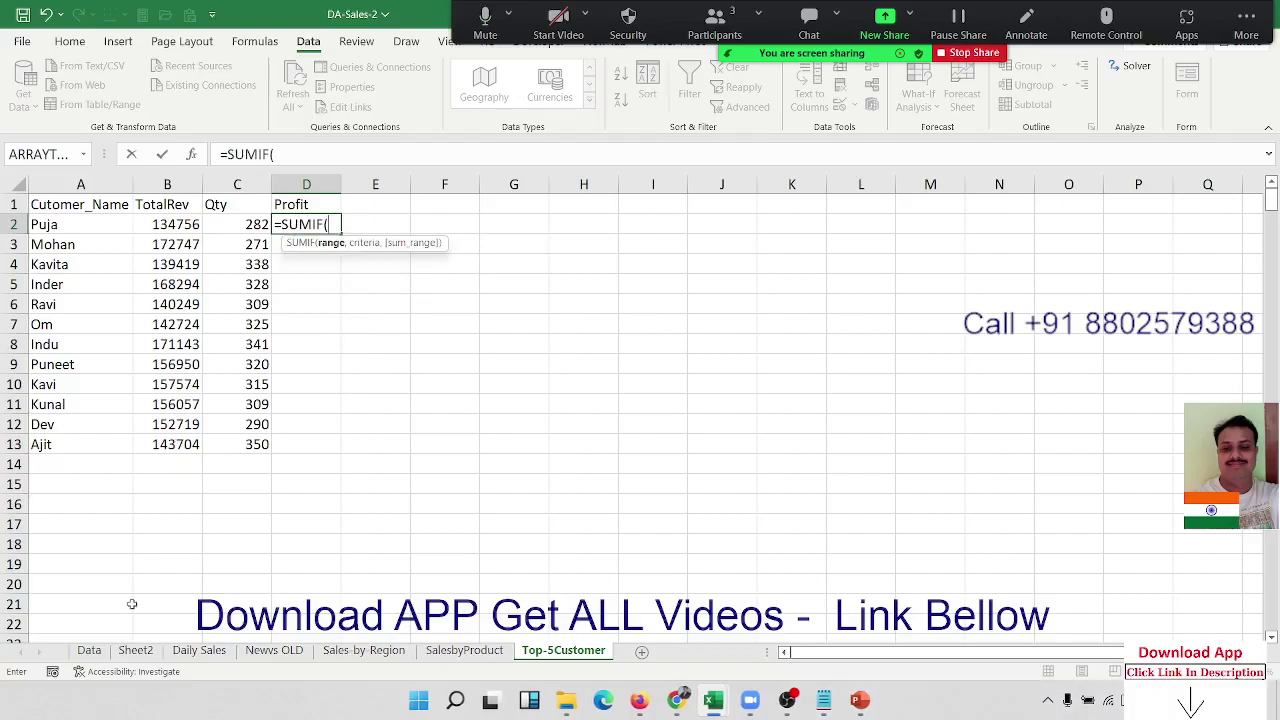
{"action": "left_click", "coordinate": [100, 651]}
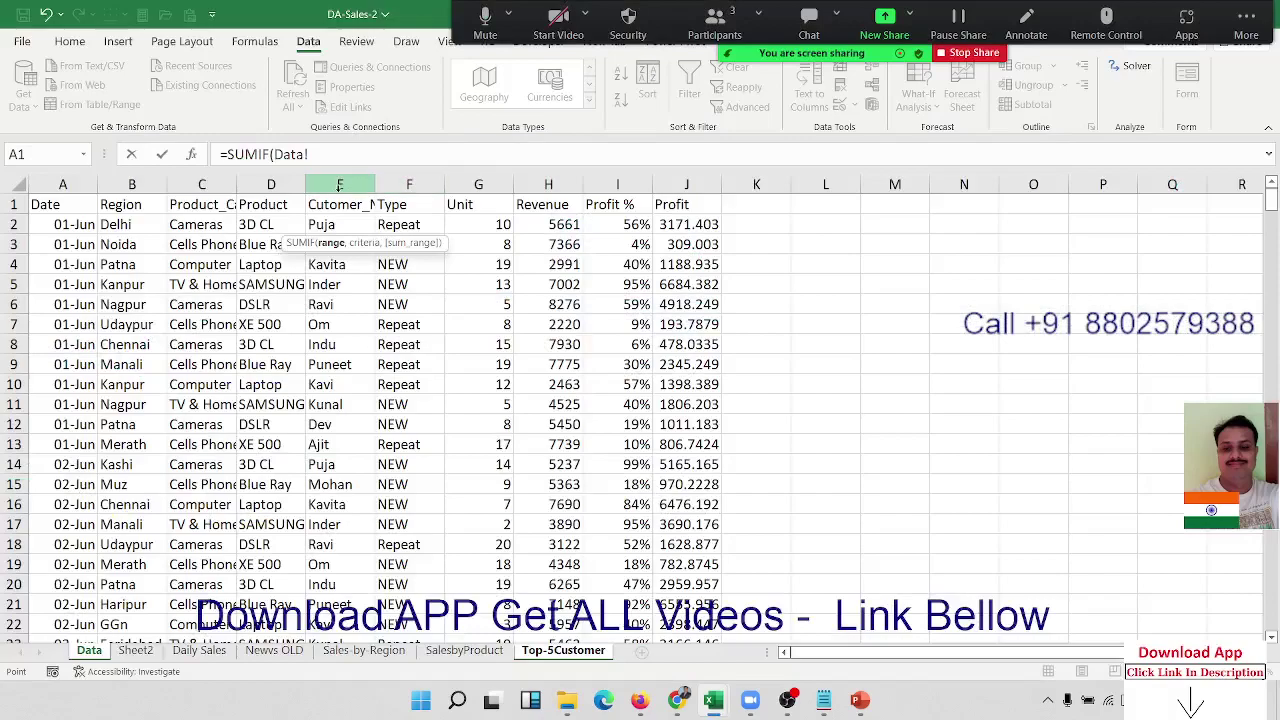
{"action": "left_click", "coordinate": [339, 186]}
{"action": "type", "text": ","}
{"action": "left_click", "coordinate": [612, 186]}
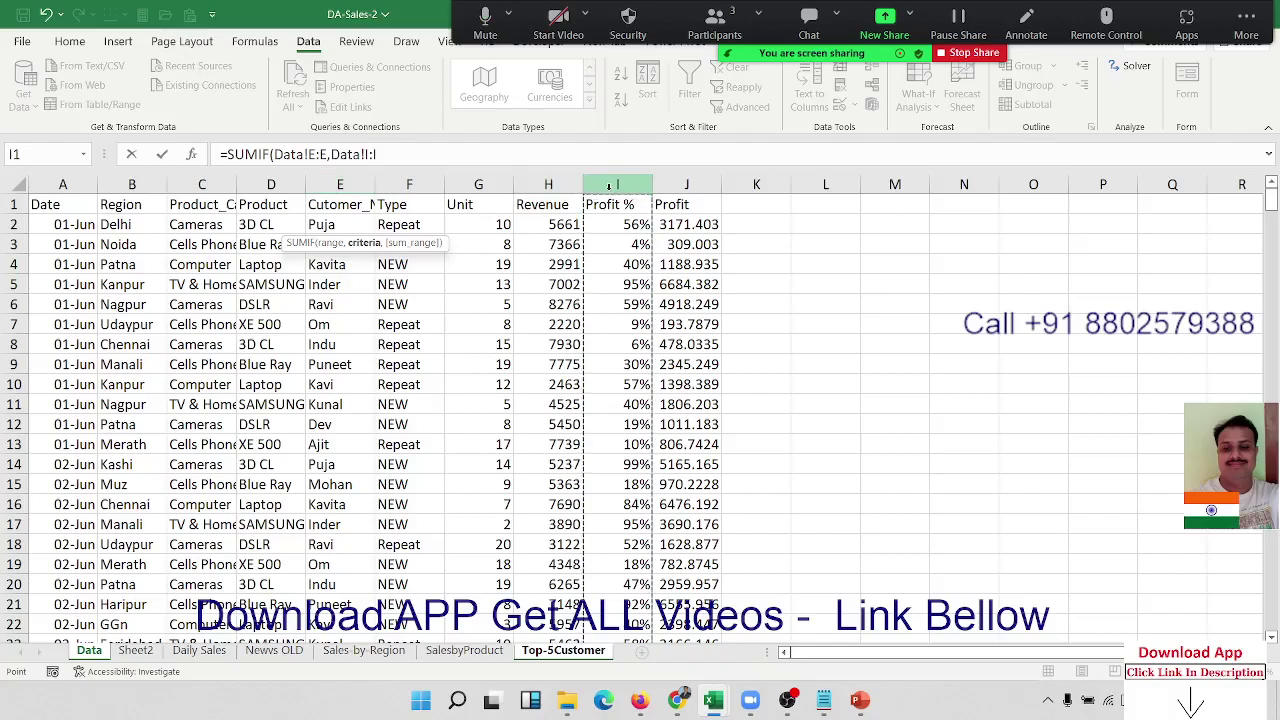
{"action": "left_click", "coordinate": [692, 185]}
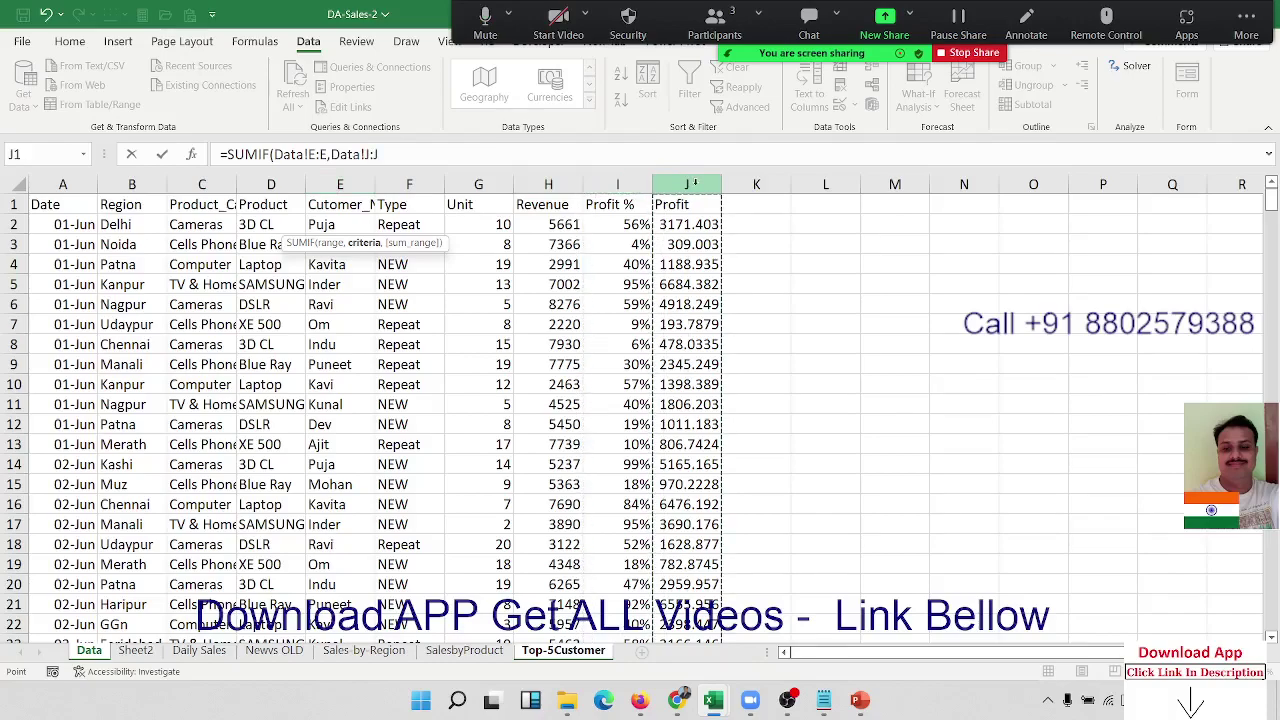
{"action": "key", "text": "Return"}
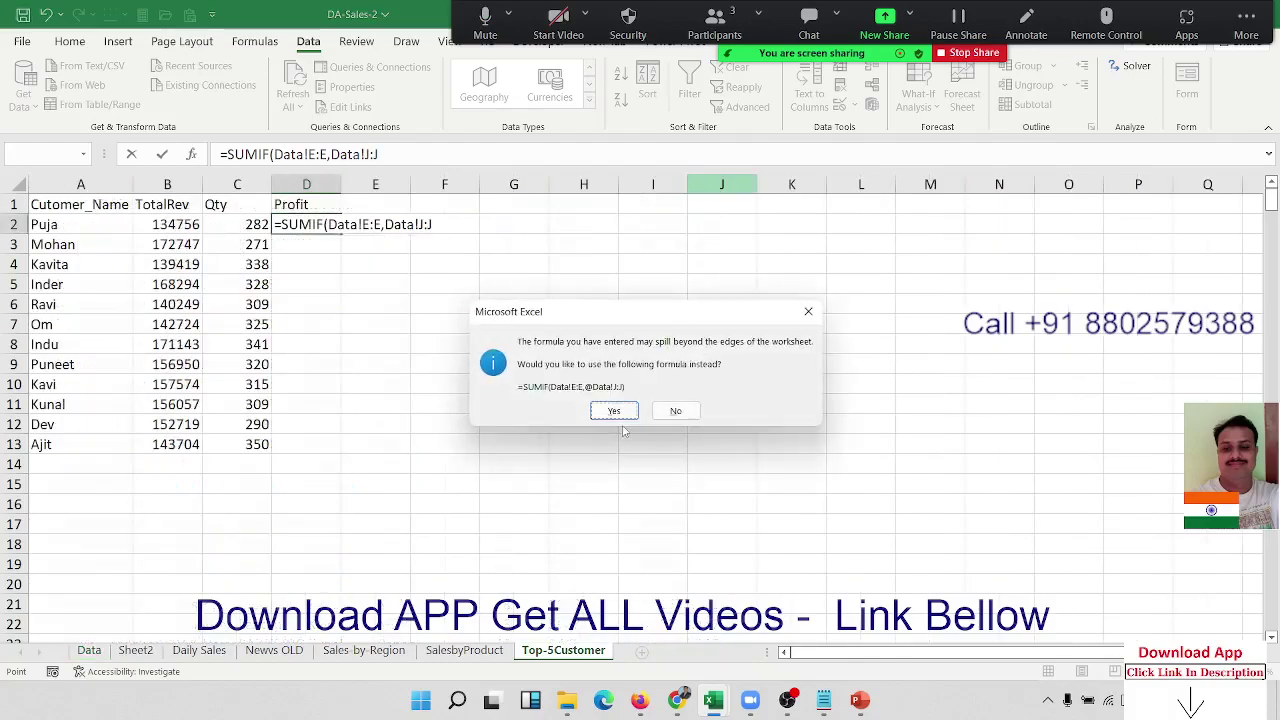
{"action": "left_click", "coordinate": [612, 410]}
Correct D2 to =SUMIF(Data!E:E,A2,Data!J:J), giving 64852.73, and fill it down to D13
{"action": "left_click", "coordinate": [291, 225]}
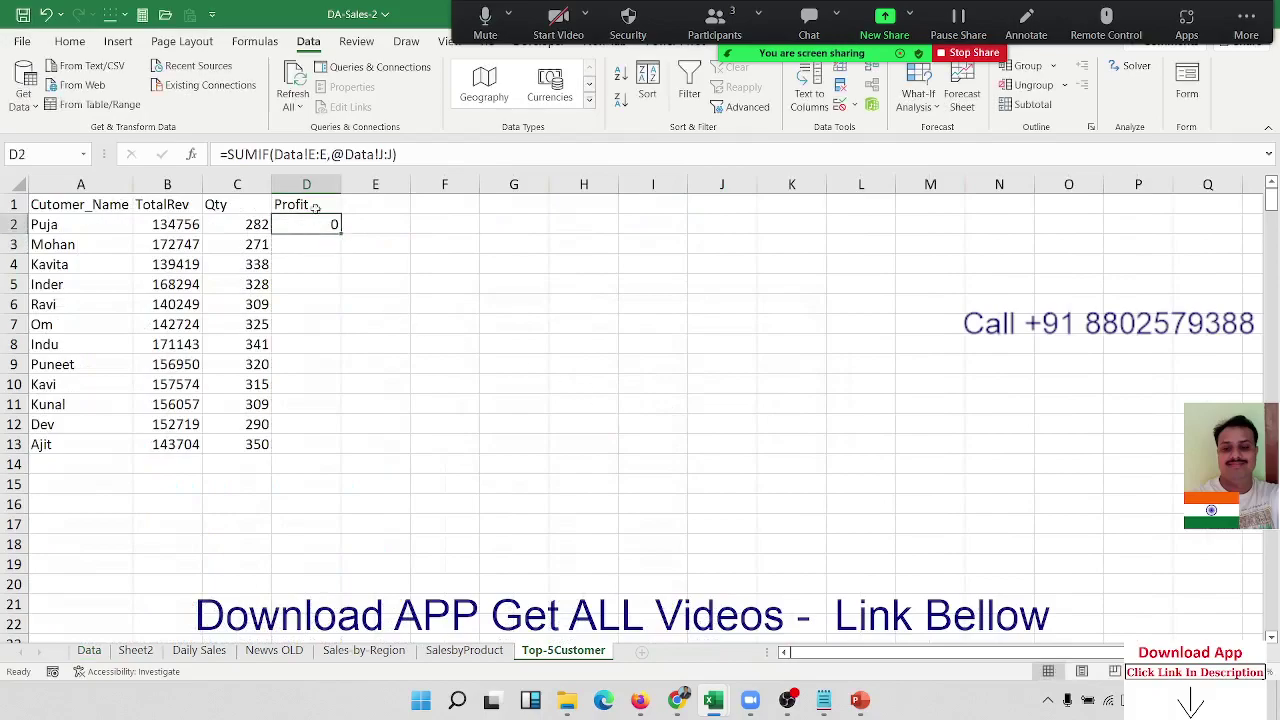
{"action": "left_click", "coordinate": [340, 154]}
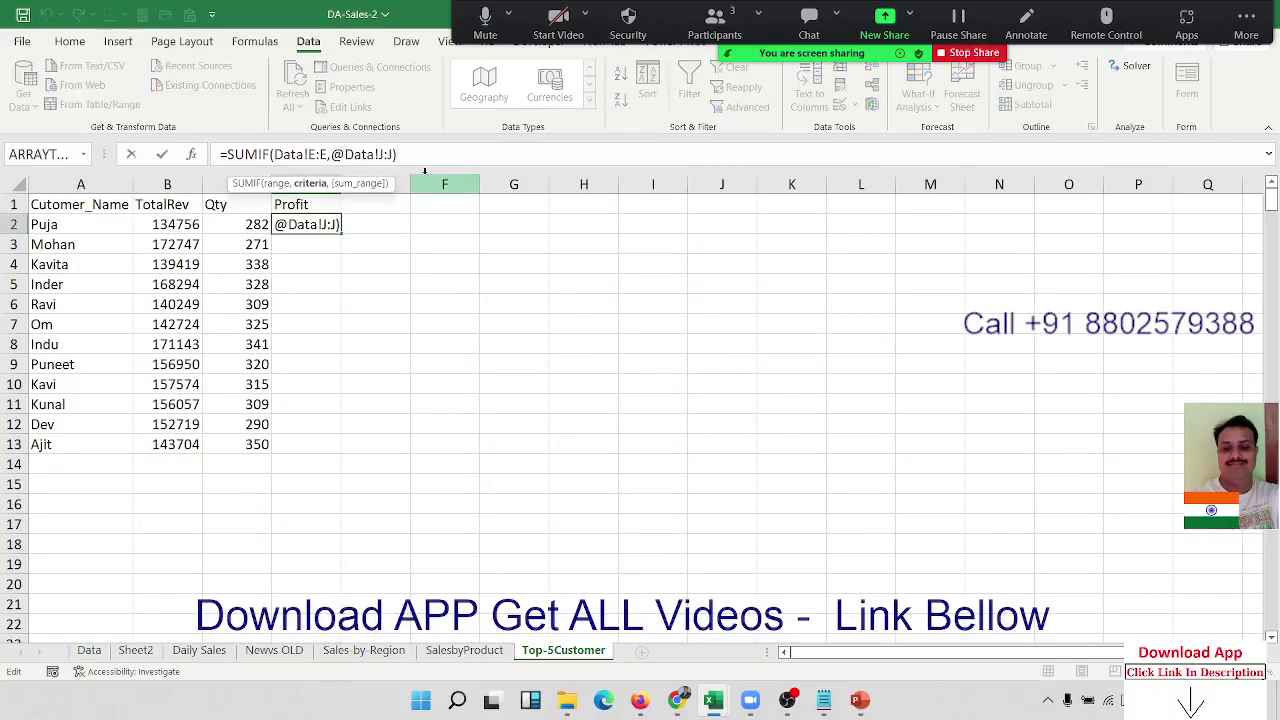
{"action": "key", "text": "BackSpace"}
{"action": "key", "text": "Return"}
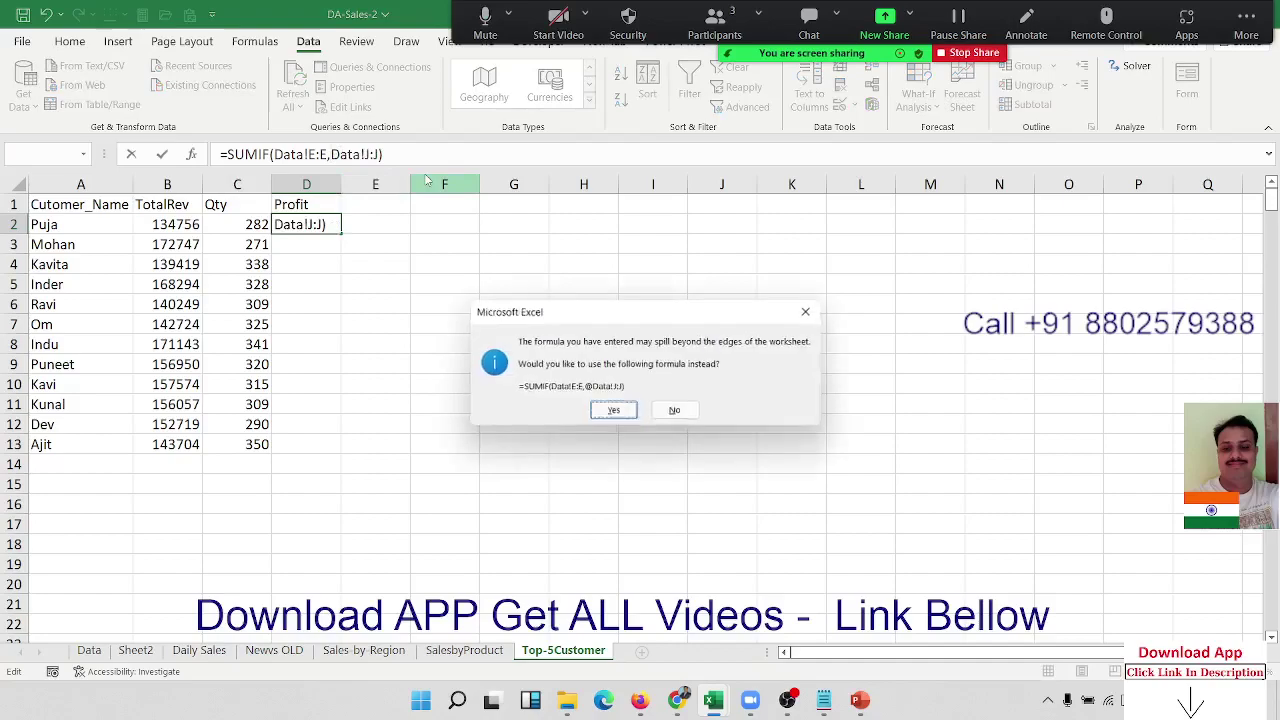
{"action": "key", "text": "n"}
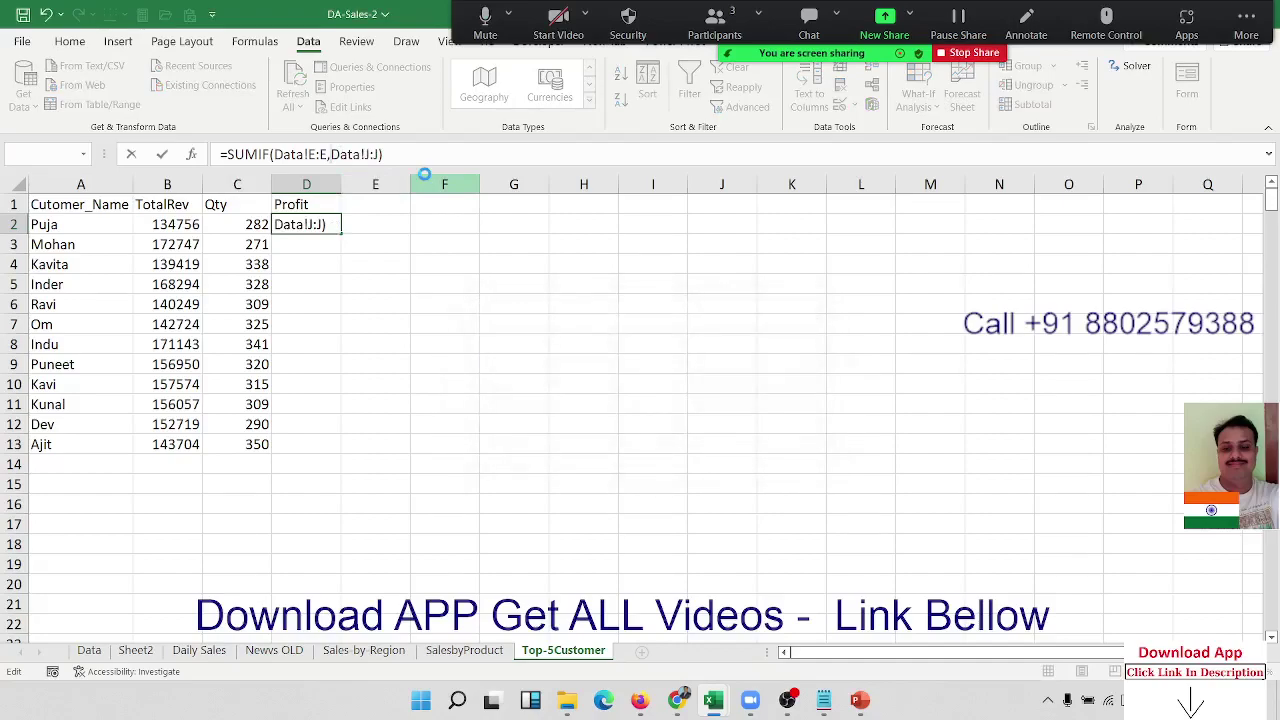
{"action": "type", "text": "a2"}
{"action": "key", "text": "Escape"}
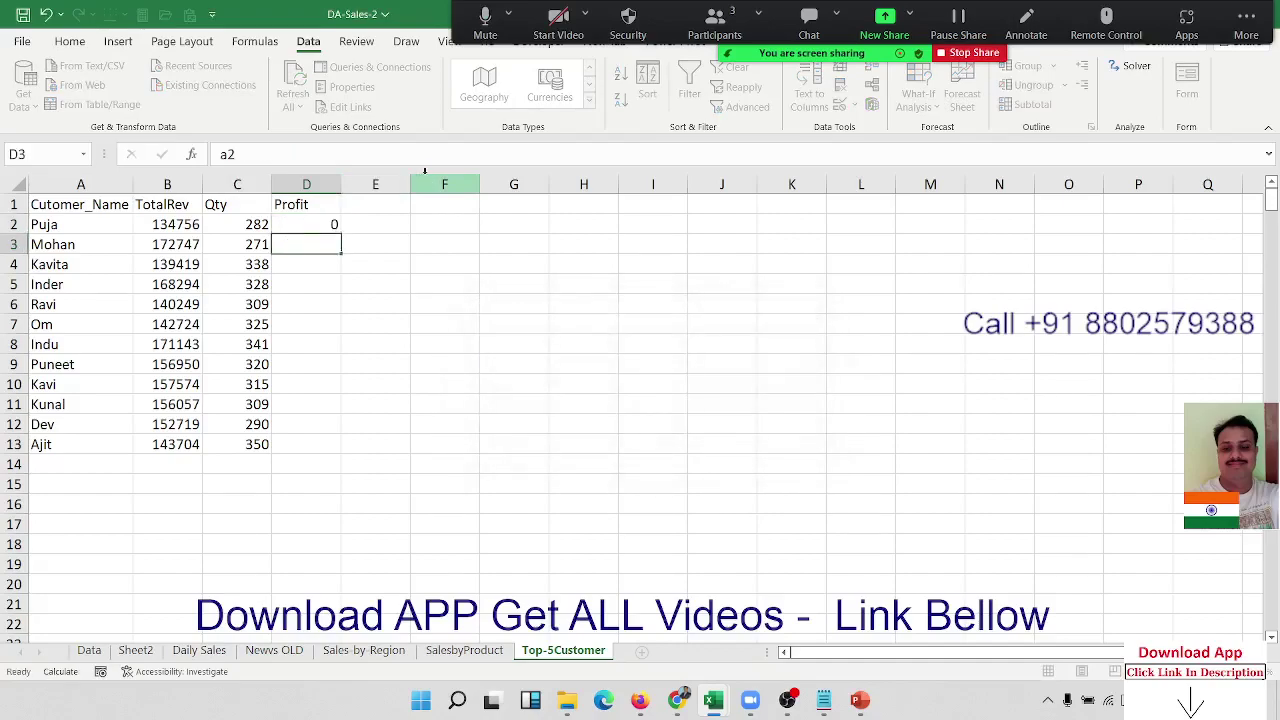
{"action": "key", "text": "Up"}
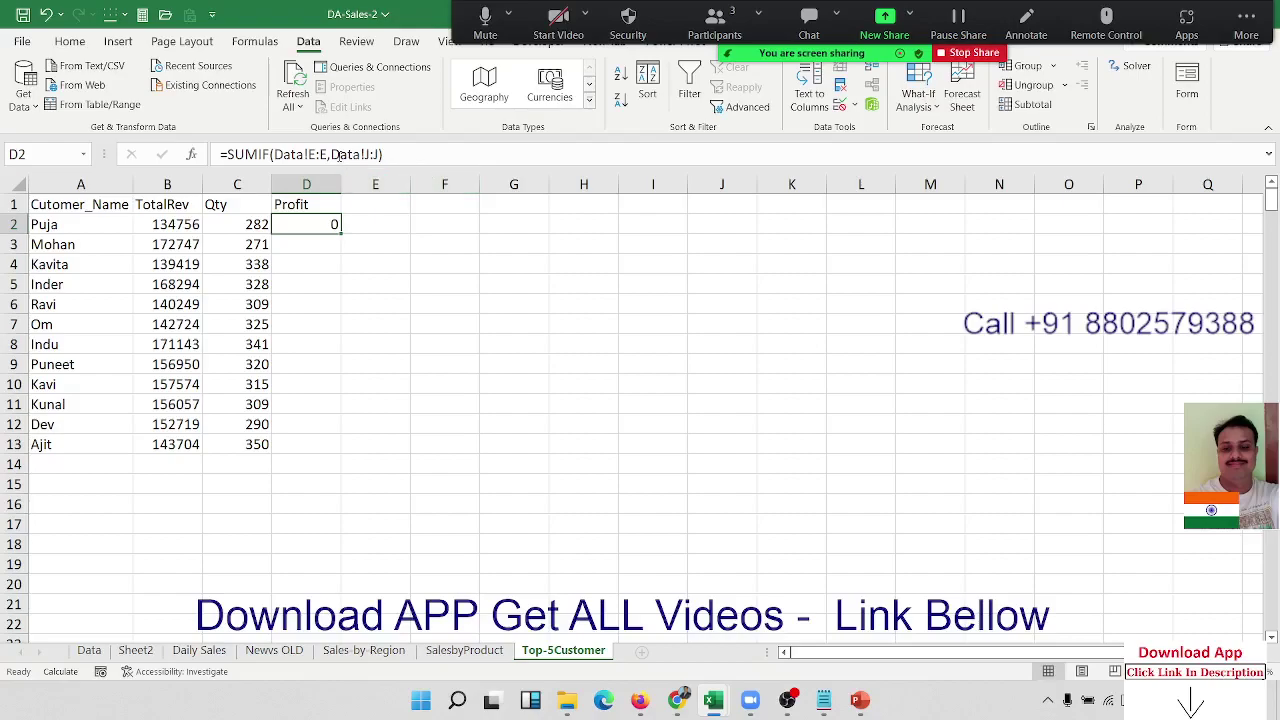
{"action": "left_click", "coordinate": [337, 155]}
{"action": "type", "text": "a"}
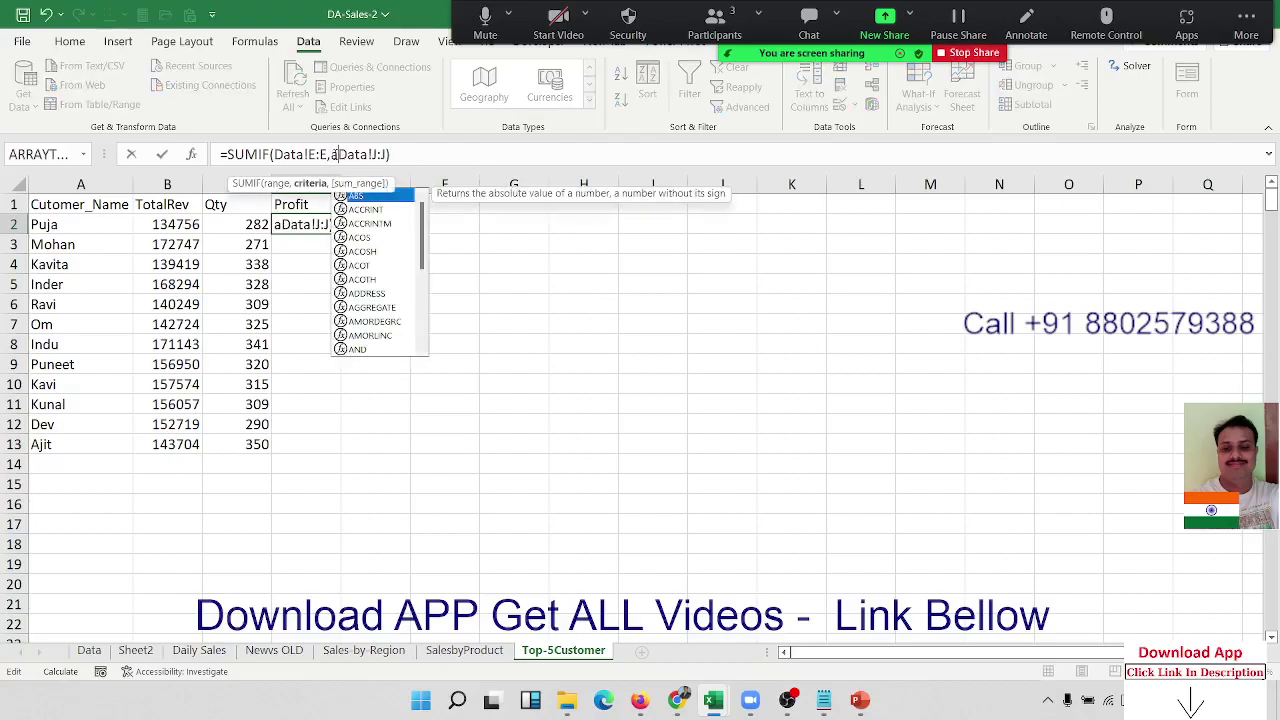
{"action": "type", "text": "2,"}
{"action": "key", "text": "ctrl+Return"}
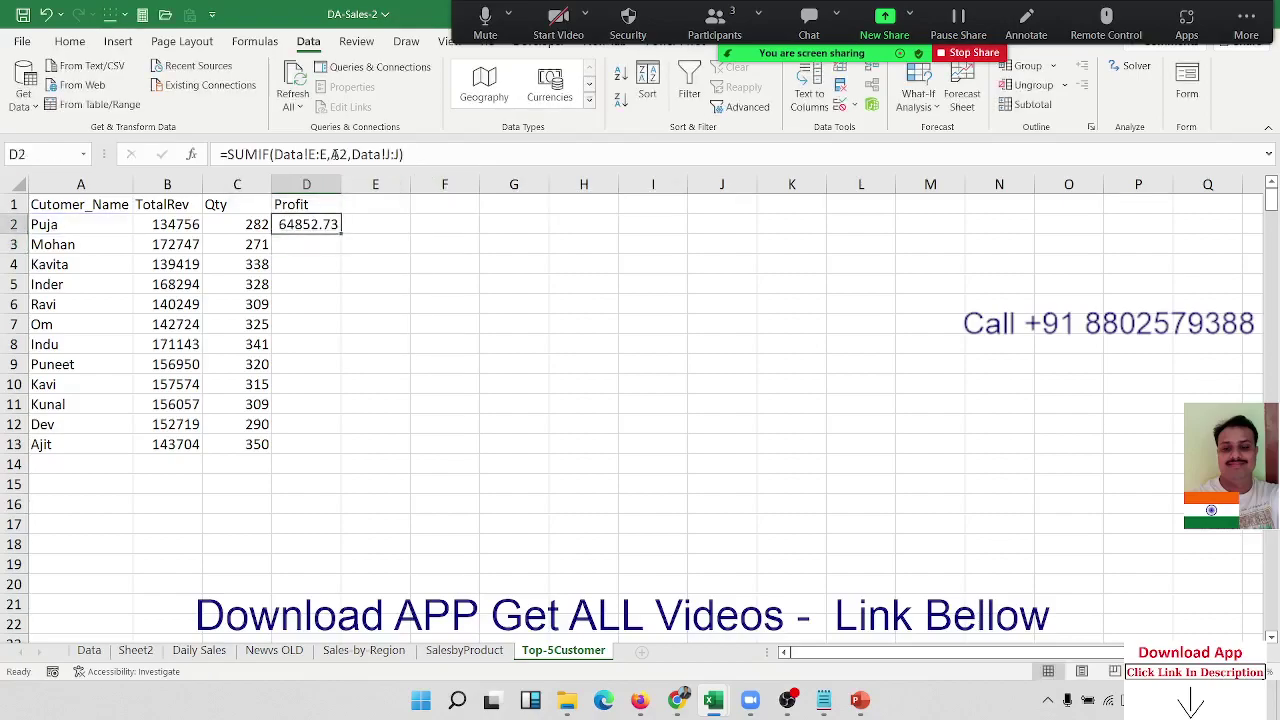
{"action": "double_click", "coordinate": [341, 235]}
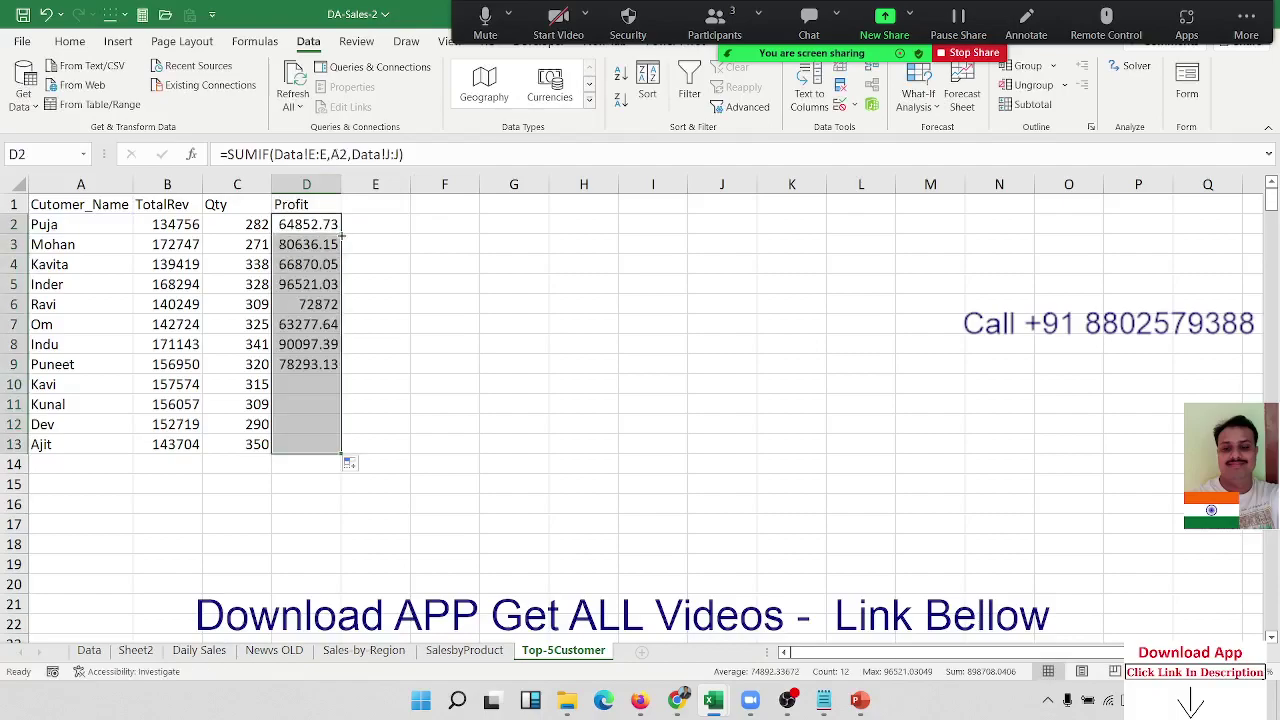
{"action": "mouse_move", "coordinate": [60, 204]}
{"action": "left_mouse_down"}
{"action": "mouse_move", "coordinate": [325, 343]}
{"action": "mouse_move", "coordinate": [325, 444]}
{"action": "left_mouse_up"}
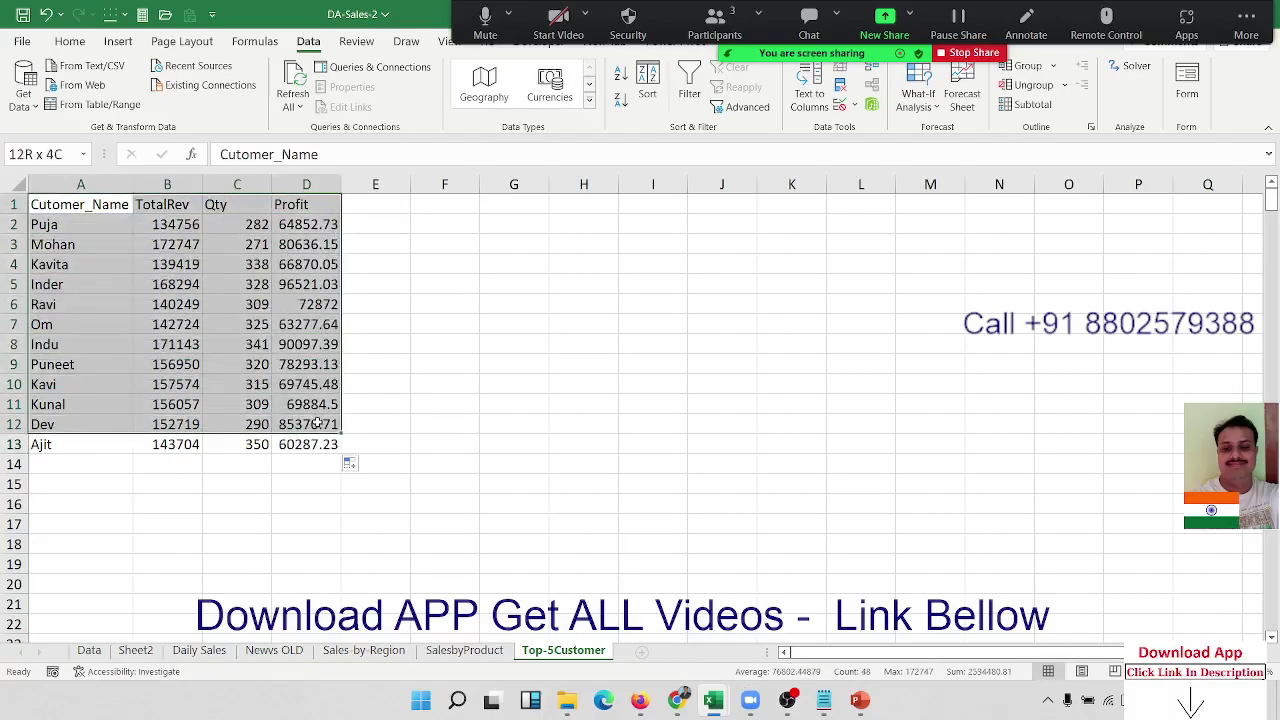
Apply All Borders to the customer table A1:D13
{"action": "left_click", "coordinate": [70, 41]}
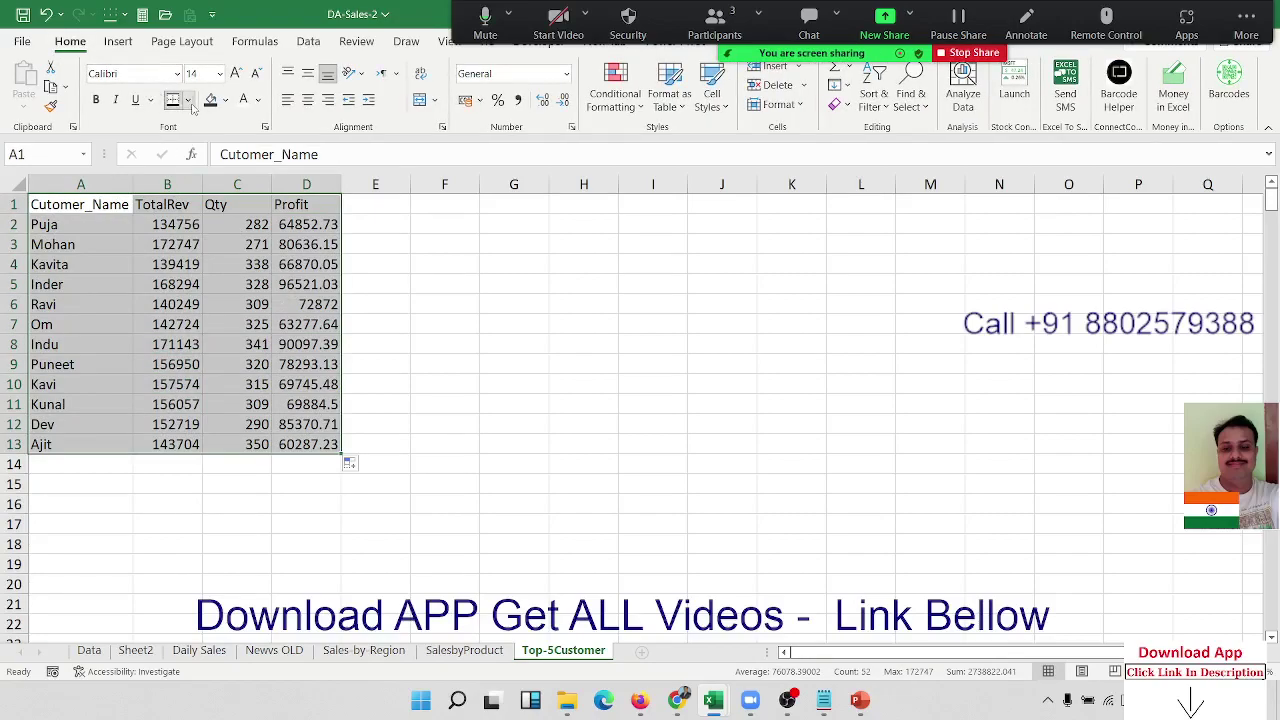
{"action": "left_click", "coordinate": [187, 100]}
{"action": "left_click", "coordinate": [196, 270]}
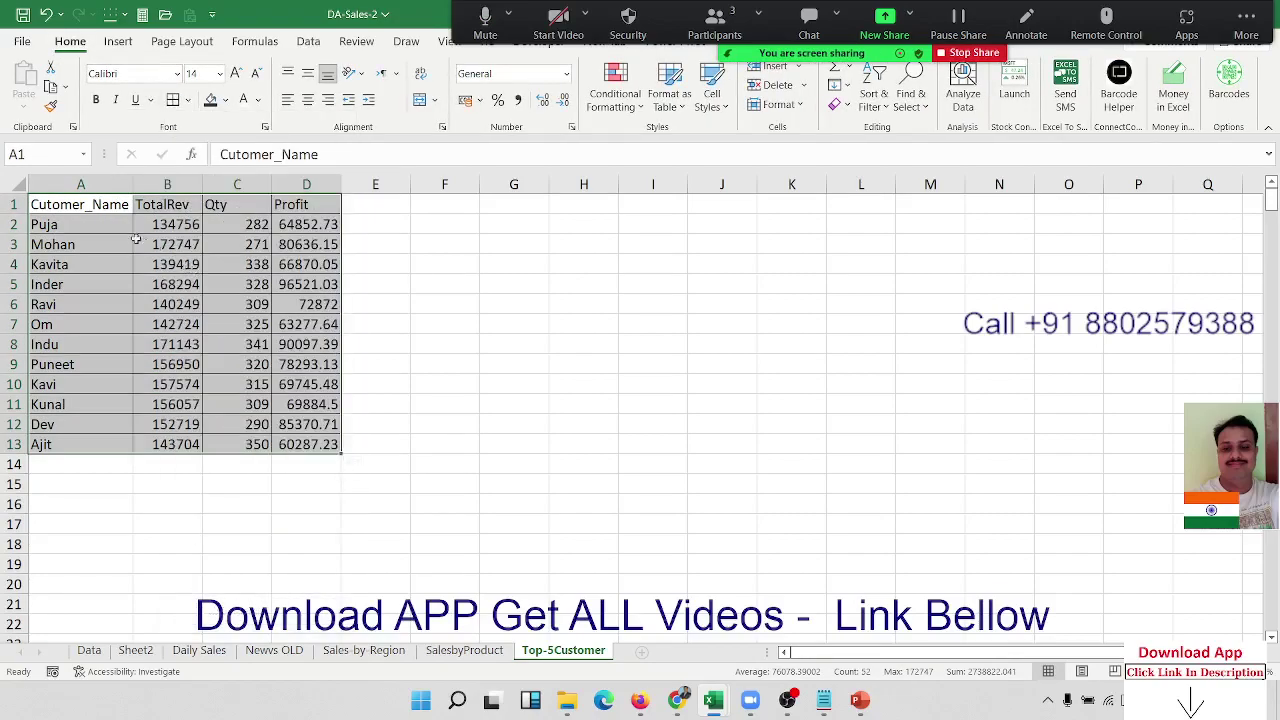
Give the header row A1:D1 a black fill and white font
{"action": "left_click_drag", "start_coordinate": [98, 208], "coordinate": [300, 207]}
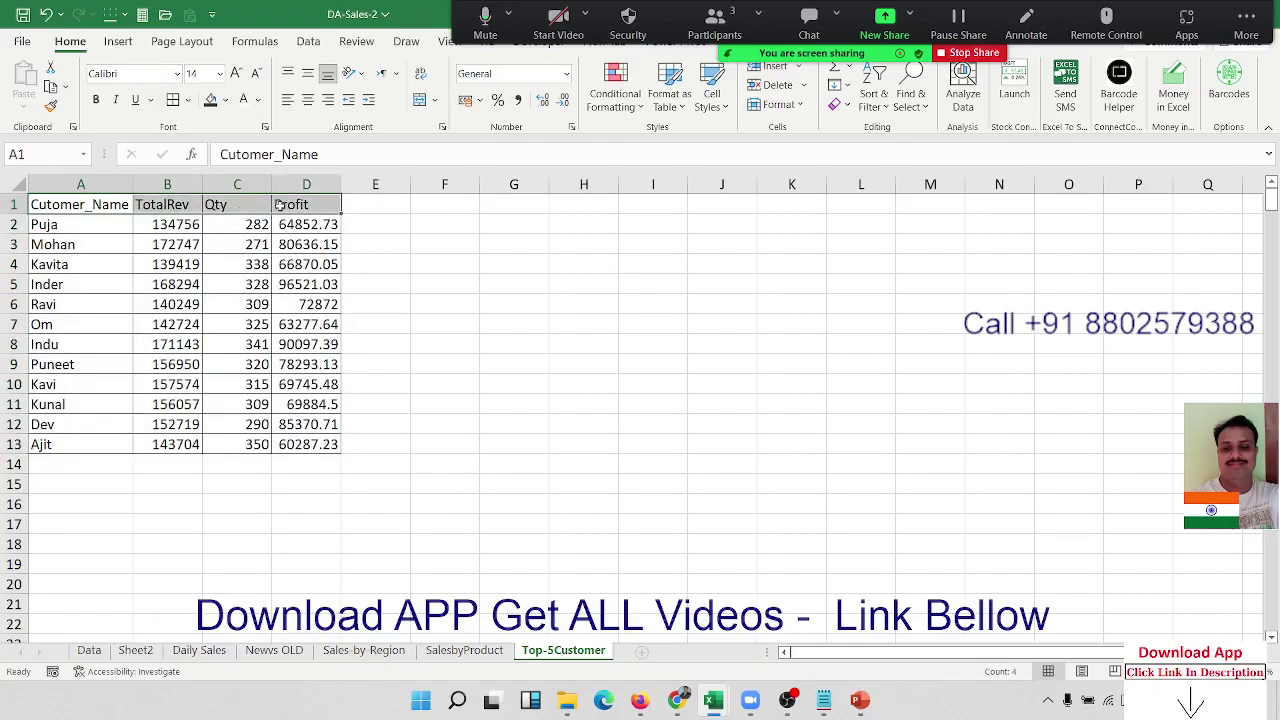
{"action": "left_click", "coordinate": [210, 99]}
{"action": "left_click_drag", "start_coordinate": [525, 211], "coordinate": [862, 206]}
{"action": "left_click_drag", "start_coordinate": [49, 210], "coordinate": [330, 207]}
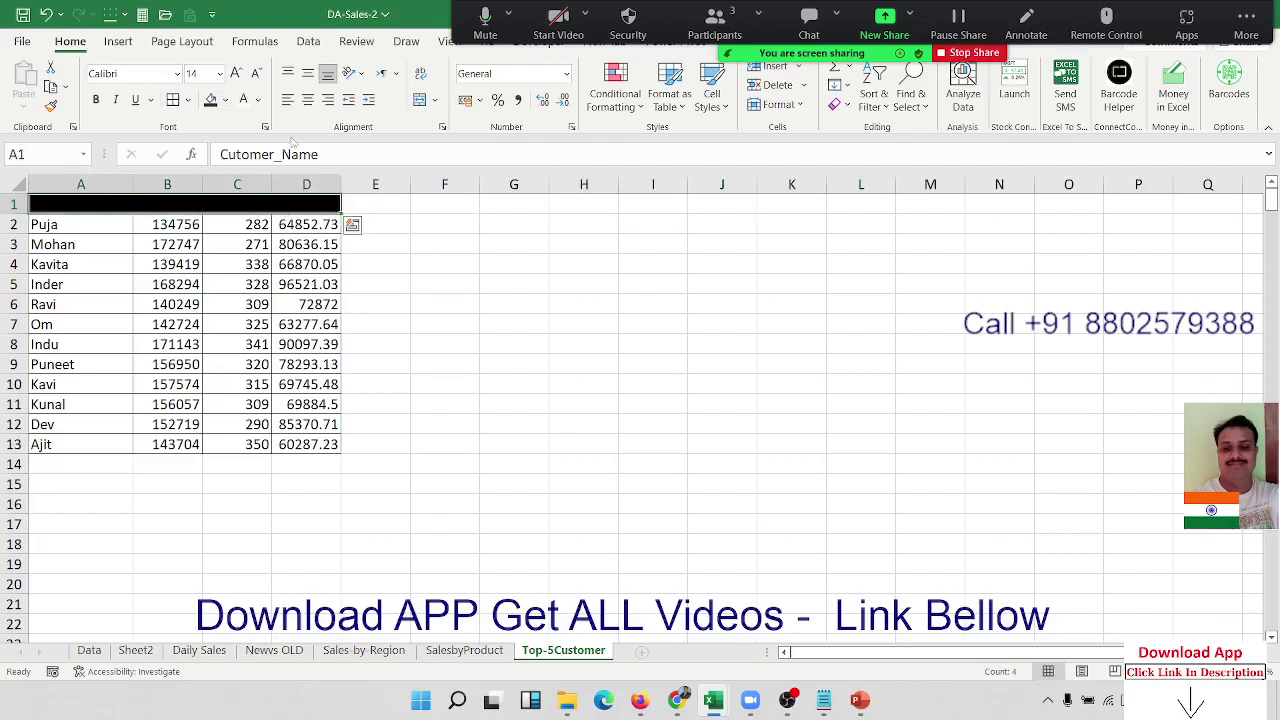
{"action": "left_click", "coordinate": [257, 99]}
{"action": "left_click", "coordinate": [268, 167]}
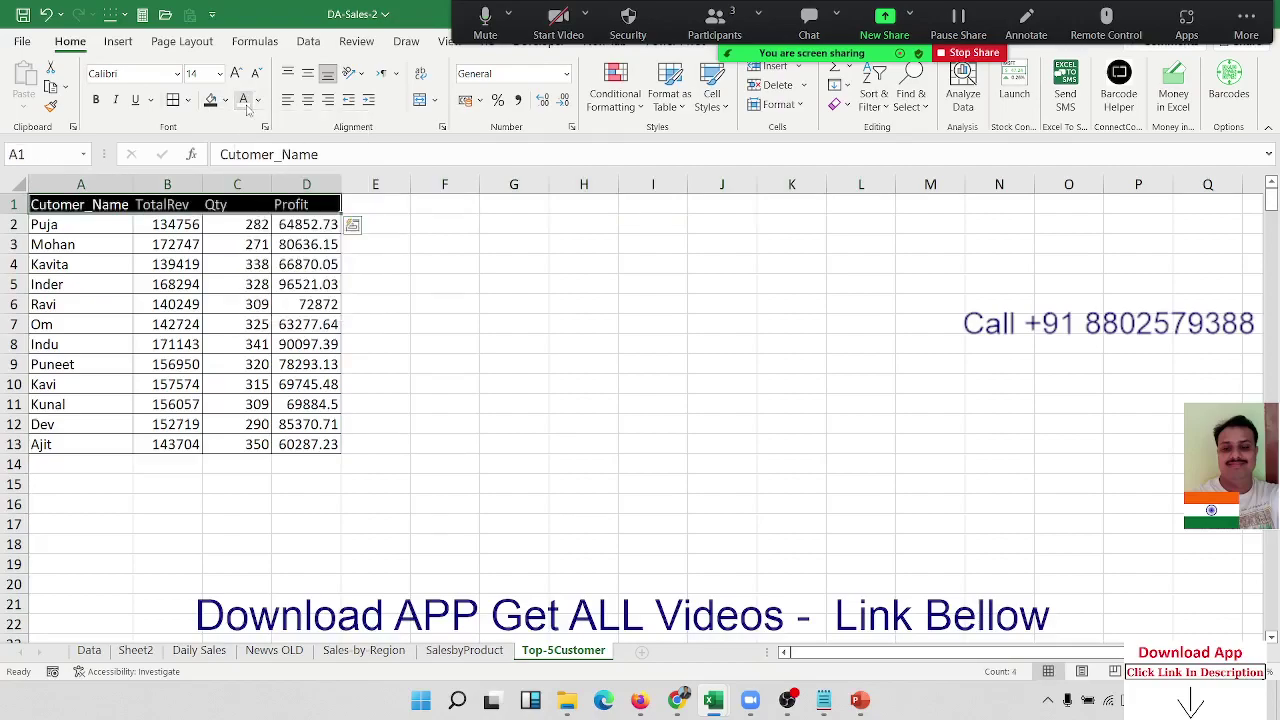
{"action": "key", "text": "ctrl+c"}
Type the title 'Top 5 Custmete' in cell G1
{"action": "left_click", "coordinate": [539, 227]}
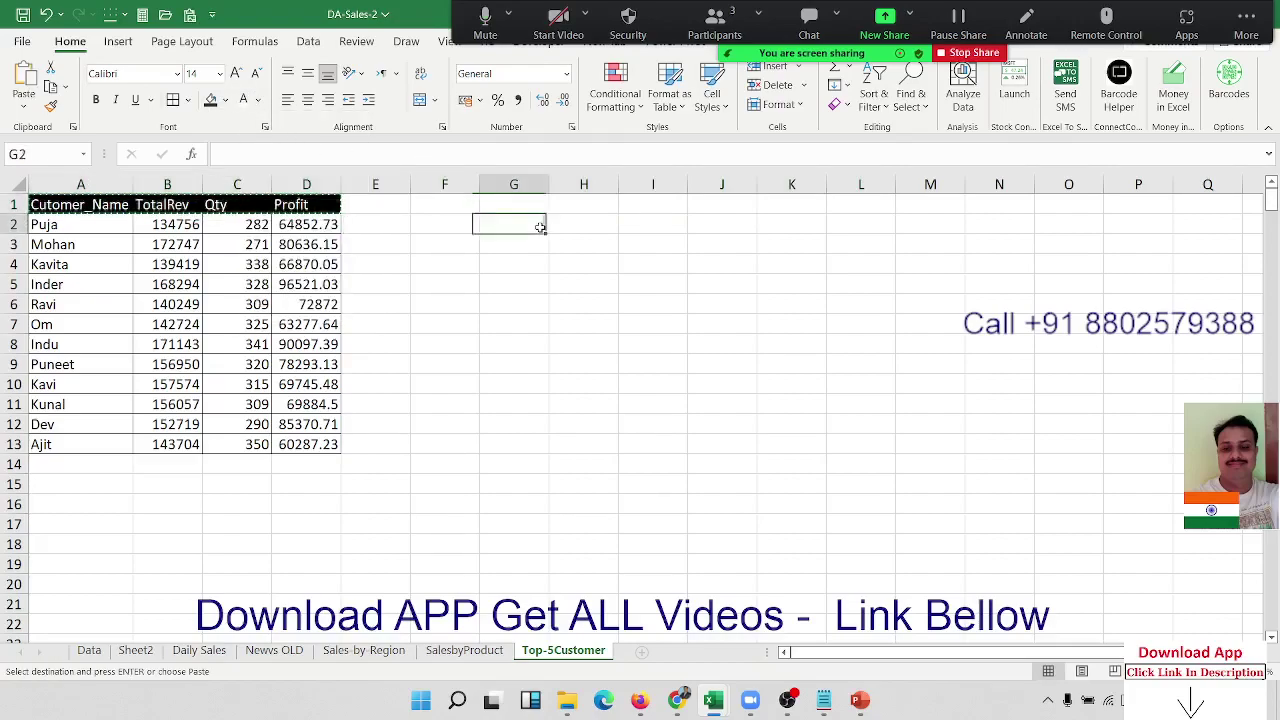
{"action": "key", "text": "Escape"}
{"action": "left_click", "coordinate": [539, 207]}
{"action": "type", "text": "Top 5 "}
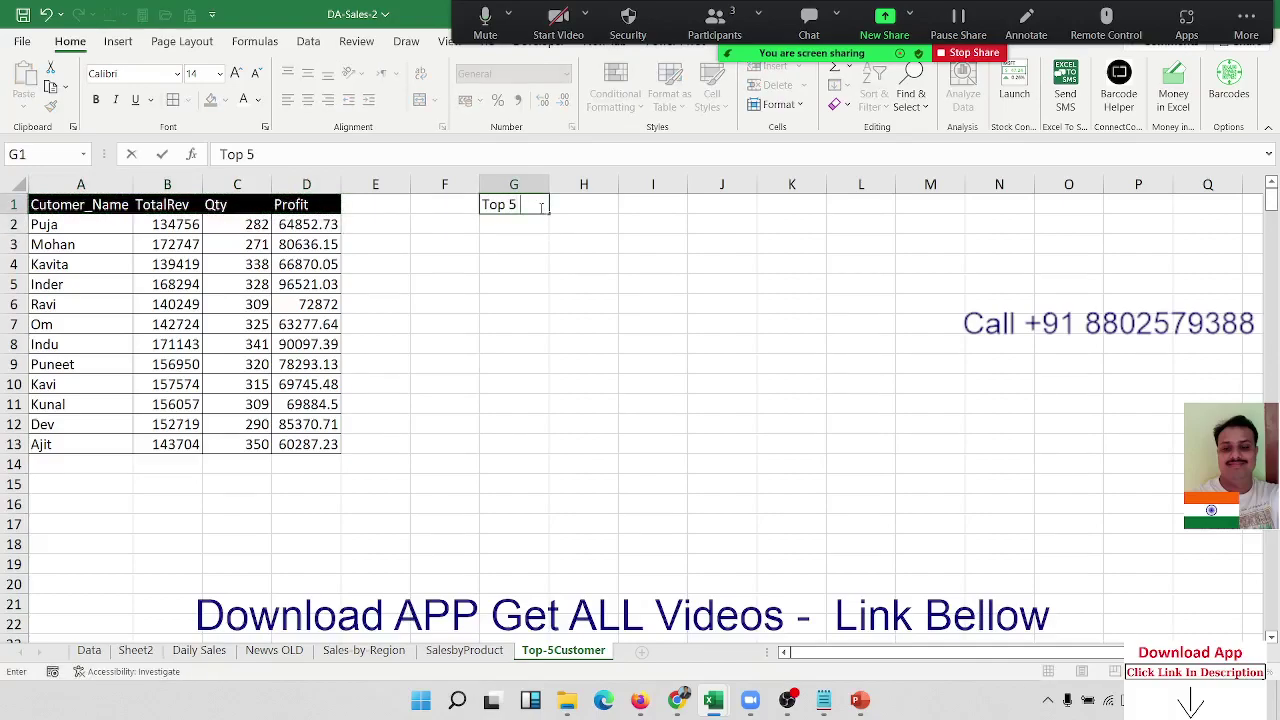
{"action": "type", "text": "Cust"}
{"action": "type", "text": "mete"}
{"action": "key", "text": "Return"}
Enter the headers Sr, Name and Qty across G4:I4
{"action": "key", "text": "Down"}
{"action": "key", "text": "Down"}
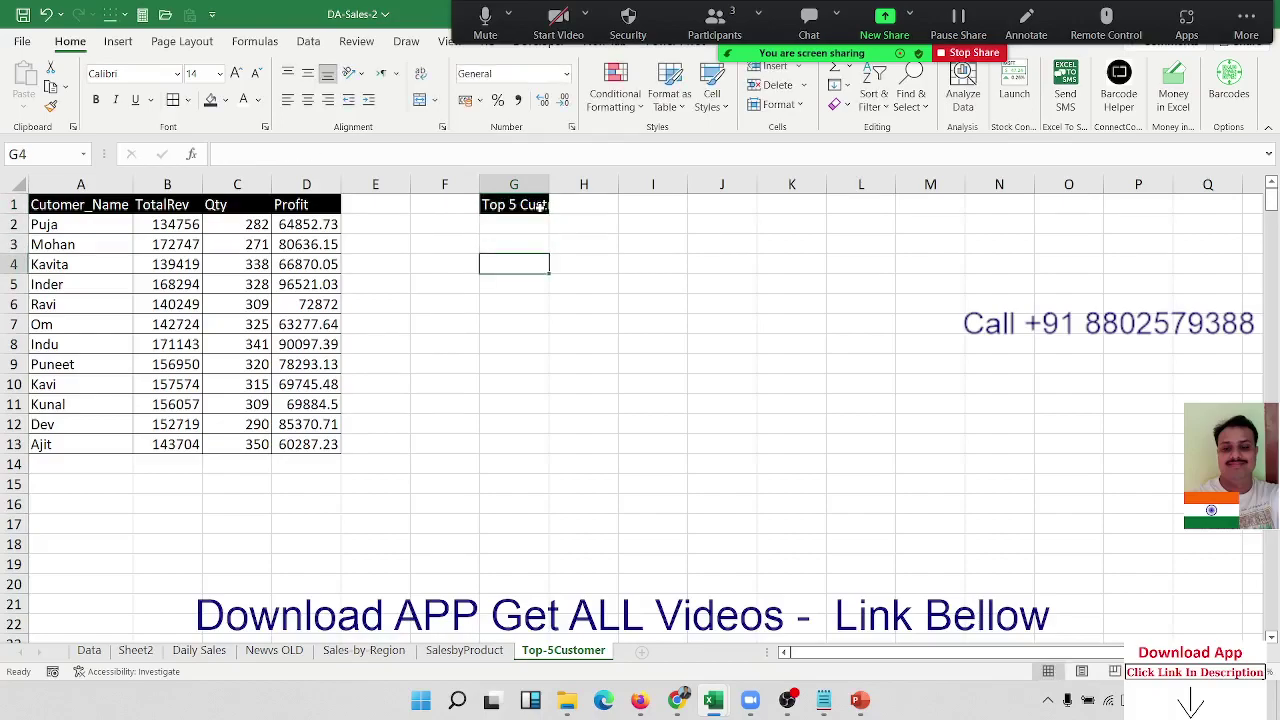
{"action": "key", "text": "Up"}
{"action": "key", "text": "Down"}
{"action": "type", "text": "Sr"}
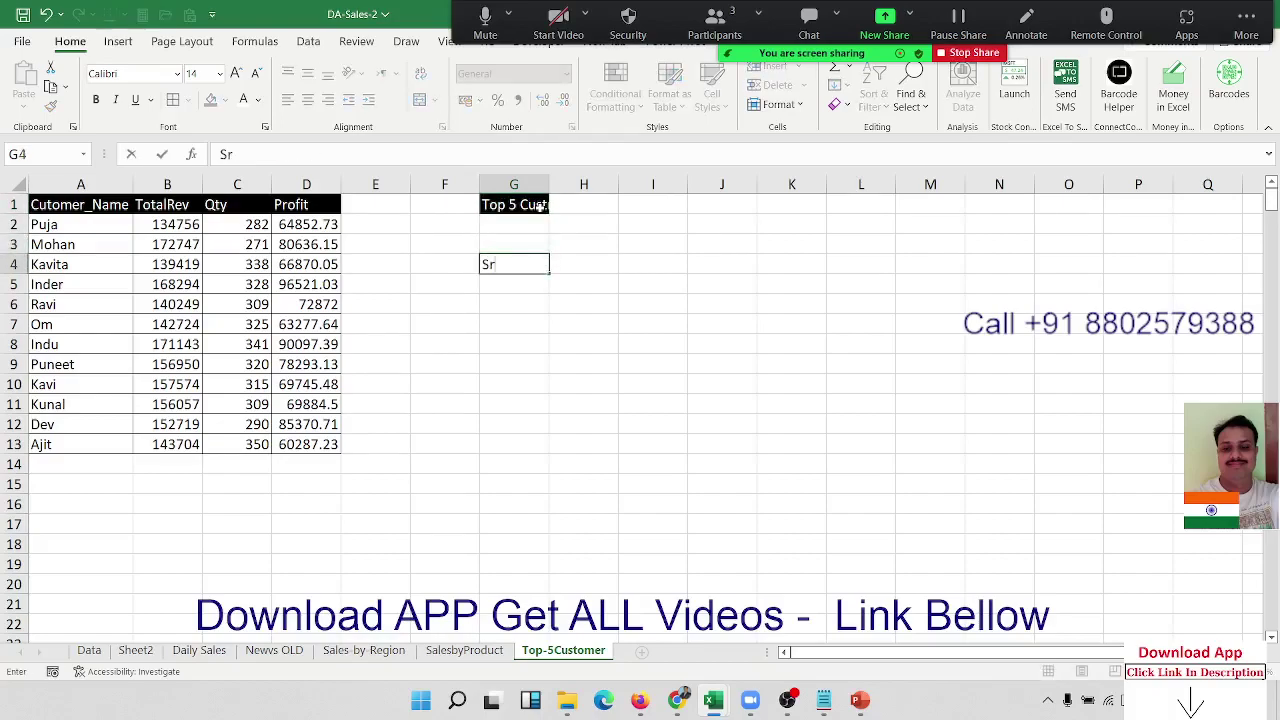
{"action": "key", "text": "Tab"}
{"action": "type", "text": "Nam"}
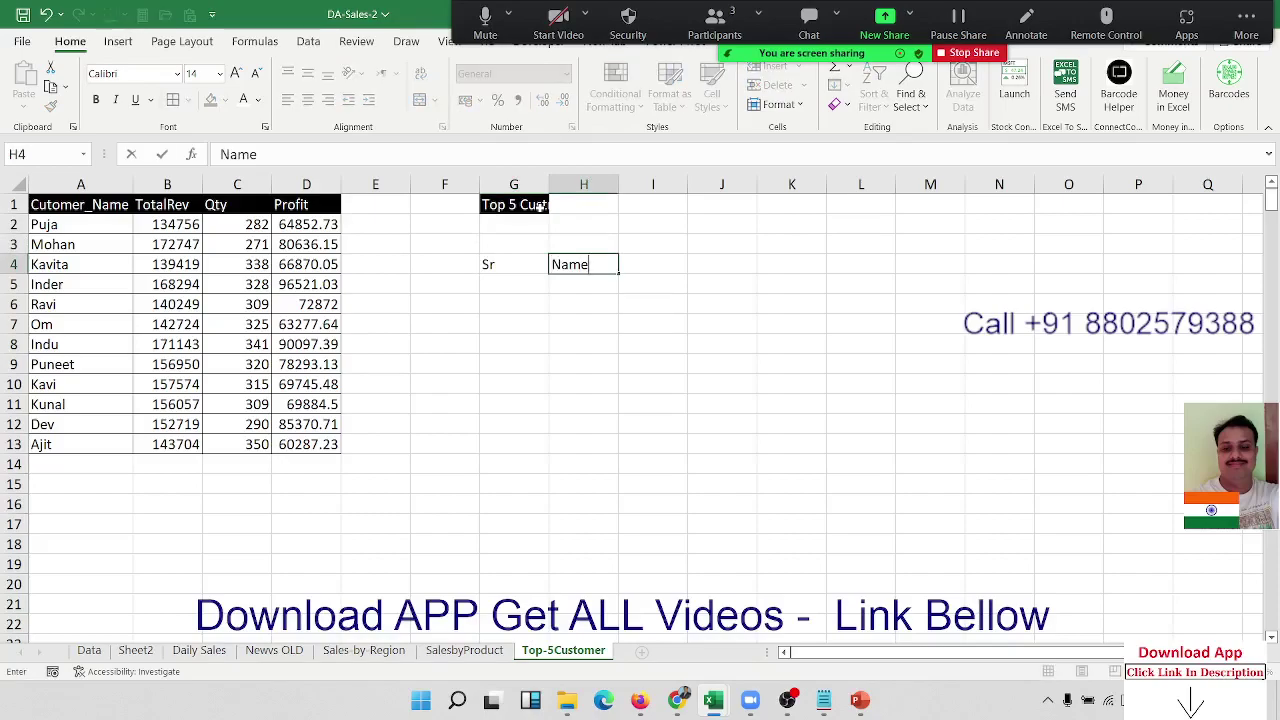
{"action": "key", "text": "Tab"}
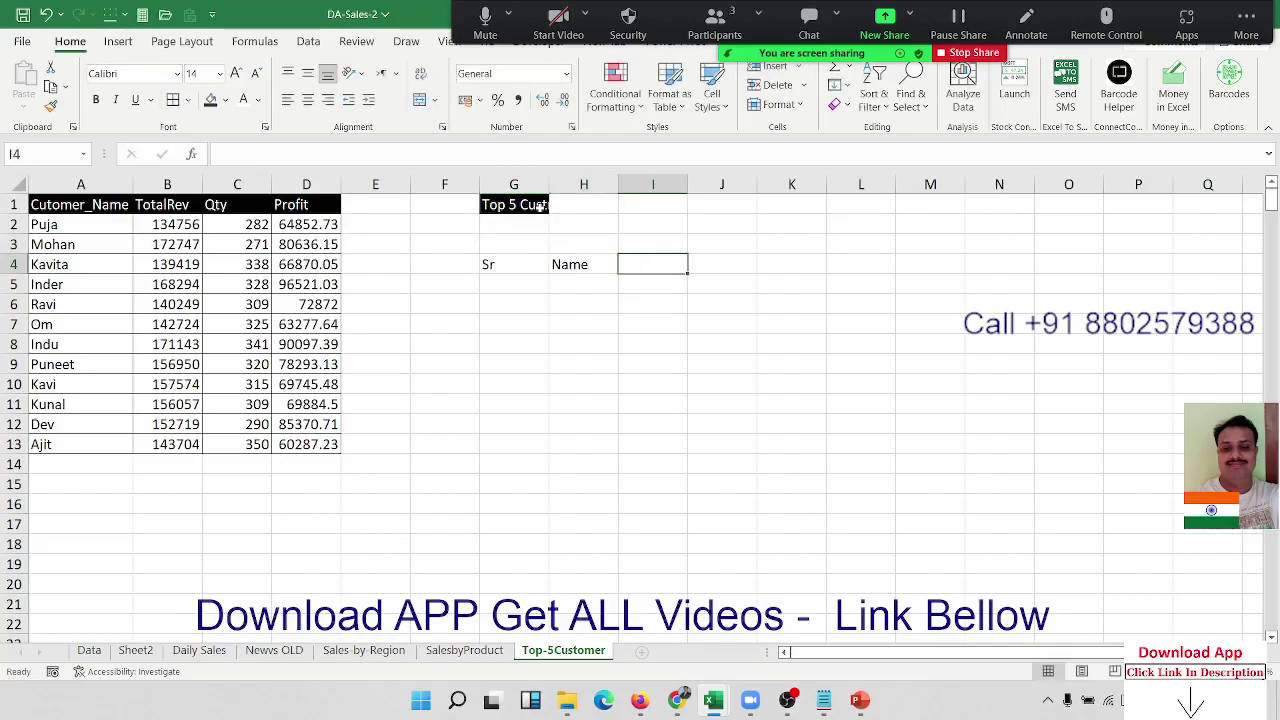
{"action": "type", "text": "Qty"}
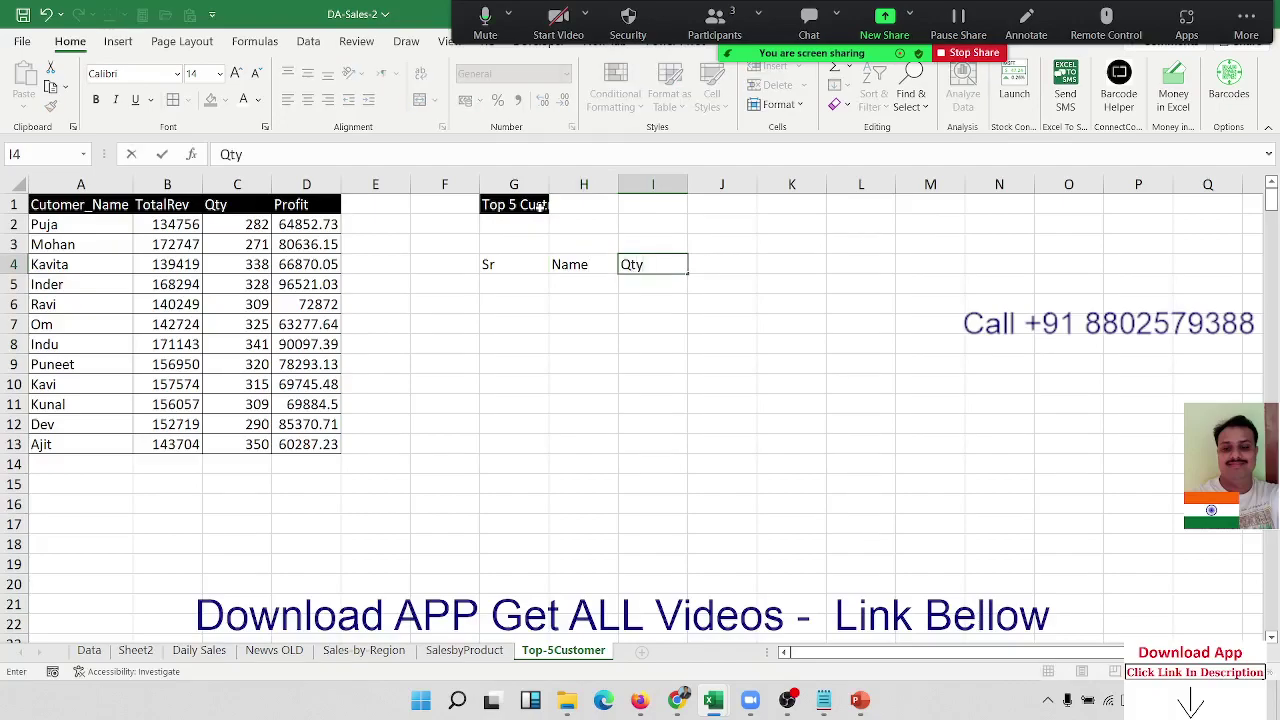
{"action": "key", "text": "Return"}
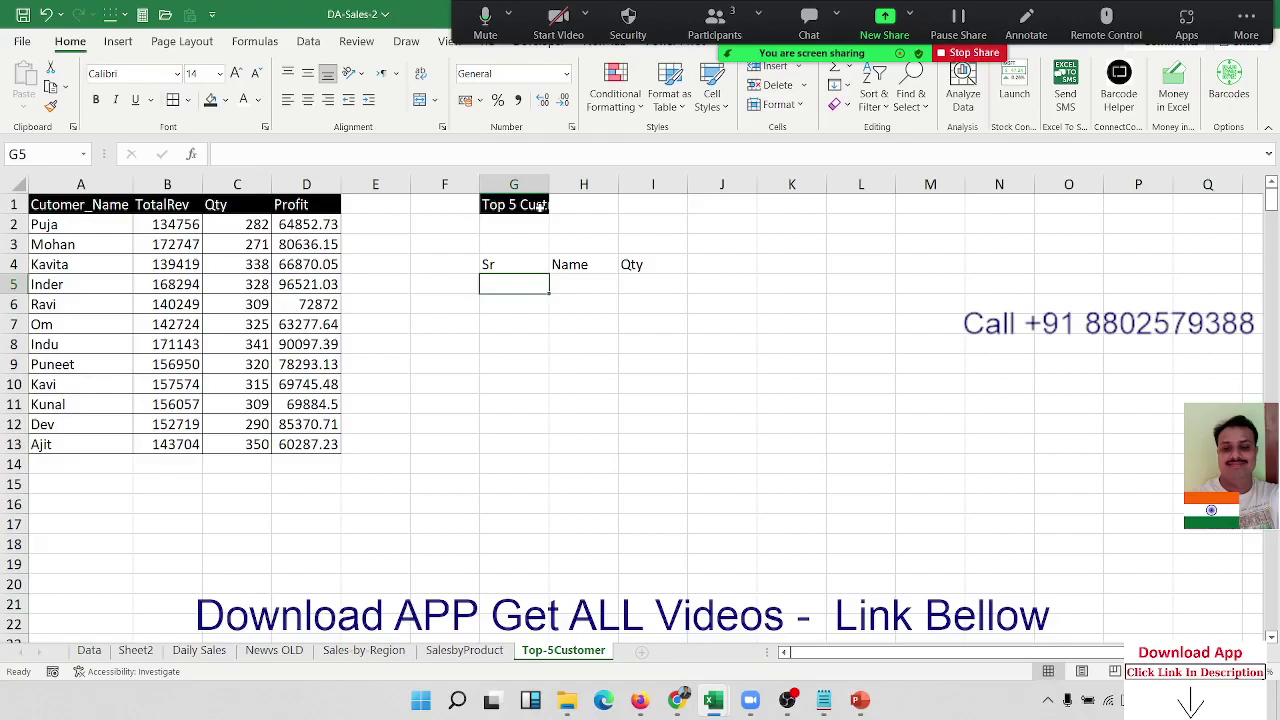
Number the Sr column 1 through 5 in G5:G9
{"action": "type", "text": "1 2 3"}
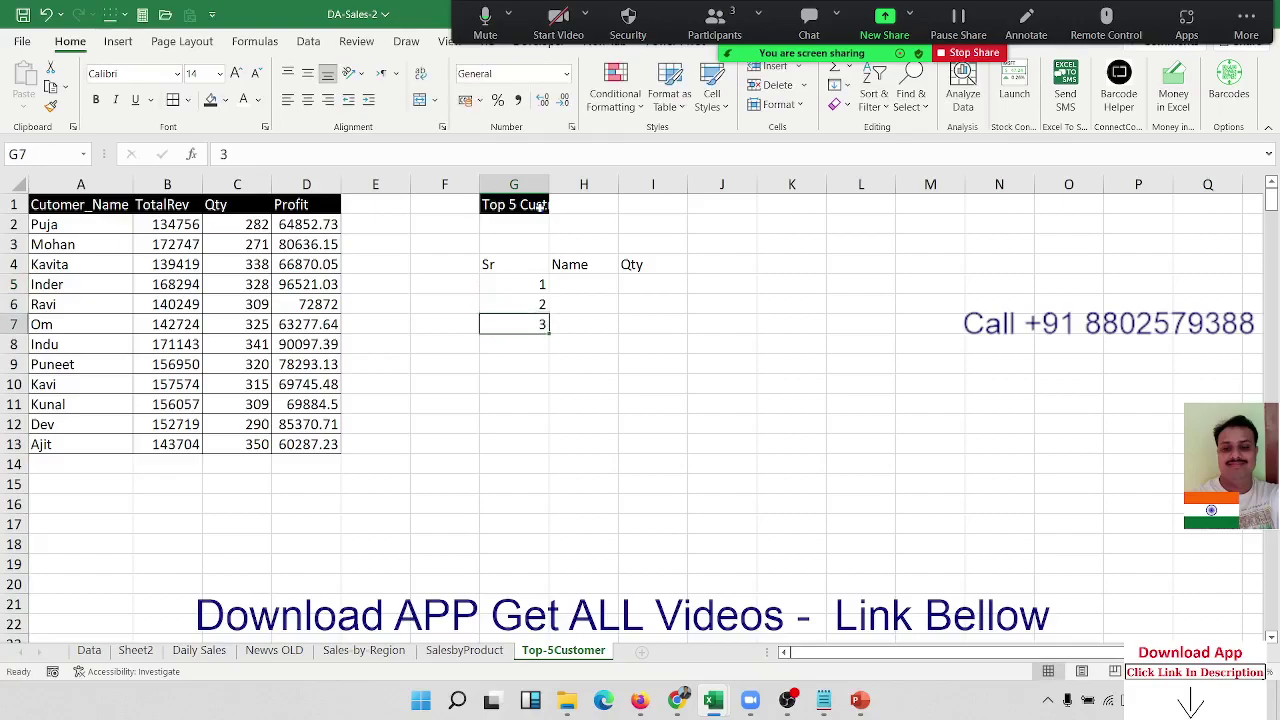
{"action": "type", "text": " 4 5"}
{"action": "key", "text": "Up"}
{"action": "key", "text": "Up"}
{"action": "key", "text": "Up"}
{"action": "key", "text": "Up"}
{"action": "key", "text": "Up"}
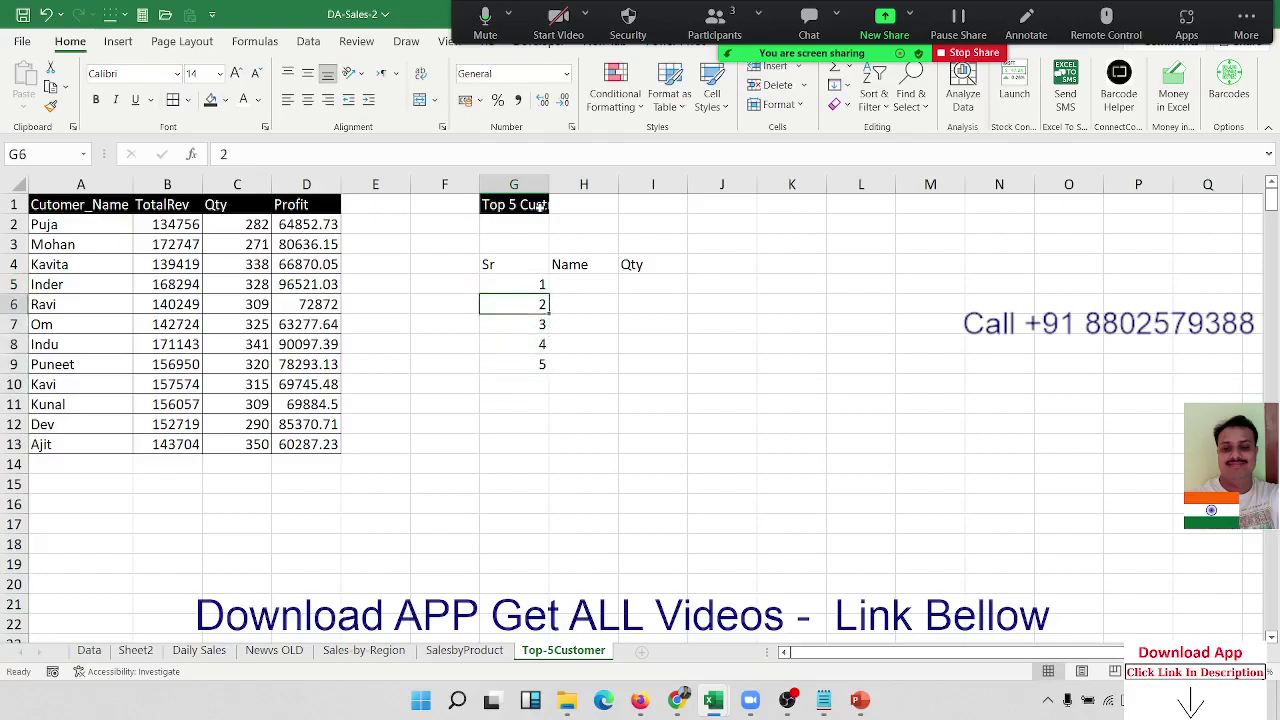
{"action": "key", "text": "Right"}
{"action": "key", "text": "Right"}
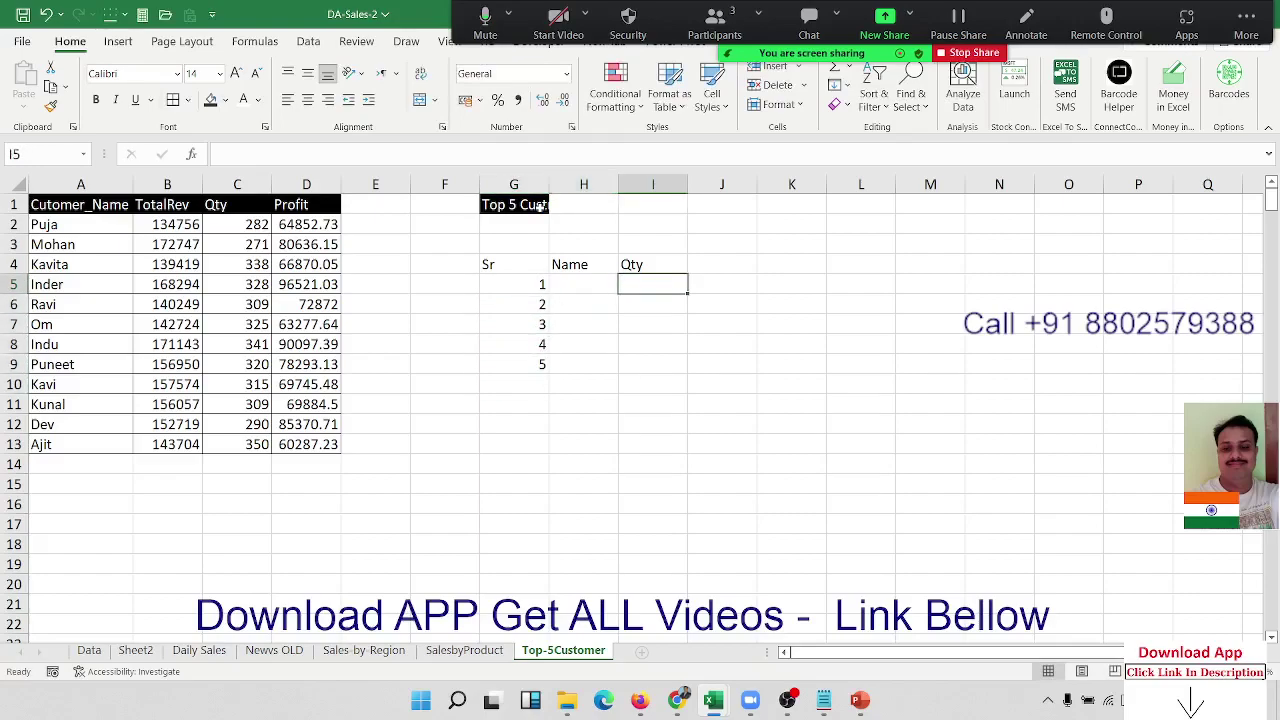
{"action": "type", "text": "="}
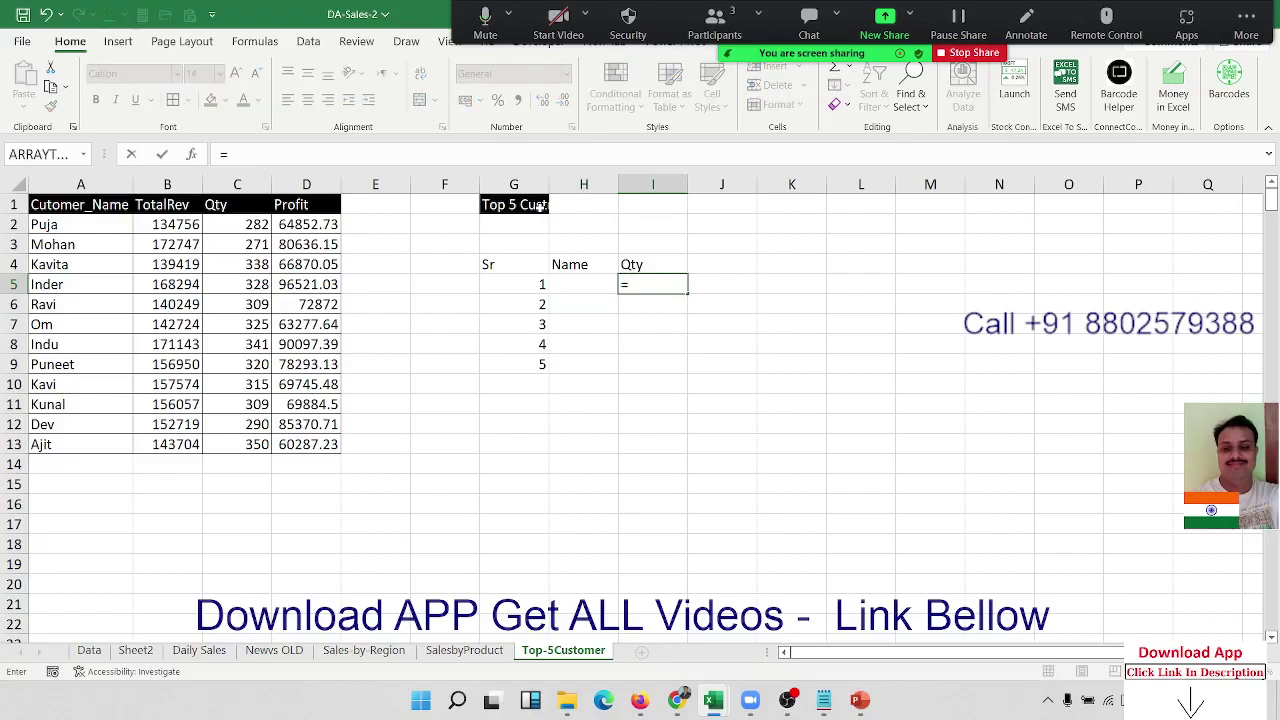
{"action": "type", "text": "la"}
Enter =LARGE(C2:C13,G5) in I5 to get the largest quantity
{"action": "key", "text": "Down"}
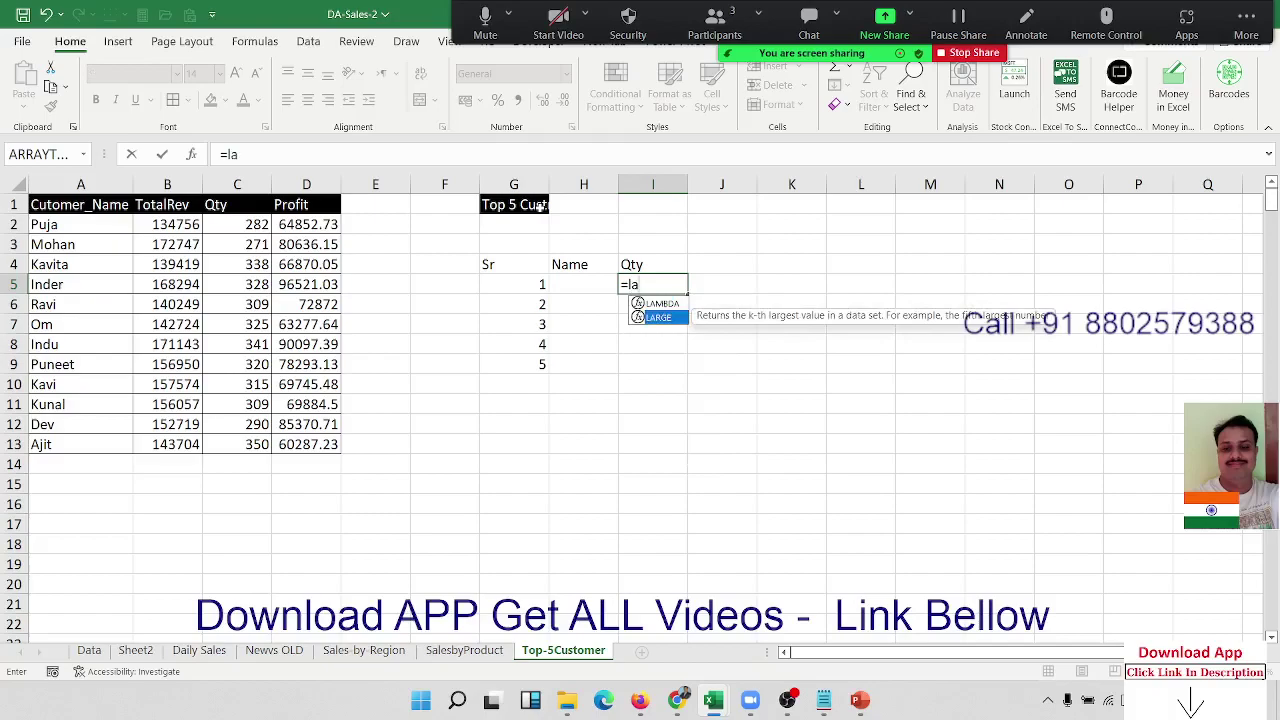
{"action": "key", "text": "Tab"}
{"action": "key", "text": "Left"}
{"action": "key", "text": "Left"}
{"action": "key", "text": "Left"}
{"action": "key", "text": "Left"}
{"action": "key", "text": "Left"}
{"action": "key", "text": "Left"}
{"action": "key", "text": "Up"}
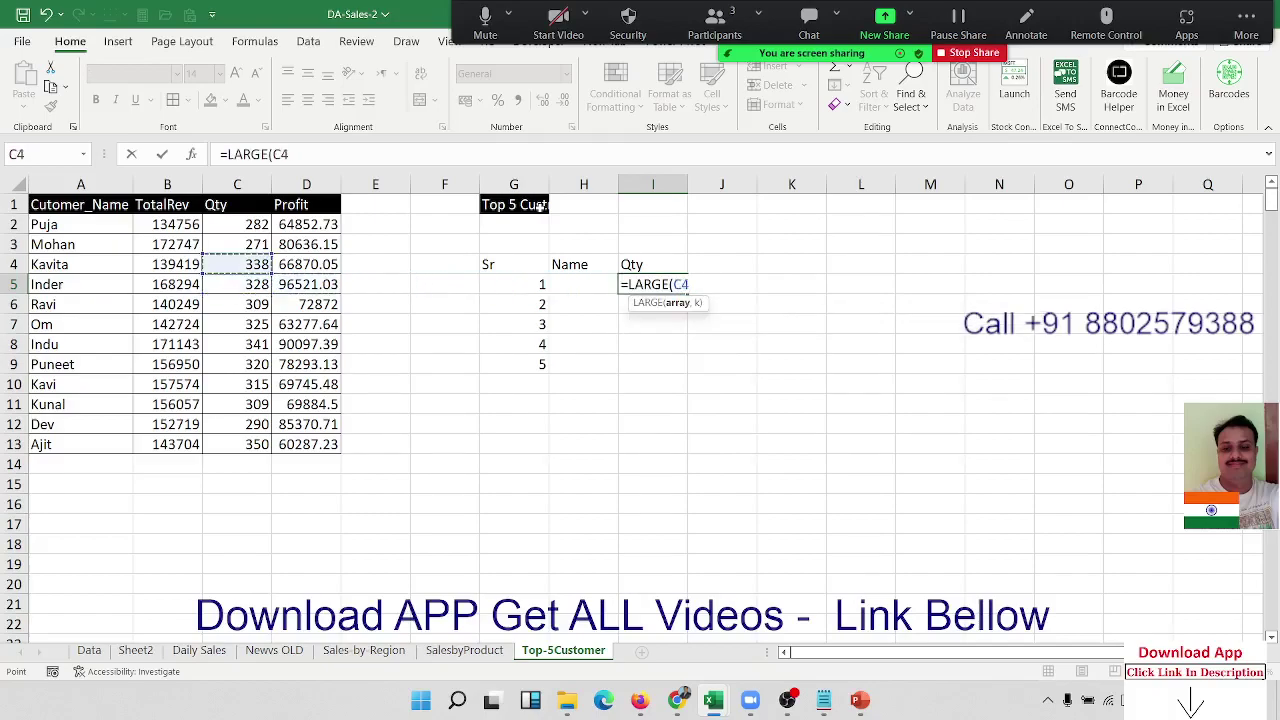
{"action": "key", "text": "Up"}
{"action": "key", "text": "Up"}
{"action": "key", "text": "ctrl+shift+Down"}
{"action": "type", "text": ","}
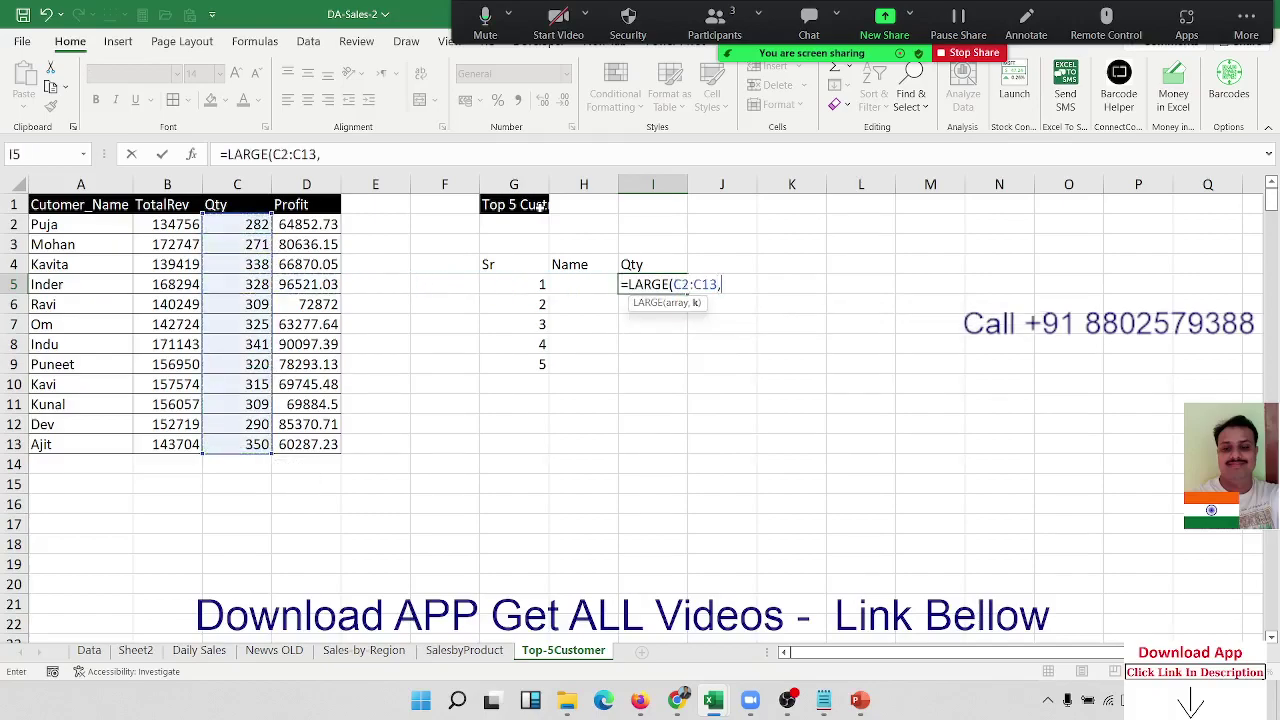
{"action": "key", "text": "Left"}
{"action": "key", "text": "Left"}
{"action": "type", "text": ")"}
{"action": "key", "text": "ctrl+Return"}
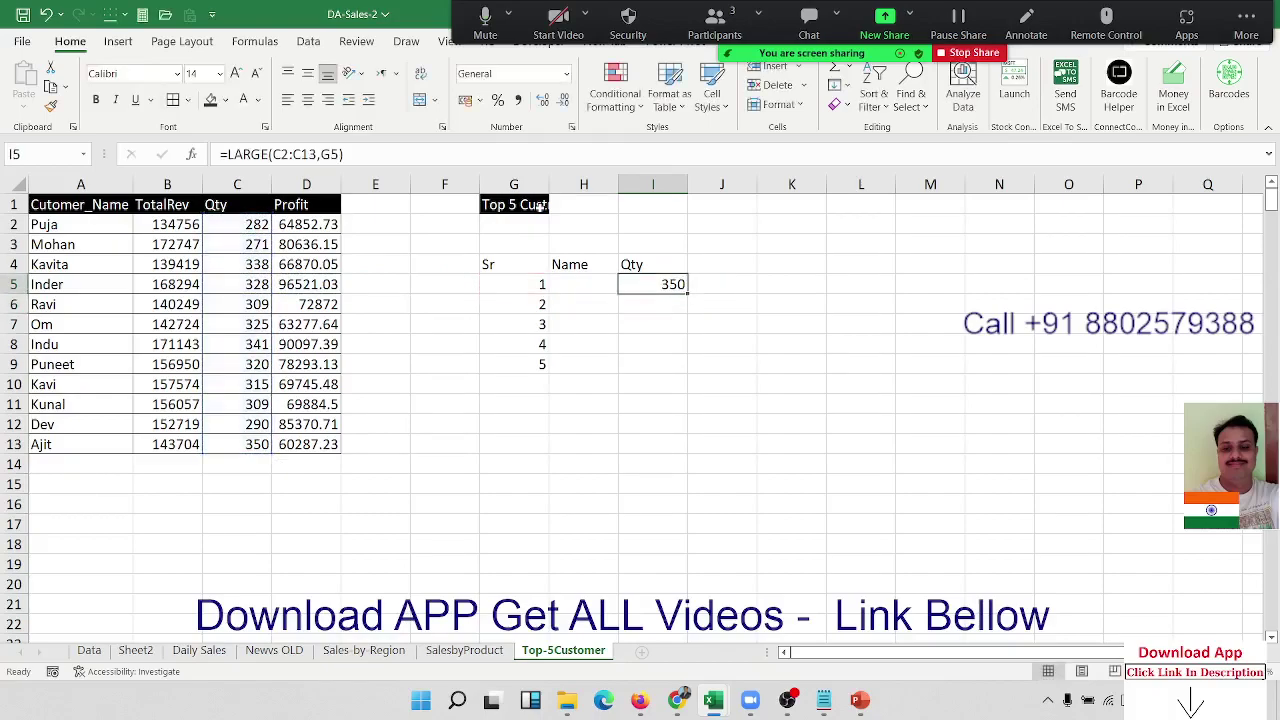
Anchor the range as $C$2:$C$13 and fill down to I9, giving 350, 341, 338, 328, 325
{"action": "left_click", "coordinate": [275, 154]}
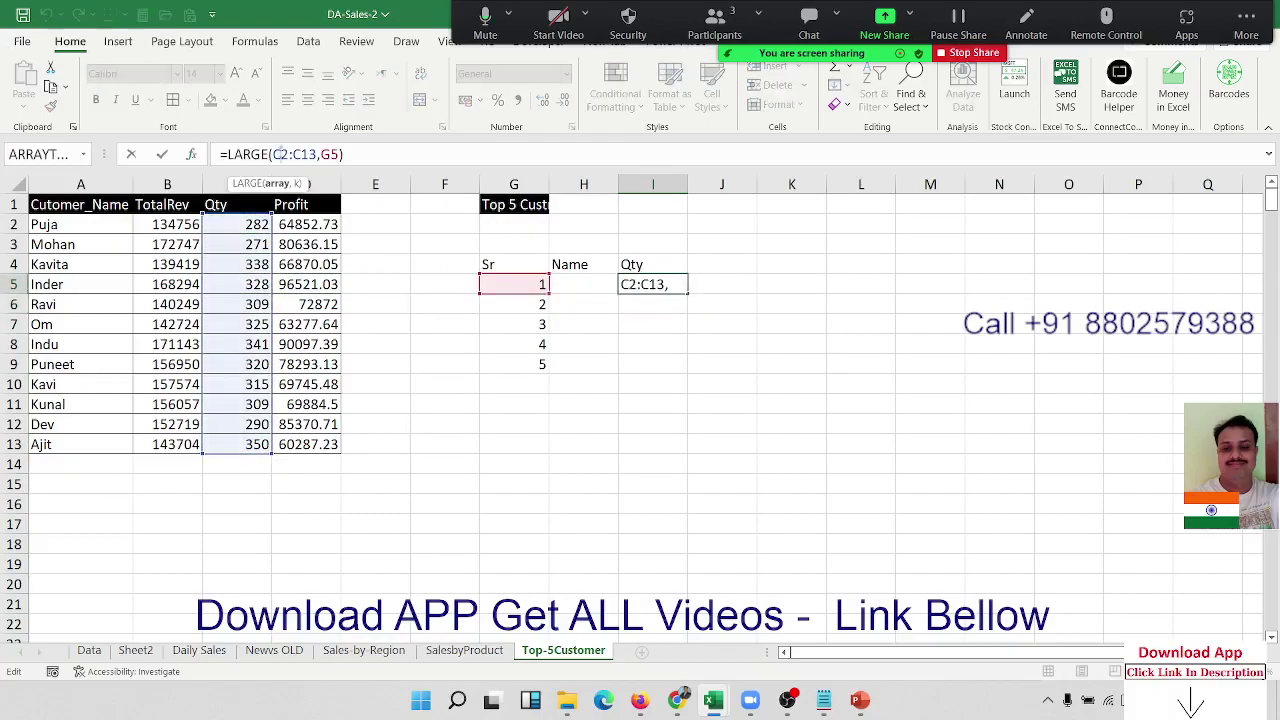
{"action": "key", "text": "F4"}
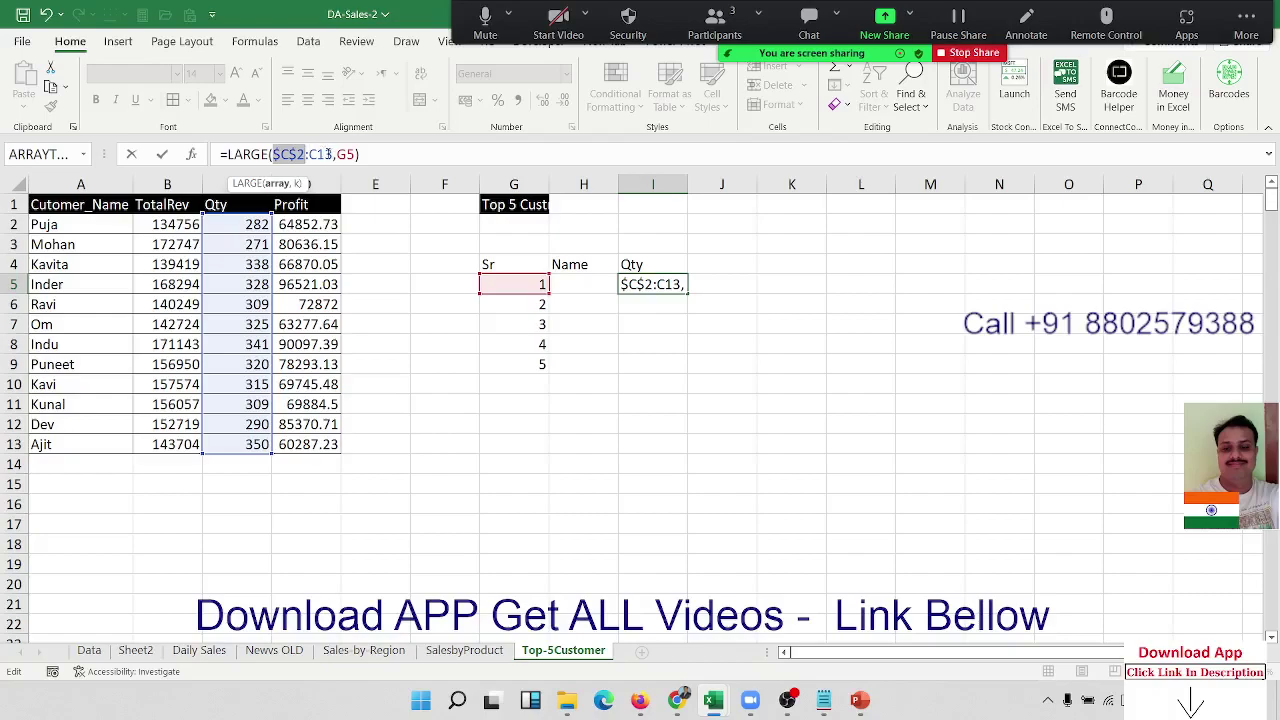
{"action": "left_click", "coordinate": [328, 154]}
{"action": "key", "text": "F4"}
{"action": "key", "text": "Return"}
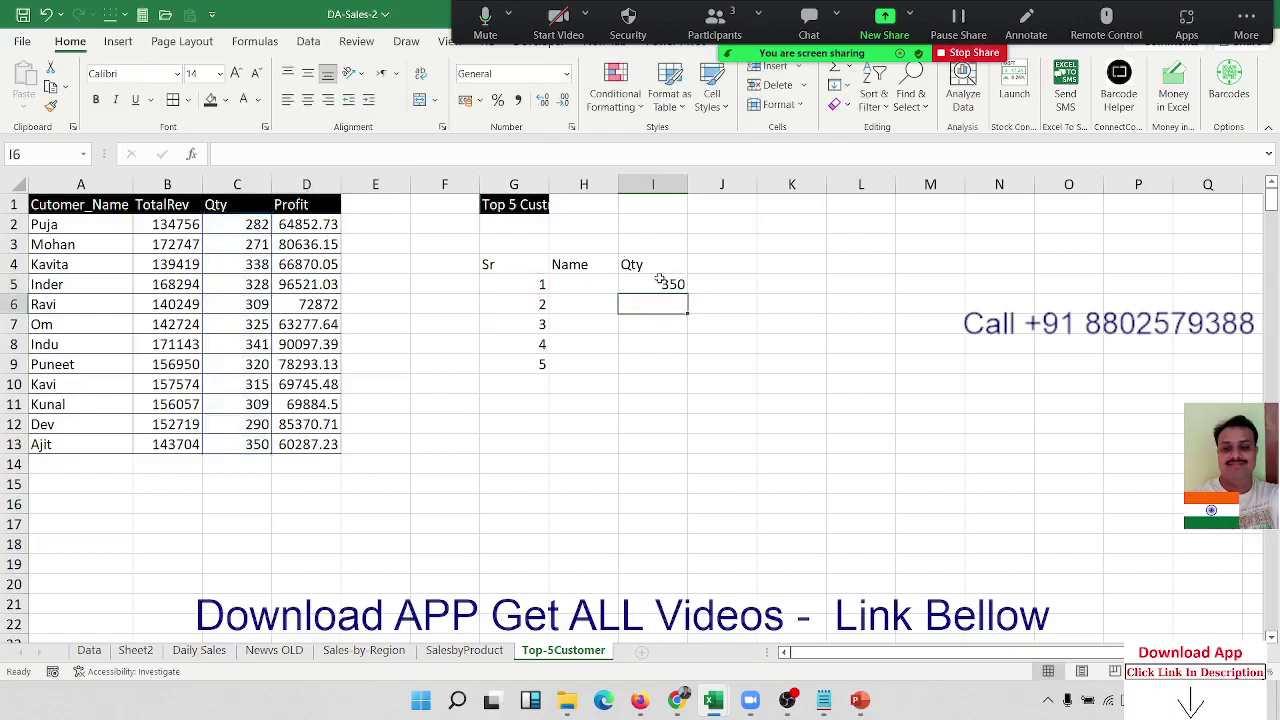
{"action": "left_click", "coordinate": [660, 284]}
{"action": "left_click_drag", "start_coordinate": [687, 294], "coordinate": [677, 372]}
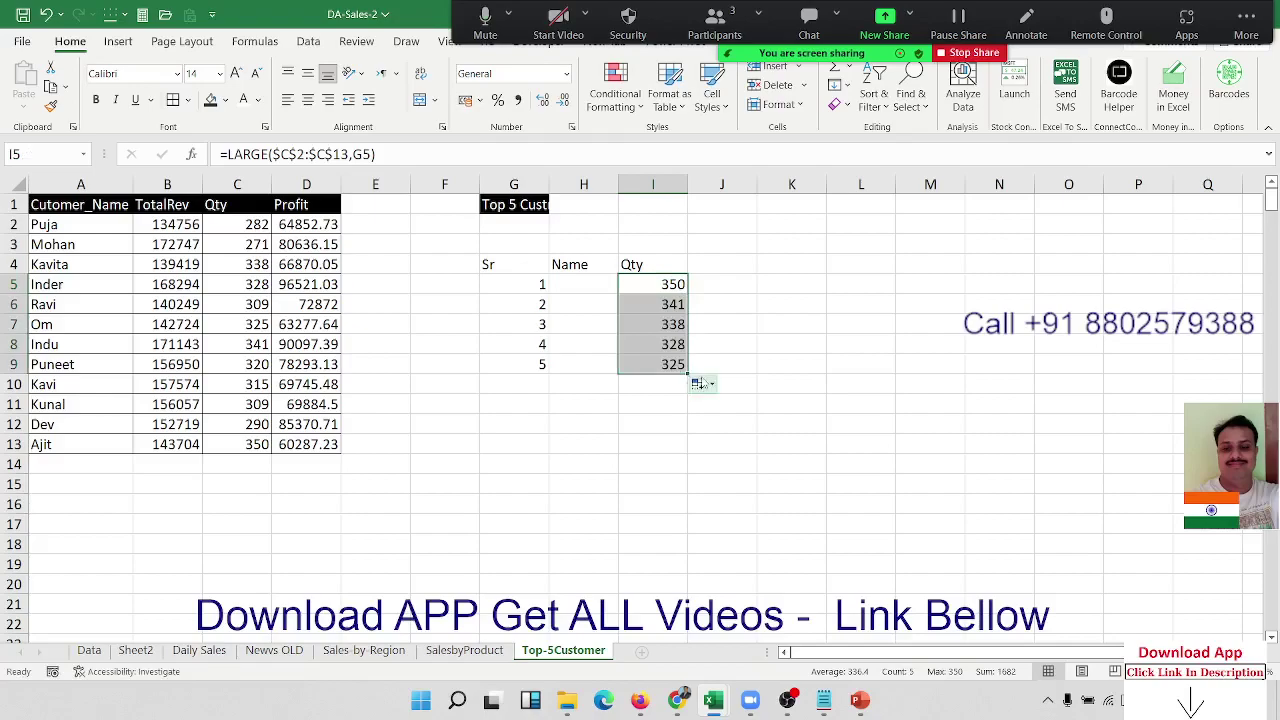
{"action": "left_click", "coordinate": [680, 350]}
{"action": "left_click", "coordinate": [655, 288]}
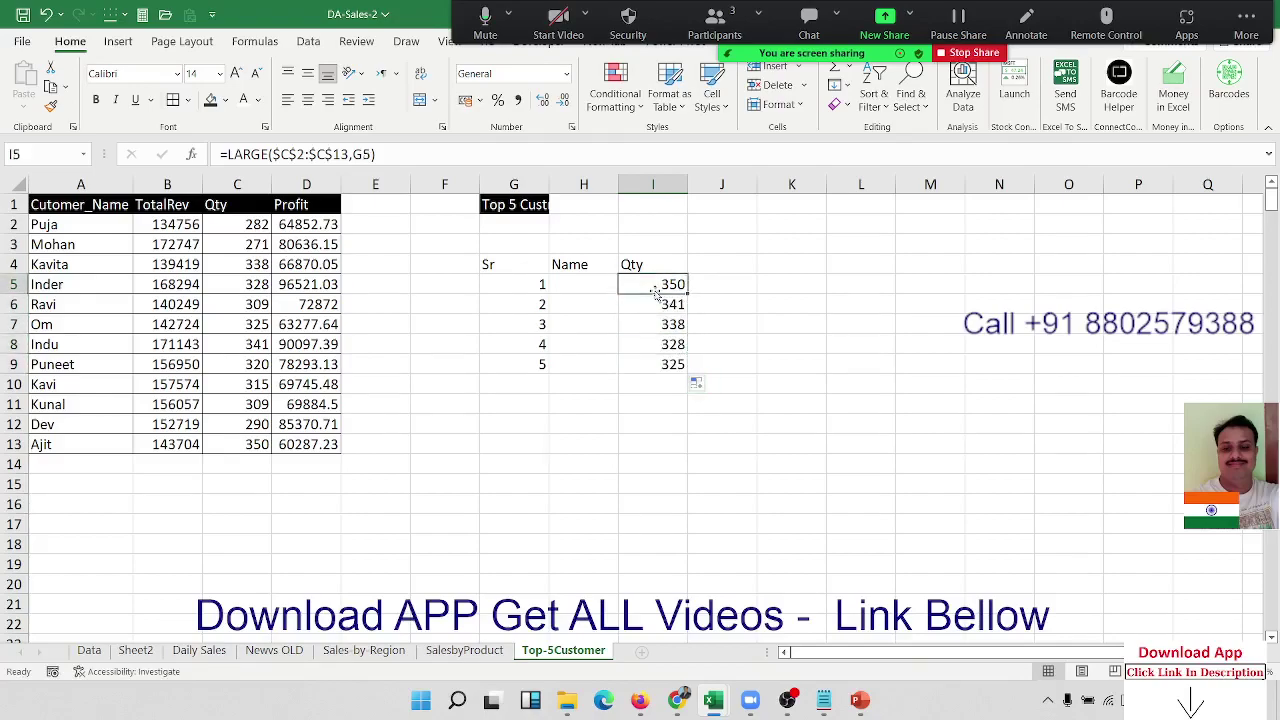
{"action": "left_click", "coordinate": [605, 285]}
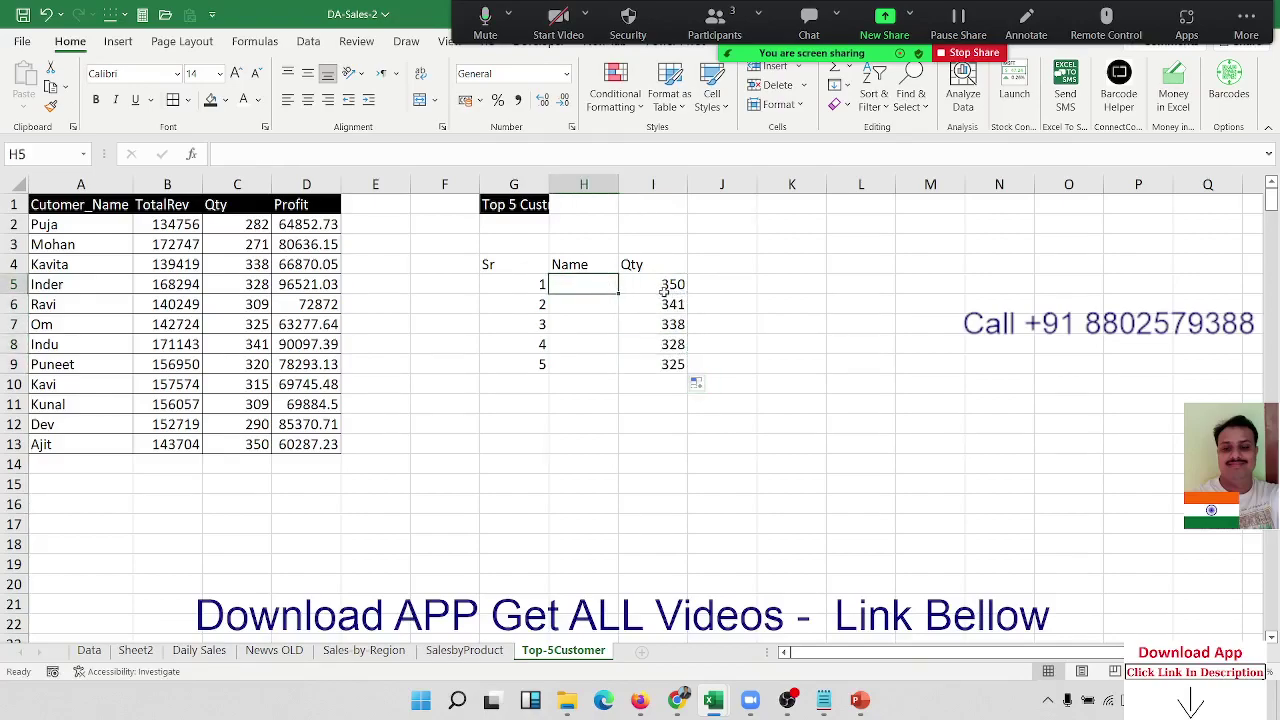
Start H5's formula as =INDEX(A2:D13, MATCH( after fixing a mis-picked MAKEARRAY suggestion
{"action": "type", "text": "=IN"}
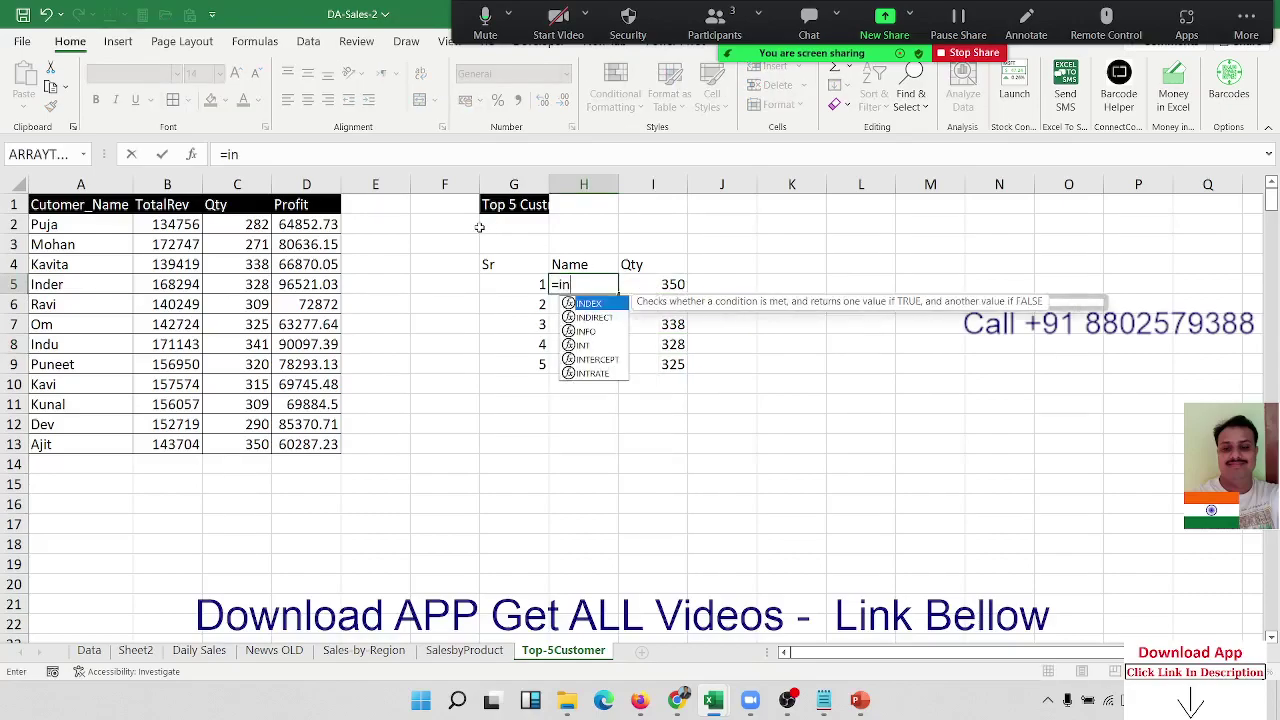
{"action": "type", "text": "DEX("}
{"action": "left_click_drag", "start_coordinate": [79, 224], "coordinate": [313, 428]}
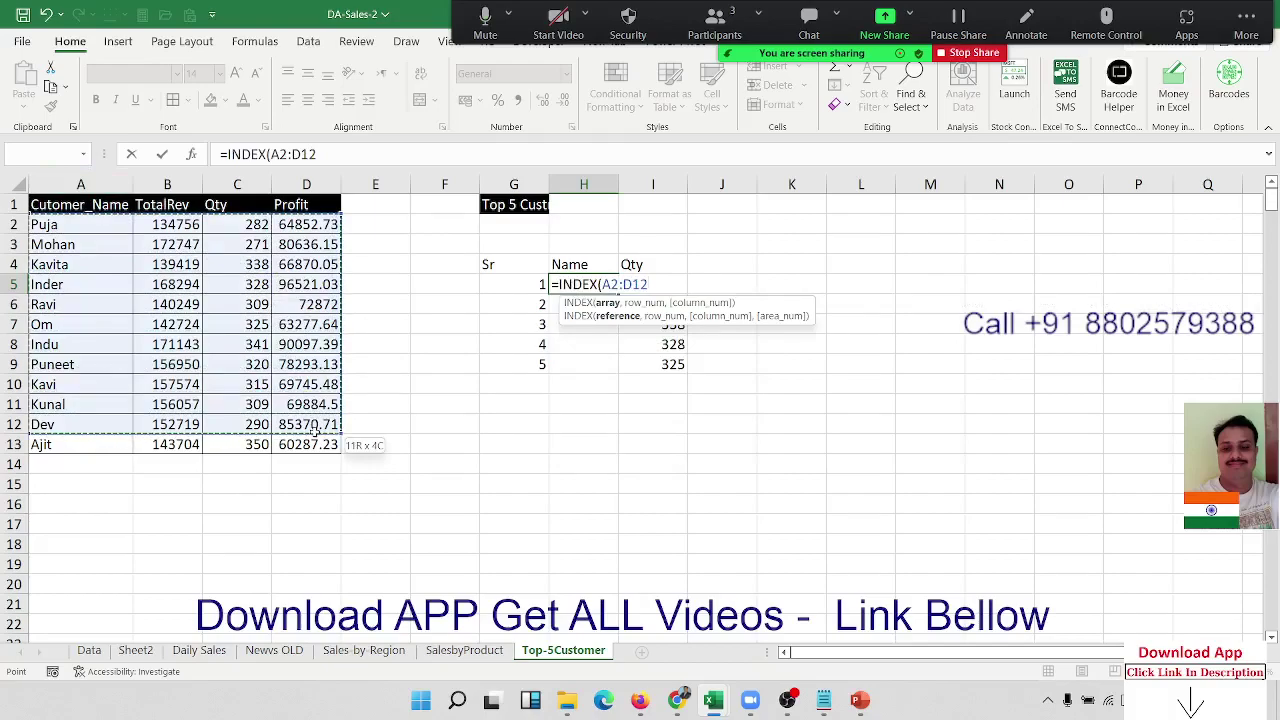
{"action": "left_click_drag", "start_coordinate": [313, 428], "coordinate": [313, 442]}
{"action": "type", "text": ",am"}
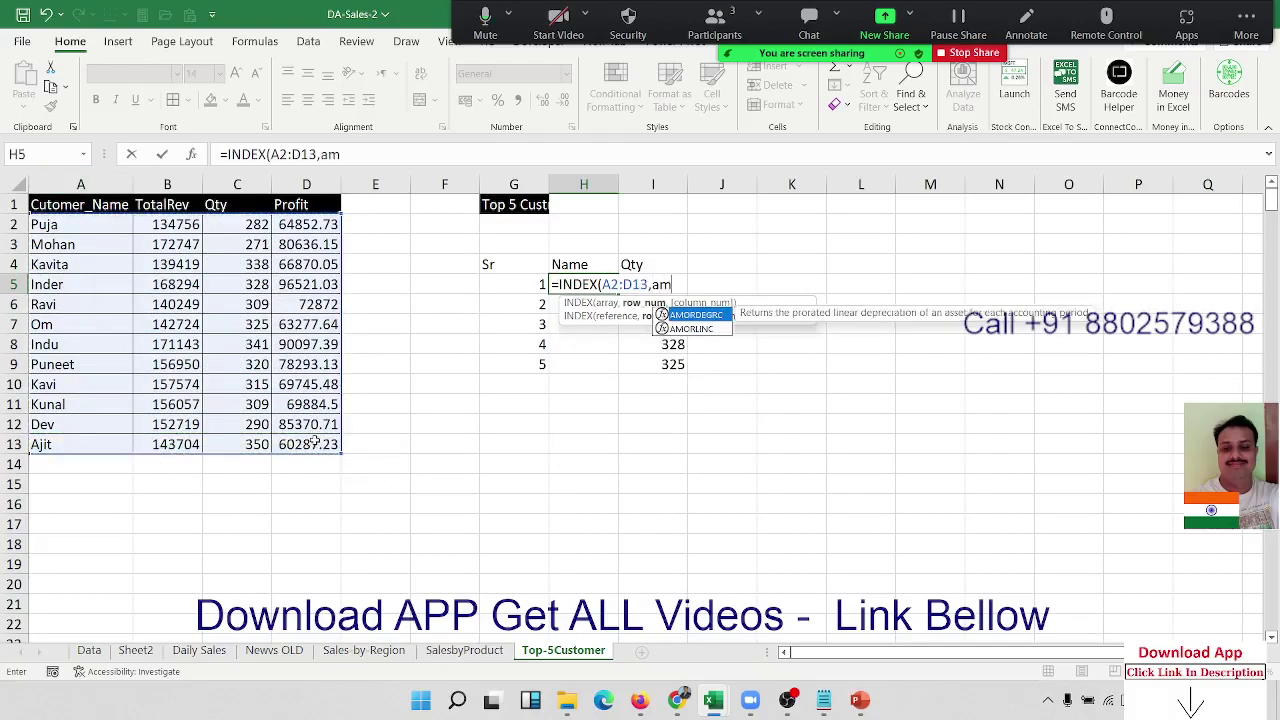
{"action": "key", "text": "BackSpace"}
{"action": "key", "text": "BackSpace"}
{"action": "type", "text": "ma"}
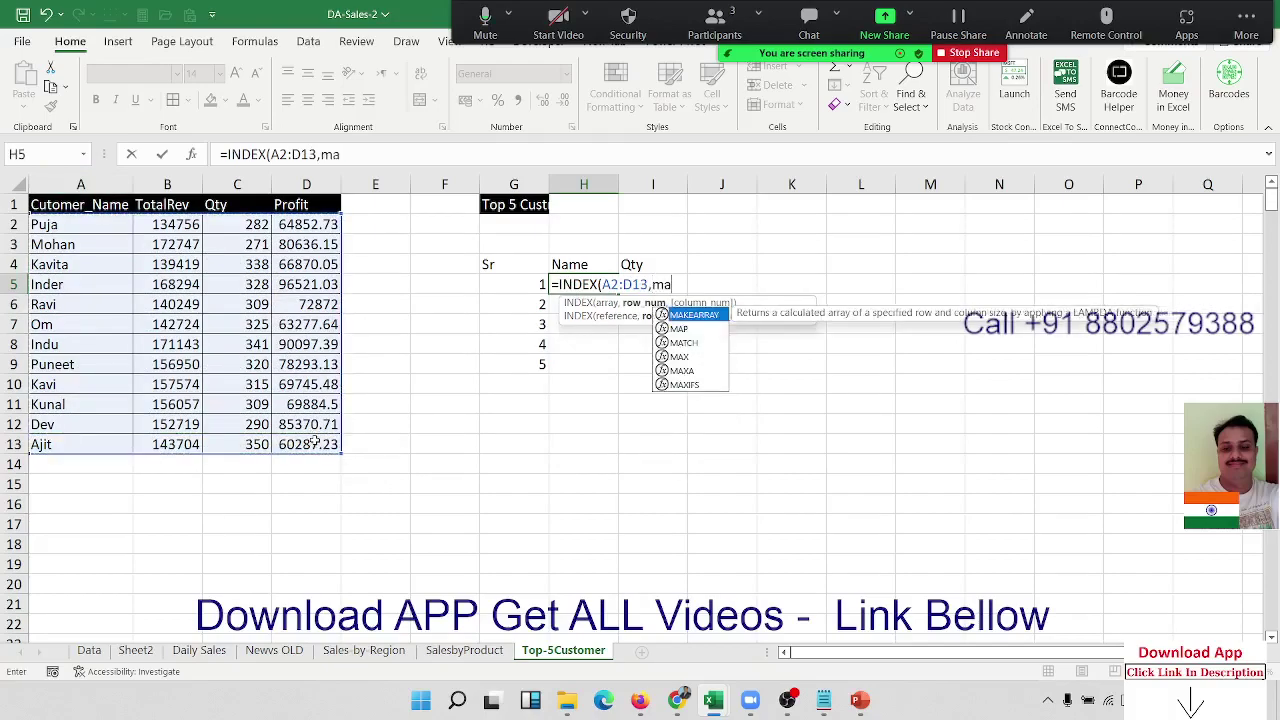
{"action": "key", "text": "Tab"}
{"action": "key", "text": "BackSpace"}
{"action": "key", "text": "BackSpace"}
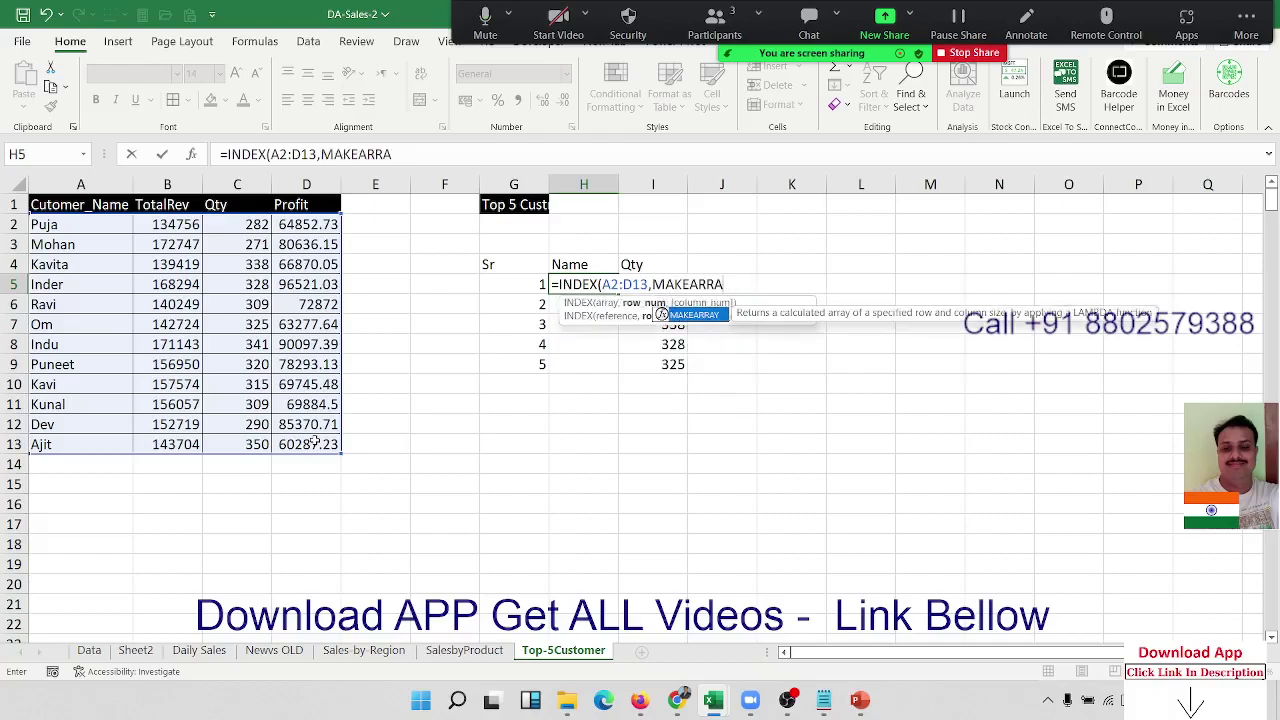
{"action": "key", "text": "BackSpace"}
{"action": "key", "text": "BackSpace"}
{"action": "key", "text": "BackSpace"}
{"action": "key", "text": "BackSpace"}
{"action": "type", "text": "at"}
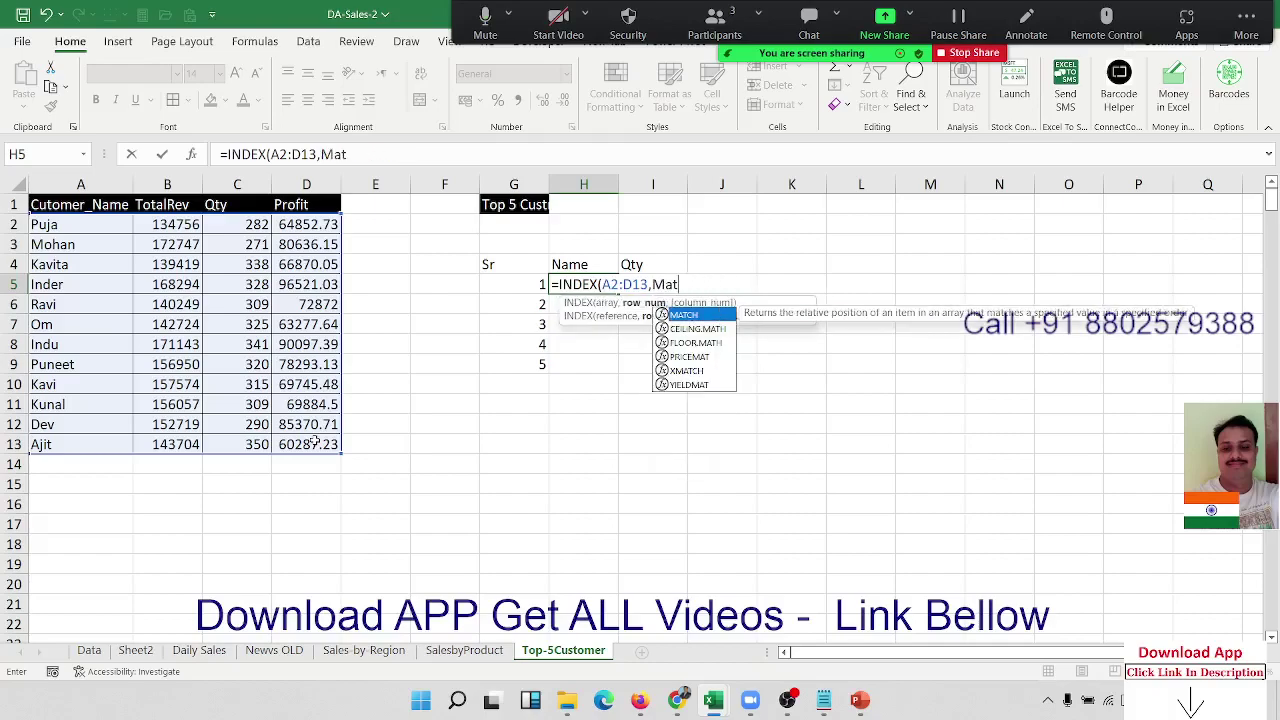
{"action": "key", "text": "Tab"}
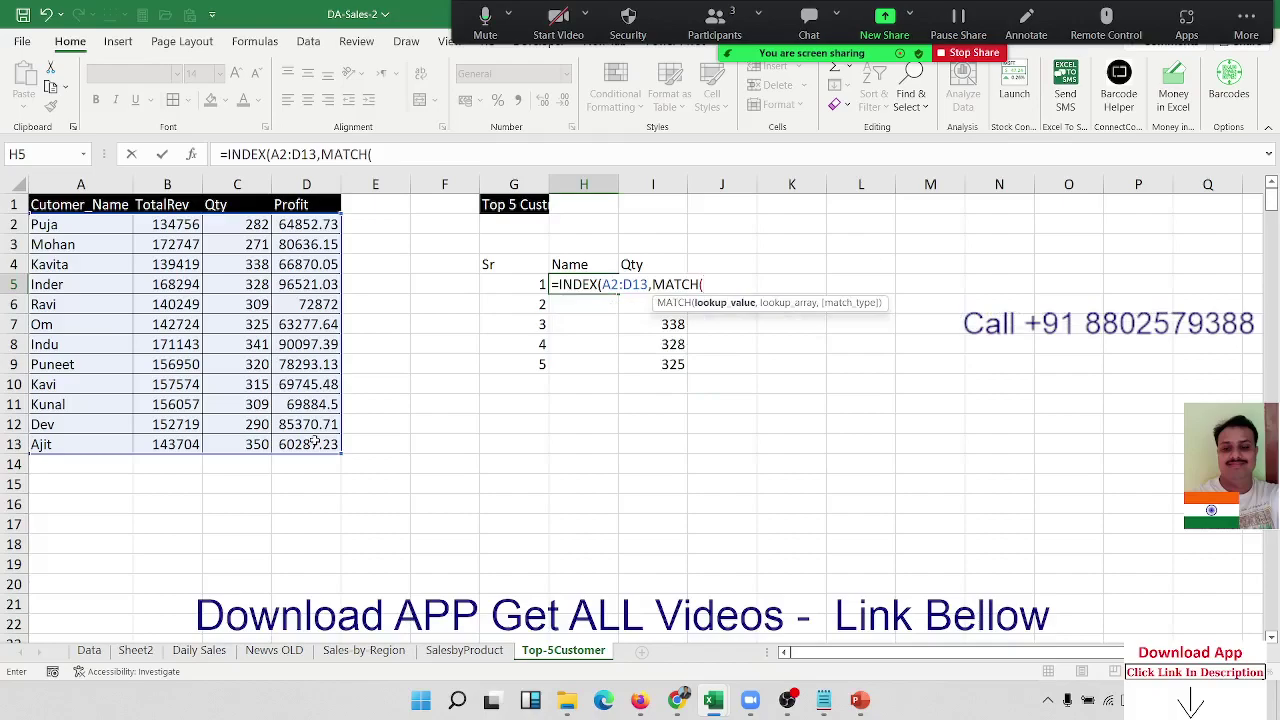
Complete MATCH with lookup I5, Qty range C2:C13 and exact match, accepting Excel's correction
{"action": "left_click", "coordinate": [636, 264]}
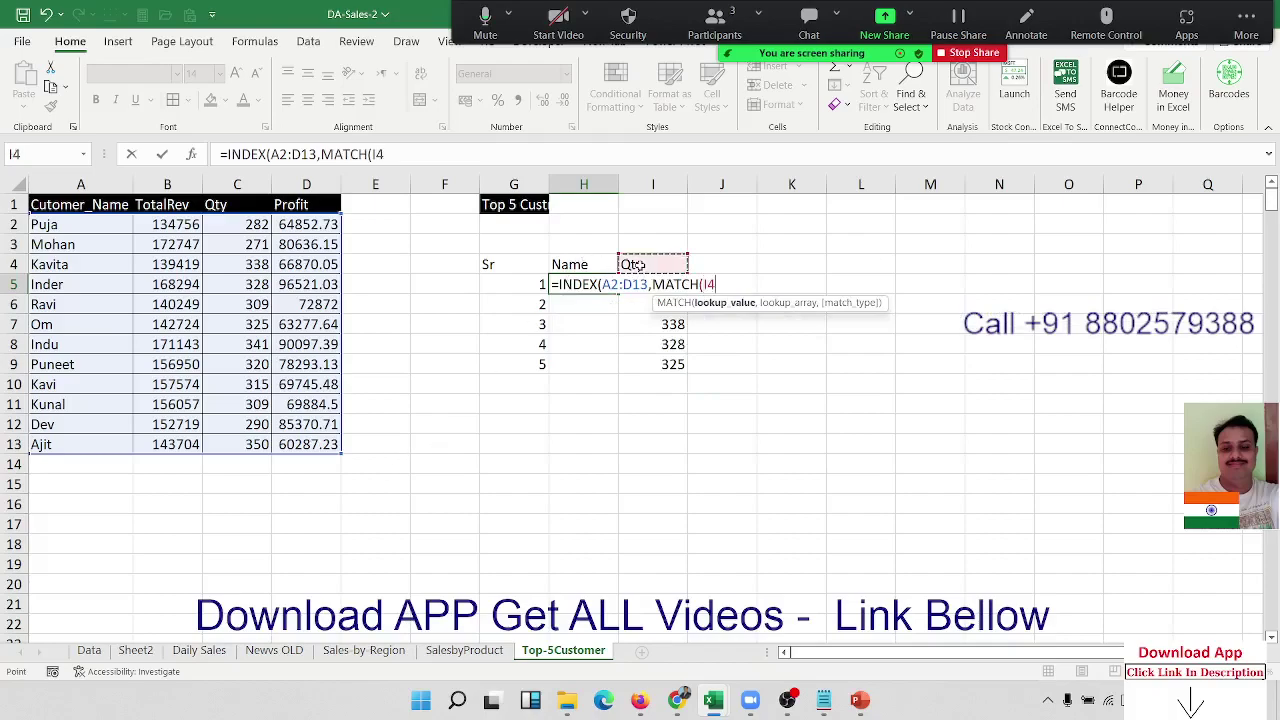
{"action": "key", "text": "Down"}
{"action": "type", "text": ","}
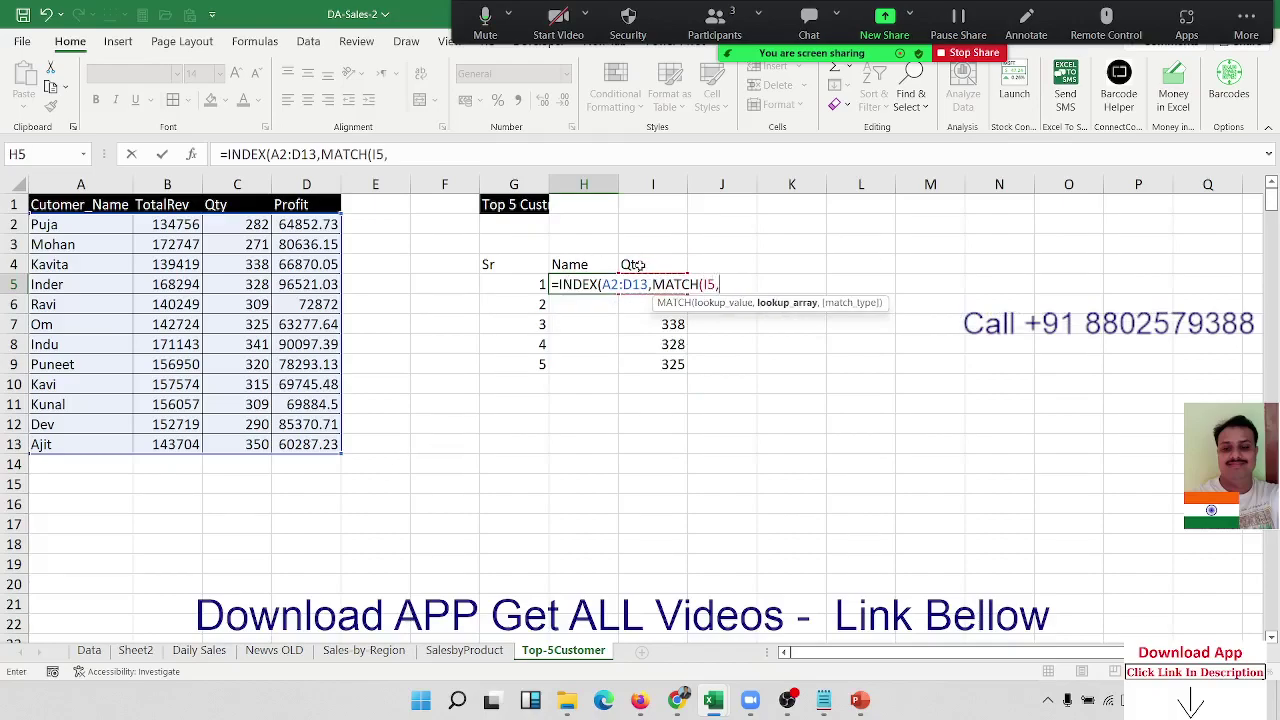
{"action": "left_click_drag", "start_coordinate": [264, 226], "coordinate": [266, 446]}
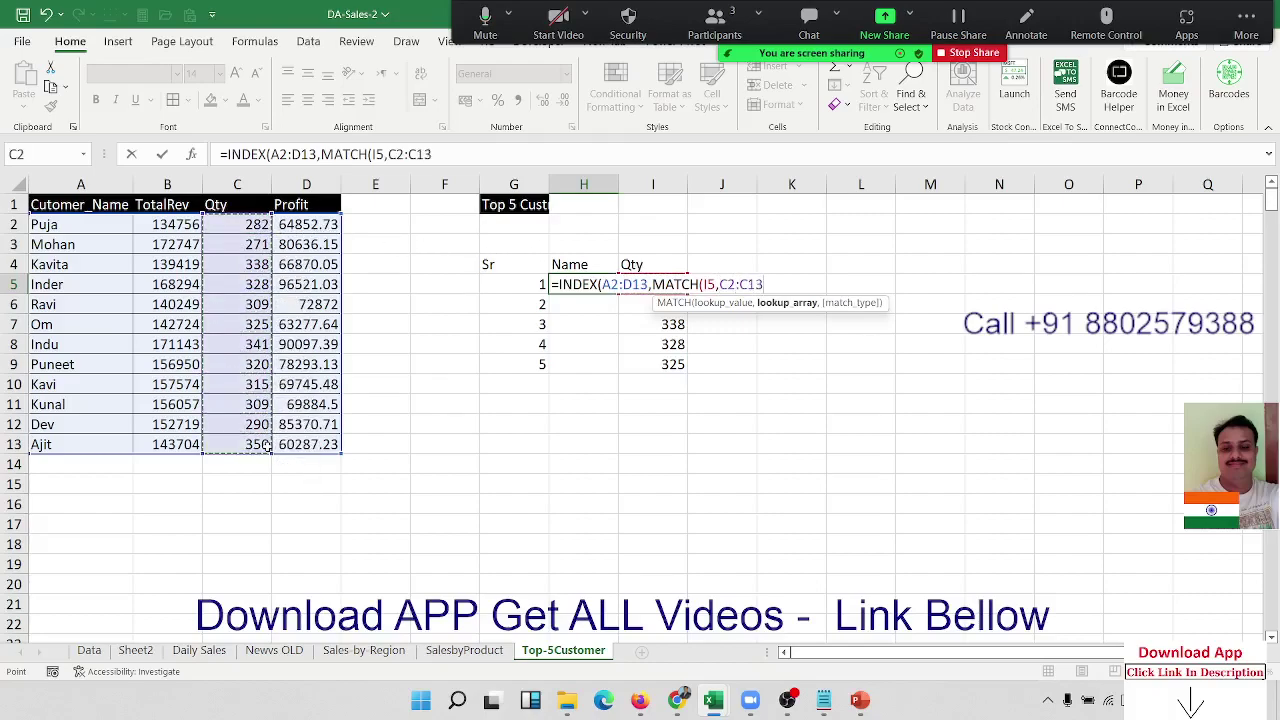
{"action": "type", "text": ",0"}
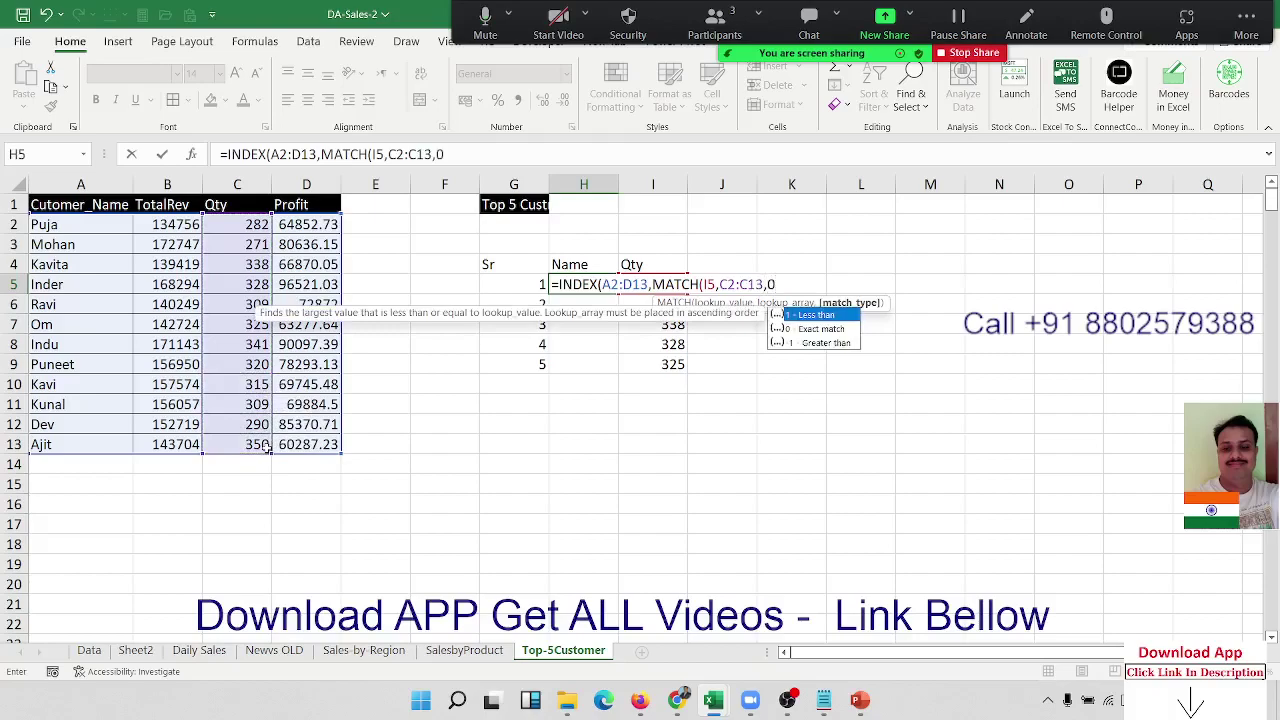
{"action": "type", "text": ")"}
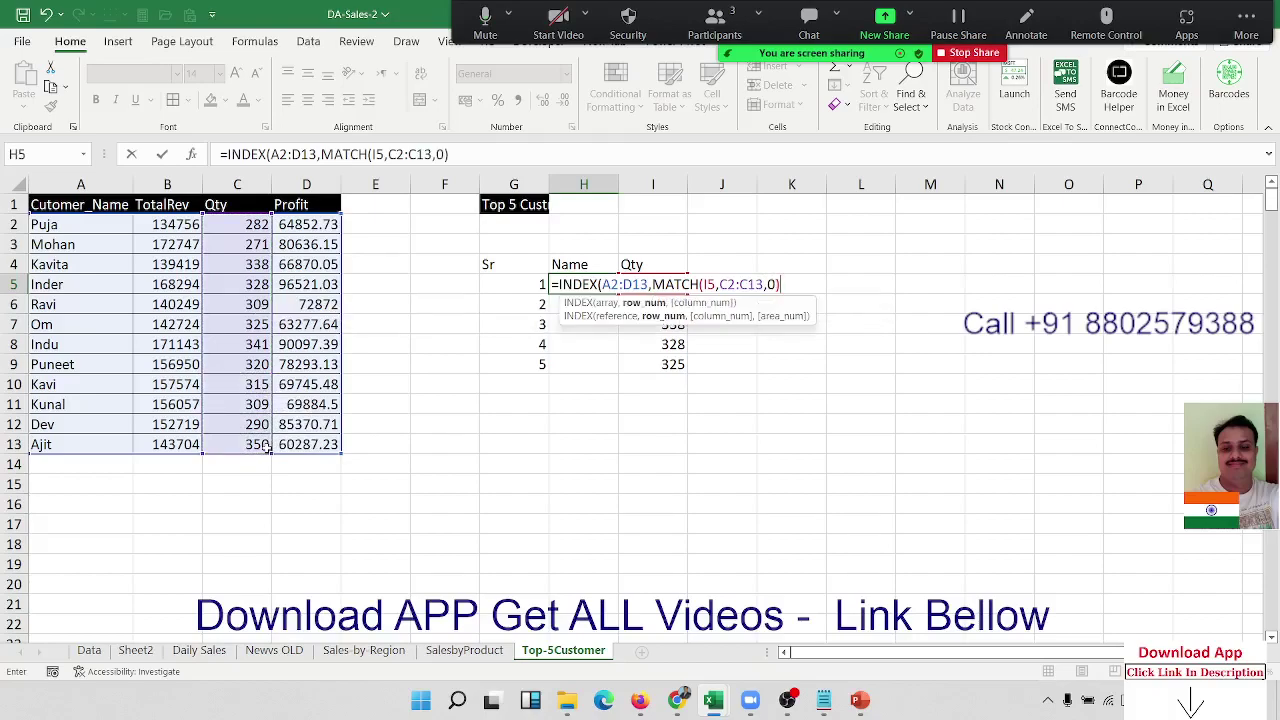
{"action": "type", "text": ",1"}
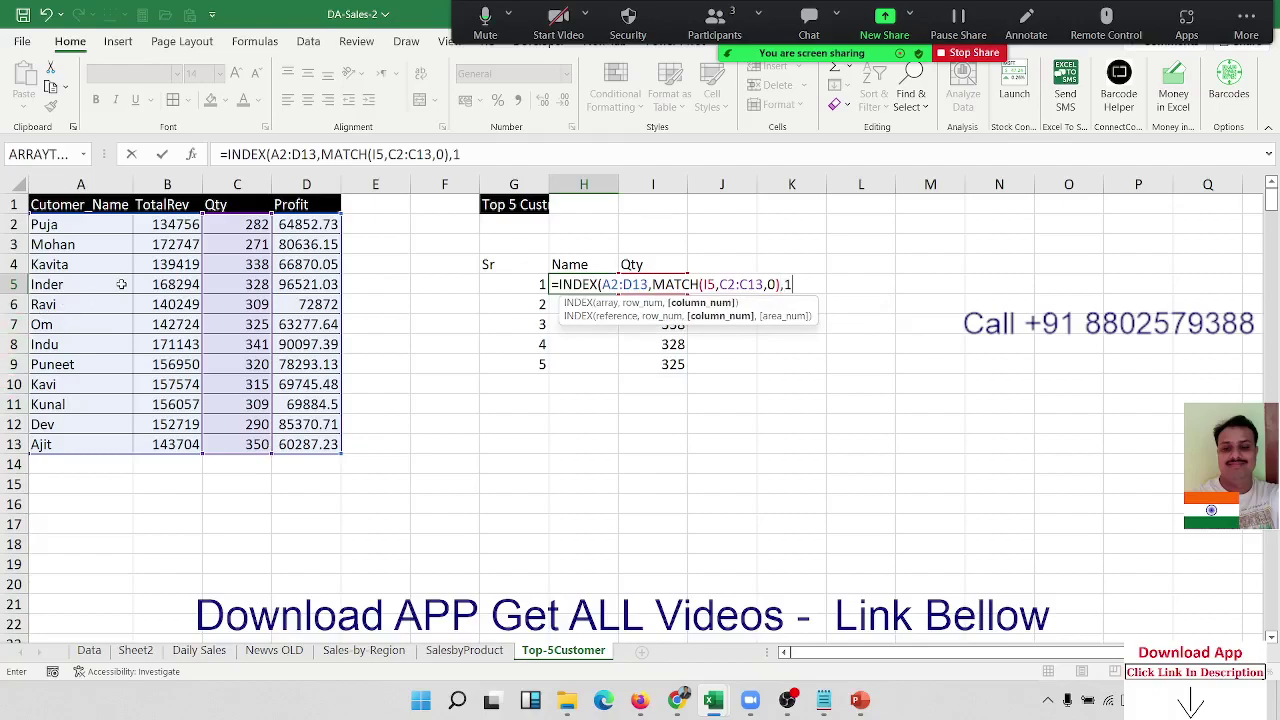
{"action": "key", "text": "Return"}
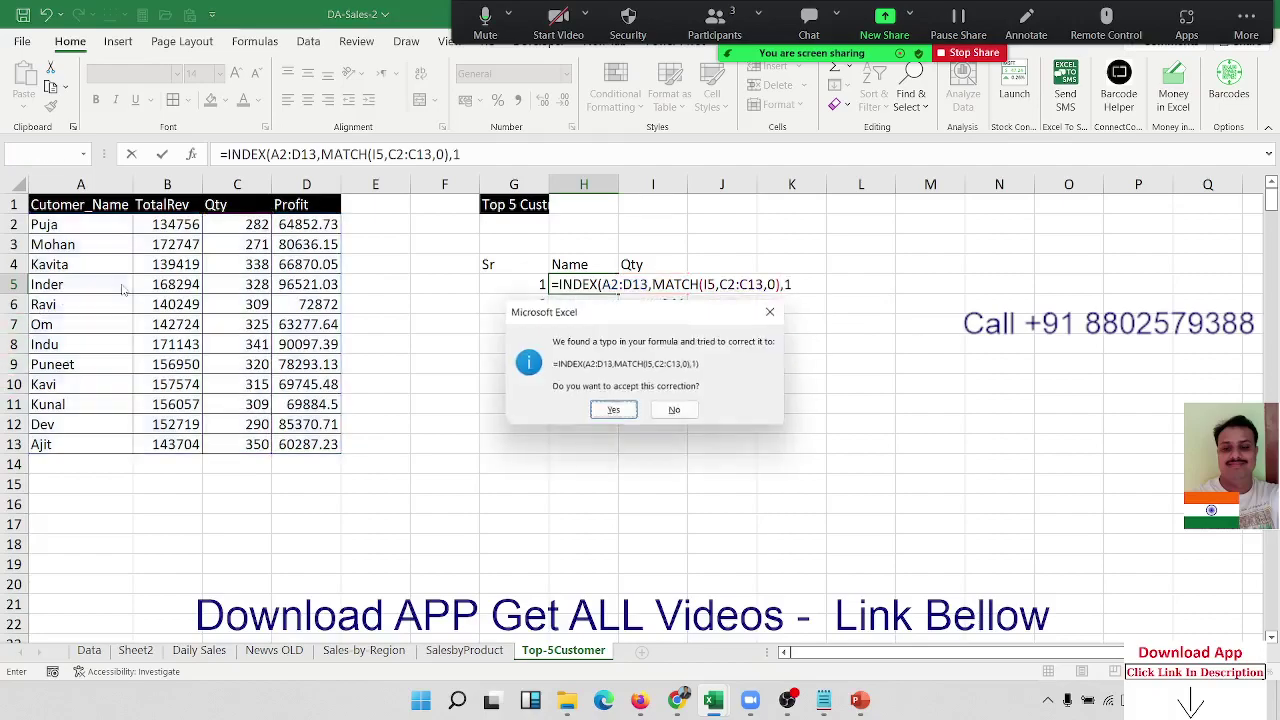
{"action": "key", "text": "Return"}
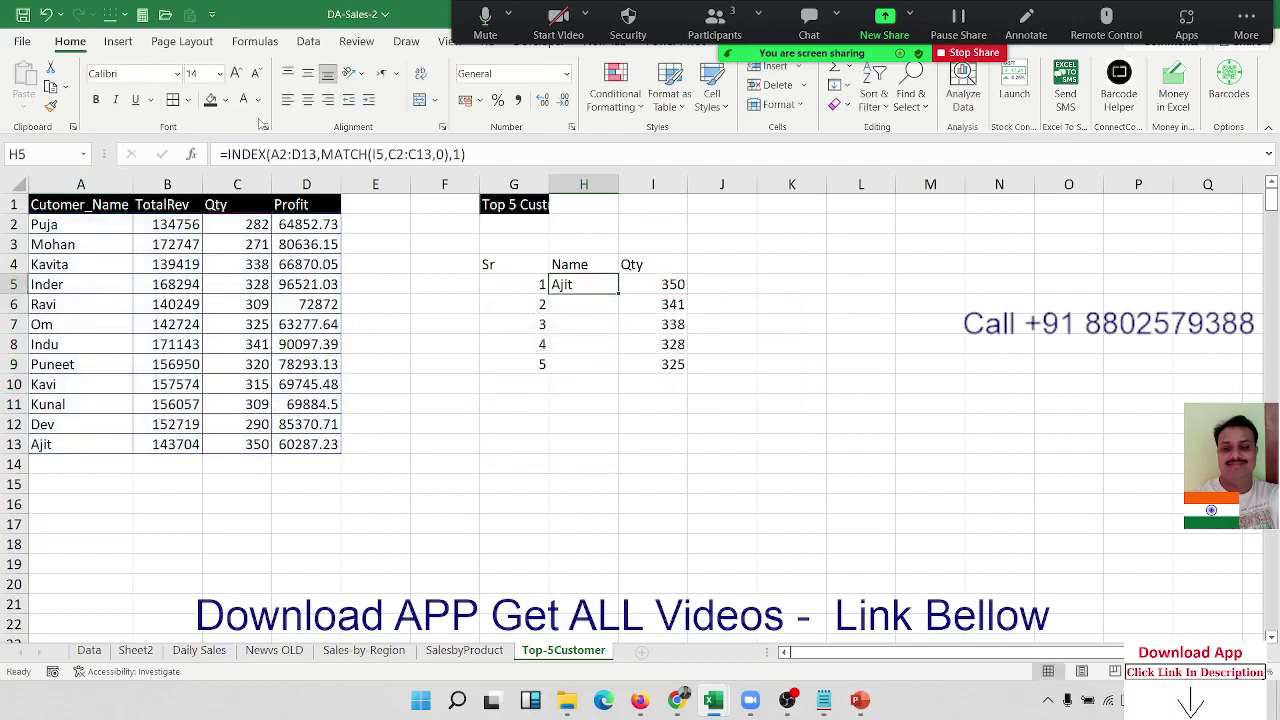
Lock A2:D13 and C2:C13 as absolute references in H5 and fill the formula down to H9
{"action": "left_click", "coordinate": [292, 154]}
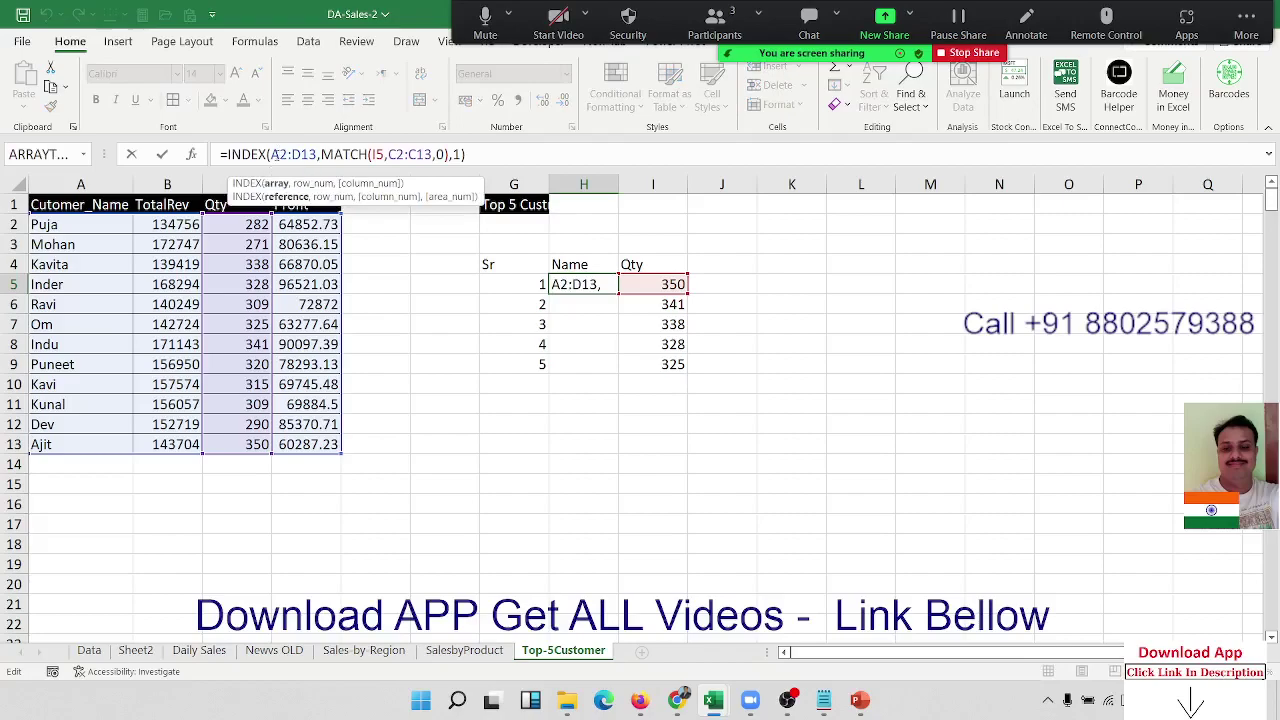
{"action": "key", "text": "F4"}
{"action": "left_click", "coordinate": [320, 154]}
{"action": "key", "text": "F4"}
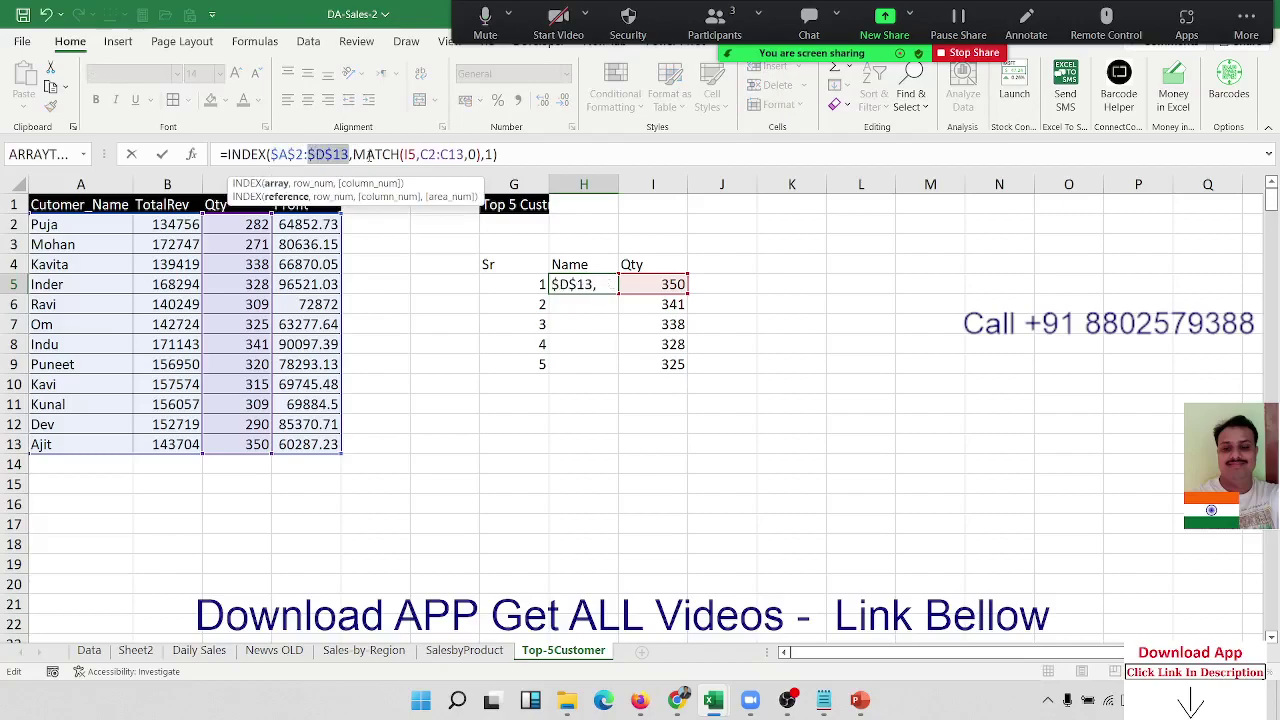
{"action": "left_click", "coordinate": [425, 154]}
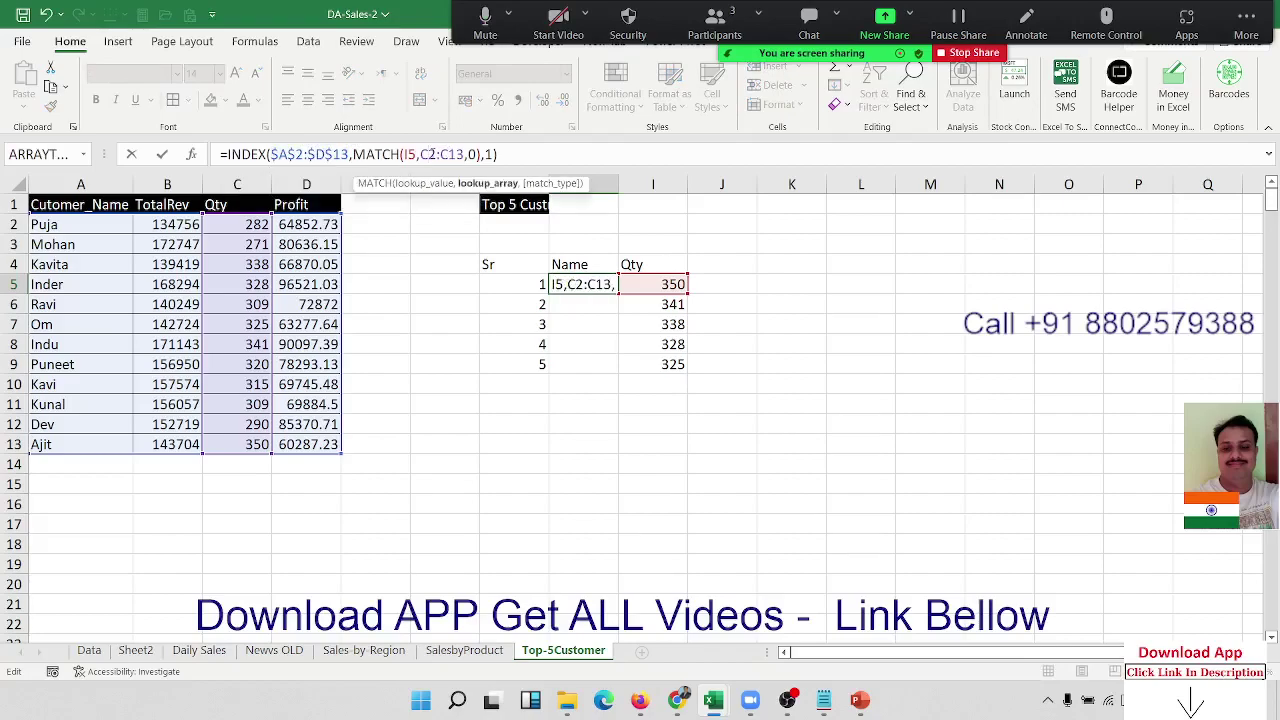
{"action": "key", "text": "F4"}
{"action": "left_click", "coordinate": [470, 154]}
{"action": "key", "text": "F4"}
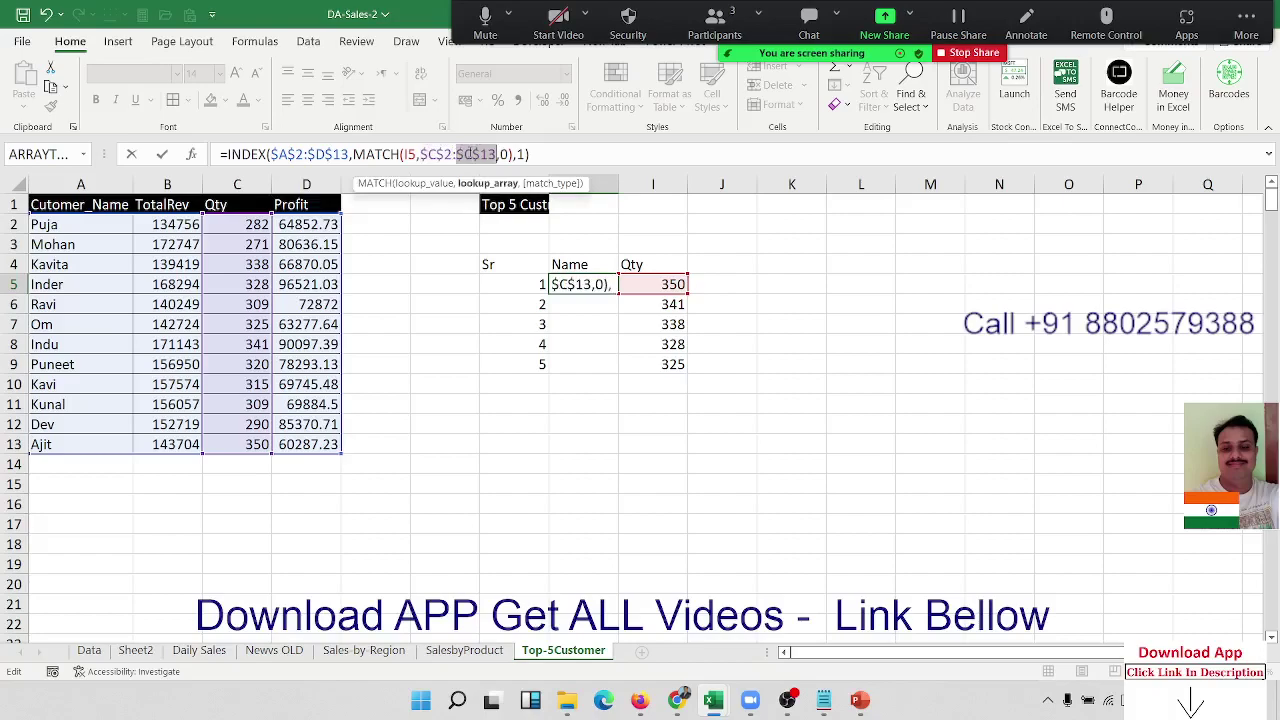
{"action": "key", "text": "Return"}
{"action": "left_click", "coordinate": [610, 285]}
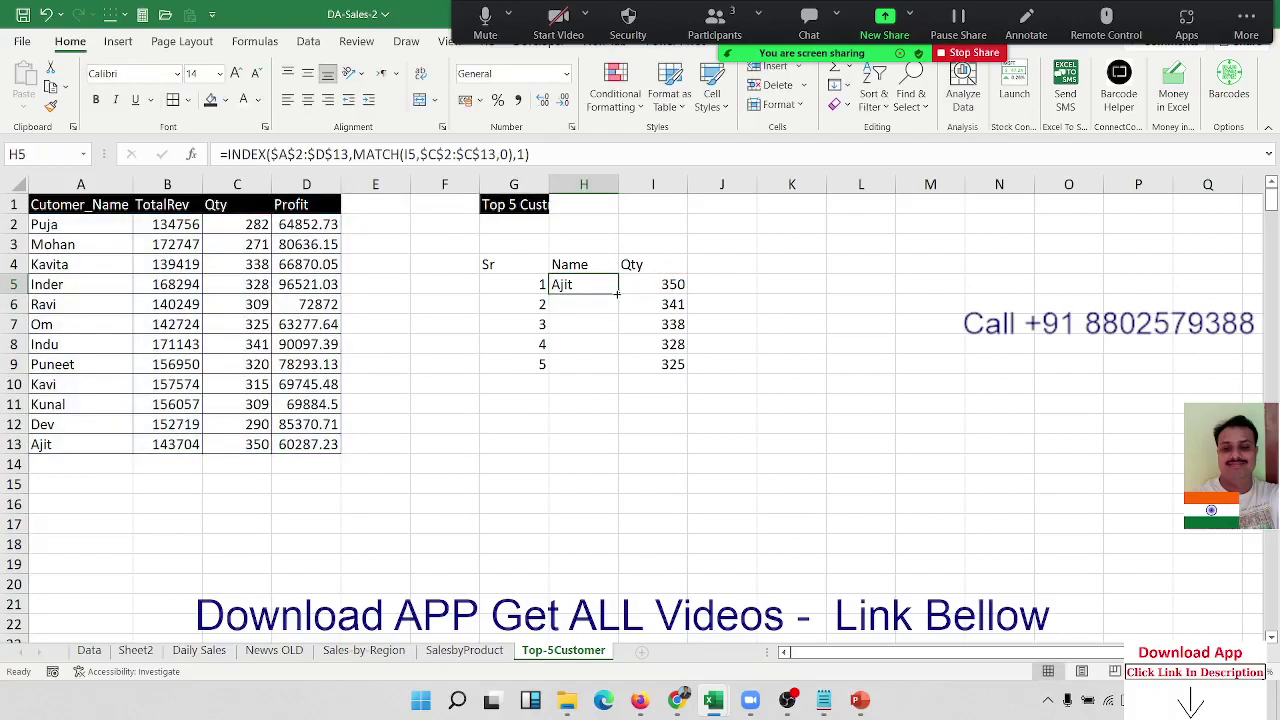
{"action": "double_click", "coordinate": [617, 292]}
{"action": "left_click_drag", "start_coordinate": [500, 264], "coordinate": [649, 365]}
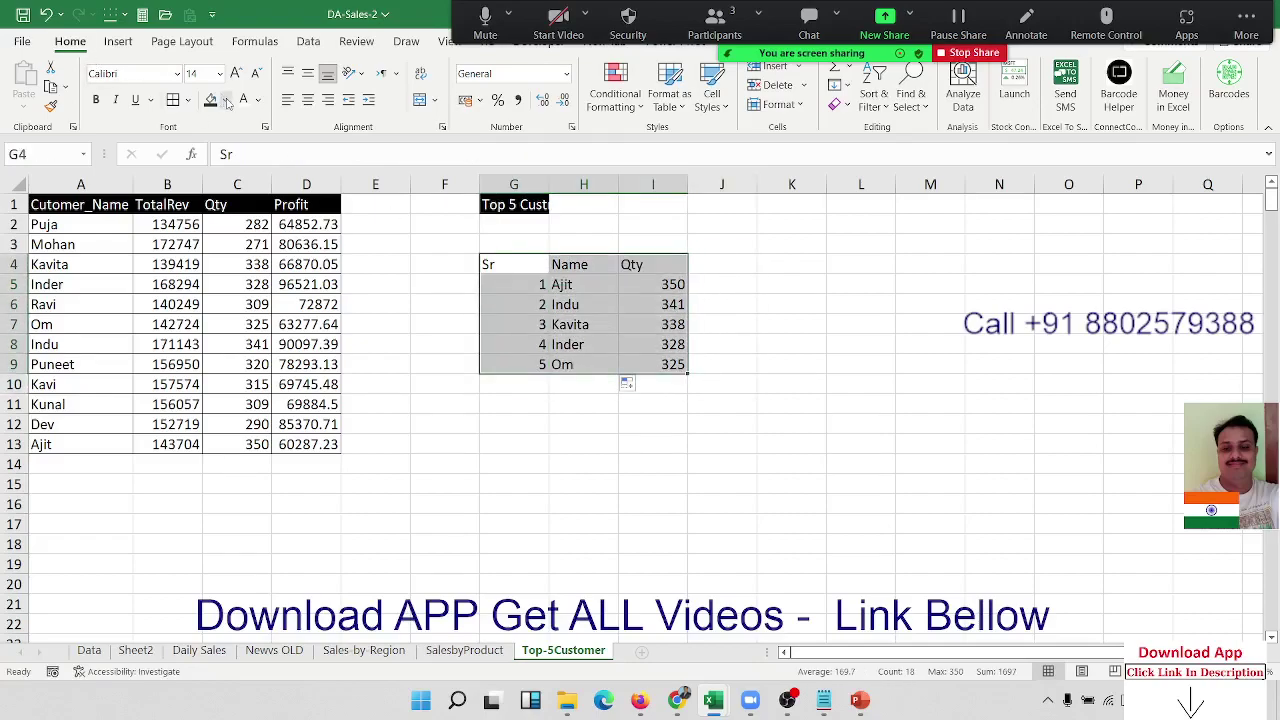
Apply All Borders to the Top 5 table G4:I9, including its header row
{"action": "left_click", "coordinate": [182, 104]}
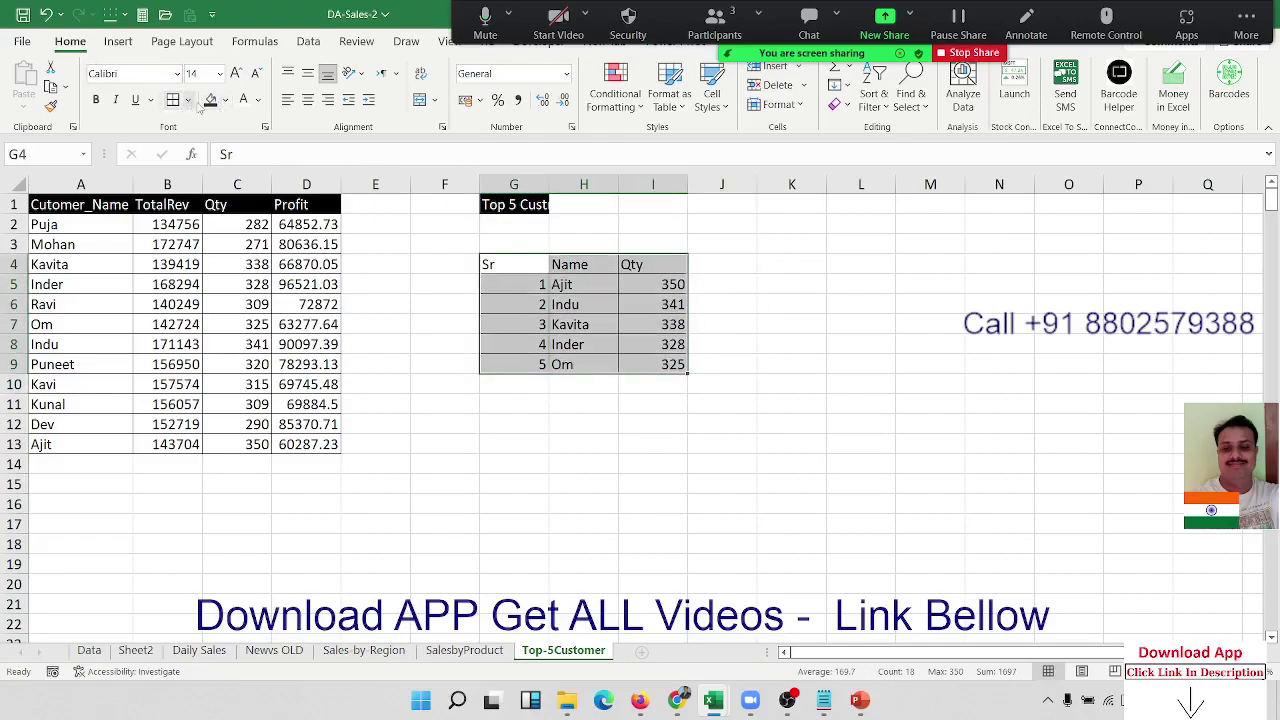
{"action": "left_click_drag", "start_coordinate": [585, 263], "coordinate": [652, 264]}
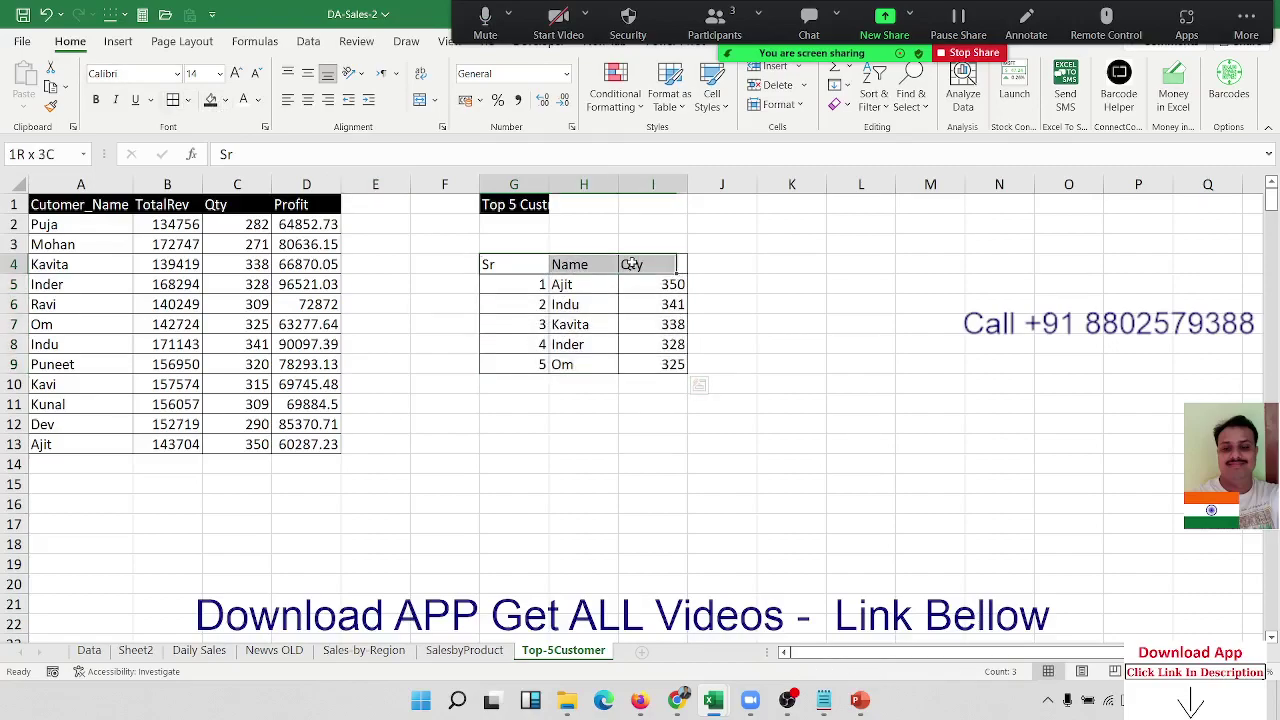
{"action": "left_click", "coordinate": [187, 100]}
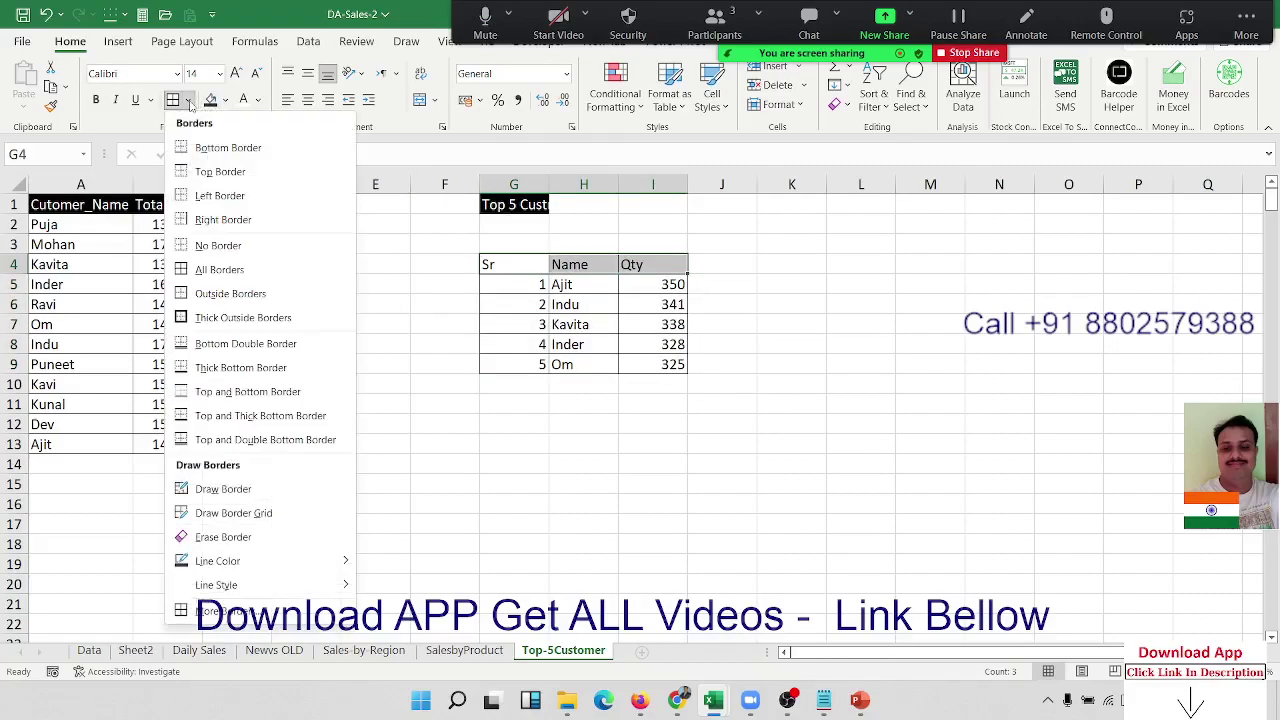
{"action": "left_click", "coordinate": [210, 266]}
{"action": "left_click", "coordinate": [492, 226]}
Merge and centre the table title across G1:I1
{"action": "left_click_drag", "start_coordinate": [513, 204], "coordinate": [652, 204]}
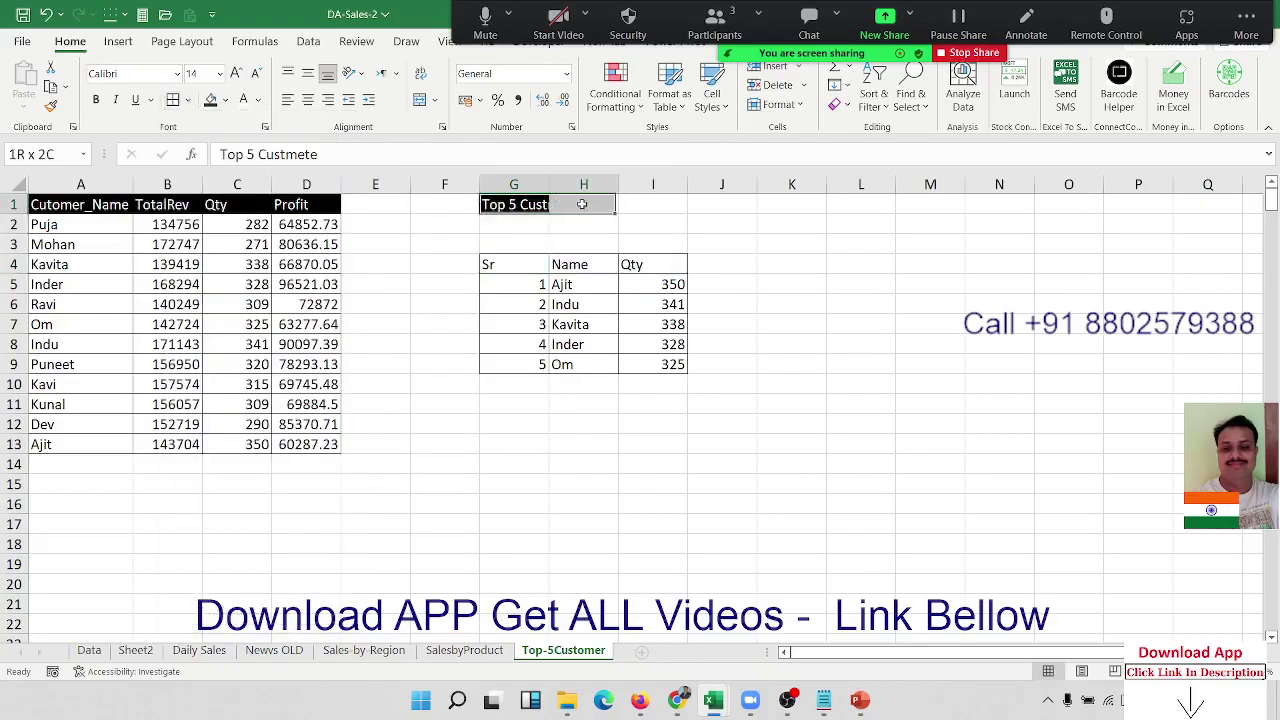
{"action": "left_click", "coordinate": [419, 100]}
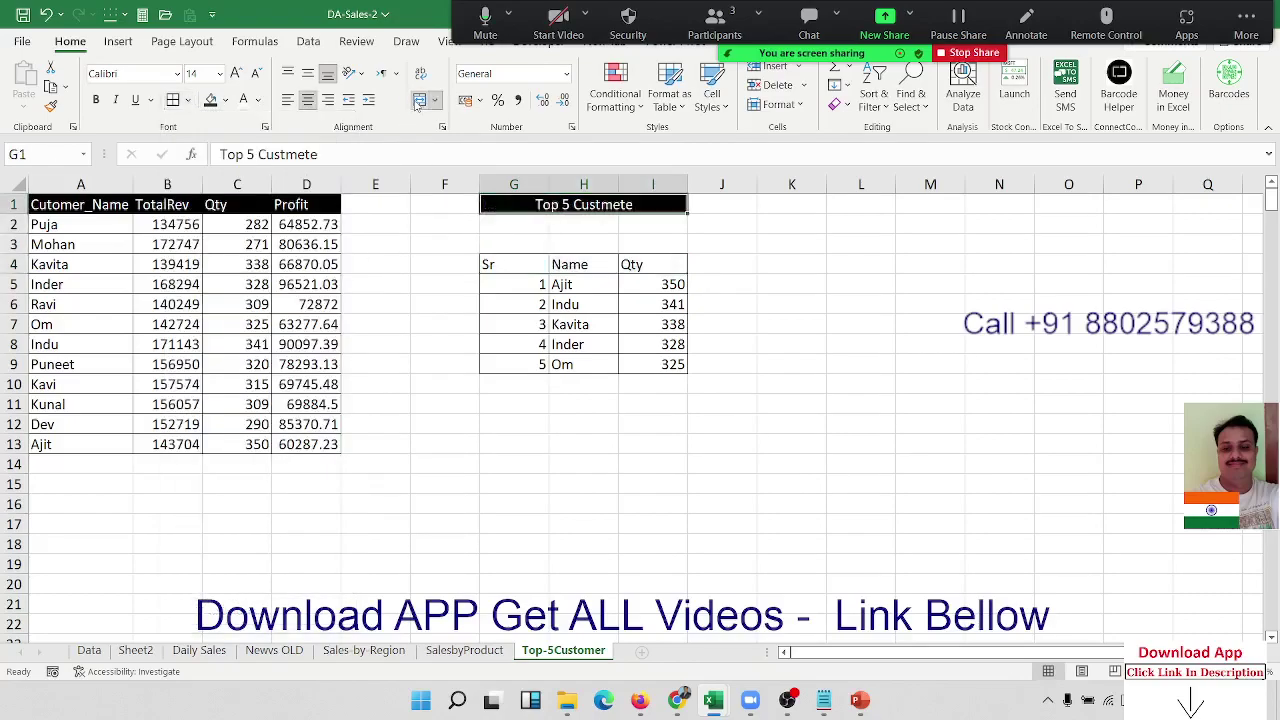
{"action": "left_click", "coordinate": [404, 247]}
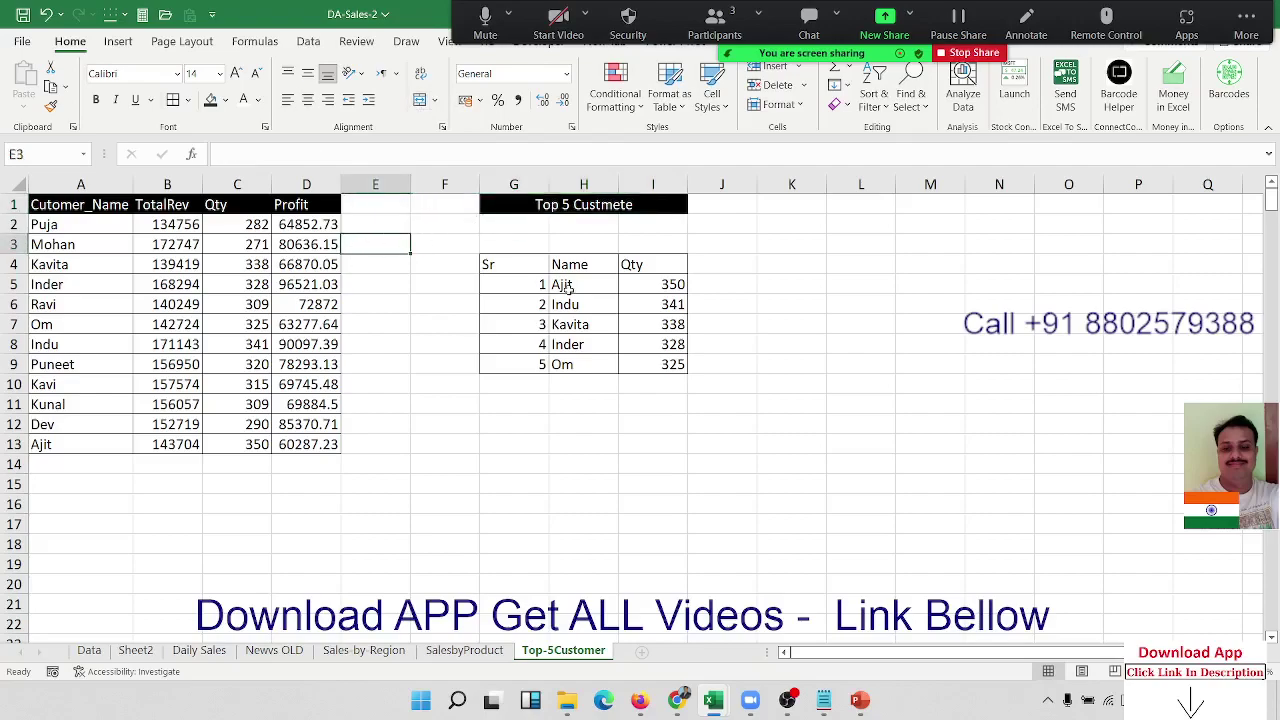
{"action": "left_click_drag", "start_coordinate": [570, 264], "coordinate": [660, 362]}
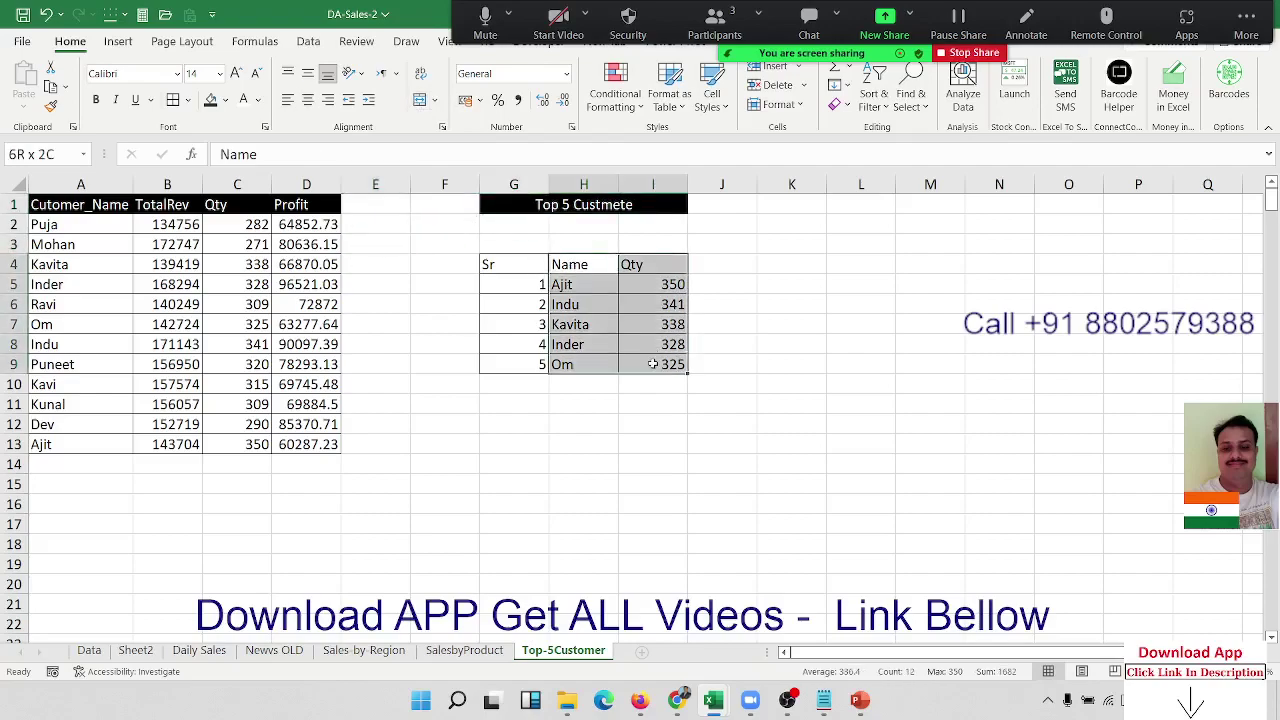
Insert a Clustered Bar chart of the Name and Qty data and drag it right of the table
{"action": "left_click", "coordinate": [118, 41]}
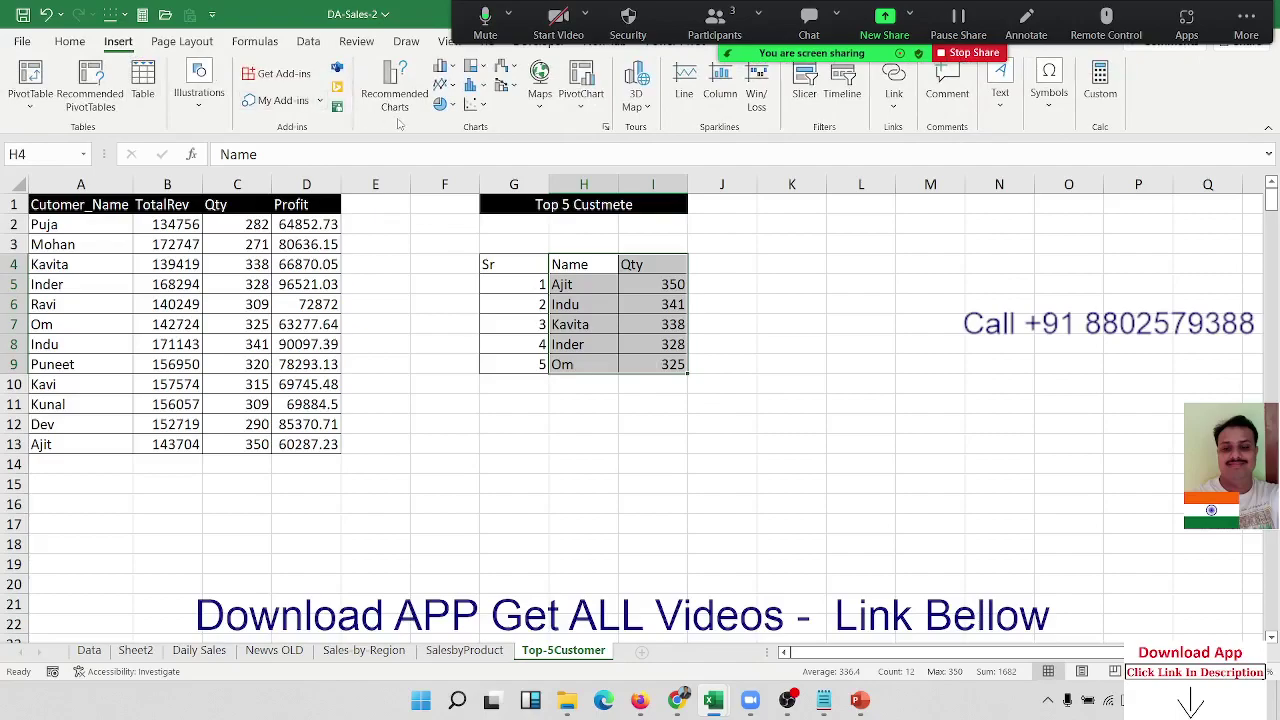
{"action": "left_click", "coordinate": [442, 67]}
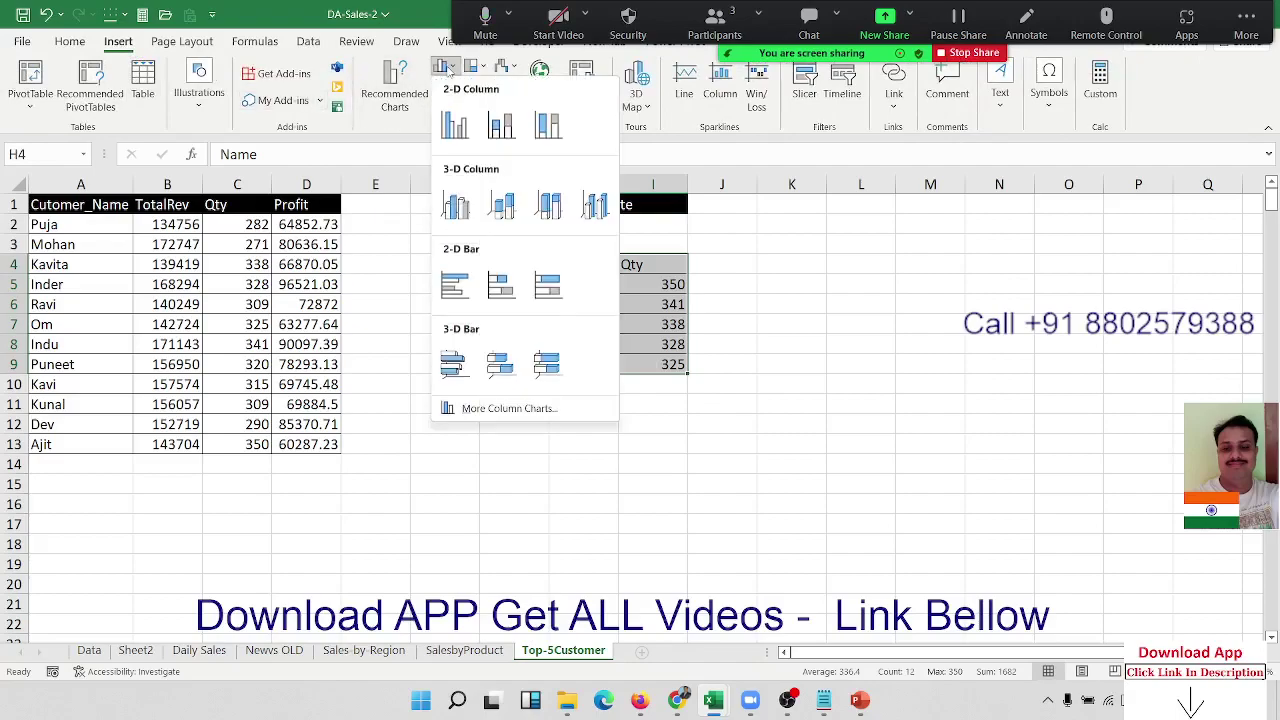
{"action": "left_click", "coordinate": [463, 291]}
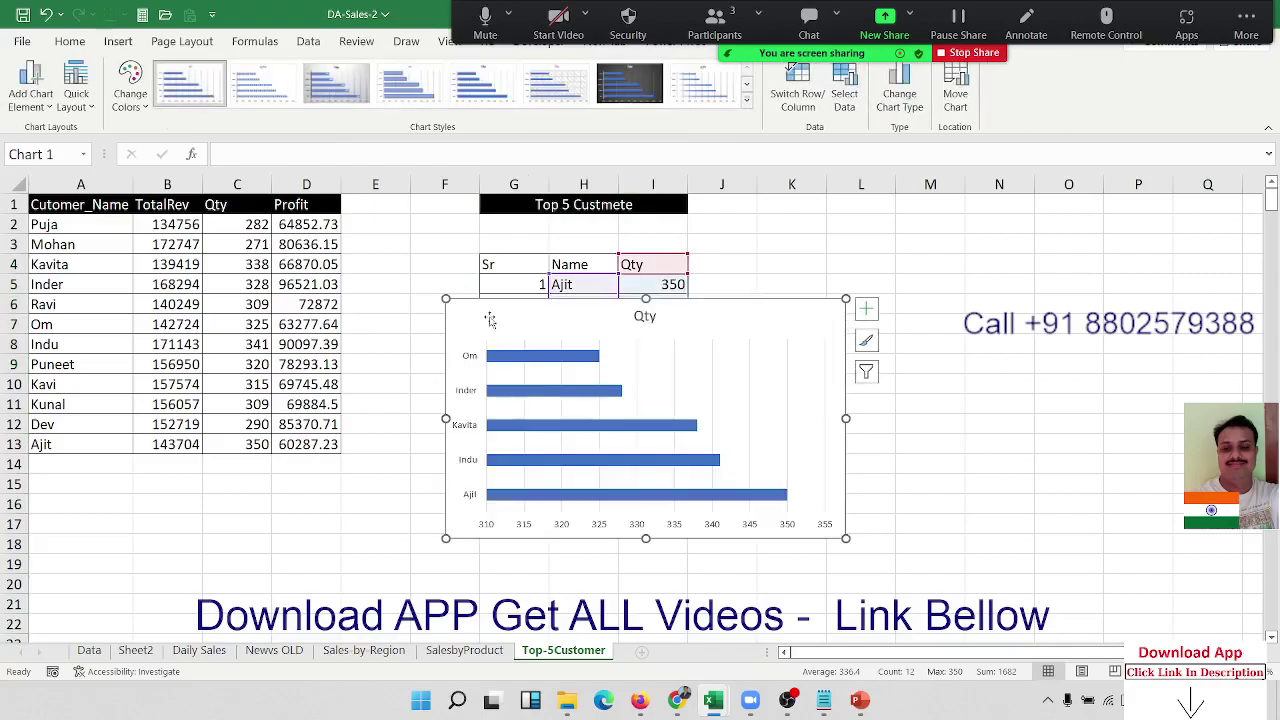
{"action": "mouse_move", "coordinate": [508, 321]}
{"action": "left_mouse_down"}
{"action": "mouse_move", "coordinate": [910, 321]}
{"action": "mouse_move", "coordinate": [796, 235]}
{"action": "left_mouse_up"}
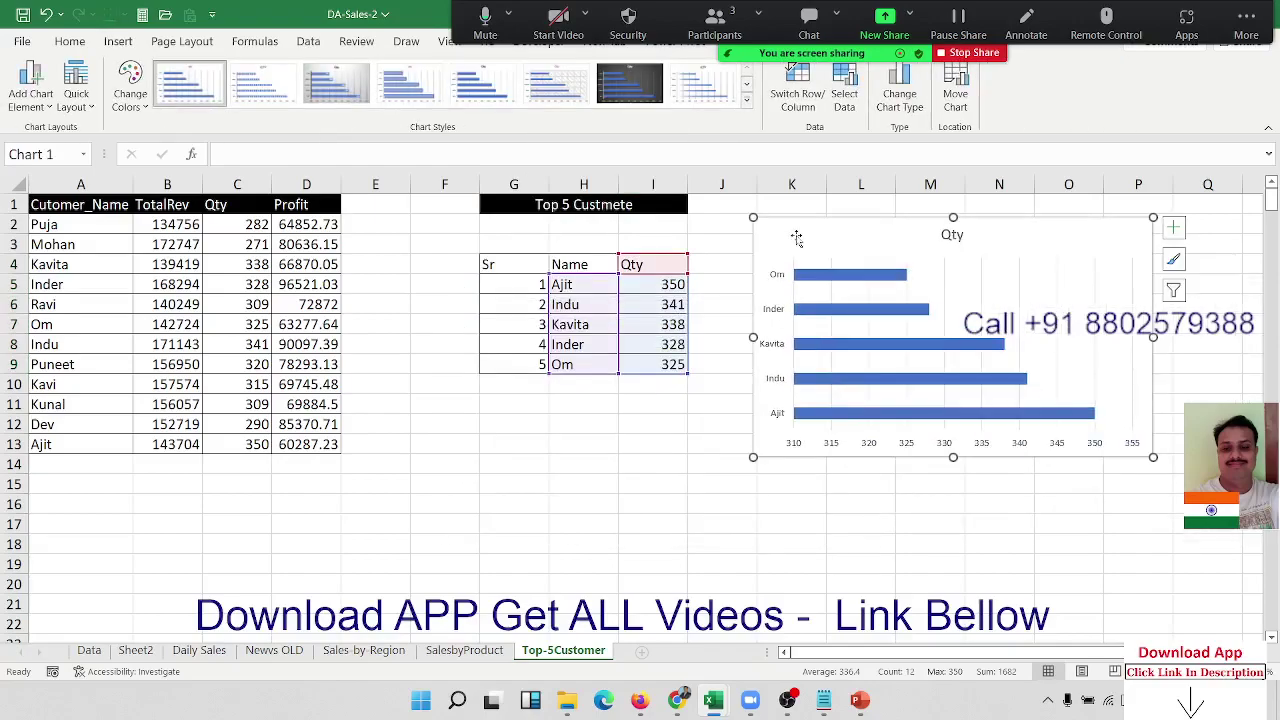
Set the vertical name axis to show categories in reverse order
{"action": "right_click", "coordinate": [776, 292]}
{"action": "key", "text": "Escape"}
{"action": "left_click", "coordinate": [775, 287]}
{"action": "right_click", "coordinate": [776, 285]}
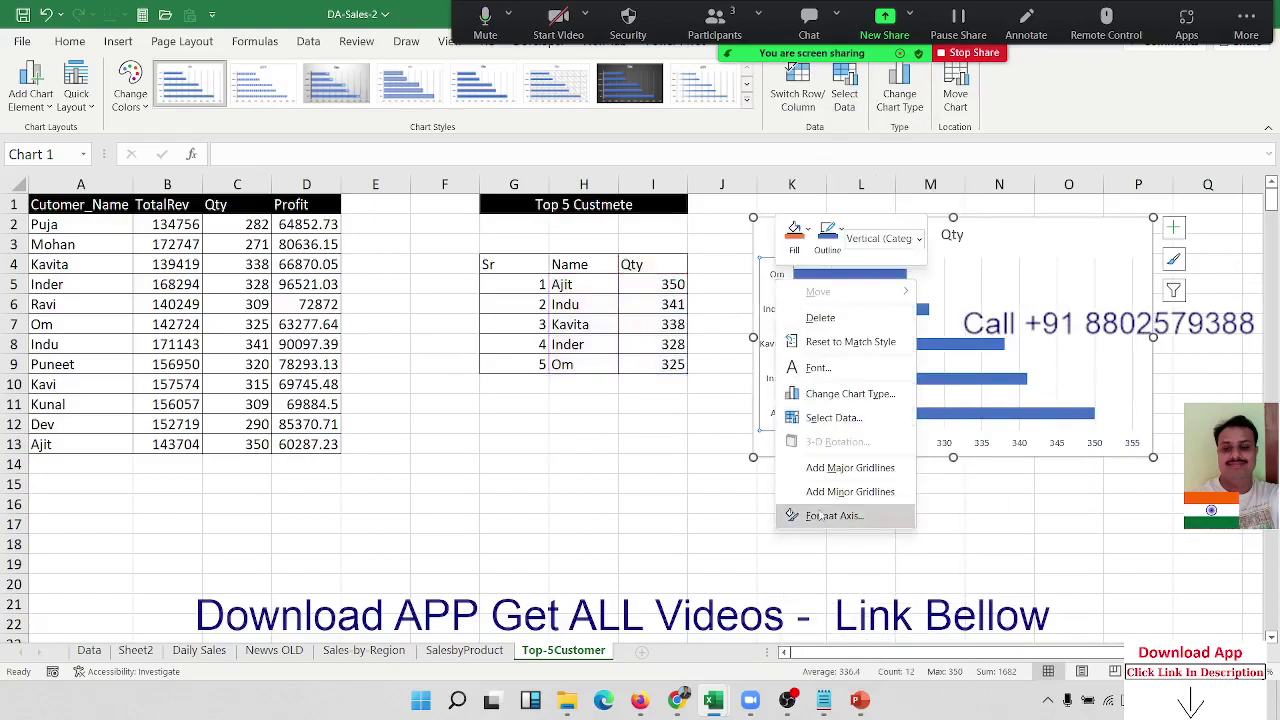
{"action": "left_click", "coordinate": [820, 515]}
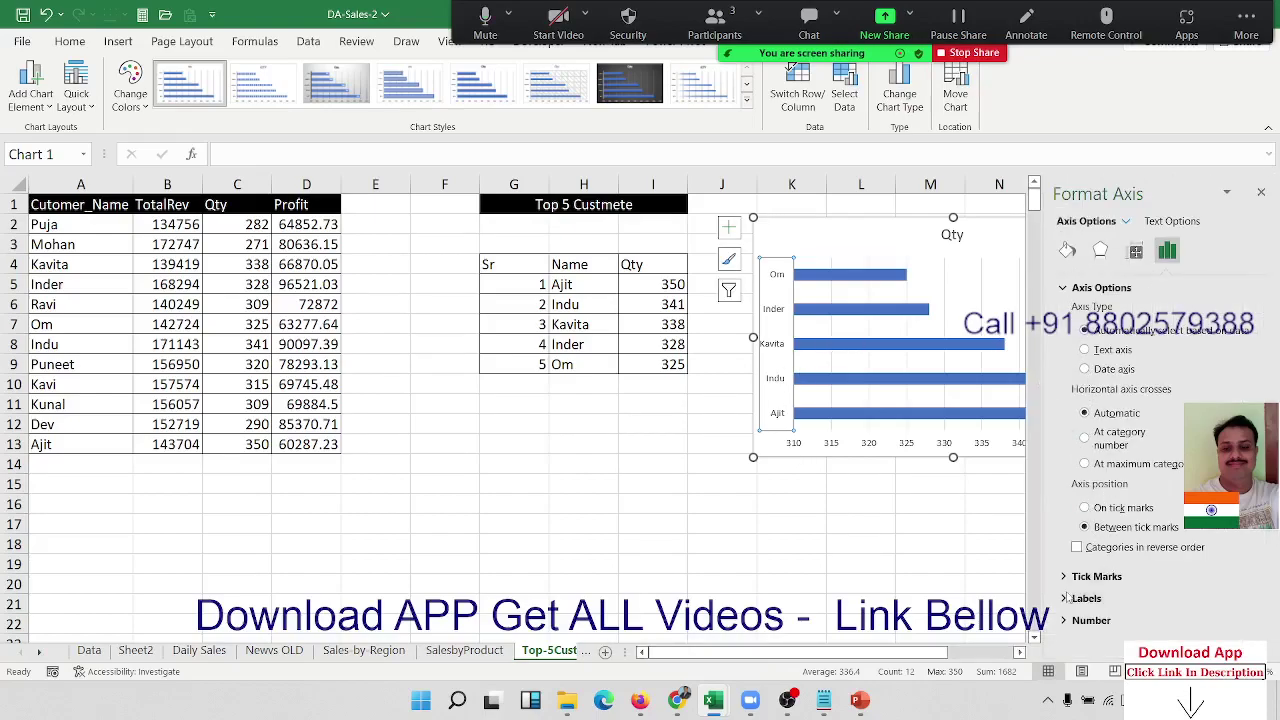
{"action": "left_click", "coordinate": [1065, 576]}
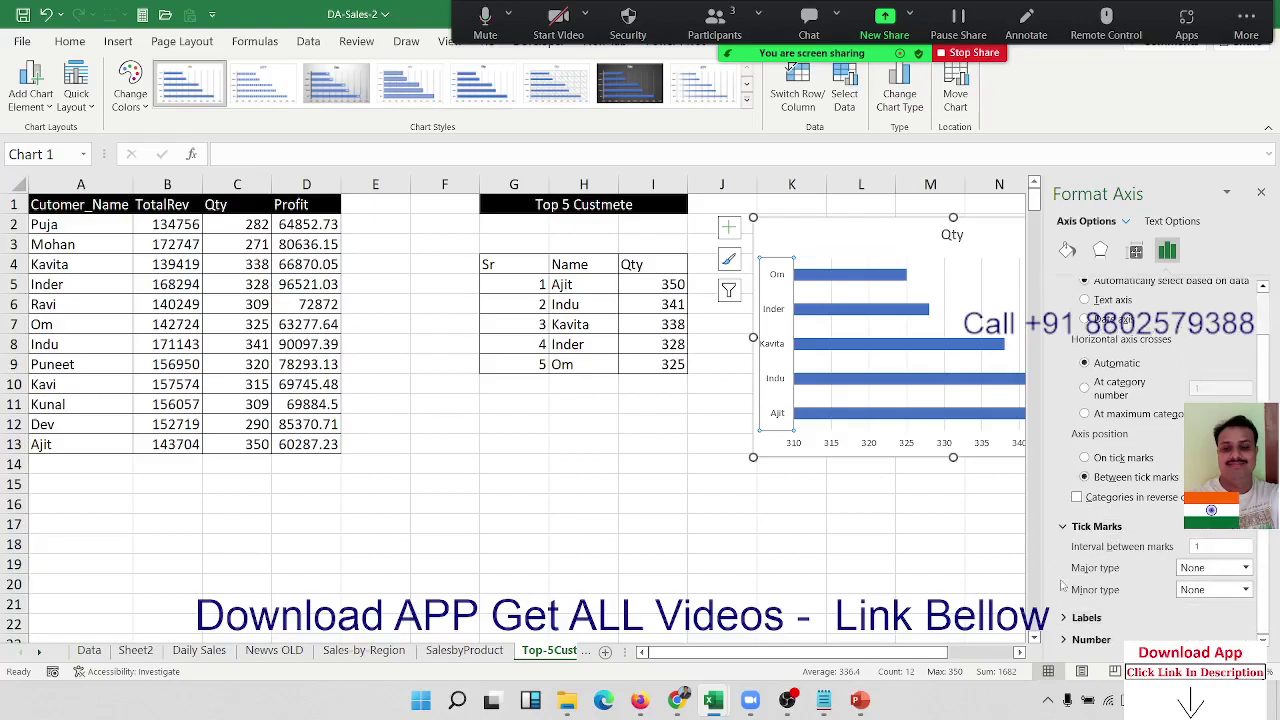
{"action": "left_click", "coordinate": [1077, 498]}
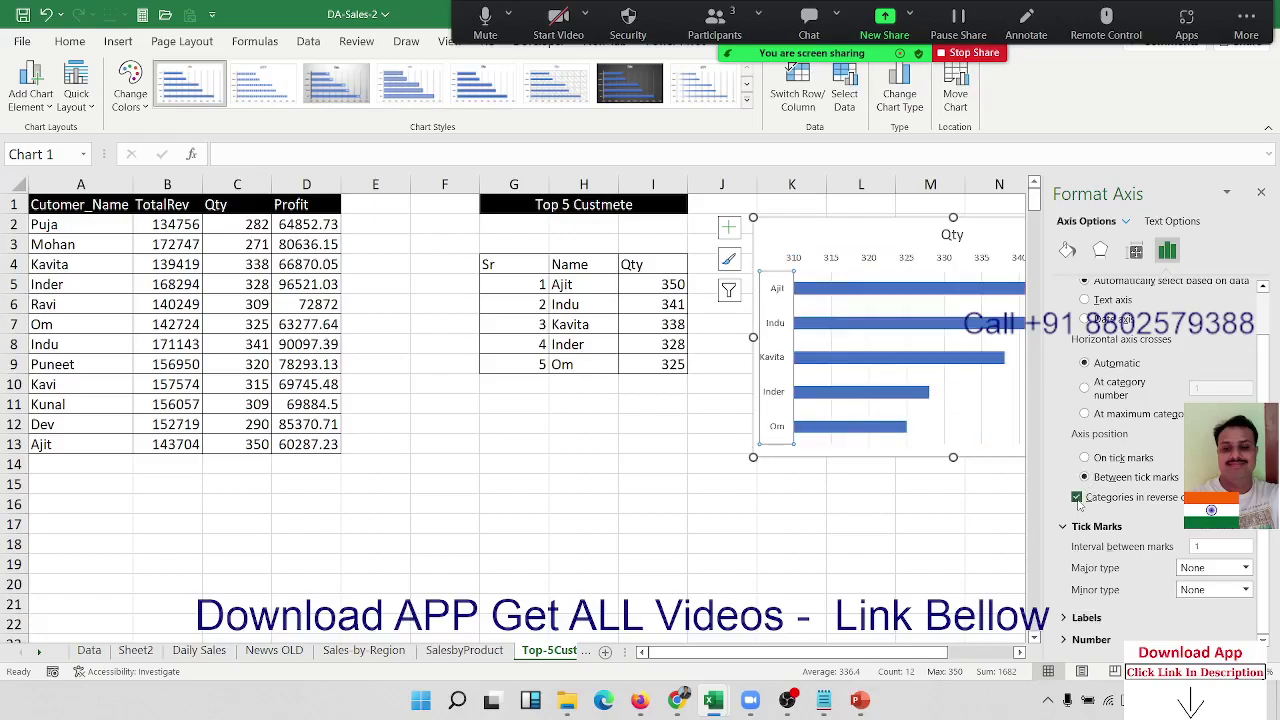
{"action": "left_click", "coordinate": [1260, 194]}
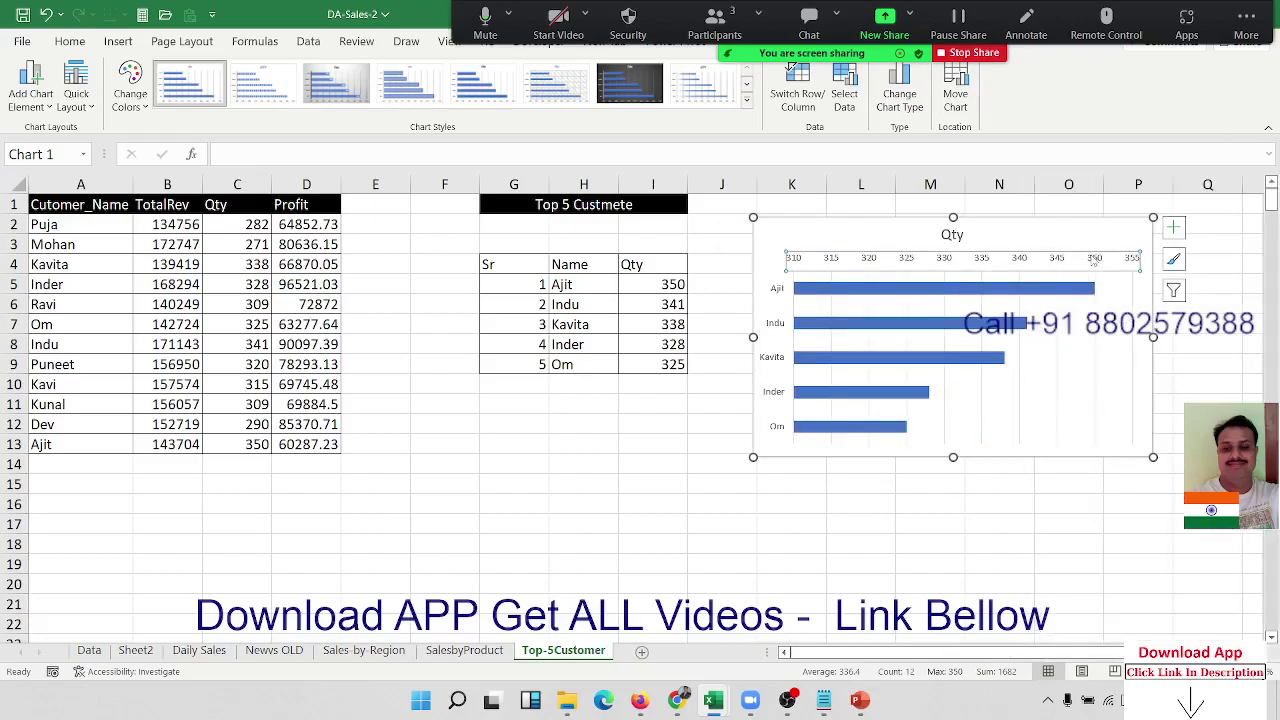
Set the horizontal value axis label position to High so labels stay along the bottom
{"action": "right_click", "coordinate": [1093, 258]}
{"action": "left_click", "coordinate": [1150, 466]}
{"action": "scroll", "coordinate": [1200, 600], "scroll_direction": "down", "scroll_amount": 1}
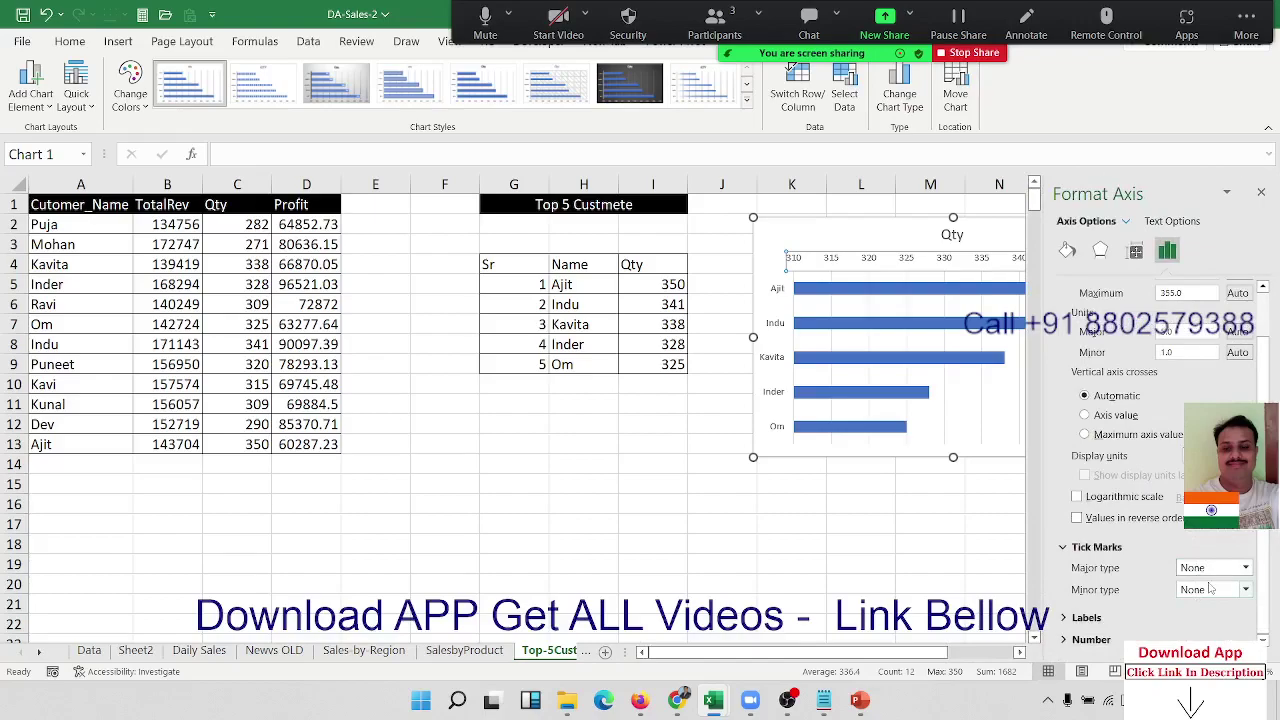
{"action": "left_click", "coordinate": [1153, 617]}
{"action": "scroll", "coordinate": [1153, 565], "scroll_direction": "down", "scroll_amount": 1}
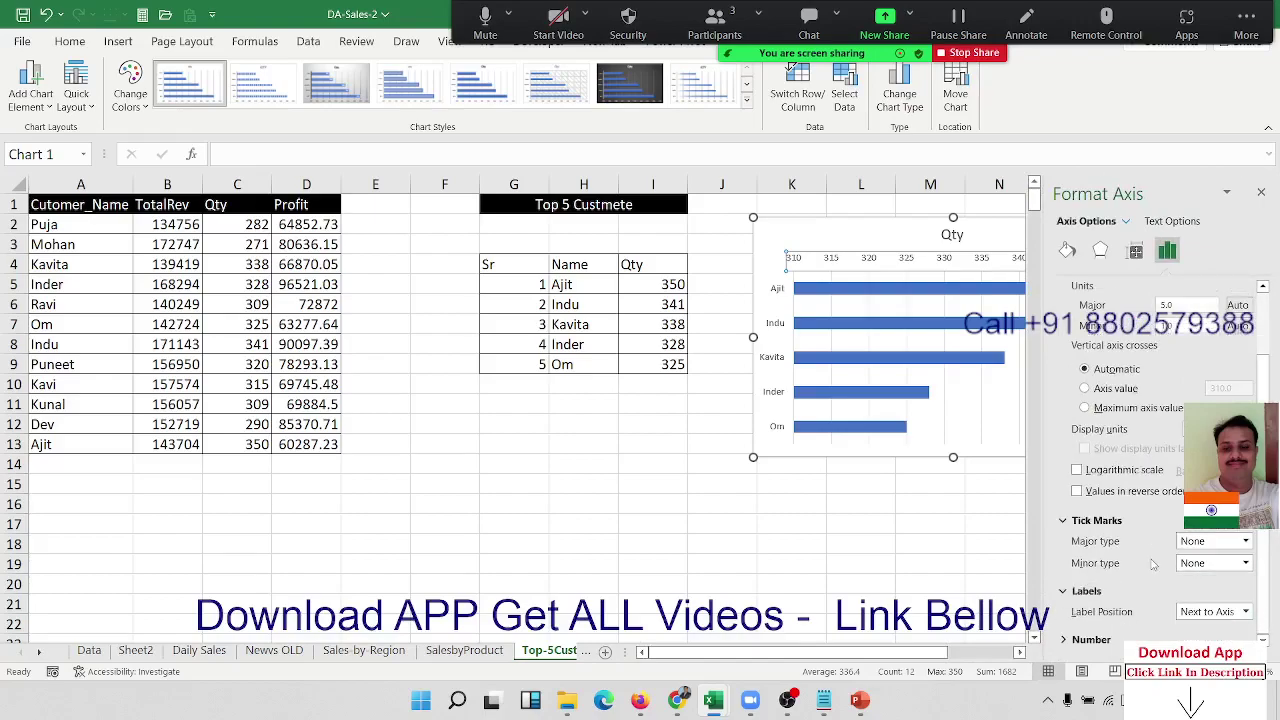
{"action": "left_click", "coordinate": [1203, 614]}
{"action": "left_click", "coordinate": [1190, 563]}
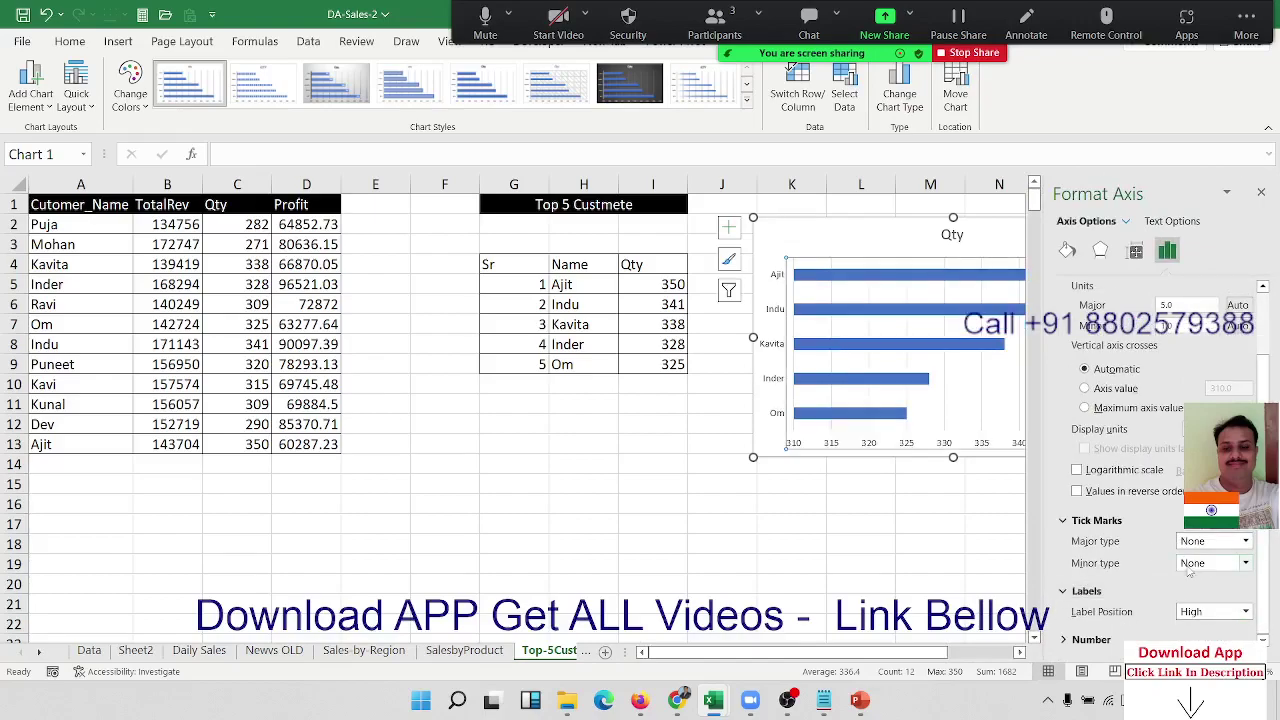
{"action": "left_click", "coordinate": [1261, 193]}
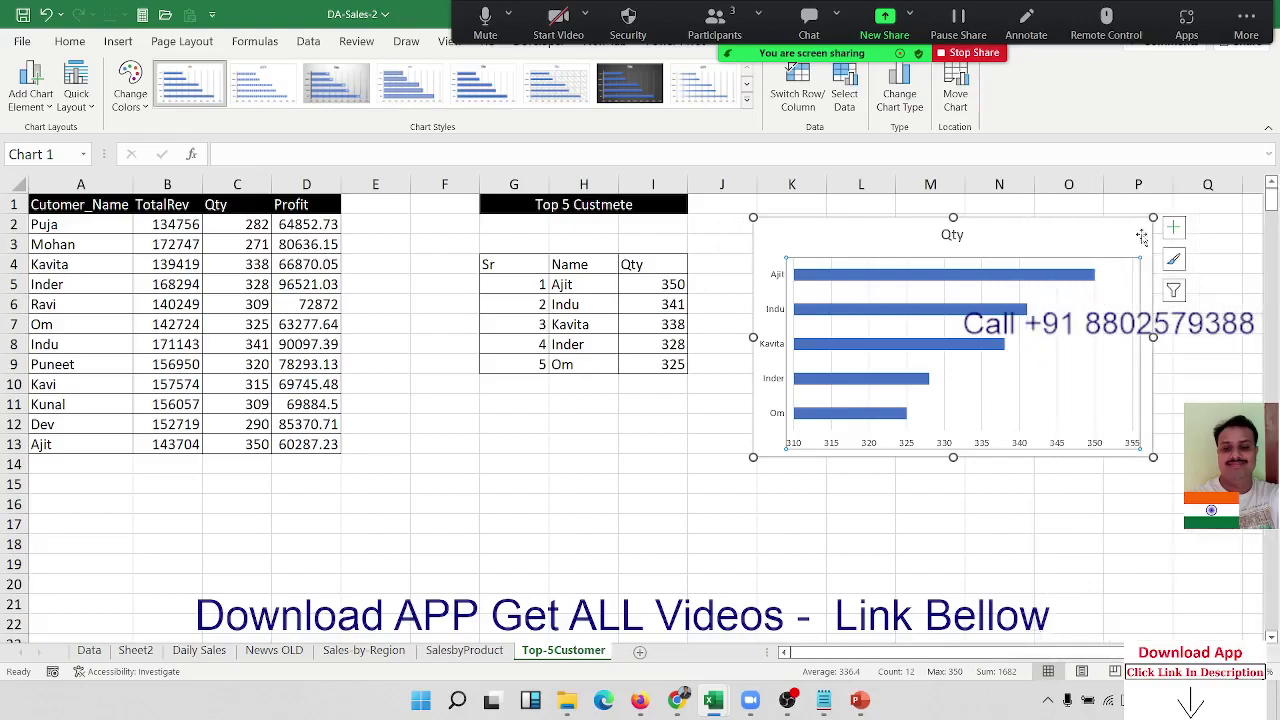
Replace the chart title Qty with 'Top 5 Customer' and shift the chart up beside the table
{"action": "left_click", "coordinate": [950, 234]}
{"action": "double_click", "coordinate": [952, 234]}
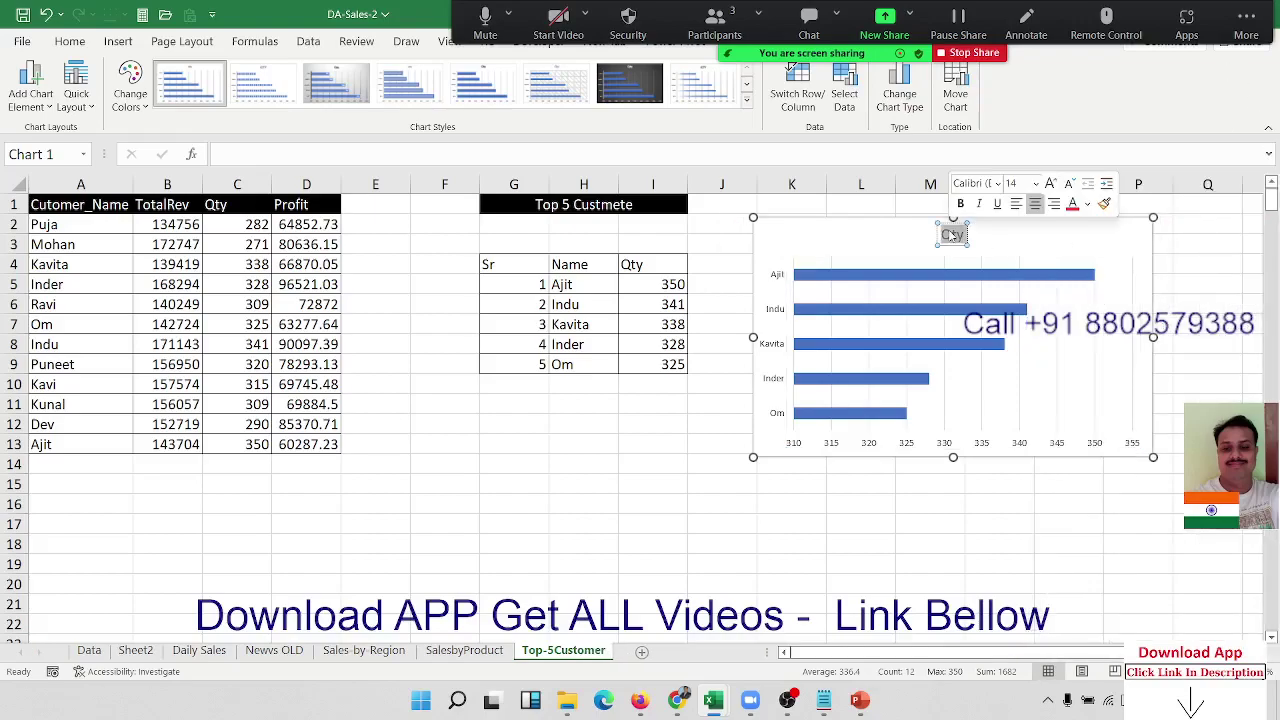
{"action": "type", "text": "T"}
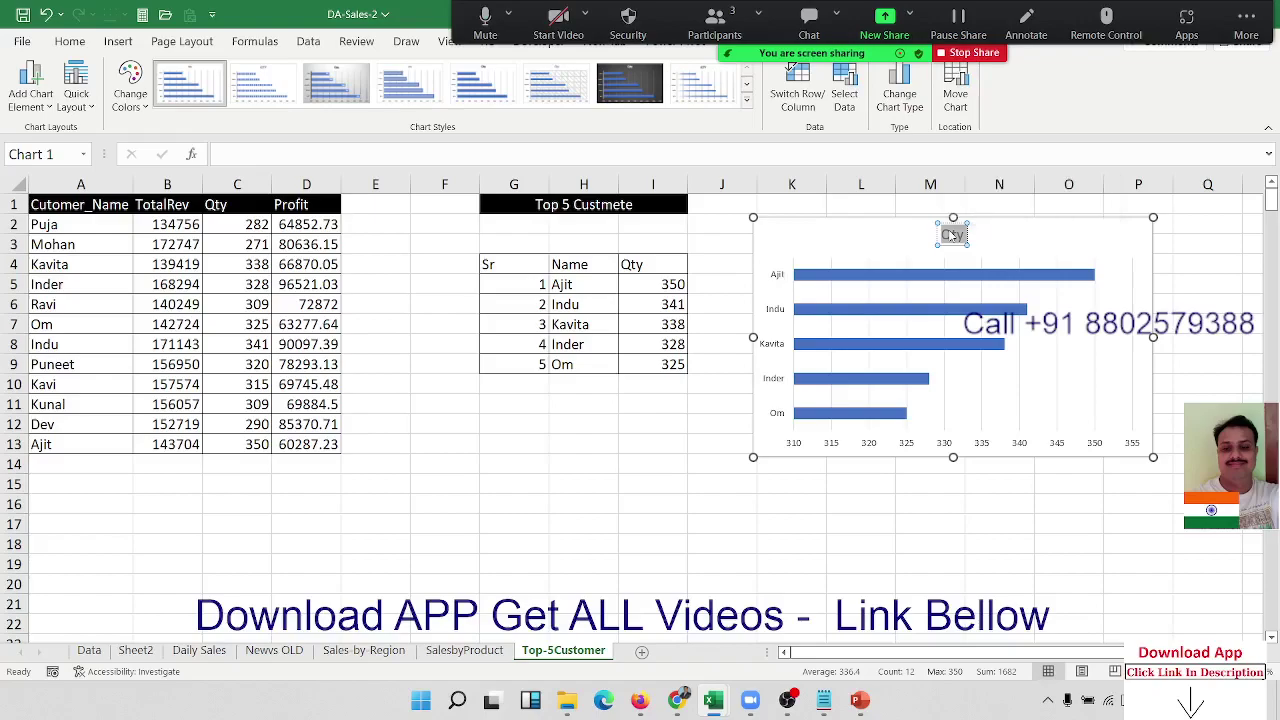
{"action": "type", "text": "op 56"}
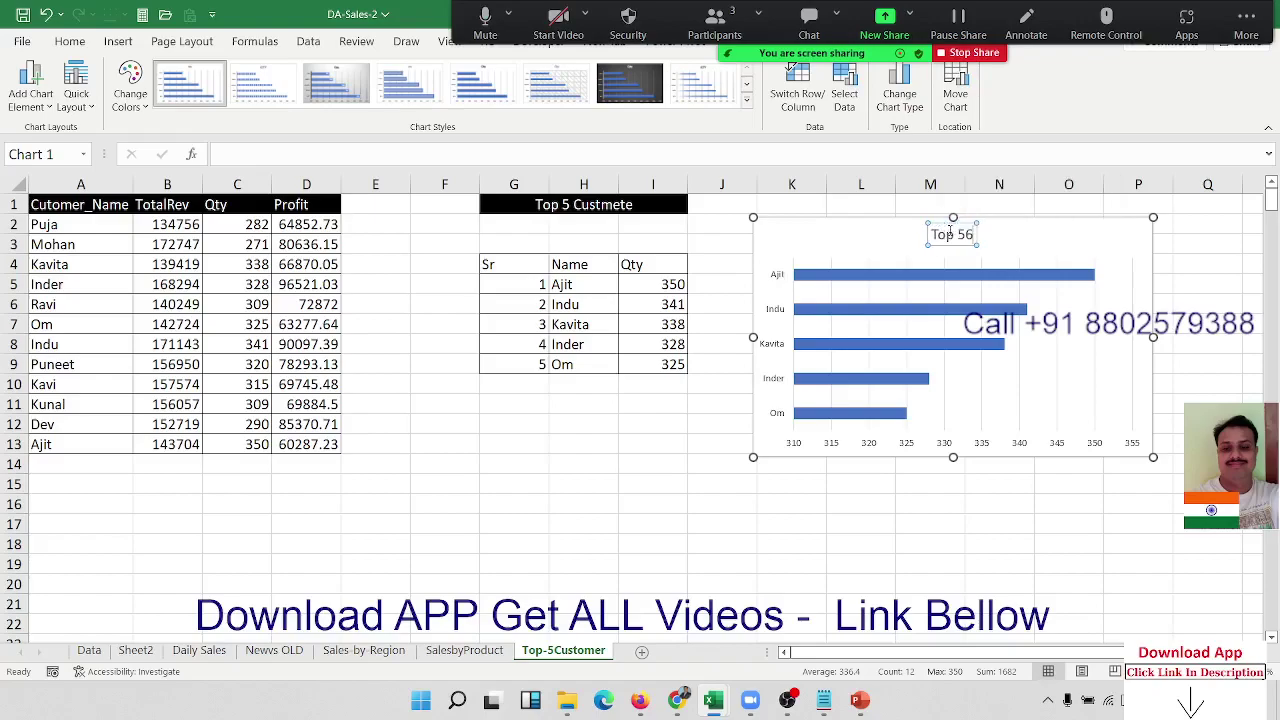
{"action": "key", "text": "BackSpace"}
{"action": "type", "text": "Custo"}
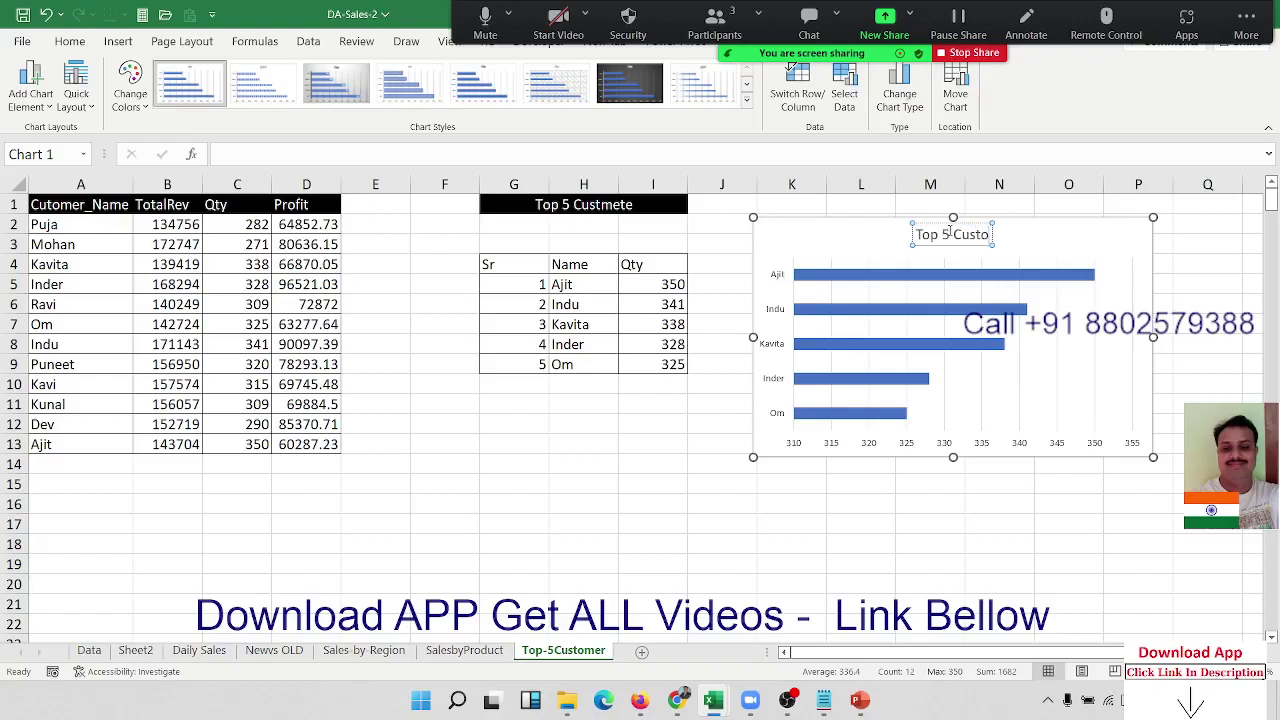
{"action": "type", "text": "mer"}
{"action": "left_click", "coordinate": [714, 329]}
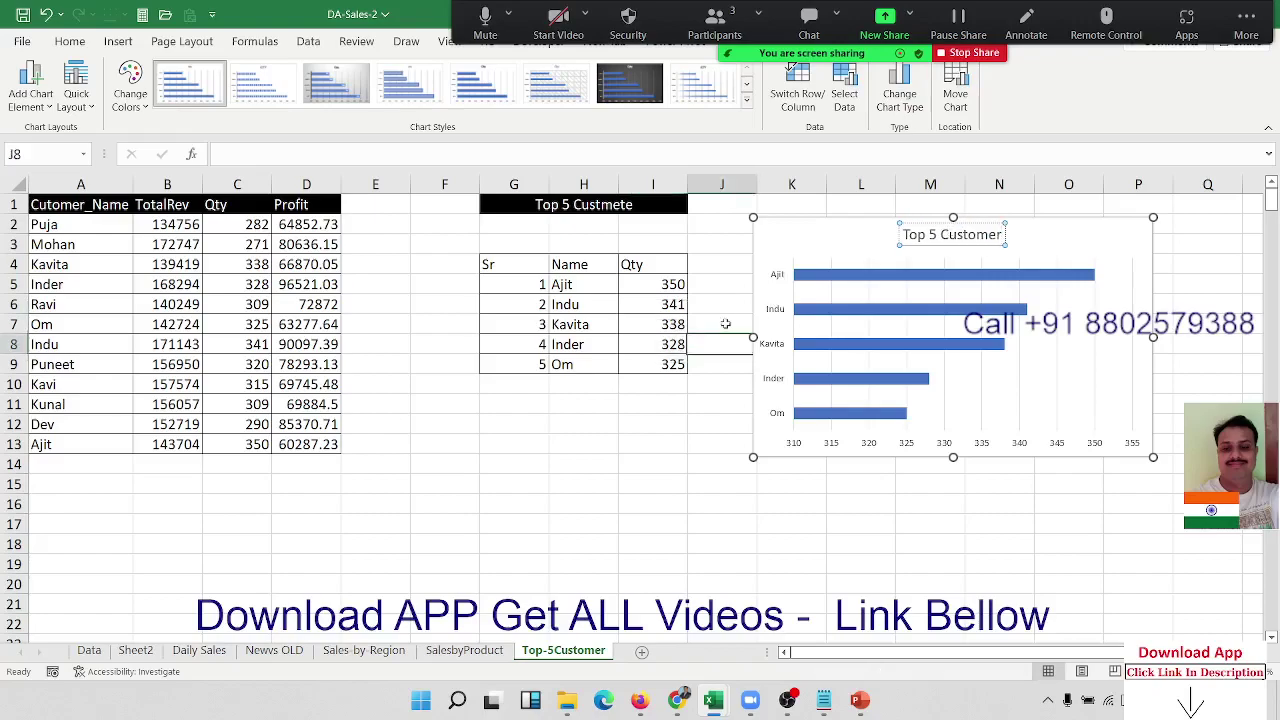
{"action": "left_click_drag", "start_coordinate": [755, 250], "coordinate": [698, 230]}
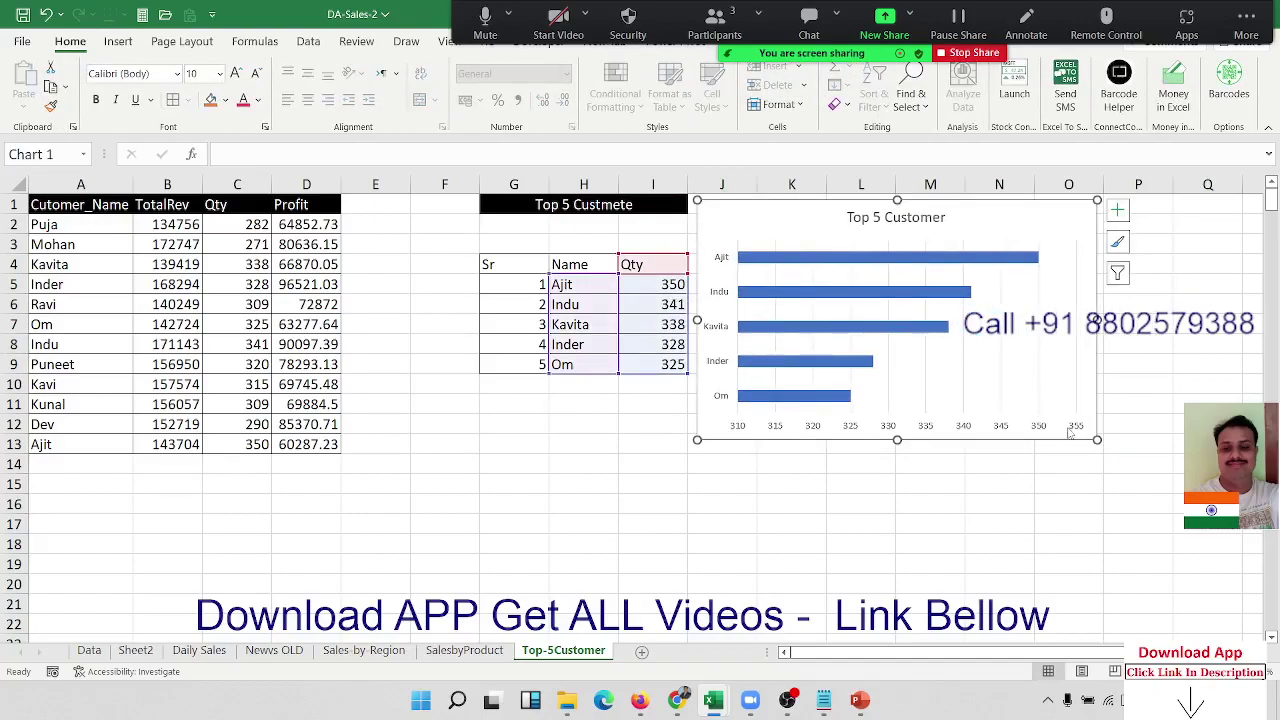
{"action": "mouse_move", "coordinate": [806, 201]}
{"action": "left_mouse_down"}
{"action": "mouse_move", "coordinate": [732, 264]}
{"action": "mouse_move", "coordinate": [806, 201]}
{"action": "left_mouse_up"}
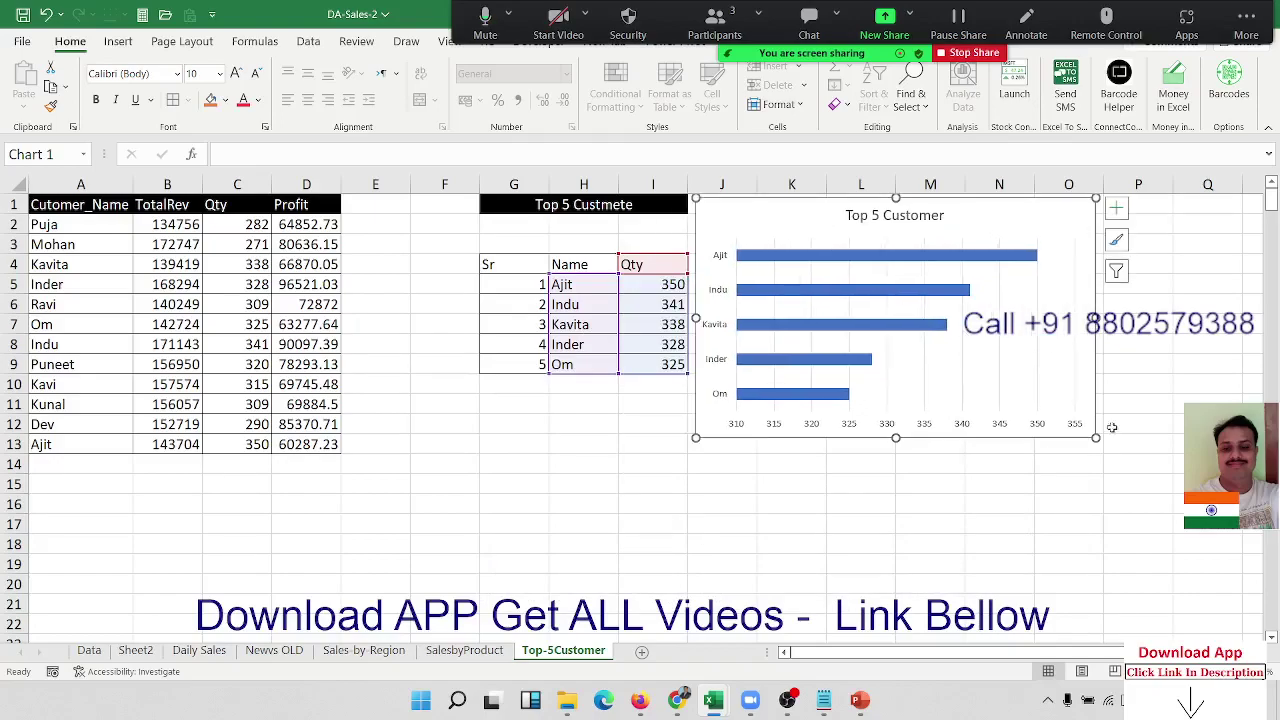
Enlarge the chart by its corner handle and apply the blue patterned chart style
{"action": "left_click_drag", "start_coordinate": [1095, 439], "coordinate": [1127, 482]}
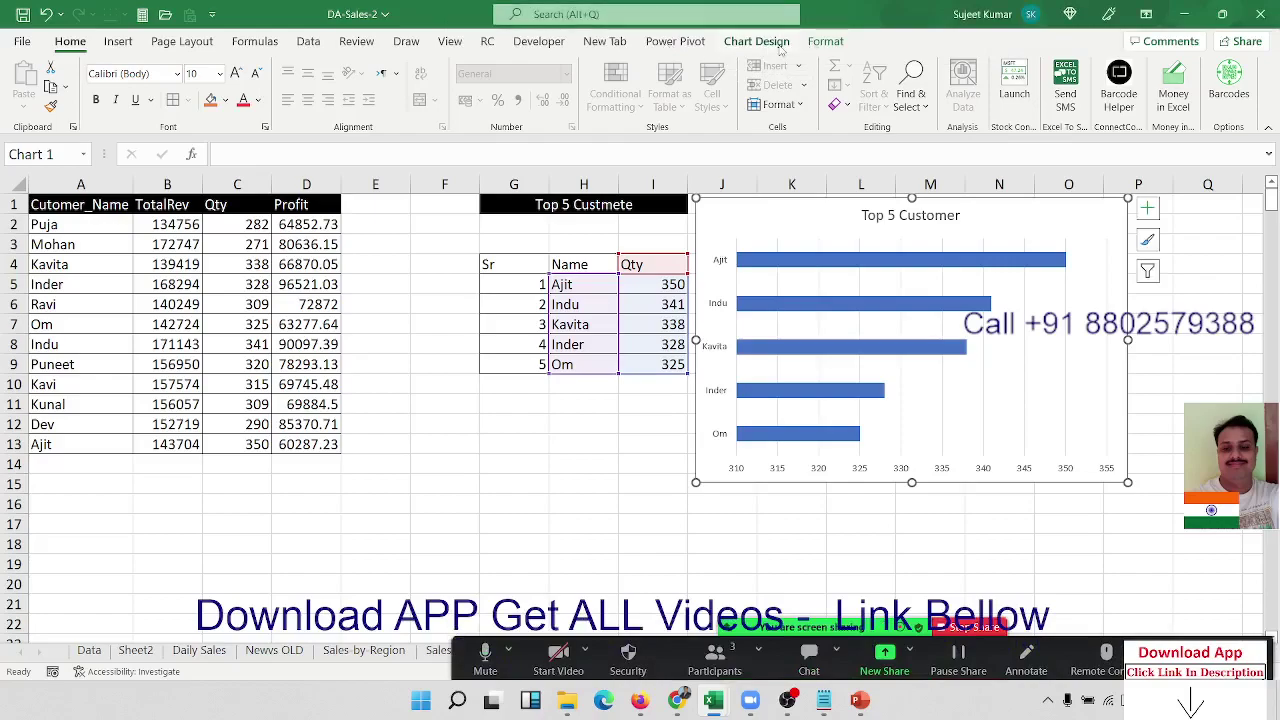
{"action": "left_click", "coordinate": [757, 41]}
{"action": "left_click", "coordinate": [640, 77]}
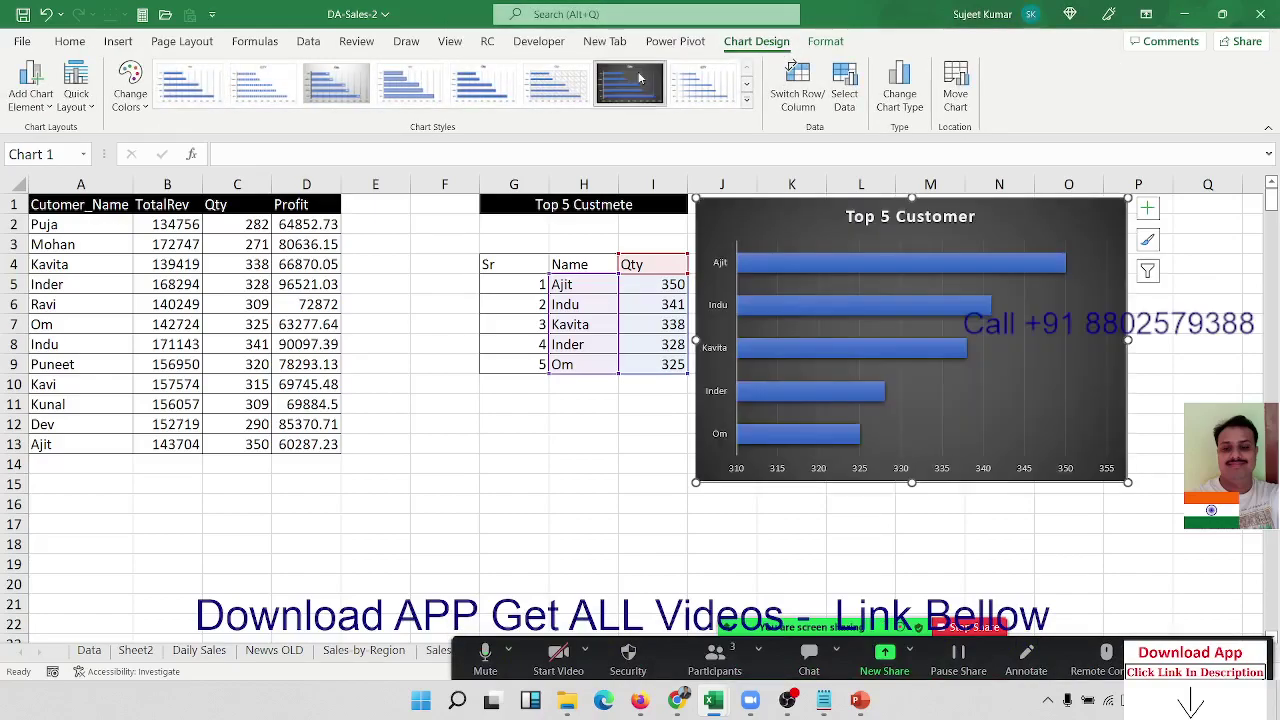
{"action": "left_click", "coordinate": [746, 99]}
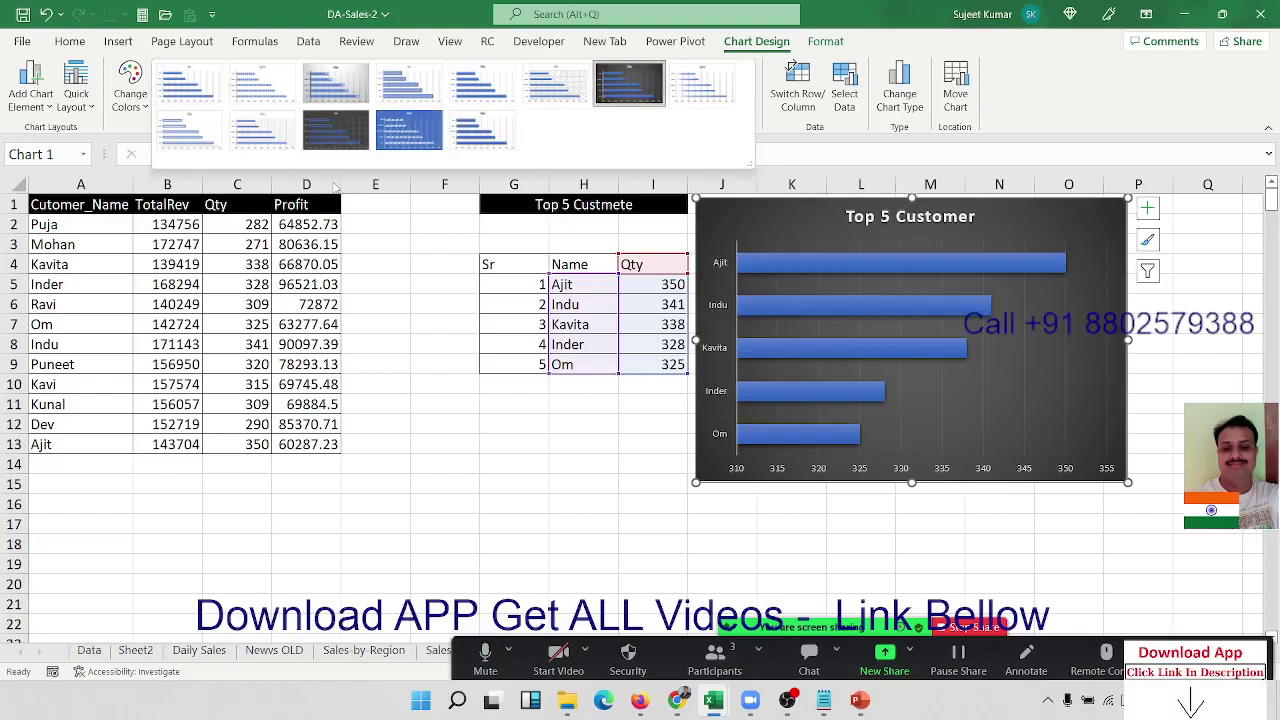
{"action": "left_click", "coordinate": [406, 145]}
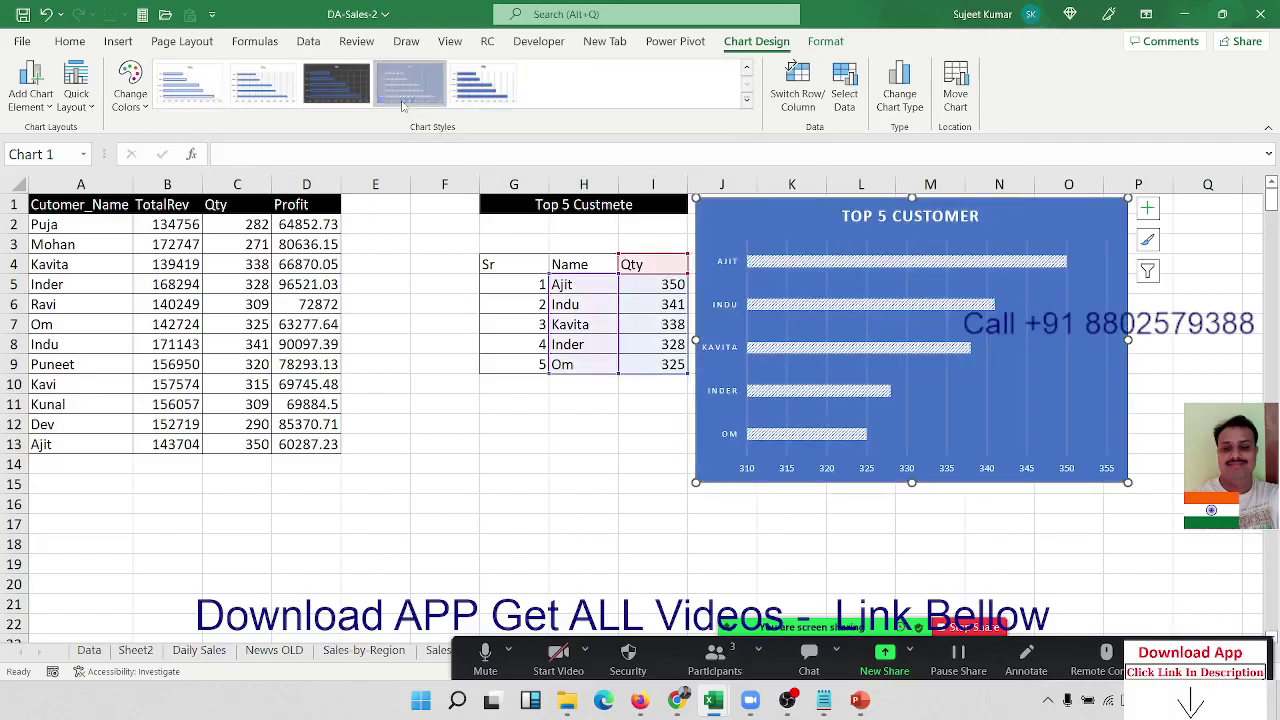
{"action": "left_click", "coordinate": [485, 407]}
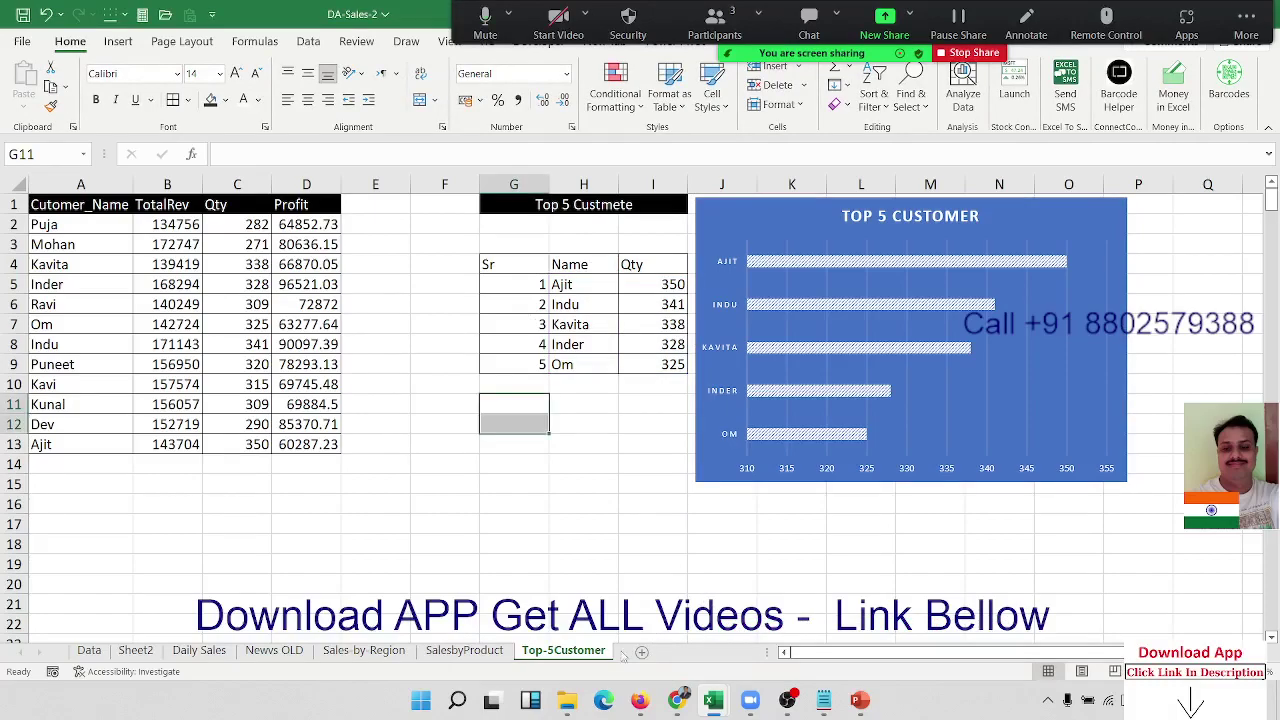
Add a new sheet and rename it Top-5Product
{"action": "left_click", "coordinate": [642, 652]}
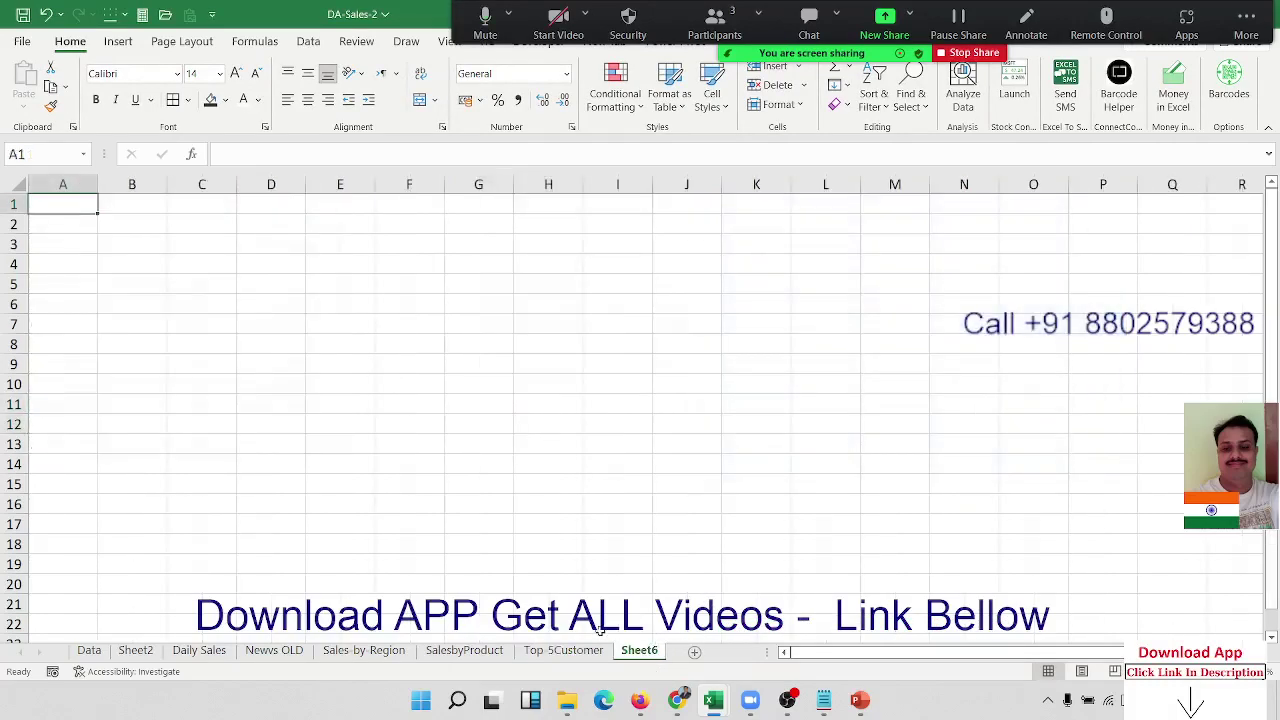
{"action": "double_click", "coordinate": [632, 651]}
{"action": "type", "text": "Top"}
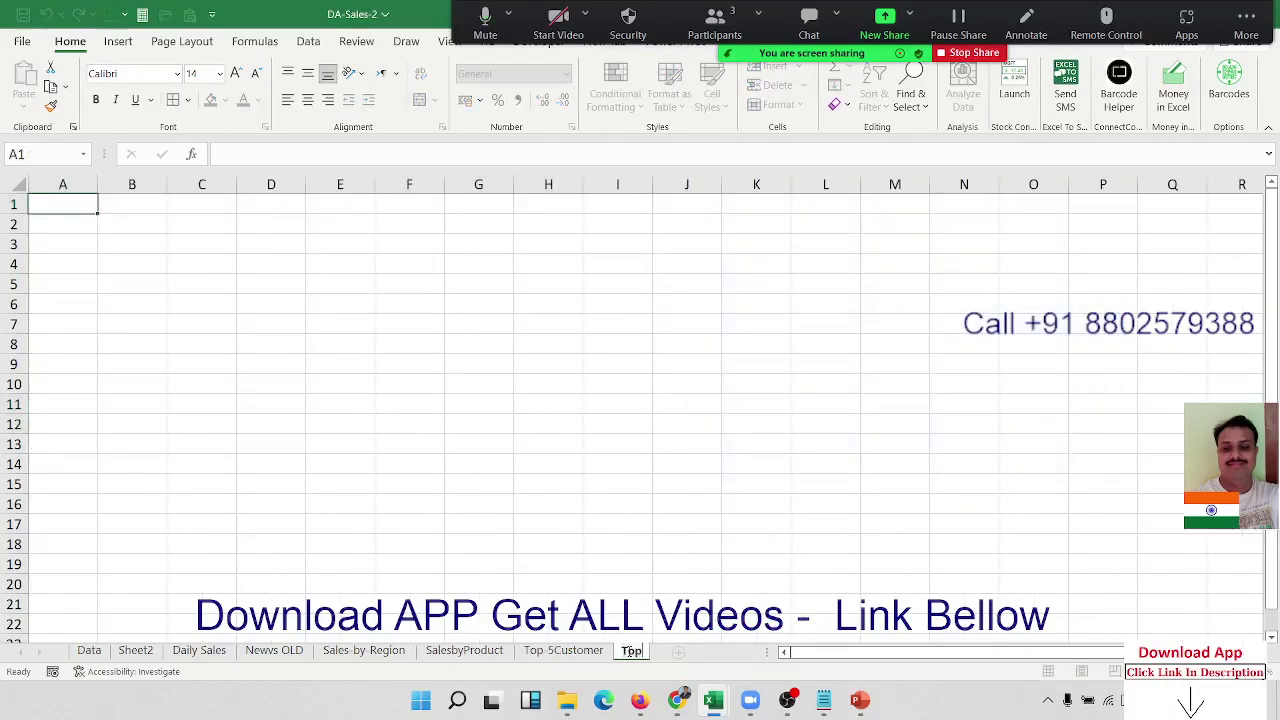
{"action": "type", "text": "-5"}
{"action": "type", "text": "Pro"}
{"action": "type", "text": "duct"}
{"action": "left_click", "coordinate": [742, 425]}
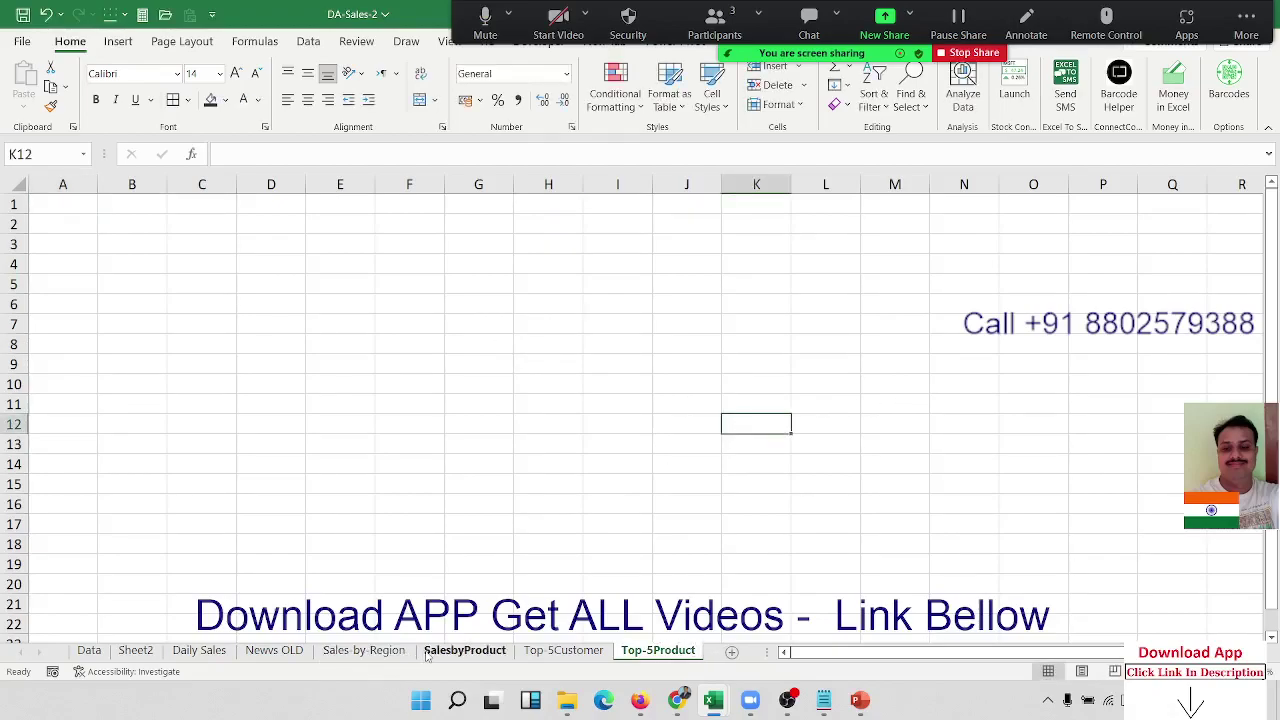
Look over the SalesbyProduct sheet, then switch to the Data sheet
{"action": "left_click", "coordinate": [427, 652]}
{"action": "left_click", "coordinate": [95, 264]}
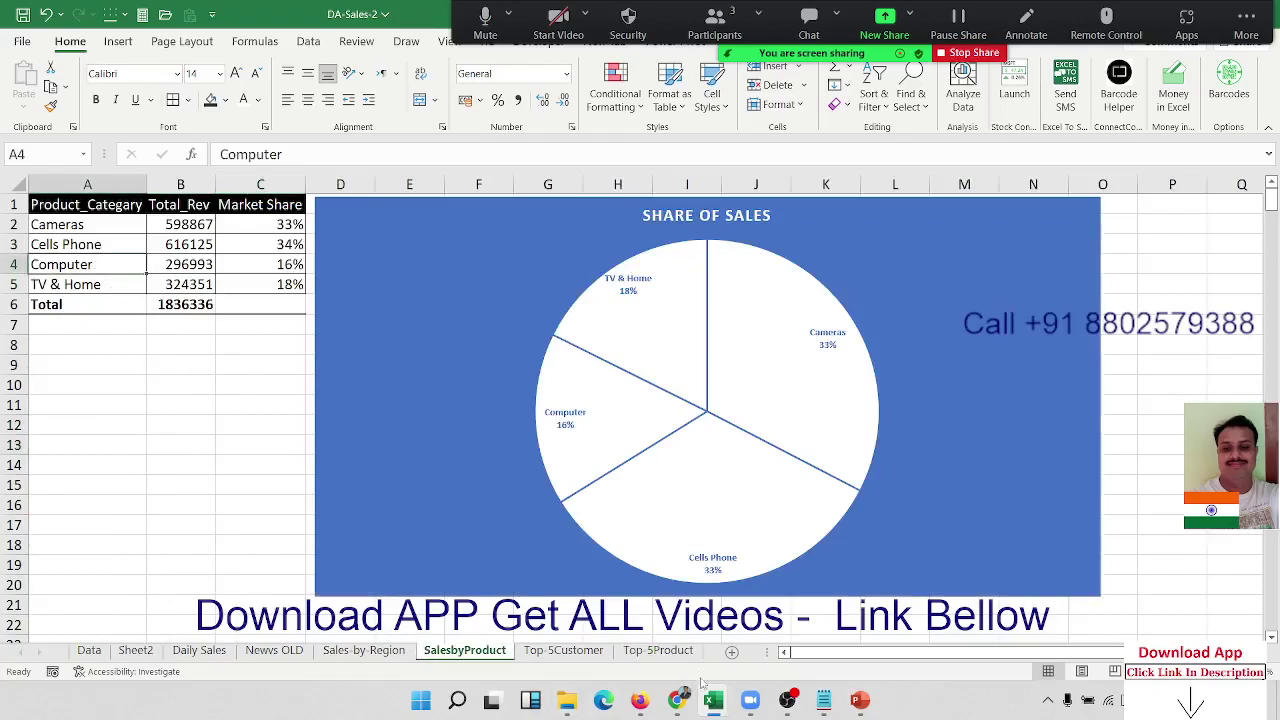
{"action": "left_click", "coordinate": [658, 651]}
{"action": "left_click", "coordinate": [89, 651]}
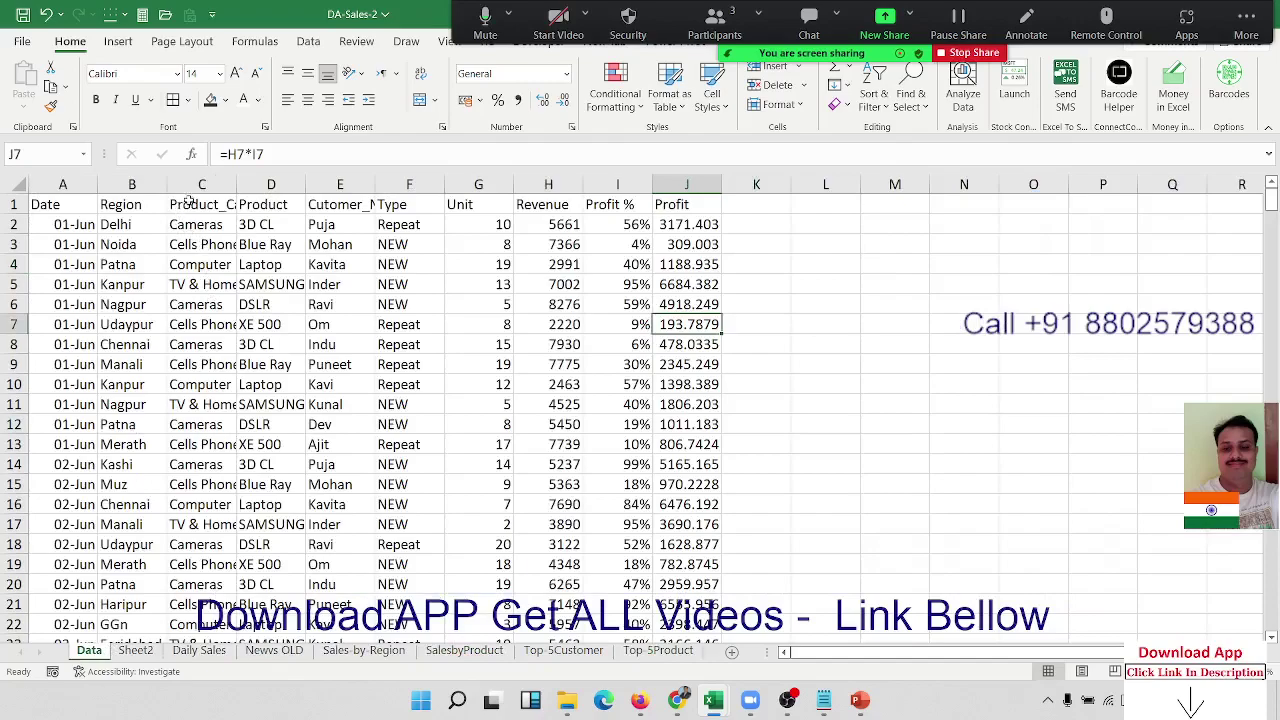
Copy the Data sheet's Product column D into A1 of Top-5Product
{"action": "left_click", "coordinate": [270, 184]}
{"action": "key", "text": "ctrl+c"}
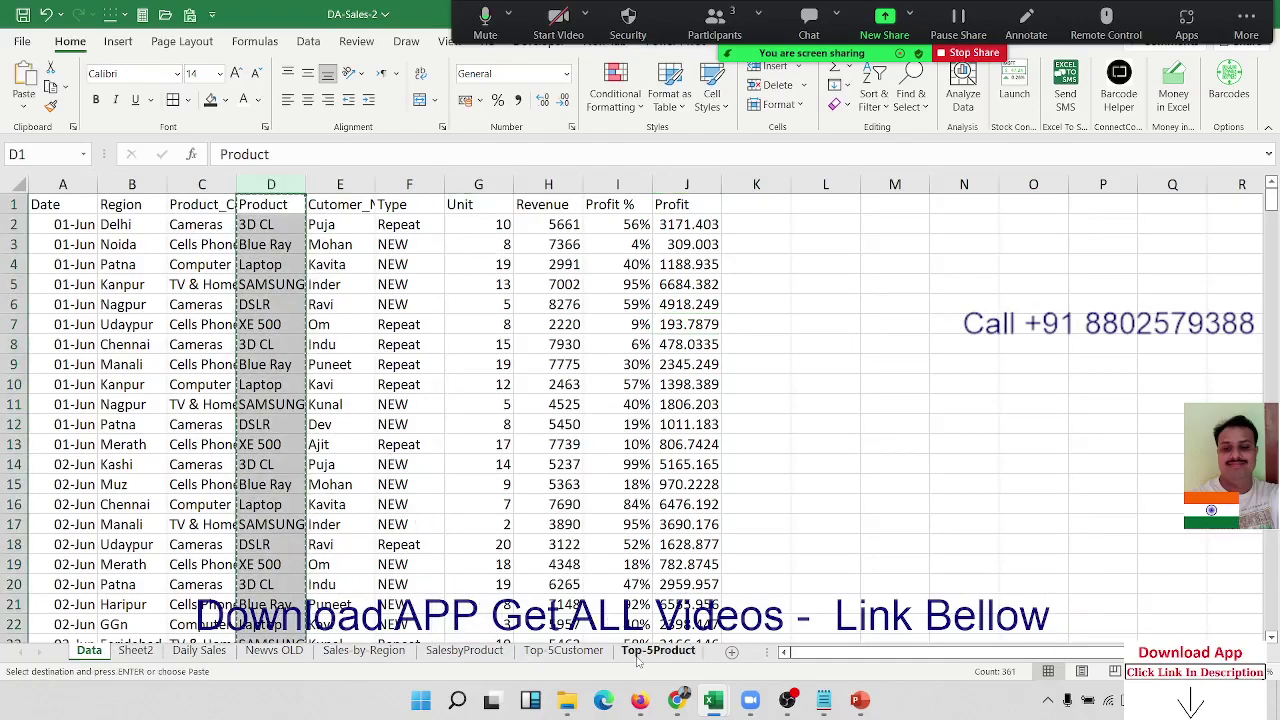
{"action": "left_click", "coordinate": [640, 652]}
{"action": "left_click", "coordinate": [63, 204]}
{"action": "key", "text": "ctrl+v"}
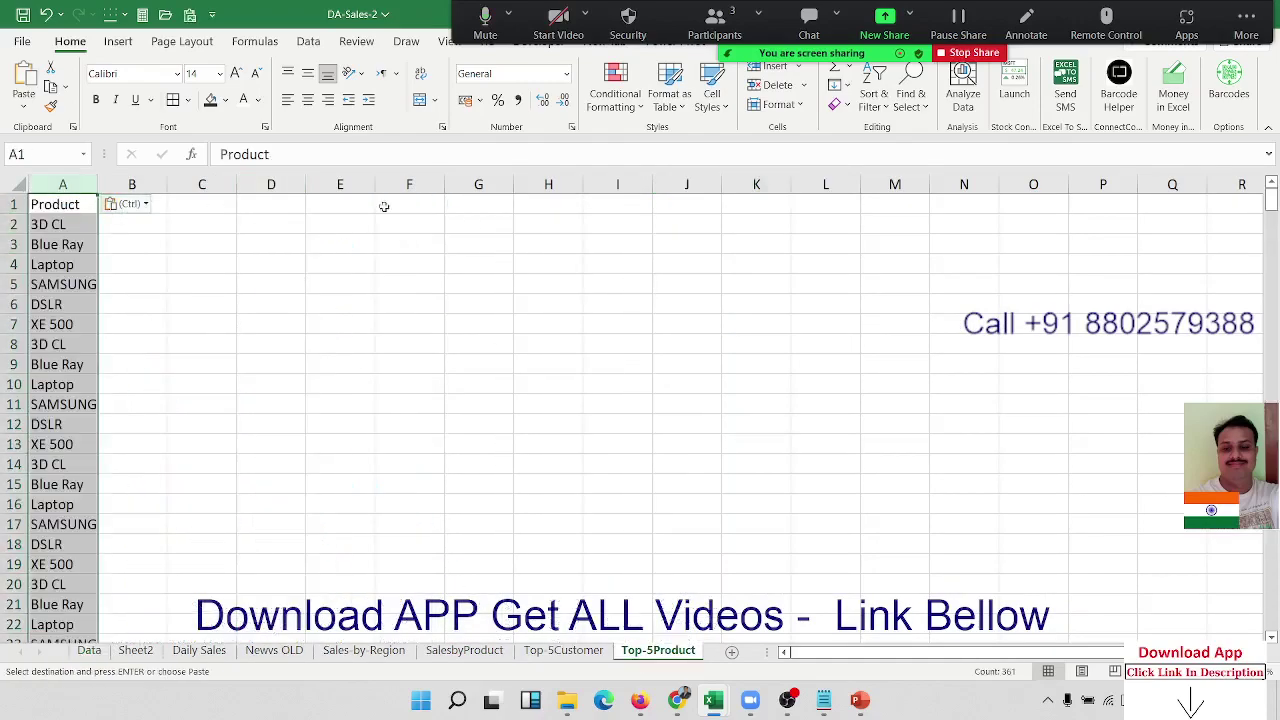
Remove duplicates from the pasted Product column, leaving six unique products in A2:A7
{"action": "left_click", "coordinate": [438, 99]}
{"action": "left_click", "coordinate": [438, 99]}
{"action": "left_click", "coordinate": [308, 41]}
{"action": "left_click", "coordinate": [842, 88]}
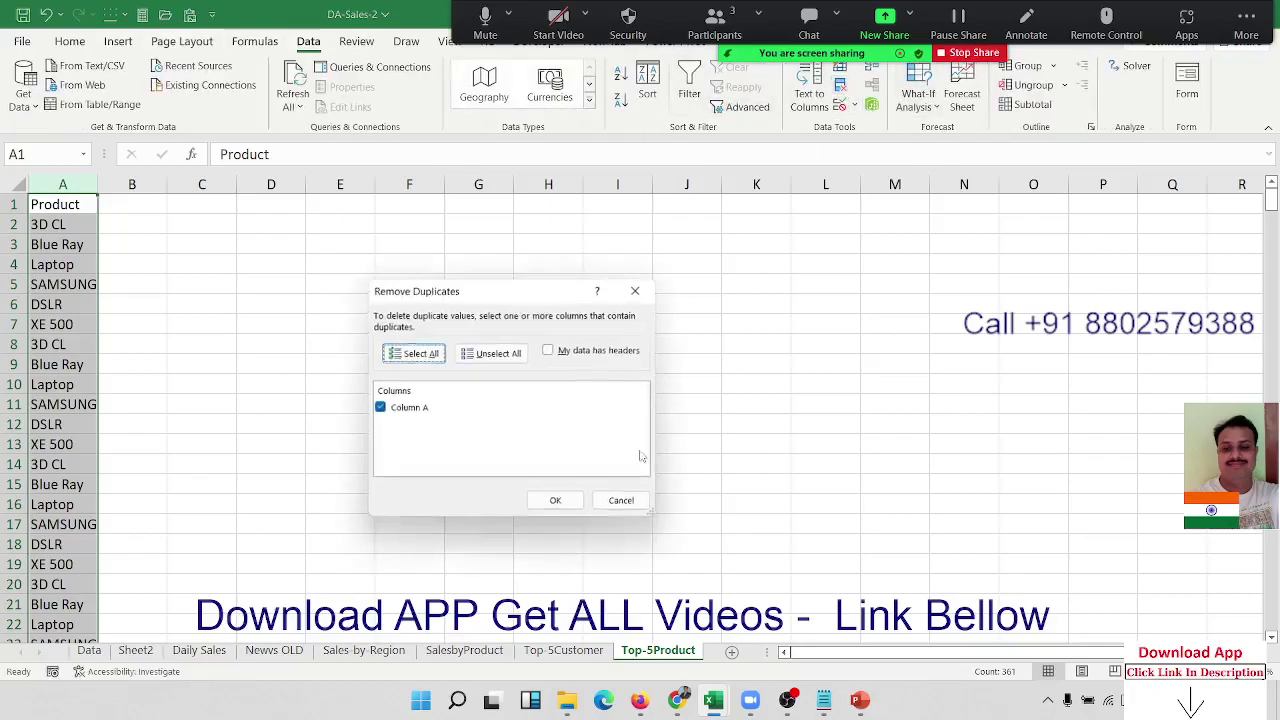
{"action": "left_click", "coordinate": [553, 502]}
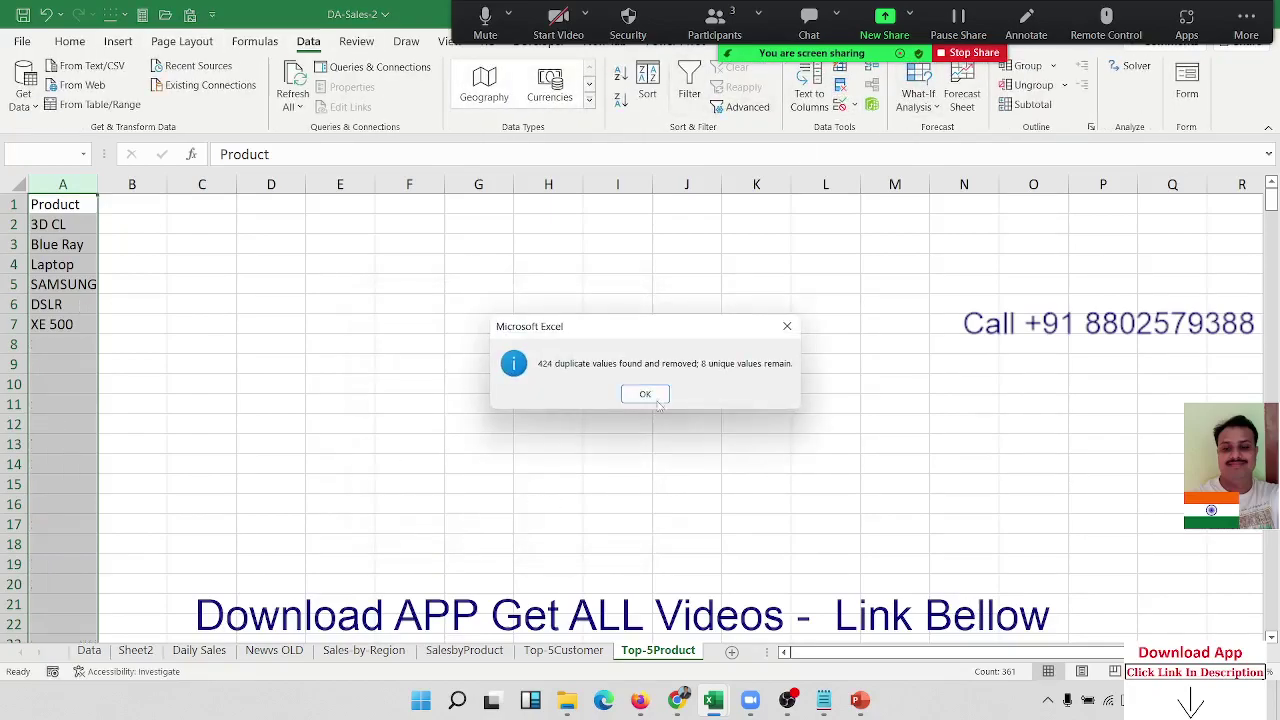
{"action": "left_click", "coordinate": [655, 398]}
{"action": "left_click_drag", "start_coordinate": [50, 224], "coordinate": [58, 325]}
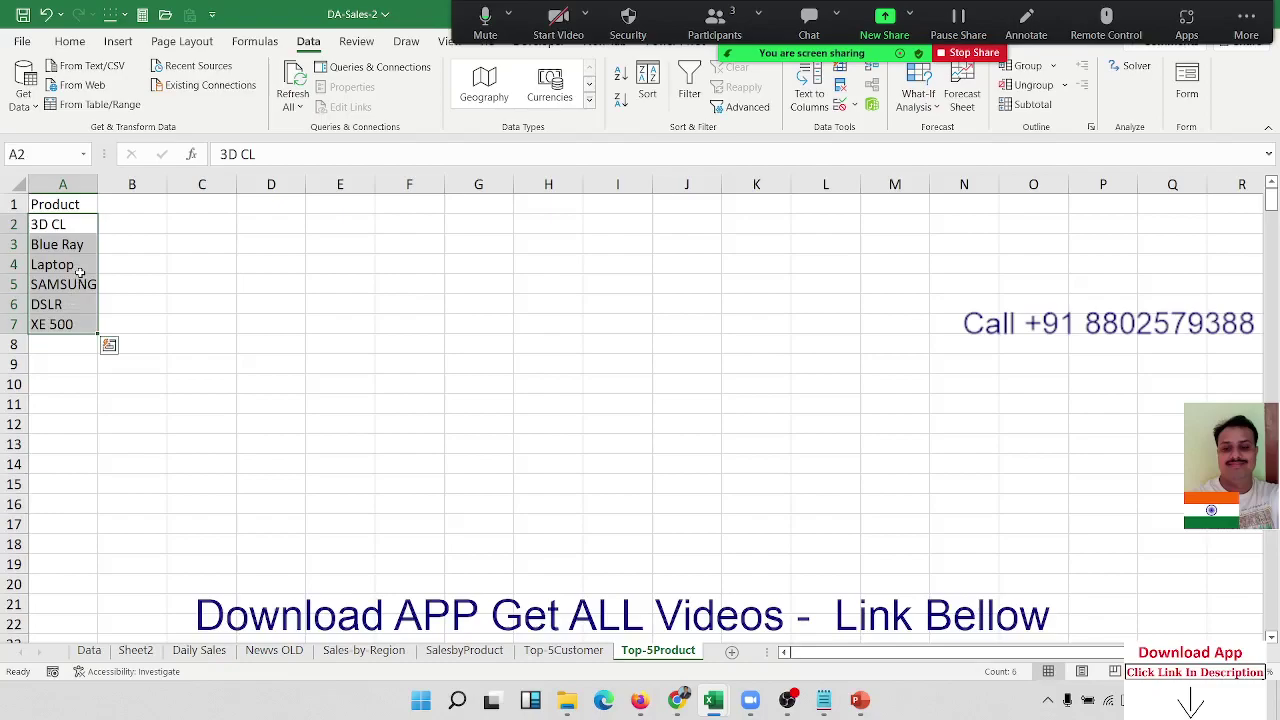
Enter the headings Total Rev in B1 and Qty in C1
{"action": "left_click", "coordinate": [111, 208]}
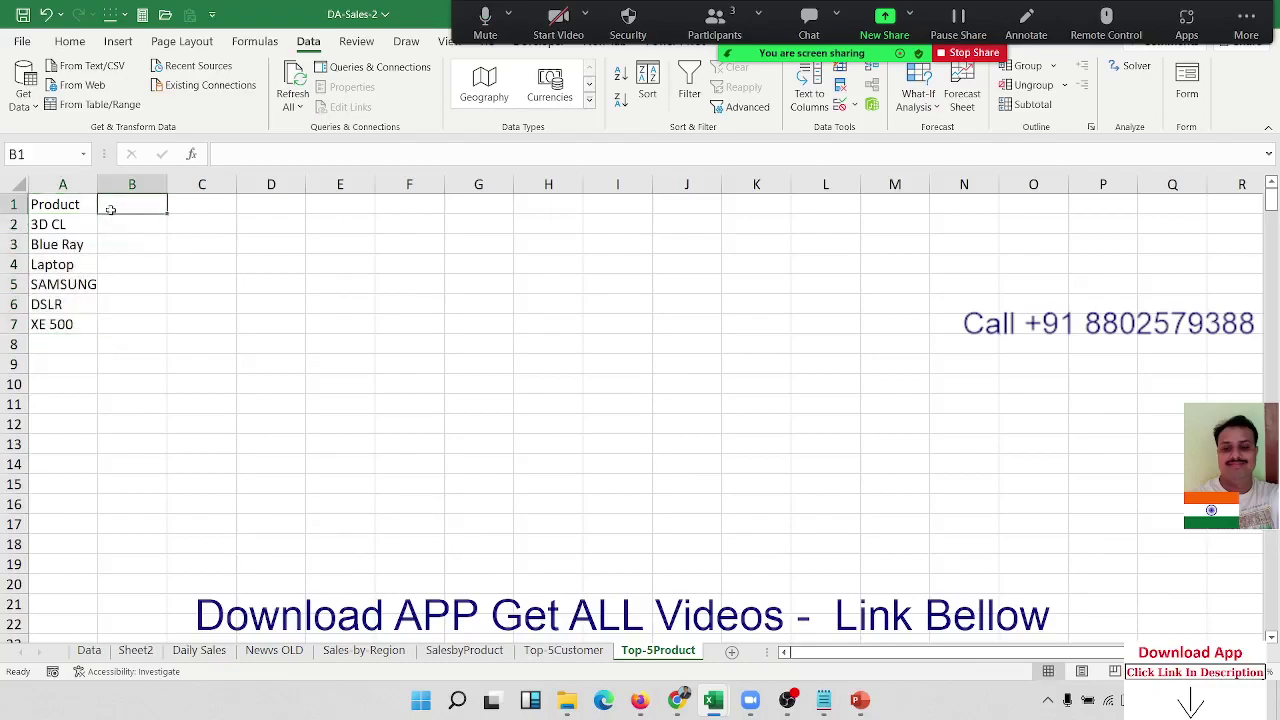
{"action": "type", "text": "to"}
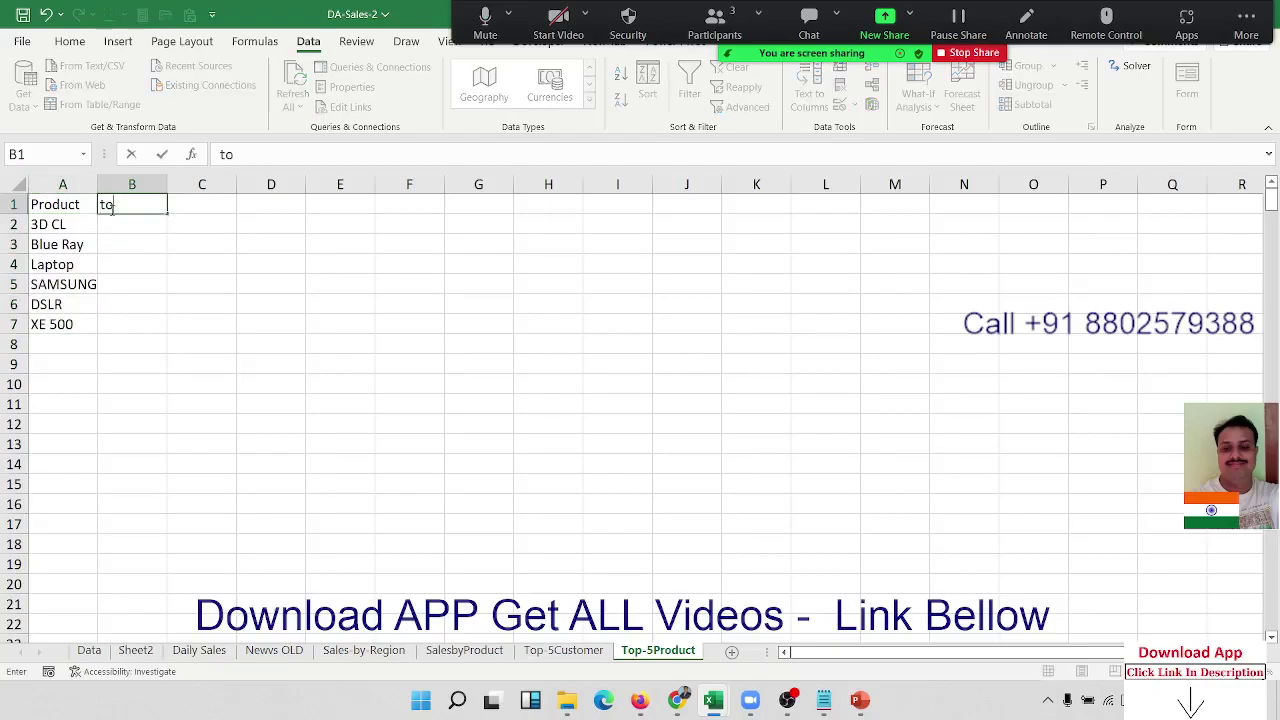
{"action": "key", "text": "BackSpace"}
{"action": "key", "text": "BackSpace"}
{"action": "type", "text": "otal Revc"}
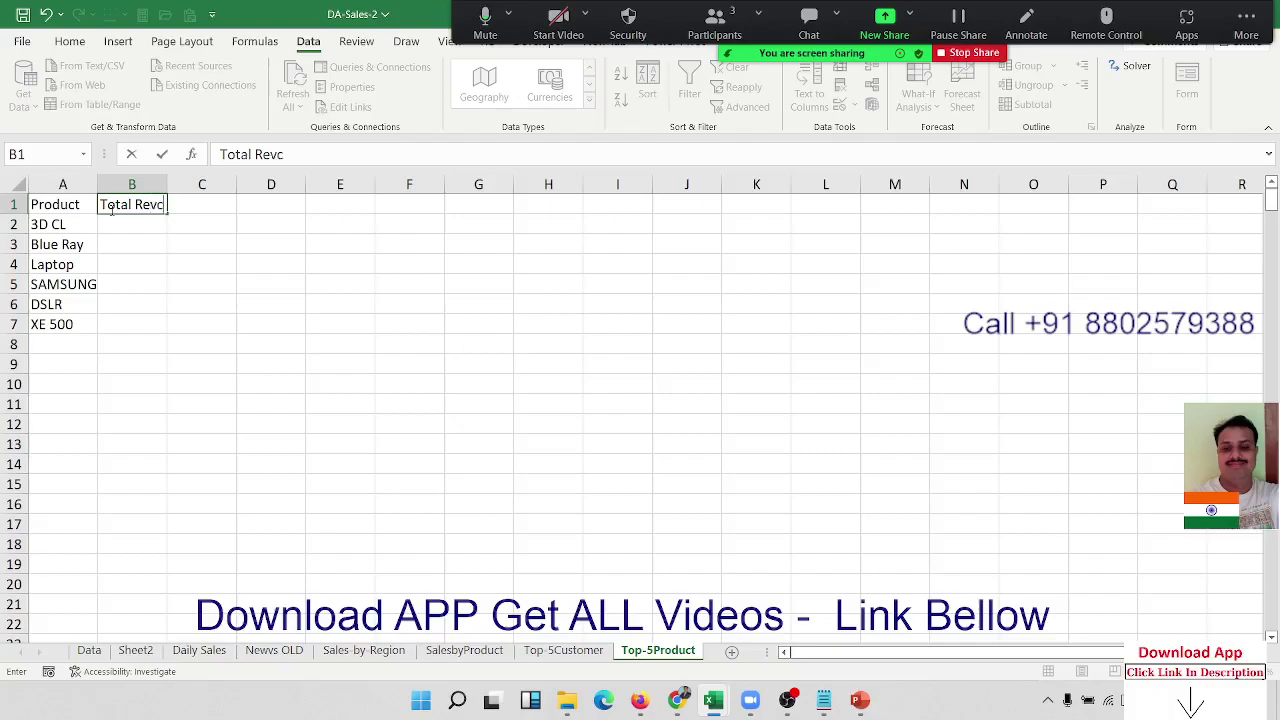
{"action": "key", "text": "Tab"}
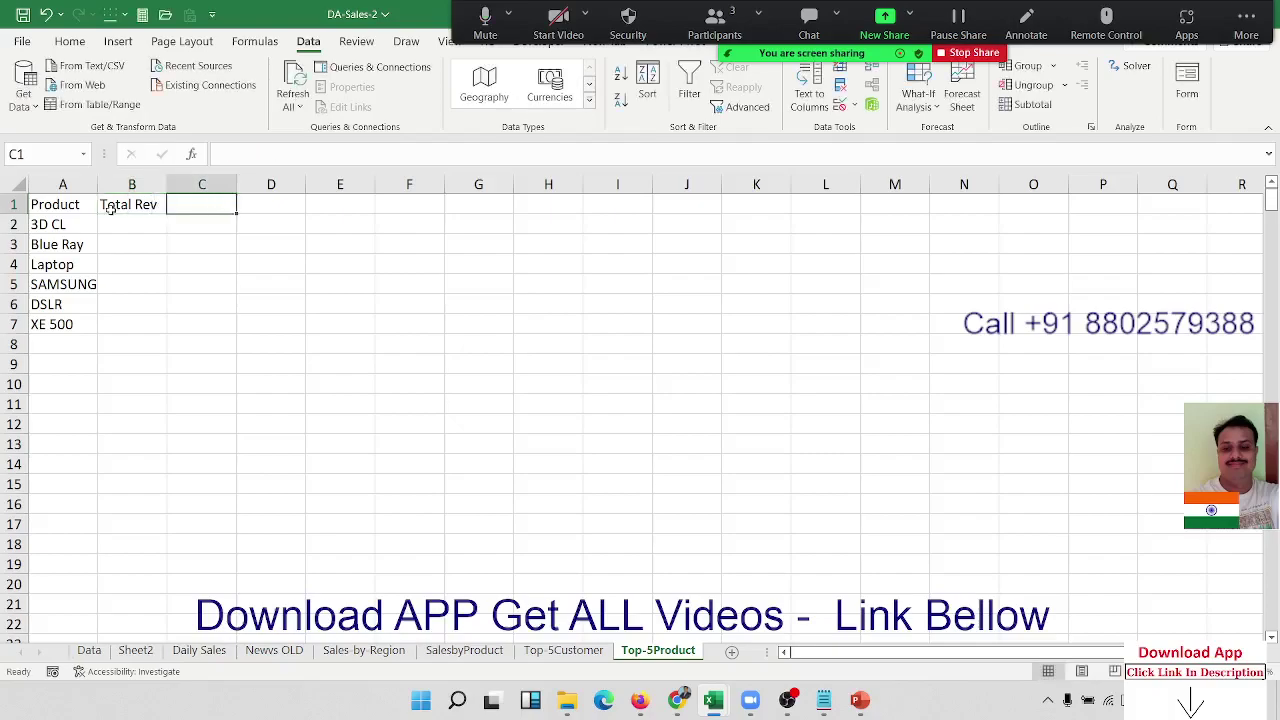
{"action": "type", "text": "Qty"}
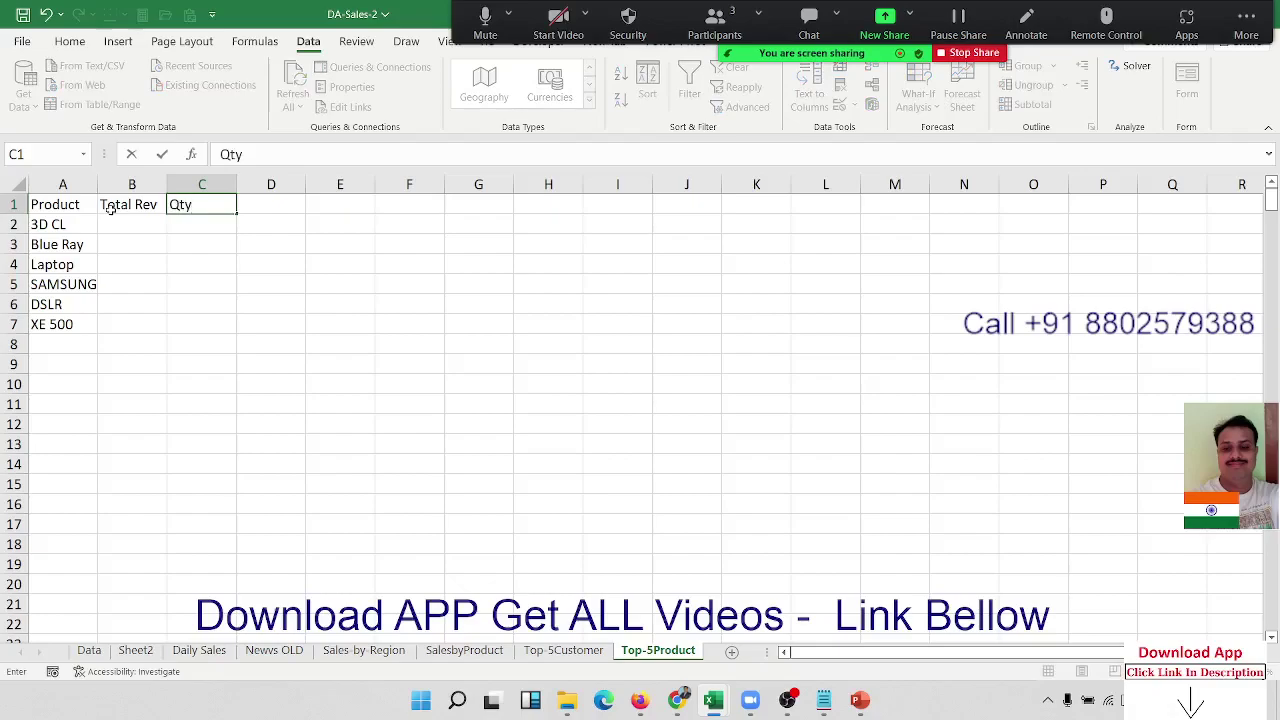
{"action": "key", "text": "Return"}
Begin a SUMIF formula in B2
{"action": "key", "text": "Left"}
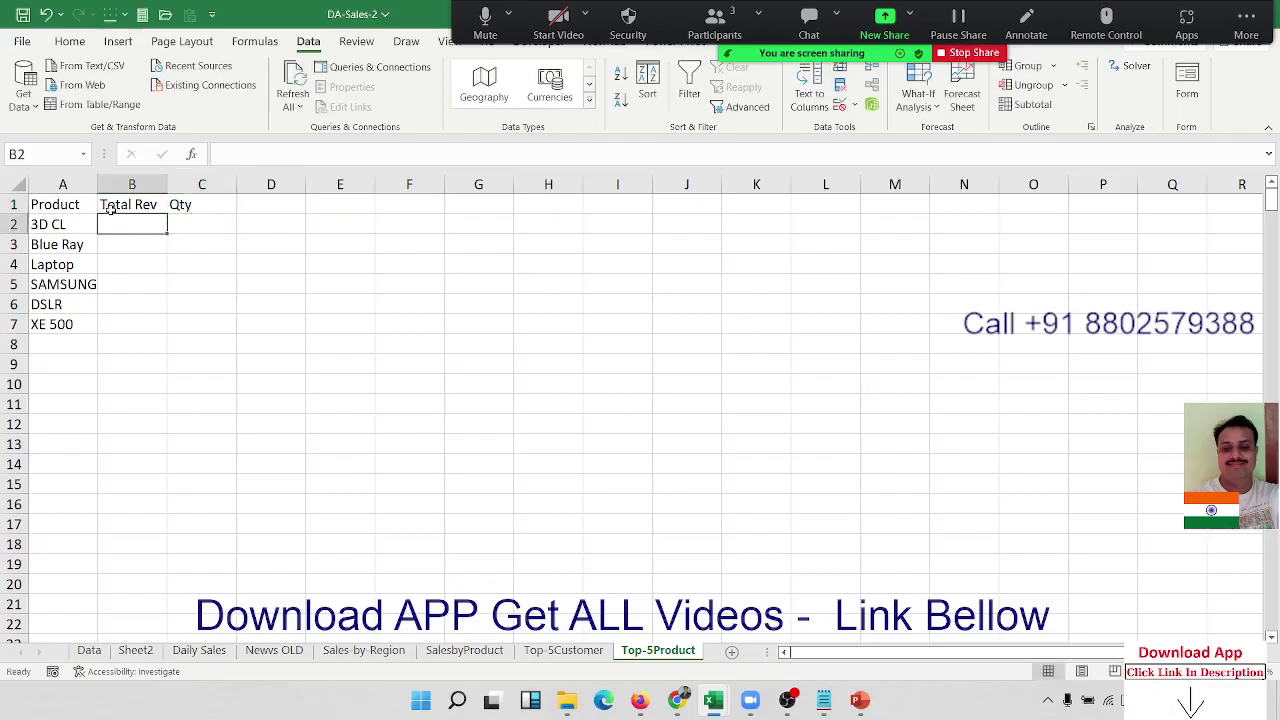
{"action": "type", "text": "=sumif"}
{"action": "key", "text": "Tab"}
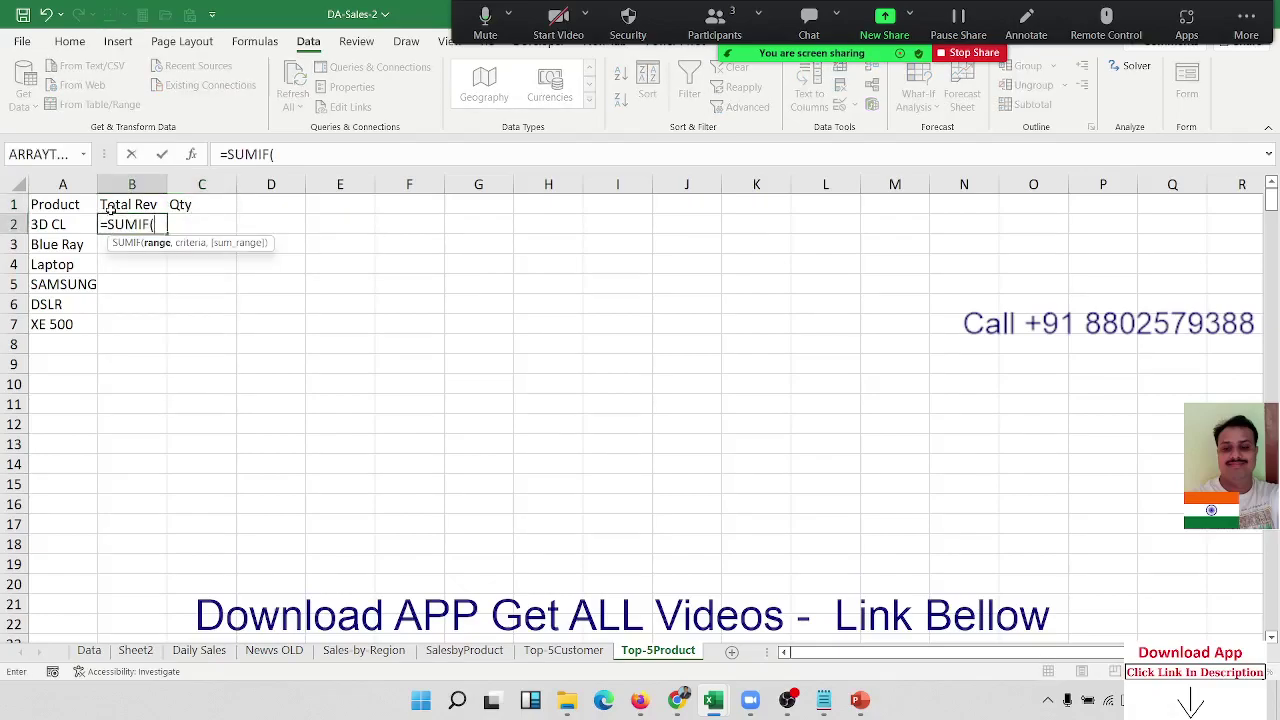
Complete B2 as =SUMIF(Data!D:D, A2, Data!H:H) for 3D CL's total revenue
{"action": "left_click", "coordinate": [89, 651]}
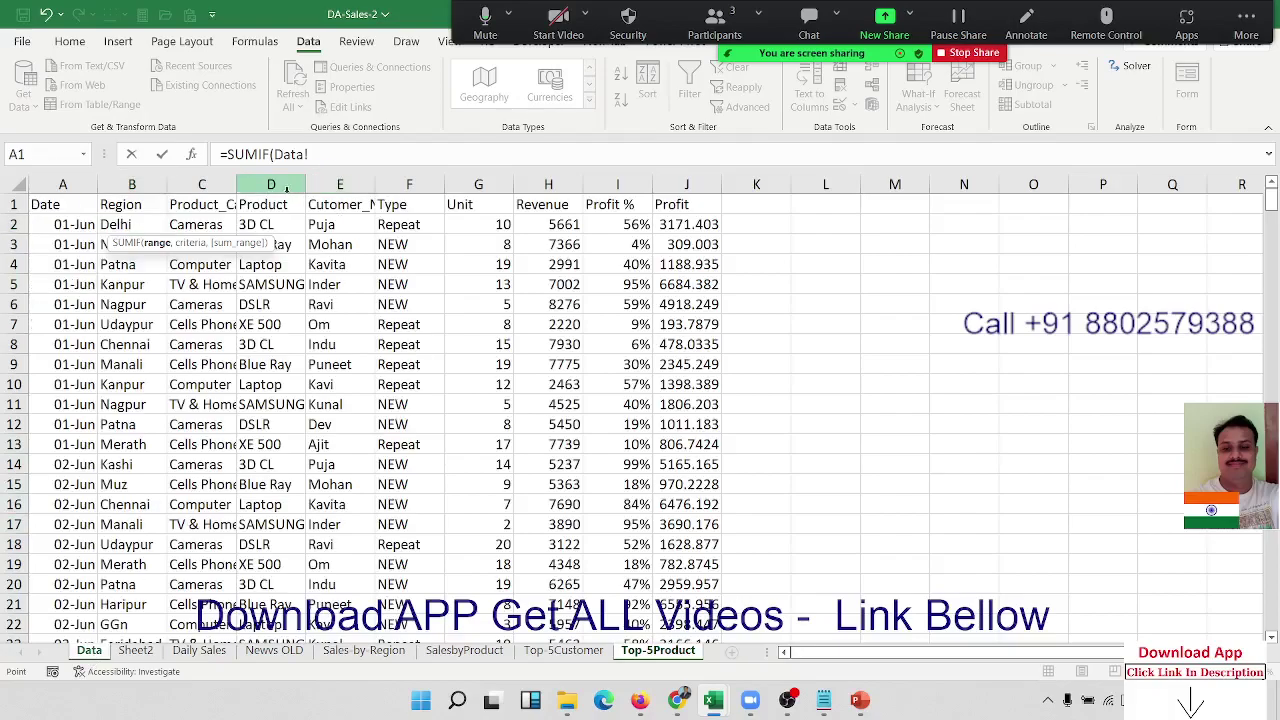
{"action": "left_click", "coordinate": [271, 185]}
{"action": "type", "text": ","}
{"action": "type", "text": "a2,"}
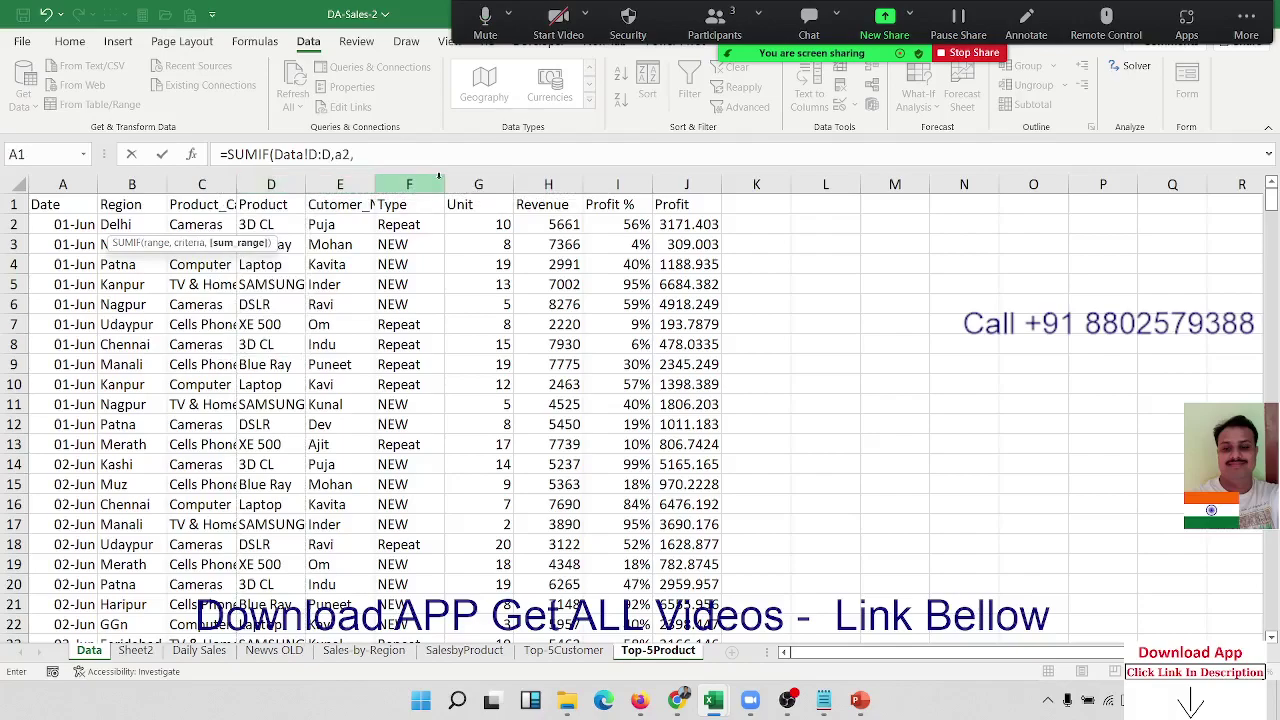
{"action": "left_click", "coordinate": [548, 185]}
{"action": "key", "text": "Return"}
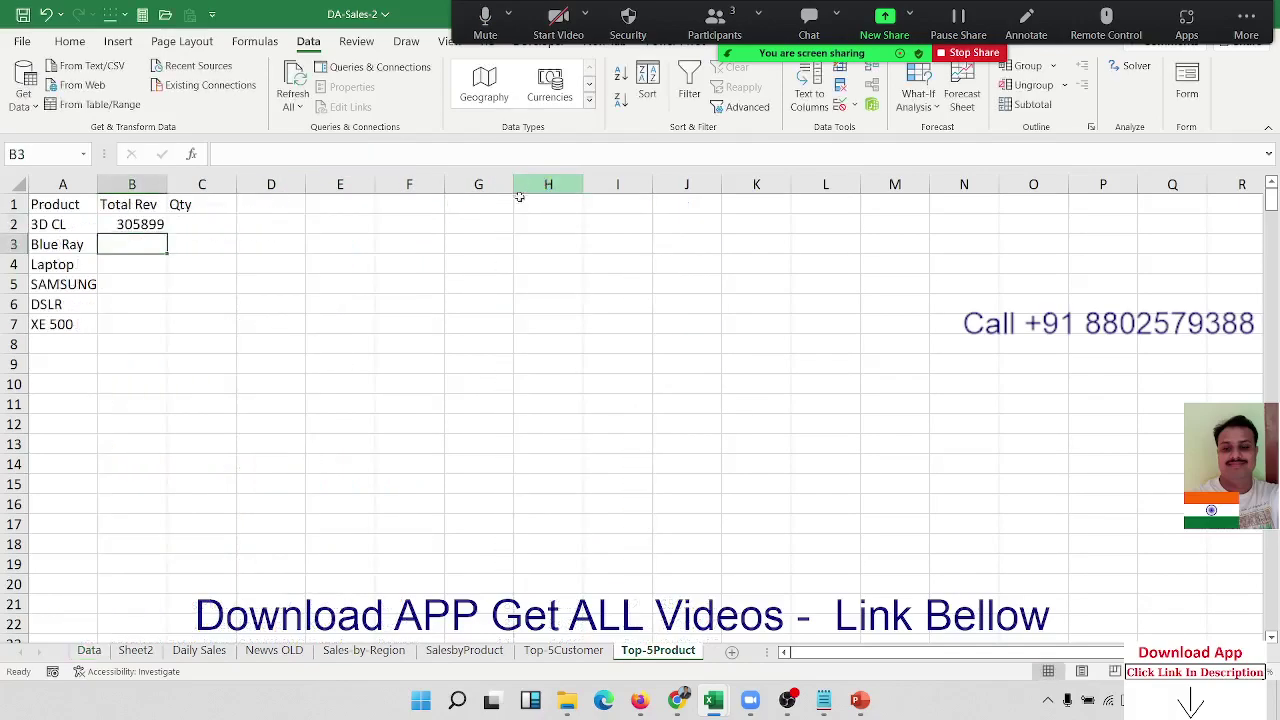
{"action": "left_click", "coordinate": [243, 224]}
Enter =SUMIF(Data!D:D, A2, Data!G:G) in C2 for 3D CL's quantity, then select B2:C2
{"action": "left_click", "coordinate": [220, 224]}
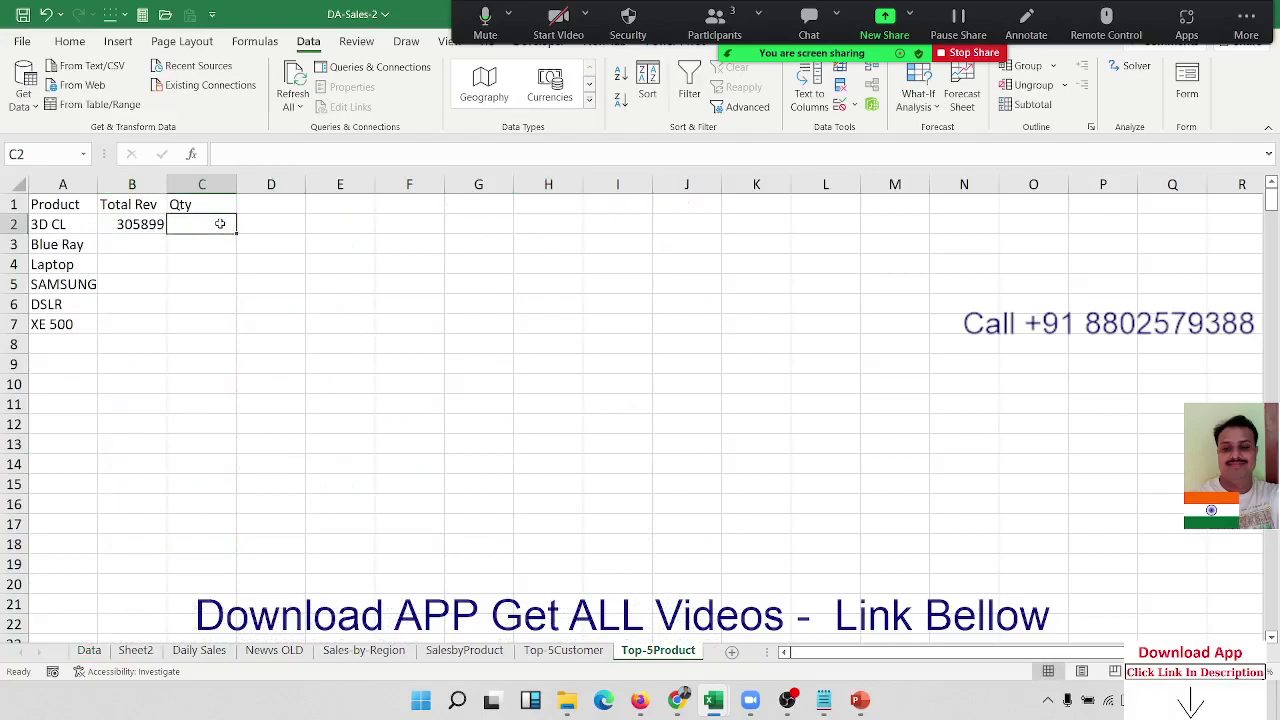
{"action": "type", "text": "=sum"}
{"action": "key", "text": "Down"}
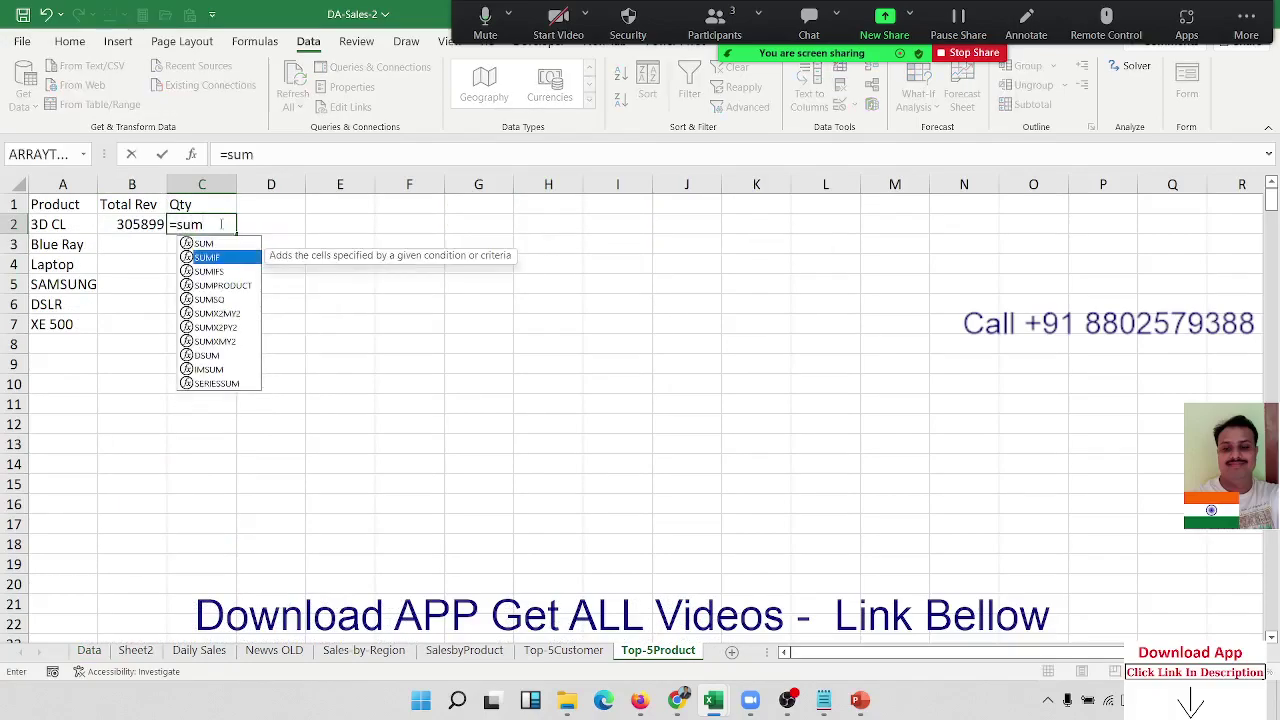
{"action": "key", "text": "Tab"}
{"action": "left_click", "coordinate": [100, 654]}
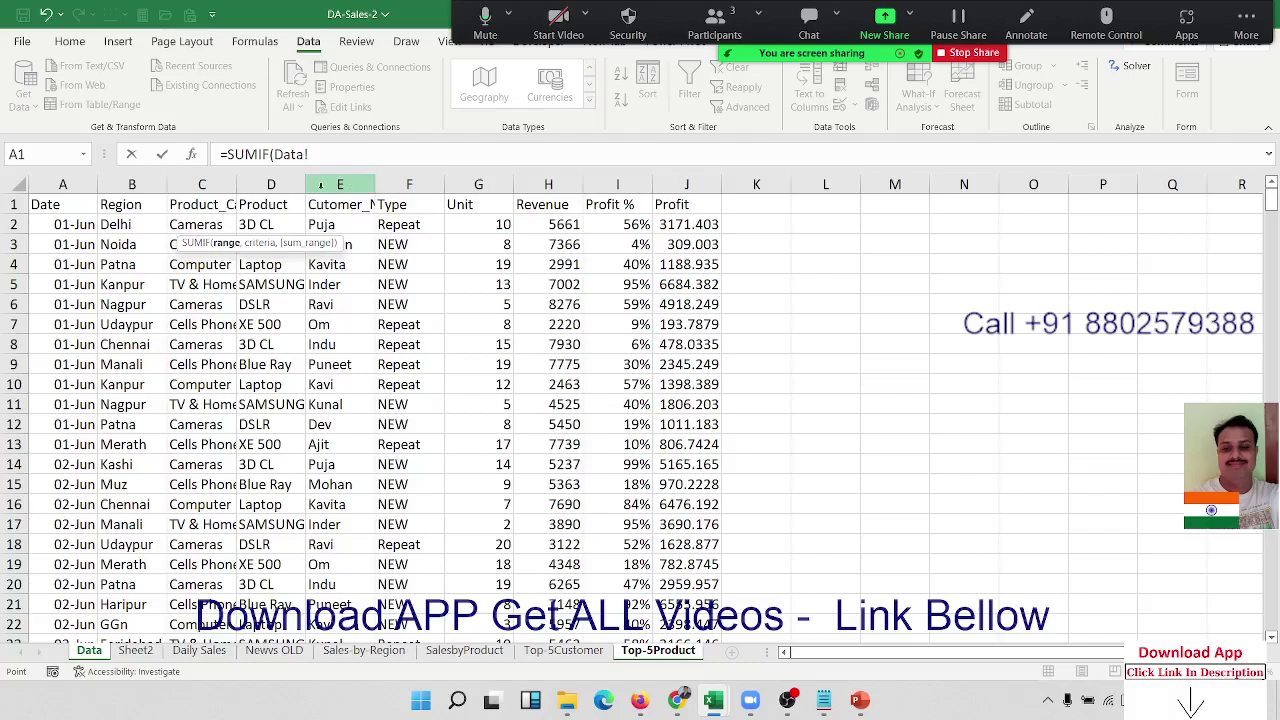
{"action": "left_click", "coordinate": [290, 184]}
{"action": "type", "text": ","}
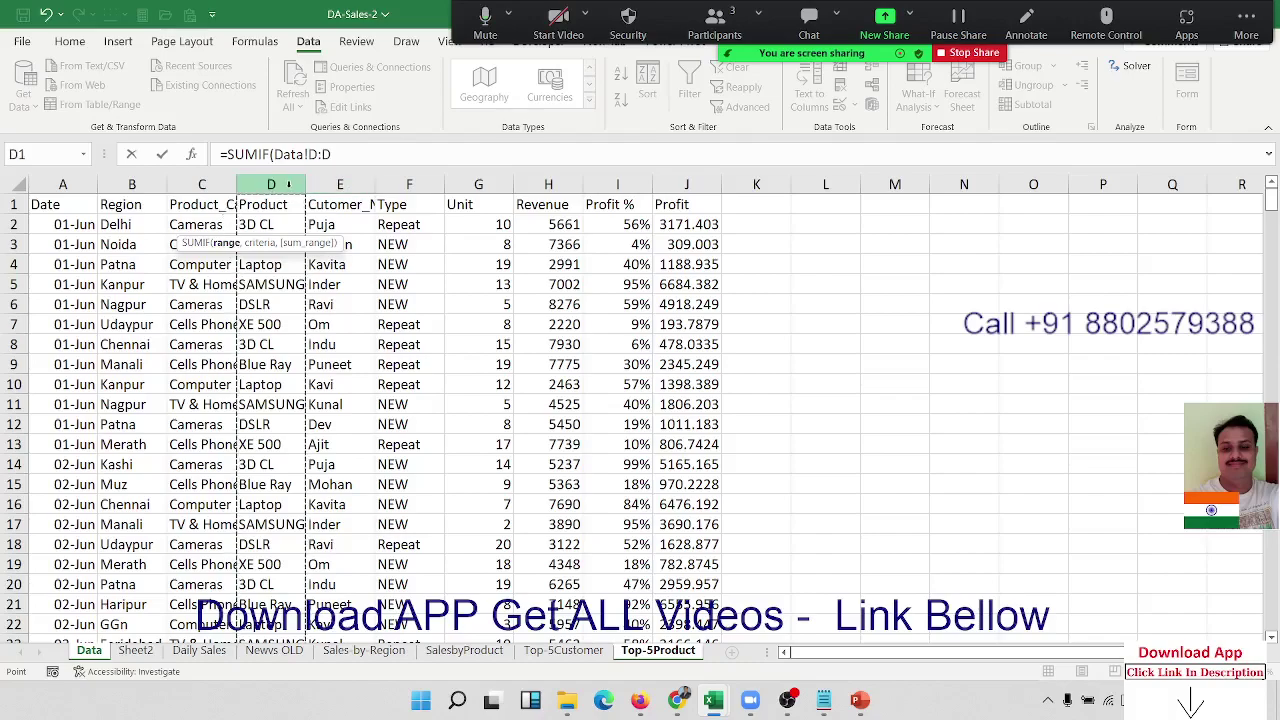
{"action": "type", "text": "a32"}
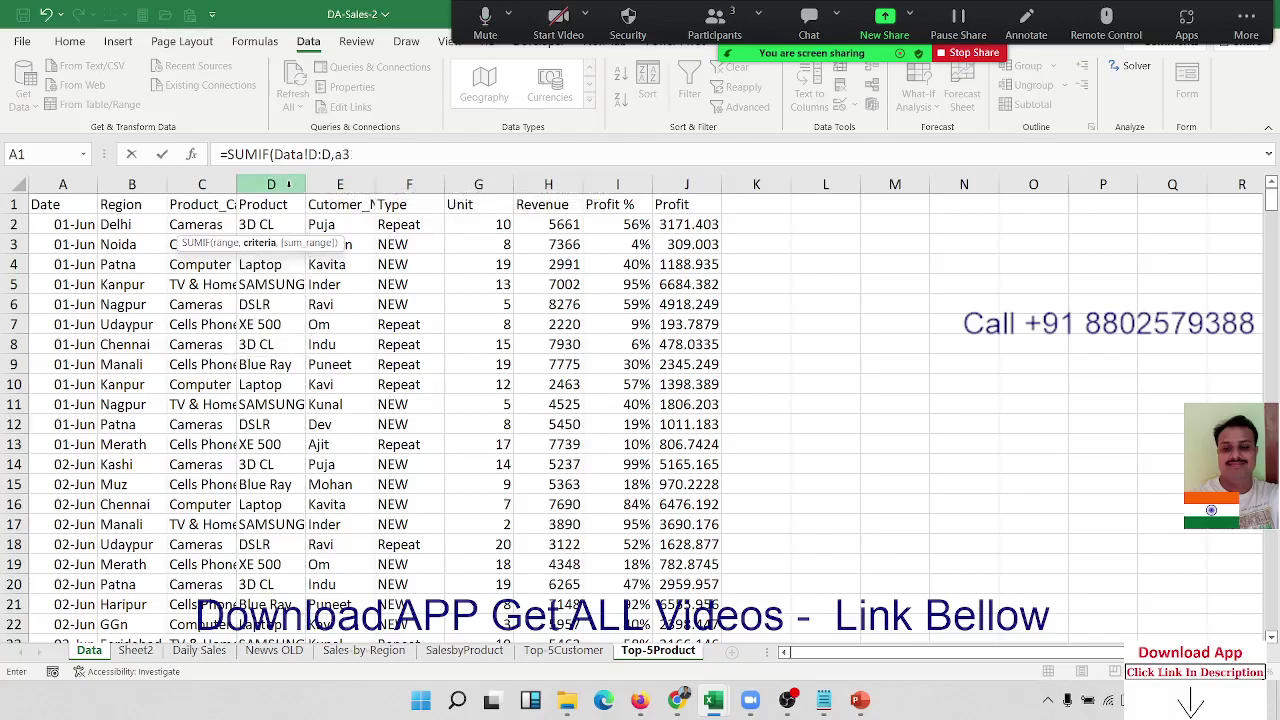
{"action": "key", "text": "BackSpace"}
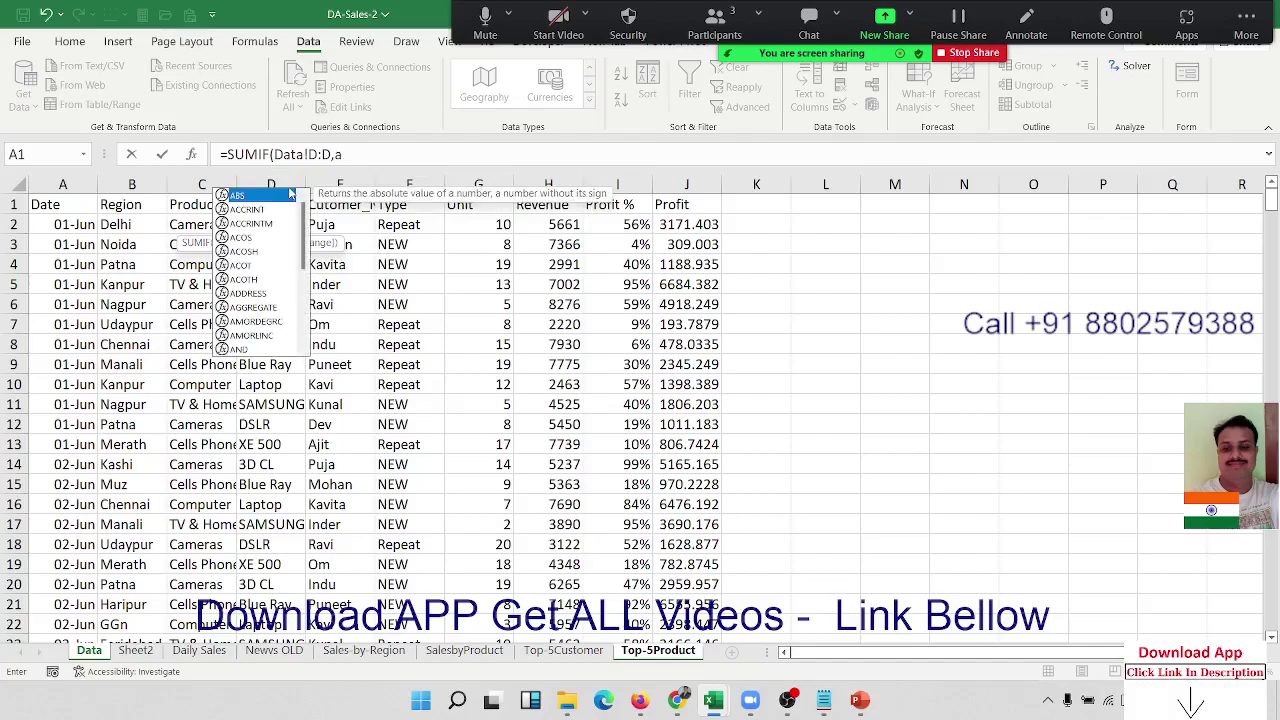
{"action": "type", "text": "2,"}
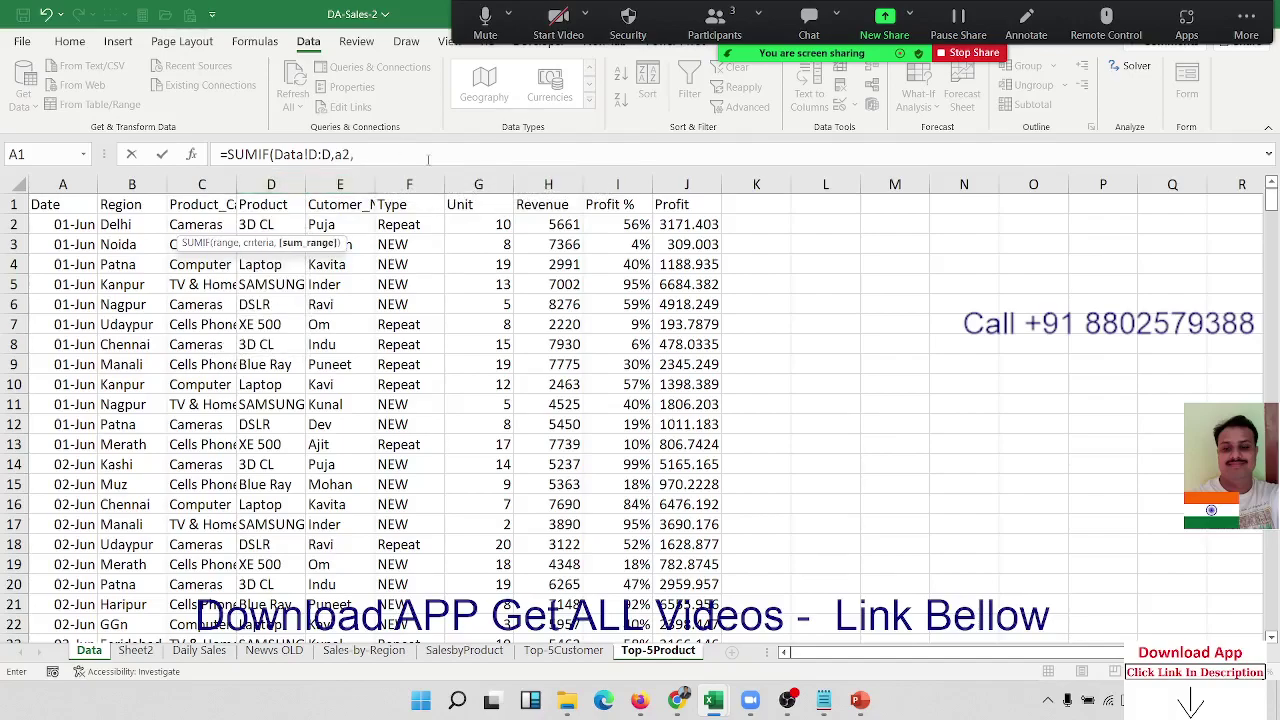
{"action": "left_click", "coordinate": [495, 184]}
{"action": "key", "text": "Return"}
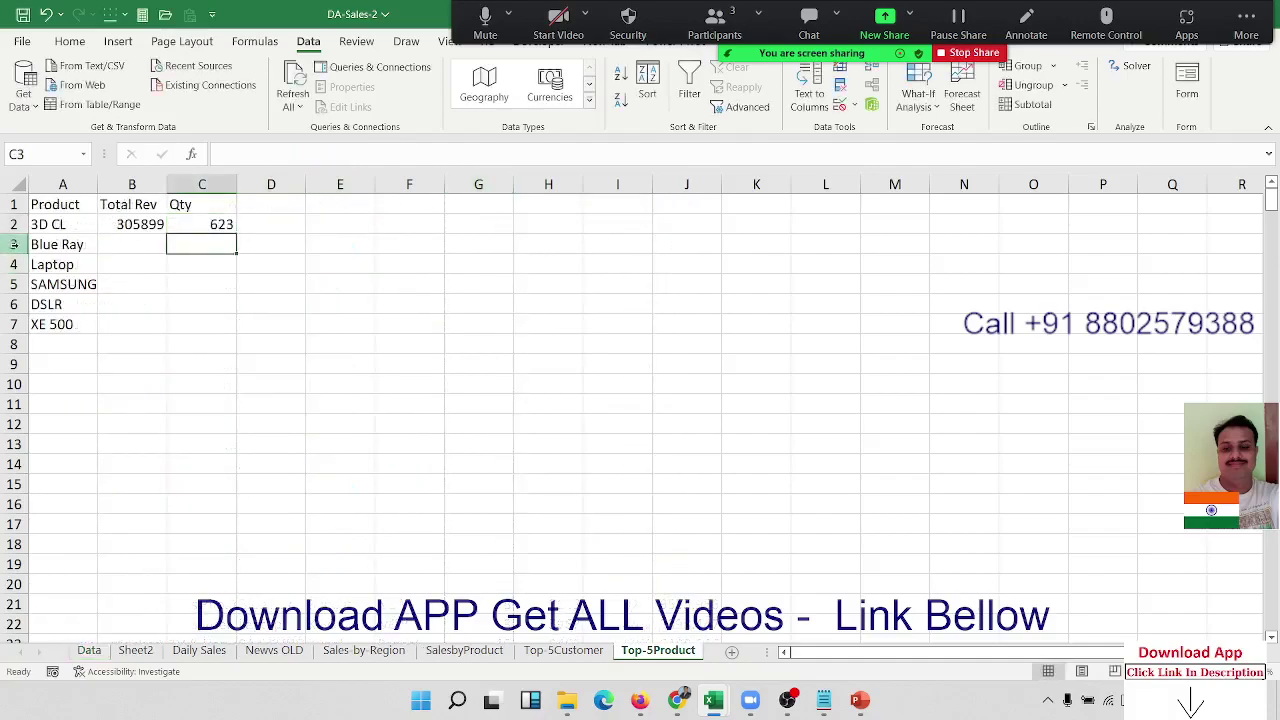
{"action": "left_click", "coordinate": [55, 226]}
{"action": "left_click_drag", "start_coordinate": [128, 228], "coordinate": [235, 228]}
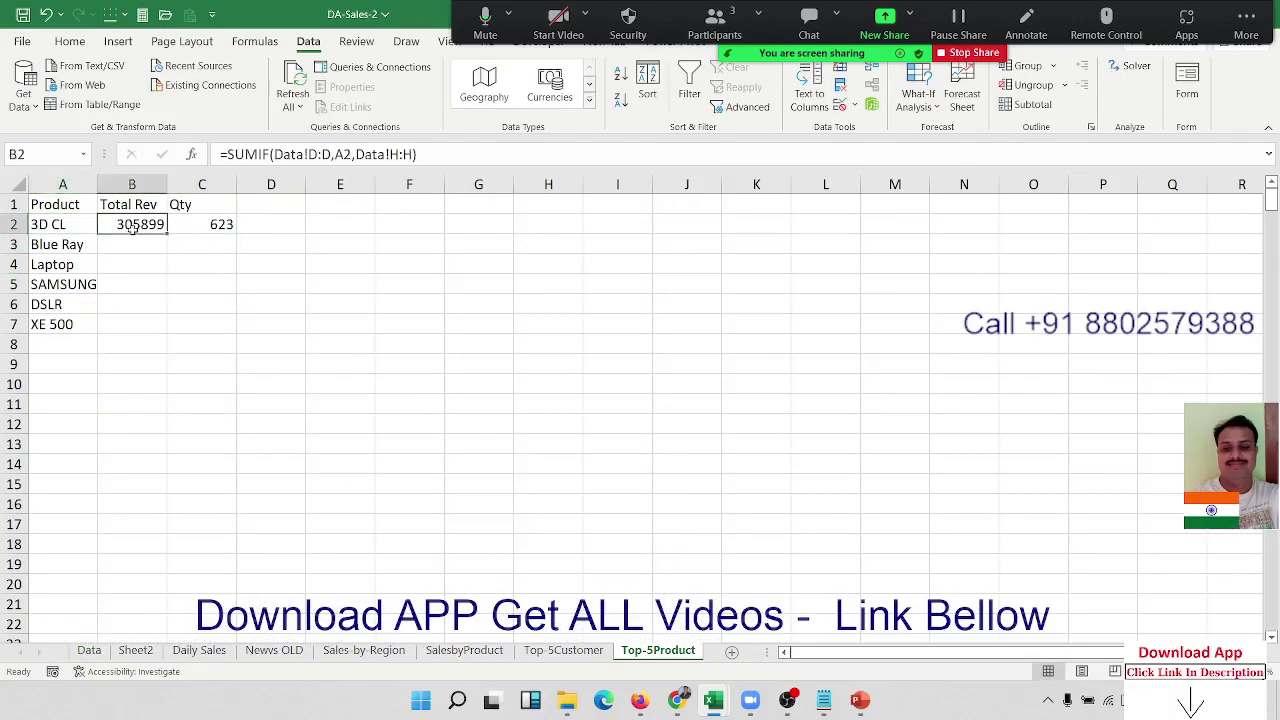
Fill both total formulas down for all six products and select the summary table
{"action": "double_click", "coordinate": [237, 233]}
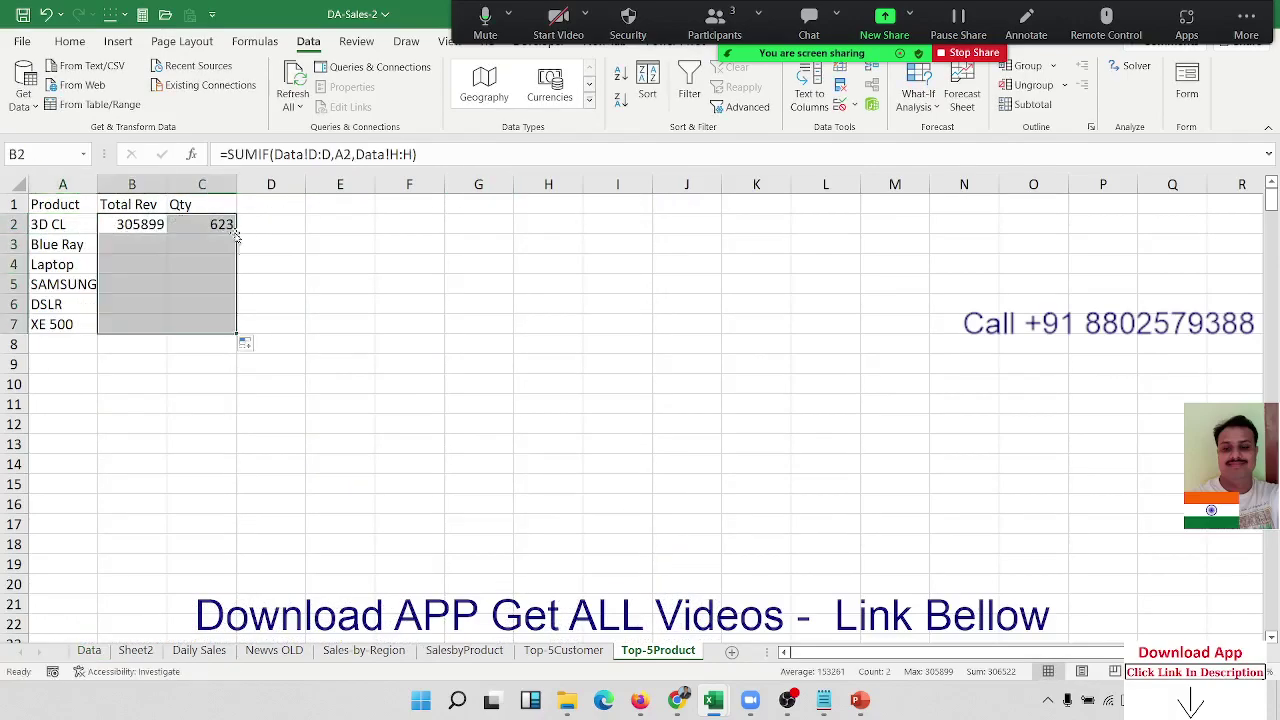
{"action": "left_click_drag", "start_coordinate": [50, 204], "coordinate": [225, 324]}
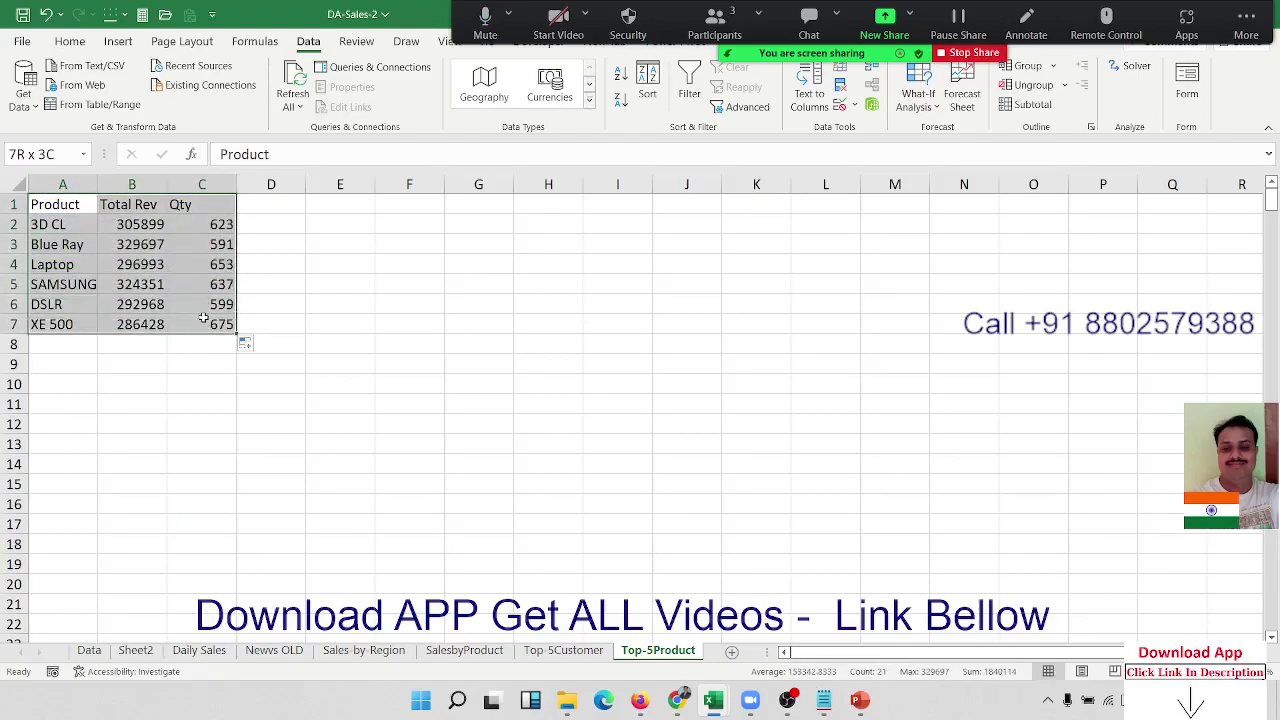
{"action": "left_click", "coordinate": [70, 42]}
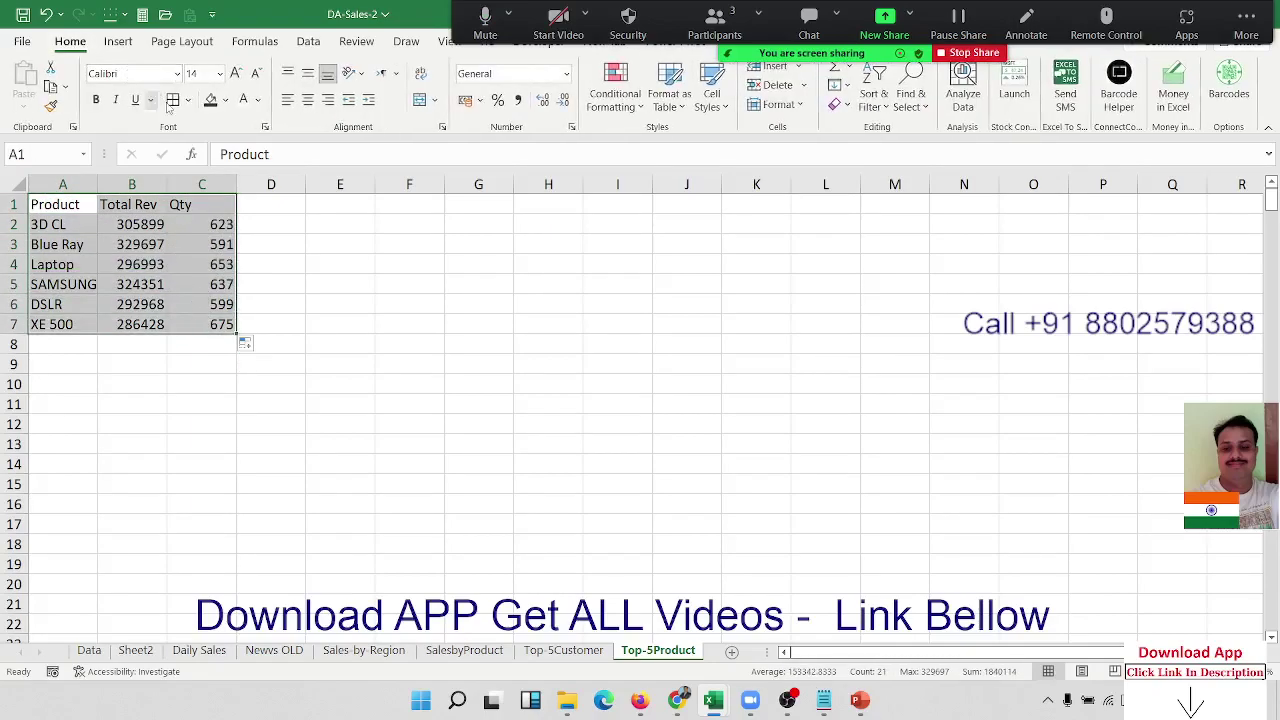
Give the Product, Total Rev and Qty header row a black fill with white text
{"action": "left_click_drag", "start_coordinate": [50, 204], "coordinate": [200, 204]}
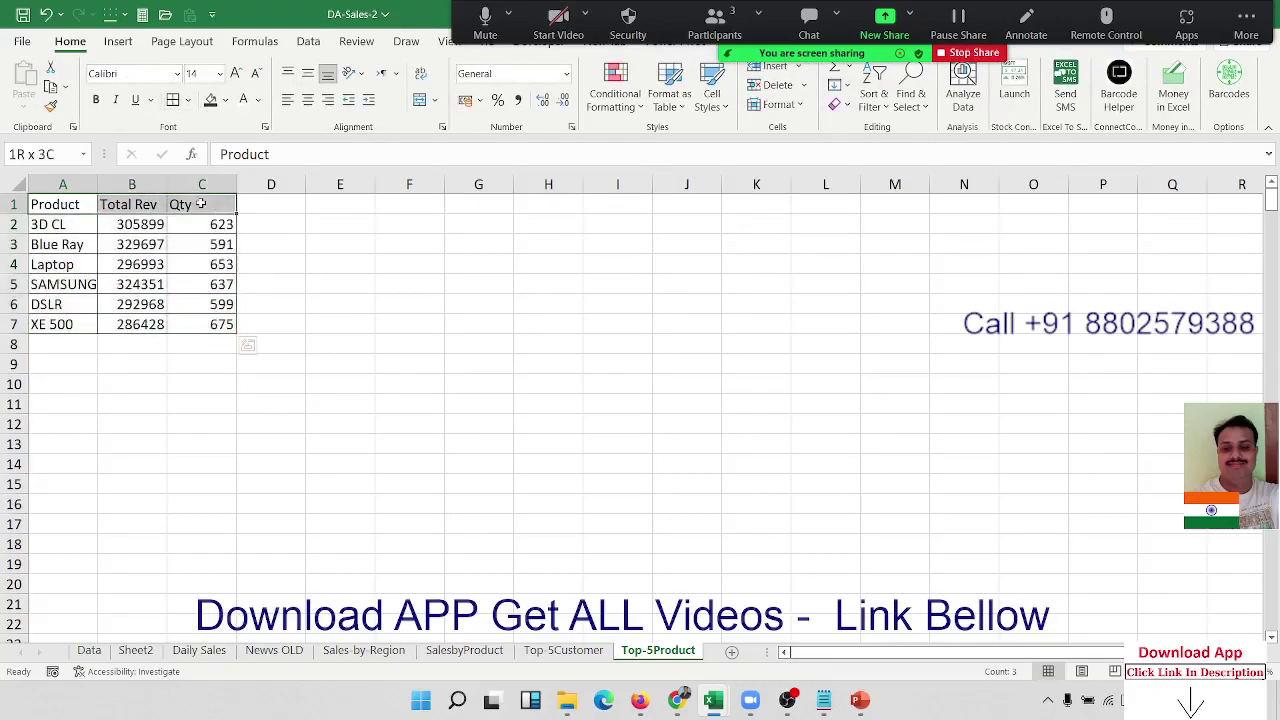
{"action": "left_click", "coordinate": [212, 102]}
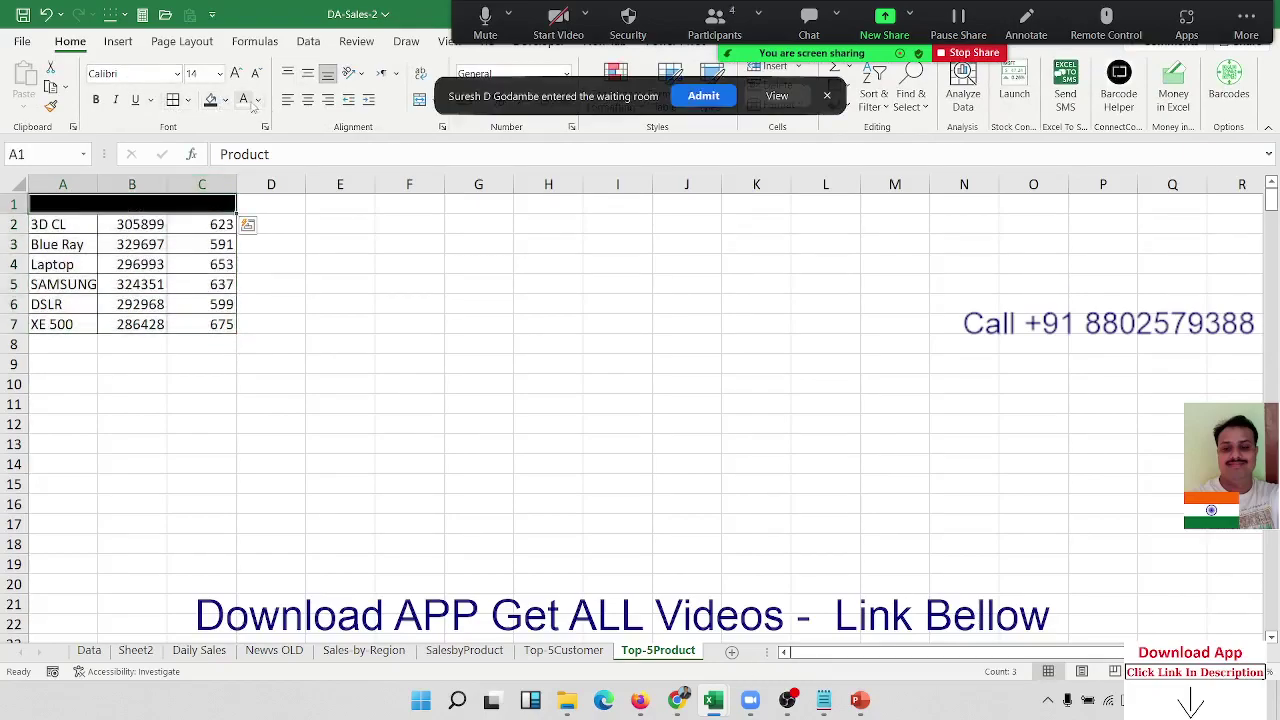
{"action": "left_click", "coordinate": [243, 100]}
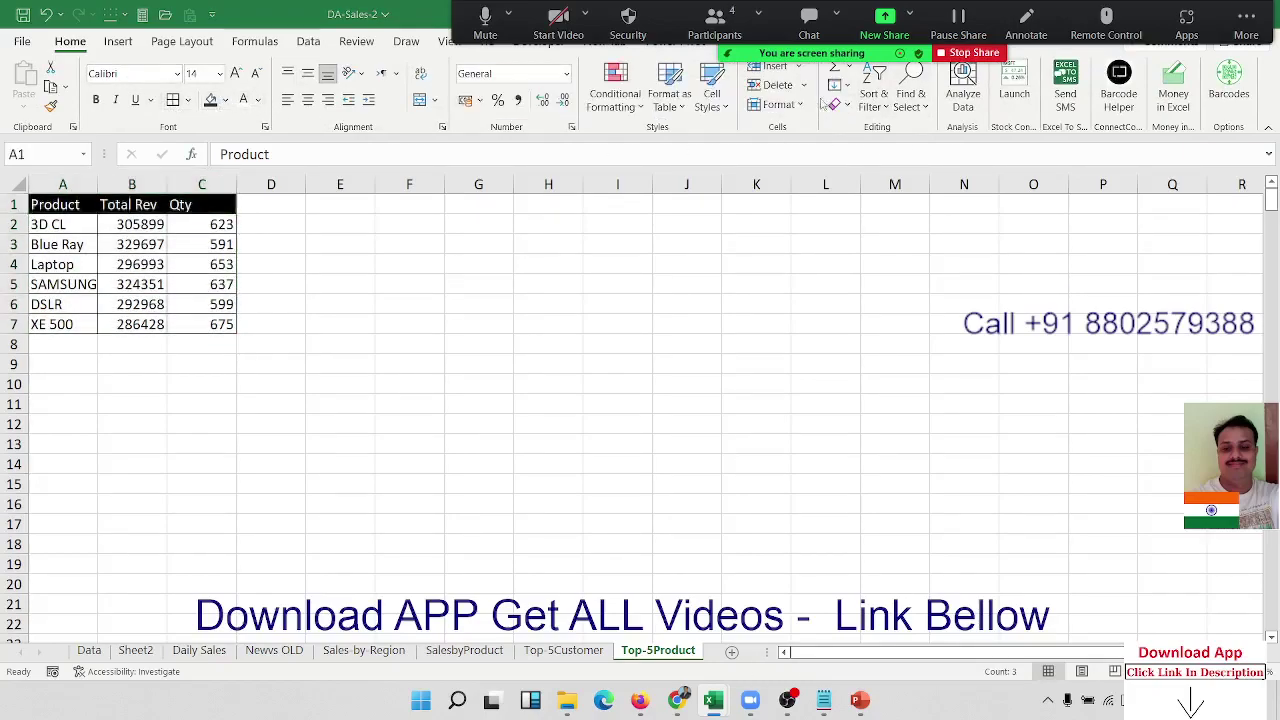
{"action": "left_click", "coordinate": [434, 317]}
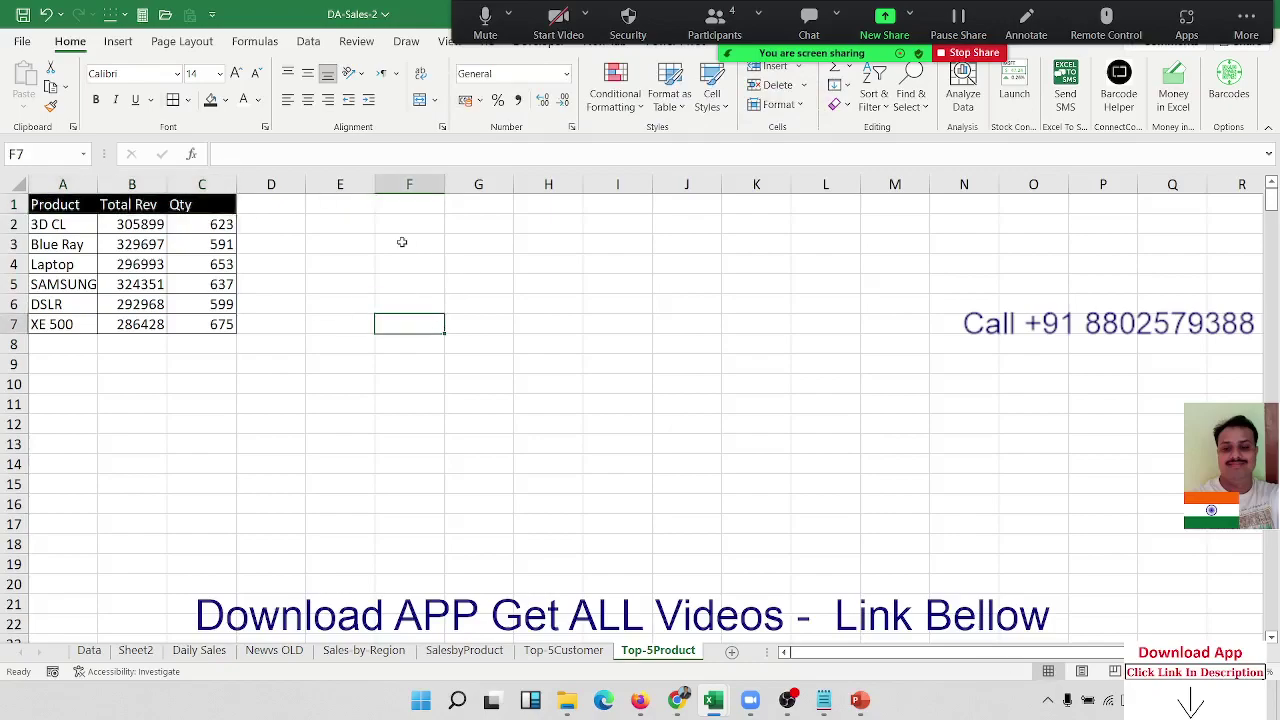
{"action": "left_click", "coordinate": [430, 219]}
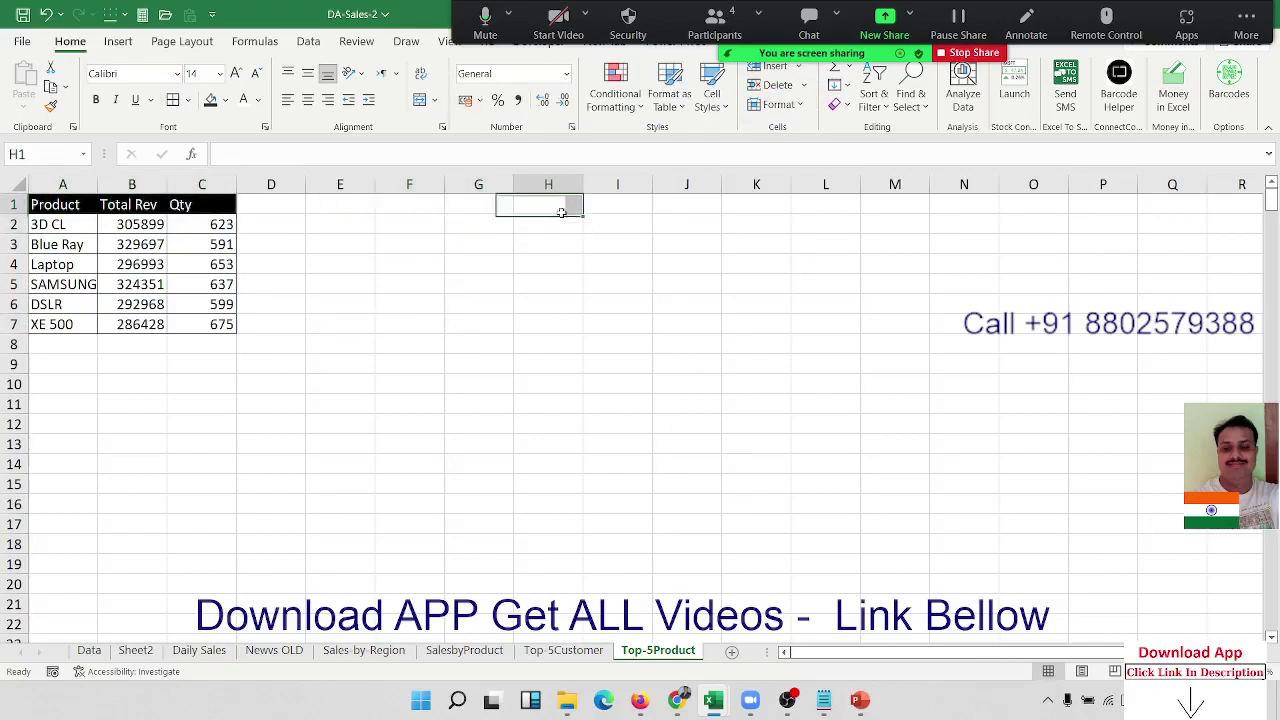
{"action": "left_click_drag", "start_coordinate": [409, 224], "coordinate": [604, 228]}
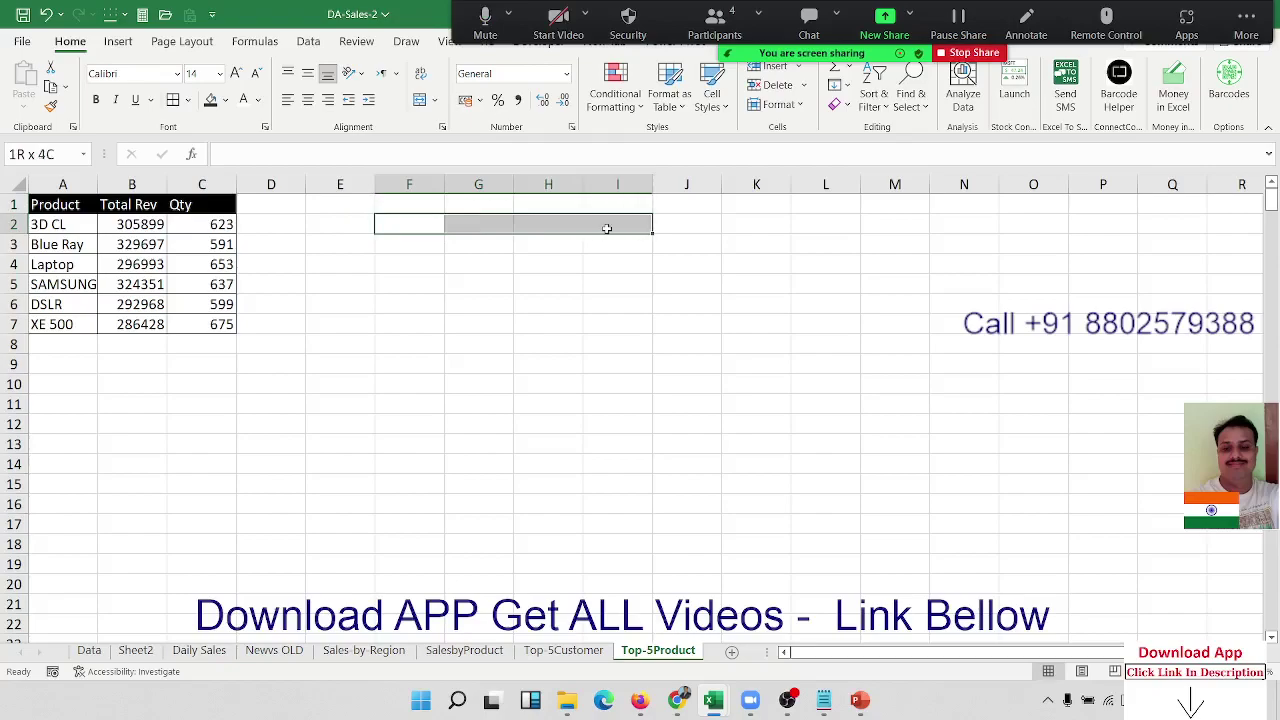
Merge and centre F2:I2 with the title 'Top 5 Product'
{"action": "left_click", "coordinate": [419, 100]}
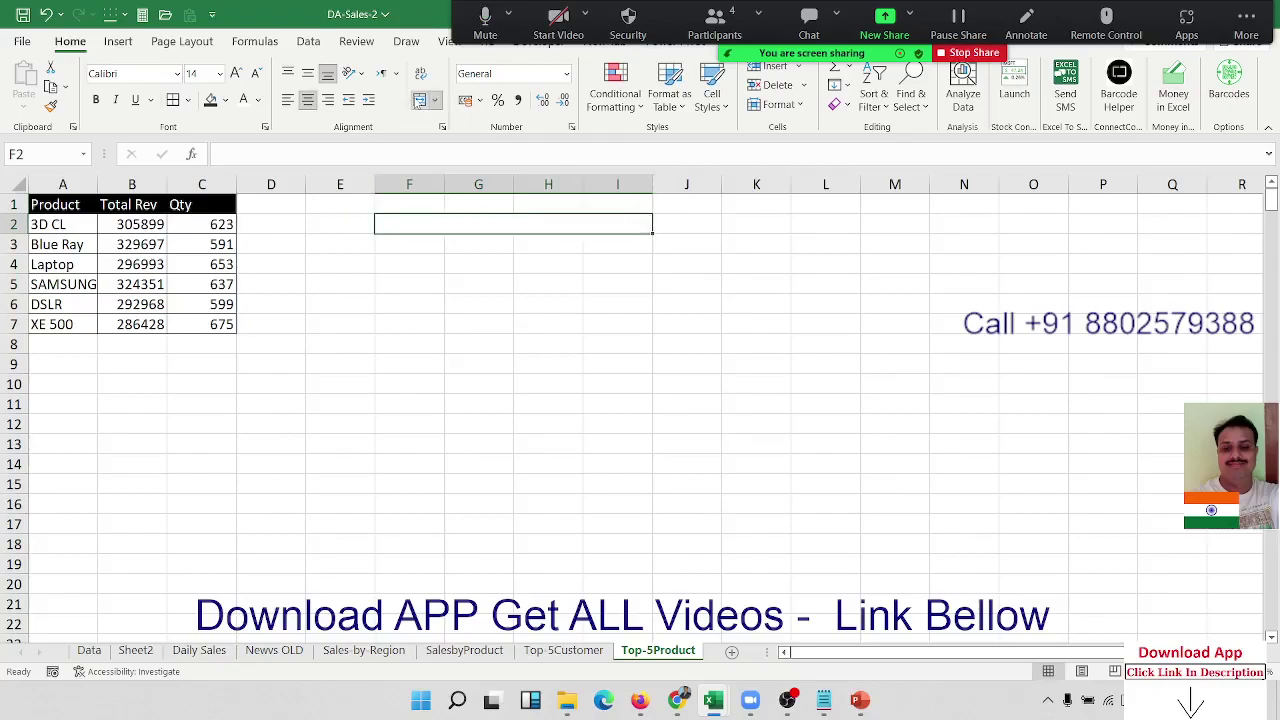
{"action": "type", "text": "Top 5"}
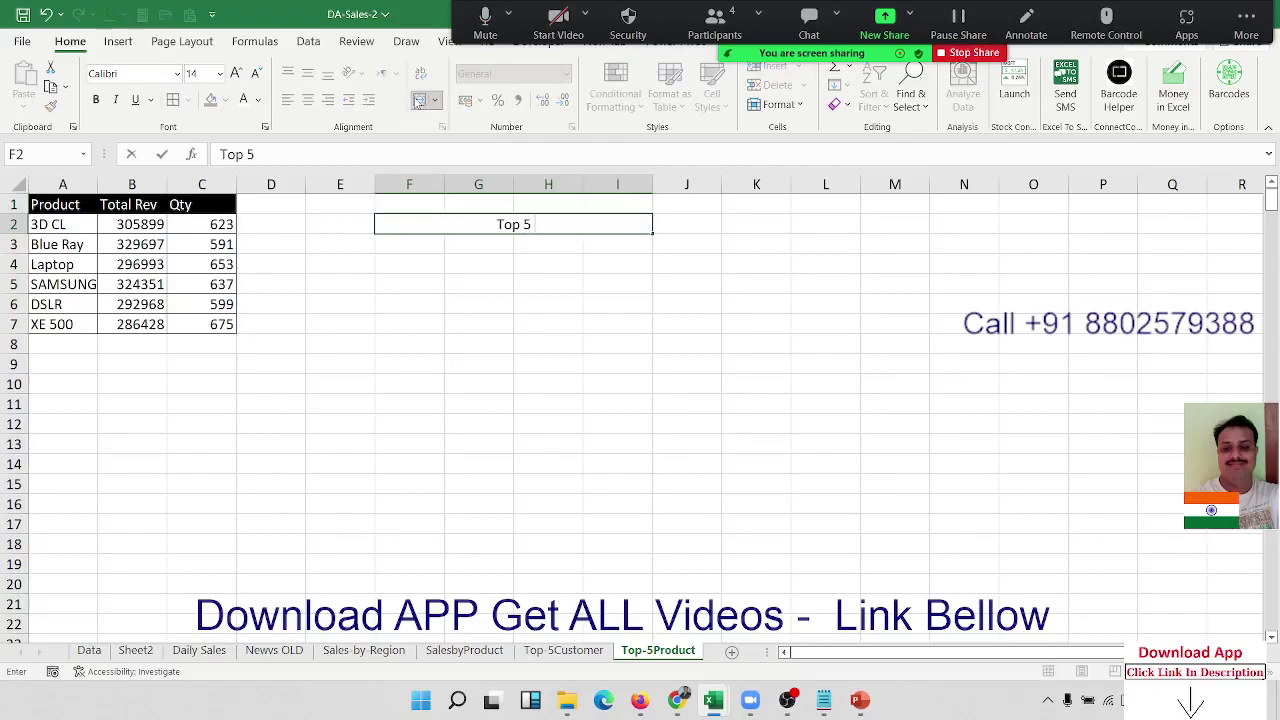
{"action": "key", "text": "shift+F10"}
{"action": "key", "text": "Escape"}
{"action": "type", "text": "Produ"}
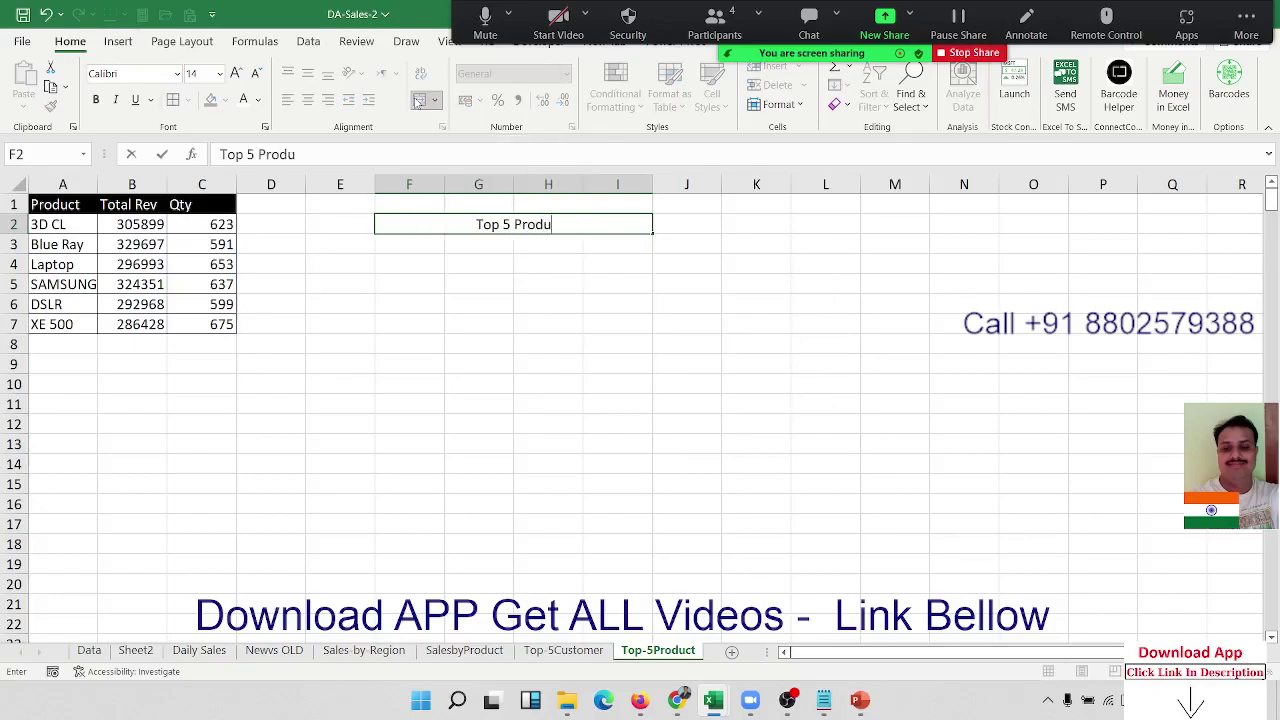
{"action": "type", "text": "ct"}
{"action": "key", "text": "Return"}
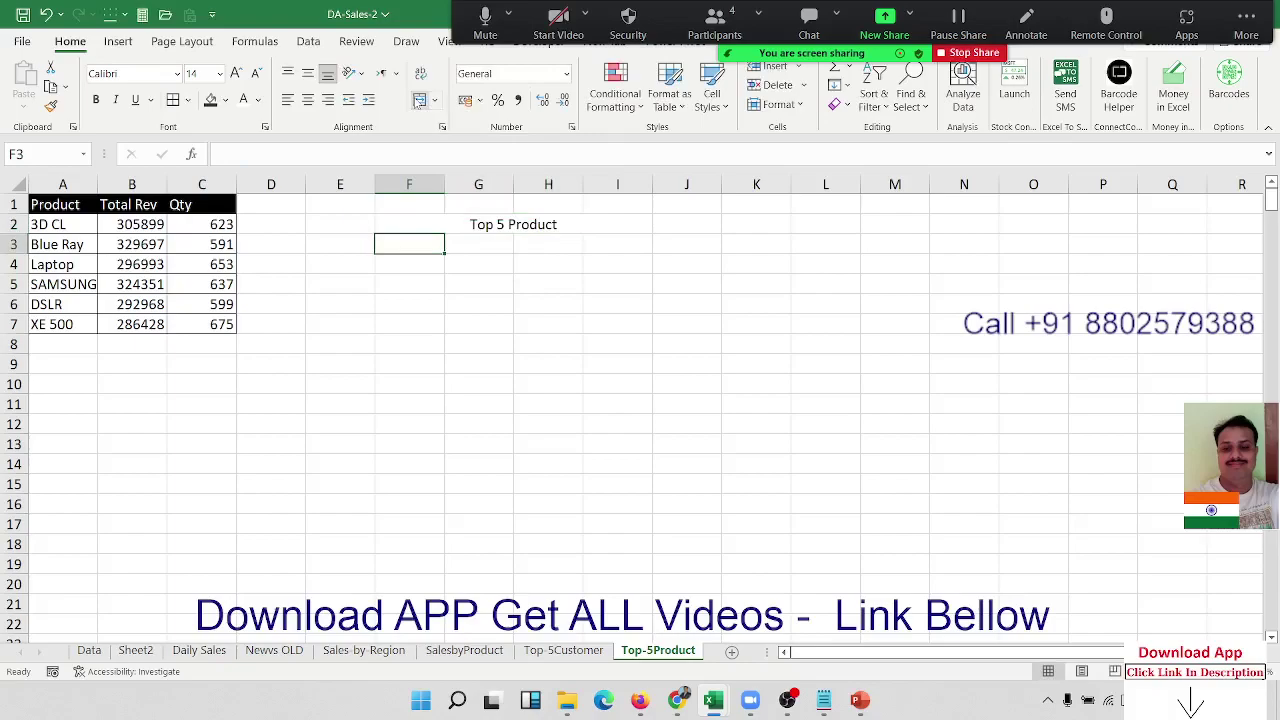
Enter the headers Sr, Product and Qty in F4:H4
{"action": "key", "text": "Down"}
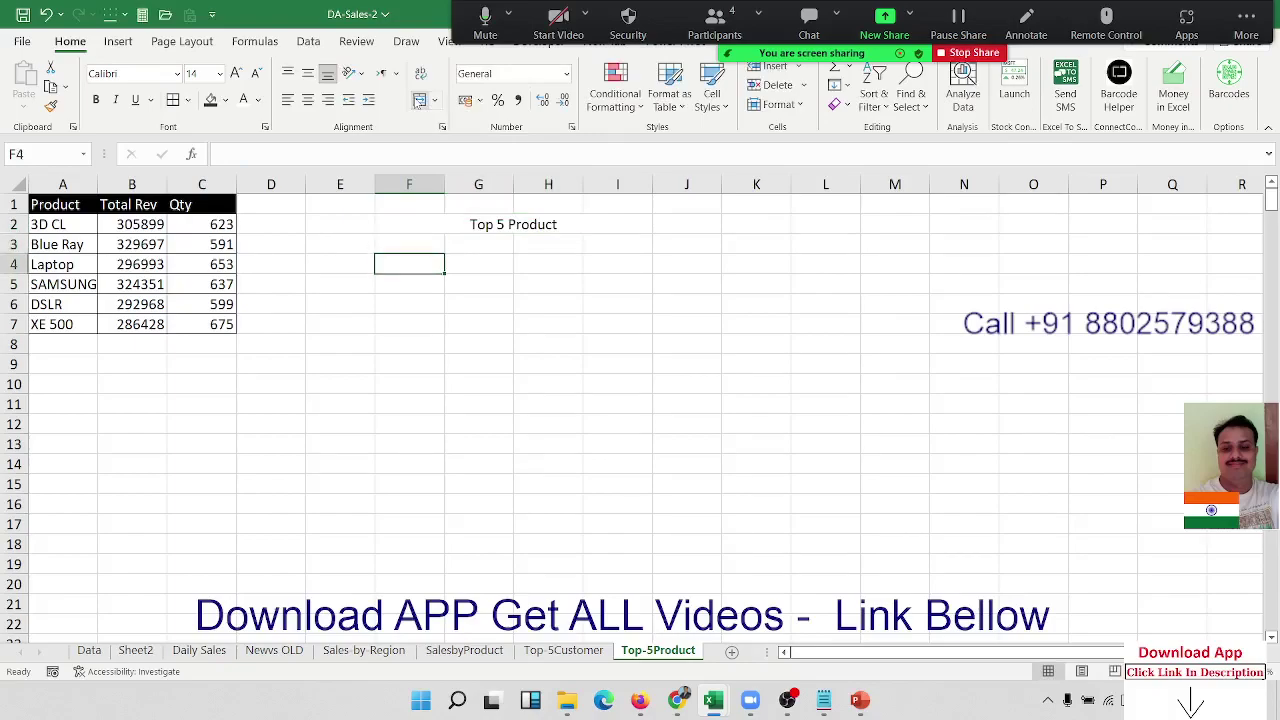
{"action": "type", "text": "Sr"}
{"action": "key", "text": "Tab"}
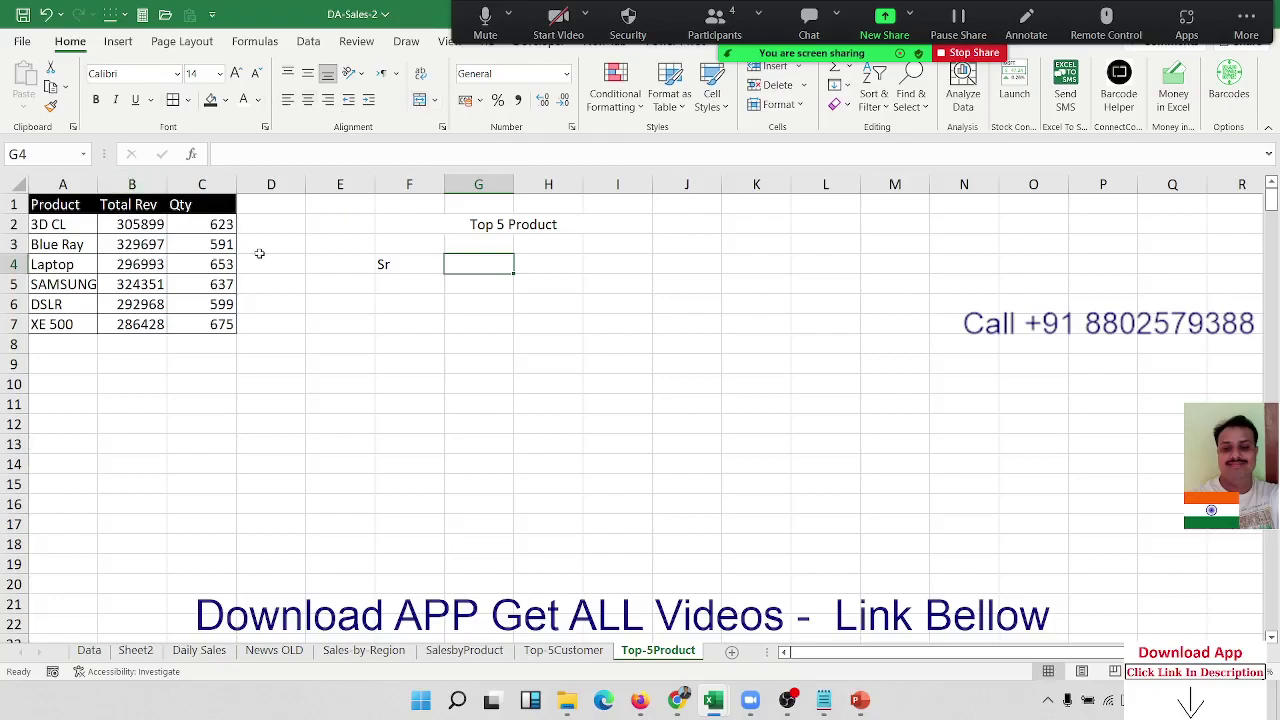
{"action": "type", "text": "Product"}
{"action": "key", "text": "Tab"}
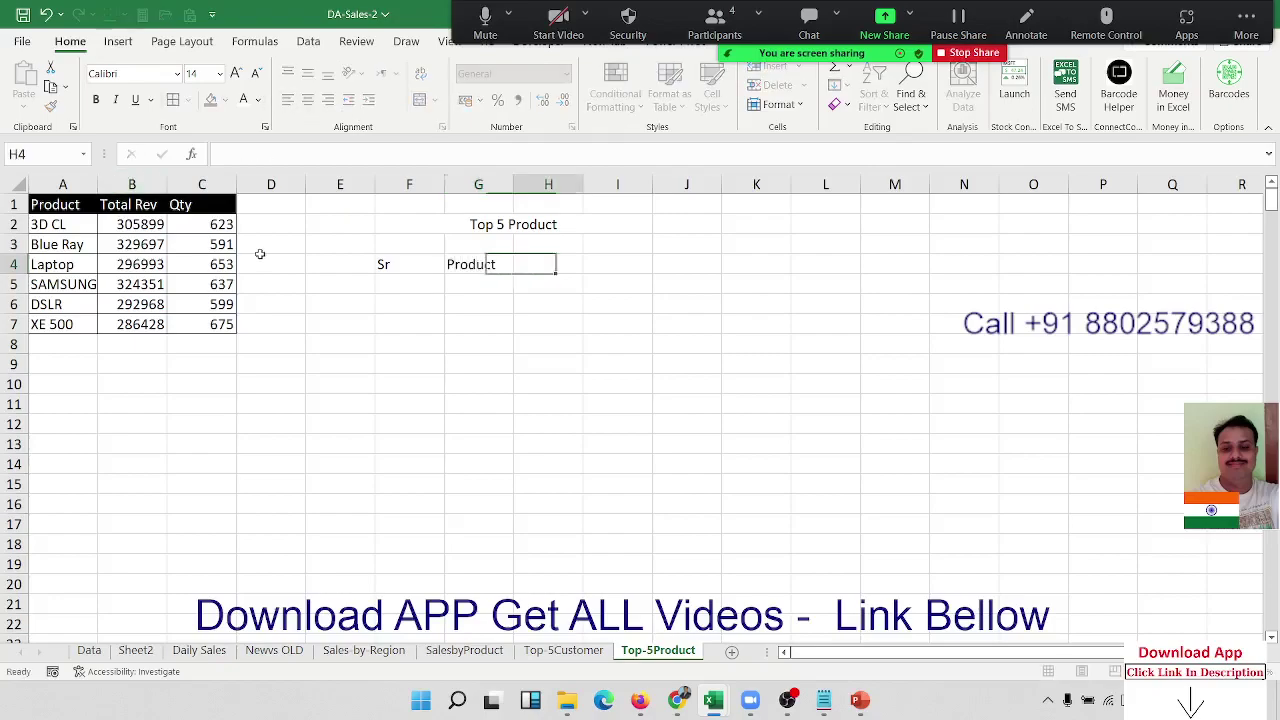
{"action": "type", "text": "Qty"}
{"action": "key", "text": "Return"}
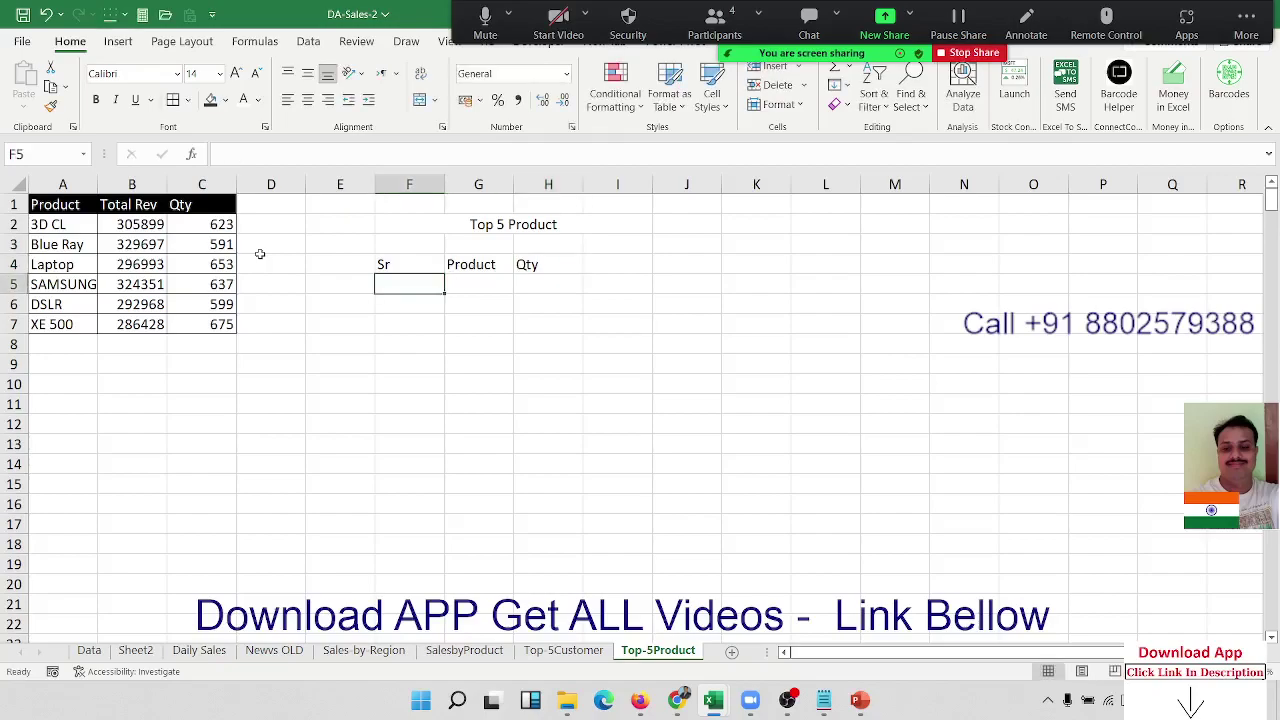
Enter serial numbers 1 to 5 in F5:F9, correcting the mistyped 43
{"action": "type", "text": "1 2 3 4"}
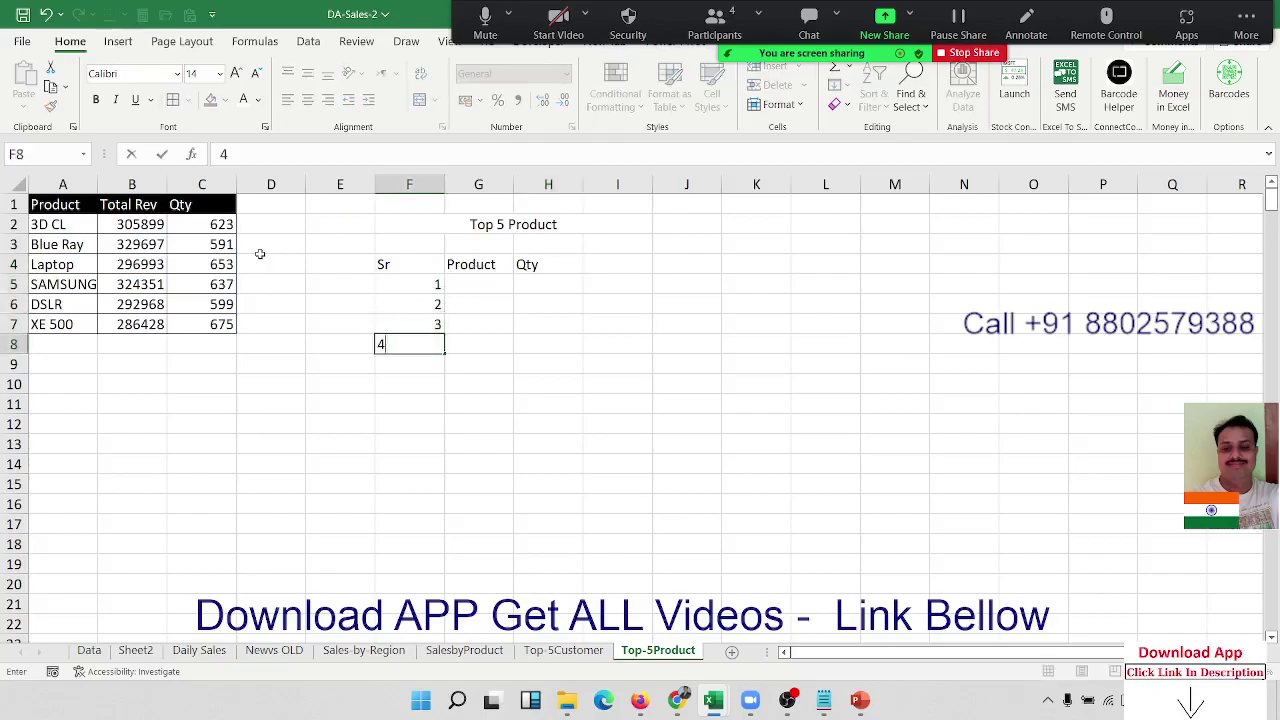
{"action": "type", "text": "3 5"}
{"action": "key", "text": "Escape"}
{"action": "key", "text": "Up"}
{"action": "type", "text": "4"}
{"action": "key", "text": "Return"}
{"action": "type", "text": "5"}
{"action": "key", "text": "Return"}
{"action": "key", "text": "Right"}
{"action": "key", "text": "Up"}
{"action": "key", "text": "Up"}
{"action": "key", "text": "Up"}
{"action": "key", "text": "Up"}
{"action": "key", "text": "Up"}
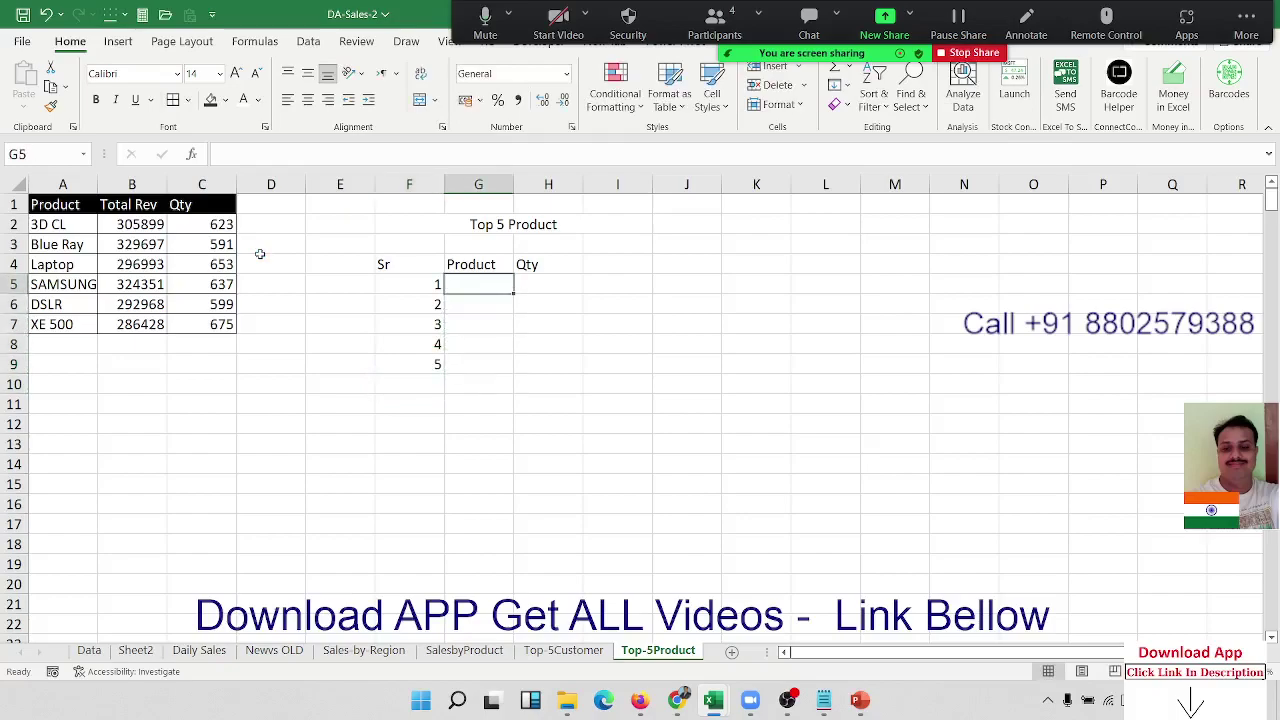
Enter =LARGE(C2:C7,F5) in H5 to return the largest quantity
{"action": "key", "text": "Right"}
{"action": "type", "text": "=l"}
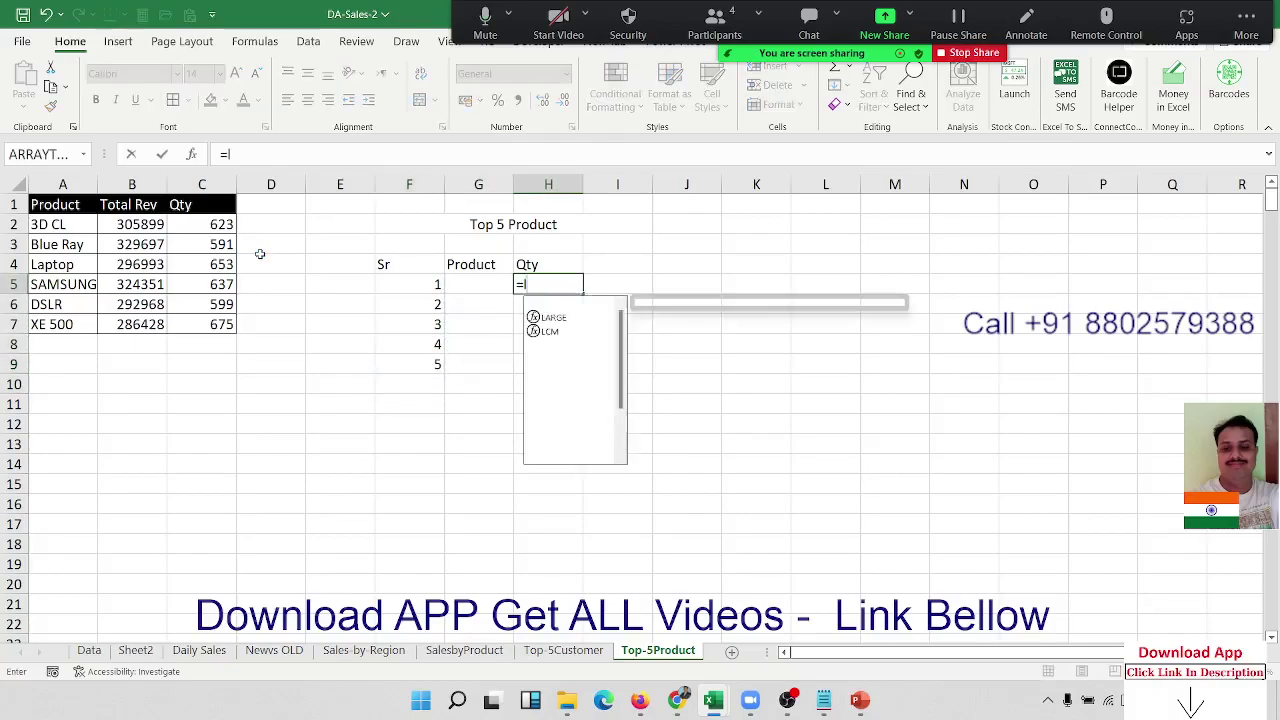
{"action": "type", "text": "ar"}
{"action": "key", "text": "Tab"}
{"action": "key", "text": "Left"}
{"action": "key", "text": "Left"}
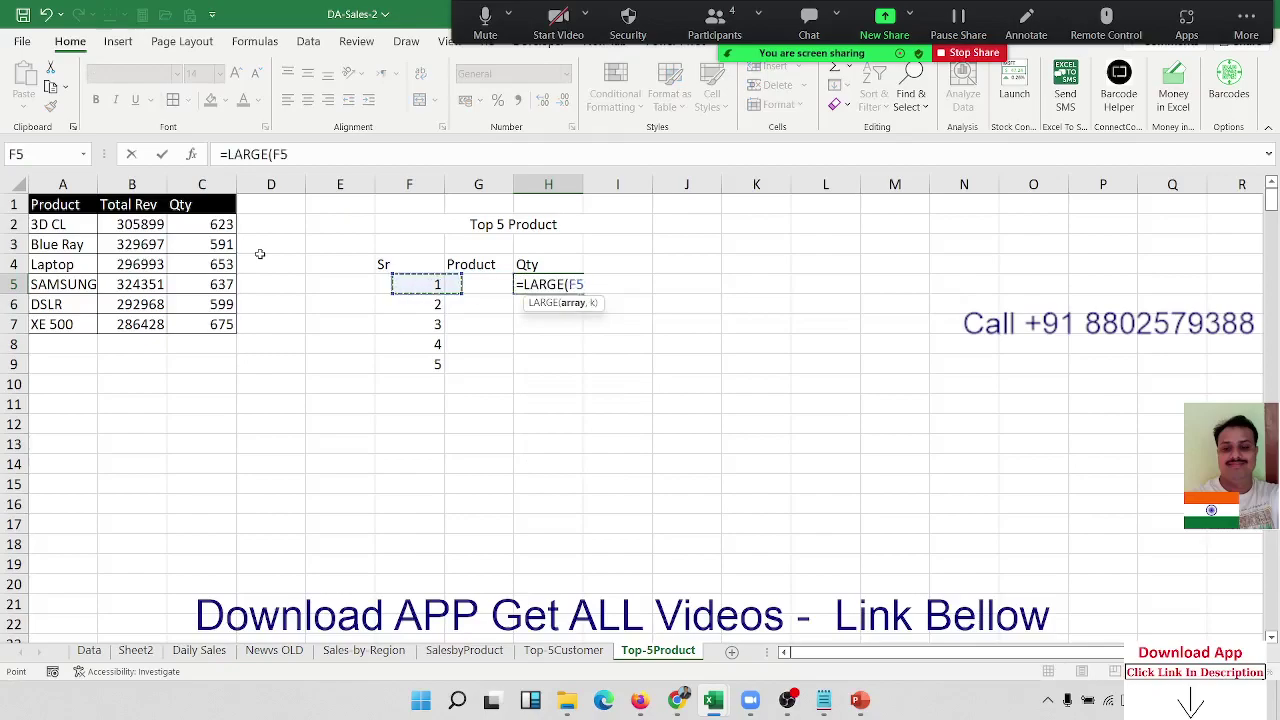
{"action": "key", "text": "Home"}
{"action": "key", "text": "Right"}
{"action": "key", "text": "Right"}
{"action": "key", "text": "Right"}
{"action": "key", "text": "Up"}
{"action": "key", "text": "Up"}
{"action": "key", "text": "Up"}
{"action": "key", "text": "Left"}
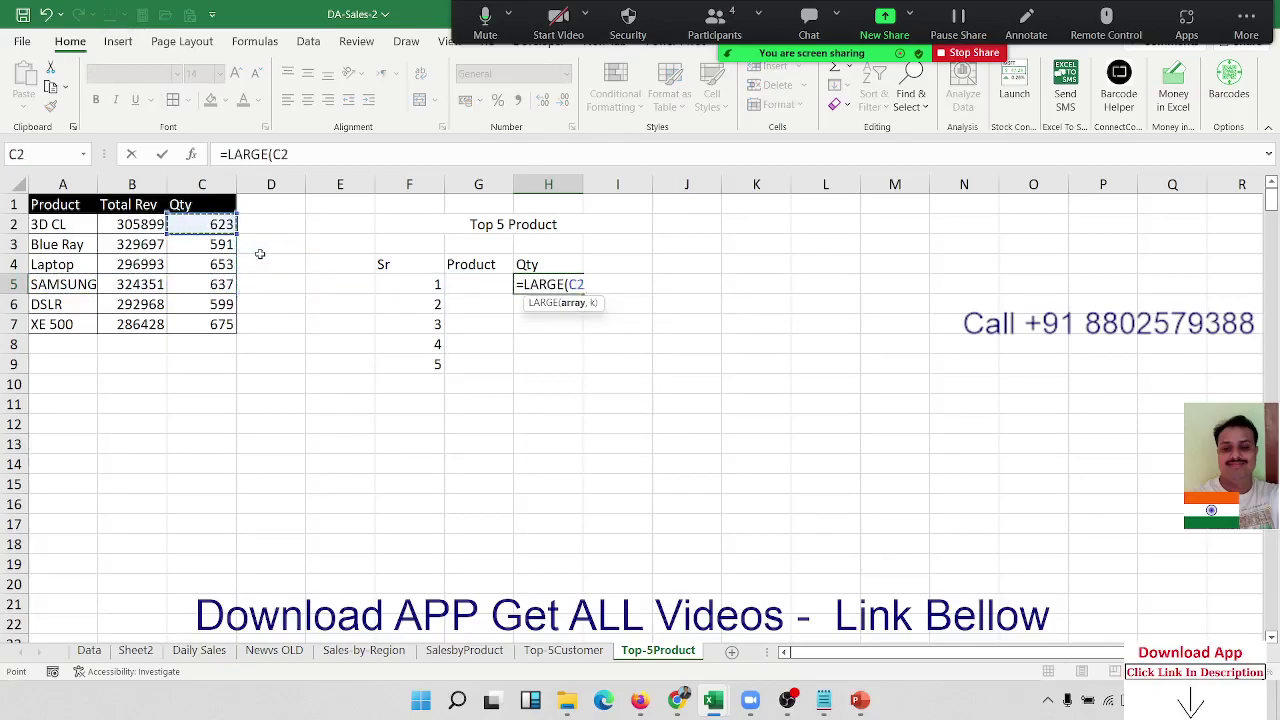
{"action": "key", "text": "ctrl+shift+Down"}
{"action": "type", "text": ","}
{"action": "key", "text": "Left"}
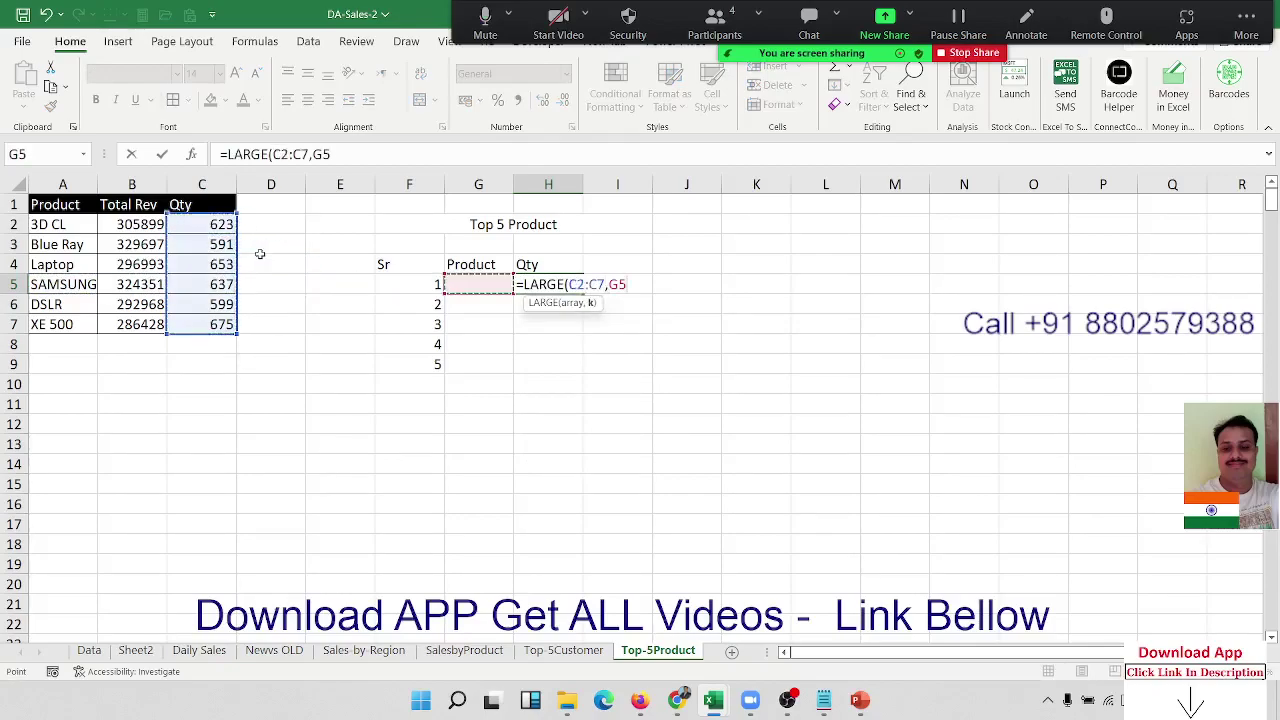
{"action": "key", "text": "Left"}
{"action": "key", "text": "ctrl+Return"}
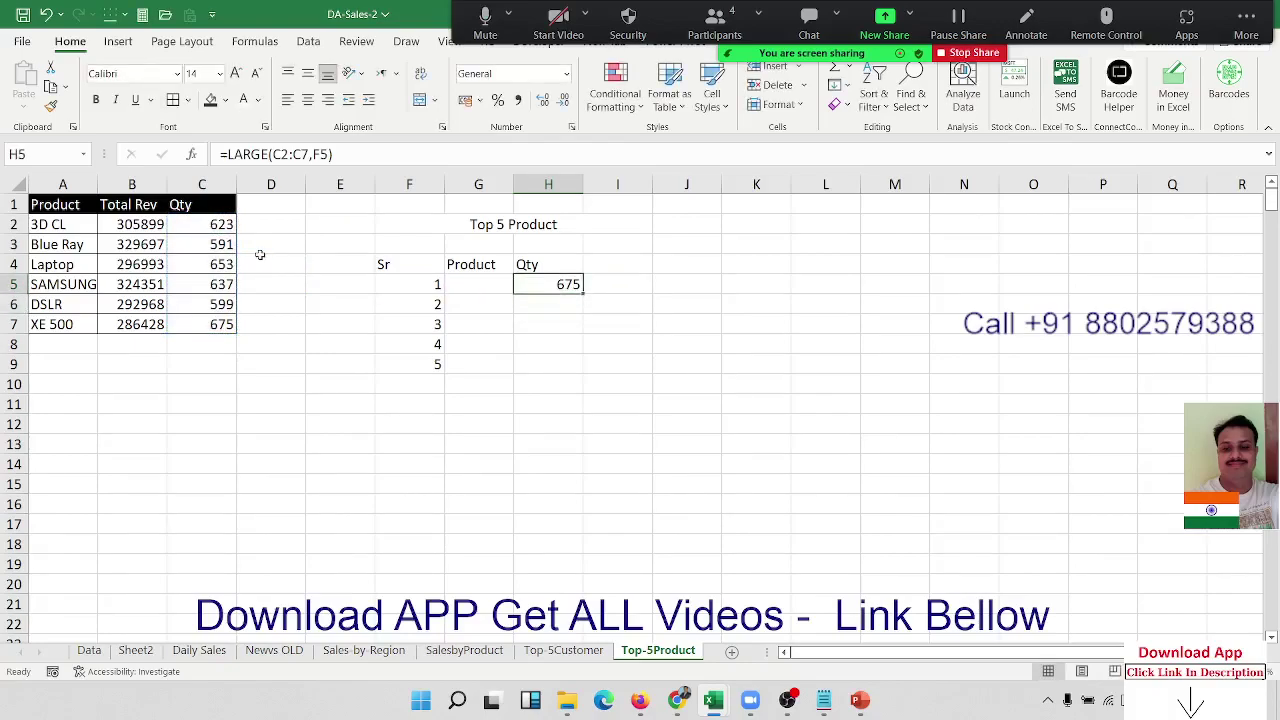
Make the C2, C7 and F5 references in H5's LARGE formula absolute with F4
{"action": "left_click", "coordinate": [276, 155]}
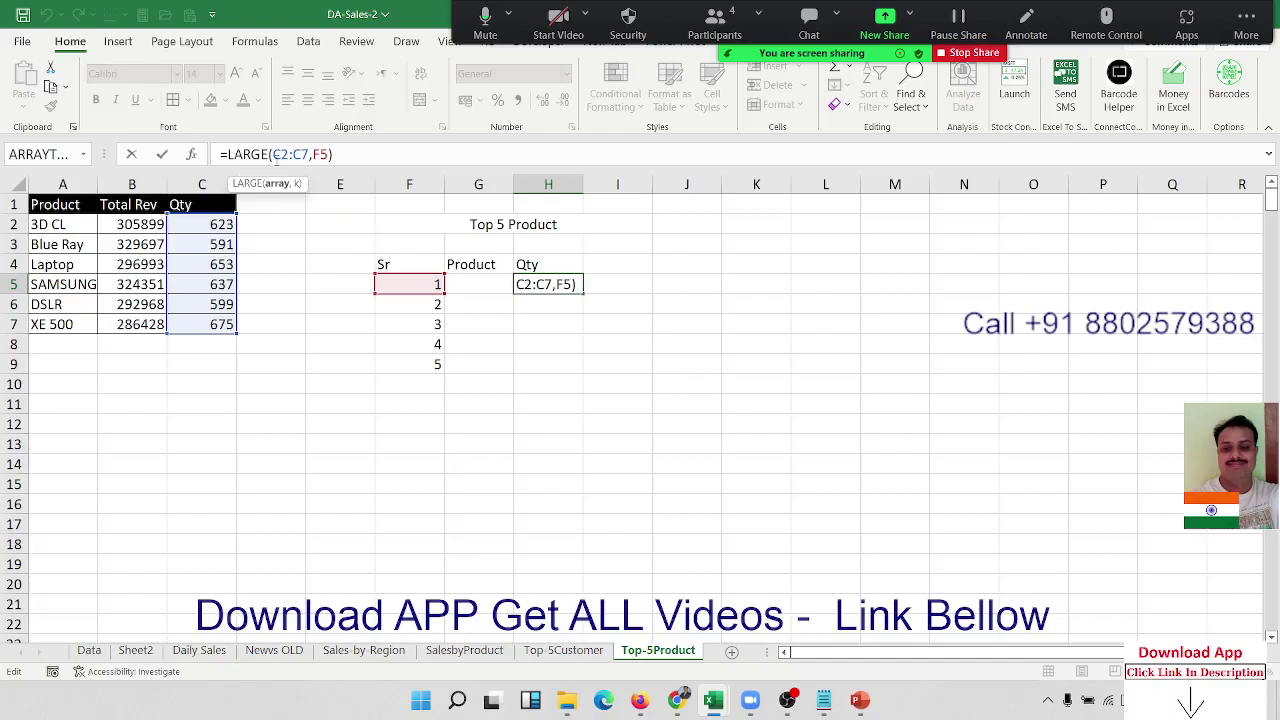
{"action": "key", "text": "F4"}
{"action": "left_click", "coordinate": [322, 155]}
{"action": "key", "text": "F4"}
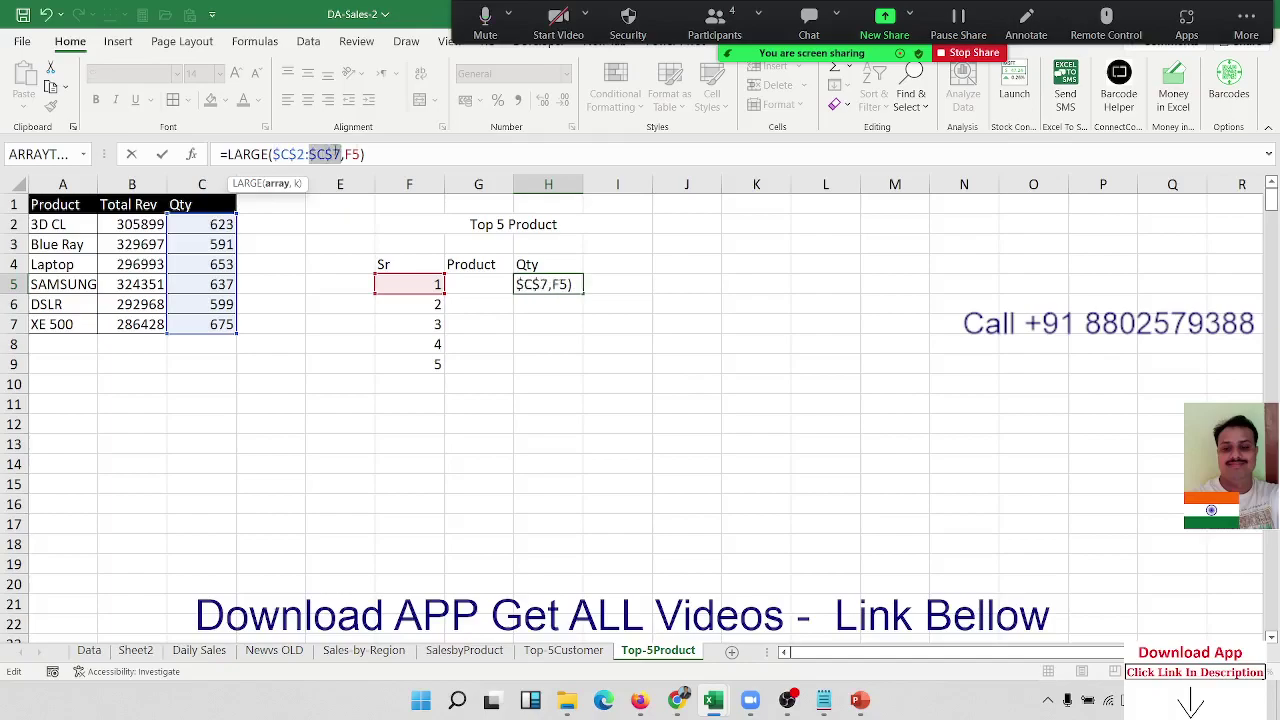
{"action": "left_click", "coordinate": [350, 155]}
{"action": "key", "text": "F4"}
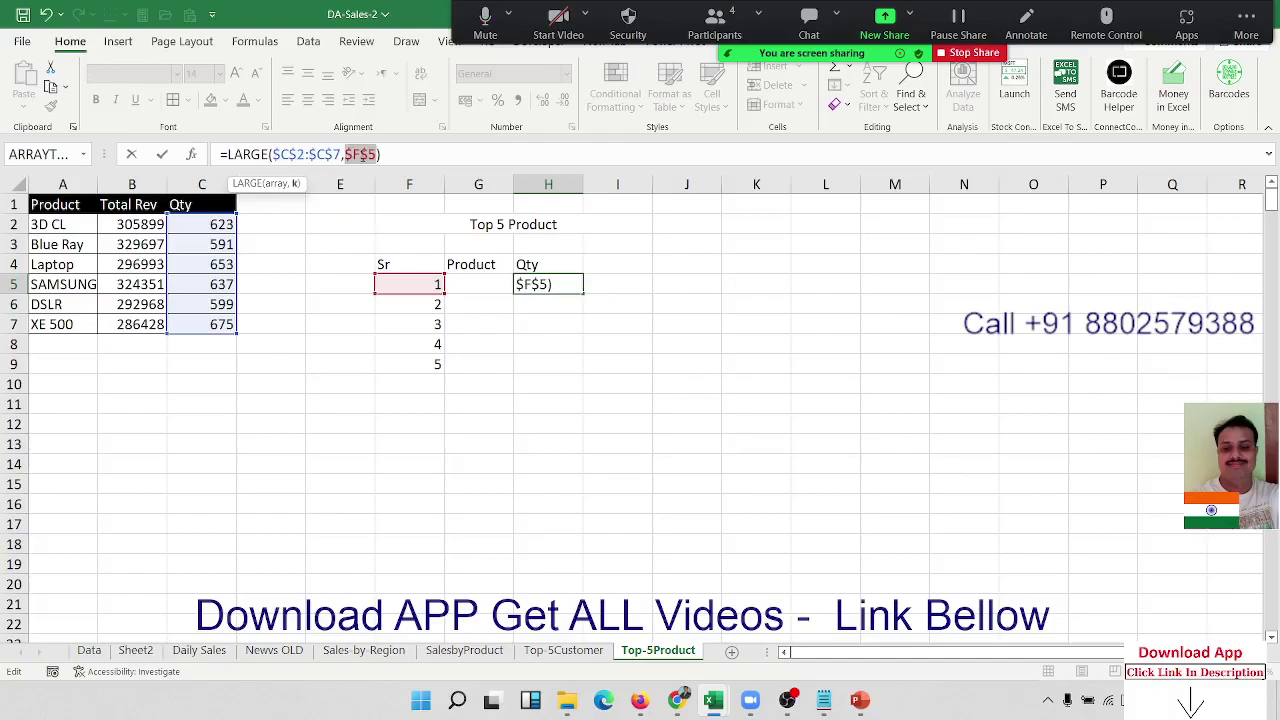
{"action": "key", "text": "Return"}
Admit the waiting attendee from the meeting participants list
{"action": "left_click", "coordinate": [714, 22]}
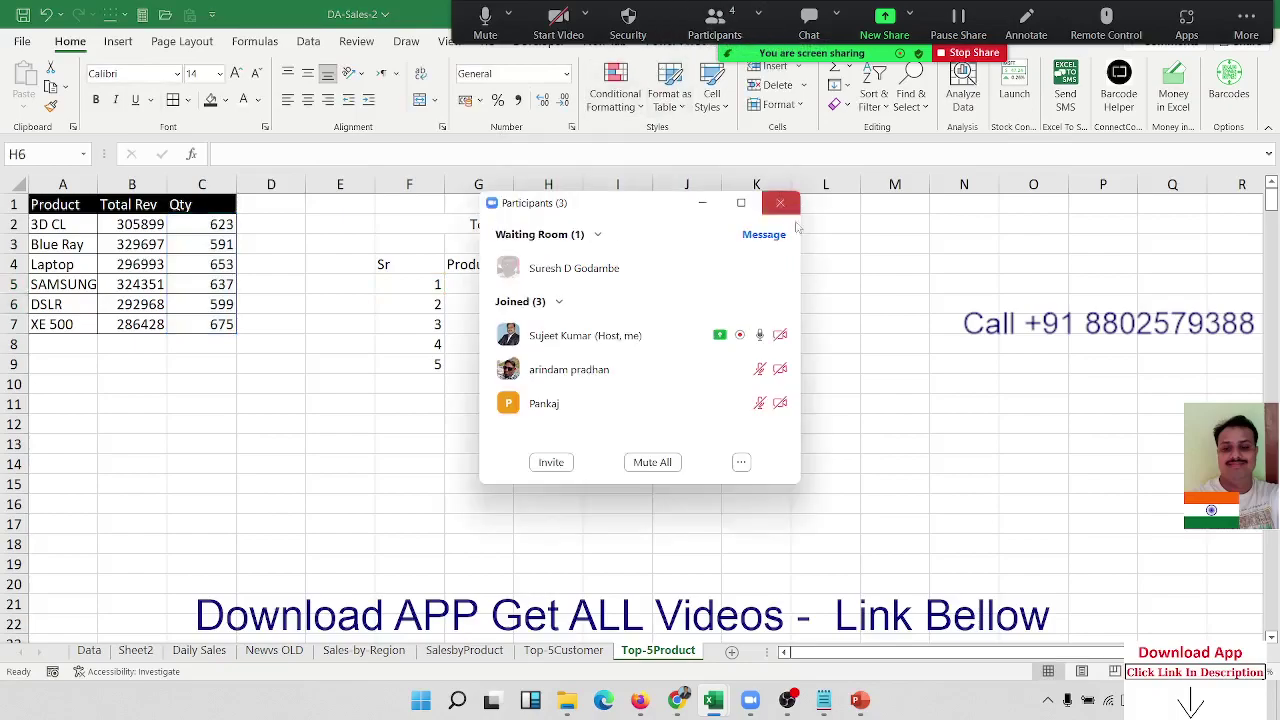
{"action": "left_click", "coordinate": [708, 268]}
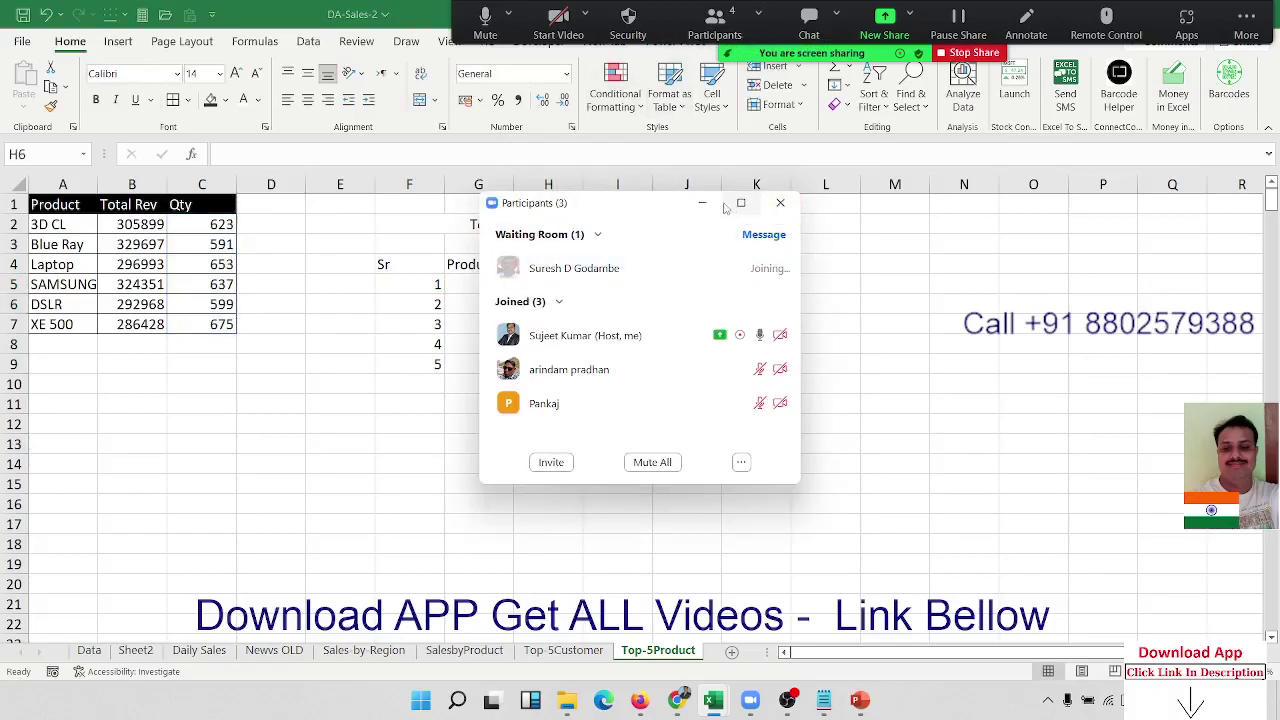
{"action": "left_click", "coordinate": [780, 203]}
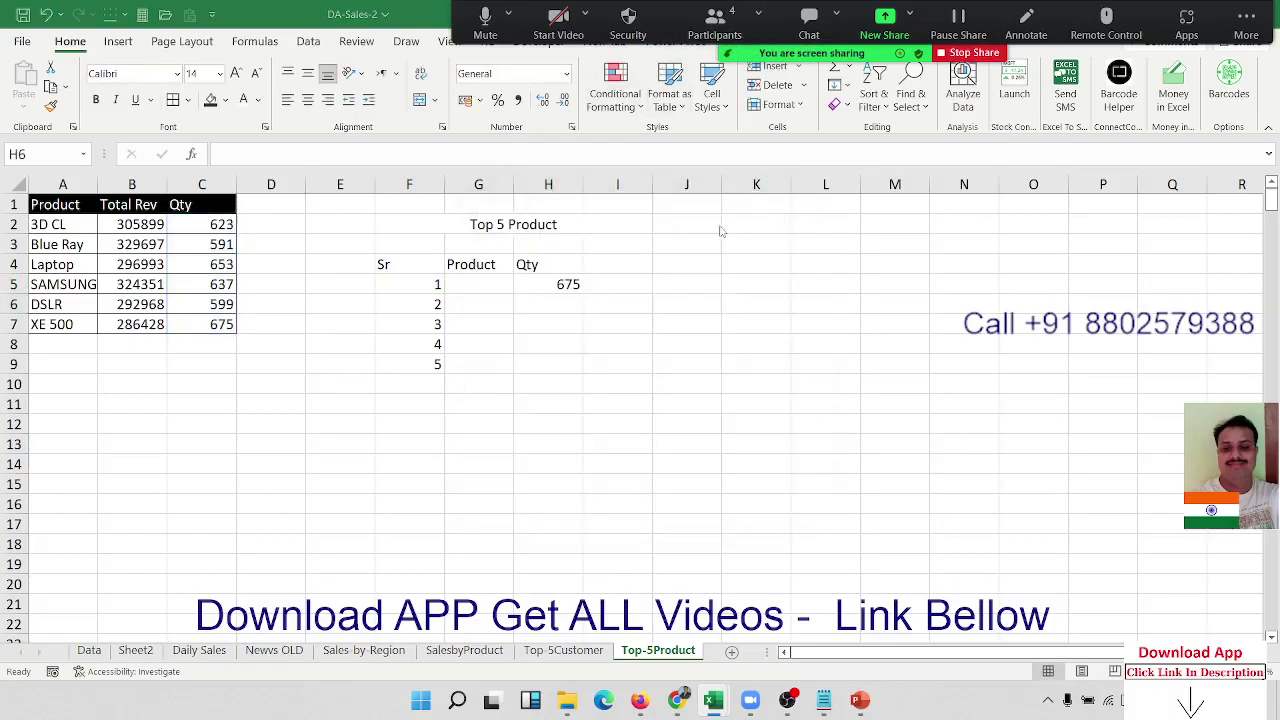
Fix the rank reference in H5 and fill the LARGE formula down to H9 (675 to 599)
{"action": "left_click", "coordinate": [582, 288]}
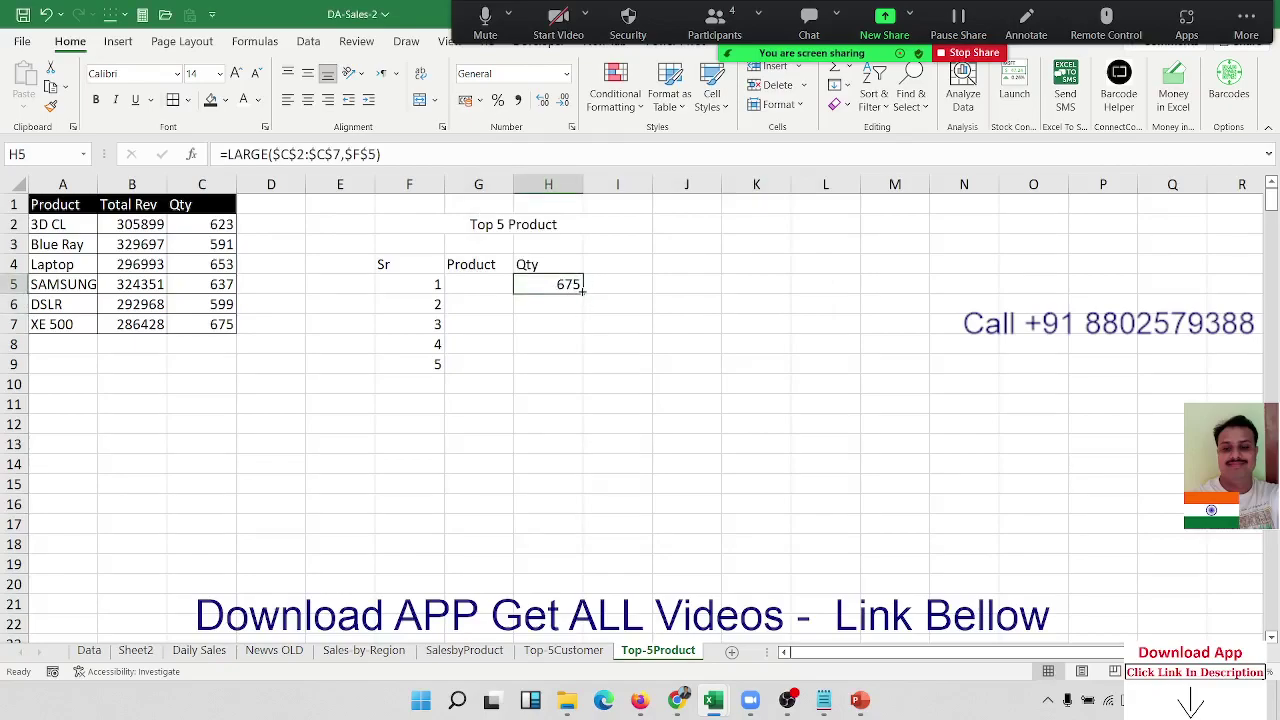
{"action": "left_click_drag", "start_coordinate": [582, 288], "coordinate": [582, 343]}
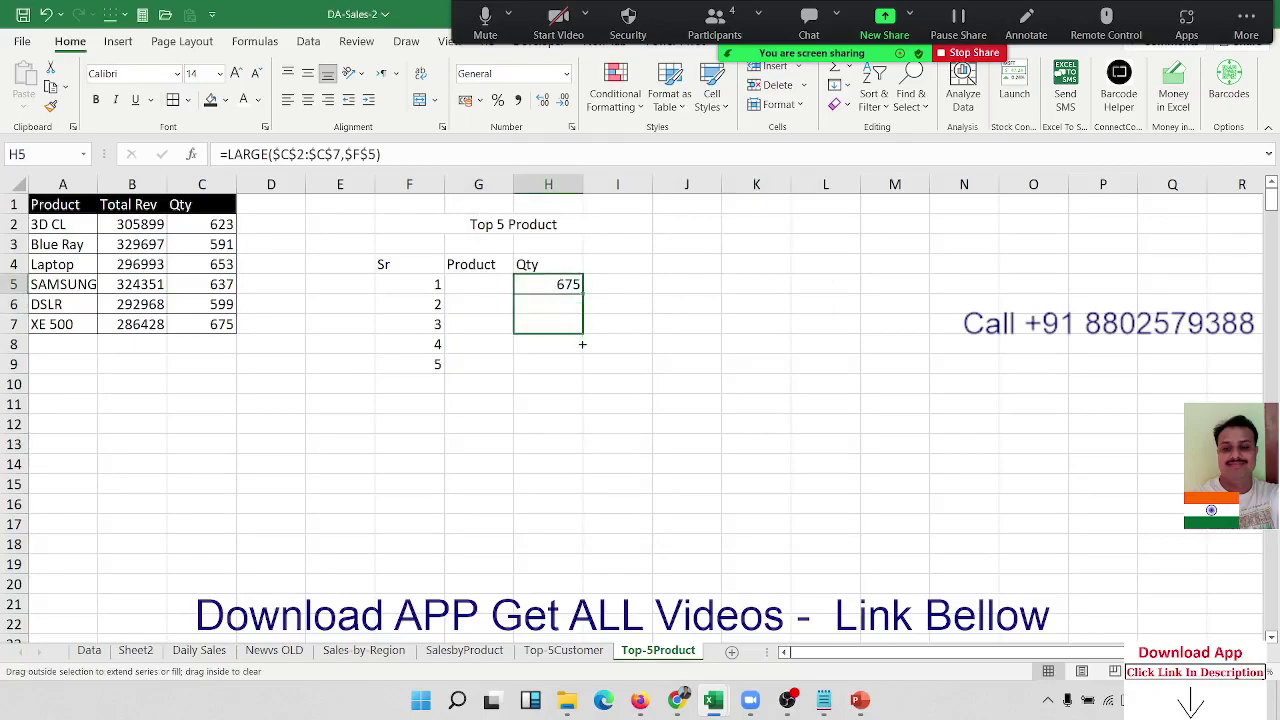
{"action": "left_click_drag", "start_coordinate": [582, 344], "coordinate": [571, 282]}
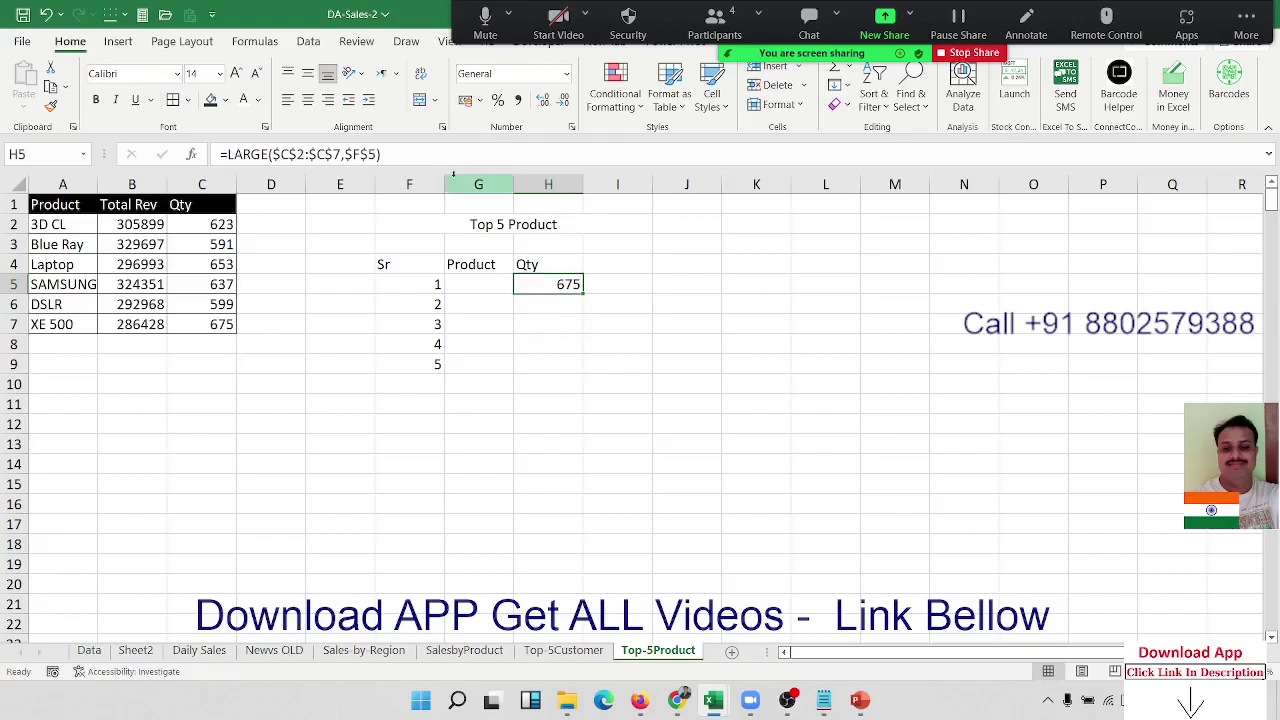
{"action": "left_click", "coordinate": [362, 155]}
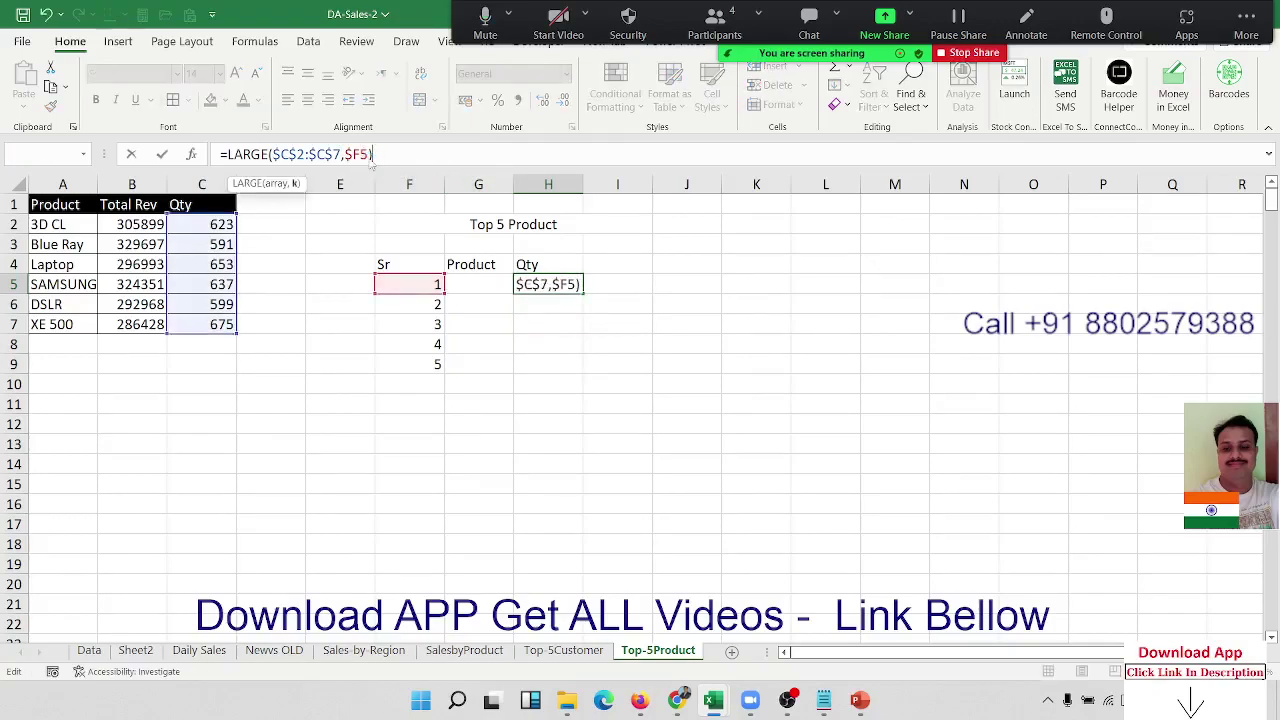
{"action": "key", "text": "Return"}
{"action": "type", "text": ".3"}
{"action": "key", "text": "Return"}
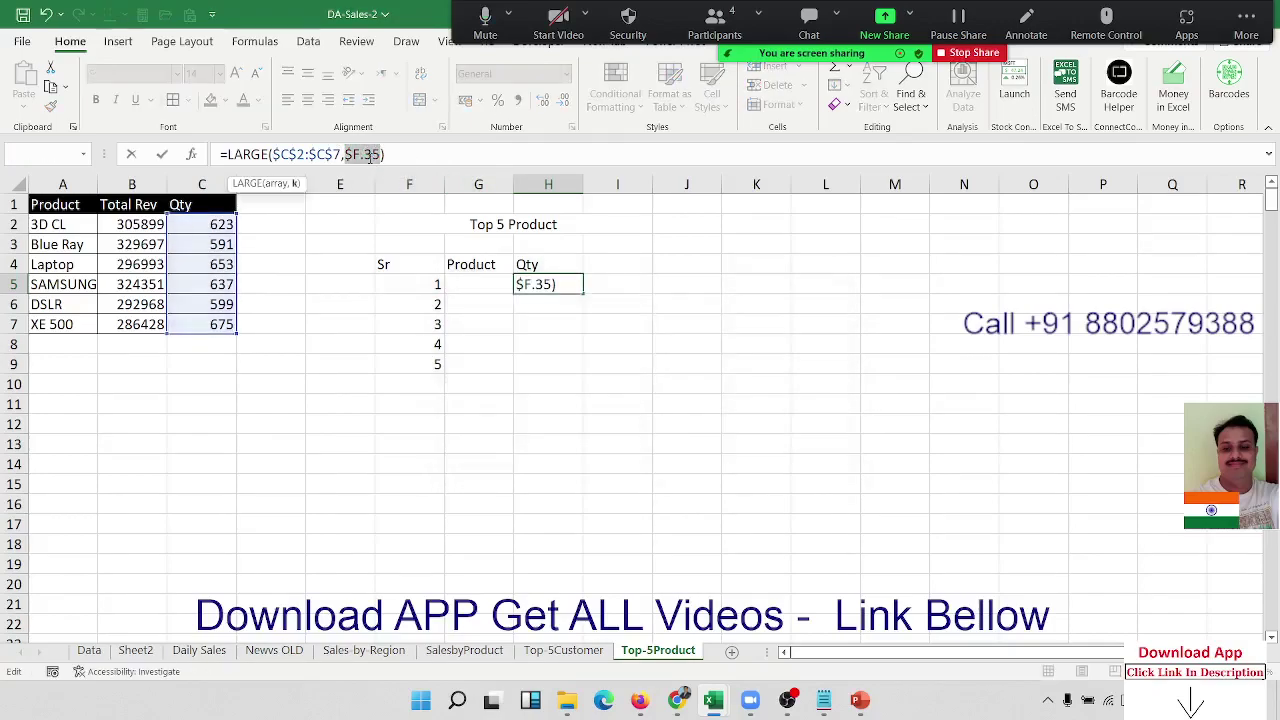
{"action": "left_click", "coordinate": [372, 155]}
{"action": "key", "text": "BackSpace"}
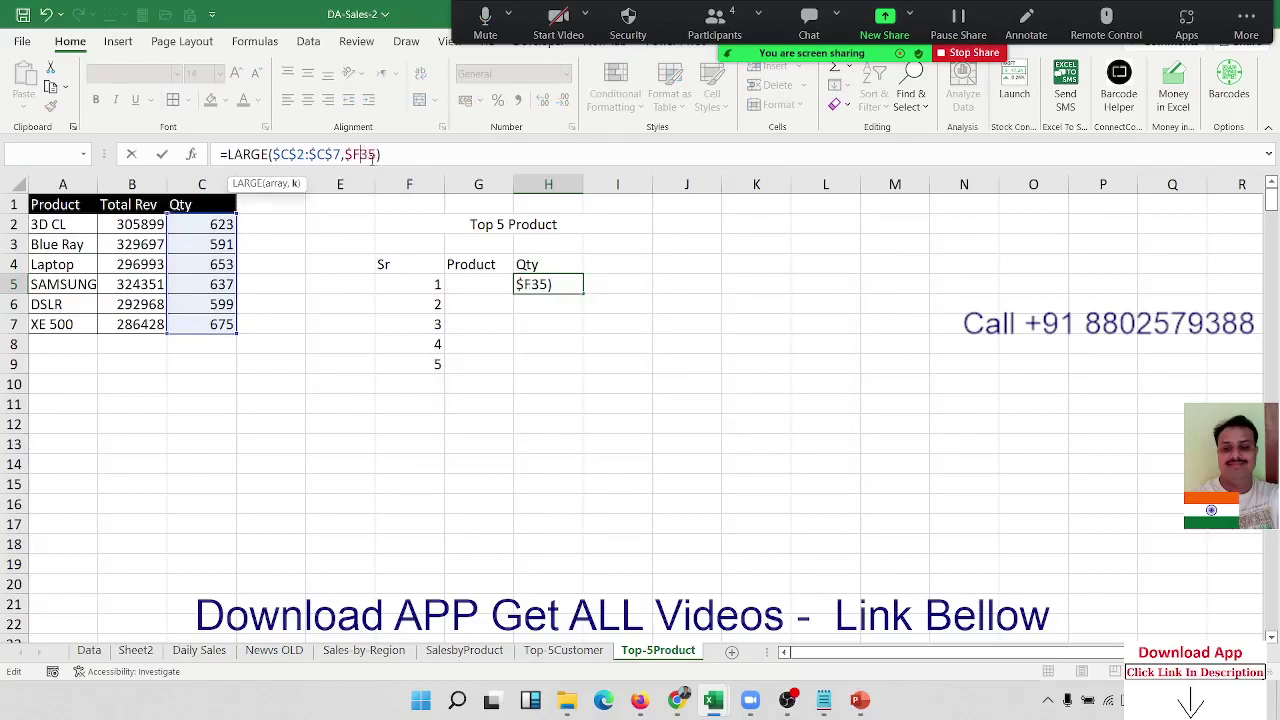
{"action": "key", "text": "Return"}
{"action": "key", "text": "Up"}
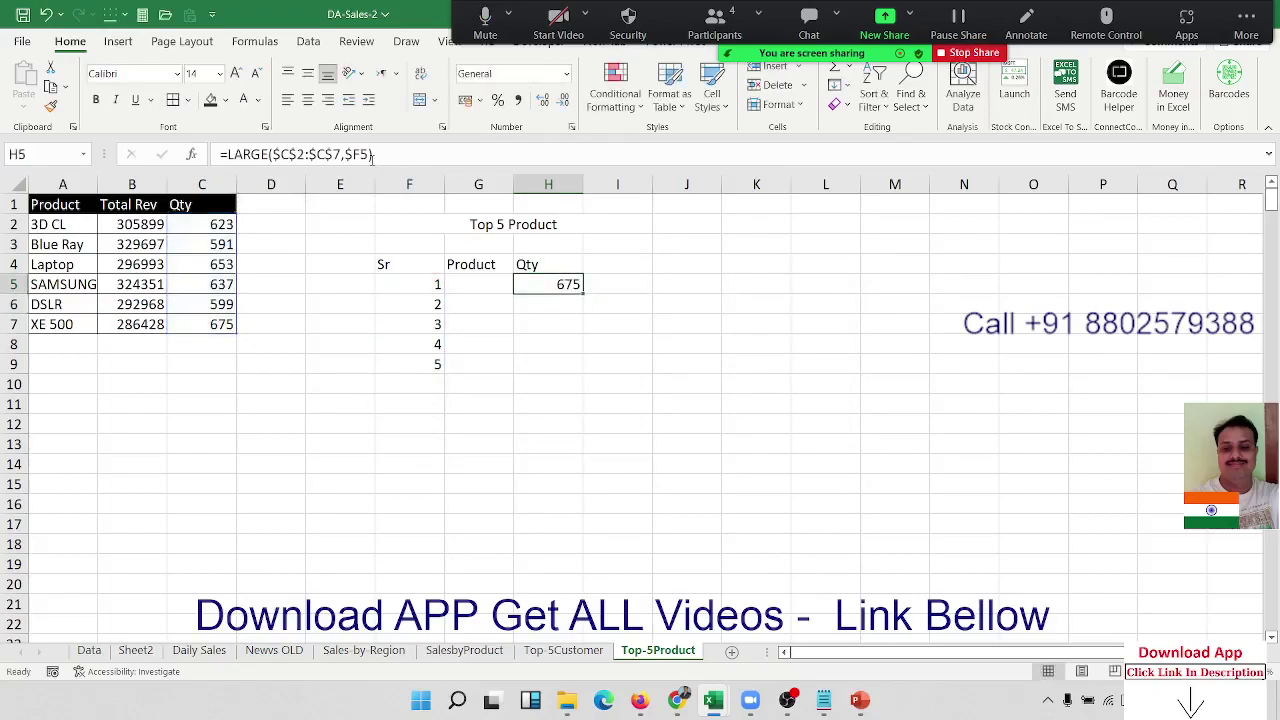
{"action": "double_click", "coordinate": [584, 291]}
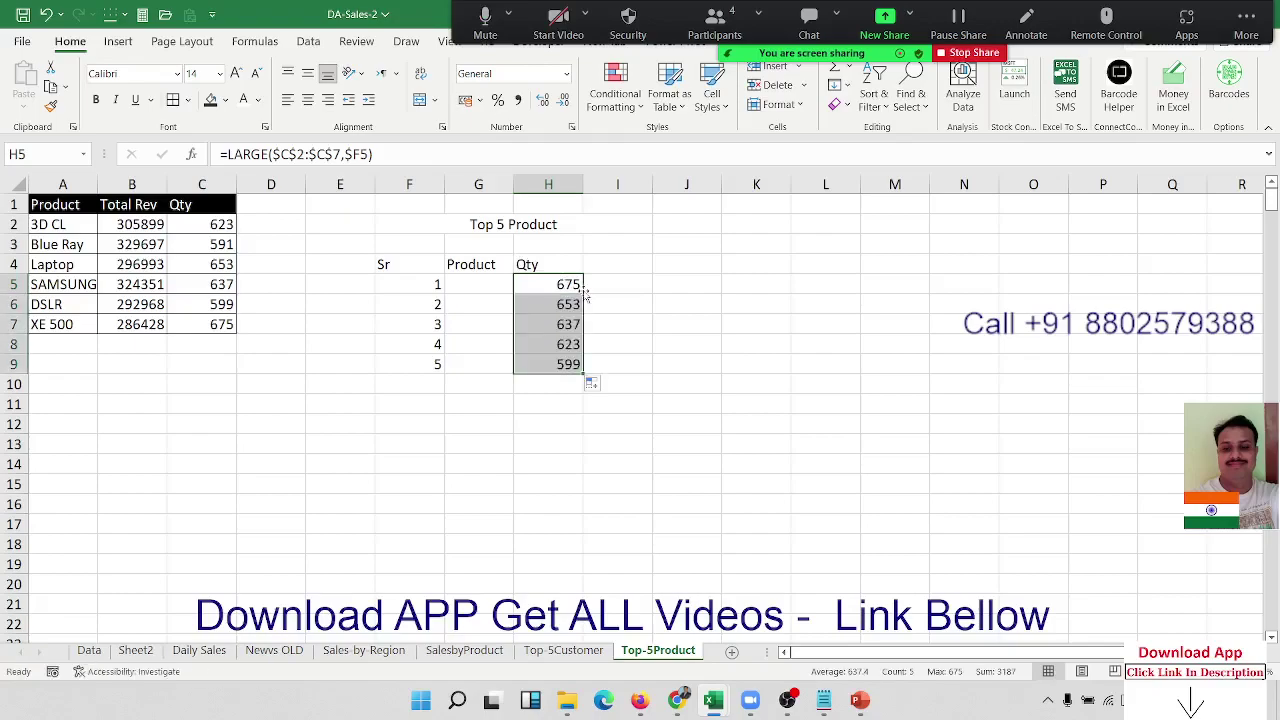
{"action": "left_click", "coordinate": [500, 289]}
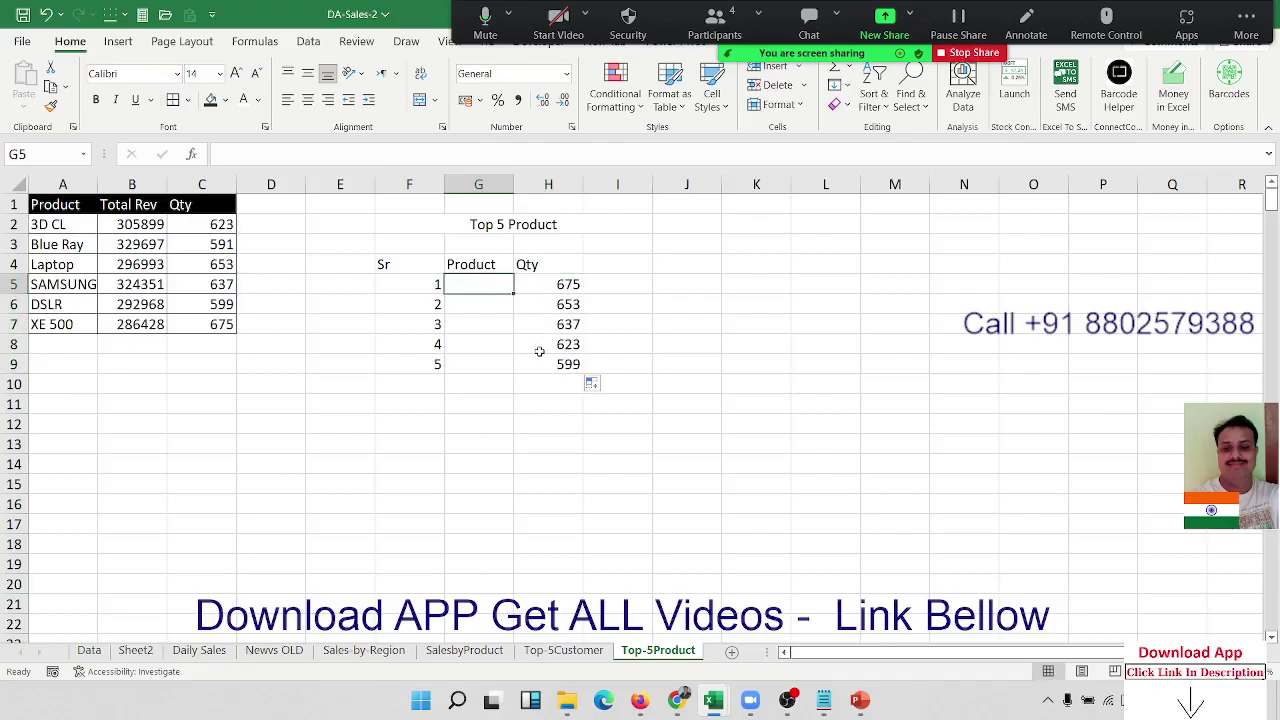
Enter =INDEX(A2:C7,MATCH(H5,C2:C7,0),1) in G5 so it returns XE 500
{"action": "type", "text": "="}
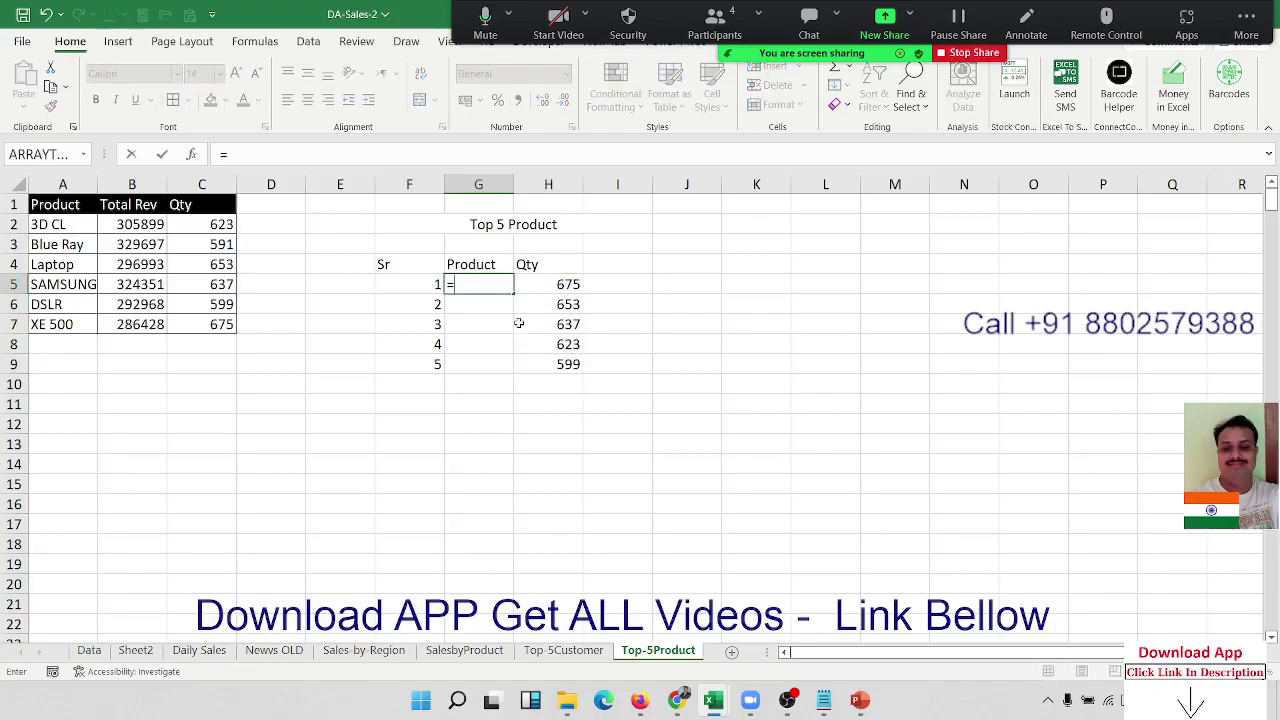
{"action": "type", "text": "INDEX("}
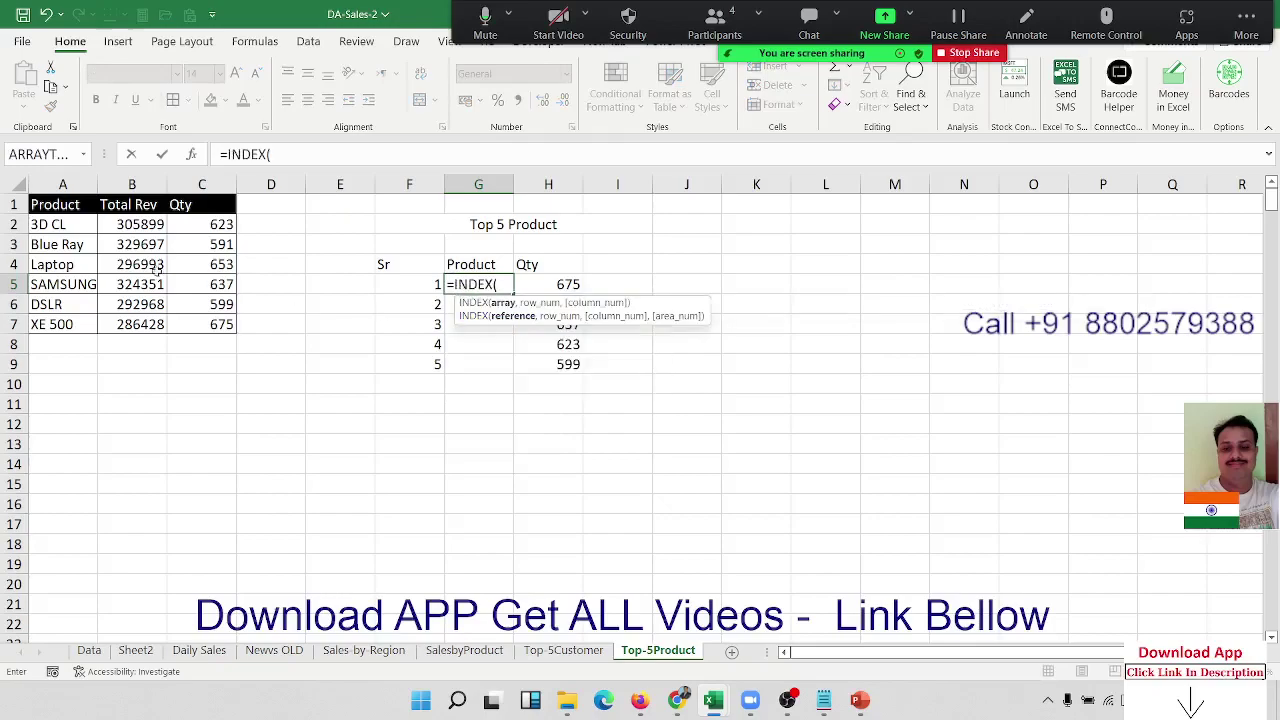
{"action": "left_click_drag", "start_coordinate": [62, 224], "coordinate": [210, 316]}
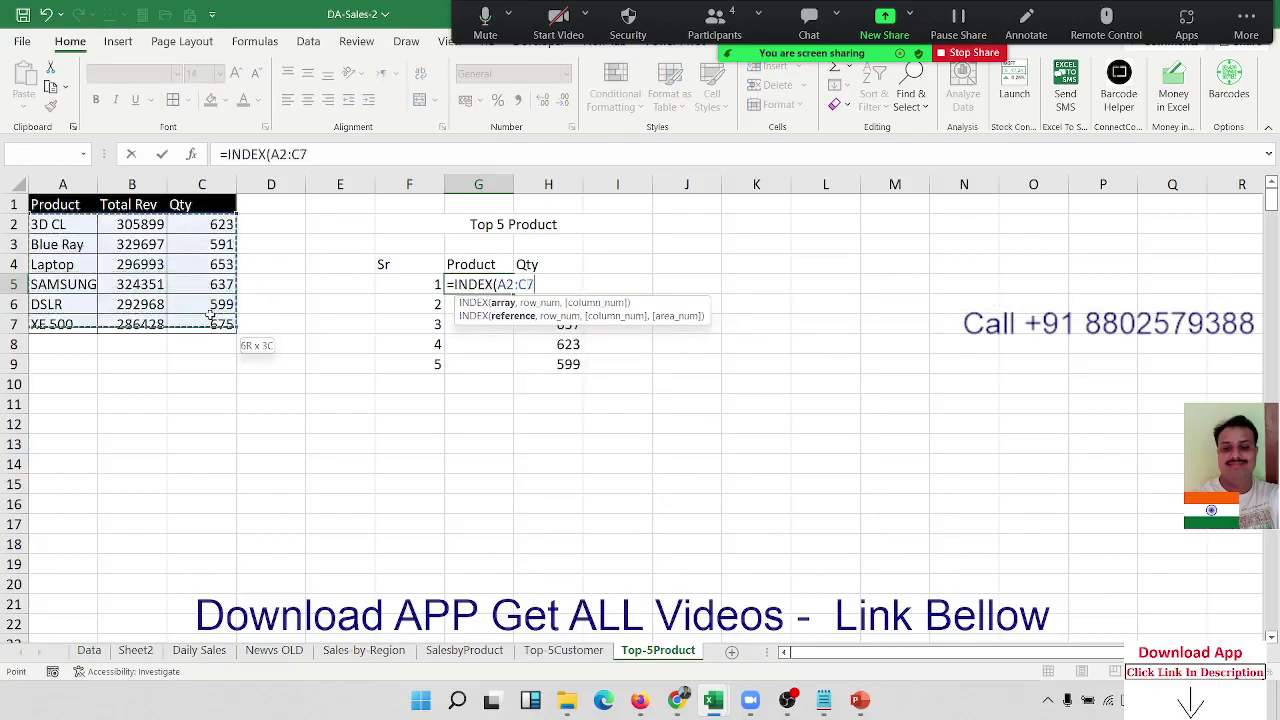
{"action": "type", "text": ","}
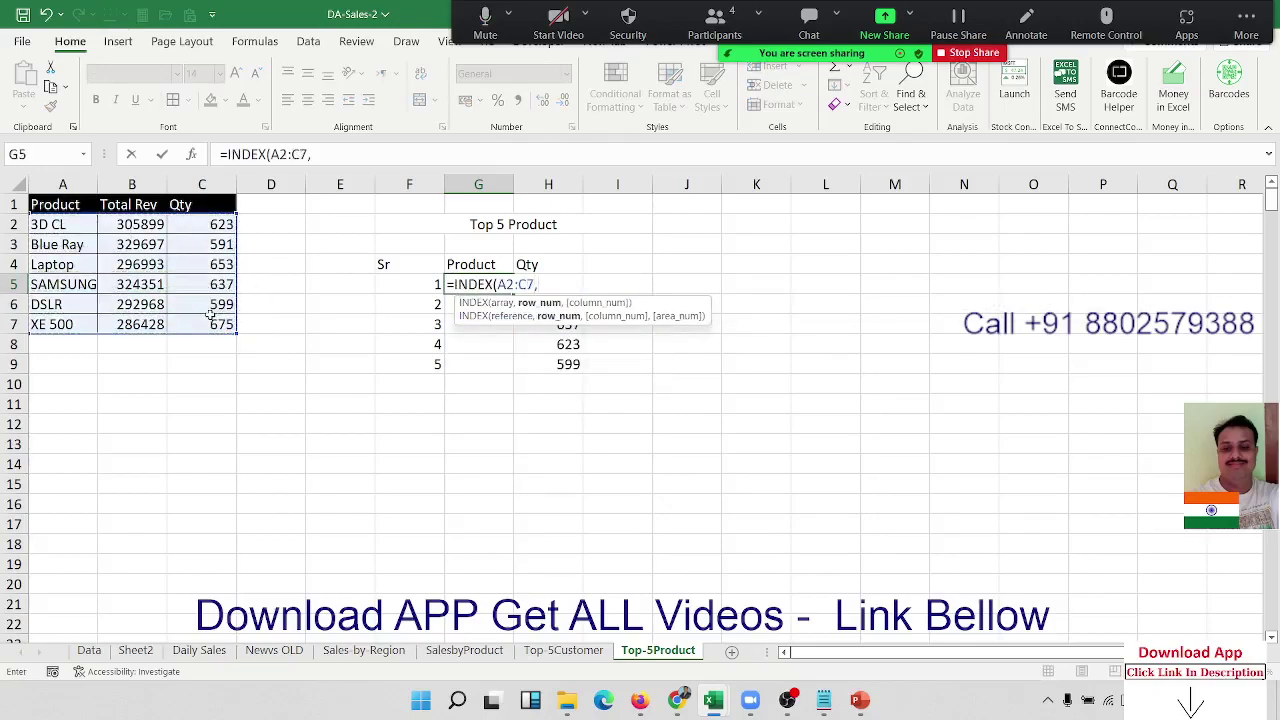
{"action": "type", "text": "mat"}
{"action": "key", "text": "Tab"}
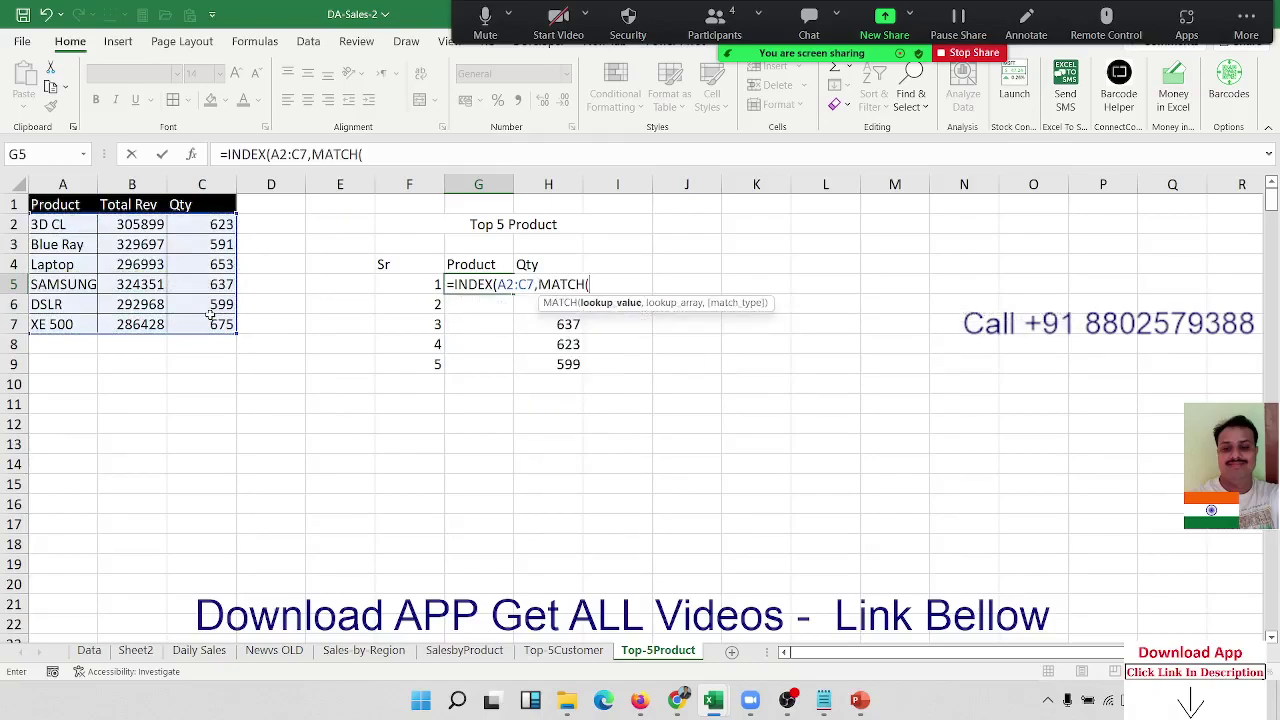
{"action": "key", "text": "Right"}
{"action": "type", "text": ","}
{"action": "key", "text": "Left"}
{"action": "key", "text": "Left"}
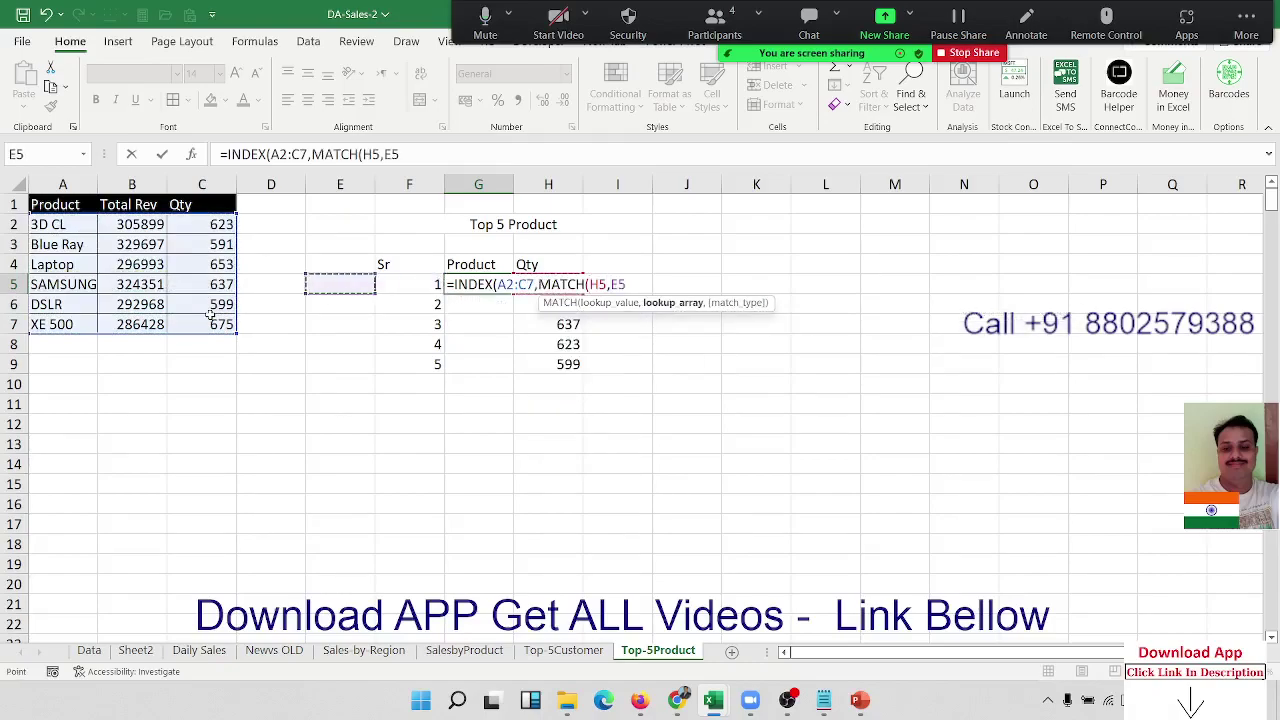
{"action": "key", "text": "Up"}
{"action": "key", "text": "Up"}
{"action": "key", "text": "Left"}
{"action": "key", "text": "Left"}
{"action": "key", "text": "Up"}
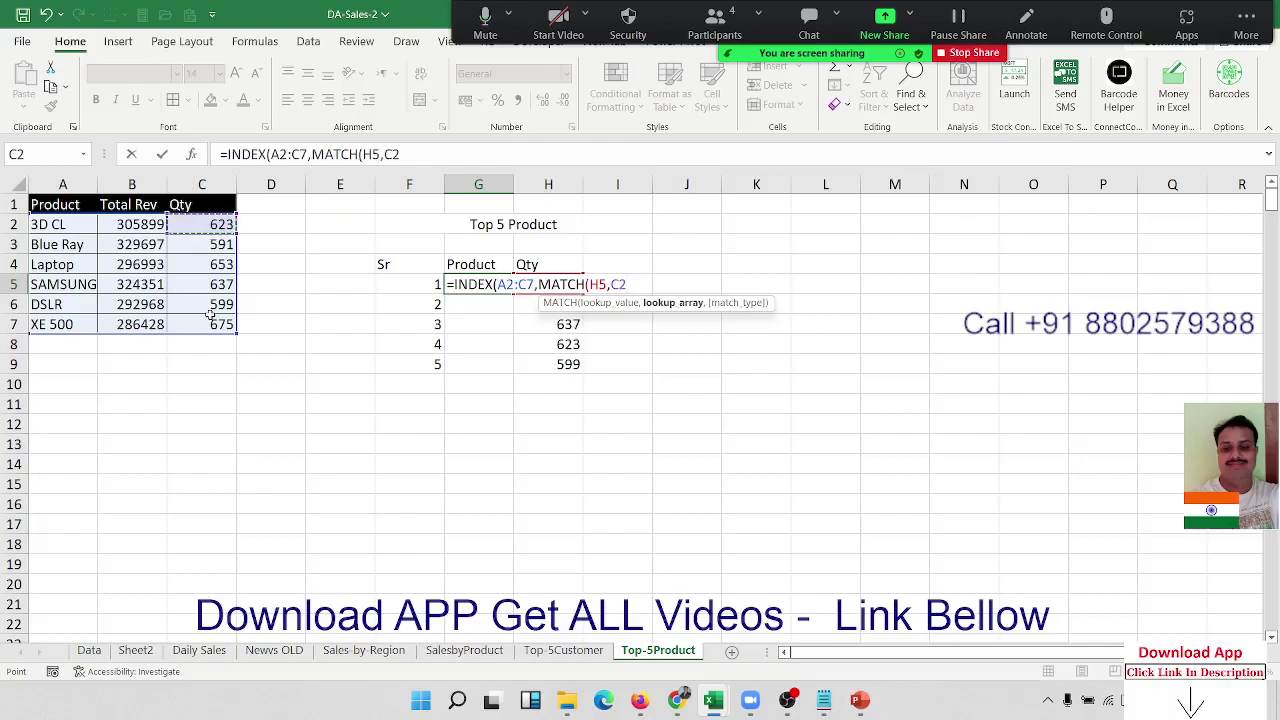
{"action": "key", "text": "ctrl+shift+Down"}
{"action": "type", "text": ":C7,0"}
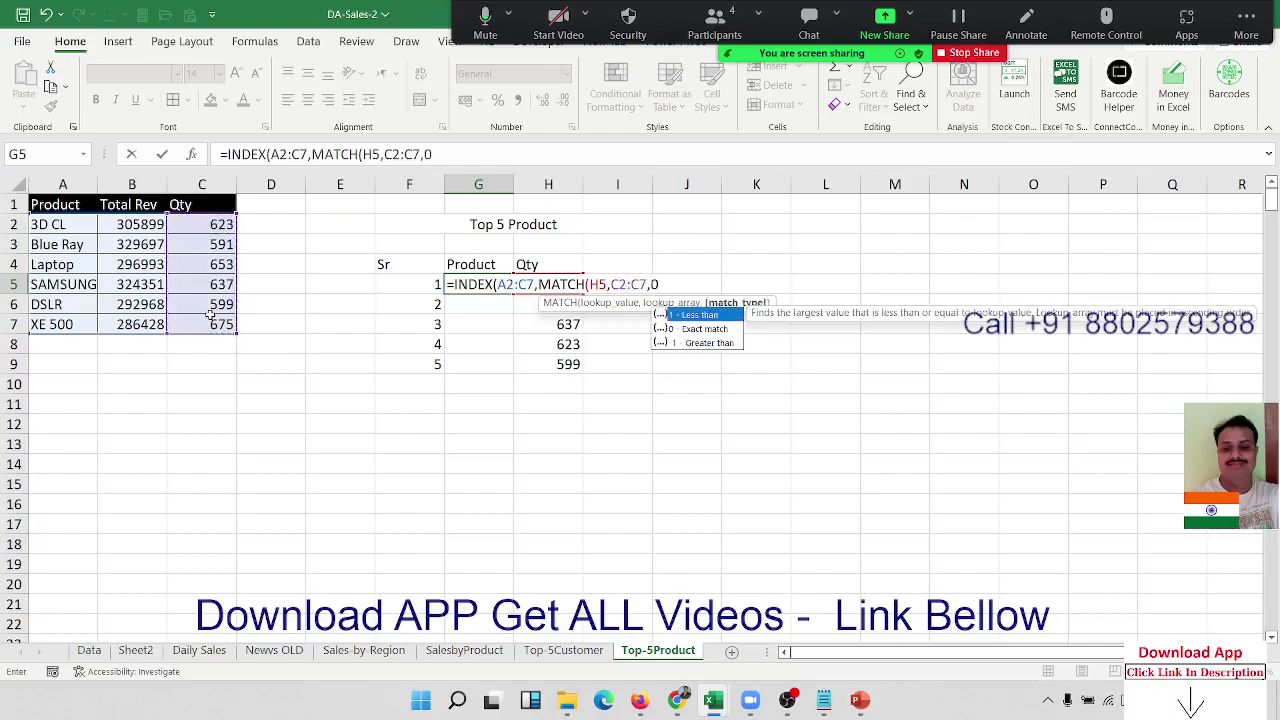
{"action": "type", "text": "),"}
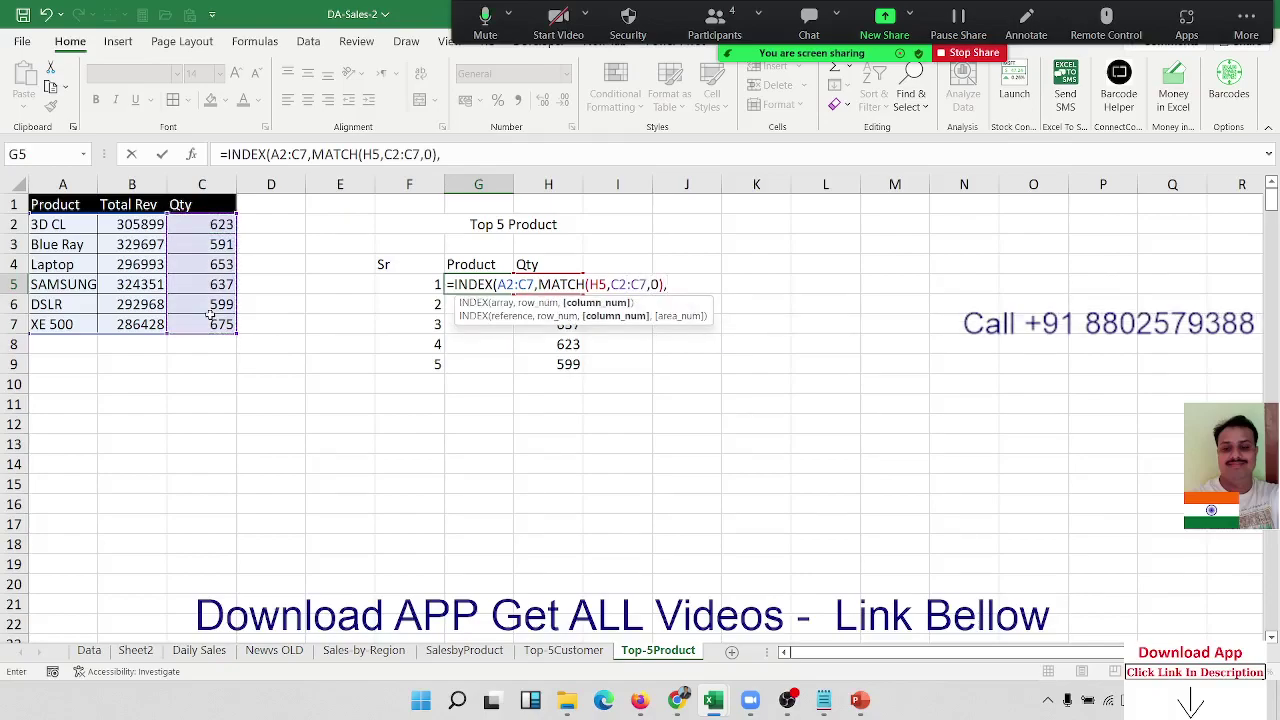
{"action": "type", "text": "1"}
{"action": "key", "text": "Return"}
{"action": "key", "text": "Return"}
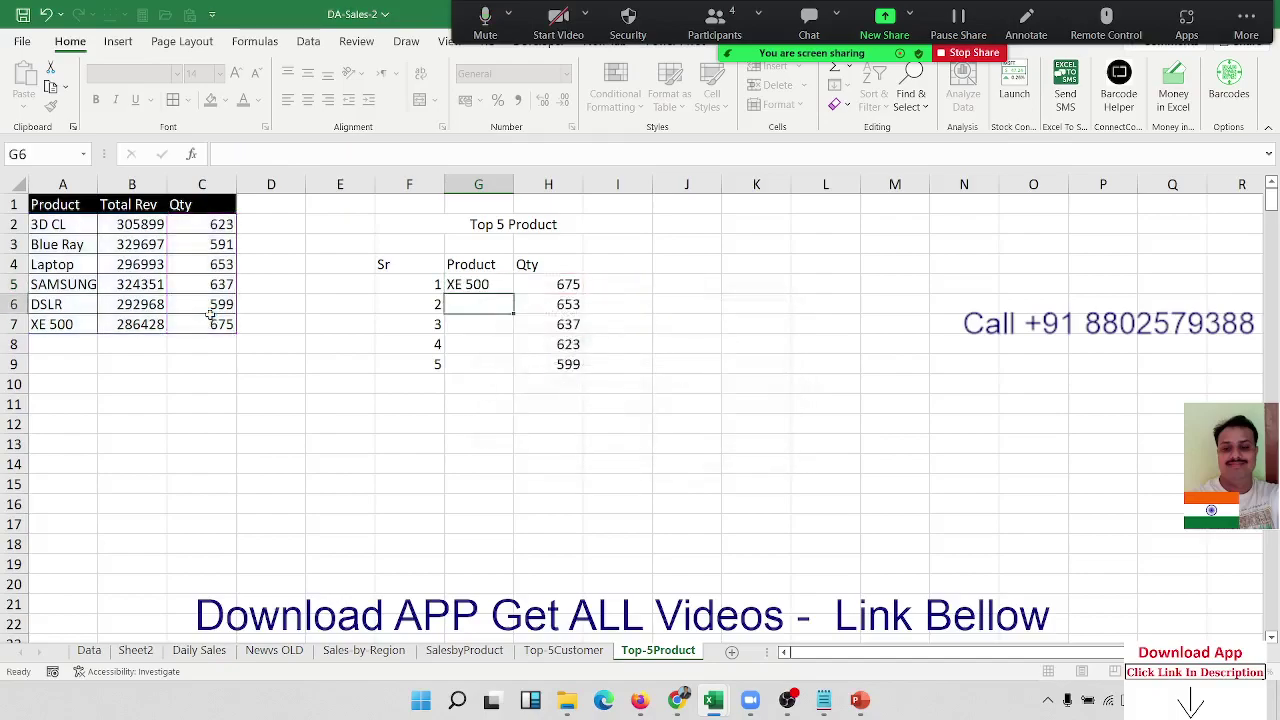
{"action": "key", "text": "Up"}
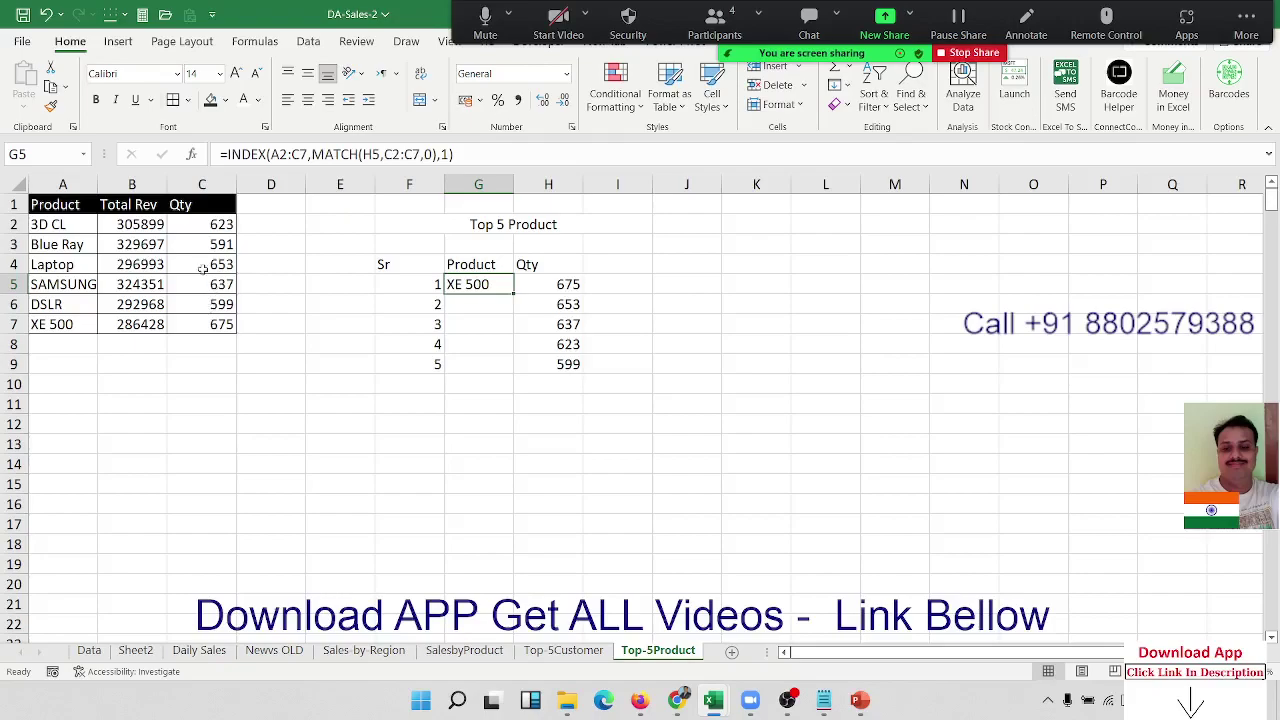
Make all four A2/C7 and C2/C7 references in the G5 product lookup formula absolute
{"action": "left_click", "coordinate": [281, 154]}
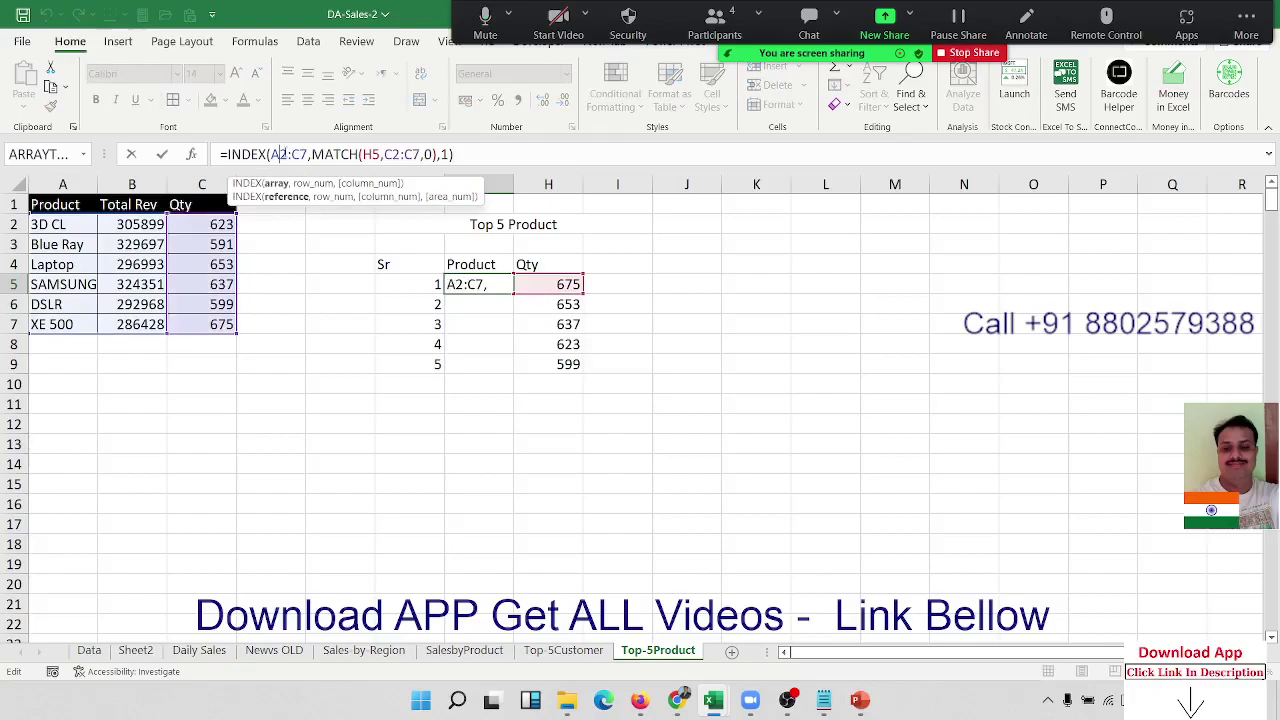
{"action": "key", "text": "F4"}
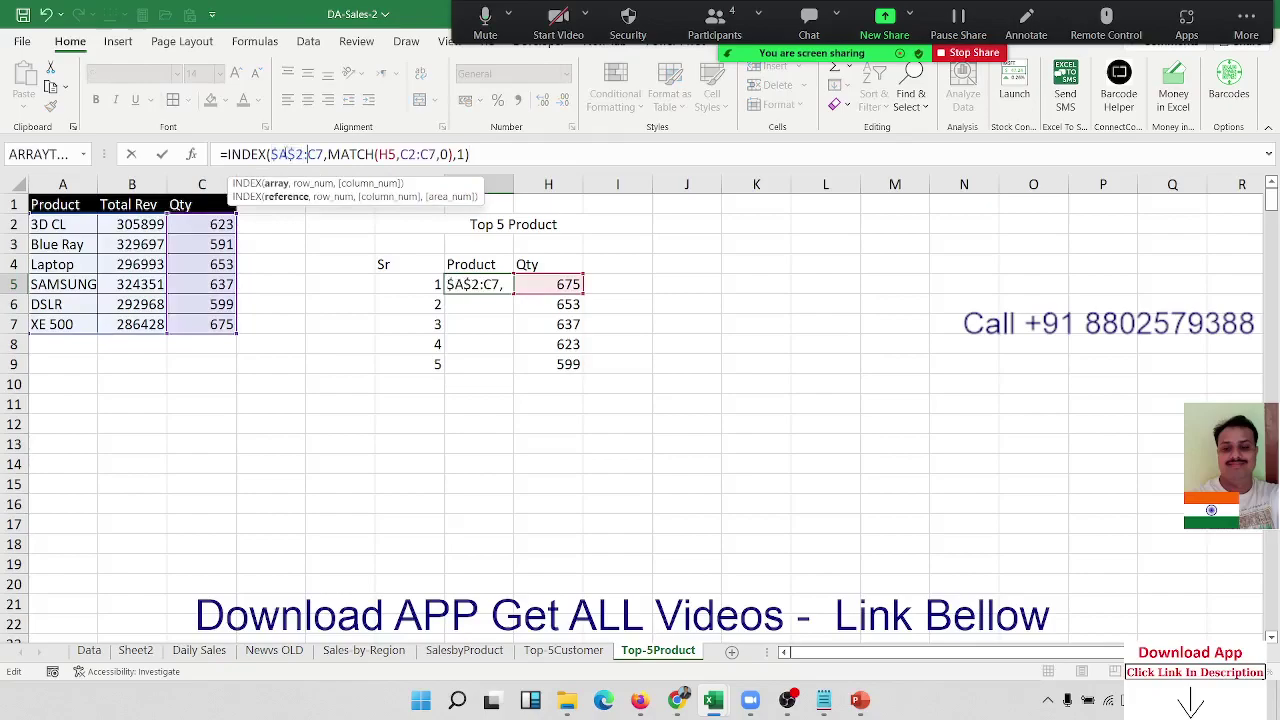
{"action": "key", "text": "F4"}
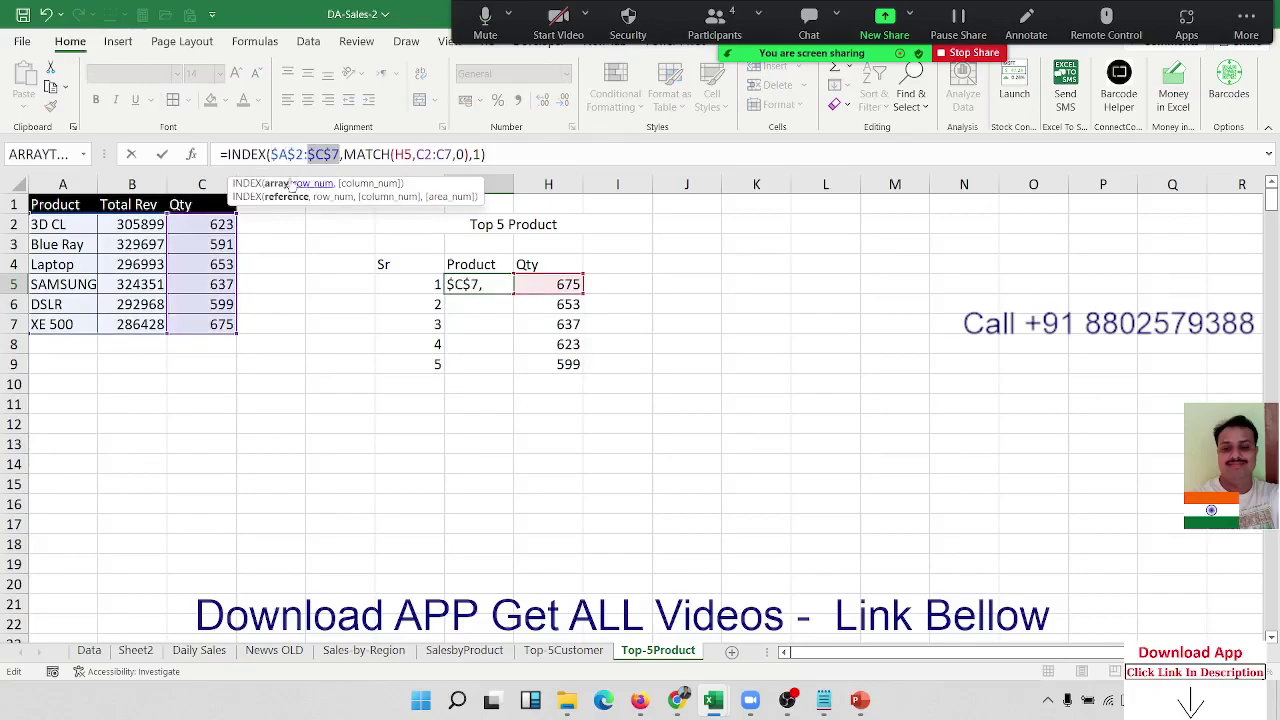
{"action": "left_click", "coordinate": [421, 154]}
{"action": "key", "text": "F4"}
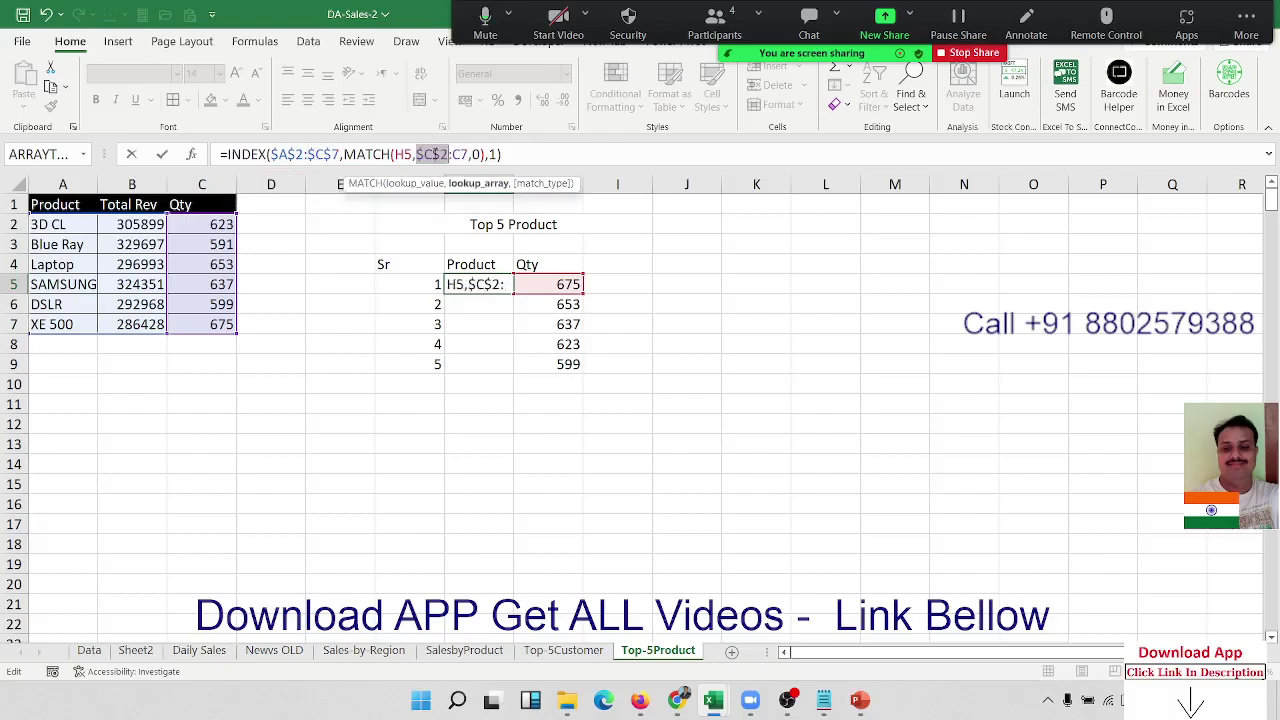
{"action": "left_click", "coordinate": [463, 154]}
{"action": "key", "text": "F4"}
{"action": "key", "text": "Return"}
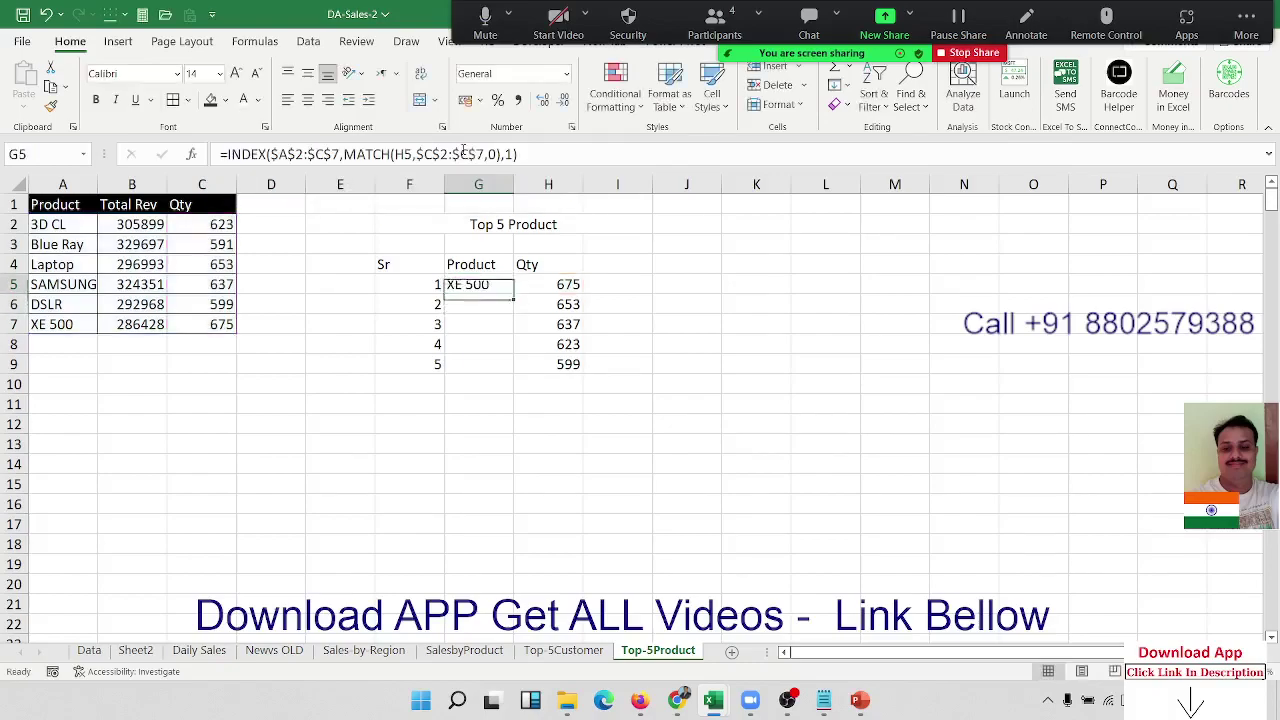
{"action": "key", "text": "Up"}
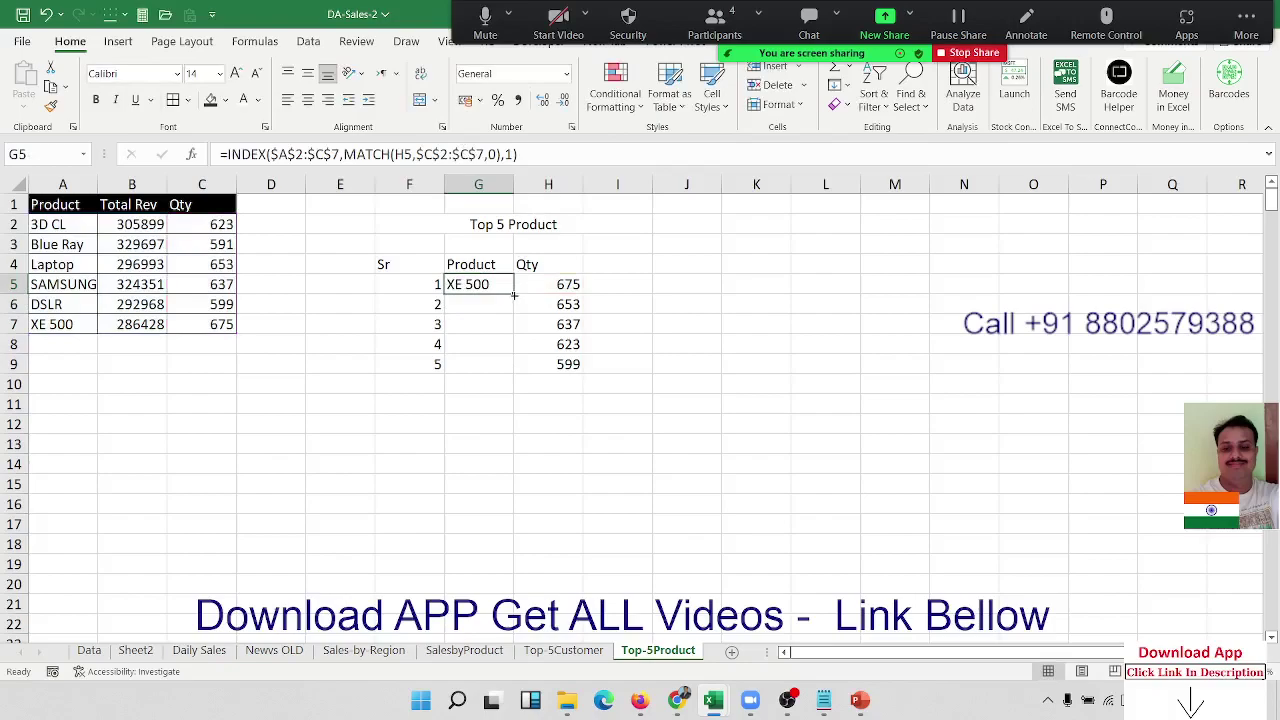
Fill the lookup formula down to G9 and apply All Borders to F4:H9
{"action": "left_click_drag", "start_coordinate": [513, 294], "coordinate": [509, 372]}
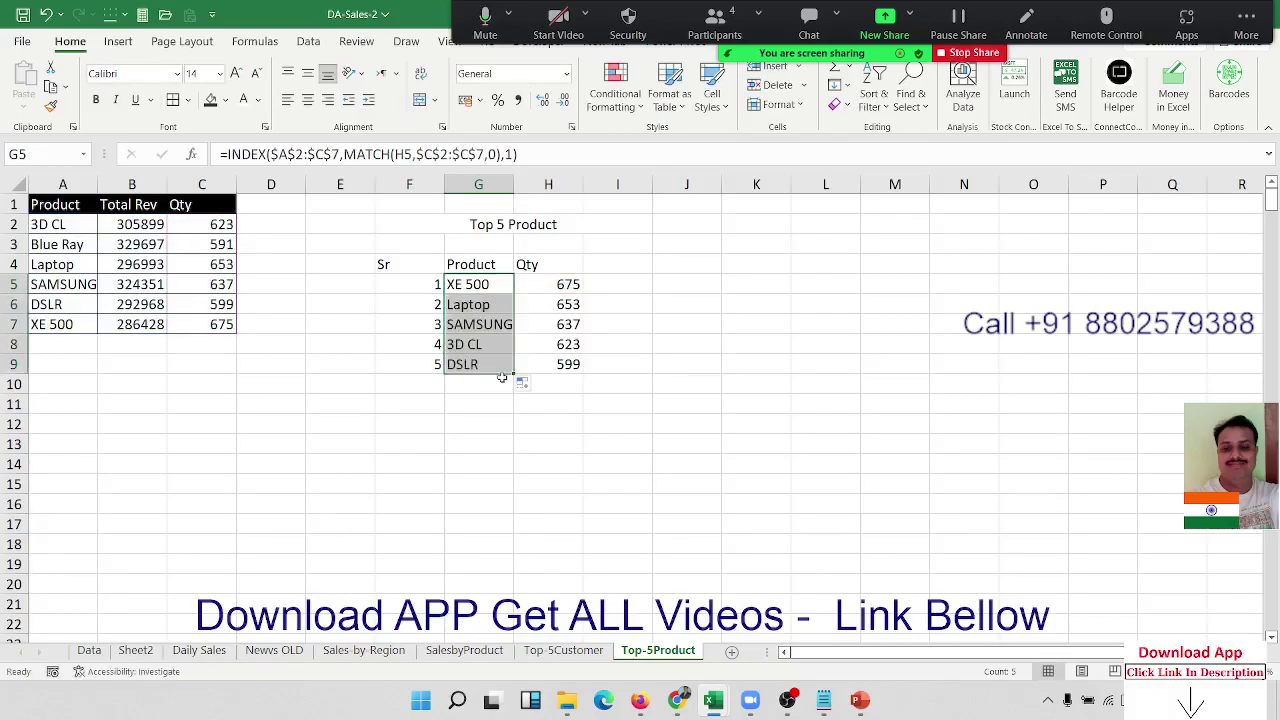
{"action": "left_click_drag", "start_coordinate": [415, 272], "coordinate": [536, 367]}
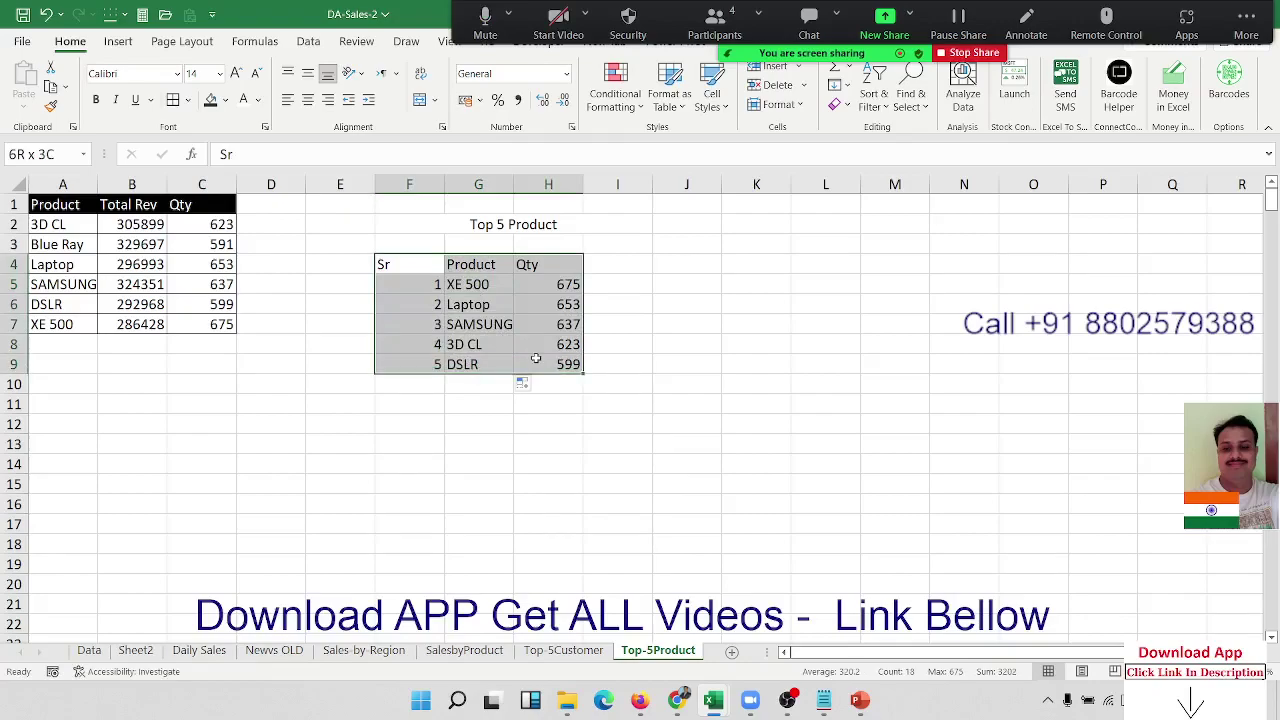
{"action": "left_click", "coordinate": [176, 103]}
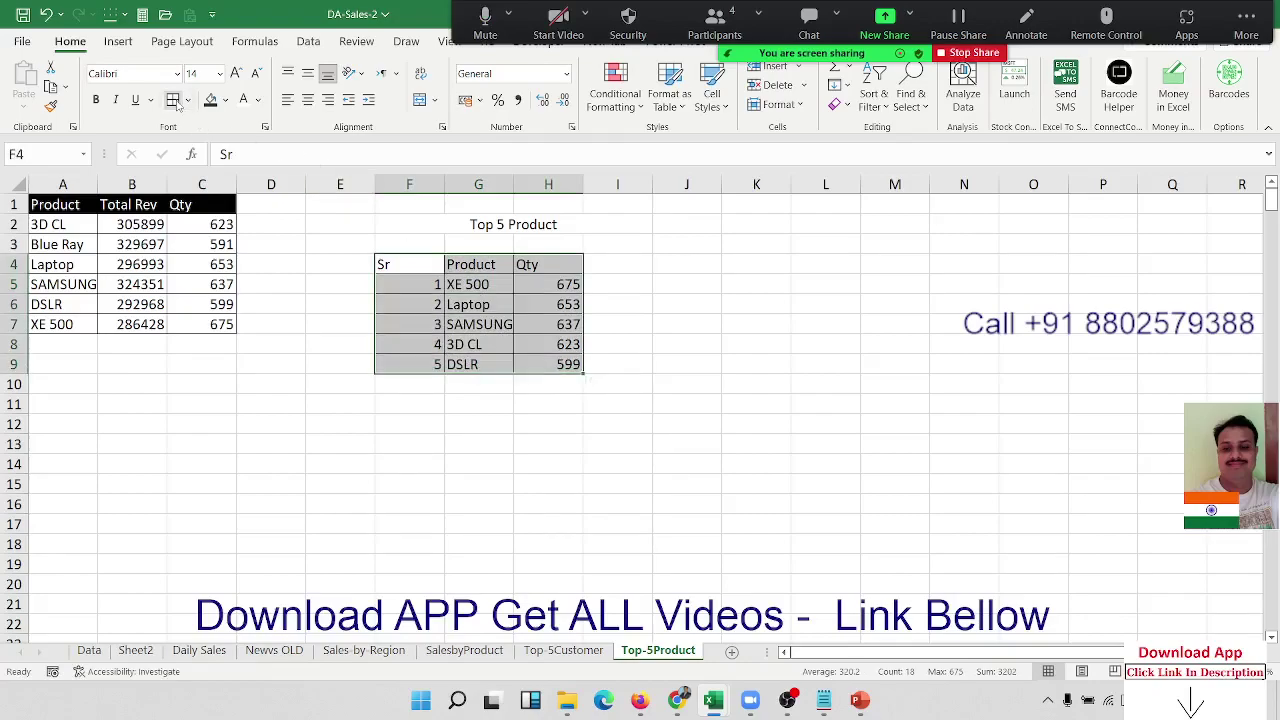
Give the F4:H4 header row a black fill with white text
{"action": "left_click_drag", "start_coordinate": [432, 262], "coordinate": [524, 258]}
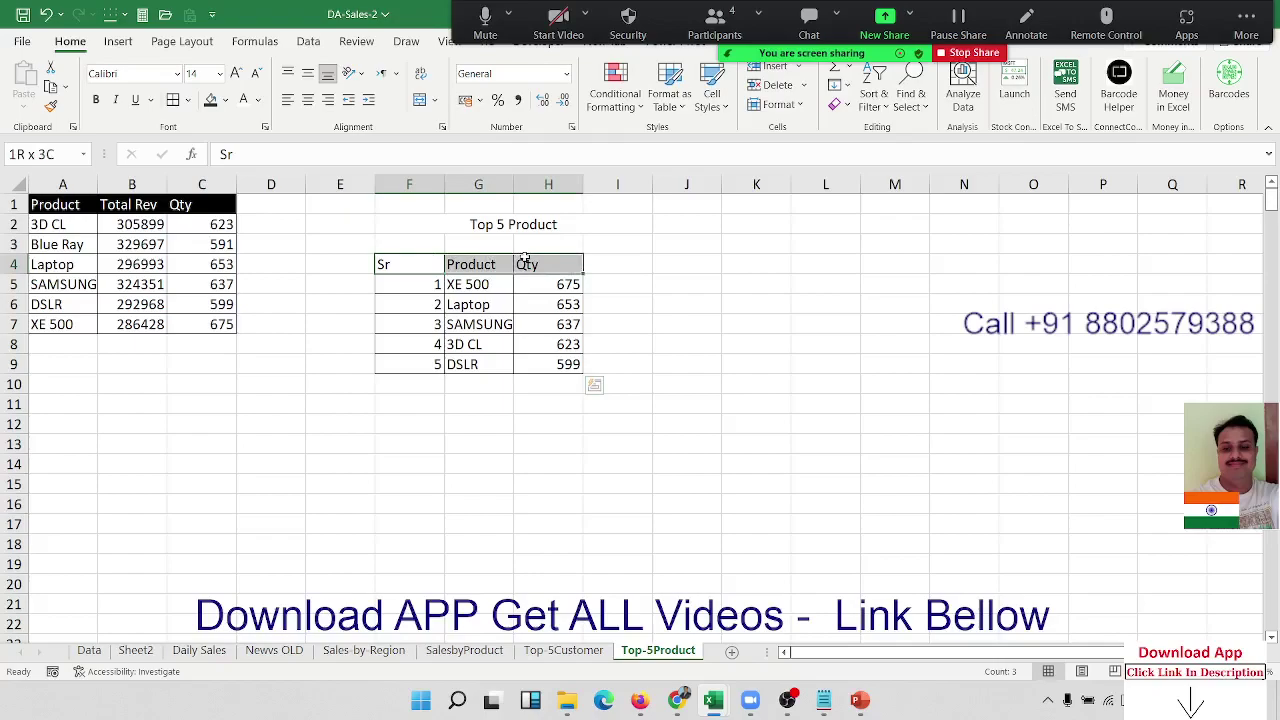
{"action": "left_click", "coordinate": [210, 99]}
{"action": "left_click", "coordinate": [243, 99]}
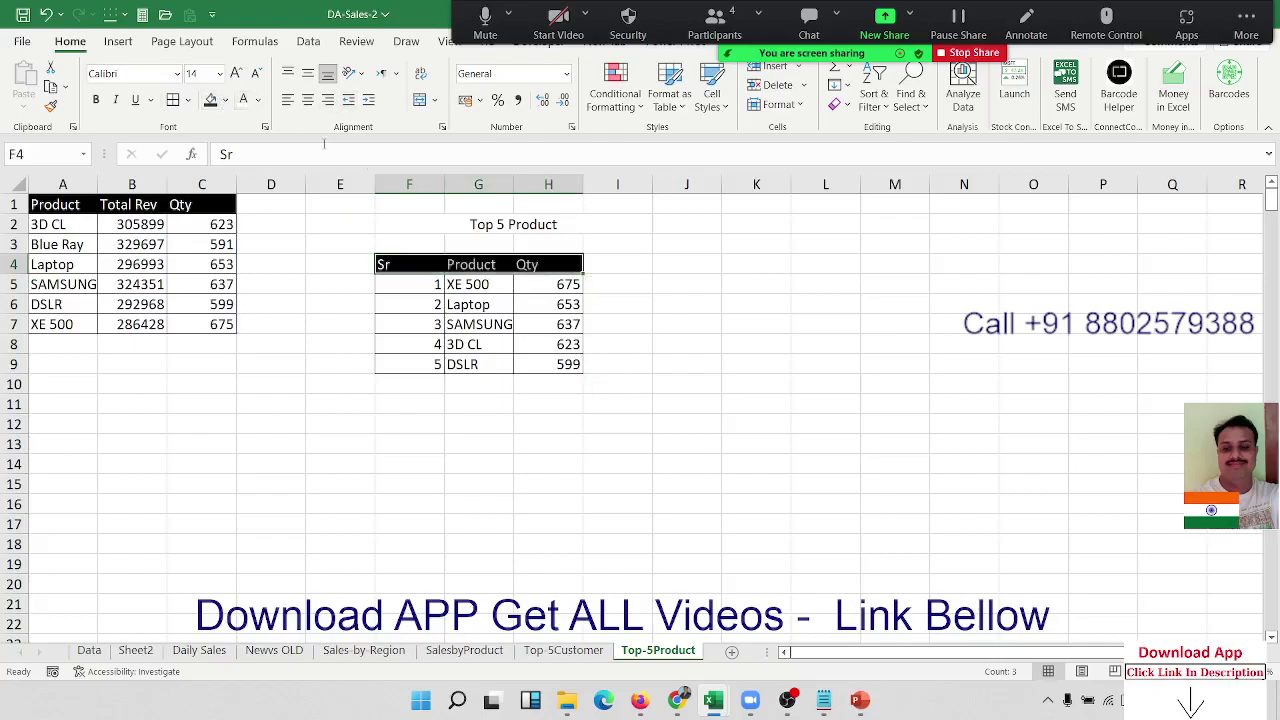
{"action": "left_click", "coordinate": [698, 361]}
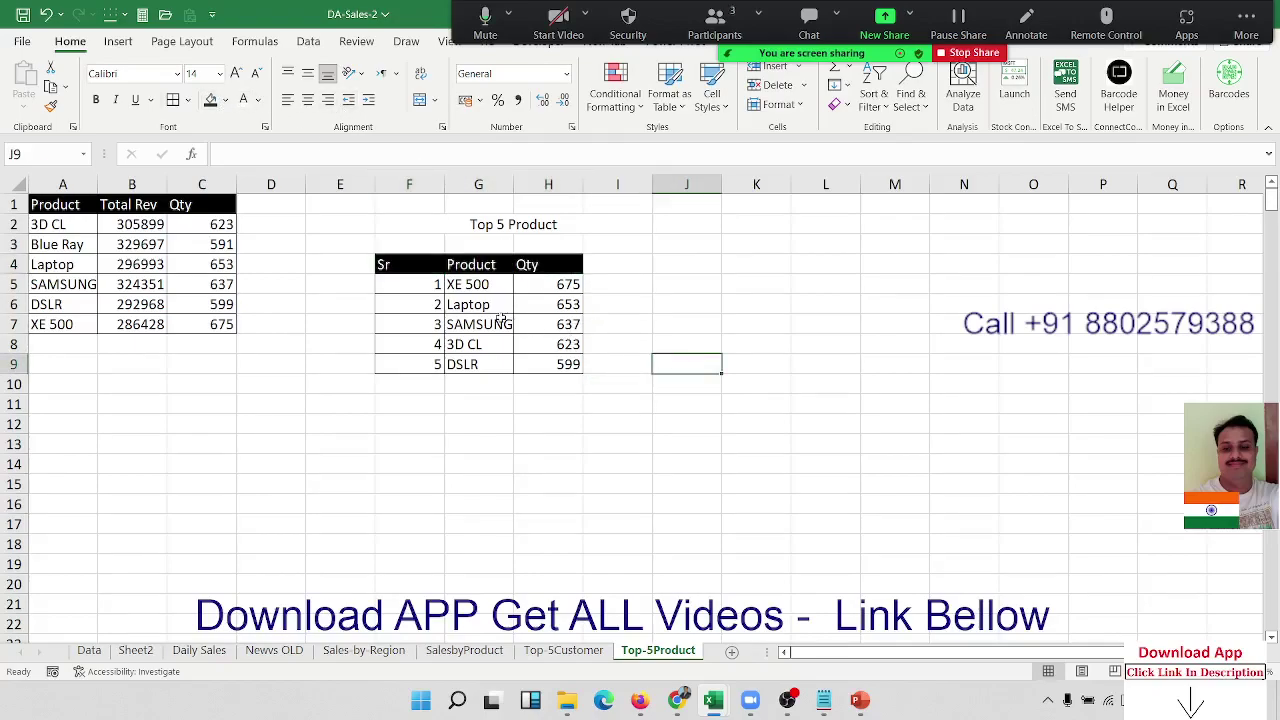
Check the G5 formula and select the Product and Qty columns with headers
{"action": "left_click", "coordinate": [472, 284]}
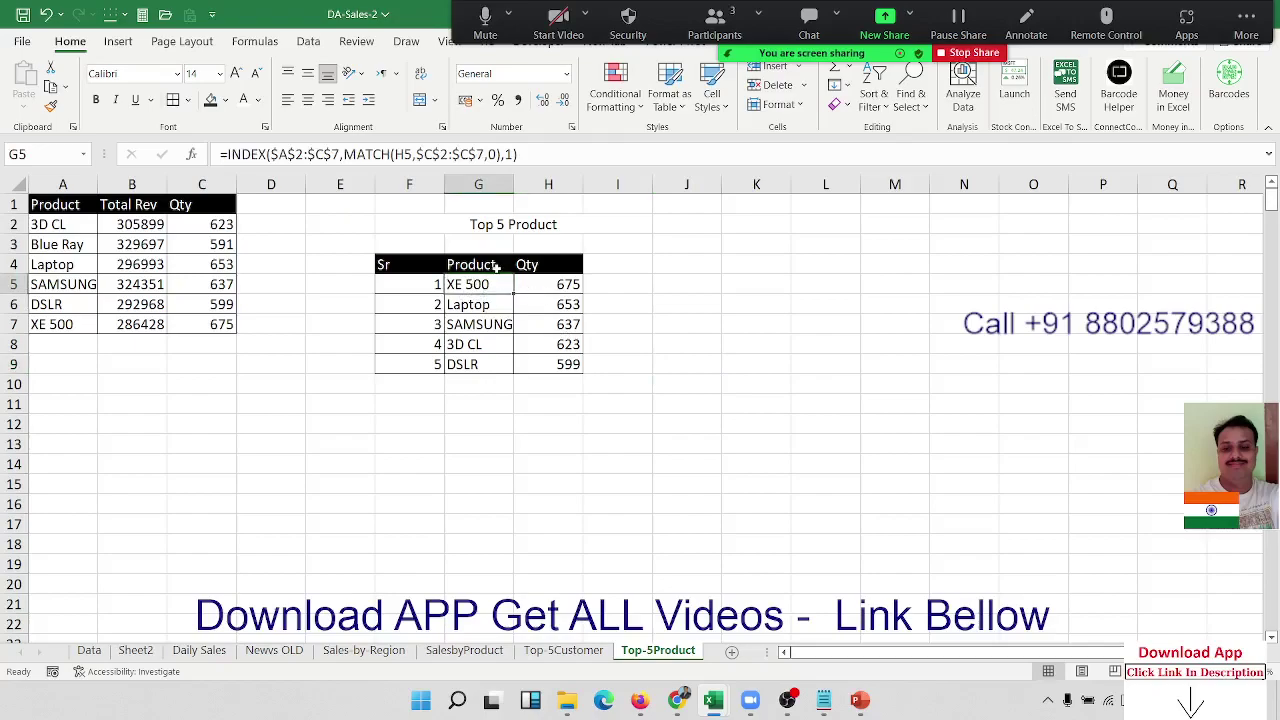
{"action": "left_click_drag", "start_coordinate": [494, 264], "coordinate": [530, 364]}
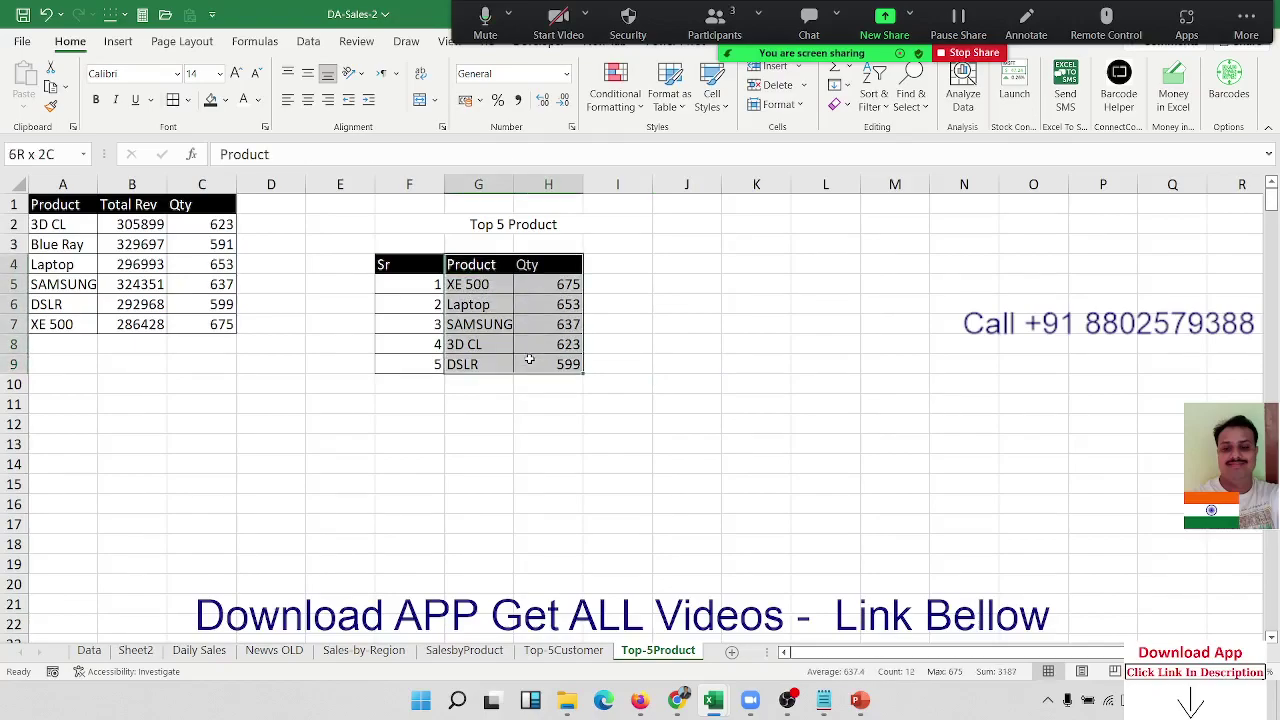
{"action": "left_click", "coordinate": [121, 42]}
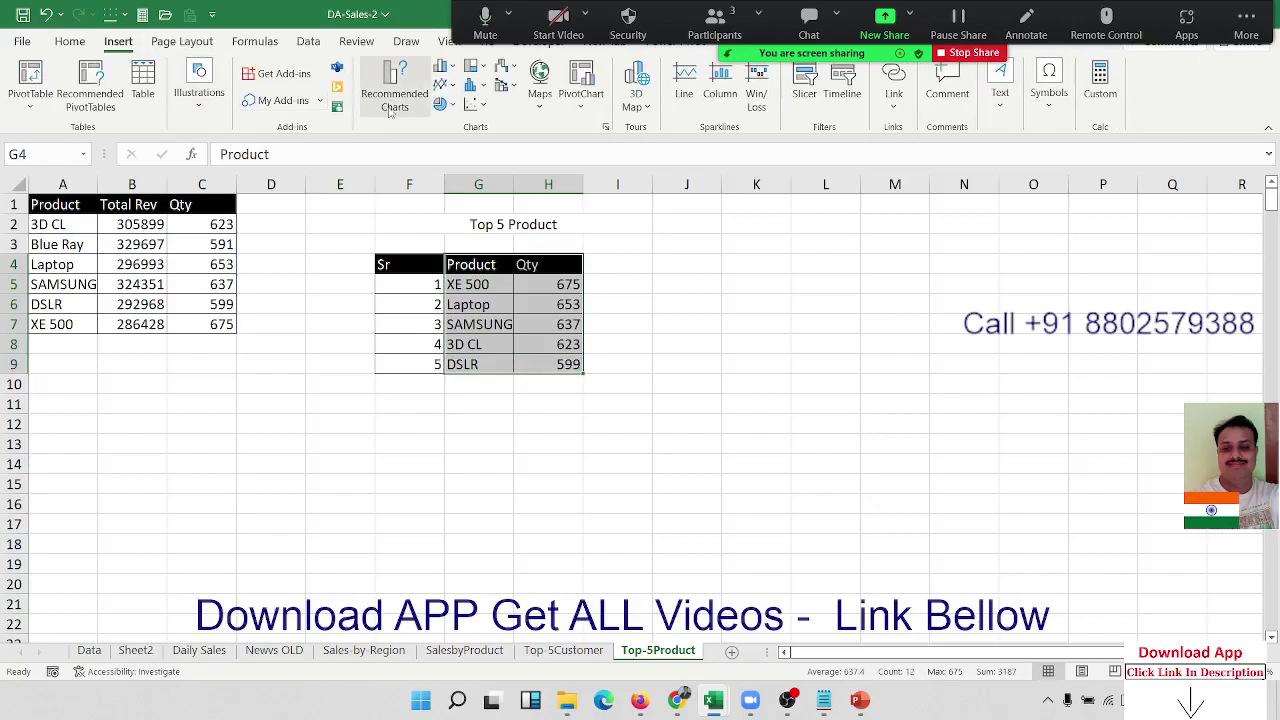
Insert a clustered bar chart of quantities beside the table with the blue hatched style
{"action": "left_click", "coordinate": [446, 66]}
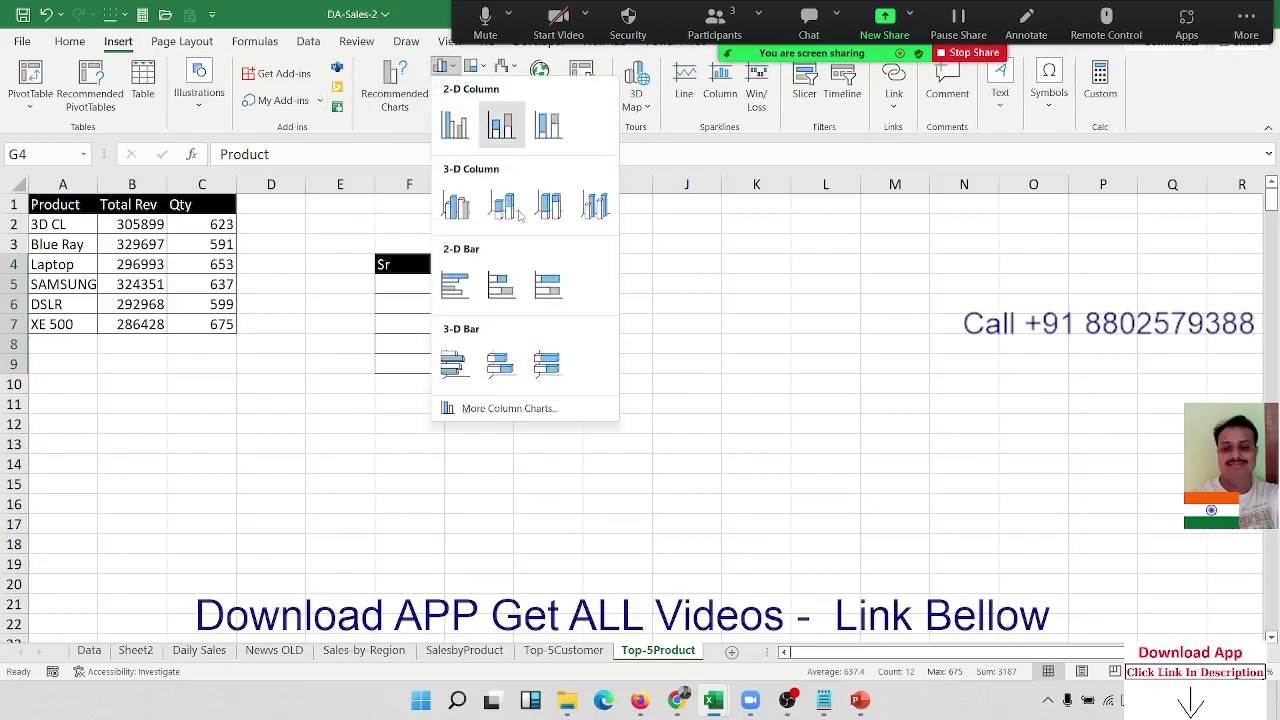
{"action": "left_click", "coordinate": [455, 284]}
{"action": "left_click_drag", "start_coordinate": [478, 314], "coordinate": [661, 284]}
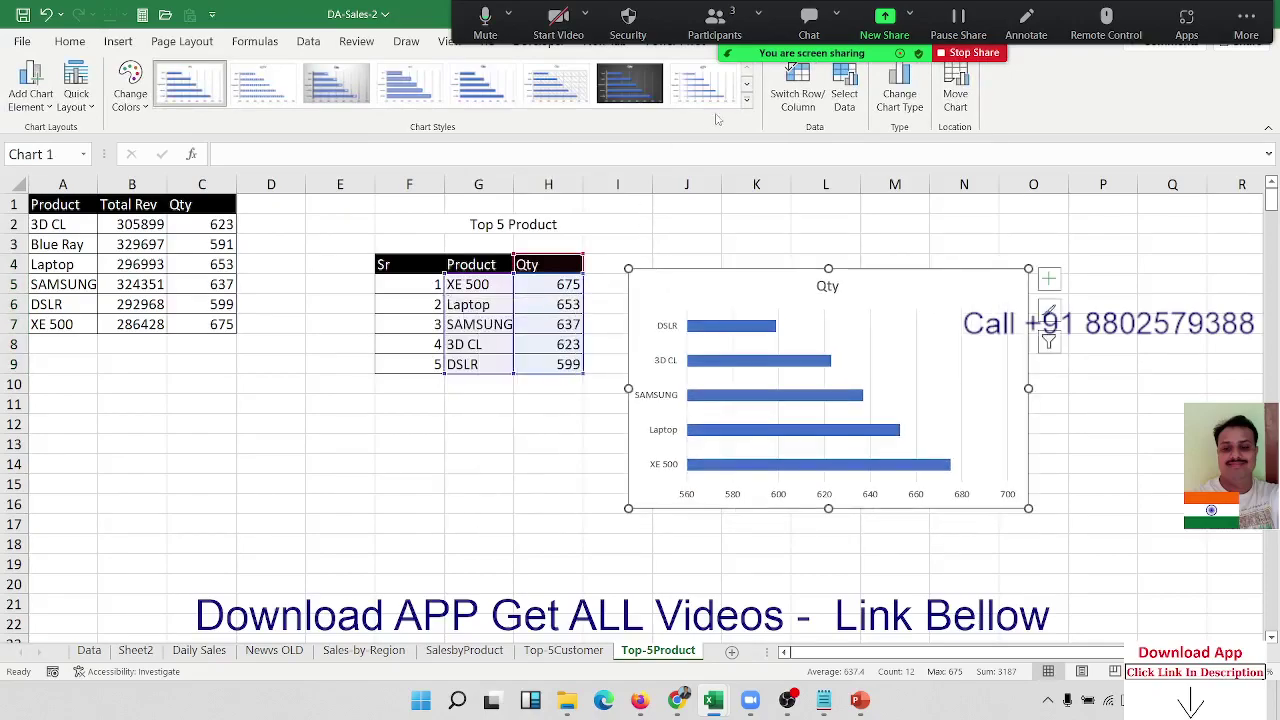
{"action": "left_click", "coordinate": [746, 99]}
{"action": "left_click", "coordinate": [410, 84]}
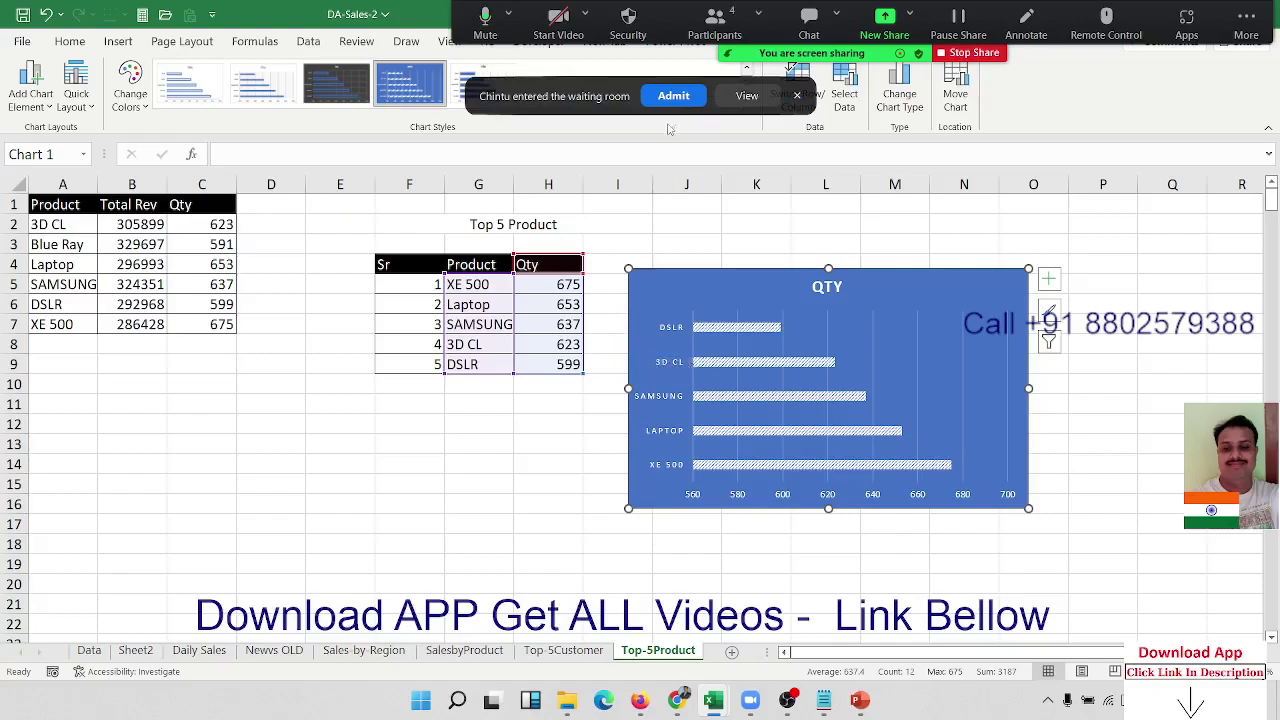
{"action": "left_click", "coordinate": [675, 97]}
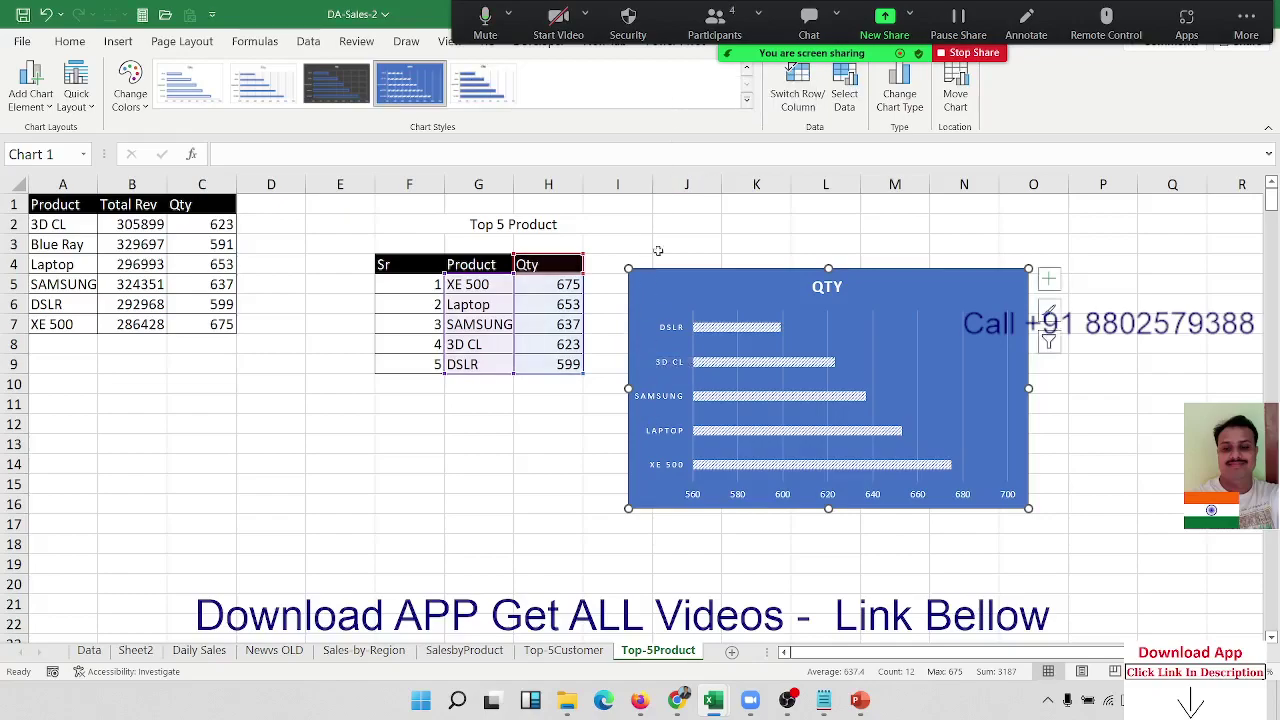
Reverse the product axis category order and set the value axis label position to High
{"action": "right_click", "coordinate": [672, 328]}
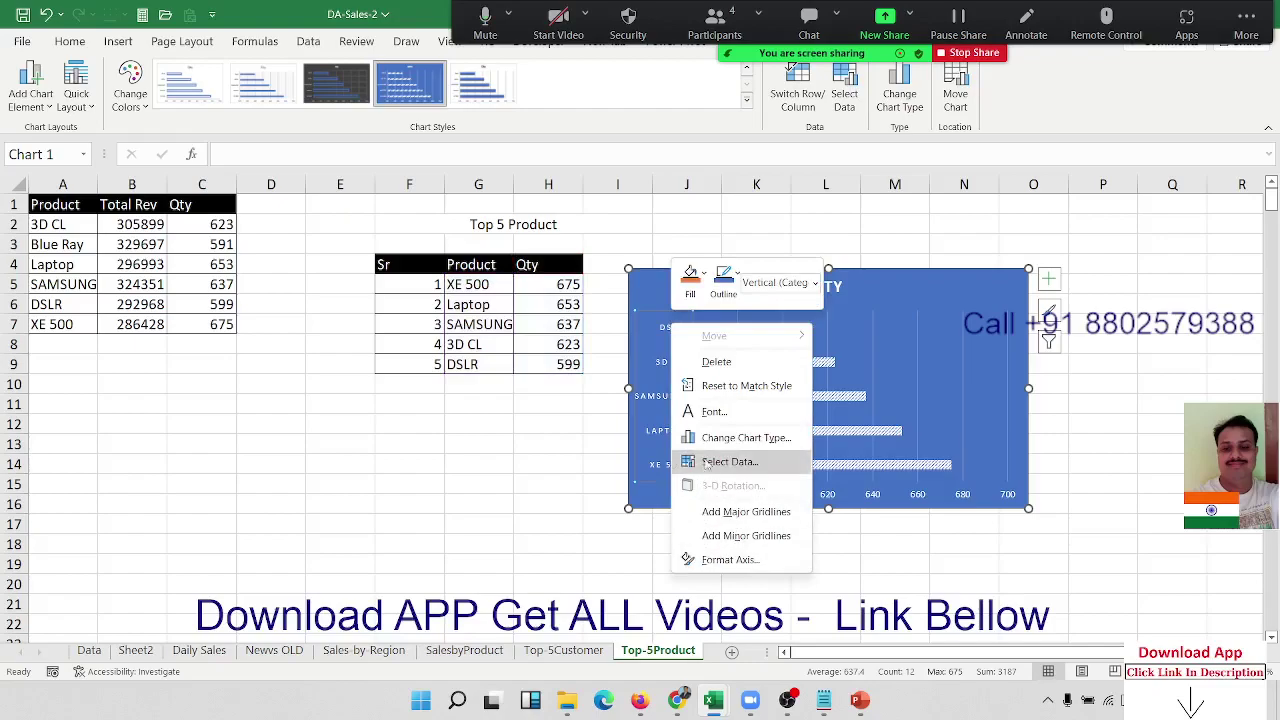
{"action": "left_click", "coordinate": [704, 560]}
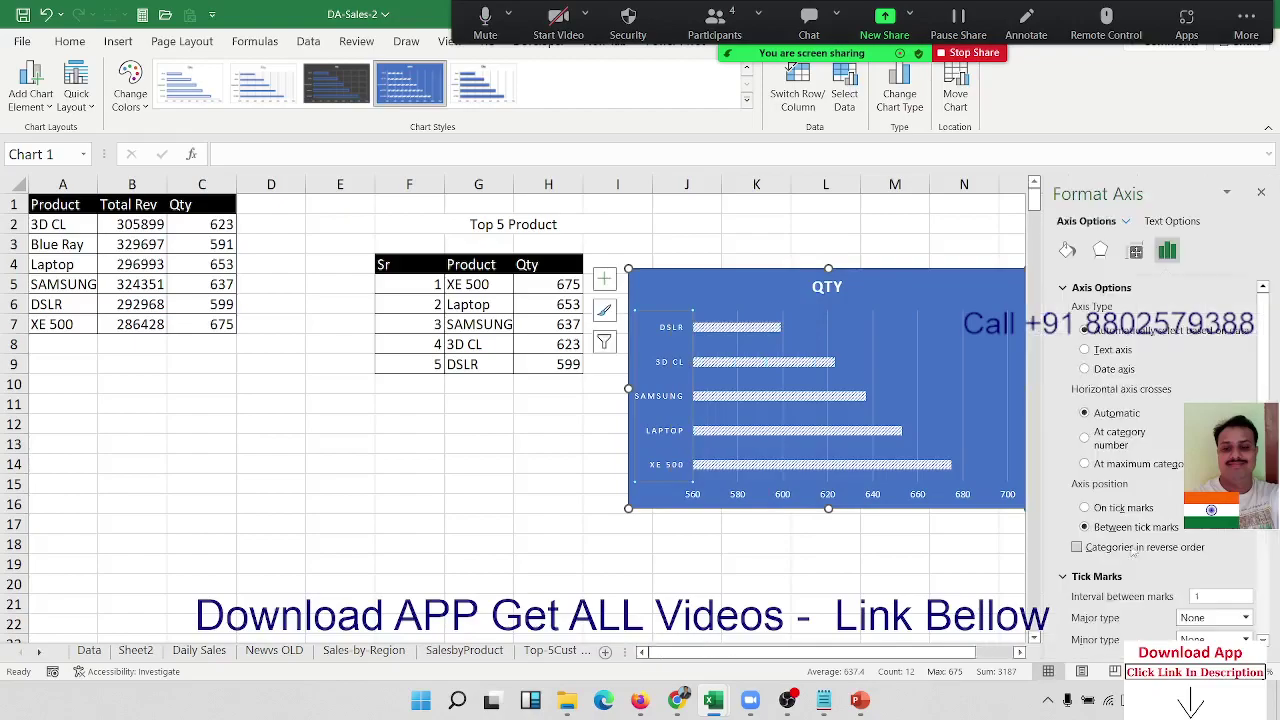
{"action": "left_click", "coordinate": [1161, 560]}
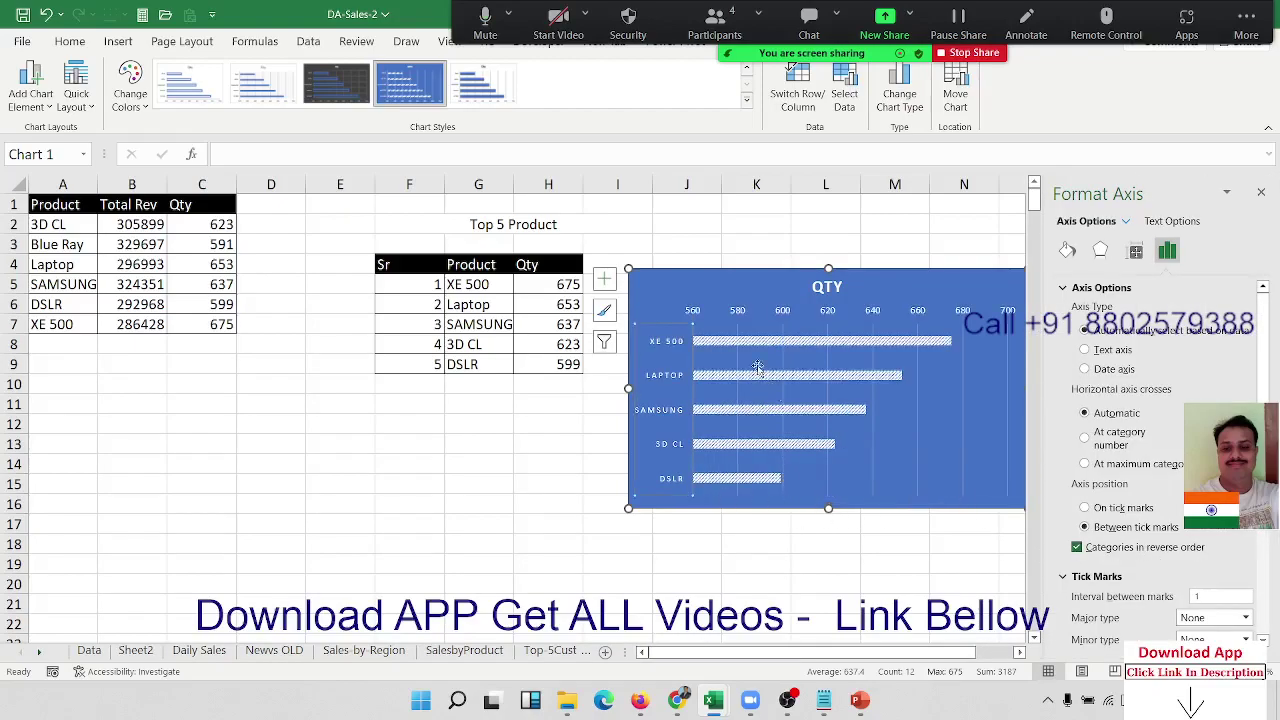
{"action": "left_click", "coordinate": [745, 316]}
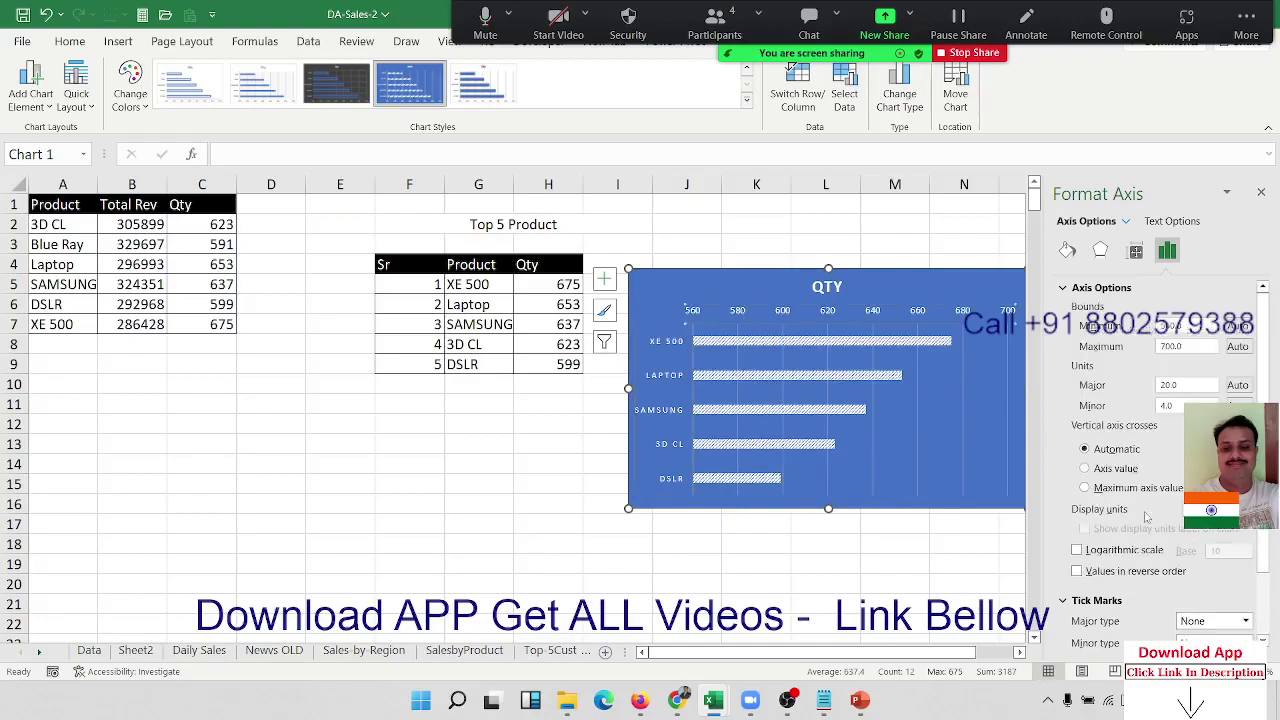
{"action": "scroll", "coordinate": [1233, 598], "scroll_direction": "down", "scroll_amount": 2}
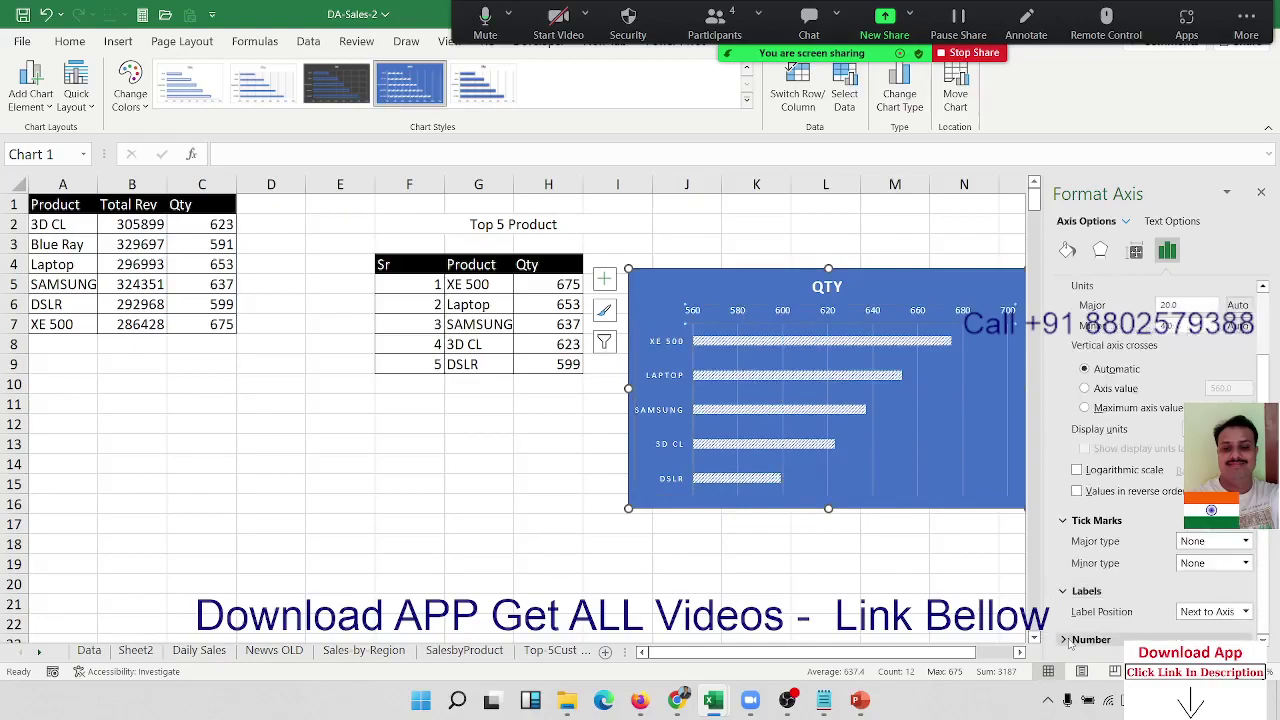
{"action": "left_click", "coordinate": [1184, 612]}
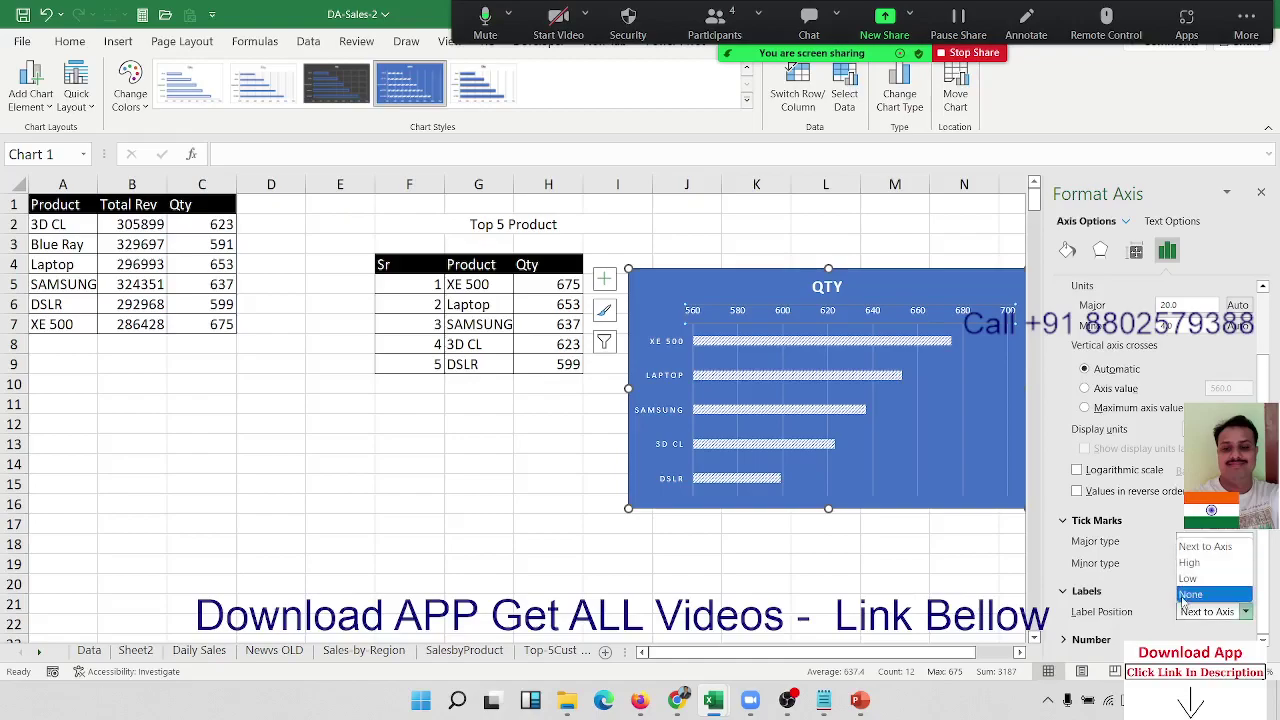
{"action": "left_click", "coordinate": [1185, 565]}
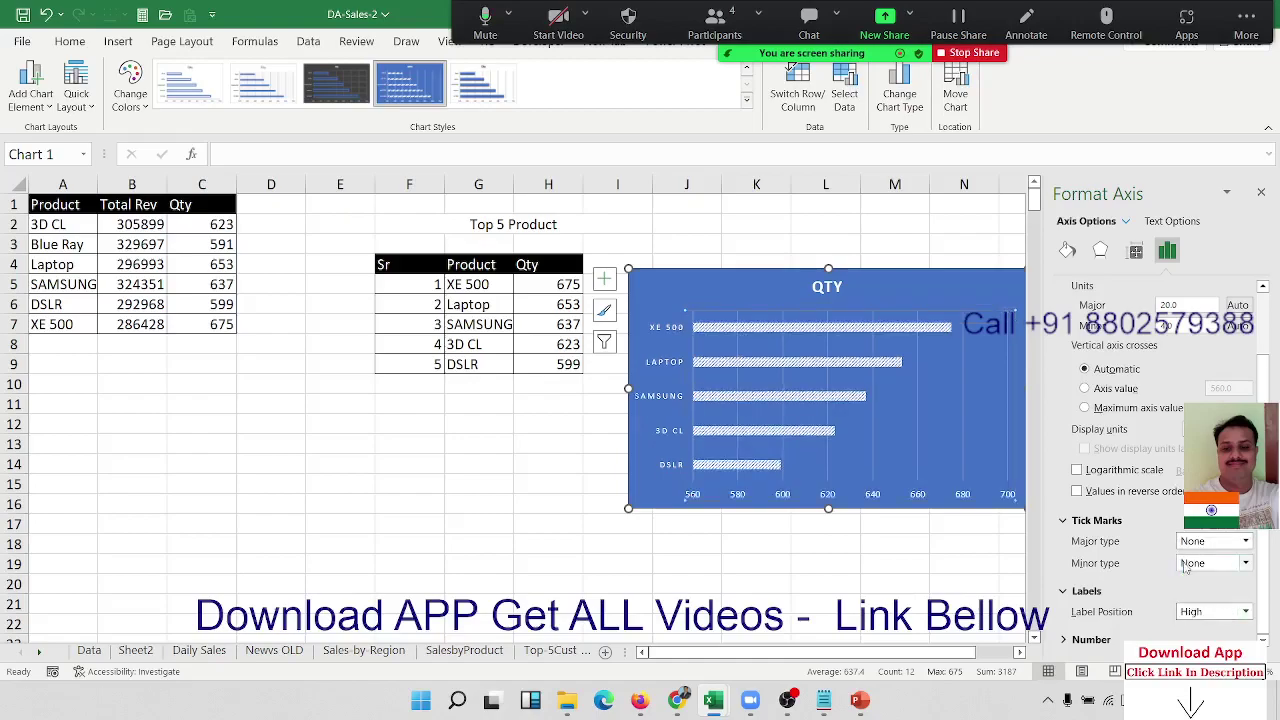
{"action": "left_click", "coordinate": [1262, 192]}
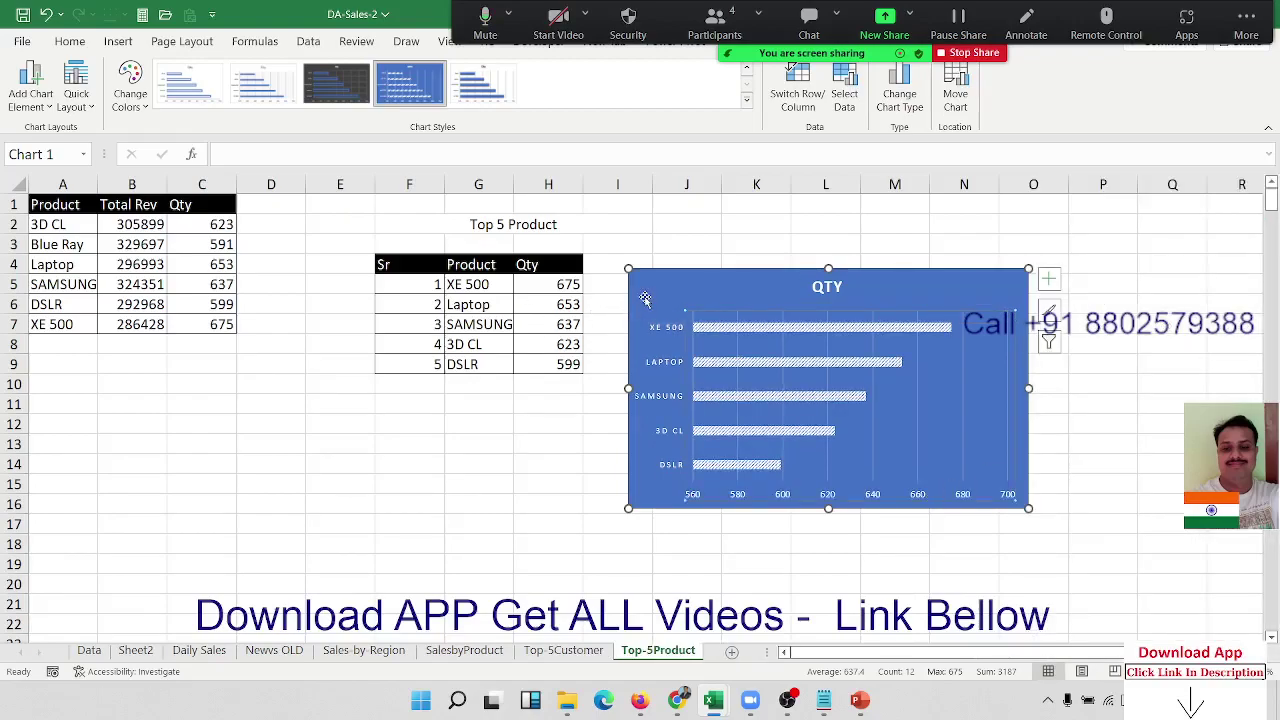
Place the QTY chart under the Top 5 Product title and stretch it across columns E–P
{"action": "mouse_move", "coordinate": [629, 297]}
{"action": "left_mouse_down"}
{"action": "mouse_move", "coordinate": [381, 392]}
{"action": "mouse_move", "coordinate": [309, 246]}
{"action": "left_mouse_up"}
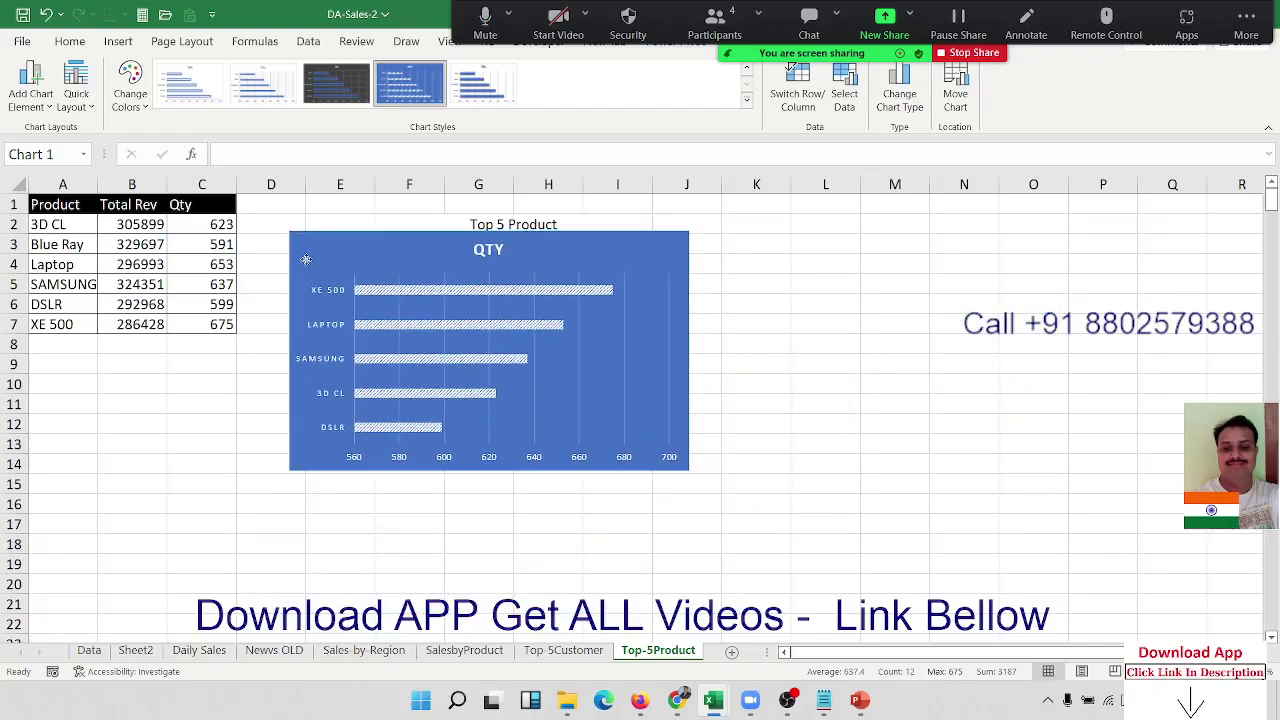
{"action": "left_click_drag", "start_coordinate": [309, 249], "coordinate": [303, 263]}
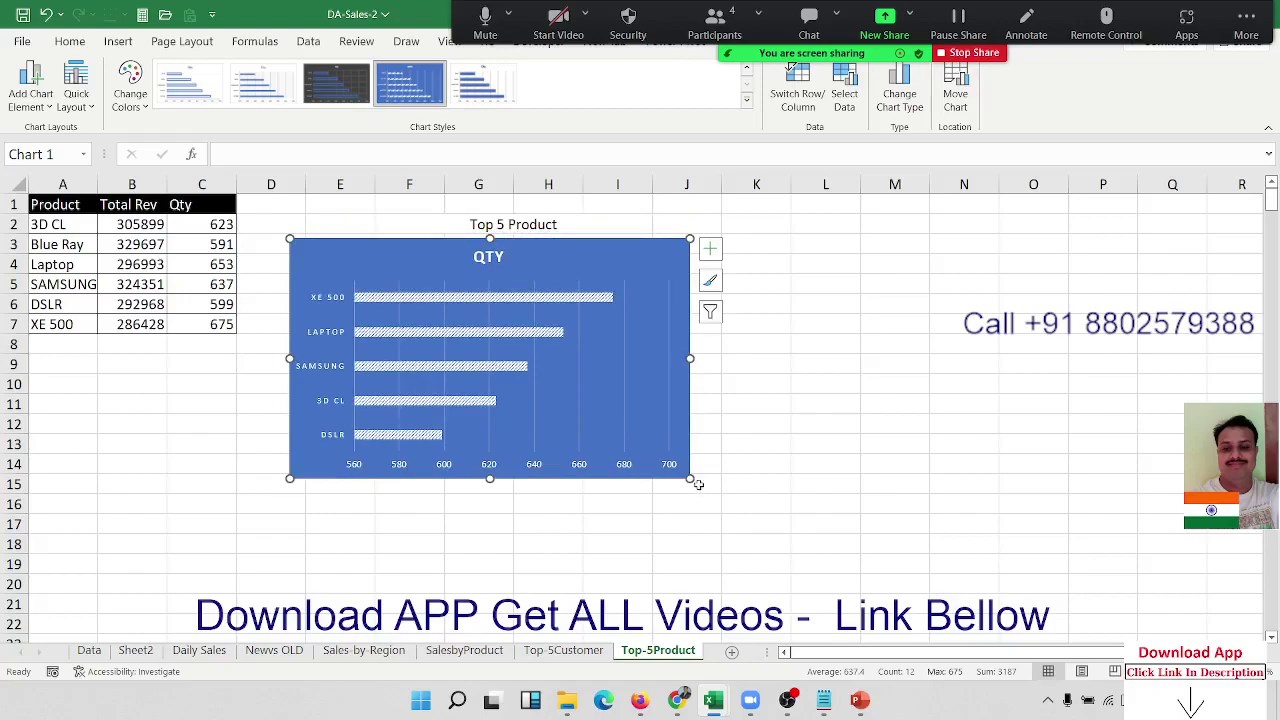
{"action": "left_click_drag", "start_coordinate": [689, 479], "coordinate": [1117, 613]}
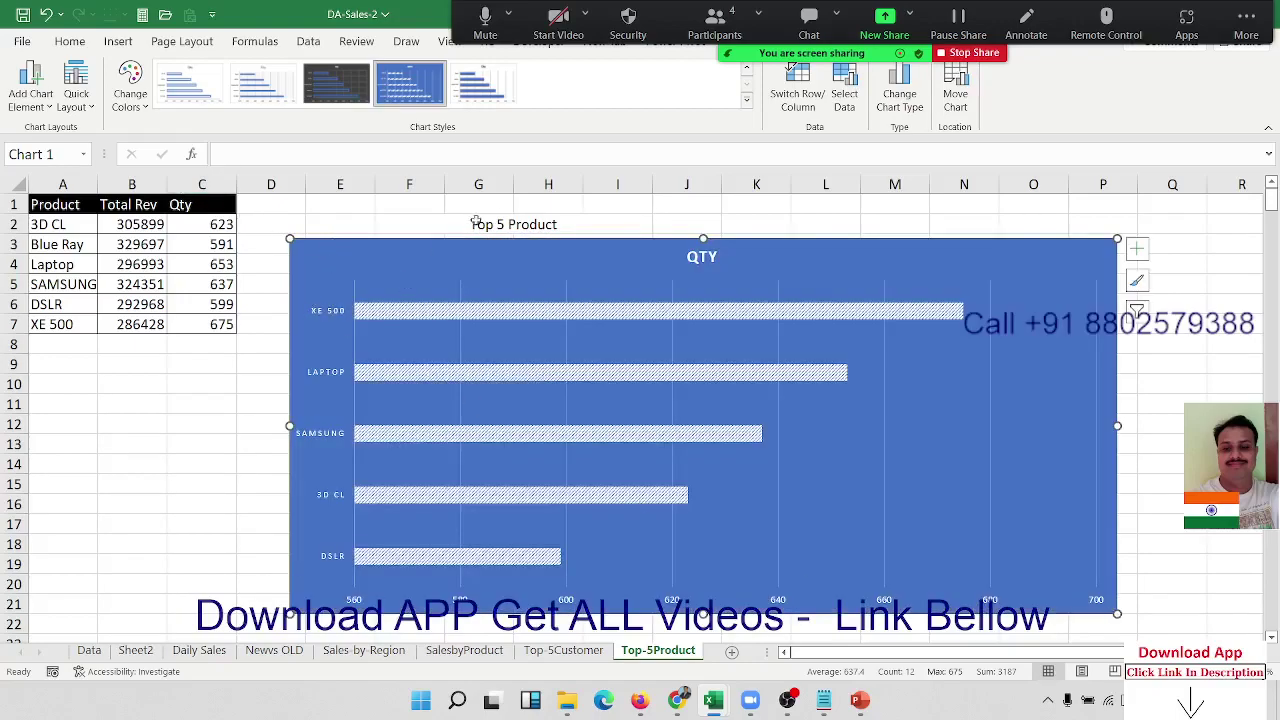
Make the Top 5 Product title in F2 bold at font size 28
{"action": "left_click", "coordinate": [490, 220]}
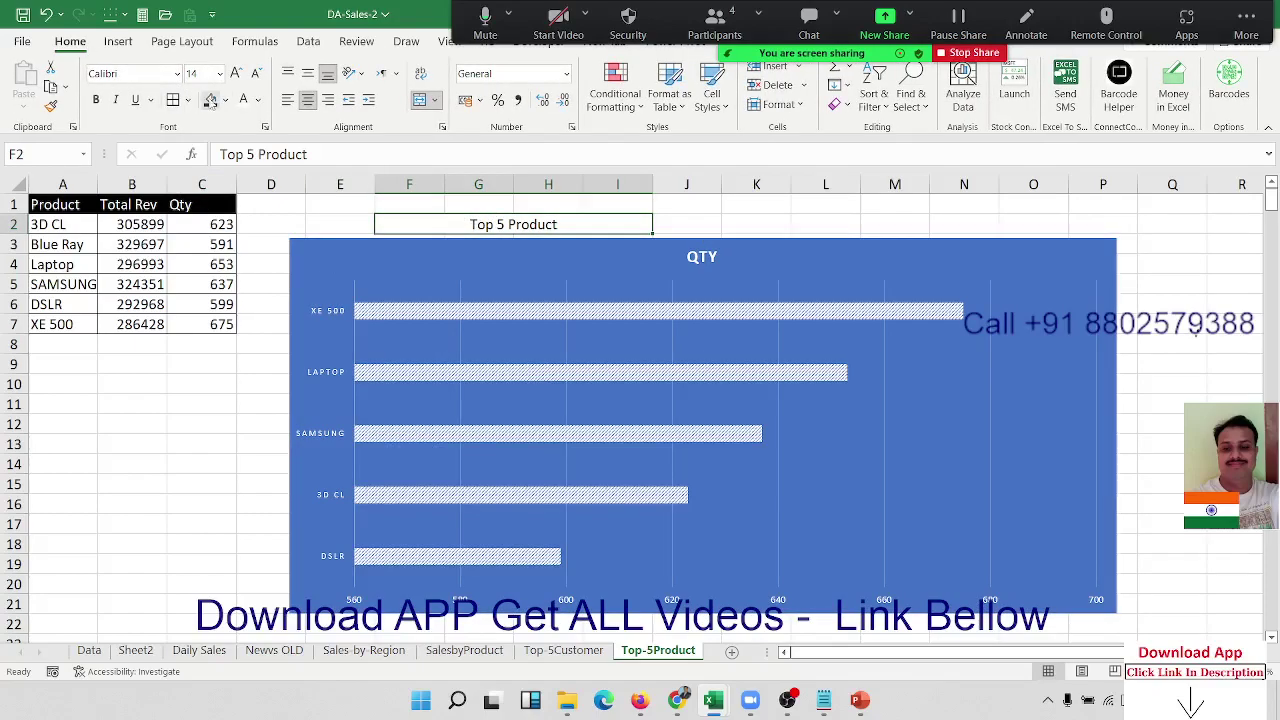
{"action": "left_click", "coordinate": [211, 100]}
{"action": "key", "text": "ctrl+z"}
{"action": "left_click", "coordinate": [96, 100]}
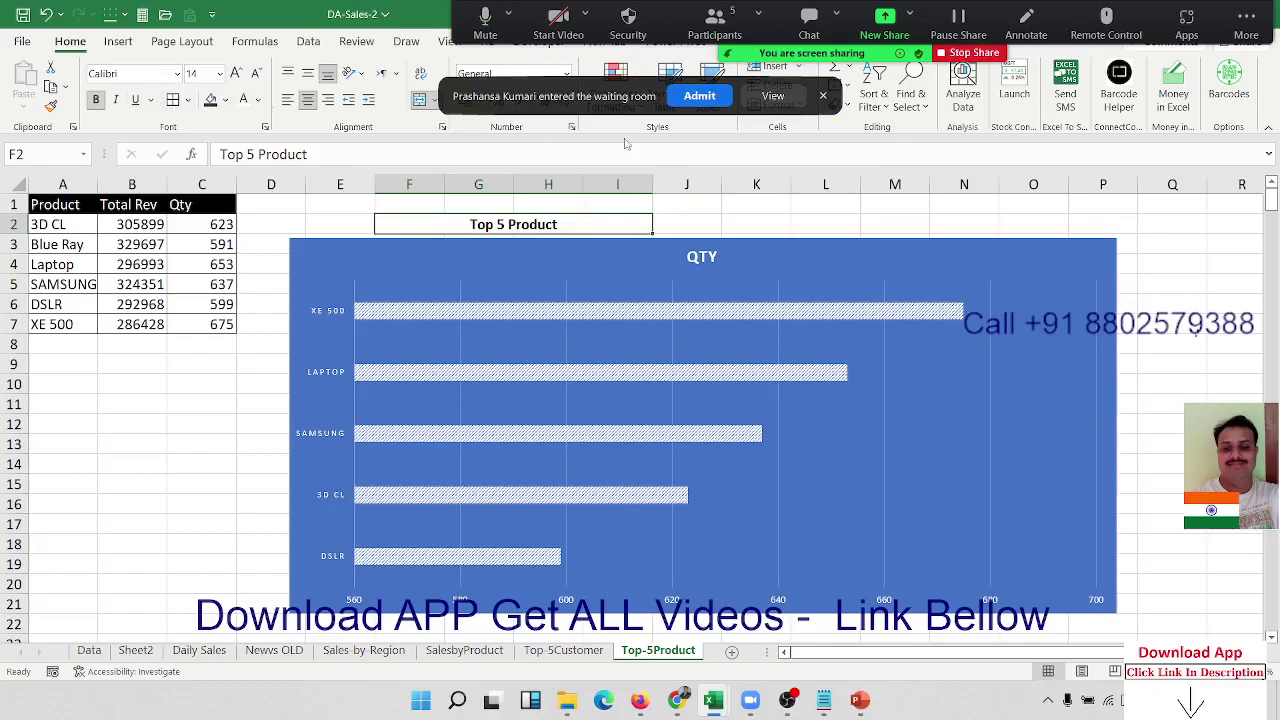
{"action": "left_click", "coordinate": [700, 96]}
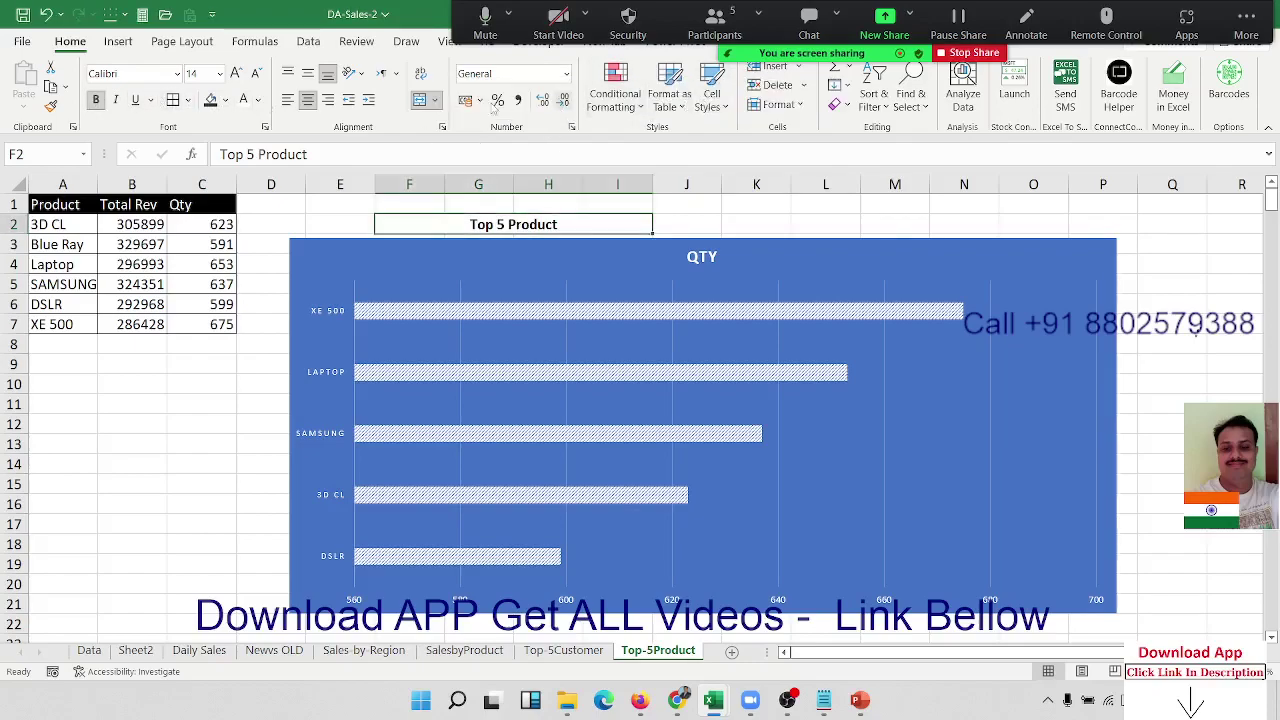
{"action": "left_click", "coordinate": [231, 73]}
{"action": "left_click", "coordinate": [231, 73]}
{"action": "left_click", "coordinate": [231, 73]}
{"action": "left_click", "coordinate": [231, 73]}
{"action": "left_click", "coordinate": [231, 73]}
{"action": "left_click", "coordinate": [231, 73]}
{"action": "left_click", "coordinate": [231, 73]}
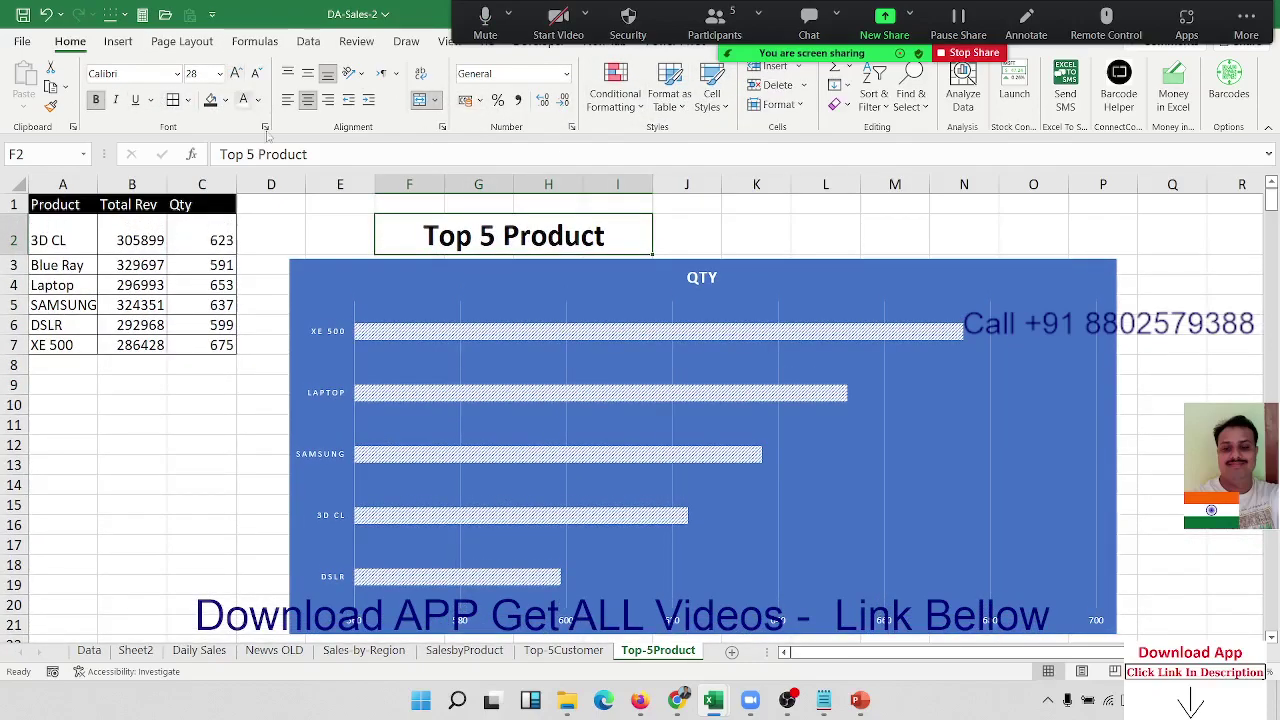
{"action": "left_click", "coordinate": [263, 390]}
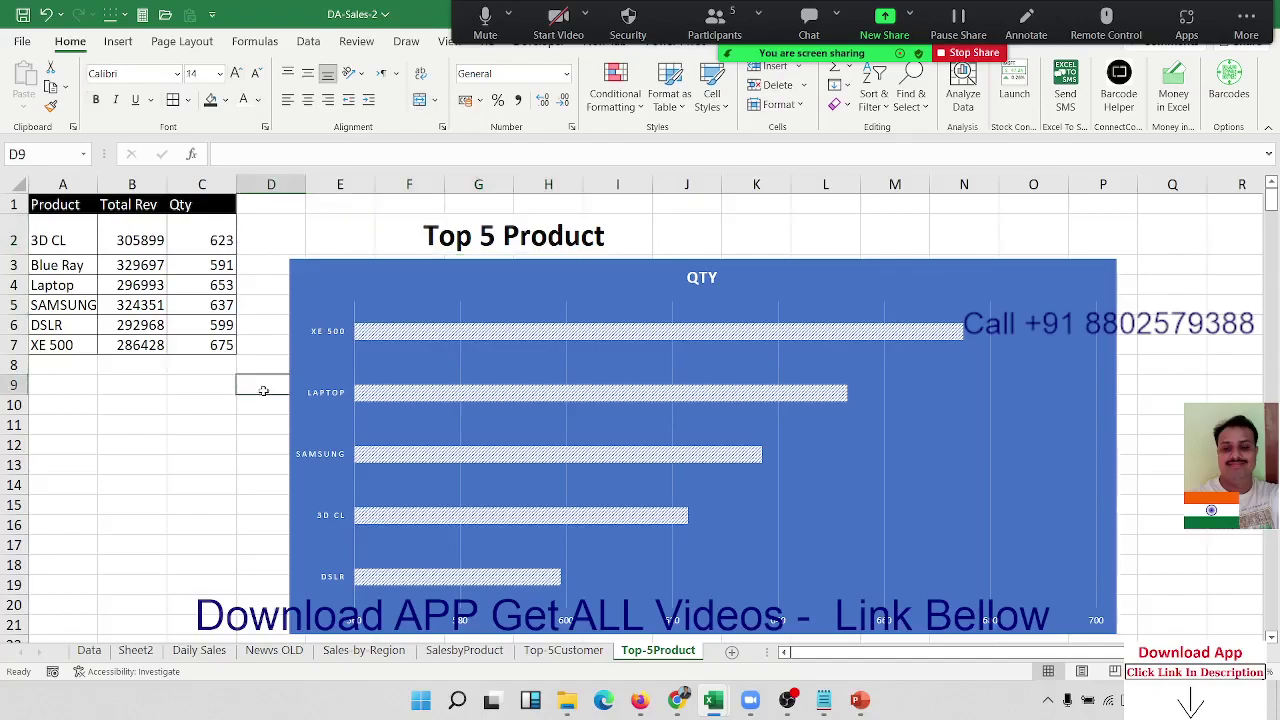
Turn off Gridlines View and go to the Top-5Customer sheet
{"action": "left_click", "coordinate": [182, 41]}
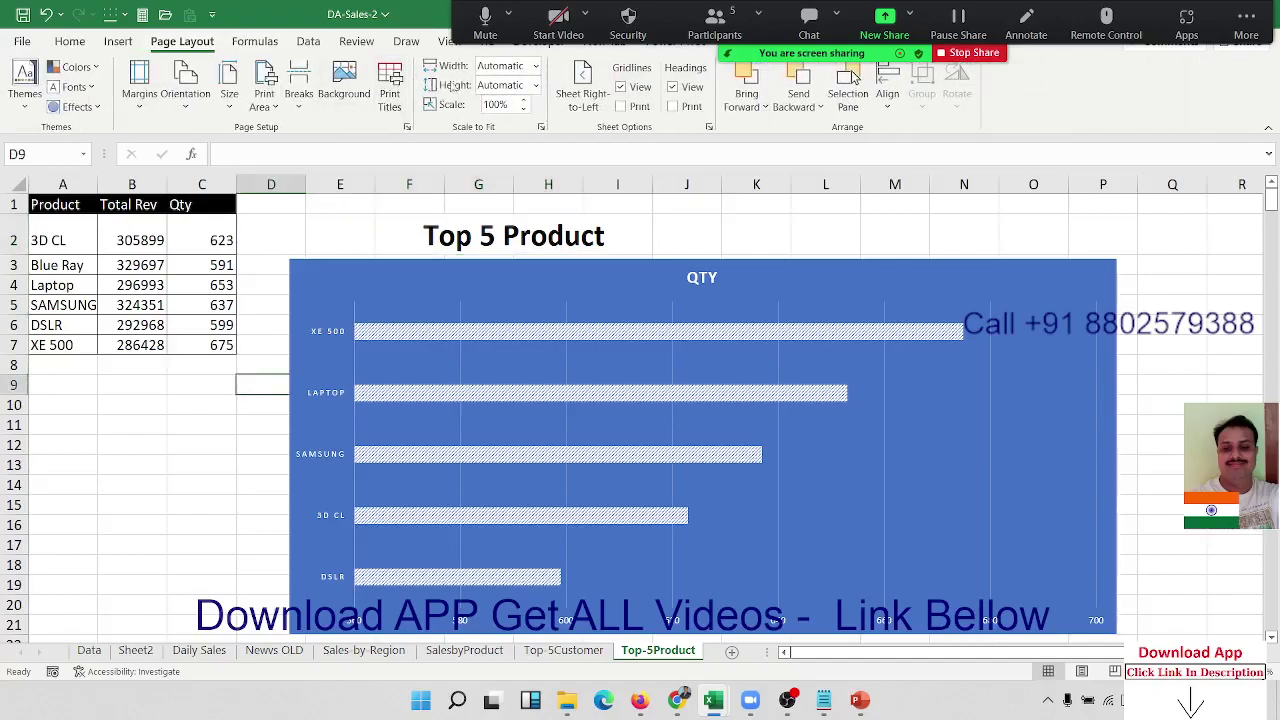
{"action": "left_click", "coordinate": [620, 87]}
{"action": "left_click", "coordinate": [204, 422]}
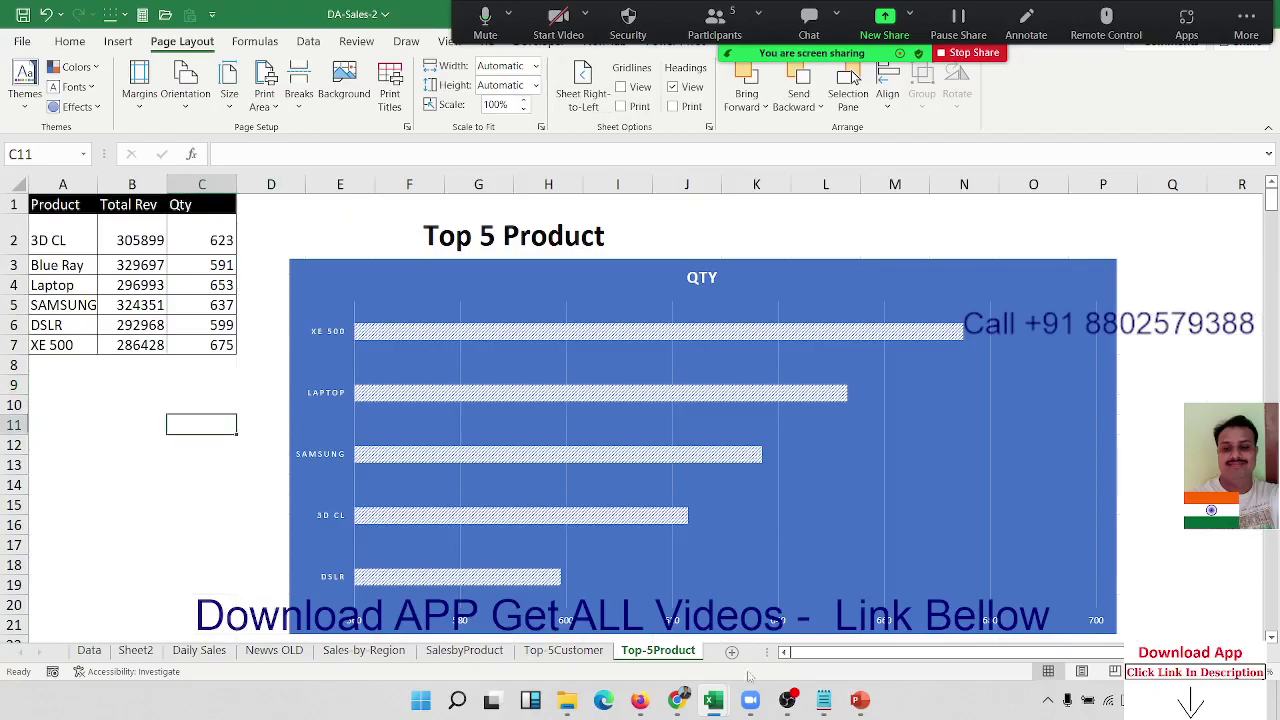
{"action": "left_click", "coordinate": [575, 651]}
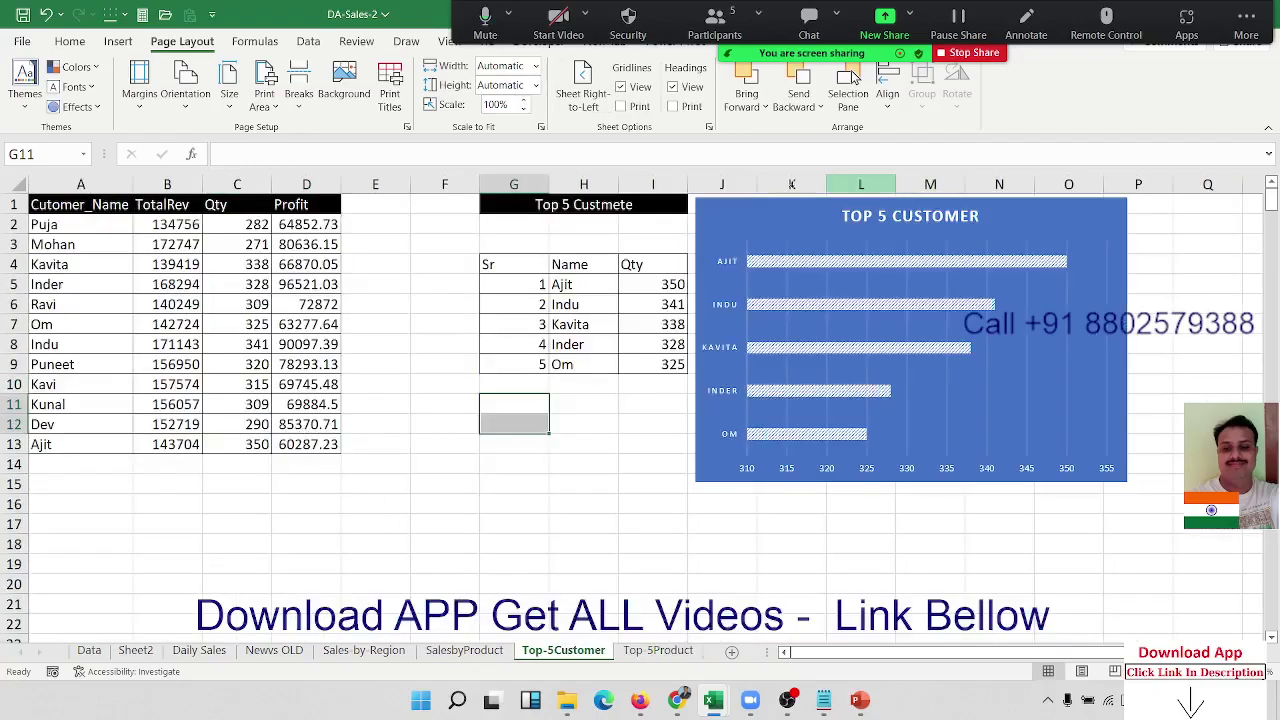
Move and enlarge the TOP 5 CUSTOMER chart and add data labels to its Qty bars
{"action": "left_click_drag", "start_coordinate": [725, 211], "coordinate": [401, 244]}
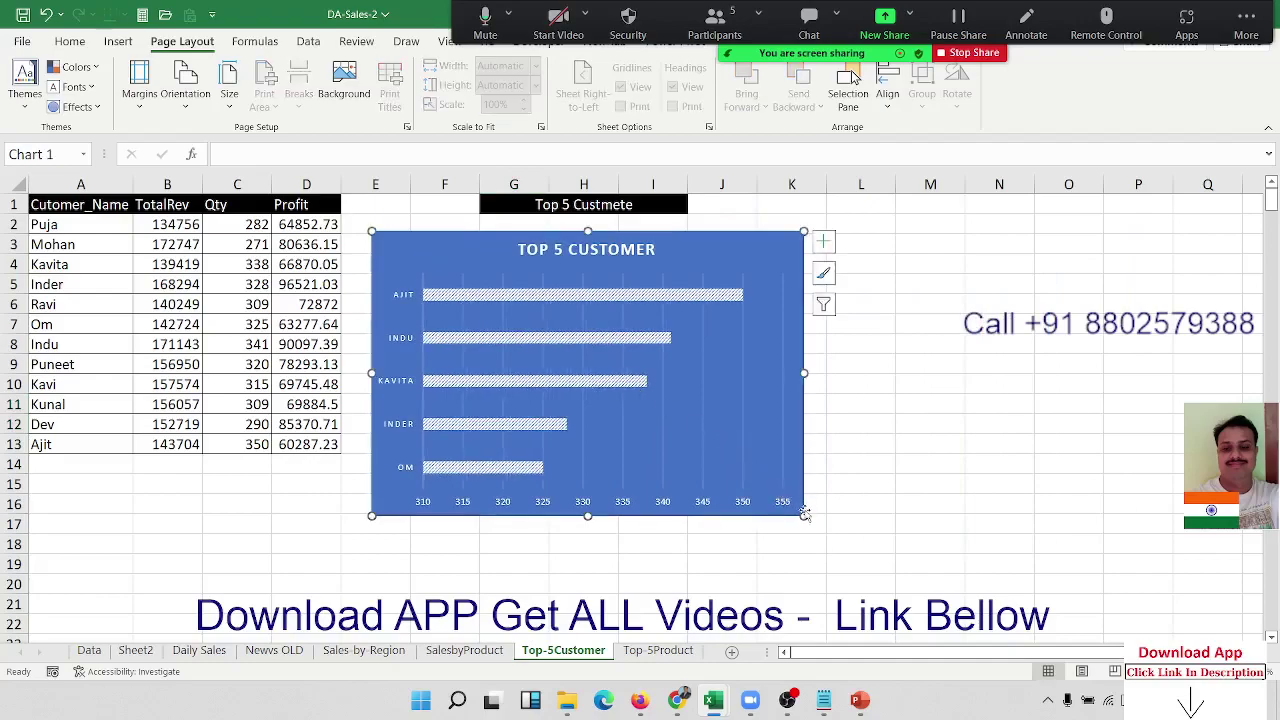
{"action": "mouse_move", "coordinate": [805, 513]}
{"action": "left_mouse_down"}
{"action": "mouse_move", "coordinate": [958, 582]}
{"action": "mouse_move", "coordinate": [1131, 613]}
{"action": "left_mouse_up"}
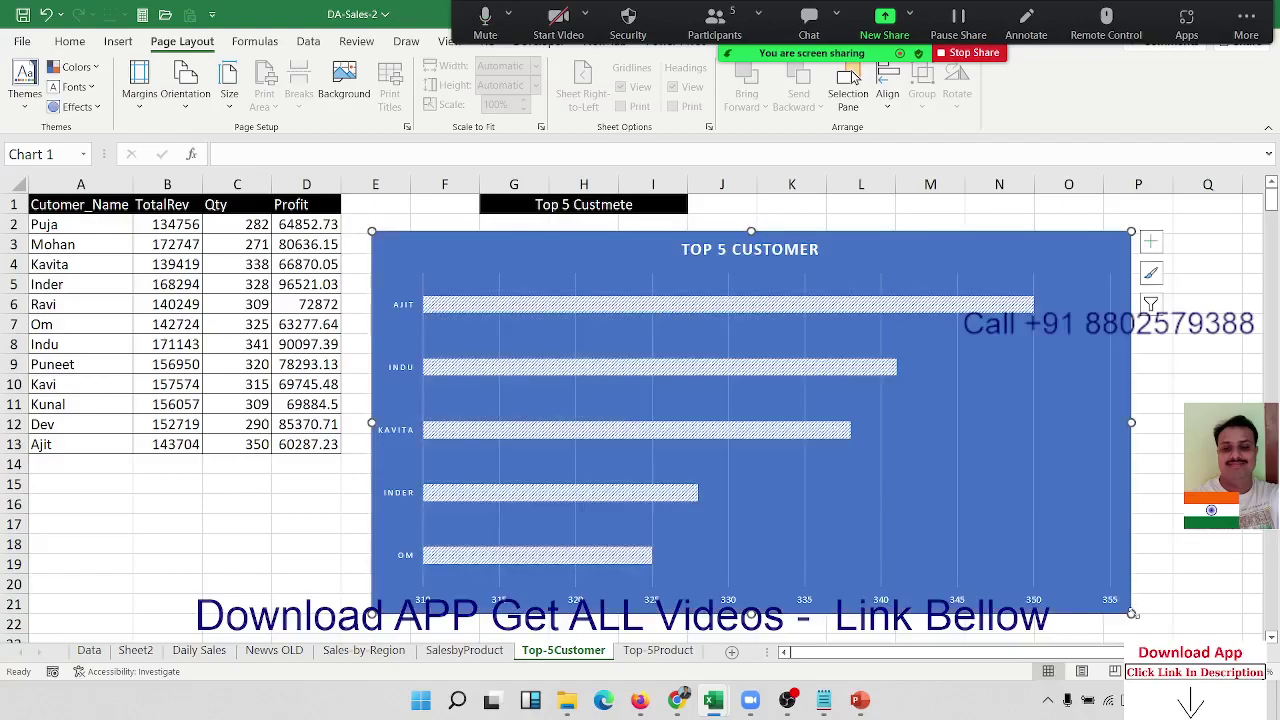
{"action": "right_click", "coordinate": [646, 314]}
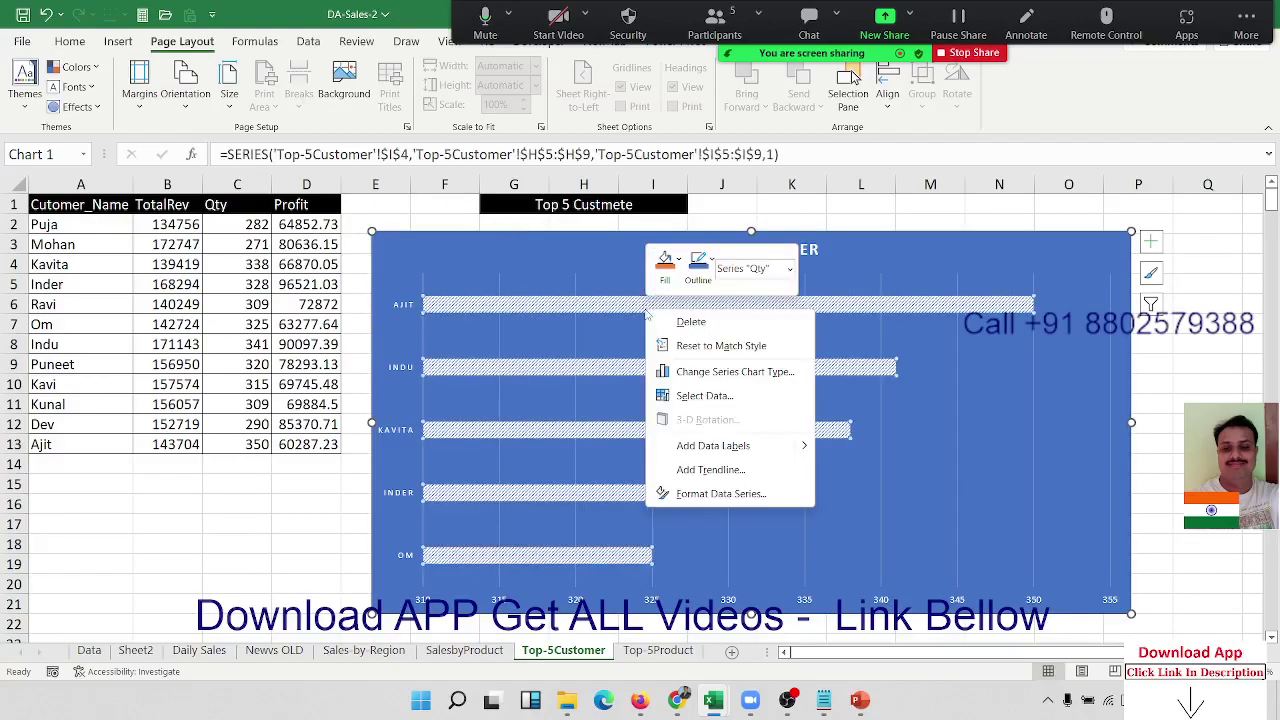
{"action": "left_click", "coordinate": [736, 452]}
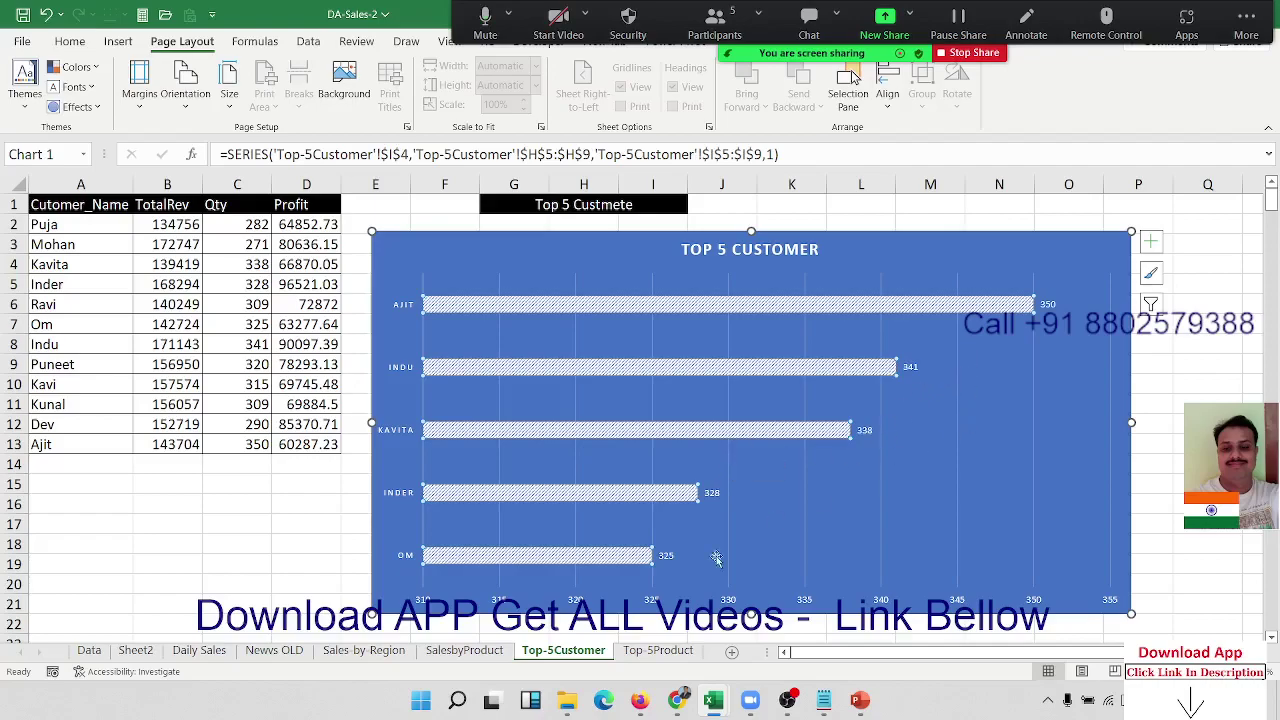
Add data labels to the Qty bars on the Top-5Product chart
{"action": "left_click", "coordinate": [657, 650]}
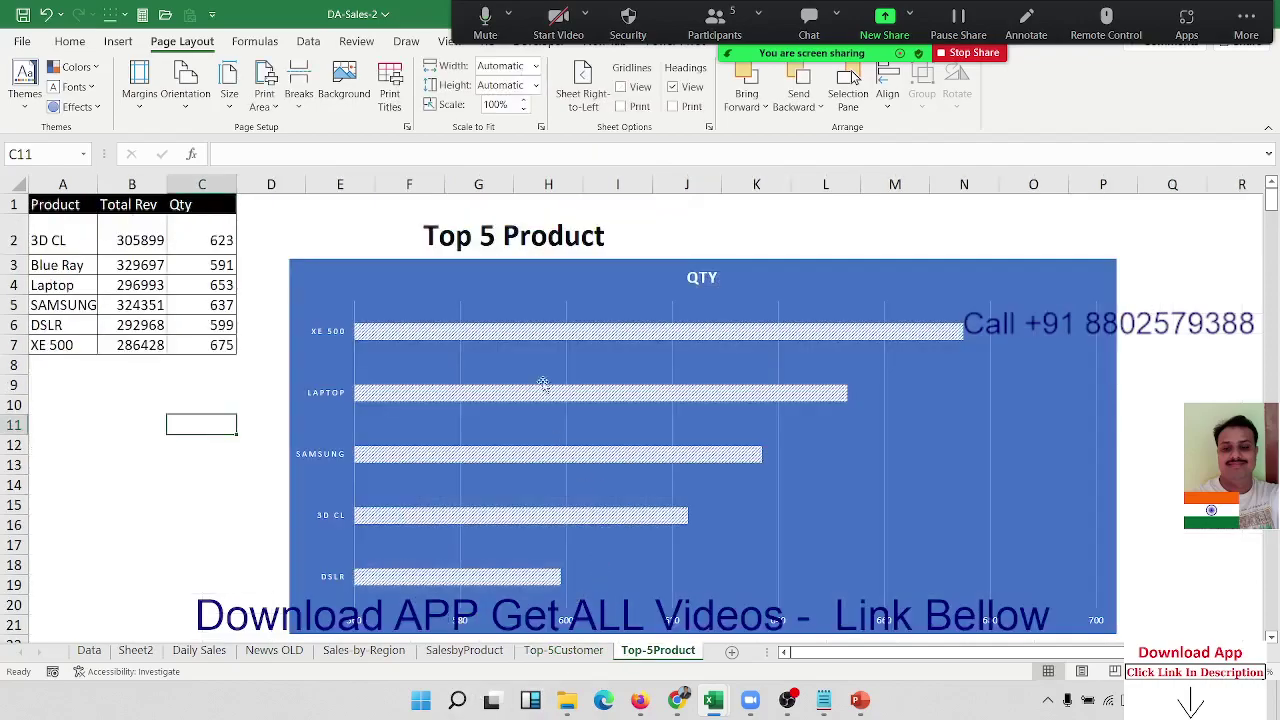
{"action": "right_click", "coordinate": [540, 332]}
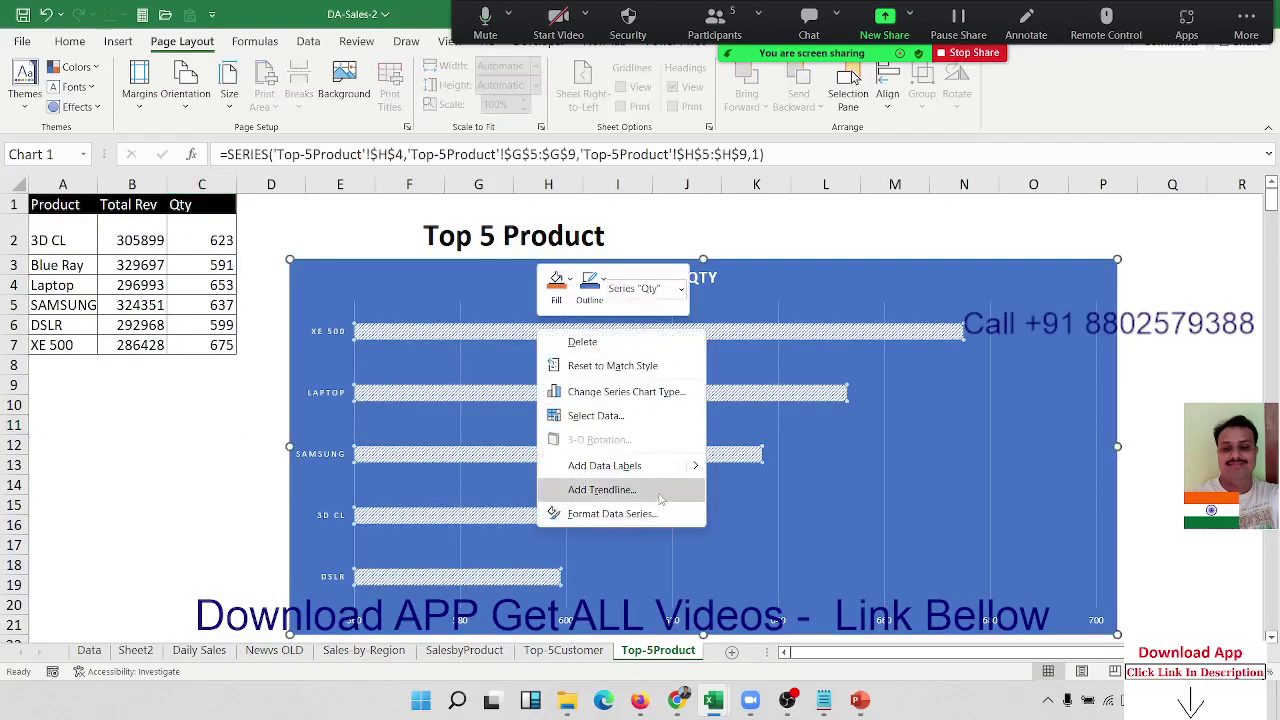
{"action": "mouse_move", "coordinate": [690, 466]}
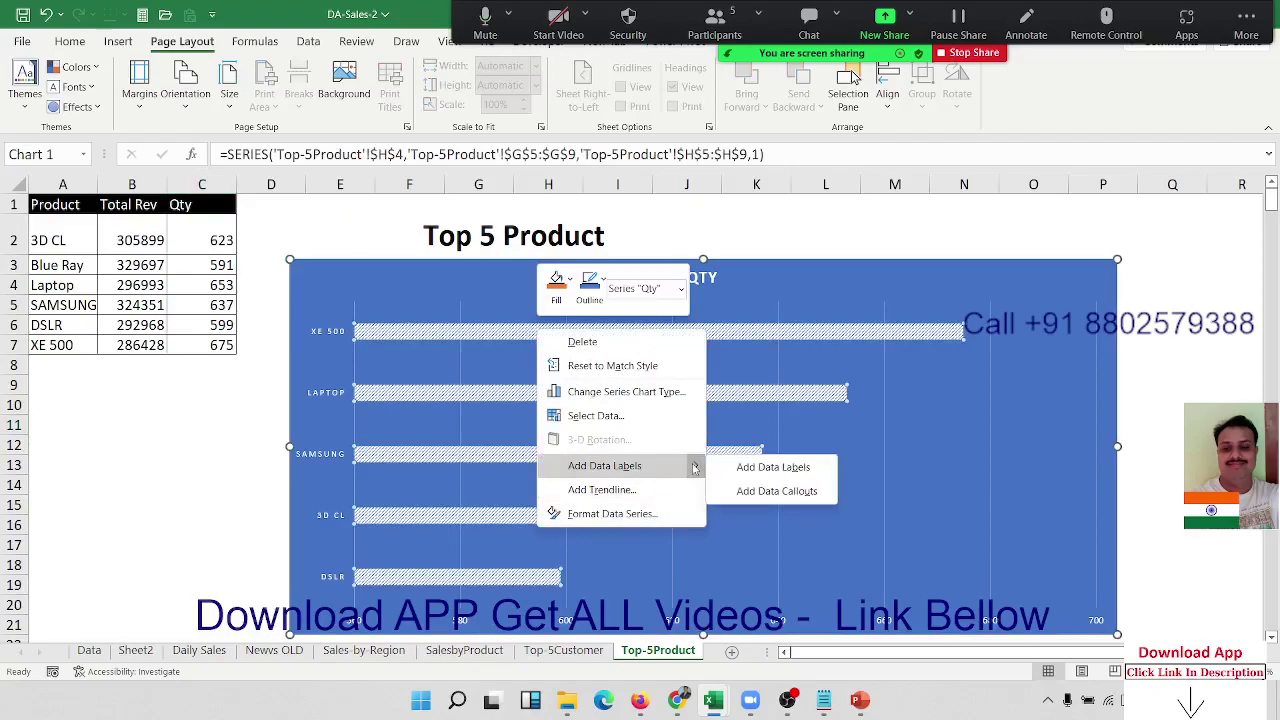
{"action": "left_click", "coordinate": [745, 478]}
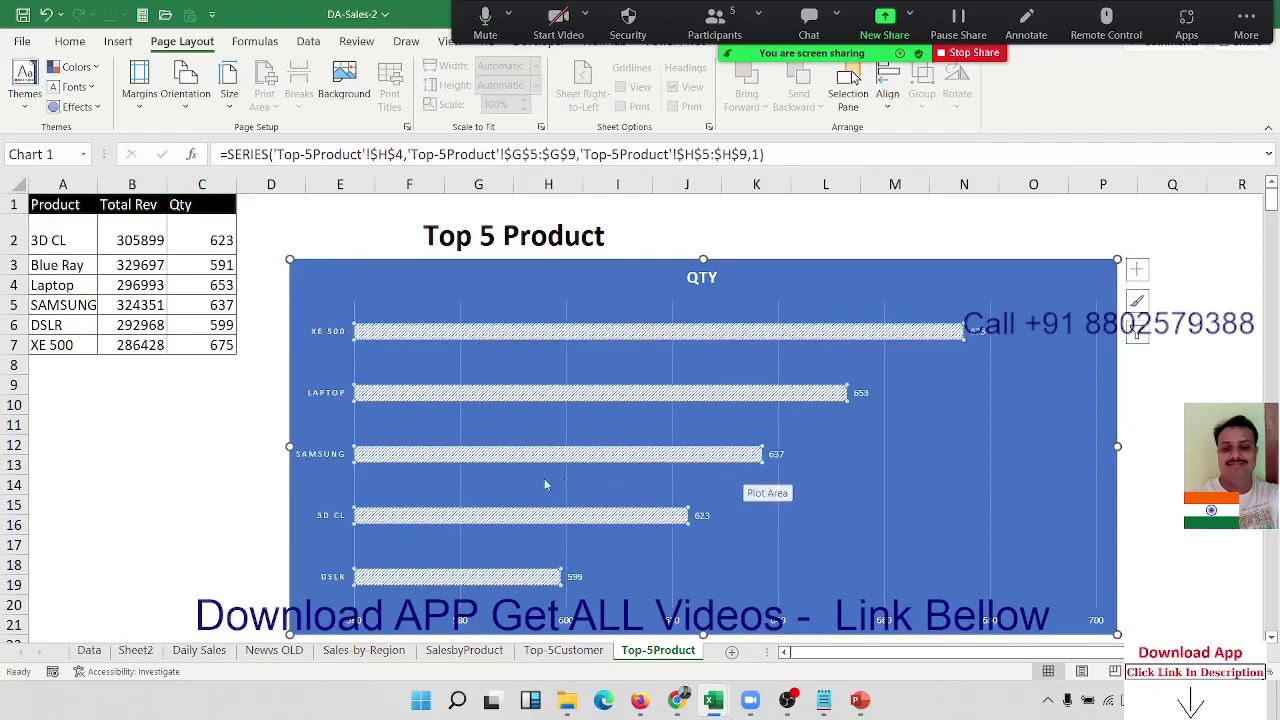
Nudge the TOP 5 CUSTOMER chart up-left, enlarge it further, then open SalesbyProduct
{"action": "left_click", "coordinate": [563, 650]}
{"action": "left_click_drag", "start_coordinate": [400, 250], "coordinate": [382, 238]}
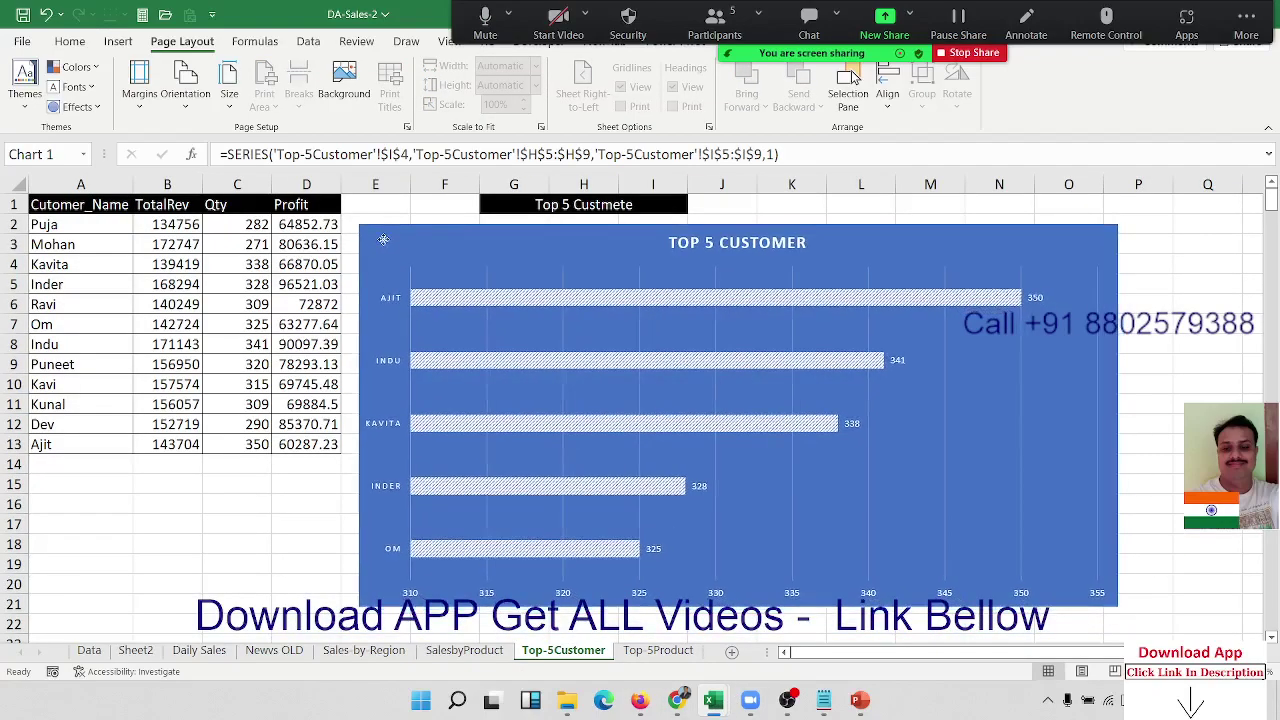
{"action": "left_click", "coordinate": [382, 238]}
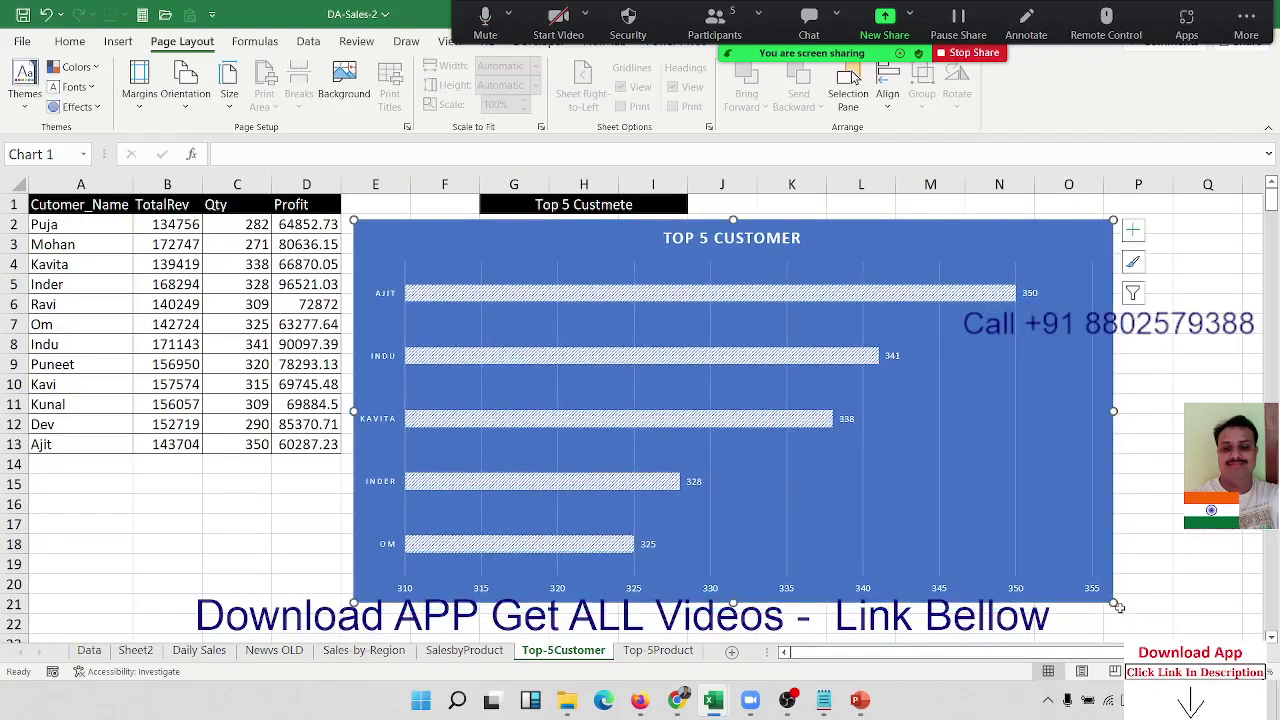
{"action": "left_click_drag", "start_coordinate": [1114, 604], "coordinate": [1177, 624]}
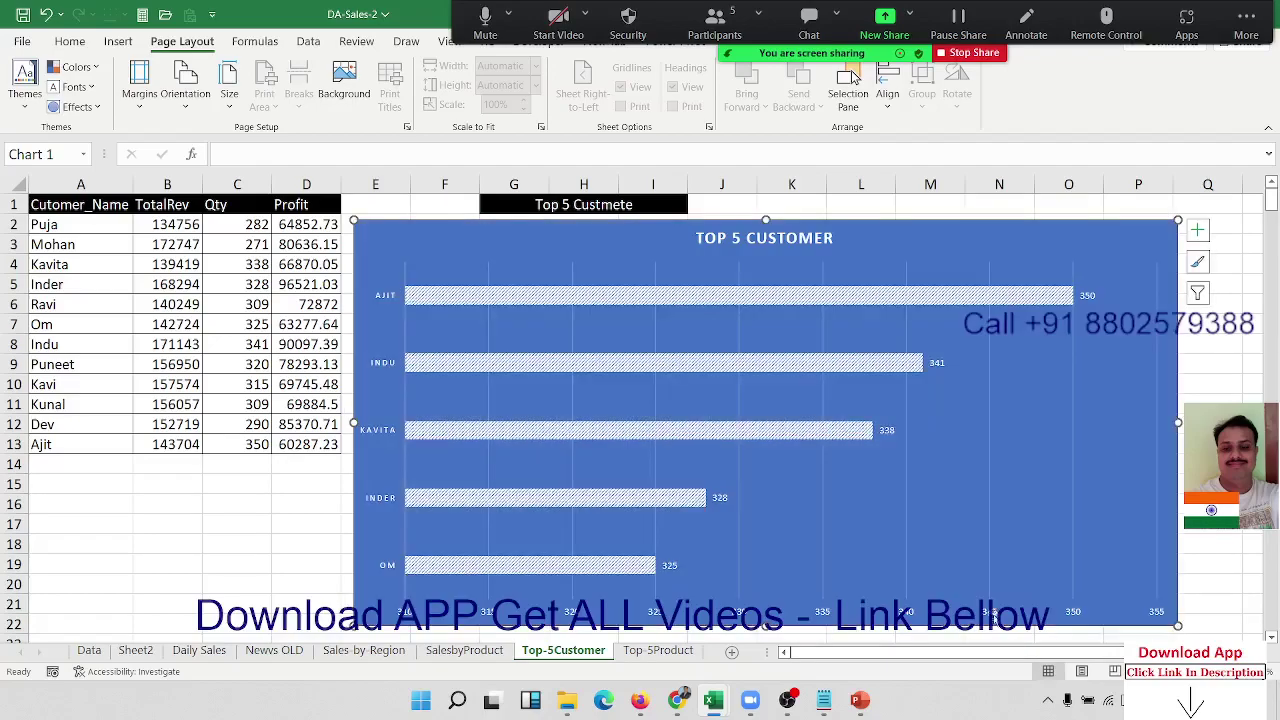
{"action": "left_click", "coordinate": [232, 540]}
{"action": "left_click", "coordinate": [488, 652]}
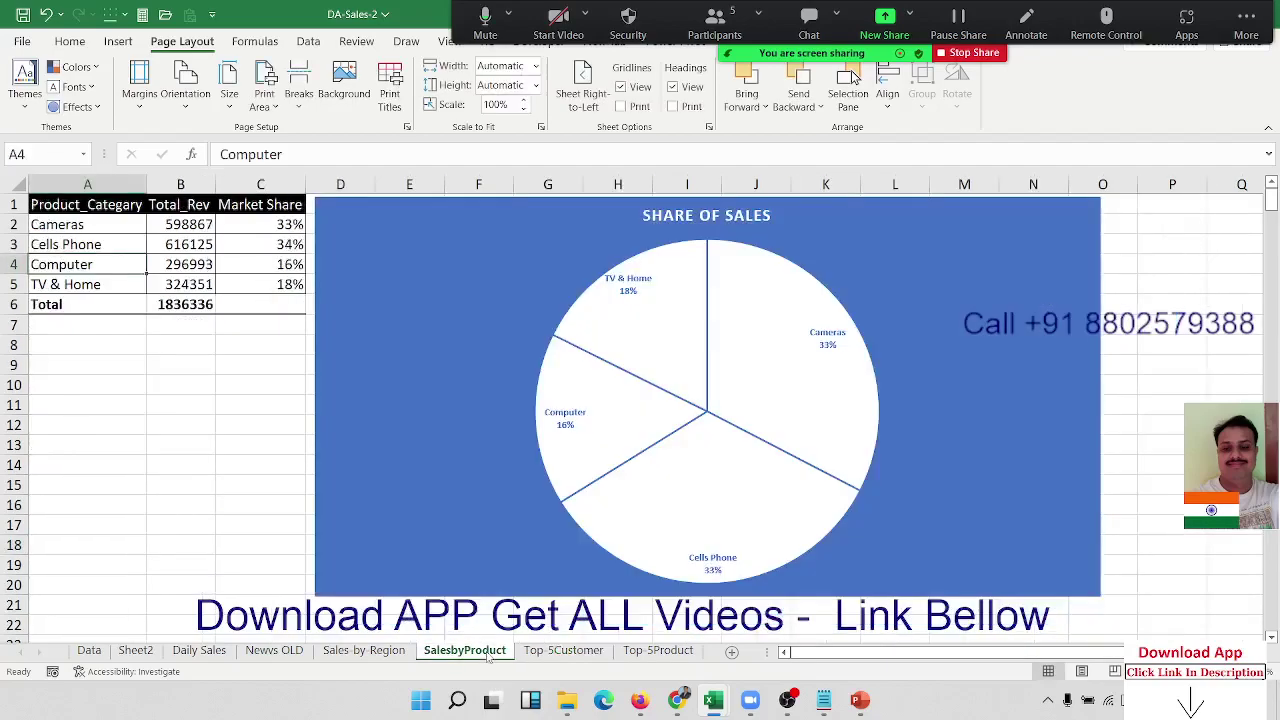
Browse the Sales-by-Region, News OLD, Daily Sales, Sheet2 and Data sheets
{"action": "left_click", "coordinate": [200, 447]}
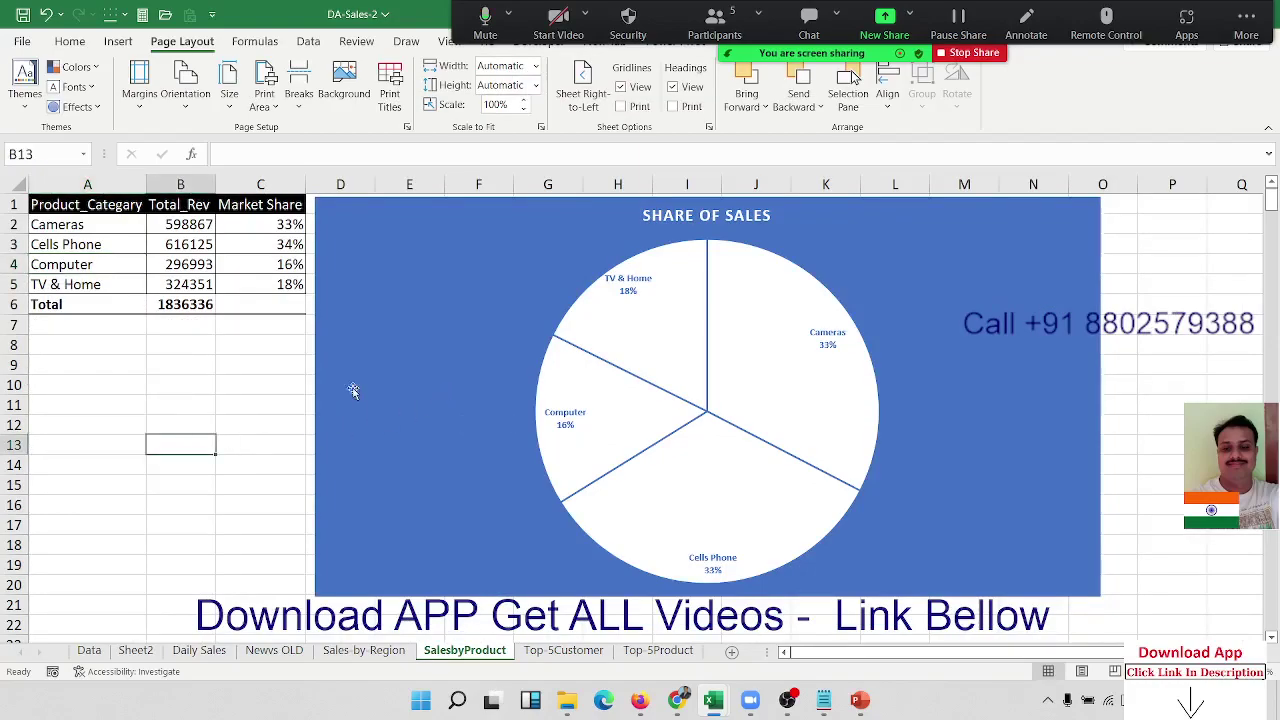
{"action": "left_click", "coordinate": [397, 267]}
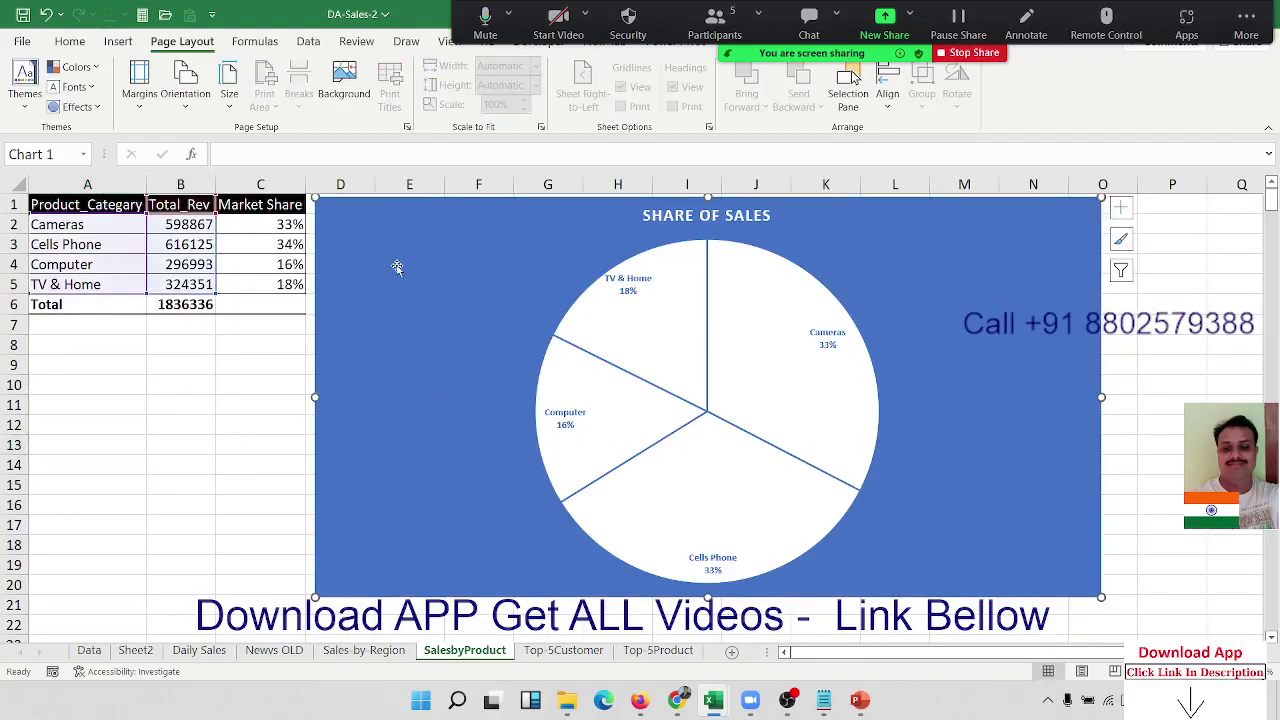
{"action": "left_click", "coordinate": [368, 651]}
{"action": "left_click", "coordinate": [274, 651]}
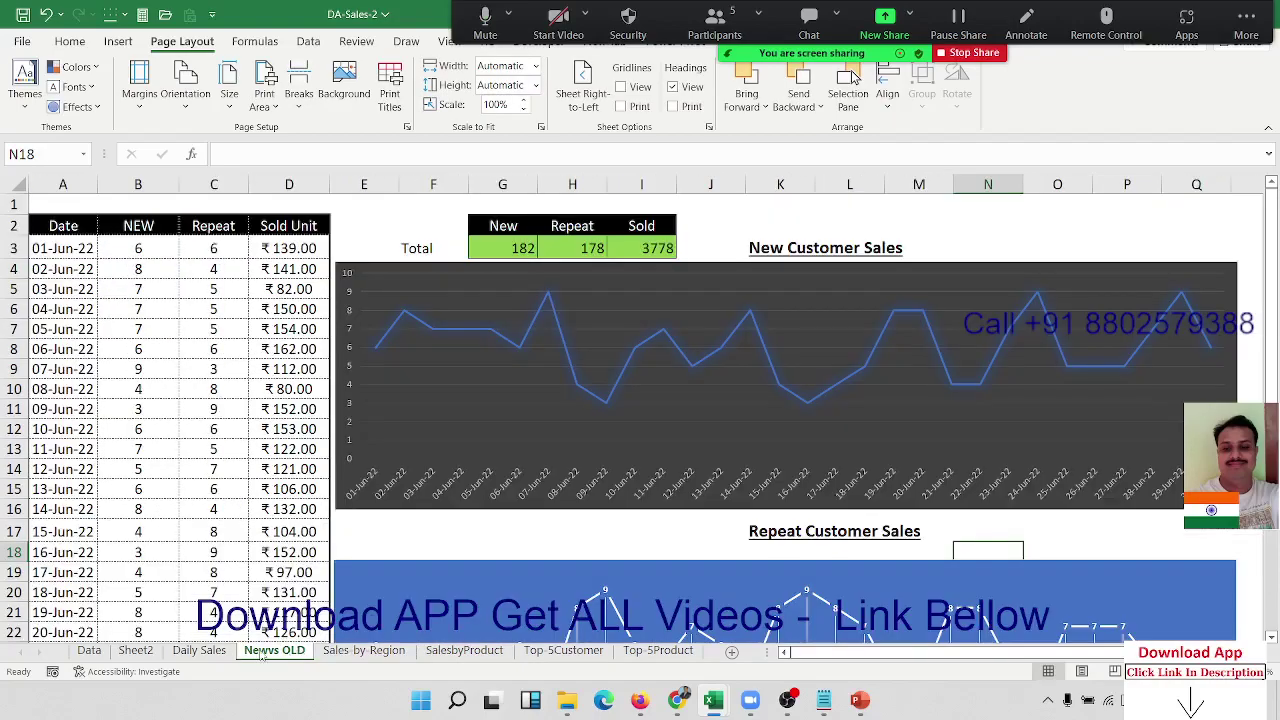
{"action": "left_click", "coordinate": [215, 652]}
{"action": "left_click", "coordinate": [145, 653]}
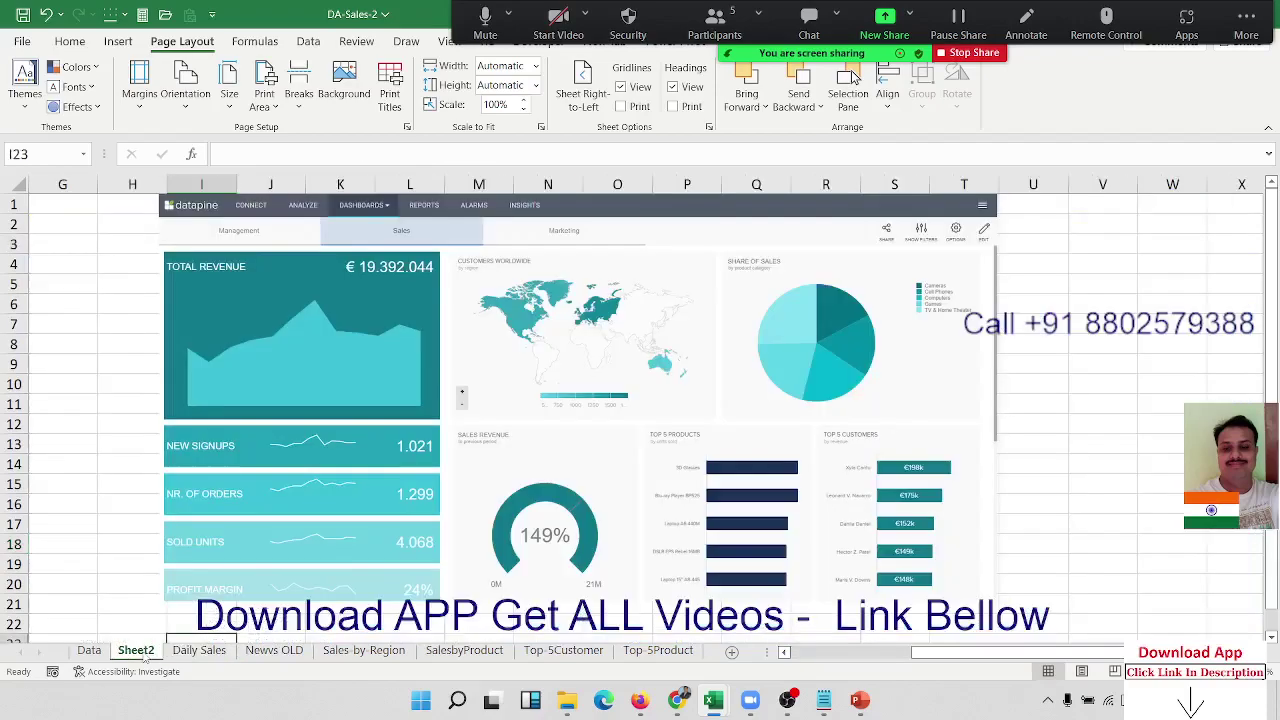
{"action": "left_click", "coordinate": [88, 651]}
Open the meeting participants list over the Data sheet and dismiss a participant's options
{"action": "left_click", "coordinate": [498, 326]}
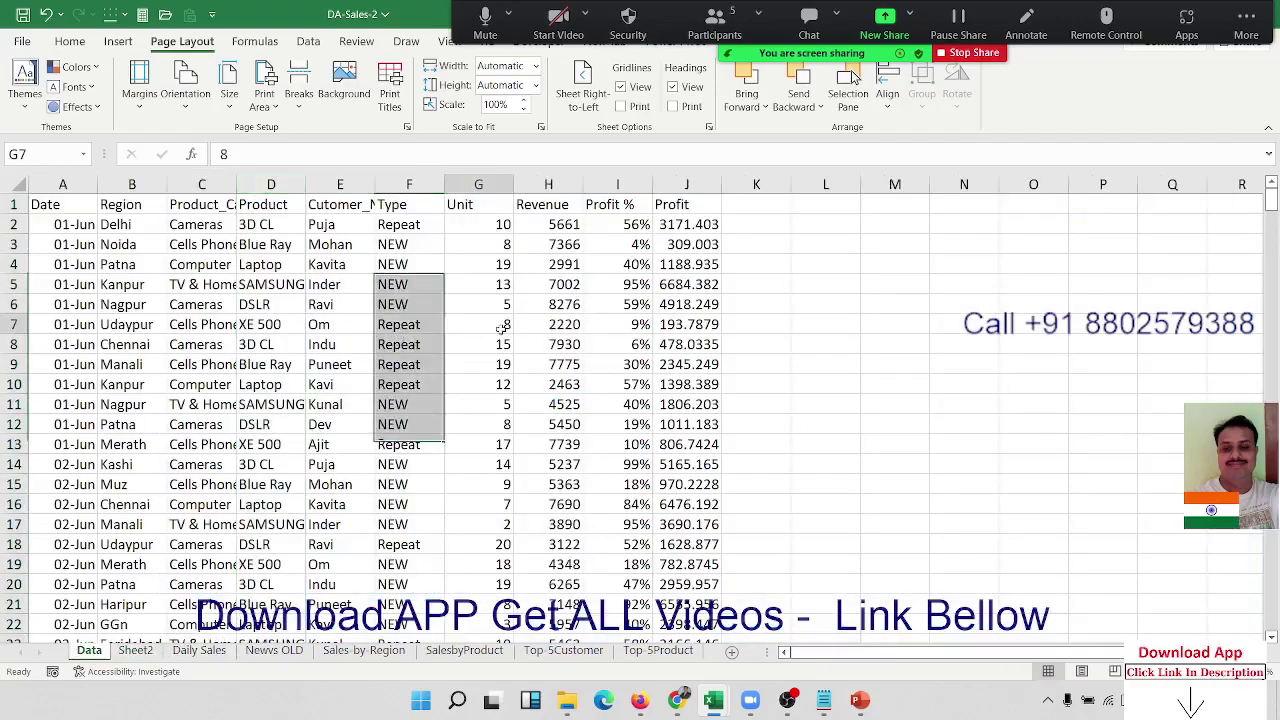
{"action": "left_click", "coordinate": [690, 32]}
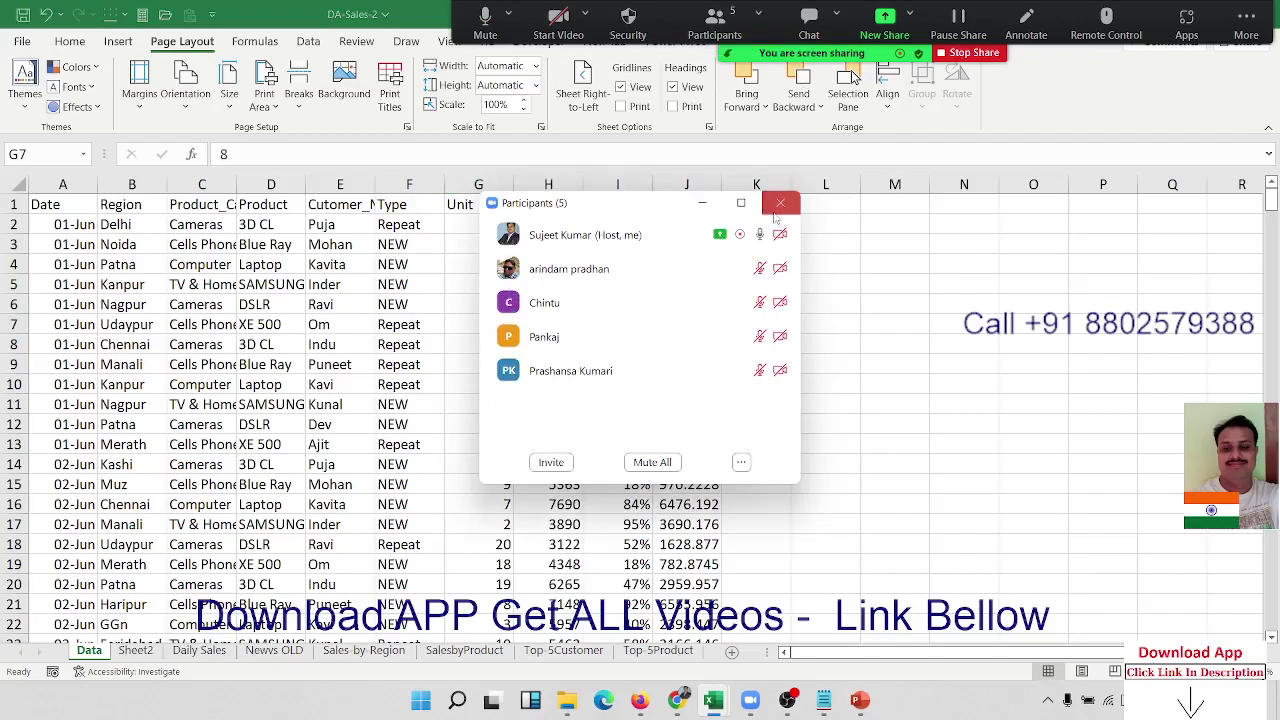
{"action": "left_click", "coordinate": [780, 371]}
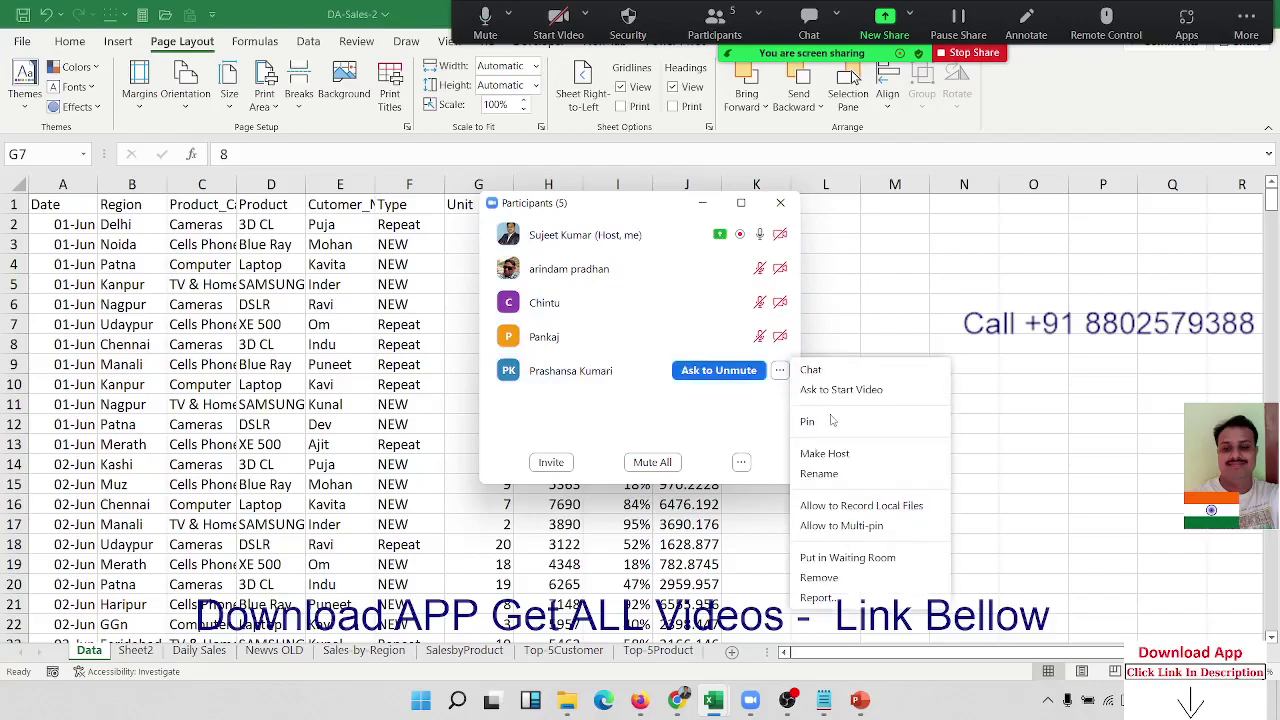
{"action": "left_click", "coordinate": [843, 506]}
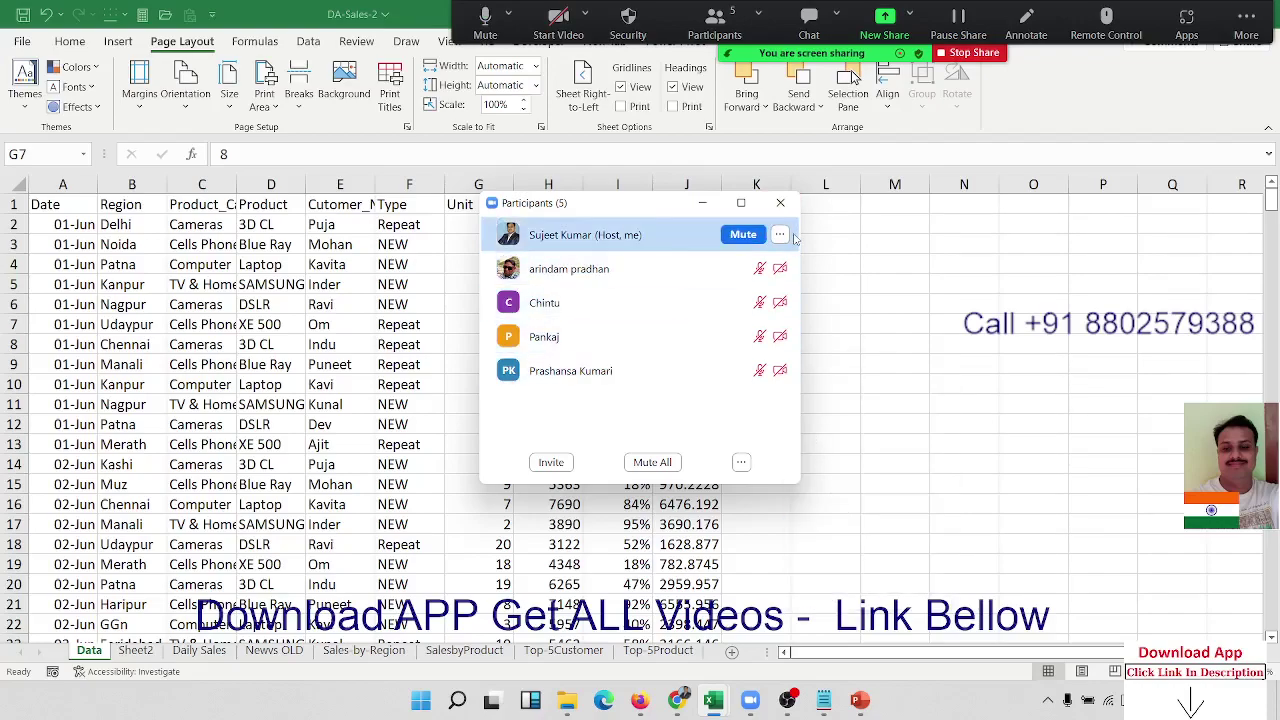
Close the participants list and scan the Data table's headers from Date to Profit and its full length
{"action": "left_click", "coordinate": [780, 203]}
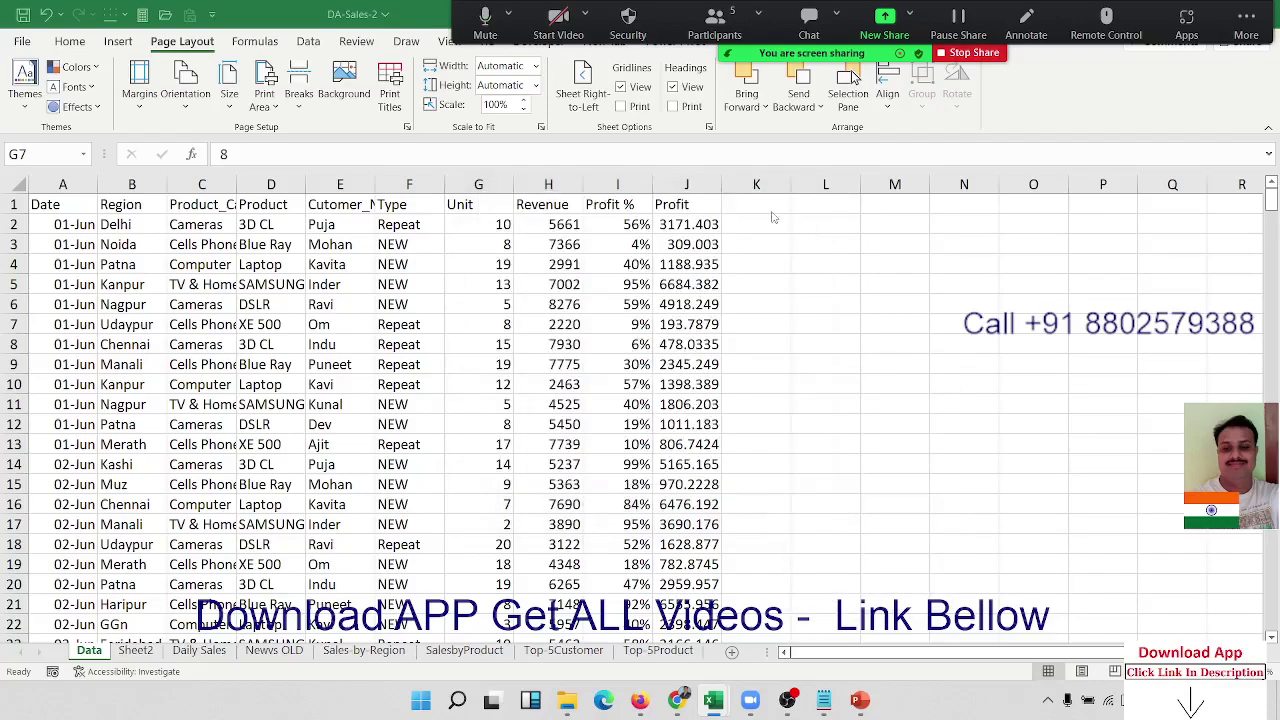
{"action": "left_click", "coordinate": [87, 208]}
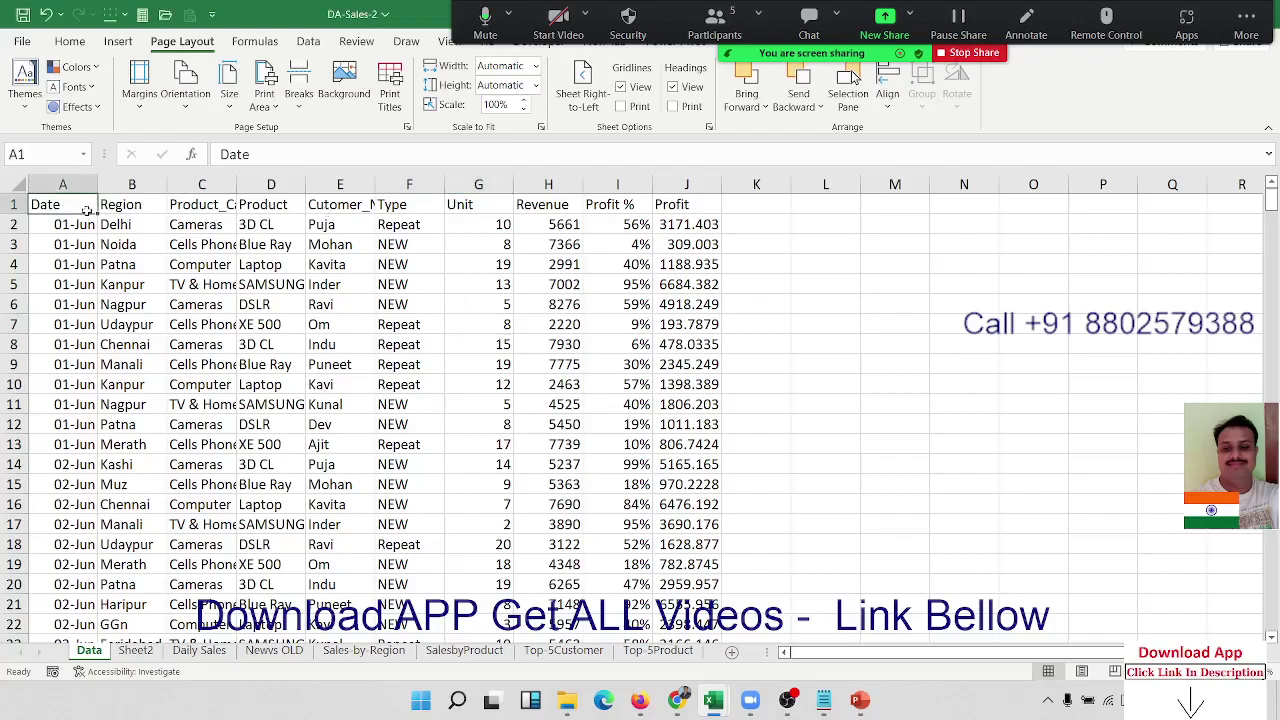
{"action": "left_click", "coordinate": [150, 205]}
{"action": "left_click", "coordinate": [212, 204]}
{"action": "left_click", "coordinate": [268, 204]}
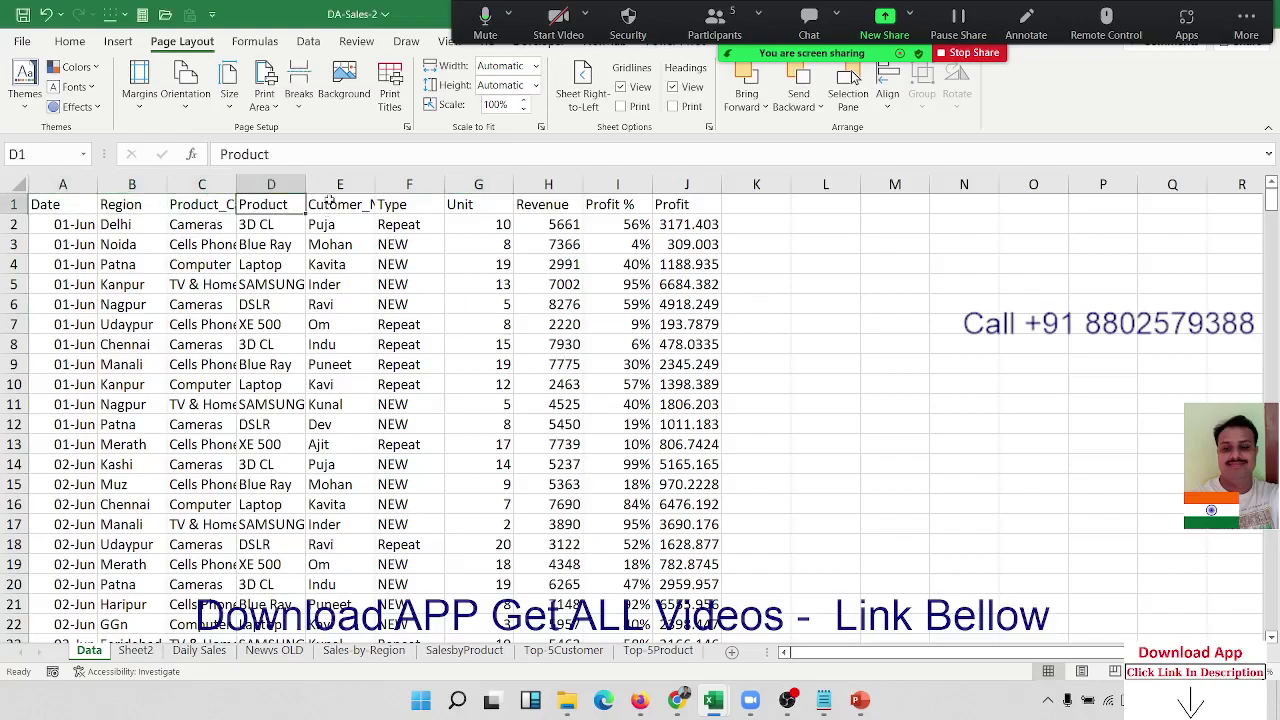
{"action": "left_click", "coordinate": [340, 204]}
{"action": "left_click", "coordinate": [405, 204]}
{"action": "left_click", "coordinate": [548, 204]}
{"action": "left_click", "coordinate": [662, 203]}
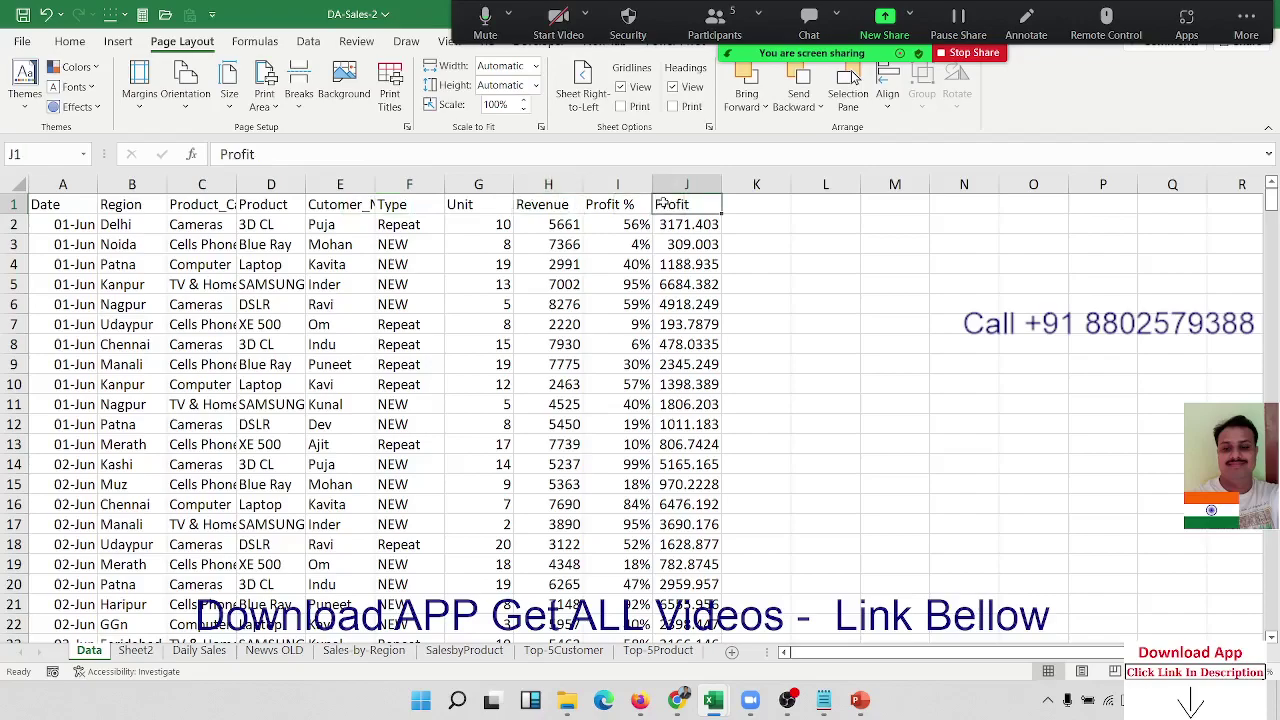
{"action": "key", "text": "ctrl+Down"}
{"action": "key", "text": "ctrl+Up"}
On Daily Sales, select the dates in A4:A11 and the Sales by Date chart
{"action": "left_click", "coordinate": [190, 651]}
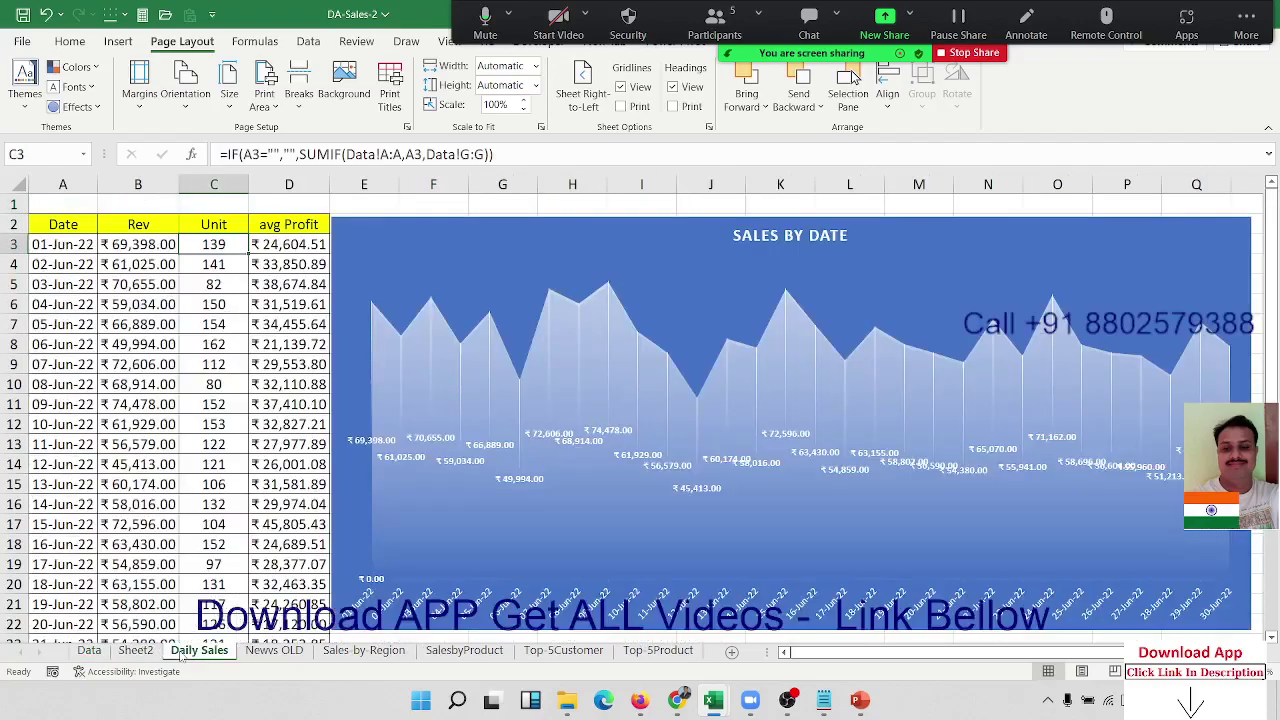
{"action": "left_click_drag", "start_coordinate": [68, 263], "coordinate": [62, 408]}
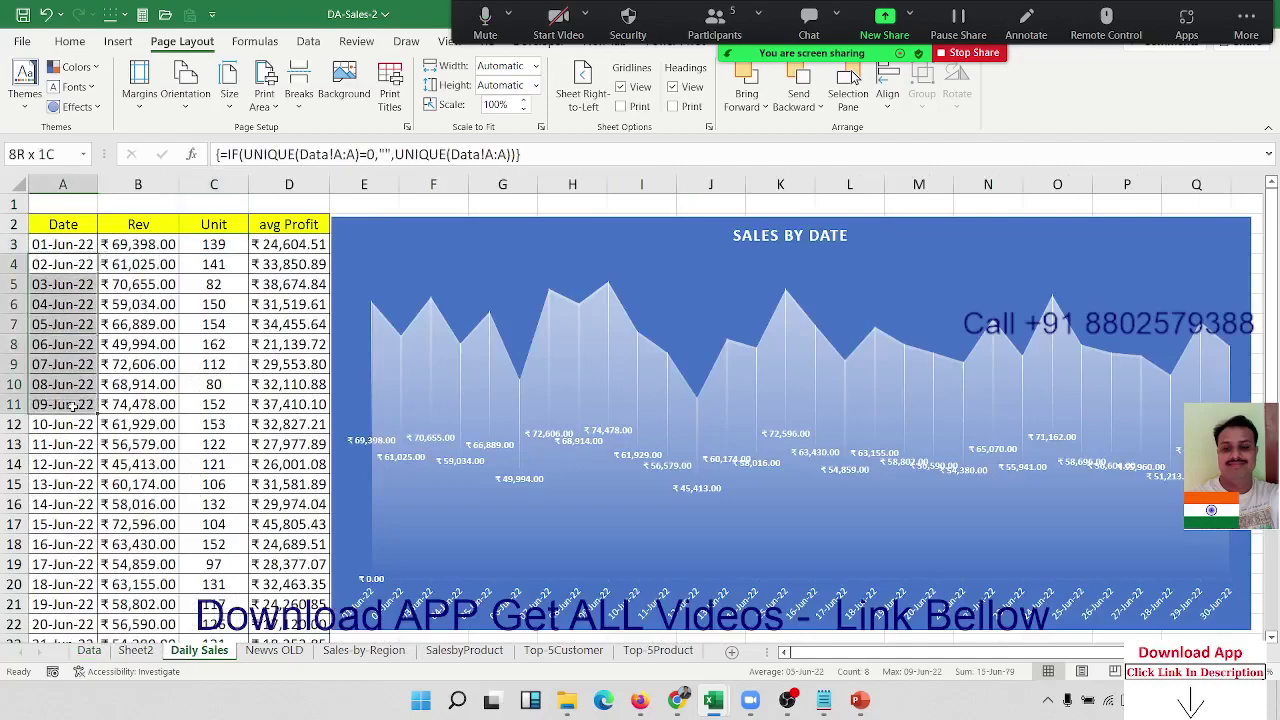
{"action": "left_click", "coordinate": [575, 255]}
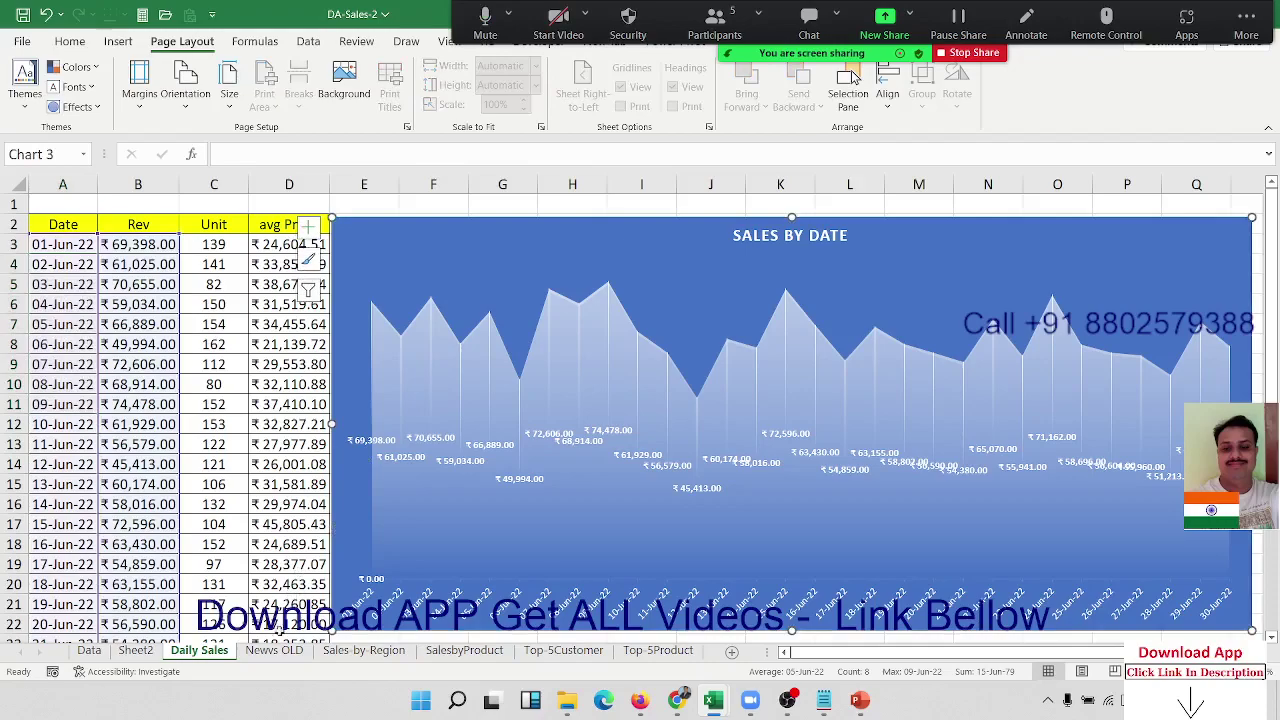
Inspect the NEW and Repeat count formulas on News OLD, then open Sales-by-Region
{"action": "left_click", "coordinate": [272, 651]}
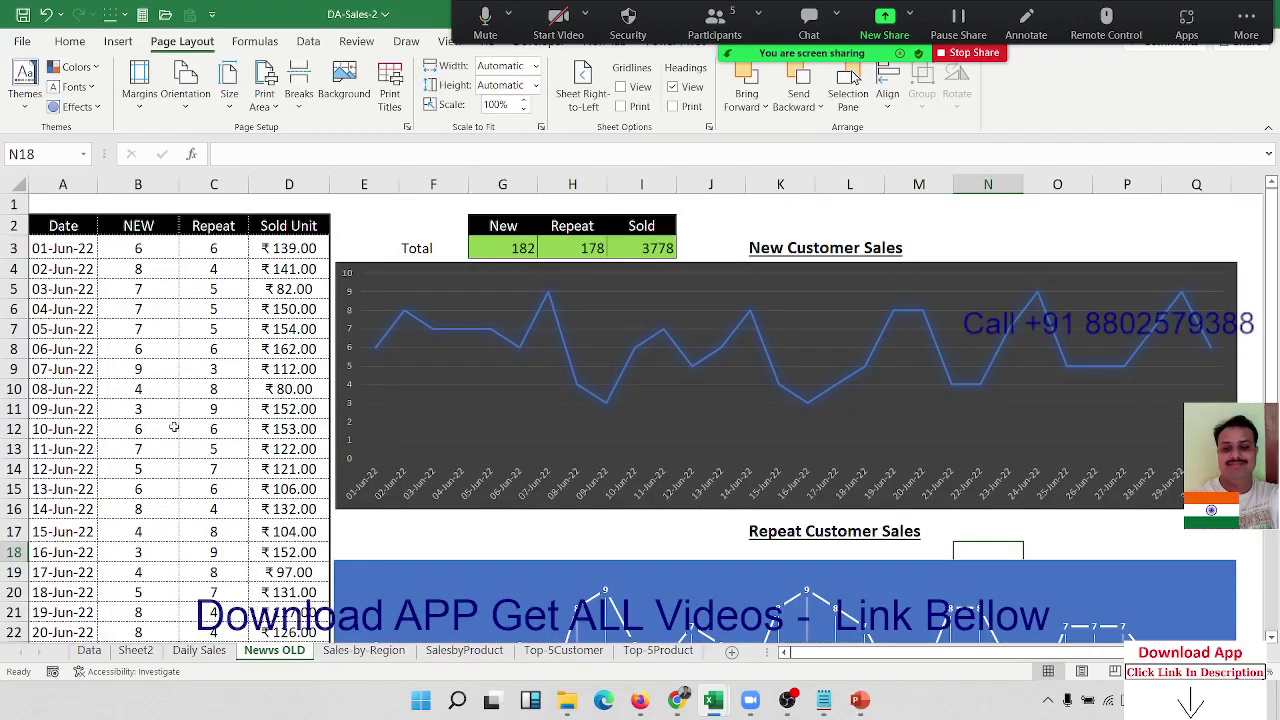
{"action": "left_click", "coordinate": [174, 427]}
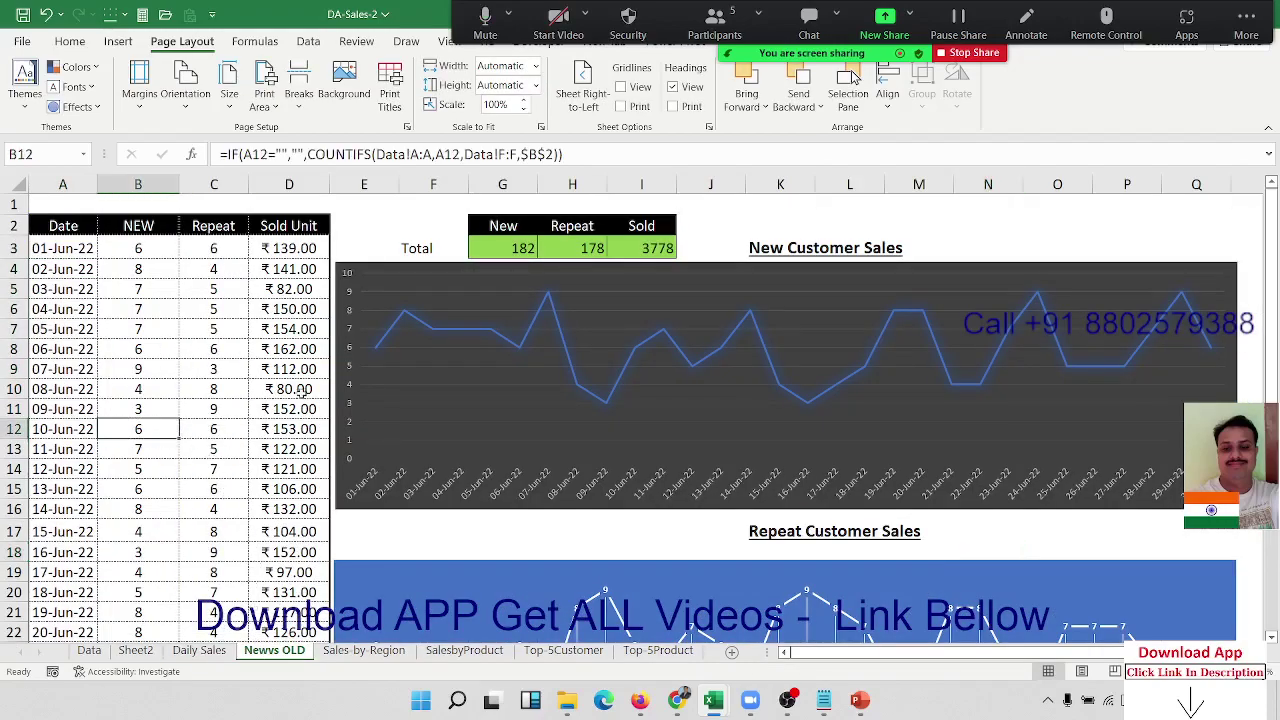
{"action": "left_click", "coordinate": [800, 245]}
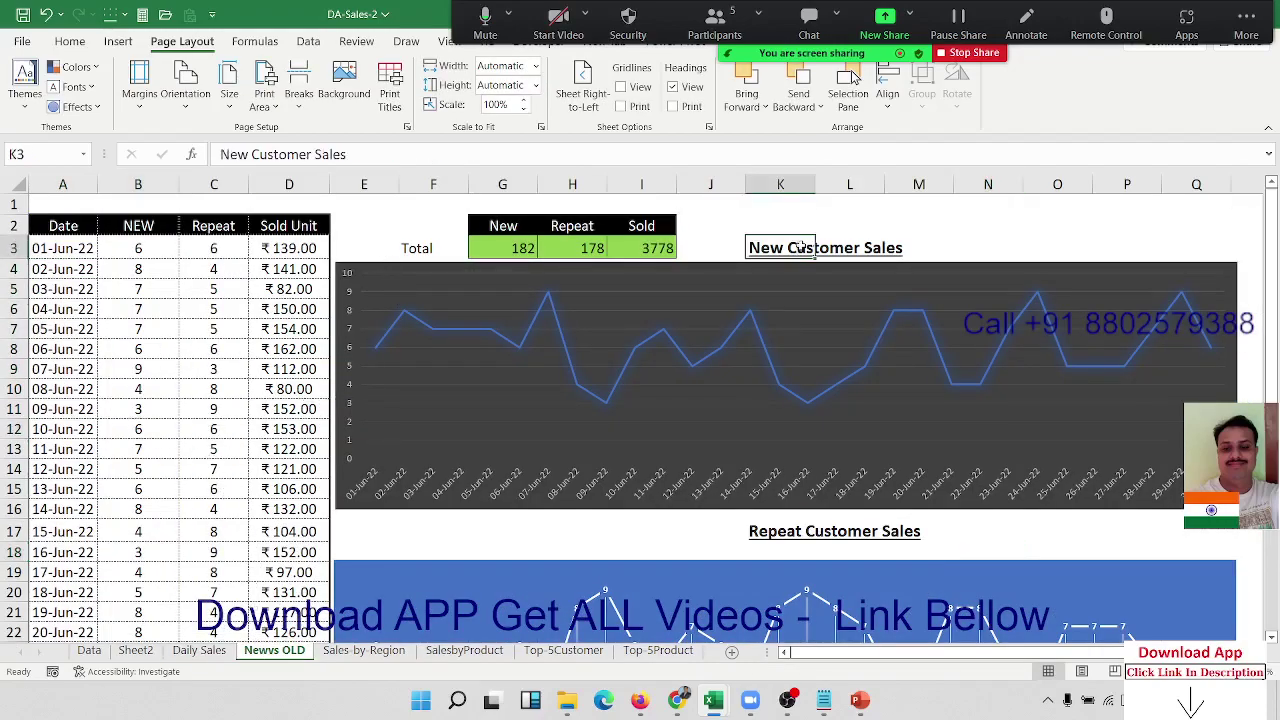
{"action": "left_click", "coordinate": [757, 528]}
{"action": "left_click", "coordinate": [122, 253]}
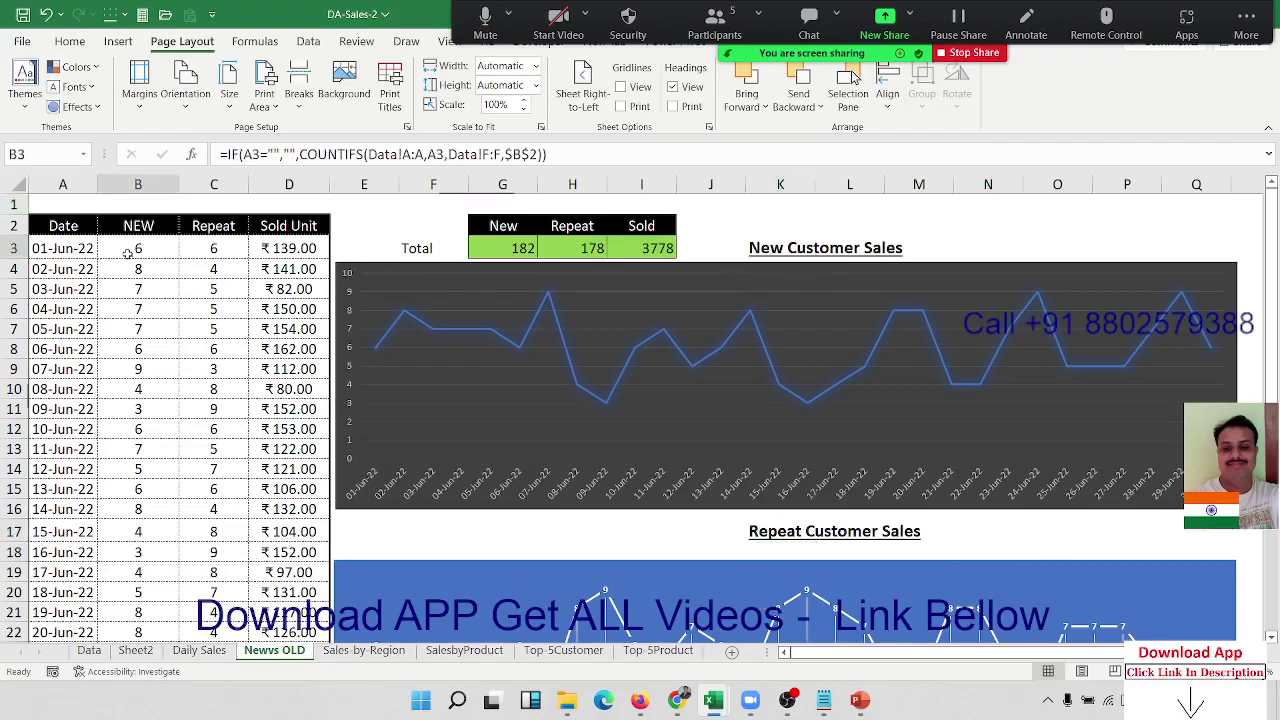
{"action": "left_click", "coordinate": [198, 252]}
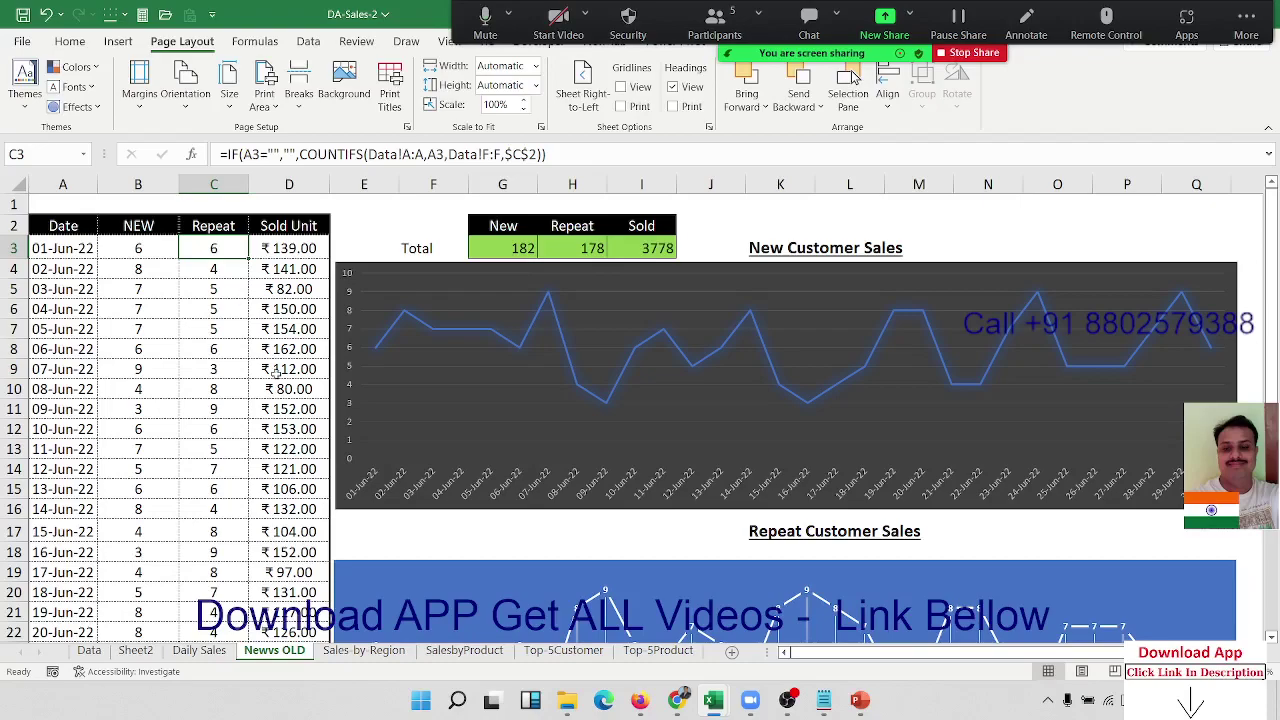
{"action": "left_click", "coordinate": [364, 651]}
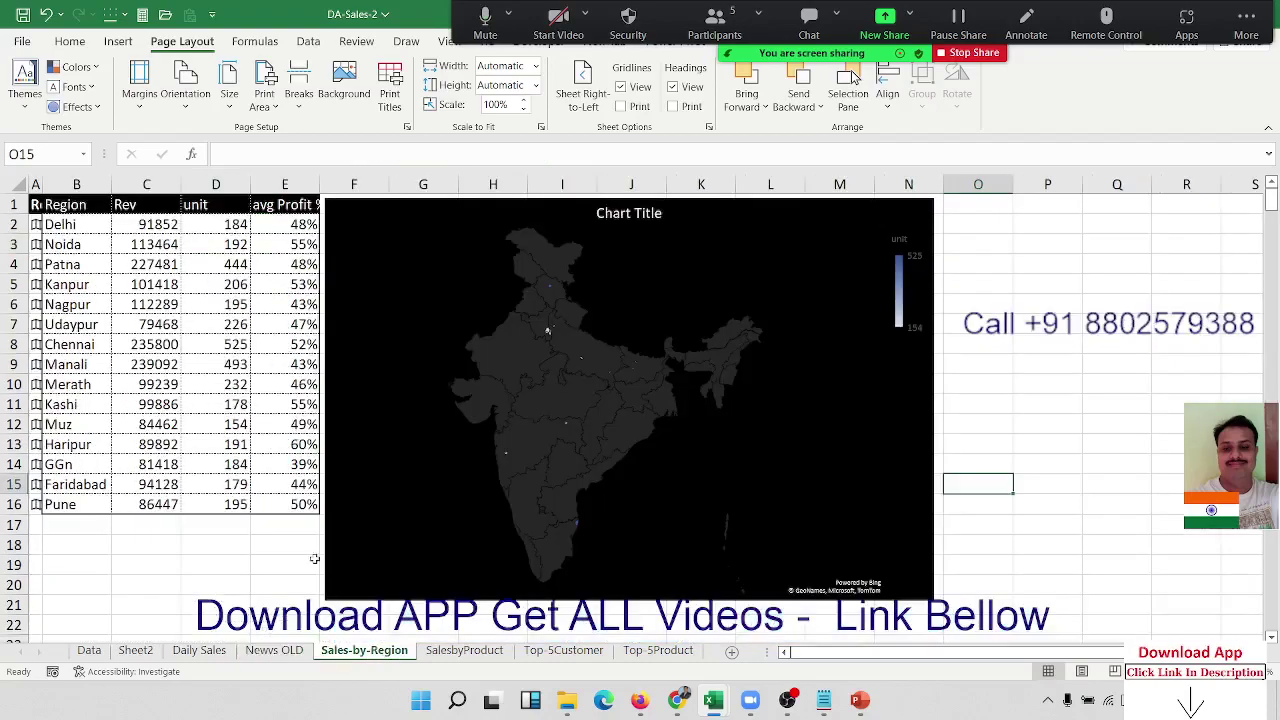
Inspect Udaypur's revenue formula and select the first five regions' figures B2:D6
{"action": "left_click", "coordinate": [180, 326]}
{"action": "left_click_drag", "start_coordinate": [78, 228], "coordinate": [215, 300]}
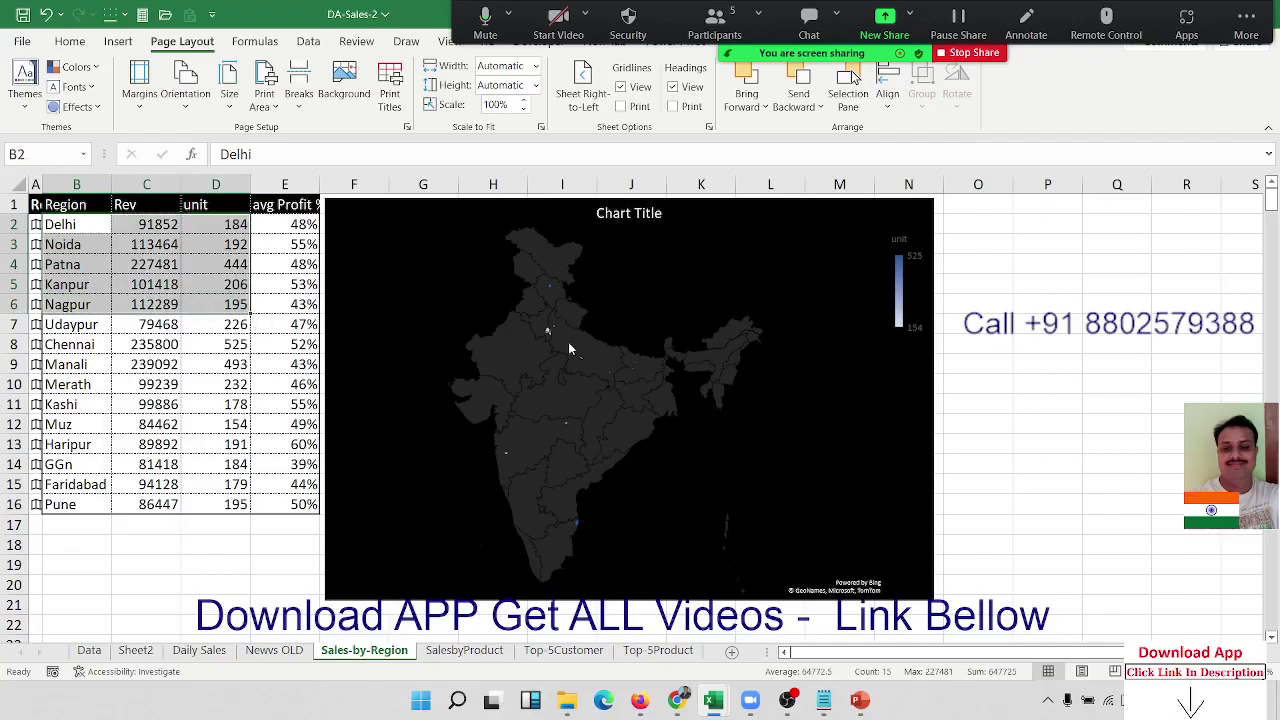
{"action": "mouse_move", "coordinate": [558, 334]}
Turn on data labels for the India map chart and open More Data Label Options
{"action": "left_click", "coordinate": [890, 218]}
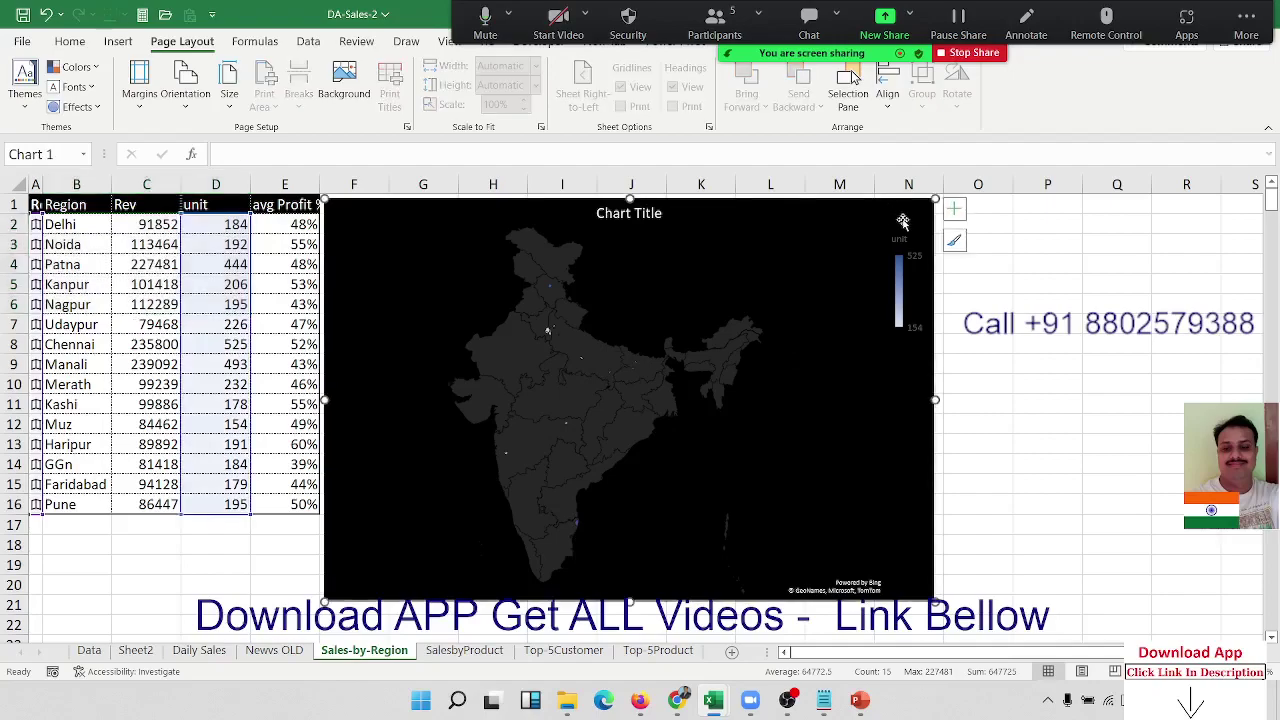
{"action": "left_click", "coordinate": [955, 210]}
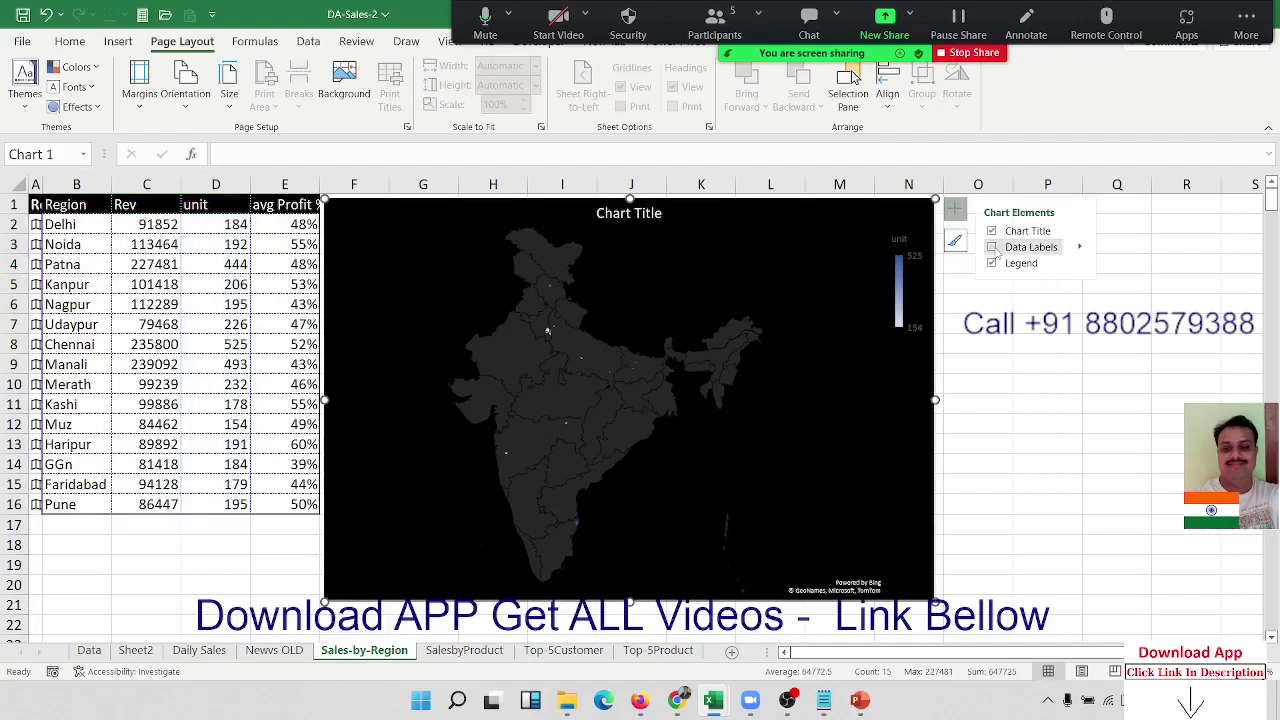
{"action": "left_click", "coordinate": [992, 249]}
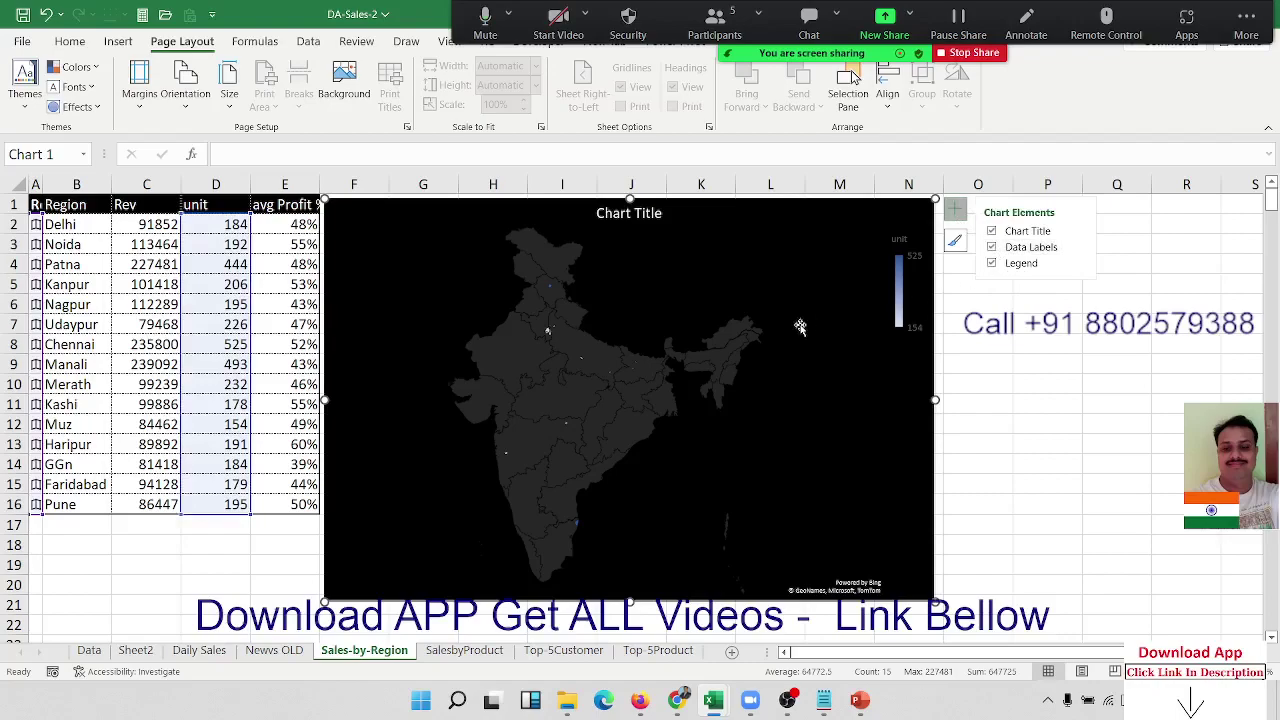
{"action": "left_click", "coordinate": [1080, 248]}
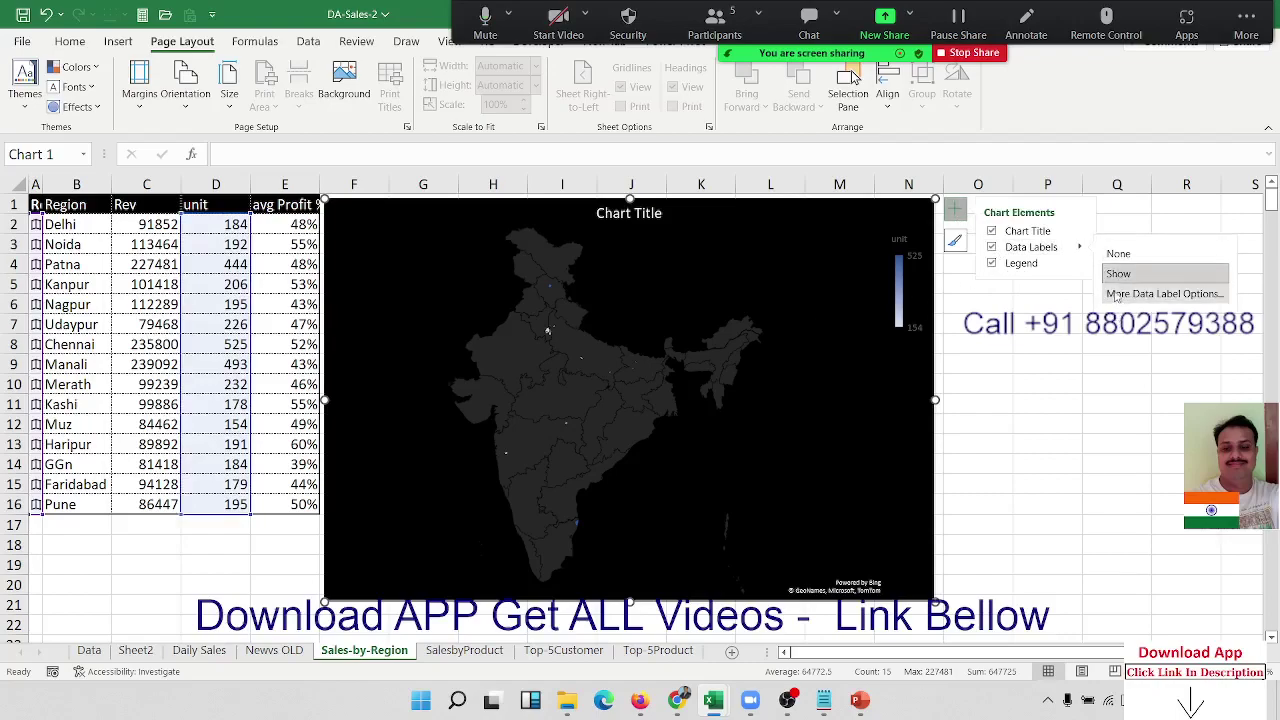
{"action": "left_click", "coordinate": [1117, 296]}
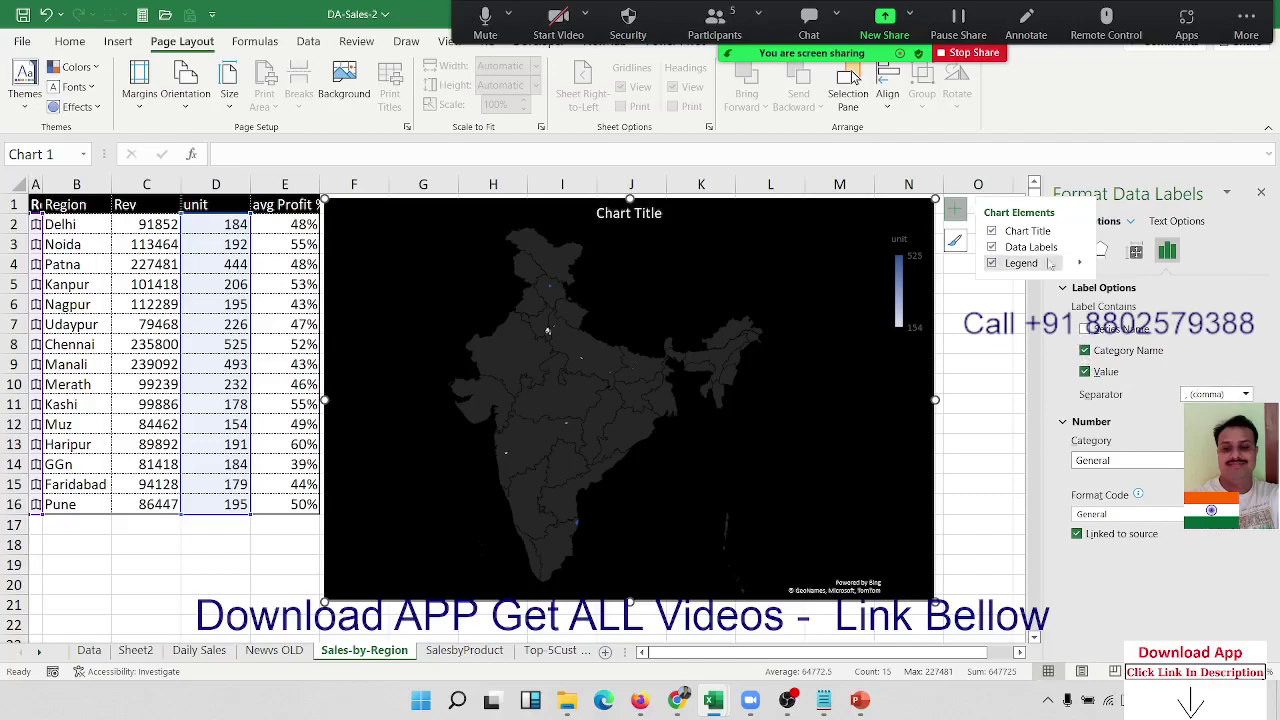
Look through the data labels' Effects and Size & Properties settings
{"action": "left_click", "coordinate": [1104, 249]}
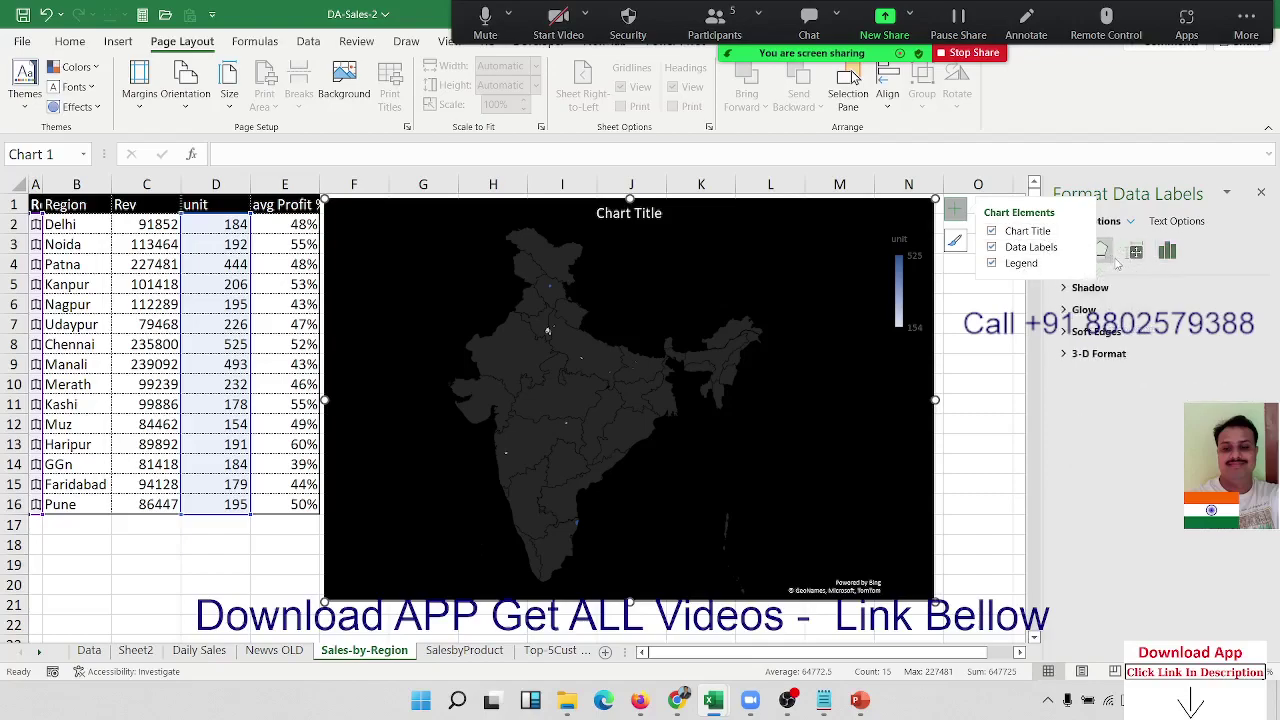
{"action": "left_click", "coordinate": [1136, 251]}
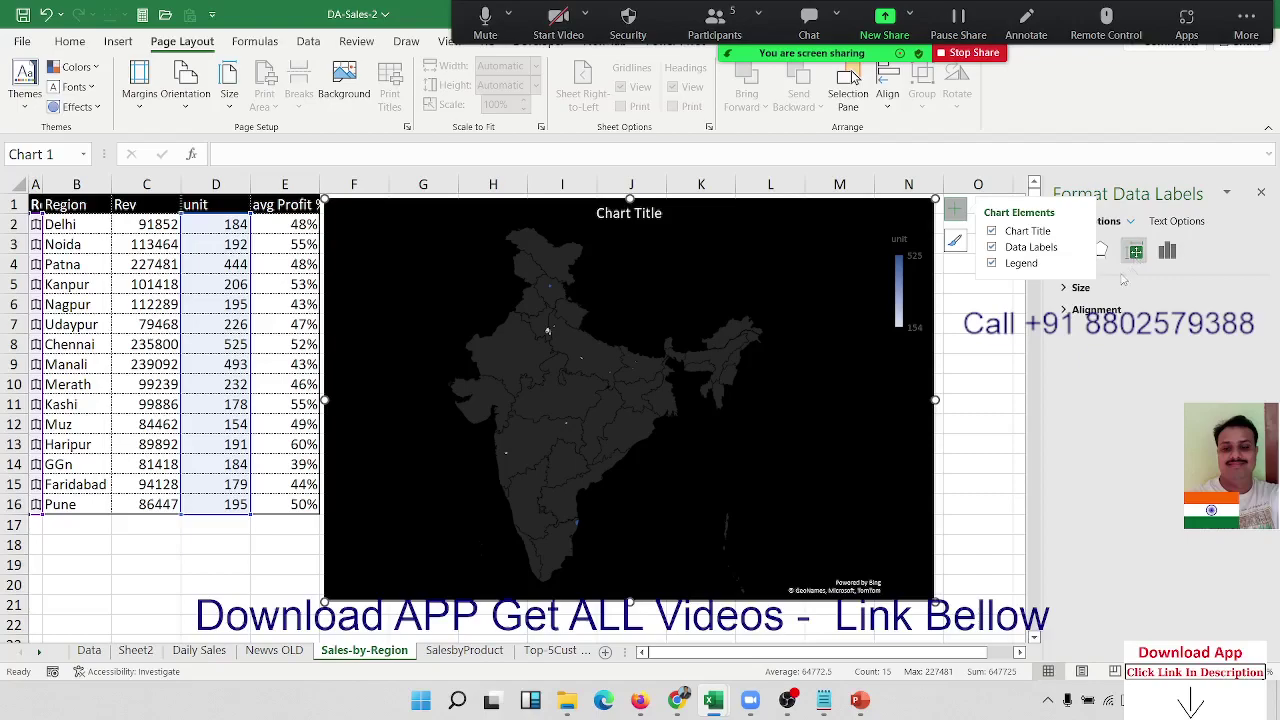
{"action": "left_click", "coordinate": [1111, 288]}
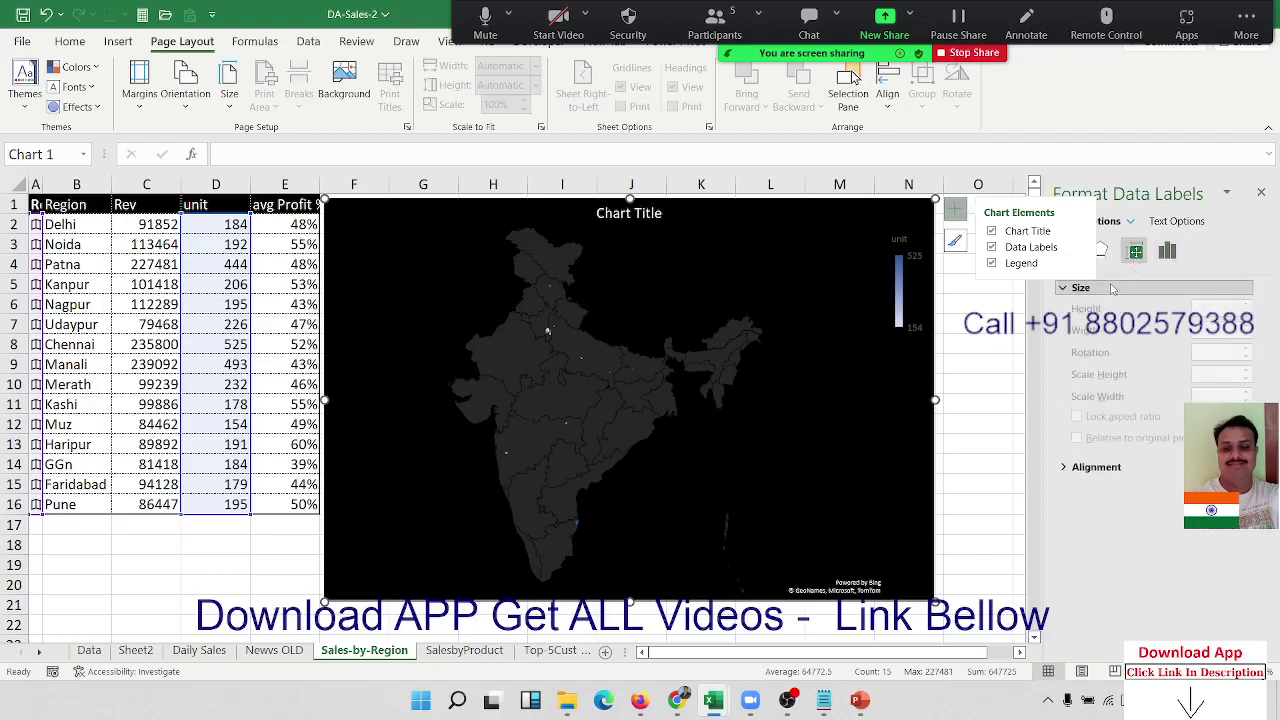
{"action": "left_click", "coordinate": [1111, 288]}
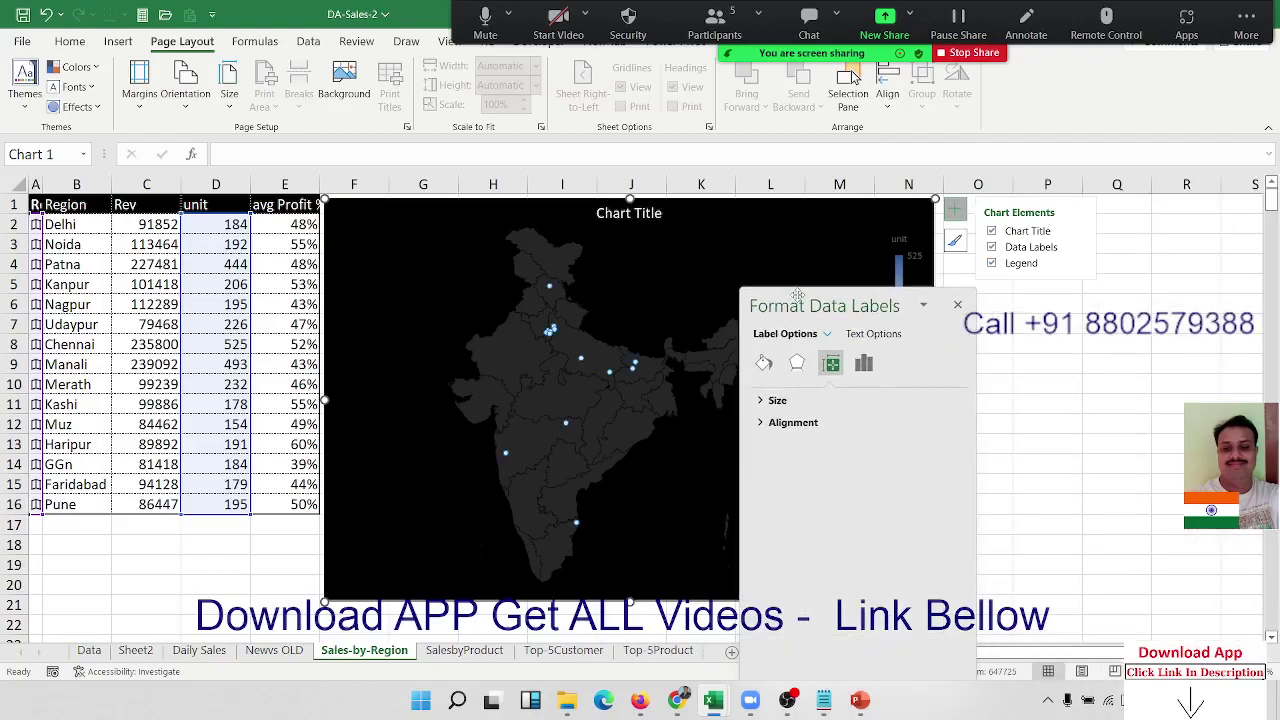
Give the map's data labels a Solid fill and expand their Border settings
{"action": "left_click", "coordinate": [763, 364]}
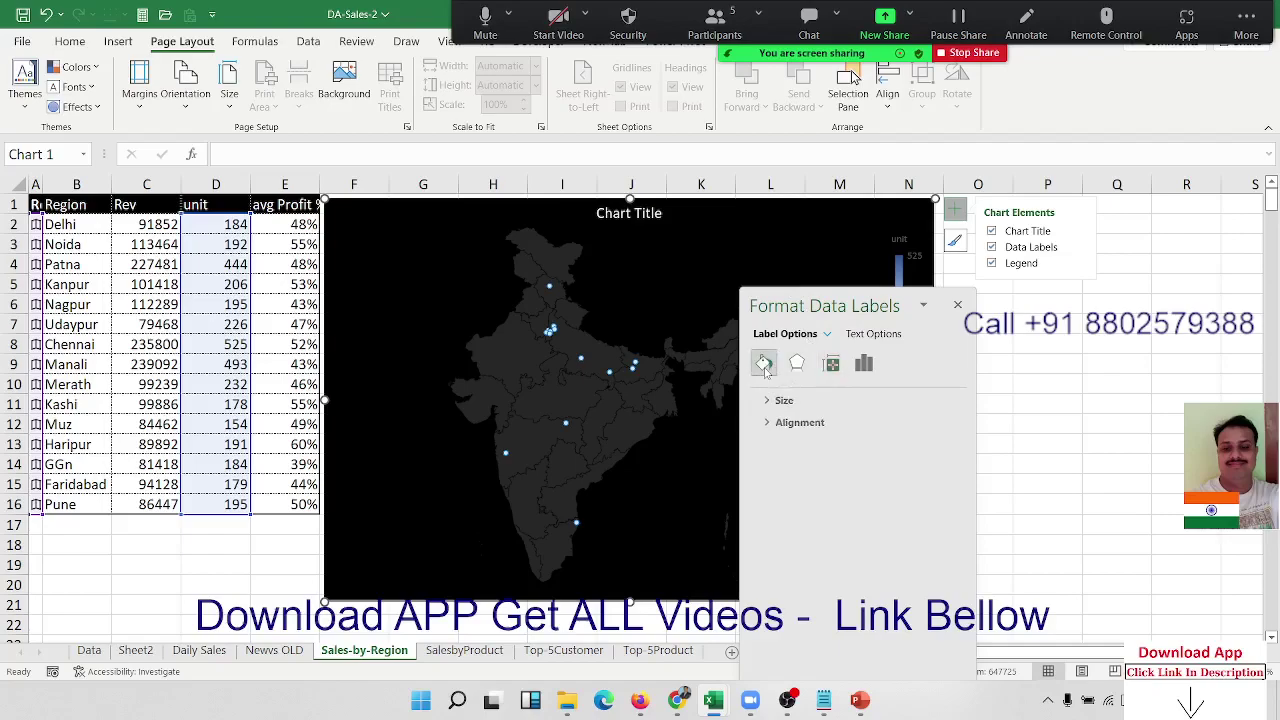
{"action": "left_click", "coordinate": [775, 401]}
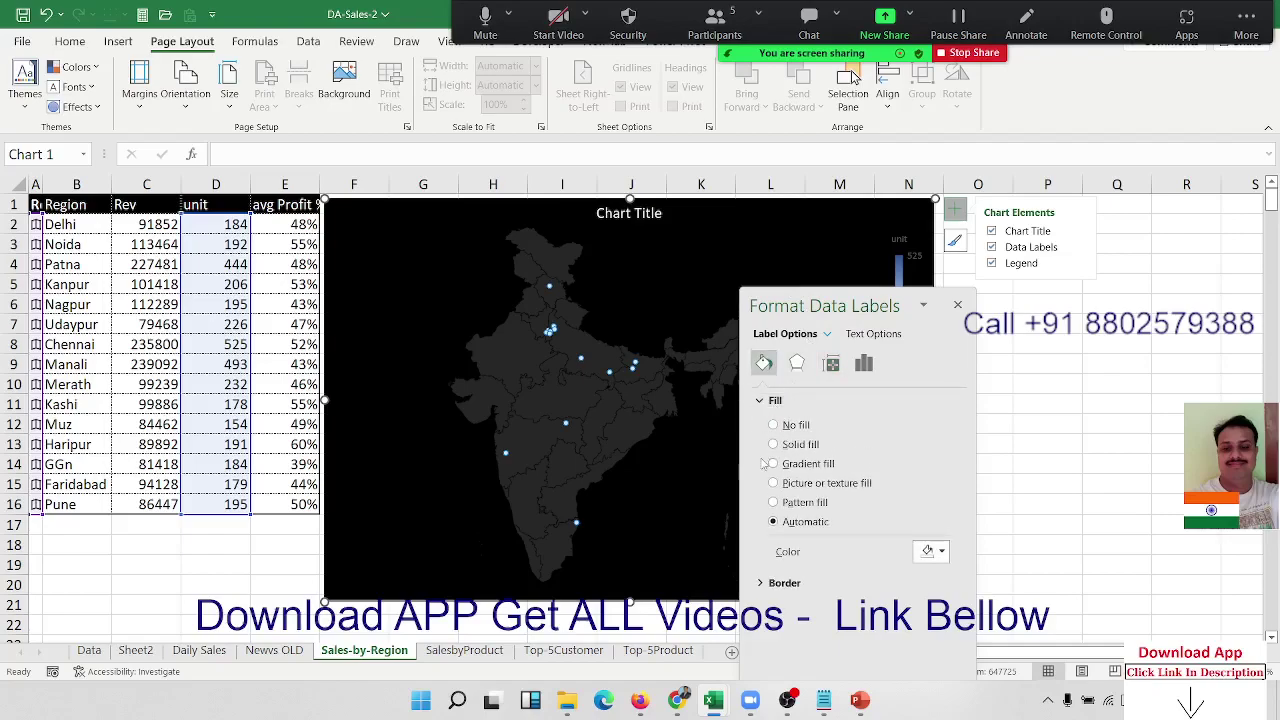
{"action": "left_click", "coordinate": [774, 444]}
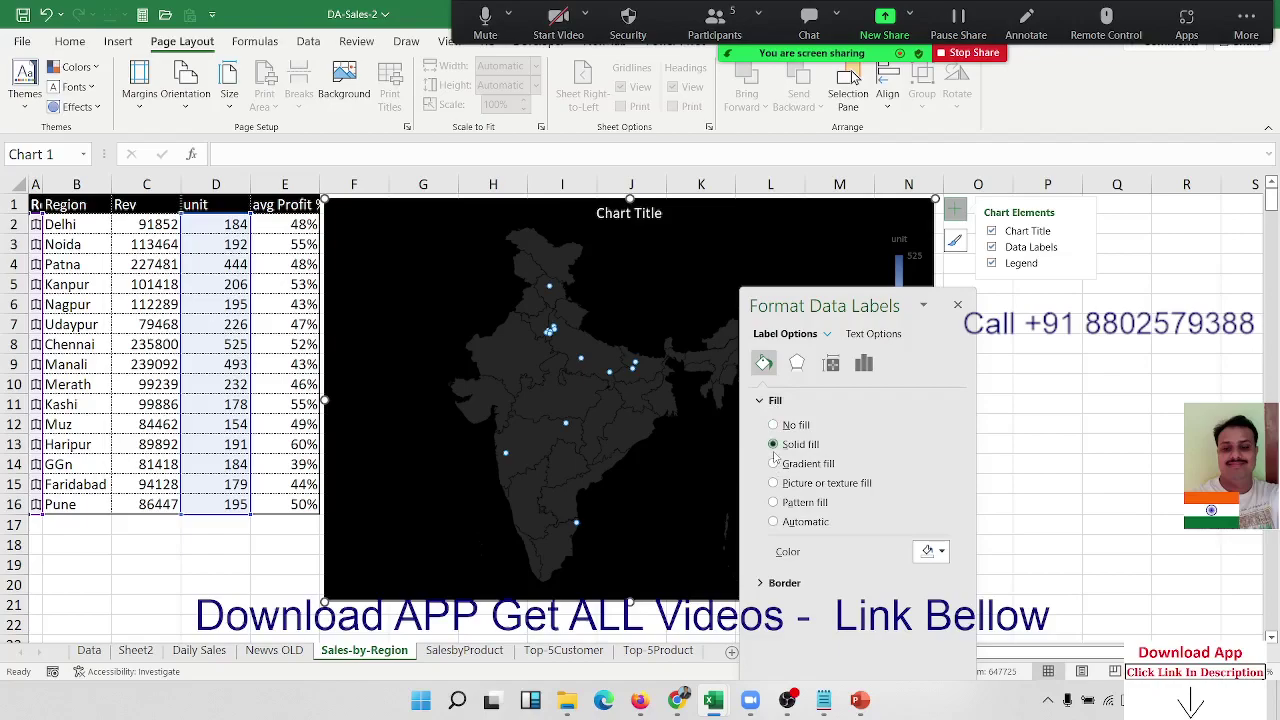
{"action": "left_click", "coordinate": [938, 551]}
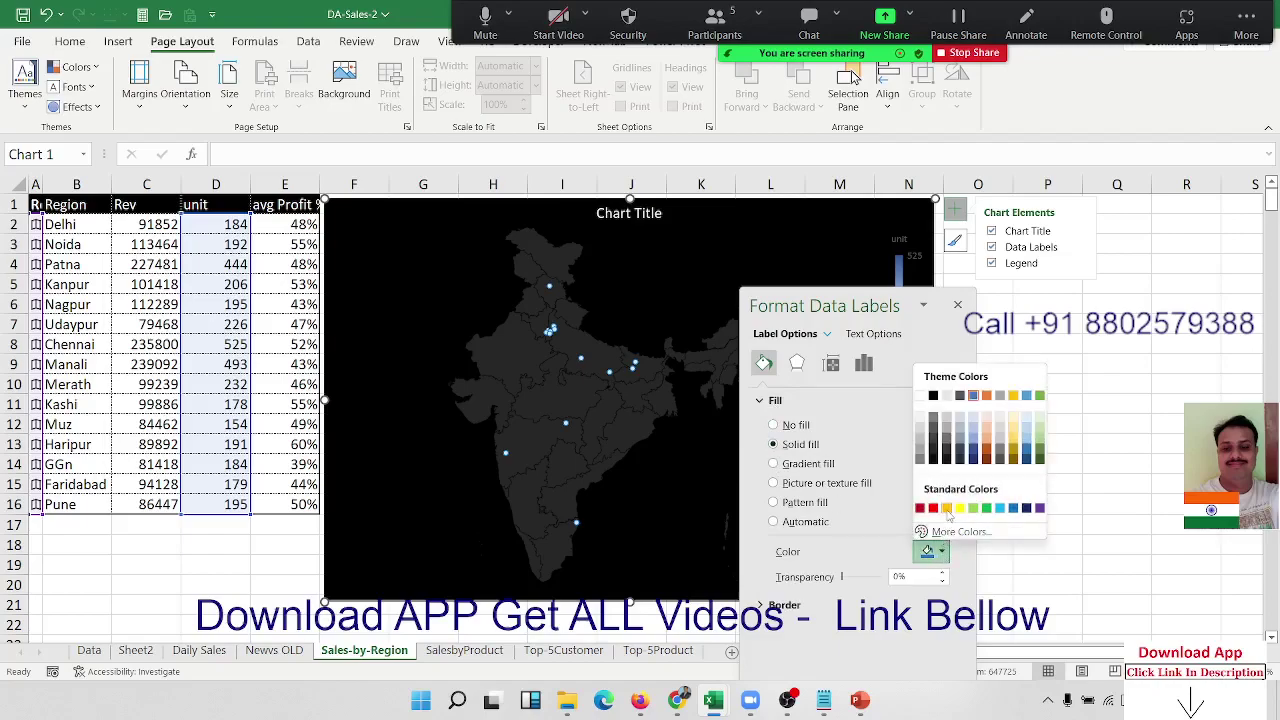
{"action": "left_click", "coordinate": [918, 402]}
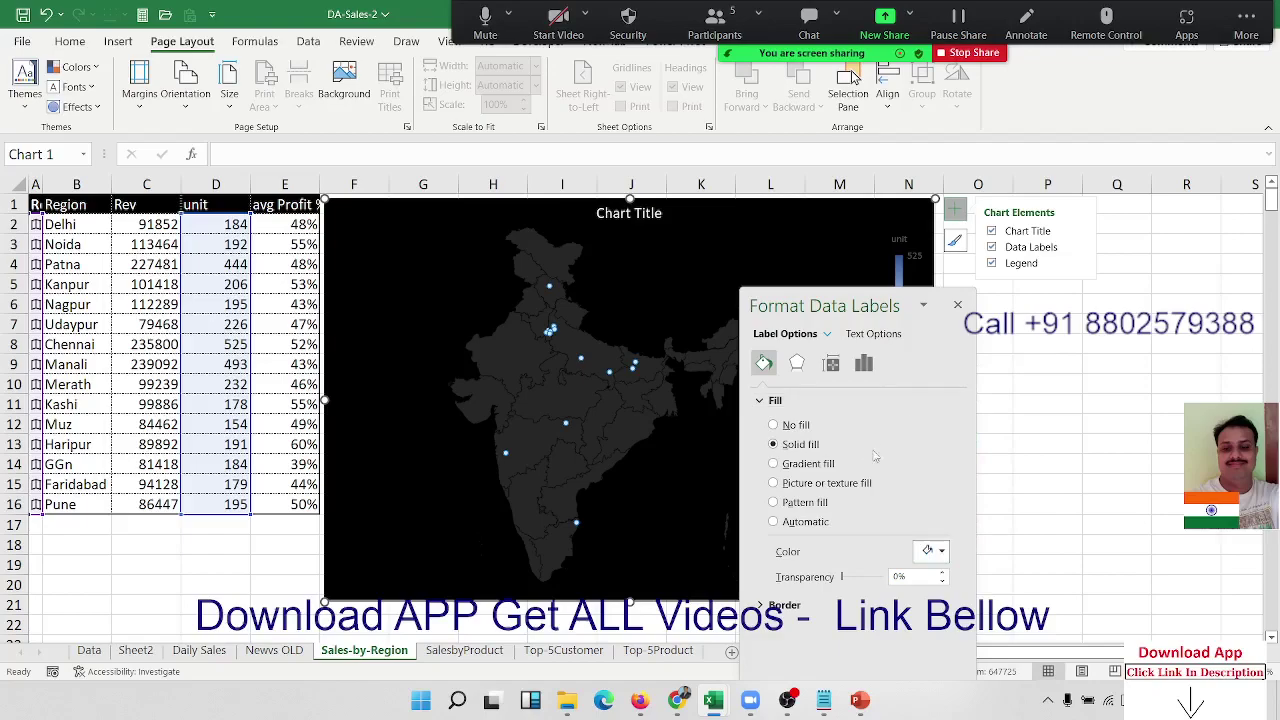
{"action": "left_click", "coordinate": [795, 606]}
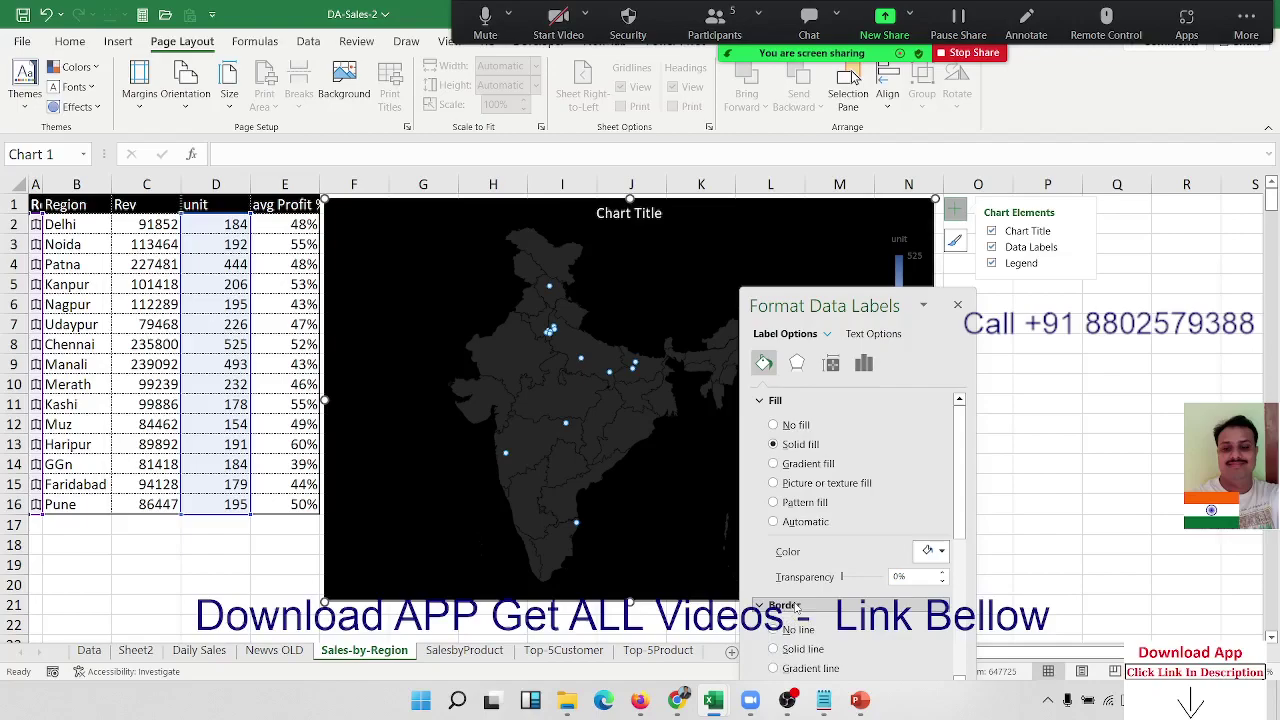
{"action": "scroll", "coordinate": [900, 480], "scroll_direction": "down", "scroll_amount": 5}
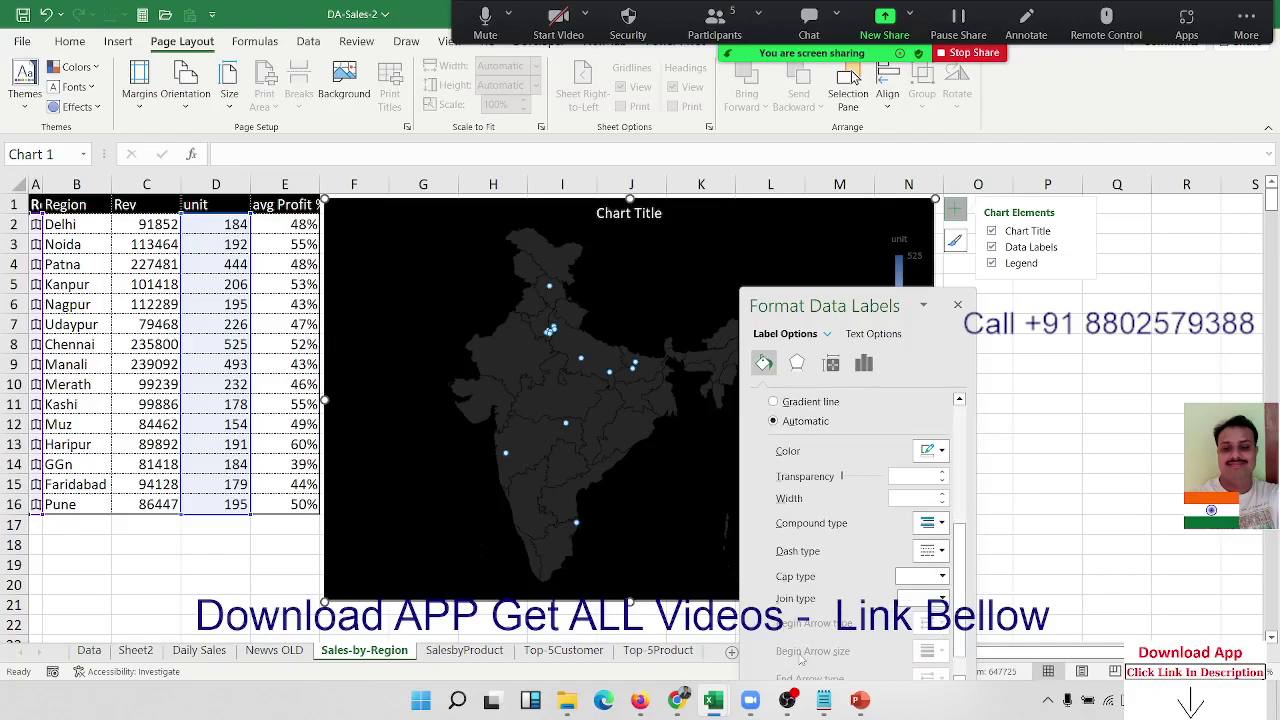
{"action": "scroll", "coordinate": [900, 480], "scroll_direction": "up", "scroll_amount": 5}
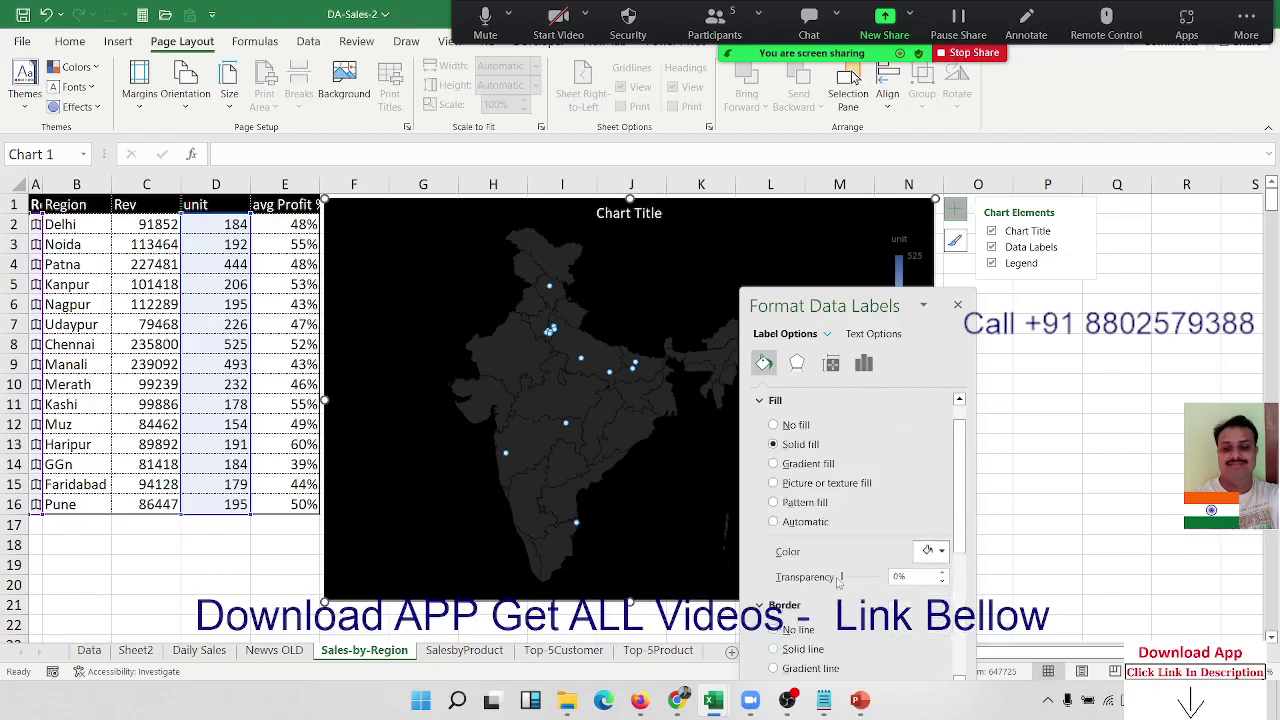
Close the Format Data Labels pane and go to the SalesbyProduct sheet
{"action": "left_click", "coordinate": [960, 307]}
{"action": "left_click", "coordinate": [1016, 306]}
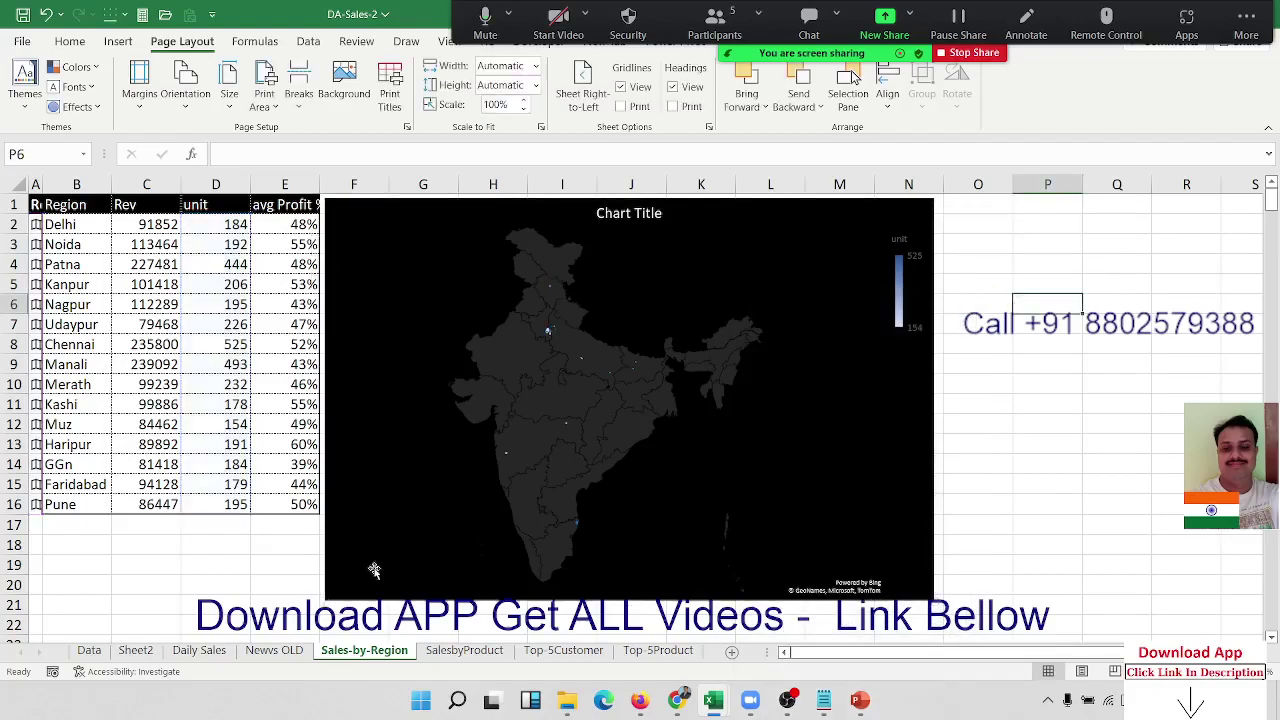
{"action": "left_click", "coordinate": [440, 654]}
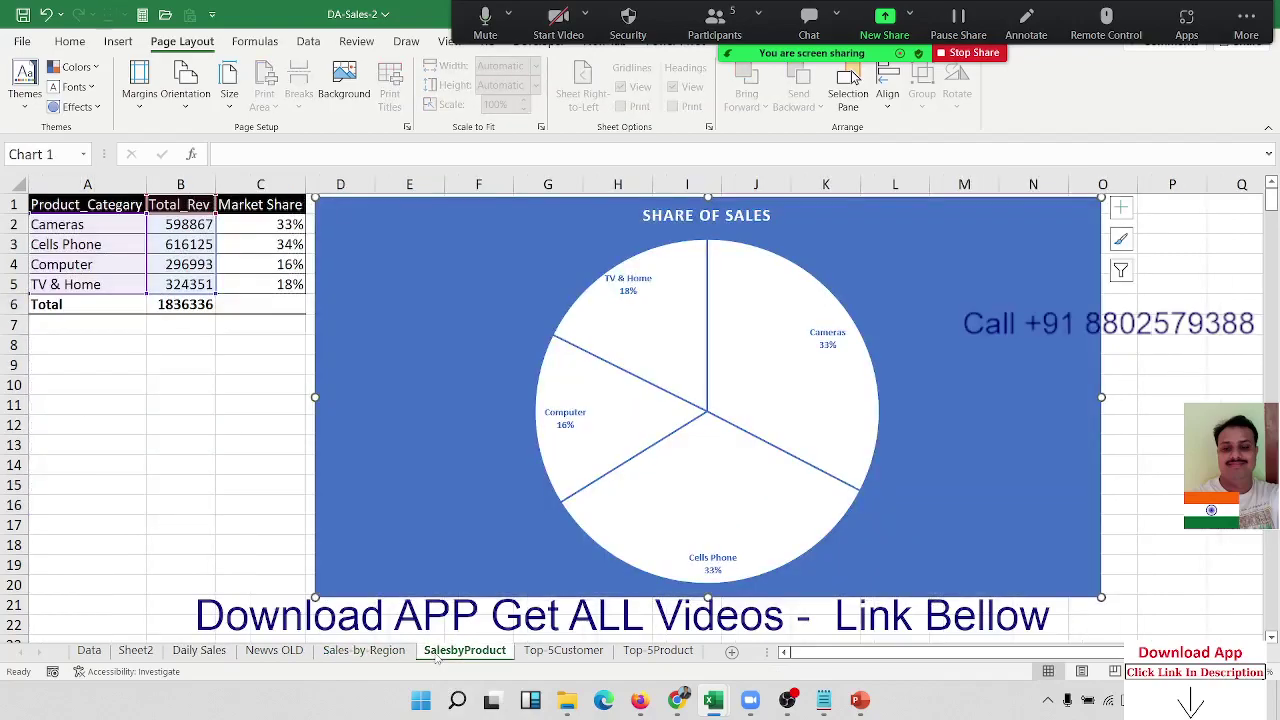
Pass through Top-5Product to view the reference sales dashboard image on Sheet2
{"action": "left_click", "coordinate": [563, 651]}
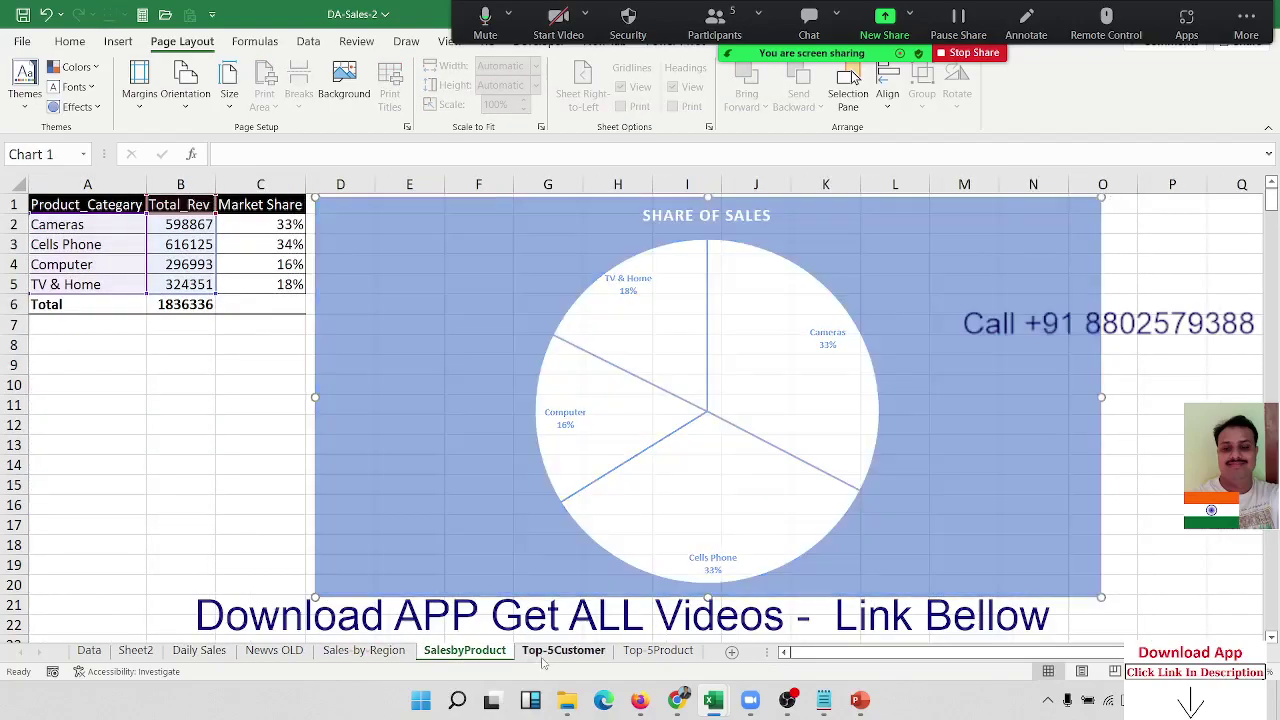
{"action": "left_click", "coordinate": [645, 652]}
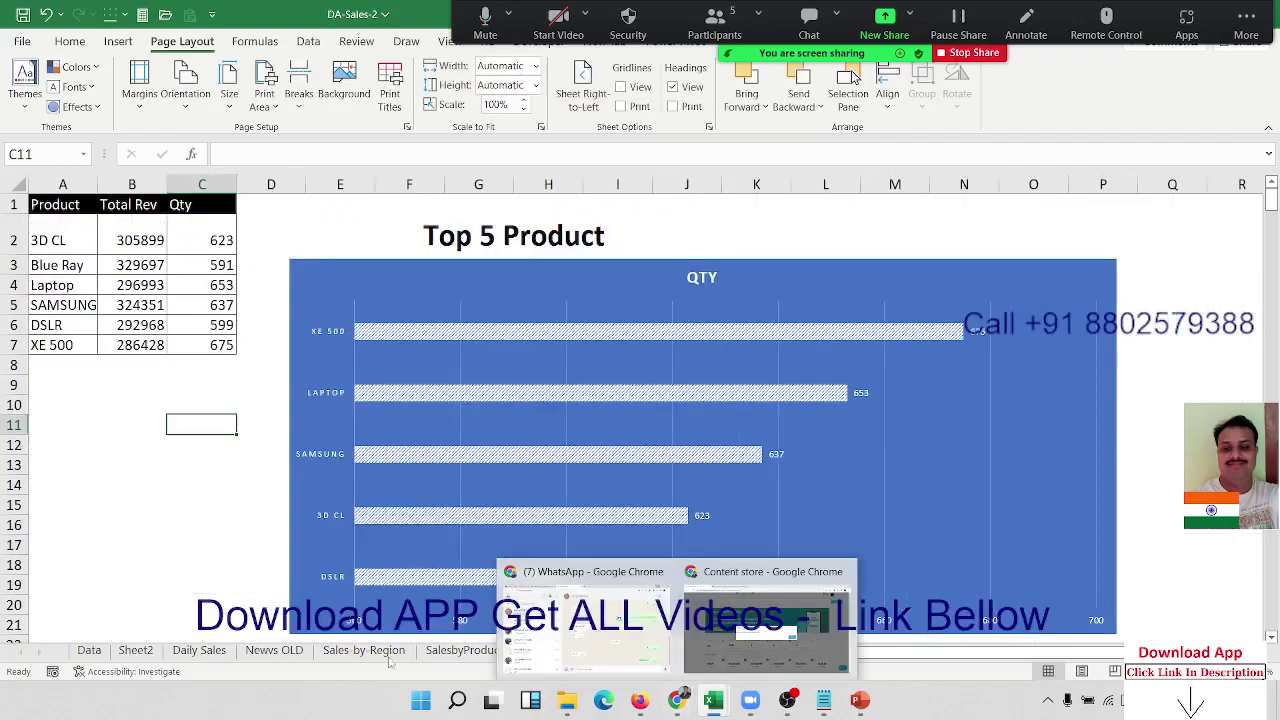
{"action": "left_click", "coordinate": [136, 652]}
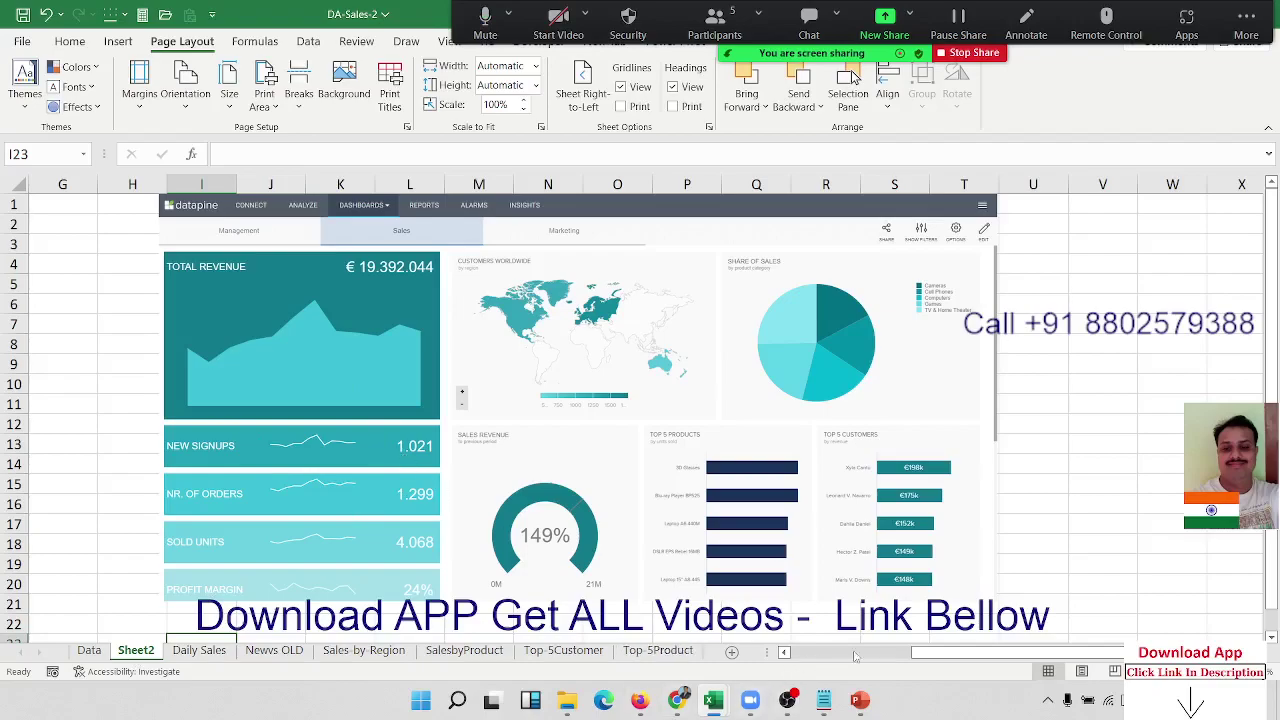
Insert a new blank worksheet and rename it 'Summery'
{"action": "left_click", "coordinate": [733, 652]}
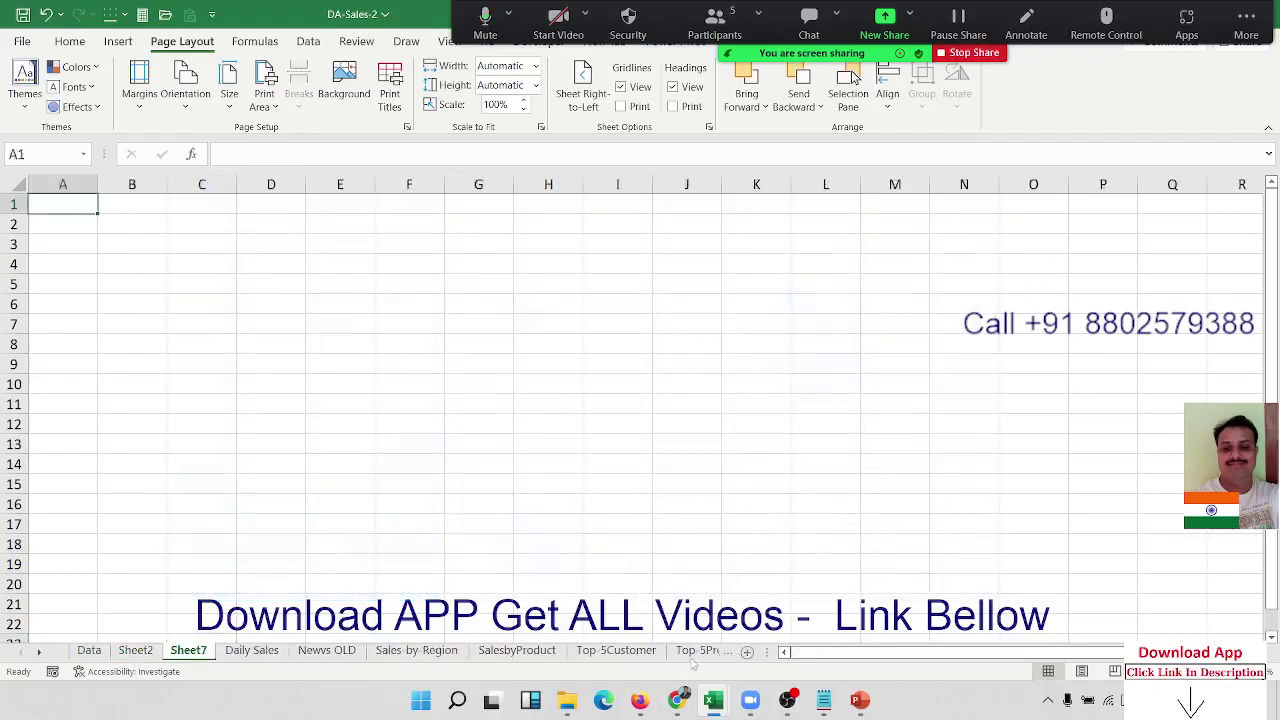
{"action": "double_click", "coordinate": [195, 651]}
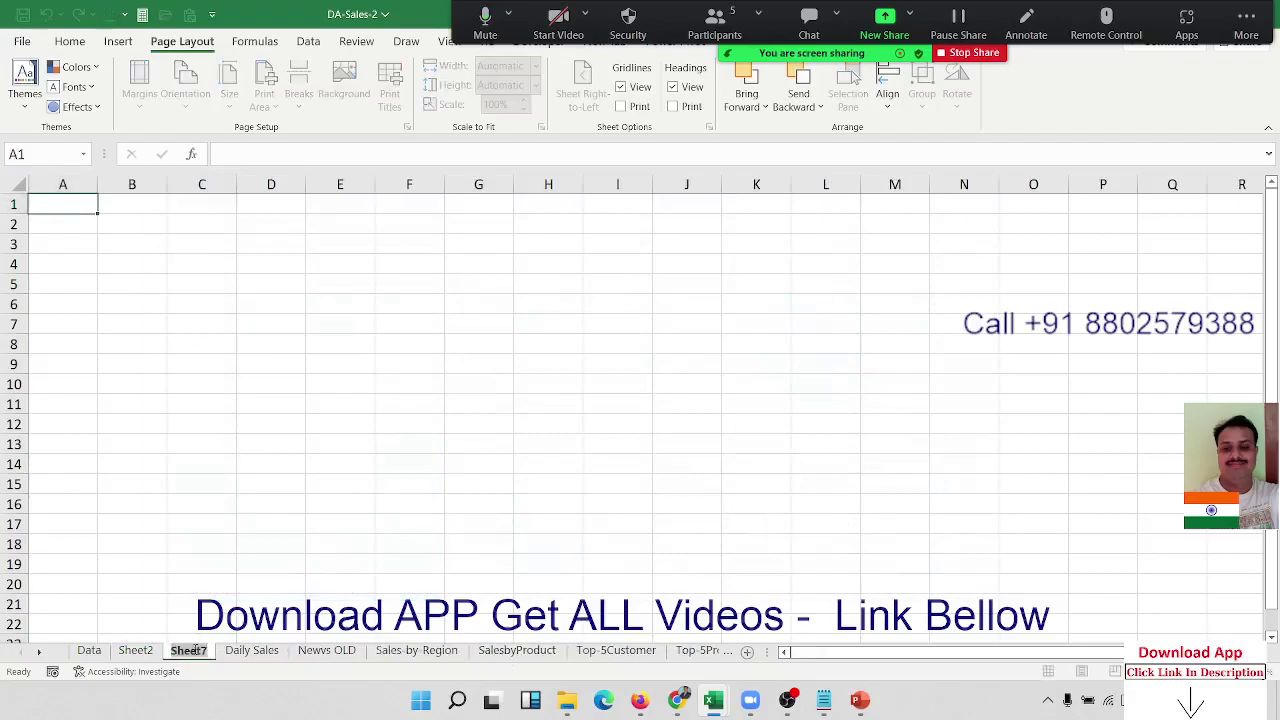
{"action": "type", "text": "Summ"}
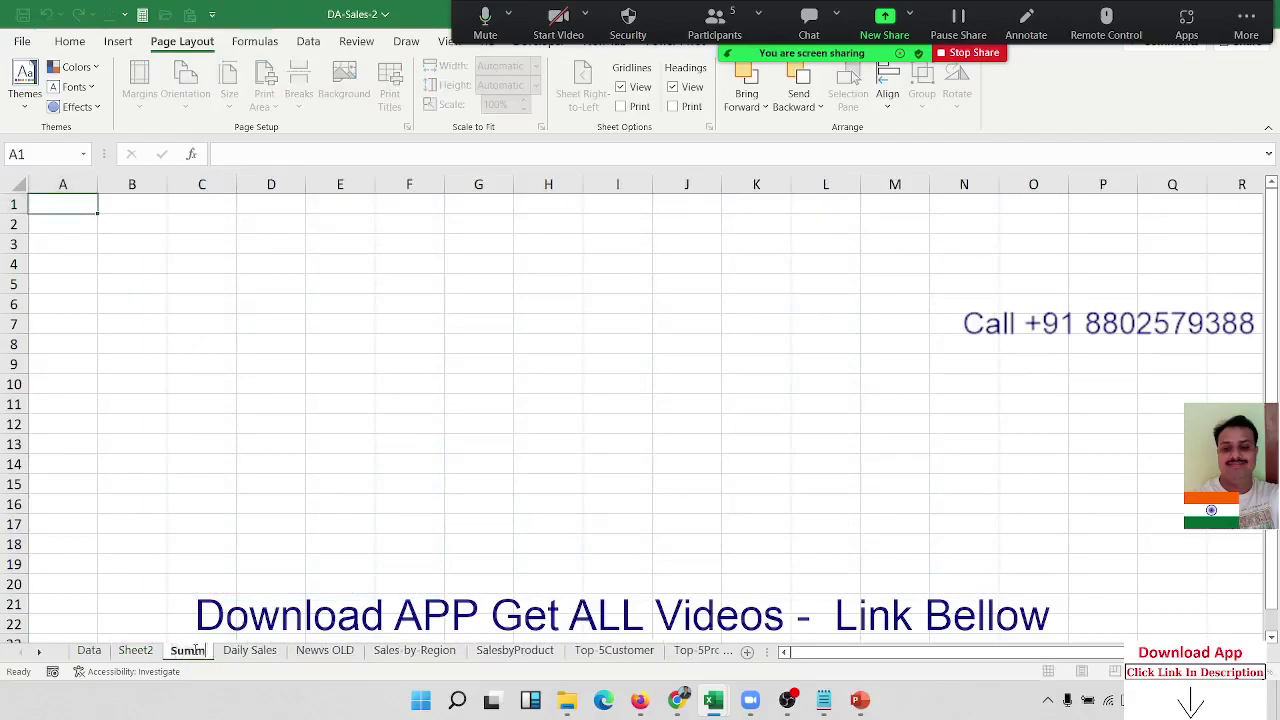
{"action": "type", "text": "ery"}
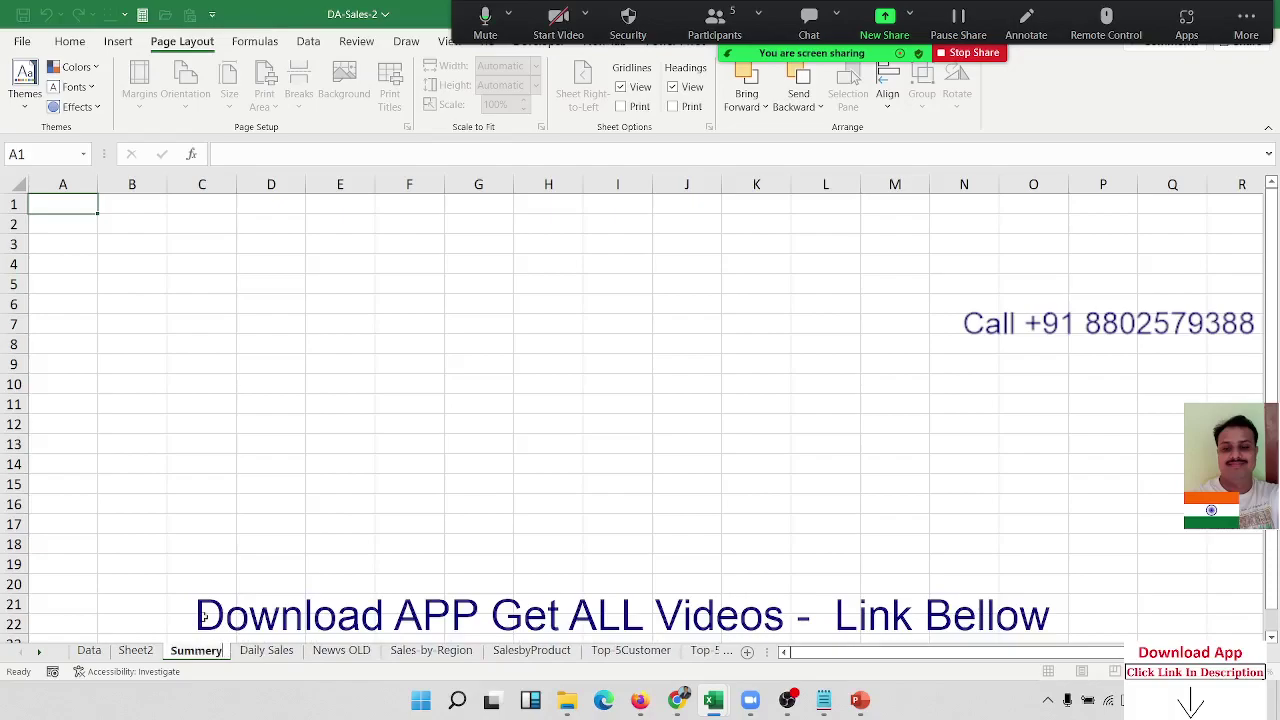
{"action": "left_click", "coordinate": [296, 505]}
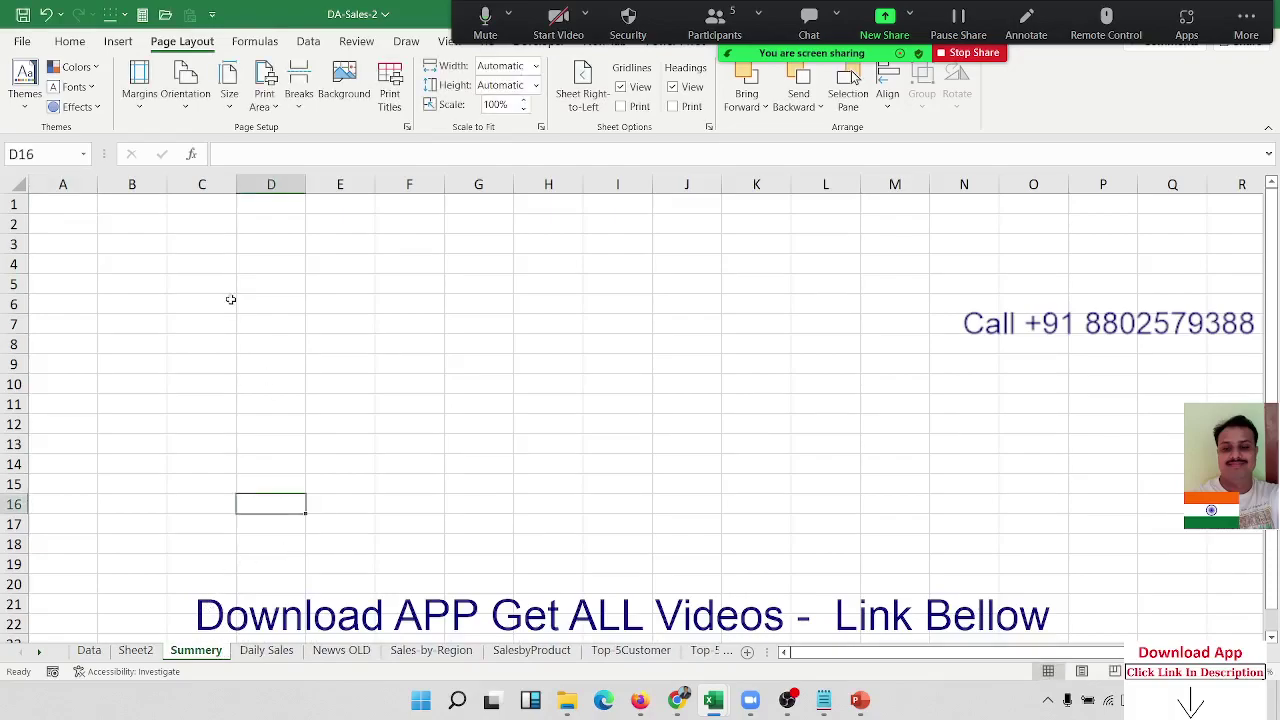
Fill the entire Summery sheet with White, Darker 5% to hide gridlines
{"action": "left_click_drag", "start_coordinate": [94, 204], "coordinate": [675, 215]}
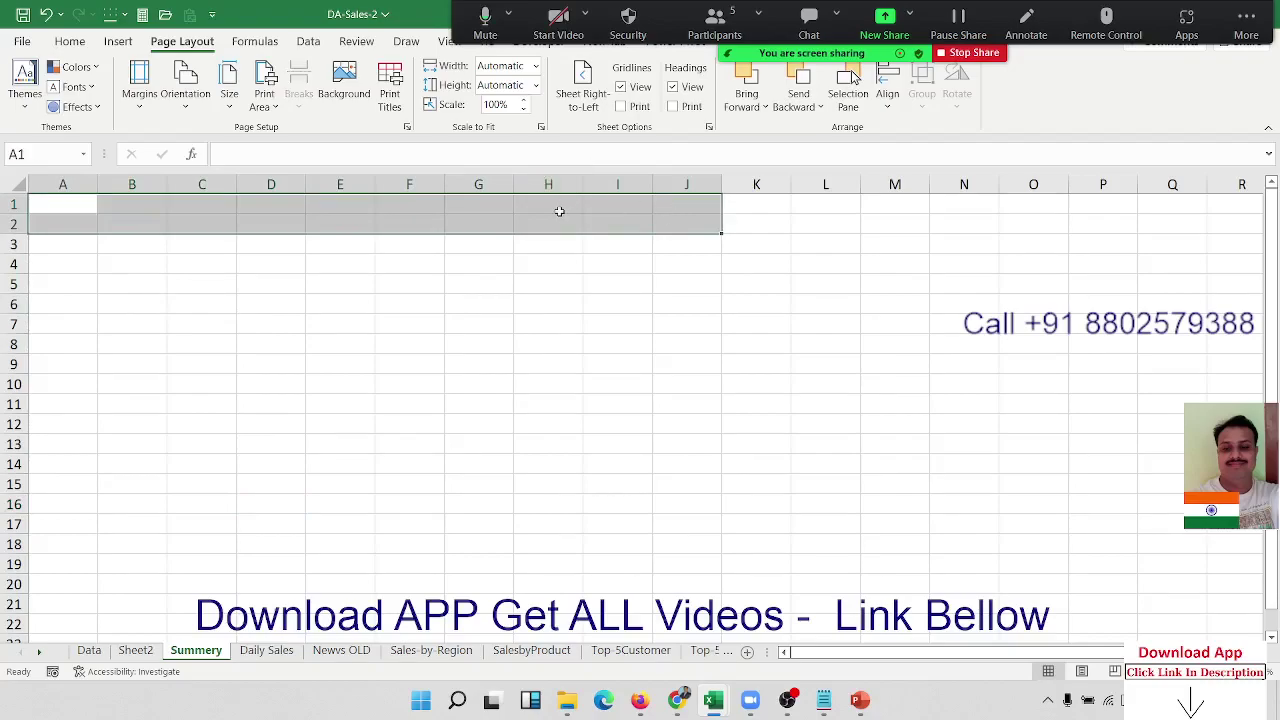
{"action": "left_click", "coordinate": [72, 41]}
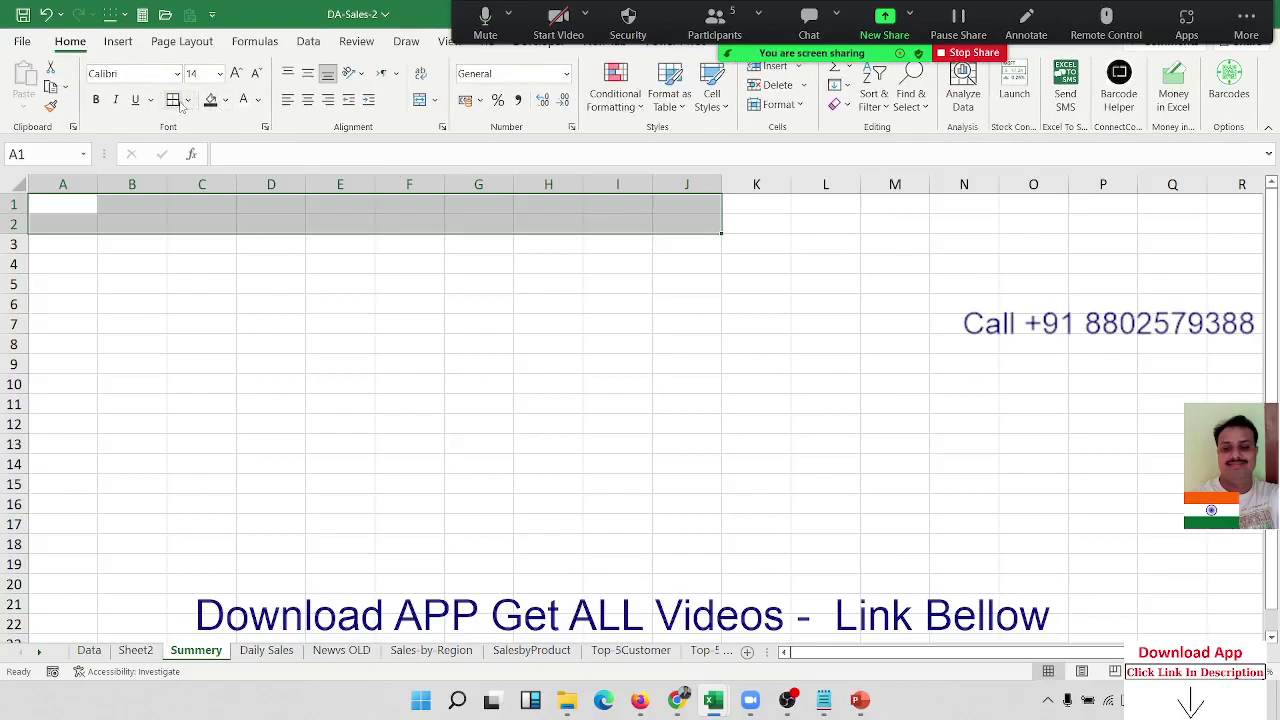
{"action": "left_click", "coordinate": [58, 208]}
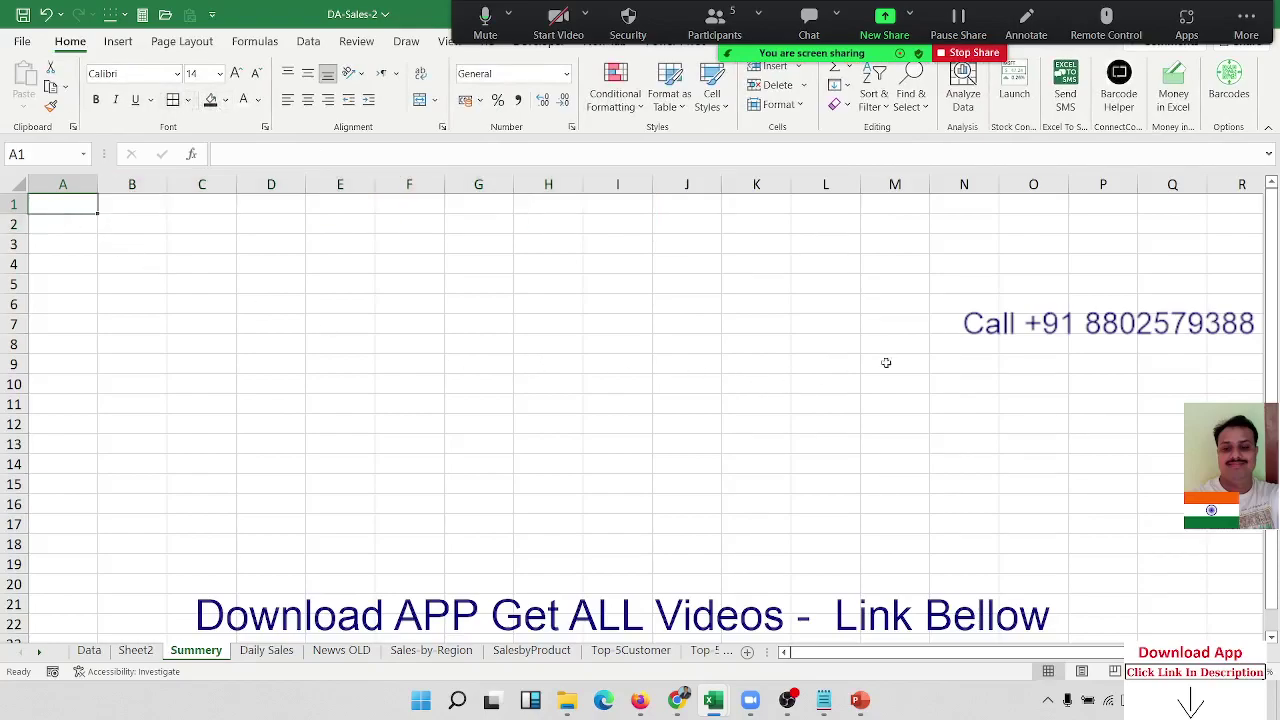
{"action": "scroll", "coordinate": [1179, 539], "scroll_direction": "down", "scroll_amount": 3}
{"action": "scroll", "coordinate": [1190, 545], "scroll_direction": "down", "scroll_amount": 4}
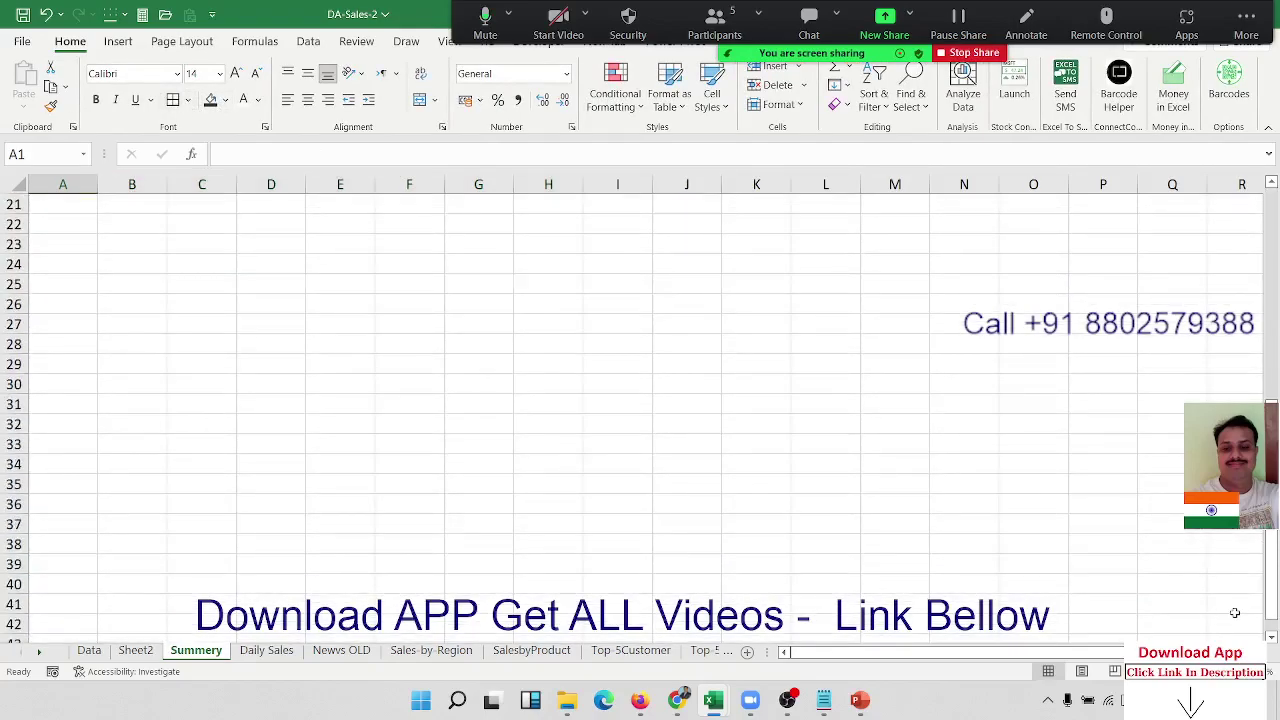
{"action": "key", "text": "ctrl+a"}
{"action": "scroll", "coordinate": [889, 428], "scroll_direction": "up", "scroll_amount": 7}
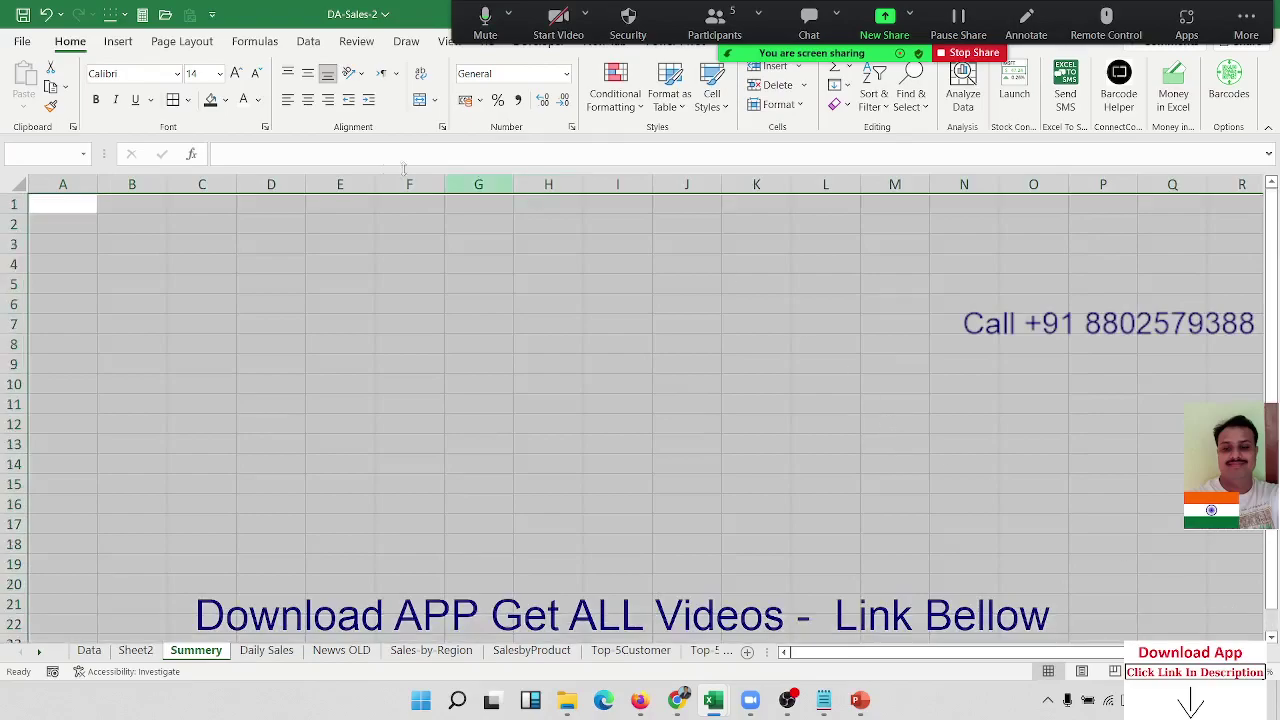
{"action": "left_click", "coordinate": [225, 99]}
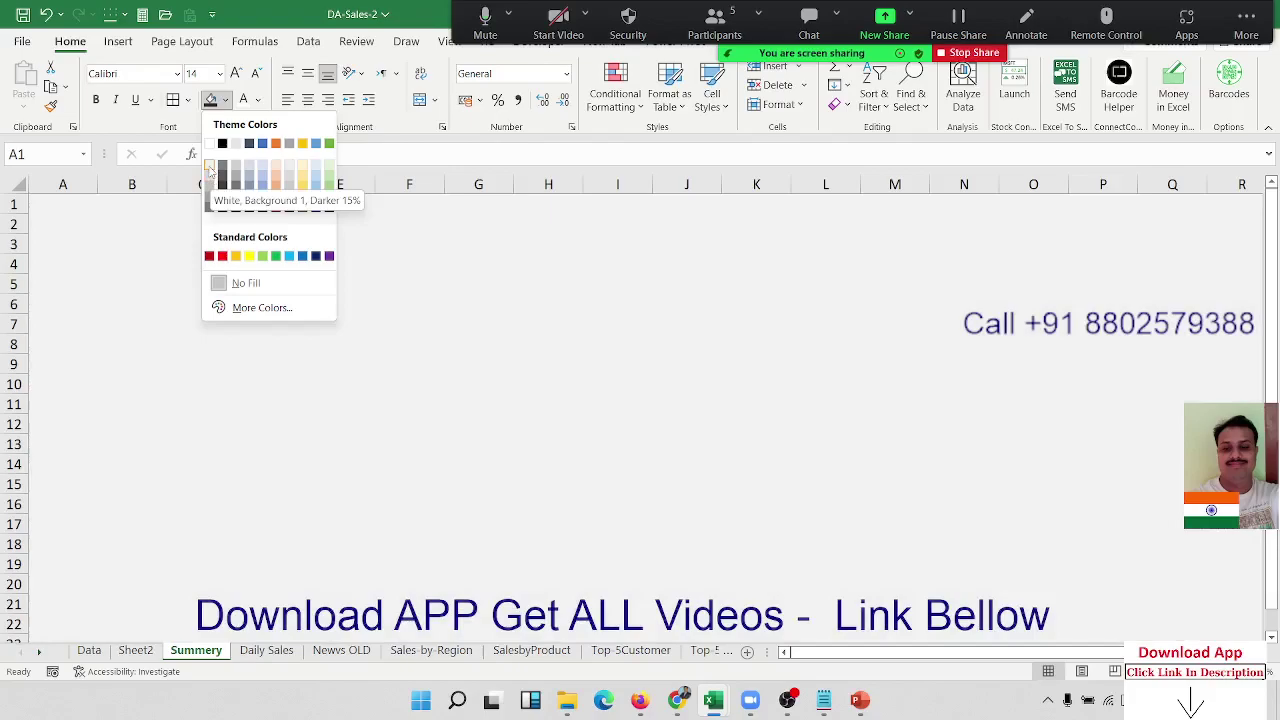
{"action": "left_click", "coordinate": [209, 162]}
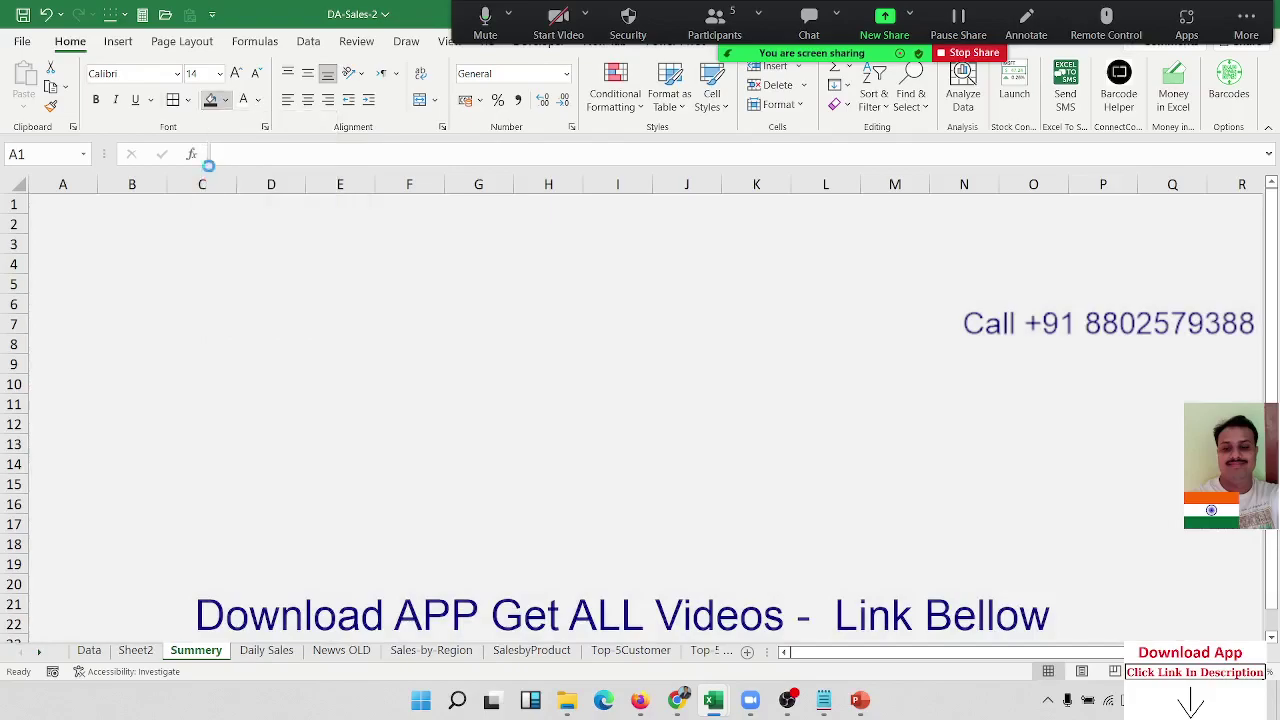
{"action": "left_click", "coordinate": [149, 263]}
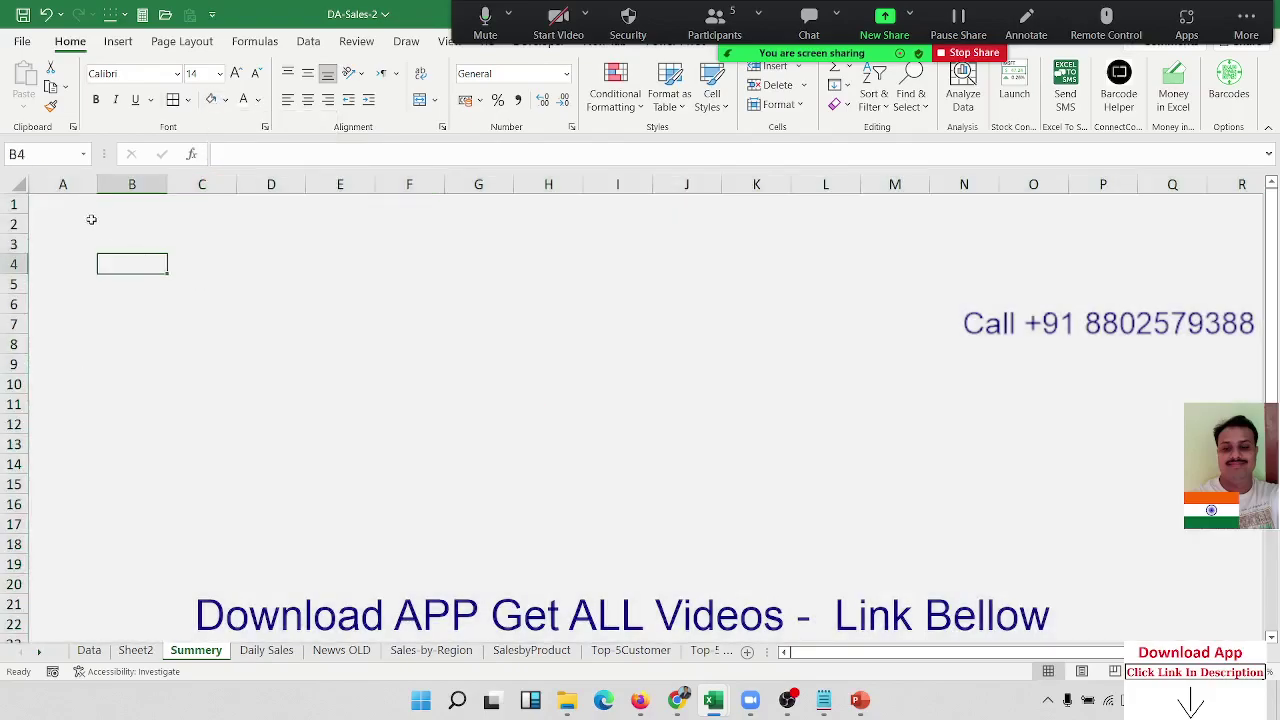
Fill A1:H2 white, merge and centre it, and enter the title 'Sales Analysis Month Jun-2022'
{"action": "left_click_drag", "start_coordinate": [88, 209], "coordinate": [557, 229]}
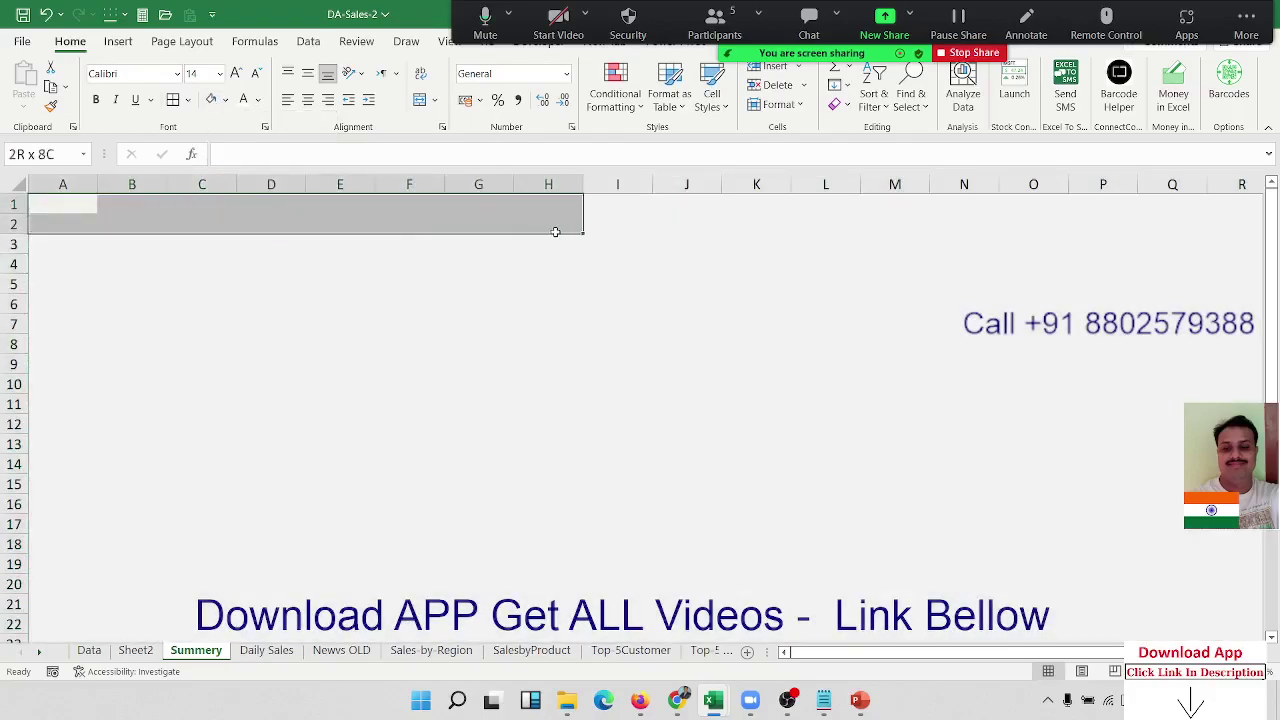
{"action": "left_click", "coordinate": [225, 100]}
{"action": "left_click", "coordinate": [214, 149]}
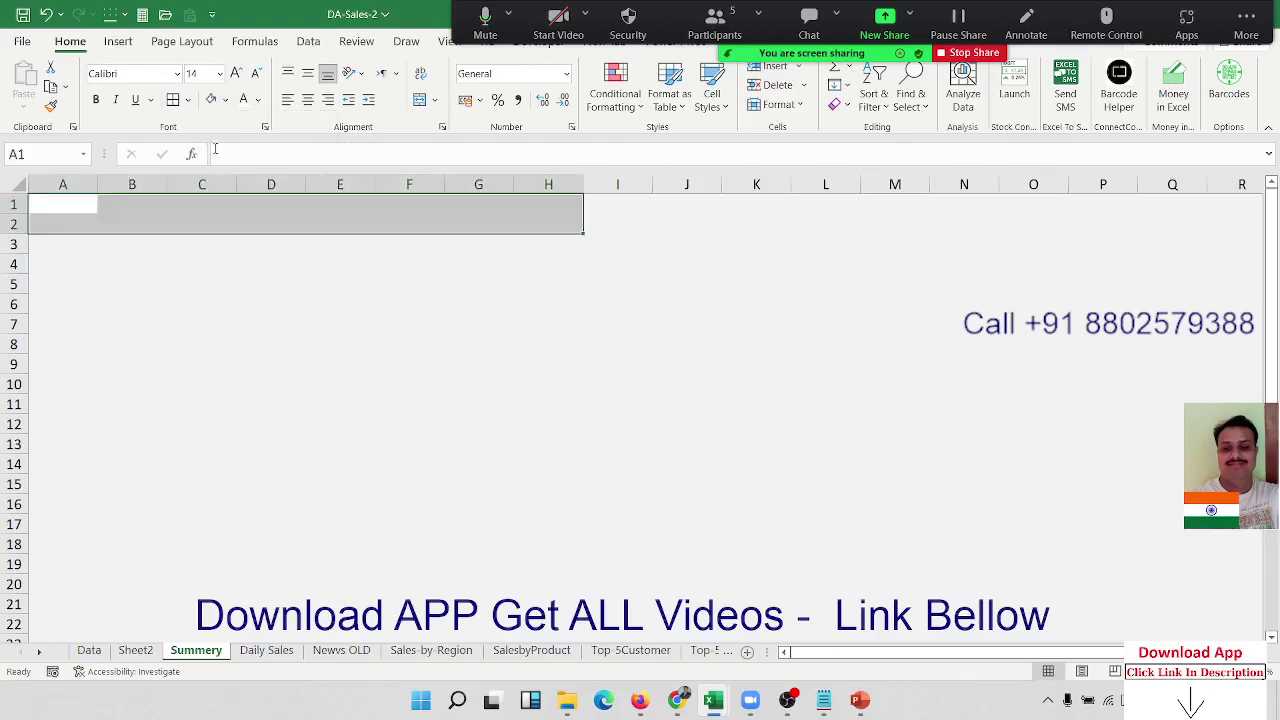
{"action": "left_click", "coordinate": [424, 100]}
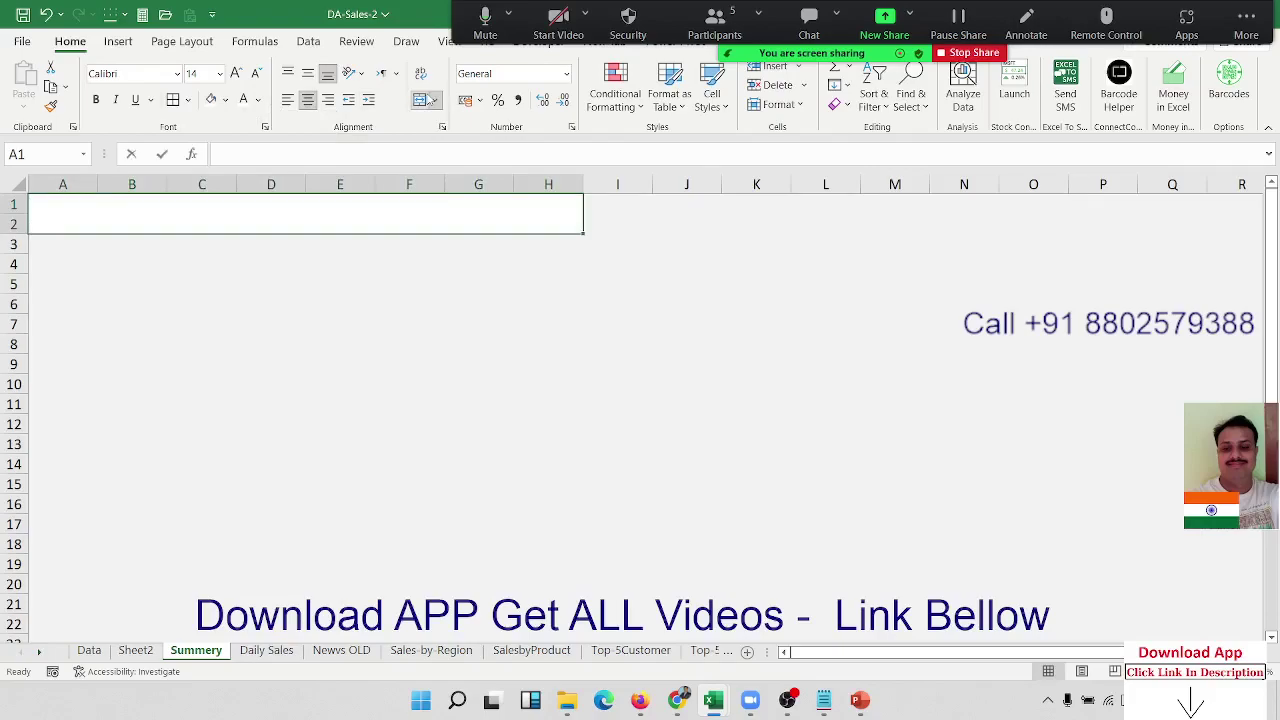
{"action": "type", "text": "Sales A"}
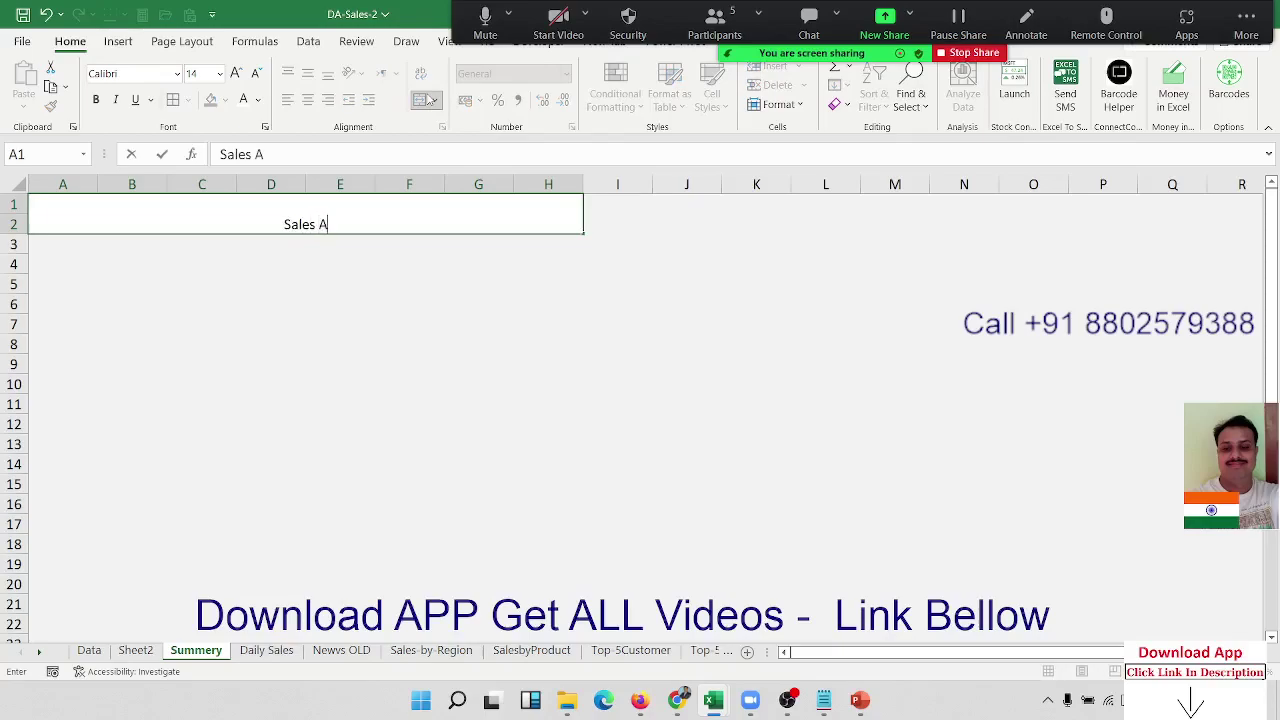
{"action": "type", "text": "nalys"}
{"action": "type", "text": "is"}
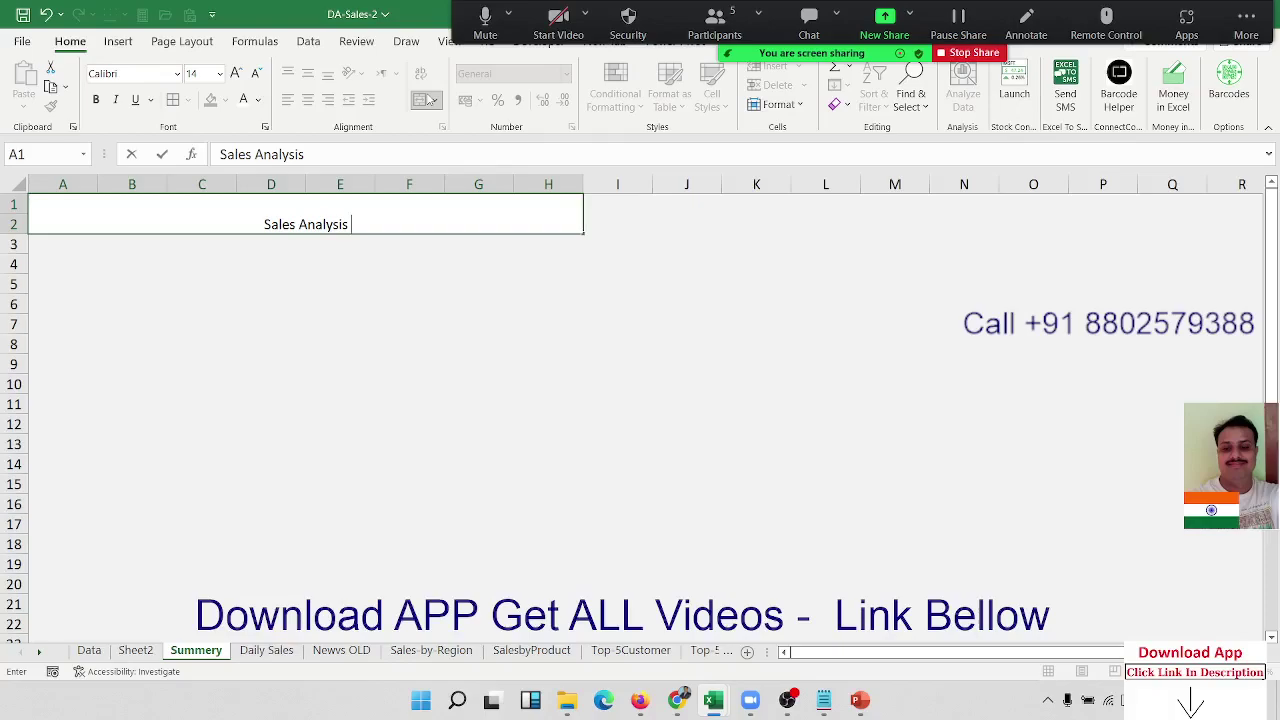
{"action": "type", "text": " Month "}
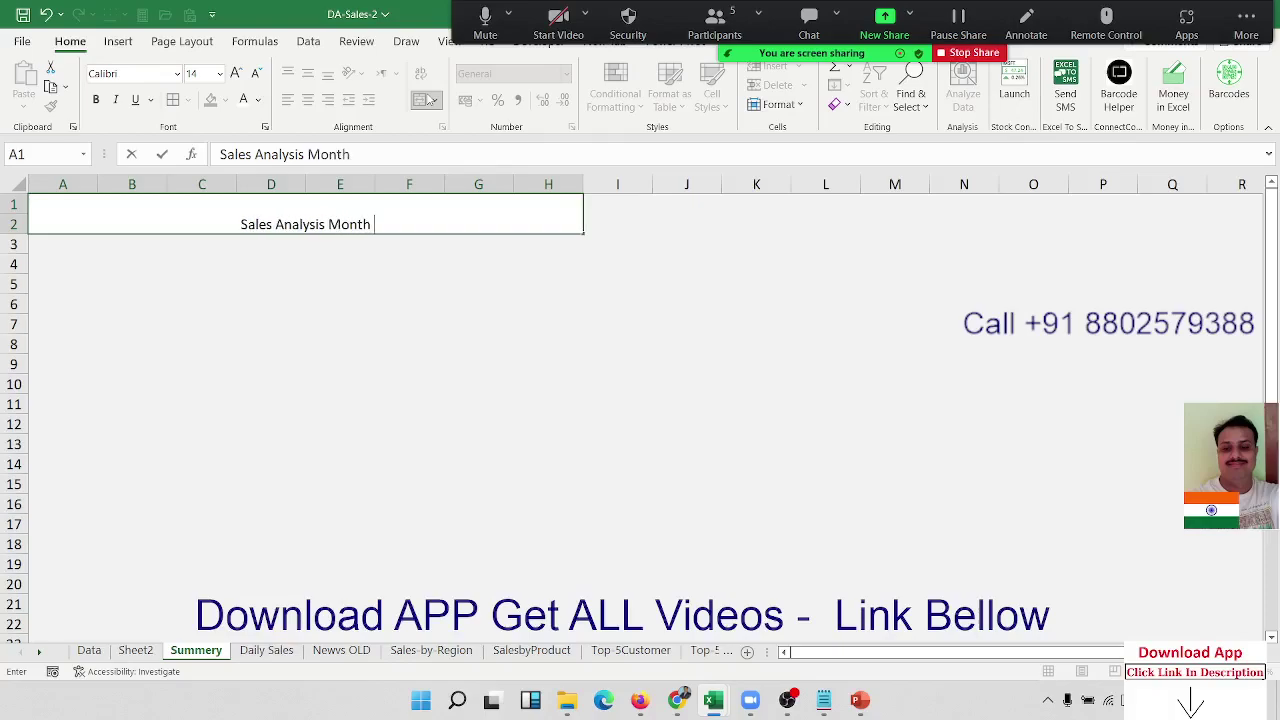
{"action": "type", "text": "Jun-20"}
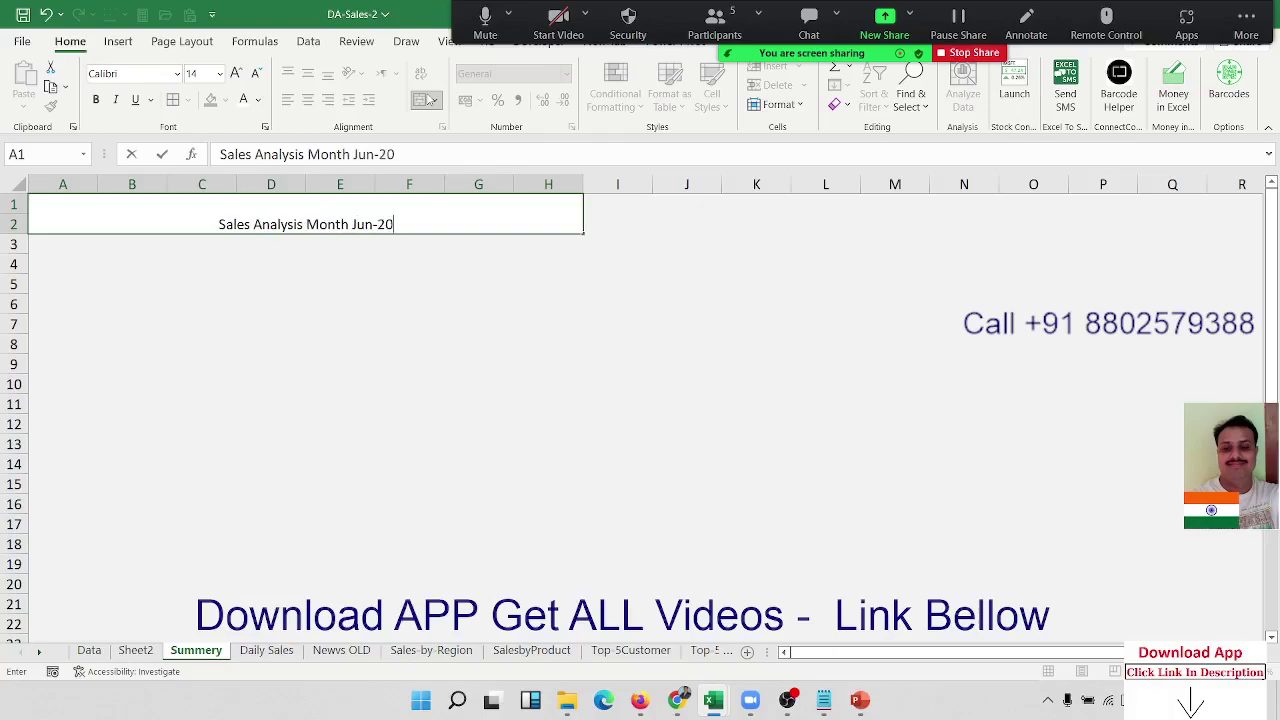
{"action": "type", "text": "22"}
{"action": "key", "text": "Return"}
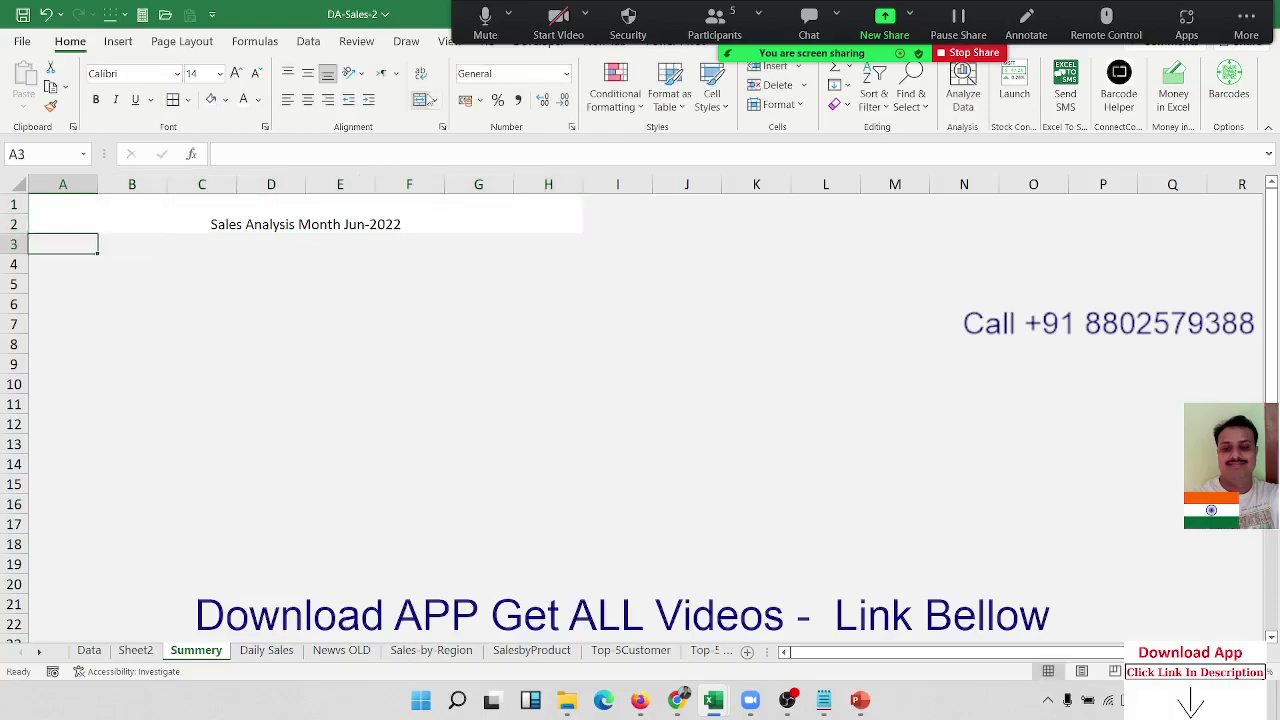
Make the title bold and enlarge its font to size 26
{"action": "key", "text": "Up"}
{"action": "key", "text": "ctrl+b"}
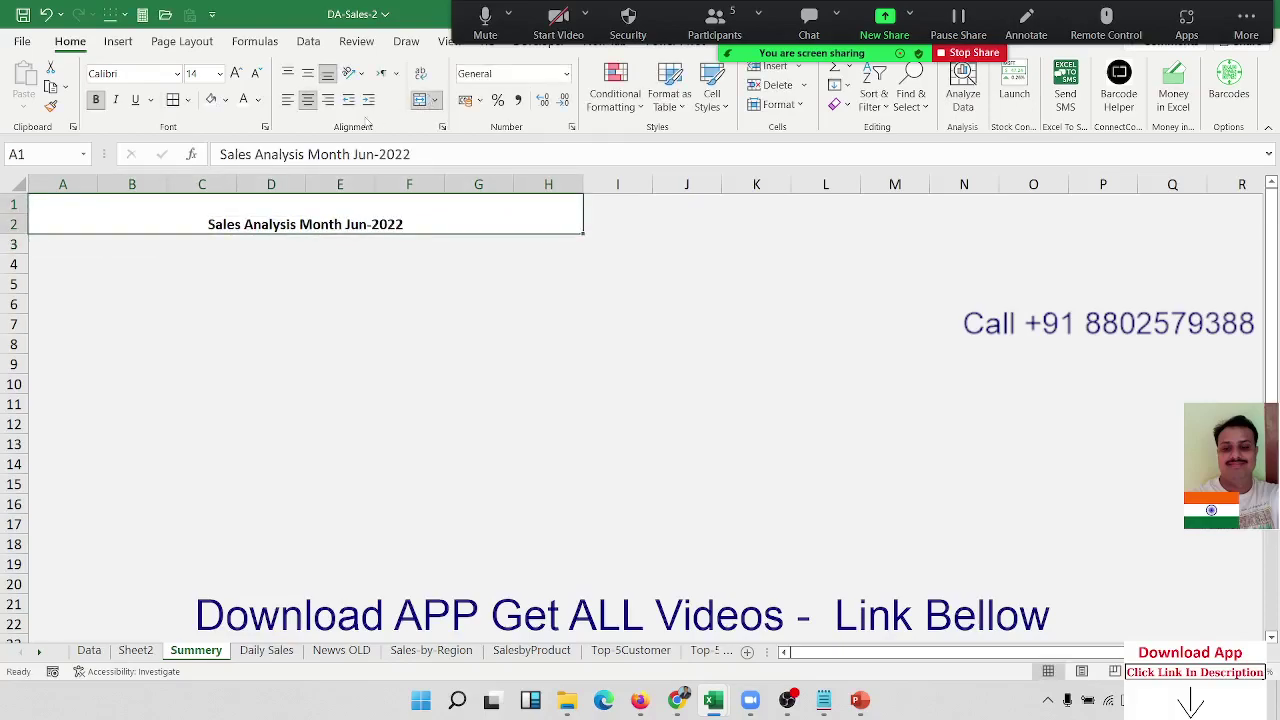
{"action": "left_click", "coordinate": [233, 75]}
{"action": "left_click", "coordinate": [233, 75]}
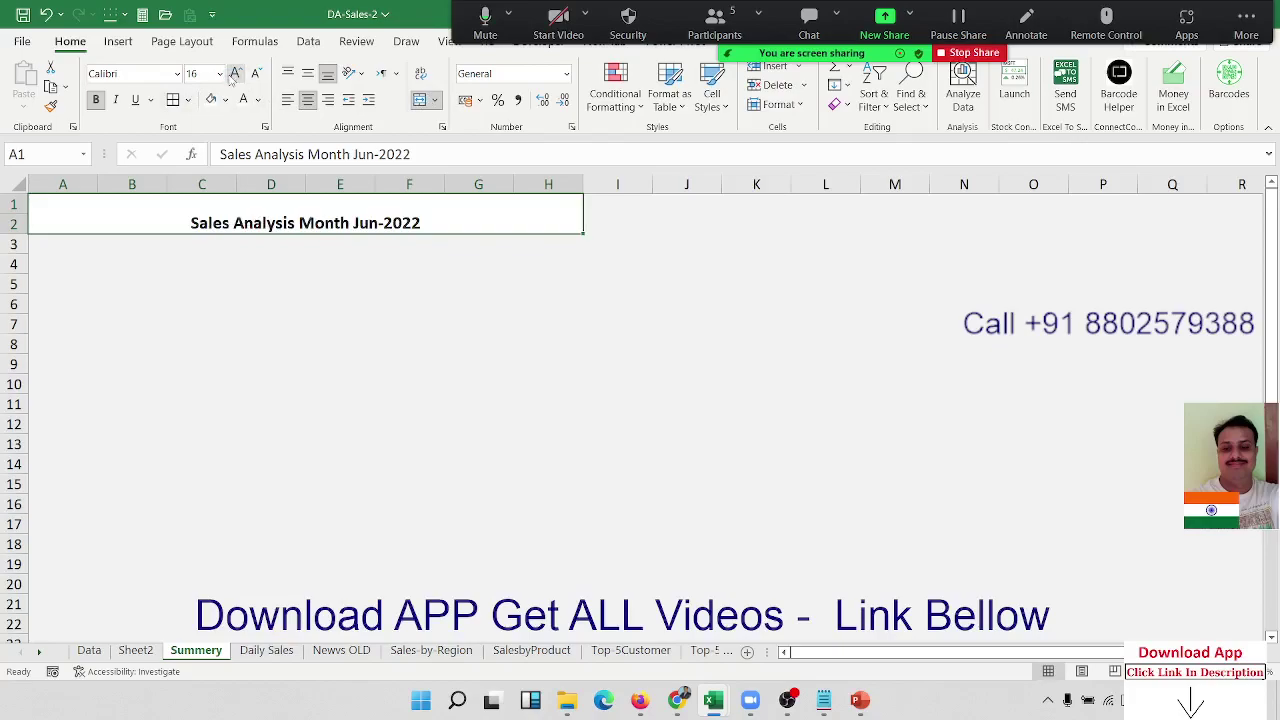
{"action": "left_click", "coordinate": [233, 75]}
{"action": "left_click", "coordinate": [233, 75]}
{"action": "left_click", "coordinate": [233, 75]}
{"action": "left_click", "coordinate": [233, 75]}
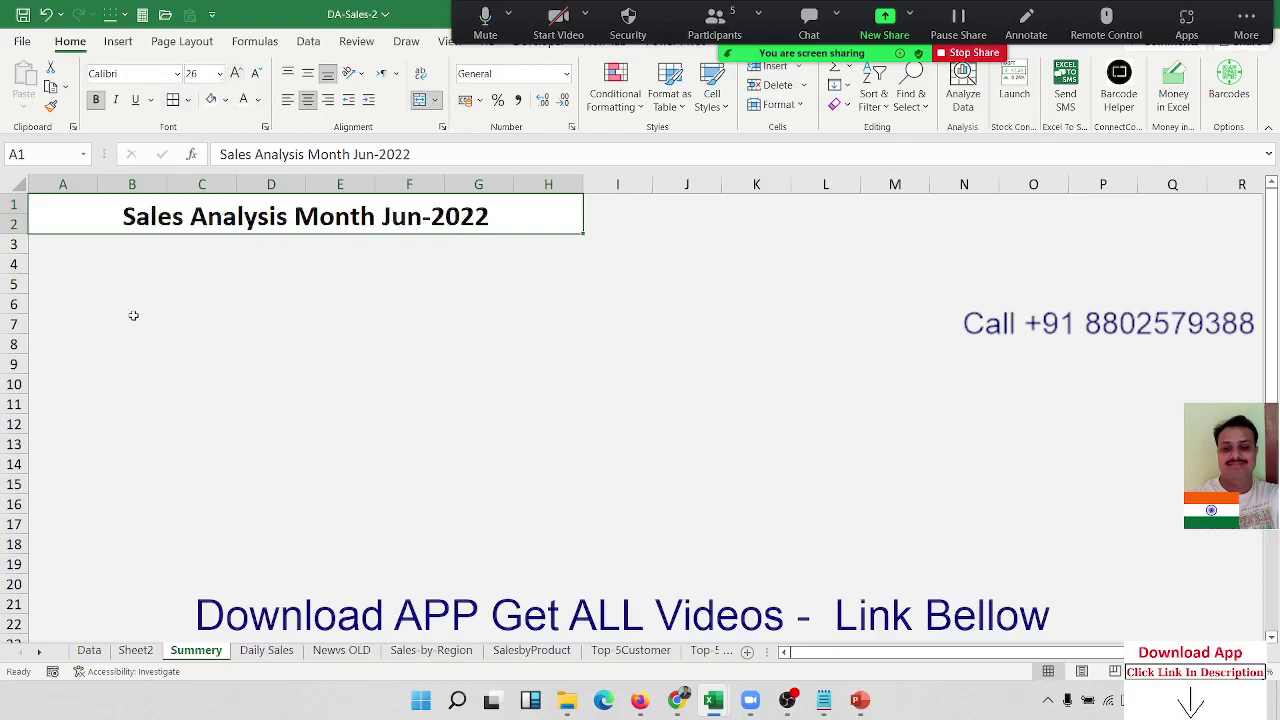
{"action": "left_click", "coordinate": [134, 258]}
{"action": "left_click", "coordinate": [59, 260]}
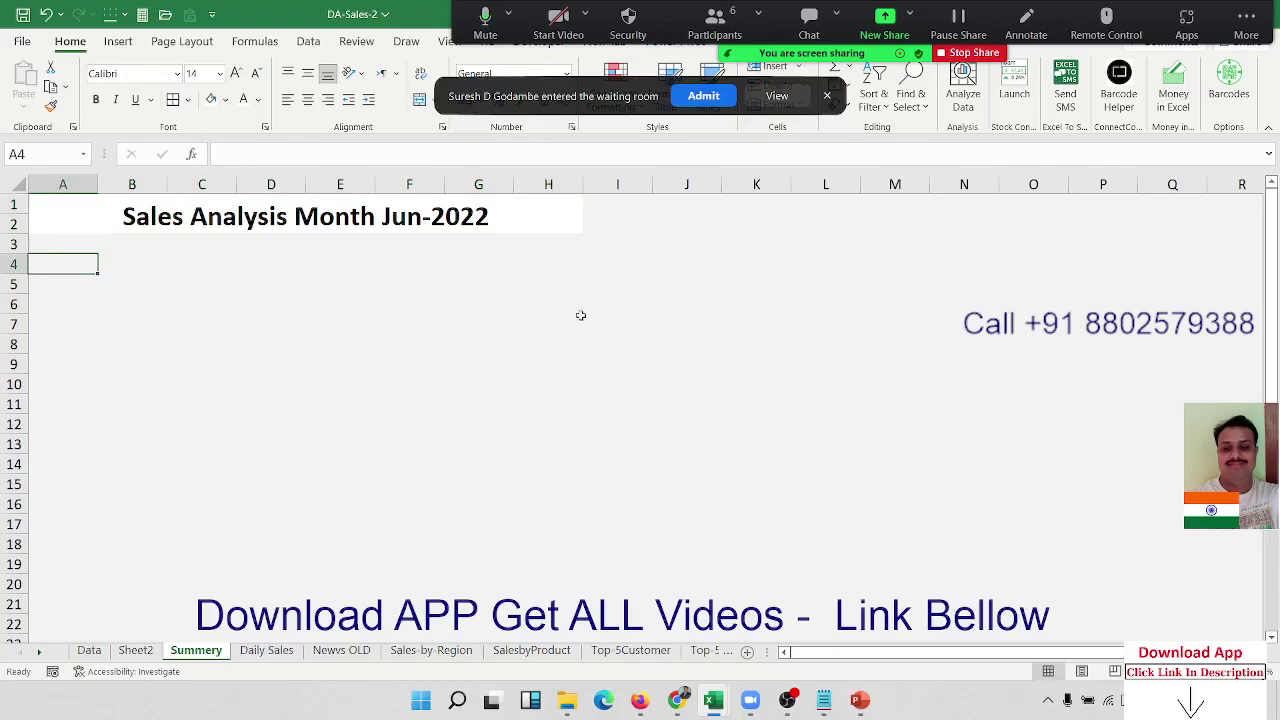
Paste the SALES BY DATE chart from the Daily Sales sheet onto the Summery sheet
{"action": "left_click", "coordinate": [729, 97]}
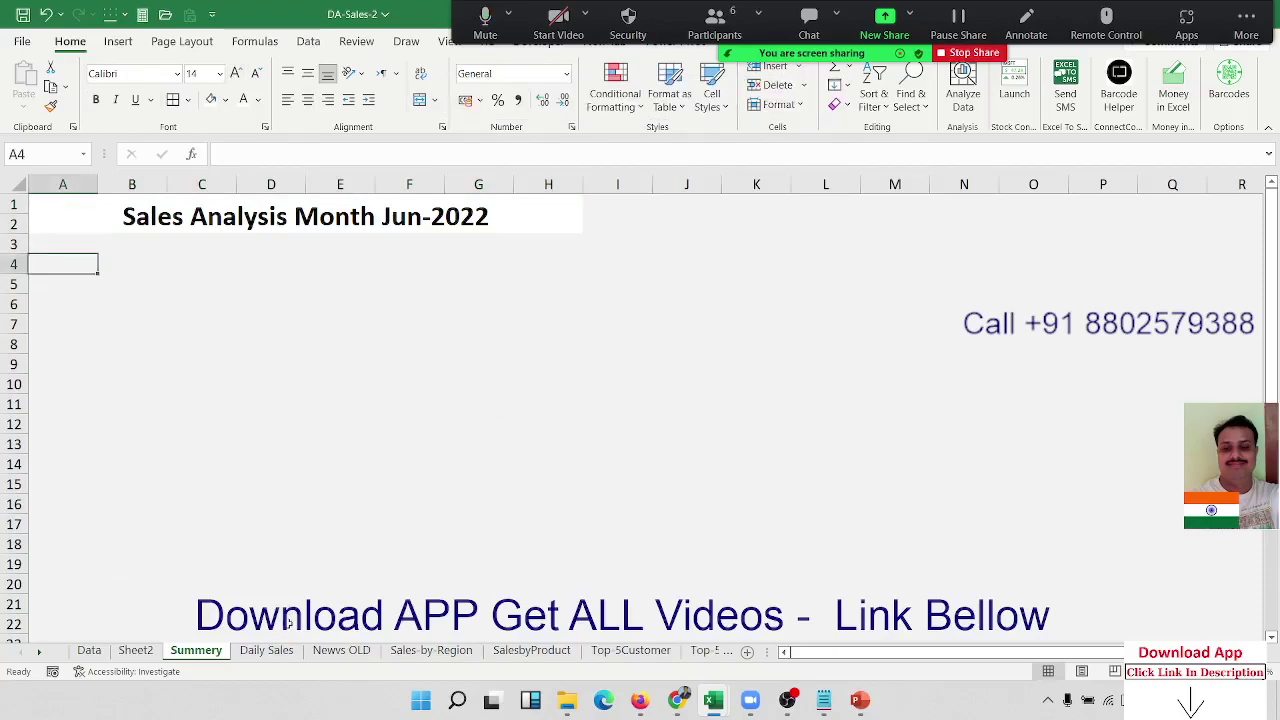
{"action": "left_click", "coordinate": [281, 655]}
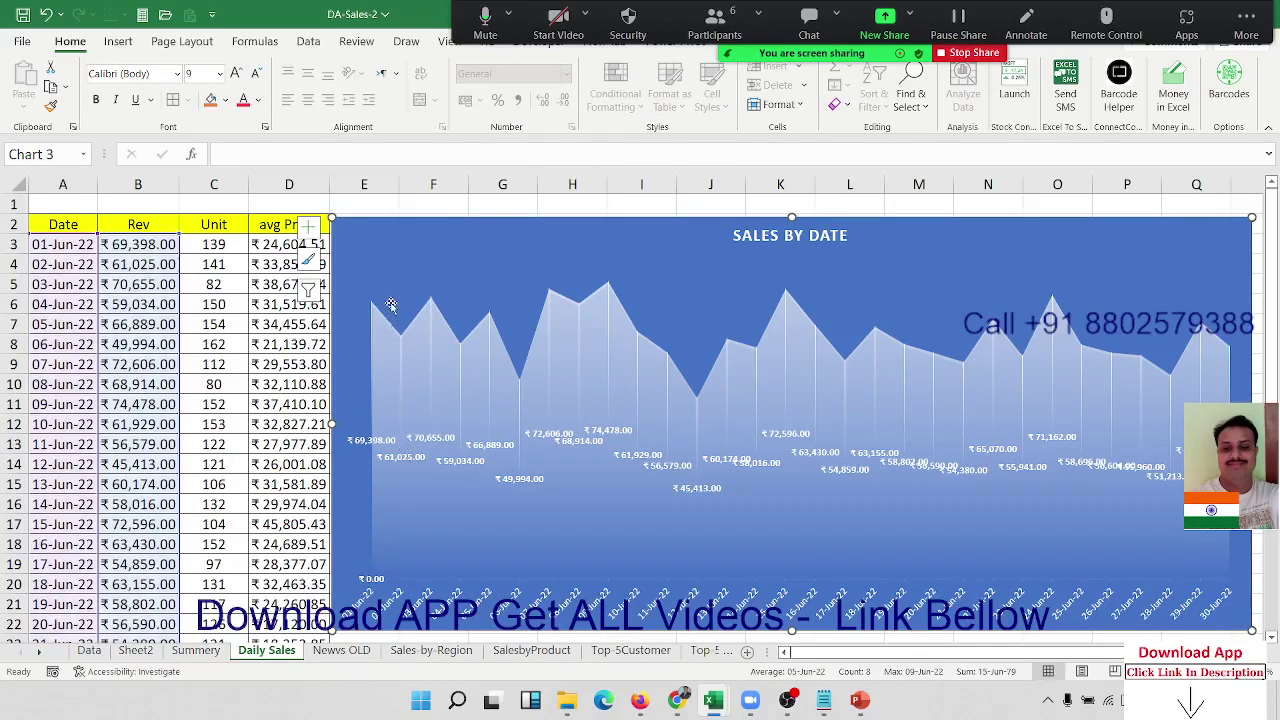
{"action": "left_click", "coordinate": [391, 265]}
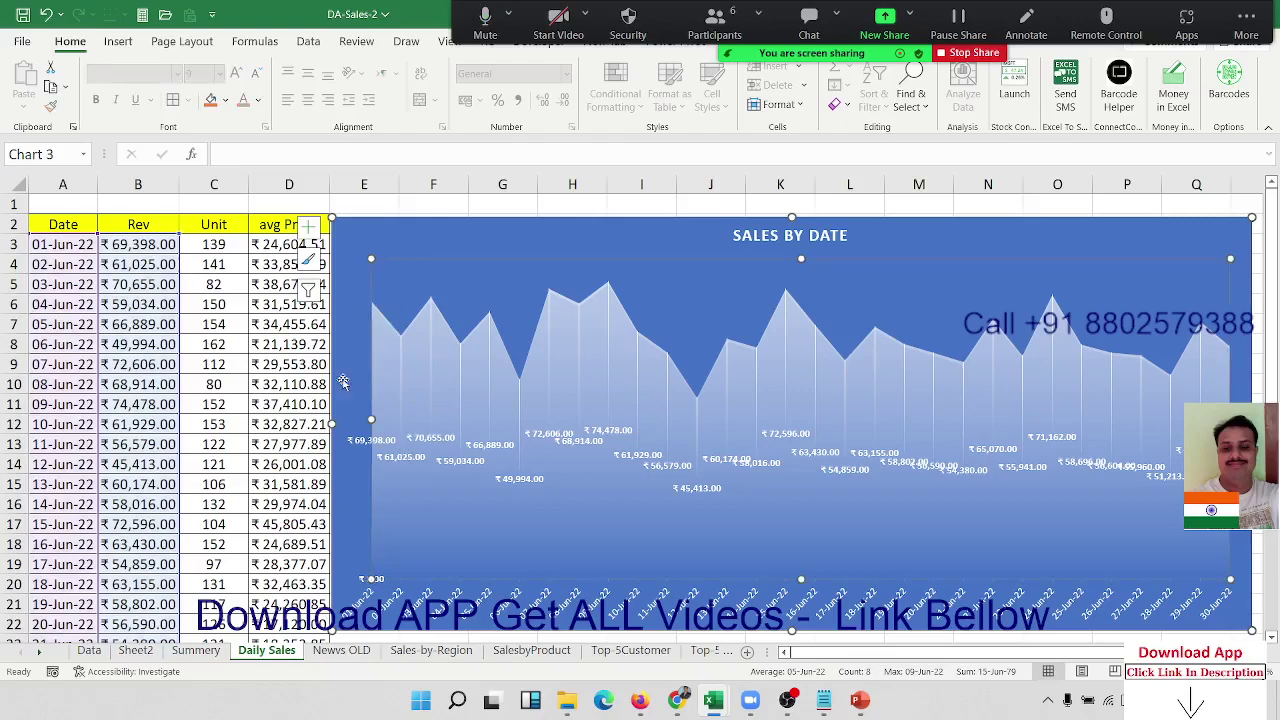
{"action": "left_click", "coordinate": [341, 651]}
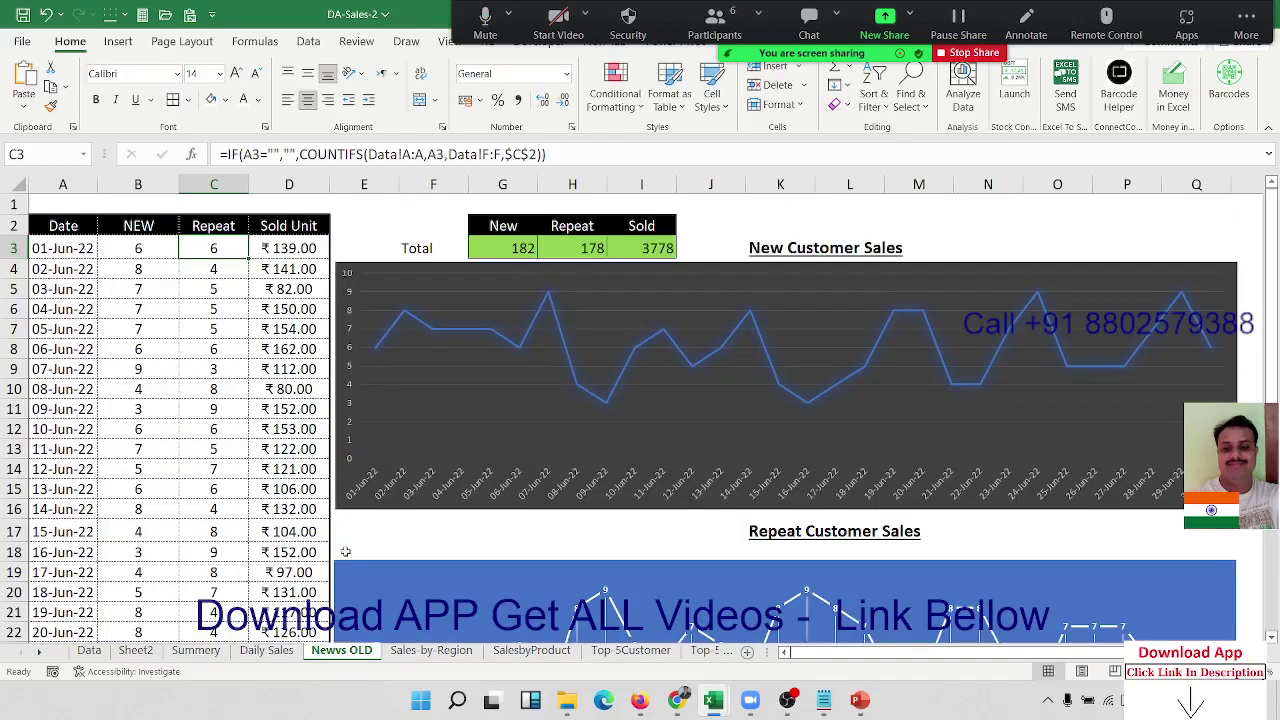
{"action": "left_click", "coordinate": [134, 651]}
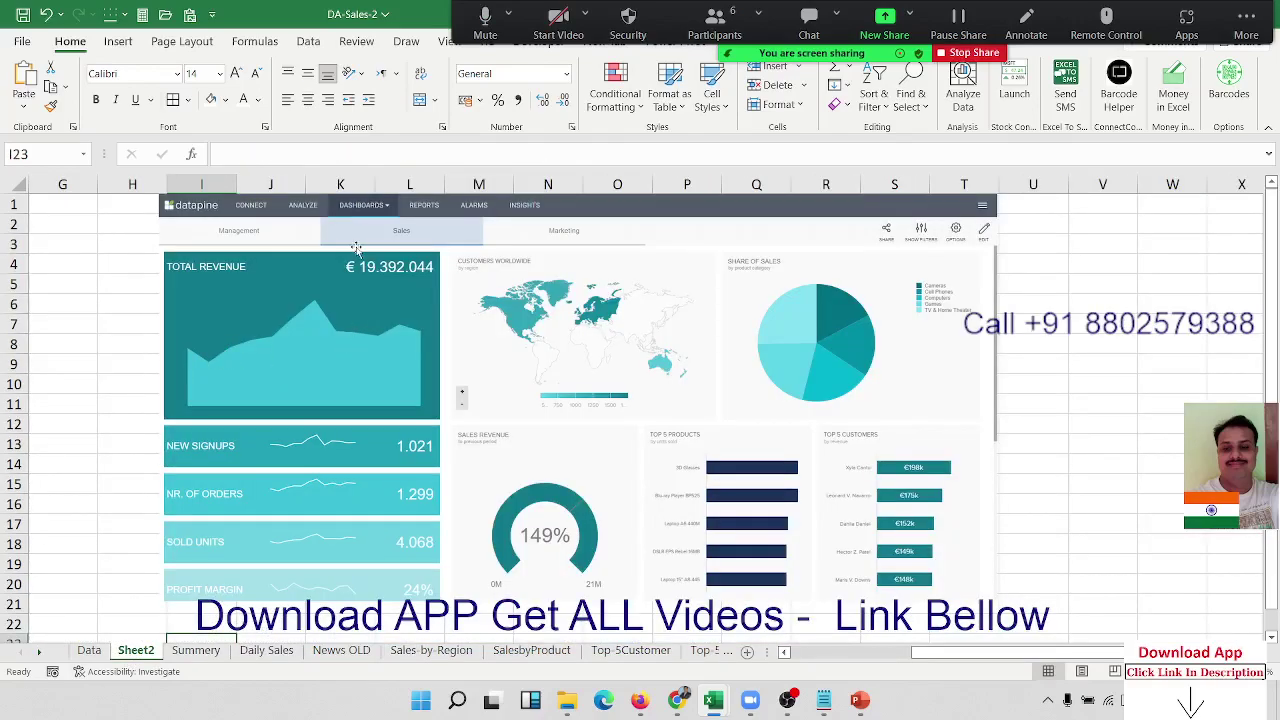
{"action": "left_click", "coordinate": [196, 651]}
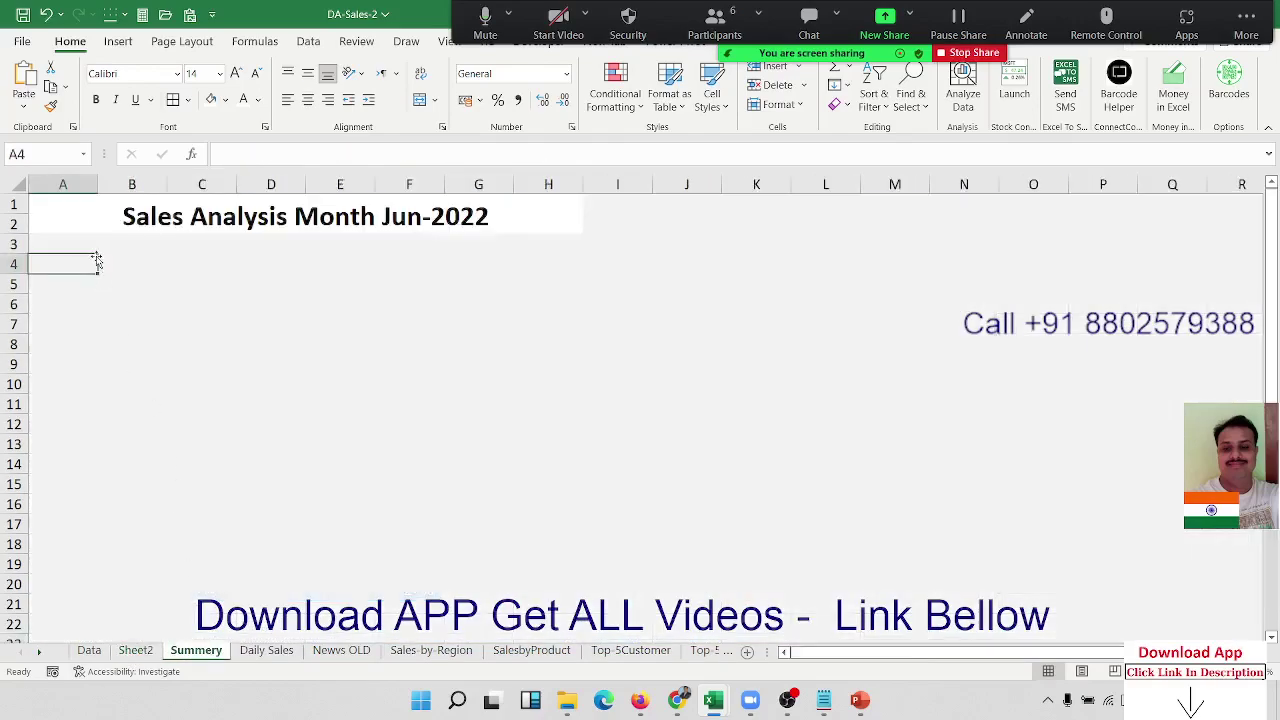
{"action": "key", "text": "ctrl+v"}
Move the pasted chart to A4 below the heading and delete its data labels
{"action": "mouse_move", "coordinate": [29, 262]}
{"action": "left_mouse_down"}
{"action": "mouse_move", "coordinate": [77, 262]}
{"action": "mouse_move", "coordinate": [360, 498]}
{"action": "left_mouse_up"}
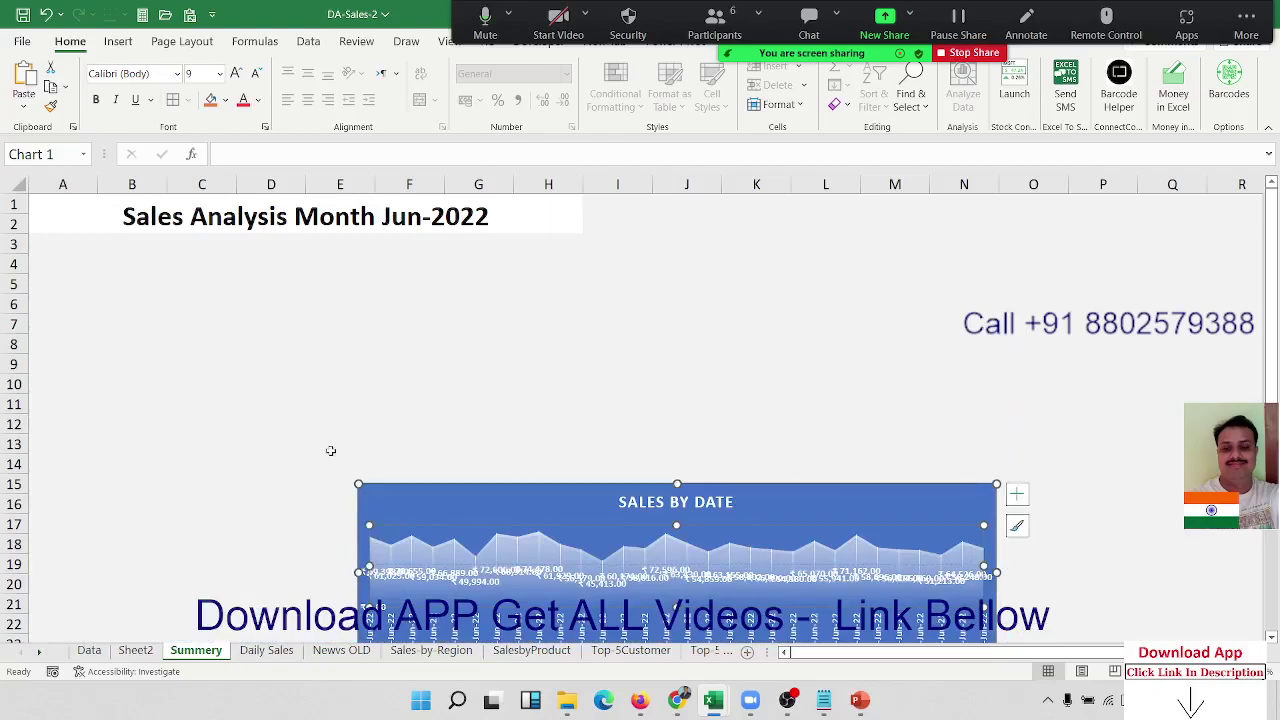
{"action": "left_click_drag", "start_coordinate": [385, 562], "coordinate": [383, 520]}
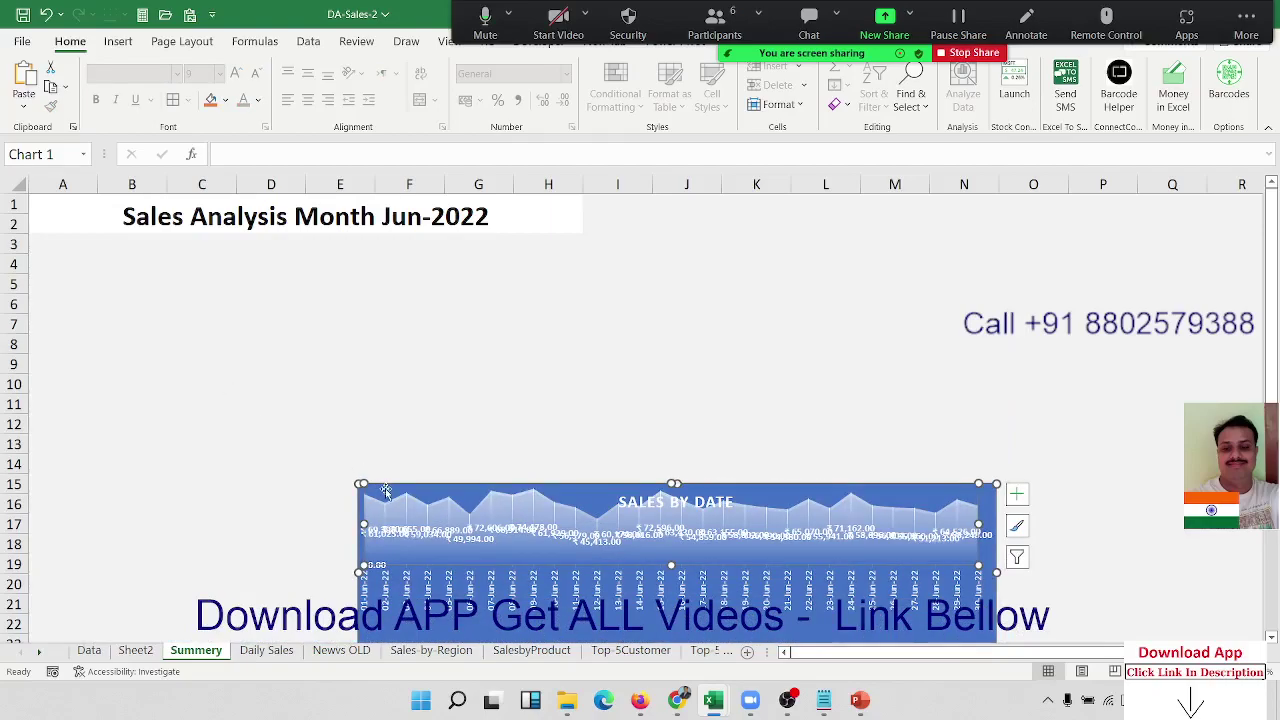
{"action": "key", "text": "ctrl+z"}
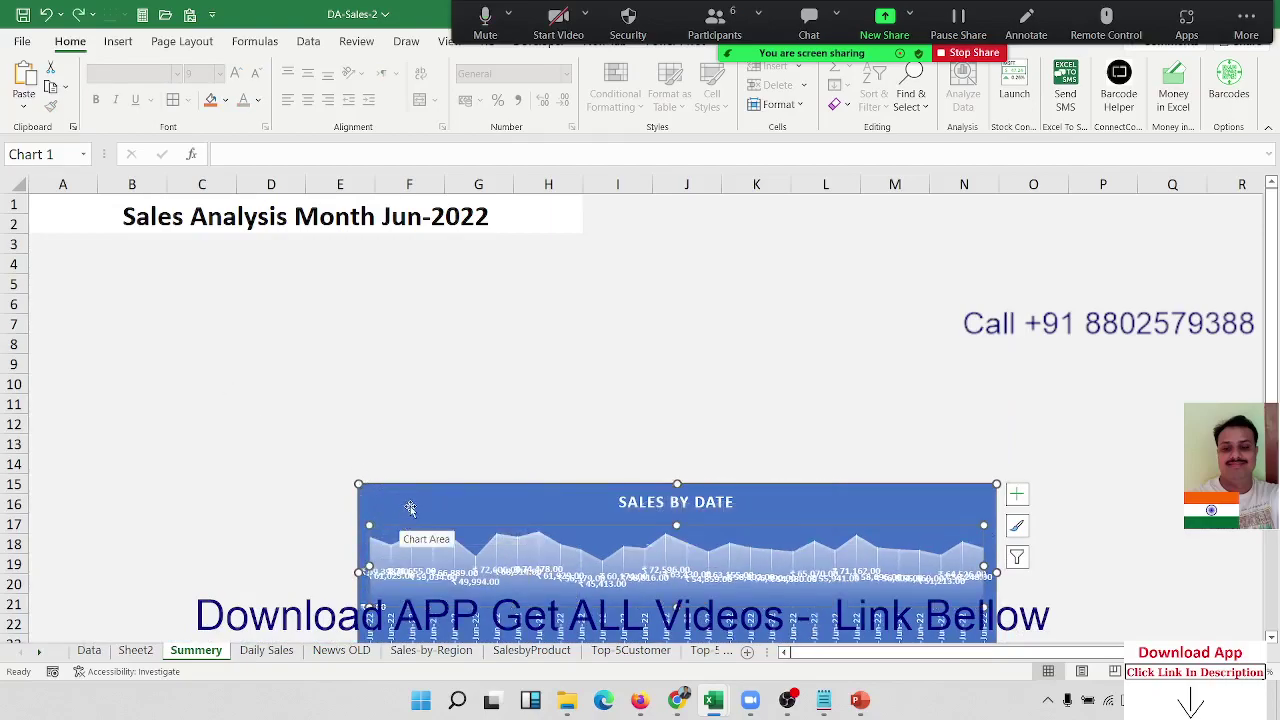
{"action": "left_click_drag", "start_coordinate": [409, 500], "coordinate": [79, 267]}
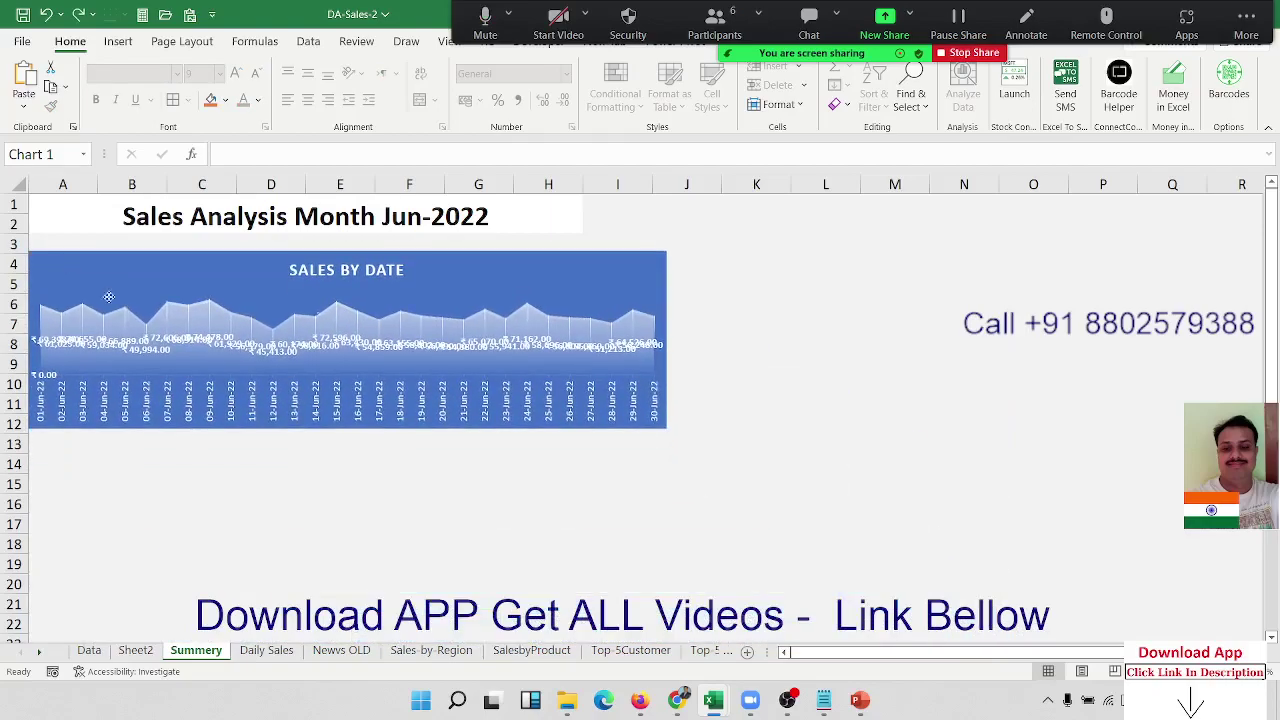
{"action": "left_click", "coordinate": [226, 350]}
{"action": "key", "text": "Delete"}
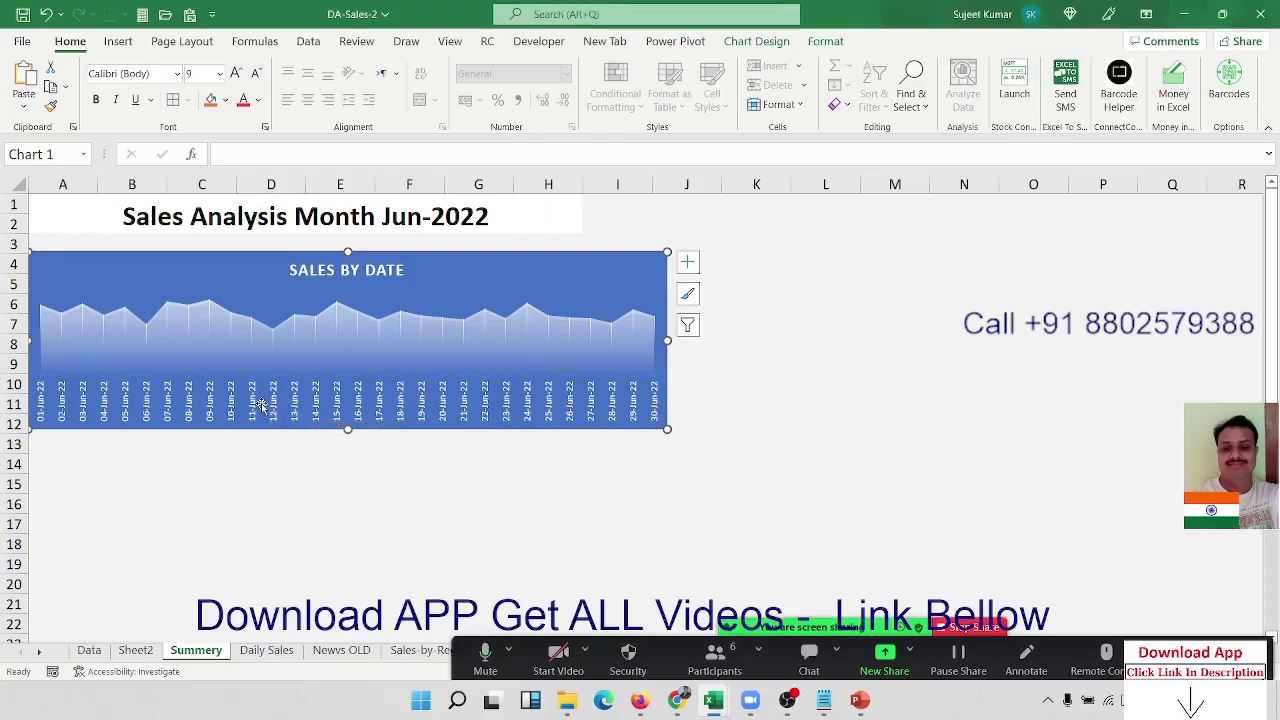
{"action": "key", "text": "Delete"}
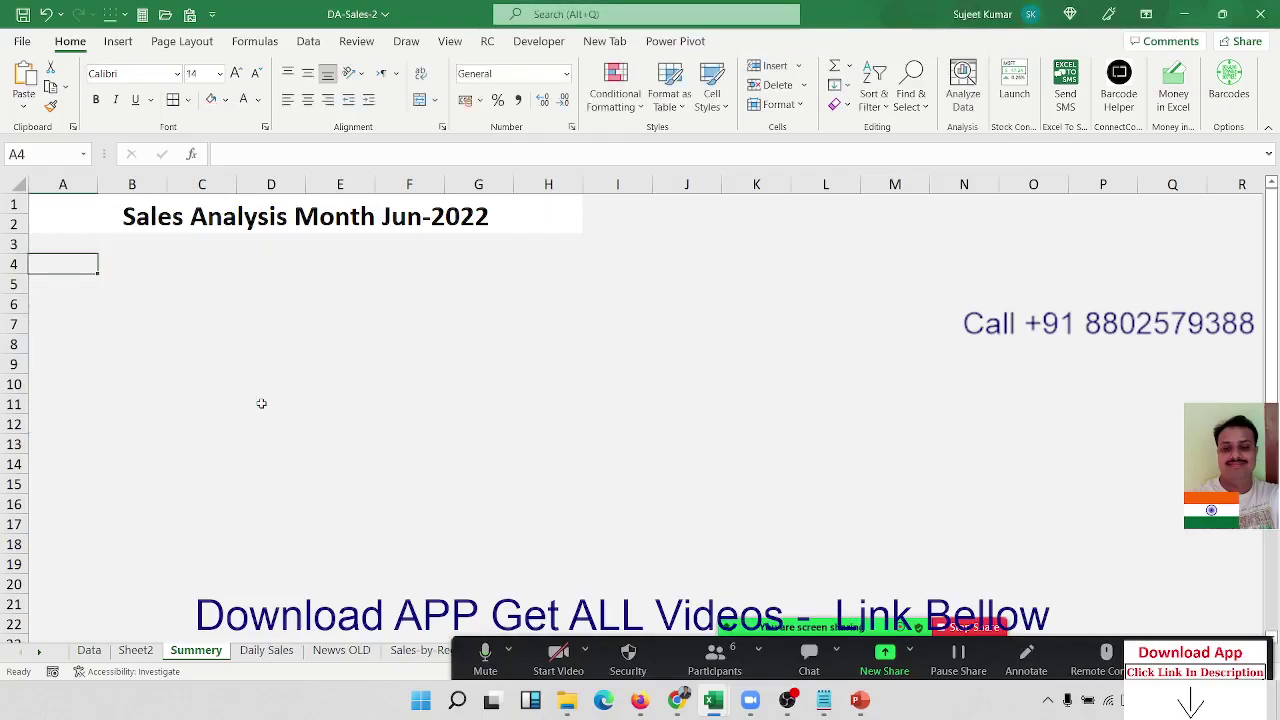
{"action": "key", "text": "ctrl+c"}
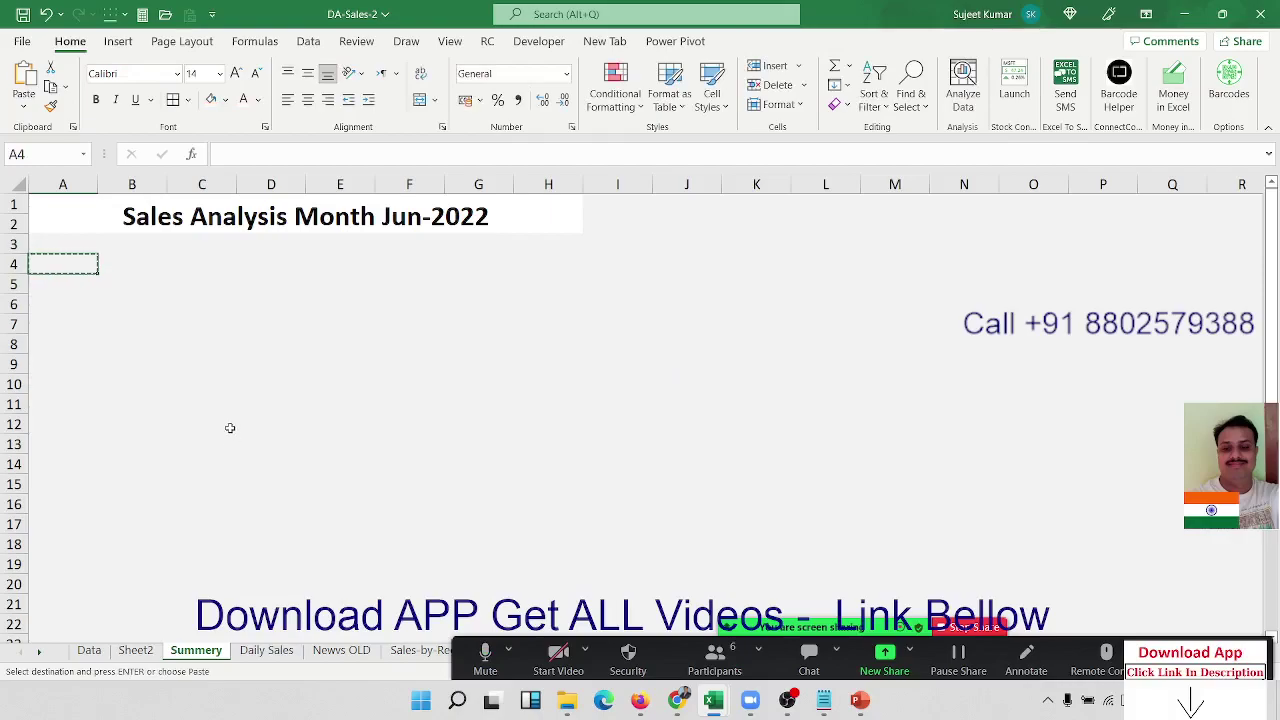
{"action": "key", "text": "ctrl+z"}
Delete the chart's date axis labels and SALES BY DATE title, then nudge it into place
{"action": "left_click", "coordinate": [238, 457]}
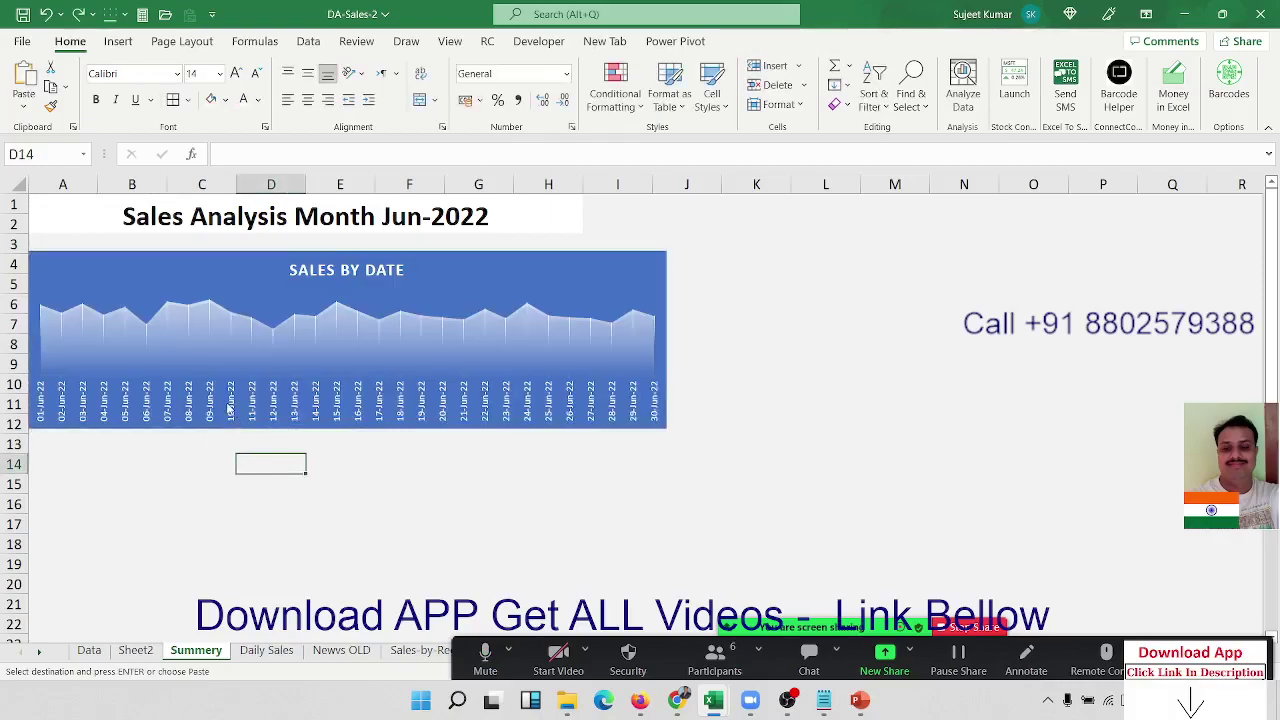
{"action": "left_click", "coordinate": [230, 411]}
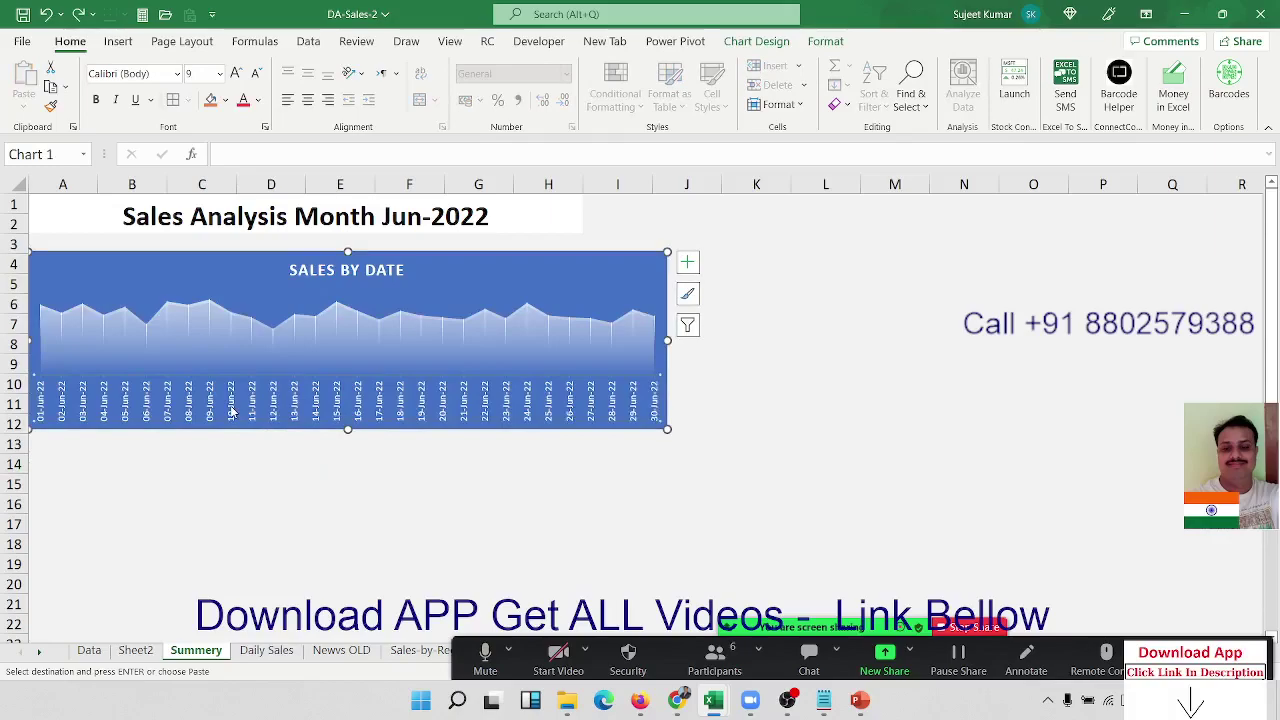
{"action": "left_click", "coordinate": [231, 411]}
{"action": "key", "text": "Delete"}
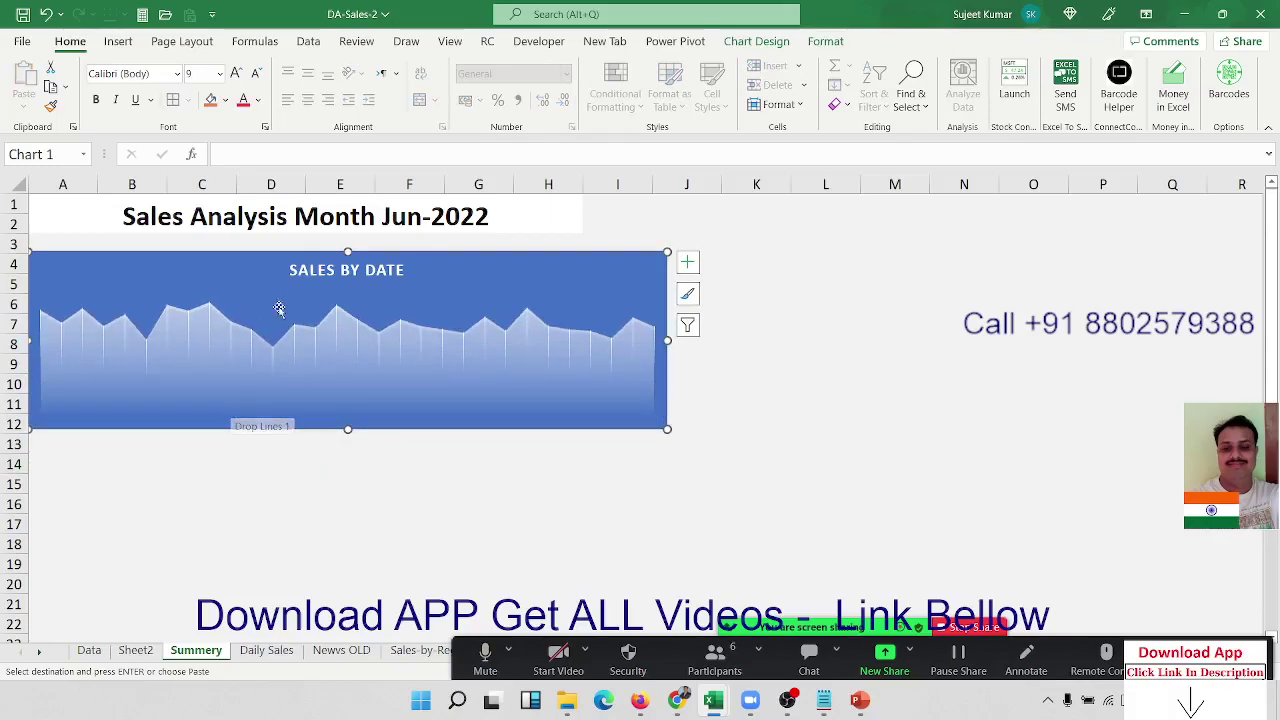
{"action": "left_click", "coordinate": [302, 270]}
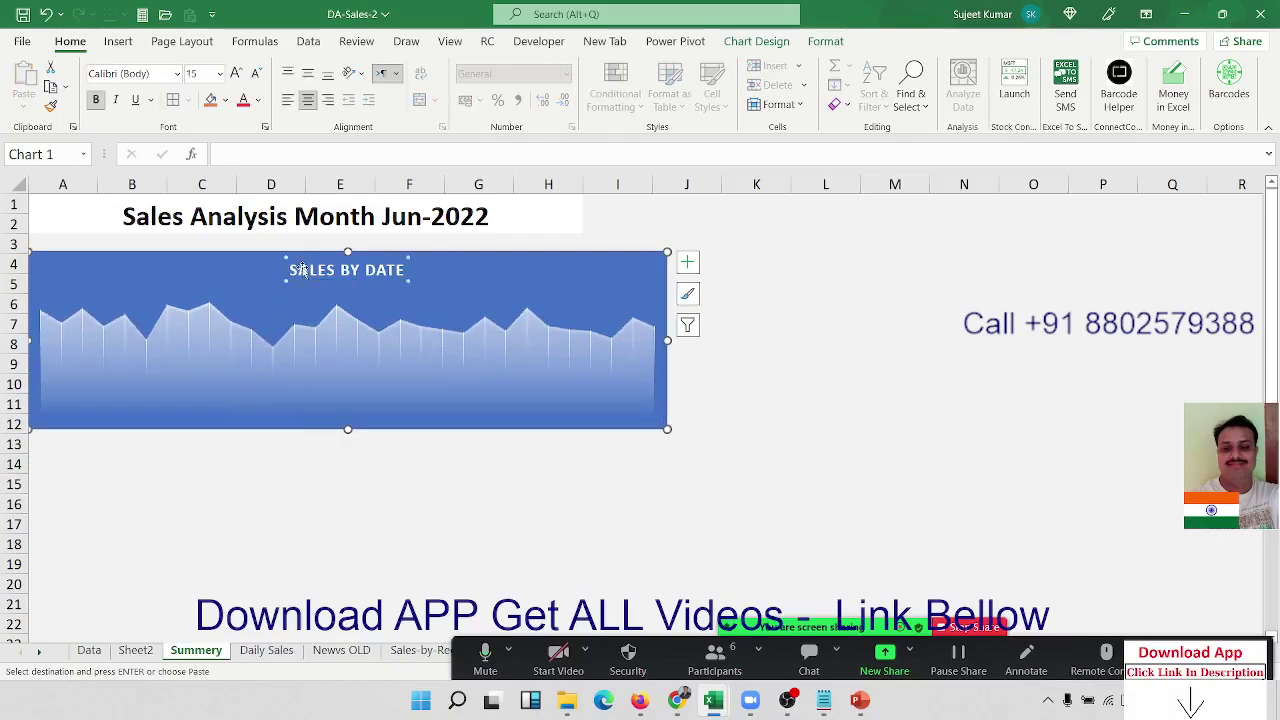
{"action": "key", "text": "Delete"}
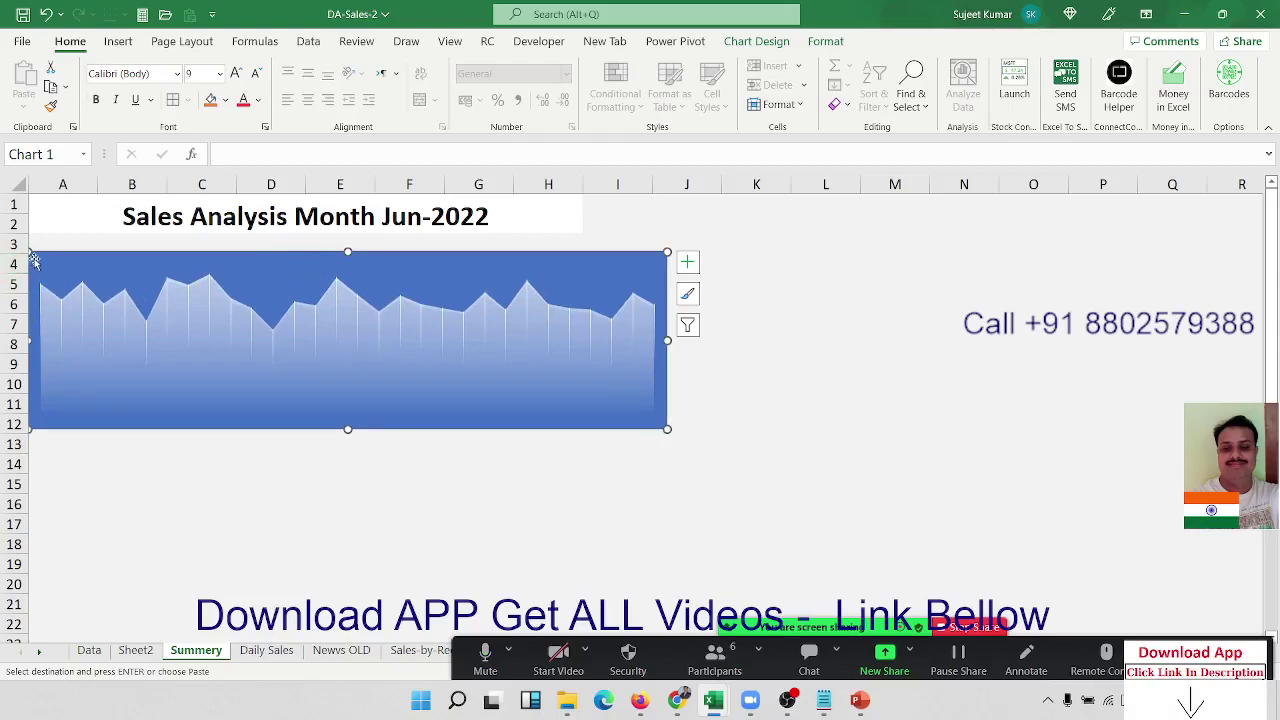
{"action": "mouse_move", "coordinate": [33, 260]}
{"action": "left_mouse_down"}
{"action": "mouse_move", "coordinate": [42, 247]}
{"action": "mouse_move", "coordinate": [84, 301]}
{"action": "left_mouse_up"}
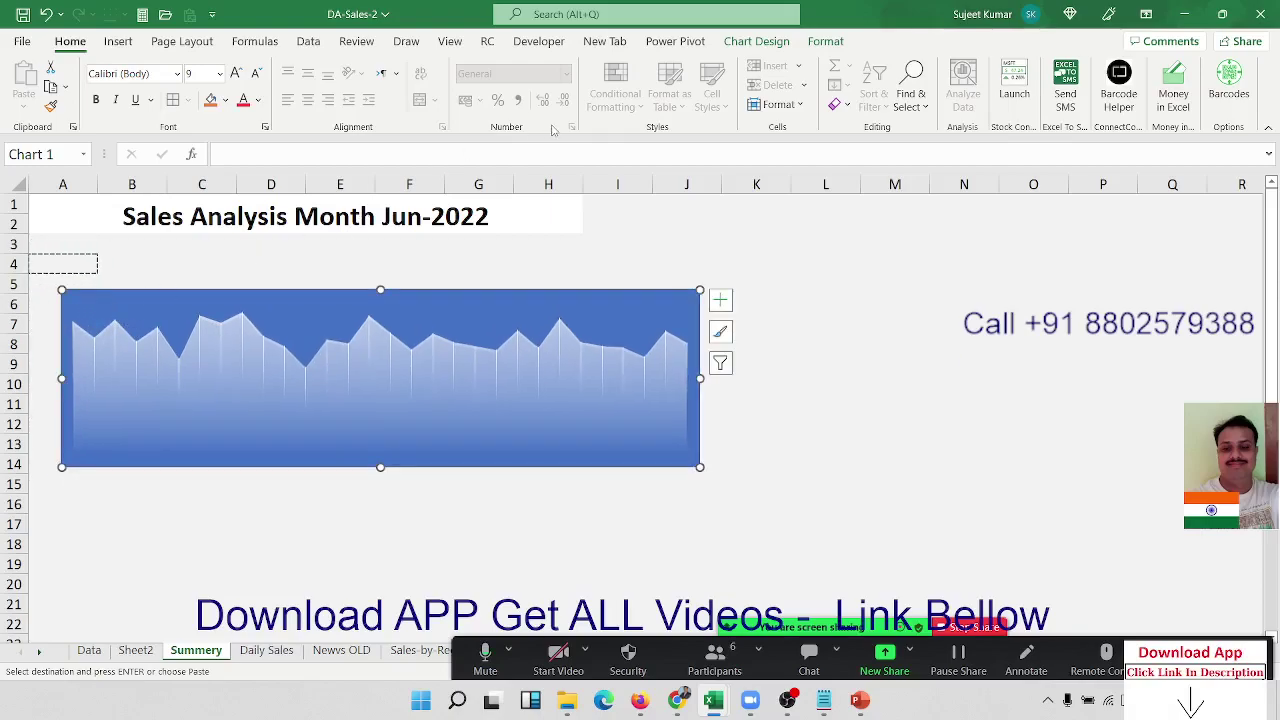
Give the chart area No Fill and fill the Date sales series light blue
{"action": "left_click", "coordinate": [830, 44]}
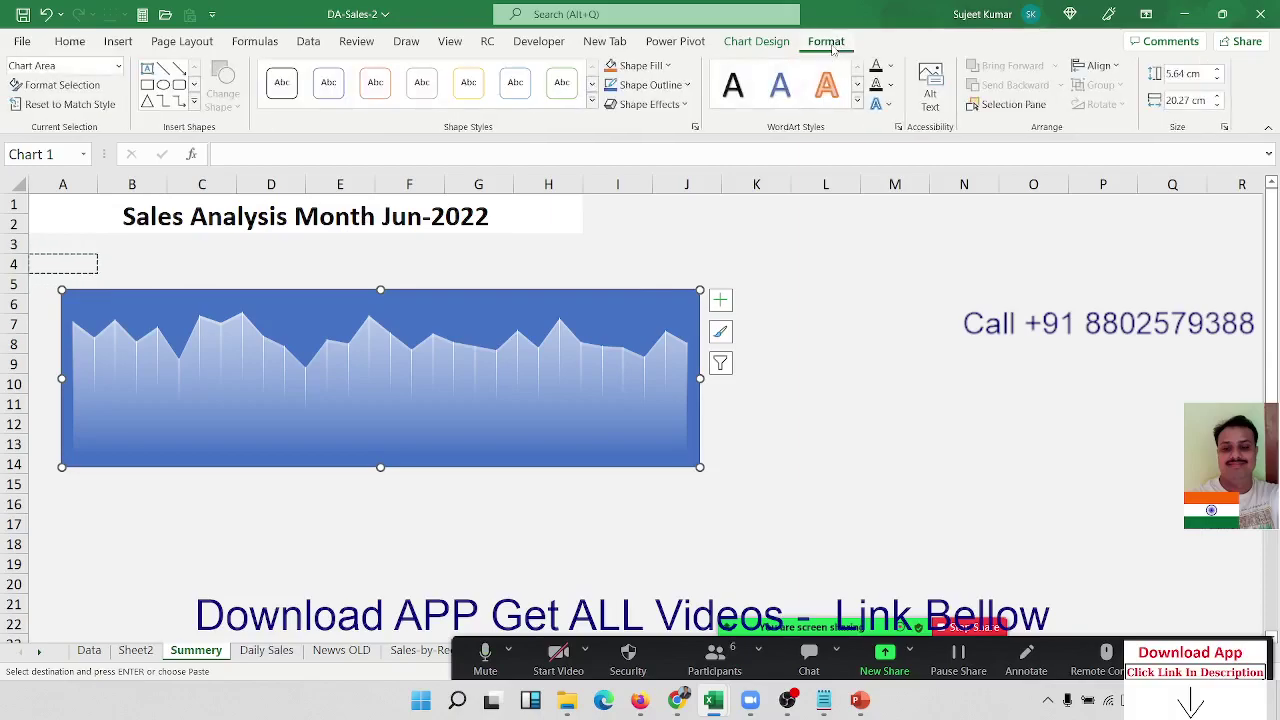
{"action": "left_click", "coordinate": [632, 66]}
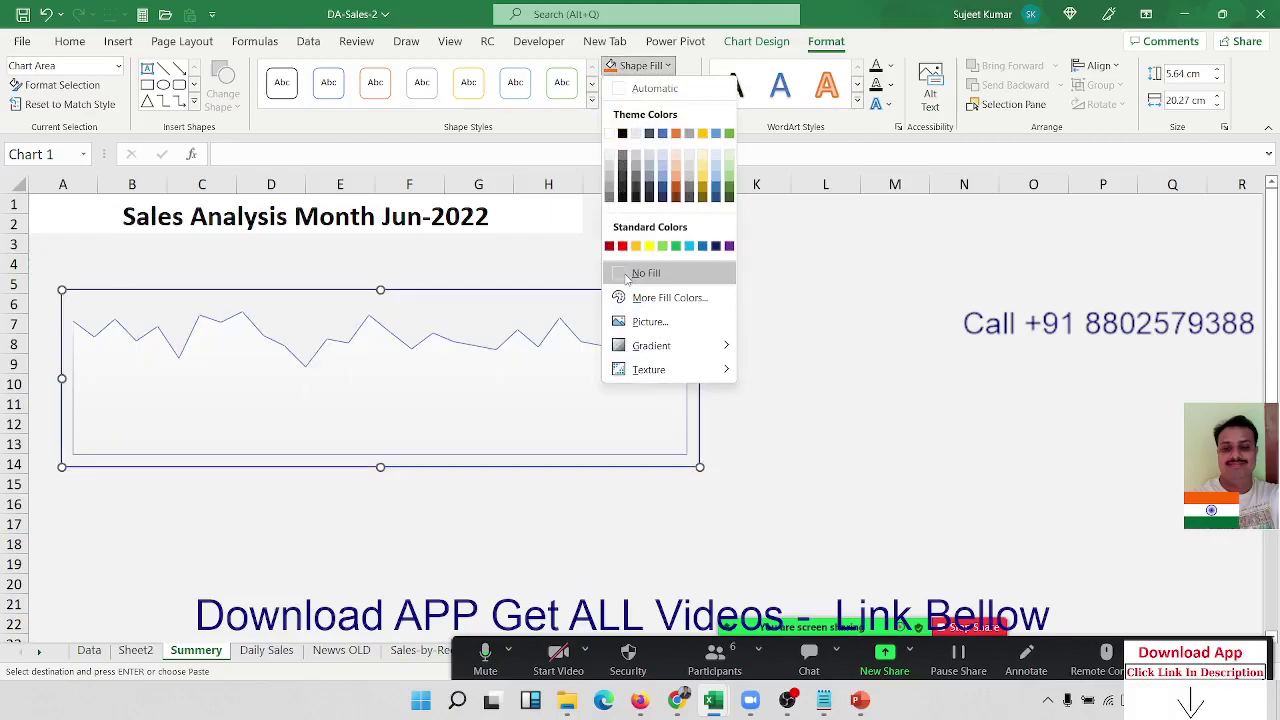
{"action": "left_click", "coordinate": [626, 275]}
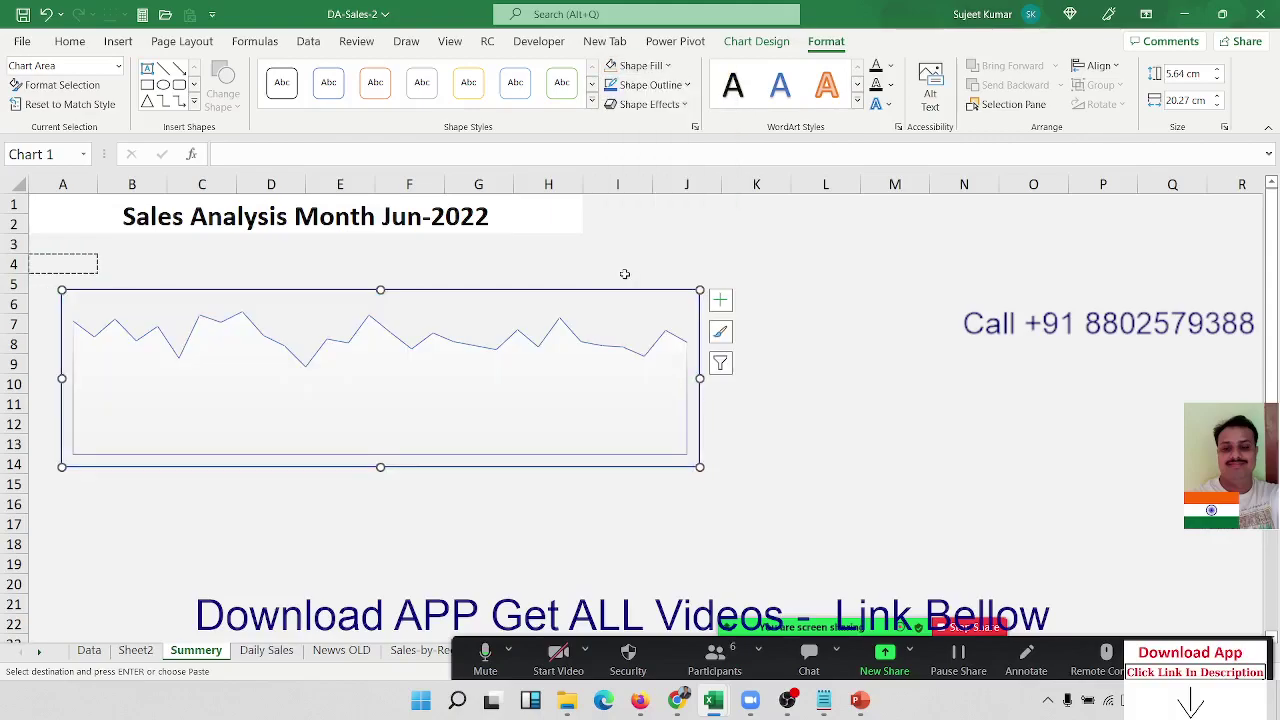
{"action": "left_click", "coordinate": [407, 348]}
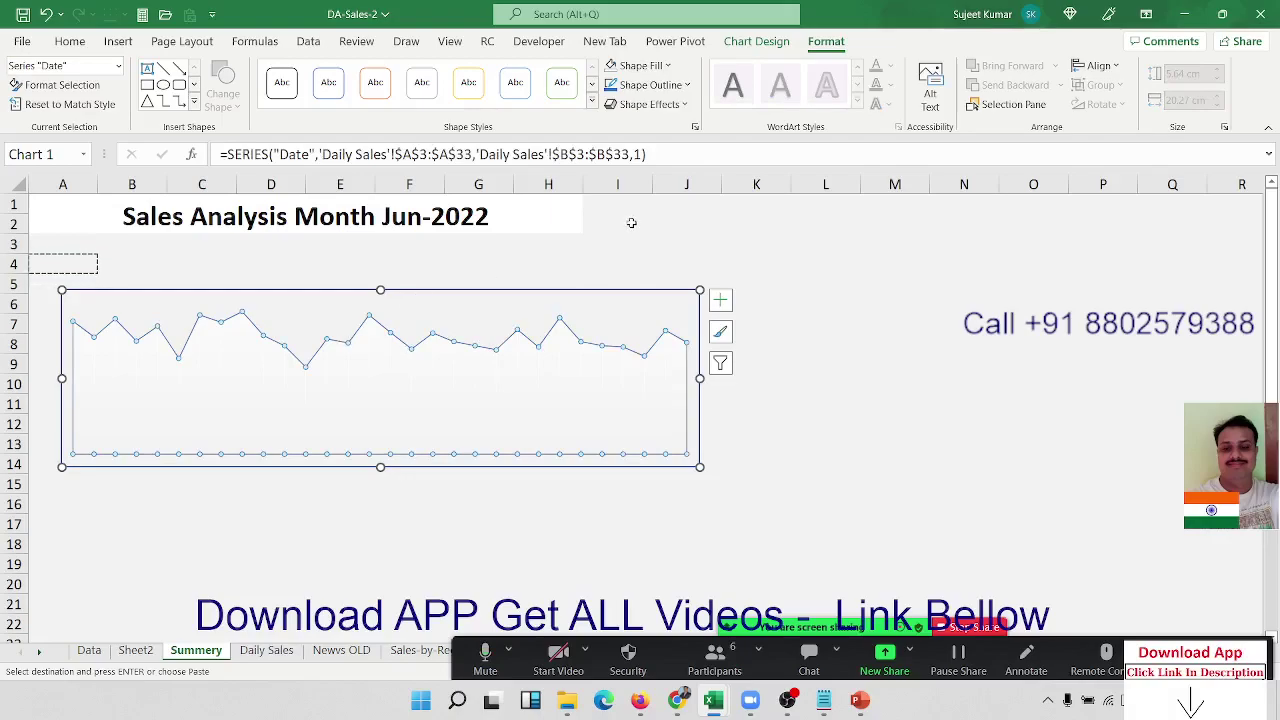
{"action": "left_click", "coordinate": [634, 66]}
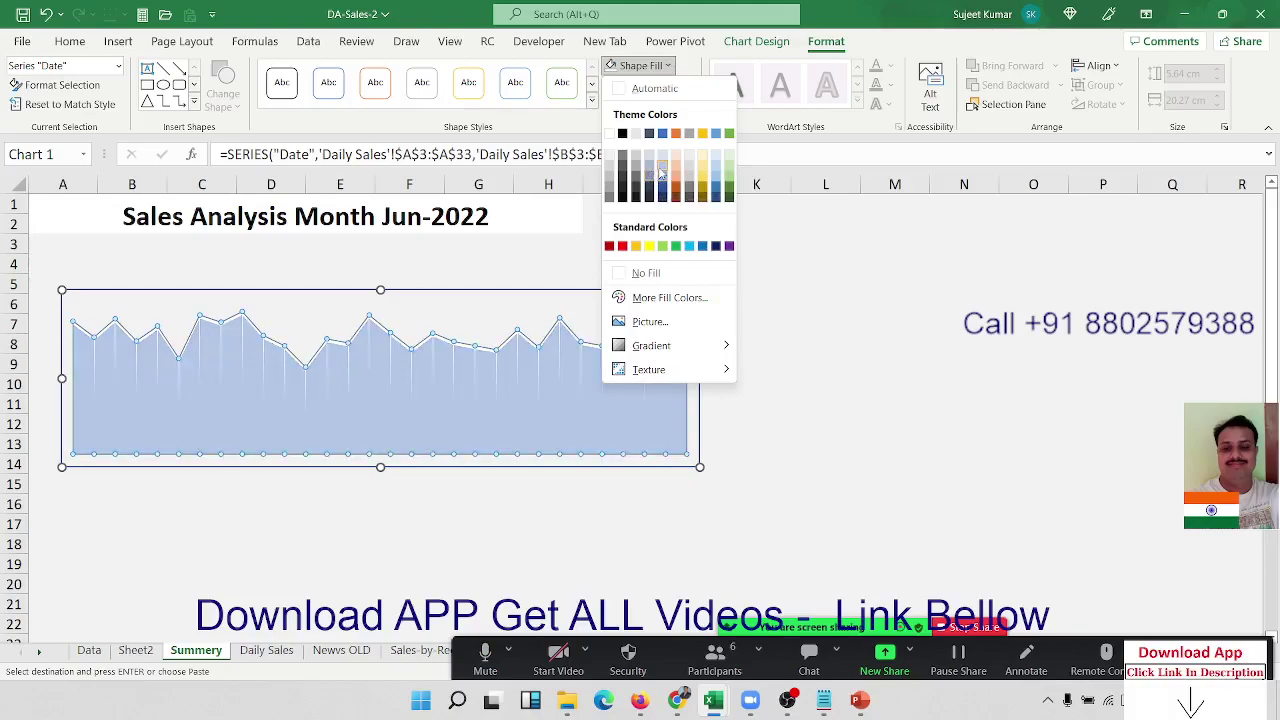
{"action": "left_click", "coordinate": [660, 172]}
{"action": "left_click", "coordinate": [817, 320]}
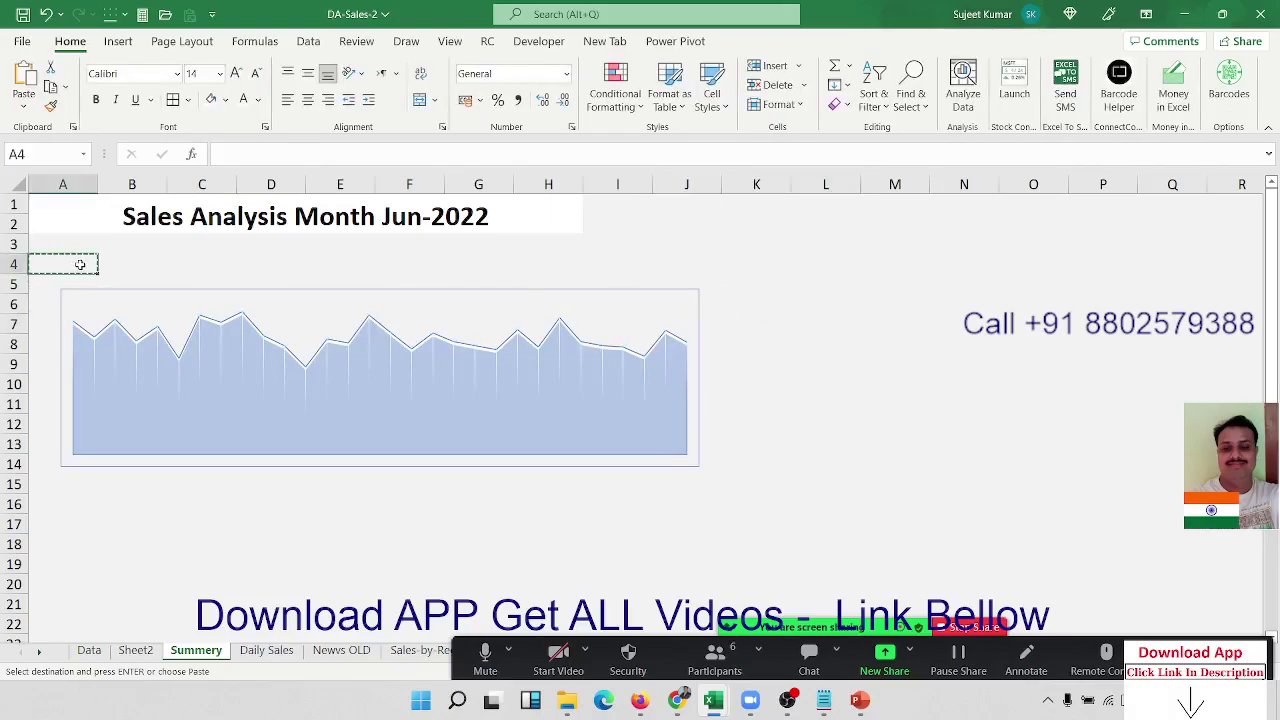
Shade cells A4:H16 dark blue
{"action": "left_click_drag", "start_coordinate": [80, 264], "coordinate": [340, 264]}
{"action": "key", "text": "shift+Right"}
{"action": "key", "text": "shift+Right"}
{"action": "key", "text": "shift+Right"}
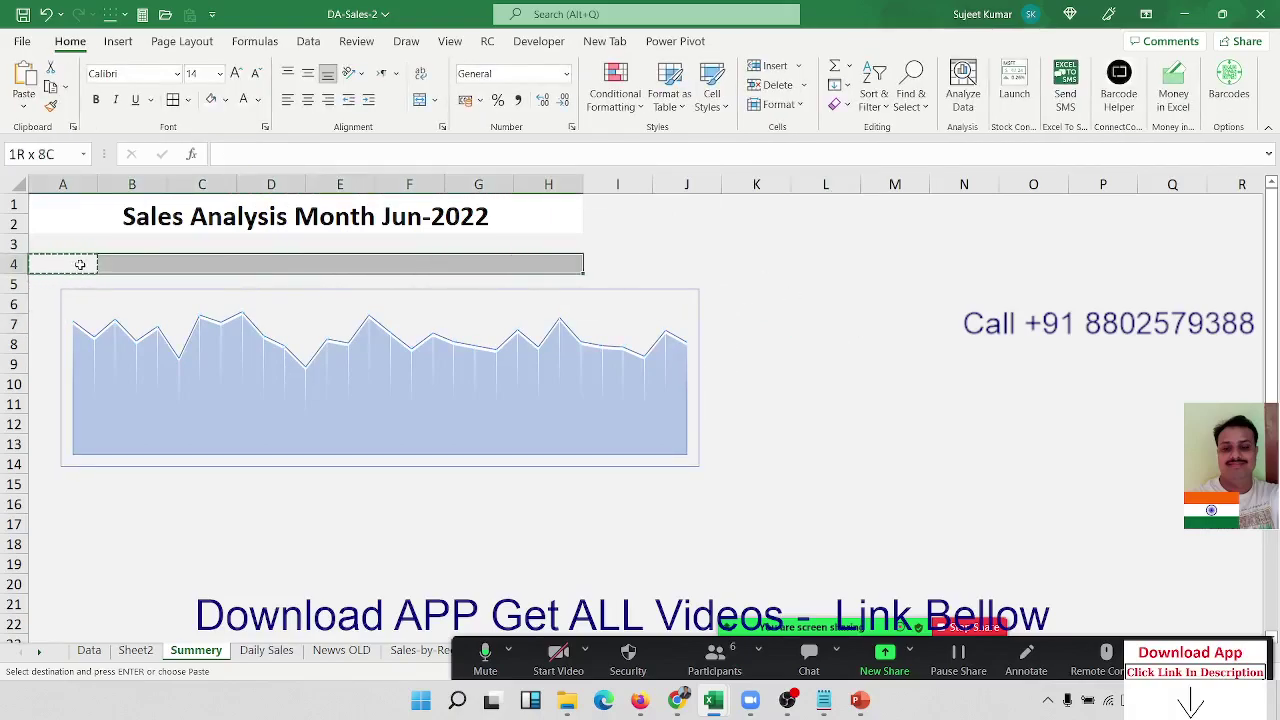
{"action": "key", "text": "shift+Down"}
{"action": "key", "text": "shift+Down"}
{"action": "key", "text": "shift+Down"}
{"action": "key", "text": "shift+Down"}
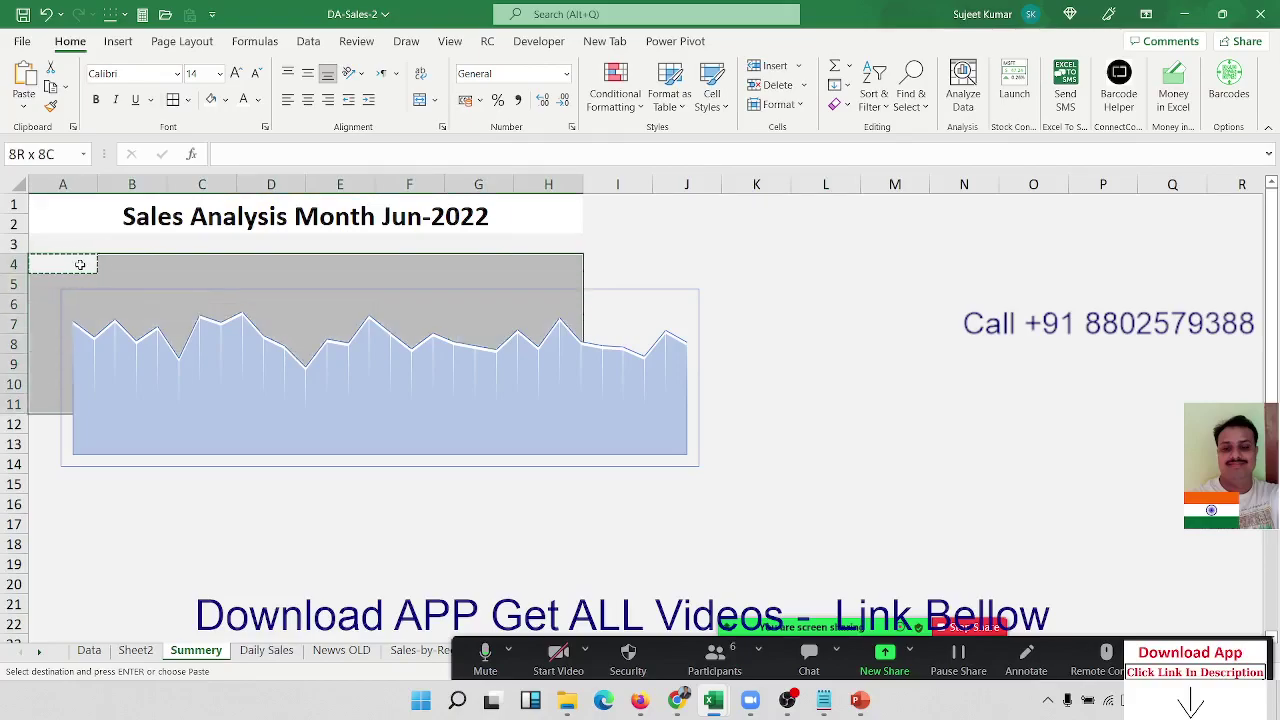
{"action": "key", "text": "shift+Down"}
{"action": "key", "text": "shift+Down"}
{"action": "key", "text": "shift+Down"}
{"action": "key", "text": "shift+Down"}
{"action": "key", "text": "shift+Down"}
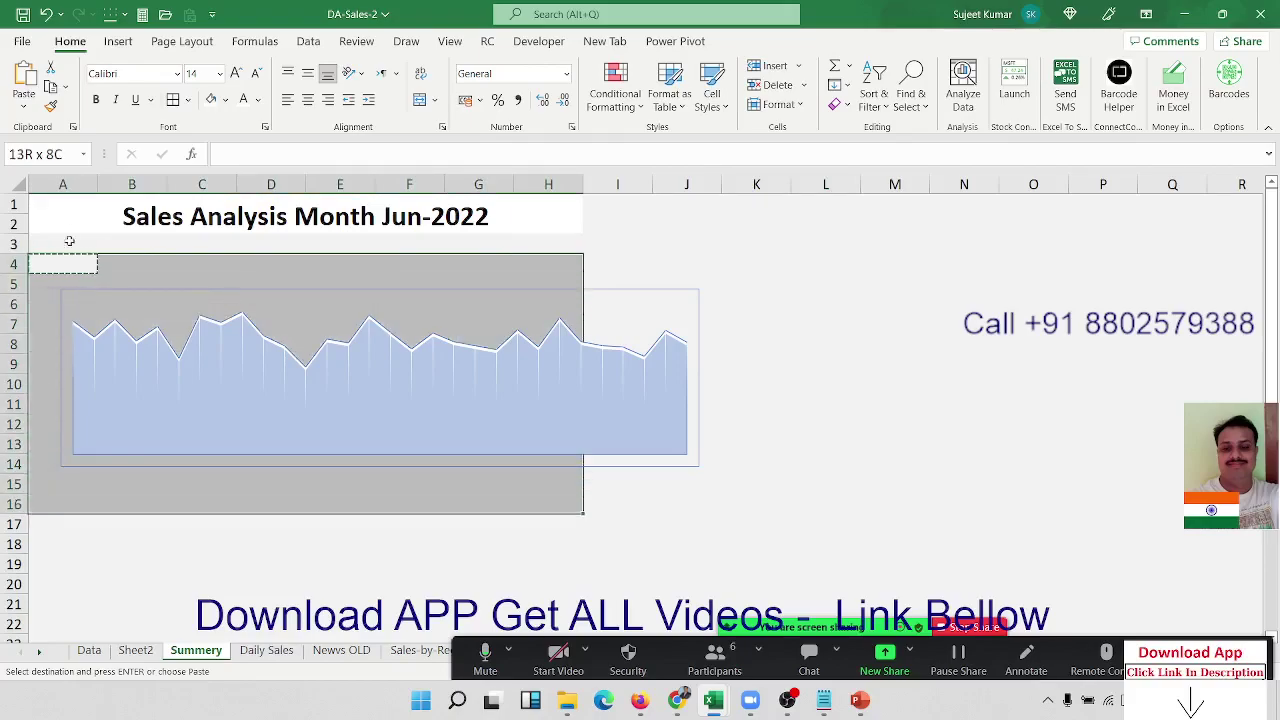
{"action": "left_click", "coordinate": [226, 100]}
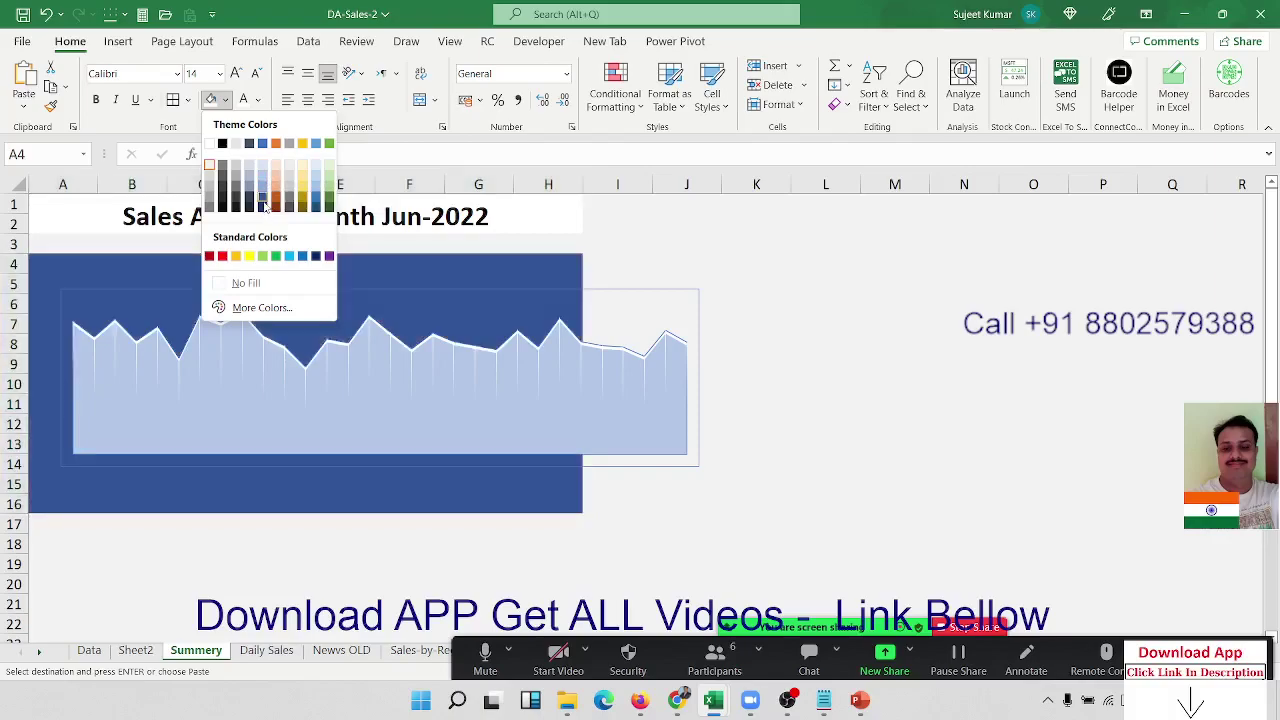
{"action": "left_click", "coordinate": [263, 205]}
{"action": "left_click", "coordinate": [737, 340]}
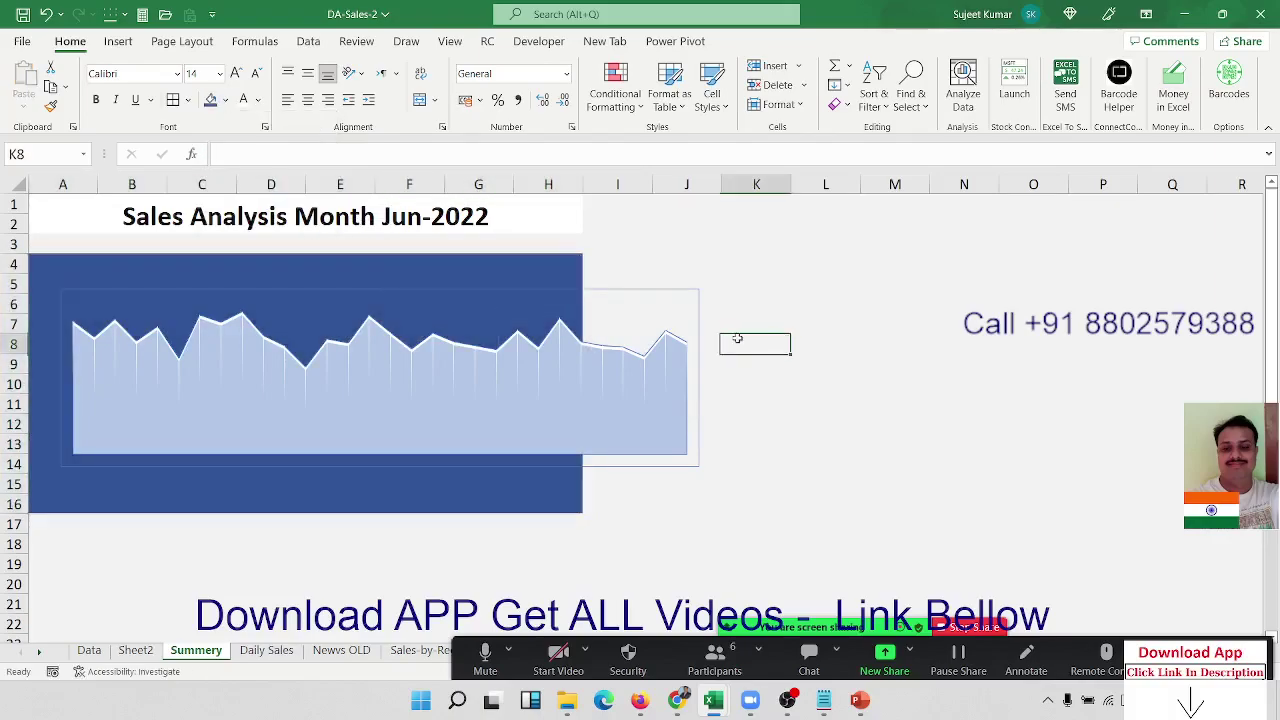
Resize the chart to fit the blue block and stretch its plot area to fill it
{"action": "left_click", "coordinate": [663, 314]}
{"action": "left_click_drag", "start_coordinate": [700, 466], "coordinate": [593, 453]}
{"action": "left_click", "coordinate": [230, 316]}
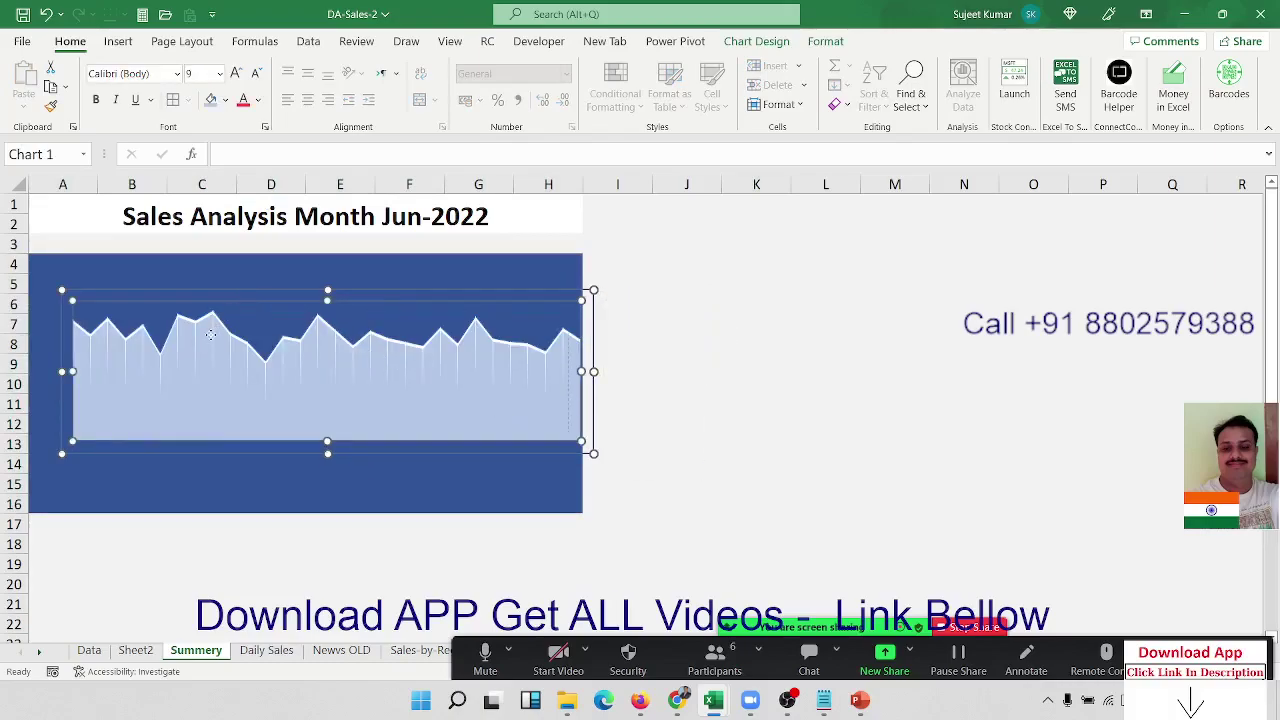
{"action": "left_click", "coordinate": [211, 340]}
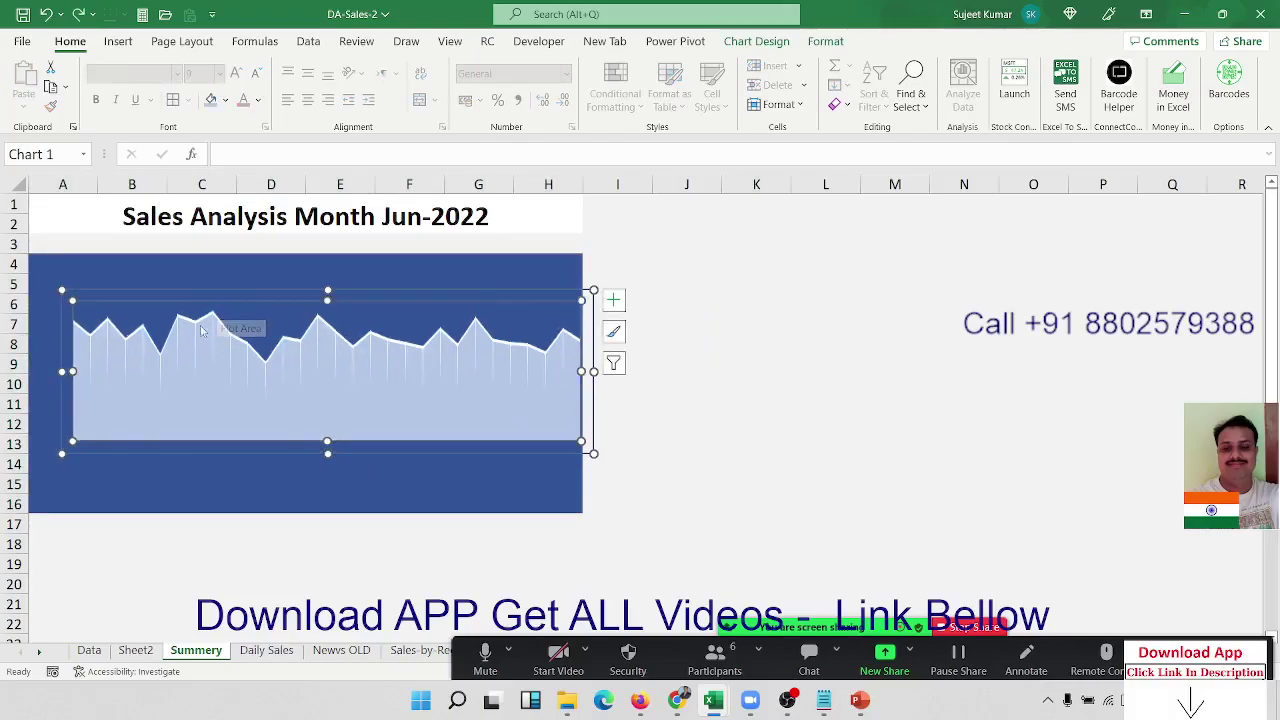
{"action": "mouse_move", "coordinate": [137, 449]}
{"action": "left_mouse_down"}
{"action": "mouse_move", "coordinate": [103, 494]}
{"action": "mouse_move", "coordinate": [114, 503]}
{"action": "left_mouse_up"}
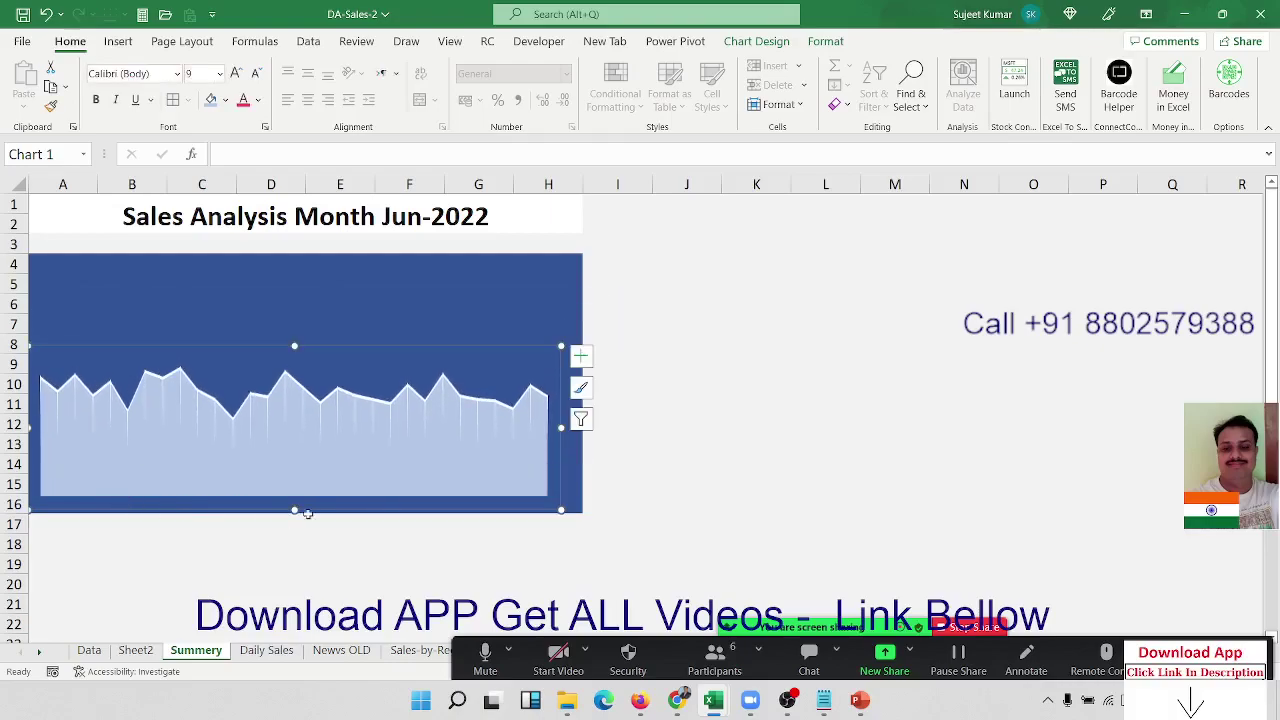
{"action": "left_click_drag", "start_coordinate": [561, 427], "coordinate": [580, 427]}
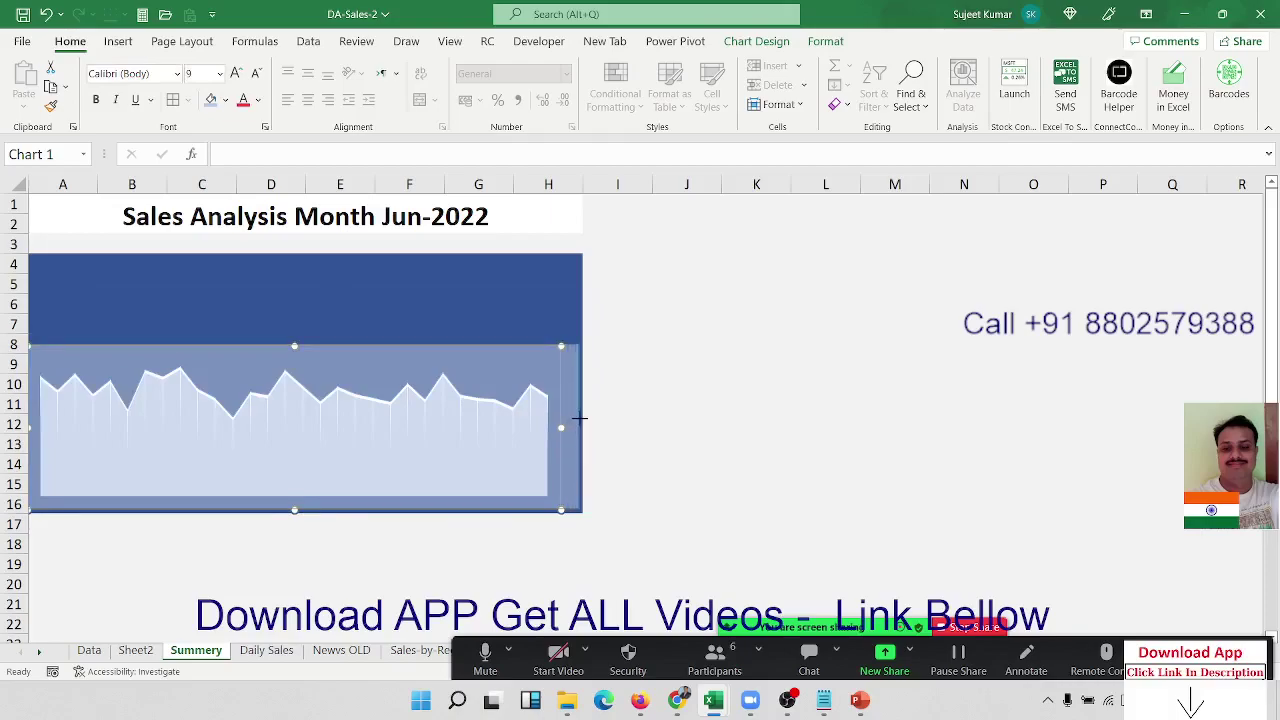
{"action": "left_click_drag", "start_coordinate": [580, 346], "coordinate": [578, 257]}
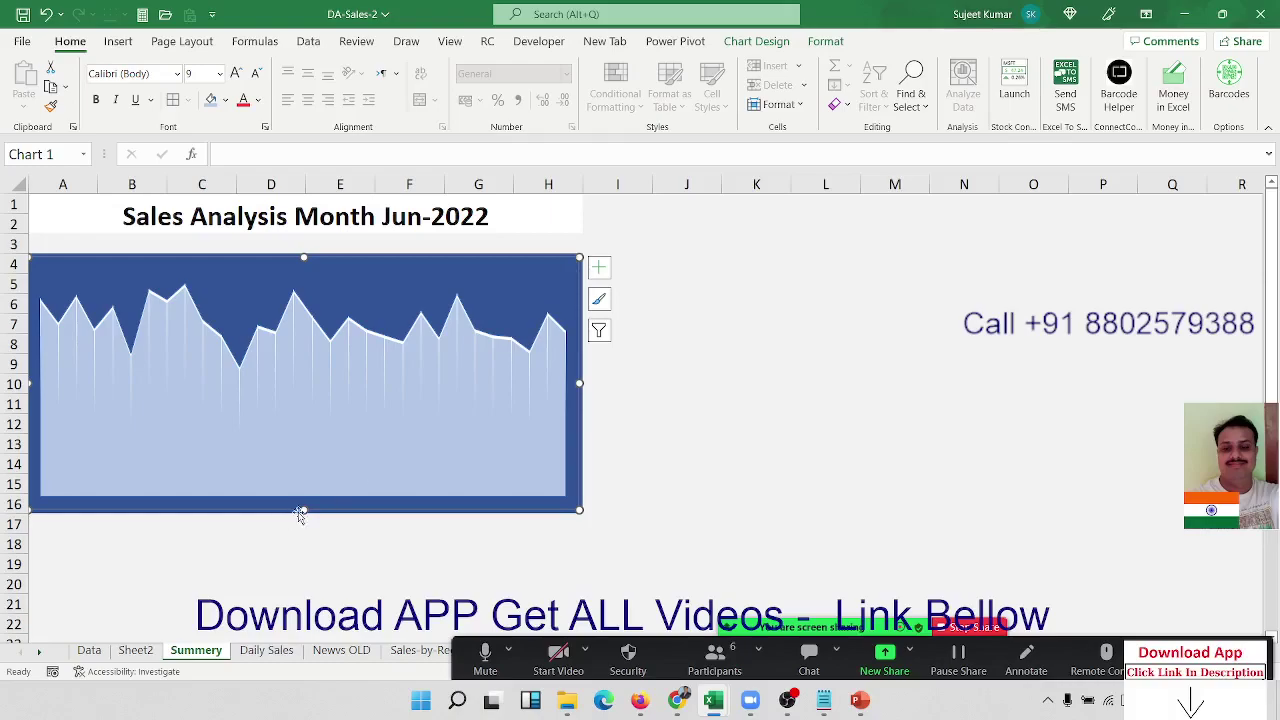
{"action": "left_click", "coordinate": [330, 577]}
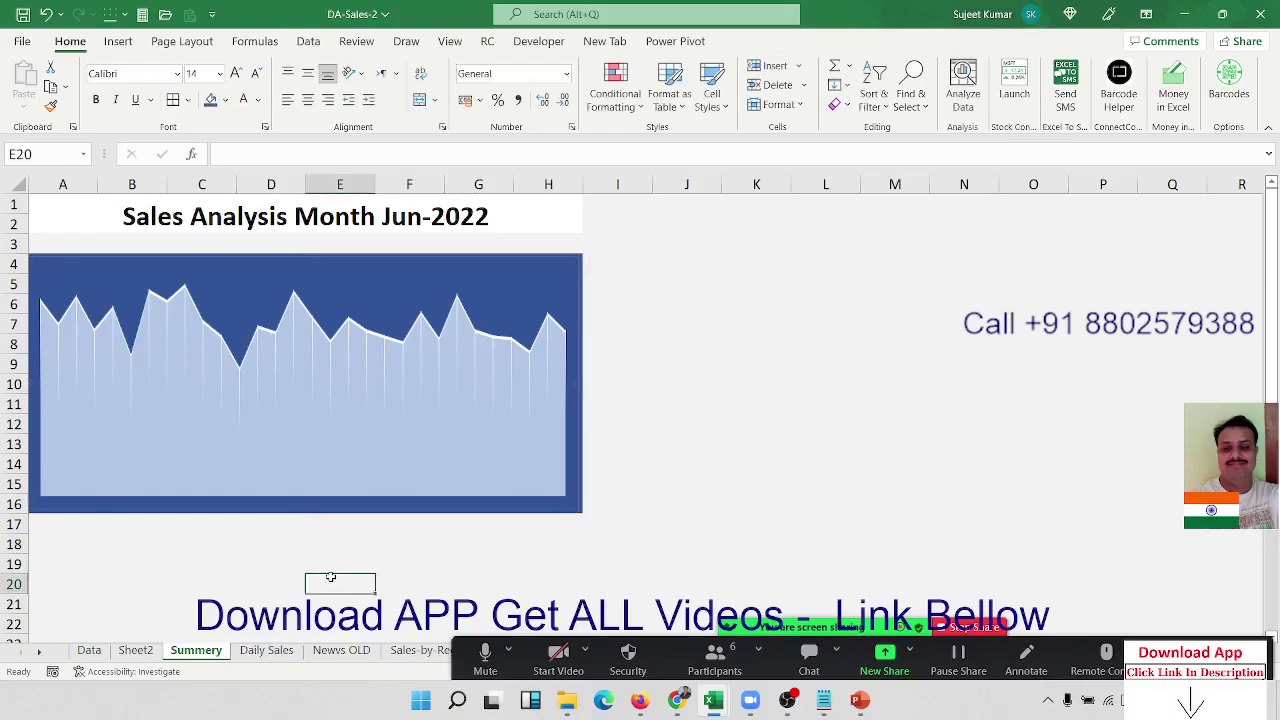
Enter the label 'Total REVENUE' in cell A4 of the Summery sheet
{"action": "left_click", "coordinate": [52, 262]}
{"action": "left_click", "coordinate": [749, 274]}
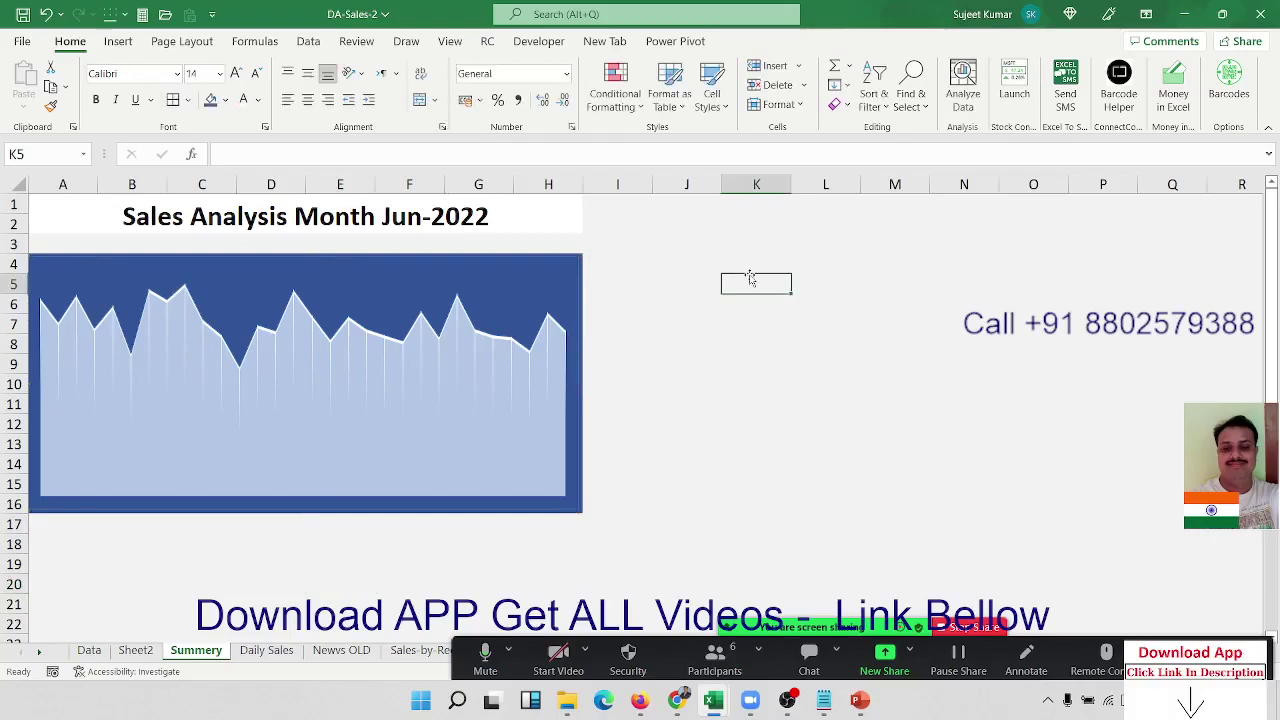
{"action": "key", "text": "Left"}
{"action": "key", "text": "Left"}
{"action": "key", "text": "Left"}
{"action": "key", "text": "Left"}
{"action": "key", "text": "Left"}
{"action": "key", "text": "Left"}
{"action": "key", "text": "Left"}
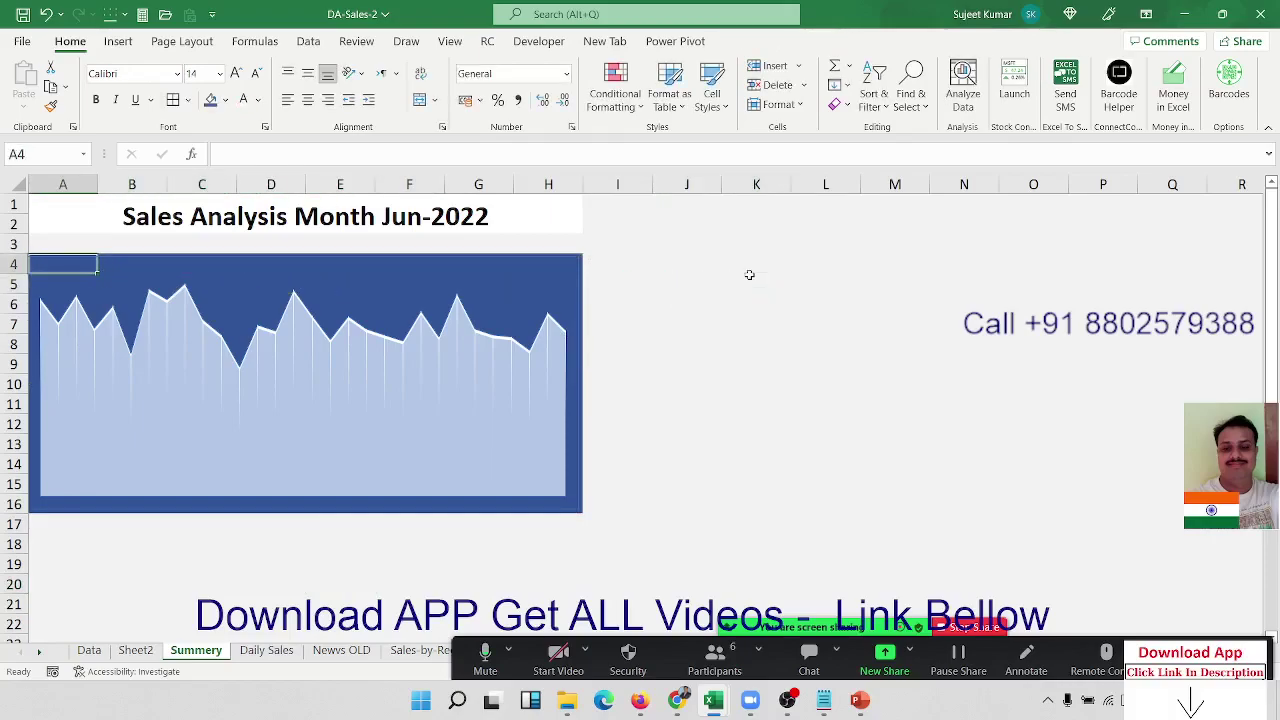
{"action": "type", "text": "Total RE"}
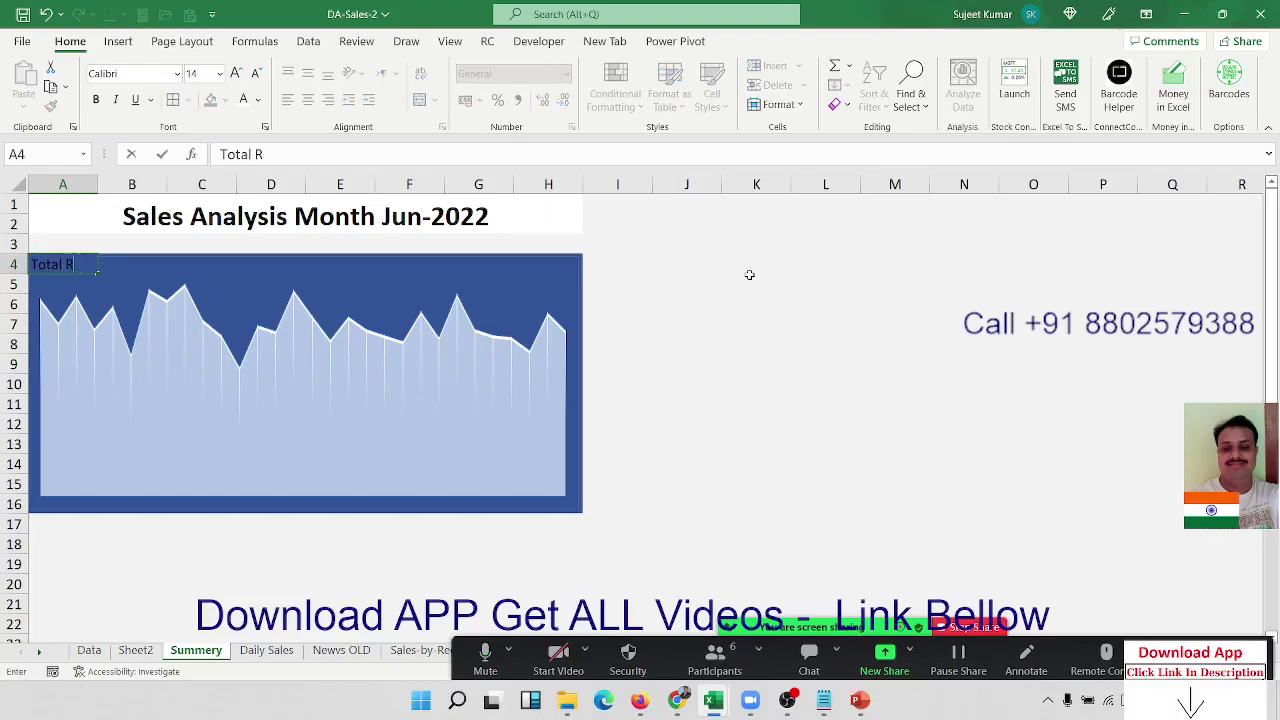
{"action": "type", "text": "VE"}
{"action": "type", "text": "NU"}
{"action": "type", "text": "E"}
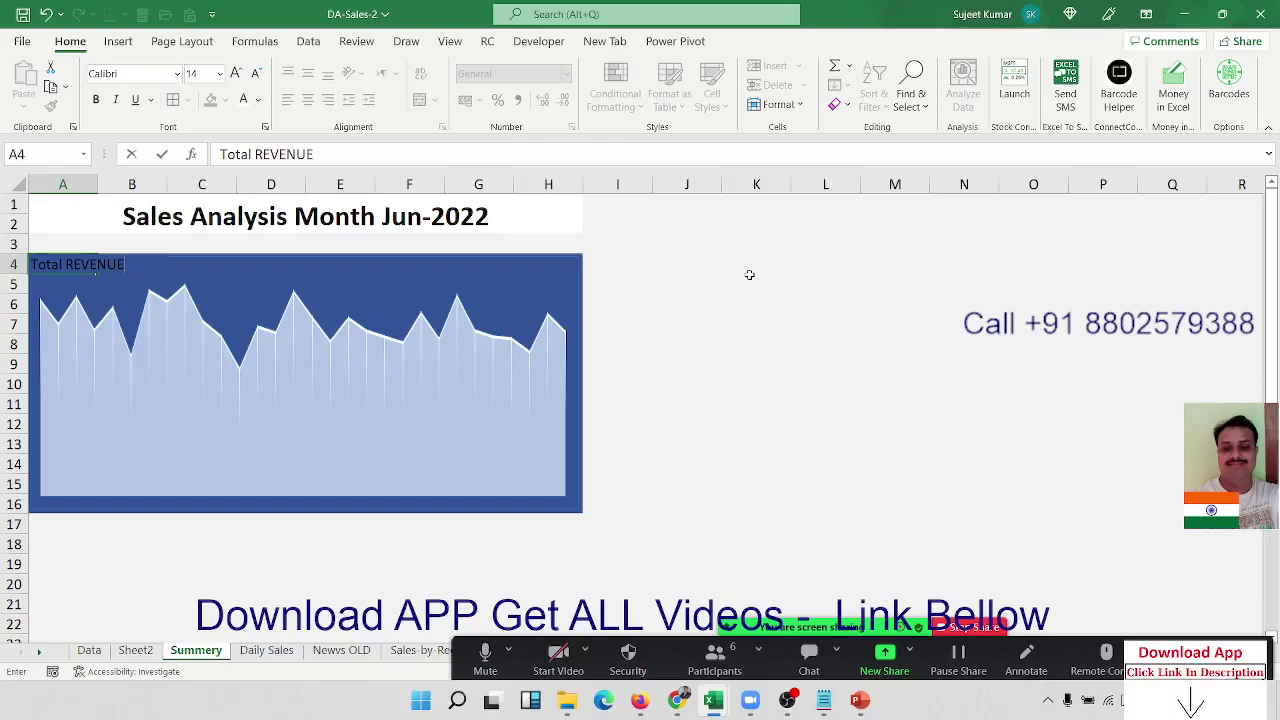
{"action": "key", "text": "ctrl+Return"}
{"action": "key", "text": "Right"}
{"action": "key", "text": "Right"}
{"action": "key", "text": "Right"}
{"action": "key", "text": "Right"}
{"action": "key", "text": "Right"}
{"action": "key", "text": "Right"}
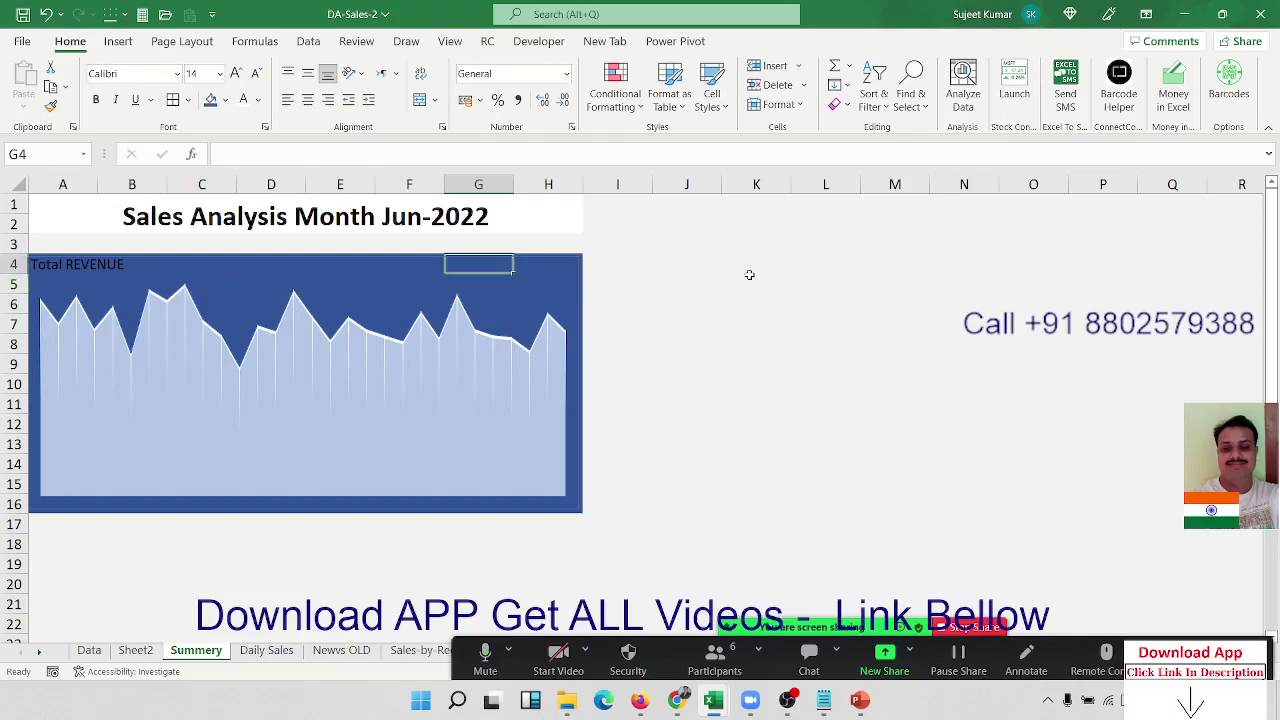
In G4, enter =SUM of Daily Sales B3:B33, giving ₹ 18,36,336.00
{"action": "type", "text": "=SUM"}
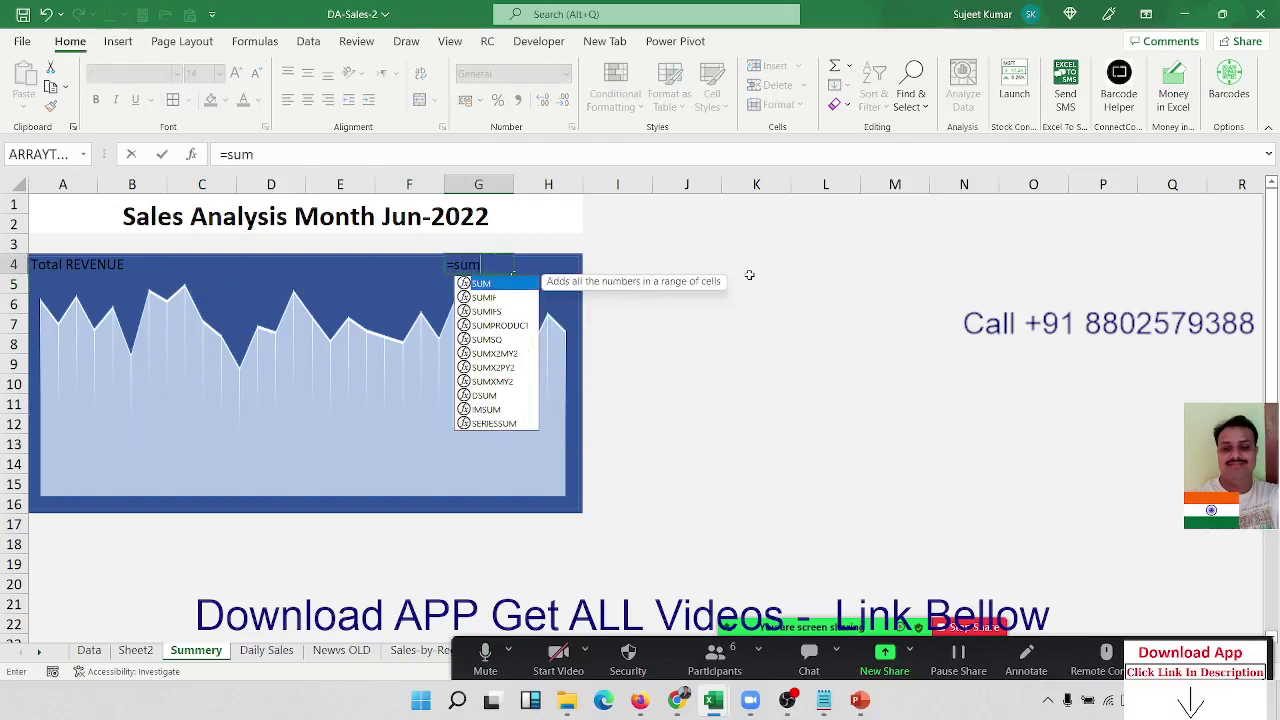
{"action": "type", "text": "("}
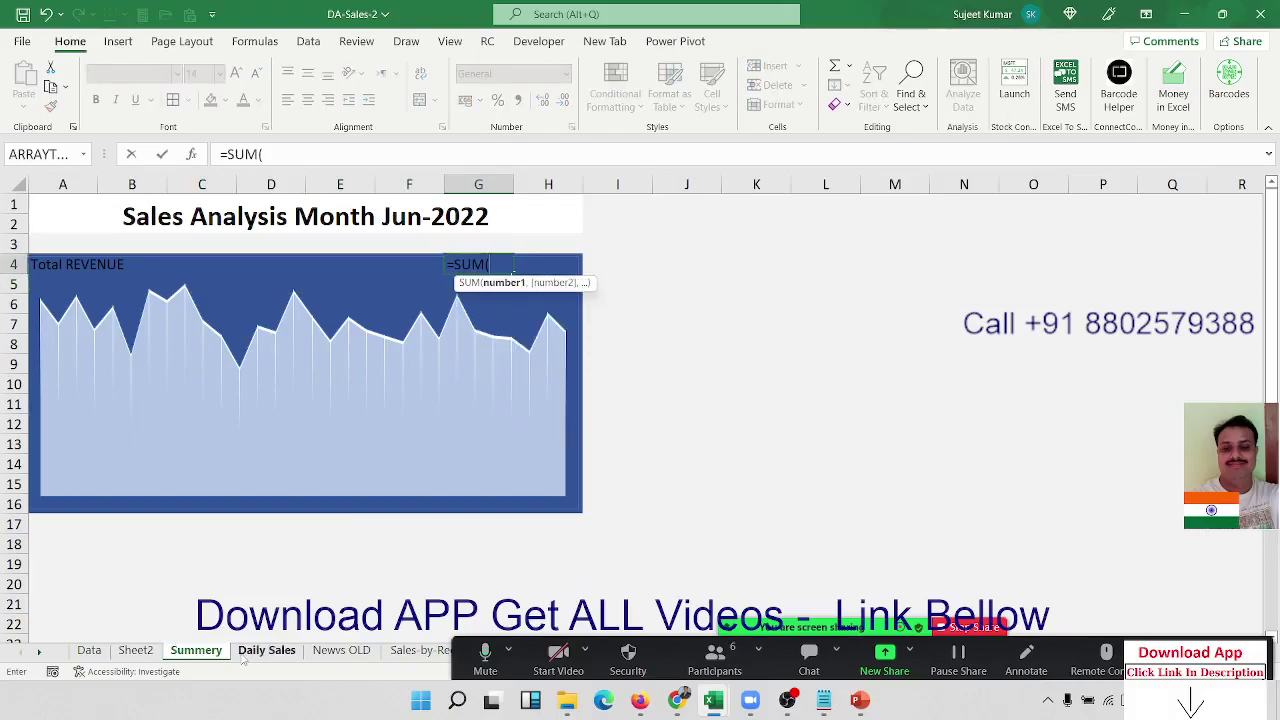
{"action": "left_click", "coordinate": [266, 650]}
{"action": "left_click", "coordinate": [150, 246]}
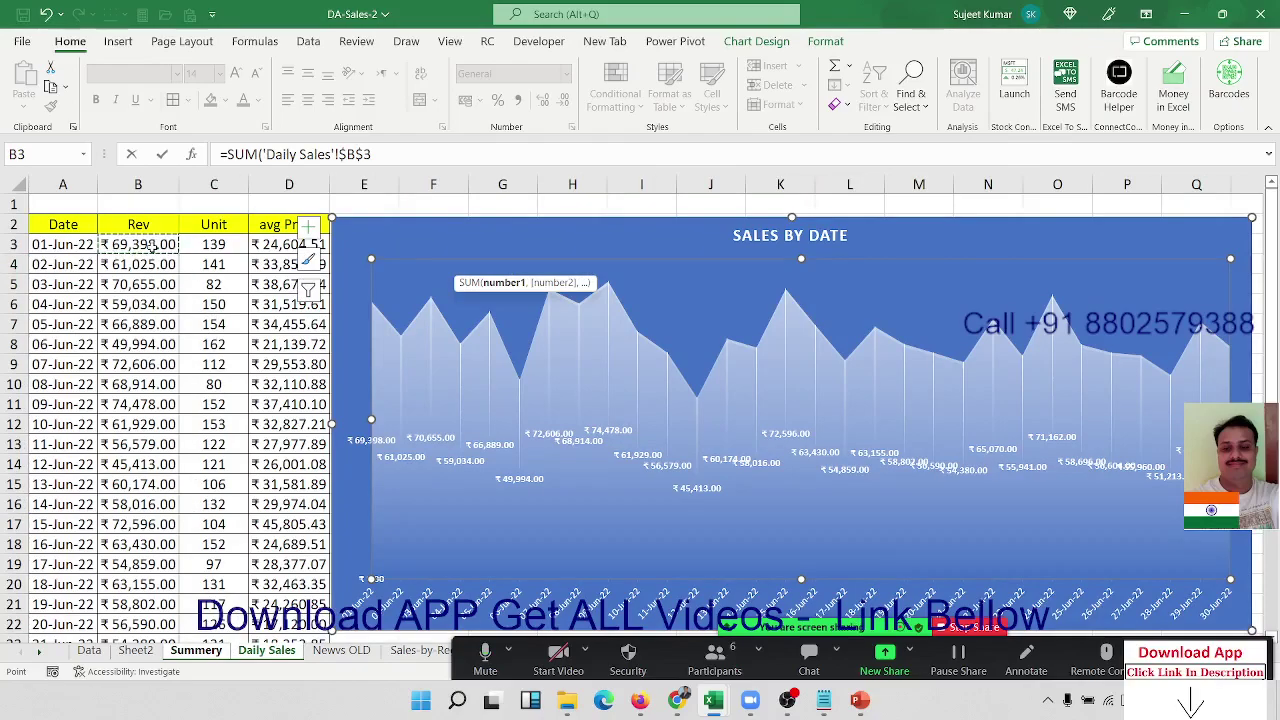
{"action": "key", "text": "Down"}
{"action": "key", "text": "Down"}
{"action": "left_click", "coordinate": [140, 245]}
{"action": "scroll", "coordinate": [143, 284], "scroll_direction": "down", "scroll_amount": 13}
{"action": "scroll", "coordinate": [143, 284], "scroll_direction": "up", "scroll_amount": 7}
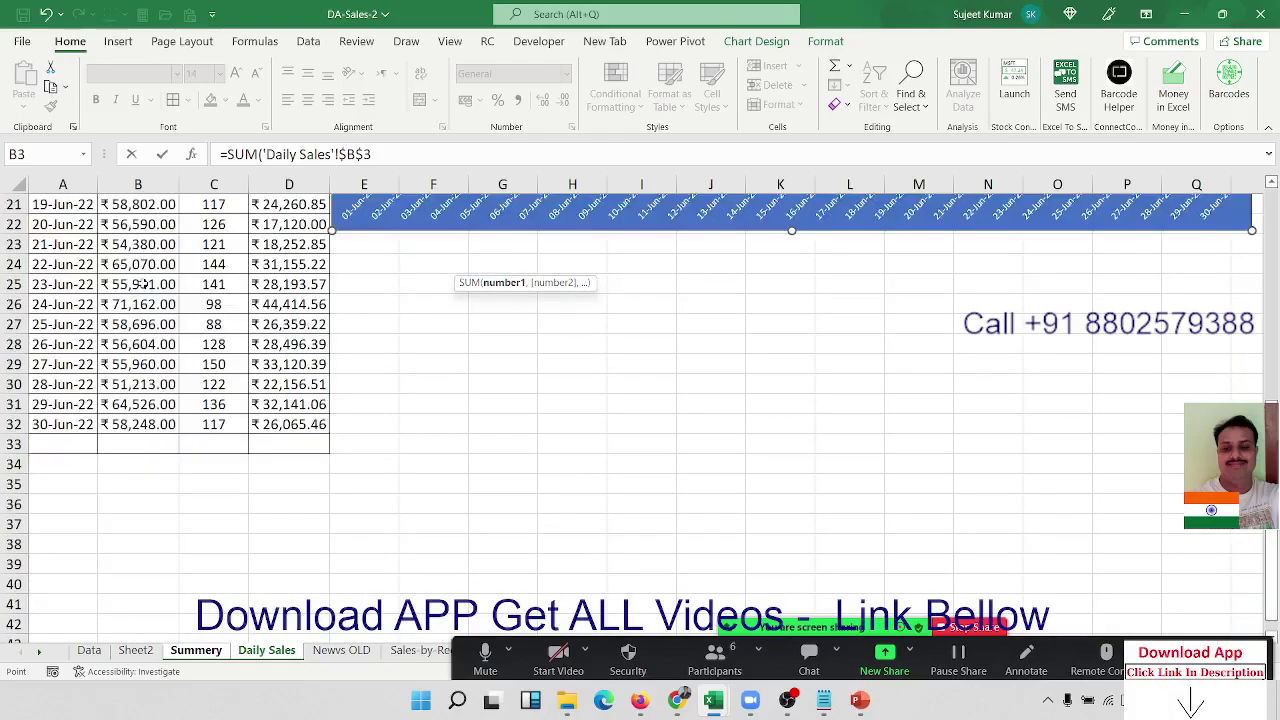
{"action": "left_click", "coordinate": [133, 446], "text": "shift"}
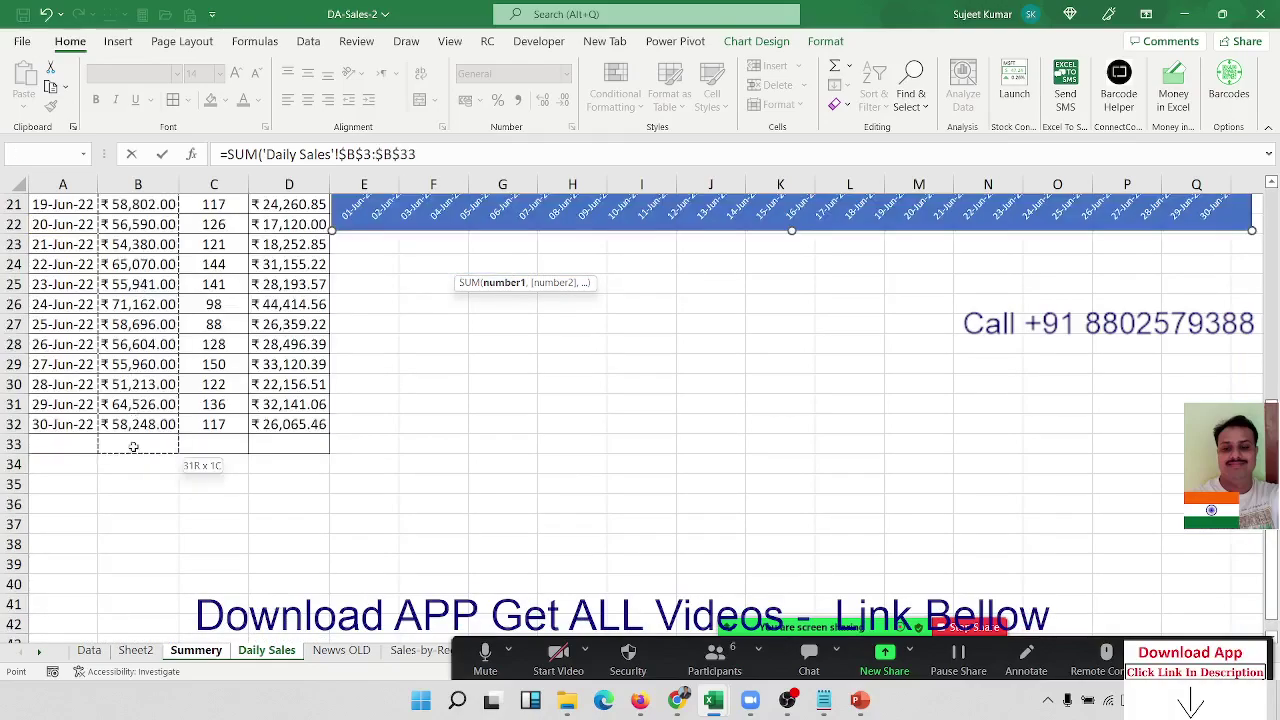
{"action": "key", "text": "Return"}
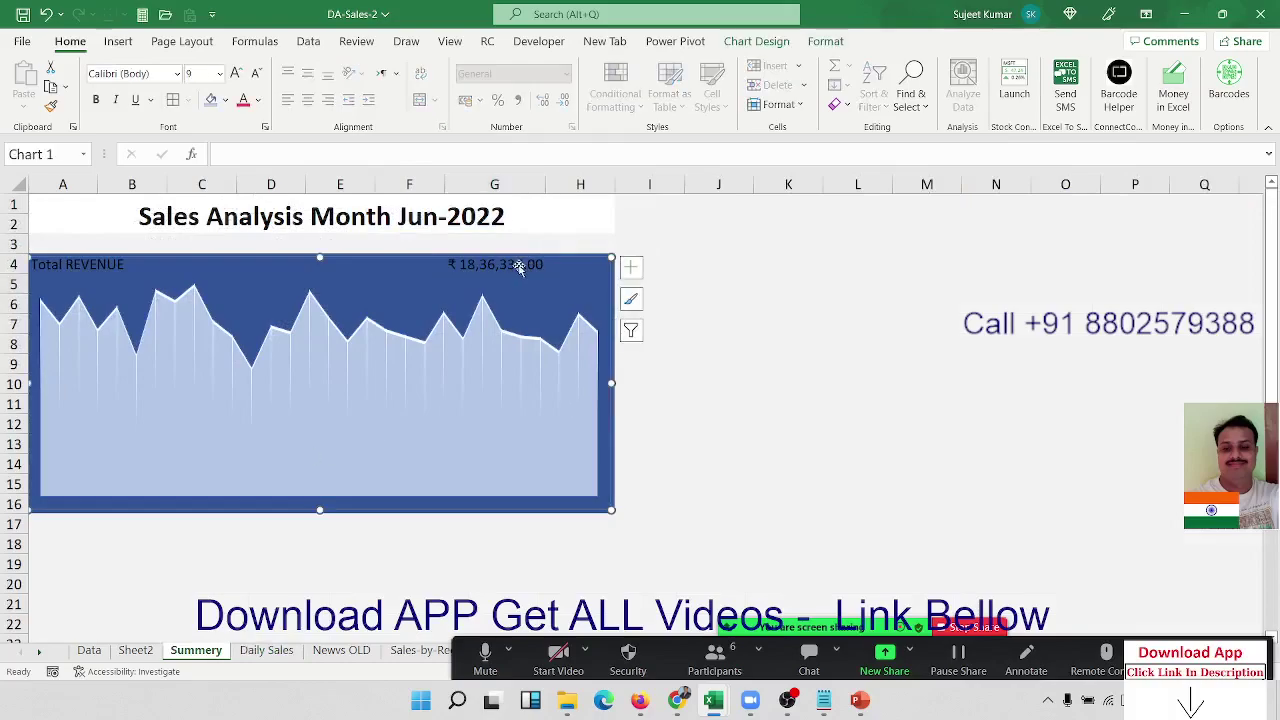
Make the G4 revenue total's font white
{"action": "left_click", "coordinate": [849, 272]}
{"action": "left_click", "coordinate": [623, 280]}
{"action": "key", "text": "Down"}
{"action": "key", "text": "Left"}
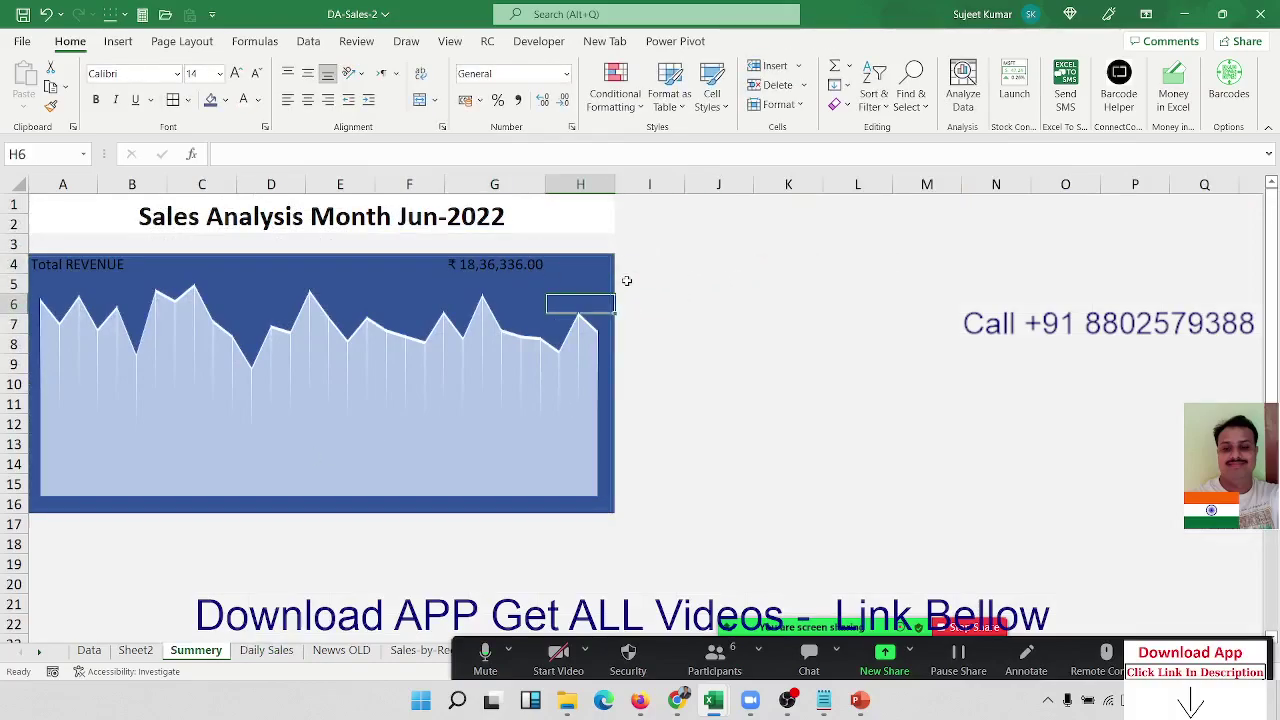
{"action": "key", "text": "Up"}
{"action": "key", "text": "Up"}
{"action": "key", "text": "Left"}
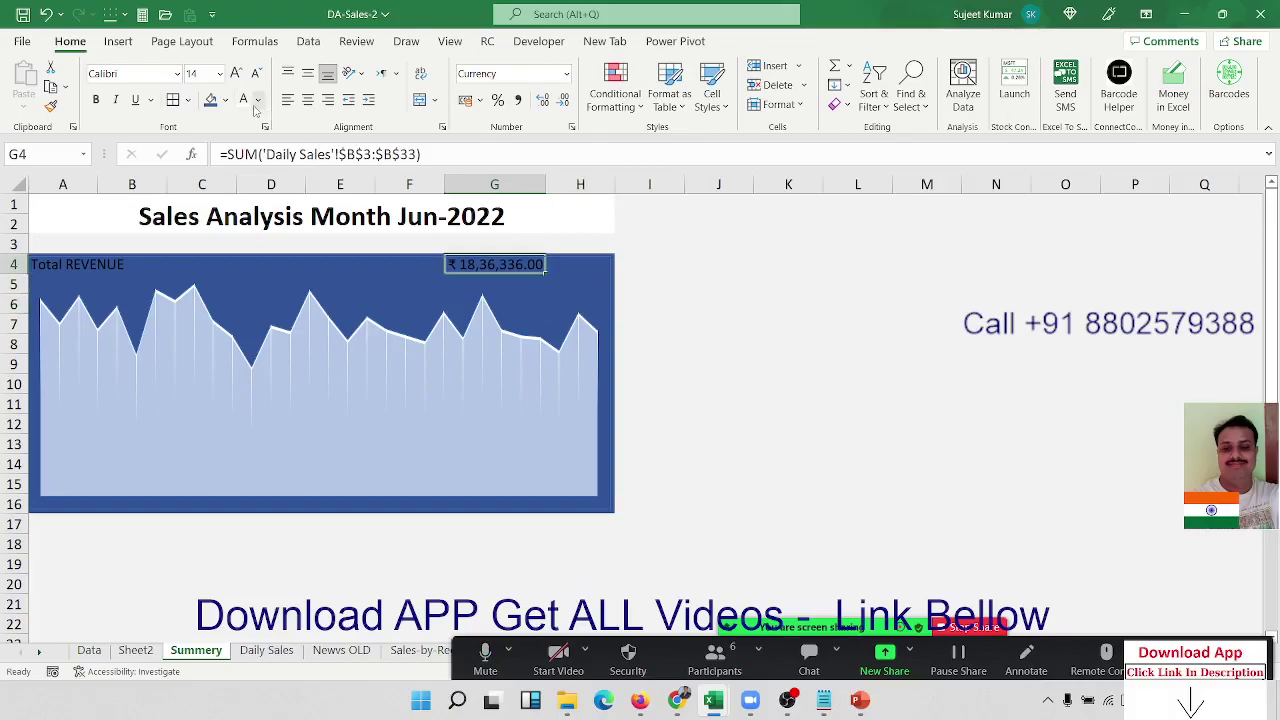
{"action": "left_click", "coordinate": [243, 99]}
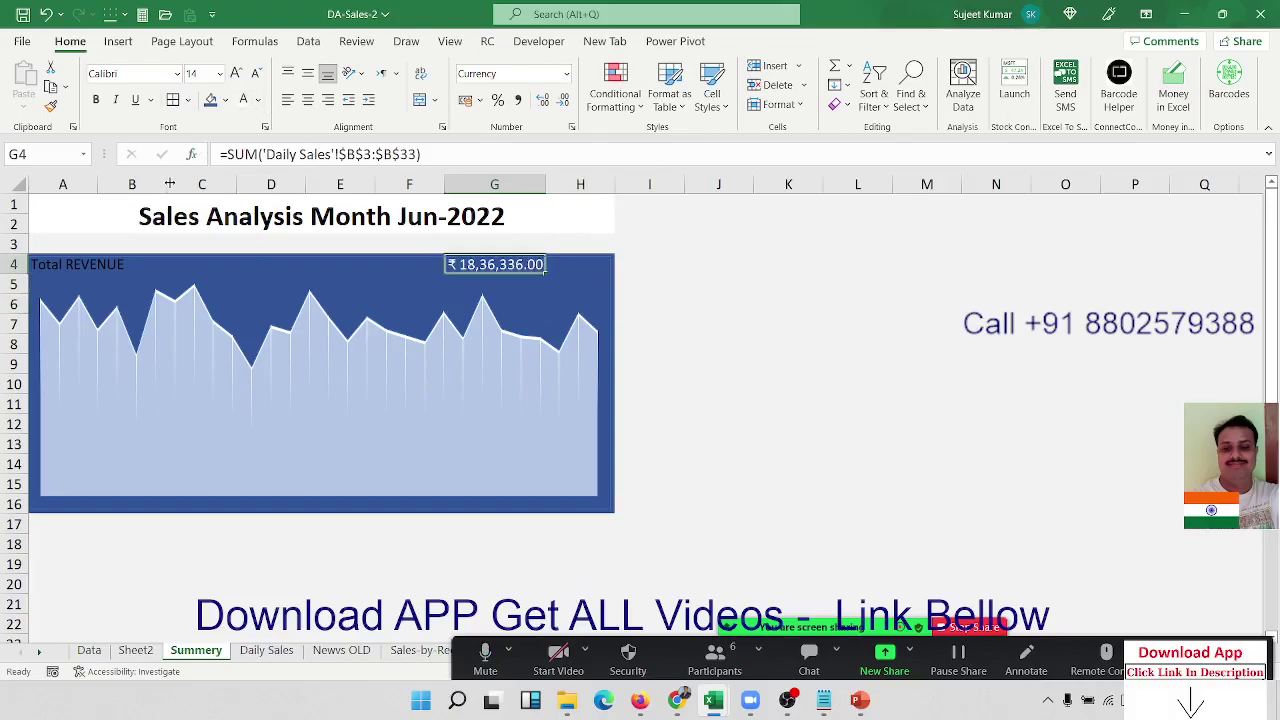
{"action": "left_click", "coordinate": [123, 264]}
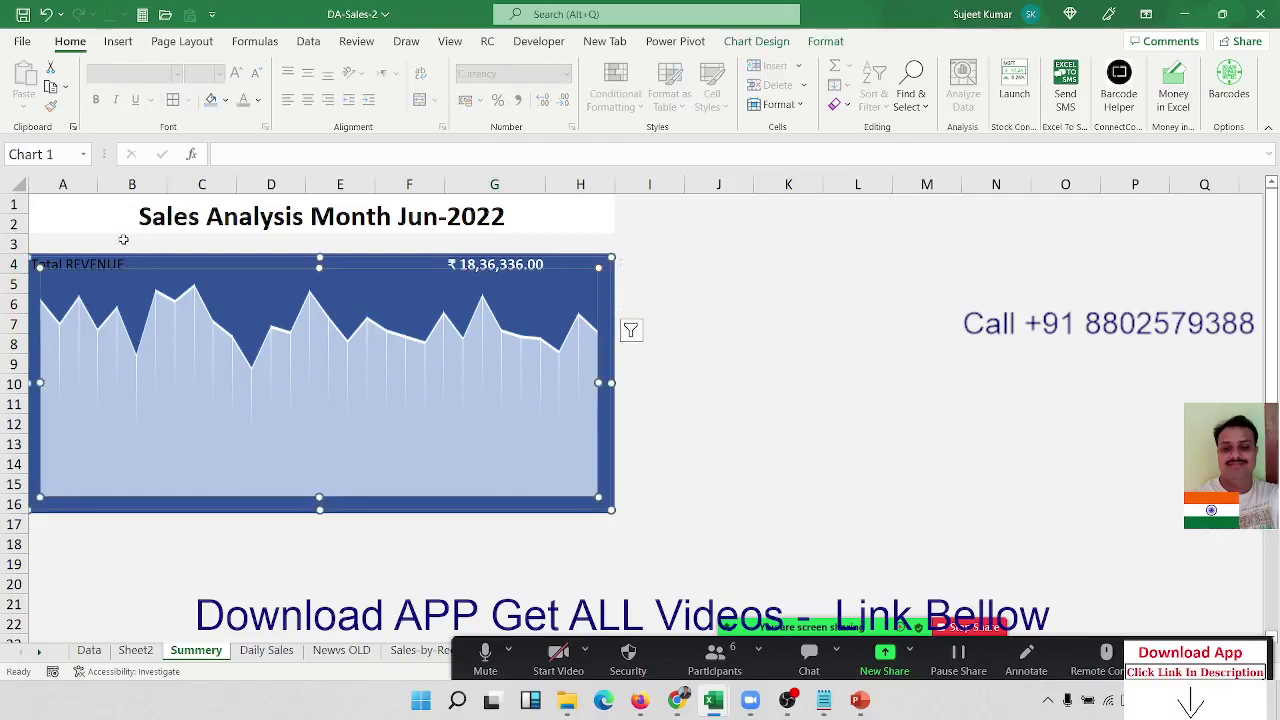
Make Total REVENUE white and bold, merged over A4:C5, top-left aligned at size 22
{"action": "key", "text": "Escape"}
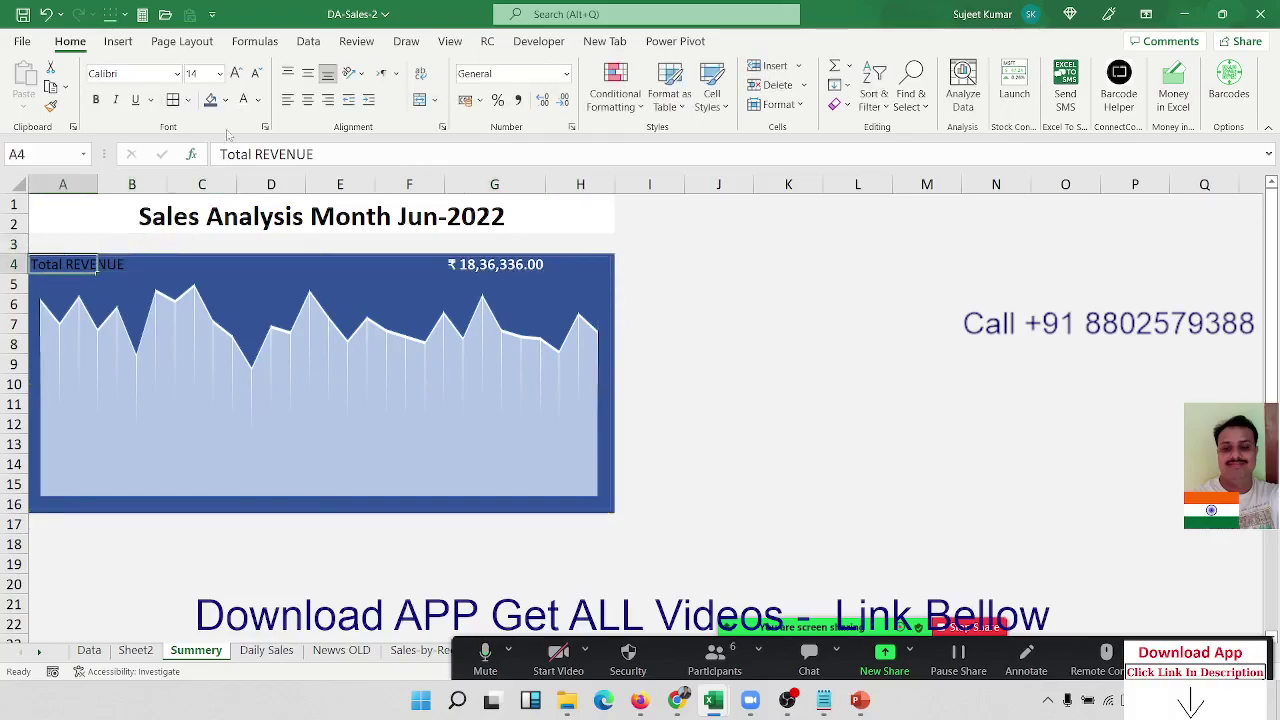
{"action": "left_click", "coordinate": [241, 100]}
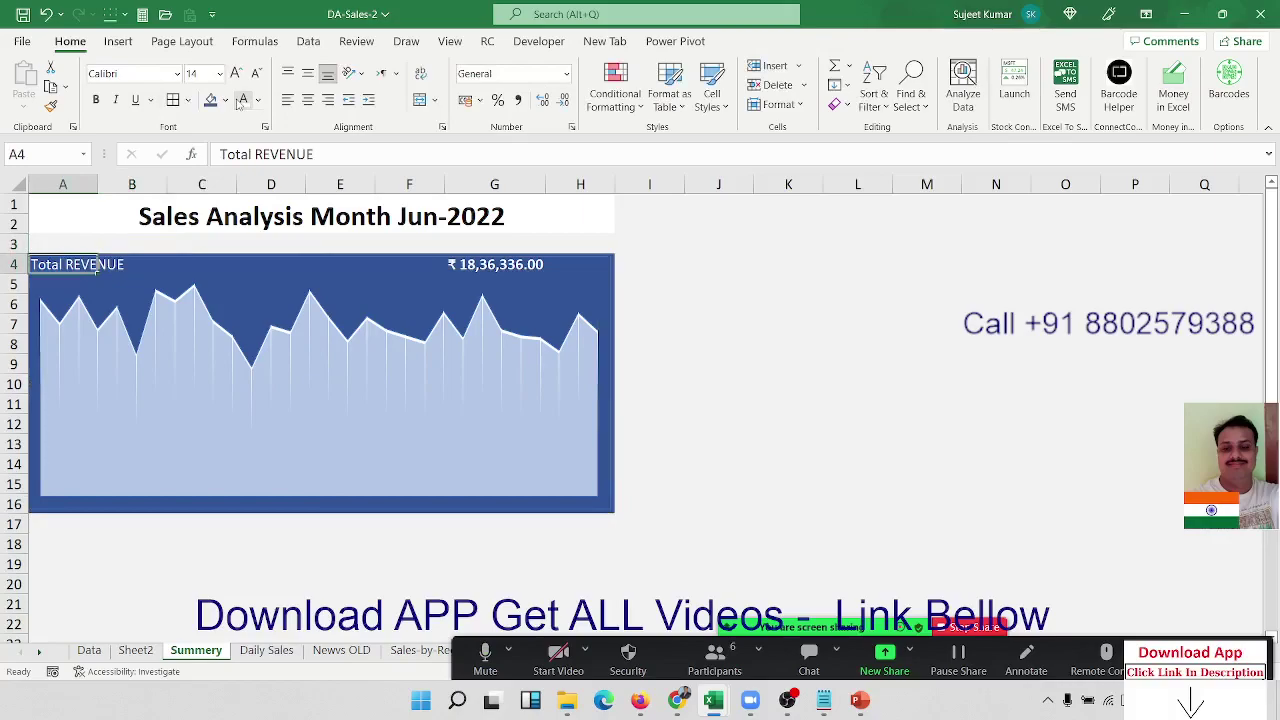
{"action": "key", "text": "ctrl+b"}
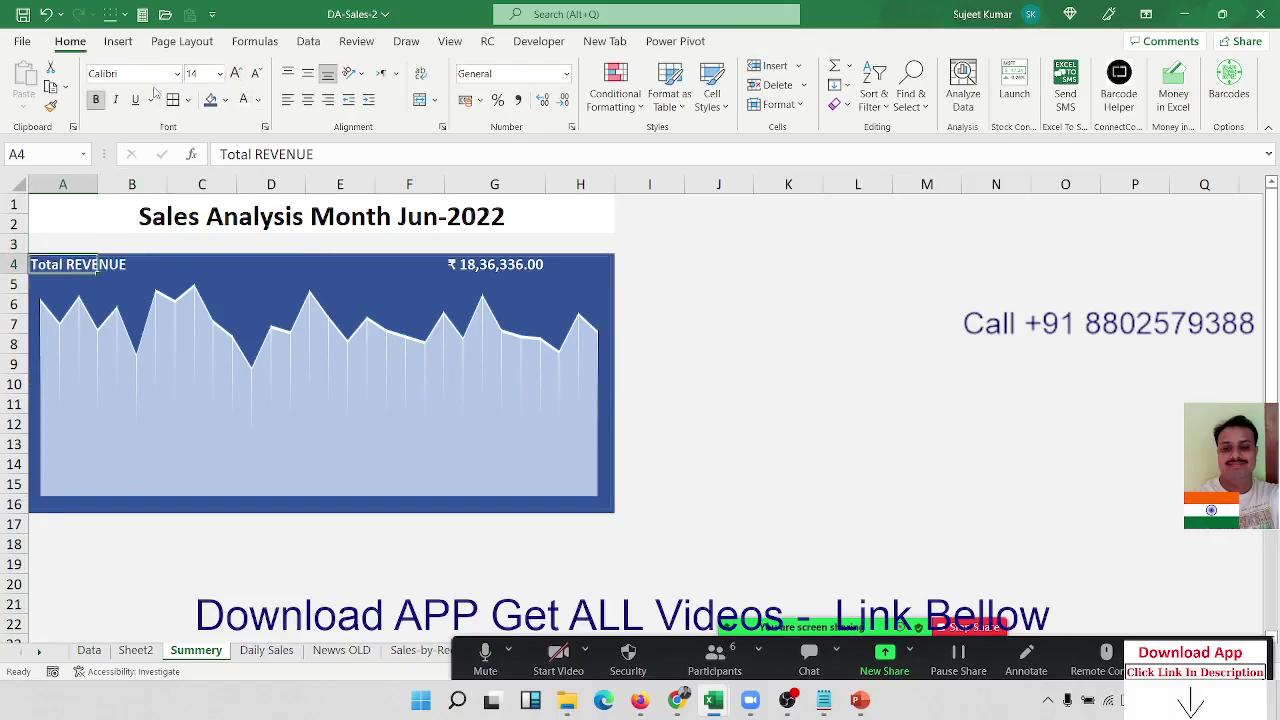
{"action": "key", "text": "shift+Right"}
{"action": "key", "text": "shift+Right"}
{"action": "key", "text": "shift+Down"}
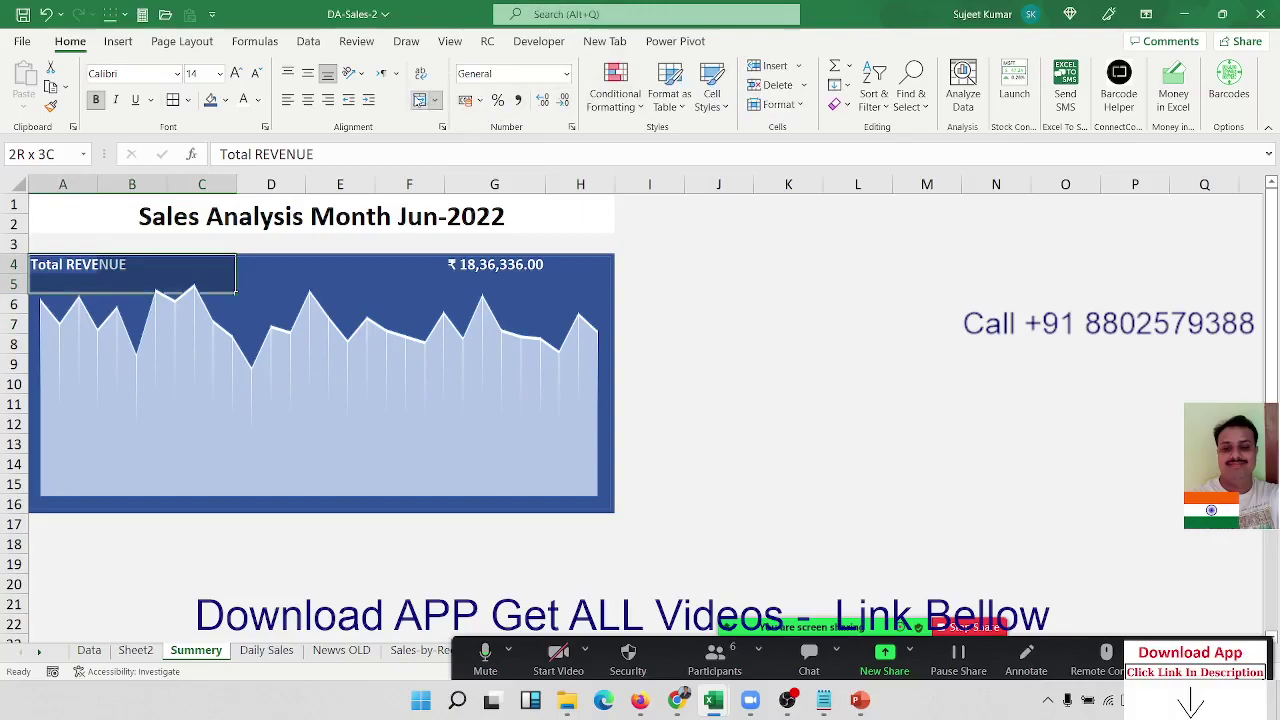
{"action": "left_click", "coordinate": [420, 99]}
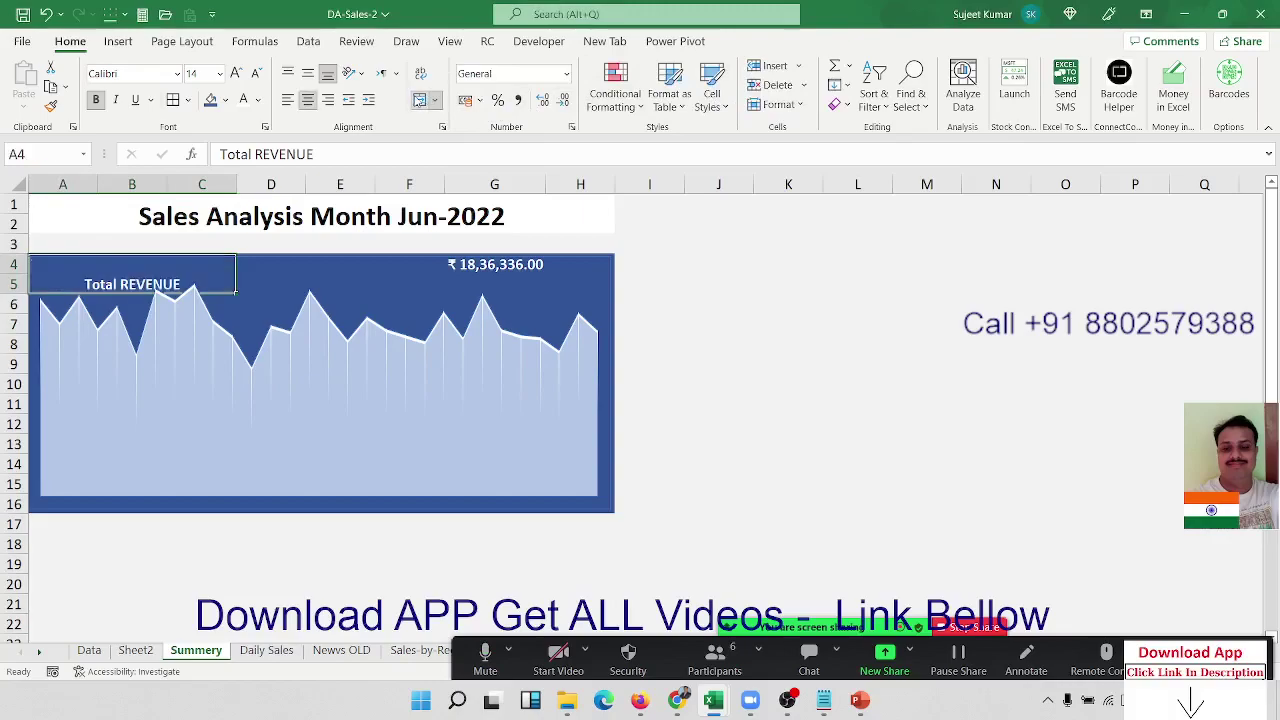
{"action": "left_click", "coordinate": [287, 76]}
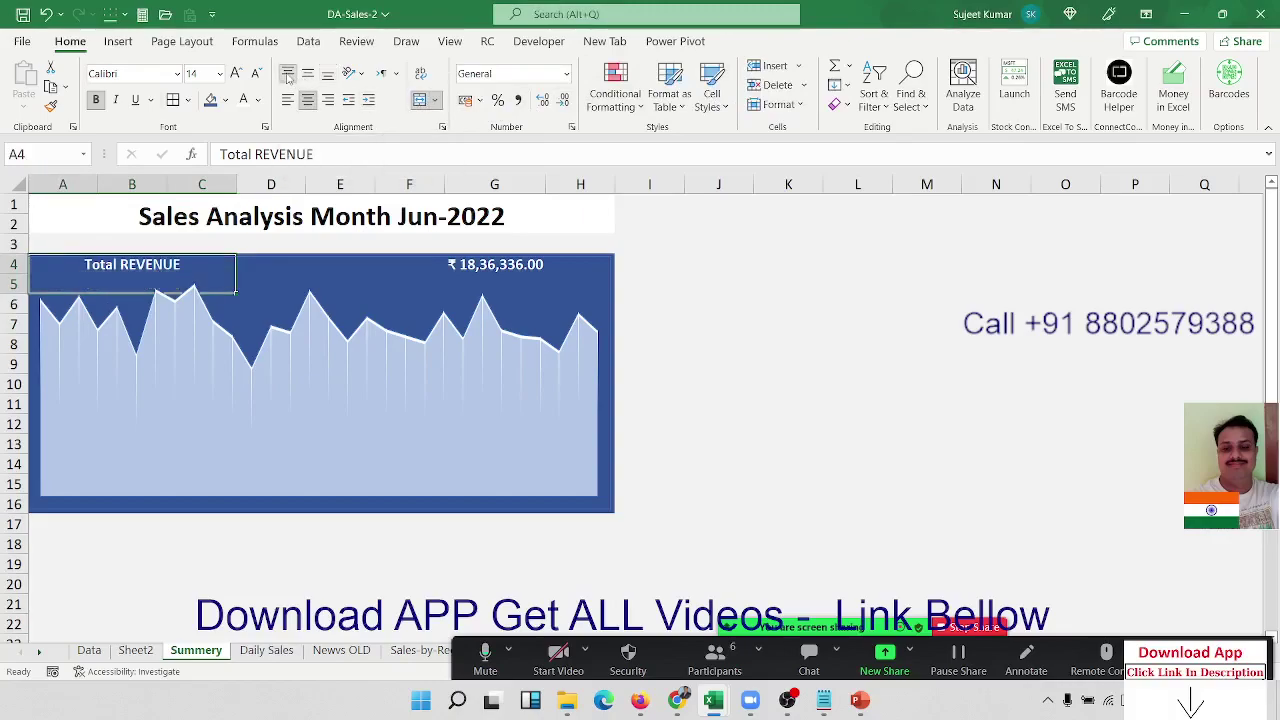
{"action": "left_click", "coordinate": [287, 99]}
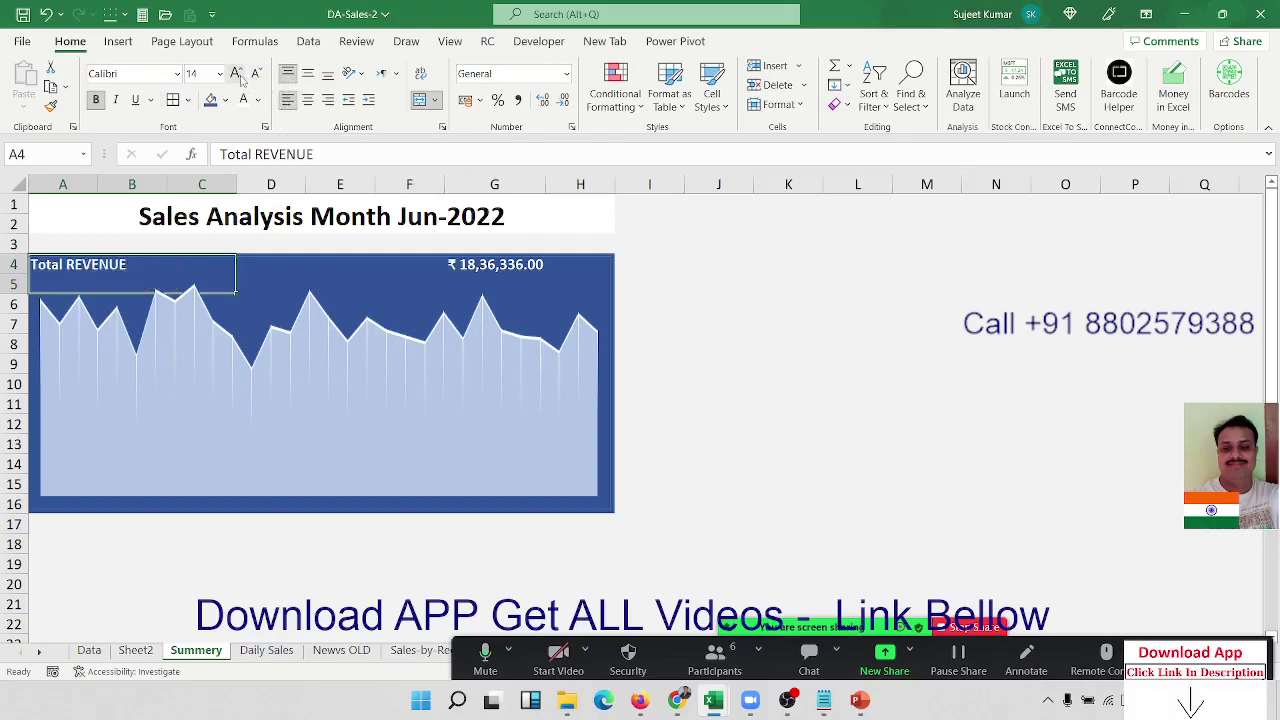
{"action": "left_click", "coordinate": [236, 73]}
{"action": "left_click", "coordinate": [236, 73]}
{"action": "left_click", "coordinate": [236, 73]}
{"action": "left_click", "coordinate": [236, 73]}
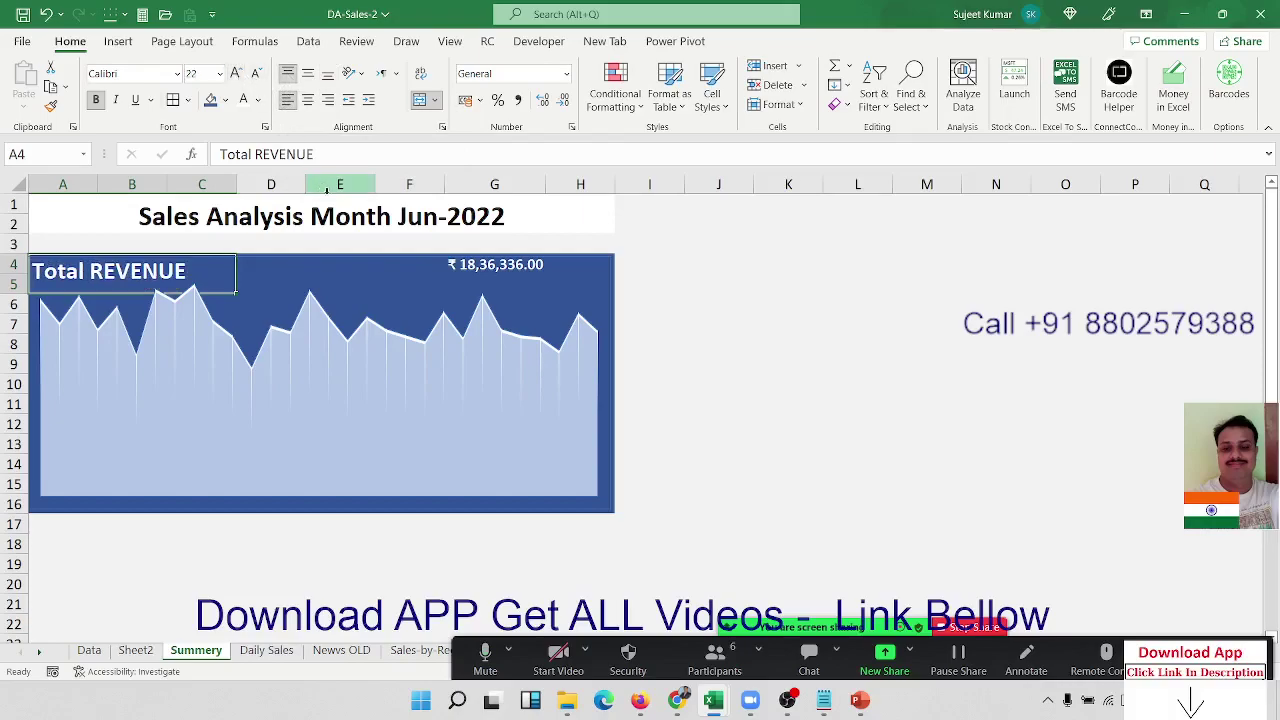
Merge the total across G4:H5, centre it vertically, and enlarge its font to 20
{"action": "key", "text": "Right"}
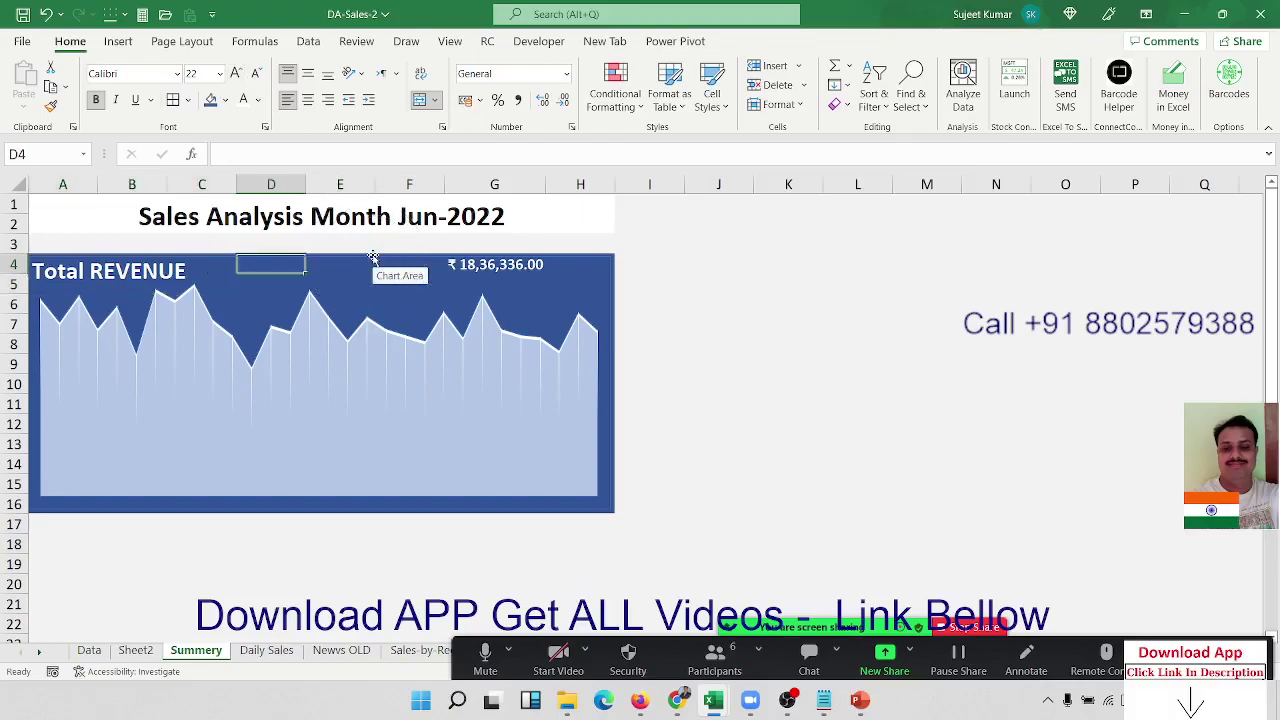
{"action": "key", "text": "Right"}
{"action": "key", "text": "Right"}
{"action": "key", "text": "Right"}
{"action": "key", "text": "shift+Right"}
{"action": "key", "text": "shift+Down"}
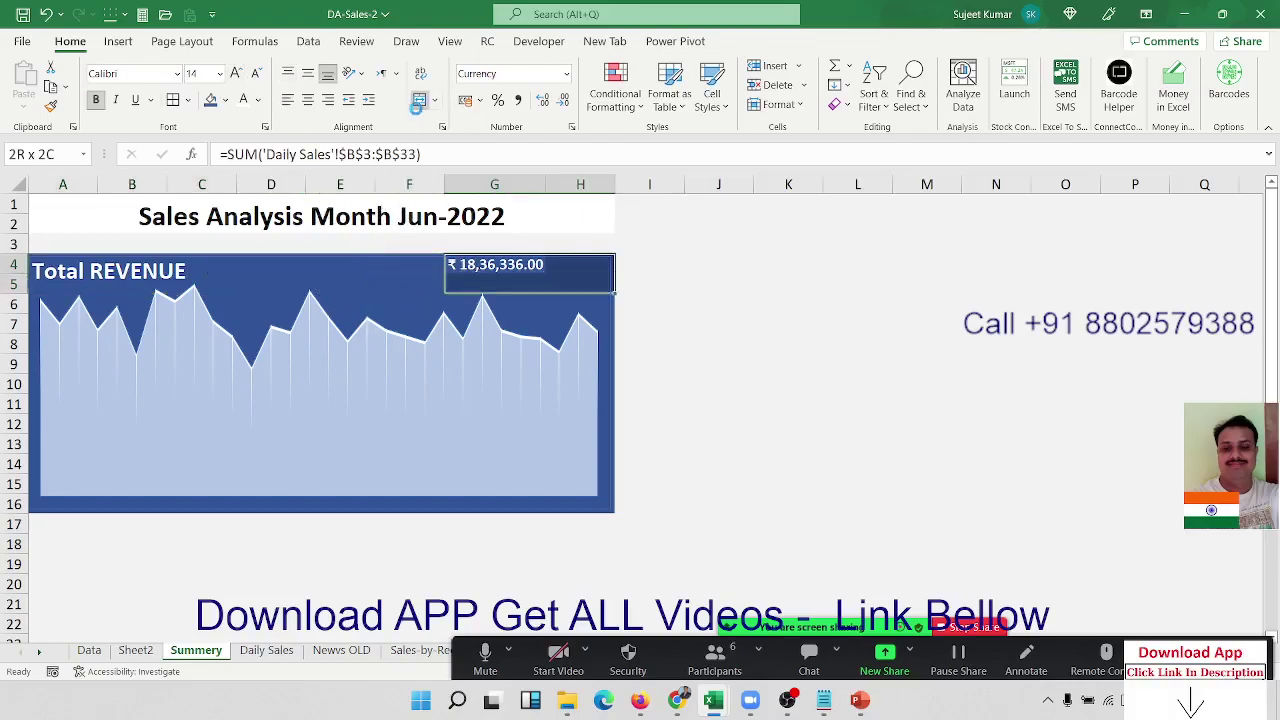
{"action": "left_click", "coordinate": [419, 100]}
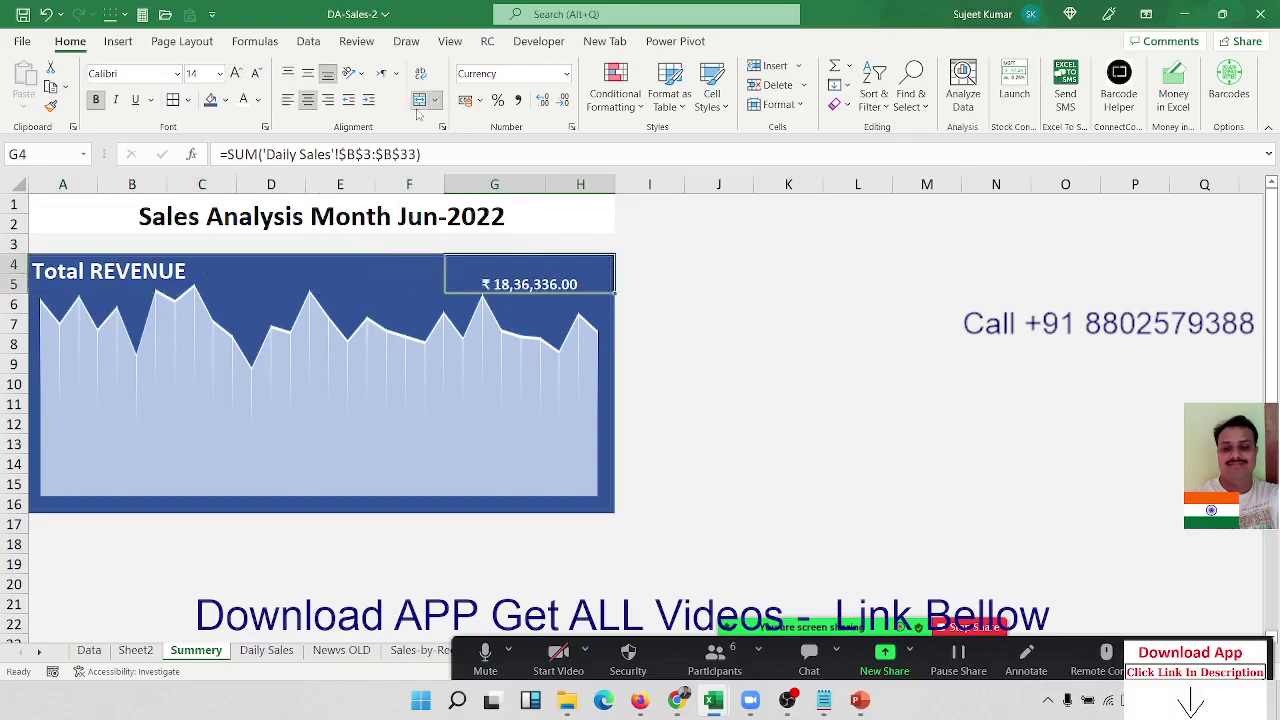
{"action": "left_click", "coordinate": [308, 74]}
{"action": "left_click", "coordinate": [236, 73]}
{"action": "left_click", "coordinate": [236, 73]}
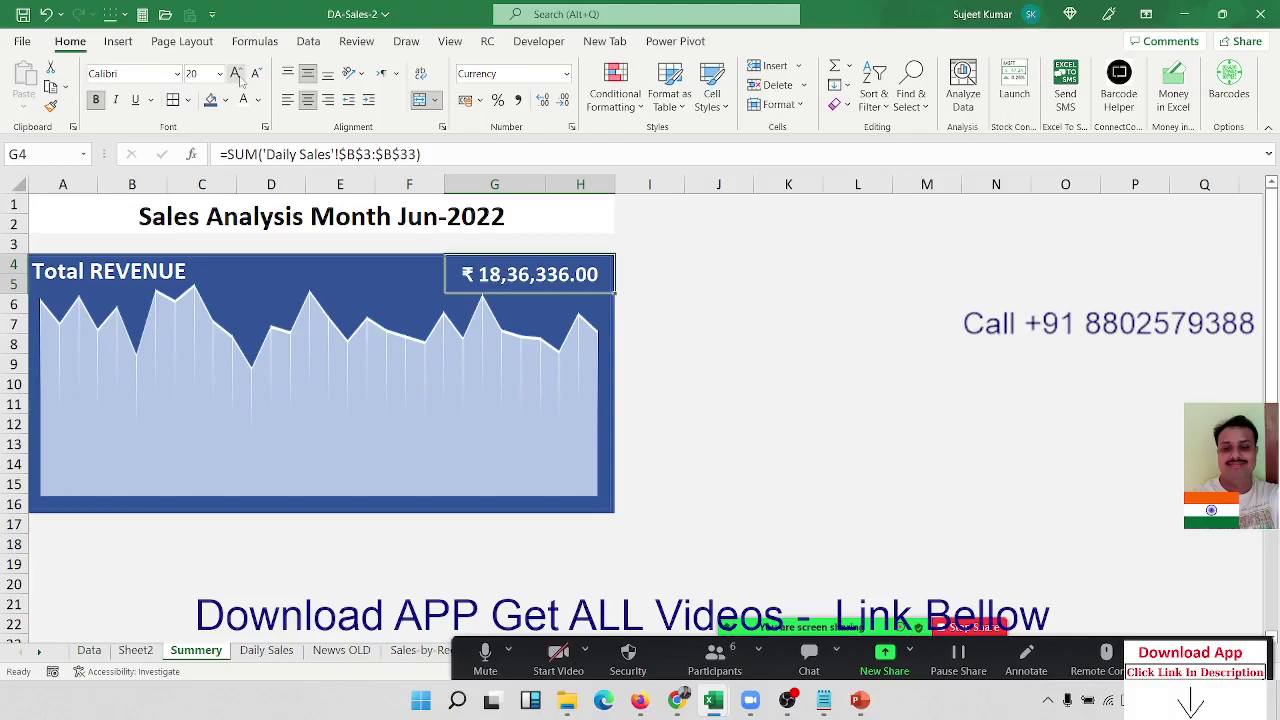
{"action": "left_click", "coordinate": [757, 403]}
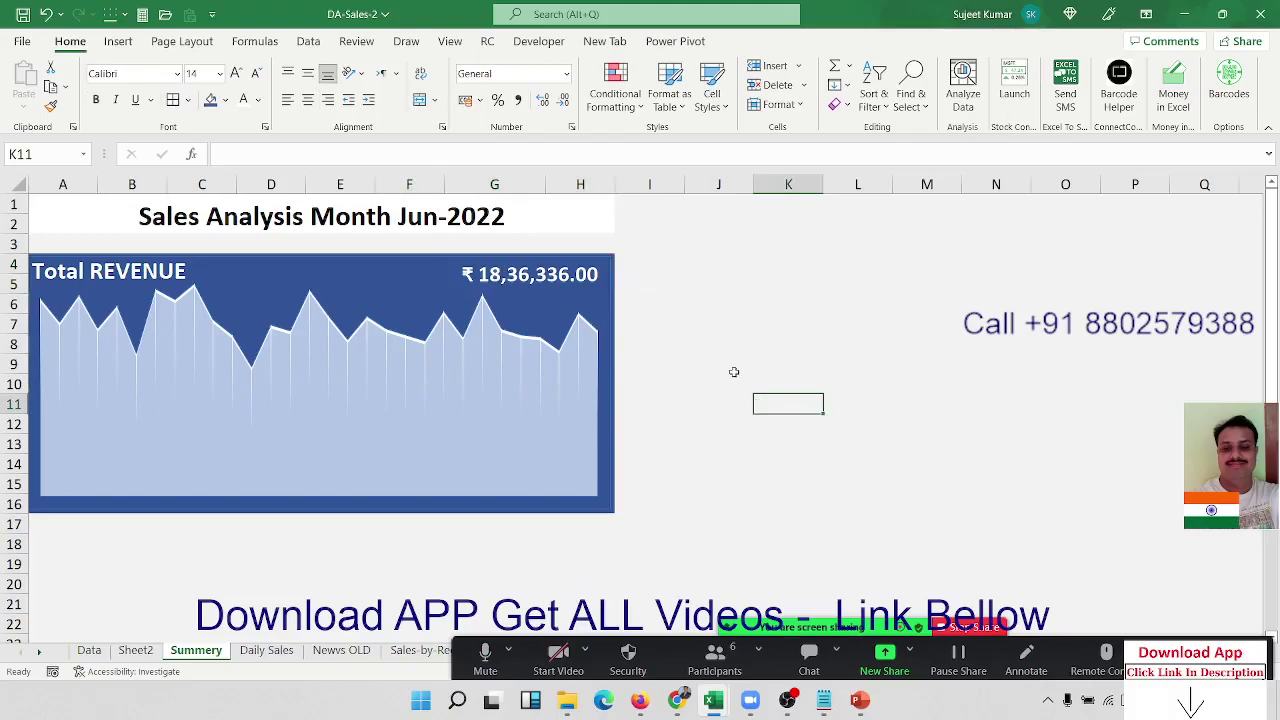
{"action": "left_click", "coordinate": [666, 252]}
Narrow column I into a thin spacer and return to the Summery sheet at cell A18
{"action": "left_click_drag", "start_coordinate": [689, 190], "coordinate": [629, 214]}
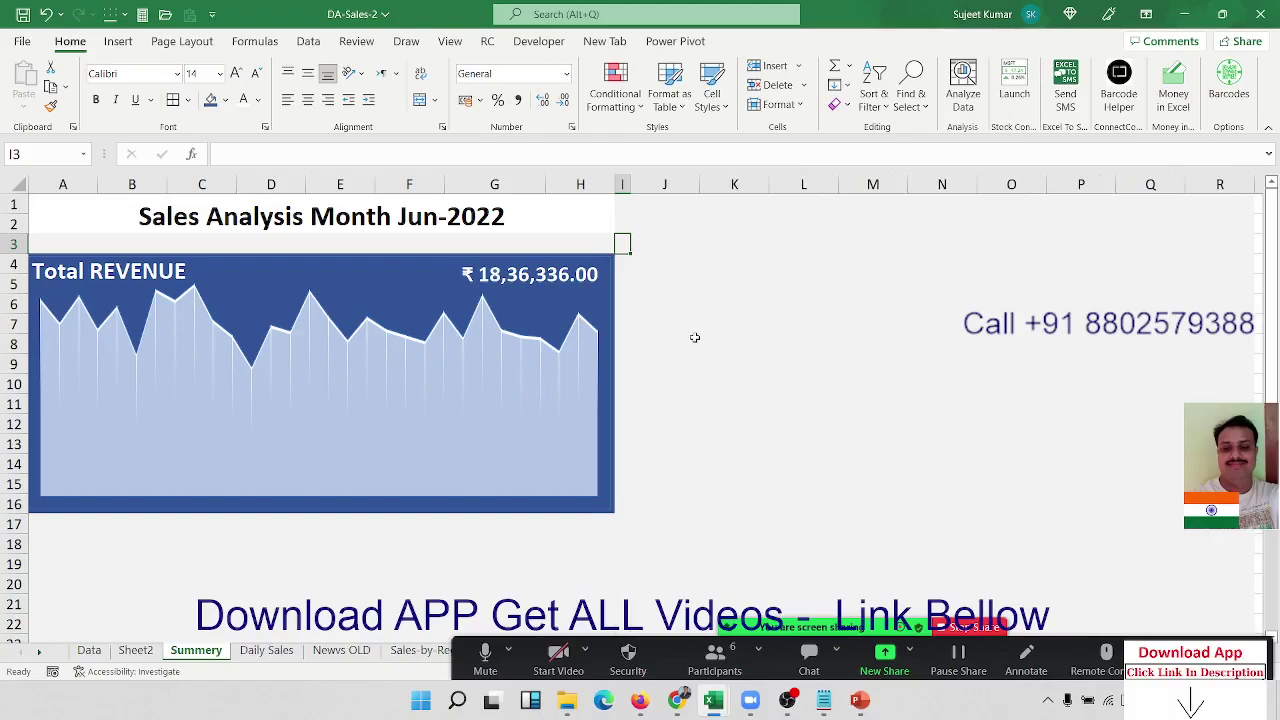
{"action": "left_click", "coordinate": [691, 340]}
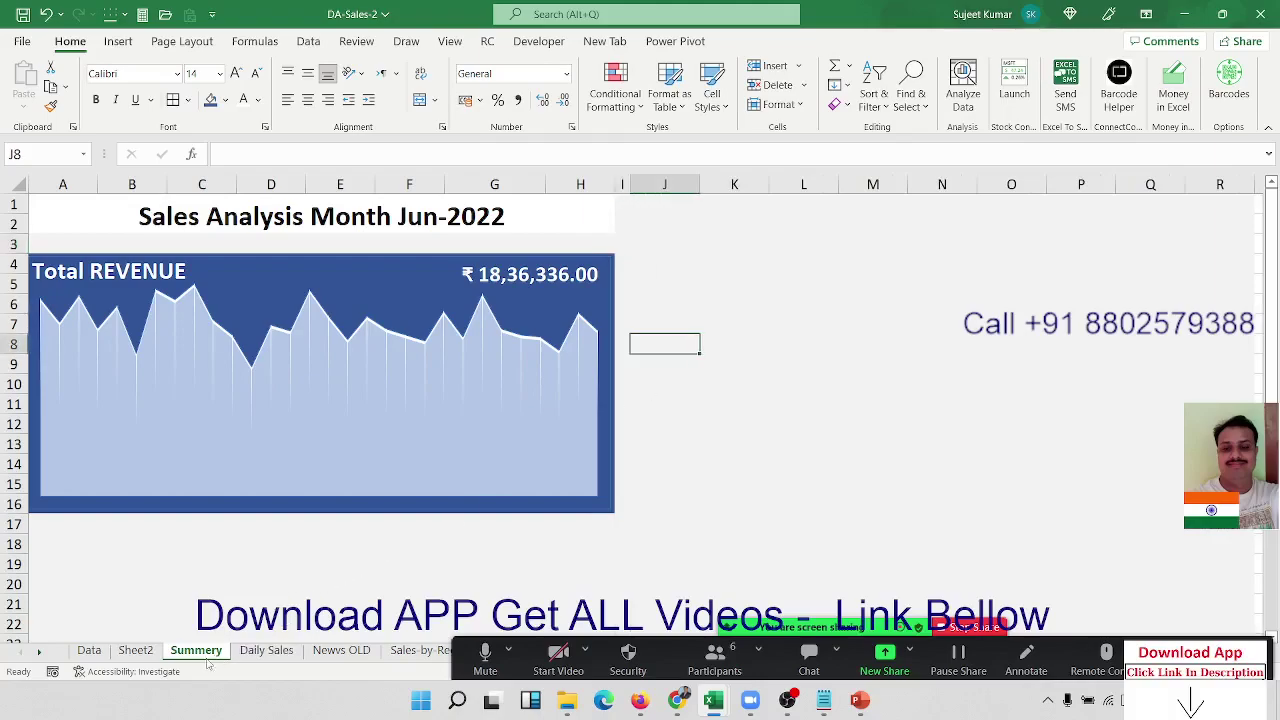
{"action": "left_click", "coordinate": [340, 651]}
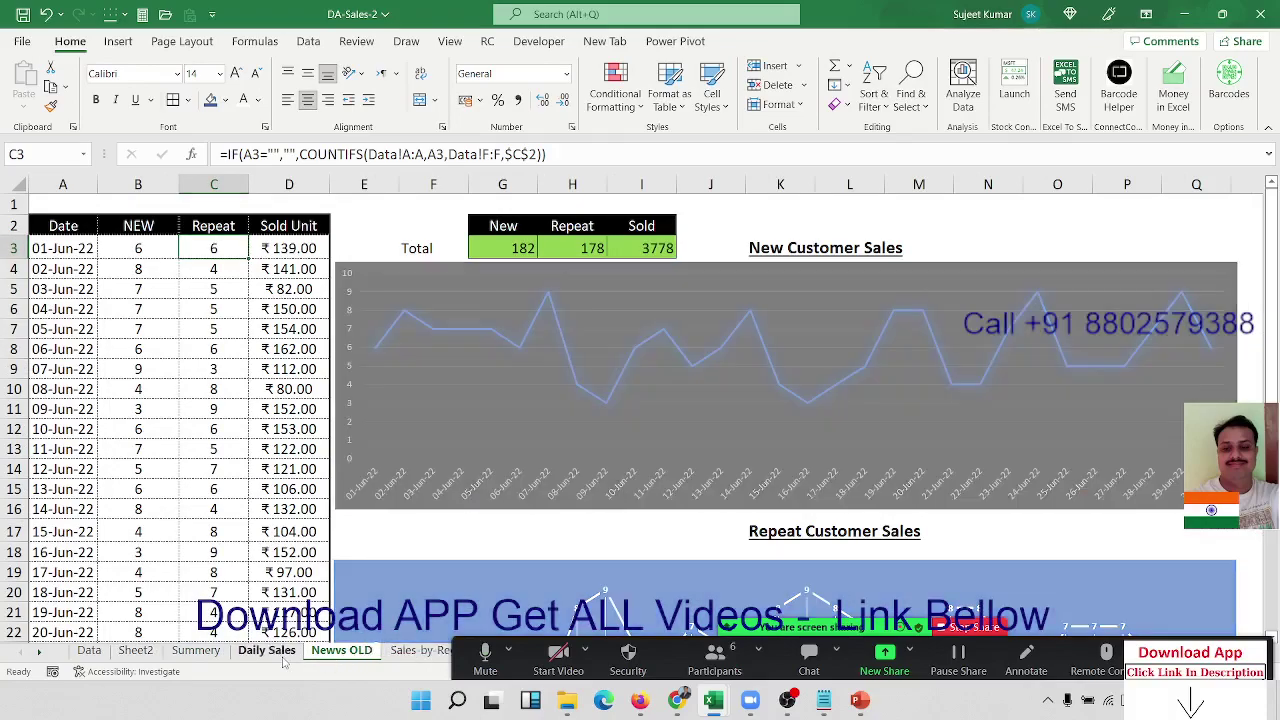
{"action": "left_click", "coordinate": [284, 656]}
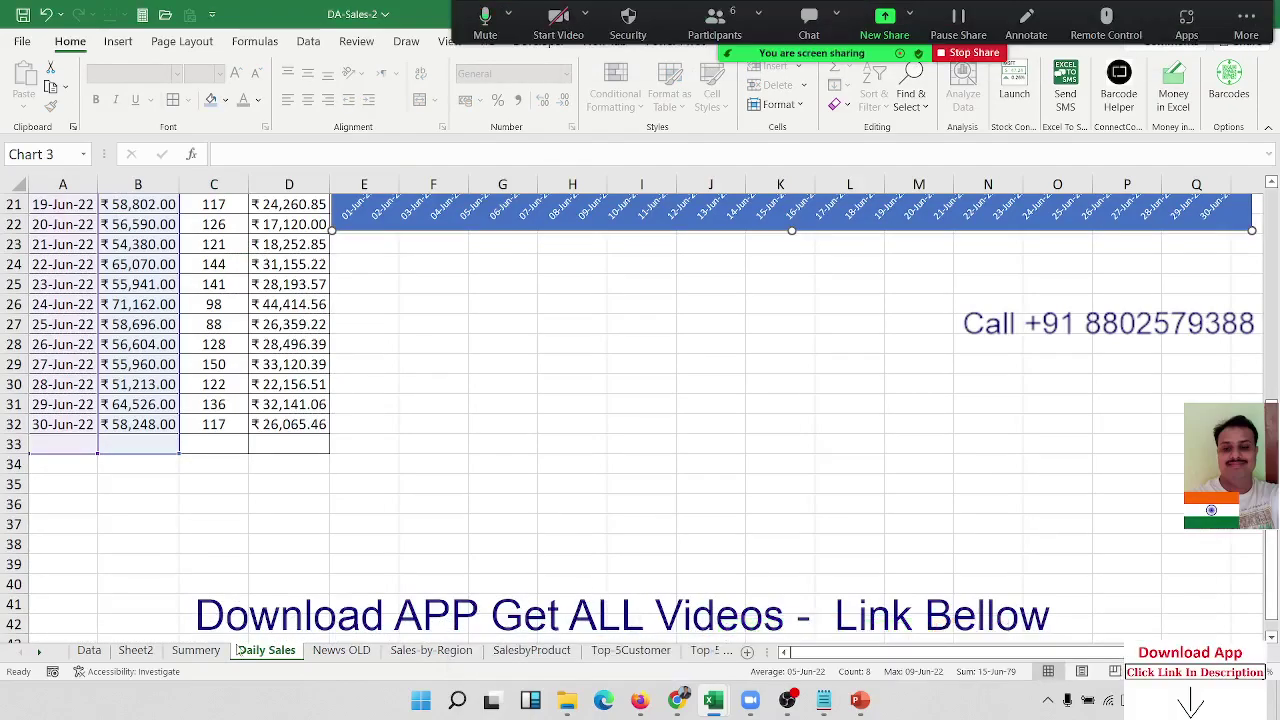
{"action": "left_click", "coordinate": [190, 651]}
{"action": "left_click", "coordinate": [88, 544]}
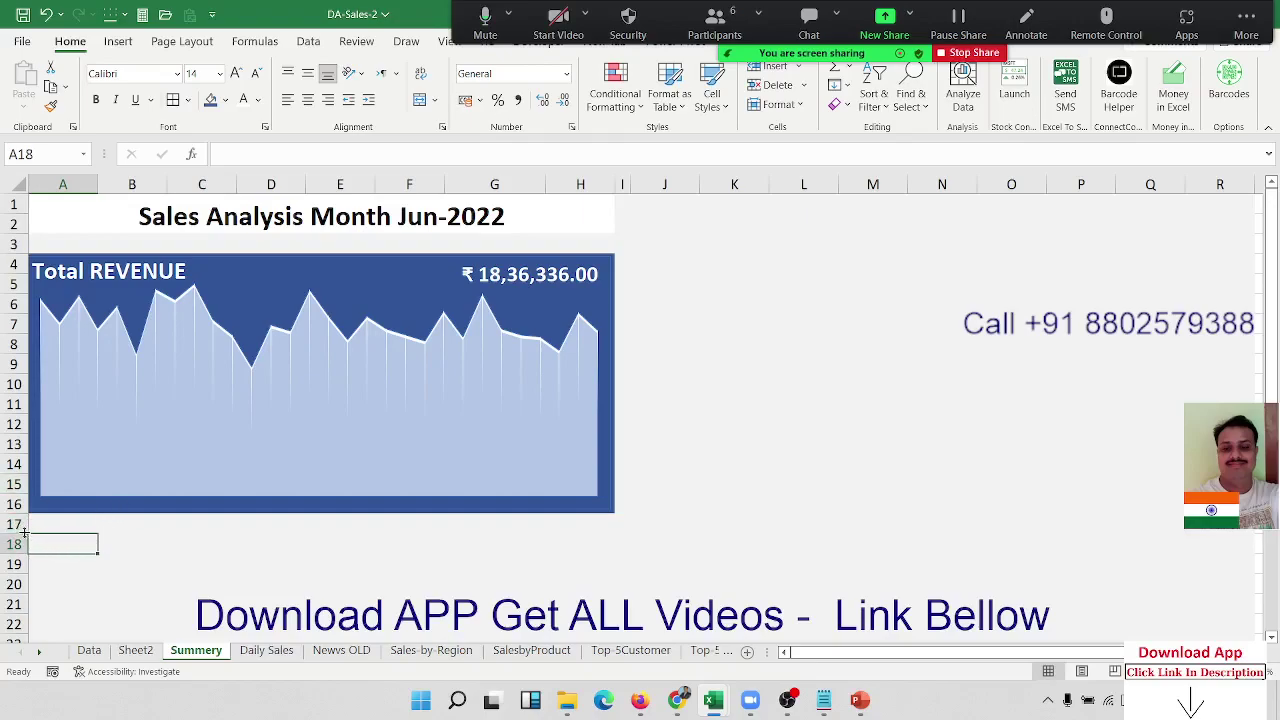
Shorten row 17 and fill A18:H20 with a blue band
{"action": "left_click_drag", "start_coordinate": [24, 533], "coordinate": [28, 528]}
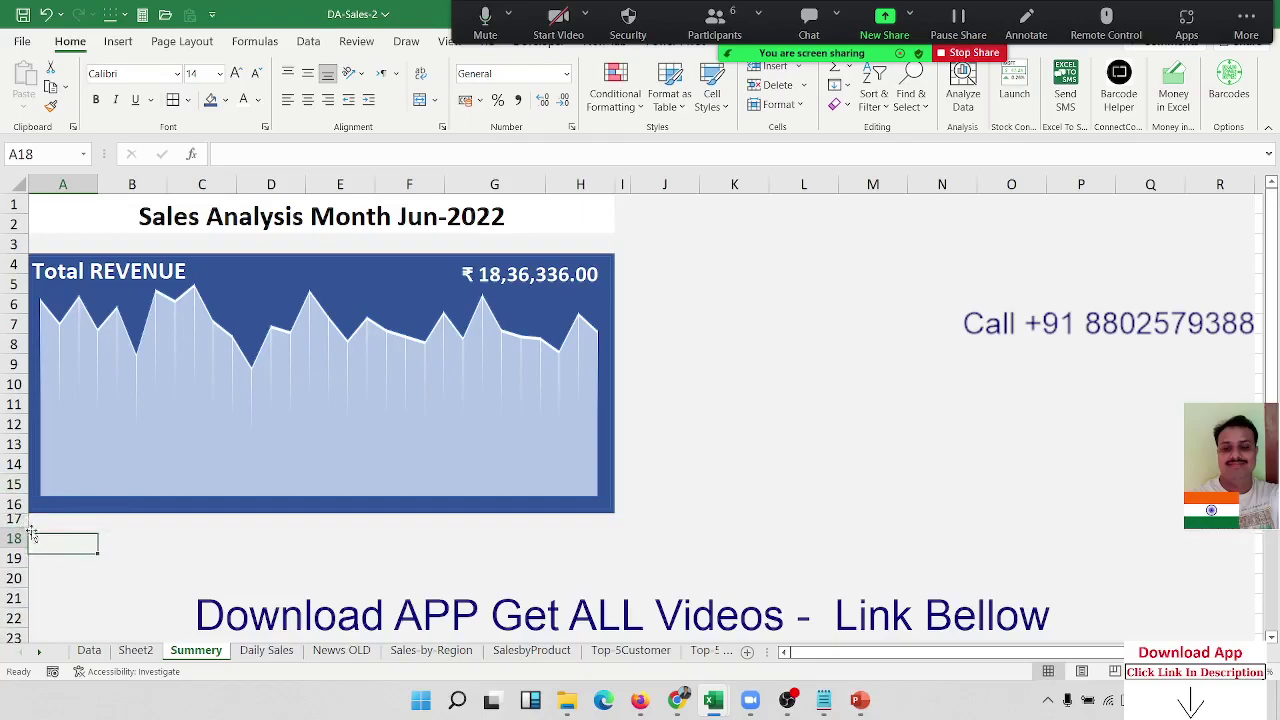
{"action": "key", "text": "shift+Right"}
{"action": "key", "text": "shift+Right"}
{"action": "key", "text": "shift+Right"}
{"action": "key", "text": "shift+Right"}
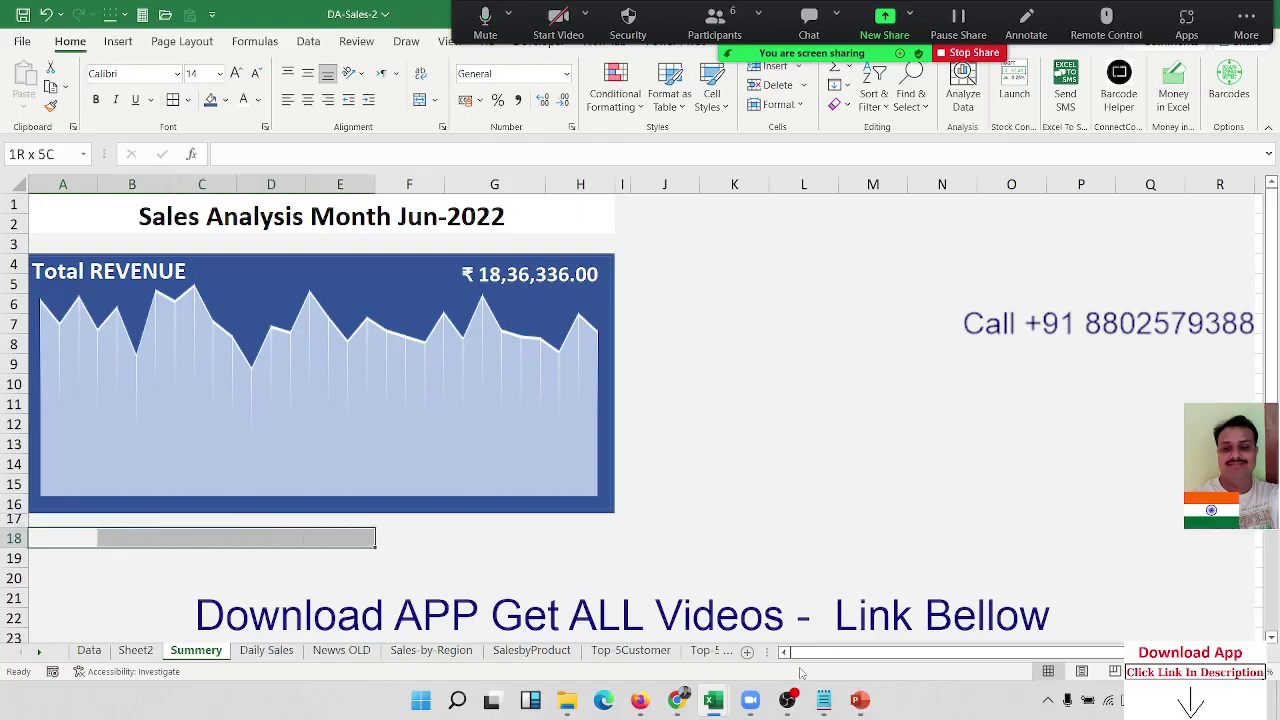
{"action": "key", "text": "shift+Right"}
{"action": "key", "text": "shift+Right"}
{"action": "key", "text": "shift+Right"}
{"action": "key", "text": "shift+Down"}
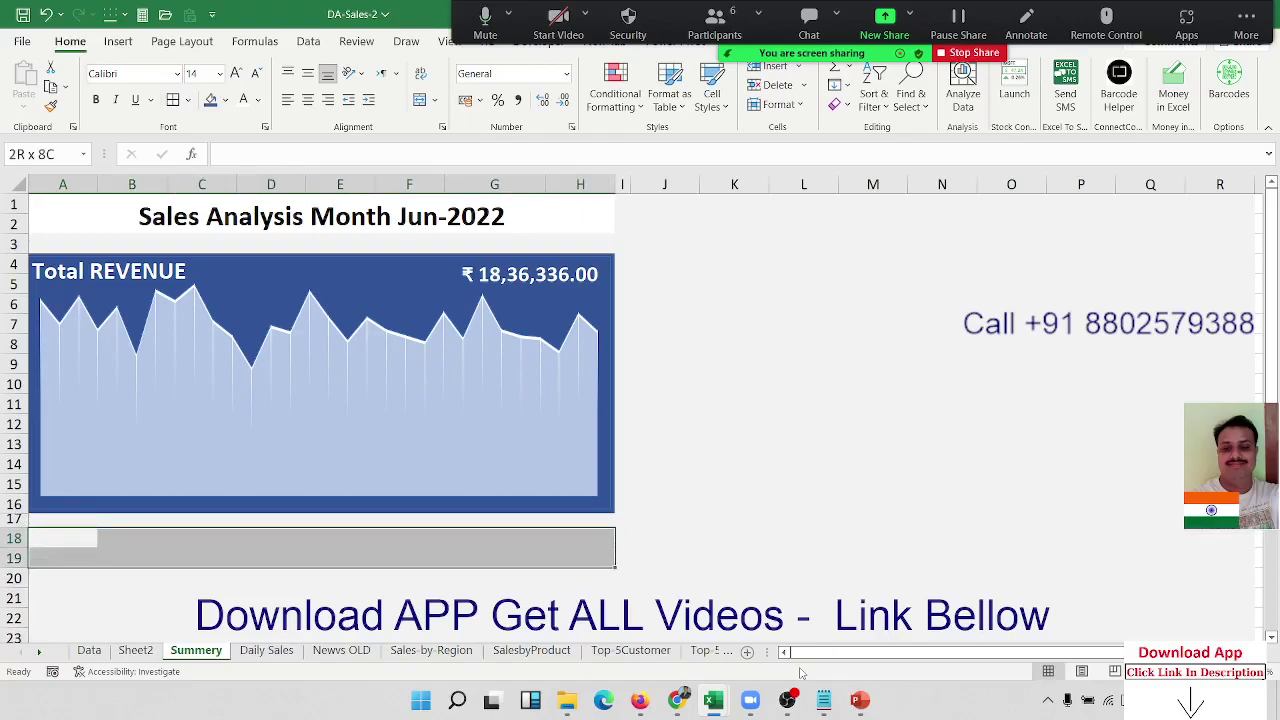
{"action": "key", "text": "shift+Down"}
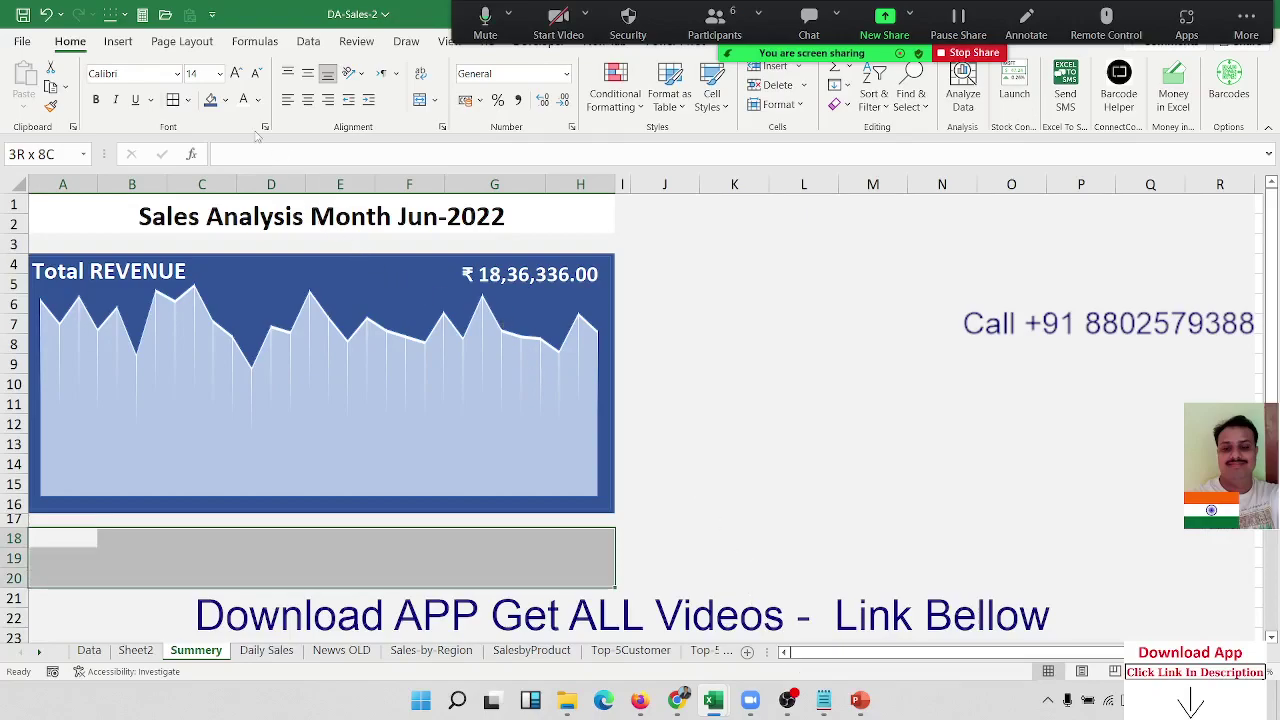
{"action": "left_click", "coordinate": [225, 100]}
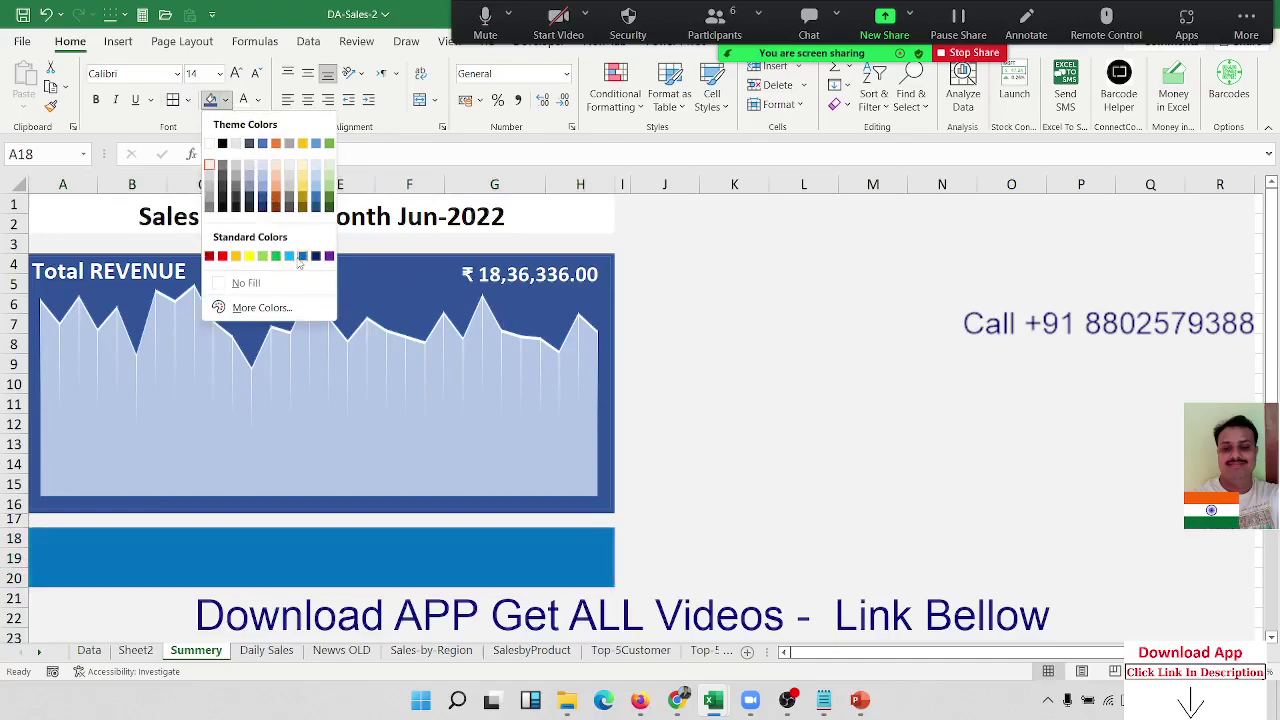
{"action": "left_click", "coordinate": [301, 257]}
{"action": "left_click", "coordinate": [745, 482]}
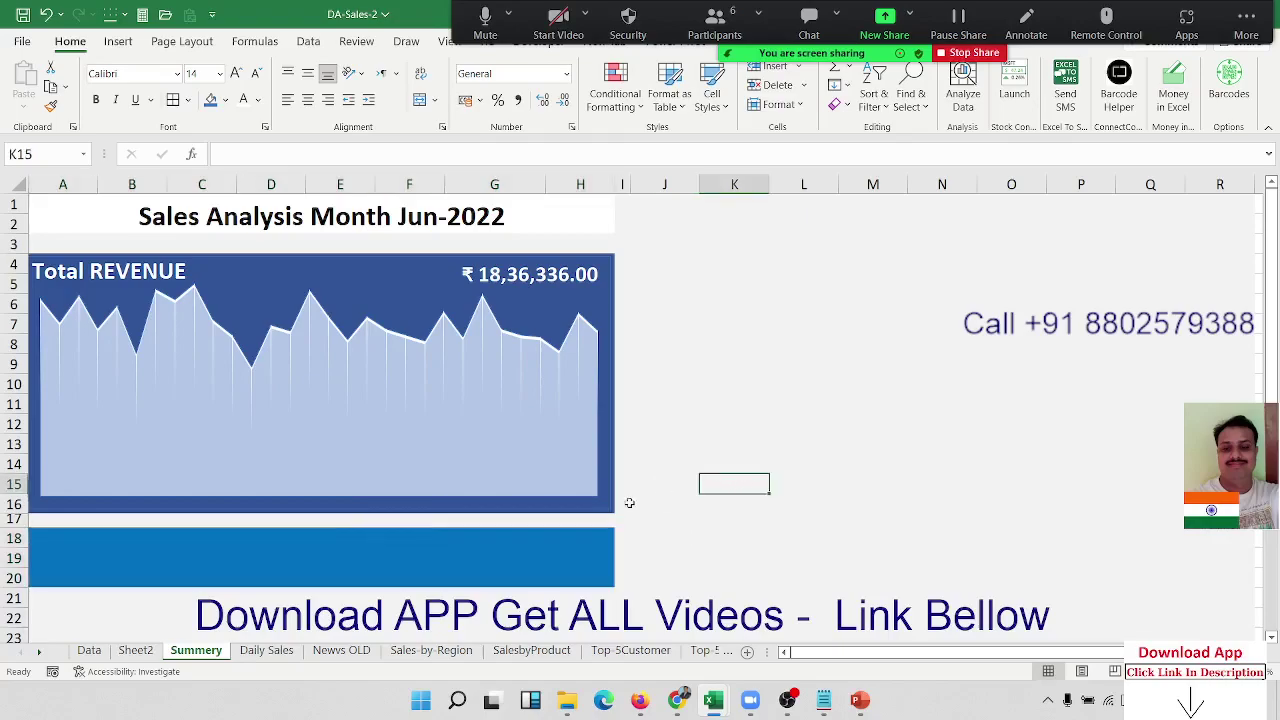
Select the revenue card range A4:H16 to recolour it to the same blue
{"action": "left_click", "coordinate": [398, 279]}
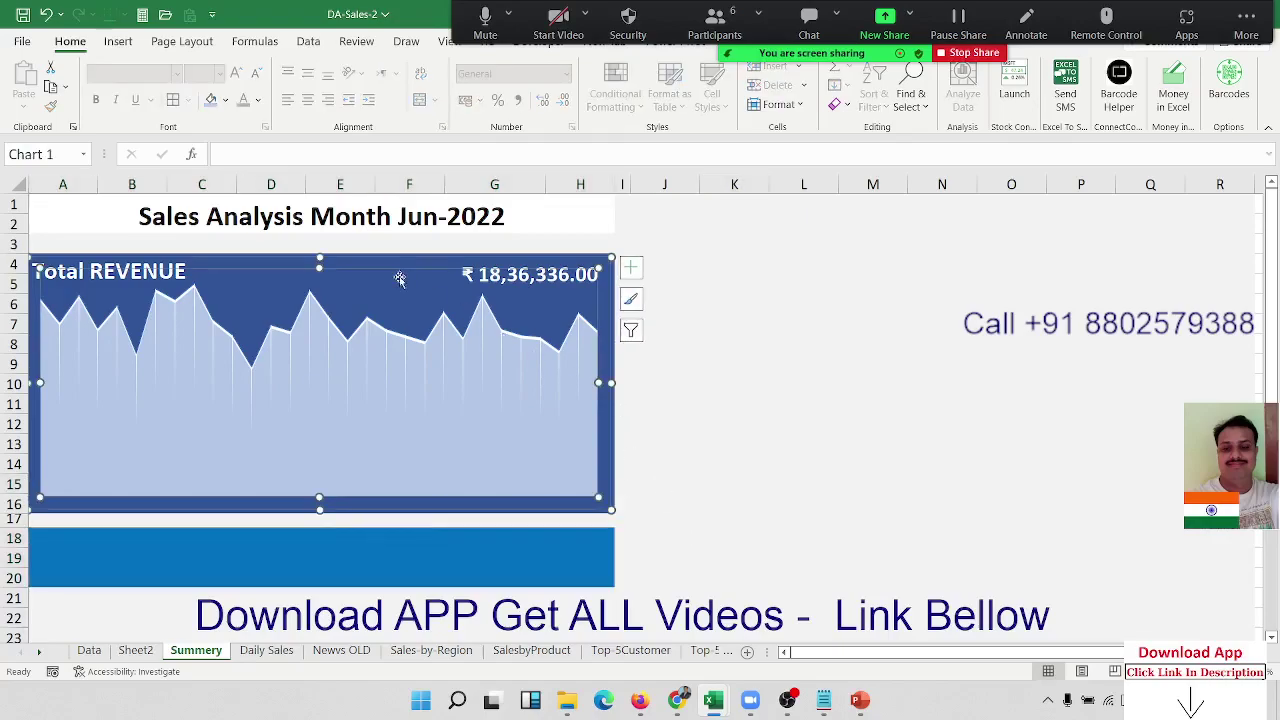
{"action": "left_click", "coordinate": [634, 240]}
{"action": "left_click", "coordinate": [626, 256]}
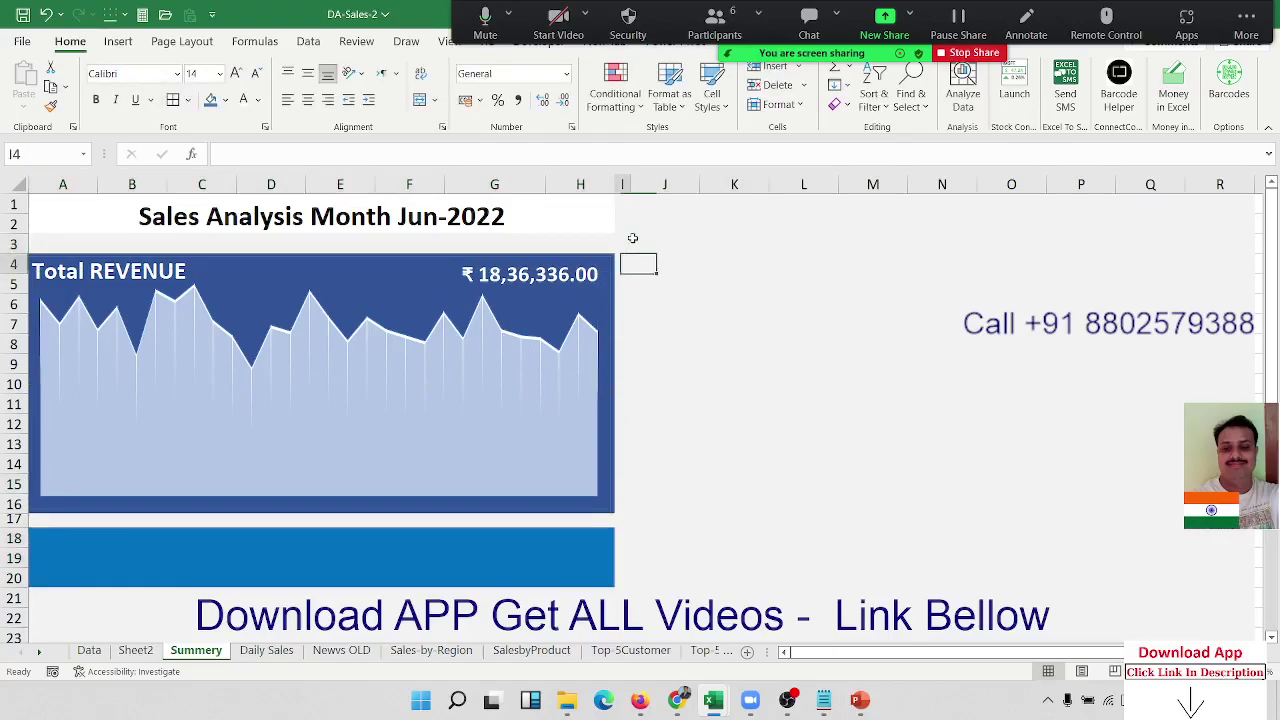
{"action": "key", "text": "Left"}
{"action": "key", "text": "ctrl+shift+Left"}
{"action": "key", "text": "ctrl+shift+Down"}
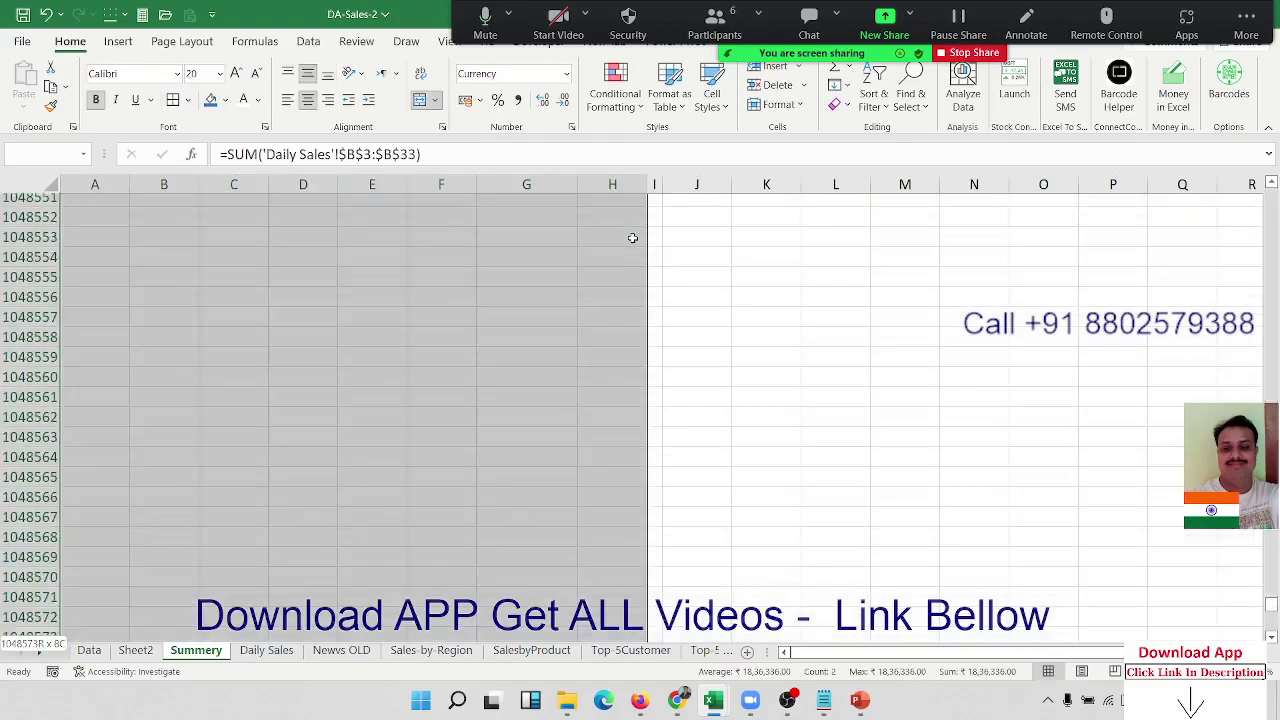
{"action": "key", "text": "ctrl+shift+Up"}
{"action": "key", "text": "shift+Down"}
{"action": "key", "text": "shift+Down"}
{"action": "key", "text": "shift+Down"}
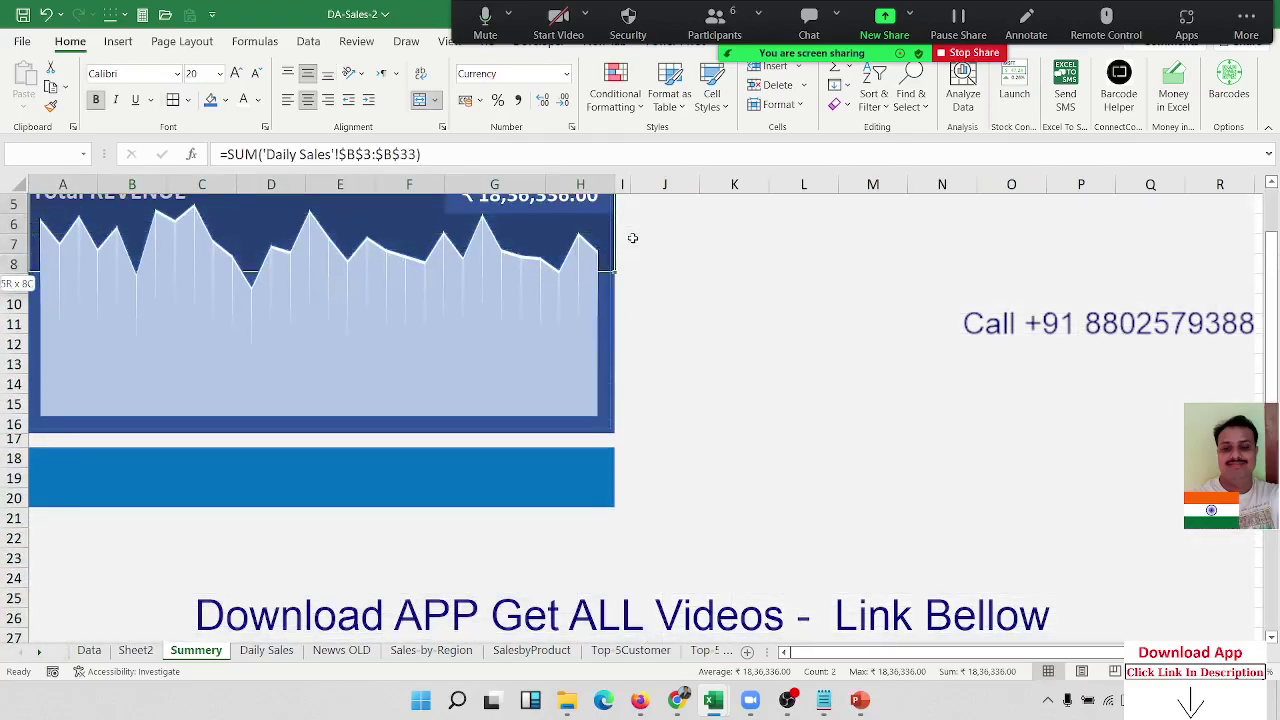
{"action": "key", "text": "shift+Down"}
{"action": "key", "text": "shift+Down"}
{"action": "key", "text": "shift+Down"}
{"action": "key", "text": "shift+Down"}
{"action": "key", "text": "shift+Down"}
{"action": "key", "text": "shift+Down"}
{"action": "key", "text": "shift+Down"}
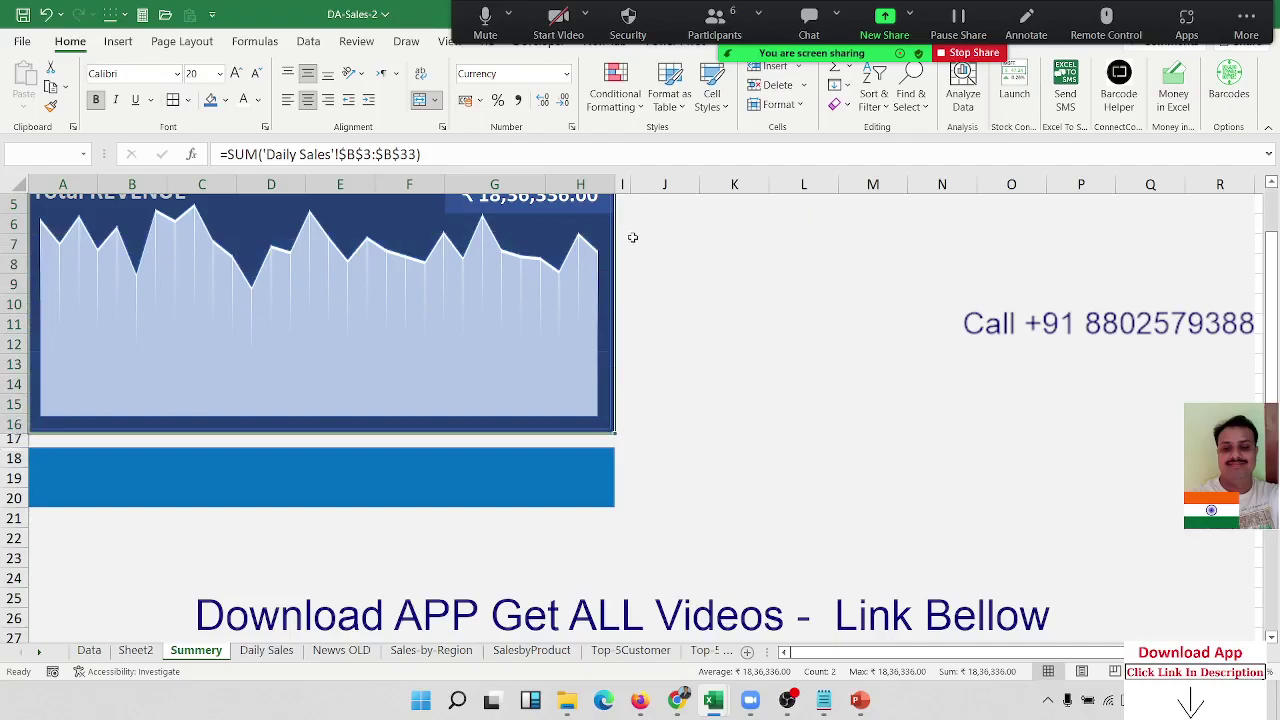
{"action": "scroll", "coordinate": [500, 350], "scroll_direction": "up", "scroll_amount": 2}
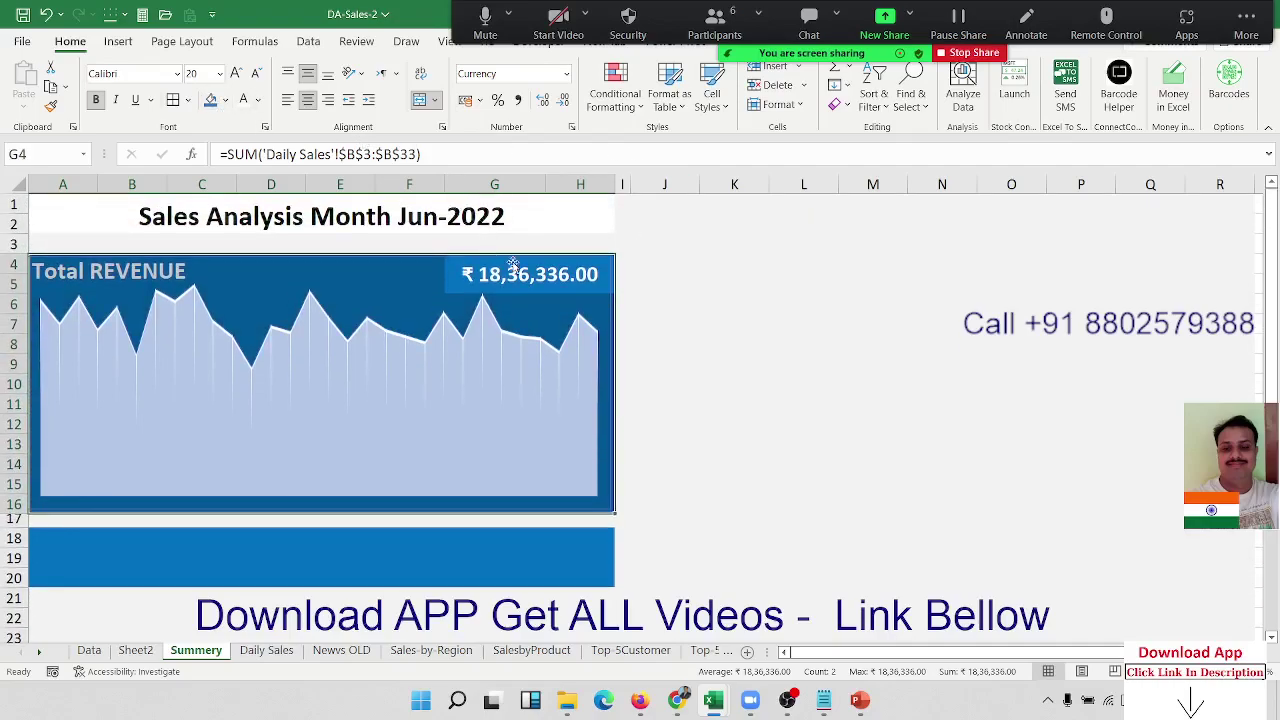
{"action": "left_click", "coordinate": [688, 330]}
Merge and centre cells A18:C20 in the blue band
{"action": "left_click", "coordinate": [117, 550]}
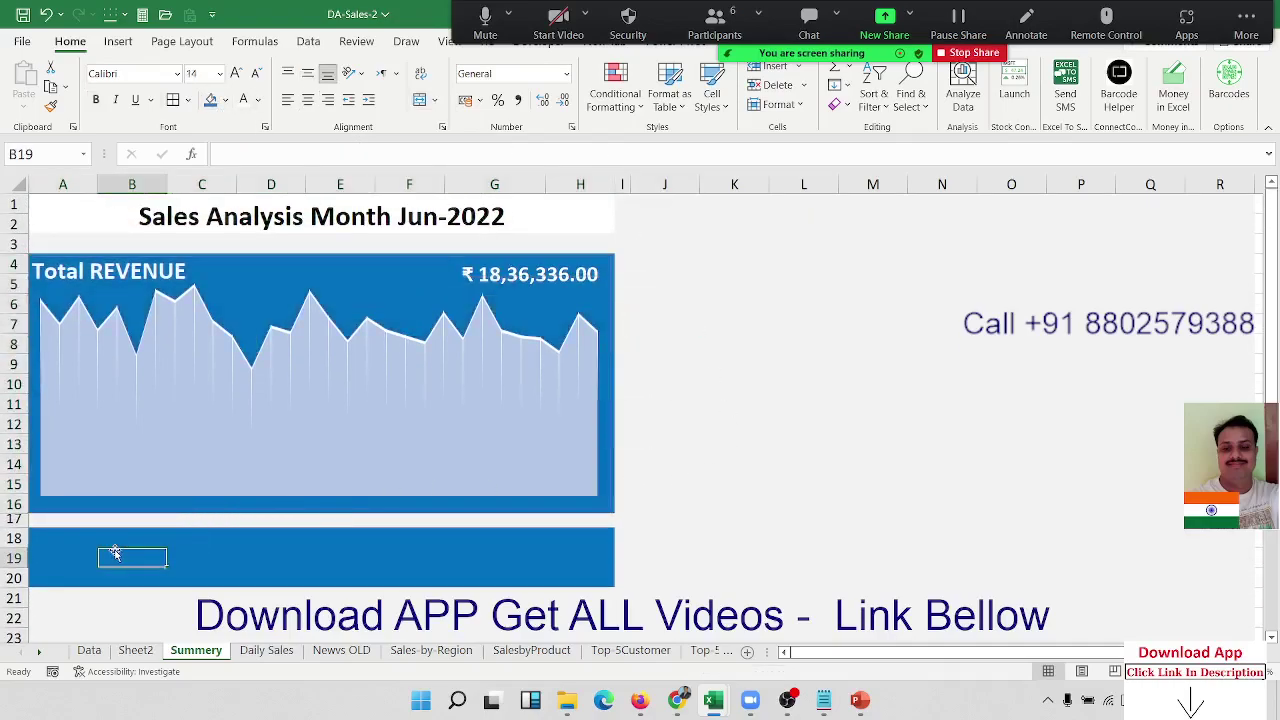
{"action": "key", "text": "Left"}
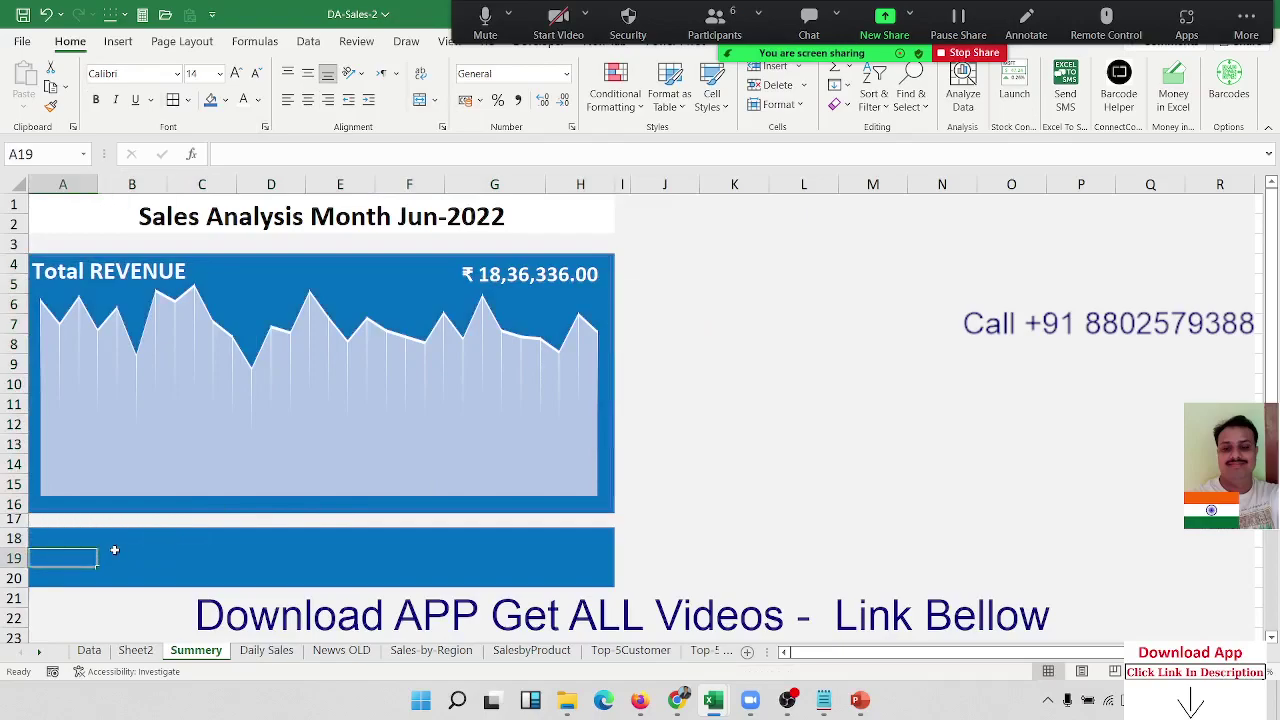
{"action": "key", "text": "Up"}
{"action": "key", "text": "shift+Right"}
{"action": "key", "text": "shift+Down"}
{"action": "key", "text": "shift+Down"}
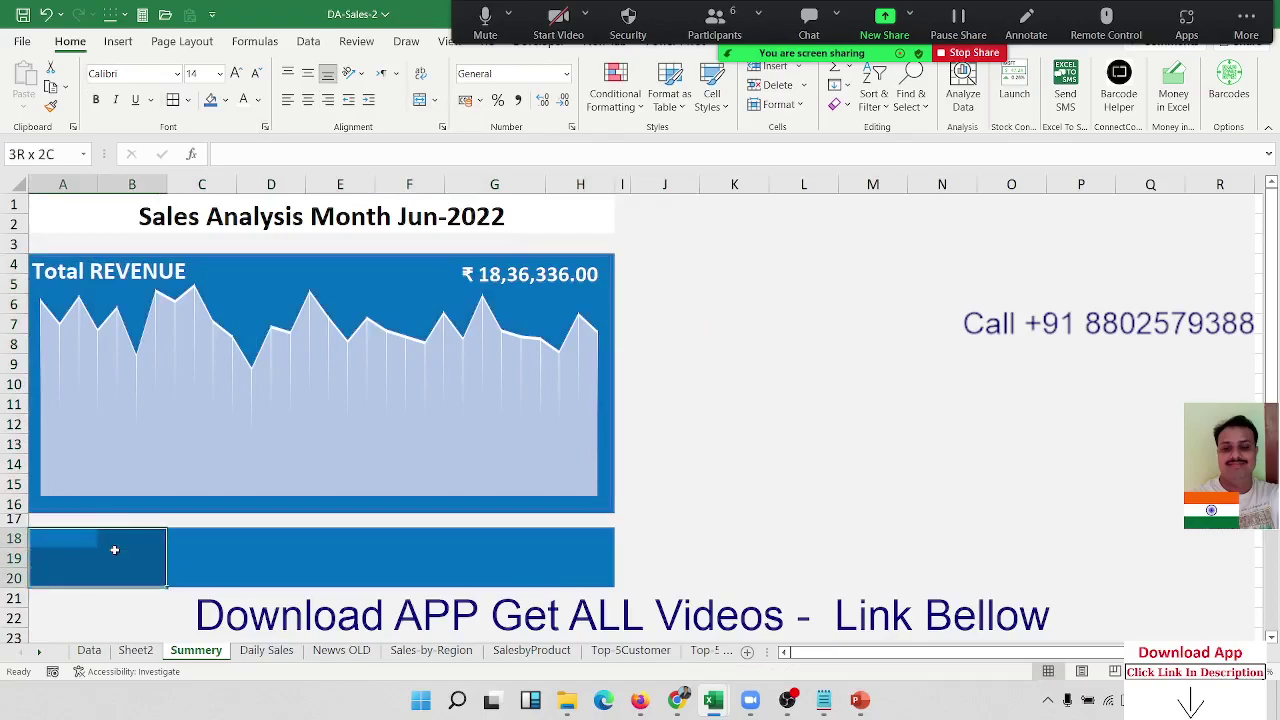
{"action": "key", "text": "shift+Right"}
{"action": "key", "text": "shift+Right"}
{"action": "key", "text": "shift+Left"}
{"action": "key", "text": "shift+Left"}
{"action": "key", "text": "shift+Right"}
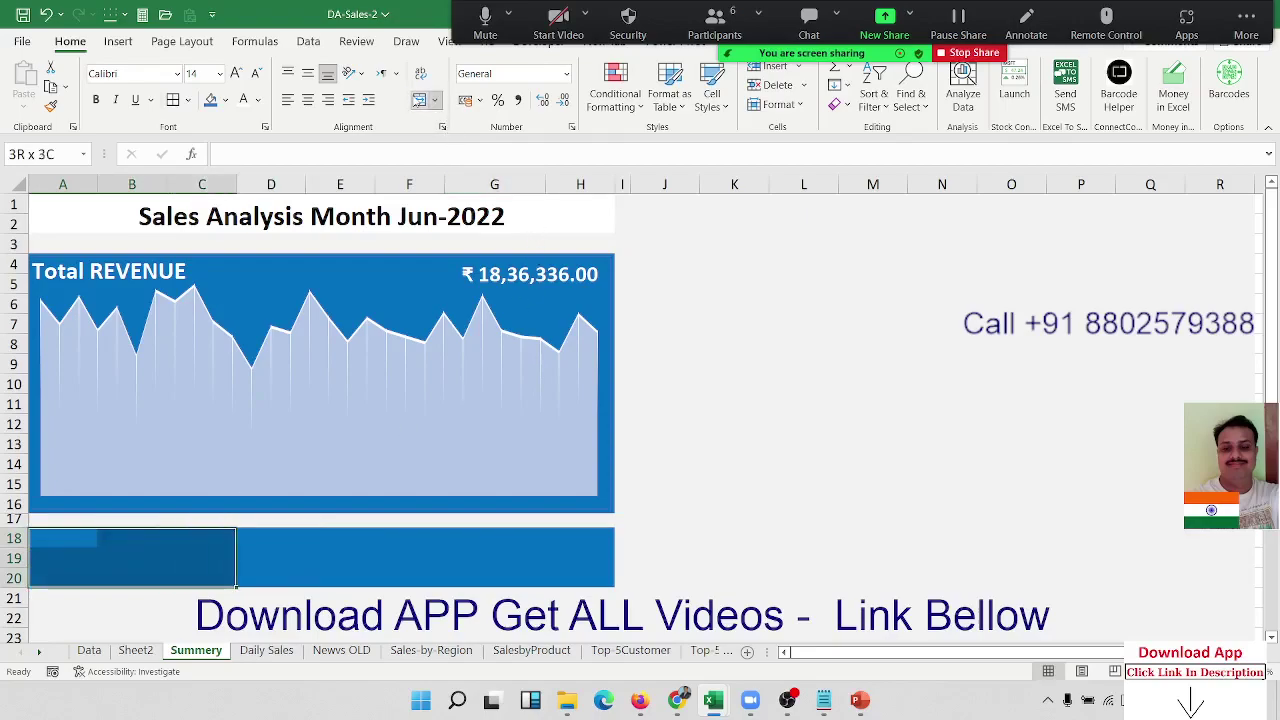
{"action": "left_click", "coordinate": [419, 100]}
Enter the label 'New Customer' in the merged cell
{"action": "type", "text": "New"}
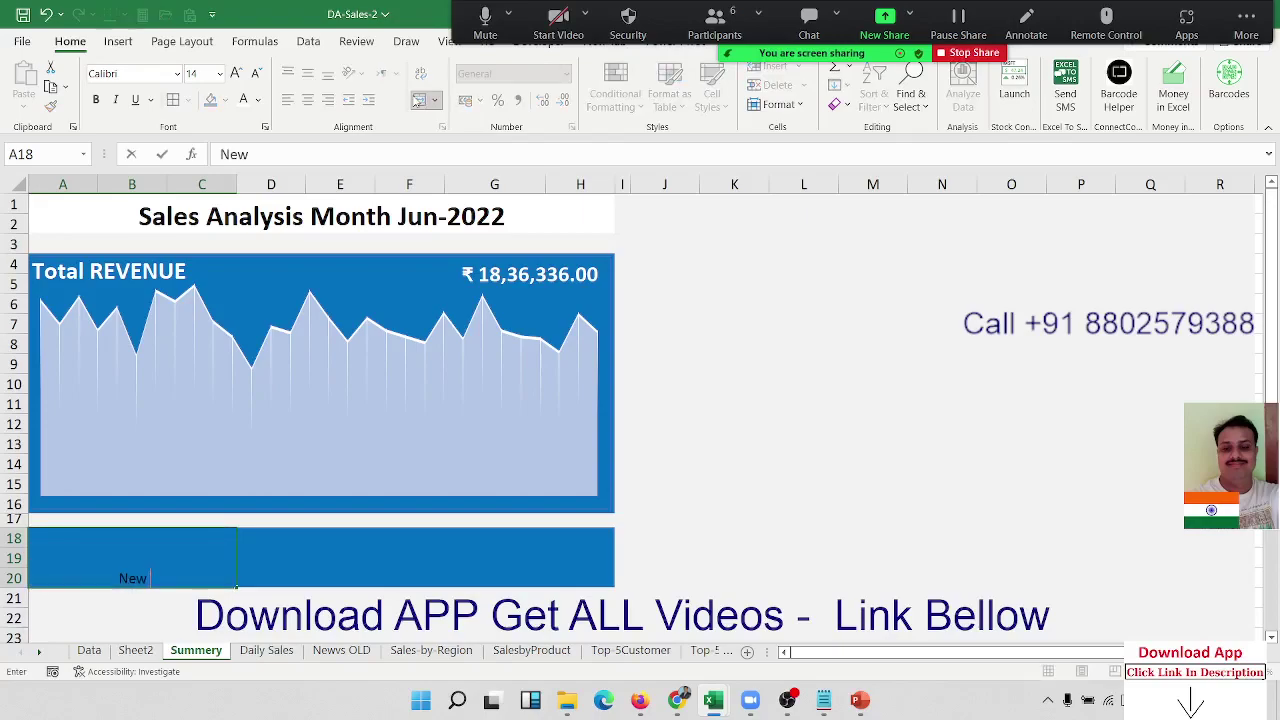
{"action": "type", "text": " S"}
{"action": "type", "text": "l"}
{"action": "key", "text": "BackSpace"}
{"action": "key", "text": "BackSpace"}
{"action": "type", "text": "Cus"}
{"action": "type", "text": "to"}
{"action": "type", "text": "mr"}
{"action": "key", "text": "BackSpace"}
{"action": "type", "text": "er"}
{"action": "key", "text": "ctrl+Return"}
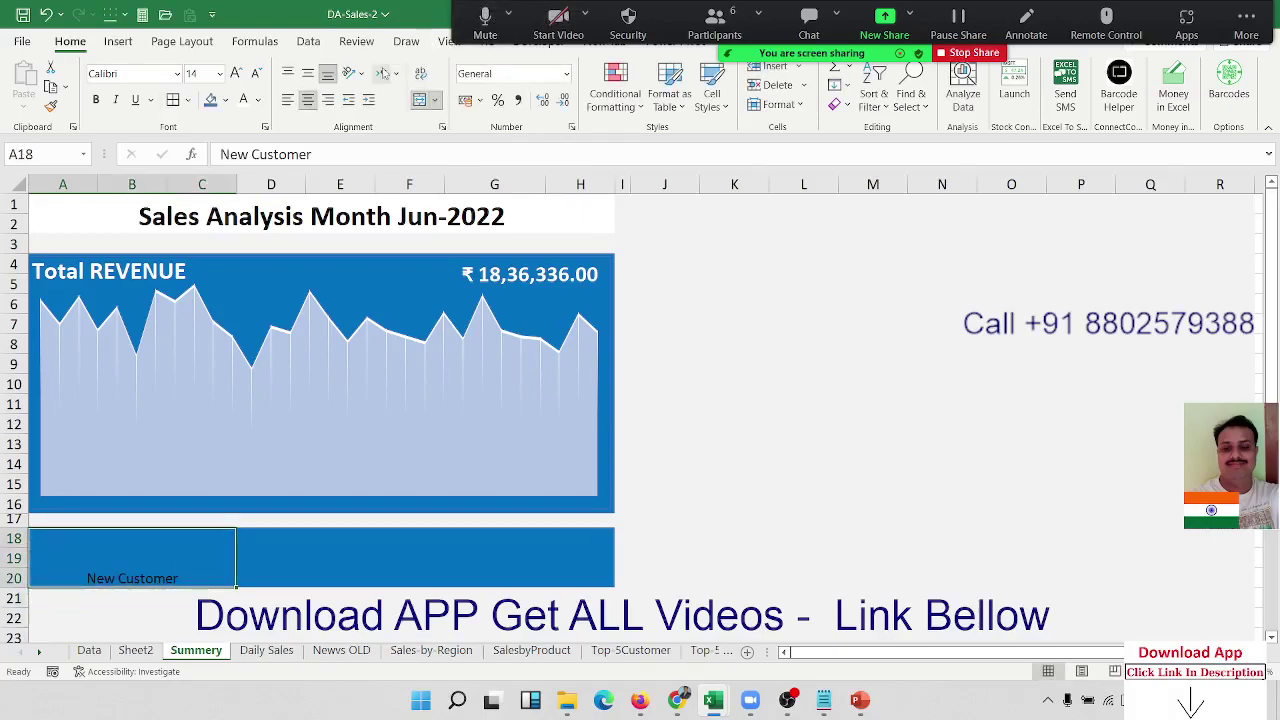
Make the label middle-aligned, white, bold and 24 point
{"action": "left_click", "coordinate": [308, 75]}
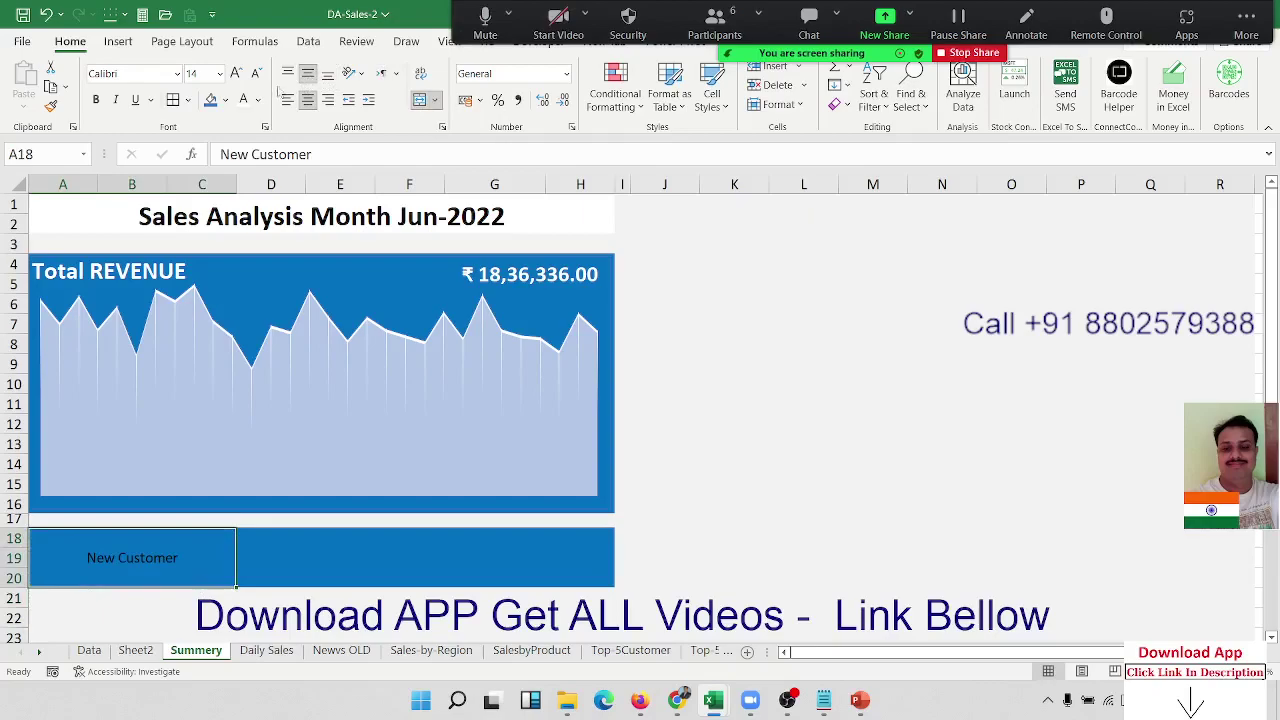
{"action": "left_click", "coordinate": [242, 100]}
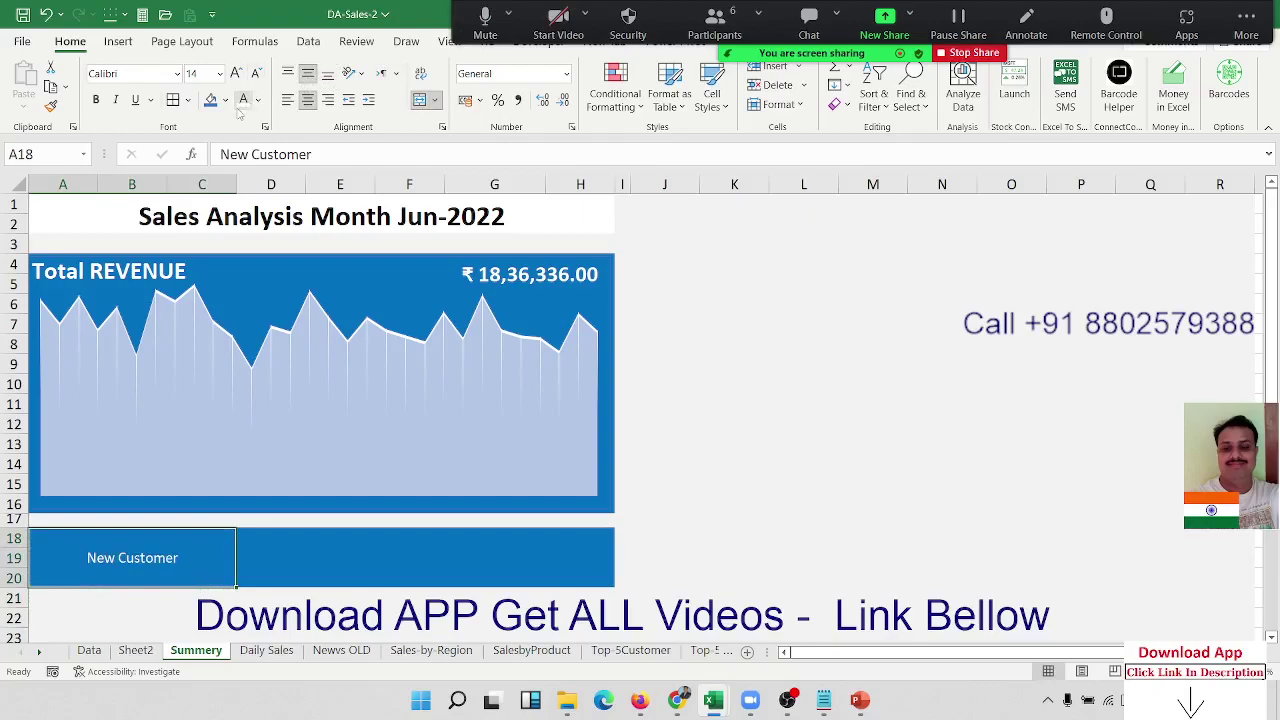
{"action": "left_click", "coordinate": [96, 100]}
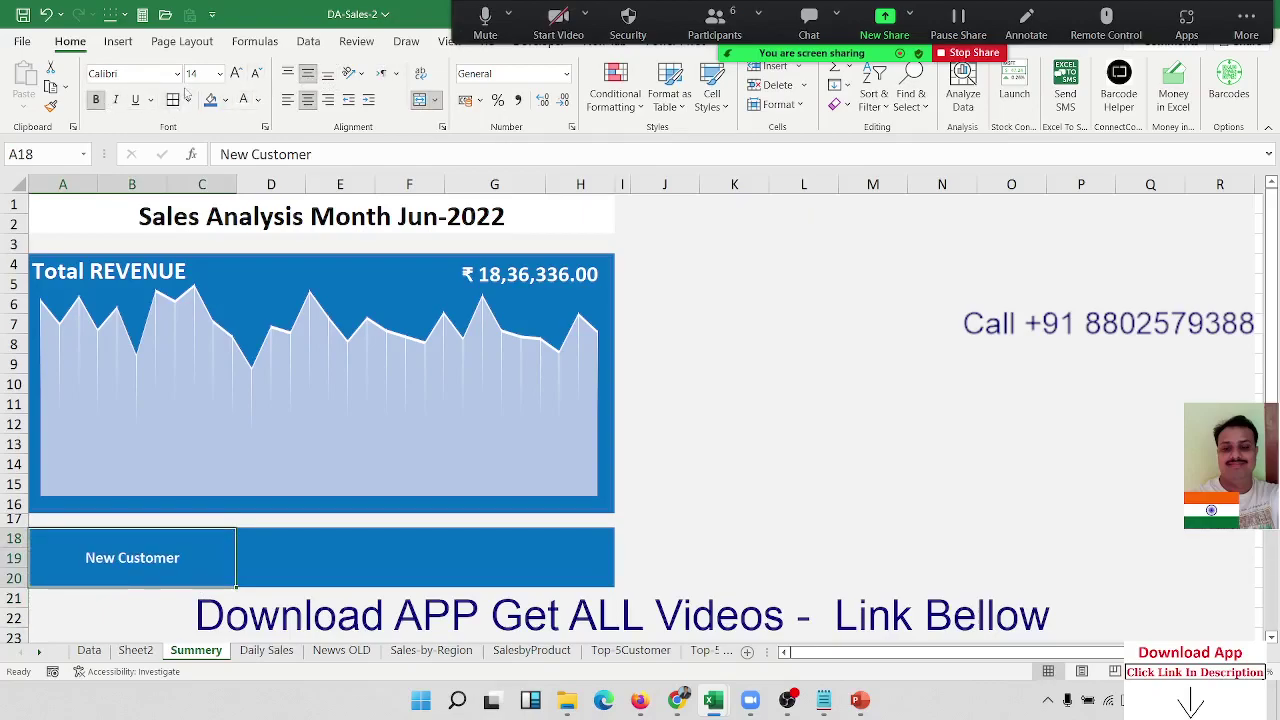
{"action": "left_click", "coordinate": [236, 73]}
{"action": "left_click", "coordinate": [236, 73]}
{"action": "left_click", "coordinate": [236, 73]}
{"action": "left_click", "coordinate": [236, 73]}
{"action": "left_click", "coordinate": [236, 73]}
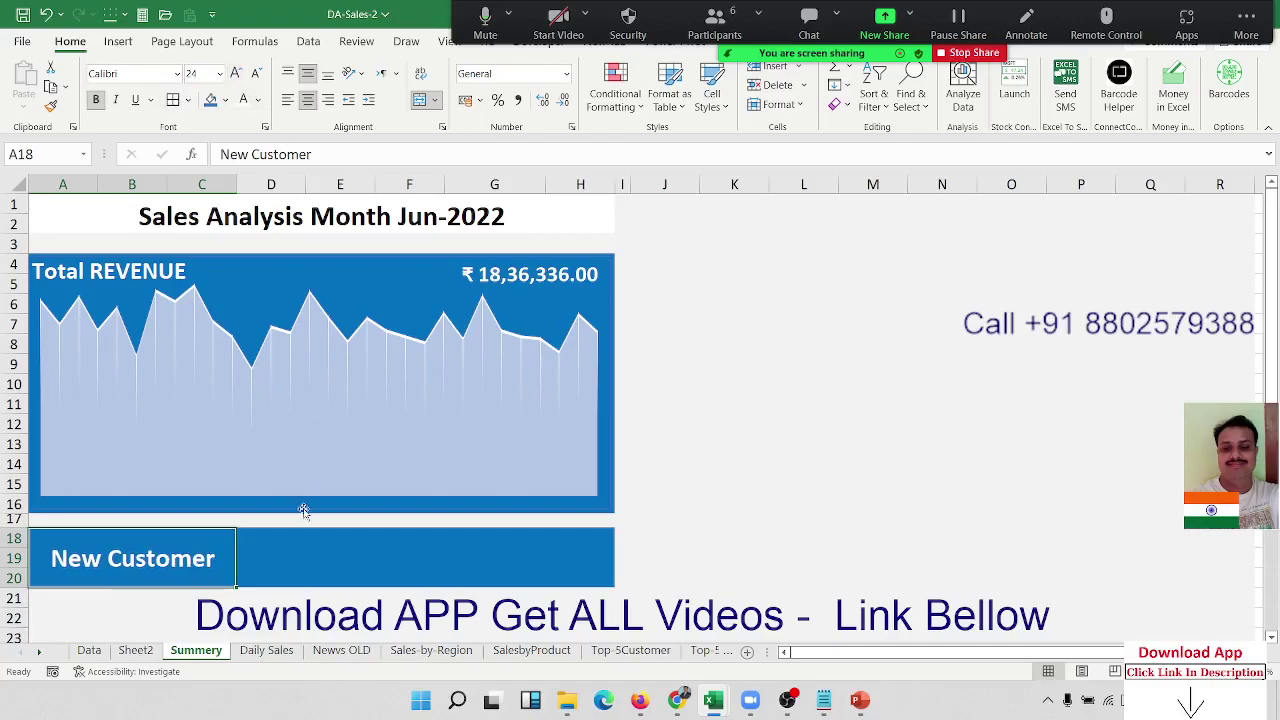
{"action": "left_click", "coordinate": [525, 562]}
Merge G18:H20 and enter =SUM('Newvs OLD'!B3:B33), showing 182
{"action": "key", "text": "shift+Up"}
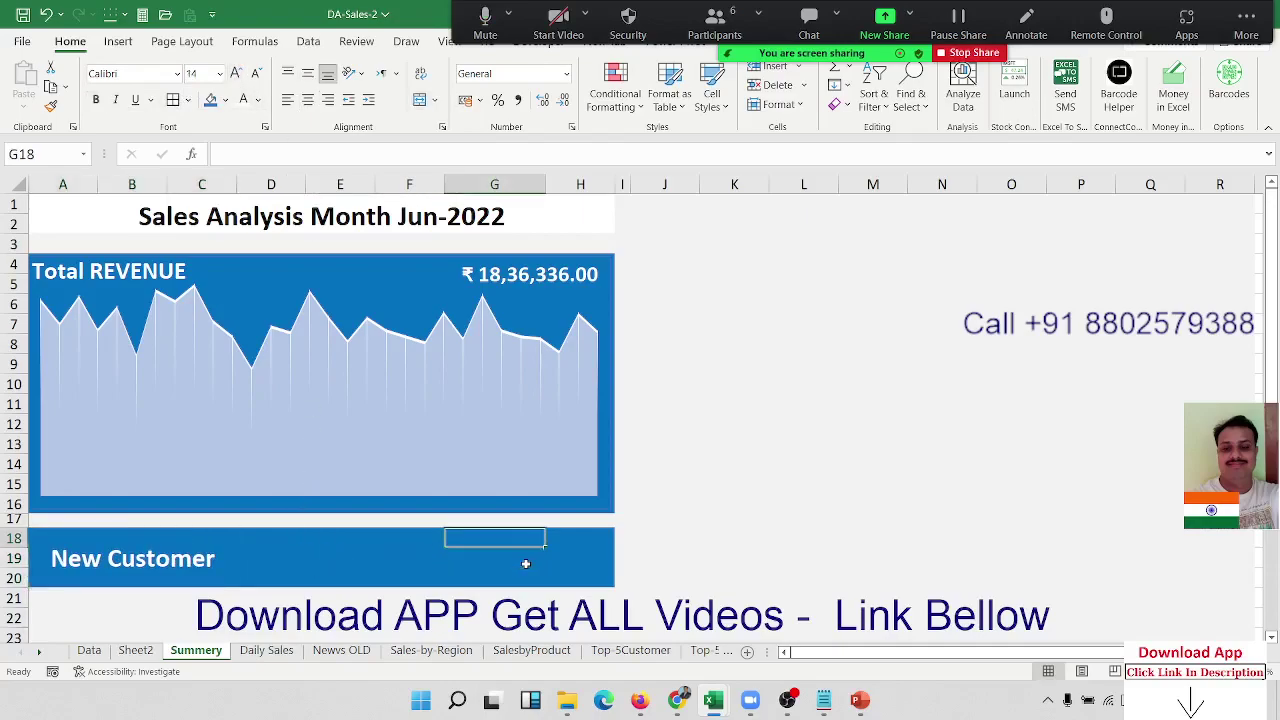
{"action": "key", "text": "shift+Right"}
{"action": "key", "text": "shift+Down"}
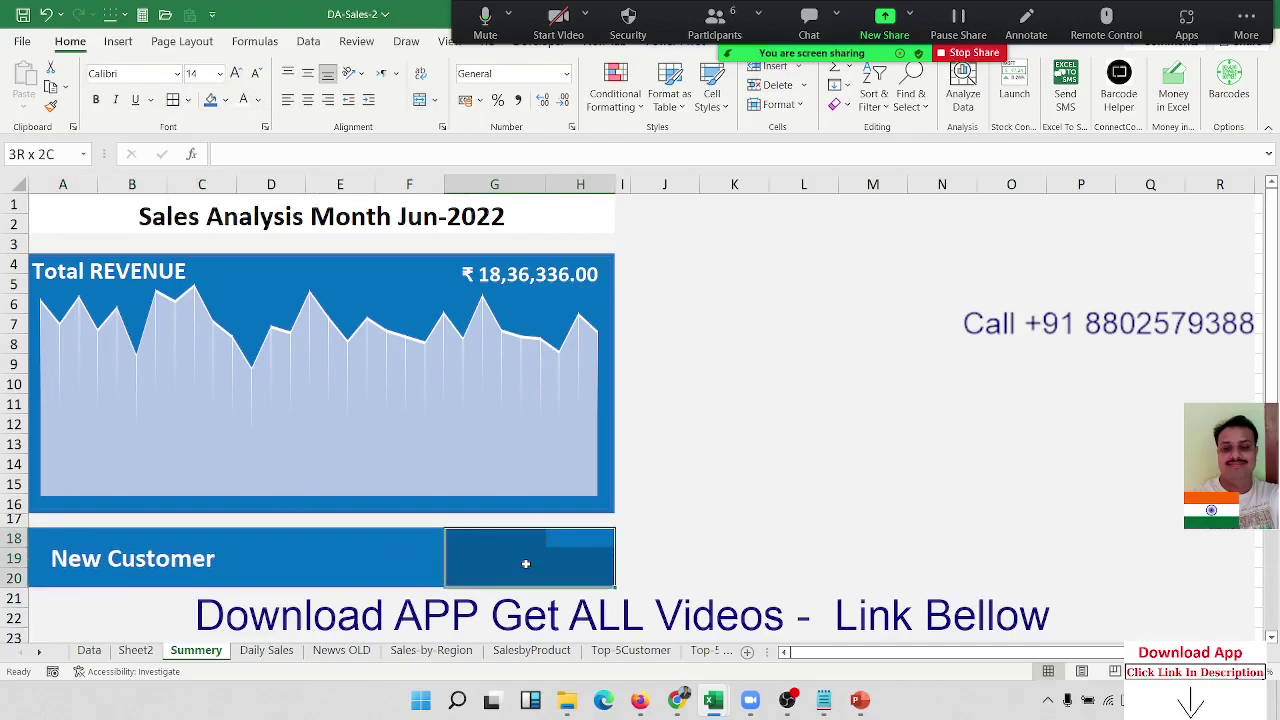
{"action": "left_click", "coordinate": [418, 101]}
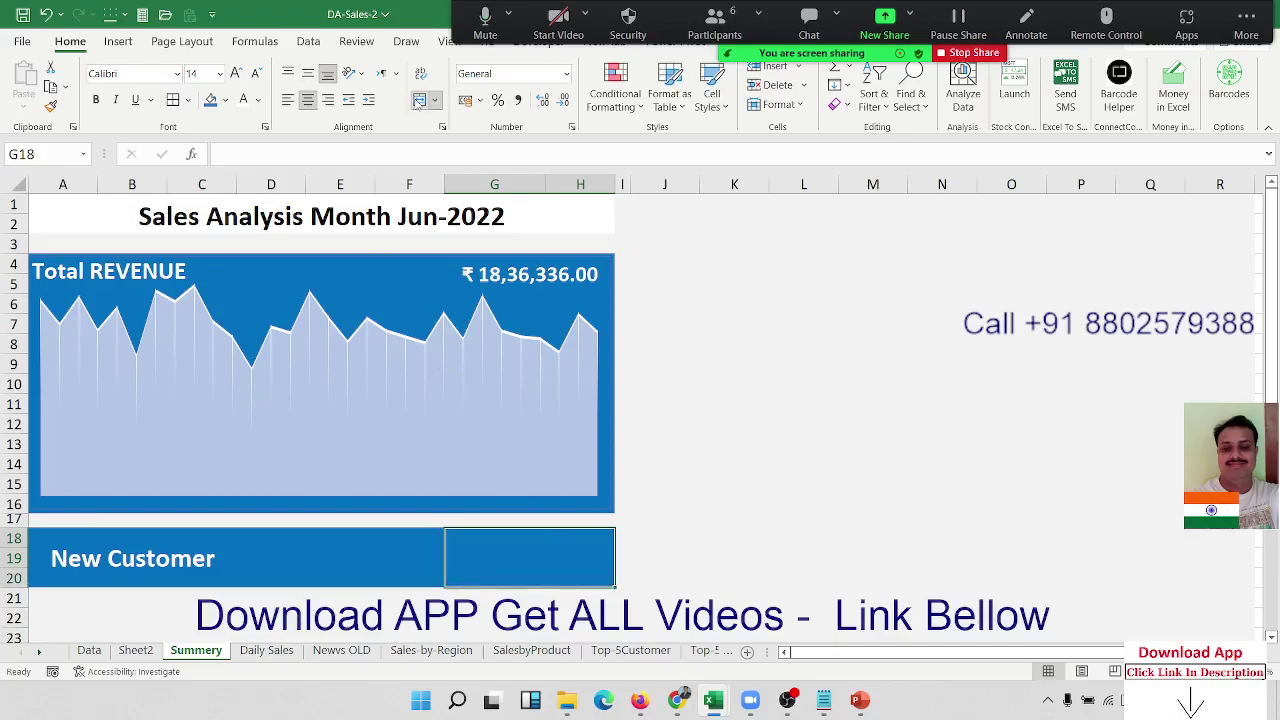
{"action": "type", "text": "=SUM("}
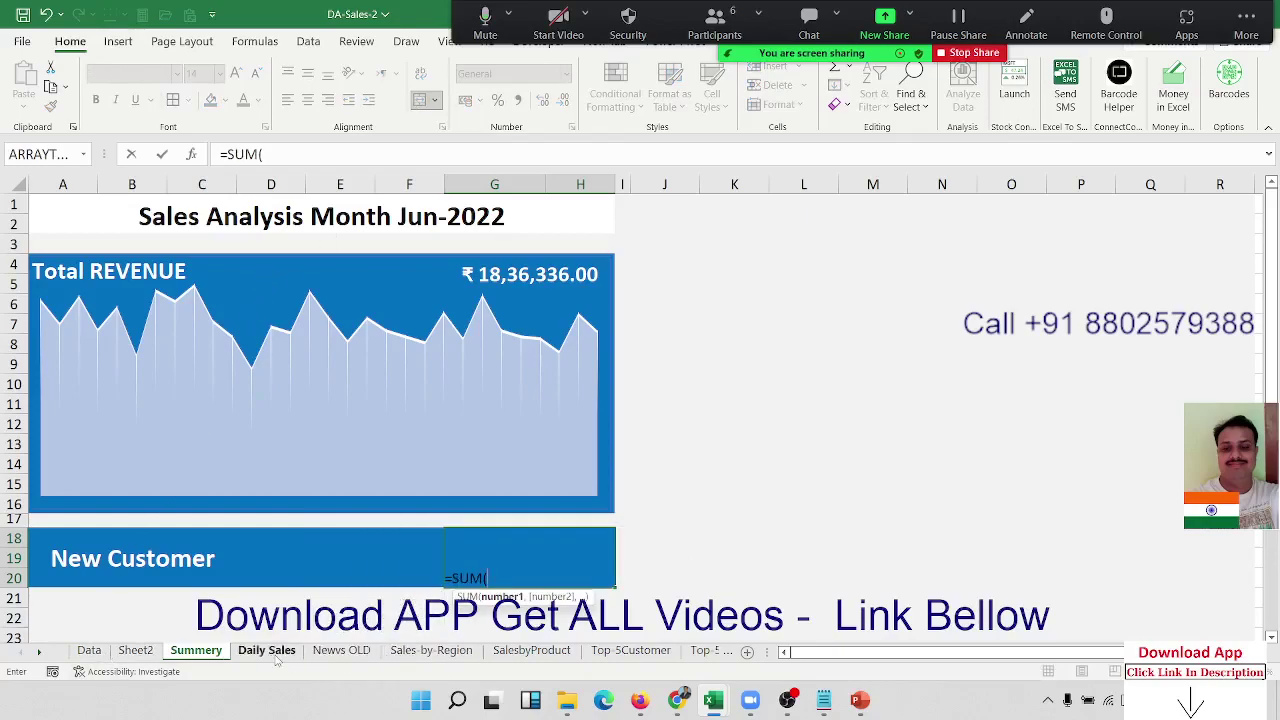
{"action": "left_click", "coordinate": [367, 655]}
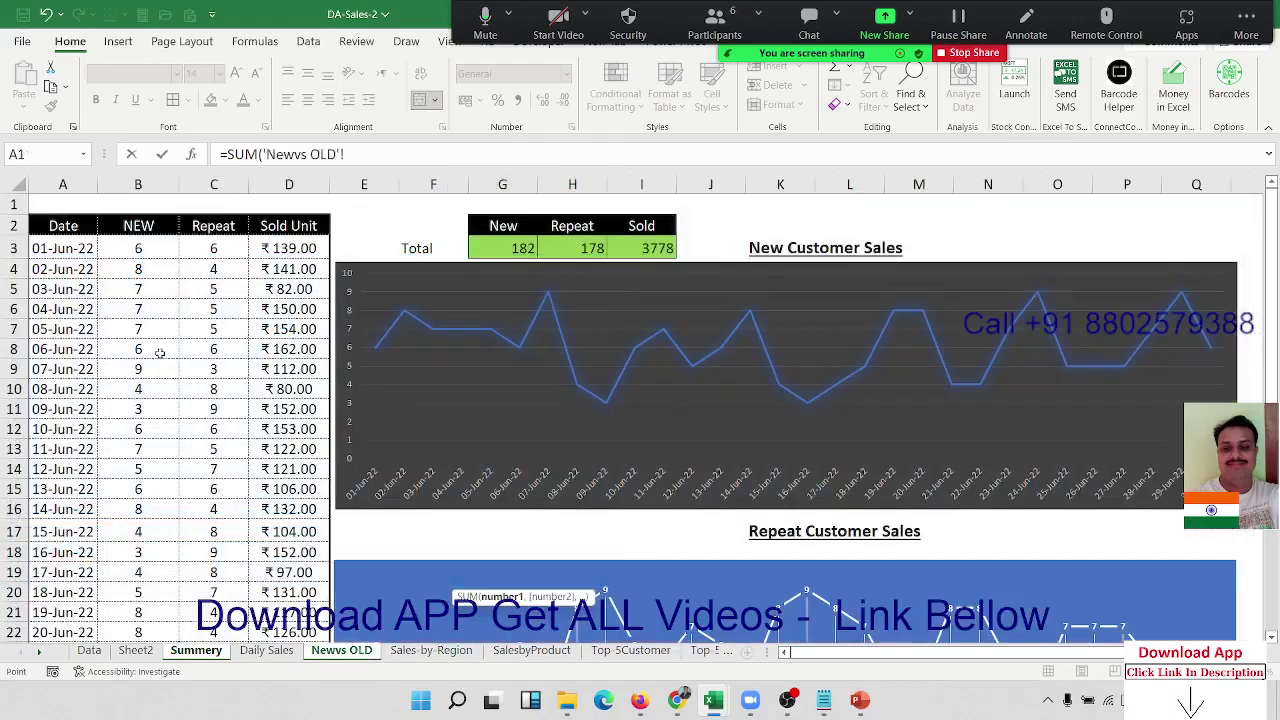
{"action": "left_click", "coordinate": [138, 254]}
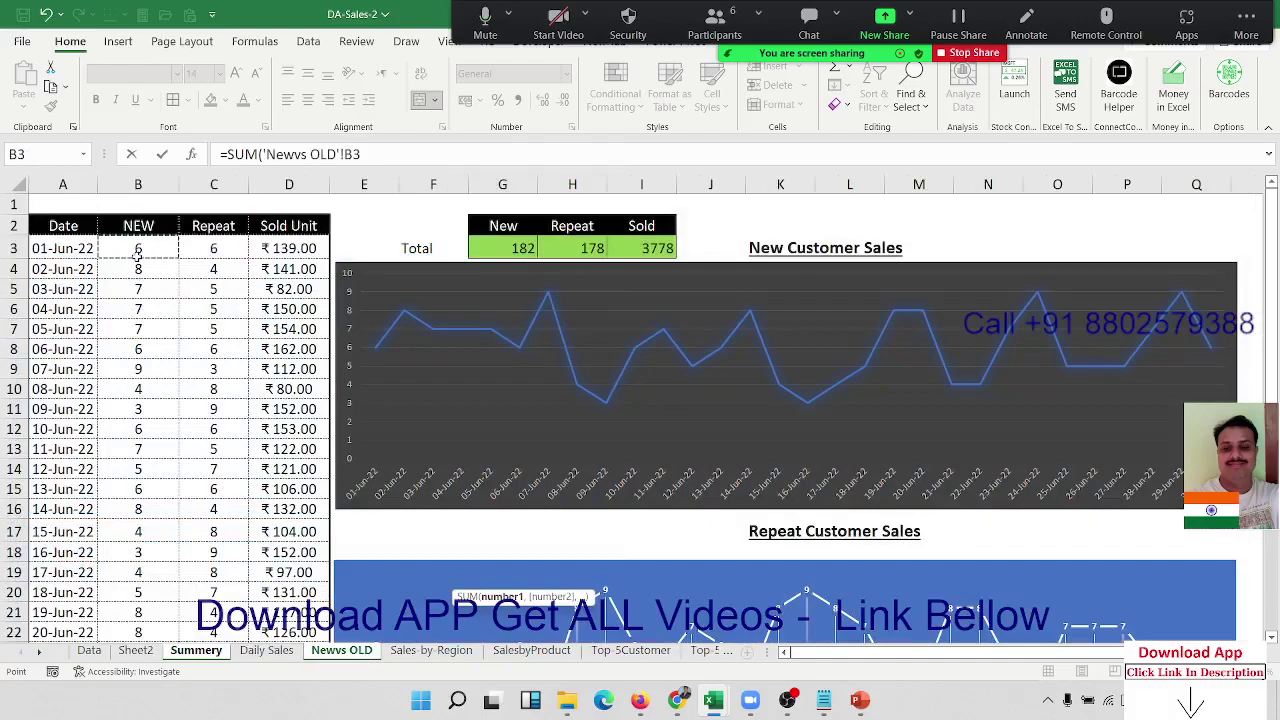
{"action": "key", "text": "ctrl+shift+Down"}
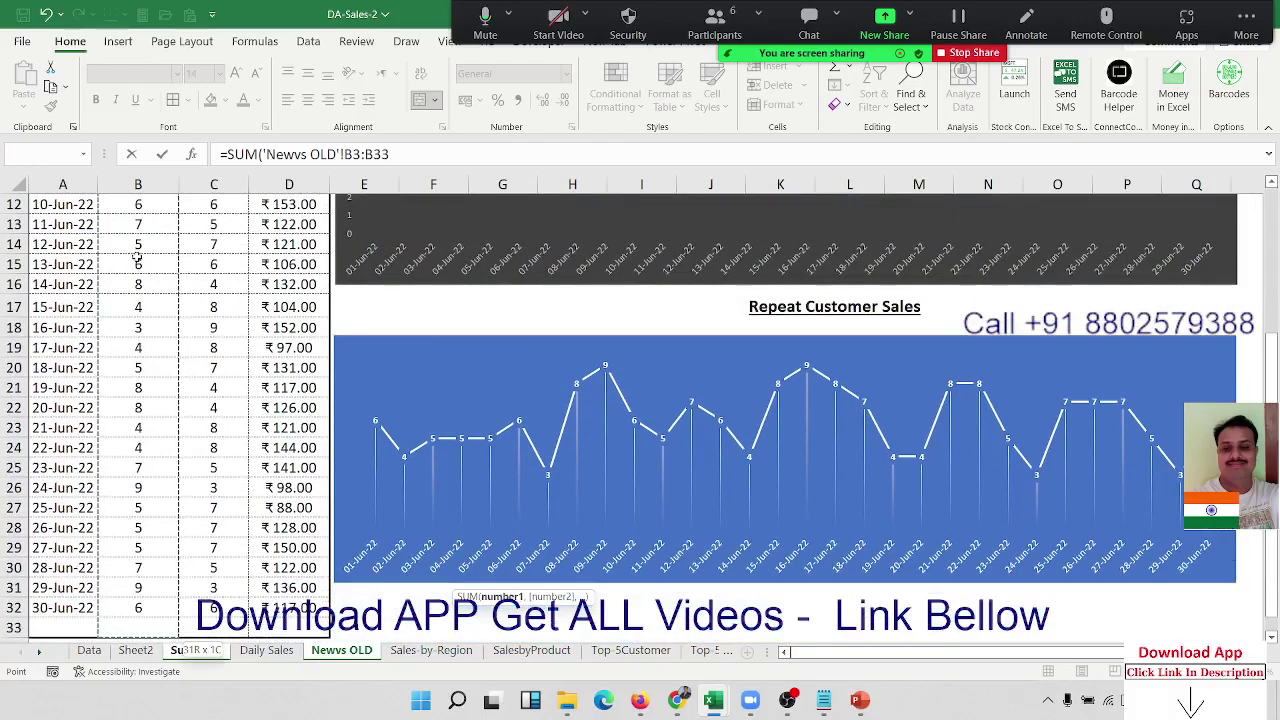
{"action": "key", "text": "Return"}
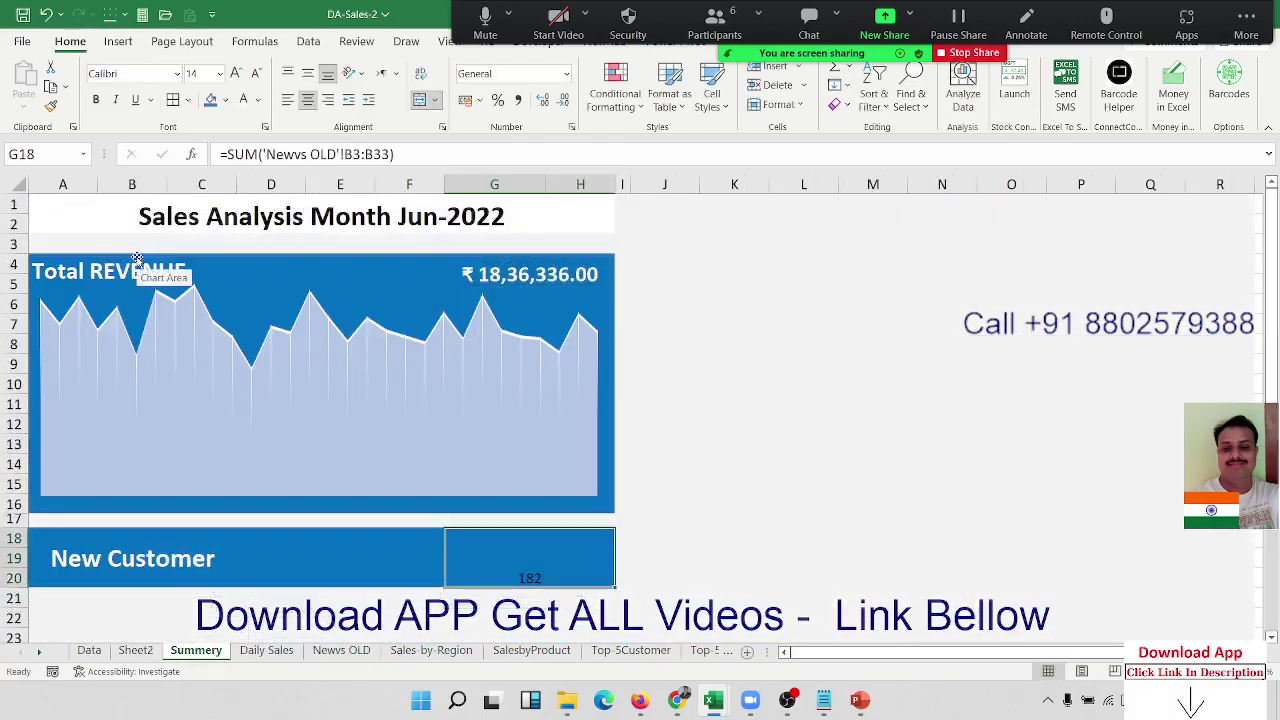
Middle-align the 182 figure and enlarge it to size 48
{"action": "left_click", "coordinate": [309, 74]}
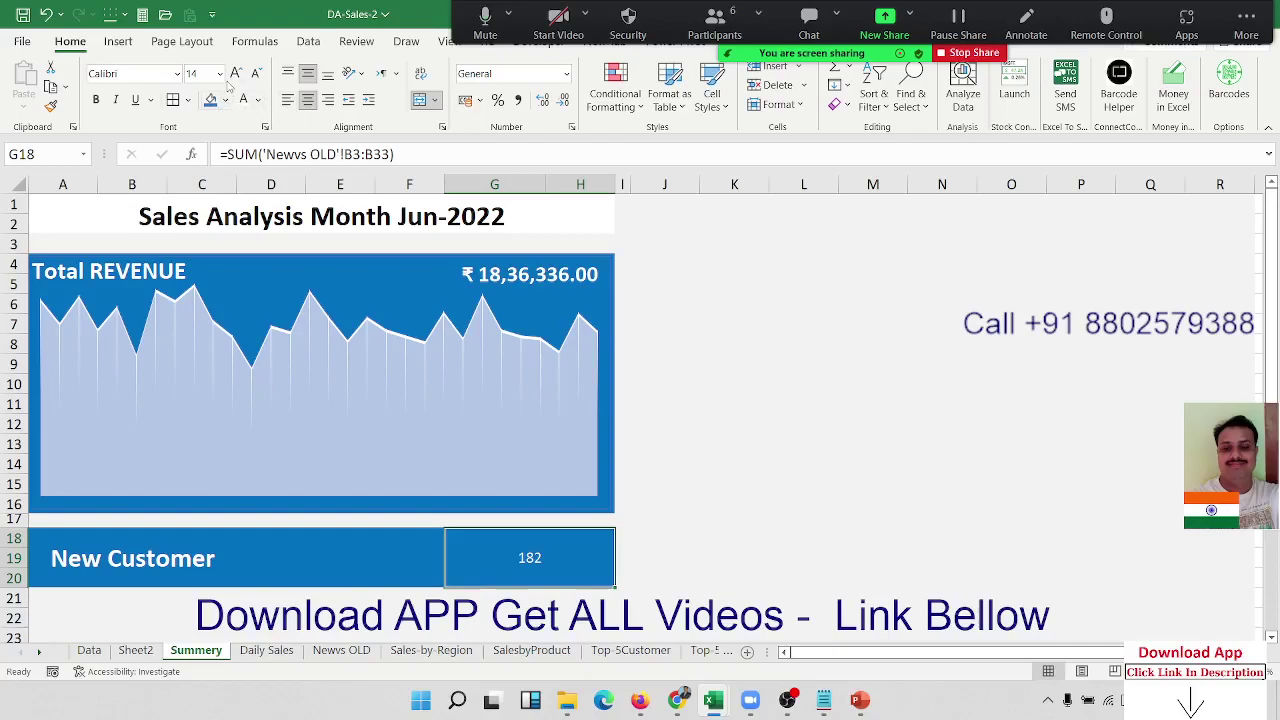
{"action": "left_click", "coordinate": [235, 73]}
{"action": "left_click", "coordinate": [235, 73]}
{"action": "left_click", "coordinate": [235, 73]}
{"action": "left_click", "coordinate": [235, 73]}
{"action": "left_click", "coordinate": [235, 73]}
{"action": "double_click", "coordinate": [235, 73]}
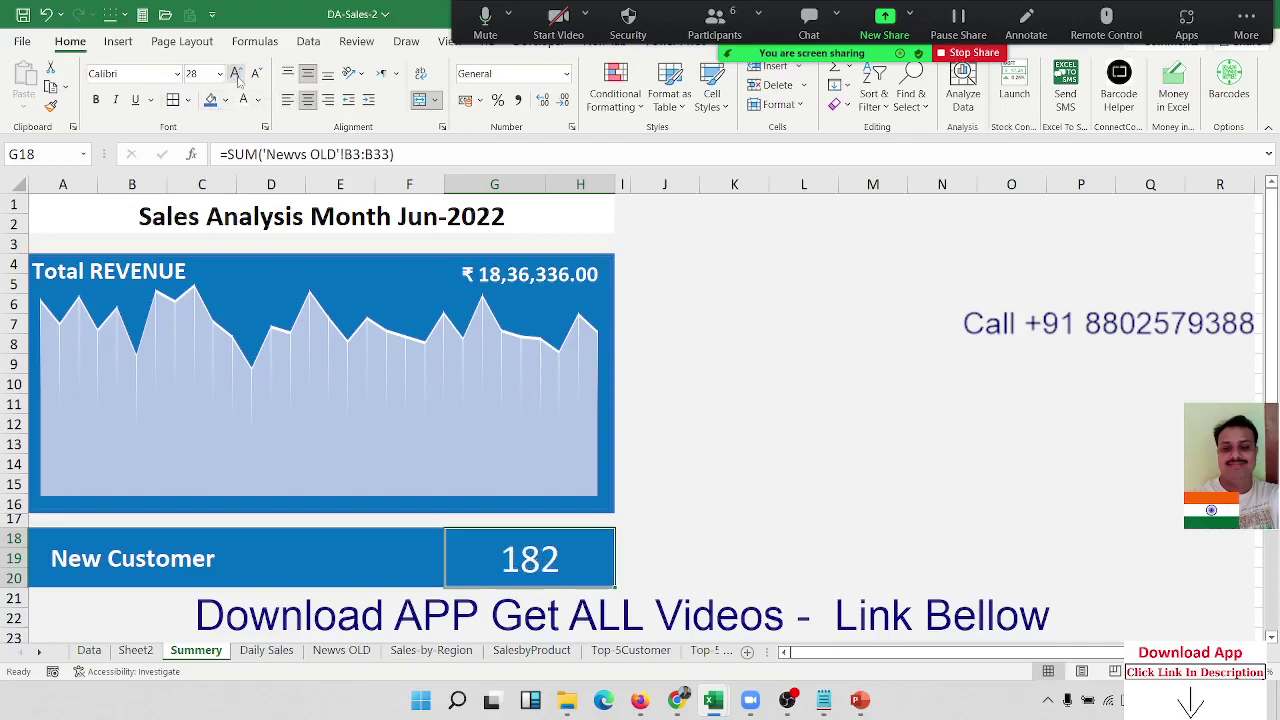
{"action": "left_click", "coordinate": [235, 73]}
{"action": "left_click", "coordinate": [235, 73]}
{"action": "left_click", "coordinate": [235, 73]}
{"action": "left_click", "coordinate": [256, 73]}
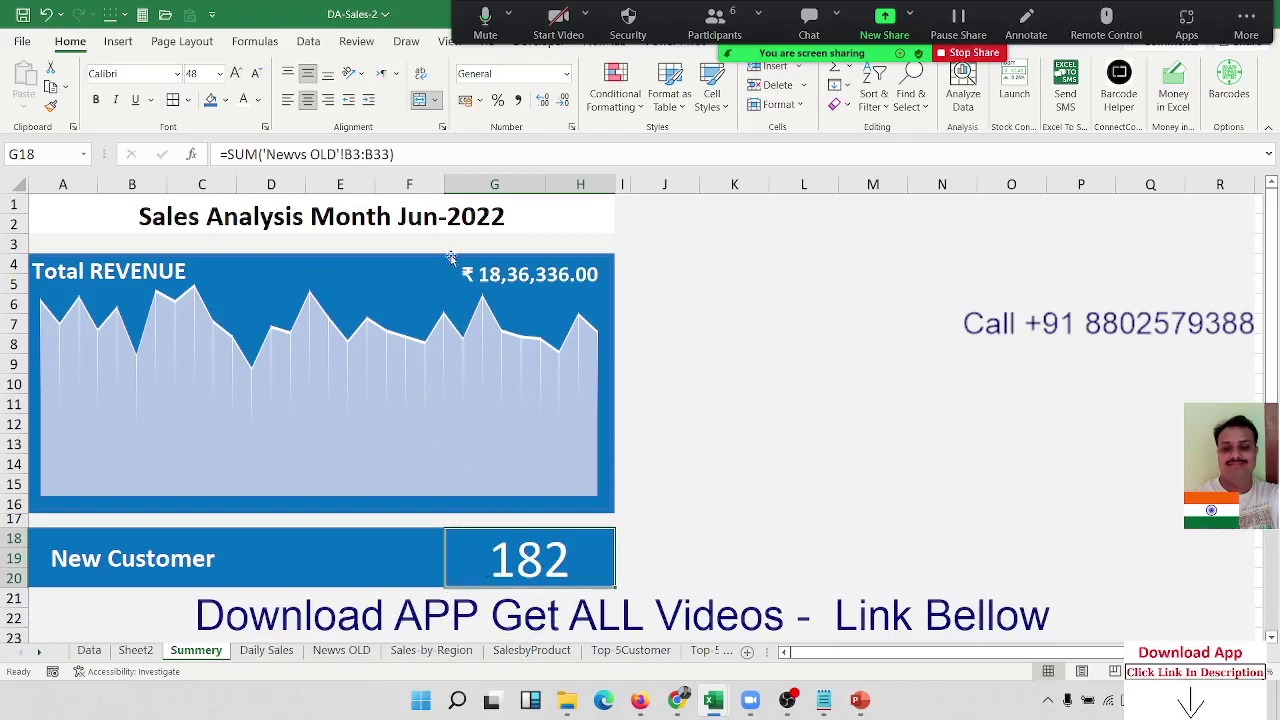
Re-merge the 182 across G18:H19 only and reduce it to size 36
{"action": "left_click", "coordinate": [421, 108]}
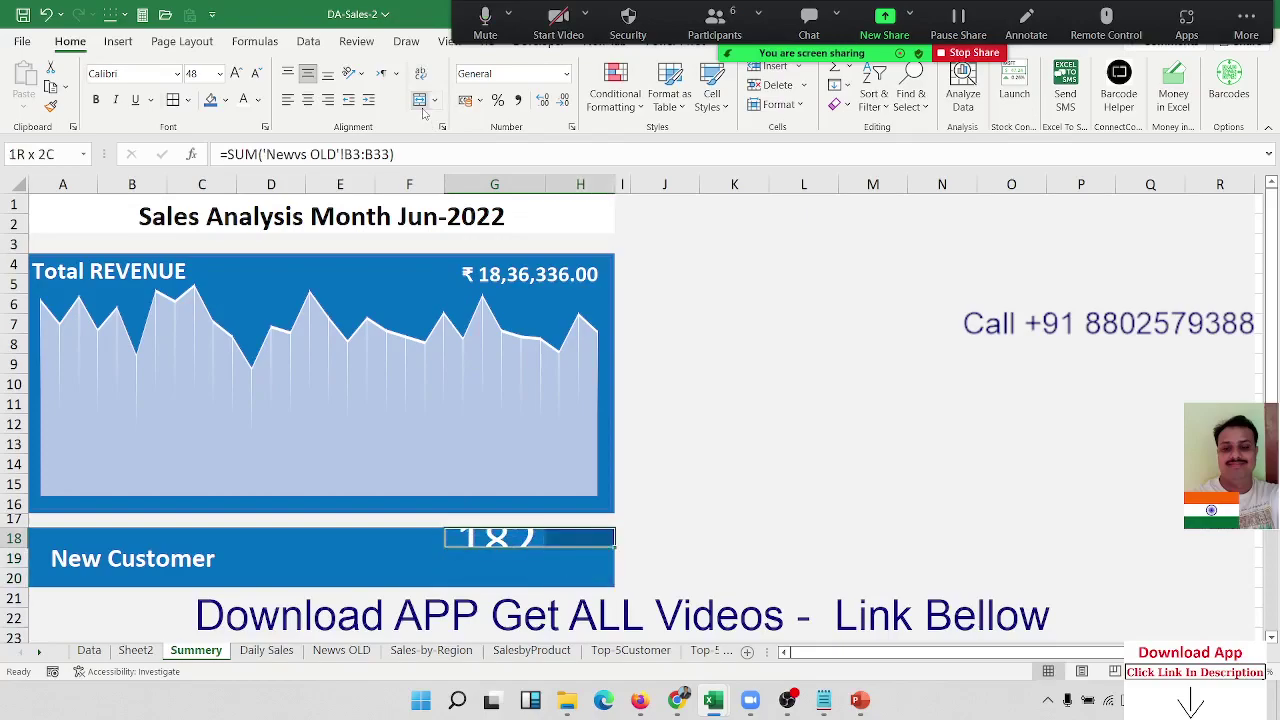
{"action": "key", "text": "shift+Down"}
{"action": "left_click", "coordinate": [421, 106]}
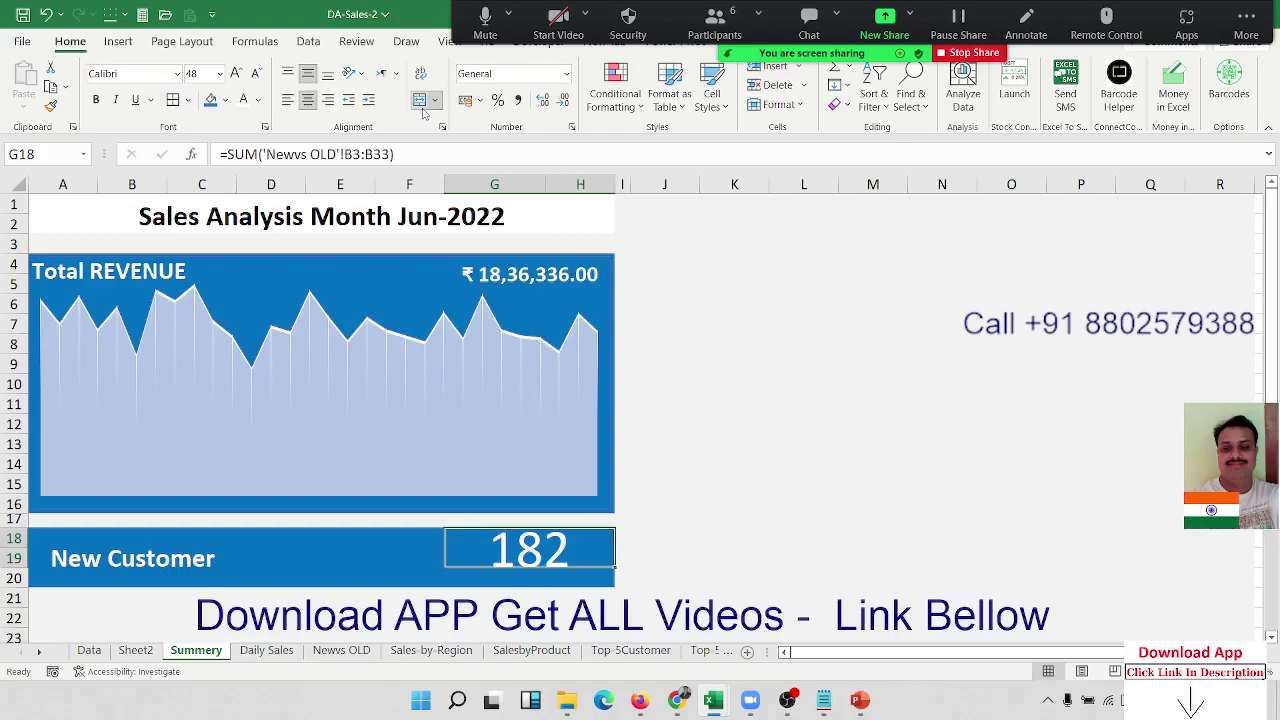
{"action": "left_click", "coordinate": [256, 73]}
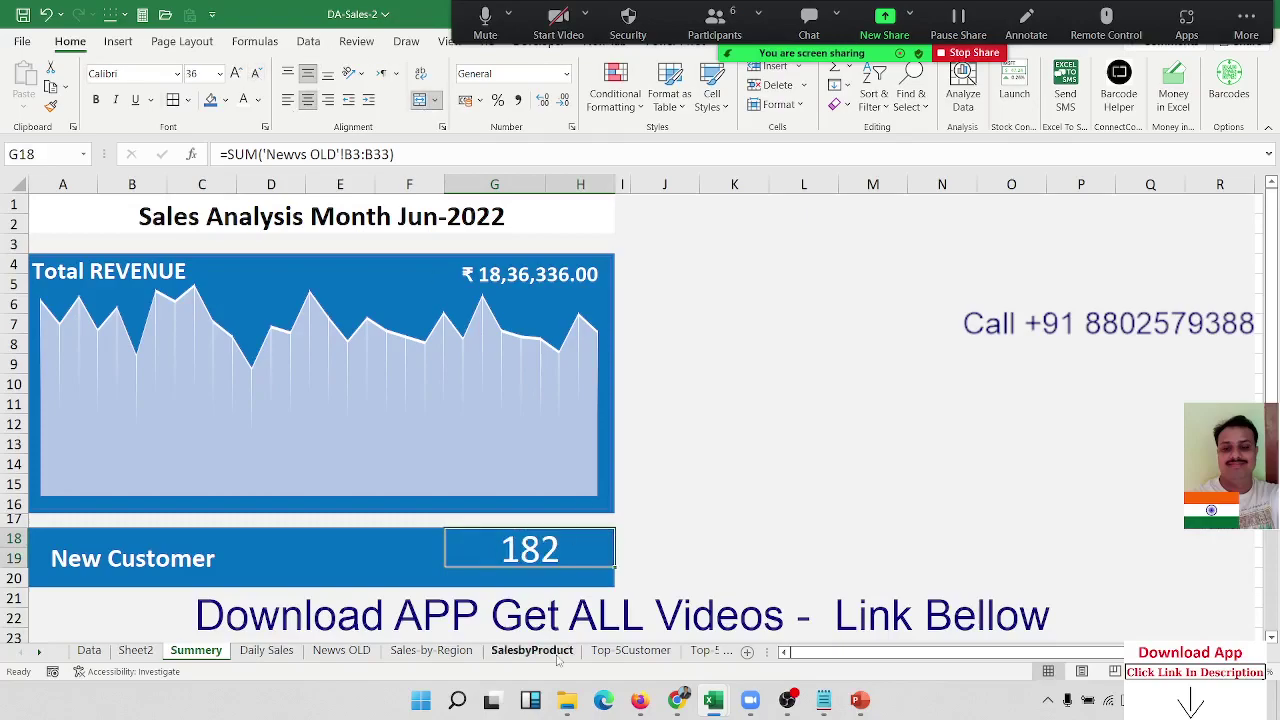
Enter =COUNTA(Data!F2:F1048576) in H20, giving 360
{"action": "left_click", "coordinate": [564, 580]}
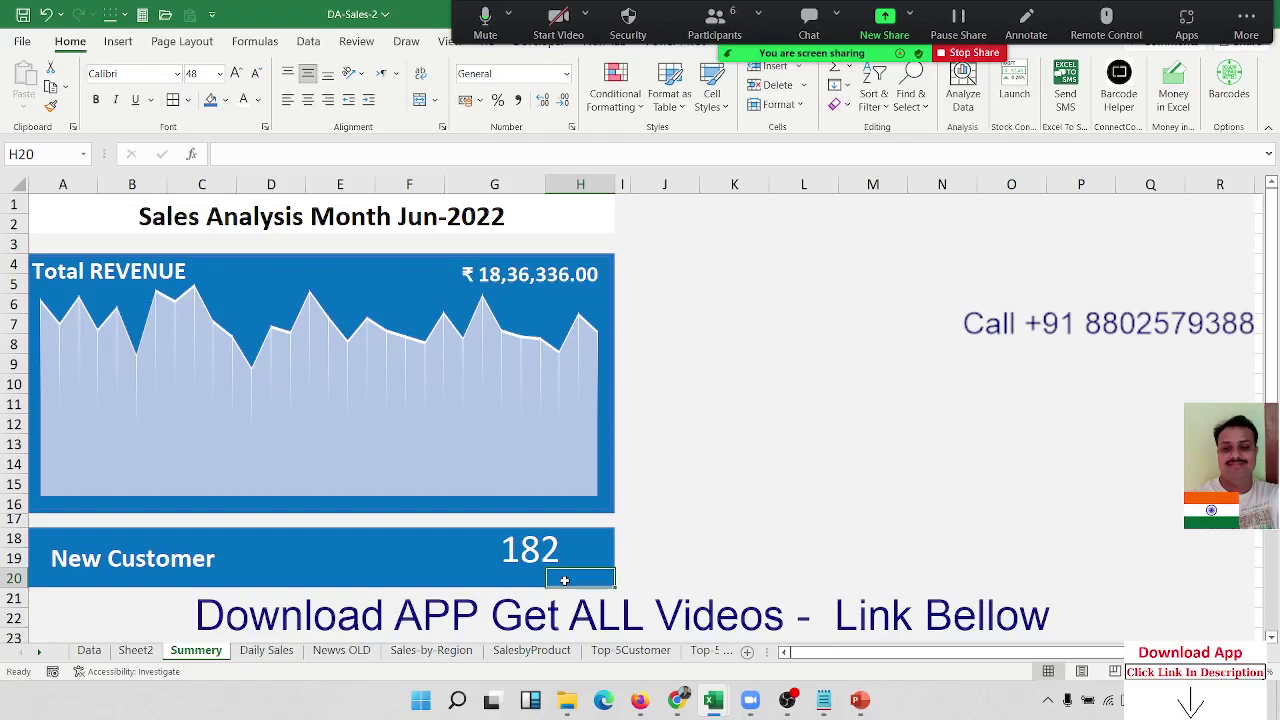
{"action": "type", "text": "="}
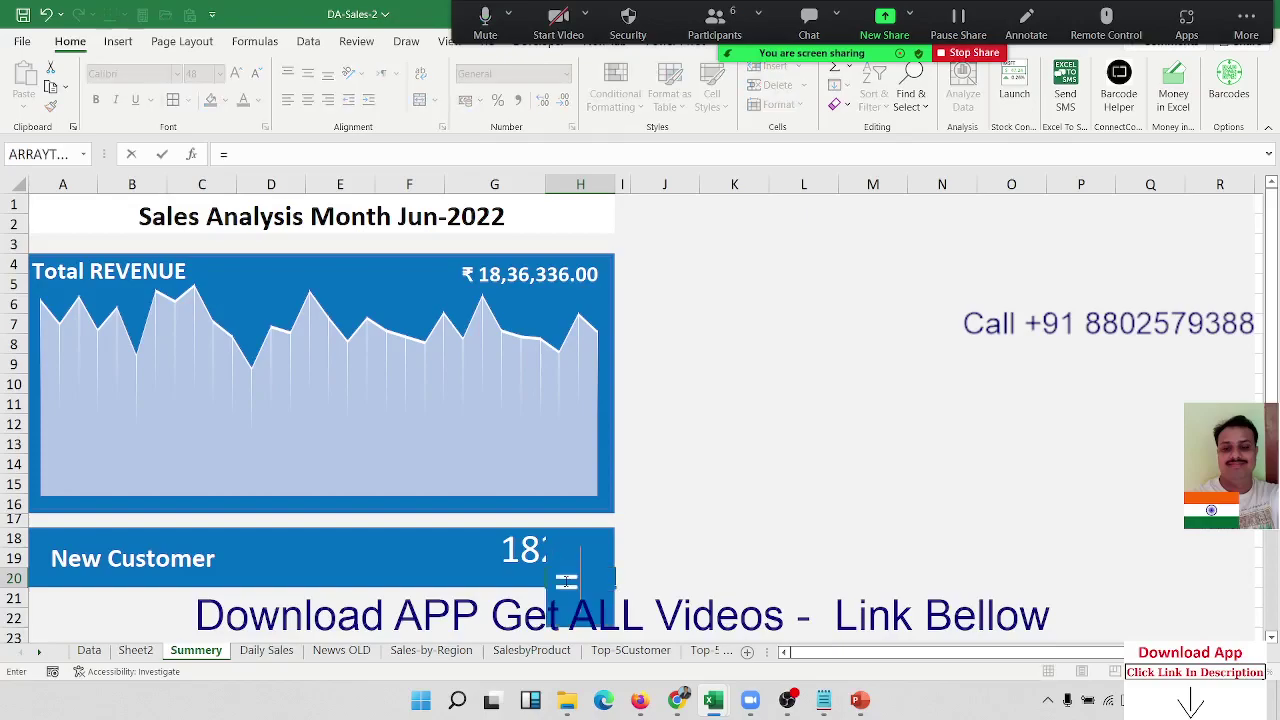
{"action": "type", "text": "s"}
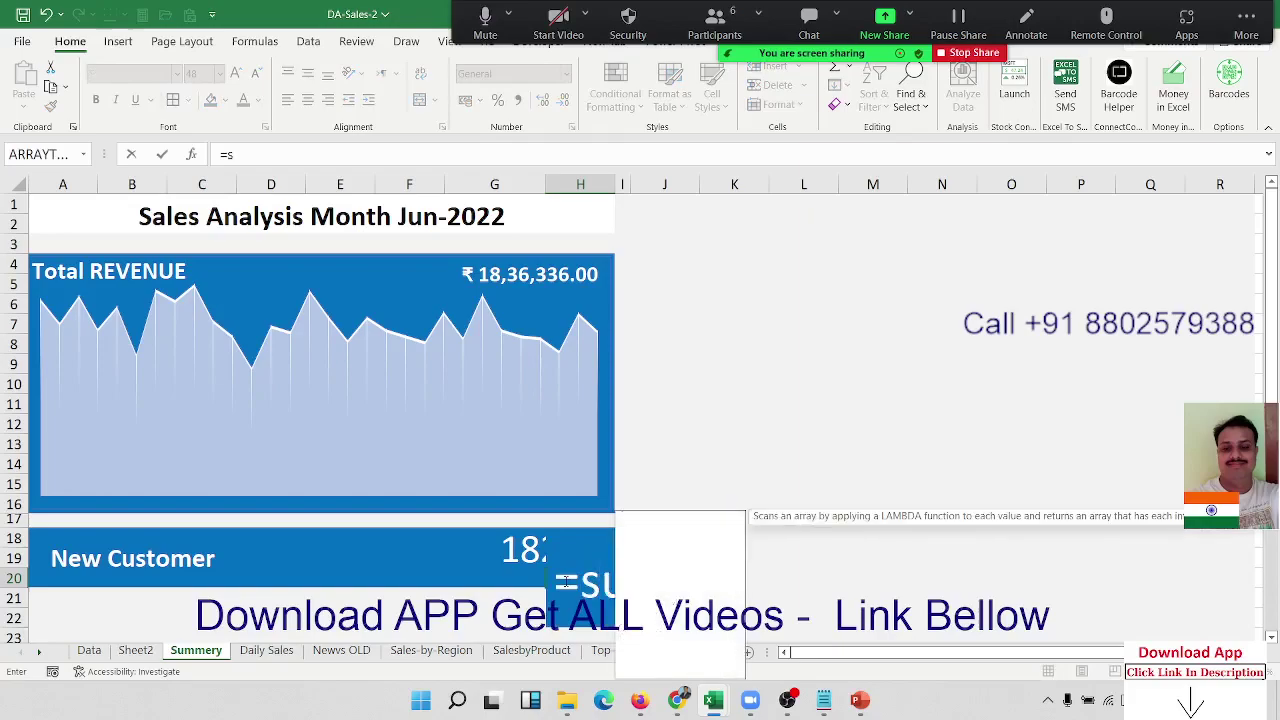
{"action": "type", "text": "um"}
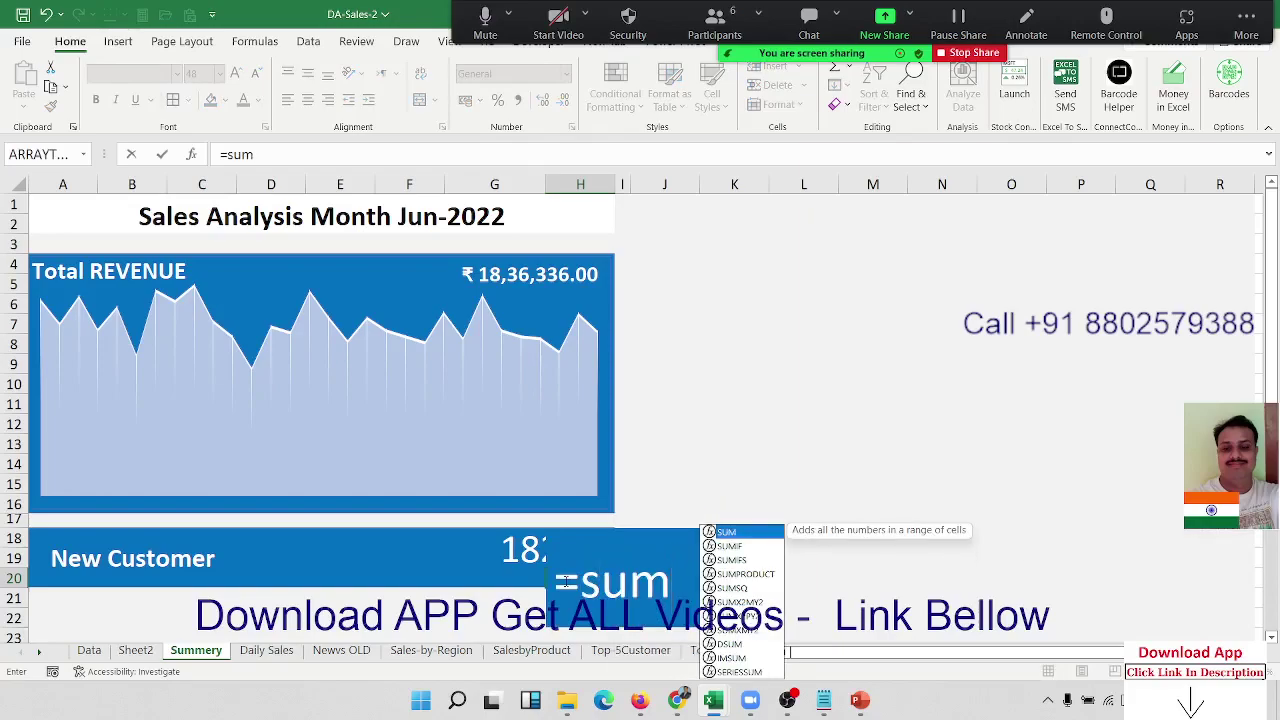
{"action": "key", "text": "Tab"}
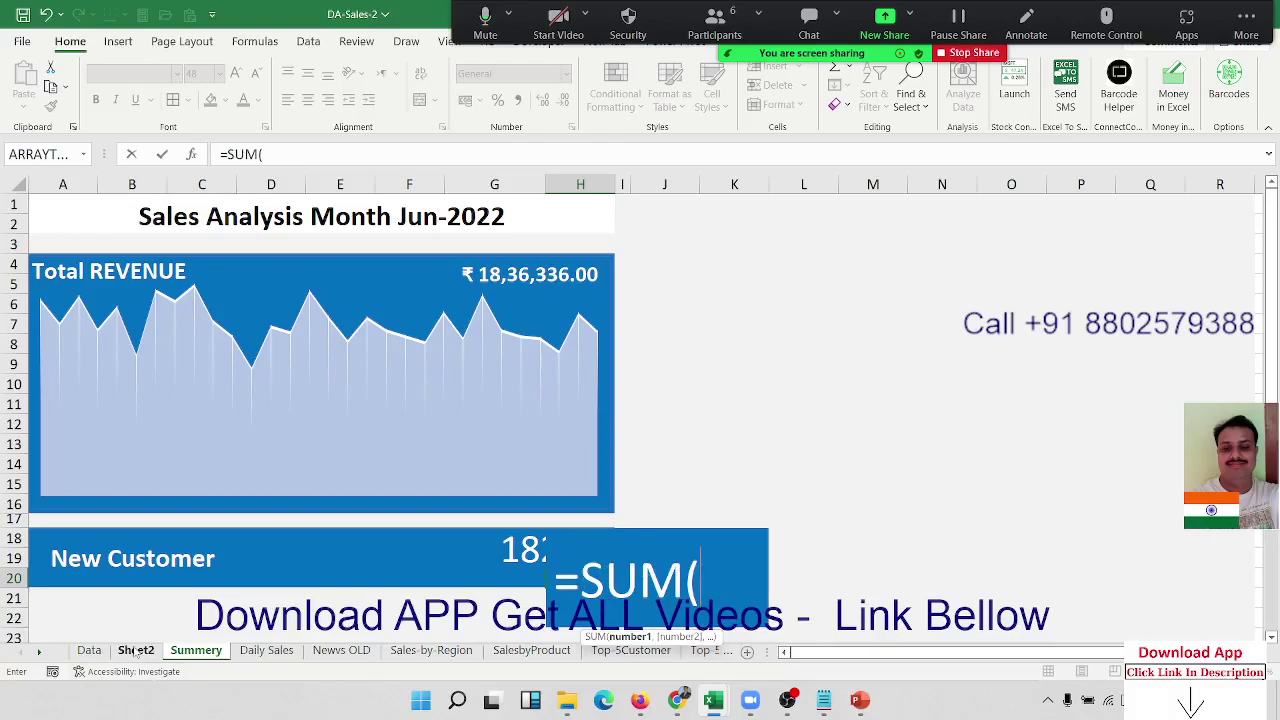
{"action": "key", "text": "BackSpace"}
{"action": "key", "text": "BackSpace"}
{"action": "key", "text": "BackSpace"}
{"action": "key", "text": "BackSpace"}
{"action": "type", "text": "co"}
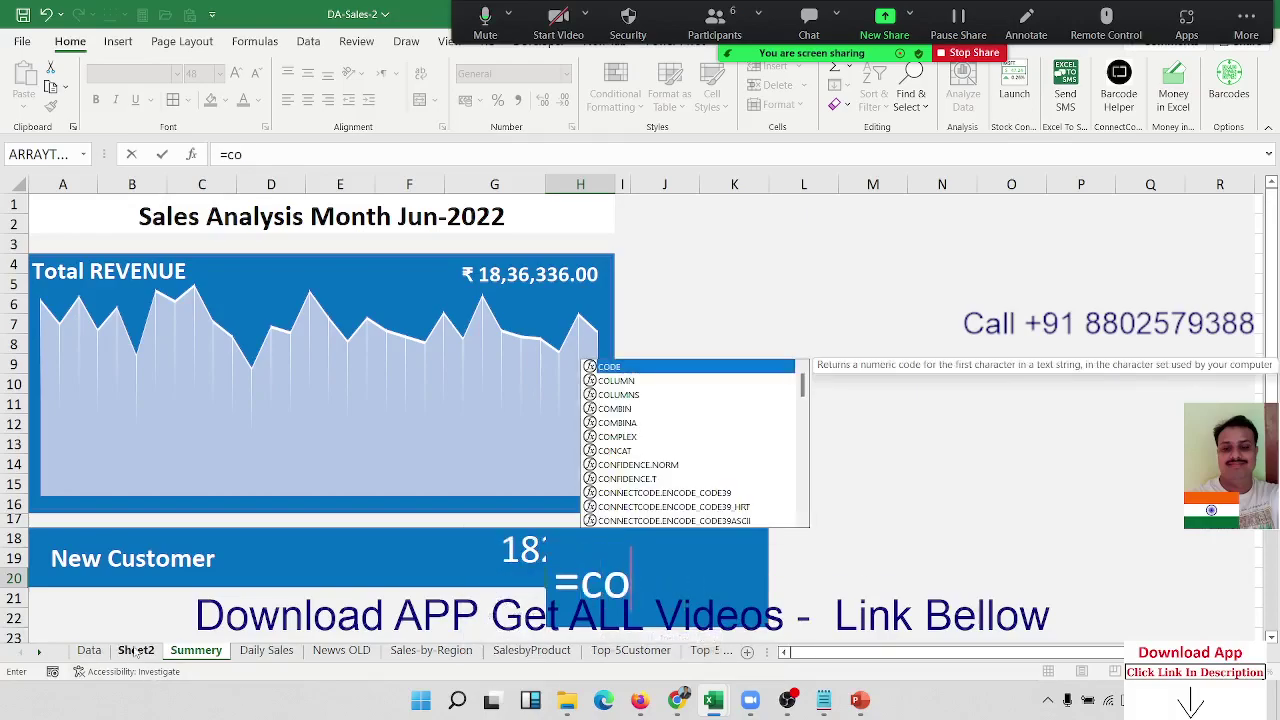
{"action": "type", "text": "u"}
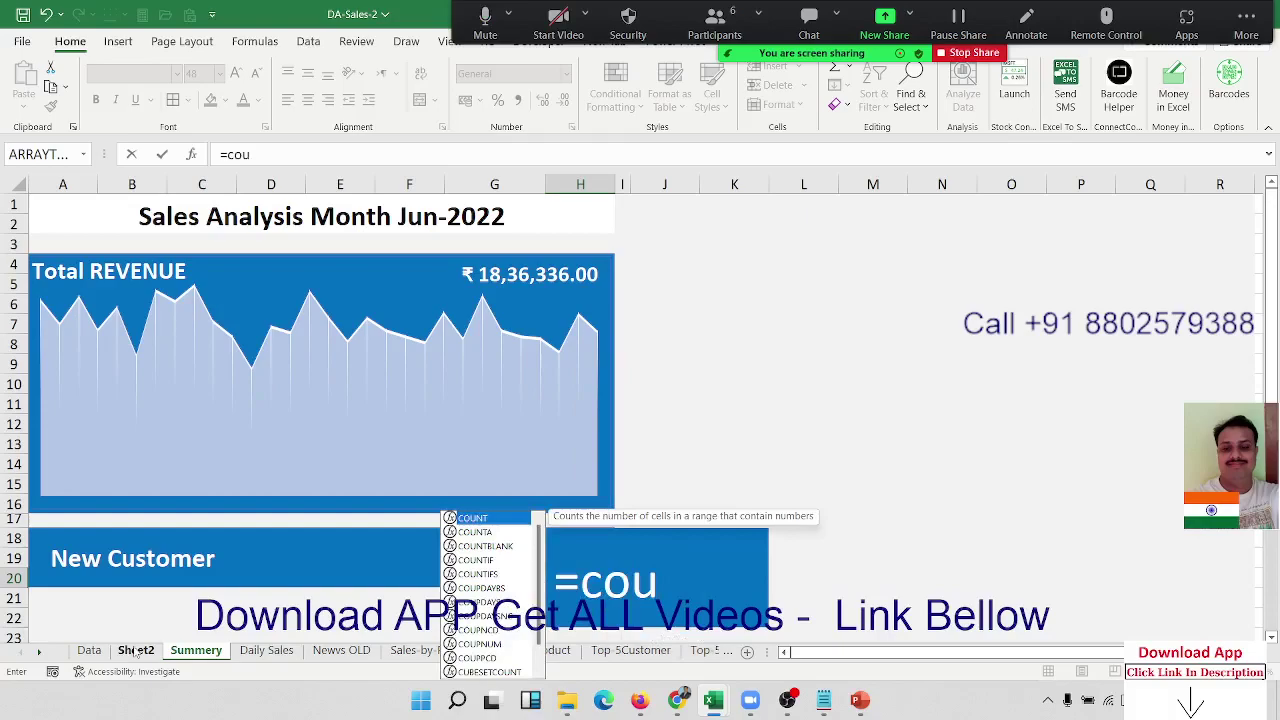
{"action": "key", "text": "Down"}
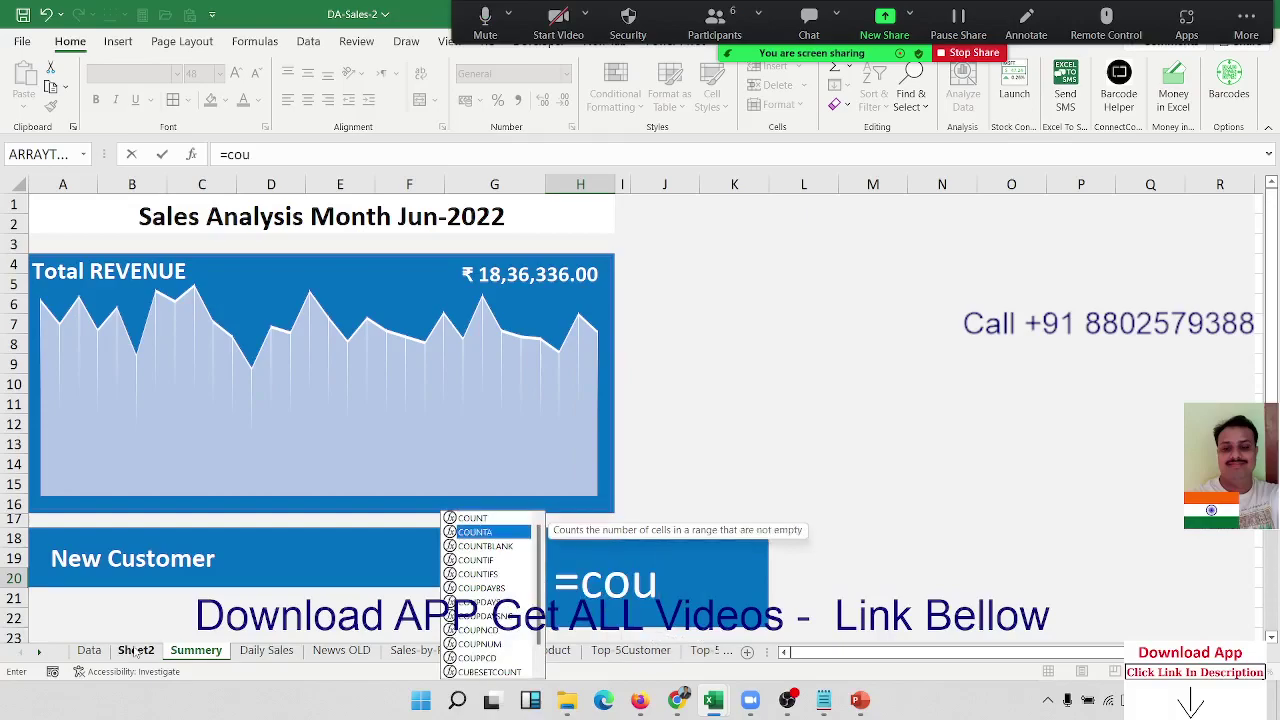
{"action": "key", "text": "Tab"}
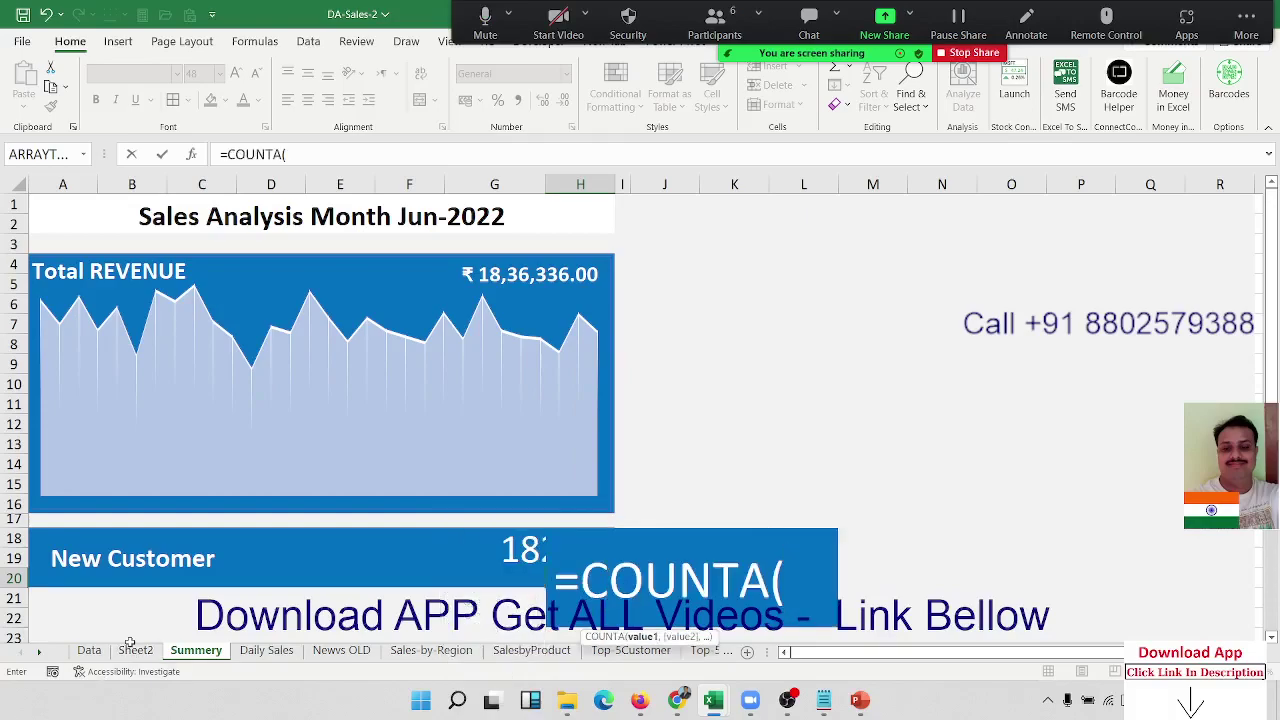
{"action": "left_click", "coordinate": [98, 650]}
{"action": "left_click", "coordinate": [414, 212]}
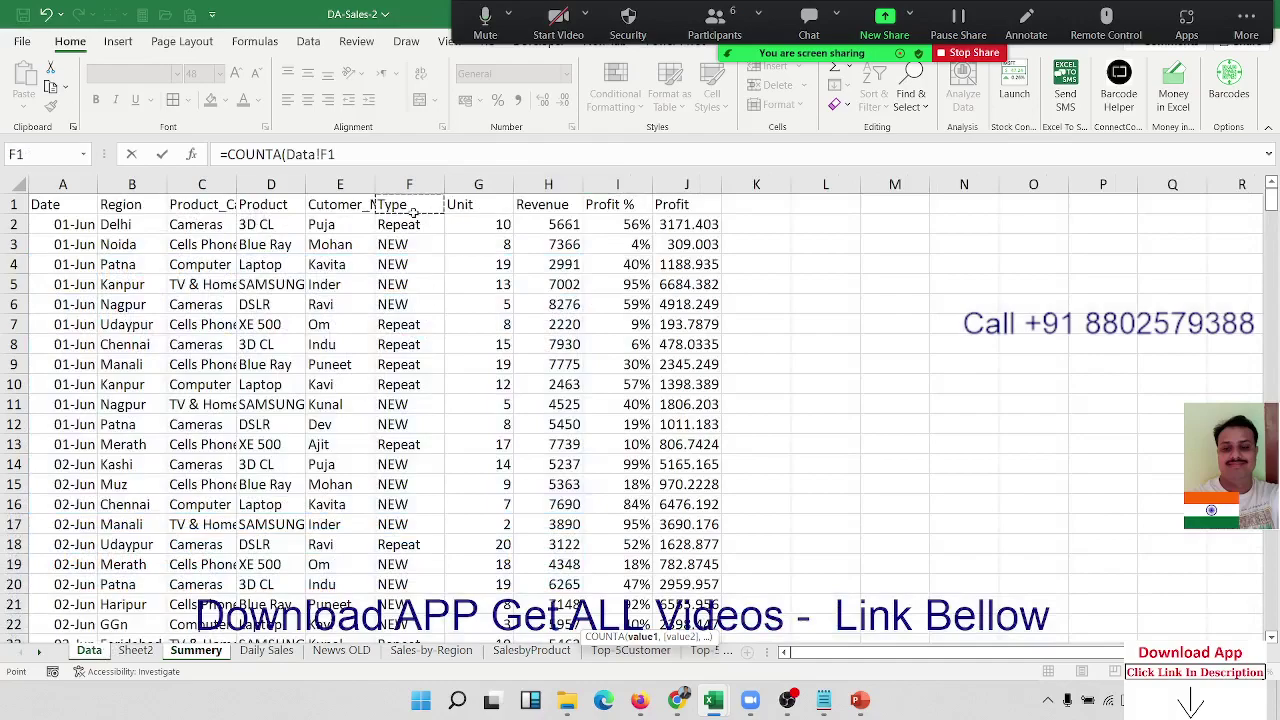
{"action": "key", "text": "Down"}
{"action": "key", "text": "ctrl+shift+Down"}
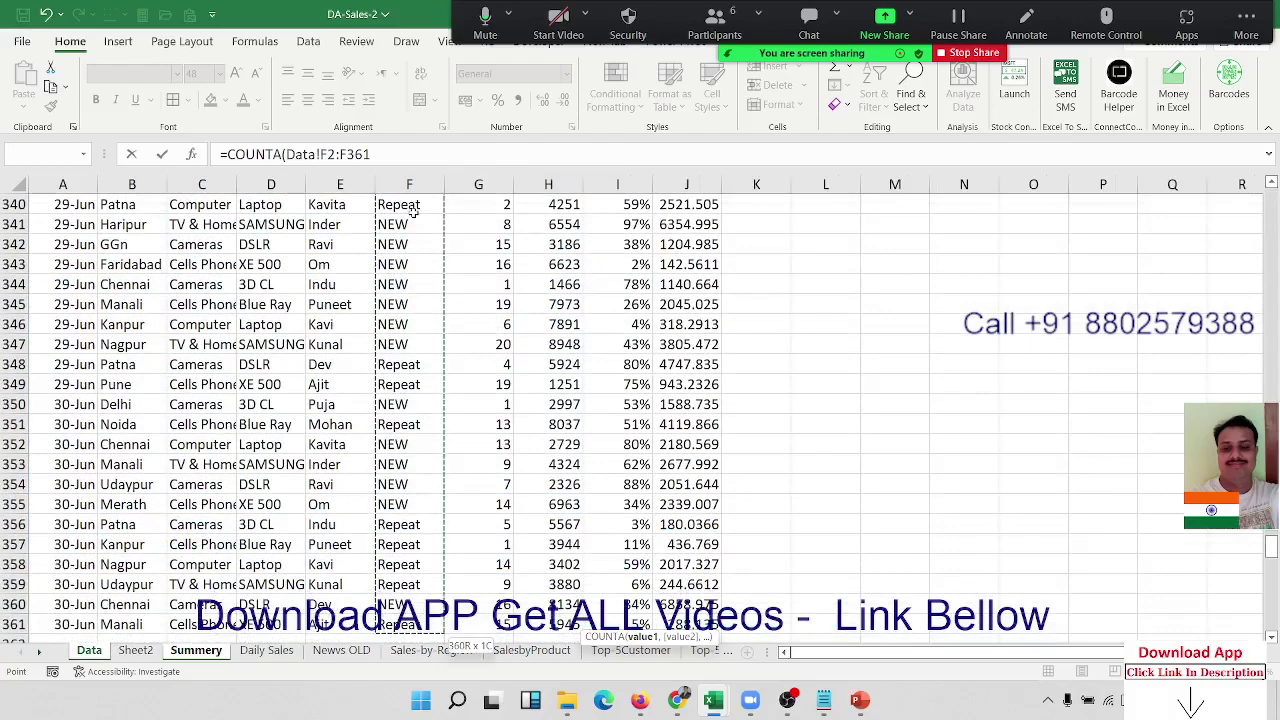
{"action": "key", "text": "ctrl+shift+Down"}
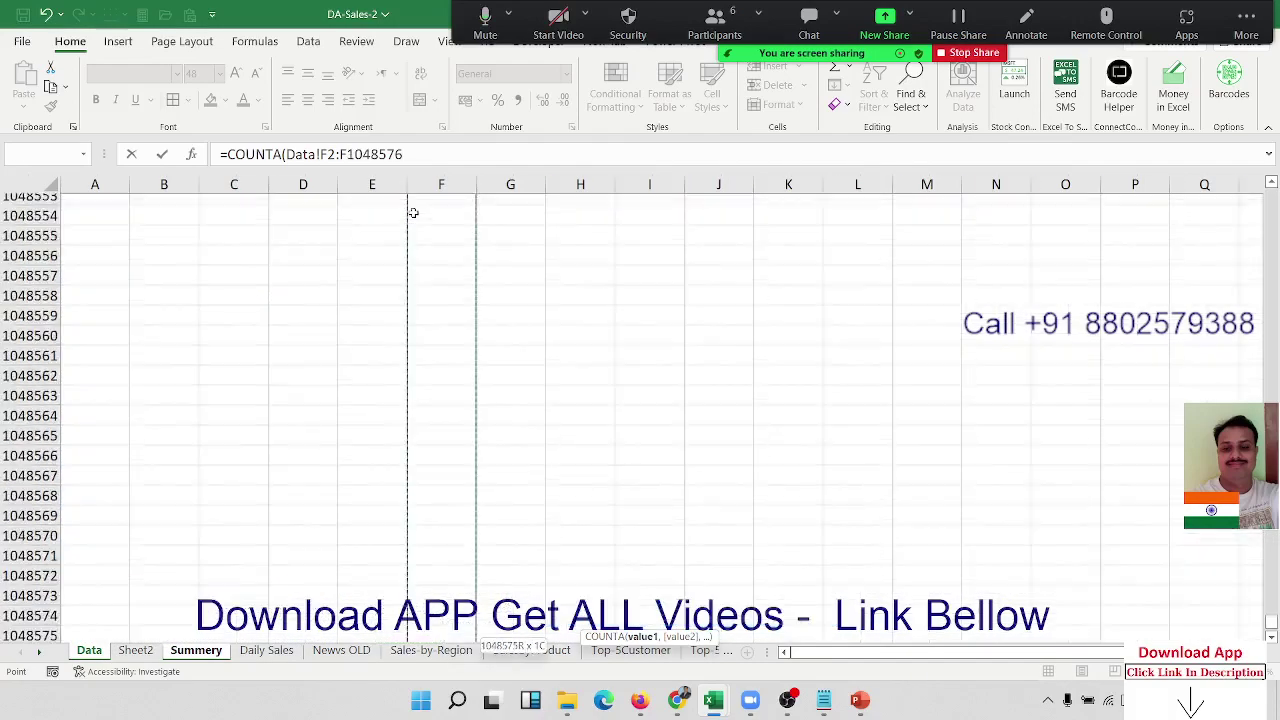
{"action": "key", "text": "ctrl+Return"}
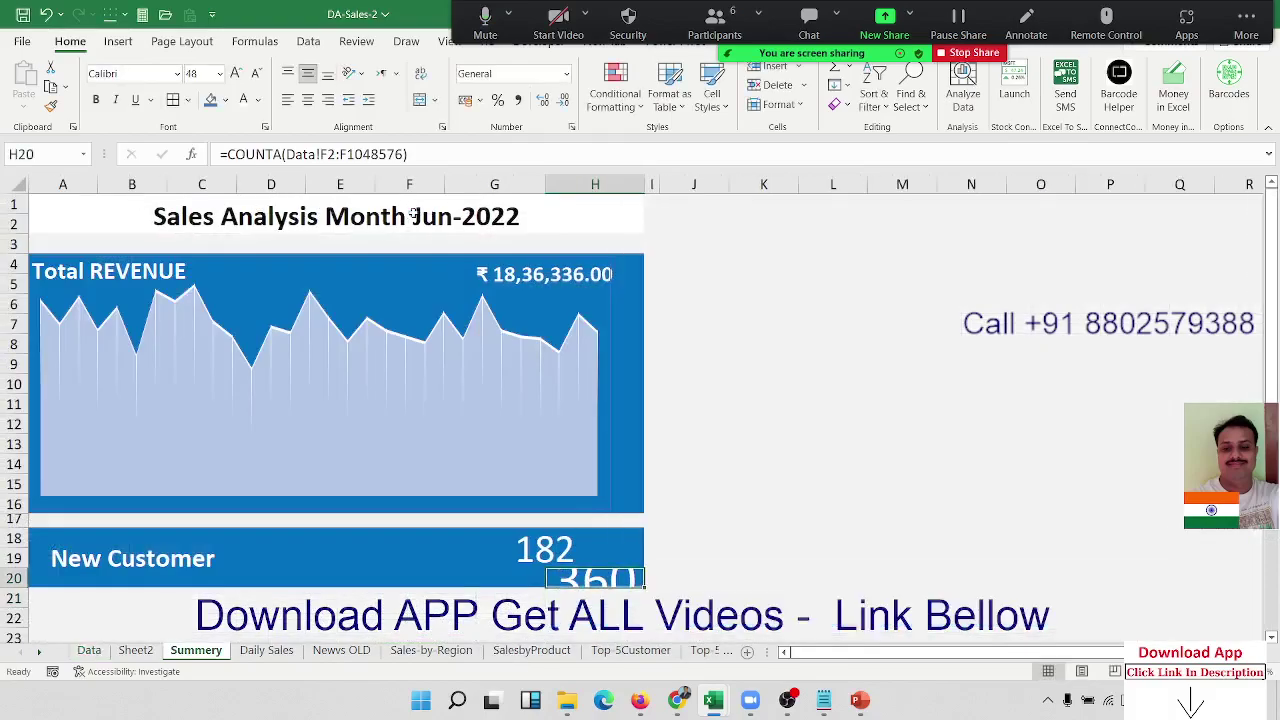
Shrink the 360 in H20 to about size 22 so it fits
{"action": "left_click", "coordinate": [257, 75]}
{"action": "left_click", "coordinate": [257, 75]}
{"action": "left_click", "coordinate": [257, 75]}
{"action": "left_click", "coordinate": [257, 75]}
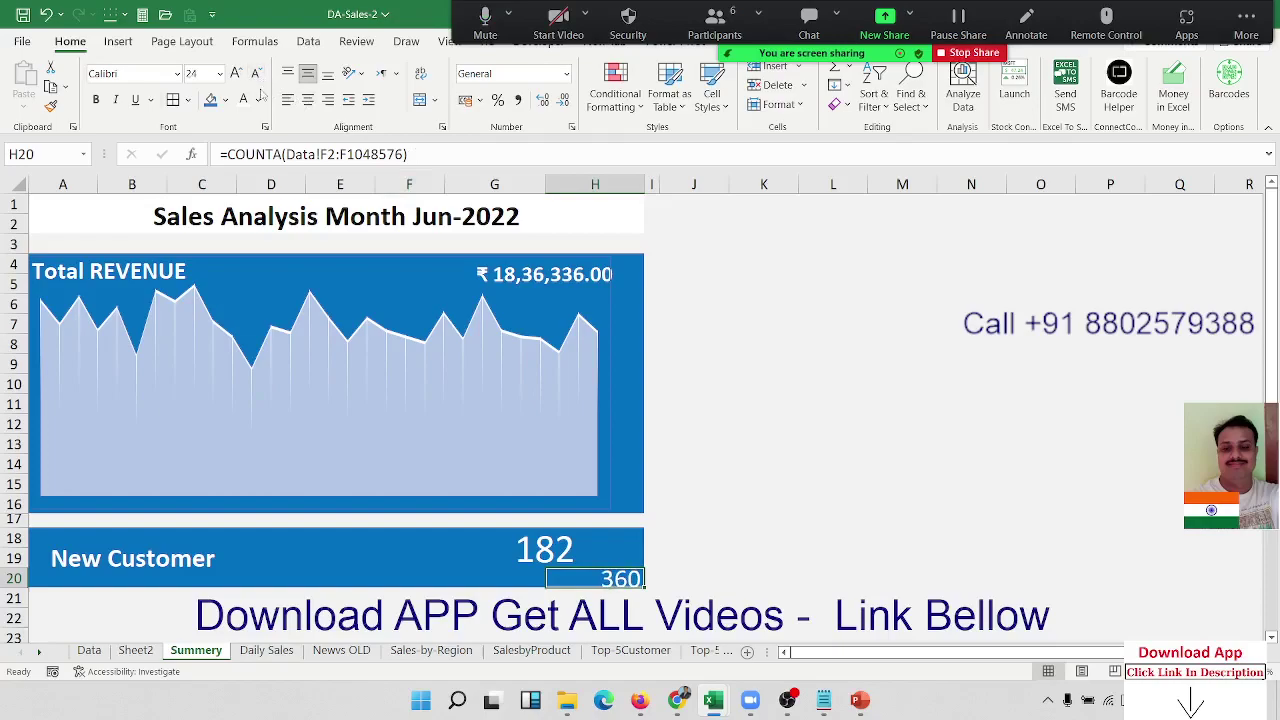
{"action": "left_click", "coordinate": [482, 633]}
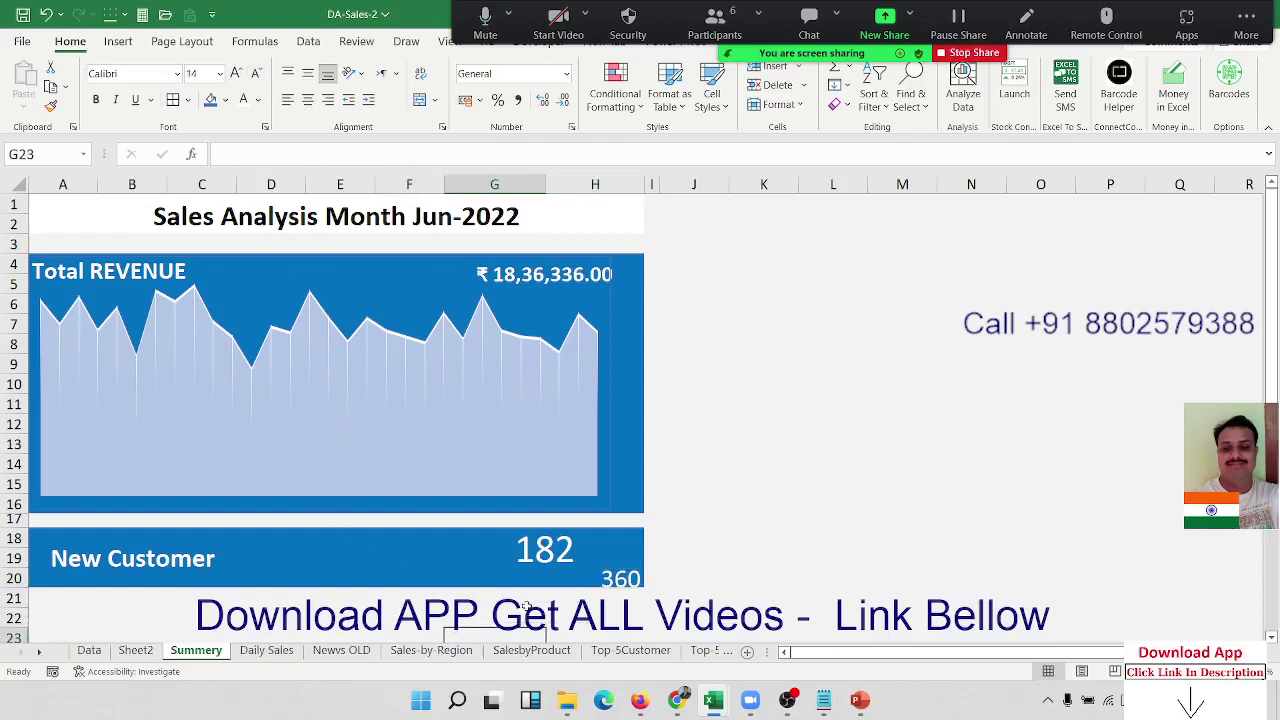
{"action": "left_click", "coordinate": [592, 579]}
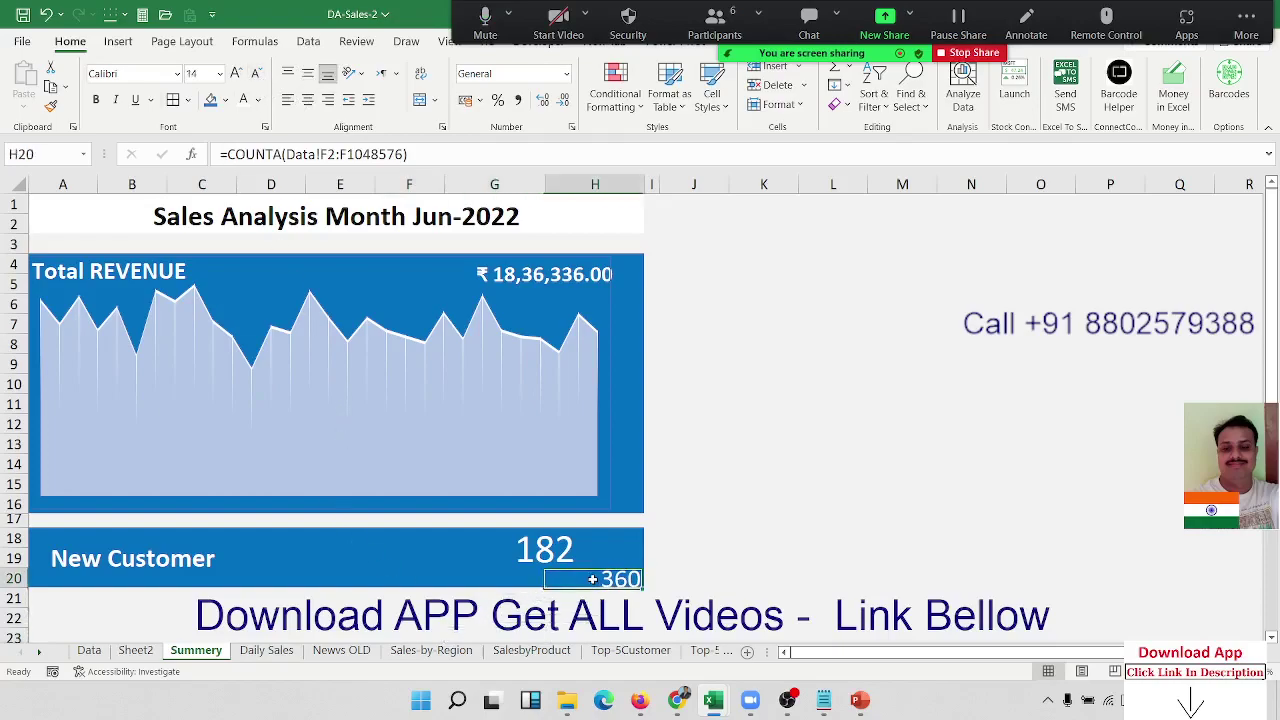
{"action": "left_click", "coordinate": [257, 75]}
Unmerge the 182 block and re-merge it across G18:H19
{"action": "left_click", "coordinate": [628, 555]}
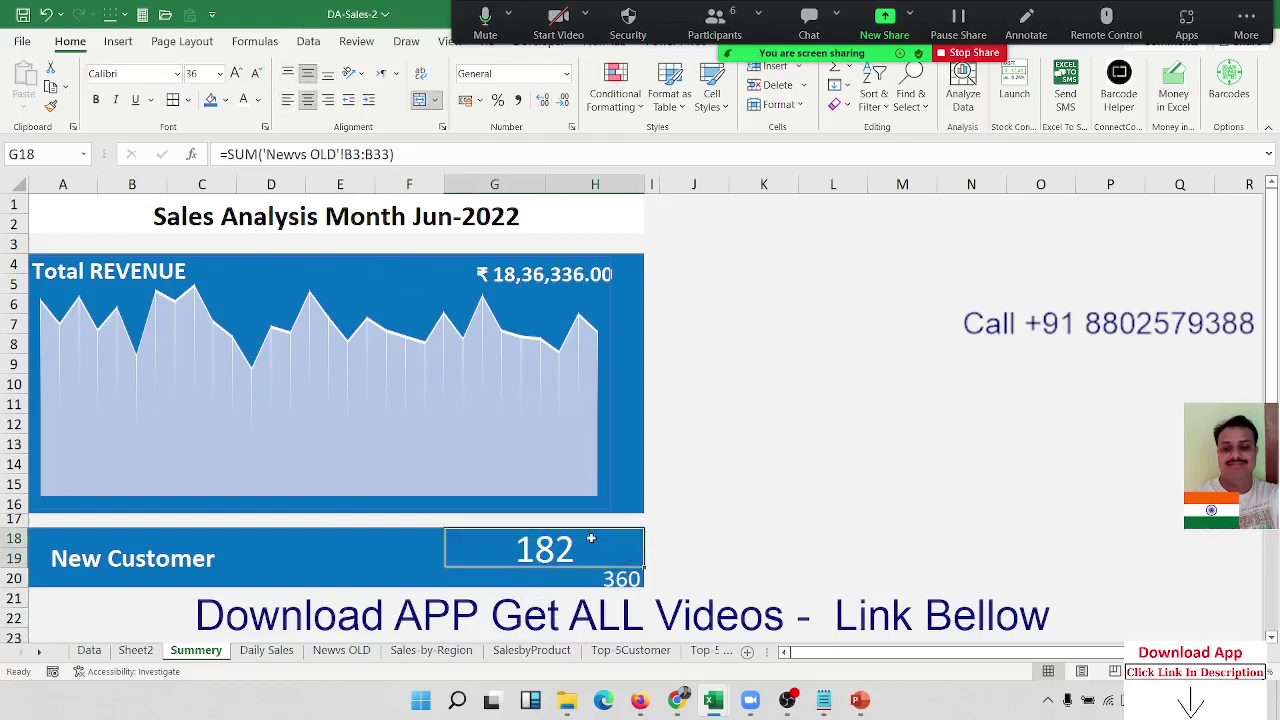
{"action": "left_click", "coordinate": [421, 101]}
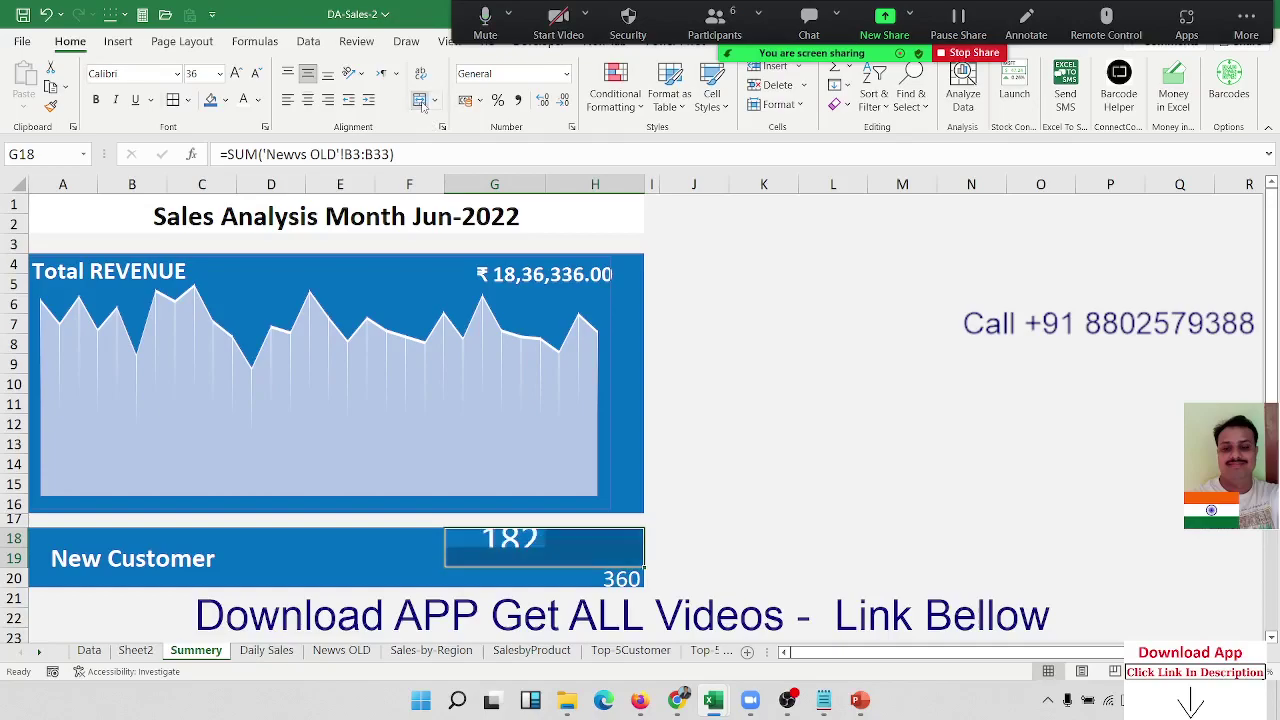
{"action": "key", "text": "shift+Left"}
{"action": "key", "text": "shift+Up"}
{"action": "key", "text": "shift+Right"}
{"action": "key", "text": "shift+Left"}
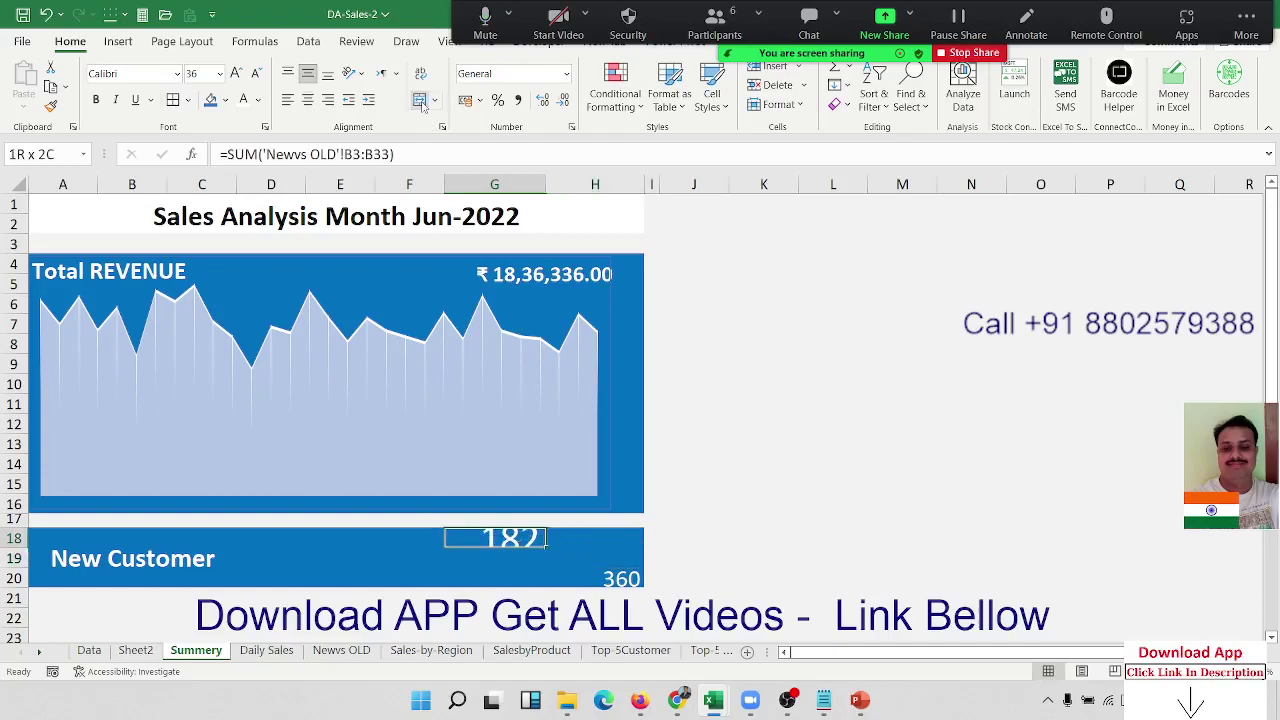
{"action": "key", "text": "shift+Down"}
{"action": "key", "text": "shift+Right"}
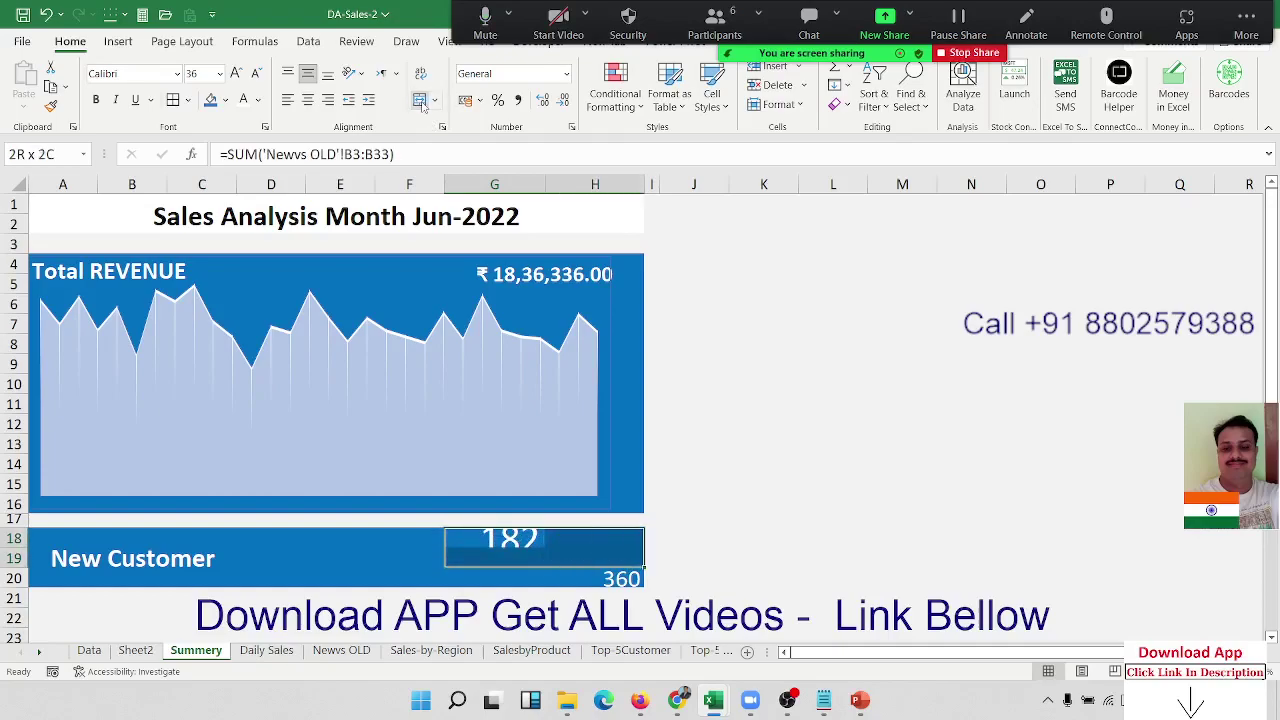
{"action": "key", "text": "shift+Left"}
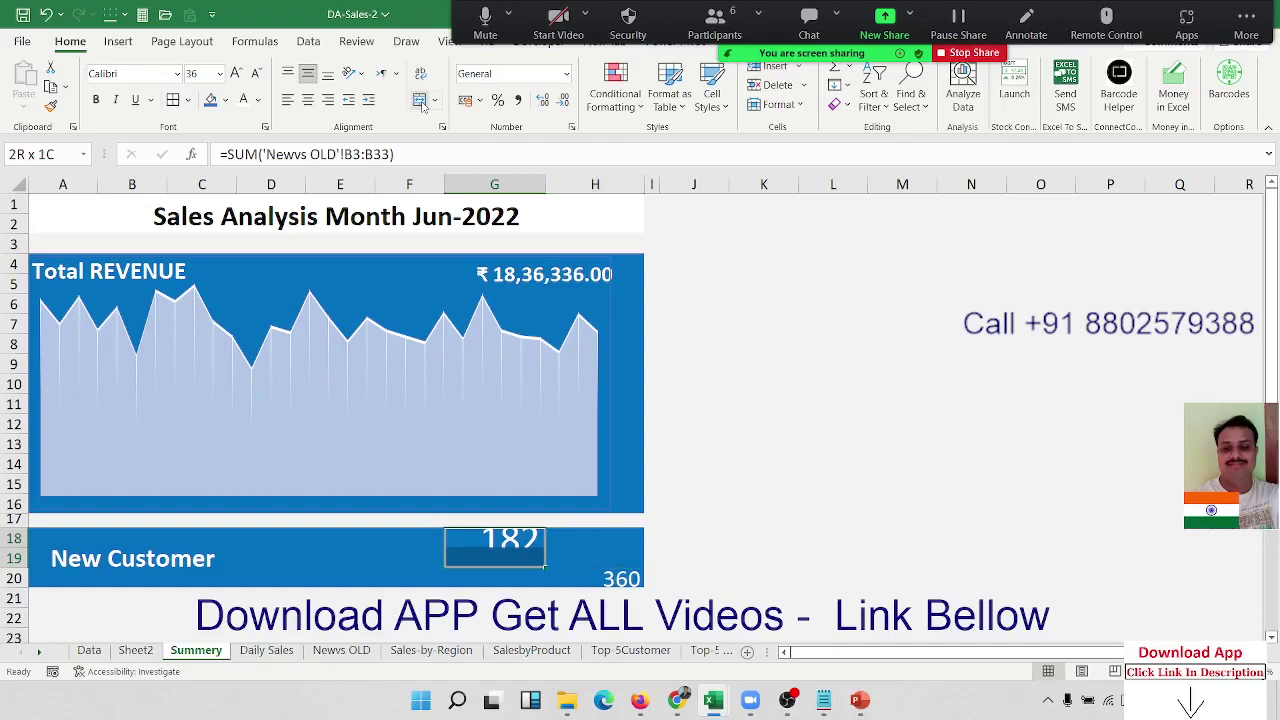
{"action": "key", "text": "shift+Right"}
{"action": "left_click", "coordinate": [423, 106]}
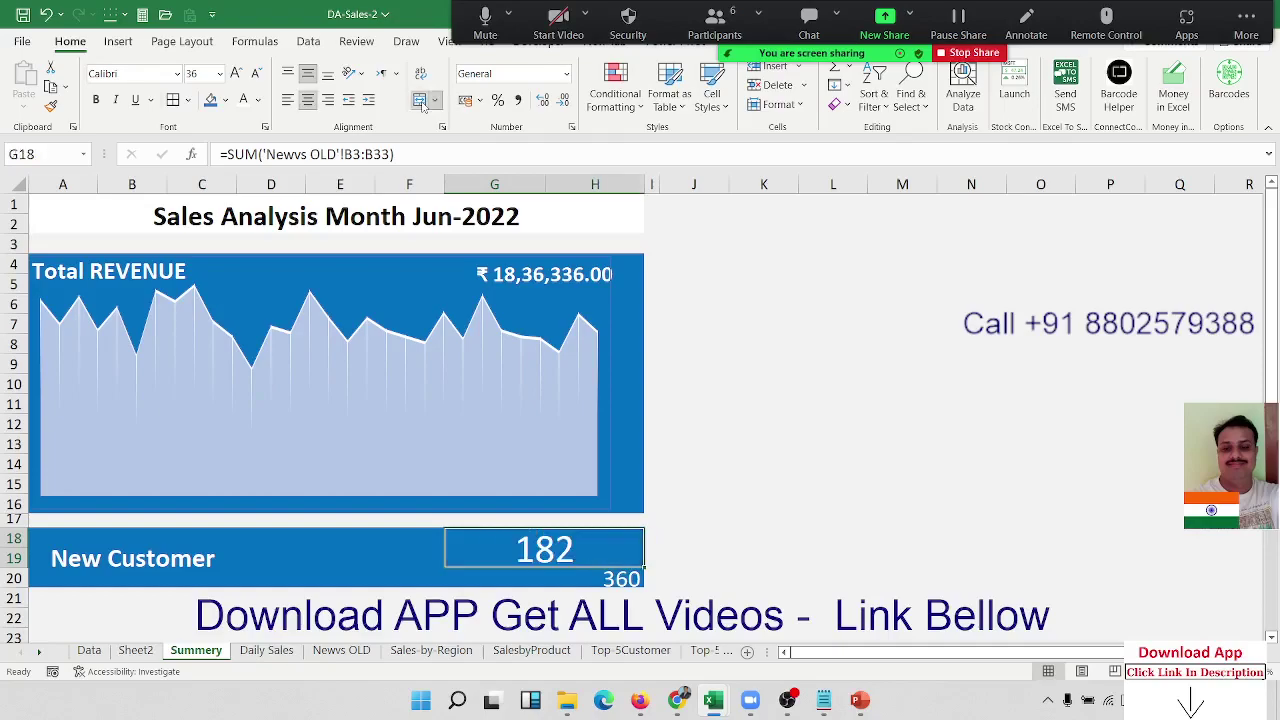
Change H20 to ="Total "&COUNTA(...) so it reads 'Total 360', one size smaller
{"action": "left_click", "coordinate": [605, 578]}
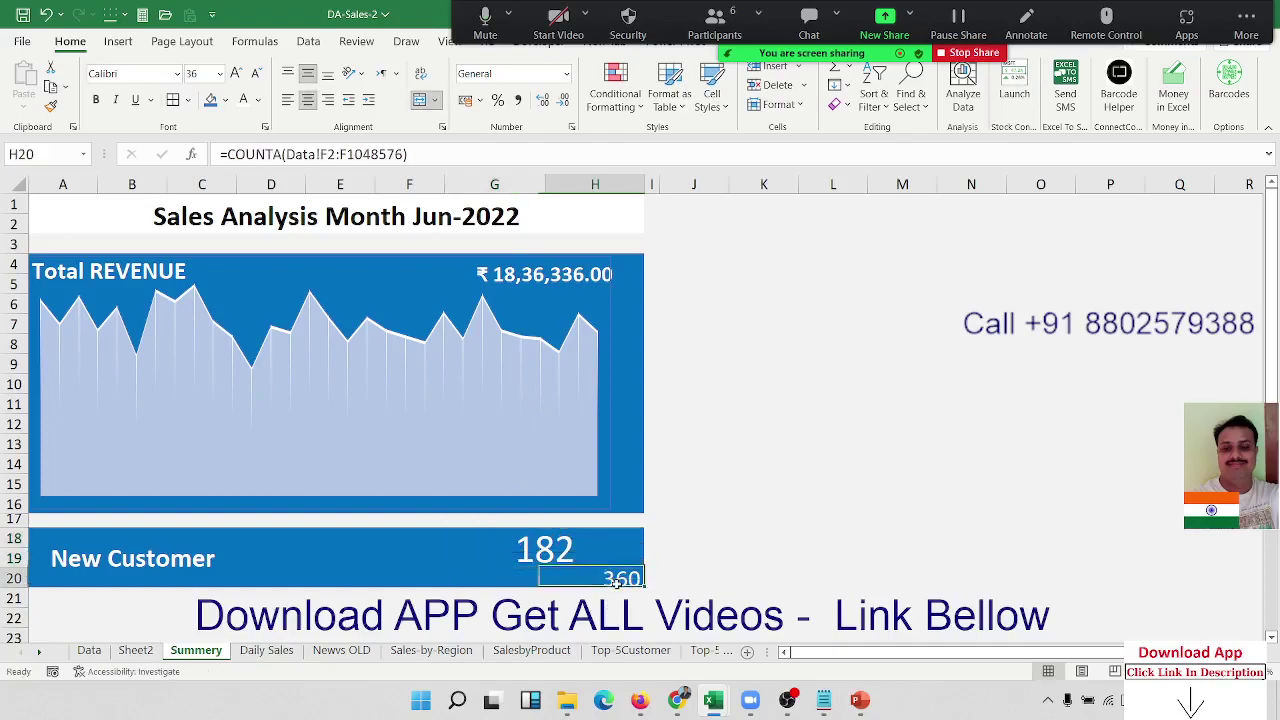
{"action": "left_click", "coordinate": [225, 155]}
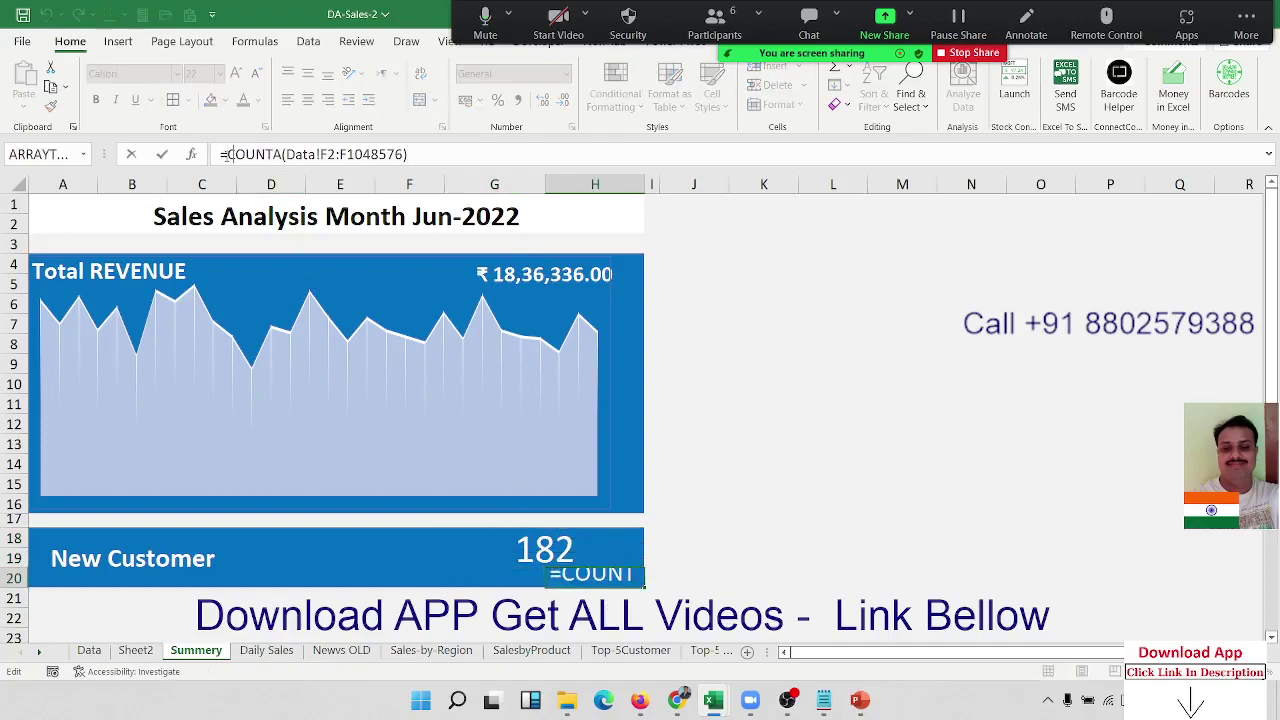
{"action": "type", "text": "\"Total"}
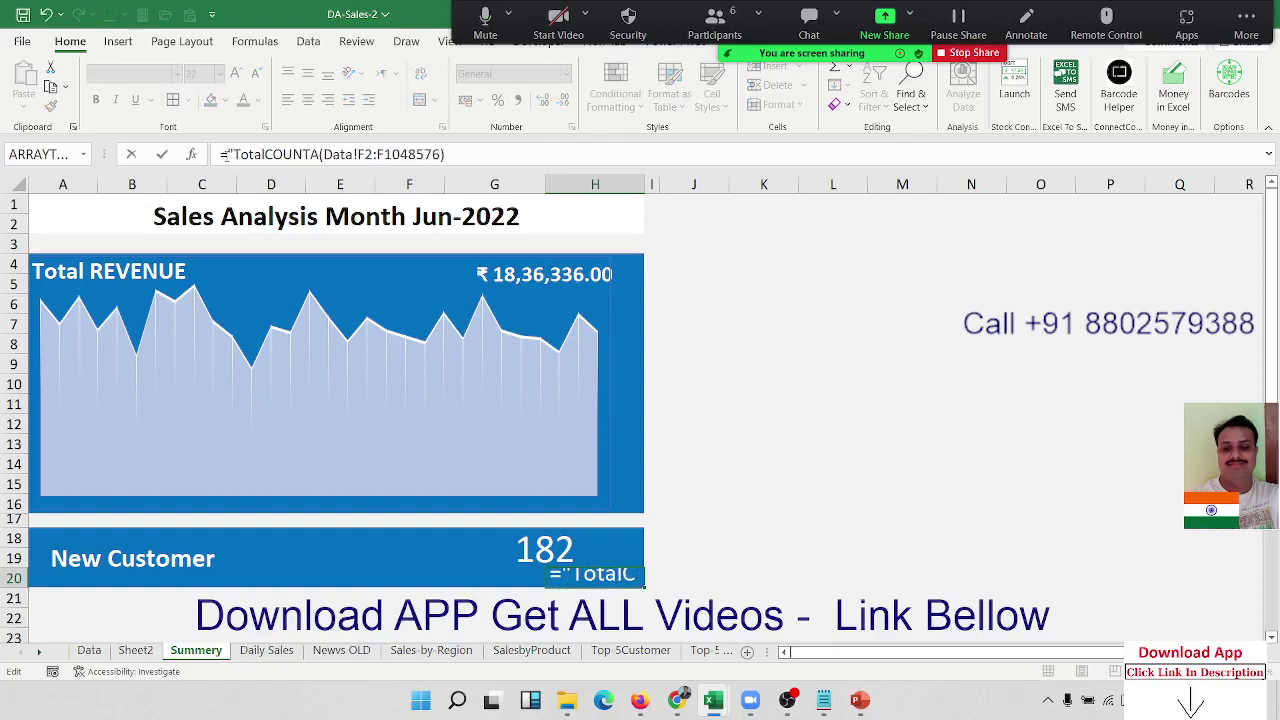
{"action": "type", "text": "\""}
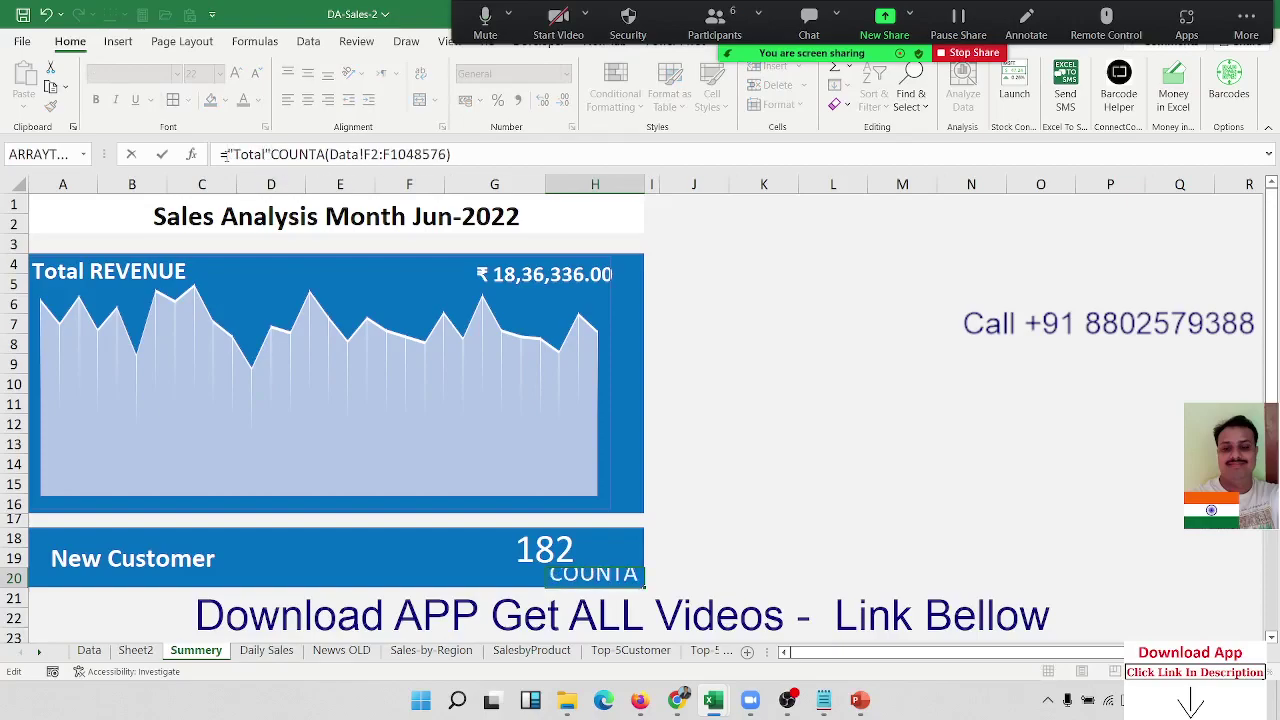
{"action": "key", "text": "Left"}
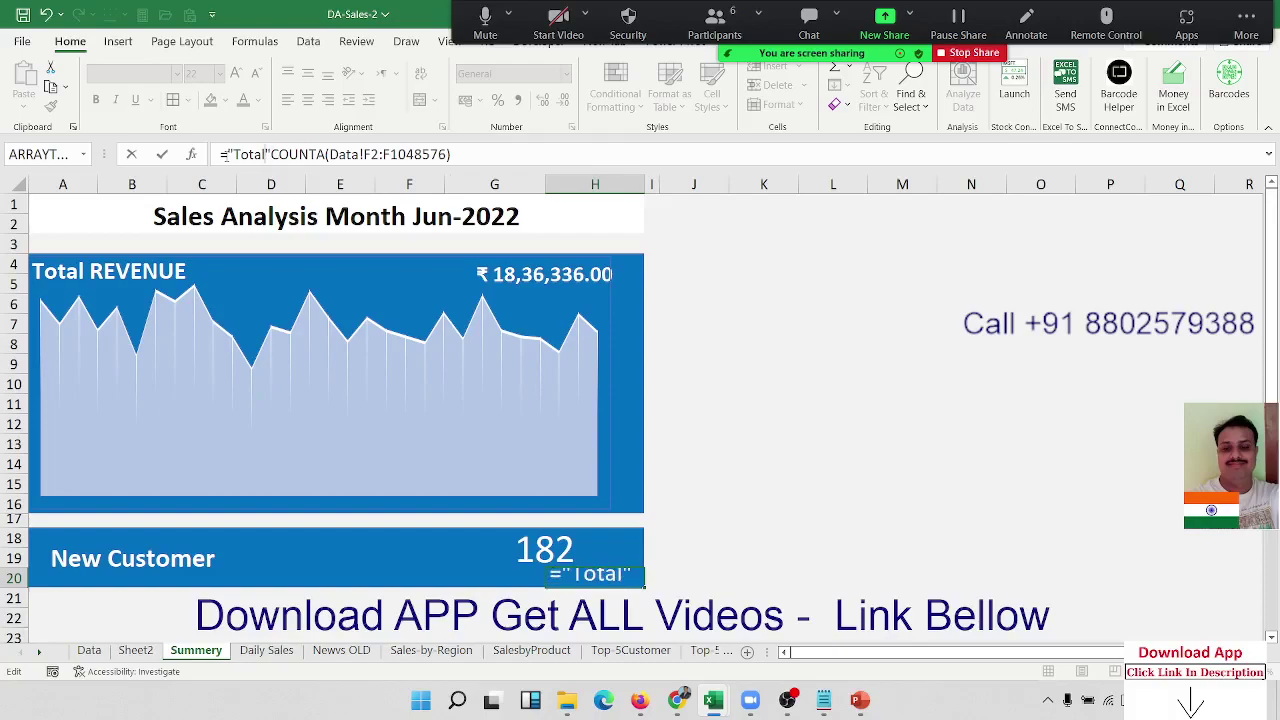
{"action": "key", "text": "Right"}
{"action": "type", "text": "&"}
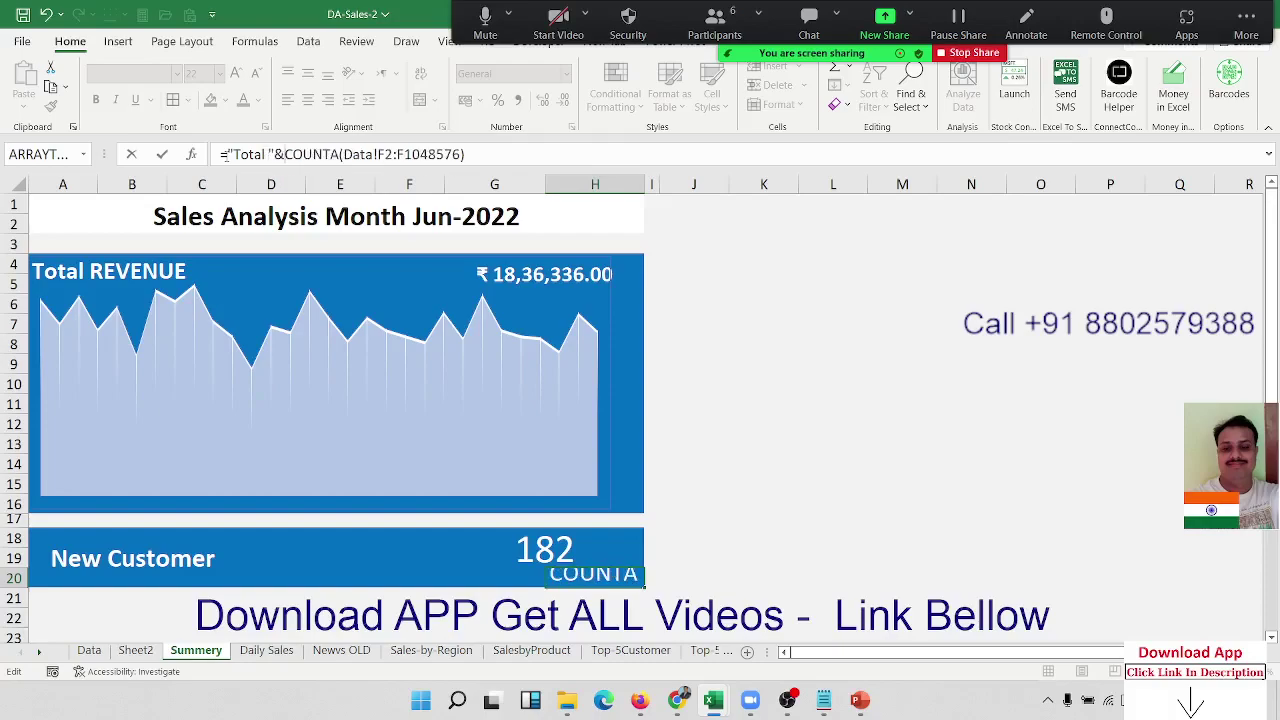
{"action": "key", "text": "Return"}
{"action": "left_click", "coordinate": [595, 579]}
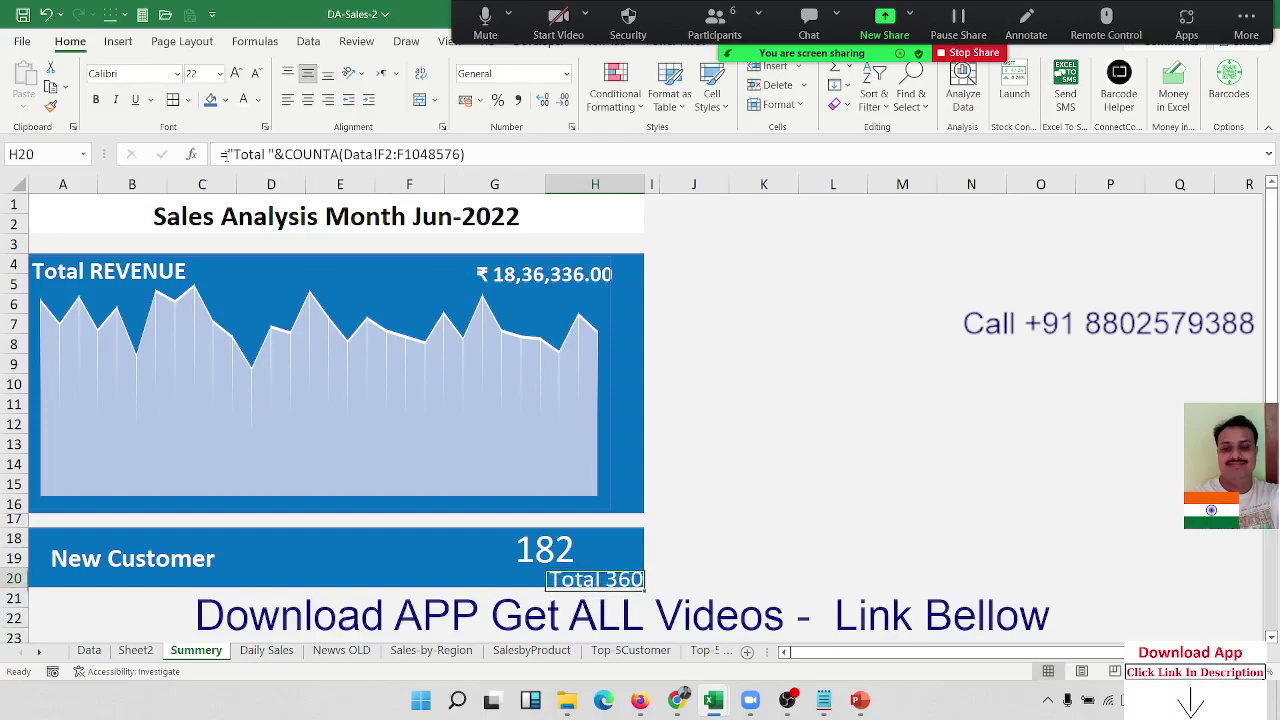
{"action": "left_click", "coordinate": [256, 75]}
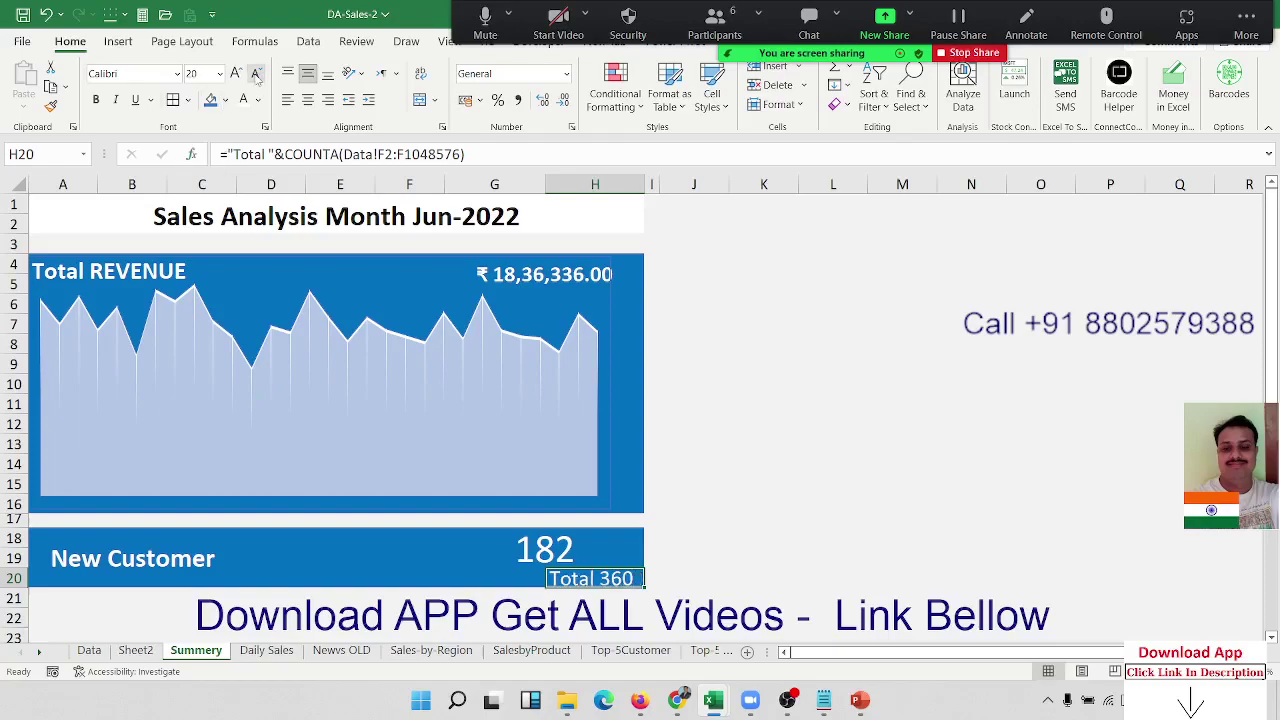
Check the Total 360 formula in H20 without changing it
{"action": "left_click", "coordinate": [447, 579]}
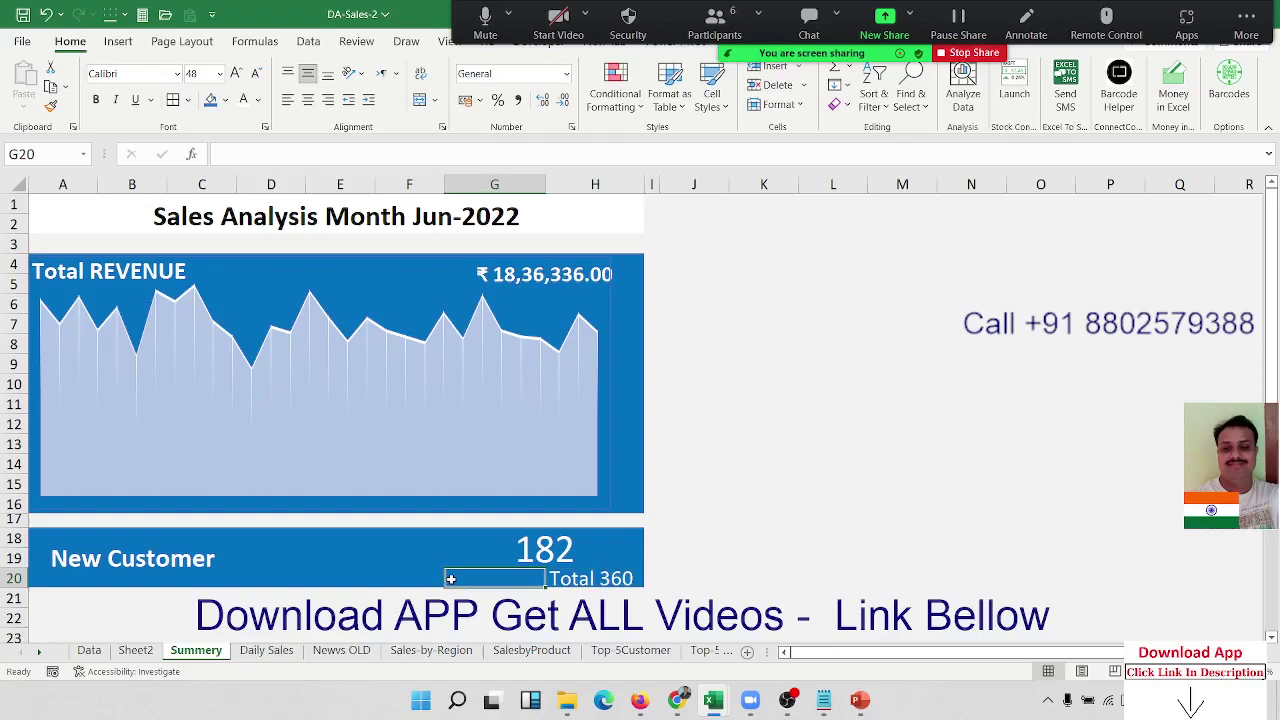
{"action": "left_click", "coordinate": [592, 583]}
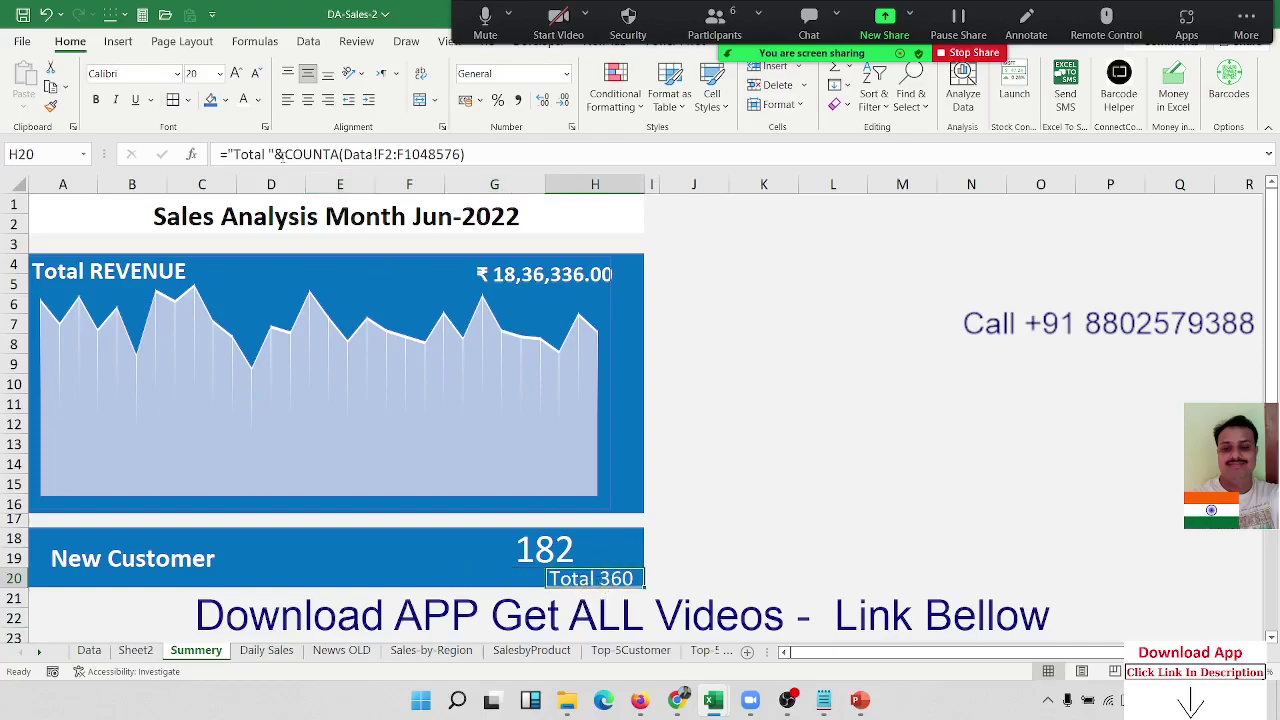
{"action": "double_click", "coordinate": [592, 580]}
{"action": "key", "text": "Escape"}
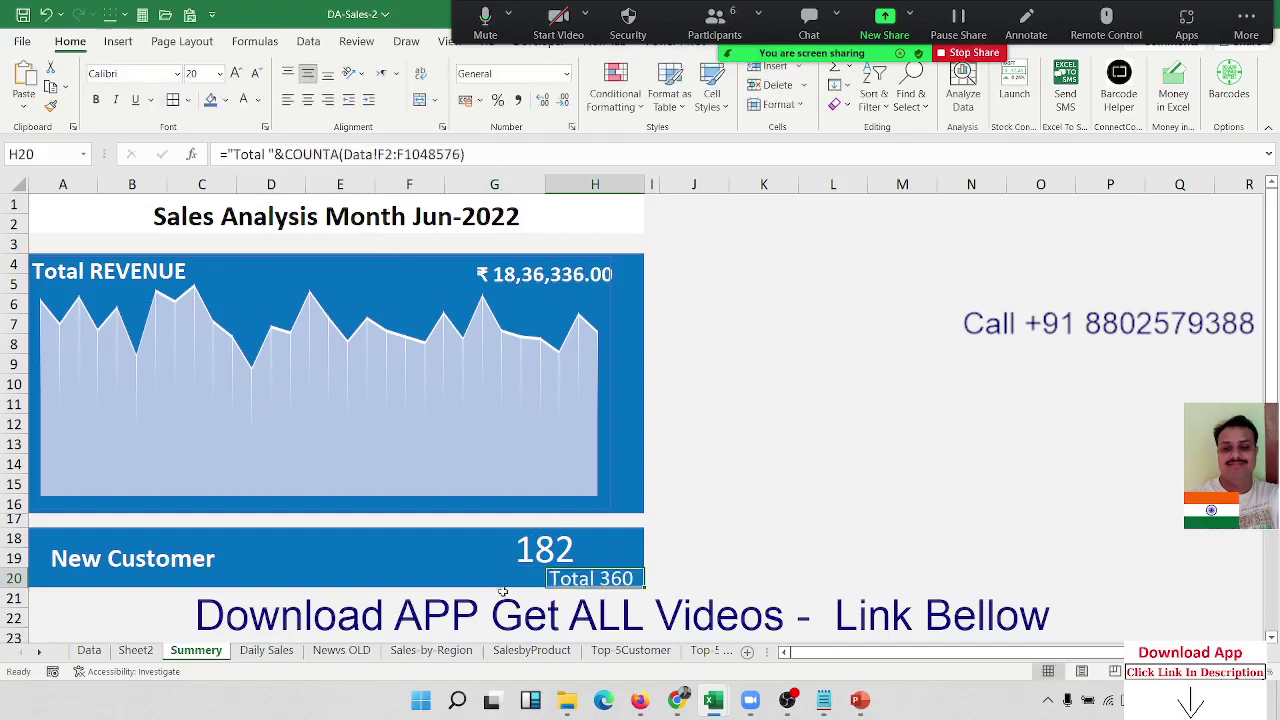
{"action": "left_click", "coordinate": [498, 584]}
Enter =G18/COUNTA(Data!F2:F1048576) in G20
{"action": "type", "text": "="}
{"action": "key", "text": "Up"}
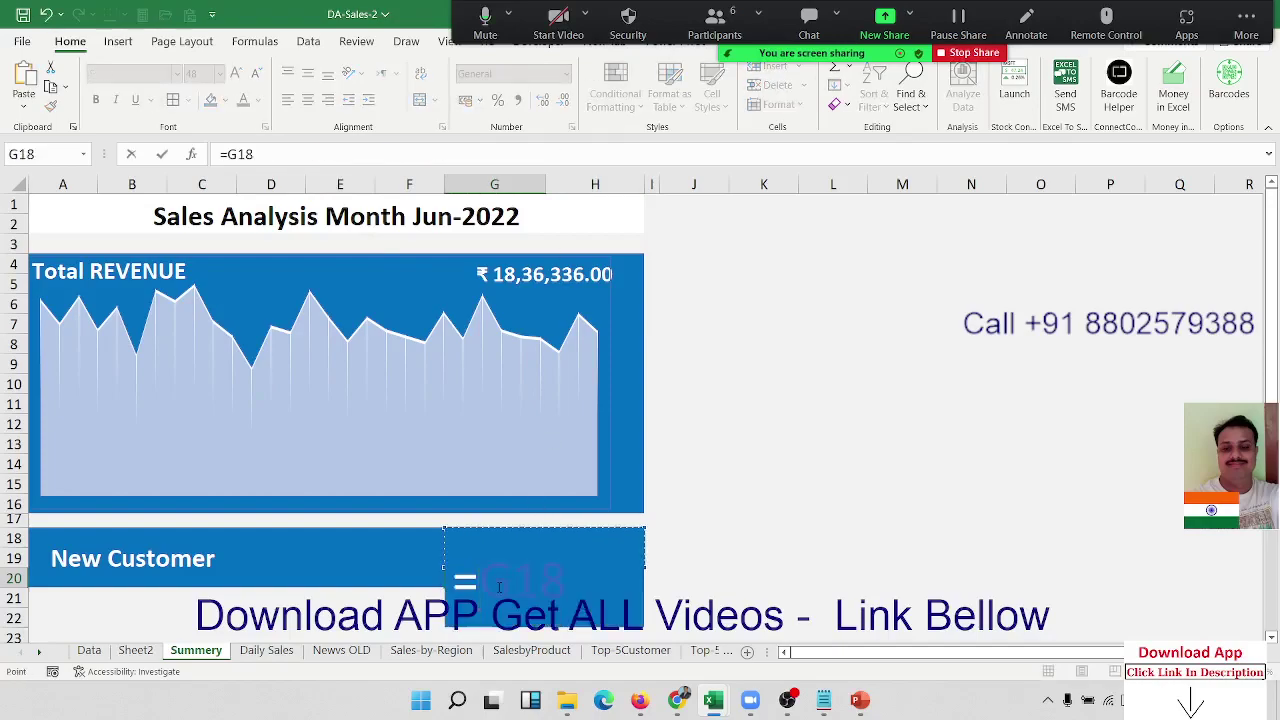
{"action": "key", "text": "Right"}
{"action": "key", "text": "Left"}
{"action": "key", "text": "Left"}
{"action": "type", "text": "/"}
{"action": "type", "text": "COUNTA(Data!F2:F1048576)"}
{"action": "key", "text": "Tab"}
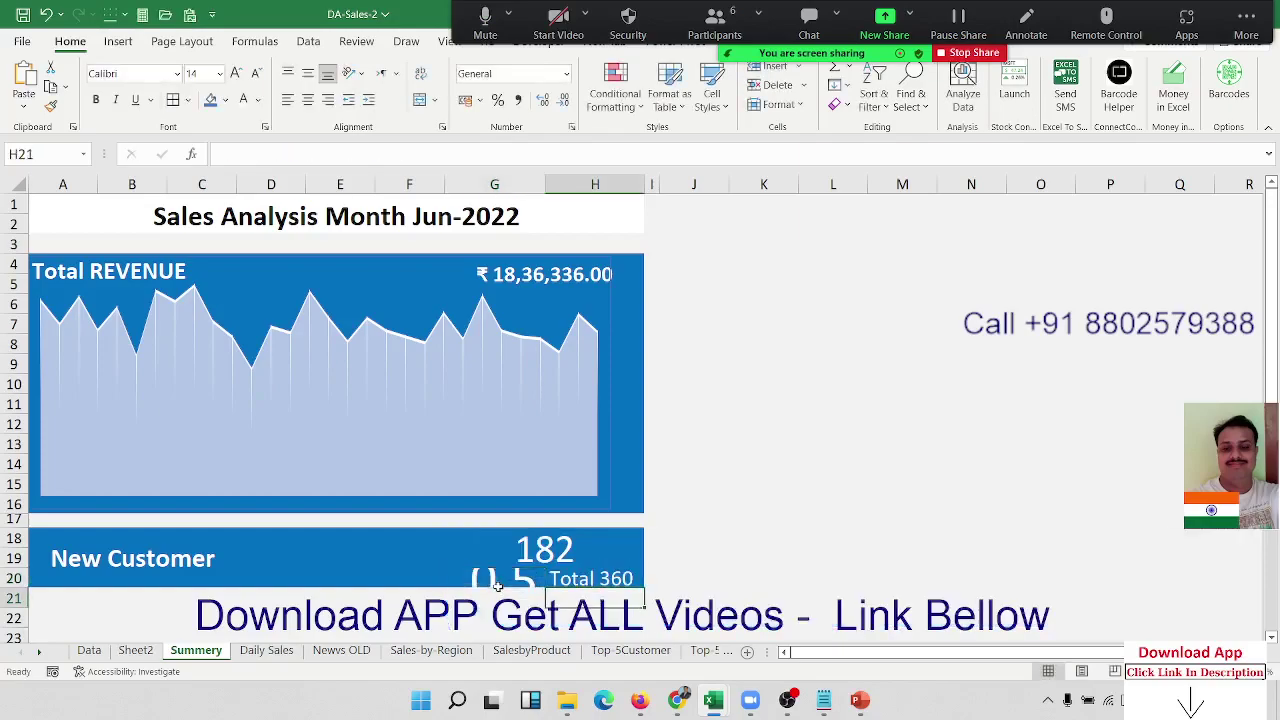
Format G20 as a percentage showing 51% and shrink its font to fit
{"action": "left_click", "coordinate": [495, 583]}
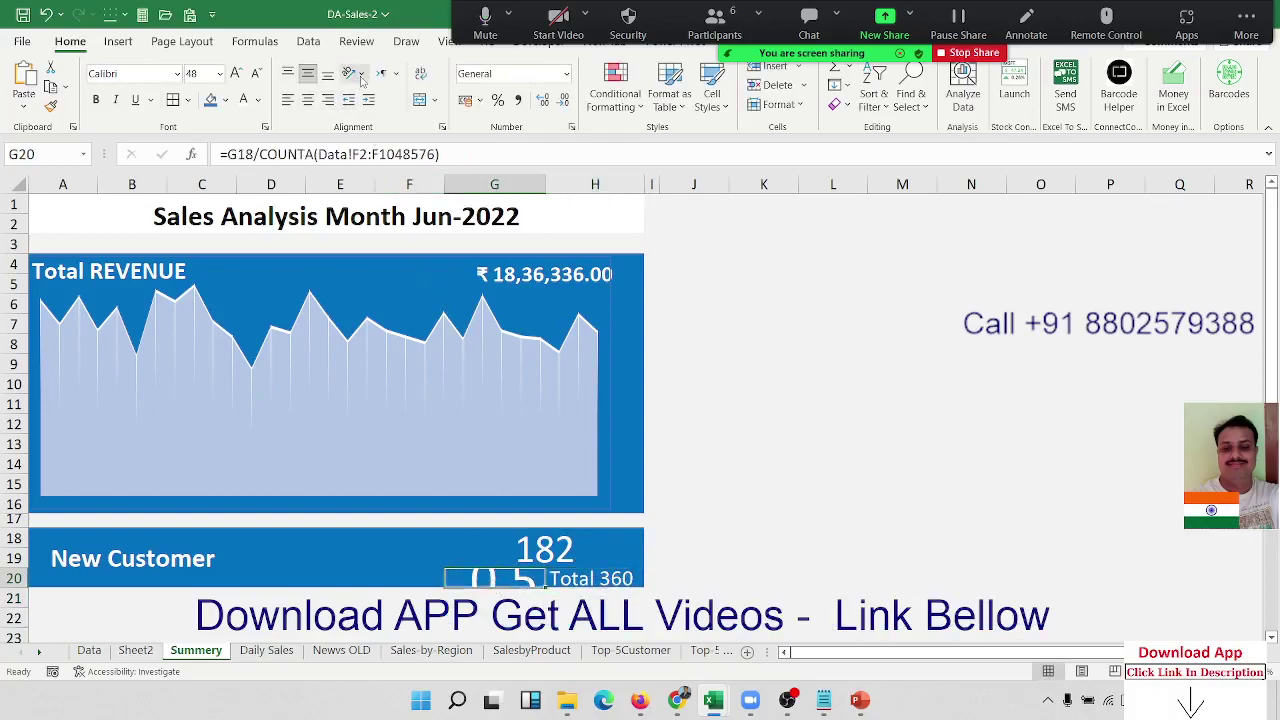
{"action": "left_click", "coordinate": [497, 101]}
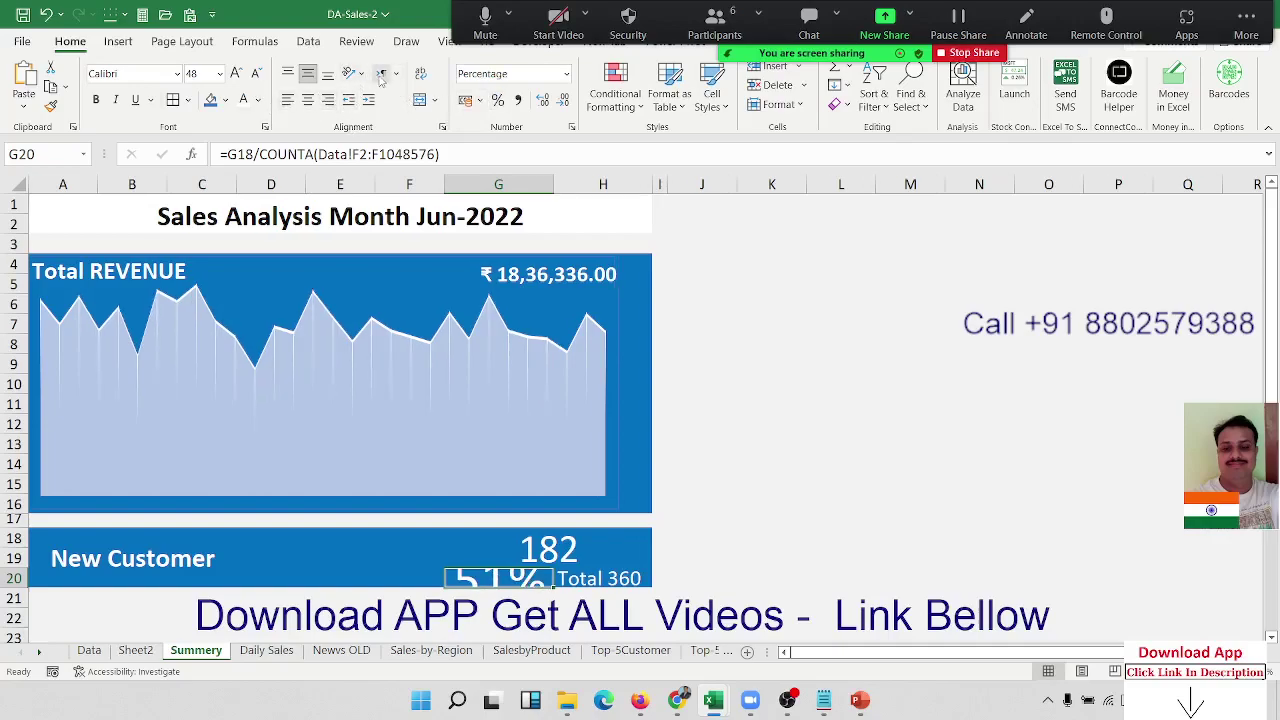
{"action": "left_click", "coordinate": [256, 74]}
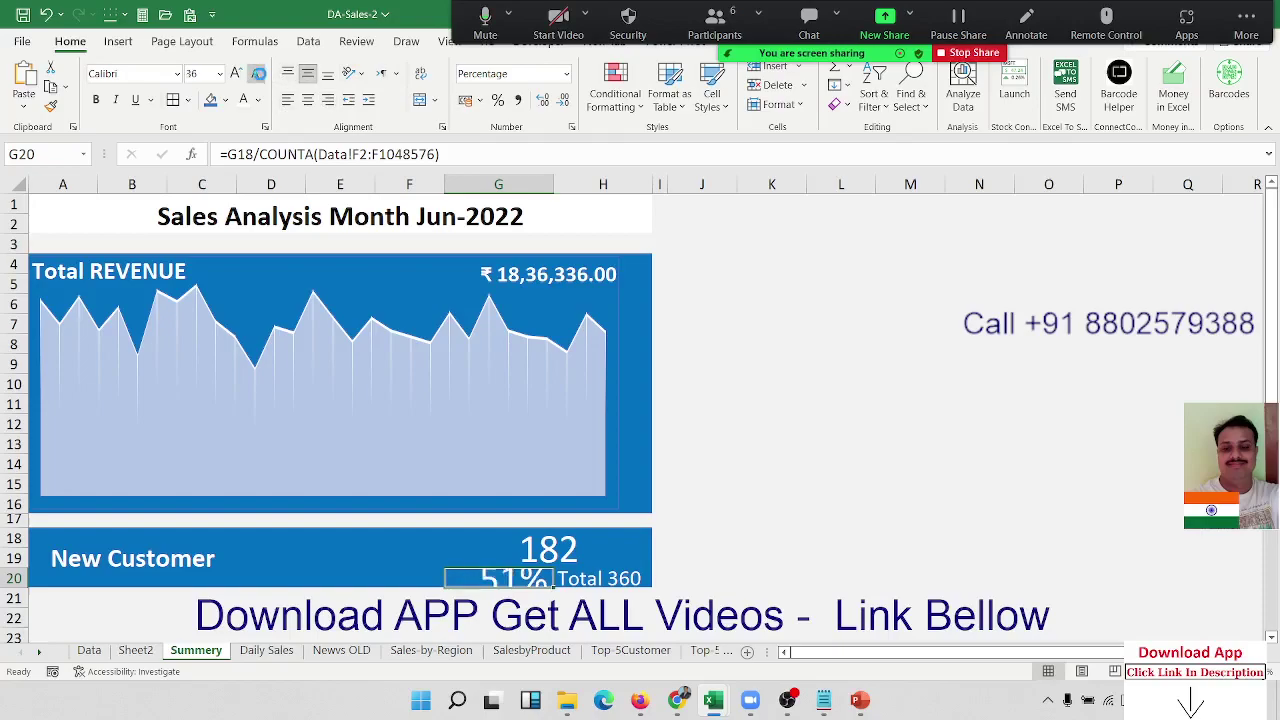
{"action": "left_click", "coordinate": [256, 74]}
{"action": "left_click", "coordinate": [256, 74]}
{"action": "left_click", "coordinate": [256, 74]}
{"action": "left_click", "coordinate": [256, 74]}
{"action": "left_click", "coordinate": [257, 74]}
{"action": "left_click", "coordinate": [257, 74]}
{"action": "left_click", "coordinate": [257, 74]}
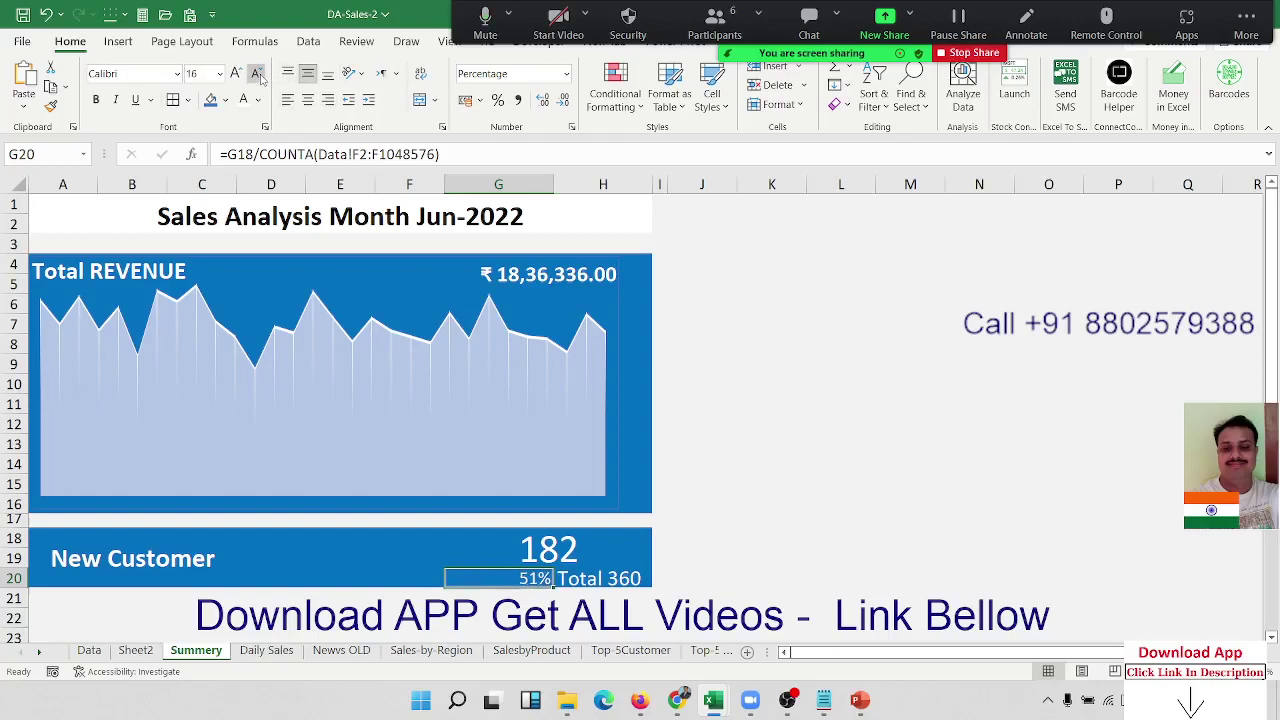
{"action": "left_click", "coordinate": [257, 74]}
{"action": "left_click", "coordinate": [236, 74]}
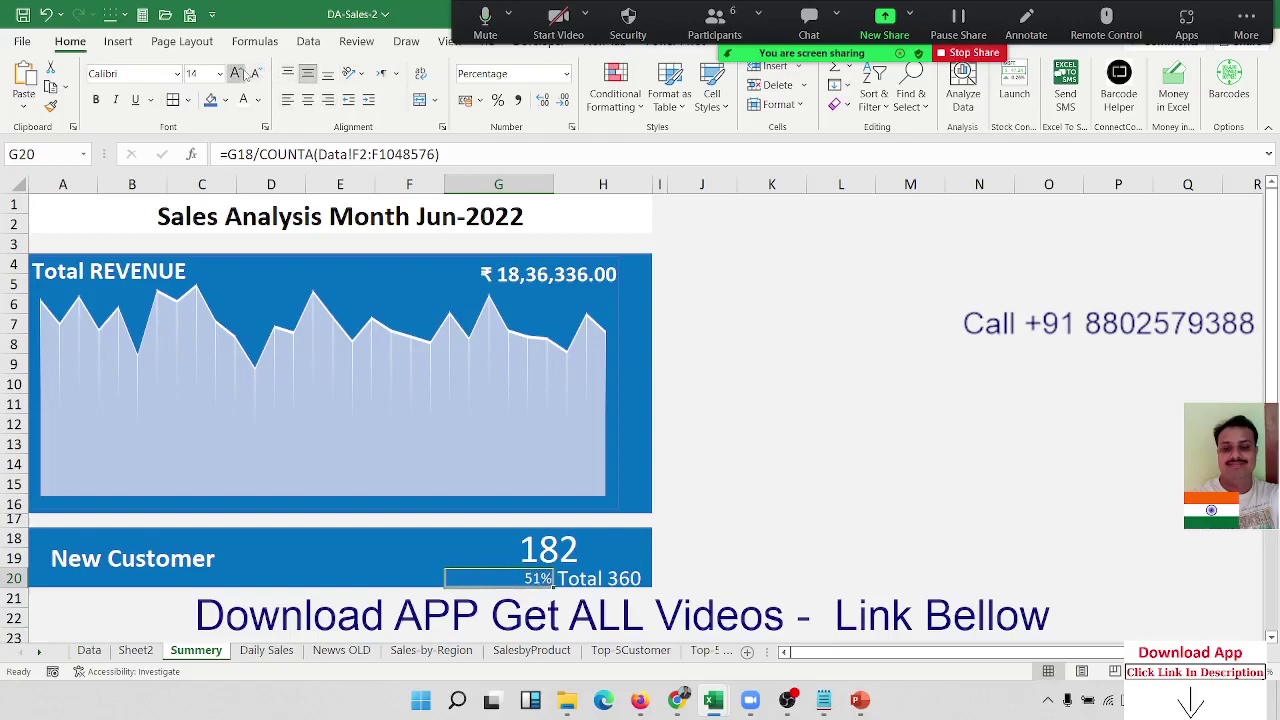
{"action": "left_click", "coordinate": [687, 566]}
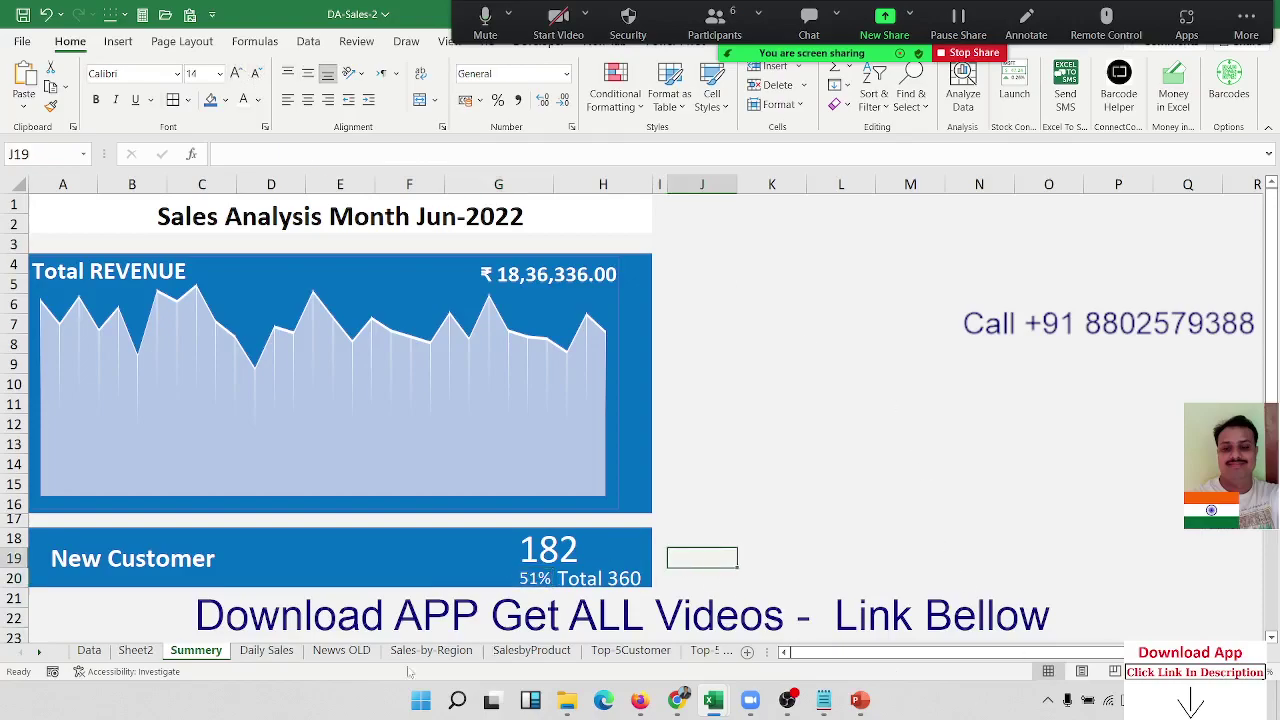
{"action": "left_click", "coordinate": [341, 650]}
{"action": "scroll", "coordinate": [422, 390], "scroll_direction": "up", "scroll_amount": 4}
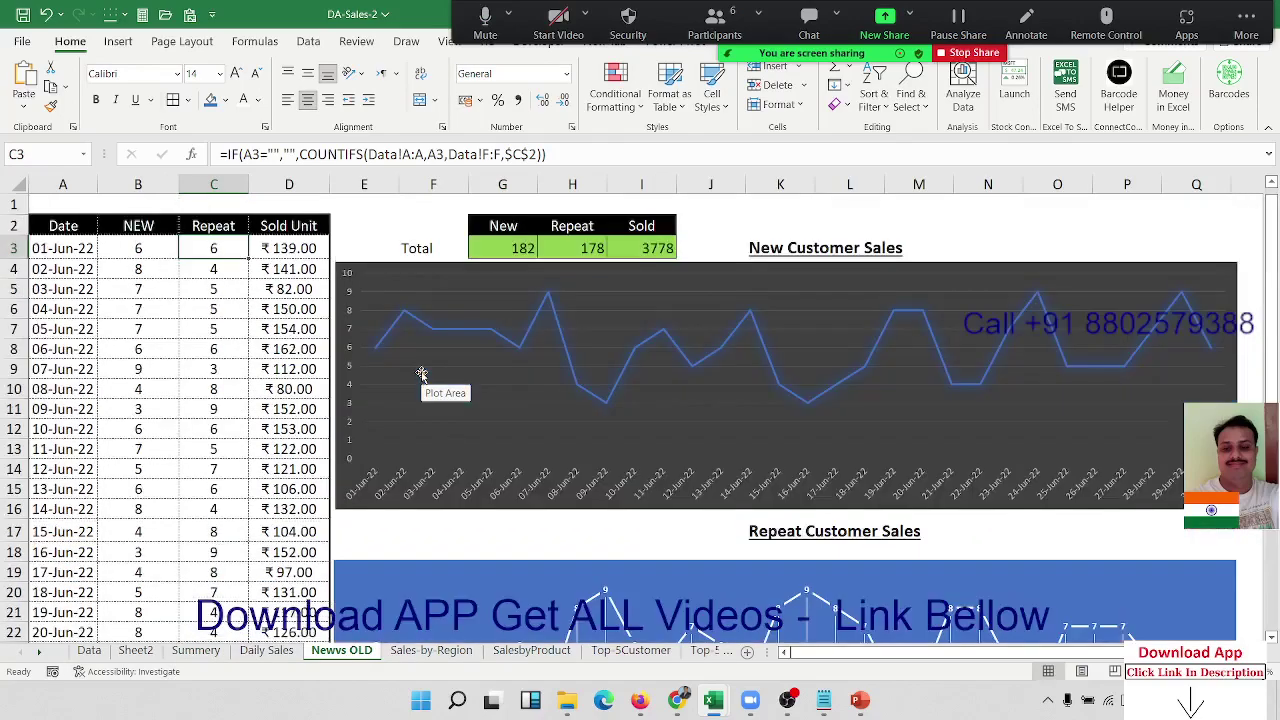
{"action": "left_click", "coordinate": [348, 478]}
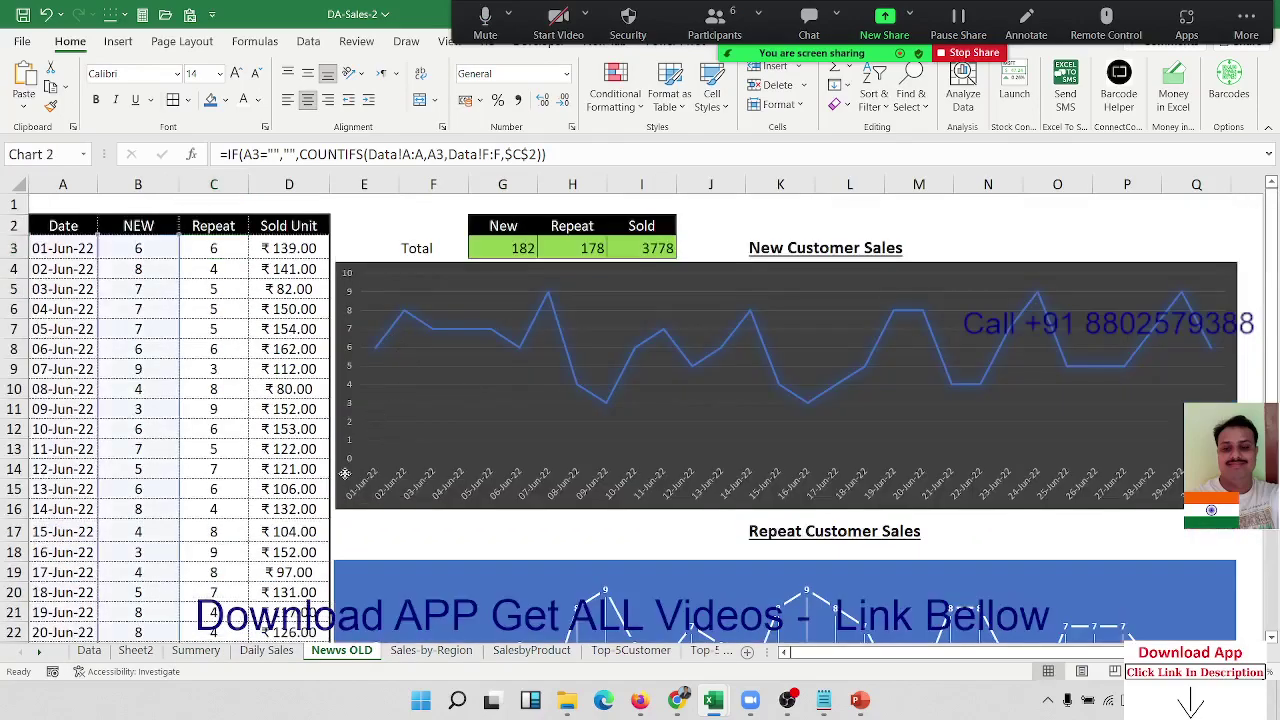
{"action": "left_click", "coordinate": [345, 285]}
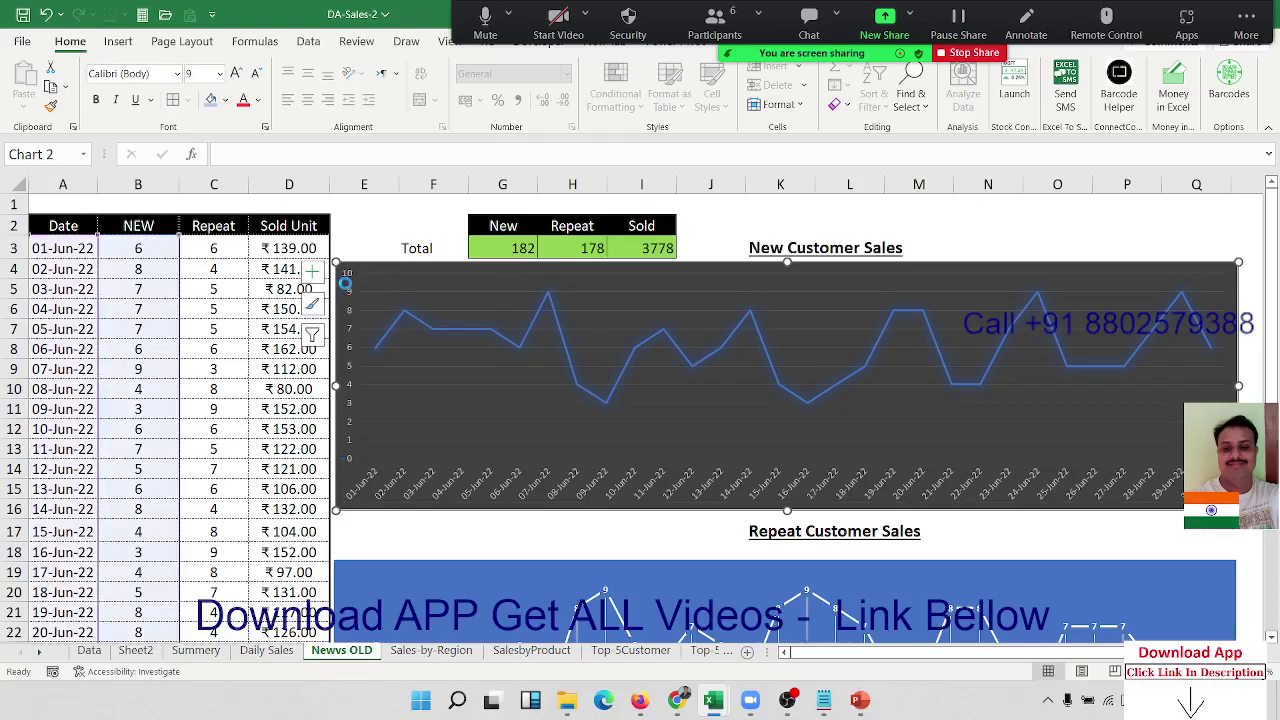
{"action": "left_click", "coordinate": [434, 652]}
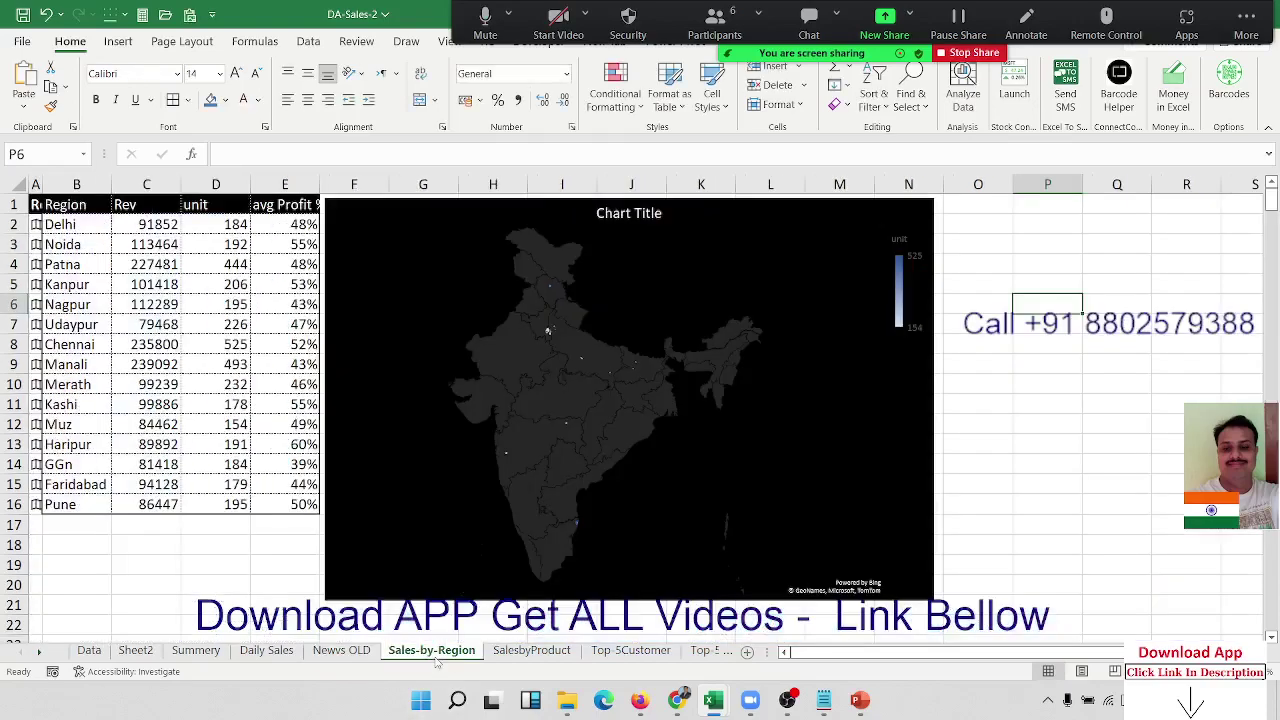
{"action": "left_click", "coordinate": [195, 651]}
{"action": "scroll", "coordinate": [232, 465], "scroll_direction": "down", "scroll_amount": 3}
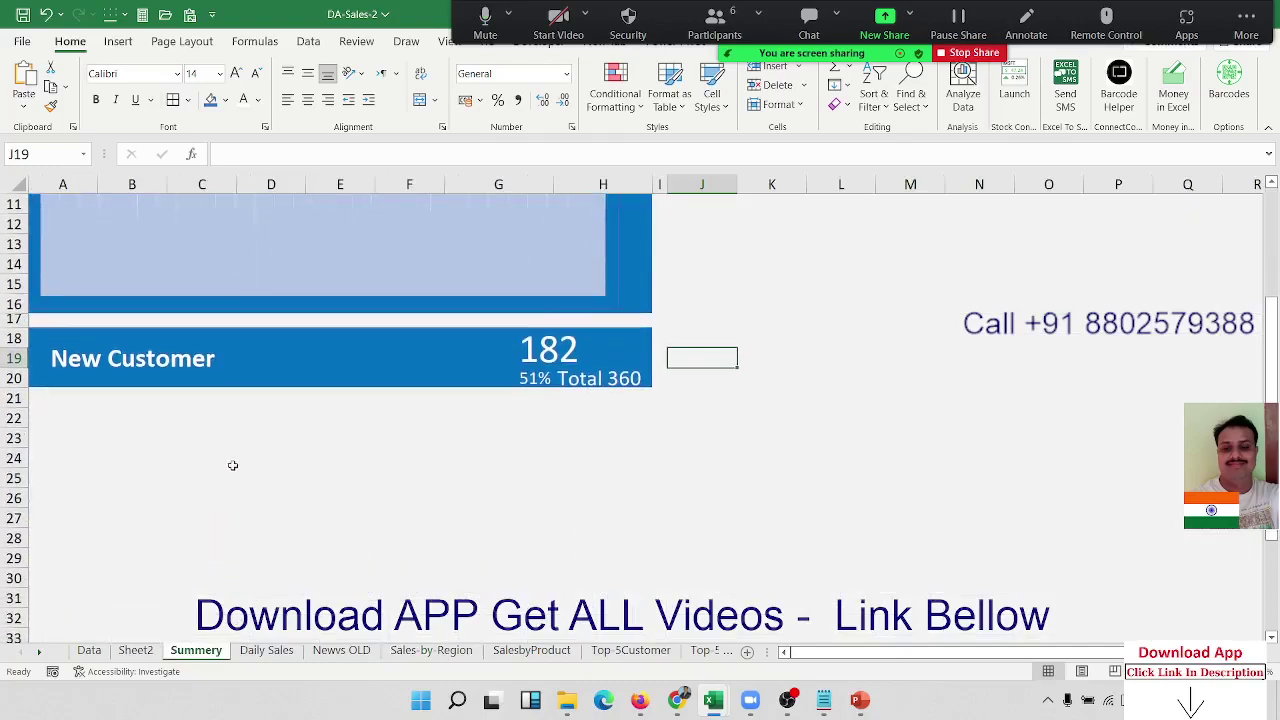
{"action": "left_click", "coordinate": [254, 360]}
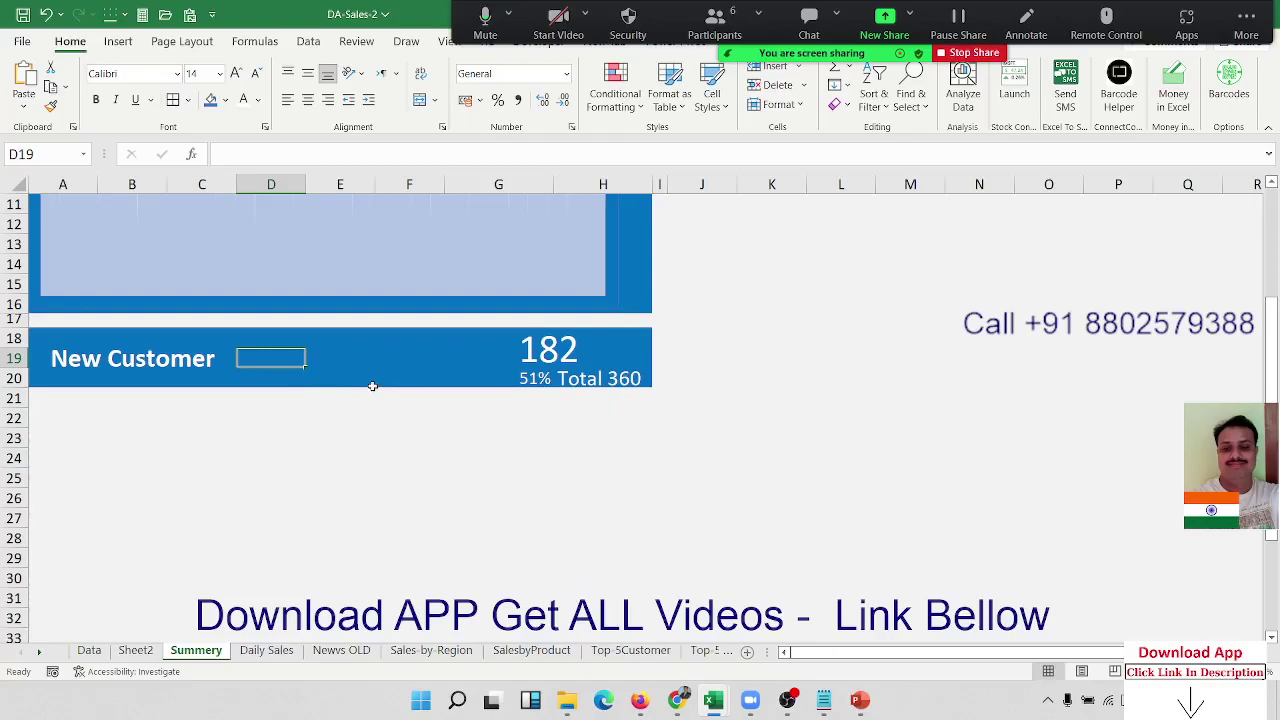
Merge D18:F20 and start a Line sparkline with data range D18:F20
{"action": "left_click_drag", "start_coordinate": [247, 333], "coordinate": [455, 376]}
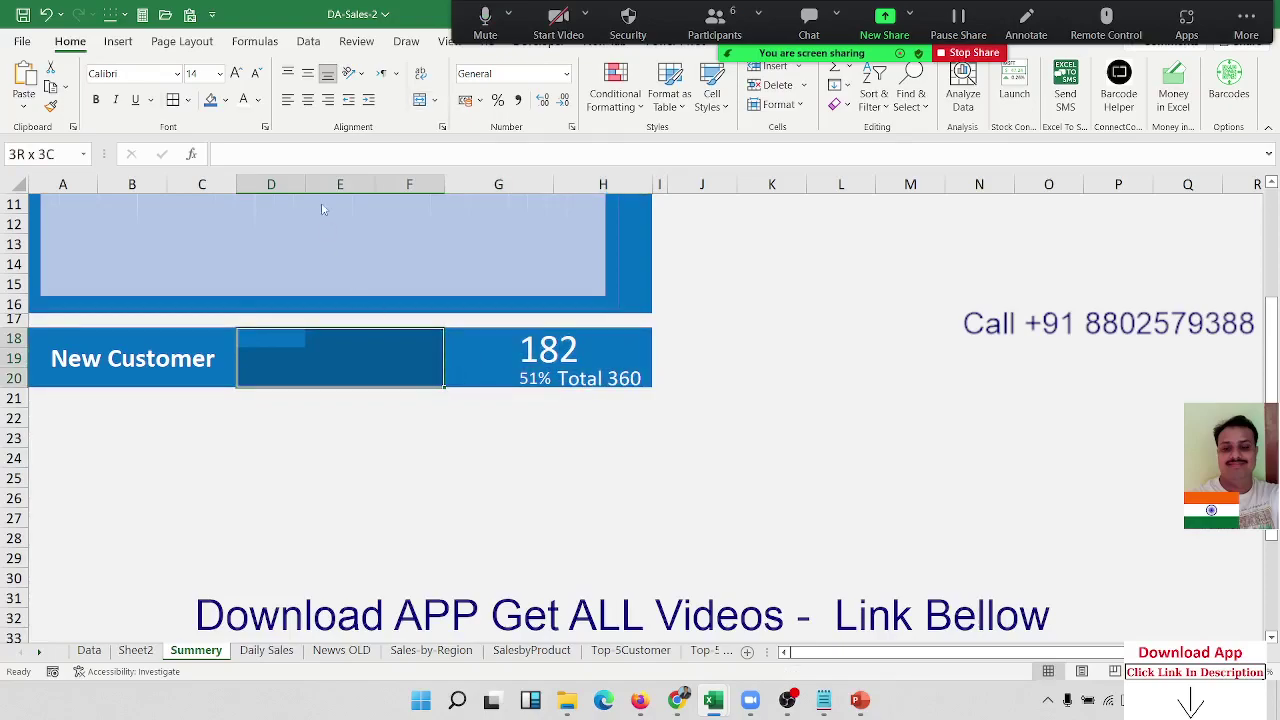
{"action": "left_click", "coordinate": [420, 99]}
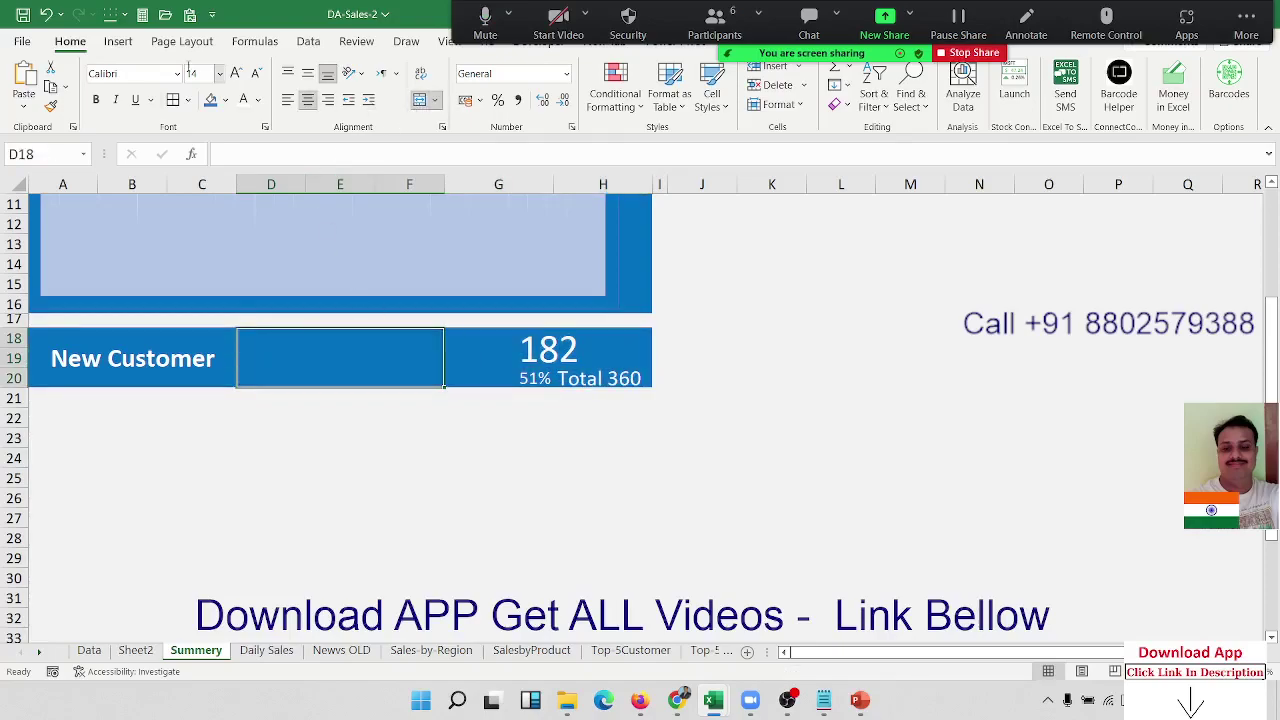
{"action": "left_click", "coordinate": [118, 44]}
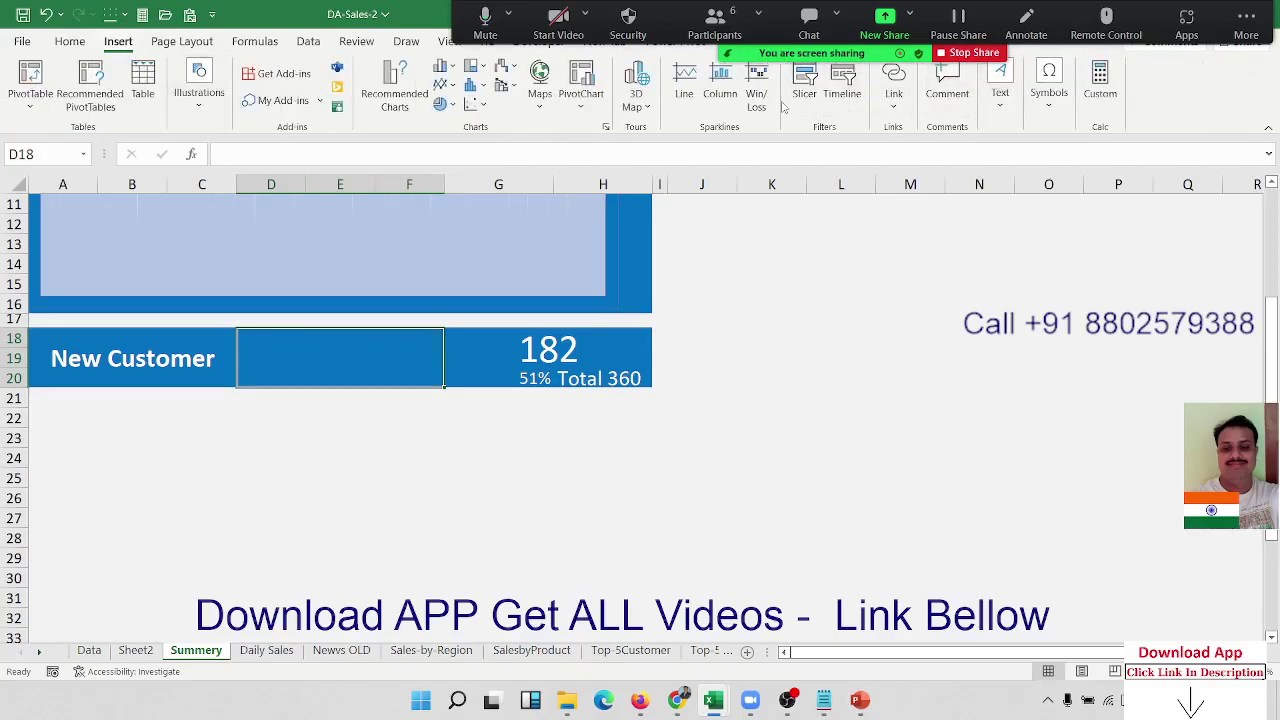
{"action": "left_click", "coordinate": [684, 80]}
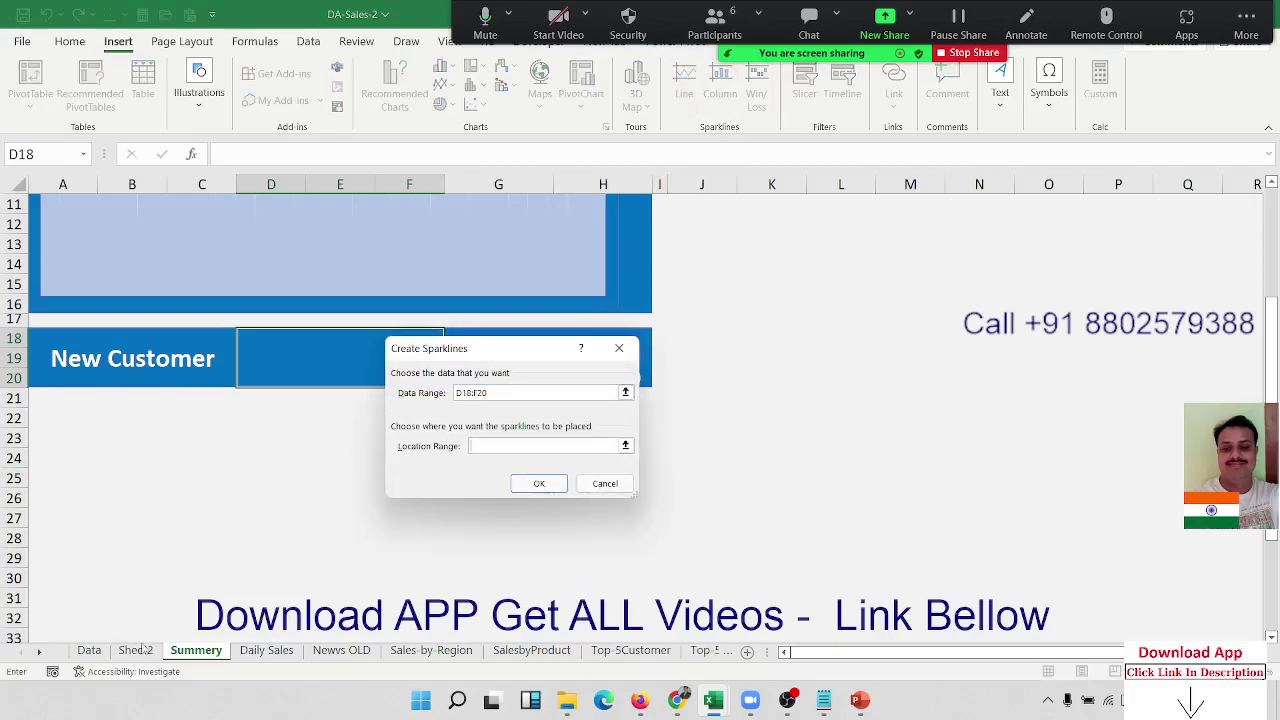
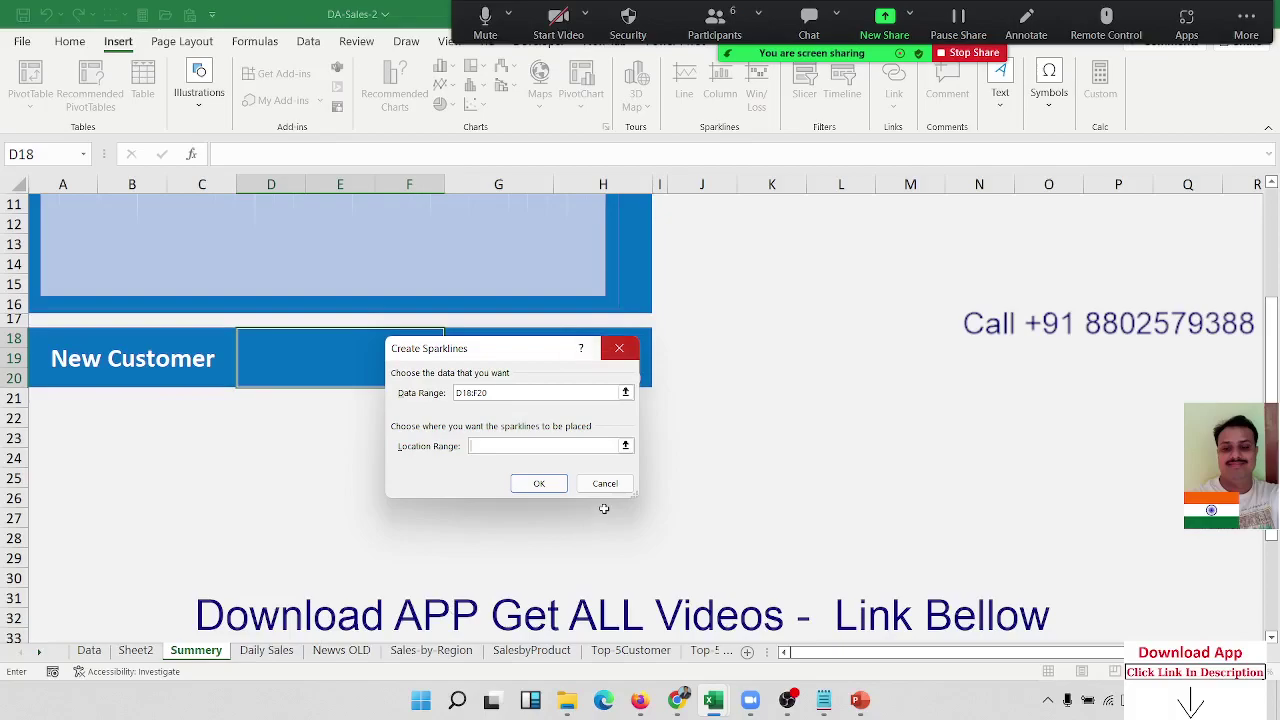
Abandon the sparkline setup and go to the News OLD sheet
{"action": "left_click_drag", "start_coordinate": [760, 355], "coordinate": [846, 398]}
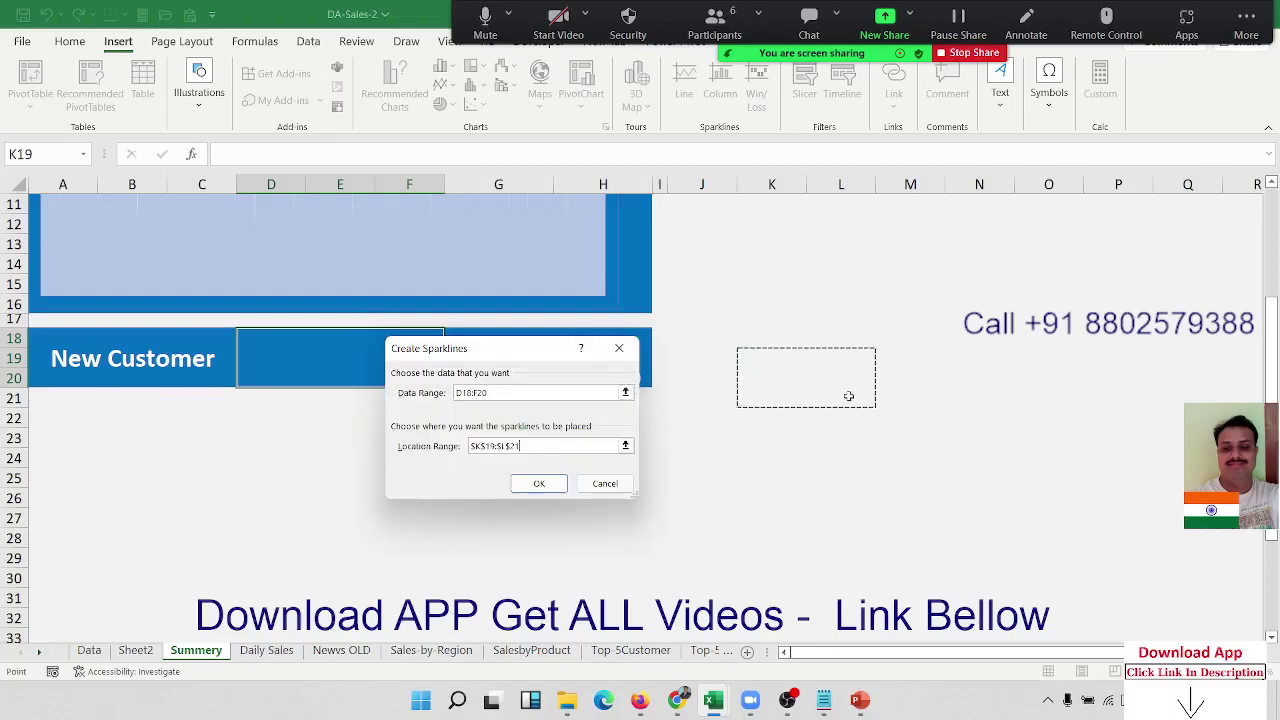
{"action": "left_click", "coordinate": [603, 483]}
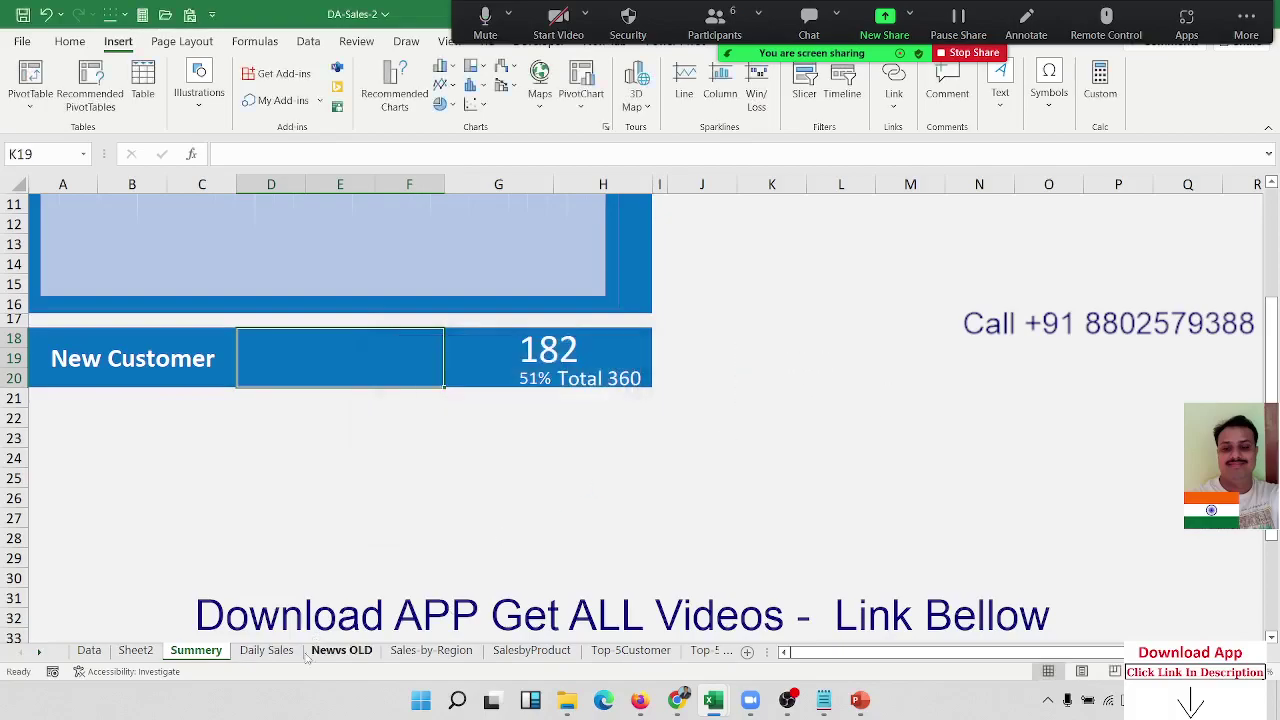
{"action": "left_click", "coordinate": [341, 650]}
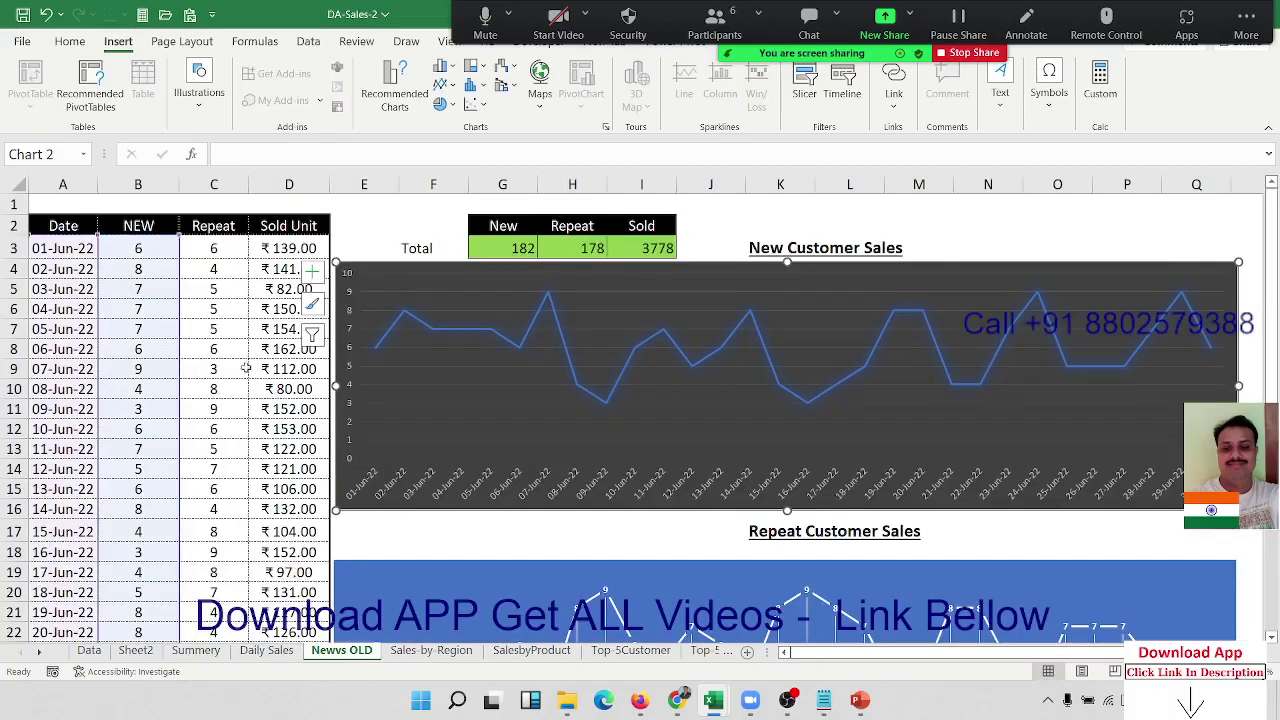
Select the NEW values in column B (B3:B33) and name the range 'new' in the Name Box
{"action": "left_click", "coordinate": [153, 260]}
{"action": "key", "text": "Up"}
{"action": "key", "text": "ctrl+shift+Down"}
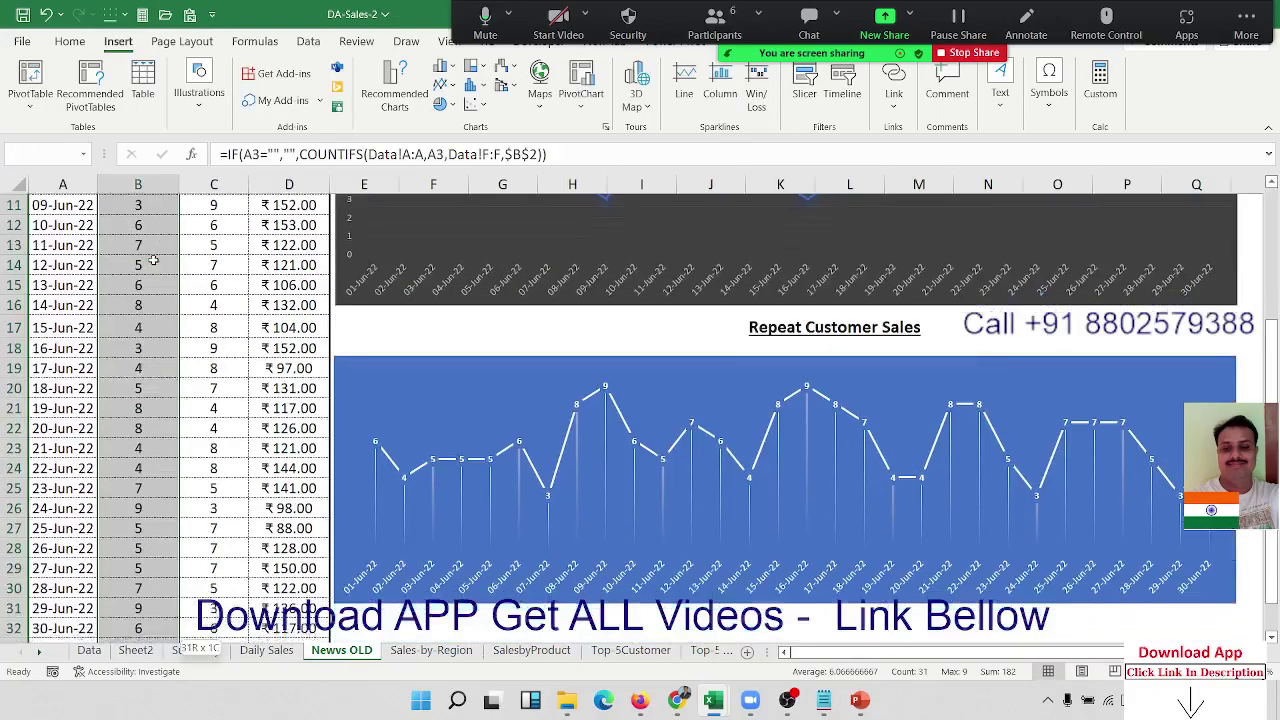
{"action": "key", "text": "shift+Up"}
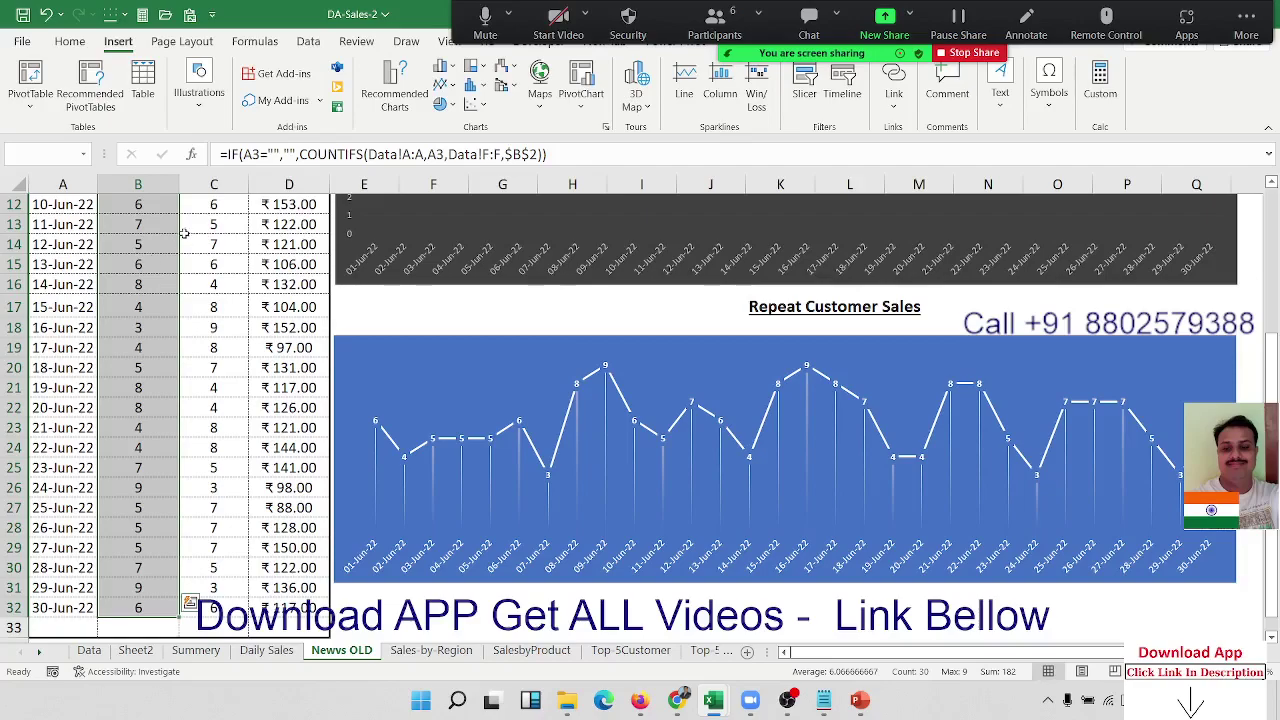
{"action": "key", "text": "shift+Down"}
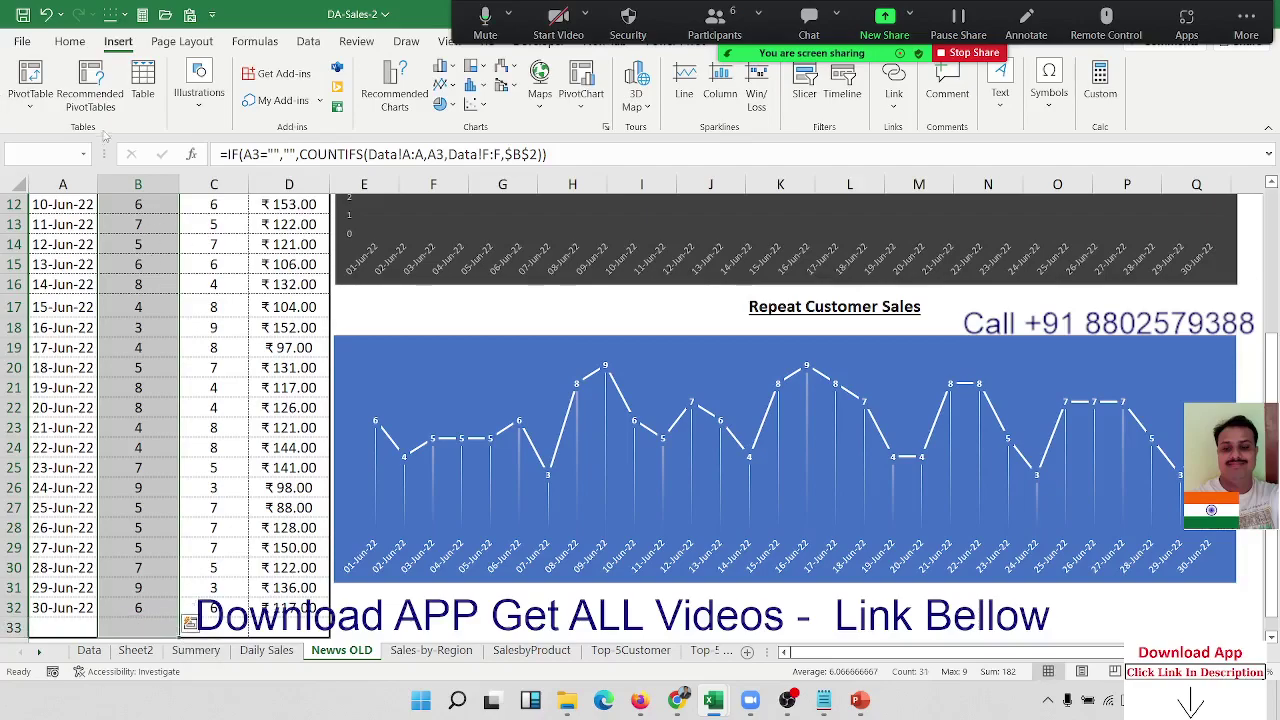
{"action": "left_click", "coordinate": [61, 154]}
{"action": "type", "text": "new"}
{"action": "key", "text": "Return"}
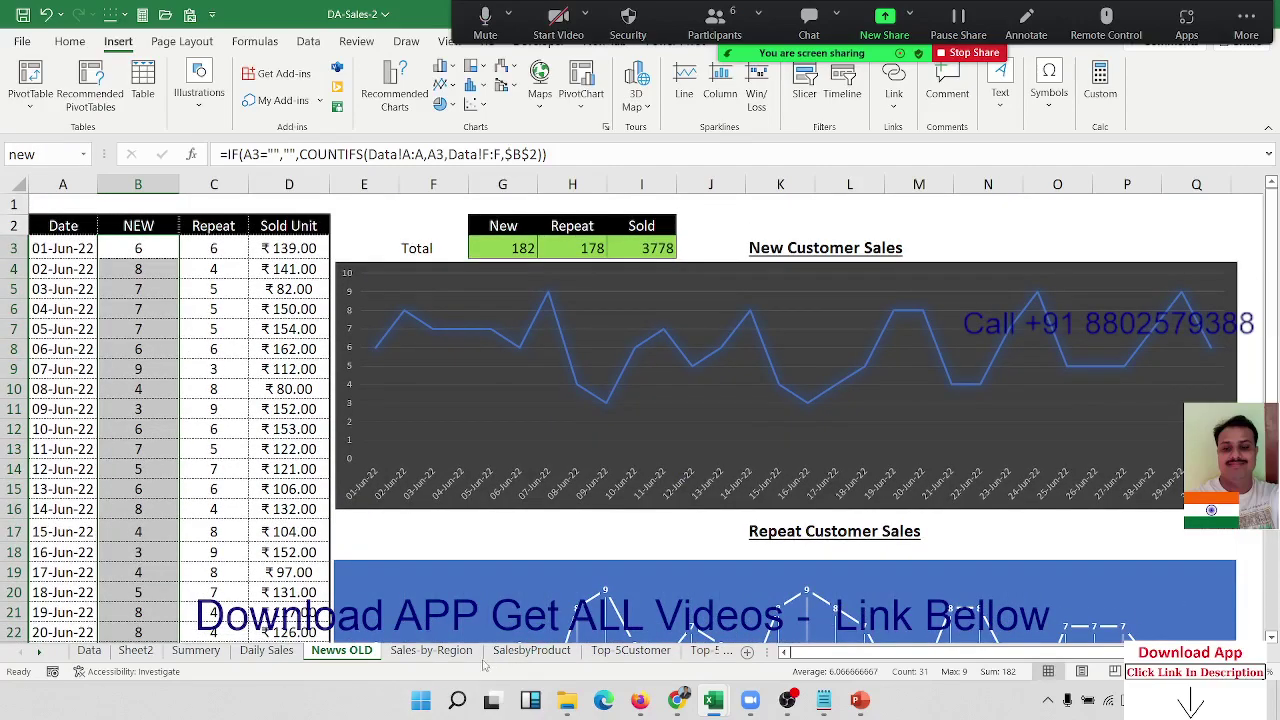
On the Summery sheet, try a Line sparkline using =new as its data range
{"action": "left_click", "coordinate": [200, 651]}
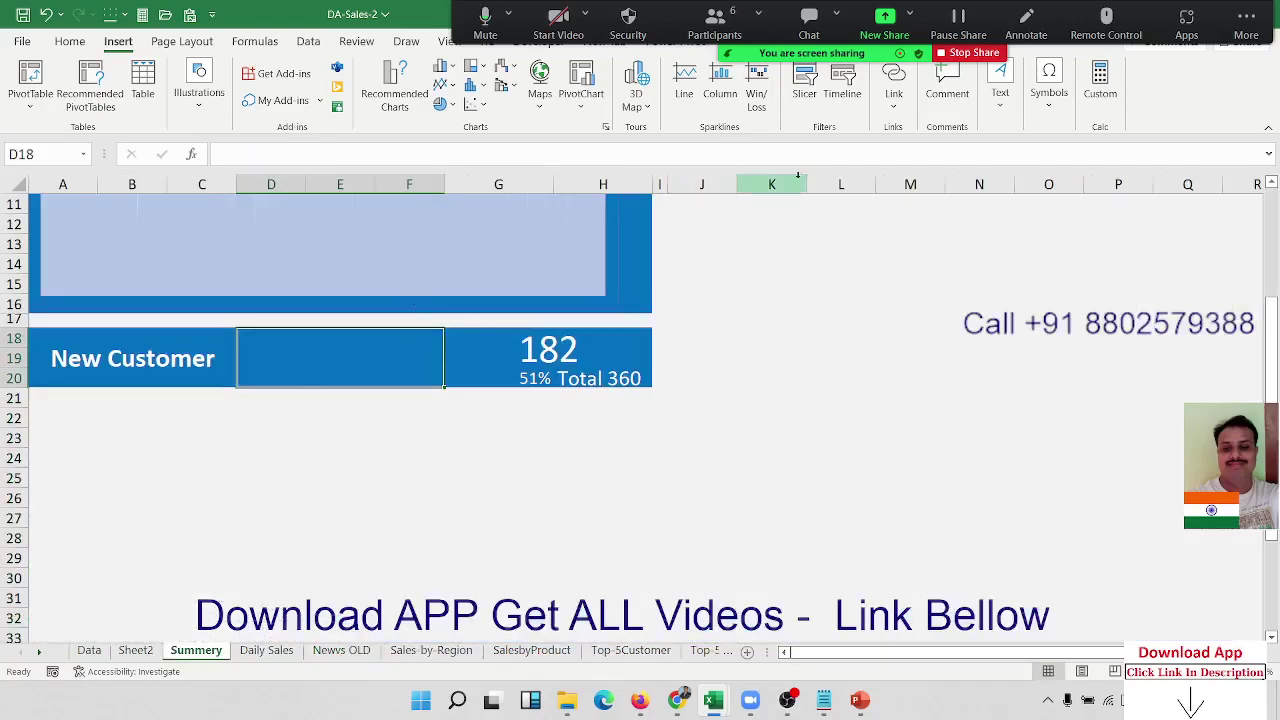
{"action": "left_click", "coordinate": [719, 90]}
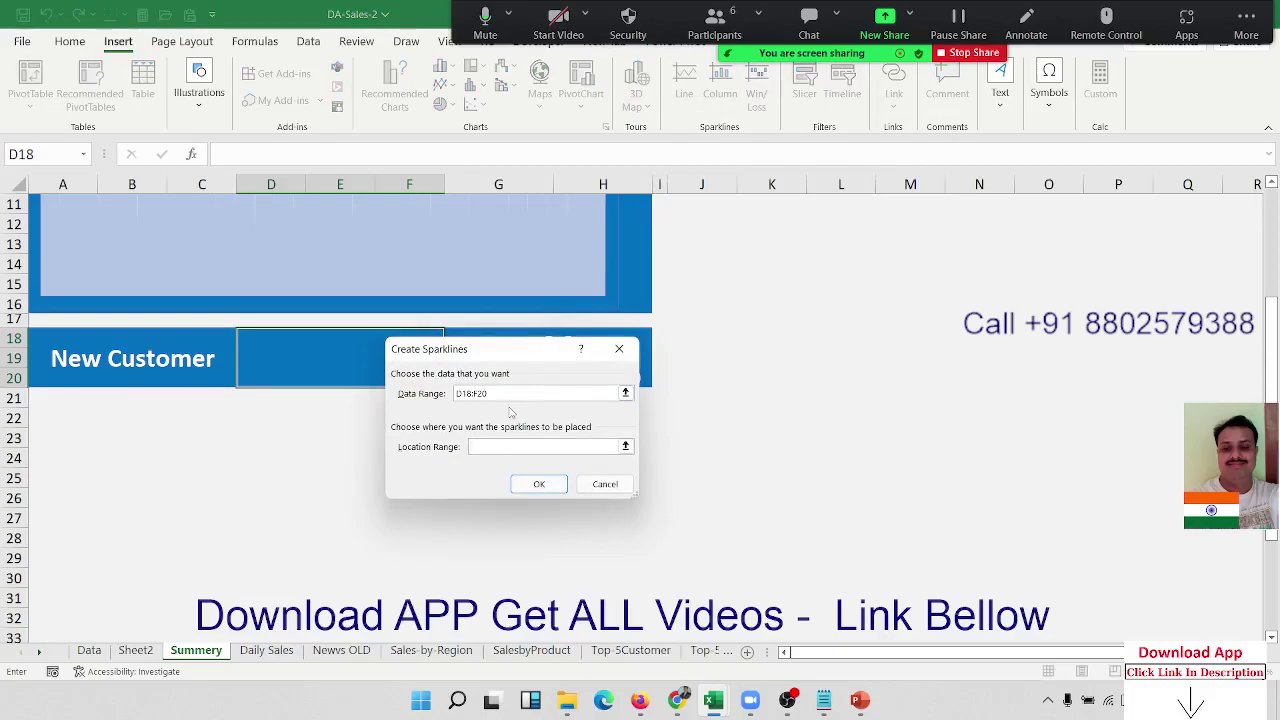
{"action": "type", "text": "=new"}
{"action": "left_click", "coordinate": [537, 484]}
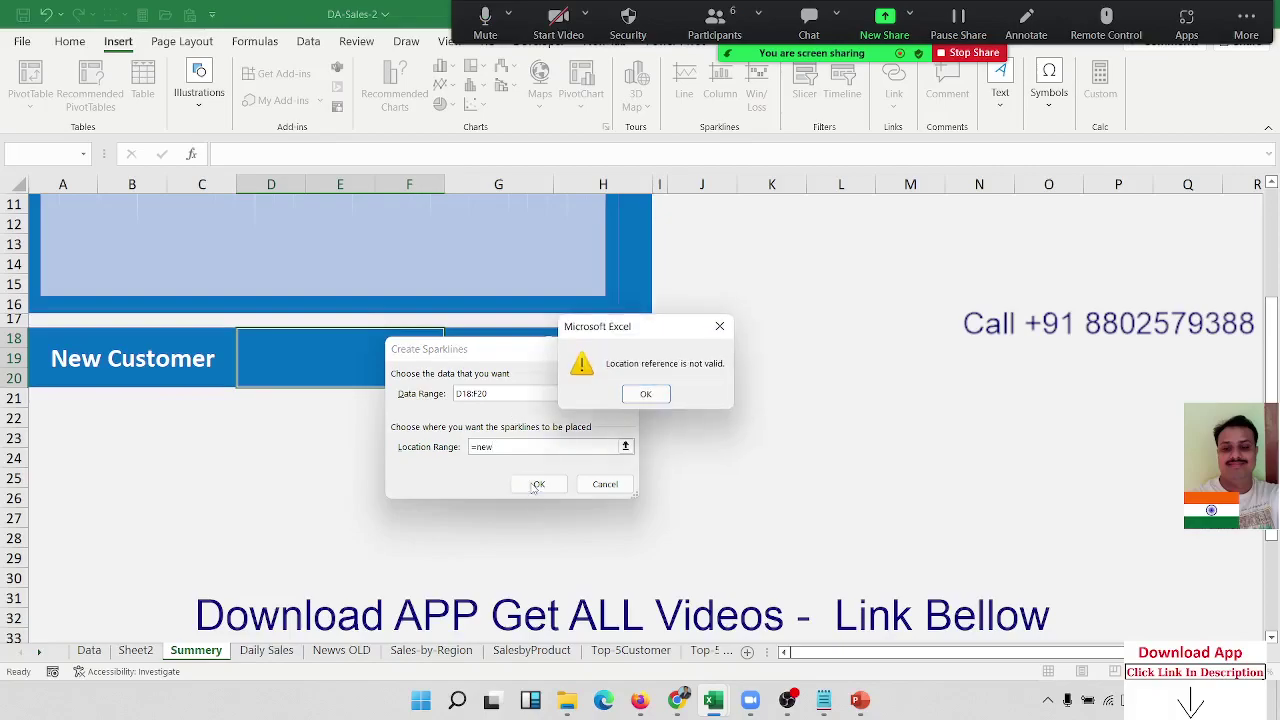
Dismiss the invalid reference errors, re-enter =new, and close the Create Sparklines dialog
{"action": "left_click", "coordinate": [646, 394]}
{"action": "left_click", "coordinate": [548, 443]}
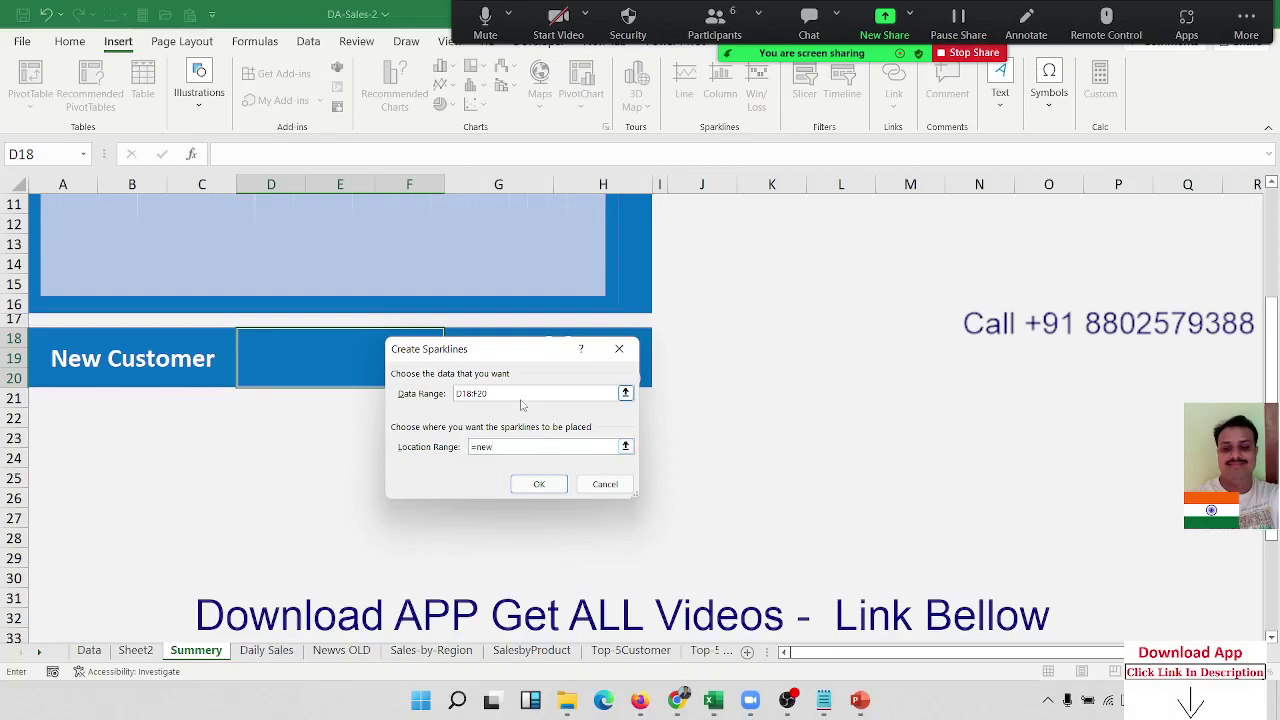
{"action": "left_click", "coordinate": [516, 396]}
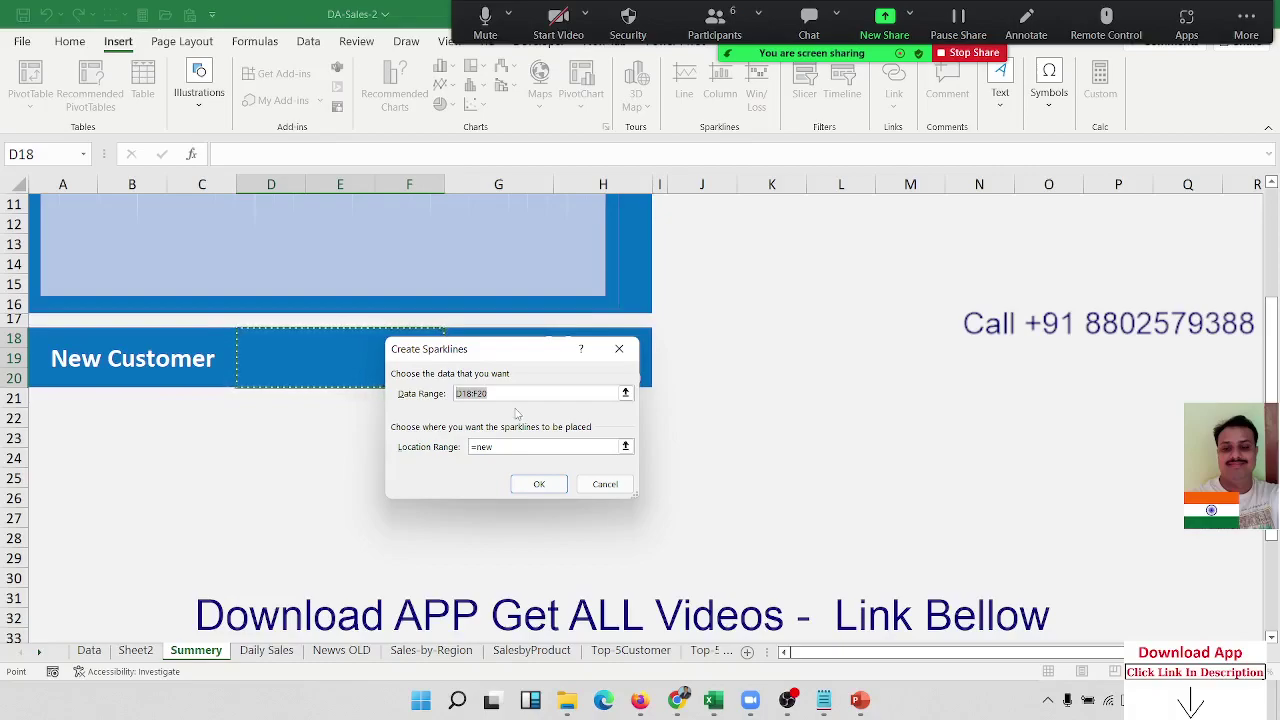
{"action": "type", "text": "=new"}
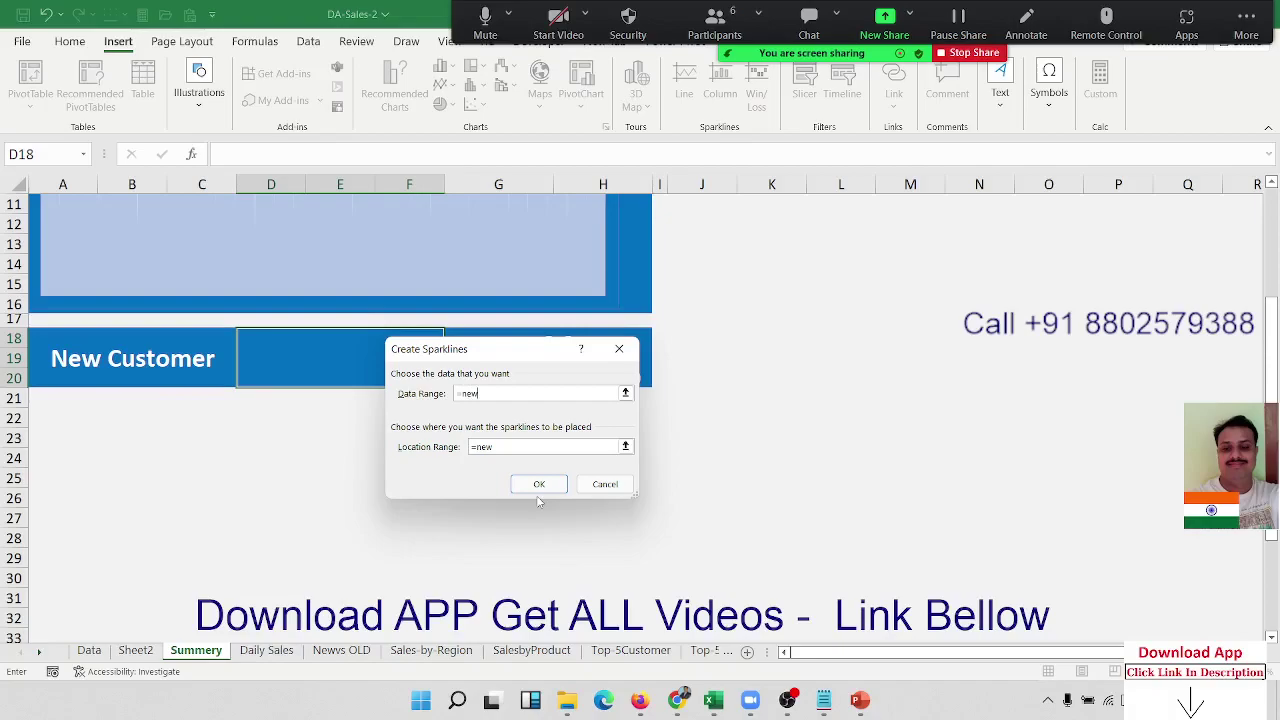
{"action": "left_click", "coordinate": [538, 486]}
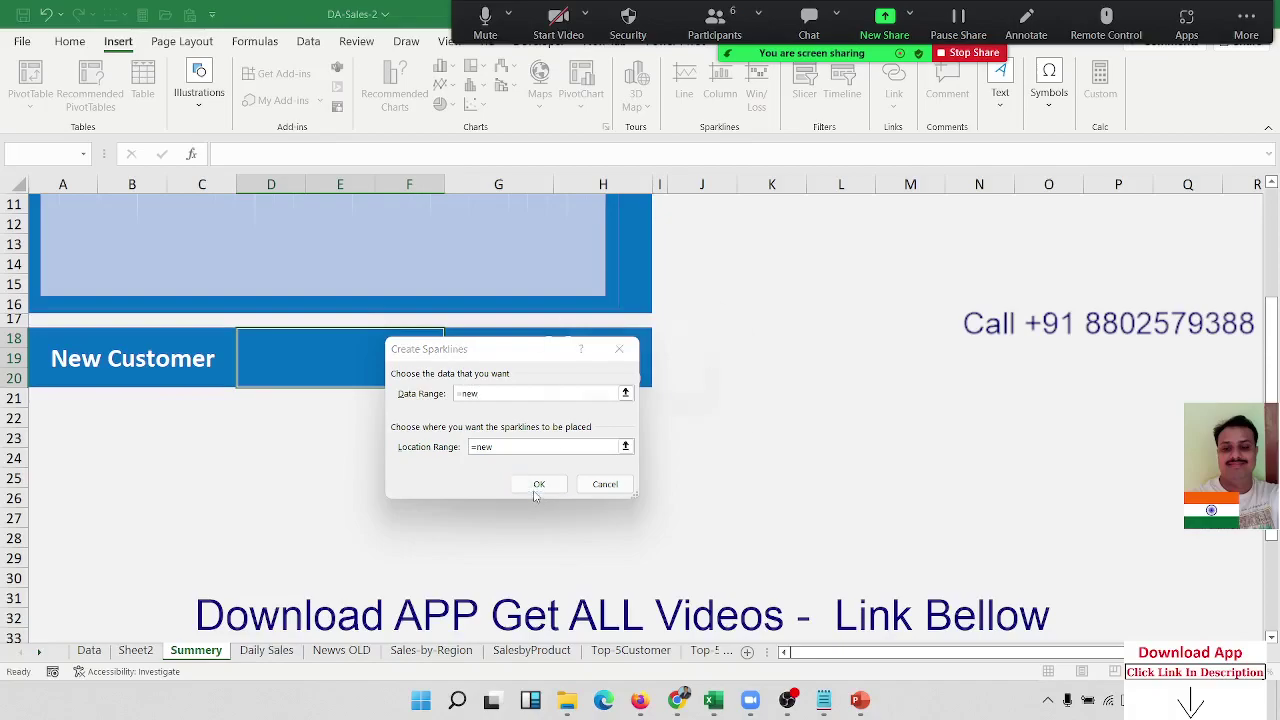
{"action": "key", "text": "Return"}
{"action": "left_click", "coordinate": [533, 487]}
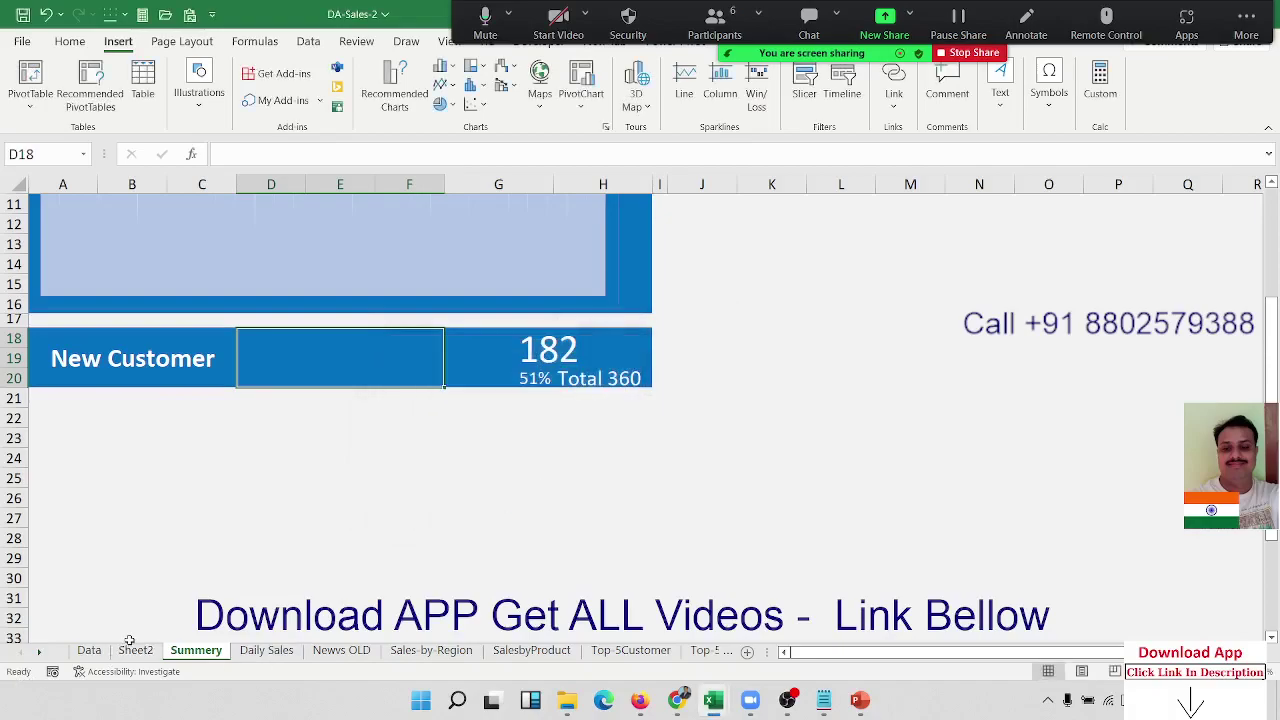
Copy the New Customer Sales chart from News OLD and paste it at D23 on Summery
{"action": "left_click", "coordinate": [327, 655]}
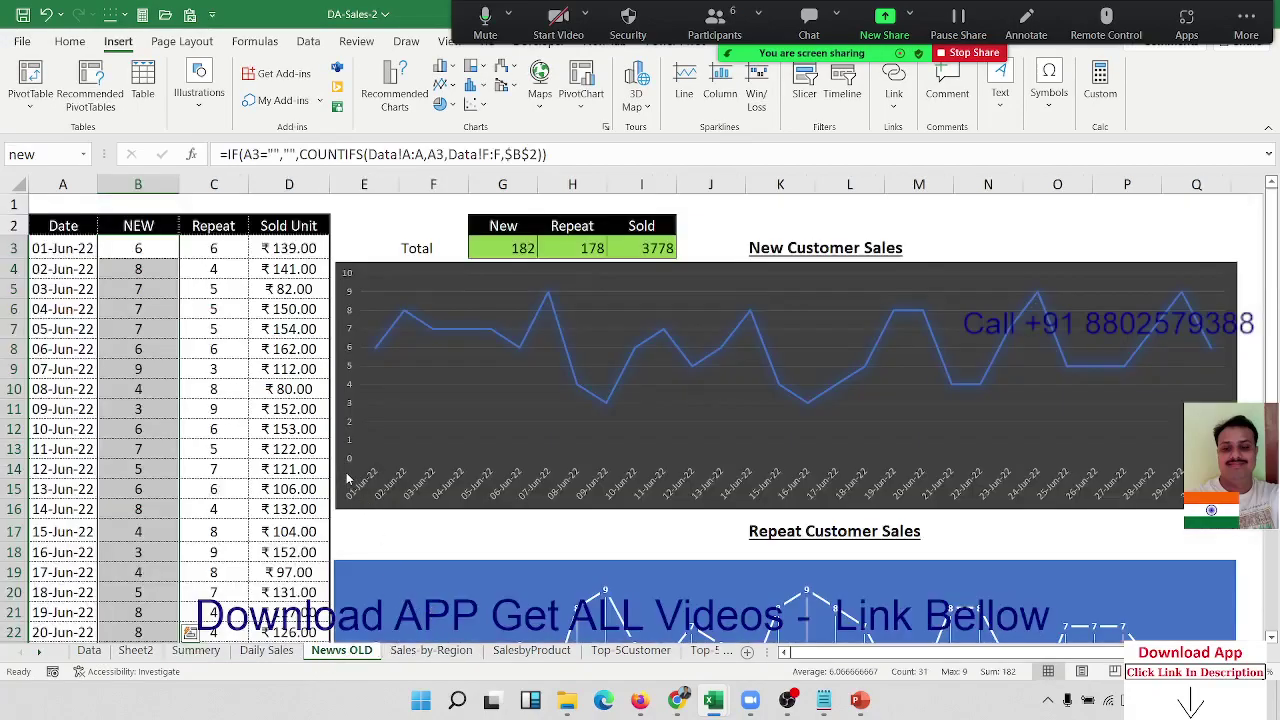
{"action": "left_click", "coordinate": [348, 479]}
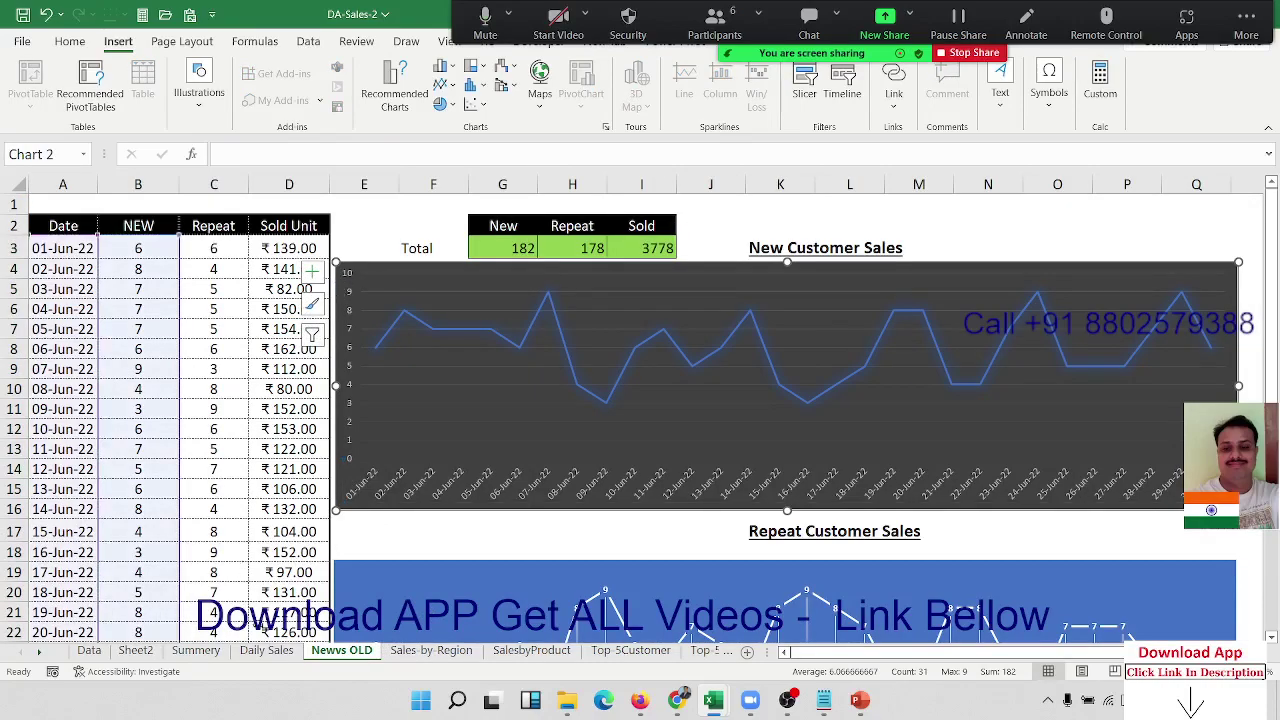
{"action": "left_click", "coordinate": [196, 651]}
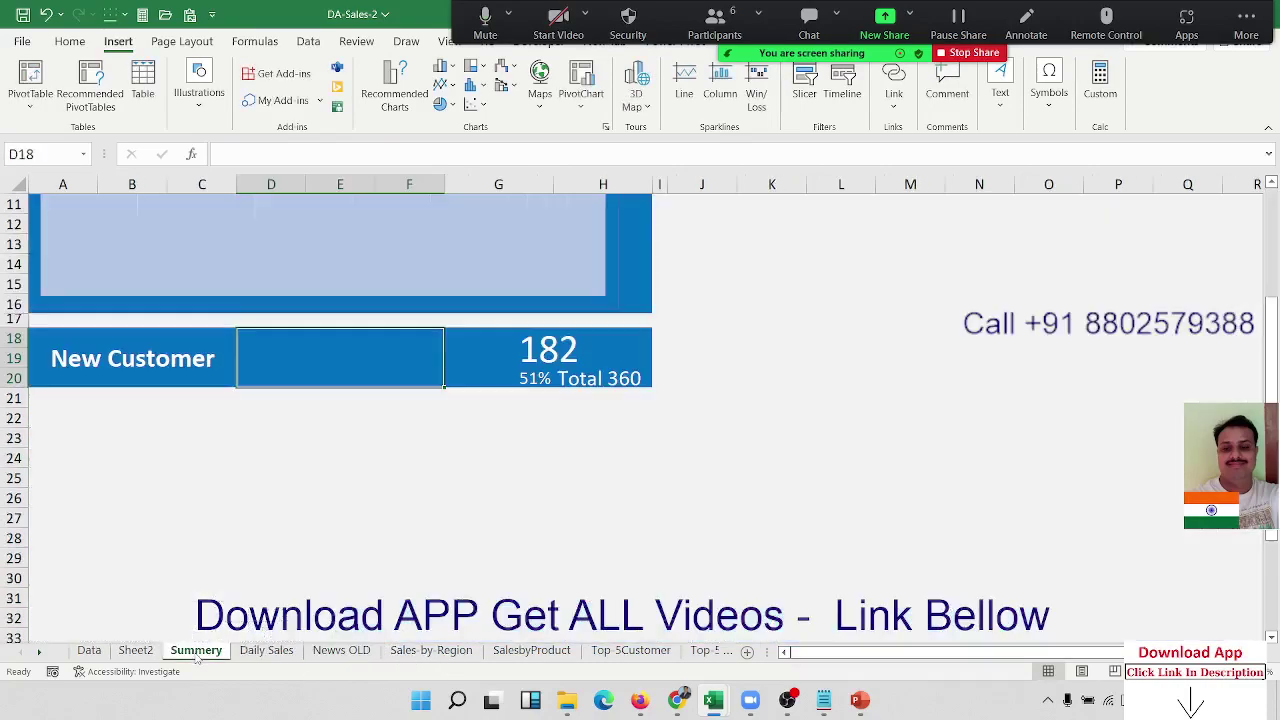
{"action": "left_click", "coordinate": [279, 440]}
{"action": "key", "text": "ctrl+v"}
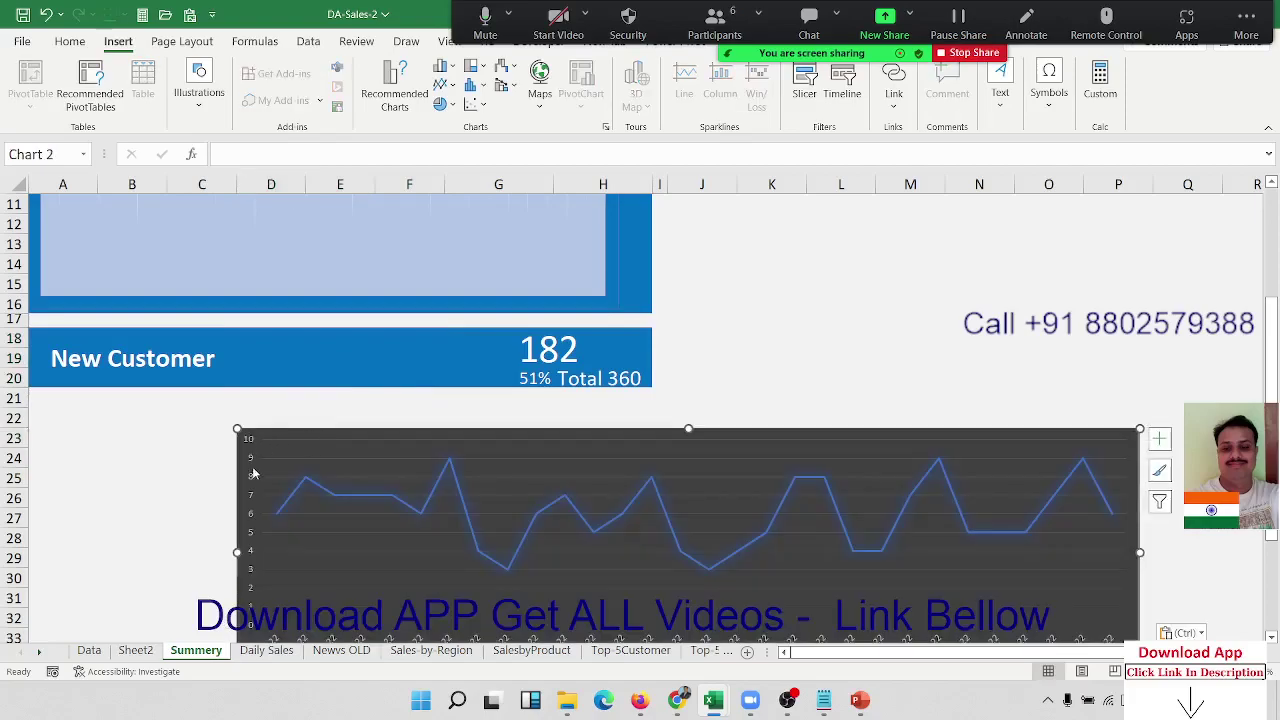
Delete the pasted chart's vertical axis, date axis and horizontal gridlines
{"action": "left_click", "coordinate": [251, 480]}
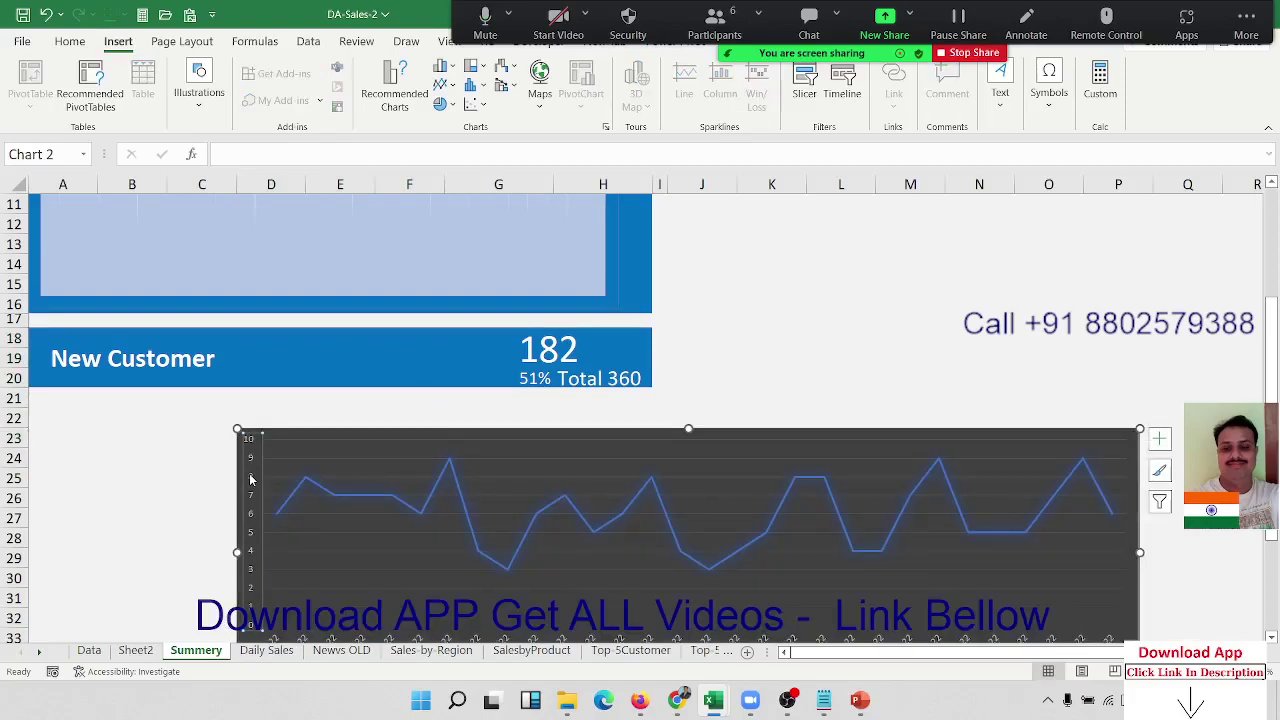
{"action": "key", "text": "Delete"}
{"action": "scroll", "coordinate": [300, 485], "scroll_direction": "down", "scroll_amount": 3}
{"action": "left_click", "coordinate": [309, 466]}
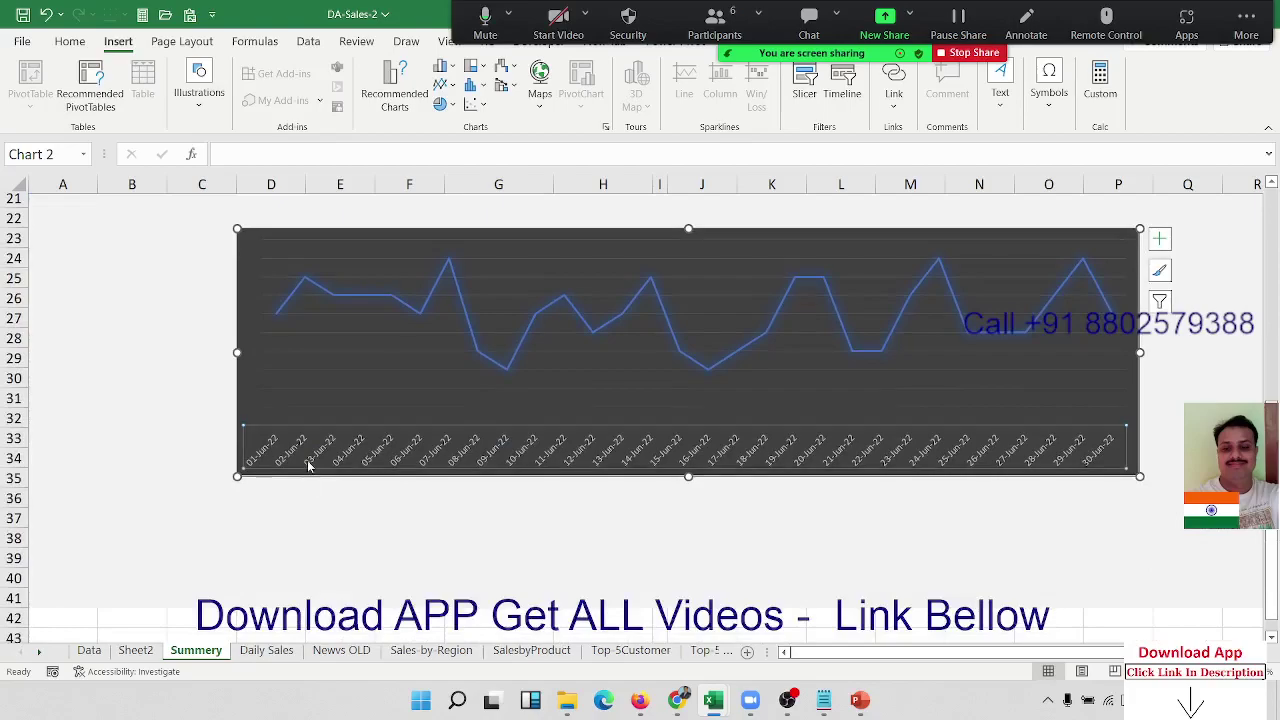
{"action": "key", "text": "Delete"}
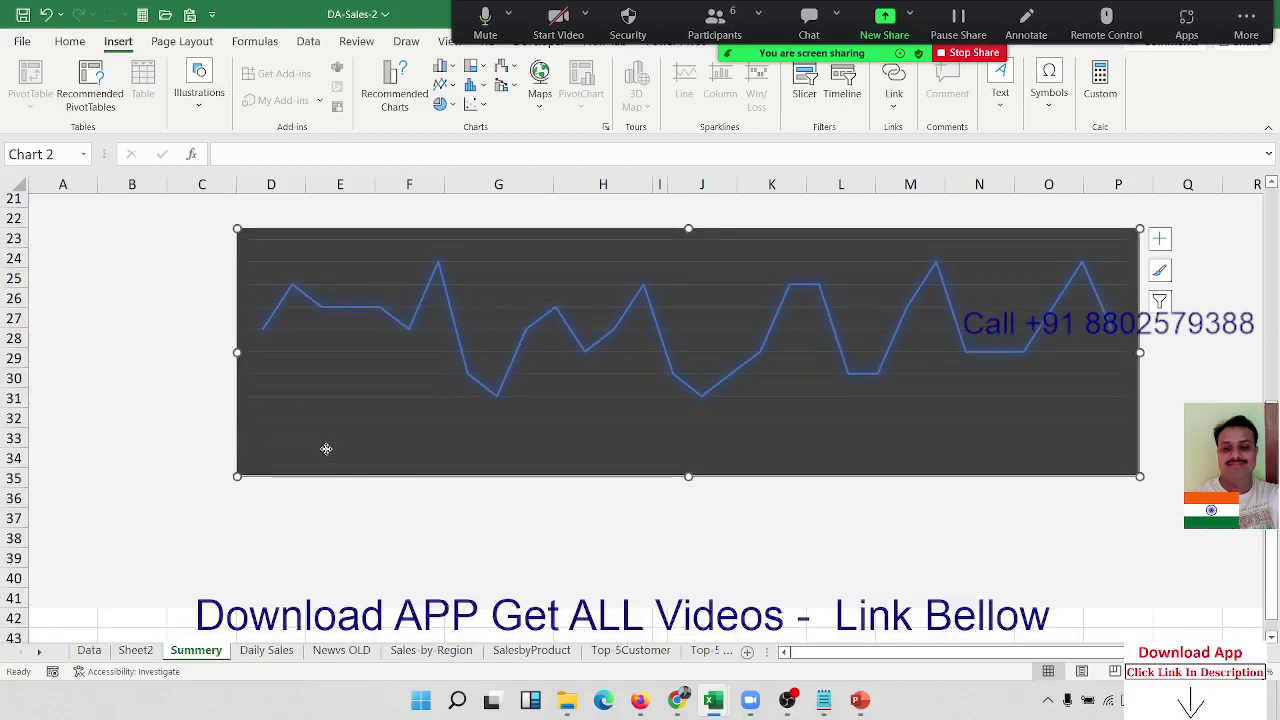
{"action": "left_click", "coordinate": [326, 451]}
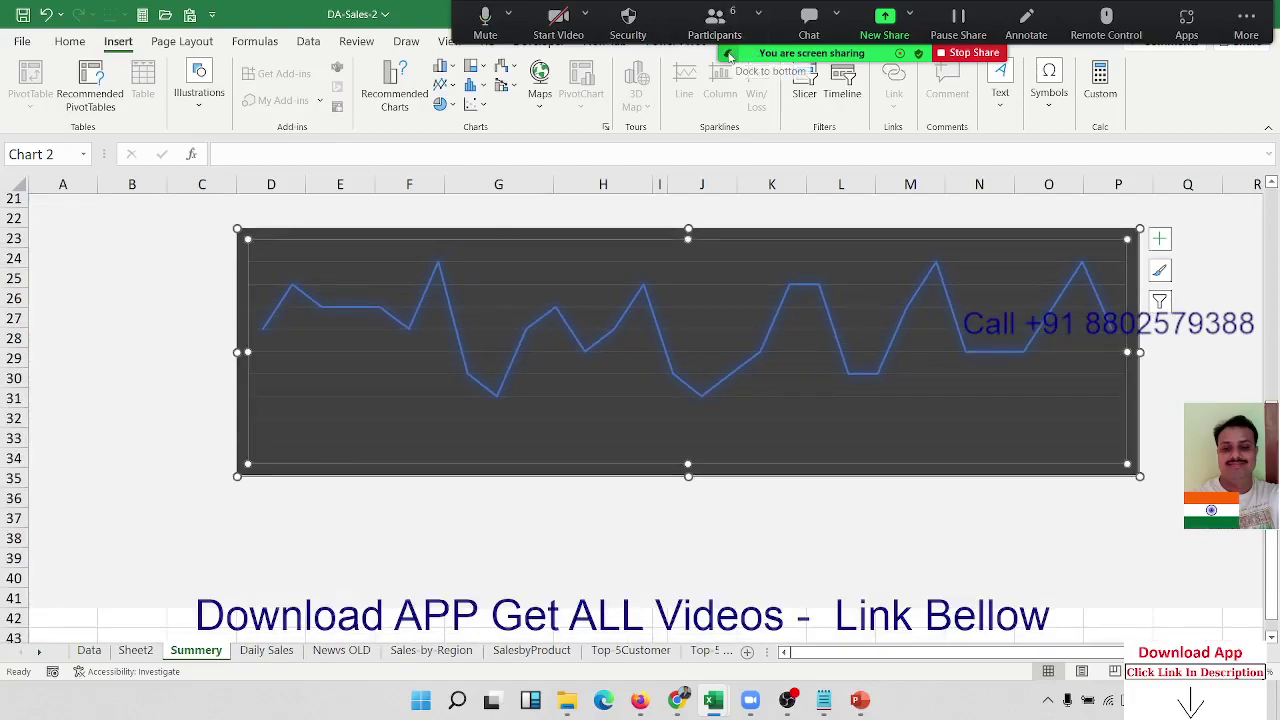
{"action": "key", "text": "Escape"}
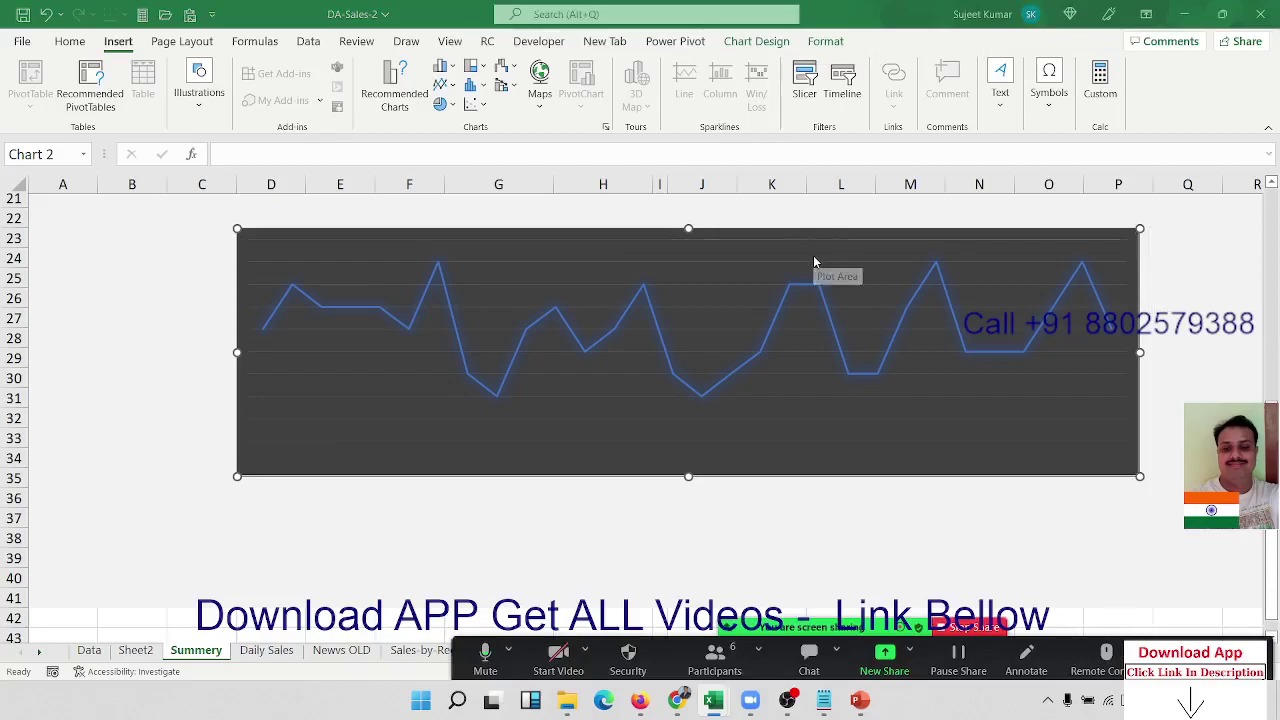
{"action": "left_click", "coordinate": [814, 263]}
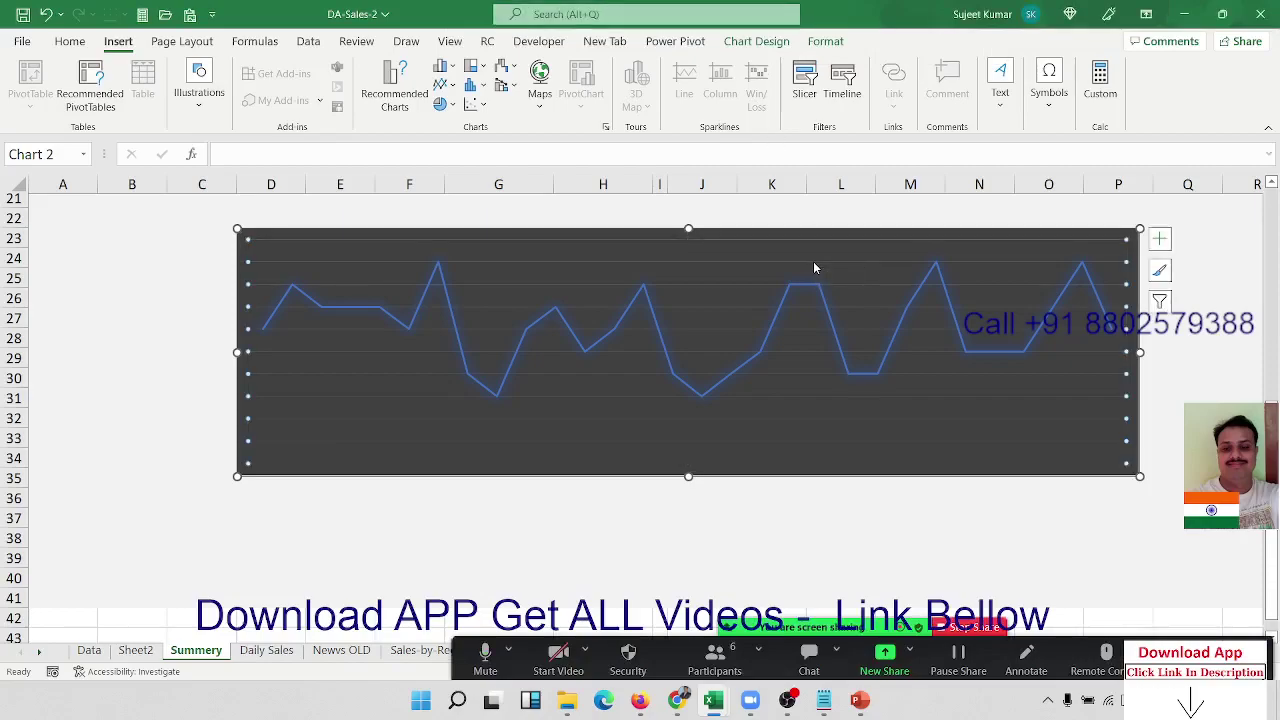
{"action": "key", "text": "Delete"}
{"action": "scroll", "coordinate": [700, 390], "scroll_direction": "up", "scroll_amount": 3}
Give the chart's plot area No Fill and No Outline
{"action": "left_click", "coordinate": [607, 442]}
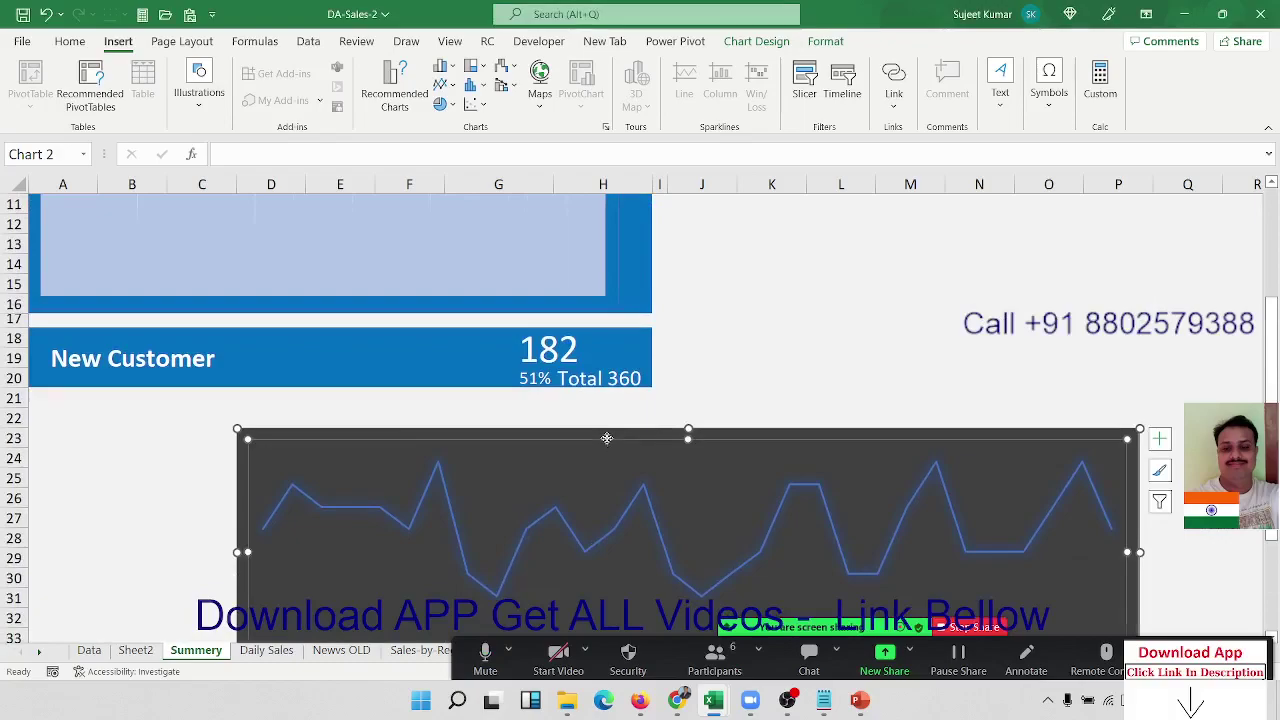
{"action": "left_click", "coordinate": [836, 43]}
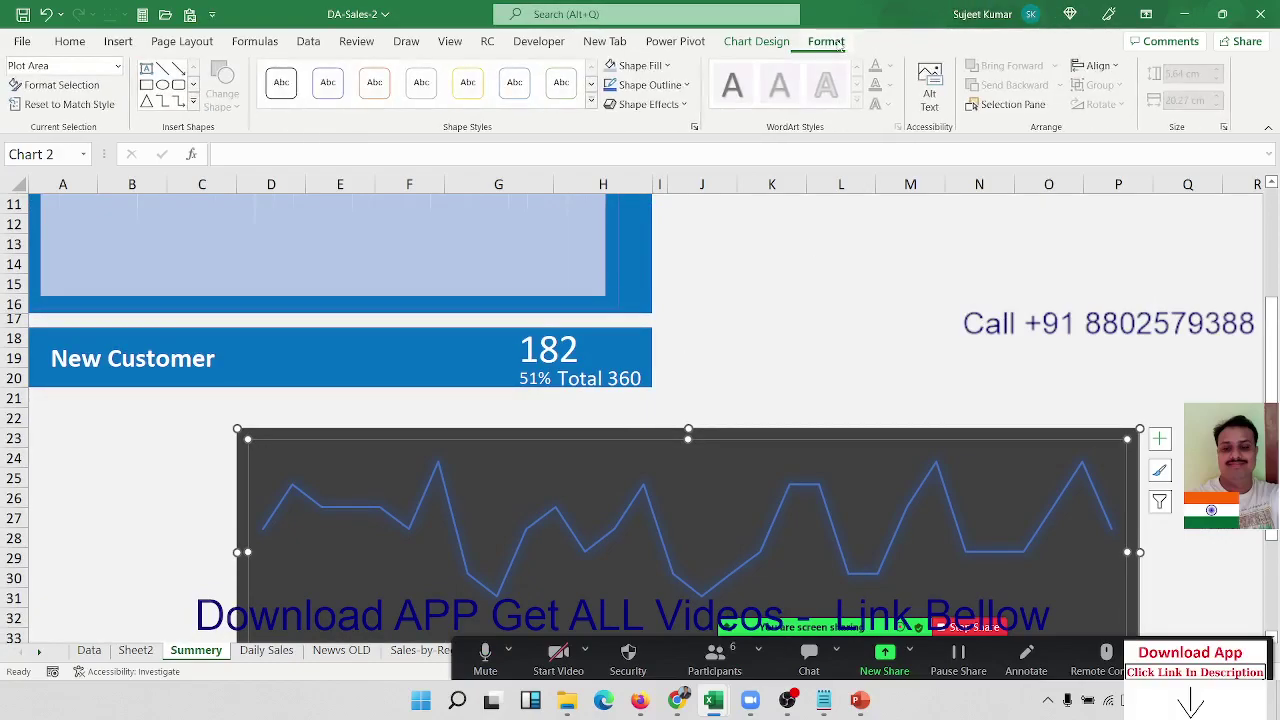
{"action": "left_click", "coordinate": [634, 65]}
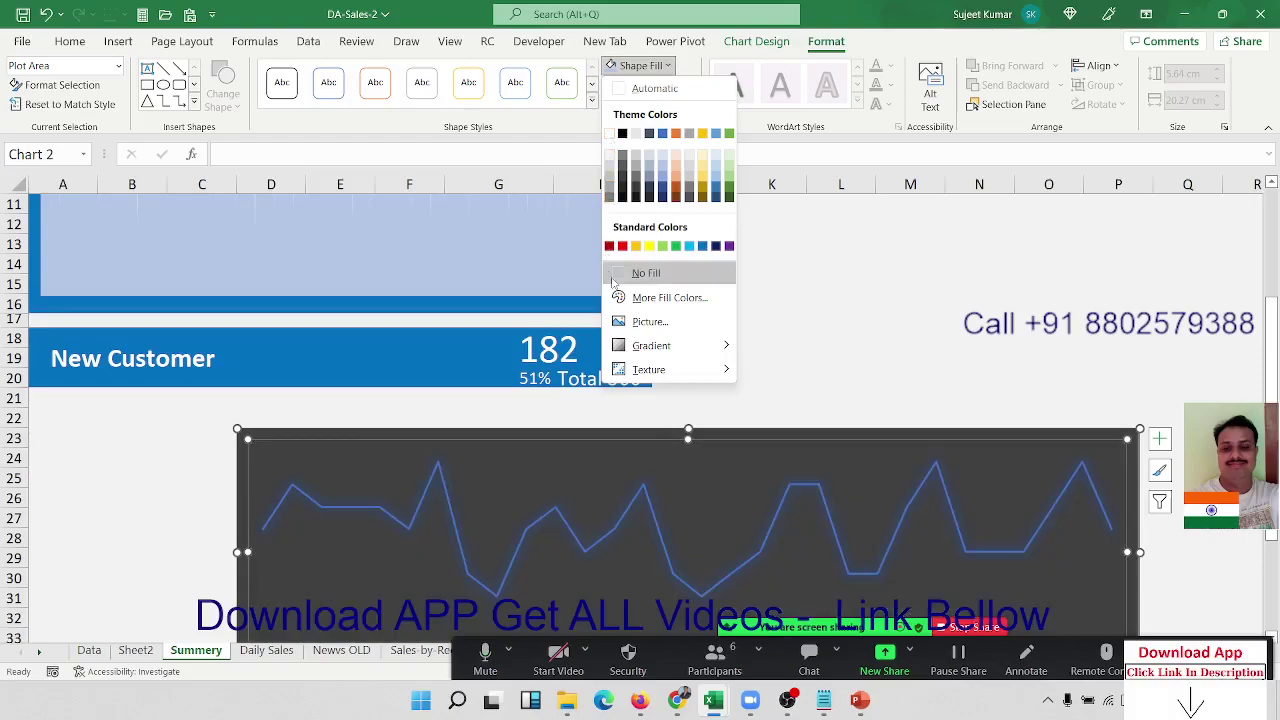
{"action": "left_click", "coordinate": [612, 281]}
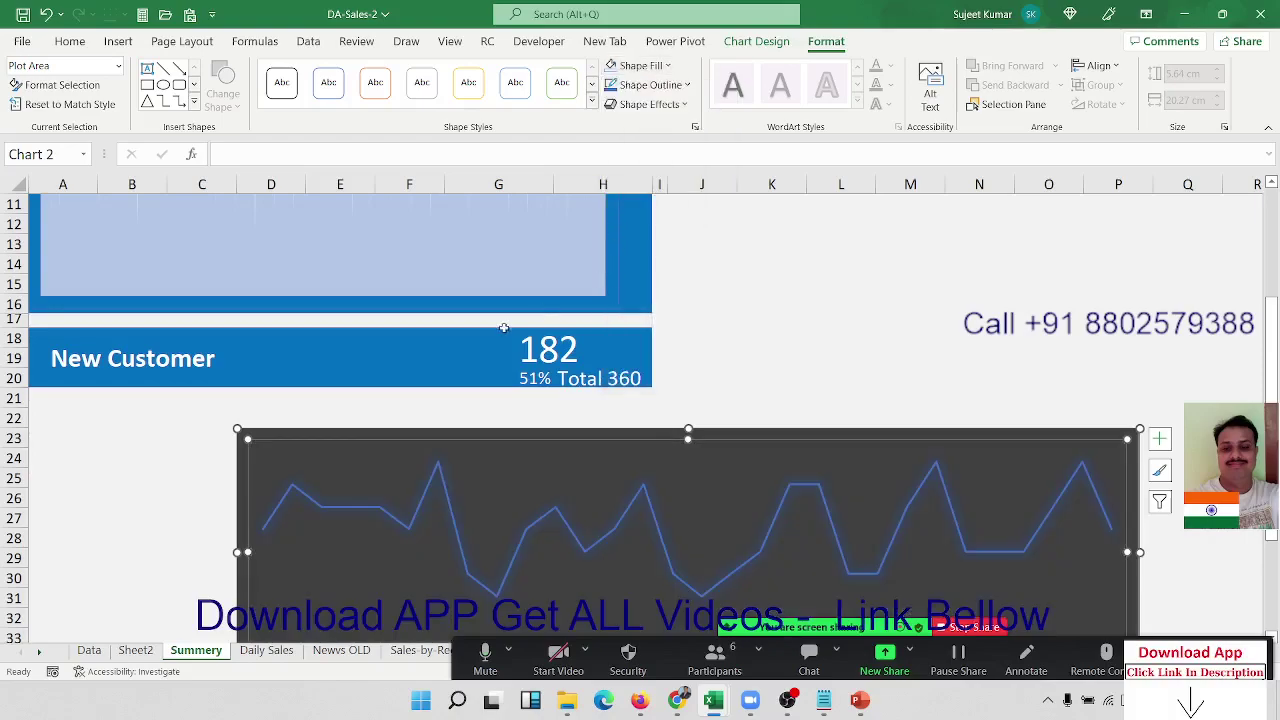
{"action": "left_click", "coordinate": [650, 85]}
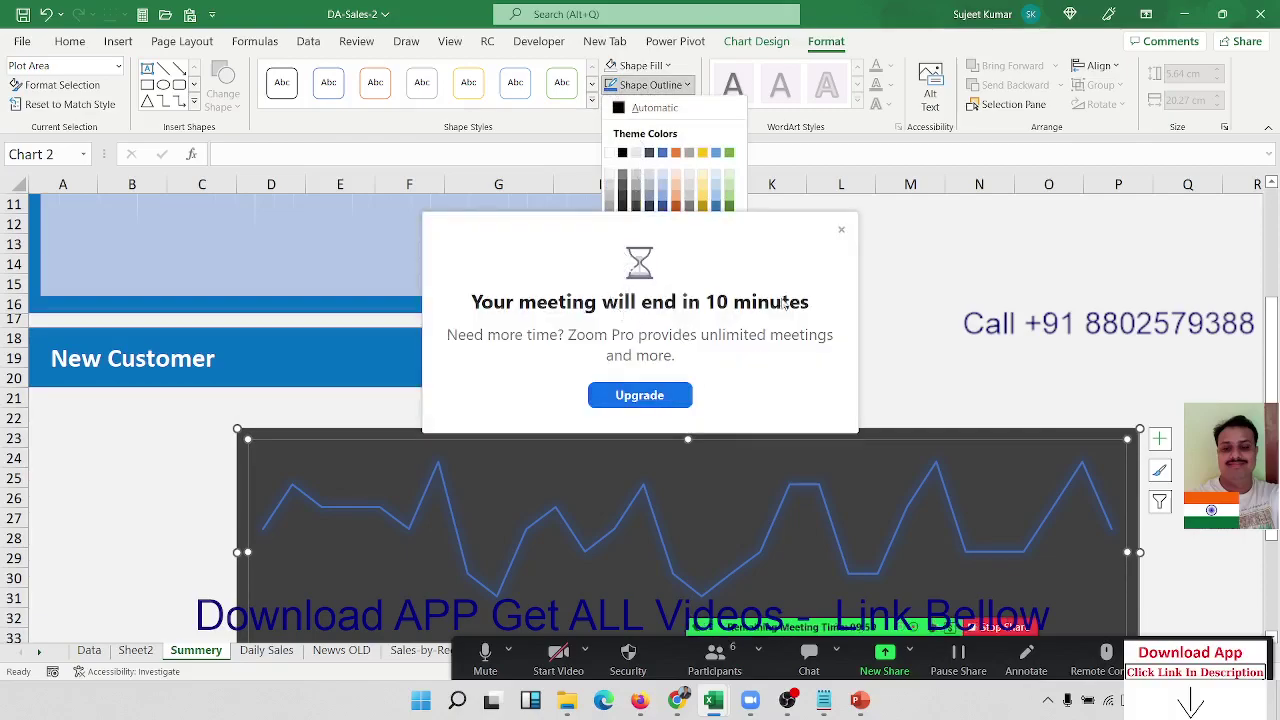
{"action": "left_click", "coordinate": [841, 231]}
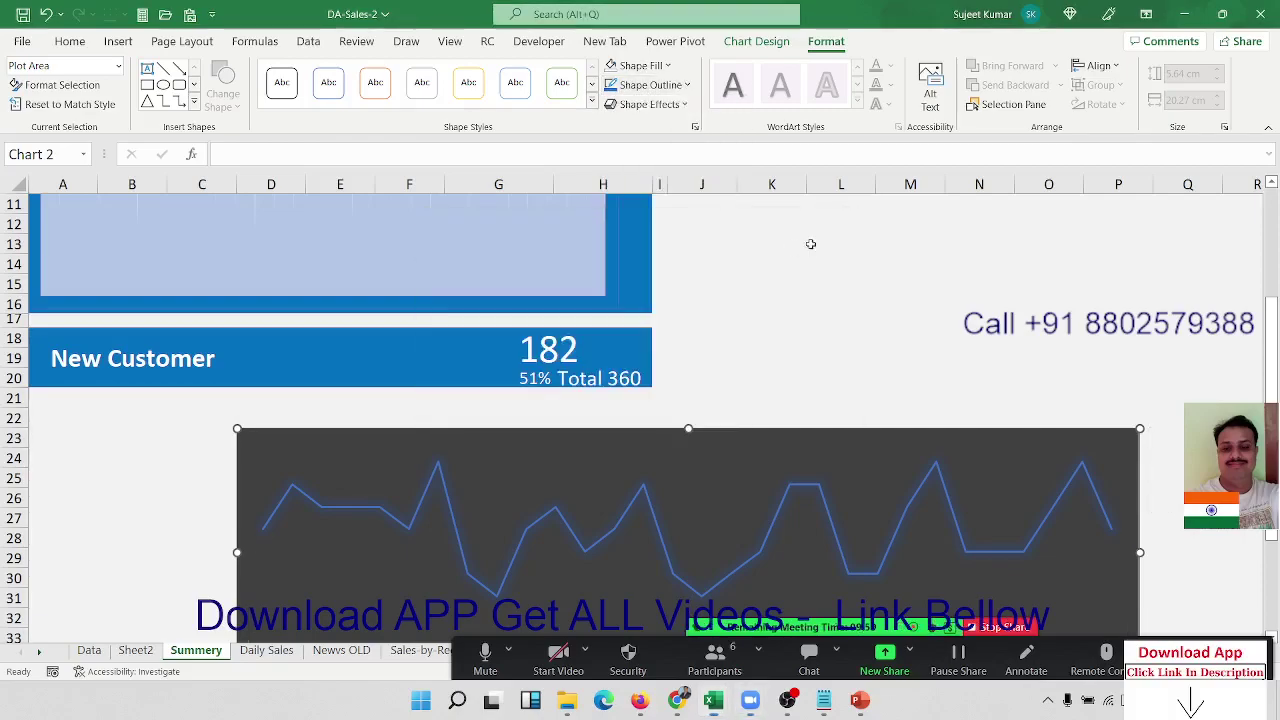
{"action": "left_click", "coordinate": [650, 85]}
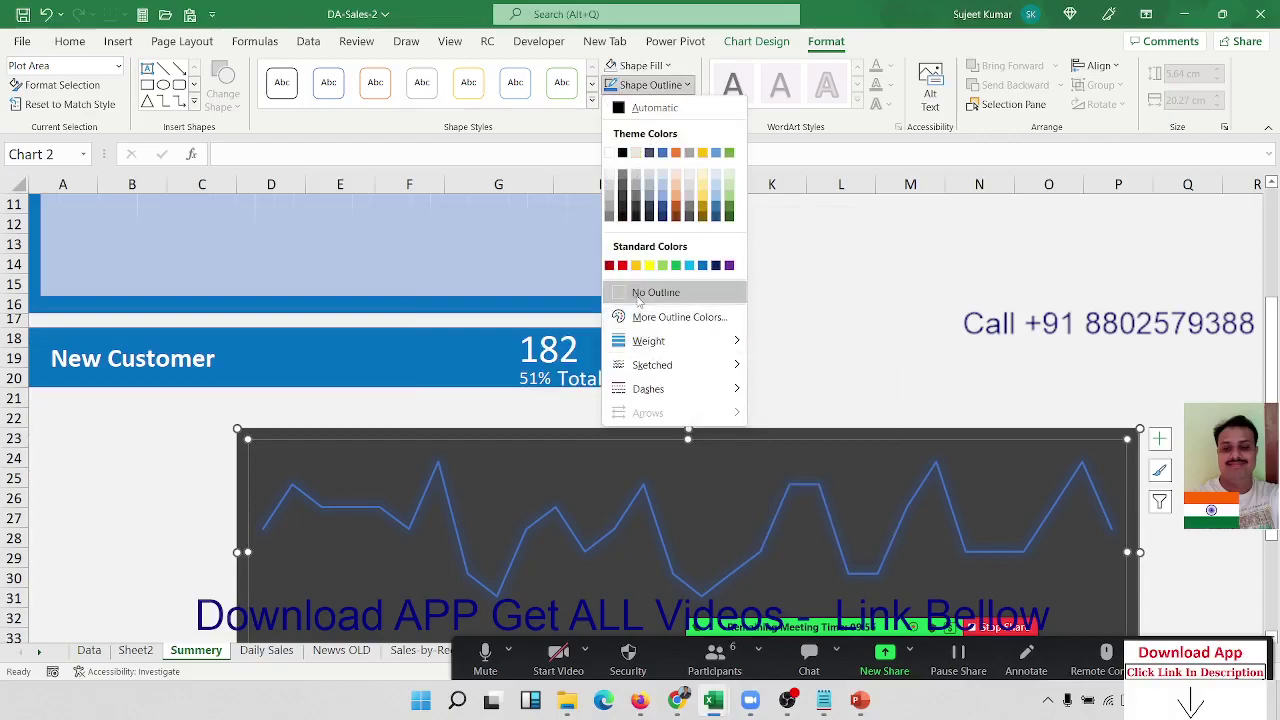
{"action": "left_click", "coordinate": [655, 292]}
{"action": "left_click", "coordinate": [640, 65]}
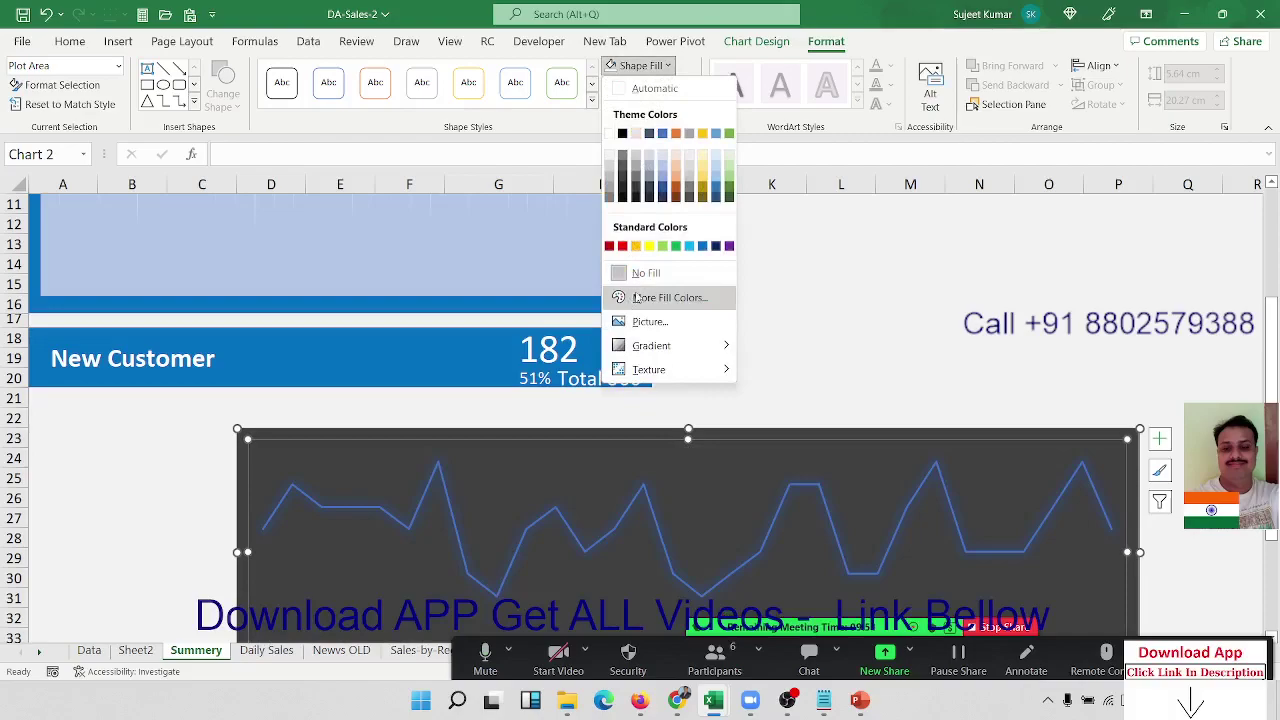
{"action": "left_click", "coordinate": [641, 276]}
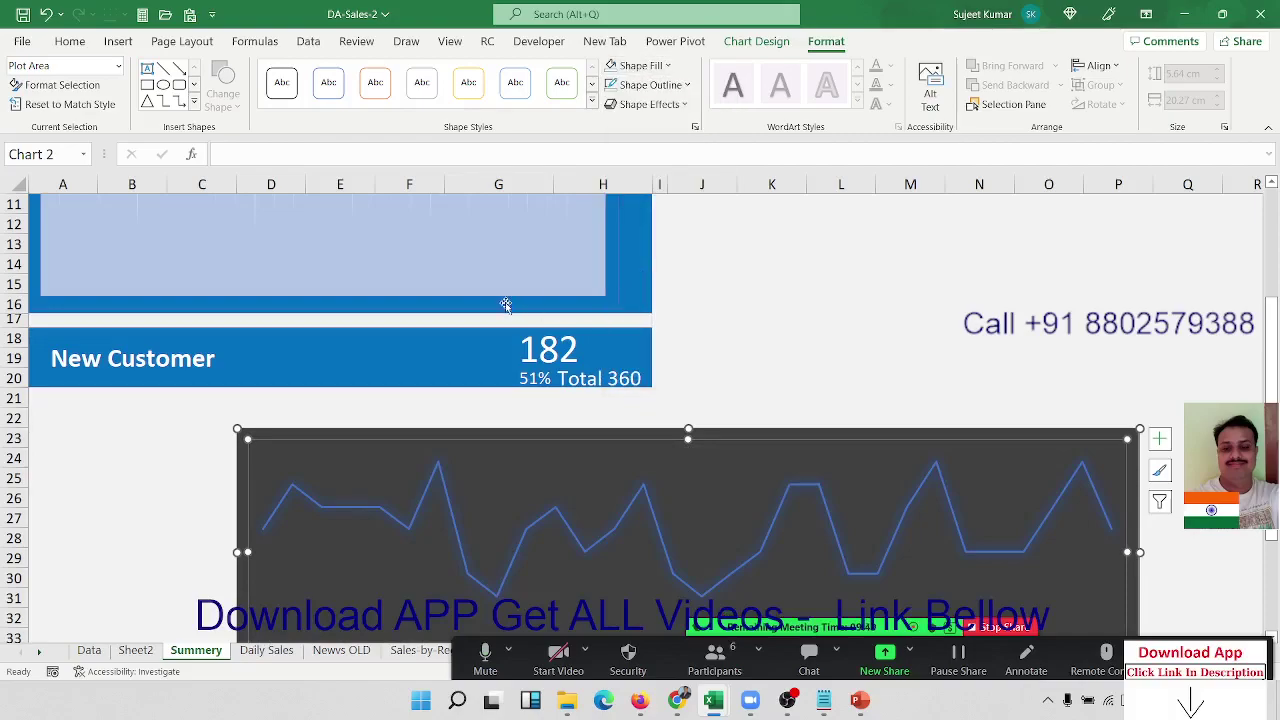
{"action": "scroll", "coordinate": [502, 306], "scroll_direction": "down", "scroll_amount": 4}
{"action": "scroll", "coordinate": [517, 340], "scroll_direction": "up", "scroll_amount": 2}
{"action": "scroll", "coordinate": [522, 336], "scroll_direction": "up", "scroll_amount": 2}
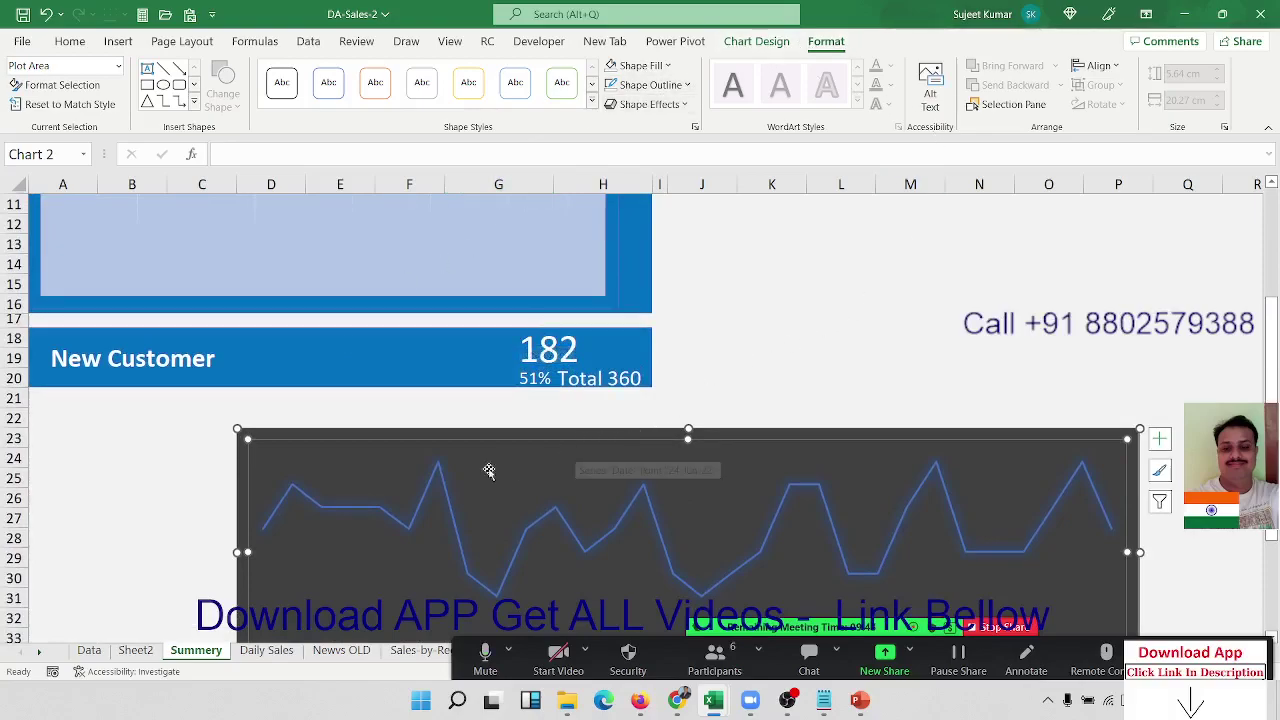
Give the whole chart area No Fill and No Outline, checking the transparent result
{"action": "left_click", "coordinate": [241, 467]}
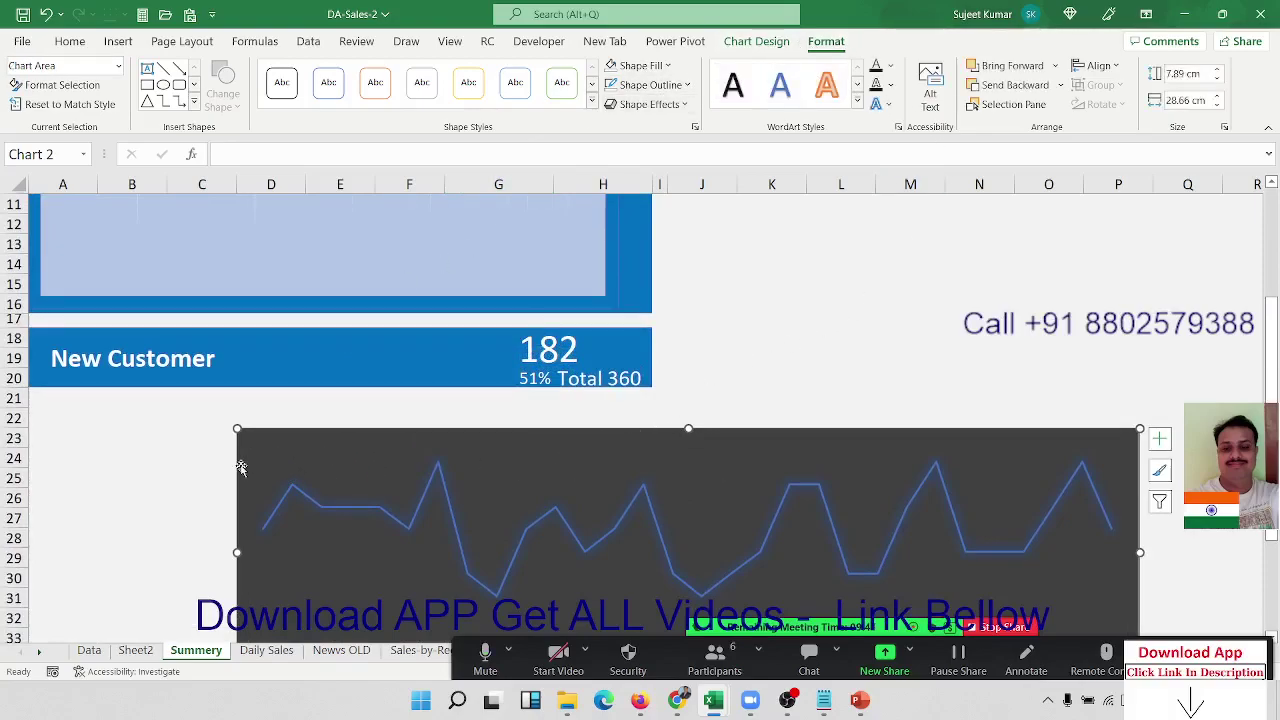
{"action": "left_click", "coordinate": [659, 70]}
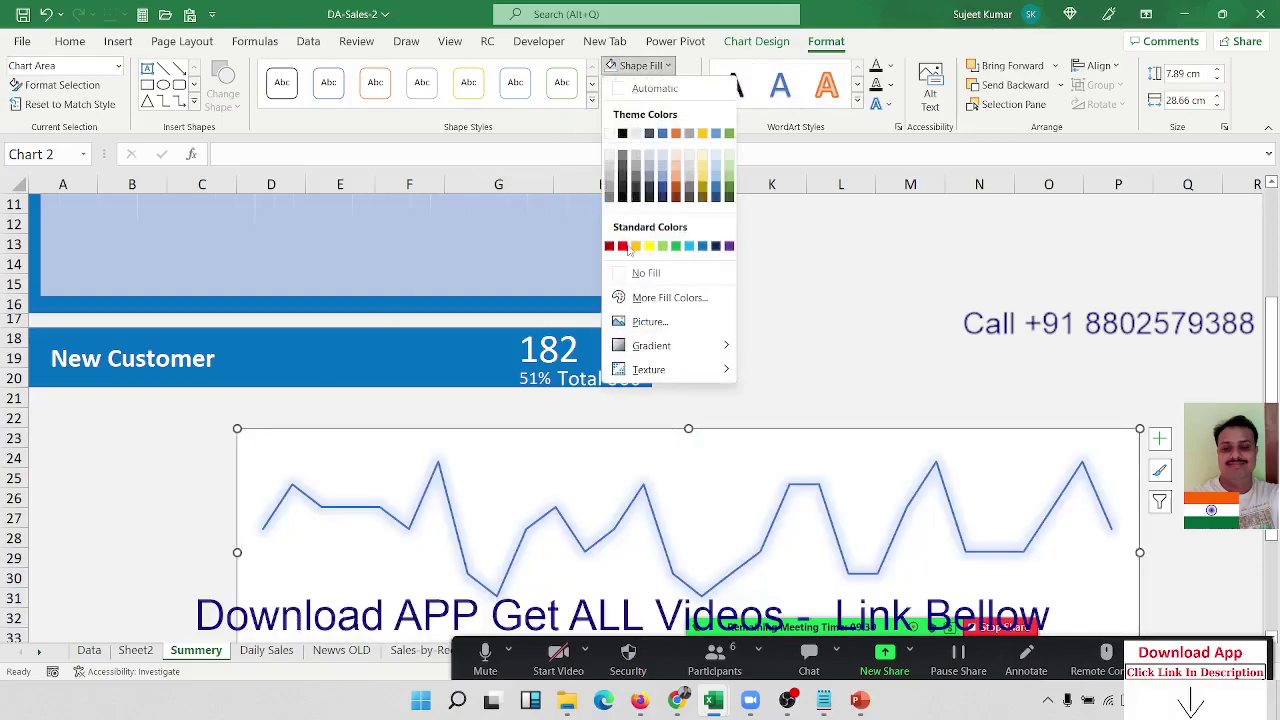
{"action": "left_click", "coordinate": [633, 273]}
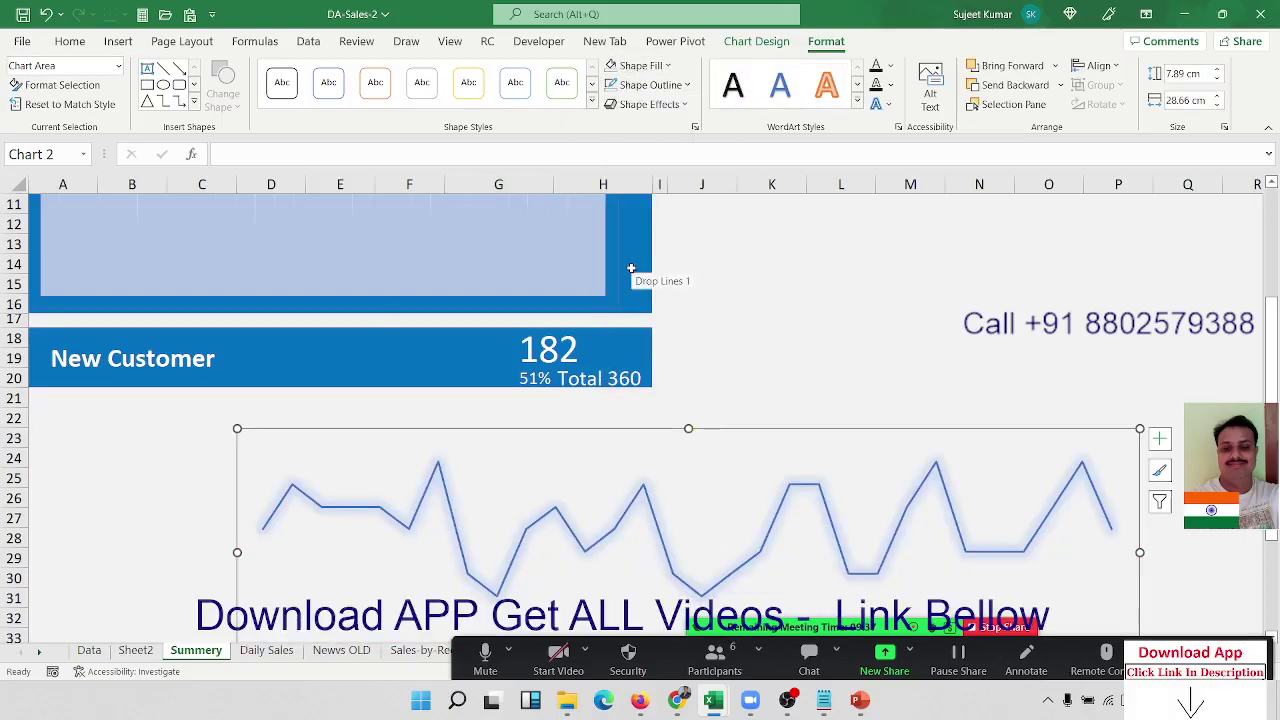
{"action": "left_click", "coordinate": [1050, 306]}
{"action": "left_click", "coordinate": [830, 429]}
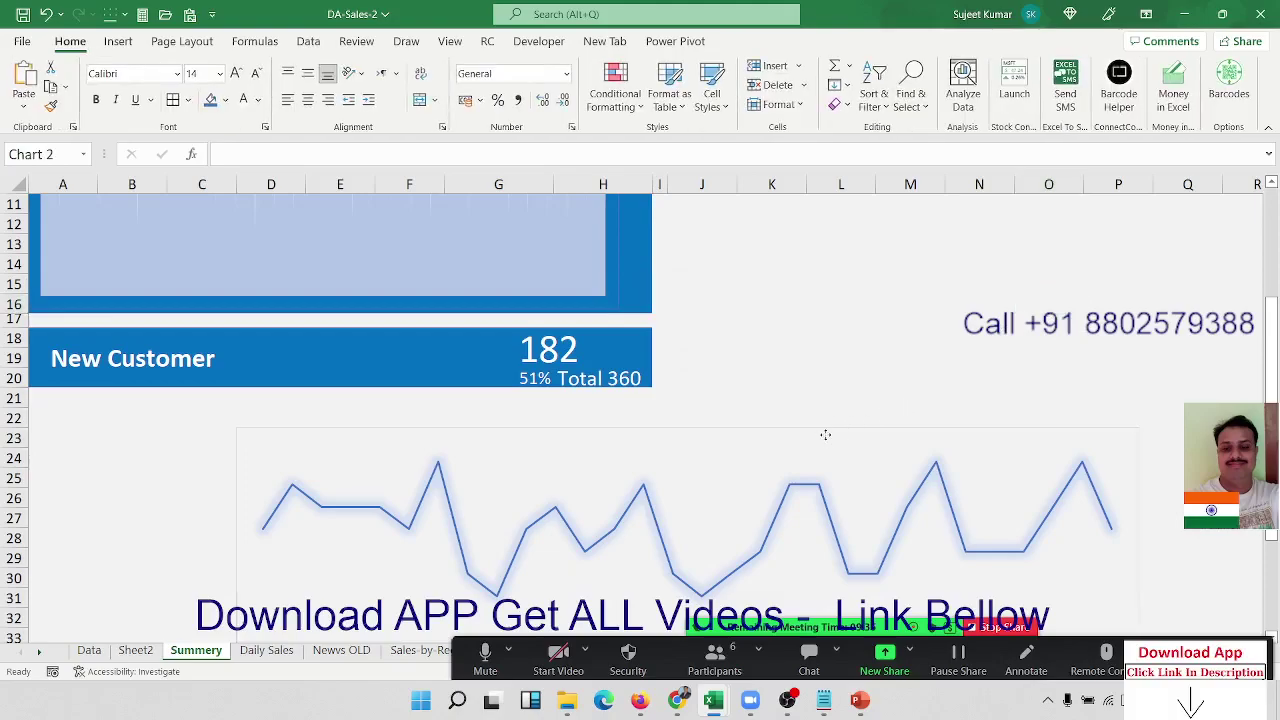
{"action": "left_click", "coordinate": [680, 85]}
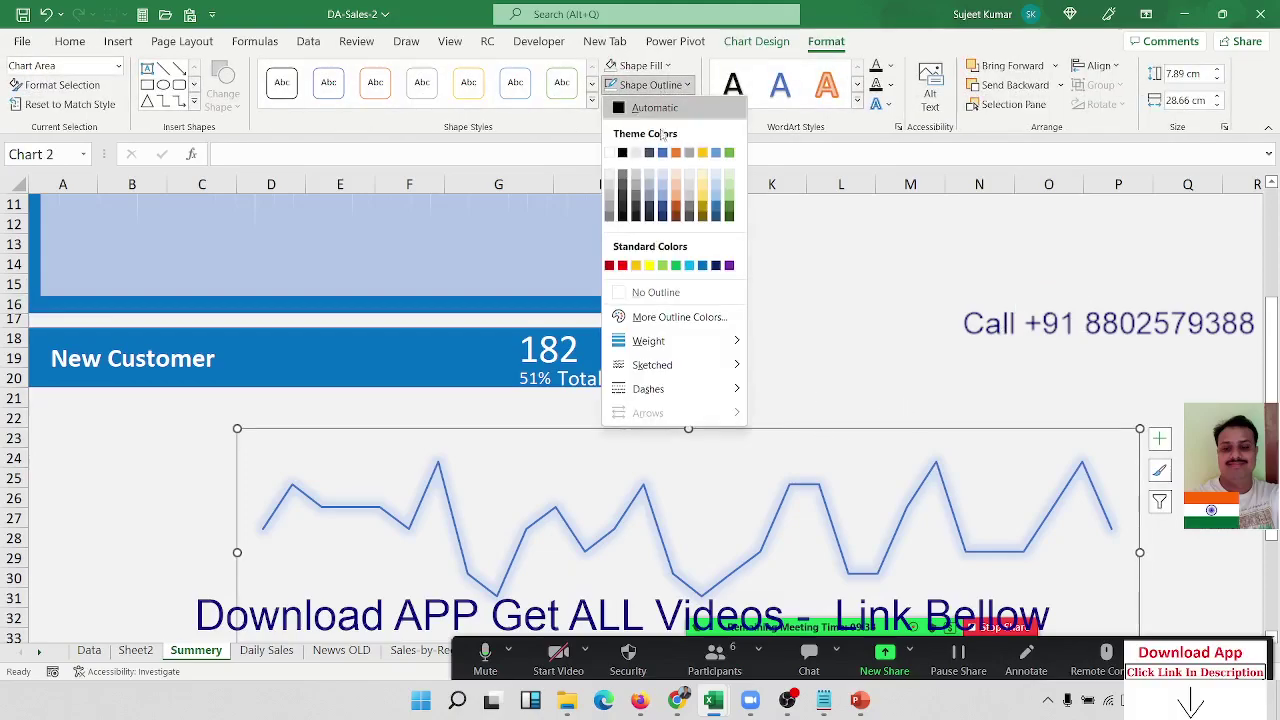
{"action": "left_click", "coordinate": [645, 292]}
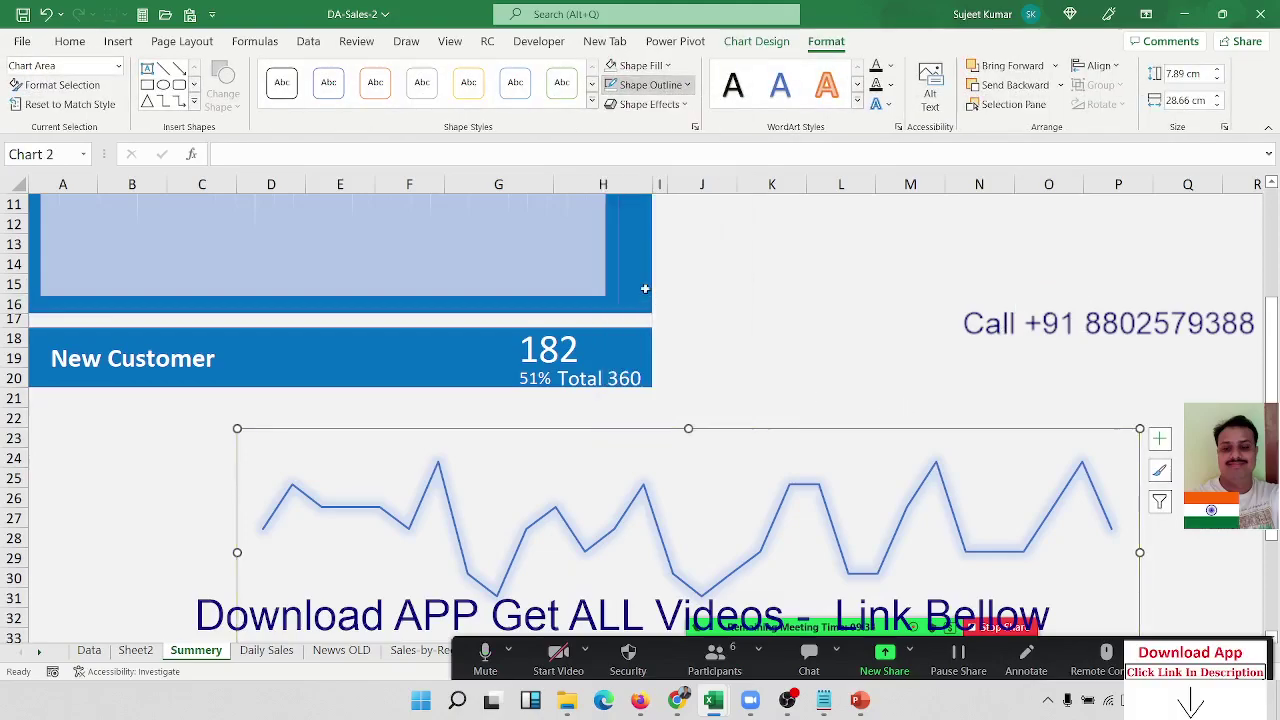
{"action": "left_click", "coordinate": [767, 304]}
{"action": "left_click", "coordinate": [712, 435]}
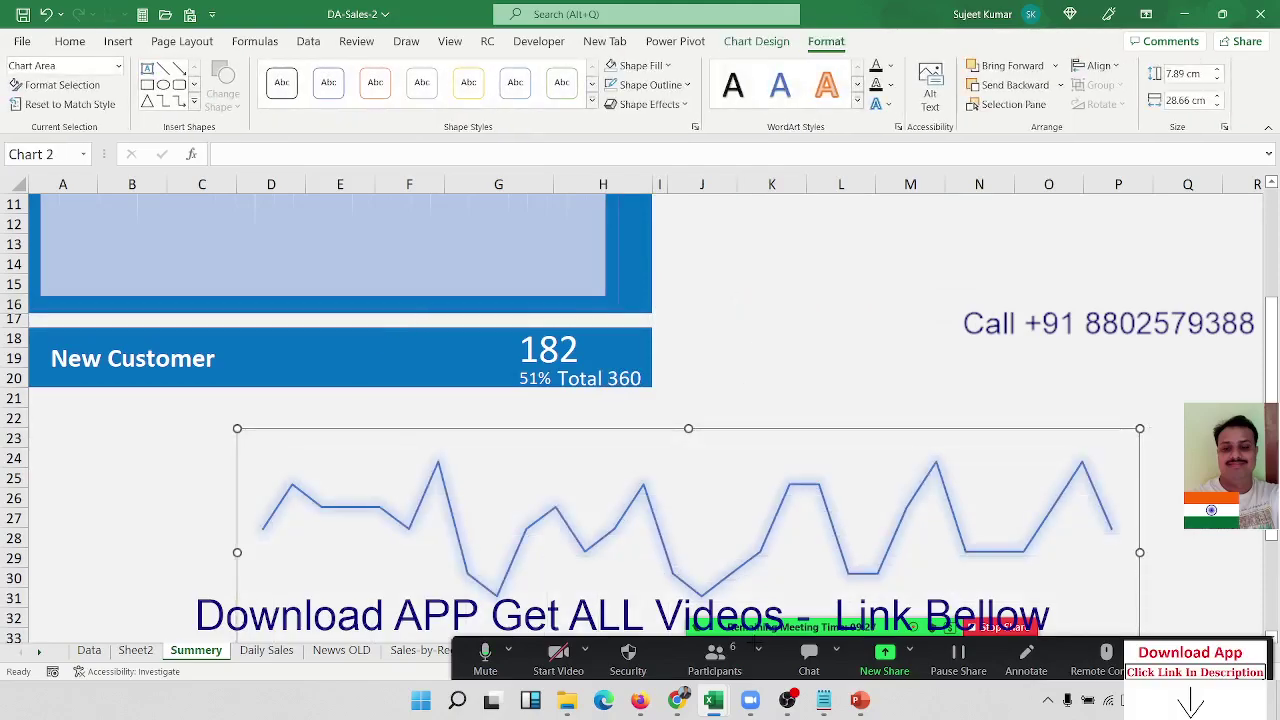
Stretch the plot area to fill the chart, shrink the chart and move it under the card
{"action": "scroll", "coordinate": [686, 563], "scroll_direction": "down", "scroll_amount": 1}
{"action": "left_click_drag", "start_coordinate": [578, 483], "coordinate": [581, 485]}
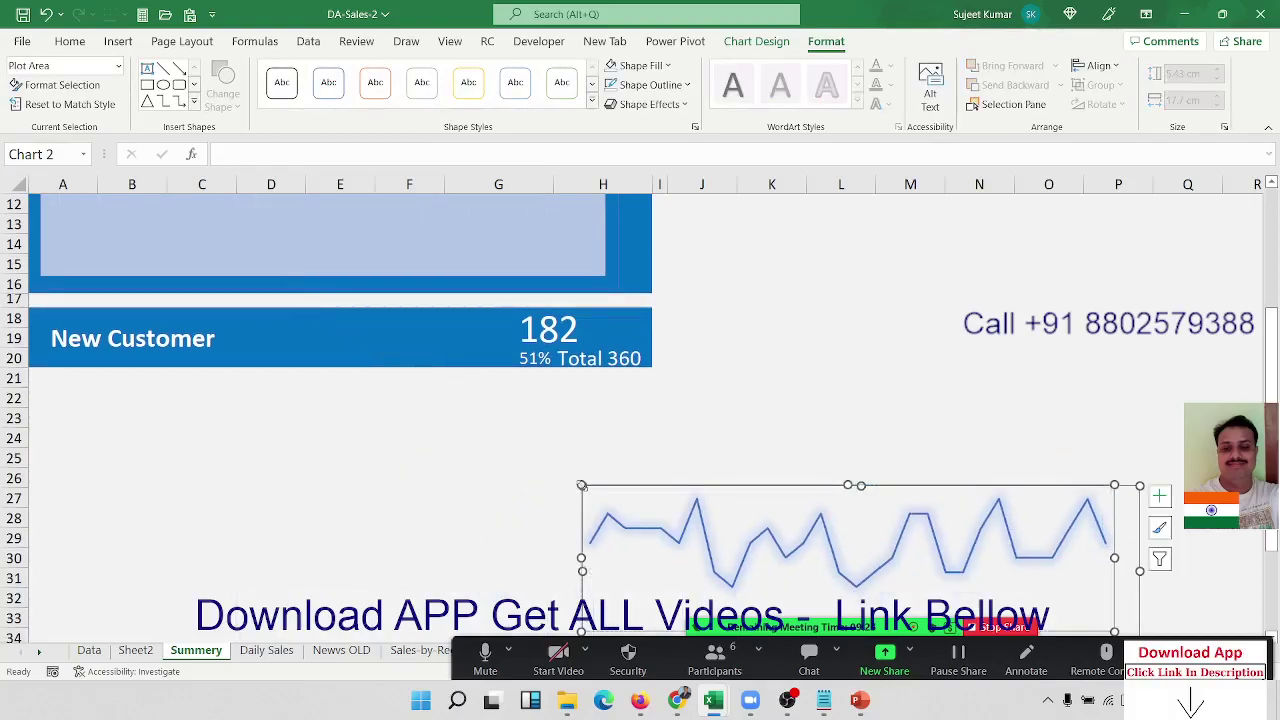
{"action": "left_click", "coordinate": [616, 512]}
{"action": "left_click_drag", "start_coordinate": [669, 545], "coordinate": [361, 348]}
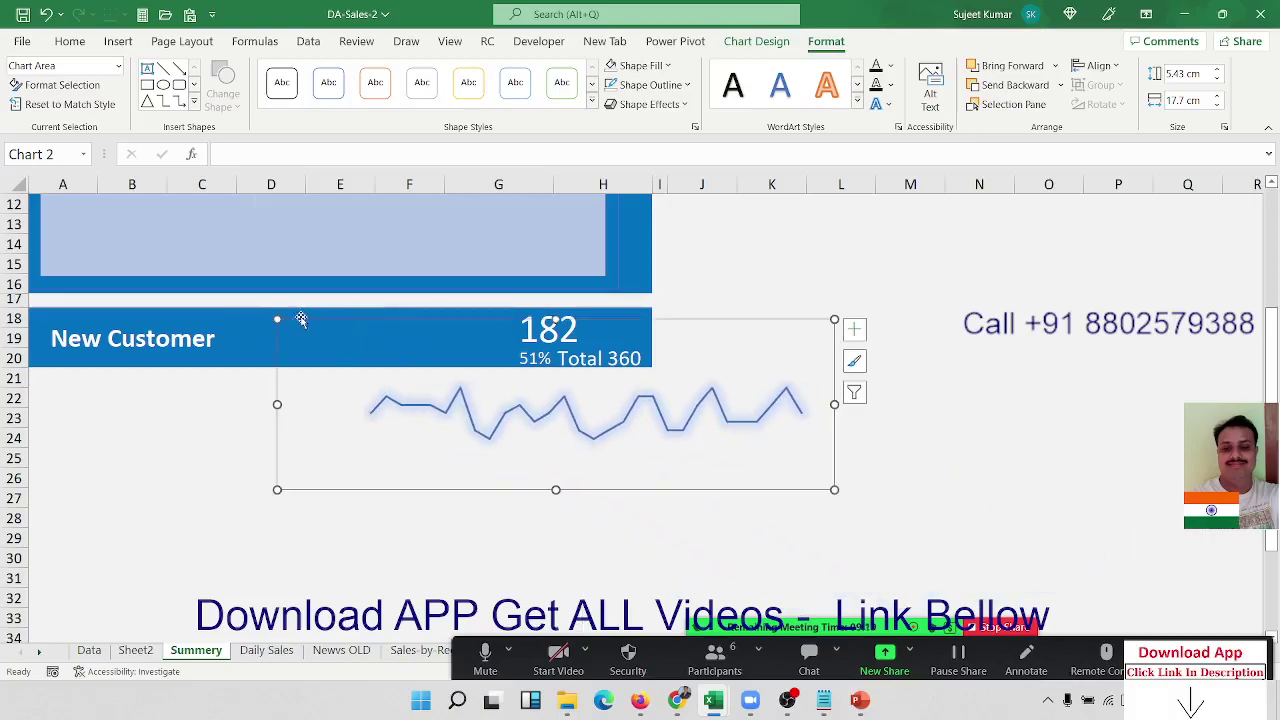
{"action": "left_click", "coordinate": [380, 380]}
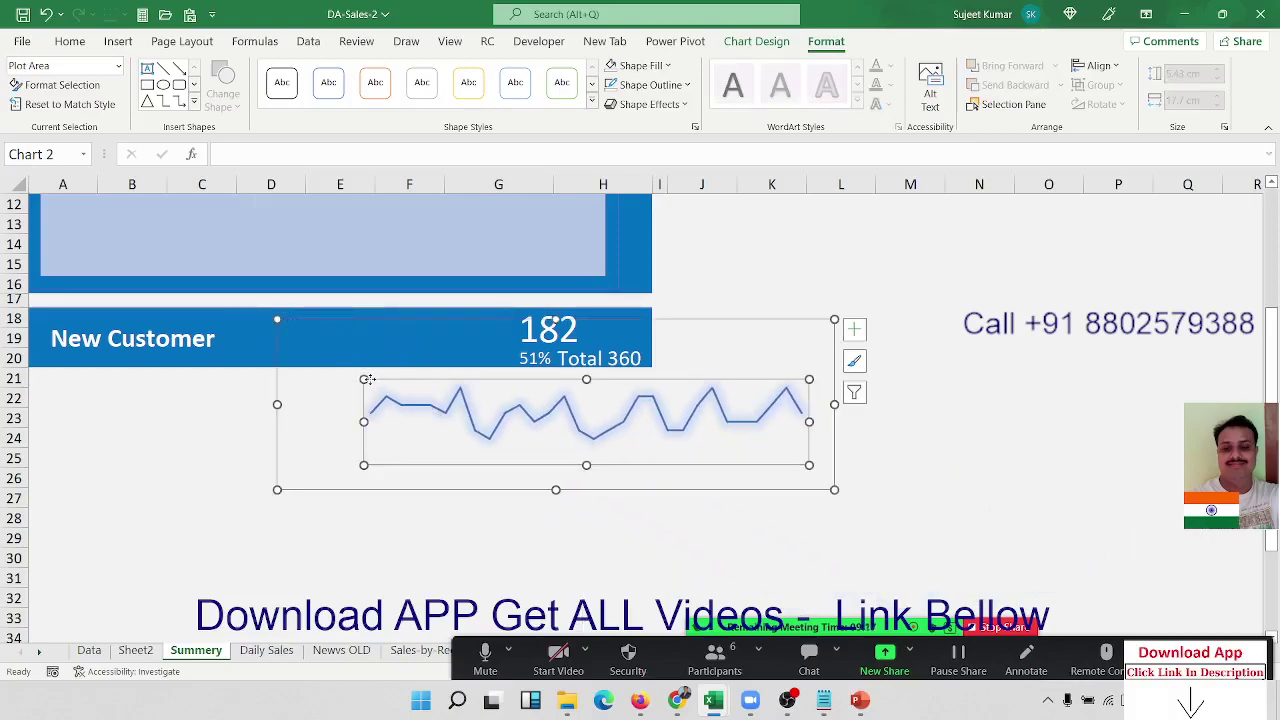
{"action": "left_click_drag", "start_coordinate": [364, 379], "coordinate": [338, 352]}
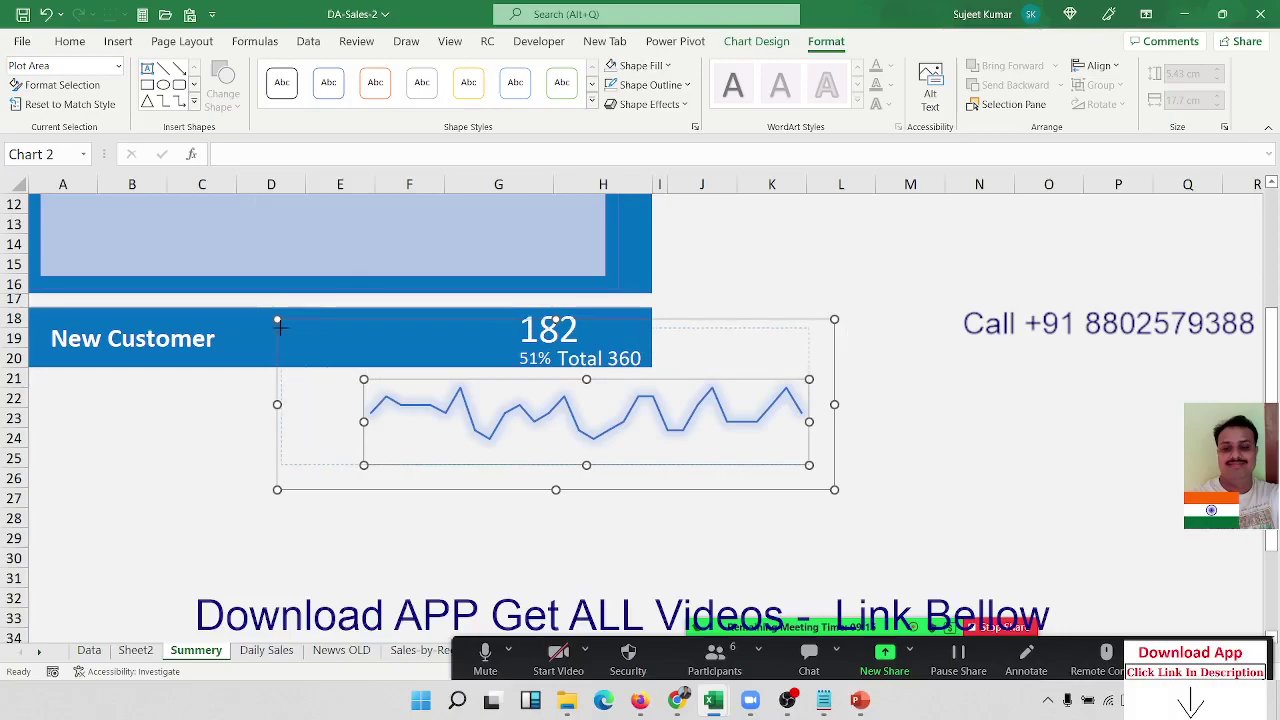
{"action": "left_click_drag", "start_coordinate": [279, 324], "coordinate": [280, 325]}
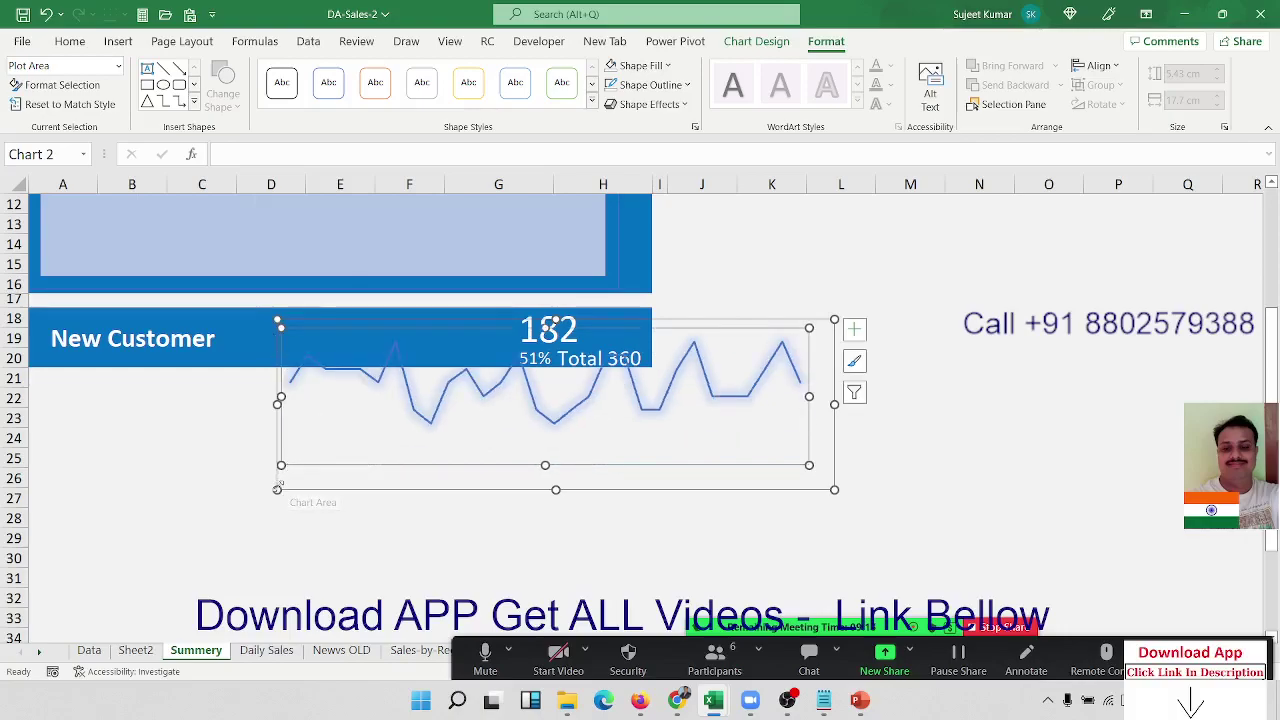
{"action": "left_click_drag", "start_coordinate": [280, 489], "coordinate": [338, 440]}
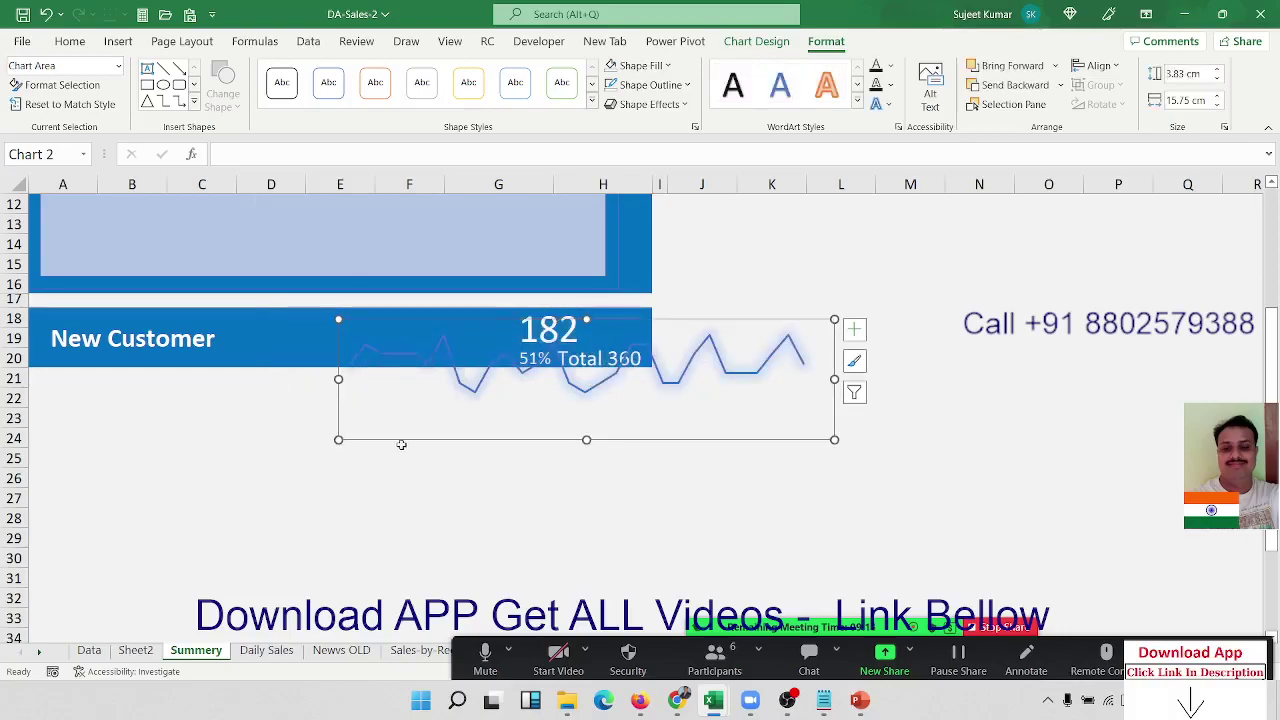
{"action": "left_click_drag", "start_coordinate": [405, 442], "coordinate": [268, 473]}
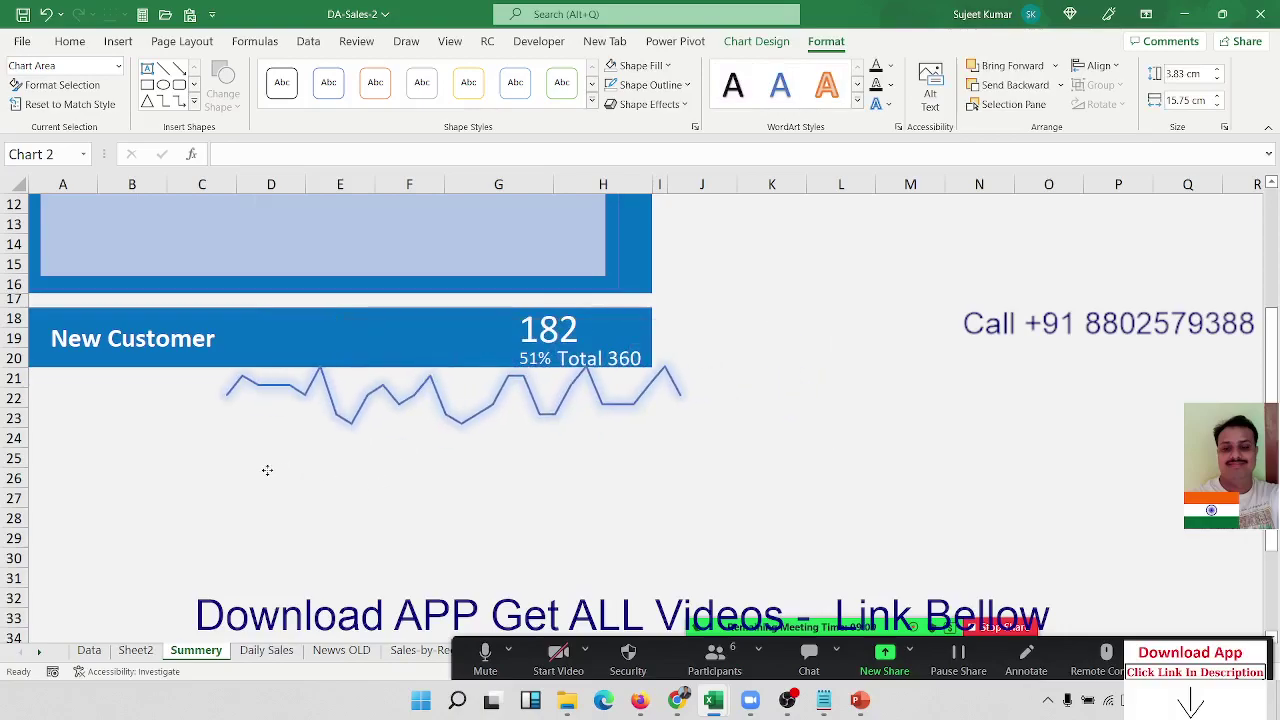
Make the chart's line series white
{"action": "left_click", "coordinate": [330, 416]}
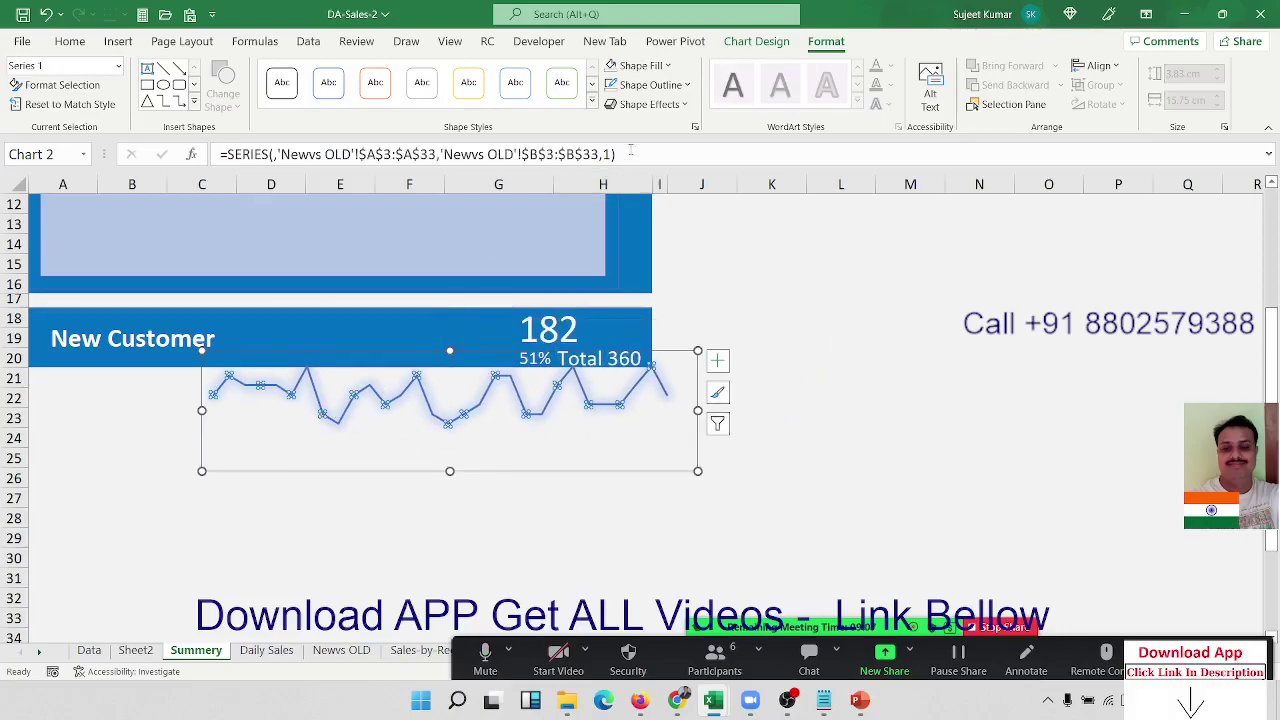
{"action": "left_click", "coordinate": [654, 95]}
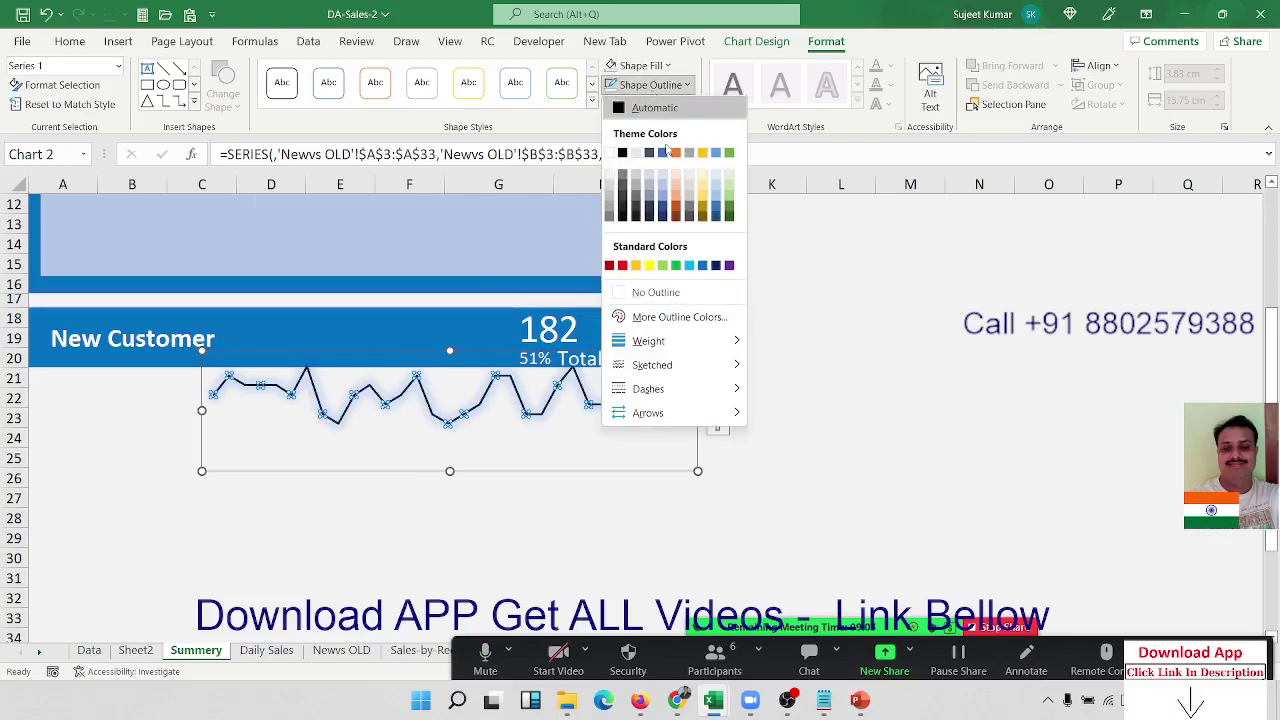
{"action": "left_click", "coordinate": [610, 152]}
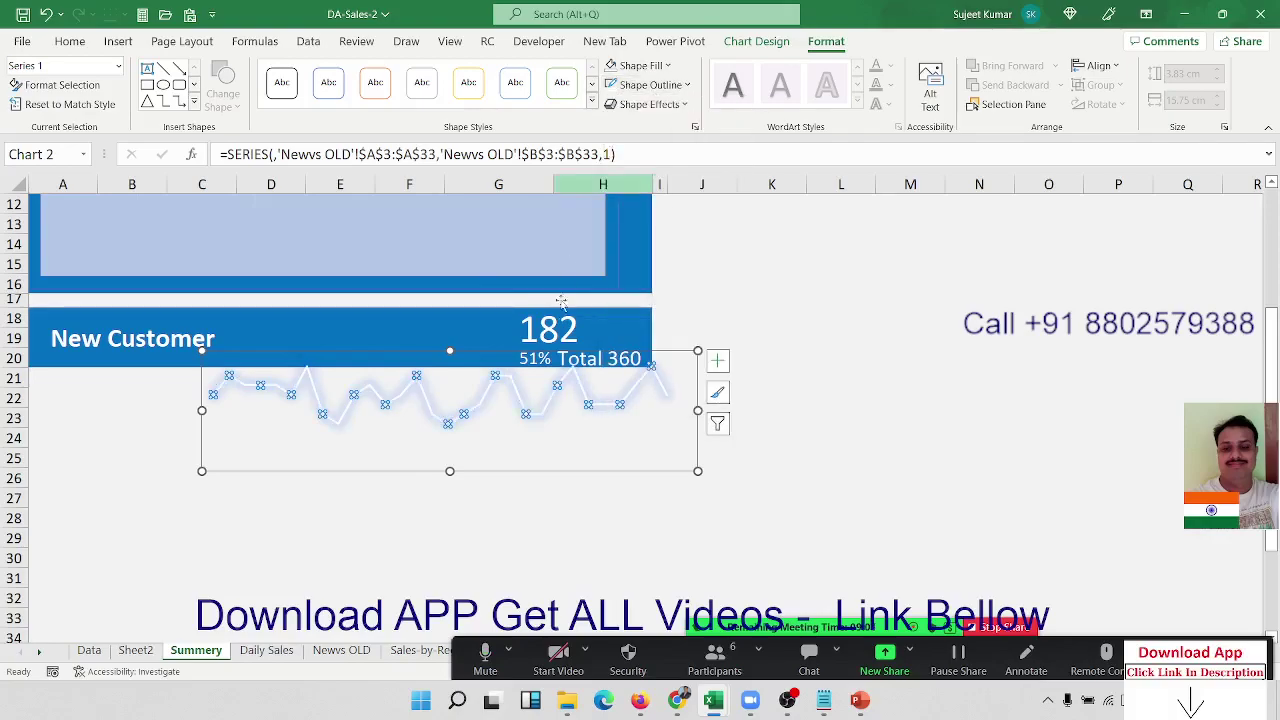
{"action": "left_click", "coordinate": [365, 471]}
Resize and place the chart over the New Customer bar between the label and 182
{"action": "left_click_drag", "start_coordinate": [365, 471], "coordinate": [351, 419]}
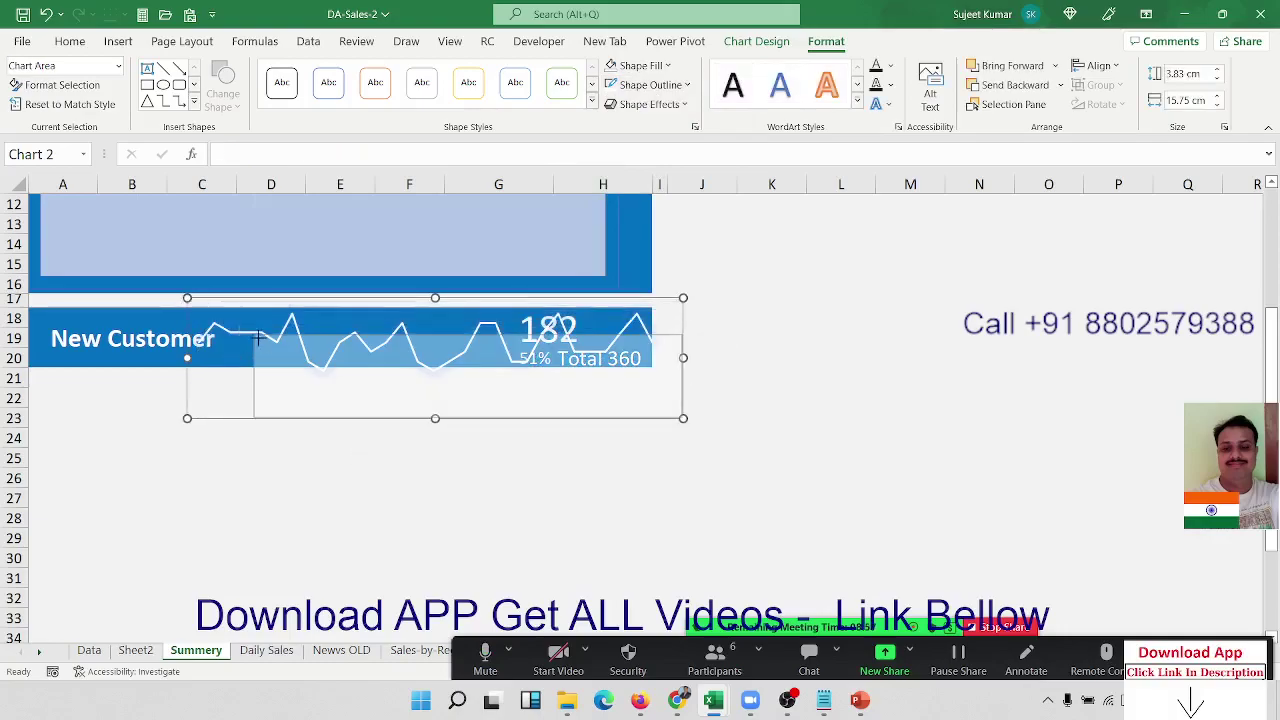
{"action": "left_click_drag", "start_coordinate": [187, 298], "coordinate": [281, 349]}
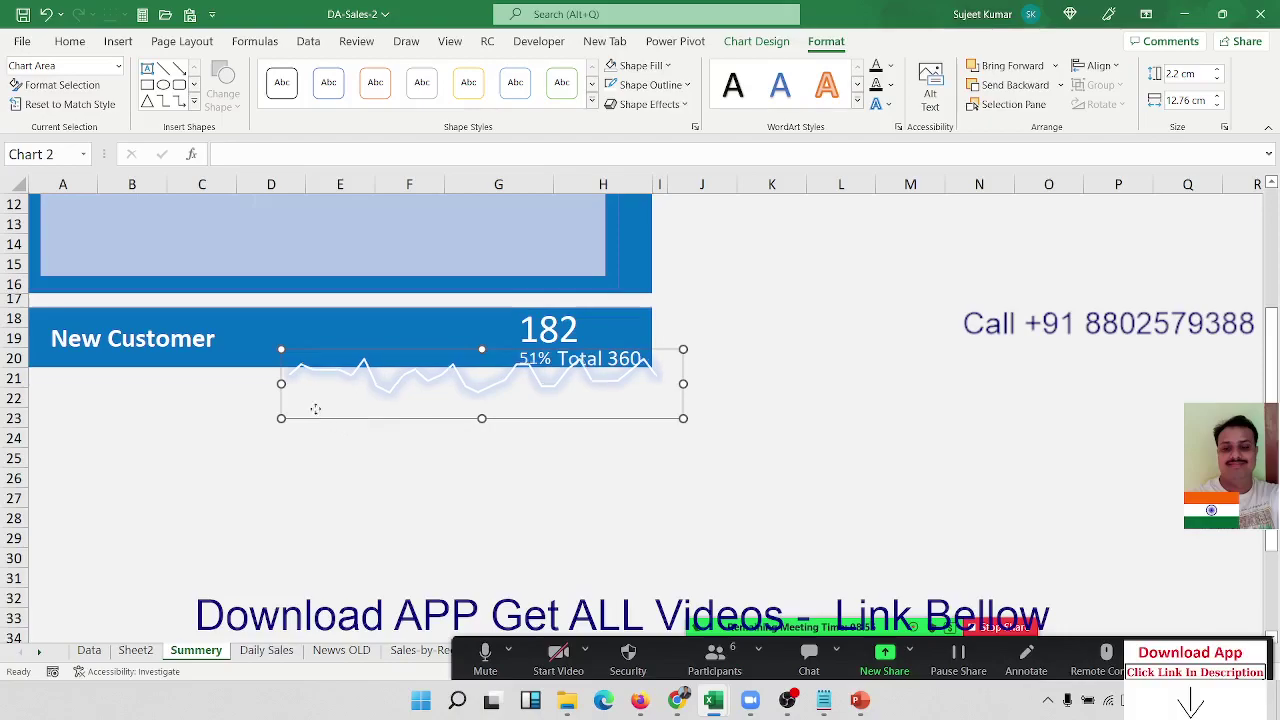
{"action": "left_click_drag", "start_coordinate": [340, 422], "coordinate": [293, 381]}
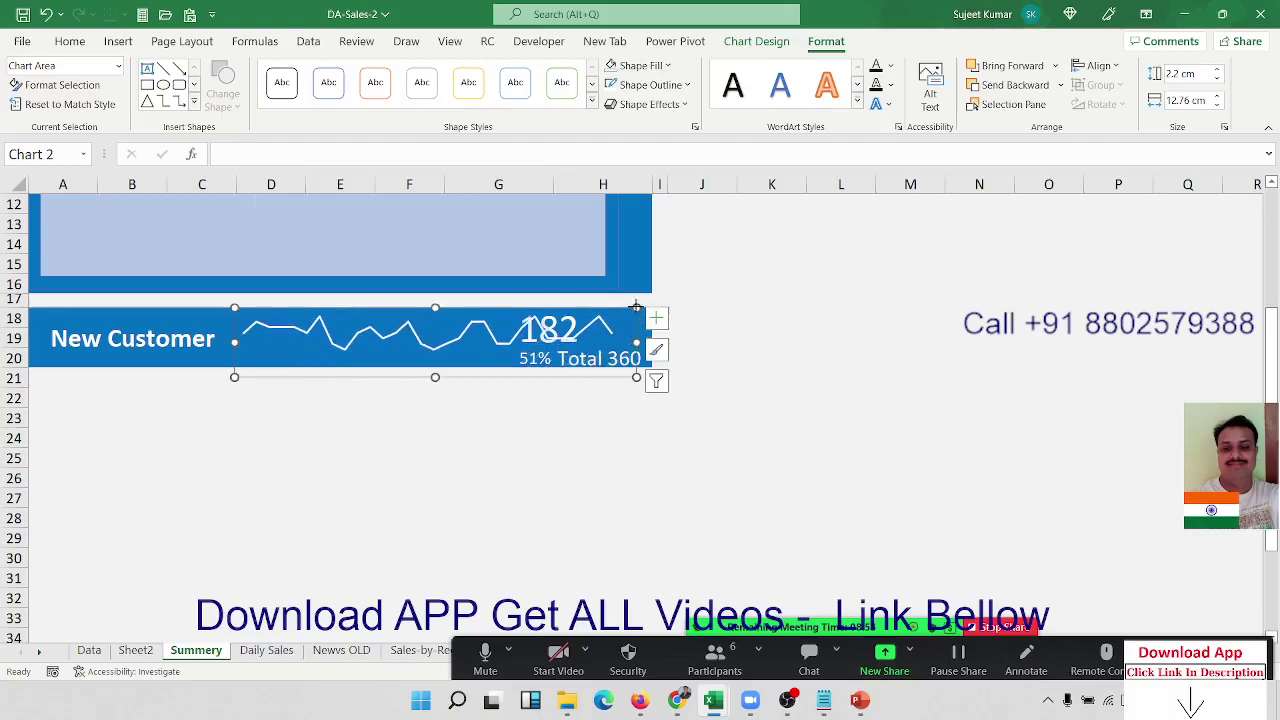
{"action": "left_click_drag", "start_coordinate": [636, 306], "coordinate": [562, 326]}
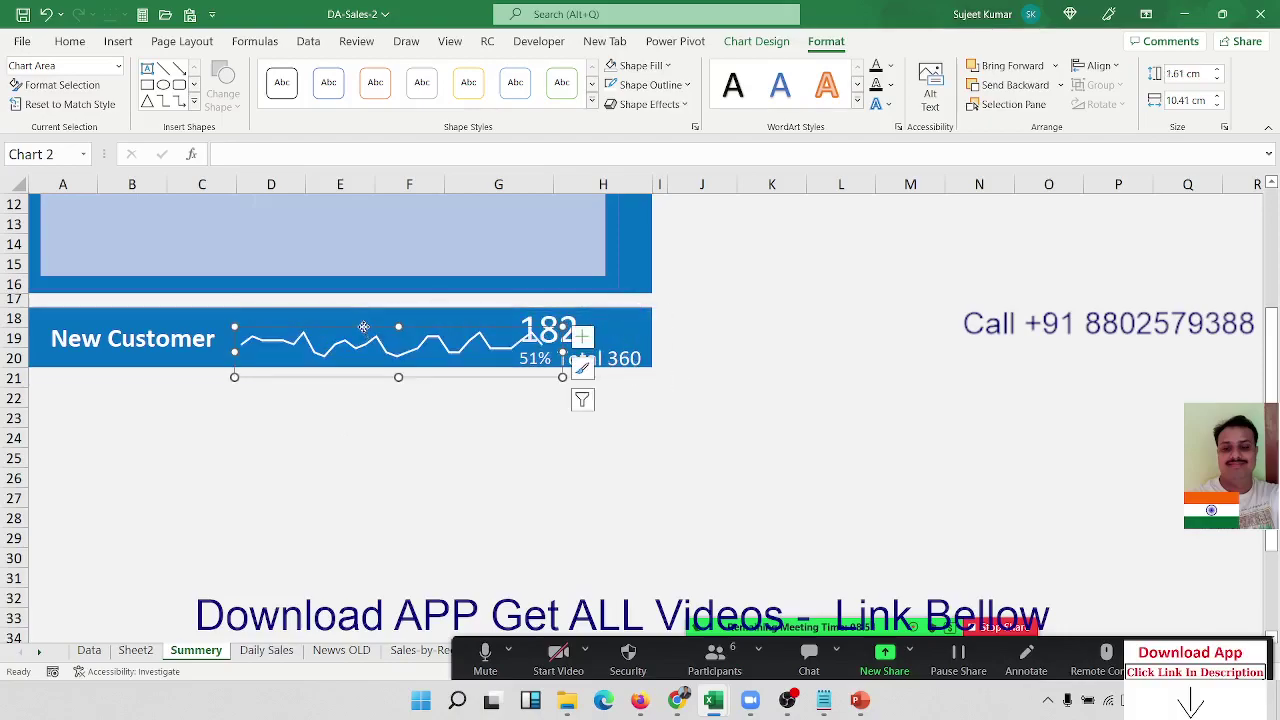
{"action": "left_click_drag", "start_coordinate": [363, 327], "coordinate": [340, 323]}
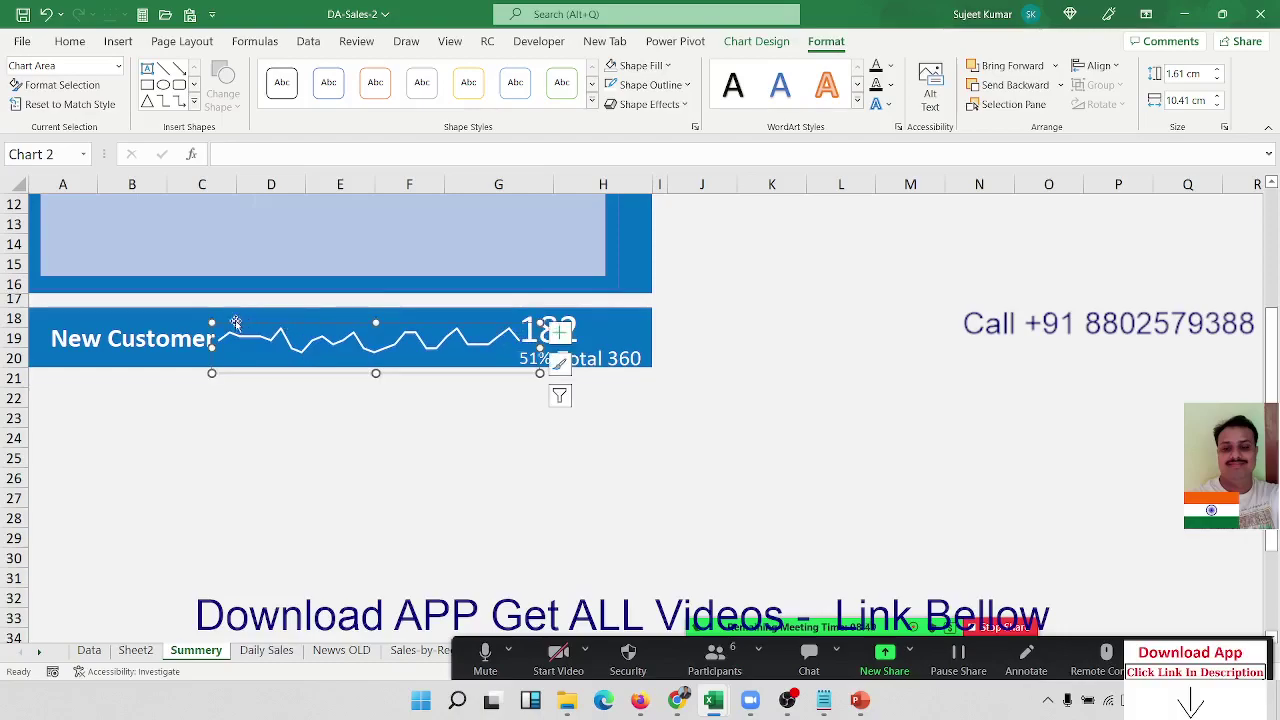
{"action": "left_click_drag", "start_coordinate": [210, 322], "coordinate": [258, 323]}
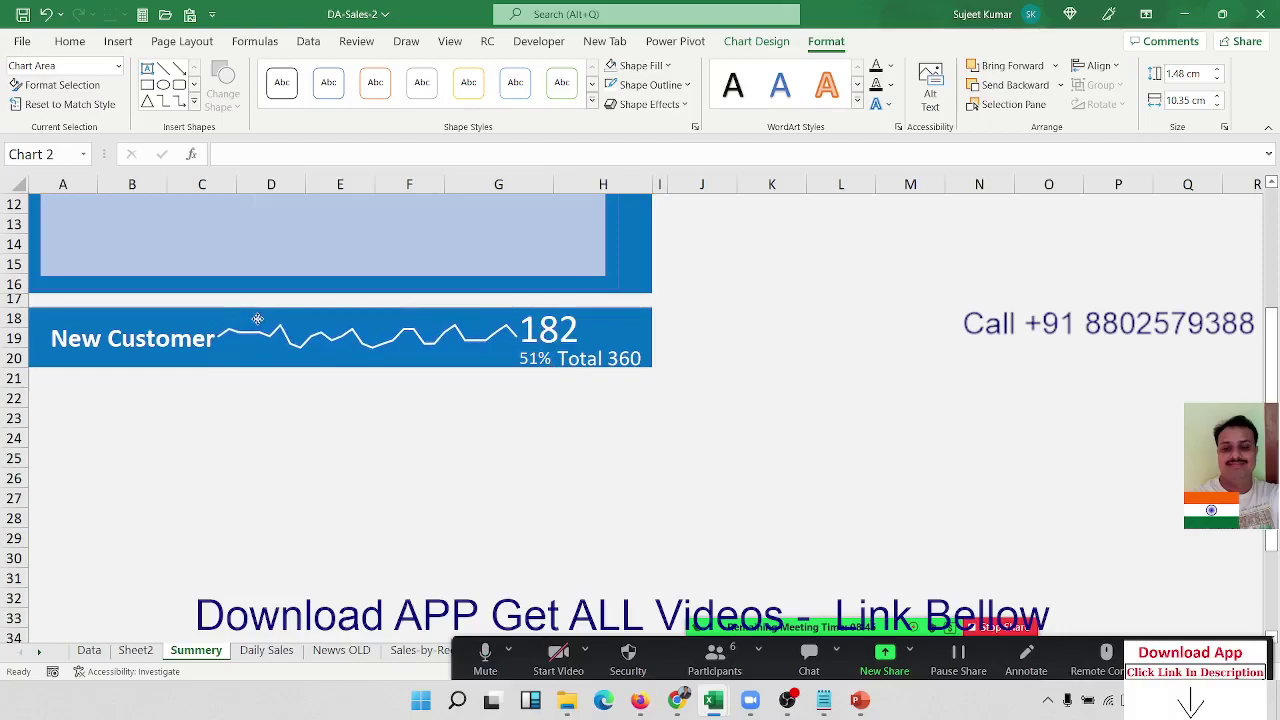
{"action": "left_click_drag", "start_coordinate": [258, 323], "coordinate": [259, 321]}
Narrow the sparkline chart slightly so it clears the 182 figure
{"action": "left_click", "coordinate": [270, 396]}
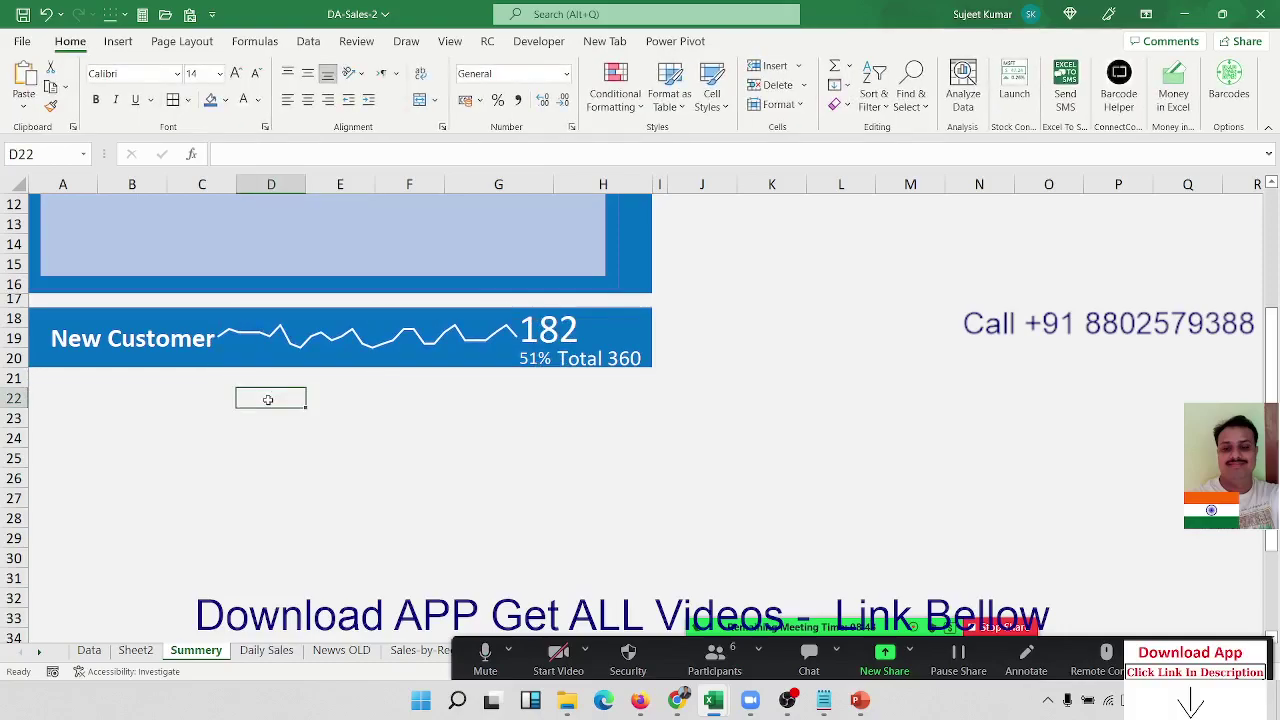
{"action": "left_click", "coordinate": [230, 328]}
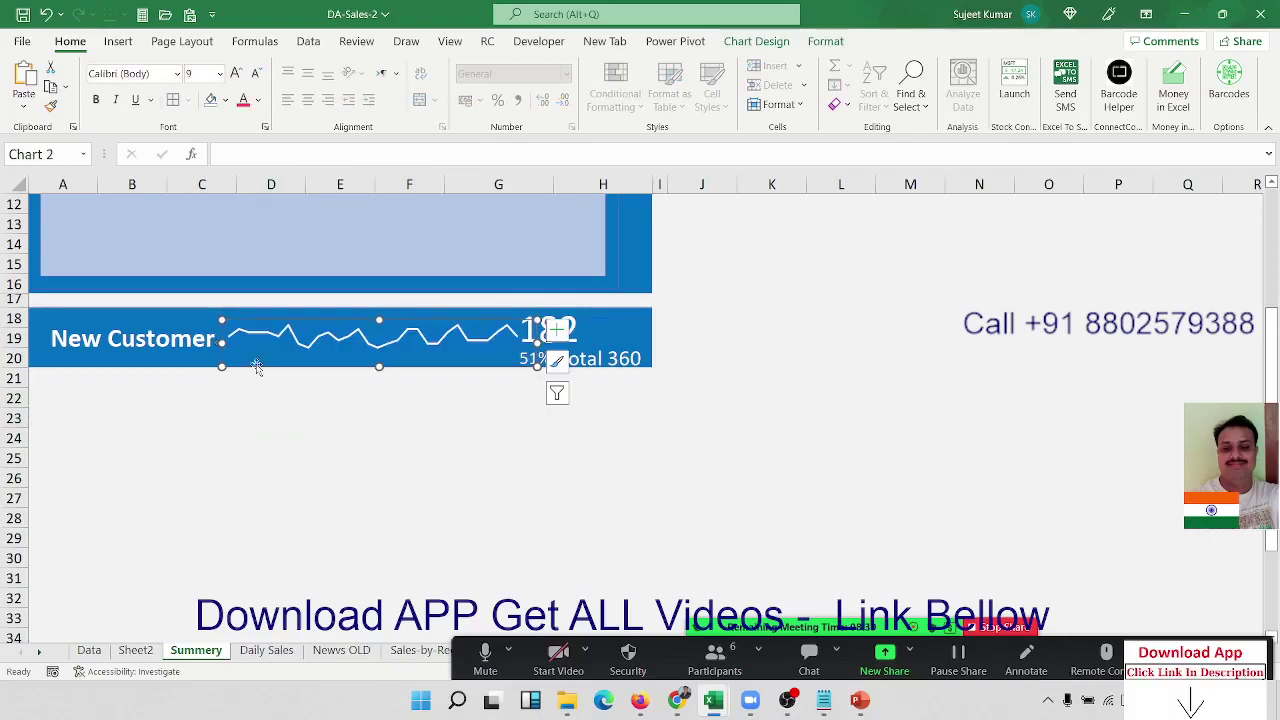
{"action": "left_click", "coordinate": [330, 432]}
{"action": "left_click", "coordinate": [528, 330]}
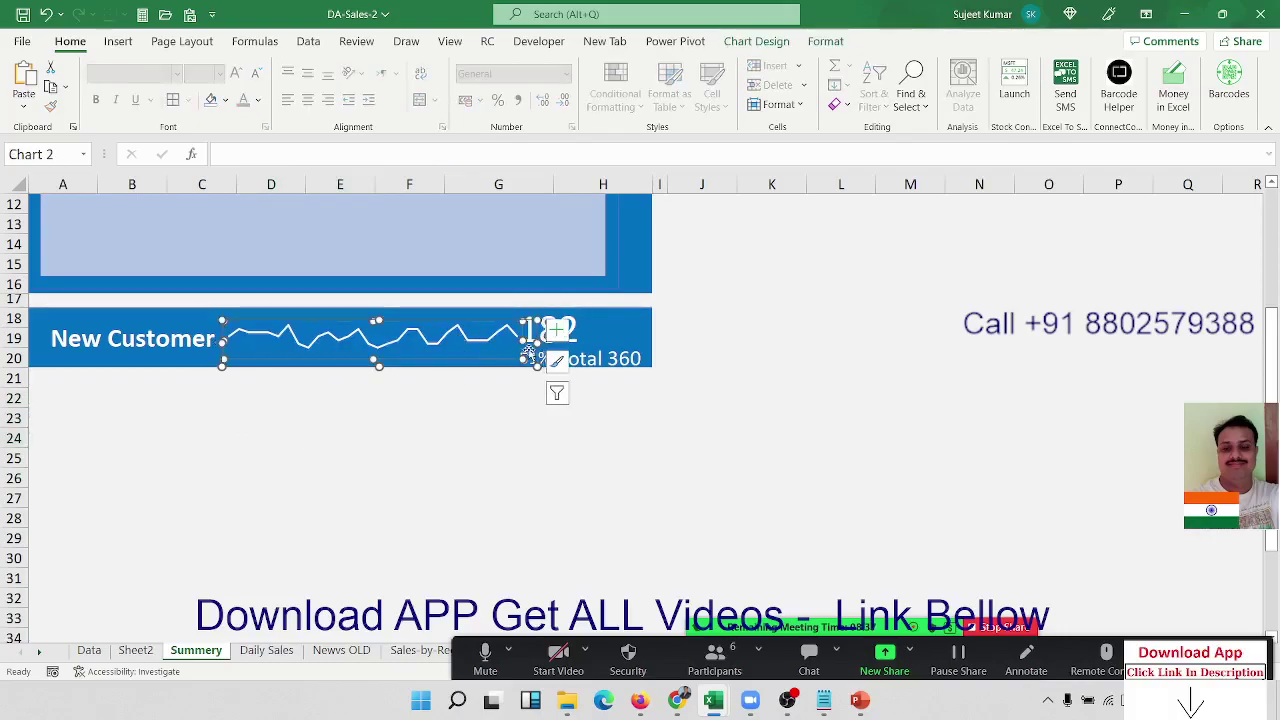
{"action": "left_click_drag", "start_coordinate": [536, 344], "coordinate": [526, 350]}
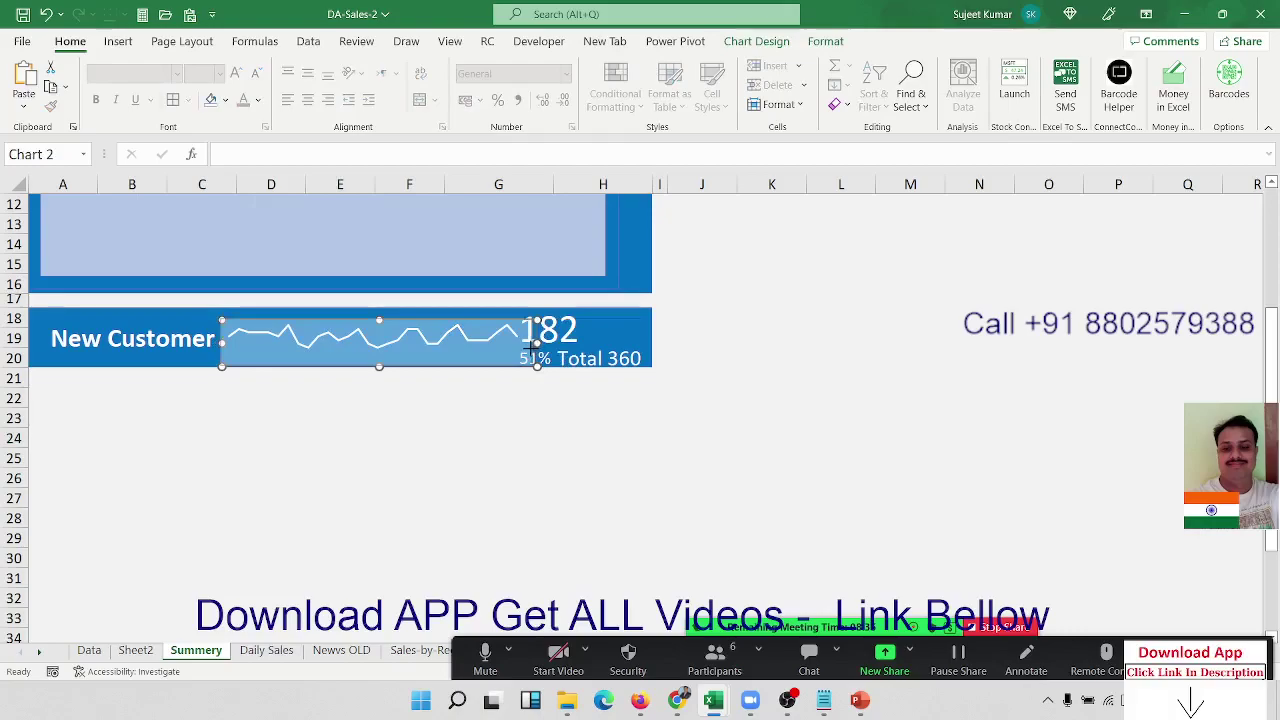
{"action": "left_click", "coordinate": [478, 414]}
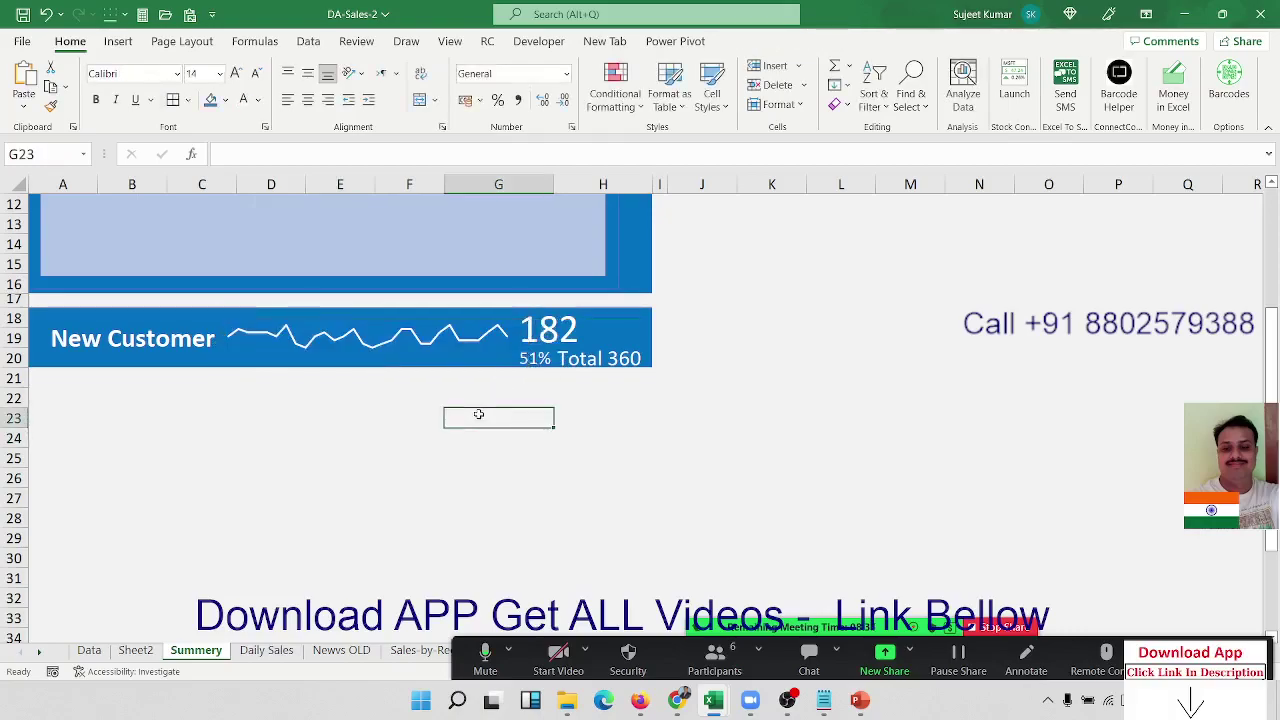
Copy the New Customer card (A18:H20) to A22 and shrink the gap row 21
{"action": "left_click", "coordinate": [59, 348]}
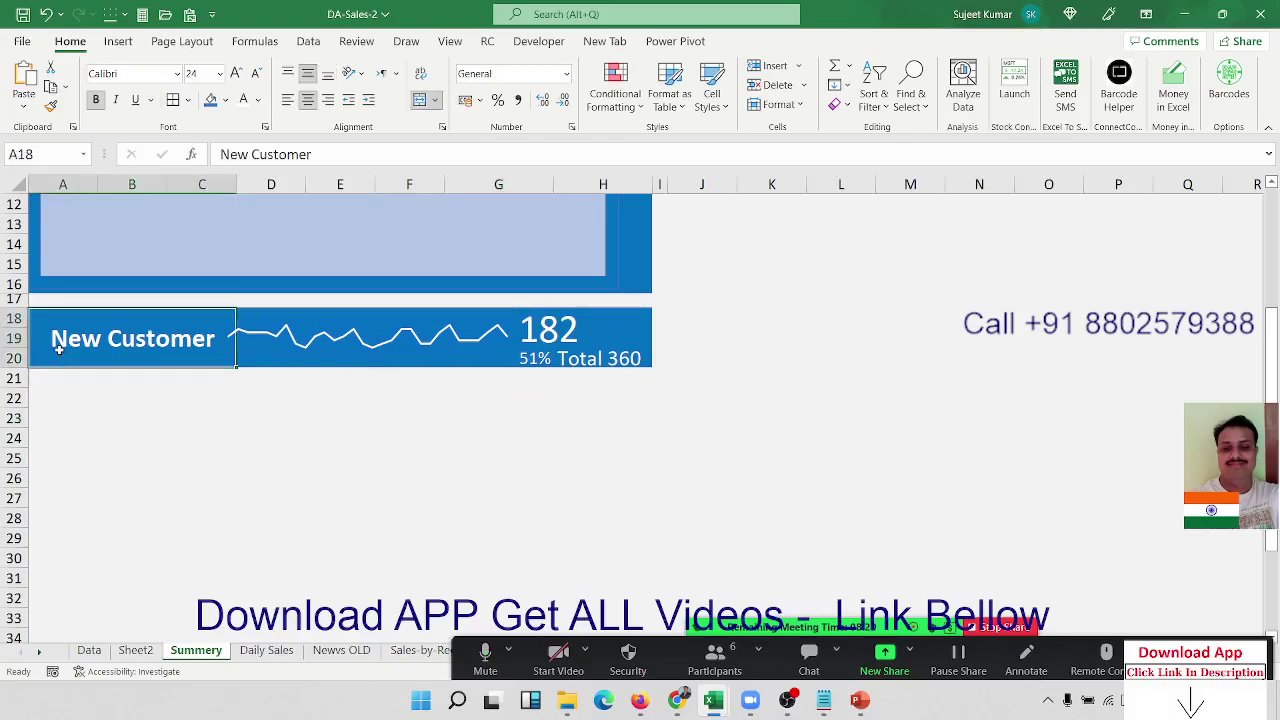
{"action": "key", "text": "shift+Right"}
{"action": "key", "text": "shift+Right"}
{"action": "key", "text": "shift+Right"}
{"action": "key", "text": "shift+Right"}
{"action": "key", "text": "shift+Right"}
{"action": "key", "text": "ctrl+c"}
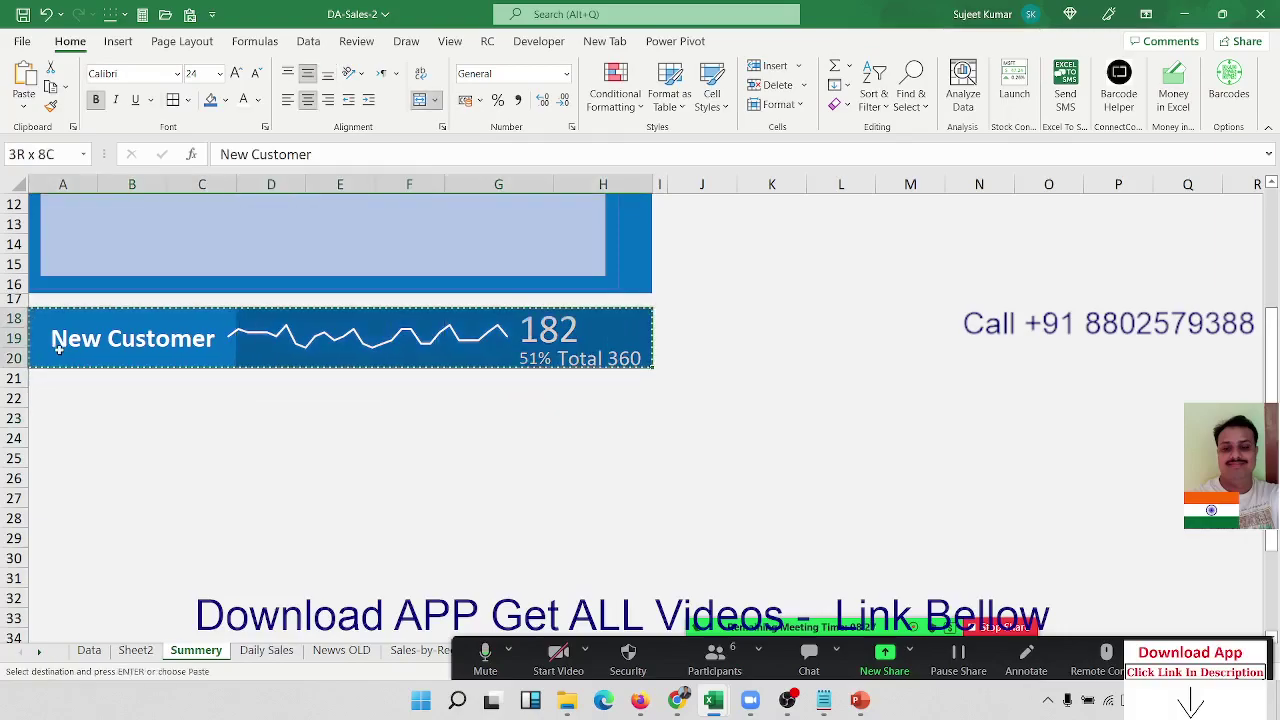
{"action": "key", "text": "Down"}
{"action": "key", "text": "Down"}
{"action": "key", "text": "ctrl+v"}
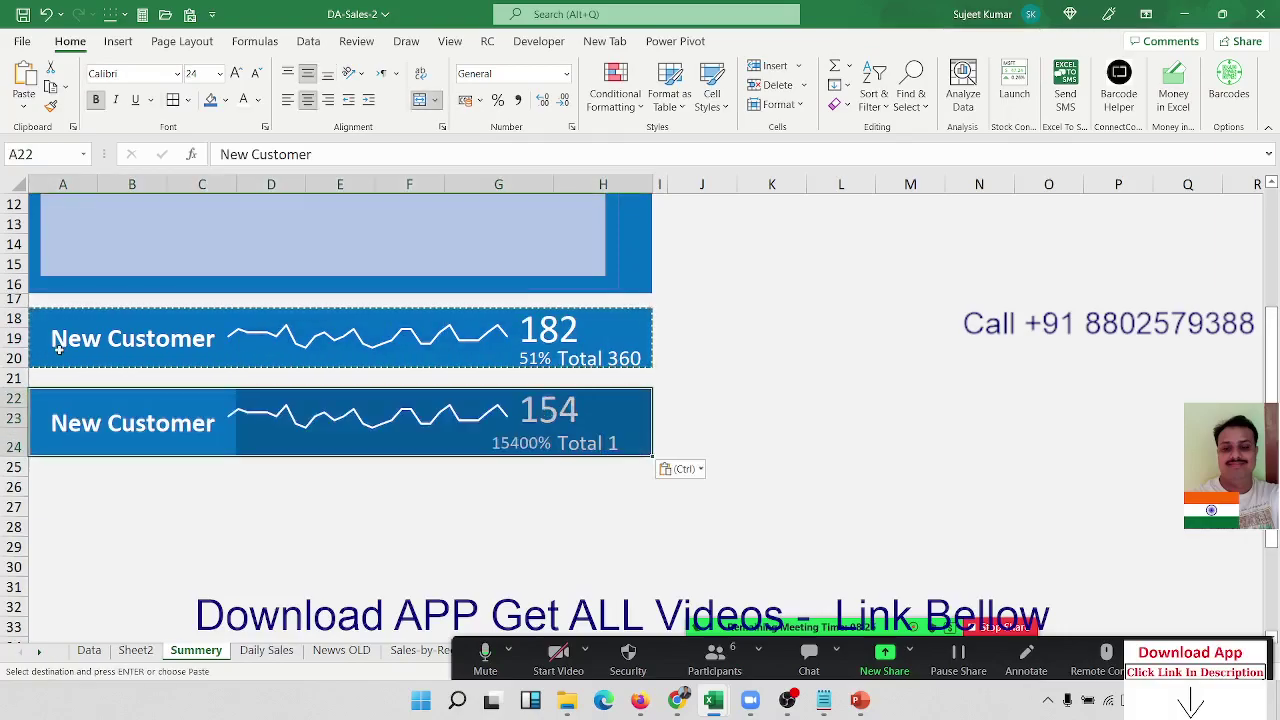
{"action": "key", "text": "Escape"}
{"action": "left_click_drag", "start_coordinate": [14, 390], "coordinate": [14, 378]}
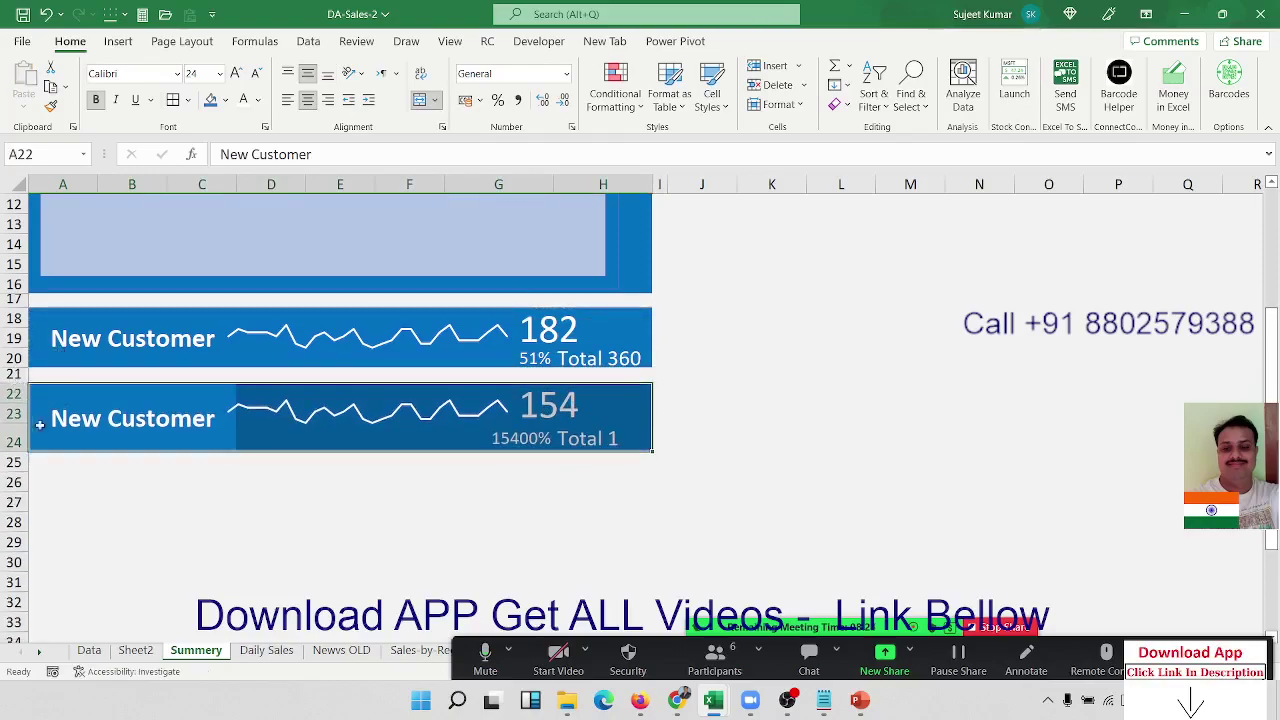
{"action": "left_click", "coordinate": [85, 561]}
Relabel the copied card 'Repeat Cutomer' and inspect its copied sparkline's data
{"action": "left_click", "coordinate": [90, 428]}
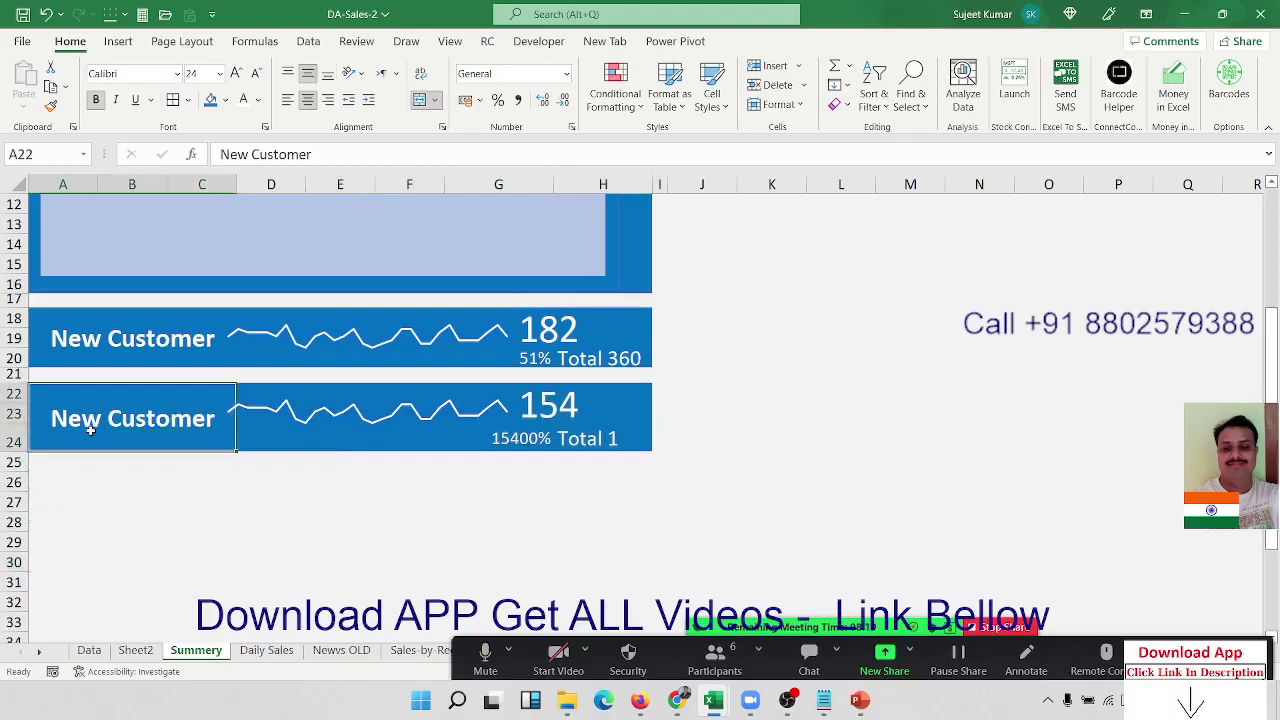
{"action": "type", "text": "Re"}
{"action": "type", "text": "pea"}
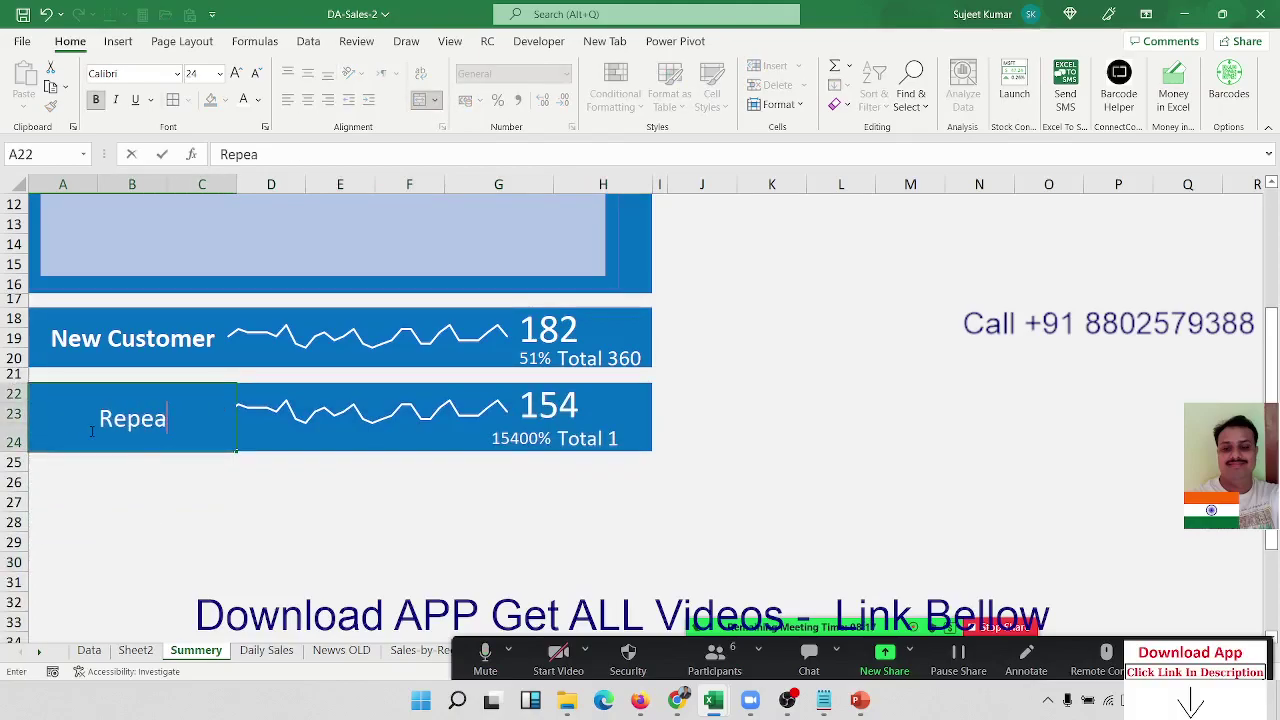
{"action": "type", "text": "t"}
{"action": "type", "text": " Suc"}
{"action": "key", "text": "BackSpace"}
{"action": "key", "text": "BackSpace"}
{"action": "key", "text": "BackSpace"}
{"action": "type", "text": "Cu"}
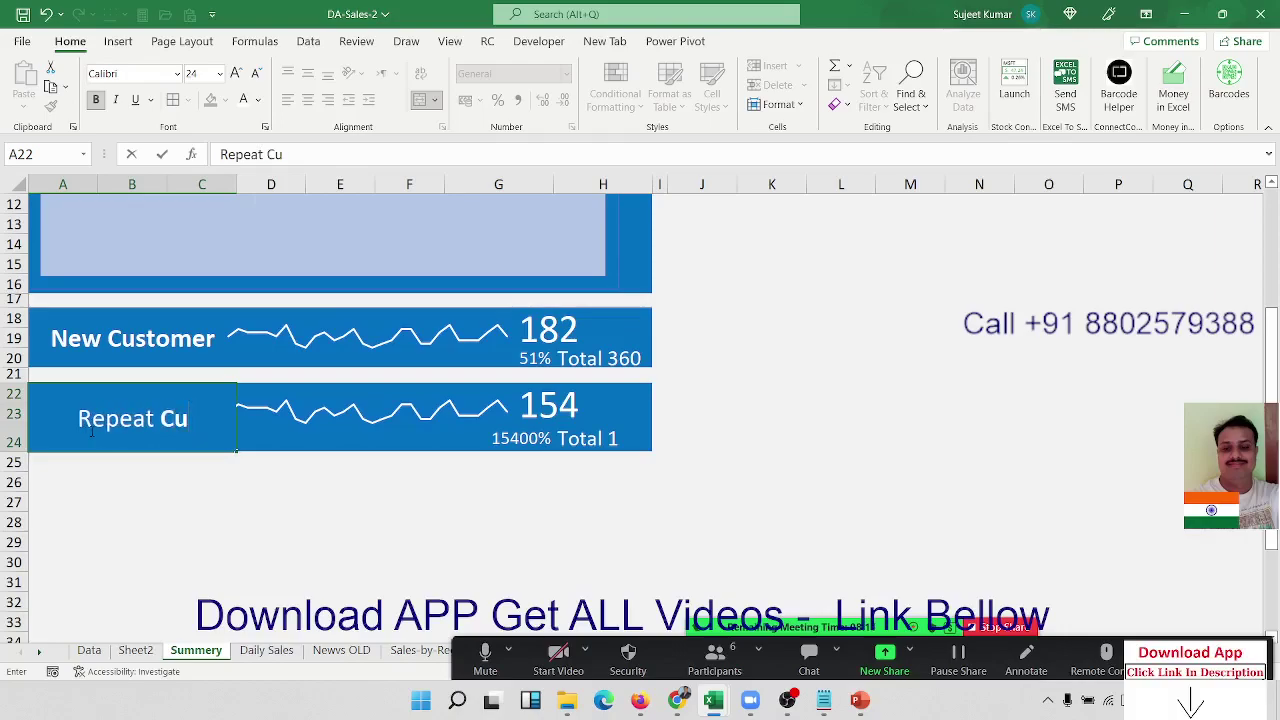
{"action": "type", "text": "tomer"}
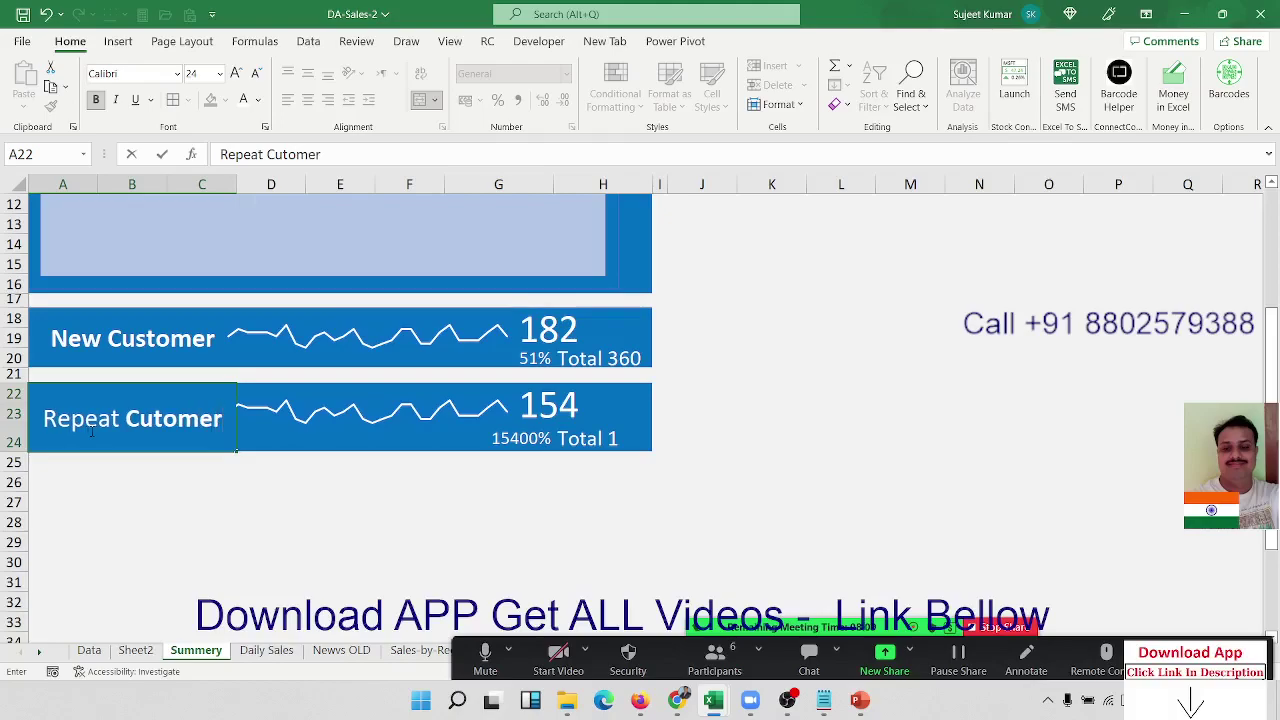
{"action": "key", "text": "ctrl+Return"}
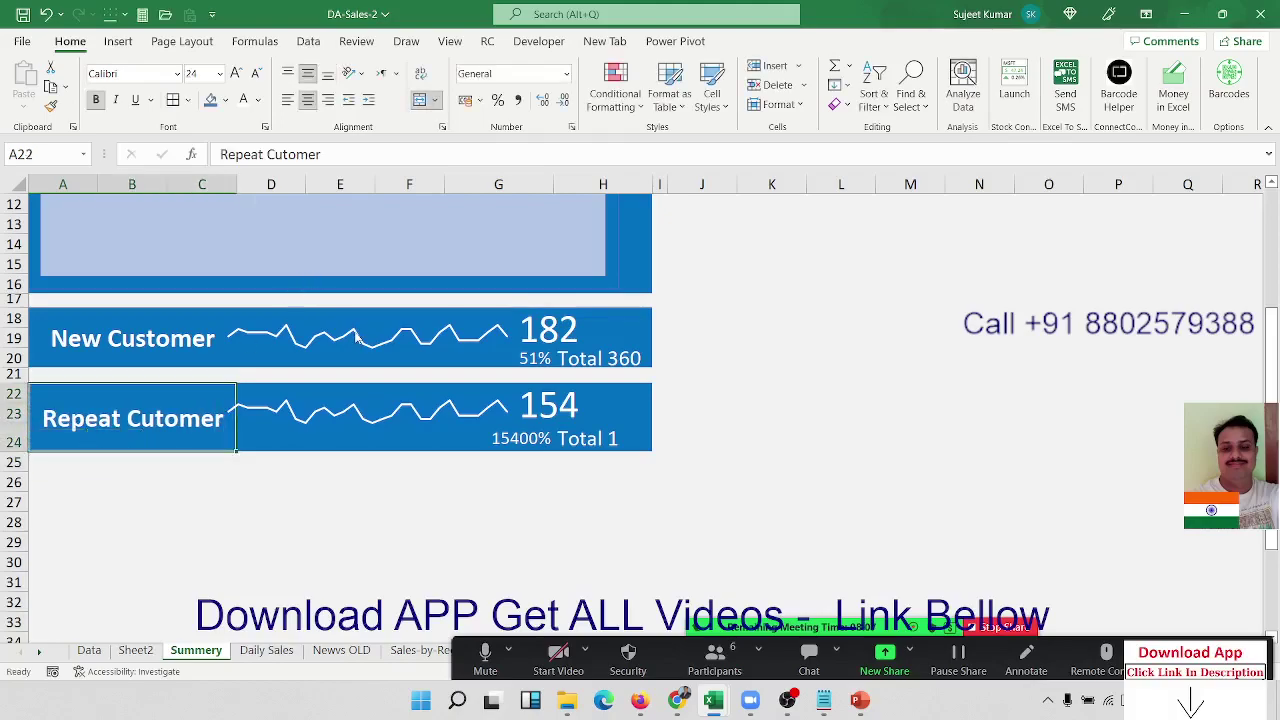
{"action": "left_click", "coordinate": [383, 421]}
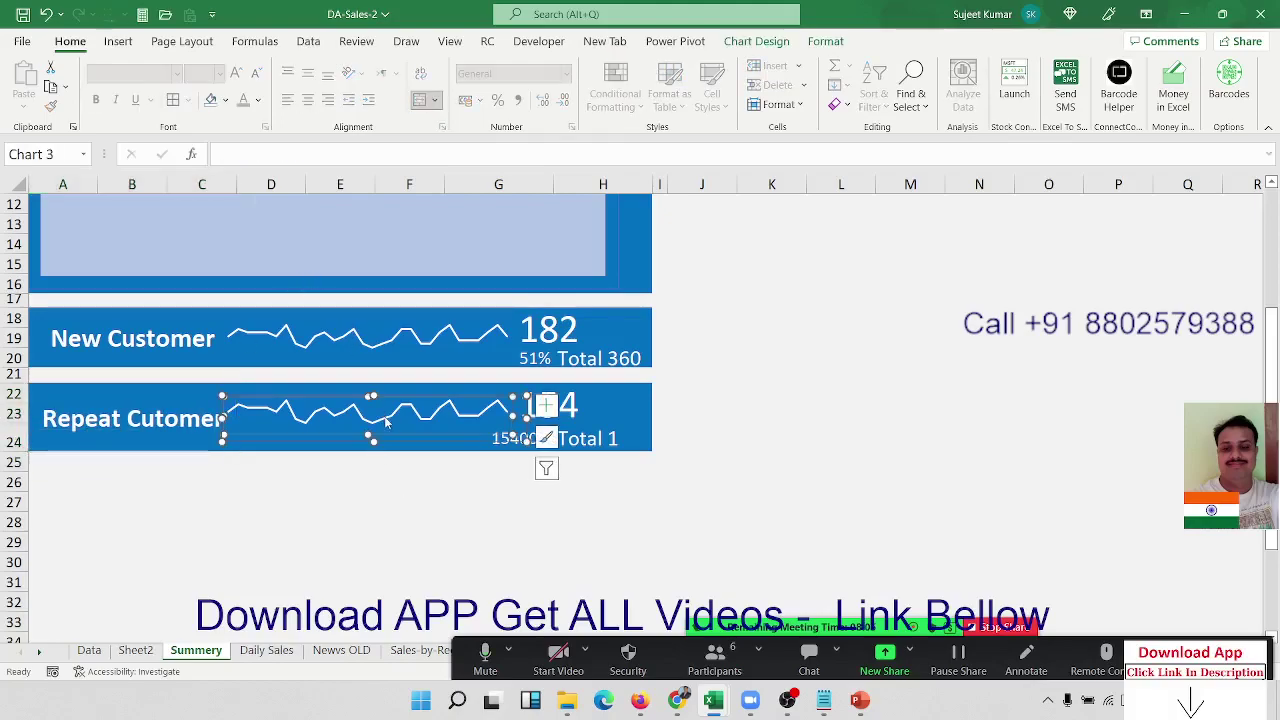
{"action": "left_click", "coordinate": [386, 422]}
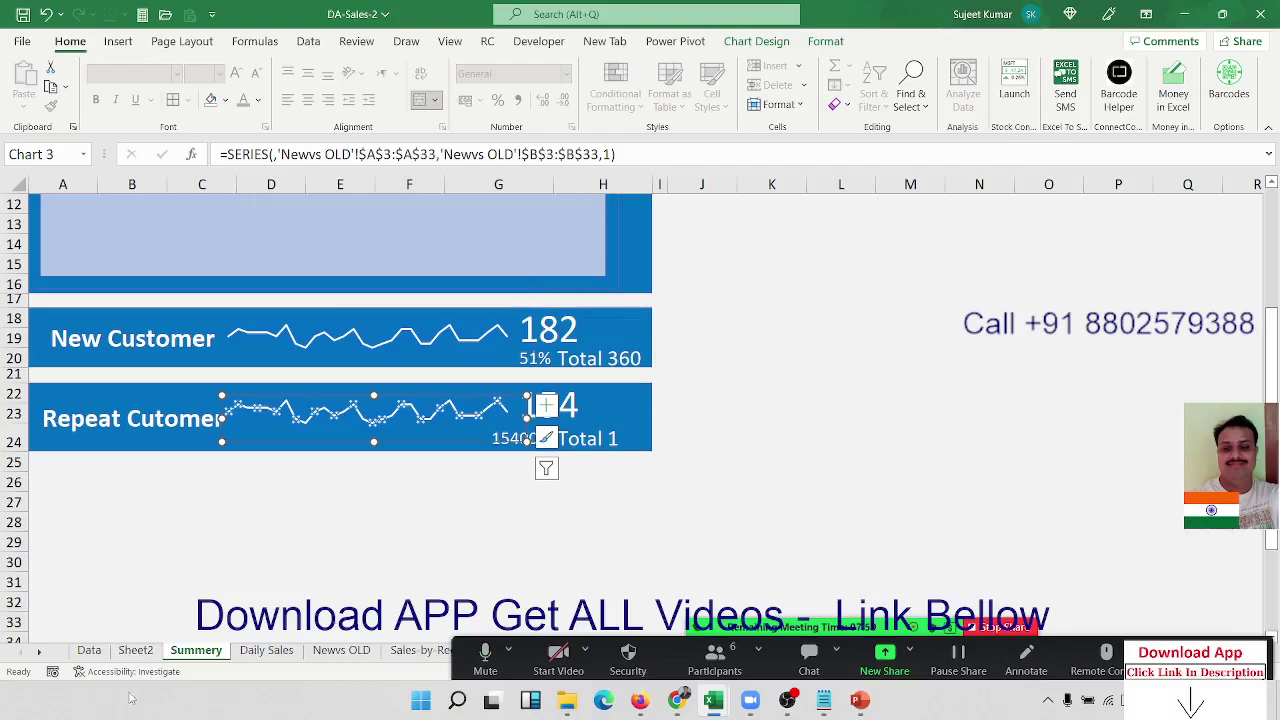
Inspect the copied card's total formula against the News OLD and Data sheets
{"action": "left_click", "coordinate": [503, 577]}
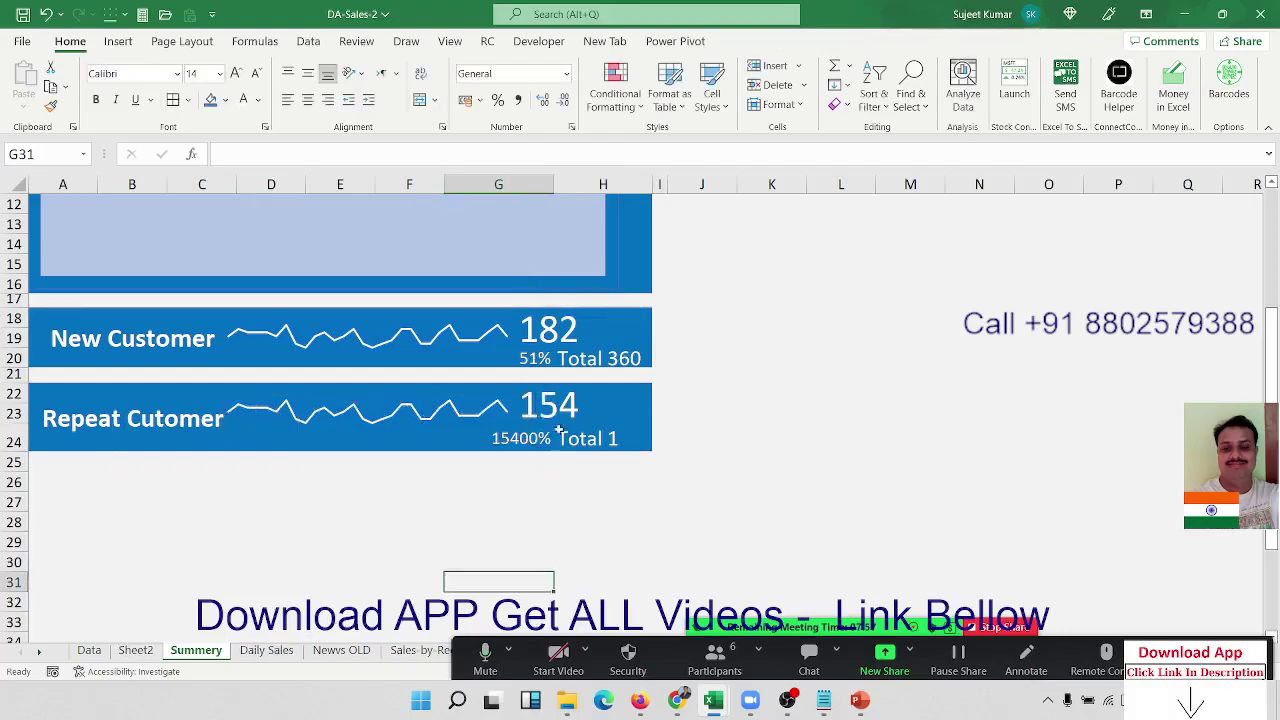
{"action": "left_click", "coordinate": [560, 404]}
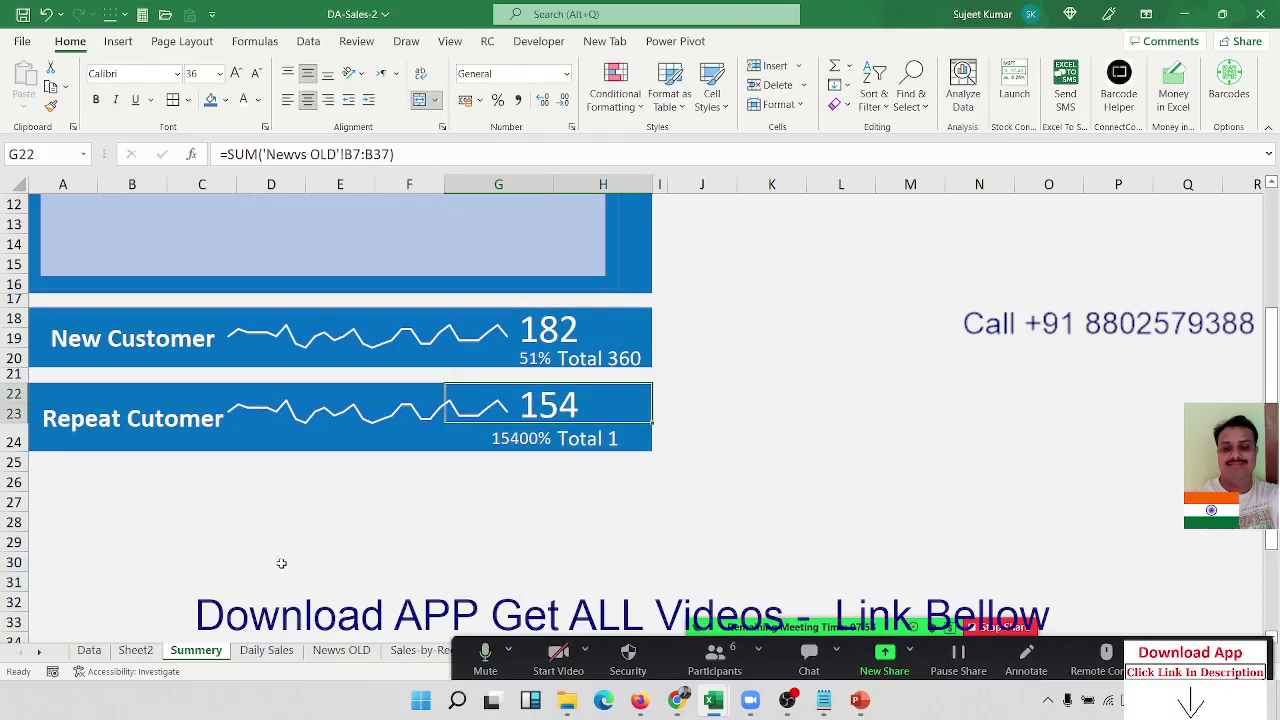
{"action": "left_click", "coordinate": [341, 650]}
{"action": "left_click", "coordinate": [206, 252]}
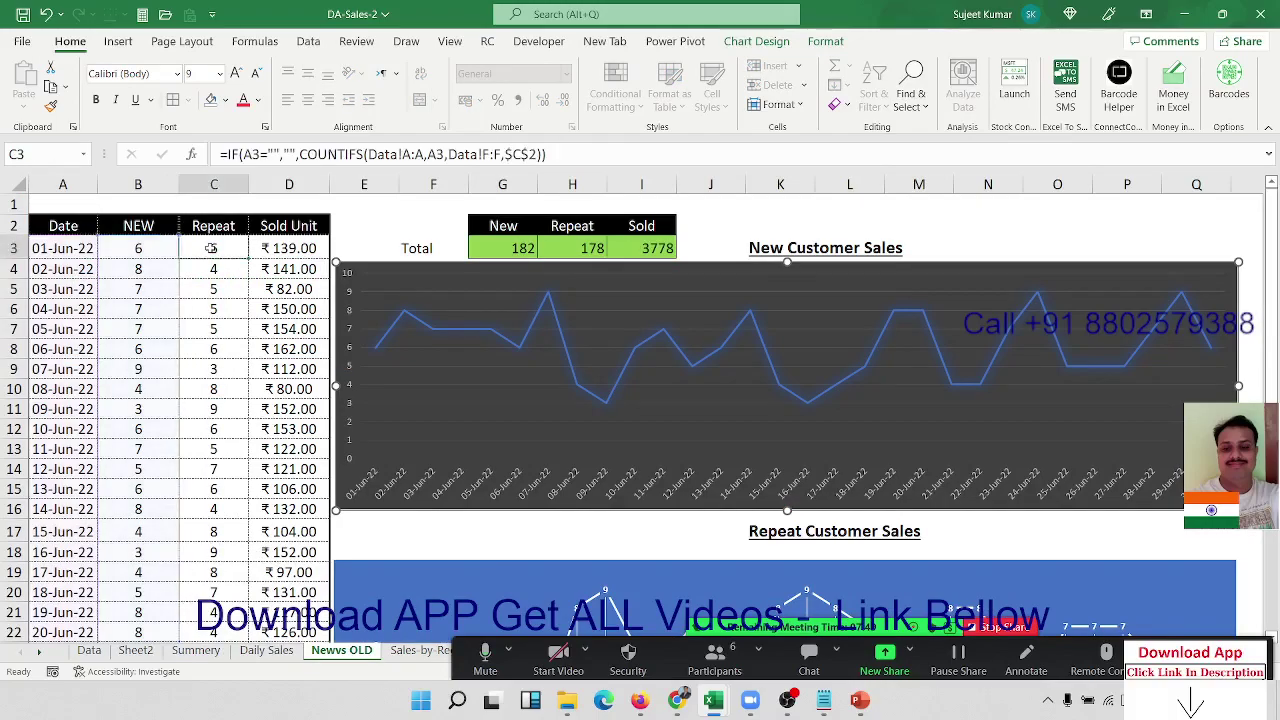
{"action": "left_click", "coordinate": [89, 650]}
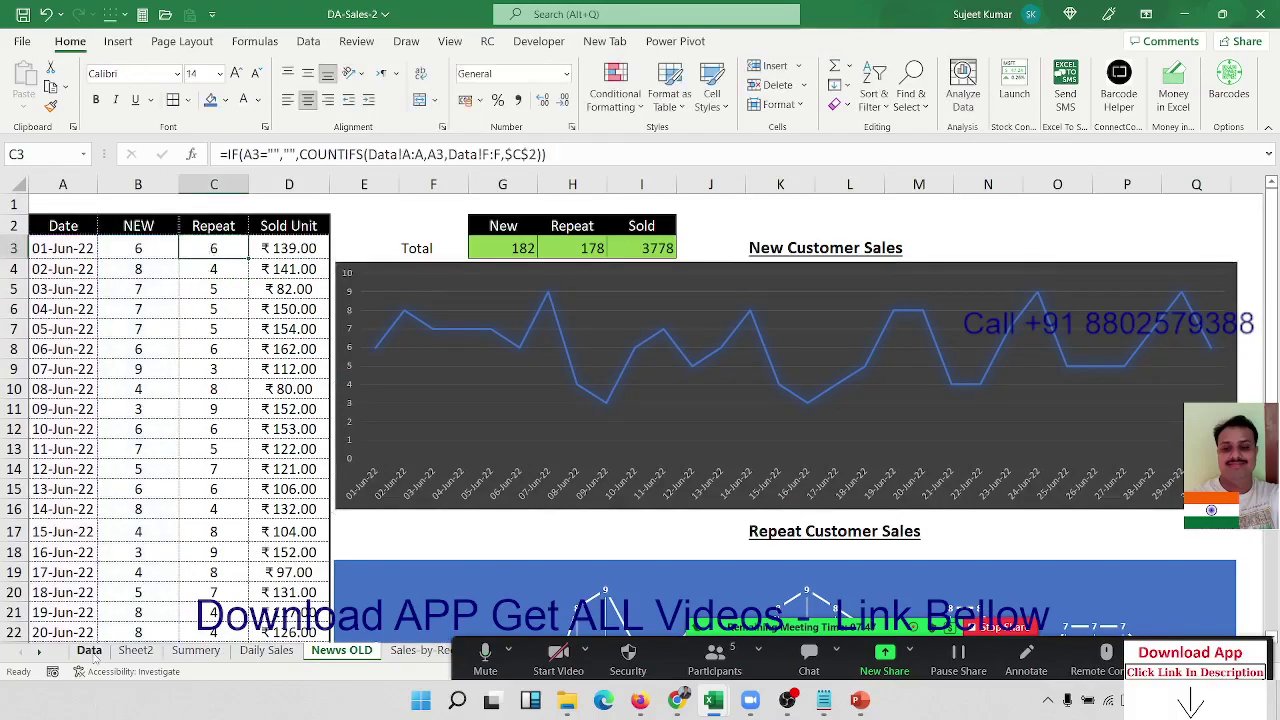
{"action": "left_click", "coordinate": [195, 651]}
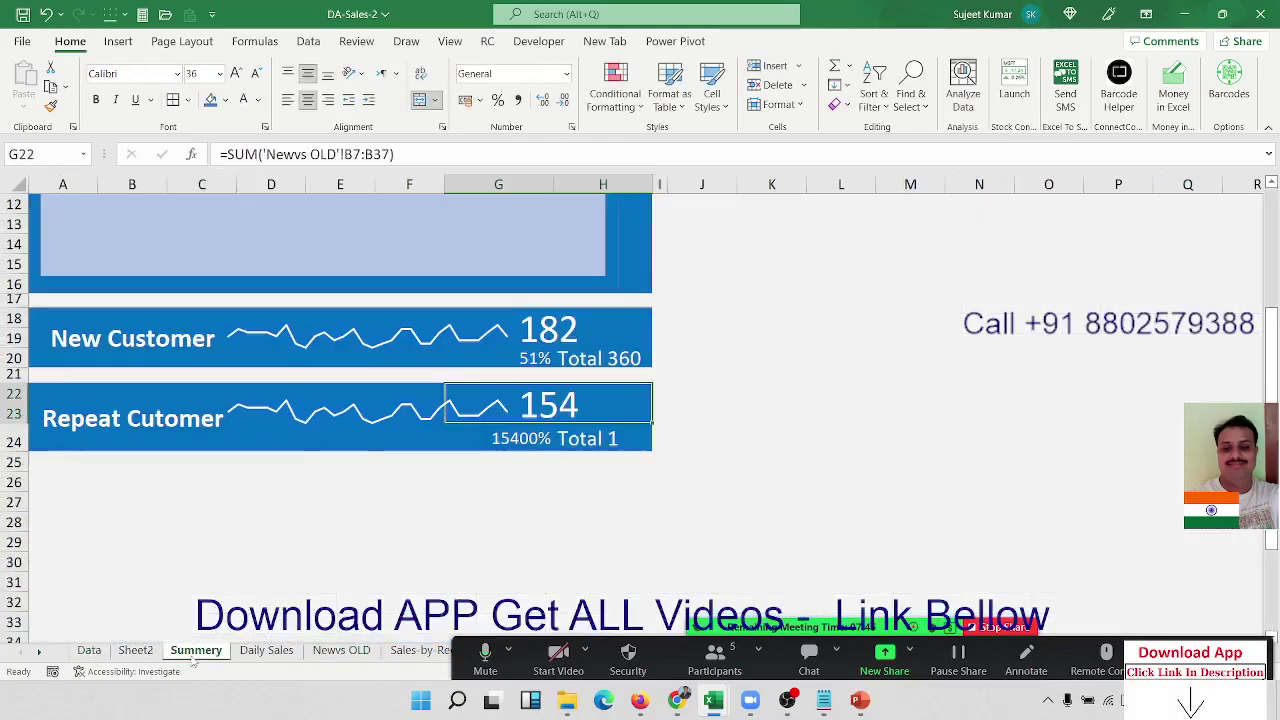
Change the repeat total formula to sum column C instead of column B
{"action": "left_click", "coordinate": [349, 154]}
{"action": "key", "text": "BackSpace"}
{"action": "type", "text": "c"}
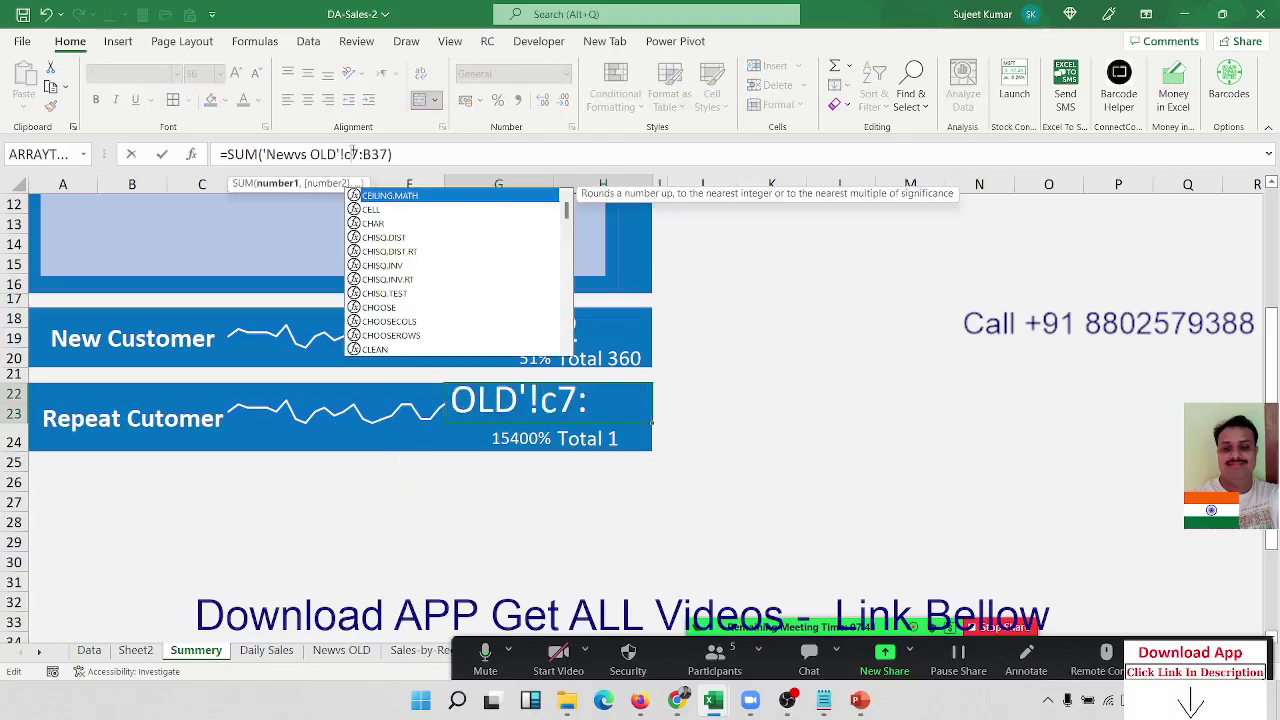
{"action": "key", "text": "End"}
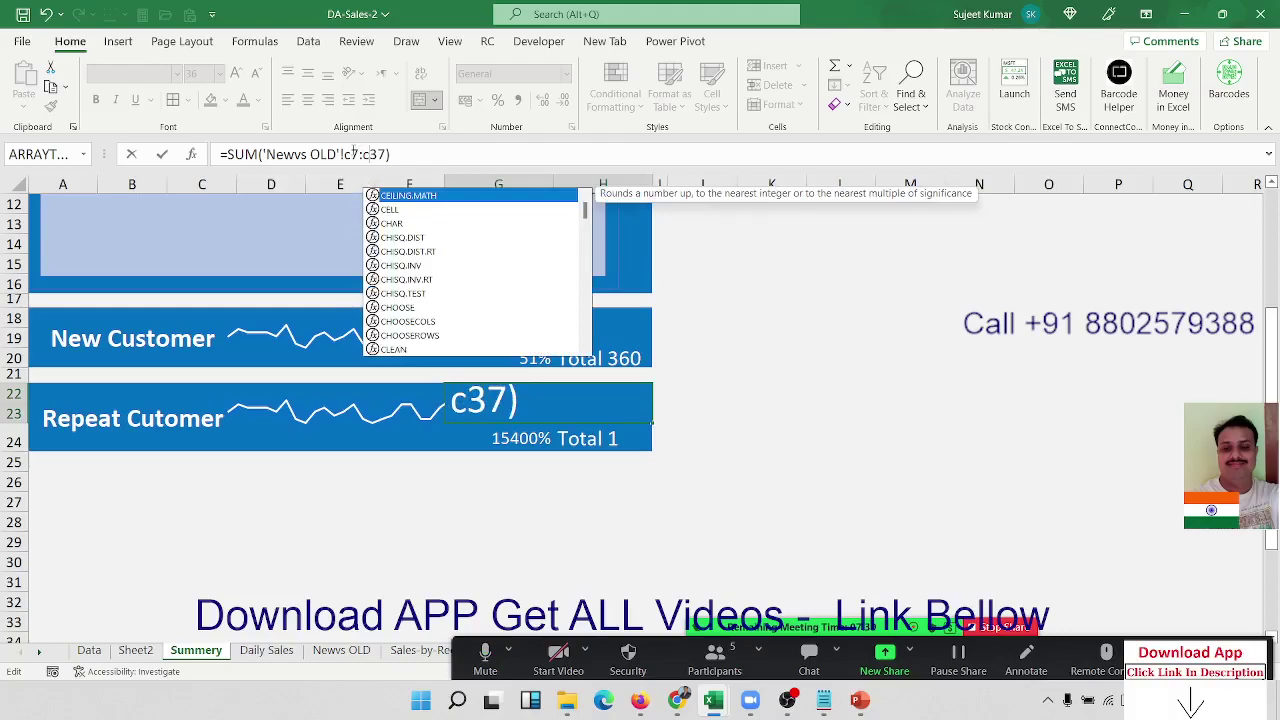
{"action": "key", "text": "Return"}
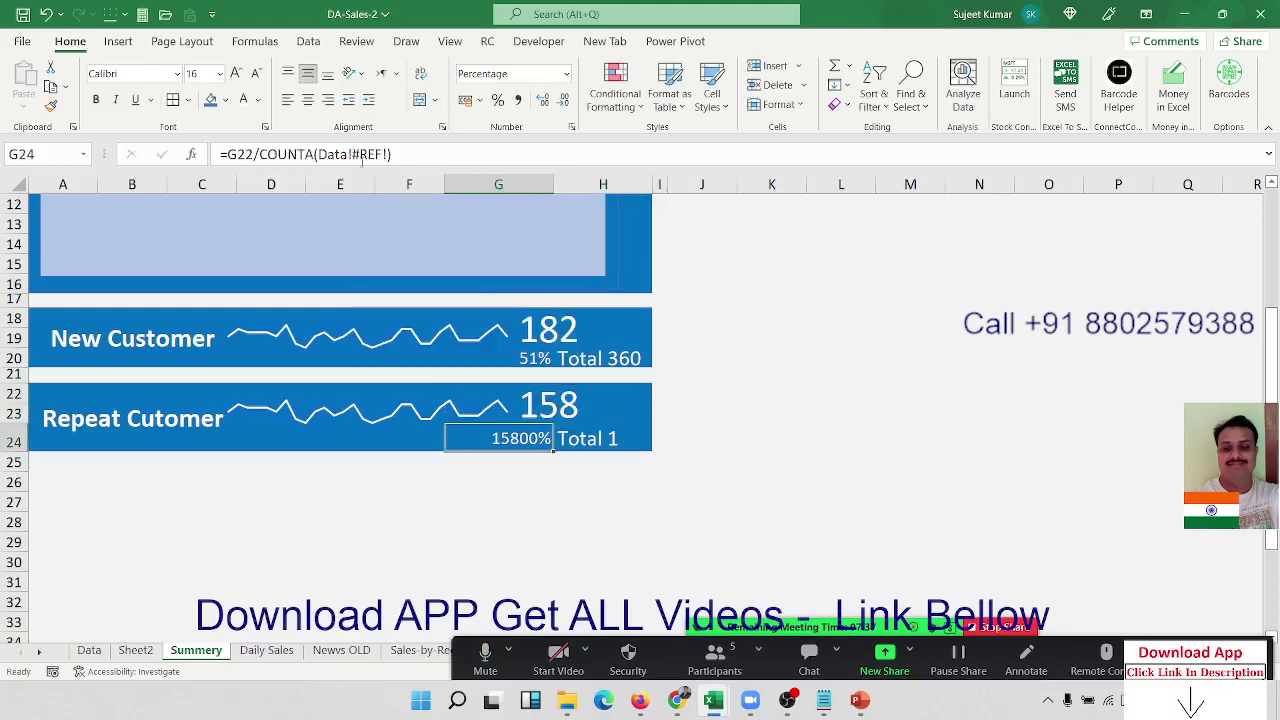
Replace the #REF! reference in the count formula with !C:C, giving Total 361
{"action": "key", "text": "Right"}
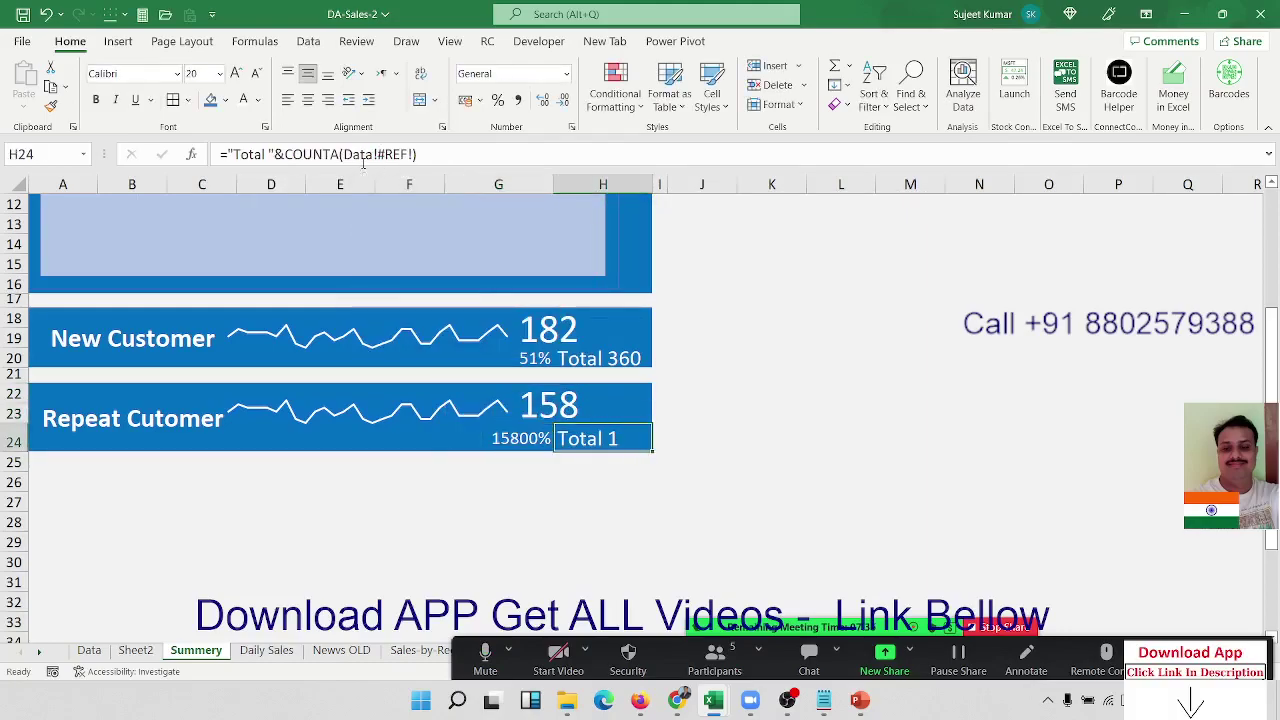
{"action": "left_click", "coordinate": [376, 155]}
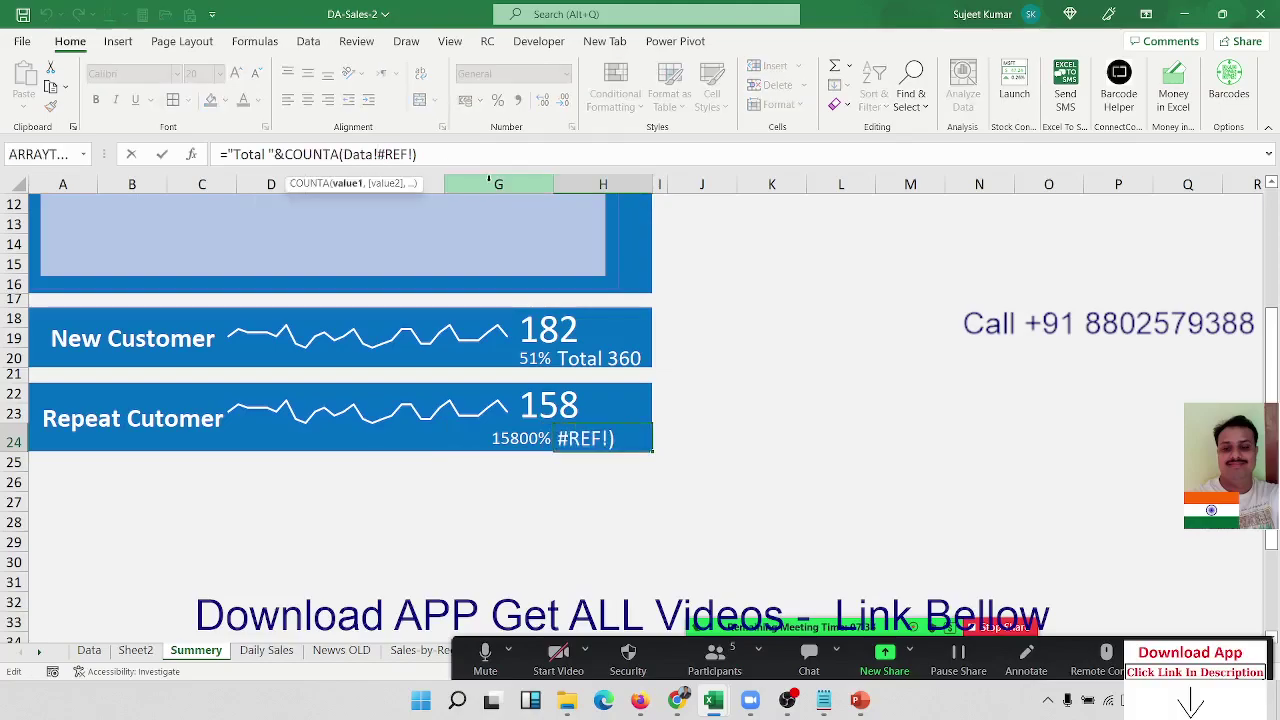
{"action": "key", "text": "Delete"}
{"action": "key", "text": "Delete"}
{"action": "key", "text": "Delete"}
{"action": "key", "text": "Delete"}
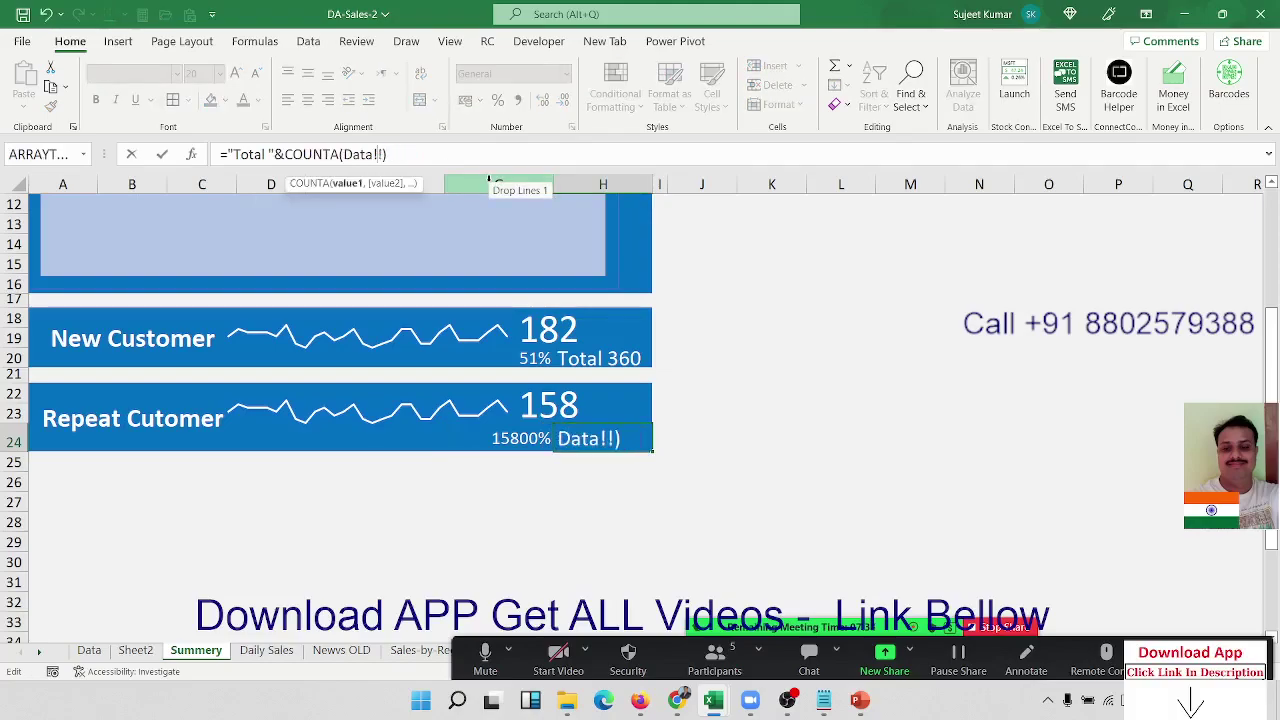
{"action": "key", "text": "Delete"}
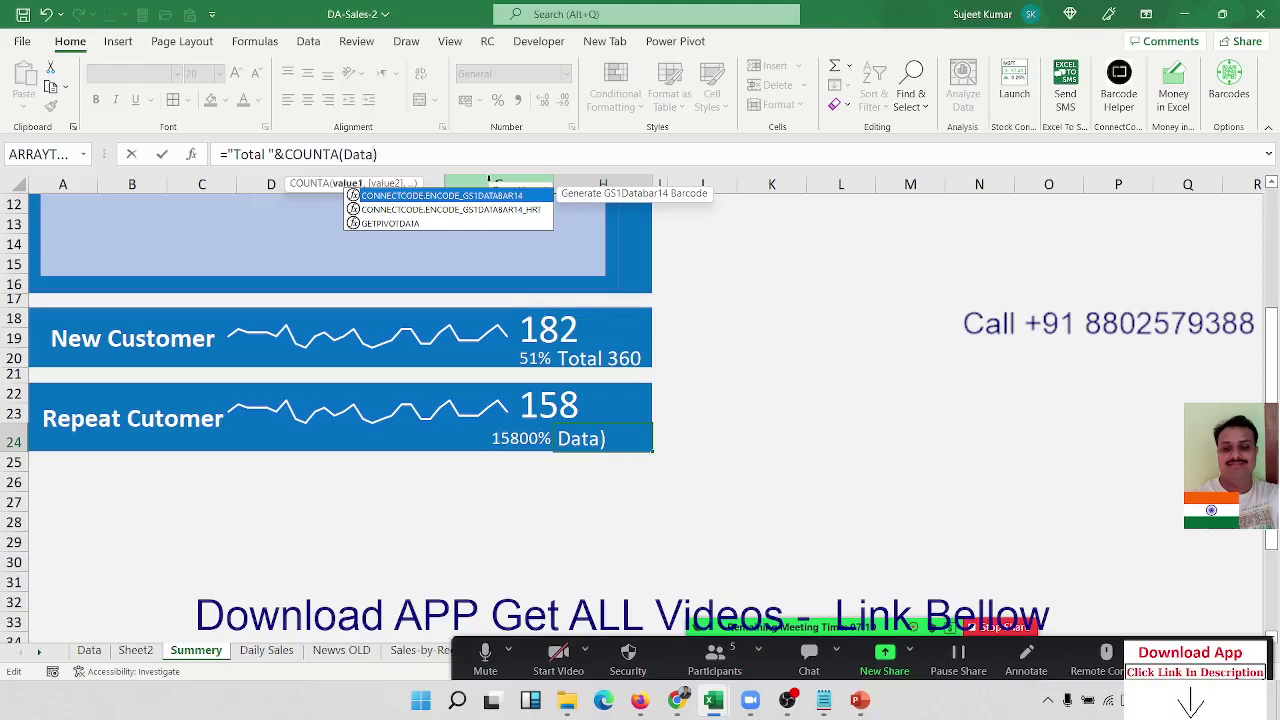
{"action": "type", "text": "C"}
{"action": "key", "text": "BackSpace"}
{"action": "type", "text": "!"}
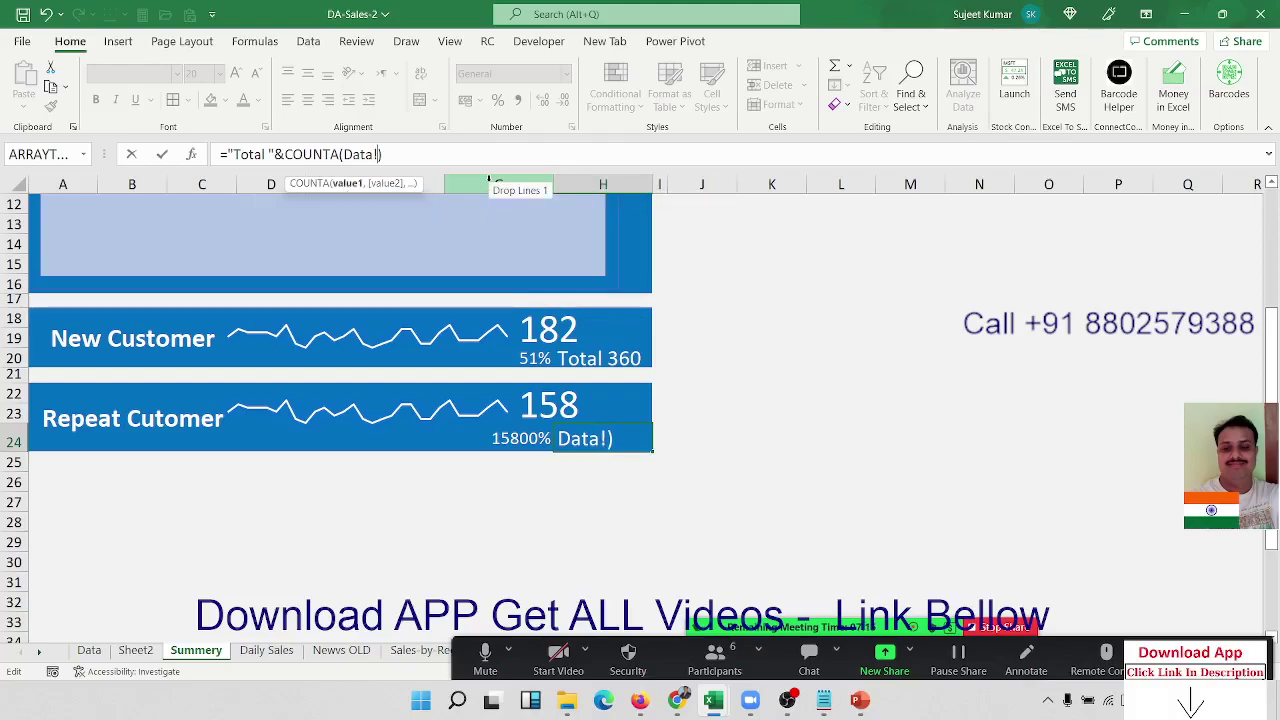
{"action": "type", "text": "C:C"}
{"action": "key", "text": "Return"}
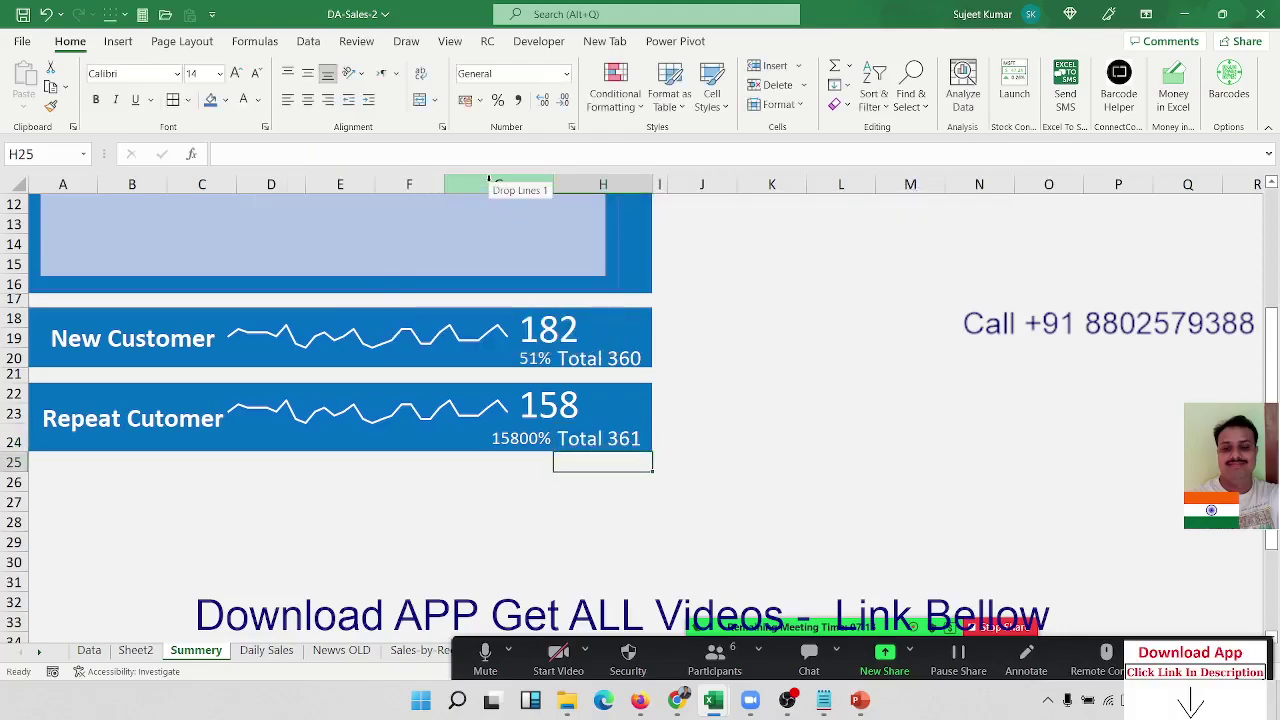
Make the Repeat Cutomer total count Data column F minus one, showing Total 360
{"action": "key", "text": "Up"}
{"action": "key", "text": "Up"}
{"action": "key", "text": "Up"}
{"action": "key", "text": "Up"}
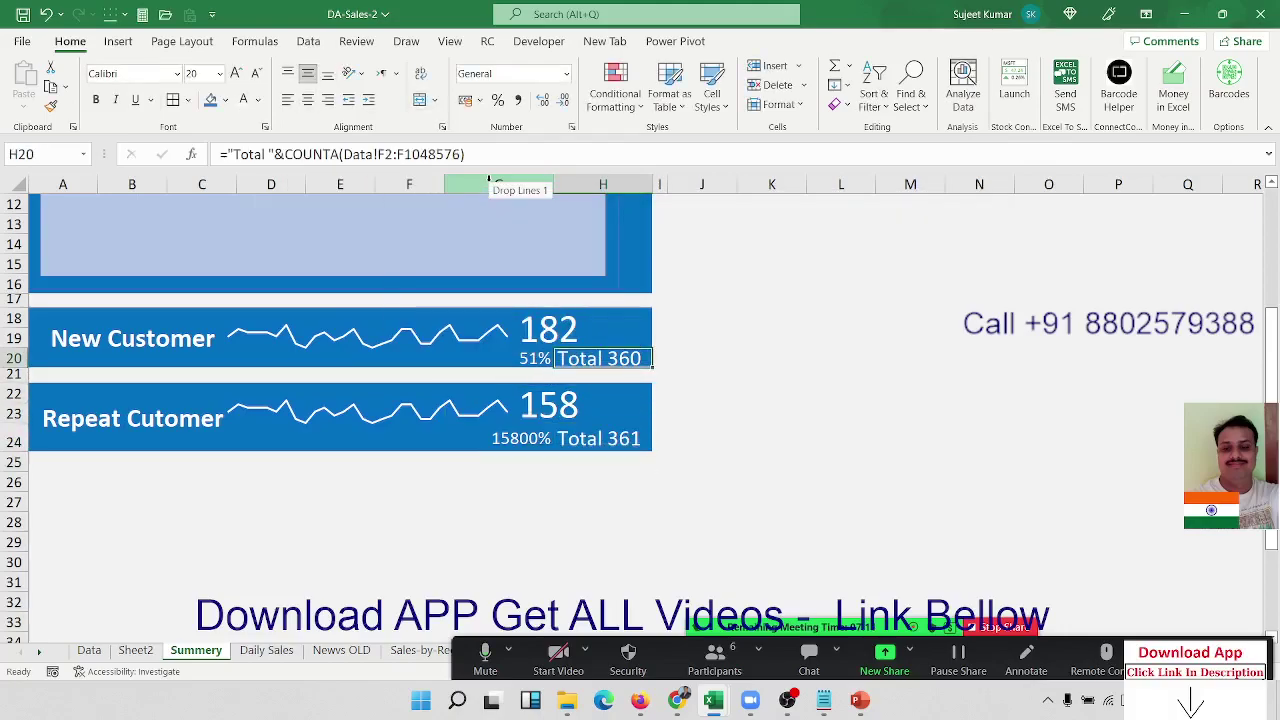
{"action": "key", "text": "Down"}
{"action": "key", "text": "Down"}
{"action": "key", "text": "Down"}
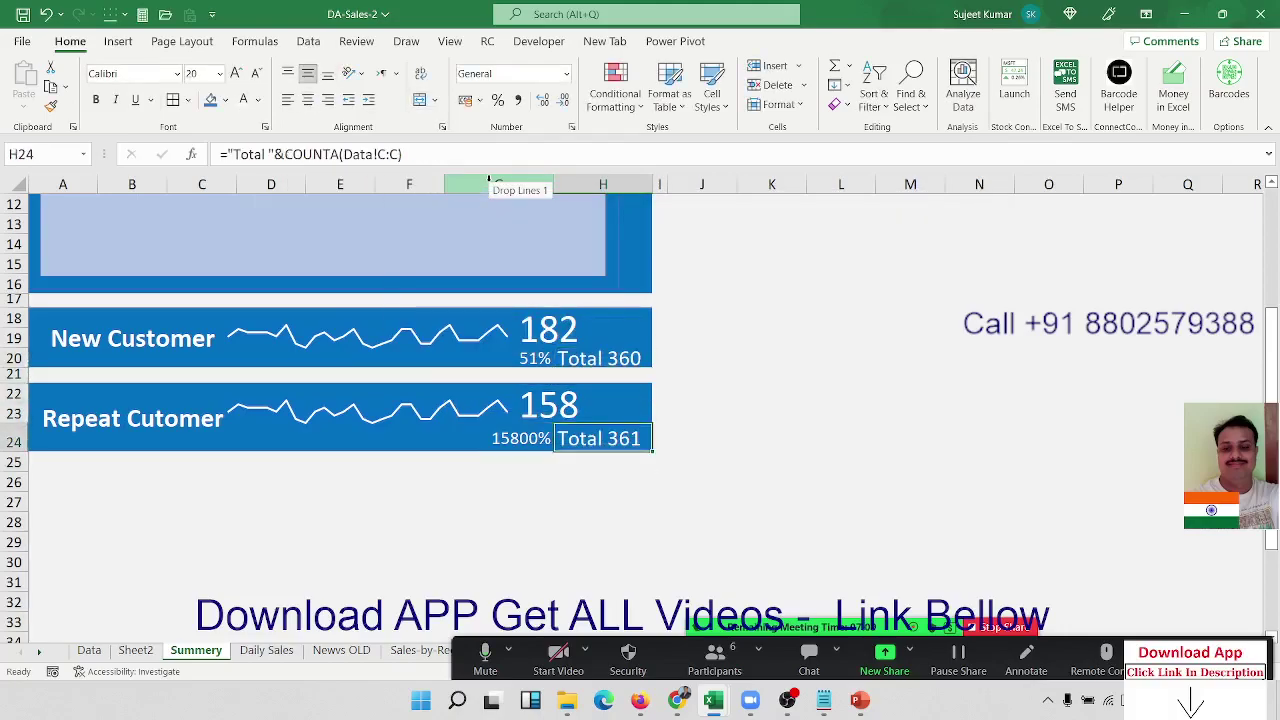
{"action": "left_click", "coordinate": [378, 154]}
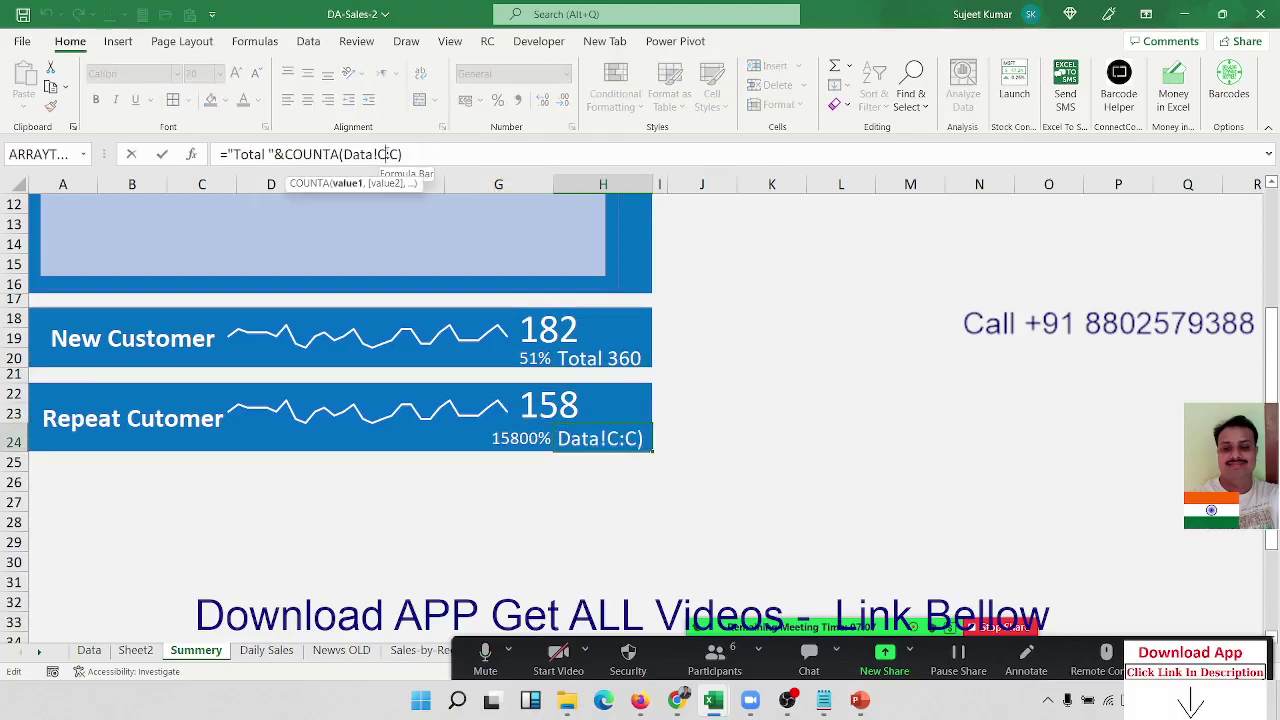
{"action": "key", "text": "BackSpace"}
{"action": "type", "text": "F"}
{"action": "key", "text": "BackSpace"}
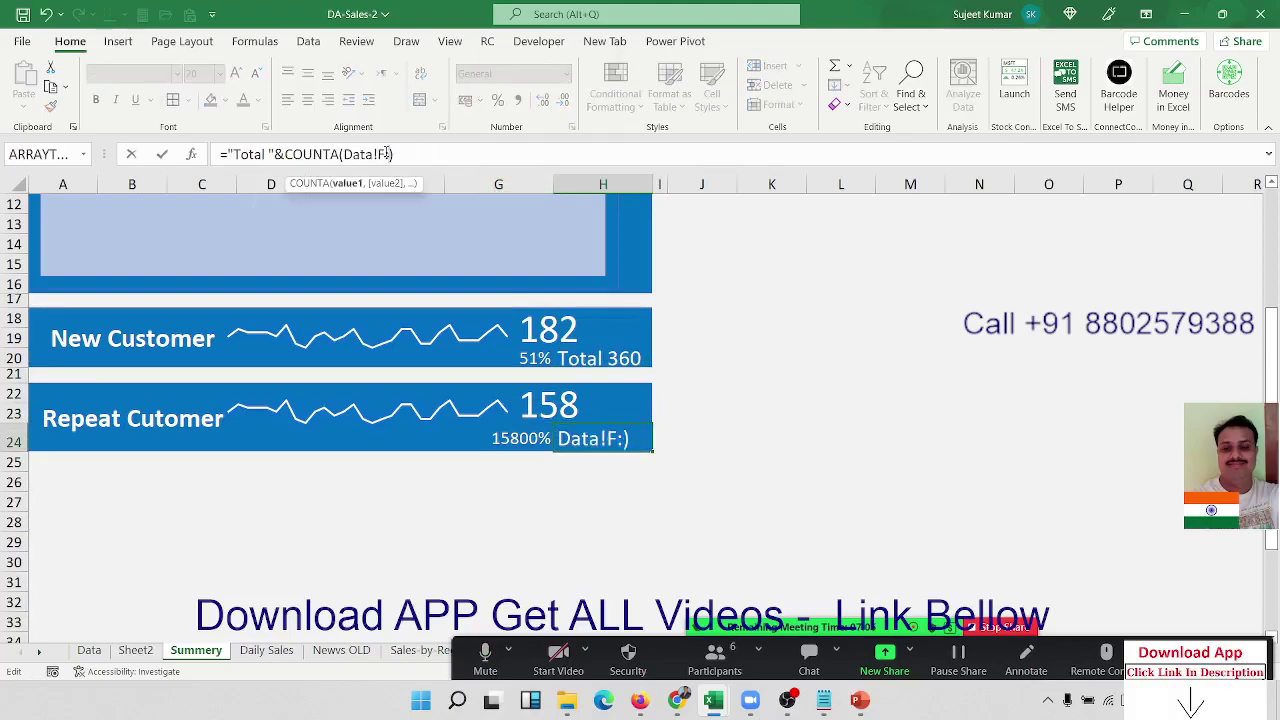
{"action": "type", "text": "F"}
{"action": "key", "text": "Right"}
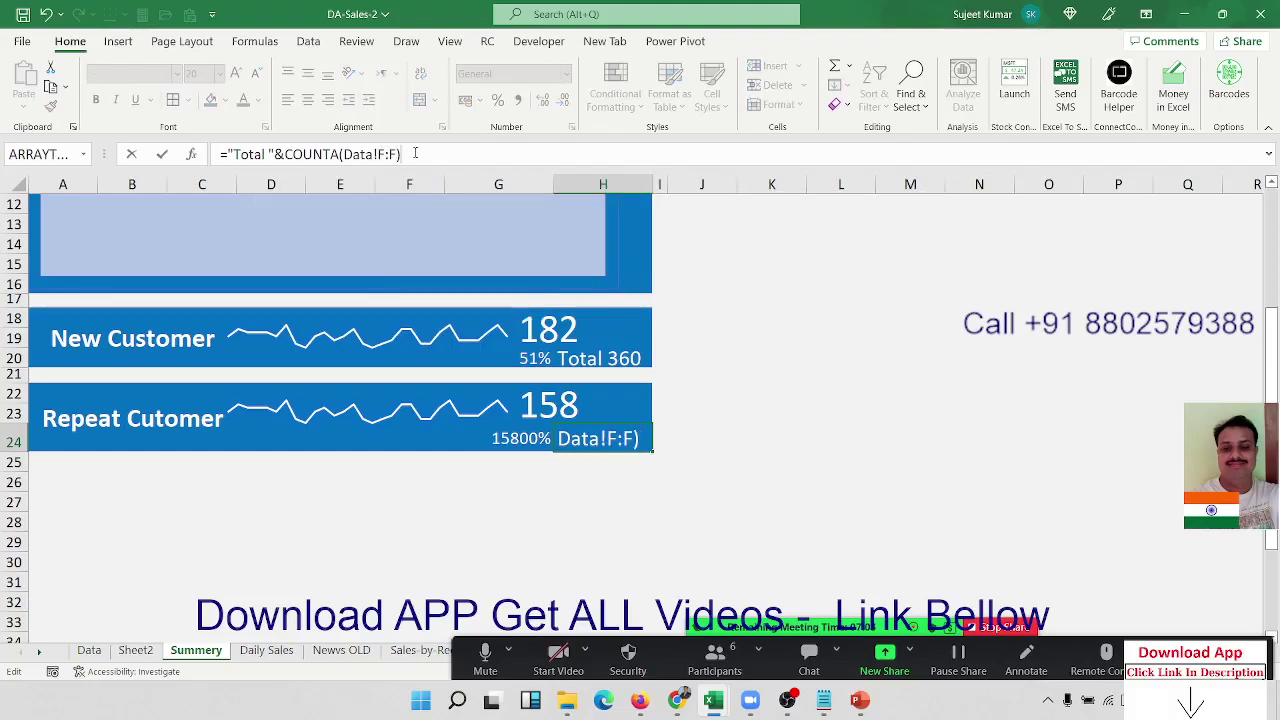
{"action": "type", "text": "1"}
{"action": "key", "text": "Return"}
{"action": "key", "text": "Up"}
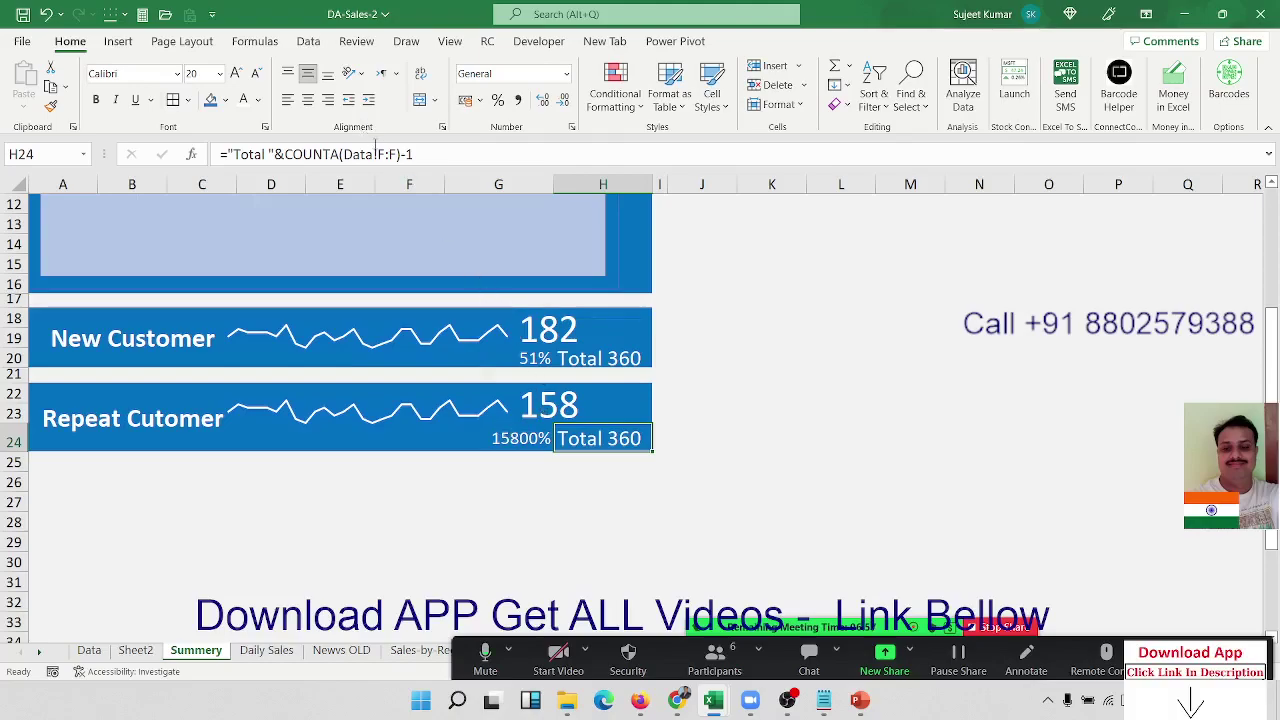
Review the Repeat Cutomer total formula in H24 without changing it
{"action": "left_click", "coordinate": [508, 425]}
{"action": "left_click", "coordinate": [579, 438]}
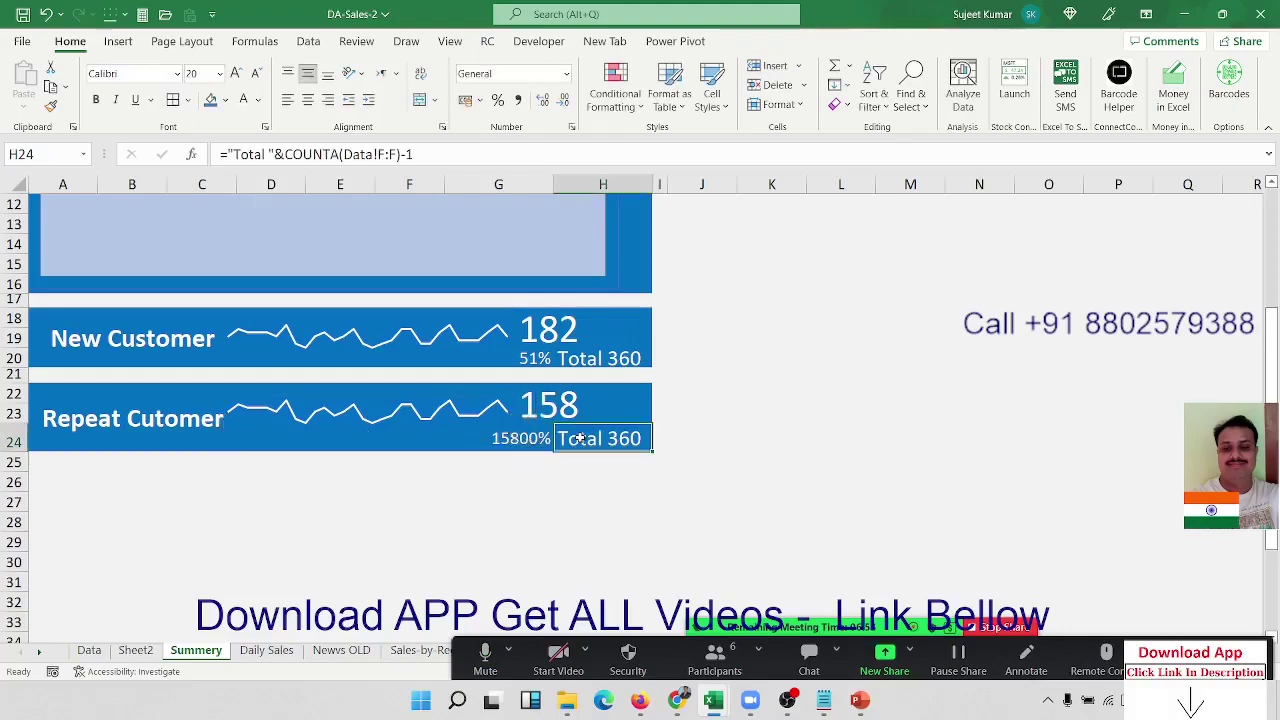
{"action": "left_click", "coordinate": [294, 160]}
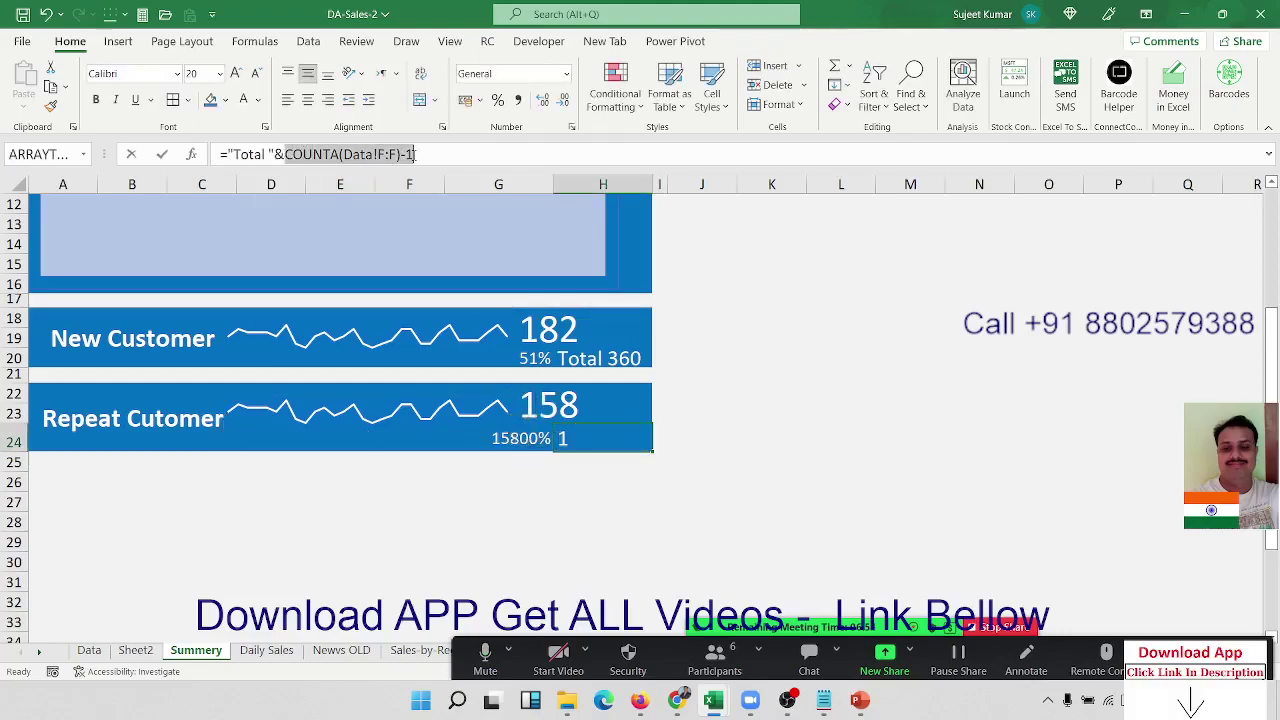
{"action": "key", "text": "Escape"}
Replace G24's broken reference with COUNTA(Data!F:F)-1, giving -56%
{"action": "left_click", "coordinate": [512, 432]}
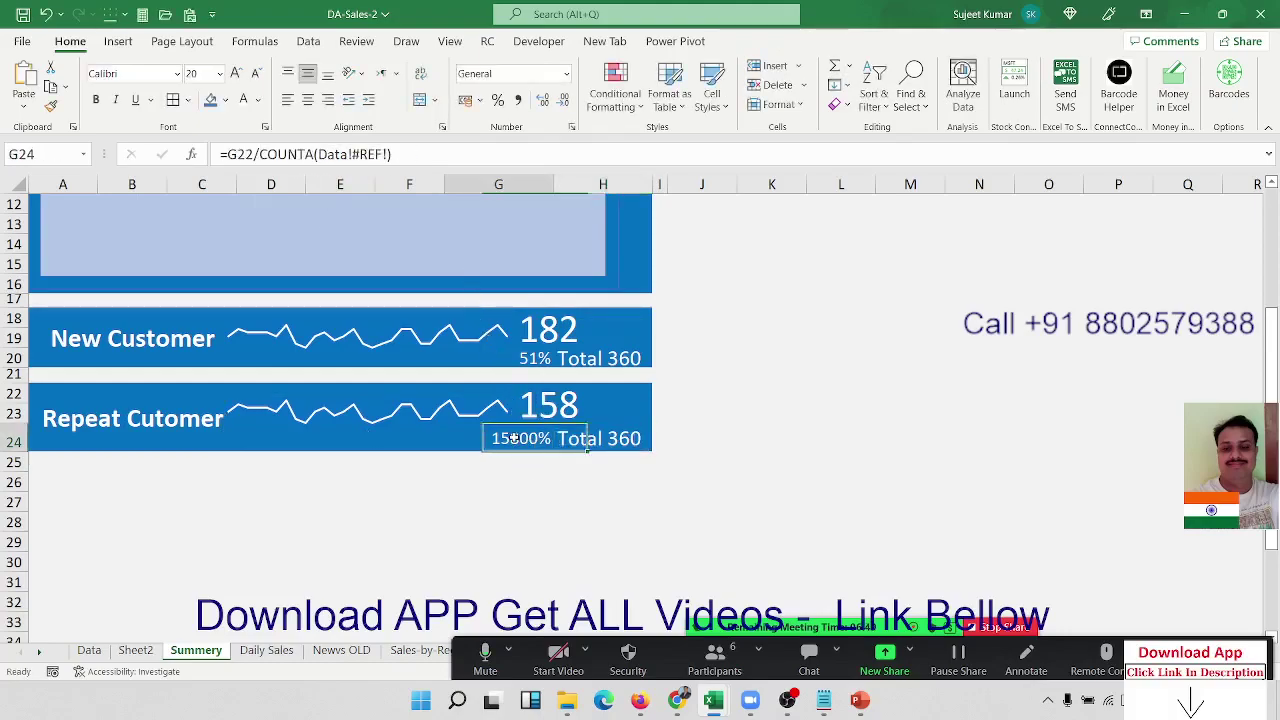
{"action": "left_click", "coordinate": [385, 154]}
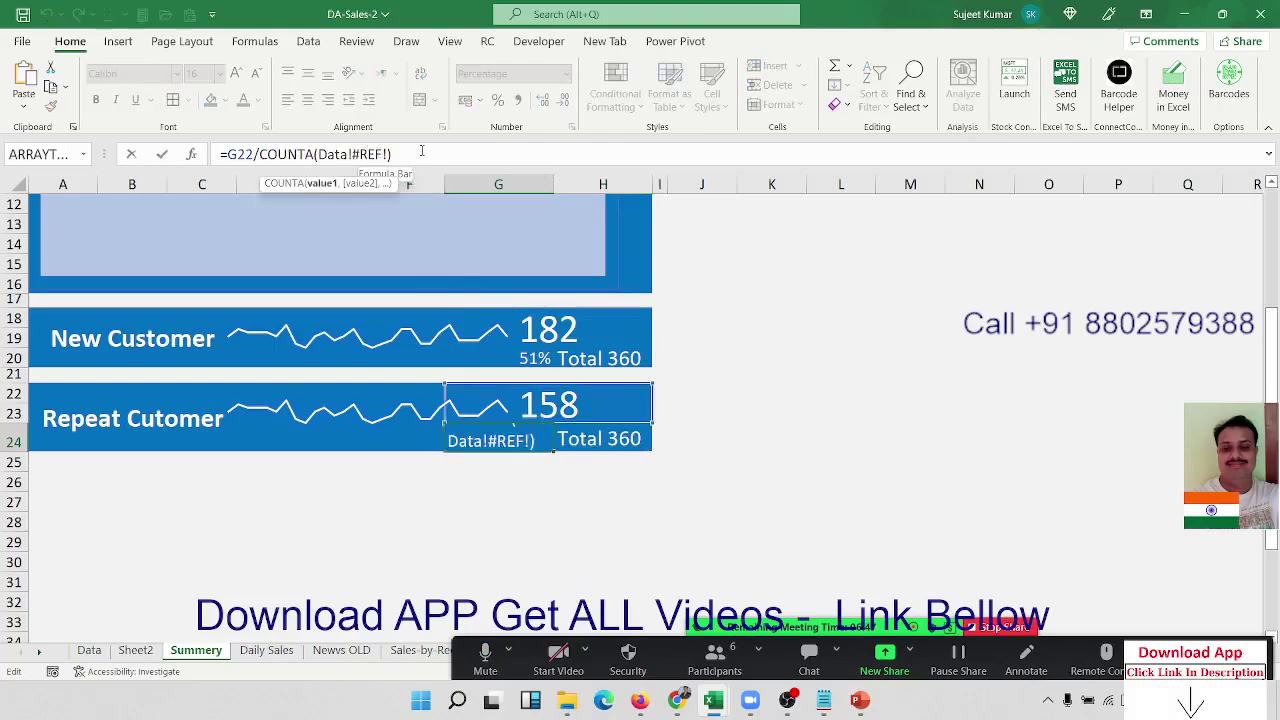
{"action": "key", "text": "End"}
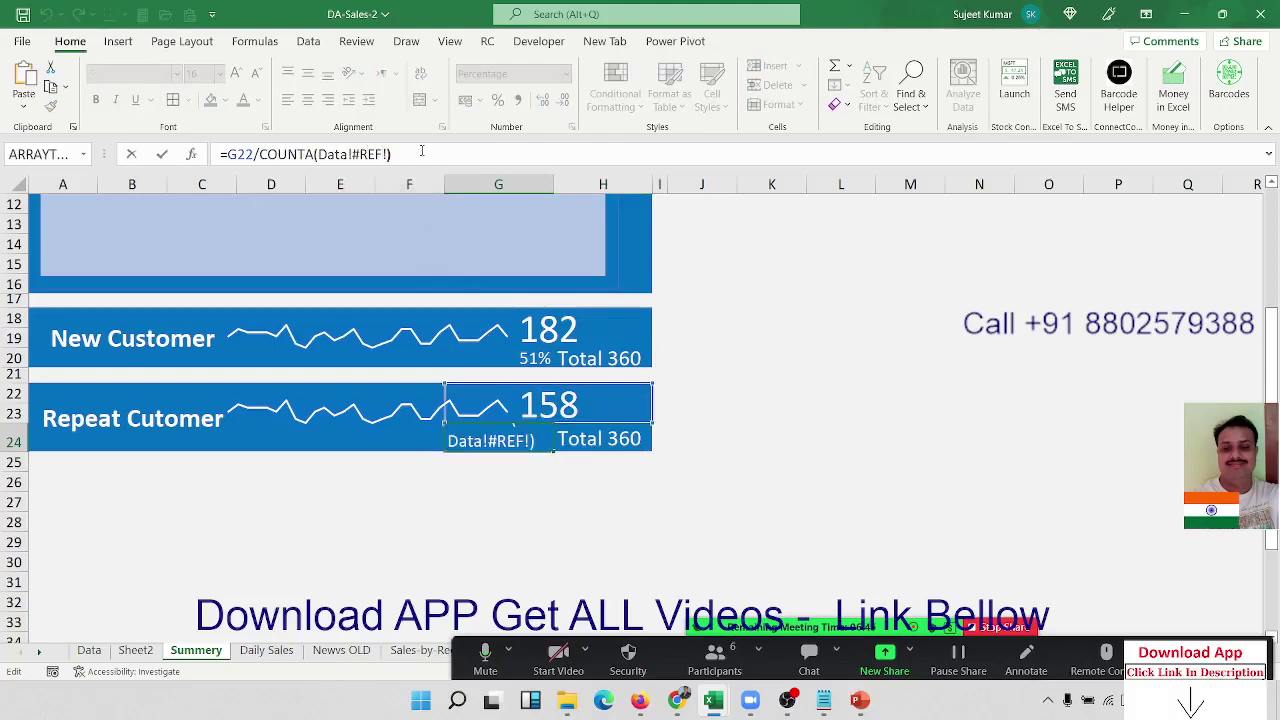
{"action": "key", "text": "shift+Left"}
{"action": "key", "text": "shift+Left"}
{"action": "key", "text": "shift+Left"}
{"action": "key", "text": "shift+Left"}
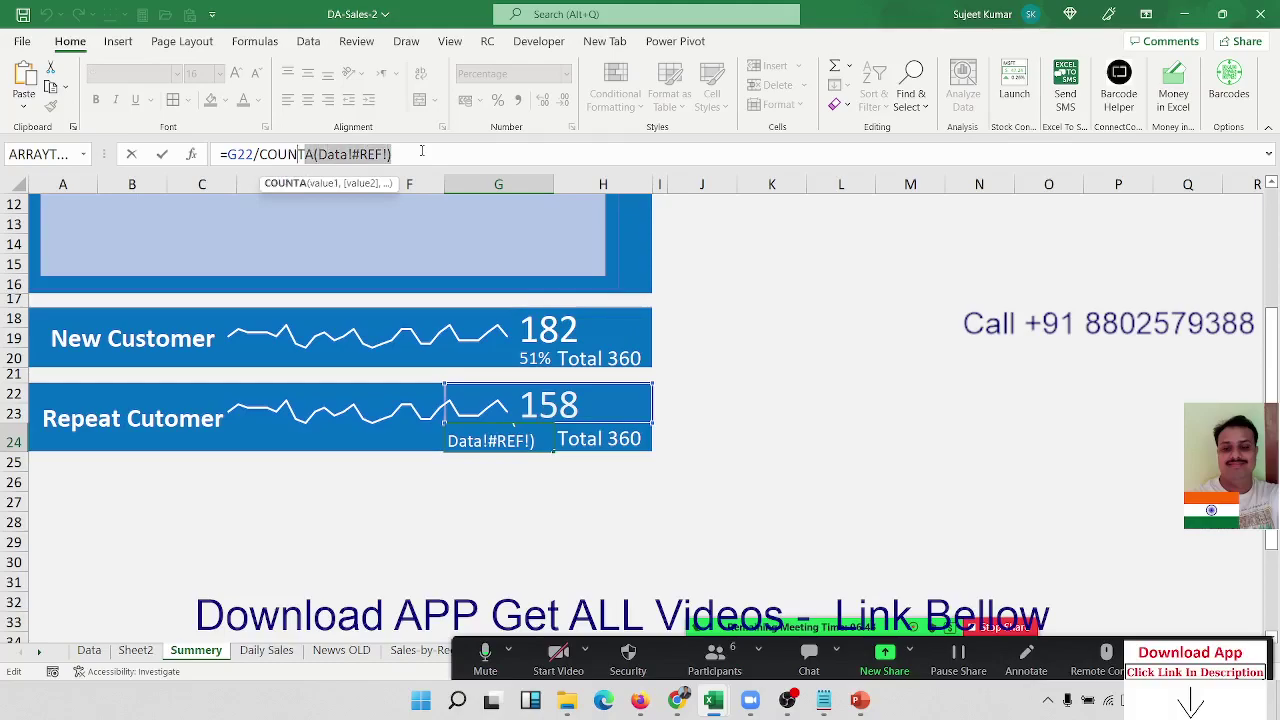
{"action": "key", "text": "shift+Left"}
{"action": "key", "text": "shift+Left"}
{"action": "key", "text": "shift+Left"}
{"action": "key", "text": "shift+Right"}
{"action": "key", "text": "shift+Right"}
{"action": "key", "text": "shift+Right"}
{"action": "type", "text": "COUNTA(Data!F:F)-1"}
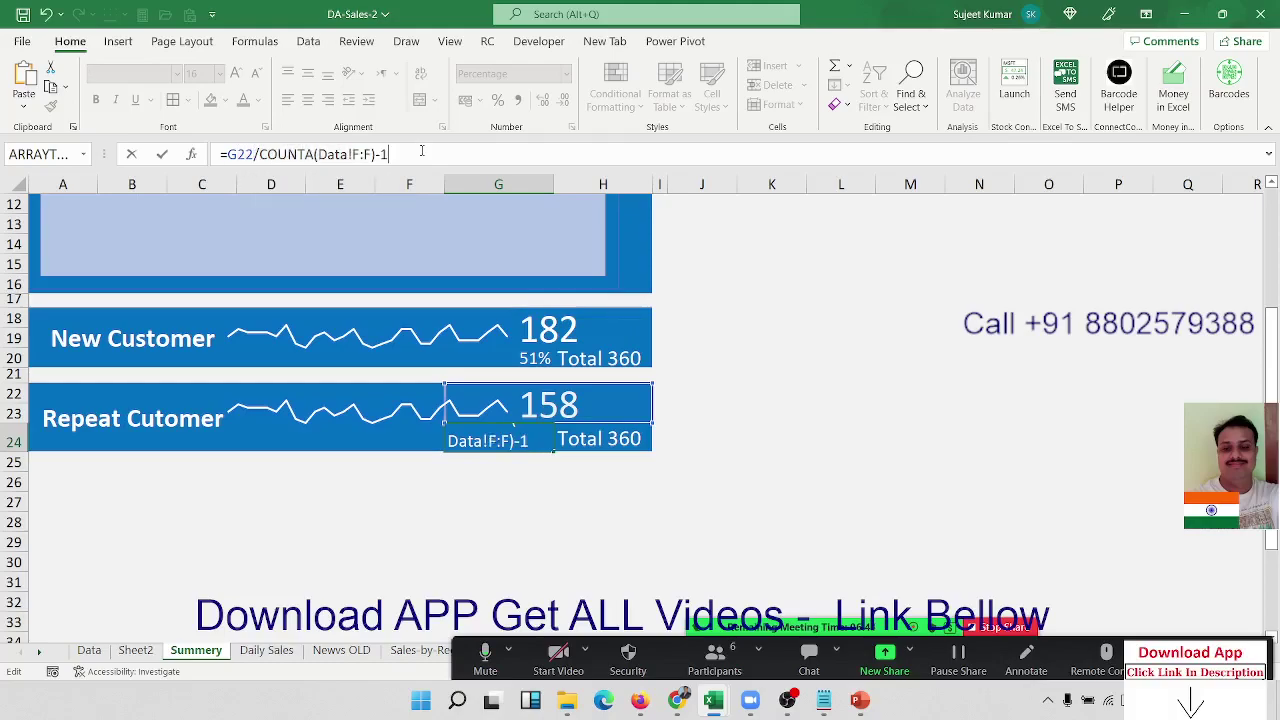
{"action": "key", "text": "ctrl+Return"}
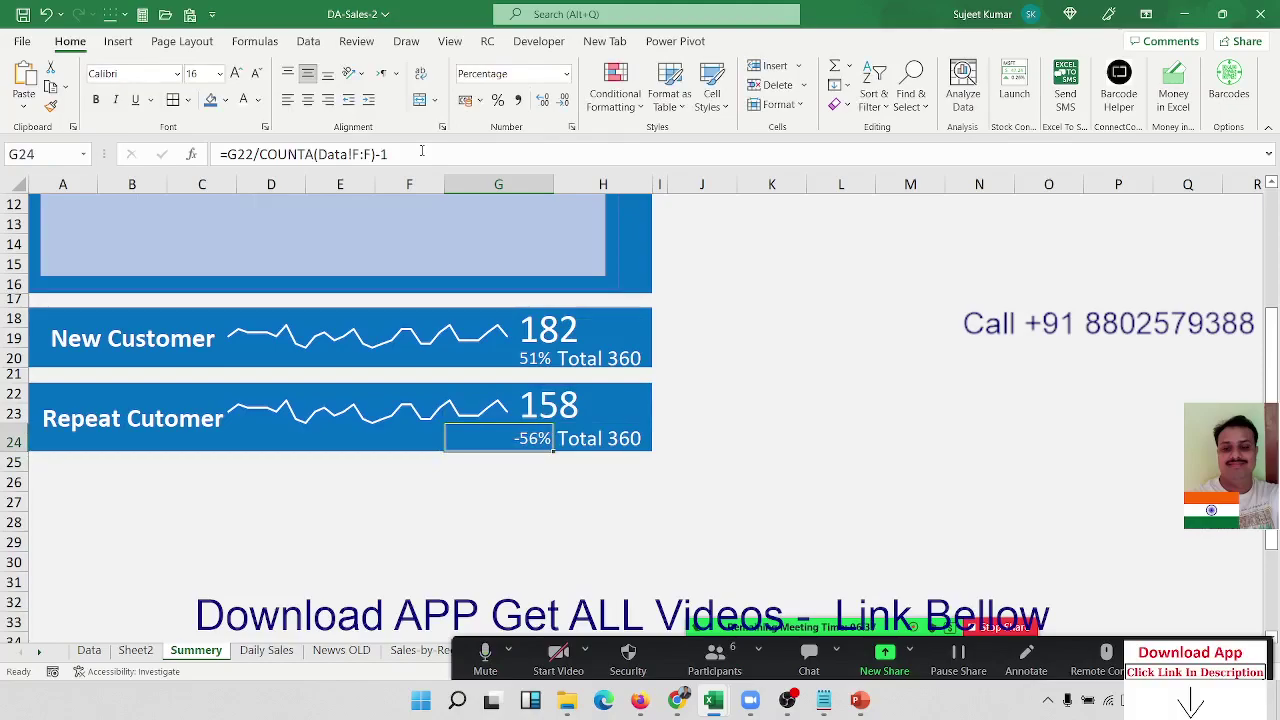
Compare the G24 and H24 formulas, ending on the Repeat Cutomer sparkline cell
{"action": "key", "text": "Right"}
{"action": "key", "text": "Left"}
{"action": "key", "text": "Right"}
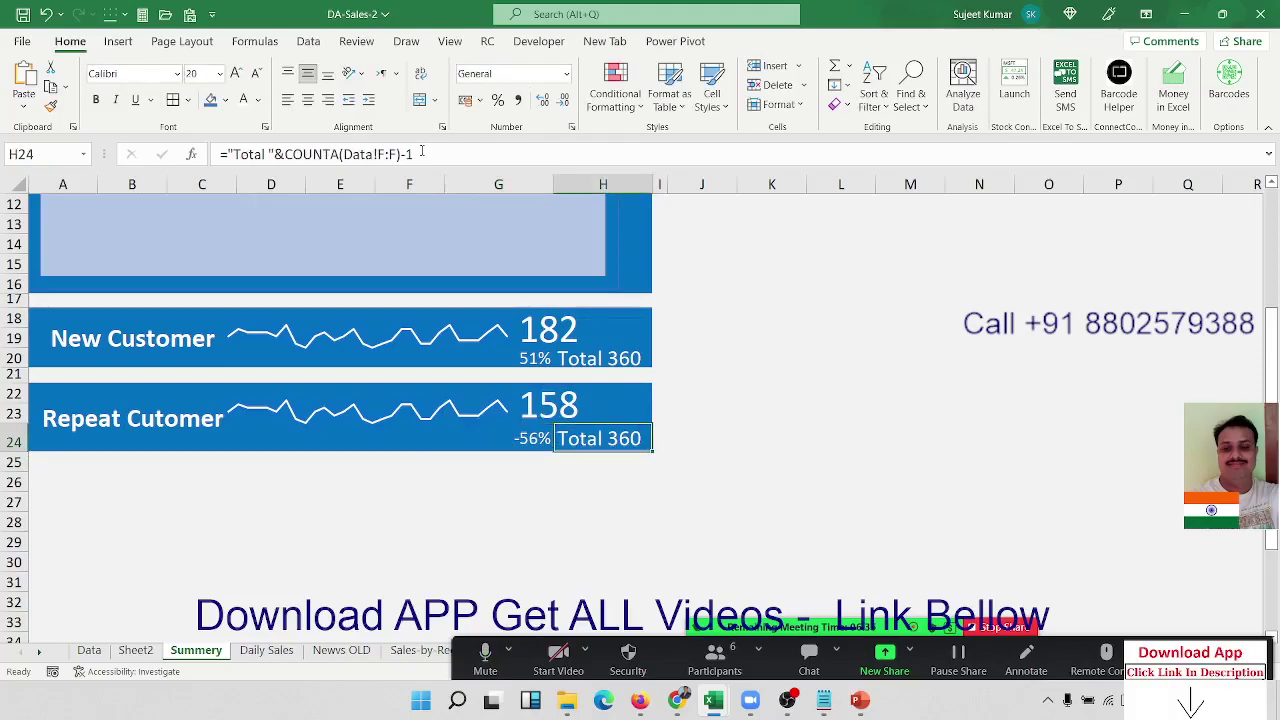
{"action": "key", "text": "Left"}
{"action": "key", "text": "Right"}
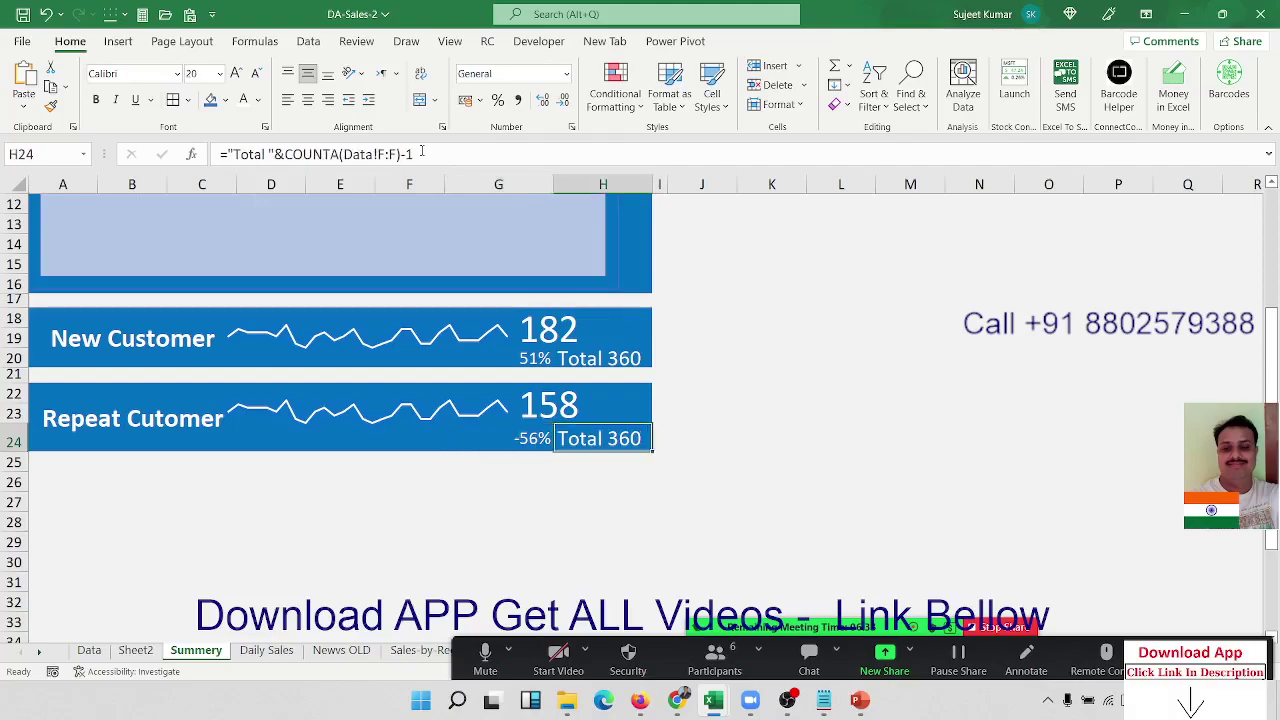
{"action": "key", "text": "Left"}
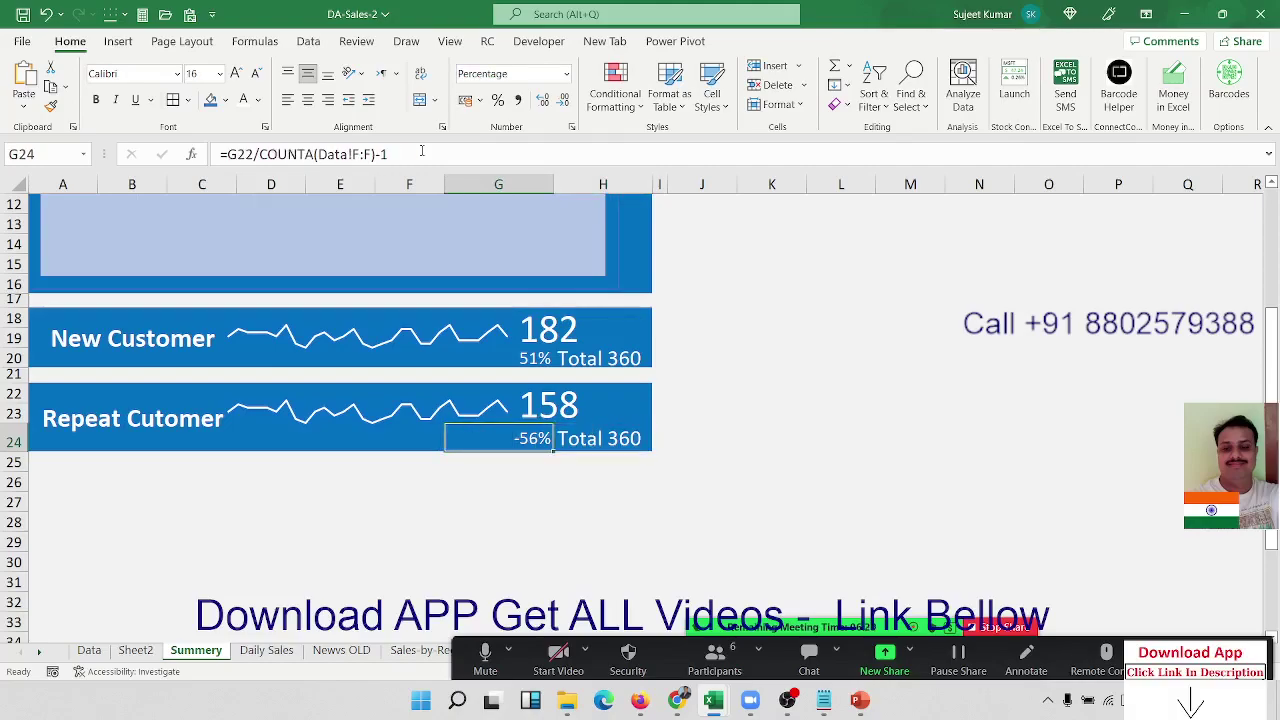
{"action": "key", "text": "Up"}
{"action": "key", "text": "Left"}
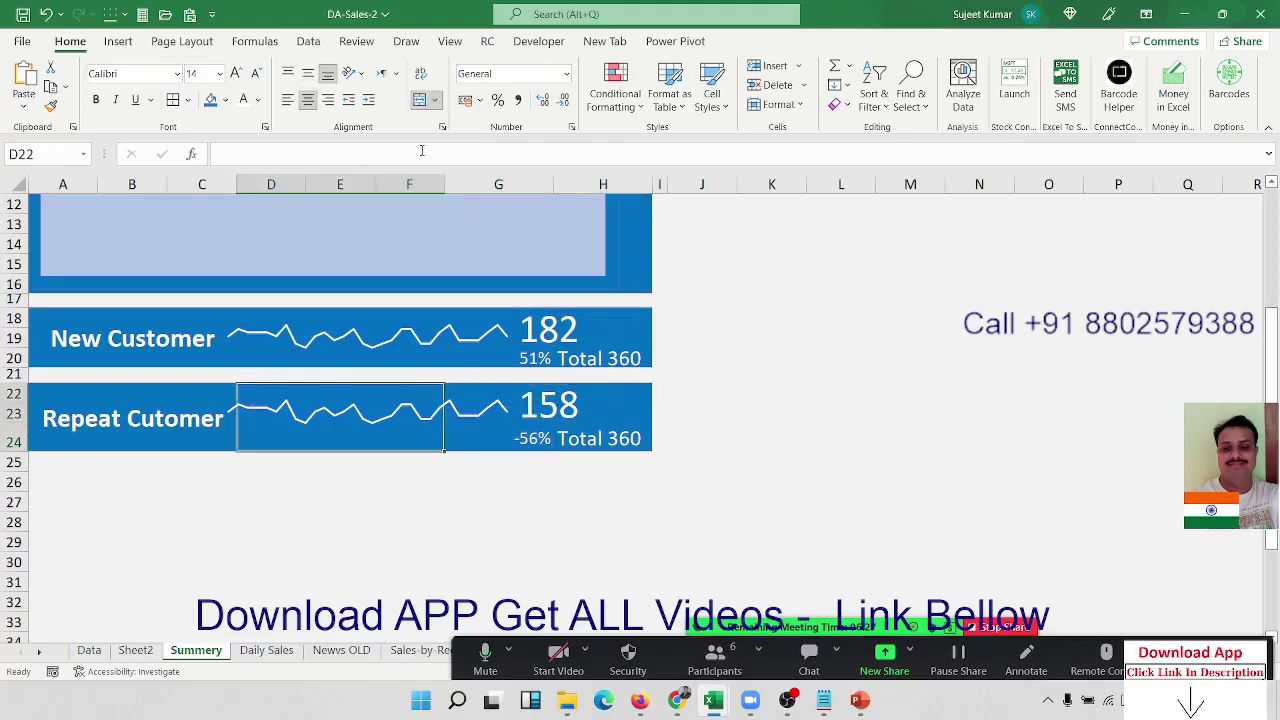
Change the sparkline series range from $B$3:$B$33 to $C$3:$C$33
{"action": "left_click", "coordinate": [390, 402]}
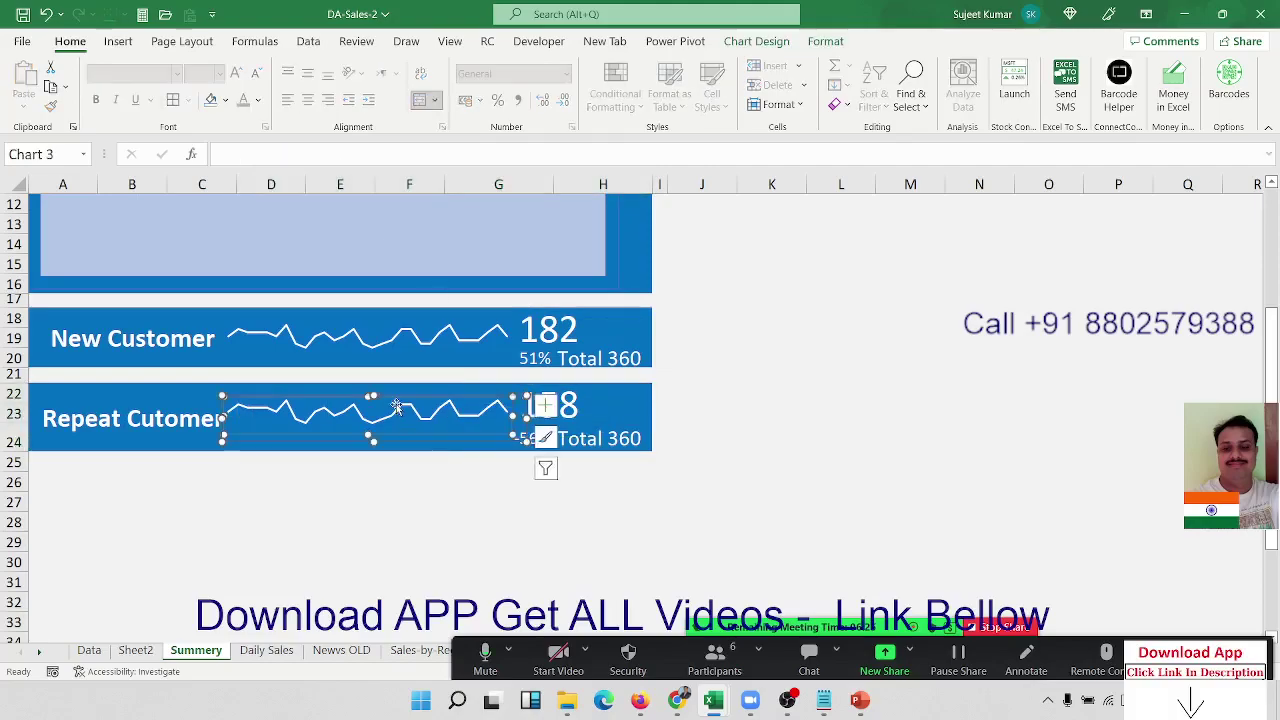
{"action": "left_click", "coordinate": [400, 410]}
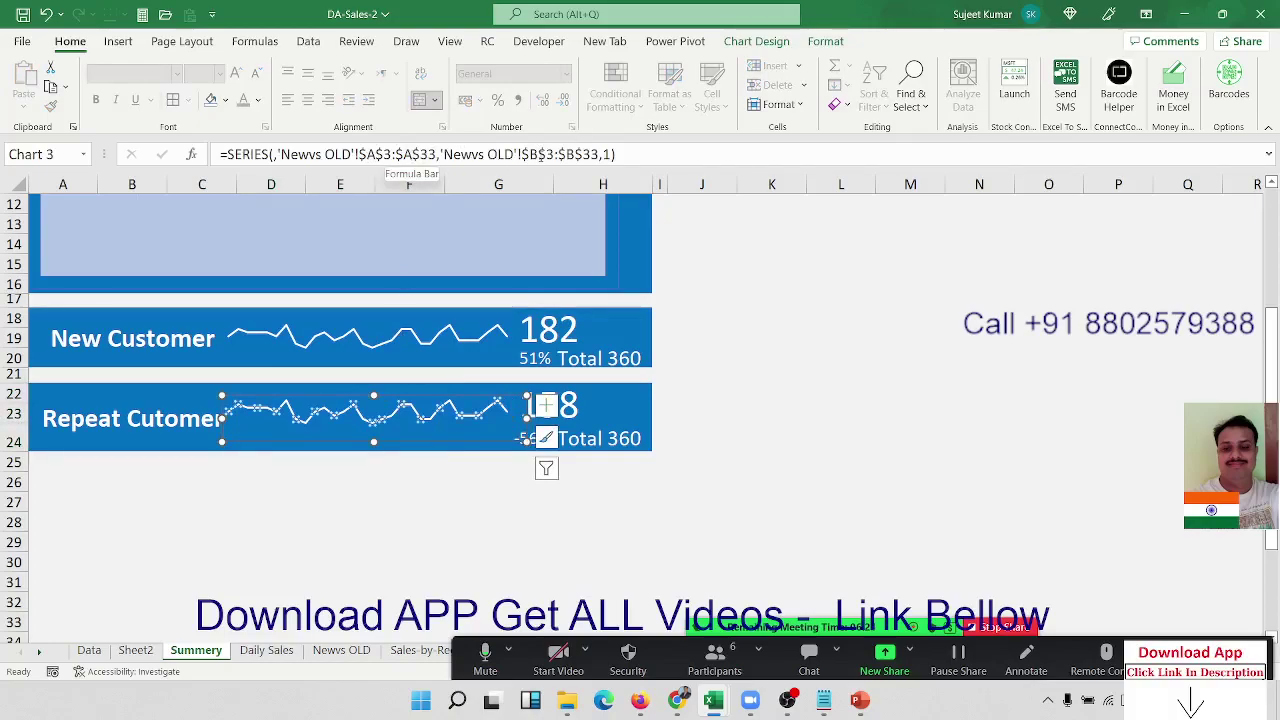
{"action": "left_click", "coordinate": [540, 154]}
{"action": "type", "text": "c"}
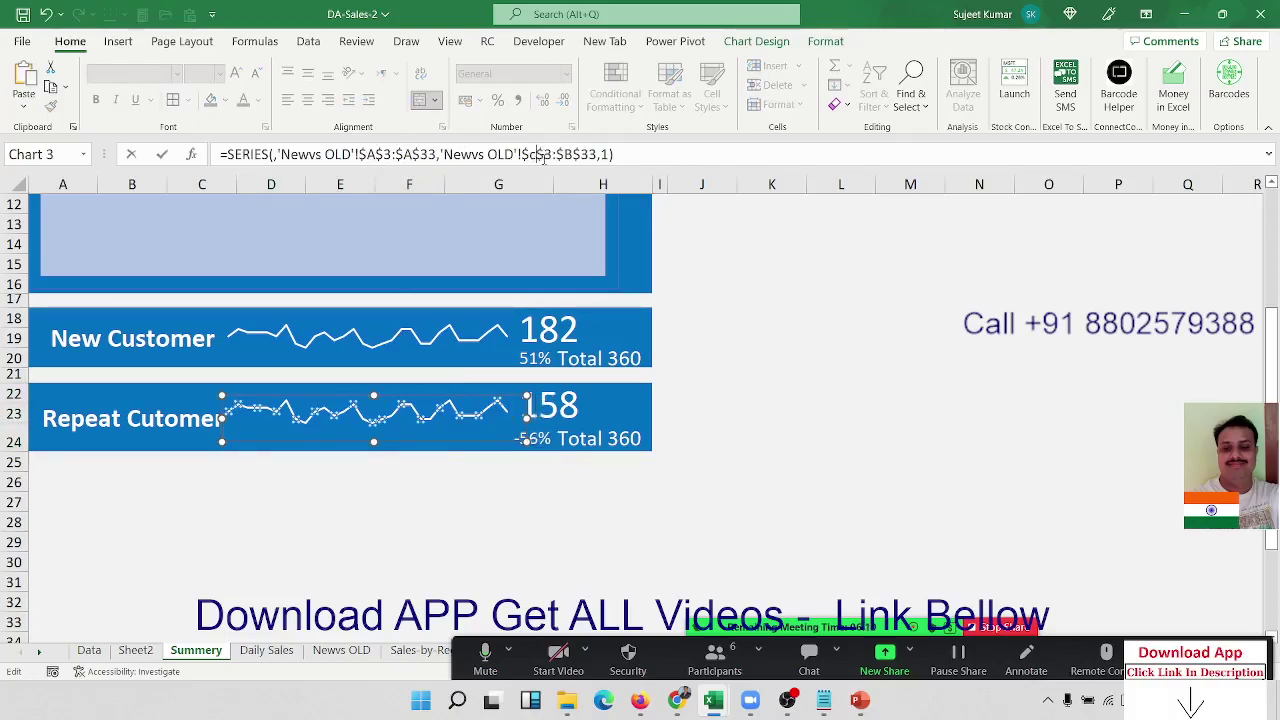
{"action": "key", "text": "BackSpace"}
{"action": "type", "text": "c"}
{"action": "left_click", "coordinate": [575, 154]}
{"action": "key", "text": "BackSpace"}
{"action": "type", "text": "c"}
{"action": "key", "text": "Return"}
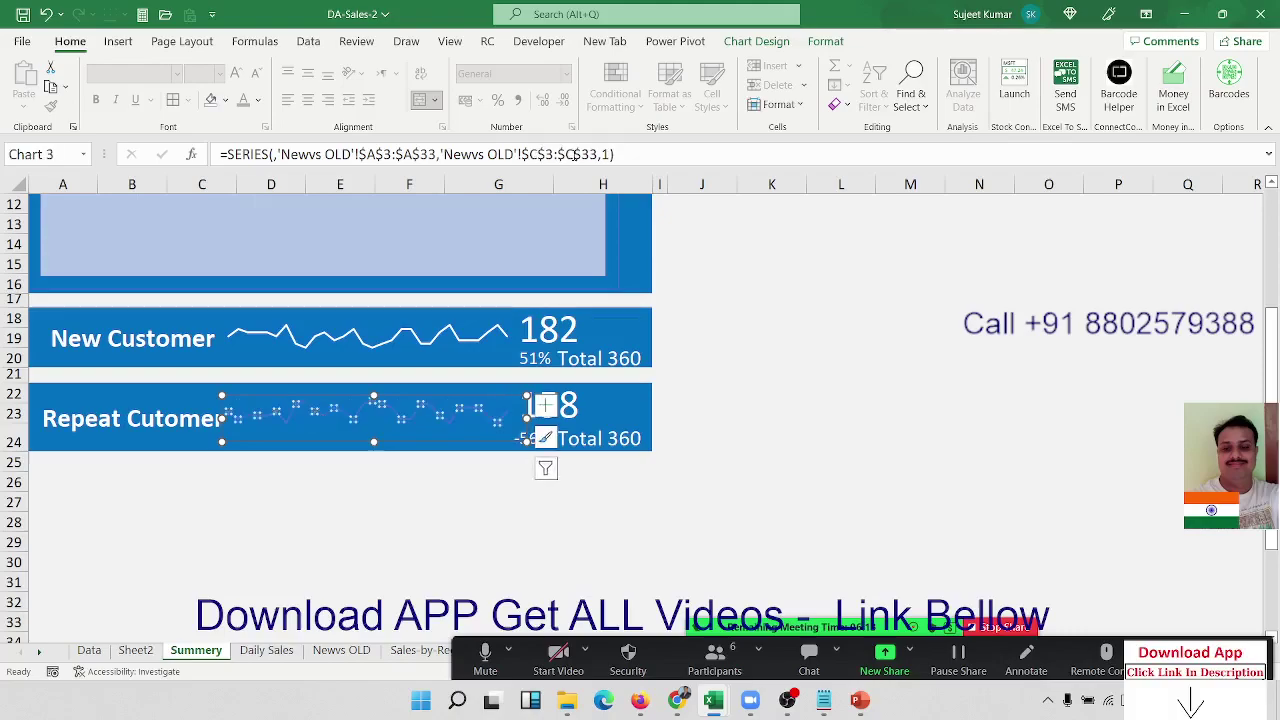
Give the Repeat Cutomer sparkline a white shape outline
{"action": "left_click", "coordinate": [673, 494]}
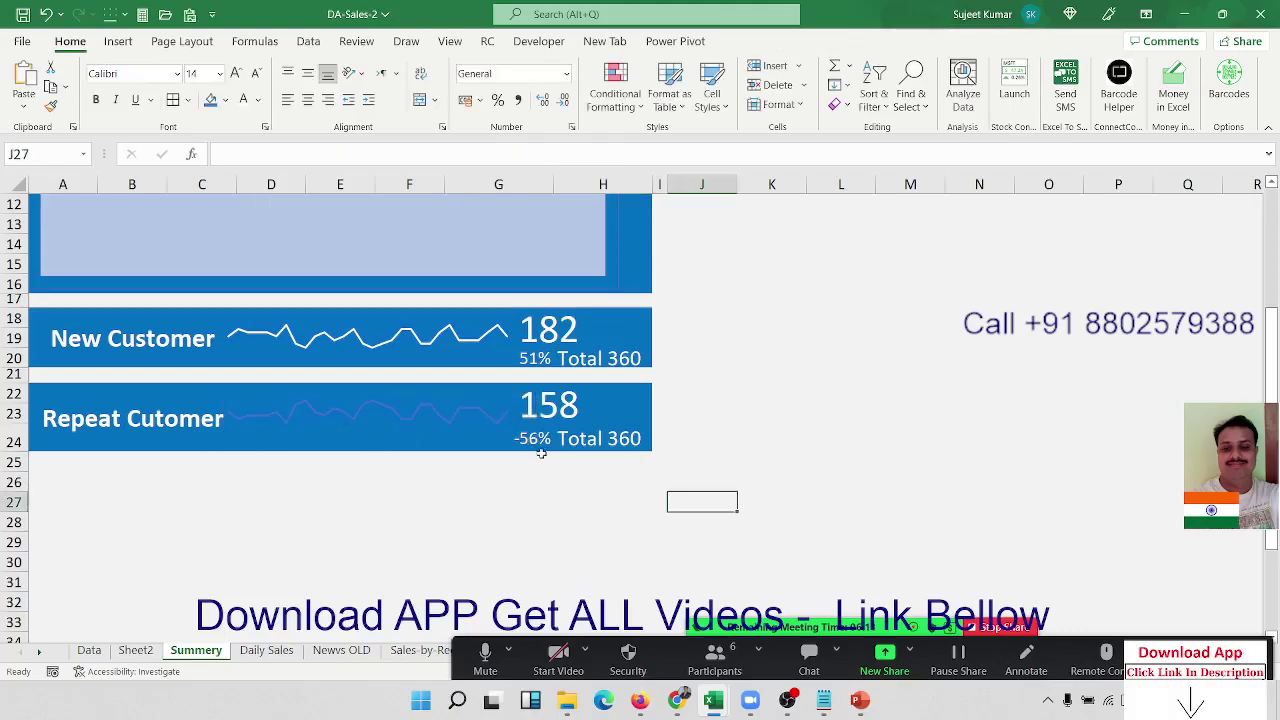
{"action": "left_click", "coordinate": [455, 422]}
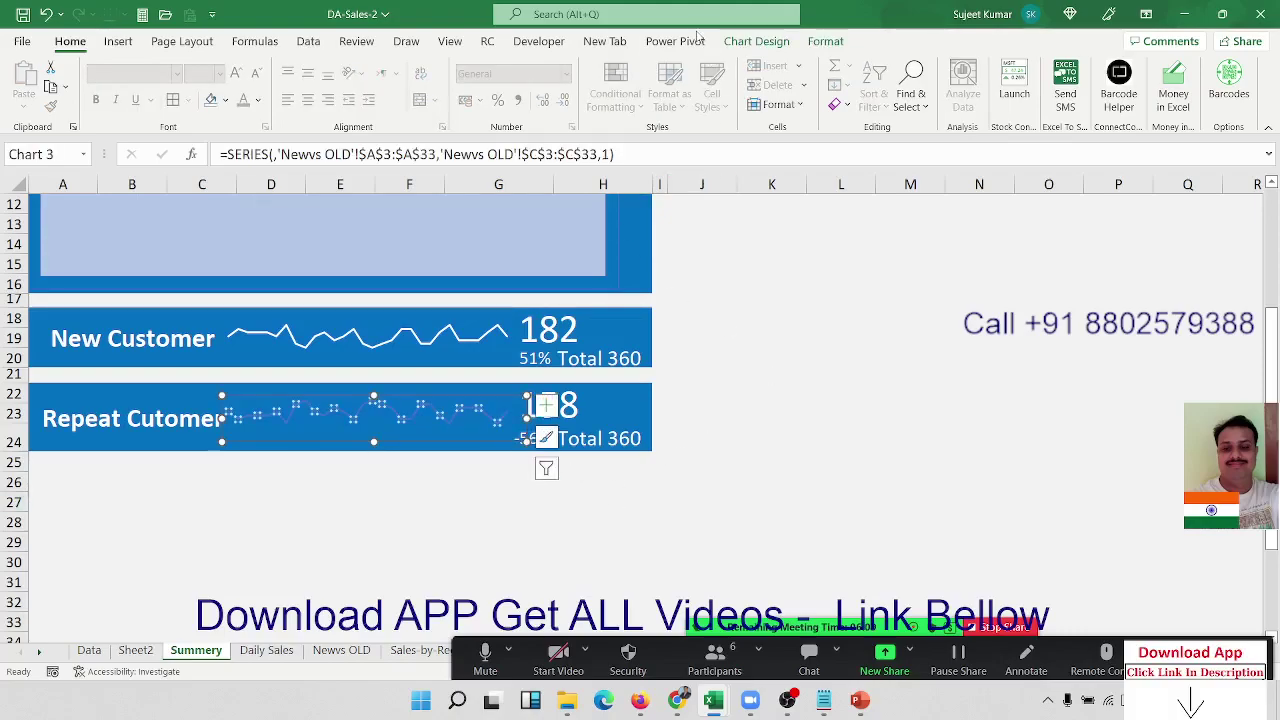
{"action": "left_click", "coordinate": [756, 41]}
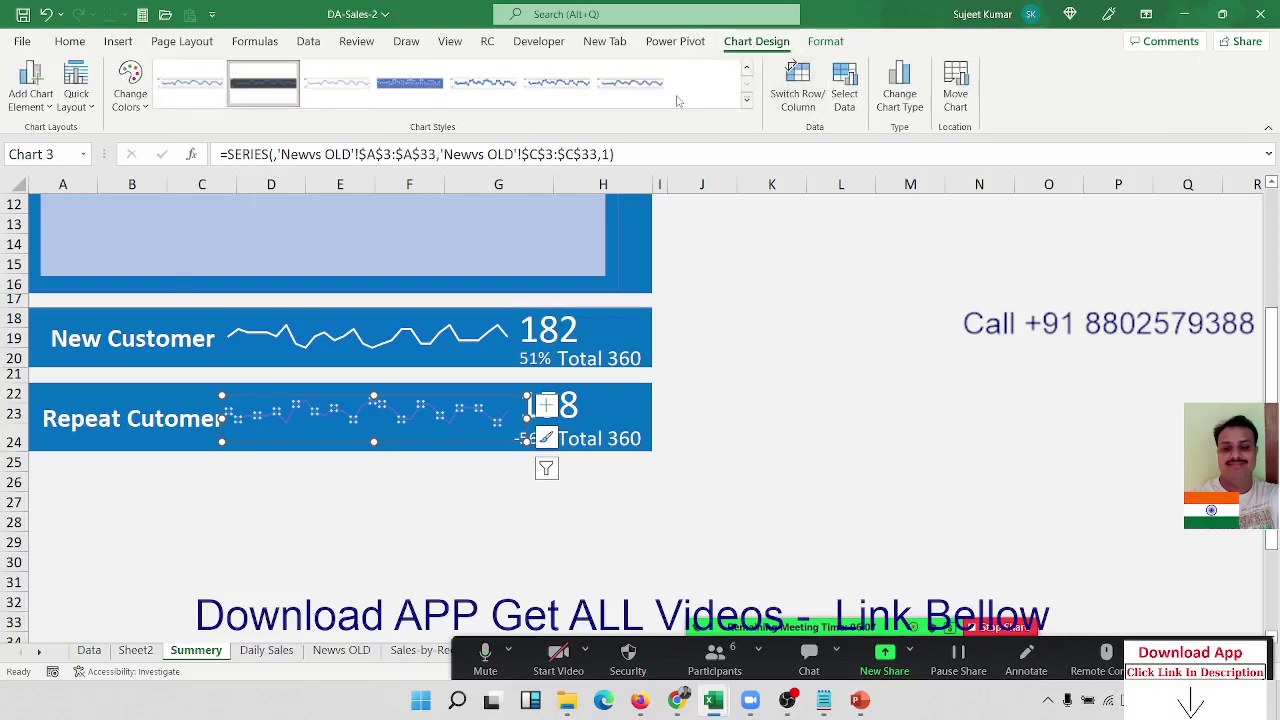
{"action": "left_click", "coordinate": [826, 41]}
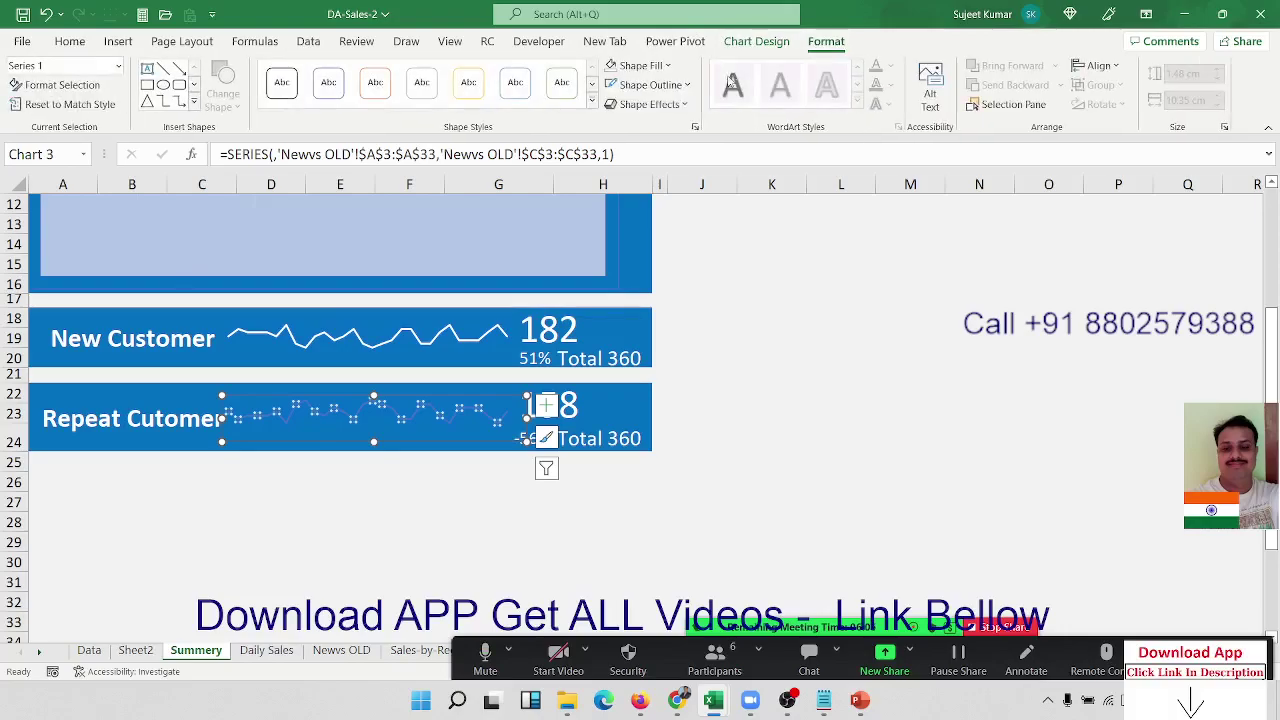
{"action": "left_click", "coordinate": [655, 85]}
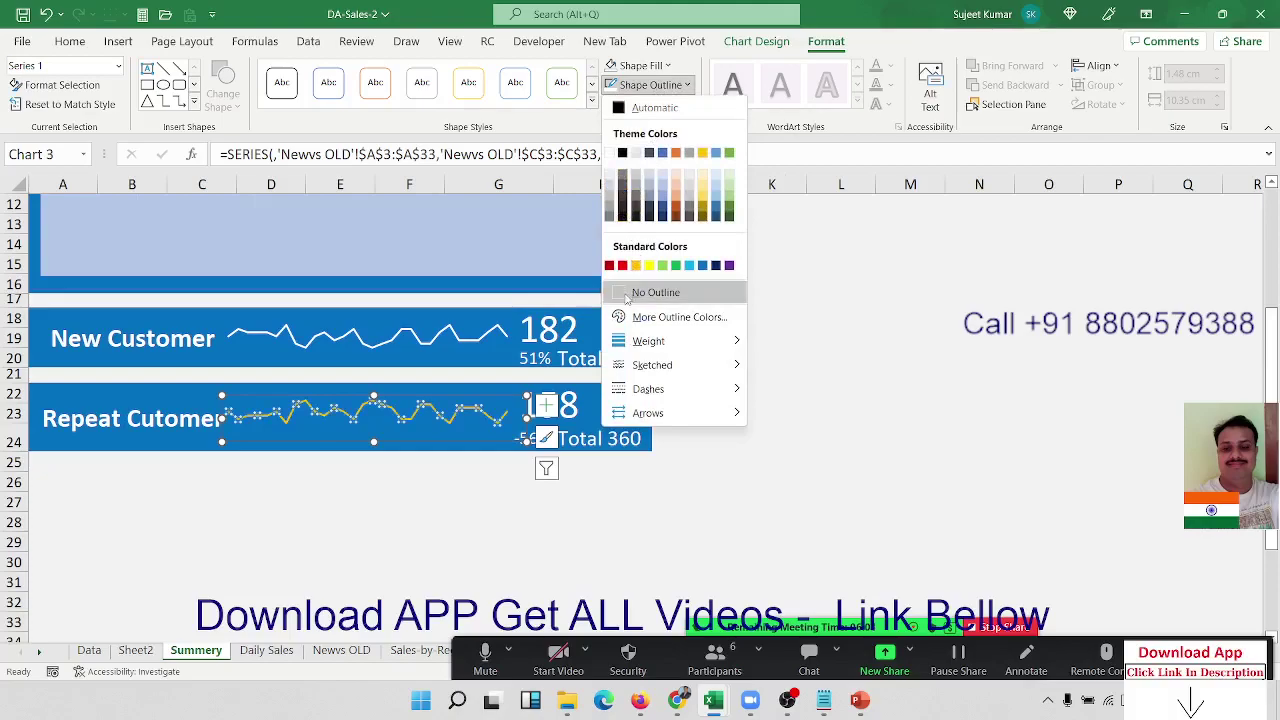
{"action": "left_click", "coordinate": [610, 154]}
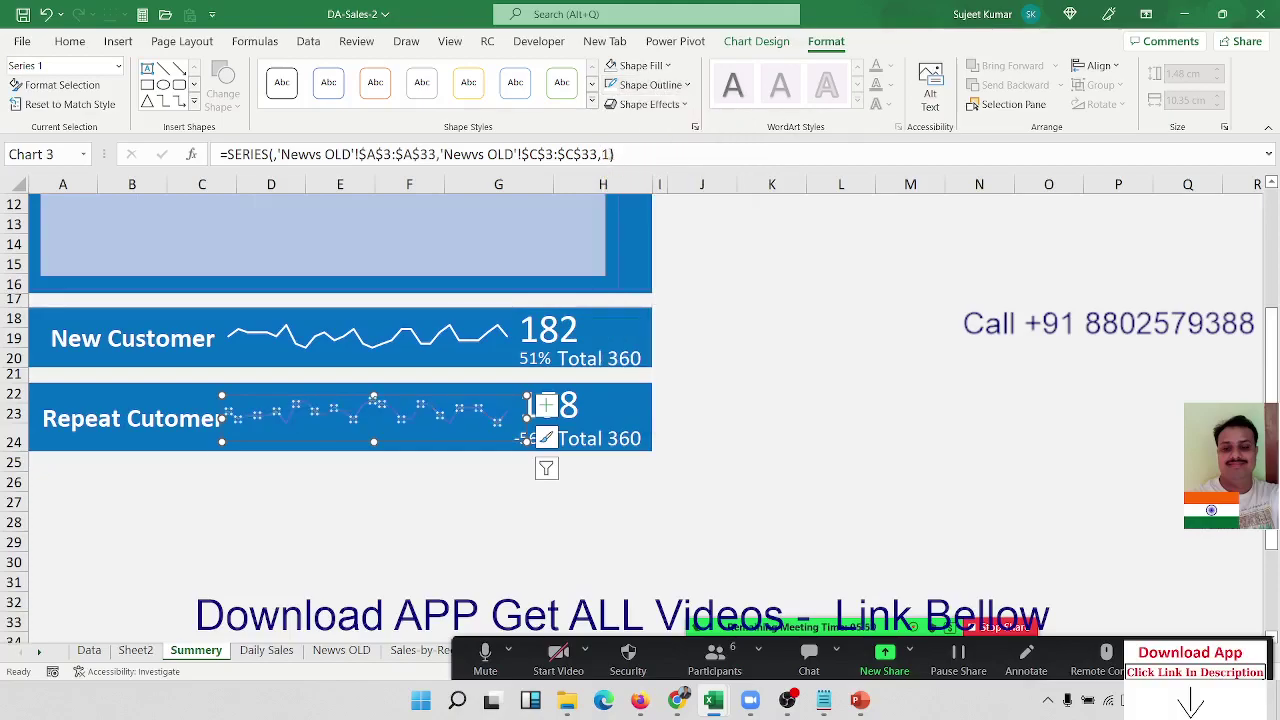
{"action": "left_click", "coordinate": [778, 458]}
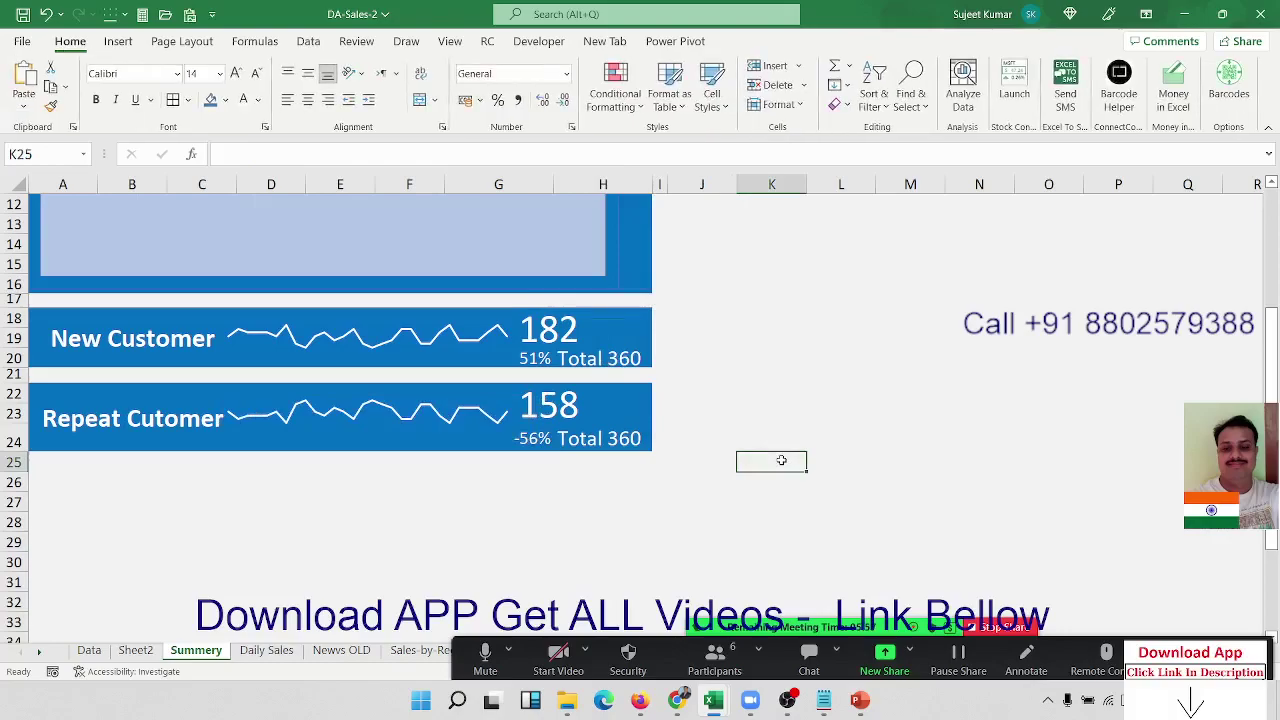
{"action": "left_click", "coordinate": [545, 439]}
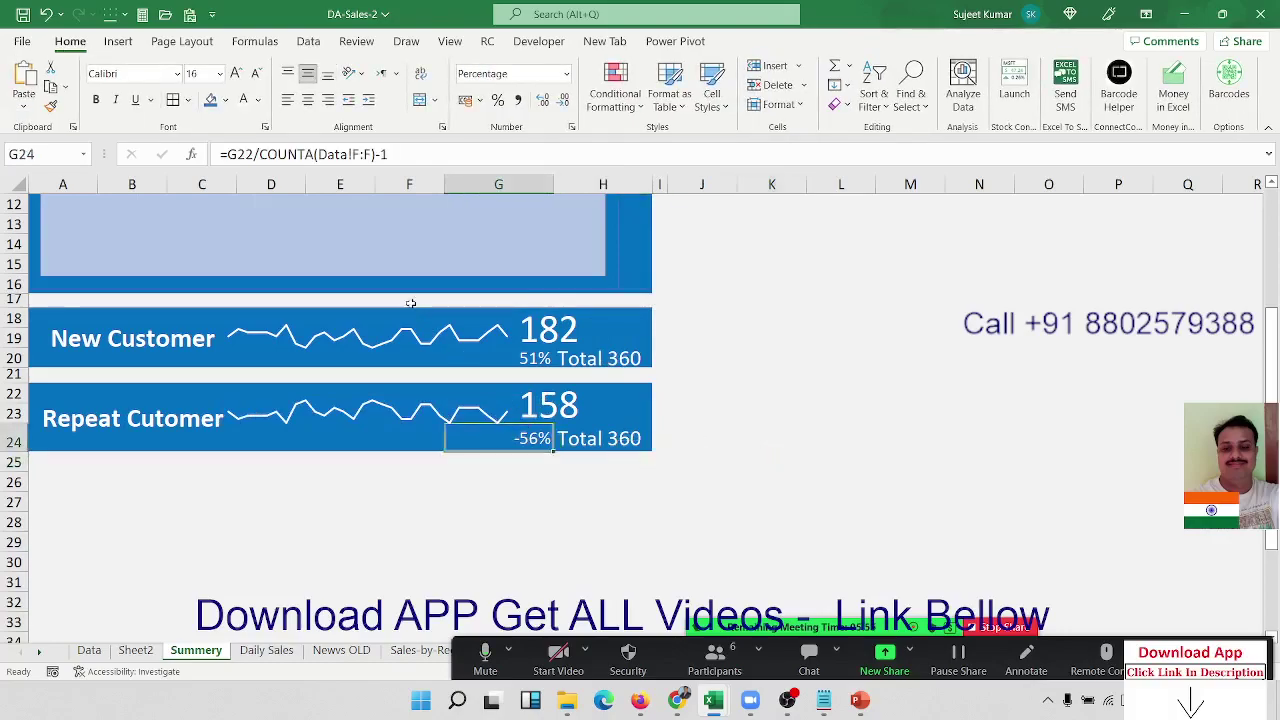
Bracket G24's divisor as =G22/(COUNTA(Data!F:F)-1) so the share shows 44%
{"action": "left_click", "coordinate": [247, 154]}
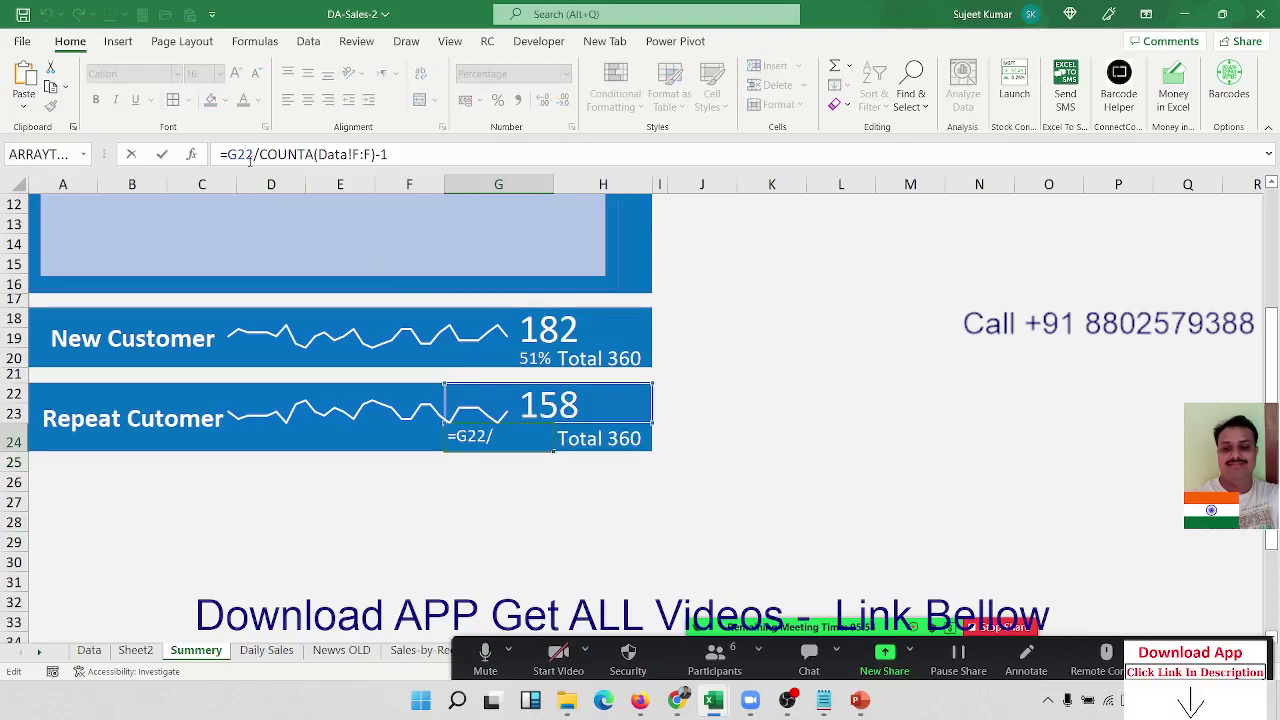
{"action": "left_click", "coordinate": [256, 154]}
{"action": "key", "text": "Escape"}
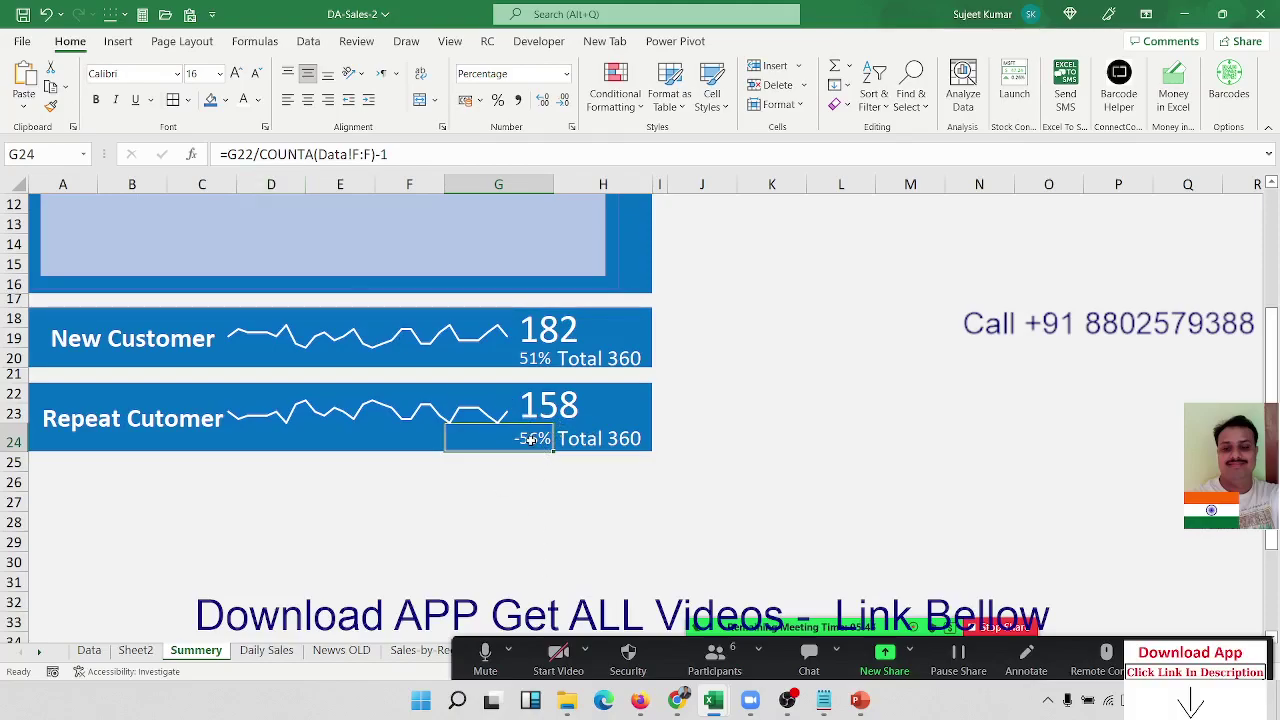
{"action": "left_click", "coordinate": [378, 154]}
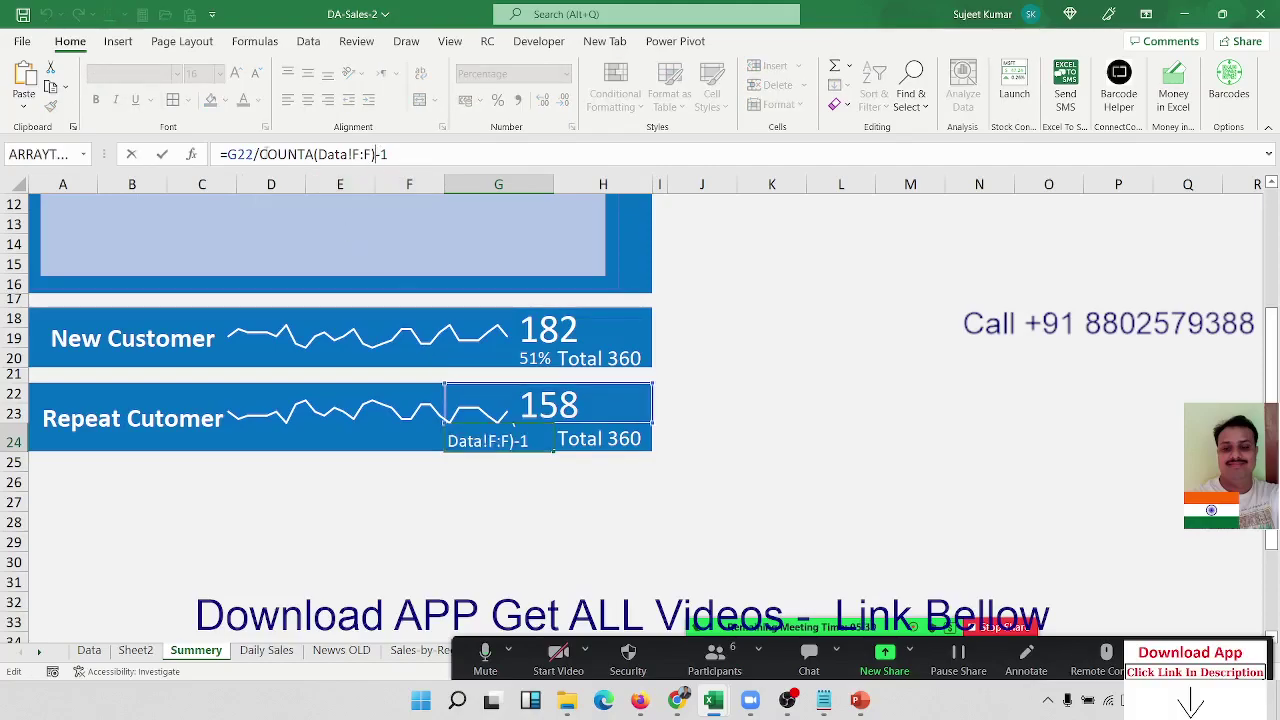
{"action": "left_click", "coordinate": [259, 154]}
{"action": "type", "text": "("}
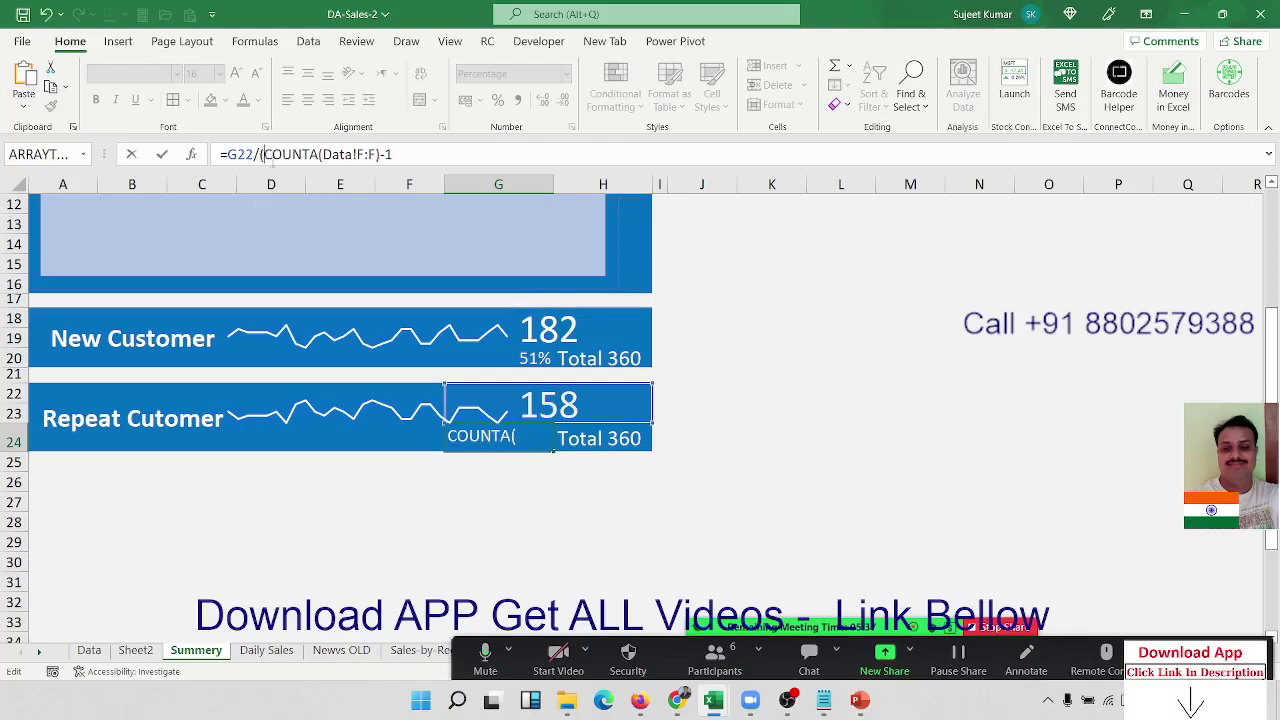
{"action": "left_click", "coordinate": [394, 154]}
{"action": "type", "text": ")"}
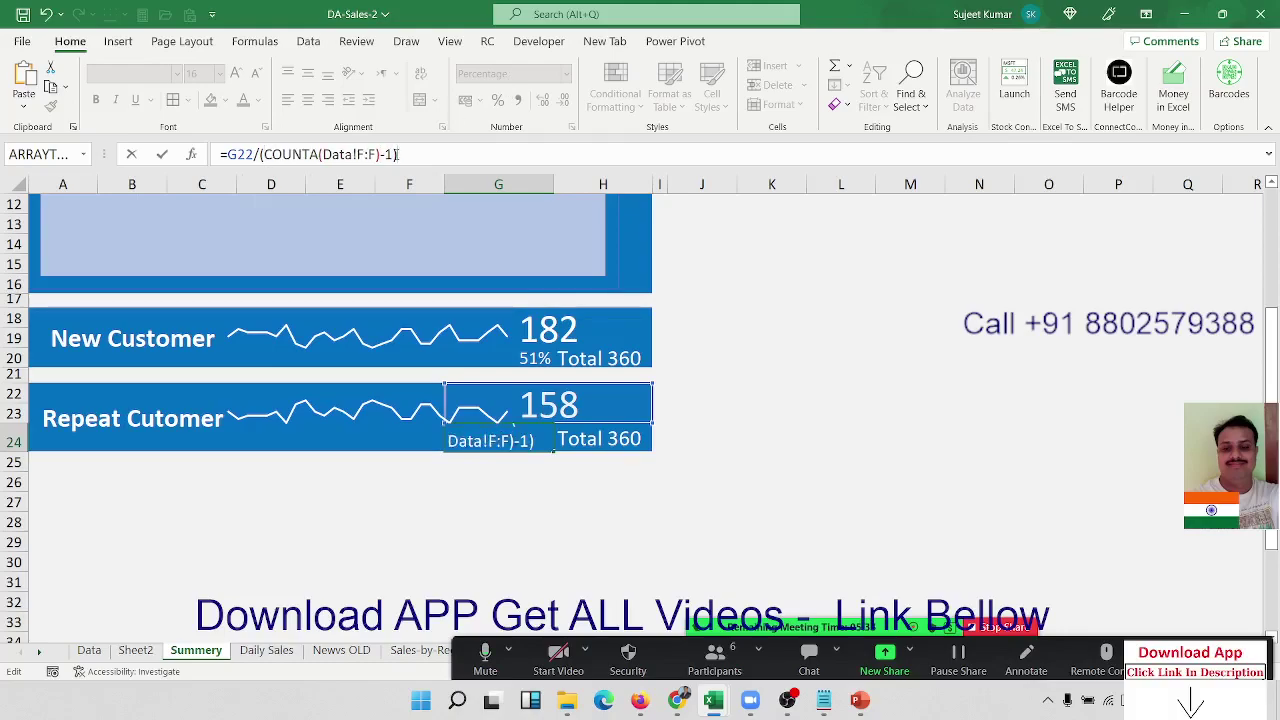
{"action": "key", "text": "Return"}
{"action": "key", "text": "Up"}
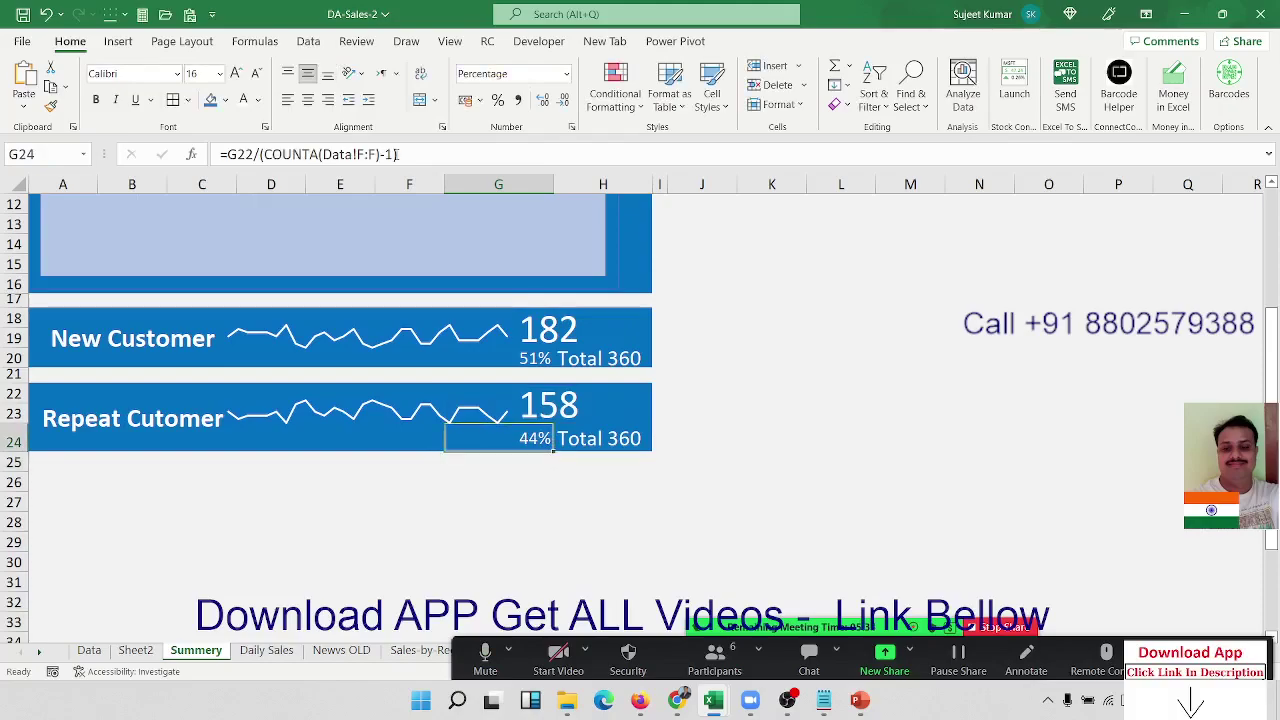
{"action": "left_click", "coordinate": [80, 391]}
Copy the Repeat Cutomer card to row 26 and title the copy 'Profit Margin'
{"action": "key", "text": "shift+Right"}
{"action": "key", "text": "shift+Right"}
{"action": "key", "text": "shift+Right"}
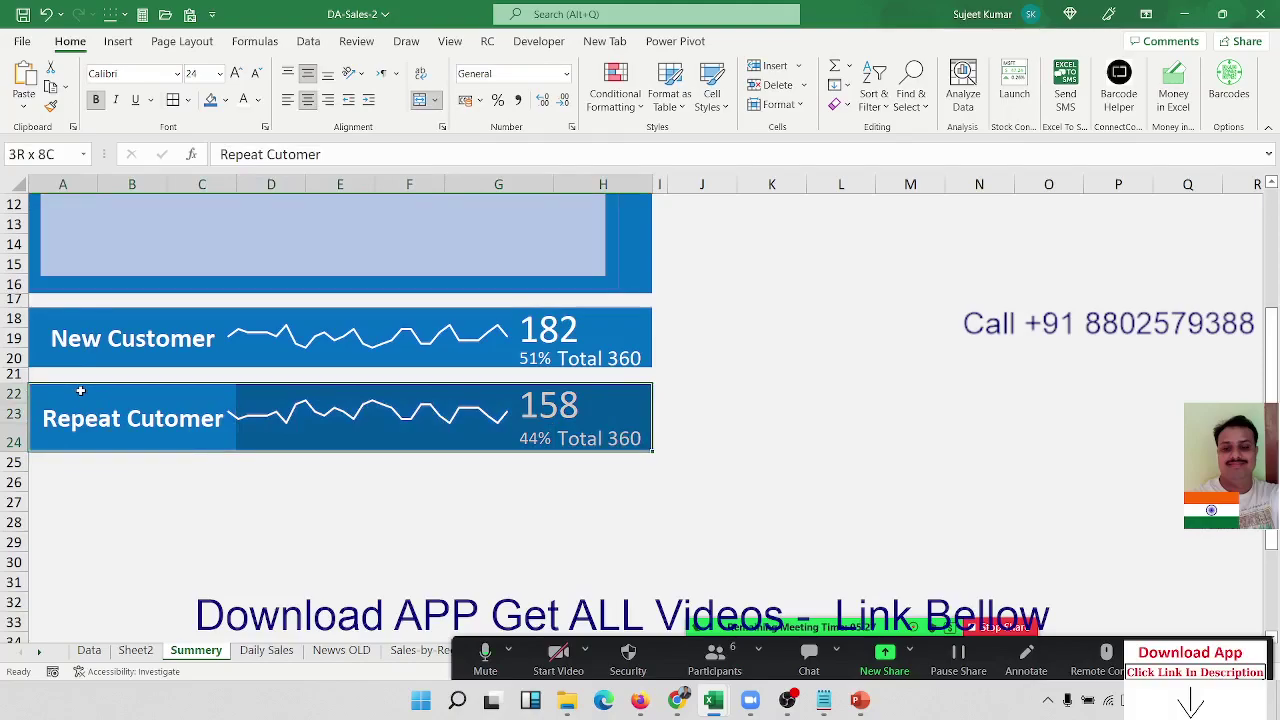
{"action": "key", "text": "ctrl+c"}
{"action": "key", "text": "Down"}
{"action": "key", "text": "Down"}
{"action": "key", "text": "ctrl+v"}
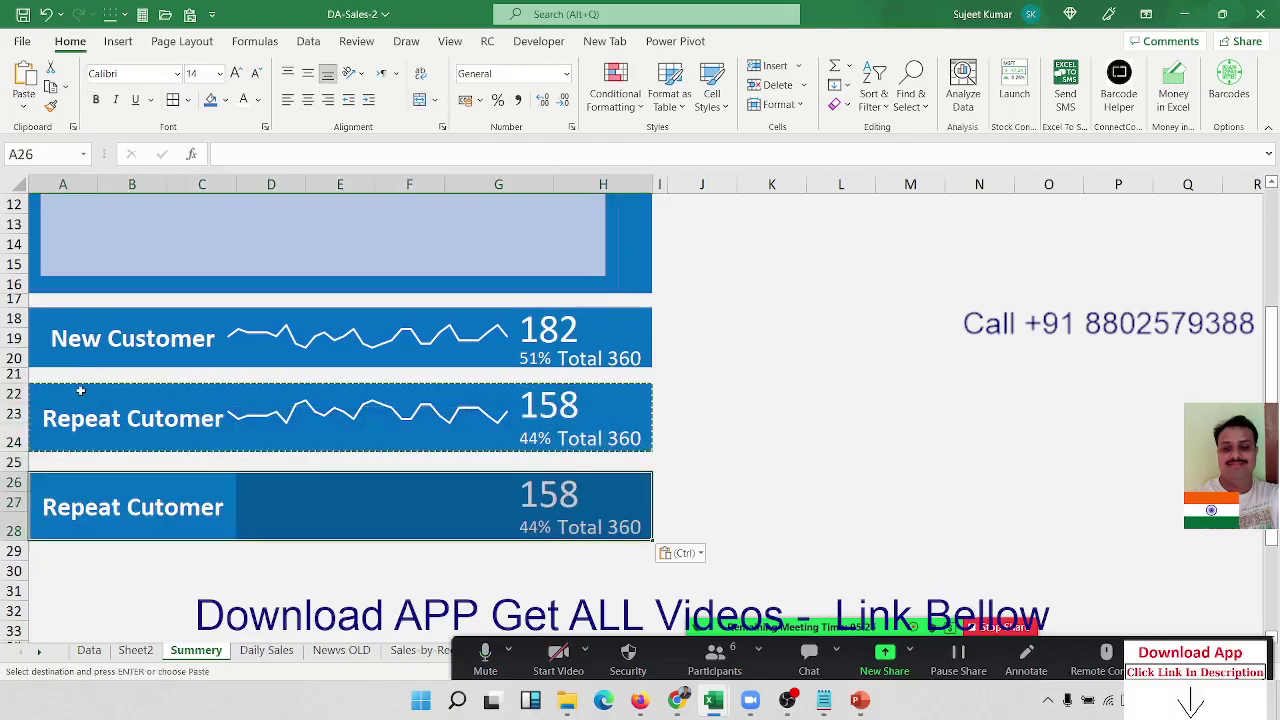
{"action": "left_click", "coordinate": [63, 508]}
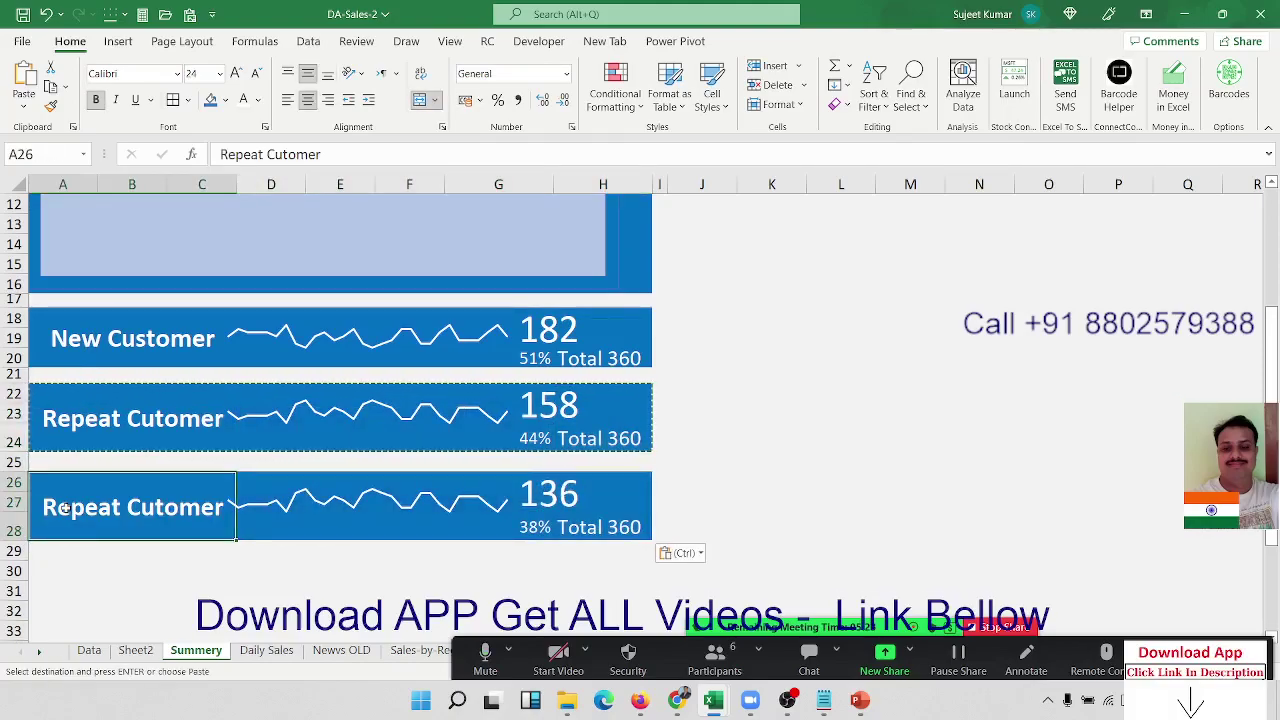
{"action": "type", "text": "P"}
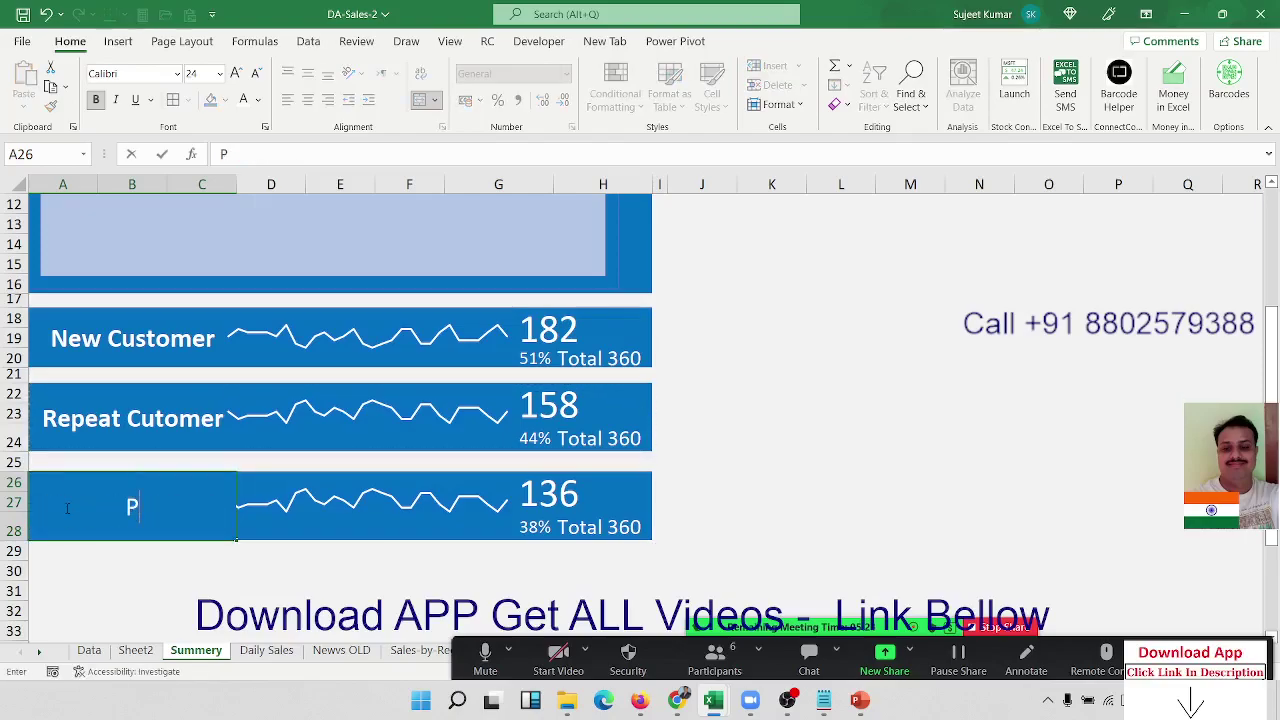
{"action": "type", "text": "ro"}
{"action": "type", "text": "fit"}
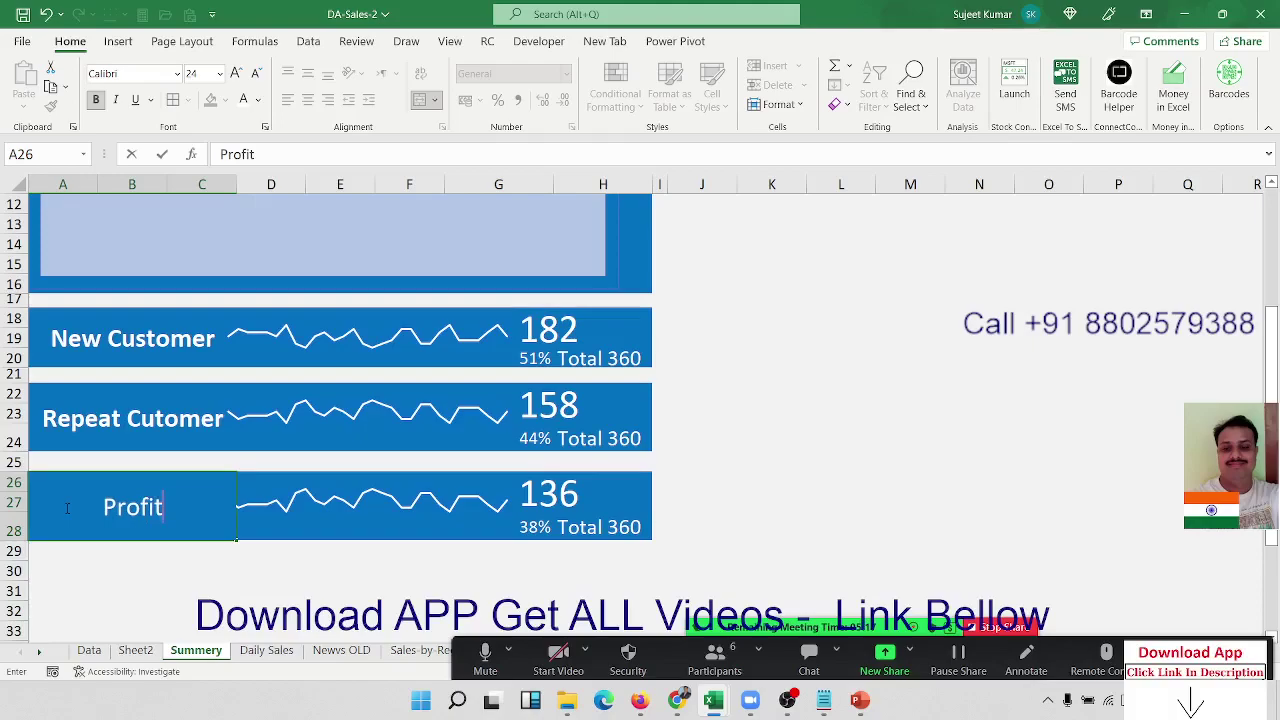
{"action": "type", "text": " Mar"}
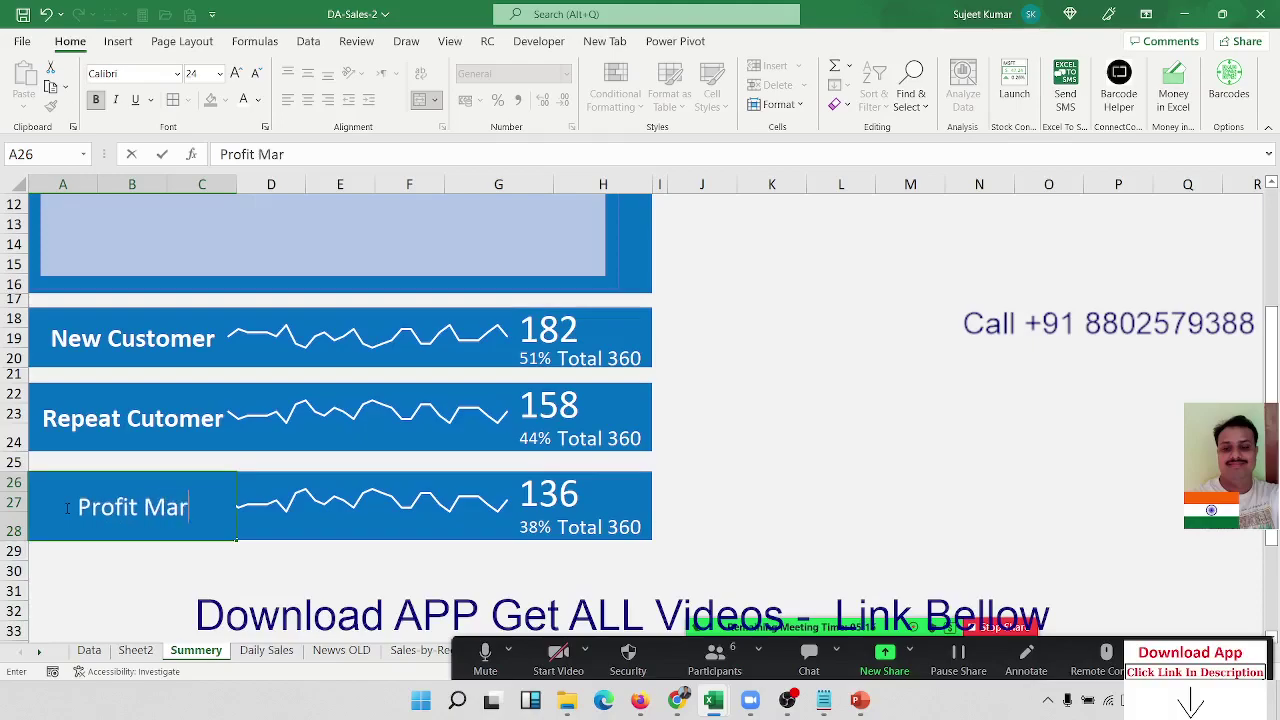
{"action": "type", "text": "g"}
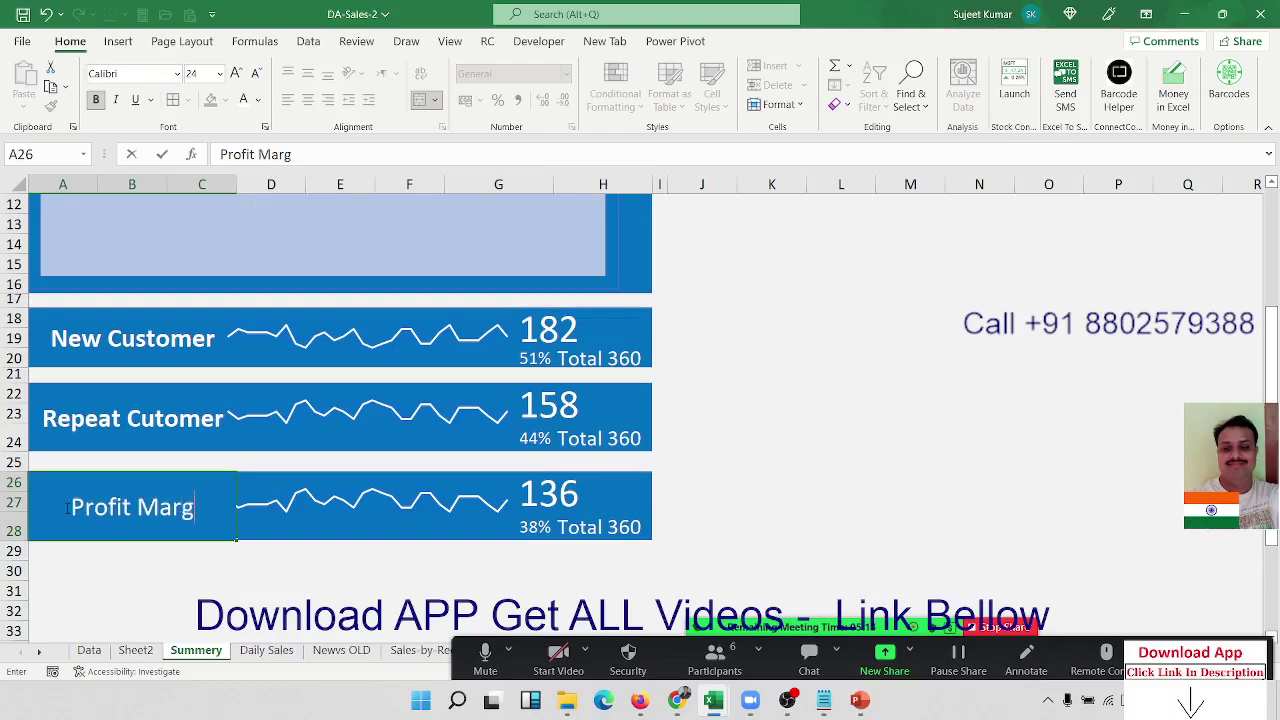
{"action": "type", "text": "in"}
{"action": "left_click", "coordinate": [64, 507]}
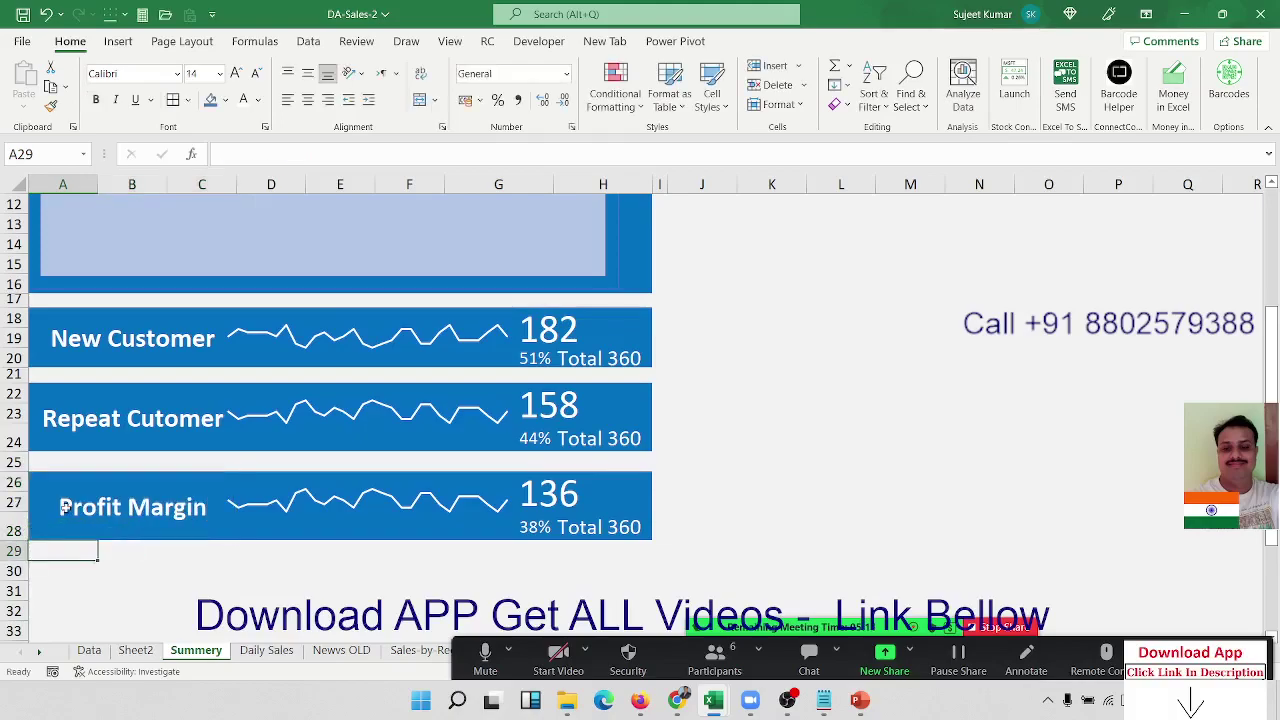
{"action": "left_click", "coordinate": [341, 650]}
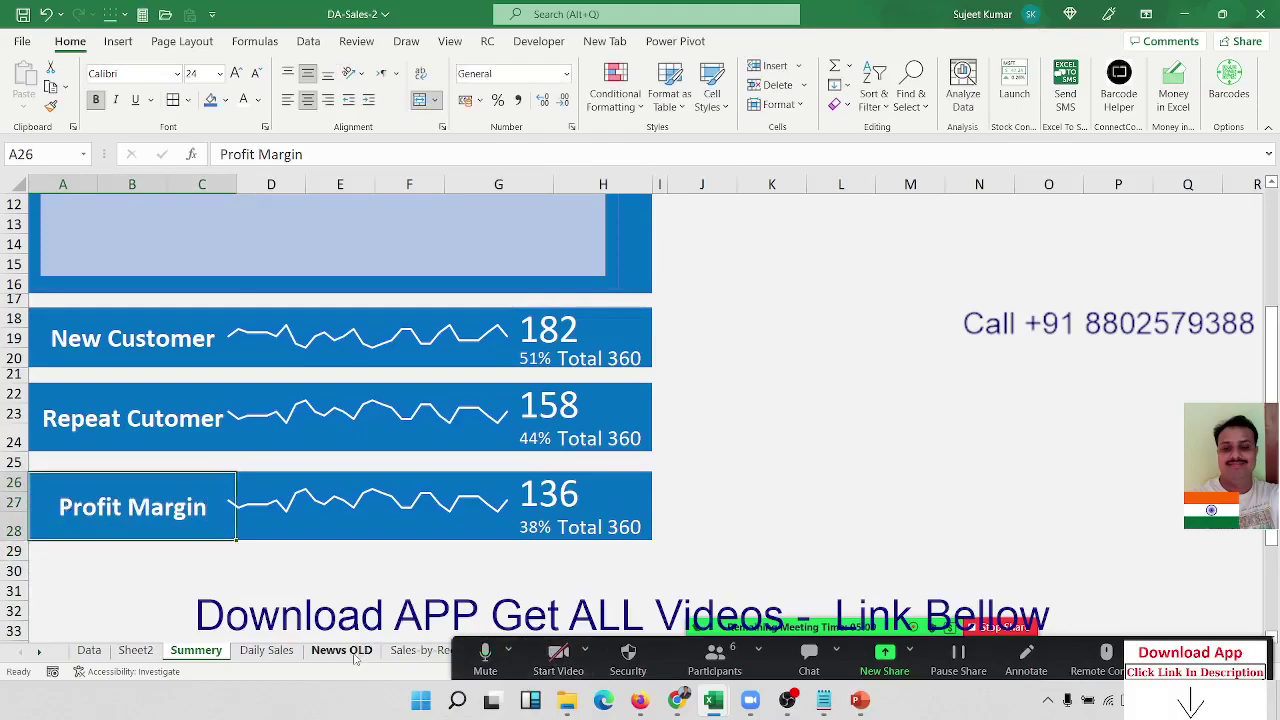
{"action": "left_click", "coordinate": [270, 246]}
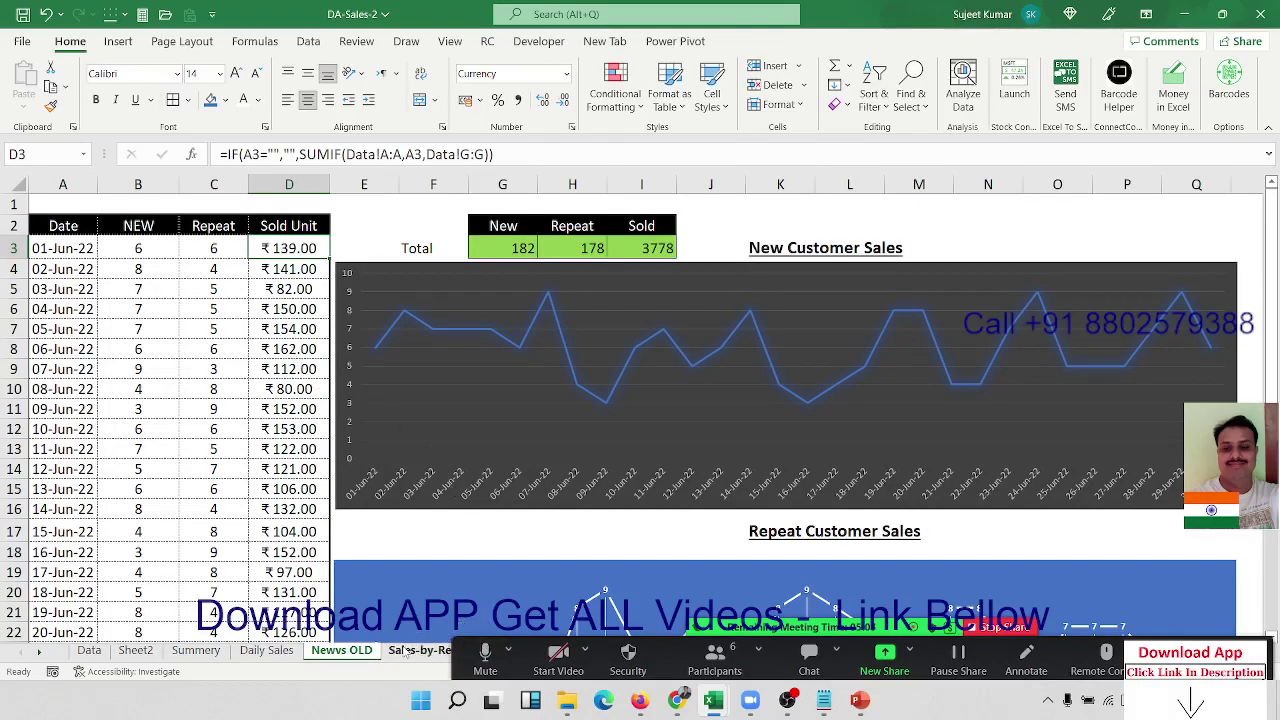
{"action": "left_click", "coordinate": [405, 650]}
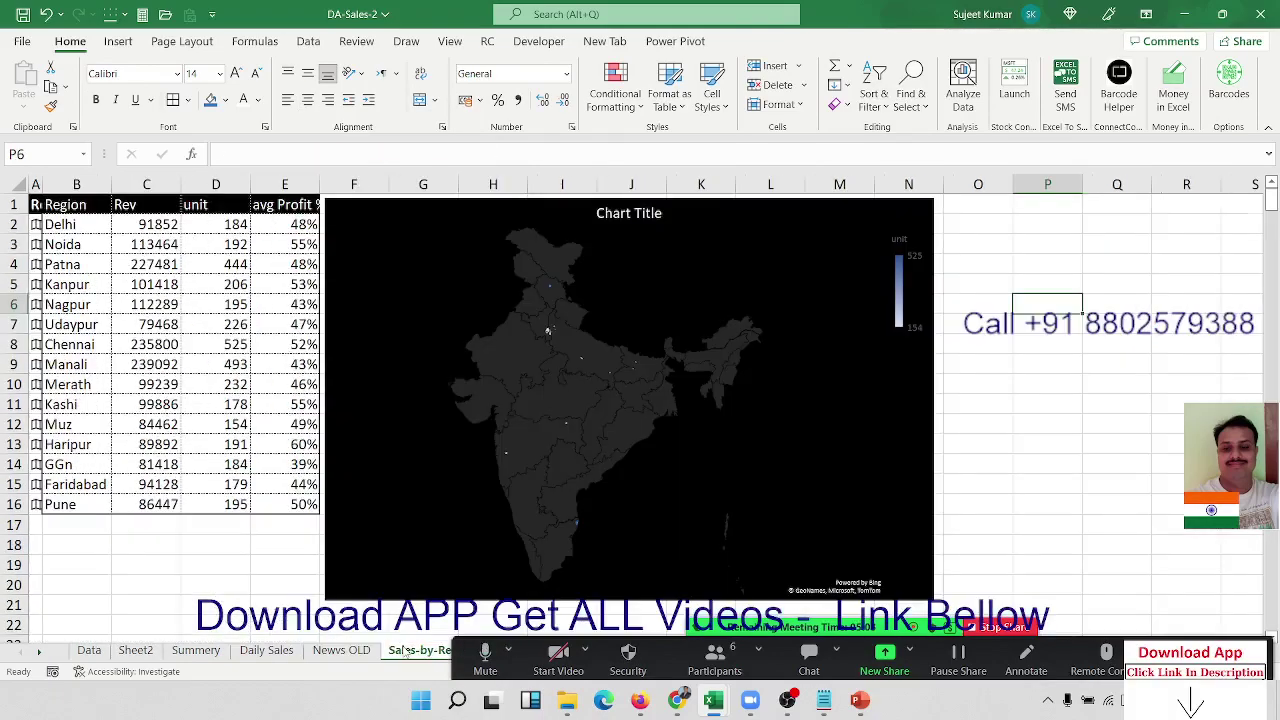
{"action": "left_click", "coordinate": [200, 650]}
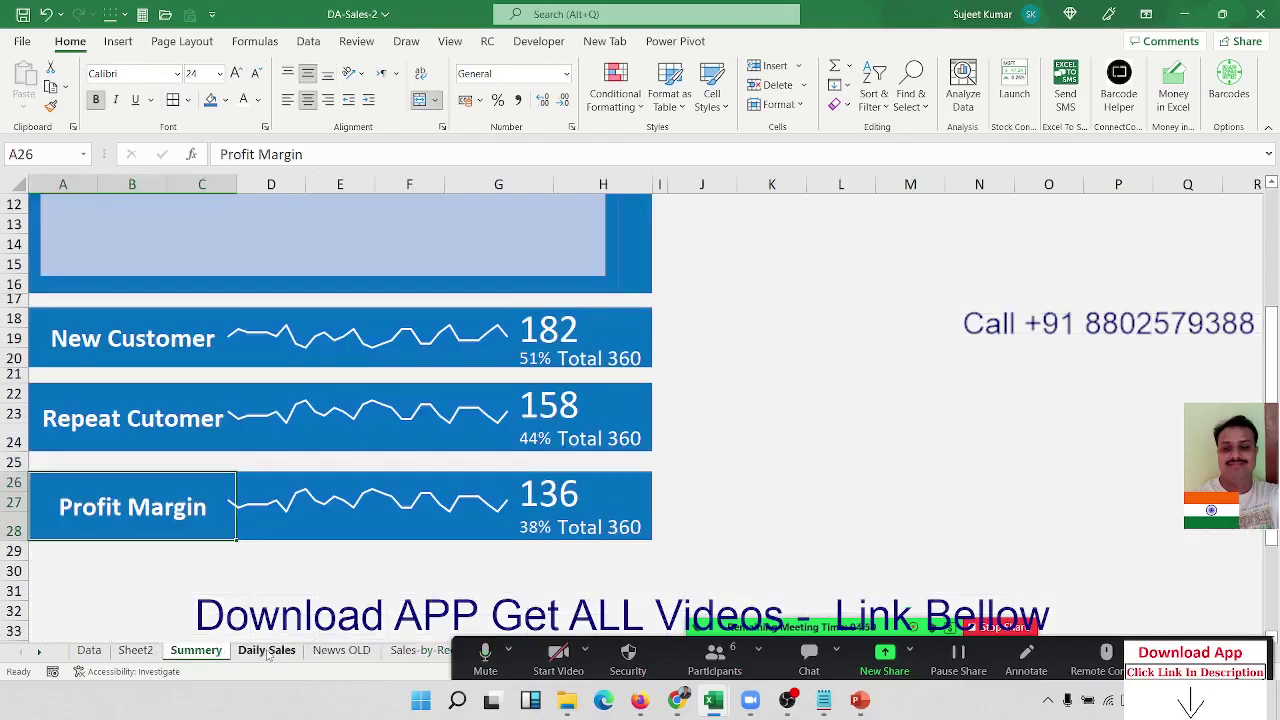
{"action": "left_click", "coordinate": [267, 650]}
{"action": "left_click", "coordinate": [307, 318]}
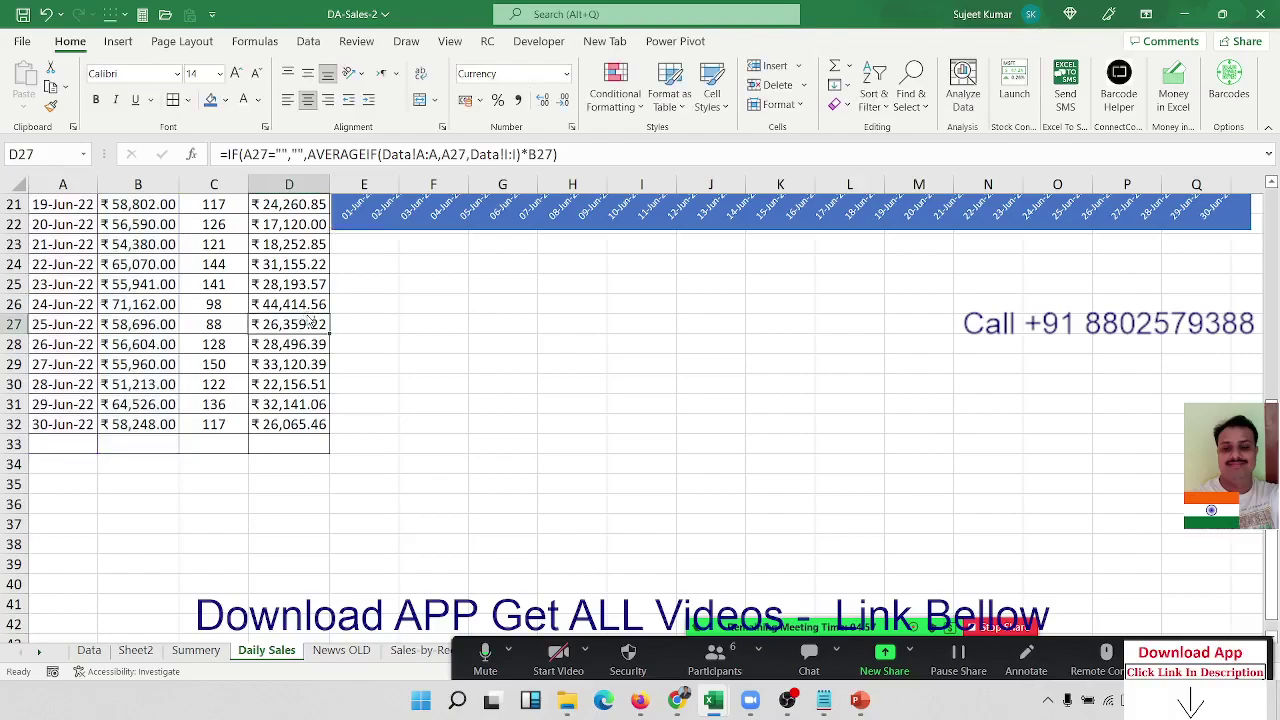
{"action": "key", "text": "ctrl+Up"}
{"action": "key", "text": "Down"}
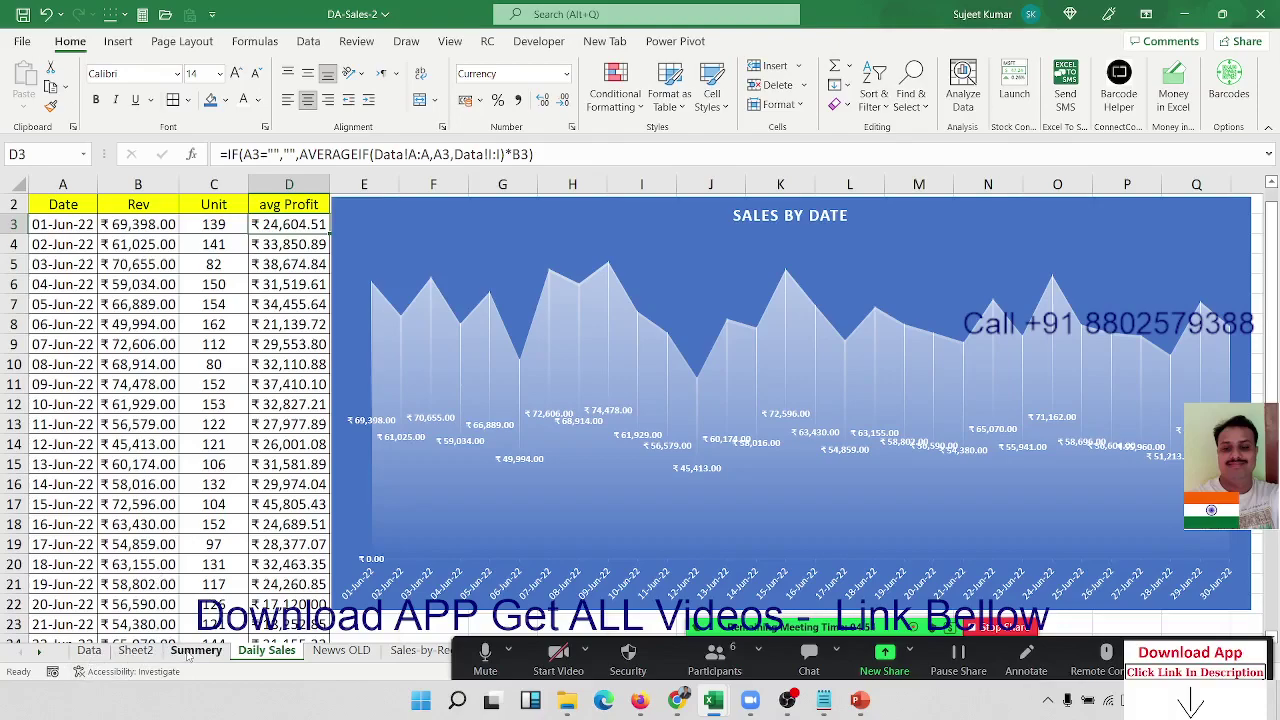
{"action": "left_click", "coordinate": [196, 650]}
{"action": "left_click", "coordinate": [326, 594]}
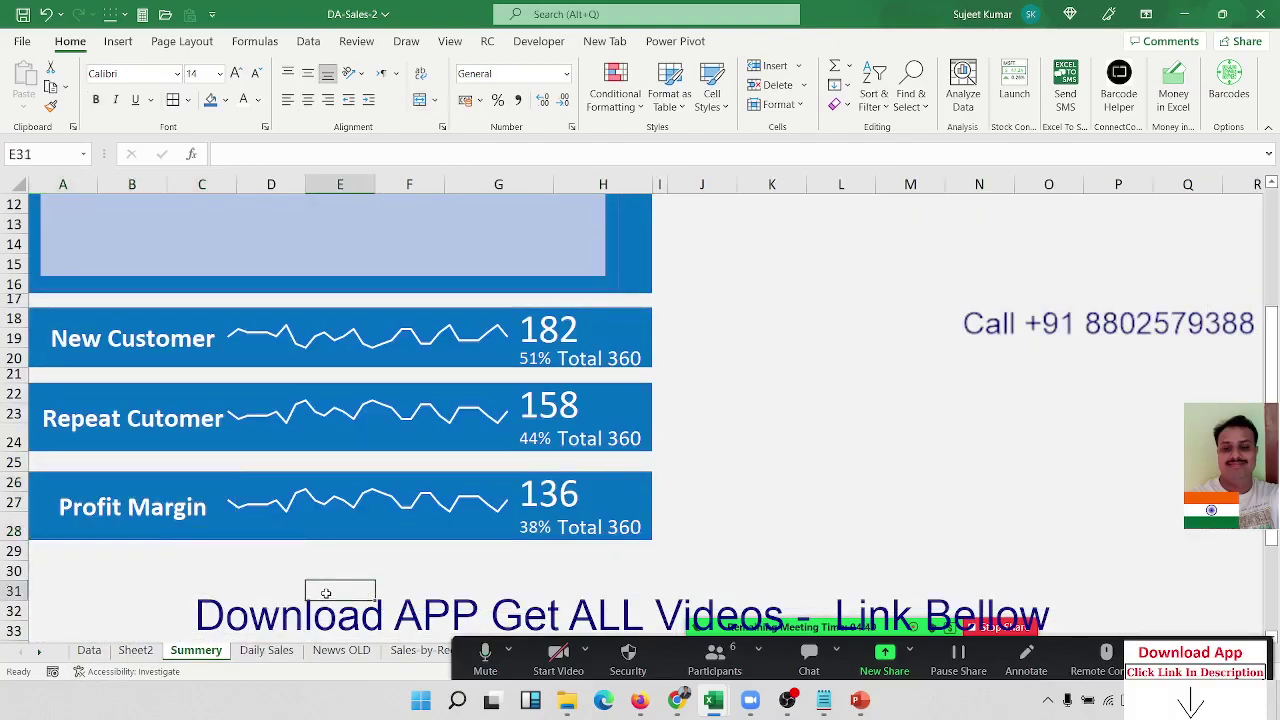
{"action": "left_click", "coordinate": [300, 494]}
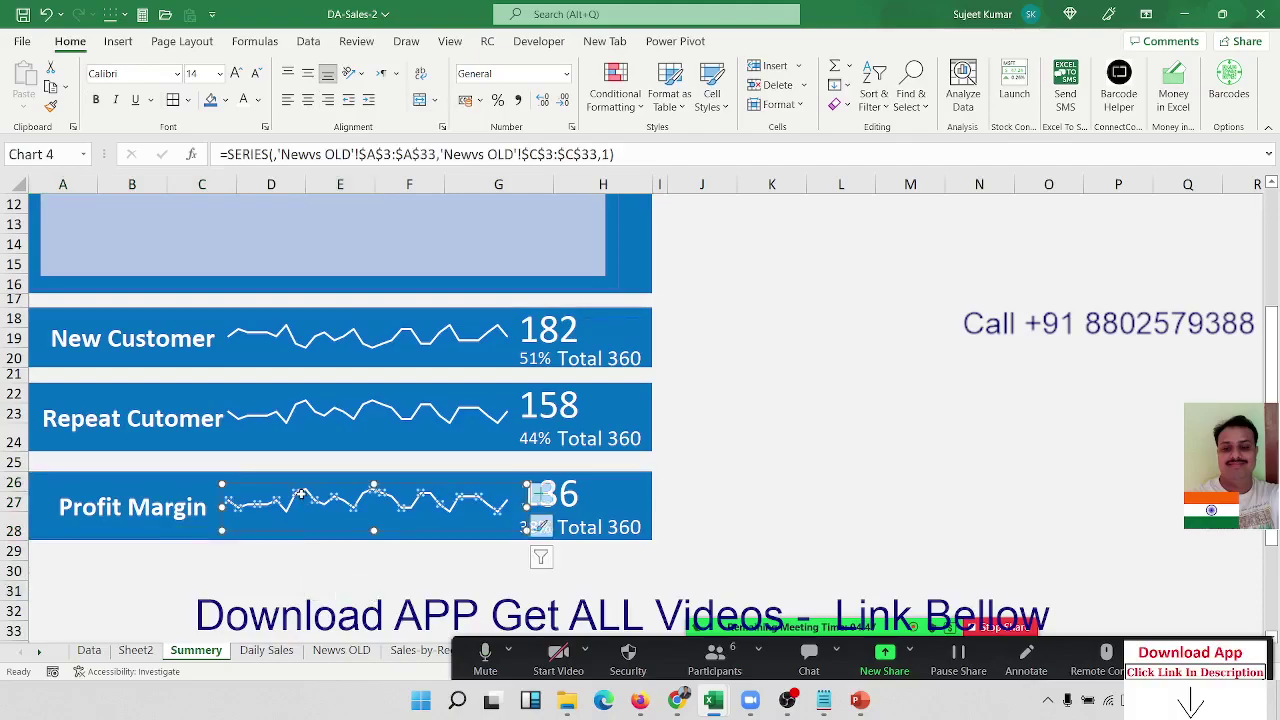
Start G26's formula as SUM of Data profit values J2:J361
{"action": "left_click", "coordinate": [350, 583]}
{"action": "left_click", "coordinate": [540, 505]}
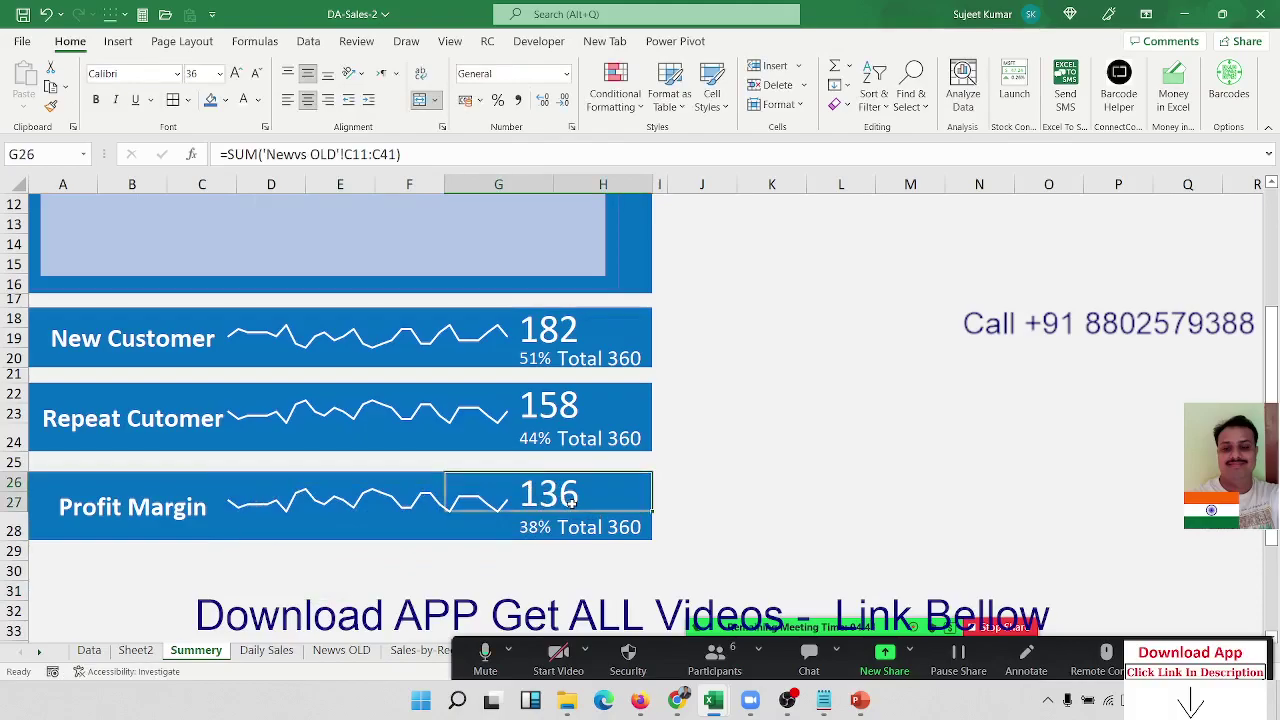
{"action": "type", "text": "="}
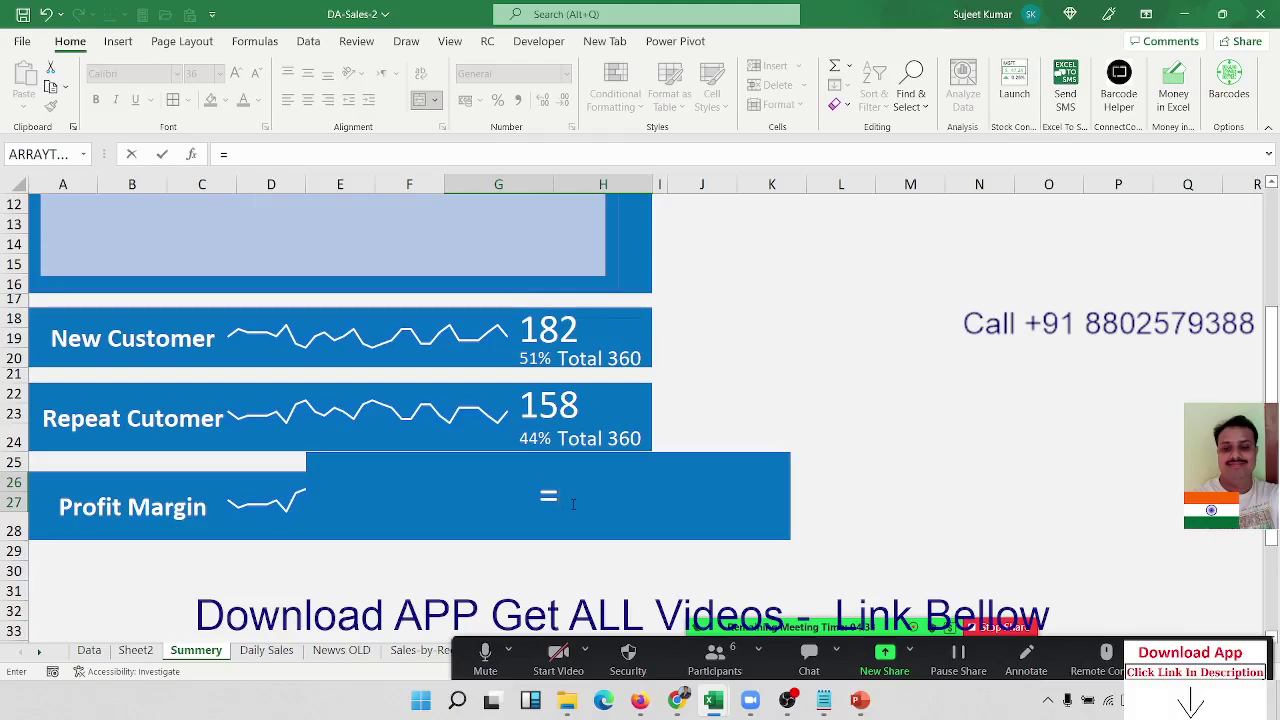
{"action": "type", "text": "sum"}
{"action": "key", "text": "Tab"}
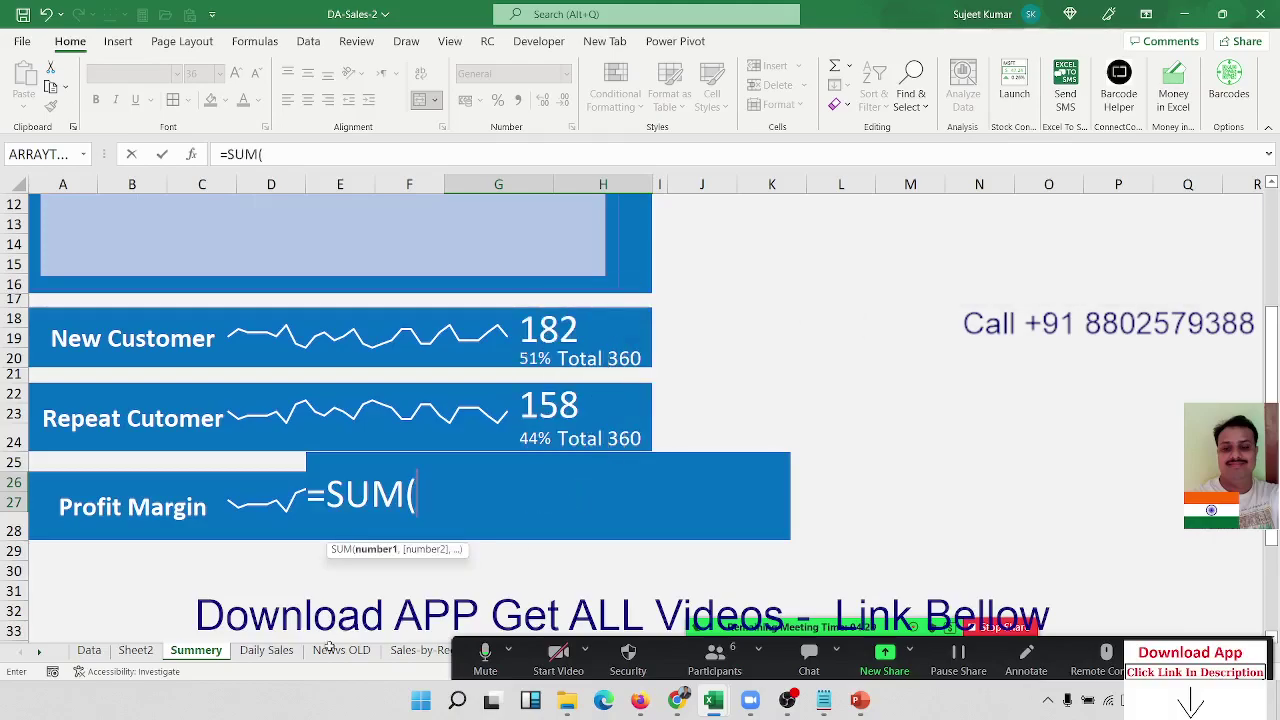
{"action": "left_click", "coordinate": [89, 650]}
{"action": "left_click", "coordinate": [546, 358]}
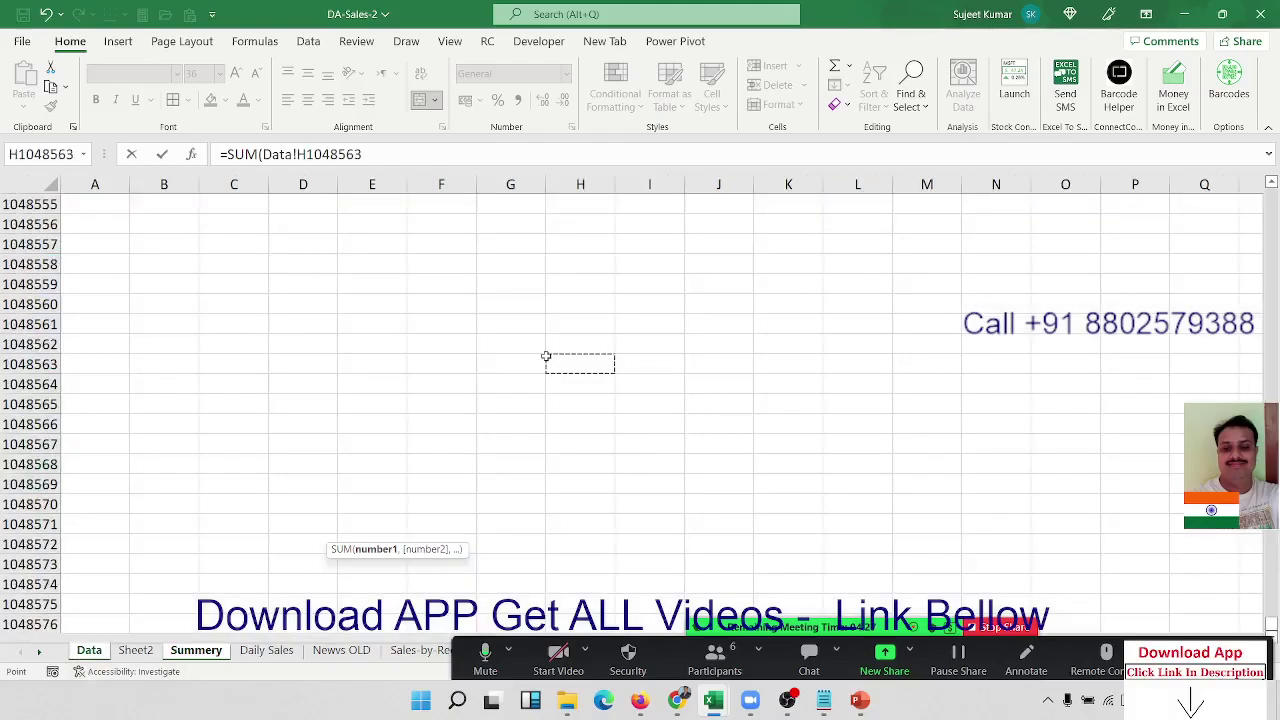
{"action": "key", "text": "ctrl+Up"}
{"action": "key", "text": "ctrl+Up"}
{"action": "key", "text": "Right"}
{"action": "key", "text": "Right"}
{"action": "key", "text": "Down"}
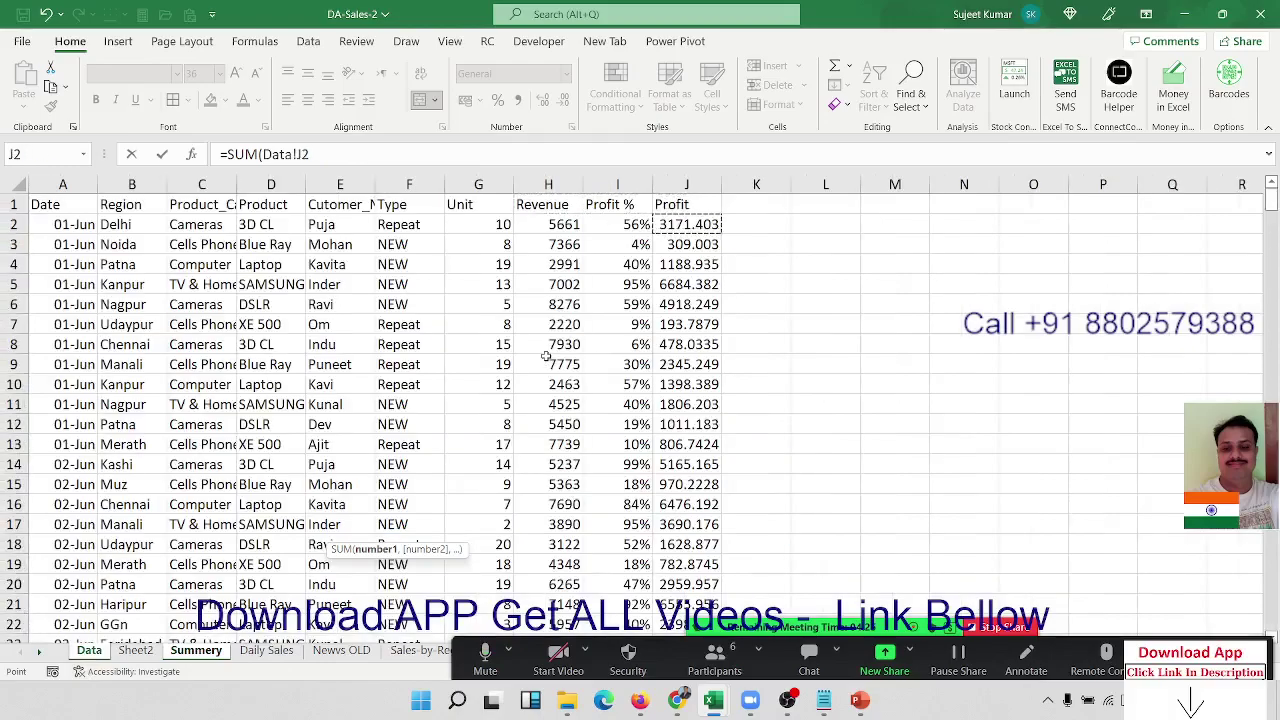
{"action": "key", "text": "ctrl+shift+Down"}
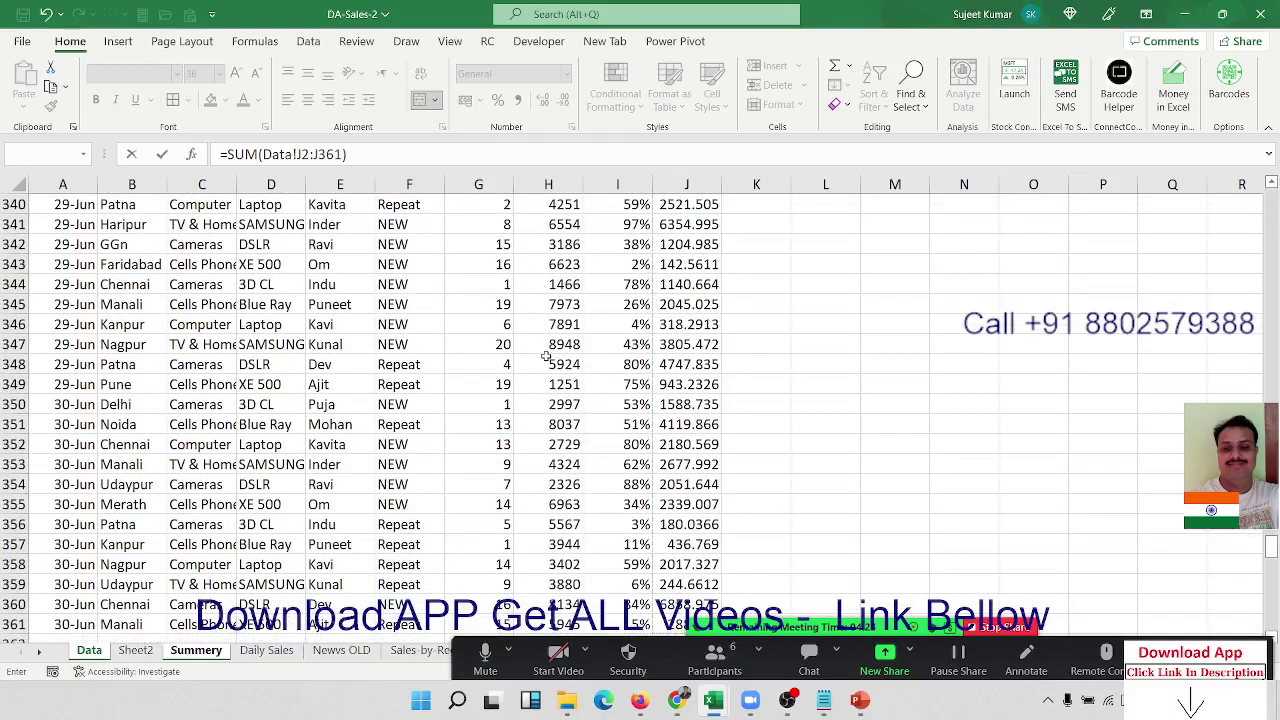
Divide by SUM(Data!H2:H361) revenue to complete the profit margin formula
{"action": "key", "text": "ctrl+Left"}
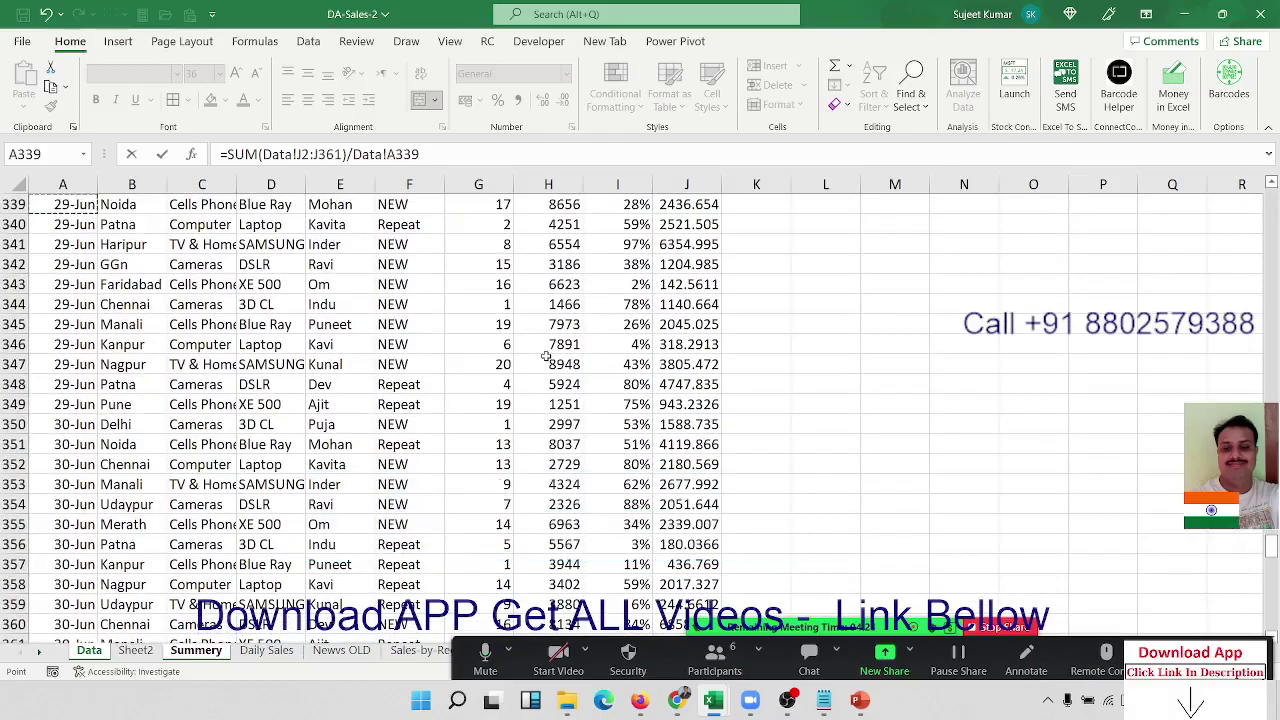
{"action": "key", "text": "Up"}
{"action": "key", "text": "Up"}
{"action": "key", "text": "Up"}
{"action": "key", "text": "Up"}
{"action": "key", "text": "Up"}
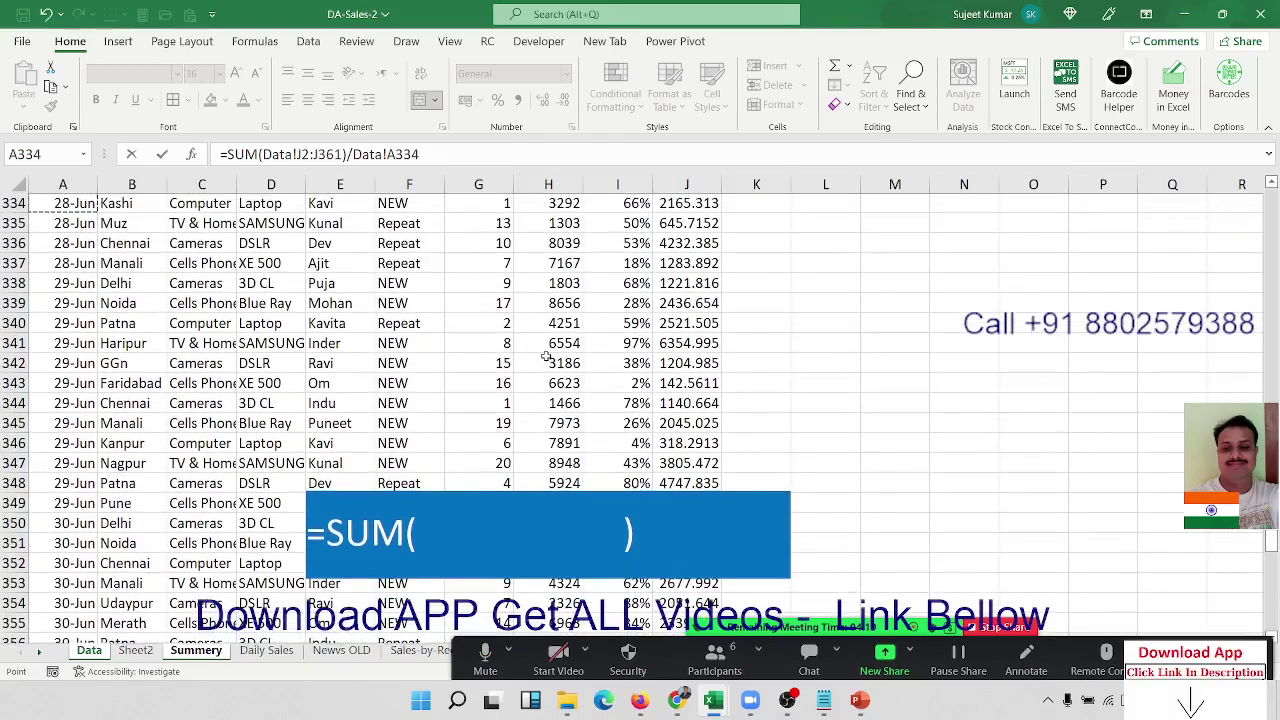
{"action": "left_click", "coordinate": [505, 310]}
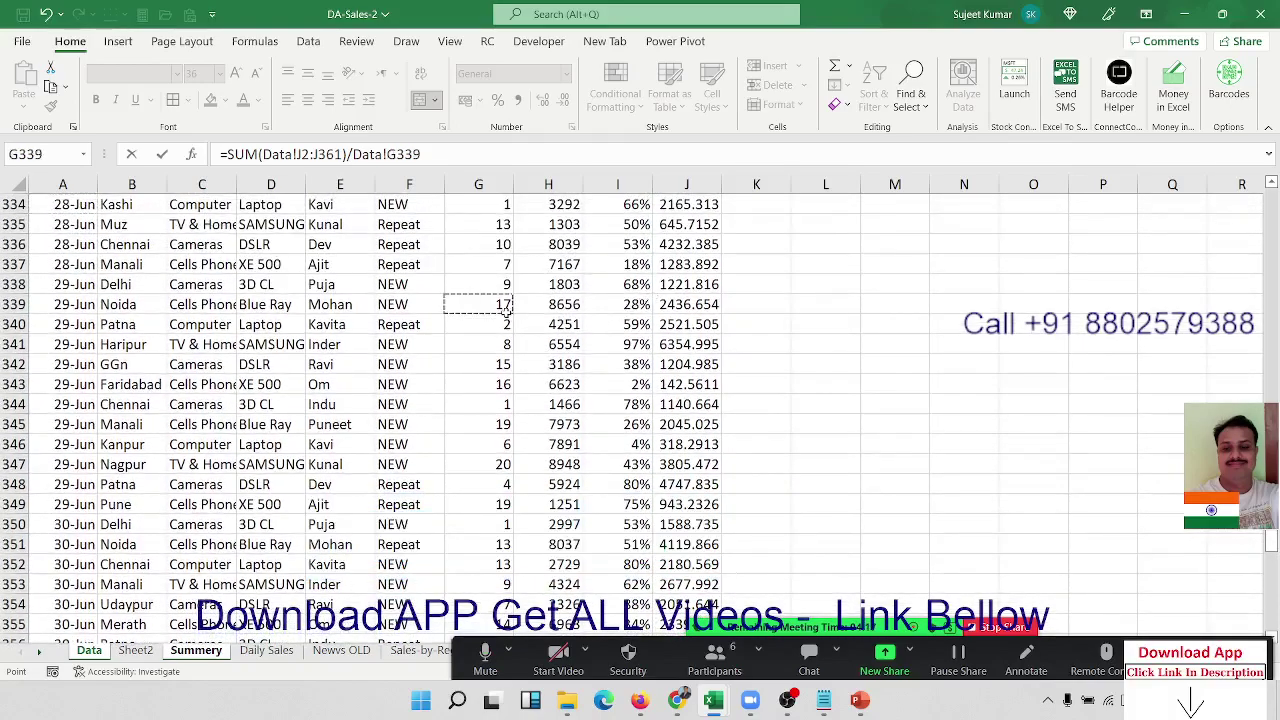
{"action": "key", "text": "ctrl+Up"}
{"action": "key", "text": "Down"}
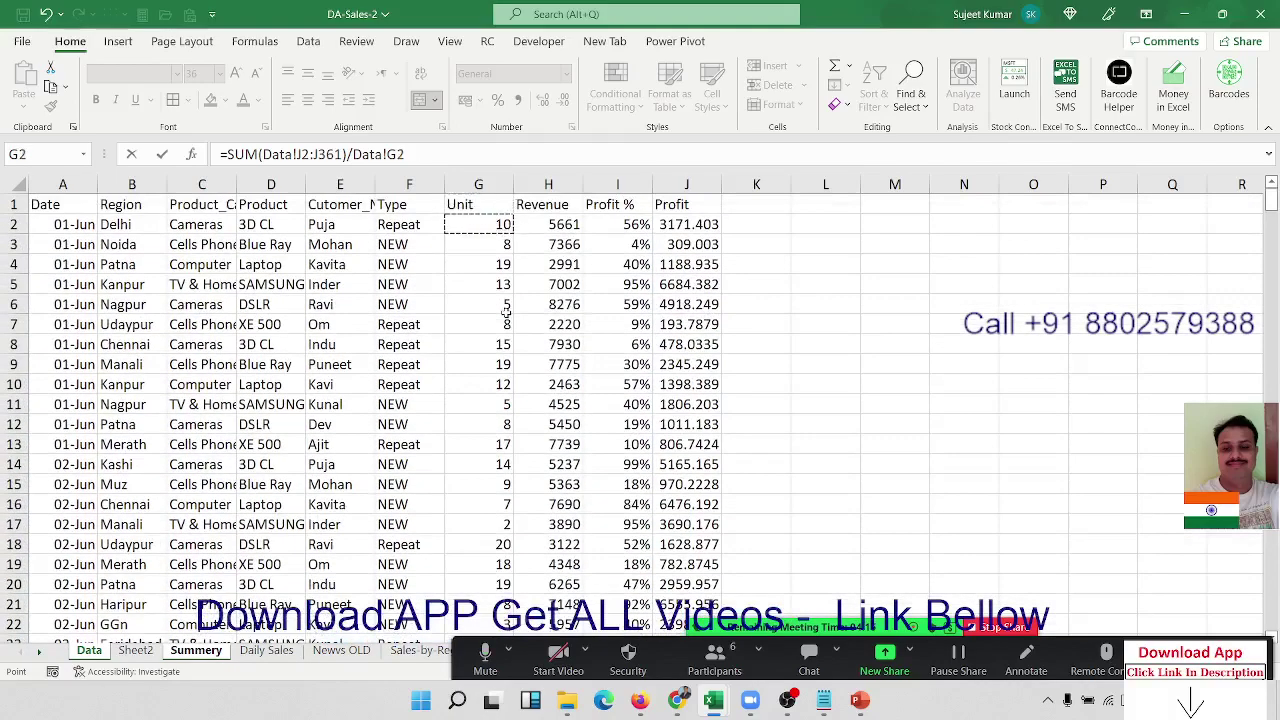
{"action": "key", "text": "Right"}
{"action": "key", "text": "ctrl+shift+Down"}
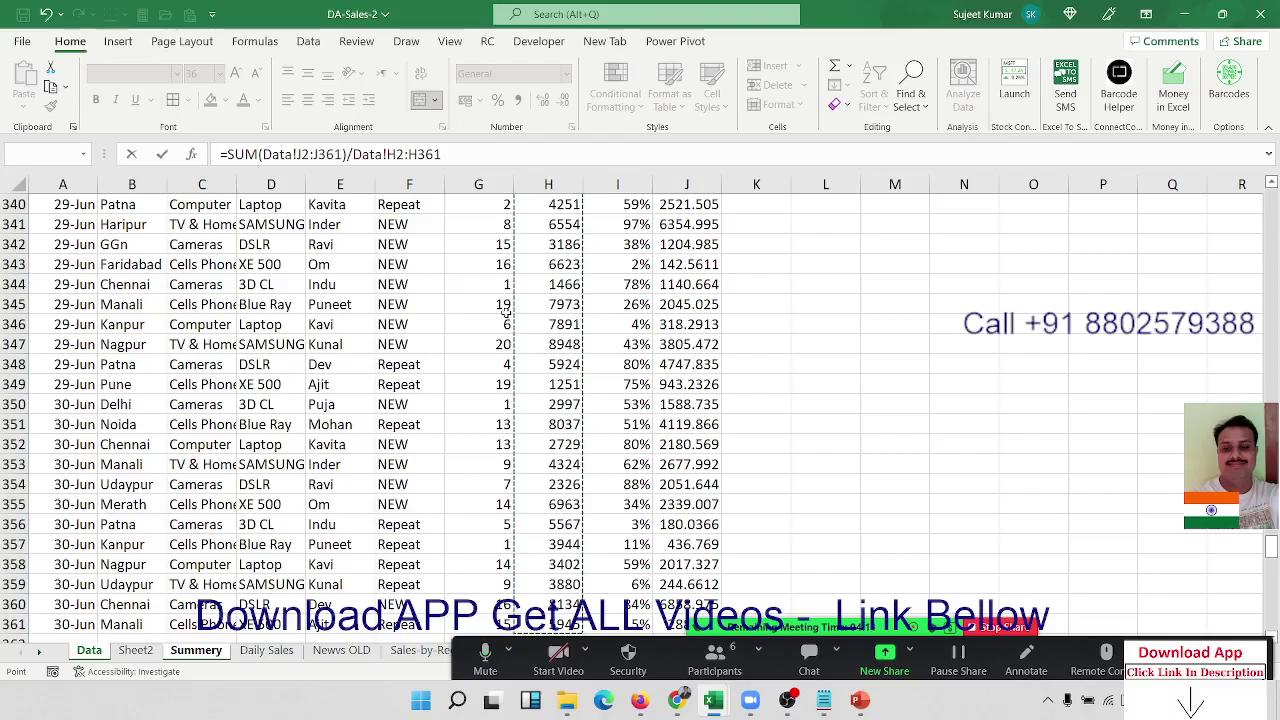
{"action": "left_click", "coordinate": [353, 155]}
{"action": "type", "text": "sum"}
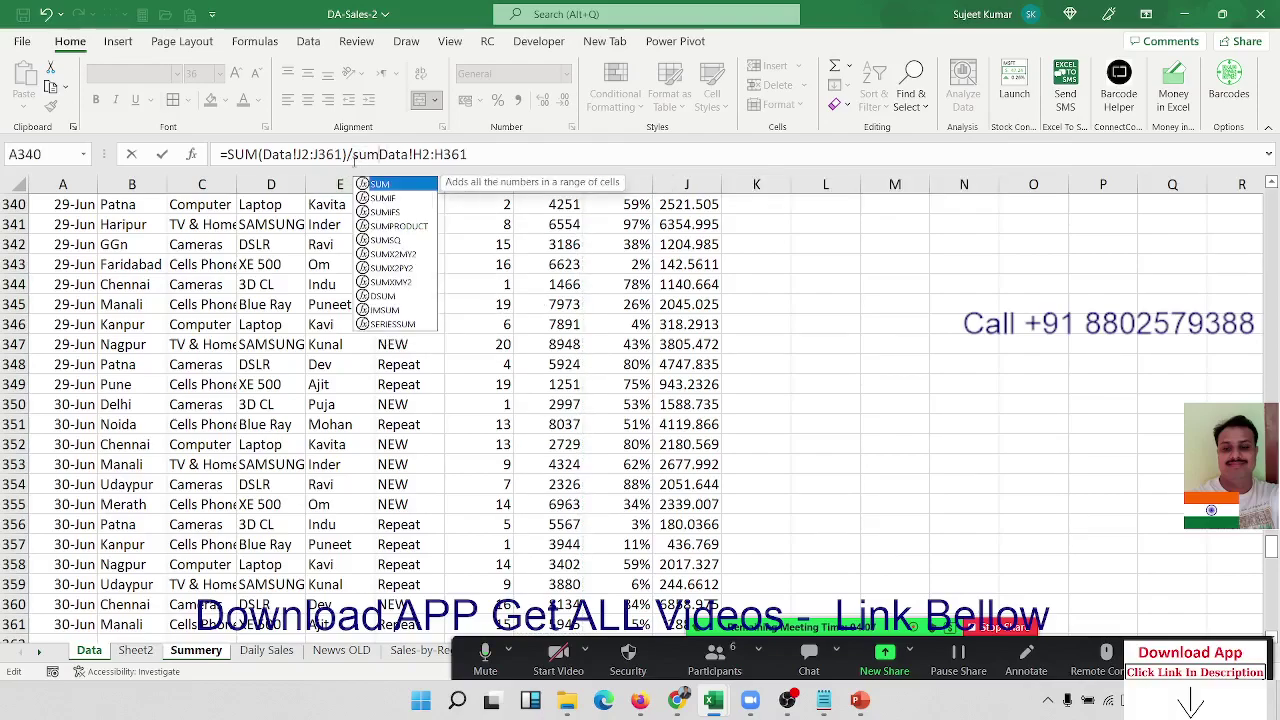
{"action": "type", "text": "("}
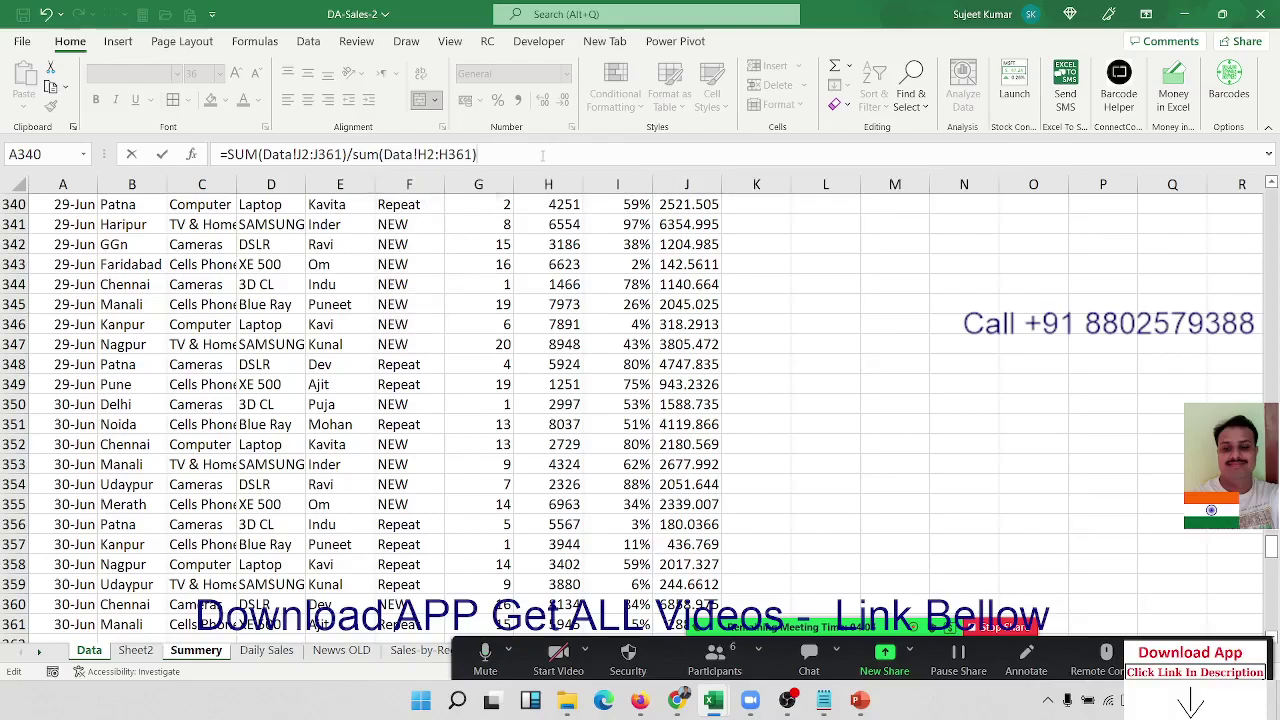
{"action": "key", "text": "Return"}
Format the profit margin as 49% and delete the 0% and Total 360 line
{"action": "key", "text": "Up"}
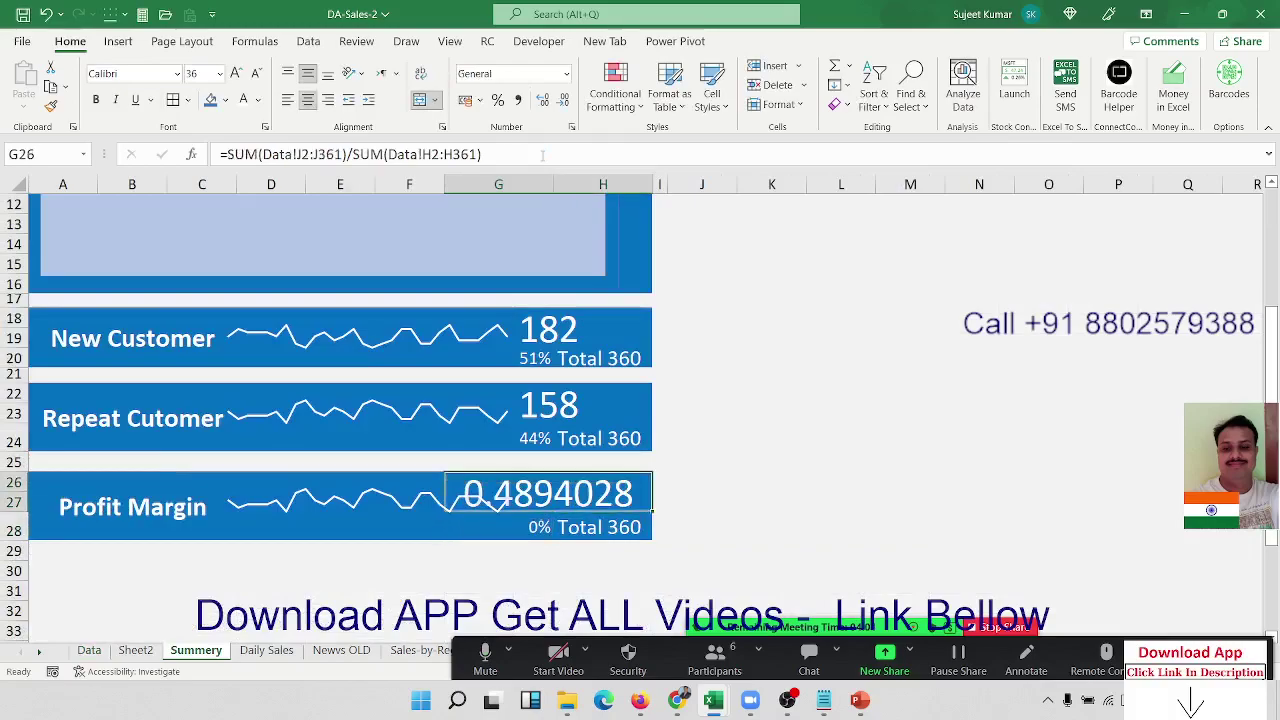
{"action": "left_click", "coordinate": [498, 101]}
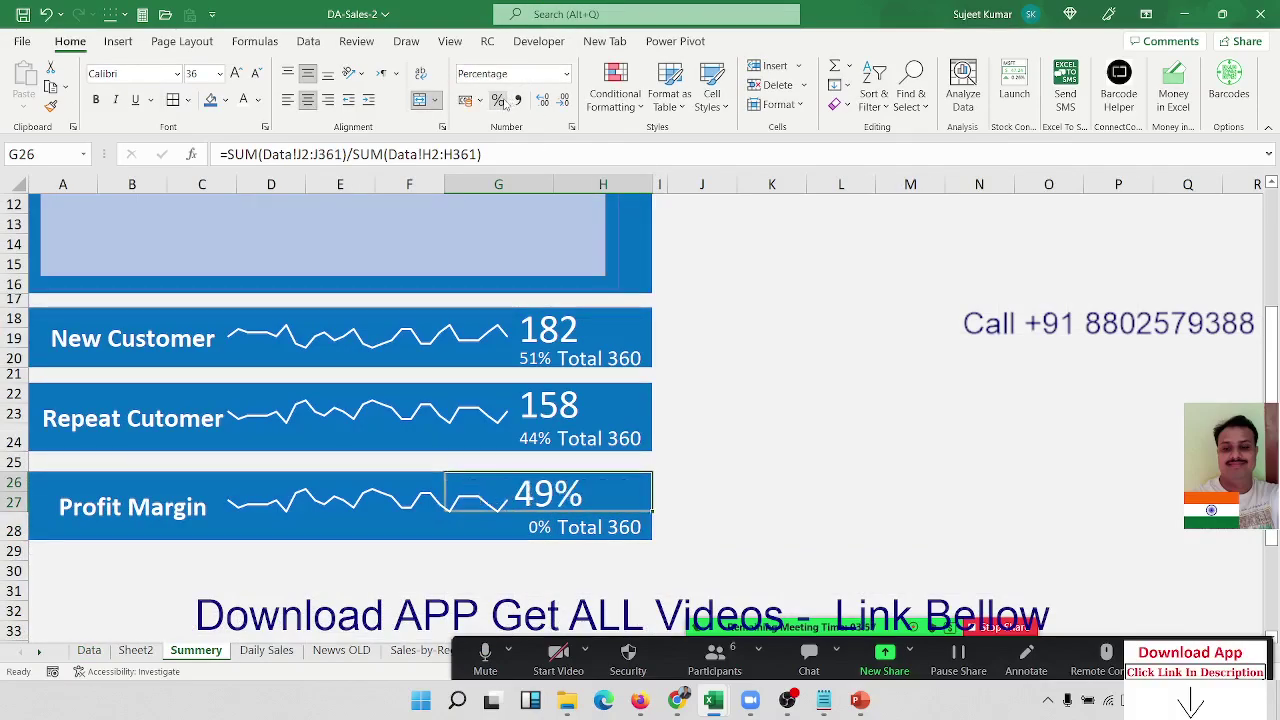
{"action": "key", "text": "Down"}
{"action": "key", "text": "Delete"}
{"action": "key", "text": "Right"}
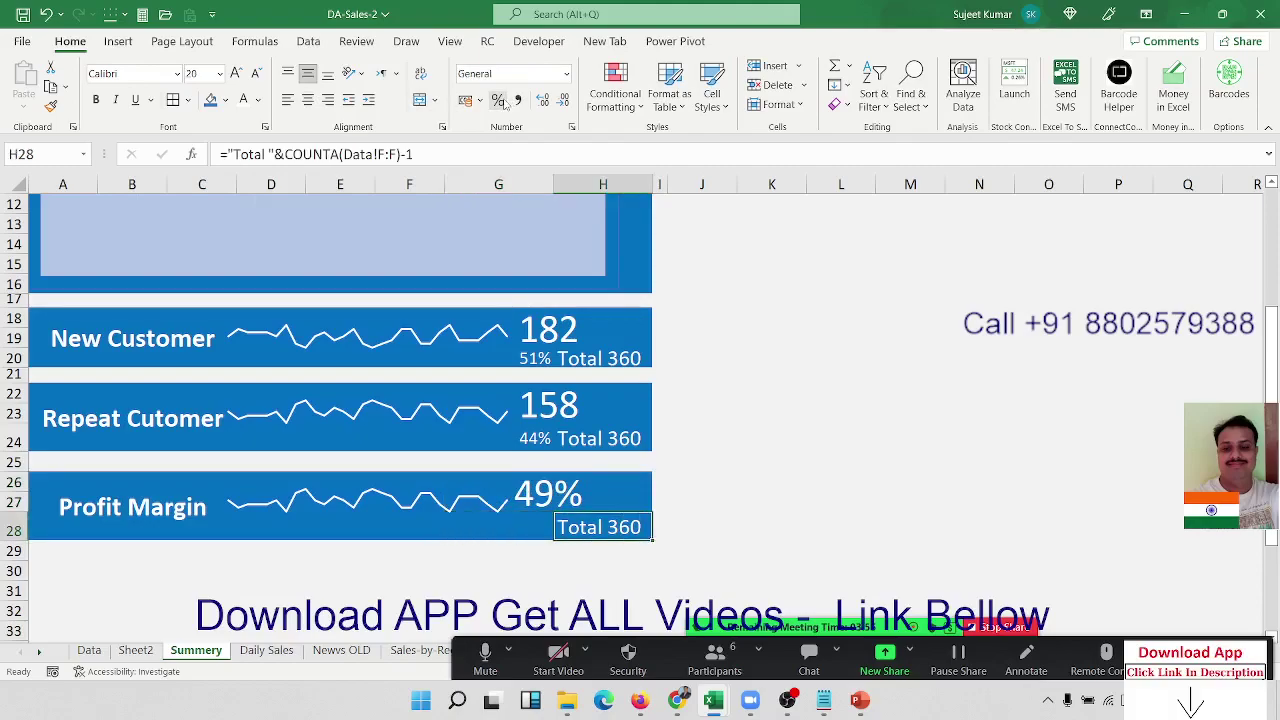
{"action": "key", "text": "Delete"}
{"action": "key", "text": "Left"}
{"action": "key", "text": "Left"}
{"action": "key", "text": "Left"}
{"action": "key", "text": "Left"}
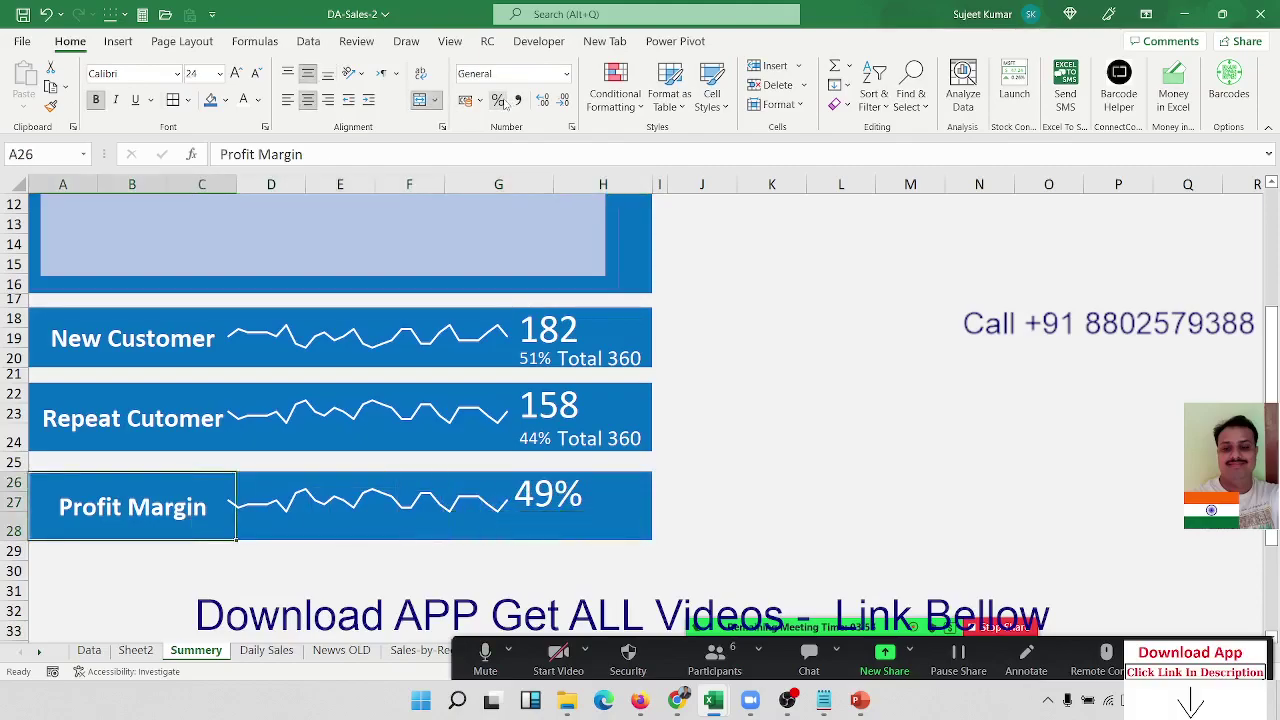
Merge the 49% figure over G26:H28 and right-align it
{"action": "left_click", "coordinate": [600, 503]}
{"action": "left_click_drag", "start_coordinate": [600, 513], "coordinate": [598, 520]}
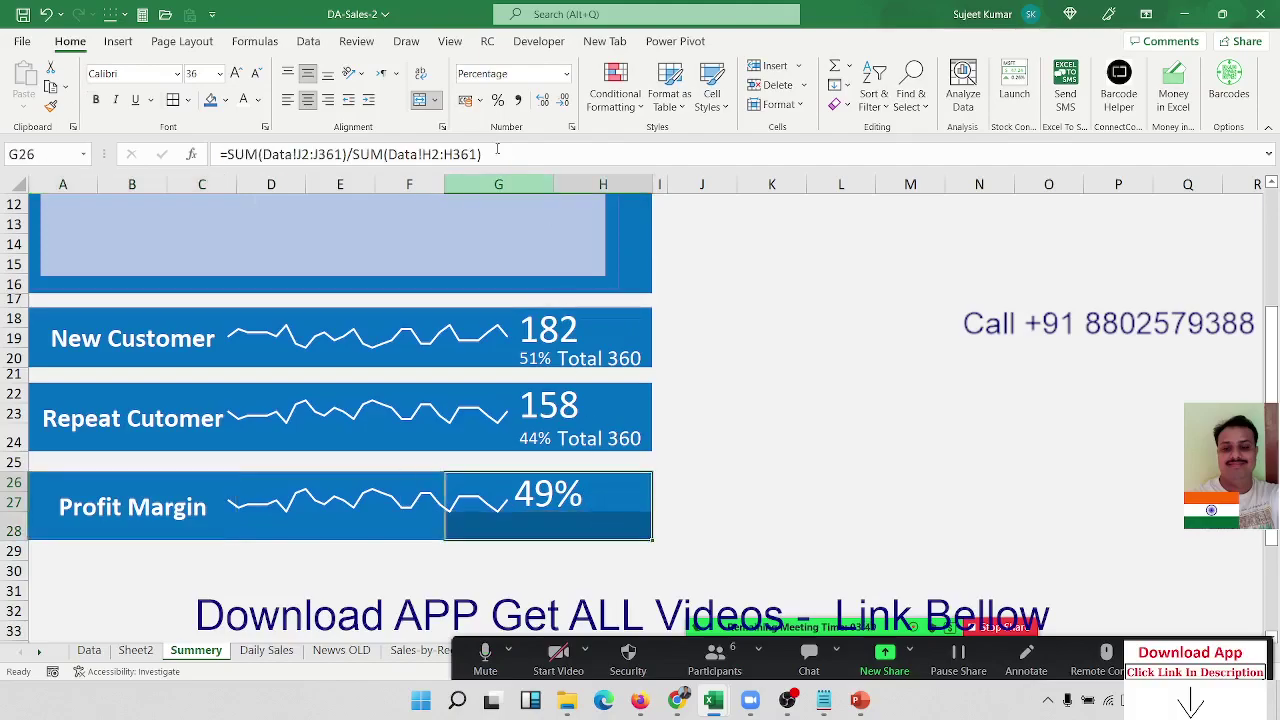
{"action": "left_click", "coordinate": [421, 101]}
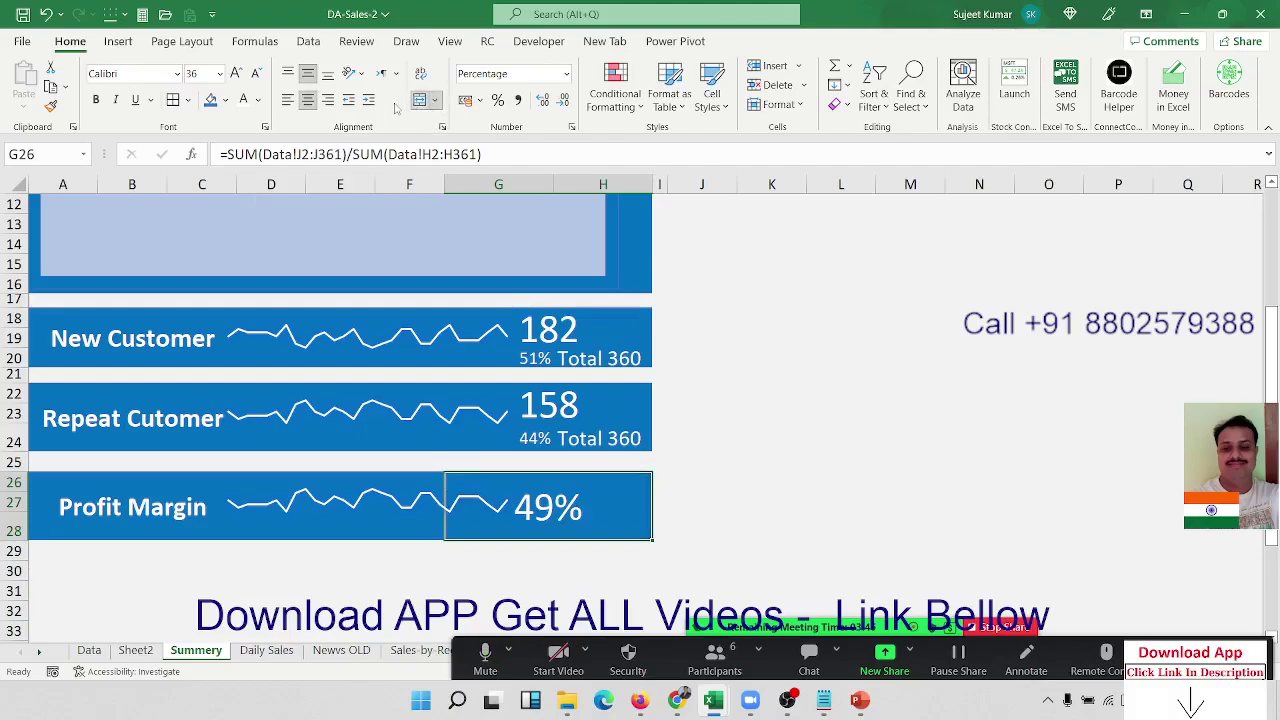
{"action": "left_click", "coordinate": [328, 99]}
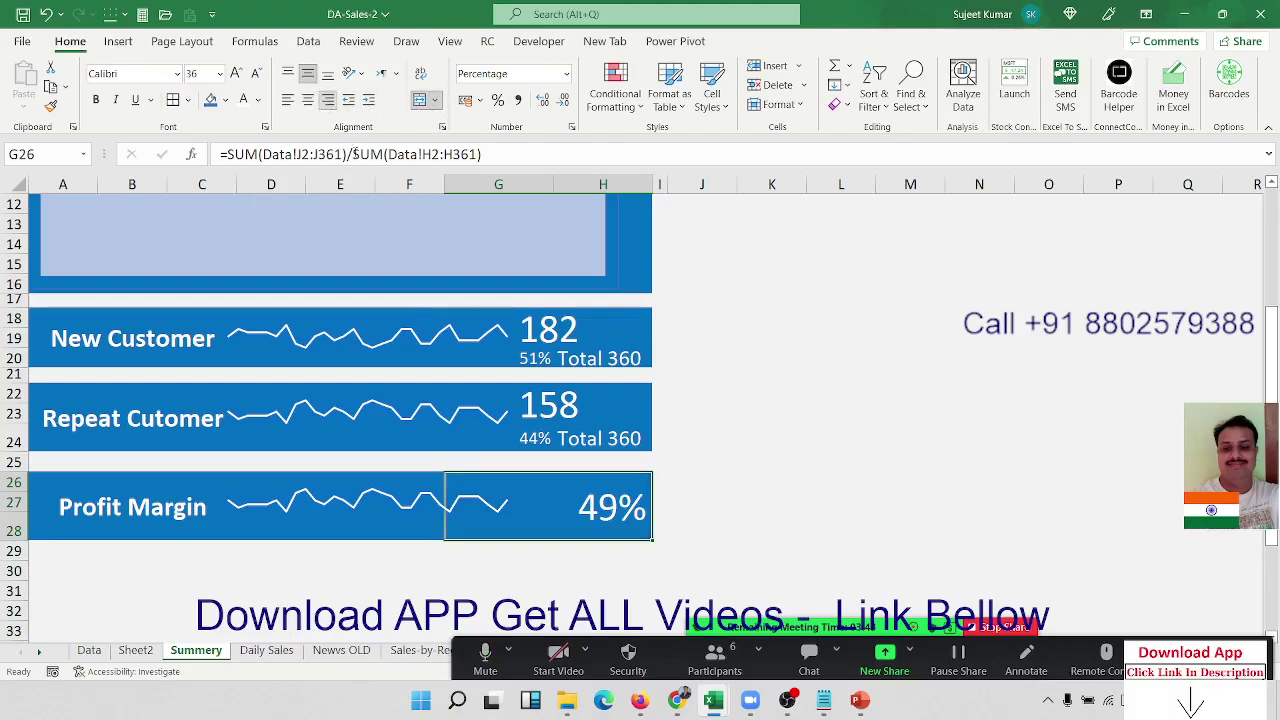
{"action": "left_click", "coordinate": [398, 626]}
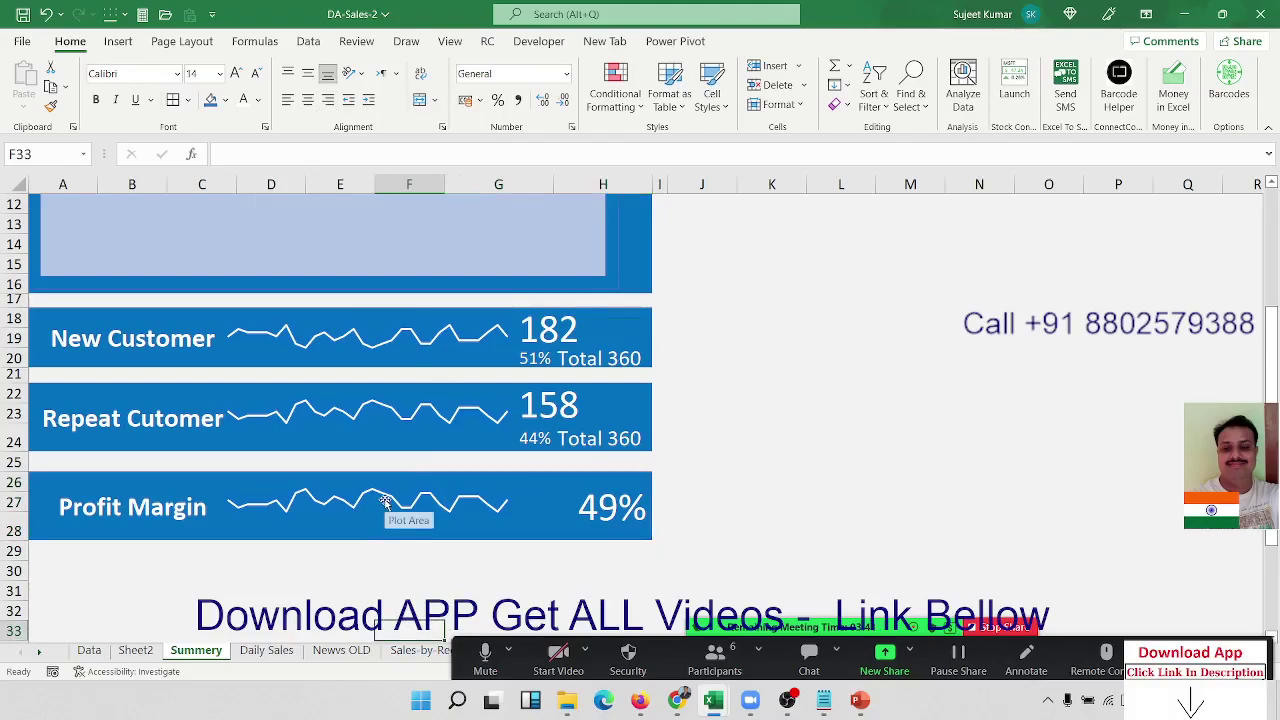
{"action": "left_click", "coordinate": [385, 500]}
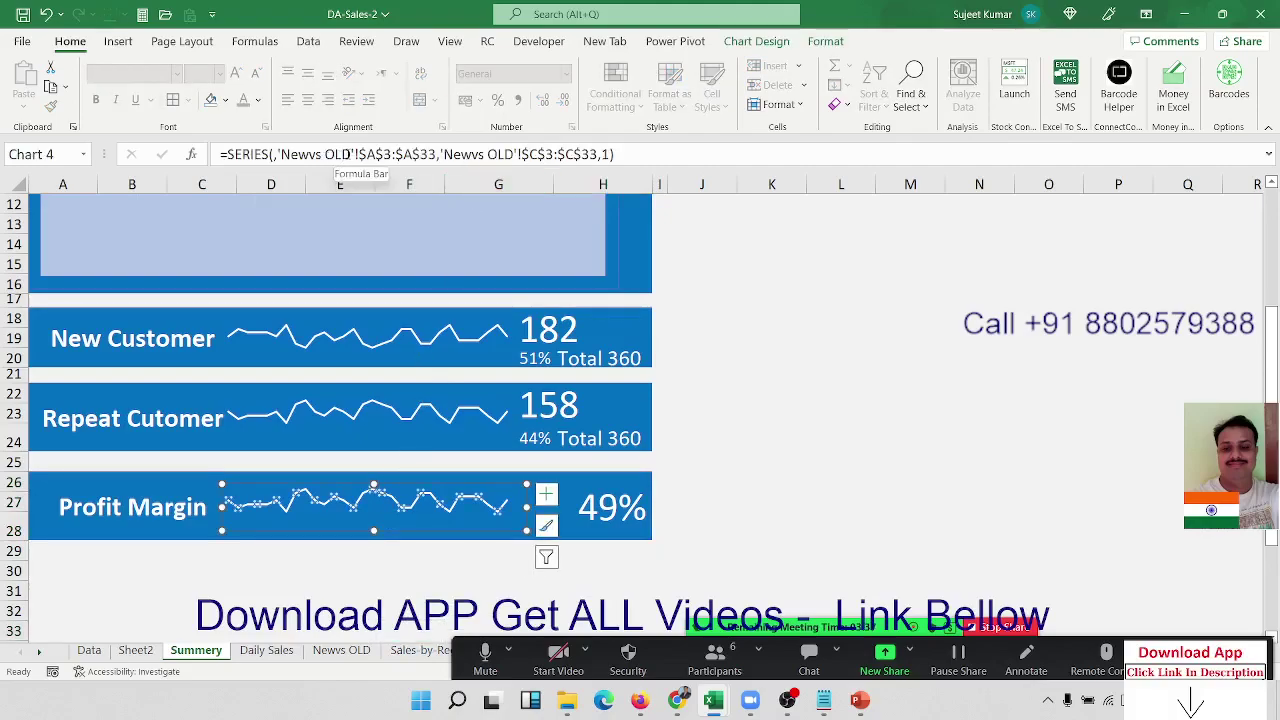
Replace the Newvs OLD sheet name in the chart's SERIES formula with 'Daily Sales'
{"action": "left_click", "coordinate": [265, 650]}
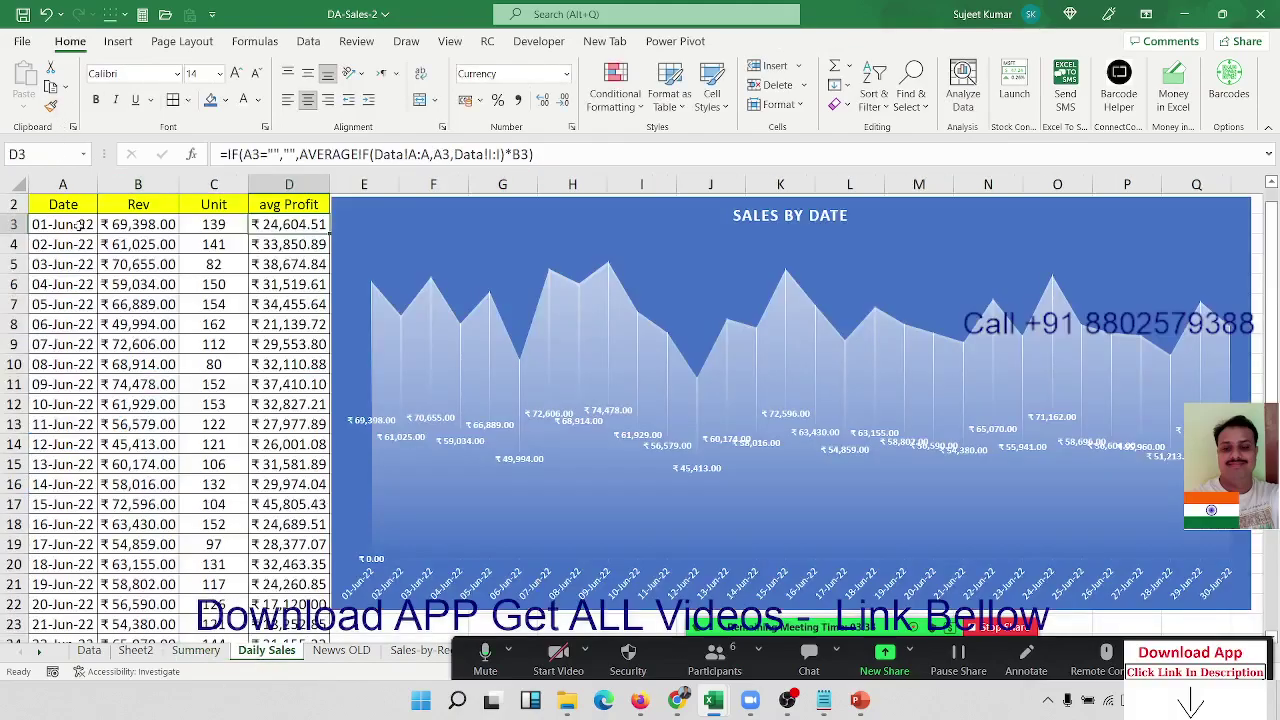
{"action": "left_click", "coordinate": [80, 226]}
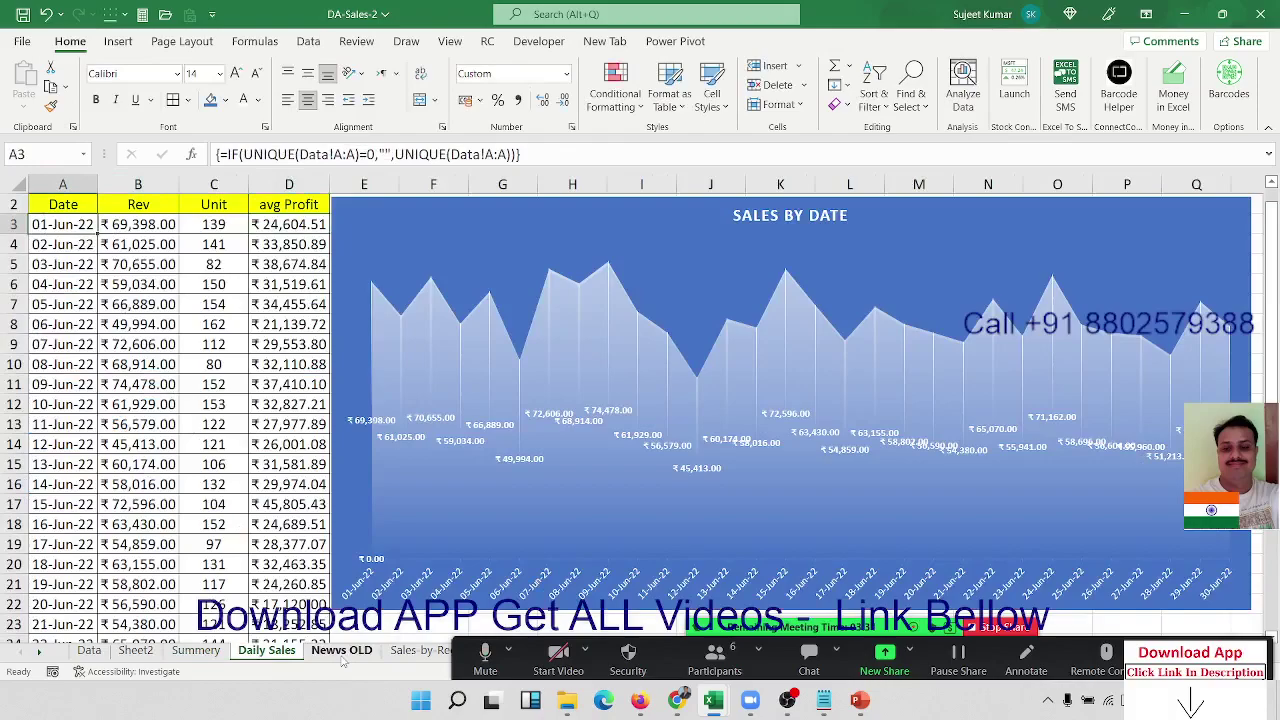
{"action": "double_click", "coordinate": [262, 650]}
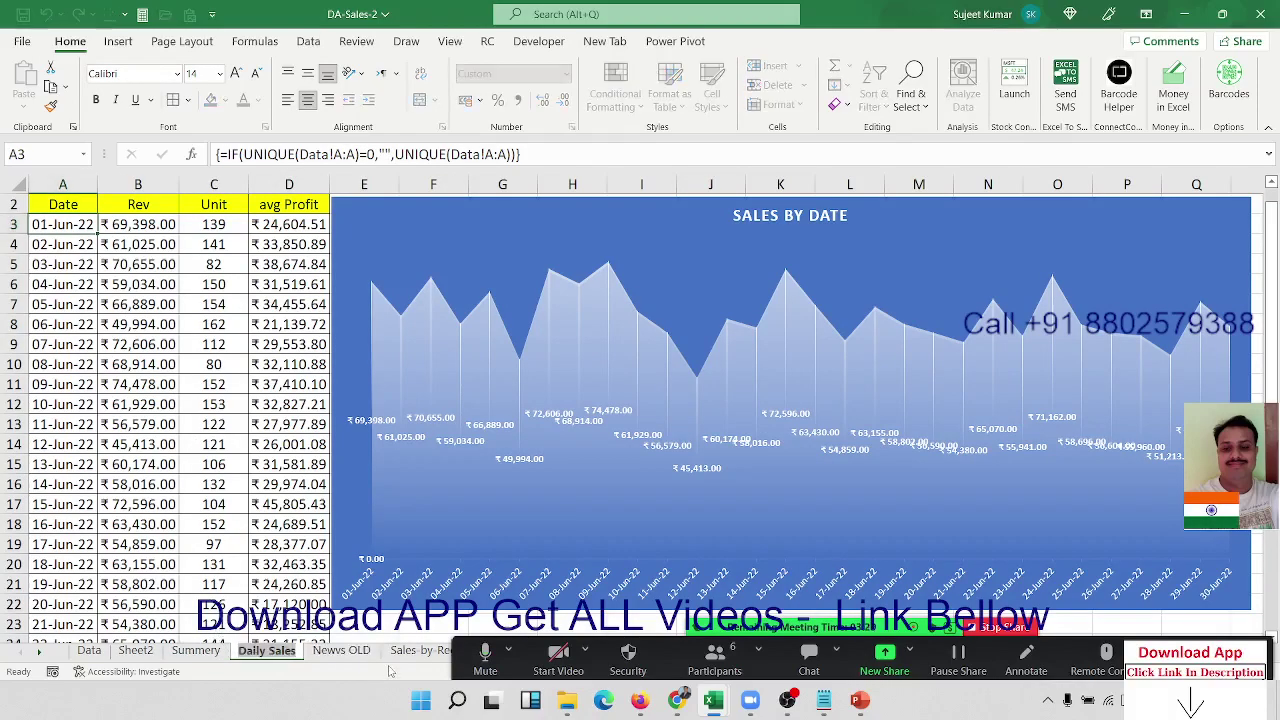
{"action": "left_click", "coordinate": [195, 650]}
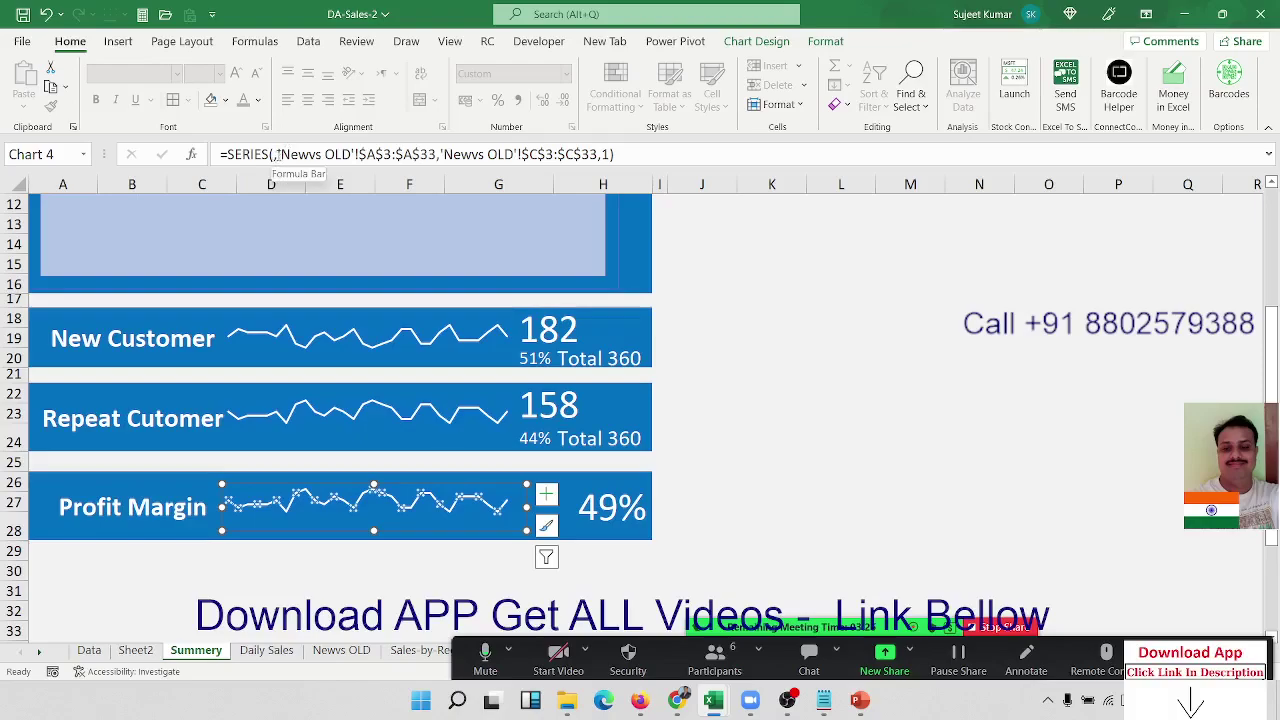
{"action": "left_click_drag", "start_coordinate": [279, 155], "coordinate": [330, 155]}
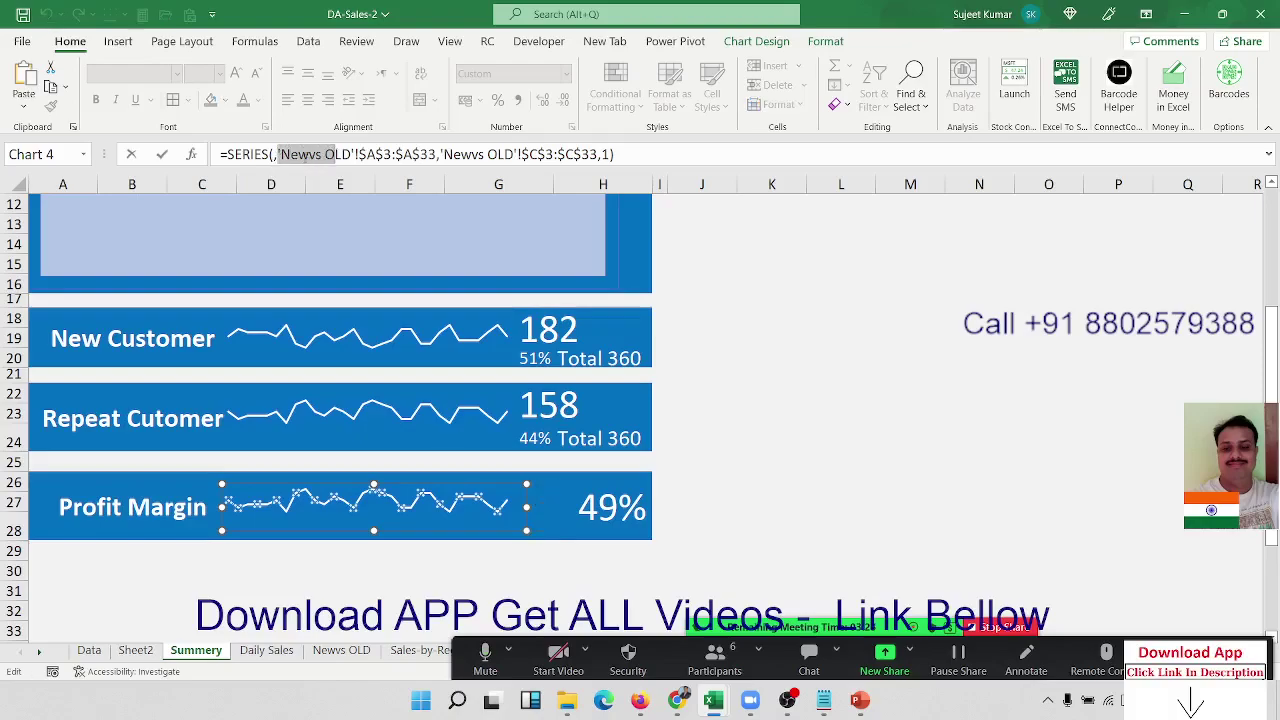
{"action": "left_click_drag", "start_coordinate": [281, 155], "coordinate": [343, 155]}
{"action": "type", "text": "Daily Sales"}
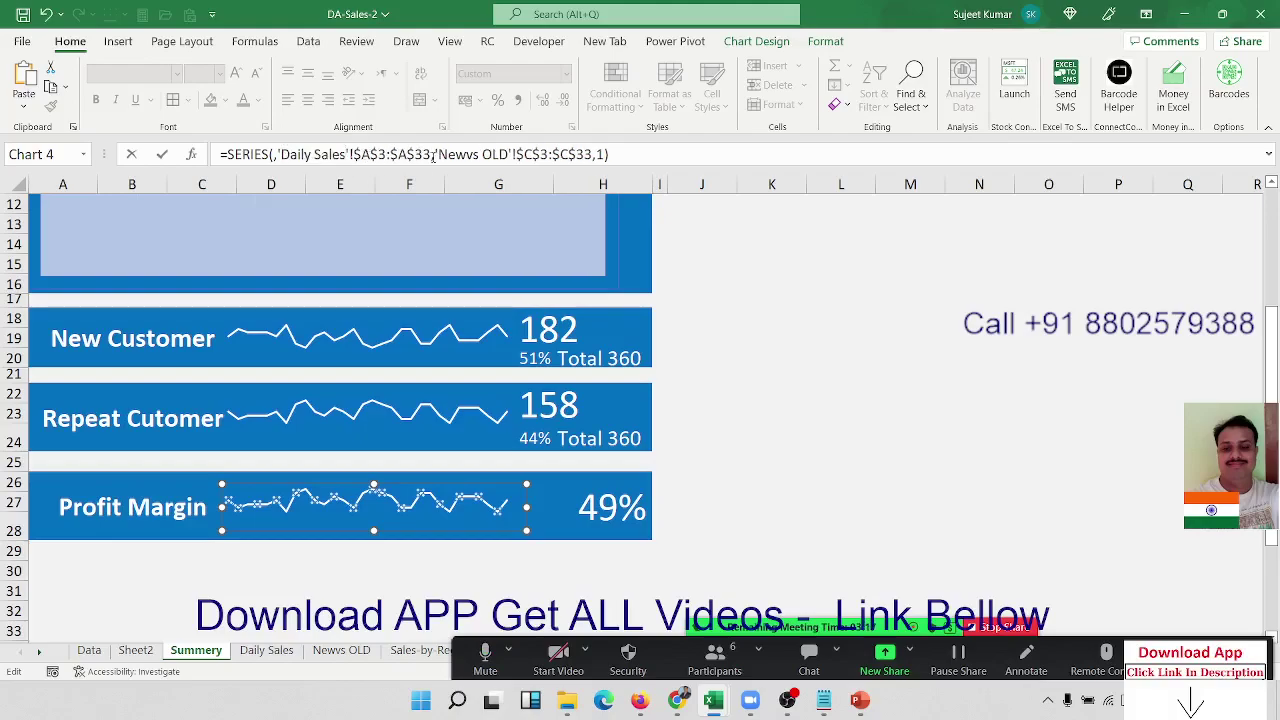
{"action": "left_click_drag", "start_coordinate": [436, 155], "coordinate": [497, 155]}
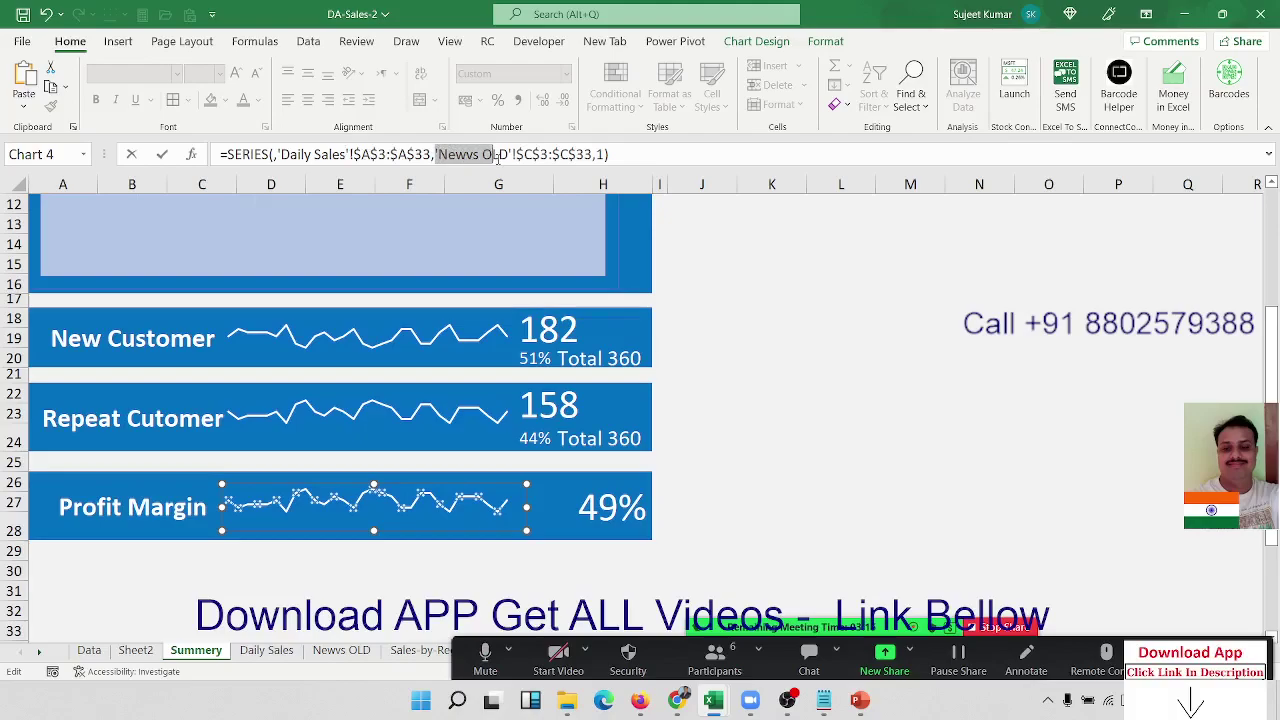
{"action": "type", "text": "Daily Sales"}
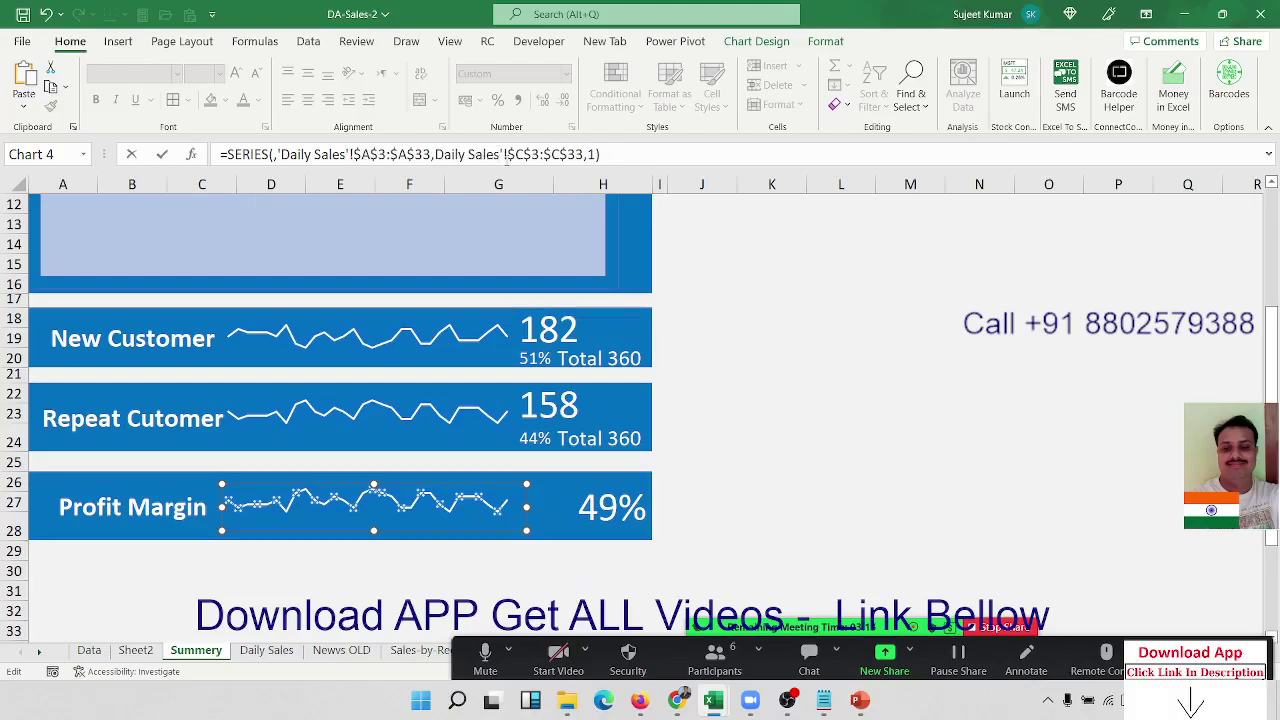
{"action": "key", "text": "Return"}
{"action": "key", "text": "Return"}
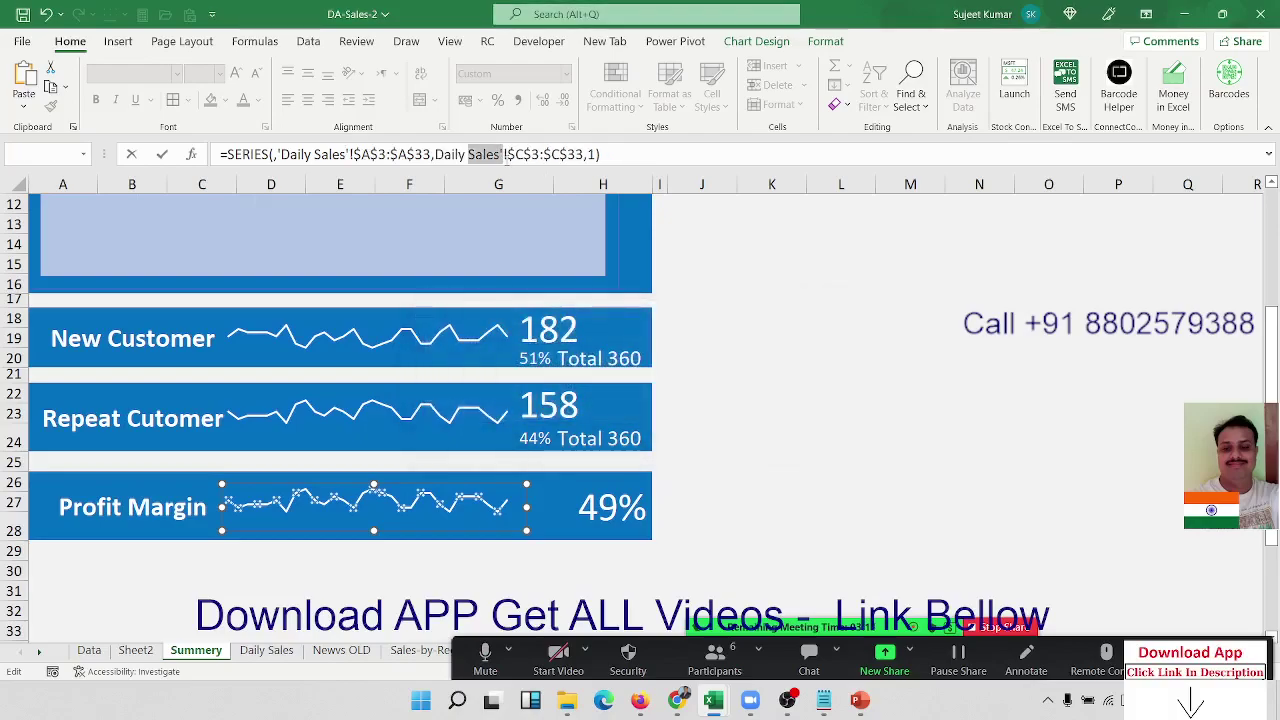
{"action": "left_click", "coordinate": [484, 157]}
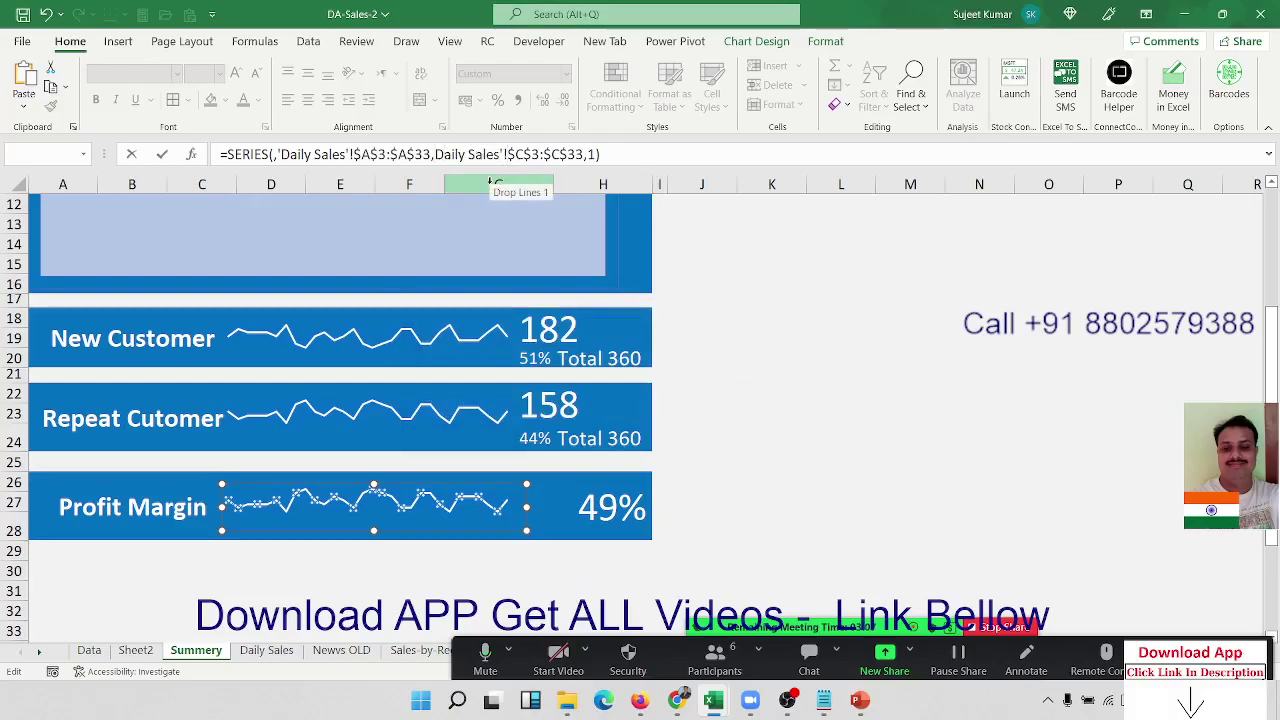
{"action": "type", "text": "'"}
{"action": "key", "text": "Return"}
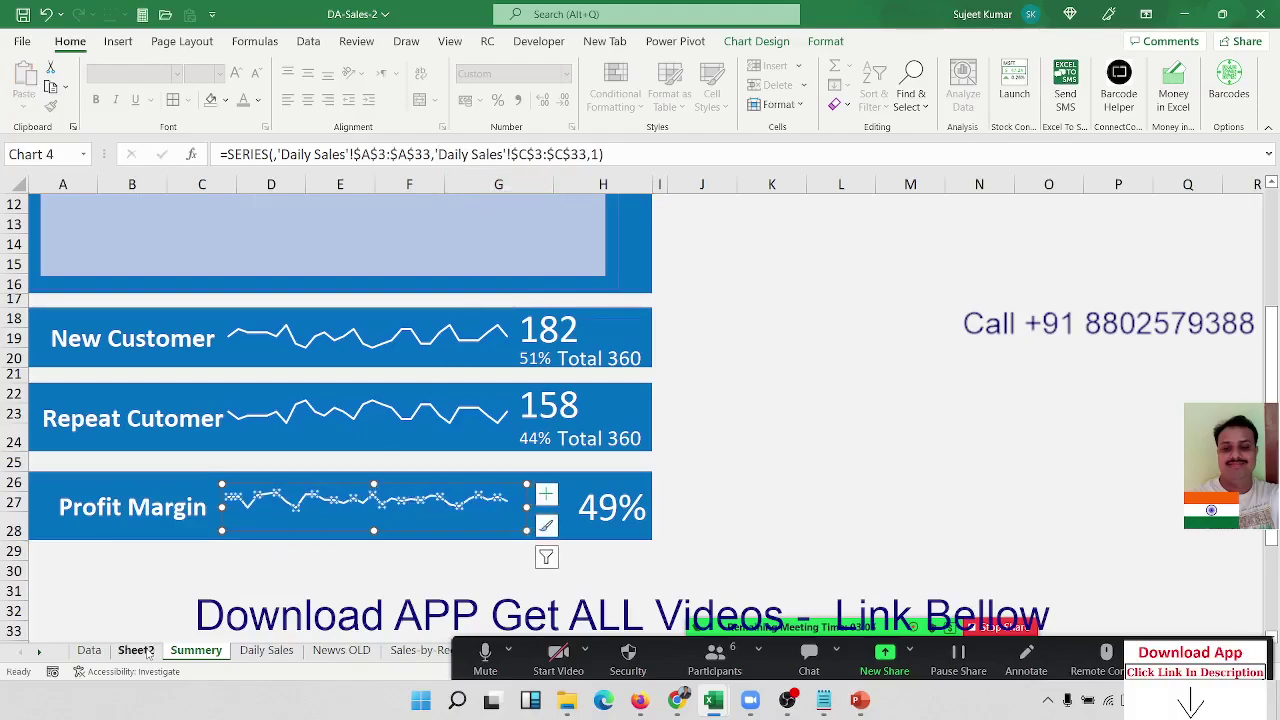
Point the series references at column D instead of C, giving D3:D33
{"action": "left_click", "coordinate": [267, 651]}
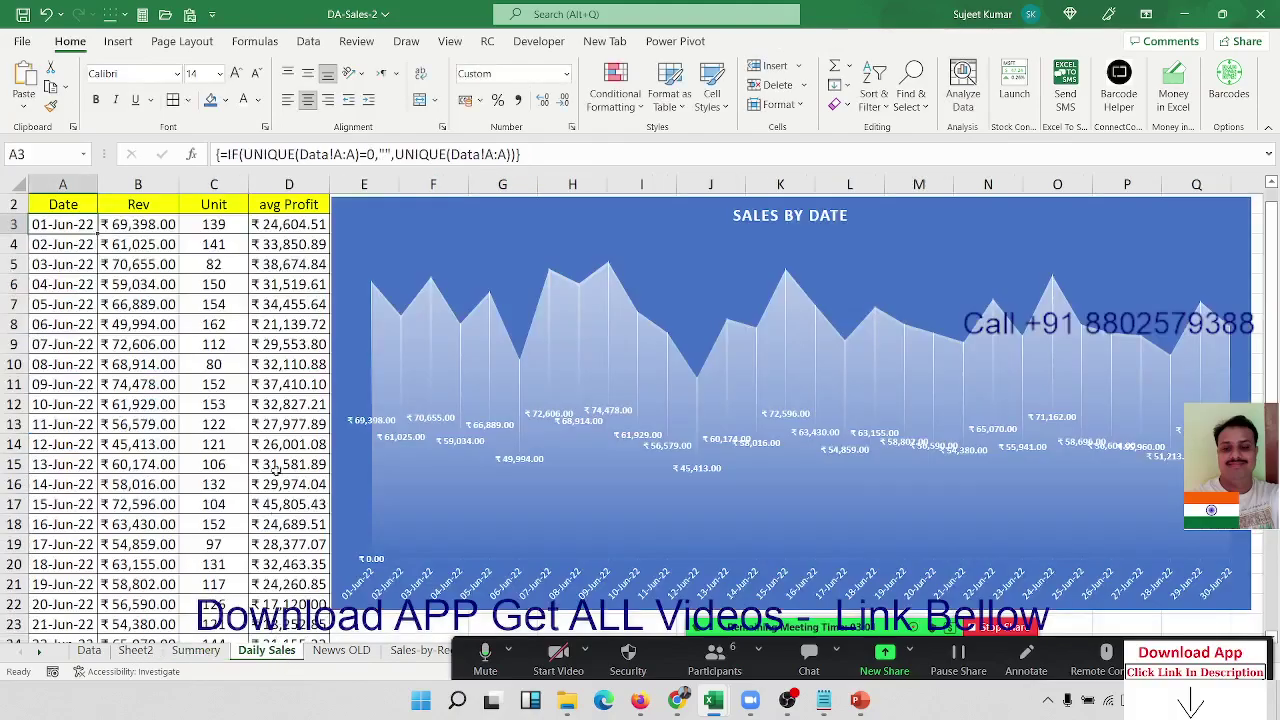
{"action": "left_click", "coordinate": [300, 225]}
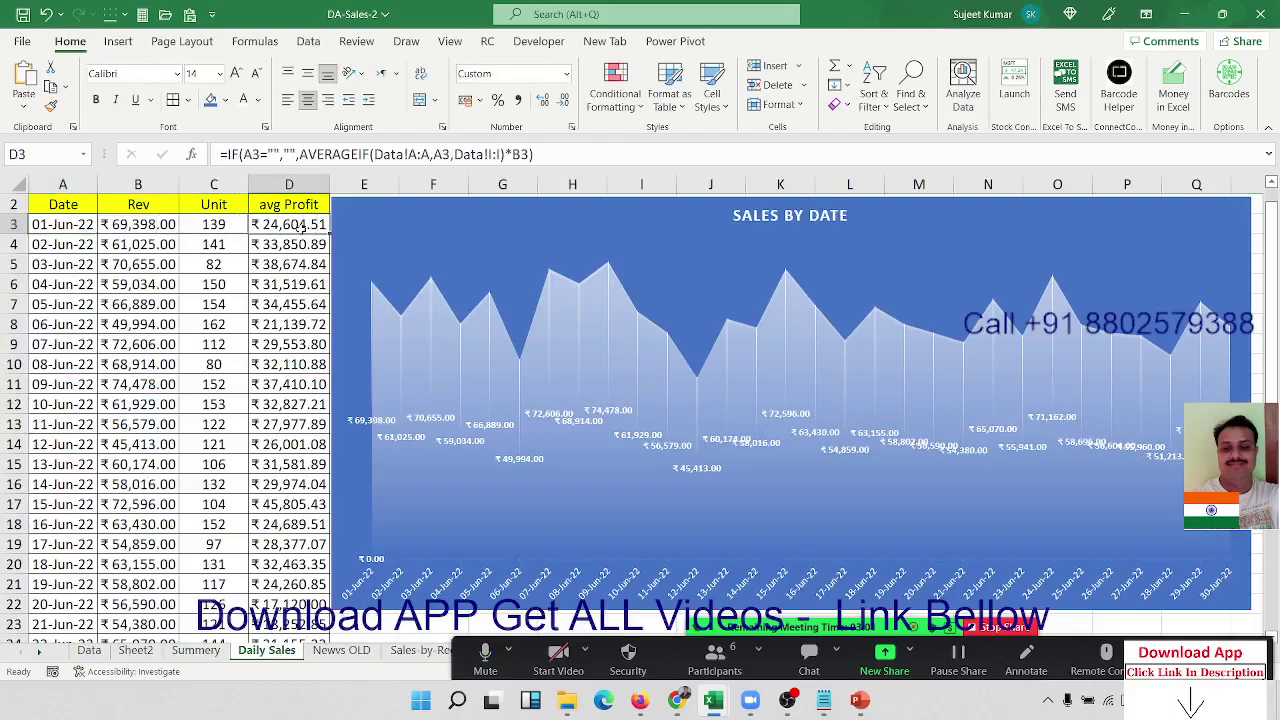
{"action": "left_click", "coordinate": [182, 651]}
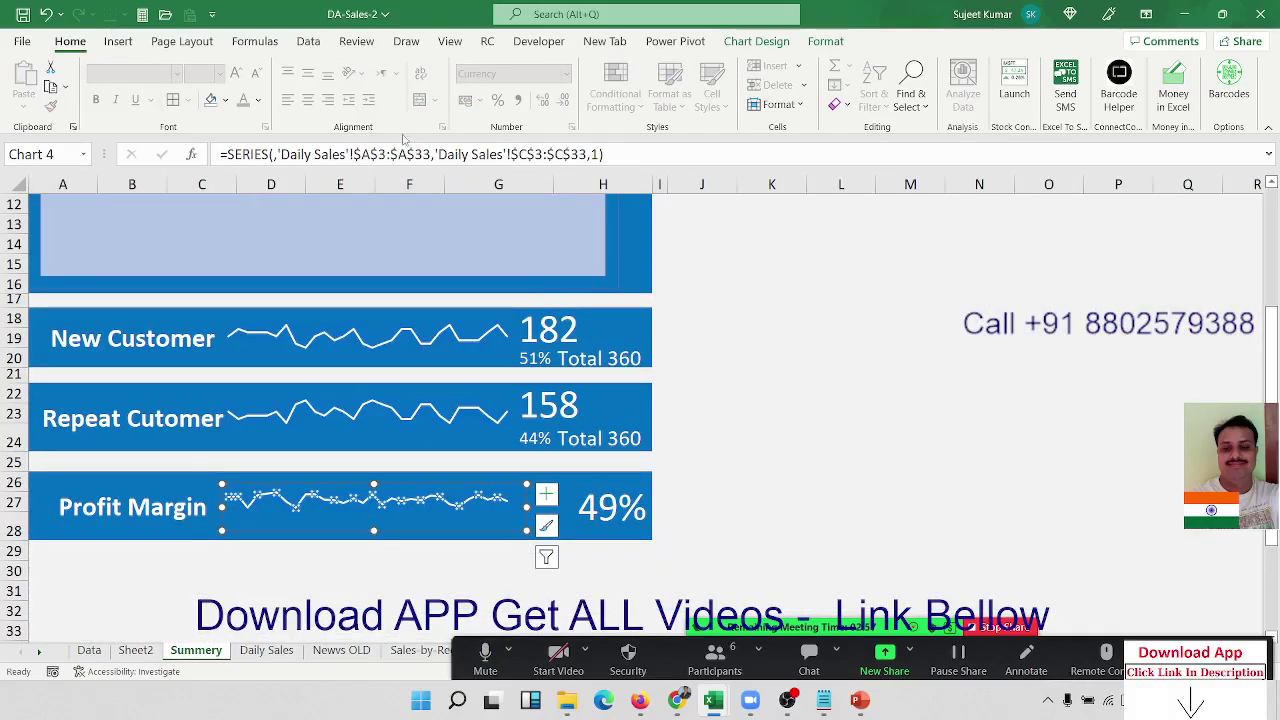
{"action": "left_click", "coordinate": [521, 153]}
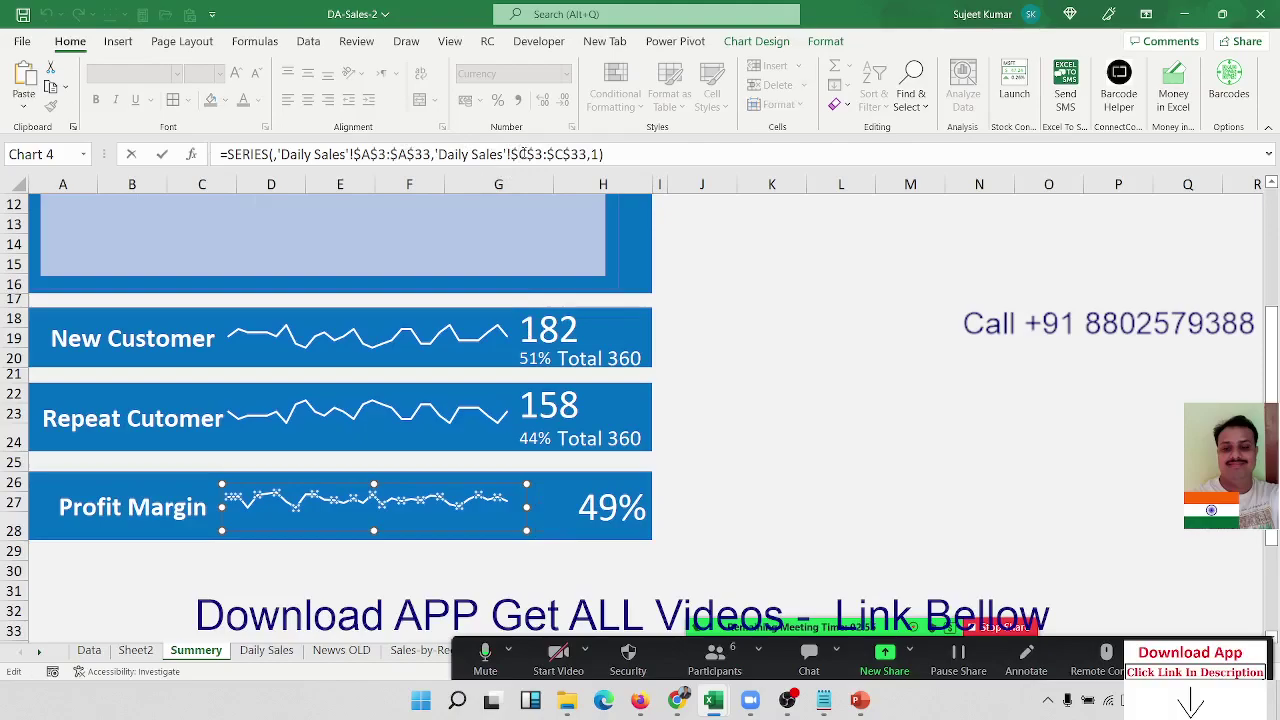
{"action": "key", "text": "BackSpace"}
{"action": "type", "text": "D"}
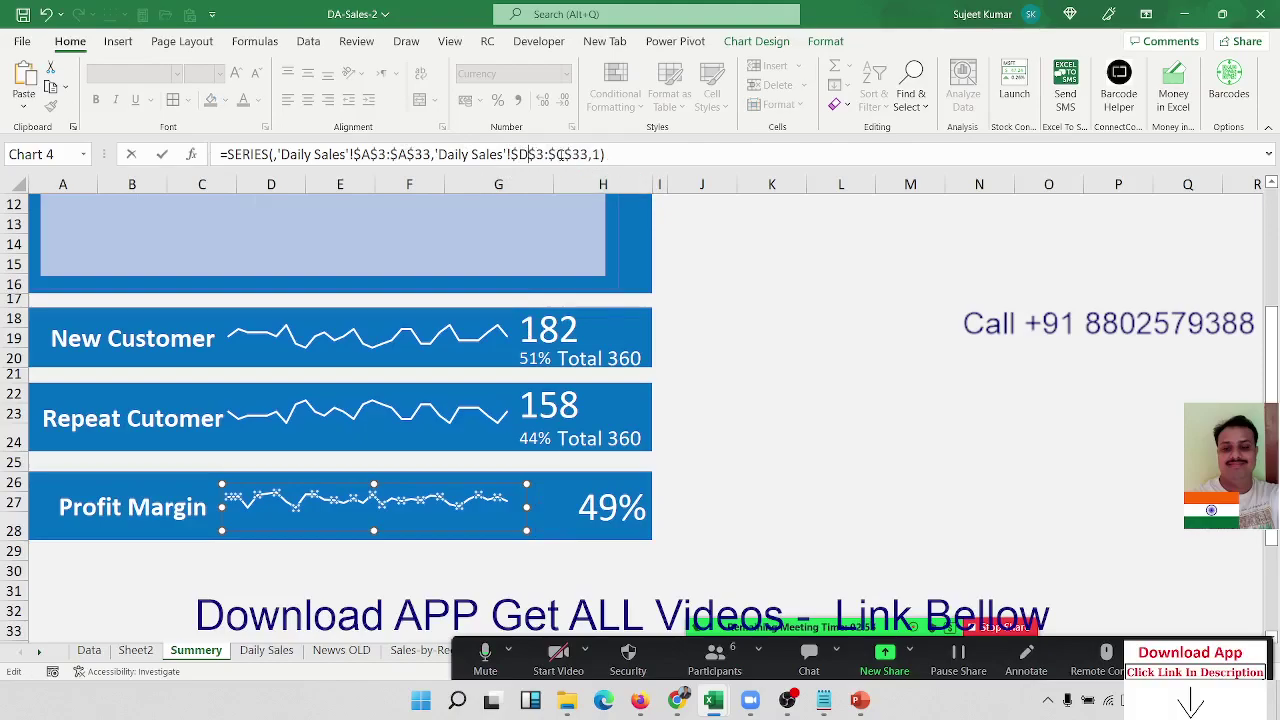
{"action": "key", "text": "Right"}
{"action": "key", "text": "Right"}
{"action": "key", "text": "Right"}
{"action": "key", "text": "BackSpace"}
{"action": "type", "text": "D"}
{"action": "key", "text": "Return"}
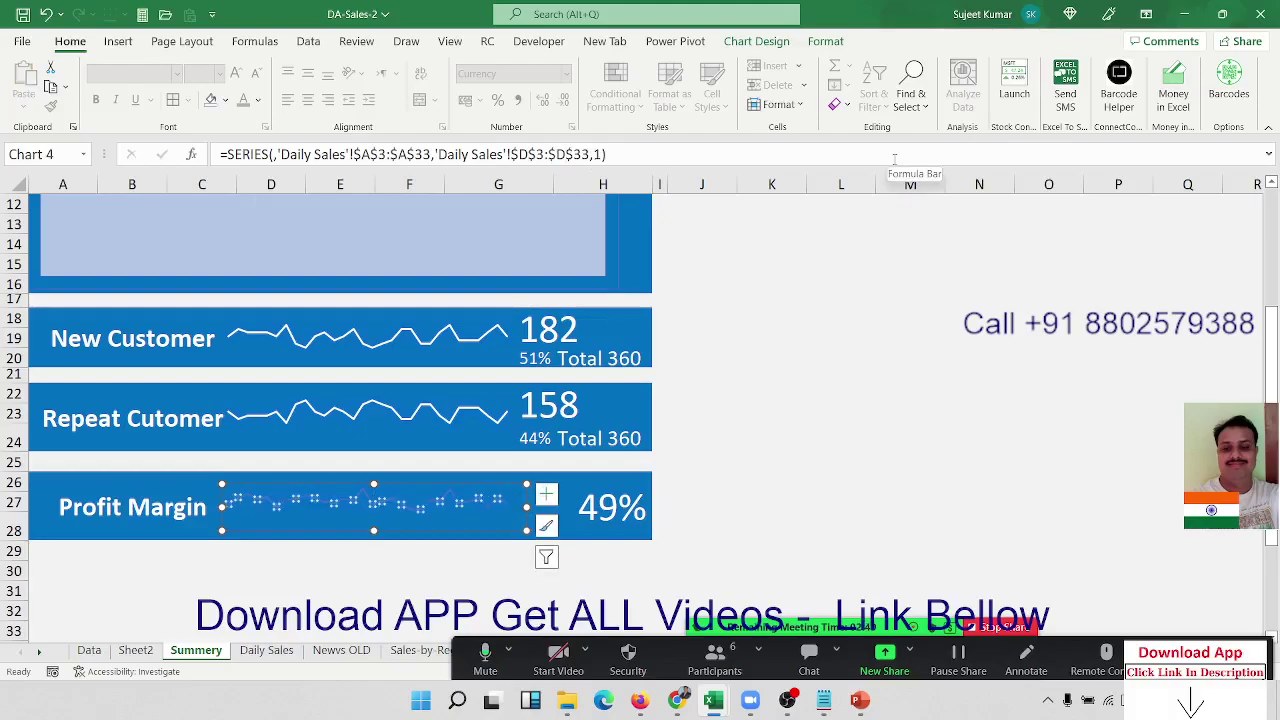
Set the Profit Margin line chart's shape outline to White
{"action": "left_click", "coordinate": [772, 42]}
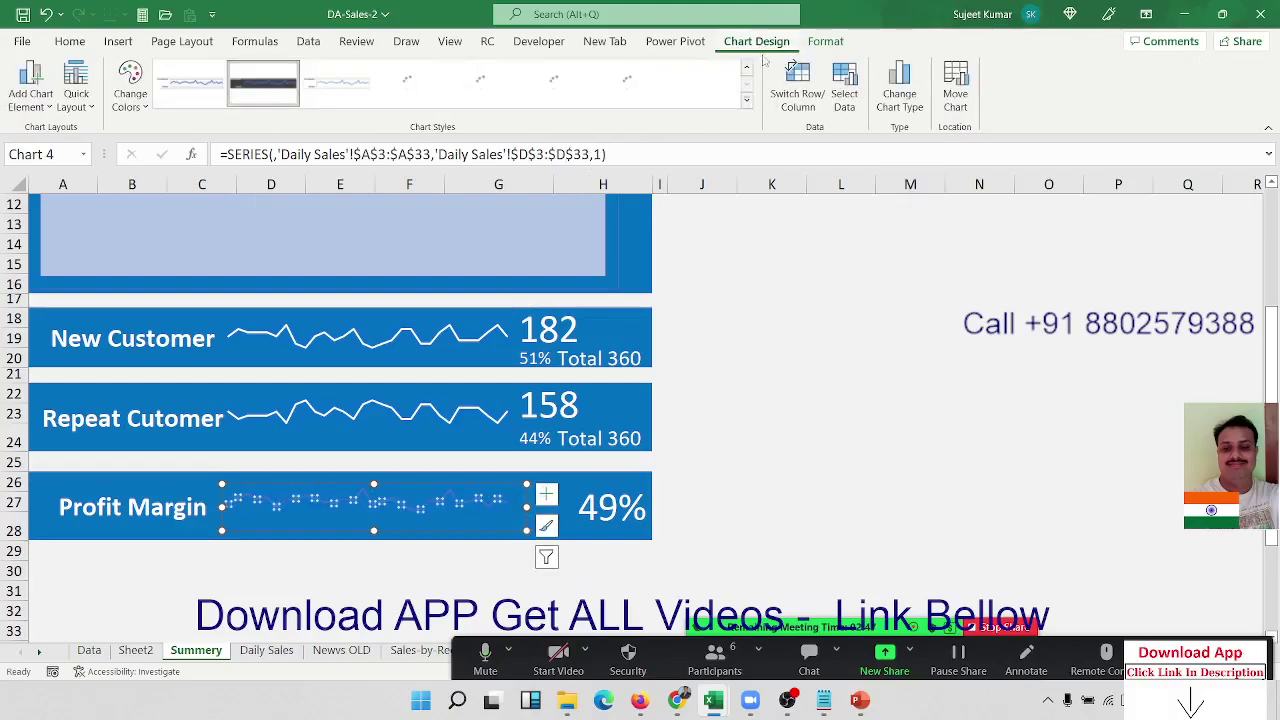
{"action": "left_click", "coordinate": [824, 42]}
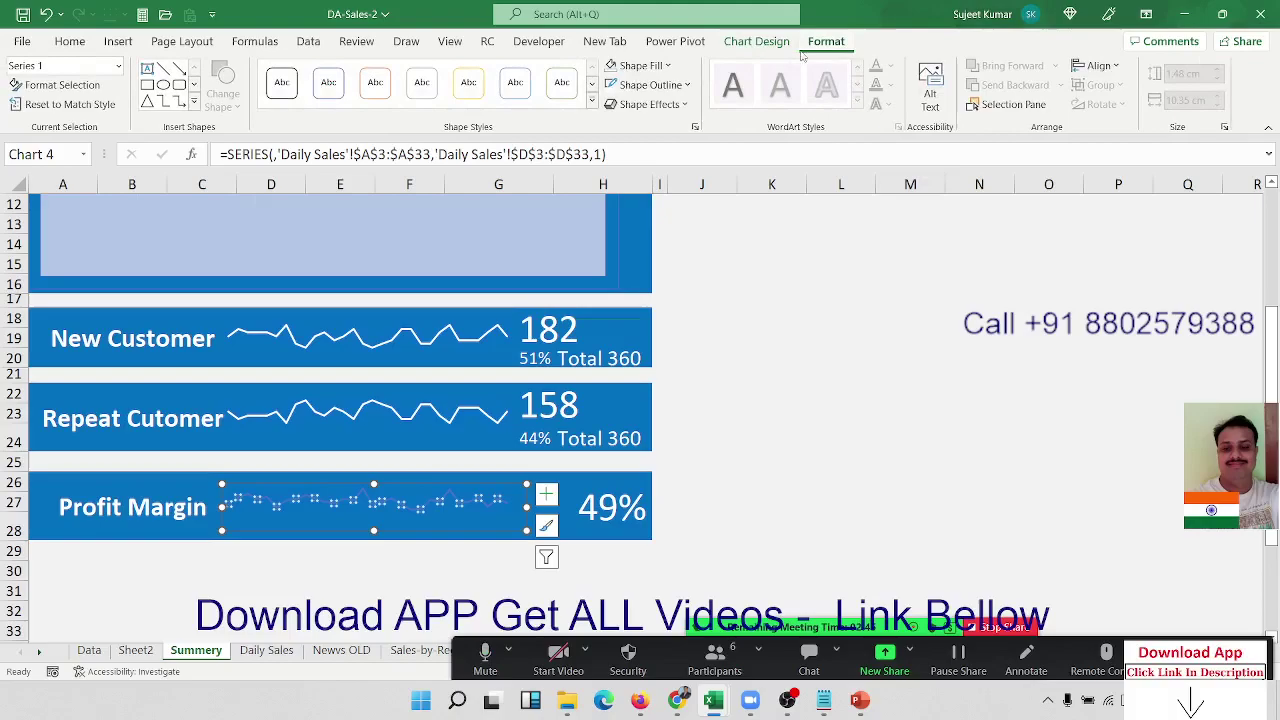
{"action": "left_click", "coordinate": [651, 86]}
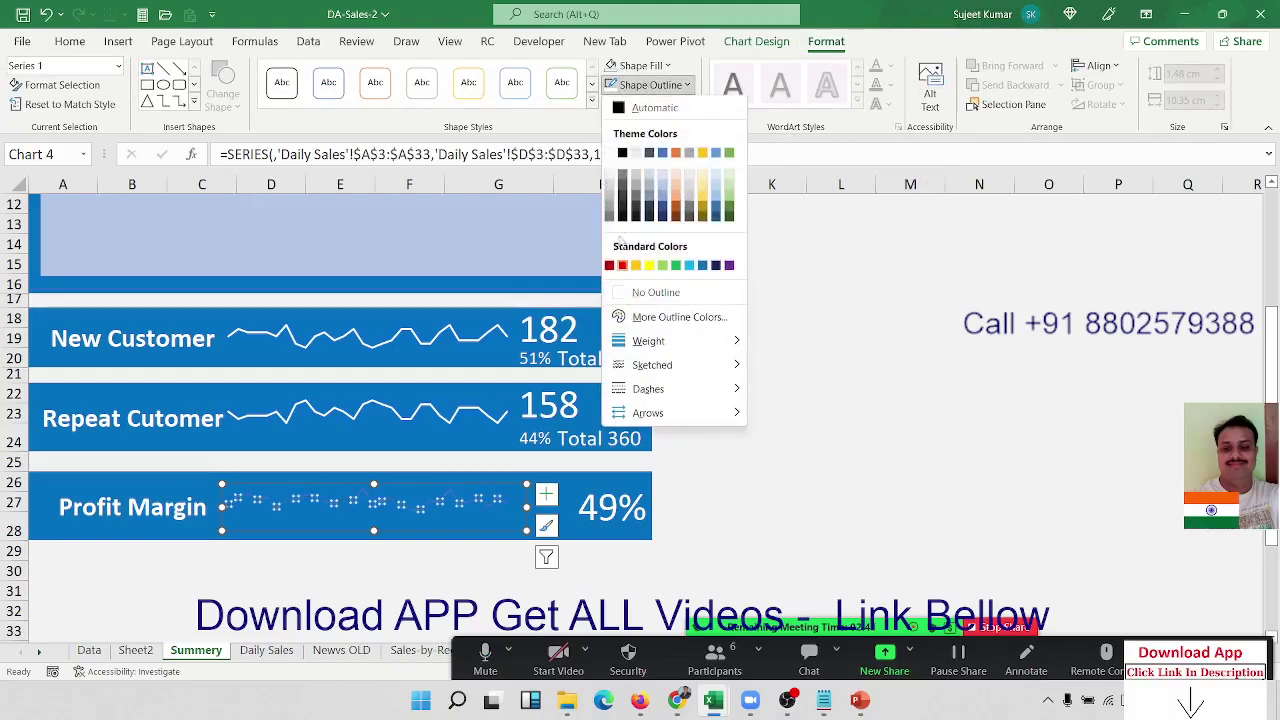
{"action": "left_click", "coordinate": [610, 153]}
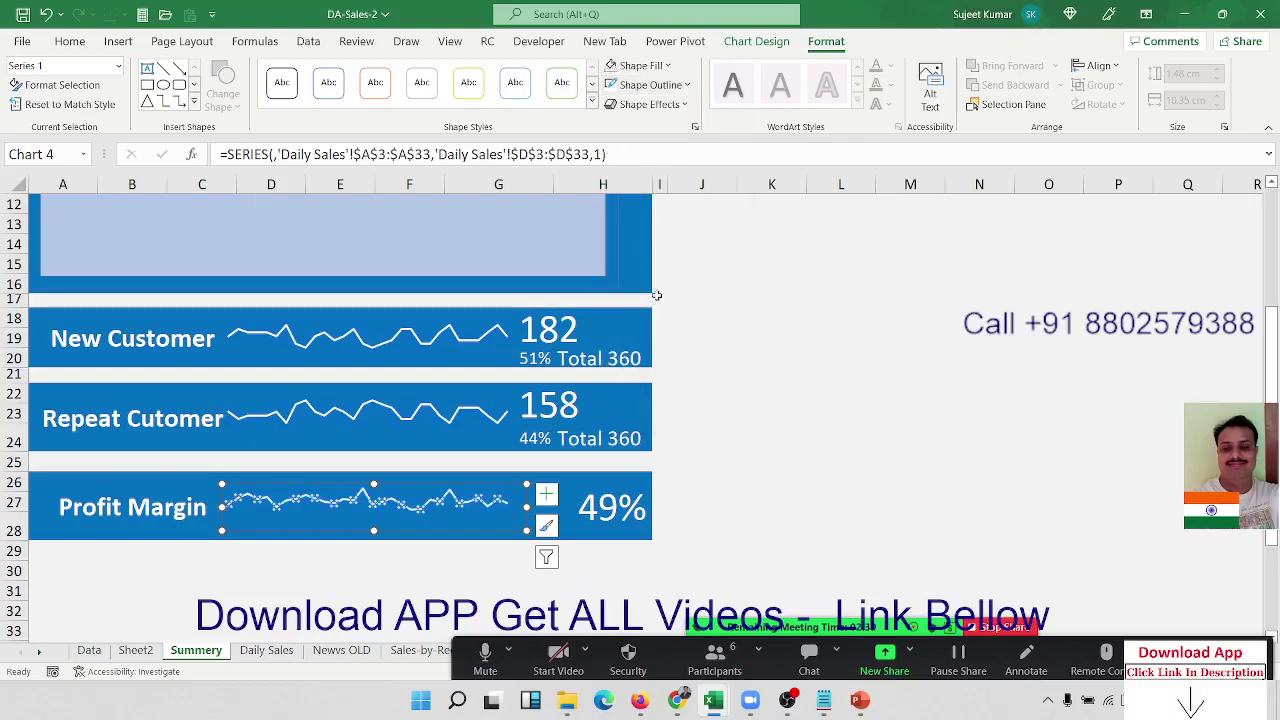
{"action": "left_click", "coordinate": [750, 334]}
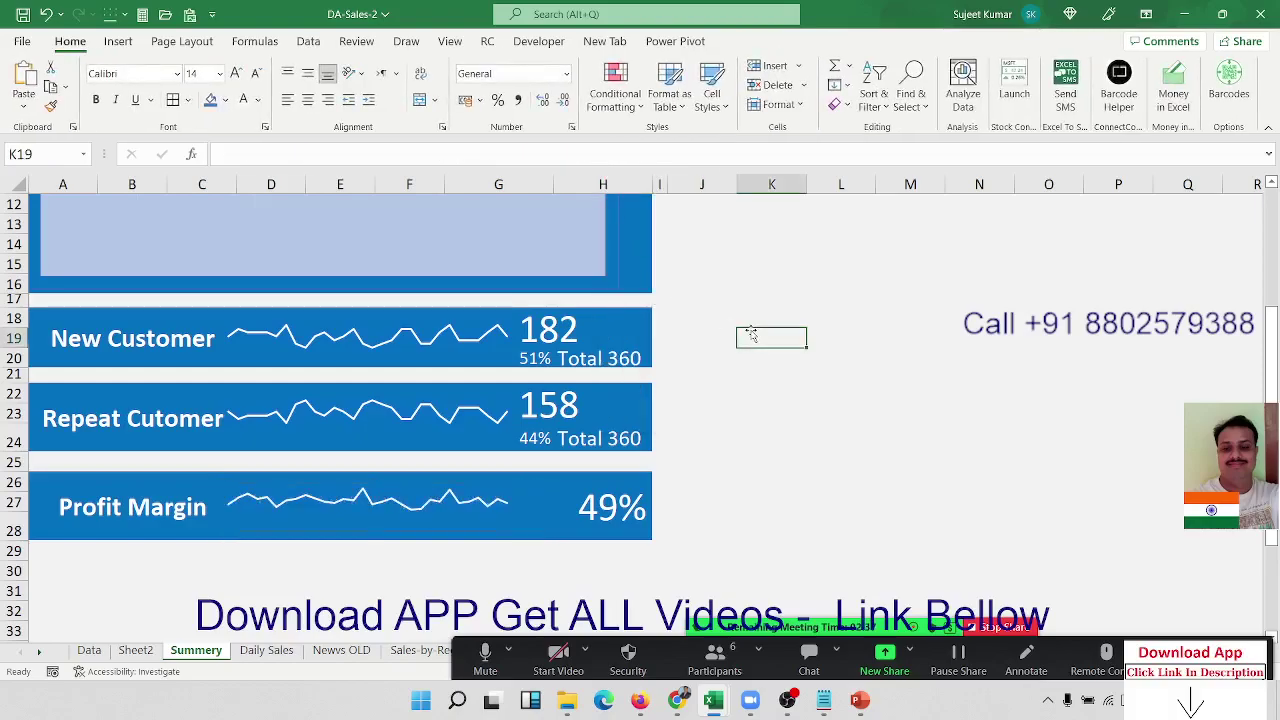
Deselect the charts and go to the Sales-by-Region sheet with the India map
{"action": "scroll", "coordinate": [752, 336], "scroll_direction": "up", "scroll_amount": 4}
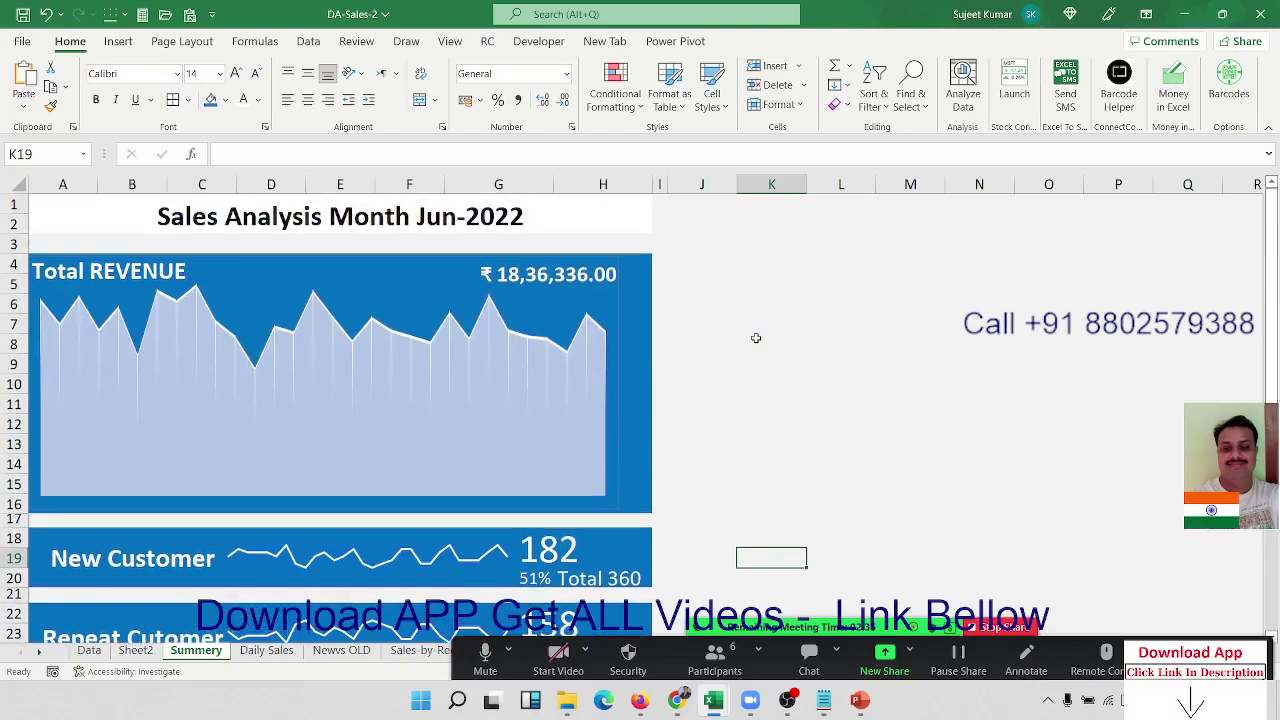
{"action": "left_click", "coordinate": [776, 301]}
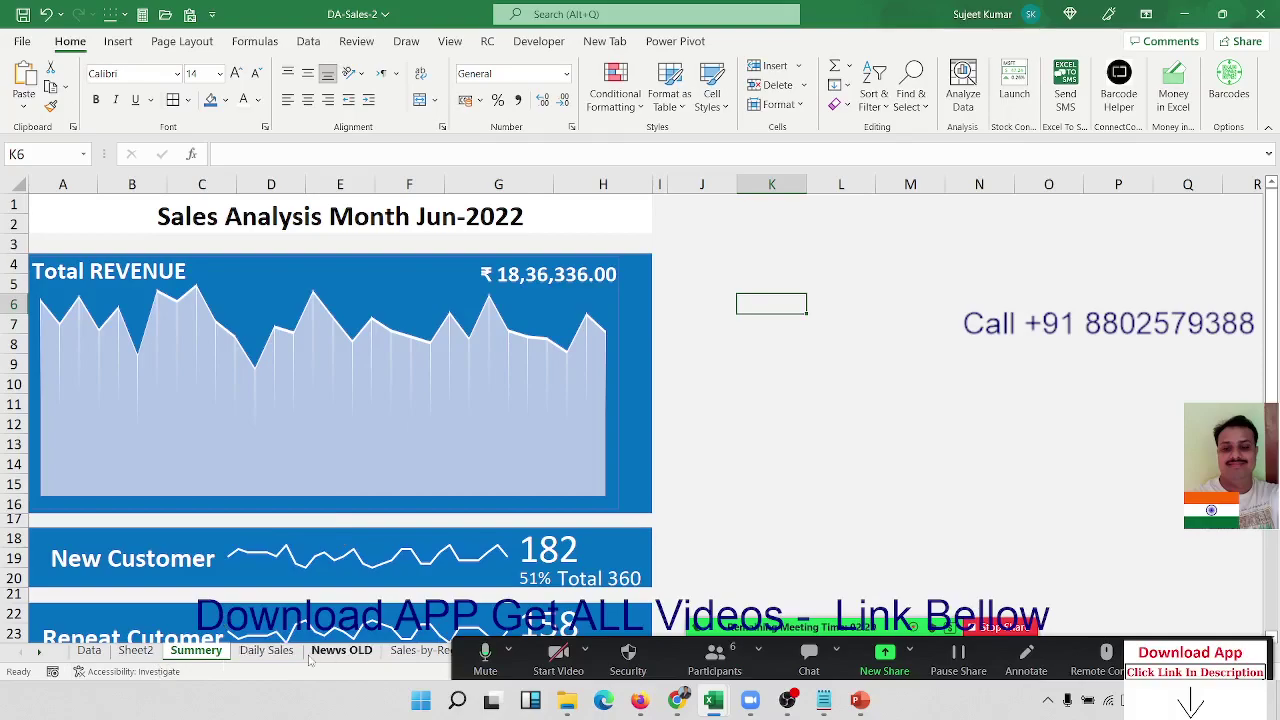
{"action": "left_click", "coordinate": [330, 655]}
{"action": "left_click", "coordinate": [427, 655]}
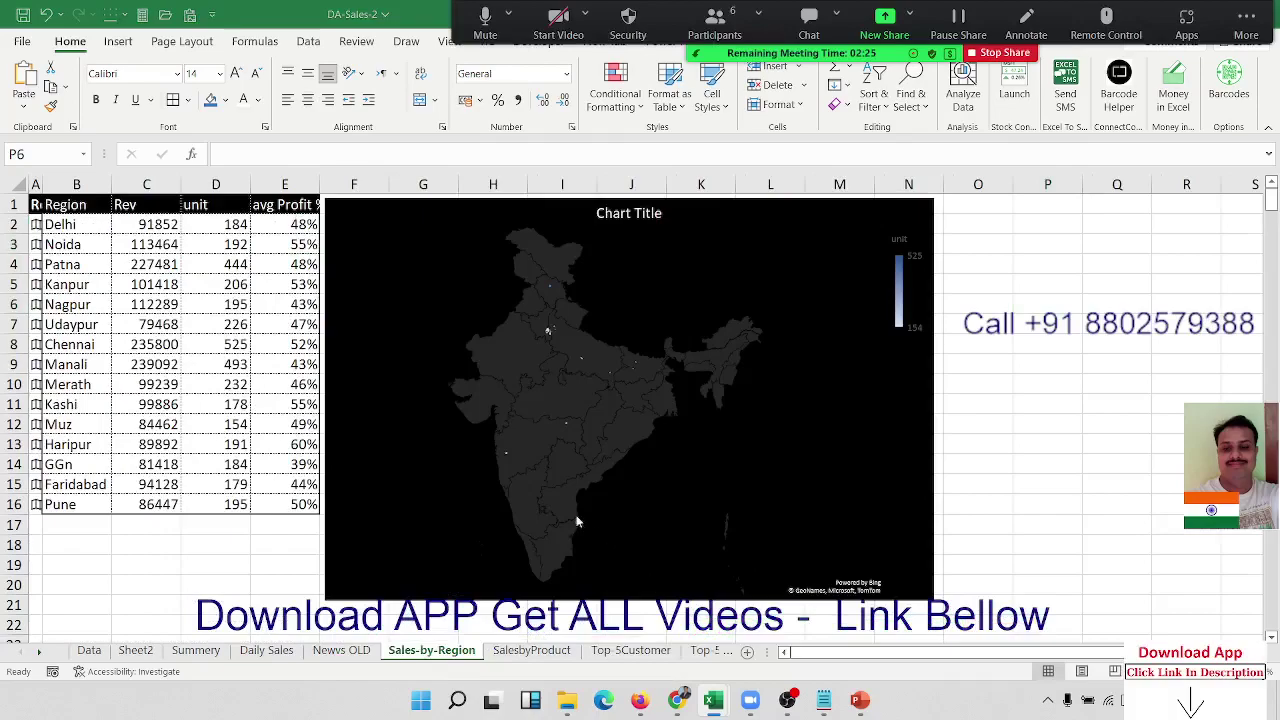
Copy the India map chart to the Summery sheet at J3, placed and narrowed beside Total REVENUE
{"action": "left_click", "coordinate": [422, 354]}
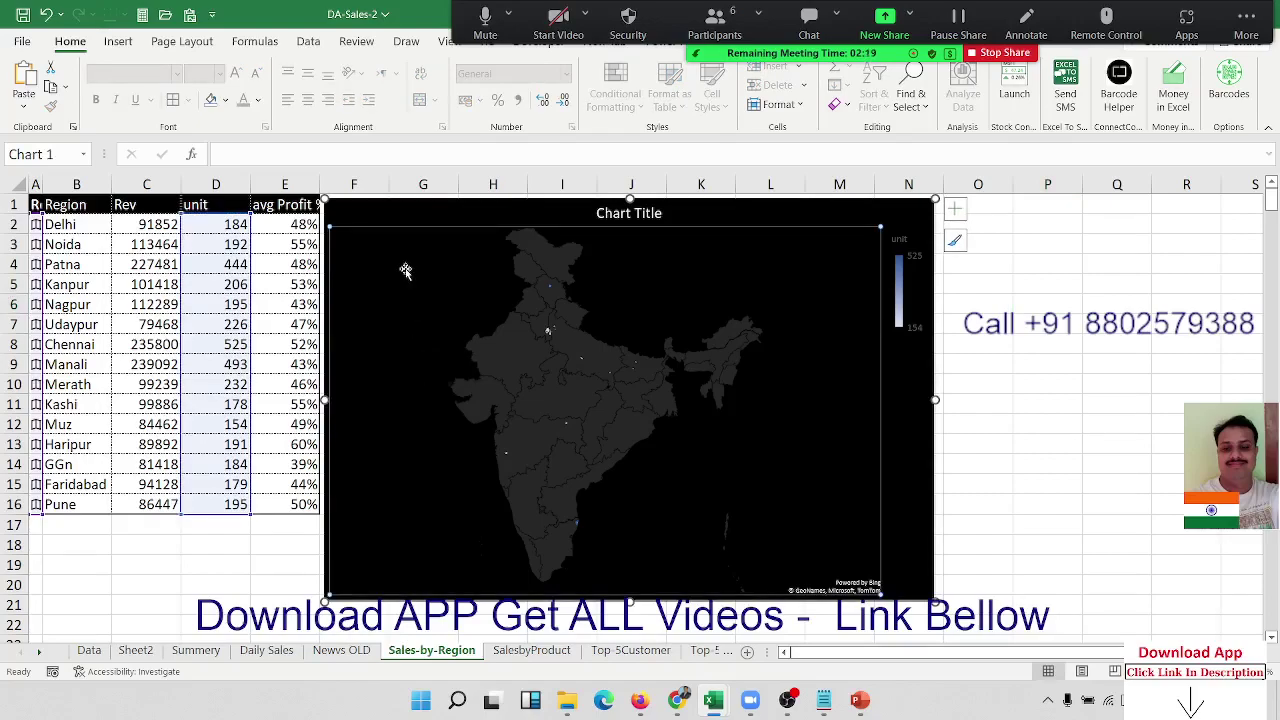
{"action": "left_click", "coordinate": [196, 650]}
{"action": "left_click", "coordinate": [695, 247]}
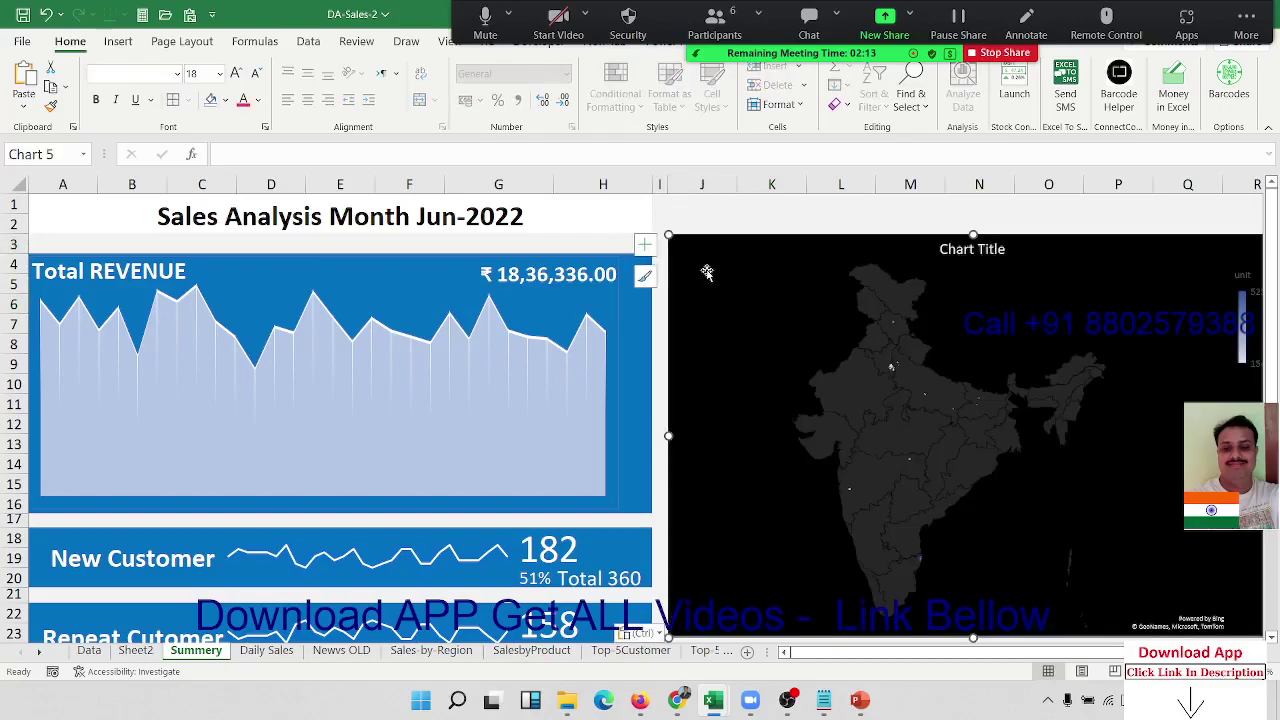
{"action": "left_click_drag", "start_coordinate": [690, 258], "coordinate": [686, 277]}
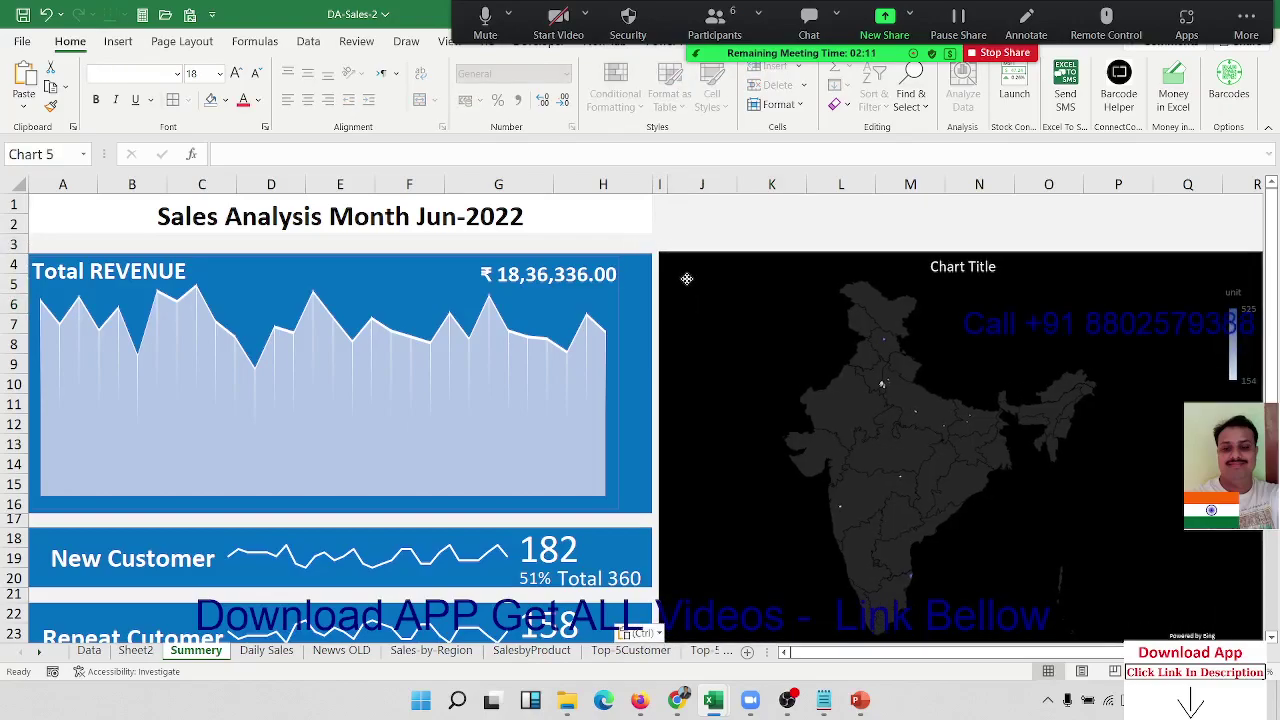
{"action": "scroll", "coordinate": [816, 314], "scroll_direction": "down", "scroll_amount": 1}
{"action": "scroll", "coordinate": [1046, 463], "scroll_direction": "down", "scroll_amount": 9}
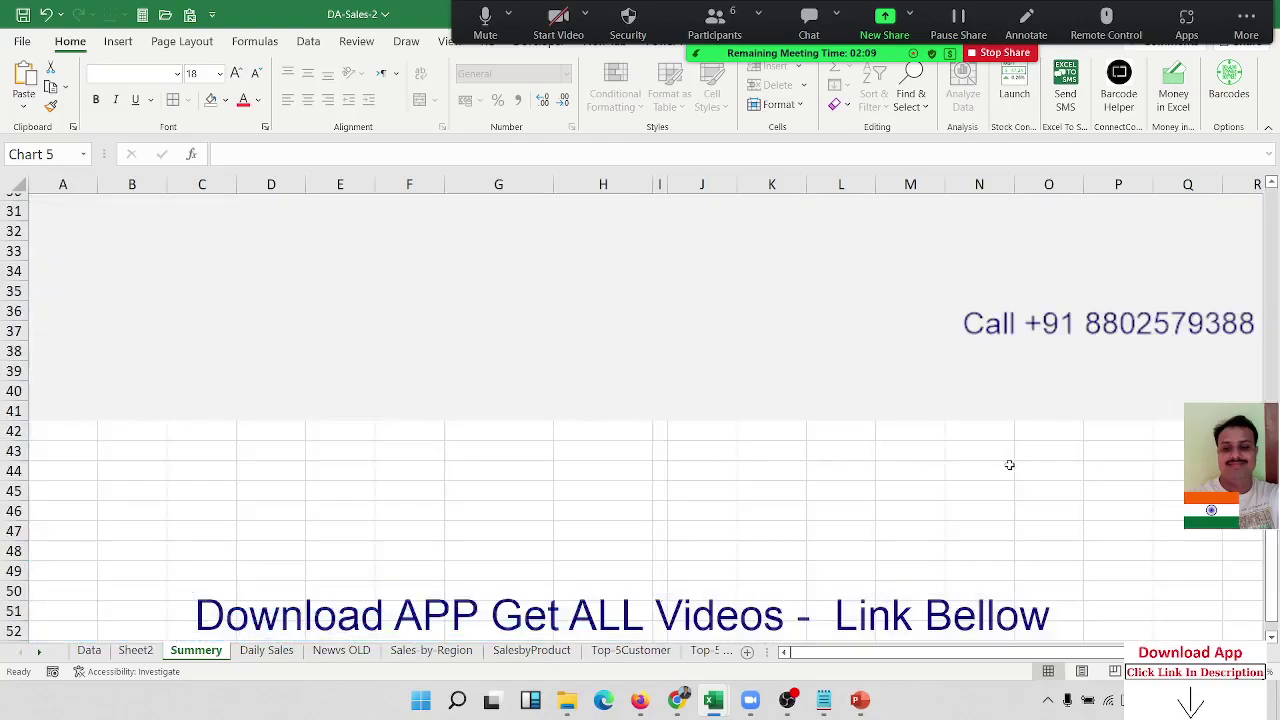
{"action": "scroll", "coordinate": [1009, 465], "scroll_direction": "up", "scroll_amount": 7}
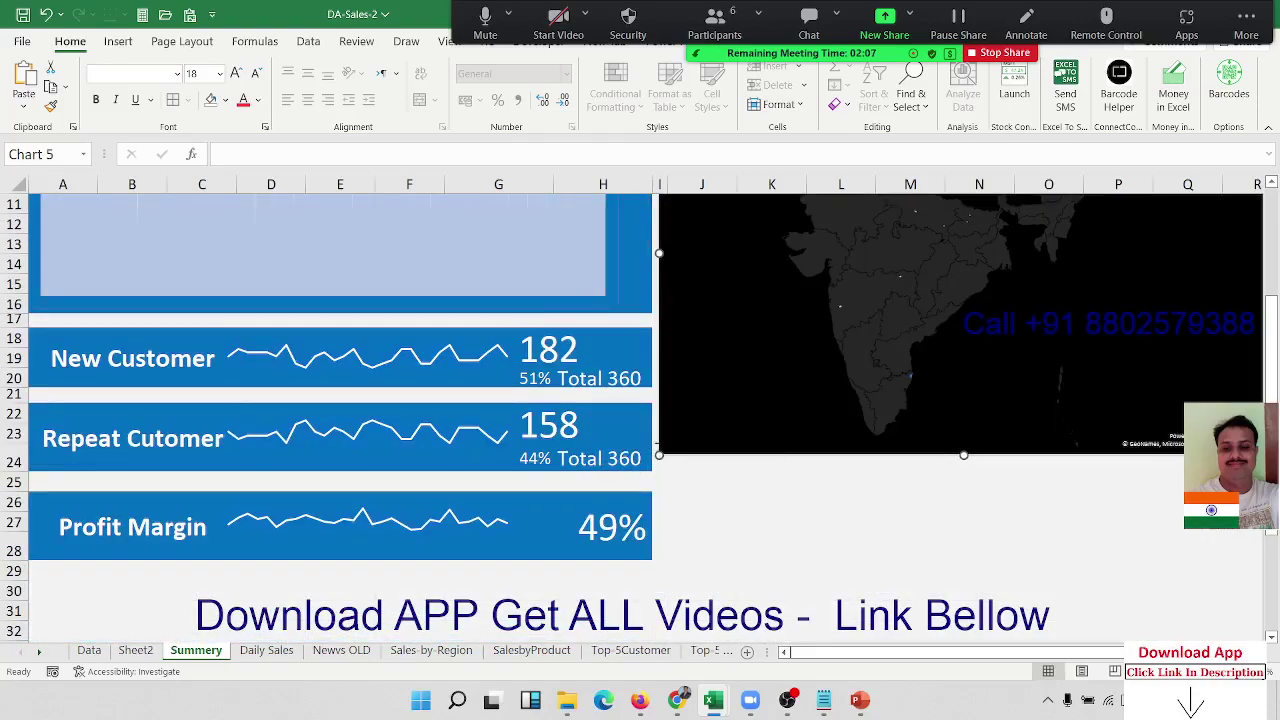
{"action": "scroll", "coordinate": [652, 316], "scroll_direction": "up", "scroll_amount": 4}
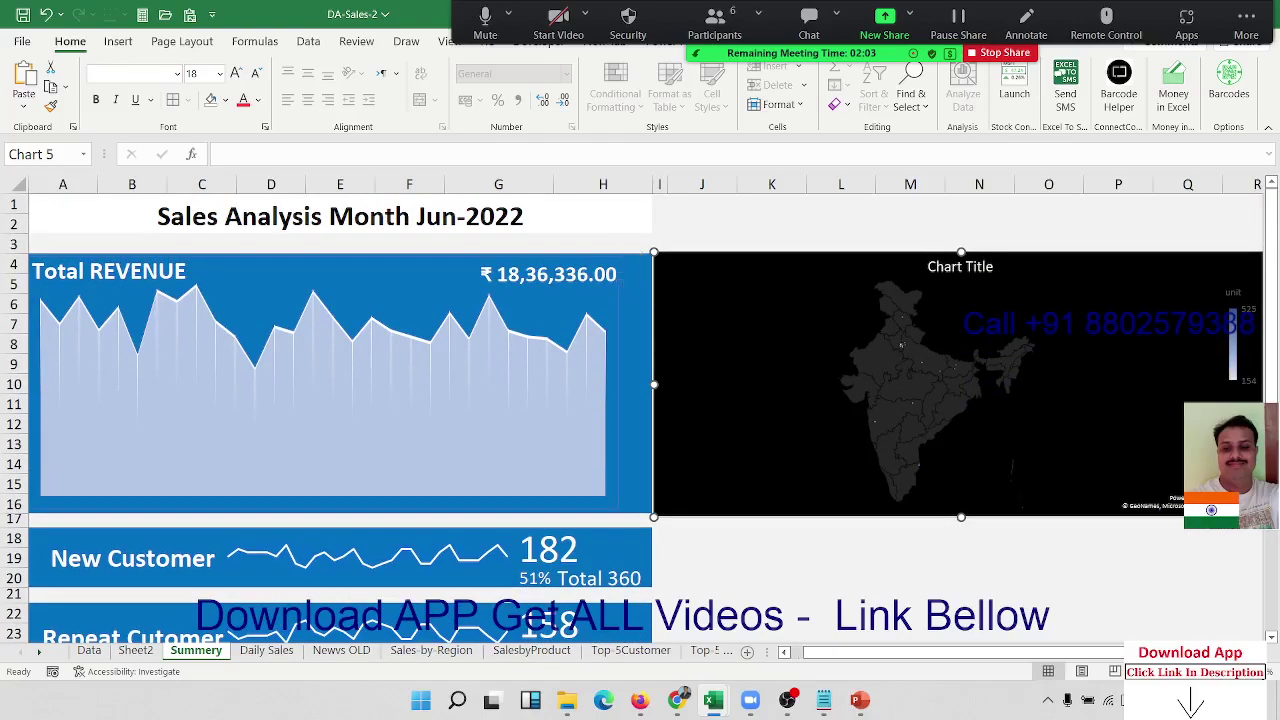
{"action": "mouse_move", "coordinate": [800, 652]}
{"action": "left_mouse_down"}
{"action": "mouse_move", "coordinate": [942, 657]}
{"action": "mouse_move", "coordinate": [848, 640]}
{"action": "mouse_move", "coordinate": [985, 597]}
{"action": "left_mouse_up"}
{"action": "left_click_drag", "start_coordinate": [1180, 516], "coordinate": [901, 512]}
Replace the map's placeholder title with 'Sales Share in India' and close the Format Shape pane
{"action": "left_click", "coordinate": [733, 270]}
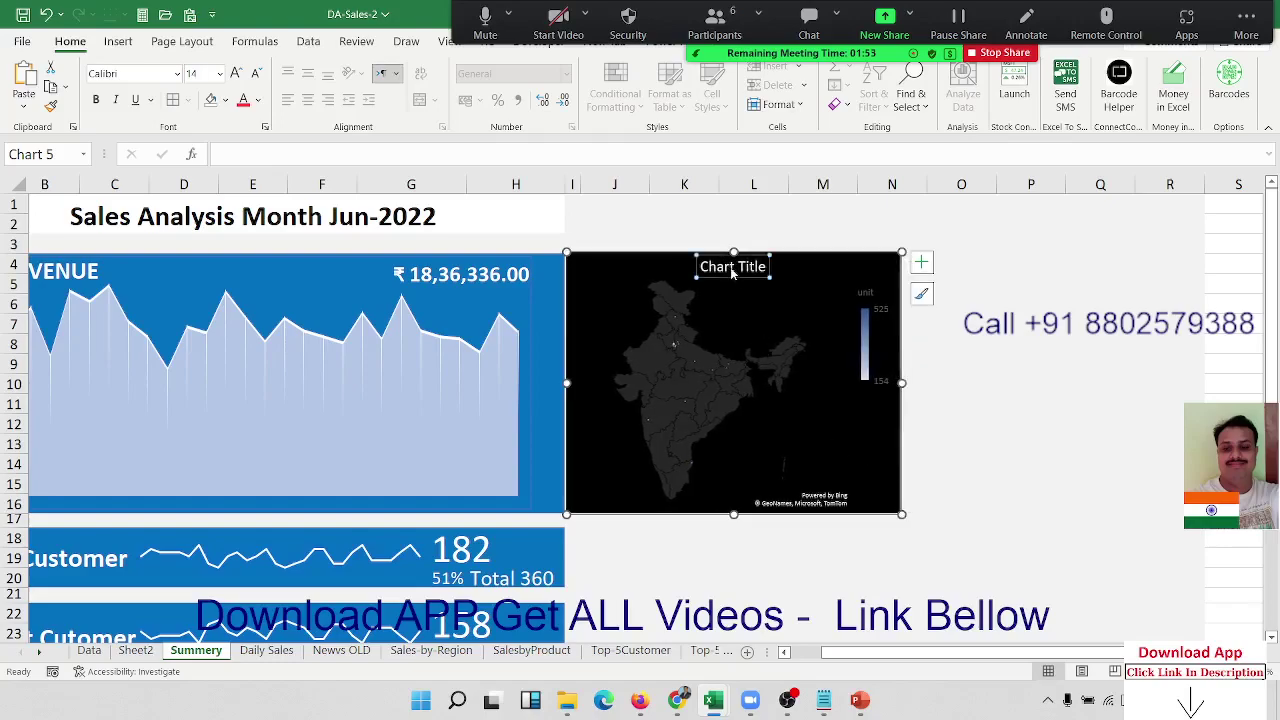
{"action": "double_click", "coordinate": [733, 270]}
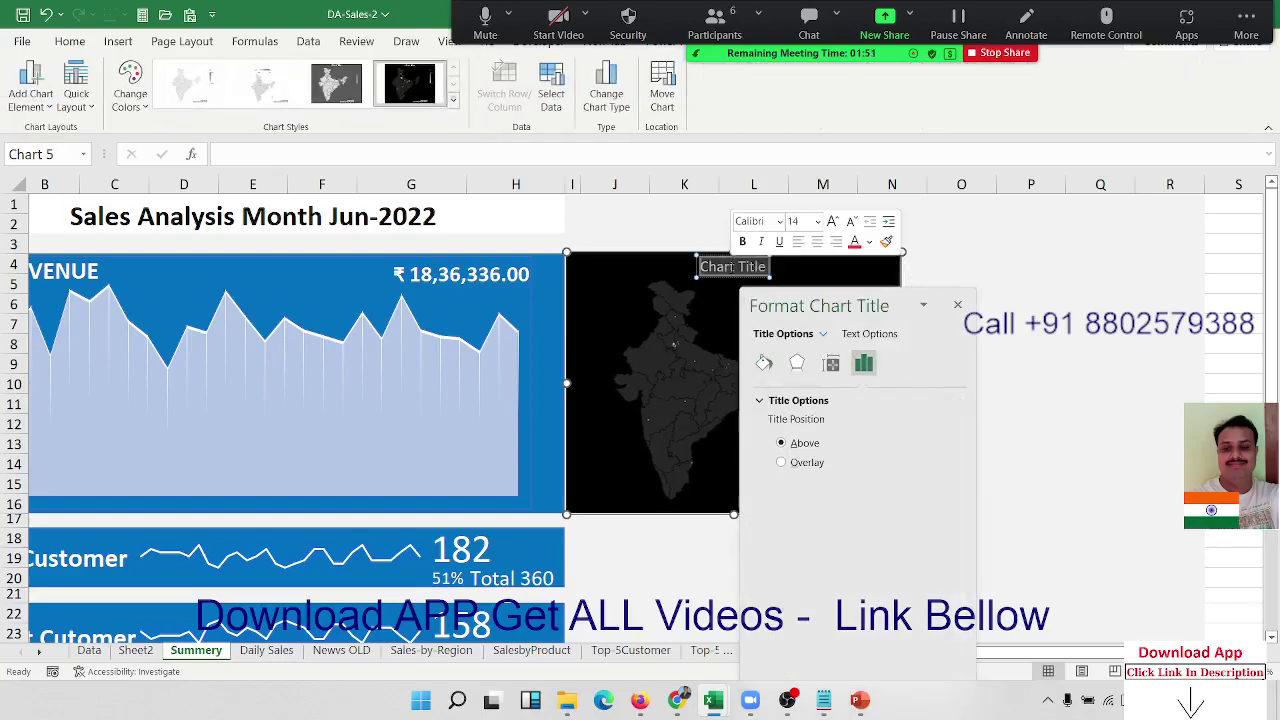
{"action": "type", "text": "Sales"}
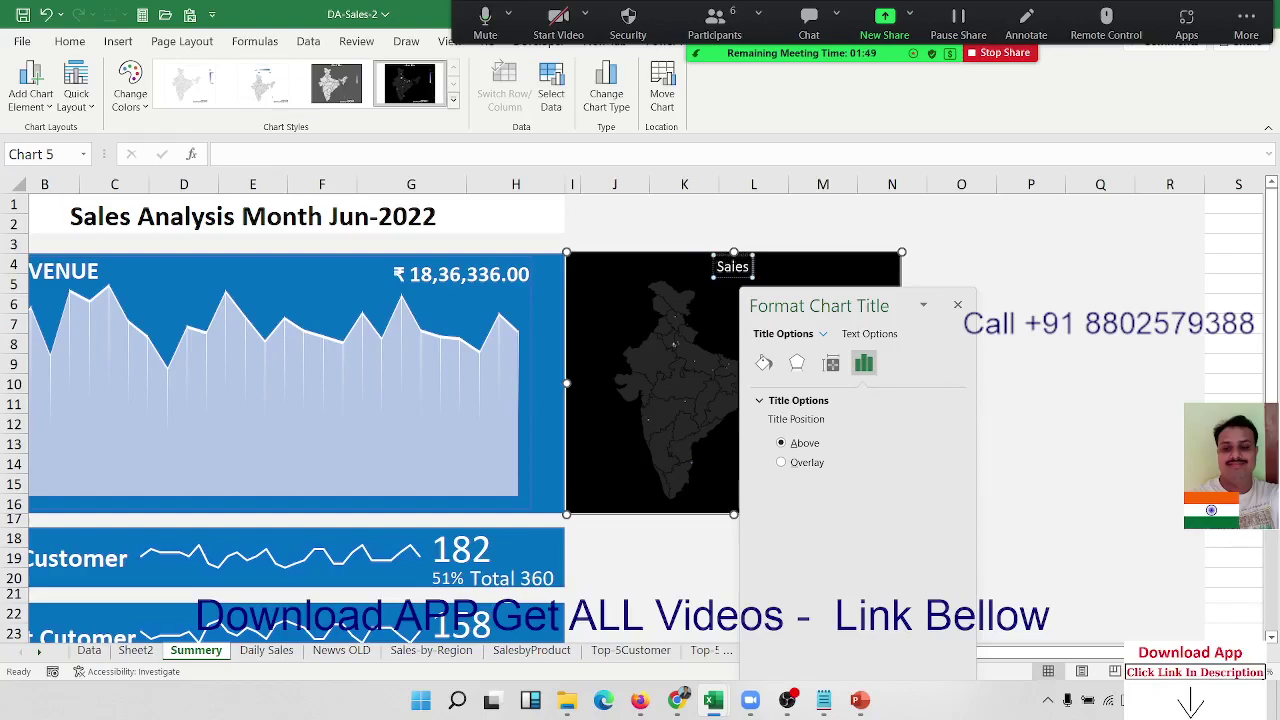
{"action": "type", "text": " Share in"}
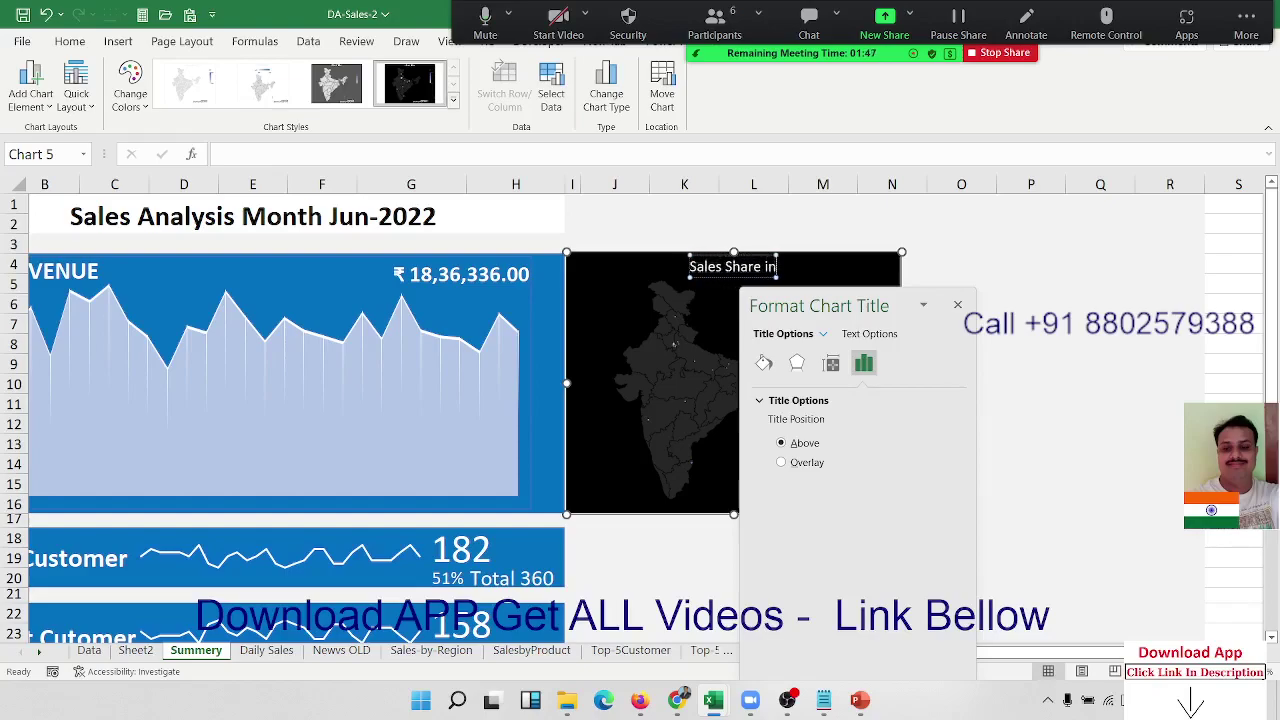
{"action": "type", "text": " Ind"}
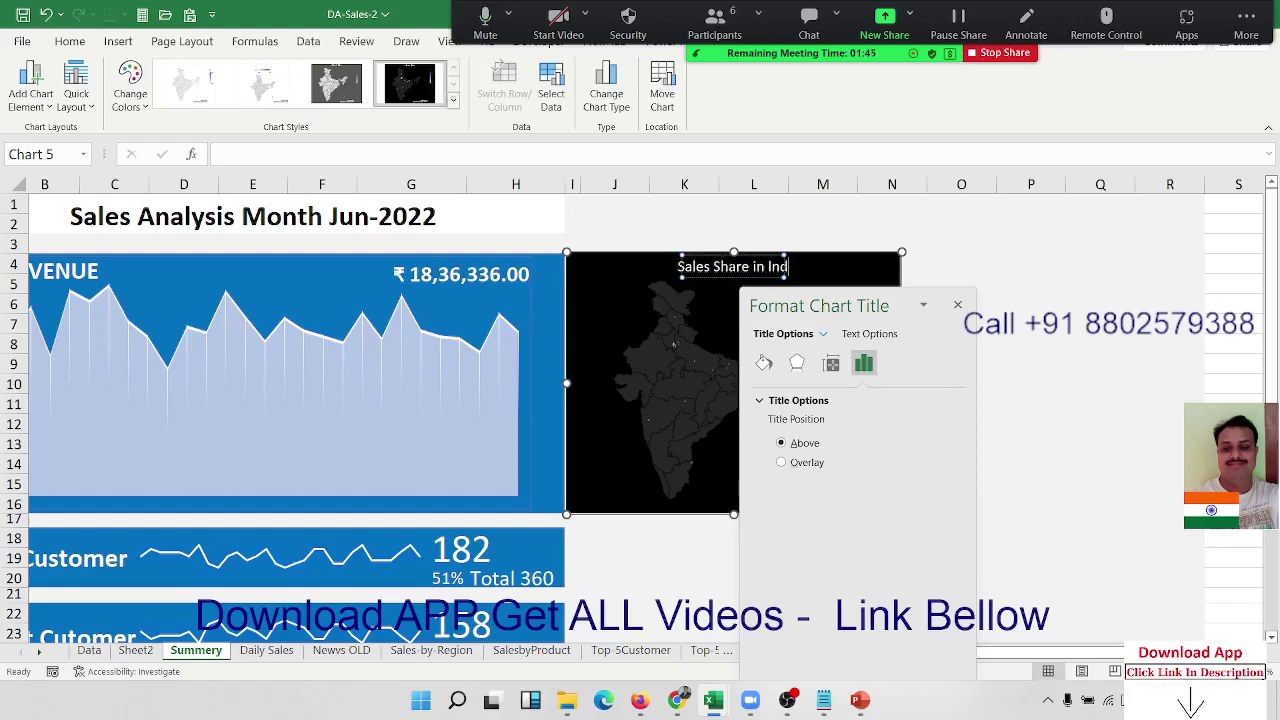
{"action": "type", "text": "ia"}
{"action": "left_click", "coordinate": [1048, 341]}
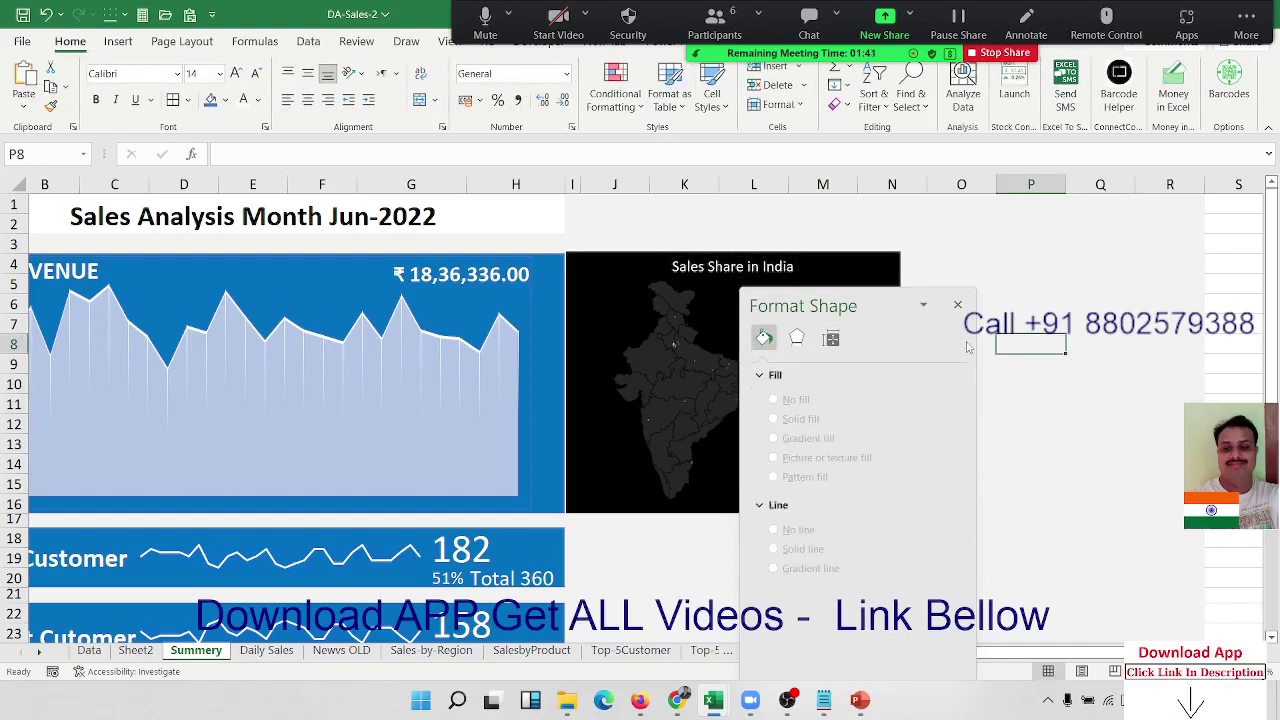
{"action": "left_click", "coordinate": [958, 305]}
{"action": "left_click", "coordinate": [840, 407]}
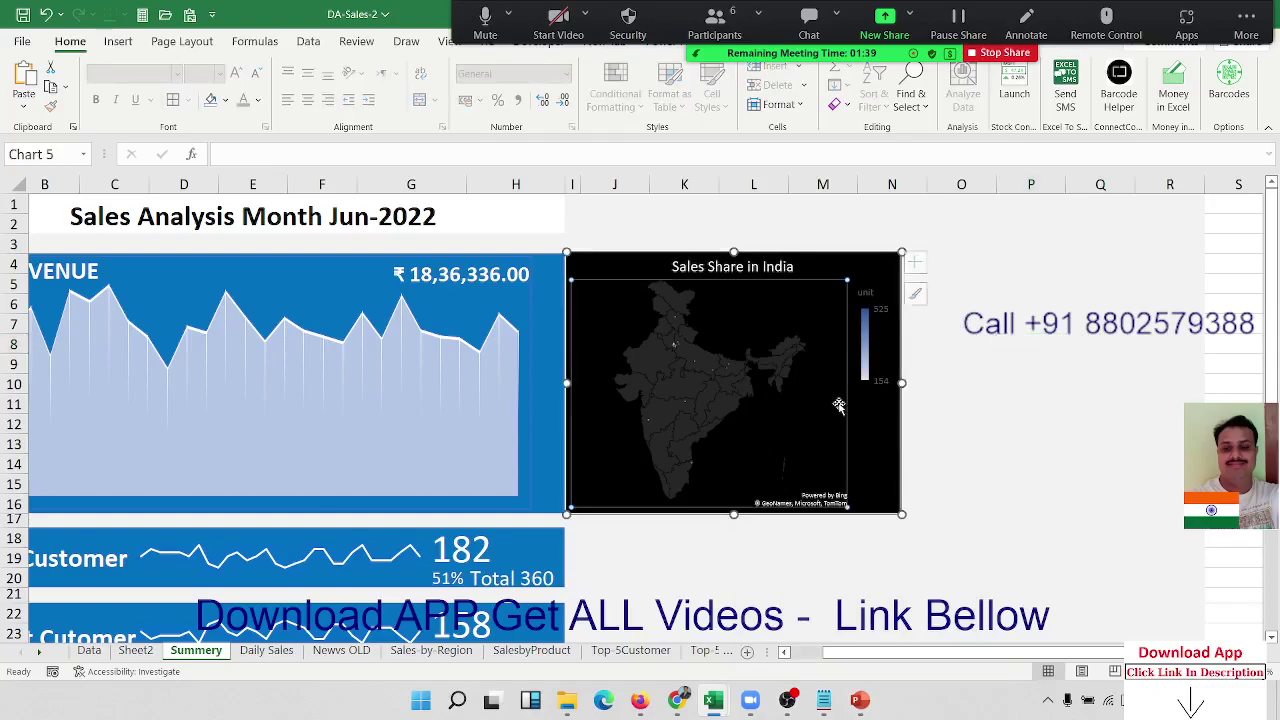
{"action": "left_click", "coordinate": [958, 446]}
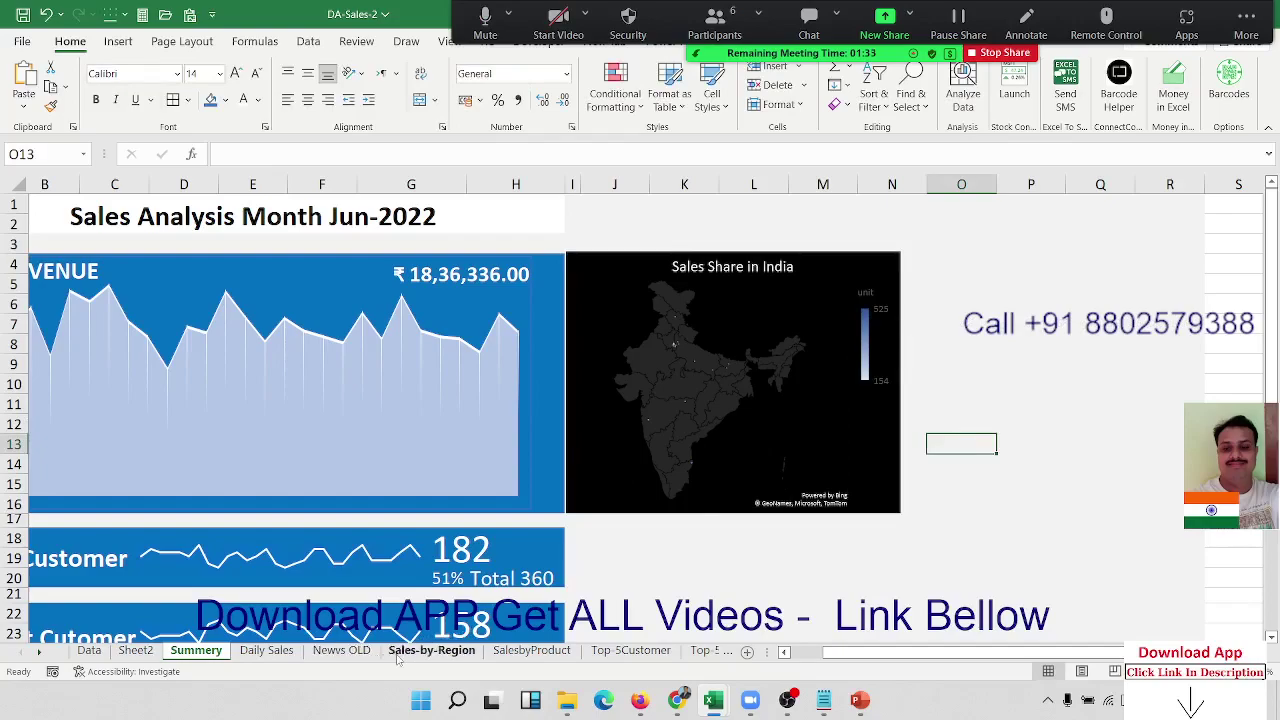
Paste the Share of Sales pie chart at P4, aligned with the map's top and matching its height
{"action": "left_click", "coordinate": [510, 655]}
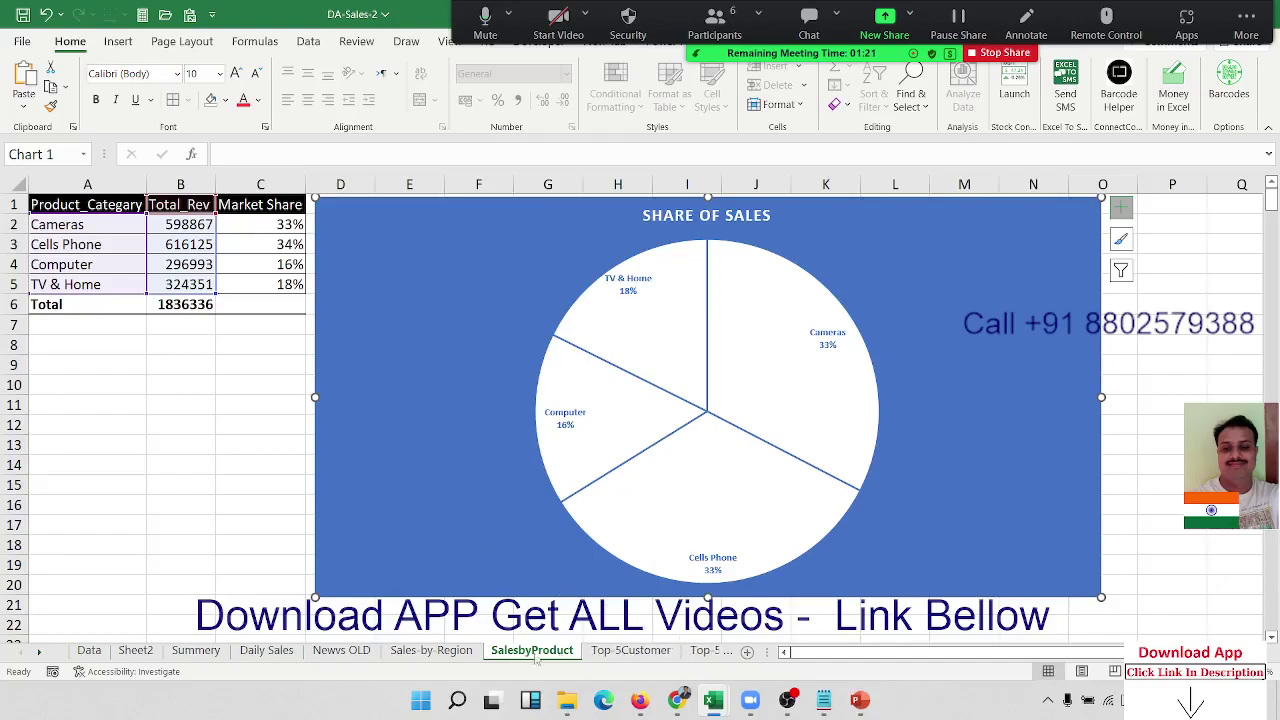
{"action": "left_click", "coordinate": [196, 650]}
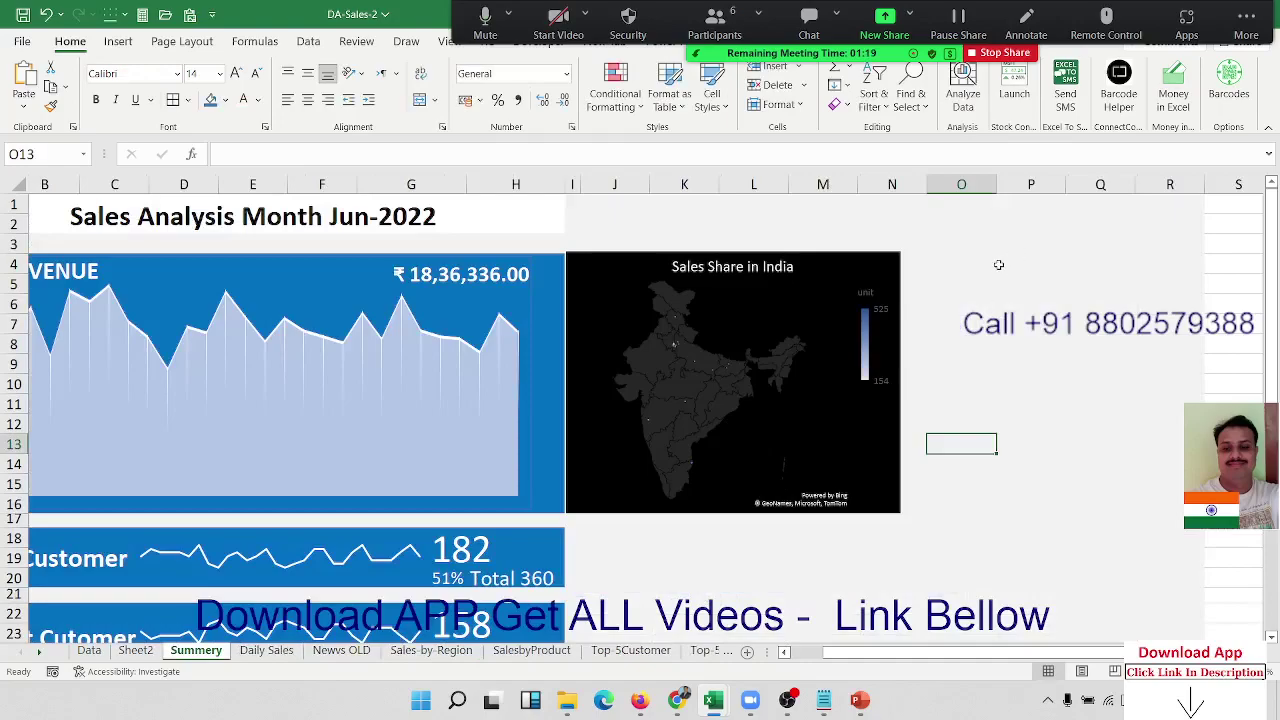
{"action": "left_click", "coordinate": [1000, 270]}
{"action": "key", "text": "ctrl+v"}
{"action": "left_click_drag", "start_coordinate": [1017, 274], "coordinate": [930, 272]}
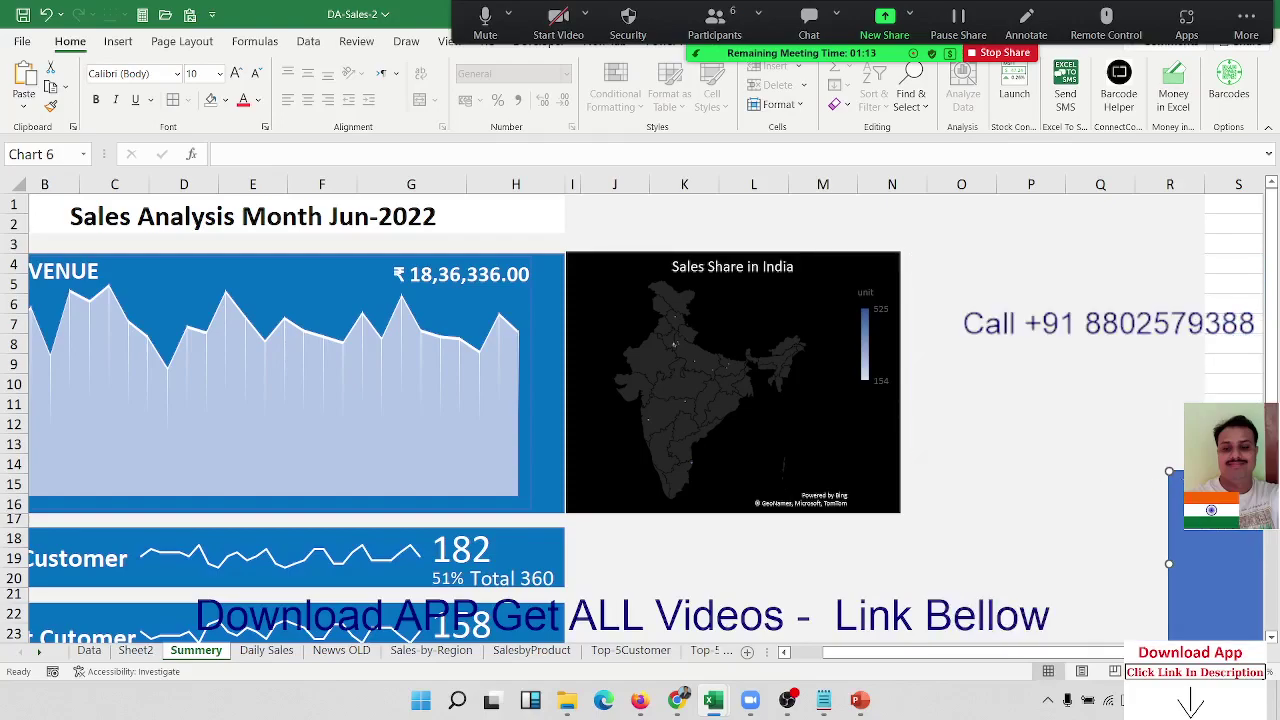
{"action": "mouse_move", "coordinate": [915, 257]}
{"action": "left_mouse_down"}
{"action": "mouse_move", "coordinate": [915, 323]}
{"action": "mouse_move", "coordinate": [927, 251]}
{"action": "left_mouse_up"}
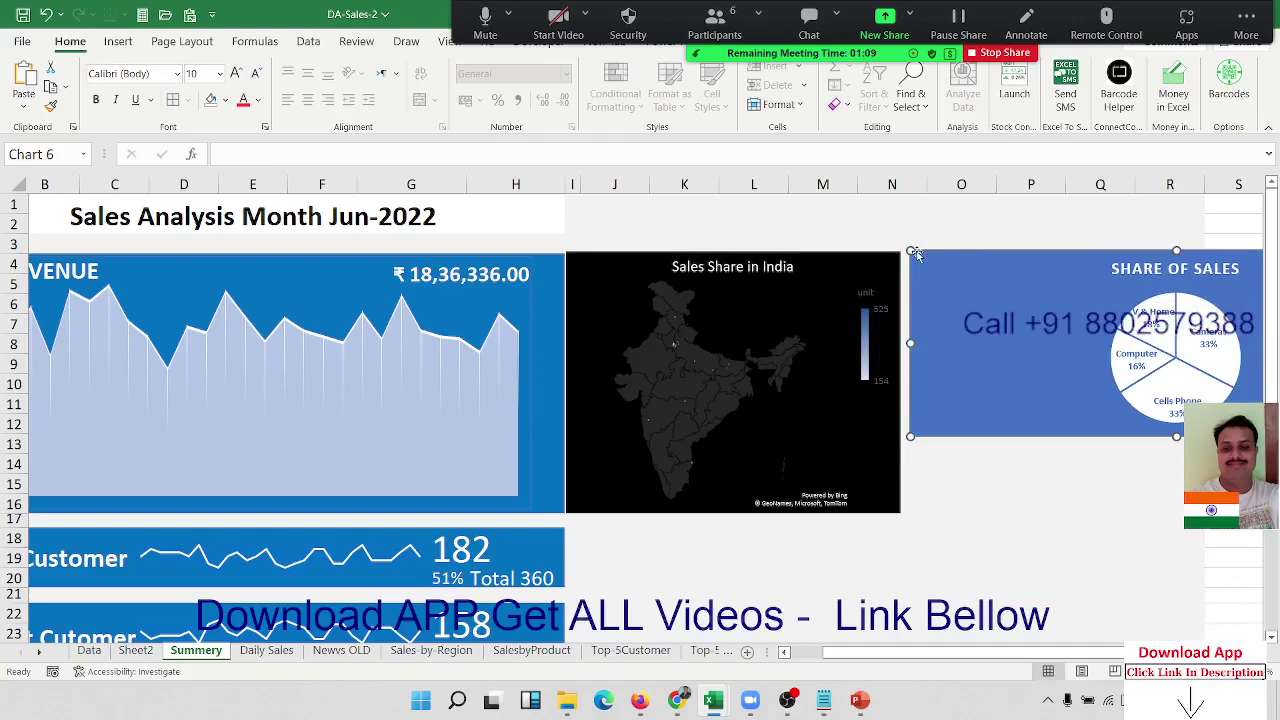
{"action": "left_click_drag", "start_coordinate": [910, 250], "coordinate": [938, 260]}
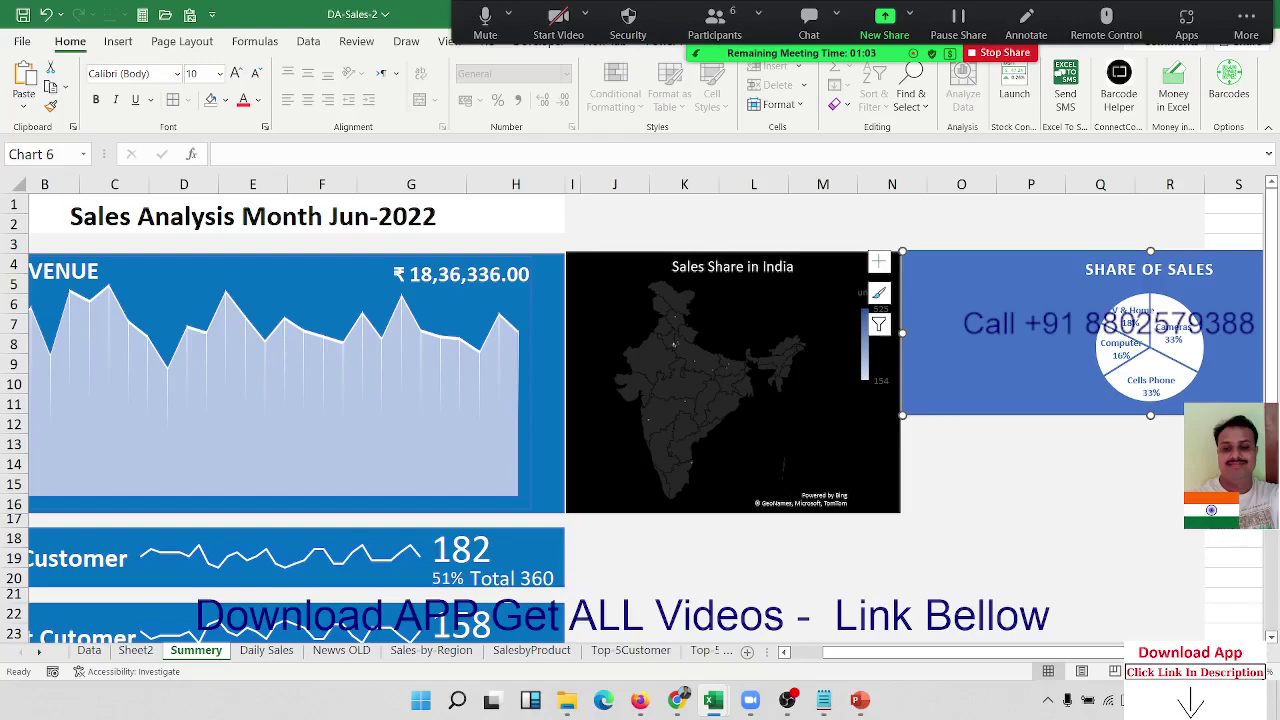
{"action": "scroll", "coordinate": [1141, 418], "scroll_direction": "right", "scroll_amount": 4}
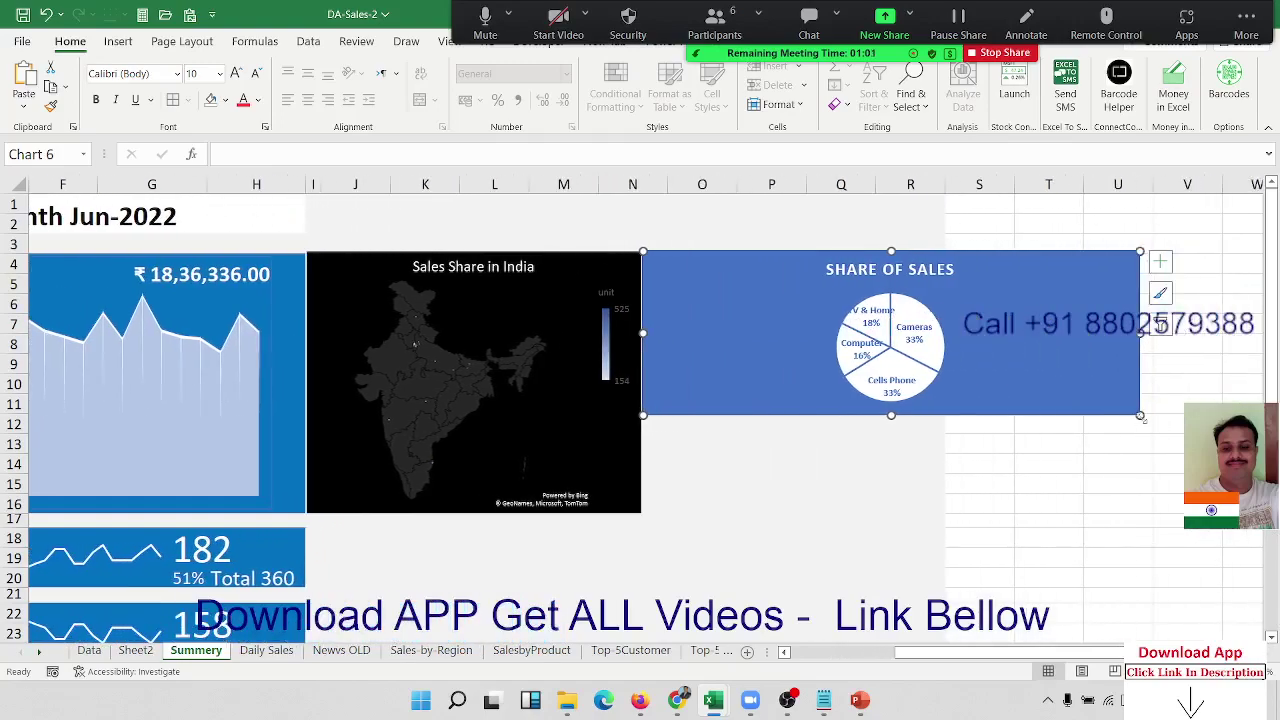
{"action": "left_click_drag", "start_coordinate": [1141, 418], "coordinate": [936, 512]}
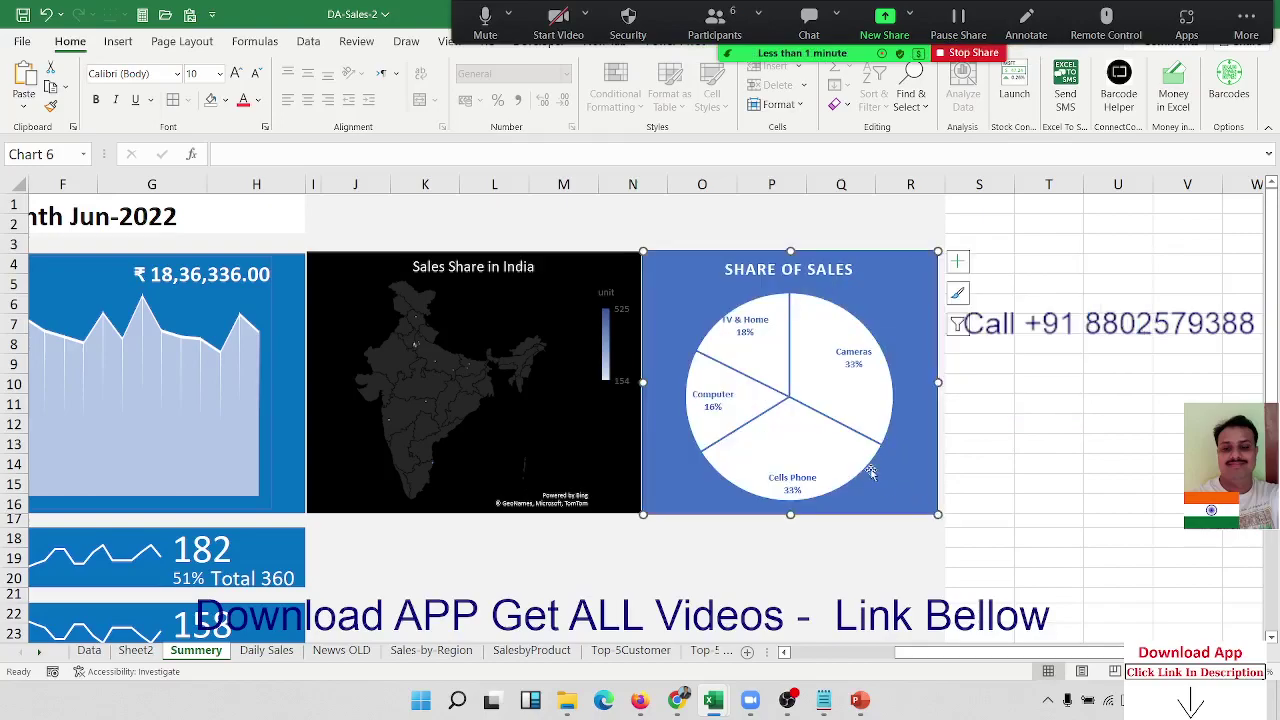
Enlarge the pie's plot area, then shrink it slightly so it clears the title
{"action": "left_click", "coordinate": [844, 446]}
{"action": "left_click", "coordinate": [864, 309]}
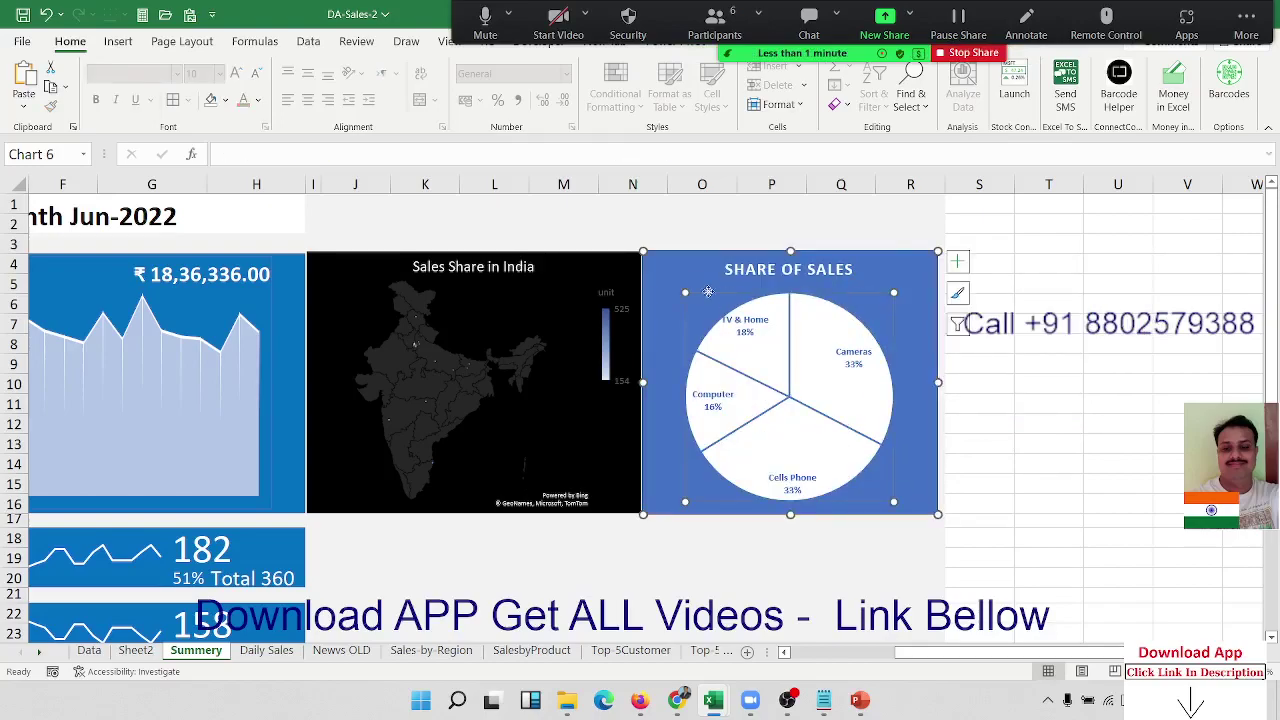
{"action": "left_click_drag", "start_coordinate": [664, 267], "coordinate": [663, 268]}
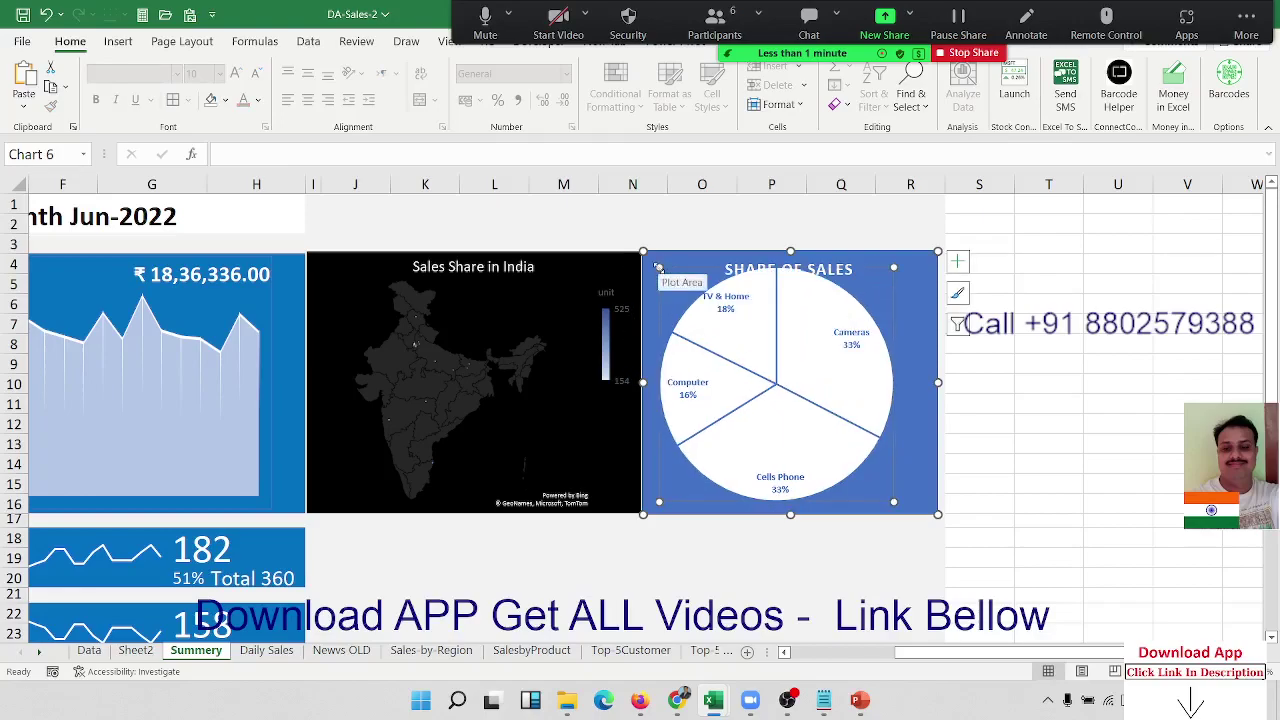
{"action": "left_click_drag", "start_coordinate": [660, 268], "coordinate": [668, 275]}
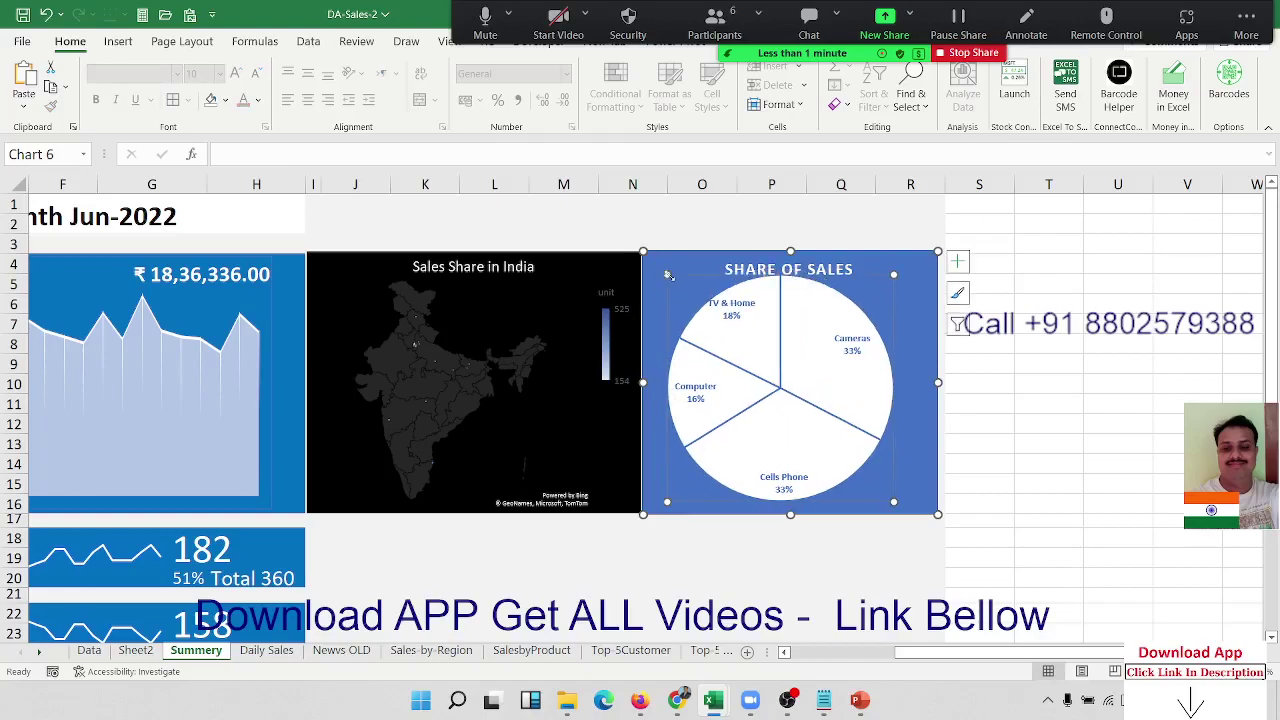
{"action": "left_click", "coordinate": [1030, 368]}
{"action": "left_click", "coordinate": [872, 557]}
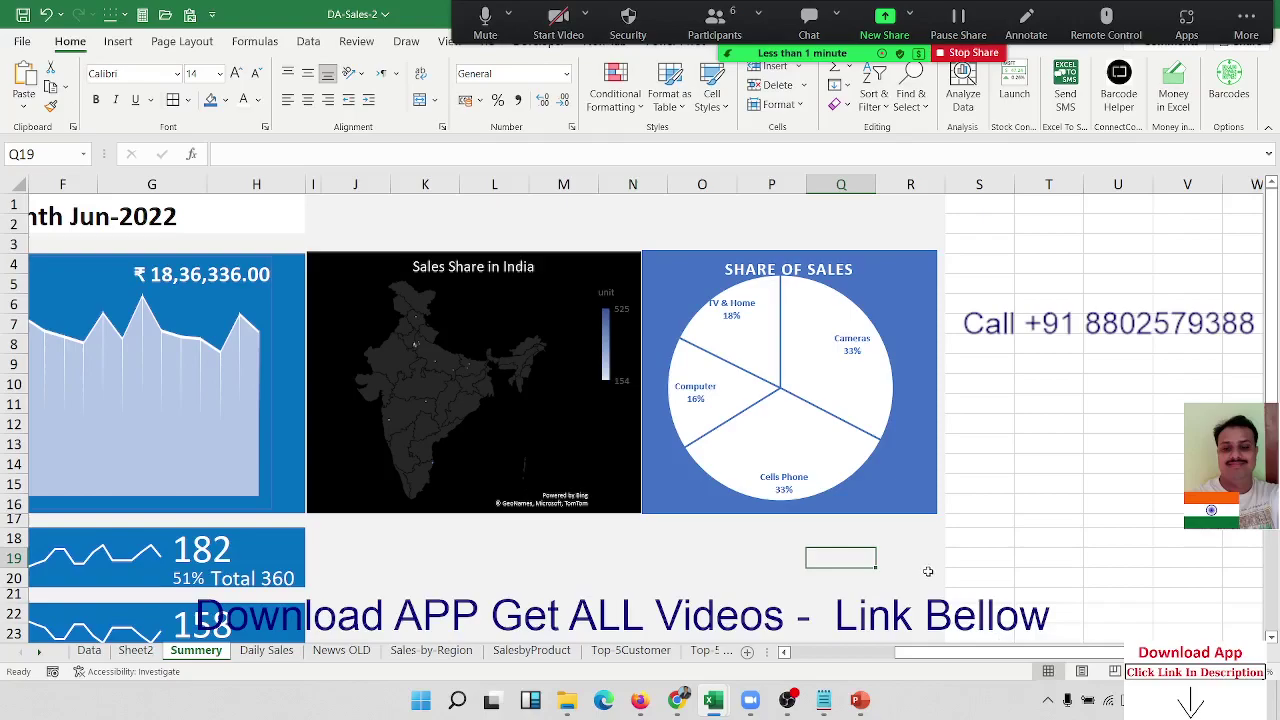
{"action": "scroll", "coordinate": [928, 571], "scroll_direction": "down", "scroll_amount": 3}
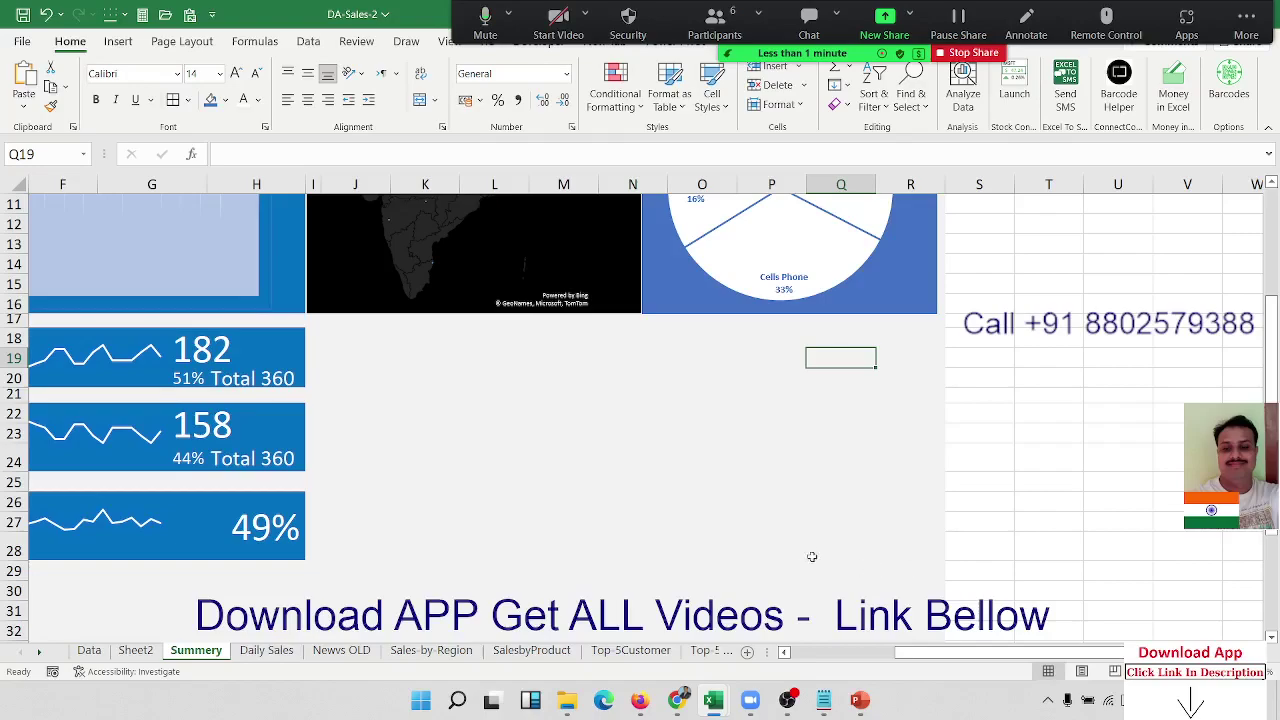
{"action": "left_click", "coordinate": [414, 401]}
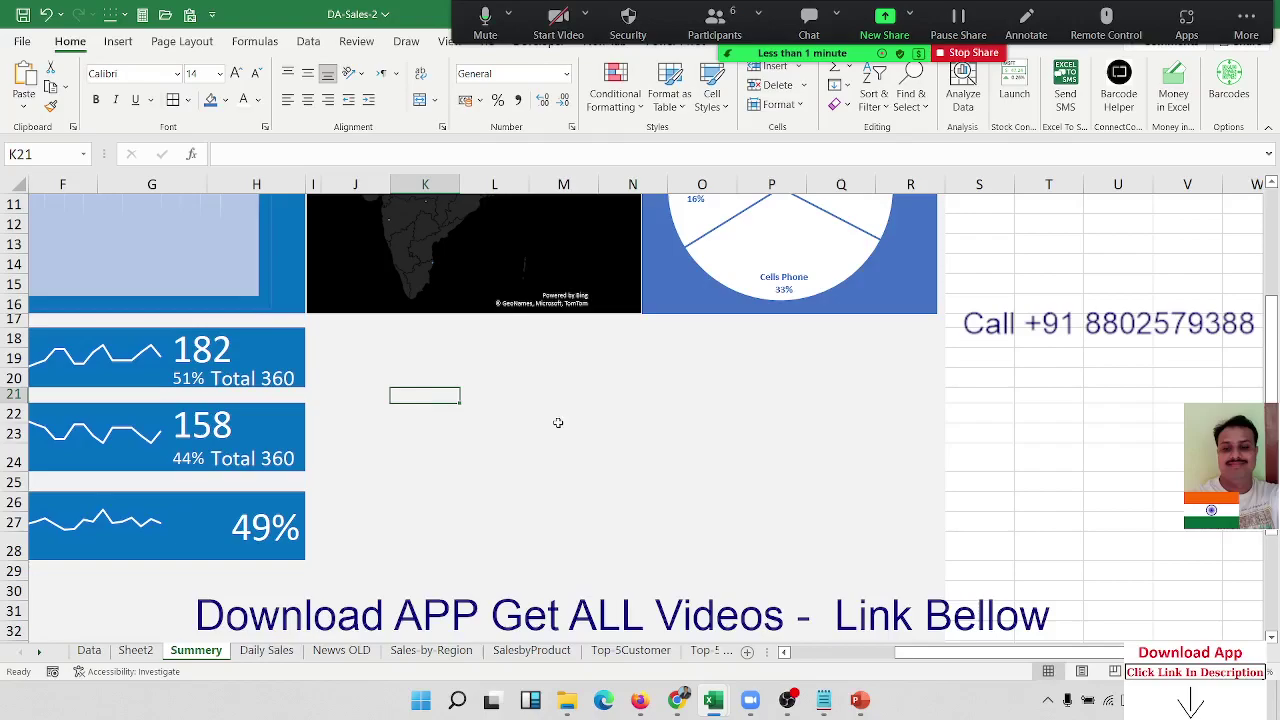
{"action": "left_click", "coordinate": [339, 358]}
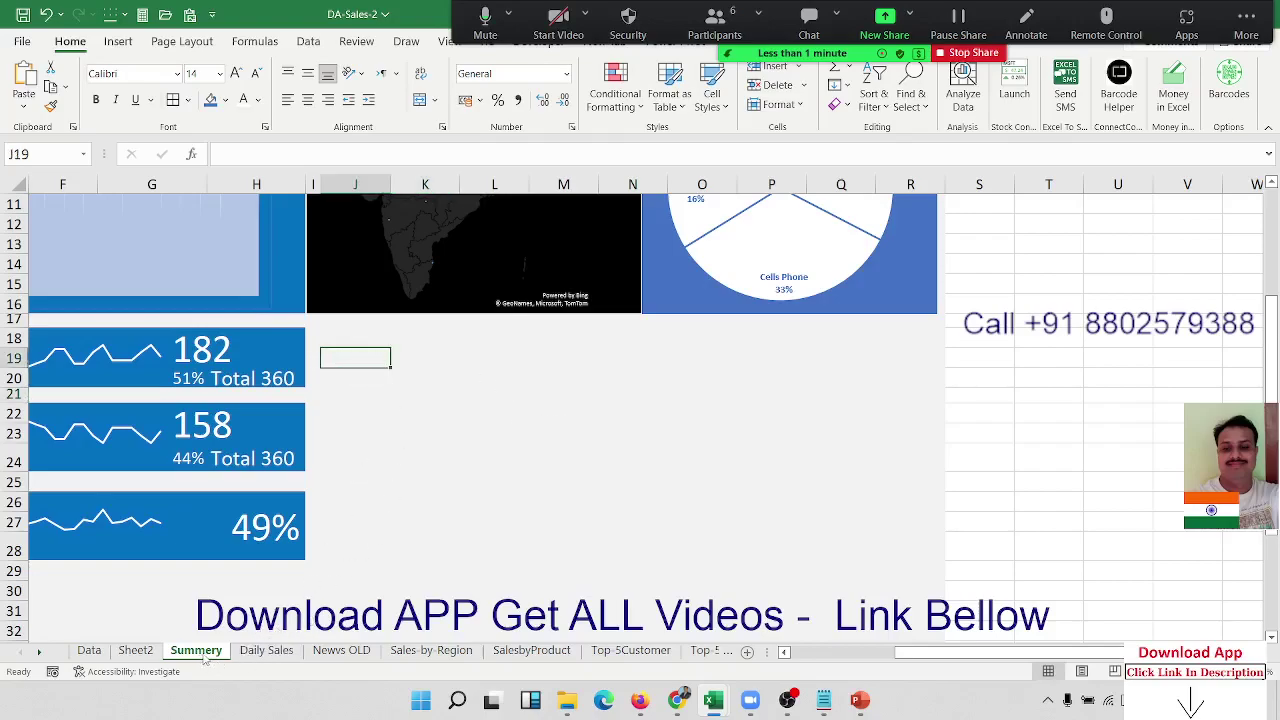
{"action": "left_click", "coordinate": [135, 650]}
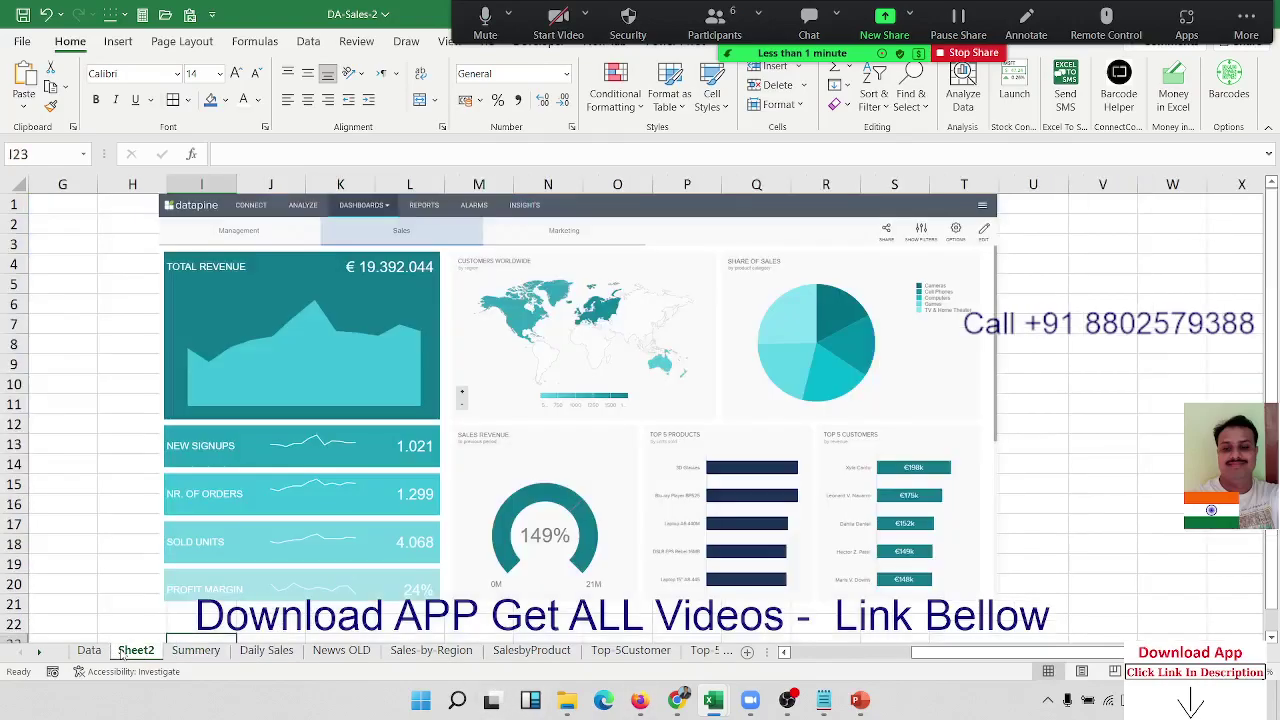
{"action": "left_click", "coordinate": [89, 651]}
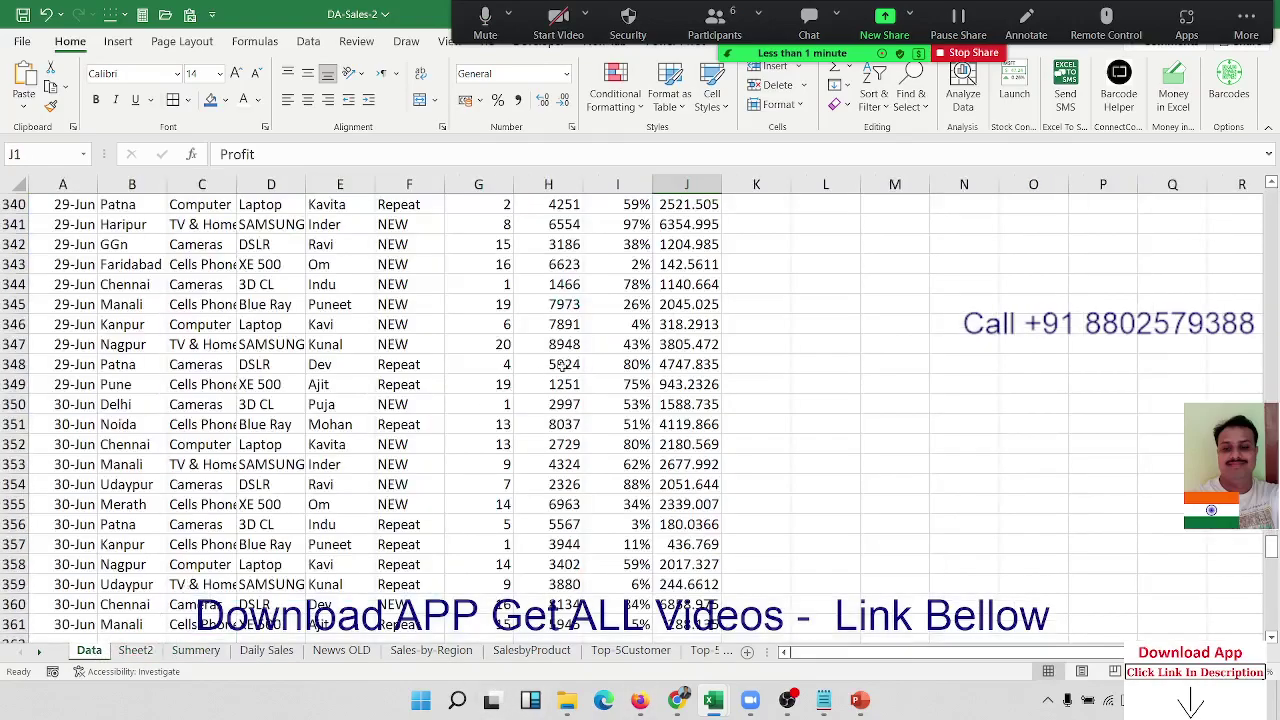
{"action": "left_click", "coordinate": [563, 358]}
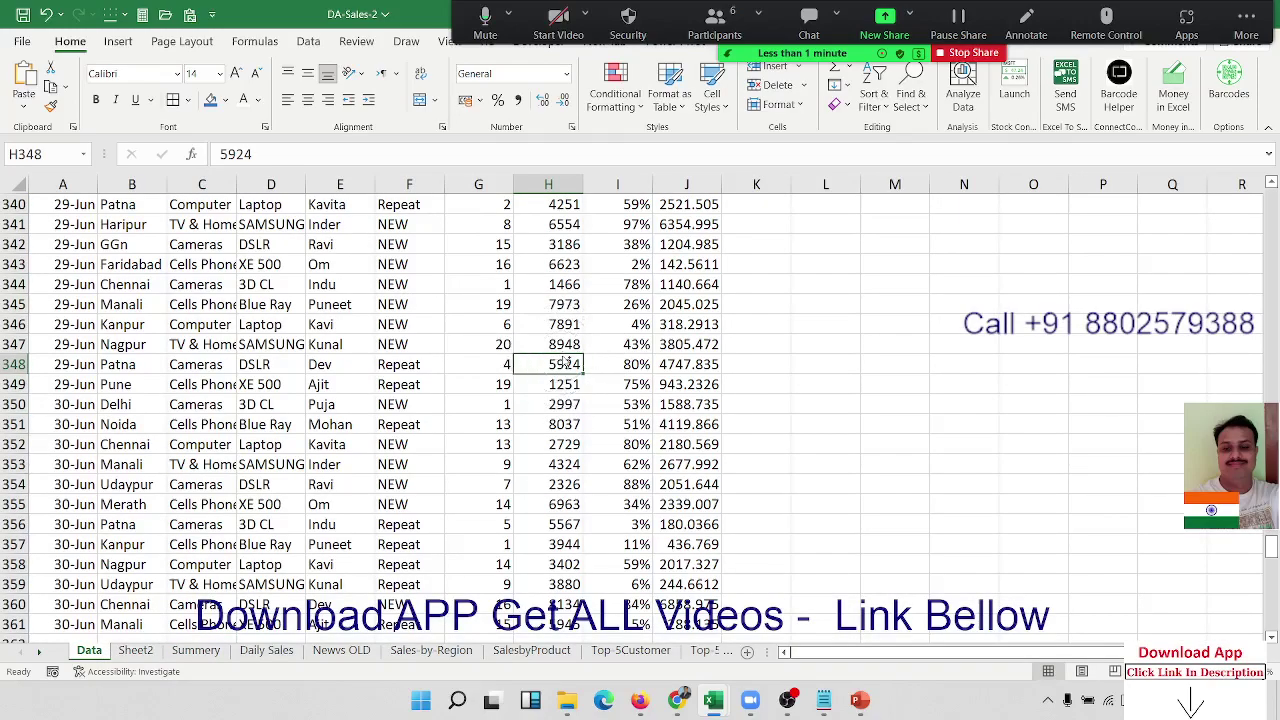
{"action": "key", "text": "Up"}
{"action": "key", "text": "ctrl+Up"}
{"action": "key", "text": "ctrl+Left"}
{"action": "key", "text": "Down"}
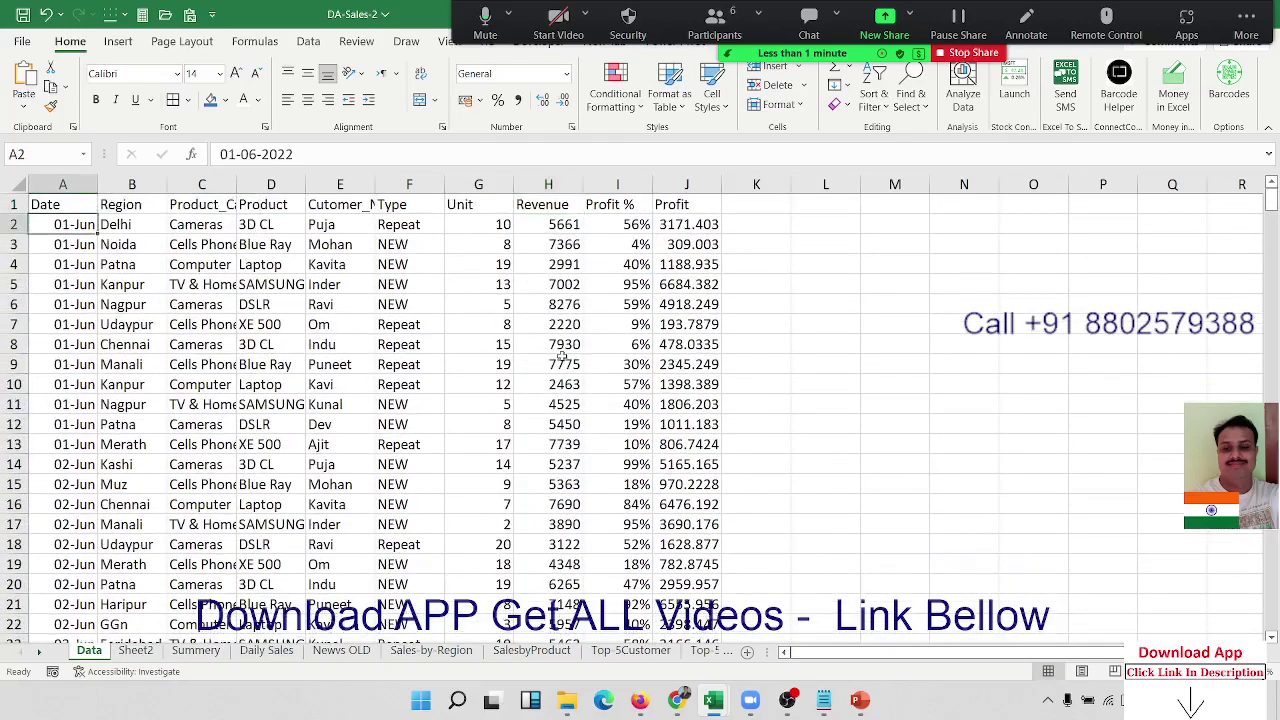
{"action": "key", "text": "Right"}
{"action": "key", "text": "Right"}
{"action": "key", "text": "Right"}
{"action": "key", "text": "Right"}
{"action": "key", "text": "Right"}
{"action": "key", "text": "ctrl+shift+Down"}
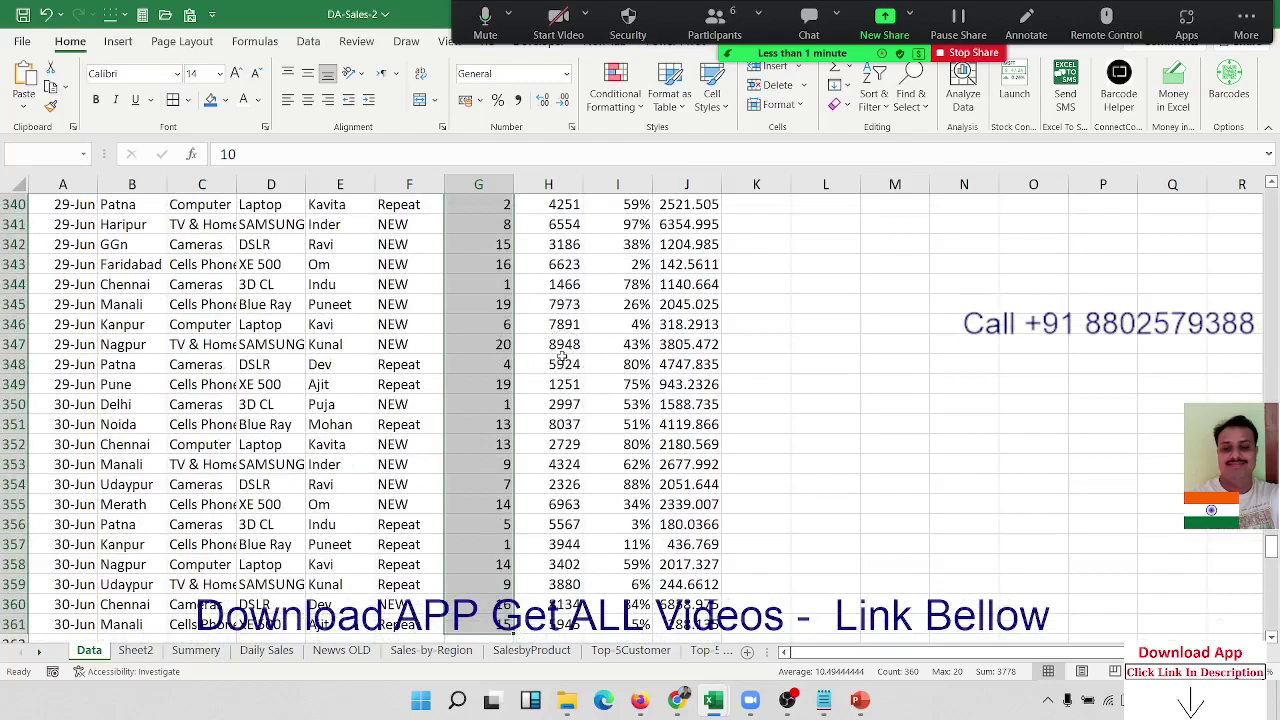
{"action": "key", "text": "ctrl+shift+Up"}
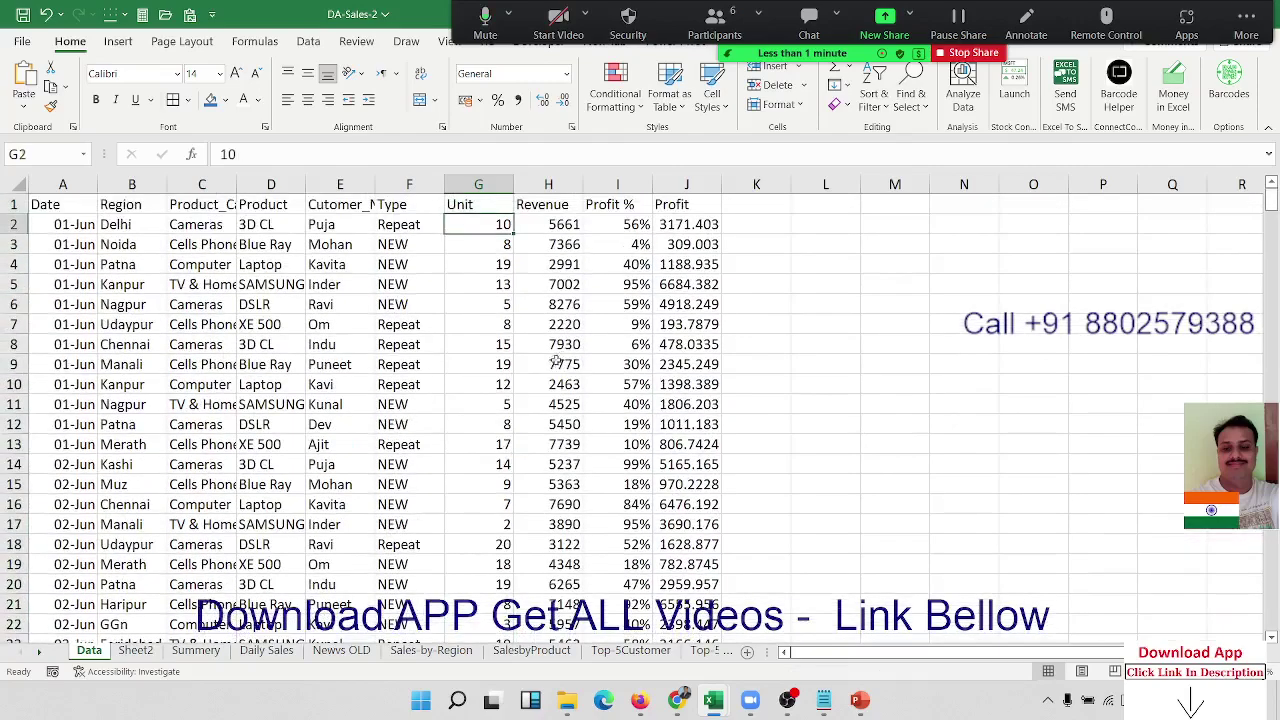
{"action": "left_click", "coordinate": [135, 651]}
{"action": "left_click", "coordinate": [180, 652]}
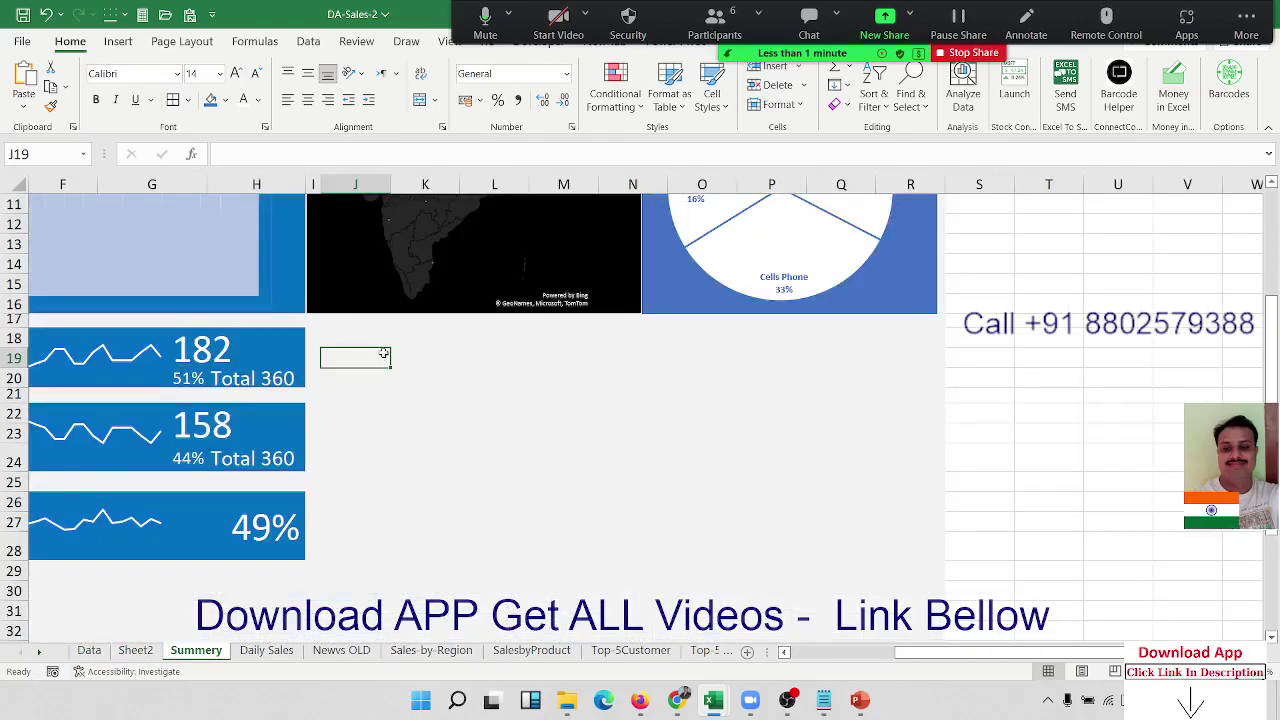
Enter the label 'Target' in cell J18, correcting the initial 'Targer' typo
{"action": "key", "text": "Up"}
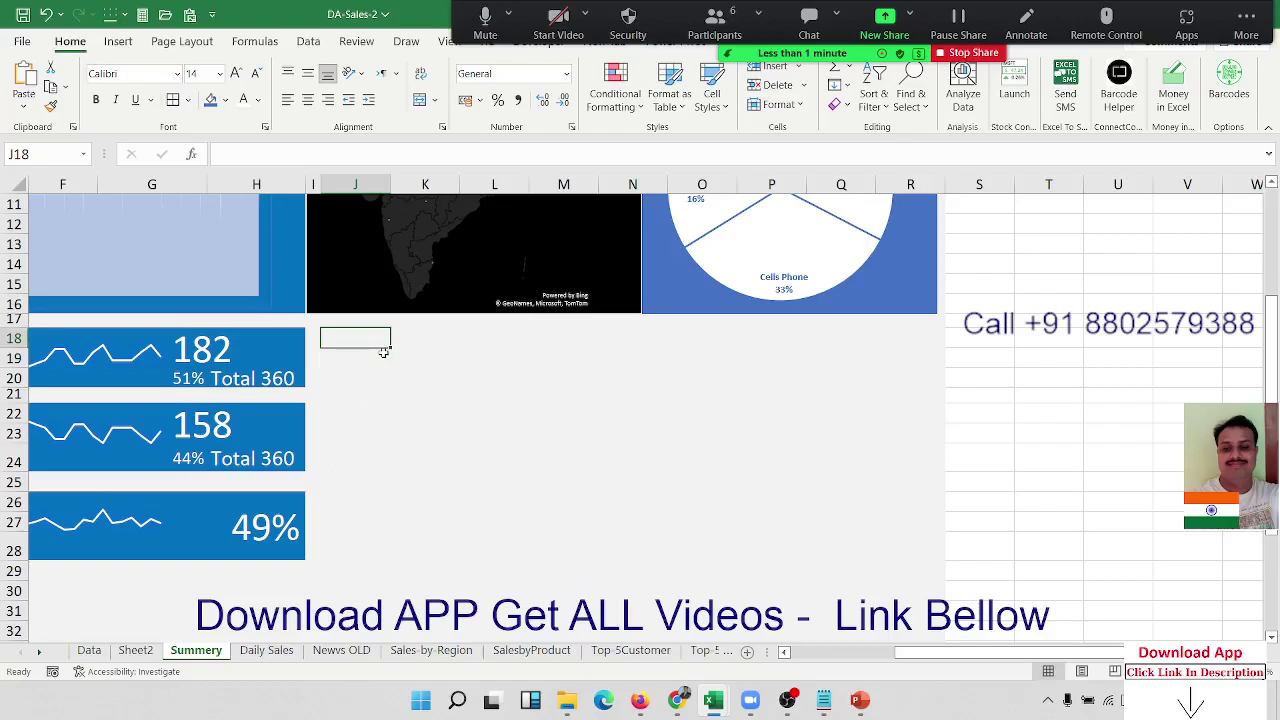
{"action": "type", "text": "Targer"}
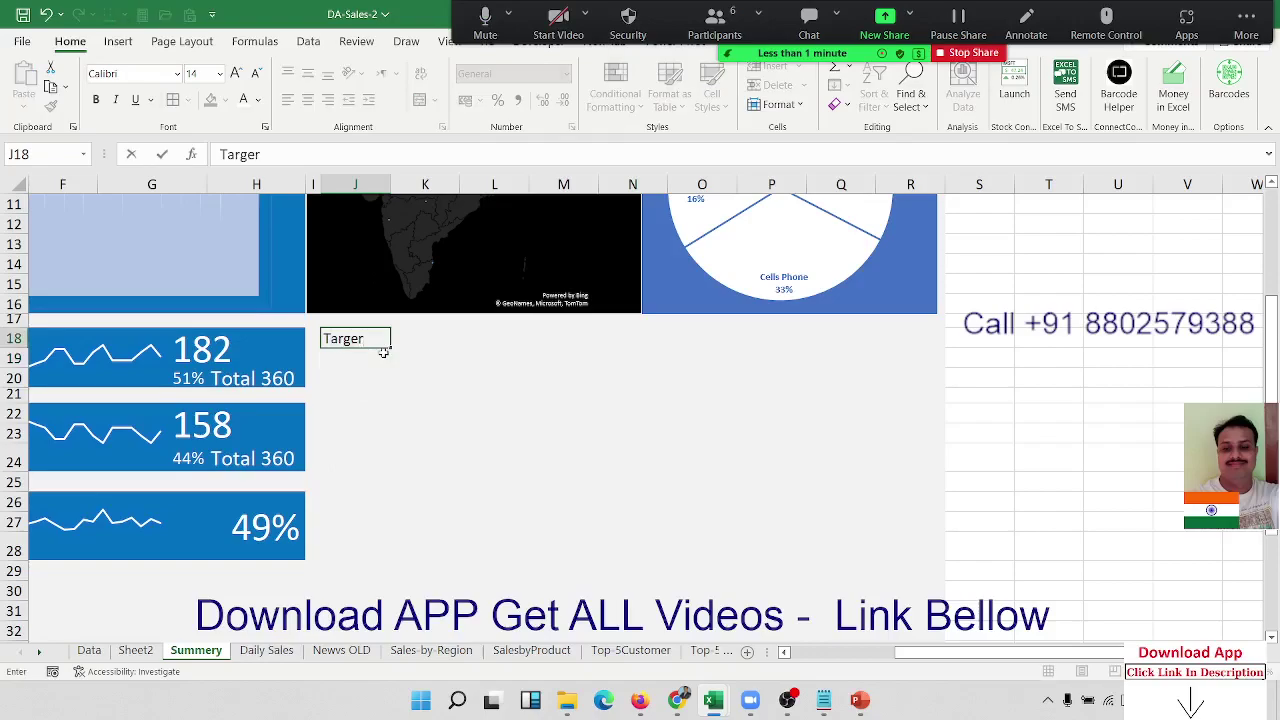
{"action": "key", "text": "Return"}
{"action": "key", "text": "Up"}
{"action": "type", "text": "Tar"}
{"action": "type", "text": "ge"}
{"action": "key", "text": "Tab"}
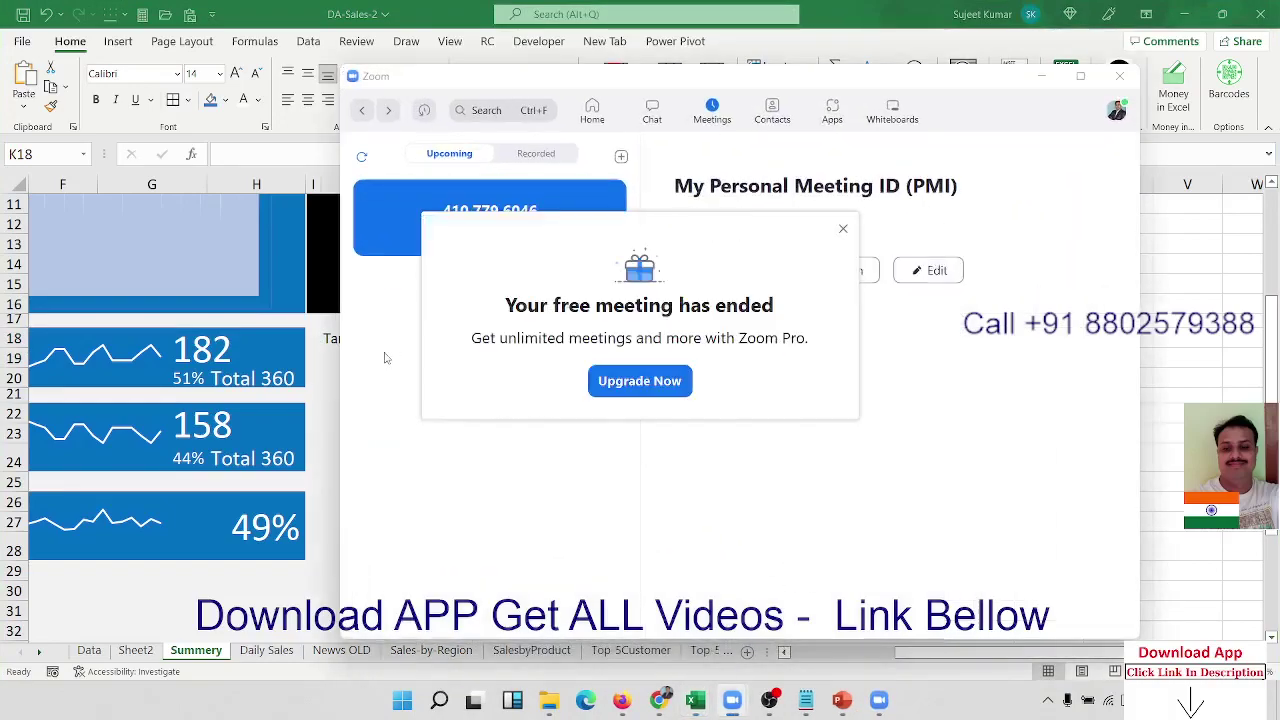
Dismiss the meeting-ended notice, start a new personal meeting and maximize its window
{"action": "left_click", "coordinate": [843, 229]}
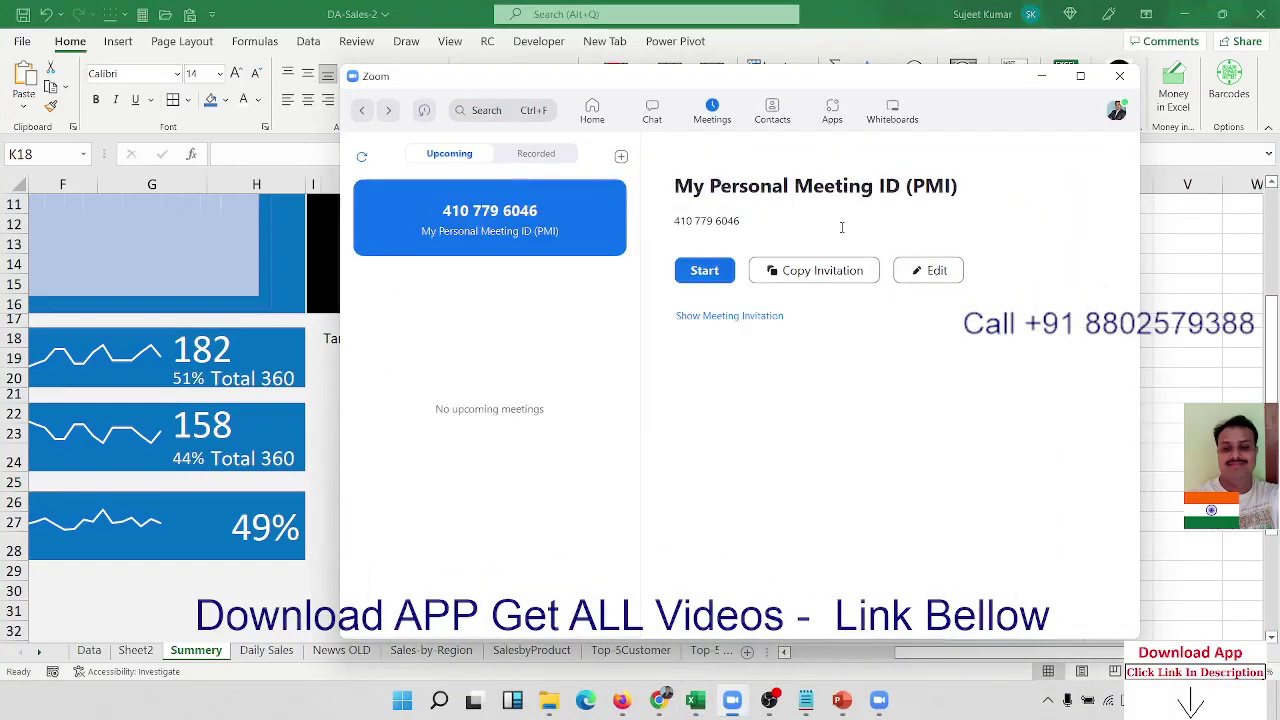
{"action": "left_click", "coordinate": [705, 279]}
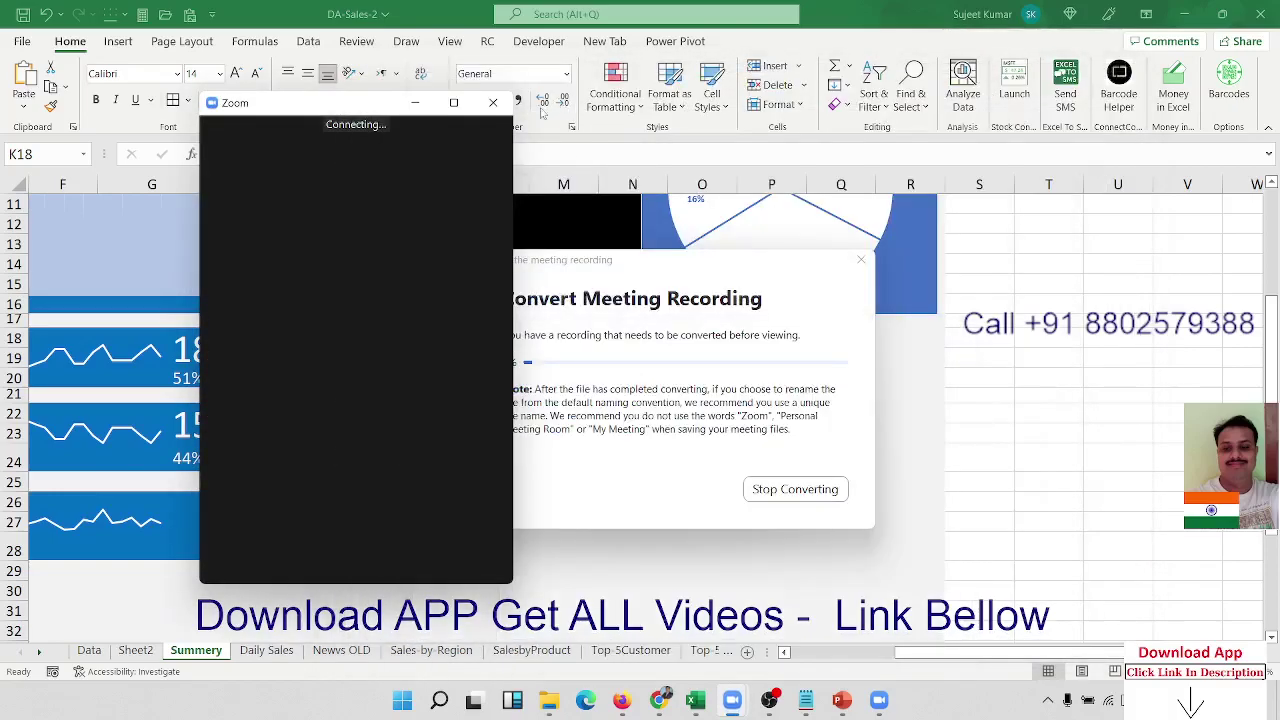
{"action": "left_click_drag", "start_coordinate": [725, 258], "coordinate": [1003, 678]}
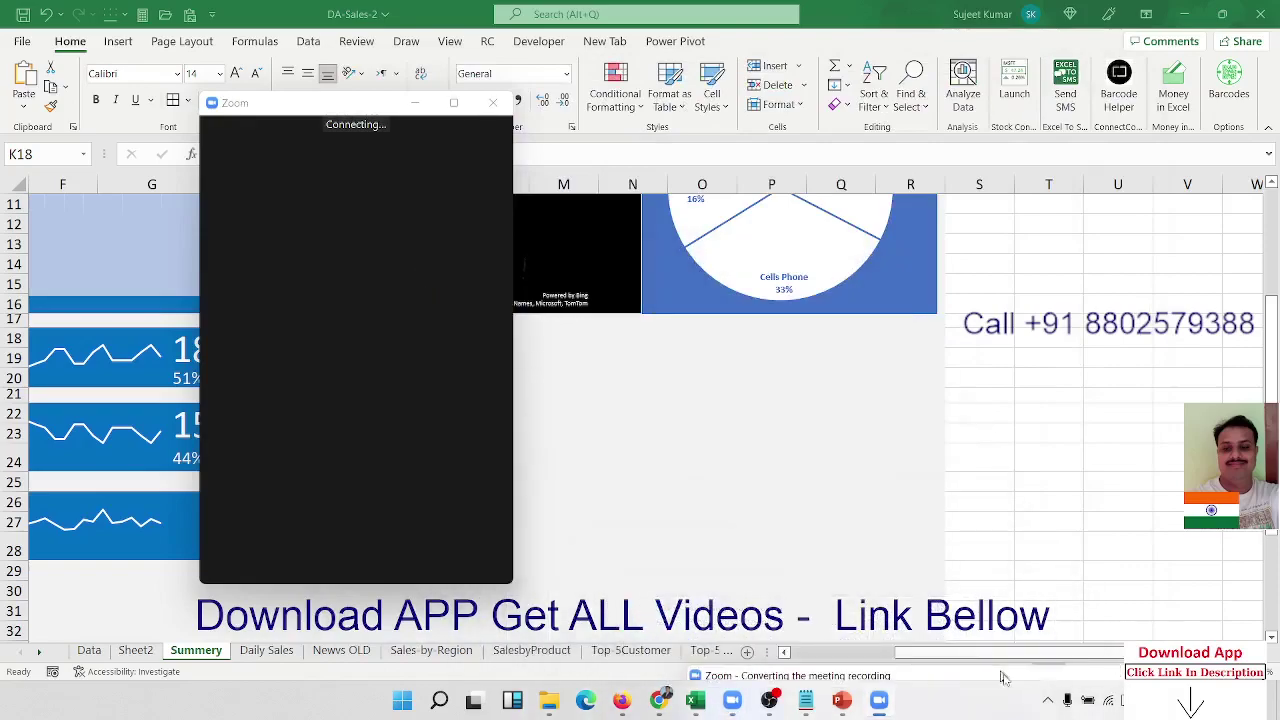
{"action": "left_click", "coordinate": [453, 104]}
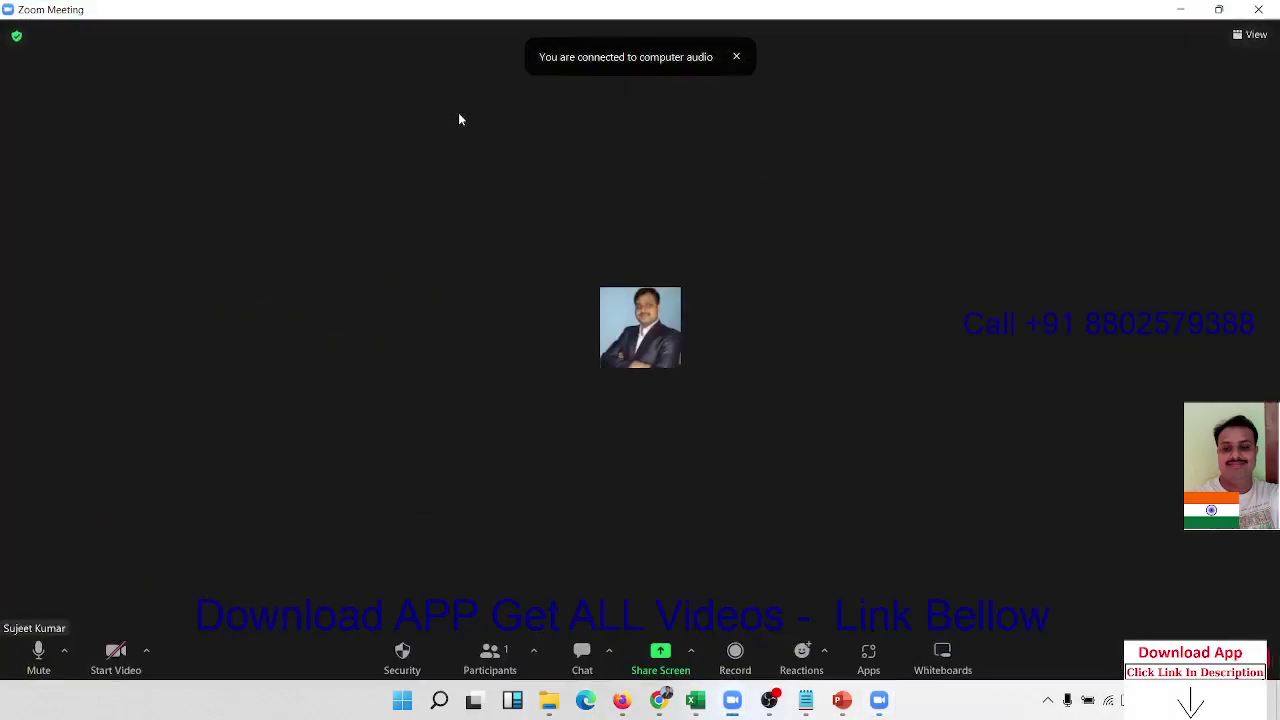
Share the screen showing the Excel workbook and admit the waiting attendee
{"action": "left_click", "coordinate": [660, 658]}
{"action": "left_click", "coordinate": [986, 575]}
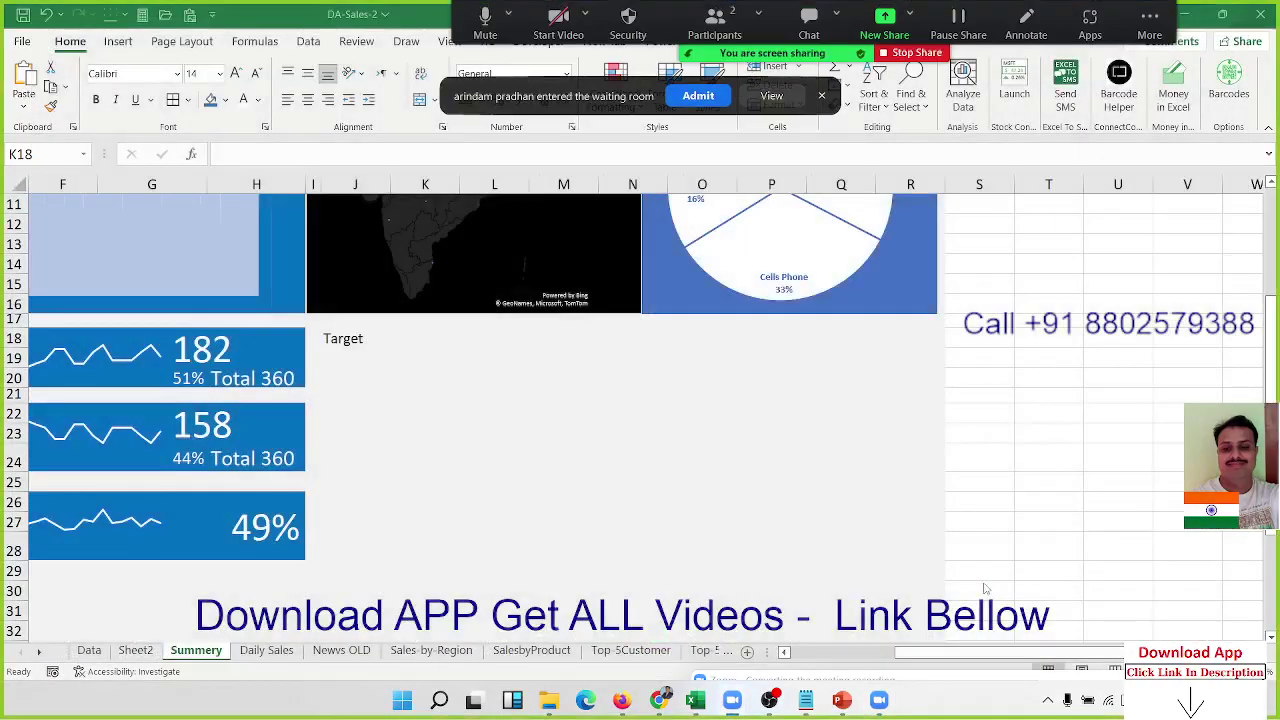
{"action": "left_click", "coordinate": [716, 102]}
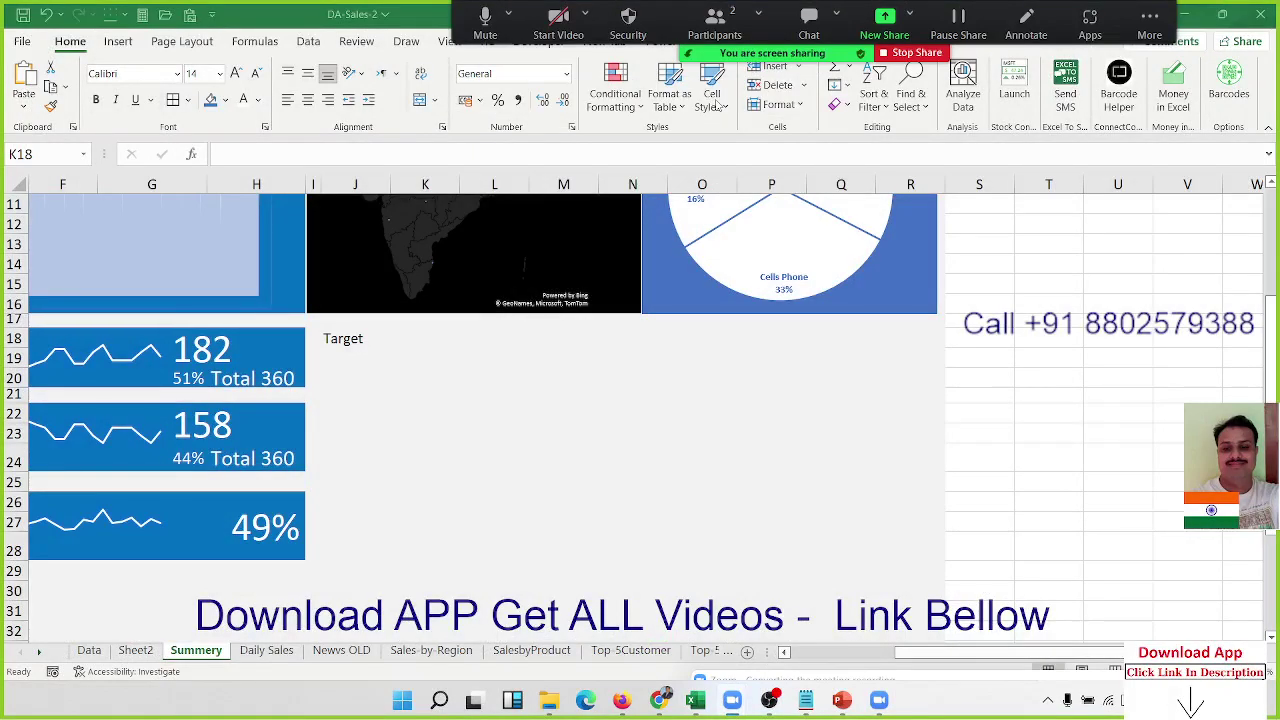
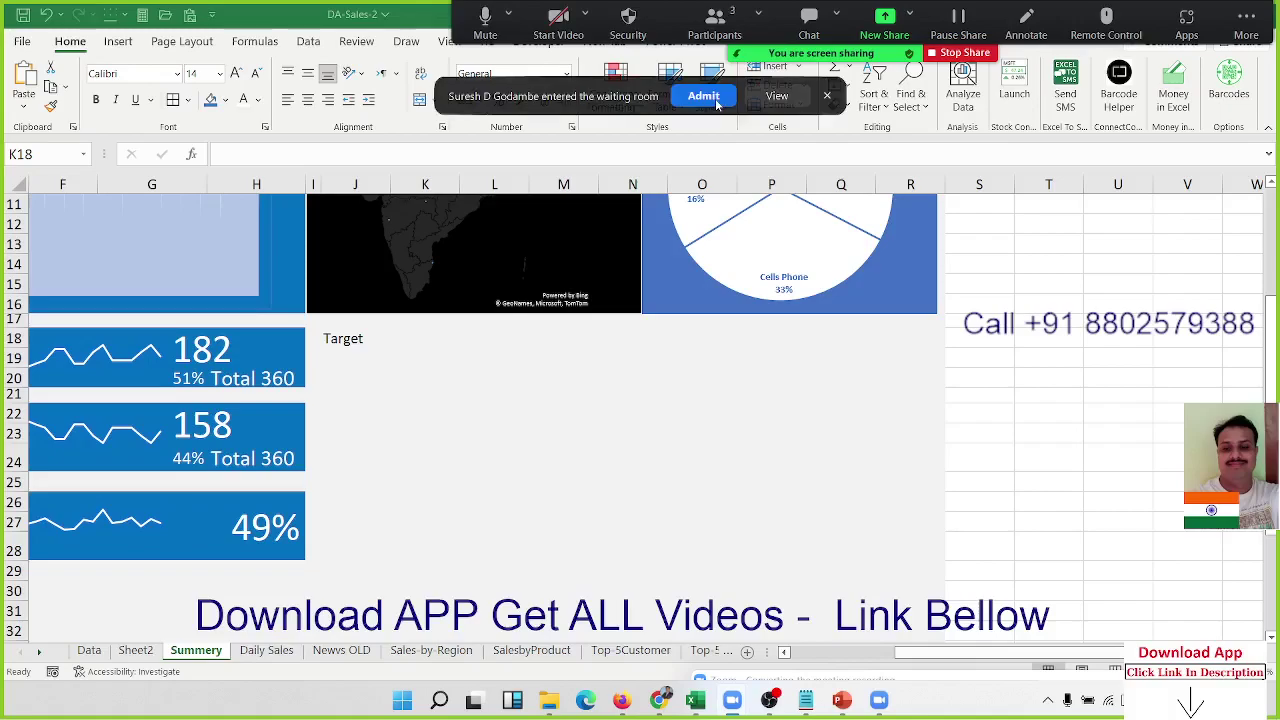
Admit both waiting-room participants to the Zoom meeting and close the Participants list
{"action": "left_click", "coordinate": [716, 100]}
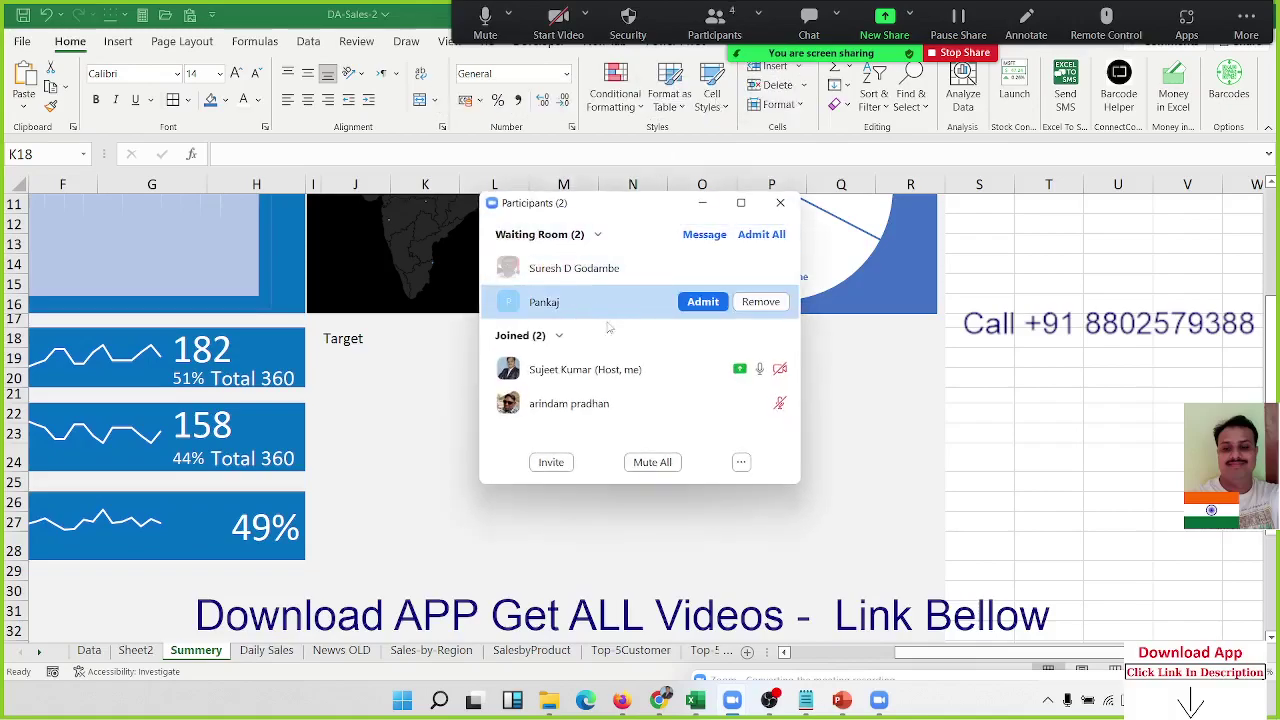
{"action": "left_click", "coordinate": [700, 301]}
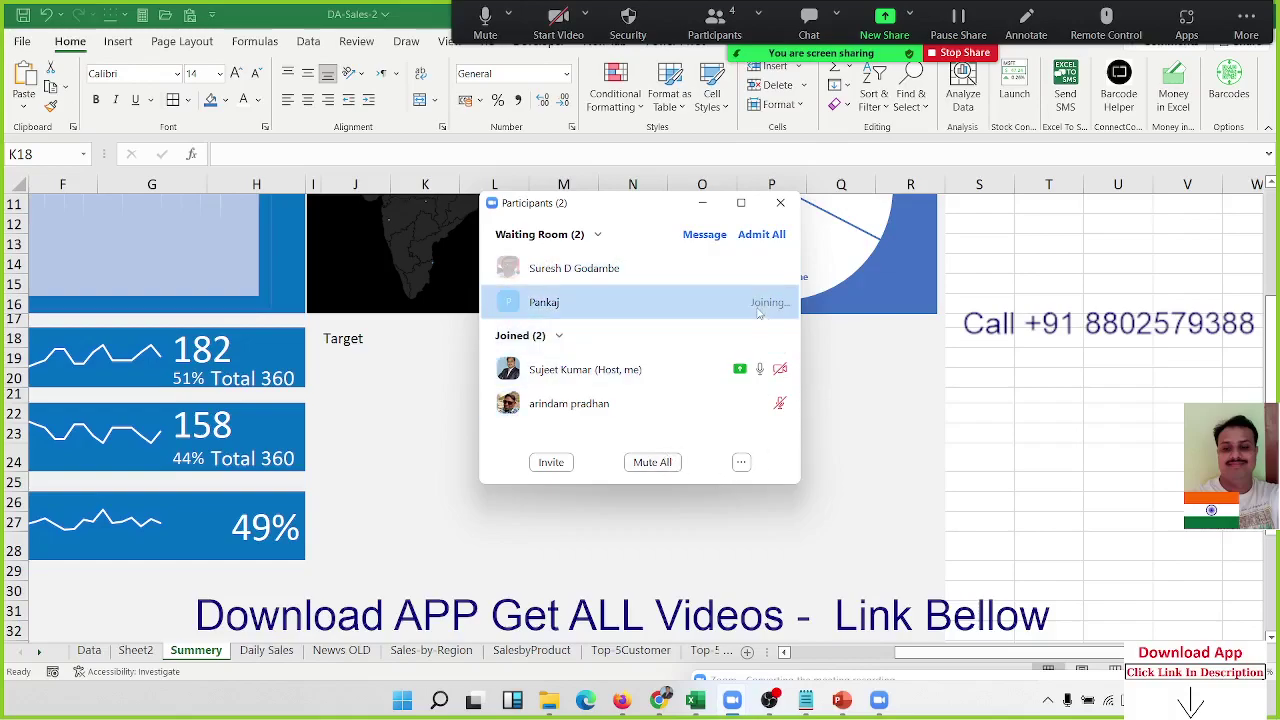
{"action": "left_click", "coordinate": [714, 270]}
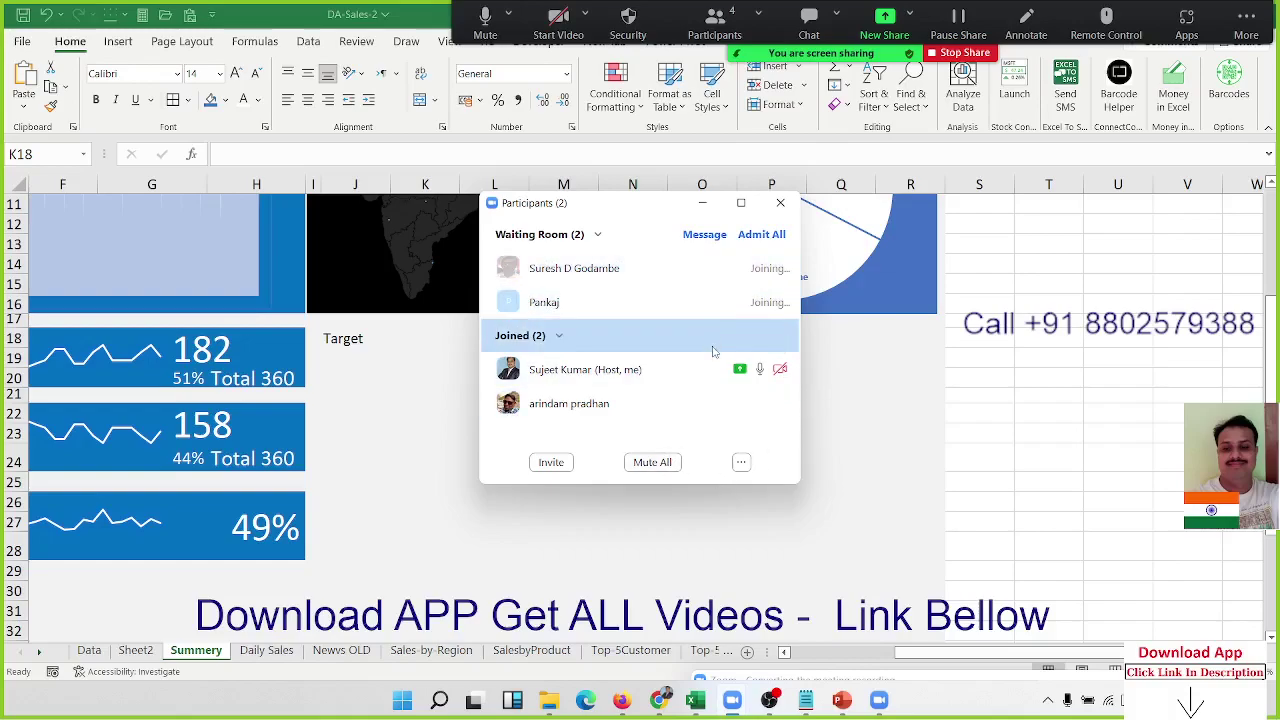
{"action": "left_click", "coordinate": [780, 202]}
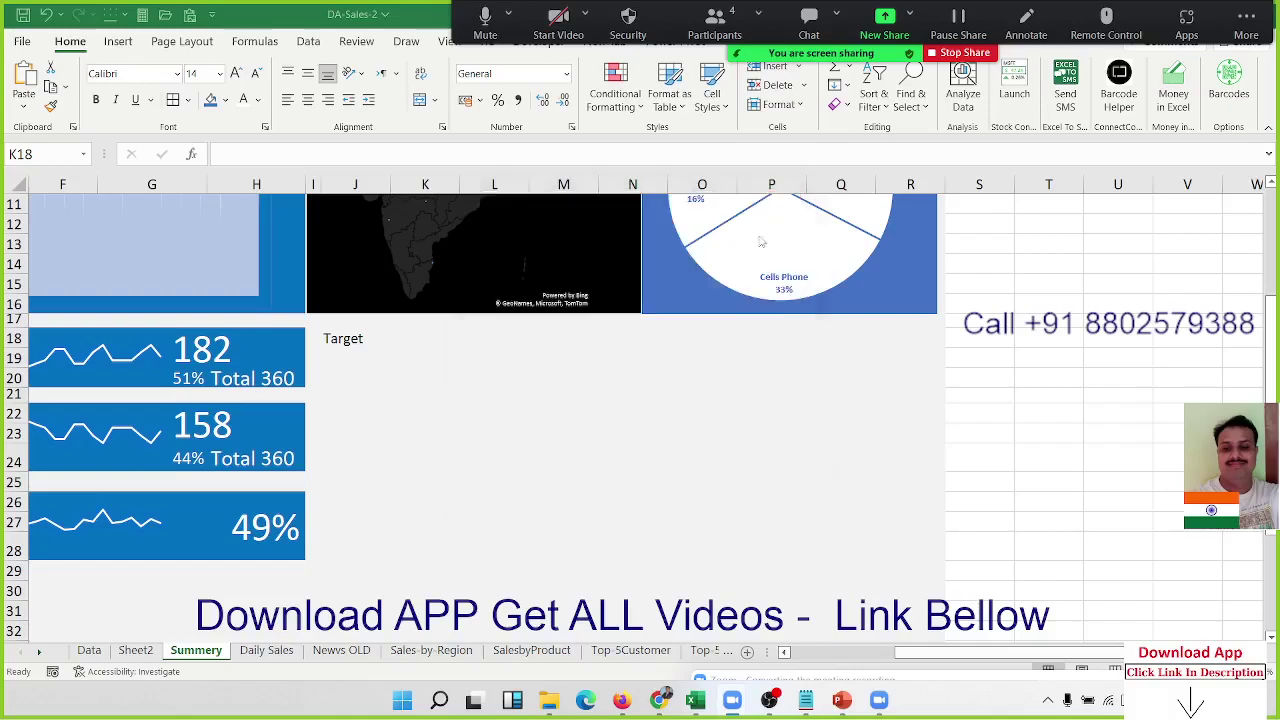
{"action": "left_click", "coordinate": [424, 344]}
Enter a Target formula in K18 over Data!G2:G361 multiplied by 50
{"action": "type", "text": "="}
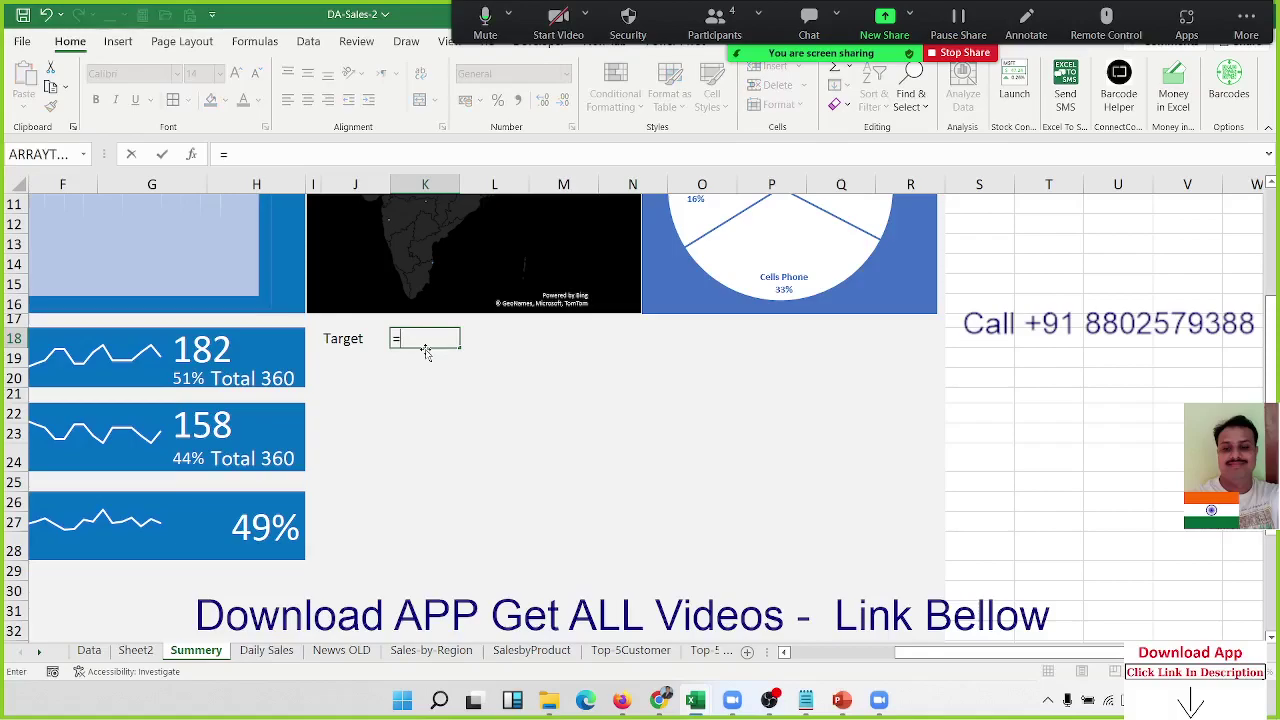
{"action": "type", "text": "sum"}
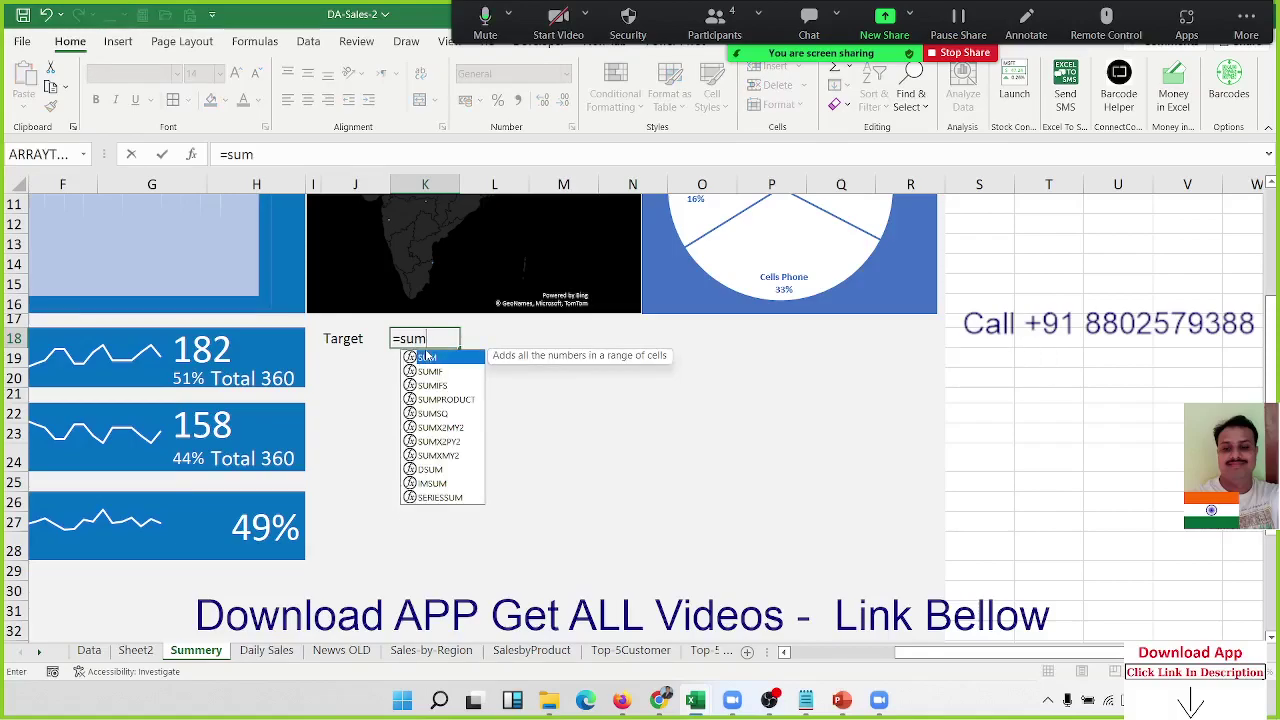
{"action": "double_click", "coordinate": [427, 357]}
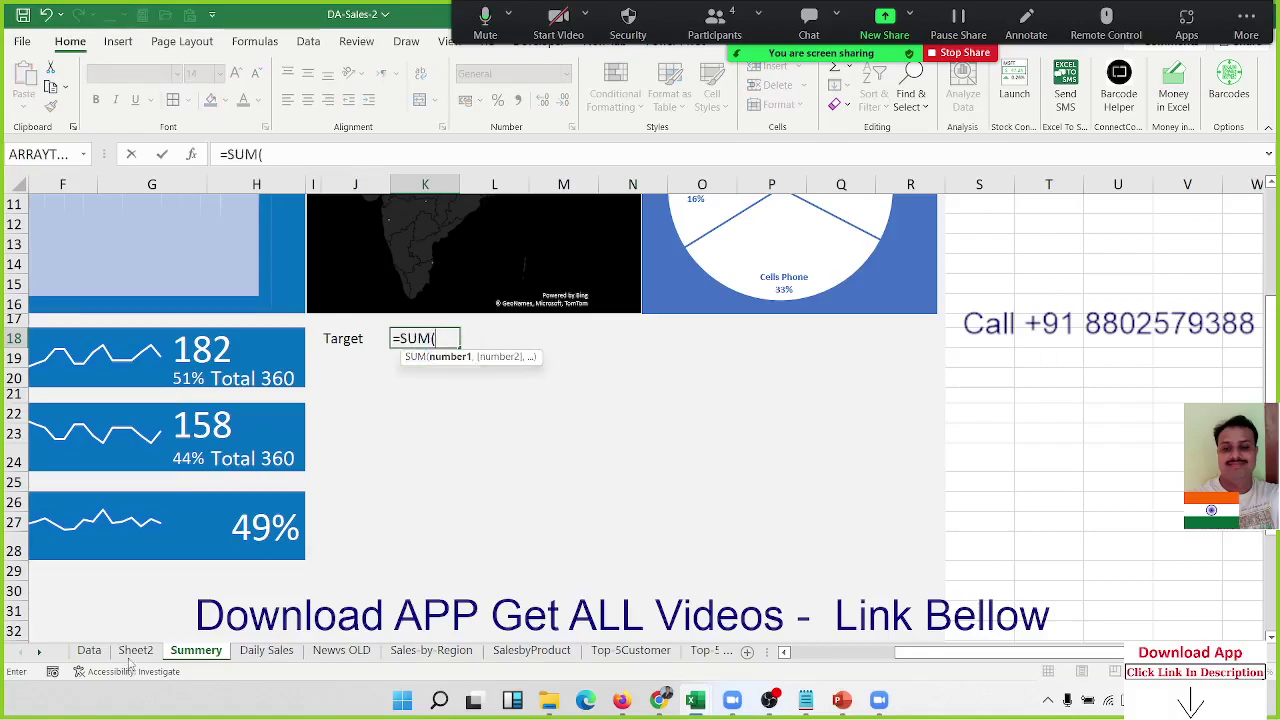
{"action": "left_click", "coordinate": [89, 651]}
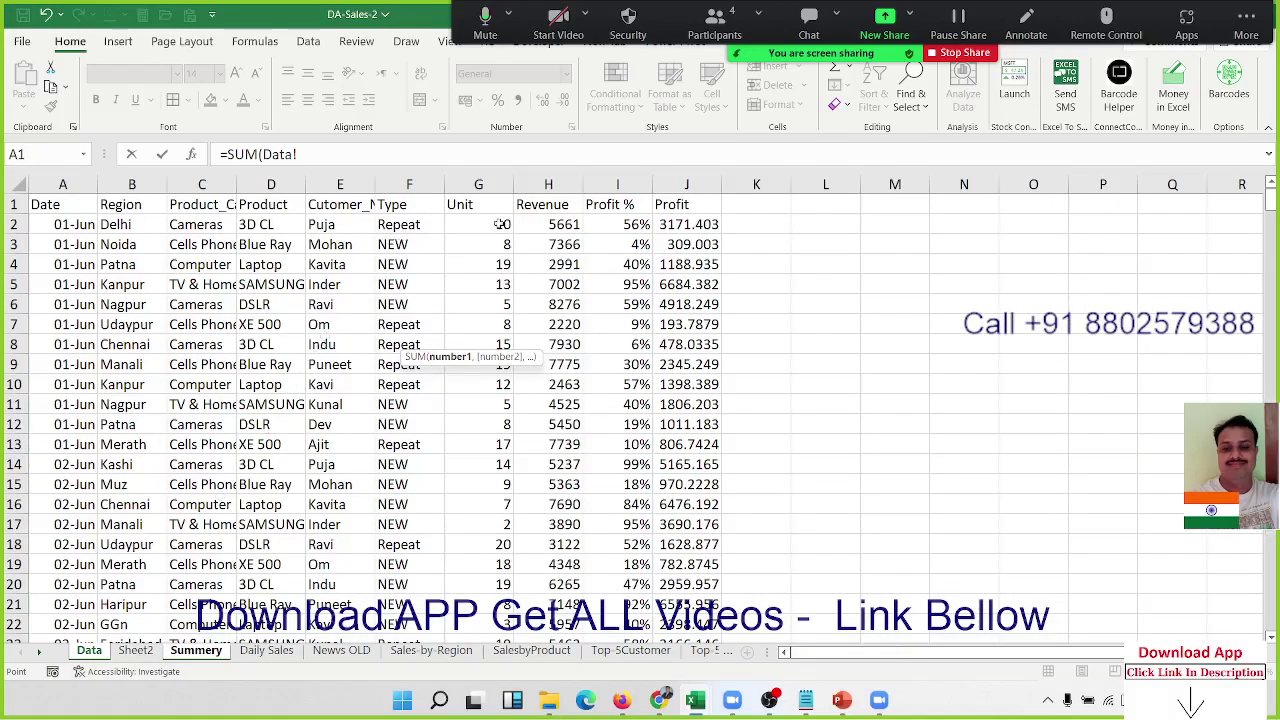
{"action": "left_click", "coordinate": [500, 224]}
{"action": "key", "text": "ctrl+shift+Down"}
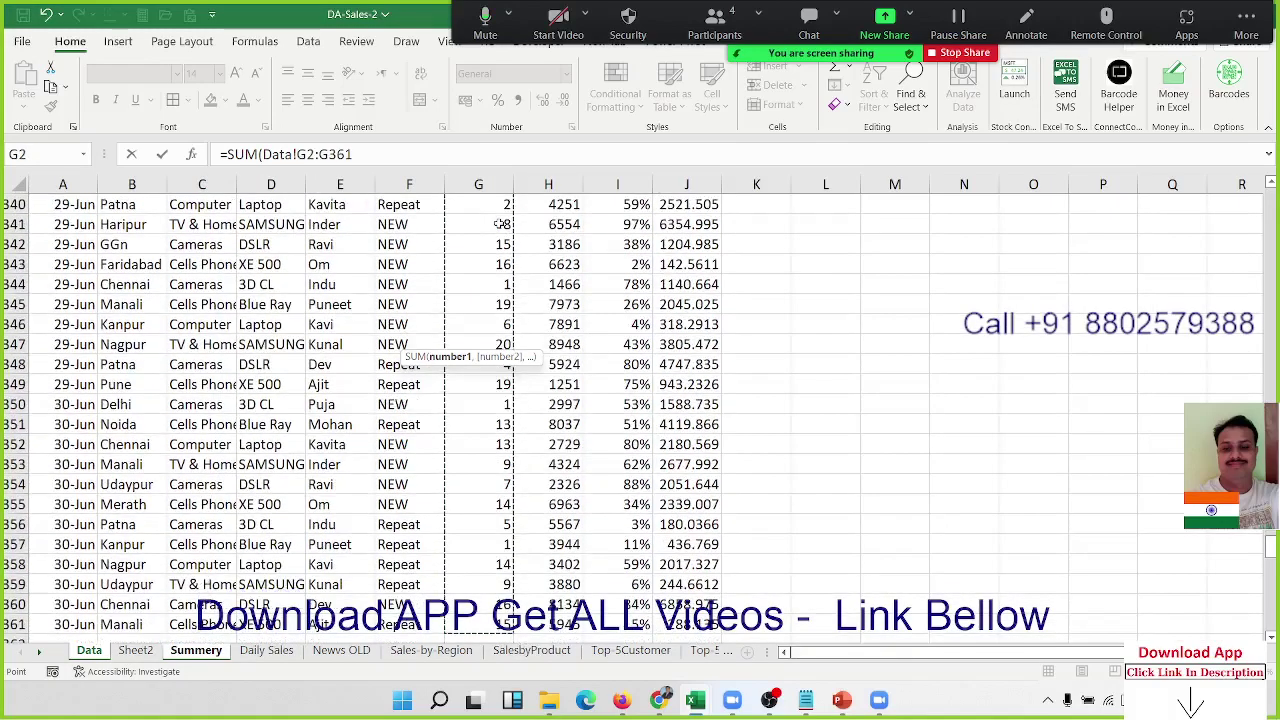
{"action": "type", "text": ")*5"}
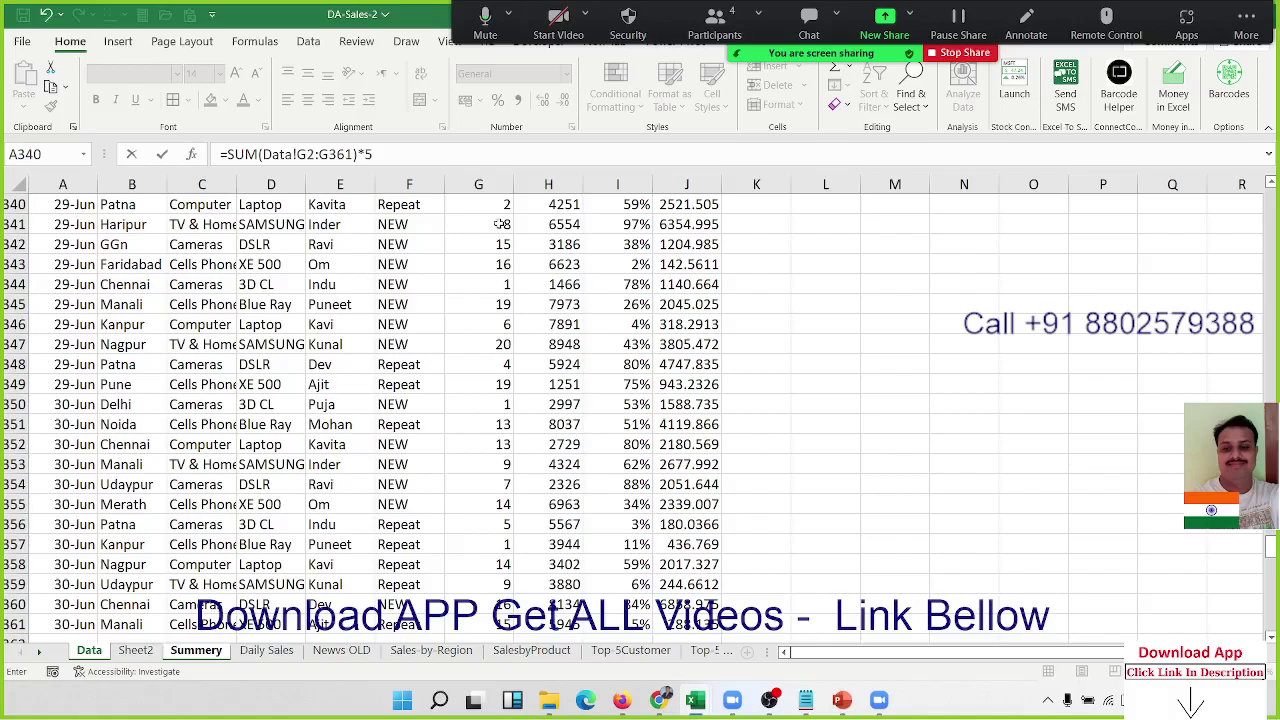
{"action": "type", "text": "0"}
{"action": "key", "text": "Return"}
Label J19 'Total' and enter =SUM(Data!G2:G361) in K19, giving 3778
{"action": "key", "text": "Down"}
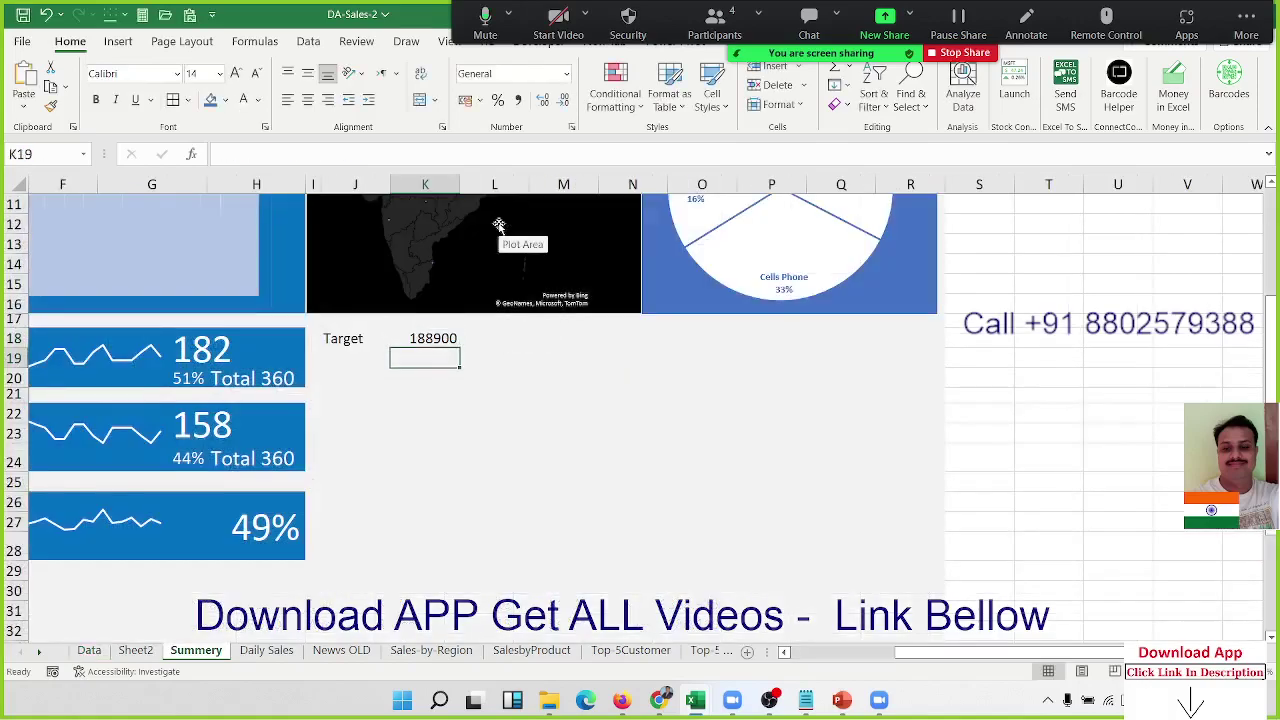
{"action": "key", "text": "Left"}
{"action": "type", "text": "Total"}
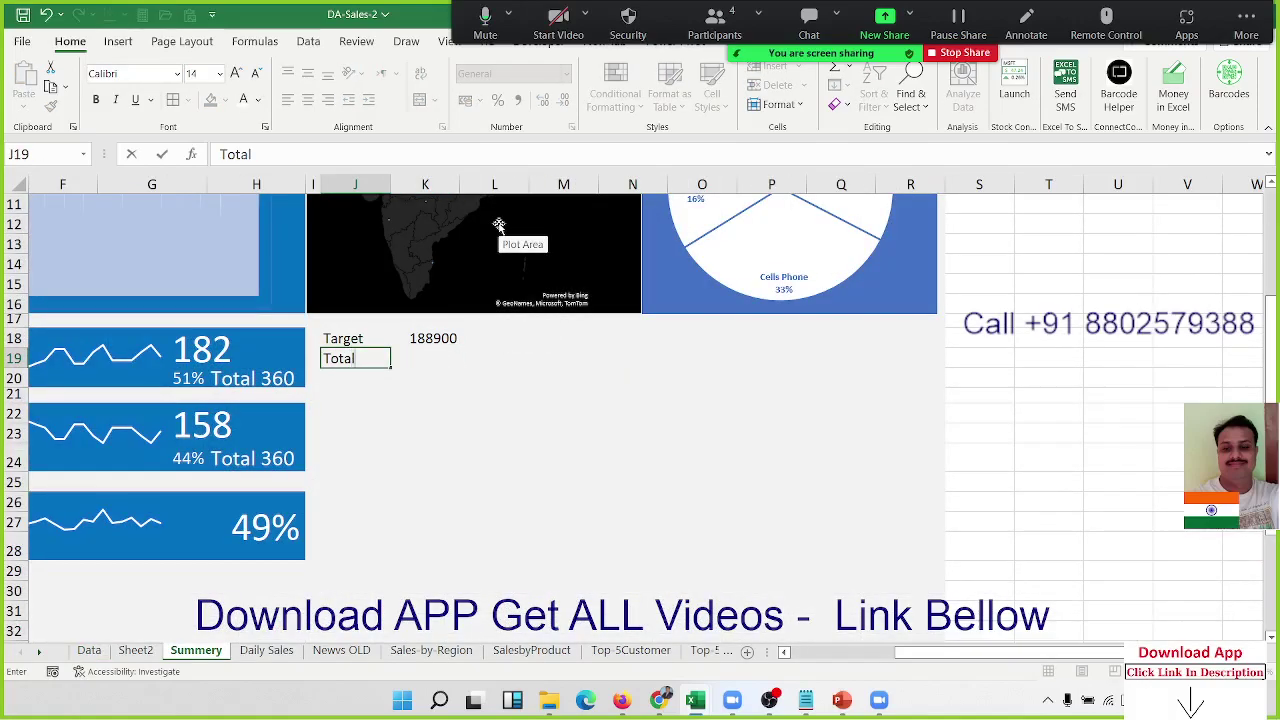
{"action": "key", "text": "Tab"}
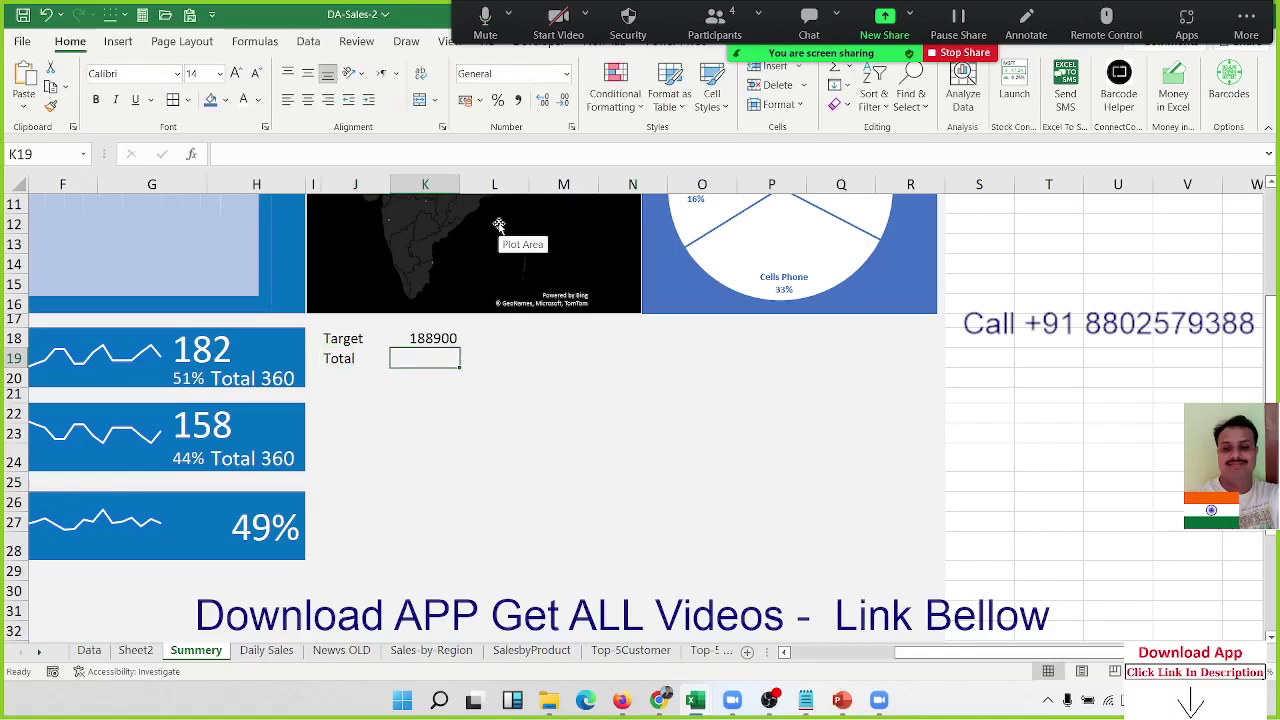
{"action": "type", "text": "=s"}
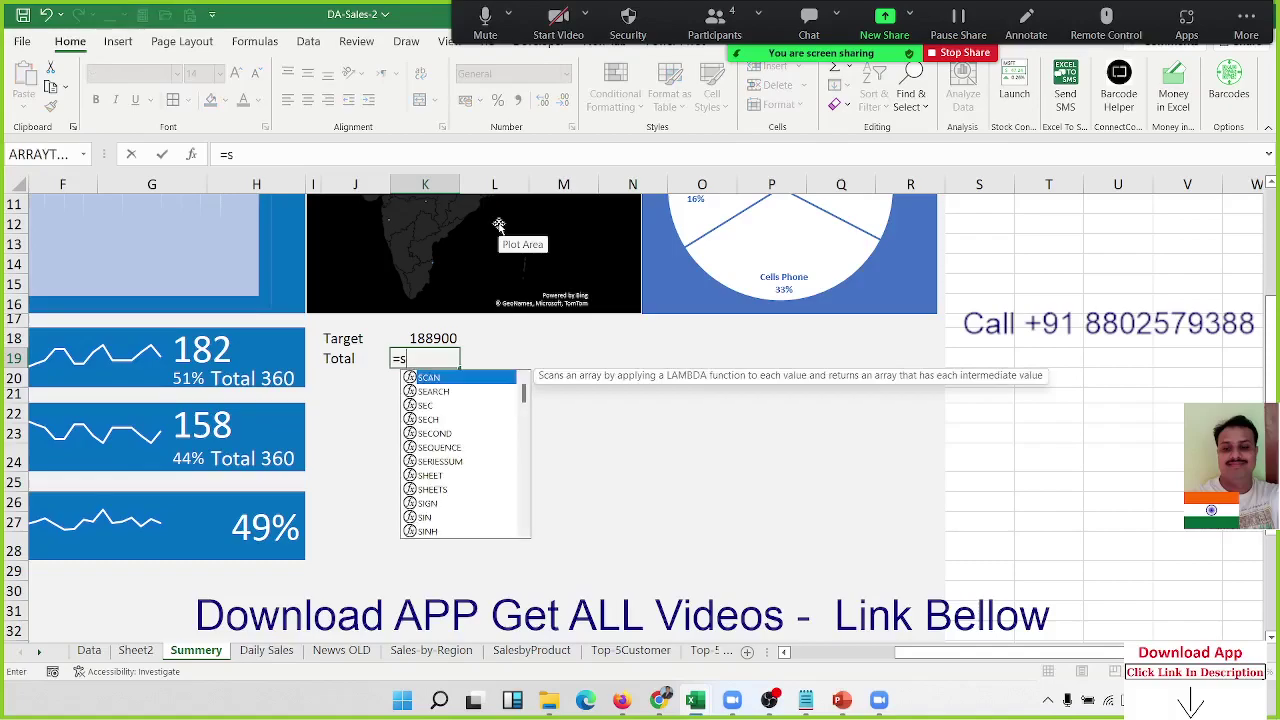
{"action": "type", "text": "um"}
{"action": "key", "text": "Tab"}
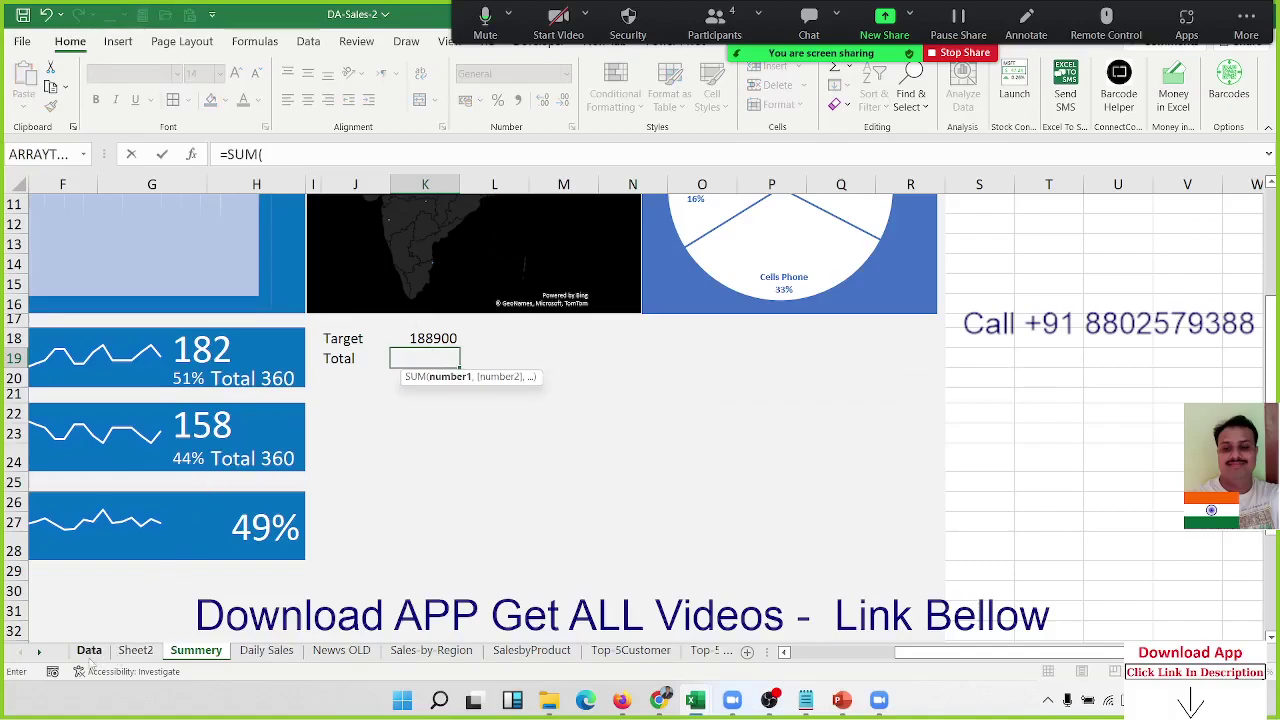
{"action": "left_click", "coordinate": [89, 651]}
{"action": "left_click", "coordinate": [495, 247]}
{"action": "key", "text": "ctrl+Up"}
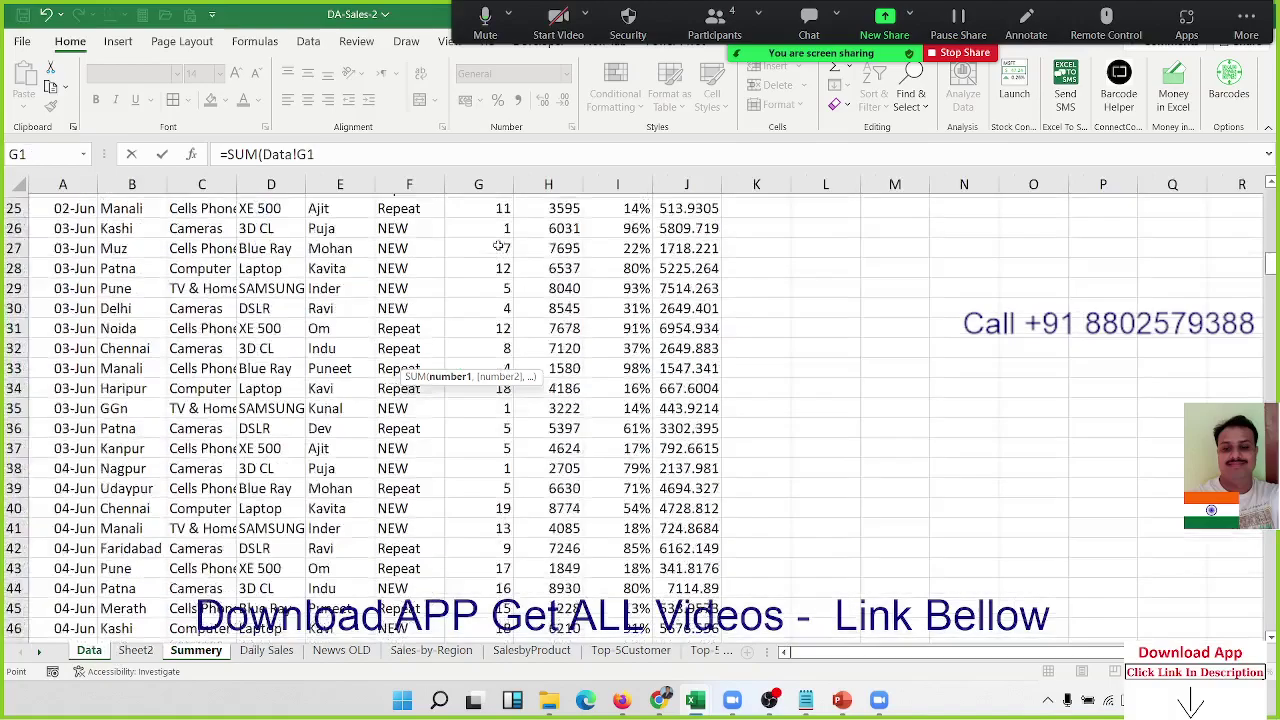
{"action": "key", "text": "Down"}
{"action": "key", "text": "ctrl+shift+Down"}
{"action": "key", "text": "ctrl+shift+Down"}
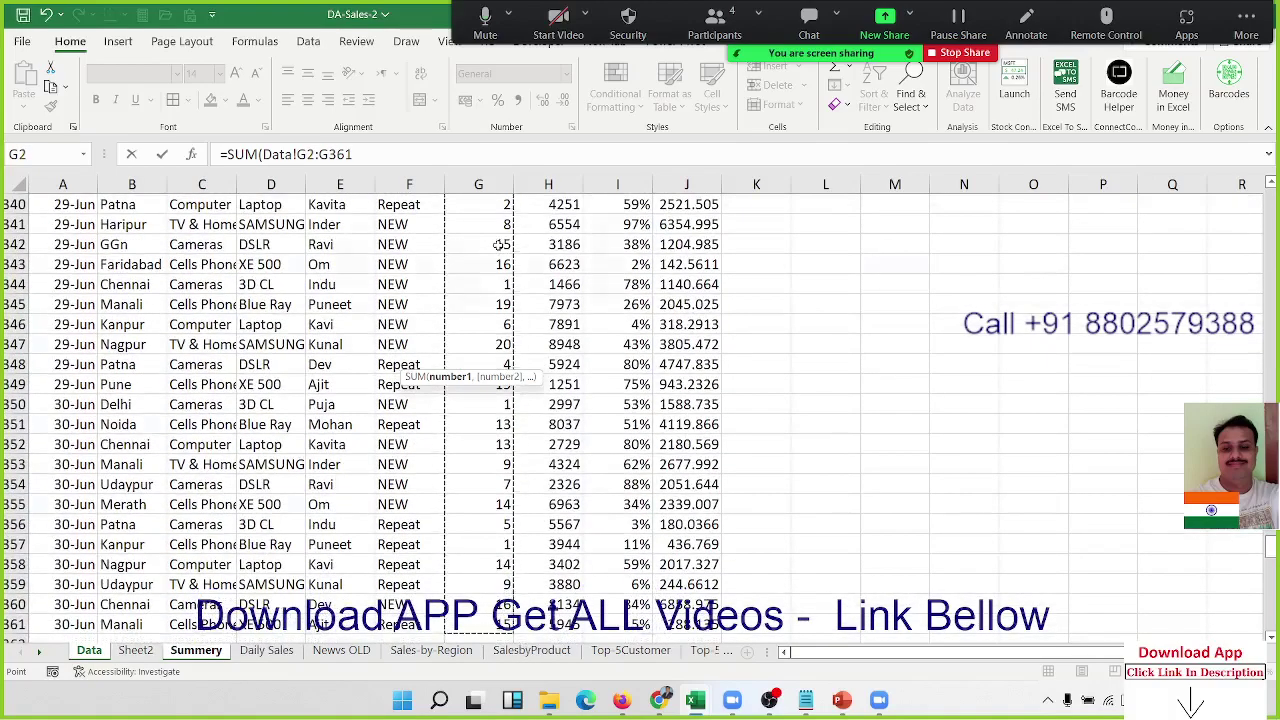
{"action": "key", "text": "Return"}
Change the Target formula to =COUNT(Data!G2:G361)*50 so it returns 18000
{"action": "key", "text": "Right"}
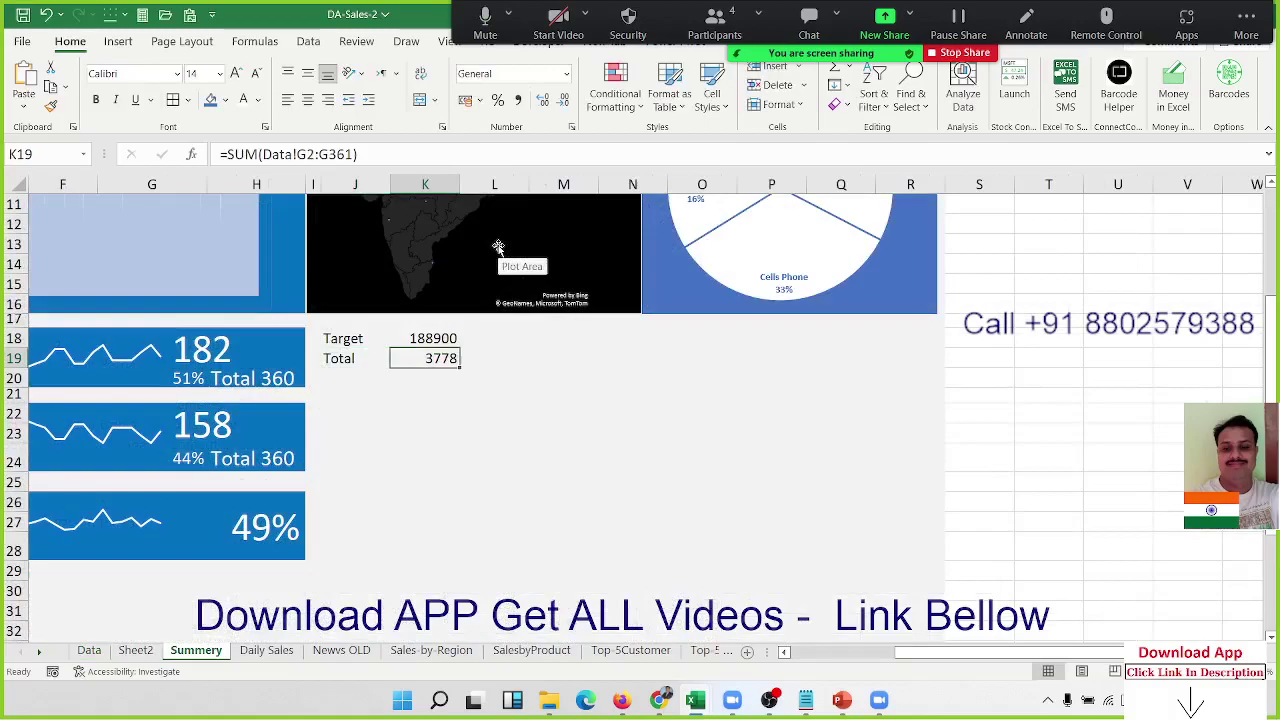
{"action": "key", "text": "Up"}
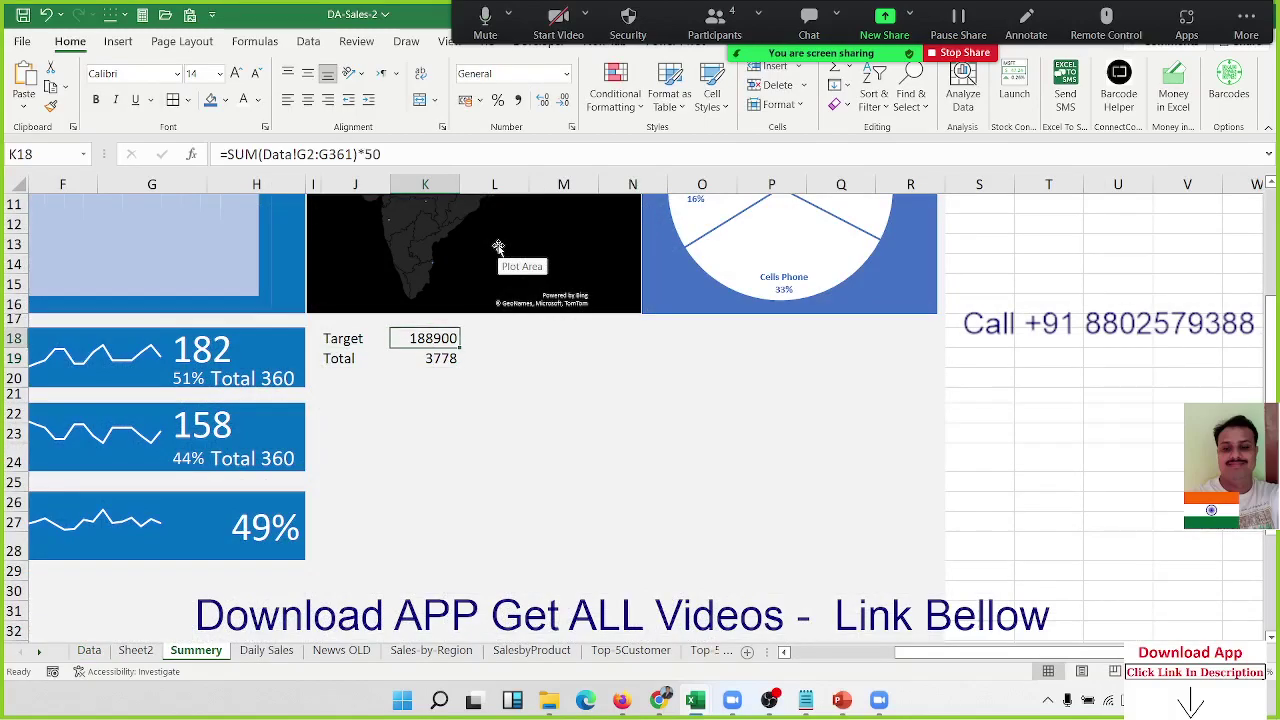
{"action": "left_click", "coordinate": [228, 154]}
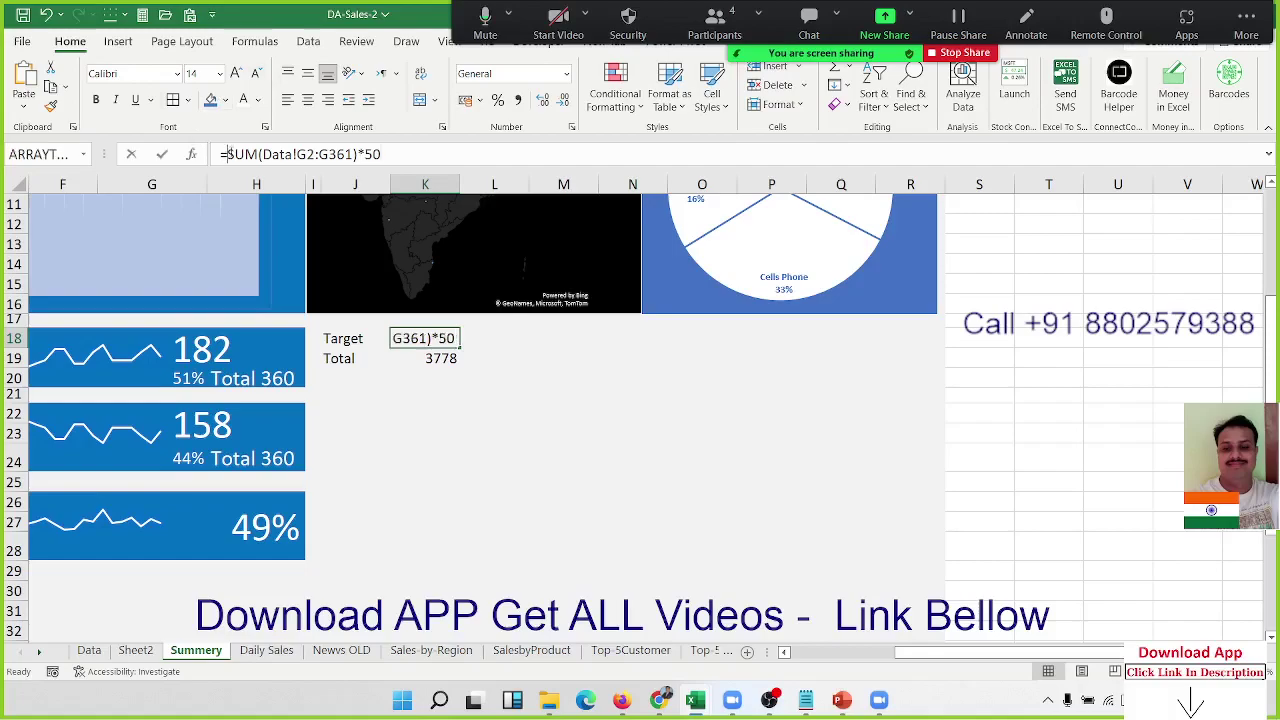
{"action": "type", "text": "count"}
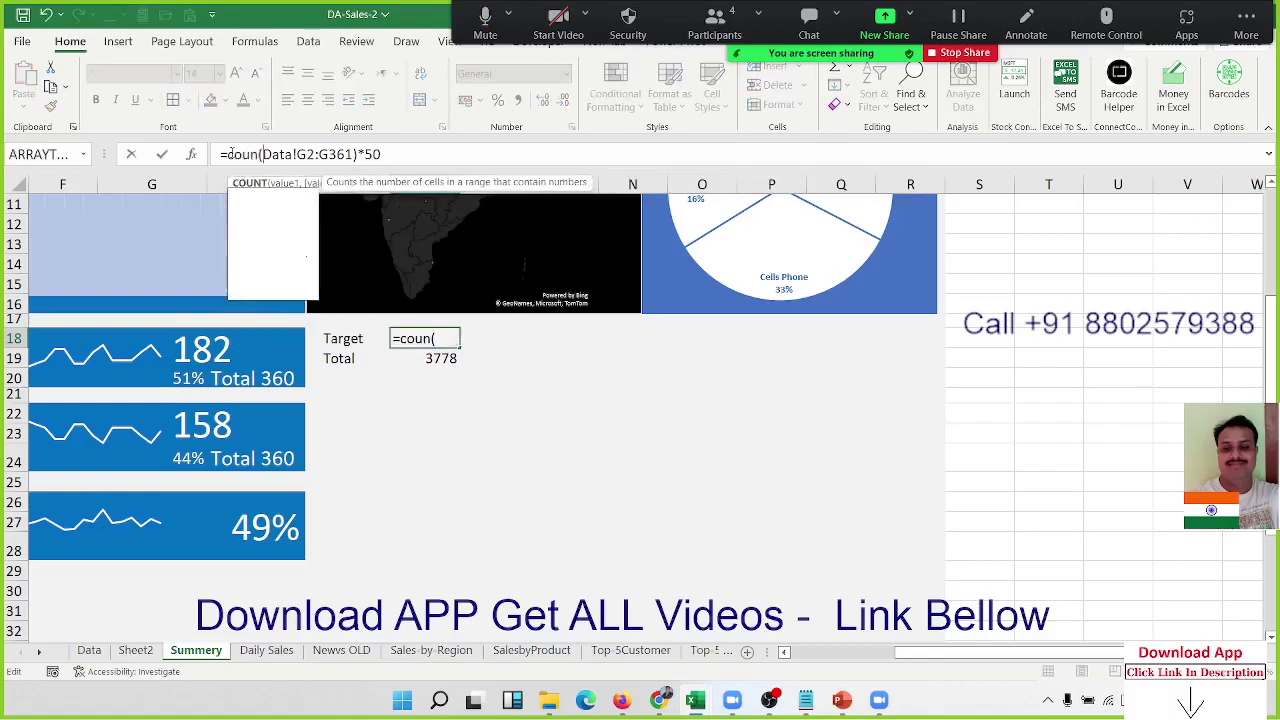
{"action": "key", "text": "Return"}
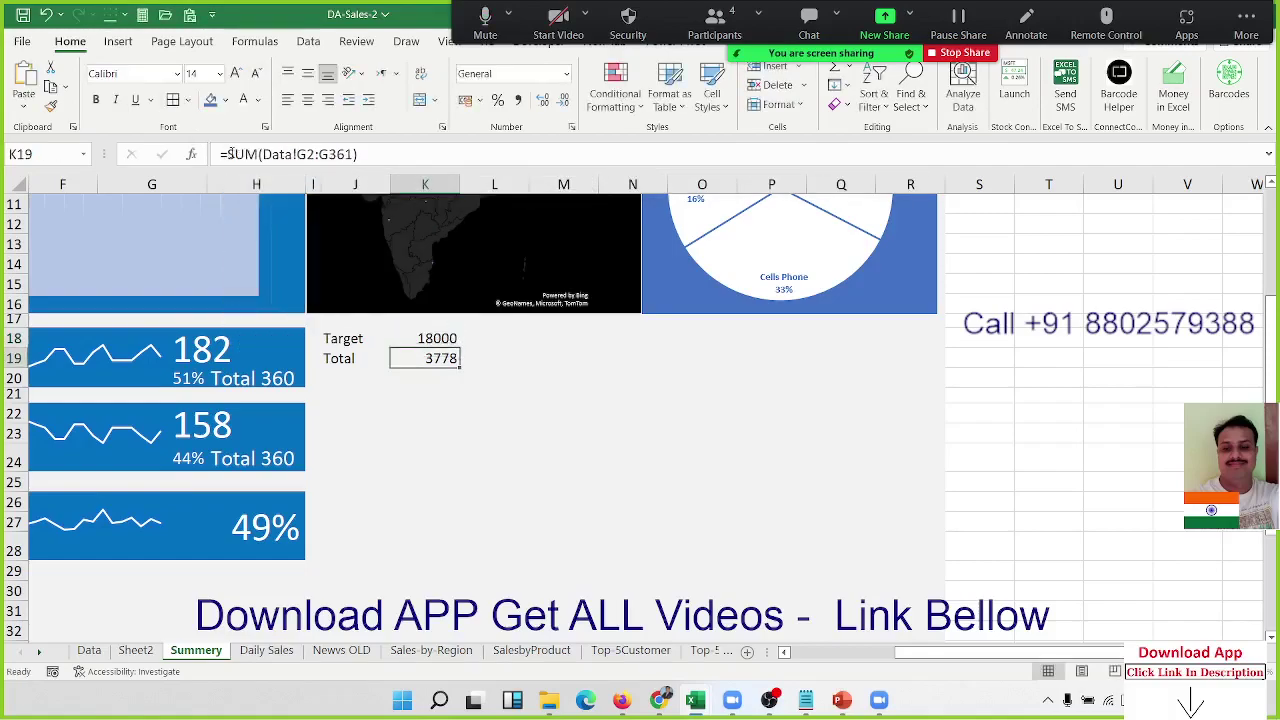
Compare the Target and Total formulas, then select J18:K19
{"action": "key", "text": "Up"}
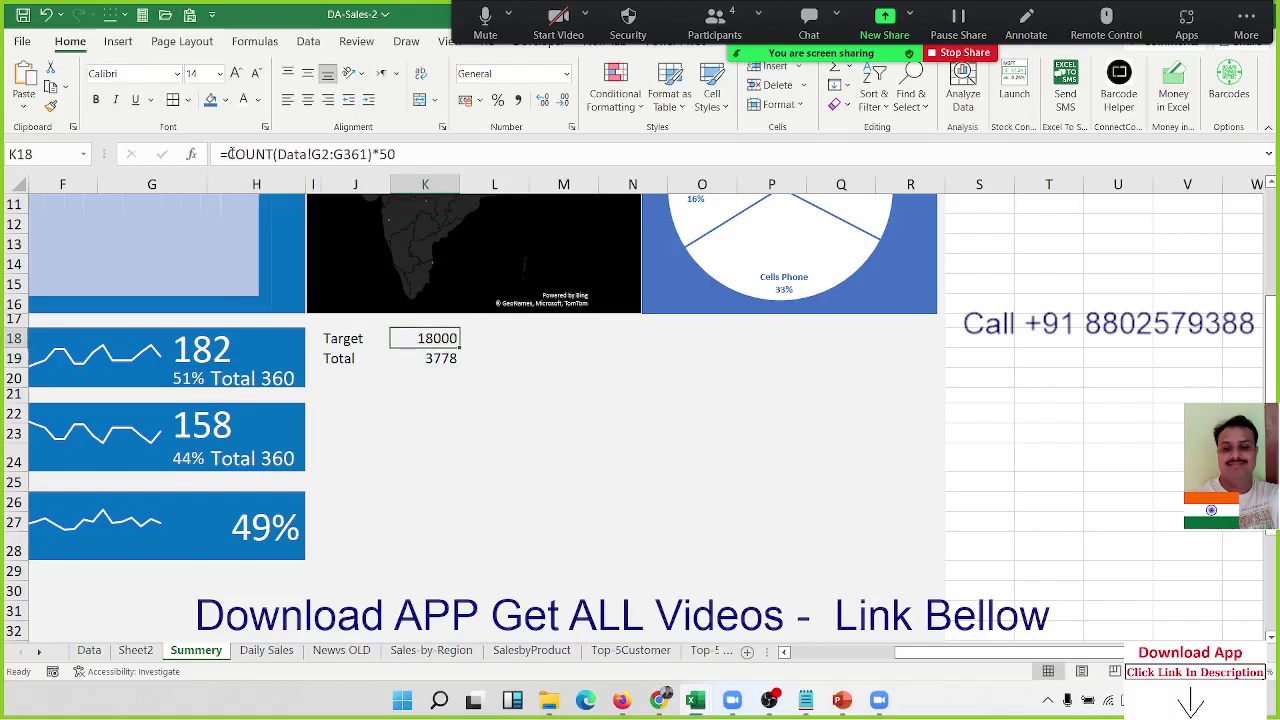
{"action": "key", "text": "Down"}
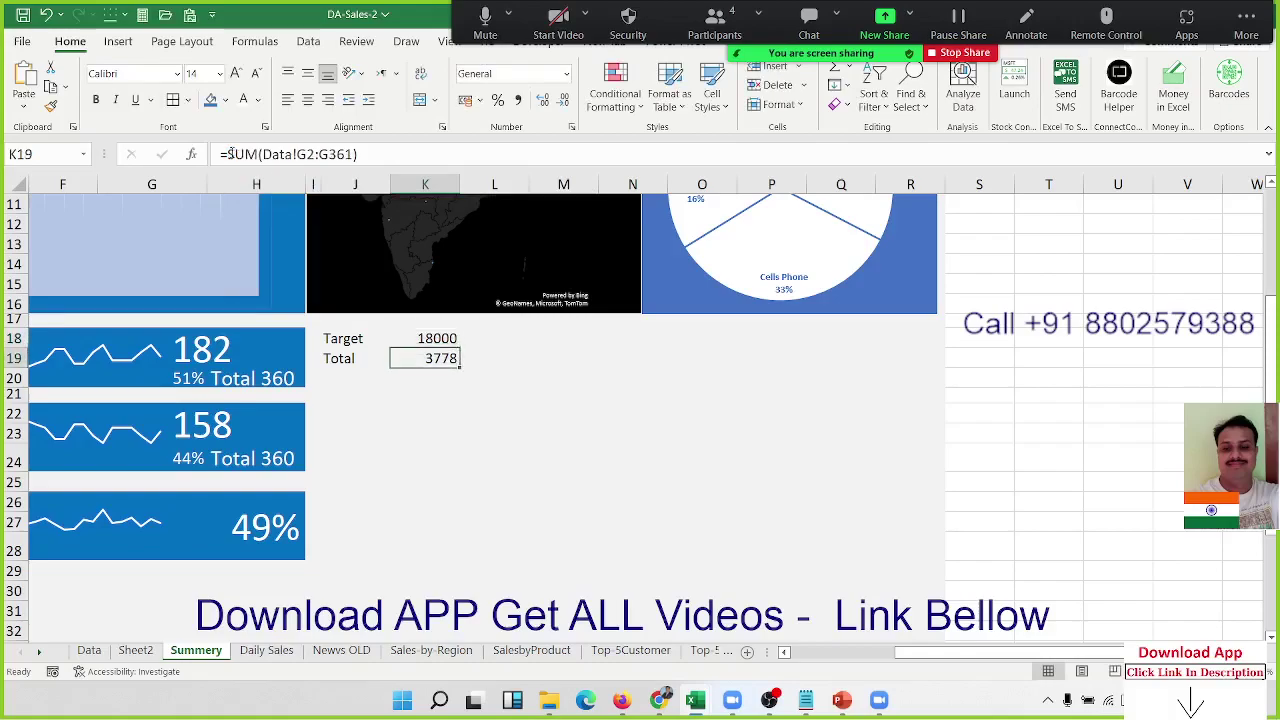
{"action": "key", "text": "Up"}
{"action": "key", "text": "Down"}
{"action": "key", "text": "Up"}
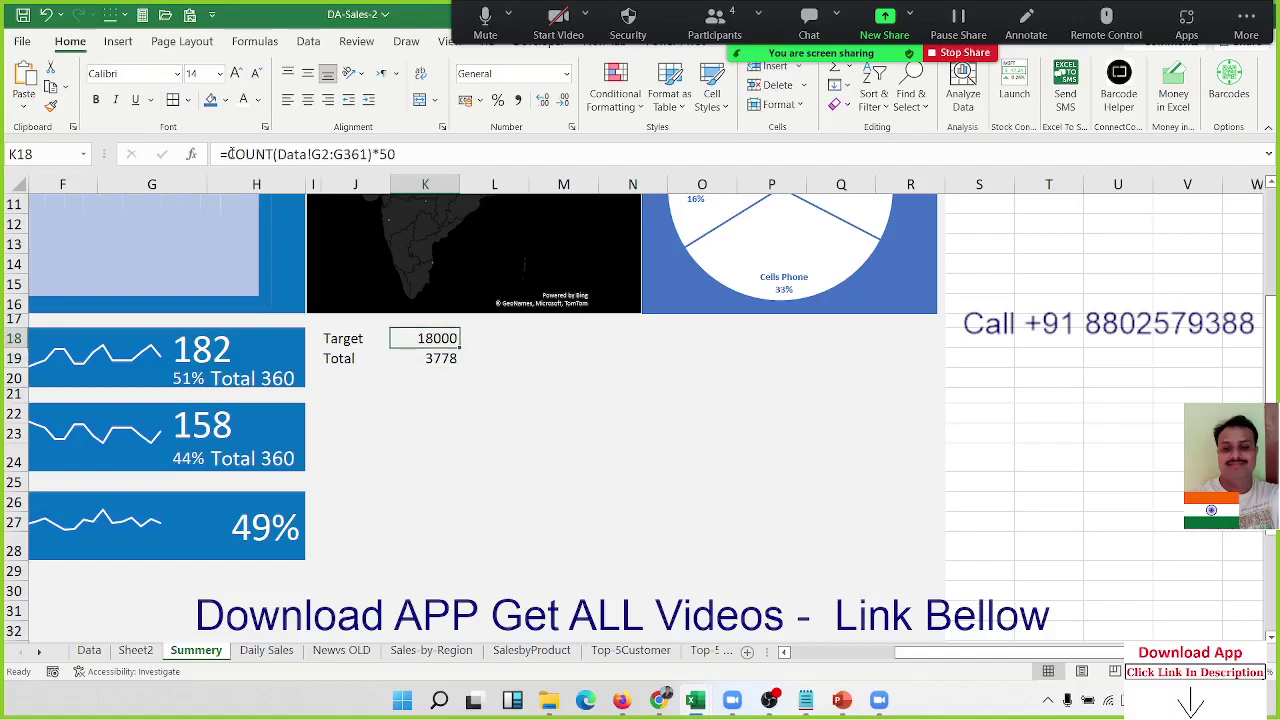
{"action": "key", "text": "Down"}
{"action": "key", "text": "Up"}
{"action": "key", "text": "Down"}
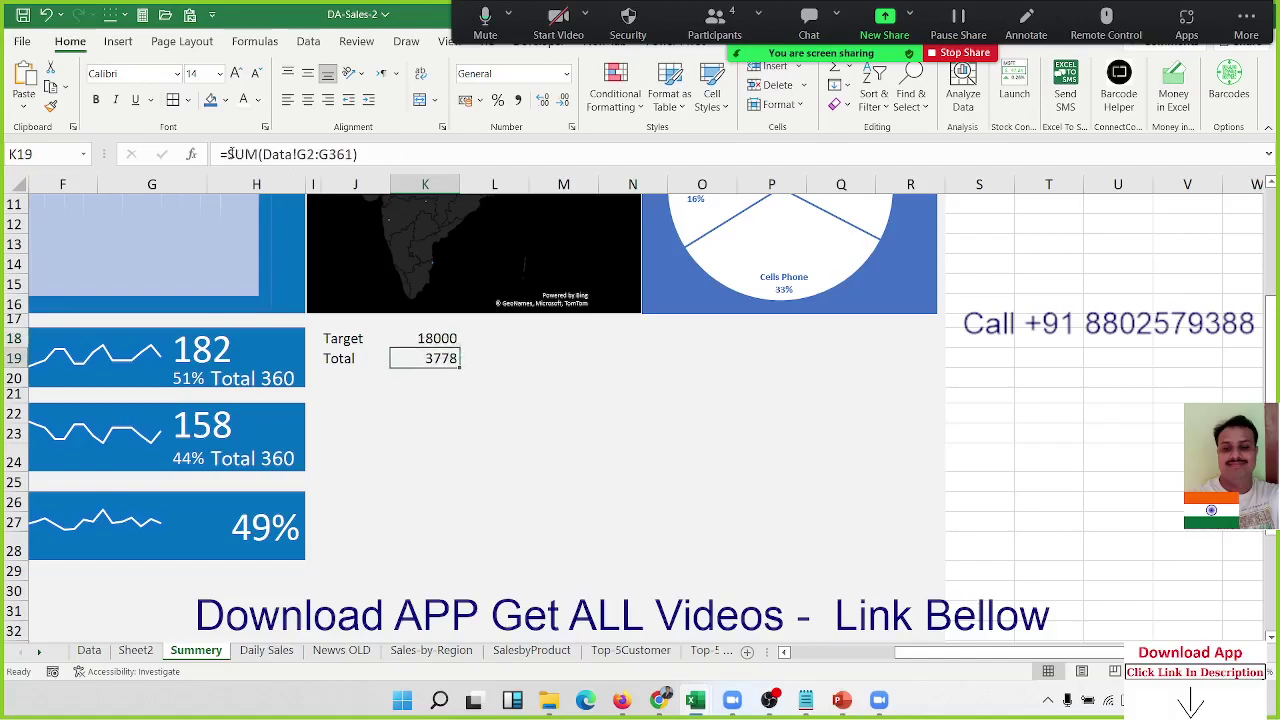
{"action": "key", "text": "Up"}
{"action": "key", "text": "Right"}
{"action": "key", "text": "Down"}
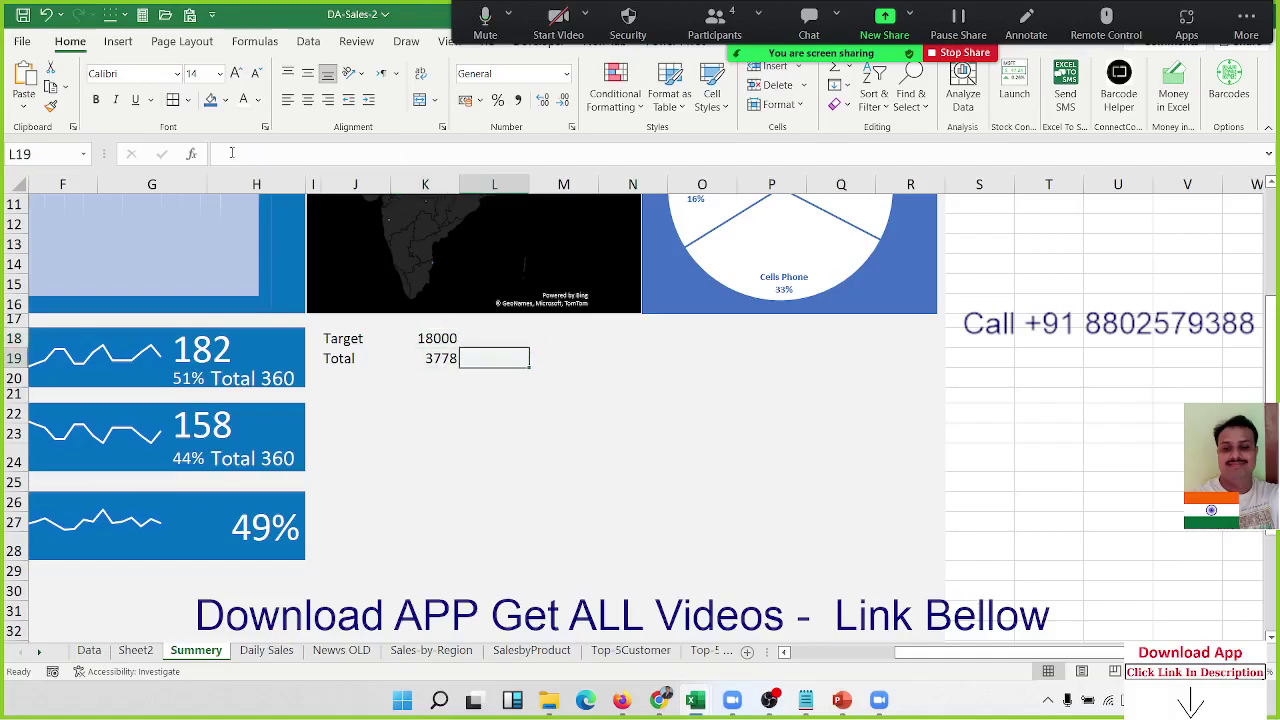
{"action": "key", "text": "Left"}
{"action": "key", "text": "Right"}
{"action": "key", "text": "Left"}
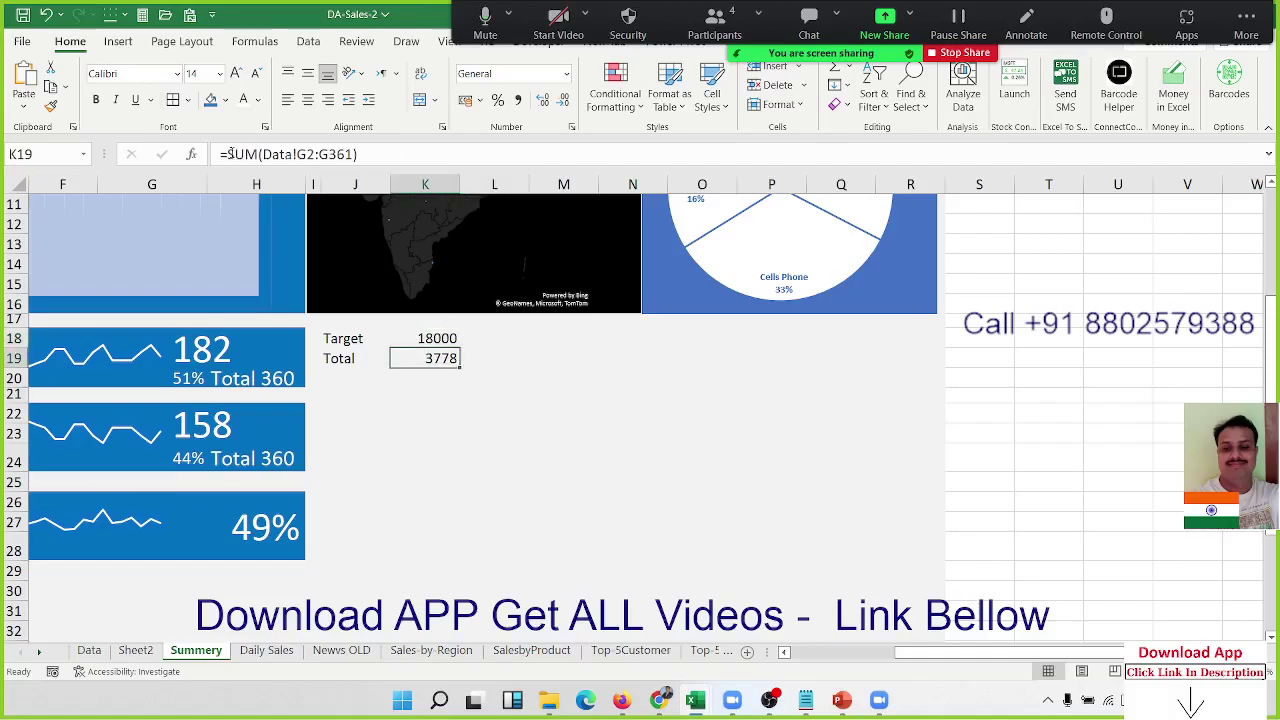
{"action": "key", "text": "Up"}
{"action": "key", "text": "Left"}
{"action": "key", "text": "shift+Right"}
{"action": "key", "text": "shift+Down"}
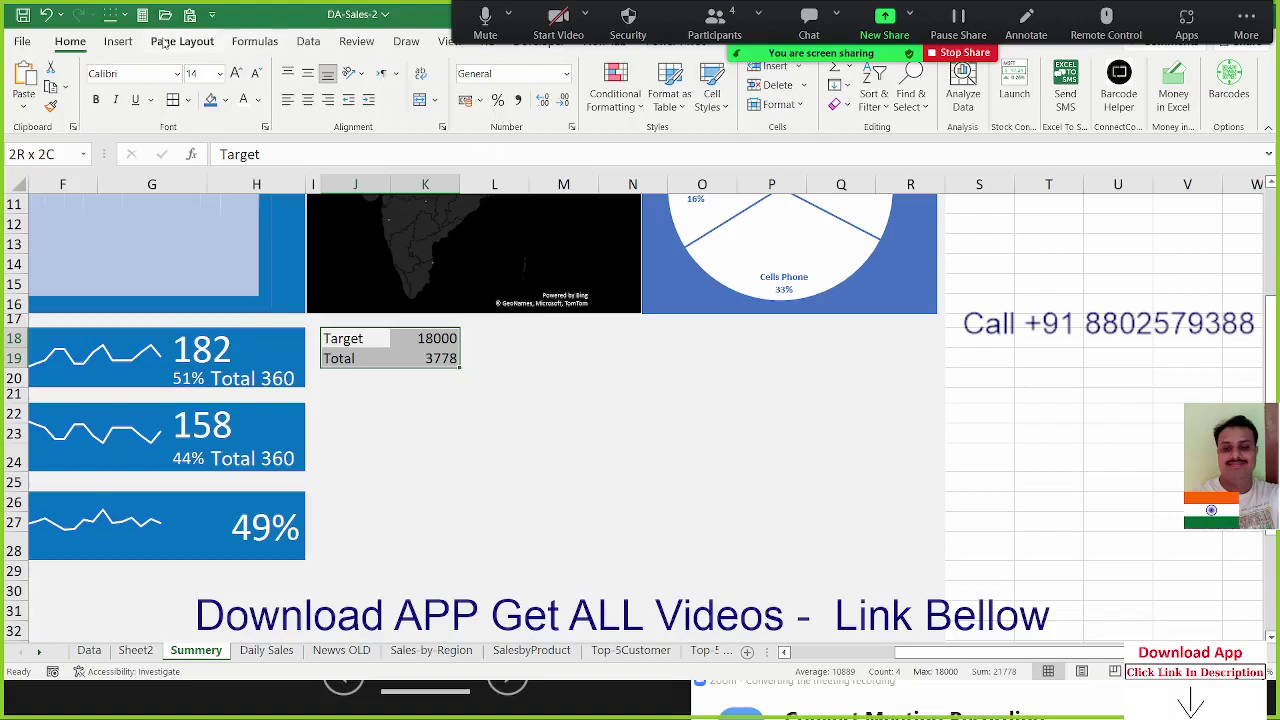
Insert a doughnut chart of Target and Total, then undo it
{"action": "left_click", "coordinate": [118, 41]}
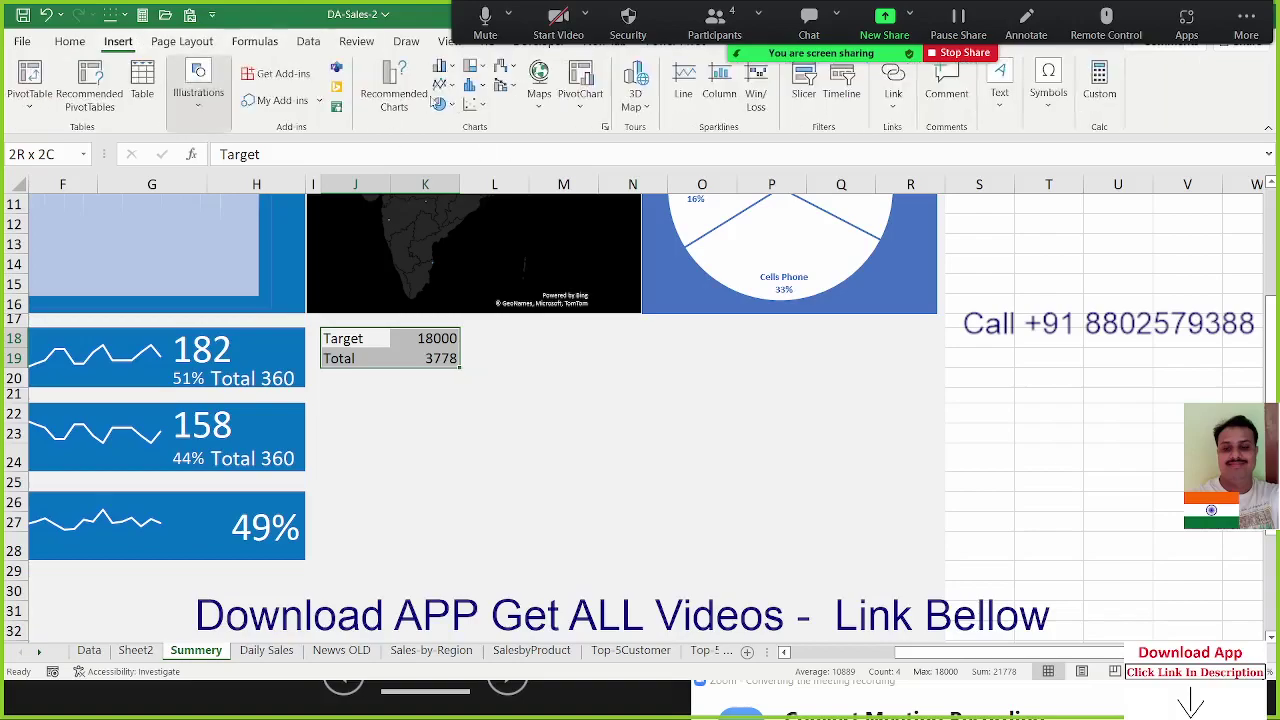
{"action": "left_click", "coordinate": [454, 107]}
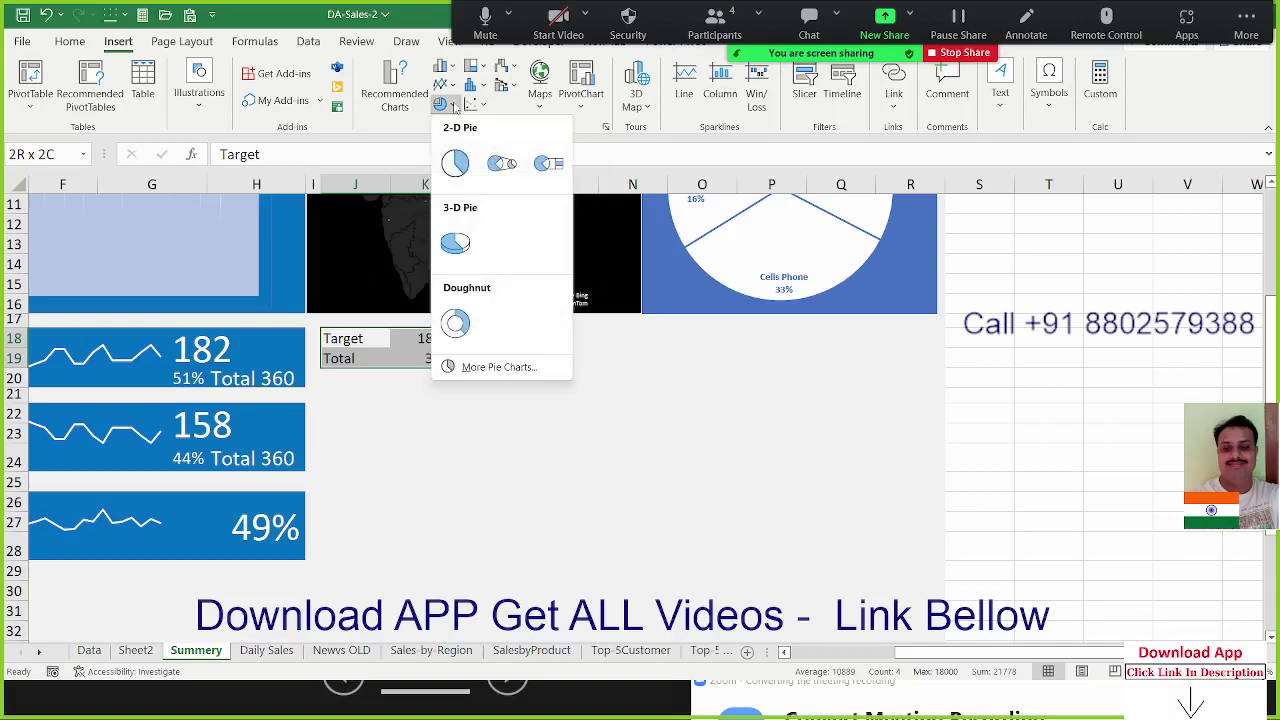
{"action": "left_click", "coordinate": [455, 322]}
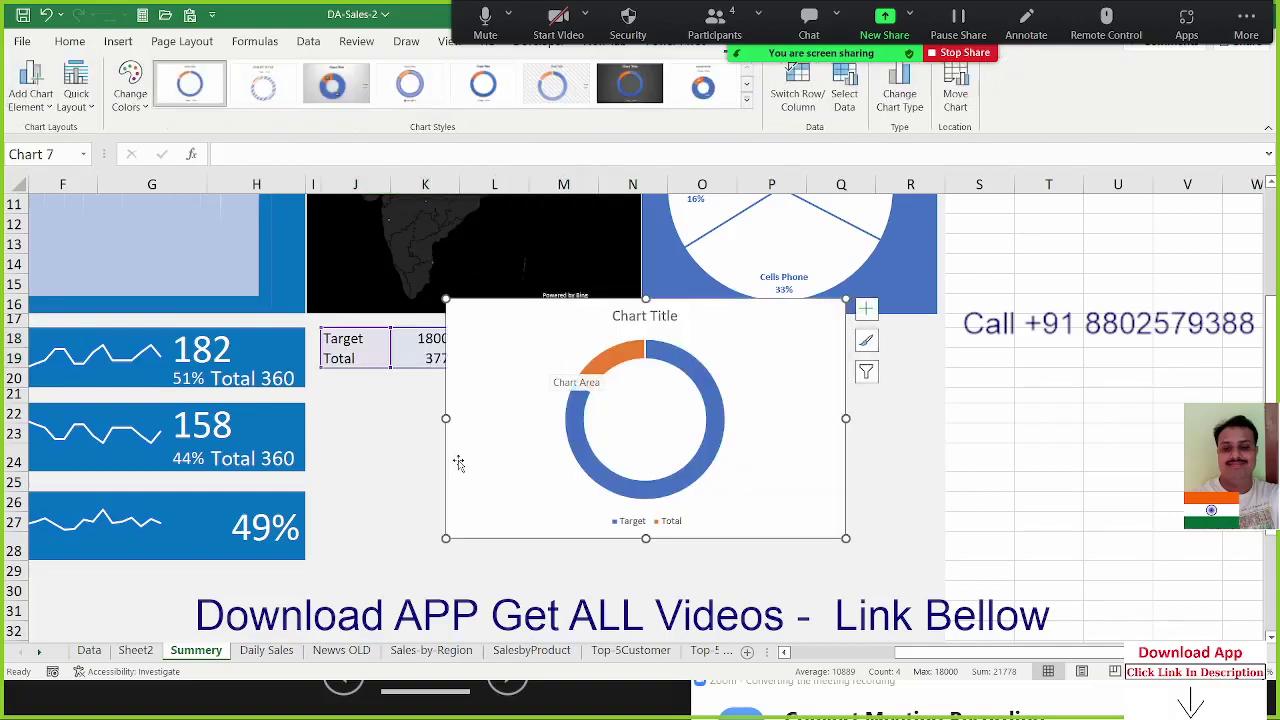
{"action": "key", "text": "ctrl+z"}
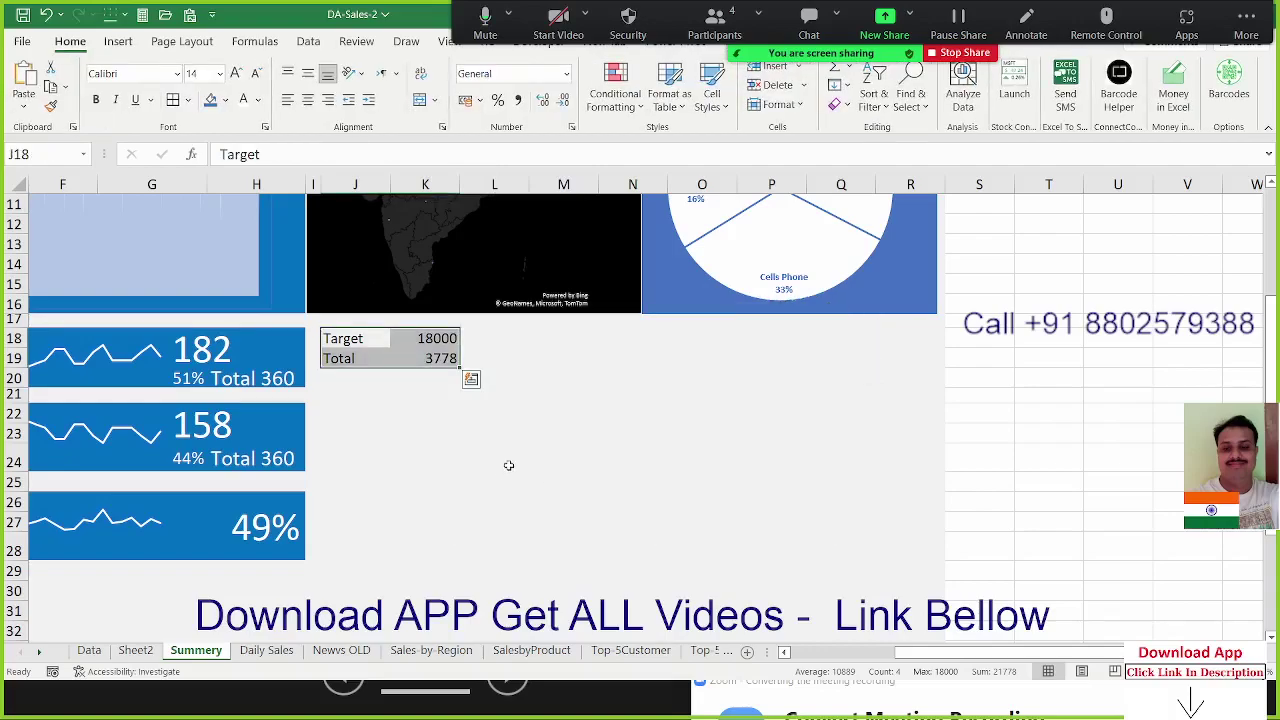
Enter =K18+K19 in K20 to total Target and Total as 21778
{"action": "left_click", "coordinate": [443, 381]}
{"action": "key", "text": "Left"}
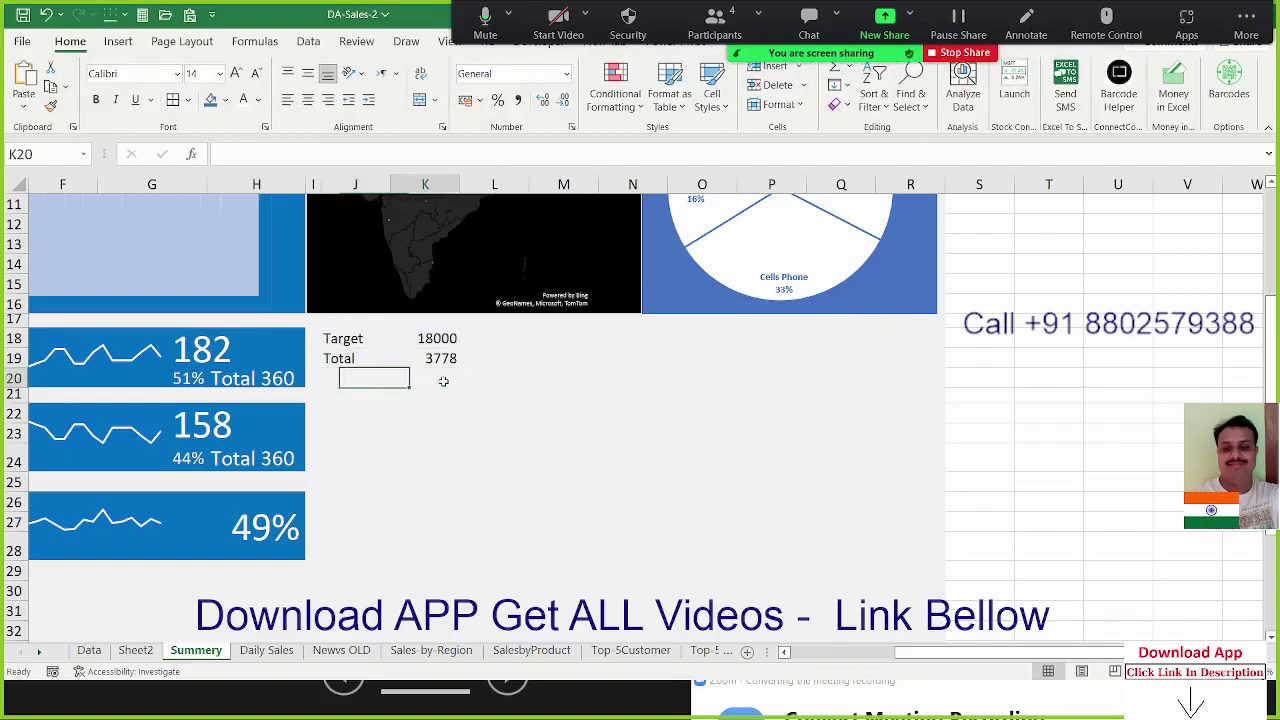
{"action": "key", "text": "Right"}
{"action": "type", "text": "="}
{"action": "key", "text": "Up"}
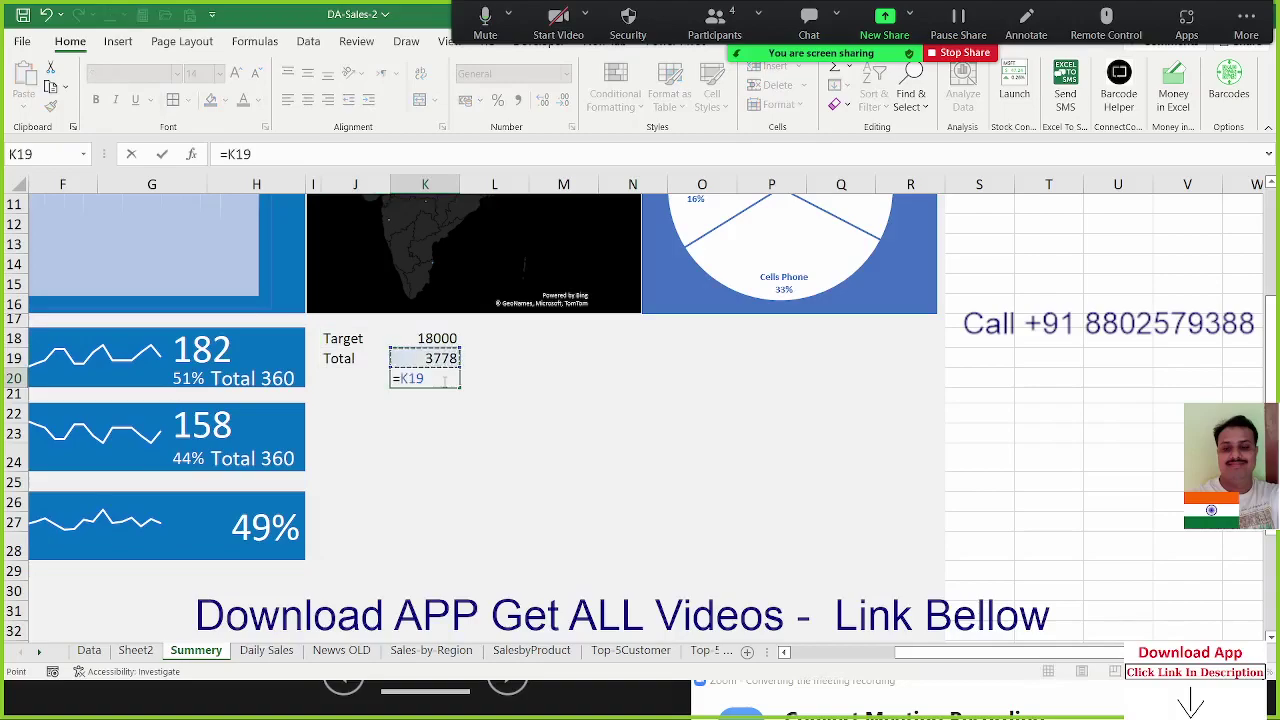
{"action": "key", "text": "Up"}
{"action": "type", "text": "+"}
{"action": "key", "text": "Up"}
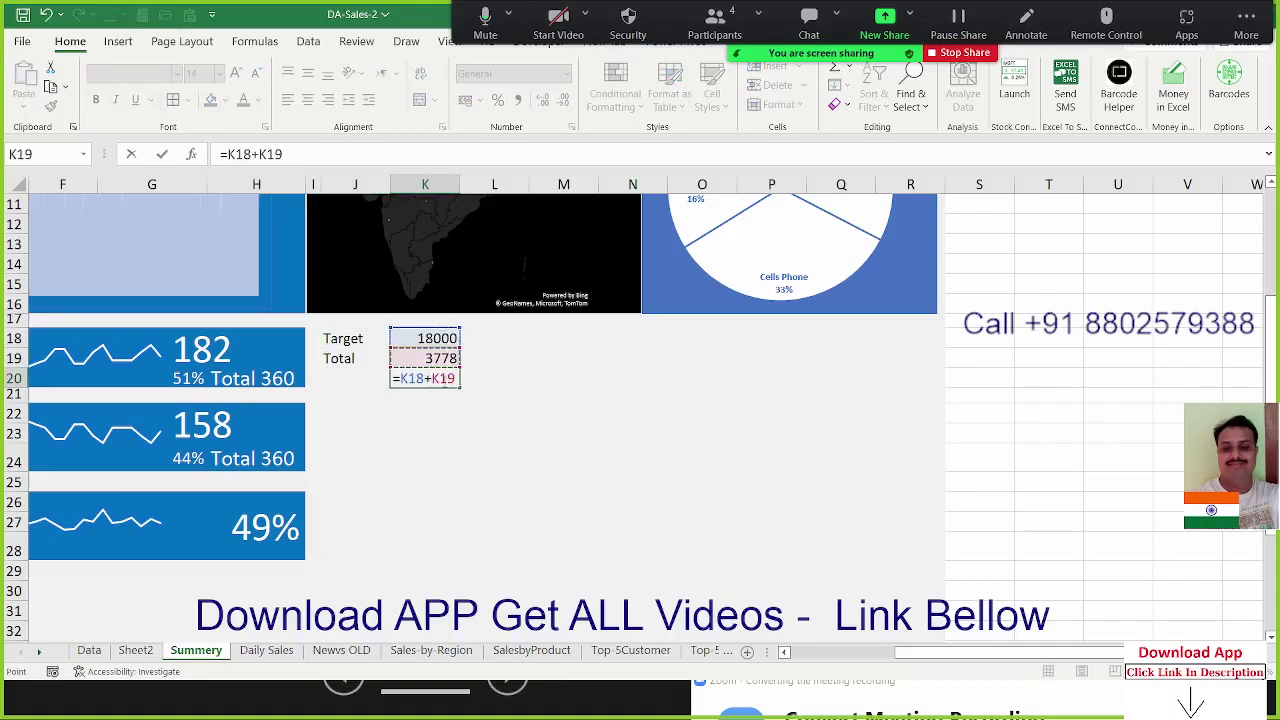
{"action": "key", "text": "ctrl+Return"}
Insert a doughnut chart of K18:K20 and move it below the values
{"action": "left_click_drag", "start_coordinate": [440, 339], "coordinate": [440, 379]}
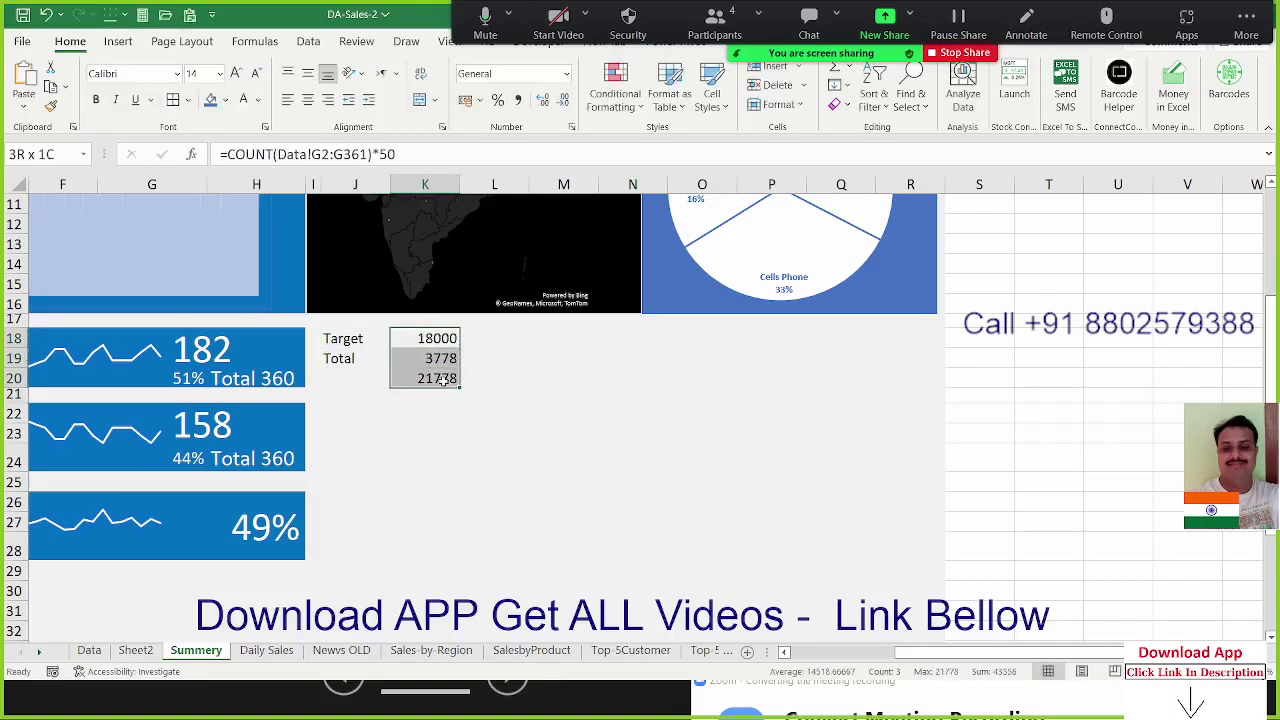
{"action": "left_click", "coordinate": [118, 41]}
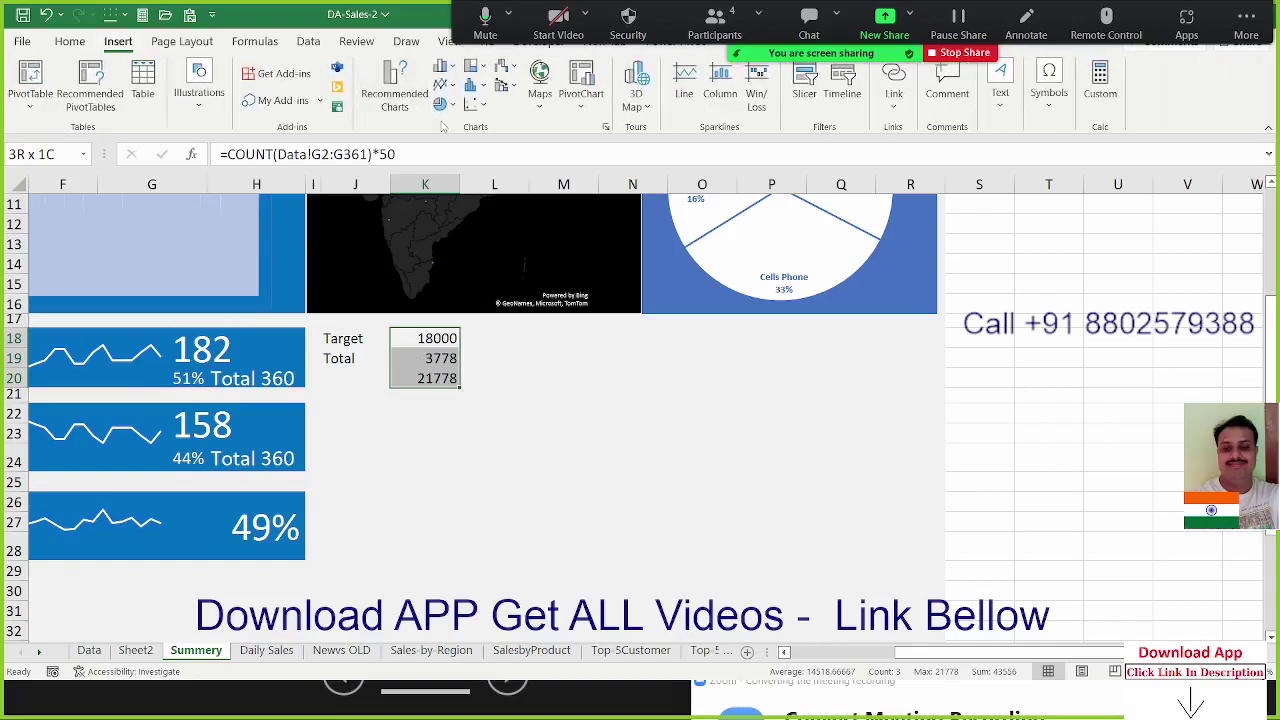
{"action": "left_click", "coordinate": [448, 105]}
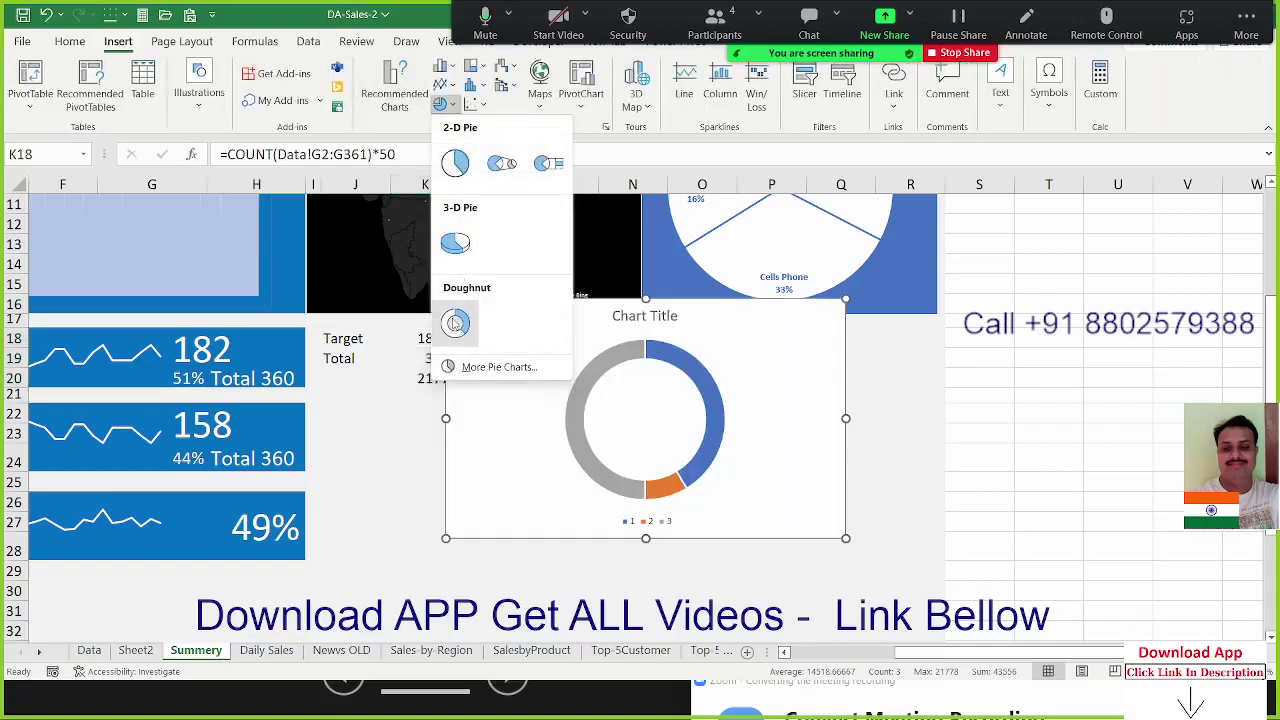
{"action": "left_click", "coordinate": [455, 323]}
{"action": "left_click_drag", "start_coordinate": [531, 355], "coordinate": [577, 458]}
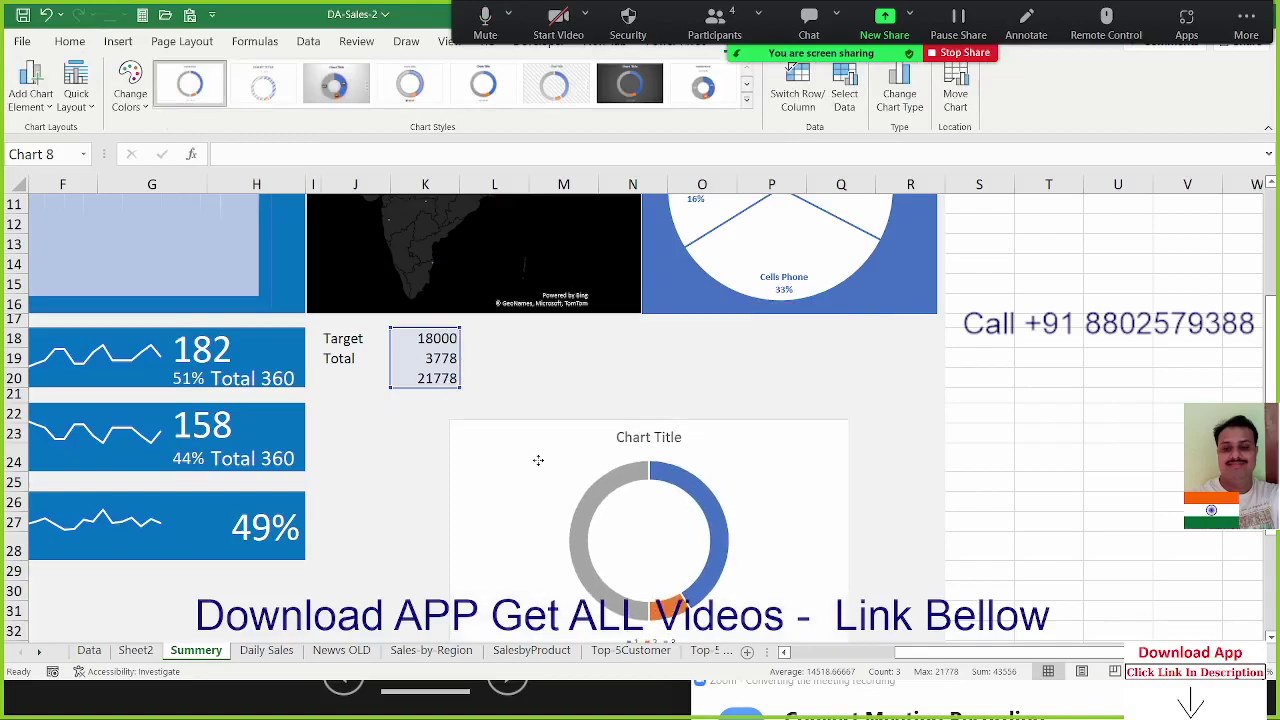
Set the doughnut series' first-slice angle to 270° in Format Data Series
{"action": "left_click", "coordinate": [603, 470]}
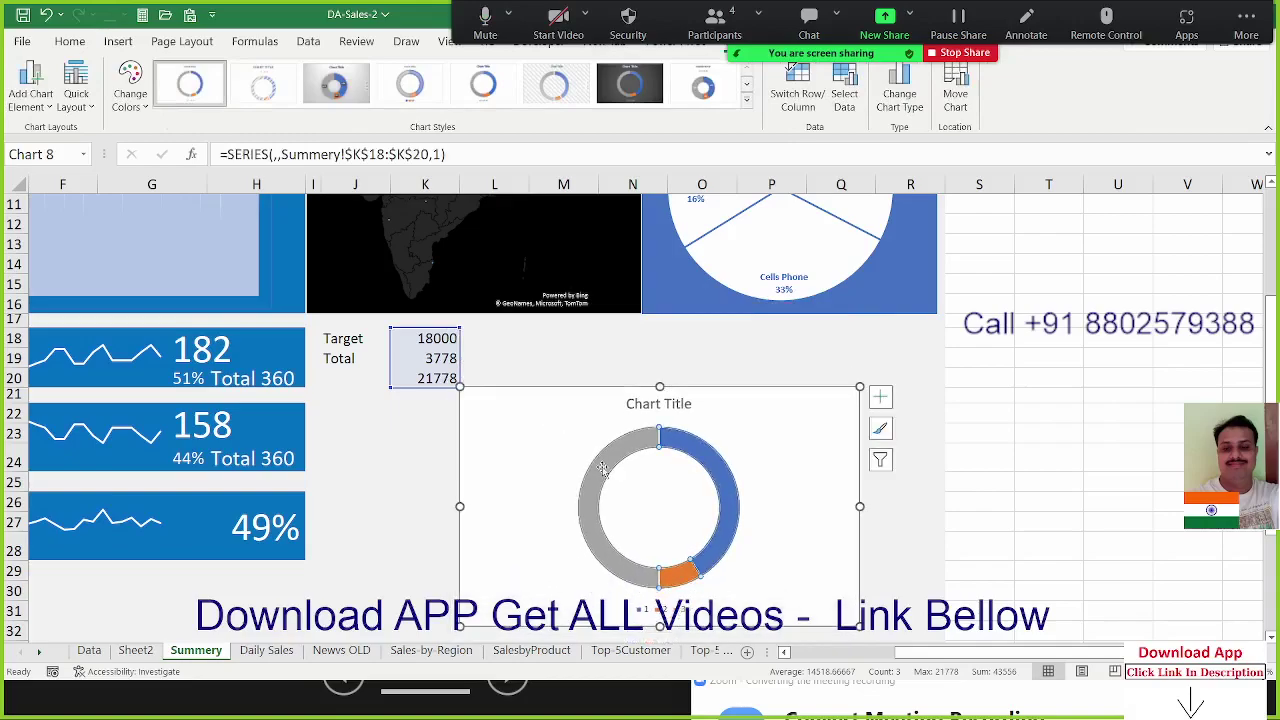
{"action": "right_click", "coordinate": [604, 468]}
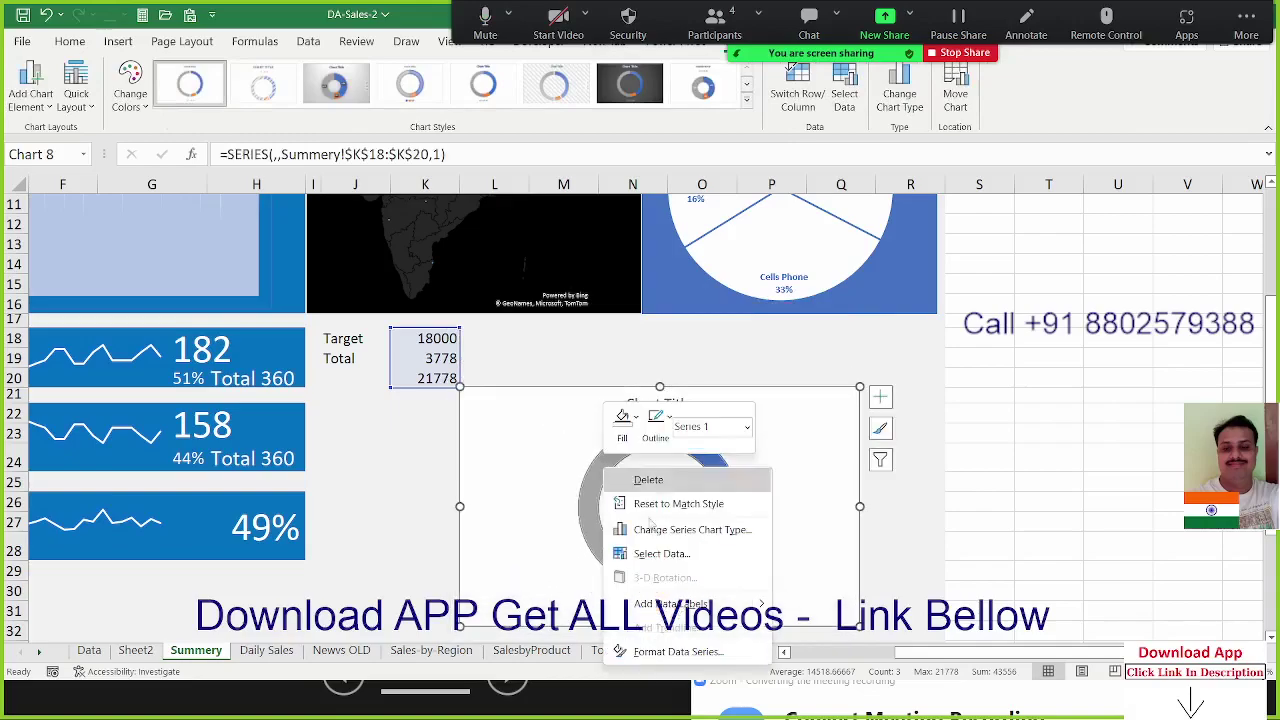
{"action": "left_click", "coordinate": [673, 652]}
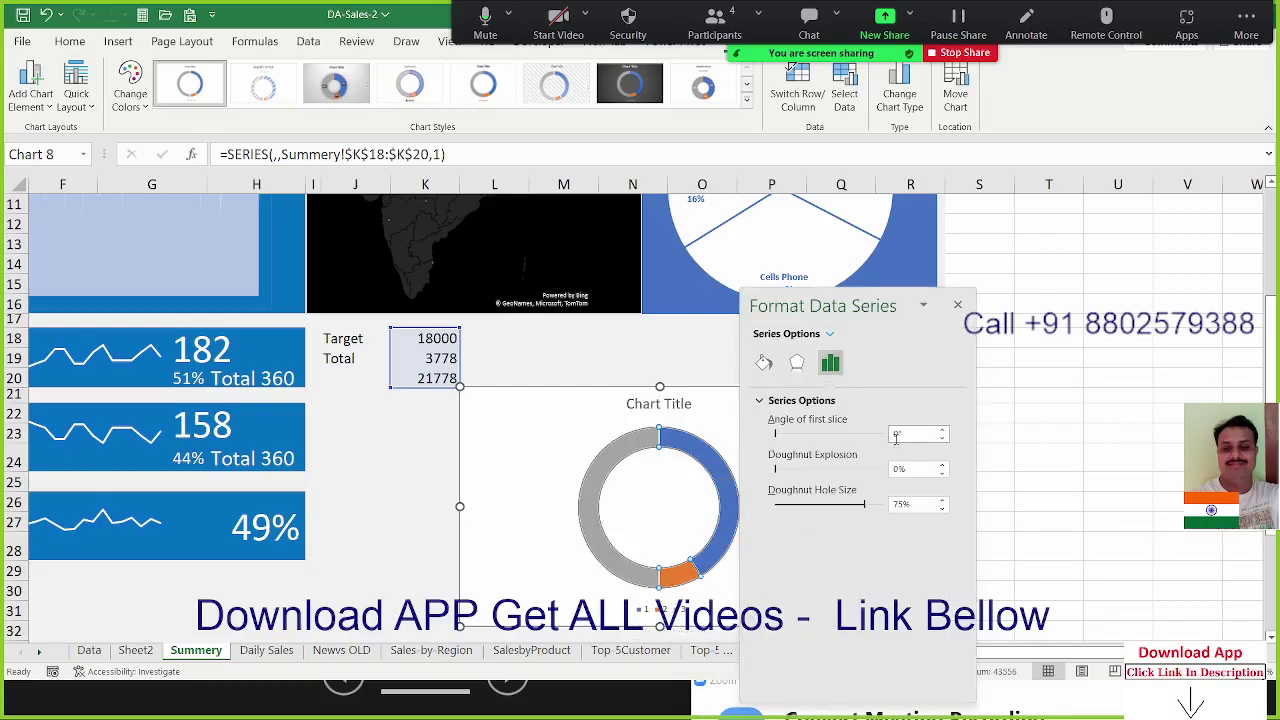
{"action": "left_click", "coordinate": [903, 434]}
{"action": "type", "text": "270"}
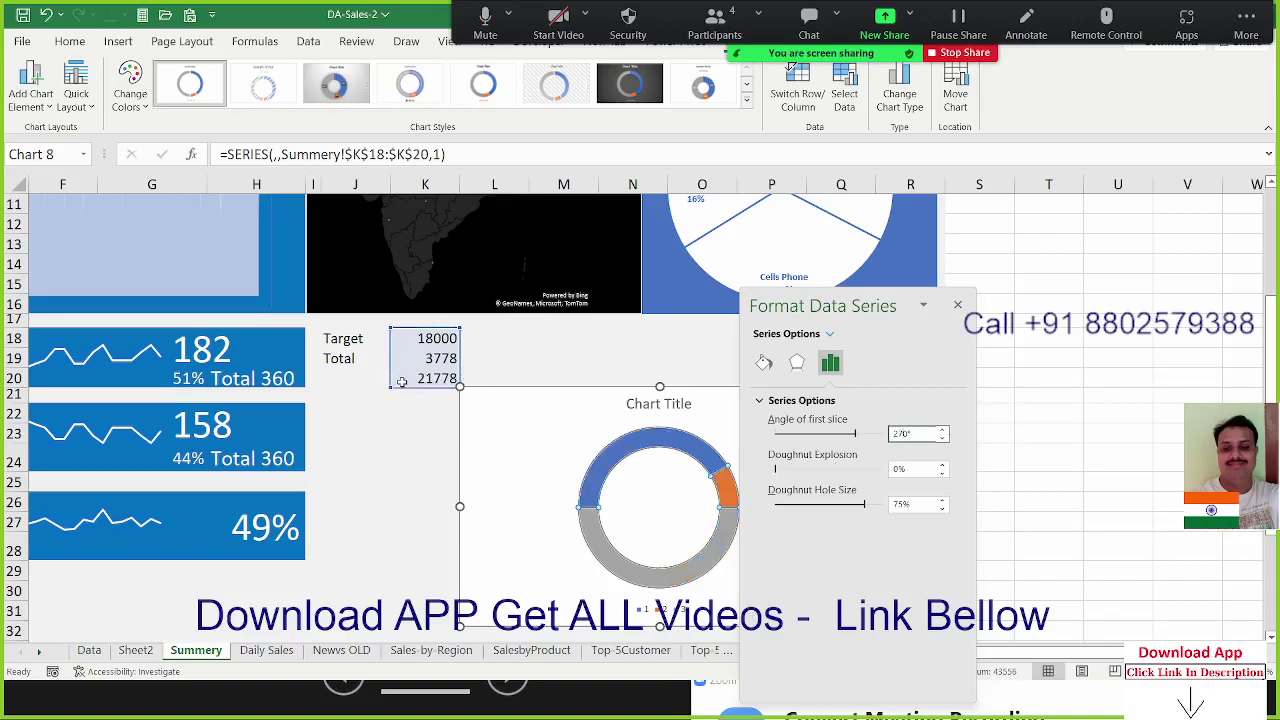
Select the grey bottom slice and bring up its Shape Fill colours
{"action": "left_click", "coordinate": [594, 535]}
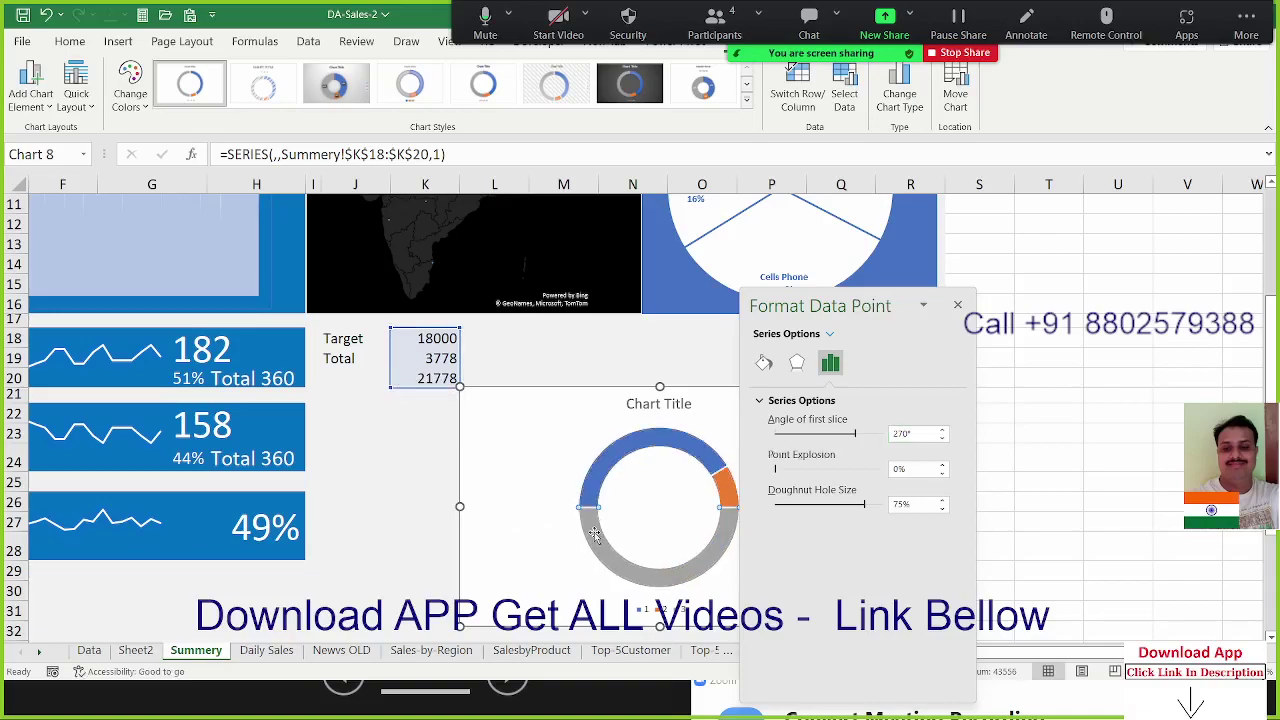
{"action": "left_click", "coordinate": [957, 305]}
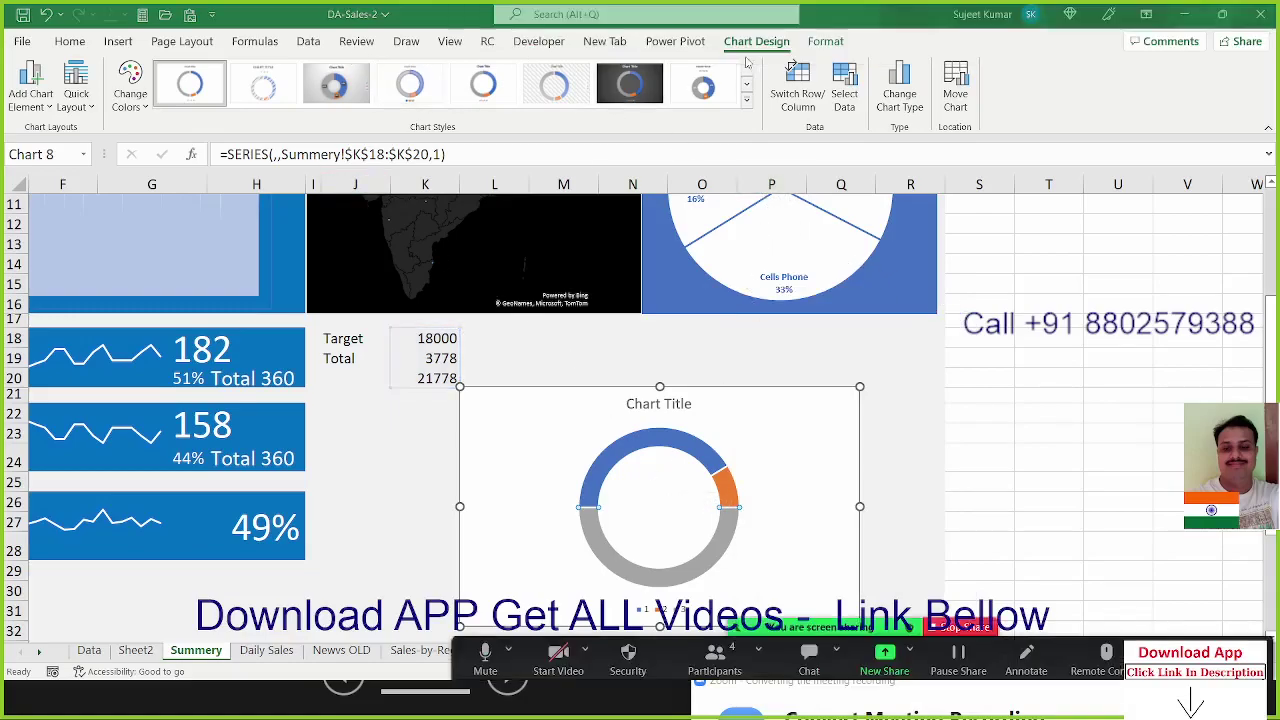
{"action": "left_click", "coordinate": [822, 44]}
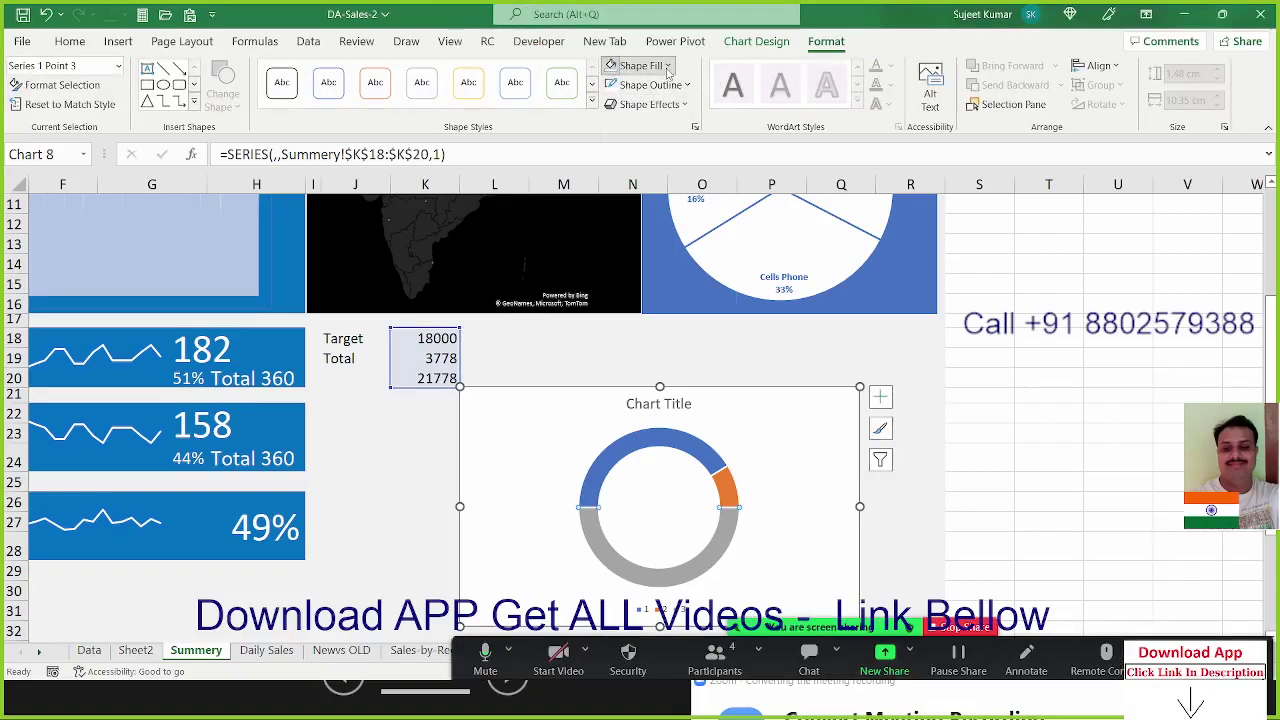
{"action": "left_click", "coordinate": [640, 65]}
Give the grey bottom slice No Fill and No Outline
{"action": "left_click", "coordinate": [621, 131]}
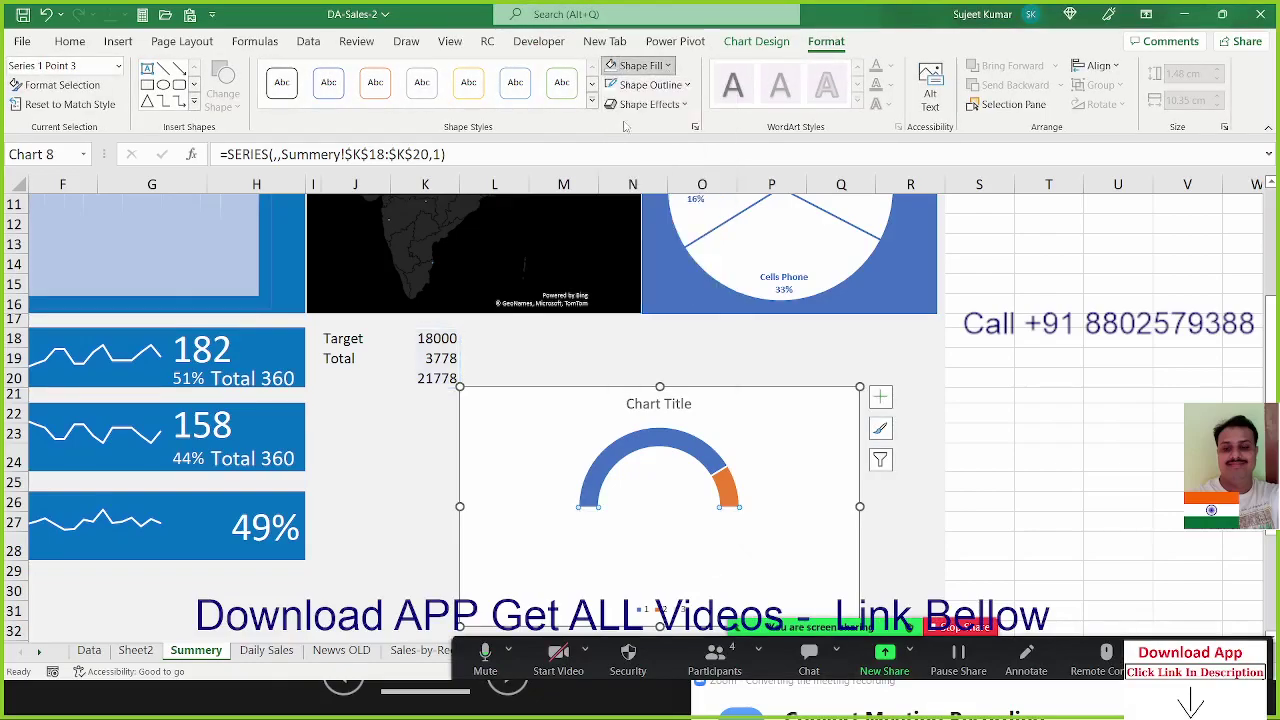
{"action": "left_click", "coordinate": [622, 85]}
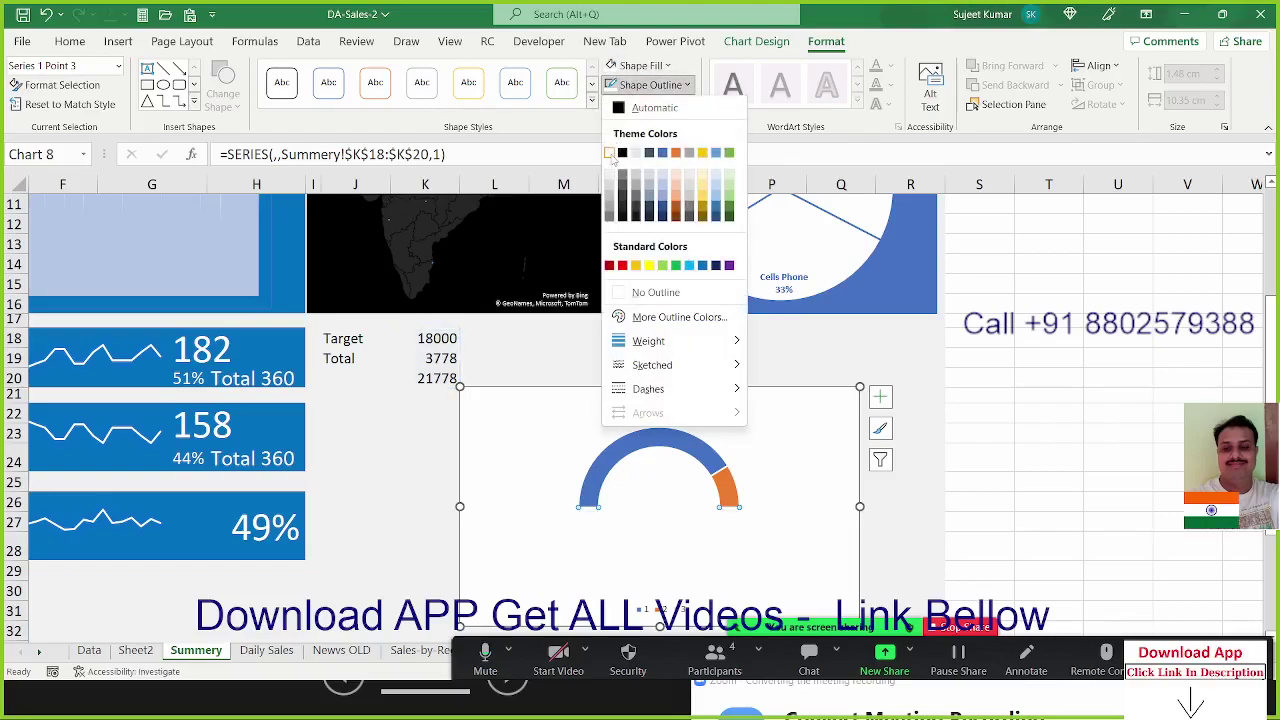
{"action": "left_click", "coordinate": [622, 108]}
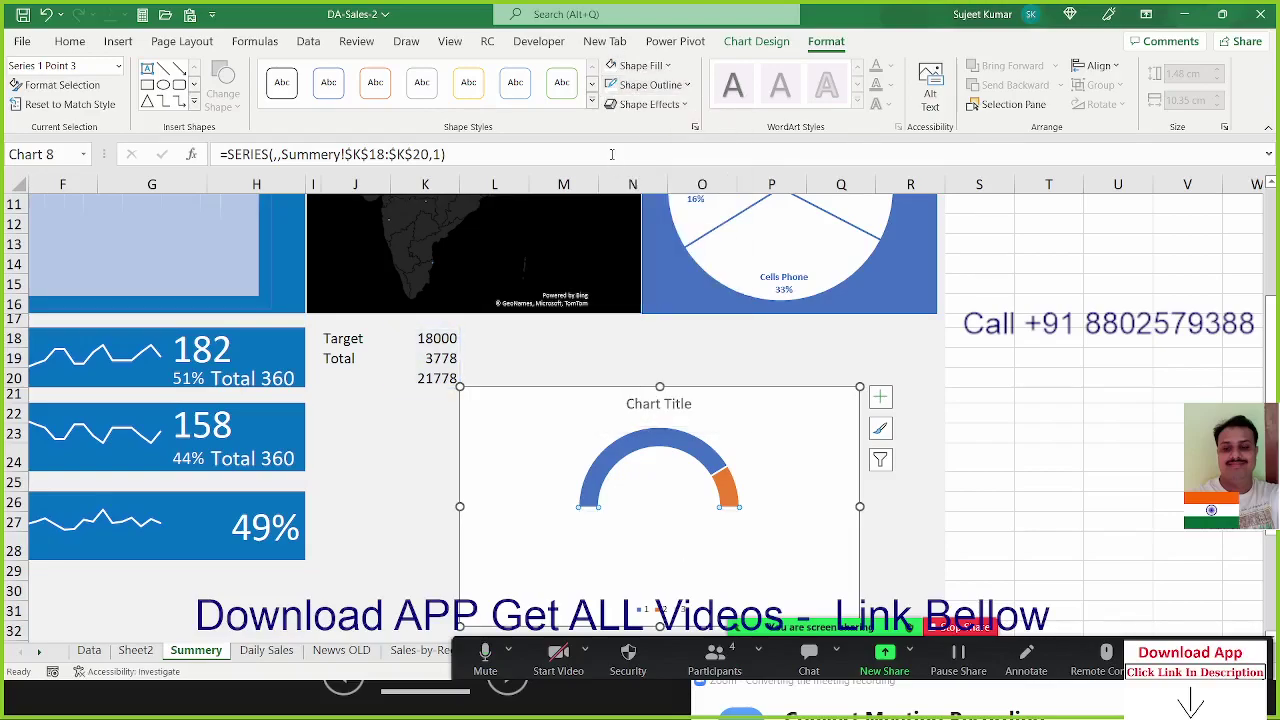
{"action": "left_click", "coordinate": [636, 65]}
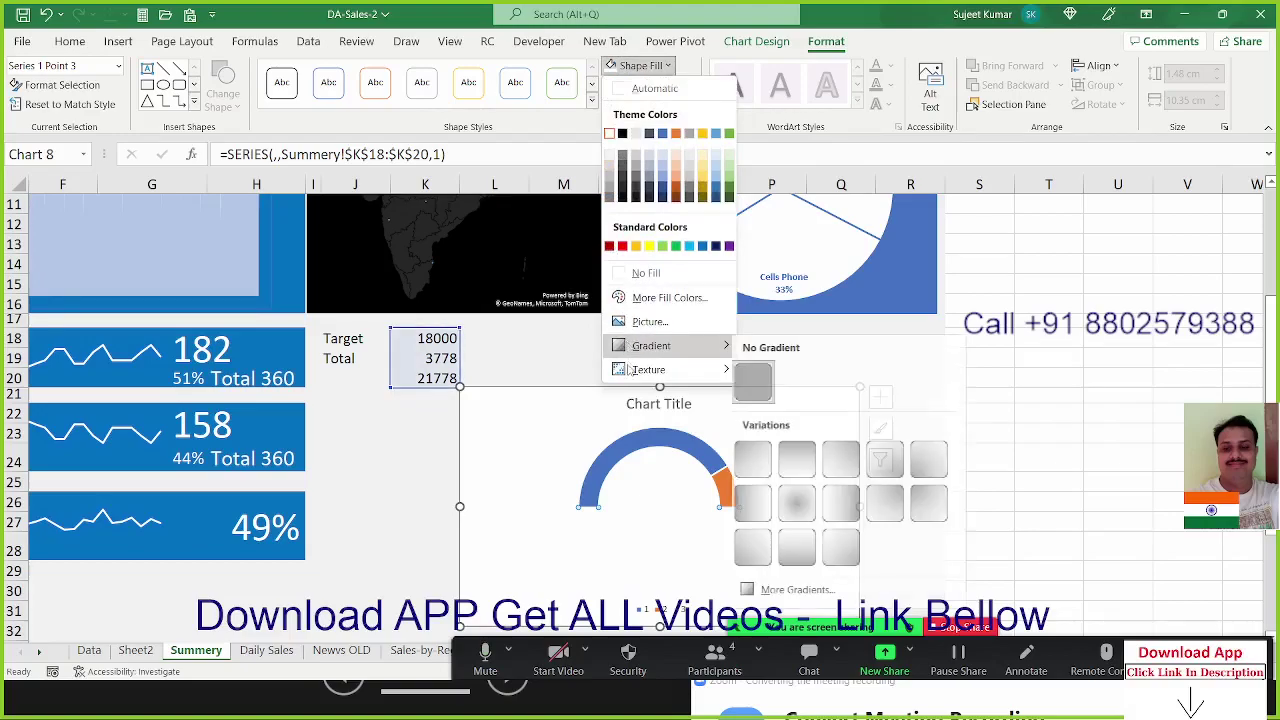
{"action": "left_click", "coordinate": [645, 273]}
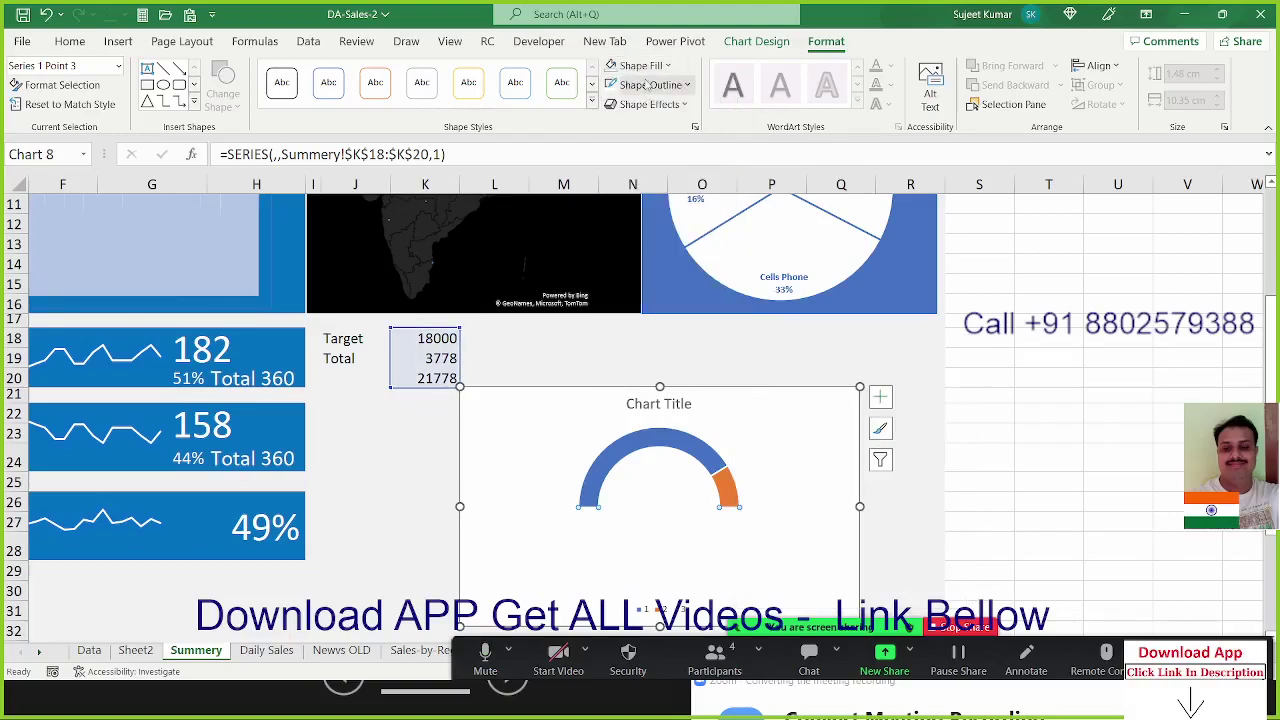
{"action": "left_click", "coordinate": [648, 84]}
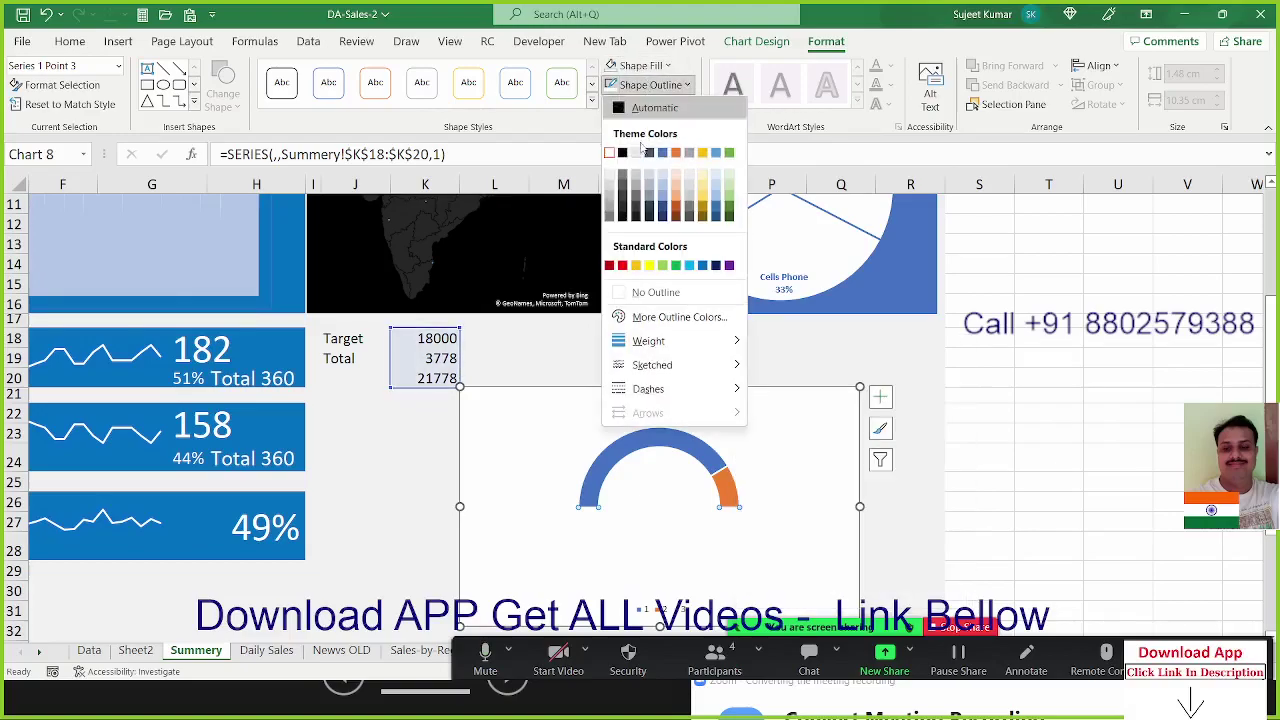
{"action": "left_click", "coordinate": [640, 292]}
Rename the chart title to 'achive Target'
{"action": "double_click", "coordinate": [631, 404]}
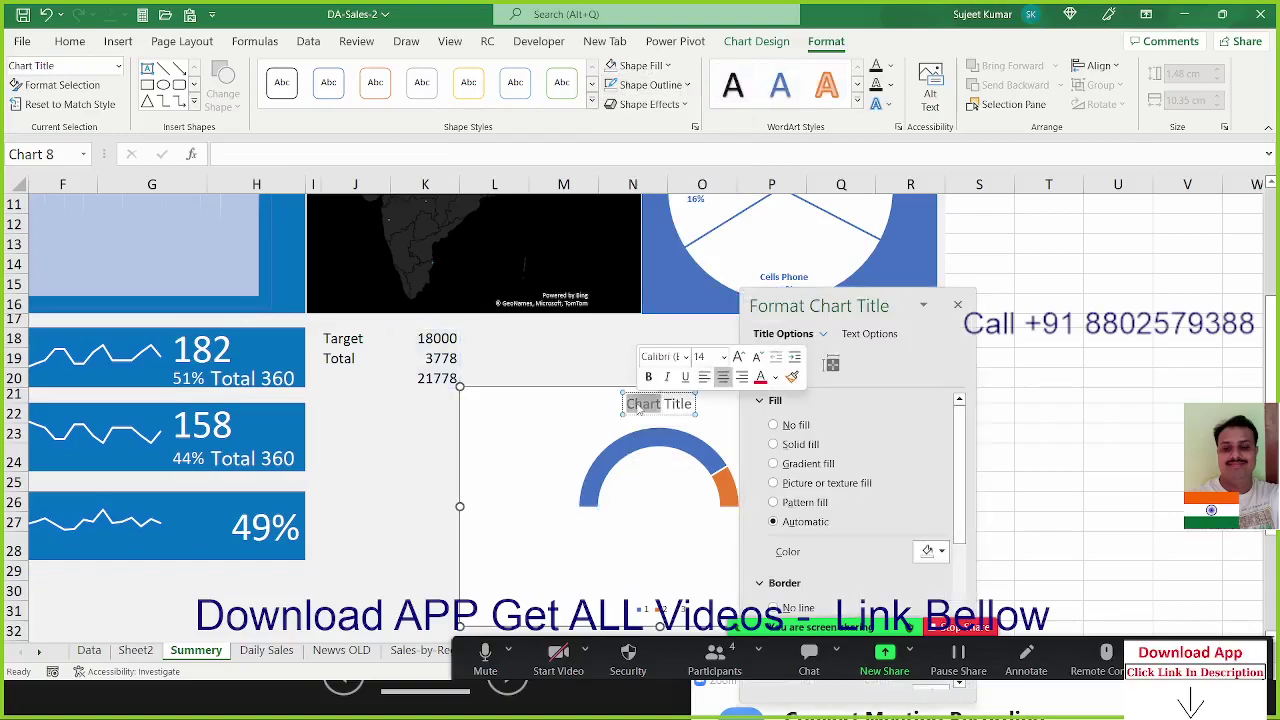
{"action": "key", "text": "Delete"}
{"action": "key", "text": "Delete"}
{"action": "key", "text": "Delete"}
{"action": "key", "text": "Delete"}
{"action": "key", "text": "Delete"}
{"action": "key", "text": "Delete"}
{"action": "key", "text": "Delete"}
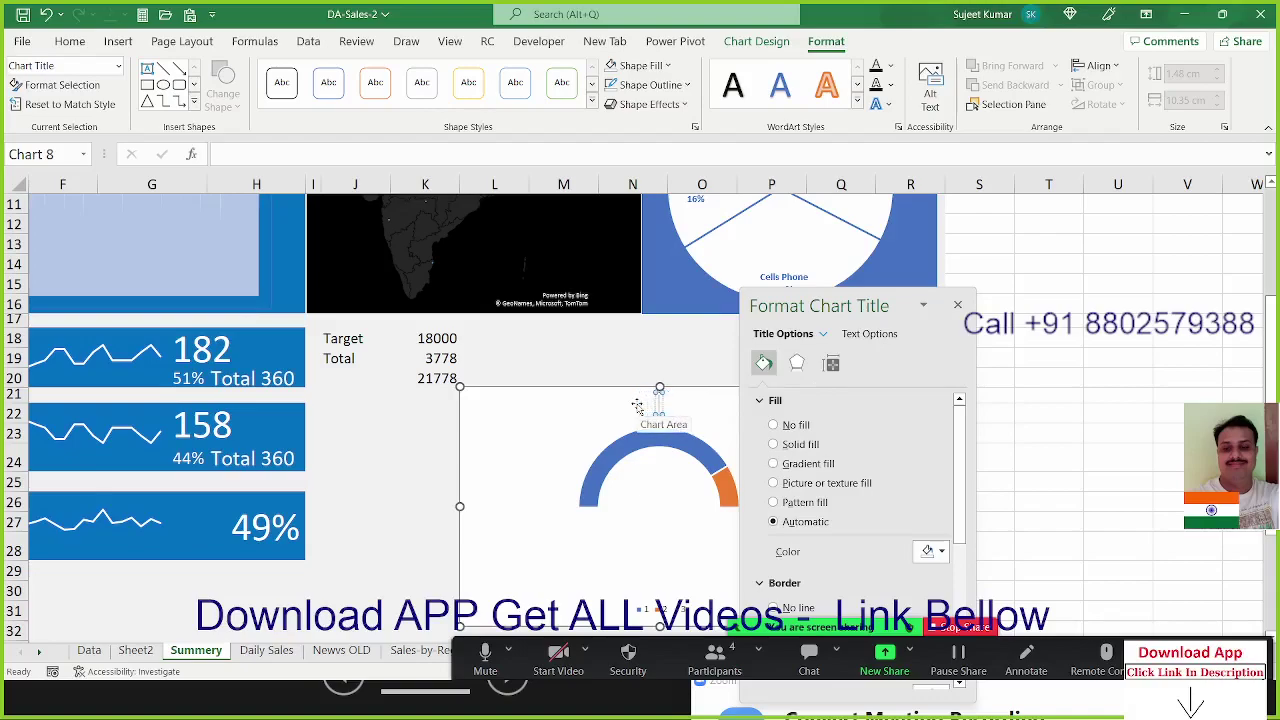
{"action": "type", "text": "ach"}
{"action": "type", "text": "ive"}
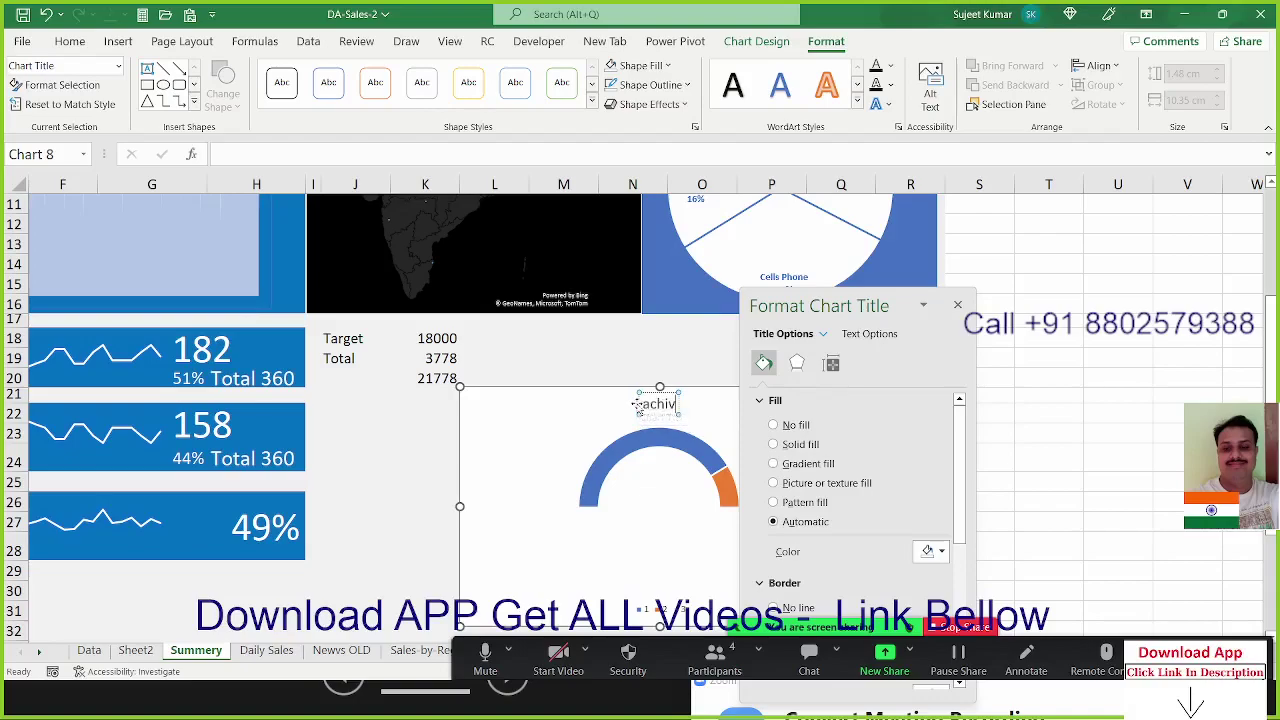
{"action": "key", "text": "BackSpace"}
{"action": "key", "text": "BackSpace"}
{"action": "key", "text": "BackSpace"}
{"action": "key", "text": "BackSpace"}
{"action": "type", "text": "h"}
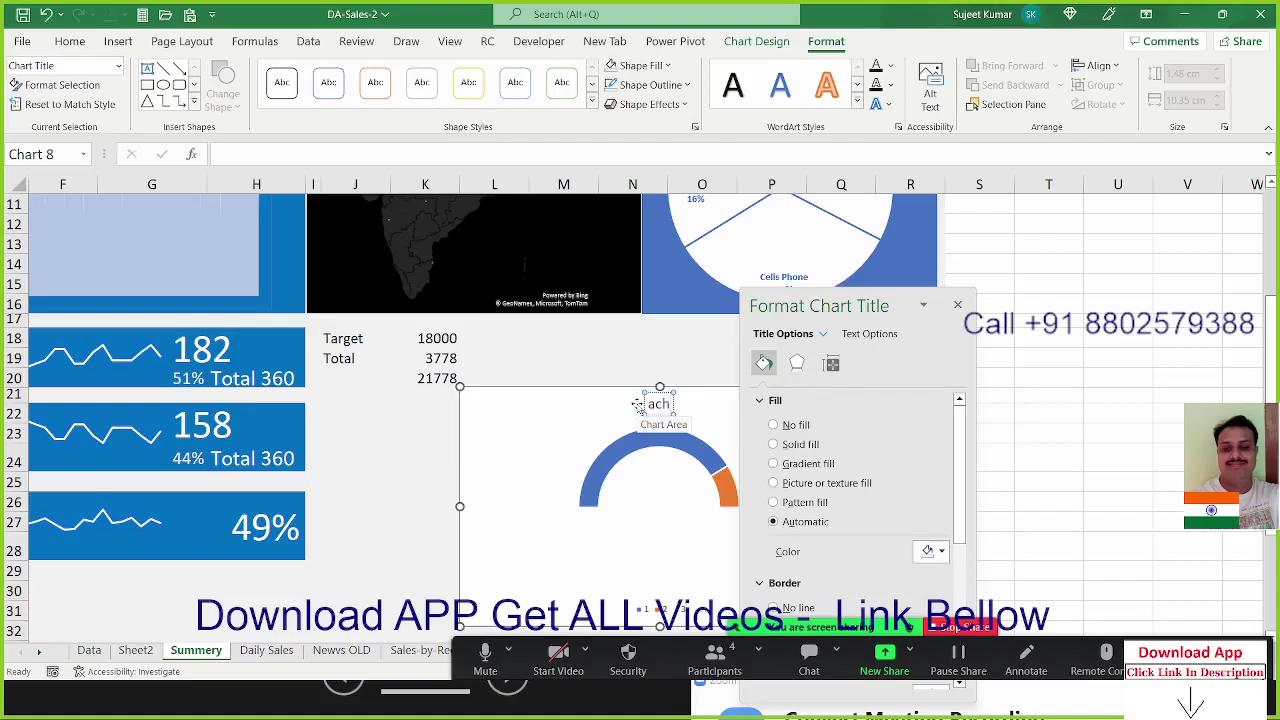
{"action": "type", "text": "i"}
{"action": "type", "text": "ve T"}
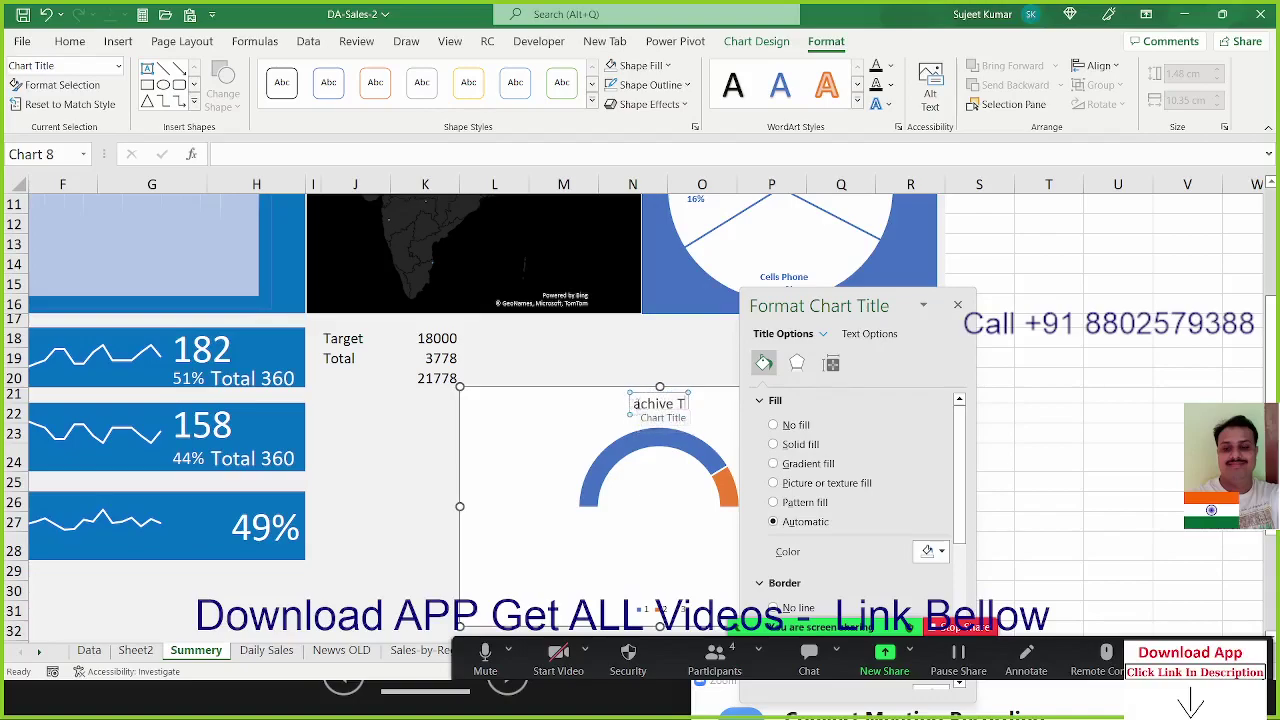
{"action": "type", "text": "arget"}
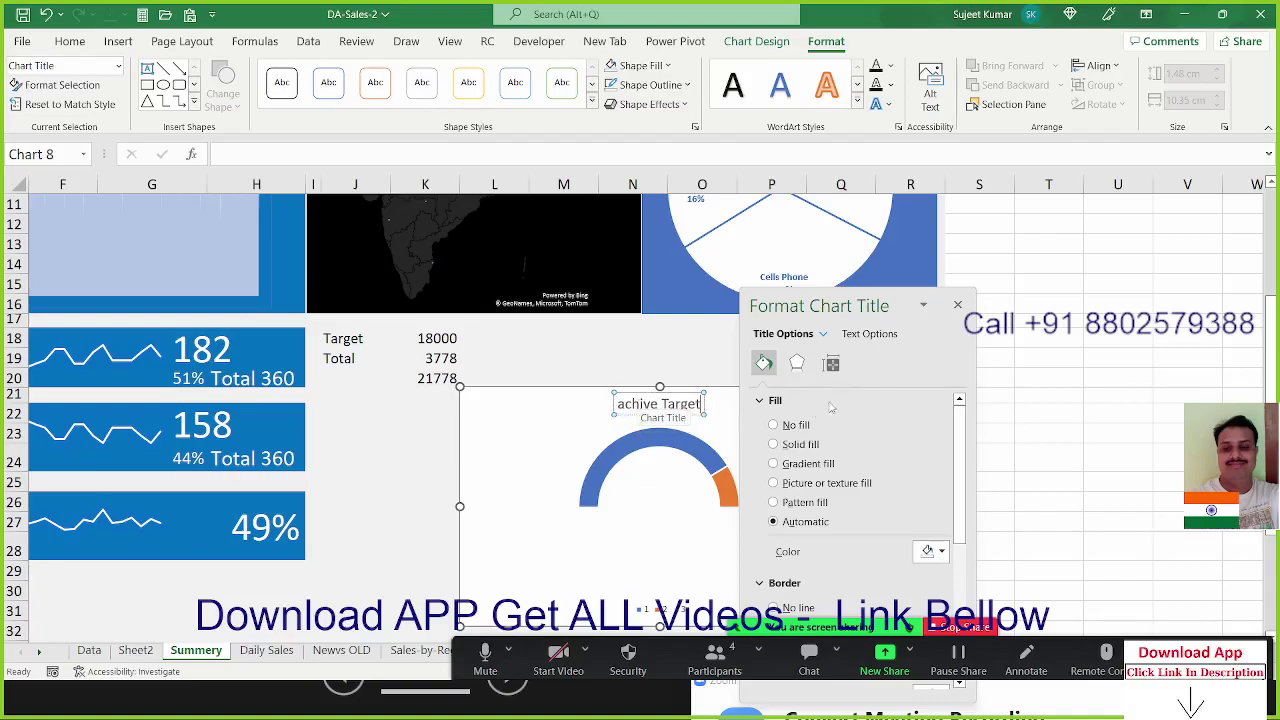
{"action": "left_click", "coordinate": [957, 305]}
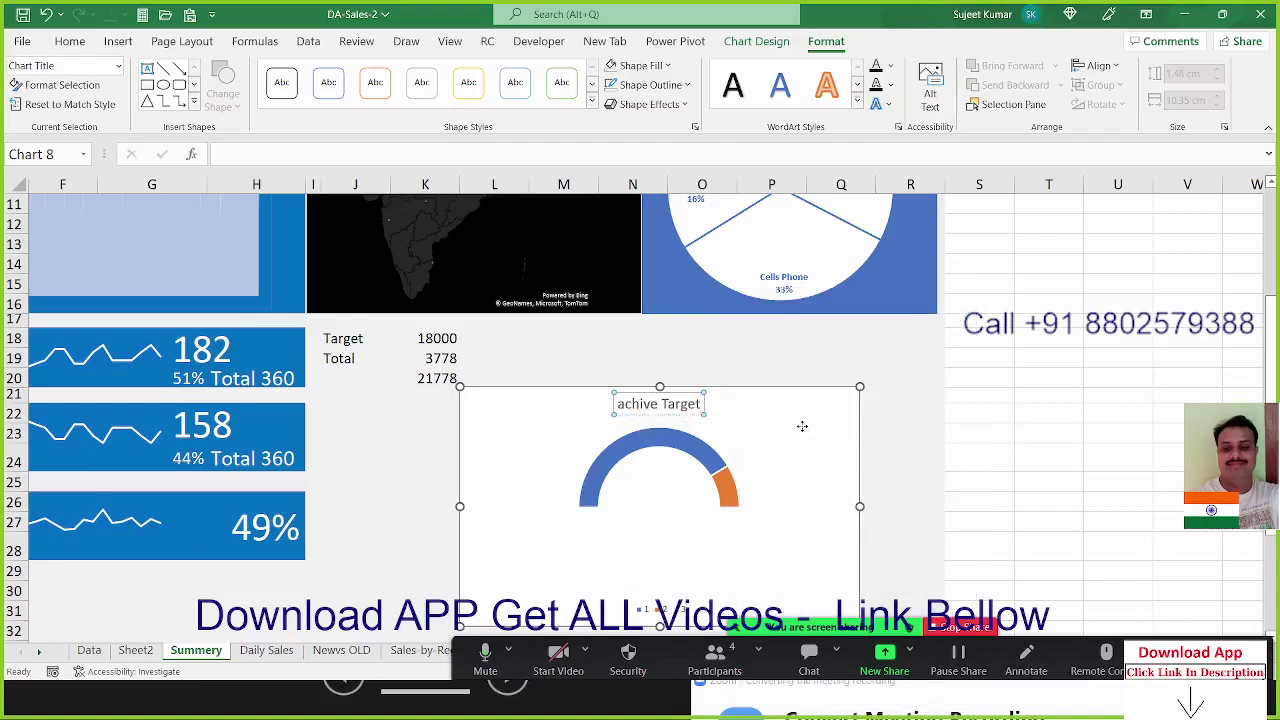
{"action": "left_click", "coordinate": [726, 497]}
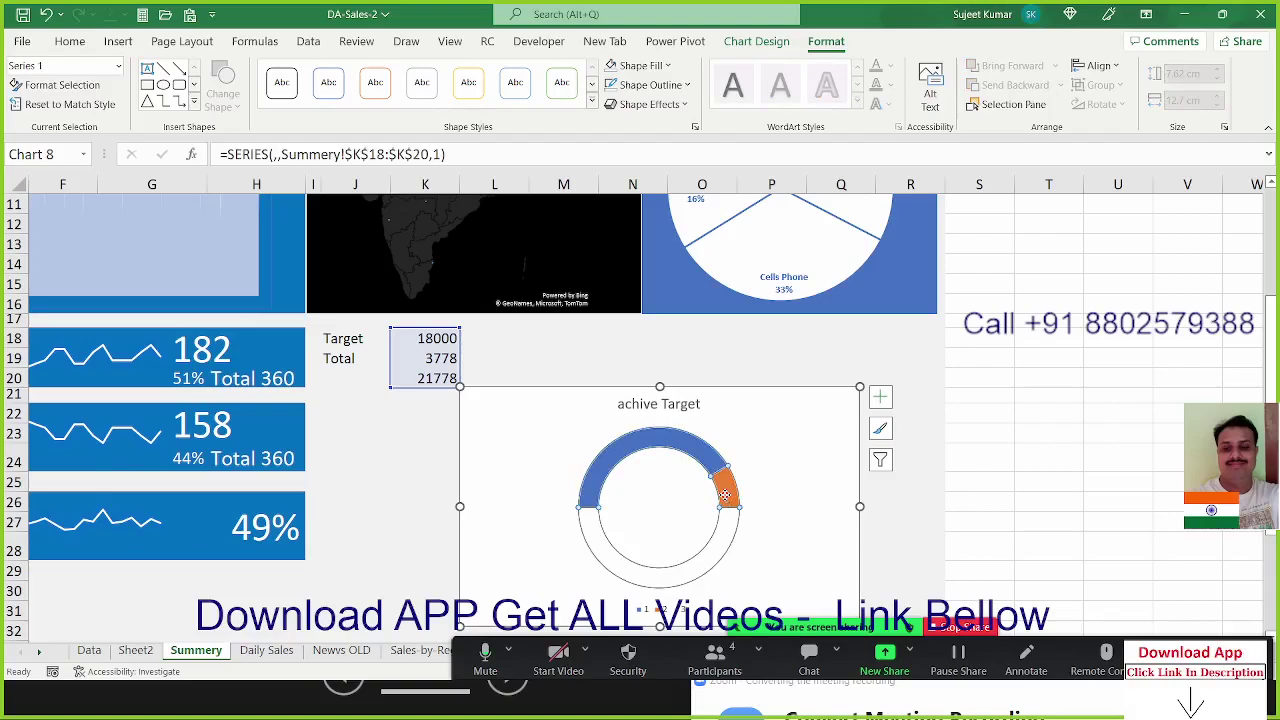
Inspect the gauge's slices and check its Select Data source, cancelling without changes
{"action": "left_click", "coordinate": [726, 497]}
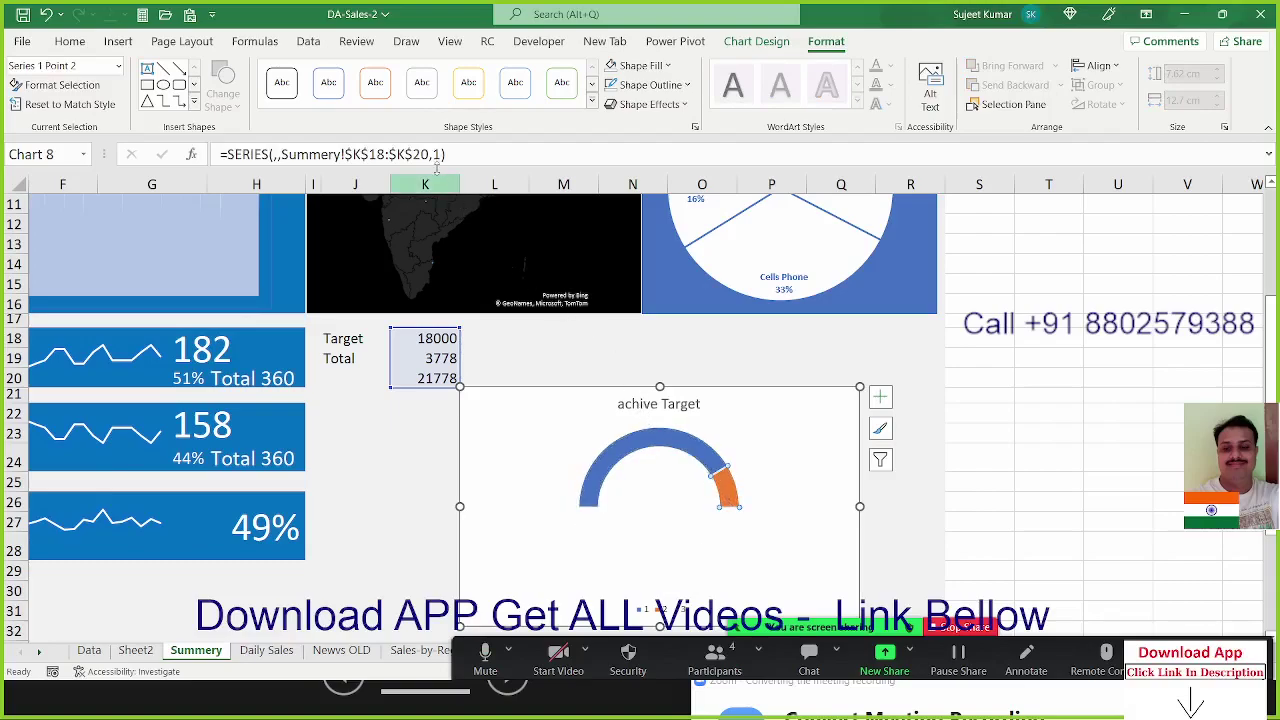
{"action": "left_click", "coordinate": [631, 436]}
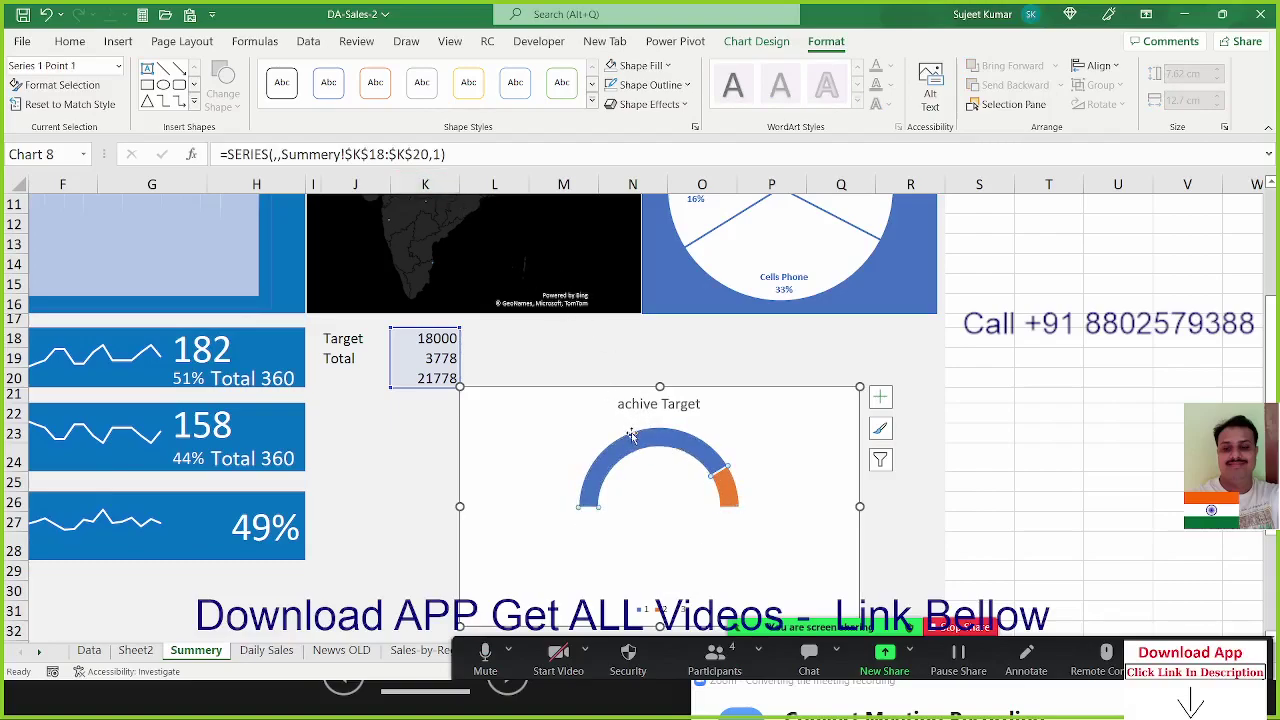
{"action": "left_click", "coordinate": [726, 490]}
{"action": "left_click", "coordinate": [585, 478]}
{"action": "mouse_move", "coordinate": [730, 495]}
{"action": "right_click", "coordinate": [626, 446]}
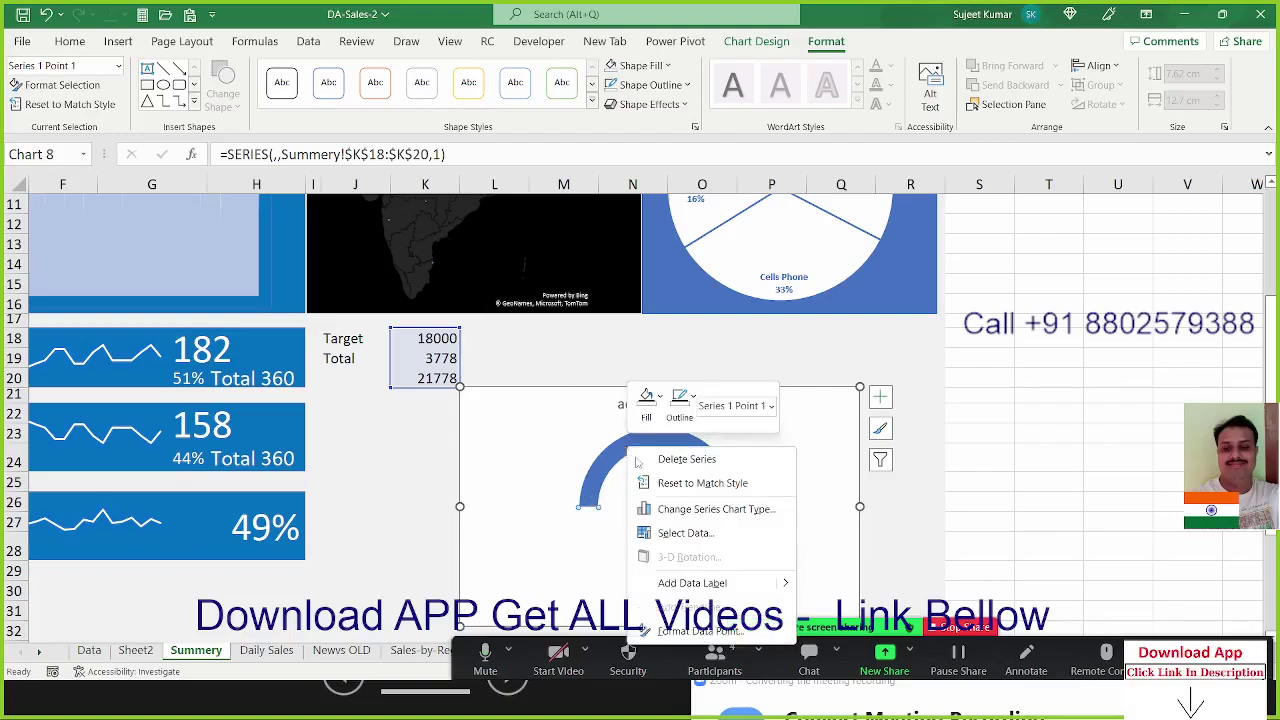
{"action": "left_click", "coordinate": [690, 532]}
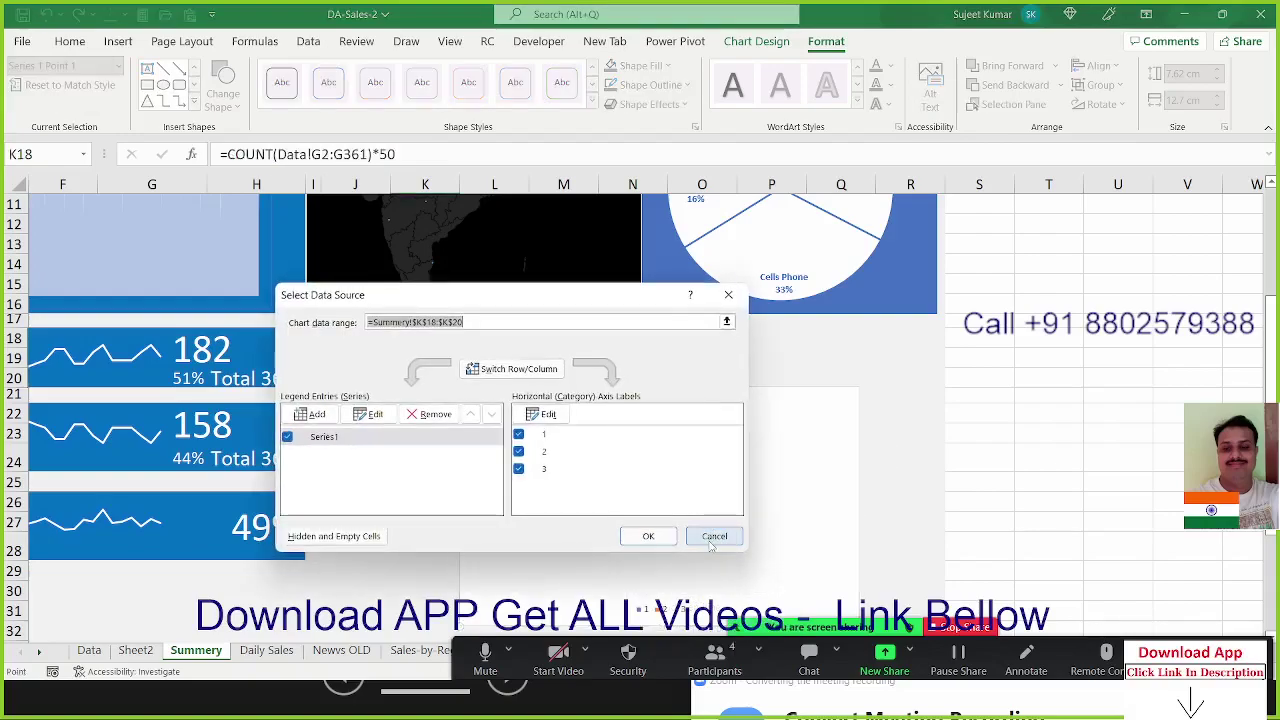
{"action": "left_click", "coordinate": [713, 535]}
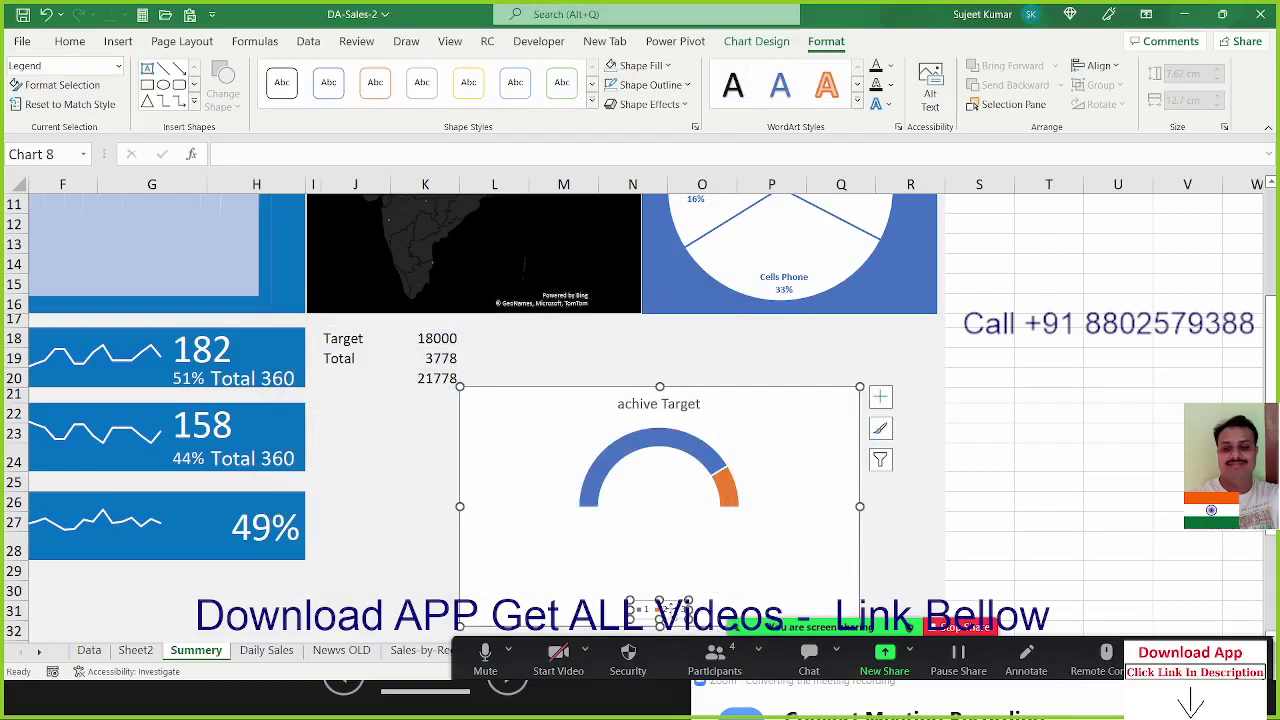
Delete the gauge's legend, then delete the whole achive Target chart
{"action": "key", "text": "Delete"}
{"action": "left_click", "coordinate": [724, 470]}
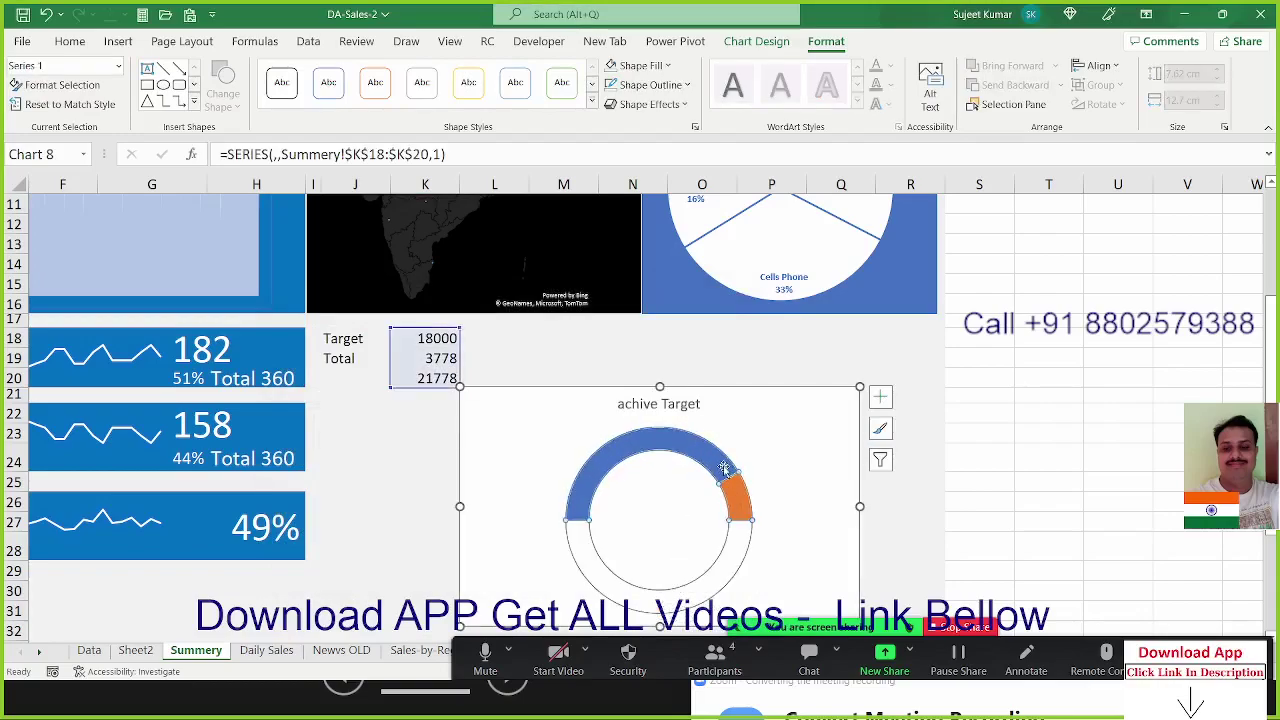
{"action": "left_click", "coordinate": [724, 468]}
{"action": "right_click", "coordinate": [723, 472]}
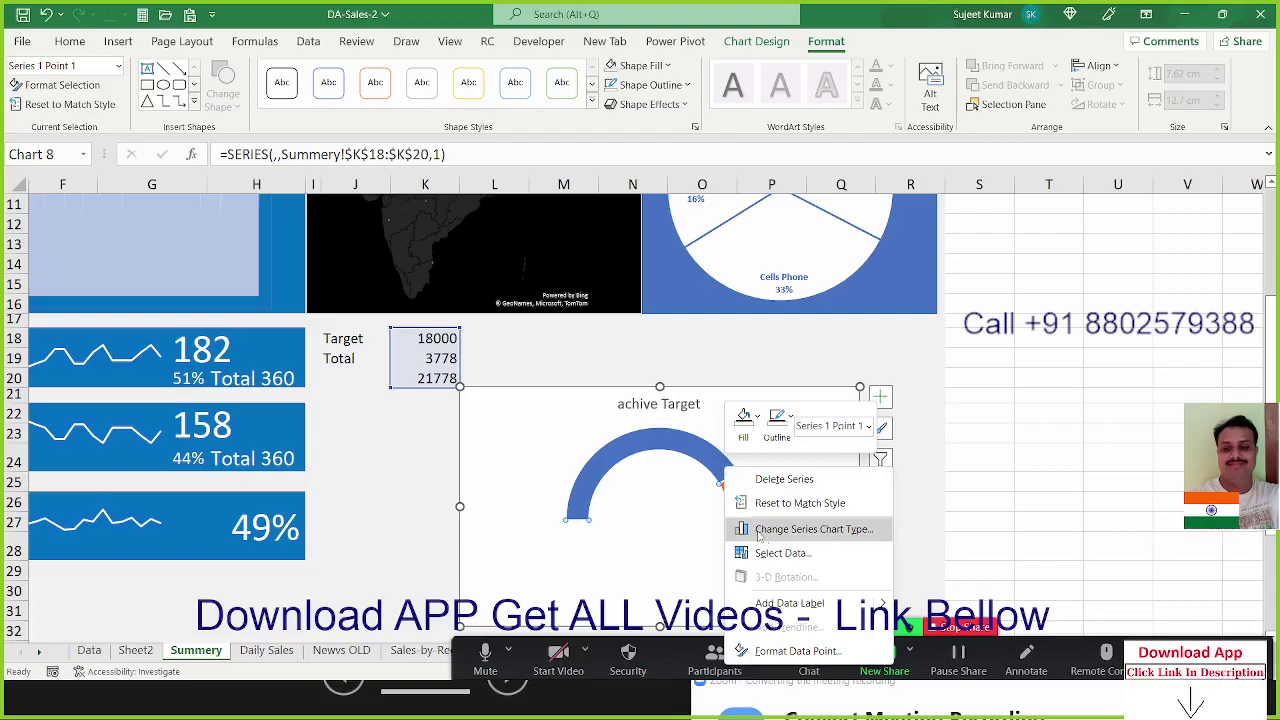
{"action": "key", "text": "Escape"}
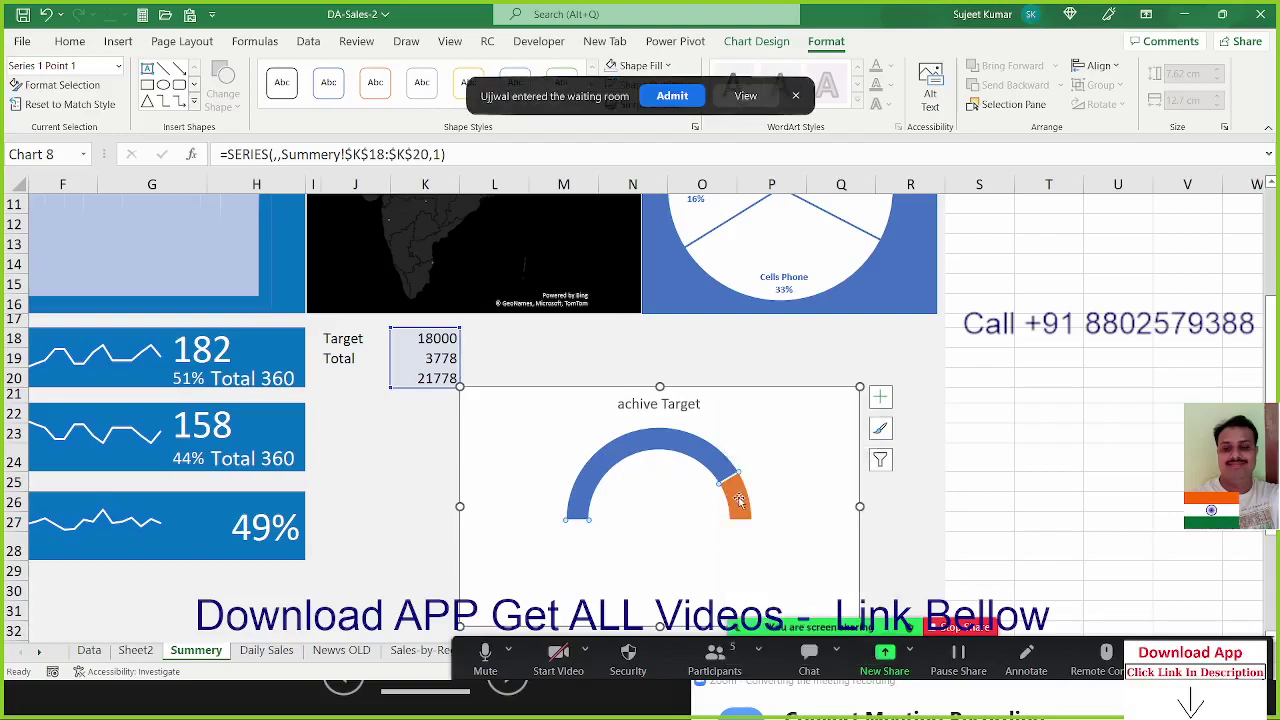
{"action": "left_click", "coordinate": [665, 462]}
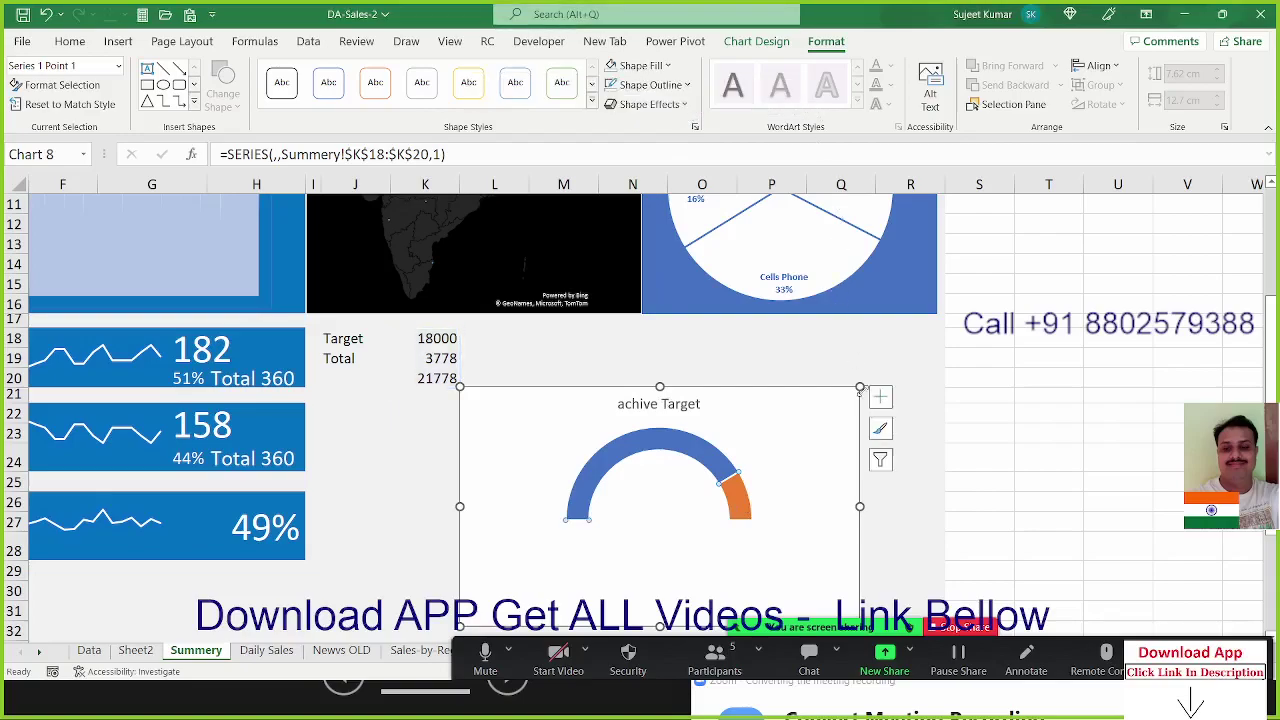
{"action": "left_click", "coordinate": [831, 407]}
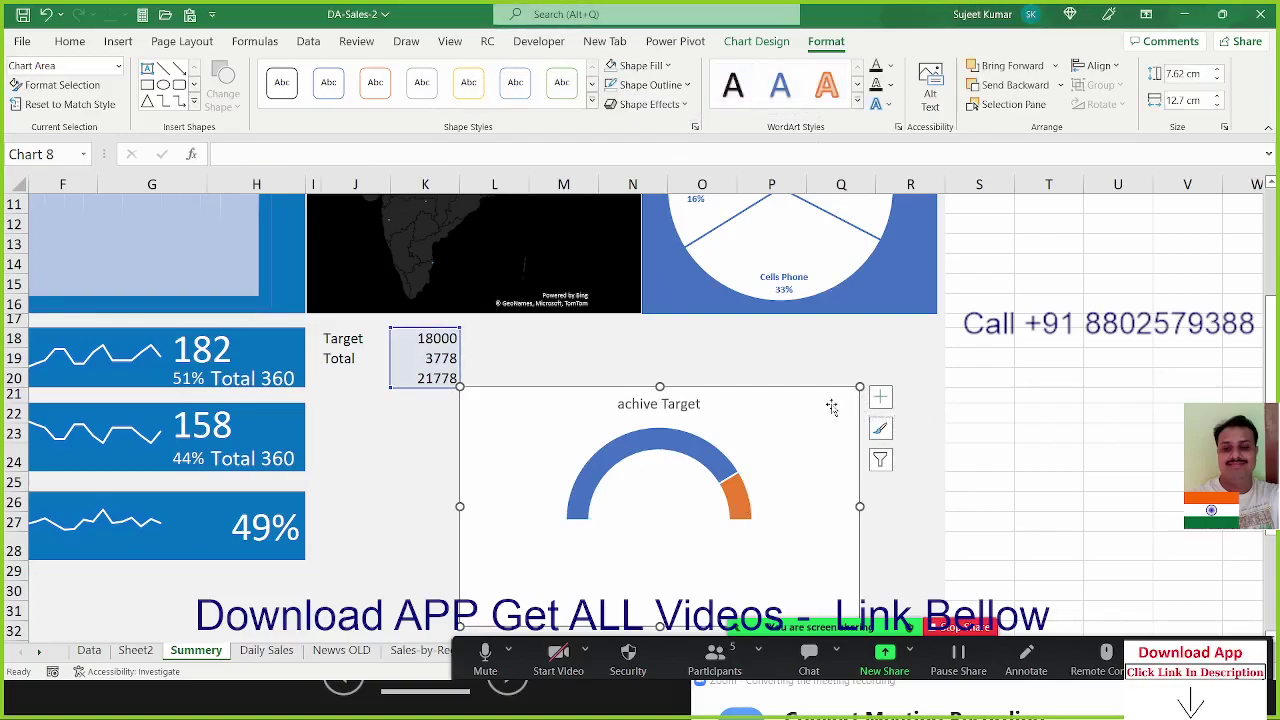
{"action": "key", "text": "Delete"}
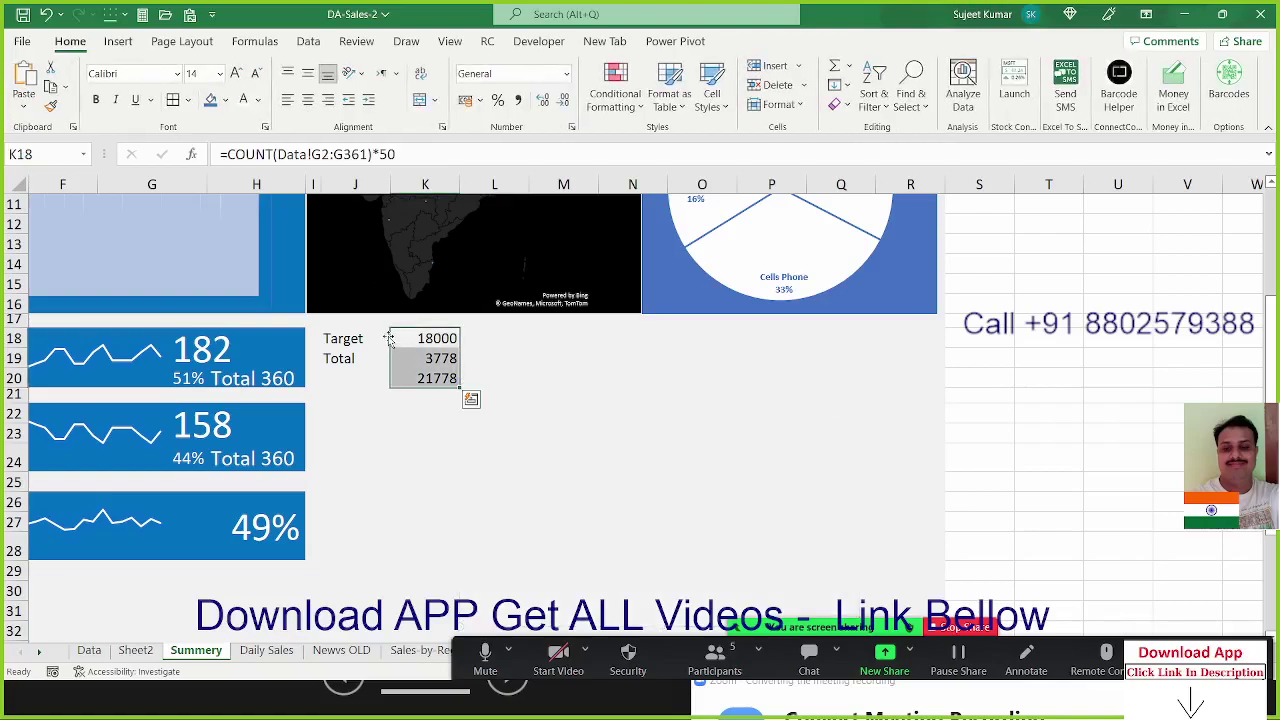
Swap the values so 3778 sits in K18 and 18000 in K19
{"action": "left_click", "coordinate": [420, 338]}
{"action": "left_click_drag", "start_coordinate": [420, 338], "coordinate": [490, 358]}
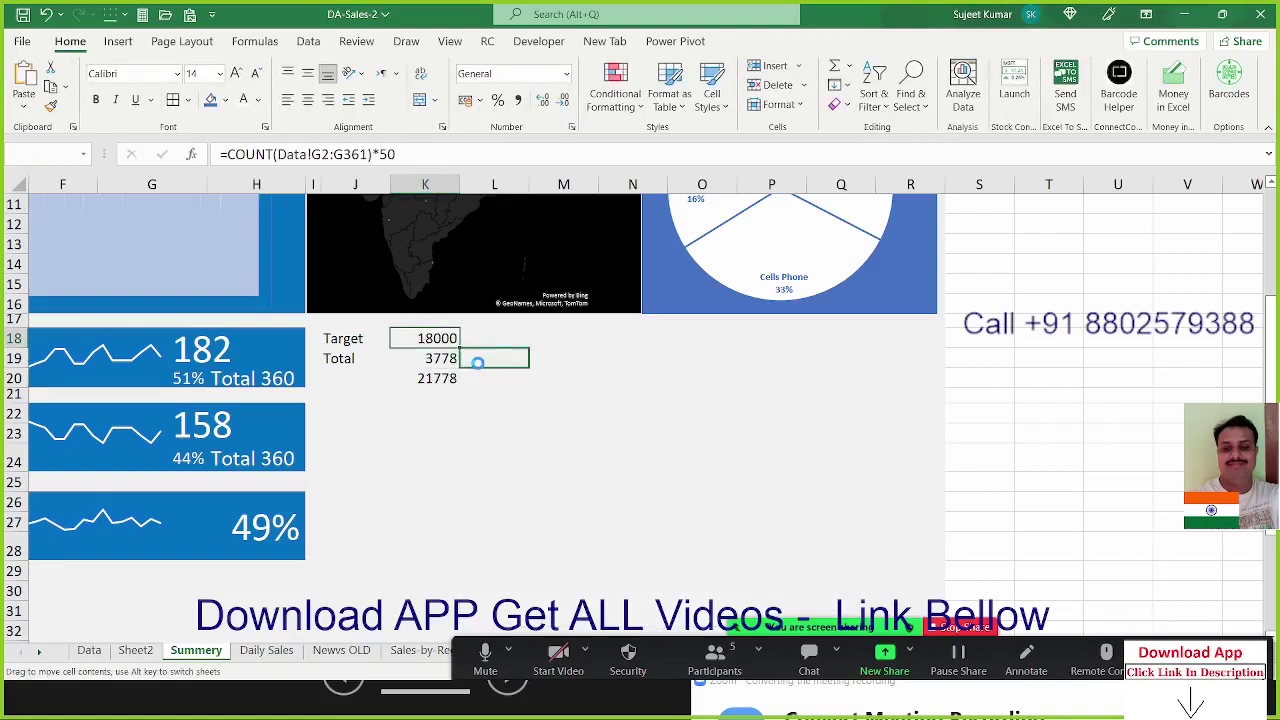
{"action": "left_click", "coordinate": [437, 361]}
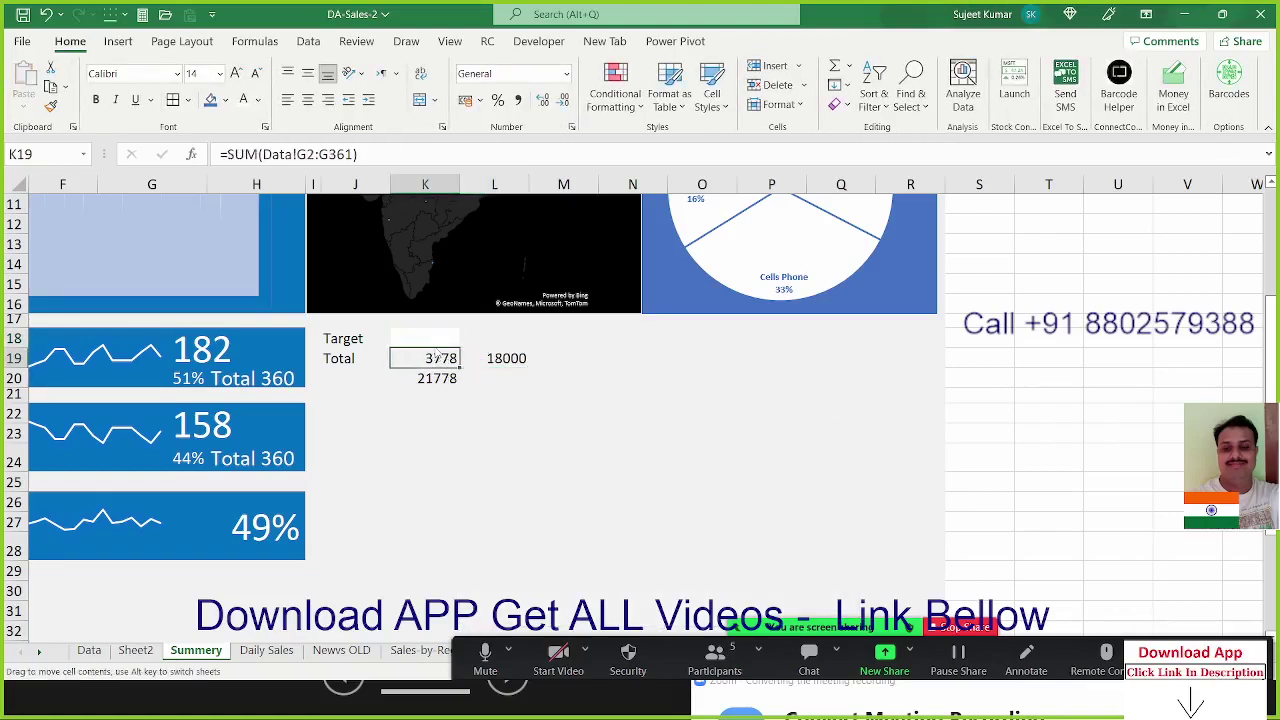
{"action": "left_click_drag", "start_coordinate": [435, 350], "coordinate": [435, 330]}
{"action": "left_click", "coordinate": [487, 360]}
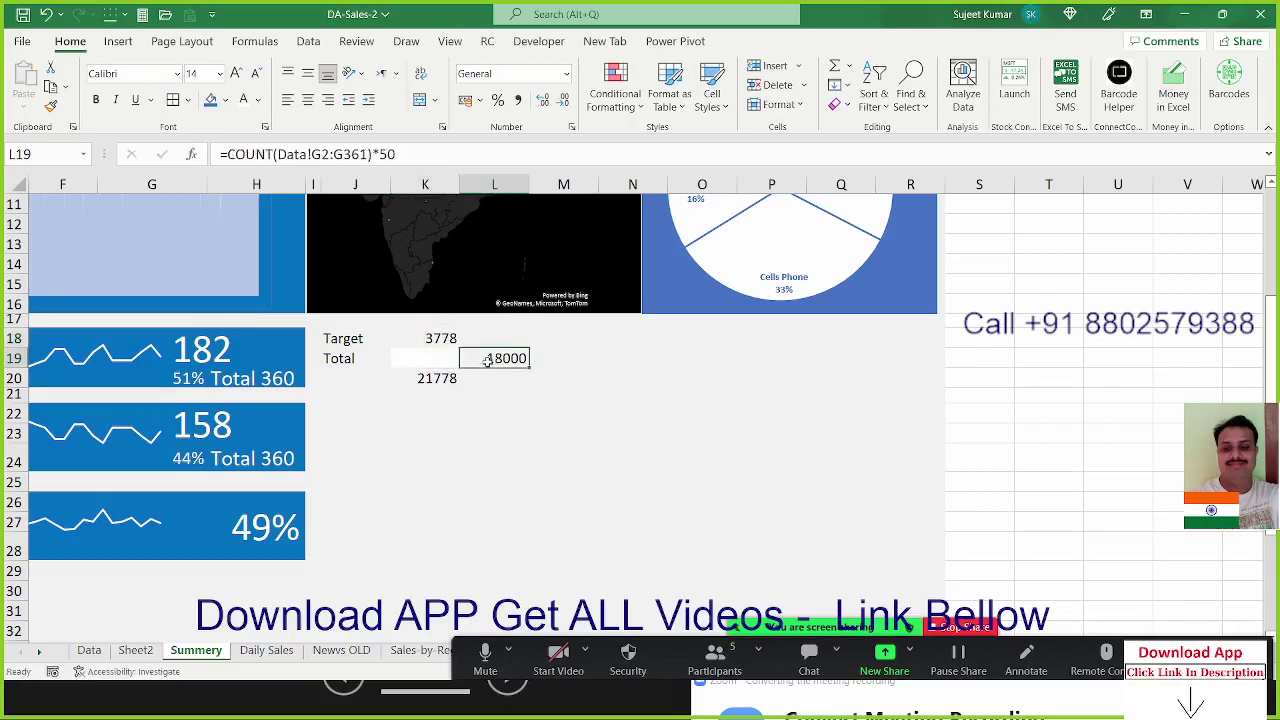
{"action": "left_click_drag", "start_coordinate": [487, 364], "coordinate": [418, 362]}
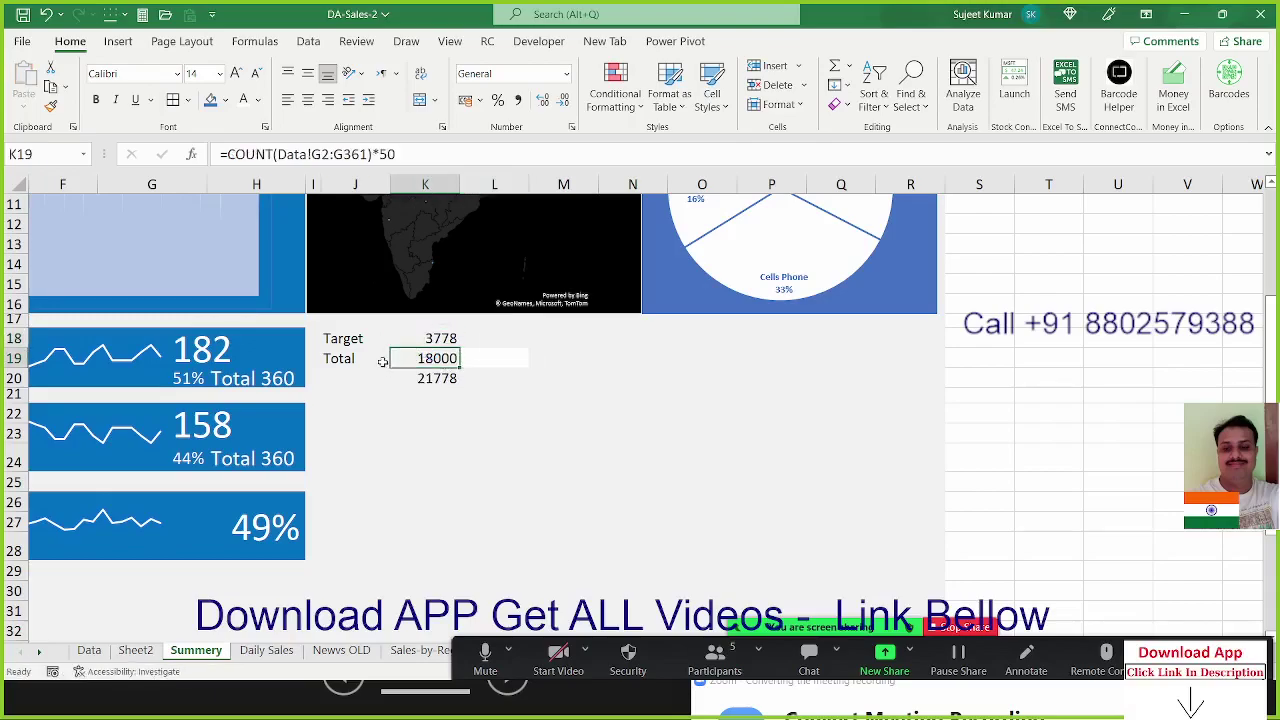
Swap the labels so Total is in J18 and Target in J19, then select the values
{"action": "left_click", "coordinate": [360, 340]}
{"action": "mouse_move", "coordinate": [366, 340]}
{"action": "left_mouse_down"}
{"action": "mouse_move", "coordinate": [369, 375]}
{"action": "mouse_move", "coordinate": [355, 331]}
{"action": "mouse_move", "coordinate": [357, 357]}
{"action": "left_mouse_up"}
{"action": "left_click", "coordinate": [359, 355]}
{"action": "left_click", "coordinate": [355, 380]}
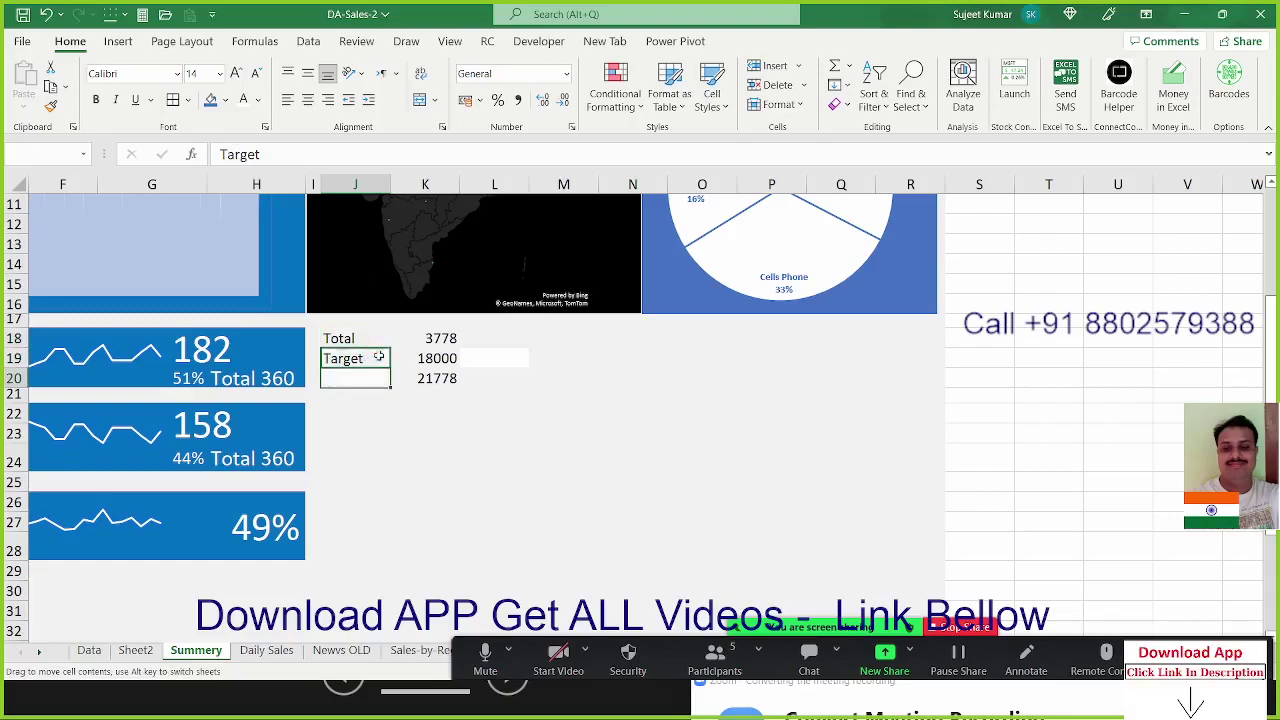
{"action": "left_click_drag", "start_coordinate": [428, 338], "coordinate": [437, 360]}
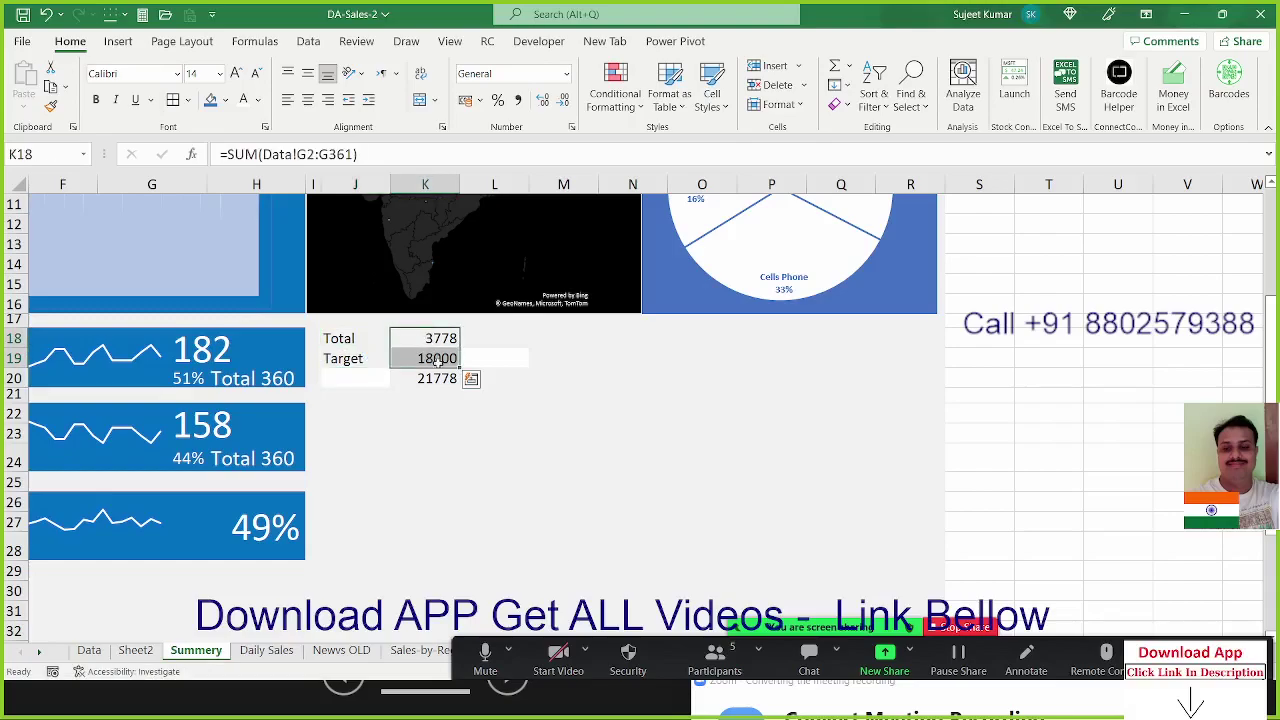
Insert a doughnut of K18:K20 (3778, 18000, 21778) and open its Format Data Series pane
{"action": "left_click", "coordinate": [118, 45]}
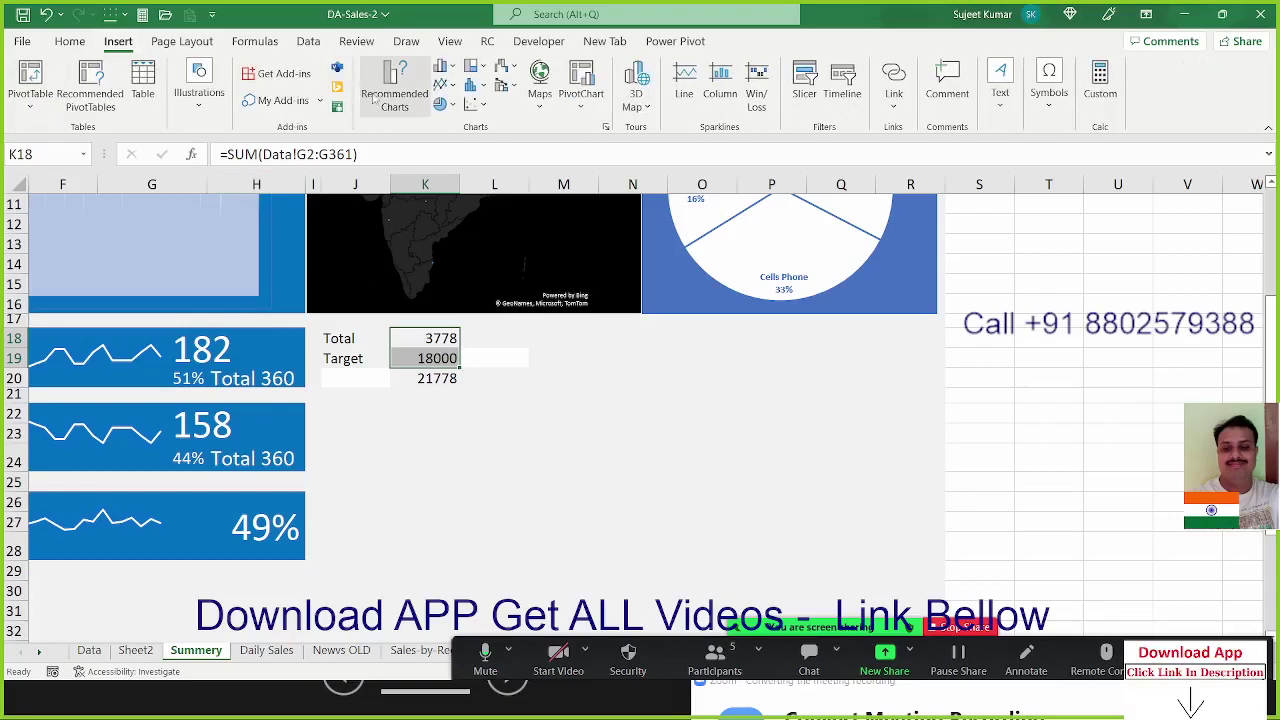
{"action": "left_click", "coordinate": [450, 106]}
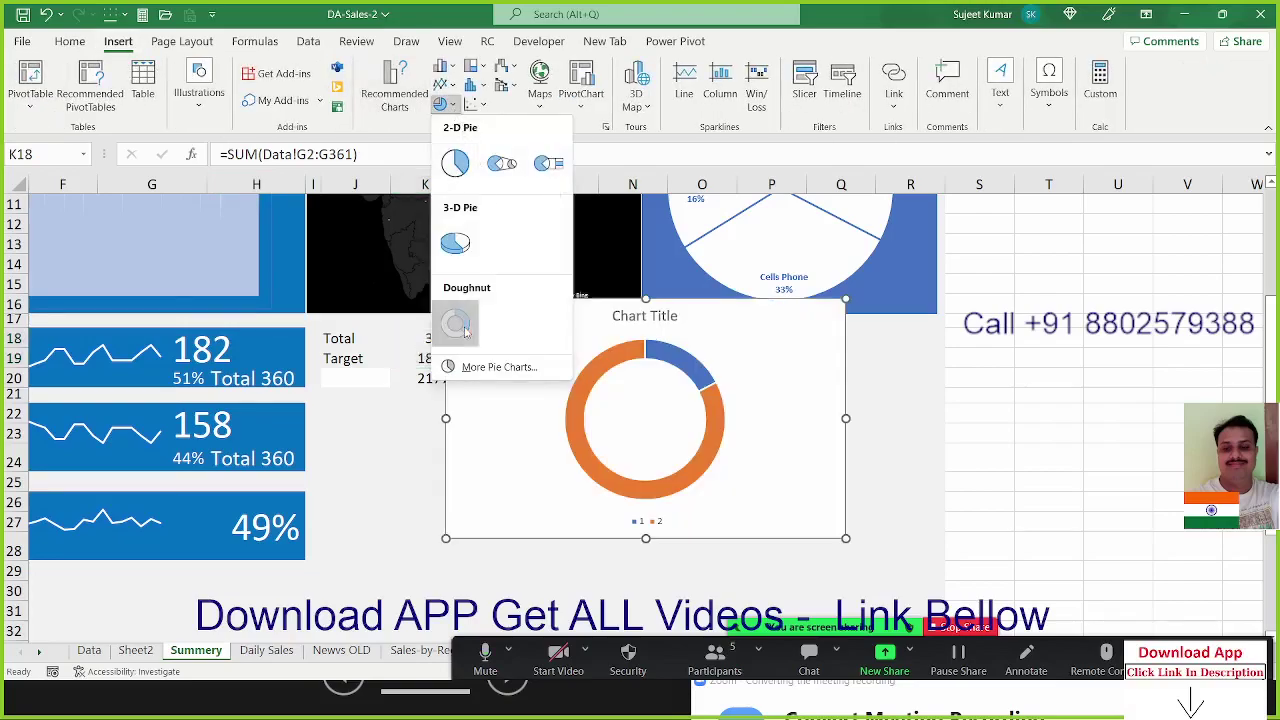
{"action": "left_click", "coordinate": [458, 324]}
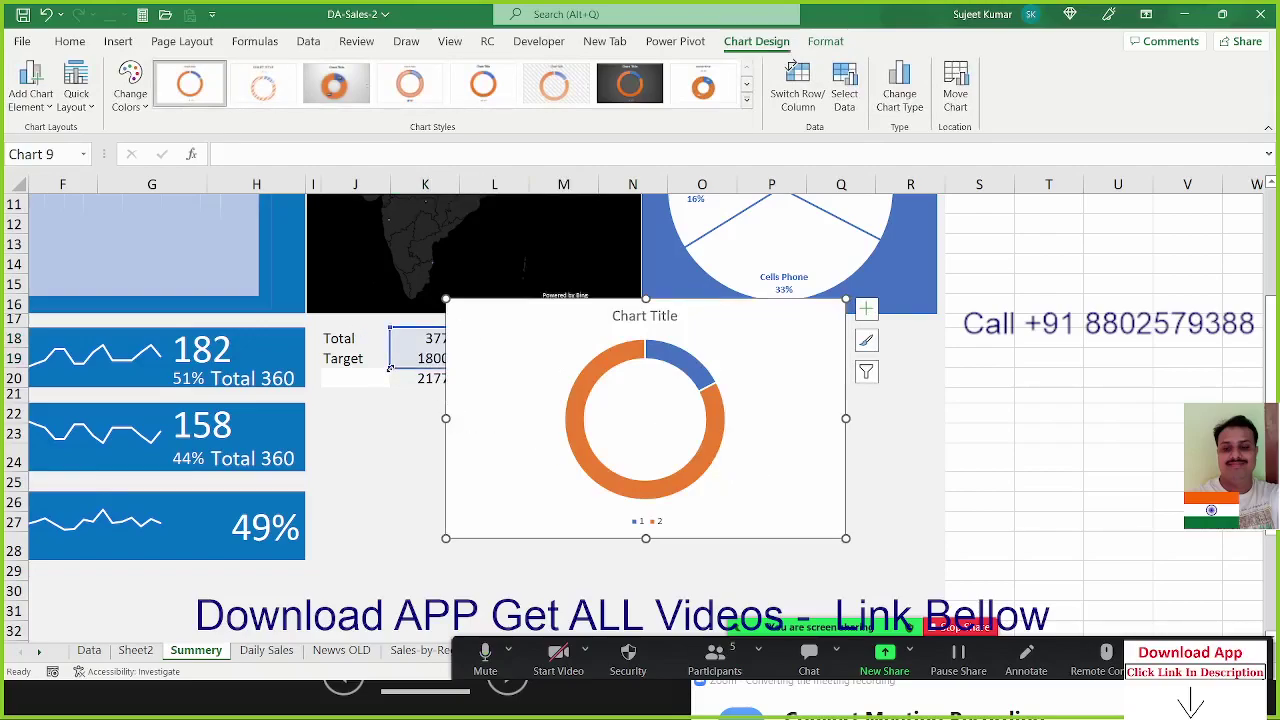
{"action": "left_click_drag", "start_coordinate": [393, 370], "coordinate": [432, 394]}
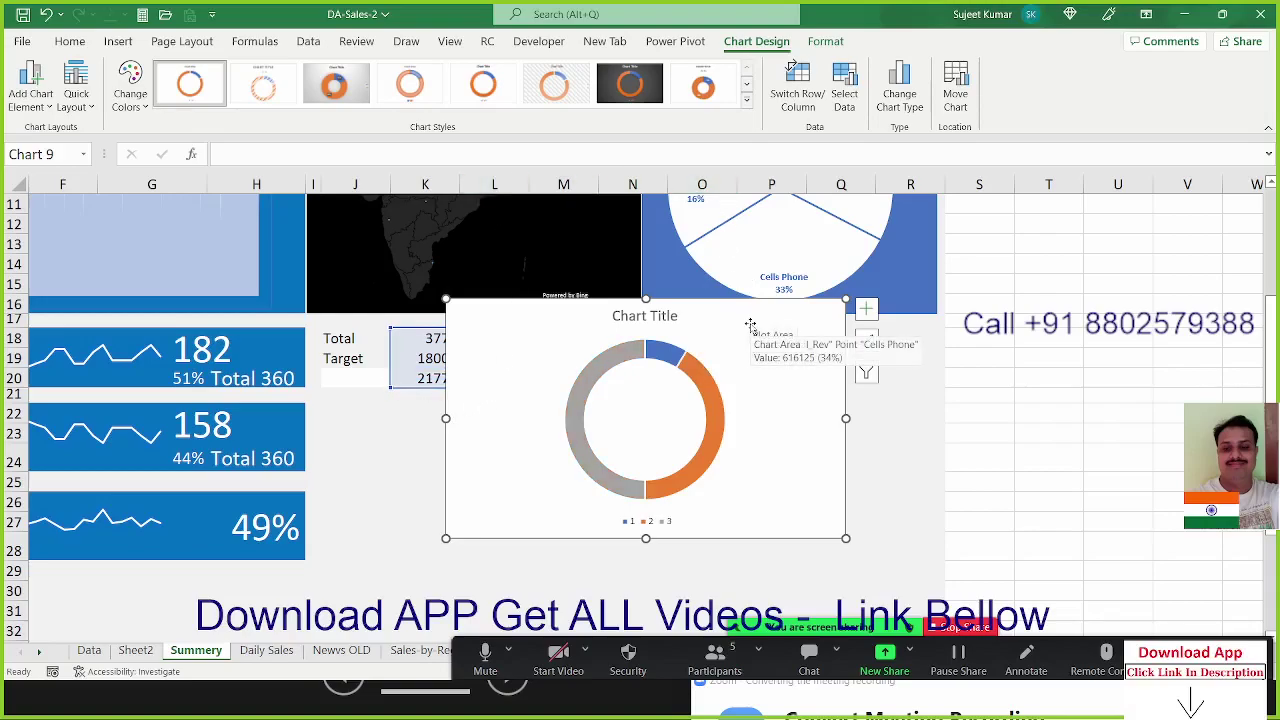
{"action": "left_click", "coordinate": [697, 394]}
{"action": "right_click", "coordinate": [698, 390]}
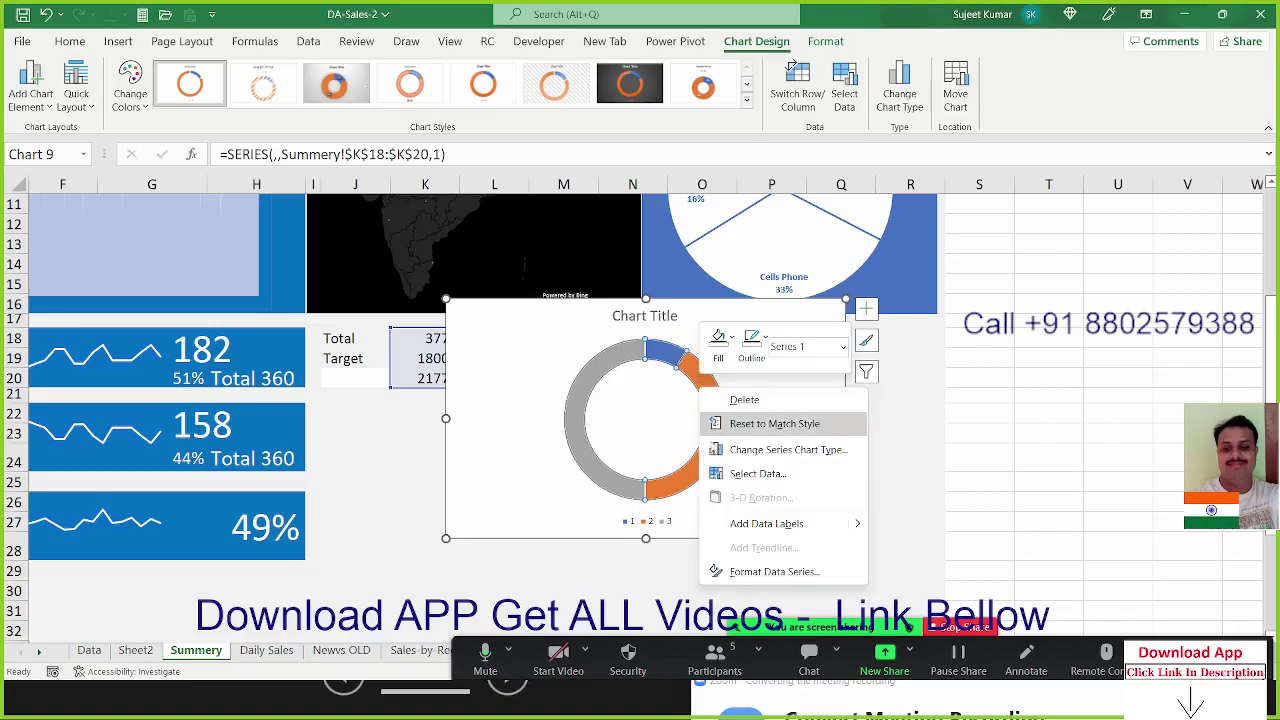
{"action": "left_click", "coordinate": [728, 576]}
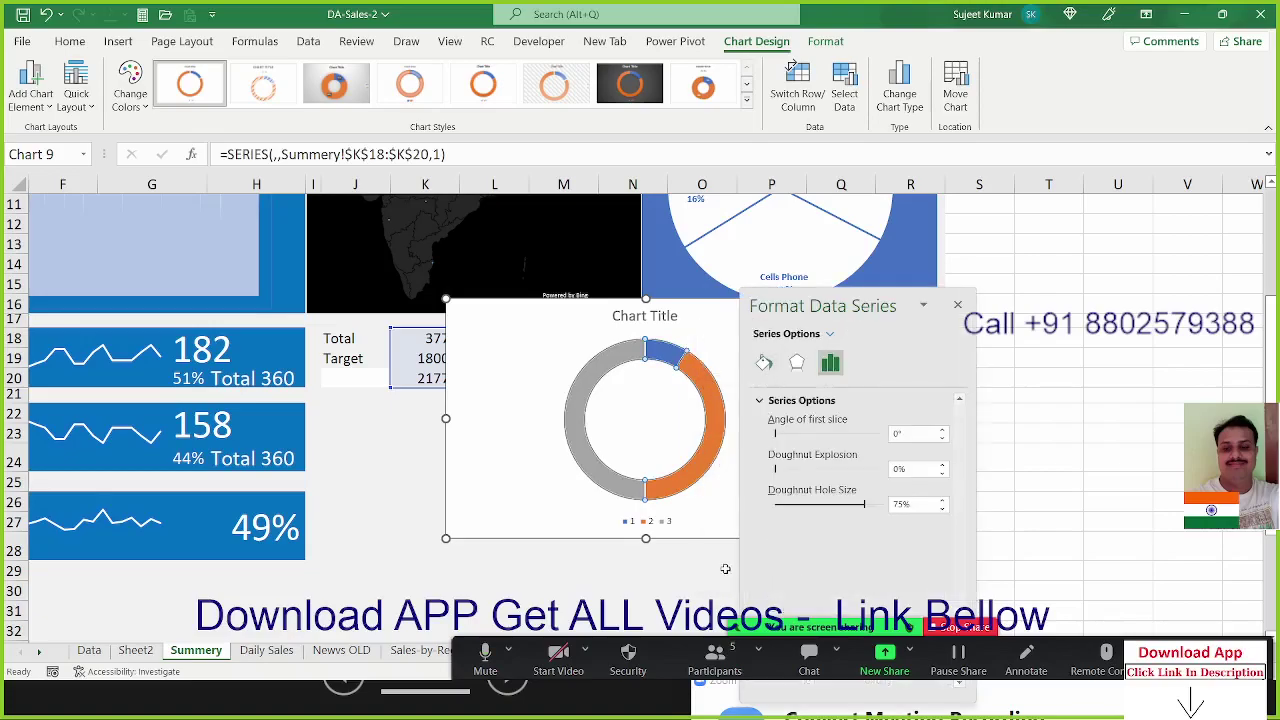
Rotate the doughnut's first slice to 270° and thicken the ring with 55% hole size
{"action": "left_click", "coordinate": [903, 431]}
{"action": "type", "text": "270"}
{"action": "key", "text": "Return"}
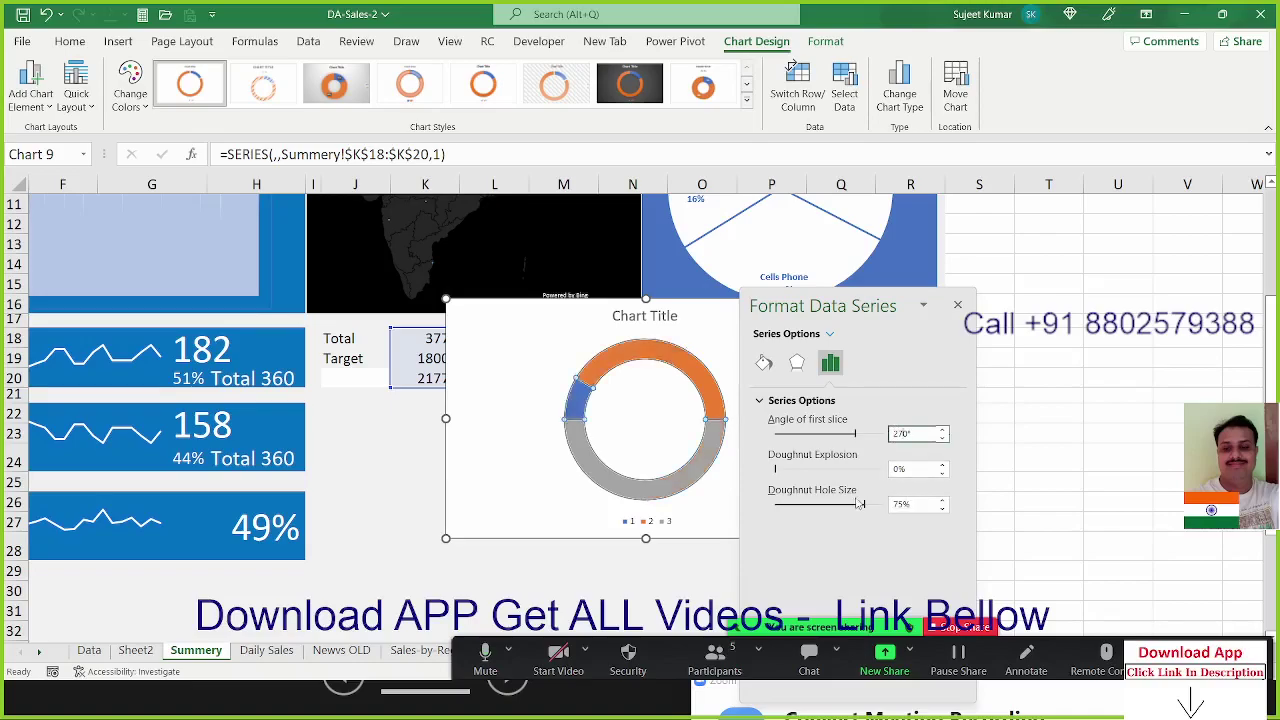
{"action": "left_click", "coordinate": [858, 504]}
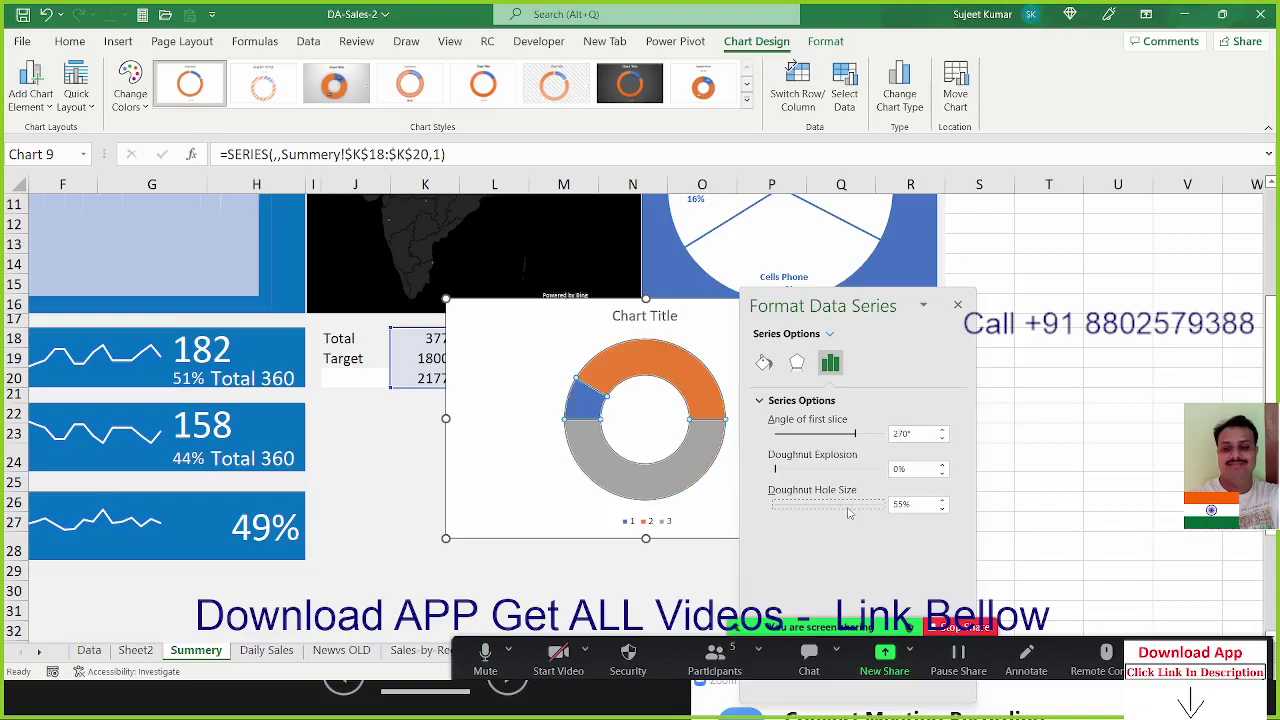
Hide the grey 21778 slice with no fill and no border
{"action": "left_click", "coordinate": [691, 468]}
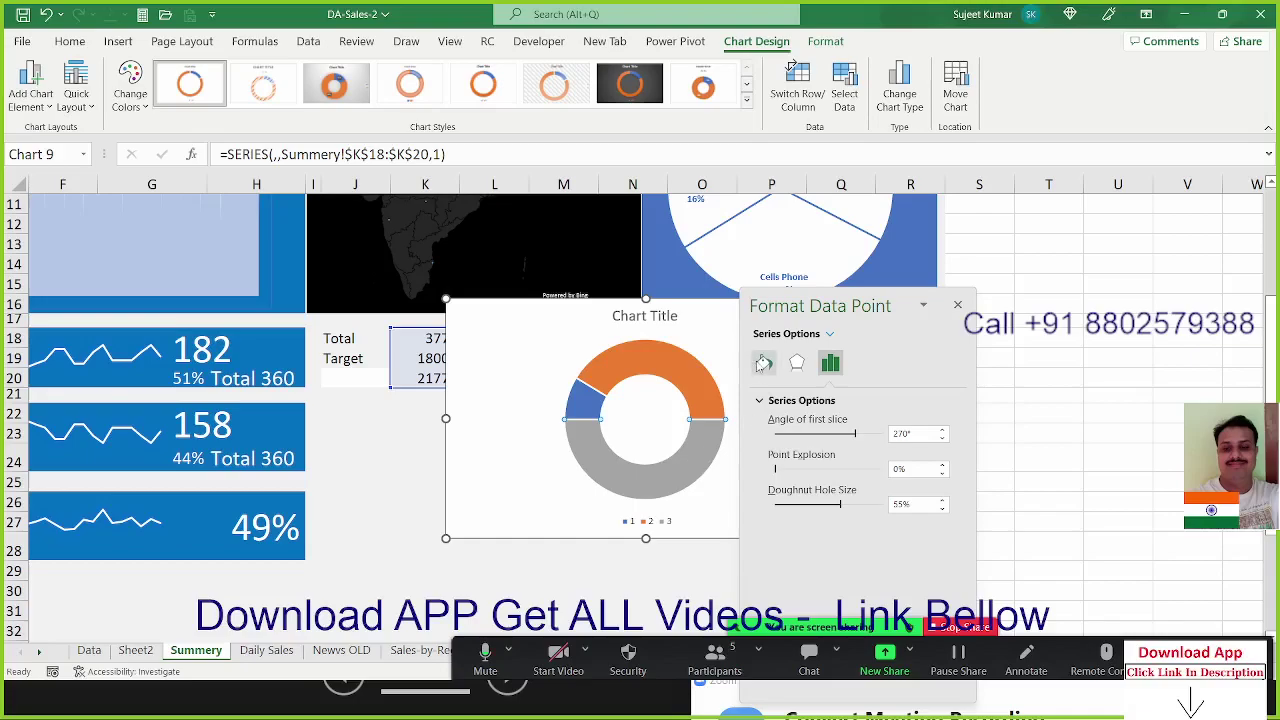
{"action": "left_click", "coordinate": [764, 363]}
{"action": "left_click", "coordinate": [784, 425]}
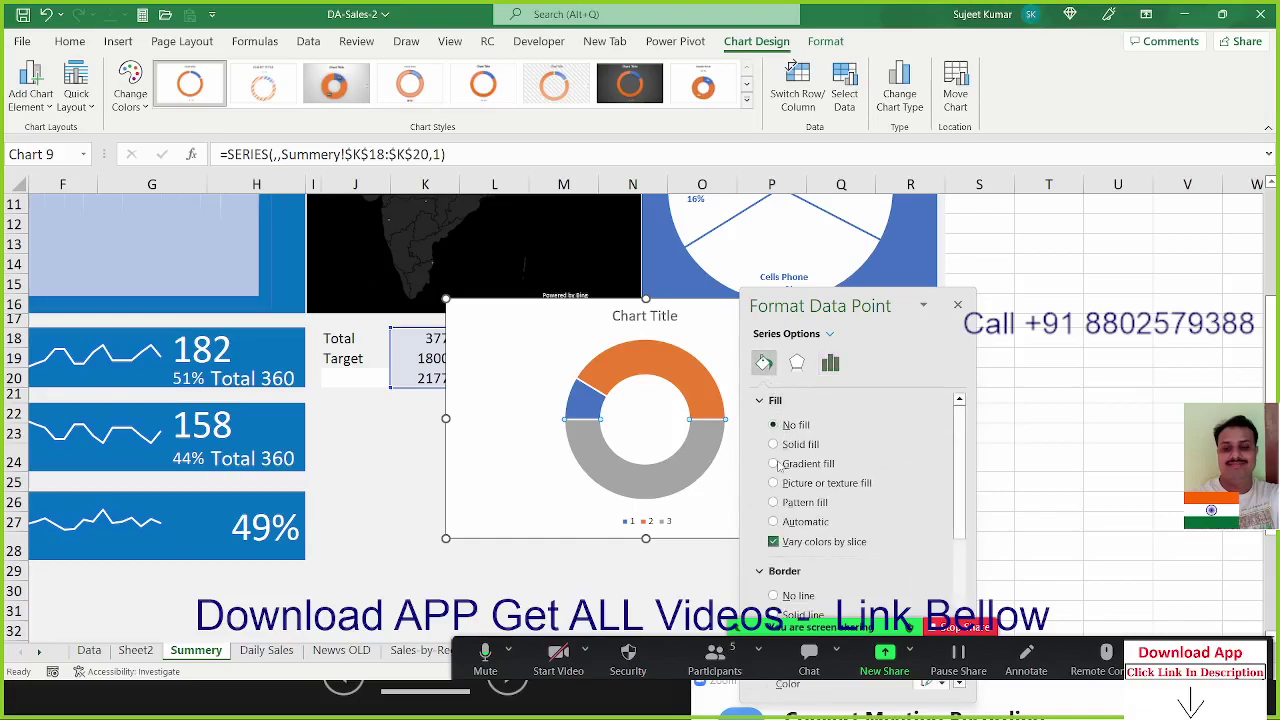
{"action": "left_click", "coordinate": [776, 596]}
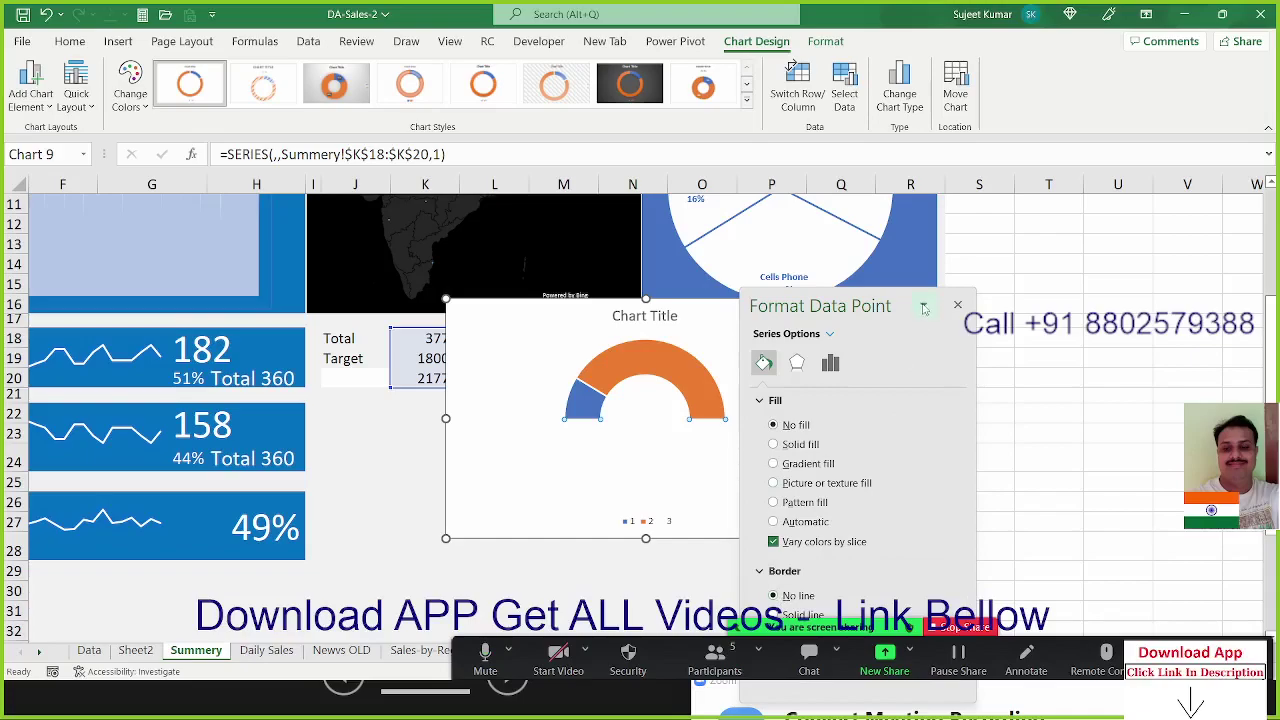
{"action": "left_click", "coordinate": [957, 305]}
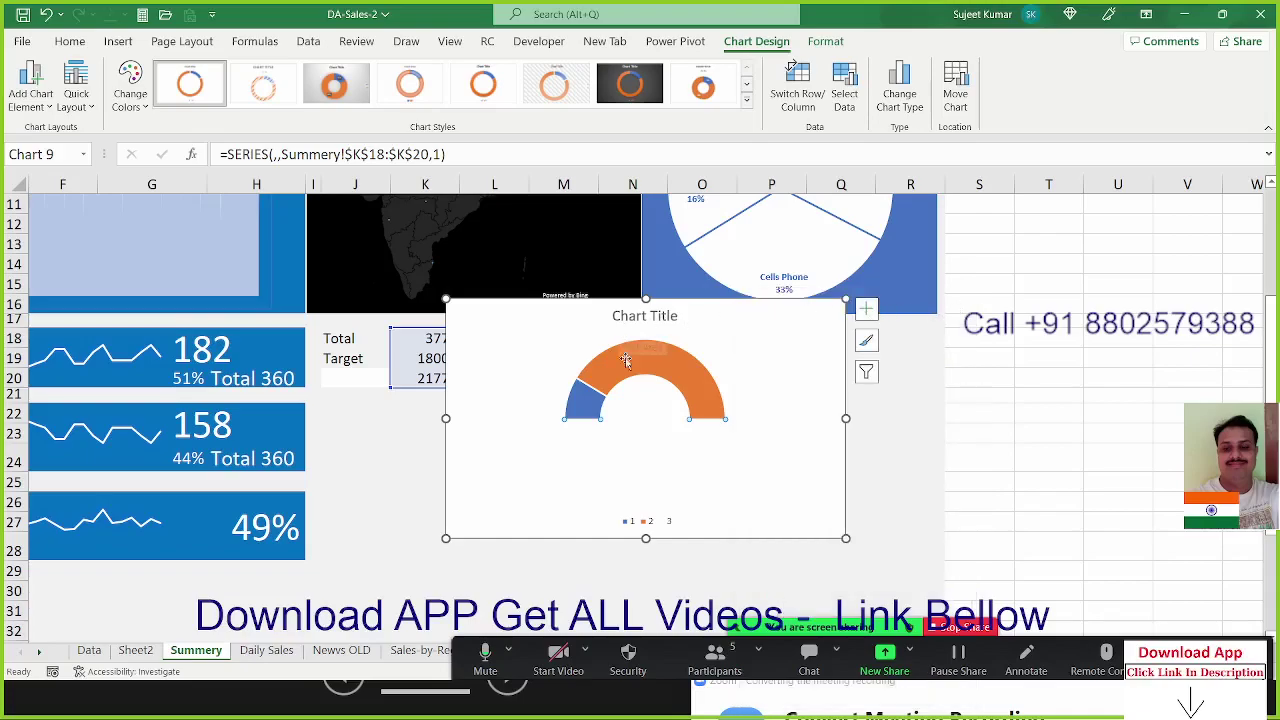
Delete the chart legend and move the gauge left beside the number tiles
{"action": "left_click", "coordinate": [647, 522]}
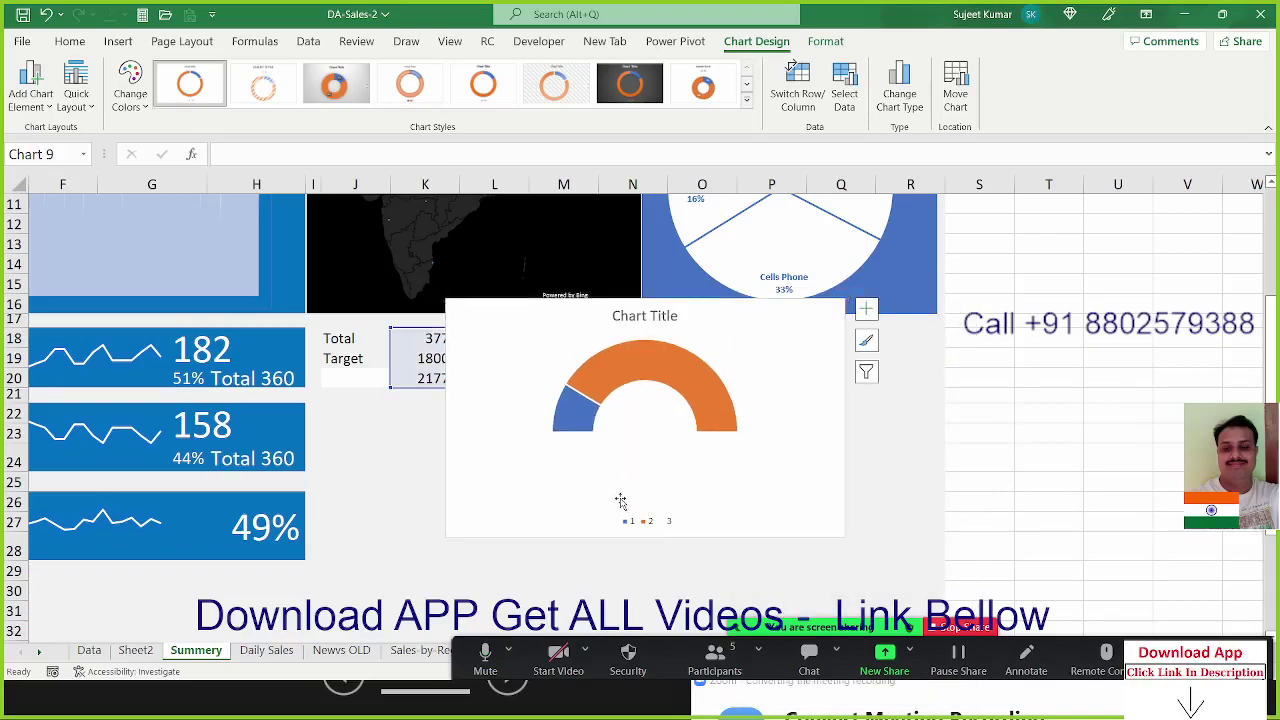
{"action": "key", "text": "Delete"}
{"action": "left_click_drag", "start_coordinate": [474, 320], "coordinate": [337, 346]}
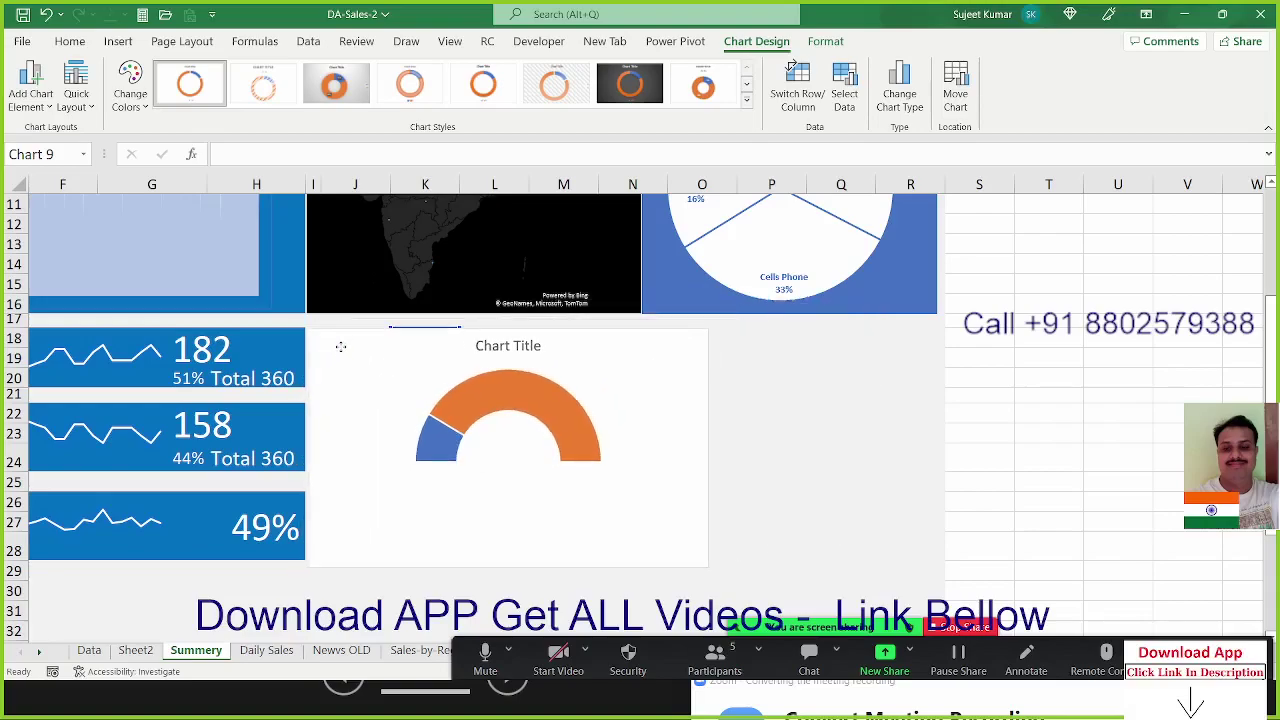
Select the orange arc and bring up its Shape Fill colour choices
{"action": "left_click", "coordinate": [548, 398]}
{"action": "double_click", "coordinate": [548, 398]}
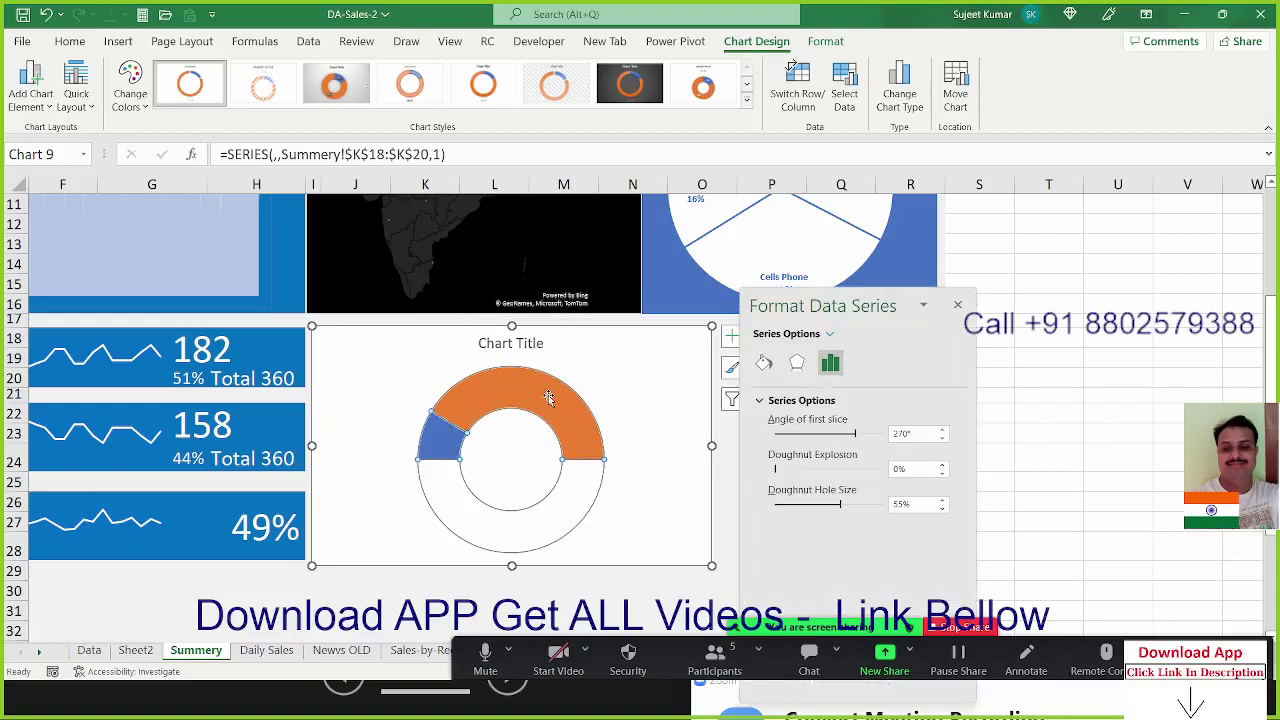
{"action": "left_click", "coordinate": [548, 398]}
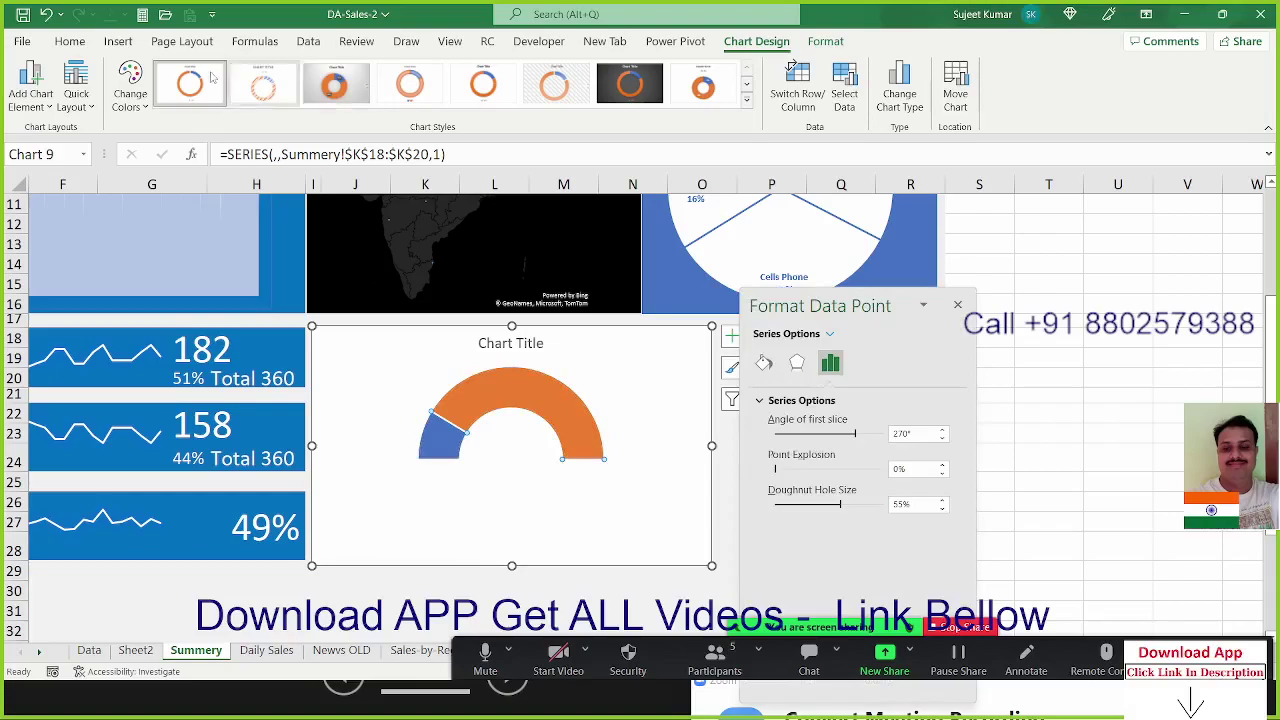
{"action": "left_click", "coordinate": [826, 41]}
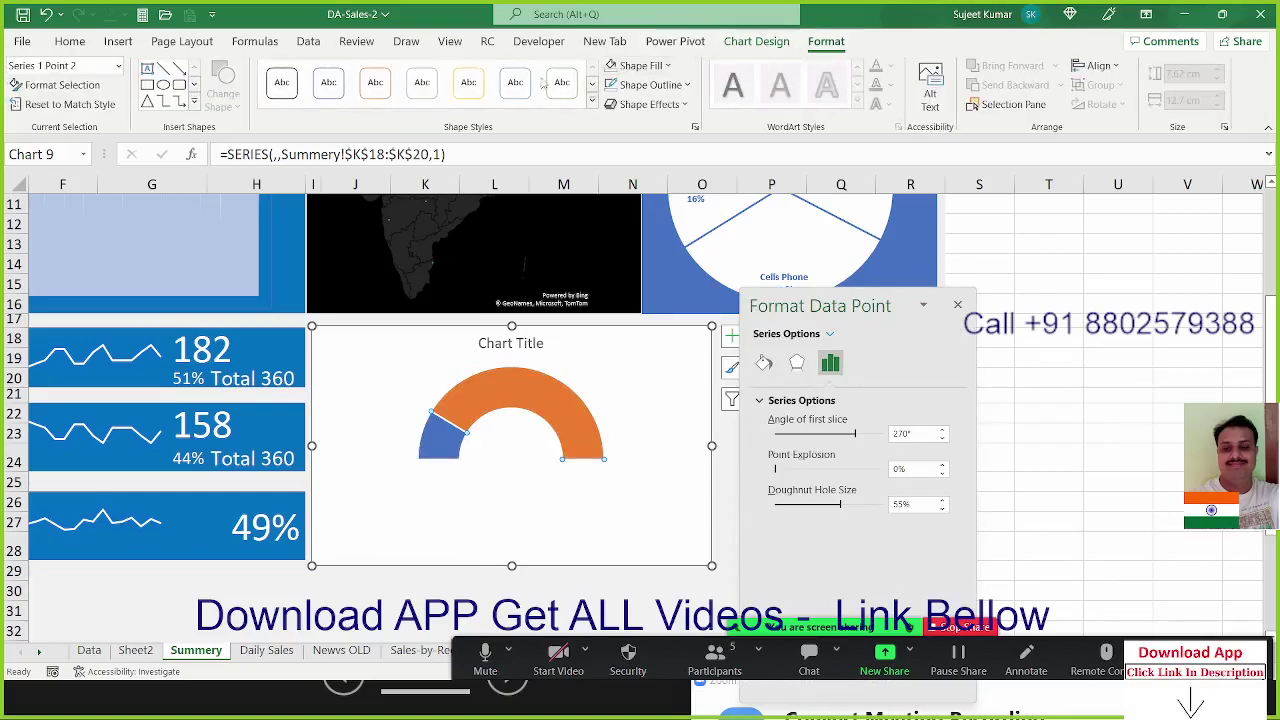
{"action": "left_click", "coordinate": [640, 65]}
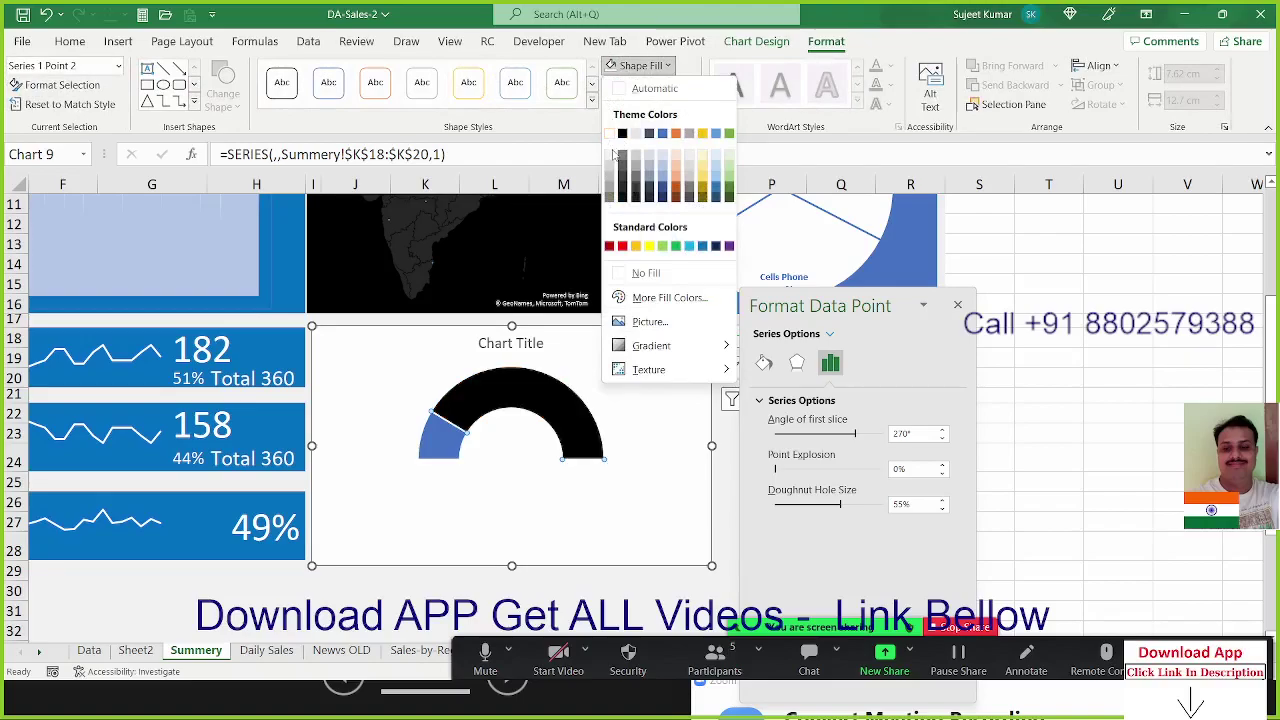
Colour the gauge's unfilled slice light grey and its filled slice black
{"action": "left_click", "coordinate": [610, 157]}
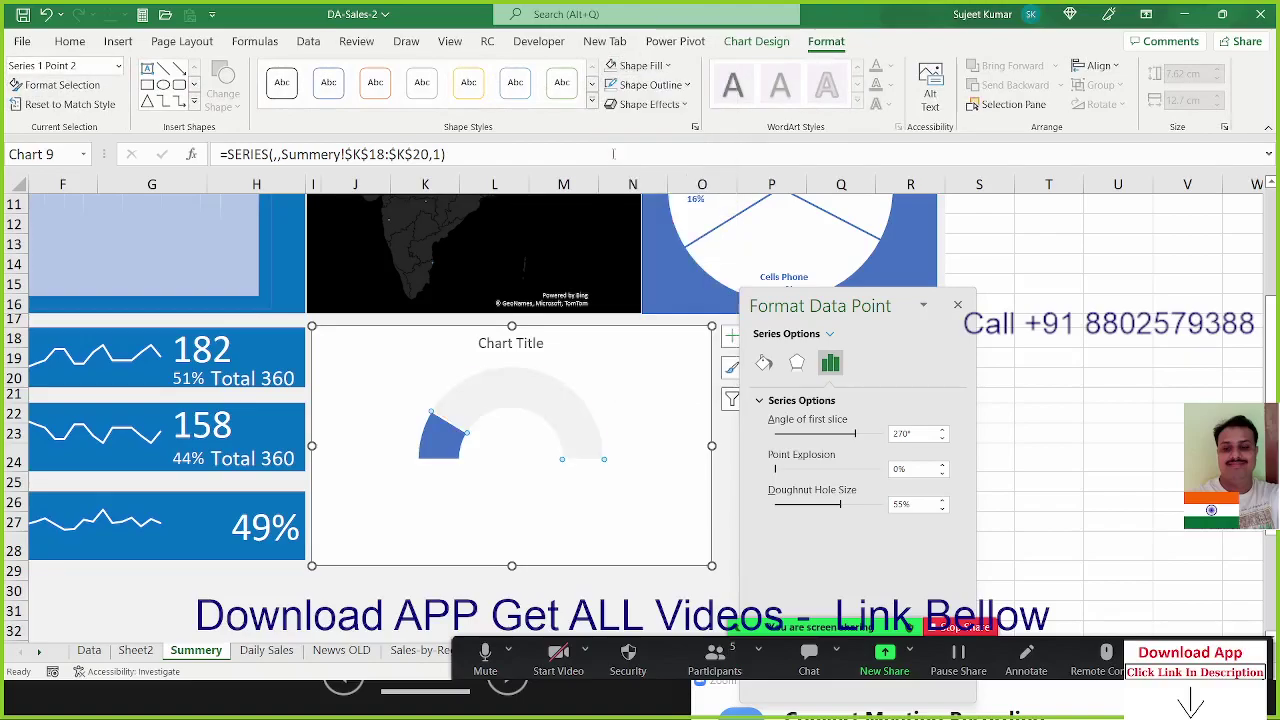
{"action": "left_click", "coordinate": [458, 432]}
{"action": "left_click", "coordinate": [632, 68]}
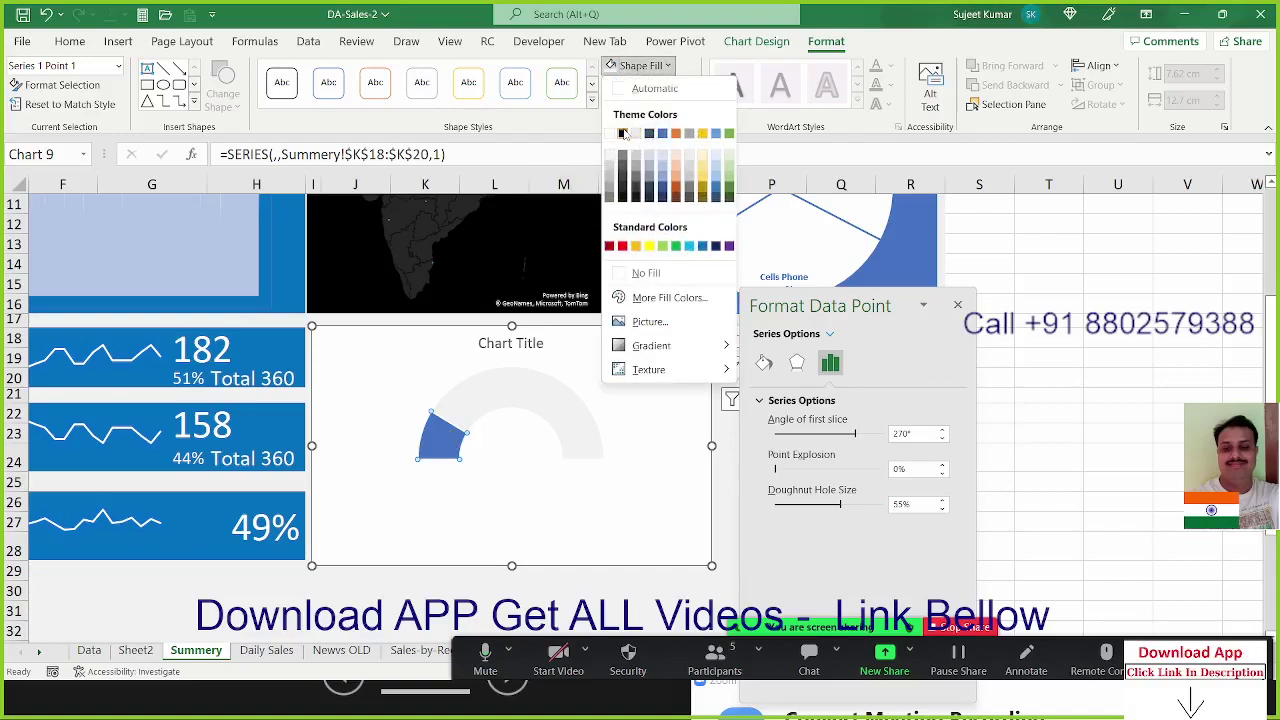
{"action": "left_click", "coordinate": [622, 133]}
Delete the placeholder chart title text, then reselect the doughnut series
{"action": "left_click", "coordinate": [553, 358]}
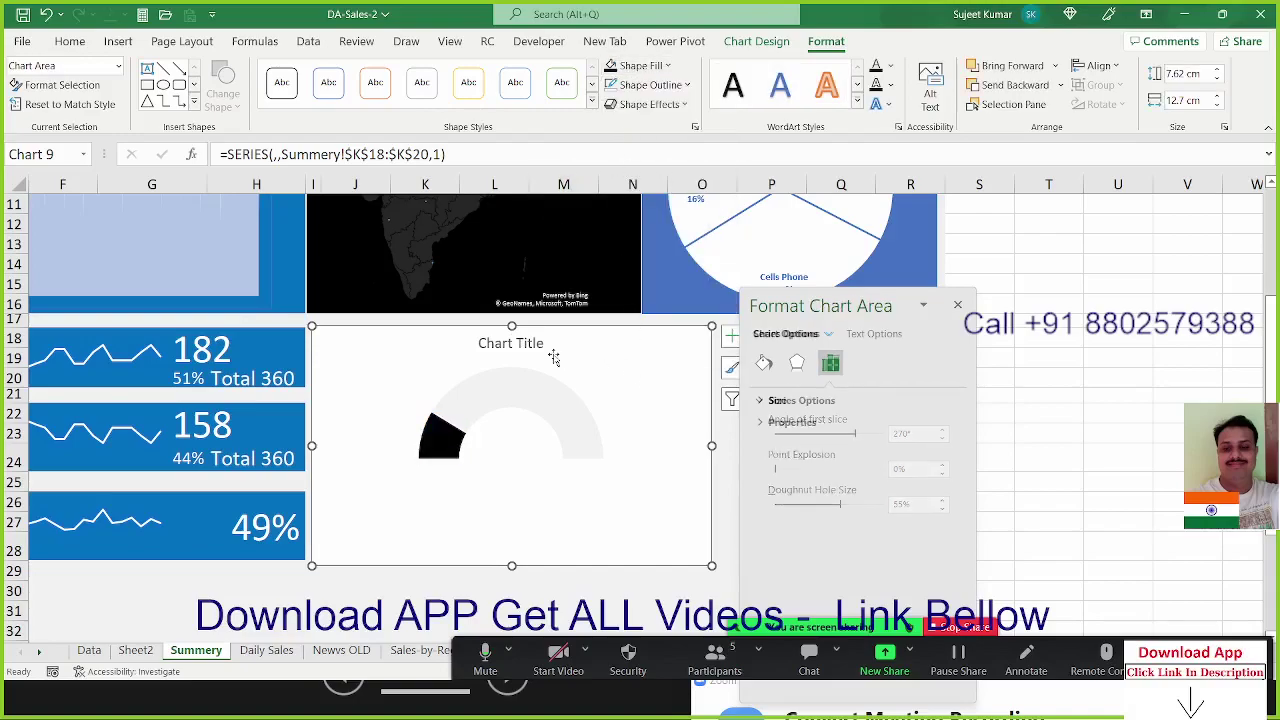
{"action": "left_click", "coordinate": [511, 343]}
{"action": "double_click", "coordinate": [542, 343]}
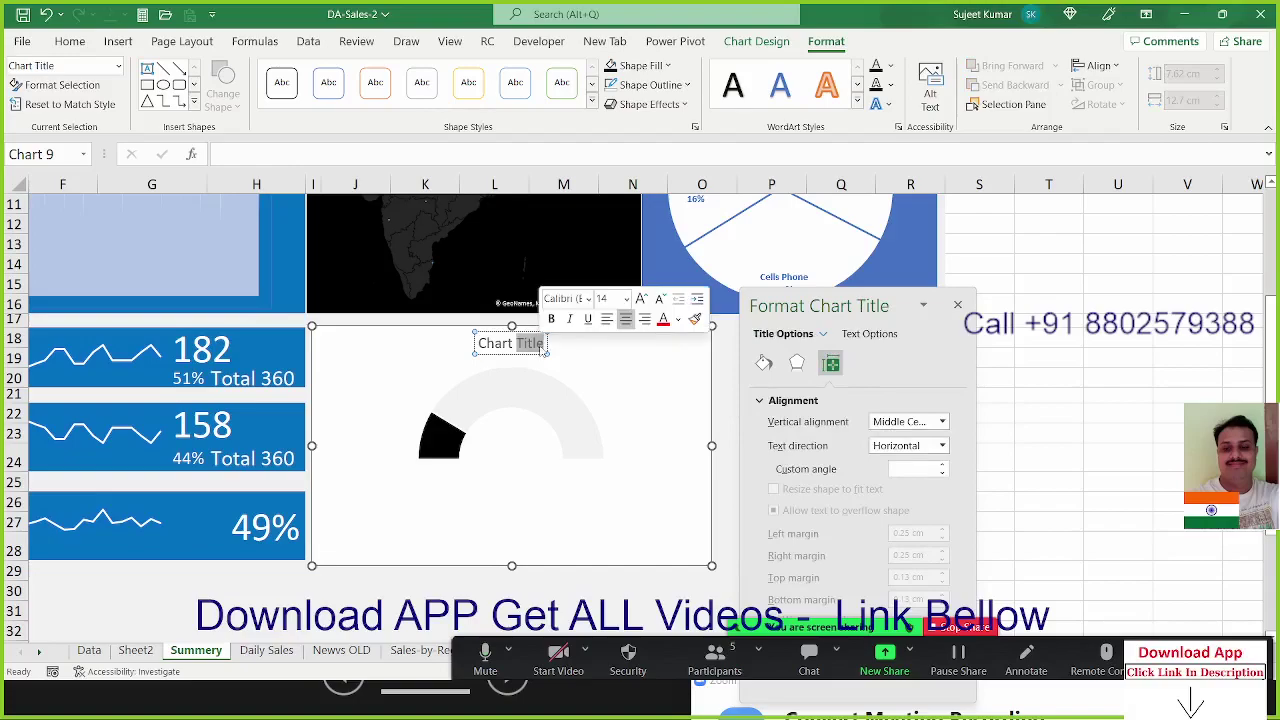
{"action": "key", "text": "BackSpace"}
{"action": "key", "text": "BackSpace"}
{"action": "key", "text": "BackSpace"}
{"action": "key", "text": "BackSpace"}
{"action": "key", "text": "BackSpace"}
{"action": "key", "text": "BackSpace"}
{"action": "key", "text": "BackSpace"}
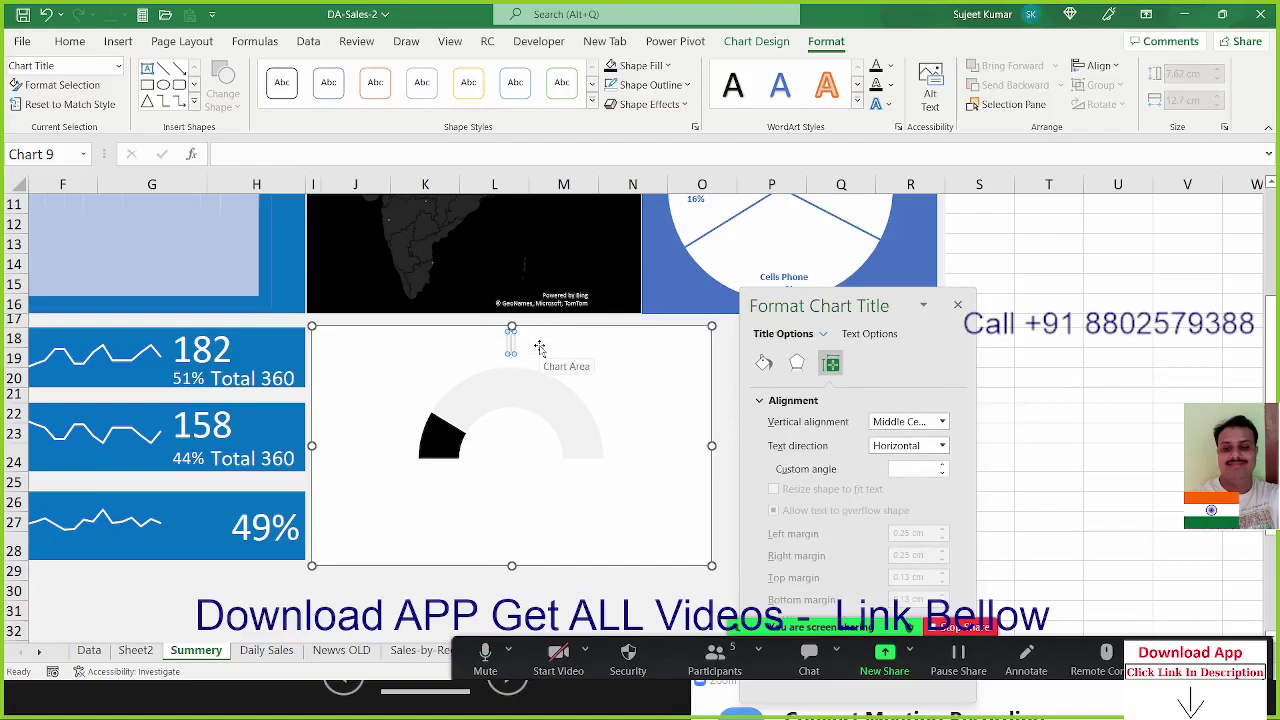
{"action": "type", "text": "Ta"}
{"action": "type", "text": "r"}
{"action": "type", "text": "get"}
{"action": "key", "text": "BackSpace"}
{"action": "key", "text": "BackSpace"}
{"action": "key", "text": "BackSpace"}
{"action": "key", "text": "BackSpace"}
{"action": "key", "text": "BackSpace"}
{"action": "left_click", "coordinate": [550, 410]}
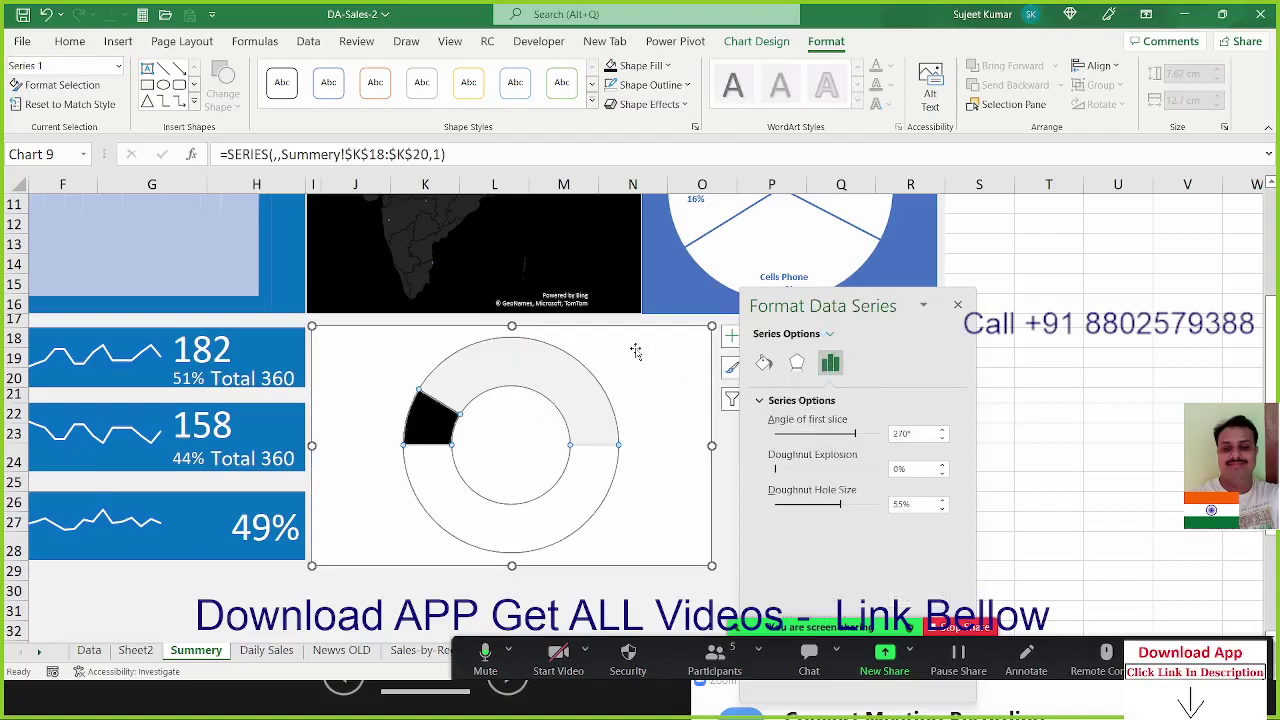
Move the chart down and enter =K18/K19 in L19, formatted as a percentage (21%)
{"action": "left_click_drag", "start_coordinate": [636, 351], "coordinate": [646, 425]}
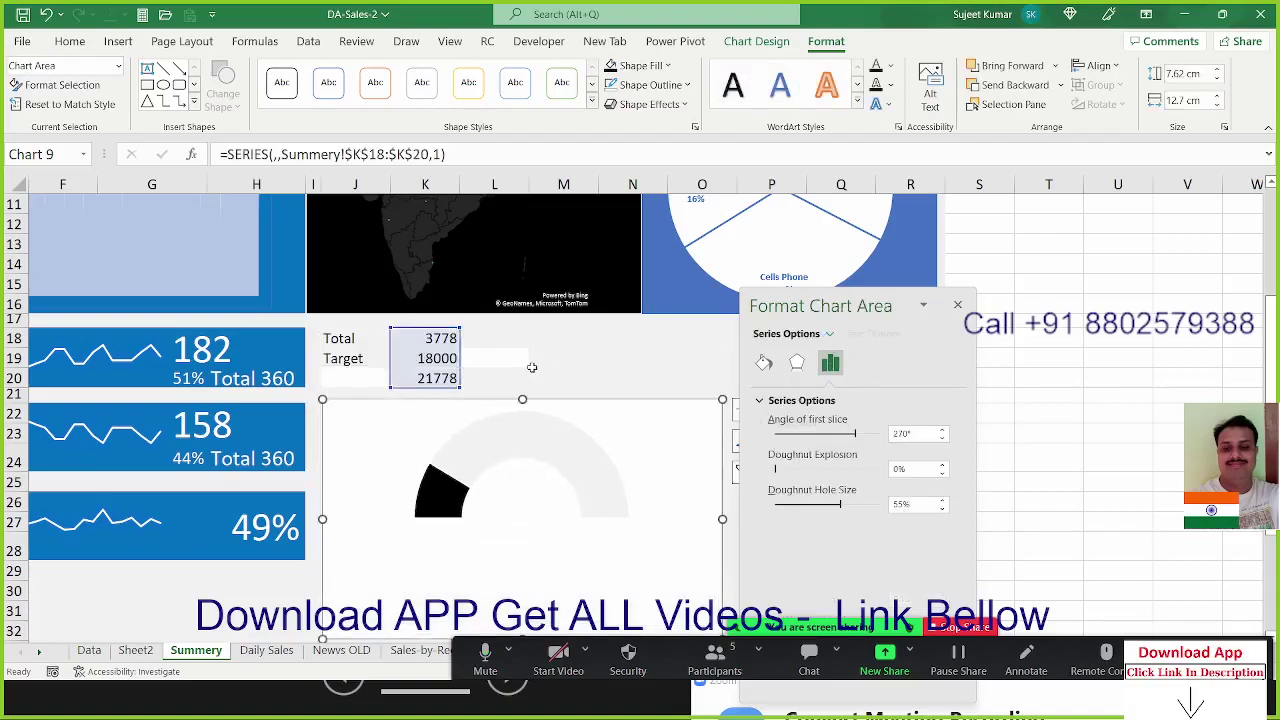
{"action": "left_click", "coordinate": [488, 376]}
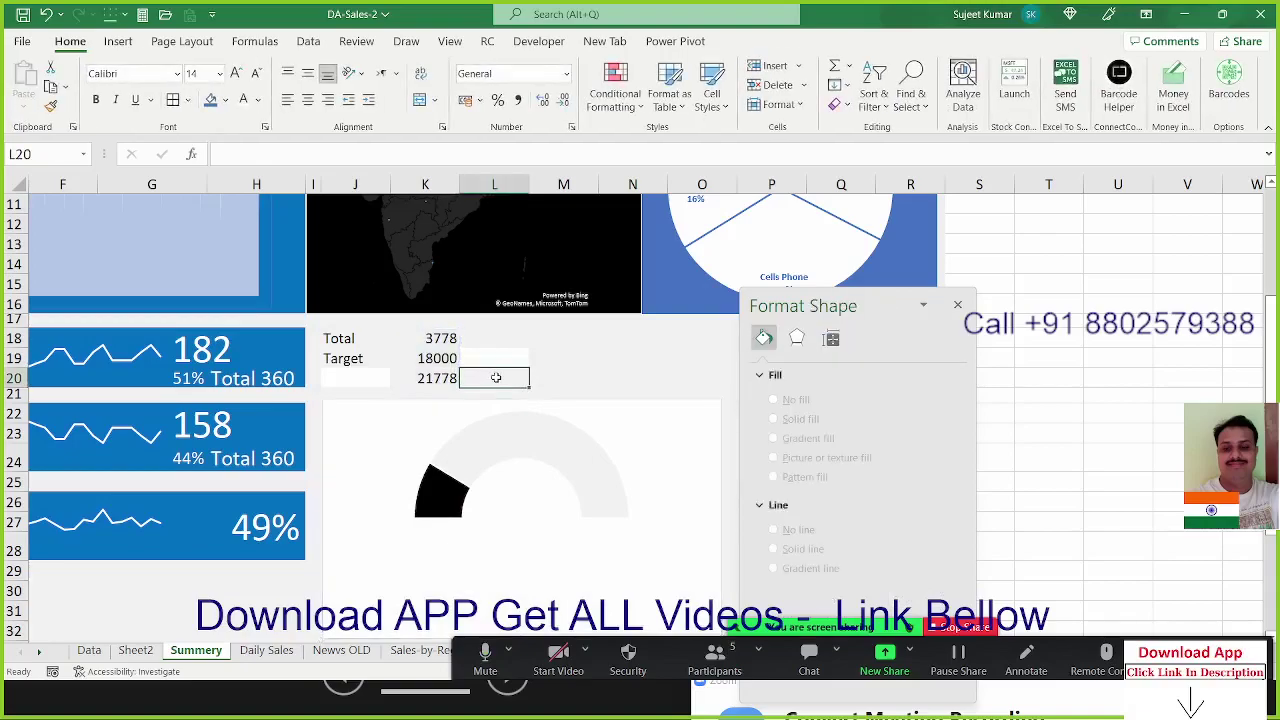
{"action": "key", "text": "Up"}
{"action": "type", "text": "="}
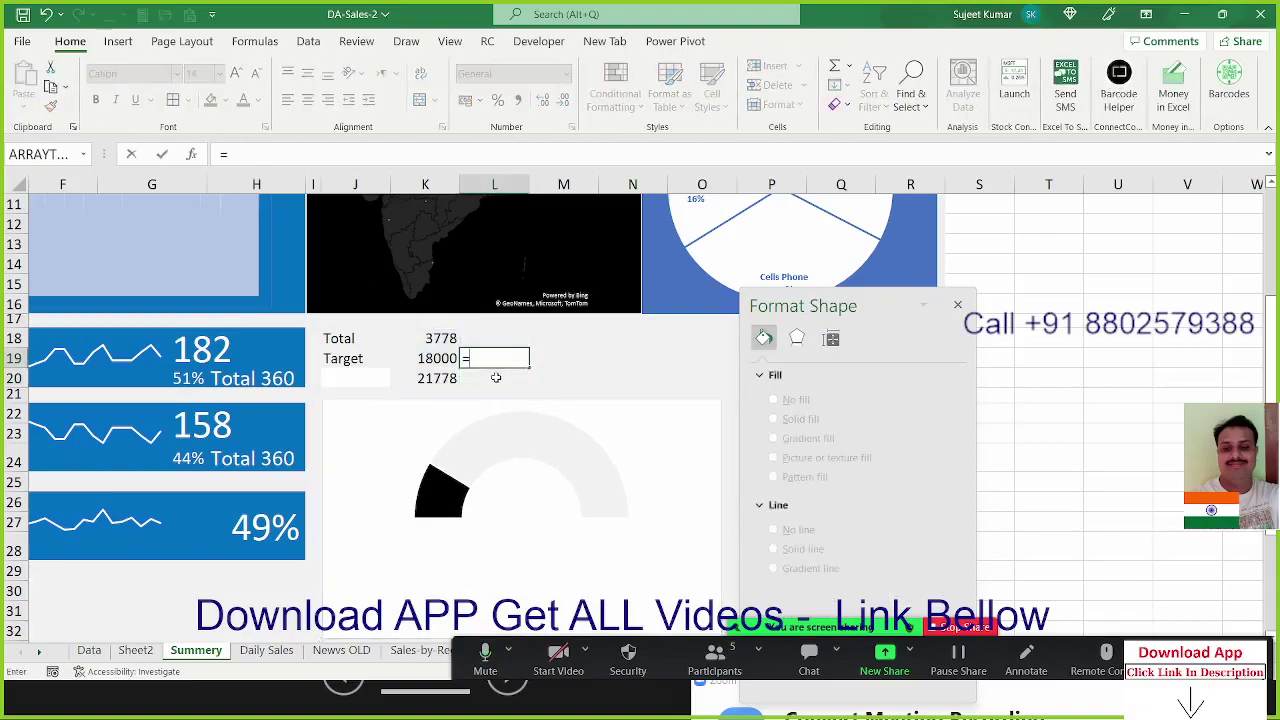
{"action": "key", "text": "Up"}
{"action": "key", "text": "Left"}
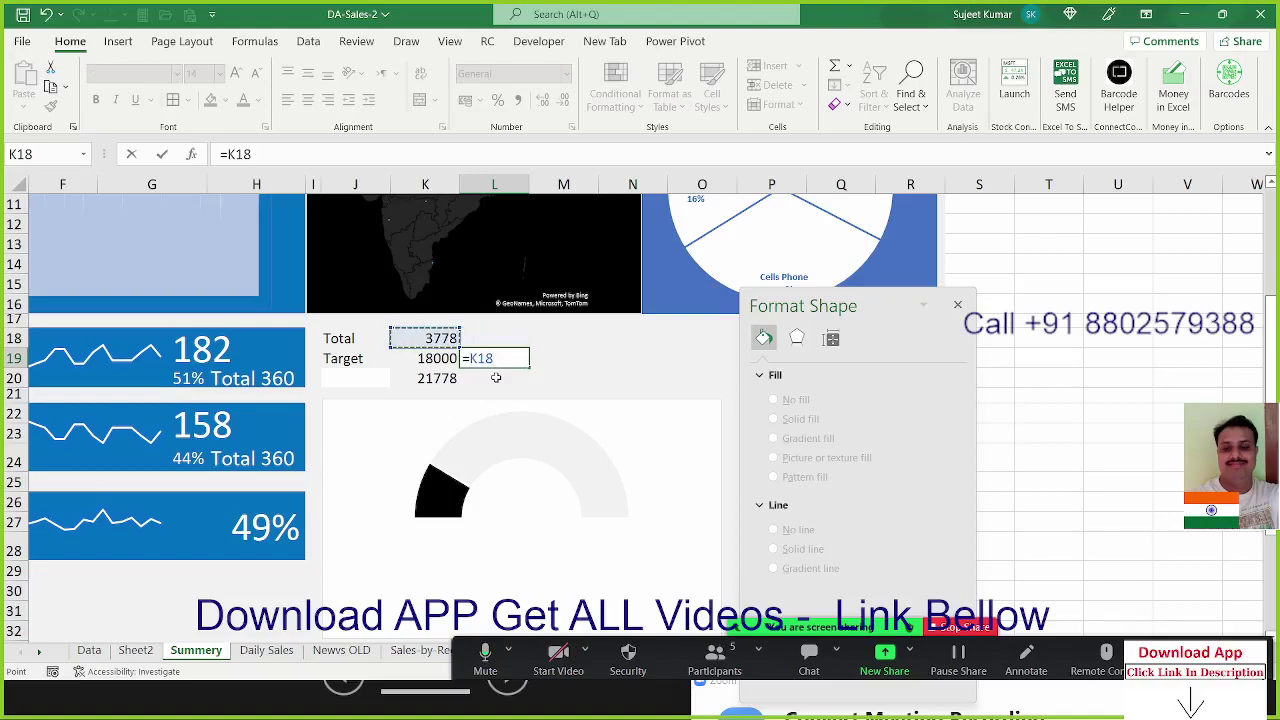
{"action": "type", "text": "/"}
{"action": "key", "text": "Left"}
{"action": "key", "text": "ctrl+Return"}
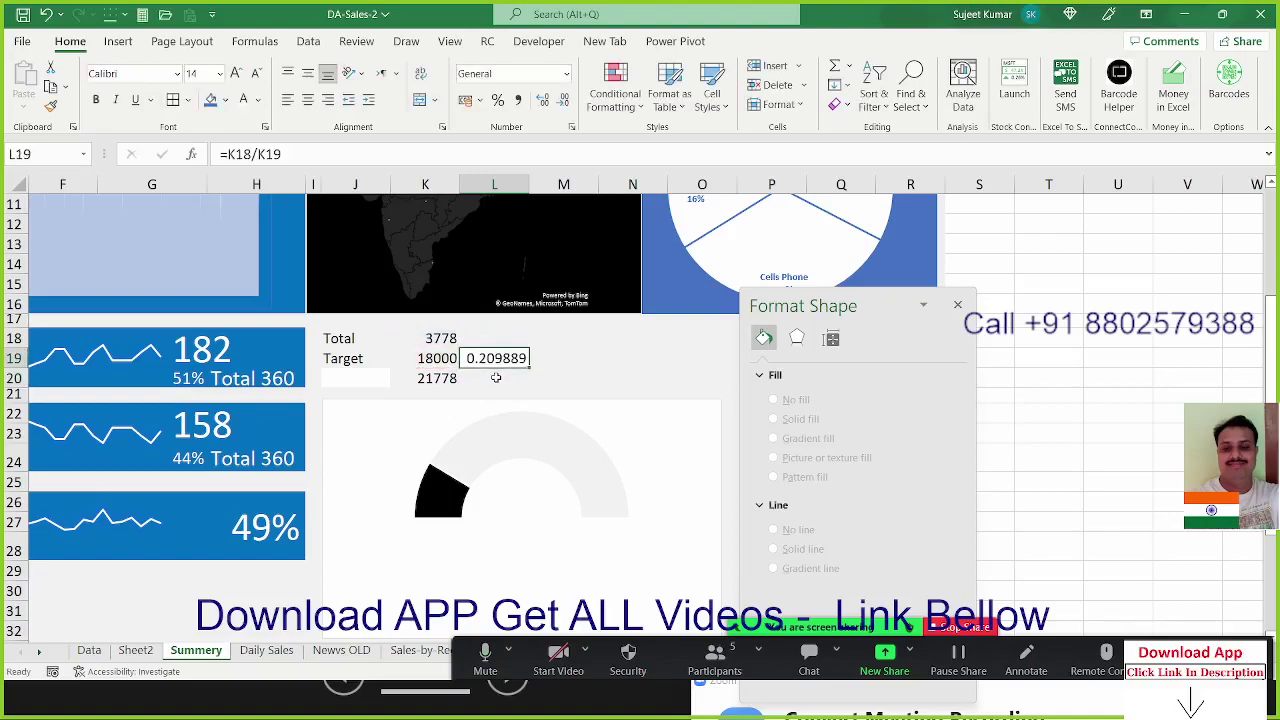
{"action": "left_click", "coordinate": [497, 101]}
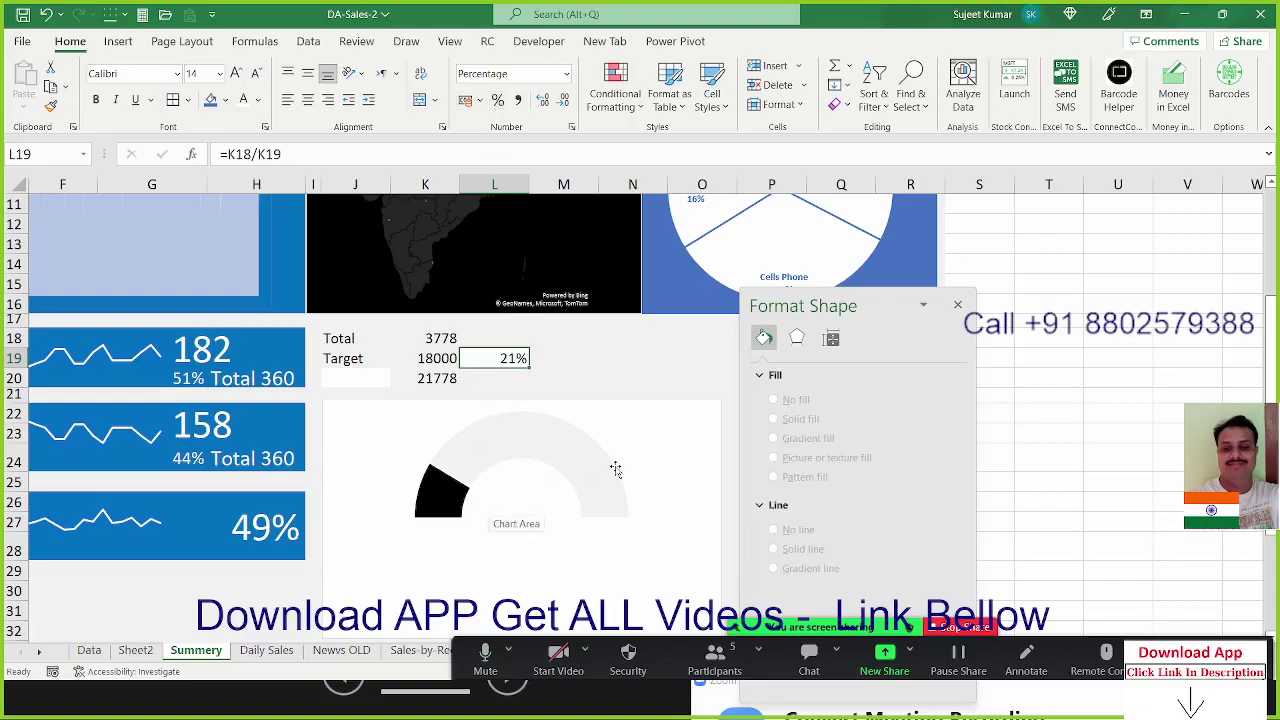
Change the doughnut's SERIES formula so its name refers to cell L19
{"action": "left_click", "coordinate": [585, 461]}
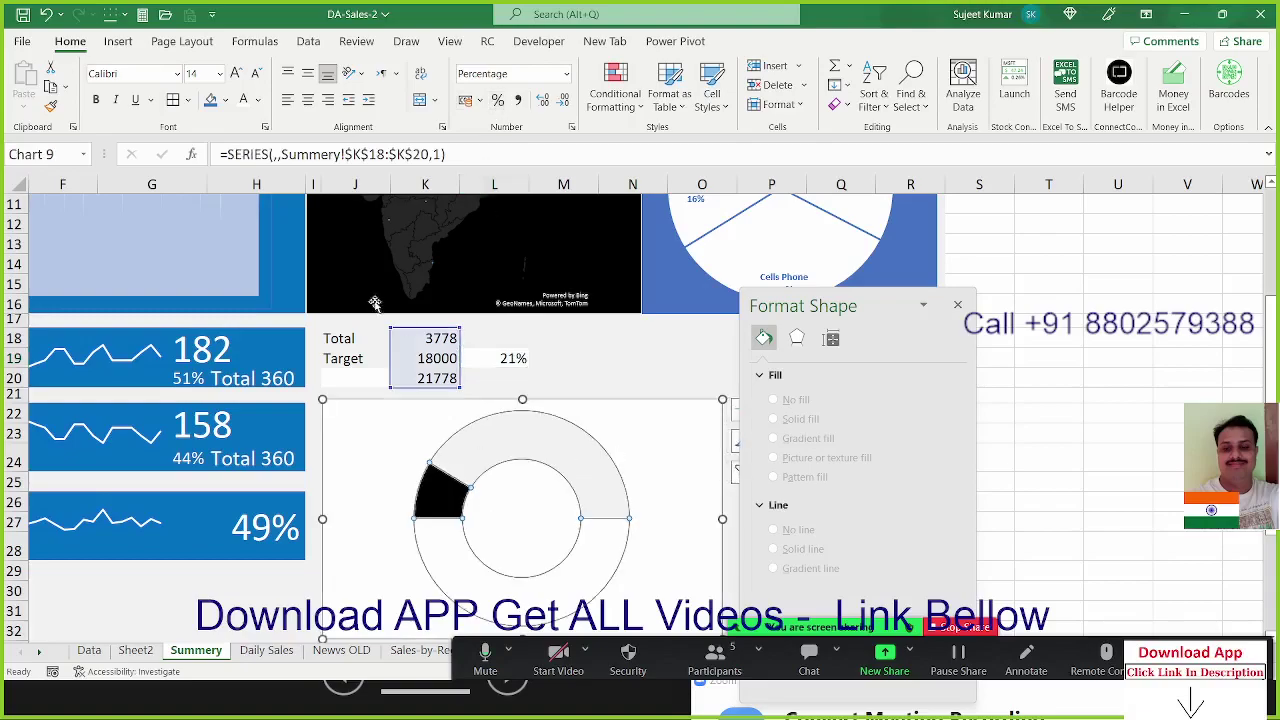
{"action": "left_click", "coordinate": [271, 154]}
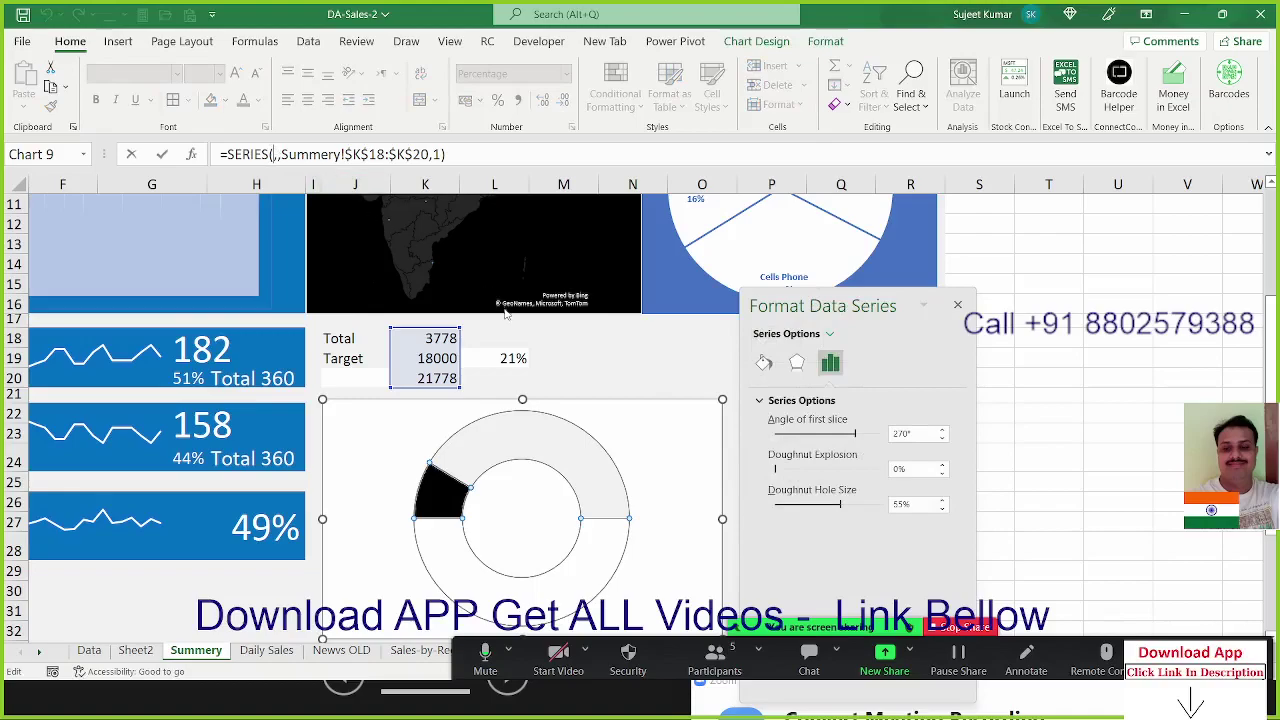
{"action": "left_click", "coordinate": [505, 358]}
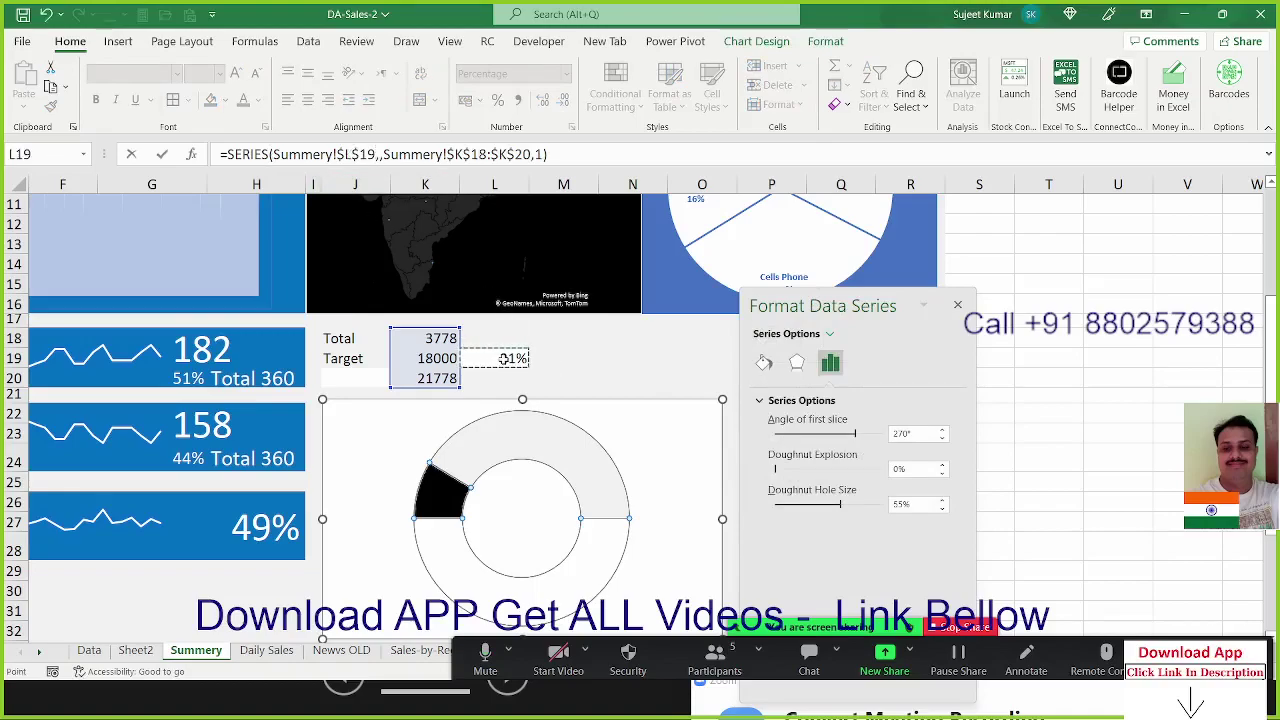
{"action": "key", "text": "Return"}
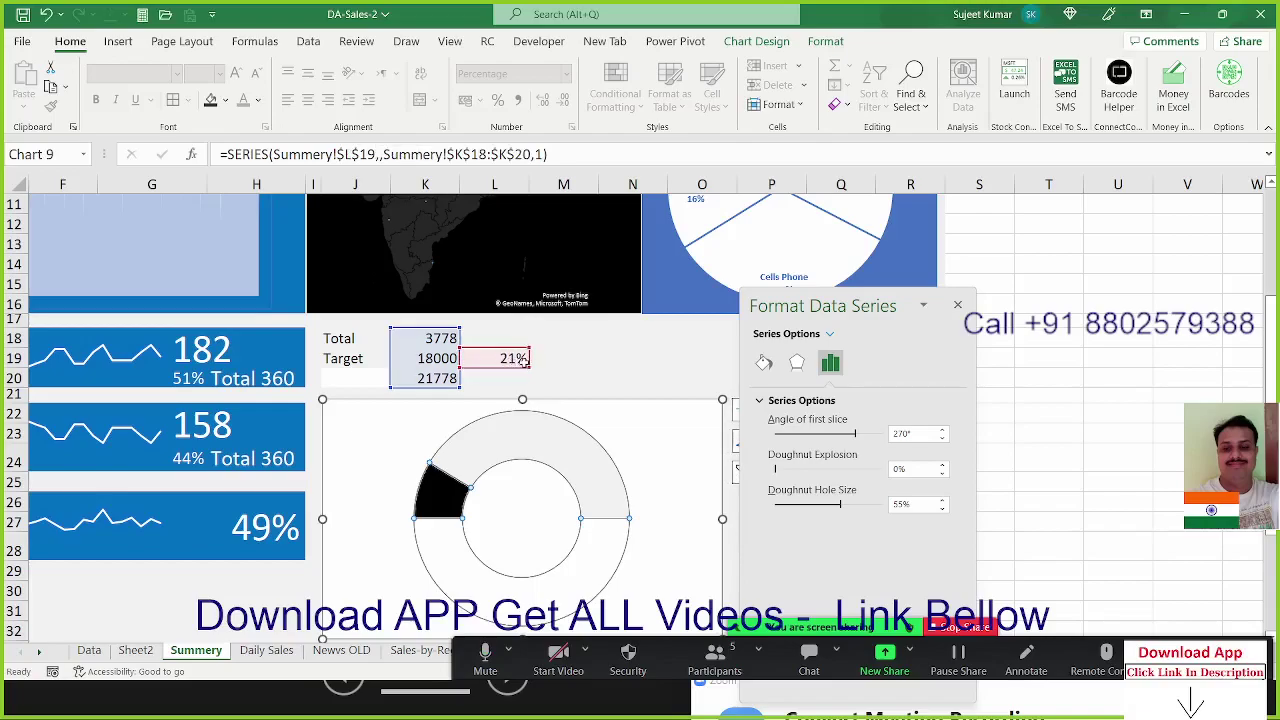
Turn on a chart title showing 21%, centre it in the doughnut, and move the chart back up
{"action": "left_click", "coordinate": [651, 437]}
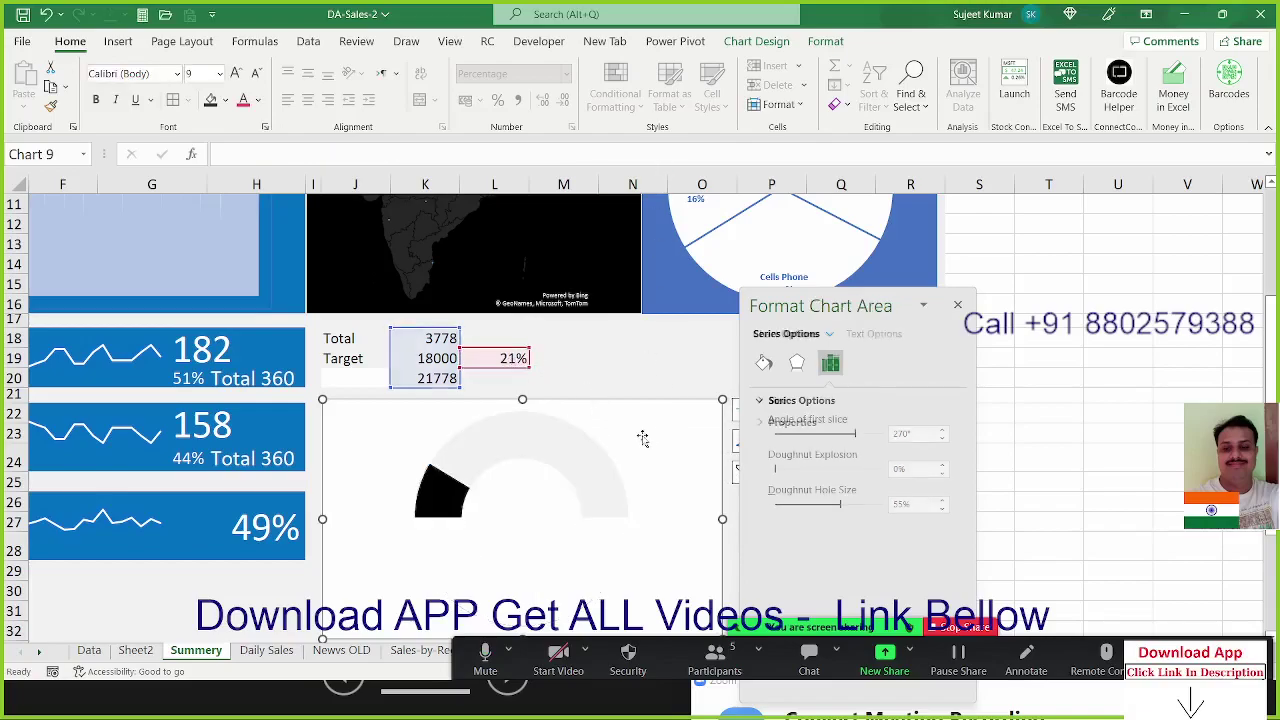
{"action": "left_click", "coordinate": [957, 305]}
{"action": "left_click", "coordinate": [744, 442]}
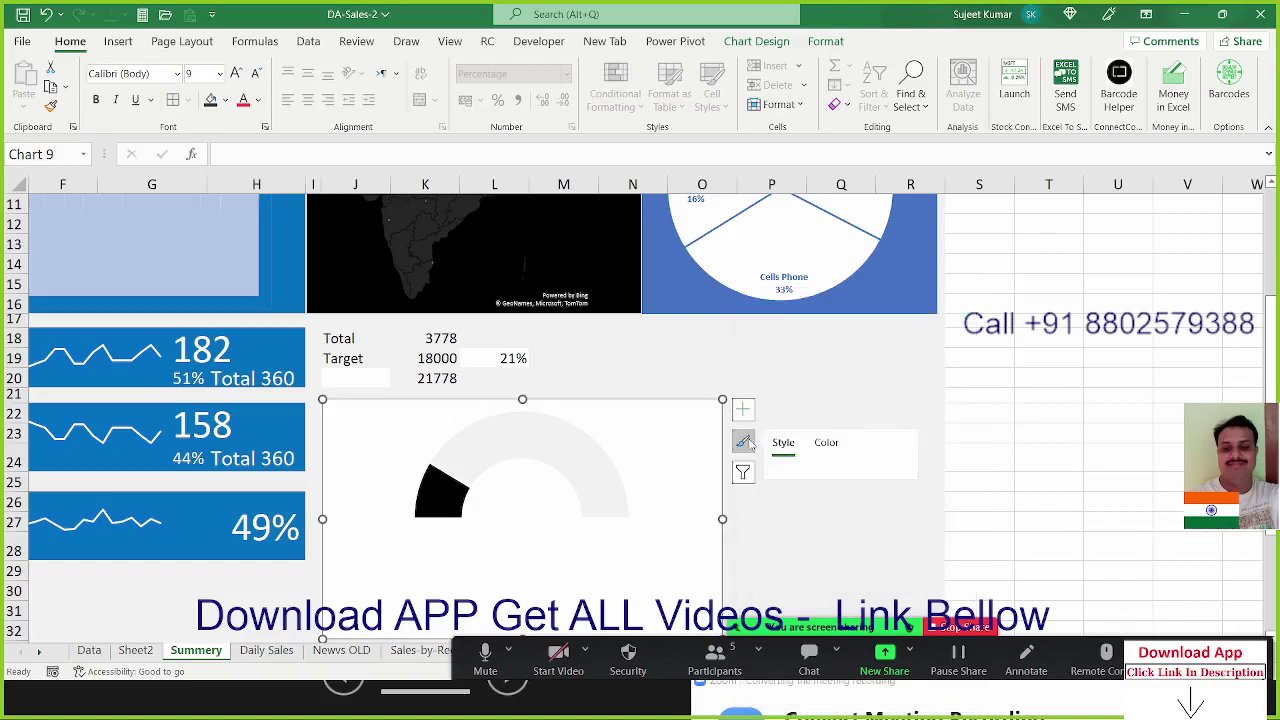
{"action": "left_click", "coordinate": [744, 410]}
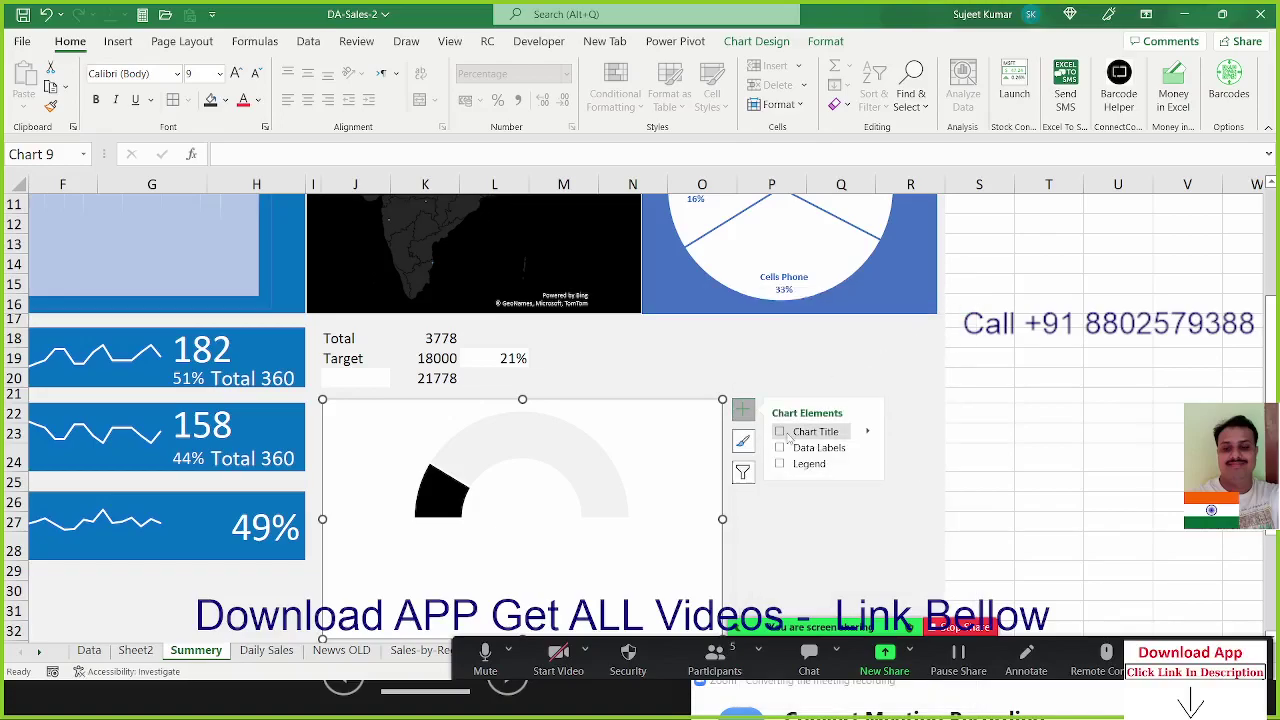
{"action": "left_click", "coordinate": [782, 432]}
{"action": "left_click", "coordinate": [781, 432]}
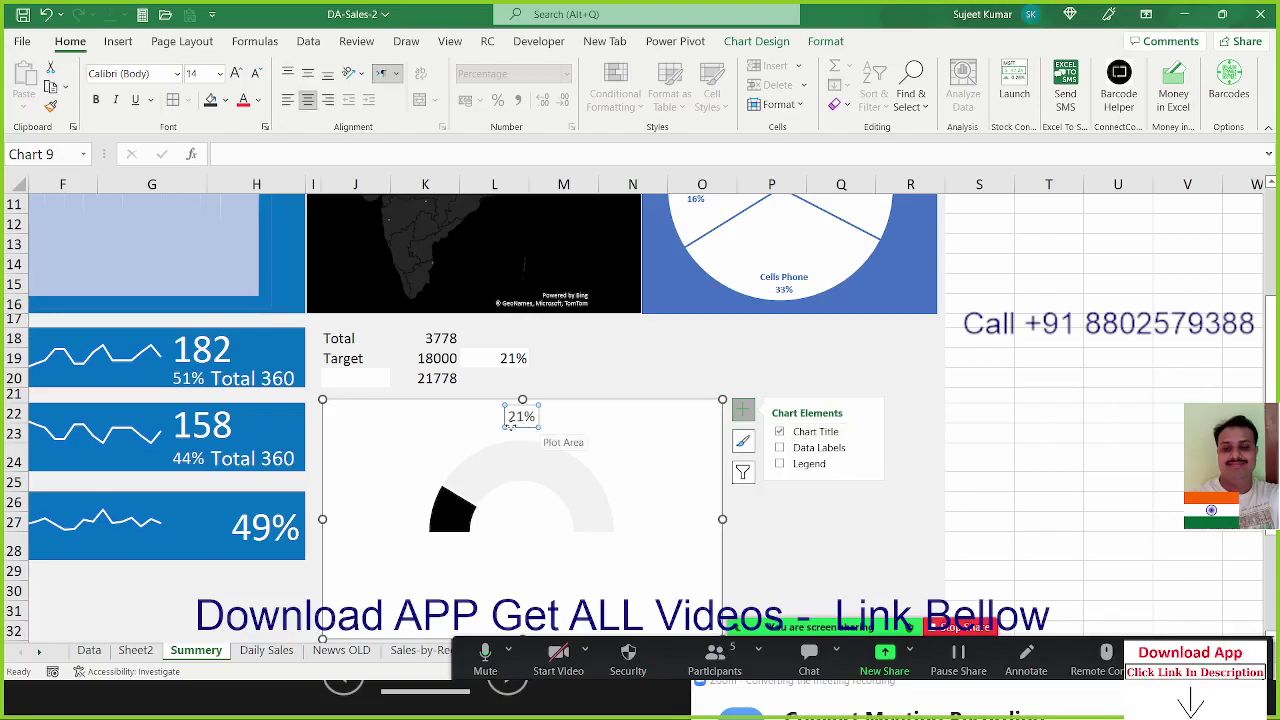
{"action": "left_click", "coordinate": [513, 468]}
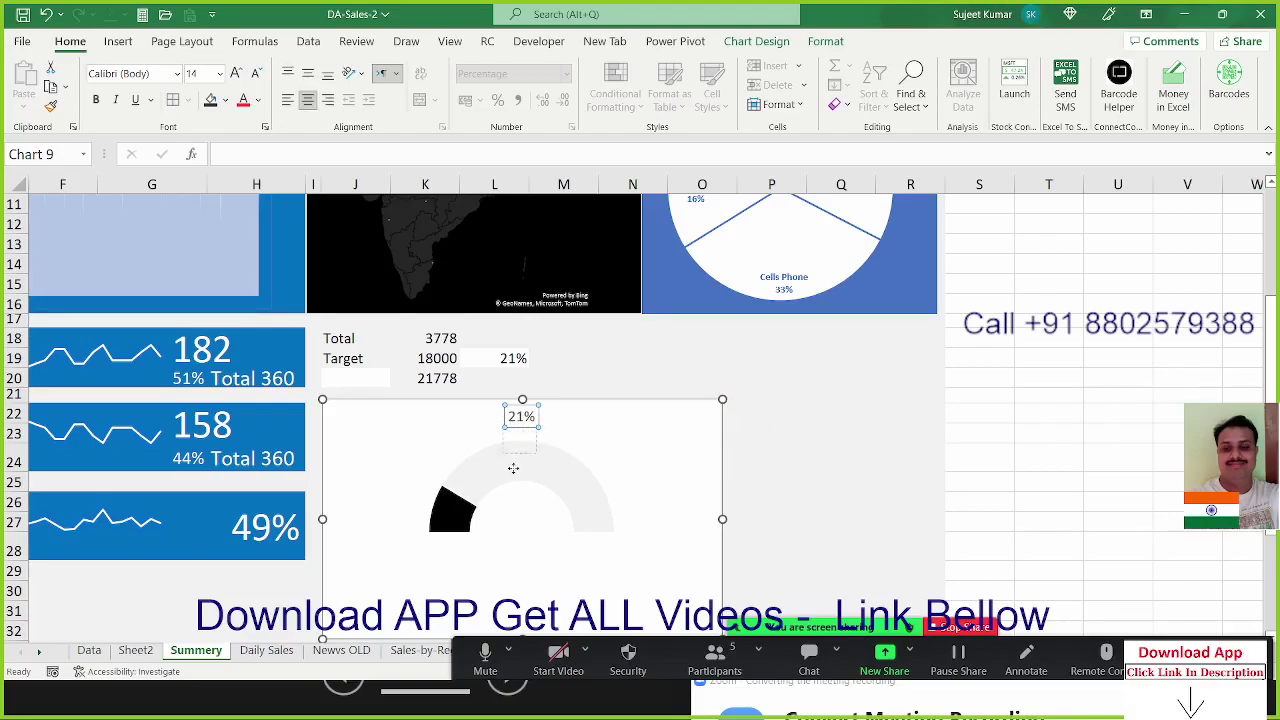
{"action": "left_click_drag", "start_coordinate": [514, 519], "coordinate": [516, 522]}
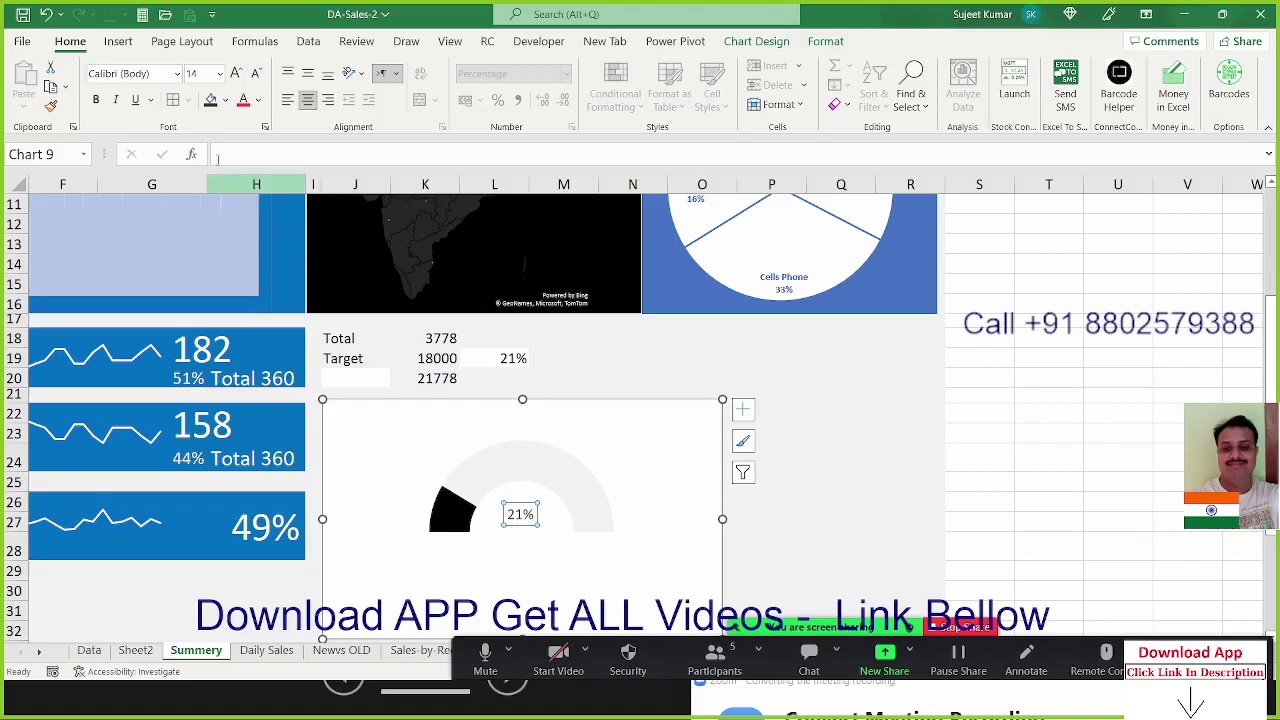
{"action": "left_click_drag", "start_coordinate": [348, 412], "coordinate": [343, 343]}
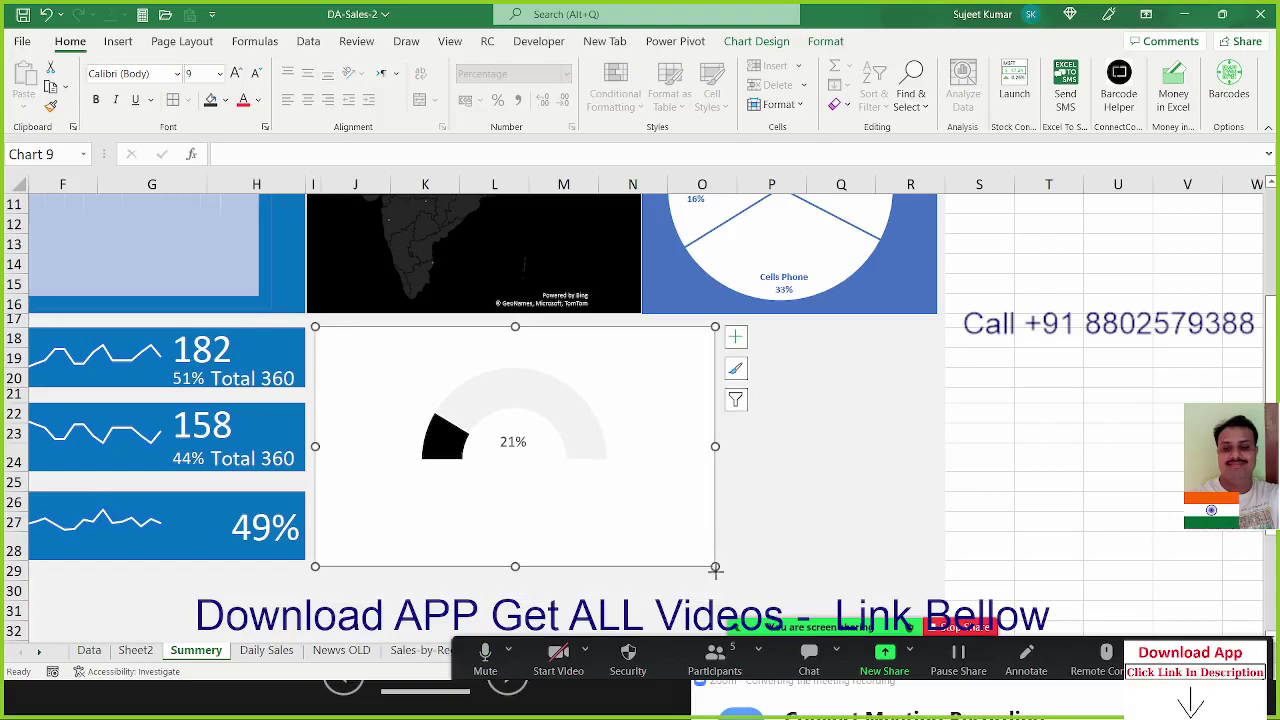
Drag the gauge chart narrower and fill its background with a light blue theme colour
{"action": "left_click_drag", "start_coordinate": [715, 567], "coordinate": [577, 567]}
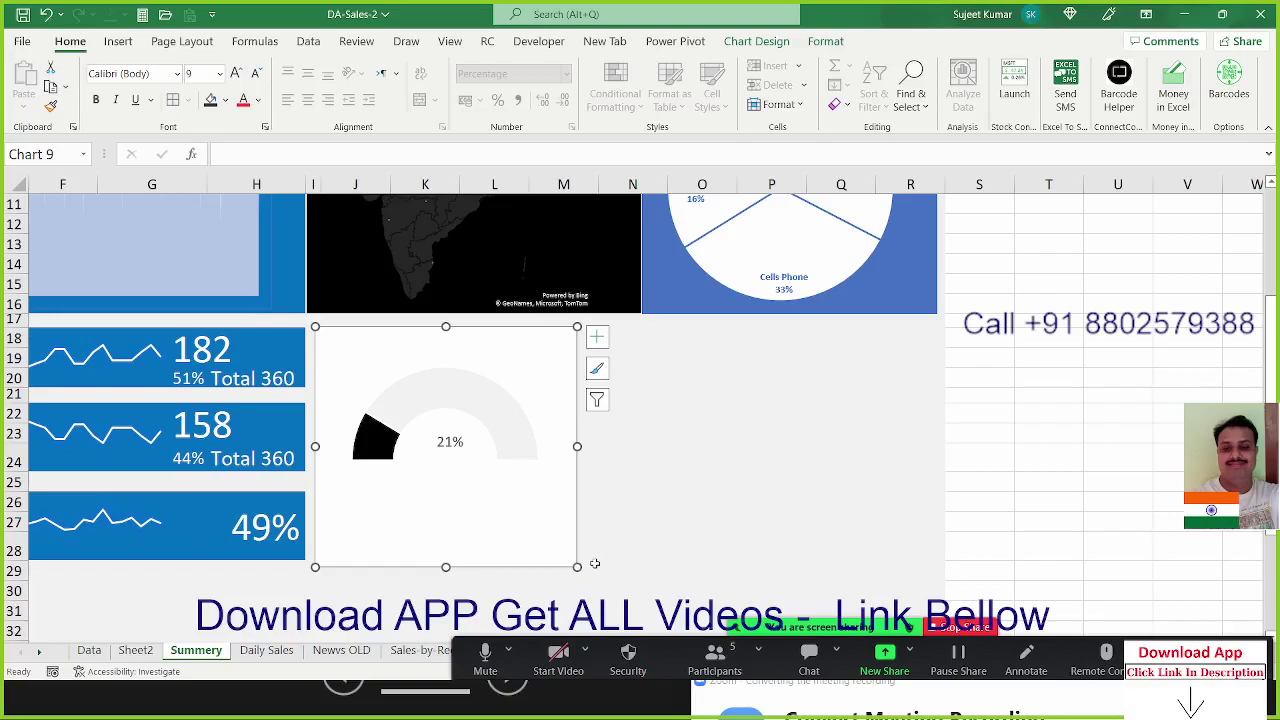
{"action": "left_click_drag", "start_coordinate": [577, 567], "coordinate": [570, 565]}
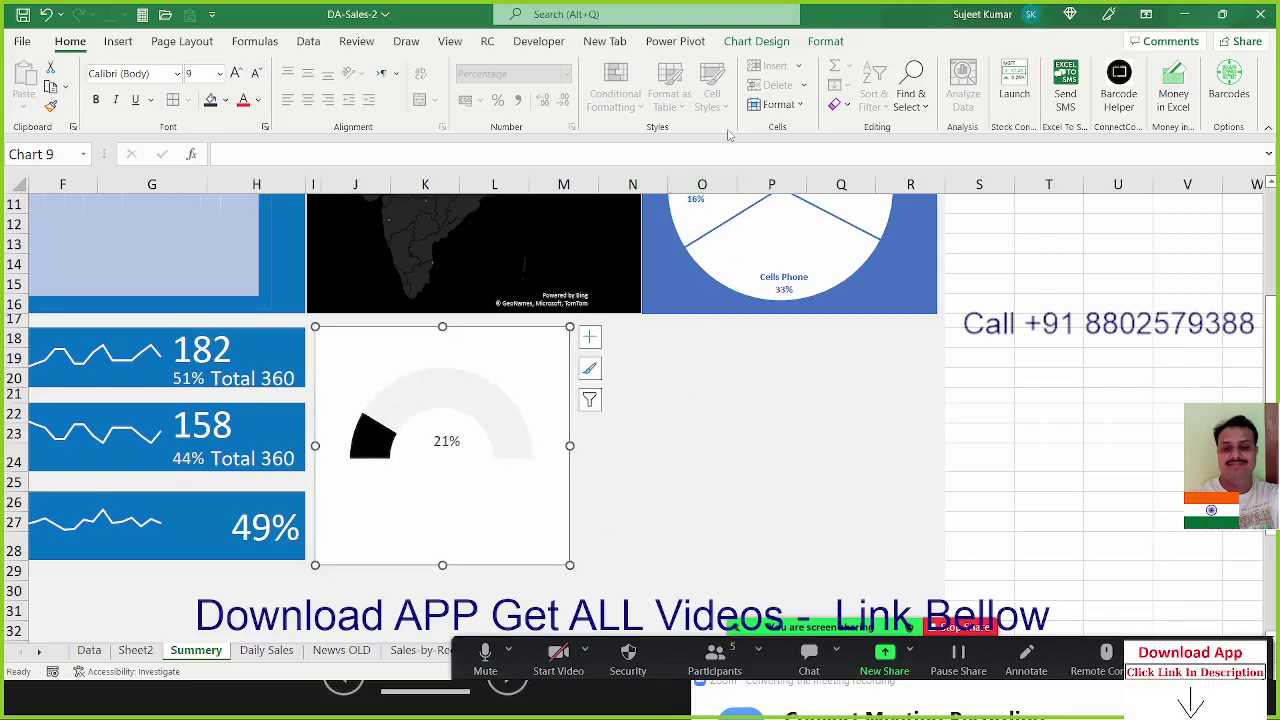
{"action": "left_click", "coordinate": [826, 41]}
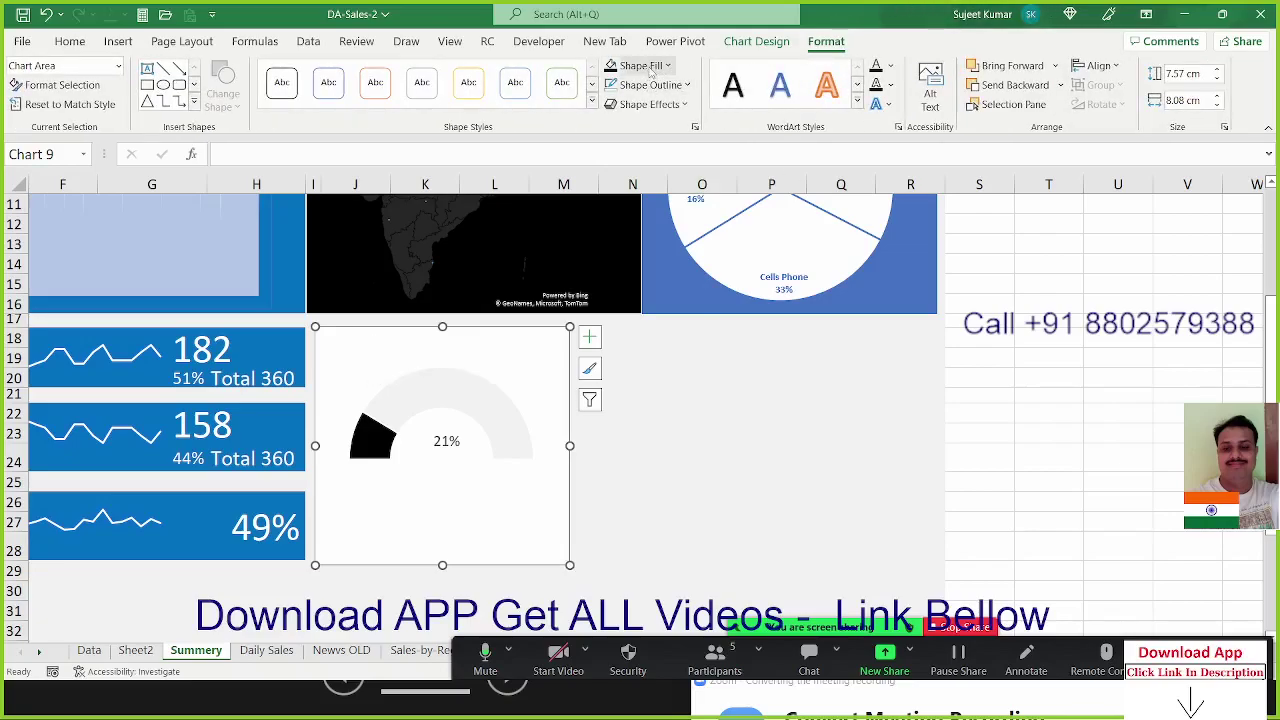
{"action": "left_click", "coordinate": [666, 66]}
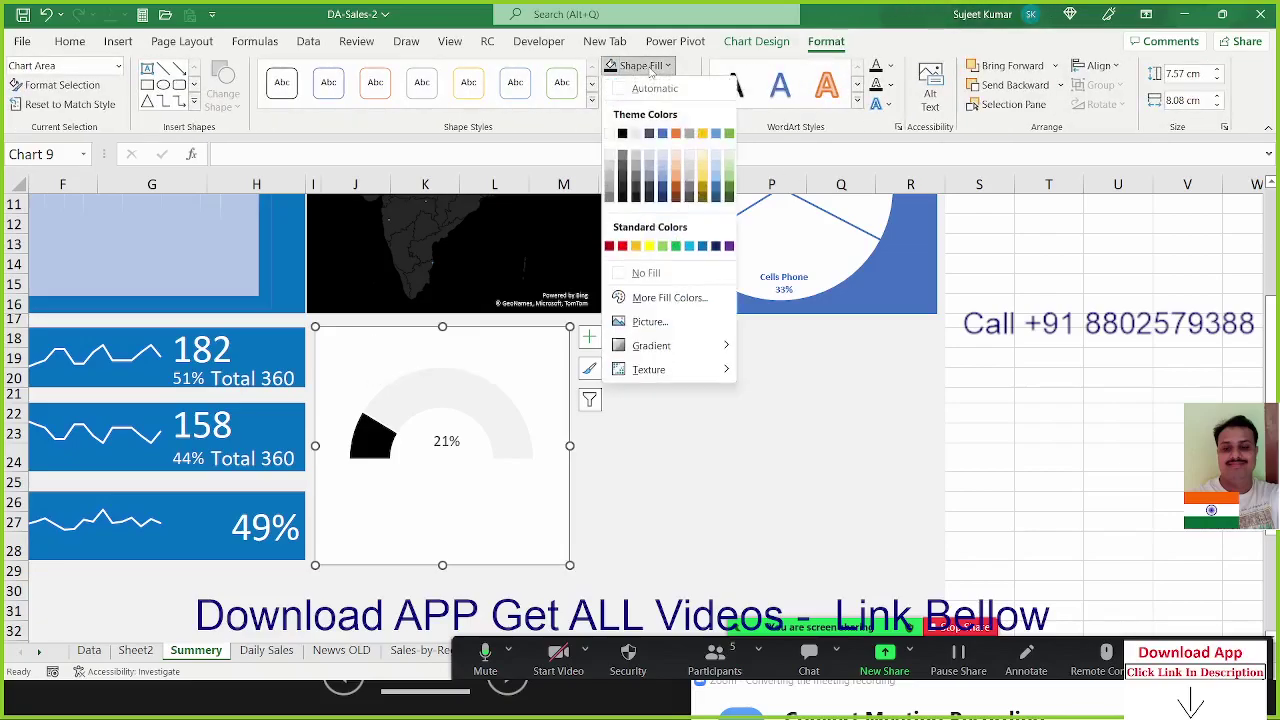
{"action": "left_click", "coordinate": [666, 172]}
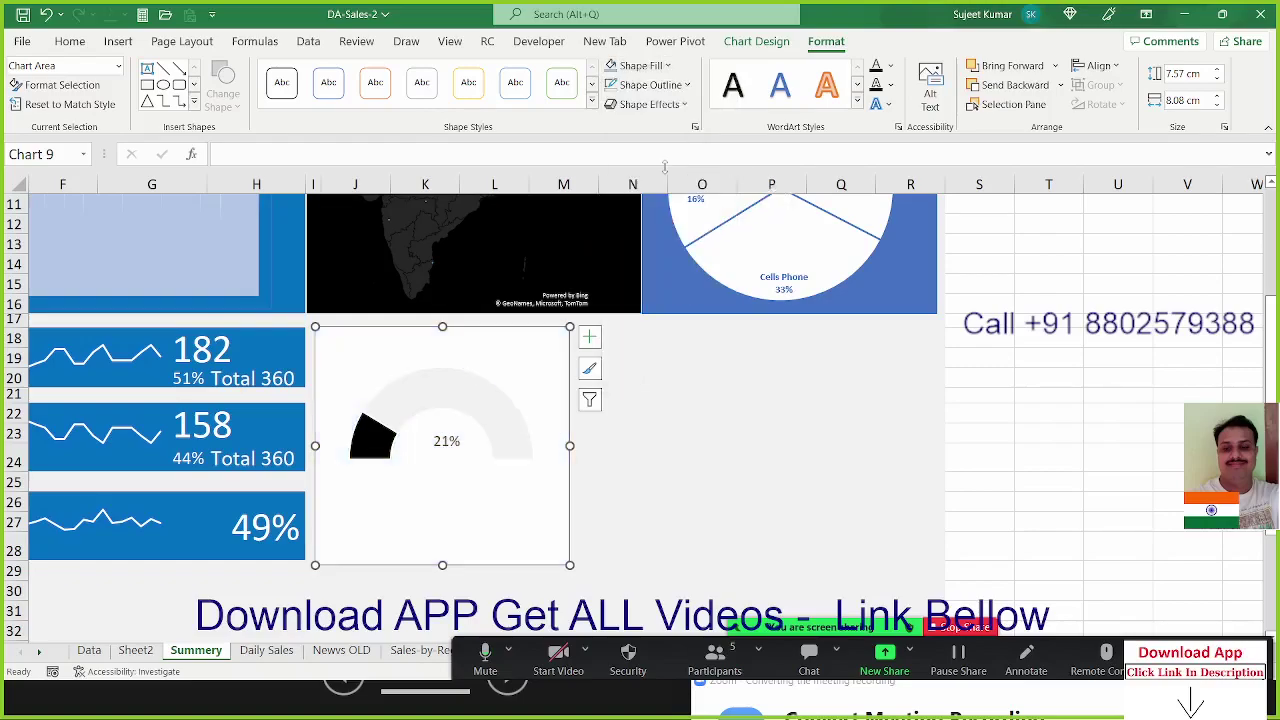
{"action": "left_click", "coordinate": [670, 446]}
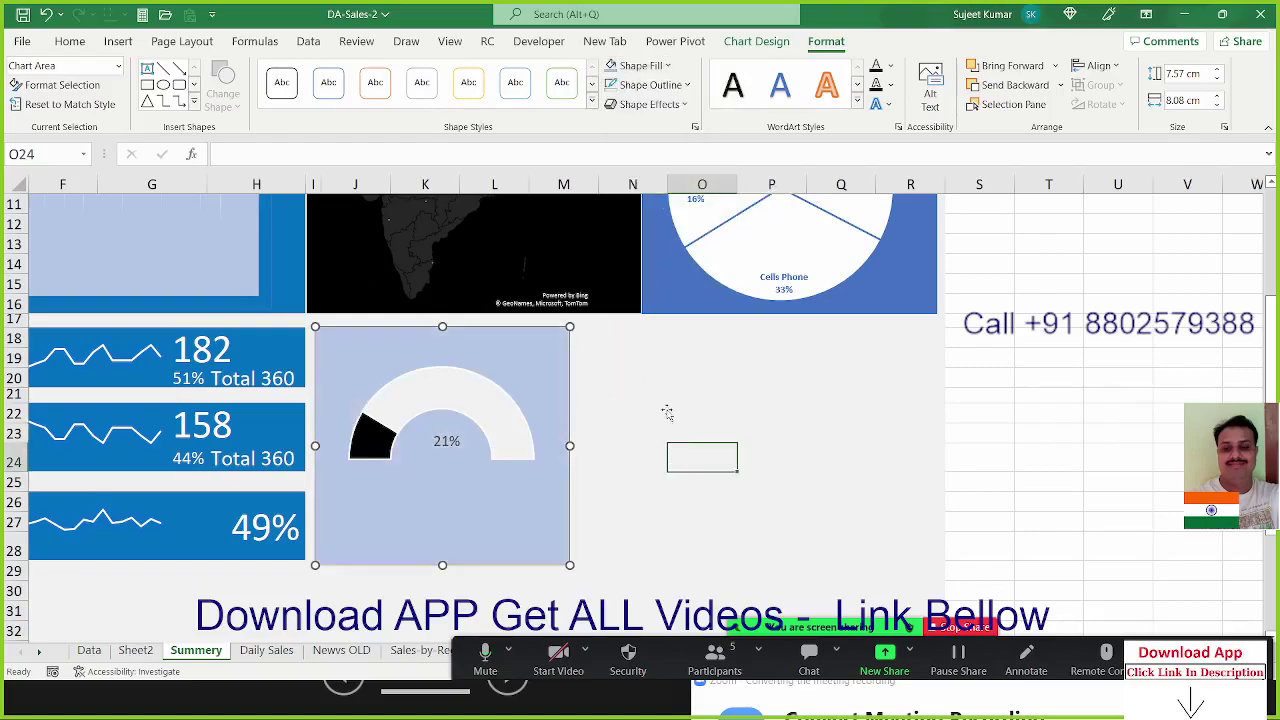
Copy the Top 5 Customer chart from Top-5Customer and paste it at Summery cell N18
{"action": "left_click", "coordinate": [652, 362]}
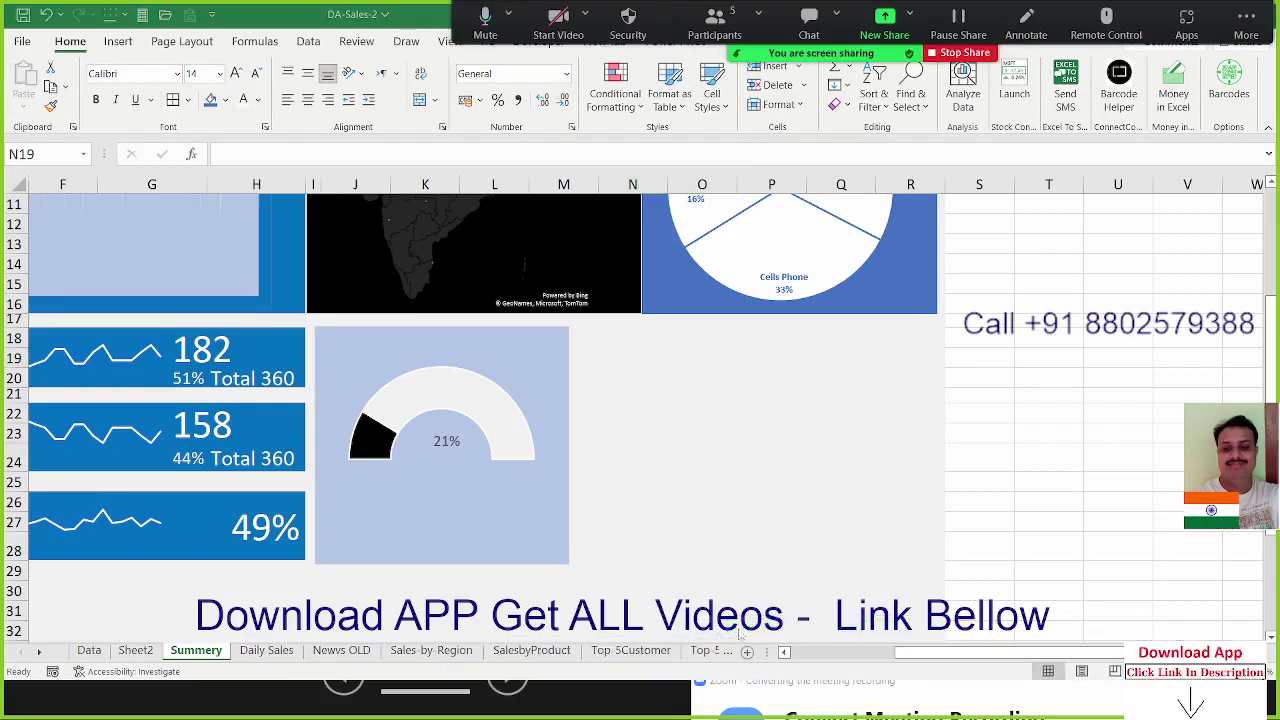
{"action": "left_click", "coordinate": [438, 652]}
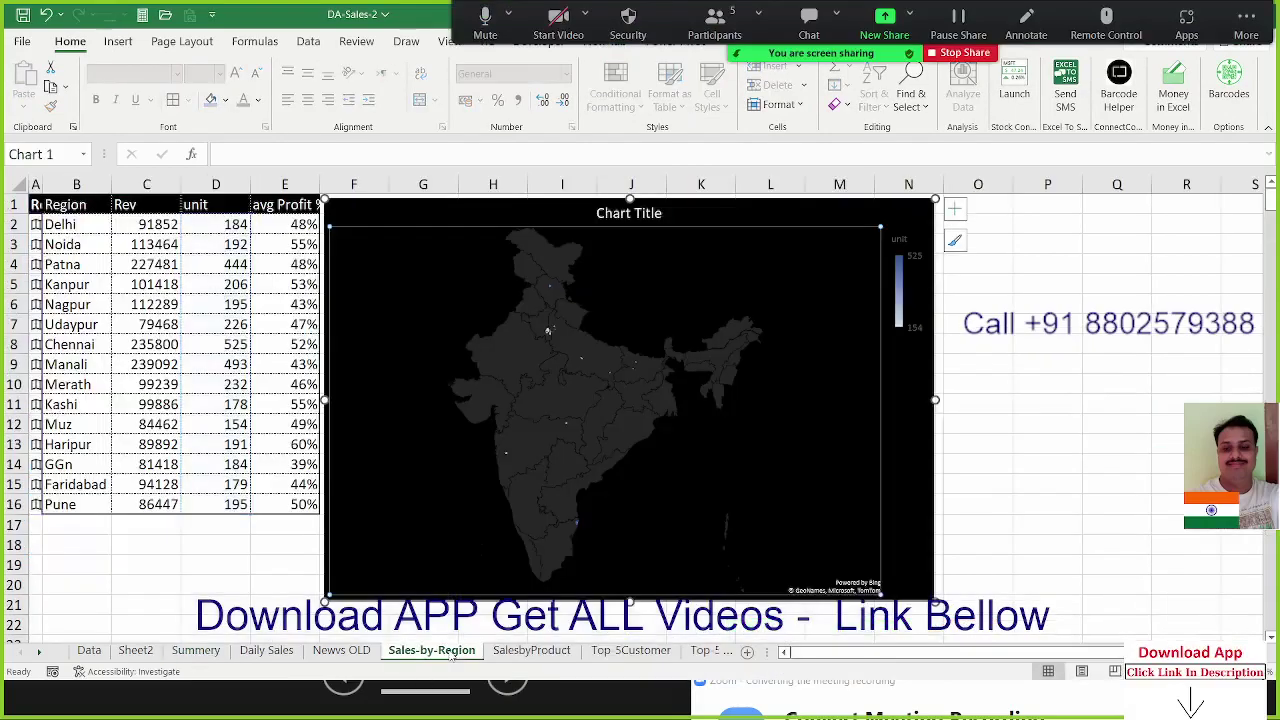
{"action": "left_click", "coordinate": [497, 655]}
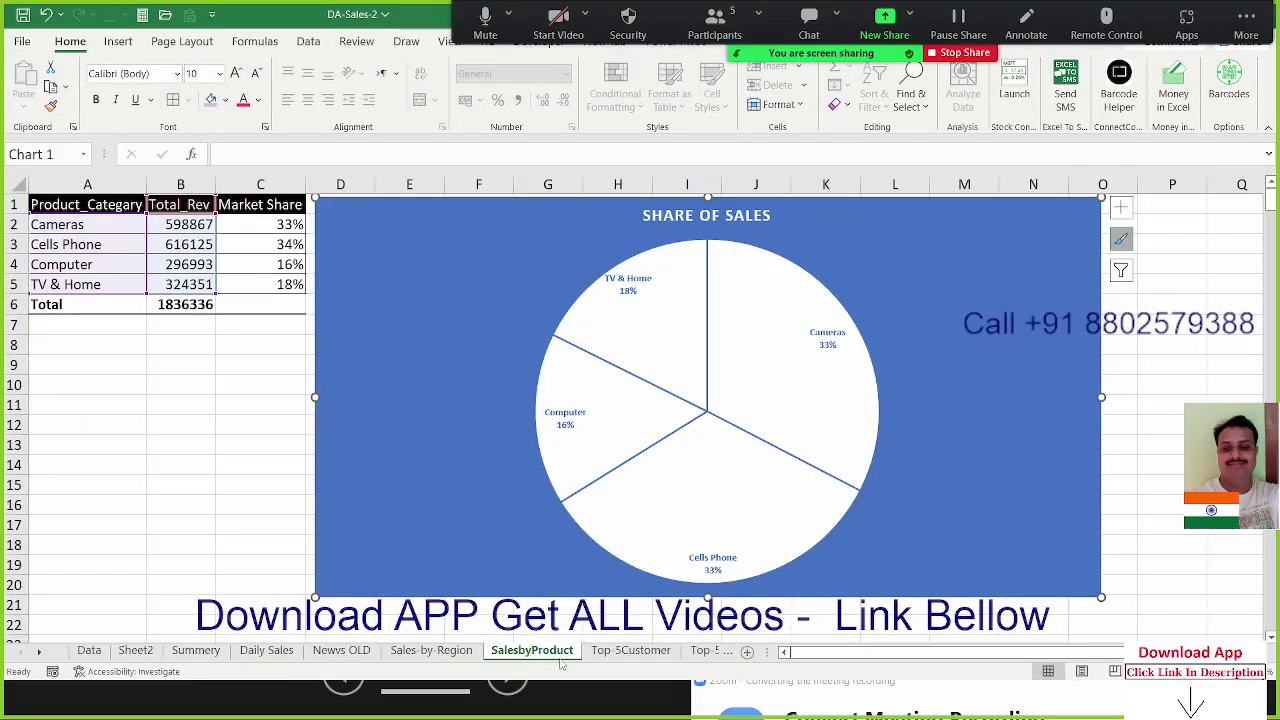
{"action": "left_click", "coordinate": [627, 652]}
{"action": "left_click", "coordinate": [390, 242]}
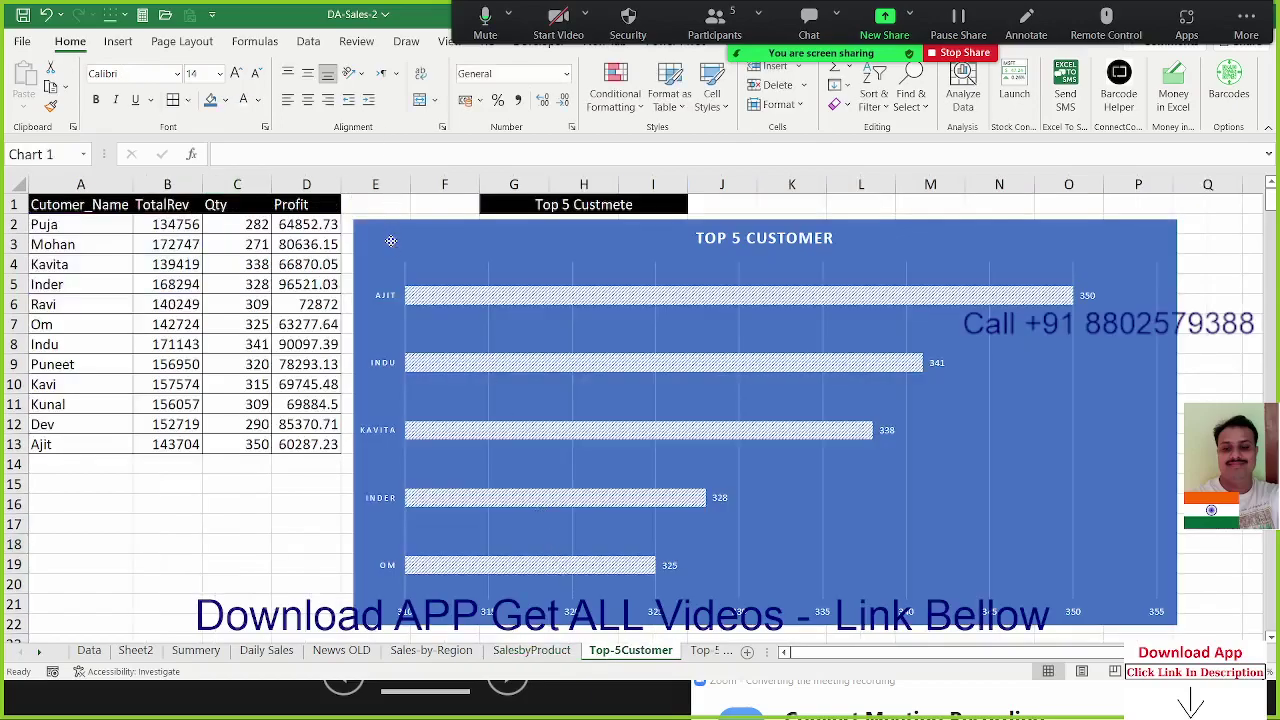
{"action": "left_click", "coordinate": [198, 652]}
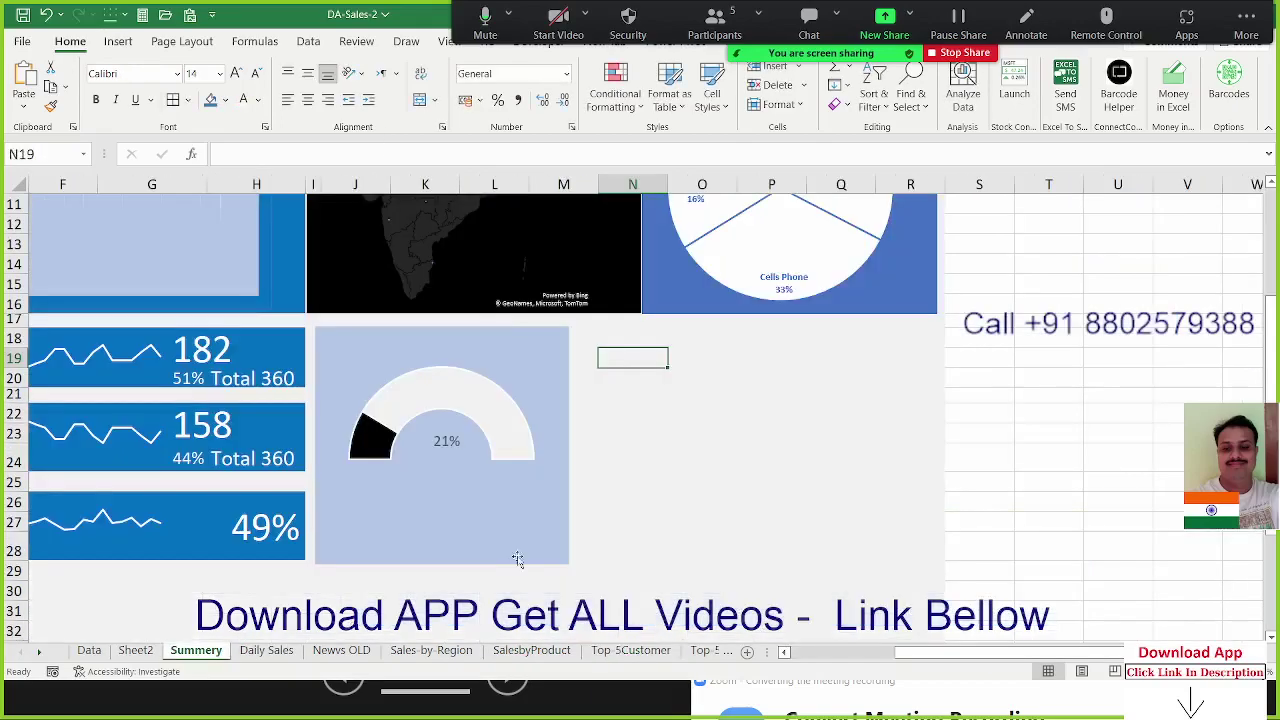
{"action": "left_click", "coordinate": [623, 336]}
{"action": "key", "text": "ctrl+v"}
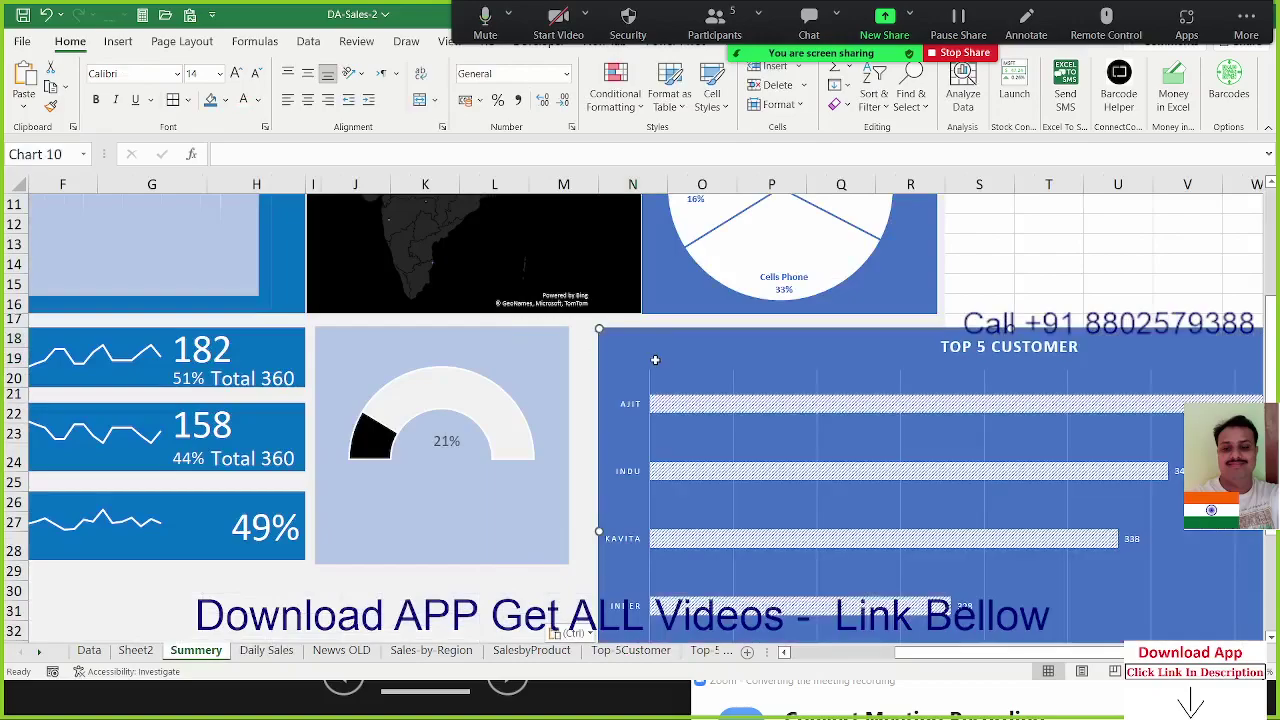
Shrink the pasted chart, align it with the gauge, and stretch it to the gauge's height
{"action": "mouse_move", "coordinate": [600, 330]}
{"action": "left_mouse_down"}
{"action": "mouse_move", "coordinate": [870, 509]}
{"action": "mouse_move", "coordinate": [626, 350]}
{"action": "mouse_move", "coordinate": [604, 367]}
{"action": "mouse_move", "coordinate": [598, 329]}
{"action": "left_mouse_up"}
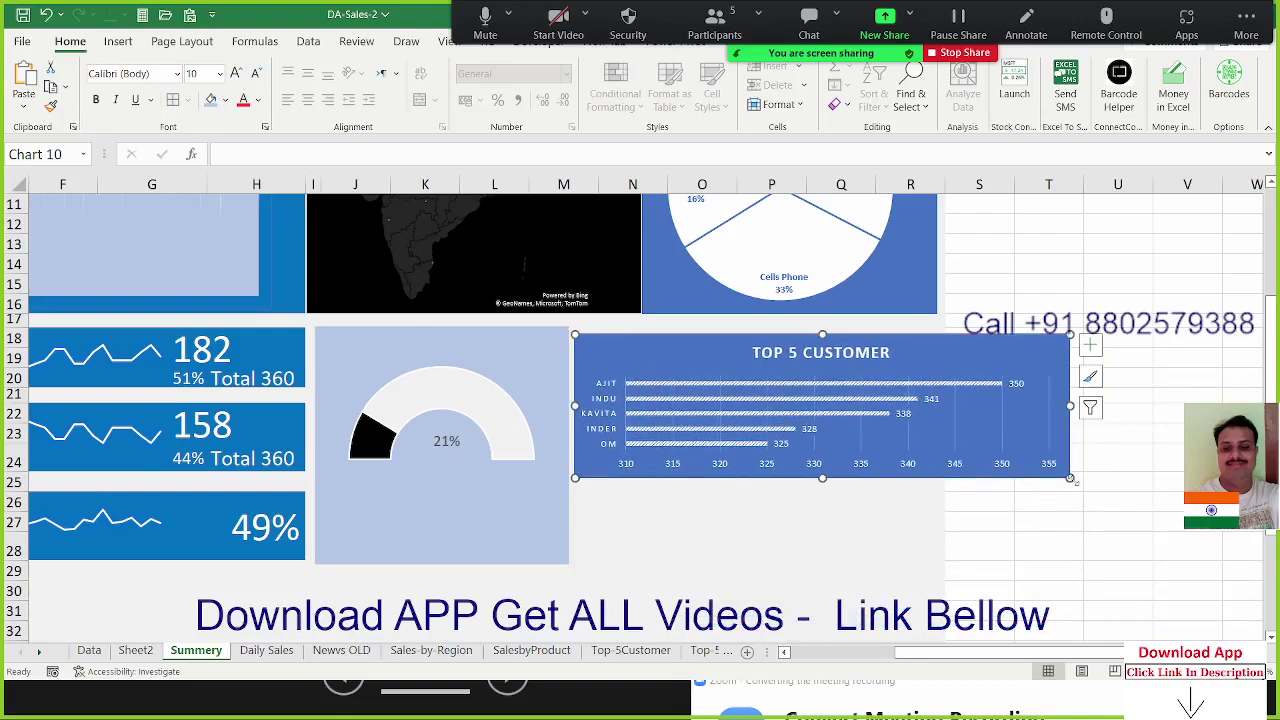
{"action": "left_click_drag", "start_coordinate": [1070, 479], "coordinate": [770, 560]}
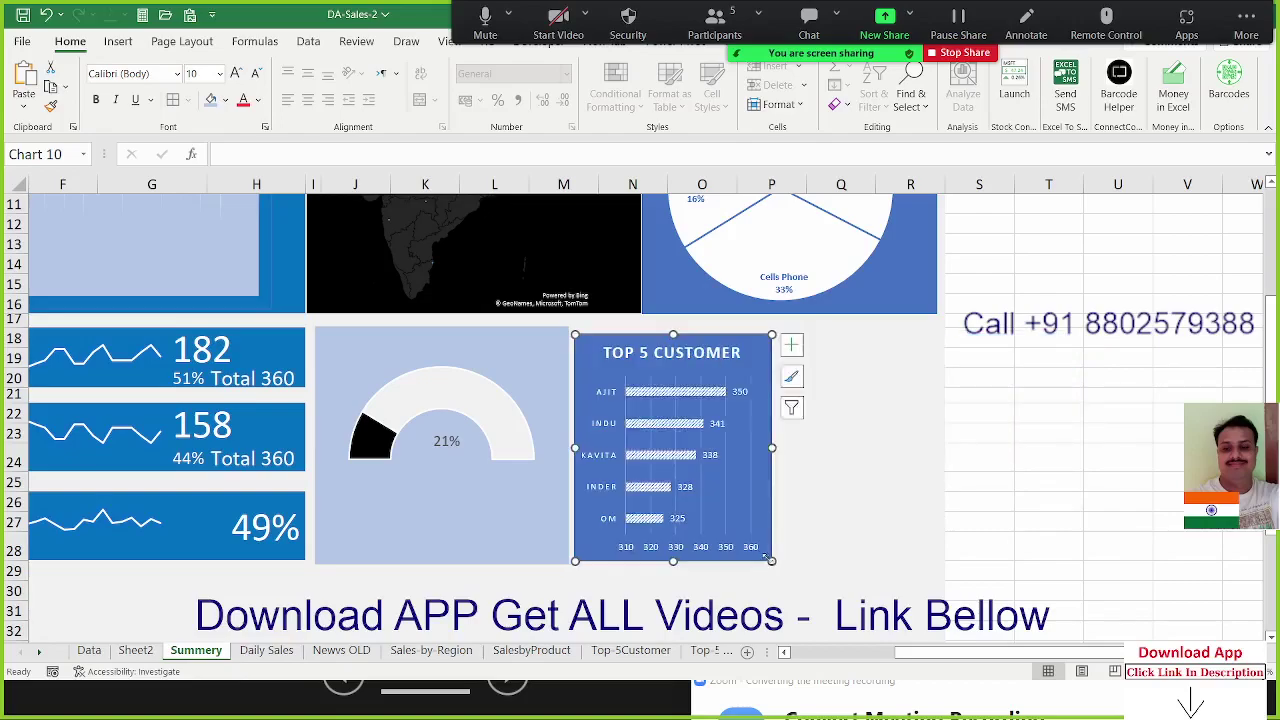
{"action": "left_click", "coordinate": [840, 493]}
{"action": "left_click", "coordinate": [591, 352]}
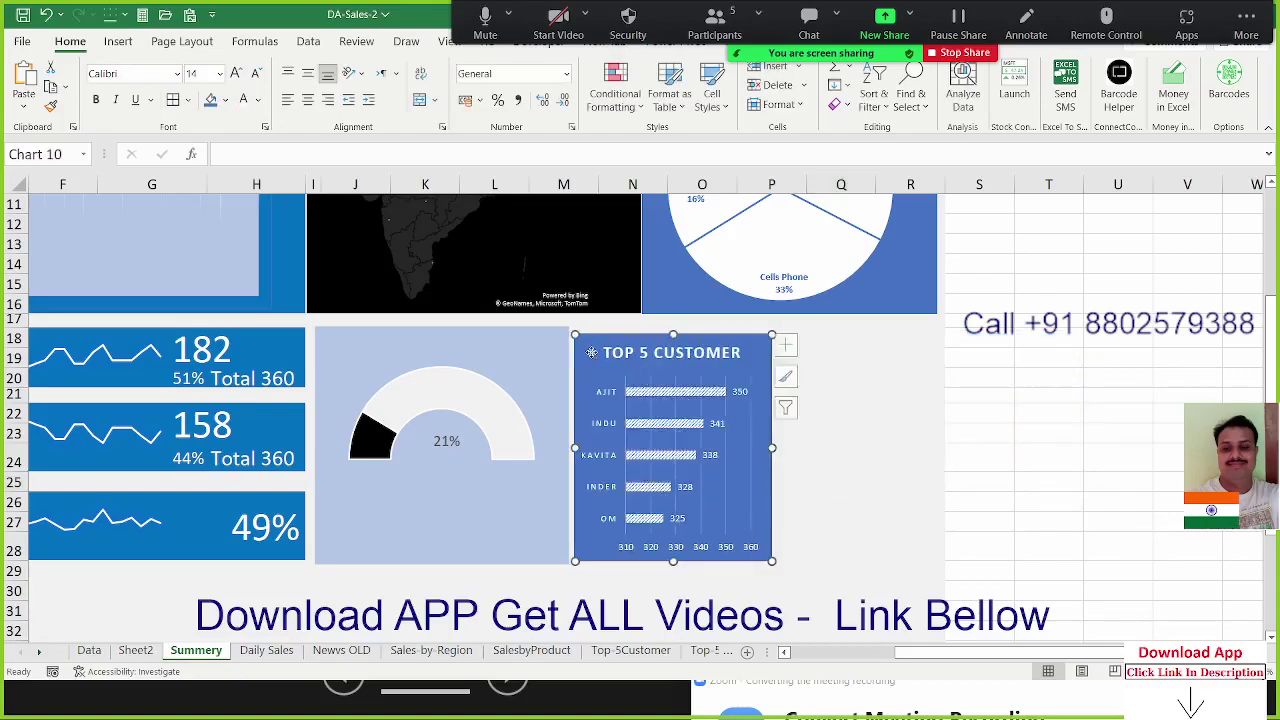
{"action": "left_click_drag", "start_coordinate": [591, 352], "coordinate": [589, 346]}
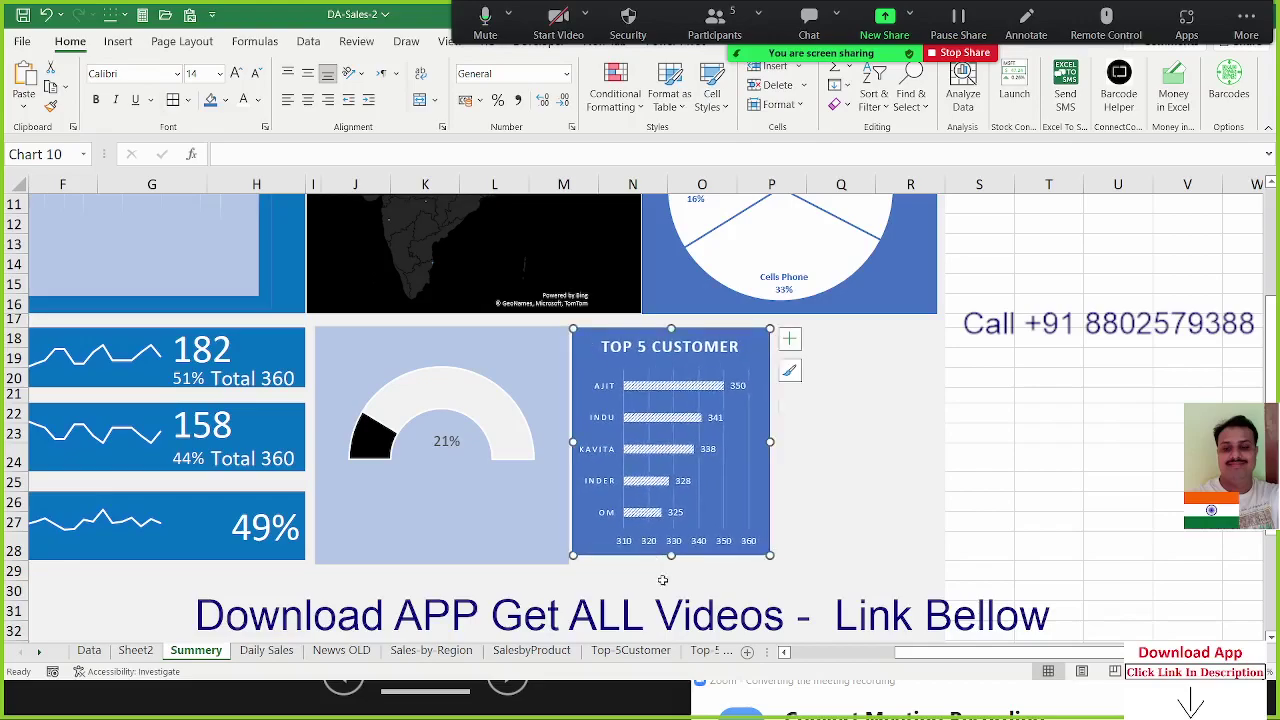
{"action": "left_click_drag", "start_coordinate": [672, 556], "coordinate": [672, 566]}
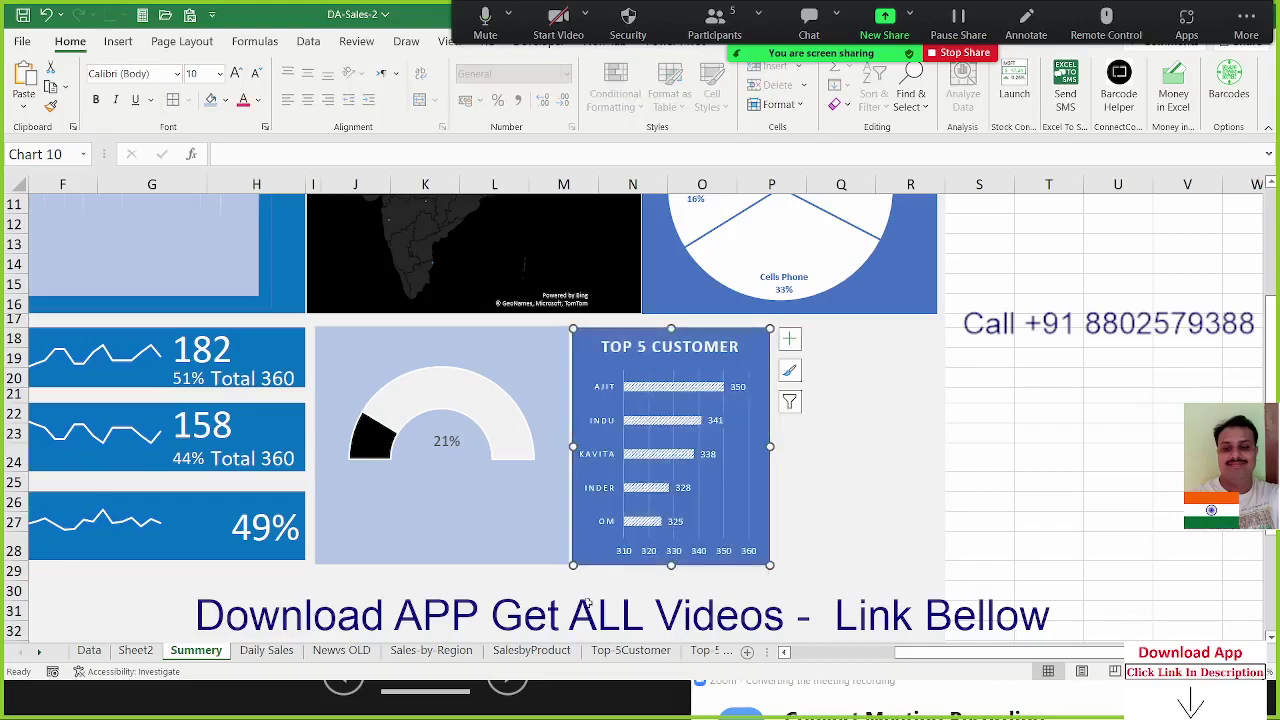
Copy the QTY chart from Top-5Product and paste it at Summery cell Q18
{"action": "left_click", "coordinate": [550, 657]}
{"action": "left_click", "coordinate": [612, 650]}
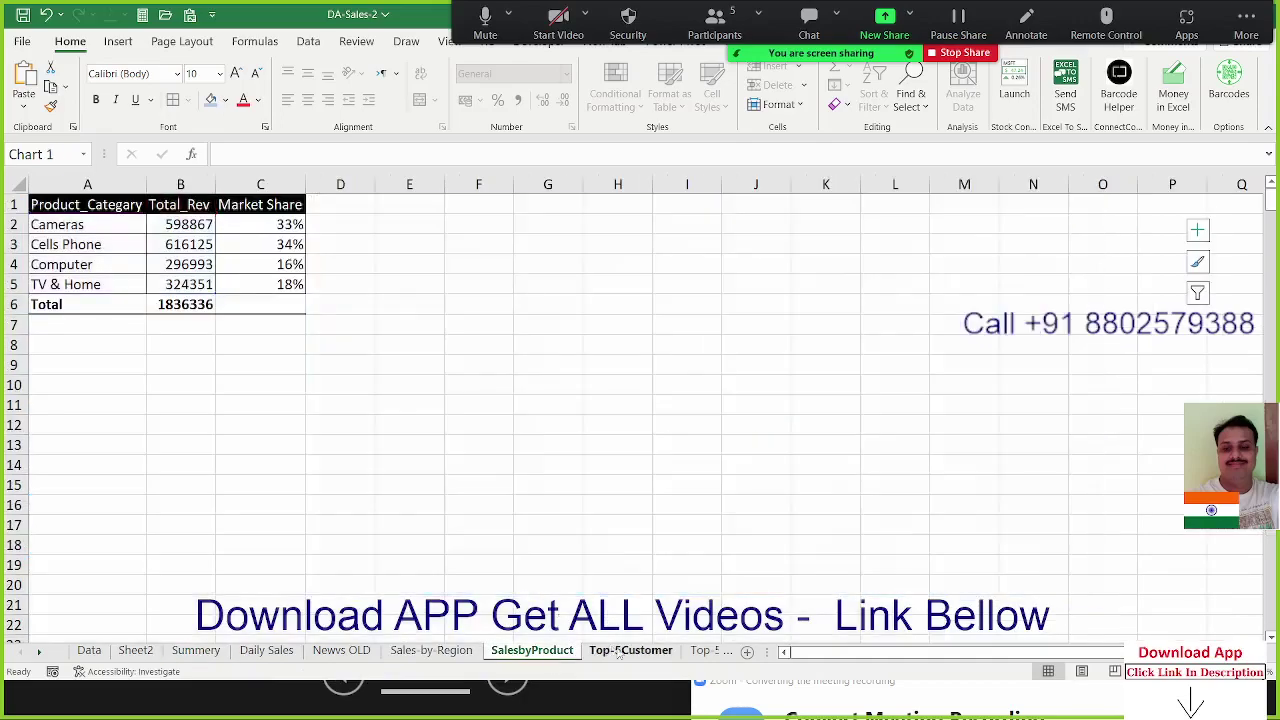
{"action": "left_click", "coordinate": [706, 650]}
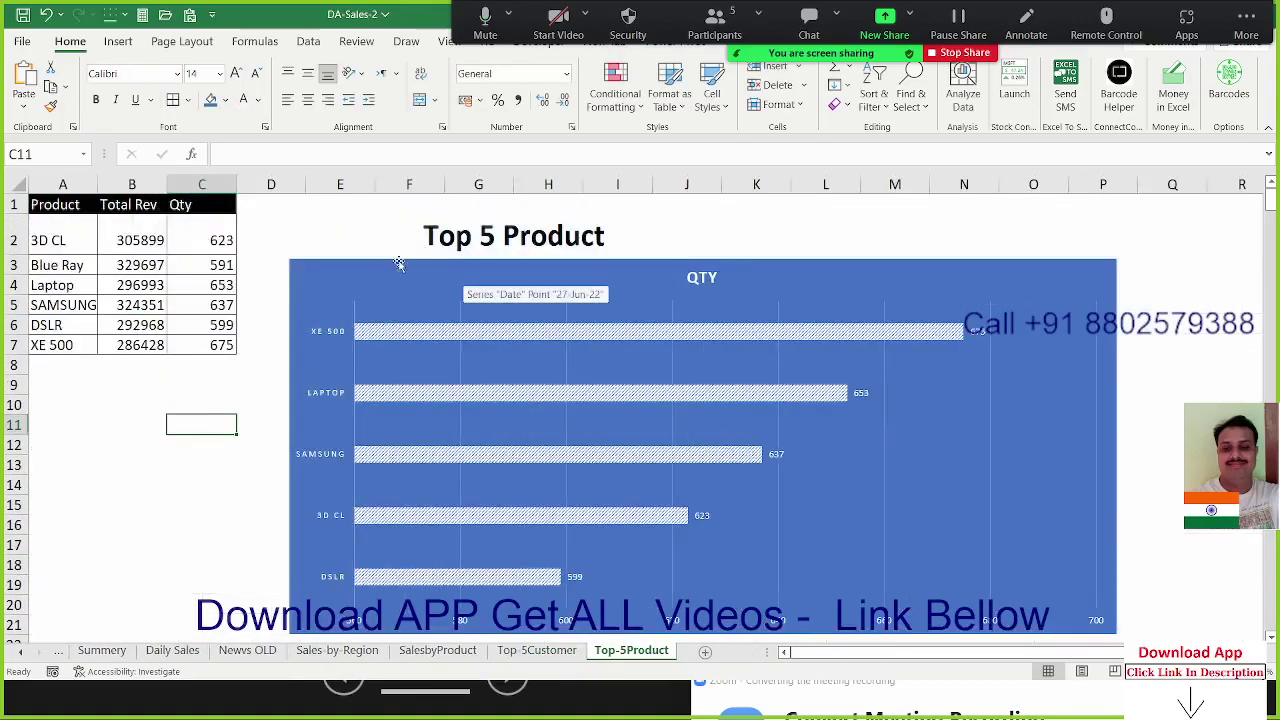
{"action": "left_click", "coordinate": [387, 277]}
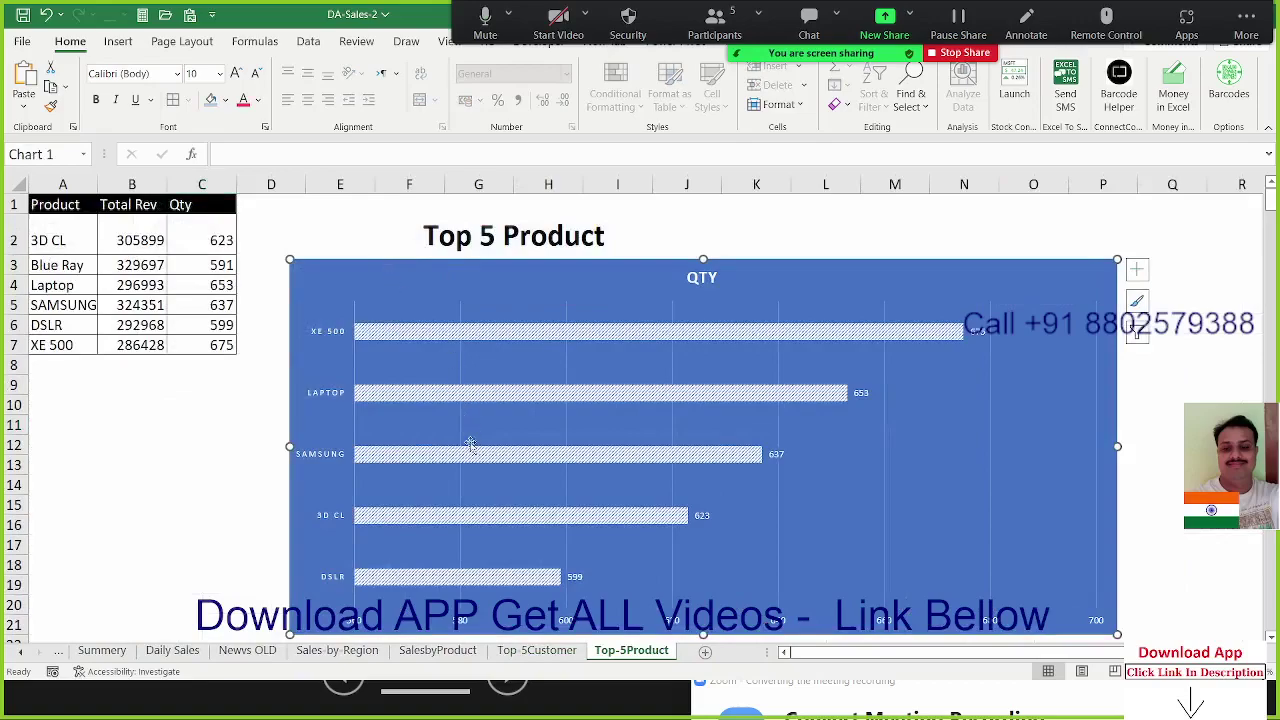
{"action": "left_click", "coordinate": [102, 650]}
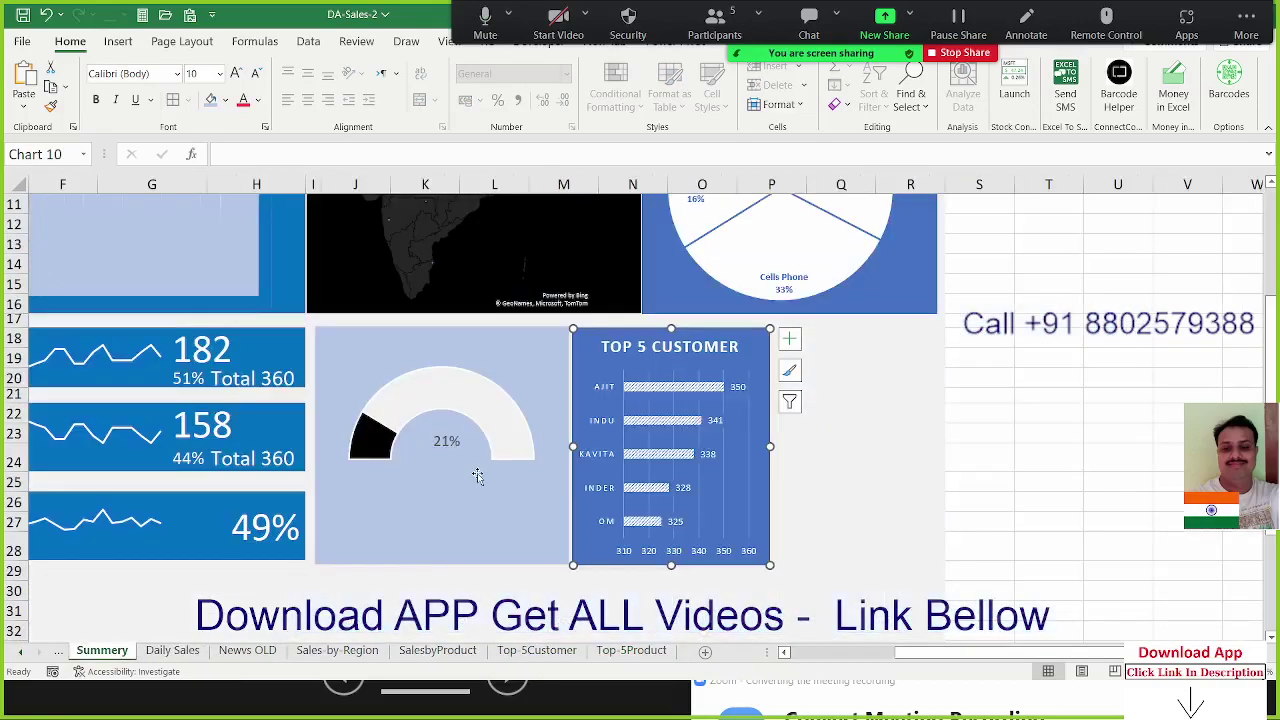
{"action": "left_click", "coordinate": [816, 346]}
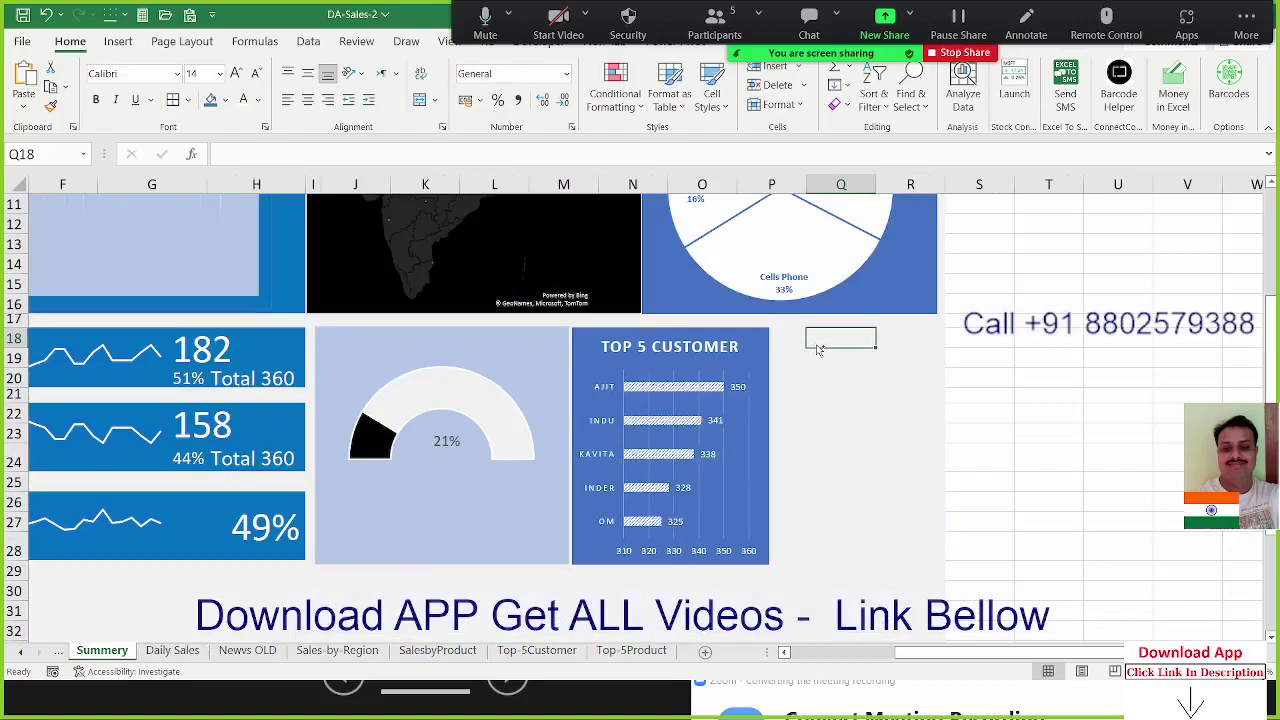
{"action": "key", "text": "ctrl+v"}
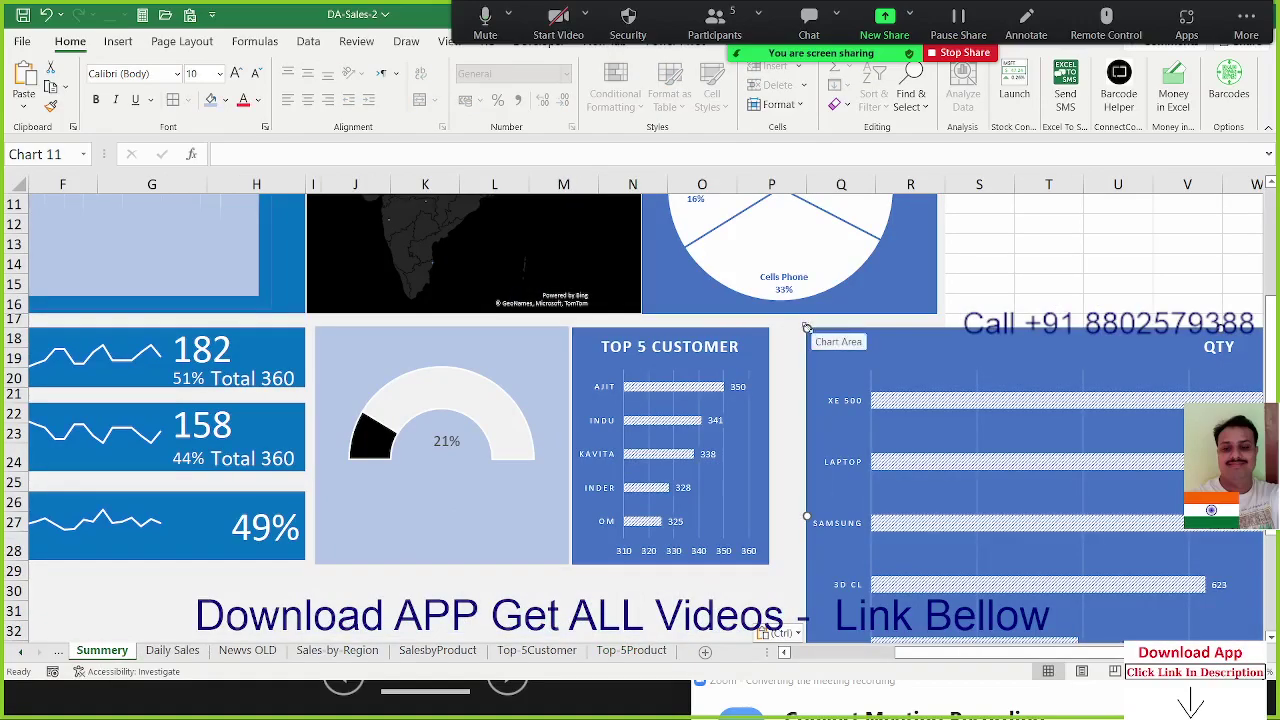
Resize the QTY chart tall and narrow and place it beside Top 5 Customer
{"action": "mouse_move", "coordinate": [809, 328]}
{"action": "left_mouse_down"}
{"action": "mouse_move", "coordinate": [926, 465]}
{"action": "mouse_move", "coordinate": [787, 332]}
{"action": "mouse_move", "coordinate": [898, 426]}
{"action": "mouse_move", "coordinate": [803, 338]}
{"action": "left_mouse_up"}
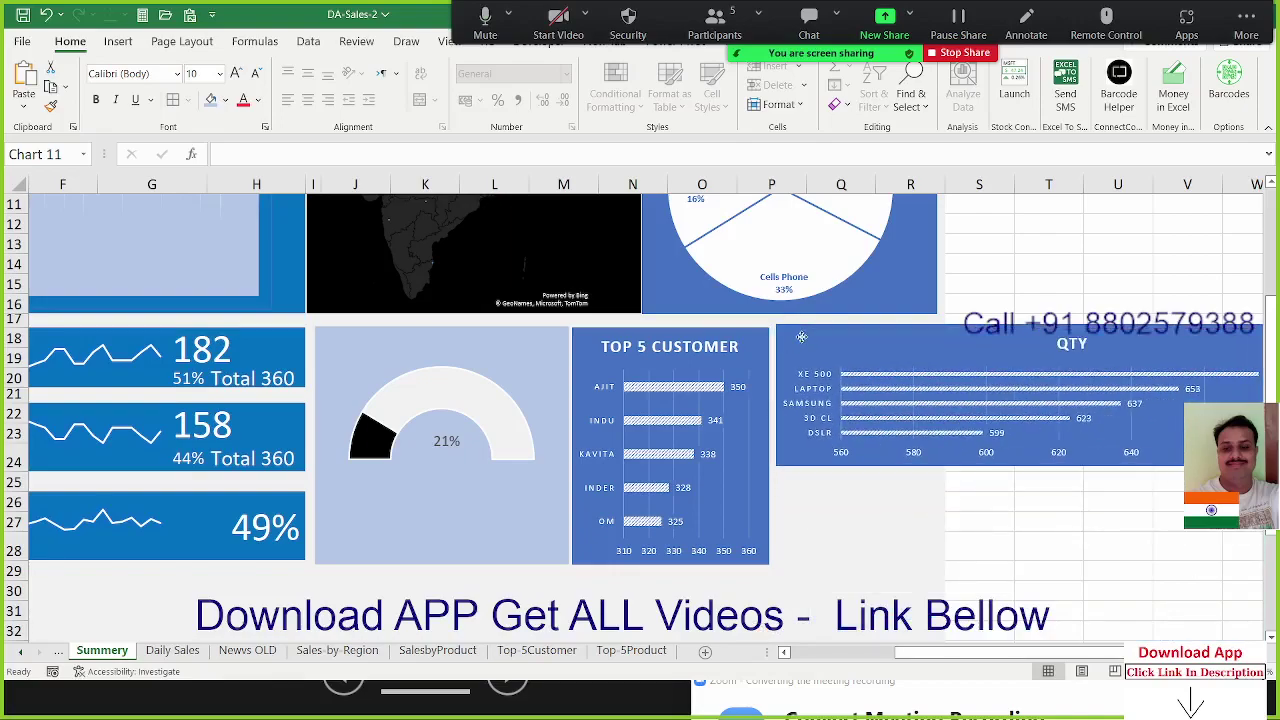
{"action": "left_click_drag", "start_coordinate": [776, 395], "coordinate": [970, 395]}
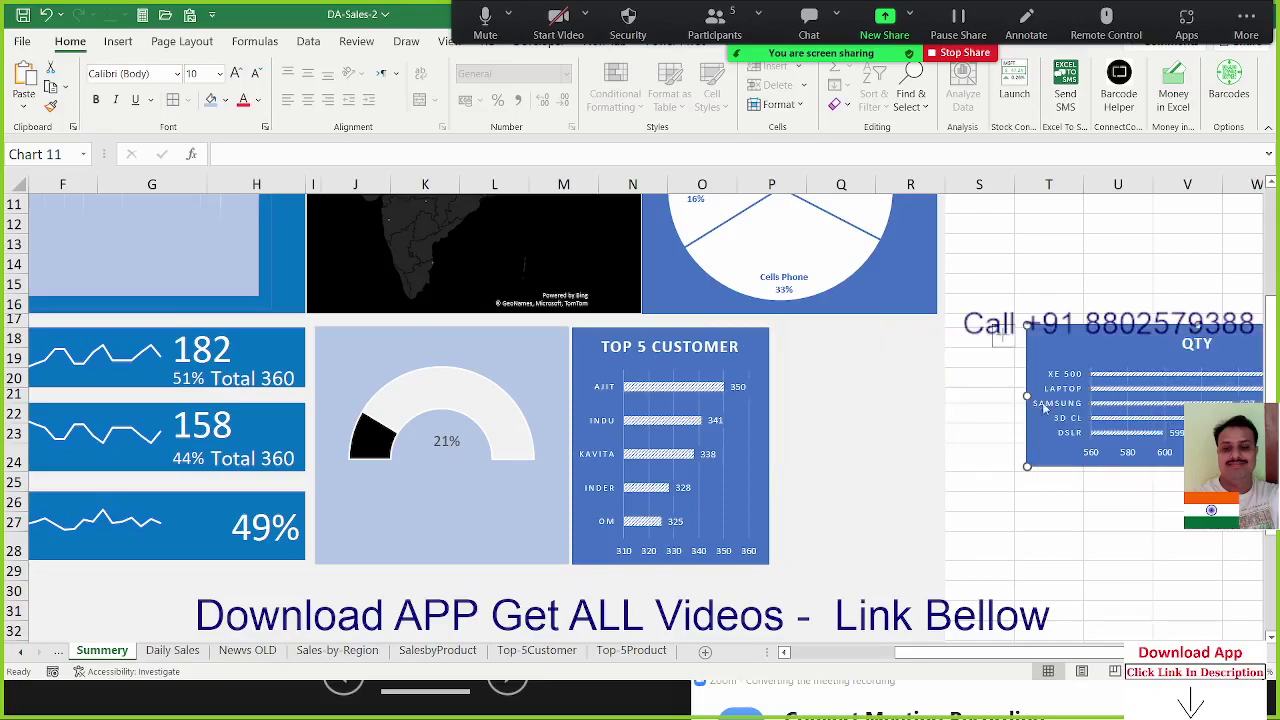
{"action": "left_click_drag", "start_coordinate": [1007, 357], "coordinate": [813, 361]}
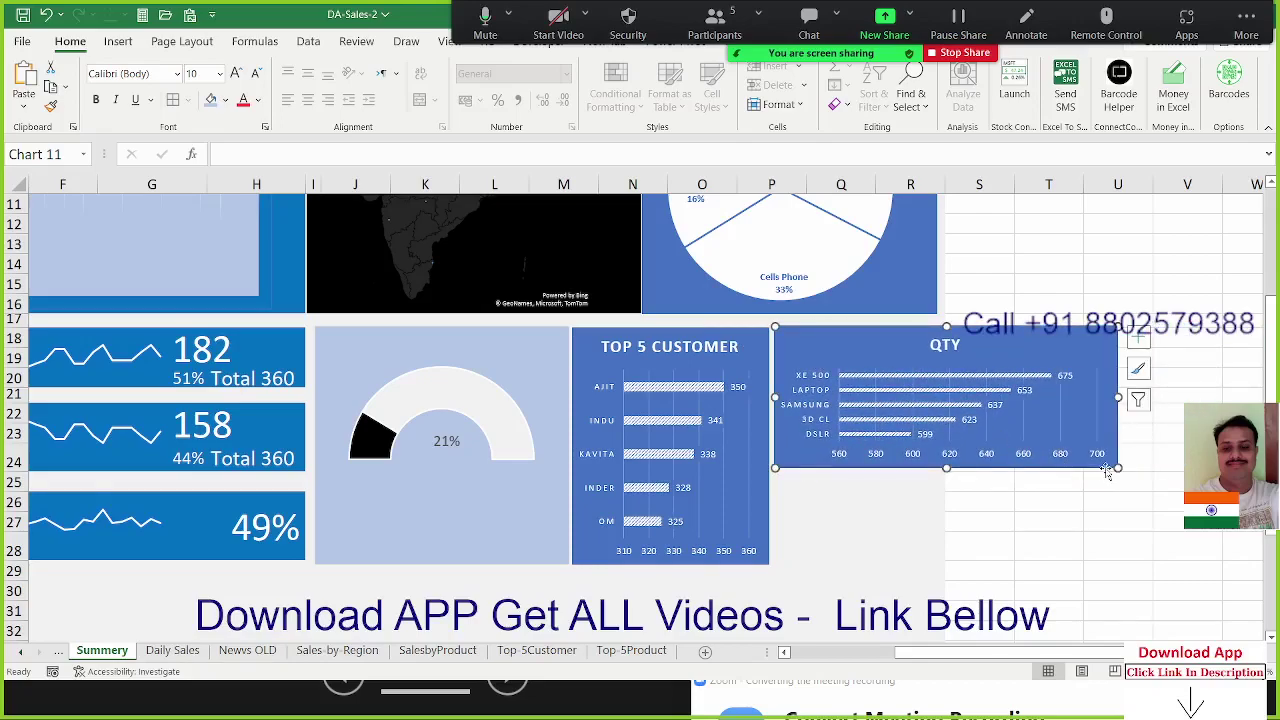
{"action": "left_click_drag", "start_coordinate": [1117, 467], "coordinate": [936, 559]}
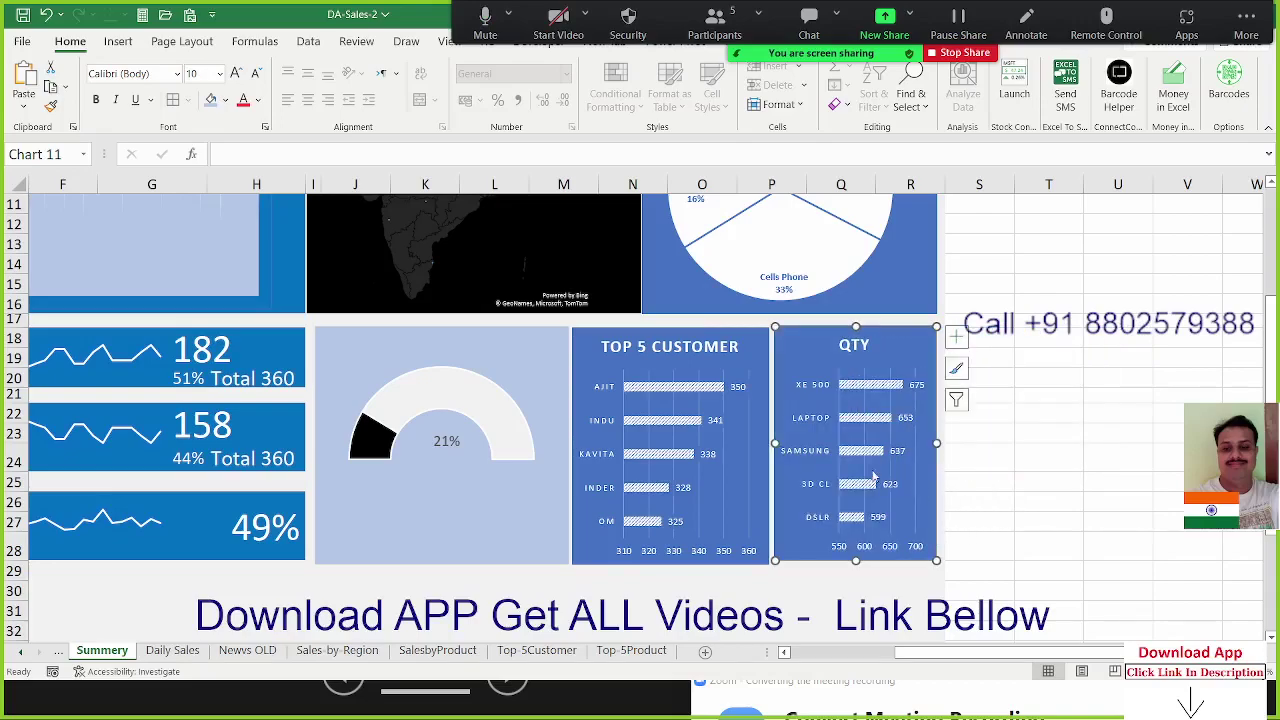
Decrease the QTY chart's vertical axis label font size to the minimum
{"action": "left_click", "coordinate": [811, 455]}
{"action": "left_click", "coordinate": [256, 76]}
{"action": "left_click", "coordinate": [256, 78]}
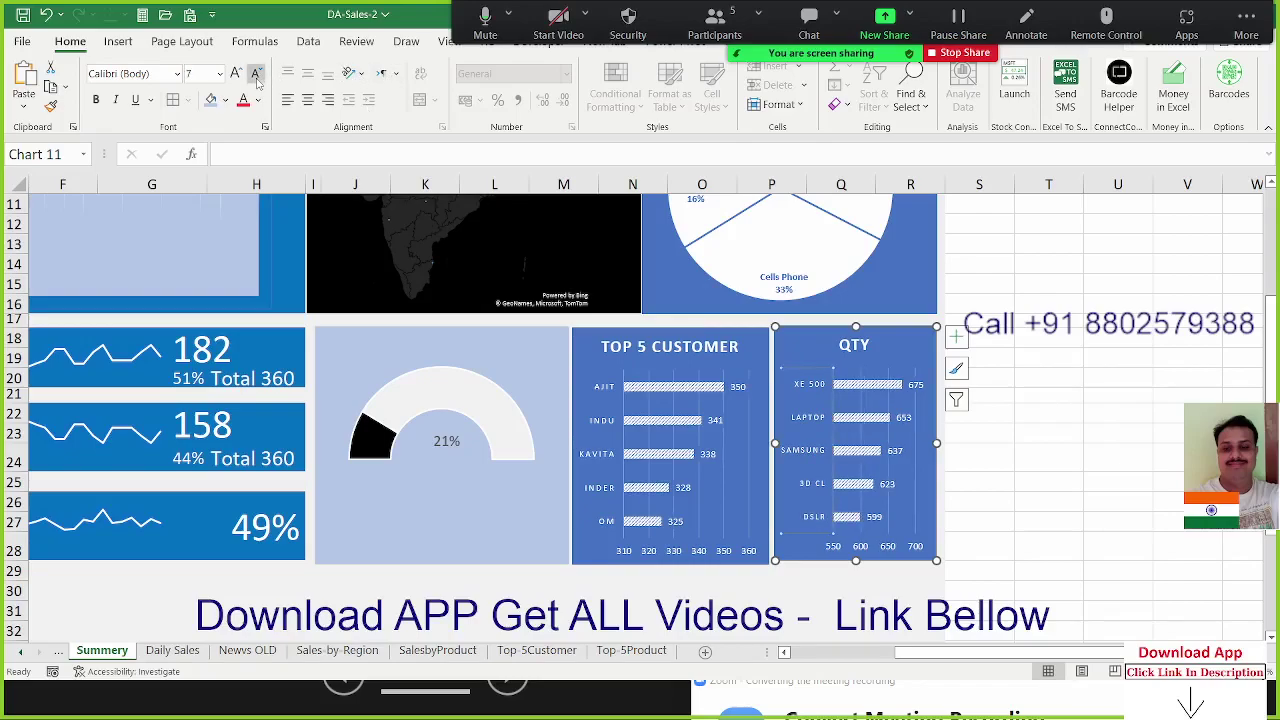
{"action": "left_click", "coordinate": [256, 78]}
{"action": "left_click", "coordinate": [256, 78]}
{"action": "left_click", "coordinate": [256, 78]}
{"action": "left_click", "coordinate": [256, 78]}
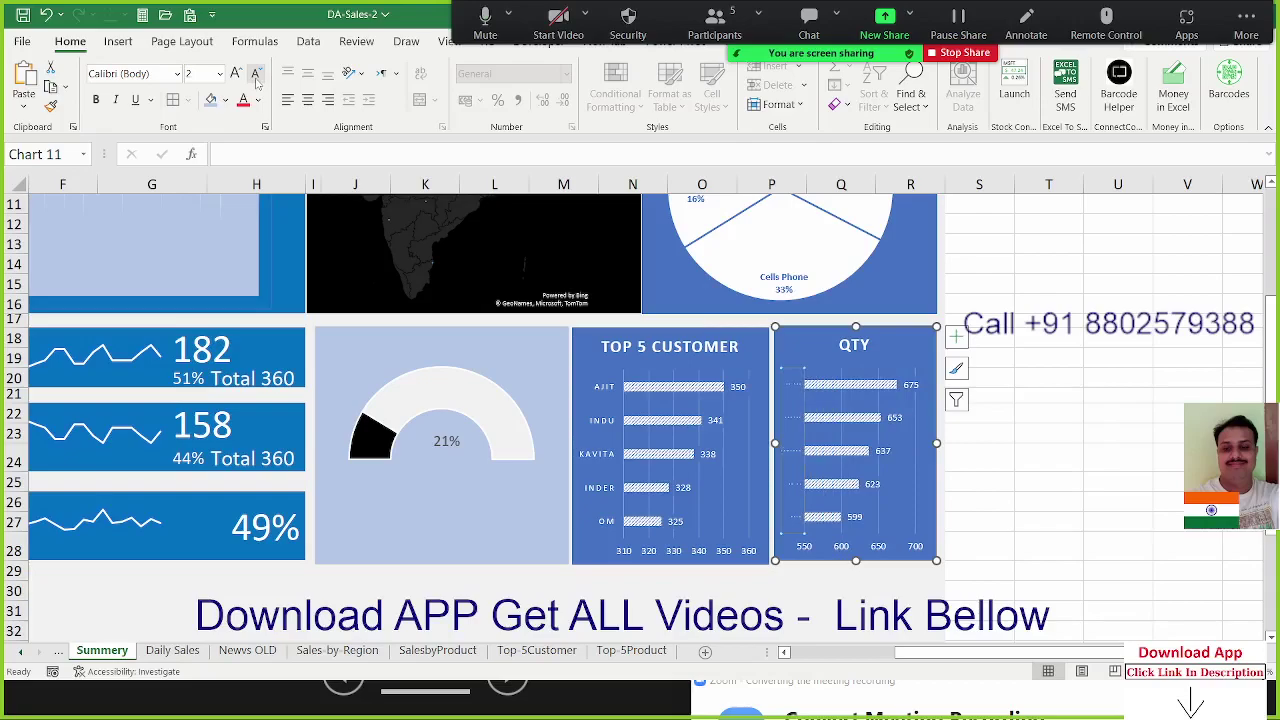
{"action": "left_click", "coordinate": [256, 78]}
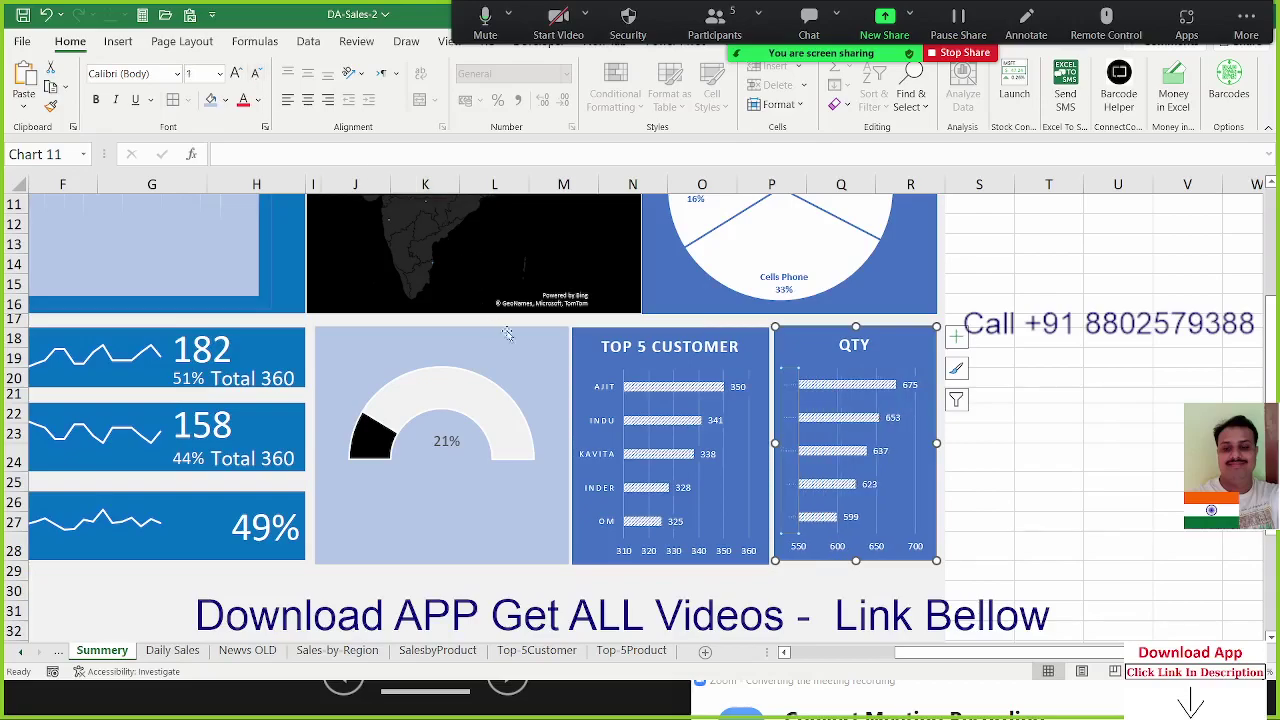
Stretch the QTY chart so its height matches the Top 5 Customer chart
{"action": "left_click", "coordinate": [663, 397]}
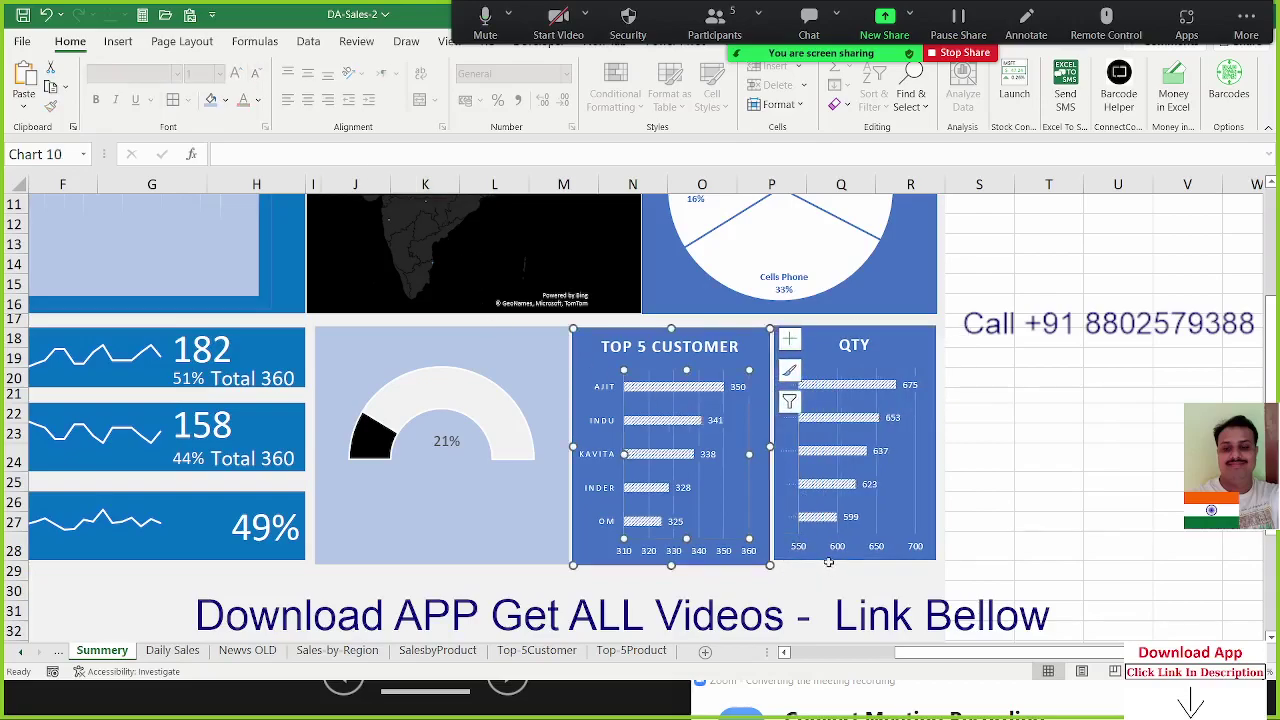
{"action": "left_click", "coordinate": [862, 562]}
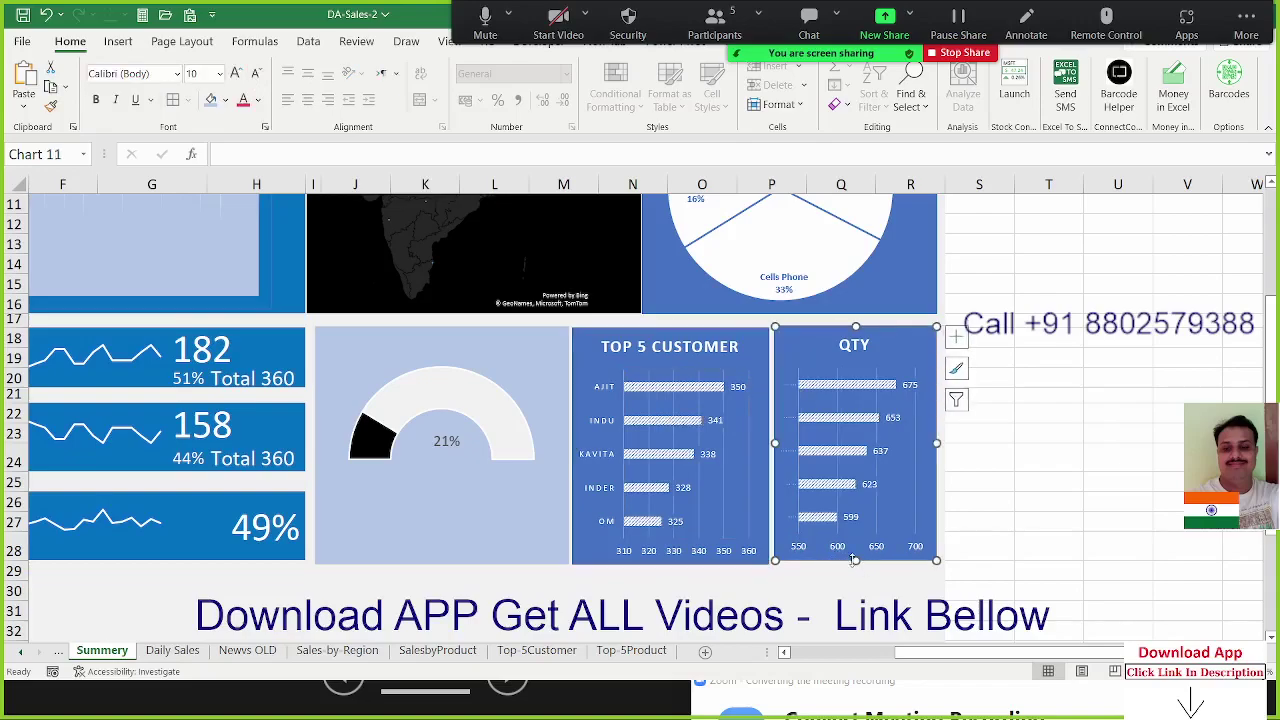
{"action": "left_click_drag", "start_coordinate": [856, 560], "coordinate": [855, 566]}
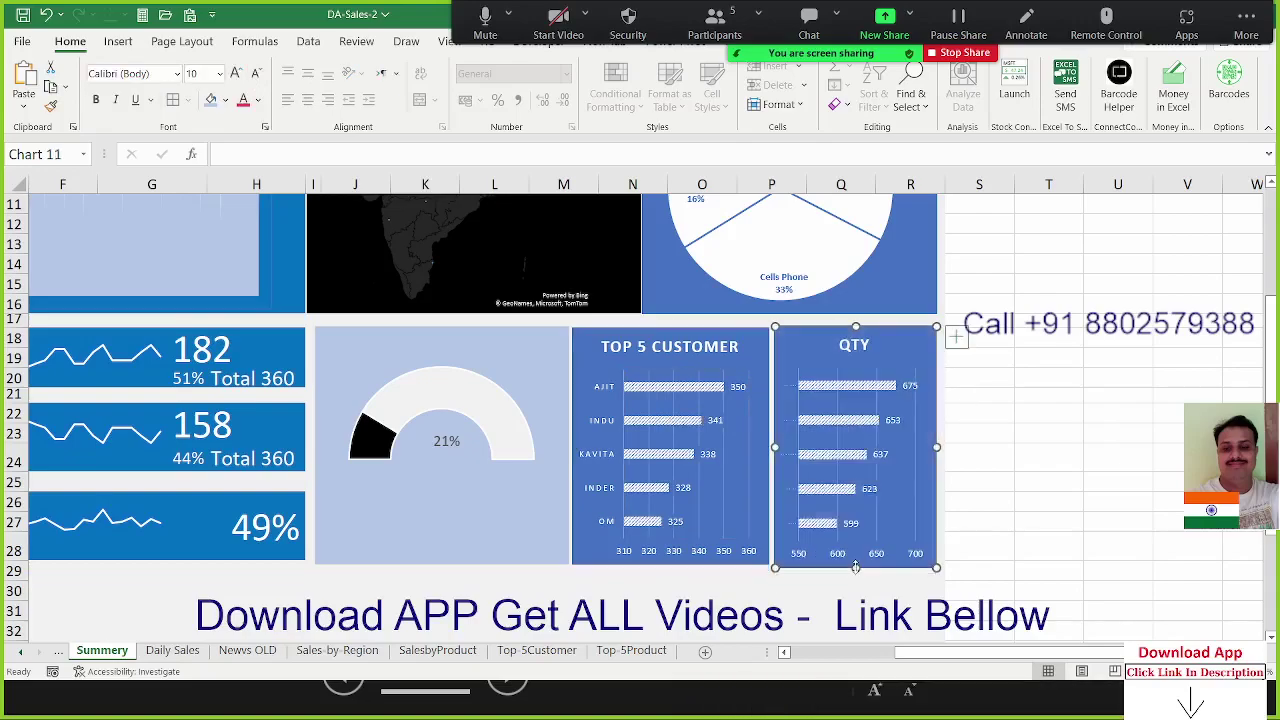
{"action": "left_click", "coordinate": [780, 591]}
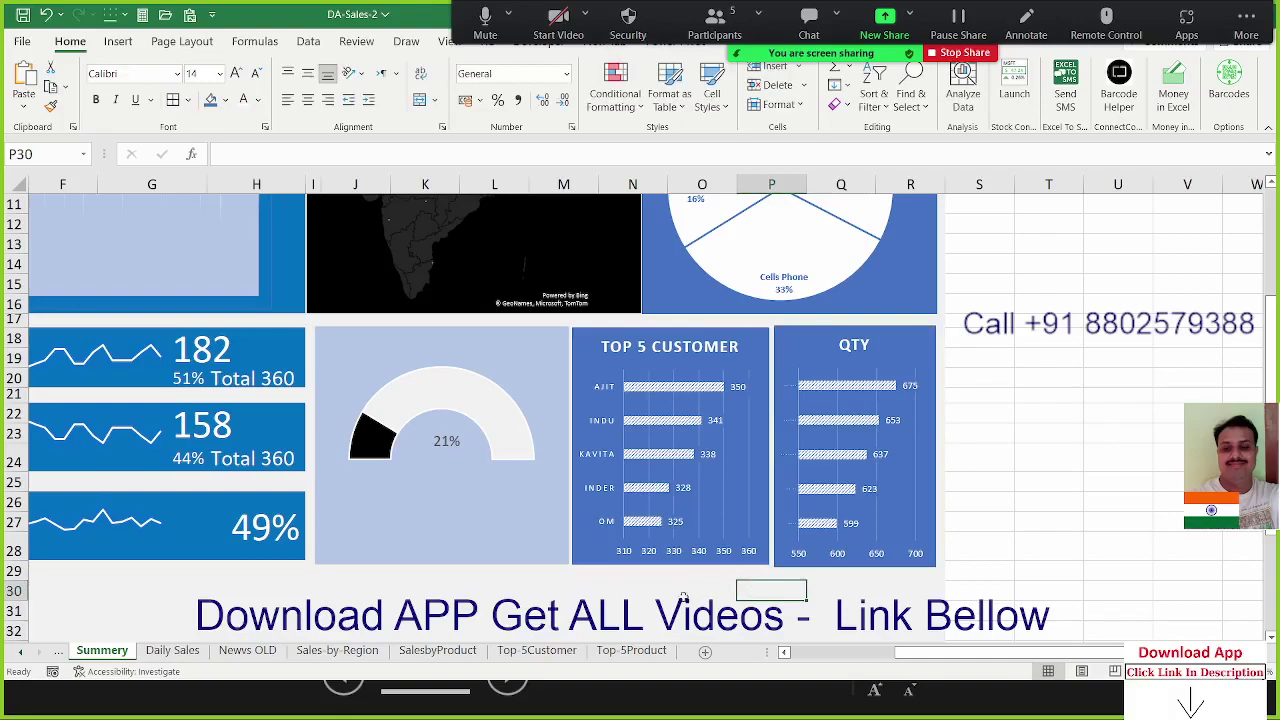
Select the Total REVENUE chart and look through its shortcut and Insert options
{"action": "scroll", "coordinate": [445, 571], "scroll_direction": "down", "scroll_amount": 3}
{"action": "scroll", "coordinate": [457, 557], "scroll_direction": "down", "scroll_amount": 1}
{"action": "scroll", "coordinate": [459, 558], "scroll_direction": "up", "scroll_amount": 8}
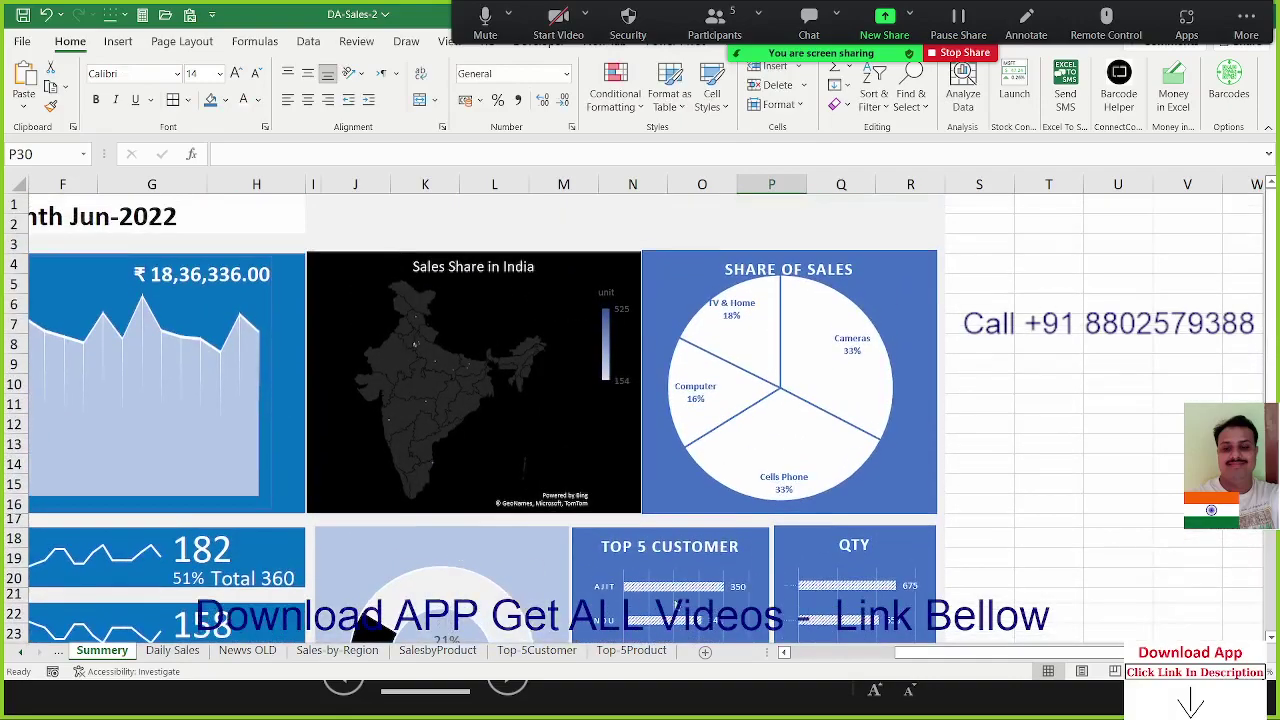
{"action": "scroll", "coordinate": [975, 660], "scroll_direction": "left", "scroll_amount": 3}
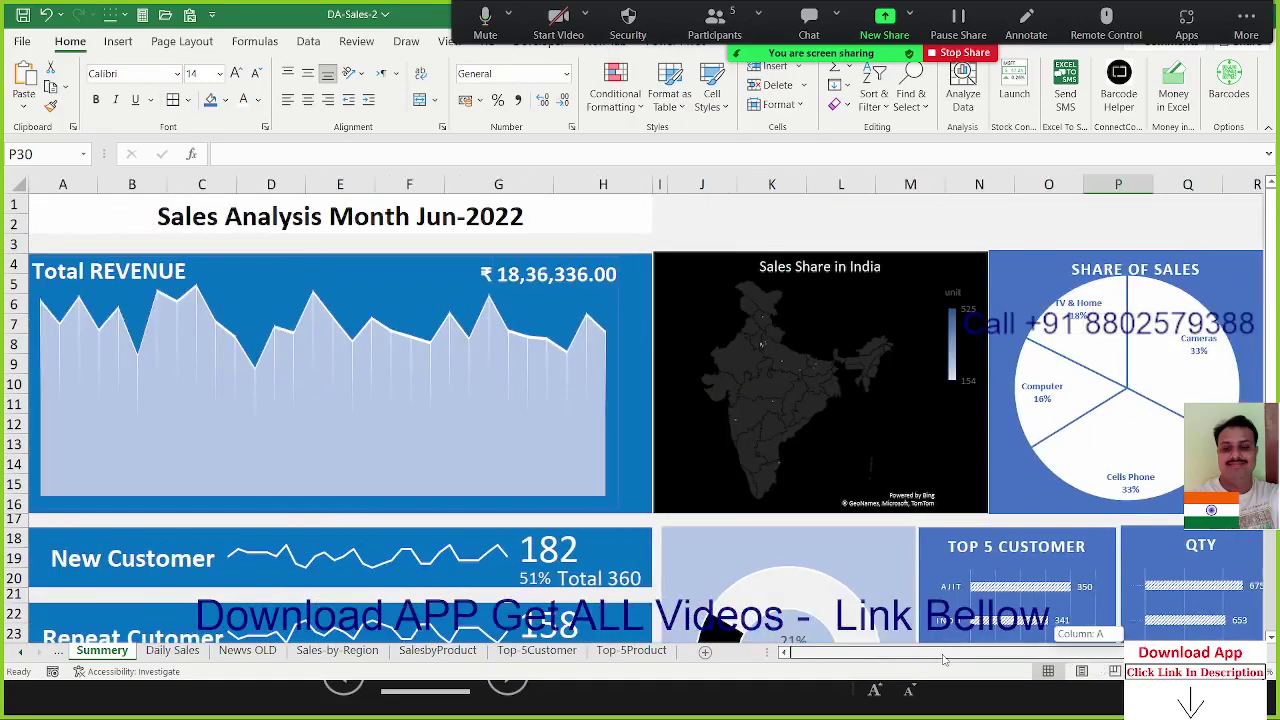
{"action": "left_click", "coordinate": [560, 451]}
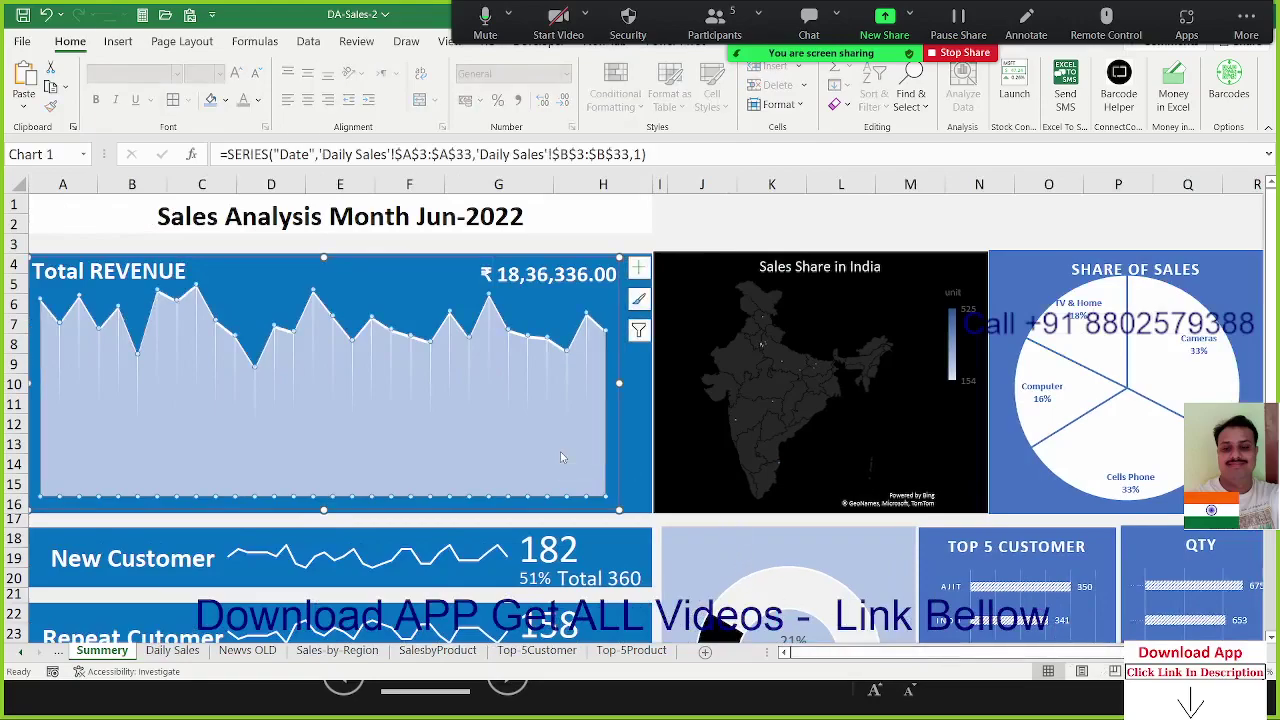
{"action": "right_click", "coordinate": [561, 457]}
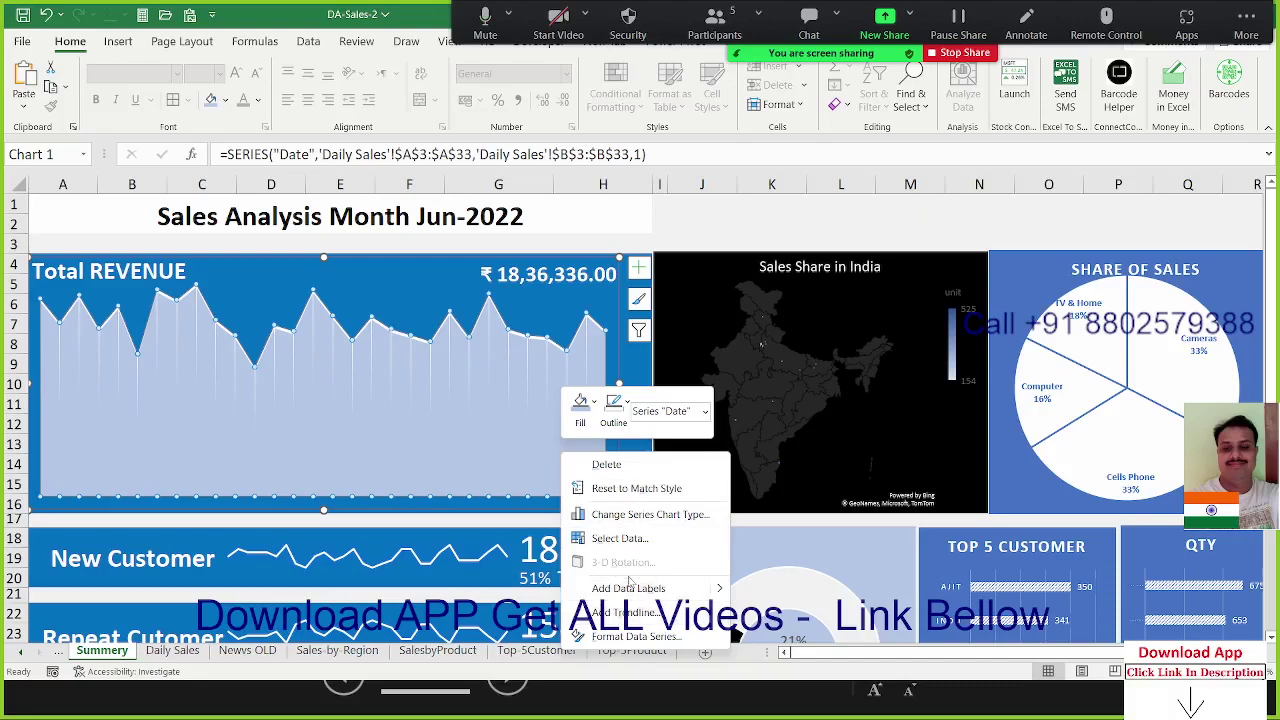
{"action": "left_click", "coordinate": [255, 42]}
{"action": "left_click", "coordinate": [118, 41]}
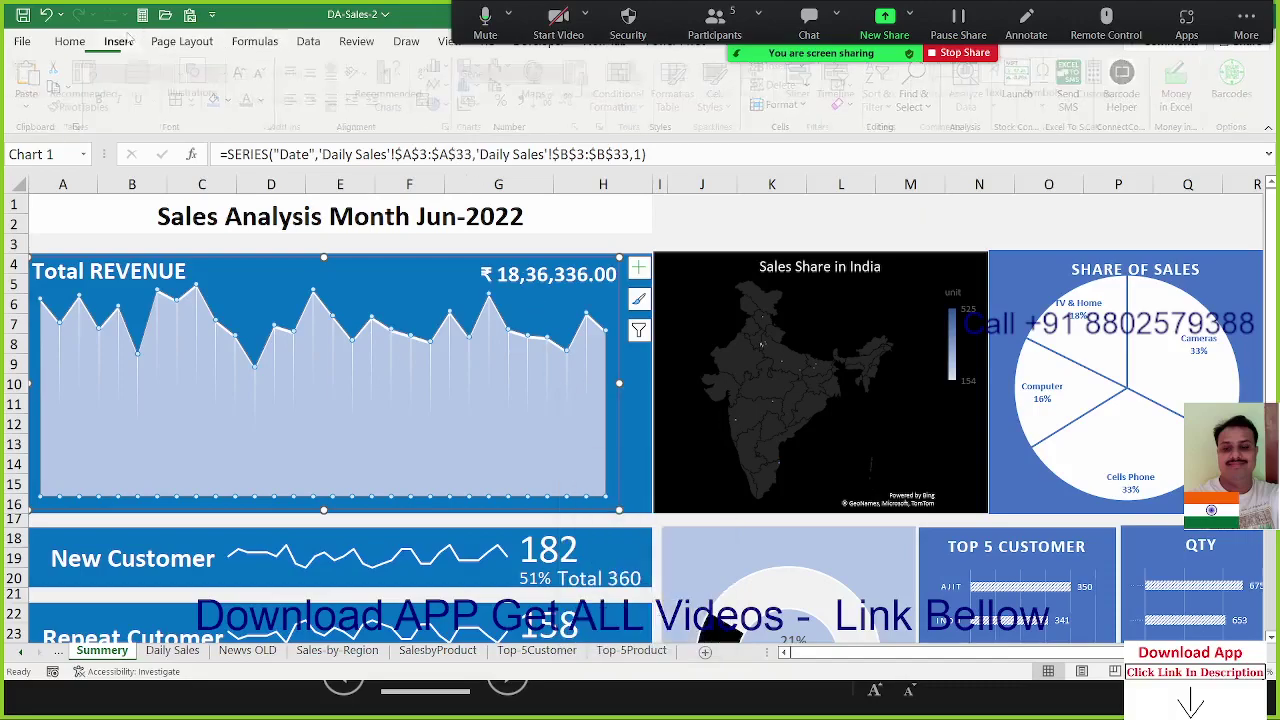
{"action": "left_click", "coordinate": [1000, 100]}
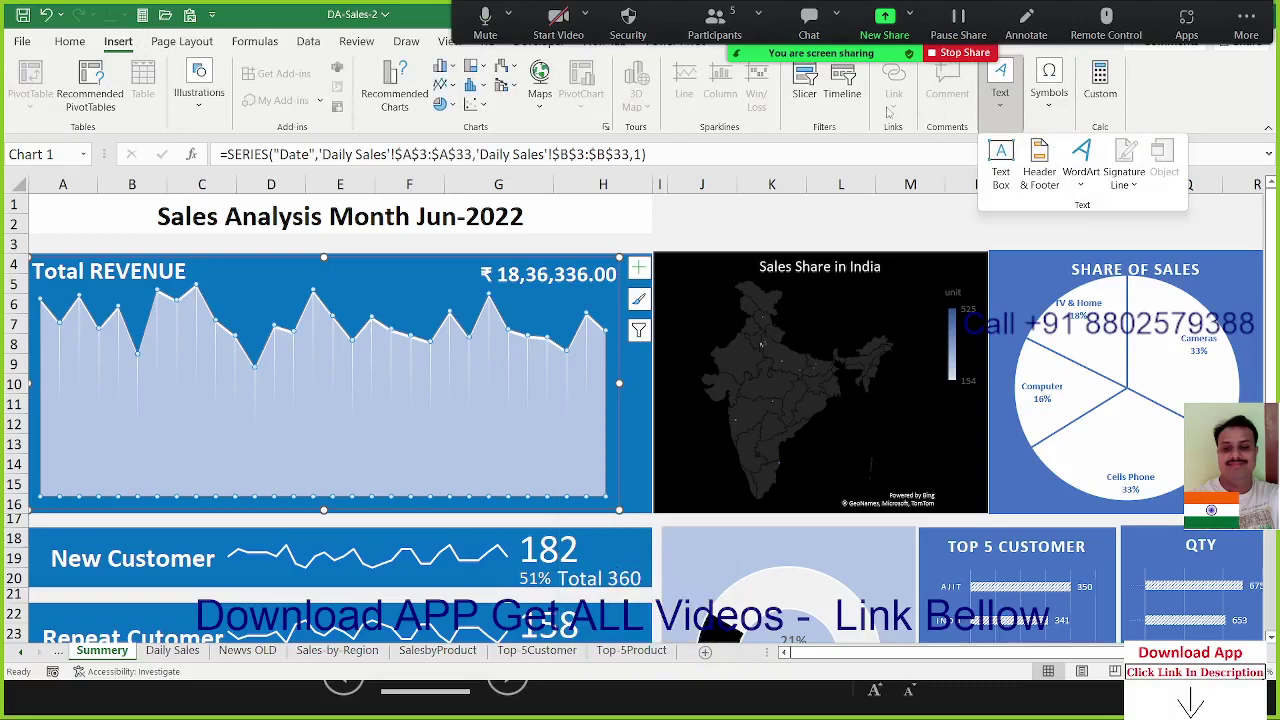
{"action": "key", "text": "Escape"}
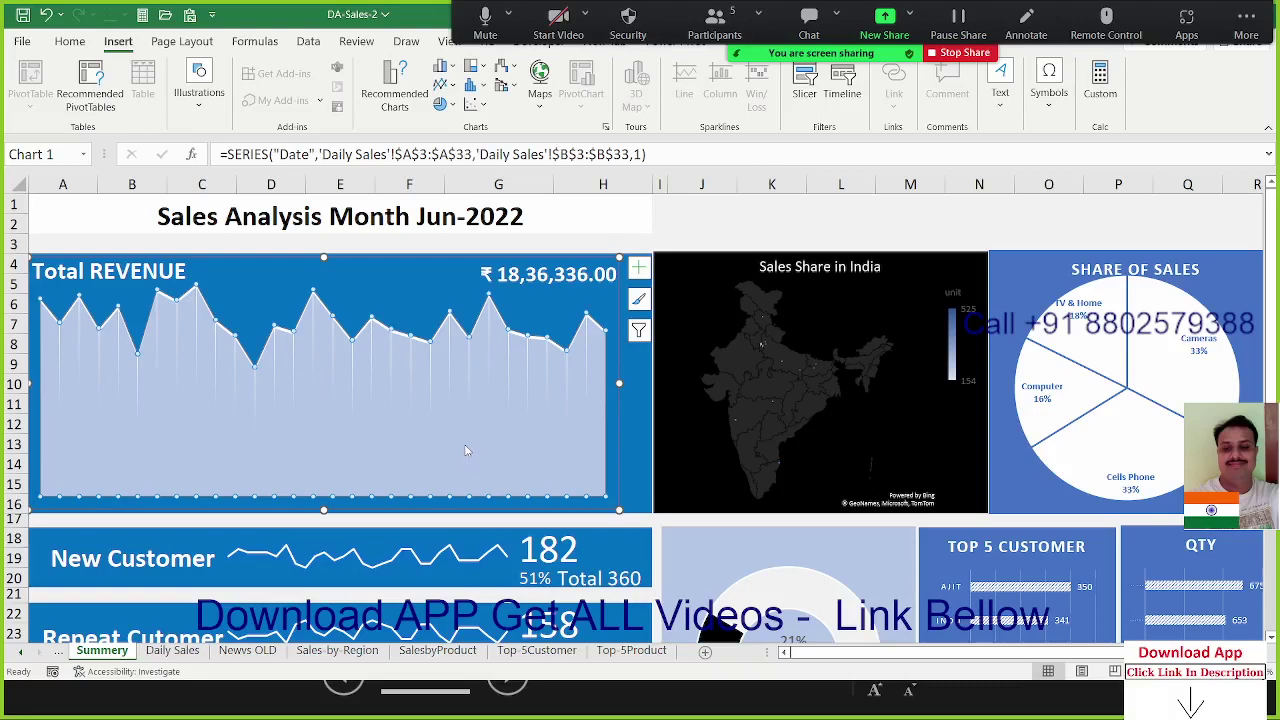
{"action": "right_click", "coordinate": [465, 450]}
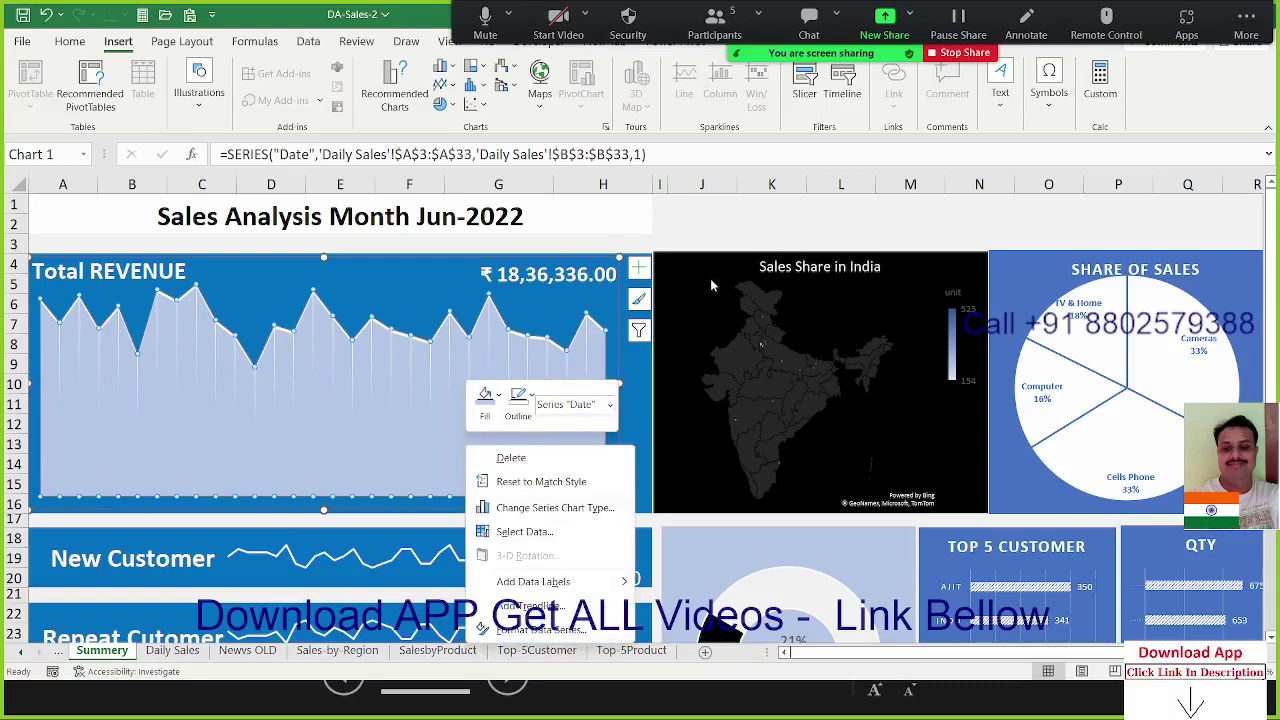
{"action": "key", "text": "Escape"}
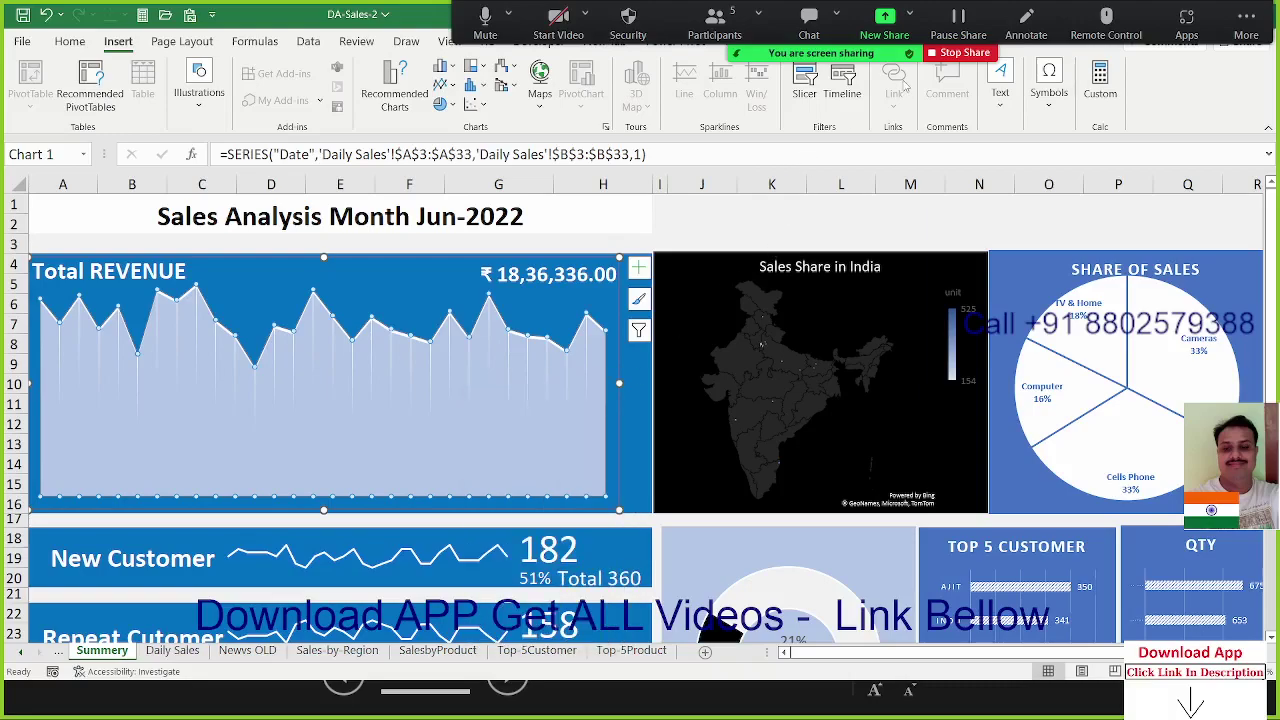
Hyperlink the Total REVENUE chart to the Daily Sales sheet in this document
{"action": "left_click", "coordinate": [708, 282]}
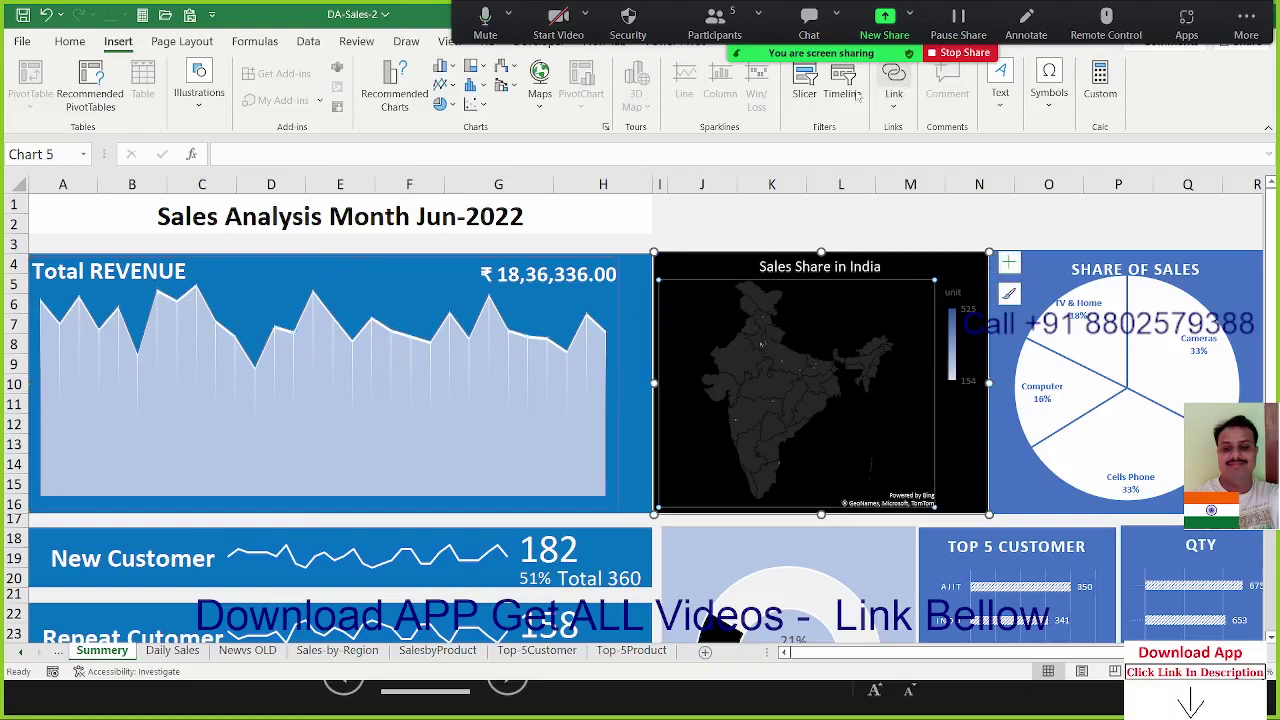
{"action": "left_click", "coordinate": [494, 352]}
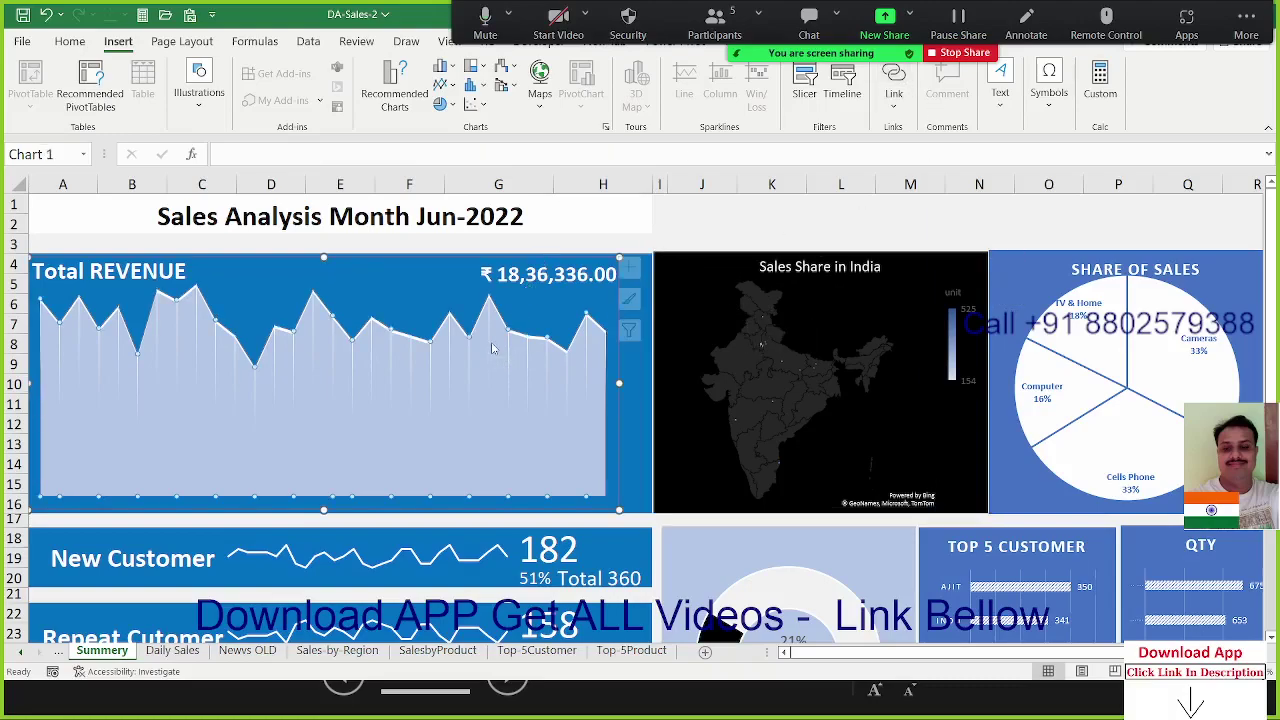
{"action": "left_click", "coordinate": [455, 293]}
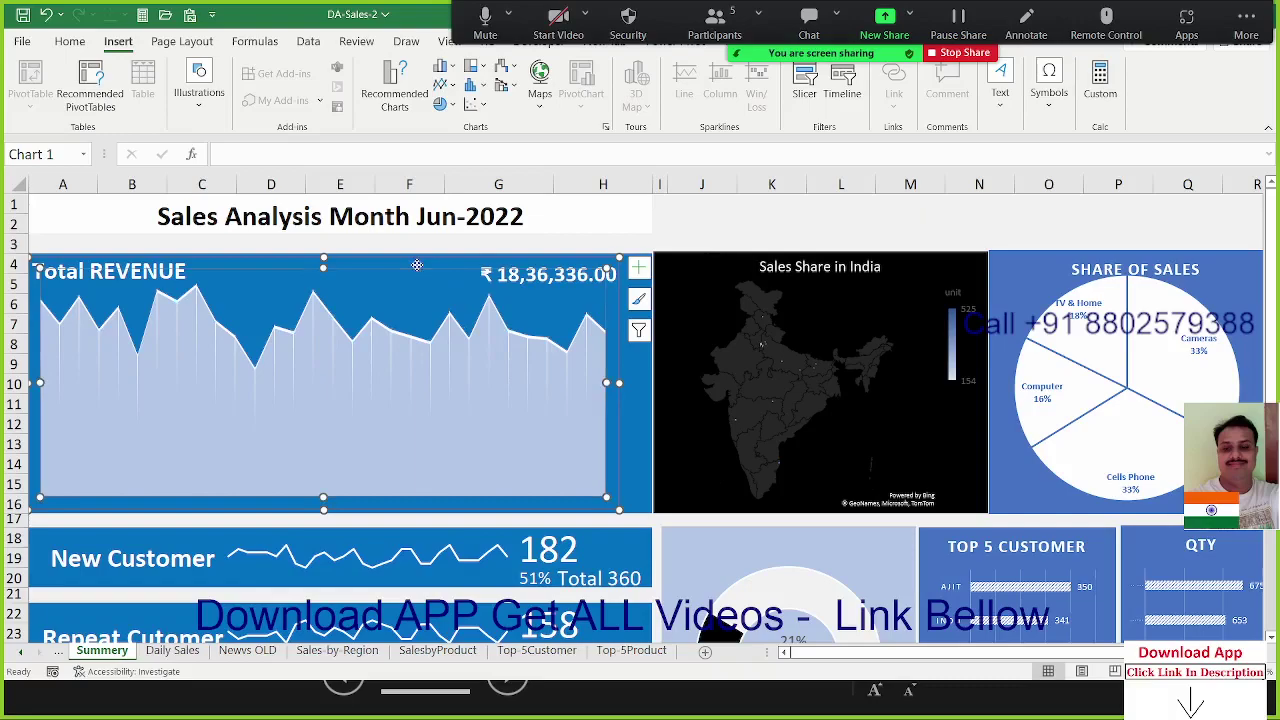
{"action": "left_click", "coordinate": [417, 265]}
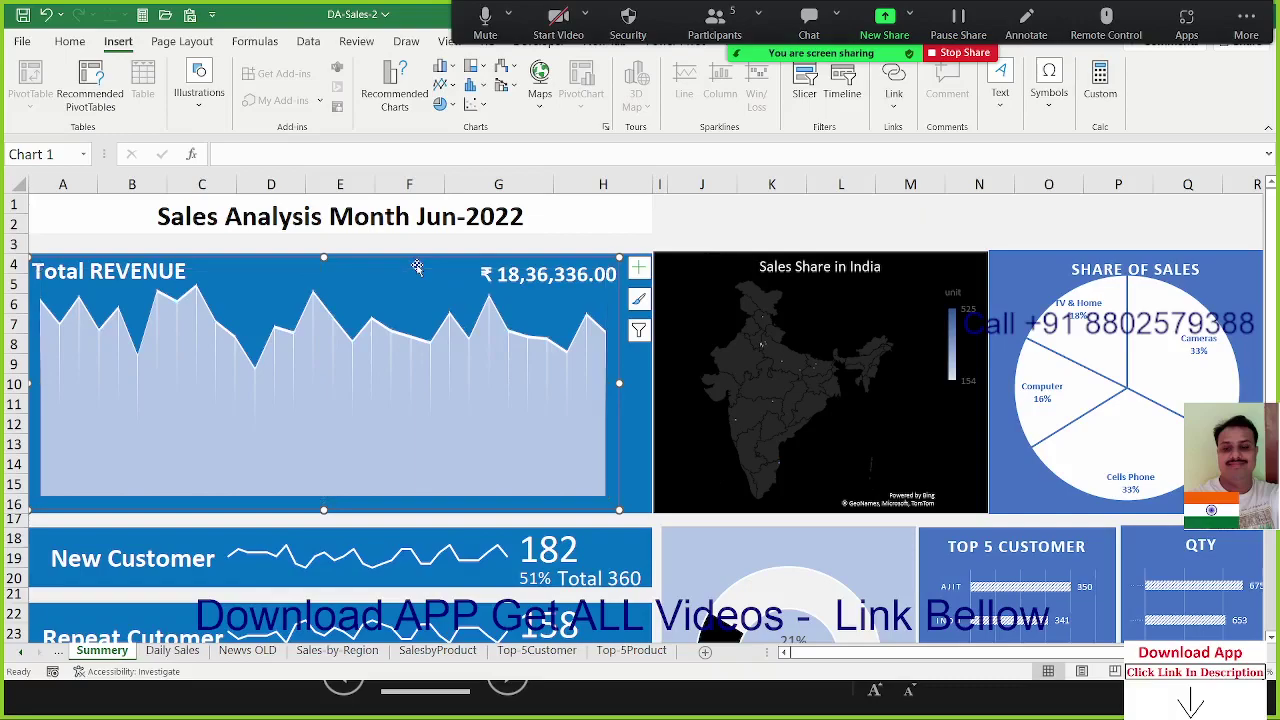
{"action": "left_click", "coordinate": [893, 85]}
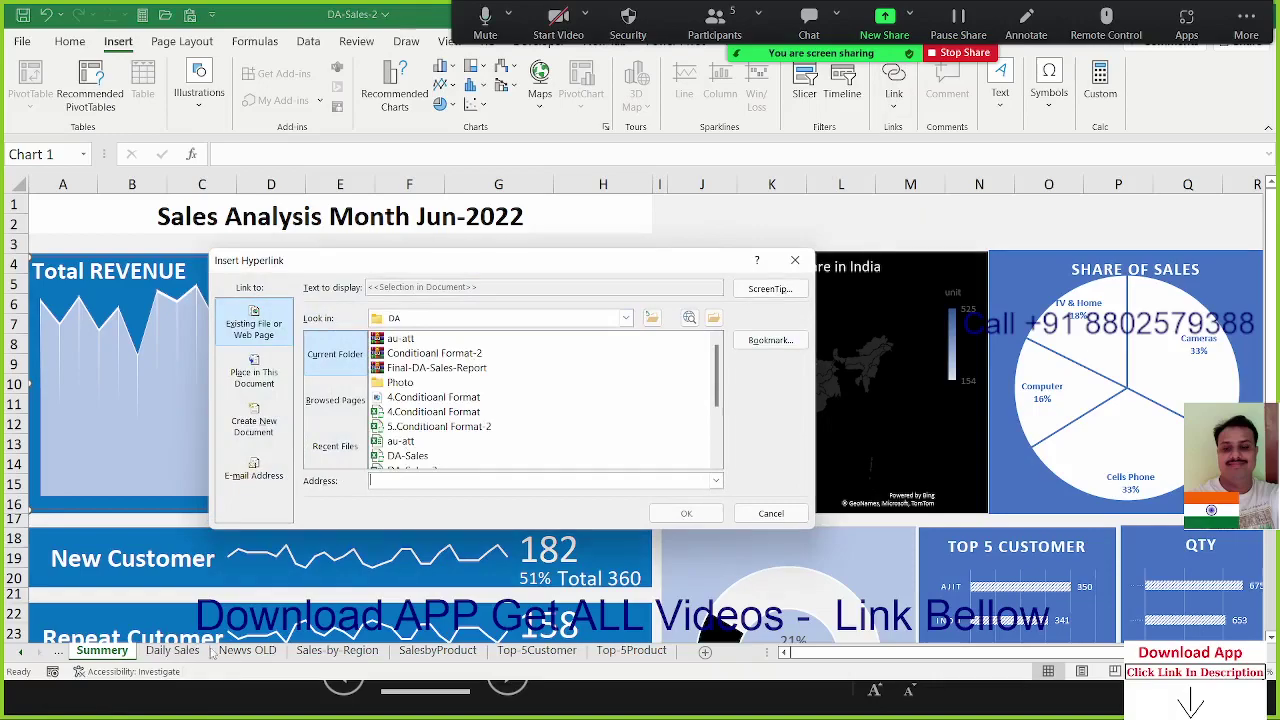
{"action": "left_click", "coordinate": [268, 381]}
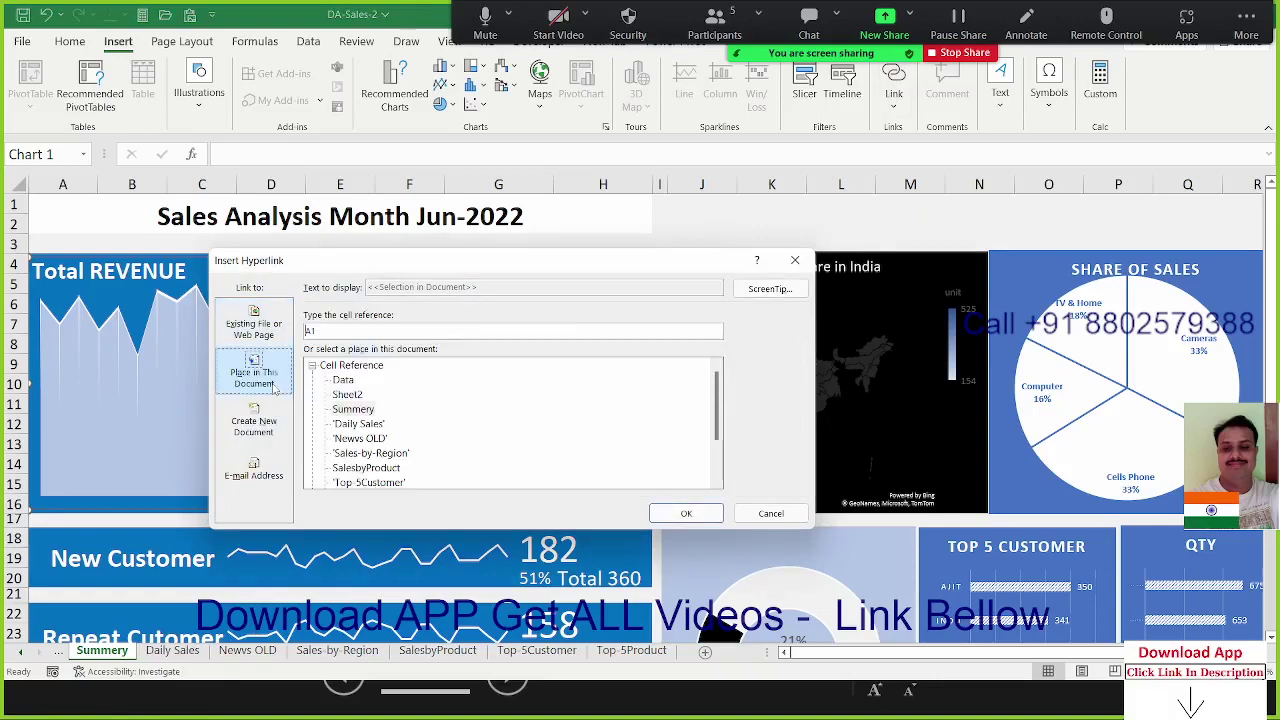
{"action": "left_click", "coordinate": [352, 409]}
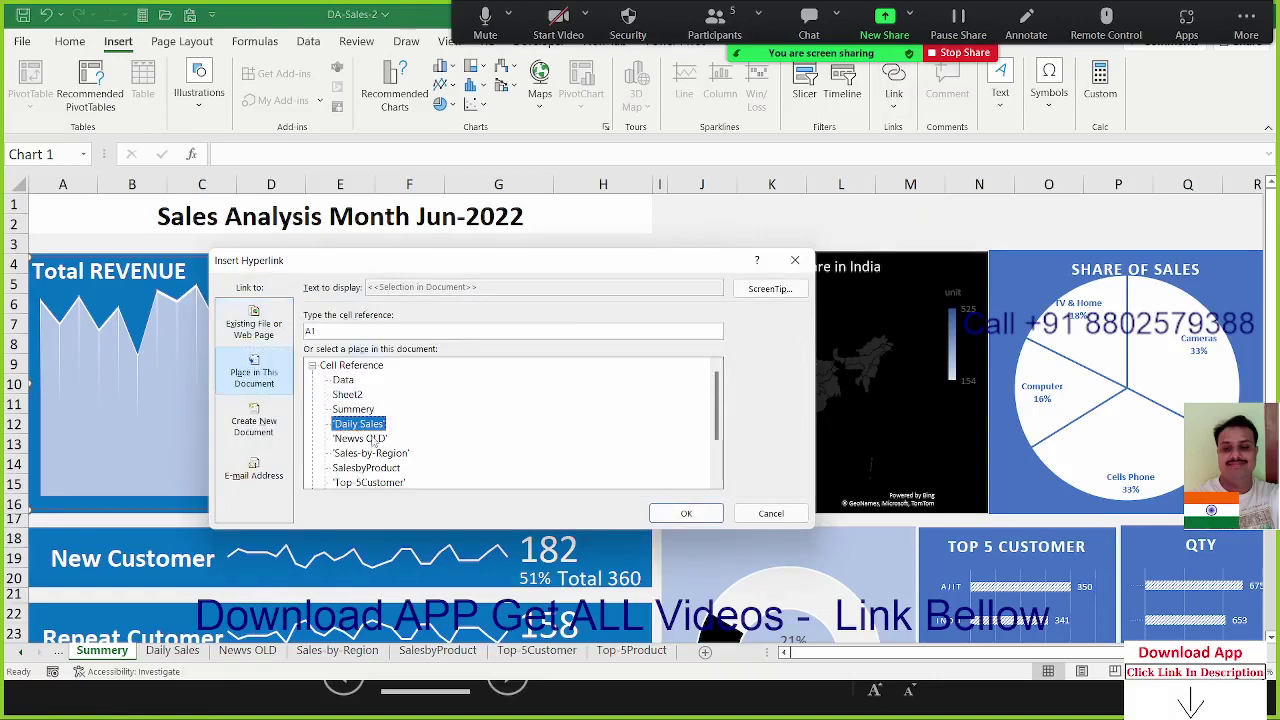
{"action": "left_click", "coordinate": [680, 514]}
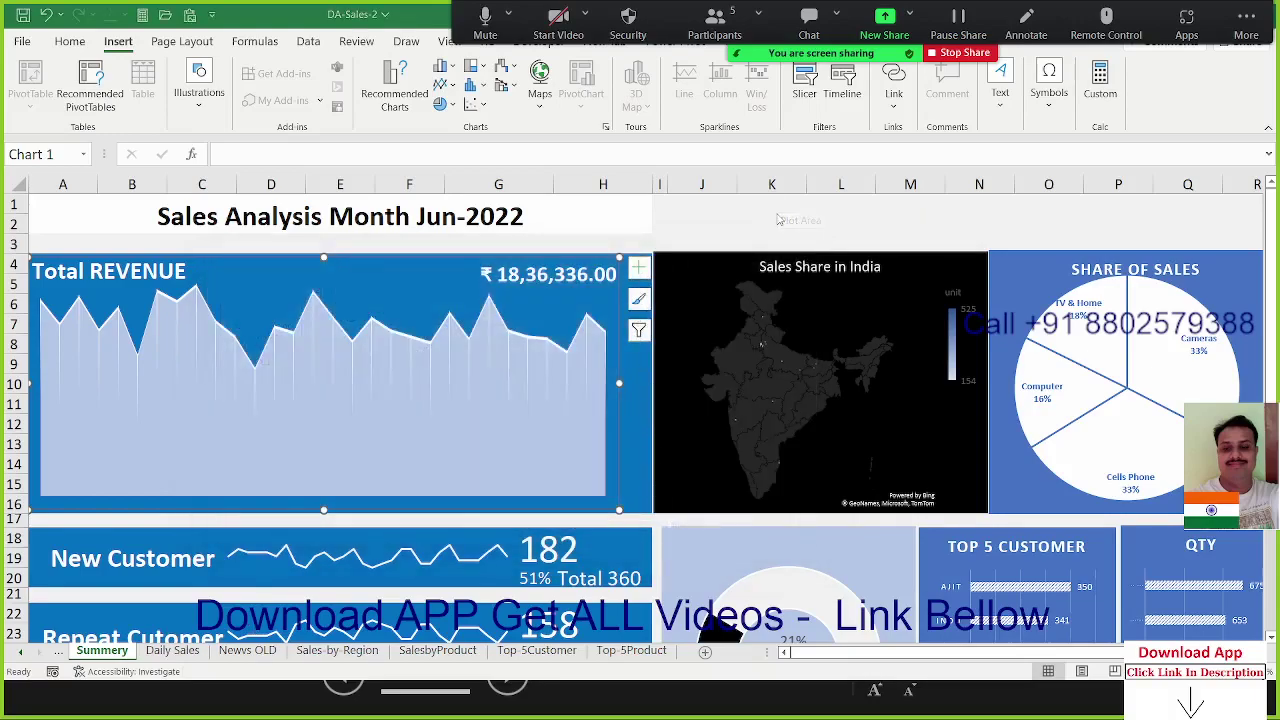
Deselect the revenue chart, then follow its link to Daily Sales
{"action": "left_click", "coordinate": [429, 432]}
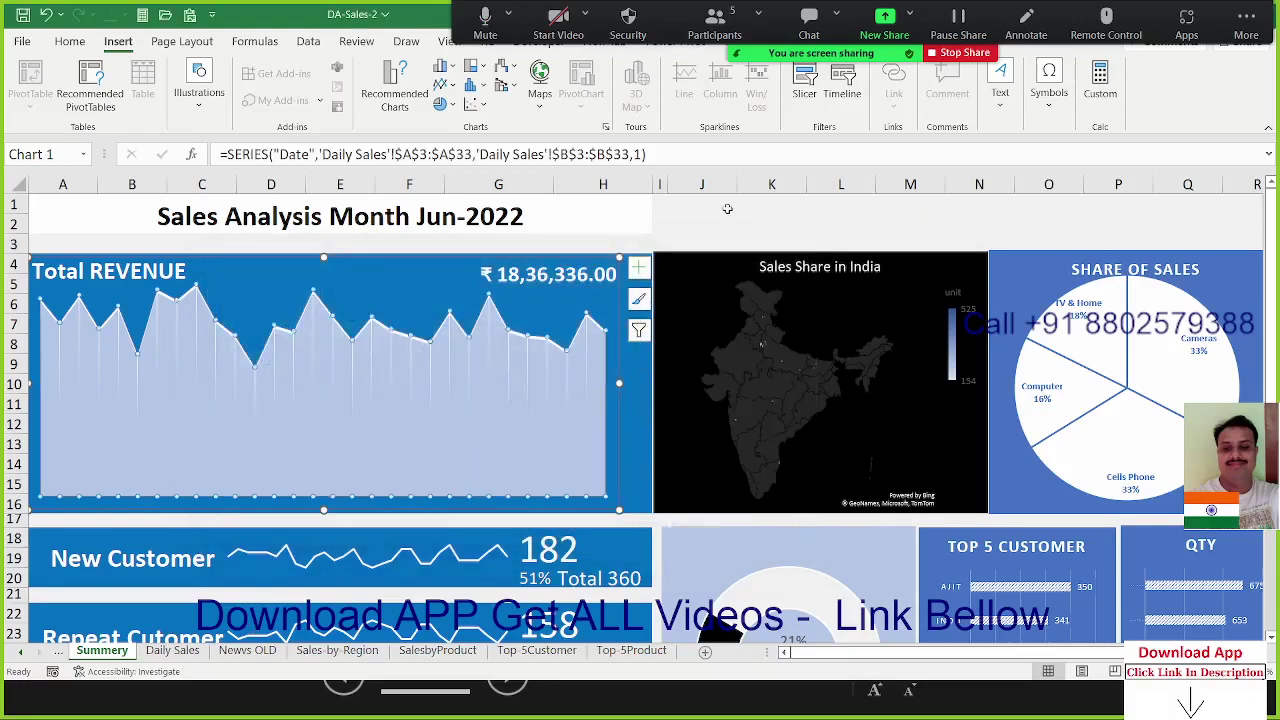
{"action": "left_click", "coordinate": [726, 208]}
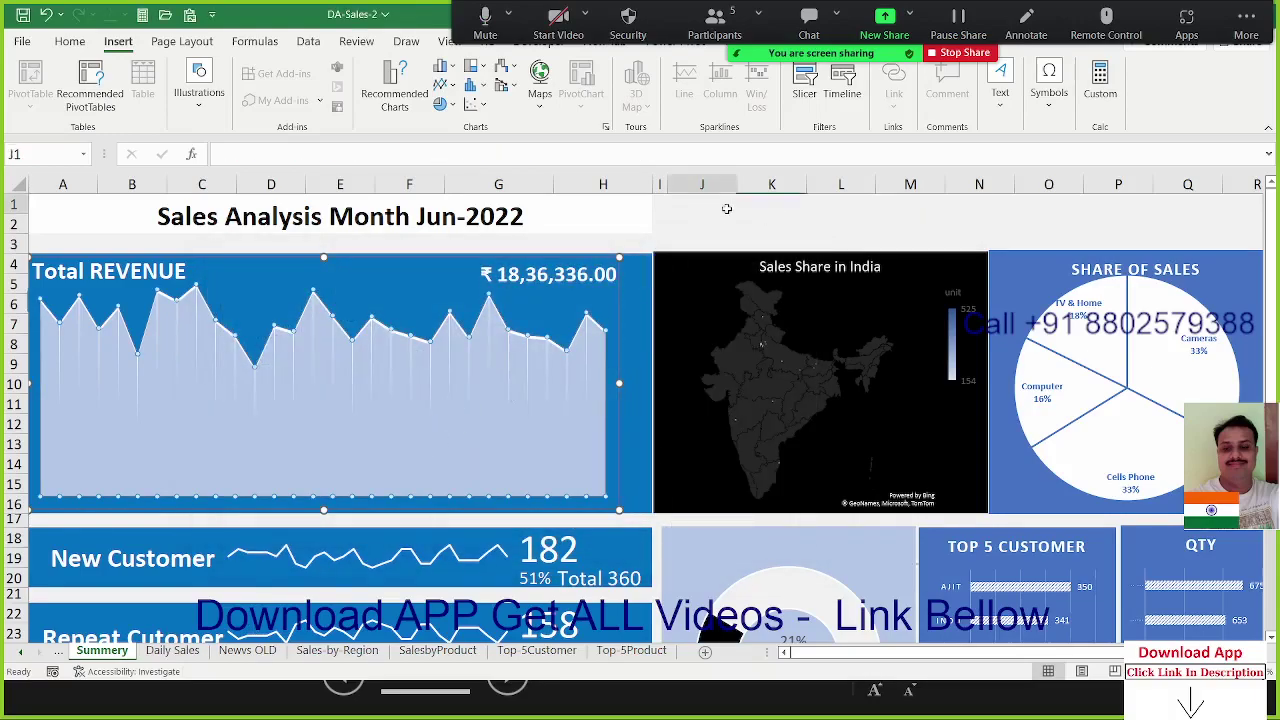
{"action": "left_click", "coordinate": [327, 422]}
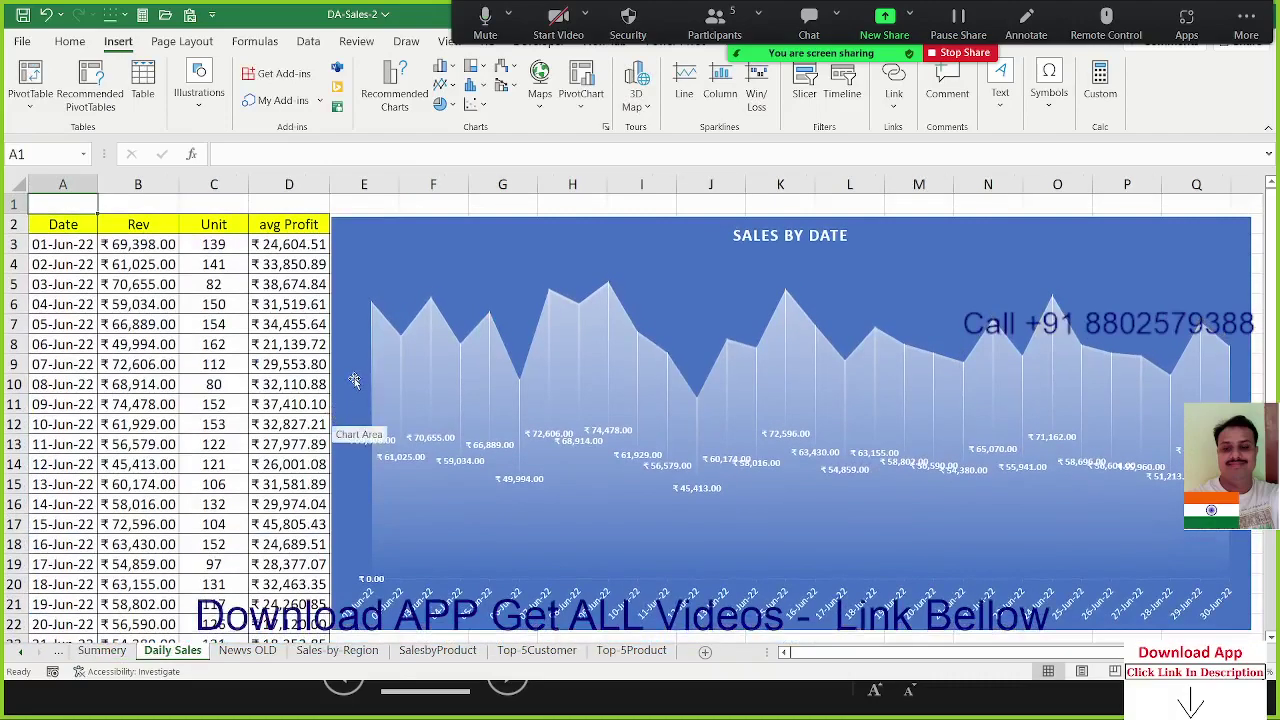
Hyperlink the Sales by Date chart back to the Summery dashboard sheet
{"action": "right_click", "coordinate": [388, 277]}
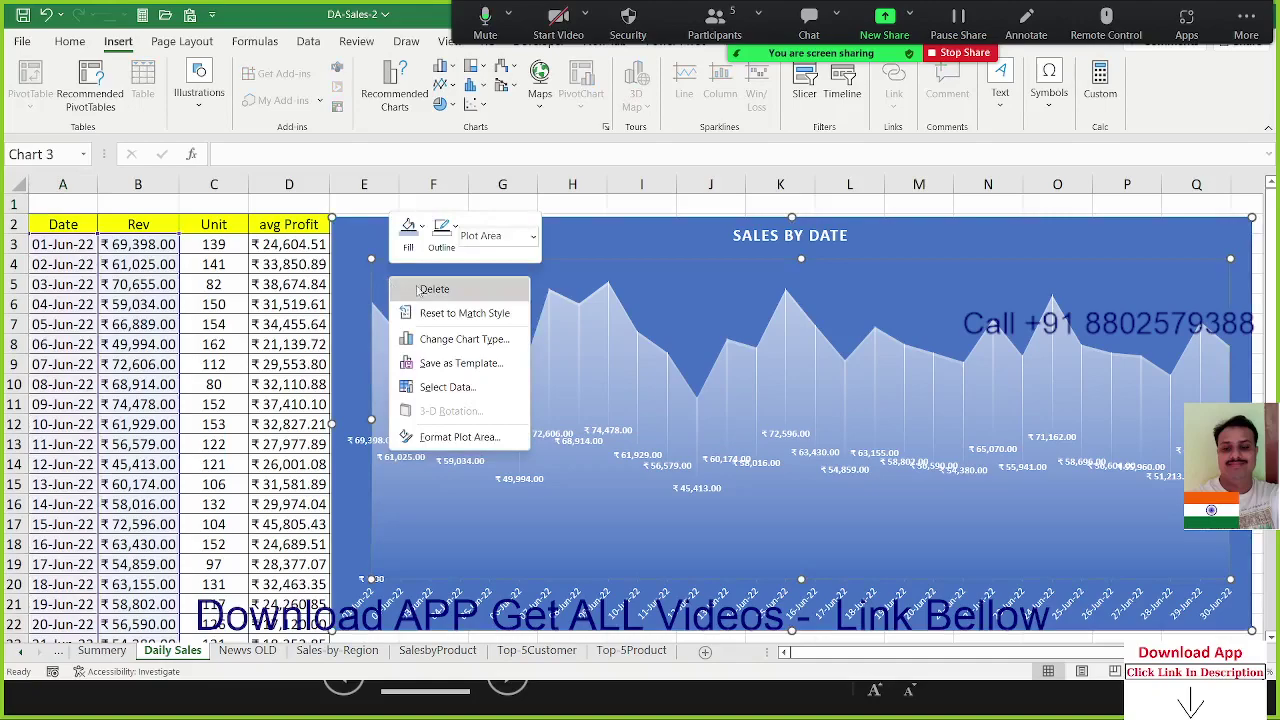
{"action": "key", "text": "Escape"}
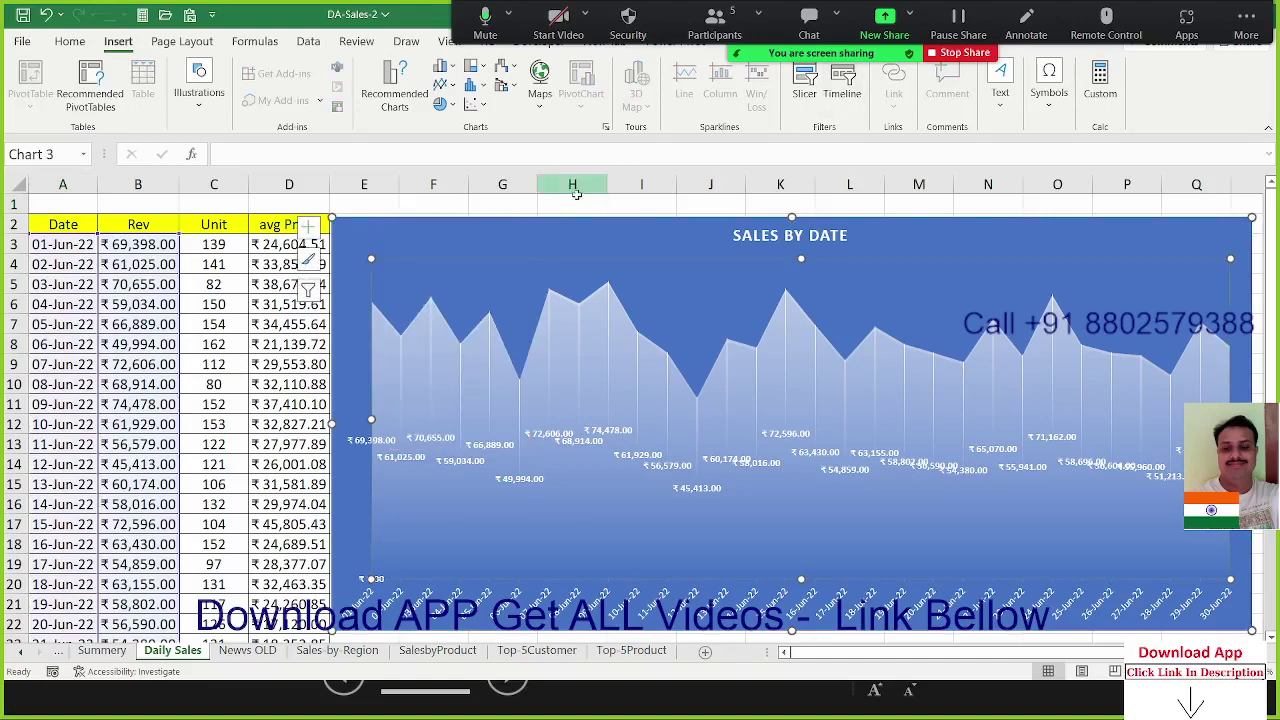
{"action": "left_click", "coordinate": [565, 227]}
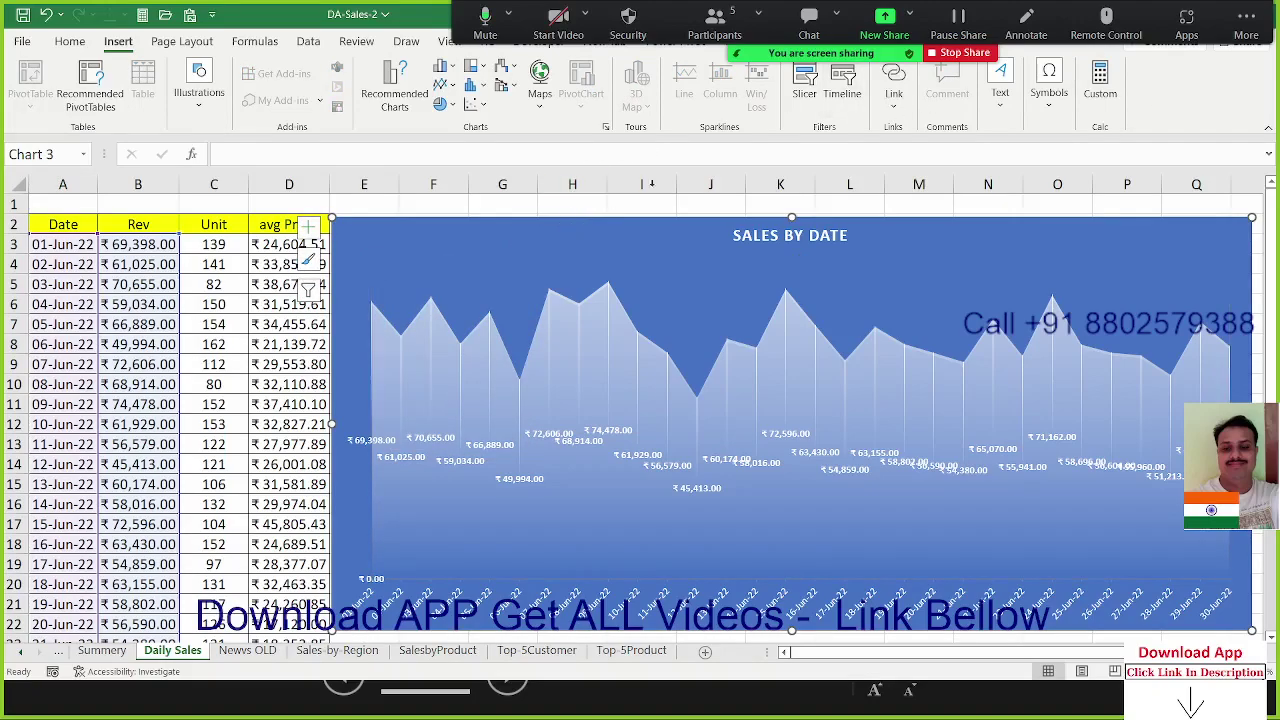
{"action": "left_click", "coordinate": [894, 78]}
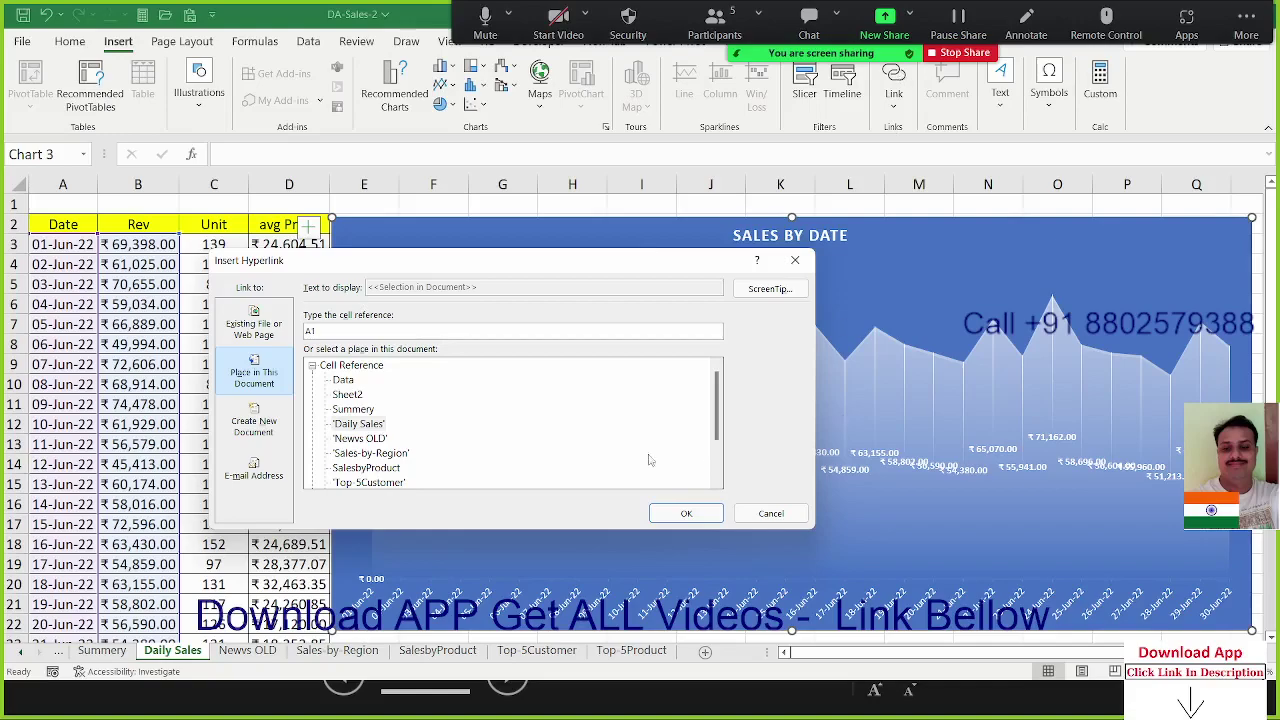
{"action": "left_click", "coordinate": [372, 427]}
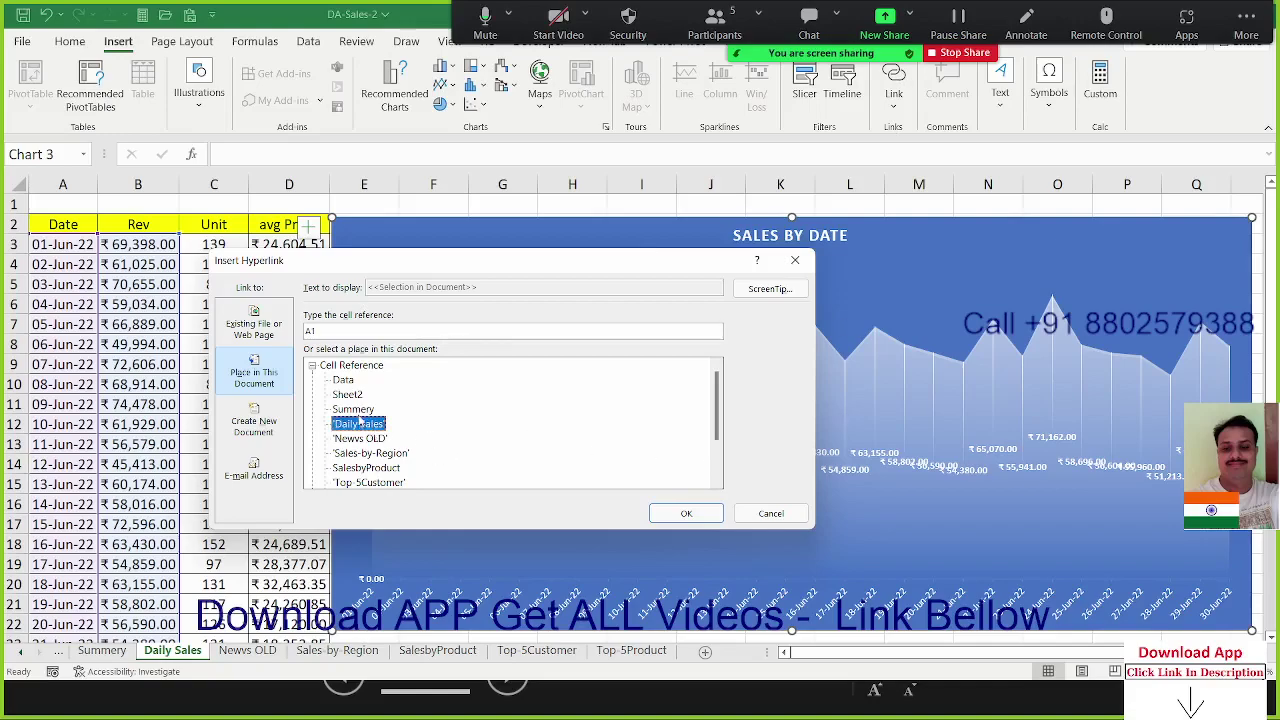
{"action": "left_click", "coordinate": [686, 514]}
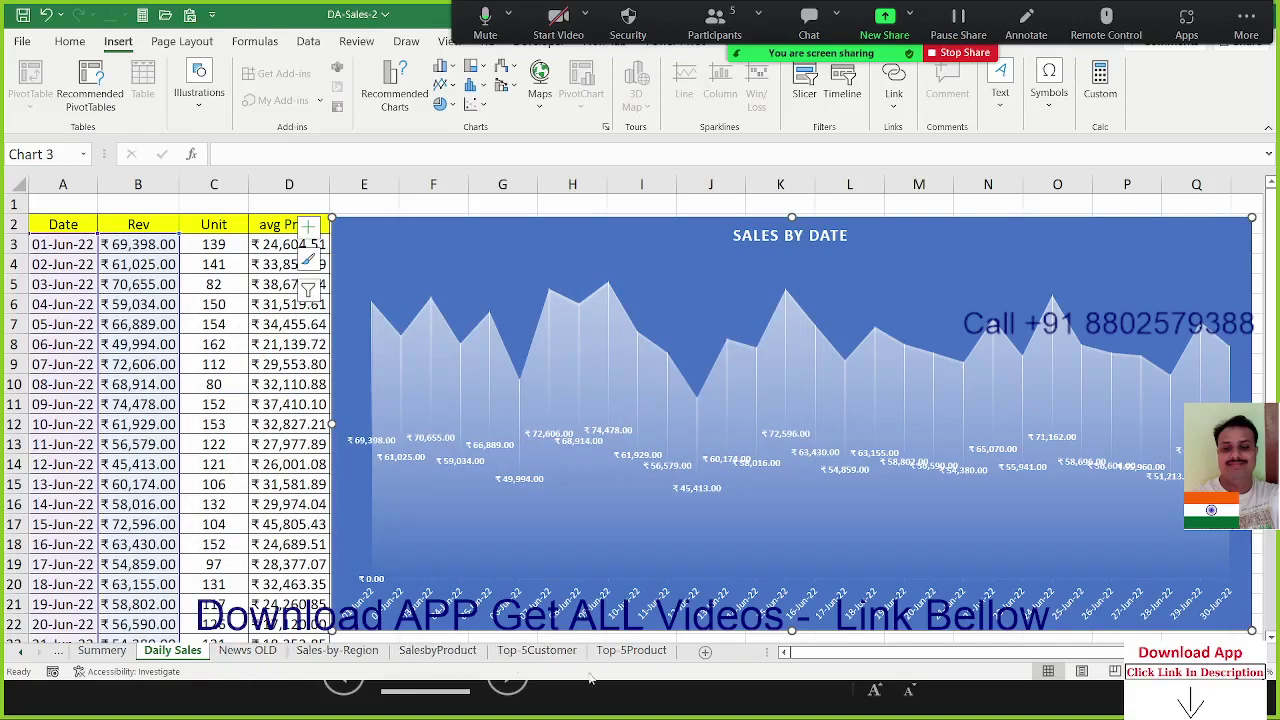
Test both links by clicking the Total REVENUE and Sales by Date charts back and forth
{"action": "left_click", "coordinate": [96, 656]}
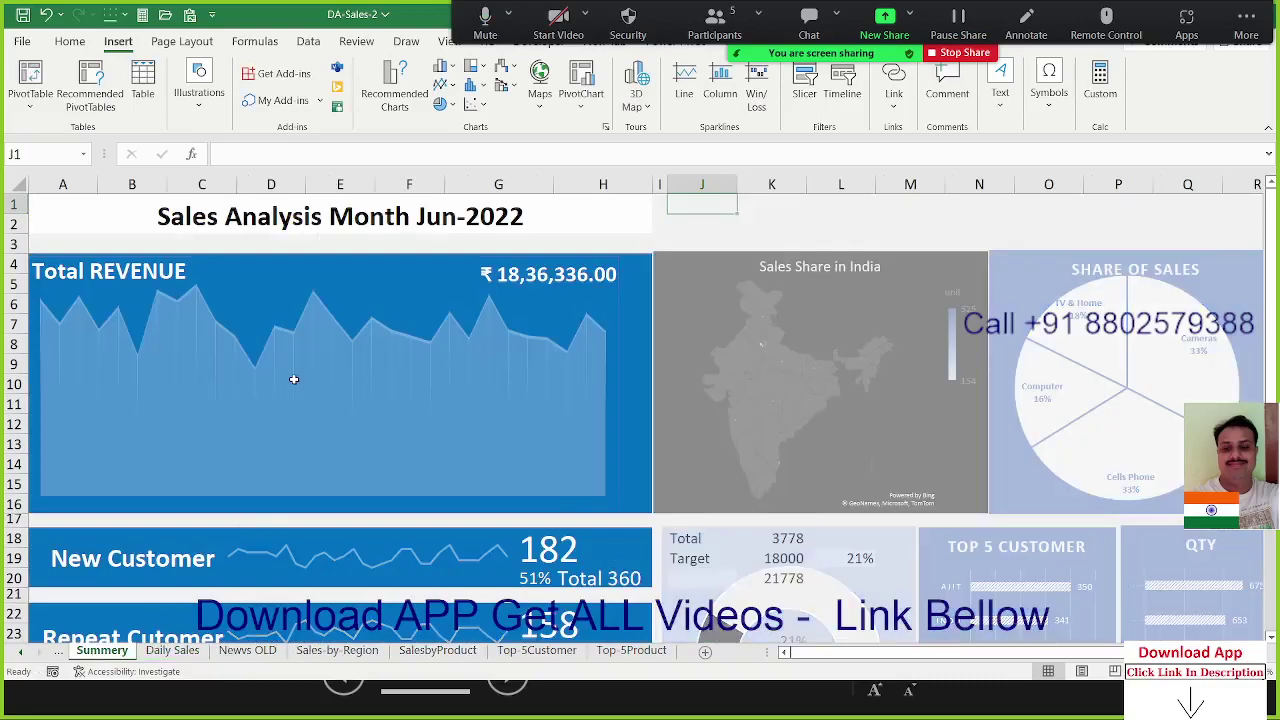
{"action": "left_click", "coordinate": [294, 379]}
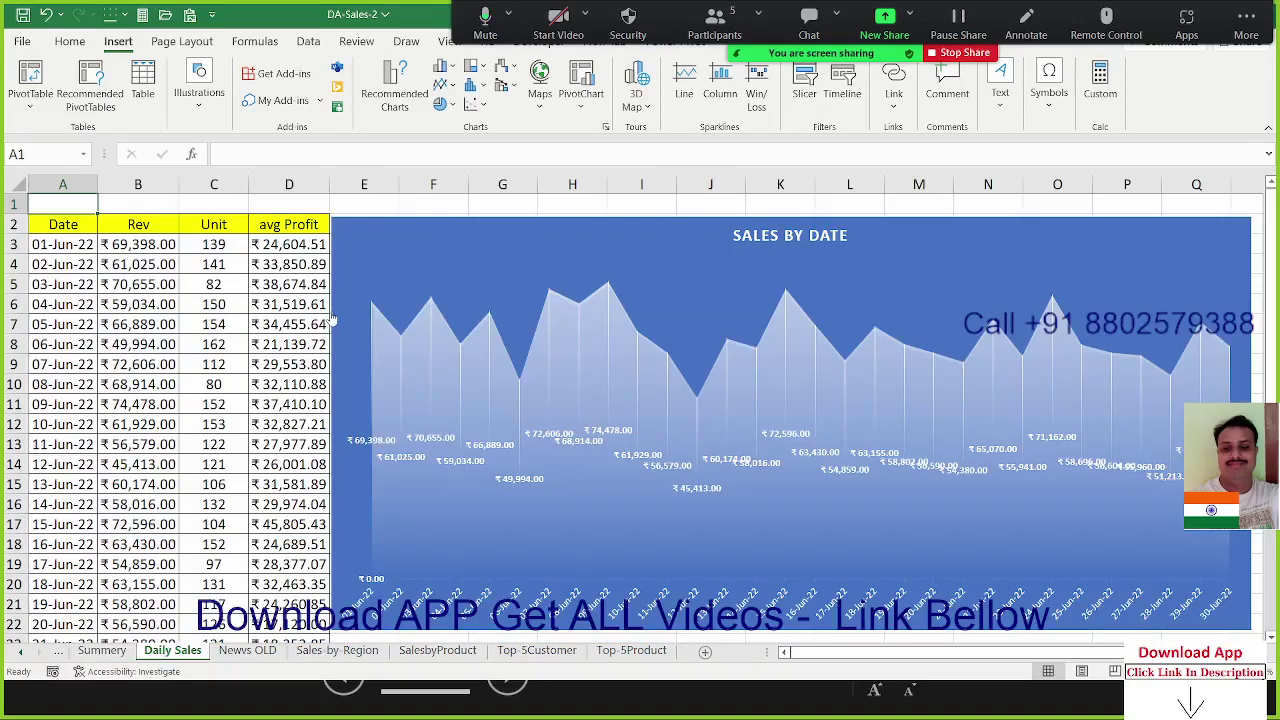
{"action": "left_click", "coordinate": [392, 316]}
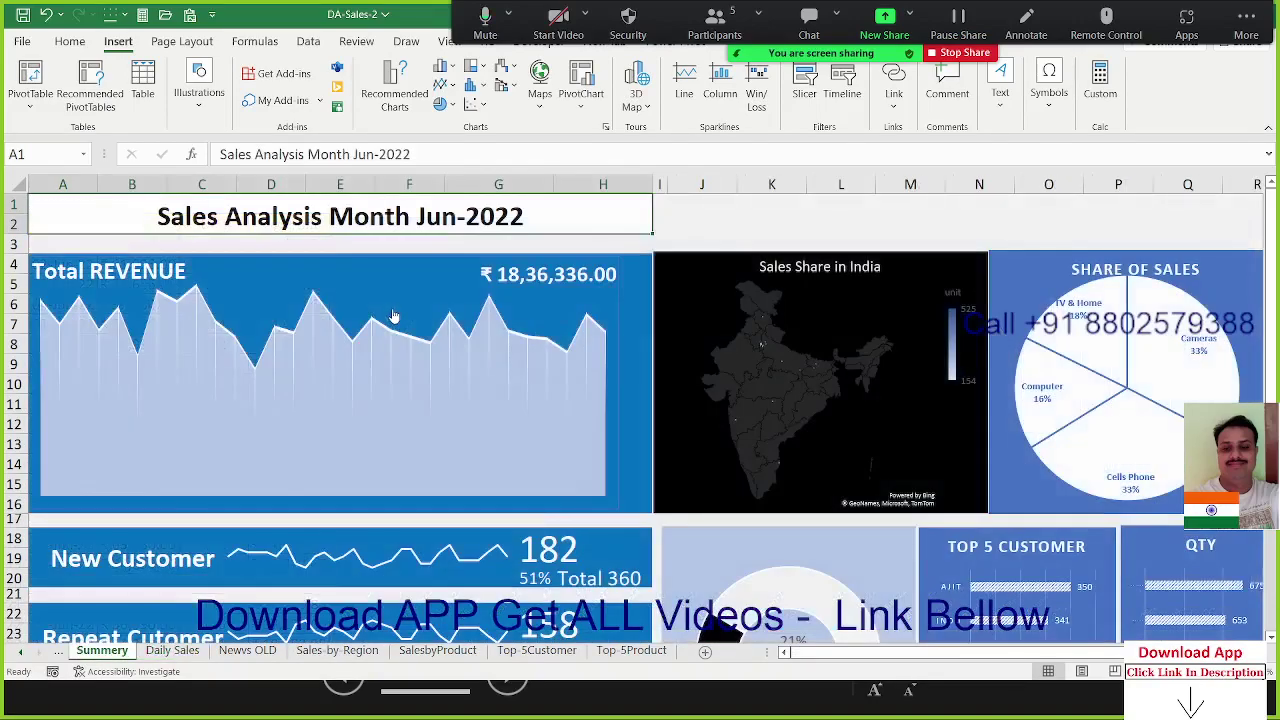
{"action": "left_click", "coordinate": [392, 316]}
{"action": "left_click", "coordinate": [392, 316]}
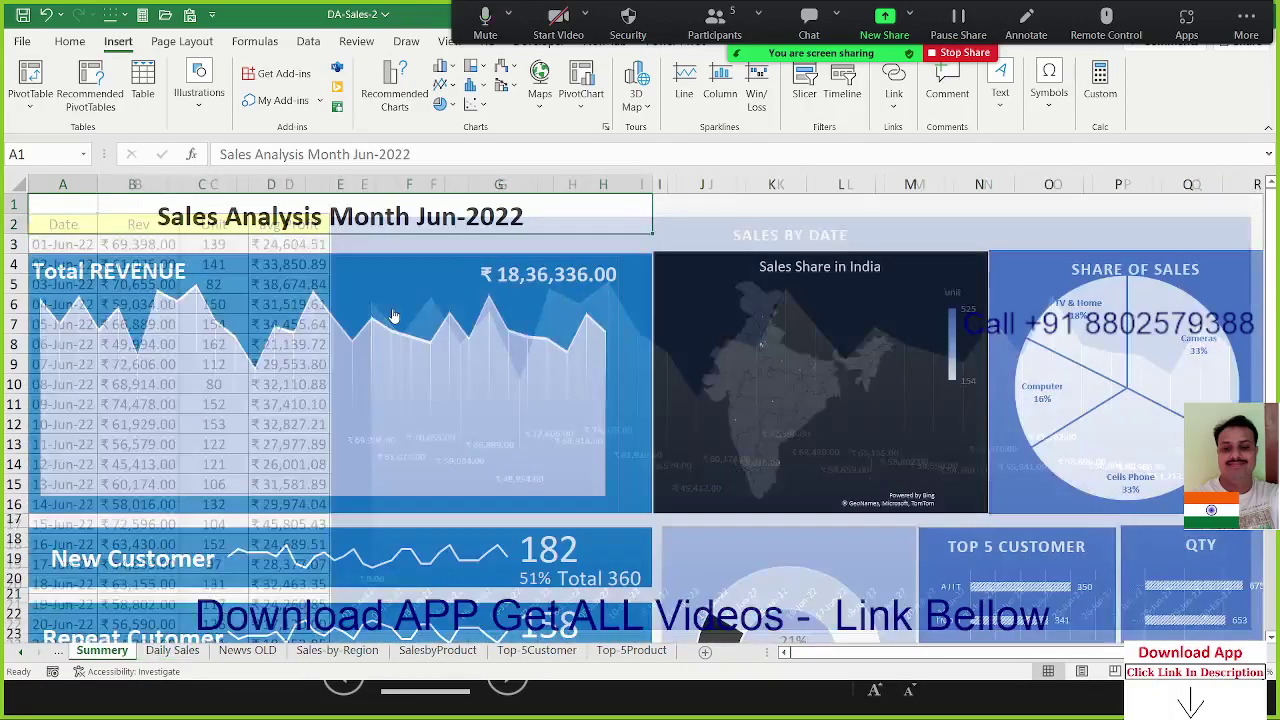
{"action": "left_click", "coordinate": [393, 316]}
{"action": "left_click", "coordinate": [393, 316]}
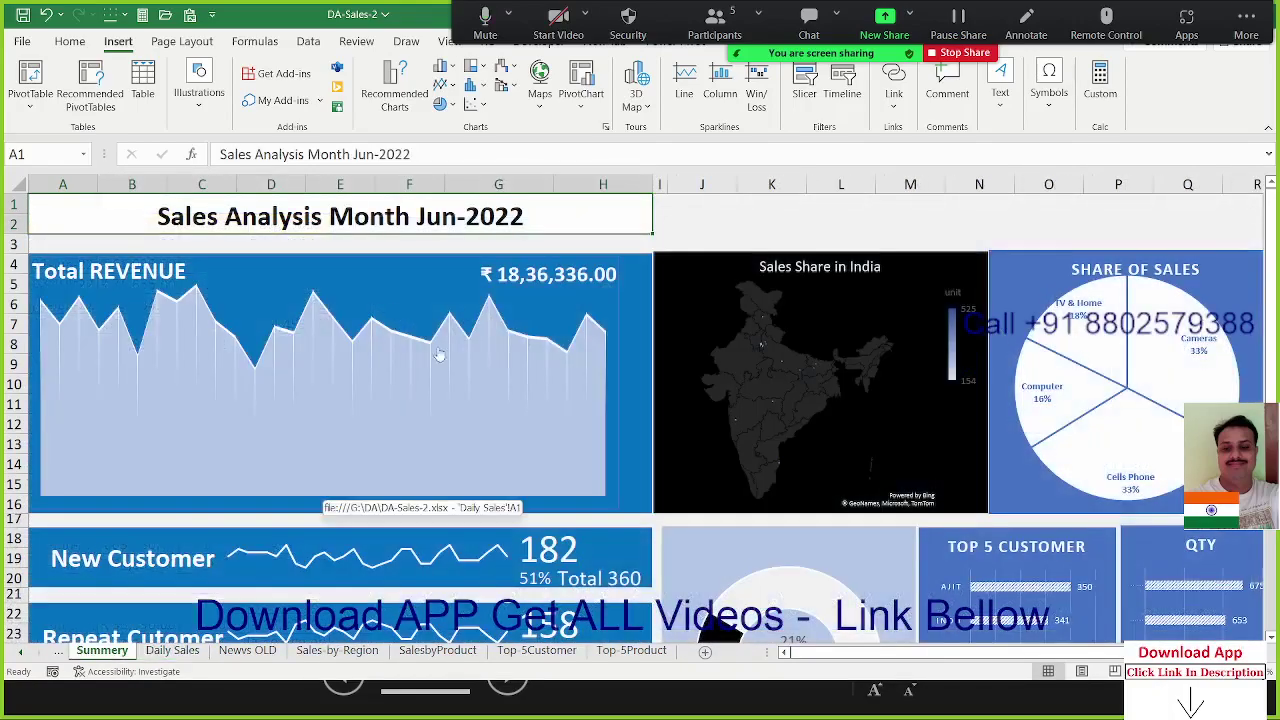
{"action": "scroll", "coordinate": [730, 563], "scroll_direction": "down", "scroll_amount": 3}
{"action": "scroll", "coordinate": [730, 563], "scroll_direction": "up", "scroll_amount": 3}
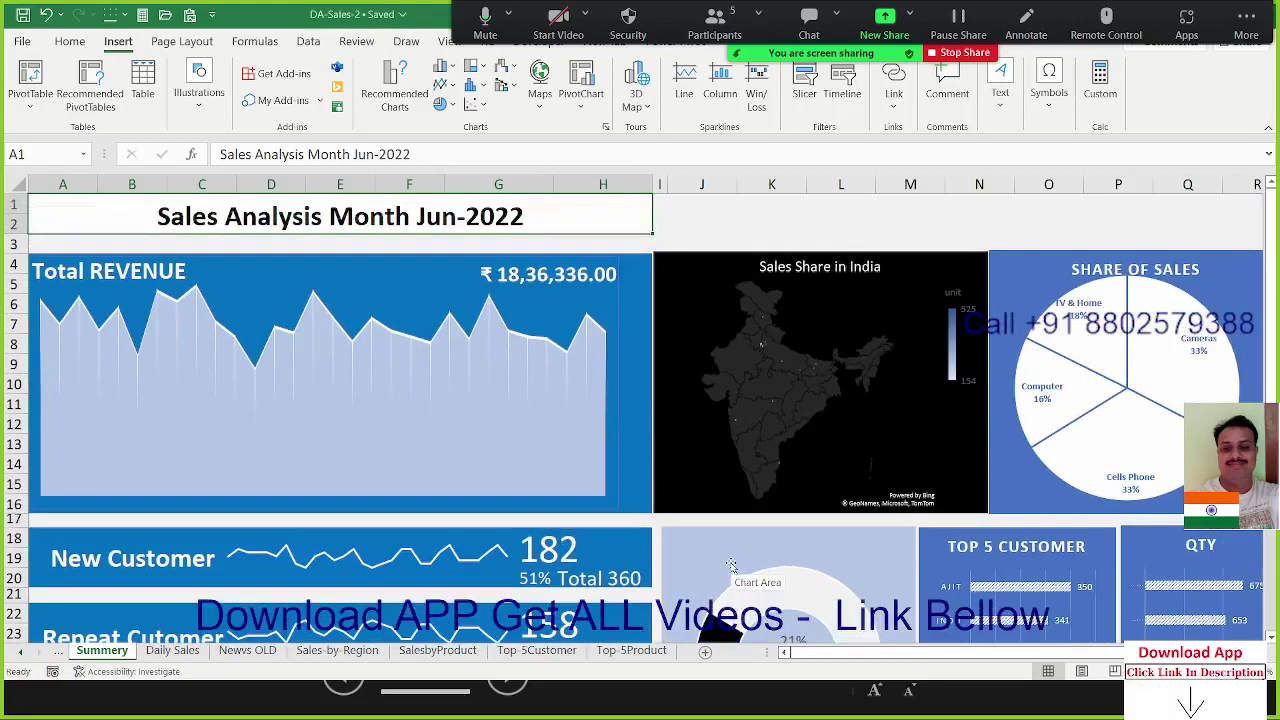
Minimize Excel to show the Windows desktop
{"action": "key", "text": "alt+Tab"}
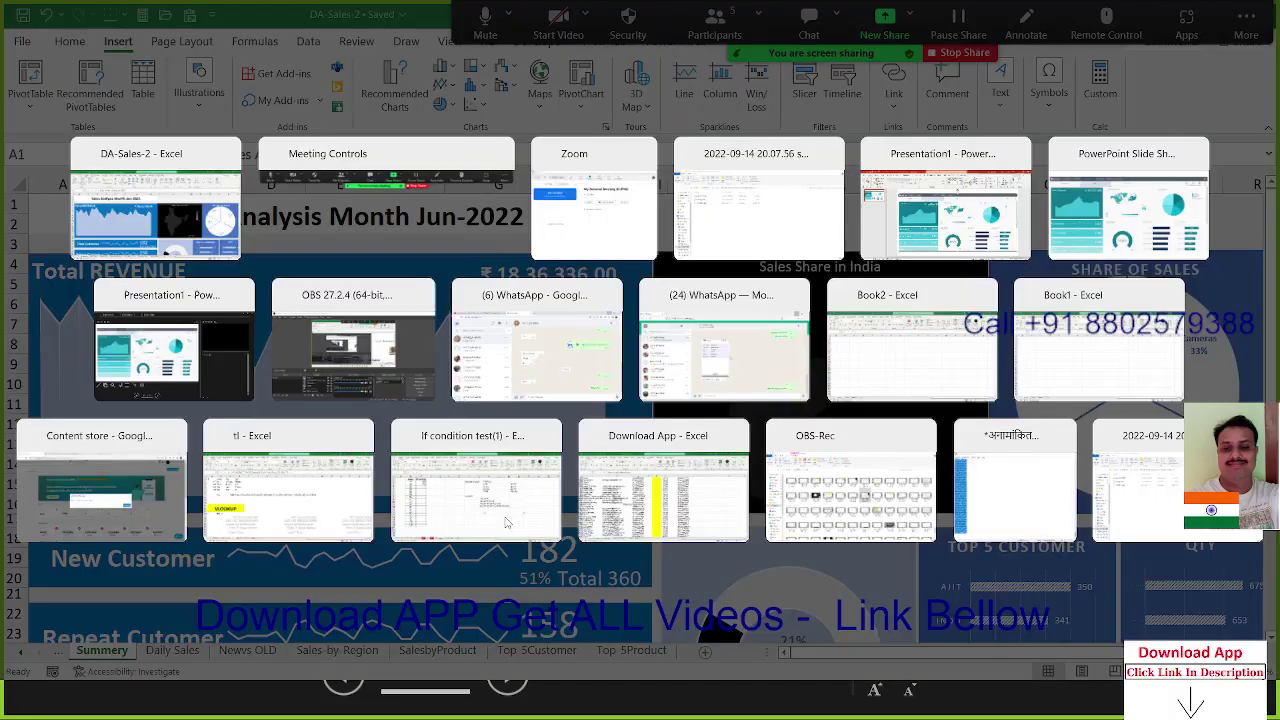
{"action": "key", "text": "super+Down"}
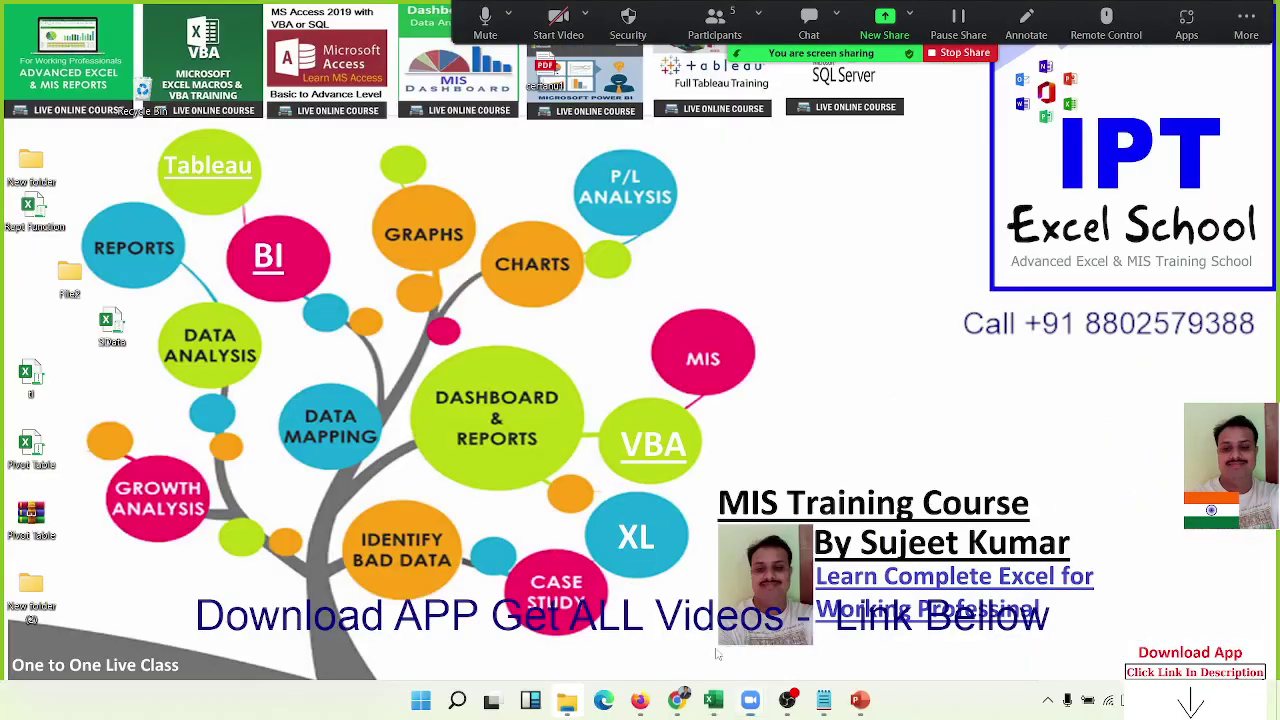
{"action": "mouse_move", "coordinate": [790, 703]}
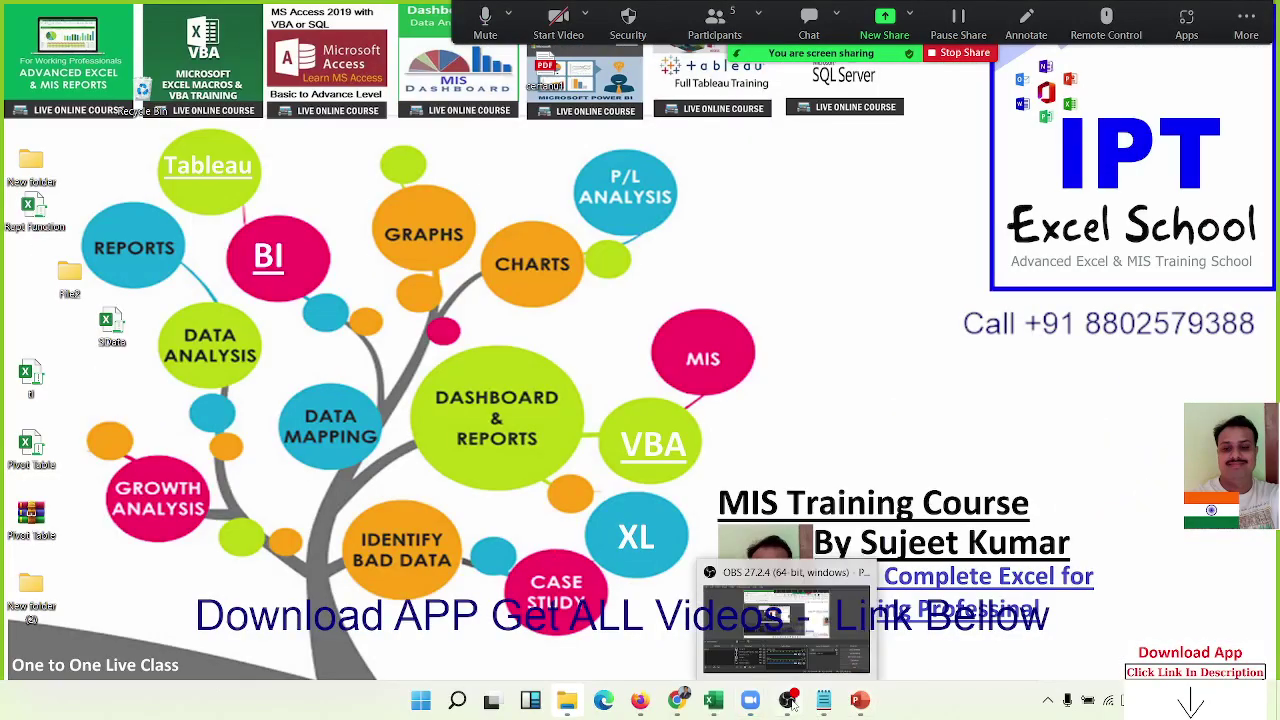